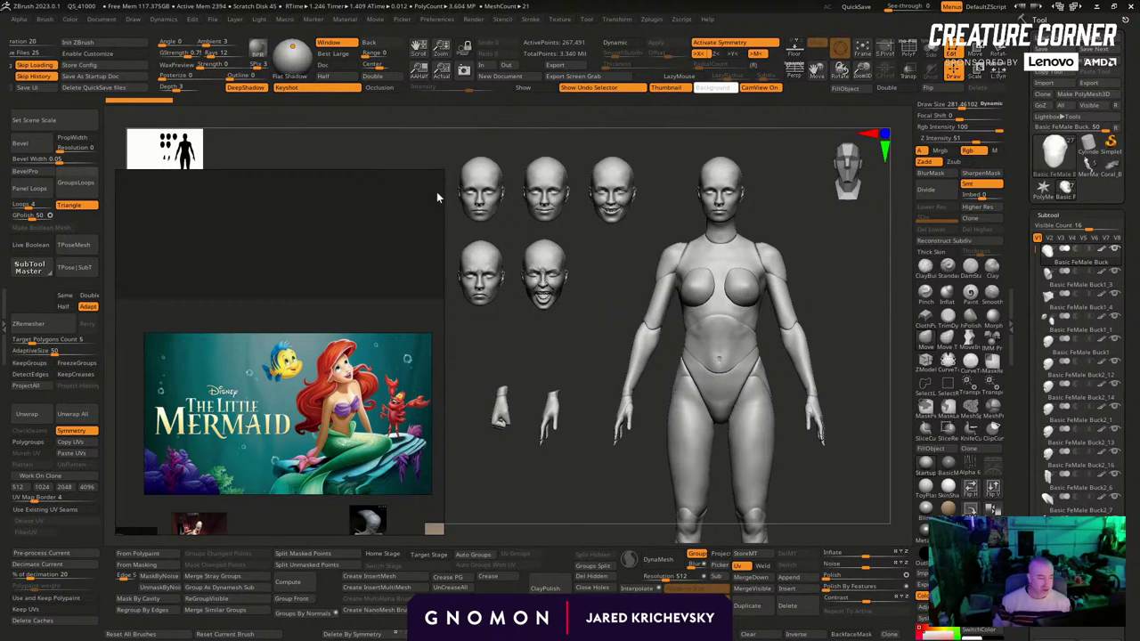
Widen the reference board and examine The Little Mermaid poster up close
{"action": "left_click_drag", "start_coordinate": [442, 188], "coordinate": [476, 215]}
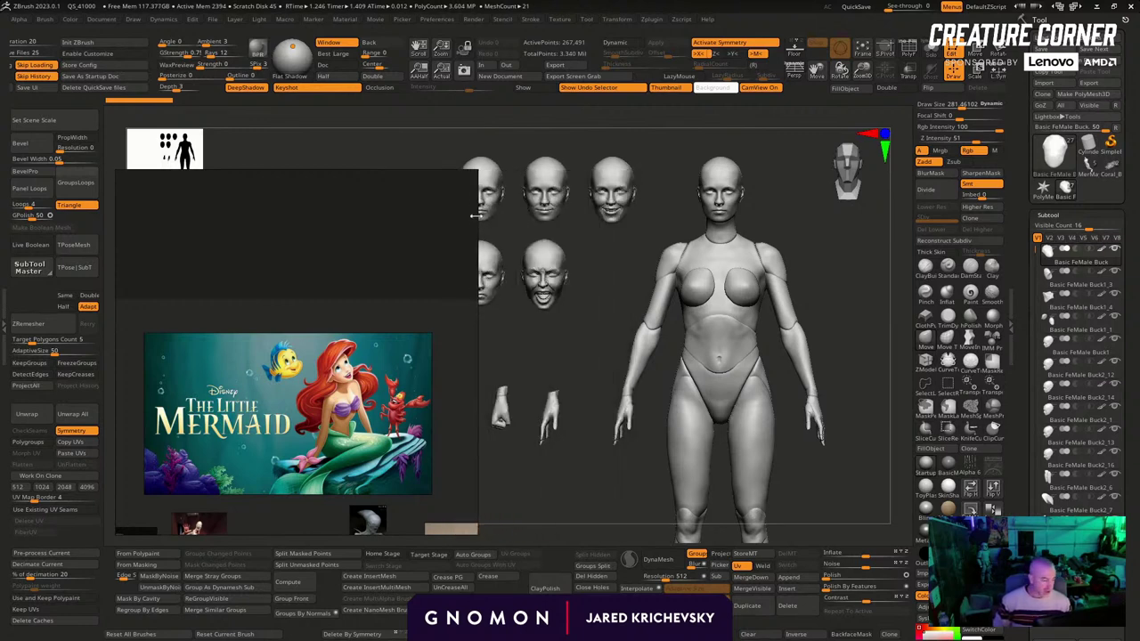
{"action": "middle_click_drag", "start_coordinate": [344, 275], "coordinate": [346, 220]}
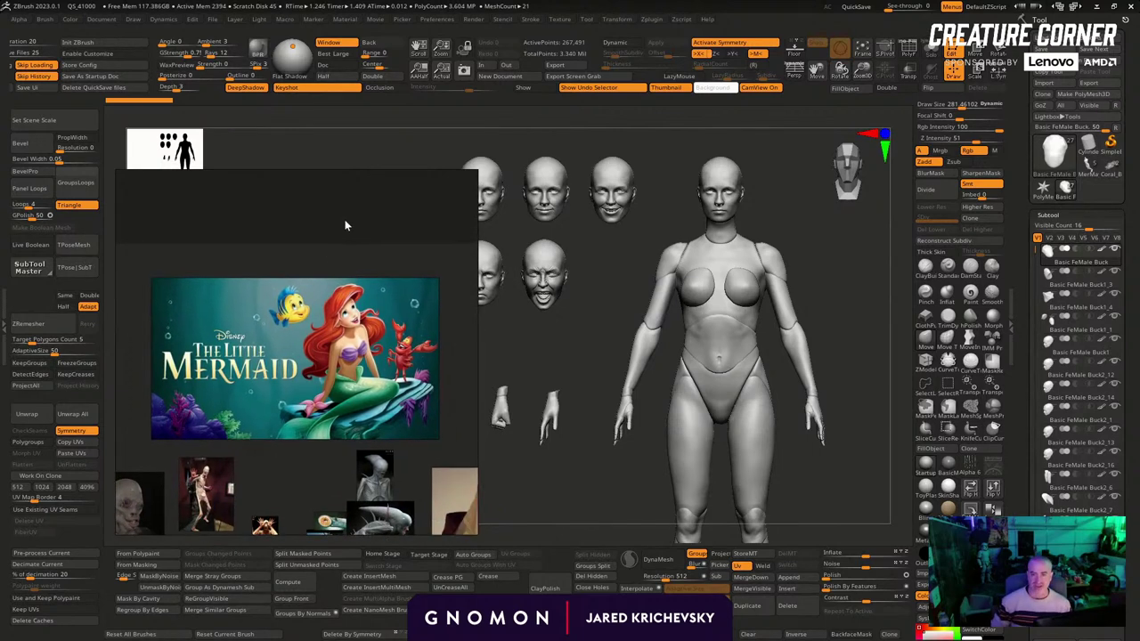
{"action": "scroll", "coordinate": [300, 274], "scroll_direction": "up", "scroll_amount": 2}
{"action": "scroll", "coordinate": [283, 276], "scroll_direction": "up", "scroll_amount": 2}
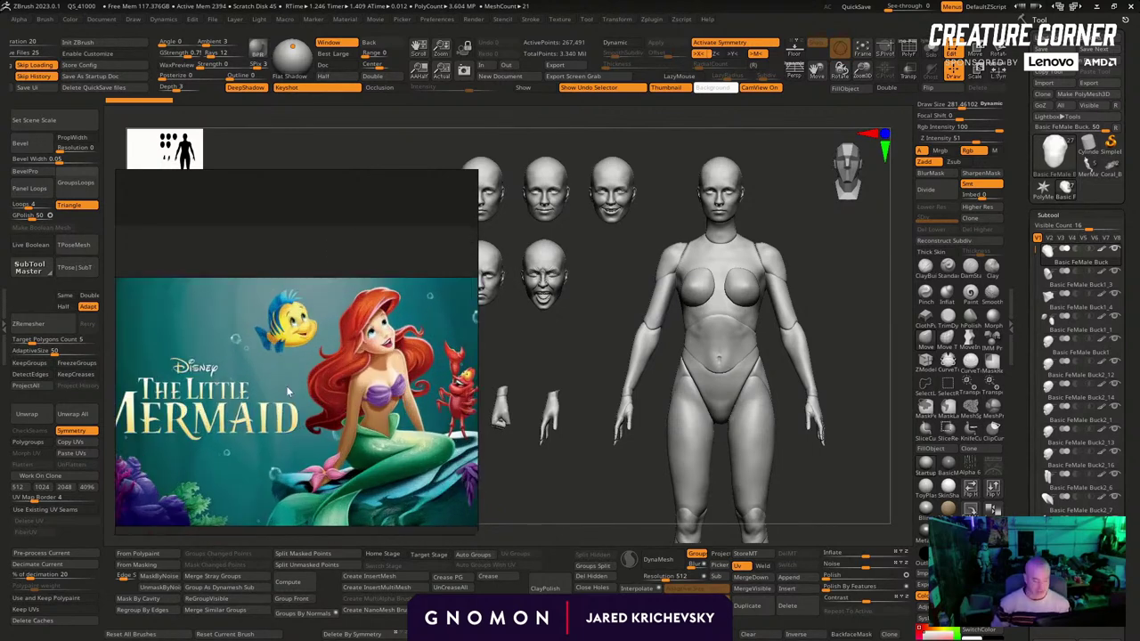
{"action": "middle_click_drag", "start_coordinate": [286, 386], "coordinate": [286, 325]}
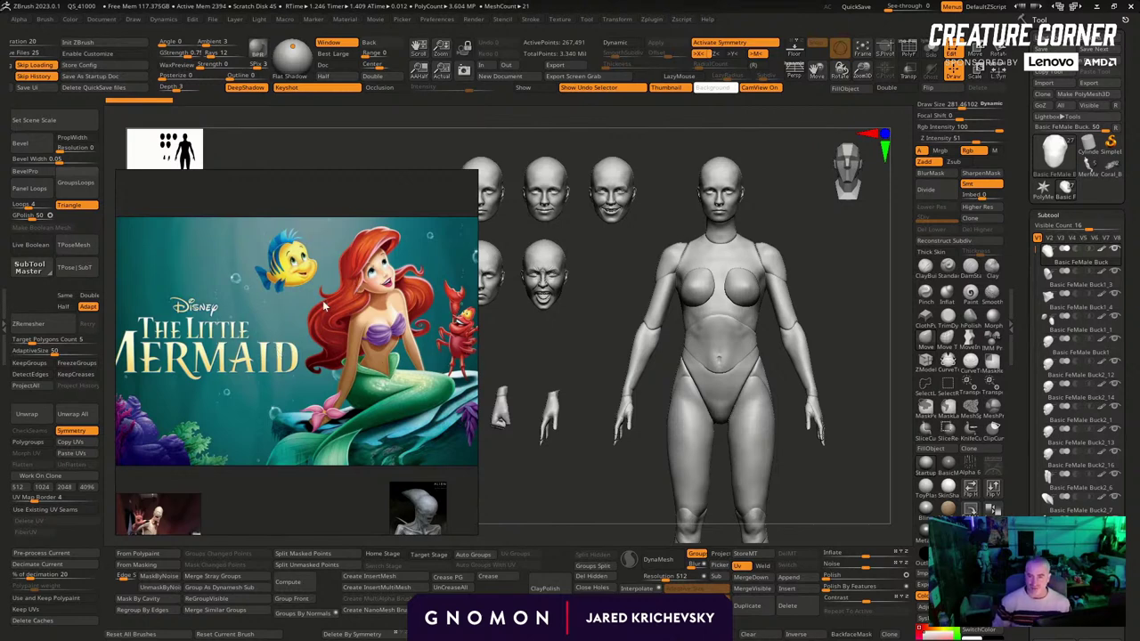
{"action": "middle_click_drag", "start_coordinate": [324, 305], "coordinate": [370, 326]}
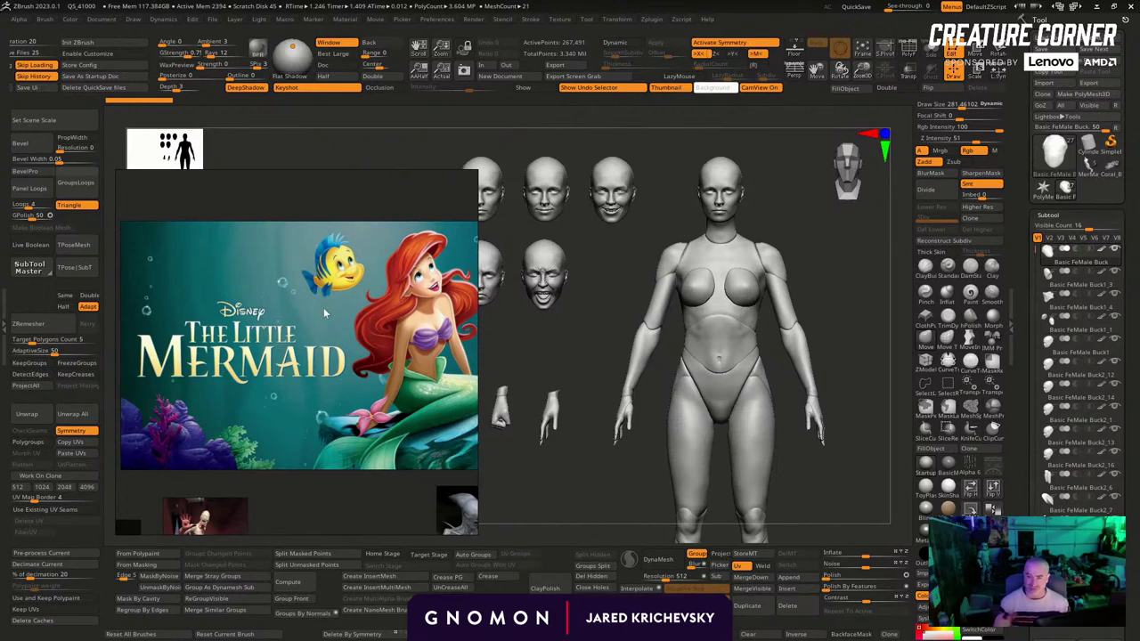
{"action": "scroll", "coordinate": [284, 347], "scroll_direction": "up", "scroll_amount": 2}
Examine the reference photo of the pale creature with an eye in its palm, its sagging face and skin folds
{"action": "middle_click_drag", "start_coordinate": [284, 346], "coordinate": [318, 220]}
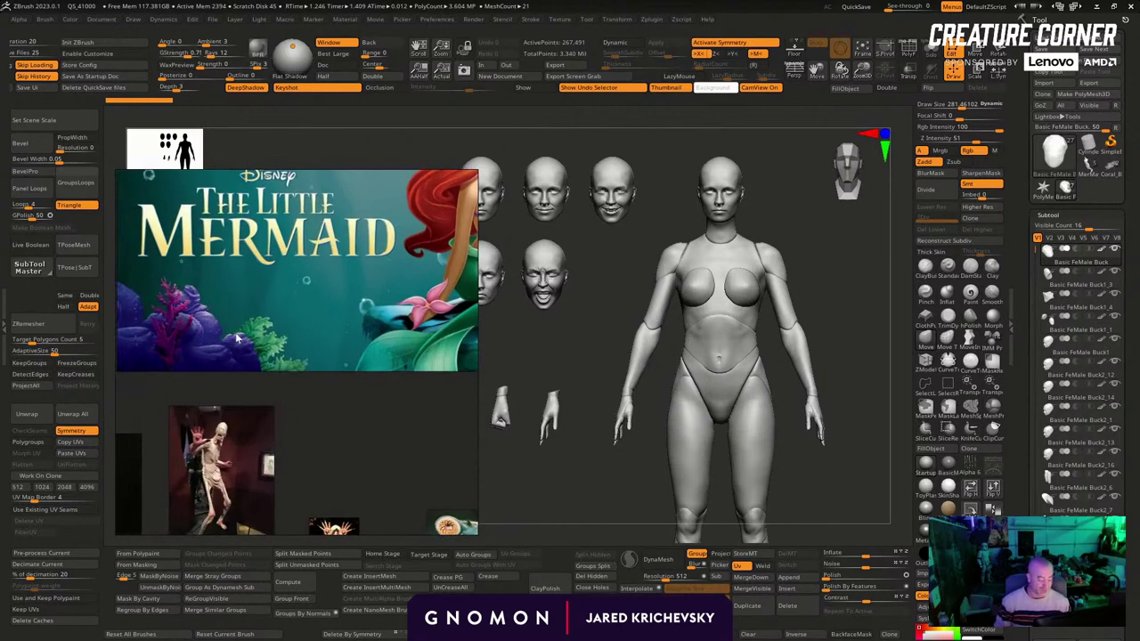
{"action": "middle_click_drag", "start_coordinate": [231, 364], "coordinate": [326, 217]}
{"action": "scroll", "coordinate": [316, 359], "scroll_direction": "up", "scroll_amount": 5}
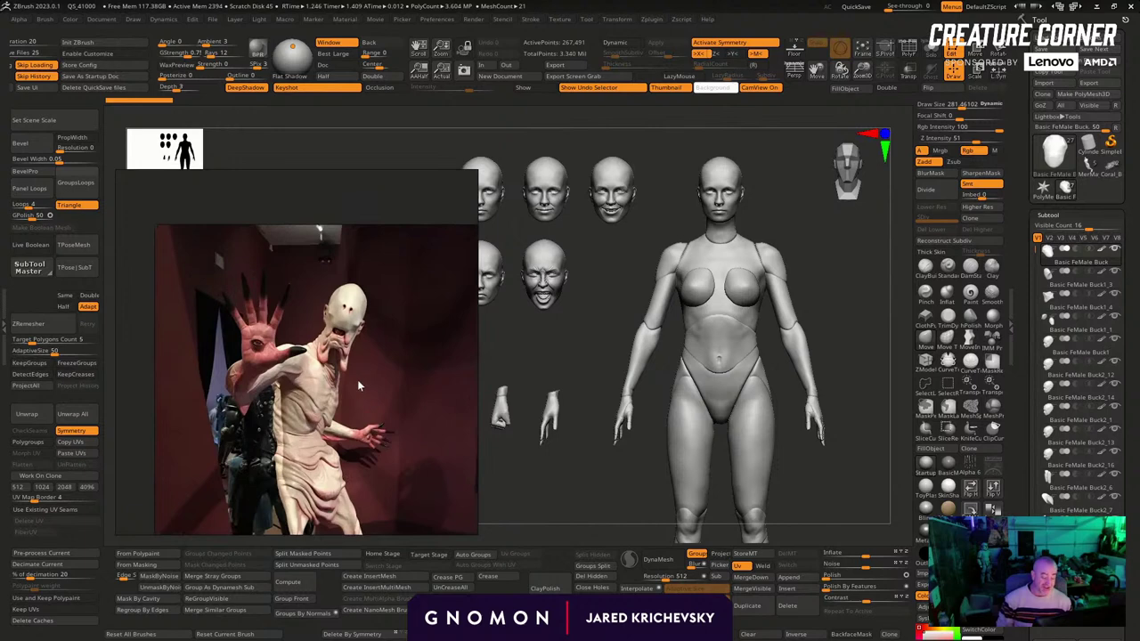
{"action": "scroll", "coordinate": [357, 379], "scroll_direction": "up", "scroll_amount": 1}
{"action": "scroll", "coordinate": [352, 378], "scroll_direction": "up", "scroll_amount": 1}
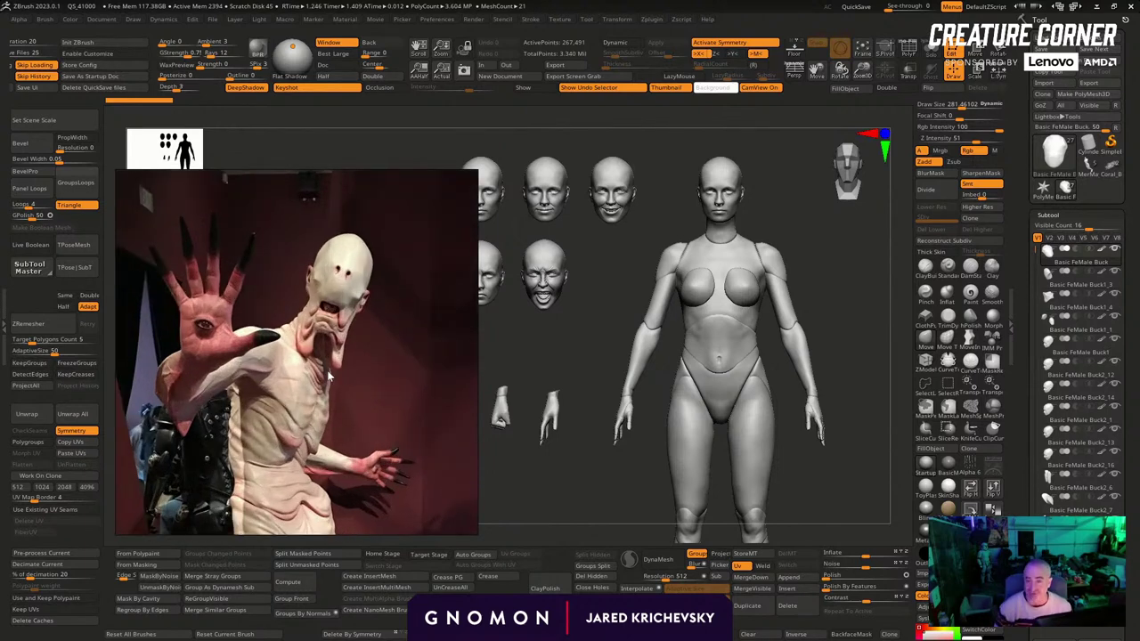
{"action": "scroll", "coordinate": [346, 303], "scroll_direction": "up", "scroll_amount": 1}
{"action": "scroll", "coordinate": [344, 297], "scroll_direction": "up", "scroll_amount": 1}
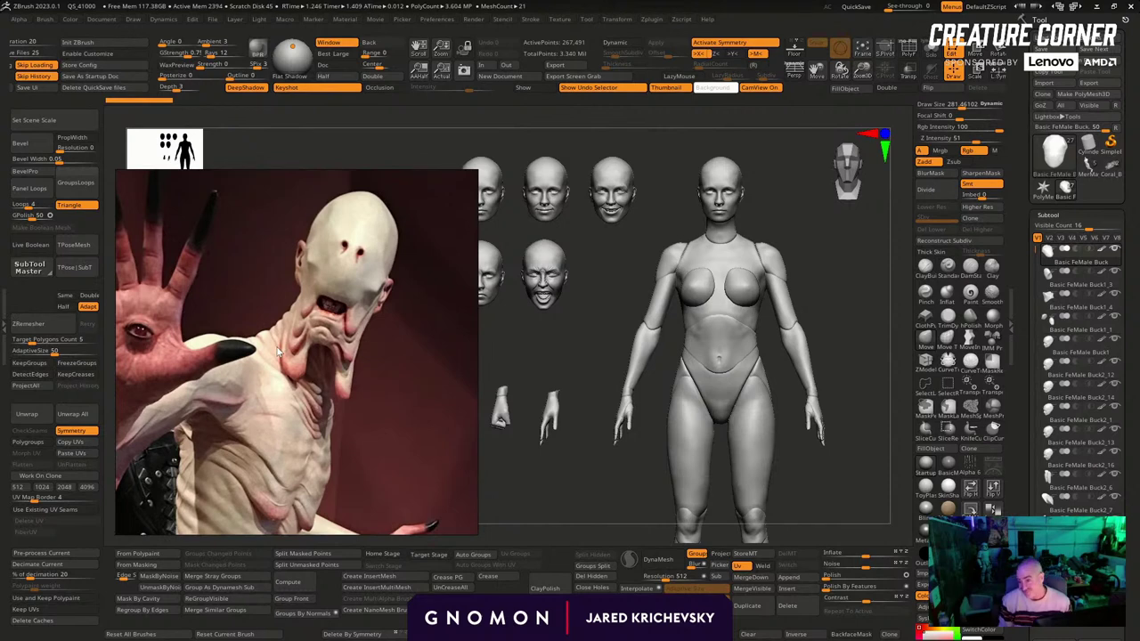
{"action": "scroll", "coordinate": [312, 392], "scroll_direction": "down", "scroll_amount": 3}
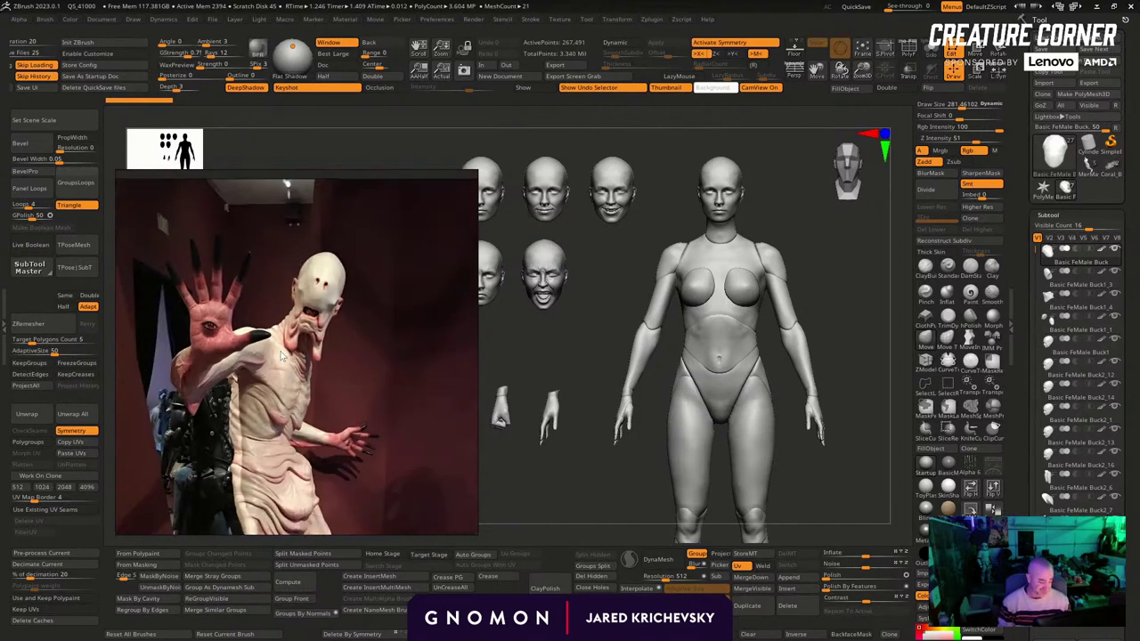
{"action": "scroll", "coordinate": [254, 412], "scroll_direction": "up", "scroll_amount": 2}
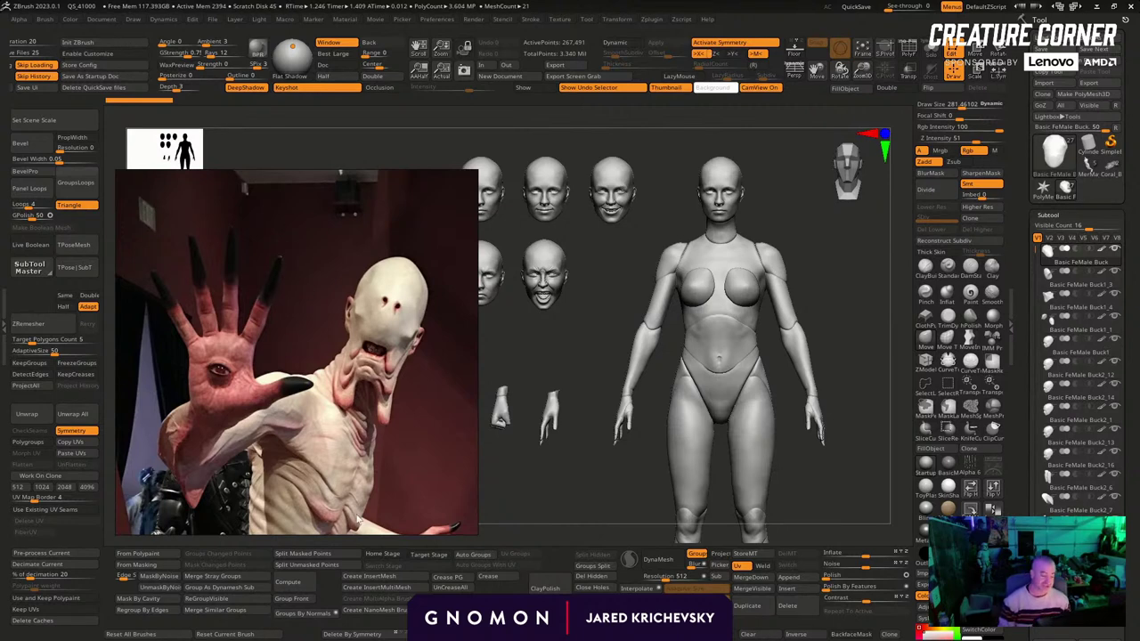
Bring the alien and drooping-face references into view and shrink the reference window in width and height so it clears the heads
{"action": "middle_click_drag", "start_coordinate": [309, 402], "coordinate": [239, 194]}
{"action": "scroll", "coordinate": [281, 303], "scroll_direction": "up", "scroll_amount": 3}
{"action": "middle_click_drag", "start_coordinate": [267, 415], "coordinate": [287, 321]}
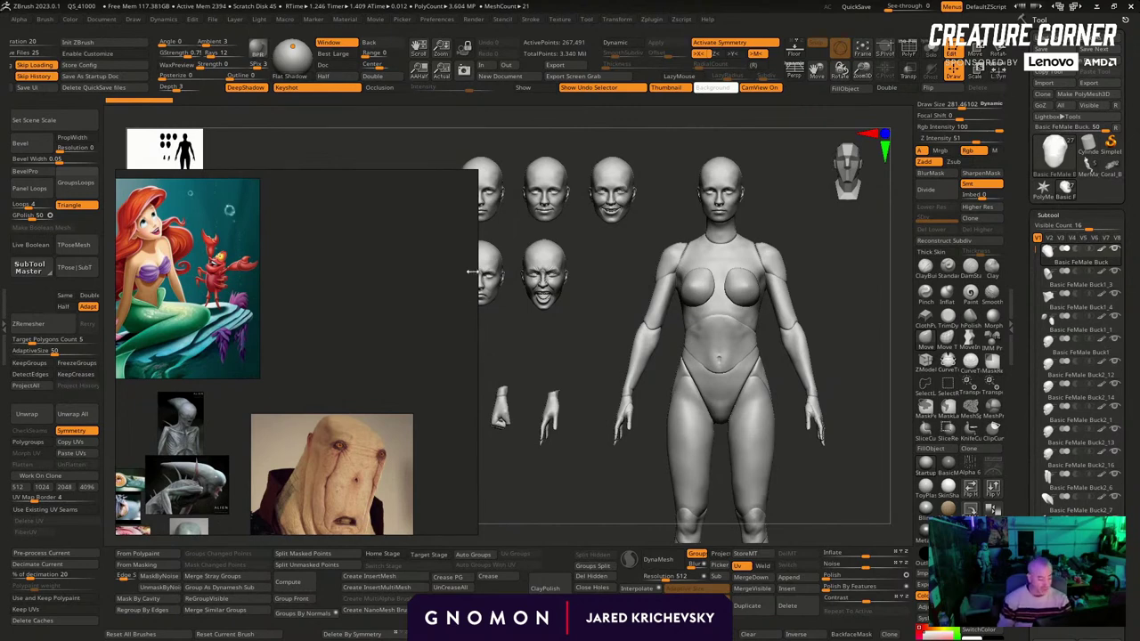
{"action": "left_click_drag", "start_coordinate": [475, 269], "coordinate": [345, 284]}
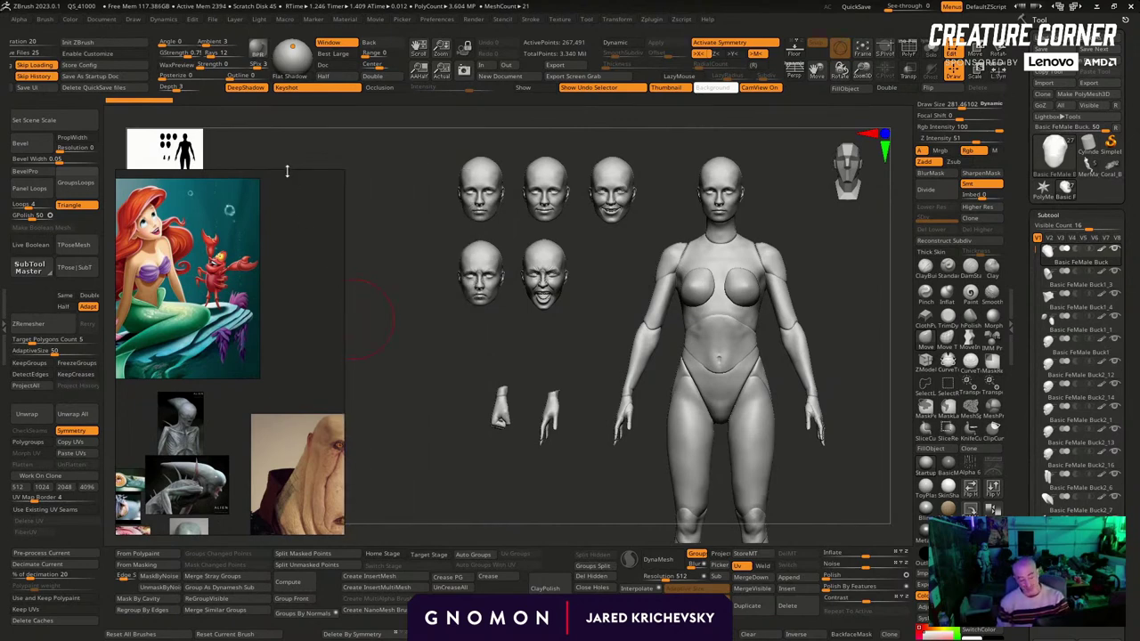
{"action": "left_click_drag", "start_coordinate": [287, 171], "coordinate": [300, 317]}
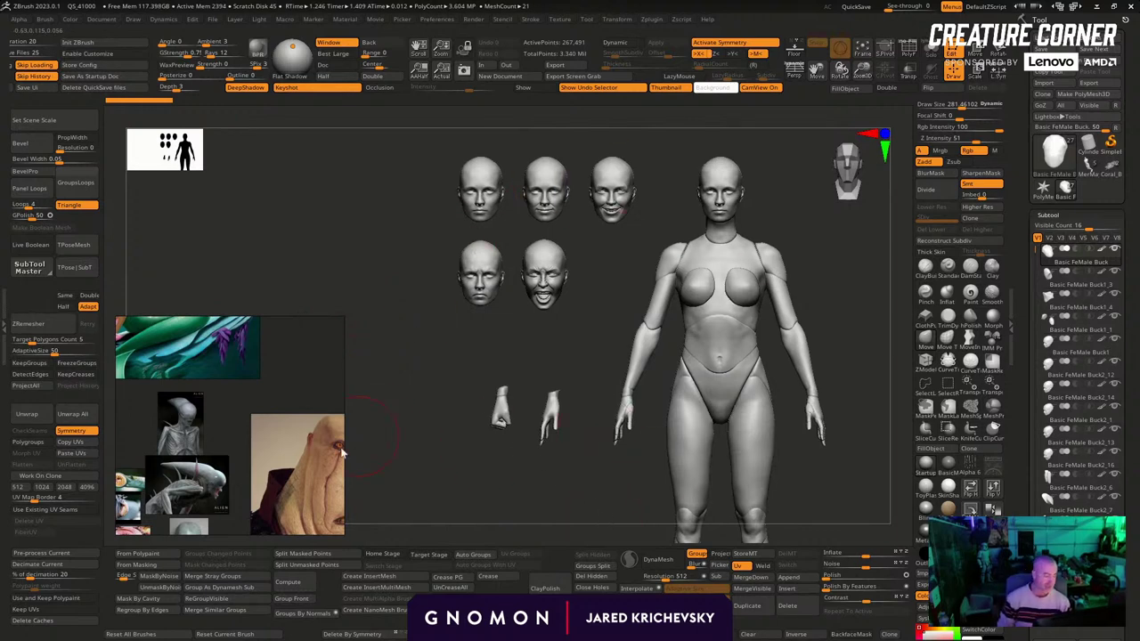
Inspect the female buck's torso, arm and shoulder subtools, checking their separation with the PolyFrame display
{"action": "left_click_drag", "start_coordinate": [551, 510], "coordinate": [751, 356]}
{"action": "left_click_drag", "start_coordinate": [783, 394], "coordinate": [832, 507]}
{"action": "key", "text": "shift+f"}
{"action": "key", "text": "shift+f"}
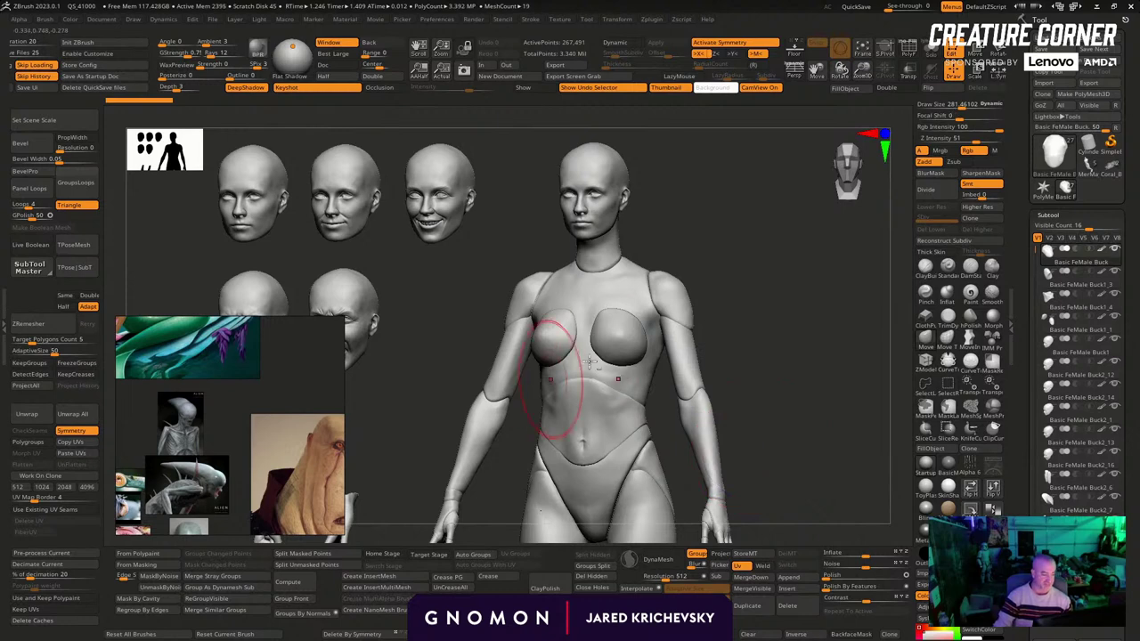
{"action": "left_click", "coordinate": [626, 342], "text": "alt"}
{"action": "left_click", "coordinate": [683, 350], "text": "alt"}
{"action": "left_click_drag", "start_coordinate": [797, 321], "coordinate": [801, 344]}
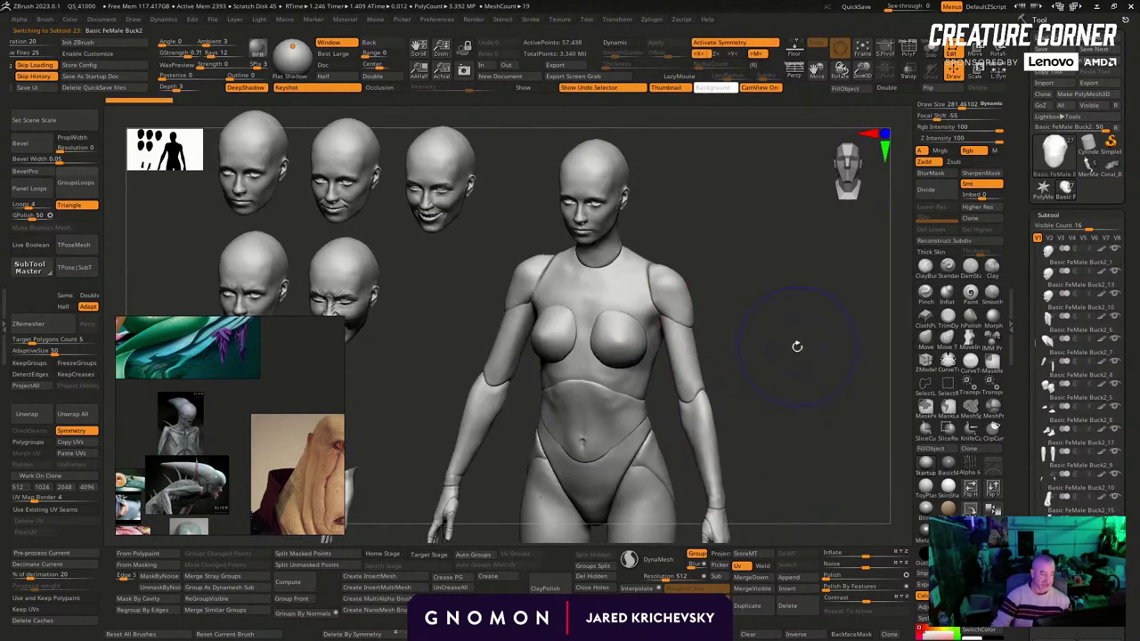
{"action": "left_click", "coordinate": [679, 294], "text": "alt"}
{"action": "key", "text": "shift+f"}
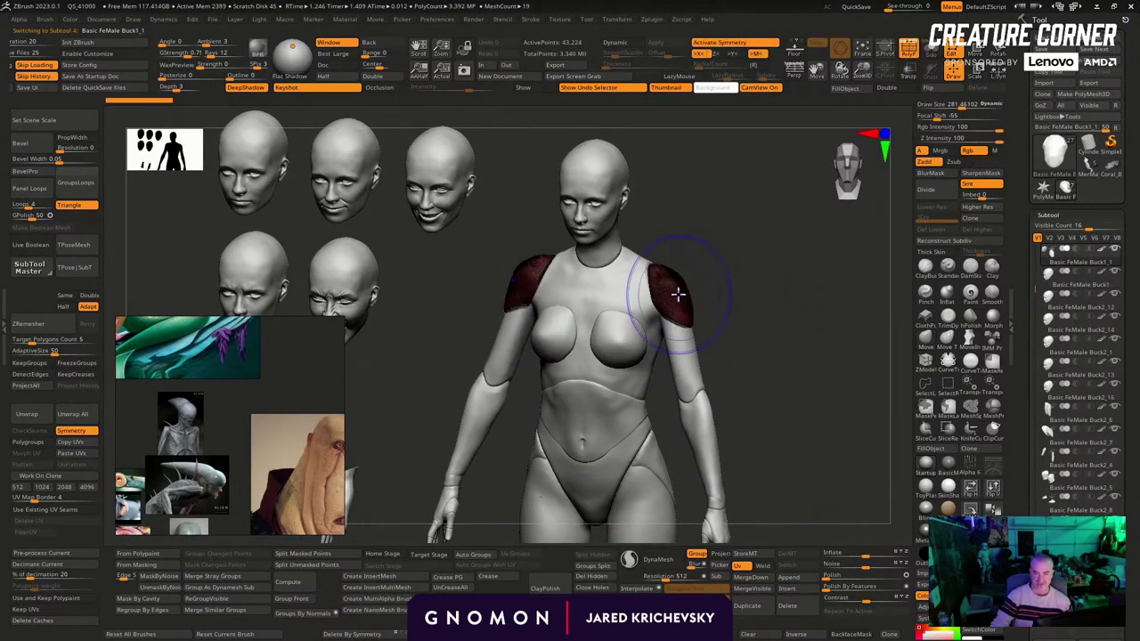
{"action": "key", "text": "shift+f"}
Select the buck's neck subtool and examine the full figure with its alternate expression heads and hands
{"action": "left_click_drag", "start_coordinate": [794, 326], "coordinate": [753, 307]}
{"action": "left_click", "coordinate": [624, 221], "text": "alt"}
{"action": "left_click_drag", "start_coordinate": [652, 256], "coordinate": [715, 258]}
{"action": "left_click_drag", "start_coordinate": [700, 161], "coordinate": [659, 176]}
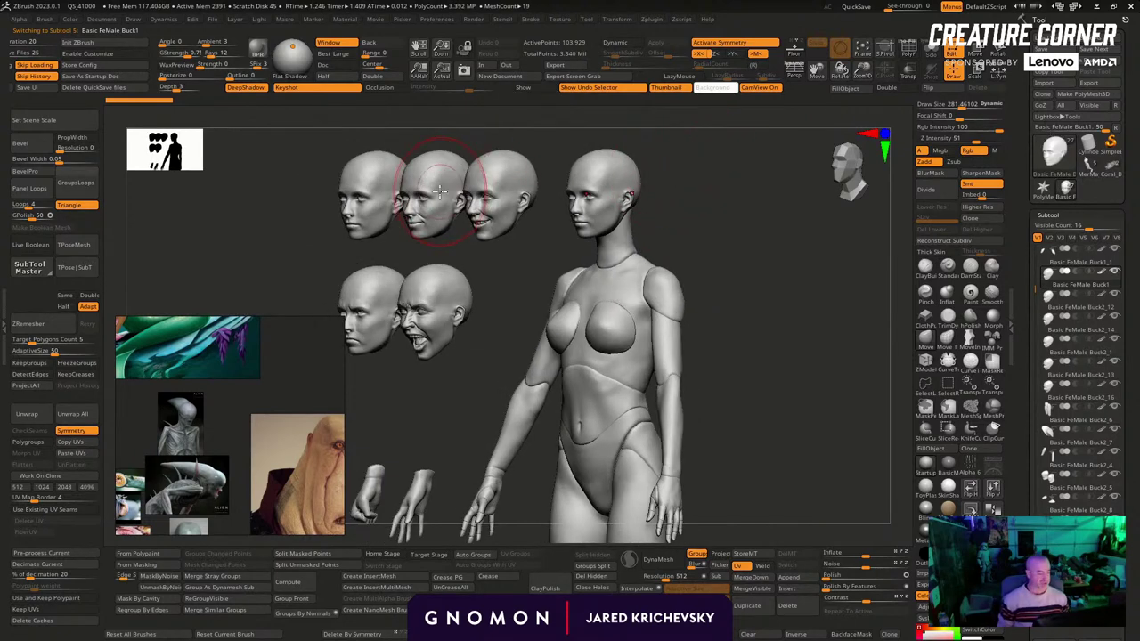
{"action": "left_click_drag", "start_coordinate": [753, 404], "coordinate": [783, 330]}
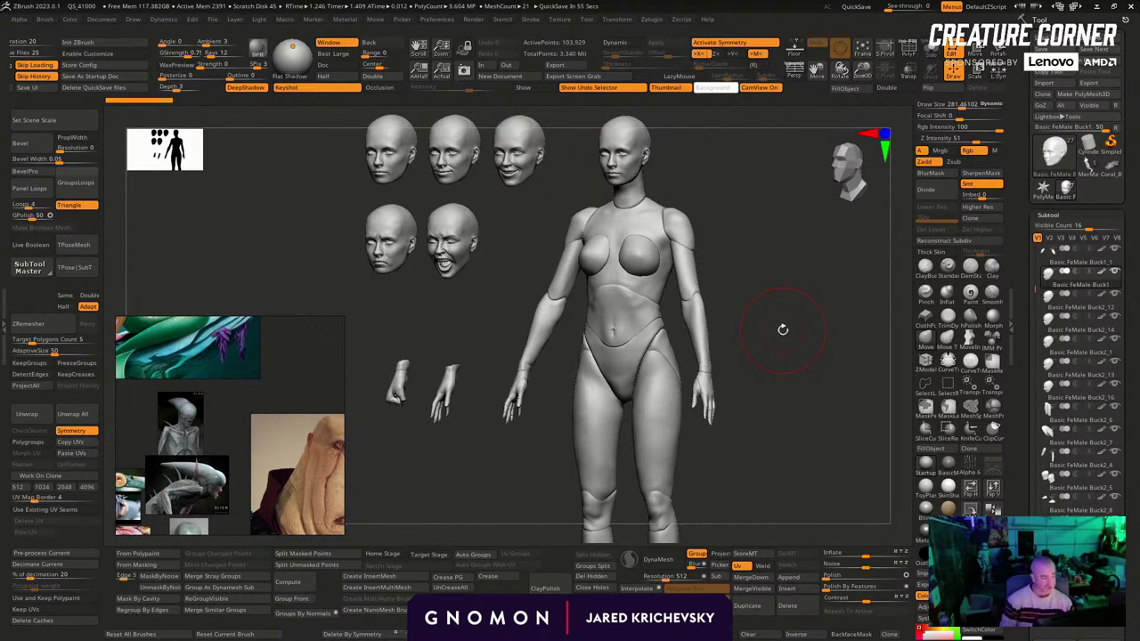
{"action": "left_click_drag", "start_coordinate": [783, 330], "coordinate": [788, 375]}
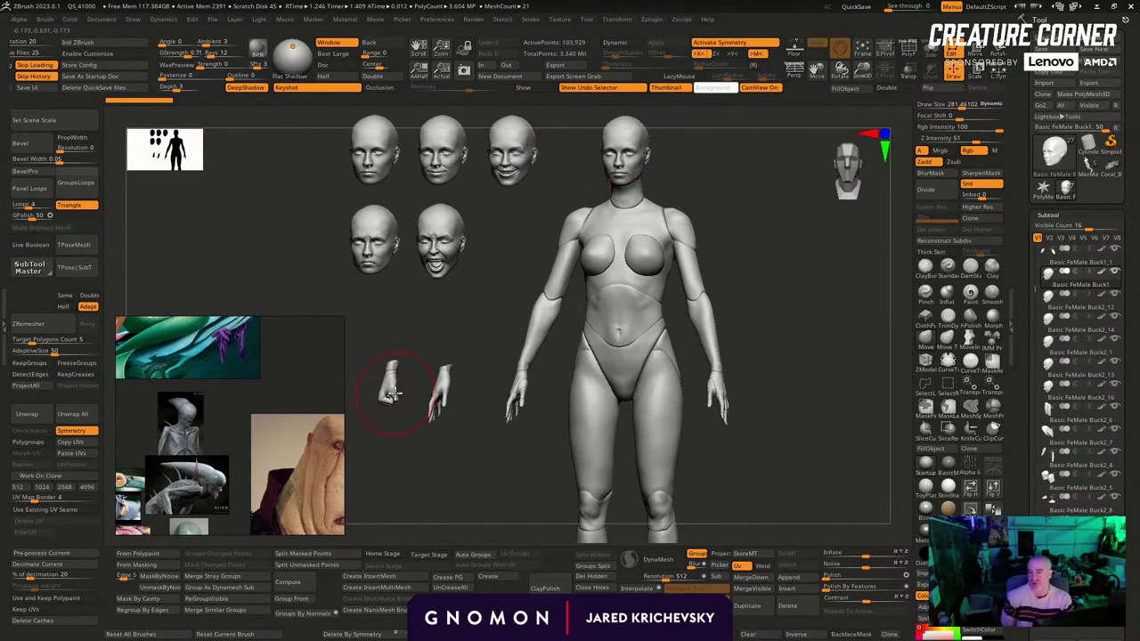
Check the buck's PolyFrame display, select its forearm subtool and examine the whole body from a three-quarter view
{"action": "left_click_drag", "start_coordinate": [763, 463], "coordinate": [826, 421]}
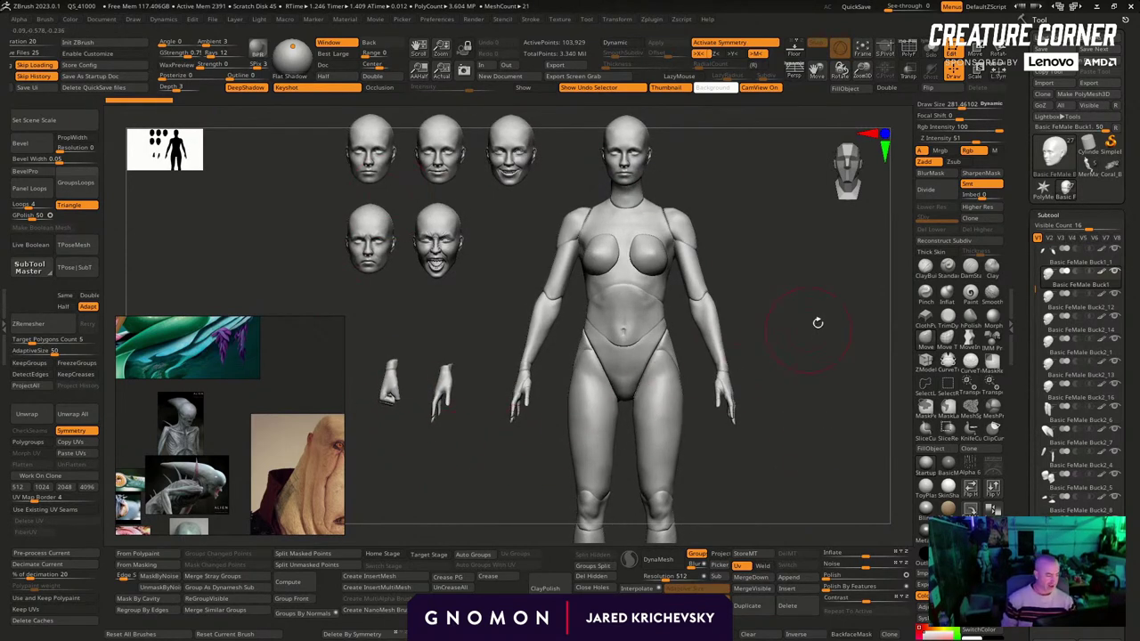
{"action": "mouse_move", "coordinate": [774, 290]}
{"action": "left_mouse_down"}
{"action": "mouse_move", "coordinate": [739, 305]}
{"action": "mouse_move", "coordinate": [790, 277]}
{"action": "mouse_move", "coordinate": [781, 288]}
{"action": "left_mouse_up"}
{"action": "key", "text": "shift+f"}
{"action": "key", "text": "shift+f"}
{"action": "left_click", "coordinate": [693, 307], "text": "alt"}
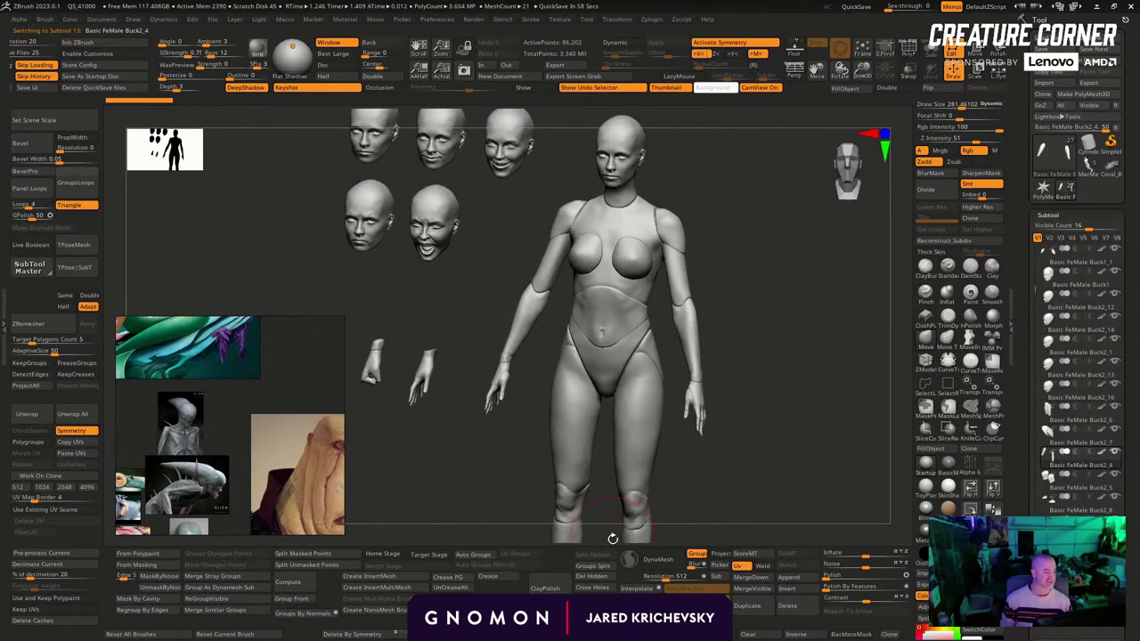
{"action": "left_click_drag", "start_coordinate": [825, 374], "coordinate": [826, 347]}
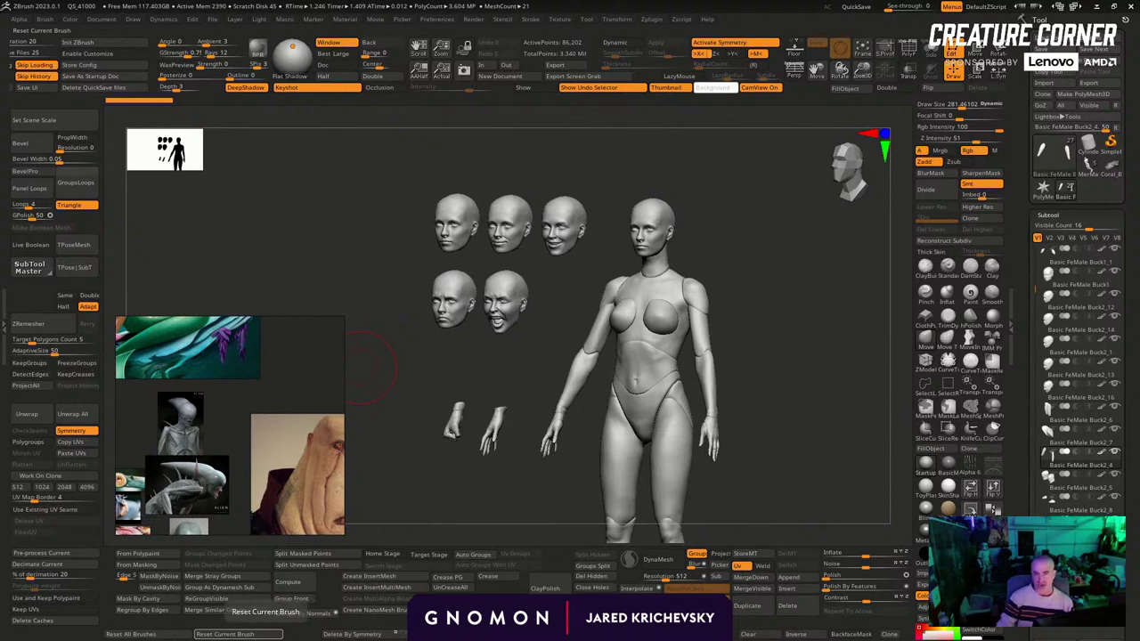
Switch to the Coral_Base_Sculpt_JK tool and examine the rocky coral base close up from above
{"action": "left_click", "coordinate": [1111, 167]}
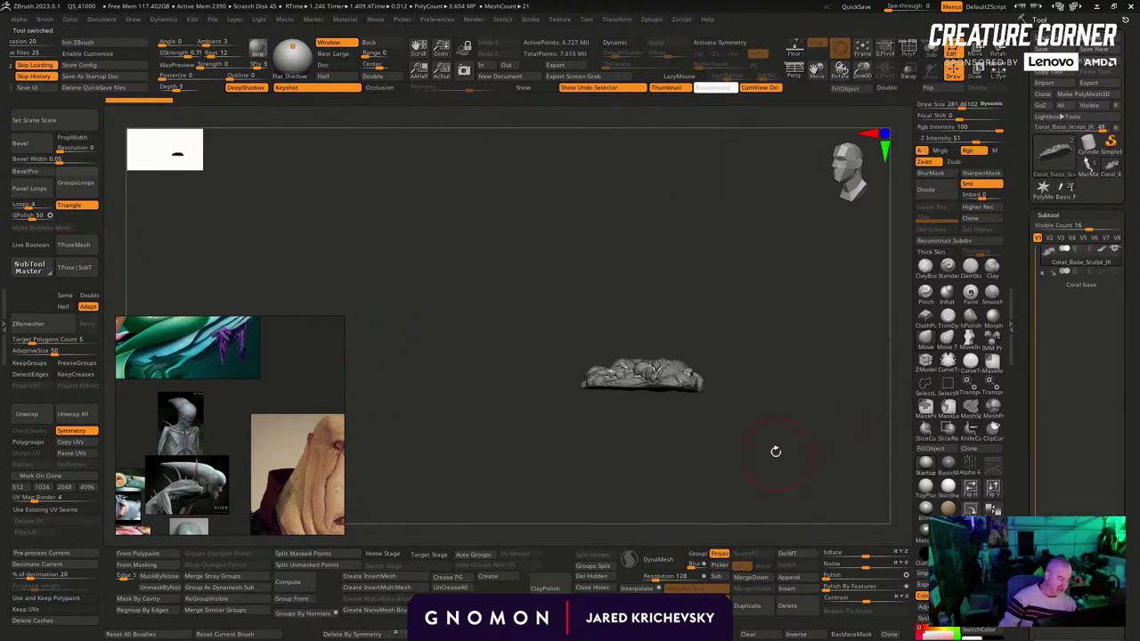
{"action": "left_click_drag", "start_coordinate": [776, 452], "coordinate": [808, 500], "text": "alt"}
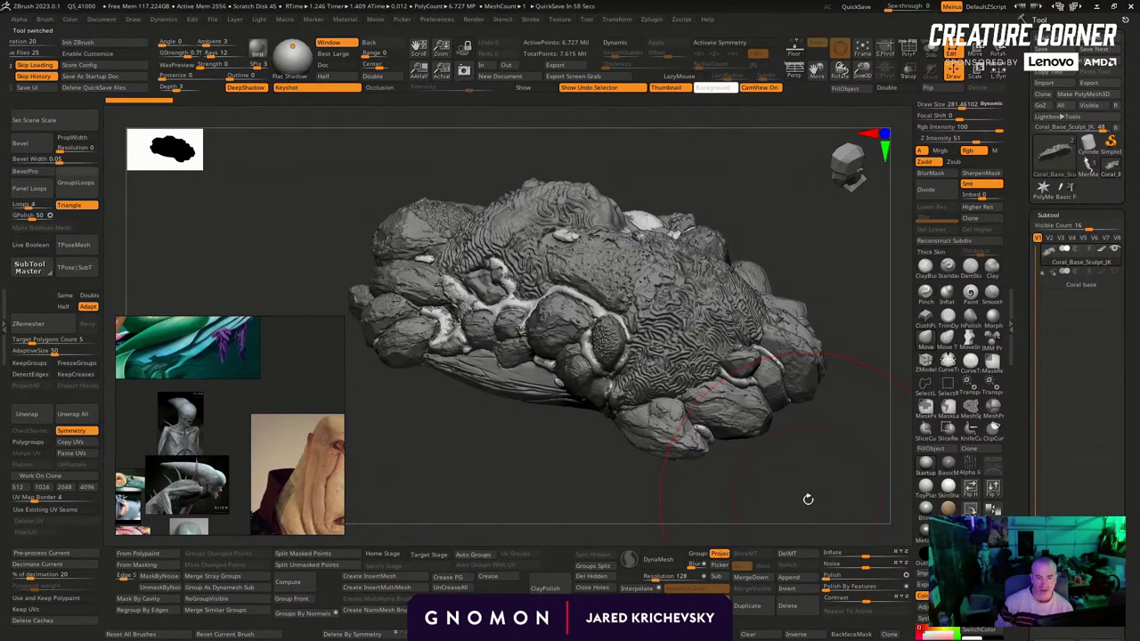
{"action": "left_click_drag", "start_coordinate": [808, 500], "coordinate": [581, 556]}
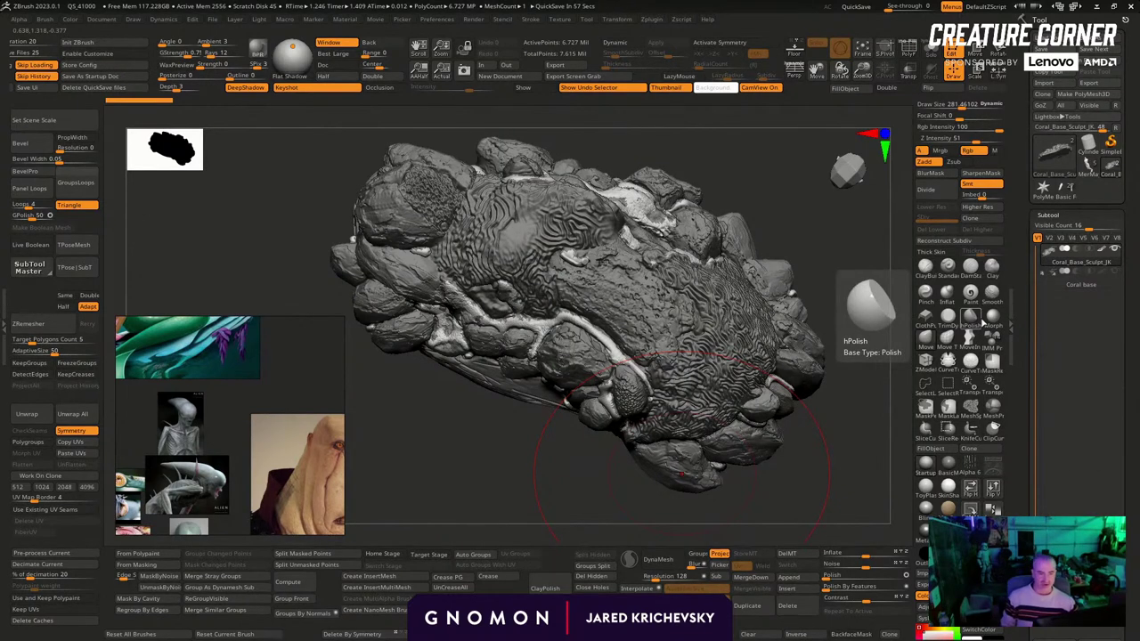
Switch to the MerMay1 tool and frame the posed figure on the coral base in side view
{"action": "left_click", "coordinate": [1086, 175]}
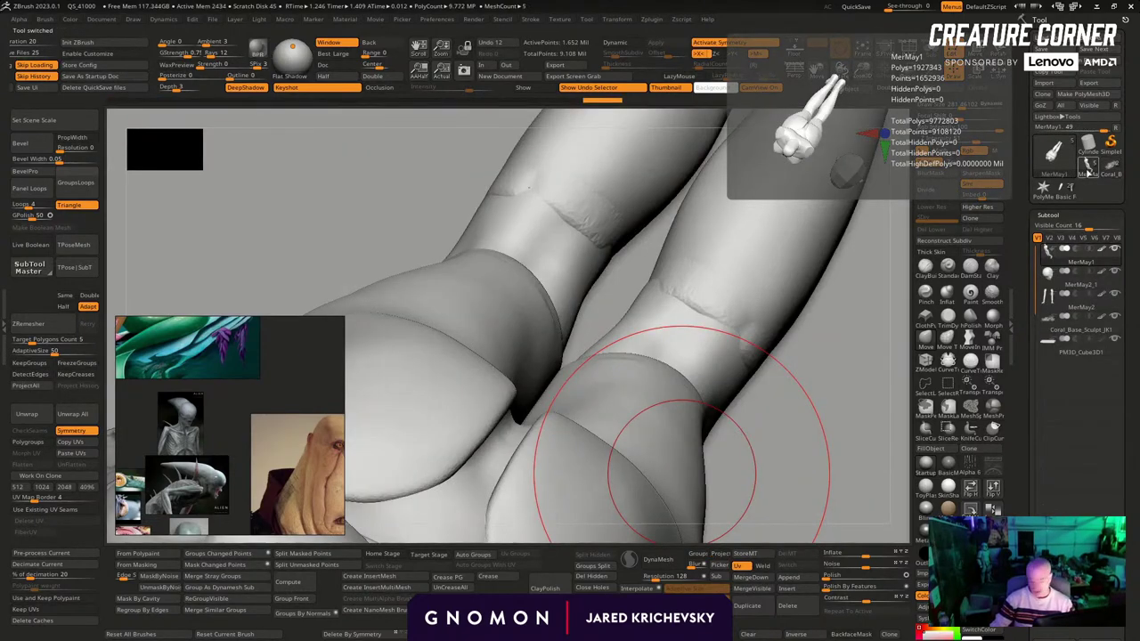
{"action": "key", "text": "f"}
{"action": "key", "text": "f"}
{"action": "mouse_move", "coordinate": [793, 413]}
{"action": "left_mouse_down"}
{"action": "mouse_move", "coordinate": [758, 287]}
{"action": "mouse_move", "coordinate": [667, 248]}
{"action": "mouse_move", "coordinate": [682, 357]}
{"action": "mouse_move", "coordinate": [606, 264]}
{"action": "mouse_move", "coordinate": [555, 282]}
{"action": "mouse_move", "coordinate": [686, 247]}
{"action": "mouse_move", "coordinate": [659, 311]}
{"action": "mouse_move", "coordinate": [651, 277]}
{"action": "mouse_move", "coordinate": [614, 273]}
{"action": "mouse_move", "coordinate": [712, 318]}
{"action": "mouse_move", "coordinate": [660, 273]}
{"action": "left_mouse_up"}
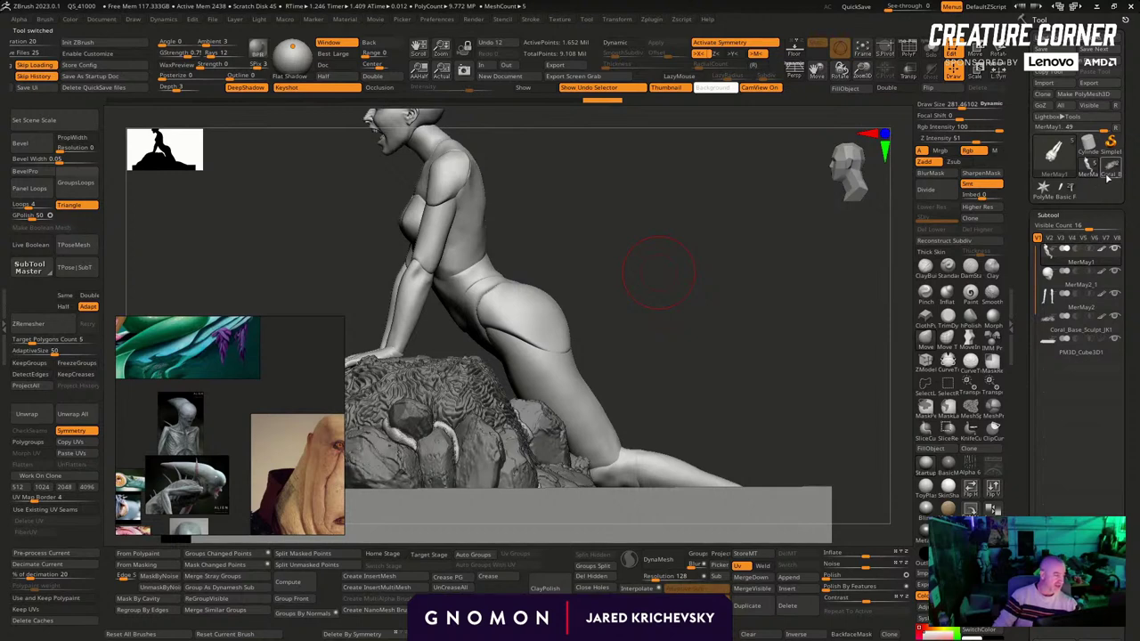
Select the MerMay2 arm subtool and examine the screaming head and leaning pose on the coral from the front
{"action": "mouse_move", "coordinate": [659, 224]}
{"action": "left_mouse_down"}
{"action": "mouse_move", "coordinate": [745, 328]}
{"action": "mouse_move", "coordinate": [745, 395]}
{"action": "mouse_move", "coordinate": [757, 362]}
{"action": "mouse_move", "coordinate": [708, 374]}
{"action": "mouse_move", "coordinate": [691, 365]}
{"action": "left_mouse_up"}
{"action": "mouse_move", "coordinate": [454, 214]}
{"action": "left_mouse_down"}
{"action": "mouse_move", "coordinate": [724, 216]}
{"action": "mouse_move", "coordinate": [714, 192]}
{"action": "mouse_move", "coordinate": [592, 174]}
{"action": "left_mouse_up"}
{"action": "mouse_move", "coordinate": [689, 197]}
{"action": "left_mouse_down", "text": "alt"}
{"action": "mouse_move", "coordinate": [727, 211]}
{"action": "mouse_move", "coordinate": [644, 291]}
{"action": "left_mouse_up", "text": "alt"}
{"action": "left_click", "coordinate": [585, 305], "text": "alt"}
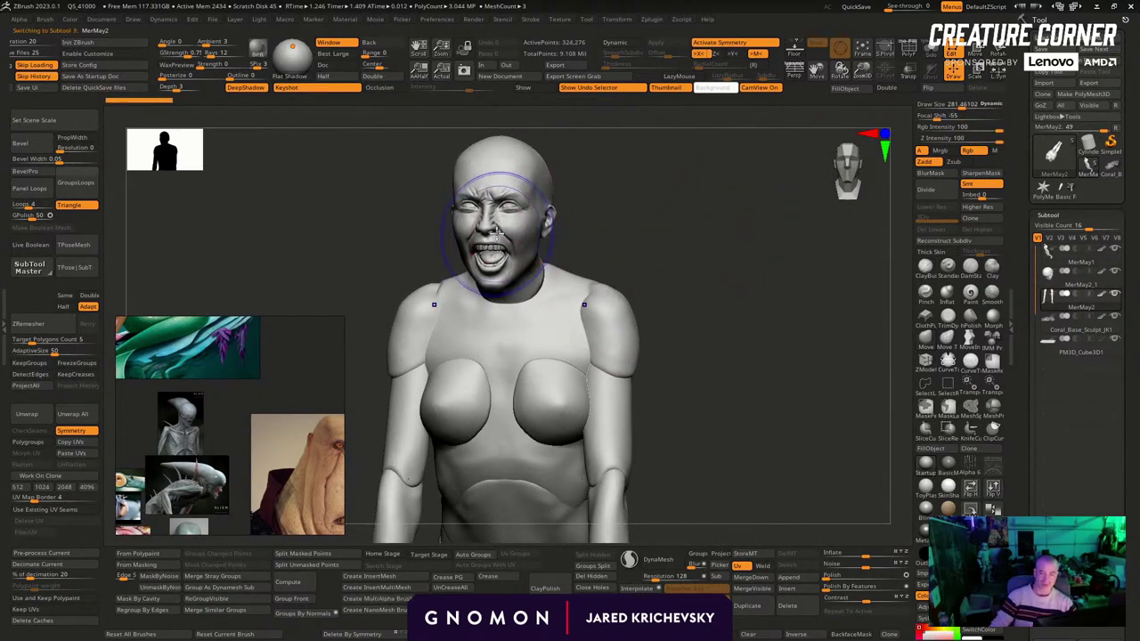
{"action": "left_click_drag", "start_coordinate": [720, 354], "coordinate": [752, 318], "text": "alt"}
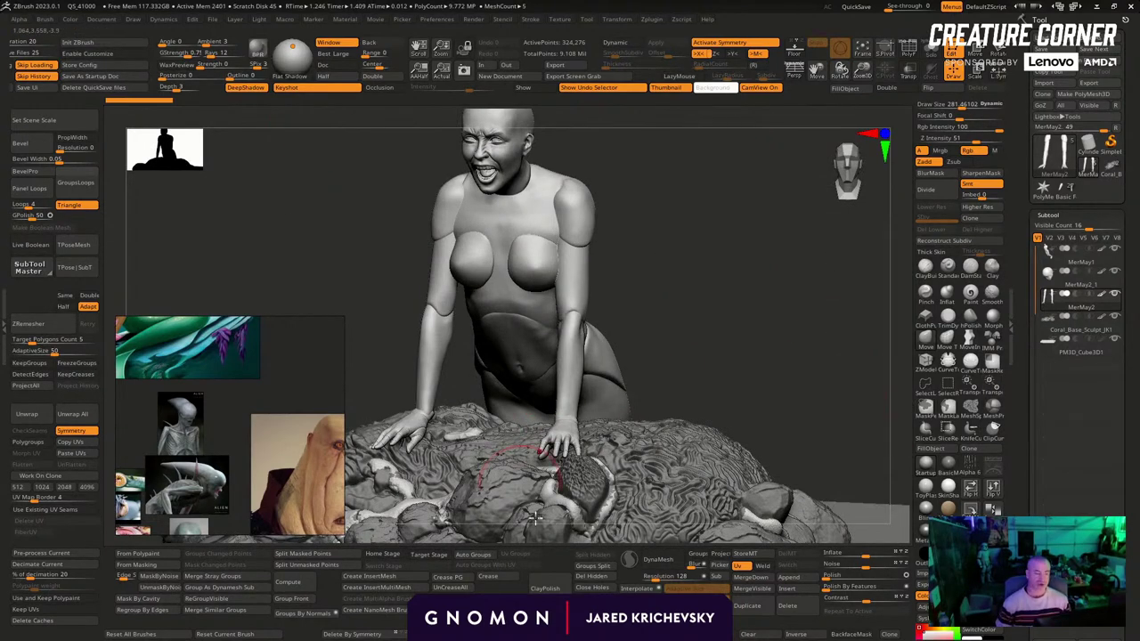
{"action": "left_click_drag", "start_coordinate": [641, 329], "coordinate": [649, 322]}
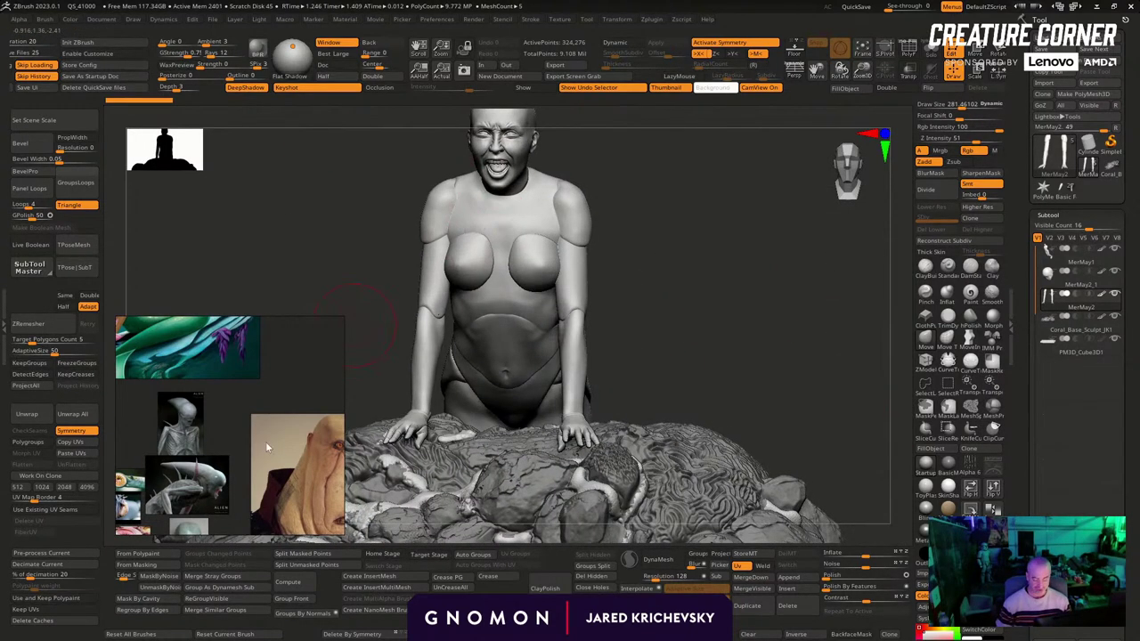
Enlarge the reference window's height and examine the creature images, ending on the worm mouth and coiled pink worm photos
{"action": "scroll", "coordinate": [212, 442], "scroll_direction": "down", "scroll_amount": 4}
{"action": "scroll", "coordinate": [178, 461], "scroll_direction": "down", "scroll_amount": 2}
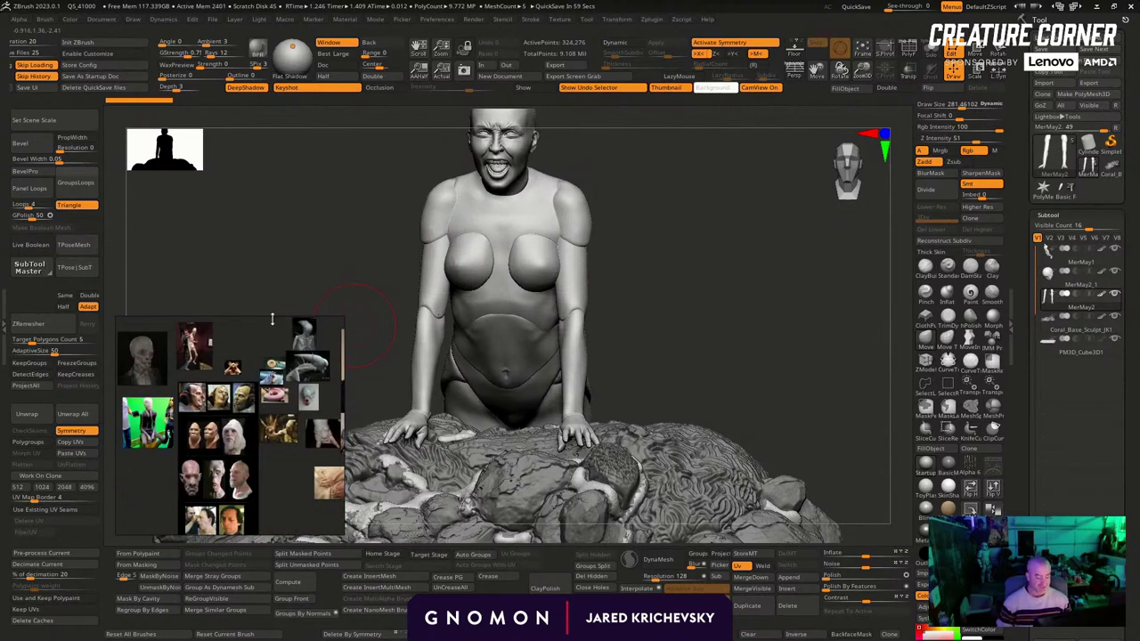
{"action": "scroll", "coordinate": [271, 319], "scroll_direction": "up", "scroll_amount": 5}
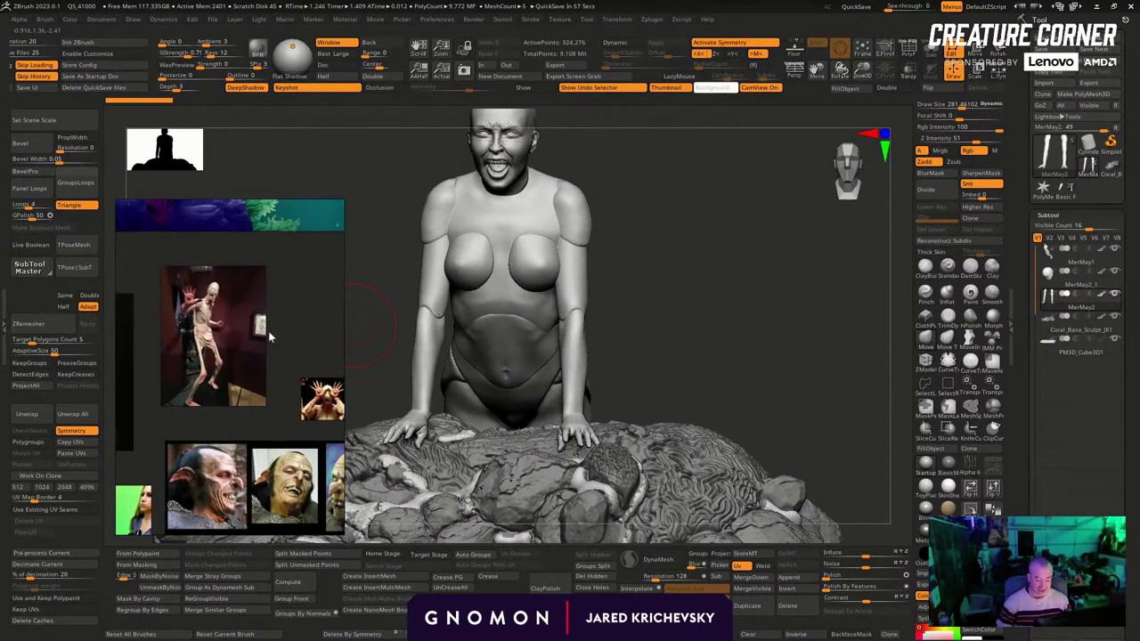
{"action": "middle_click_drag", "start_coordinate": [263, 478], "coordinate": [181, 403]}
{"action": "middle_click_drag", "start_coordinate": [285, 459], "coordinate": [11, 479]}
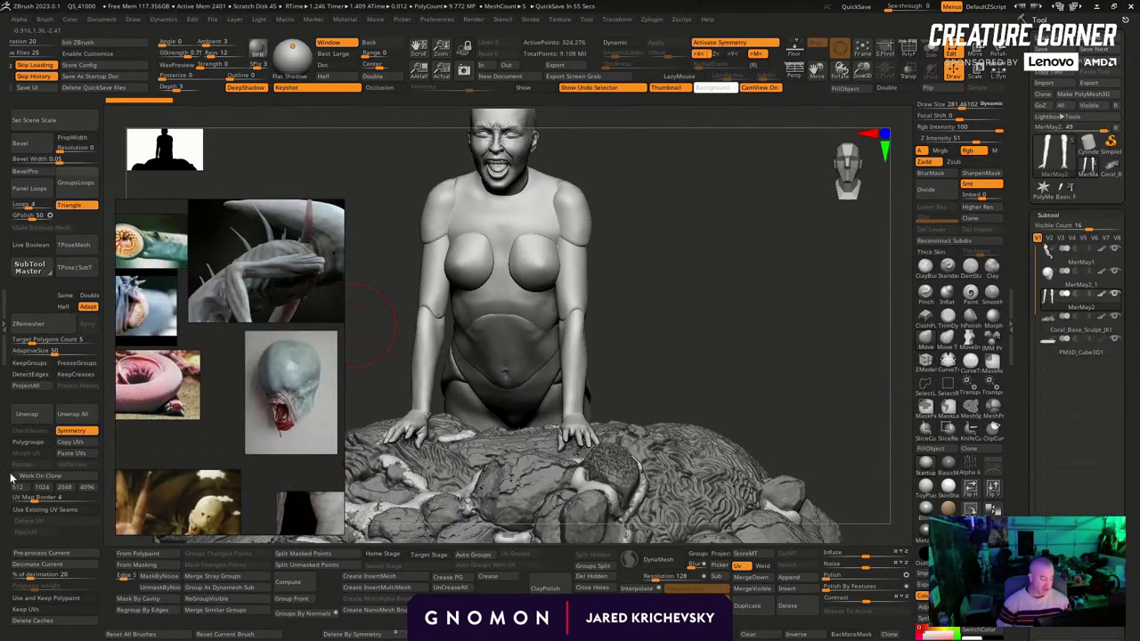
{"action": "middle_click_drag", "start_coordinate": [192, 408], "coordinate": [302, 408]}
{"action": "middle_click_drag", "start_coordinate": [288, 412], "coordinate": [223, 479]}
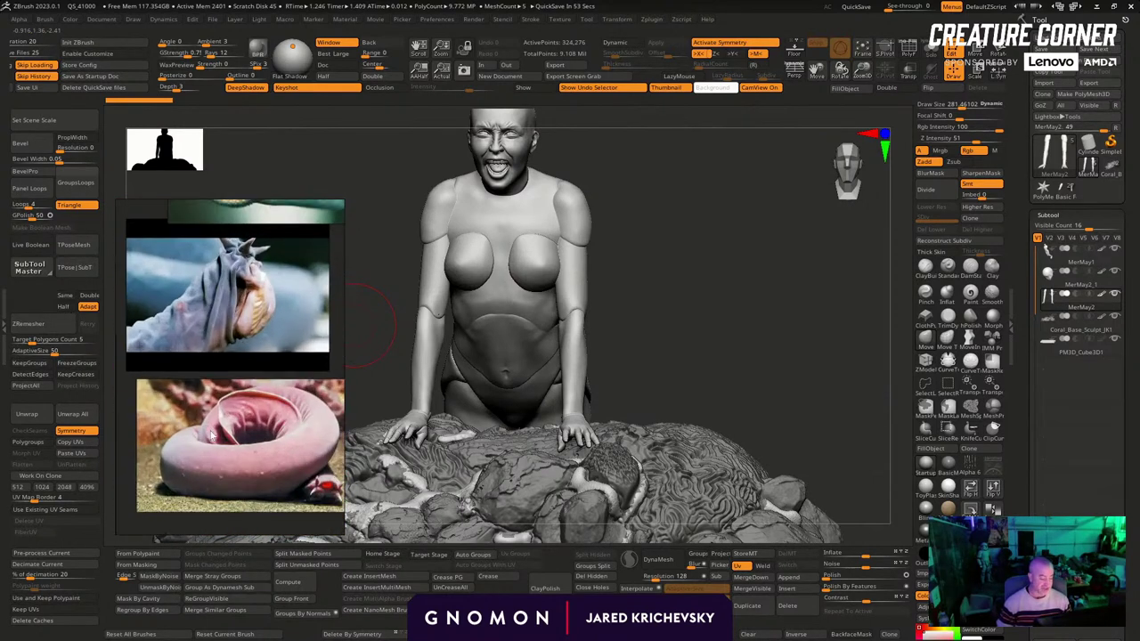
Examine the creature references, from the red worm clump to the wrinkled skin and bald humanoid photos, beside the posed figure
{"action": "scroll", "coordinate": [223, 360], "scroll_direction": "up", "scroll_amount": 2}
{"action": "middle_click_drag", "start_coordinate": [253, 283], "coordinate": [251, 301]}
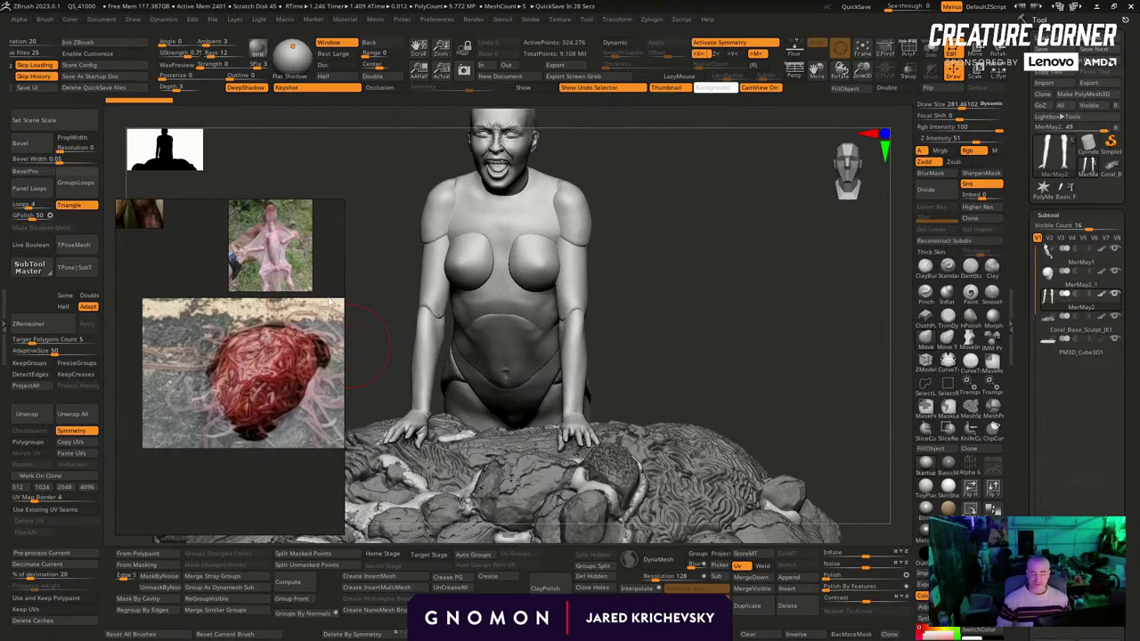
{"action": "scroll", "coordinate": [294, 286], "scroll_direction": "down", "scroll_amount": 5}
{"action": "middle_click_drag", "start_coordinate": [230, 357], "coordinate": [287, 536]}
{"action": "scroll", "coordinate": [251, 462], "scroll_direction": "up", "scroll_amount": 4}
{"action": "scroll", "coordinate": [250, 462], "scroll_direction": "up", "scroll_amount": 5}
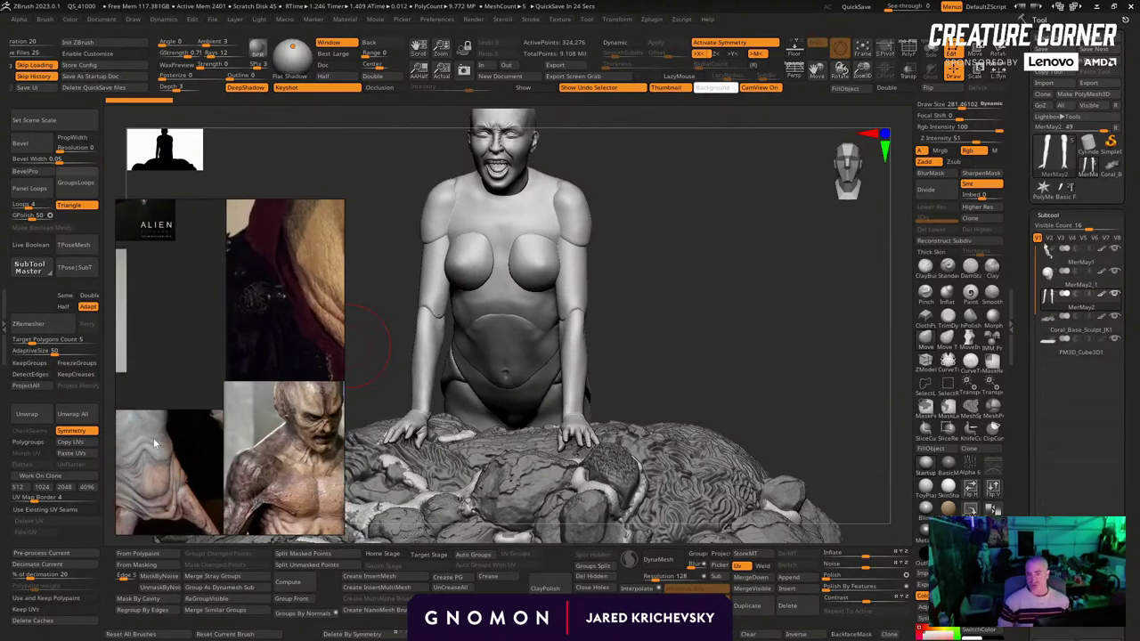
{"action": "mouse_move", "coordinate": [664, 262]}
{"action": "left_mouse_down"}
{"action": "mouse_move", "coordinate": [606, 229]}
{"action": "mouse_move", "coordinate": [648, 268]}
{"action": "left_mouse_up"}
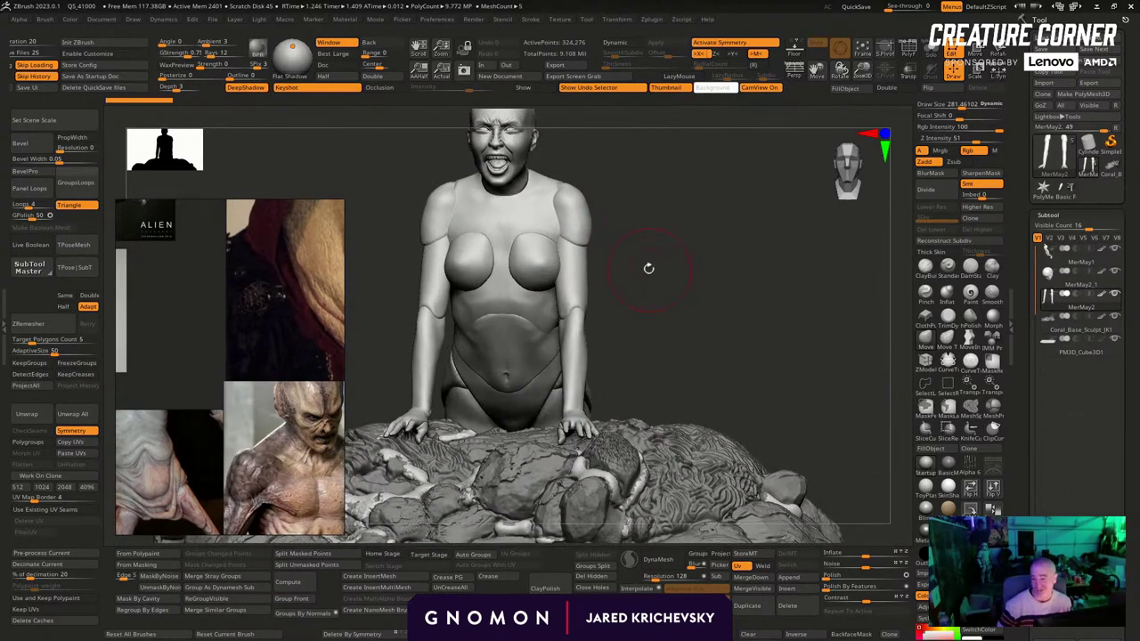
Hide the MerMay2 arms subtool and frame the armless MerMay1 body and head from the side
{"action": "left_click", "coordinate": [1114, 294]}
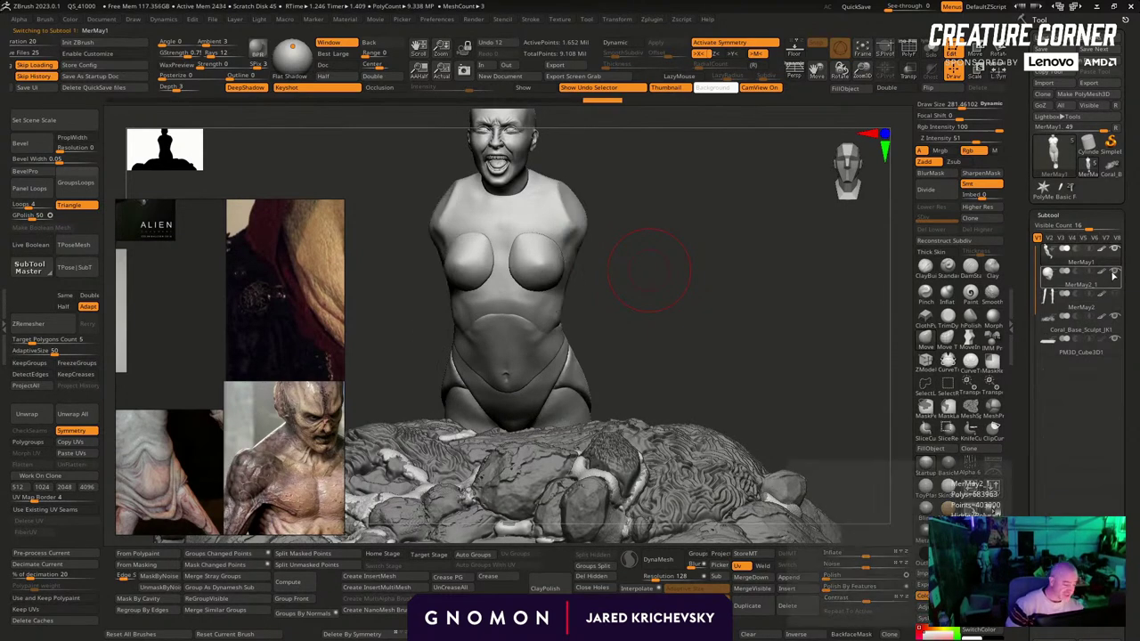
{"action": "left_click", "coordinate": [1114, 274]}
{"action": "left_click", "coordinate": [1114, 274]}
{"action": "left_click_drag", "start_coordinate": [822, 341], "coordinate": [686, 316]}
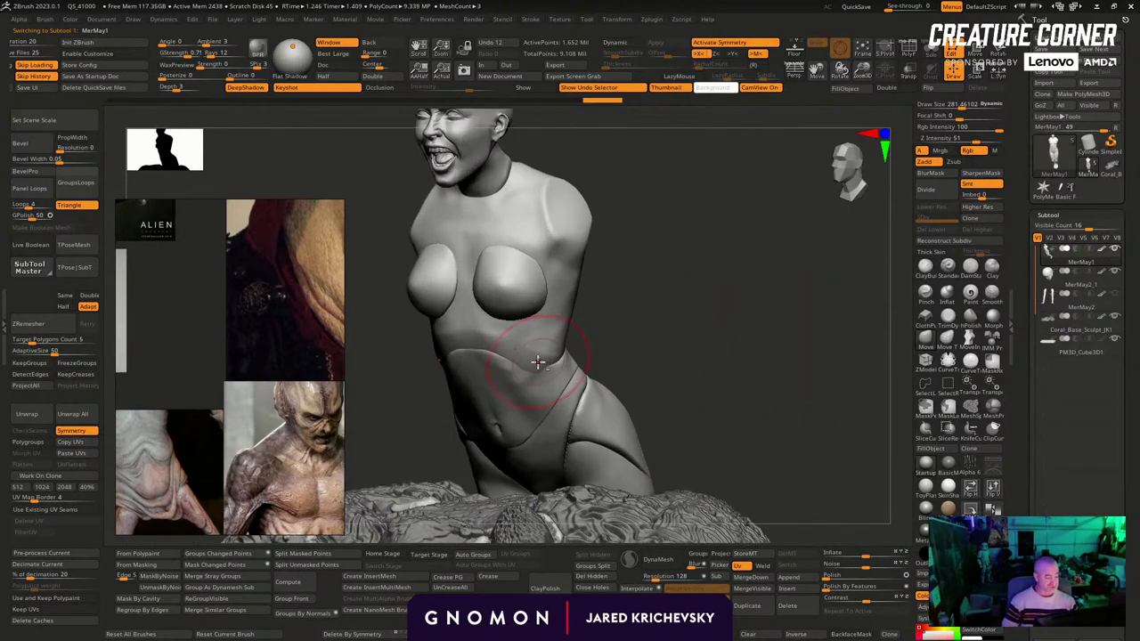
{"action": "left_click_drag", "start_coordinate": [784, 364], "coordinate": [753, 384]}
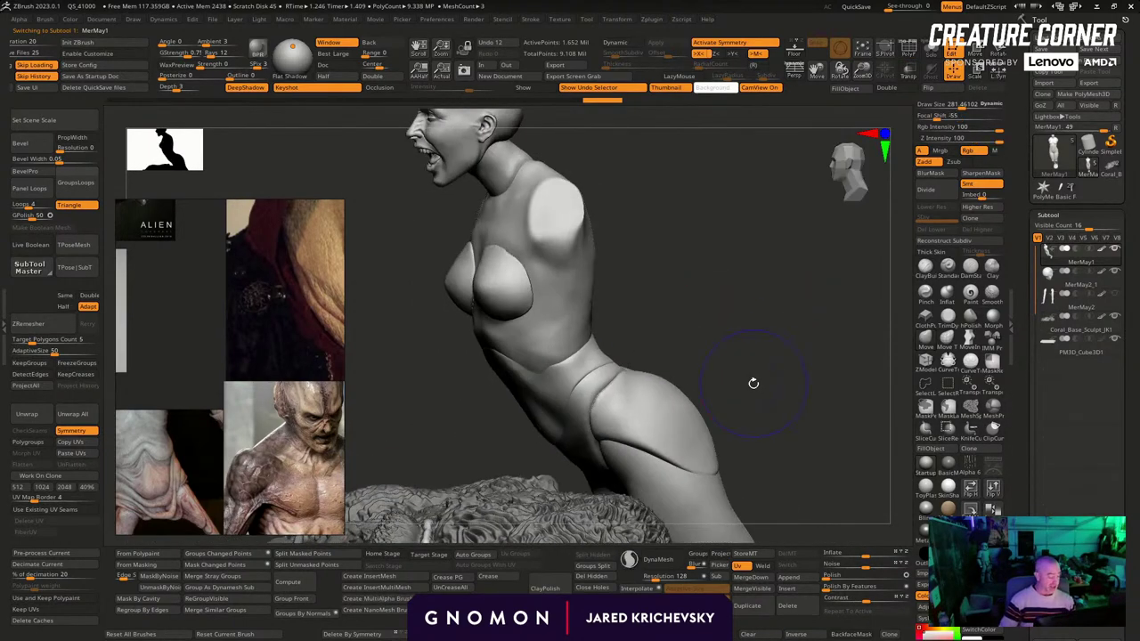
{"action": "key", "text": "w"}
{"action": "mouse_move", "coordinate": [698, 257]}
{"action": "left_mouse_down", "text": "alt"}
{"action": "mouse_move", "coordinate": [696, 392]}
{"action": "mouse_move", "coordinate": [574, 380]}
{"action": "left_mouse_up", "text": "alt"}
Hide the breast polygroups of the MerMay1 body and split them off as a separate subtool
{"action": "key", "text": "q"}
{"action": "left_click", "coordinate": [511, 413], "text": "ctrl+shift"}
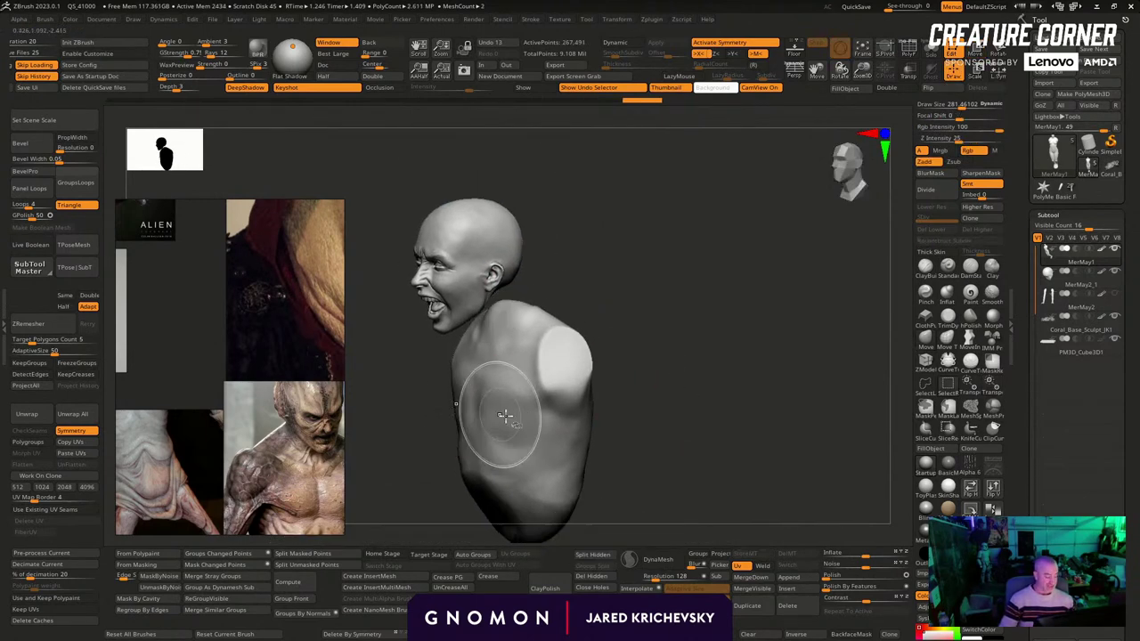
{"action": "left_click_drag", "start_coordinate": [753, 329], "coordinate": [712, 420], "text": "ctrl+shift"}
{"action": "left_click", "coordinate": [687, 407], "text": "ctrl+shift"}
{"action": "left_click", "coordinate": [498, 451], "text": "ctrl+shift"}
{"action": "left_click_drag", "start_coordinate": [758, 290], "coordinate": [675, 309], "text": "ctrl+shift"}
{"action": "left_click", "coordinate": [458, 426], "text": "ctrl+shift"}
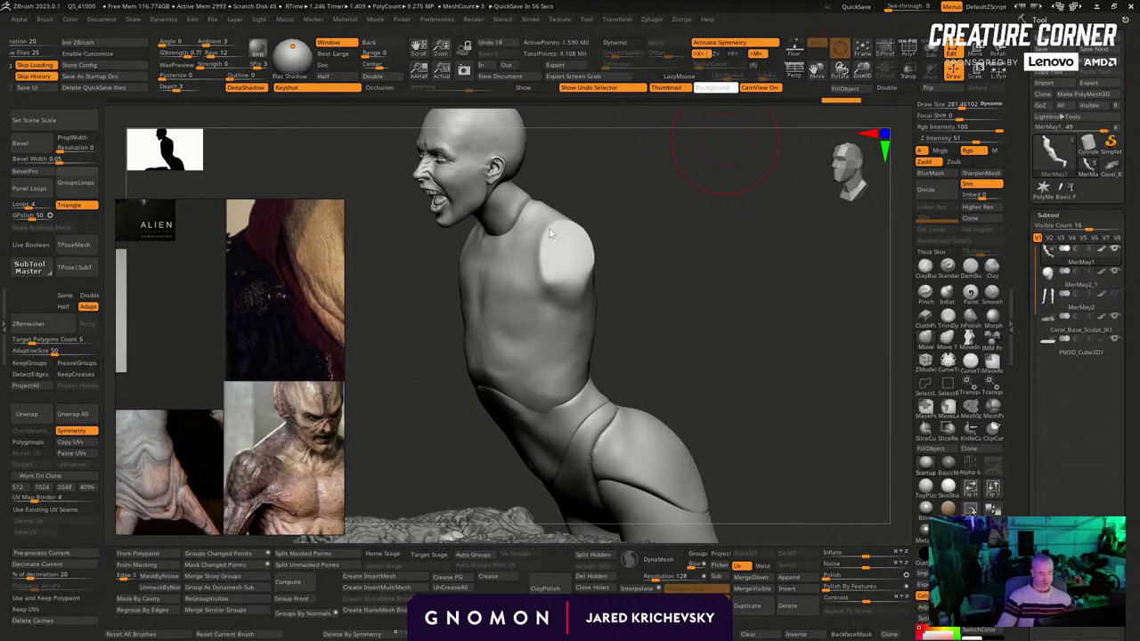
{"action": "mouse_move", "coordinate": [698, 405]}
{"action": "left_mouse_down"}
{"action": "mouse_move", "coordinate": [710, 415]}
{"action": "mouse_move", "coordinate": [750, 321]}
{"action": "mouse_move", "coordinate": [738, 293]}
{"action": "mouse_move", "coordinate": [837, 530]}
{"action": "left_mouse_up"}
{"action": "left_click", "coordinate": [595, 554]}
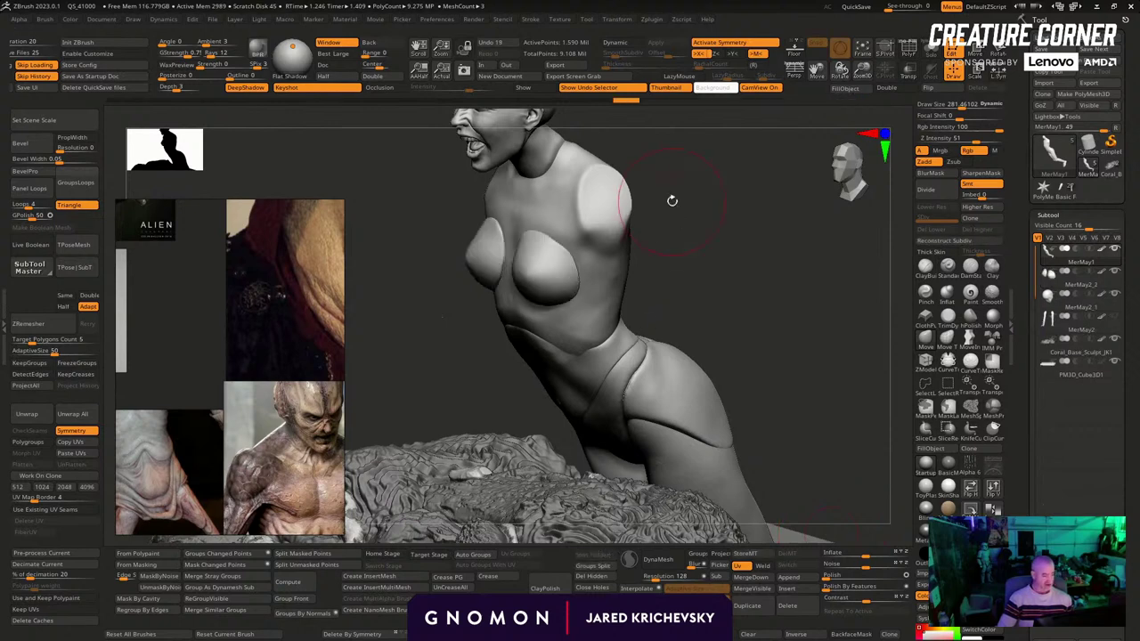
Inspect the polygroups of the separated breast subtool and the MerMay1 body with PolyFrame, leaving the body selected
{"action": "left_click", "coordinate": [535, 254], "text": "alt"}
{"action": "key", "text": "shift+f"}
{"action": "key", "text": "shift+f"}
{"action": "key", "text": "shift+f"}
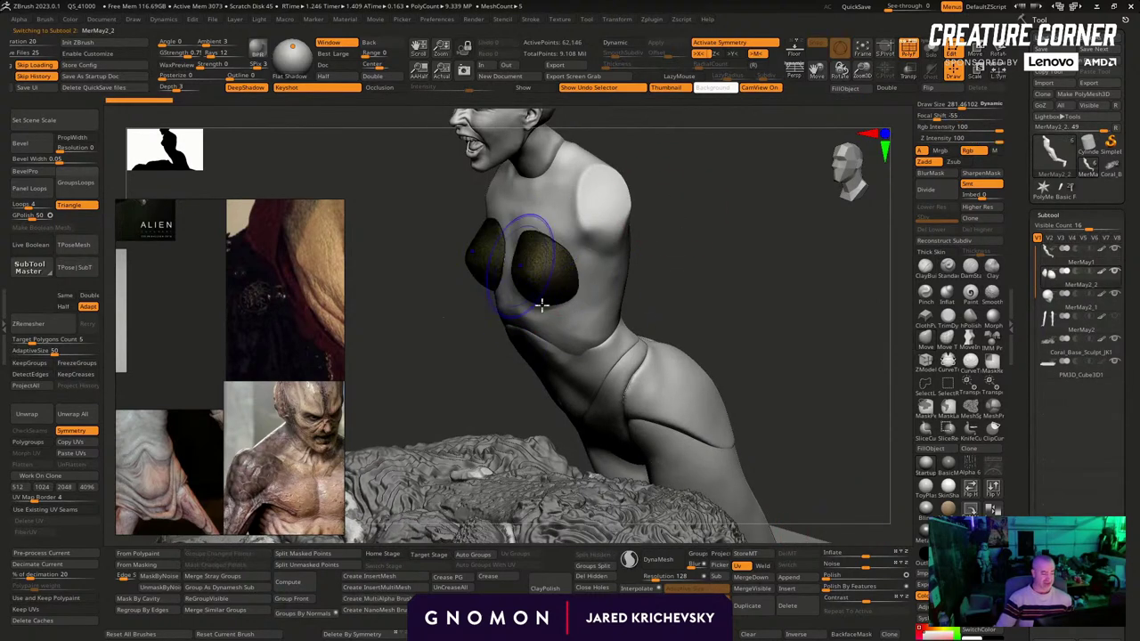
{"action": "mouse_move", "coordinate": [749, 301]}
{"action": "left_mouse_down", "text": "alt"}
{"action": "mouse_move", "coordinate": [748, 400]}
{"action": "mouse_move", "coordinate": [759, 310]}
{"action": "left_mouse_up", "text": "alt"}
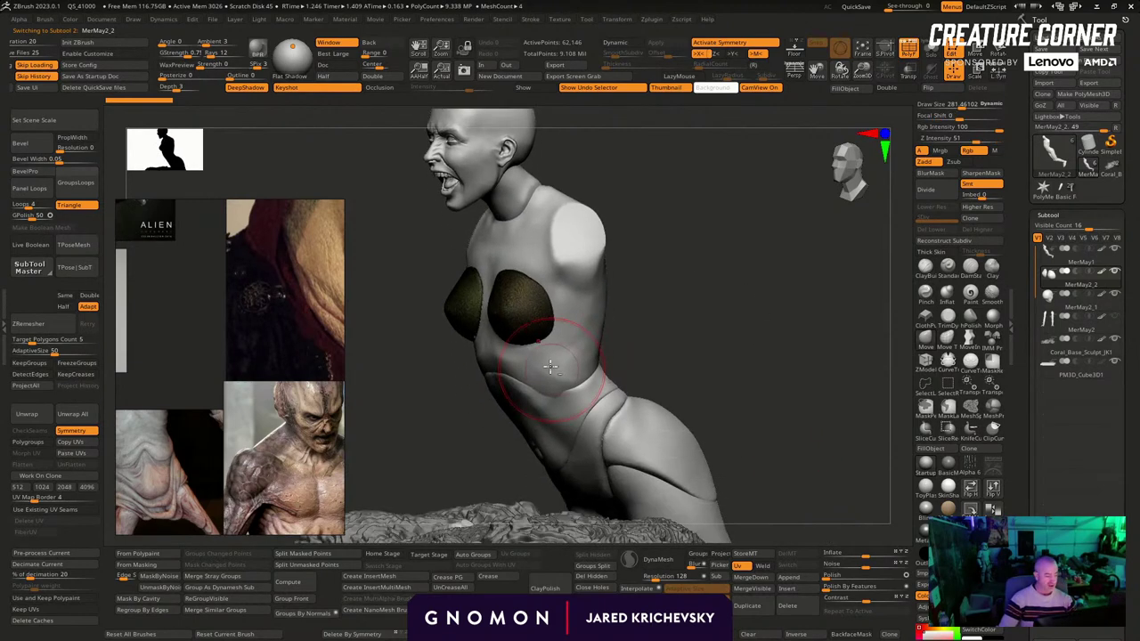
{"action": "left_click", "coordinate": [551, 366], "text": "alt"}
{"action": "key", "text": "shift+f"}
{"action": "key", "text": "shift+f"}
{"action": "left_click_drag", "start_coordinate": [693, 303], "coordinate": [702, 366]}
Apply the Remesh By Union deformer to the MerMay1 body
{"action": "key", "text": "w"}
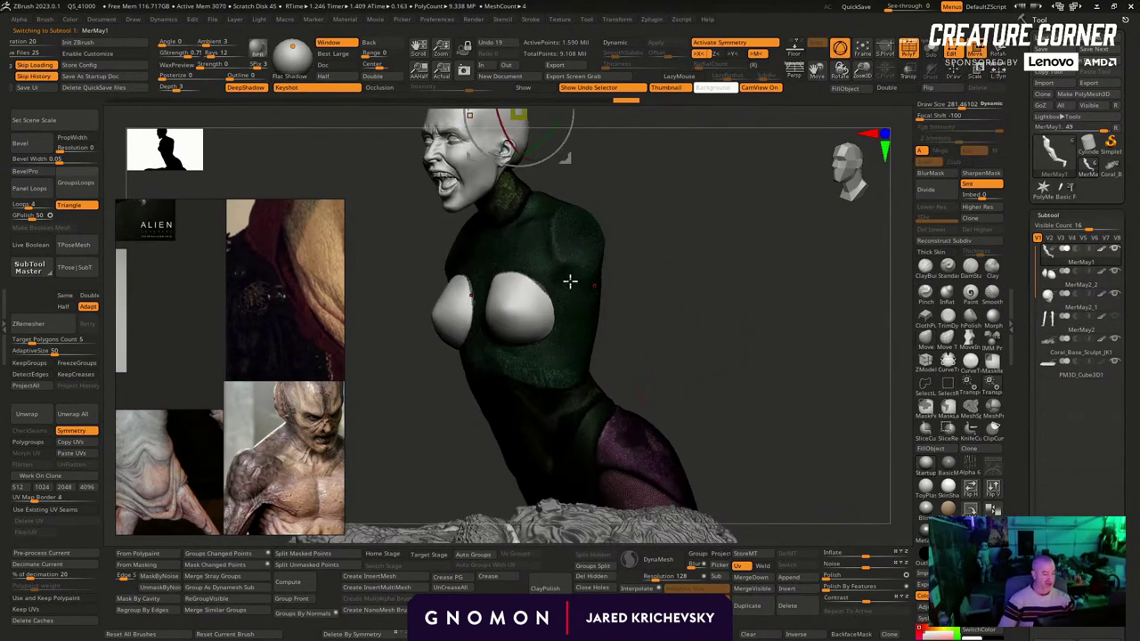
{"action": "left_click_drag", "start_coordinate": [684, 276], "coordinate": [702, 417], "text": "alt"}
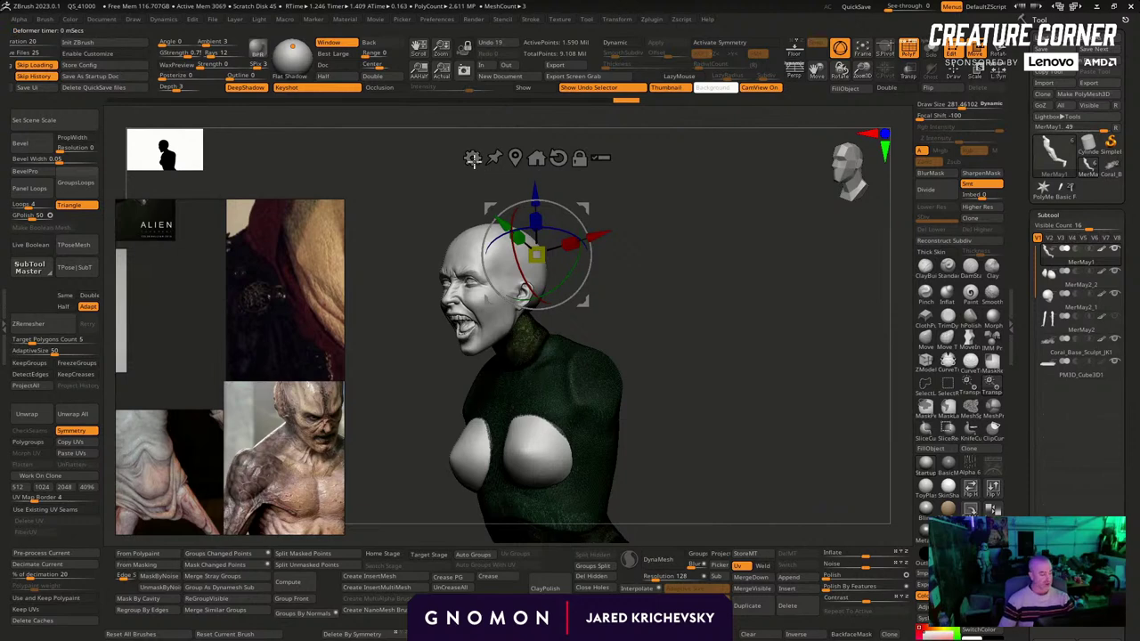
{"action": "left_click", "coordinate": [472, 158]}
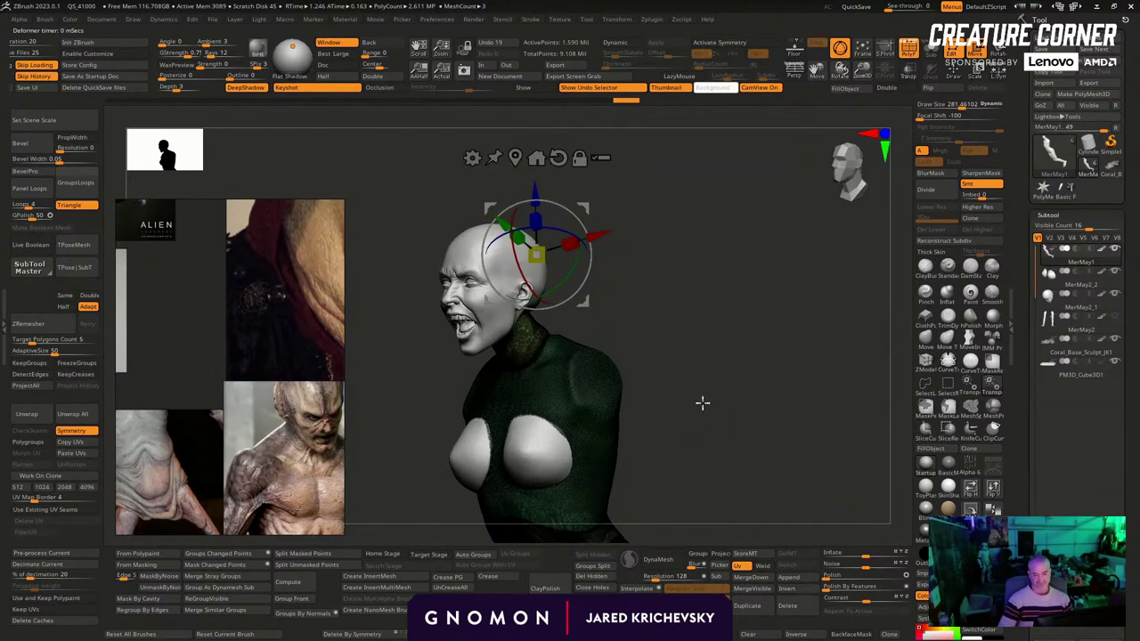
{"action": "mouse_move", "coordinate": [703, 405]}
{"action": "left_mouse_down"}
{"action": "mouse_move", "coordinate": [707, 422]}
{"action": "mouse_move", "coordinate": [698, 383]}
{"action": "left_mouse_up"}
{"action": "key", "text": "q"}
{"action": "key", "text": "w"}
{"action": "left_click", "coordinate": [472, 158]}
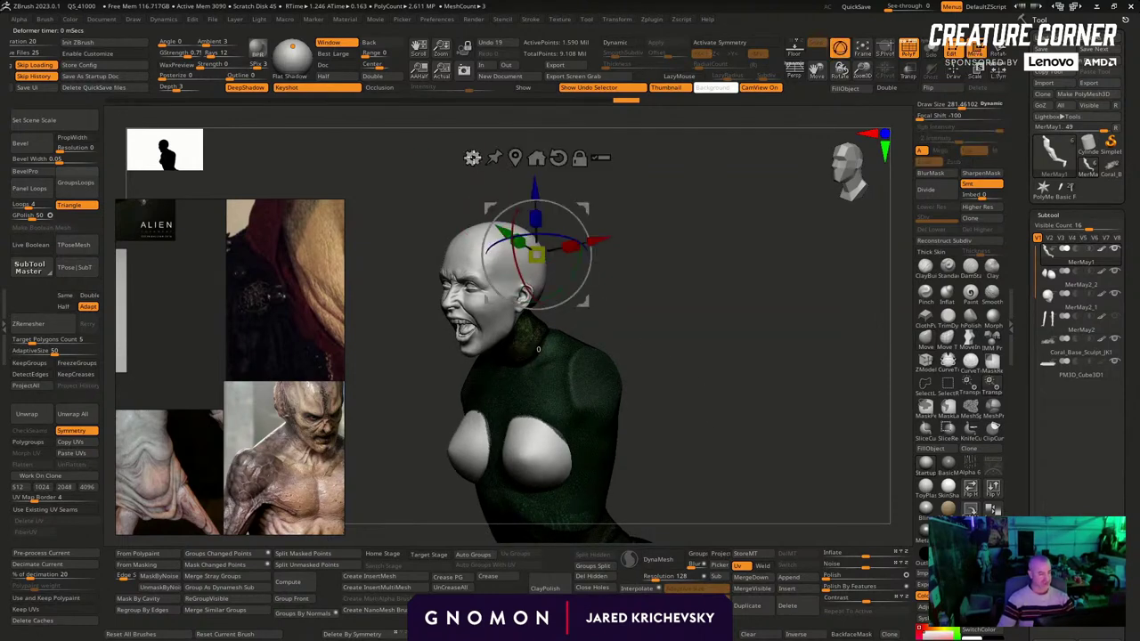
{"action": "left_click", "coordinate": [472, 157]}
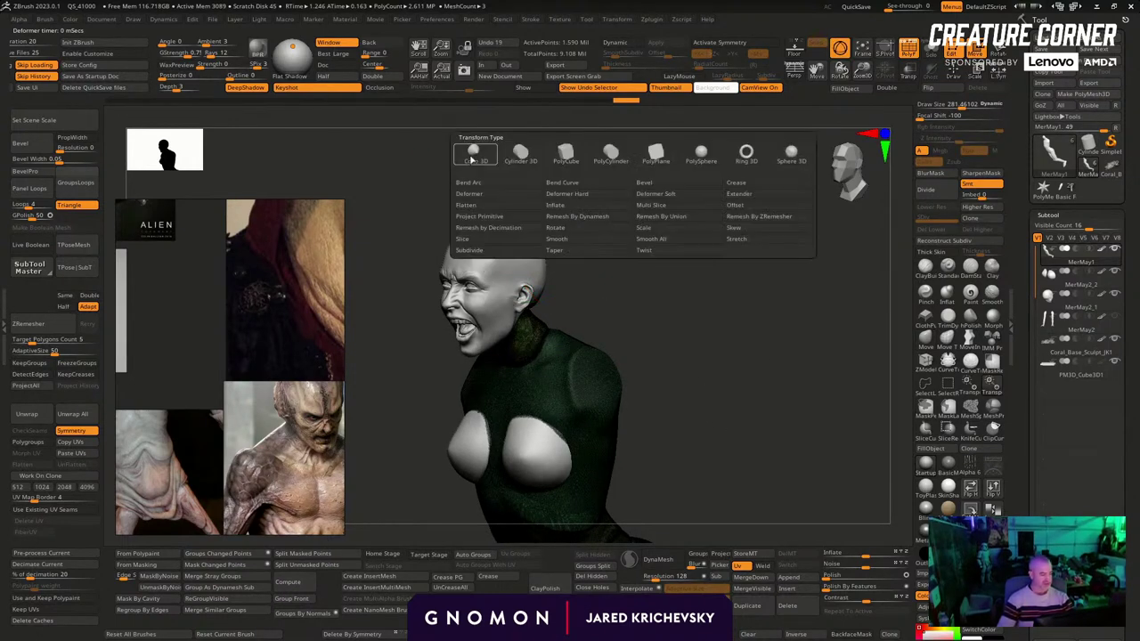
{"action": "left_click", "coordinate": [661, 216]}
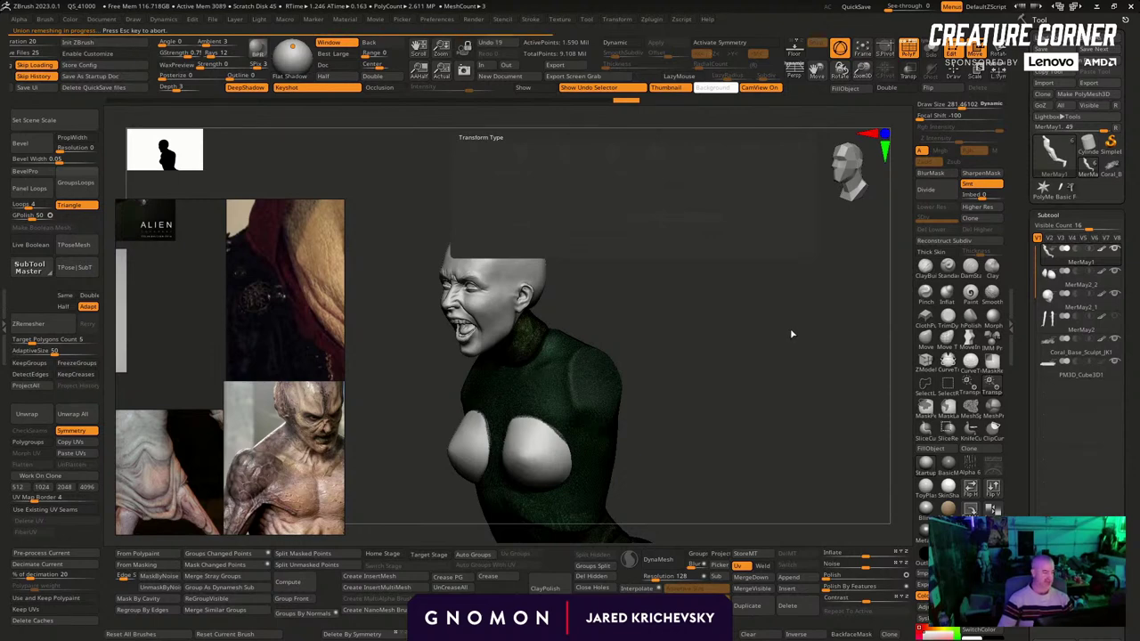
Activate symmetry on the remeshed body and check its polygroups from the front
{"action": "left_click_drag", "start_coordinate": [757, 397], "coordinate": [668, 295]}
{"action": "key", "text": "shift+f"}
{"action": "key", "text": "x"}
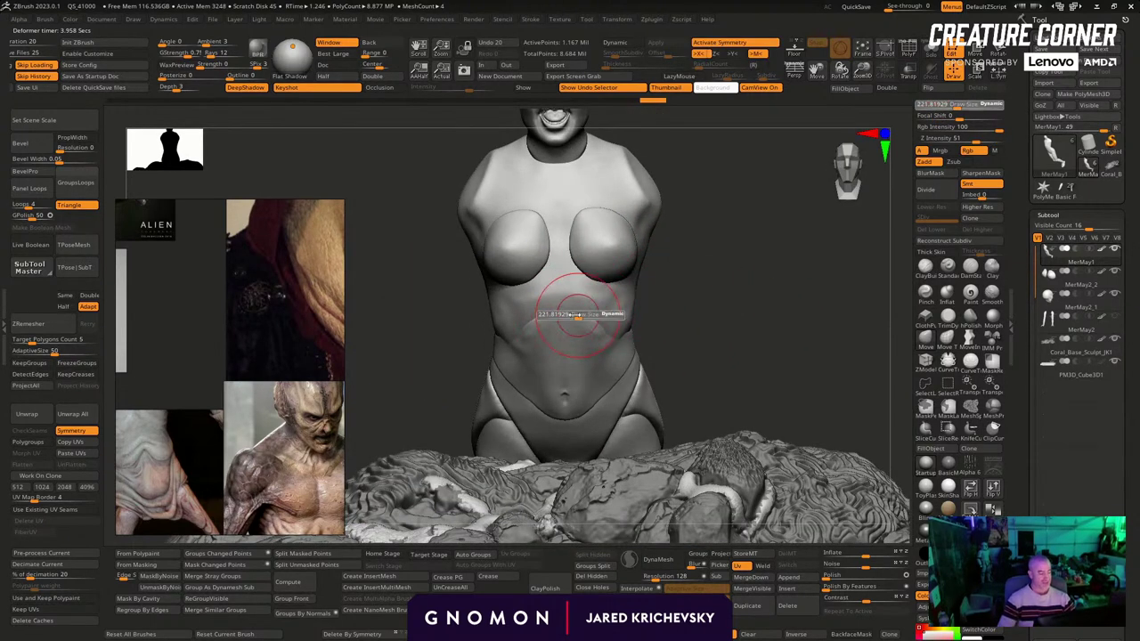
{"action": "key", "text": "shift+f"}
{"action": "key", "text": "shift+f"}
{"action": "mouse_move", "coordinate": [697, 293]}
{"action": "left_mouse_down"}
{"action": "mouse_move", "coordinate": [632, 300]}
{"action": "mouse_move", "coordinate": [592, 261]}
{"action": "mouse_move", "coordinate": [675, 324]}
{"action": "mouse_move", "coordinate": [606, 283]}
{"action": "mouse_move", "coordinate": [698, 298]}
{"action": "mouse_move", "coordinate": [514, 260]}
{"action": "left_mouse_up"}
Turn on Sculptris Pro and smooth away the part seams across the abdomen and waist
{"action": "left_click", "coordinate": [509, 315], "text": "ctrl+shift"}
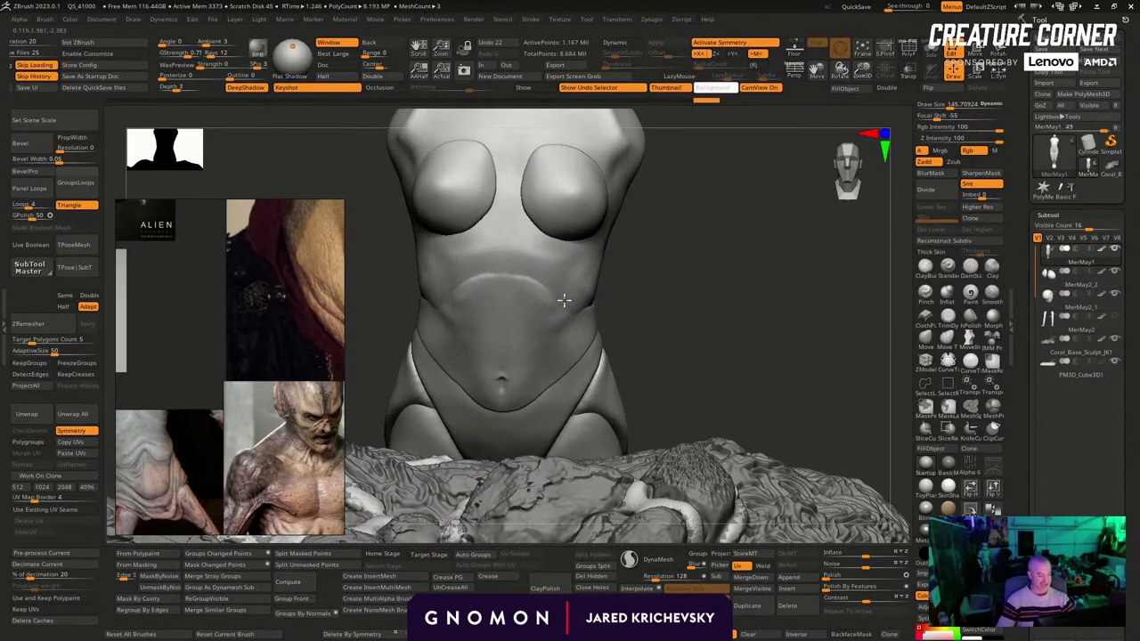
{"action": "left_click_drag", "start_coordinate": [563, 300], "coordinate": [659, 356]}
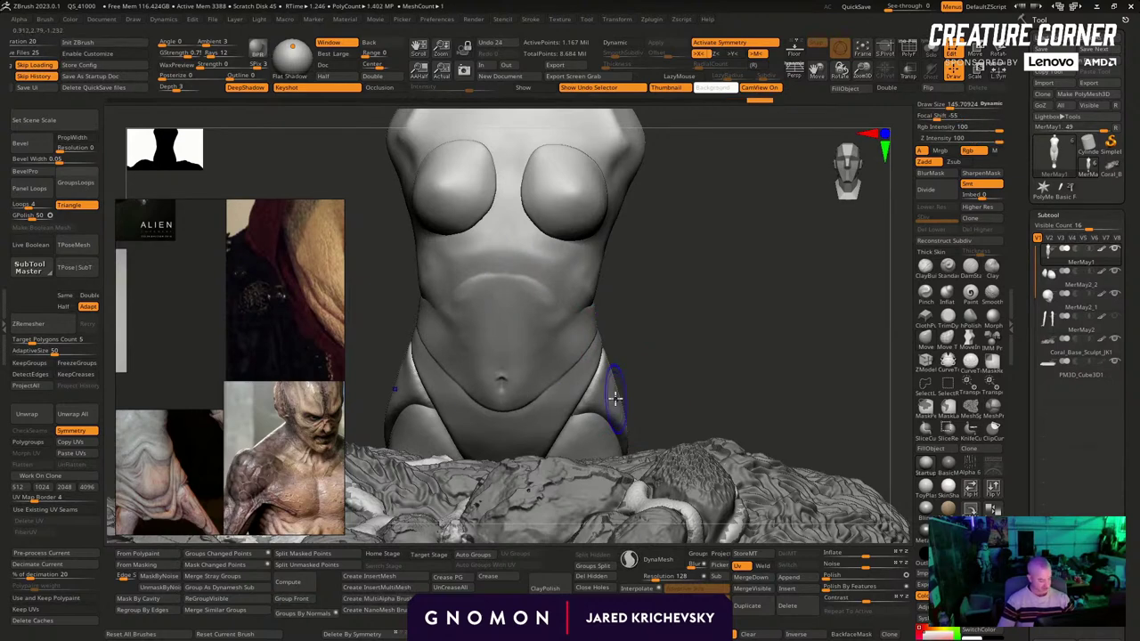
{"action": "left_click", "coordinate": [629, 559]}
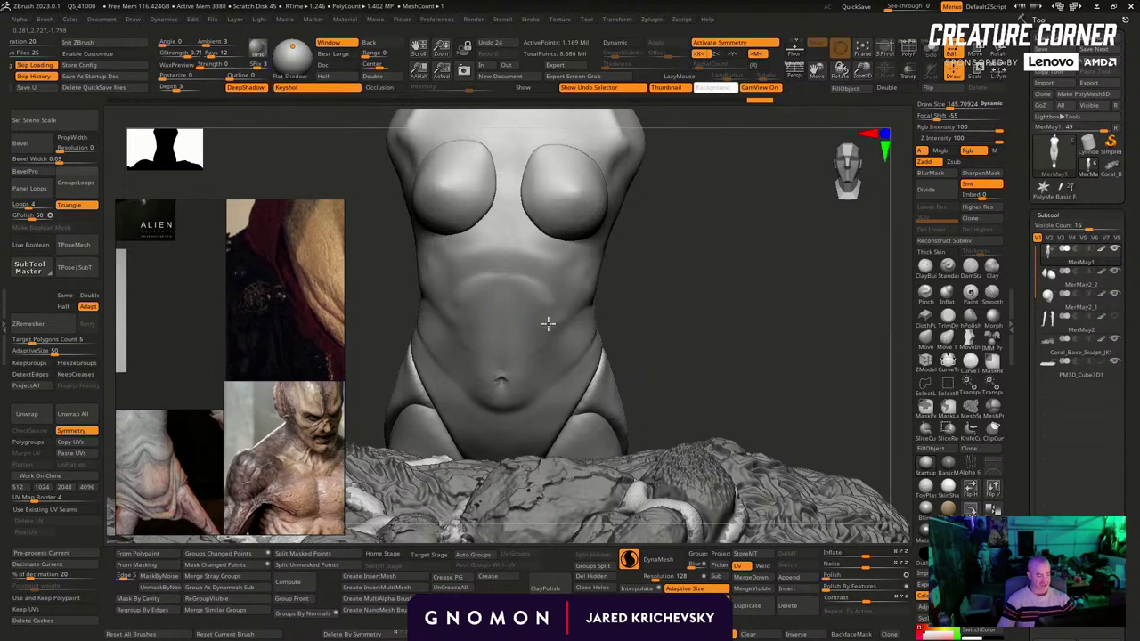
{"action": "mouse_move", "coordinate": [700, 333]}
{"action": "left_mouse_down"}
{"action": "mouse_move", "coordinate": [689, 321]}
{"action": "mouse_move", "coordinate": [695, 268]}
{"action": "mouse_move", "coordinate": [629, 378]}
{"action": "mouse_move", "coordinate": [636, 351]}
{"action": "left_mouse_up"}
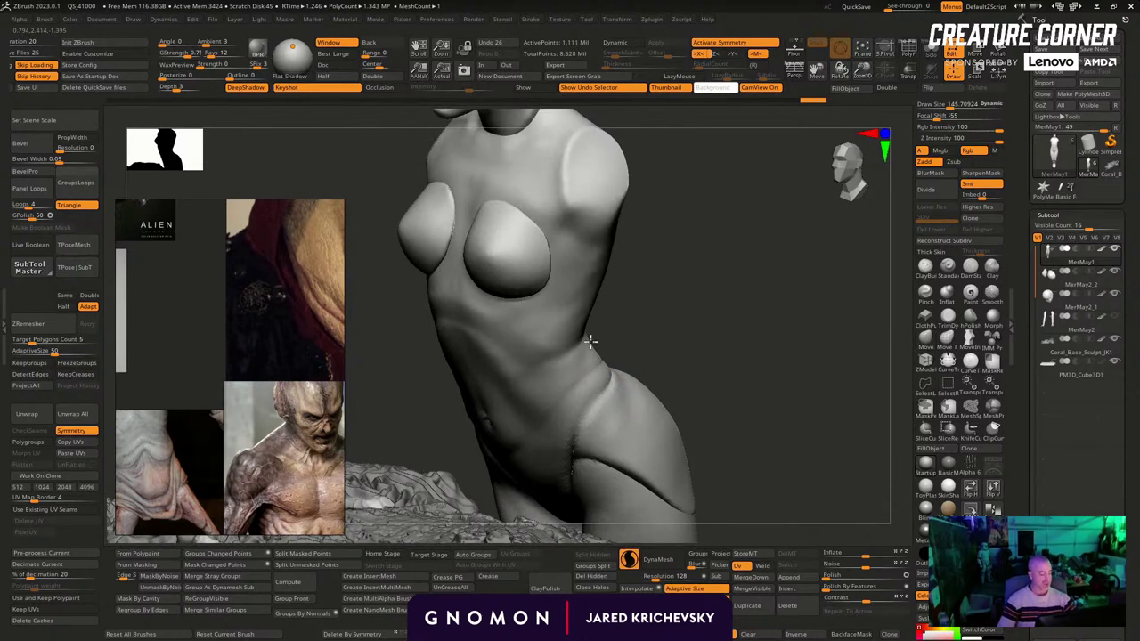
Resize the brush and blend the seams across the lower back, upper back and base of the neck
{"action": "left_click_drag", "start_coordinate": [714, 277], "coordinate": [615, 305]}
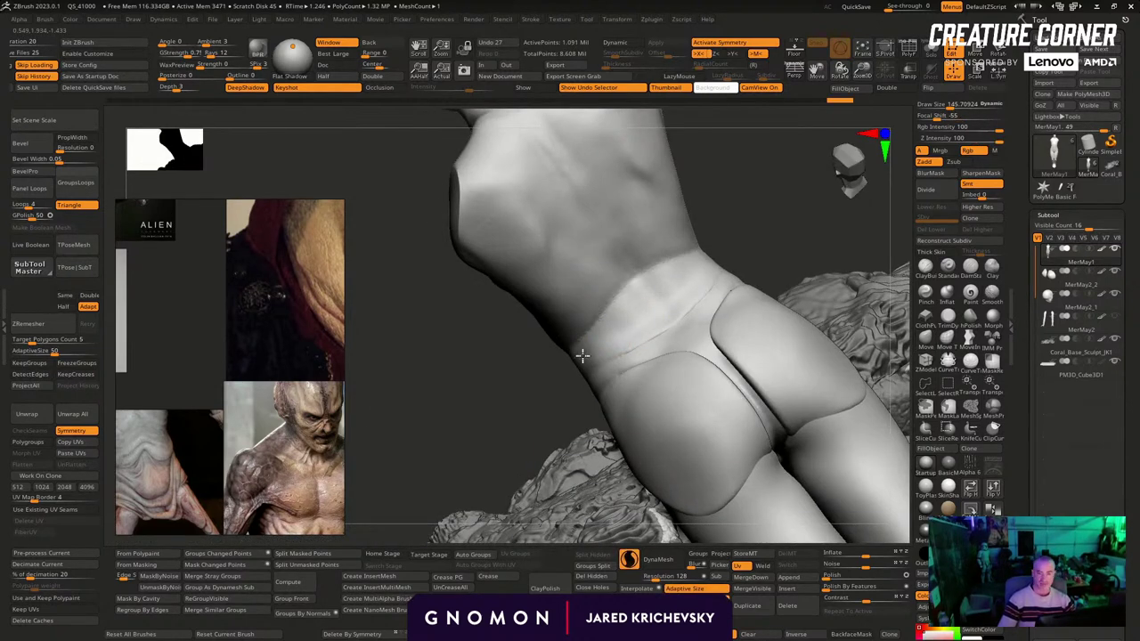
{"action": "mouse_move", "coordinate": [475, 393]}
{"action": "left_mouse_down"}
{"action": "mouse_move", "coordinate": [453, 489]}
{"action": "mouse_move", "coordinate": [476, 512]}
{"action": "mouse_move", "coordinate": [490, 508]}
{"action": "left_mouse_up"}
{"action": "key", "text": "s"}
{"action": "left_click", "coordinate": [511, 328]}
{"action": "mouse_move", "coordinate": [496, 346]}
{"action": "left_mouse_down"}
{"action": "mouse_move", "coordinate": [500, 308]}
{"action": "mouse_move", "coordinate": [487, 278]}
{"action": "left_mouse_up"}
{"action": "left_click_drag", "start_coordinate": [512, 221], "coordinate": [486, 236]}
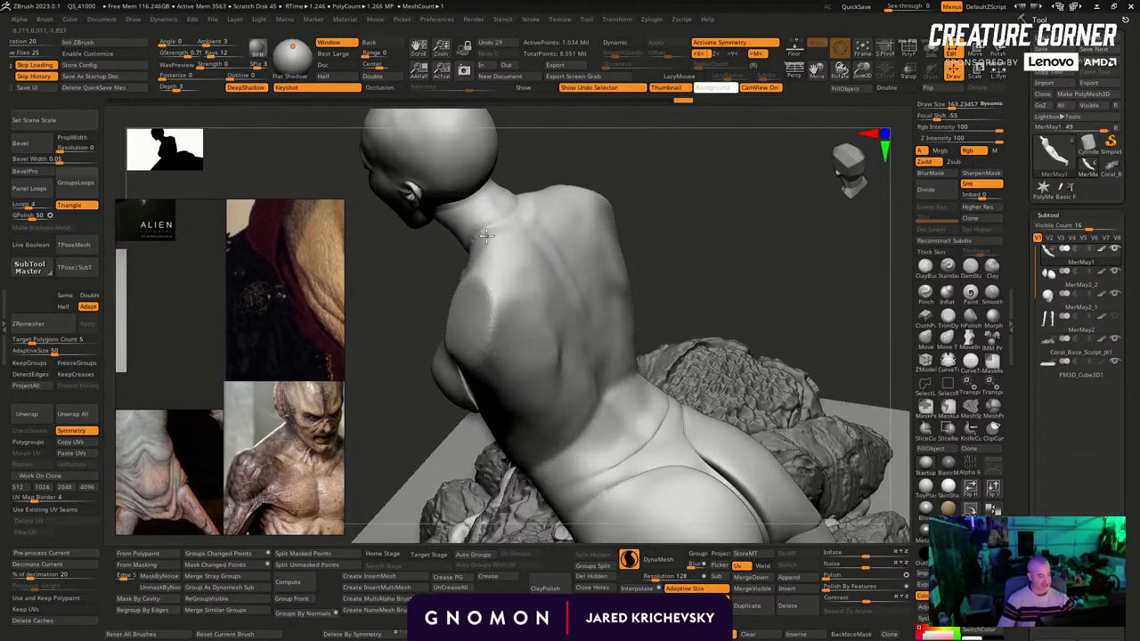
Blend the seam around the neck and rework the shoulder area with an adjusted brush size
{"action": "left_click_drag", "start_coordinate": [629, 207], "coordinate": [603, 208]}
{"action": "mouse_move", "coordinate": [486, 234]}
{"action": "left_mouse_down"}
{"action": "mouse_move", "coordinate": [466, 251]}
{"action": "mouse_move", "coordinate": [474, 245]}
{"action": "left_mouse_up"}
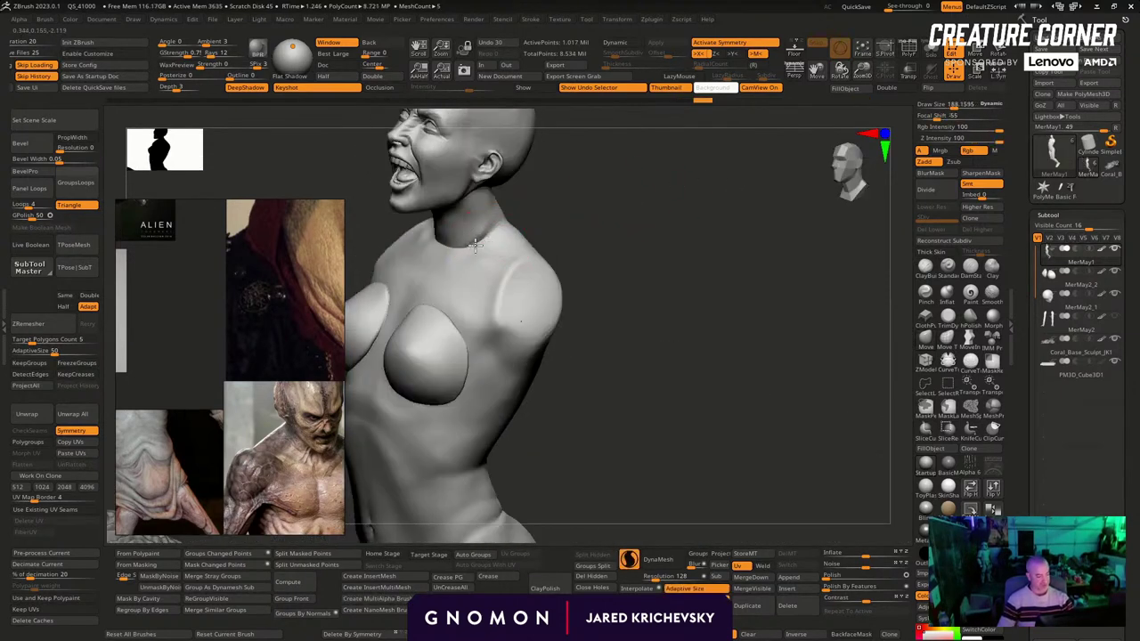
{"action": "mouse_move", "coordinate": [521, 205]}
{"action": "left_mouse_down"}
{"action": "mouse_move", "coordinate": [707, 239]}
{"action": "mouse_move", "coordinate": [641, 242]}
{"action": "left_mouse_up"}
{"action": "key", "text": "s"}
{"action": "left_click", "coordinate": [556, 274]}
{"action": "mouse_move", "coordinate": [575, 269]}
{"action": "left_mouse_down"}
{"action": "mouse_move", "coordinate": [549, 284]}
{"action": "mouse_move", "coordinate": [548, 306]}
{"action": "left_mouse_up"}
Smooth the seams between the pelvis and upper thighs and soften the outer hip
{"action": "left_click_drag", "start_coordinate": [677, 445], "coordinate": [632, 267], "text": "alt"}
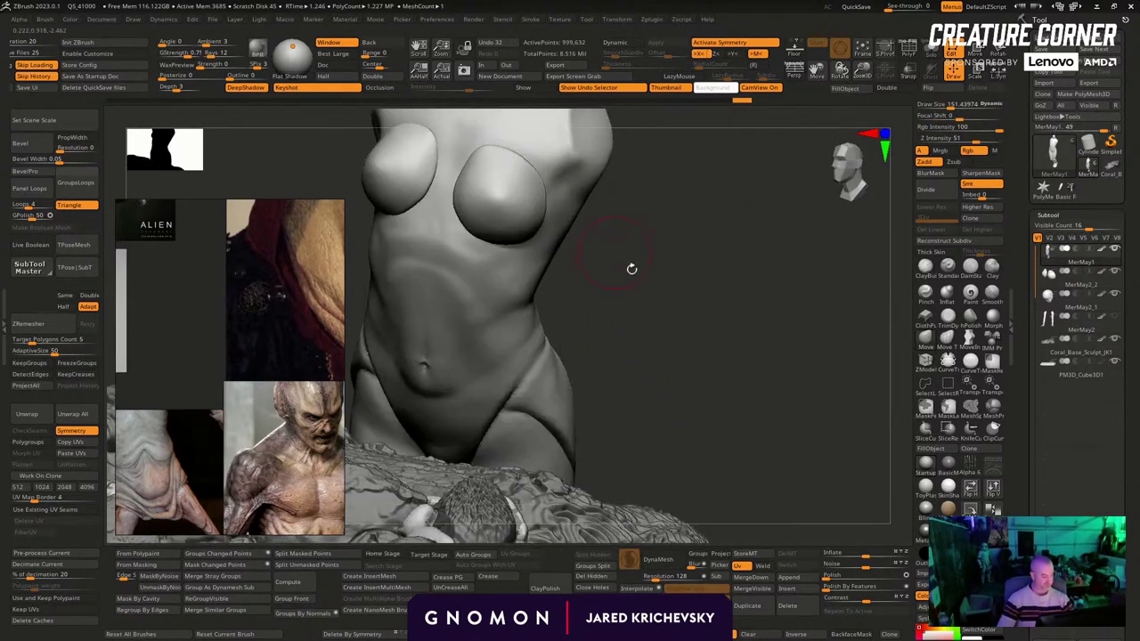
{"action": "left_click_drag", "start_coordinate": [637, 317], "coordinate": [609, 330]}
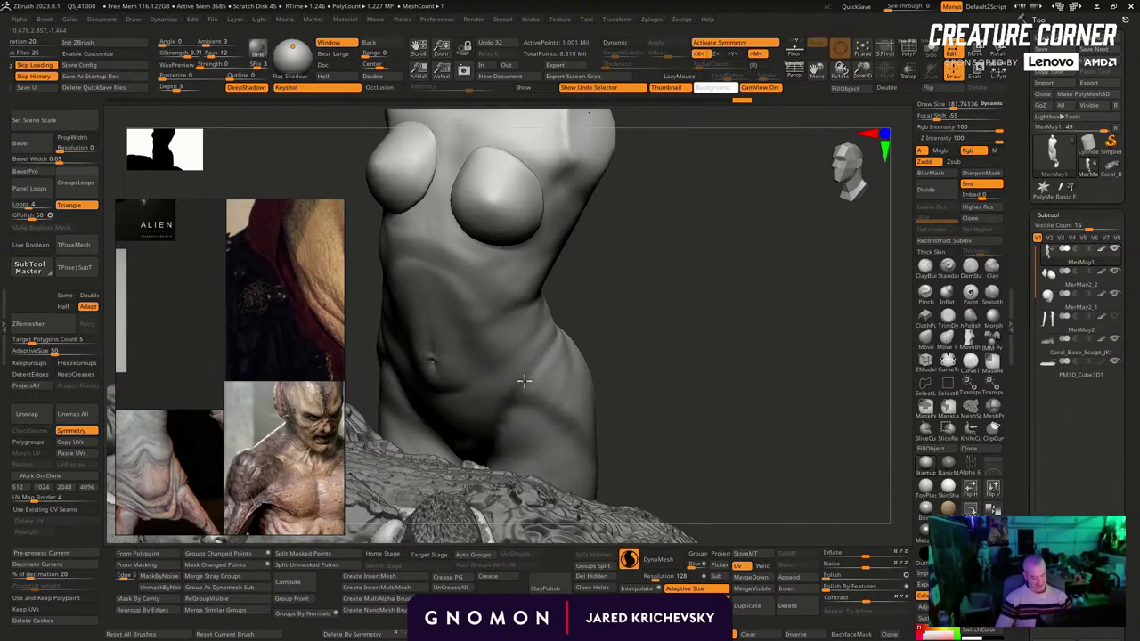
{"action": "left_click_drag", "start_coordinate": [532, 429], "coordinate": [537, 426], "text": "shift"}
{"action": "mouse_move", "coordinate": [784, 411]}
{"action": "left_mouse_down"}
{"action": "mouse_move", "coordinate": [674, 400]}
{"action": "mouse_move", "coordinate": [718, 443]}
{"action": "left_mouse_up"}
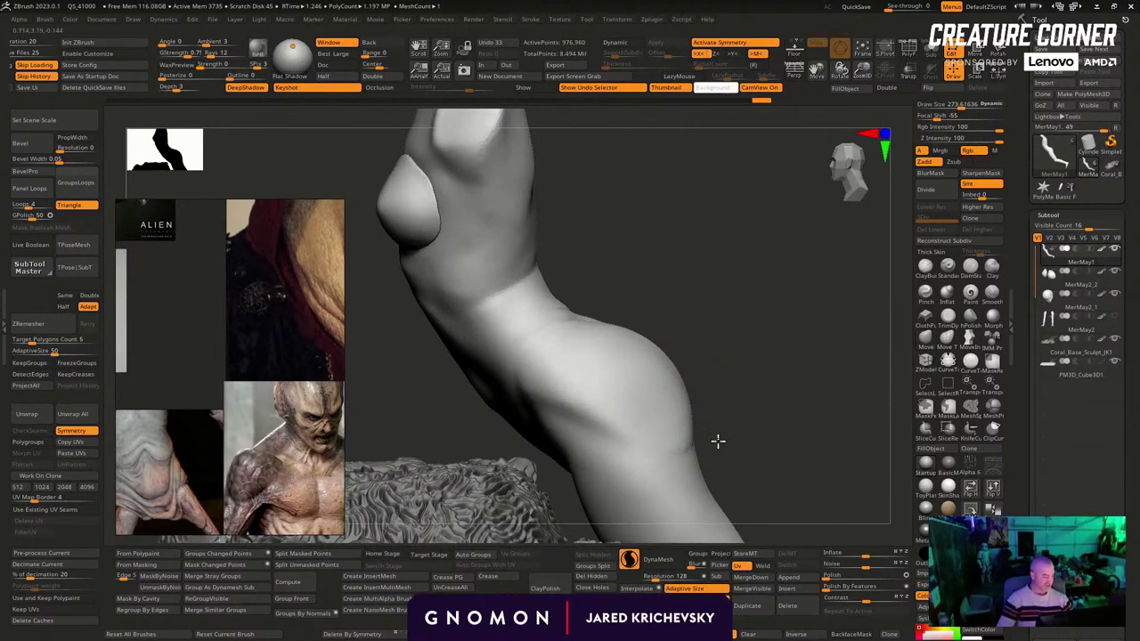
Smooth the seams behind the knees and along the backs of both legs
{"action": "mouse_move", "coordinate": [801, 472]}
{"action": "left_mouse_down", "text": "alt"}
{"action": "mouse_move", "coordinate": [851, 440]}
{"action": "mouse_move", "coordinate": [583, 303]}
{"action": "mouse_move", "coordinate": [542, 320]}
{"action": "left_mouse_up", "text": "alt"}
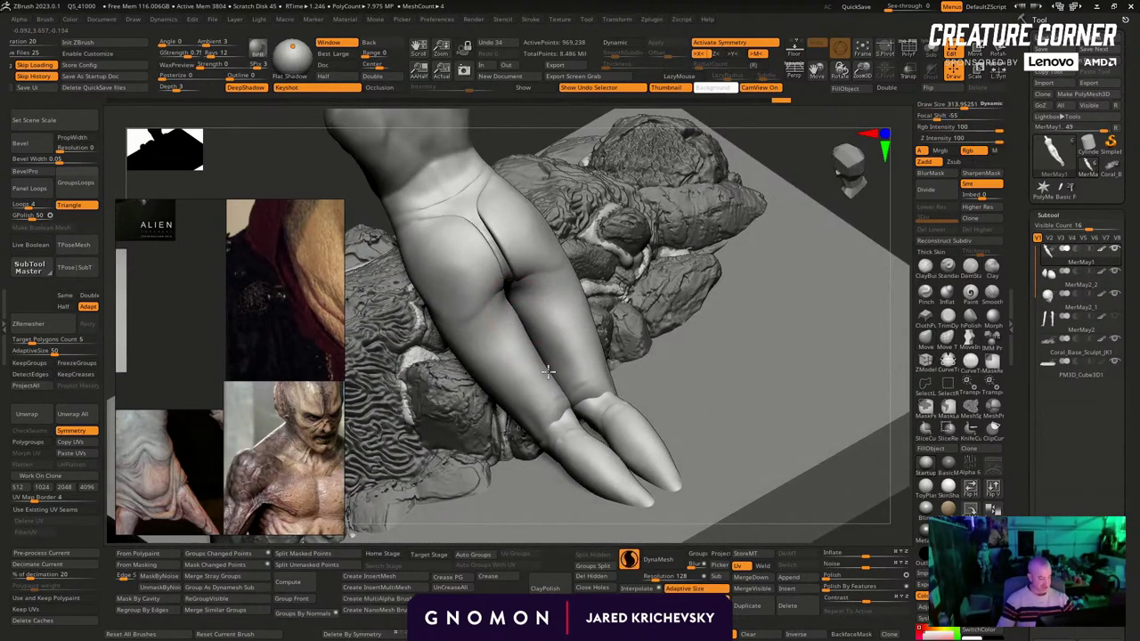
{"action": "left_click_drag", "start_coordinate": [581, 415], "coordinate": [607, 449], "text": "shift"}
{"action": "mouse_move", "coordinate": [595, 386]}
{"action": "left_mouse_down", "text": "shift"}
{"action": "mouse_move", "coordinate": [522, 319]}
{"action": "mouse_move", "coordinate": [551, 364]}
{"action": "left_mouse_up", "text": "shift"}
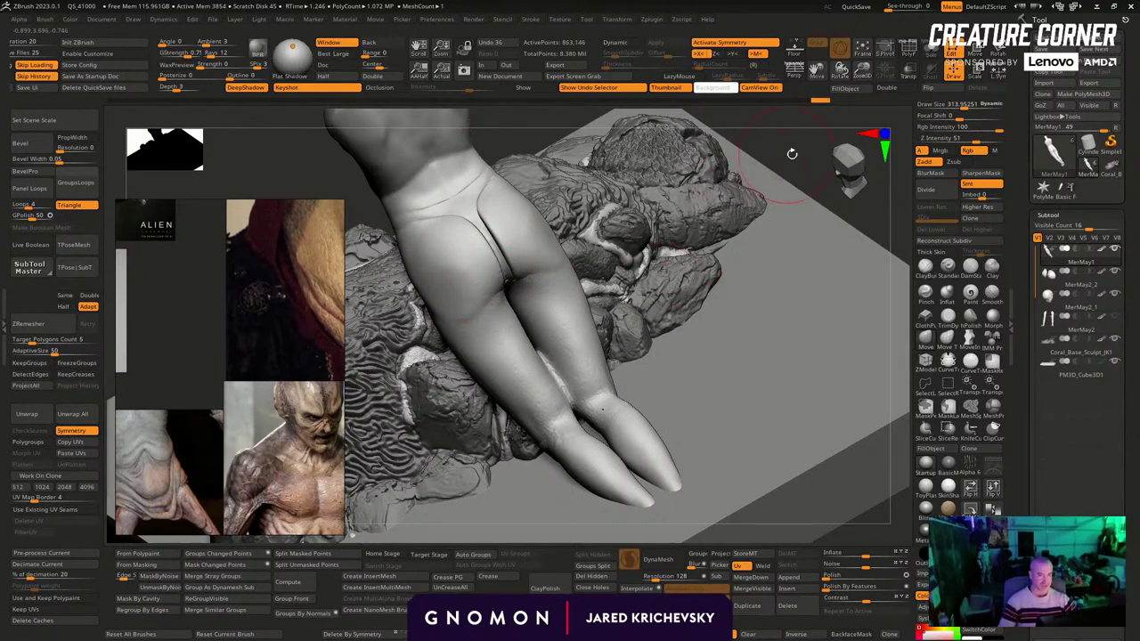
Turn off Sculptris Pro and swell the inner legs with the Inflat brush until they meet from thighs to feet
{"action": "left_click_drag", "start_coordinate": [895, 528], "coordinate": [816, 450], "text": "alt"}
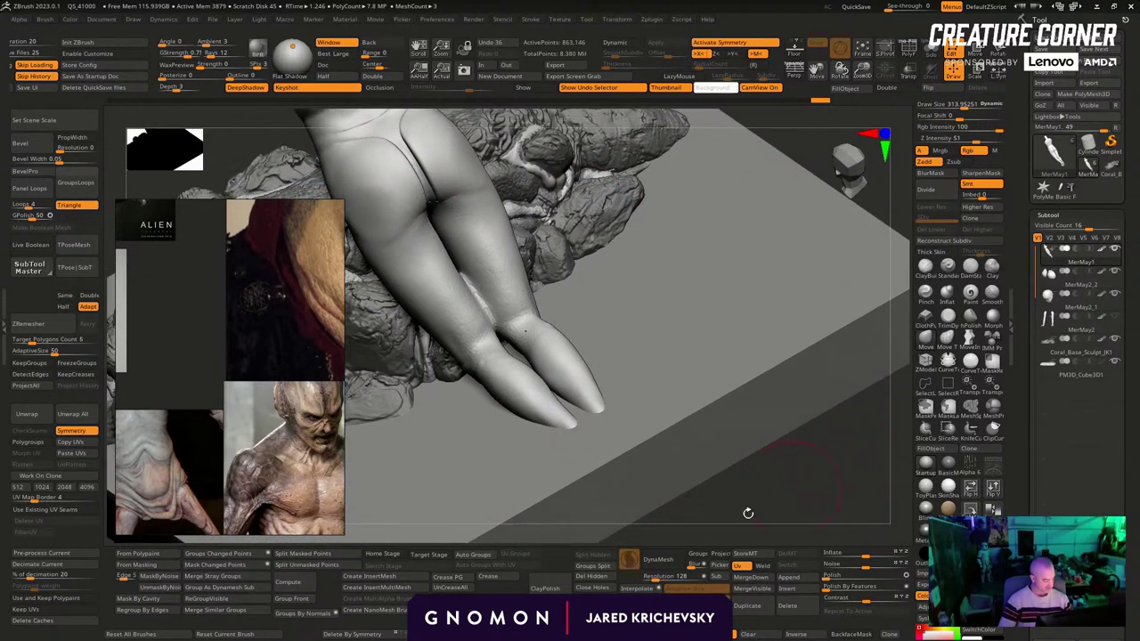
{"action": "left_click", "coordinate": [630, 560]}
{"action": "left_click", "coordinate": [948, 295]}
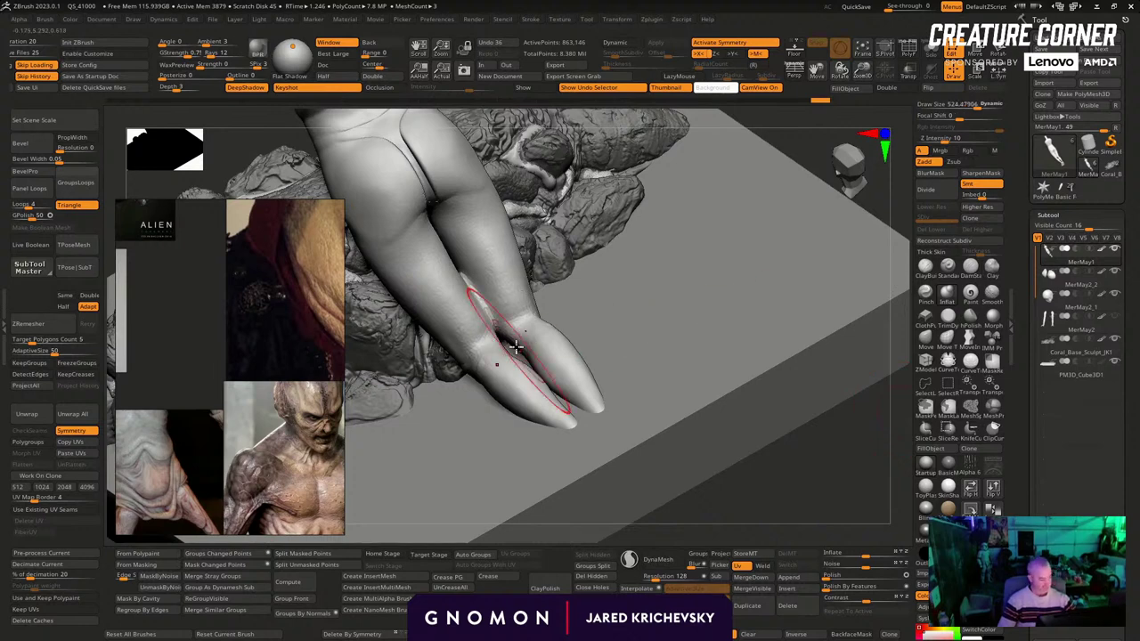
{"action": "mouse_move", "coordinate": [514, 352]}
{"action": "left_mouse_down"}
{"action": "mouse_move", "coordinate": [520, 328]}
{"action": "mouse_move", "coordinate": [572, 407]}
{"action": "mouse_move", "coordinate": [547, 420]}
{"action": "mouse_move", "coordinate": [535, 383]}
{"action": "left_mouse_up"}
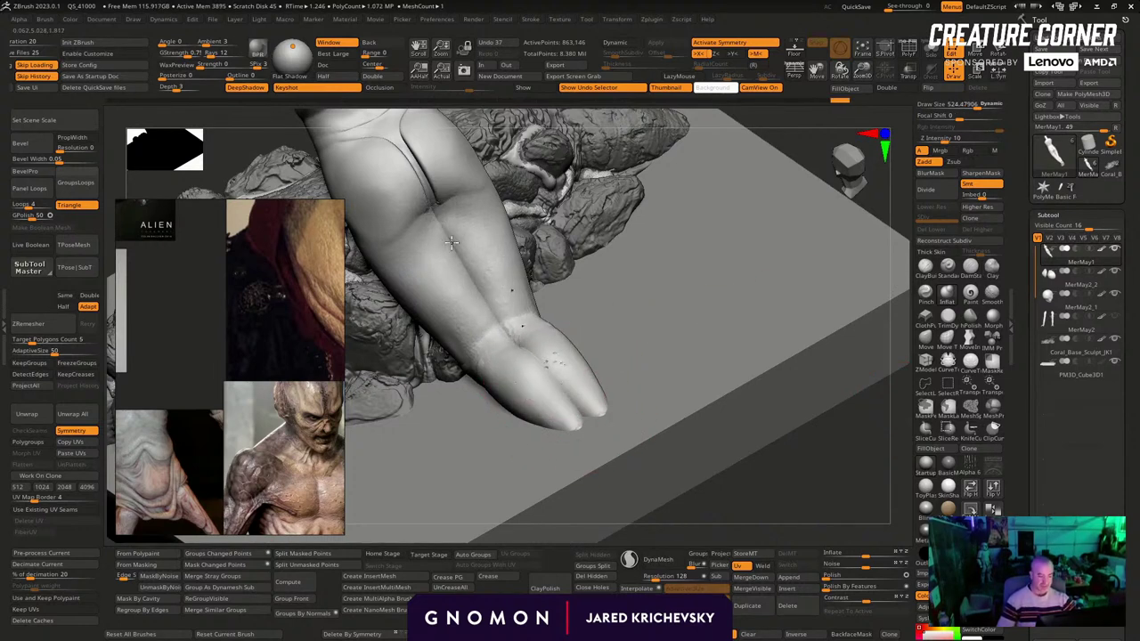
{"action": "mouse_move", "coordinate": [450, 233]}
{"action": "left_mouse_down"}
{"action": "mouse_move", "coordinate": [488, 308]}
{"action": "mouse_move", "coordinate": [590, 434]}
{"action": "left_mouse_up"}
Work and smooth the inner sides of the lower legs near the feet, inspecting the mesh wireframe
{"action": "mouse_move", "coordinate": [802, 516]}
{"action": "left_mouse_down"}
{"action": "mouse_move", "coordinate": [802, 478]}
{"action": "mouse_move", "coordinate": [564, 208]}
{"action": "mouse_move", "coordinate": [764, 341]}
{"action": "mouse_move", "coordinate": [748, 353]}
{"action": "mouse_move", "coordinate": [588, 247]}
{"action": "mouse_move", "coordinate": [512, 402]}
{"action": "left_mouse_up"}
{"action": "left_click_drag", "start_coordinate": [582, 411], "coordinate": [602, 413], "text": "shift"}
{"action": "mouse_move", "coordinate": [741, 314]}
{"action": "left_mouse_down"}
{"action": "mouse_move", "coordinate": [732, 427]}
{"action": "mouse_move", "coordinate": [640, 381]}
{"action": "mouse_move", "coordinate": [700, 434]}
{"action": "left_mouse_up"}
{"action": "left_click_drag", "start_coordinate": [821, 448], "coordinate": [713, 359], "text": "alt"}
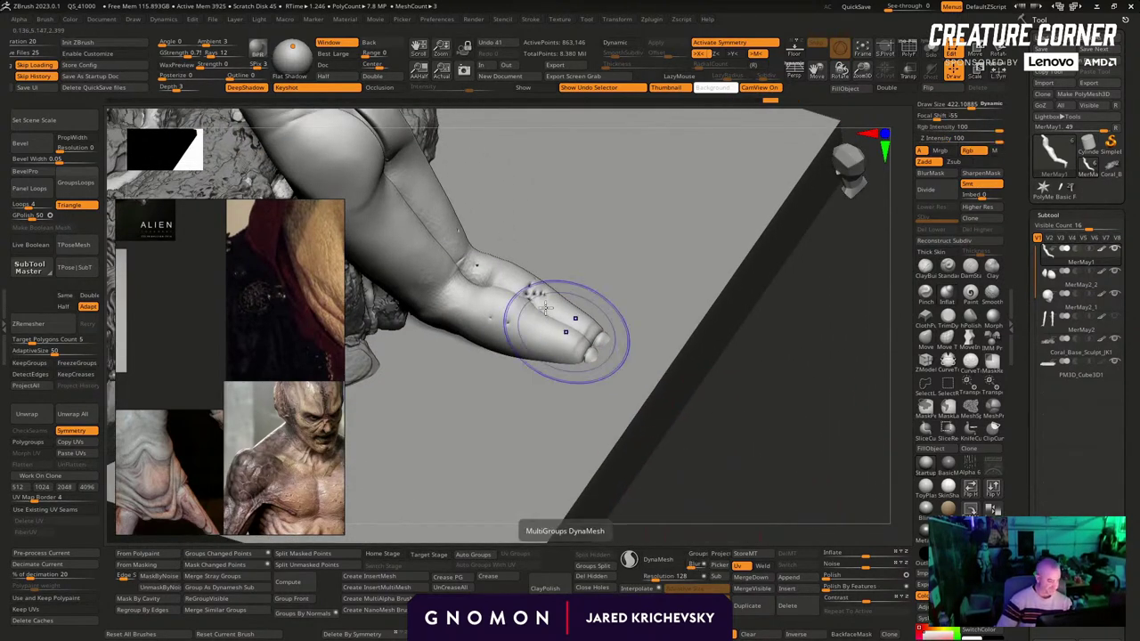
{"action": "key", "text": "shift+f"}
{"action": "left_click_drag", "start_coordinate": [773, 461], "coordinate": [824, 534]}
{"action": "key", "text": "shift+f"}
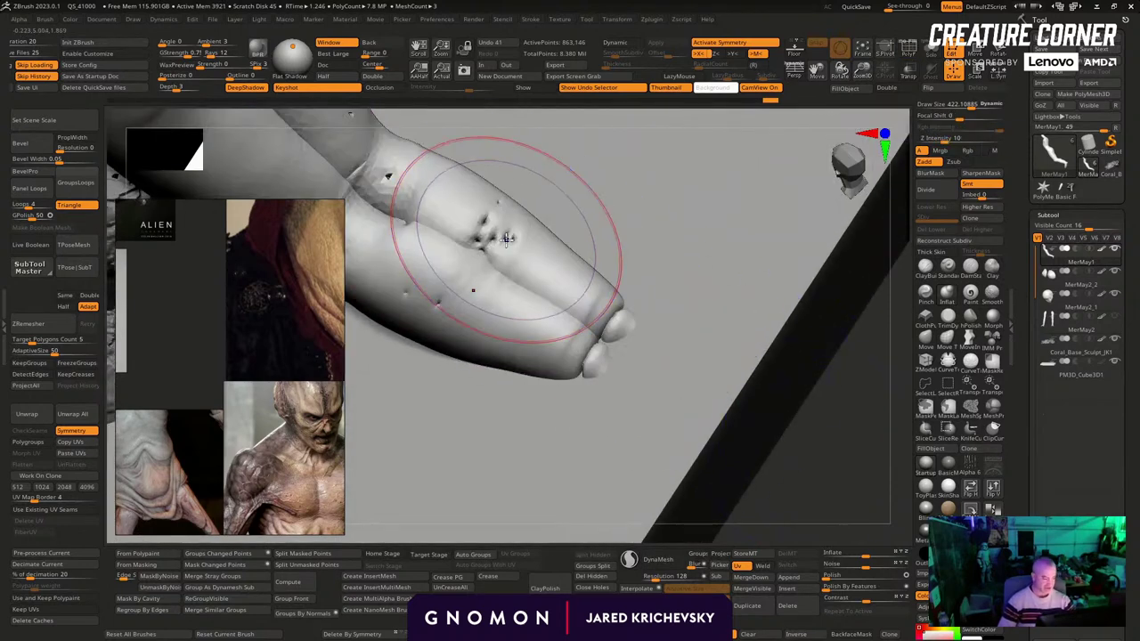
Turn on Sculptris Pro and smooth the crease between the calves
{"action": "left_click", "coordinate": [629, 559]}
{"action": "left_click_drag", "start_coordinate": [482, 248], "coordinate": [492, 244], "text": "shift"}
{"action": "key", "text": "ctrl+z"}
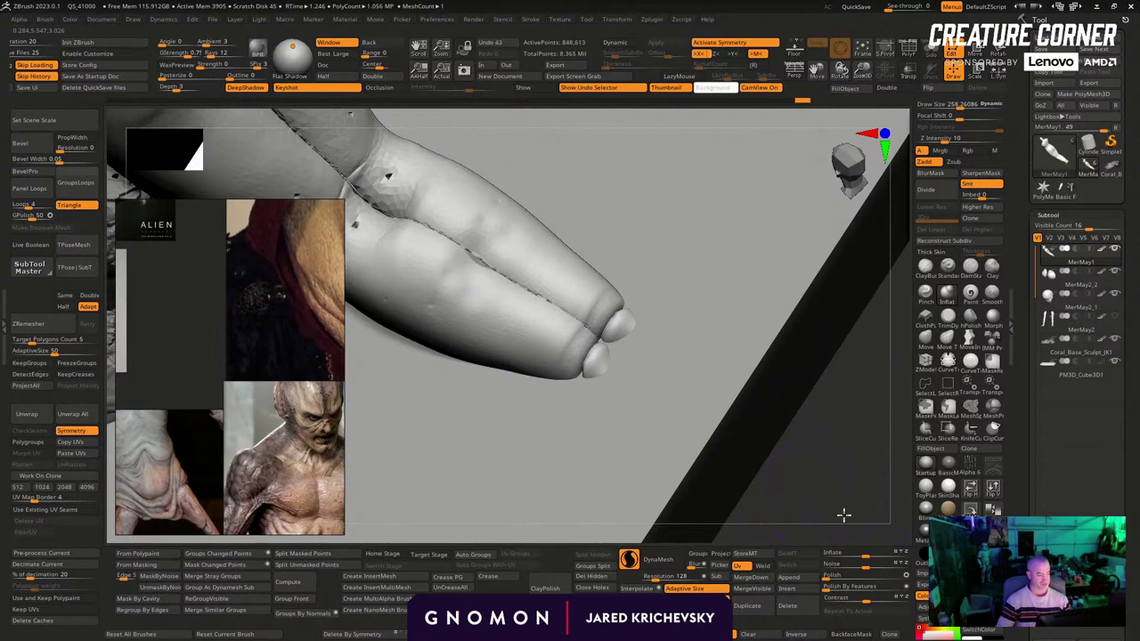
{"action": "left_click_drag", "start_coordinate": [843, 514], "coordinate": [762, 451]}
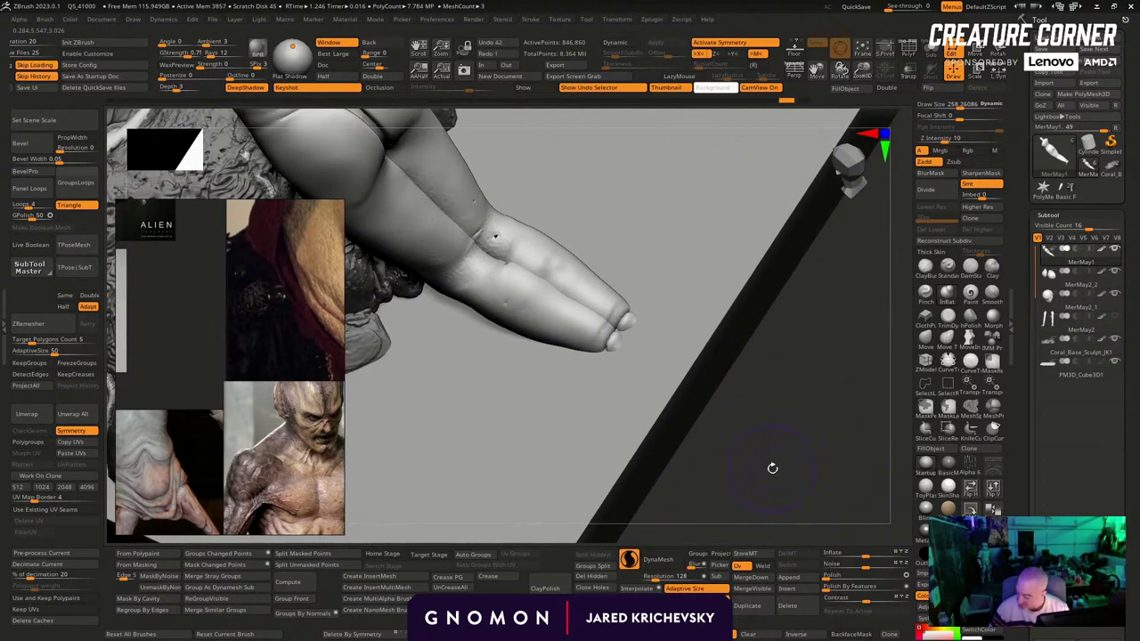
{"action": "key", "text": "ctrl+shift+z"}
{"action": "left_click_drag", "start_coordinate": [809, 481], "coordinate": [795, 455]}
Fuse the legs along their inner seam from the thighs to the feet and smooth the join with a resized brush
{"action": "left_click_drag", "start_coordinate": [481, 244], "coordinate": [406, 167]}
{"action": "key", "text": "s"}
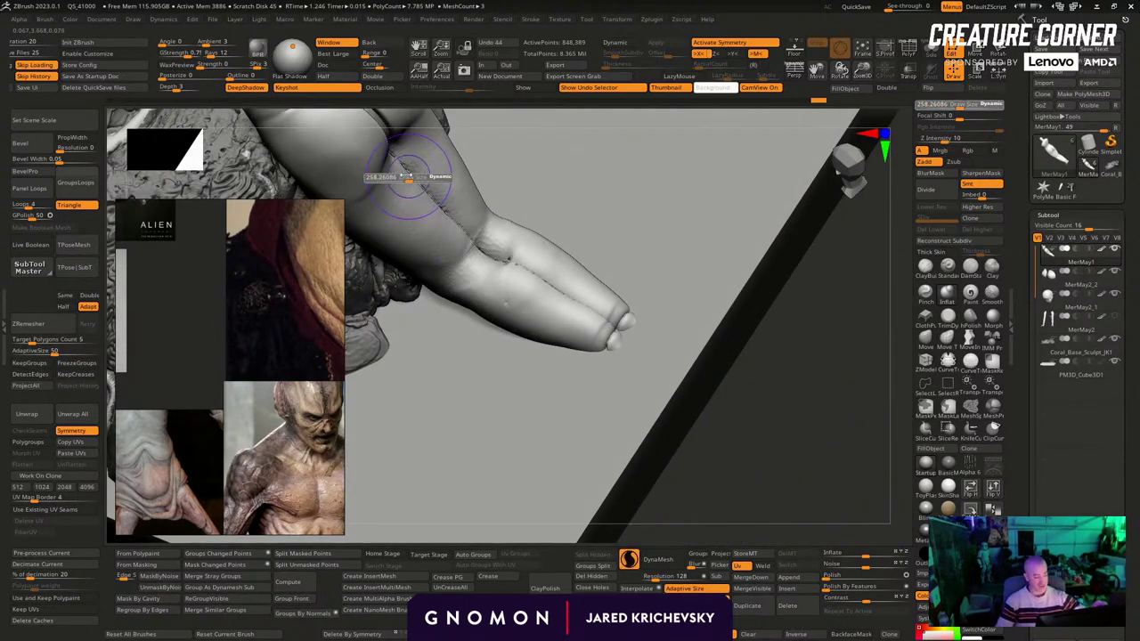
{"action": "left_click", "coordinate": [406, 176]}
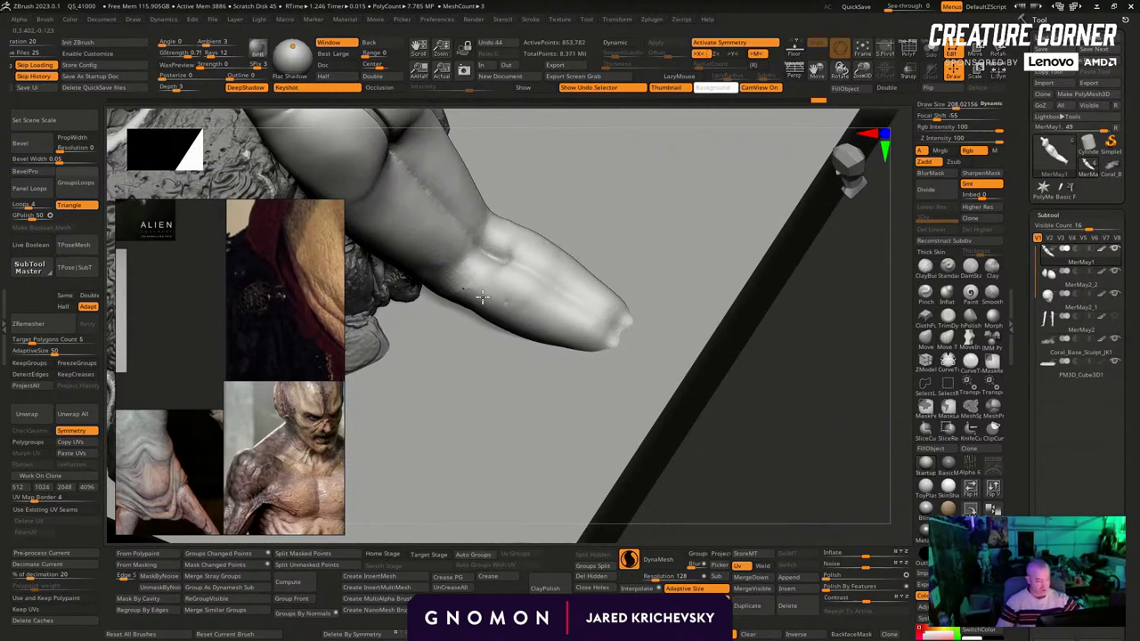
{"action": "mouse_move", "coordinate": [670, 359]}
{"action": "left_mouse_down"}
{"action": "mouse_move", "coordinate": [603, 259]}
{"action": "mouse_move", "coordinate": [565, 264]}
{"action": "mouse_move", "coordinate": [516, 239]}
{"action": "mouse_move", "coordinate": [572, 188]}
{"action": "mouse_move", "coordinate": [733, 364]}
{"action": "mouse_move", "coordinate": [728, 466]}
{"action": "mouse_move", "coordinate": [460, 175]}
{"action": "left_mouse_up"}
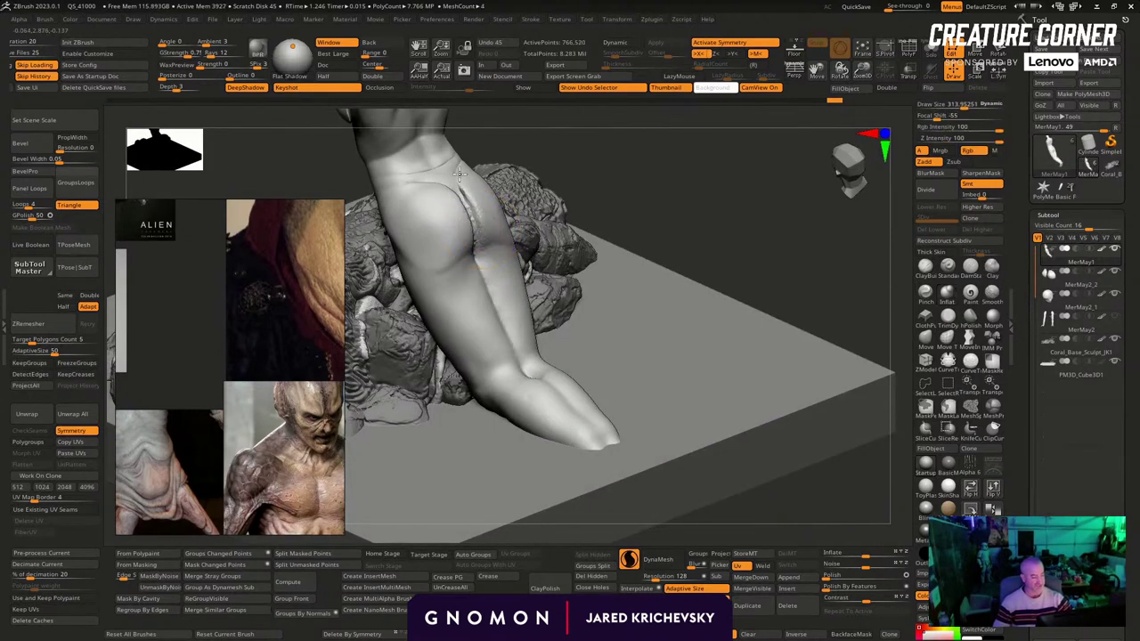
Soften the crease between the buttocks and smooth the backs of the thighs into one tail form
{"action": "mouse_move", "coordinate": [505, 321]}
{"action": "left_mouse_down"}
{"action": "mouse_move", "coordinate": [725, 181]}
{"action": "mouse_move", "coordinate": [676, 264]}
{"action": "mouse_move", "coordinate": [499, 255]}
{"action": "left_mouse_up"}
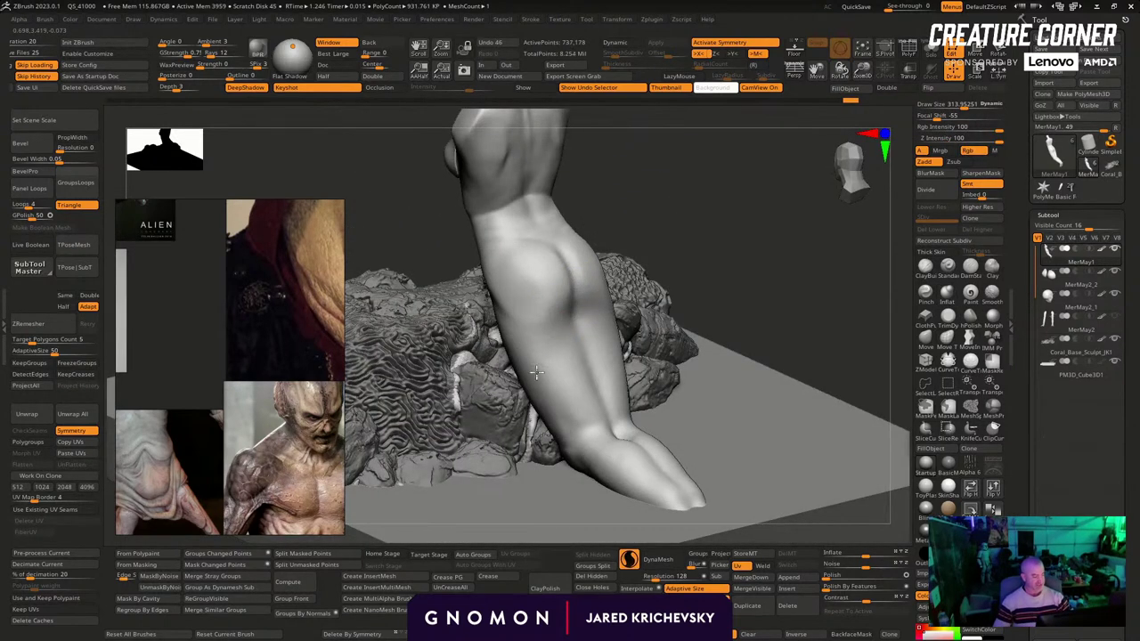
{"action": "mouse_move", "coordinate": [536, 373]}
{"action": "left_mouse_down"}
{"action": "mouse_move", "coordinate": [534, 331]}
{"action": "mouse_move", "coordinate": [545, 358]}
{"action": "left_mouse_up"}
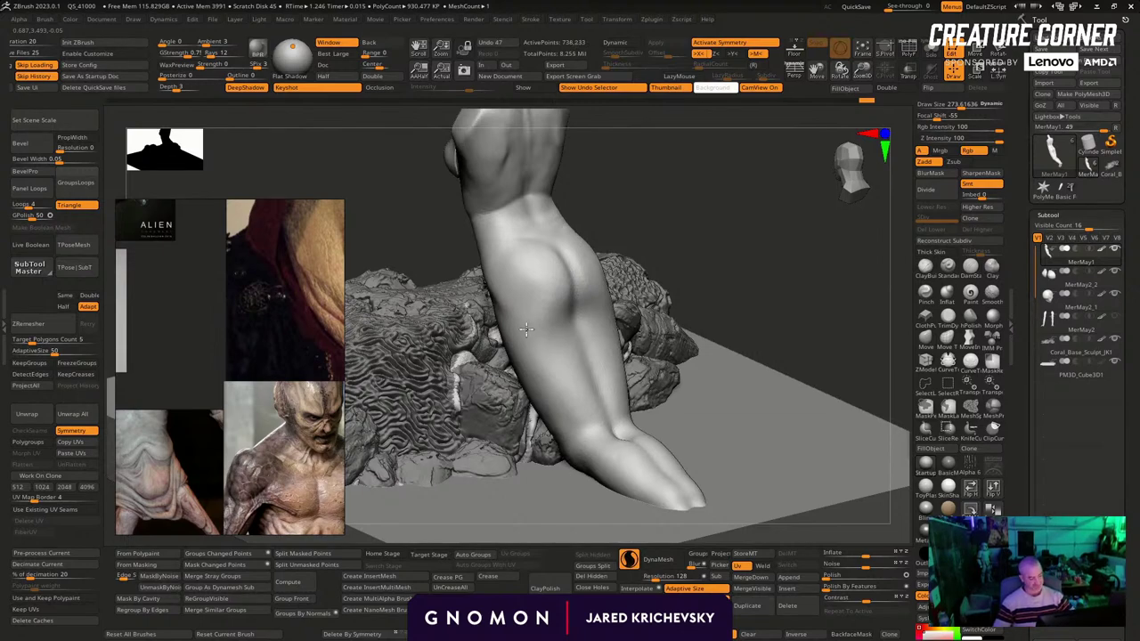
{"action": "left_click_drag", "start_coordinate": [619, 368], "coordinate": [611, 408], "text": "shift"}
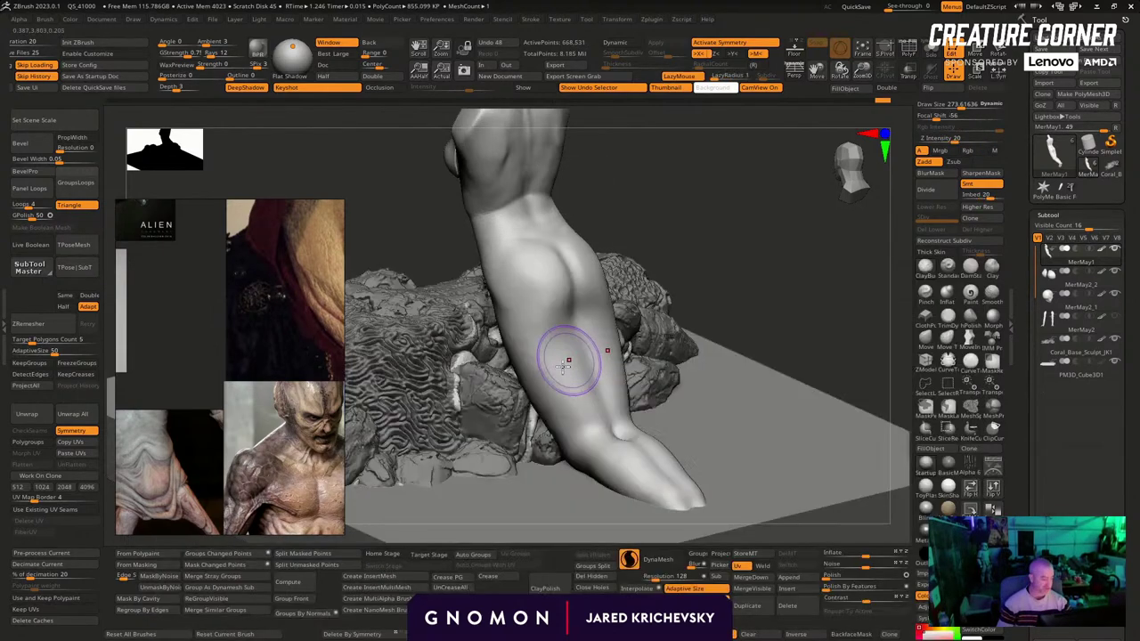
Build up clay strokes across the back and side of the thighs down to the knees with a resized brush
{"action": "key", "text": "bracketright"}
{"action": "mouse_move", "coordinate": [587, 359]}
{"action": "left_mouse_down"}
{"action": "mouse_move", "coordinate": [566, 400]}
{"action": "mouse_move", "coordinate": [615, 420]}
{"action": "mouse_move", "coordinate": [583, 330]}
{"action": "mouse_move", "coordinate": [598, 431]}
{"action": "left_mouse_up"}
{"action": "mouse_move", "coordinate": [780, 307]}
{"action": "left_mouse_down"}
{"action": "mouse_move", "coordinate": [745, 313]}
{"action": "mouse_move", "coordinate": [659, 277]}
{"action": "mouse_move", "coordinate": [606, 237]}
{"action": "left_mouse_up"}
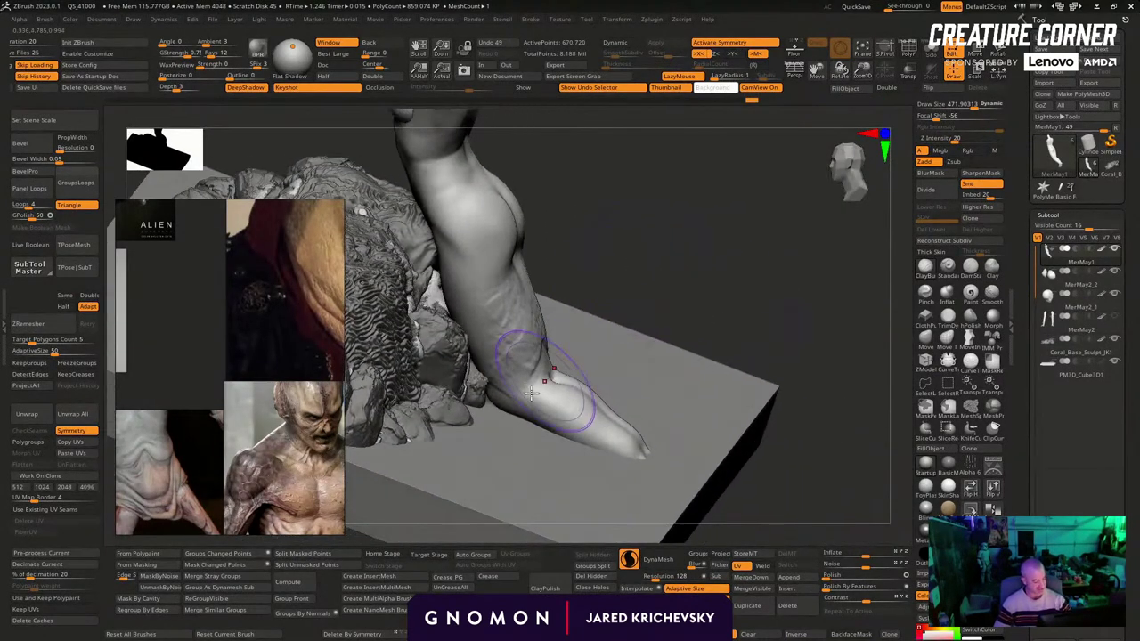
{"action": "key", "text": "bracketleft"}
{"action": "mouse_move", "coordinate": [523, 367]}
{"action": "left_mouse_down"}
{"action": "mouse_move", "coordinate": [486, 392]}
{"action": "mouse_move", "coordinate": [524, 308]}
{"action": "mouse_move", "coordinate": [474, 276]}
{"action": "left_mouse_up"}
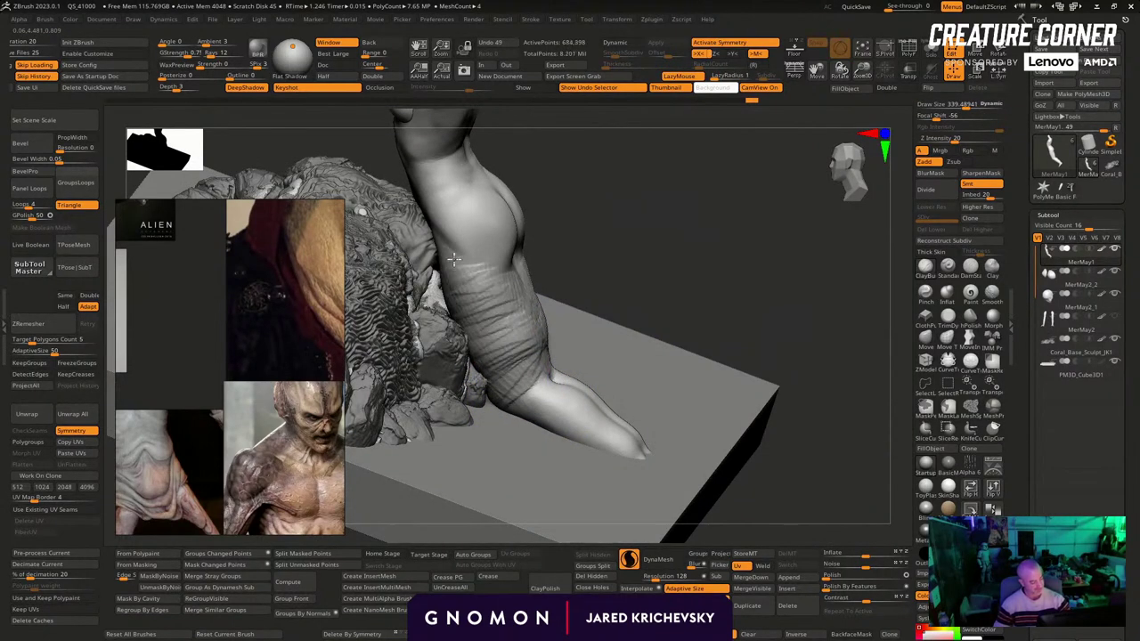
Add clay from the thighs over the lower legs towards the tail tip using a larger brush
{"action": "left_click_drag", "start_coordinate": [624, 214], "coordinate": [574, 267]}
{"action": "key", "text": "s"}
{"action": "mouse_move", "coordinate": [514, 291]}
{"action": "left_mouse_down"}
{"action": "mouse_move", "coordinate": [503, 382]}
{"action": "mouse_move", "coordinate": [535, 392]}
{"action": "mouse_move", "coordinate": [552, 418]}
{"action": "mouse_move", "coordinate": [613, 417]}
{"action": "mouse_move", "coordinate": [557, 372]}
{"action": "mouse_move", "coordinate": [584, 429]}
{"action": "left_mouse_up"}
{"action": "left_click_drag", "start_coordinate": [833, 506], "coordinate": [770, 426]}
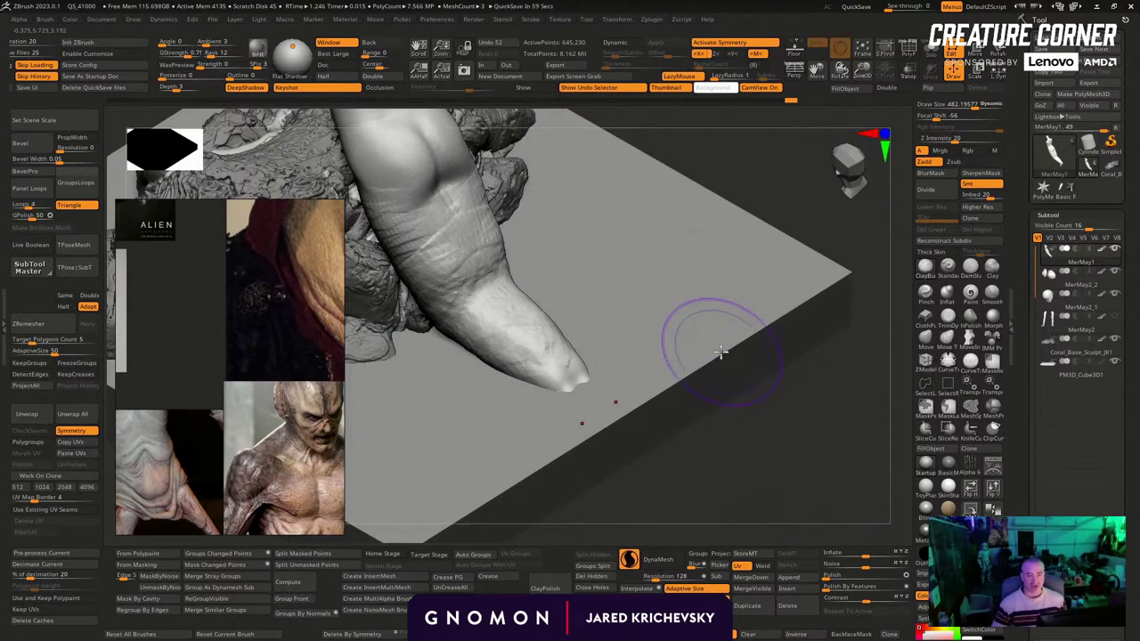
{"action": "left_click_drag", "start_coordinate": [736, 432], "coordinate": [697, 398]}
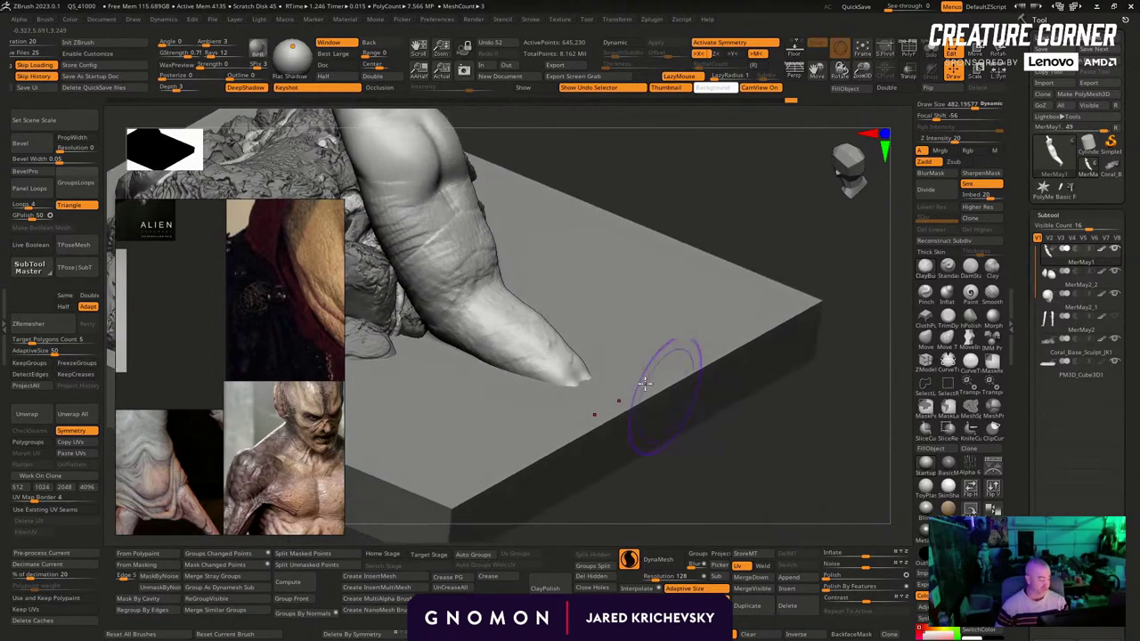
Smooth the built-up clay over the thighs, knees and lower tail
{"action": "mouse_move", "coordinate": [538, 361]}
{"action": "left_mouse_down", "text": "shift"}
{"action": "mouse_move", "coordinate": [515, 339]}
{"action": "mouse_move", "coordinate": [553, 380]}
{"action": "left_mouse_up", "text": "shift"}
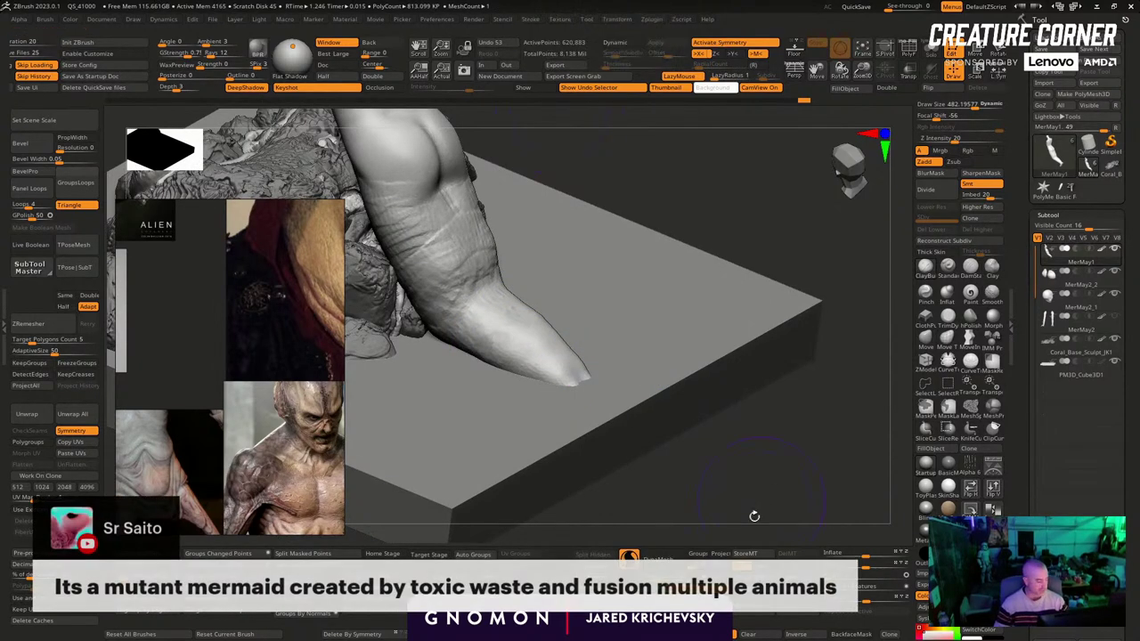
{"action": "left_click_drag", "start_coordinate": [753, 517], "coordinate": [752, 541]}
{"action": "left_click_drag", "start_coordinate": [458, 246], "coordinate": [420, 250], "text": "shift"}
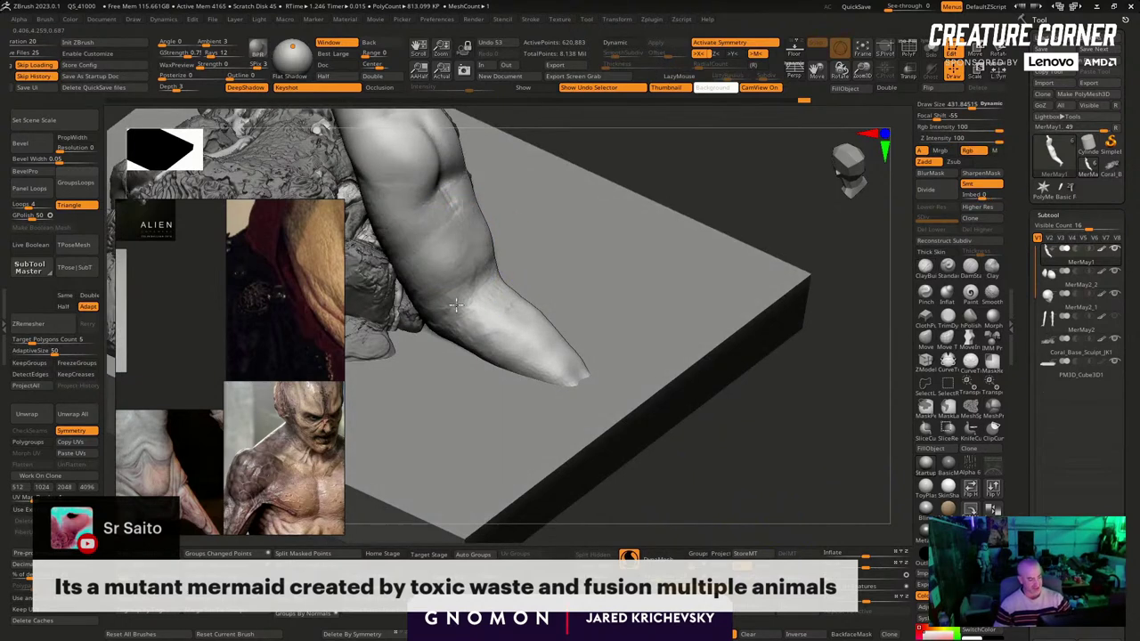
{"action": "left_click_drag", "start_coordinate": [468, 292], "coordinate": [503, 352], "text": "shift"}
{"action": "left_click_drag", "start_coordinate": [723, 473], "coordinate": [720, 495]}
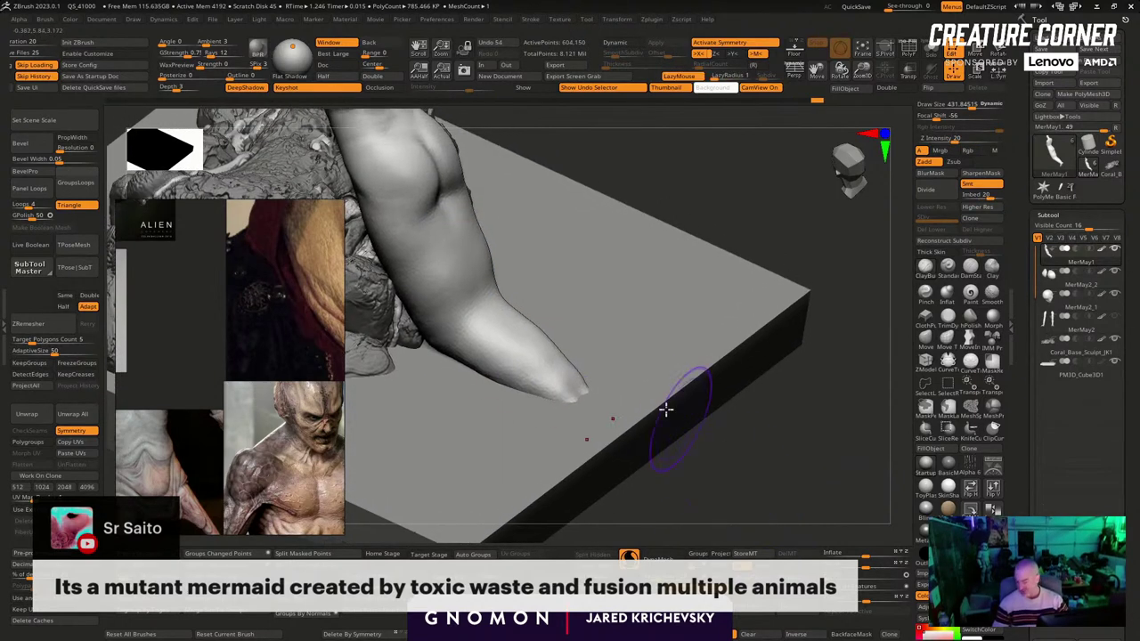
Build up volume on the back and sides of the thighs and knees with the ClayBuildup brush at varied sizes
{"action": "key", "text": "b"}
{"action": "key", "text": "c"}
{"action": "key", "text": "b"}
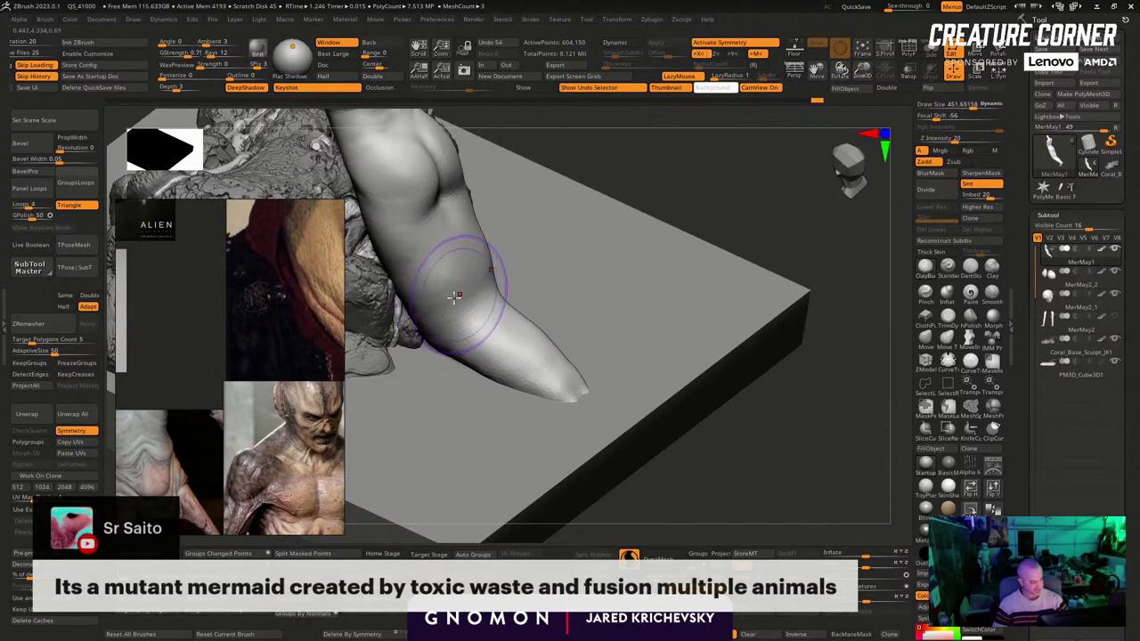
{"action": "mouse_move", "coordinate": [456, 298]}
{"action": "left_mouse_down"}
{"action": "mouse_move", "coordinate": [486, 285]}
{"action": "mouse_move", "coordinate": [455, 353]}
{"action": "mouse_move", "coordinate": [495, 337]}
{"action": "mouse_move", "coordinate": [565, 359]}
{"action": "mouse_move", "coordinate": [583, 383]}
{"action": "mouse_move", "coordinate": [499, 294]}
{"action": "mouse_move", "coordinate": [405, 238]}
{"action": "mouse_move", "coordinate": [472, 276]}
{"action": "mouse_move", "coordinate": [469, 328]}
{"action": "mouse_move", "coordinate": [445, 331]}
{"action": "mouse_move", "coordinate": [466, 369]}
{"action": "left_mouse_up"}
{"action": "left_click_drag", "start_coordinate": [483, 420], "coordinate": [504, 401]}
{"action": "mouse_move", "coordinate": [621, 366]}
{"action": "left_mouse_down"}
{"action": "mouse_move", "coordinate": [558, 379]}
{"action": "mouse_move", "coordinate": [588, 417]}
{"action": "mouse_move", "coordinate": [590, 358]}
{"action": "mouse_move", "coordinate": [495, 332]}
{"action": "mouse_move", "coordinate": [395, 277]}
{"action": "left_mouse_up"}
{"action": "left_click_drag", "start_coordinate": [504, 196], "coordinate": [629, 329]}
{"action": "key", "text": "bracketright"}
{"action": "left_click_drag", "start_coordinate": [414, 319], "coordinate": [447, 372]}
{"action": "left_click_drag", "start_coordinate": [634, 267], "coordinate": [561, 316]}
{"action": "key", "text": "bracketleft"}
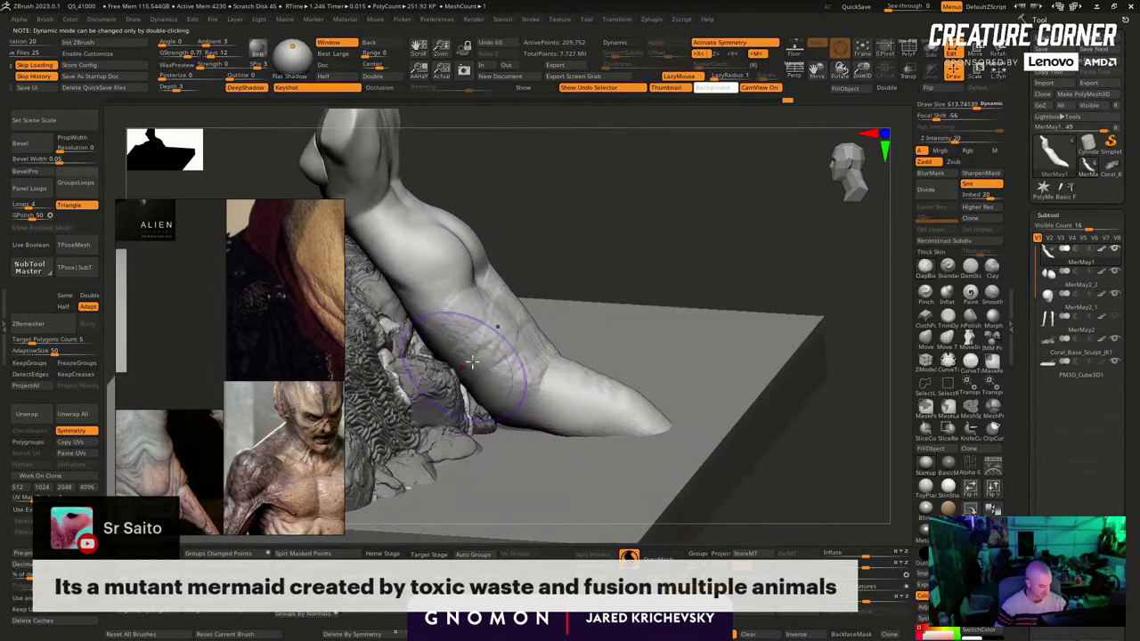
{"action": "left_click_drag", "start_coordinate": [477, 363], "coordinate": [491, 411]}
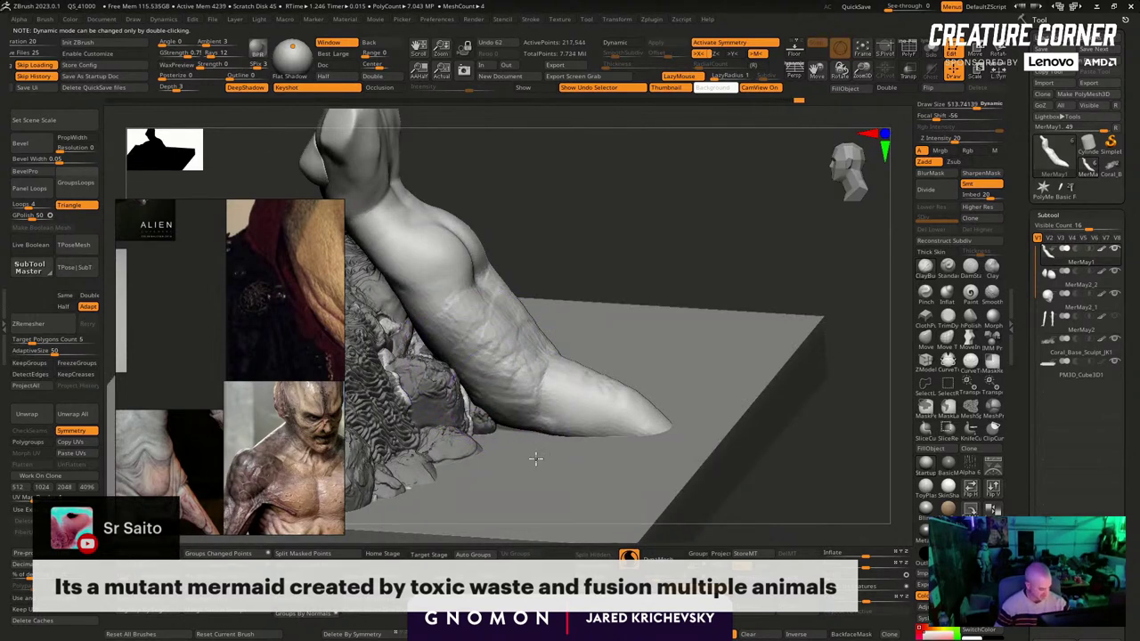
Add clay across the knee bend and lower tail to thicken it towards the tip
{"action": "left_click_drag", "start_coordinate": [615, 238], "coordinate": [618, 305]}
{"action": "key", "text": "bracketleft"}
{"action": "left_click_drag", "start_coordinate": [528, 356], "coordinate": [539, 393]}
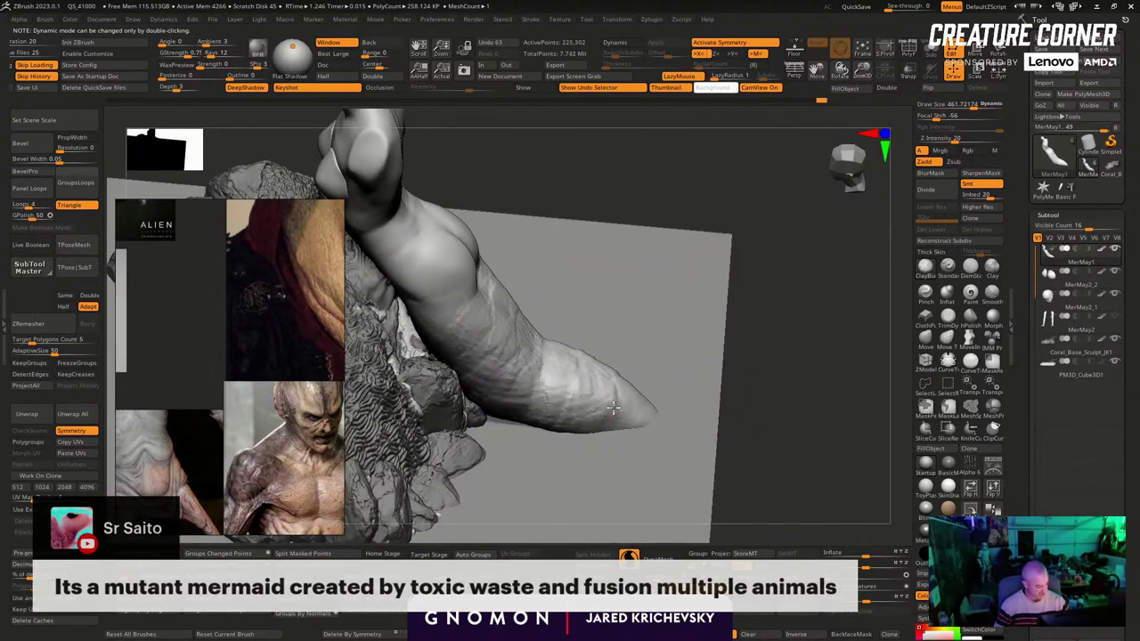
{"action": "mouse_move", "coordinate": [651, 434]}
{"action": "left_mouse_down"}
{"action": "mouse_move", "coordinate": [687, 382]}
{"action": "mouse_move", "coordinate": [638, 406]}
{"action": "left_mouse_up"}
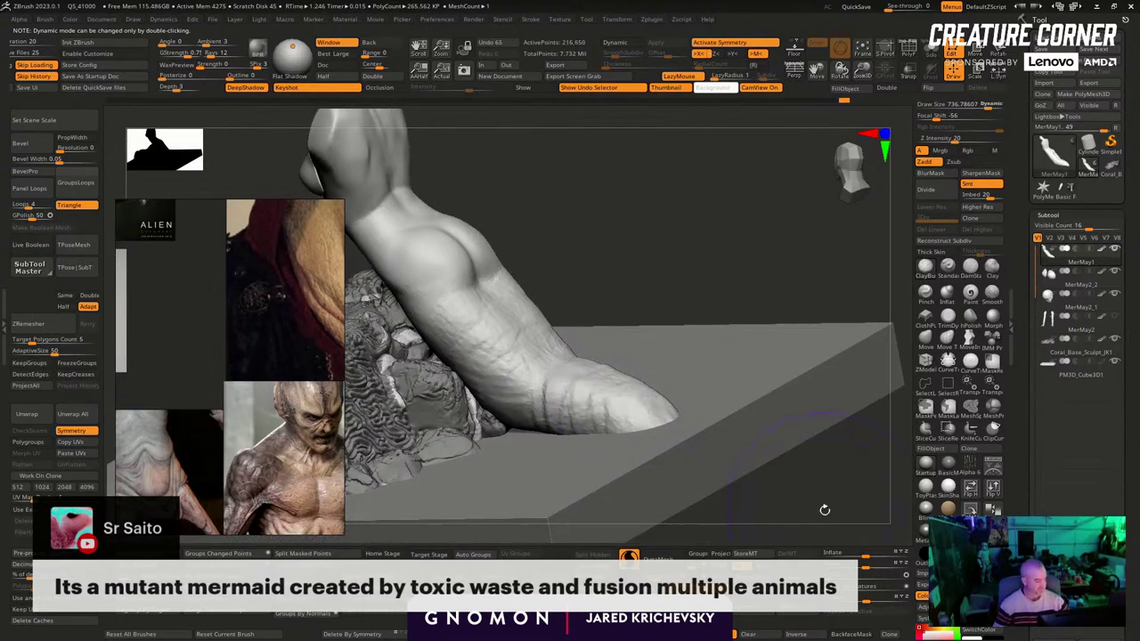
Fill out the sides and underside of the lower tail with broad clay strokes
{"action": "left_click_drag", "start_coordinate": [824, 509], "coordinate": [574, 416]}
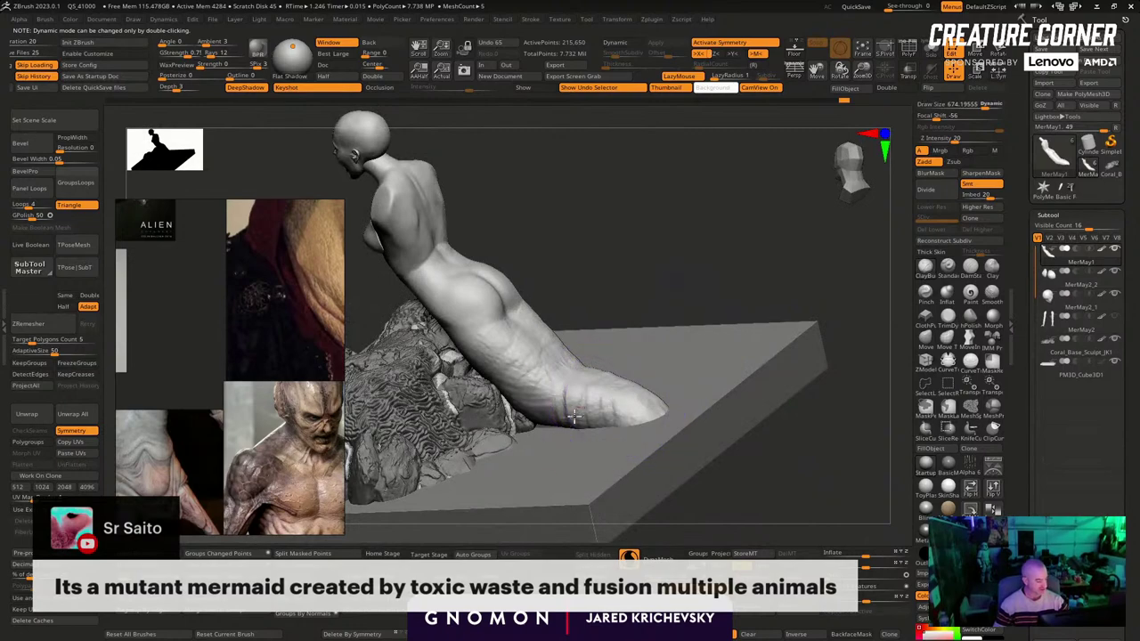
{"action": "left_click_drag", "start_coordinate": [682, 438], "coordinate": [545, 406]}
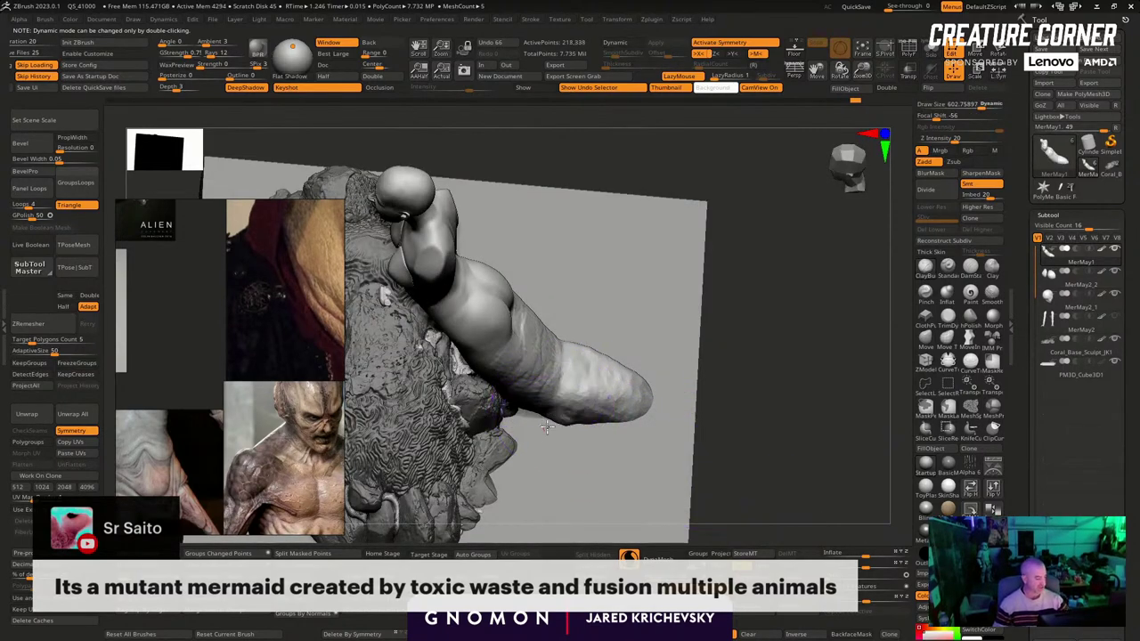
{"action": "left_click_drag", "start_coordinate": [777, 455], "coordinate": [744, 347]}
{"action": "left_click_drag", "start_coordinate": [470, 408], "coordinate": [565, 412]}
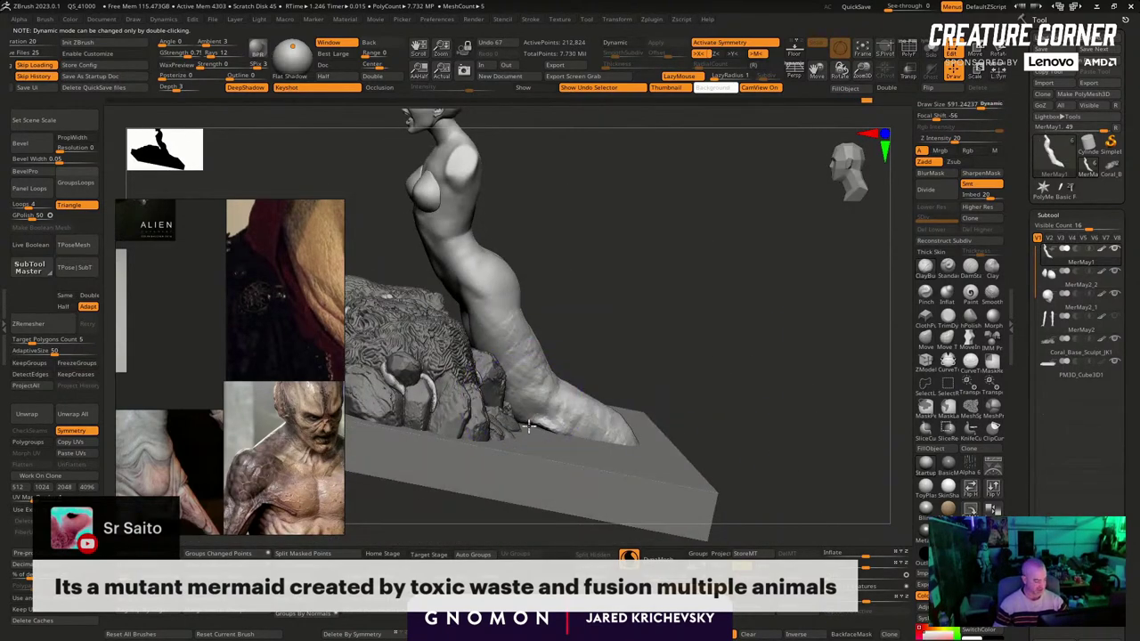
Smooth the clay strokes along the side of the thighs and lower tail
{"action": "mouse_move", "coordinate": [708, 356]}
{"action": "left_mouse_down"}
{"action": "mouse_move", "coordinate": [684, 397]}
{"action": "mouse_move", "coordinate": [763, 435]}
{"action": "mouse_move", "coordinate": [540, 358]}
{"action": "left_mouse_up"}
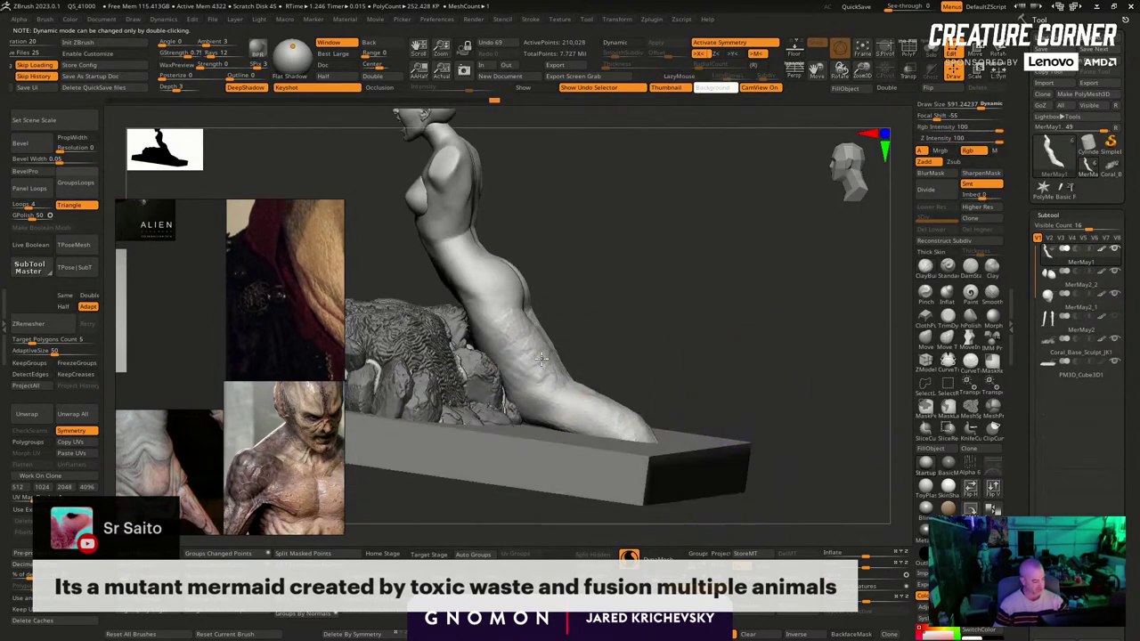
{"action": "left_click_drag", "start_coordinate": [790, 455], "coordinate": [806, 472], "text": "ctrl"}
{"action": "mouse_move", "coordinate": [784, 445]}
{"action": "left_mouse_down"}
{"action": "mouse_move", "coordinate": [665, 291]}
{"action": "mouse_move", "coordinate": [713, 369]}
{"action": "mouse_move", "coordinate": [701, 343]}
{"action": "mouse_move", "coordinate": [611, 420]}
{"action": "mouse_move", "coordinate": [703, 407]}
{"action": "mouse_move", "coordinate": [760, 441]}
{"action": "mouse_move", "coordinate": [647, 378]}
{"action": "mouse_move", "coordinate": [675, 392]}
{"action": "mouse_move", "coordinate": [637, 377]}
{"action": "mouse_move", "coordinate": [645, 389]}
{"action": "mouse_move", "coordinate": [612, 419]}
{"action": "mouse_move", "coordinate": [560, 397]}
{"action": "left_mouse_up"}
Reshape the silhouette of the thighs and tail end with a resized Move brush
{"action": "key", "text": "b"}
{"action": "key", "text": "b"}
{"action": "key", "text": "m"}
{"action": "key", "text": "v"}
{"action": "key", "text": "s"}
{"action": "key", "text": "s"}
{"action": "key", "text": "s"}
{"action": "left_click_drag", "start_coordinate": [587, 360], "coordinate": [598, 359]}
{"action": "mouse_move", "coordinate": [646, 396]}
{"action": "left_mouse_down"}
{"action": "mouse_move", "coordinate": [629, 433]}
{"action": "mouse_move", "coordinate": [630, 413]}
{"action": "left_mouse_up"}
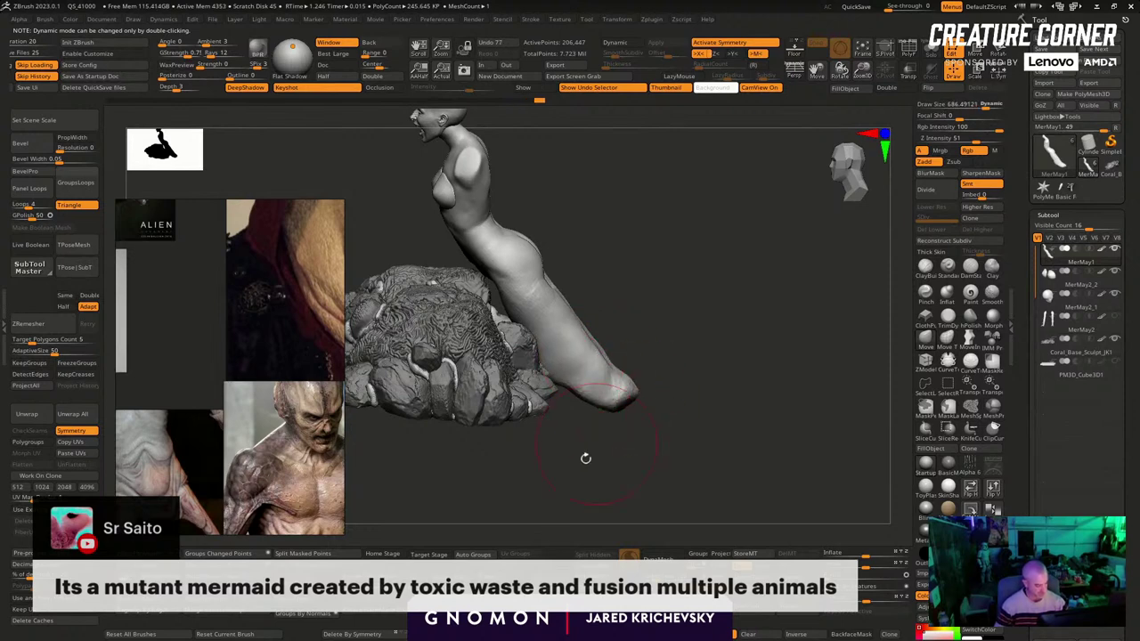
Adjust the tail end's contour from underneath with the Move brush, undoing a stray pull and resizing the brush
{"action": "mouse_move", "coordinate": [586, 457]}
{"action": "left_mouse_down"}
{"action": "mouse_move", "coordinate": [563, 385]}
{"action": "mouse_move", "coordinate": [558, 433]}
{"action": "mouse_move", "coordinate": [576, 427]}
{"action": "left_mouse_up"}
{"action": "key", "text": "s"}
{"action": "left_click_drag", "start_coordinate": [579, 381], "coordinate": [583, 381]}
{"action": "key", "text": "ctrl+z"}
{"action": "left_click_drag", "start_coordinate": [694, 316], "coordinate": [687, 351]}
{"action": "key", "text": "s"}
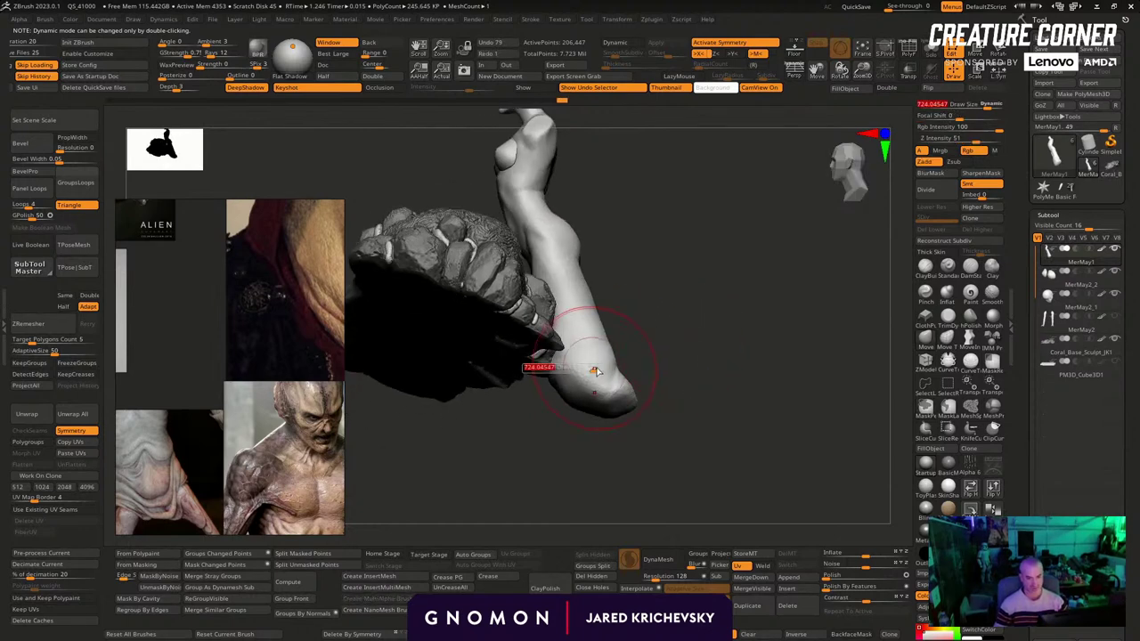
{"action": "left_click_drag", "start_coordinate": [597, 369], "coordinate": [591, 369]}
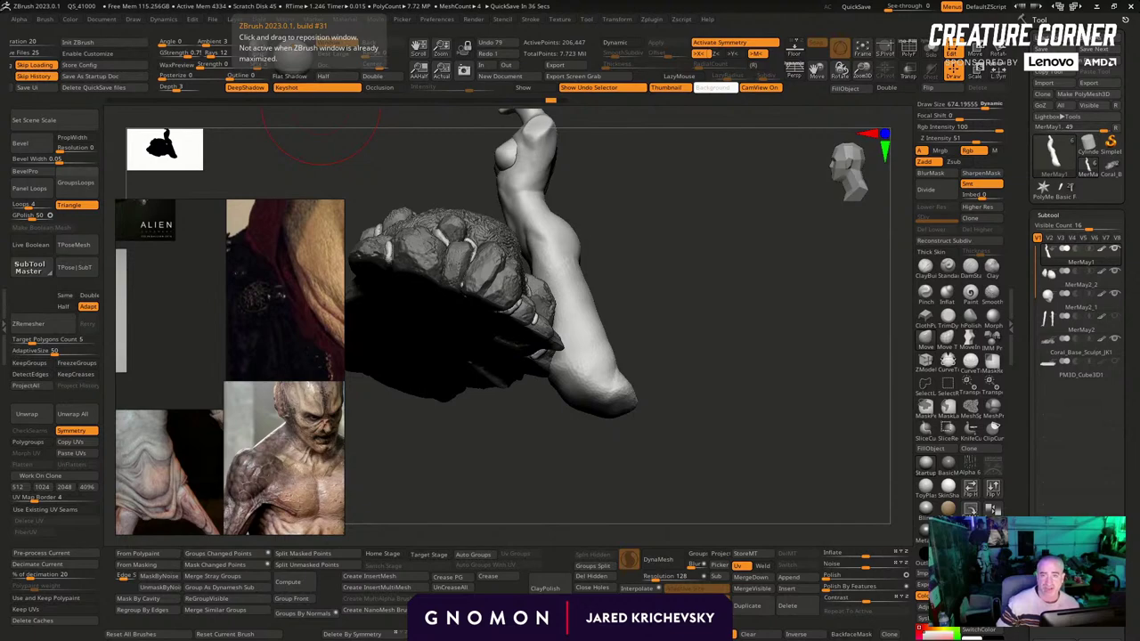
Switch to the browser's orgosentry image search and examine the segmented, fleshy suit in the Guardians of the Galaxy stills
{"action": "left_click_drag", "start_coordinate": [0, 0], "coordinate": [199, 123]}
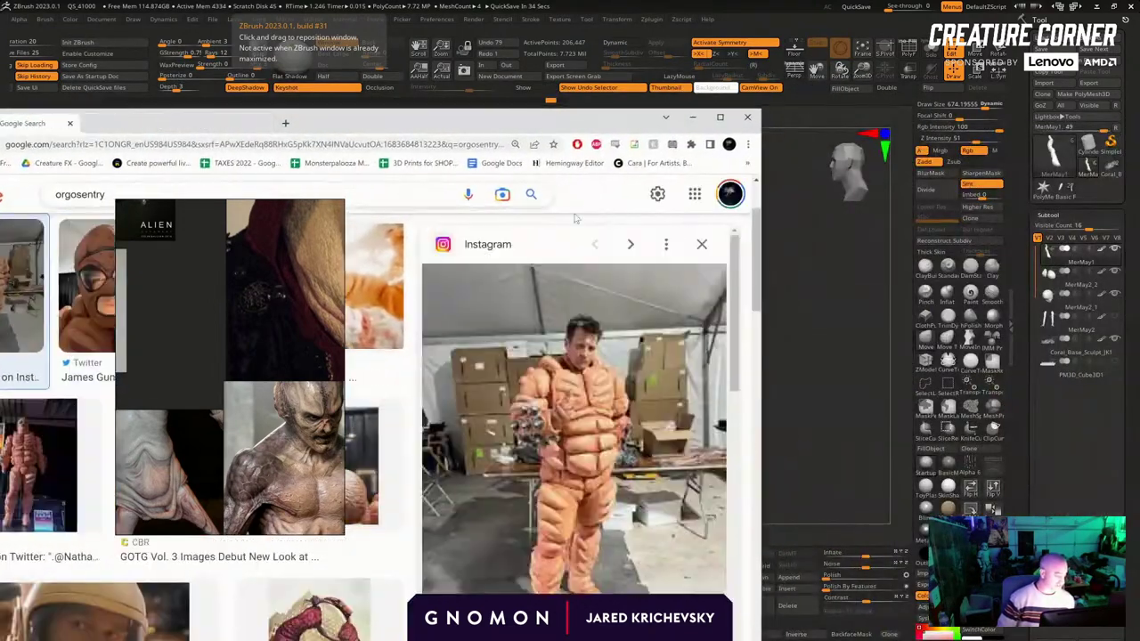
{"action": "left_click", "coordinate": [721, 118]}
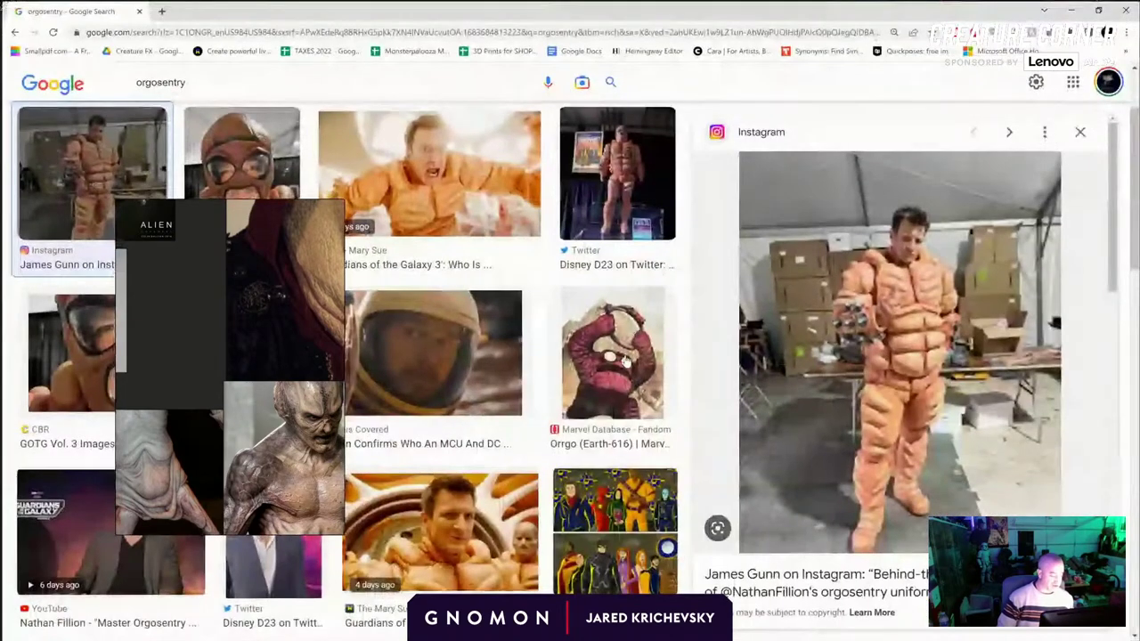
{"action": "scroll", "coordinate": [625, 361], "scroll_direction": "down", "scroll_amount": 4}
{"action": "left_click", "coordinate": [496, 311]}
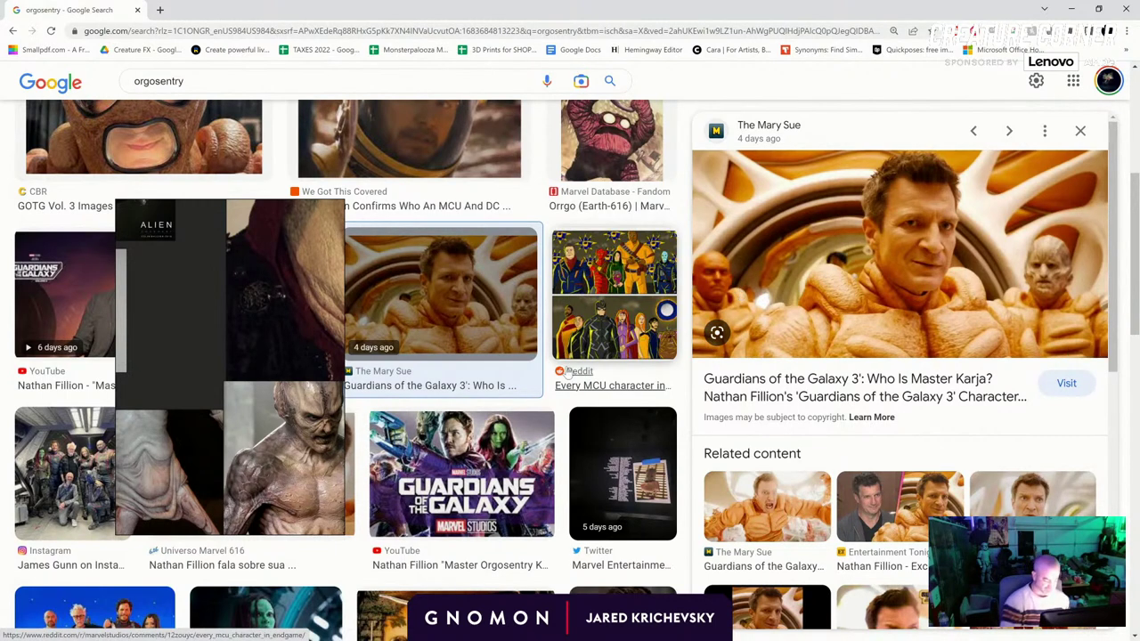
{"action": "scroll", "coordinate": [731, 309], "scroll_direction": "down", "scroll_amount": 5}
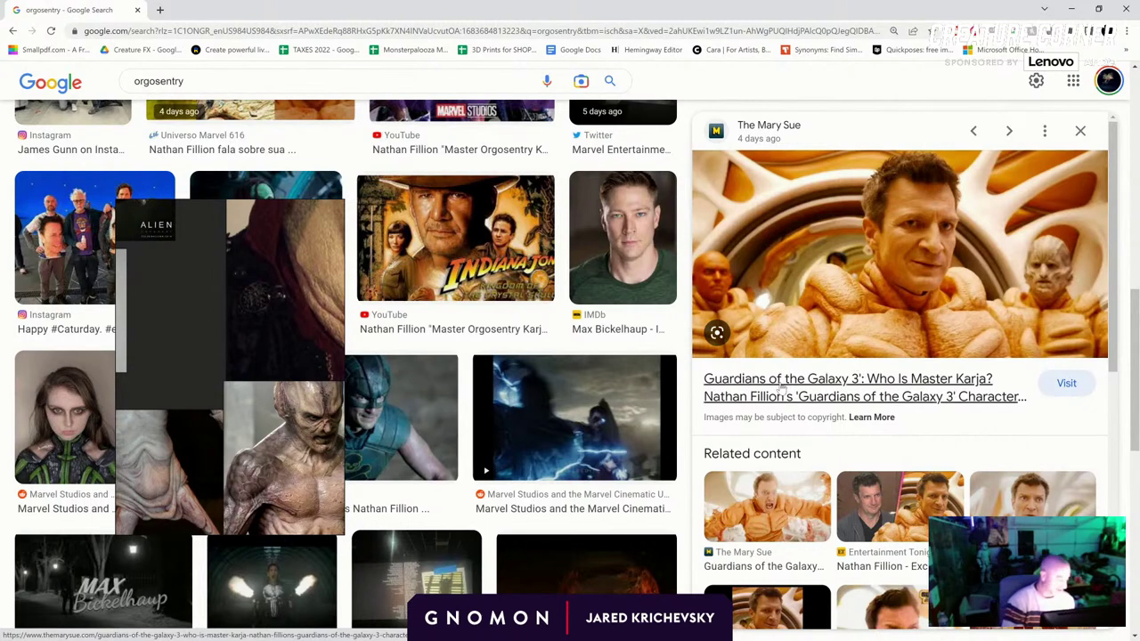
{"action": "scroll", "coordinate": [403, 364], "scroll_direction": "up", "scroll_amount": 2}
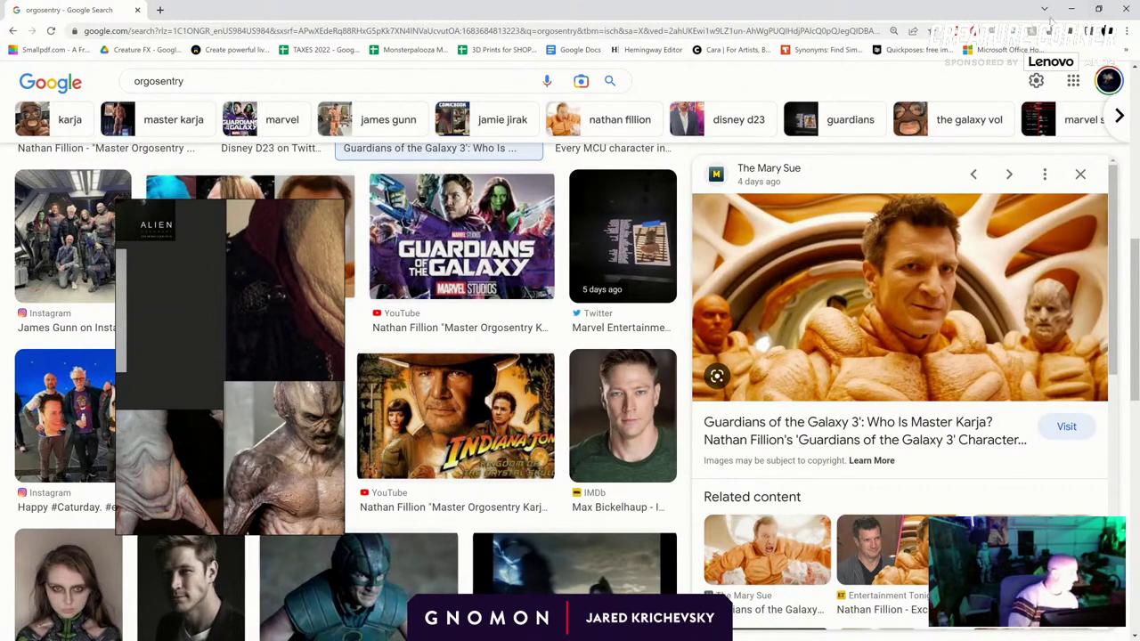
Examine the related full-body photos of the orgosentry suit's padded segments, and return to ZBrush
{"action": "scroll", "coordinate": [886, 427], "scroll_direction": "down", "scroll_amount": 4}
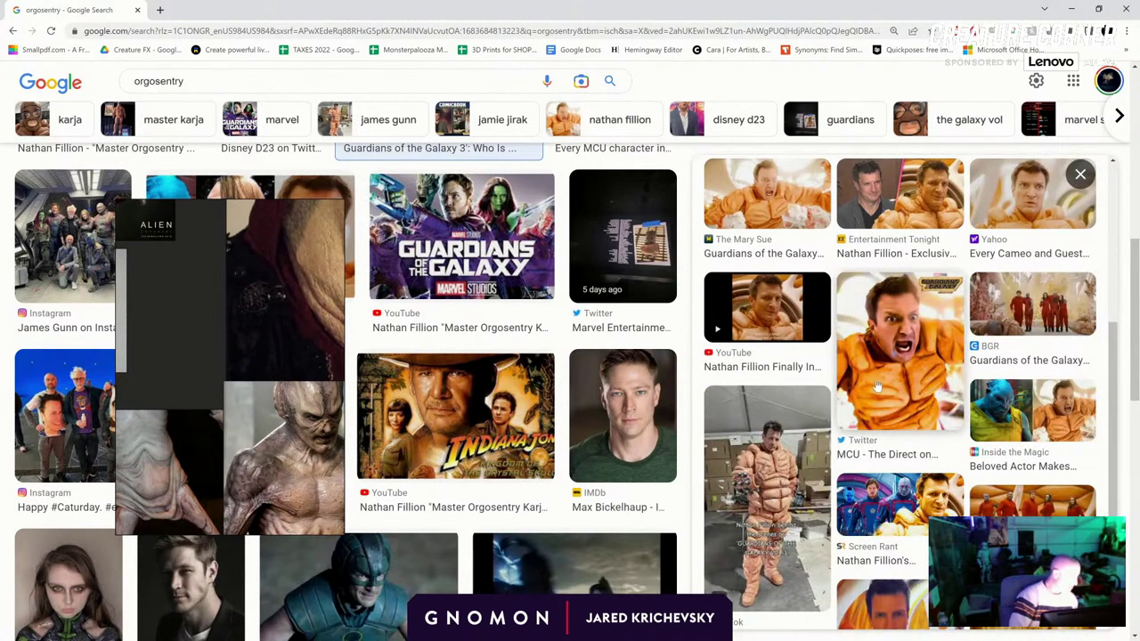
{"action": "scroll", "coordinate": [877, 386], "scroll_direction": "down", "scroll_amount": 2}
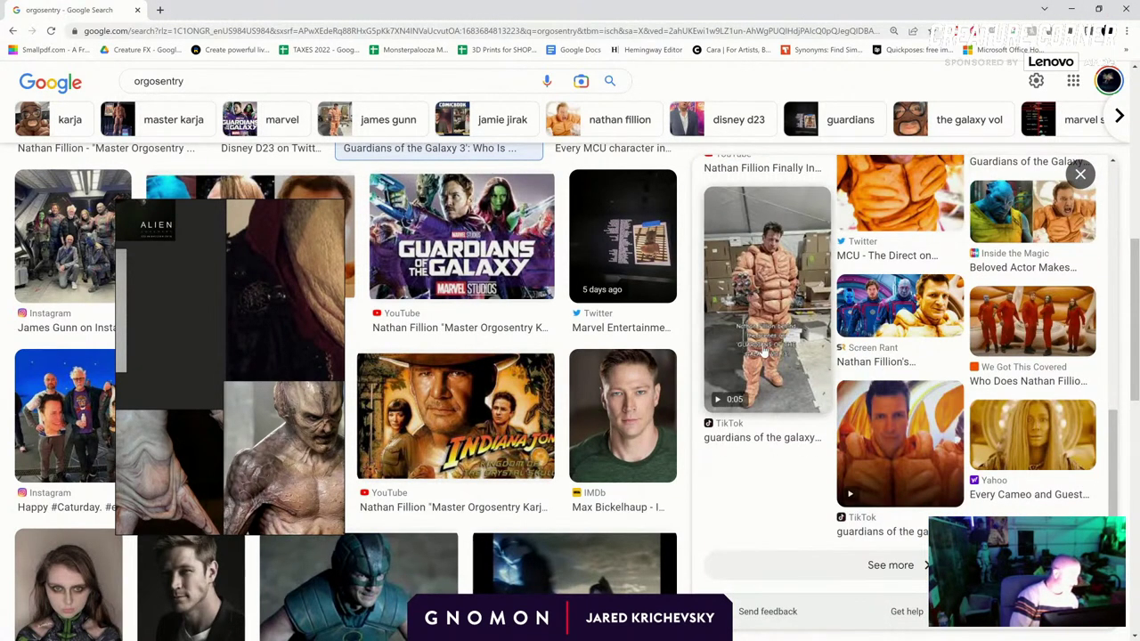
{"action": "left_click", "coordinate": [763, 351]}
{"action": "scroll", "coordinate": [481, 321], "scroll_direction": "down", "scroll_amount": 4}
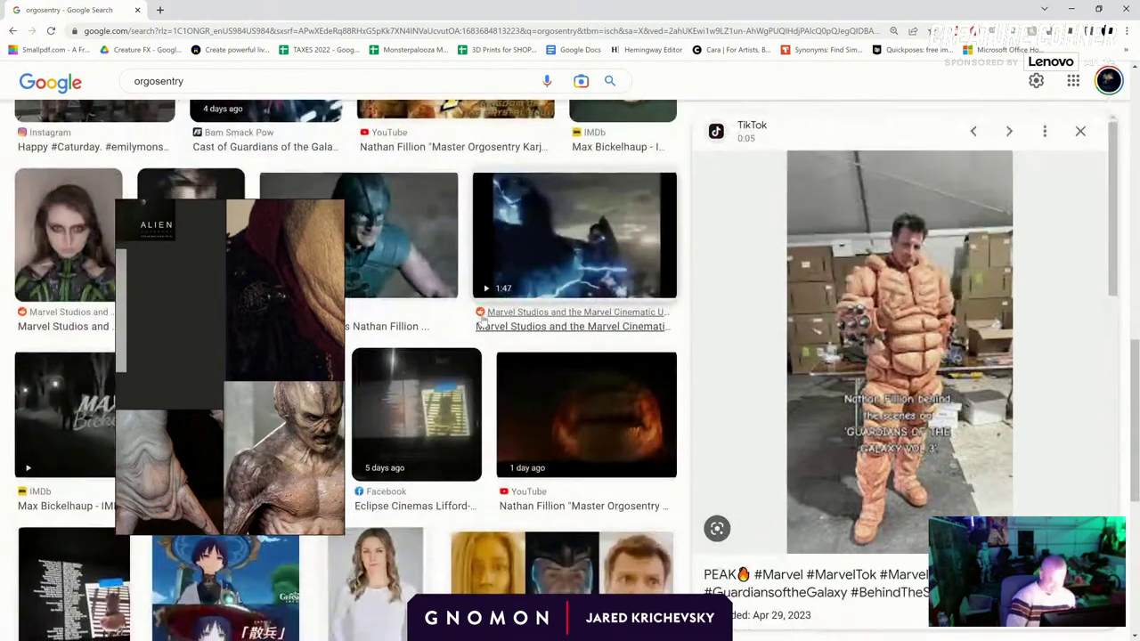
{"action": "scroll", "coordinate": [481, 320], "scroll_direction": "up", "scroll_amount": 7}
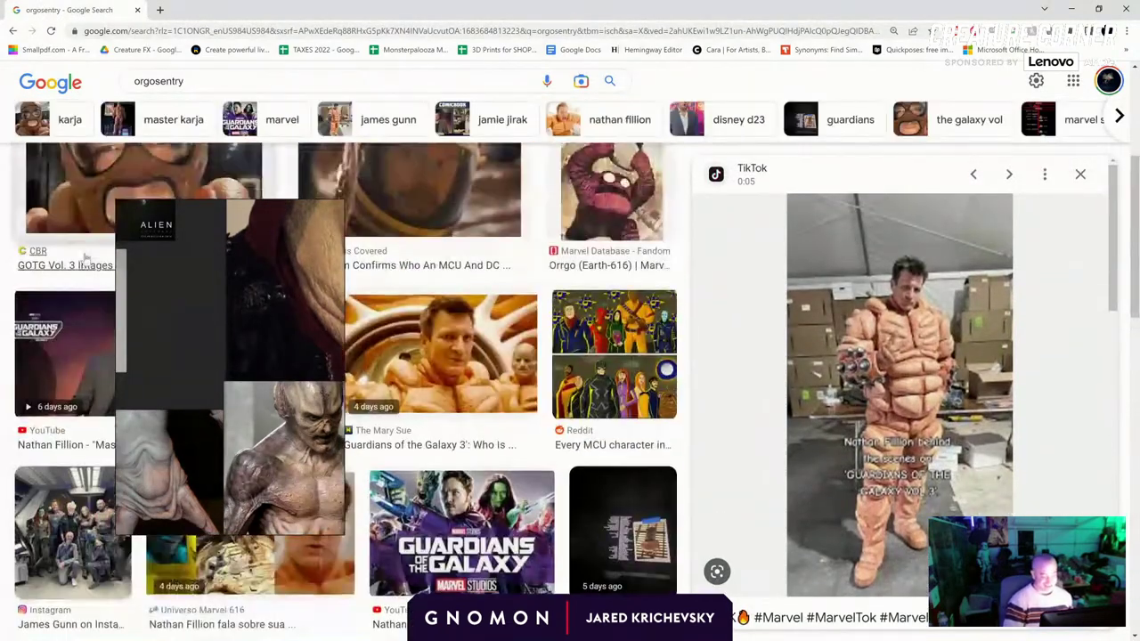
{"action": "scroll", "coordinate": [85, 256], "scroll_direction": "up", "scroll_amount": 4}
{"action": "left_click", "coordinate": [85, 298]}
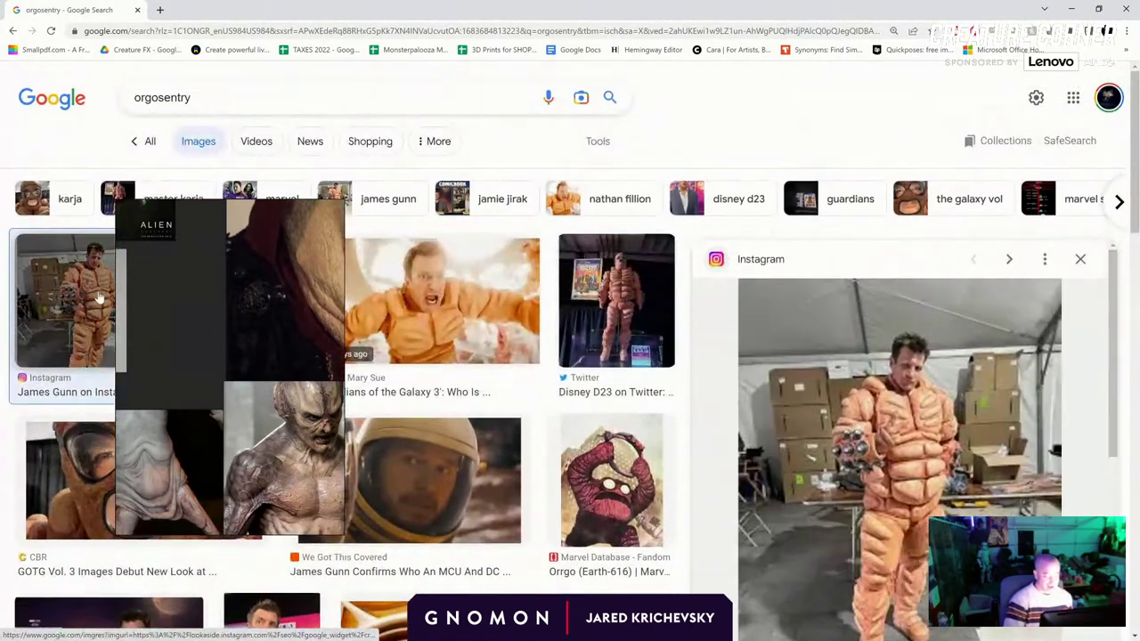
{"action": "left_click", "coordinate": [1072, 9]}
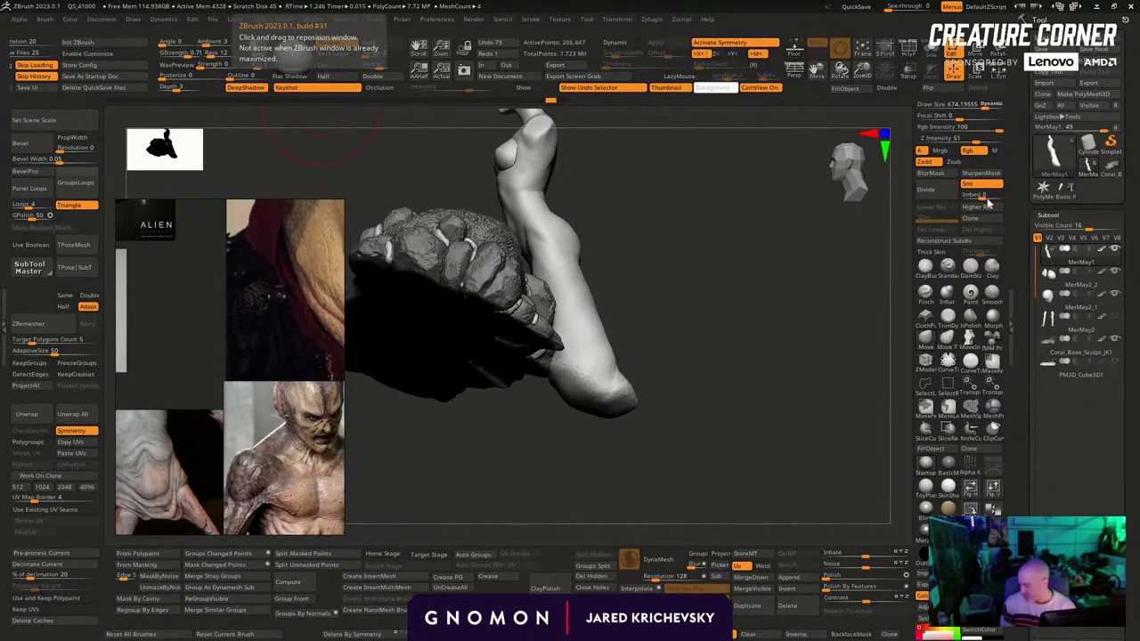
Build up the side and rounded end of the tail with a resized clay brush in Sculptris Pro mode
{"action": "mouse_move", "coordinate": [570, 481]}
{"action": "left_mouse_down"}
{"action": "mouse_move", "coordinate": [509, 483]}
{"action": "mouse_move", "coordinate": [516, 538]}
{"action": "mouse_move", "coordinate": [656, 277]}
{"action": "mouse_move", "coordinate": [680, 276]}
{"action": "mouse_move", "coordinate": [584, 299]}
{"action": "left_mouse_up"}
{"action": "mouse_move", "coordinate": [520, 362]}
{"action": "left_mouse_down"}
{"action": "mouse_move", "coordinate": [646, 339]}
{"action": "mouse_move", "coordinate": [516, 237]}
{"action": "left_mouse_up"}
{"action": "key", "text": "b"}
{"action": "left_click", "coordinate": [534, 309]}
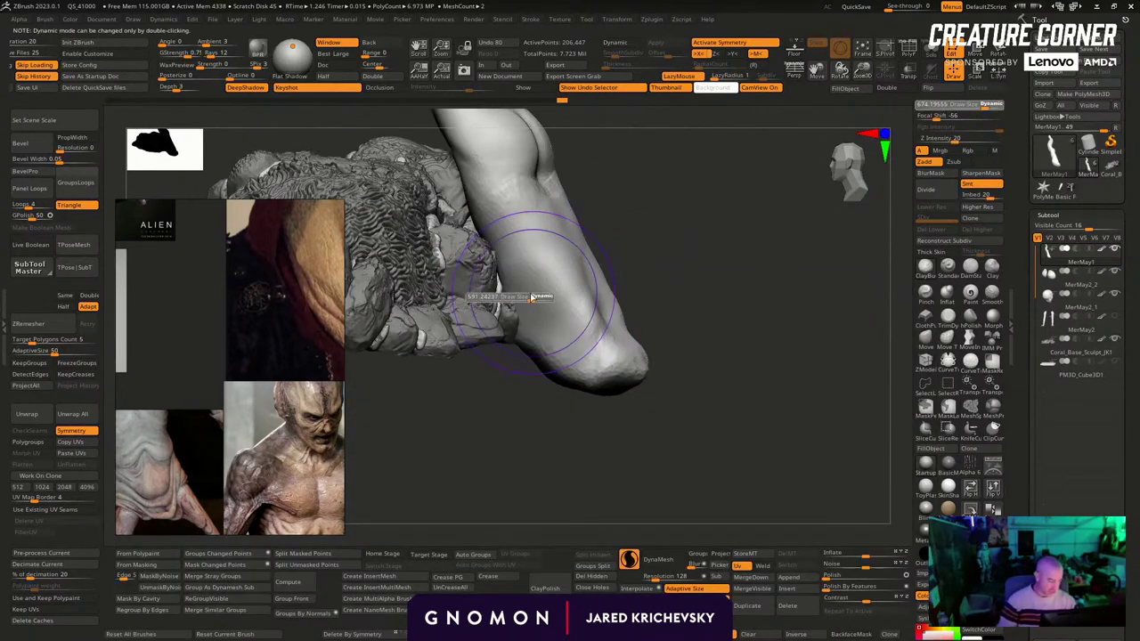
{"action": "left_click_drag", "start_coordinate": [547, 430], "coordinate": [553, 369]}
{"action": "key", "text": "s"}
{"action": "mouse_move", "coordinate": [570, 322]}
{"action": "left_mouse_down"}
{"action": "mouse_move", "coordinate": [557, 371]}
{"action": "mouse_move", "coordinate": [624, 352]}
{"action": "left_mouse_up"}
{"action": "left_click_drag", "start_coordinate": [579, 427], "coordinate": [599, 396]}
{"action": "mouse_move", "coordinate": [654, 329]}
{"action": "left_mouse_down"}
{"action": "mouse_move", "coordinate": [628, 356]}
{"action": "mouse_move", "coordinate": [639, 358]}
{"action": "left_mouse_up"}
{"action": "left_click_drag", "start_coordinate": [593, 355], "coordinate": [698, 362]}
{"action": "mouse_move", "coordinate": [617, 287]}
{"action": "left_mouse_down"}
{"action": "mouse_move", "coordinate": [603, 311]}
{"action": "mouse_move", "coordinate": [646, 318]}
{"action": "mouse_move", "coordinate": [647, 344]}
{"action": "left_mouse_up"}
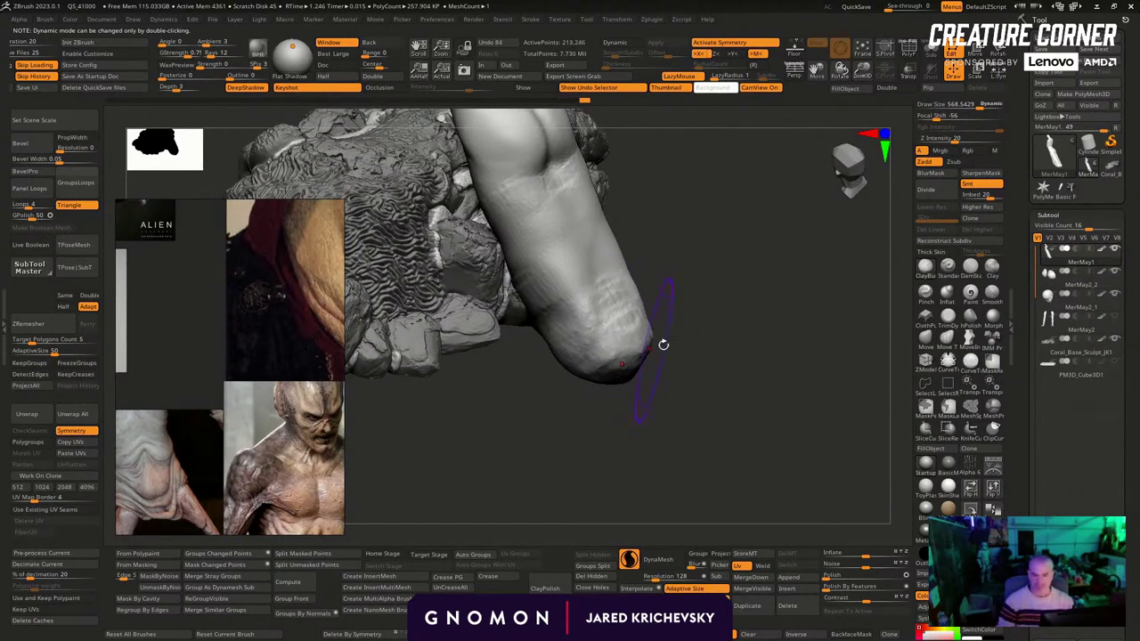
Add broad clay strokes across the back of the tail from below the buttocks to the tip
{"action": "mouse_move", "coordinate": [703, 203]}
{"action": "left_mouse_down"}
{"action": "mouse_move", "coordinate": [676, 328]}
{"action": "mouse_move", "coordinate": [579, 325]}
{"action": "left_mouse_up"}
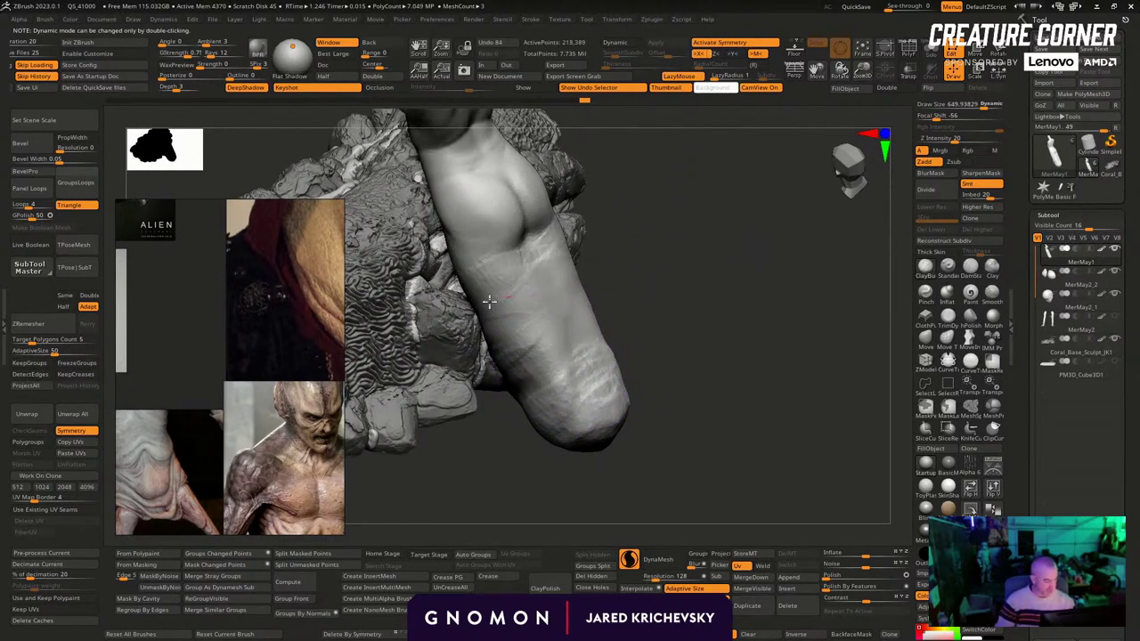
{"action": "mouse_move", "coordinate": [554, 285]}
{"action": "left_mouse_down"}
{"action": "mouse_move", "coordinate": [547, 348]}
{"action": "mouse_move", "coordinate": [625, 441]}
{"action": "left_mouse_up"}
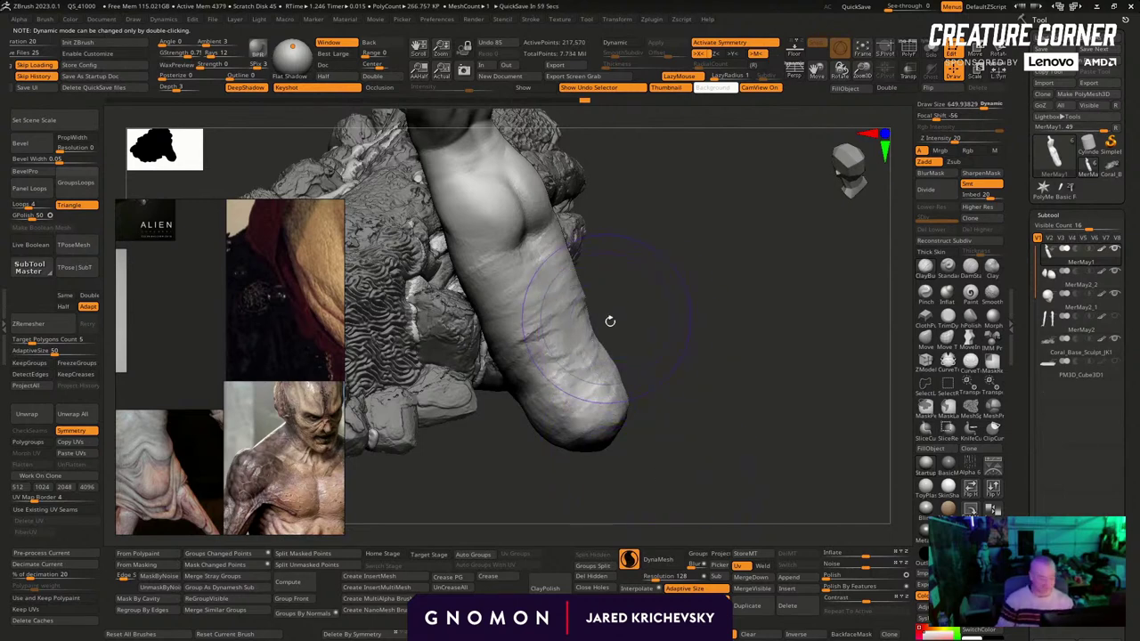
{"action": "left_click_drag", "start_coordinate": [608, 320], "coordinate": [622, 338]}
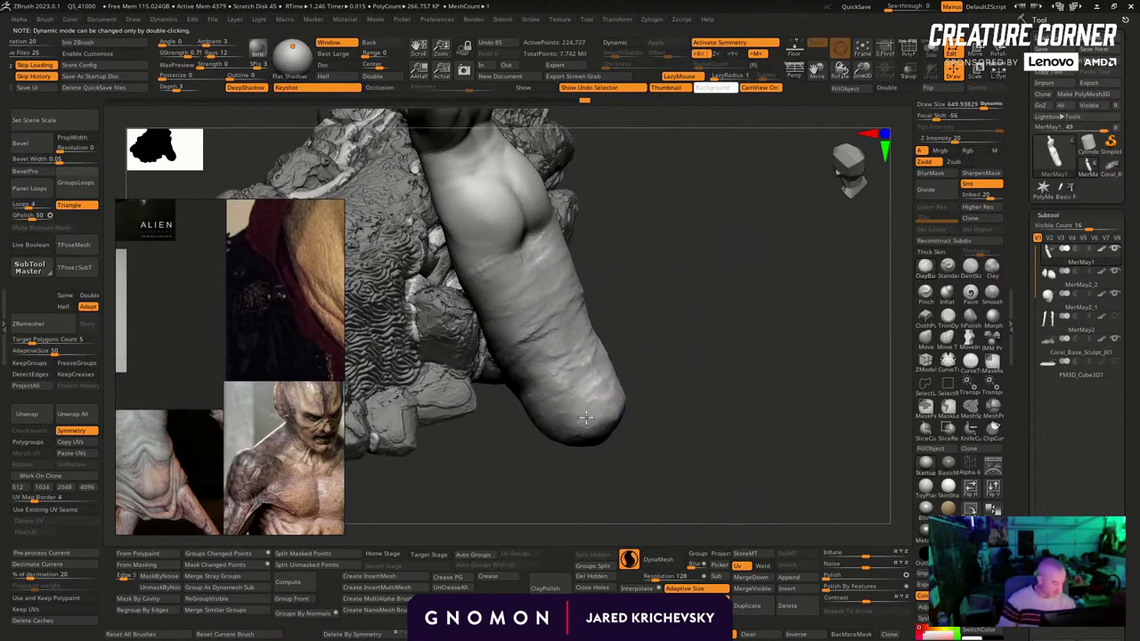
{"action": "mouse_move", "coordinate": [585, 418]}
{"action": "left_mouse_down"}
{"action": "mouse_move", "coordinate": [543, 303]}
{"action": "mouse_move", "coordinate": [541, 326]}
{"action": "left_mouse_up"}
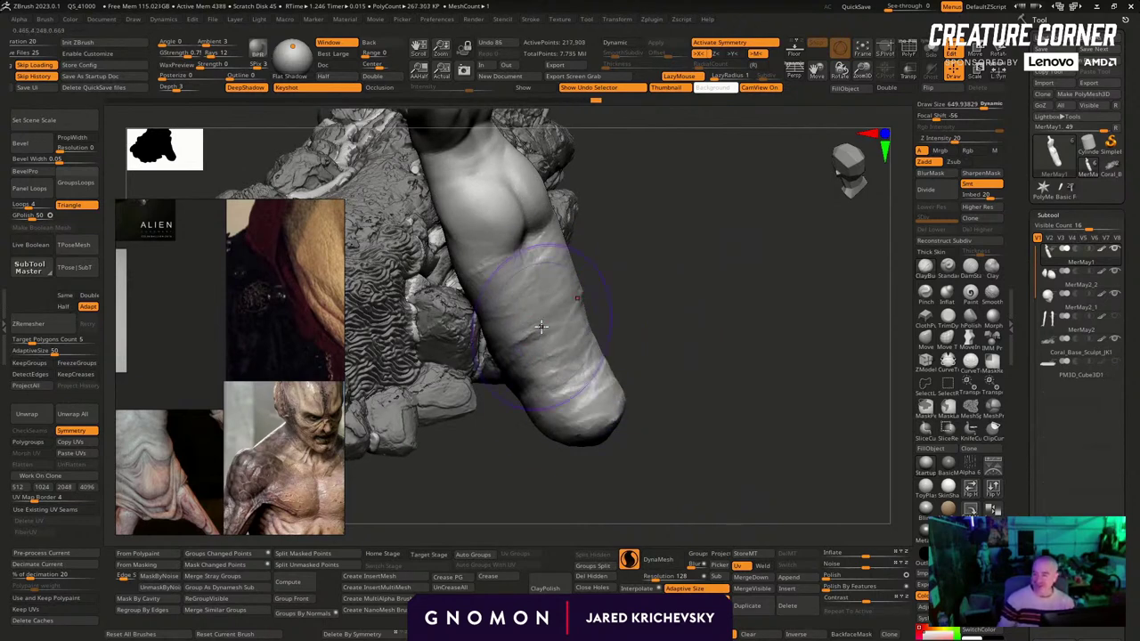
Reduce the brush size to about 546 and fill the back of the thighs just below the buttocks
{"action": "left_click_drag", "start_coordinate": [631, 300], "coordinate": [643, 308]}
{"action": "key", "text": "s"}
{"action": "left_click", "coordinate": [510, 312]}
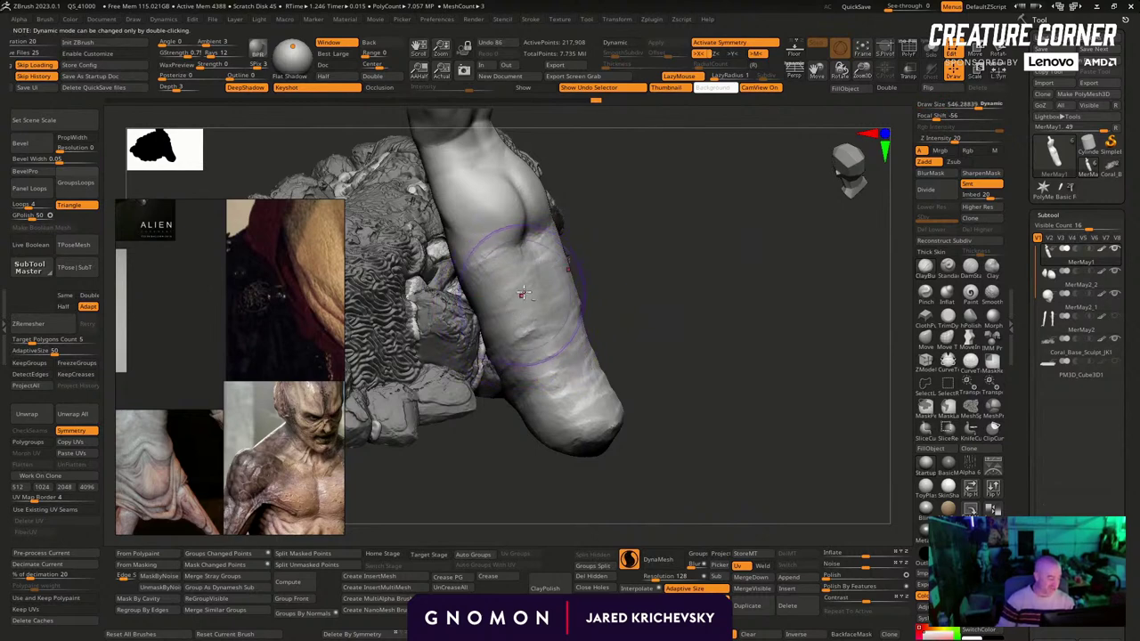
{"action": "mouse_move", "coordinate": [527, 334]}
{"action": "left_mouse_down"}
{"action": "mouse_move", "coordinate": [504, 278]}
{"action": "mouse_move", "coordinate": [481, 277]}
{"action": "left_mouse_up"}
Build up the front of the tail end below the knees with clay strokes at a draw size of about 638
{"action": "mouse_move", "coordinate": [661, 298]}
{"action": "left_mouse_down", "text": "alt"}
{"action": "mouse_move", "coordinate": [677, 330]}
{"action": "mouse_move", "coordinate": [655, 382]}
{"action": "left_mouse_up", "text": "alt"}
{"action": "mouse_move", "coordinate": [655, 381]}
{"action": "right_mouse_down"}
{"action": "mouse_move", "coordinate": [727, 426]}
{"action": "mouse_move", "coordinate": [726, 345]}
{"action": "mouse_move", "coordinate": [616, 410]}
{"action": "right_mouse_up"}
{"action": "mouse_move", "coordinate": [616, 411]}
{"action": "left_mouse_down"}
{"action": "mouse_move", "coordinate": [597, 385]}
{"action": "mouse_move", "coordinate": [609, 365]}
{"action": "left_mouse_up"}
{"action": "mouse_move", "coordinate": [609, 365]}
{"action": "right_mouse_down"}
{"action": "mouse_move", "coordinate": [725, 328]}
{"action": "mouse_move", "coordinate": [730, 347]}
{"action": "mouse_move", "coordinate": [641, 300]}
{"action": "mouse_move", "coordinate": [621, 356]}
{"action": "right_mouse_up"}
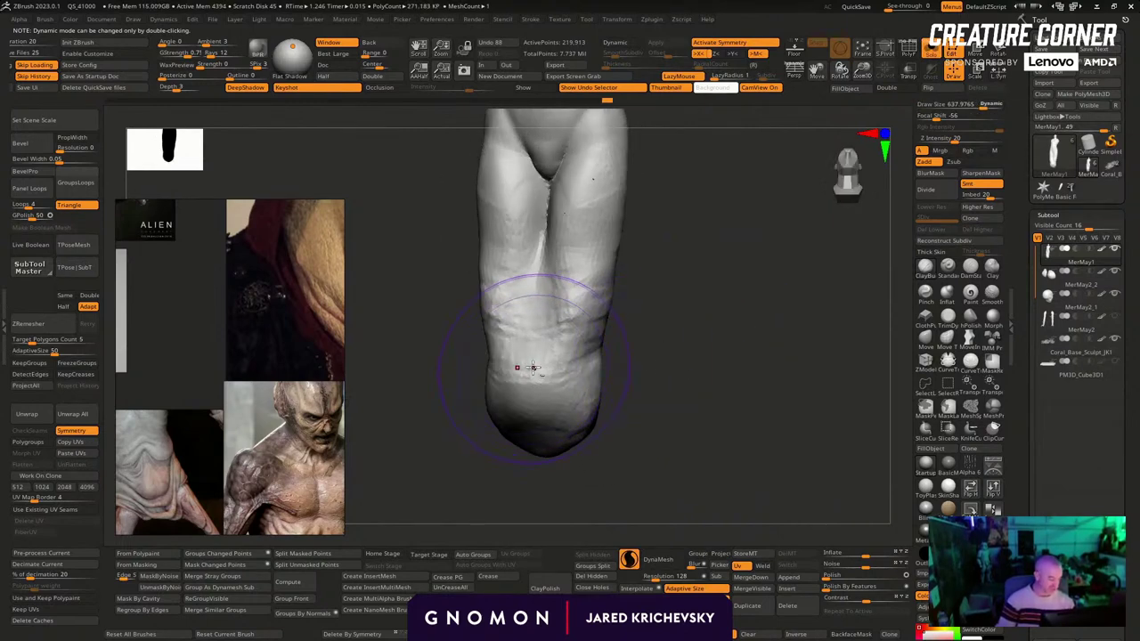
{"action": "left_click_drag", "start_coordinate": [535, 397], "coordinate": [539, 414]}
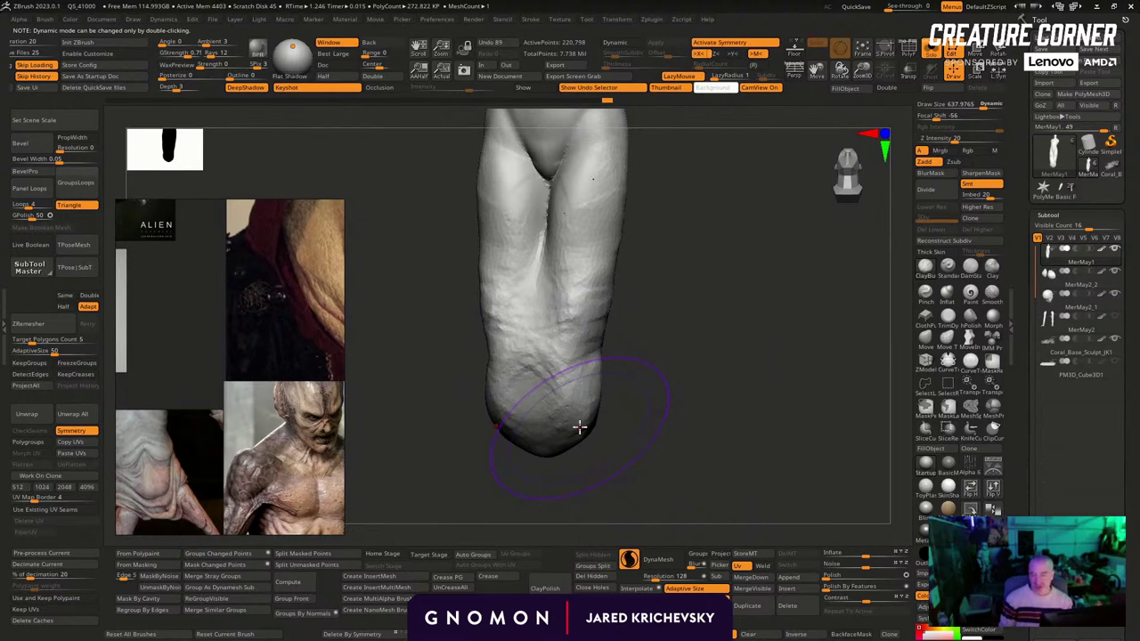
{"action": "mouse_move", "coordinate": [671, 364]}
{"action": "right_mouse_down"}
{"action": "mouse_move", "coordinate": [600, 400]}
{"action": "mouse_move", "coordinate": [606, 390]}
{"action": "right_mouse_up"}
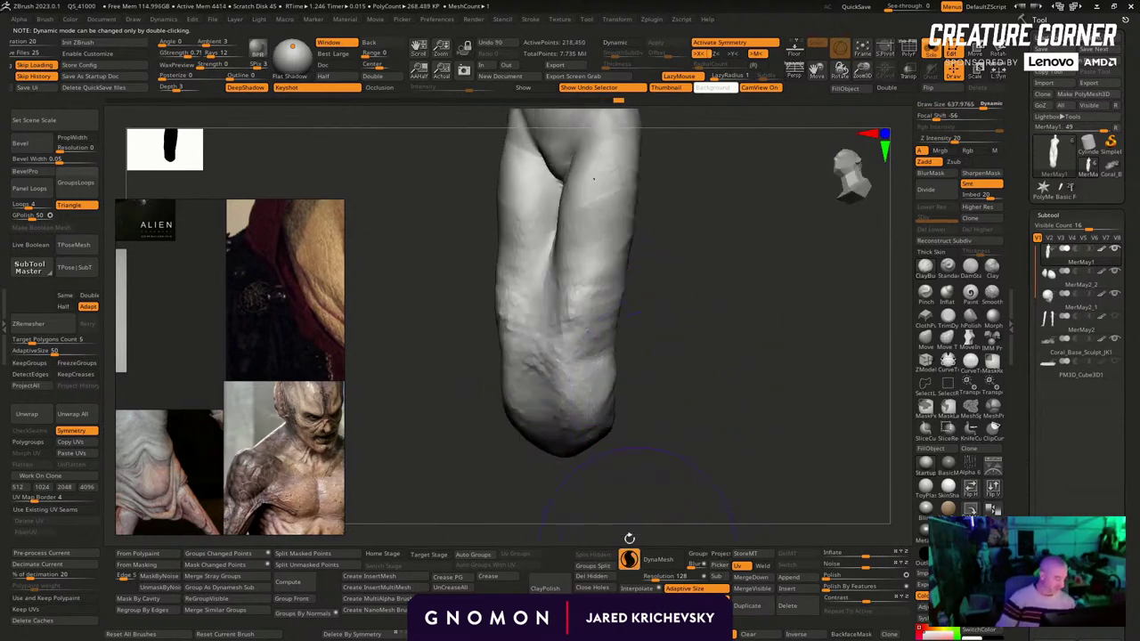
{"action": "mouse_move", "coordinate": [557, 406]}
{"action": "left_mouse_down"}
{"action": "mouse_move", "coordinate": [577, 316]}
{"action": "mouse_move", "coordinate": [567, 295]}
{"action": "mouse_move", "coordinate": [588, 303]}
{"action": "mouse_move", "coordinate": [583, 365]}
{"action": "left_mouse_up"}
Fill the lower part of the gap between the legs with clay strokes at a draw size of about 591, with Sculptris Pro off
{"action": "left_click_drag", "start_coordinate": [663, 314], "coordinate": [673, 312], "text": "shift"}
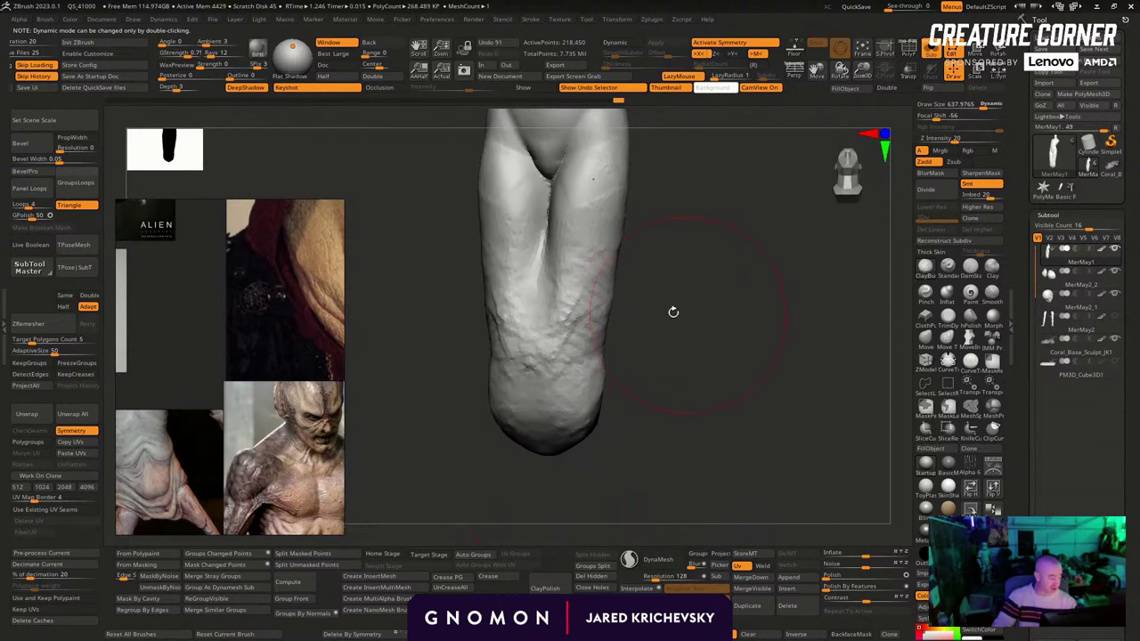
{"action": "key", "text": "s"}
{"action": "left_click", "coordinate": [546, 301]}
{"action": "left_click_drag", "start_coordinate": [565, 271], "coordinate": [558, 383]}
{"action": "right_click_drag", "start_coordinate": [559, 383], "coordinate": [574, 375]}
{"action": "left_click_drag", "start_coordinate": [552, 367], "coordinate": [552, 309]}
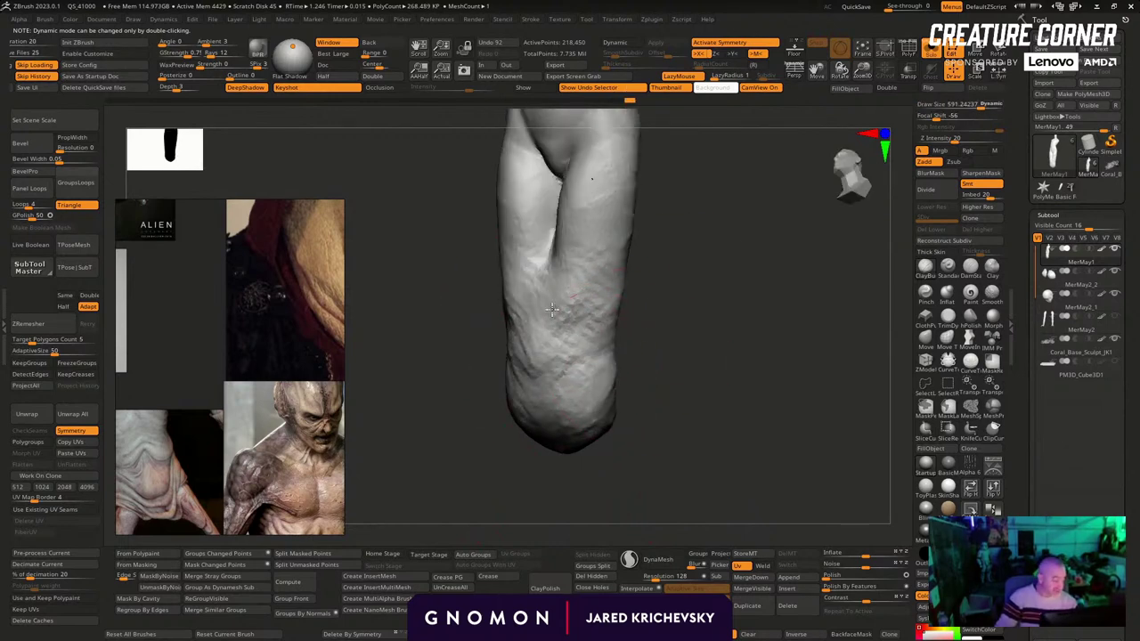
{"action": "left_click_drag", "start_coordinate": [603, 246], "coordinate": [574, 378]}
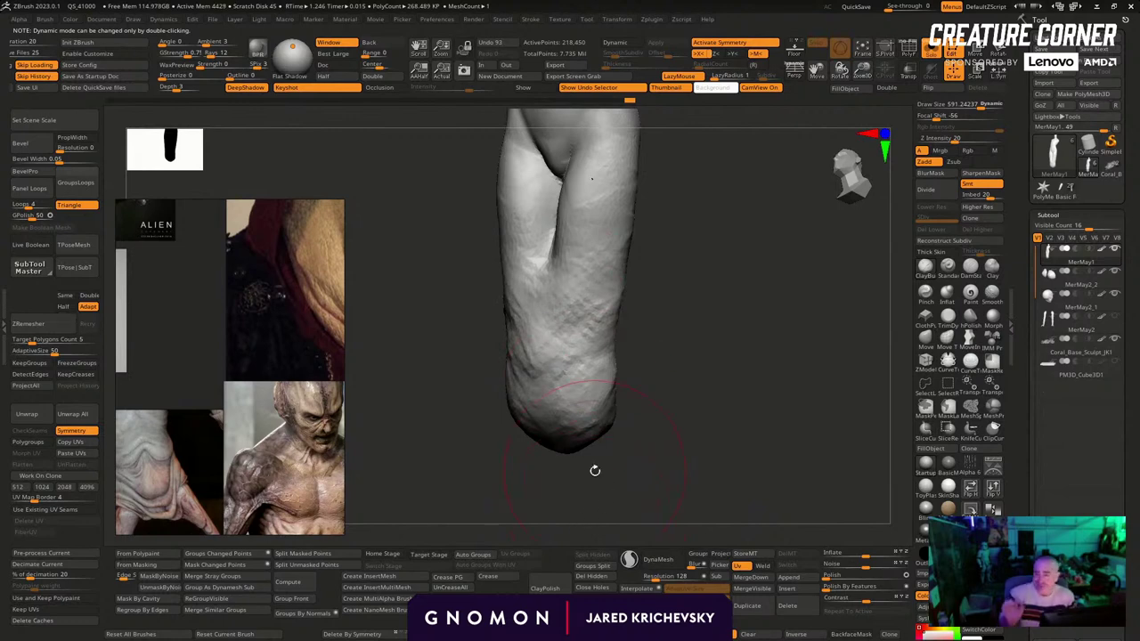
Lay clay strokes around the side and underside of the tail end to round out its volume
{"action": "left_click_drag", "start_coordinate": [595, 471], "coordinate": [567, 343]}
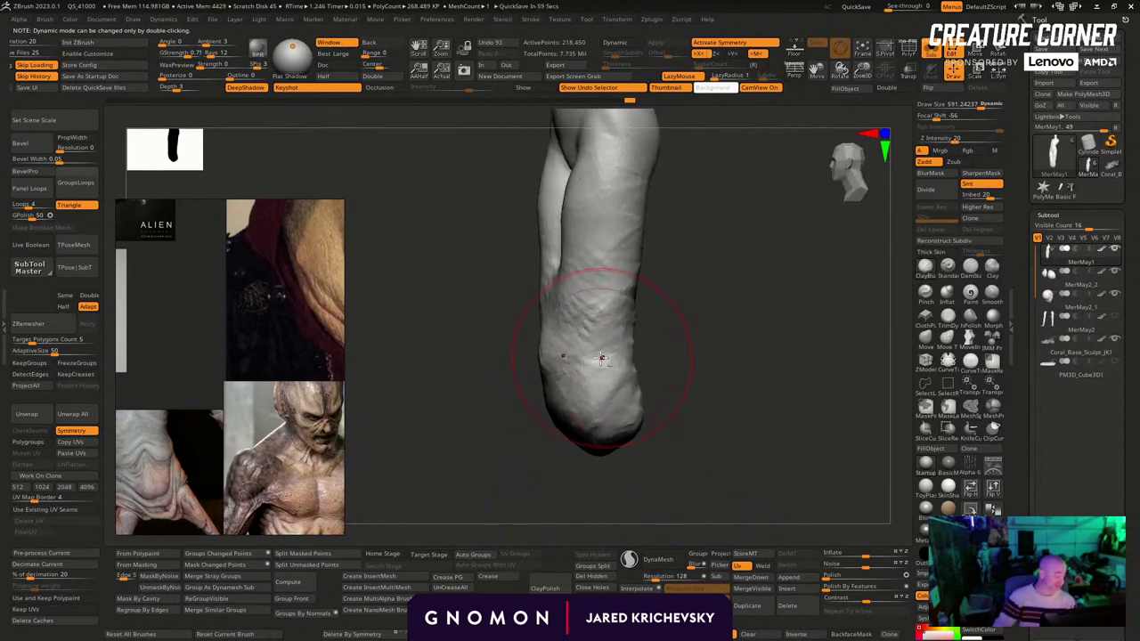
{"action": "left_click_drag", "start_coordinate": [690, 411], "coordinate": [641, 371]}
{"action": "mouse_move", "coordinate": [592, 325]}
{"action": "left_mouse_down"}
{"action": "mouse_move", "coordinate": [575, 383]}
{"action": "mouse_move", "coordinate": [595, 311]}
{"action": "left_mouse_up"}
{"action": "mouse_move", "coordinate": [659, 368]}
{"action": "left_mouse_down"}
{"action": "mouse_move", "coordinate": [603, 380]}
{"action": "mouse_move", "coordinate": [568, 421]}
{"action": "left_mouse_up"}
{"action": "left_click_drag", "start_coordinate": [569, 468], "coordinate": [595, 434]}
{"action": "mouse_move", "coordinate": [643, 444]}
{"action": "left_mouse_down"}
{"action": "mouse_move", "coordinate": [617, 461]}
{"action": "mouse_move", "coordinate": [555, 466]}
{"action": "mouse_move", "coordinate": [605, 435]}
{"action": "left_mouse_up"}
{"action": "left_click_drag", "start_coordinate": [693, 354], "coordinate": [710, 356]}
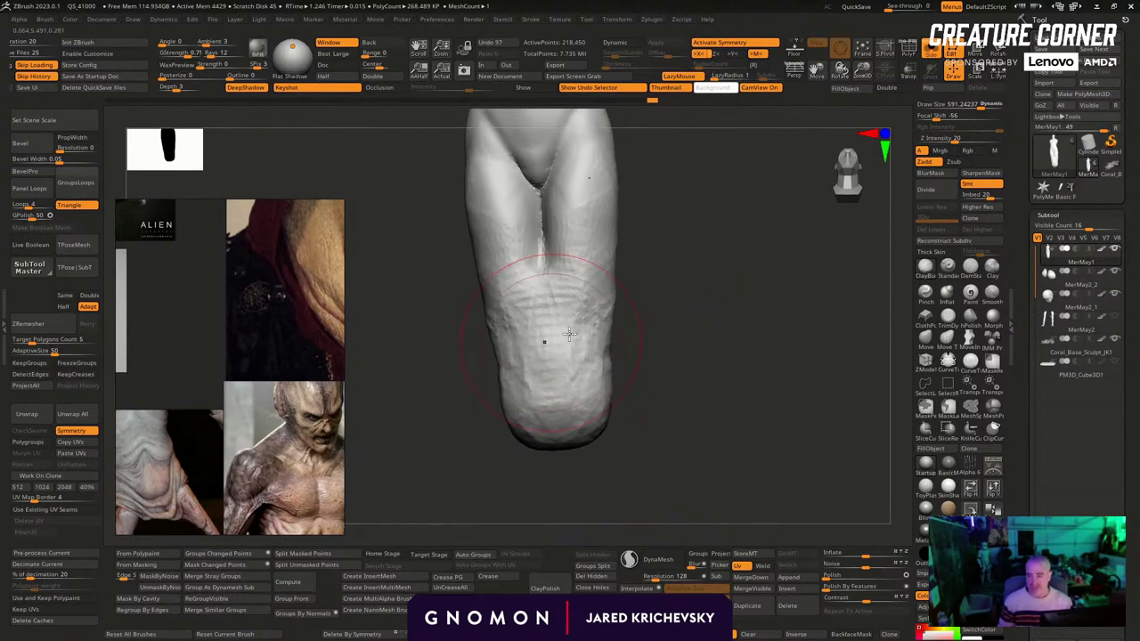
Fuse the front of the thighs by filling the gap up to the crotch with a smaller clay brush
{"action": "left_click_drag", "start_coordinate": [672, 308], "coordinate": [613, 314]}
{"action": "left_click_drag", "start_coordinate": [523, 346], "coordinate": [547, 436]}
{"action": "mouse_move", "coordinate": [623, 253]}
{"action": "left_mouse_down"}
{"action": "mouse_move", "coordinate": [649, 247]}
{"action": "mouse_move", "coordinate": [639, 250]}
{"action": "left_mouse_up"}
{"action": "key", "text": "s"}
{"action": "left_click_drag", "start_coordinate": [536, 302], "coordinate": [533, 302]}
{"action": "left_click_drag", "start_coordinate": [526, 289], "coordinate": [527, 213]}
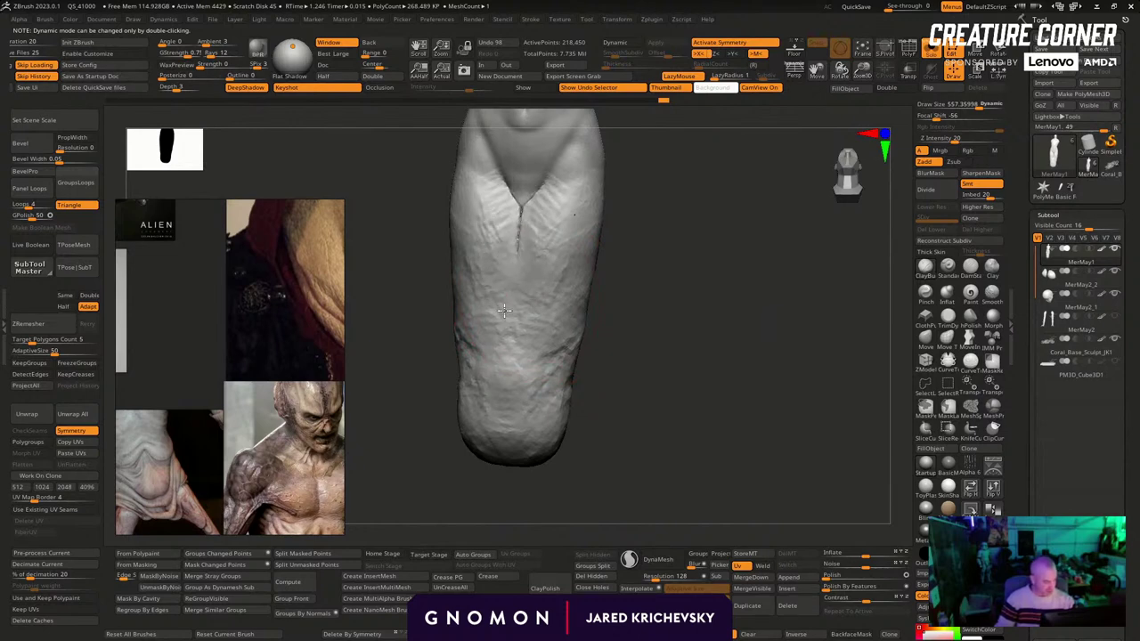
{"action": "left_click_drag", "start_coordinate": [524, 267], "coordinate": [524, 209]}
Blend the filled front into the outer thigh with clay strokes at a draw size of about 546
{"action": "left_click_drag", "start_coordinate": [645, 253], "coordinate": [617, 253]}
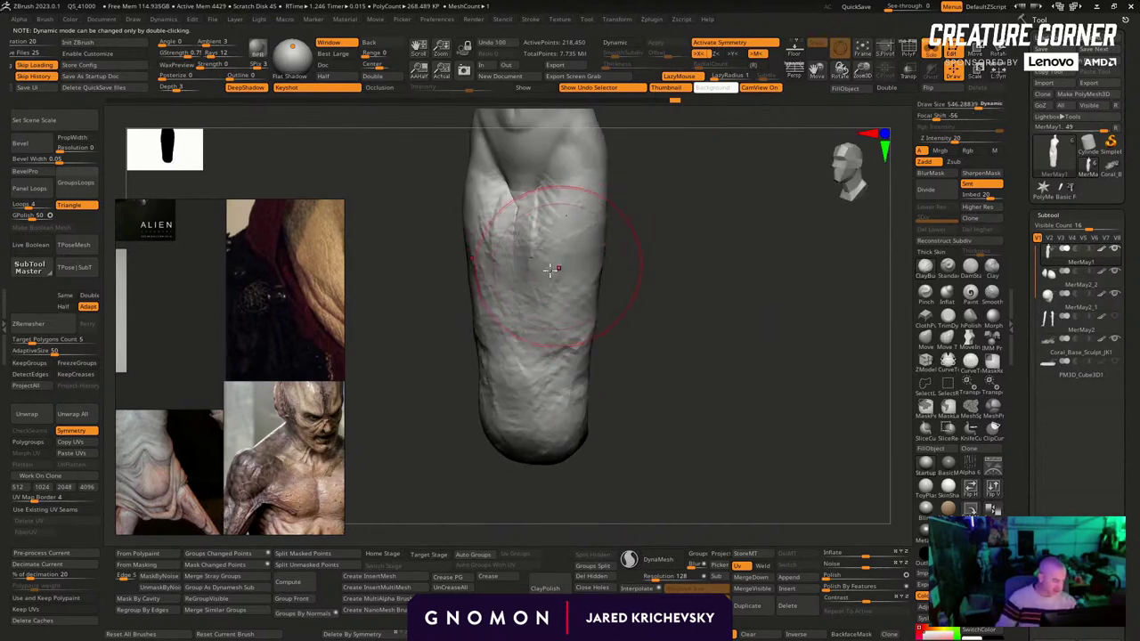
{"action": "left_click_drag", "start_coordinate": [568, 286], "coordinate": [569, 307]}
{"action": "left_click_drag", "start_coordinate": [650, 260], "coordinate": [619, 257]}
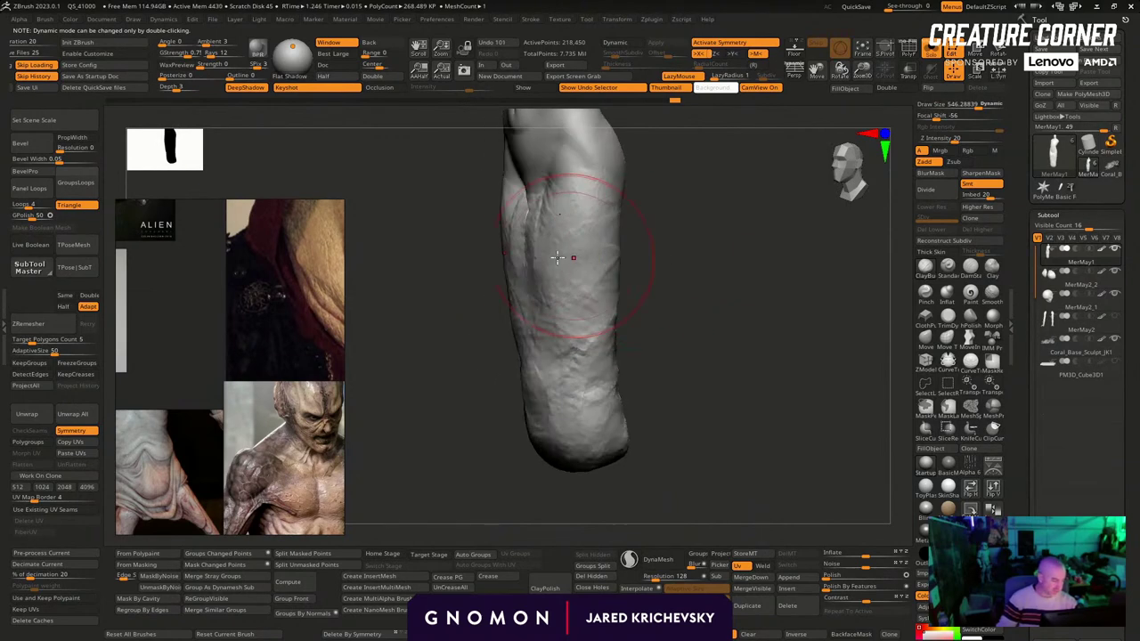
{"action": "left_click_drag", "start_coordinate": [559, 214], "coordinate": [549, 309]}
{"action": "left_click_drag", "start_coordinate": [542, 227], "coordinate": [522, 264]}
{"action": "right_click_drag", "start_coordinate": [522, 264], "coordinate": [644, 295]}
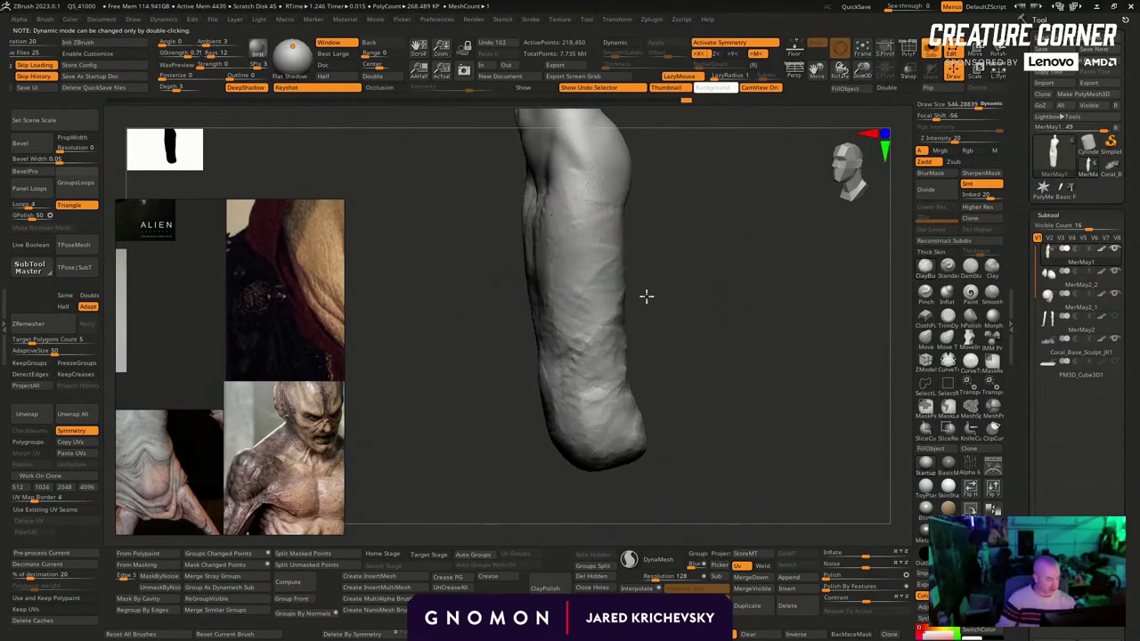
Add clay strokes around the lower front and tip of the tail
{"action": "mouse_move", "coordinate": [542, 389]}
{"action": "left_mouse_down"}
{"action": "mouse_move", "coordinate": [552, 437]}
{"action": "mouse_move", "coordinate": [560, 377]}
{"action": "mouse_move", "coordinate": [575, 454]}
{"action": "left_mouse_up"}
{"action": "right_click_drag", "start_coordinate": [576, 454], "coordinate": [562, 435]}
{"action": "left_click_drag", "start_coordinate": [522, 442], "coordinate": [530, 420]}
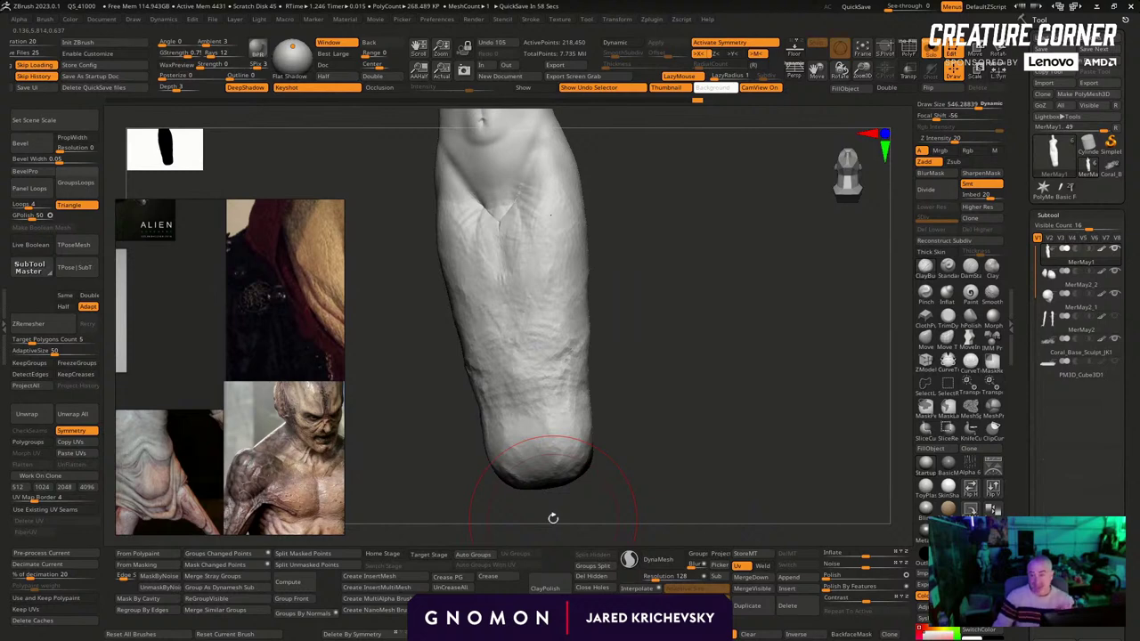
Fill out the front and side of the fused thighs with clay strokes, undoing a trial crease across the upper thigh
{"action": "mouse_move", "coordinate": [668, 448]}
{"action": "left_mouse_down"}
{"action": "mouse_move", "coordinate": [619, 437]}
{"action": "mouse_move", "coordinate": [565, 353]}
{"action": "left_mouse_up"}
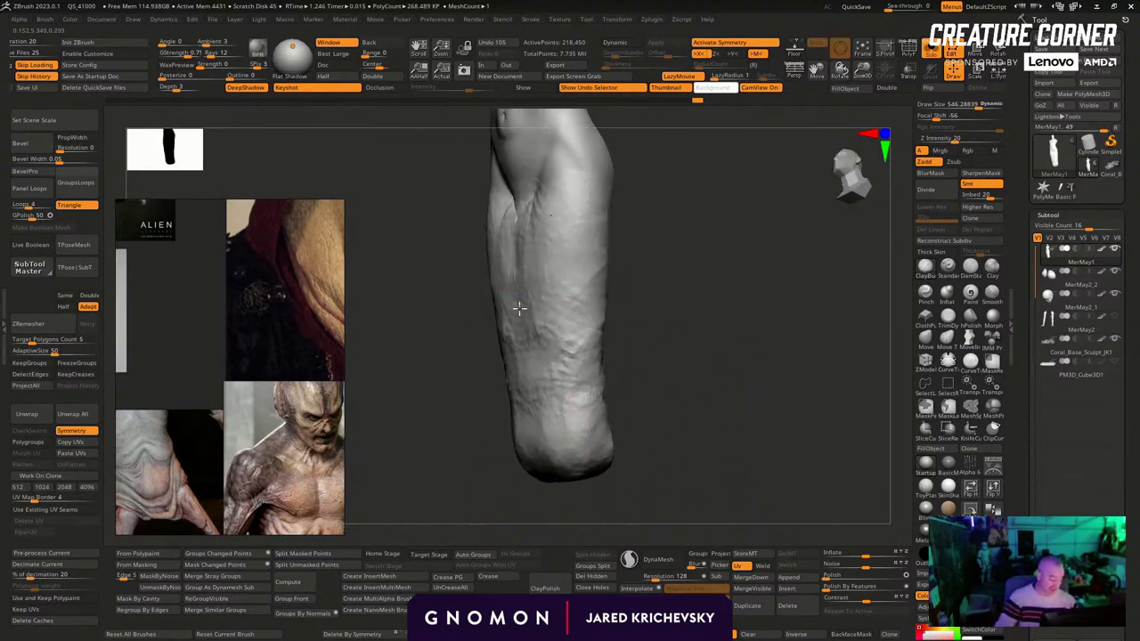
{"action": "left_click_drag", "start_coordinate": [540, 383], "coordinate": [534, 314]}
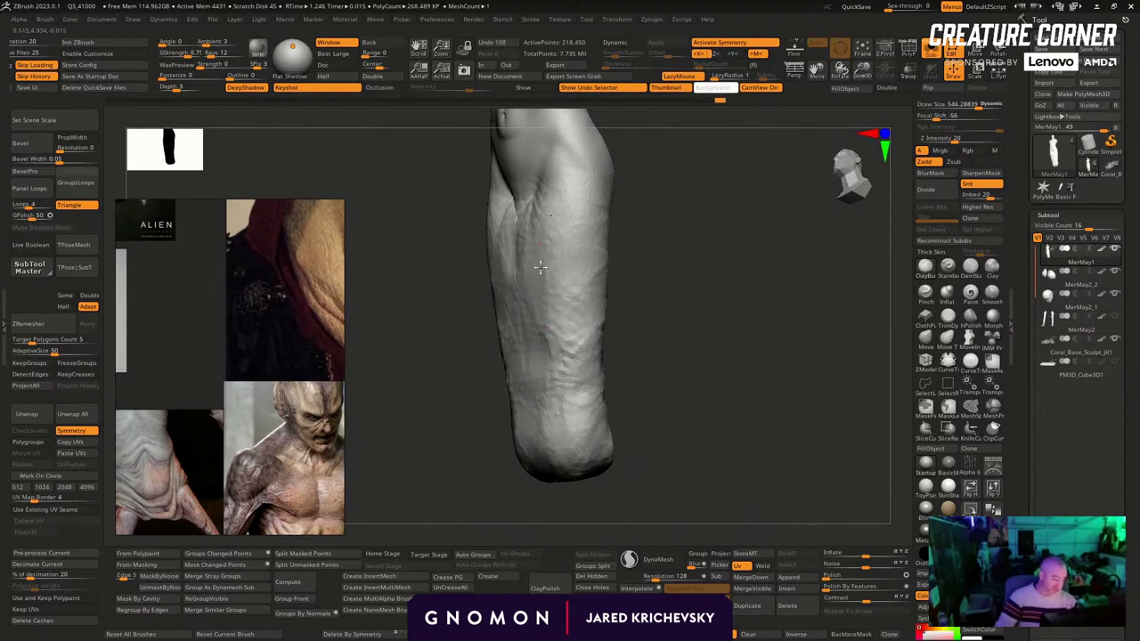
{"action": "left_click_drag", "start_coordinate": [672, 277], "coordinate": [638, 204]}
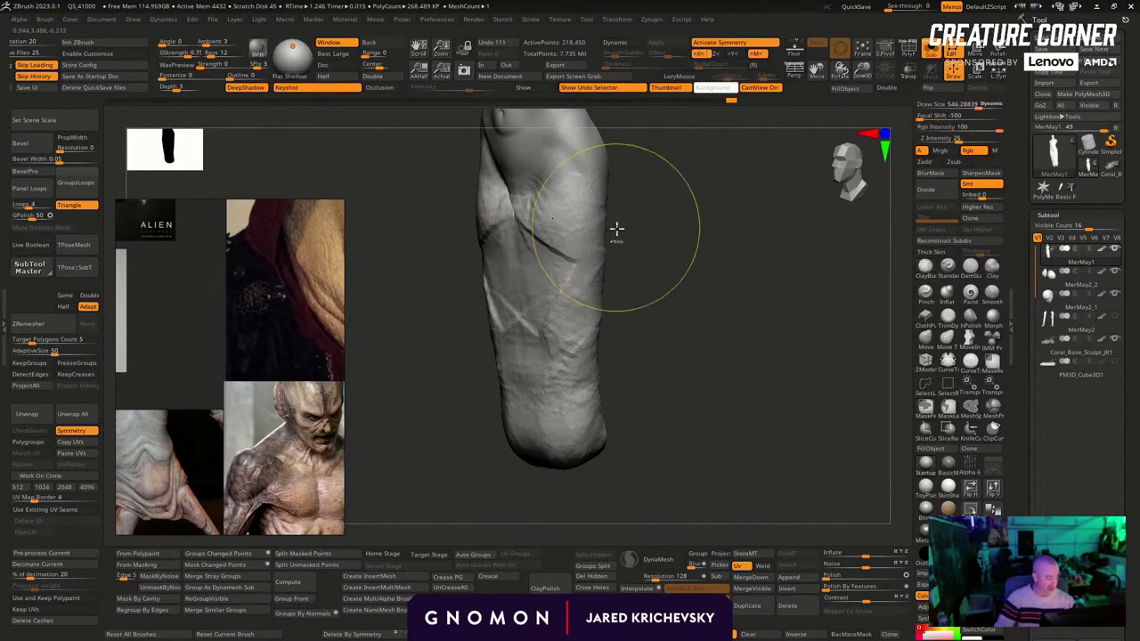
{"action": "left_click_drag", "start_coordinate": [616, 229], "coordinate": [588, 207]}
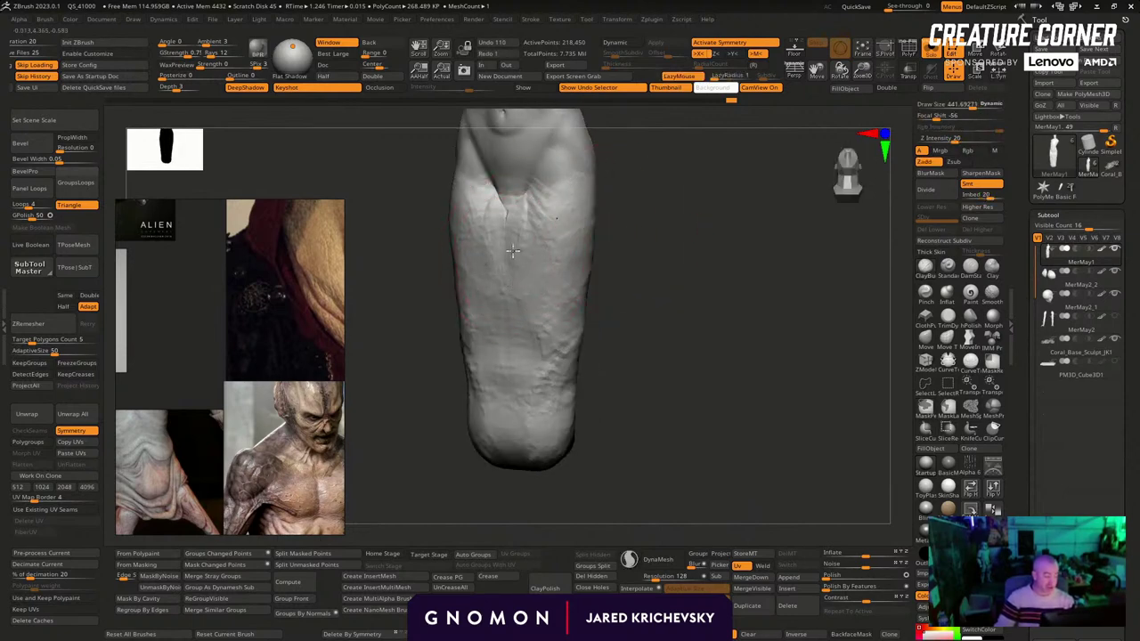
Fill and smooth the seam down the front of the fused thighs just below the crotch
{"action": "mouse_move", "coordinate": [532, 194]}
{"action": "left_mouse_down"}
{"action": "mouse_move", "coordinate": [534, 173]}
{"action": "mouse_move", "coordinate": [513, 256]}
{"action": "mouse_move", "coordinate": [538, 270]}
{"action": "left_mouse_up"}
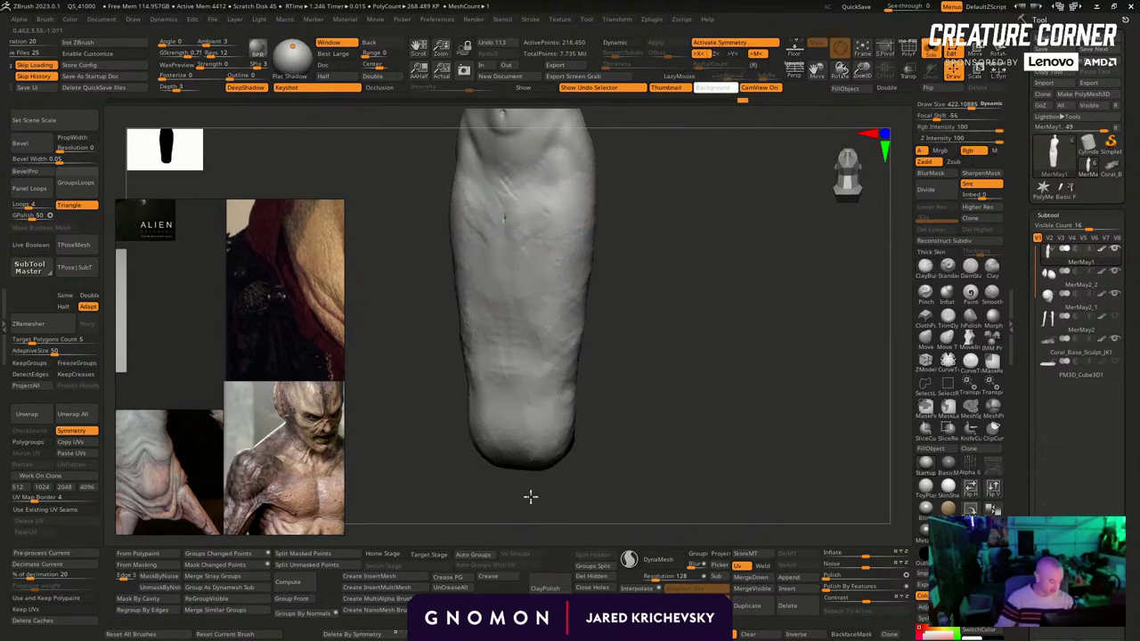
{"action": "mouse_move", "coordinate": [530, 496]}
{"action": "left_mouse_down"}
{"action": "mouse_move", "coordinate": [620, 420]}
{"action": "mouse_move", "coordinate": [616, 452]}
{"action": "left_mouse_up"}
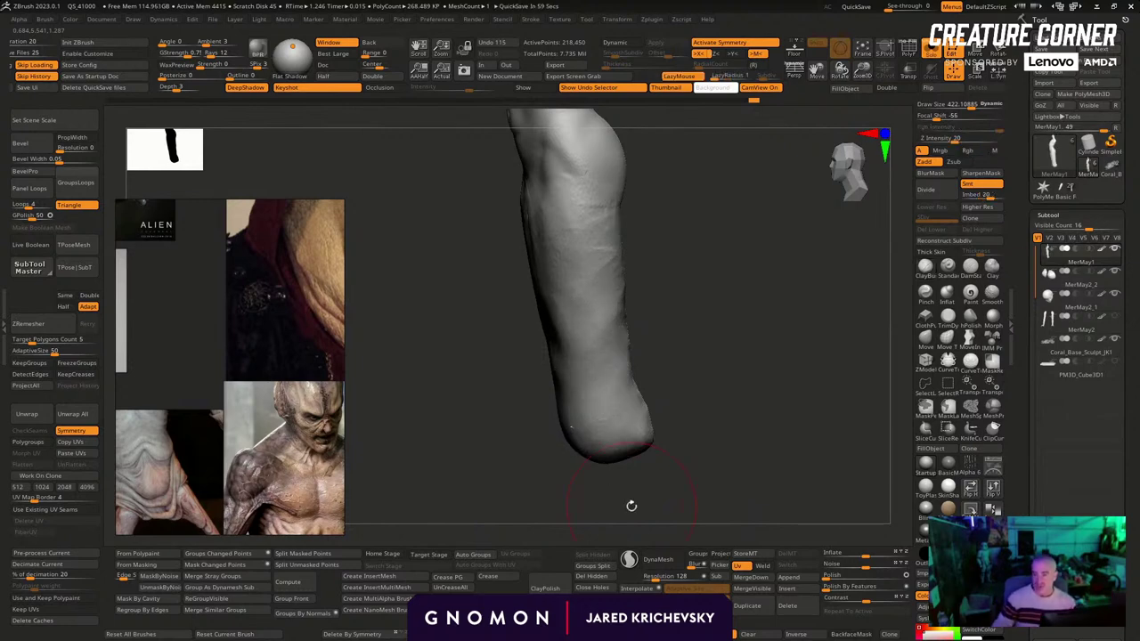
{"action": "left_click_drag", "start_coordinate": [725, 364], "coordinate": [625, 495]}
{"action": "left_click_drag", "start_coordinate": [637, 374], "coordinate": [481, 368]}
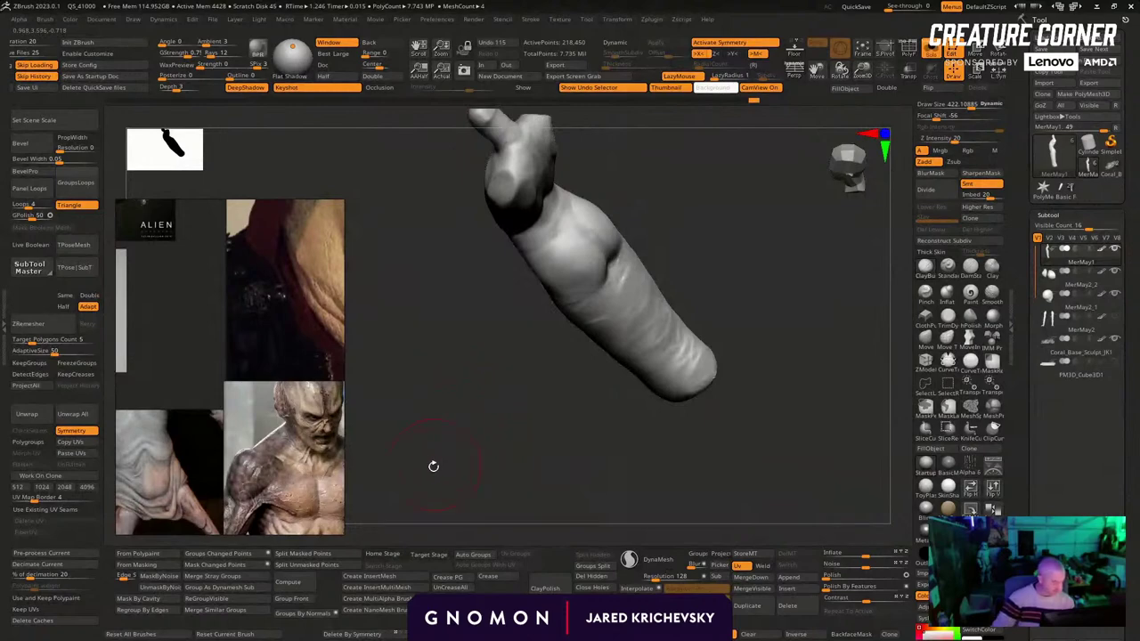
Show the coral base together with the figure and choose the CurveTube brush
{"action": "key", "text": "b"}
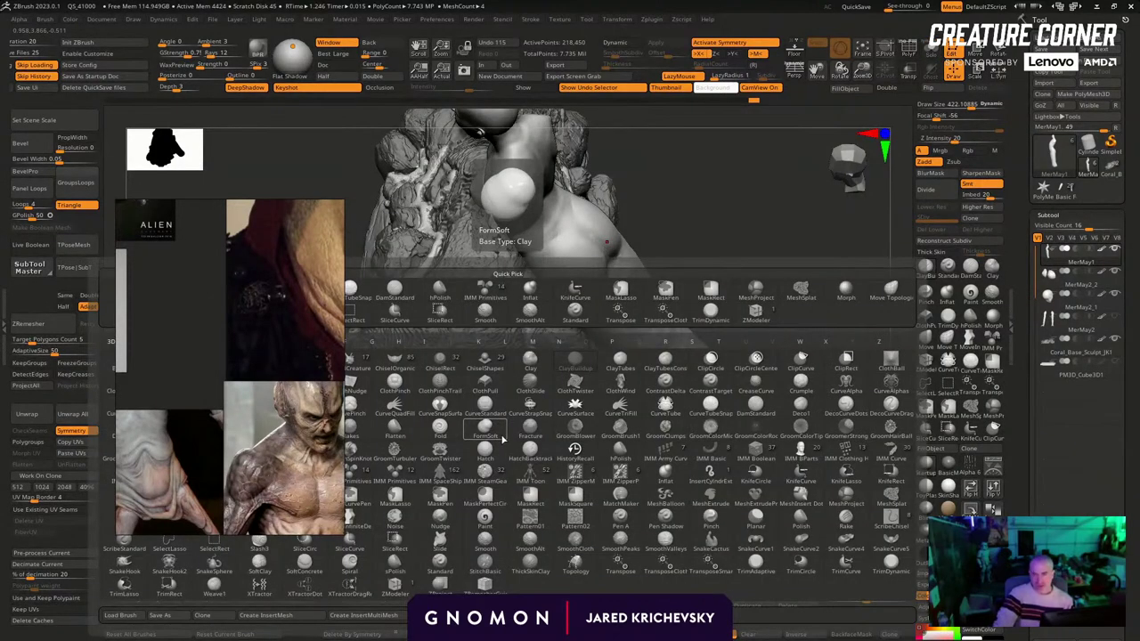
{"action": "left_click", "coordinate": [499, 436]}
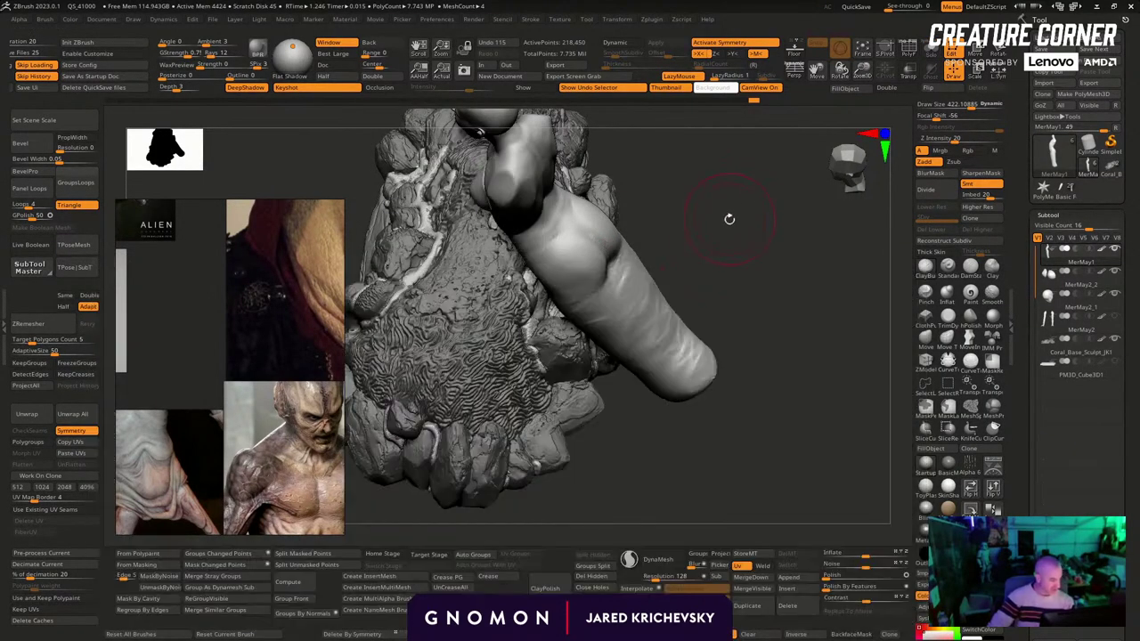
{"action": "key", "text": "b"}
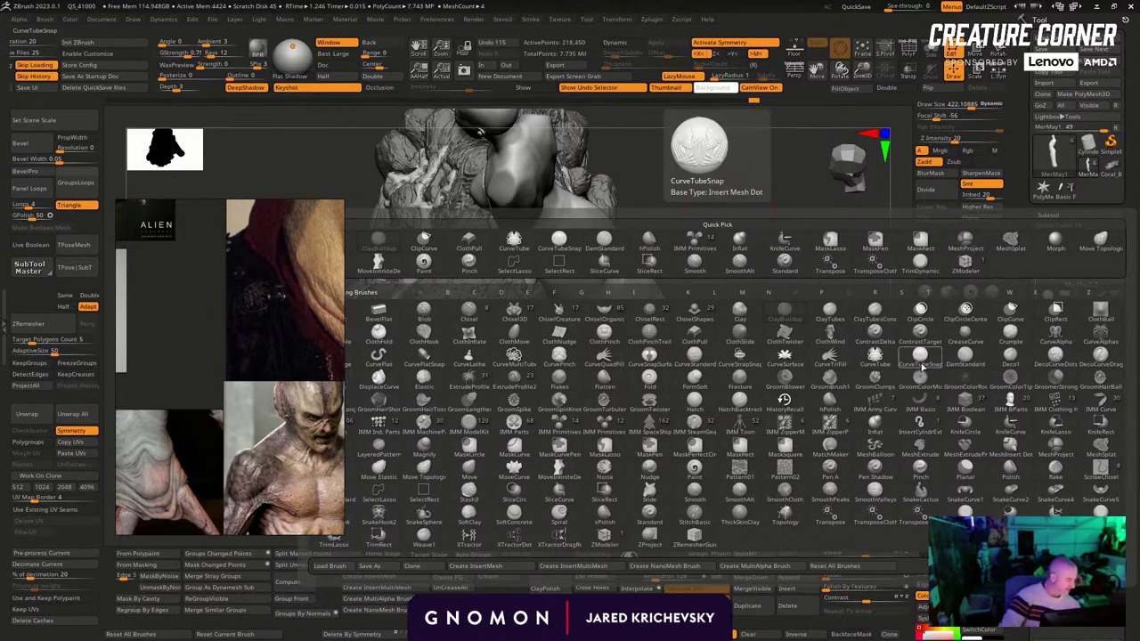
{"action": "left_click", "coordinate": [882, 363]}
{"action": "left_click_drag", "start_coordinate": [784, 445], "coordinate": [778, 430]}
Enable Size in the curve modifiers and reverse the curve falloff to run from full thickness at the start to thin at the end
{"action": "left_click", "coordinate": [531, 19]}
{"action": "left_click", "coordinate": [571, 197]}
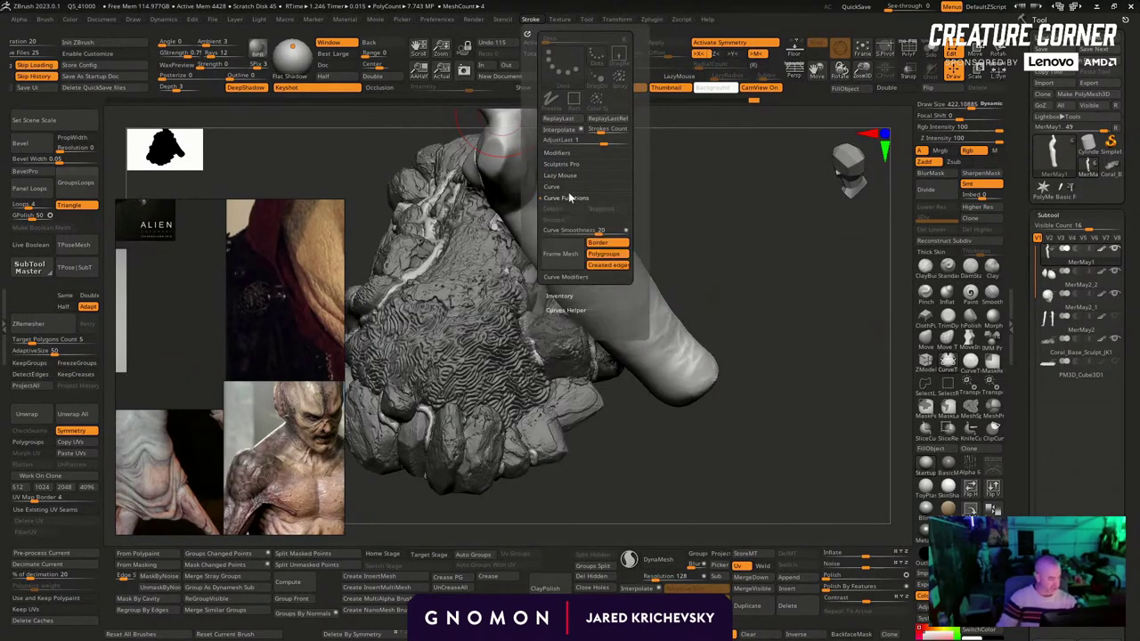
{"action": "left_click", "coordinate": [556, 187]}
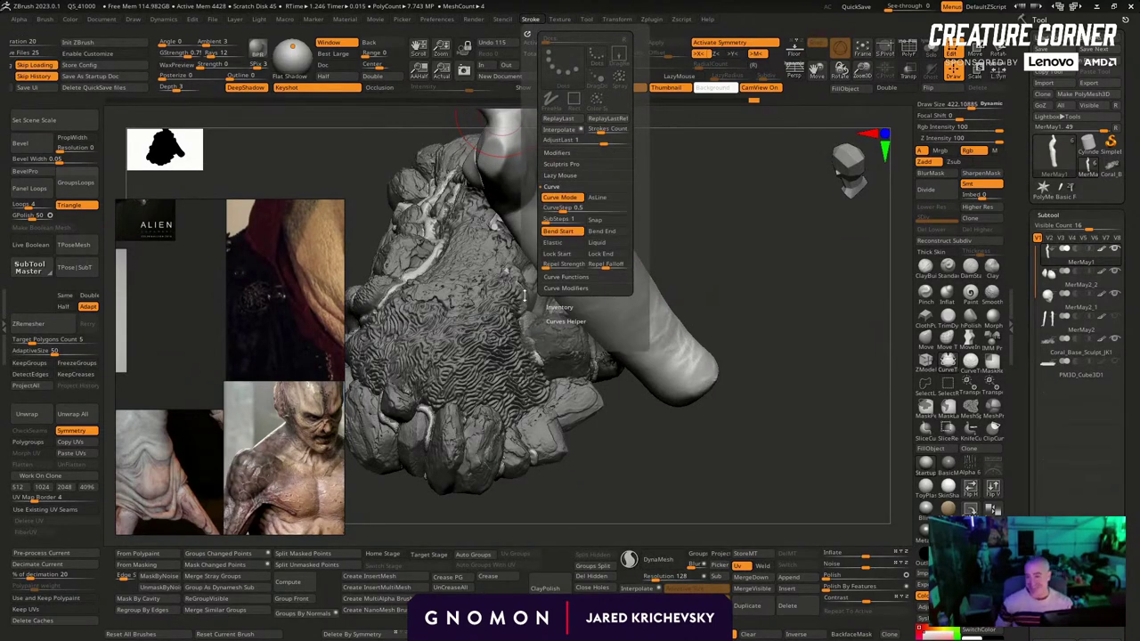
{"action": "left_click", "coordinate": [567, 289]}
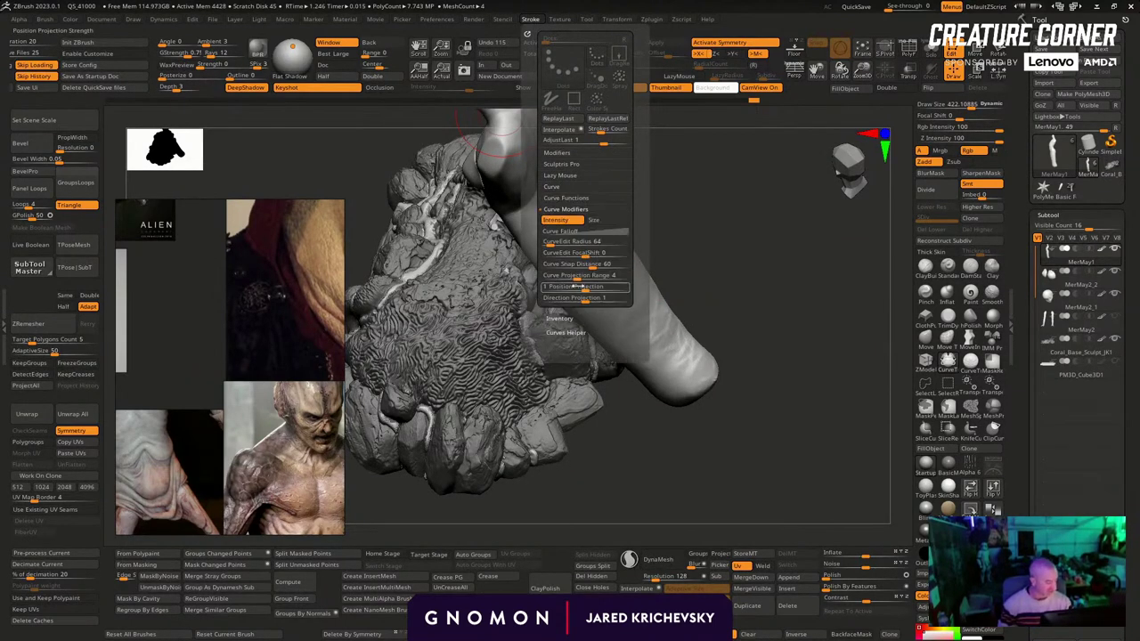
{"action": "left_click", "coordinate": [597, 219]}
{"action": "left_click", "coordinate": [587, 230]}
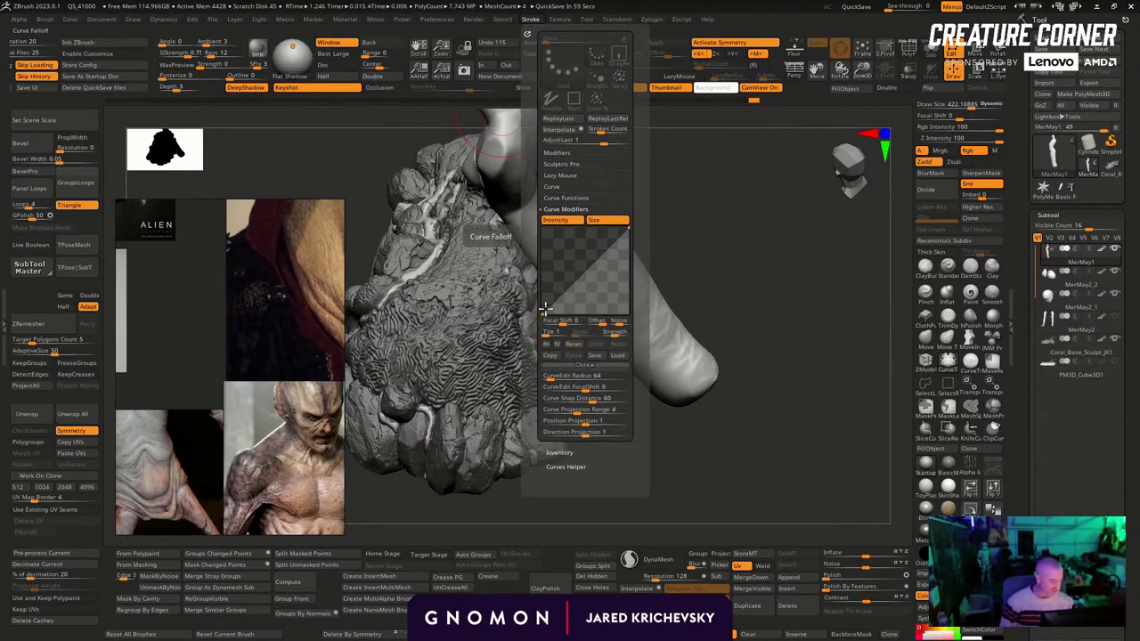
{"action": "left_click_drag", "start_coordinate": [545, 308], "coordinate": [543, 226]}
{"action": "left_click_drag", "start_coordinate": [626, 230], "coordinate": [626, 309]}
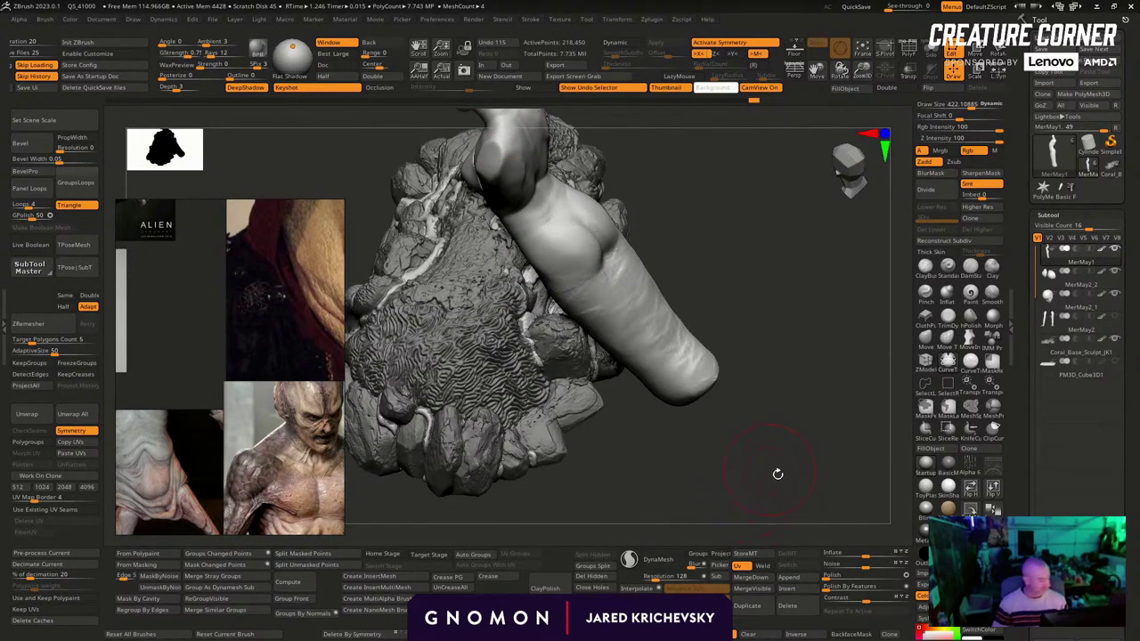
With symmetry off, draw a tapering tube from the tail's blunt end to the coral base at a draw size of about 461
{"action": "mouse_move", "coordinate": [777, 473]}
{"action": "left_mouse_down"}
{"action": "mouse_move", "coordinate": [624, 401]}
{"action": "mouse_move", "coordinate": [574, 423]}
{"action": "left_mouse_up"}
{"action": "key", "text": "ctrl+z"}
{"action": "key", "text": "s"}
{"action": "left_click_drag", "start_coordinate": [454, 344], "coordinate": [449, 345]}
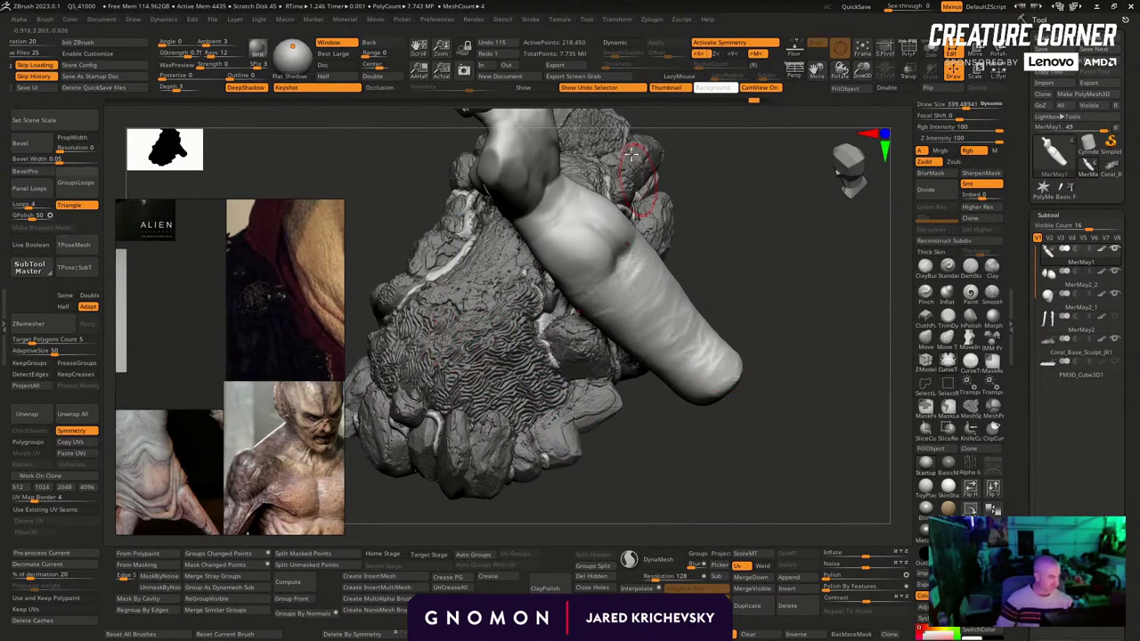
{"action": "left_click", "coordinate": [531, 19]}
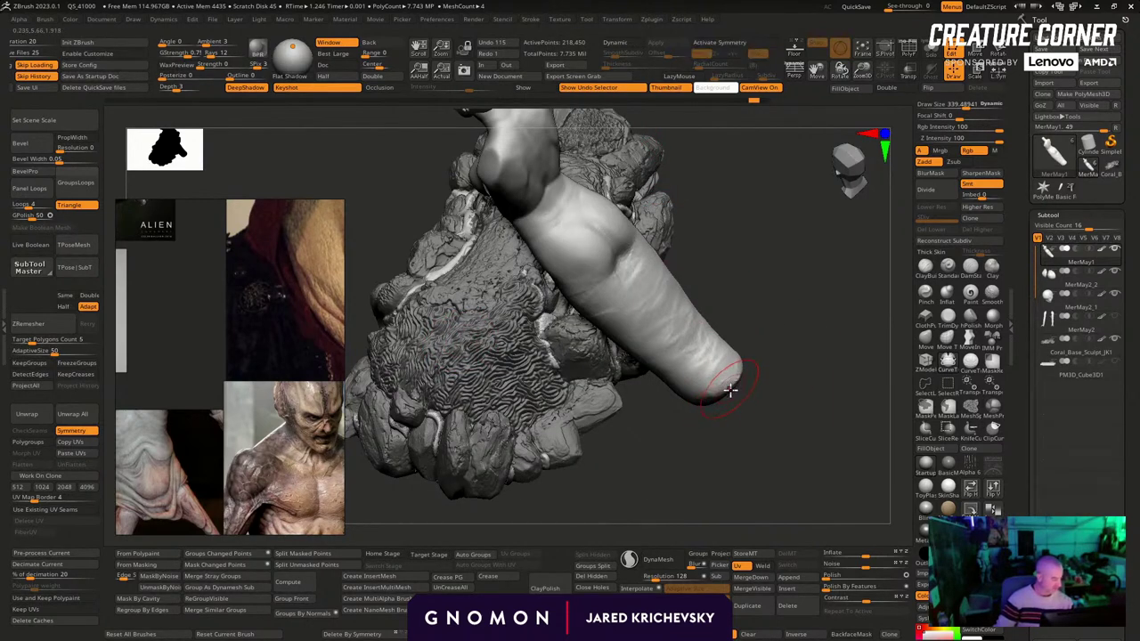
{"action": "mouse_move", "coordinate": [736, 387]}
{"action": "right_mouse_down"}
{"action": "mouse_move", "coordinate": [756, 369]}
{"action": "mouse_move", "coordinate": [730, 381]}
{"action": "right_mouse_up"}
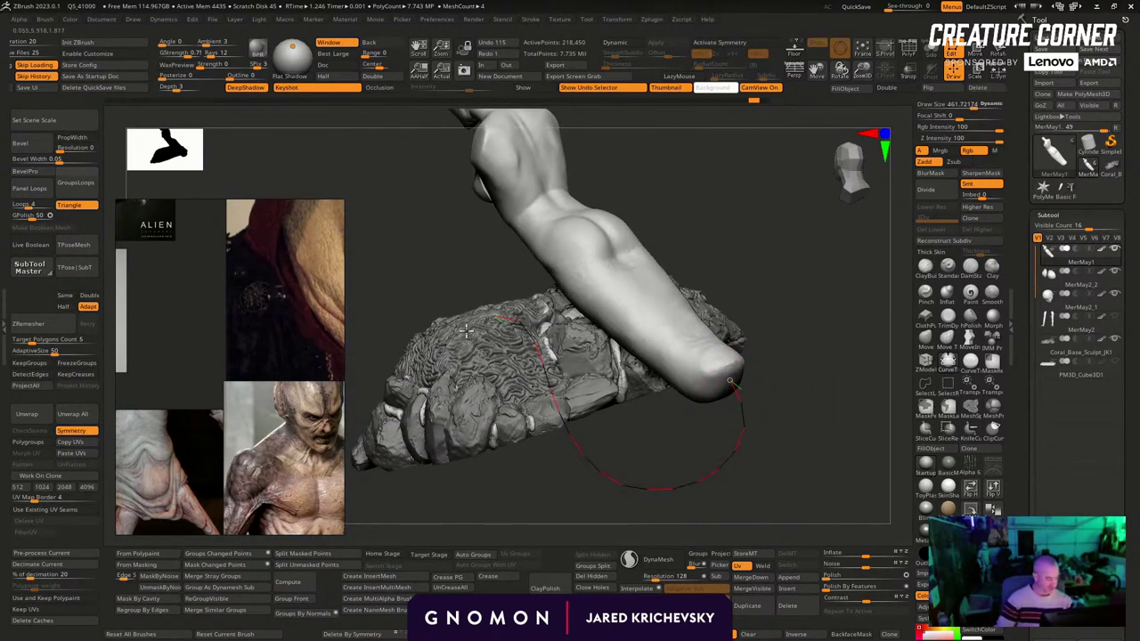
{"action": "left_click_drag", "start_coordinate": [466, 330], "coordinate": [465, 332]}
Pull the tube's thin end further across the top of the coral base
{"action": "left_click_drag", "start_coordinate": [822, 359], "coordinate": [840, 409]}
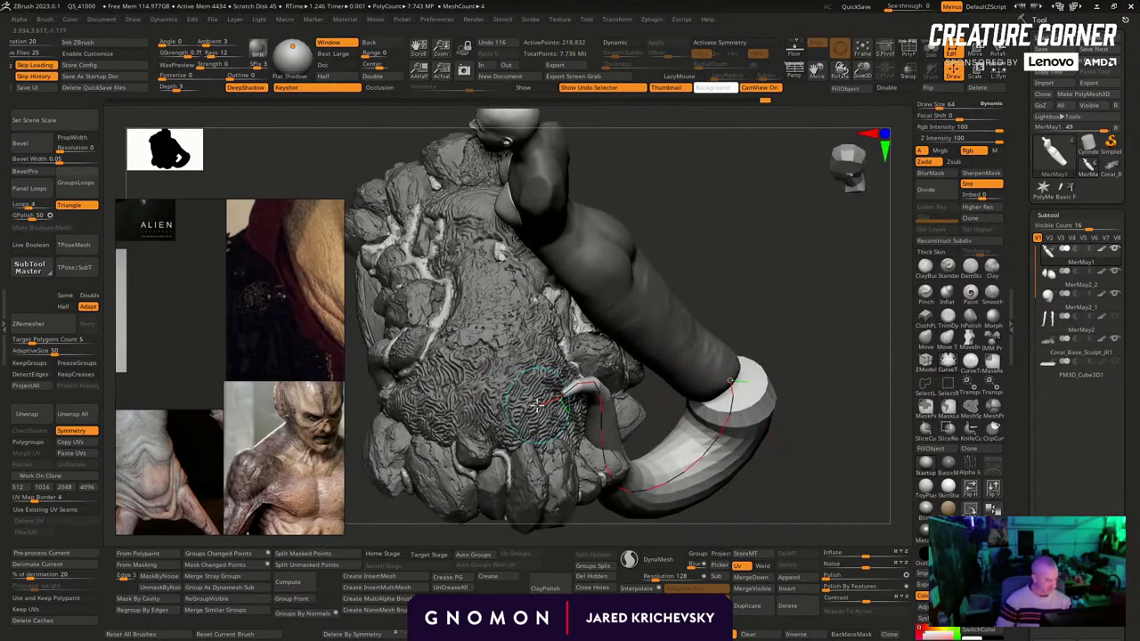
{"action": "mouse_move", "coordinate": [537, 406]}
{"action": "left_mouse_down"}
{"action": "mouse_move", "coordinate": [436, 392]}
{"action": "mouse_move", "coordinate": [452, 321]}
{"action": "left_mouse_up"}
{"action": "mouse_move", "coordinate": [829, 408]}
{"action": "left_mouse_down"}
{"action": "mouse_move", "coordinate": [819, 364]}
{"action": "mouse_move", "coordinate": [813, 386]}
{"action": "mouse_move", "coordinate": [769, 393]}
{"action": "left_mouse_up"}
Rebuild the tail tube thinner at a draw size of about 322
{"action": "key", "text": "s"}
{"action": "left_click_drag", "start_coordinate": [839, 357], "coordinate": [756, 270], "text": "alt"}
{"action": "left_click", "coordinate": [735, 354]}
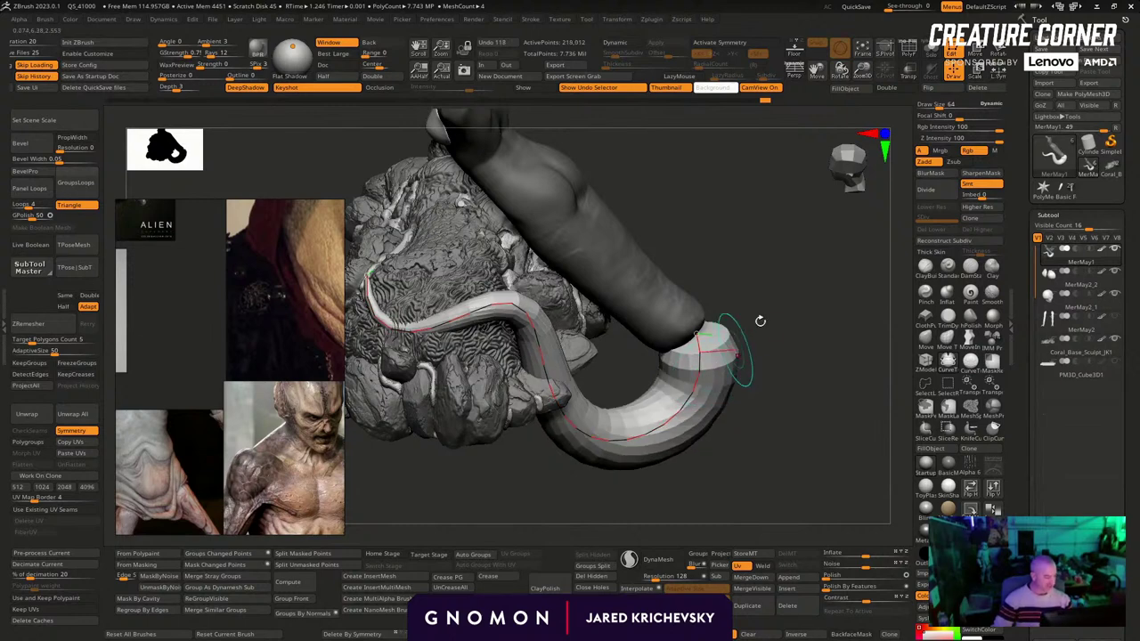
{"action": "left_click_drag", "start_coordinate": [764, 308], "coordinate": [772, 324]}
{"action": "key", "text": "s"}
{"action": "left_click", "coordinate": [758, 329]}
{"action": "left_click", "coordinate": [700, 350]}
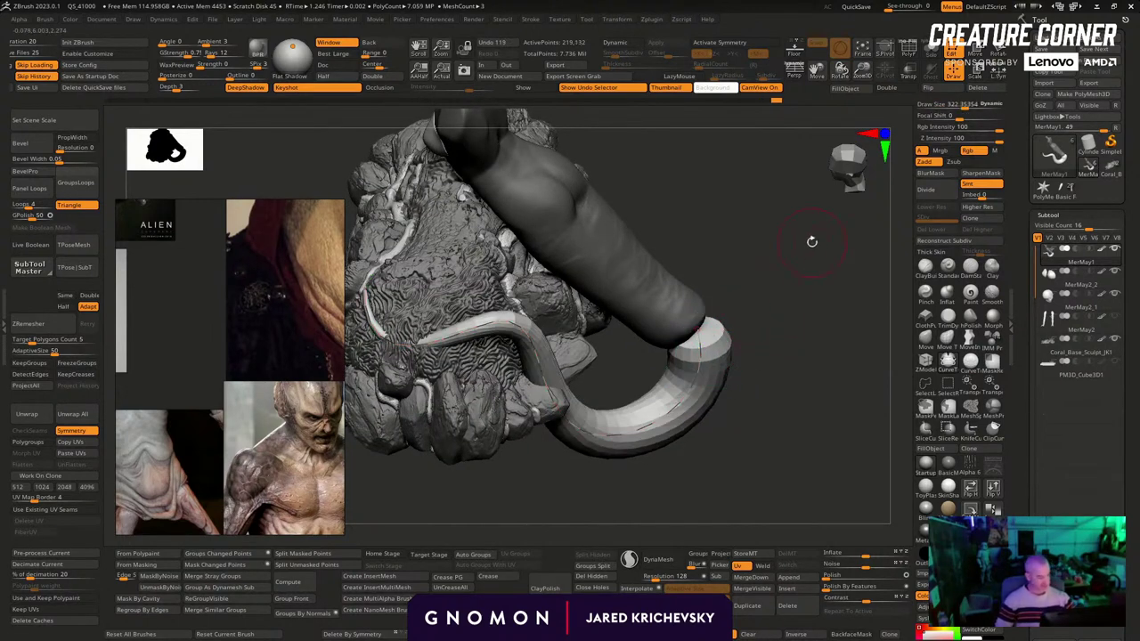
Raise the end of the size falloff curve for a thicker tip and update the tail tube
{"action": "mouse_move", "coordinate": [811, 241]}
{"action": "right_mouse_down"}
{"action": "mouse_move", "coordinate": [758, 211]}
{"action": "mouse_move", "coordinate": [759, 308]}
{"action": "right_mouse_up"}
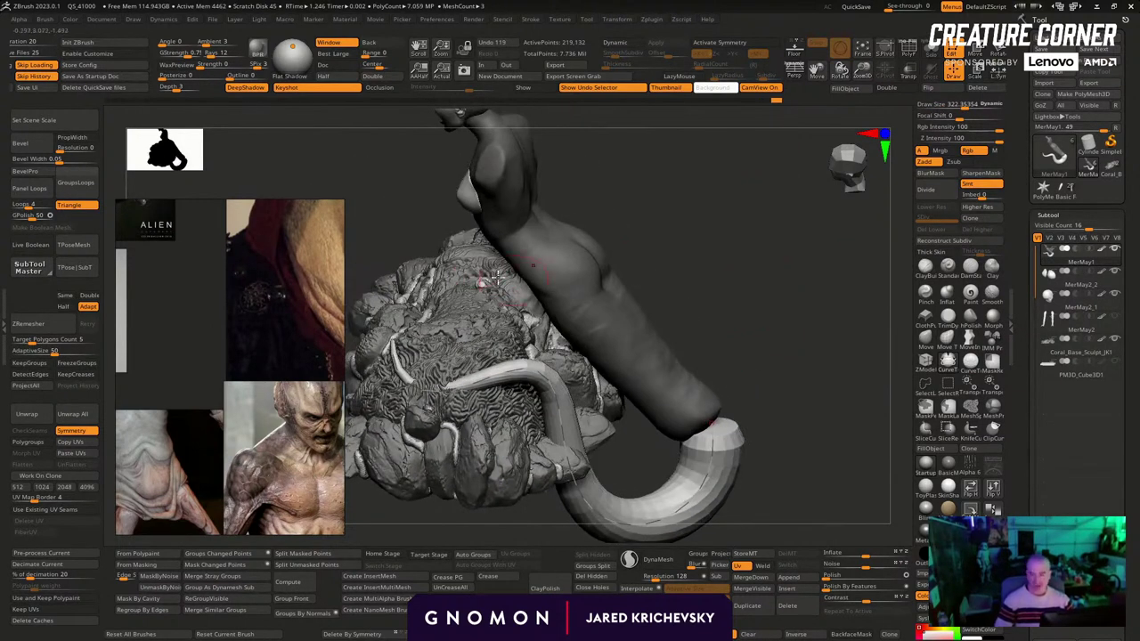
{"action": "right_click_drag", "start_coordinate": [653, 209], "coordinate": [580, 78]}
{"action": "left_click", "coordinate": [535, 19]}
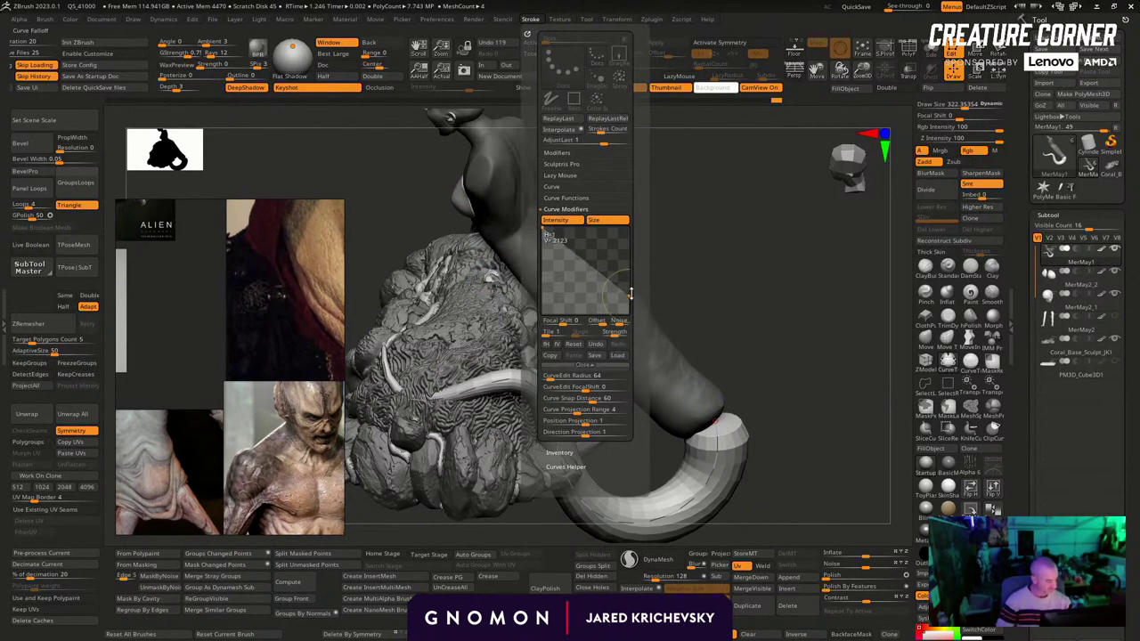
{"action": "left_click", "coordinate": [728, 483]}
{"action": "right_click_drag", "start_coordinate": [781, 405], "coordinate": [747, 399]}
{"action": "left_click_drag", "start_coordinate": [722, 397], "coordinate": [707, 396]}
Reshape the tube into a smooth sweep over the coral base and tuck its thick start into the tail's blunt end
{"action": "left_click_drag", "start_coordinate": [828, 471], "coordinate": [726, 411]}
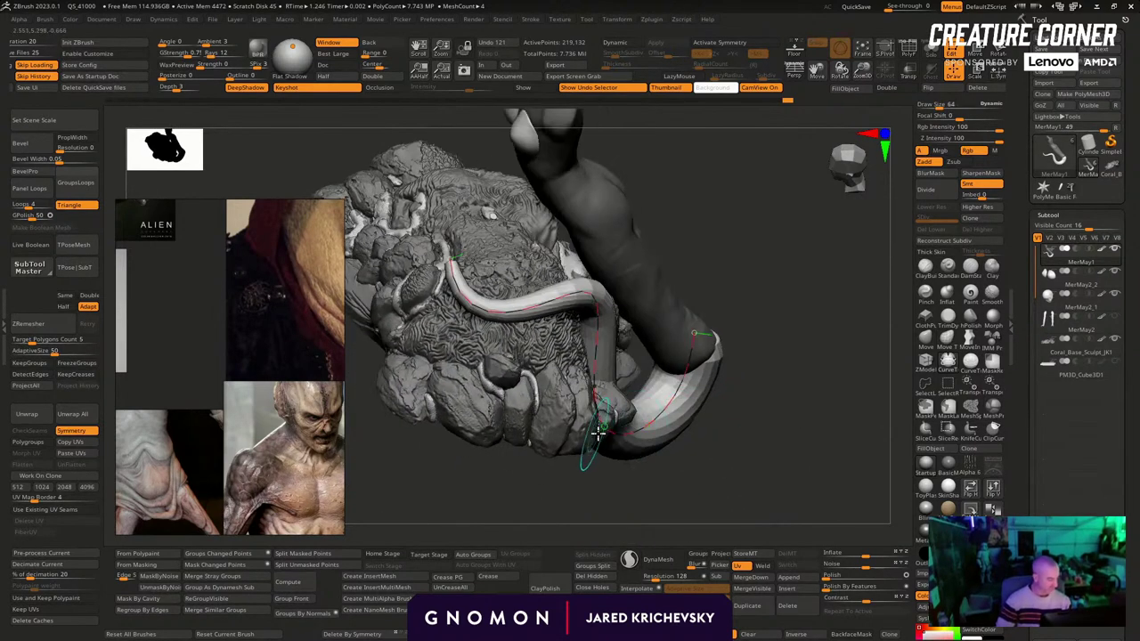
{"action": "left_click_drag", "start_coordinate": [598, 433], "coordinate": [657, 429]}
{"action": "left_click_drag", "start_coordinate": [625, 293], "coordinate": [545, 333]}
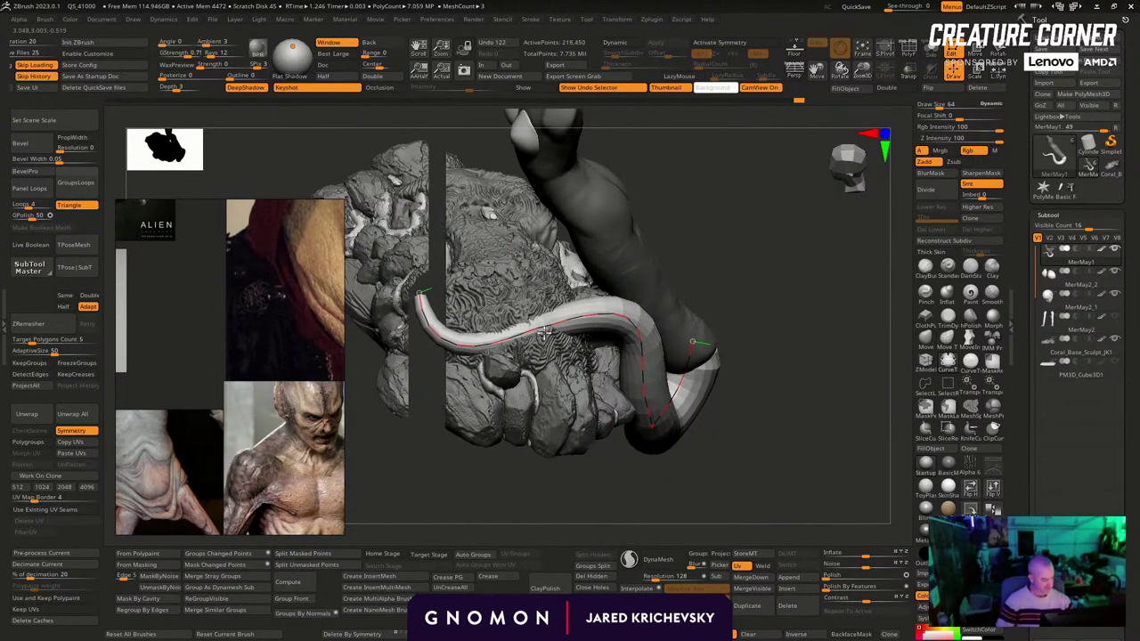
{"action": "left_click_drag", "start_coordinate": [749, 307], "coordinate": [773, 335]}
{"action": "mouse_move", "coordinate": [633, 324]}
{"action": "left_mouse_down"}
{"action": "mouse_move", "coordinate": [603, 333]}
{"action": "mouse_move", "coordinate": [624, 350]}
{"action": "left_mouse_up"}
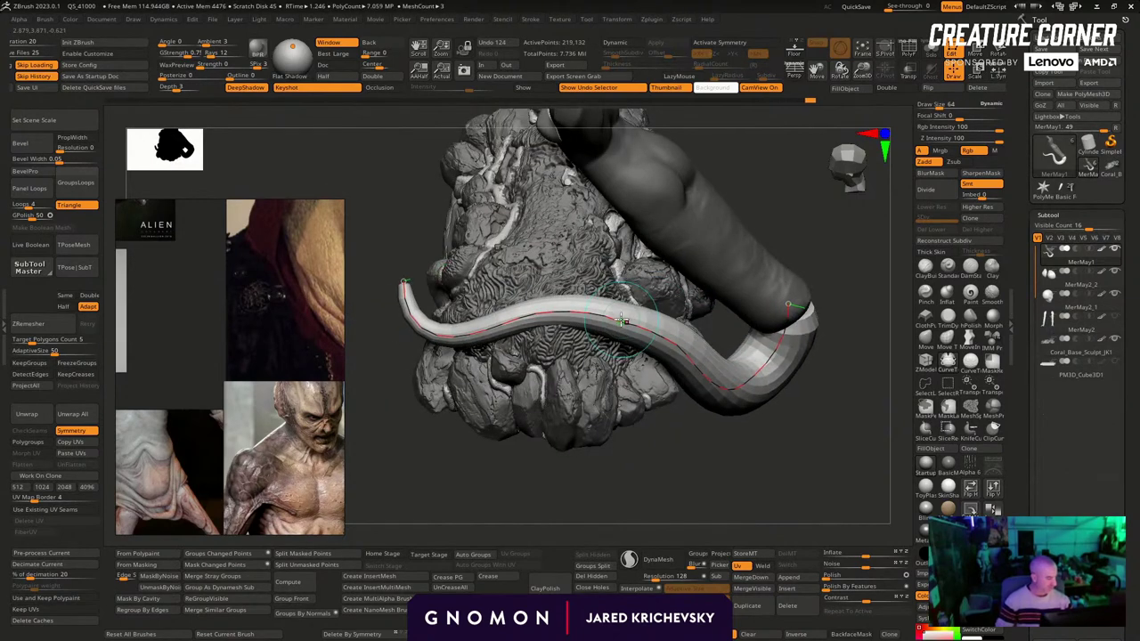
{"action": "left_click_drag", "start_coordinate": [838, 307], "coordinate": [832, 280]}
{"action": "mouse_move", "coordinate": [827, 343]}
{"action": "left_mouse_down"}
{"action": "mouse_move", "coordinate": [825, 326]}
{"action": "mouse_move", "coordinate": [835, 422]}
{"action": "left_mouse_up"}
{"action": "left_click_drag", "start_coordinate": [815, 337], "coordinate": [811, 338]}
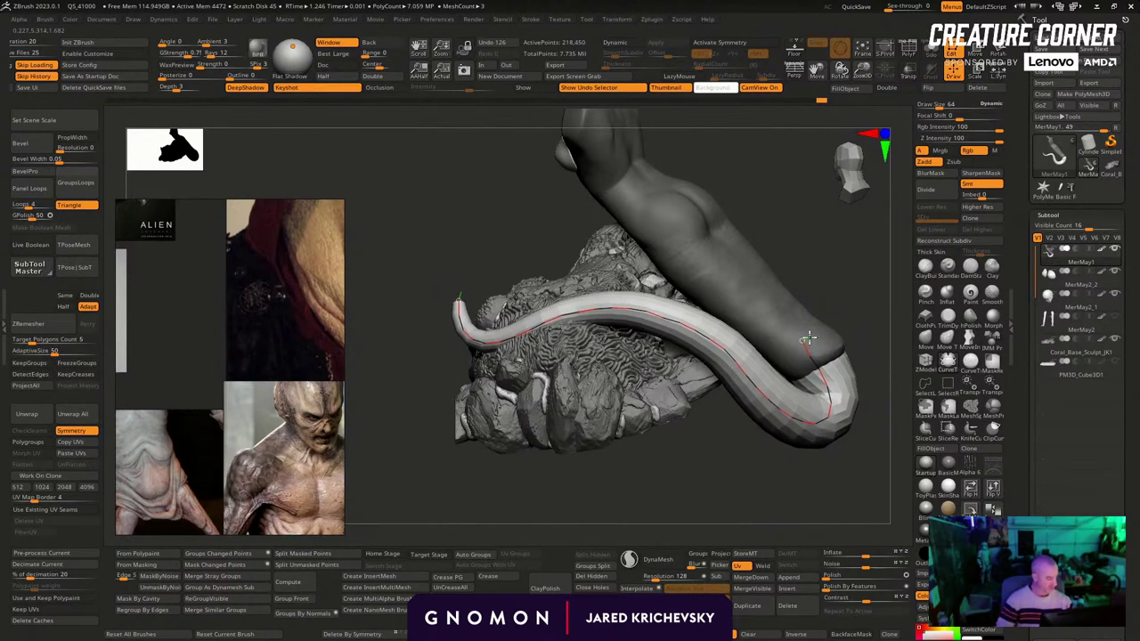
Fit the tube's thickness to the tail's blunt end, rebuilding it at a draw size of about 322
{"action": "mouse_move", "coordinate": [825, 474]}
{"action": "left_mouse_down"}
{"action": "mouse_move", "coordinate": [831, 514]}
{"action": "mouse_move", "coordinate": [748, 415]}
{"action": "left_mouse_up"}
{"action": "key", "text": "bracketright"}
{"action": "left_click", "coordinate": [708, 290]}
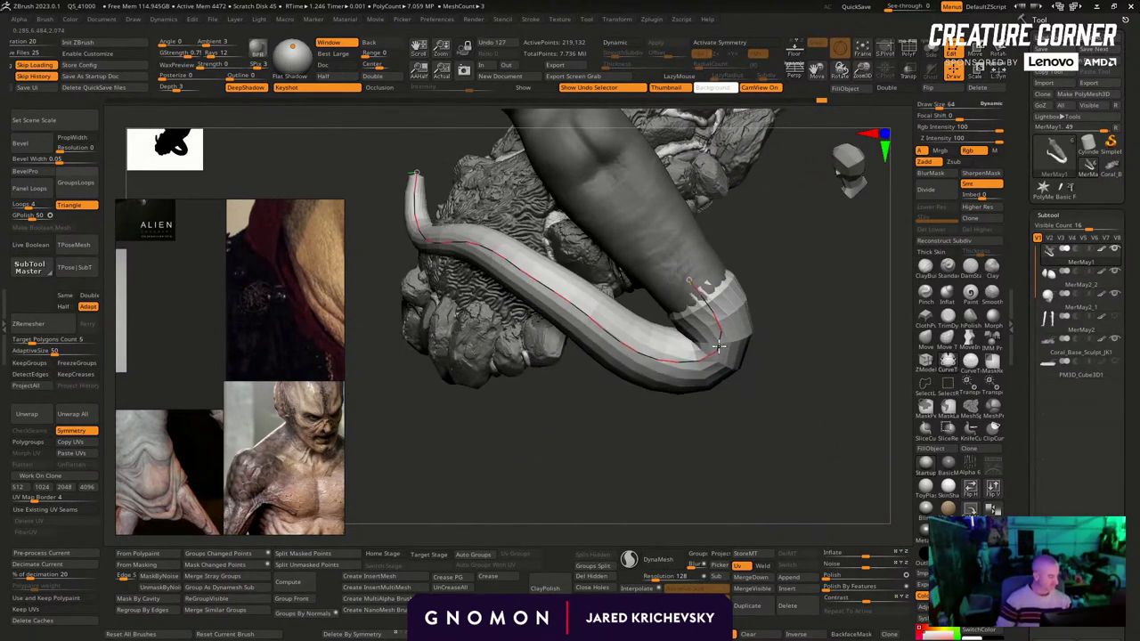
{"action": "left_click_drag", "start_coordinate": [788, 346], "coordinate": [771, 338]}
{"action": "key", "text": "bracketleft"}
{"action": "left_click", "coordinate": [727, 338]}
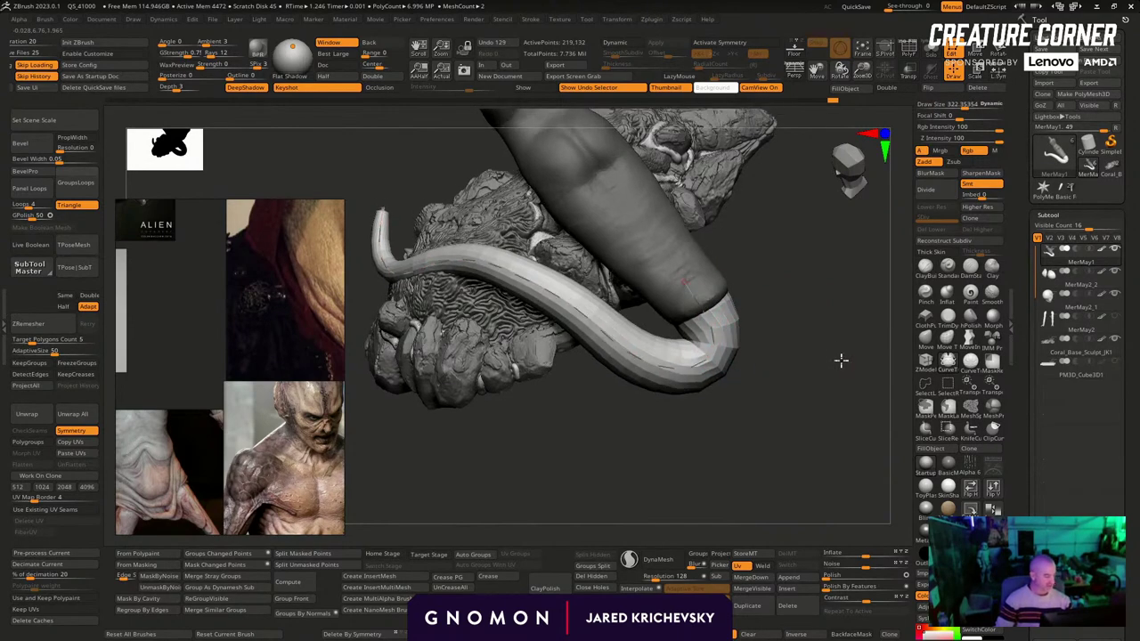
Turn on Lock Start and Lock End for the tail tube's curve
{"action": "left_click_drag", "start_coordinate": [842, 361], "coordinate": [855, 360]}
{"action": "right_click_drag", "start_coordinate": [854, 359], "coordinate": [740, 270]}
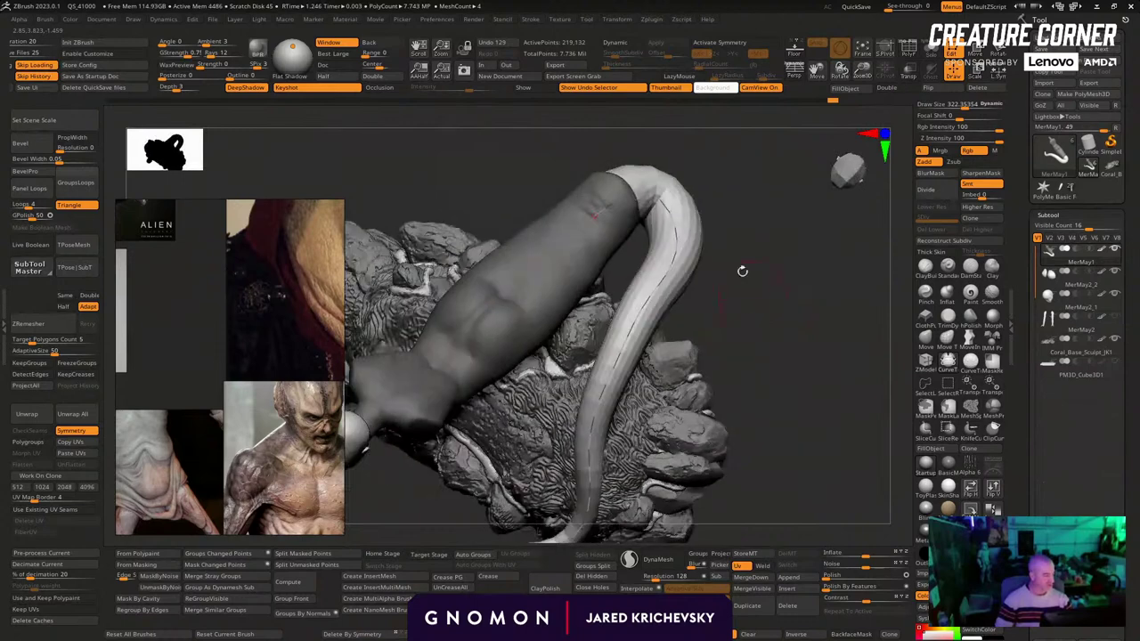
{"action": "left_click", "coordinate": [531, 19]}
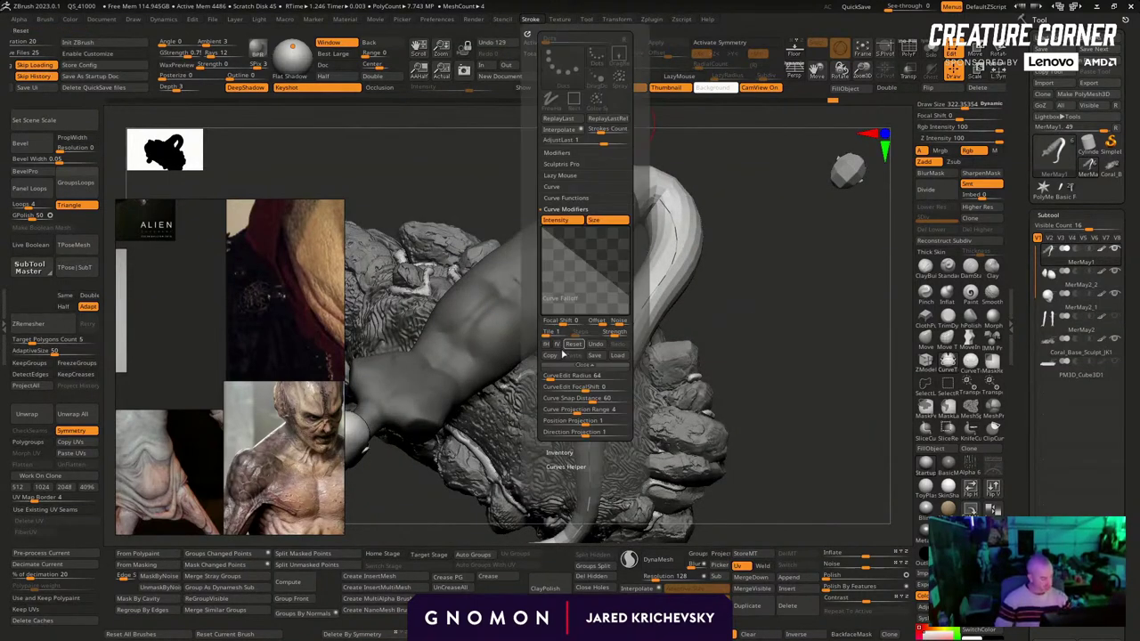
{"action": "left_click", "coordinate": [565, 197]}
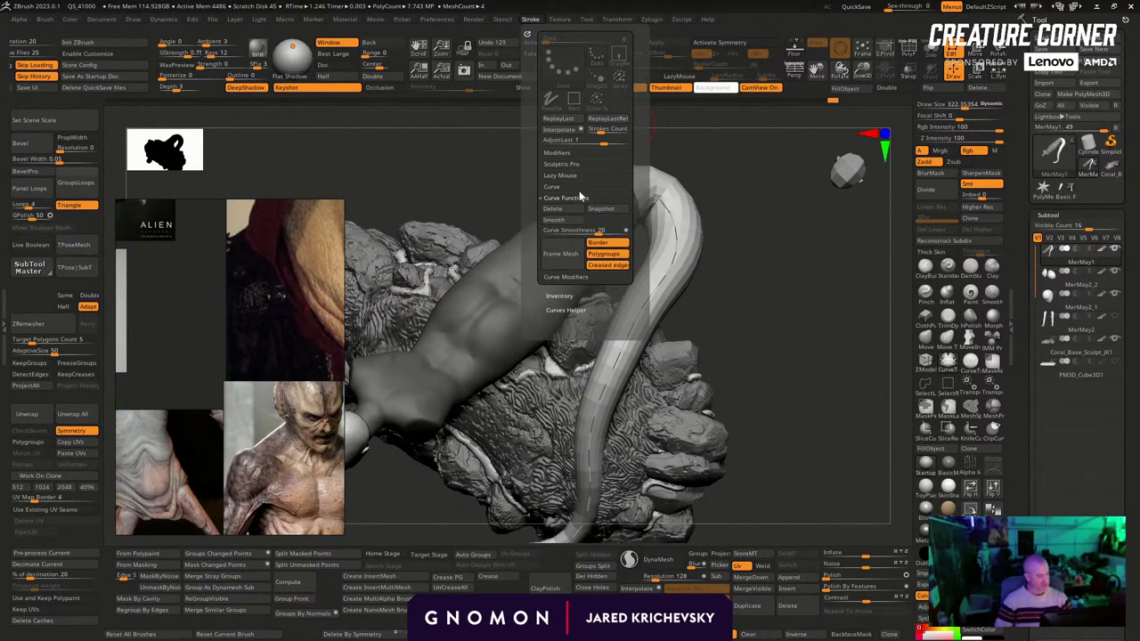
{"action": "left_click", "coordinate": [568, 186]}
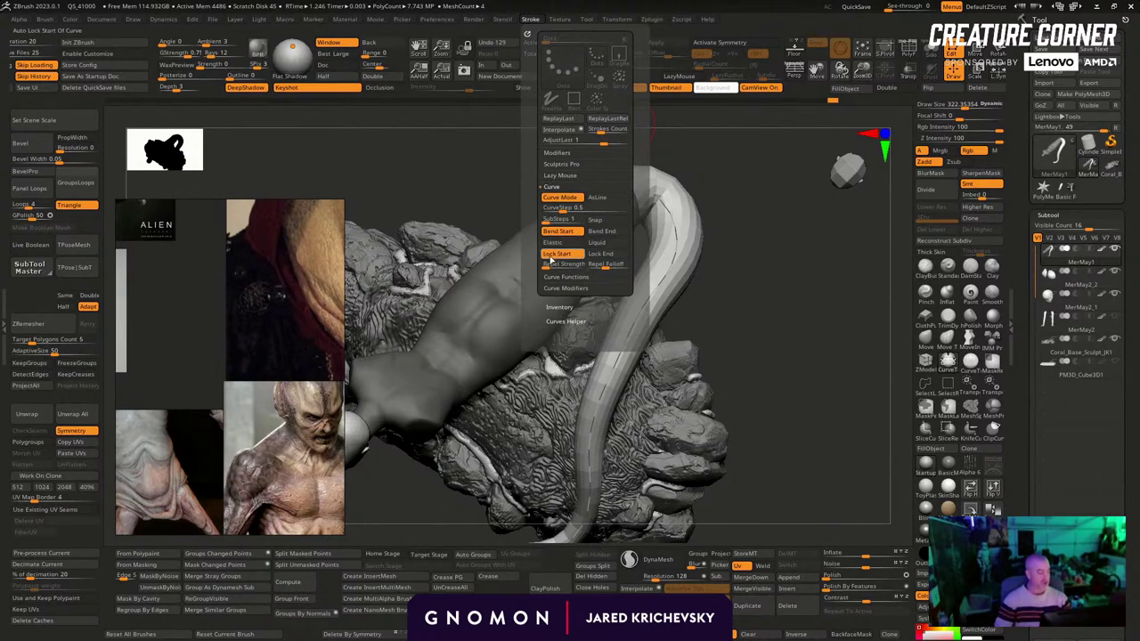
{"action": "left_click", "coordinate": [611, 255]}
Bend the tube's thin end around the front of the coral base beneath the torso
{"action": "mouse_move", "coordinate": [767, 343]}
{"action": "left_mouse_down"}
{"action": "mouse_move", "coordinate": [778, 263]}
{"action": "mouse_move", "coordinate": [814, 336]}
{"action": "mouse_move", "coordinate": [789, 400]}
{"action": "mouse_move", "coordinate": [773, 402]}
{"action": "left_mouse_up"}
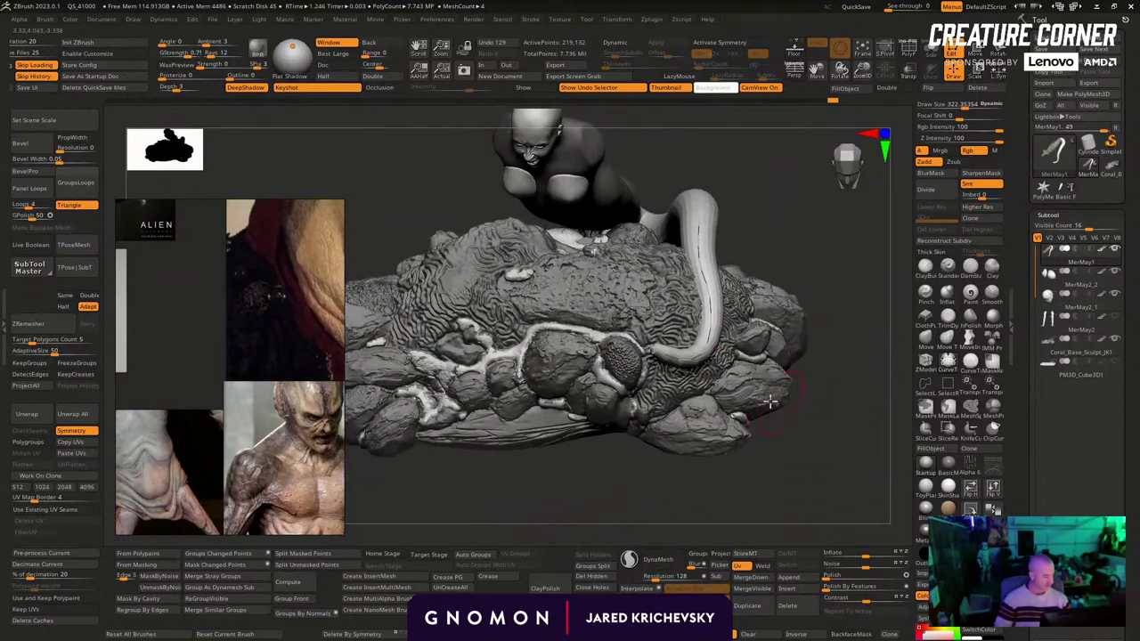
{"action": "mouse_move", "coordinate": [617, 450]}
{"action": "left_mouse_down"}
{"action": "mouse_move", "coordinate": [630, 540]}
{"action": "mouse_move", "coordinate": [589, 396]}
{"action": "mouse_move", "coordinate": [514, 323]}
{"action": "mouse_move", "coordinate": [504, 347]}
{"action": "left_mouse_up"}
{"action": "left_click_drag", "start_coordinate": [783, 427], "coordinate": [623, 311]}
{"action": "mouse_move", "coordinate": [603, 374]}
{"action": "left_mouse_down"}
{"action": "mouse_move", "coordinate": [629, 322]}
{"action": "mouse_move", "coordinate": [596, 379]}
{"action": "mouse_move", "coordinate": [613, 358]}
{"action": "mouse_move", "coordinate": [629, 381]}
{"action": "left_mouse_up"}
{"action": "key", "text": "bracketleft"}
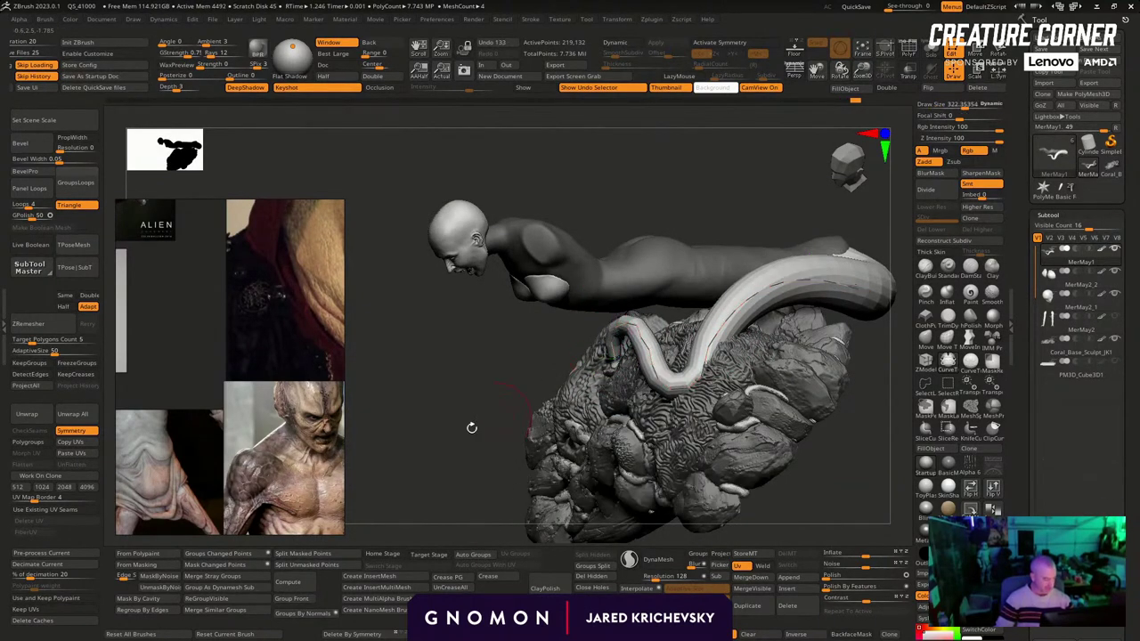
Reposition the tube's tip section beside the coral, refining its bend at a draw size of about 15
{"action": "left_click_drag", "start_coordinate": [471, 428], "coordinate": [534, 409]}
{"action": "left_click_drag", "start_coordinate": [756, 329], "coordinate": [729, 338]}
{"action": "mouse_move", "coordinate": [617, 364]}
{"action": "left_mouse_down"}
{"action": "mouse_move", "coordinate": [683, 351]}
{"action": "mouse_move", "coordinate": [660, 410]}
{"action": "left_mouse_up"}
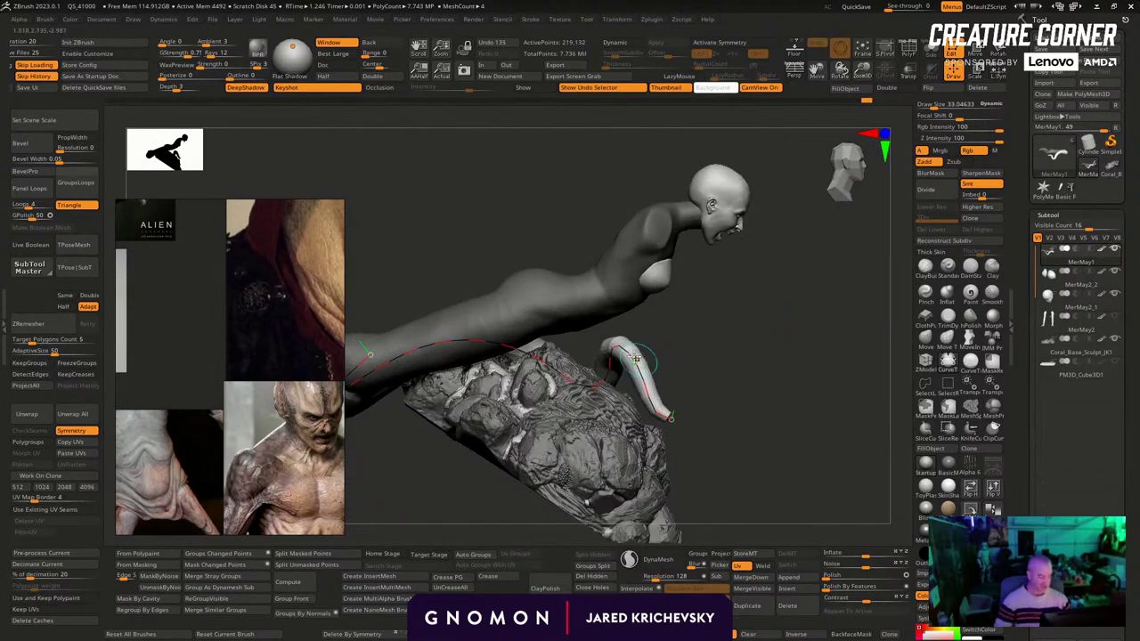
{"action": "key", "text": "bracketright"}
{"action": "left_click_drag", "start_coordinate": [621, 346], "coordinate": [612, 349]}
{"action": "key", "text": "s"}
{"action": "left_click_drag", "start_coordinate": [649, 404], "coordinate": [635, 405]}
{"action": "mouse_move", "coordinate": [649, 399]}
{"action": "left_mouse_down"}
{"action": "mouse_move", "coordinate": [655, 417]}
{"action": "mouse_move", "coordinate": [677, 386]}
{"action": "mouse_move", "coordinate": [607, 381]}
{"action": "mouse_move", "coordinate": [669, 399]}
{"action": "left_mouse_up"}
{"action": "key", "text": "s"}
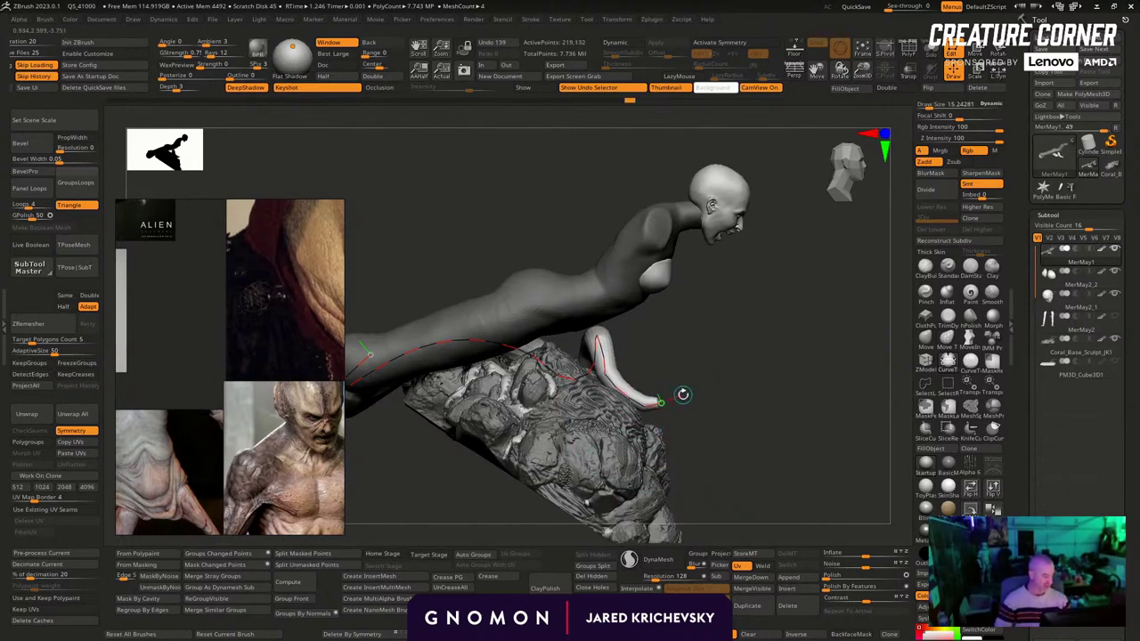
Wind the tube's thin end down the coral's front face, using a draw size of about 51
{"action": "left_click_drag", "start_coordinate": [844, 380], "coordinate": [774, 339]}
{"action": "left_click_drag", "start_coordinate": [546, 343], "coordinate": [545, 348]}
{"action": "mouse_move", "coordinate": [550, 358]}
{"action": "left_mouse_down"}
{"action": "mouse_move", "coordinate": [541, 376]}
{"action": "mouse_move", "coordinate": [591, 368]}
{"action": "left_mouse_up"}
{"action": "key", "text": "s"}
{"action": "mouse_move", "coordinate": [779, 285]}
{"action": "left_mouse_down"}
{"action": "mouse_move", "coordinate": [729, 299]}
{"action": "mouse_move", "coordinate": [749, 248]}
{"action": "mouse_move", "coordinate": [786, 258]}
{"action": "mouse_move", "coordinate": [552, 356]}
{"action": "left_mouse_up"}
{"action": "left_click_drag", "start_coordinate": [461, 385], "coordinate": [488, 381]}
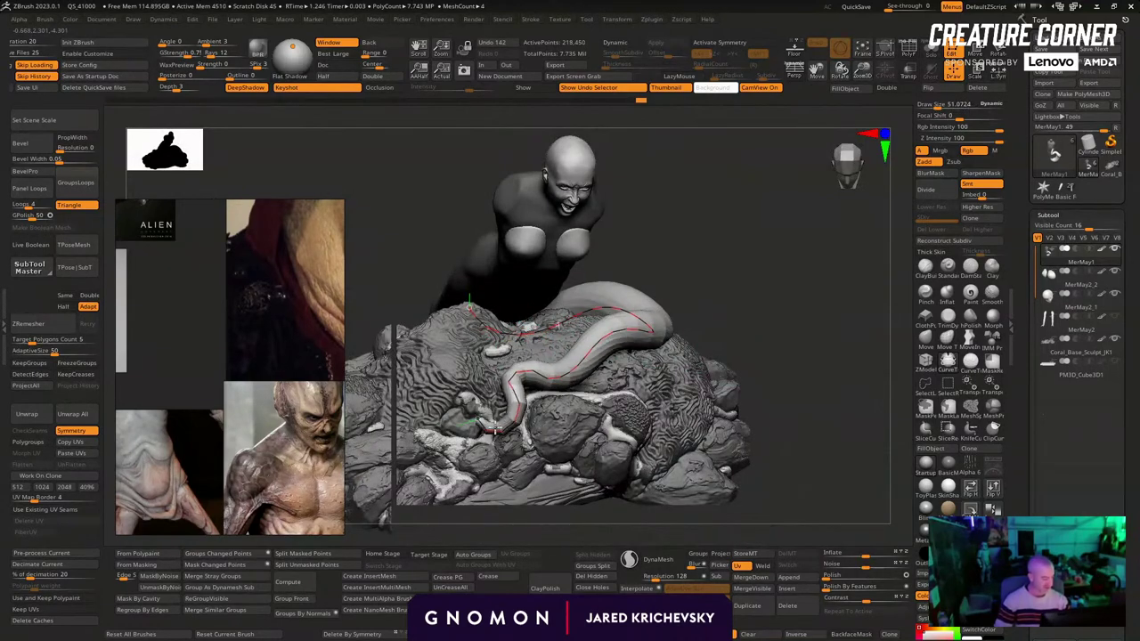
Bend the tail's thin tip back up over the coral's front, using a draw size of about 69
{"action": "left_click_drag", "start_coordinate": [780, 367], "coordinate": [739, 343]}
{"action": "key", "text": "s"}
{"action": "mouse_move", "coordinate": [525, 398]}
{"action": "left_mouse_down"}
{"action": "mouse_move", "coordinate": [549, 398]}
{"action": "mouse_move", "coordinate": [567, 444]}
{"action": "left_mouse_up"}
{"action": "mouse_move", "coordinate": [786, 286]}
{"action": "left_mouse_down"}
{"action": "mouse_move", "coordinate": [755, 259]}
{"action": "mouse_move", "coordinate": [755, 214]}
{"action": "left_mouse_up"}
{"action": "key", "text": "s"}
{"action": "mouse_move", "coordinate": [413, 381]}
{"action": "left_mouse_down"}
{"action": "mouse_move", "coordinate": [389, 381]}
{"action": "mouse_move", "coordinate": [423, 364]}
{"action": "left_mouse_up"}
{"action": "mouse_move", "coordinate": [691, 290]}
{"action": "left_mouse_down"}
{"action": "mouse_move", "coordinate": [646, 324]}
{"action": "mouse_move", "coordinate": [644, 299]}
{"action": "mouse_move", "coordinate": [656, 296]}
{"action": "left_mouse_up"}
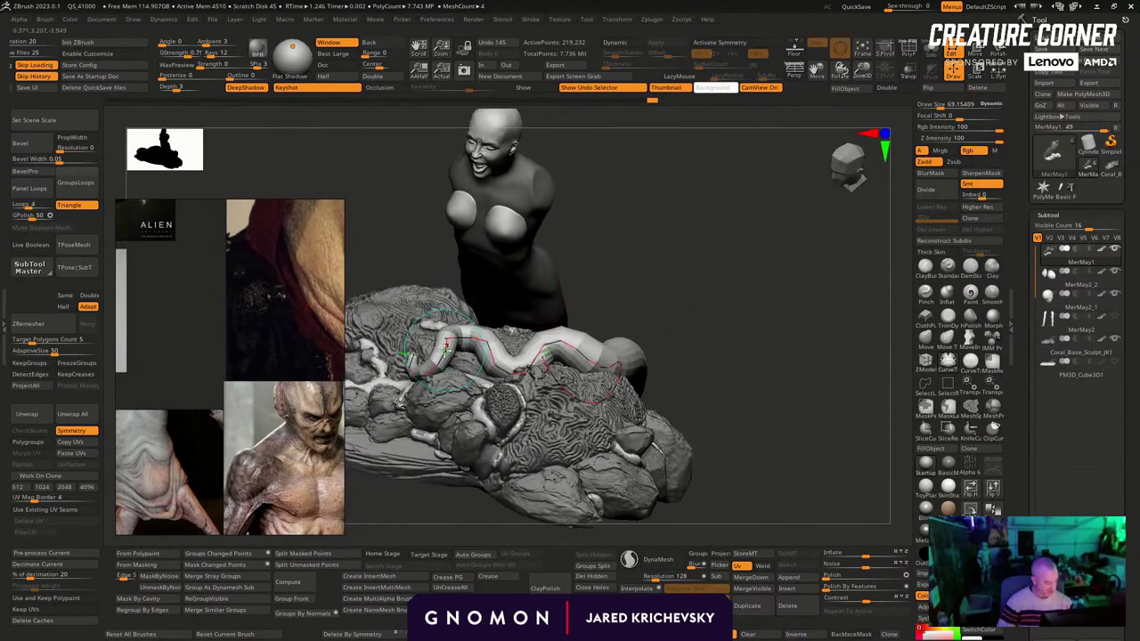
{"action": "left_click_drag", "start_coordinate": [447, 341], "coordinate": [462, 336]}
Lower the tail's middle span along the coral's side into a smoother sweep, using a draw size of about 54
{"action": "left_click_drag", "start_coordinate": [746, 283], "coordinate": [840, 385]}
{"action": "left_click_drag", "start_coordinate": [642, 363], "coordinate": [663, 381]}
{"action": "left_click_drag", "start_coordinate": [575, 367], "coordinate": [570, 372]}
{"action": "left_click", "coordinate": [529, 20]}
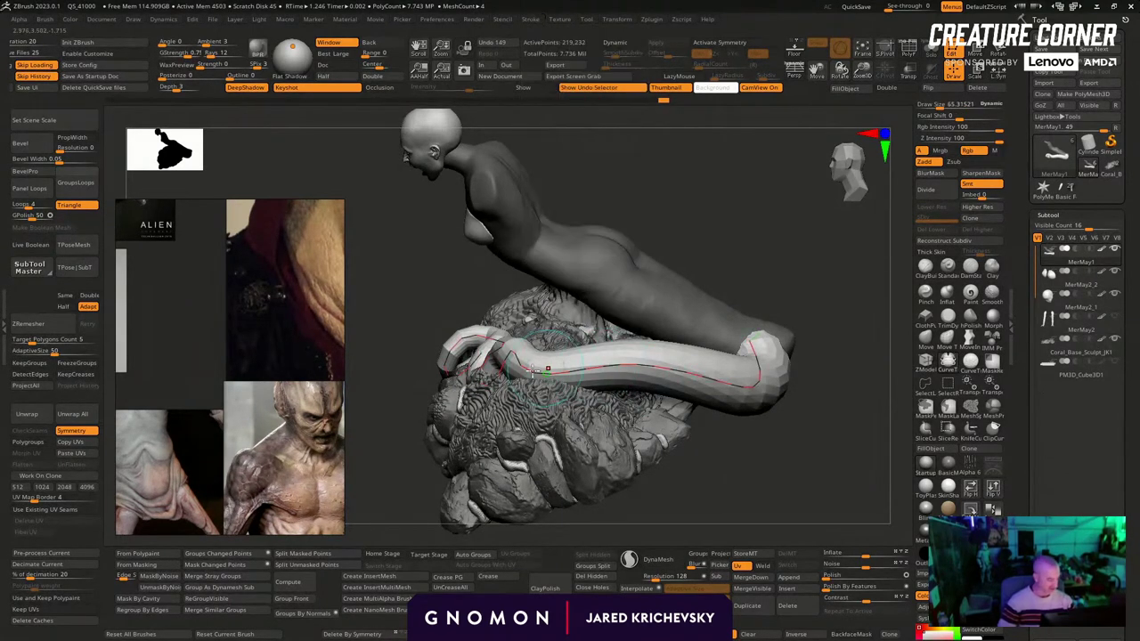
{"action": "left_click_drag", "start_coordinate": [582, 371], "coordinate": [581, 366]}
{"action": "mouse_move", "coordinate": [654, 376]}
{"action": "left_mouse_down"}
{"action": "mouse_move", "coordinate": [648, 394]}
{"action": "mouse_move", "coordinate": [591, 384]}
{"action": "left_mouse_up"}
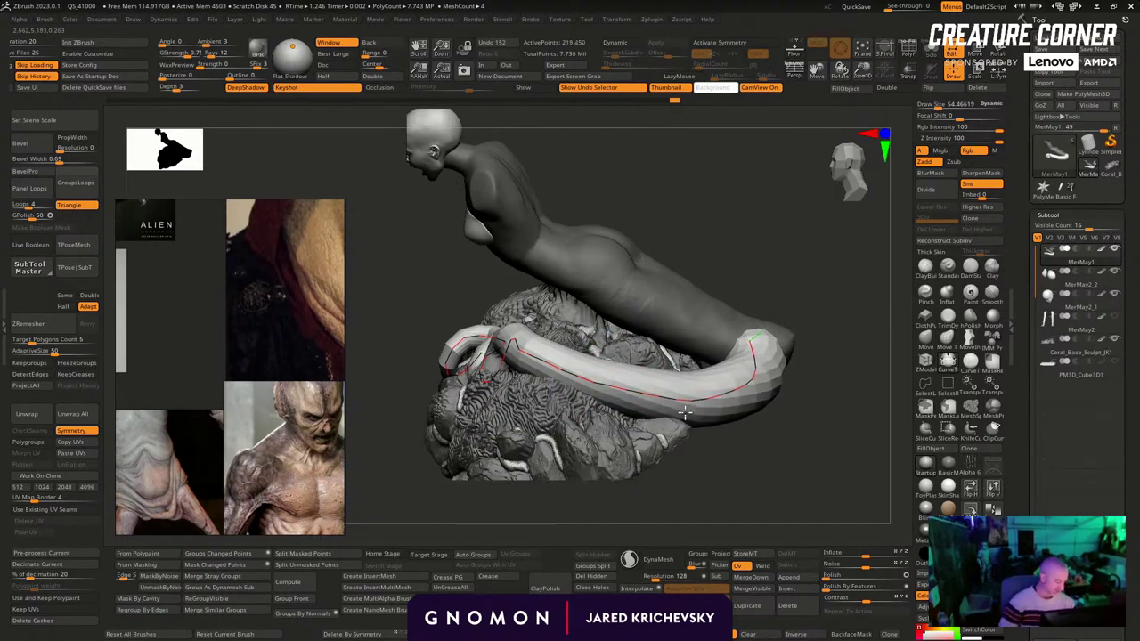
Reshape the tail's thick bend around the end of the fused legs, using a draw size of about 151
{"action": "left_click_drag", "start_coordinate": [797, 484], "coordinate": [818, 466]}
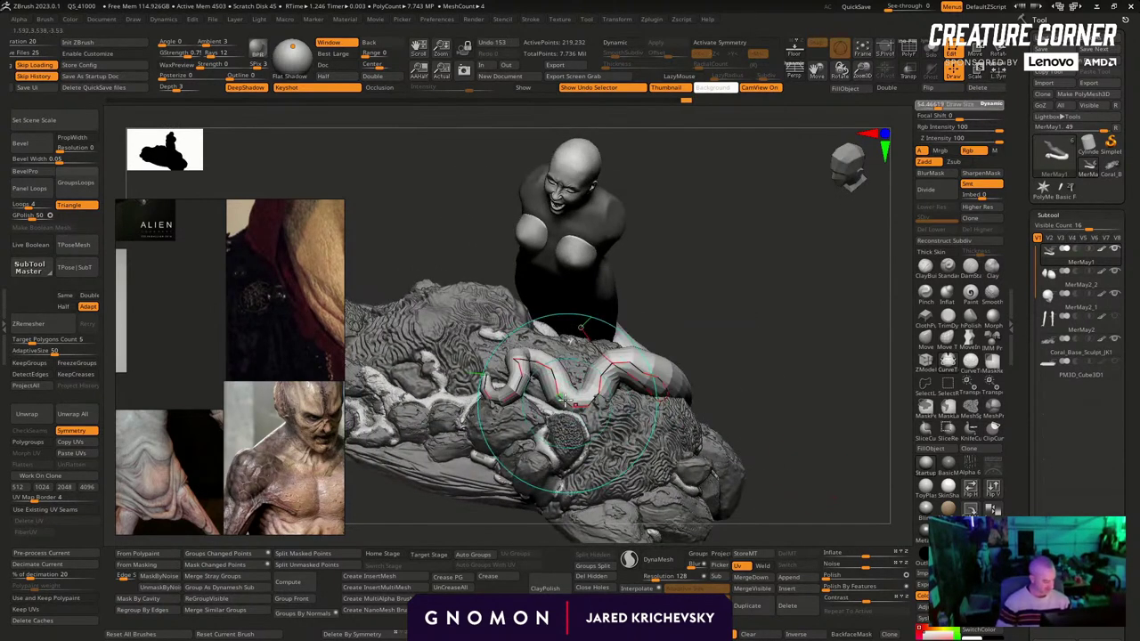
{"action": "left_click_drag", "start_coordinate": [832, 344], "coordinate": [640, 350]}
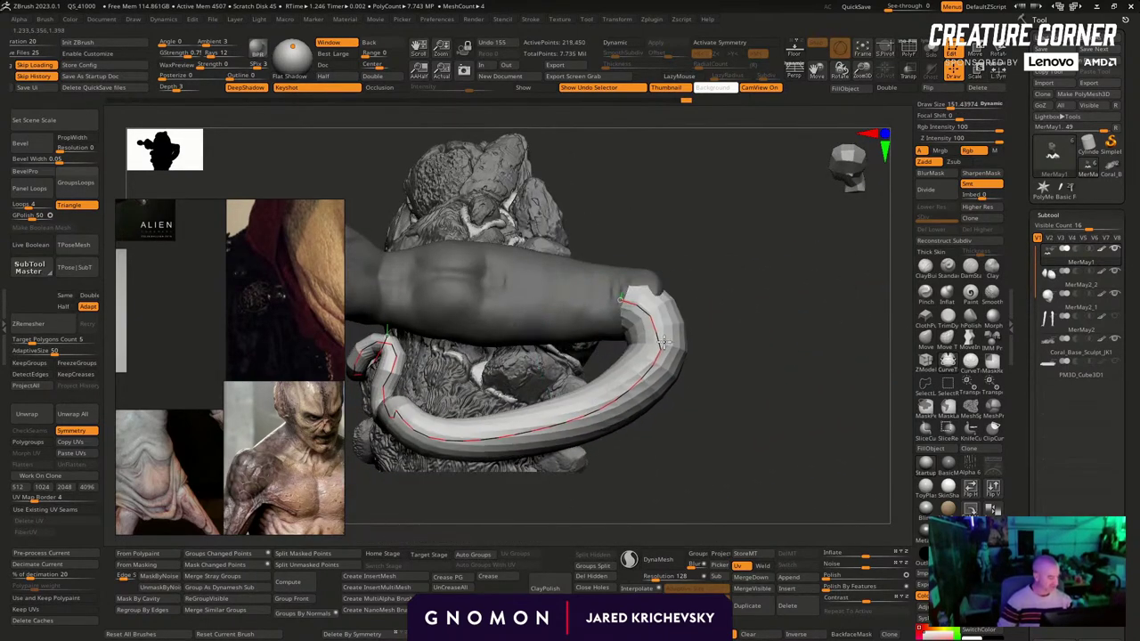
{"action": "left_click_drag", "start_coordinate": [736, 412], "coordinate": [669, 366]}
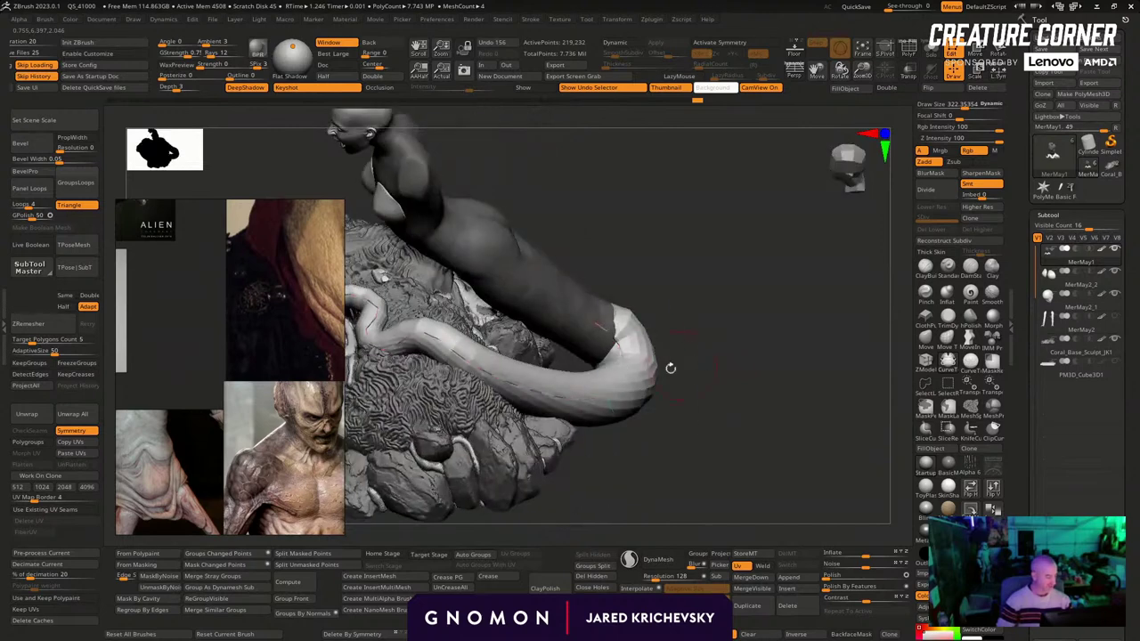
{"action": "left_click_drag", "start_coordinate": [588, 409], "coordinate": [692, 275]}
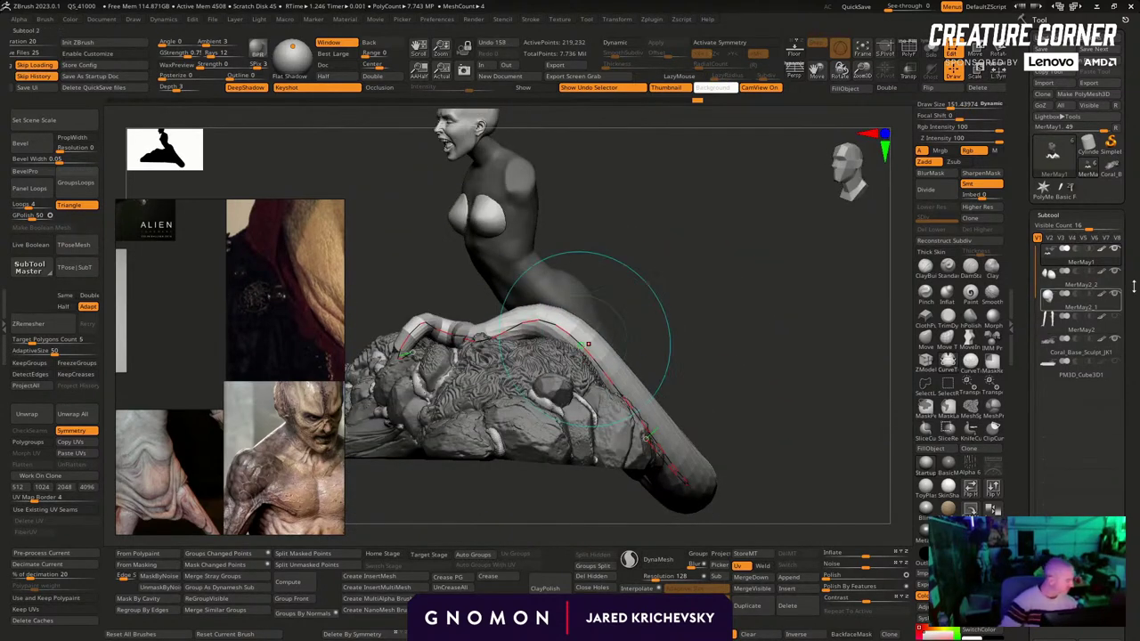
Show the arms subtool and adjust the tail's thin section to wind between the hands on the coral
{"action": "left_click", "coordinate": [1120, 316]}
{"action": "left_click_drag", "start_coordinate": [715, 303], "coordinate": [522, 260]}
{"action": "left_click_drag", "start_coordinate": [811, 443], "coordinate": [736, 324]}
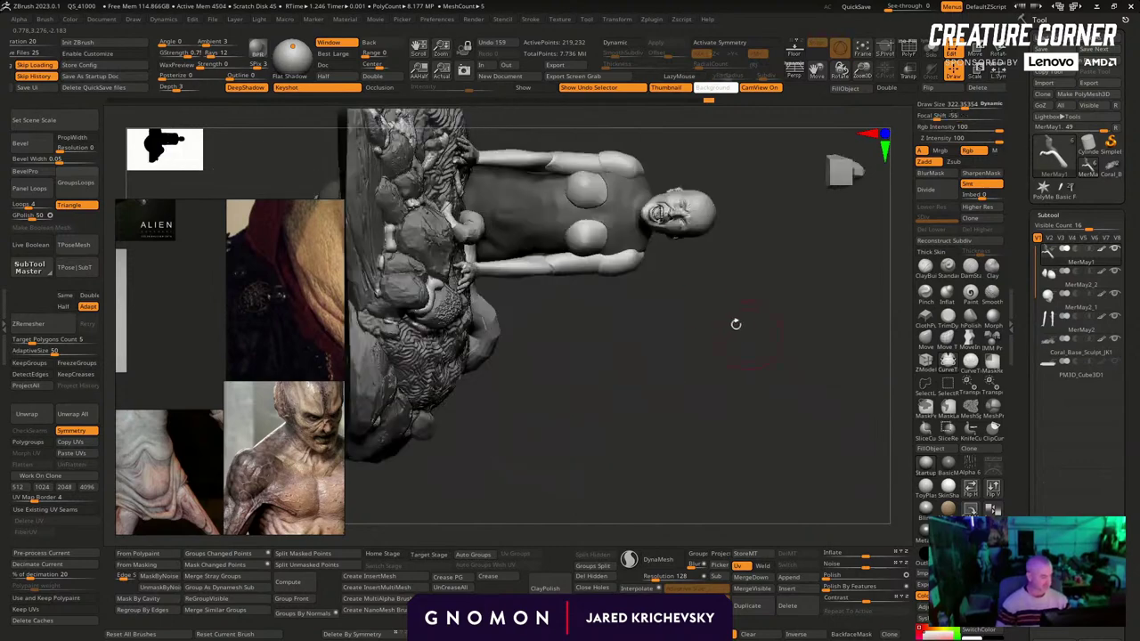
{"action": "left_click_drag", "start_coordinate": [756, 389], "coordinate": [773, 356]}
{"action": "left_click_drag", "start_coordinate": [472, 403], "coordinate": [452, 392]}
{"action": "left_click_drag", "start_coordinate": [751, 298], "coordinate": [627, 132]}
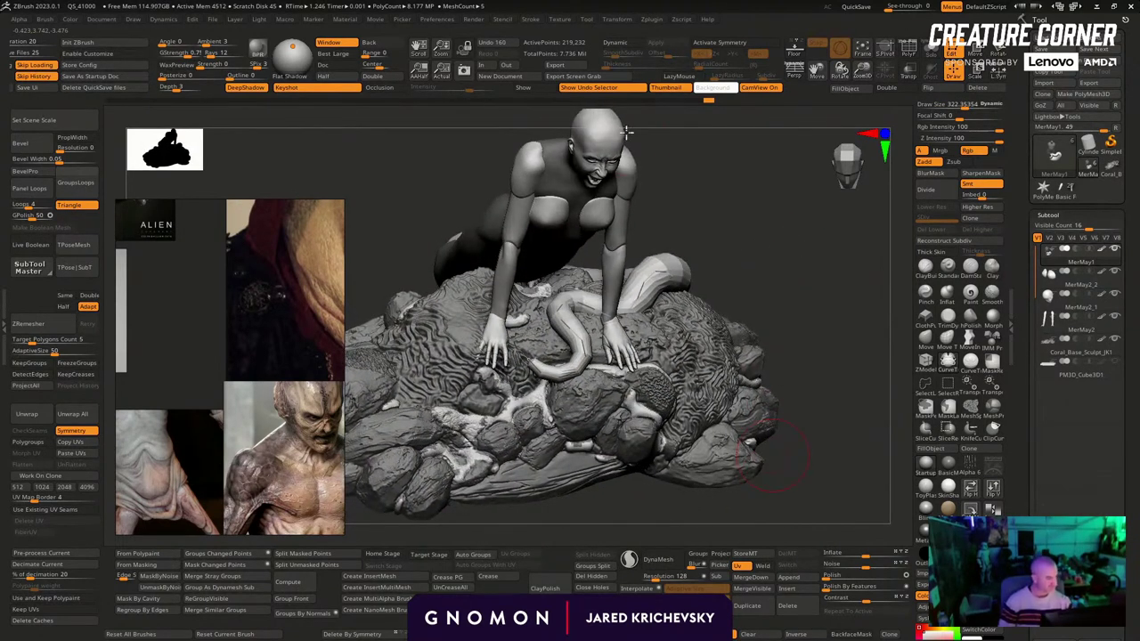
{"action": "left_click", "coordinate": [531, 19]}
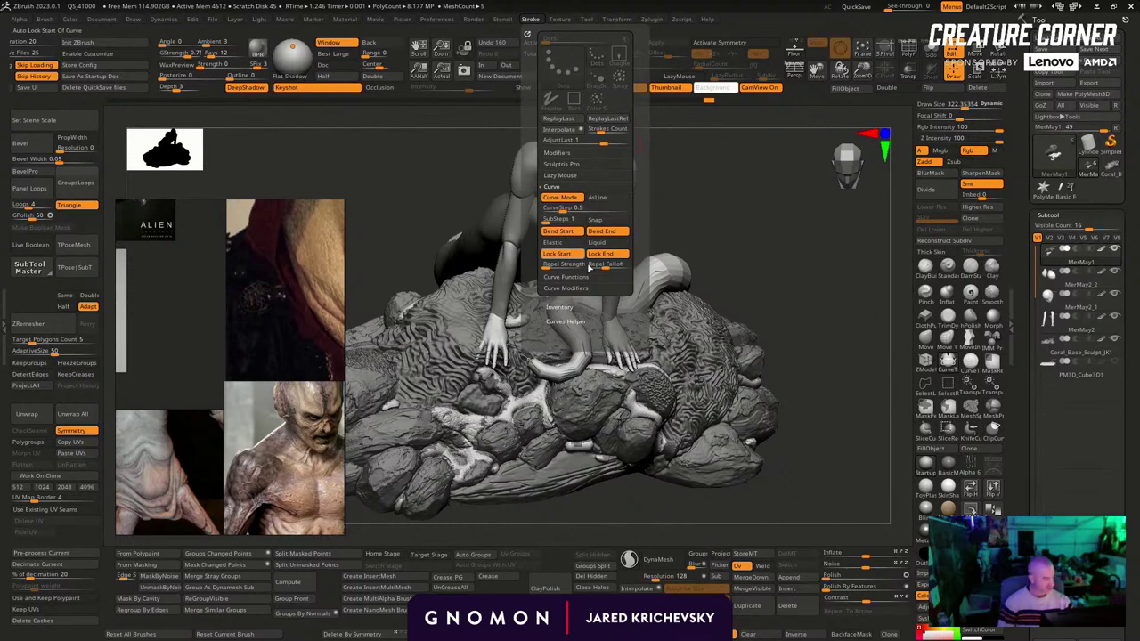
{"action": "left_click", "coordinate": [584, 276]}
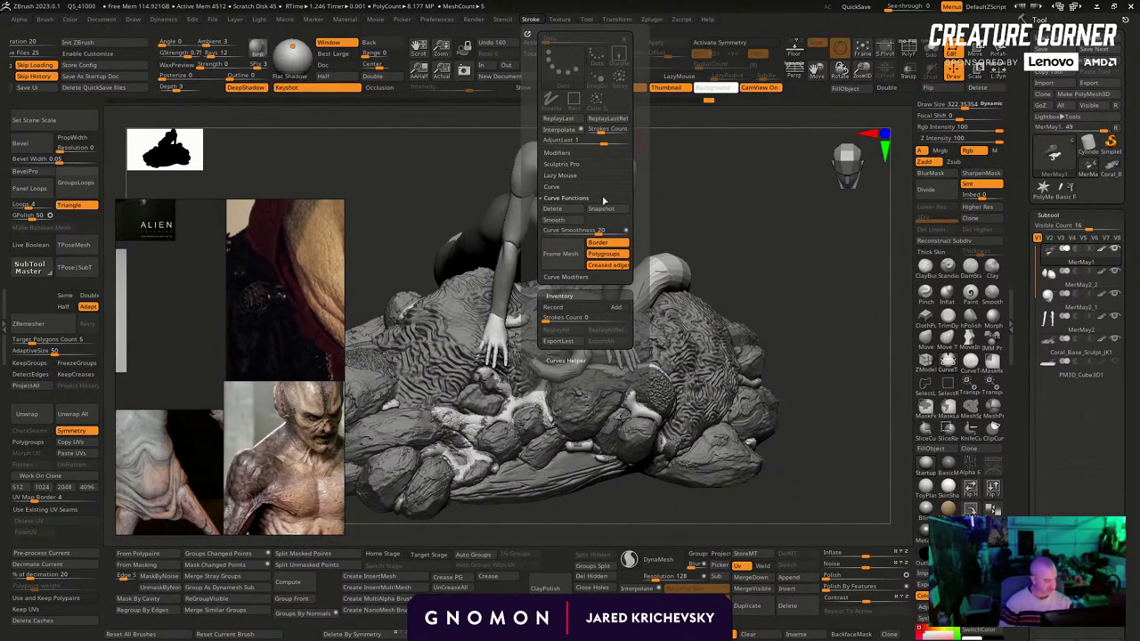
{"action": "left_click", "coordinate": [572, 276]}
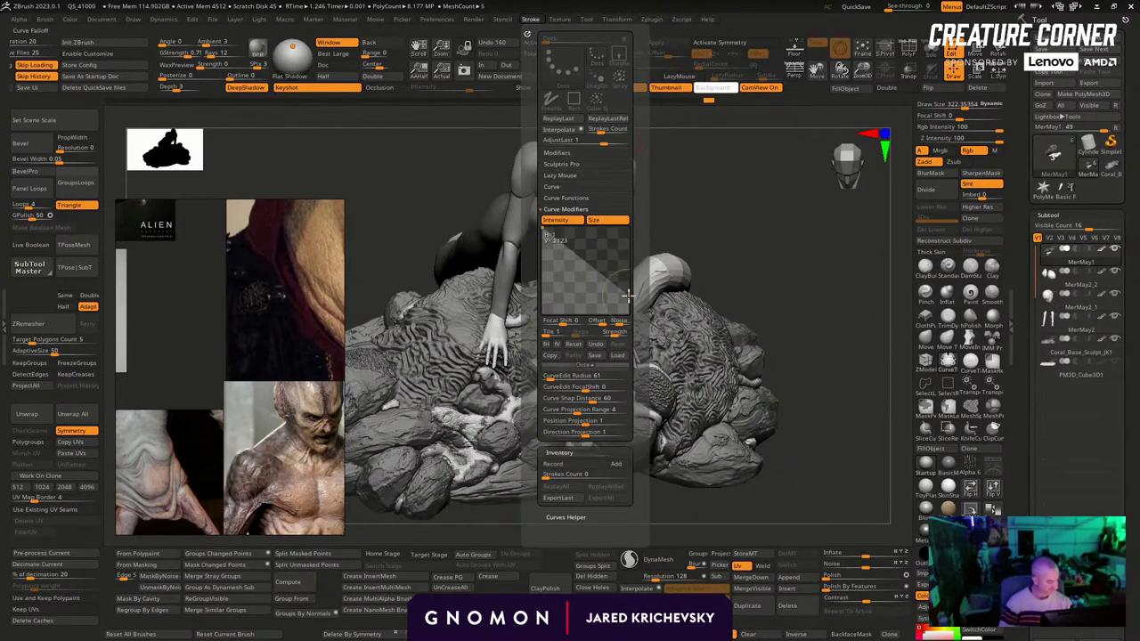
Pull the tail's side span in against the coral and raise its rear bend, using a draw size of about 62
{"action": "left_click", "coordinate": [658, 270]}
{"action": "mouse_move", "coordinate": [746, 247]}
{"action": "left_mouse_down"}
{"action": "mouse_move", "coordinate": [748, 218]}
{"action": "mouse_move", "coordinate": [657, 211]}
{"action": "left_mouse_up"}
{"action": "mouse_move", "coordinate": [750, 518]}
{"action": "left_mouse_down", "text": "alt"}
{"action": "mouse_move", "coordinate": [562, 476]}
{"action": "mouse_move", "coordinate": [543, 486]}
{"action": "left_mouse_up", "text": "alt"}
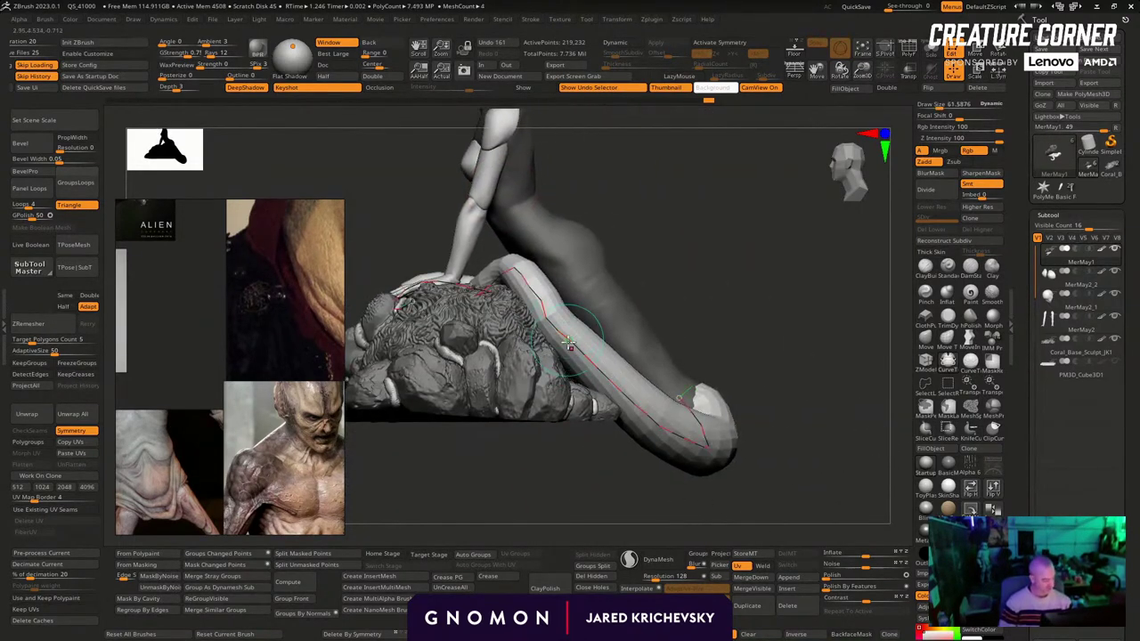
{"action": "left_click", "coordinate": [572, 354]}
{"action": "left_click_drag", "start_coordinate": [571, 353], "coordinate": [565, 357]}
{"action": "left_click_drag", "start_coordinate": [629, 395], "coordinate": [621, 400]}
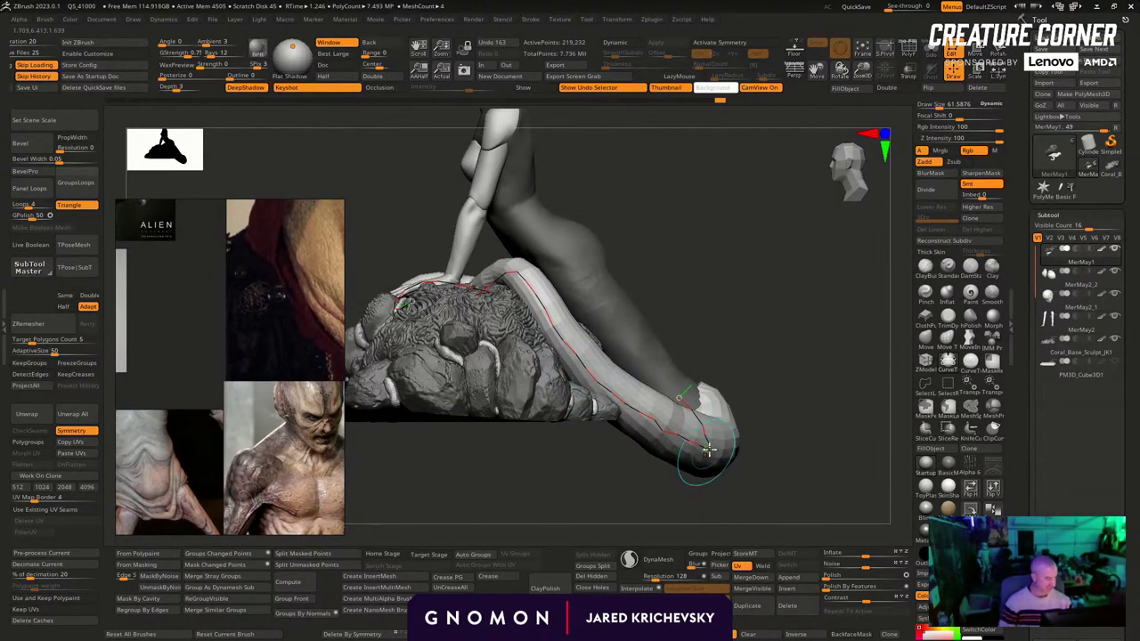
{"action": "left_click_drag", "start_coordinate": [709, 449], "coordinate": [731, 428]}
Drop the tail's curve and split the masked body from the tail tube into a separate subtool
{"action": "mouse_move", "coordinate": [699, 247]}
{"action": "left_mouse_down"}
{"action": "mouse_move", "coordinate": [740, 246]}
{"action": "mouse_move", "coordinate": [750, 268]}
{"action": "mouse_move", "coordinate": [735, 252]}
{"action": "mouse_move", "coordinate": [745, 228]}
{"action": "left_mouse_up"}
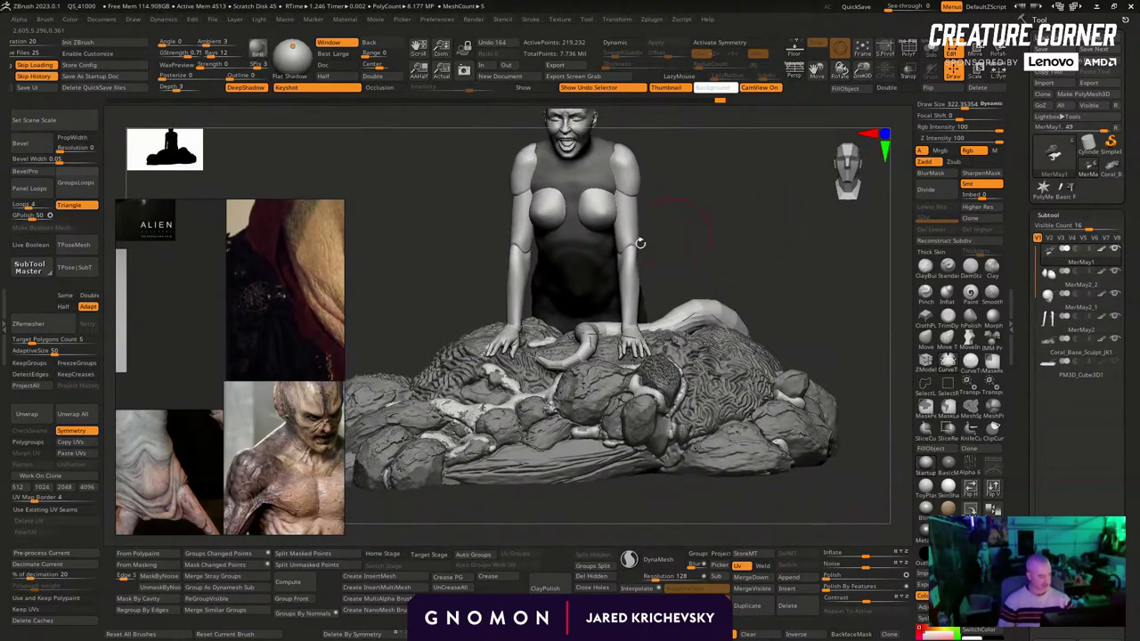
{"action": "mouse_move", "coordinate": [575, 255]}
{"action": "left_mouse_down"}
{"action": "mouse_move", "coordinate": [805, 239]}
{"action": "mouse_move", "coordinate": [572, 264]}
{"action": "left_mouse_up"}
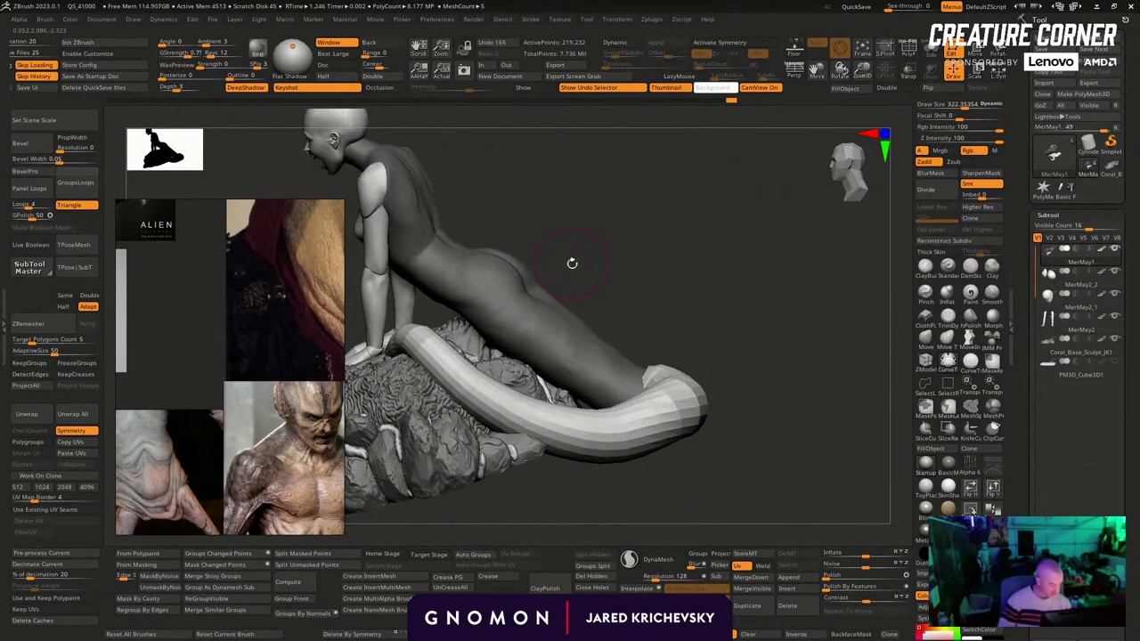
{"action": "left_click", "coordinate": [319, 554]}
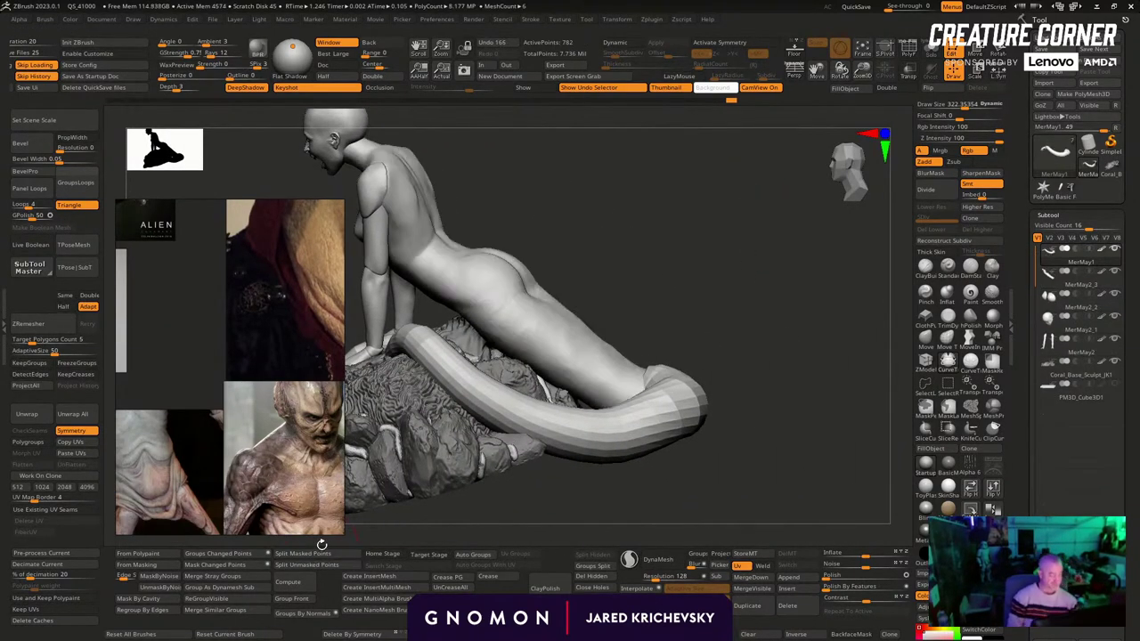
Subdivide the tail to level 3 and shape its thick end to blend with the leg end at Z Intensity 51
{"action": "left_click_drag", "start_coordinate": [322, 544], "coordinate": [716, 535]}
{"action": "mouse_move", "coordinate": [731, 496]}
{"action": "left_mouse_down"}
{"action": "mouse_move", "coordinate": [772, 301]}
{"action": "mouse_move", "coordinate": [751, 316]}
{"action": "mouse_move", "coordinate": [783, 285]}
{"action": "mouse_move", "coordinate": [668, 316]}
{"action": "mouse_move", "coordinate": [662, 348]}
{"action": "mouse_move", "coordinate": [611, 420]}
{"action": "mouse_move", "coordinate": [668, 305]}
{"action": "mouse_move", "coordinate": [675, 387]}
{"action": "mouse_move", "coordinate": [664, 356]}
{"action": "mouse_move", "coordinate": [674, 313]}
{"action": "mouse_move", "coordinate": [712, 433]}
{"action": "mouse_move", "coordinate": [687, 376]}
{"action": "mouse_move", "coordinate": [659, 352]}
{"action": "left_mouse_up"}
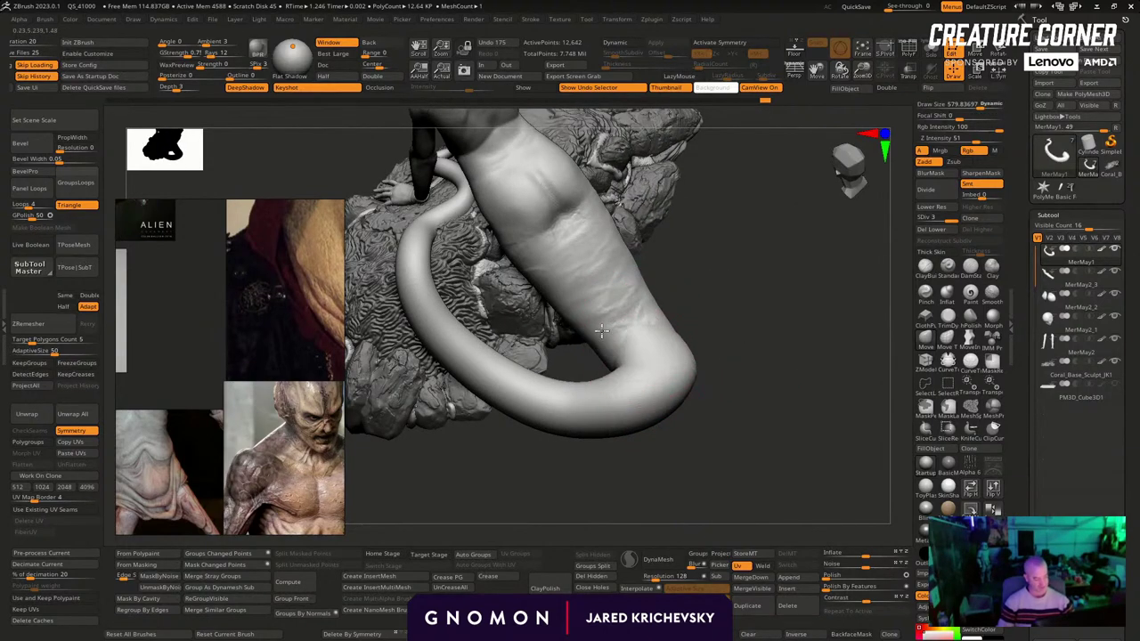
{"action": "left_click_drag", "start_coordinate": [602, 331], "coordinate": [734, 401]}
Compare the figure's front view with the wrinkled creature-skin reference image
{"action": "left_click_drag", "start_coordinate": [721, 208], "coordinate": [519, 453], "text": "alt"}
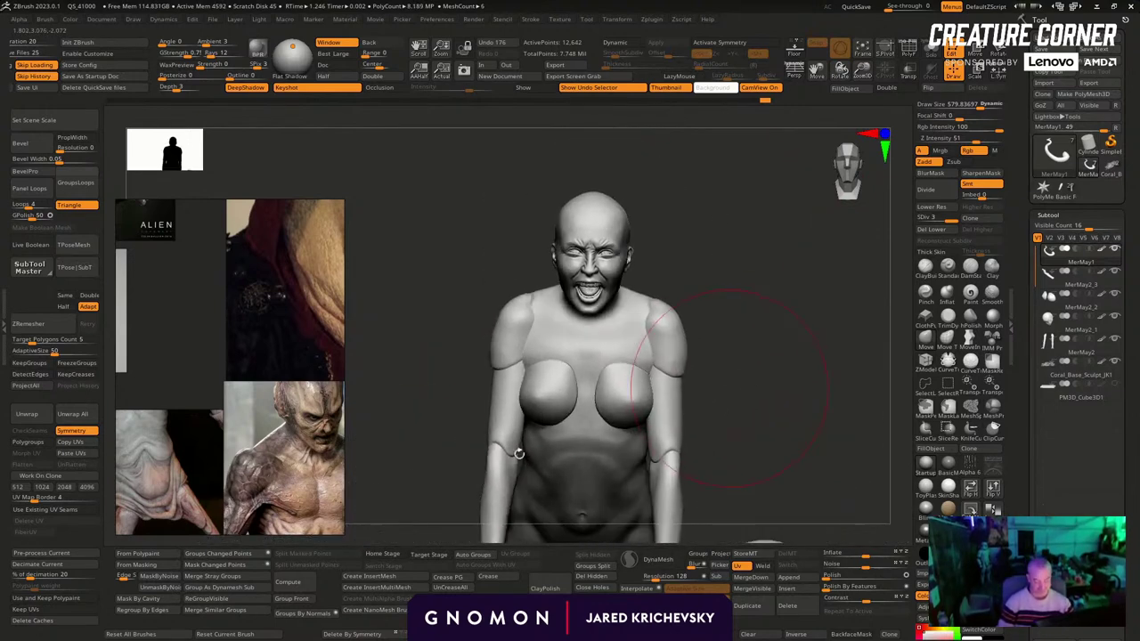
{"action": "middle_click_drag", "start_coordinate": [200, 403], "coordinate": [178, 266]}
{"action": "middle_click_drag", "start_coordinate": [143, 349], "coordinate": [267, 382]}
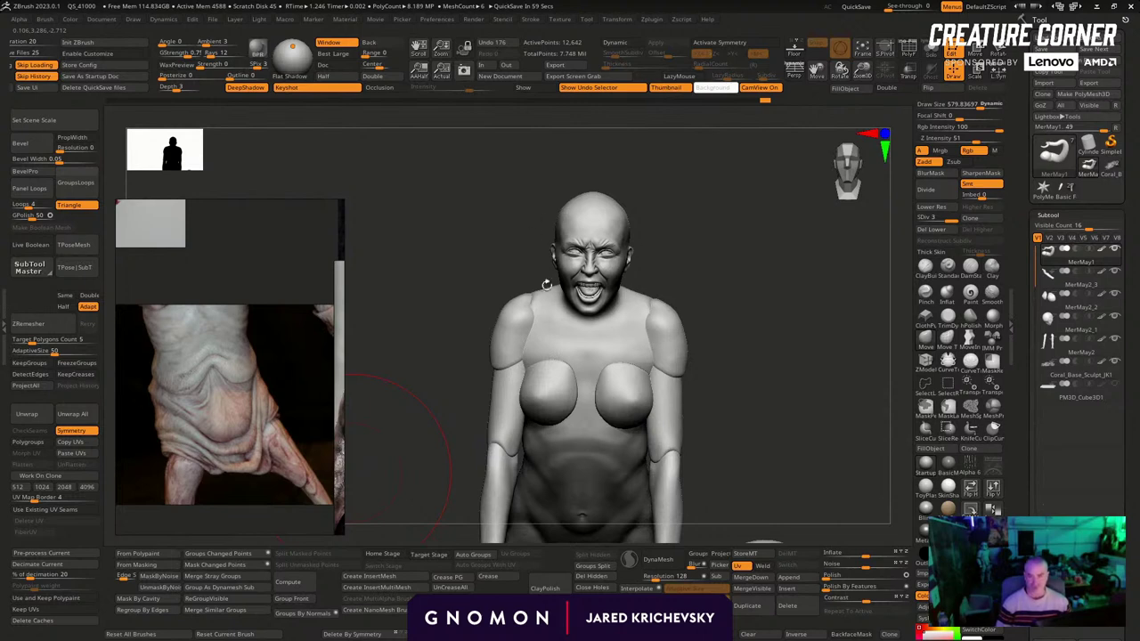
{"action": "left_click_drag", "start_coordinate": [787, 276], "coordinate": [766, 274]}
{"action": "left_click_drag", "start_coordinate": [617, 229], "coordinate": [739, 306], "text": "alt"}
Select the head subtool and bring the creature's veined shoulder into view on the reference board
{"action": "left_click", "coordinate": [610, 160], "text": "alt"}
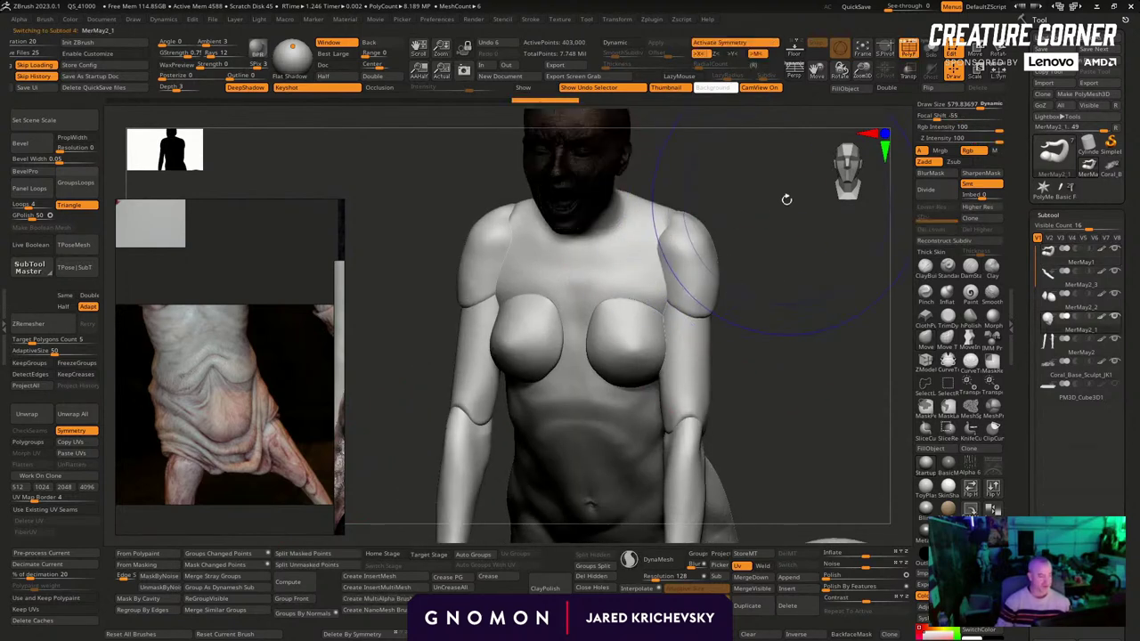
{"action": "left_click_drag", "start_coordinate": [771, 186], "coordinate": [776, 257], "text": "alt"}
{"action": "middle_click_drag", "start_coordinate": [310, 313], "coordinate": [282, 404]}
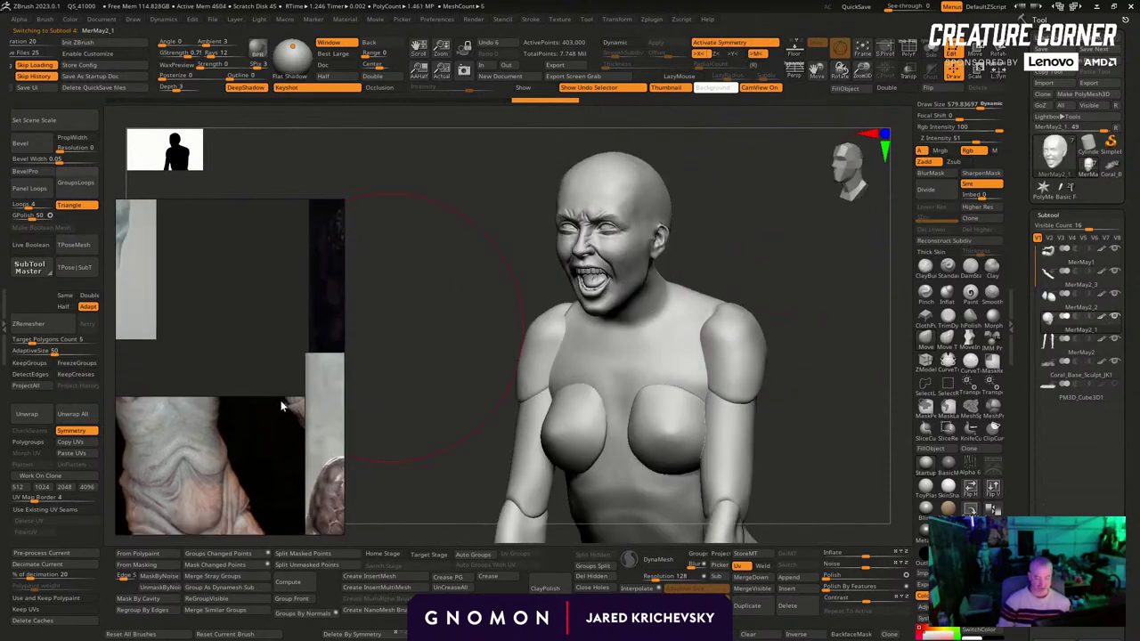
{"action": "middle_click_drag", "start_coordinate": [163, 487], "coordinate": [190, 404]}
{"action": "middle_click_drag", "start_coordinate": [271, 398], "coordinate": [148, 461]}
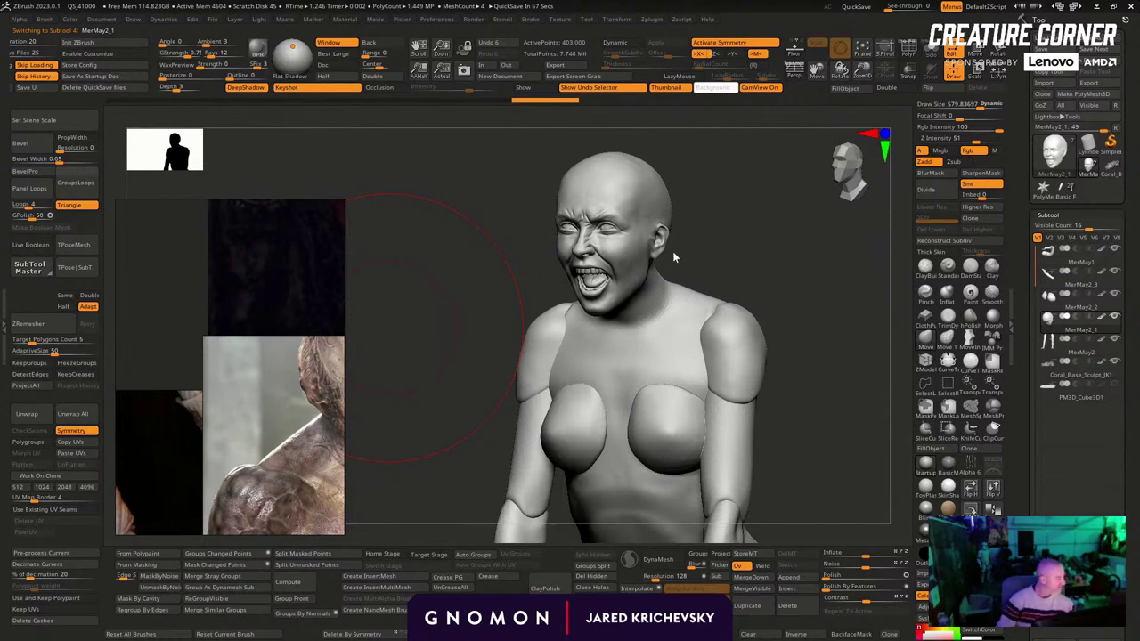
Duplicate the head subtool and hide the original
{"action": "left_click_drag", "start_coordinate": [1076, 446], "coordinate": [1076, 431]}
{"action": "left_click_drag", "start_coordinate": [1137, 563], "coordinate": [1137, 496]}
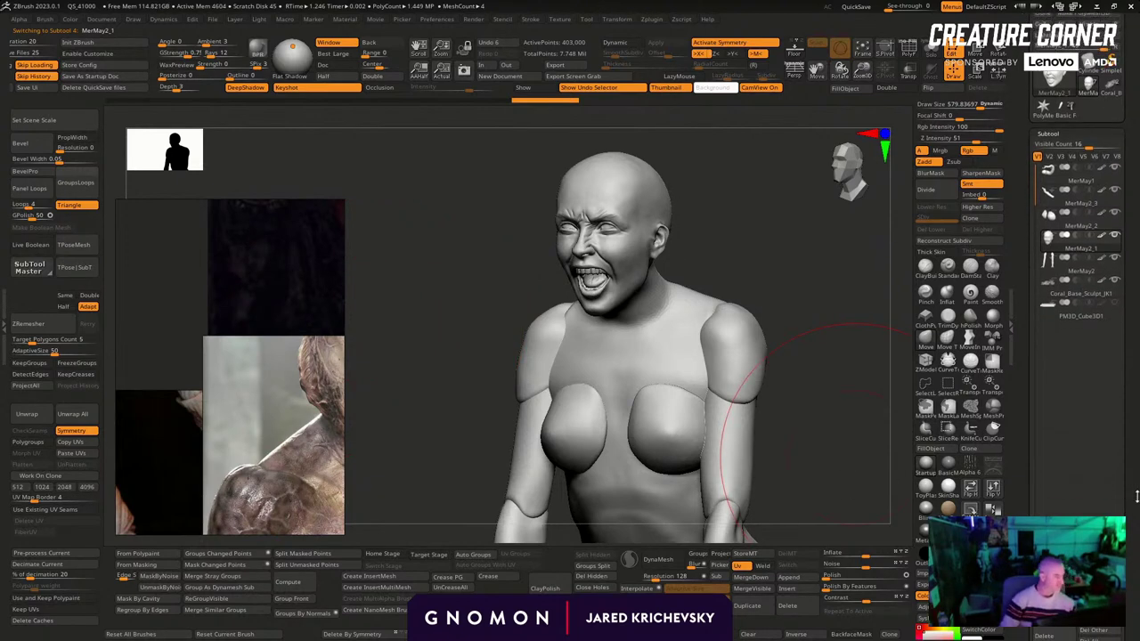
{"action": "scroll", "coordinate": [1128, 77], "scroll_direction": "up", "scroll_amount": 3}
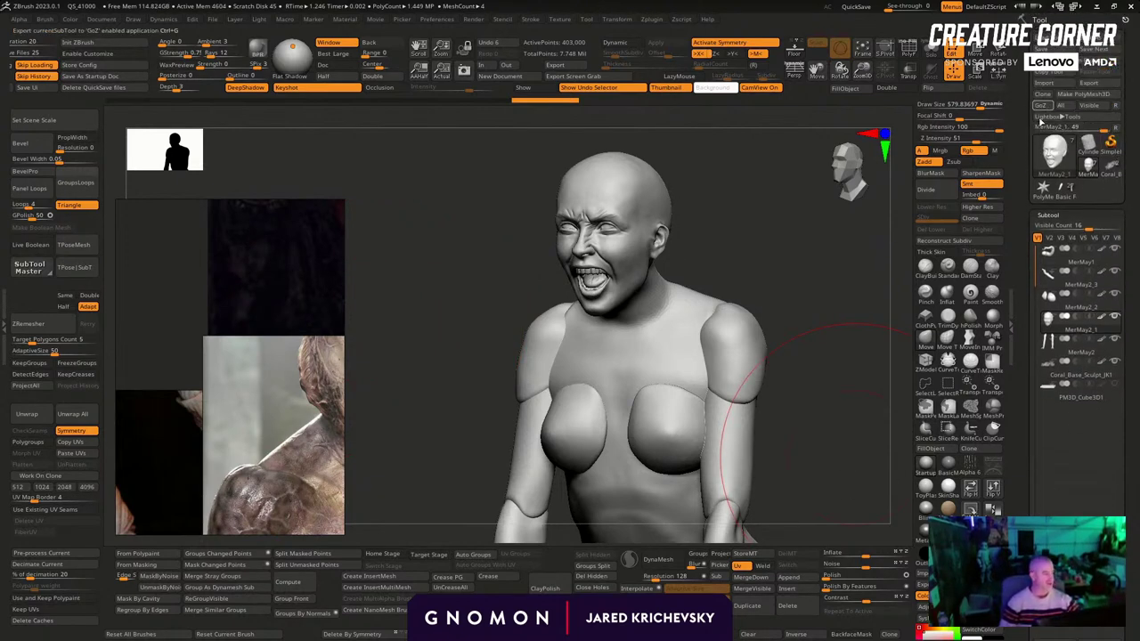
{"action": "scroll", "coordinate": [1124, 514], "scroll_direction": "down", "scroll_amount": 7}
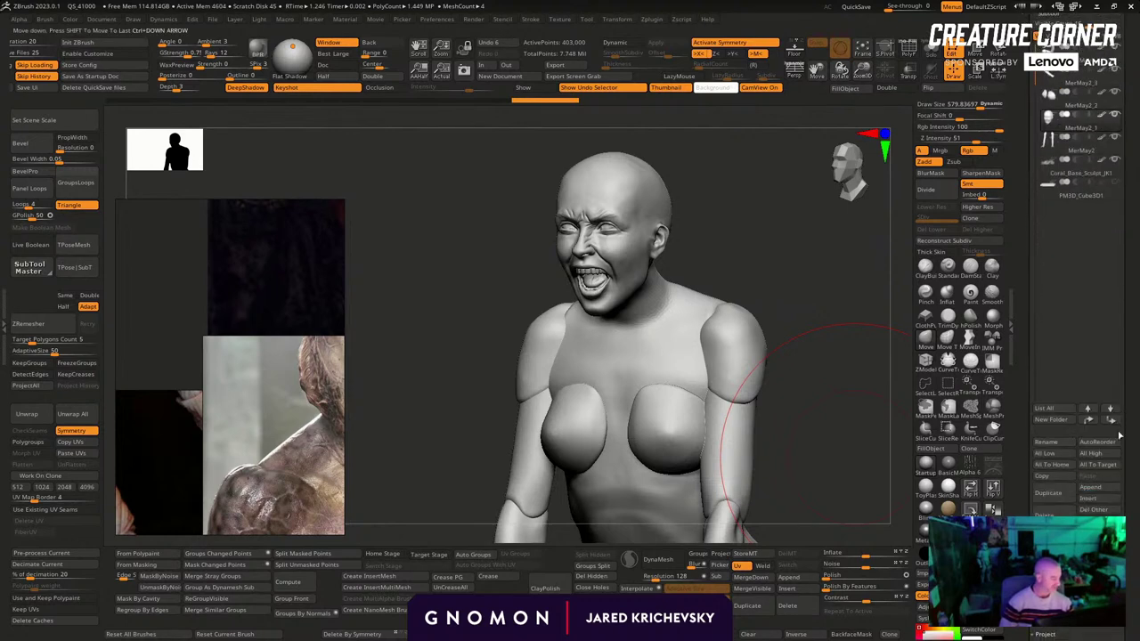
{"action": "left_click", "coordinate": [1060, 492]}
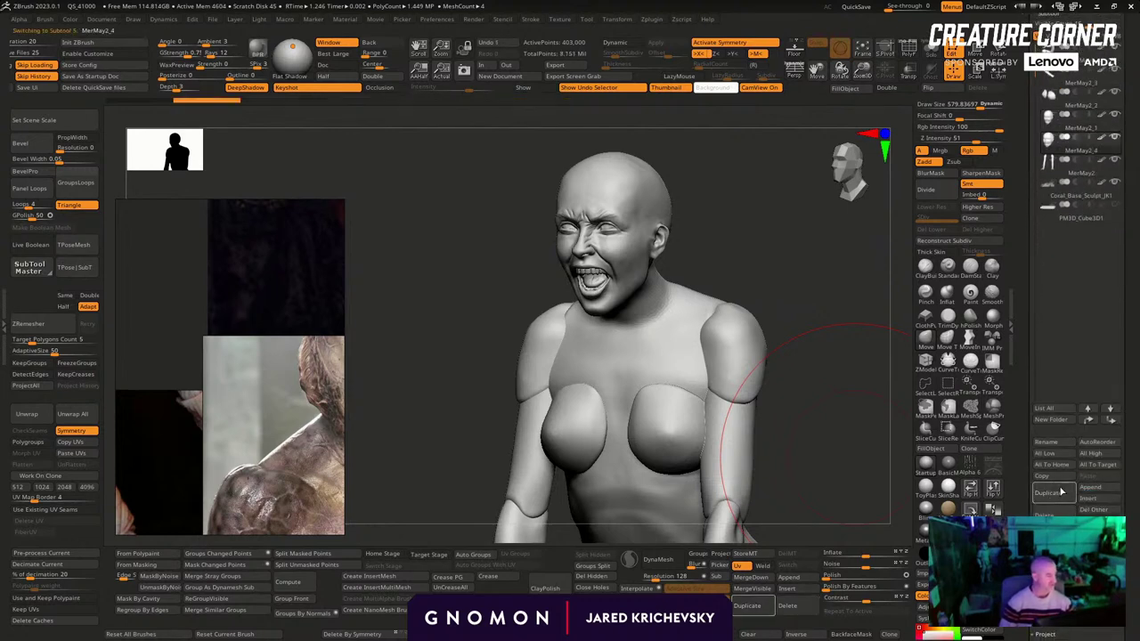
{"action": "left_click", "coordinate": [1112, 132]}
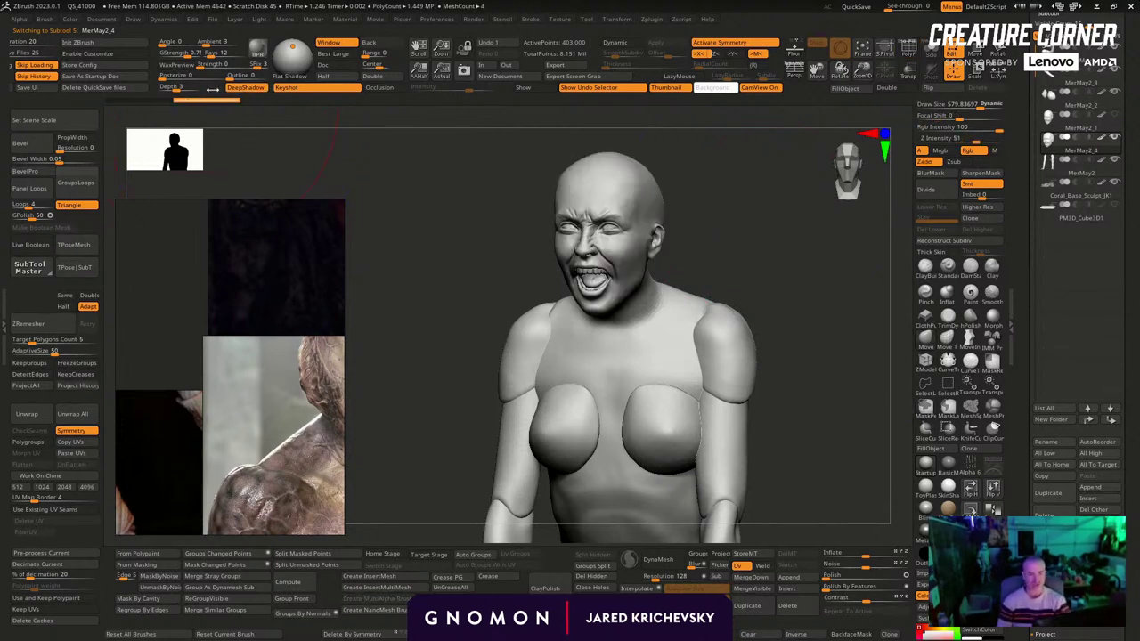
Examine the duplicated head from front, three-quarter and profile views, reducing the draw size to about 188
{"action": "left_click_drag", "start_coordinate": [784, 247], "coordinate": [609, 298]}
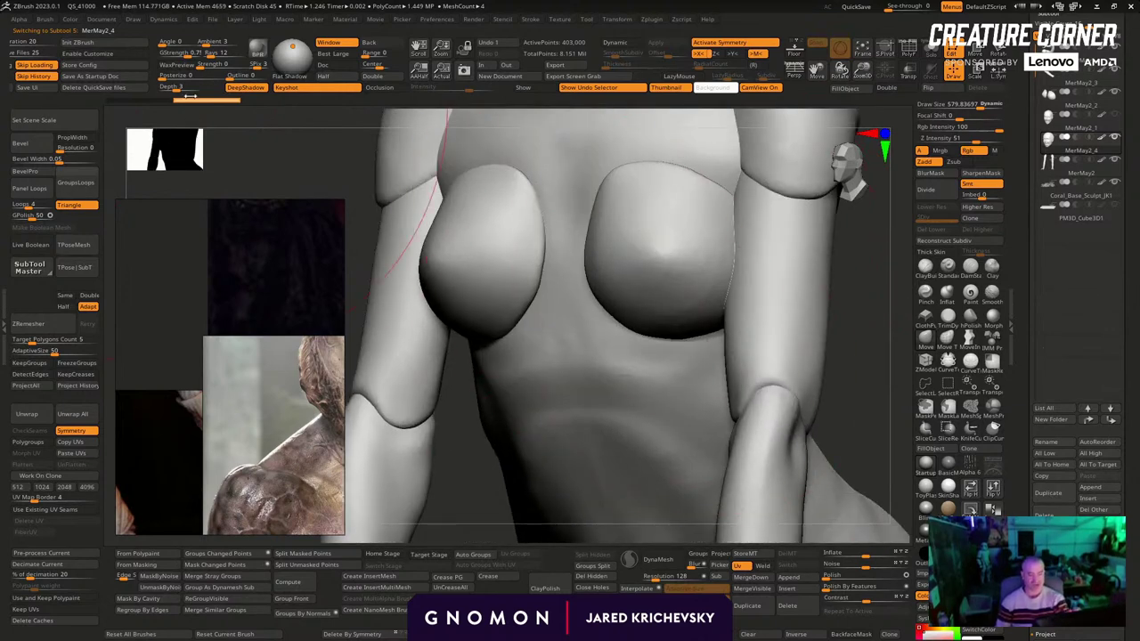
{"action": "left_click_drag", "start_coordinate": [300, 170], "coordinate": [277, 107], "text": "alt"}
{"action": "left_click_drag", "start_coordinate": [686, 244], "coordinate": [659, 392], "text": "alt"}
{"action": "mouse_move", "coordinate": [645, 365]}
{"action": "left_mouse_down"}
{"action": "mouse_move", "coordinate": [686, 354]}
{"action": "mouse_move", "coordinate": [710, 288]}
{"action": "mouse_move", "coordinate": [711, 200]}
{"action": "mouse_move", "coordinate": [727, 271]}
{"action": "mouse_move", "coordinate": [702, 258]}
{"action": "left_mouse_up"}
{"action": "key", "text": "["}
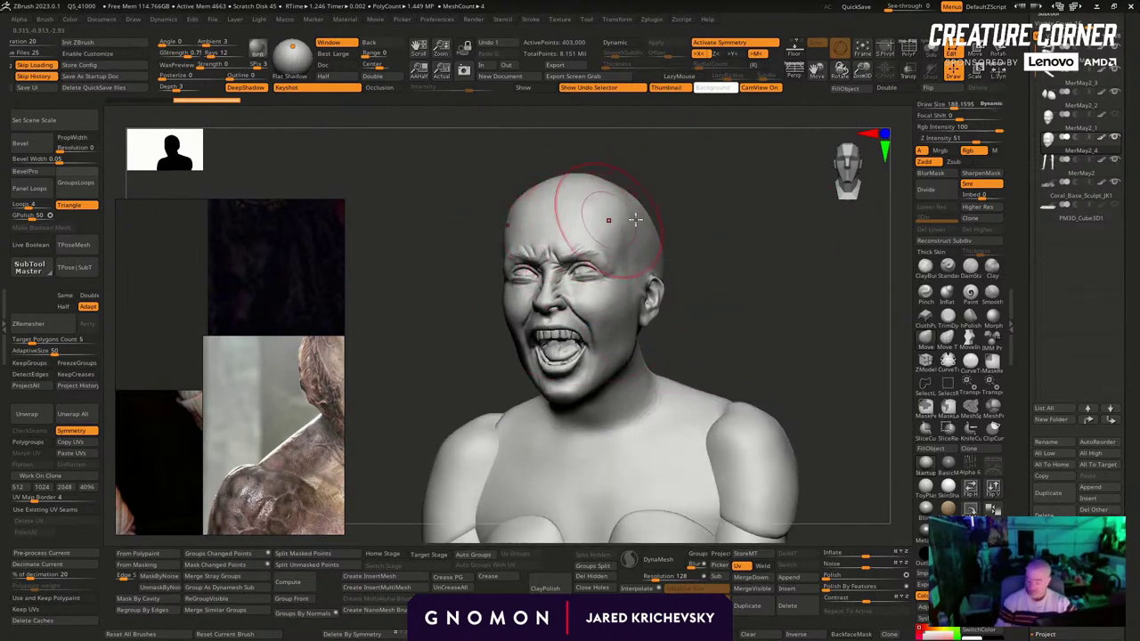
{"action": "mouse_move", "coordinate": [635, 220]}
{"action": "right_mouse_down"}
{"action": "mouse_move", "coordinate": [720, 239]}
{"action": "mouse_move", "coordinate": [682, 214]}
{"action": "mouse_move", "coordinate": [712, 239]}
{"action": "right_mouse_up"}
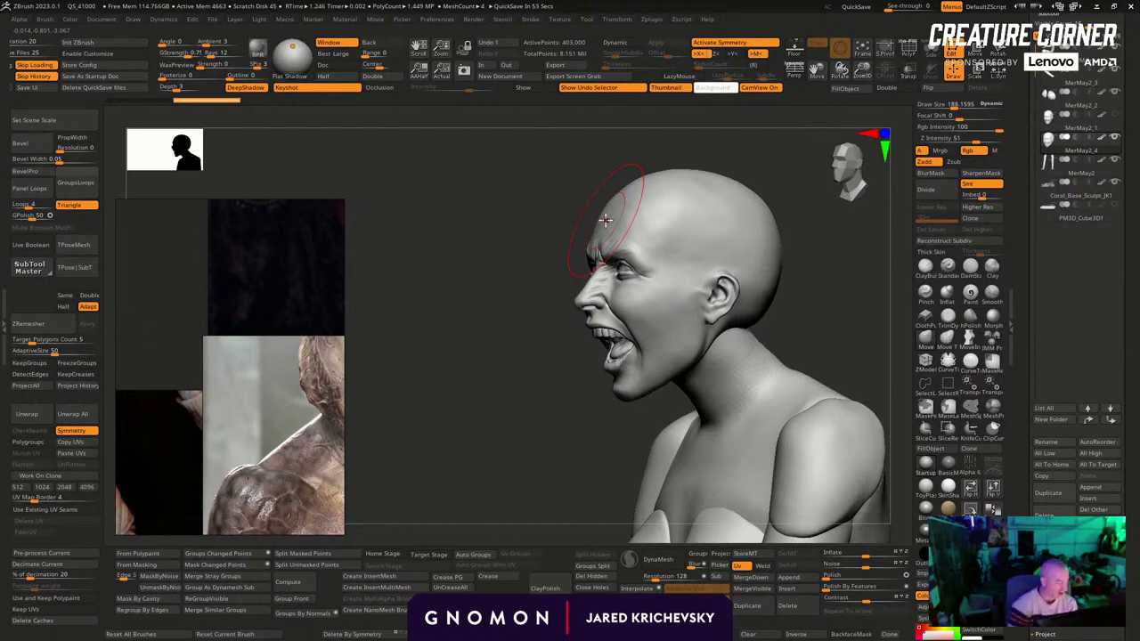
{"action": "left_click_drag", "start_coordinate": [510, 509], "coordinate": [552, 503]}
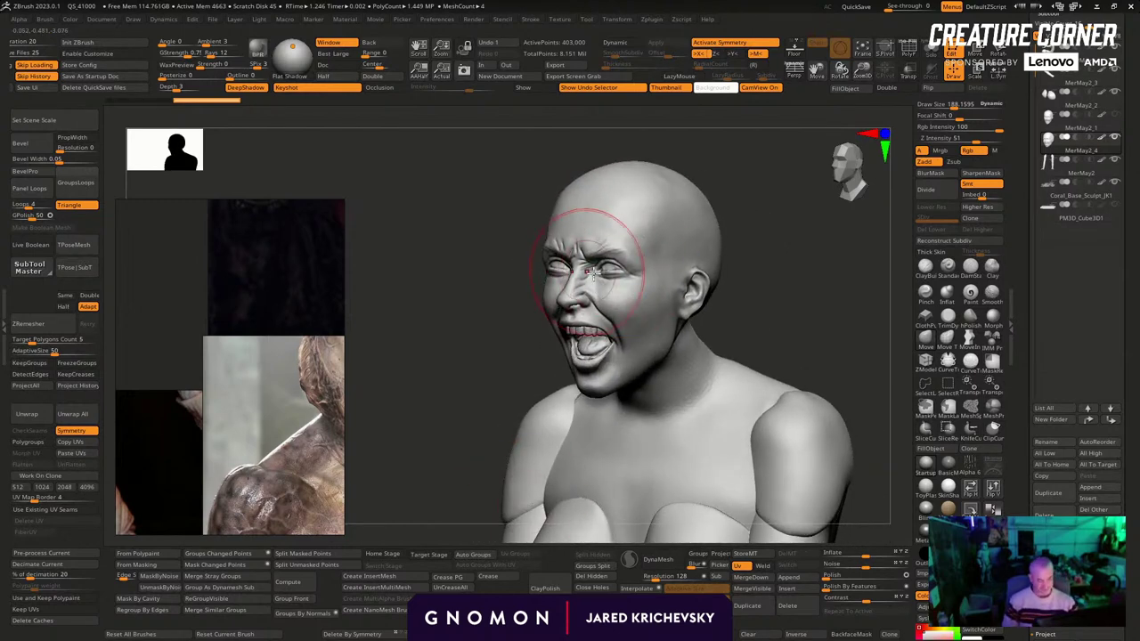
{"action": "left_click_drag", "start_coordinate": [759, 265], "coordinate": [783, 264]}
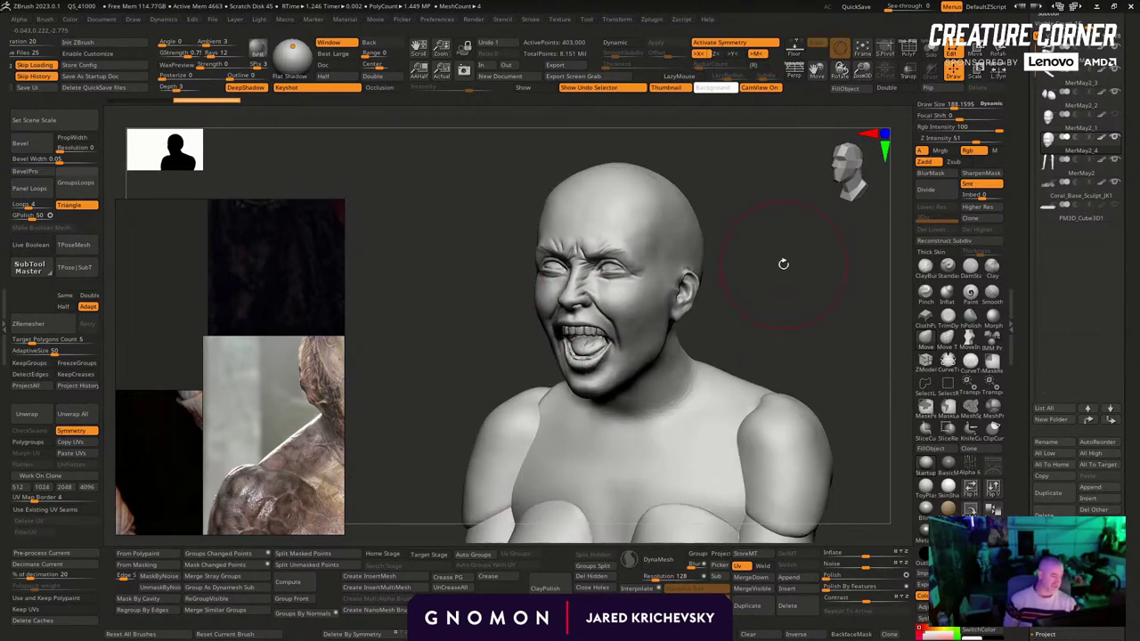
{"action": "left_click_drag", "start_coordinate": [716, 254], "coordinate": [718, 232]}
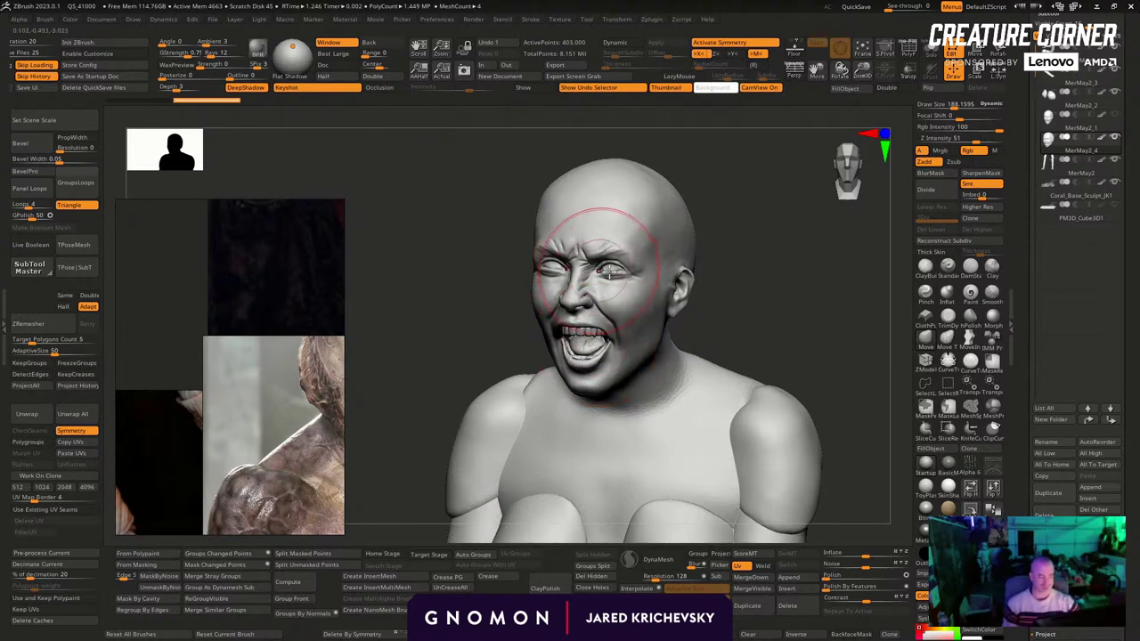
{"action": "mouse_move", "coordinate": [597, 233]}
{"action": "right_mouse_down"}
{"action": "mouse_move", "coordinate": [730, 246]}
{"action": "mouse_move", "coordinate": [682, 231]}
{"action": "right_mouse_up"}
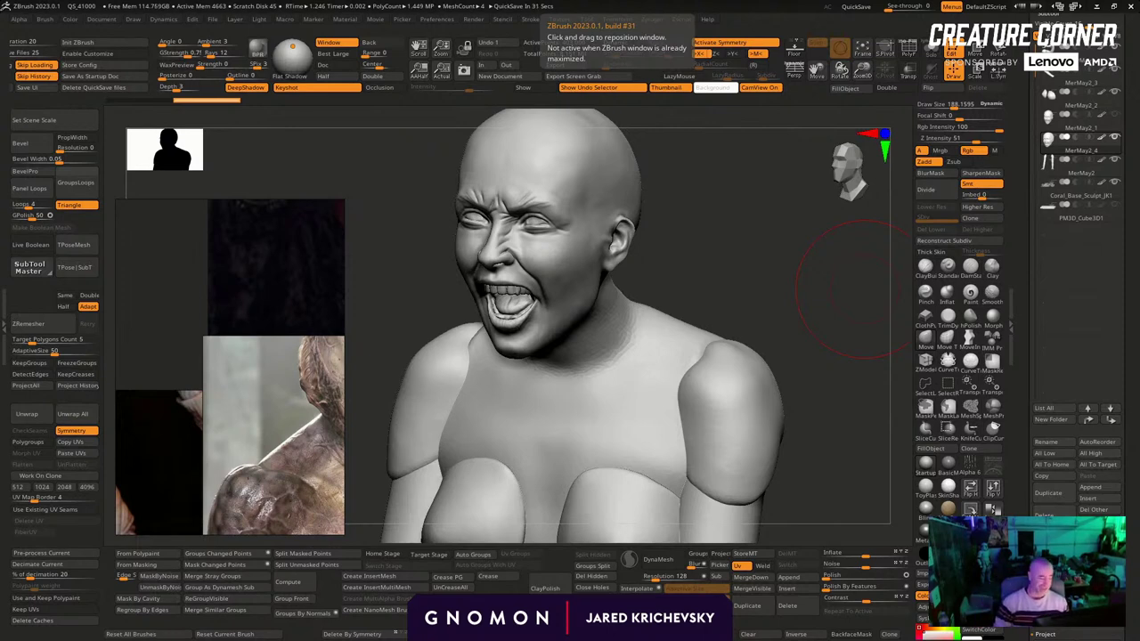
Build up rough clay over both eyes, the brow and the temples of the duplicated head, using a draw size of about 215 to 229
{"action": "mouse_move", "coordinate": [713, 205]}
{"action": "left_mouse_down"}
{"action": "mouse_move", "coordinate": [694, 213]}
{"action": "mouse_move", "coordinate": [685, 280]}
{"action": "mouse_move", "coordinate": [543, 300]}
{"action": "left_mouse_up"}
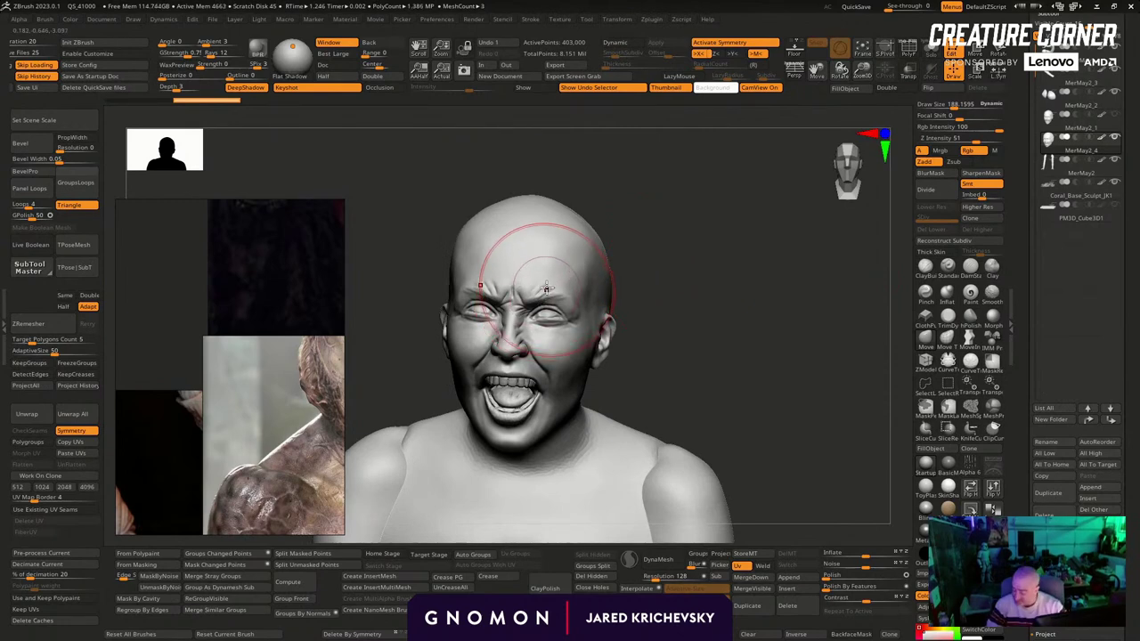
{"action": "left_click_drag", "start_coordinate": [681, 291], "coordinate": [607, 301]}
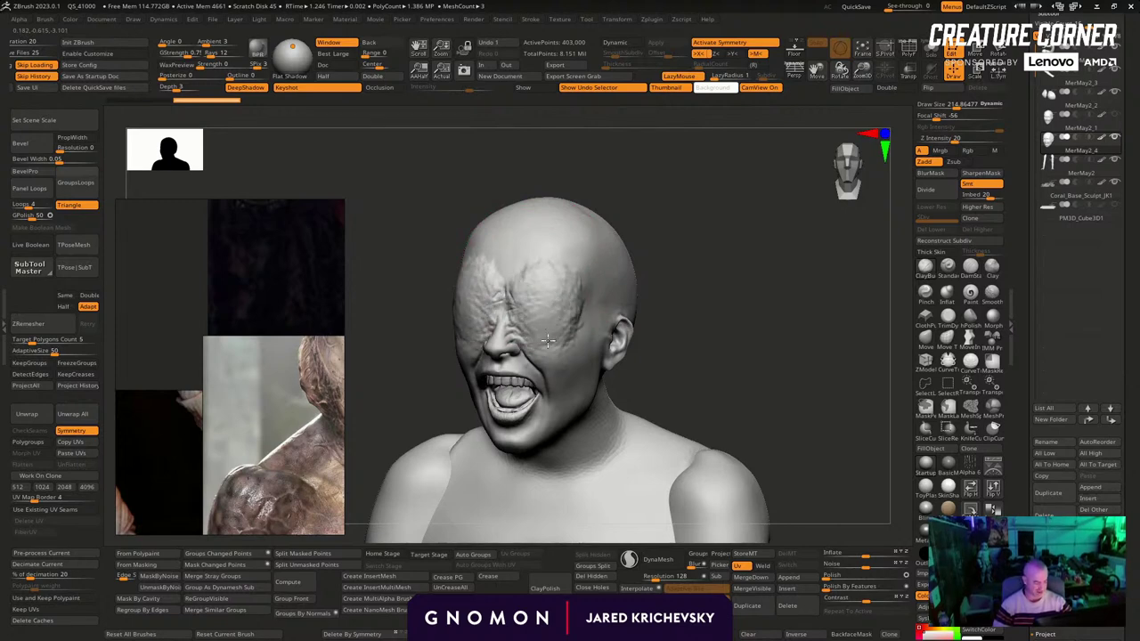
{"action": "left_click_drag", "start_coordinate": [548, 341], "coordinate": [576, 333]}
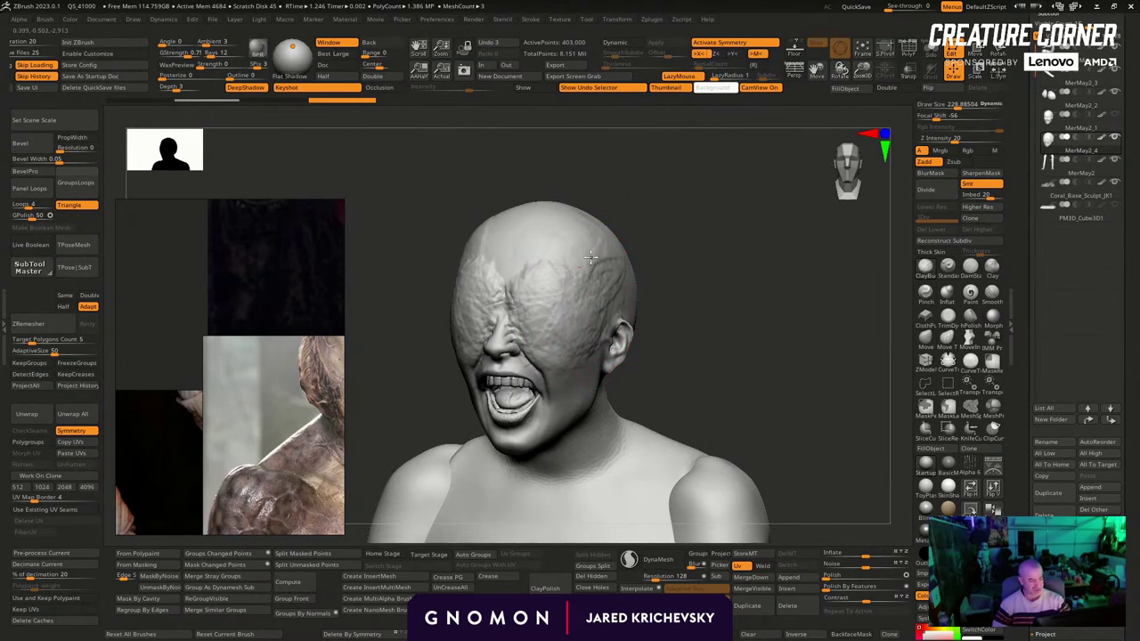
{"action": "left_click_drag", "start_coordinate": [603, 304], "coordinate": [614, 303]}
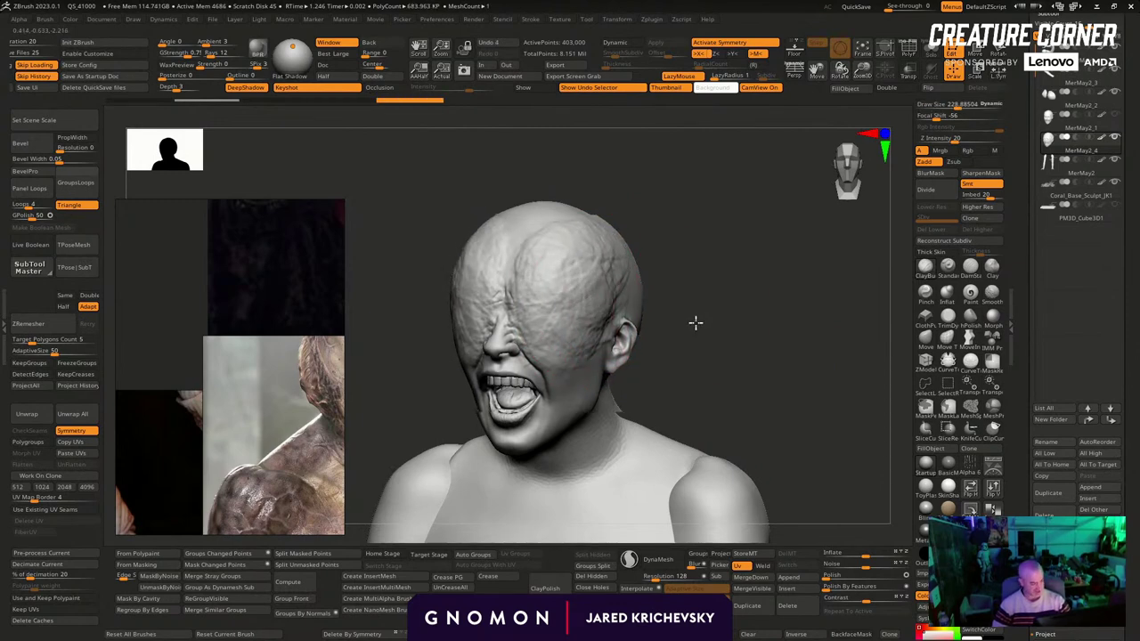
Extend the lumpy clay build-up over the forehead, the side of the skull and the upper cheeks, varying the draw size from about 157 to 215
{"action": "left_click_drag", "start_coordinate": [695, 323], "coordinate": [631, 267], "text": "alt"}
{"action": "left_click_drag", "start_coordinate": [622, 223], "coordinate": [624, 206]}
{"action": "key", "text": "s"}
{"action": "left_click_drag", "start_coordinate": [545, 237], "coordinate": [590, 244]}
{"action": "left_click_drag", "start_coordinate": [618, 243], "coordinate": [649, 237]}
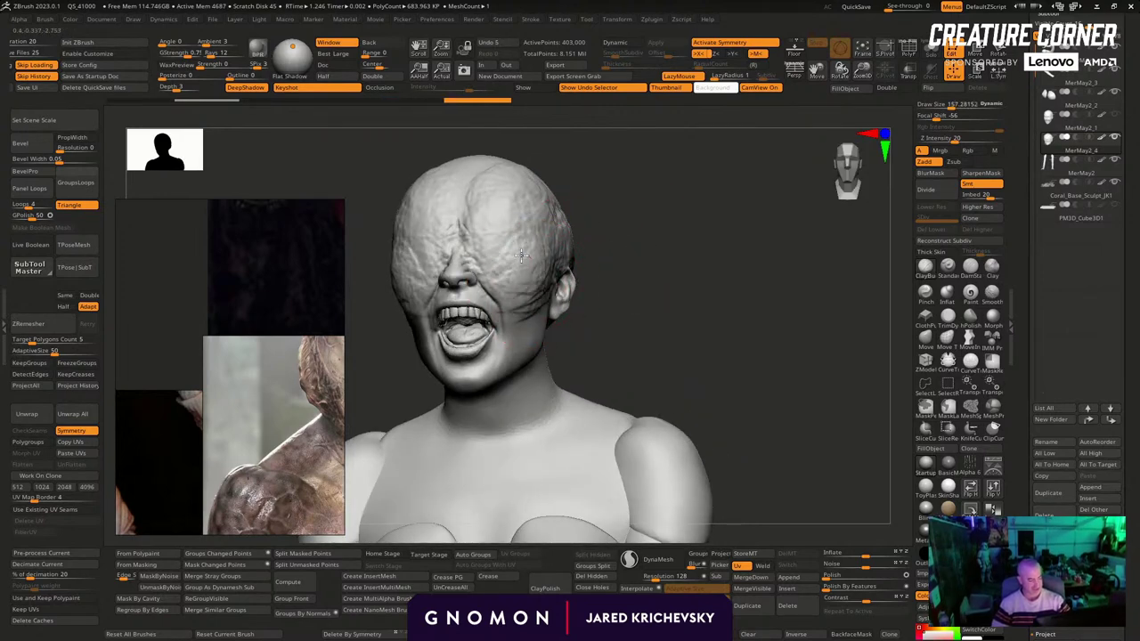
{"action": "mouse_move", "coordinate": [632, 245]}
{"action": "left_mouse_down"}
{"action": "mouse_move", "coordinate": [509, 252]}
{"action": "mouse_move", "coordinate": [520, 259]}
{"action": "left_mouse_up"}
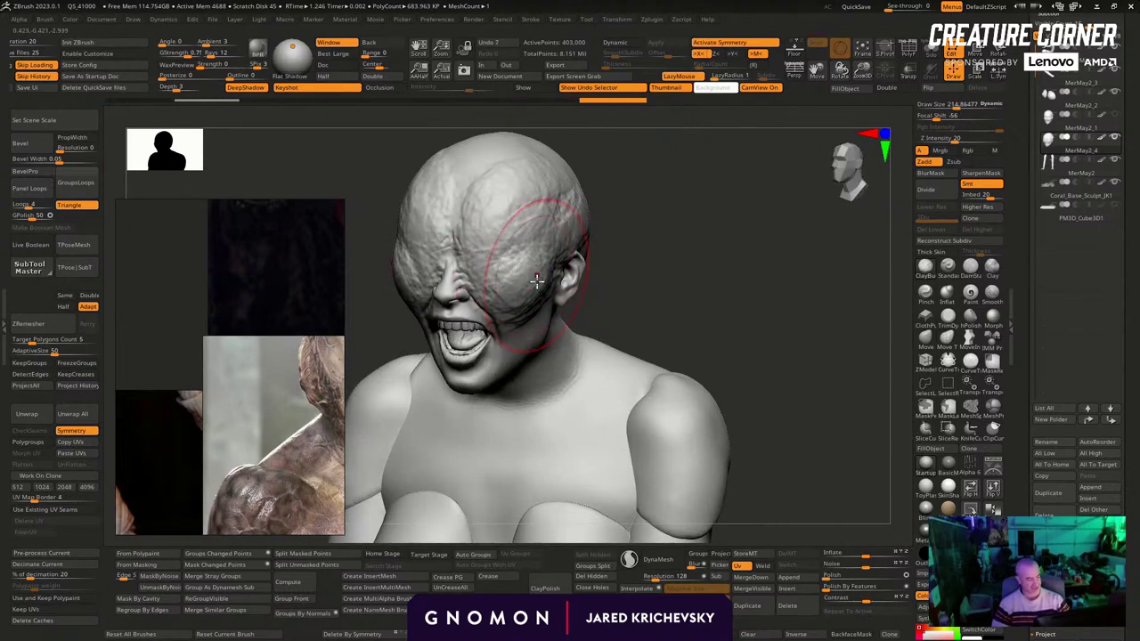
{"action": "left_click_drag", "start_coordinate": [583, 288], "coordinate": [574, 251]}
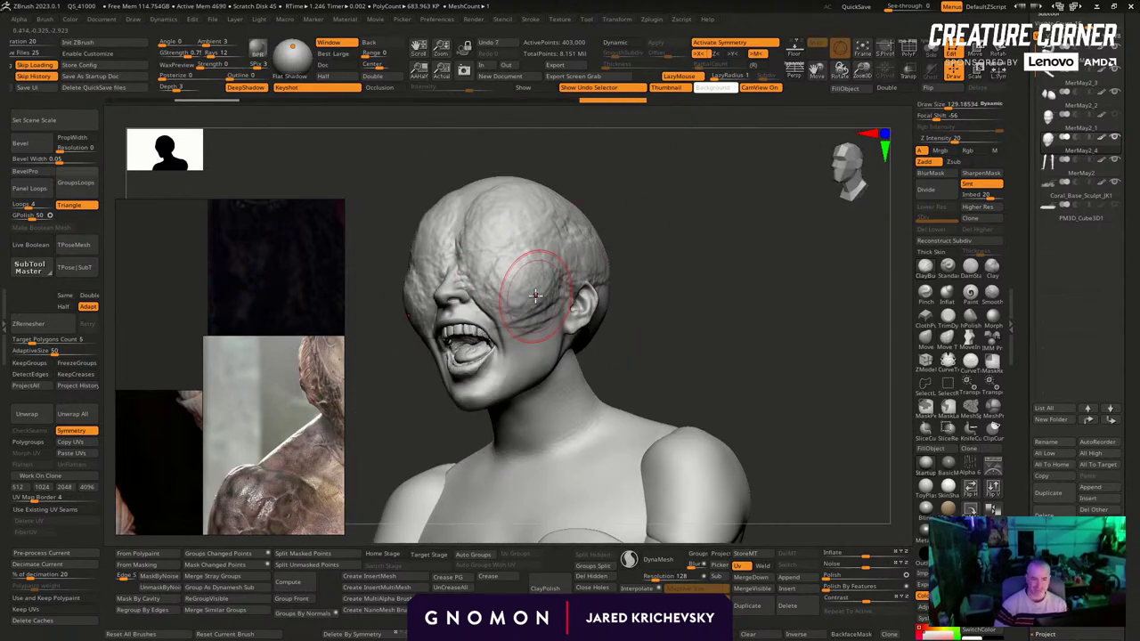
Sculpt sinewy strands from the cheekbone down to the jaw and chin at a draw size of about 86
{"action": "left_click_drag", "start_coordinate": [650, 332], "coordinate": [618, 330]}
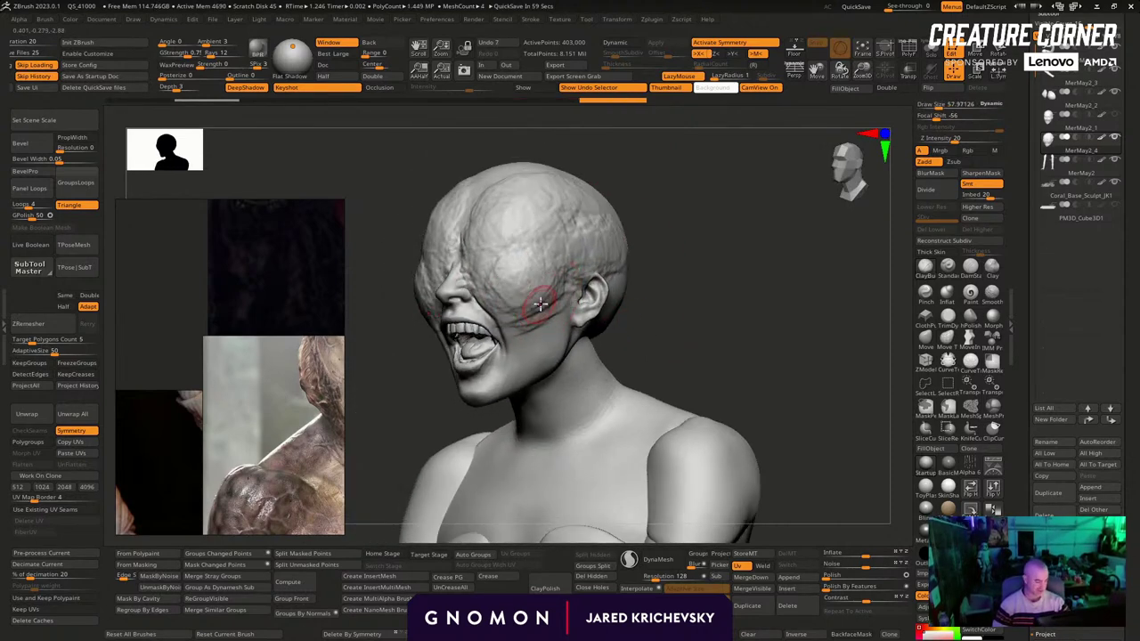
{"action": "key", "text": "s"}
{"action": "left_click_drag", "start_coordinate": [552, 301], "coordinate": [519, 358]}
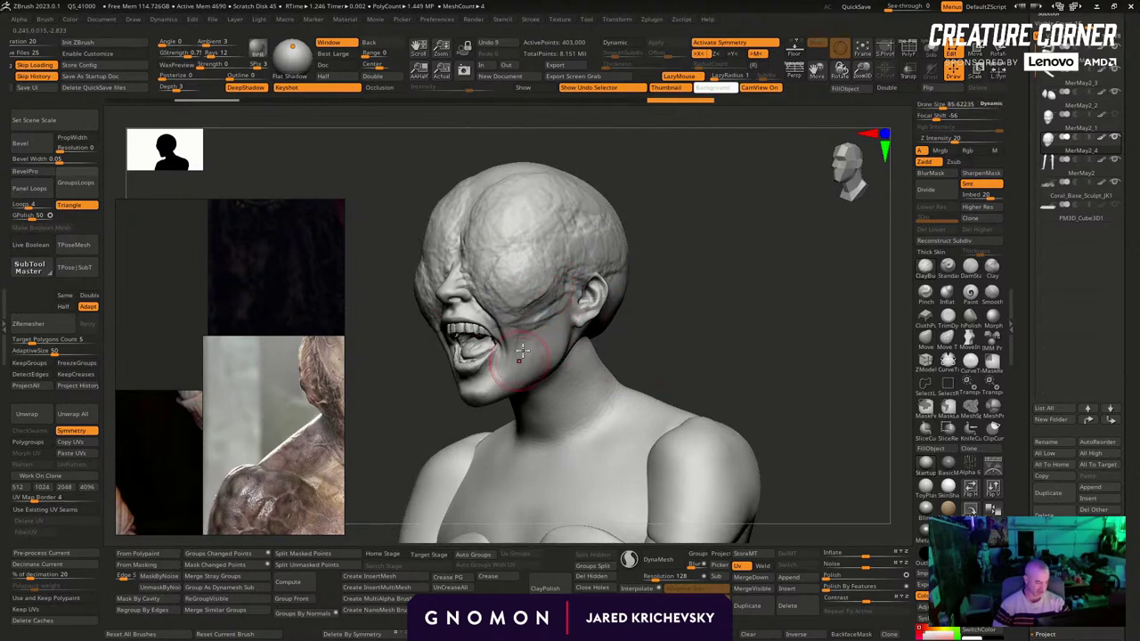
{"action": "left_click_drag", "start_coordinate": [558, 305], "coordinate": [500, 381]}
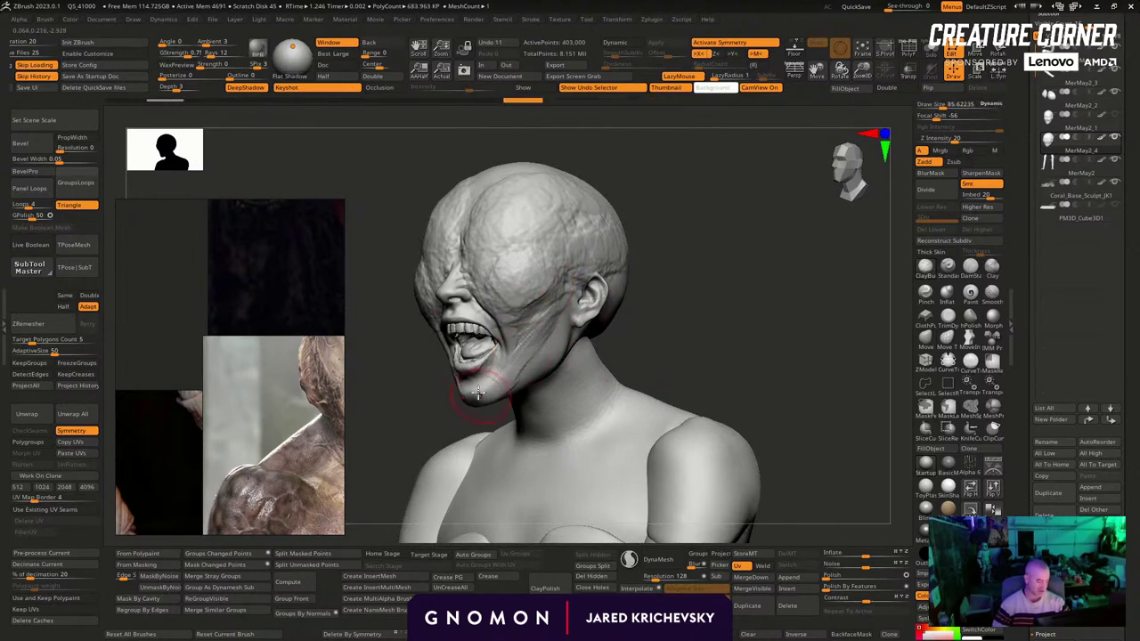
Smooth the jaw strands and layer more muscle-like strands from the ear and cheekbone to the jawline, using a draw size of about 73
{"action": "left_click_drag", "start_coordinate": [625, 305], "coordinate": [708, 280]}
{"action": "mouse_move", "coordinate": [590, 319]}
{"action": "left_mouse_down"}
{"action": "mouse_move", "coordinate": [631, 327]}
{"action": "mouse_move", "coordinate": [698, 401]}
{"action": "left_mouse_up"}
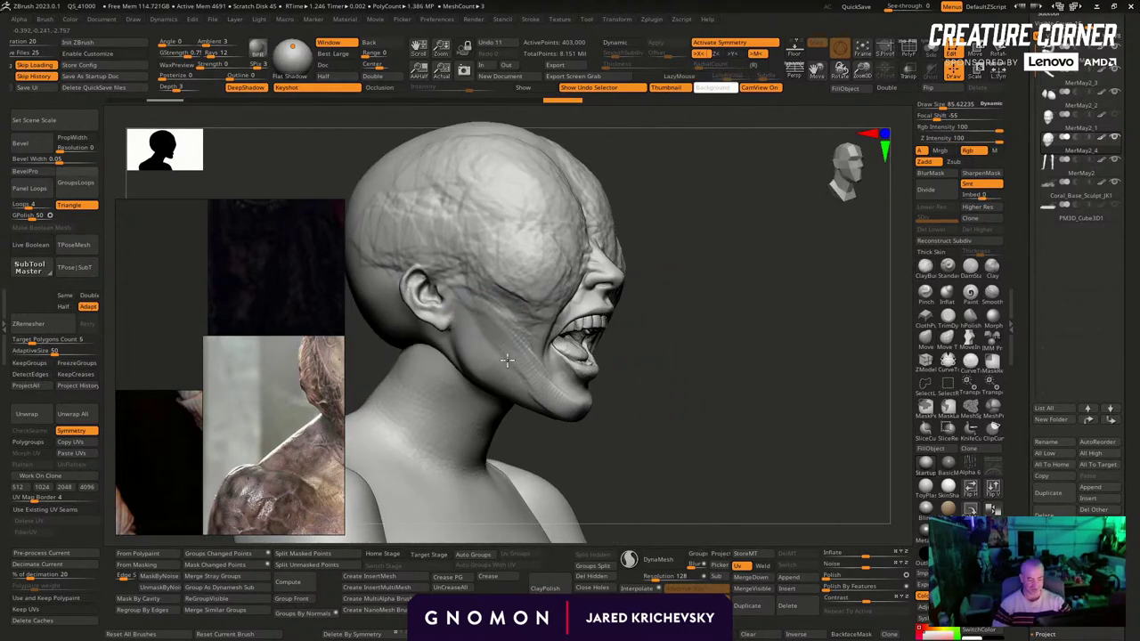
{"action": "left_click_drag", "start_coordinate": [508, 360], "coordinate": [587, 451], "text": "shift"}
{"action": "key", "text": "s"}
{"action": "left_click_drag", "start_coordinate": [478, 342], "coordinate": [467, 341]}
{"action": "left_click_drag", "start_coordinate": [465, 319], "coordinate": [492, 364]}
{"action": "left_click_drag", "start_coordinate": [478, 294], "coordinate": [565, 448]}
{"action": "mouse_move", "coordinate": [749, 410]}
{"action": "left_mouse_down"}
{"action": "mouse_move", "coordinate": [664, 374]}
{"action": "mouse_move", "coordinate": [712, 320]}
{"action": "mouse_move", "coordinate": [597, 348]}
{"action": "left_mouse_up"}
{"action": "left_click_drag", "start_coordinate": [609, 315], "coordinate": [584, 397]}
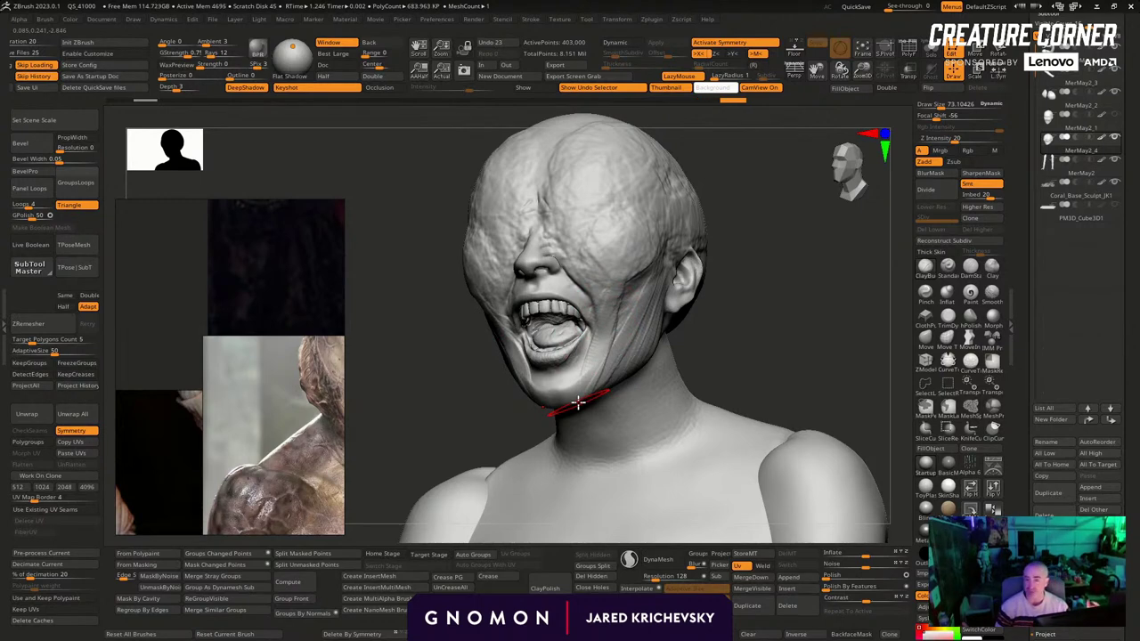
Add finer strands beside the mouth and over the chin at a draw size of about 58 to 65
{"action": "left_click_drag", "start_coordinate": [739, 254], "coordinate": [754, 301]}
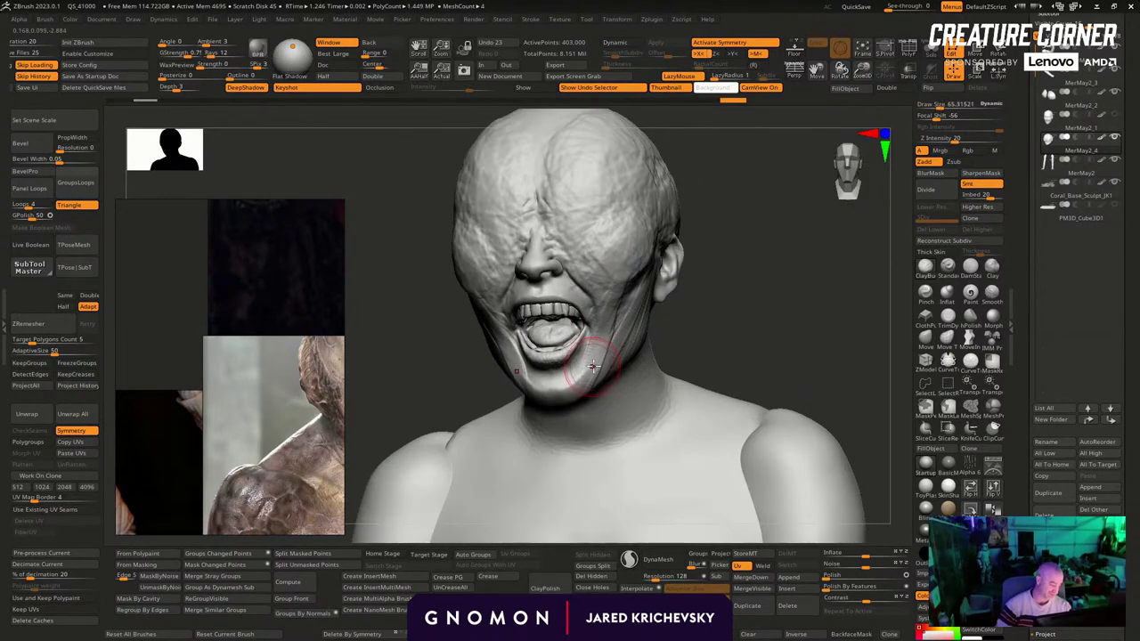
{"action": "left_click_drag", "start_coordinate": [596, 363], "coordinate": [583, 384]}
{"action": "key", "text": "]"}
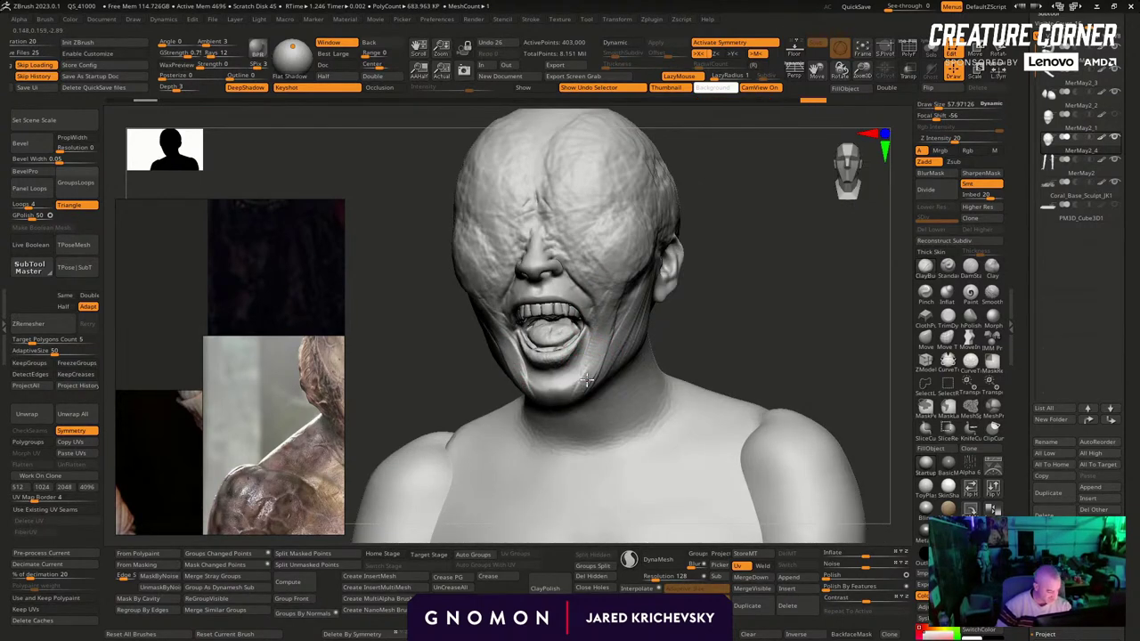
{"action": "left_click_drag", "start_coordinate": [570, 388], "coordinate": [575, 384]}
{"action": "right_click_drag", "start_coordinate": [570, 389], "coordinate": [445, 391]}
{"action": "key", "text": "s"}
{"action": "mouse_move", "coordinate": [566, 397]}
{"action": "left_mouse_down"}
{"action": "mouse_move", "coordinate": [576, 396]}
{"action": "mouse_move", "coordinate": [564, 387]}
{"action": "left_mouse_up"}
{"action": "right_click_drag", "start_coordinate": [564, 388], "coordinate": [576, 398]}
{"action": "key", "text": "s"}
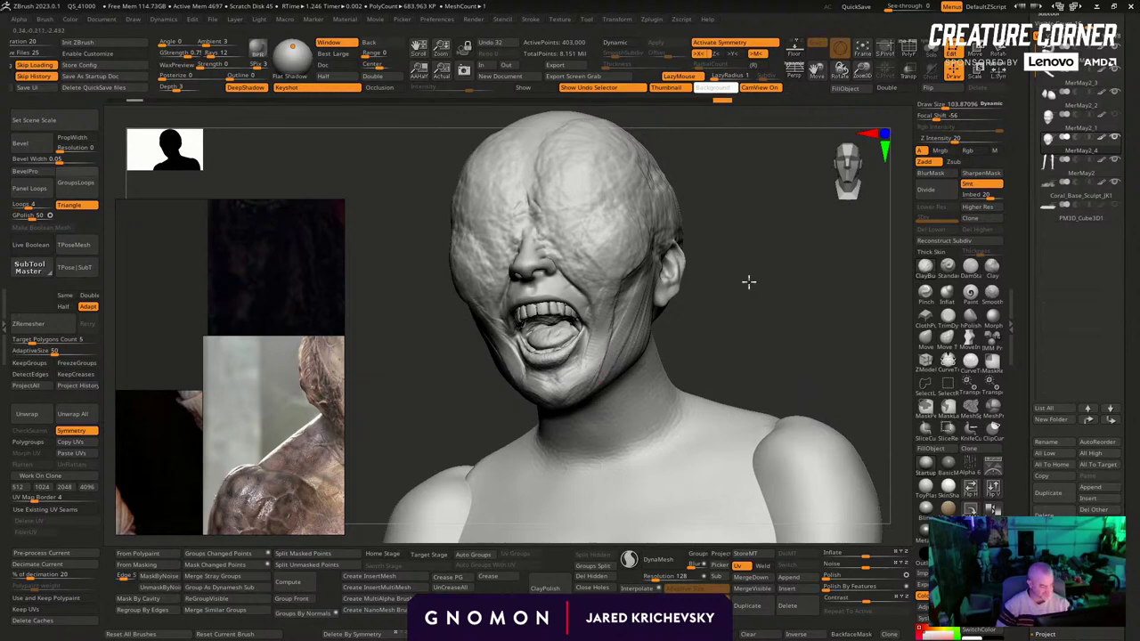
Build up the stretched skin on the cheek, jaw and chin, working with draw sizes from about 95 to 129
{"action": "mouse_move", "coordinate": [748, 280]}
{"action": "left_mouse_down"}
{"action": "mouse_move", "coordinate": [761, 257]}
{"action": "mouse_move", "coordinate": [746, 239]}
{"action": "left_mouse_up"}
{"action": "left_click_drag", "start_coordinate": [664, 303], "coordinate": [627, 368]}
{"action": "right_click_drag", "start_coordinate": [626, 368], "coordinate": [740, 354]}
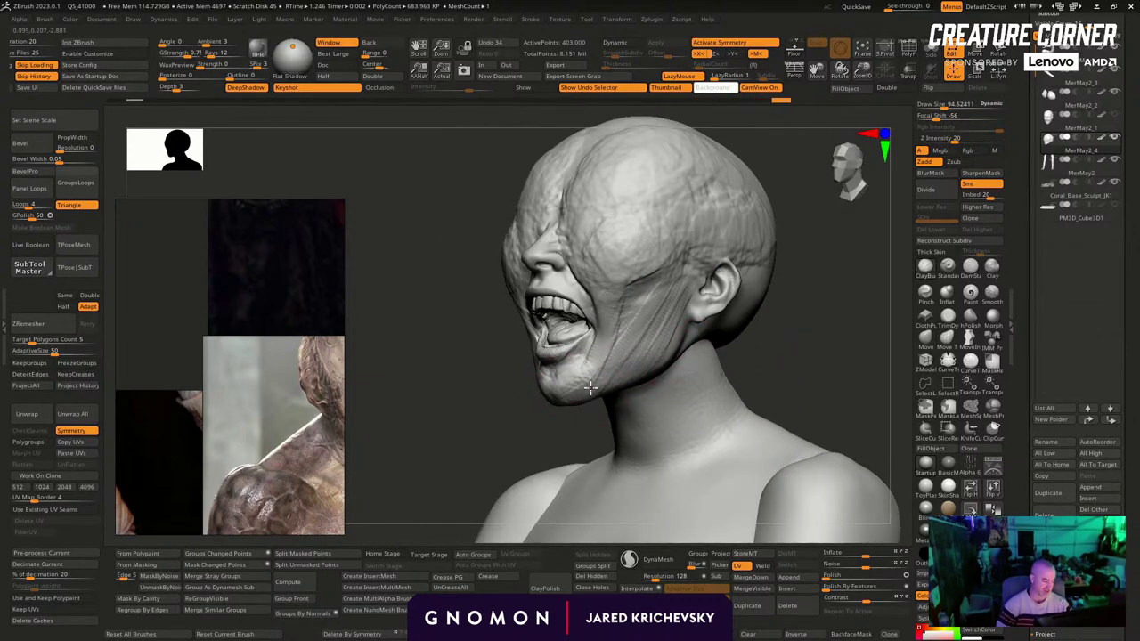
{"action": "mouse_move", "coordinate": [590, 387]}
{"action": "right_mouse_down"}
{"action": "mouse_move", "coordinate": [817, 285]}
{"action": "mouse_move", "coordinate": [724, 529]}
{"action": "right_mouse_up"}
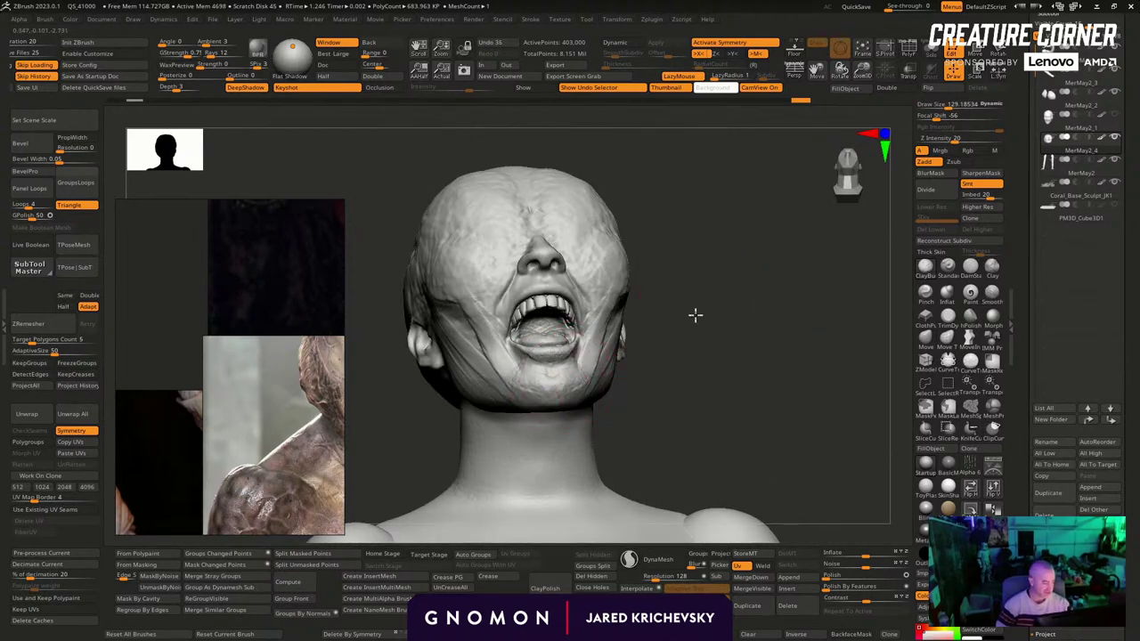
{"action": "mouse_move", "coordinate": [695, 314]}
{"action": "right_mouse_down"}
{"action": "mouse_move", "coordinate": [656, 256]}
{"action": "mouse_move", "coordinate": [730, 273]}
{"action": "mouse_move", "coordinate": [734, 258]}
{"action": "mouse_move", "coordinate": [656, 265]}
{"action": "mouse_move", "coordinate": [653, 215]}
{"action": "right_mouse_up"}
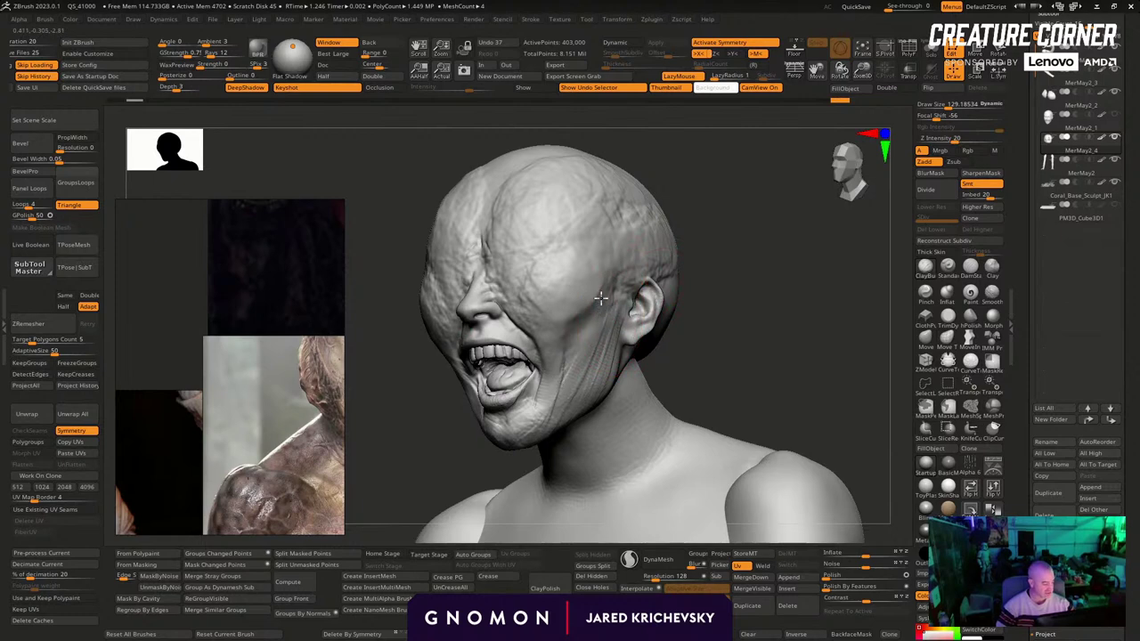
{"action": "mouse_move", "coordinate": [588, 306]}
{"action": "left_mouse_down"}
{"action": "mouse_move", "coordinate": [574, 315]}
{"action": "mouse_move", "coordinate": [557, 378]}
{"action": "left_mouse_up"}
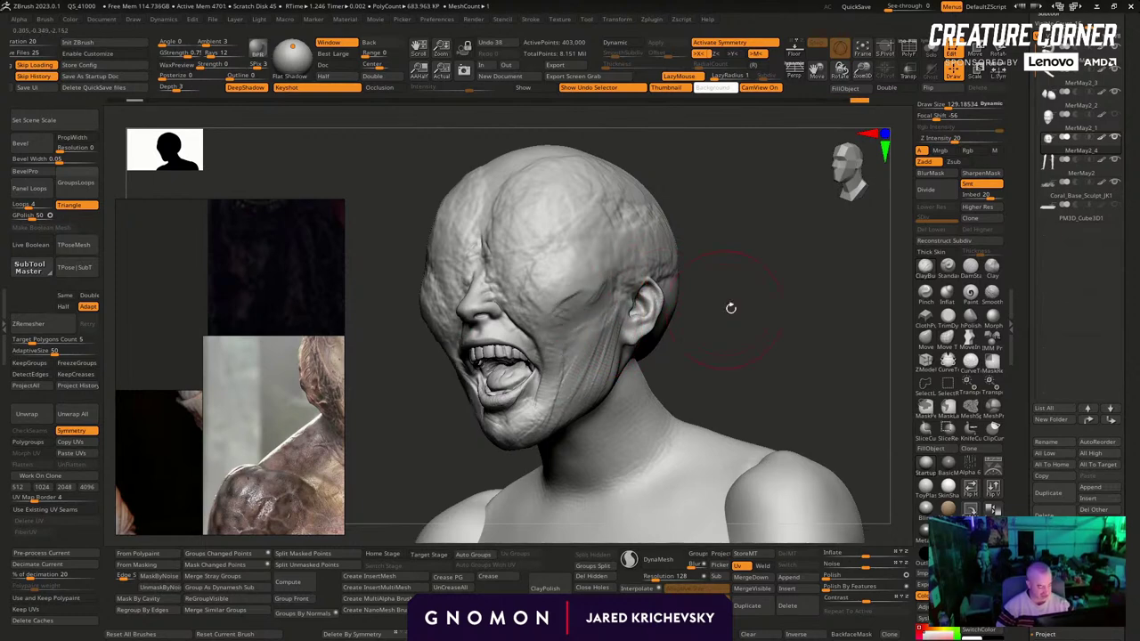
Smooth the rough clay over the skull, covered eyes and cheeks with a draw size of about 243
{"action": "left_click_drag", "start_coordinate": [695, 331], "coordinate": [657, 236], "text": "alt"}
{"action": "mouse_move", "coordinate": [657, 235]}
{"action": "right_mouse_down"}
{"action": "mouse_move", "coordinate": [618, 242]}
{"action": "mouse_move", "coordinate": [644, 186]}
{"action": "mouse_move", "coordinate": [671, 265]}
{"action": "mouse_move", "coordinate": [539, 251]}
{"action": "right_mouse_up"}
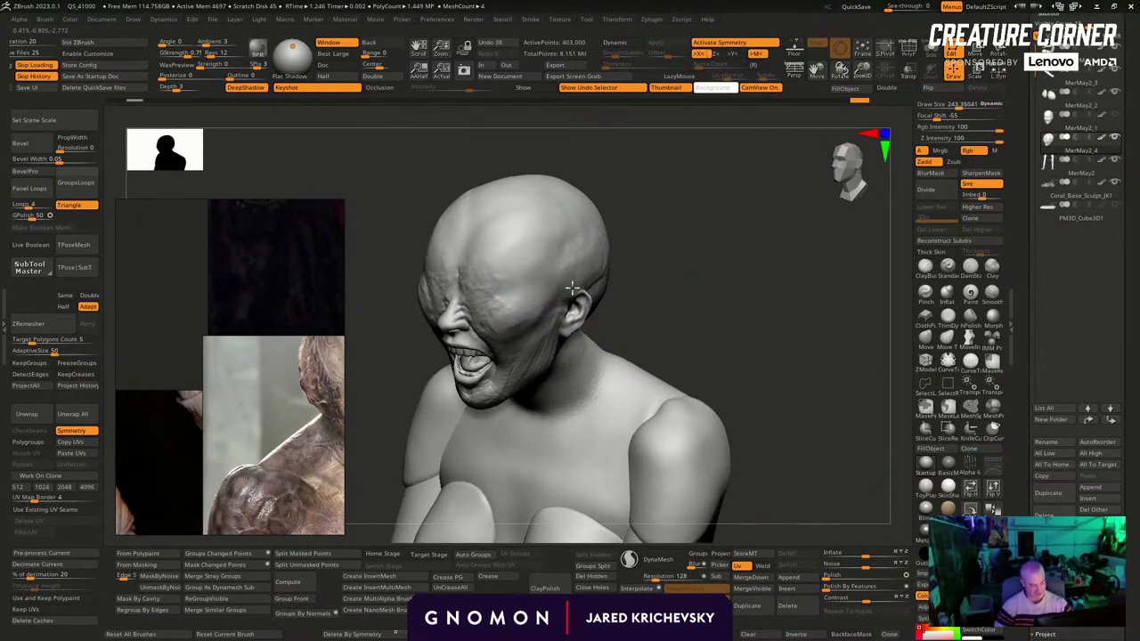
{"action": "left_click_drag", "start_coordinate": [573, 287], "coordinate": [613, 293], "text": "shift"}
{"action": "right_click_drag", "start_coordinate": [646, 311], "coordinate": [663, 294]}
{"action": "left_click_drag", "start_coordinate": [491, 290], "coordinate": [474, 240], "text": "shift"}
{"action": "mouse_move", "coordinate": [636, 287]}
{"action": "right_mouse_down"}
{"action": "mouse_move", "coordinate": [704, 277]}
{"action": "mouse_move", "coordinate": [689, 307]}
{"action": "right_mouse_up"}
Cover the human nose with clay to flatten it into the face, and smooth the nose bridge and cheek
{"action": "mouse_move", "coordinate": [508, 281]}
{"action": "left_mouse_down"}
{"action": "mouse_move", "coordinate": [489, 207]}
{"action": "mouse_move", "coordinate": [500, 255]}
{"action": "mouse_move", "coordinate": [494, 246]}
{"action": "mouse_move", "coordinate": [508, 230]}
{"action": "mouse_move", "coordinate": [514, 256]}
{"action": "mouse_move", "coordinate": [504, 243]}
{"action": "left_mouse_up"}
{"action": "key", "text": "s"}
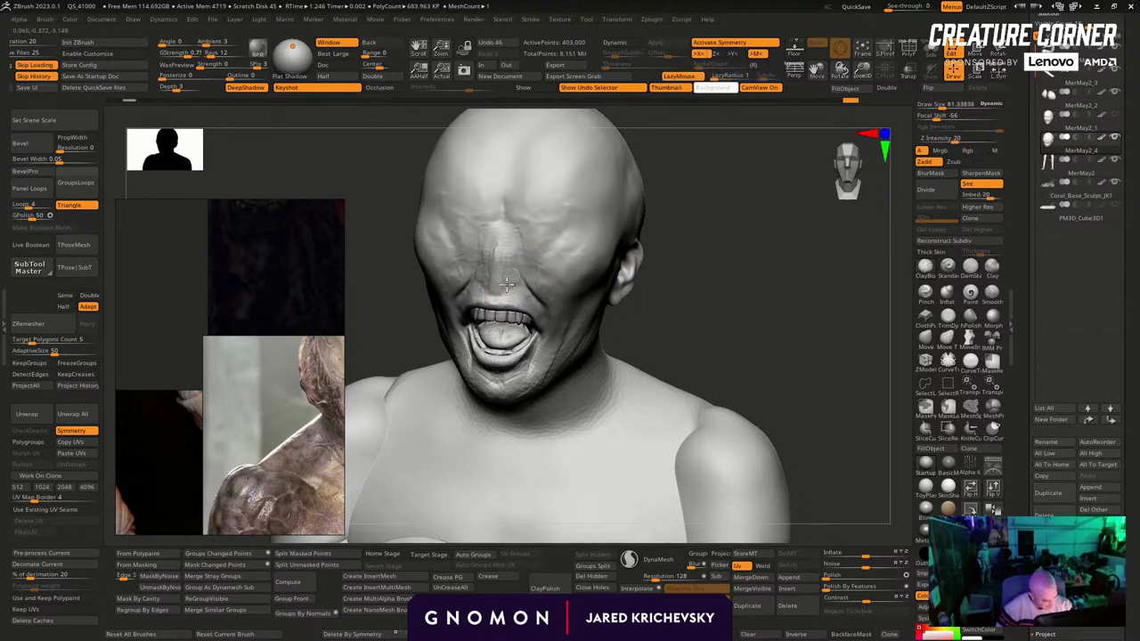
{"action": "key", "text": "s"}
{"action": "left_click_drag", "start_coordinate": [506, 285], "coordinate": [506, 267]}
{"action": "key", "text": "s"}
{"action": "mouse_move", "coordinate": [508, 276]}
{"action": "left_mouse_down"}
{"action": "mouse_move", "coordinate": [510, 266]}
{"action": "mouse_move", "coordinate": [506, 278]}
{"action": "left_mouse_up"}
{"action": "left_click_drag", "start_coordinate": [687, 296], "coordinate": [678, 249]}
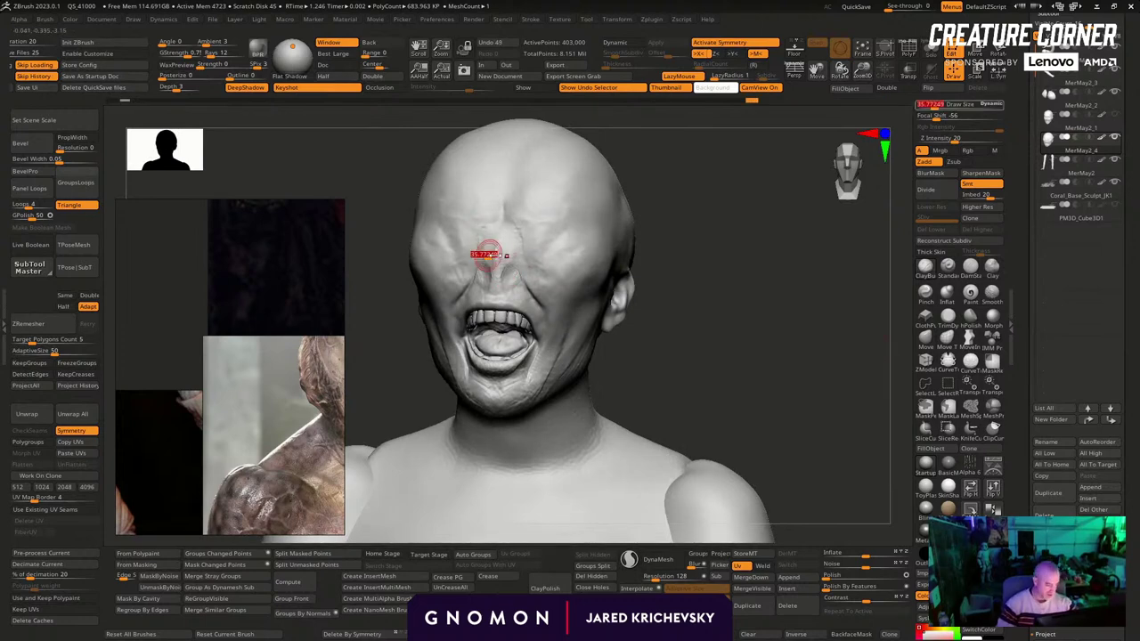
{"action": "left_click_drag", "start_coordinate": [495, 248], "coordinate": [509, 231], "text": "shift"}
{"action": "left_click_drag", "start_coordinate": [539, 268], "coordinate": [546, 282], "text": "shift"}
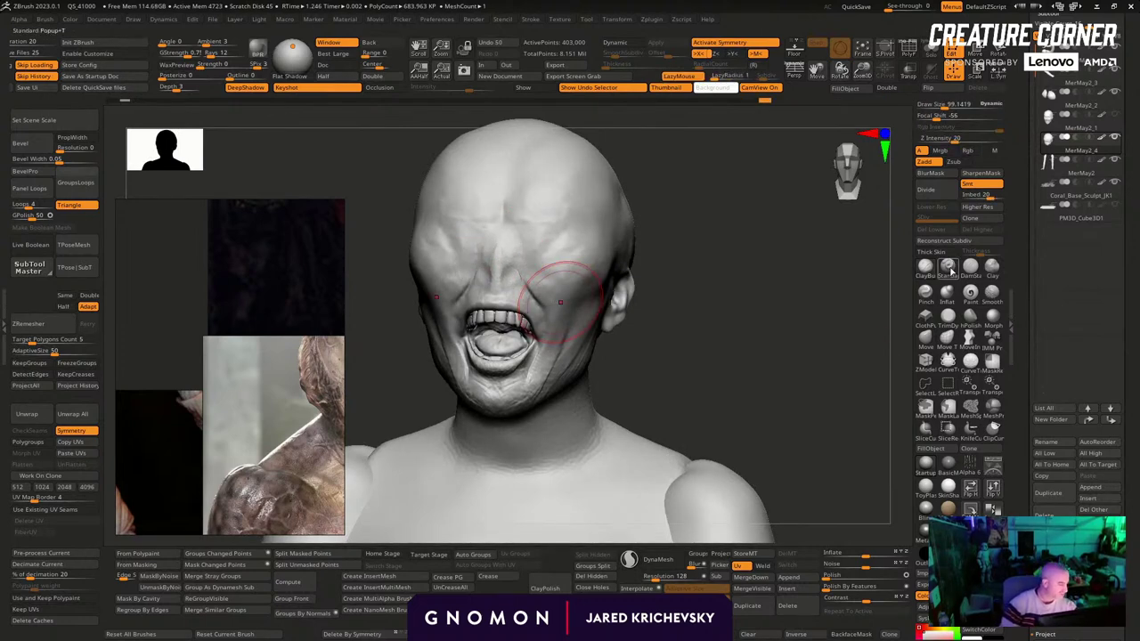
Activate Sculptris Pro mode, refine the flattened nose area and carve two vertical nostril slits with the DamStandard brush
{"action": "key", "text": "shift+f"}
{"action": "key", "text": "shift+f"}
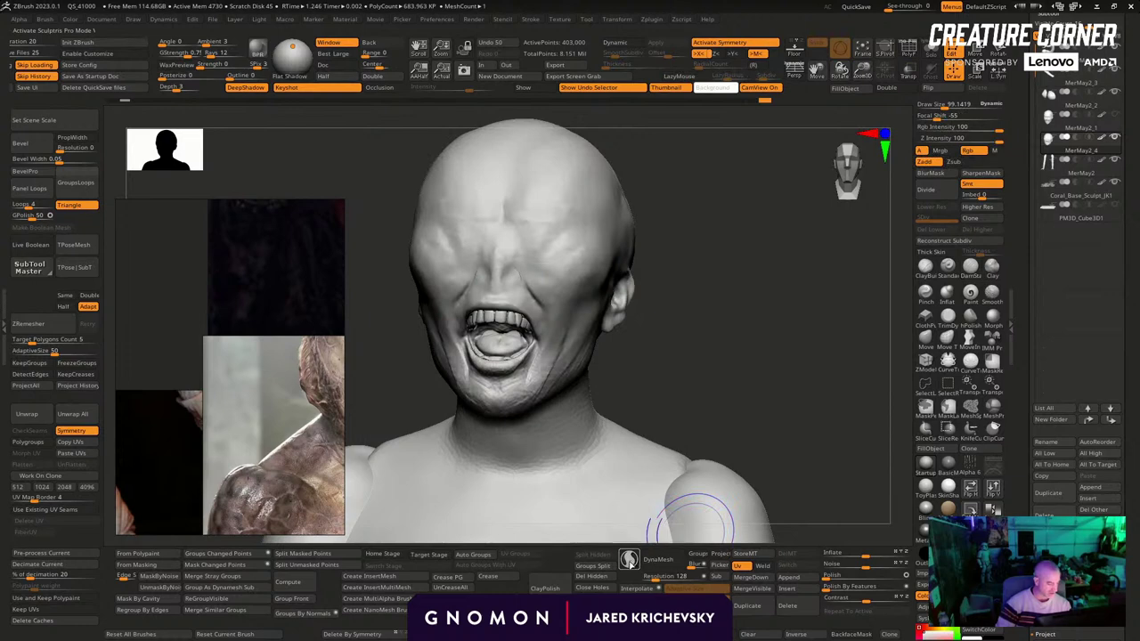
{"action": "left_click", "coordinate": [629, 558]}
{"action": "left_click_drag", "start_coordinate": [522, 242], "coordinate": [517, 272]}
{"action": "key", "text": "b"}
{"action": "key", "text": "d"}
{"action": "key", "text": "s"}
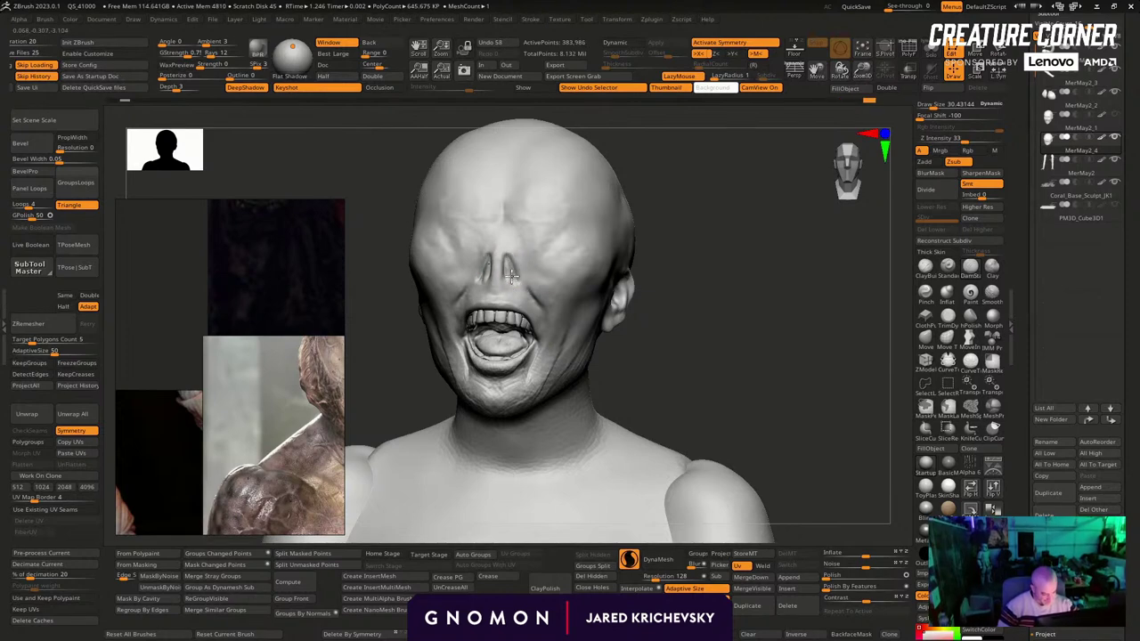
Deepen the nostril slits with the DamStandard brush at a draw size of about 19
{"action": "key", "text": "s"}
{"action": "left_click_drag", "start_coordinate": [503, 264], "coordinate": [508, 263]}
{"action": "left_click_drag", "start_coordinate": [508, 253], "coordinate": [504, 267]}
{"action": "key", "text": "s"}
{"action": "left_click_drag", "start_coordinate": [507, 263], "coordinate": [506, 269]}
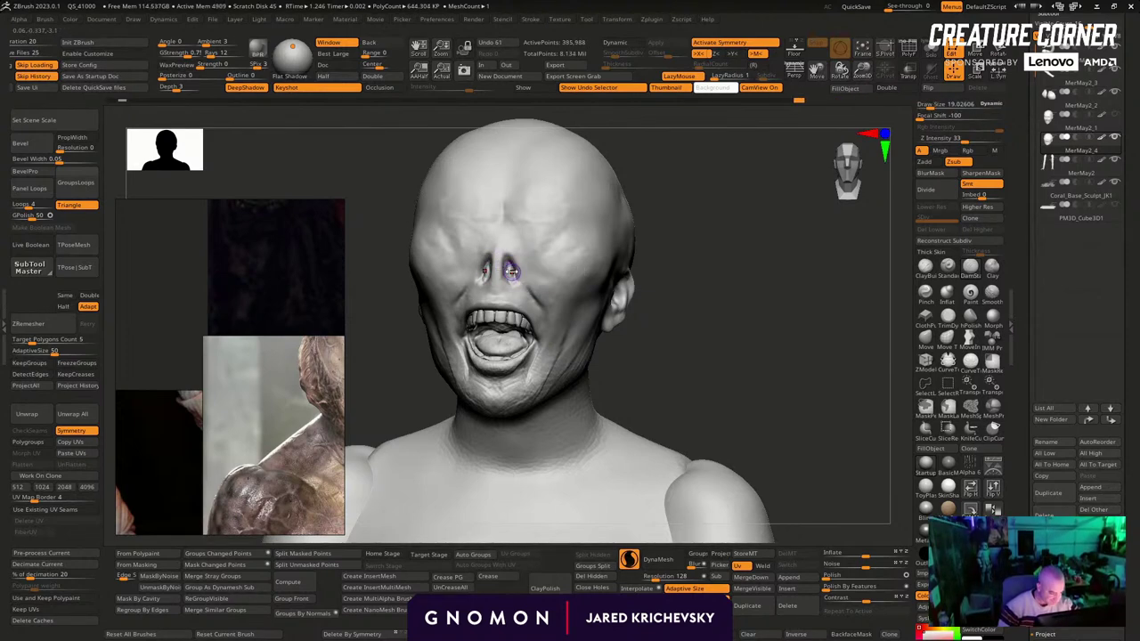
{"action": "key", "text": "bracketright"}
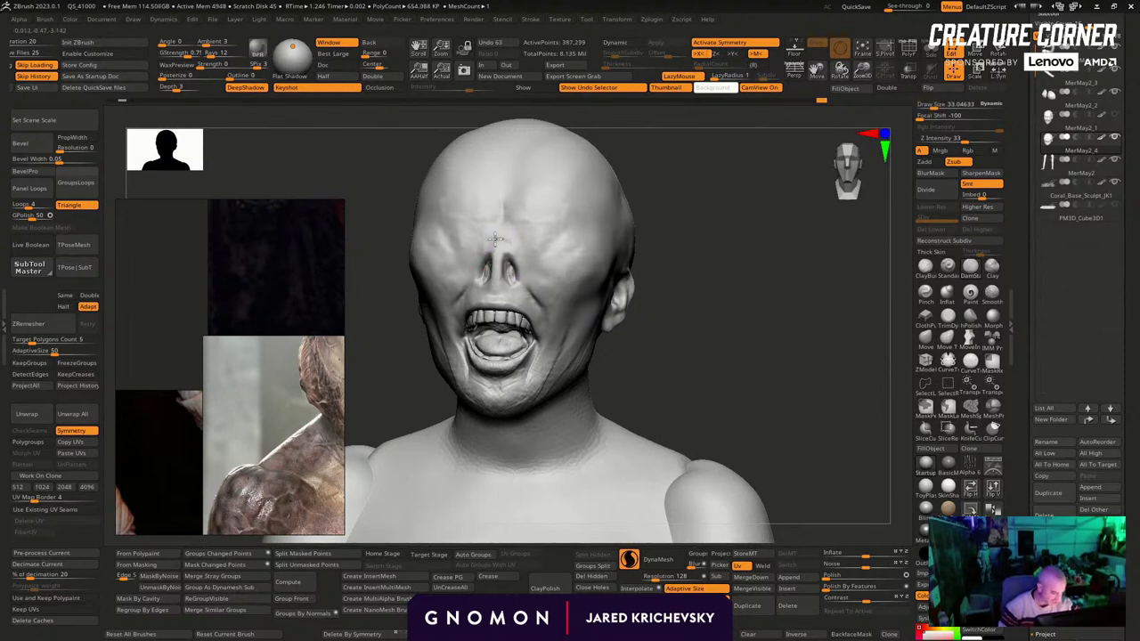
Carve creases above the nose and along the folds beside the nostrils, starting at a draw size of about 33
{"action": "left_click_drag", "start_coordinate": [505, 233], "coordinate": [517, 241]}
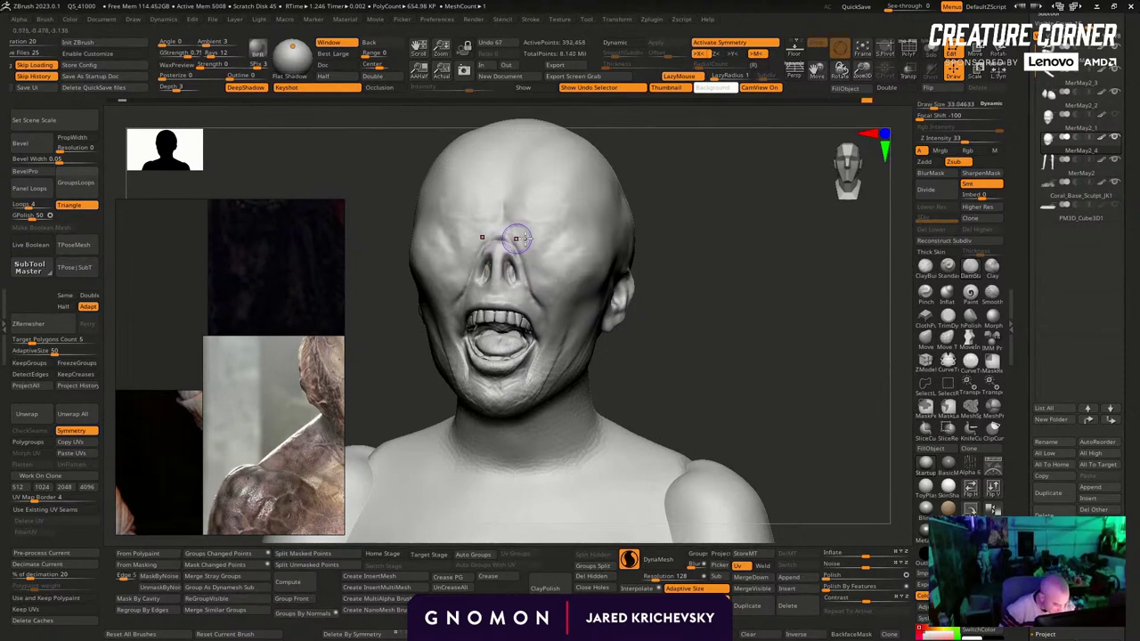
{"action": "mouse_move", "coordinate": [517, 240]}
{"action": "right_mouse_down"}
{"action": "mouse_move", "coordinate": [661, 291]}
{"action": "mouse_move", "coordinate": [518, 262]}
{"action": "right_mouse_up"}
{"action": "key", "text": "s"}
{"action": "left_click_drag", "start_coordinate": [511, 262], "coordinate": [526, 294]}
Adjust the nose ridge with the Move brush at a draw size of about 42 and undo the last changes
{"action": "left_click", "coordinate": [926, 340]}
{"action": "right_click_drag", "start_coordinate": [680, 234], "coordinate": [603, 255]}
{"action": "key", "text": "s"}
{"action": "left_click_drag", "start_coordinate": [492, 260], "coordinate": [491, 257]}
{"action": "key", "text": "s"}
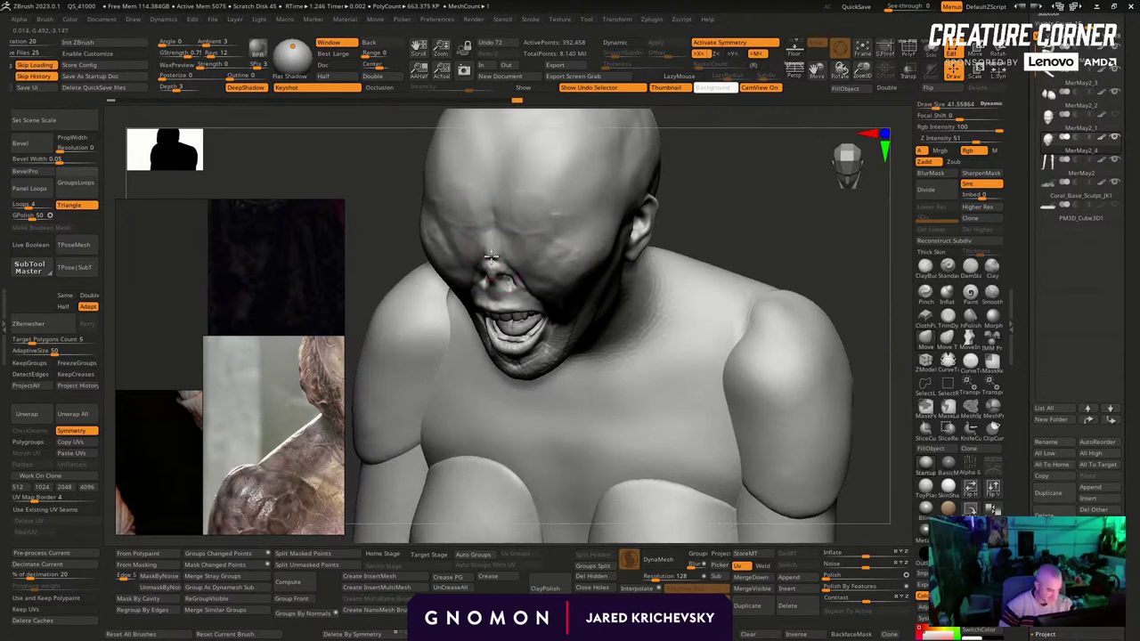
{"action": "left_click_drag", "start_coordinate": [767, 202], "coordinate": [808, 173]}
{"action": "key", "text": "ctrl+z"}
{"action": "key", "text": "ctrl+z"}
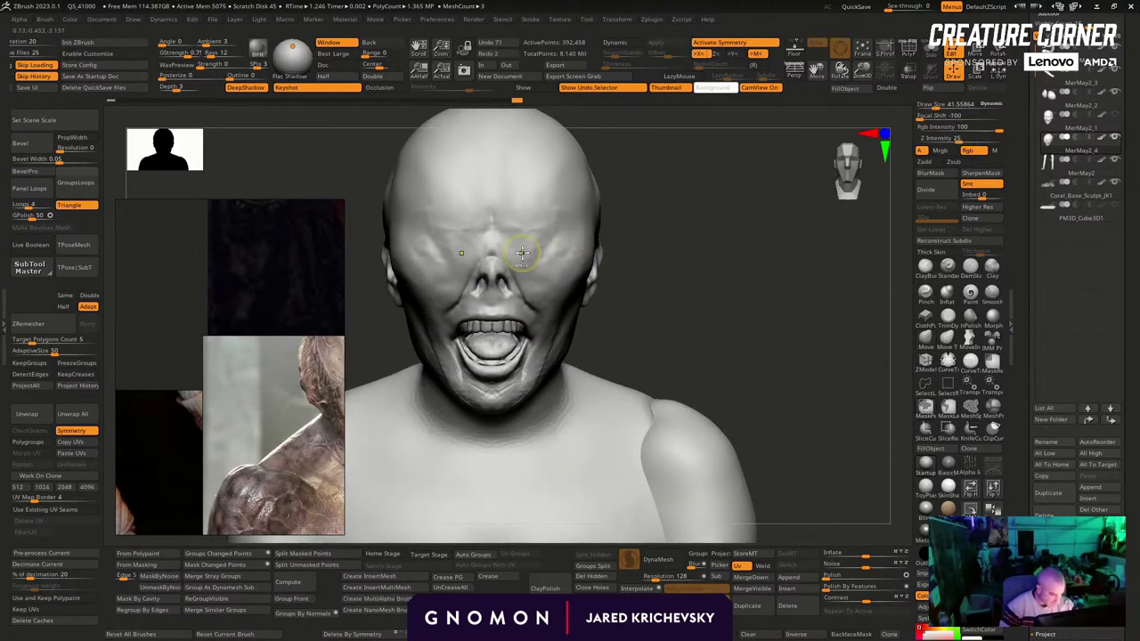
Reshape the cheeks and the folds beside the nose with the Move brush, using a draw size of about 51
{"action": "left_click_drag", "start_coordinate": [655, 249], "coordinate": [642, 255]}
{"action": "key", "text": "s"}
{"action": "mouse_move", "coordinate": [561, 268]}
{"action": "left_mouse_down"}
{"action": "mouse_move", "coordinate": [572, 269]}
{"action": "mouse_move", "coordinate": [534, 293]}
{"action": "left_mouse_up"}
{"action": "left_click_drag", "start_coordinate": [644, 320], "coordinate": [657, 277]}
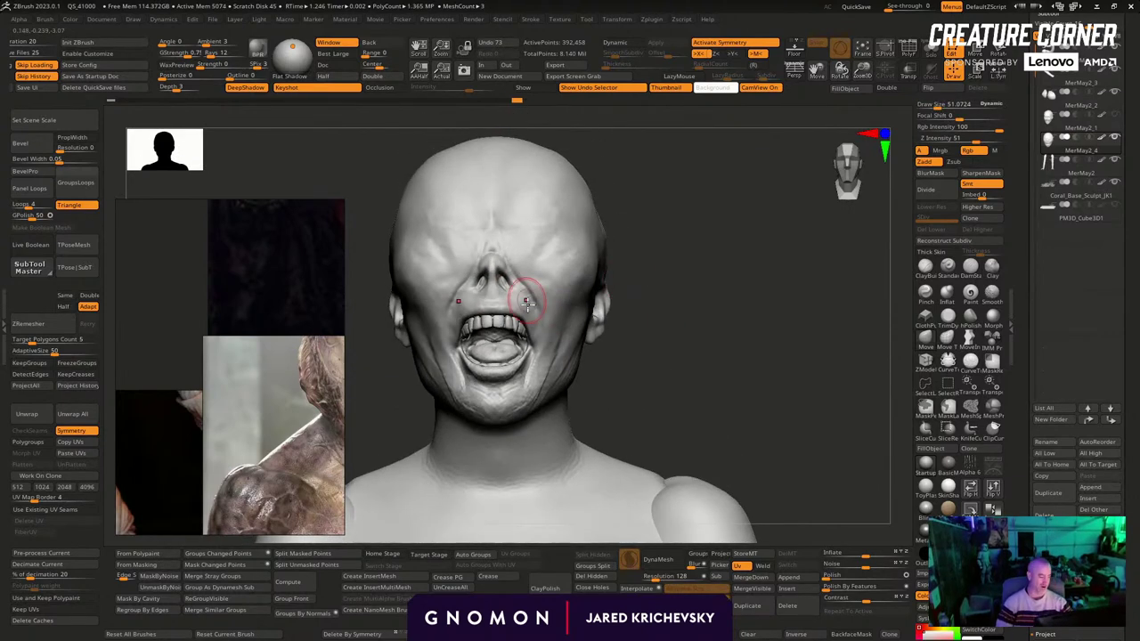
{"action": "key", "text": "s"}
{"action": "left_click_drag", "start_coordinate": [530, 300], "coordinate": [535, 301]}
Adjust the outer cheeks and the area around the upper lip with the Move brush, increasing the draw size from about 73 to 114
{"action": "left_click_drag", "start_coordinate": [657, 350], "coordinate": [668, 339]}
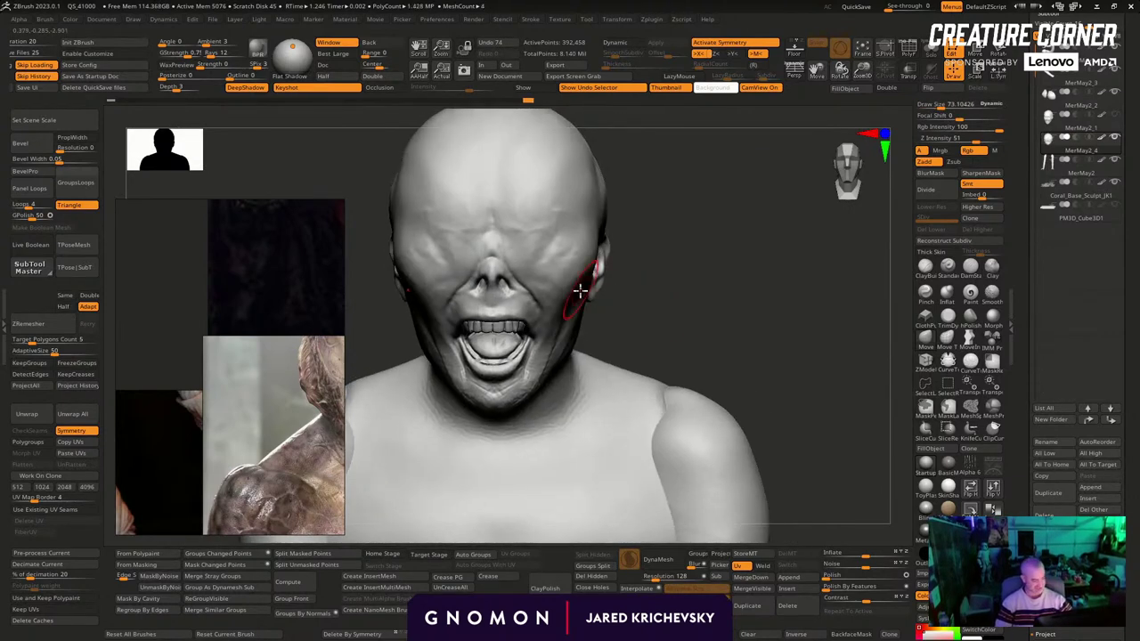
{"action": "left_click_drag", "start_coordinate": [581, 293], "coordinate": [583, 267]}
{"action": "key", "text": "s"}
{"action": "left_click_drag", "start_coordinate": [616, 306], "coordinate": [591, 281]}
{"action": "left_click_drag", "start_coordinate": [523, 316], "coordinate": [514, 309]}
{"action": "key", "text": "s"}
{"action": "left_click_drag", "start_coordinate": [522, 311], "coordinate": [516, 311]}
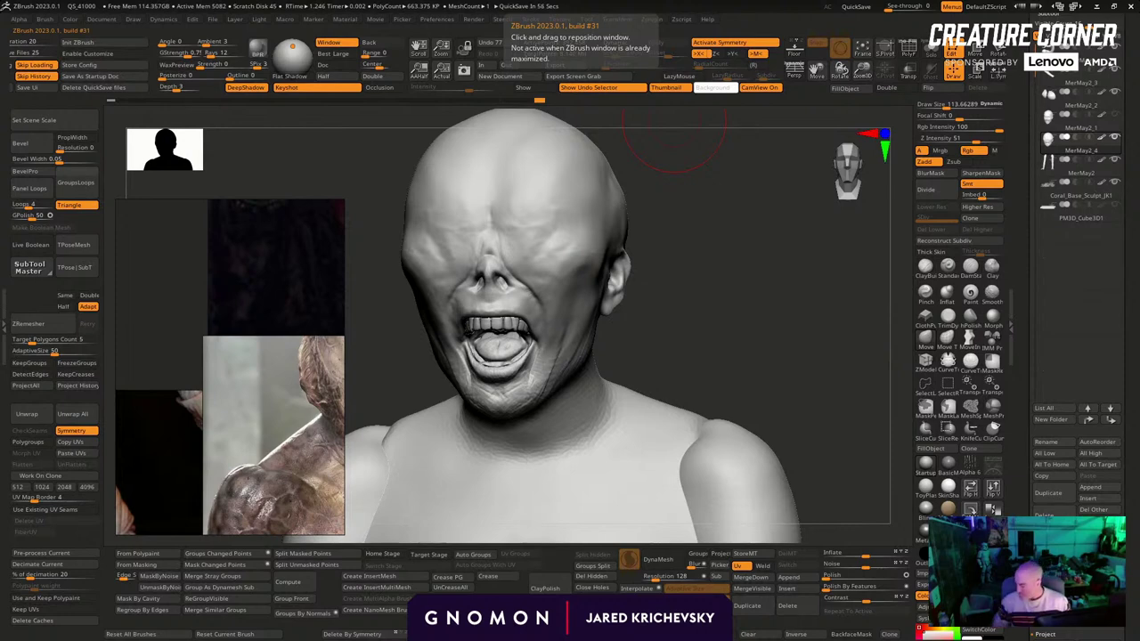
Carve sinewy folds from the temple down the cheek with the DamStandard brush and smooth the jaw, using a draw size of about 73 to 95
{"action": "right_click_drag", "start_coordinate": [656, 306], "coordinate": [909, 305]}
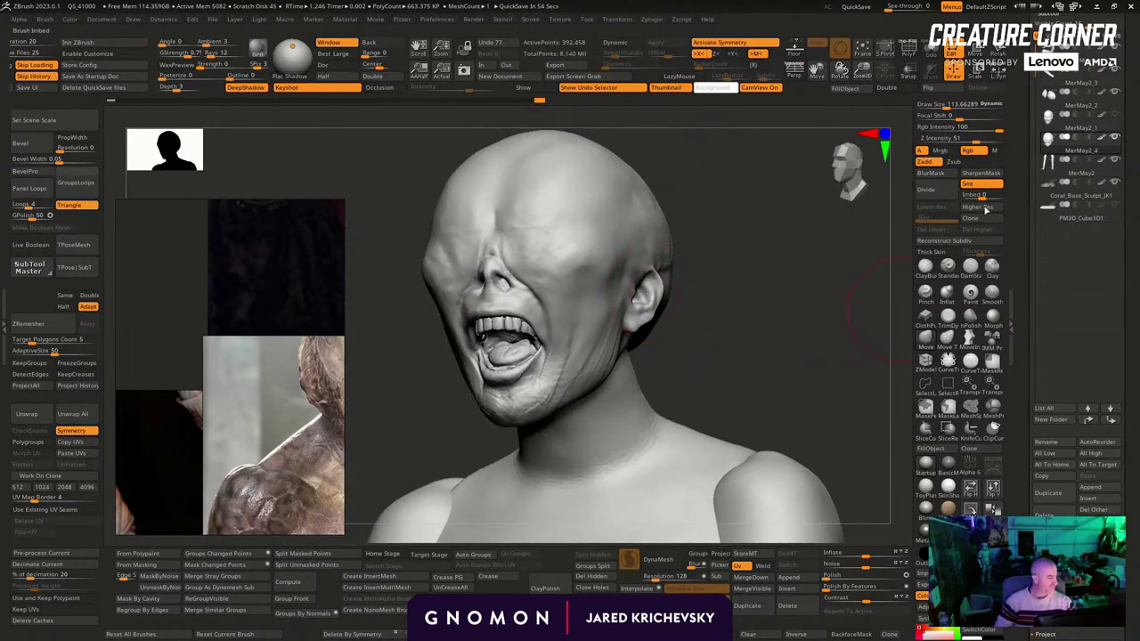
{"action": "left_click", "coordinate": [970, 266]}
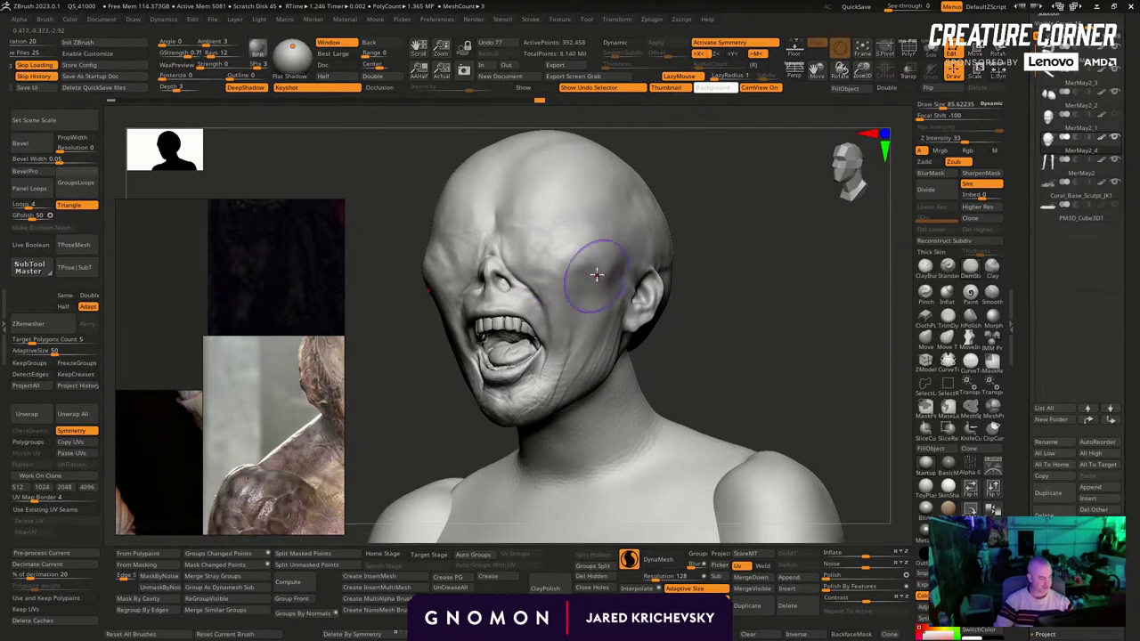
{"action": "left_click_drag", "start_coordinate": [585, 280], "coordinate": [571, 366]}
{"action": "left_click_drag", "start_coordinate": [713, 307], "coordinate": [726, 250]}
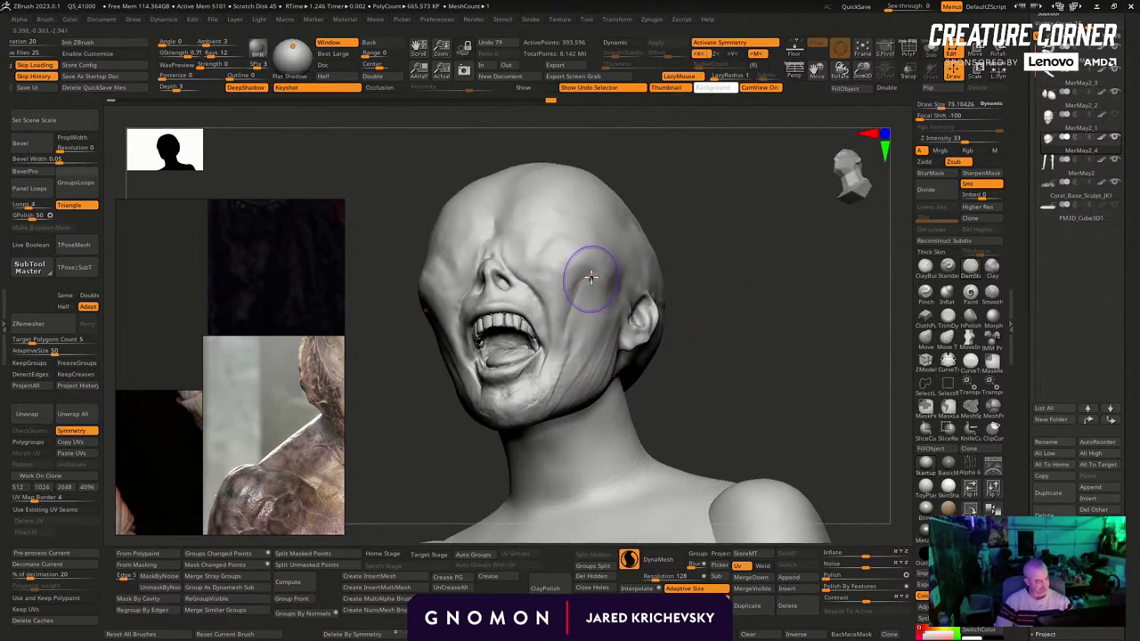
{"action": "left_click_drag", "start_coordinate": [591, 277], "coordinate": [572, 334]}
{"action": "mouse_move", "coordinate": [712, 318]}
{"action": "left_mouse_down"}
{"action": "mouse_move", "coordinate": [791, 326]}
{"action": "mouse_move", "coordinate": [781, 293]}
{"action": "left_mouse_up"}
{"action": "left_click_drag", "start_coordinate": [602, 358], "coordinate": [654, 391], "text": "shift"}
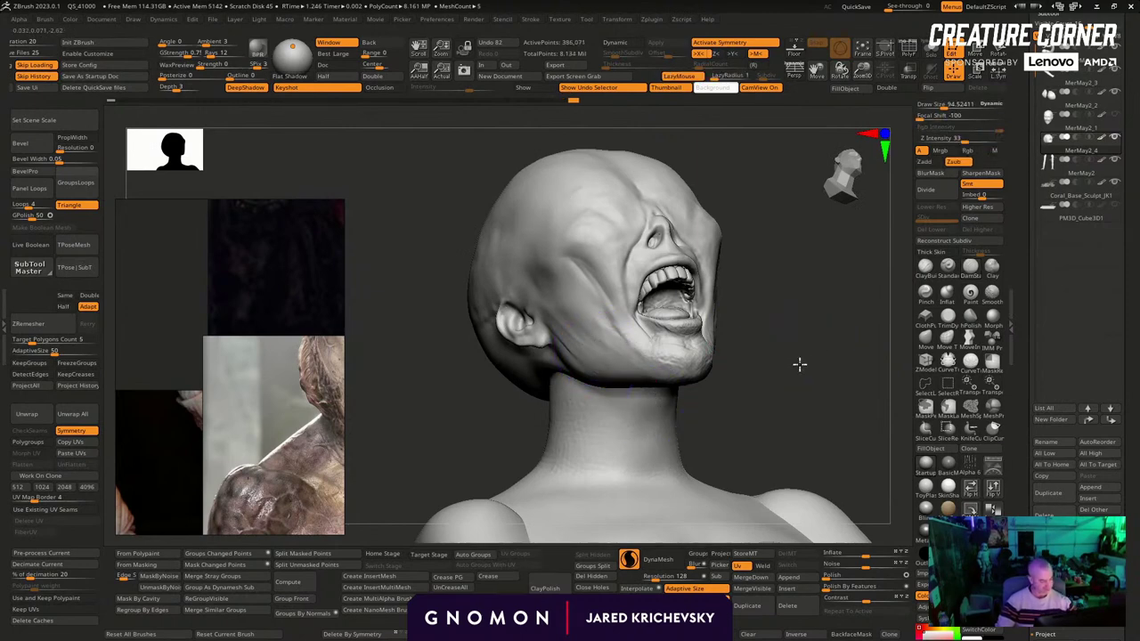
Undo the last stroke and smooth the area between cheek and jaw with Sculptris Pro turned off
{"action": "mouse_move", "coordinate": [800, 365]}
{"action": "left_mouse_down"}
{"action": "mouse_move", "coordinate": [783, 387]}
{"action": "mouse_move", "coordinate": [728, 367]}
{"action": "mouse_move", "coordinate": [637, 363]}
{"action": "mouse_move", "coordinate": [693, 334]}
{"action": "left_mouse_up"}
{"action": "key", "text": "ctrl+z"}
{"action": "left_click", "coordinate": [629, 559]}
{"action": "mouse_move", "coordinate": [835, 387]}
{"action": "left_mouse_down"}
{"action": "mouse_move", "coordinate": [736, 415]}
{"action": "mouse_move", "coordinate": [744, 411]}
{"action": "left_mouse_up"}
{"action": "left_click_drag", "start_coordinate": [630, 354], "coordinate": [628, 362], "text": "shift"}
{"action": "left_click_drag", "start_coordinate": [793, 370], "coordinate": [844, 374]}
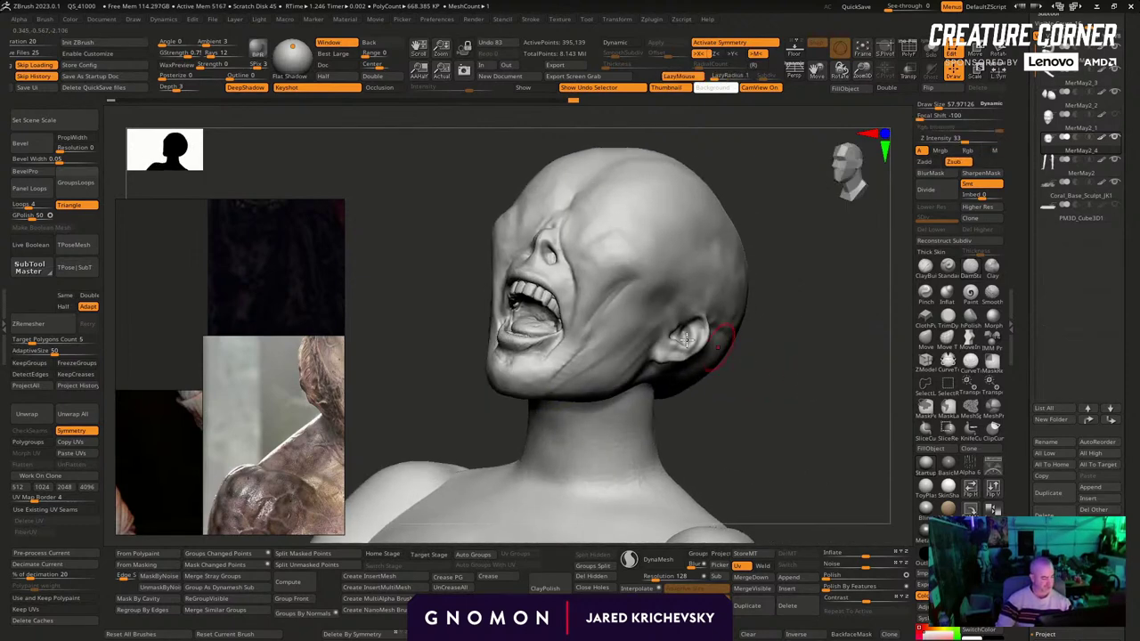
Carve a broad fold from in front of the ear down to the jaw, raising the draw size to about 114
{"action": "key", "text": "bracketright"}
{"action": "key", "text": "bracketright"}
{"action": "key", "text": "bracketright"}
{"action": "key", "text": "bracketright"}
{"action": "key", "text": "bracketright"}
{"action": "left_click_drag", "start_coordinate": [654, 316], "coordinate": [564, 390]}
{"action": "mouse_move", "coordinate": [770, 367]}
{"action": "right_mouse_down"}
{"action": "mouse_move", "coordinate": [751, 371]}
{"action": "mouse_move", "coordinate": [737, 398]}
{"action": "right_mouse_up"}
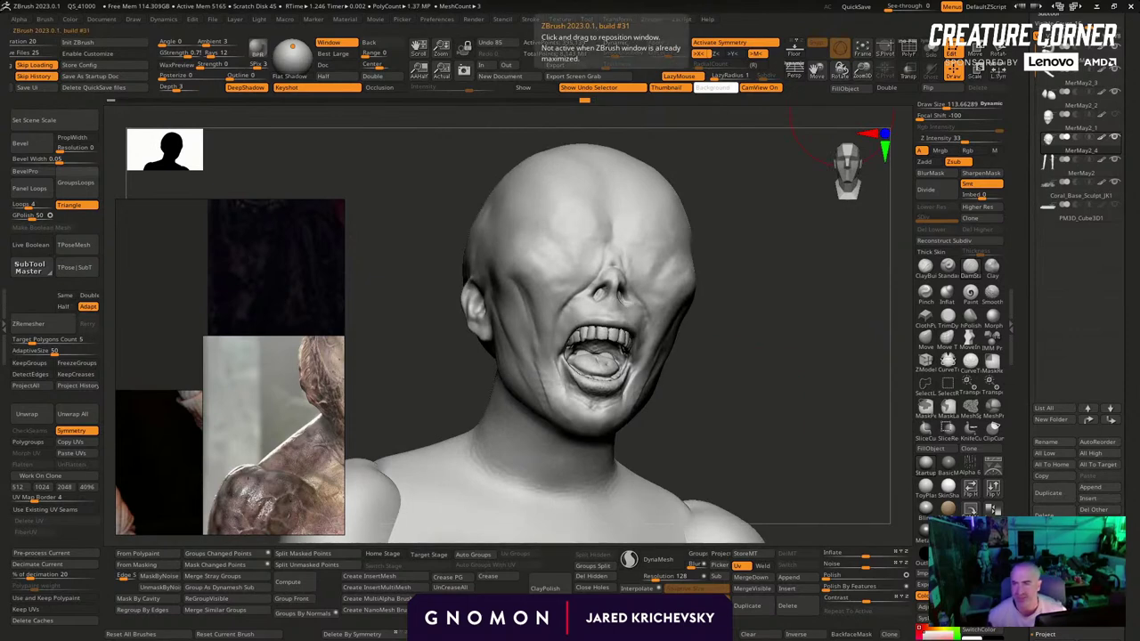
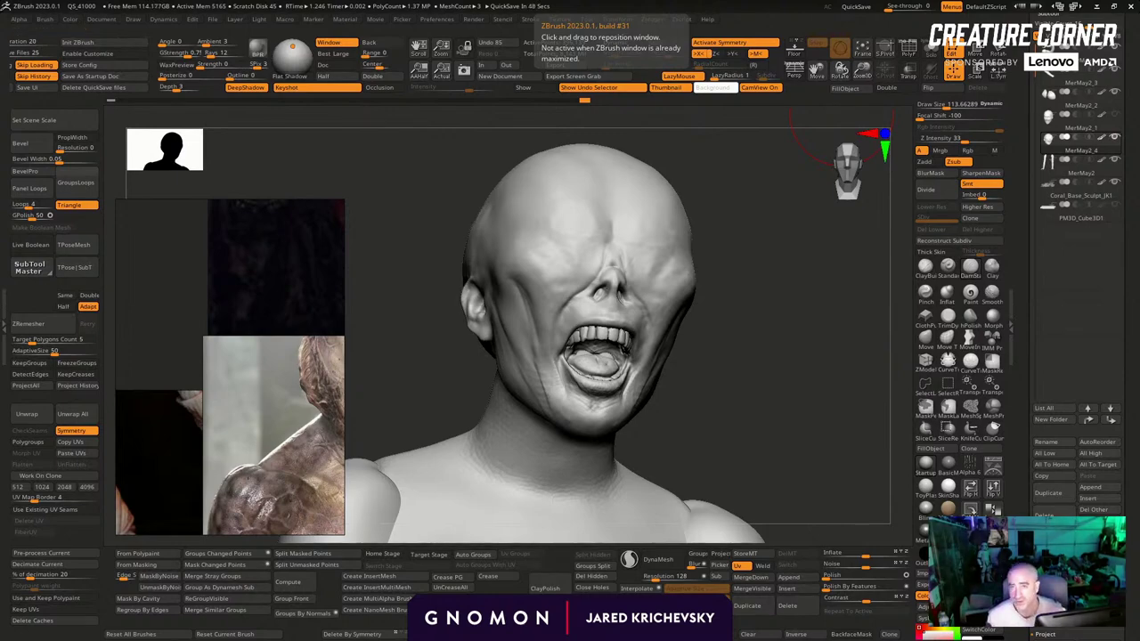
Switch to the browser with the "mimic movie" image results, move it over the canvas, and minimize the reference board covering it
{"action": "left_click_drag", "start_coordinate": [216, 0], "coordinate": [508, 130]}
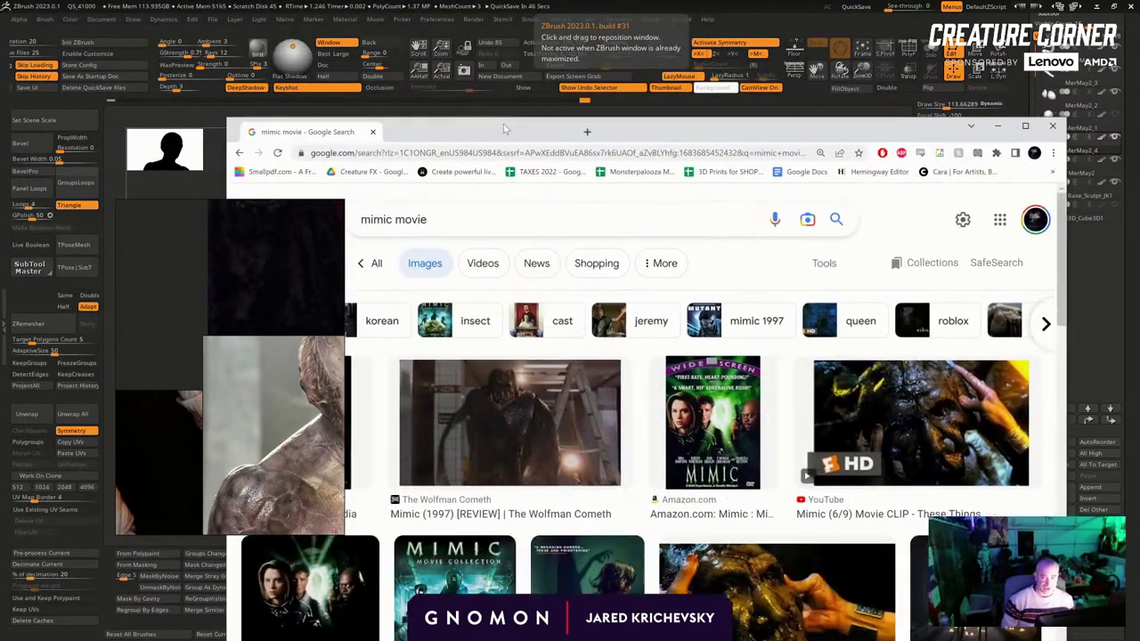
{"action": "scroll", "coordinate": [663, 277], "scroll_direction": "down", "scroll_amount": 7}
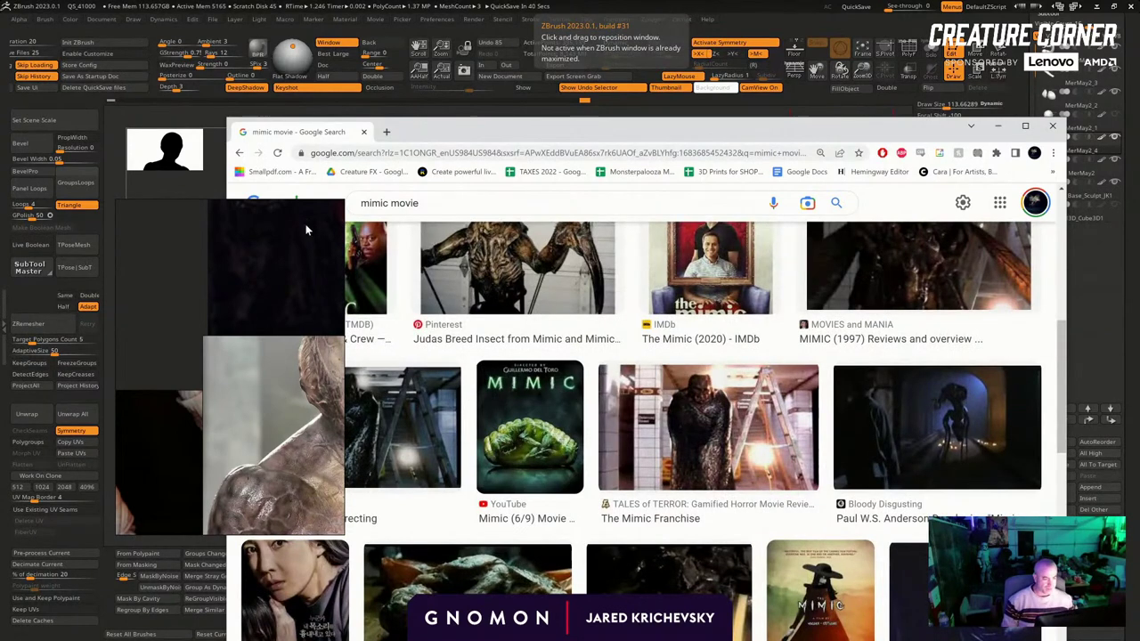
{"action": "left_click", "coordinate": [305, 230]}
{"action": "key", "text": "ctrl+m"}
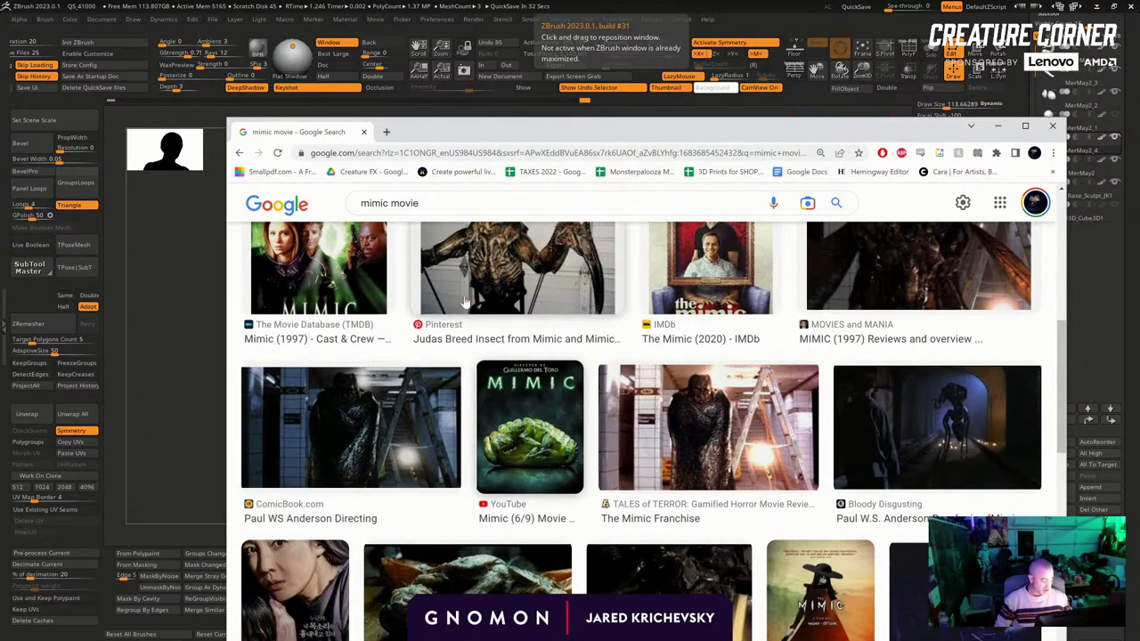
Examine the creature's face in the Mimic (6/9) movie clip still and the Basement Rejects review image
{"action": "scroll", "coordinate": [535, 427], "scroll_direction": "up", "scroll_amount": 3}
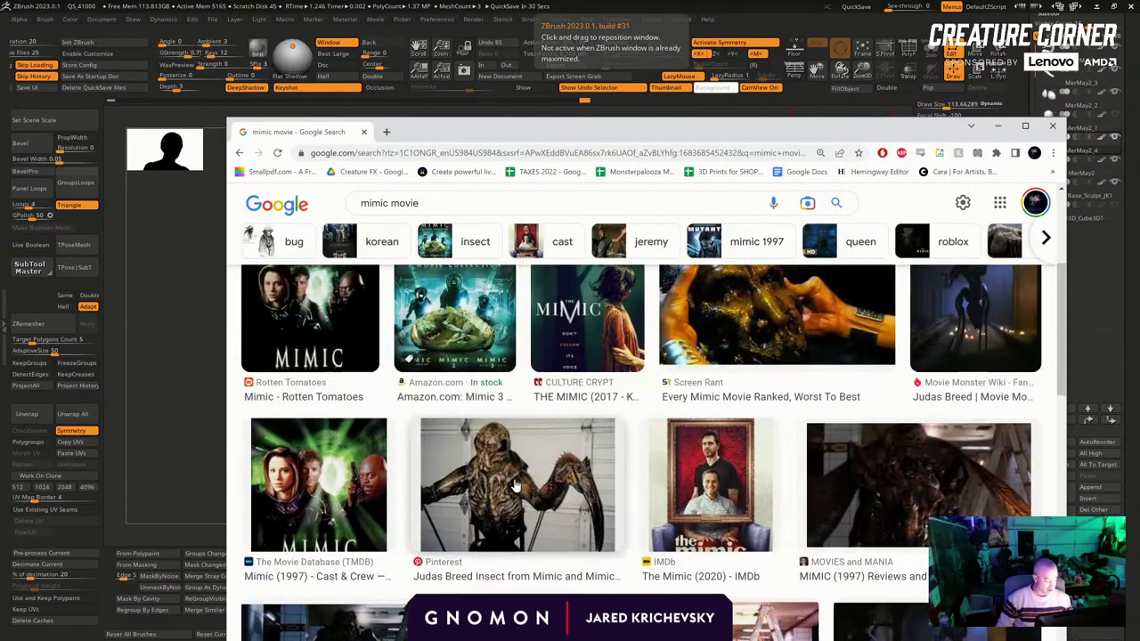
{"action": "scroll", "coordinate": [515, 485], "scroll_direction": "up", "scroll_amount": 2}
{"action": "scroll", "coordinate": [828, 431], "scroll_direction": "up", "scroll_amount": 2}
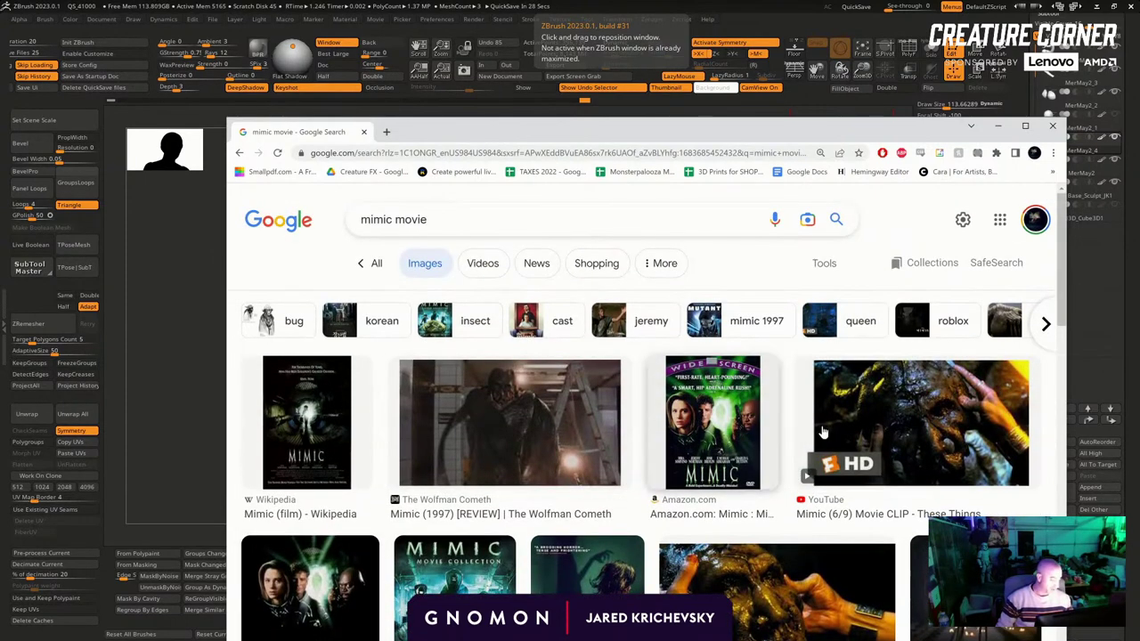
{"action": "left_click", "coordinate": [937, 380]}
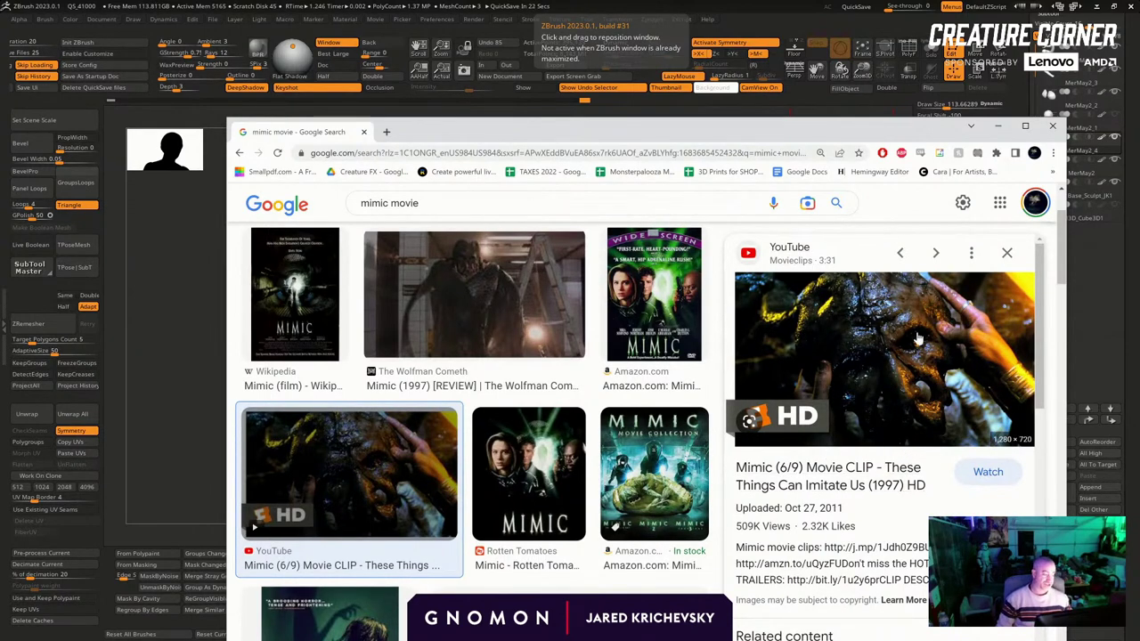
{"action": "scroll", "coordinate": [850, 393], "scroll_direction": "down", "scroll_amount": 2}
{"action": "scroll", "coordinate": [821, 404], "scroll_direction": "down", "scroll_amount": 3}
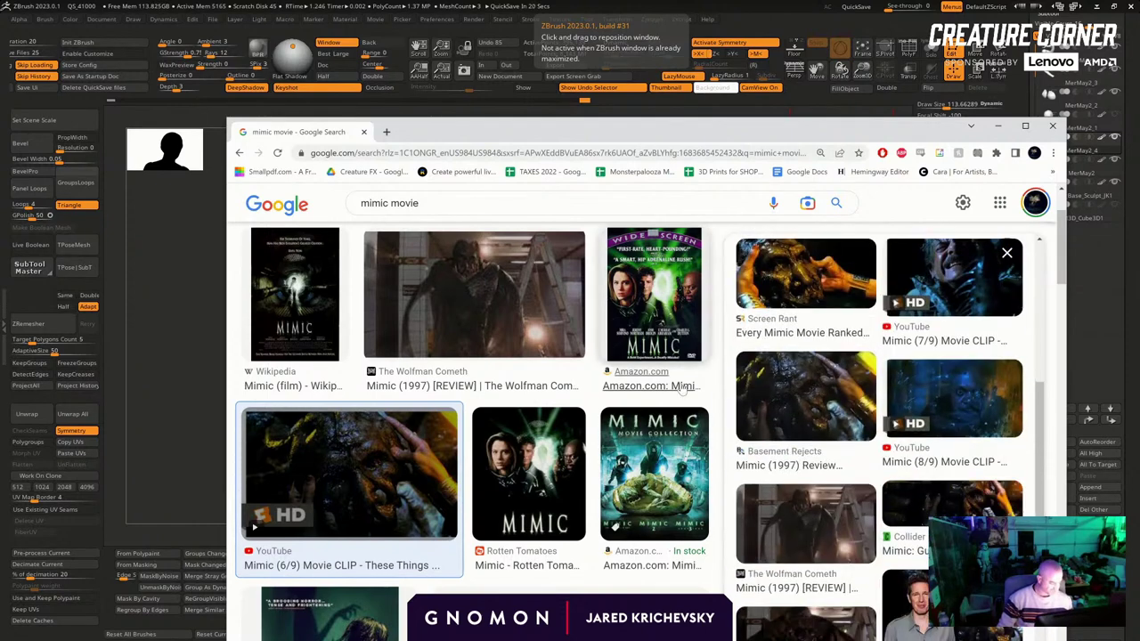
{"action": "left_click", "coordinate": [760, 392]}
{"action": "scroll", "coordinate": [545, 472], "scroll_direction": "down", "scroll_amount": 5}
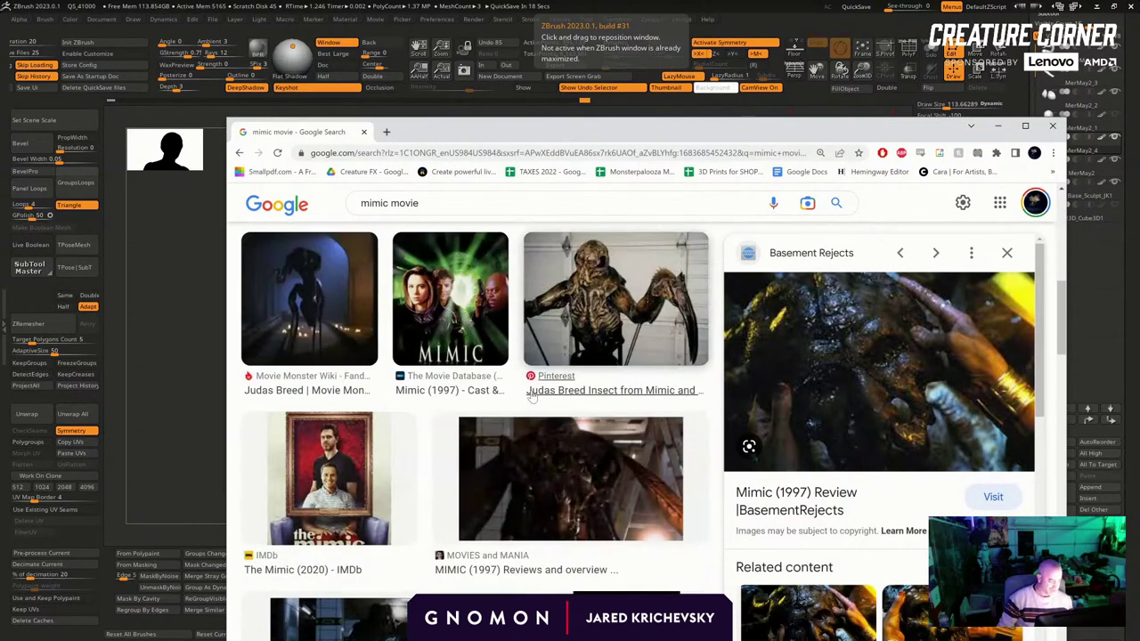
View the Judas Breed creature image from Pinterest and look through the Monster Legacy result's related images for creature faces
{"action": "left_click", "coordinate": [616, 266]}
{"action": "scroll", "coordinate": [575, 406], "scroll_direction": "down", "scroll_amount": 5}
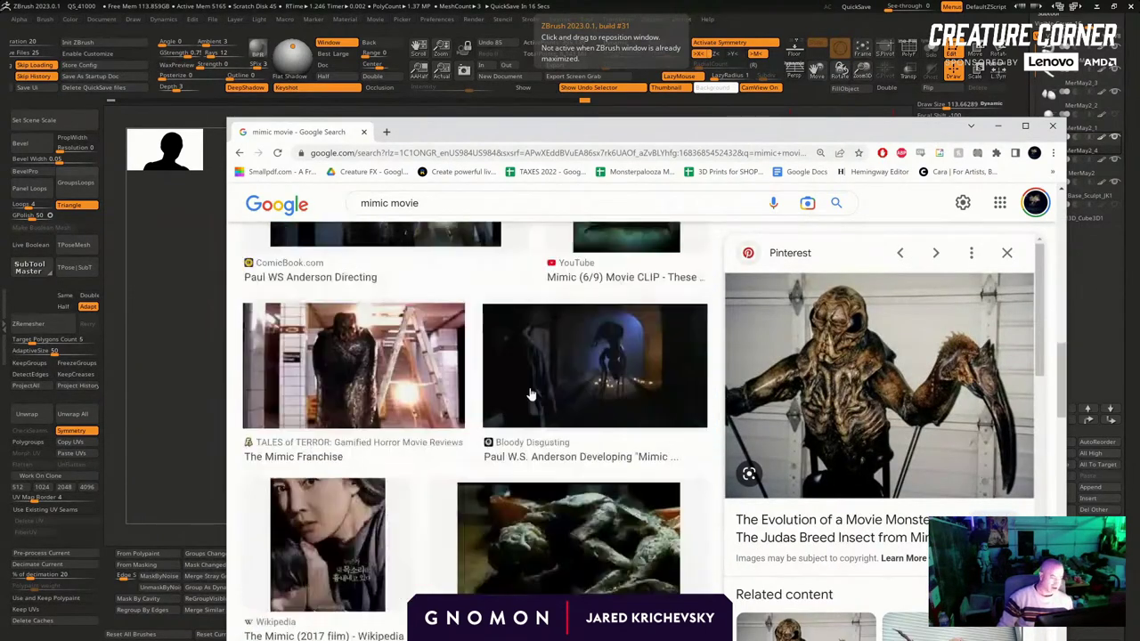
{"action": "scroll", "coordinate": [550, 510], "scroll_direction": "down", "scroll_amount": 5}
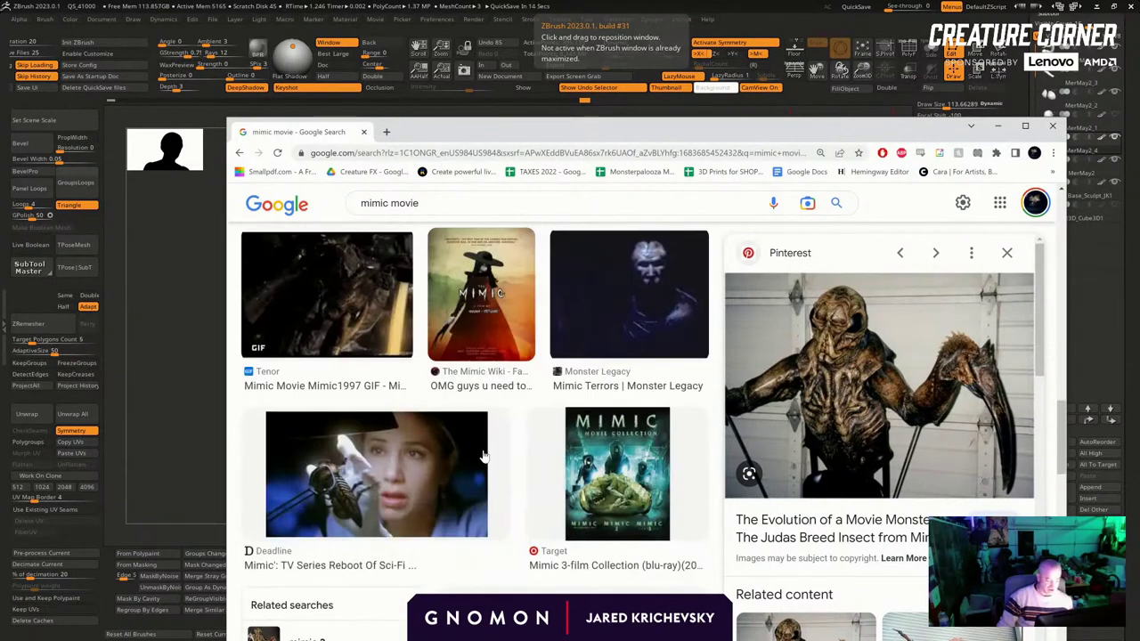
{"action": "scroll", "coordinate": [498, 463], "scroll_direction": "down", "scroll_amount": 3}
{"action": "scroll", "coordinate": [455, 424], "scroll_direction": "up", "scroll_amount": 2}
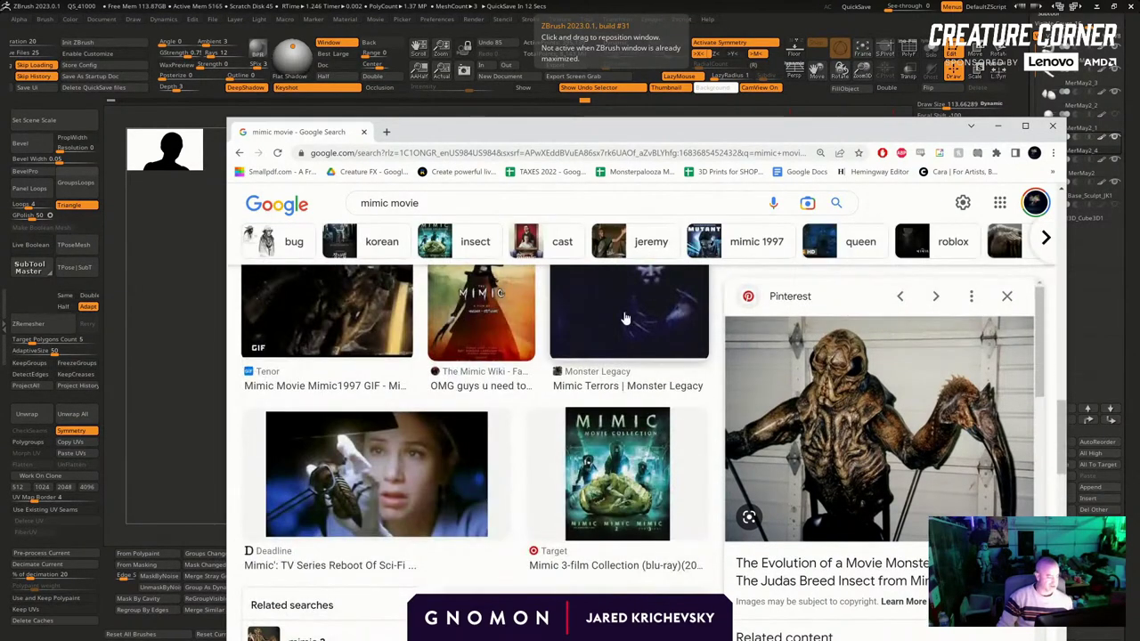
{"action": "left_click", "coordinate": [628, 312]}
{"action": "scroll", "coordinate": [844, 447], "scroll_direction": "down", "scroll_amount": 5}
{"action": "scroll", "coordinate": [837, 449], "scroll_direction": "down", "scroll_amount": 2}
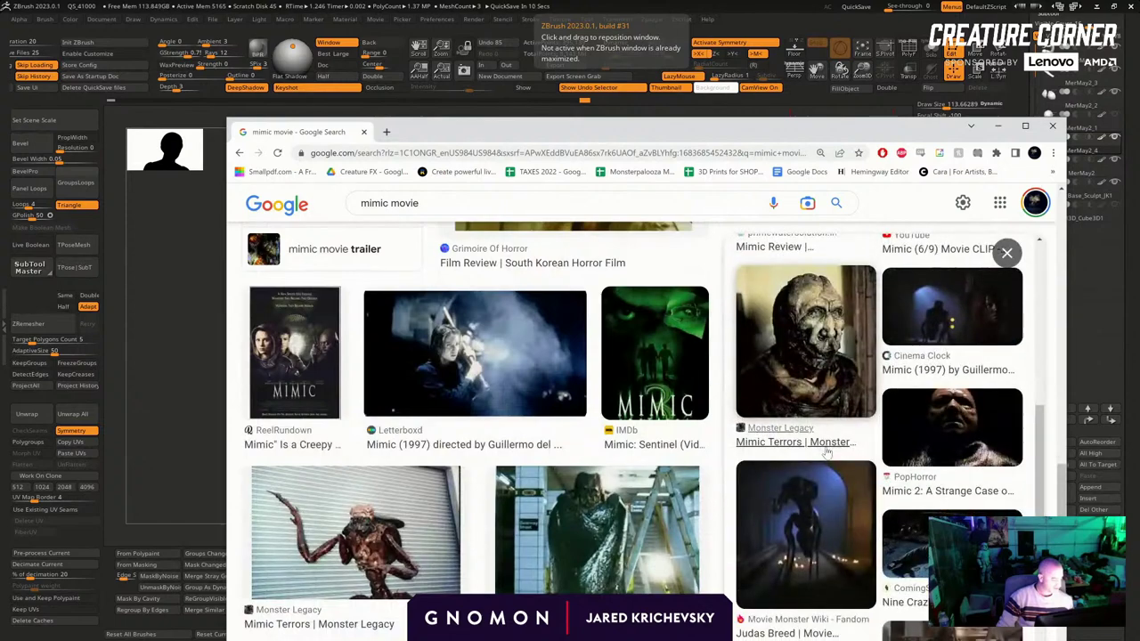
Examine the wrinkled faces in the Monster Legacy and Your Props mask images, browse related masks, and return to ZBrush
{"action": "left_click", "coordinate": [862, 376]}
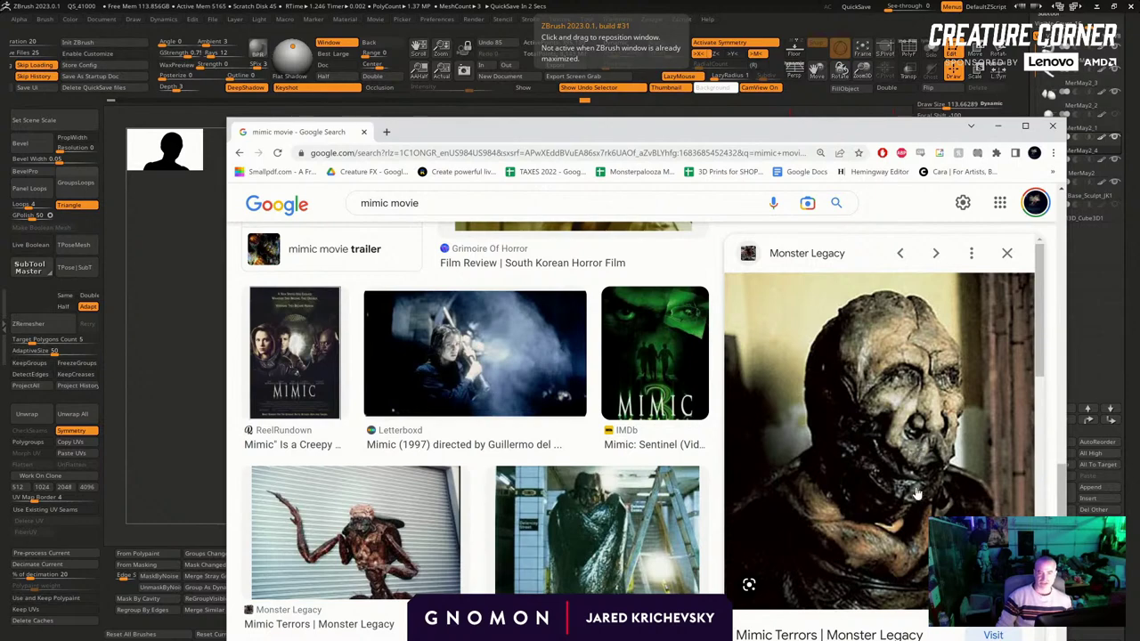
{"action": "scroll", "coordinate": [923, 486], "scroll_direction": "down", "scroll_amount": 5}
{"action": "left_click", "coordinate": [942, 312]}
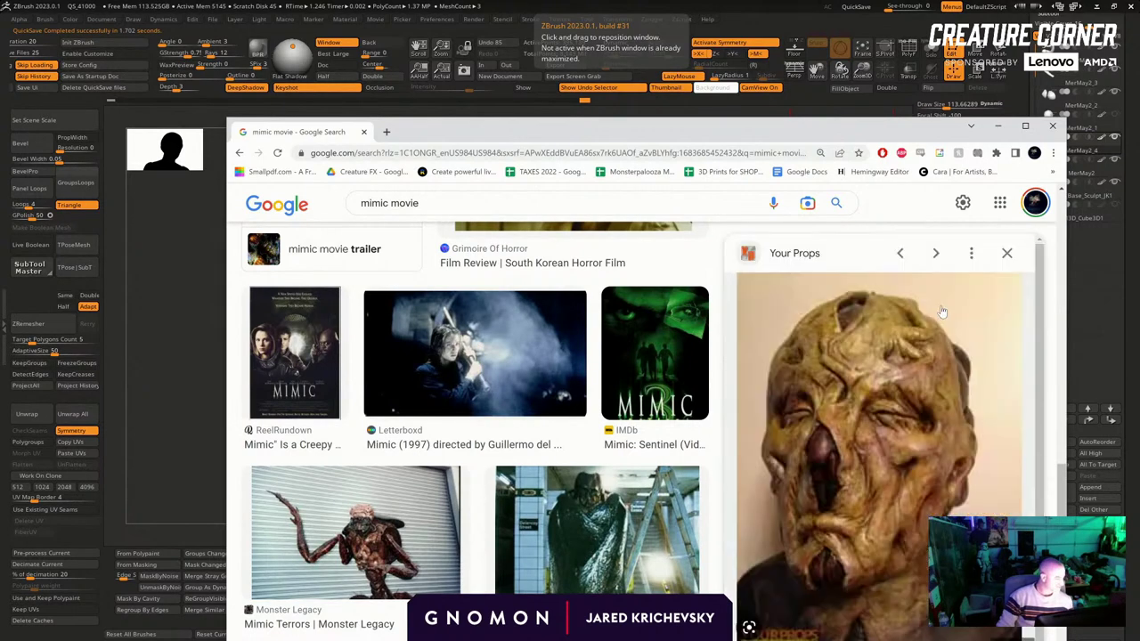
{"action": "scroll", "coordinate": [930, 480], "scroll_direction": "down", "scroll_amount": 3}
{"action": "scroll", "coordinate": [930, 480], "scroll_direction": "up", "scroll_amount": 3}
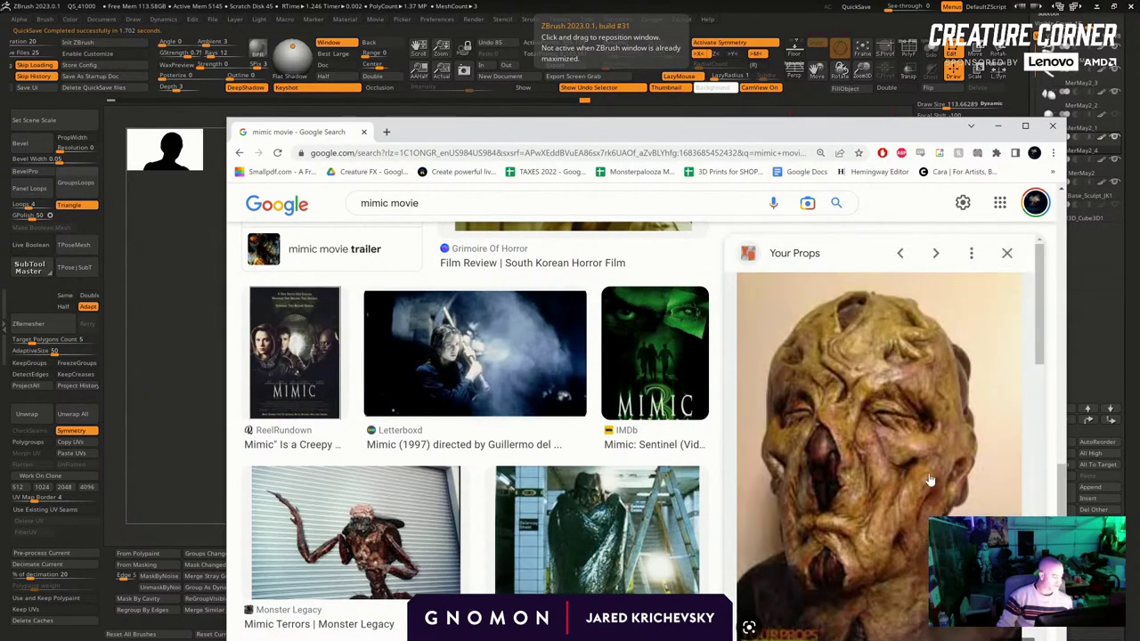
{"action": "scroll", "coordinate": [930, 481], "scroll_direction": "down", "scroll_amount": 1}
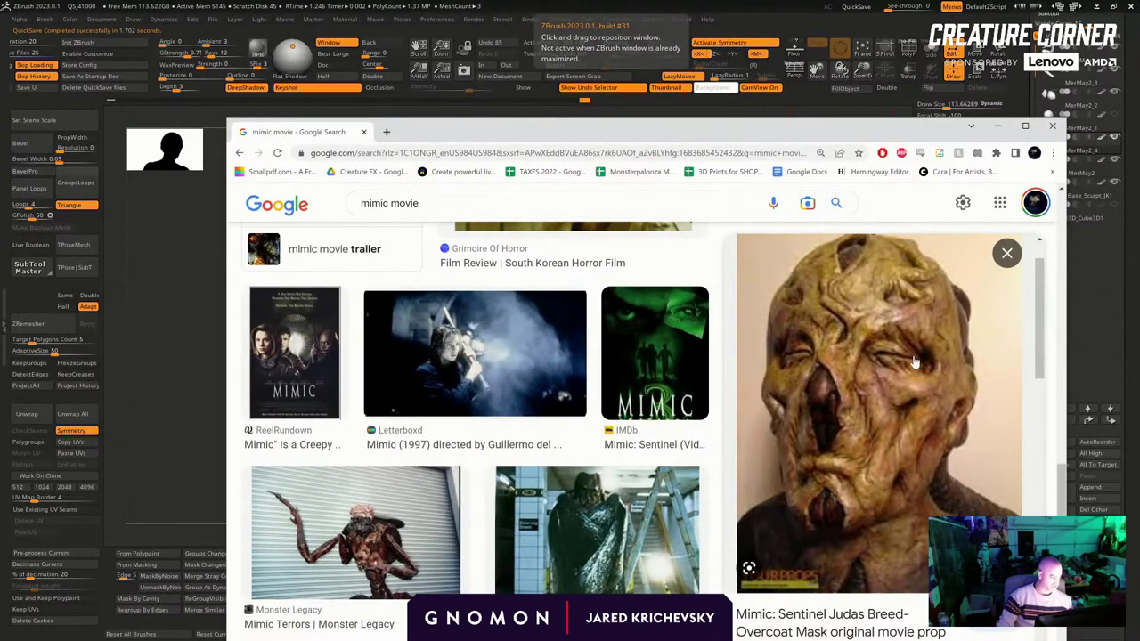
{"action": "scroll", "coordinate": [903, 458], "scroll_direction": "down", "scroll_amount": 4}
{"action": "scroll", "coordinate": [904, 458], "scroll_direction": "up", "scroll_amount": 2}
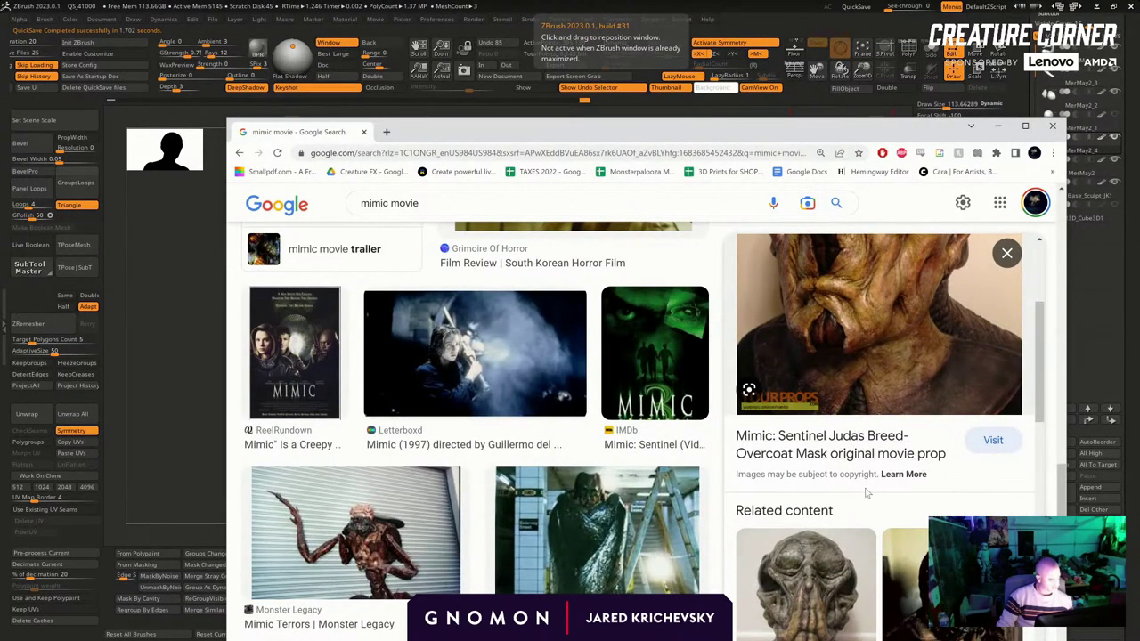
{"action": "scroll", "coordinate": [780, 465], "scroll_direction": "down", "scroll_amount": 2}
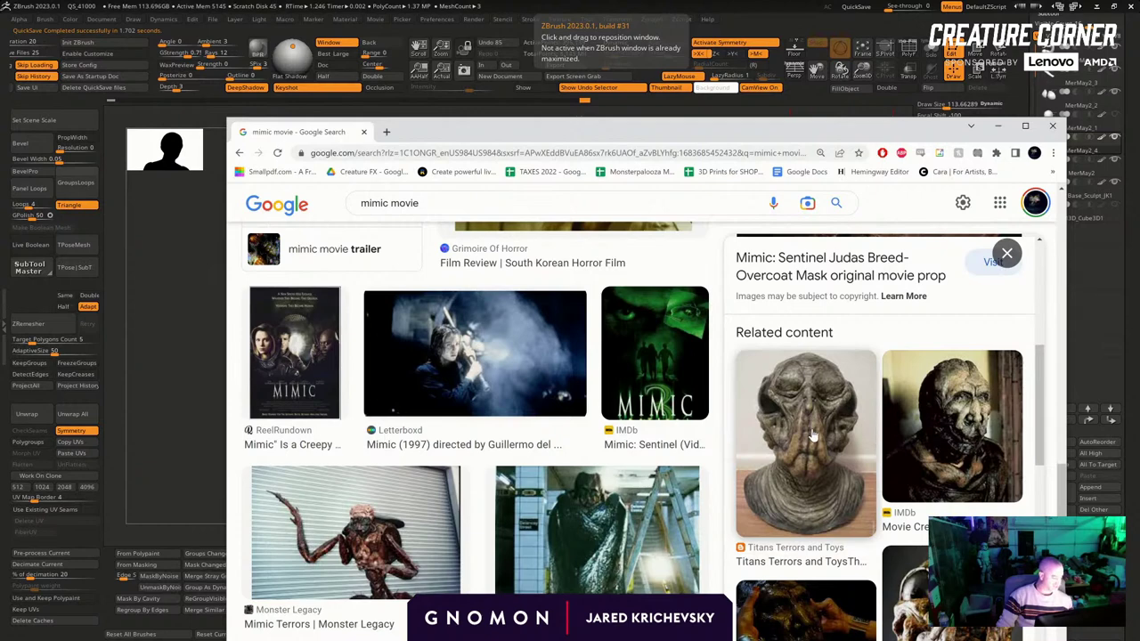
{"action": "scroll", "coordinate": [812, 435], "scroll_direction": "down", "scroll_amount": 3}
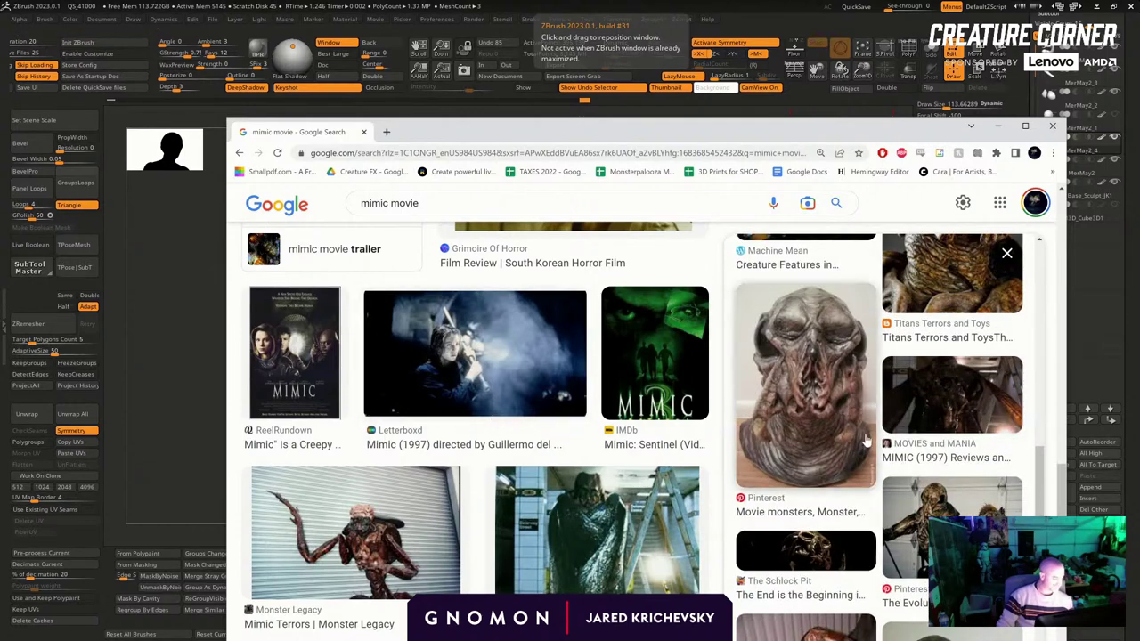
{"action": "scroll", "coordinate": [865, 440], "scroll_direction": "down", "scroll_amount": 3}
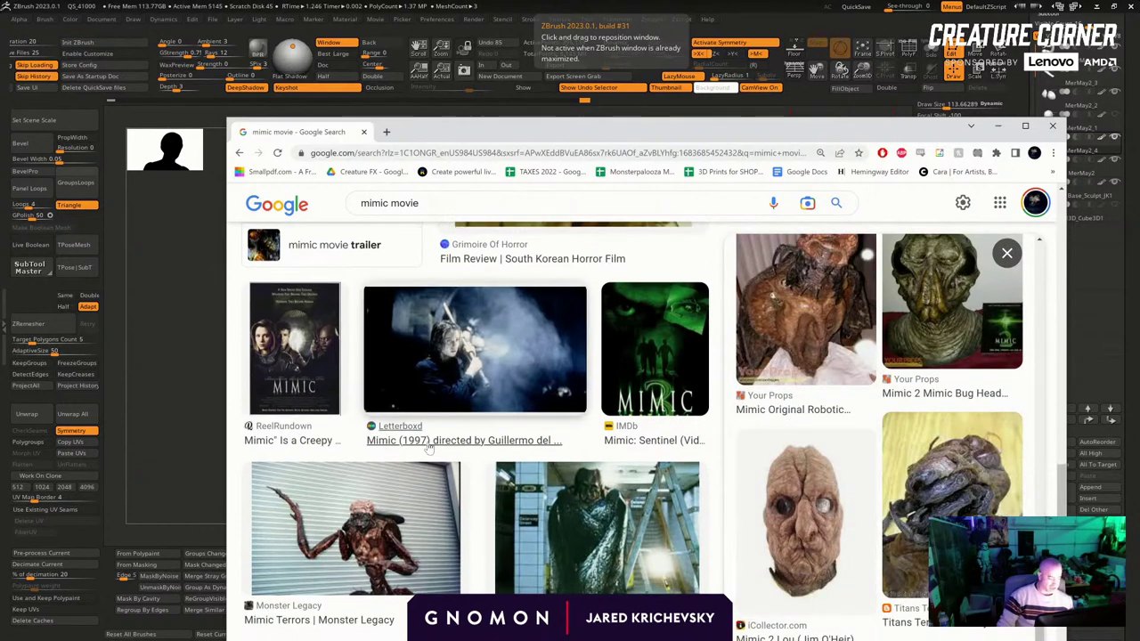
{"action": "scroll", "coordinate": [455, 445], "scroll_direction": "down", "scroll_amount": 5}
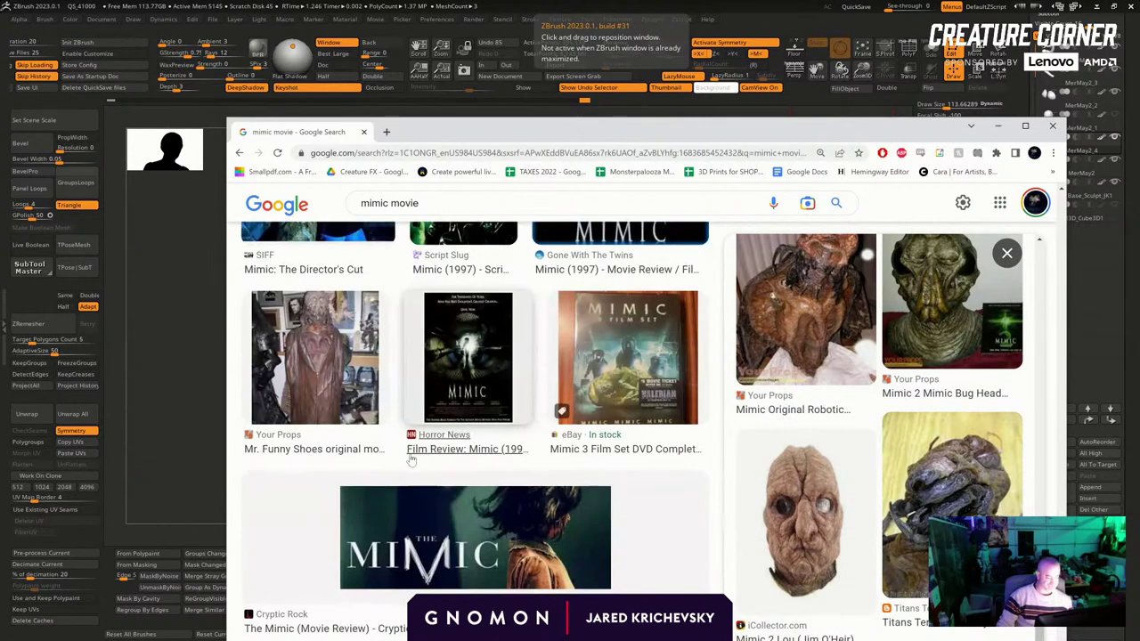
{"action": "left_click", "coordinate": [996, 127]}
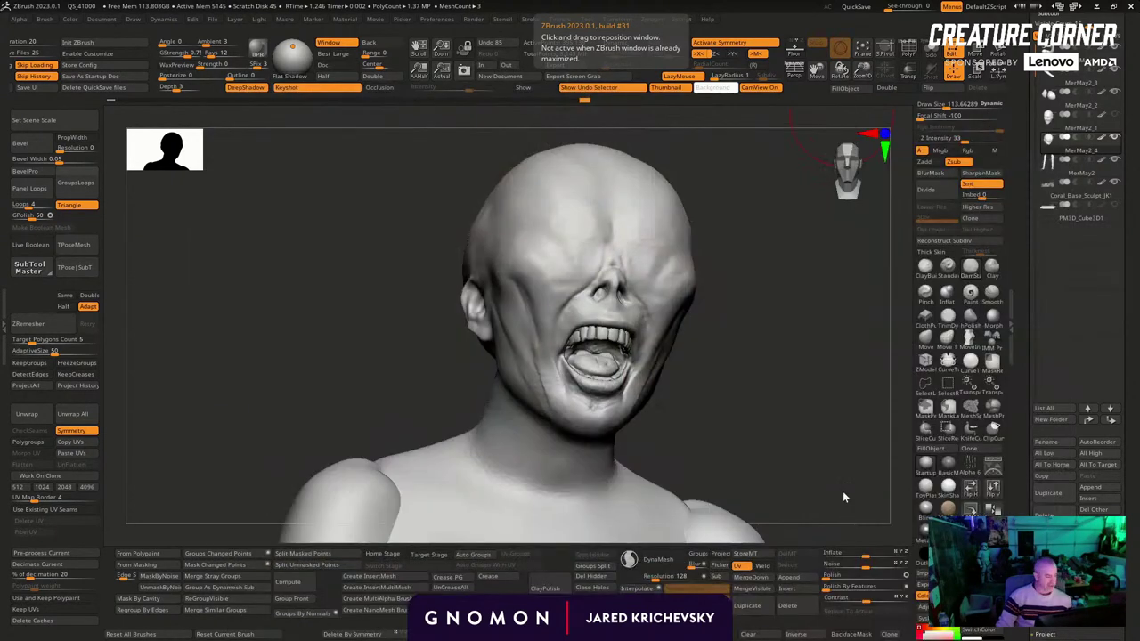
Deepen the folds running from the cheekbone down the cheek toward the jaw, using a draw size of about 99
{"action": "mouse_move", "coordinate": [845, 497]}
{"action": "left_mouse_down"}
{"action": "mouse_move", "coordinate": [740, 318]}
{"action": "mouse_move", "coordinate": [700, 338]}
{"action": "mouse_move", "coordinate": [573, 311]}
{"action": "left_mouse_up"}
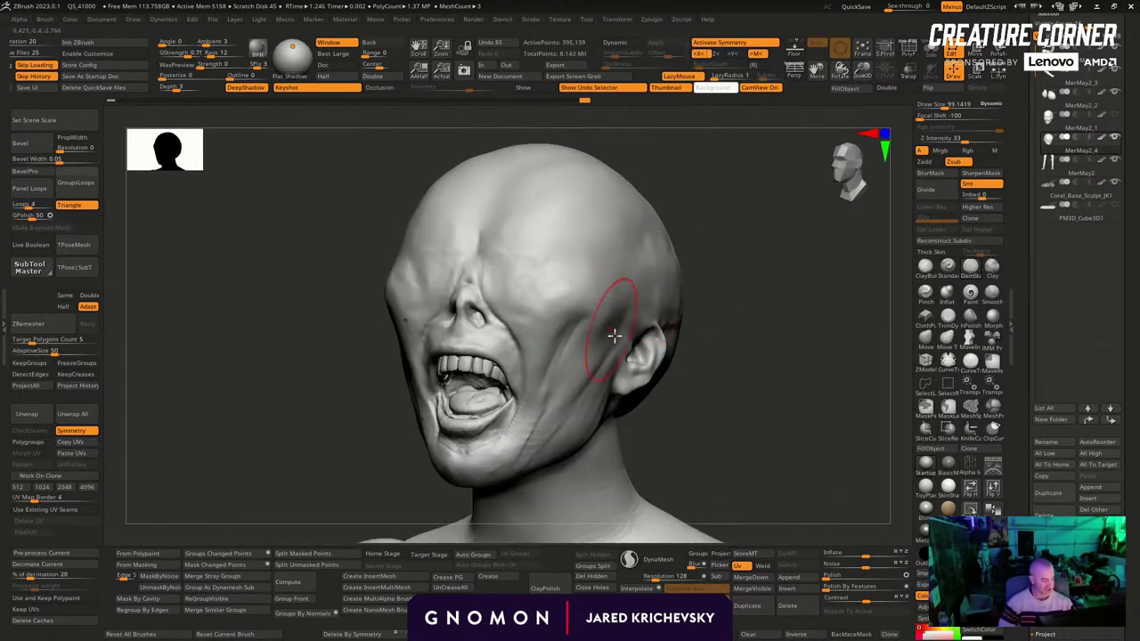
{"action": "left_click_drag", "start_coordinate": [566, 354], "coordinate": [552, 380]}
{"action": "left_click_drag", "start_coordinate": [722, 359], "coordinate": [678, 342]}
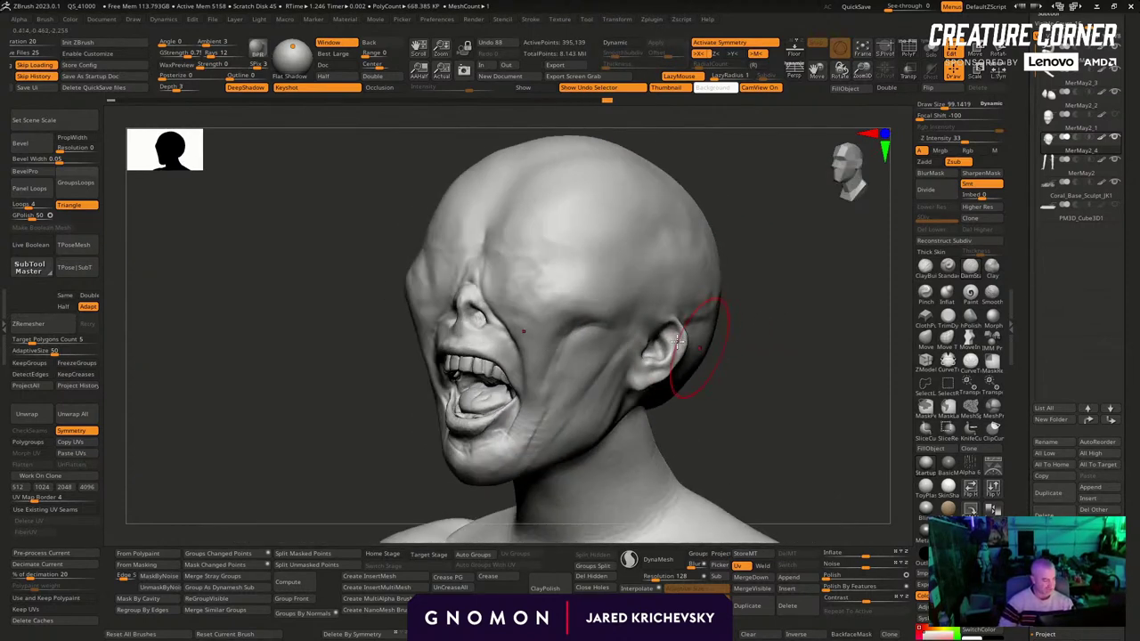
{"action": "mouse_move", "coordinate": [587, 326]}
{"action": "left_mouse_down"}
{"action": "mouse_move", "coordinate": [653, 315]}
{"action": "mouse_move", "coordinate": [577, 330]}
{"action": "left_mouse_up"}
{"action": "mouse_move", "coordinate": [588, 321]}
{"action": "left_mouse_down"}
{"action": "mouse_move", "coordinate": [559, 337]}
{"action": "mouse_move", "coordinate": [531, 418]}
{"action": "left_mouse_up"}
Carve slanted creases across the smooth eye areas, starting at a draw size of about 95
{"action": "left_click_drag", "start_coordinate": [786, 368], "coordinate": [668, 286]}
{"action": "left_click_drag", "start_coordinate": [552, 291], "coordinate": [582, 268]}
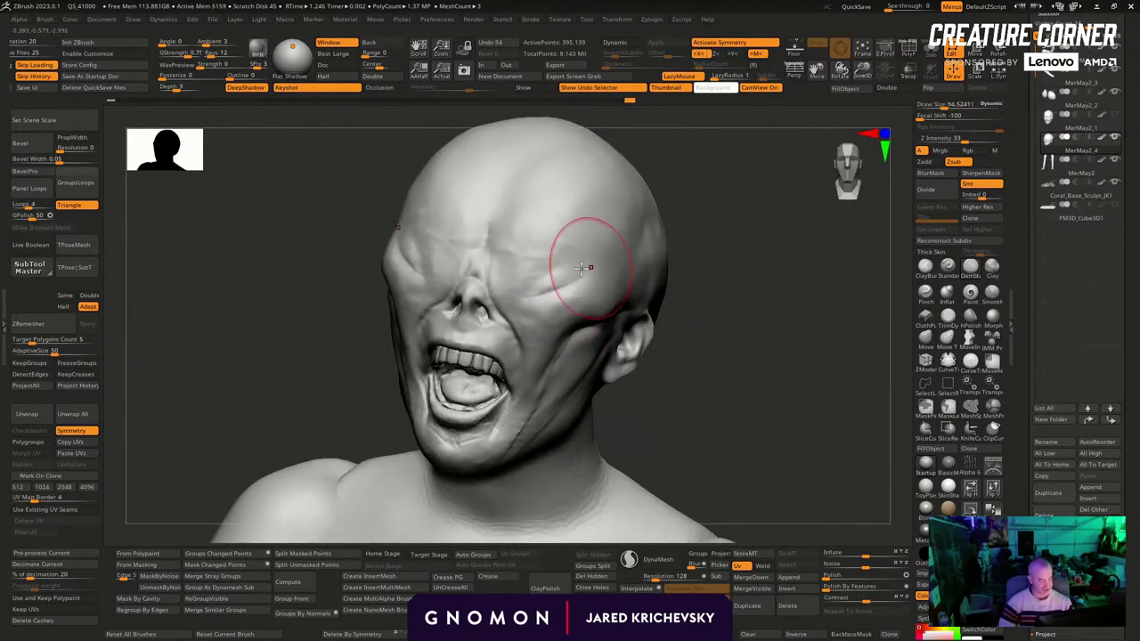
{"action": "left_click_drag", "start_coordinate": [524, 296], "coordinate": [561, 249]}
{"action": "mouse_move", "coordinate": [508, 302]}
{"action": "left_mouse_down"}
{"action": "mouse_move", "coordinate": [570, 267]}
{"action": "mouse_move", "coordinate": [534, 267]}
{"action": "mouse_move", "coordinate": [591, 264]}
{"action": "left_mouse_up"}
{"action": "key", "text": "shift"}
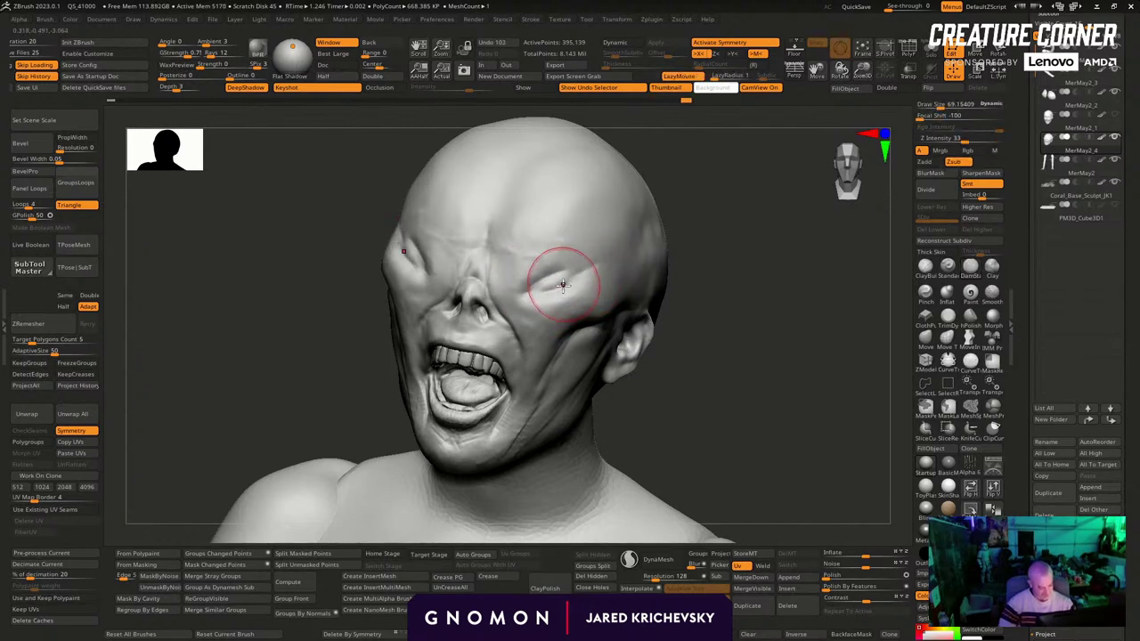
Carve narrow eyelid slits into the slanted eye creases, reducing the draw size to about 19
{"action": "key", "text": "bracketleft"}
{"action": "key", "text": "s"}
{"action": "left_click", "coordinate": [561, 281]}
{"action": "left_click_drag", "start_coordinate": [575, 283], "coordinate": [537, 292]}
{"action": "key", "text": "bracketright"}
{"action": "key", "text": "bracketleft"}
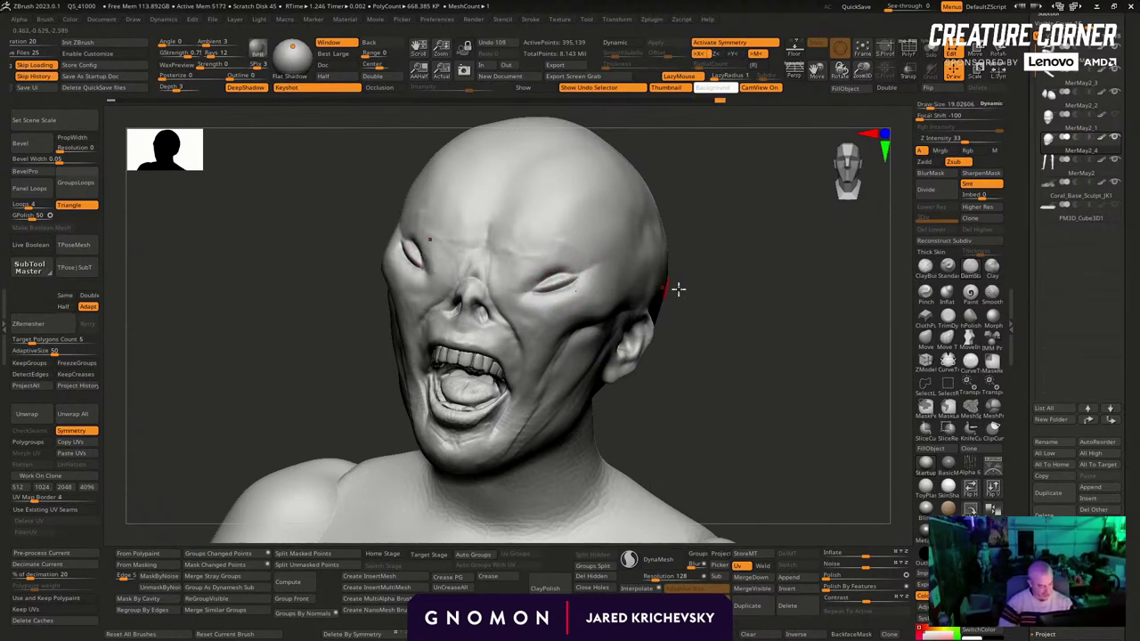
{"action": "left_click_drag", "start_coordinate": [679, 289], "coordinate": [577, 269]}
{"action": "left_click_drag", "start_coordinate": [674, 287], "coordinate": [624, 248]}
{"action": "key", "text": "bracketleft"}
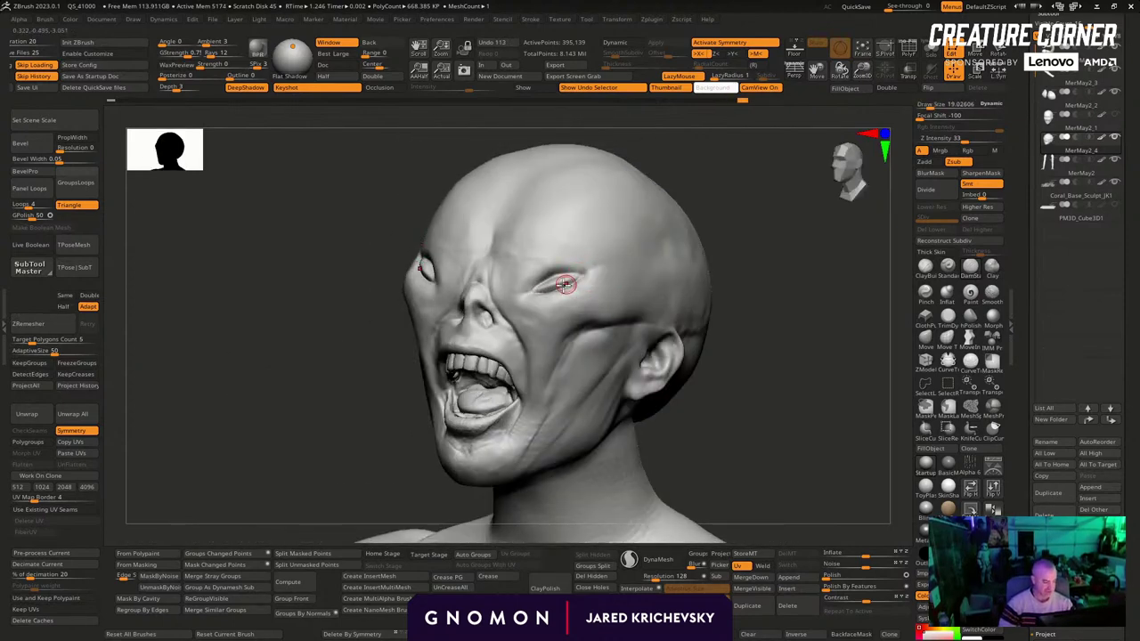
Pull the upper teeth into longer, pointed fangs with the Move brush at a draw size of about 12
{"action": "right_click_drag", "start_coordinate": [611, 261], "coordinate": [771, 324]}
{"action": "key", "text": "b"}
{"action": "key", "text": "m"}
{"action": "key", "text": "v"}
{"action": "key", "text": "bracketleft"}
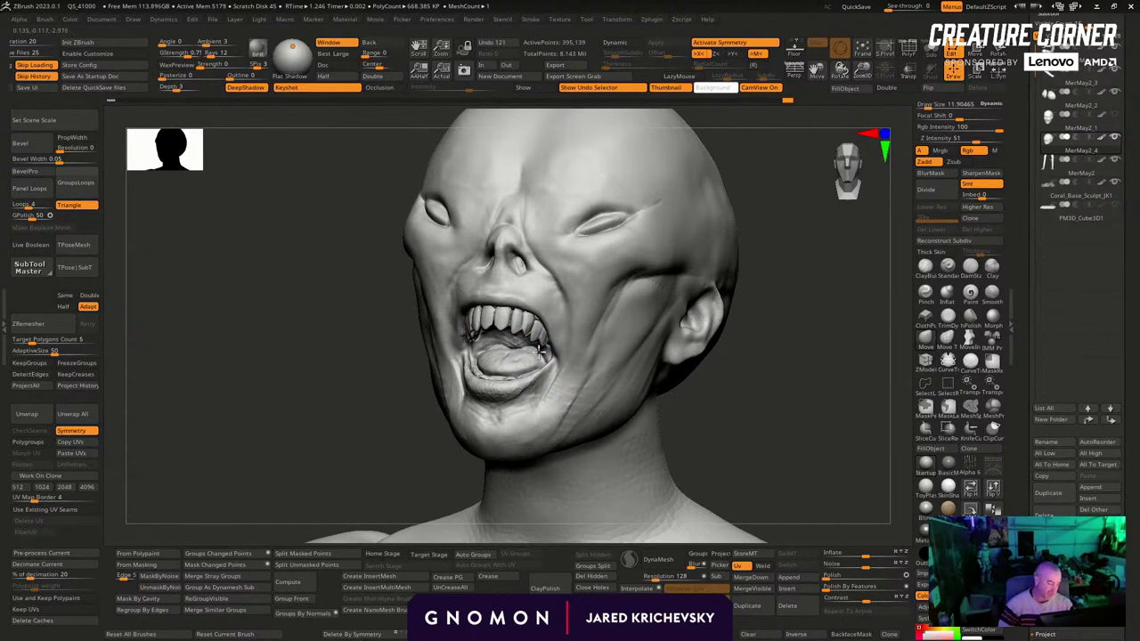
Pull lower teeth up into small fangs and lift the upper lip, enlarging the draw size to about 33
{"action": "mouse_move", "coordinate": [718, 359]}
{"action": "left_mouse_down"}
{"action": "mouse_move", "coordinate": [817, 408]}
{"action": "mouse_move", "coordinate": [747, 323]}
{"action": "mouse_move", "coordinate": [693, 351]}
{"action": "left_mouse_up"}
{"action": "key", "text": "s"}
{"action": "left_click_drag", "start_coordinate": [505, 375], "coordinate": [510, 375]}
{"action": "left_click_drag", "start_coordinate": [506, 382], "coordinate": [511, 350]}
{"action": "key", "text": "s"}
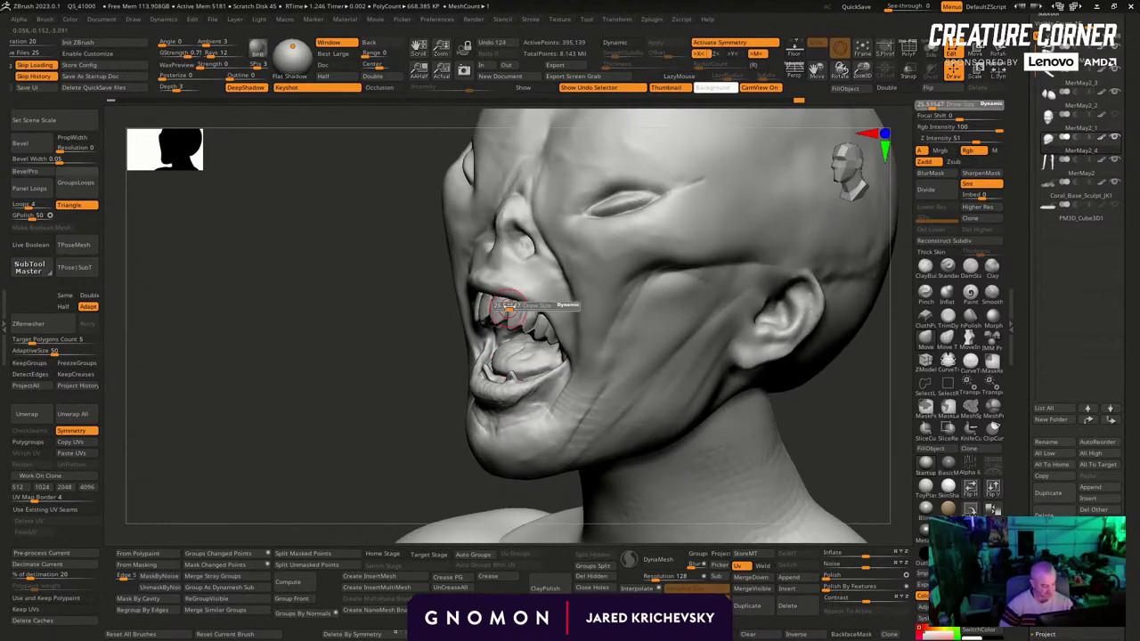
{"action": "left_click_drag", "start_coordinate": [508, 307], "coordinate": [509, 294]}
{"action": "left_click_drag", "start_coordinate": [431, 397], "coordinate": [485, 386]}
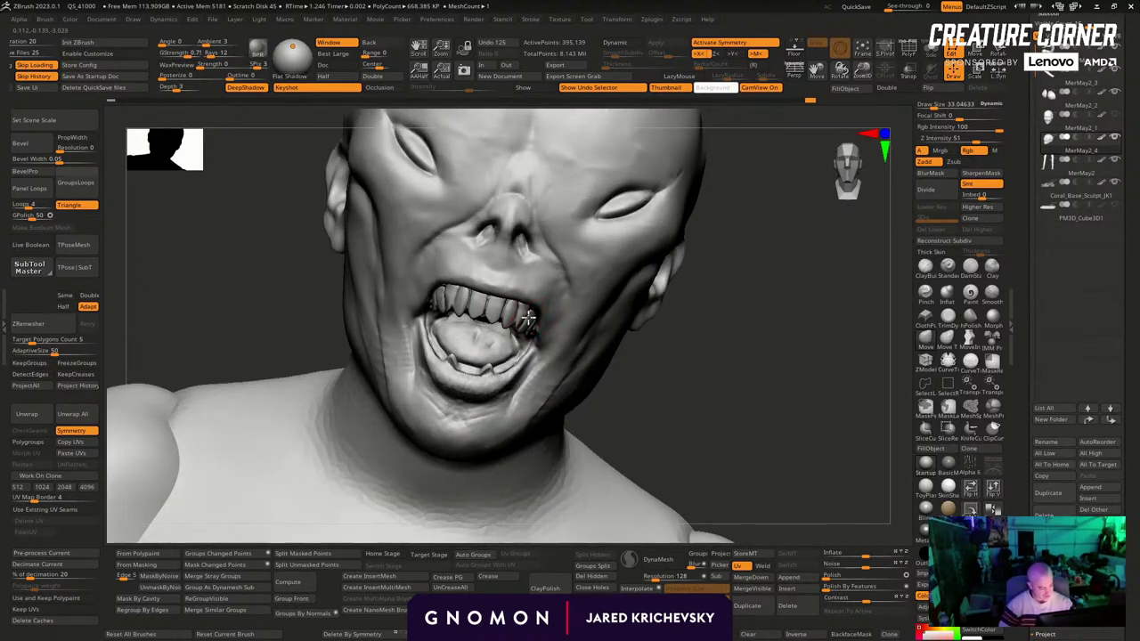
Reposition the teeth near the corners of the mouth with short Move strokes
{"action": "left_click_drag", "start_coordinate": [529, 318], "coordinate": [531, 331]}
{"action": "left_click_drag", "start_coordinate": [712, 384], "coordinate": [715, 321]}
{"action": "key", "text": "s"}
{"action": "left_click_drag", "start_coordinate": [522, 333], "coordinate": [526, 333]}
{"action": "mouse_move", "coordinate": [527, 327]}
{"action": "left_mouse_down"}
{"action": "mouse_move", "coordinate": [532, 312]}
{"action": "mouse_move", "coordinate": [534, 333]}
{"action": "left_mouse_up"}
{"action": "key", "text": "s"}
{"action": "mouse_move", "coordinate": [535, 326]}
{"action": "left_mouse_down"}
{"action": "mouse_move", "coordinate": [530, 335]}
{"action": "mouse_move", "coordinate": [536, 324]}
{"action": "left_mouse_up"}
Reshape the broad contours of the face with large Move strokes, using a draw size of up to about 182
{"action": "left_click_drag", "start_coordinate": [746, 361], "coordinate": [746, 406]}
{"action": "key", "text": "s"}
{"action": "mouse_move", "coordinate": [504, 404]}
{"action": "left_mouse_down"}
{"action": "mouse_move", "coordinate": [593, 330]}
{"action": "mouse_move", "coordinate": [585, 428]}
{"action": "left_mouse_up"}
{"action": "mouse_move", "coordinate": [714, 332]}
{"action": "left_mouse_down"}
{"action": "mouse_move", "coordinate": [718, 311]}
{"action": "mouse_move", "coordinate": [687, 303]}
{"action": "mouse_move", "coordinate": [678, 270]}
{"action": "left_mouse_up"}
{"action": "key", "text": "s"}
{"action": "mouse_move", "coordinate": [520, 275]}
{"action": "left_mouse_down"}
{"action": "mouse_move", "coordinate": [558, 250]}
{"action": "mouse_move", "coordinate": [535, 251]}
{"action": "left_mouse_up"}
{"action": "left_click_drag", "start_coordinate": [486, 379], "coordinate": [522, 288]}
{"action": "mouse_move", "coordinate": [693, 251]}
{"action": "left_mouse_down"}
{"action": "mouse_move", "coordinate": [704, 247]}
{"action": "mouse_move", "coordinate": [688, 250]}
{"action": "left_mouse_up"}
{"action": "key", "text": "s"}
{"action": "left_click_drag", "start_coordinate": [590, 293], "coordinate": [584, 293]}
{"action": "mouse_move", "coordinate": [561, 289]}
{"action": "left_mouse_down"}
{"action": "mouse_move", "coordinate": [703, 252]}
{"action": "mouse_move", "coordinate": [683, 264]}
{"action": "left_mouse_up"}
Adjust the outer eye areas and cheeks with the Move brush, reducing the draw size to about 65
{"action": "key", "text": "s"}
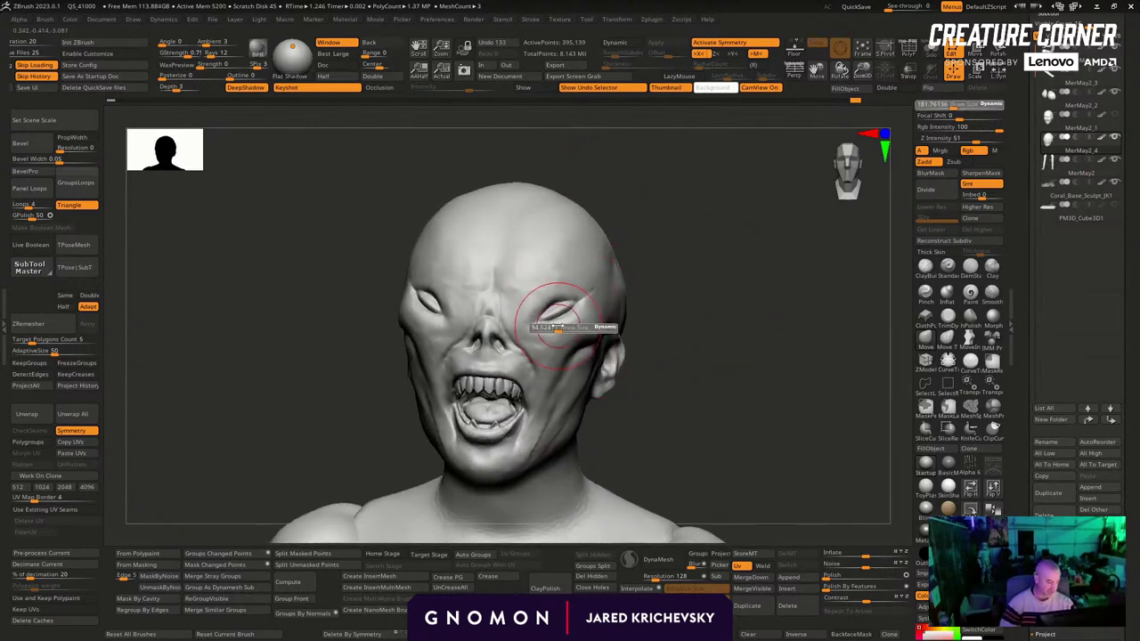
{"action": "left_click_drag", "start_coordinate": [558, 326], "coordinate": [561, 327]}
{"action": "left_click_drag", "start_coordinate": [563, 326], "coordinate": [590, 322]}
{"action": "key", "text": "s"}
{"action": "left_click_drag", "start_coordinate": [571, 359], "coordinate": [545, 381]}
{"action": "left_click_drag", "start_coordinate": [698, 331], "coordinate": [687, 311]}
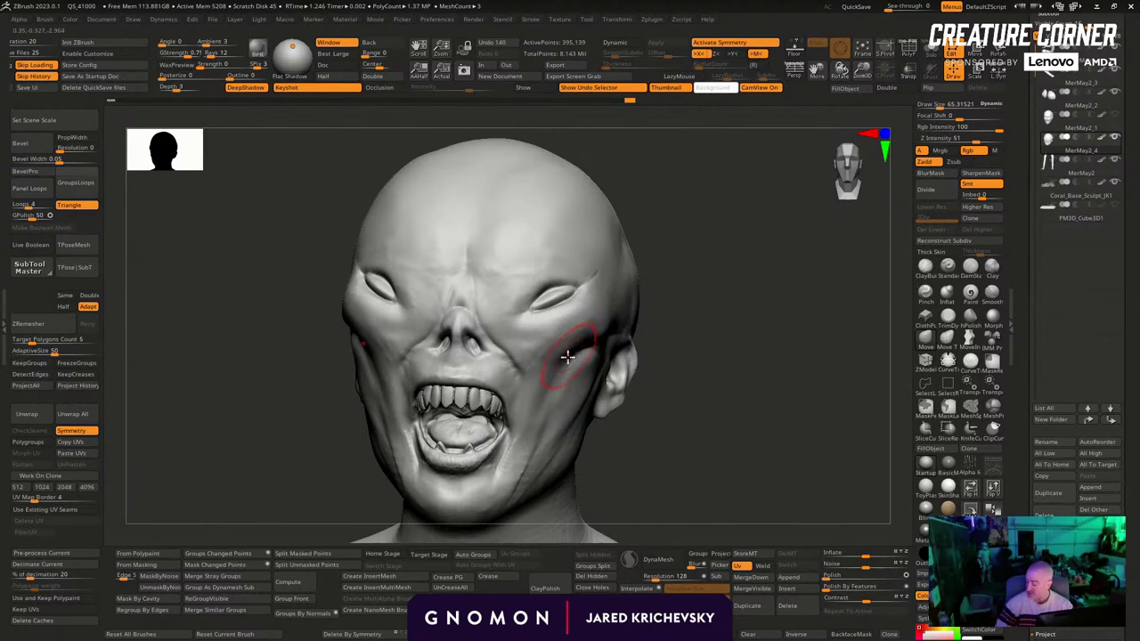
Build up sinewy strands from the cheekbone down the cheek with ClayBuildup at a draw size of about 81
{"action": "key", "text": "b"}
{"action": "key", "text": "c"}
{"action": "key", "text": "b"}
{"action": "right_click_drag", "start_coordinate": [615, 372], "coordinate": [695, 362]}
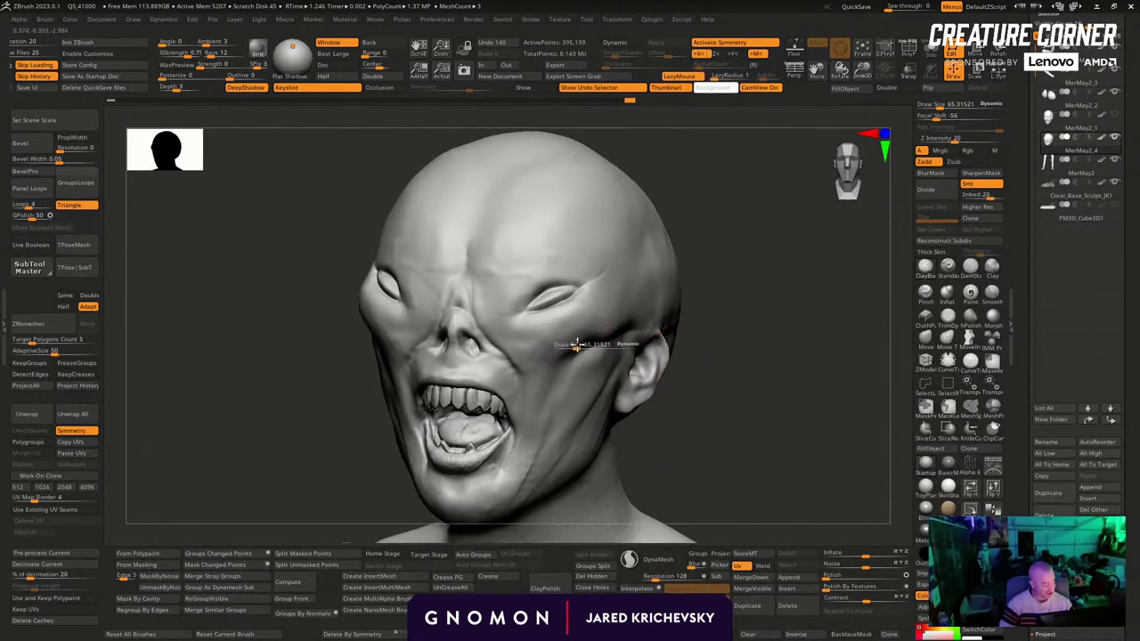
{"action": "key", "text": "s"}
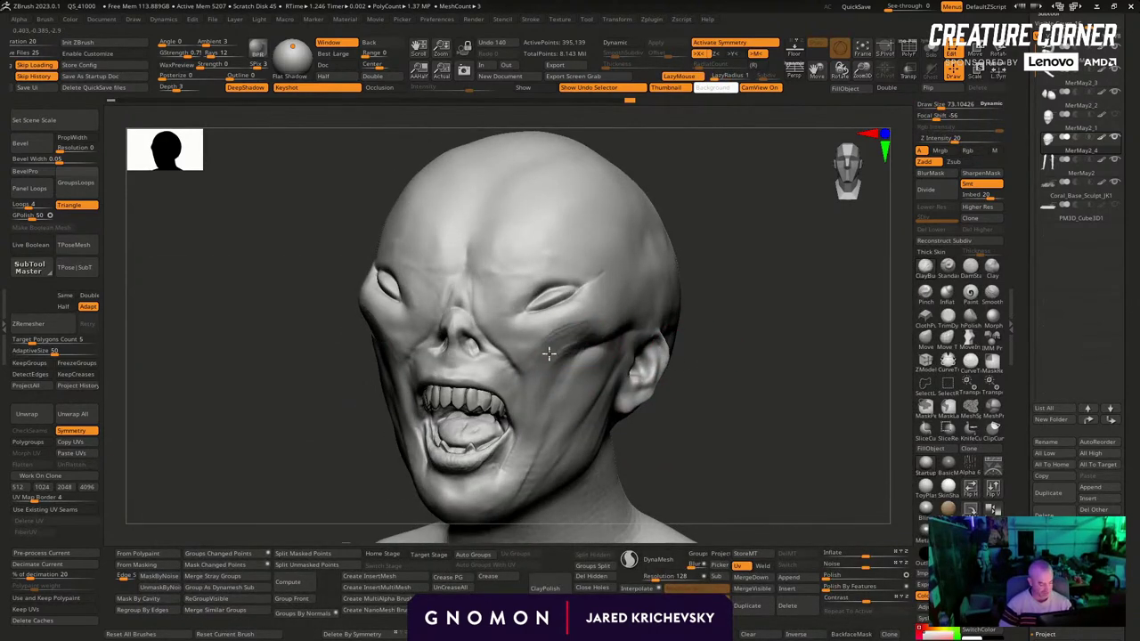
{"action": "mouse_move", "coordinate": [543, 360]}
{"action": "left_mouse_down"}
{"action": "mouse_move", "coordinate": [636, 370]}
{"action": "mouse_move", "coordinate": [551, 349]}
{"action": "left_mouse_up"}
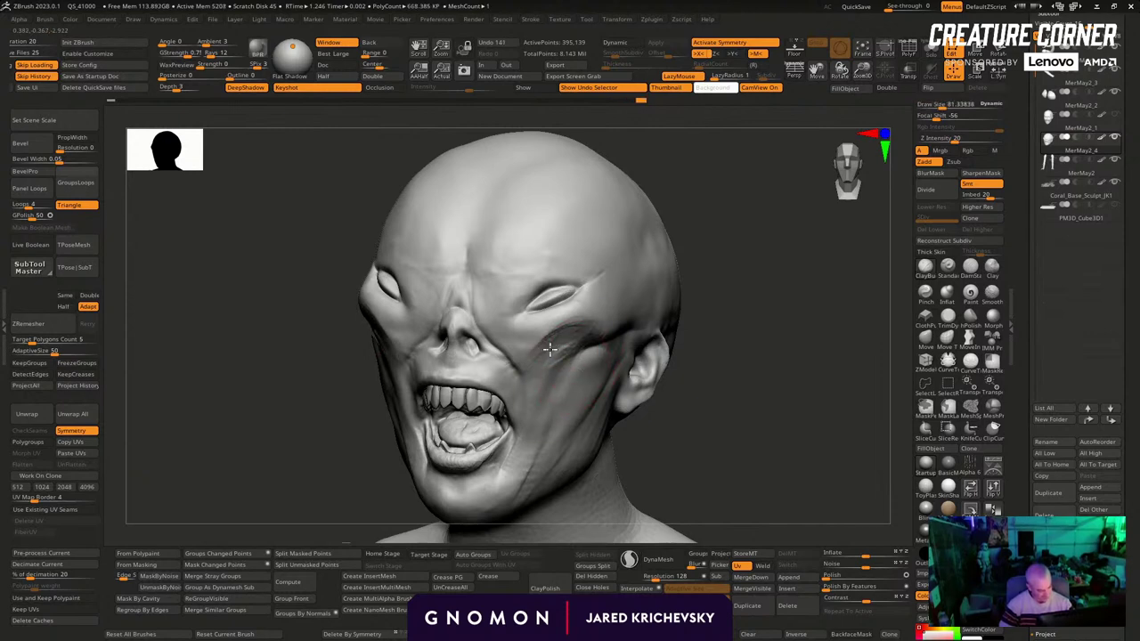
{"action": "left_click_drag", "start_coordinate": [669, 434], "coordinate": [674, 389]}
{"action": "mouse_move", "coordinate": [554, 356]}
{"action": "left_mouse_down"}
{"action": "mouse_move", "coordinate": [514, 486]}
{"action": "mouse_move", "coordinate": [540, 442]}
{"action": "mouse_move", "coordinate": [547, 481]}
{"action": "left_mouse_up"}
{"action": "mouse_move", "coordinate": [681, 472]}
{"action": "left_mouse_down"}
{"action": "mouse_move", "coordinate": [740, 465]}
{"action": "mouse_move", "coordinate": [648, 301]}
{"action": "left_mouse_up"}
Layer more clay strands across the cheek and along the cheekbone toward the ear, finishing at a draw size of about 73
{"action": "key", "text": "s"}
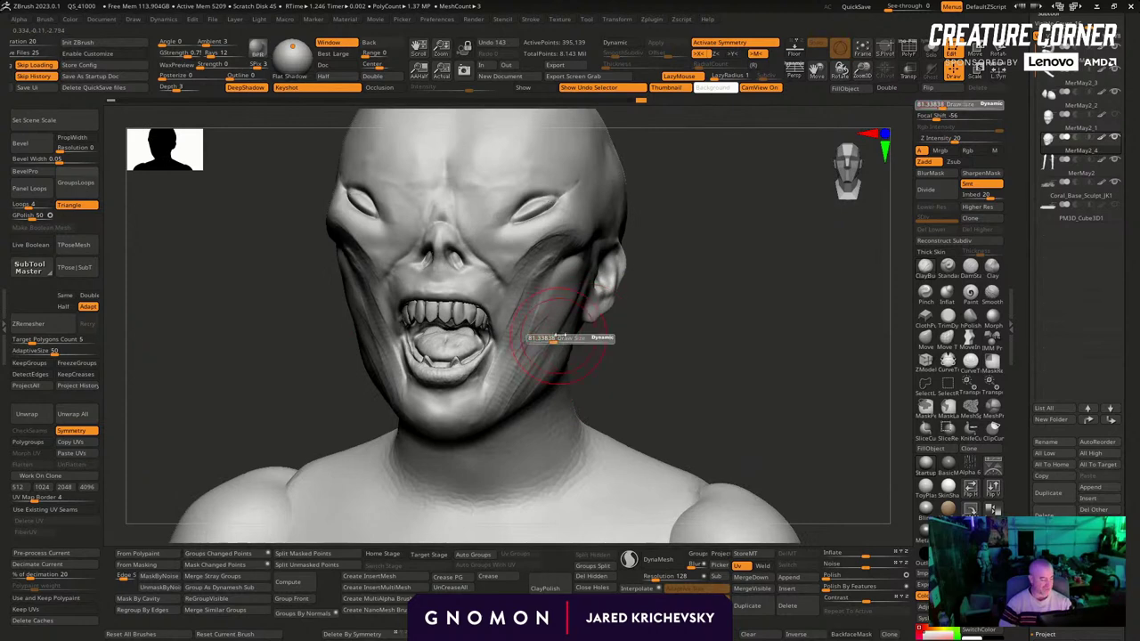
{"action": "left_click", "coordinate": [563, 338]}
{"action": "left_click_drag", "start_coordinate": [556, 301], "coordinate": [534, 362]}
{"action": "mouse_move", "coordinate": [573, 297]}
{"action": "left_mouse_down"}
{"action": "mouse_move", "coordinate": [539, 301]}
{"action": "mouse_move", "coordinate": [534, 245]}
{"action": "left_mouse_up"}
{"action": "mouse_move", "coordinate": [666, 301]}
{"action": "left_mouse_down"}
{"action": "mouse_move", "coordinate": [656, 298]}
{"action": "mouse_move", "coordinate": [641, 338]}
{"action": "left_mouse_up"}
{"action": "mouse_move", "coordinate": [704, 267]}
{"action": "left_mouse_down"}
{"action": "mouse_move", "coordinate": [662, 239]}
{"action": "mouse_move", "coordinate": [663, 285]}
{"action": "left_mouse_up"}
{"action": "key", "text": "s"}
{"action": "left_click", "coordinate": [545, 253]}
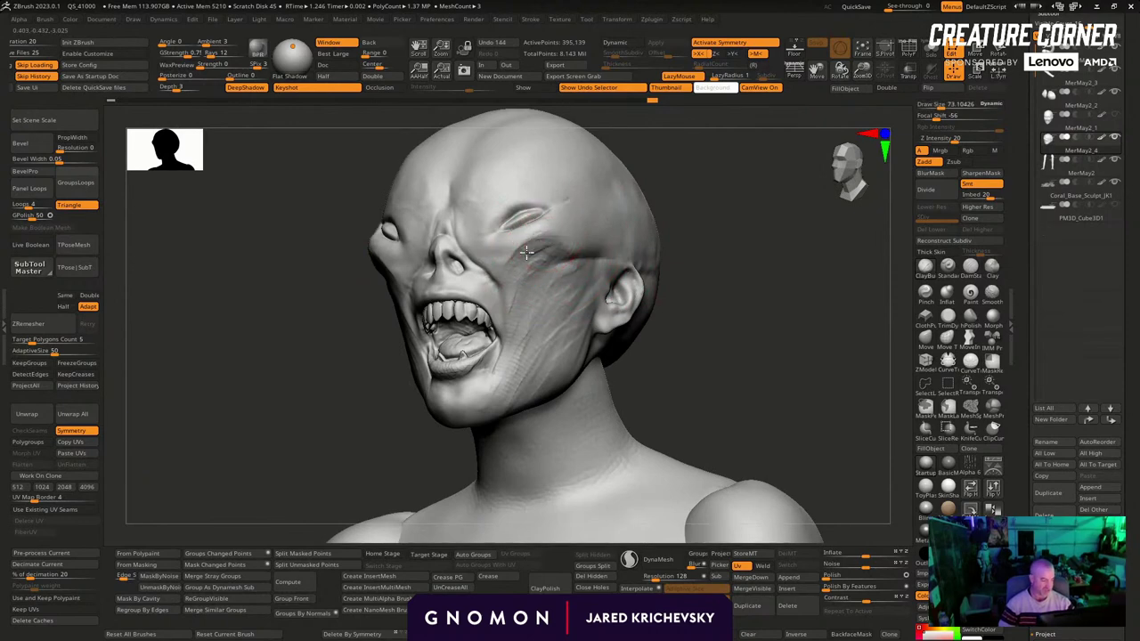
{"action": "left_click_drag", "start_coordinate": [561, 246], "coordinate": [598, 249]}
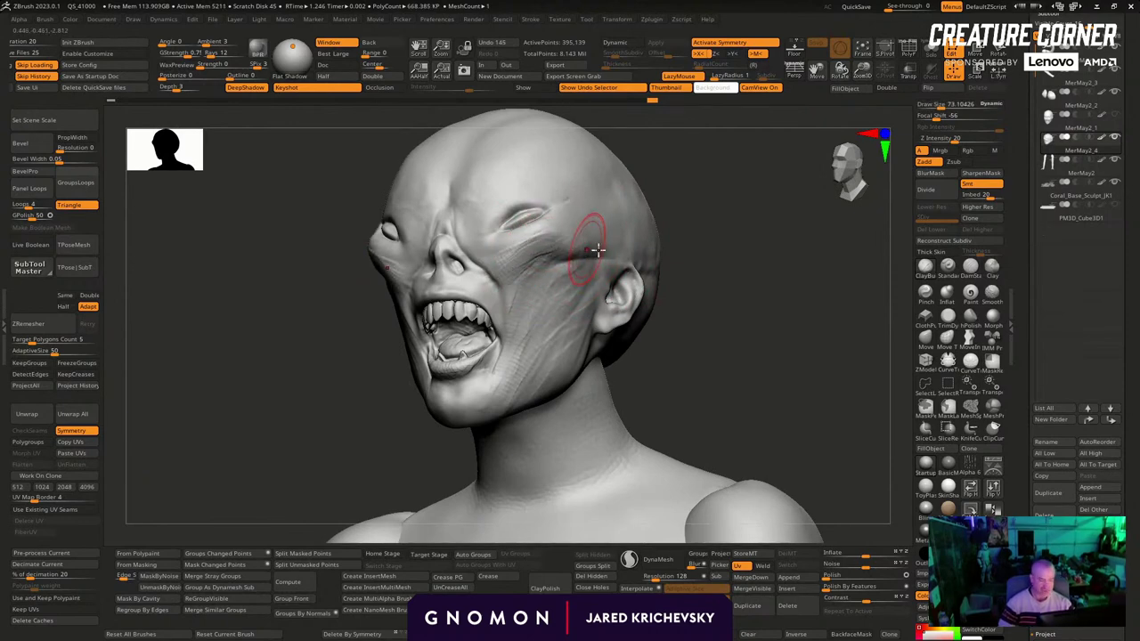
Build up the lower cheek and smooth the strands along the jaw, using a draw size of about 114
{"action": "left_click_drag", "start_coordinate": [708, 278], "coordinate": [762, 298]}
{"action": "key", "text": "s"}
{"action": "left_click_drag", "start_coordinate": [535, 299], "coordinate": [541, 299]}
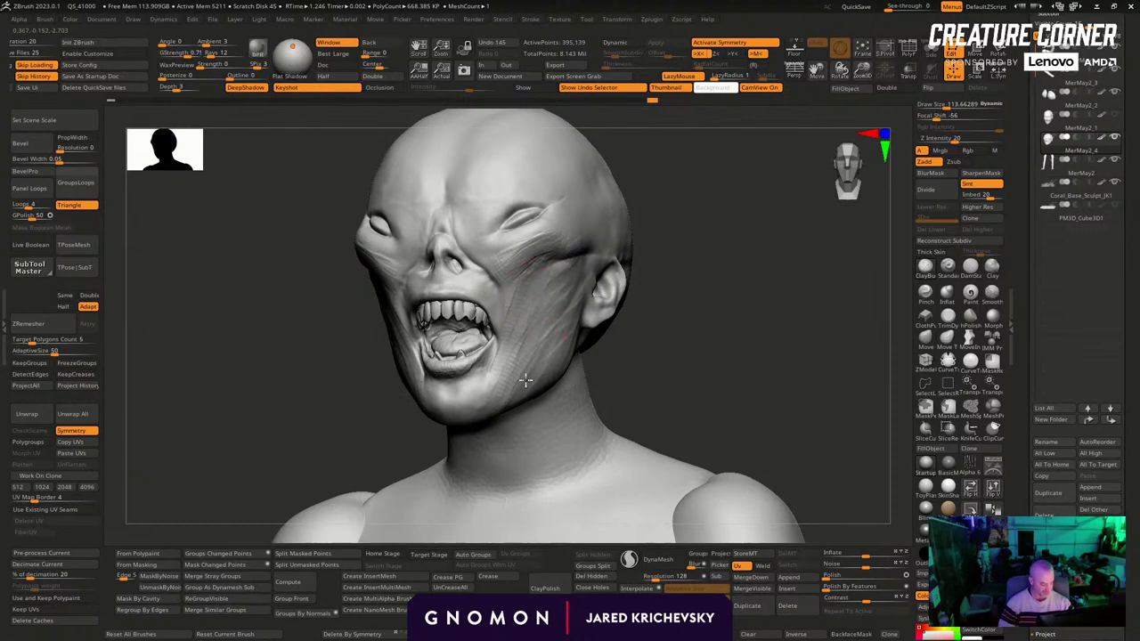
{"action": "left_click_drag", "start_coordinate": [648, 361], "coordinate": [597, 371], "text": "shift"}
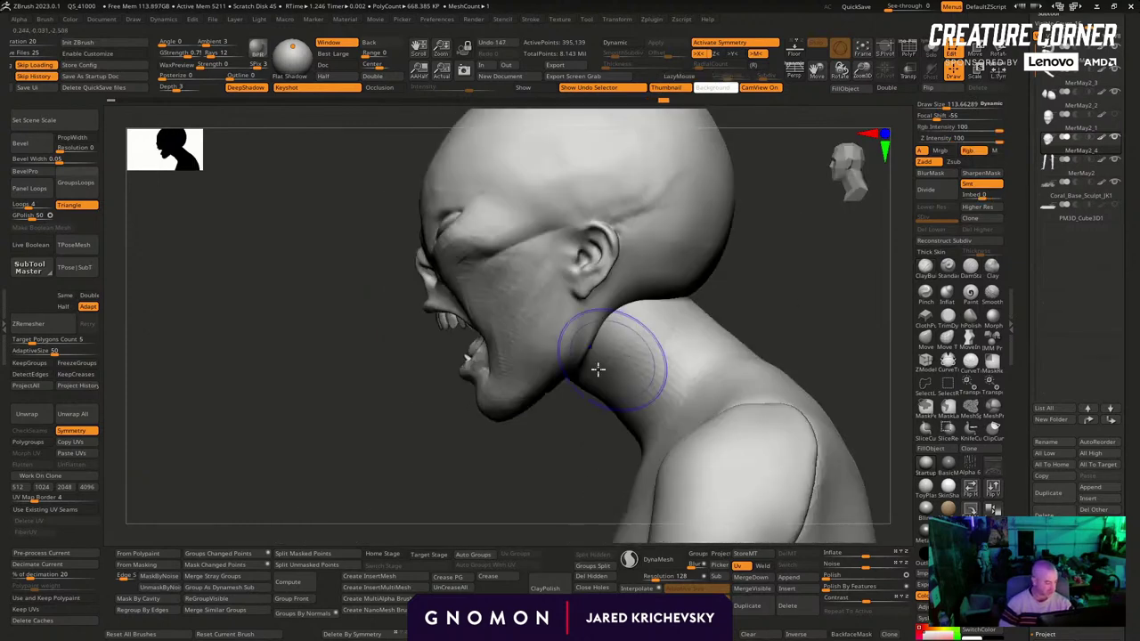
{"action": "key", "text": "s"}
{"action": "left_click_drag", "start_coordinate": [525, 410], "coordinate": [446, 395]}
{"action": "right_click_drag", "start_coordinate": [445, 394], "coordinate": [649, 256]}
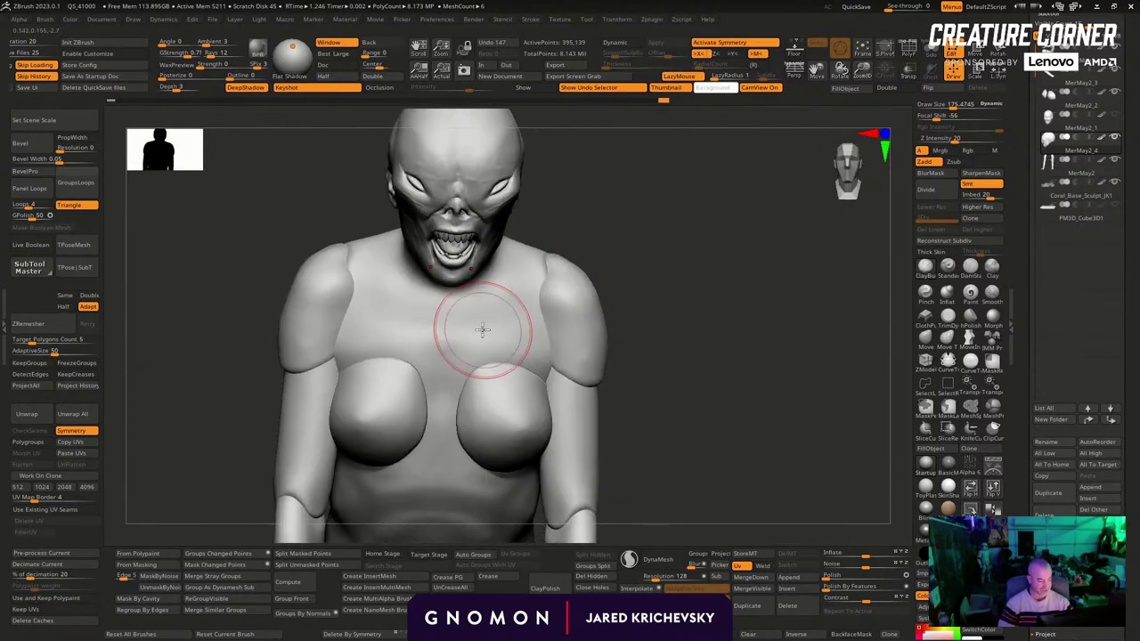
Carve symmetrical creases along the collarbones of the torso subtool with DamStandard, starting at a draw size of about 124
{"action": "left_click", "coordinate": [585, 308], "text": "alt"}
{"action": "right_click_drag", "start_coordinate": [585, 298], "coordinate": [605, 277]}
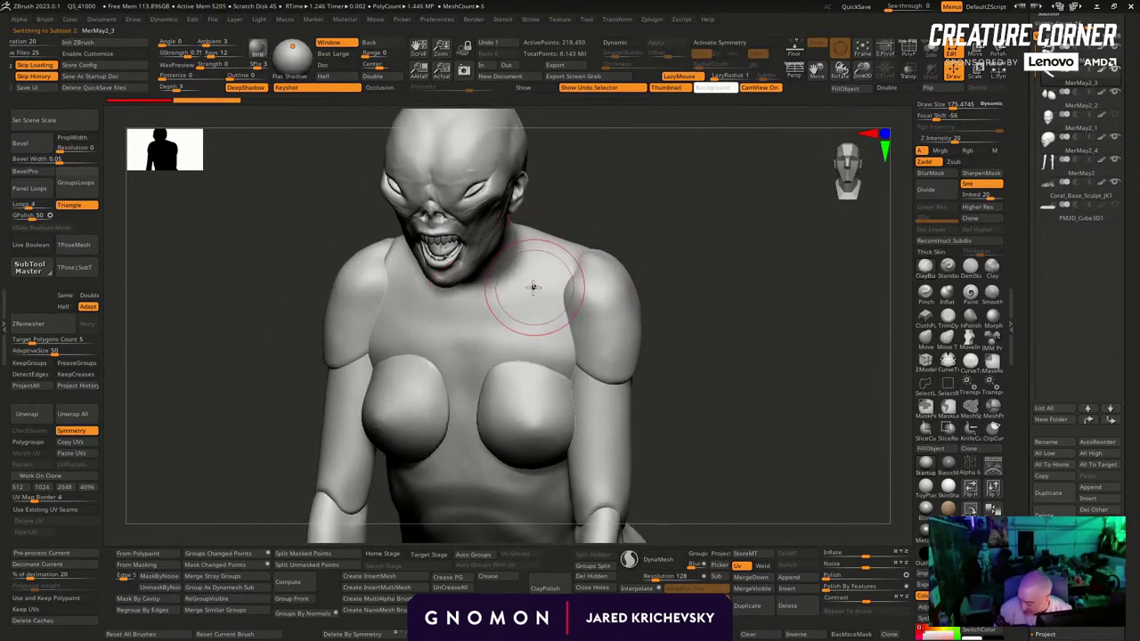
{"action": "key", "text": "b"}
{"action": "key", "text": "d"}
{"action": "key", "text": "s"}
{"action": "key", "text": "s"}
{"action": "left_click_drag", "start_coordinate": [470, 297], "coordinate": [464, 298]}
{"action": "mouse_move", "coordinate": [654, 278]}
{"action": "right_mouse_down"}
{"action": "mouse_move", "coordinate": [669, 226]}
{"action": "mouse_move", "coordinate": [630, 228]}
{"action": "right_mouse_up"}
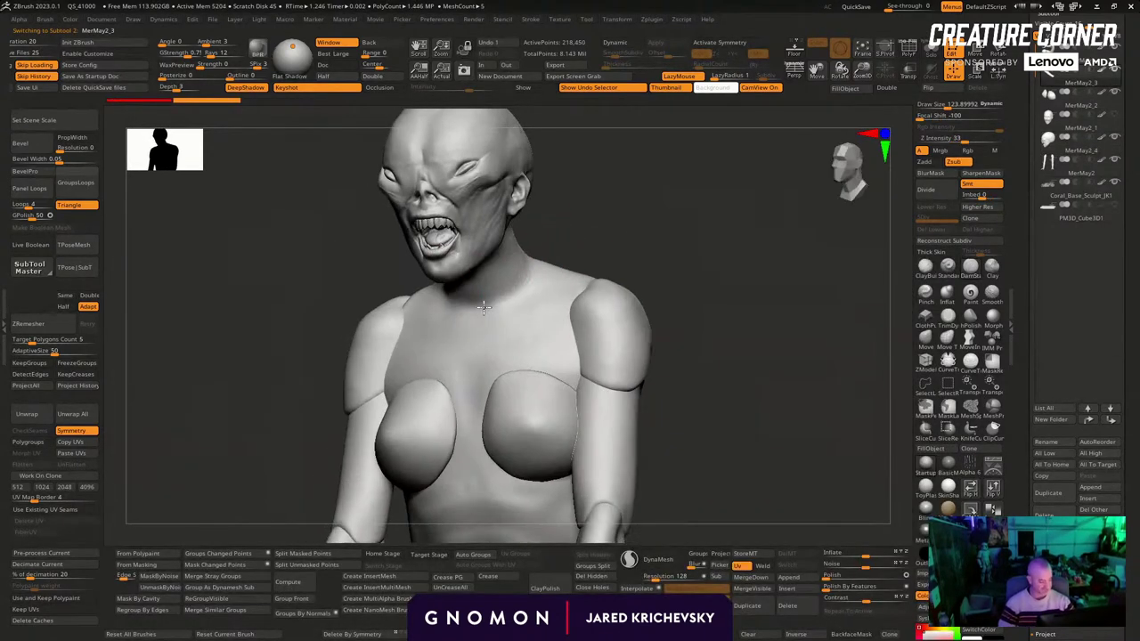
{"action": "key", "text": "x"}
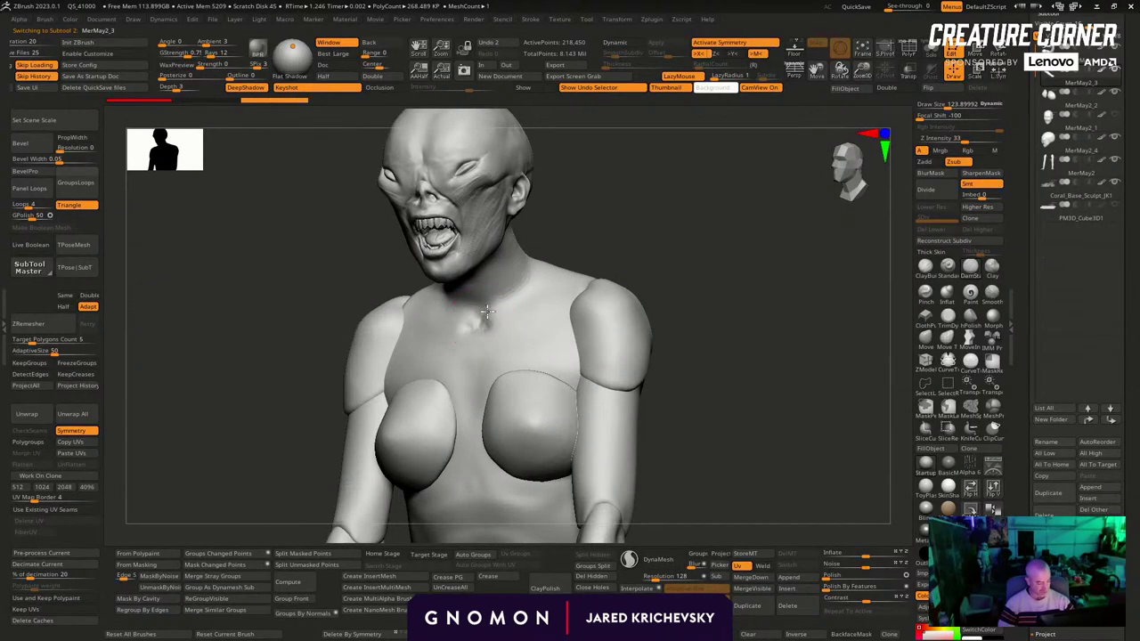
{"action": "left_click_drag", "start_coordinate": [487, 312], "coordinate": [535, 296]}
{"action": "right_click_drag", "start_coordinate": [590, 261], "coordinate": [640, 260]}
{"action": "left_click_drag", "start_coordinate": [485, 318], "coordinate": [570, 276]}
{"action": "mouse_move", "coordinate": [631, 237]}
{"action": "right_mouse_down"}
{"action": "mouse_move", "coordinate": [646, 264]}
{"action": "mouse_move", "coordinate": [527, 314]}
{"action": "right_mouse_up"}
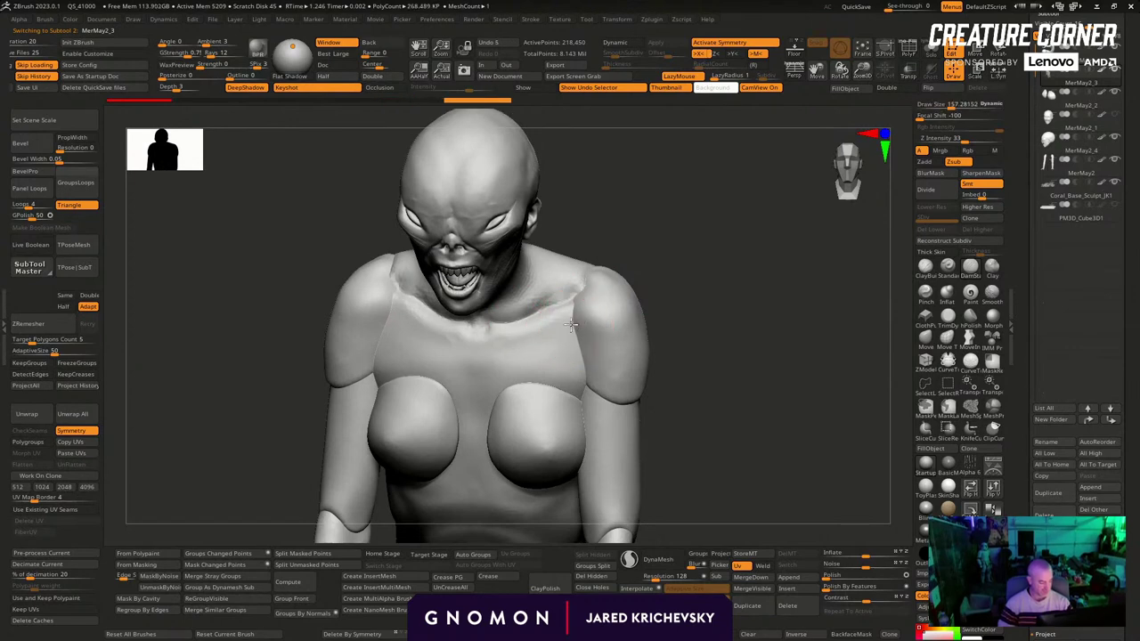
Cut deep hollows beneath both collarbones to define them, reducing the draw size from about 157 to 129
{"action": "left_click_drag", "start_coordinate": [581, 308], "coordinate": [509, 359]}
{"action": "key", "text": "bracketleft"}
{"action": "key", "text": "bracketleft"}
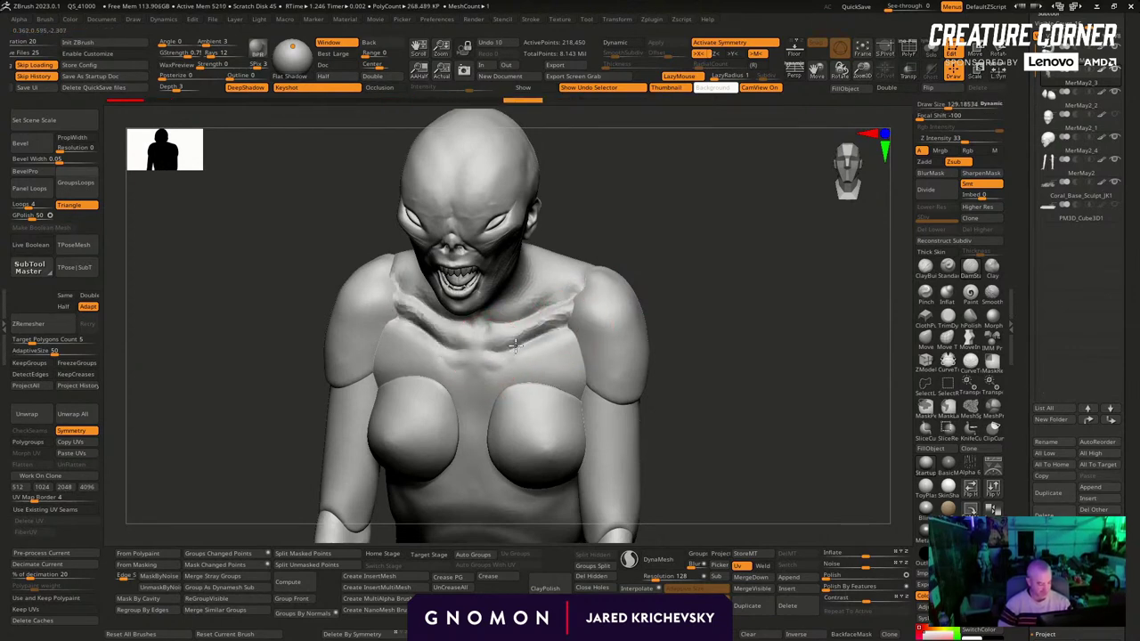
{"action": "left_click_drag", "start_coordinate": [669, 282], "coordinate": [627, 272]}
{"action": "left_click_drag", "start_coordinate": [486, 326], "coordinate": [538, 312]}
{"action": "left_click_drag", "start_coordinate": [529, 313], "coordinate": [560, 305]}
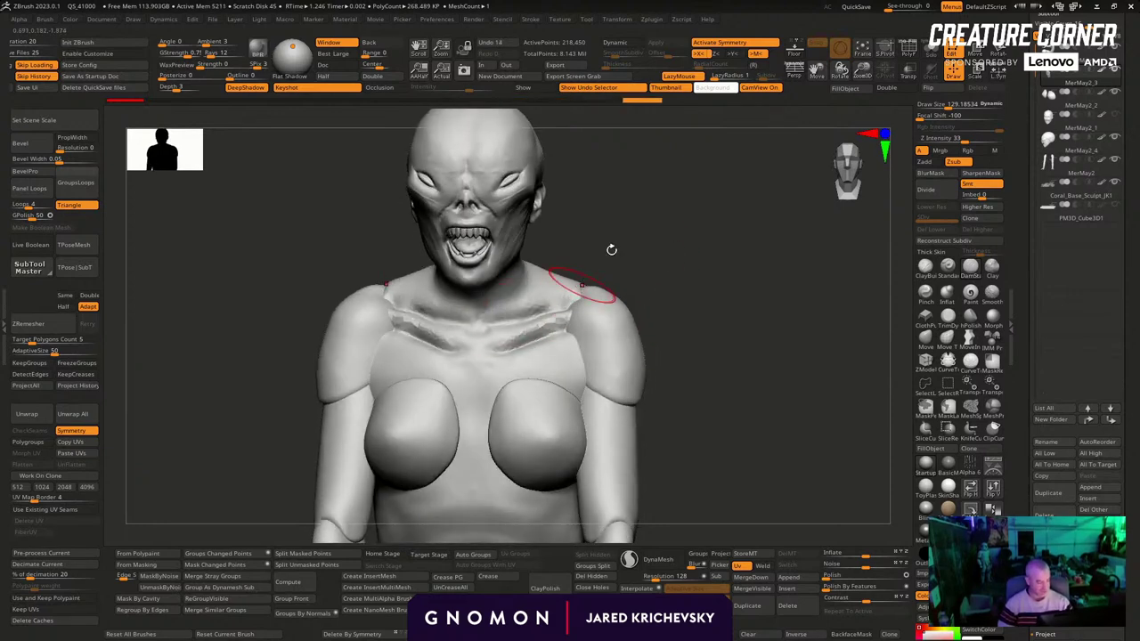
Carve muscle creases along the neck and across the upper chest toward the armpits, finishing at a draw size of about 114
{"action": "mouse_move", "coordinate": [611, 249]}
{"action": "left_mouse_down"}
{"action": "mouse_move", "coordinate": [554, 283]}
{"action": "mouse_move", "coordinate": [585, 287]}
{"action": "left_mouse_up"}
{"action": "mouse_move", "coordinate": [613, 206]}
{"action": "left_mouse_down"}
{"action": "mouse_move", "coordinate": [614, 169]}
{"action": "mouse_move", "coordinate": [592, 171]}
{"action": "left_mouse_up"}
{"action": "left_click_drag", "start_coordinate": [496, 246], "coordinate": [545, 287]}
{"action": "mouse_move", "coordinate": [595, 212]}
{"action": "left_mouse_down"}
{"action": "mouse_move", "coordinate": [626, 223]}
{"action": "mouse_move", "coordinate": [631, 241]}
{"action": "left_mouse_up"}
{"action": "left_click_drag", "start_coordinate": [554, 335], "coordinate": [584, 396]}
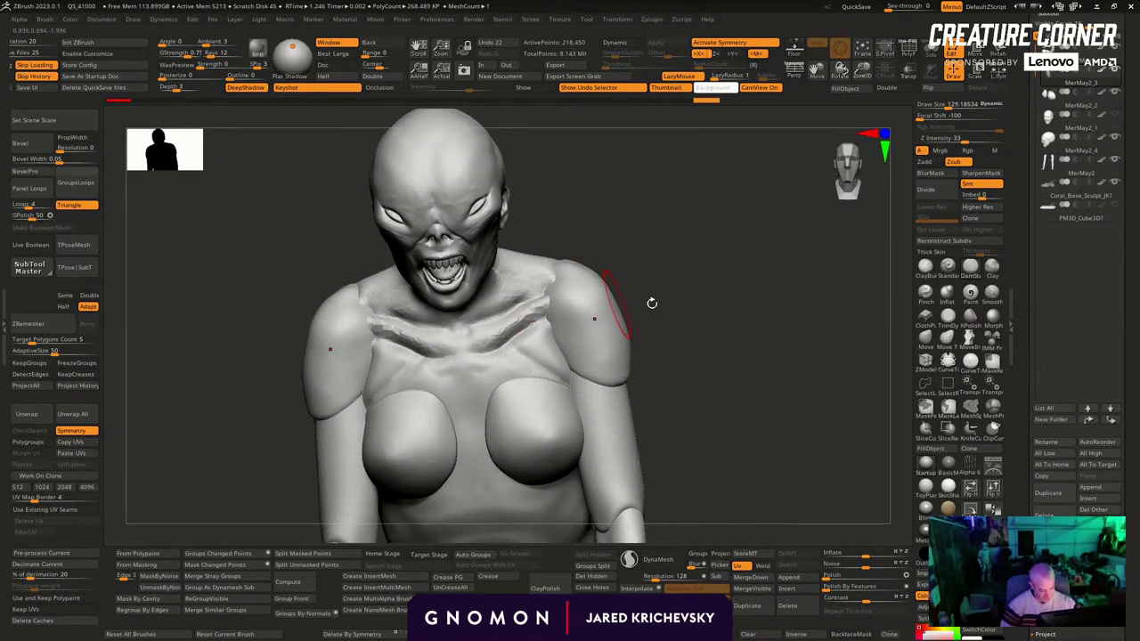
{"action": "right_click_drag", "start_coordinate": [652, 302], "coordinate": [623, 329]}
{"action": "left_click_drag", "start_coordinate": [420, 377], "coordinate": [401, 392]}
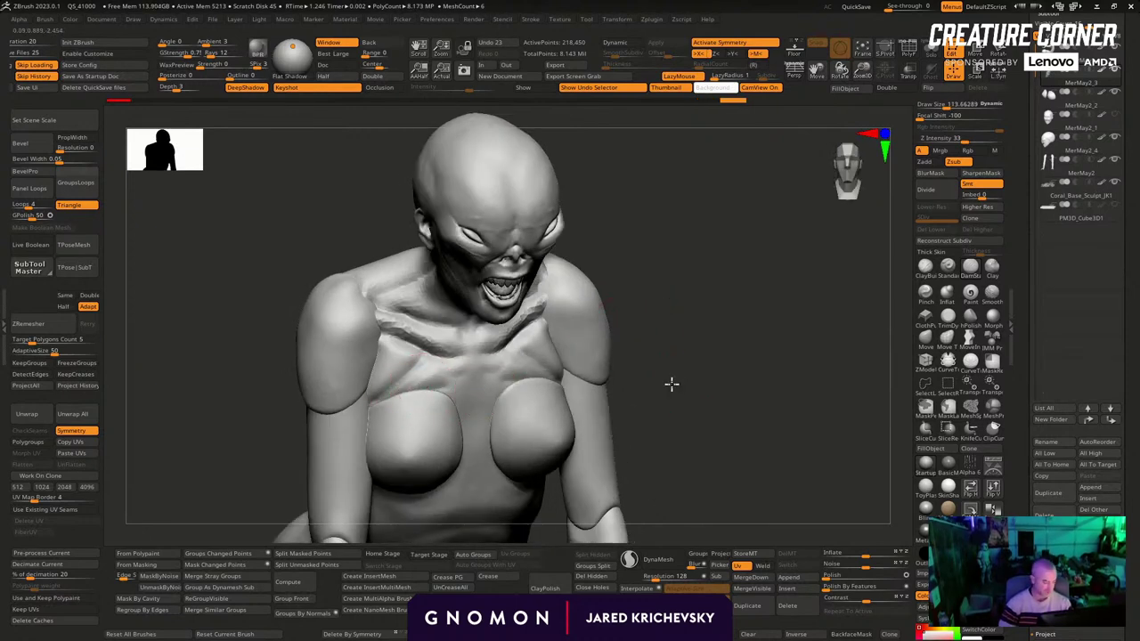
Make the MerMay2 arms the active subtool and frame them
{"action": "left_click_drag", "start_coordinate": [671, 384], "coordinate": [622, 384]}
{"action": "left_click", "coordinate": [611, 390], "text": "alt"}
{"action": "left_click_drag", "start_coordinate": [735, 419], "coordinate": [644, 282], "text": "alt"}
{"action": "key", "text": "alt+s"}
{"action": "left_click_drag", "start_coordinate": [602, 448], "coordinate": [598, 458]}
{"action": "left_click", "coordinate": [544, 411], "text": "ctrl+shift"}
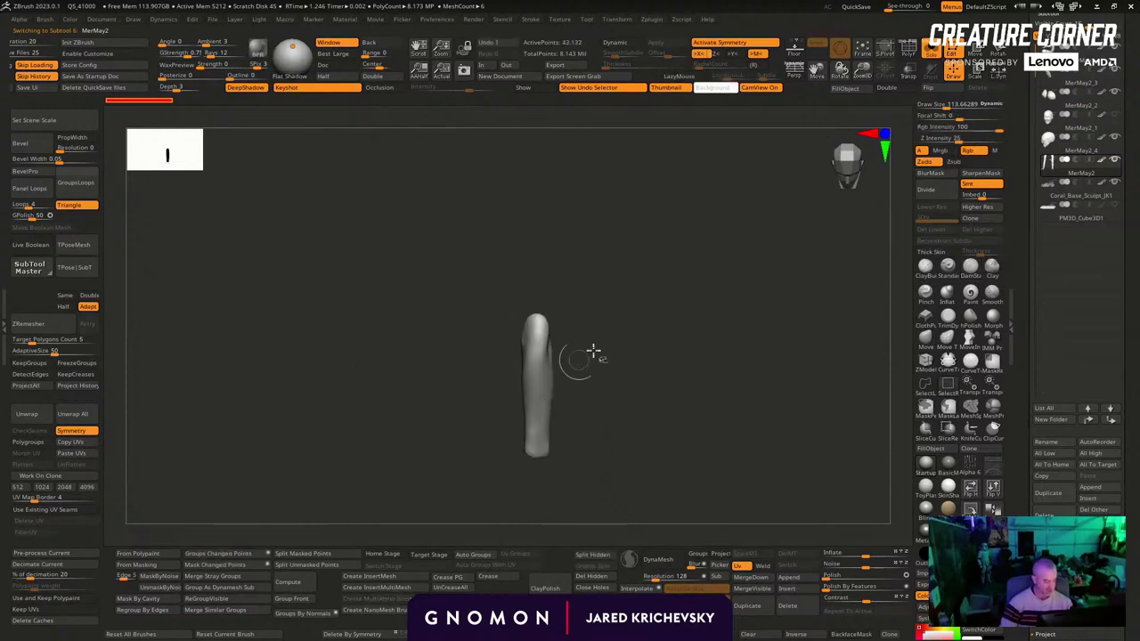
{"action": "left_click_drag", "start_coordinate": [593, 351], "coordinate": [569, 341], "text": "ctrl+shift"}
{"action": "left_click", "coordinate": [538, 285], "text": "ctrl+shift"}
{"action": "left_click", "coordinate": [374, 276], "text": "ctrl+shift"}
{"action": "left_click", "coordinate": [370, 359], "text": "ctrl+shift"}
{"action": "left_click", "coordinate": [391, 214], "text": "ctrl+shift"}
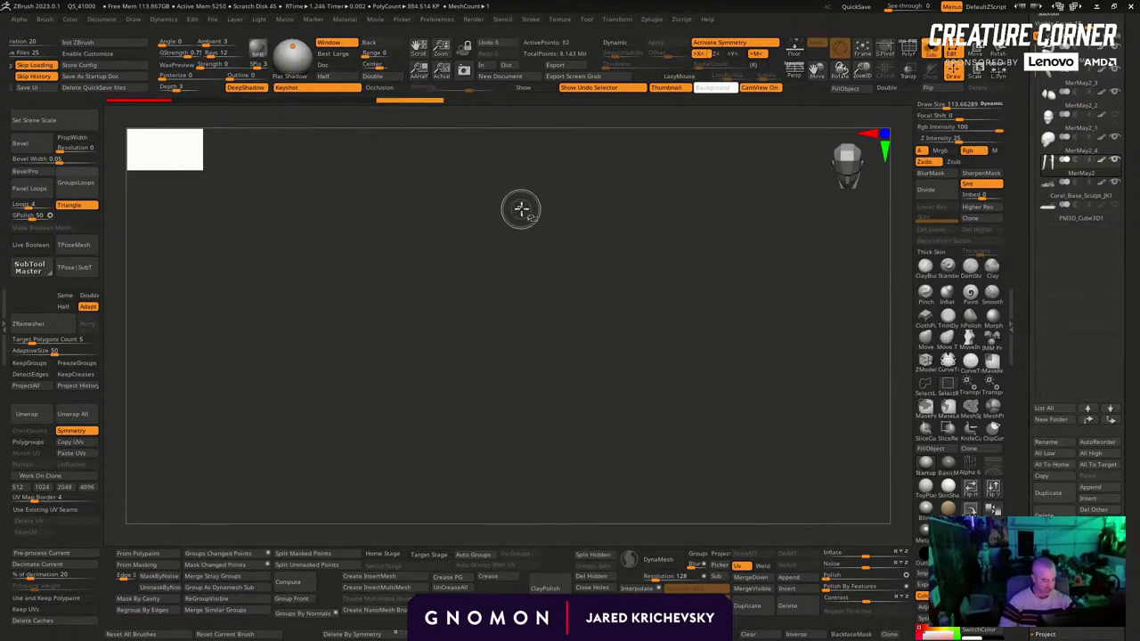
{"action": "left_click_drag", "start_coordinate": [595, 202], "coordinate": [618, 194], "text": "ctrl+shift"}
{"action": "left_click", "coordinate": [537, 208], "text": "ctrl+shift"}
{"action": "left_click", "coordinate": [623, 202], "text": "ctrl+shift"}
{"action": "left_click", "coordinate": [399, 204], "text": "ctrl+shift"}
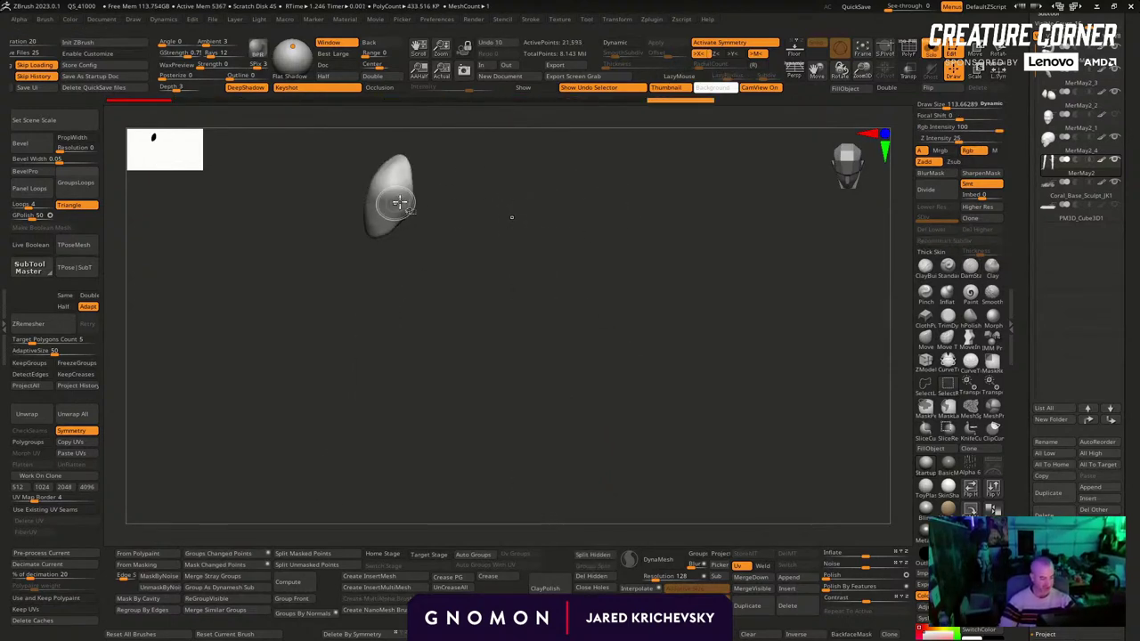
{"action": "left_click", "coordinate": [593, 222], "text": "ctrl+shift"}
Hide the shoulder, upper arm, forearm and wrist polygroups of both arms so only the hands are left
{"action": "left_click", "coordinate": [543, 218], "text": "ctrl+alt+shift"}
{"action": "left_click", "coordinate": [527, 285], "text": "ctrl+alt+shift"}
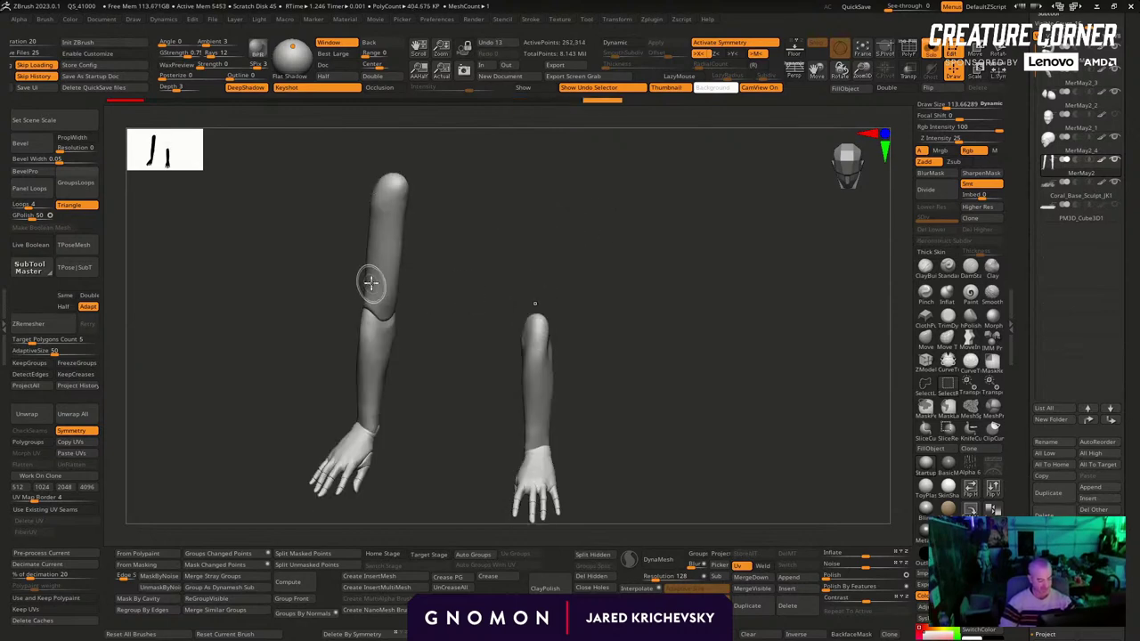
{"action": "left_click", "coordinate": [370, 283], "text": "ctrl+alt+shift"}
{"action": "left_click", "coordinate": [377, 351], "text": "ctrl+alt+shift"}
{"action": "left_click", "coordinate": [525, 364], "text": "ctrl+alt+shift"}
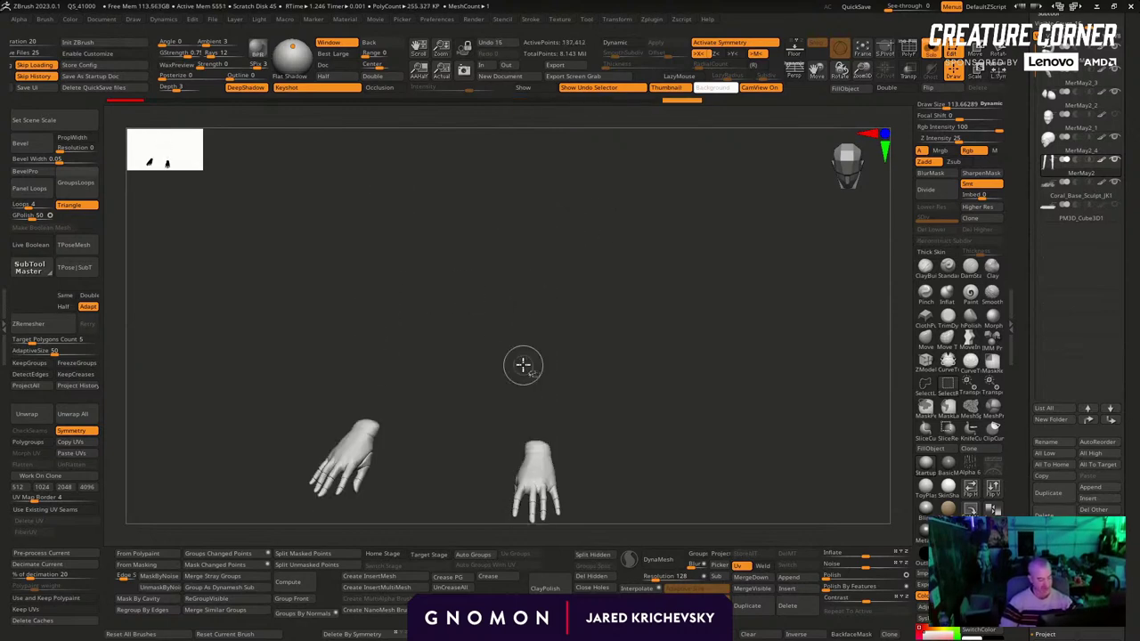
{"action": "left_click", "coordinate": [532, 440], "text": "ctrl+alt+shift"}
{"action": "left_click", "coordinate": [371, 429], "text": "ctrl+alt+shift"}
Invert the visibility to the arm segments, split the hidden hands into their own subtool, and check the arms' polygroups
{"action": "left_click_drag", "start_coordinate": [666, 338], "coordinate": [645, 406], "text": "ctrl+shift"}
{"action": "left_click_drag", "start_coordinate": [697, 458], "coordinate": [637, 374]}
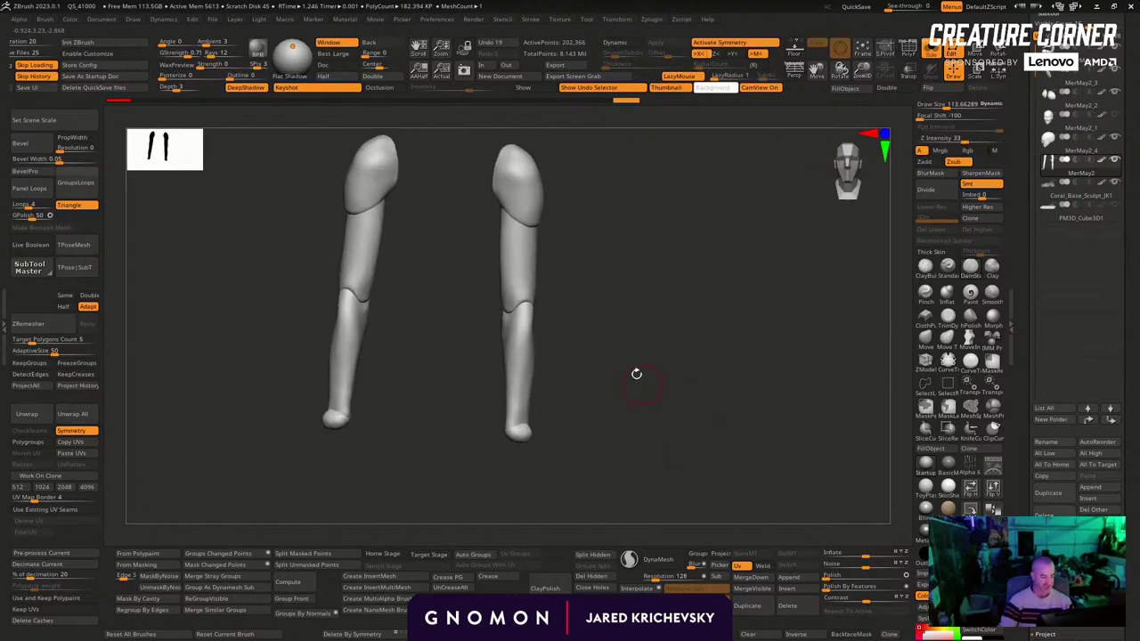
{"action": "left_click", "coordinate": [651, 377], "text": "ctrl+shift"}
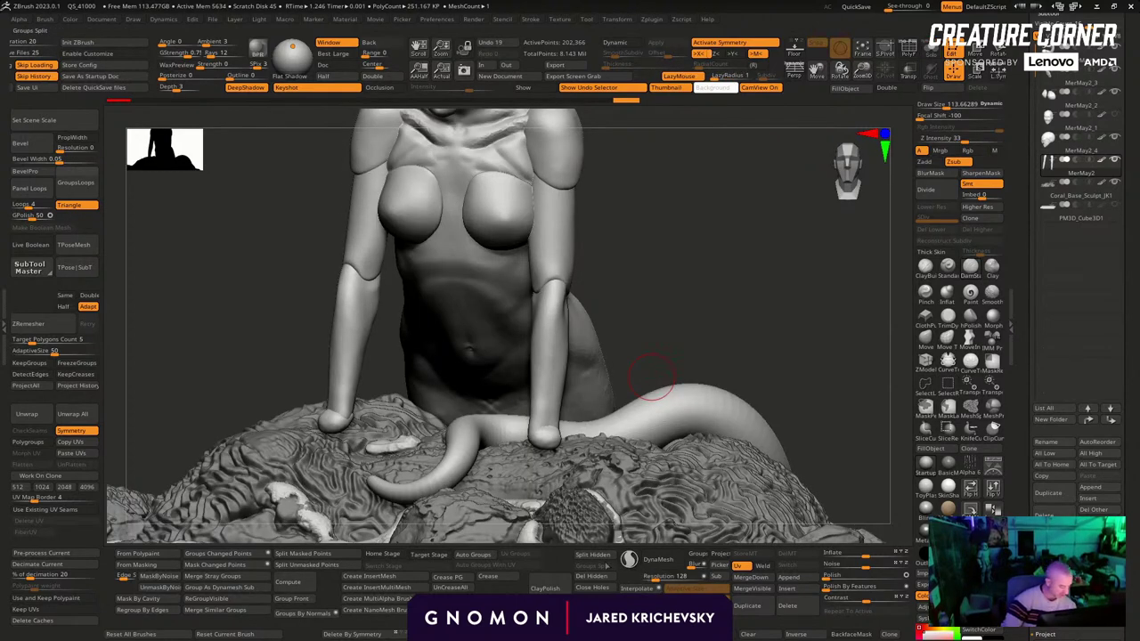
{"action": "left_click", "coordinate": [606, 558]}
{"action": "left_click_drag", "start_coordinate": [619, 364], "coordinate": [600, 466], "text": "alt"}
{"action": "key", "text": "shift+f"}
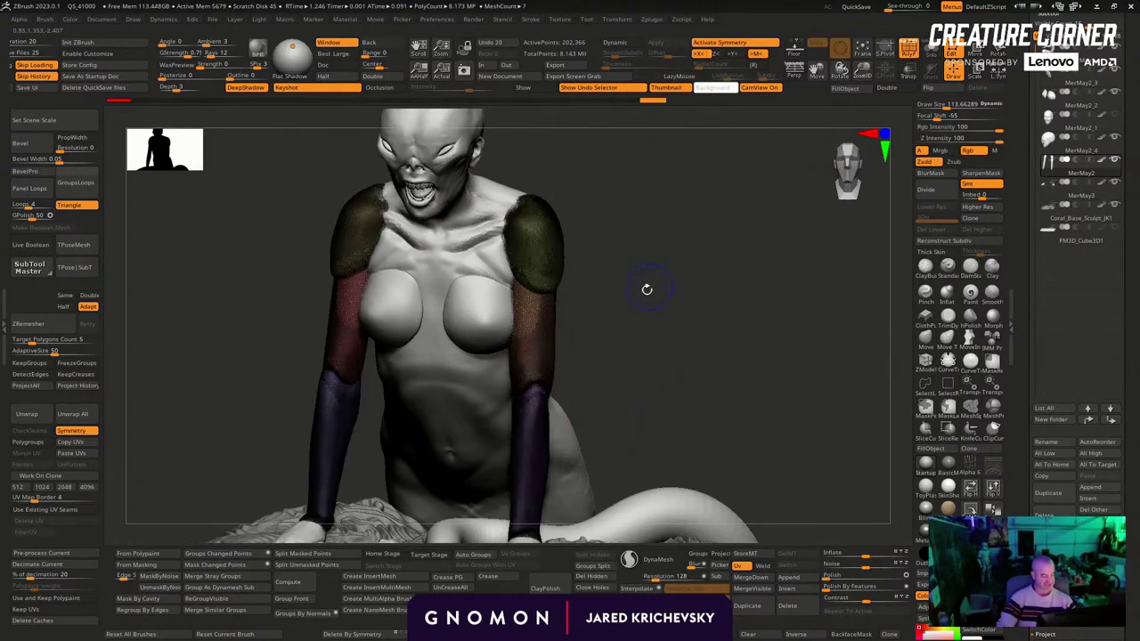
{"action": "key", "text": "shift+f"}
Fuse the overlapping segments of both arms into one mesh with Remesh By Union
{"action": "key", "text": "w"}
{"action": "key", "text": "x"}
{"action": "left_click_drag", "start_coordinate": [631, 299], "coordinate": [603, 444], "text": "alt"}
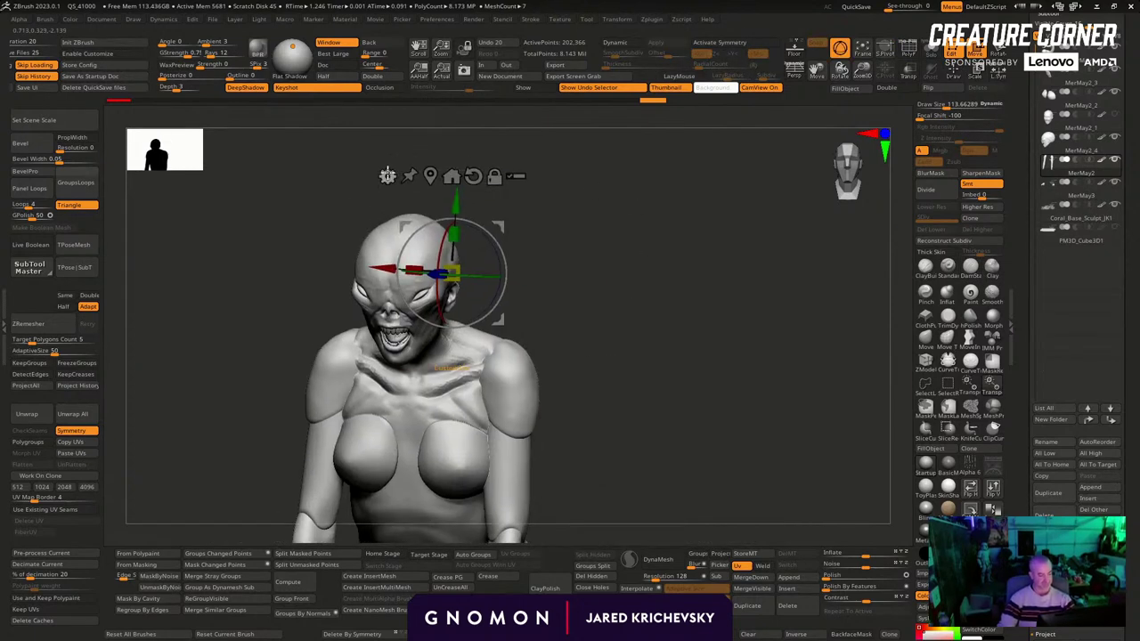
{"action": "left_click", "coordinate": [387, 174]}
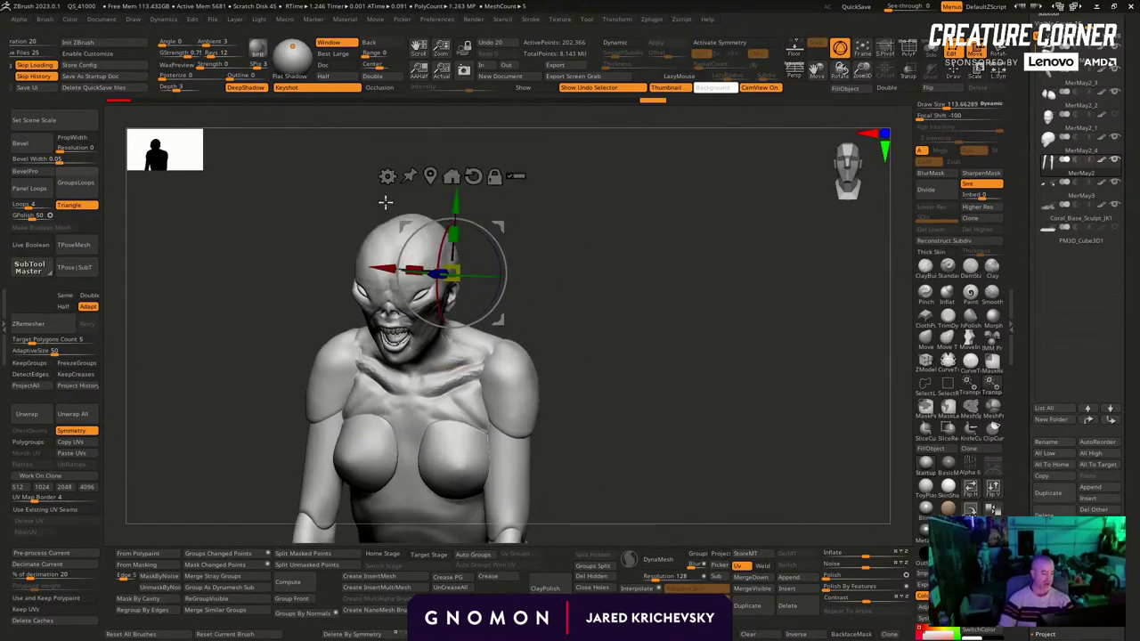
{"action": "left_click", "coordinate": [388, 175]}
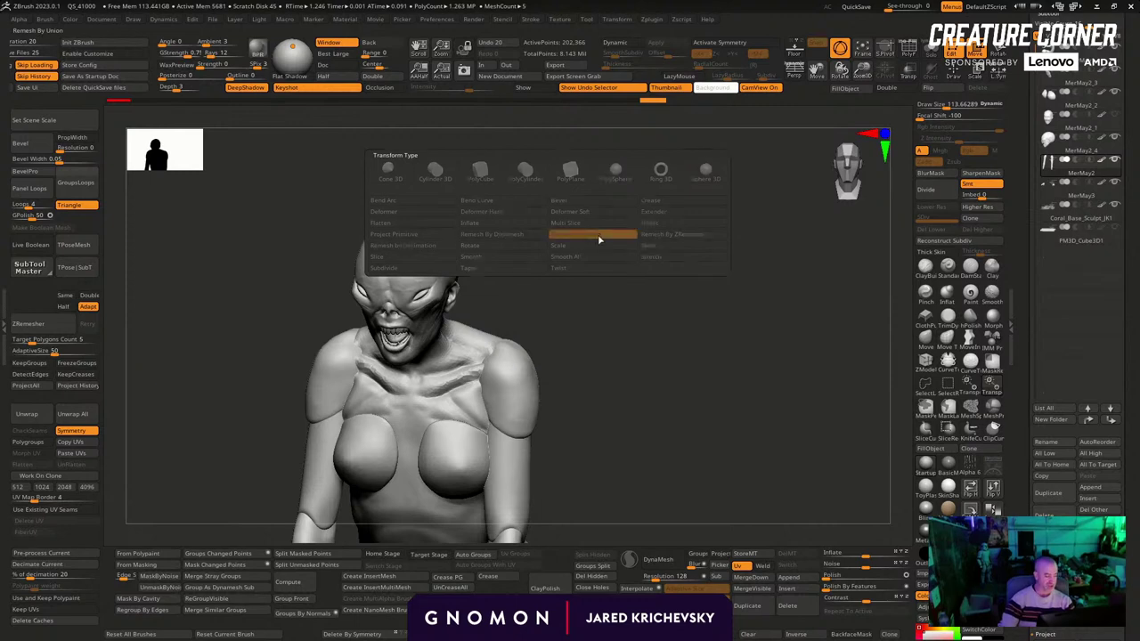
{"action": "left_click", "coordinate": [597, 237]}
Restore symmetry and smooth the elbow seams of both arms at a draw size of about 151
{"action": "key", "text": "q"}
{"action": "mouse_move", "coordinate": [591, 470]}
{"action": "left_mouse_down", "text": "alt"}
{"action": "mouse_move", "coordinate": [608, 285]}
{"action": "mouse_move", "coordinate": [556, 286]}
{"action": "left_mouse_up", "text": "alt"}
{"action": "key", "text": "x"}
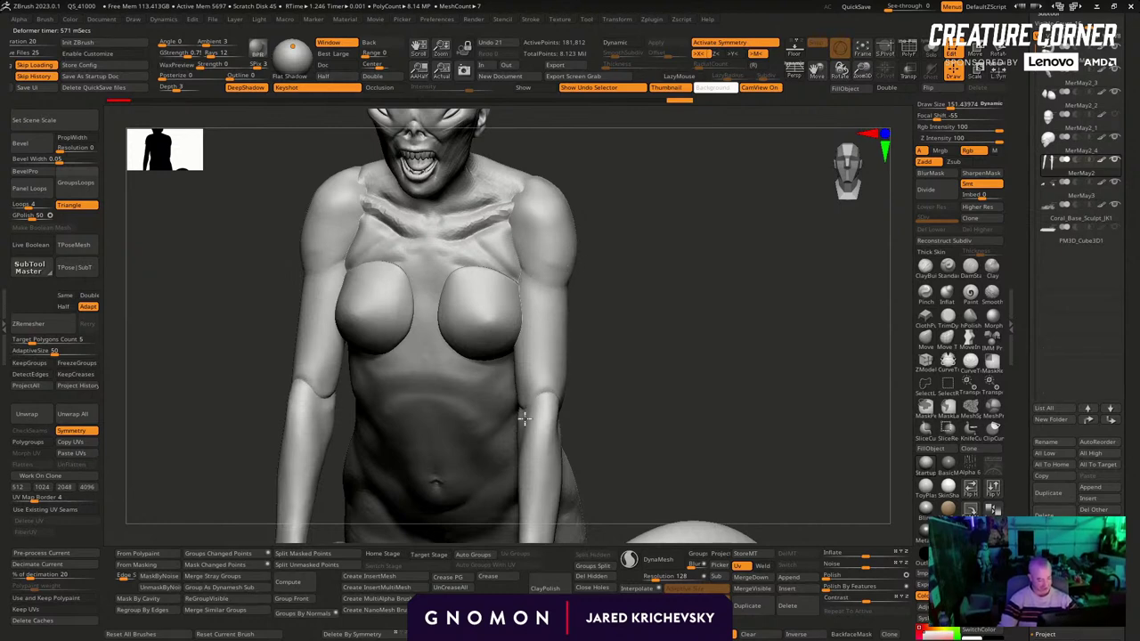
{"action": "left_click_drag", "start_coordinate": [513, 414], "coordinate": [524, 397], "text": "shift"}
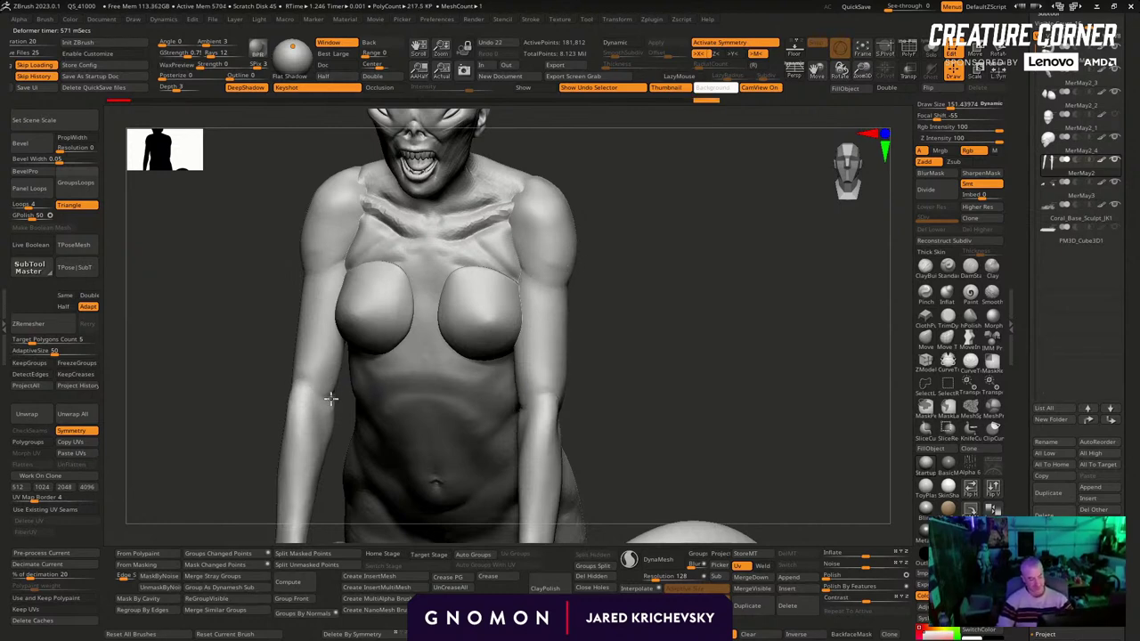
Reshape the shoulders and upper arms with the Move brush at a draw size of about 169
{"action": "mouse_move", "coordinate": [602, 260]}
{"action": "left_mouse_down"}
{"action": "mouse_move", "coordinate": [618, 267]}
{"action": "mouse_move", "coordinate": [603, 229]}
{"action": "mouse_move", "coordinate": [554, 277]}
{"action": "left_mouse_up"}
{"action": "key", "text": "b"}
{"action": "key", "text": "m"}
{"action": "key", "text": "v"}
{"action": "mouse_move", "coordinate": [566, 224]}
{"action": "left_mouse_down"}
{"action": "mouse_move", "coordinate": [555, 232]}
{"action": "mouse_move", "coordinate": [615, 237]}
{"action": "left_mouse_up"}
{"action": "key", "text": "s"}
{"action": "key", "text": "s"}
{"action": "left_click_drag", "start_coordinate": [472, 231], "coordinate": [497, 221]}
Enable Sculptris Pro, make the MerMay2_3 torso active and build up tendons along the neck at a draw size of about 135
{"action": "left_click", "coordinate": [629, 561]}
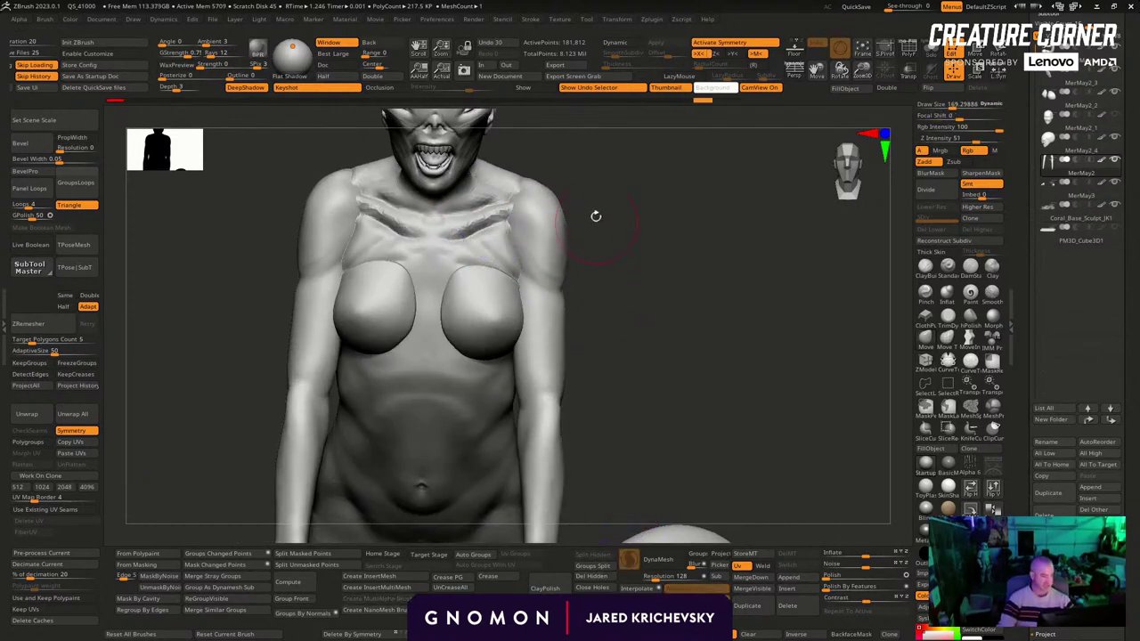
{"action": "left_click_drag", "start_coordinate": [595, 216], "coordinate": [592, 239]}
{"action": "key", "text": "s"}
{"action": "left_click_drag", "start_coordinate": [467, 223], "coordinate": [458, 229]}
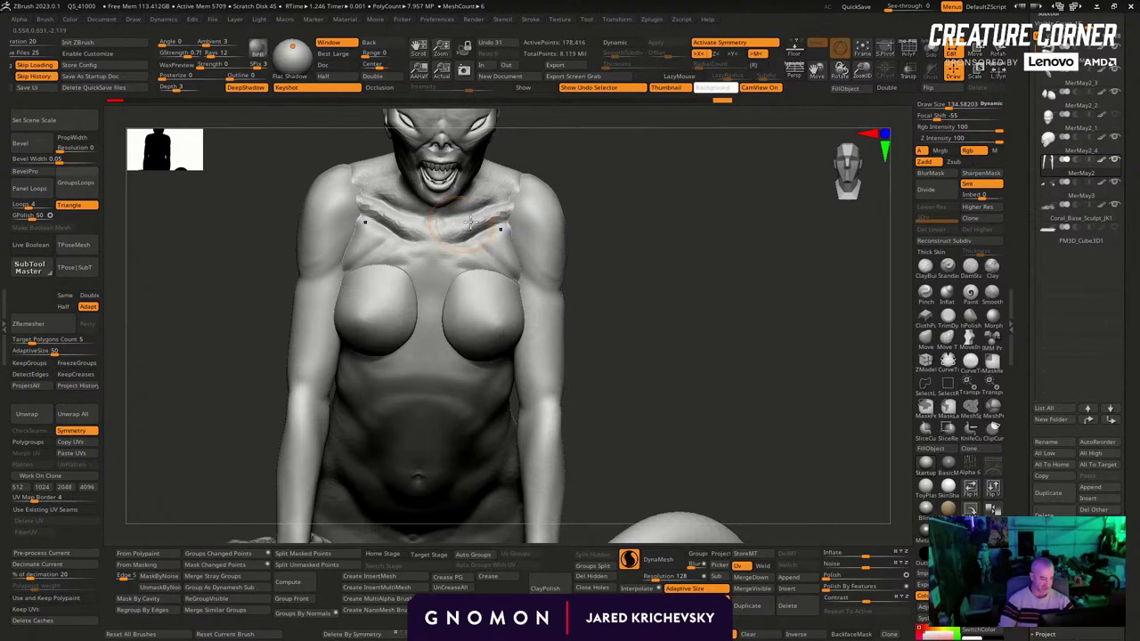
{"action": "left_click", "coordinate": [488, 220], "text": "alt"}
{"action": "left_click_drag", "start_coordinate": [564, 158], "coordinate": [570, 167]}
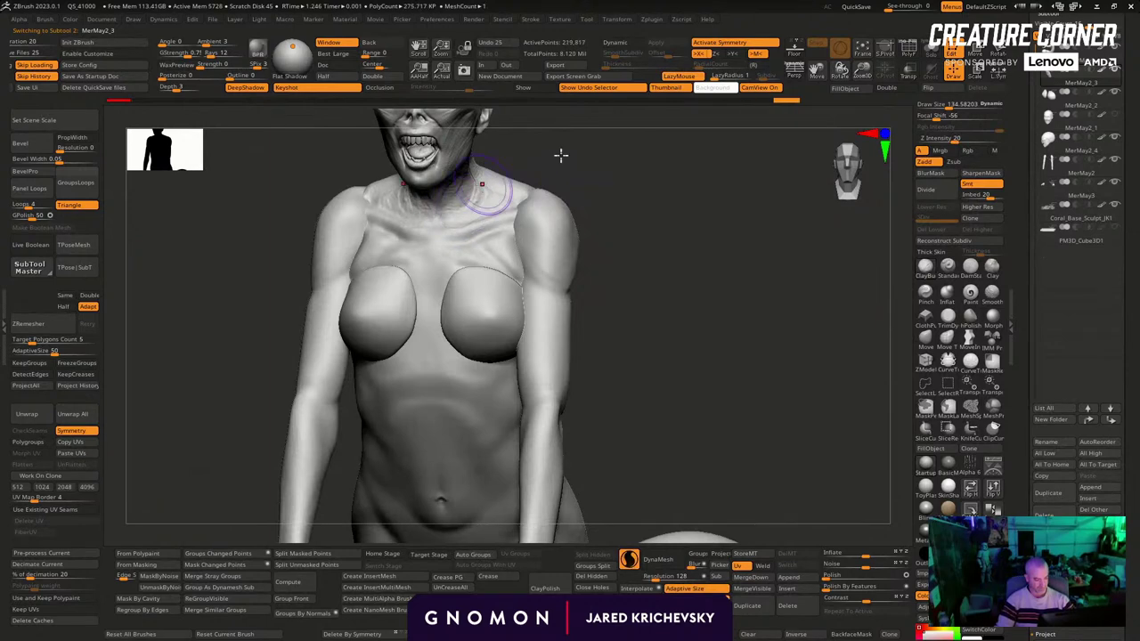
{"action": "mouse_move", "coordinate": [563, 155]}
{"action": "left_mouse_down"}
{"action": "mouse_move", "coordinate": [598, 280]}
{"action": "mouse_move", "coordinate": [504, 219]}
{"action": "left_mouse_up"}
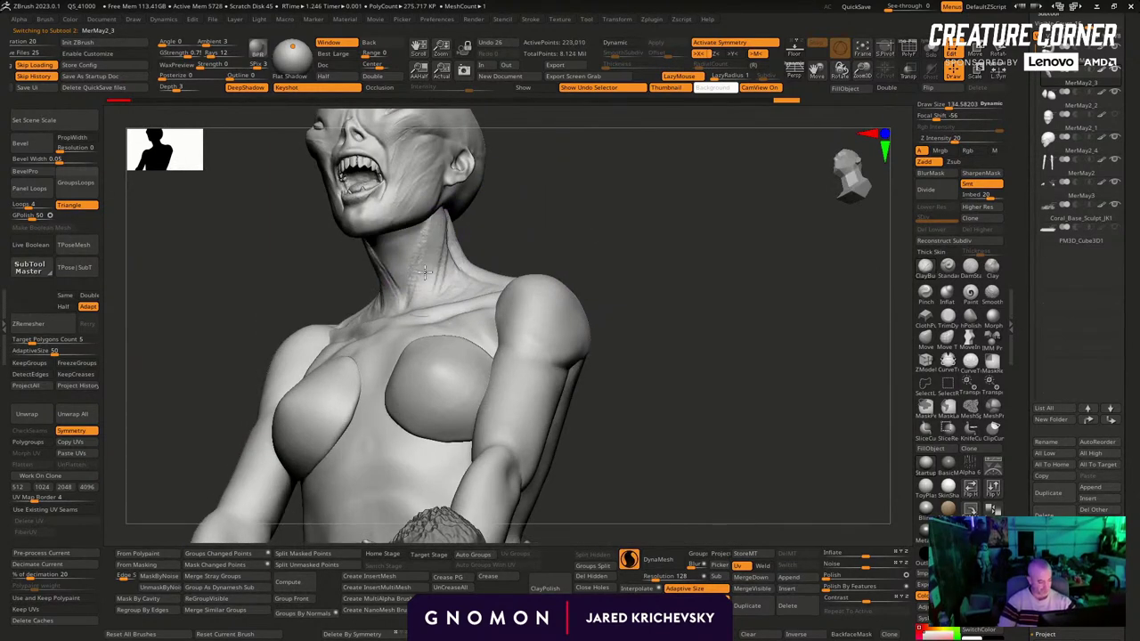
{"action": "left_click_drag", "start_coordinate": [425, 273], "coordinate": [419, 304]}
{"action": "left_click_drag", "start_coordinate": [565, 187], "coordinate": [564, 158]}
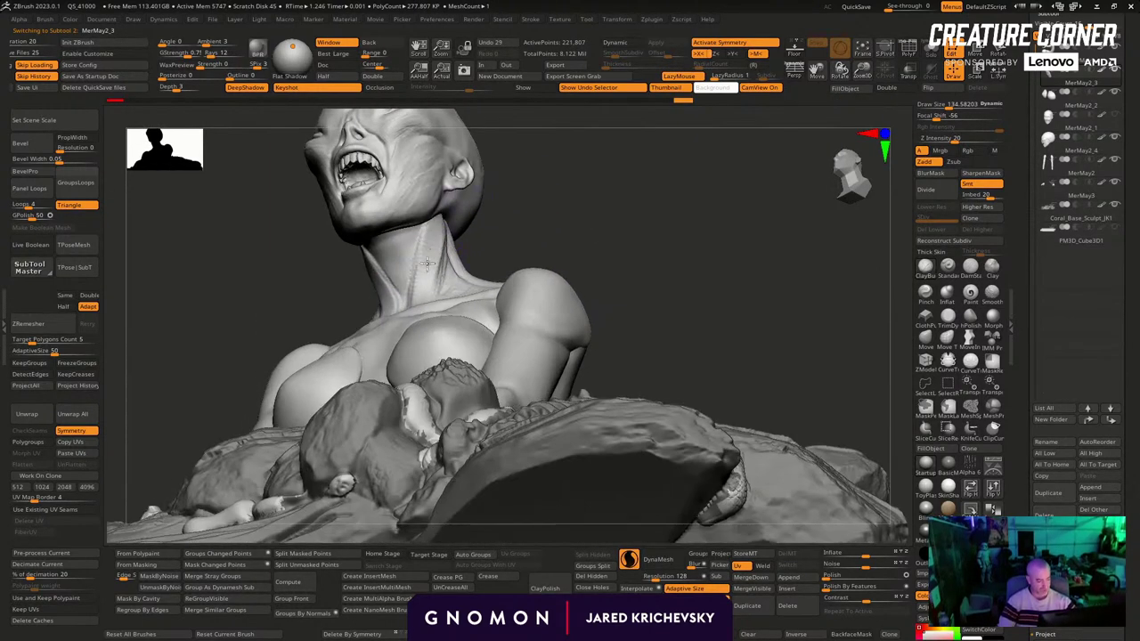
Reshape the neck and its transition into the shoulders with the Move brush, enlarging the draw size to about 229
{"action": "mouse_move", "coordinate": [627, 214]}
{"action": "left_mouse_down"}
{"action": "mouse_move", "coordinate": [596, 293]}
{"action": "mouse_move", "coordinate": [624, 285]}
{"action": "mouse_move", "coordinate": [618, 303]}
{"action": "mouse_move", "coordinate": [516, 269]}
{"action": "left_mouse_up"}
{"action": "key", "text": "b"}
{"action": "left_click", "coordinate": [618, 288]}
{"action": "key", "text": "s"}
{"action": "mouse_move", "coordinate": [524, 283]}
{"action": "left_mouse_down"}
{"action": "mouse_move", "coordinate": [516, 275]}
{"action": "mouse_move", "coordinate": [575, 258]}
{"action": "mouse_move", "coordinate": [494, 247]}
{"action": "left_mouse_up"}
{"action": "key", "text": "s"}
{"action": "left_click_drag", "start_coordinate": [491, 243], "coordinate": [519, 258]}
{"action": "left_click_drag", "start_coordinate": [606, 237], "coordinate": [518, 258]}
{"action": "key", "text": "s"}
{"action": "left_click_drag", "start_coordinate": [515, 255], "coordinate": [534, 264]}
{"action": "left_click_drag", "start_coordinate": [527, 259], "coordinate": [566, 282]}
{"action": "mouse_move", "coordinate": [633, 262]}
{"action": "left_mouse_down"}
{"action": "mouse_move", "coordinate": [598, 272]}
{"action": "mouse_move", "coordinate": [677, 255]}
{"action": "mouse_move", "coordinate": [804, 285]}
{"action": "mouse_move", "coordinate": [623, 311]}
{"action": "left_mouse_up"}
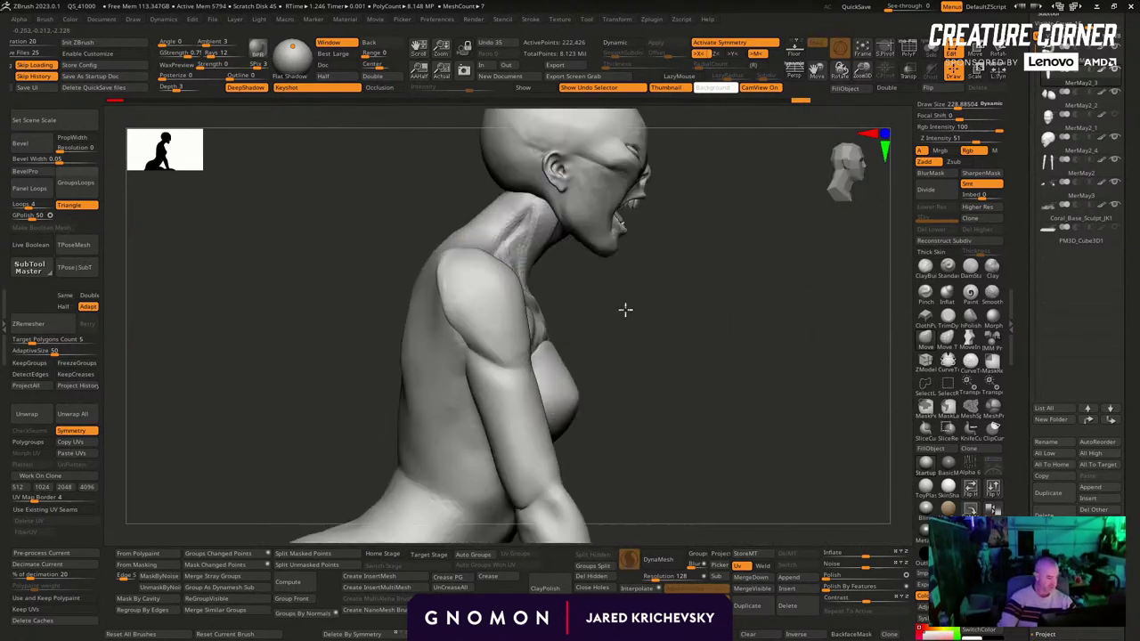
Refine the silhouette of the neck and upper back with broad Move strokes at a draw size of about 314
{"action": "key", "text": "s"}
{"action": "left_click_drag", "start_coordinate": [532, 240], "coordinate": [532, 240]}
{"action": "mouse_move", "coordinate": [479, 213]}
{"action": "left_mouse_down"}
{"action": "mouse_move", "coordinate": [512, 173]}
{"action": "mouse_move", "coordinate": [495, 268]}
{"action": "left_mouse_up"}
{"action": "left_click_drag", "start_coordinate": [520, 205], "coordinate": [497, 294]}
{"action": "mouse_move", "coordinate": [662, 247]}
{"action": "left_mouse_down"}
{"action": "mouse_move", "coordinate": [700, 282]}
{"action": "mouse_move", "coordinate": [666, 257]}
{"action": "mouse_move", "coordinate": [611, 247]}
{"action": "mouse_move", "coordinate": [608, 227]}
{"action": "mouse_move", "coordinate": [576, 210]}
{"action": "mouse_move", "coordinate": [591, 365]}
{"action": "left_mouse_up"}
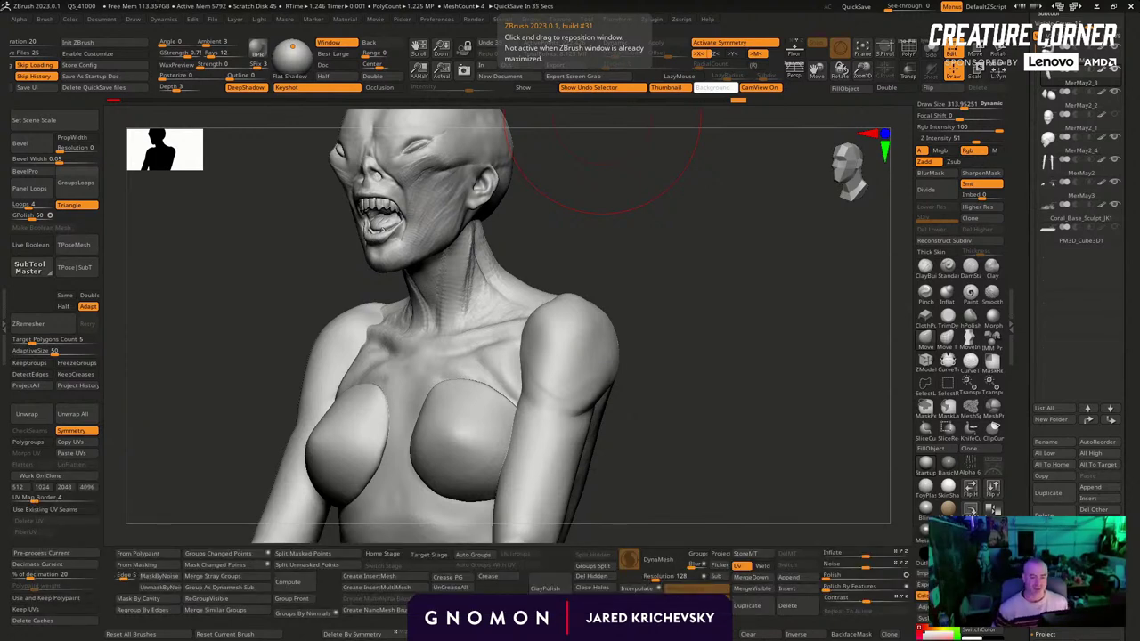
{"action": "left_click_drag", "start_coordinate": [541, 256], "coordinate": [624, 325]}
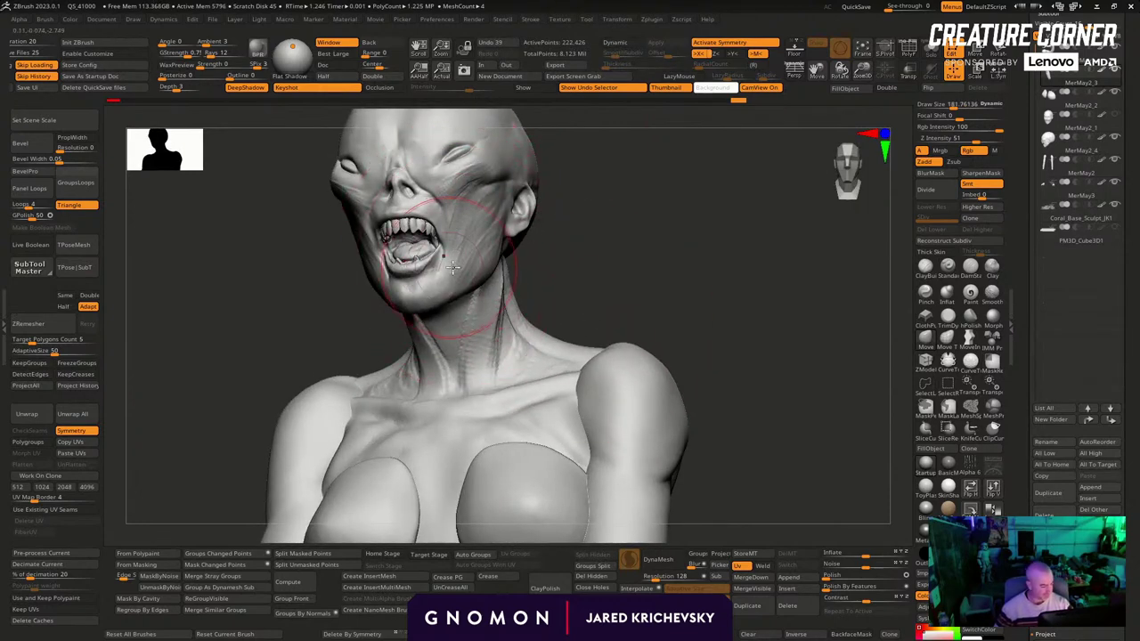
Make the MerMay2_4 head active, smooth the cheek beside the mouth and turn Sculptris Pro off
{"action": "left_click", "coordinate": [524, 230], "text": "alt"}
{"action": "mouse_move", "coordinate": [523, 229]}
{"action": "left_mouse_down"}
{"action": "mouse_move", "coordinate": [539, 209]}
{"action": "mouse_move", "coordinate": [589, 212]}
{"action": "left_mouse_up"}
{"action": "key", "text": "b"}
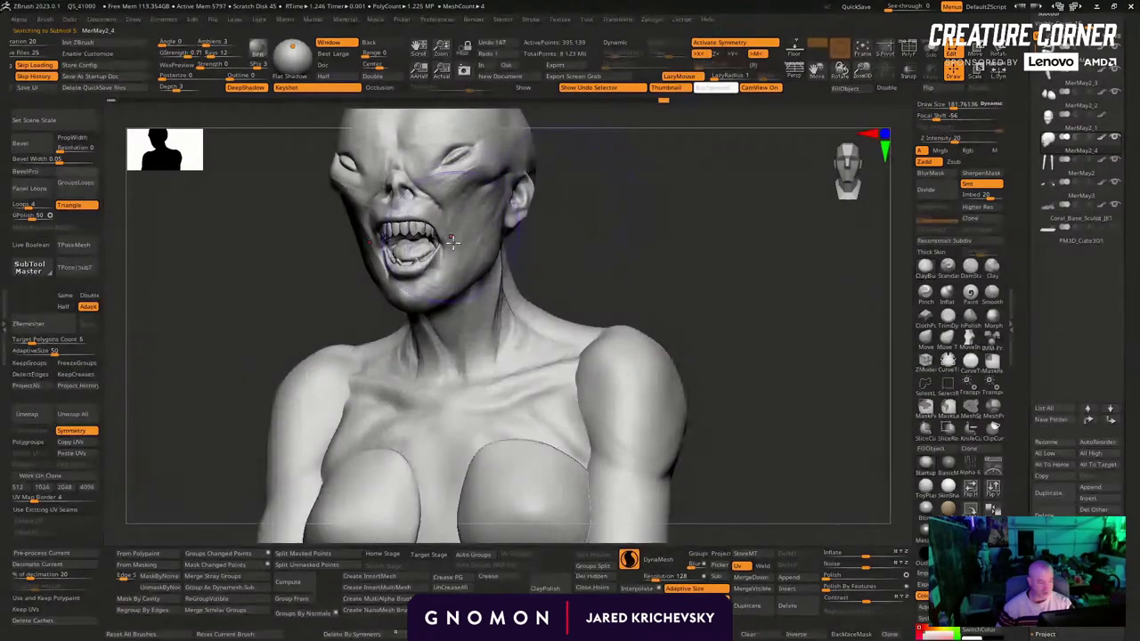
{"action": "left_click_drag", "start_coordinate": [468, 224], "coordinate": [455, 253], "text": "shift"}
{"action": "key", "text": "s"}
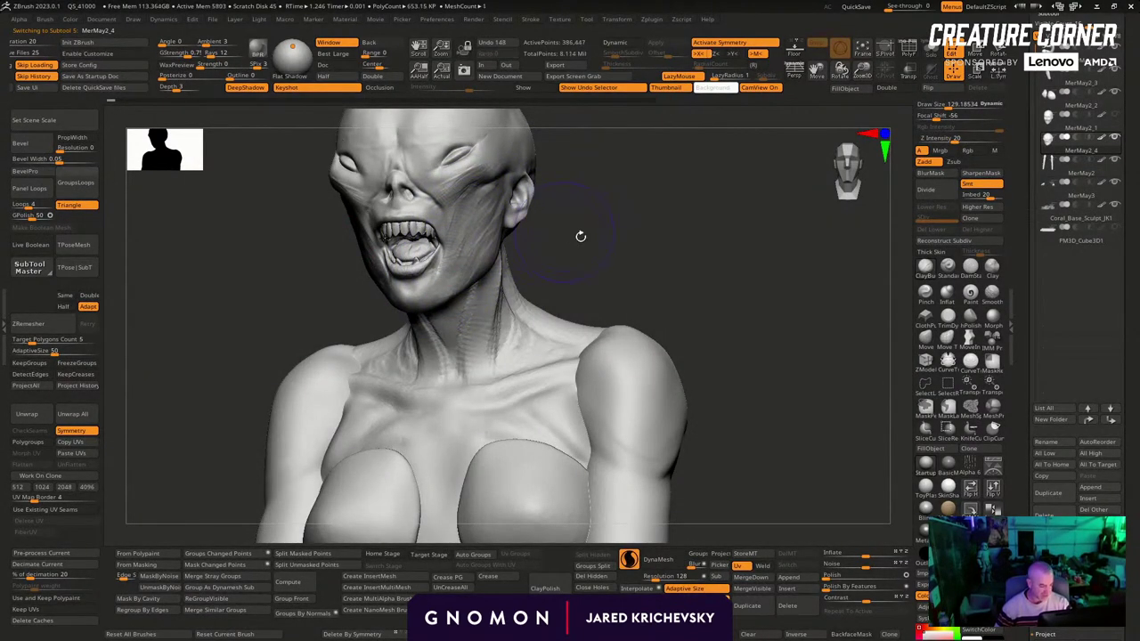
{"action": "mouse_move", "coordinate": [580, 234]}
{"action": "left_mouse_down"}
{"action": "mouse_move", "coordinate": [590, 242]}
{"action": "mouse_move", "coordinate": [563, 231]}
{"action": "left_mouse_up"}
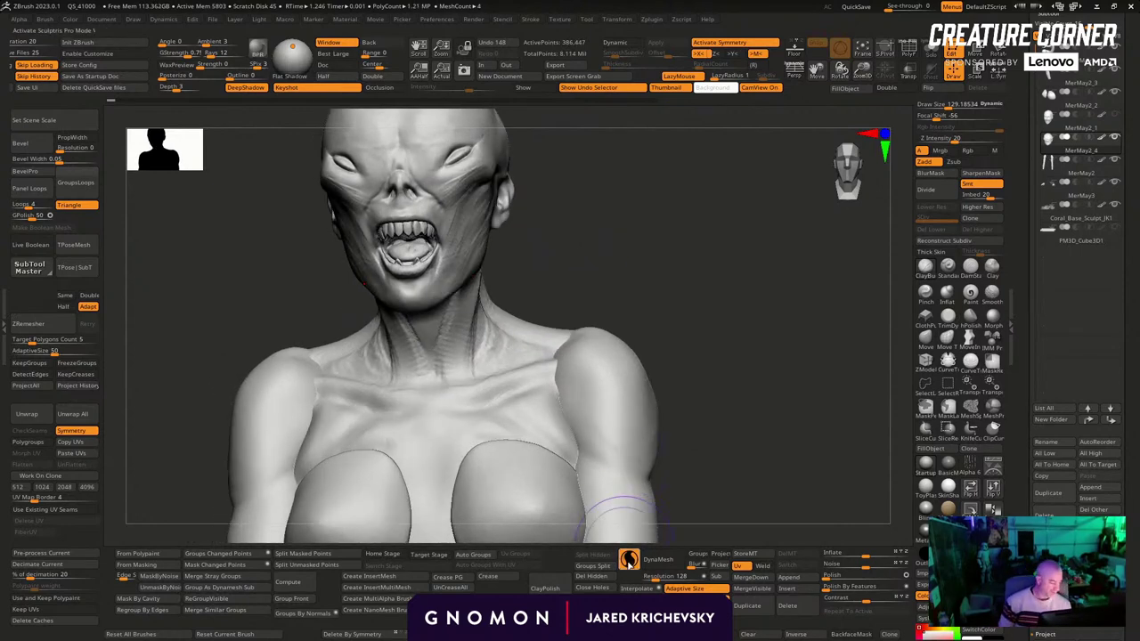
{"action": "mouse_move", "coordinate": [550, 295]}
{"action": "left_mouse_down"}
{"action": "mouse_move", "coordinate": [532, 255]}
{"action": "mouse_move", "coordinate": [587, 200]}
{"action": "mouse_move", "coordinate": [573, 270]}
{"action": "mouse_move", "coordinate": [450, 272]}
{"action": "left_mouse_up"}
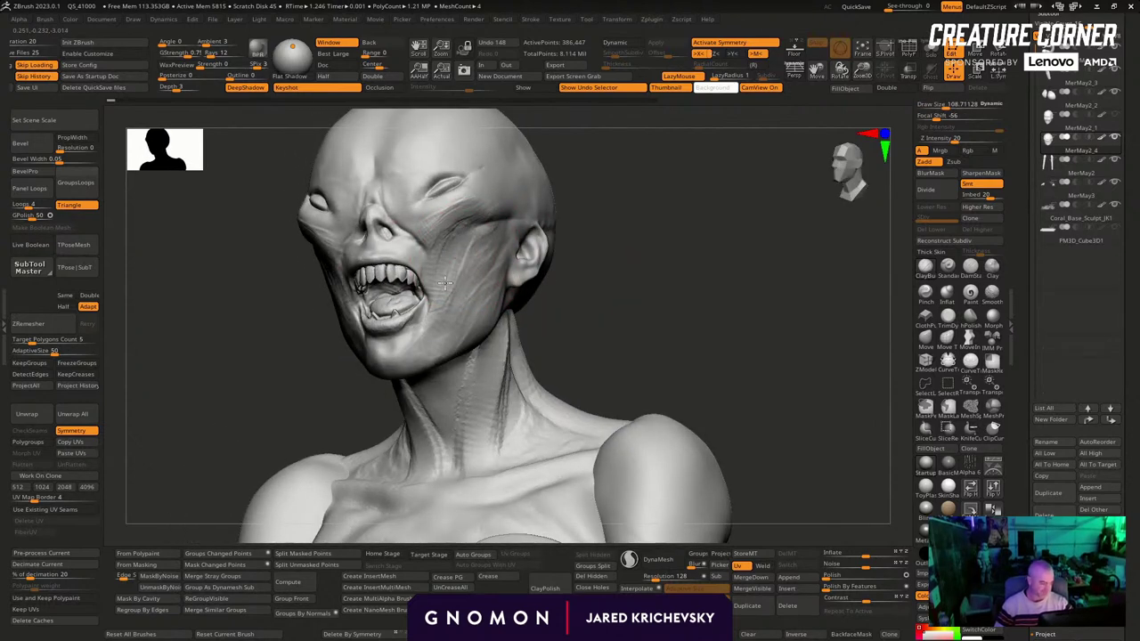
Build up sinewy strands across the cheek from the eye to the jaw, reducing the draw size to about 58
{"action": "left_click_drag", "start_coordinate": [463, 277], "coordinate": [470, 284]}
{"action": "mouse_move", "coordinate": [549, 298]}
{"action": "left_mouse_down"}
{"action": "mouse_move", "coordinate": [609, 246]}
{"action": "mouse_move", "coordinate": [481, 239]}
{"action": "left_mouse_up"}
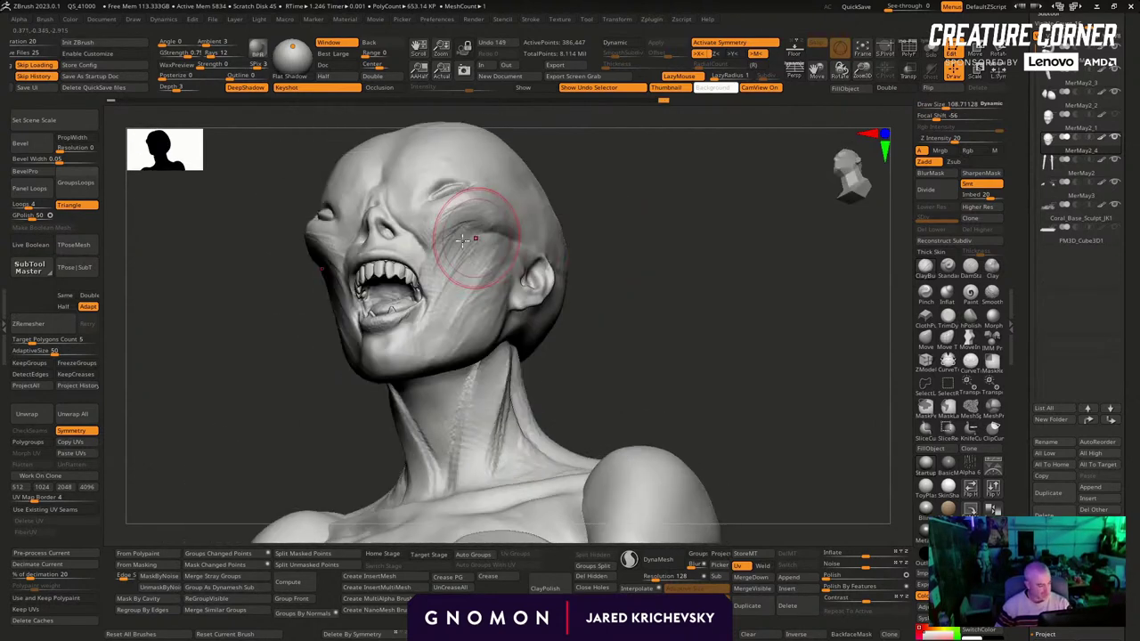
{"action": "key", "text": "bracketleft"}
{"action": "key", "text": "bracketleft"}
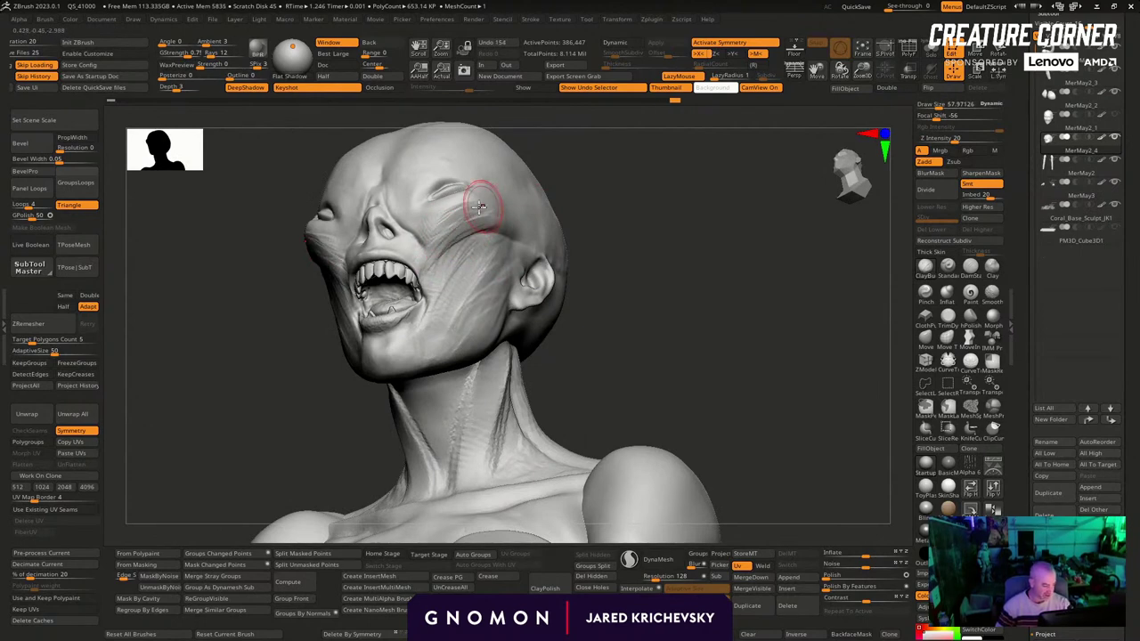
{"action": "left_click_drag", "start_coordinate": [480, 207], "coordinate": [446, 238]}
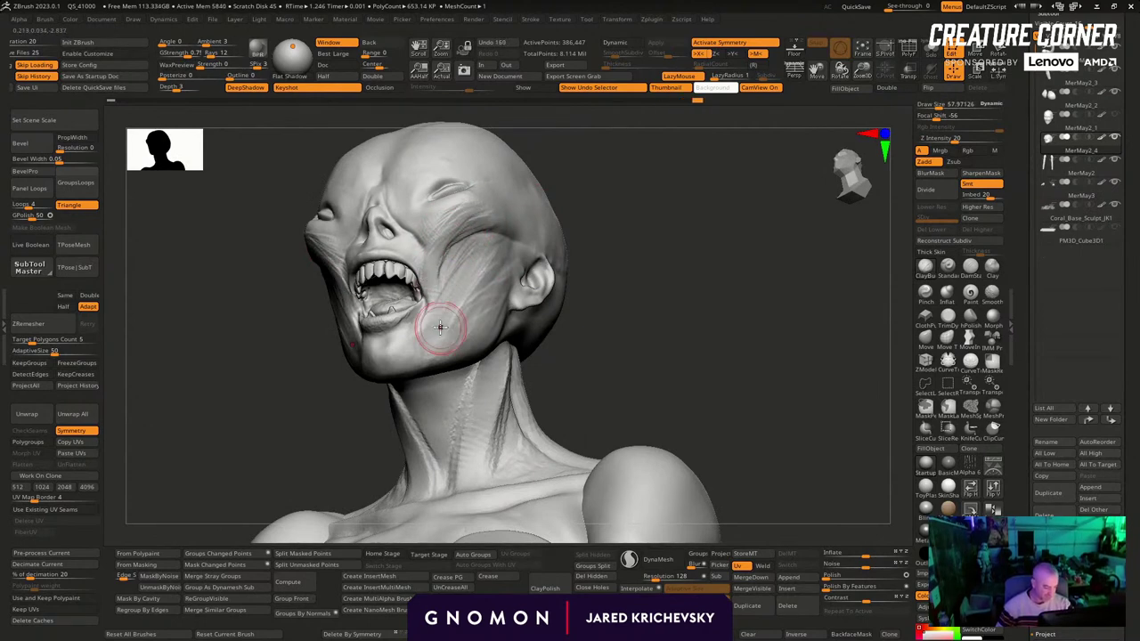
{"action": "mouse_move", "coordinate": [579, 311]}
{"action": "left_mouse_down"}
{"action": "mouse_move", "coordinate": [700, 285]}
{"action": "mouse_move", "coordinate": [564, 277]}
{"action": "mouse_move", "coordinate": [562, 252]}
{"action": "mouse_move", "coordinate": [426, 268]}
{"action": "left_mouse_up"}
{"action": "mouse_move", "coordinate": [579, 287]}
{"action": "left_mouse_down"}
{"action": "mouse_move", "coordinate": [565, 297]}
{"action": "mouse_move", "coordinate": [529, 283]}
{"action": "mouse_move", "coordinate": [534, 291]}
{"action": "mouse_move", "coordinate": [562, 257]}
{"action": "mouse_move", "coordinate": [593, 247]}
{"action": "mouse_move", "coordinate": [562, 234]}
{"action": "mouse_move", "coordinate": [589, 257]}
{"action": "left_mouse_up"}
Insert an IMM Primitives sphere below the head and move it back so it surrounds the neck
{"action": "key", "text": "b"}
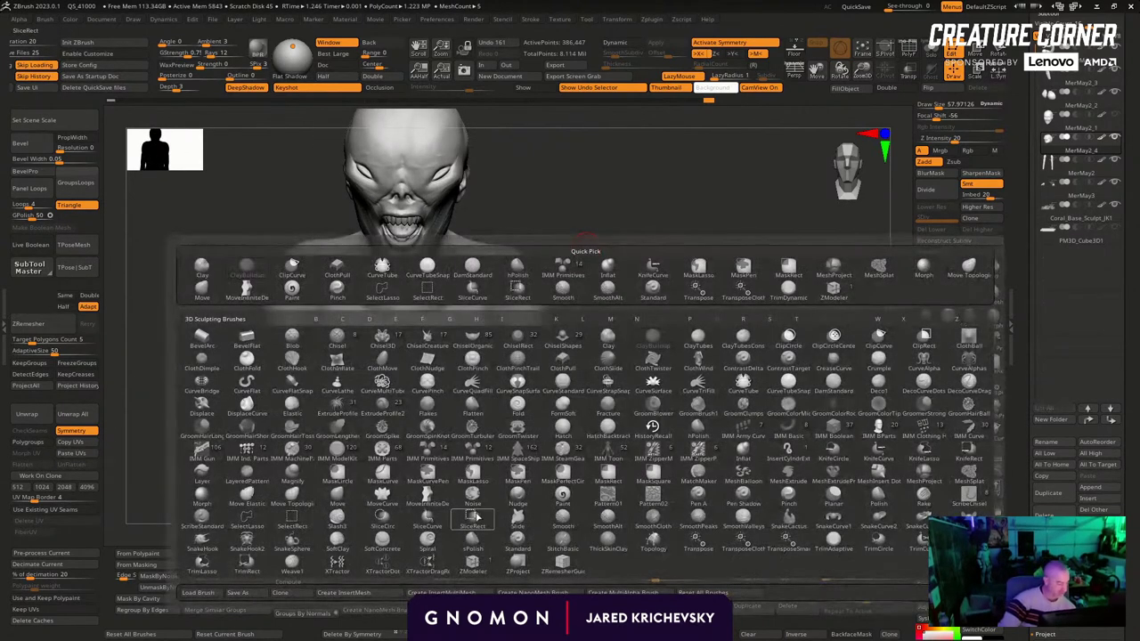
{"action": "left_click", "coordinate": [443, 448]}
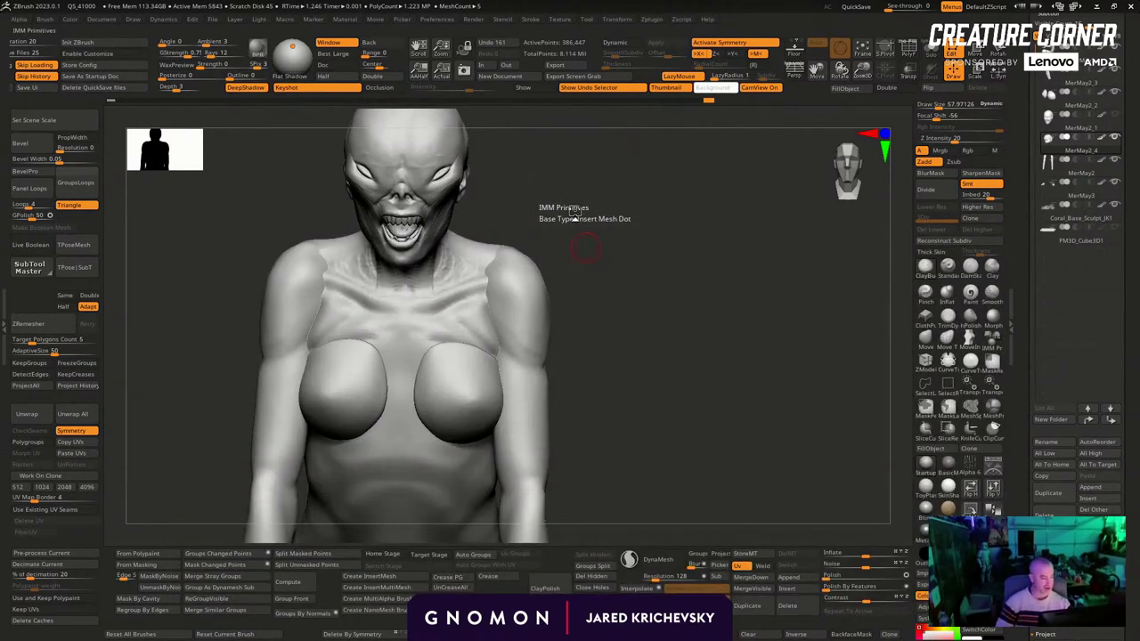
{"action": "left_click_drag", "start_coordinate": [571, 227], "coordinate": [555, 195]}
{"action": "left_click", "coordinate": [288, 114]}
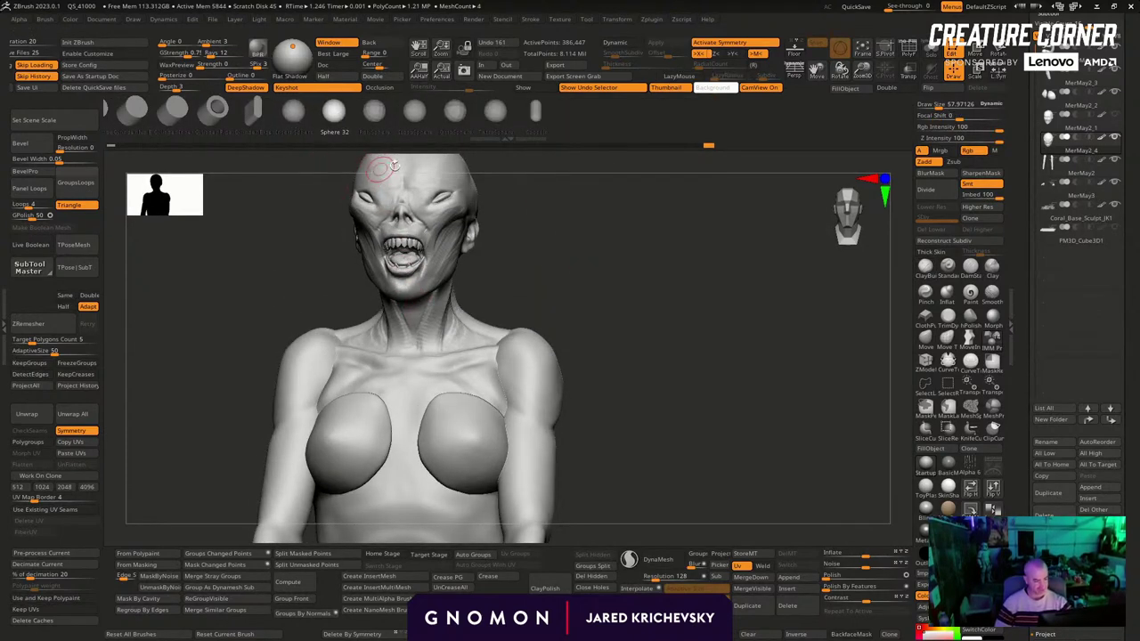
{"action": "left_click_drag", "start_coordinate": [416, 324], "coordinate": [418, 394]}
{"action": "left_click_drag", "start_coordinate": [704, 350], "coordinate": [611, 341]}
{"action": "key", "text": "w"}
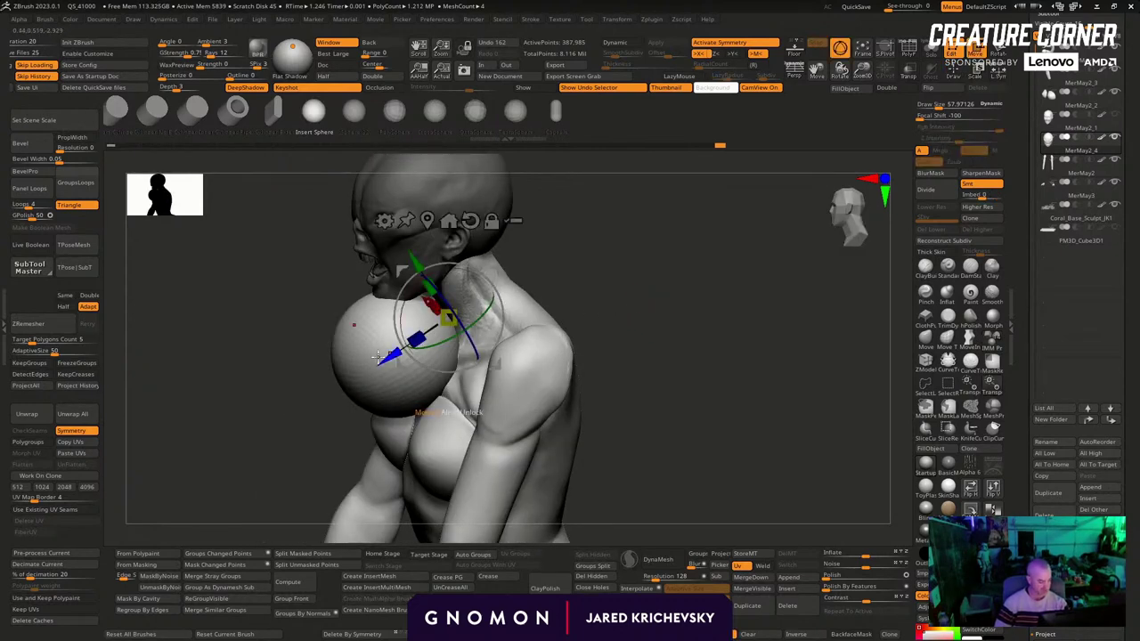
{"action": "mouse_move", "coordinate": [389, 359]}
{"action": "left_mouse_down"}
{"action": "mouse_move", "coordinate": [481, 305]}
{"action": "mouse_move", "coordinate": [467, 316]}
{"action": "left_mouse_up"}
{"action": "key", "text": "q"}
Split the unmasked sphere from the head into its own subtool and display the polygroups
{"action": "right_click_drag", "start_coordinate": [625, 319], "coordinate": [634, 335]}
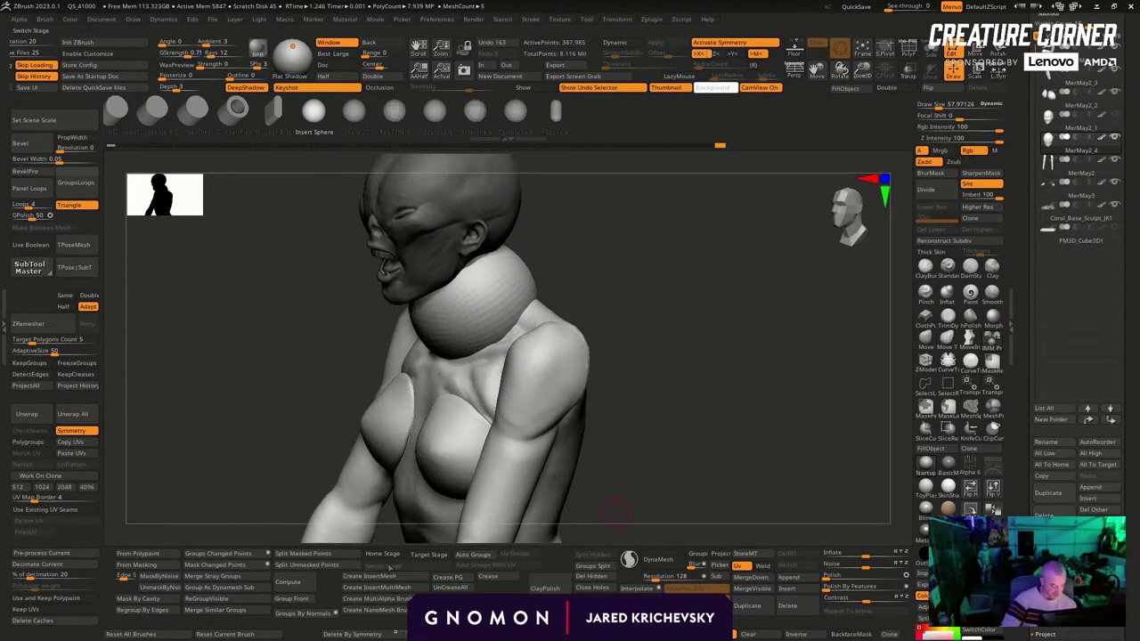
{"action": "left_click", "coordinate": [308, 565]}
{"action": "left_click_drag", "start_coordinate": [629, 300], "coordinate": [677, 303]}
{"action": "key", "text": "shift+f"}
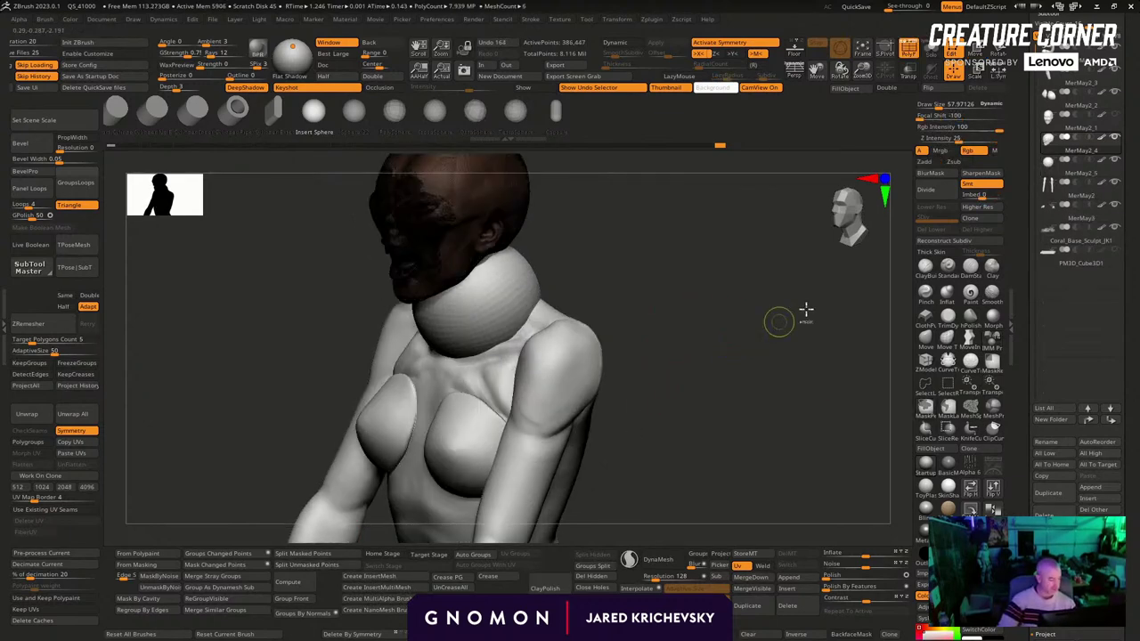
Make the MerMay2_5 sphere active, hide the polygroup display, subdivide the sphere and delete its lower subdivision levels
{"action": "left_click", "coordinate": [472, 315], "text": "alt"}
{"action": "key", "text": "shift+f"}
{"action": "key", "text": "ctrl+d"}
{"action": "key", "text": "ctrl+d"}
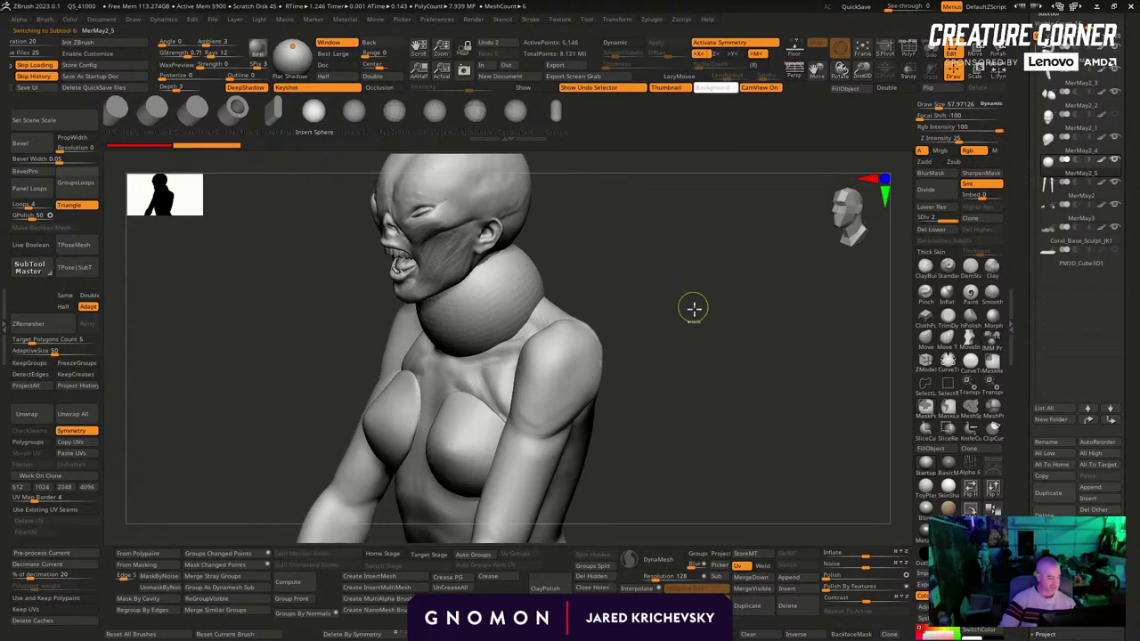
{"action": "left_click", "coordinate": [940, 232]}
{"action": "mouse_move", "coordinate": [615, 307]}
{"action": "left_mouse_down"}
{"action": "mouse_move", "coordinate": [692, 313]}
{"action": "mouse_move", "coordinate": [761, 339]}
{"action": "left_mouse_up"}
Choose the ClothPull brush at a draw size of about 442, try pulling the neck sphere, and undo the result
{"action": "left_click", "coordinate": [920, 319]}
{"action": "left_click_drag", "start_coordinate": [662, 335], "coordinate": [597, 291]}
{"action": "left_click_drag", "start_coordinate": [470, 321], "coordinate": [488, 227]}
{"action": "right_click_drag", "start_coordinate": [605, 265], "coordinate": [526, 267]}
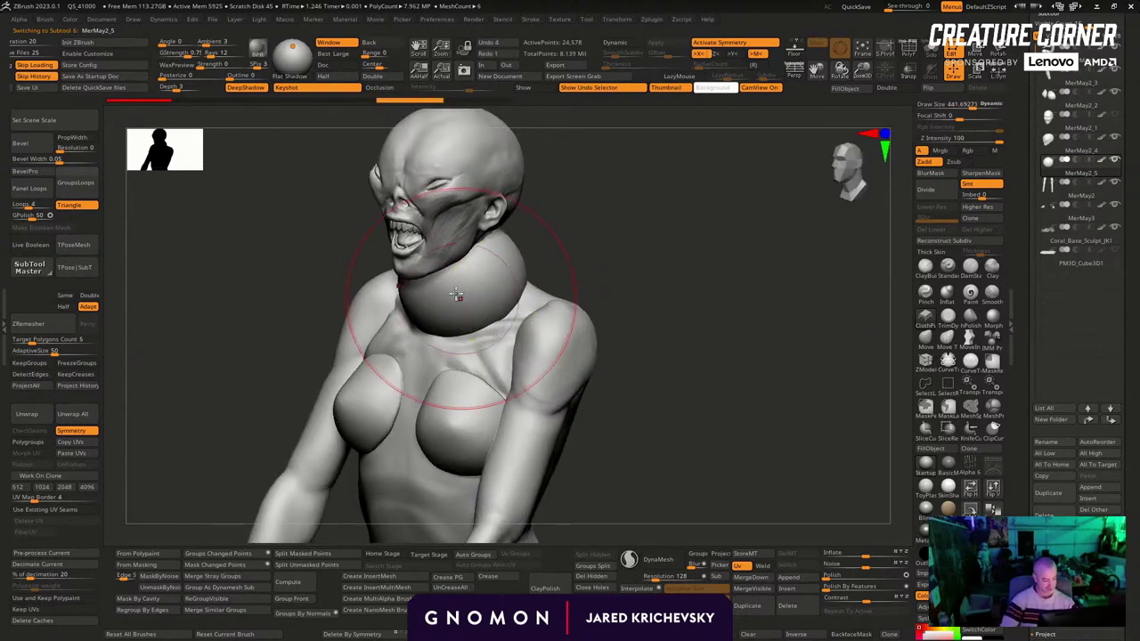
{"action": "left_click_drag", "start_coordinate": [670, 226], "coordinate": [645, 223]}
{"action": "key", "text": "ctrl+z"}
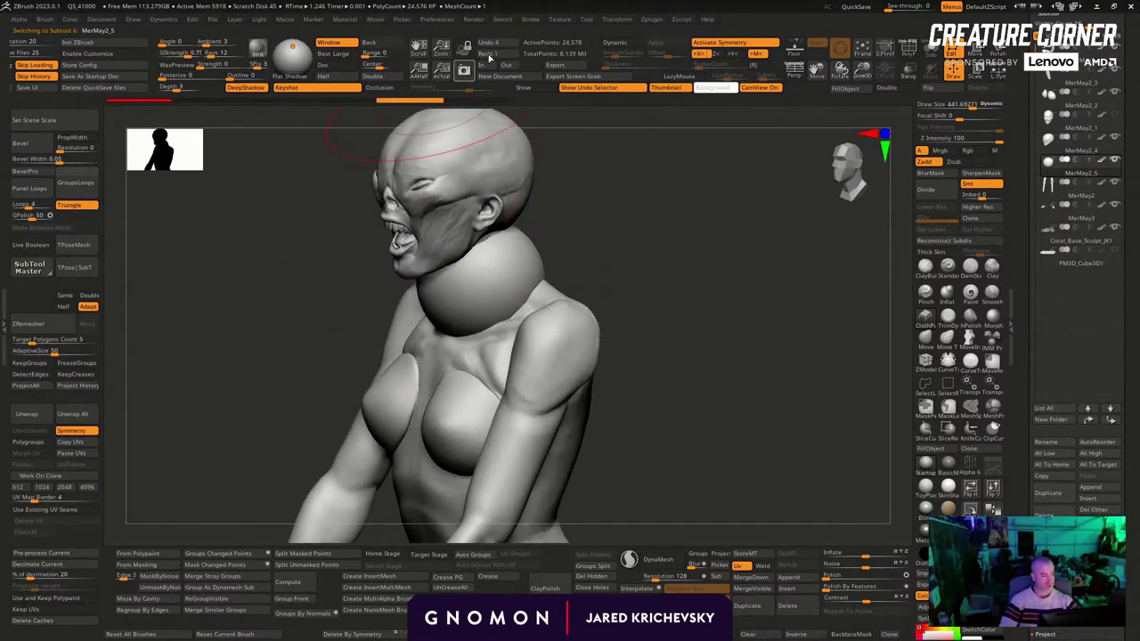
Check the cloth Dynamics settings and pull the neck sphere into wrinkled skin folds around the throat
{"action": "left_click", "coordinate": [532, 21]}
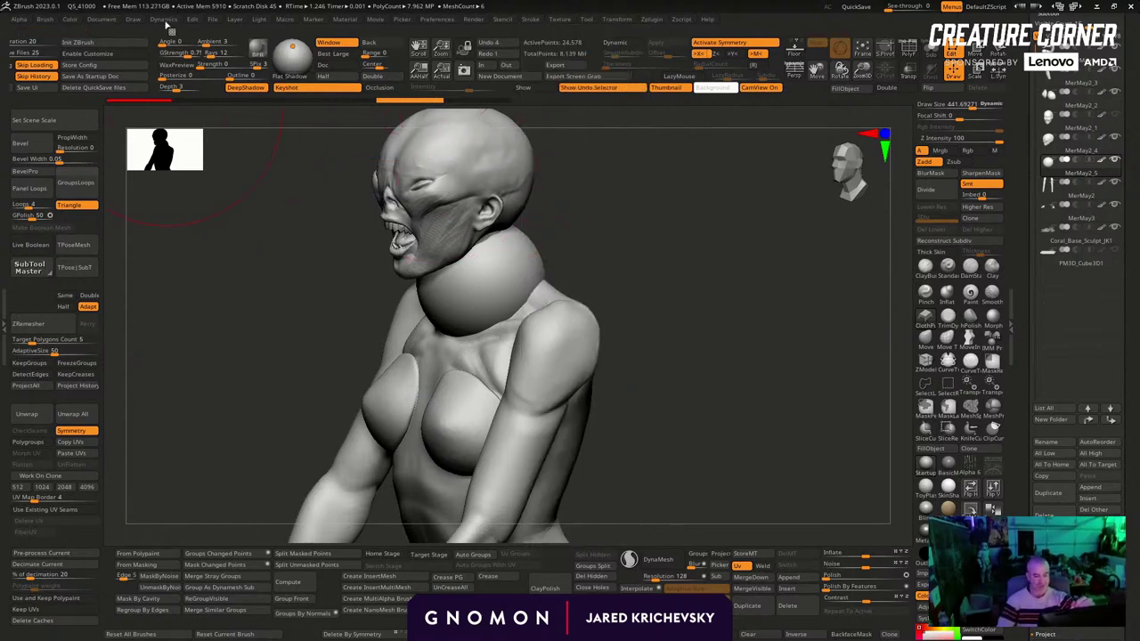
{"action": "left_click", "coordinate": [164, 19]}
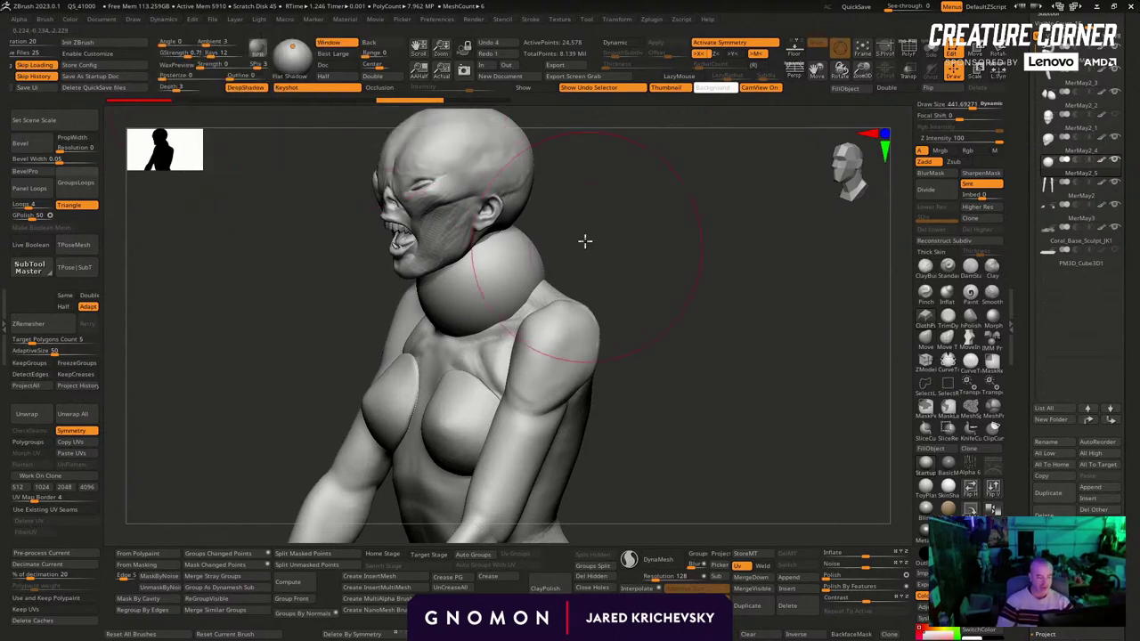
{"action": "left_click_drag", "start_coordinate": [431, 306], "coordinate": [438, 302]}
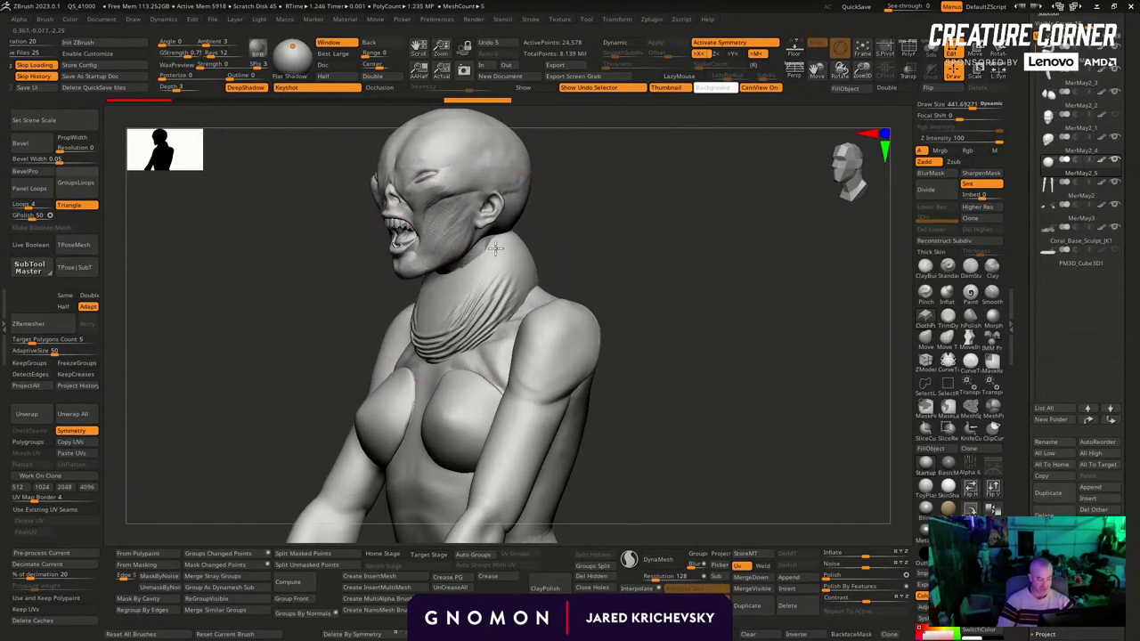
{"action": "left_click_drag", "start_coordinate": [495, 248], "coordinate": [616, 271]}
{"action": "left_click_drag", "start_coordinate": [486, 316], "coordinate": [501, 280]}
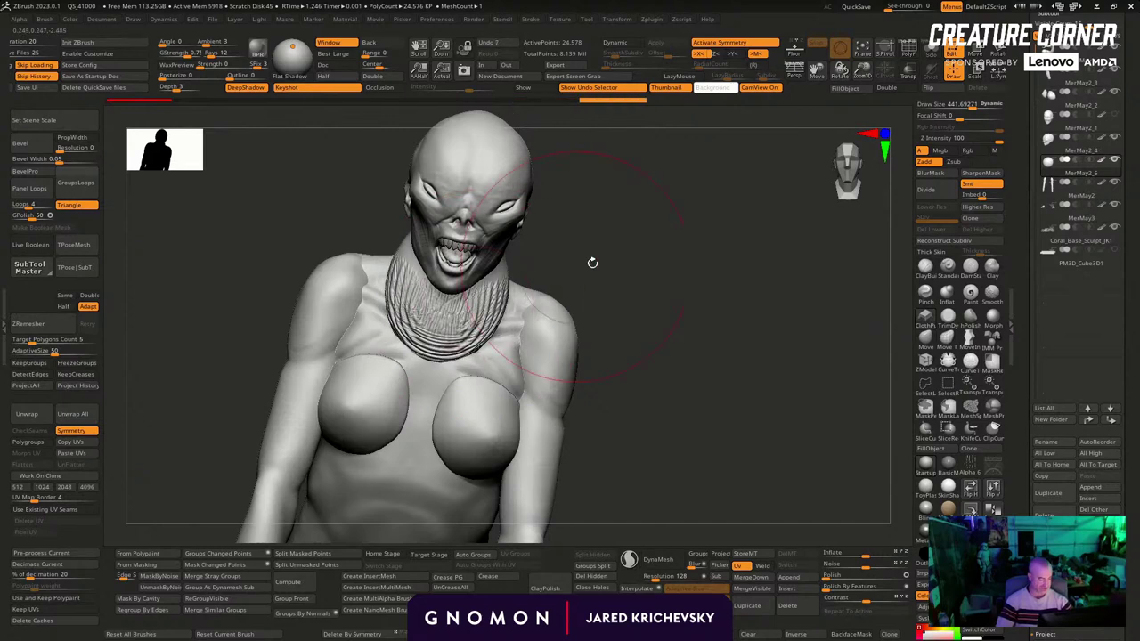
{"action": "left_click_drag", "start_coordinate": [593, 262], "coordinate": [443, 326]}
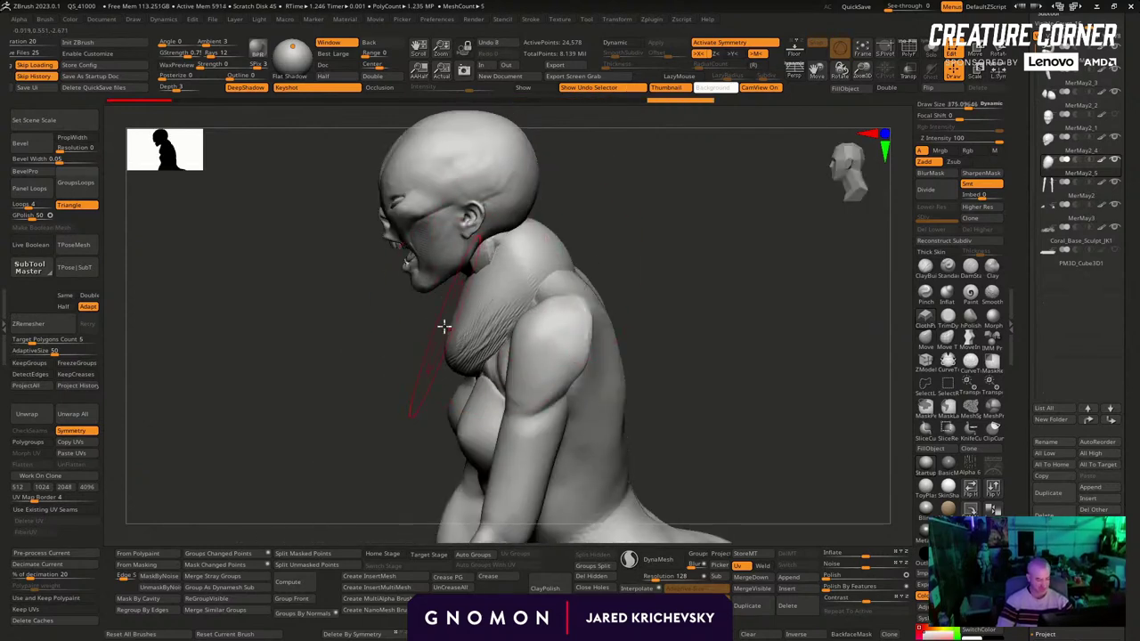
Undo the last cloth pull, edit the cloth simulation Firmness, and pull the neck sphere into finer folds around the throat
{"action": "key", "text": "ctrl+z"}
{"action": "mouse_move", "coordinate": [168, 22]}
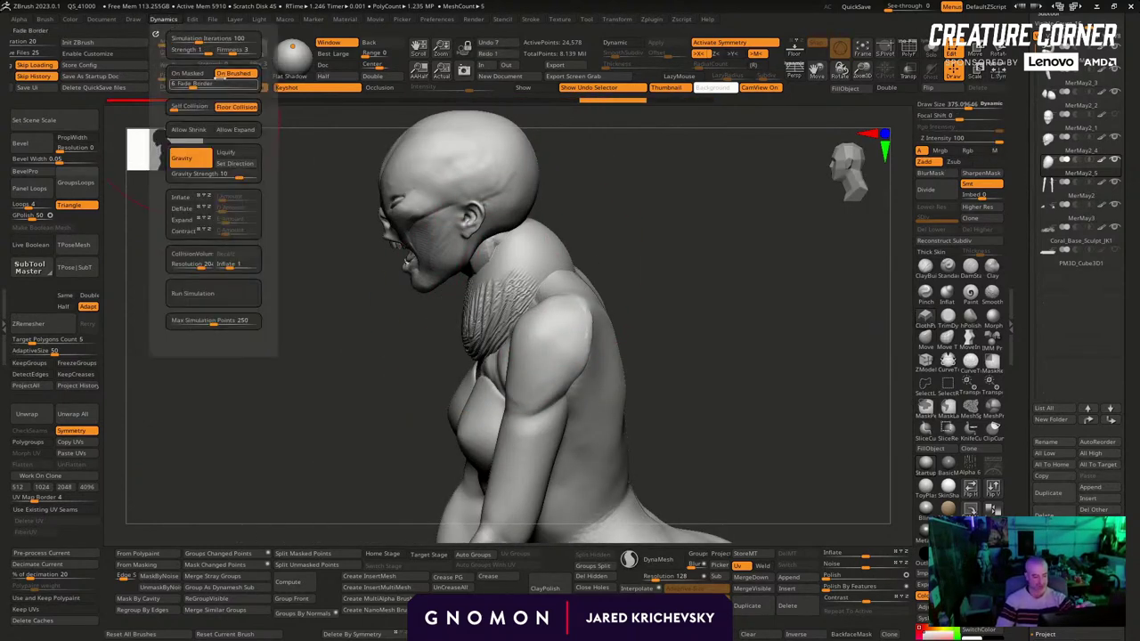
{"action": "left_click", "coordinate": [229, 50]}
{"action": "key", "text": "Return"}
{"action": "left_click_drag", "start_coordinate": [372, 290], "coordinate": [463, 307]}
{"action": "mouse_move", "coordinate": [481, 299]}
{"action": "right_mouse_down"}
{"action": "mouse_move", "coordinate": [597, 268]}
{"action": "mouse_move", "coordinate": [534, 290]}
{"action": "right_mouse_up"}
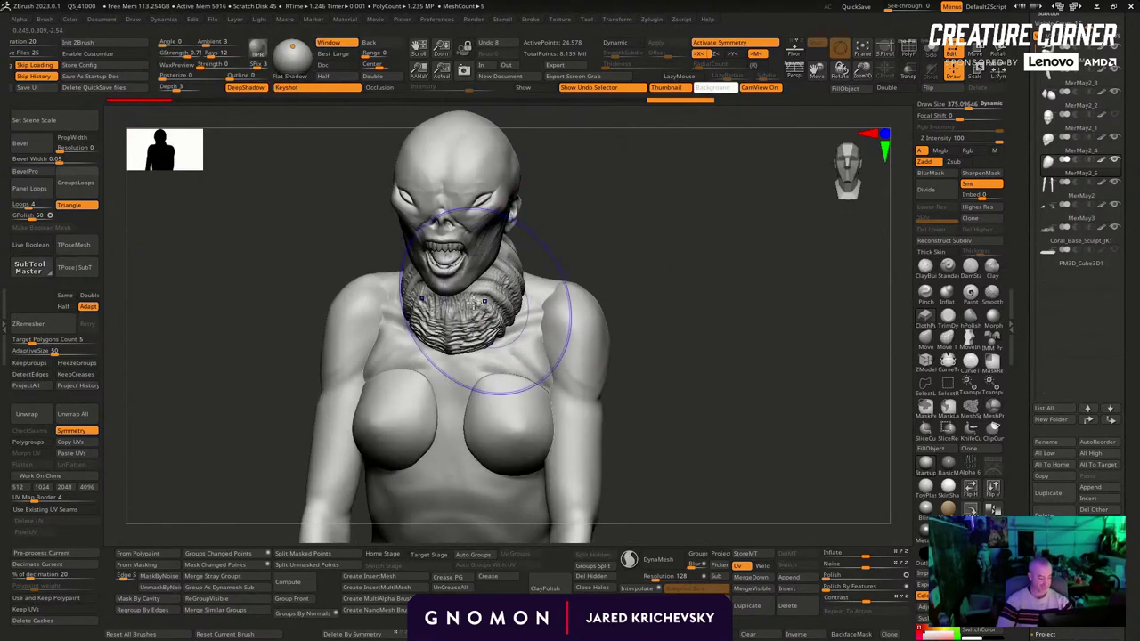
{"action": "left_click_drag", "start_coordinate": [488, 311], "coordinate": [473, 328], "text": "shift"}
{"action": "right_click_drag", "start_coordinate": [535, 320], "coordinate": [484, 315]}
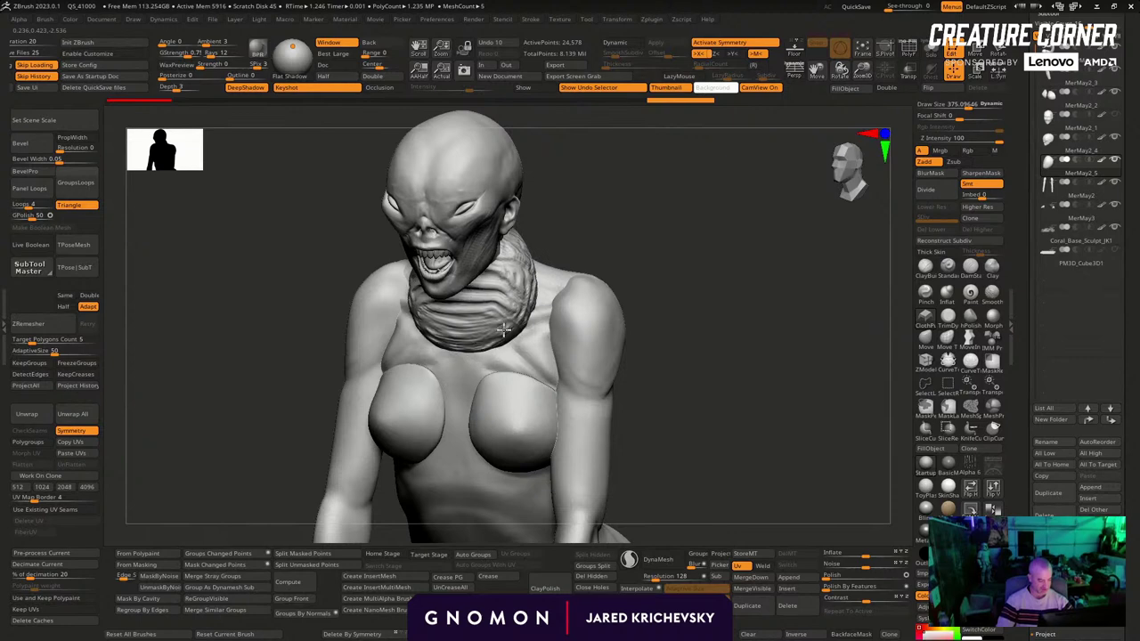
Pull the collar's front and side into stacked horizontal folds below the jaw, using draw sizes of about 289 and 366
{"action": "left_click_drag", "start_coordinate": [504, 330], "coordinate": [513, 303]}
{"action": "left_click_drag", "start_coordinate": [629, 252], "coordinate": [561, 259]}
{"action": "key", "text": "s"}
{"action": "left_click_drag", "start_coordinate": [493, 288], "coordinate": [475, 299]}
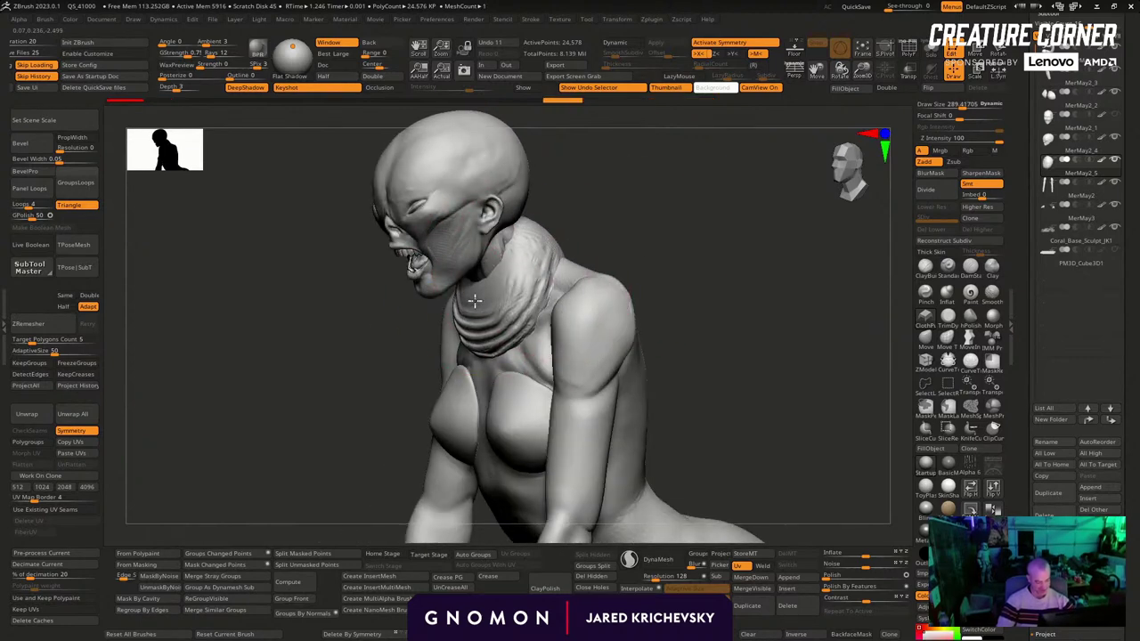
{"action": "left_click_drag", "start_coordinate": [627, 213], "coordinate": [509, 306]}
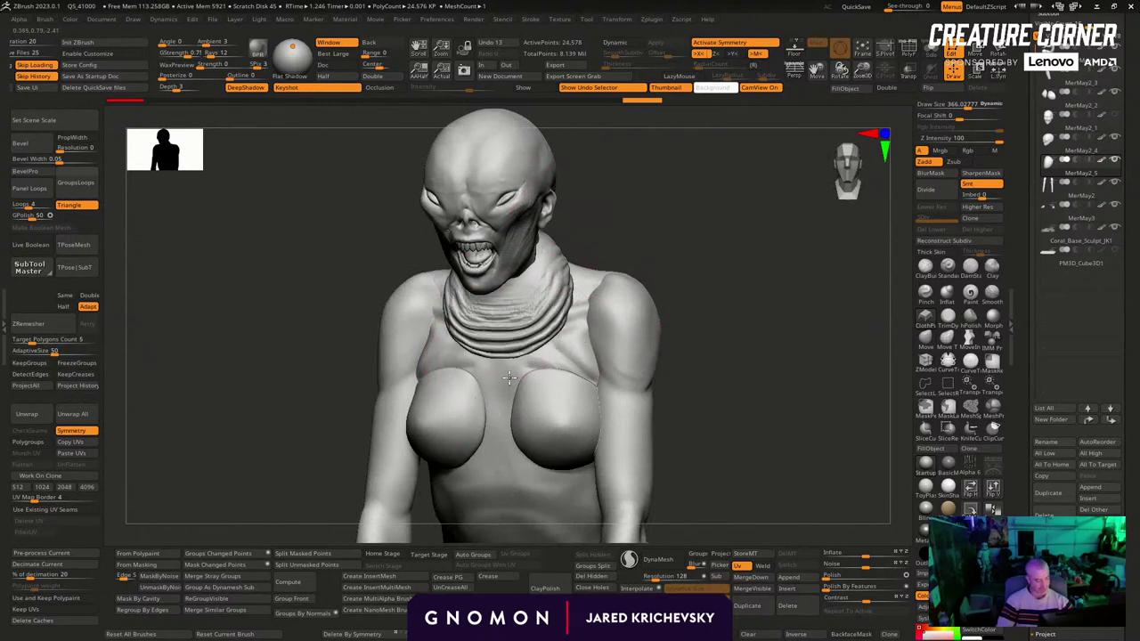
Try a throat pull with symmetry off, undo it, and pull vertical folds down the throat with symmetry on
{"action": "left_click_drag", "start_coordinate": [509, 381], "coordinate": [680, 293], "text": "shift"}
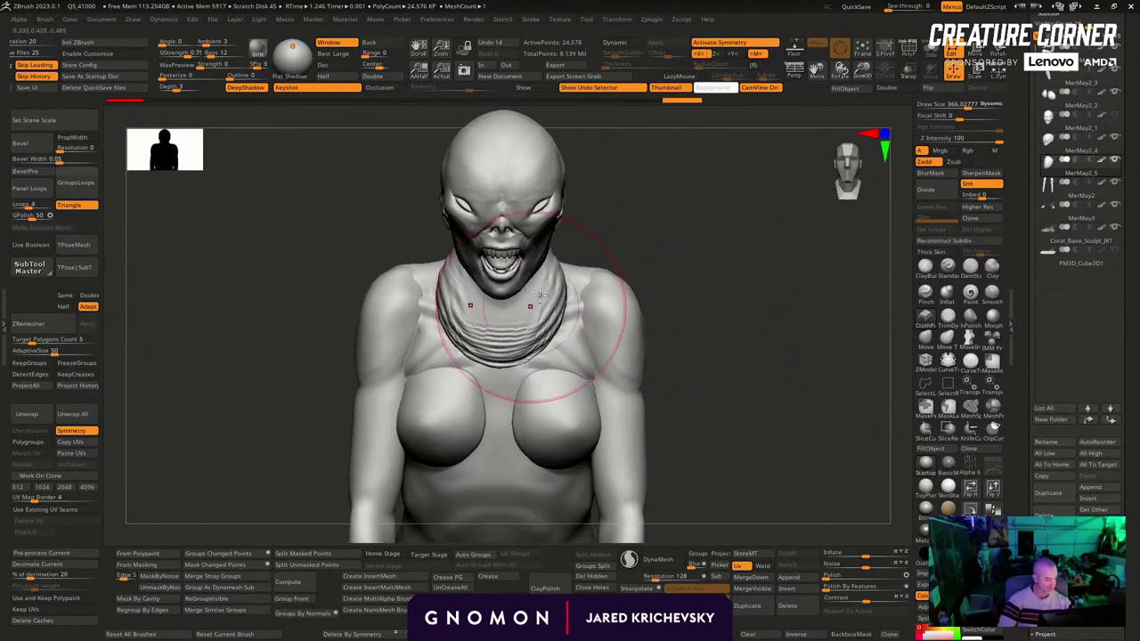
{"action": "key", "text": "x"}
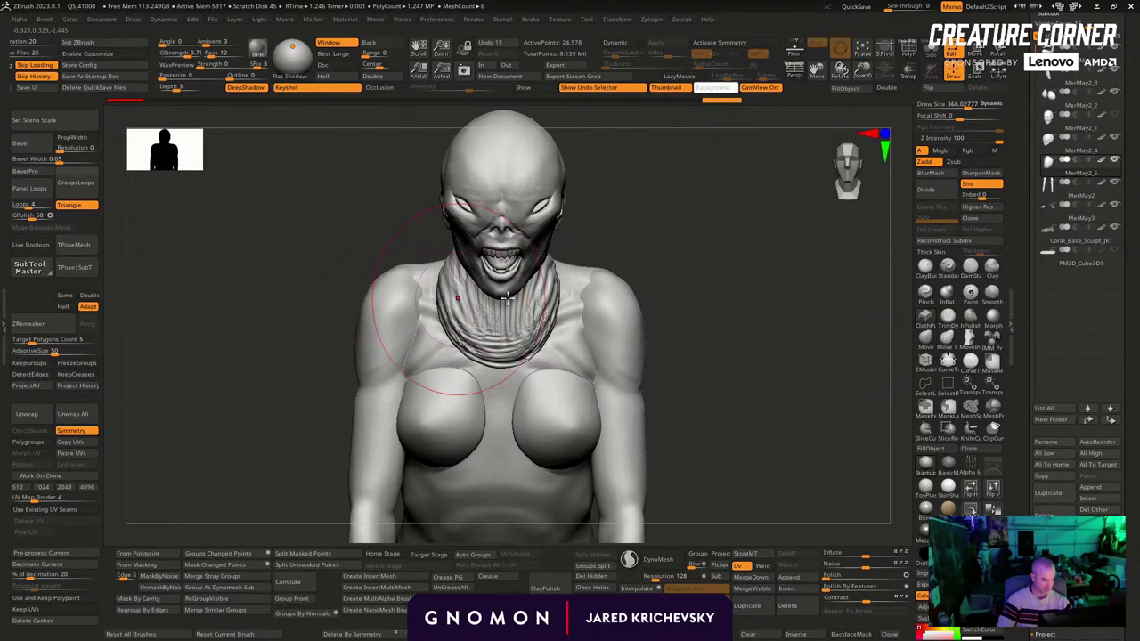
{"action": "key", "text": "ctrl+z"}
{"action": "left_click_drag", "start_coordinate": [531, 282], "coordinate": [535, 285]}
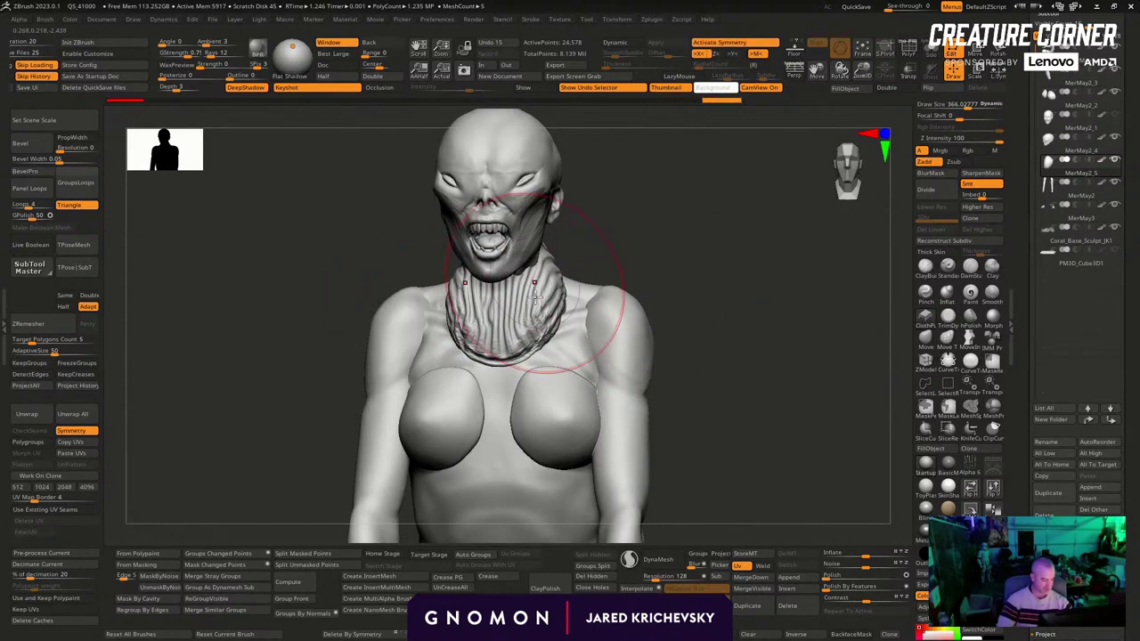
Stretch the collar's wrinkles down toward the chest, varying the draw size between about 251, 403 and 297
{"action": "key", "text": "s"}
{"action": "left_click", "coordinate": [532, 338]}
{"action": "left_click_drag", "start_coordinate": [539, 340], "coordinate": [540, 338]}
{"action": "left_click_drag", "start_coordinate": [693, 255], "coordinate": [637, 293]}
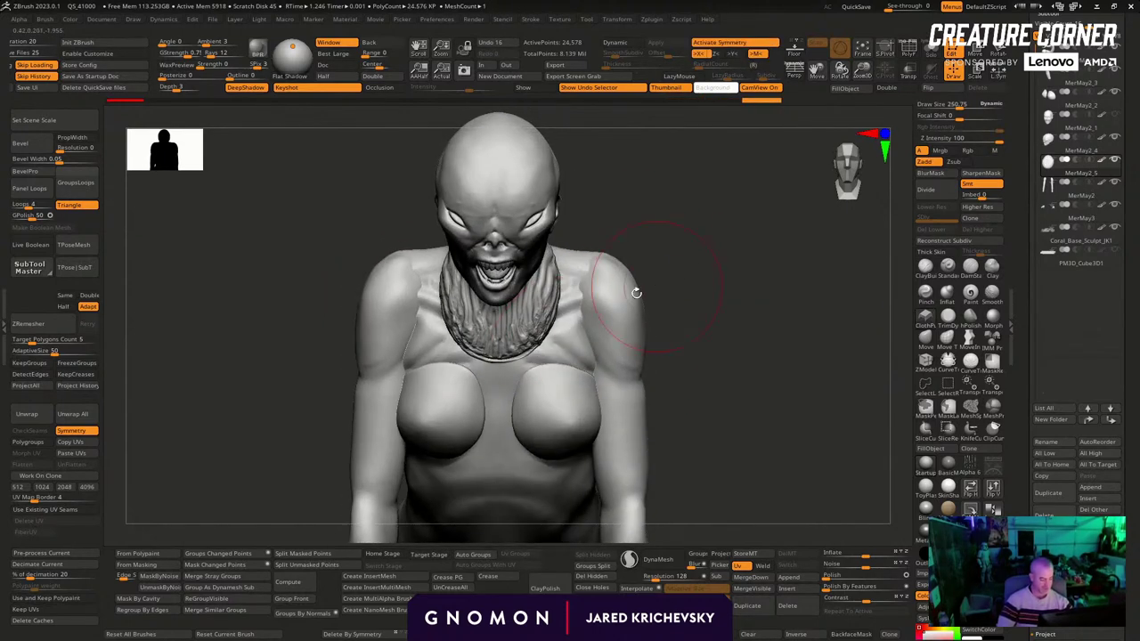
{"action": "right_click_drag", "start_coordinate": [665, 259], "coordinate": [540, 321]}
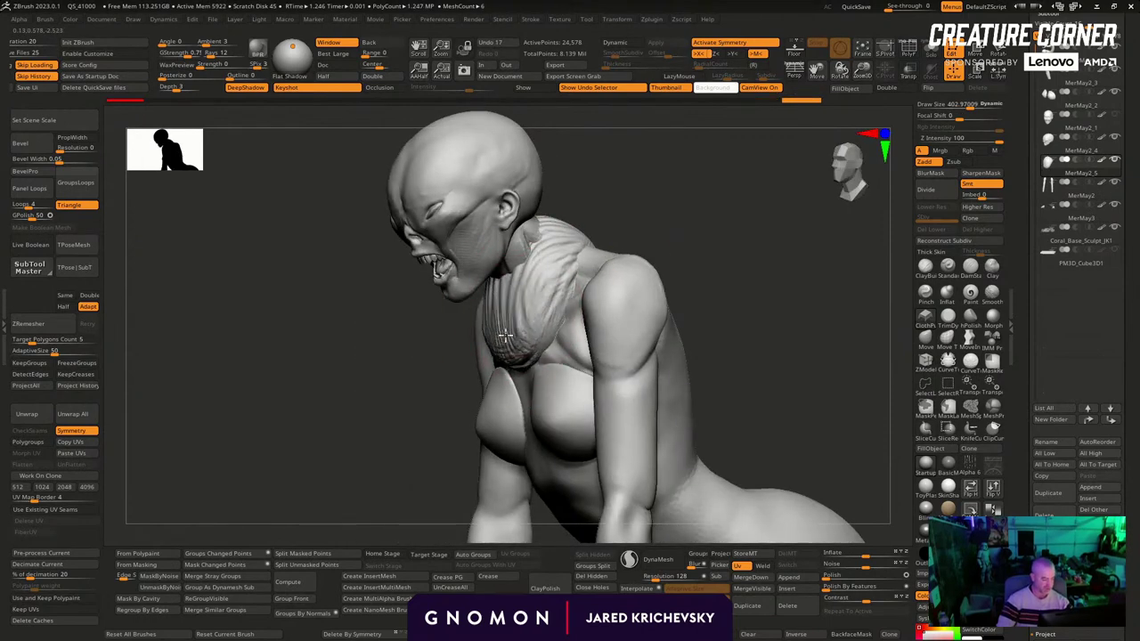
{"action": "key", "text": "s"}
{"action": "left_click", "coordinate": [524, 306]}
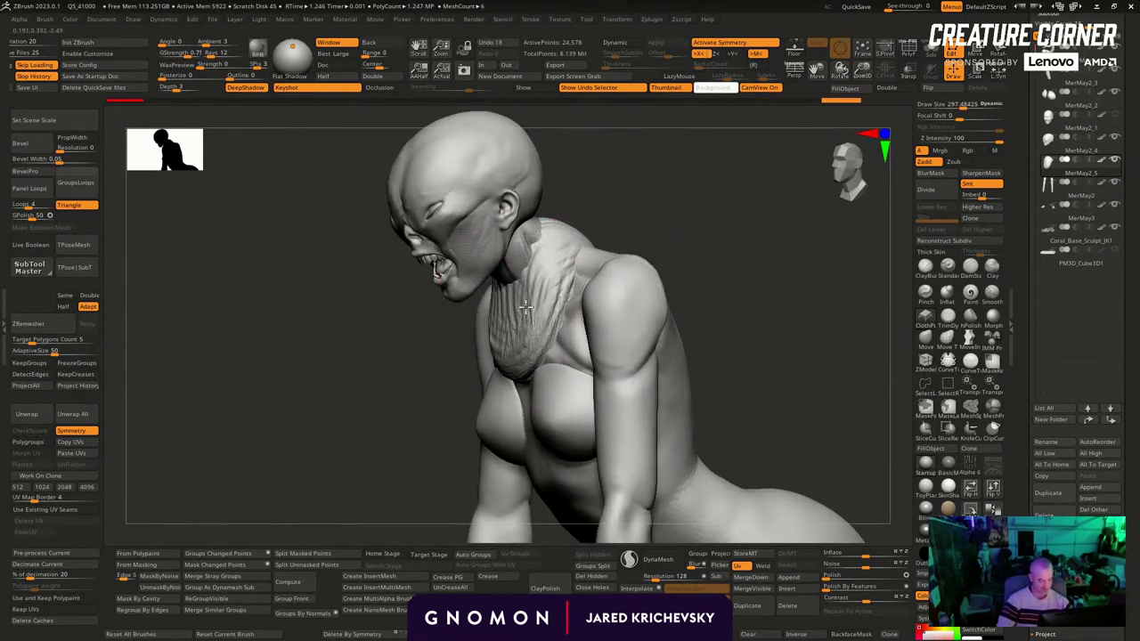
{"action": "mouse_move", "coordinate": [526, 306]}
{"action": "right_mouse_down"}
{"action": "mouse_move", "coordinate": [654, 246]}
{"action": "mouse_move", "coordinate": [641, 251]}
{"action": "right_mouse_up"}
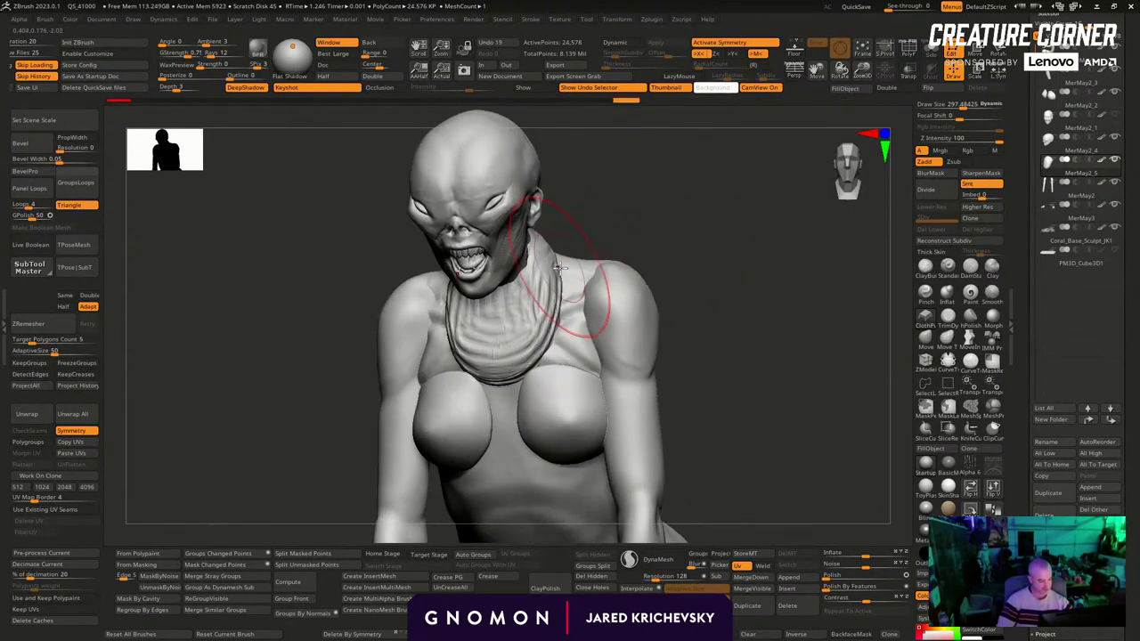
Pull the collar's sides outward over the shoulders at a draw size of about 258 to widen the neck skin
{"action": "mouse_move", "coordinate": [580, 271]}
{"action": "right_mouse_down"}
{"action": "mouse_move", "coordinate": [552, 245]}
{"action": "mouse_move", "coordinate": [559, 239]}
{"action": "right_mouse_up"}
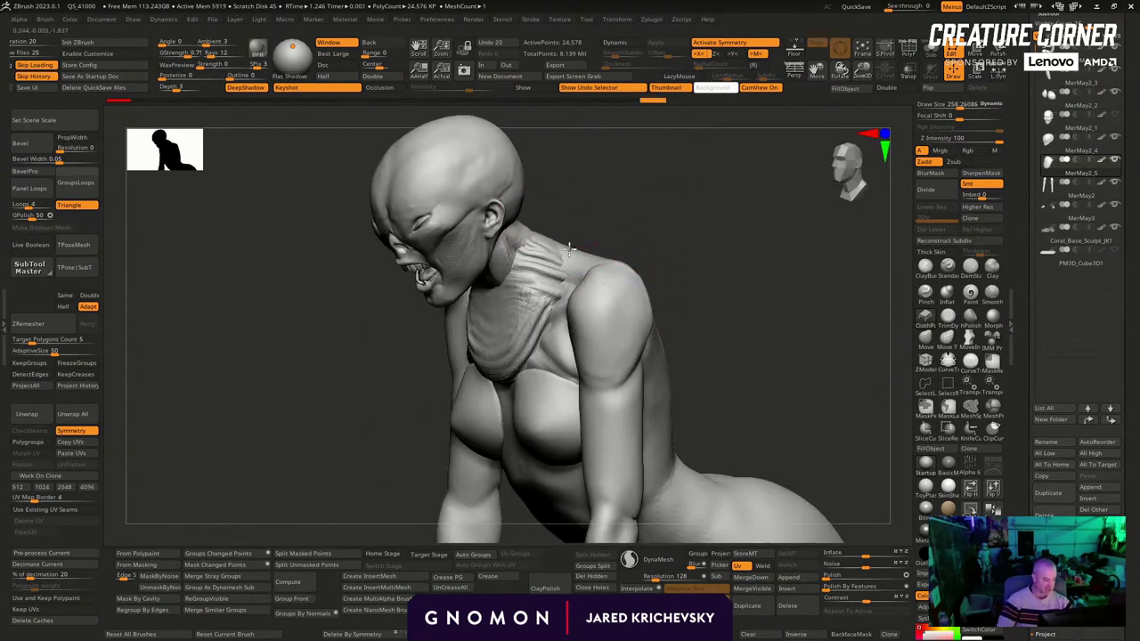
{"action": "right_click_drag", "start_coordinate": [658, 239], "coordinate": [635, 245]}
{"action": "left_click_drag", "start_coordinate": [588, 298], "coordinate": [581, 288]}
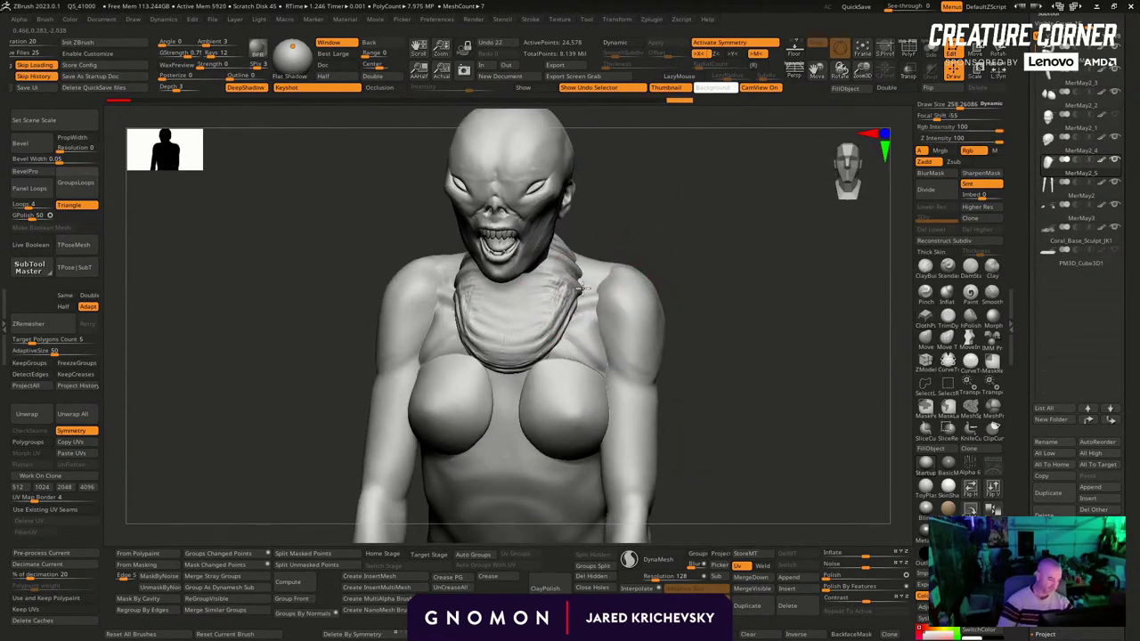
{"action": "right_click_drag", "start_coordinate": [674, 310], "coordinate": [632, 271]}
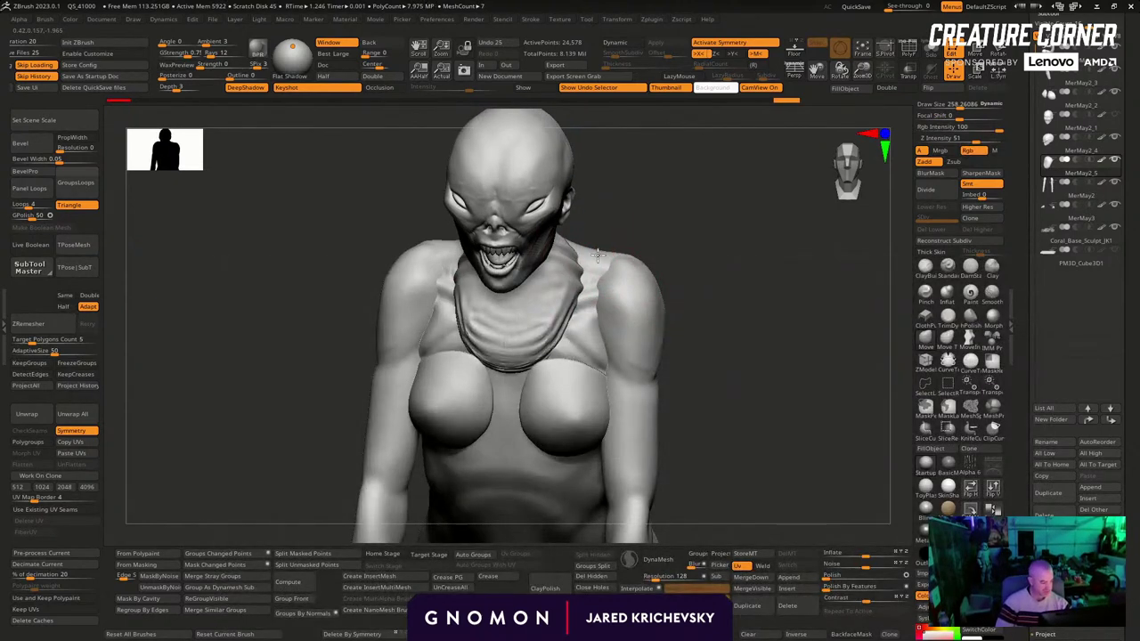
{"action": "left_click_drag", "start_coordinate": [597, 255], "coordinate": [611, 260]}
{"action": "right_click_drag", "start_coordinate": [616, 275], "coordinate": [632, 258]}
{"action": "left_click_drag", "start_coordinate": [602, 278], "coordinate": [615, 269]}
{"action": "mouse_move", "coordinate": [670, 296]}
{"action": "right_mouse_down"}
{"action": "mouse_move", "coordinate": [681, 292]}
{"action": "mouse_move", "coordinate": [591, 293]}
{"action": "right_mouse_up"}
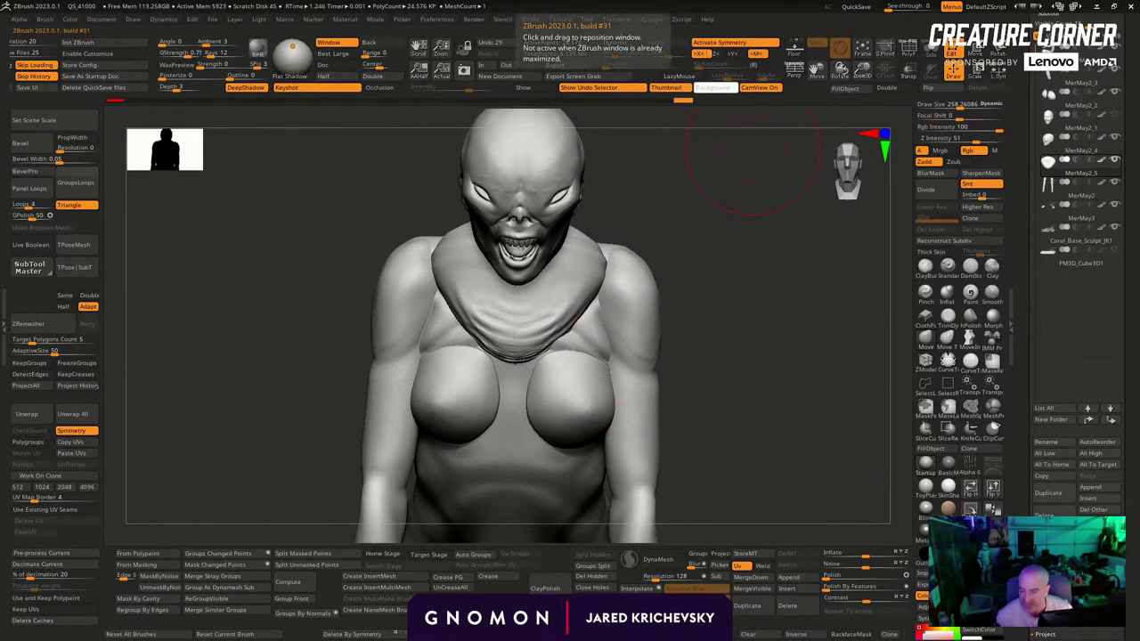
Bring up the reference image board and zoom in on the photo of the blue creature with a wrinkled neck
{"action": "key", "text": "alt+Tab"}
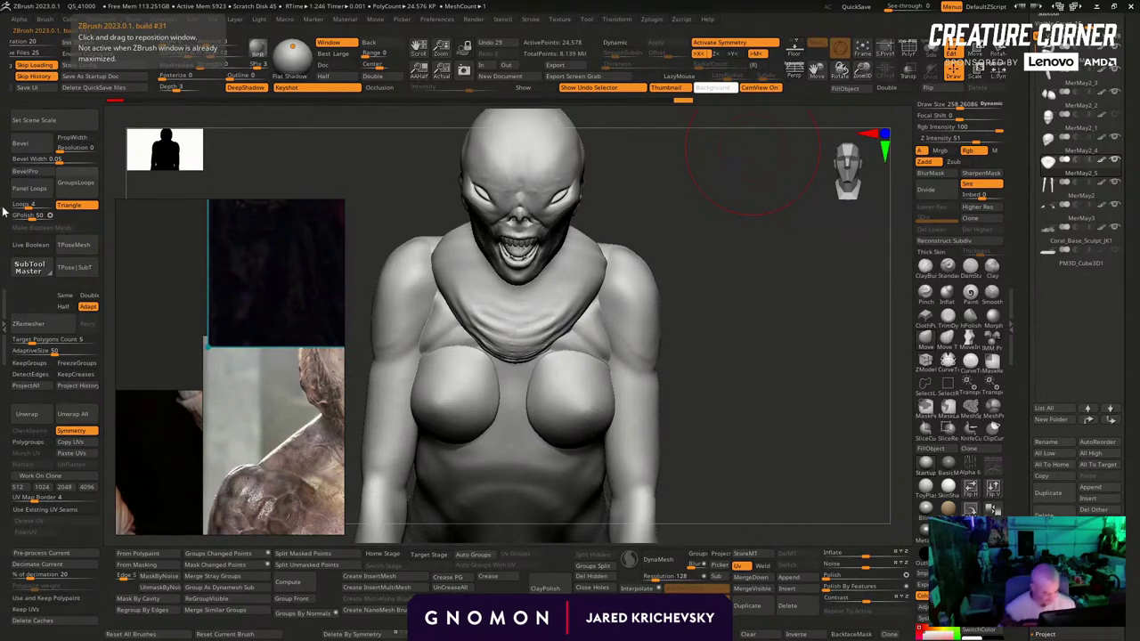
{"action": "scroll", "coordinate": [280, 436], "scroll_direction": "down", "scroll_amount": 10}
{"action": "middle_click_drag", "start_coordinate": [298, 361], "coordinate": [296, 391]}
{"action": "scroll", "coordinate": [208, 319], "scroll_direction": "up", "scroll_amount": 6}
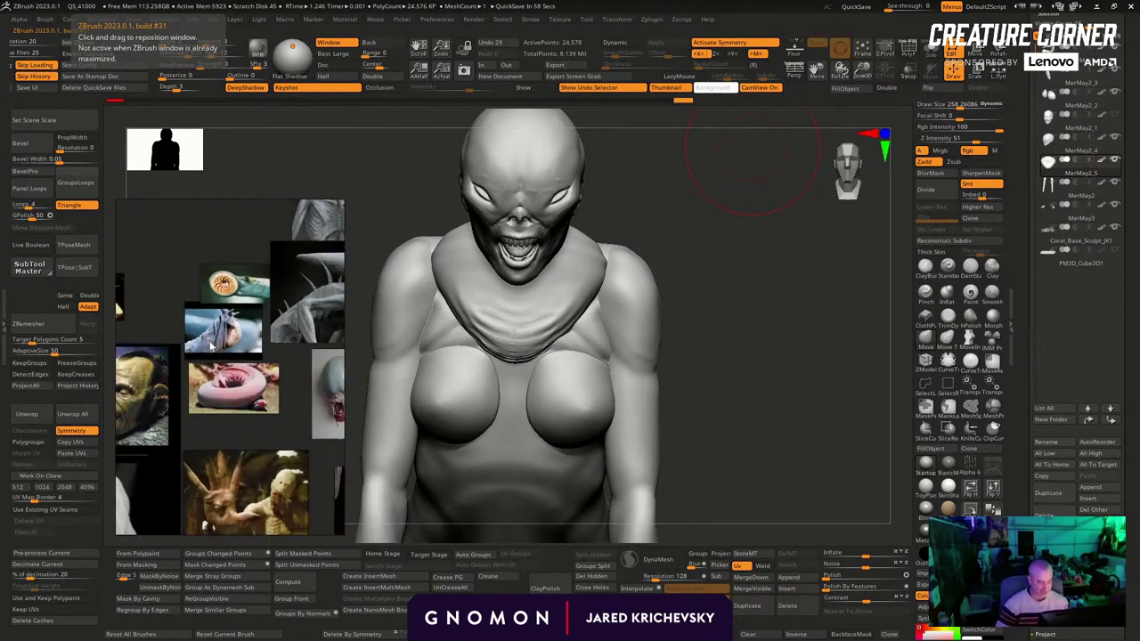
{"action": "middle_click_drag", "start_coordinate": [290, 214], "coordinate": [211, 346]}
{"action": "scroll", "coordinate": [211, 347], "scroll_direction": "up", "scroll_amount": 2}
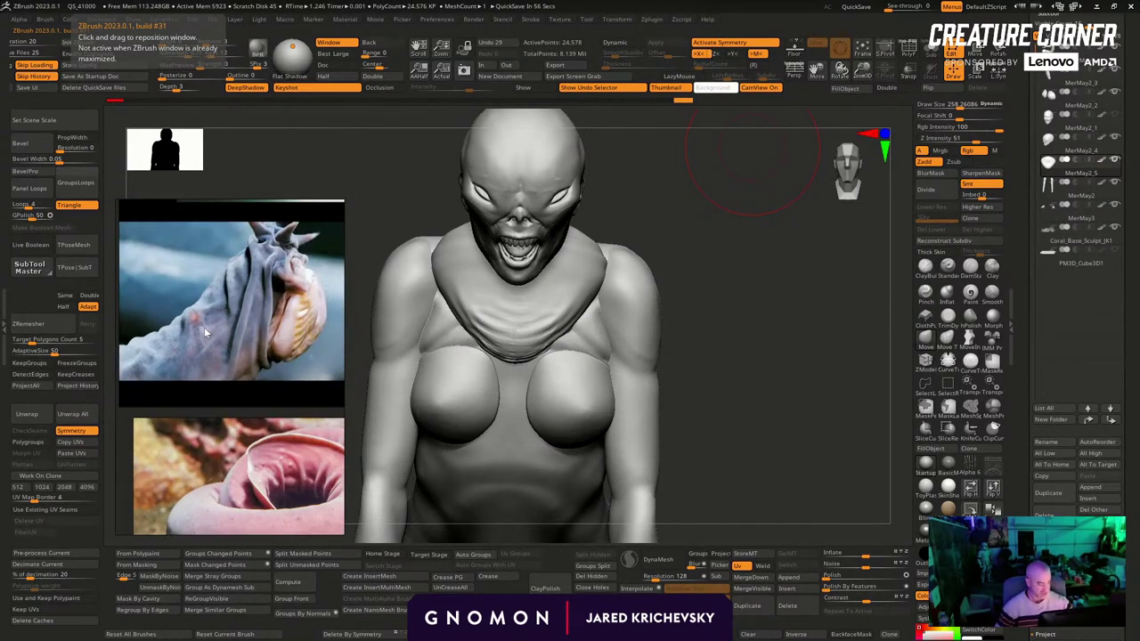
Adjust the collar's side, duplicate the collar inside its subtool, and position the copy higher around the neck with the gizmo
{"action": "mouse_move", "coordinate": [753, 147]}
{"action": "left_mouse_down"}
{"action": "mouse_move", "coordinate": [618, 206]}
{"action": "mouse_move", "coordinate": [592, 203]}
{"action": "mouse_move", "coordinate": [662, 193]}
{"action": "mouse_move", "coordinate": [634, 237]}
{"action": "mouse_move", "coordinate": [584, 270]}
{"action": "mouse_move", "coordinate": [659, 238]}
{"action": "left_mouse_up"}
{"action": "key", "text": "s"}
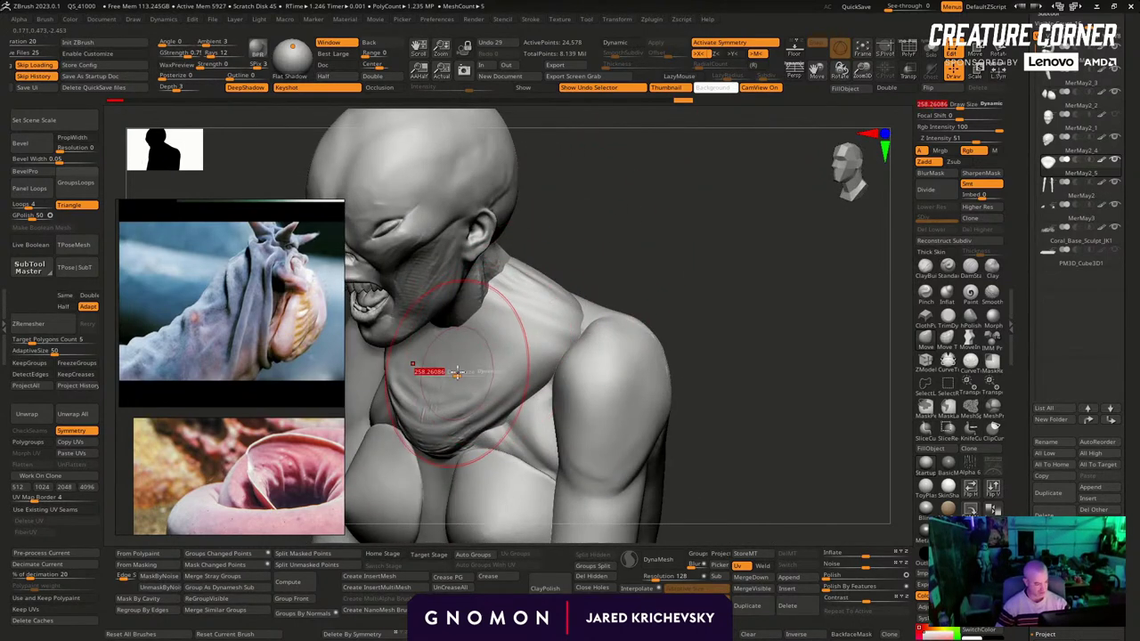
{"action": "left_click_drag", "start_coordinate": [458, 373], "coordinate": [443, 371]}
{"action": "mouse_move", "coordinate": [654, 267]}
{"action": "left_mouse_down"}
{"action": "mouse_move", "coordinate": [611, 269]}
{"action": "mouse_move", "coordinate": [671, 246]}
{"action": "mouse_move", "coordinate": [624, 175]}
{"action": "mouse_move", "coordinate": [625, 186]}
{"action": "left_mouse_up"}
{"action": "key", "text": "w"}
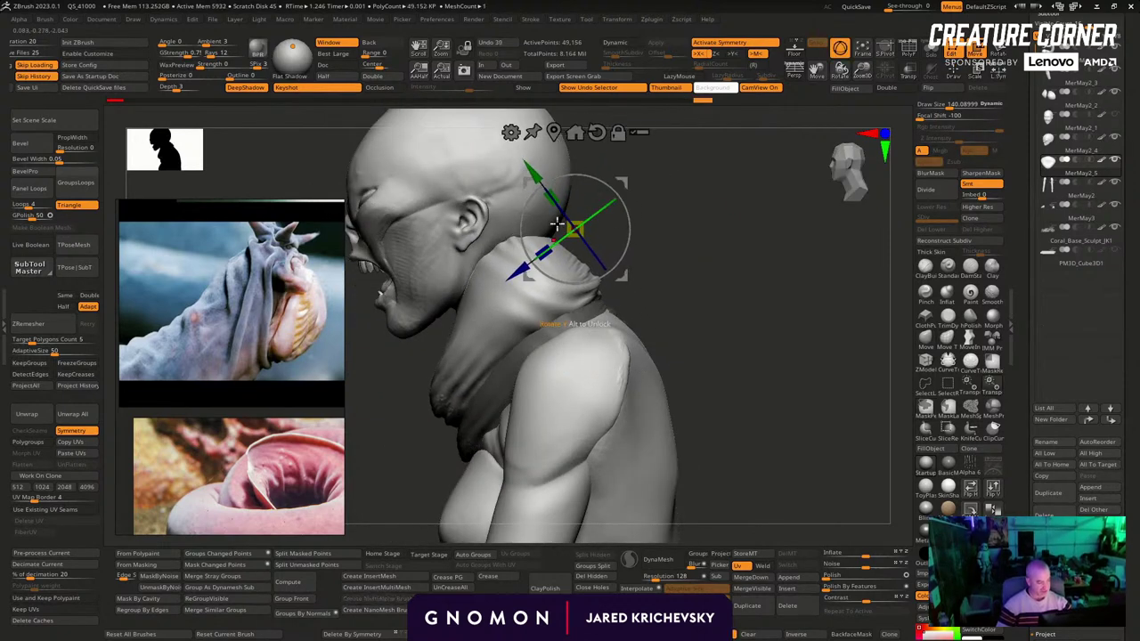
{"action": "left_click_drag", "start_coordinate": [551, 198], "coordinate": [558, 206]}
{"action": "mouse_move", "coordinate": [630, 209]}
{"action": "left_mouse_down"}
{"action": "mouse_move", "coordinate": [586, 142]}
{"action": "mouse_move", "coordinate": [703, 211]}
{"action": "mouse_move", "coordinate": [684, 263]}
{"action": "mouse_move", "coordinate": [623, 283]}
{"action": "left_mouse_up"}
Choose the Move brush at a draw size of about 266 and reshape the upper collar around the back of the neck
{"action": "key", "text": "q"}
{"action": "key", "text": "b"}
{"action": "key", "text": "m"}
{"action": "key", "text": "v"}
{"action": "key", "text": "s"}
{"action": "mouse_move", "coordinate": [594, 304]}
{"action": "left_mouse_down"}
{"action": "mouse_move", "coordinate": [604, 305]}
{"action": "mouse_move", "coordinate": [546, 265]}
{"action": "left_mouse_up"}
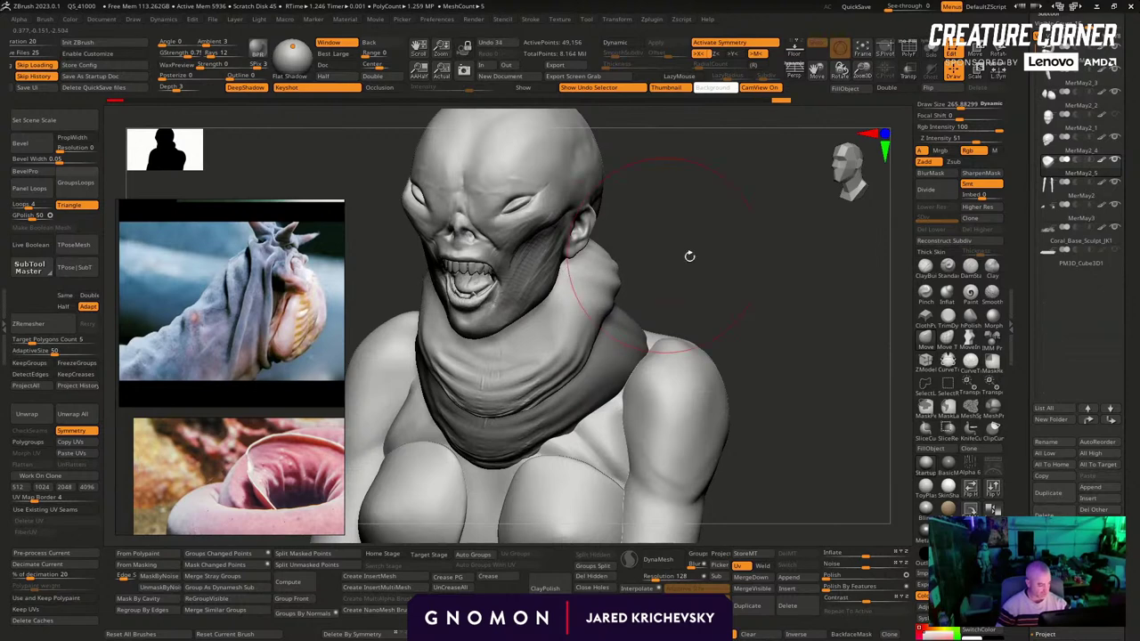
Pull the upper collar's front and side folds into a layered overlap at a draw size of about 314
{"action": "key", "text": "s"}
{"action": "mouse_move", "coordinate": [689, 256]}
{"action": "left_mouse_down"}
{"action": "mouse_move", "coordinate": [606, 259]}
{"action": "mouse_move", "coordinate": [646, 259]}
{"action": "left_mouse_up"}
{"action": "left_click_drag", "start_coordinate": [706, 264], "coordinate": [674, 287]}
{"action": "key", "text": "s"}
{"action": "mouse_move", "coordinate": [552, 308]}
{"action": "left_mouse_down"}
{"action": "mouse_move", "coordinate": [624, 310]}
{"action": "mouse_move", "coordinate": [554, 337]}
{"action": "left_mouse_up"}
{"action": "left_click_drag", "start_coordinate": [536, 366], "coordinate": [509, 348]}
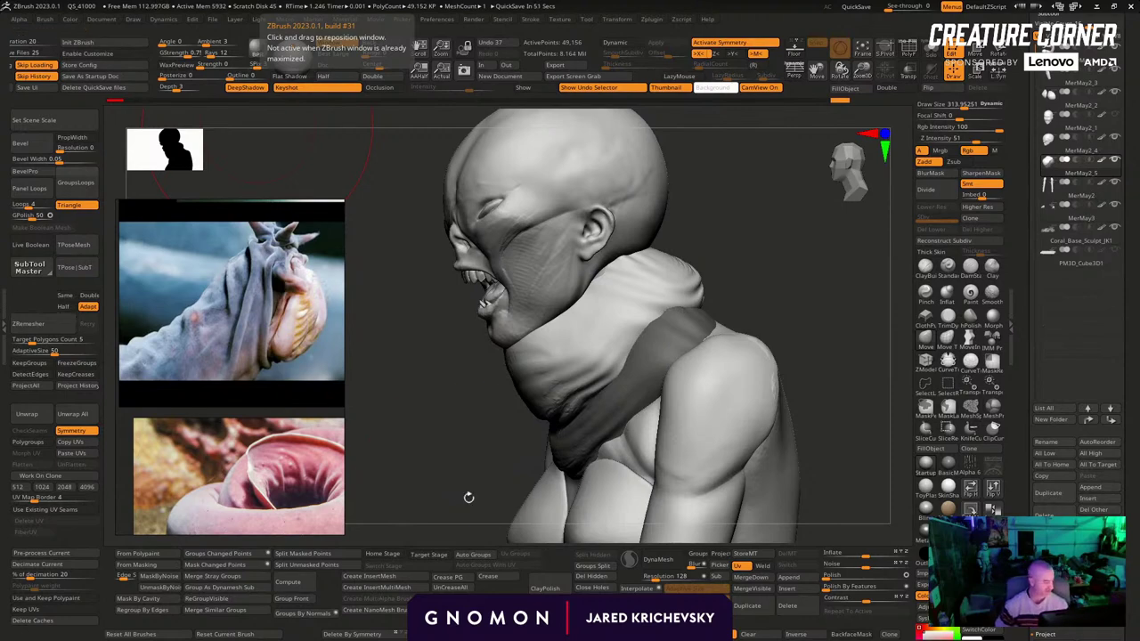
{"action": "left_click_drag", "start_coordinate": [469, 497], "coordinate": [534, 383]}
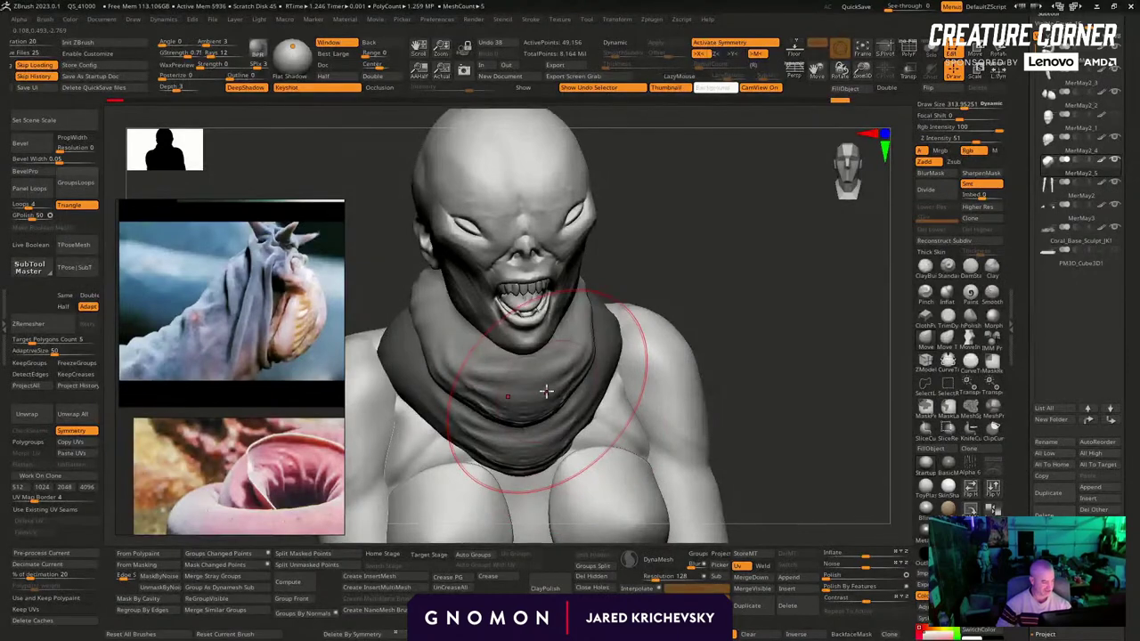
Reshape the neck mesh by pulling its collar-like folds up under the jaw and around the back of the head
{"action": "mouse_move", "coordinate": [739, 333]}
{"action": "left_mouse_down"}
{"action": "mouse_move", "coordinate": [736, 262]}
{"action": "mouse_move", "coordinate": [580, 260]}
{"action": "mouse_move", "coordinate": [580, 222]}
{"action": "left_mouse_up"}
{"action": "left_click_drag", "start_coordinate": [631, 256], "coordinate": [637, 203]}
{"action": "mouse_move", "coordinate": [714, 186]}
{"action": "left_mouse_down"}
{"action": "mouse_move", "coordinate": [733, 212]}
{"action": "mouse_move", "coordinate": [664, 207]}
{"action": "left_mouse_up"}
{"action": "left_click_drag", "start_coordinate": [657, 169], "coordinate": [657, 133]}
{"action": "mouse_move", "coordinate": [713, 200]}
{"action": "left_mouse_down"}
{"action": "mouse_move", "coordinate": [754, 231]}
{"action": "mouse_move", "coordinate": [738, 239]}
{"action": "left_mouse_up"}
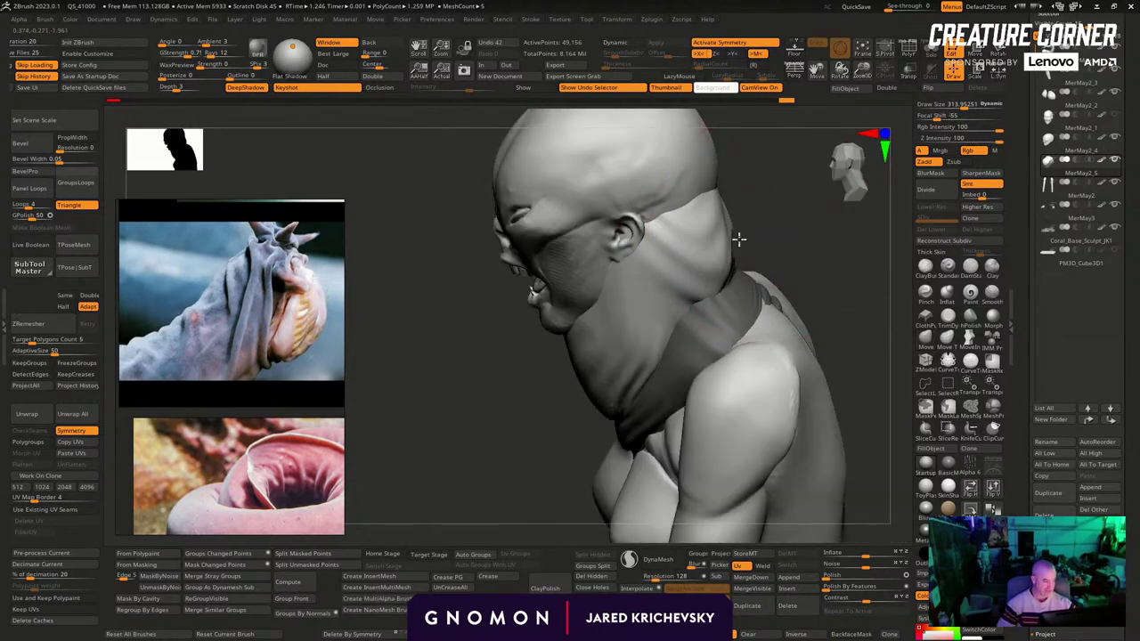
{"action": "left_click_drag", "start_coordinate": [806, 214], "coordinate": [735, 211]}
{"action": "mouse_move", "coordinate": [763, 247]}
{"action": "left_mouse_down"}
{"action": "mouse_move", "coordinate": [784, 285]}
{"action": "mouse_move", "coordinate": [833, 229]}
{"action": "left_mouse_up"}
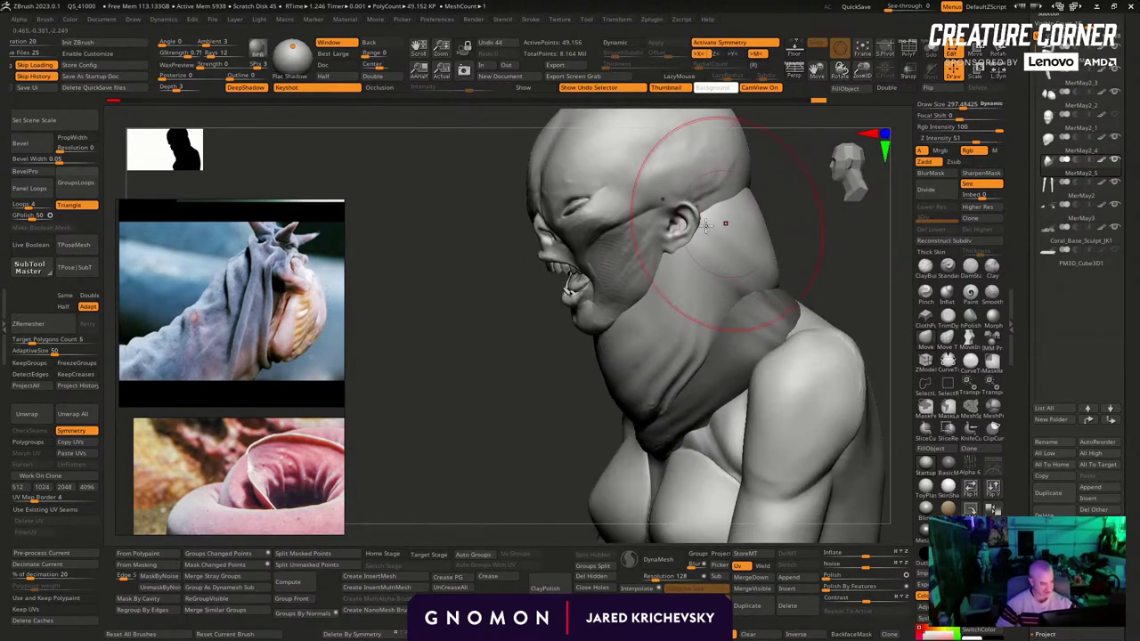
{"action": "left_click_drag", "start_coordinate": [706, 225], "coordinate": [695, 217]}
{"action": "mouse_move", "coordinate": [838, 219]}
{"action": "left_mouse_down"}
{"action": "mouse_move", "coordinate": [689, 275]}
{"action": "mouse_move", "coordinate": [666, 265]}
{"action": "mouse_move", "coordinate": [609, 294]}
{"action": "left_mouse_up"}
{"action": "left_click_drag", "start_coordinate": [707, 256], "coordinate": [660, 261]}
{"action": "key", "text": "["}
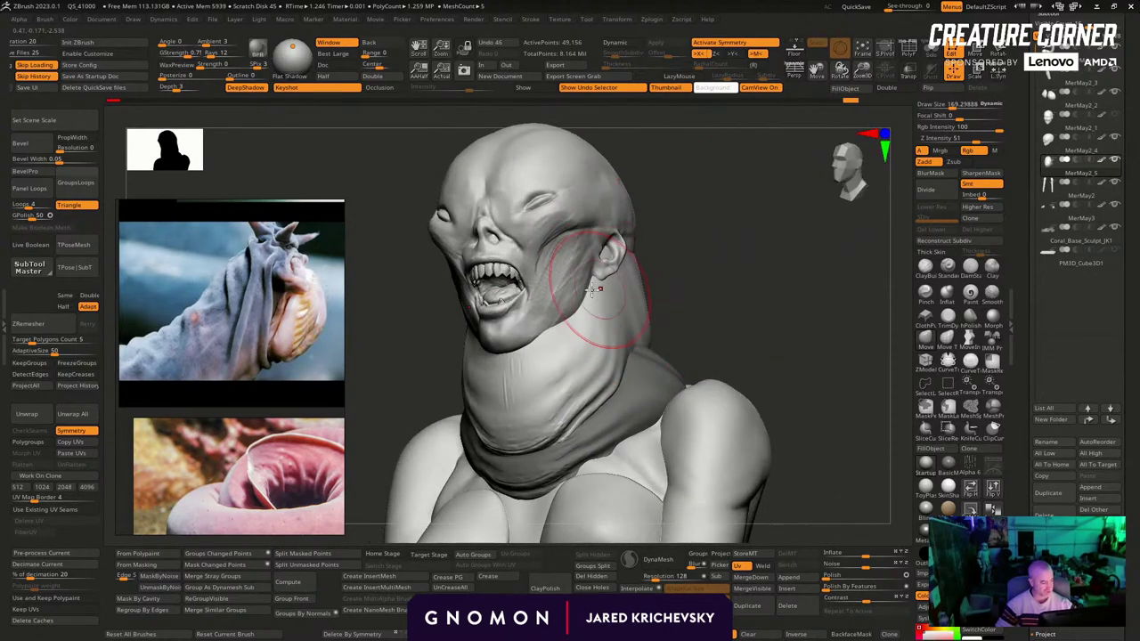
Select the head mesh and adjust its jaw and chin contour where it meets the neck
{"action": "mouse_move", "coordinate": [570, 313]}
{"action": "left_mouse_down"}
{"action": "mouse_move", "coordinate": [626, 219]}
{"action": "mouse_move", "coordinate": [611, 276]}
{"action": "left_mouse_up"}
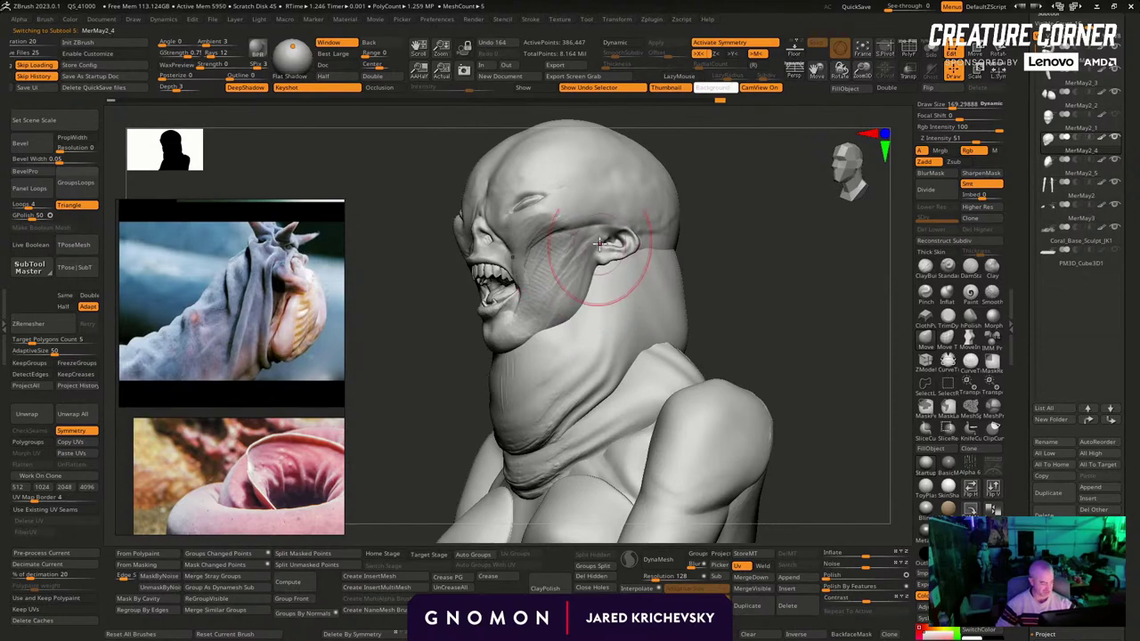
{"action": "mouse_move", "coordinate": [600, 243]}
{"action": "left_mouse_down"}
{"action": "mouse_move", "coordinate": [721, 273]}
{"action": "mouse_move", "coordinate": [722, 231]}
{"action": "mouse_move", "coordinate": [563, 309]}
{"action": "left_mouse_up"}
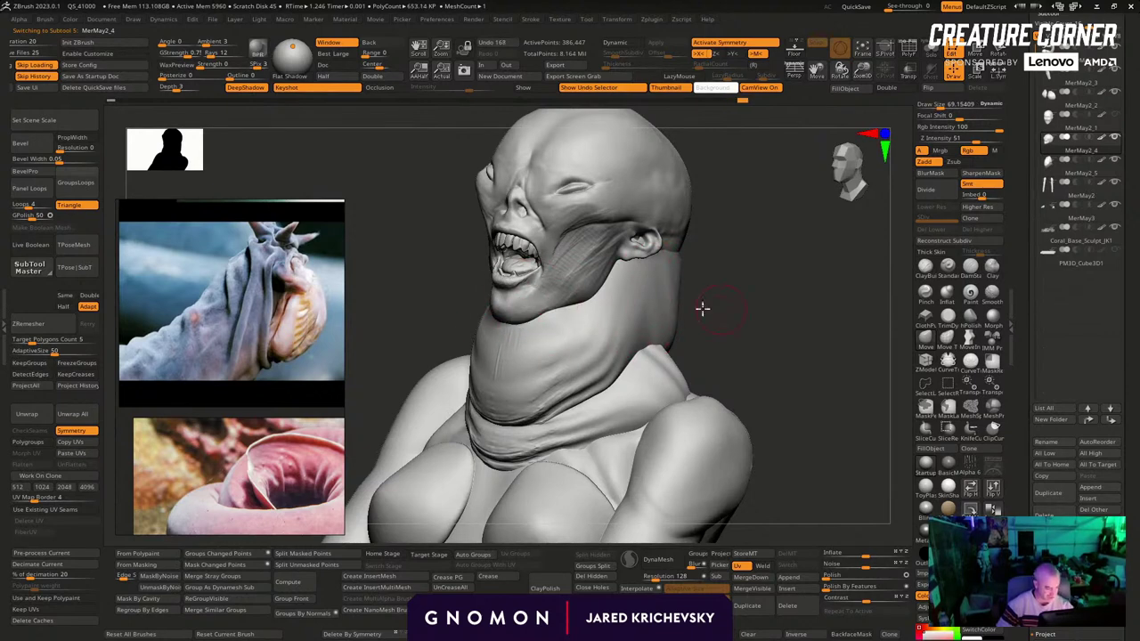
{"action": "left_click_drag", "start_coordinate": [702, 308], "coordinate": [499, 307]}
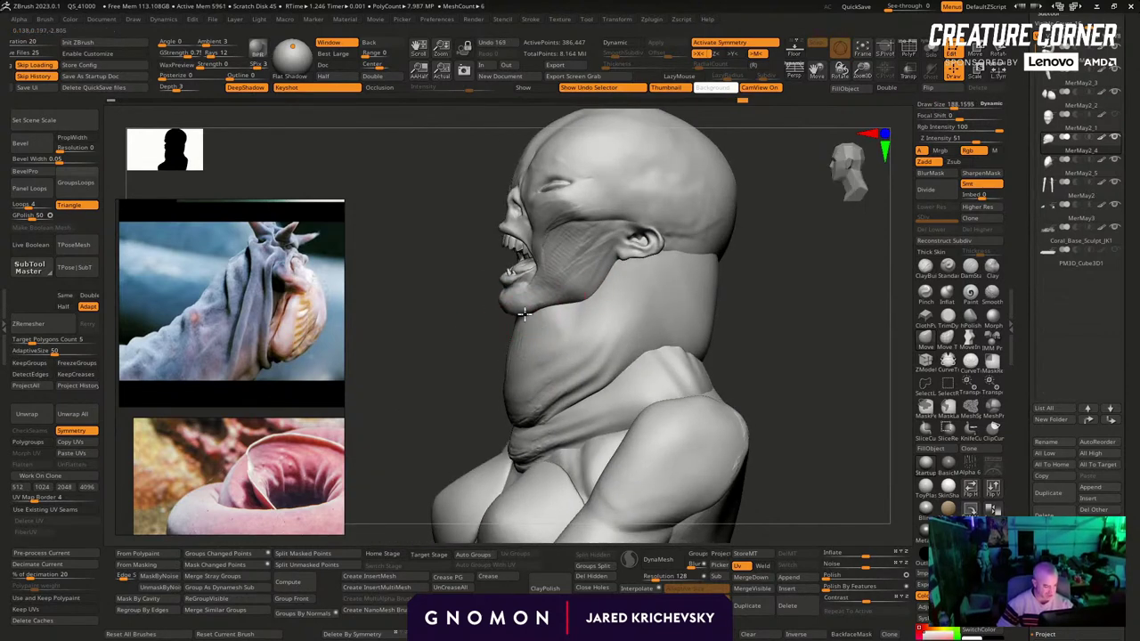
{"action": "left_click_drag", "start_coordinate": [527, 310], "coordinate": [516, 306]}
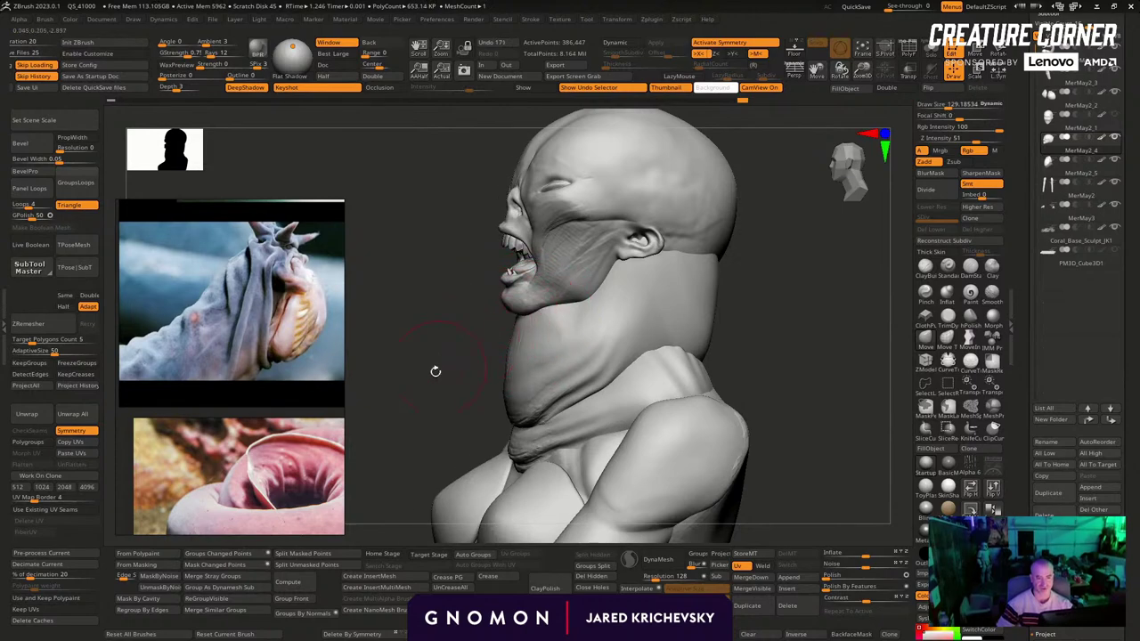
{"action": "left_click_drag", "start_coordinate": [436, 371], "coordinate": [713, 297]}
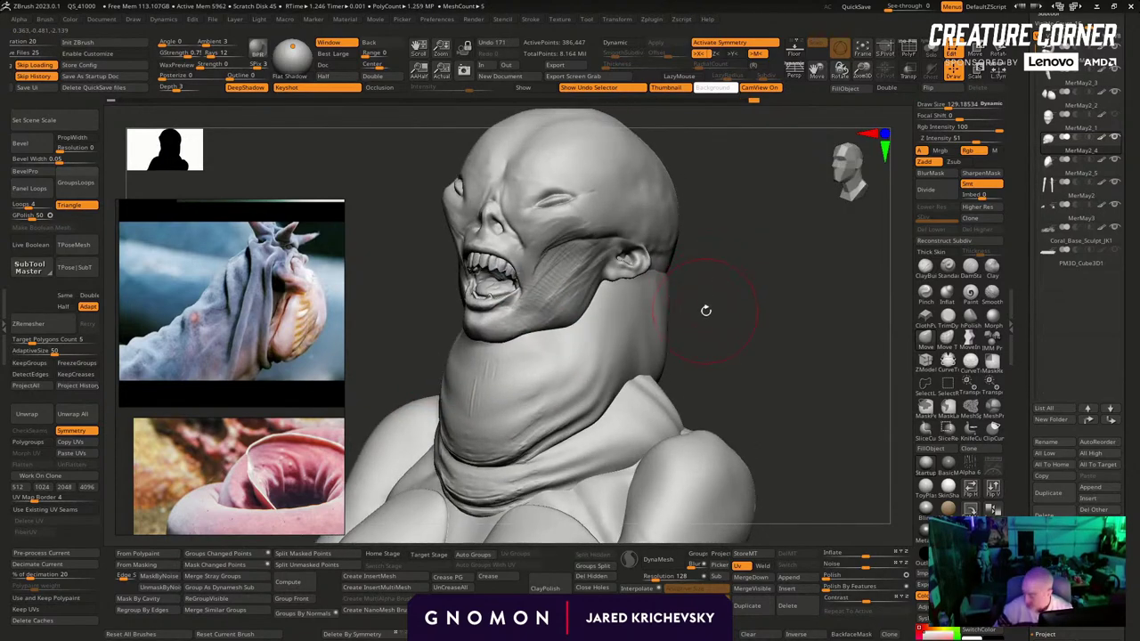
Build up the chin and lower jaw with the ClayBuildup brush
{"action": "key", "text": "b"}
{"action": "key", "text": "c"}
{"action": "key", "text": "b"}
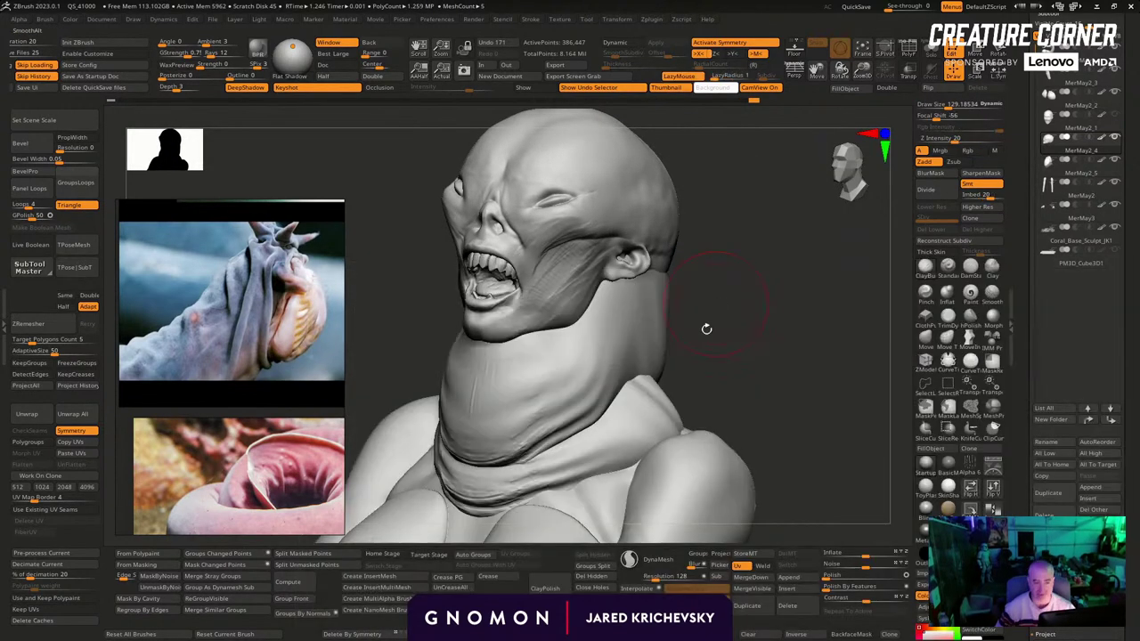
{"action": "left_click_drag", "start_coordinate": [736, 389], "coordinate": [492, 314]}
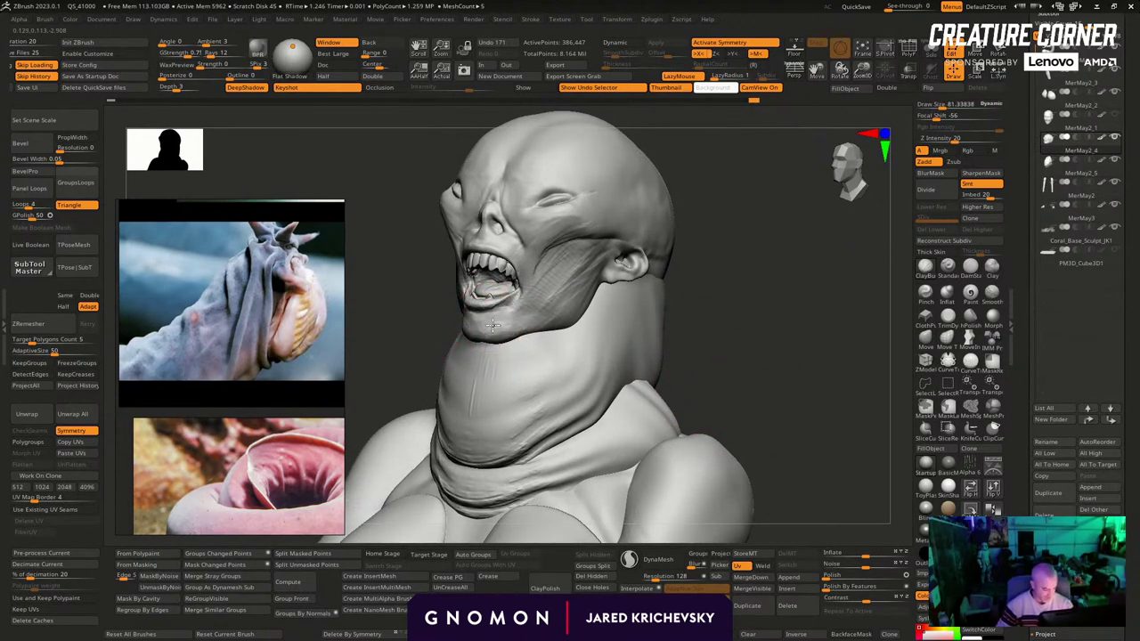
{"action": "left_click_drag", "start_coordinate": [492, 326], "coordinate": [527, 320]}
{"action": "mouse_move", "coordinate": [684, 311]}
{"action": "left_mouse_down"}
{"action": "mouse_move", "coordinate": [713, 308]}
{"action": "mouse_move", "coordinate": [689, 285]}
{"action": "mouse_move", "coordinate": [648, 292]}
{"action": "mouse_move", "coordinate": [624, 325]}
{"action": "left_mouse_up"}
Select the neck mesh and build up a raised skin fold running under the chin and along the jaw to the ear
{"action": "left_click", "coordinate": [527, 357], "text": "alt"}
{"action": "key", "text": "s"}
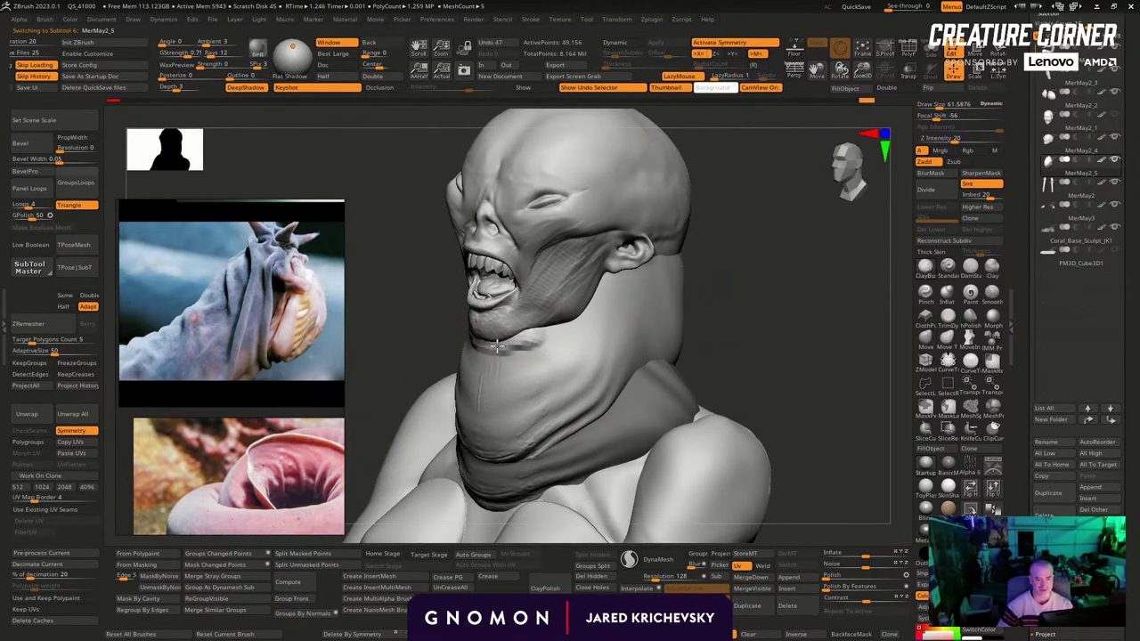
{"action": "key", "text": "s"}
{"action": "left_click_drag", "start_coordinate": [504, 340], "coordinate": [510, 340]}
{"action": "left_click_drag", "start_coordinate": [501, 345], "coordinate": [509, 342]}
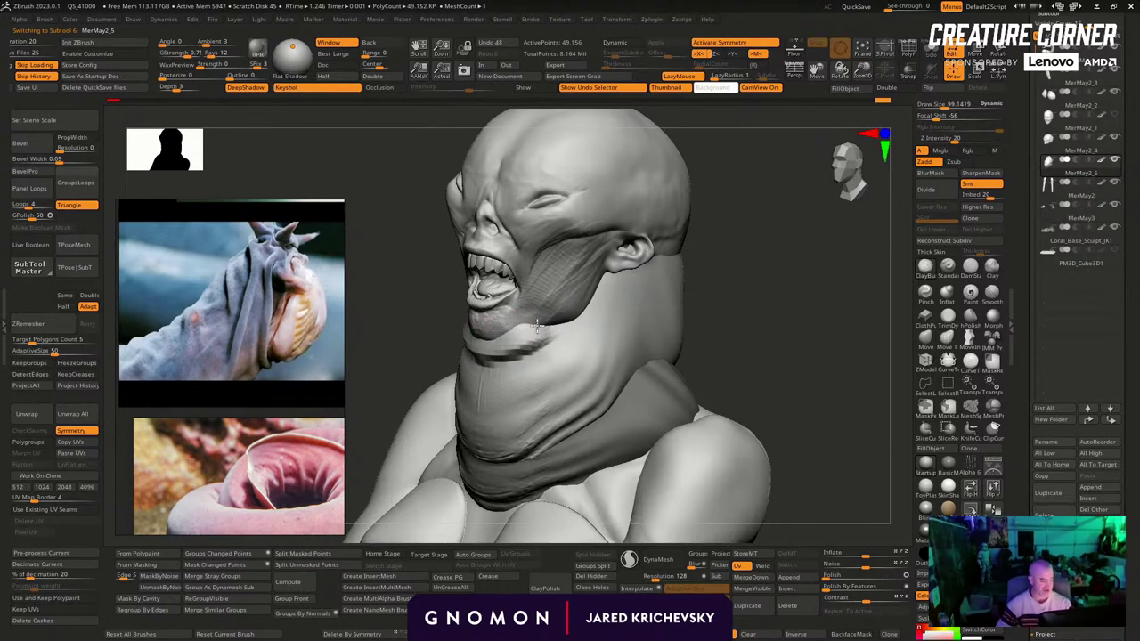
{"action": "left_click_drag", "start_coordinate": [573, 319], "coordinate": [580, 316]}
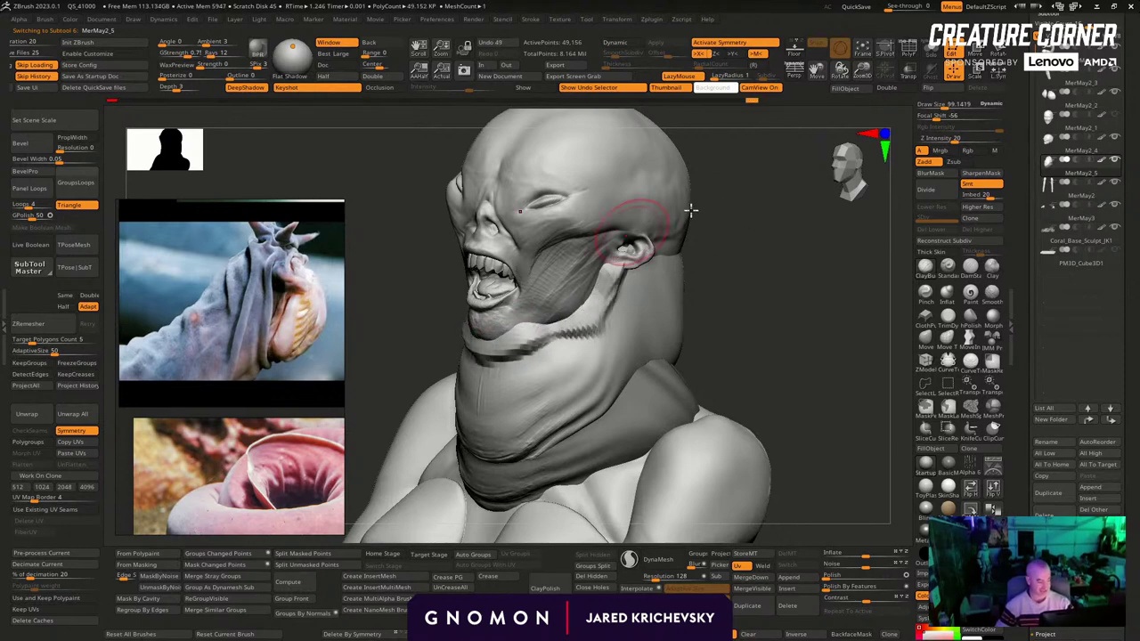
{"action": "mouse_move", "coordinate": [690, 210]}
{"action": "left_mouse_down"}
{"action": "mouse_move", "coordinate": [722, 237]}
{"action": "mouse_move", "coordinate": [541, 344]}
{"action": "left_mouse_up"}
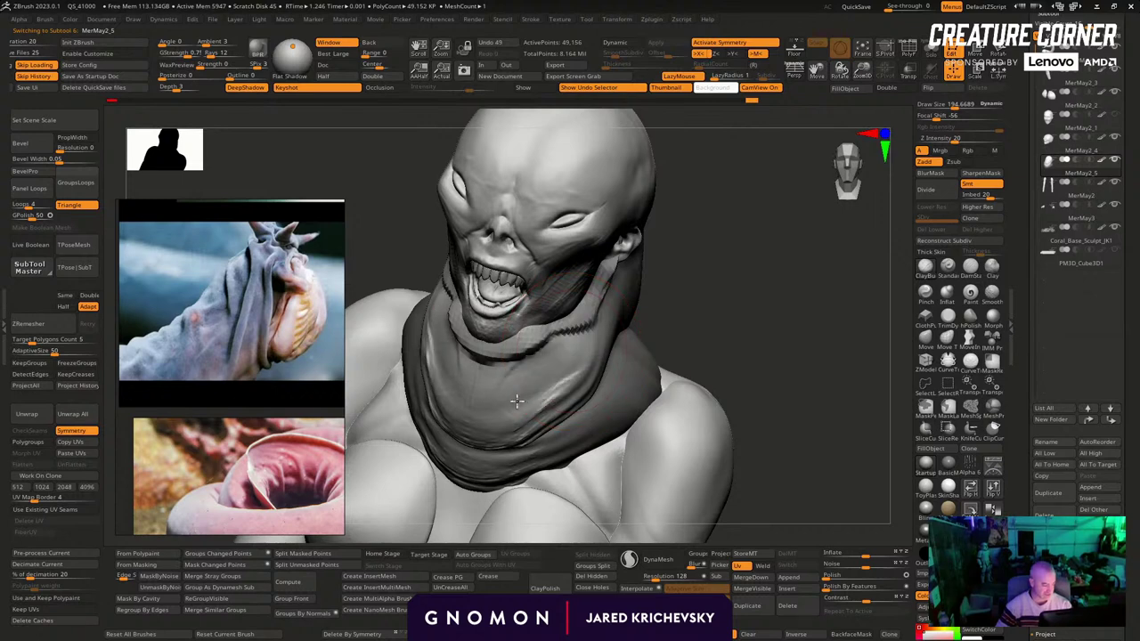
{"action": "left_click_drag", "start_coordinate": [517, 401], "coordinate": [509, 392]}
Turn symmetry off, apply a Gizmo deformer to the neck mesh, and return to draw mode
{"action": "left_click_drag", "start_coordinate": [809, 422], "coordinate": [816, 385]}
{"action": "key", "text": "shift+f"}
{"action": "key", "text": "shift+f"}
{"action": "key", "text": "w"}
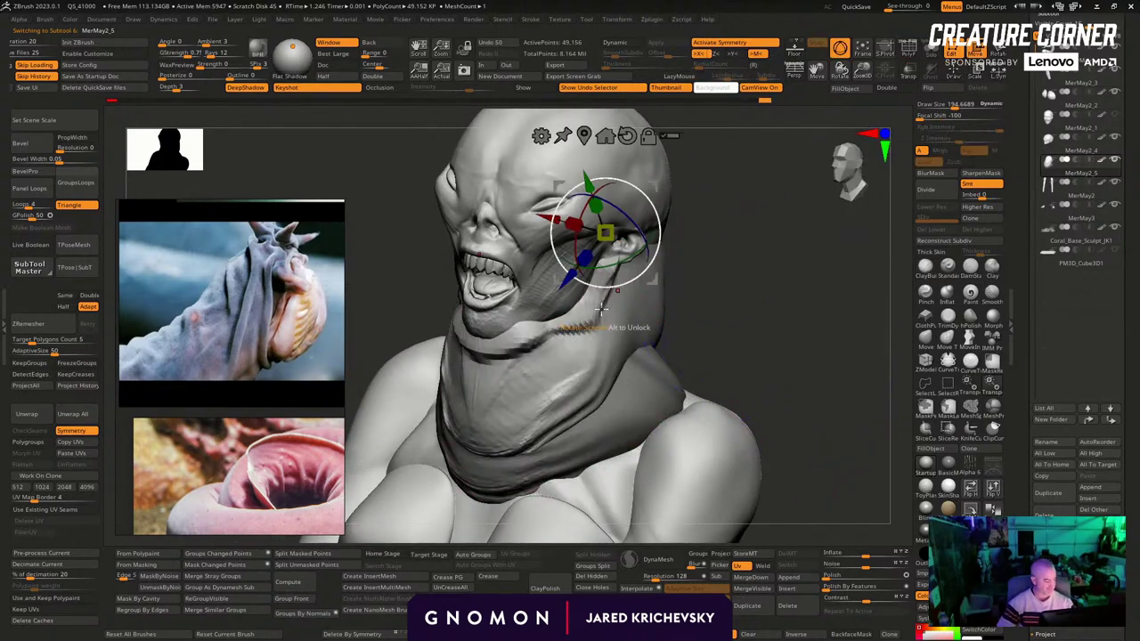
{"action": "key", "text": "x"}
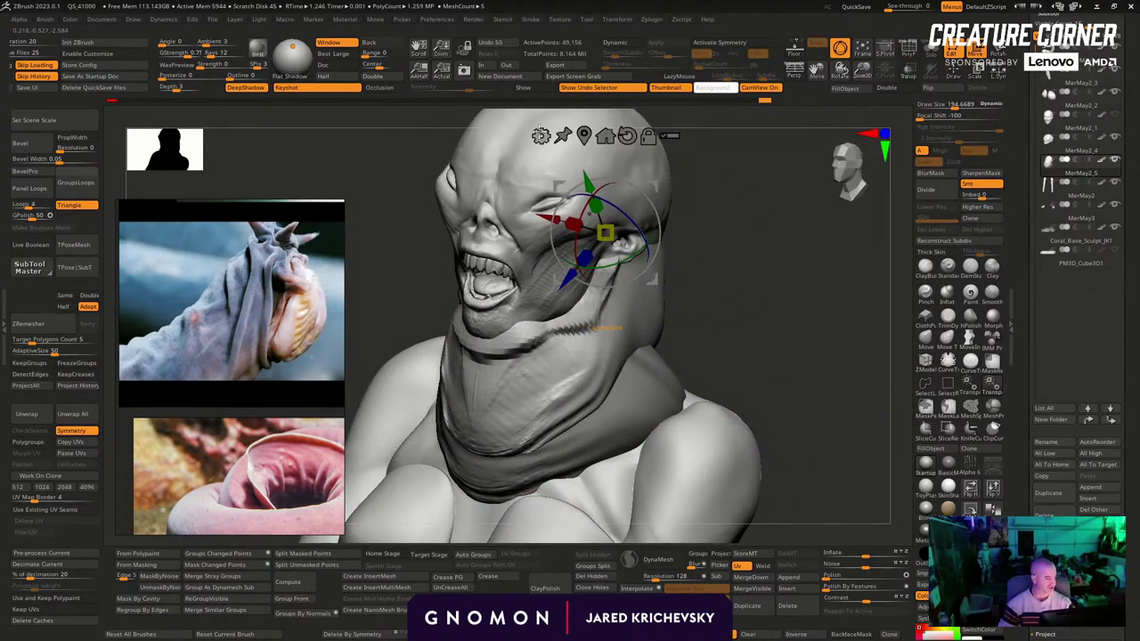
{"action": "left_click", "coordinate": [541, 135]}
{"action": "left_click", "coordinate": [736, 197]}
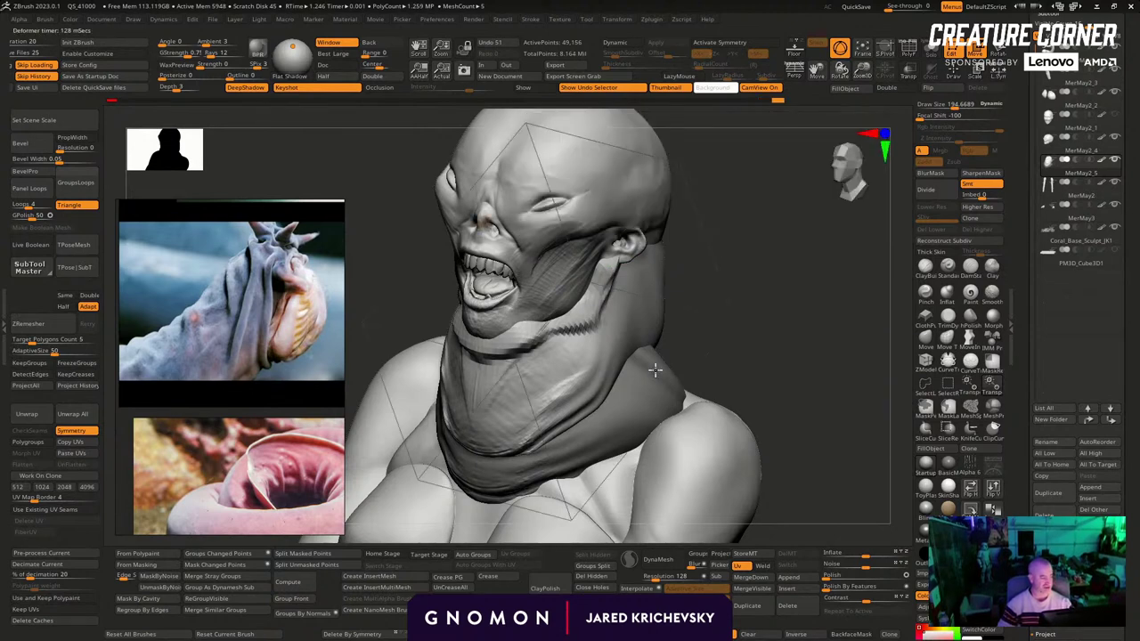
{"action": "key", "text": "q"}
{"action": "mouse_move", "coordinate": [797, 315]}
{"action": "left_mouse_down"}
{"action": "mouse_move", "coordinate": [766, 343]}
{"action": "mouse_move", "coordinate": [713, 328]}
{"action": "left_mouse_up"}
{"action": "key", "text": "shift+f"}
{"action": "key", "text": "shift+f"}
{"action": "left_click_drag", "start_coordinate": [707, 285], "coordinate": [683, 297]}
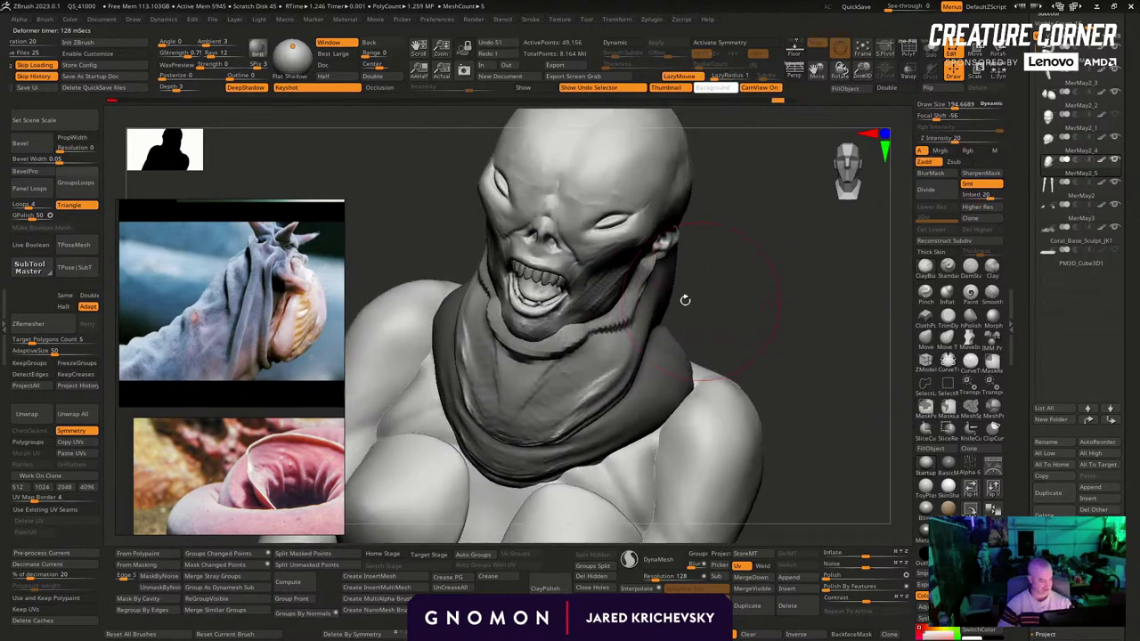
Turn symmetry back on and smooth the rough clay fold beneath the jaw and down the front of the neck
{"action": "key", "text": "x"}
{"action": "mouse_move", "coordinate": [571, 330]}
{"action": "left_mouse_down", "text": "shift"}
{"action": "mouse_move", "coordinate": [641, 295]}
{"action": "mouse_move", "coordinate": [631, 349]}
{"action": "mouse_move", "coordinate": [535, 438]}
{"action": "left_mouse_up", "text": "shift"}
{"action": "mouse_move", "coordinate": [704, 267]}
{"action": "left_mouse_down"}
{"action": "mouse_move", "coordinate": [730, 300]}
{"action": "mouse_move", "coordinate": [639, 270]}
{"action": "mouse_move", "coordinate": [681, 243]}
{"action": "mouse_move", "coordinate": [530, 276]}
{"action": "left_mouse_up"}
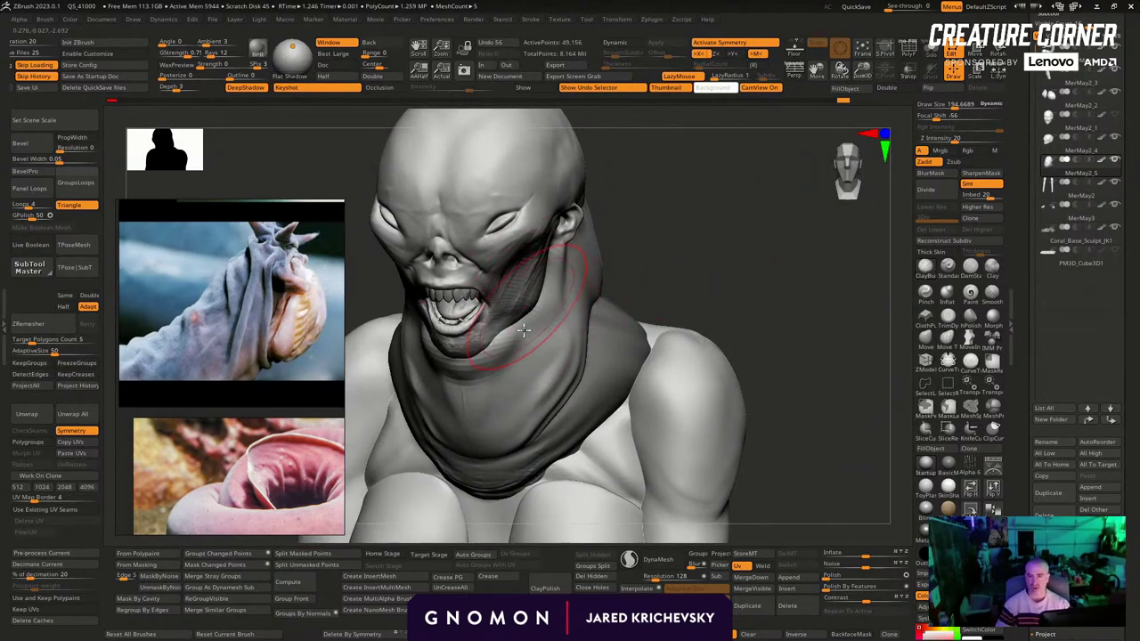
{"action": "mouse_move", "coordinate": [611, 211]}
{"action": "left_mouse_down"}
{"action": "mouse_move", "coordinate": [674, 211]}
{"action": "mouse_move", "coordinate": [693, 226]}
{"action": "mouse_move", "coordinate": [688, 251]}
{"action": "left_mouse_up"}
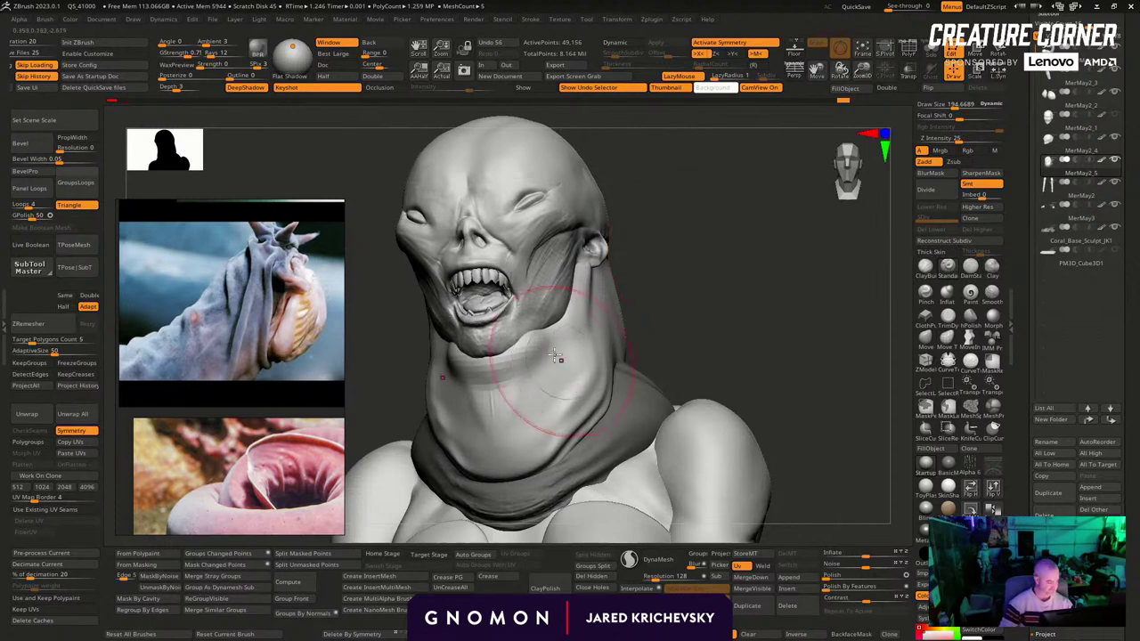
Sculpt soft skin folds down the throat and along the side of the neck up to the ear
{"action": "mouse_move", "coordinate": [549, 344]}
{"action": "left_mouse_down"}
{"action": "mouse_move", "coordinate": [562, 361]}
{"action": "mouse_move", "coordinate": [526, 437]}
{"action": "left_mouse_up"}
{"action": "mouse_move", "coordinate": [660, 256]}
{"action": "left_mouse_down"}
{"action": "mouse_move", "coordinate": [685, 282]}
{"action": "mouse_move", "coordinate": [648, 277]}
{"action": "left_mouse_up"}
{"action": "key", "text": "s"}
{"action": "mouse_move", "coordinate": [502, 389]}
{"action": "left_mouse_down"}
{"action": "mouse_move", "coordinate": [583, 314]}
{"action": "mouse_move", "coordinate": [592, 242]}
{"action": "left_mouse_up"}
{"action": "key", "text": "s"}
Select the head mesh and sculpt raised ridges across the temple above and behind the ear with a smaller brush
{"action": "mouse_move", "coordinate": [668, 214]}
{"action": "left_mouse_down"}
{"action": "mouse_move", "coordinate": [685, 191]}
{"action": "mouse_move", "coordinate": [571, 316]}
{"action": "mouse_move", "coordinate": [545, 382]}
{"action": "mouse_move", "coordinate": [626, 238]}
{"action": "left_mouse_up"}
{"action": "left_click", "coordinate": [586, 254], "text": "alt"}
{"action": "mouse_move", "coordinate": [587, 274]}
{"action": "left_mouse_down"}
{"action": "mouse_move", "coordinate": [570, 247]}
{"action": "mouse_move", "coordinate": [535, 267]}
{"action": "left_mouse_up"}
{"action": "mouse_move", "coordinate": [638, 267]}
{"action": "left_mouse_down"}
{"action": "mouse_move", "coordinate": [686, 241]}
{"action": "mouse_move", "coordinate": [651, 262]}
{"action": "mouse_move", "coordinate": [576, 256]}
{"action": "left_mouse_up"}
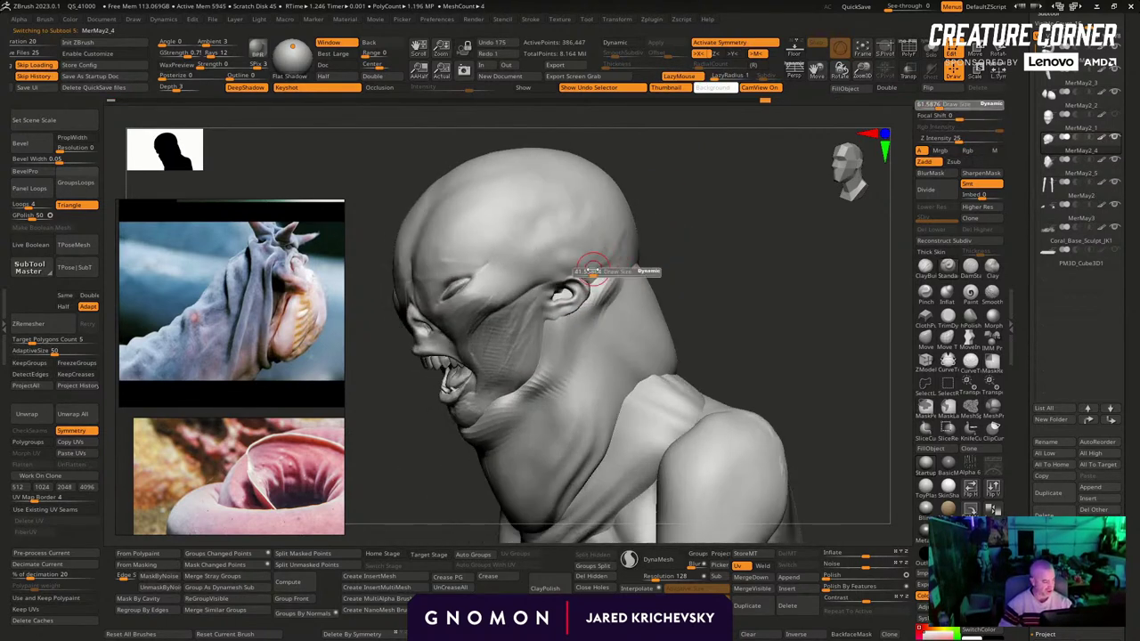
{"action": "left_click_drag", "start_coordinate": [505, 243], "coordinate": [499, 234]}
{"action": "mouse_move", "coordinate": [649, 220]}
{"action": "left_mouse_down"}
{"action": "mouse_move", "coordinate": [702, 224]}
{"action": "mouse_move", "coordinate": [670, 233]}
{"action": "left_mouse_up"}
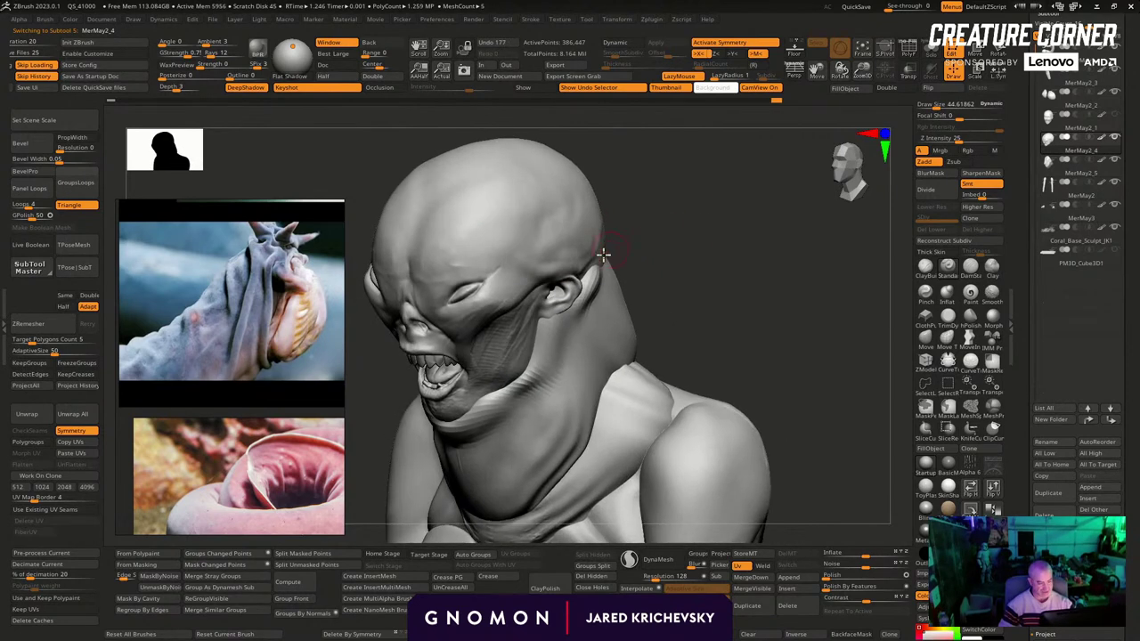
{"action": "left_click_drag", "start_coordinate": [519, 237], "coordinate": [563, 210]}
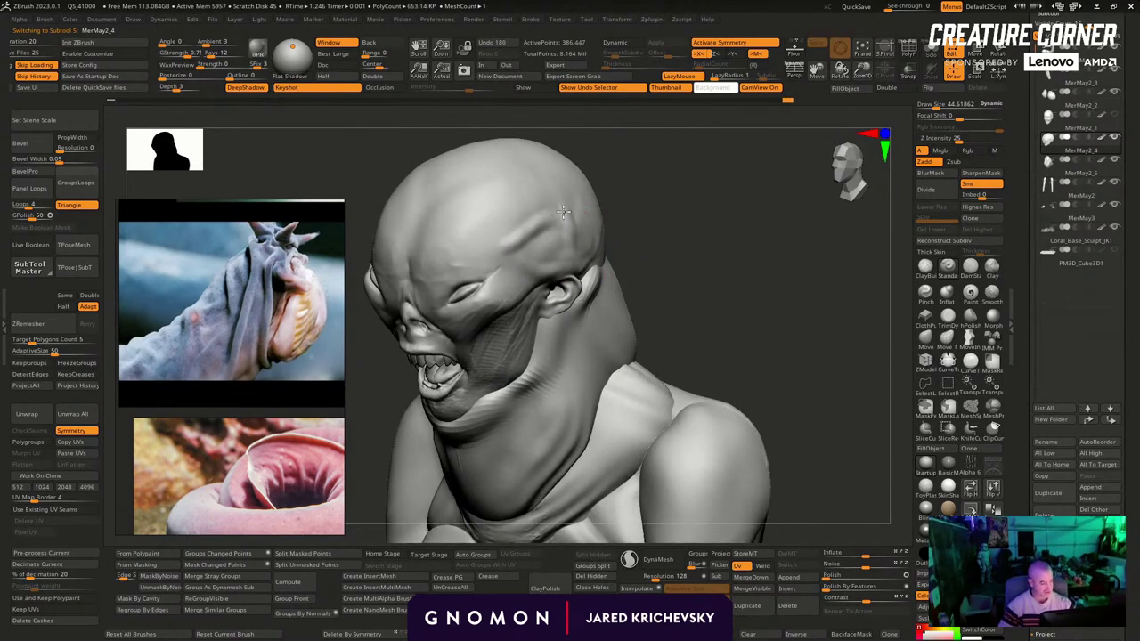
{"action": "mouse_move", "coordinate": [627, 245]}
{"action": "left_mouse_down"}
{"action": "mouse_move", "coordinate": [641, 214]}
{"action": "mouse_move", "coordinate": [601, 224]}
{"action": "mouse_move", "coordinate": [606, 247]}
{"action": "left_mouse_up"}
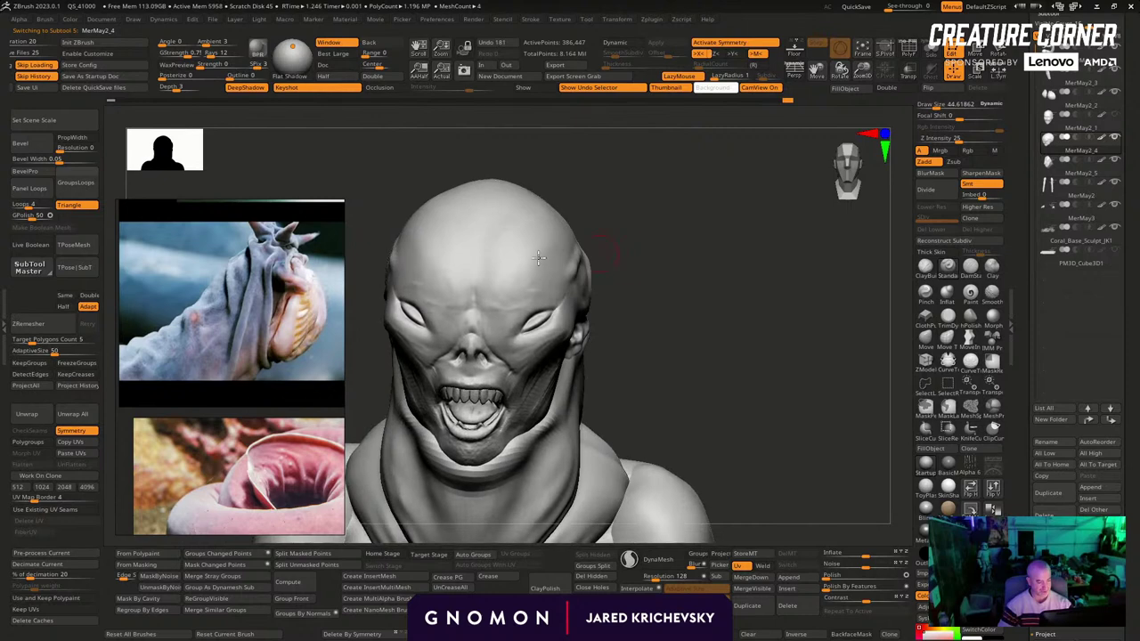
Shift the spiked worm reference photo into better view and choose the SnakeHook brush
{"action": "left_click_drag", "start_coordinate": [285, 324], "coordinate": [274, 361]}
{"action": "left_click_drag", "start_coordinate": [643, 256], "coordinate": [526, 246]}
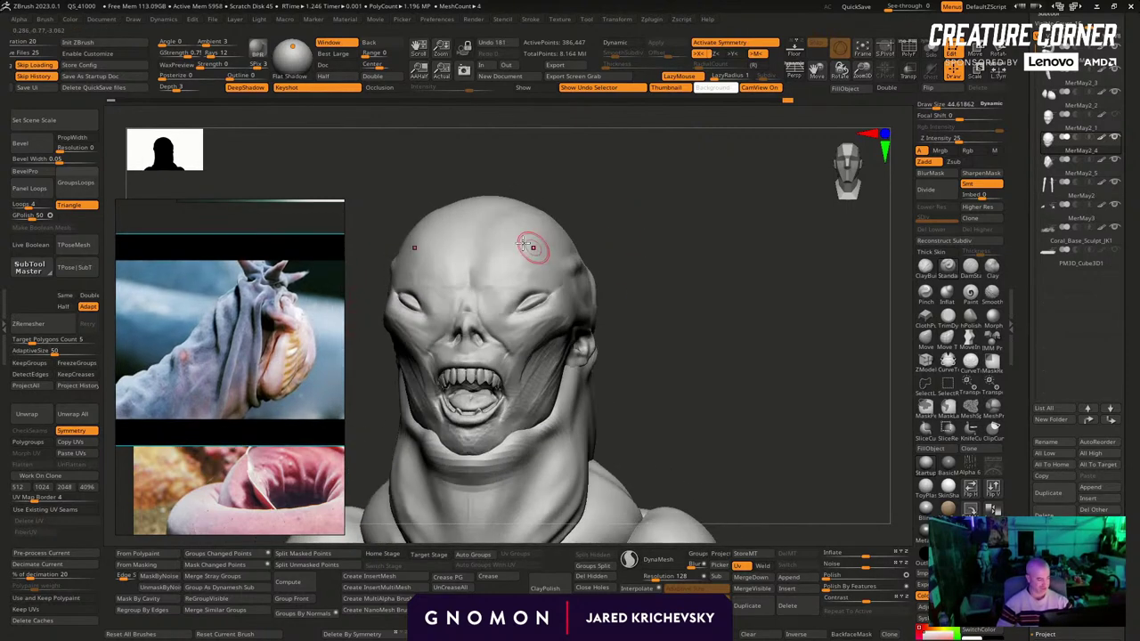
{"action": "mouse_move", "coordinate": [605, 204]}
{"action": "left_mouse_down"}
{"action": "mouse_move", "coordinate": [632, 215]}
{"action": "mouse_move", "coordinate": [657, 173]}
{"action": "left_mouse_up"}
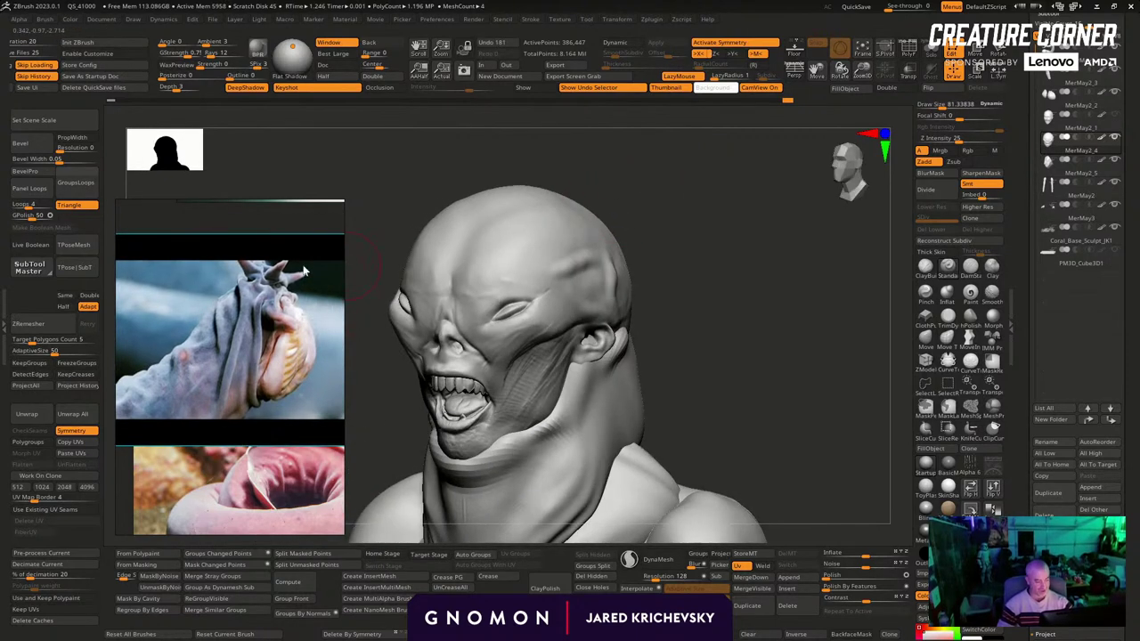
{"action": "key", "text": "b"}
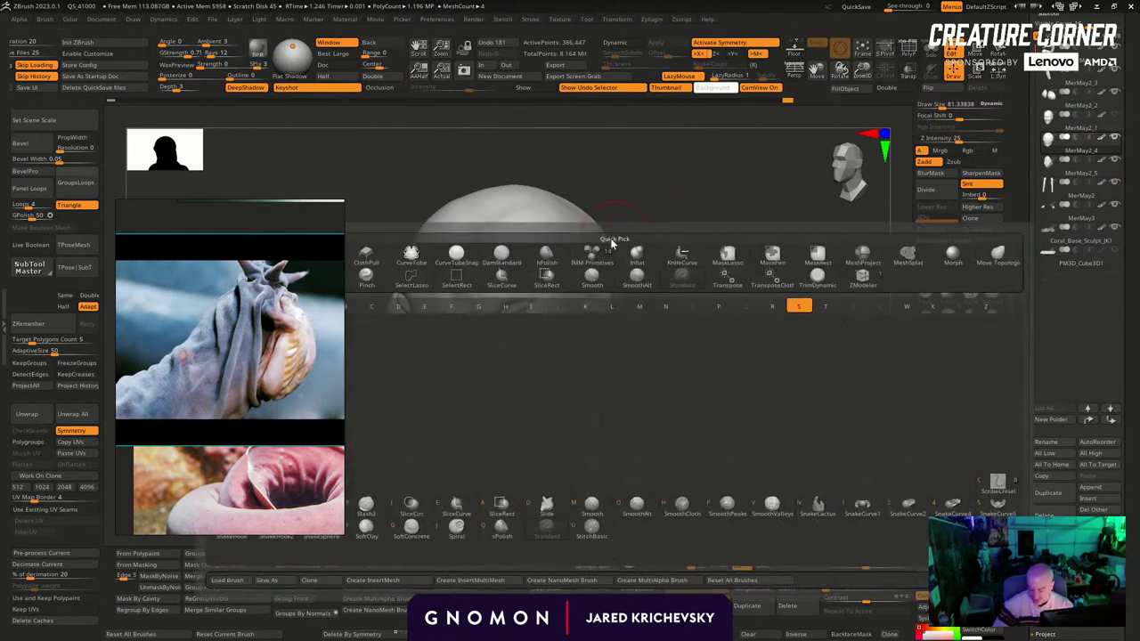
{"action": "key", "text": "h"}
{"action": "left_click", "coordinate": [675, 159]}
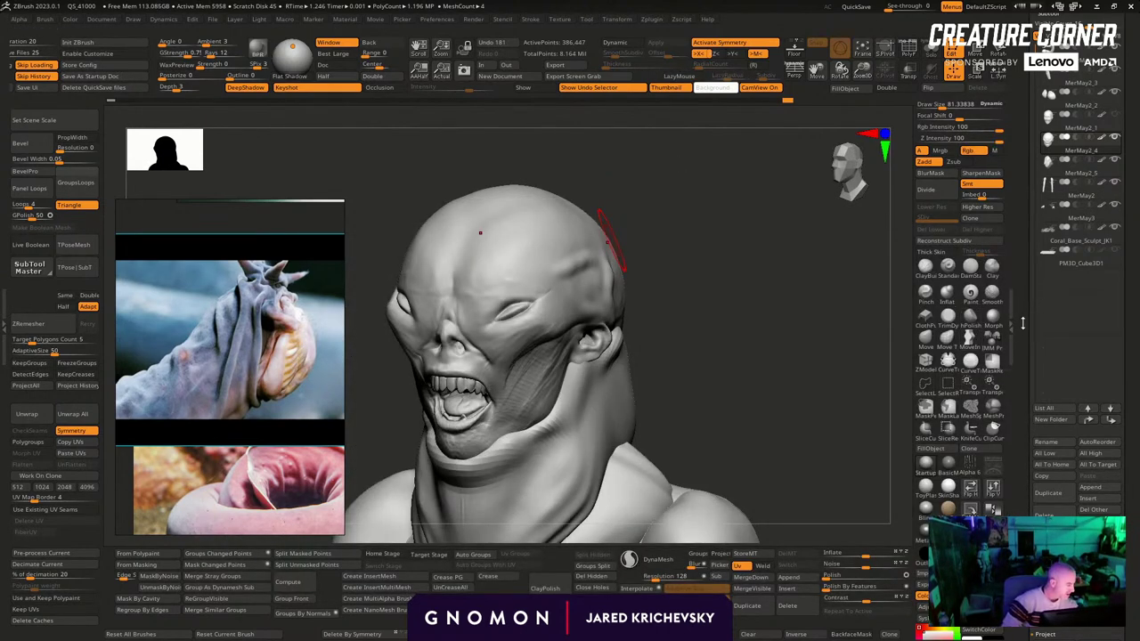
{"action": "key", "text": "b"}
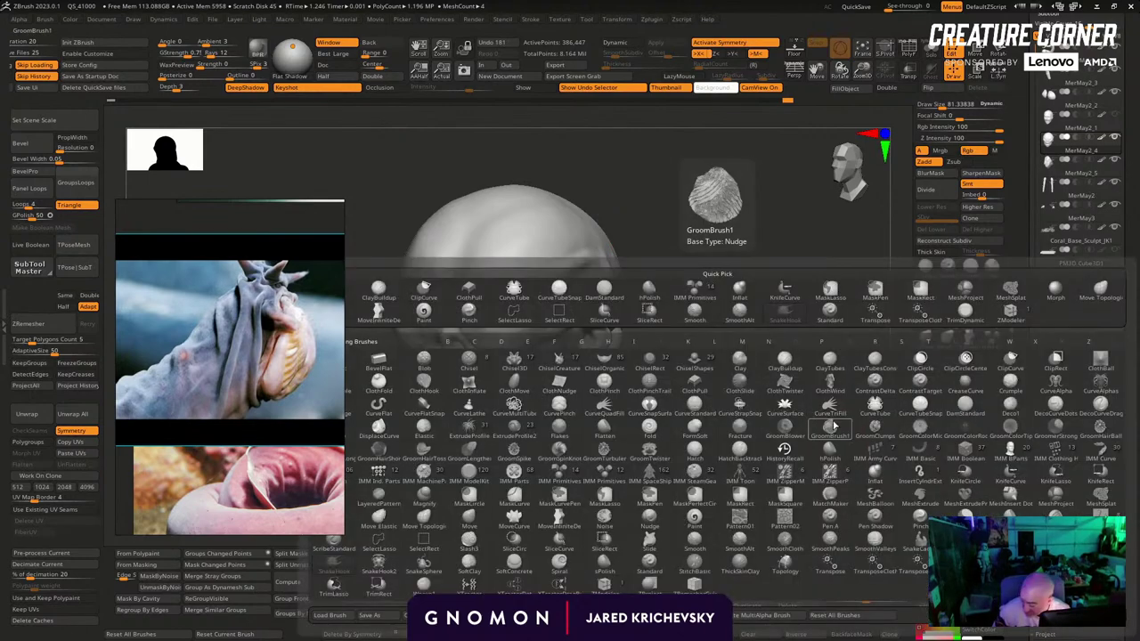
{"action": "key", "text": "s"}
{"action": "key", "text": "h"}
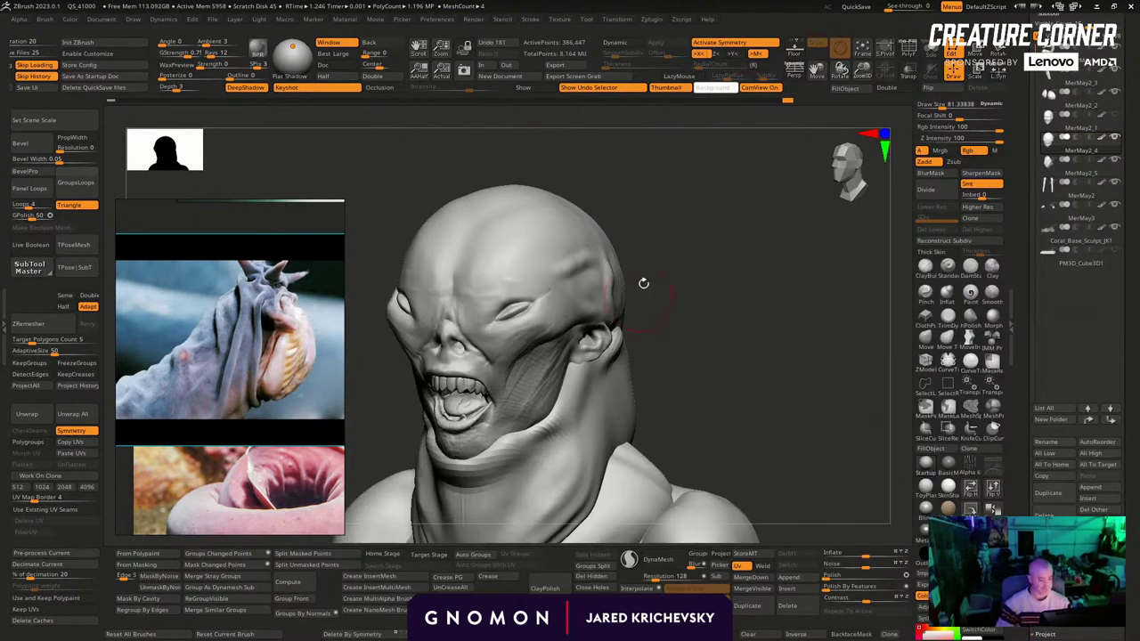
Try pulling a symmetrical pair of horns out of the forehead with the SnakeHook brush
{"action": "mouse_move", "coordinate": [643, 283]}
{"action": "left_mouse_down"}
{"action": "mouse_move", "coordinate": [580, 266]}
{"action": "mouse_move", "coordinate": [659, 214]}
{"action": "left_mouse_up"}
{"action": "key", "text": "s"}
{"action": "left_click_drag", "start_coordinate": [683, 317], "coordinate": [604, 299]}
{"action": "key", "text": "ctrl+z"}
{"action": "left_click_drag", "start_coordinate": [517, 241], "coordinate": [461, 193]}
{"action": "mouse_move", "coordinate": [562, 158]}
{"action": "left_mouse_down"}
{"action": "mouse_move", "coordinate": [598, 150]}
{"action": "mouse_move", "coordinate": [499, 205]}
{"action": "mouse_move", "coordinate": [466, 198]}
{"action": "left_mouse_up"}
{"action": "key", "text": "s"}
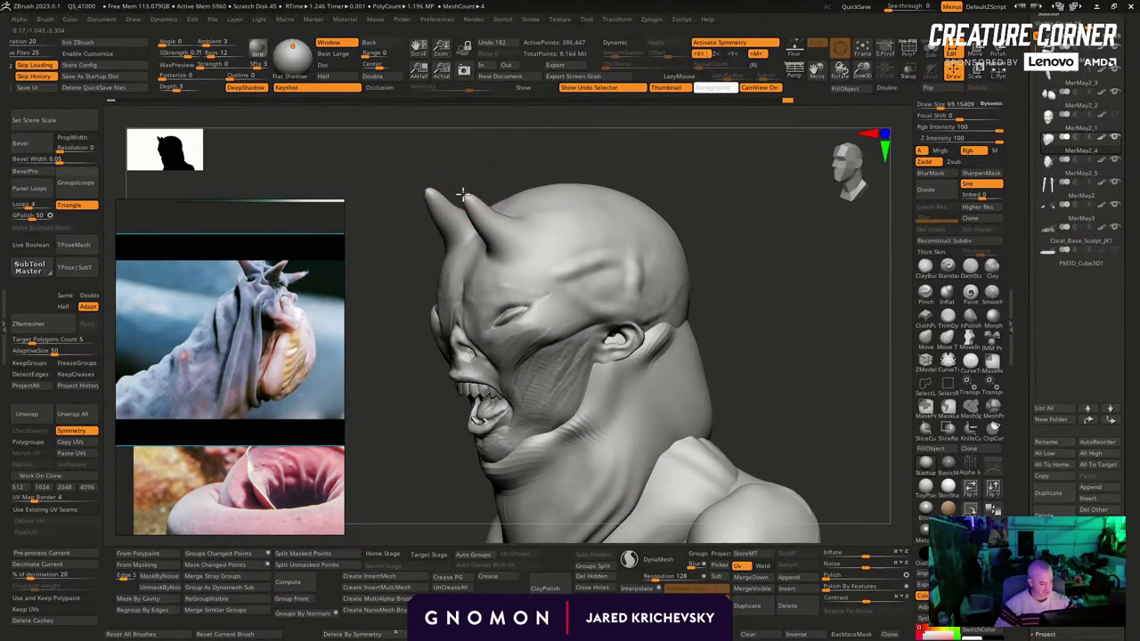
{"action": "key", "text": "s"}
Try pulling a second pair of horns from the back of the skull and stretching the forehead horns to thinner tips
{"action": "left_click_drag", "start_coordinate": [622, 216], "coordinate": [709, 181]}
{"action": "mouse_move", "coordinate": [766, 185]}
{"action": "left_mouse_down"}
{"action": "mouse_move", "coordinate": [710, 196]}
{"action": "mouse_move", "coordinate": [739, 164]}
{"action": "mouse_move", "coordinate": [755, 186]}
{"action": "left_mouse_up"}
{"action": "key", "text": "s"}
{"action": "key", "text": "s"}
{"action": "left_click_drag", "start_coordinate": [451, 186], "coordinate": [447, 186]}
{"action": "left_click_drag", "start_coordinate": [451, 190], "coordinate": [449, 169]}
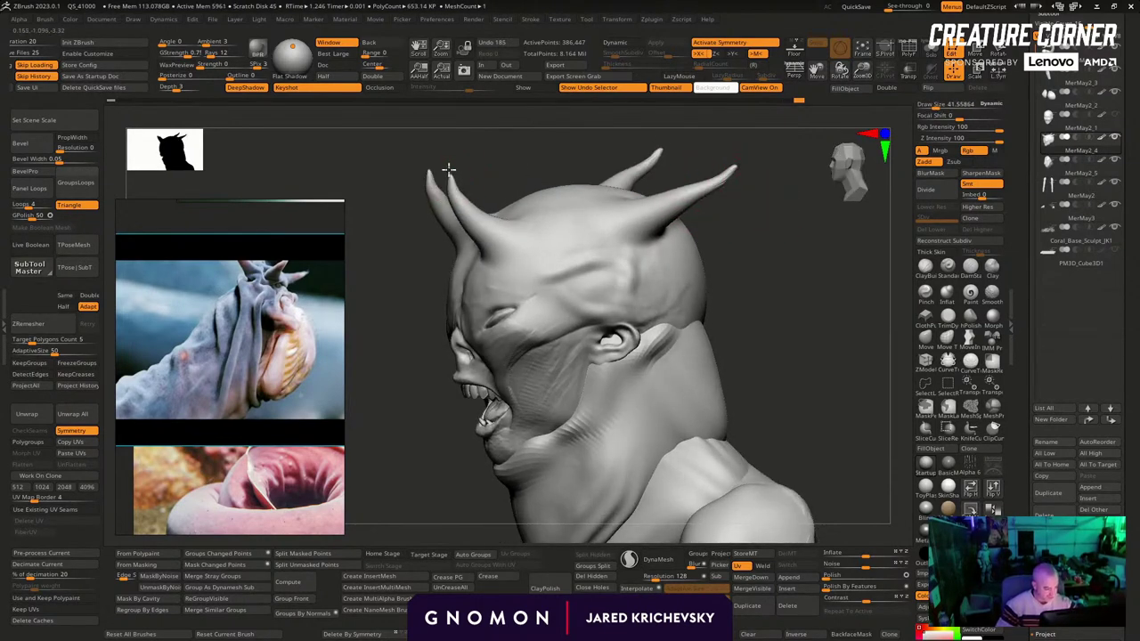
{"action": "left_click_drag", "start_coordinate": [529, 132], "coordinate": [578, 125]}
{"action": "key", "text": "s"}
{"action": "left_click_drag", "start_coordinate": [588, 283], "coordinate": [592, 283]}
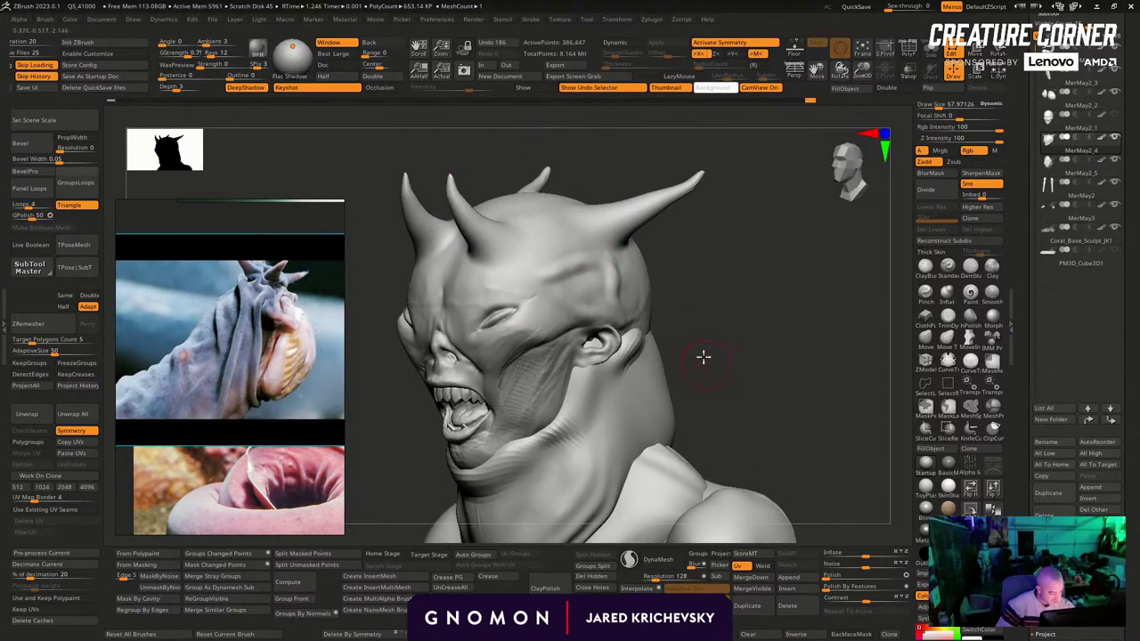
Undo the horn strokes on the forehead and the back of the skull
{"action": "mouse_move", "coordinate": [703, 357]}
{"action": "left_mouse_down"}
{"action": "mouse_move", "coordinate": [725, 293]}
{"action": "mouse_move", "coordinate": [708, 304]}
{"action": "mouse_move", "coordinate": [713, 315]}
{"action": "mouse_move", "coordinate": [736, 285]}
{"action": "left_mouse_up"}
{"action": "key", "text": "ctrl+z"}
{"action": "key", "text": "ctrl+z"}
{"action": "key", "text": "ctrl+z"}
{"action": "key", "text": "ctrl+z"}
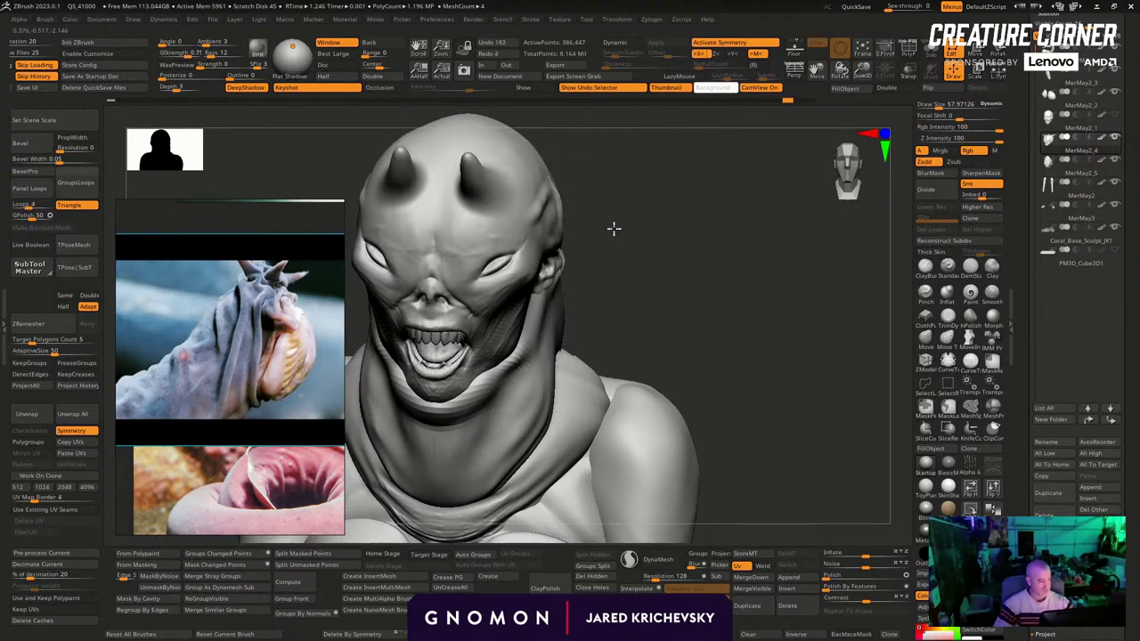
{"action": "left_click_drag", "start_coordinate": [614, 229], "coordinate": [588, 303]}
{"action": "key", "text": "ctrl+z"}
{"action": "key", "text": "ctrl+z"}
Pull a symmetrical pair of curved, pointed horns up from the upper sides of the skull with the SnakeHook brush
{"action": "mouse_move", "coordinate": [633, 224]}
{"action": "left_mouse_down"}
{"action": "mouse_move", "coordinate": [579, 260]}
{"action": "mouse_move", "coordinate": [632, 204]}
{"action": "left_mouse_up"}
{"action": "mouse_move", "coordinate": [460, 364]}
{"action": "left_mouse_down"}
{"action": "mouse_move", "coordinate": [594, 232]}
{"action": "mouse_move", "coordinate": [652, 196]}
{"action": "mouse_move", "coordinate": [663, 161]}
{"action": "mouse_move", "coordinate": [661, 181]}
{"action": "left_mouse_up"}
{"action": "key", "text": "s"}
{"action": "mouse_move", "coordinate": [658, 180]}
{"action": "left_mouse_down"}
{"action": "mouse_move", "coordinate": [668, 176]}
{"action": "mouse_move", "coordinate": [653, 204]}
{"action": "left_mouse_up"}
{"action": "key", "text": "s"}
{"action": "mouse_move", "coordinate": [648, 204]}
{"action": "left_mouse_down"}
{"action": "mouse_move", "coordinate": [639, 207]}
{"action": "mouse_move", "coordinate": [718, 217]}
{"action": "left_mouse_up"}
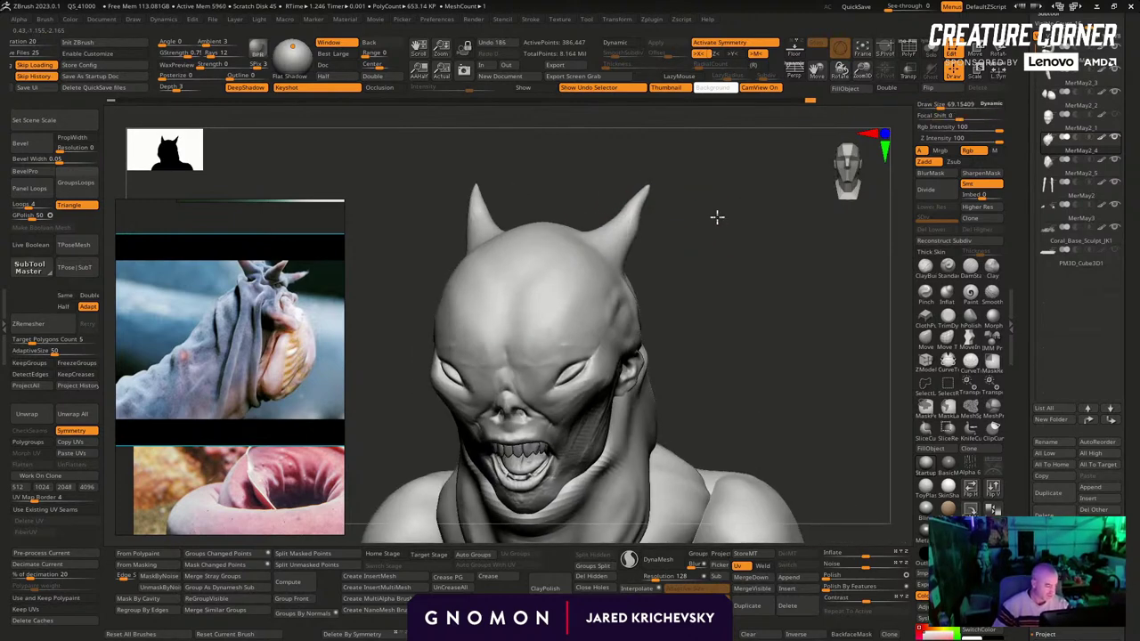
Pull a second symmetrical pair of pointed horns outward from the temples with the SnakeHook brush and smooth their bases
{"action": "mouse_move", "coordinate": [603, 301]}
{"action": "left_mouse_down"}
{"action": "mouse_move", "coordinate": [705, 234]}
{"action": "mouse_move", "coordinate": [733, 245]}
{"action": "left_mouse_up"}
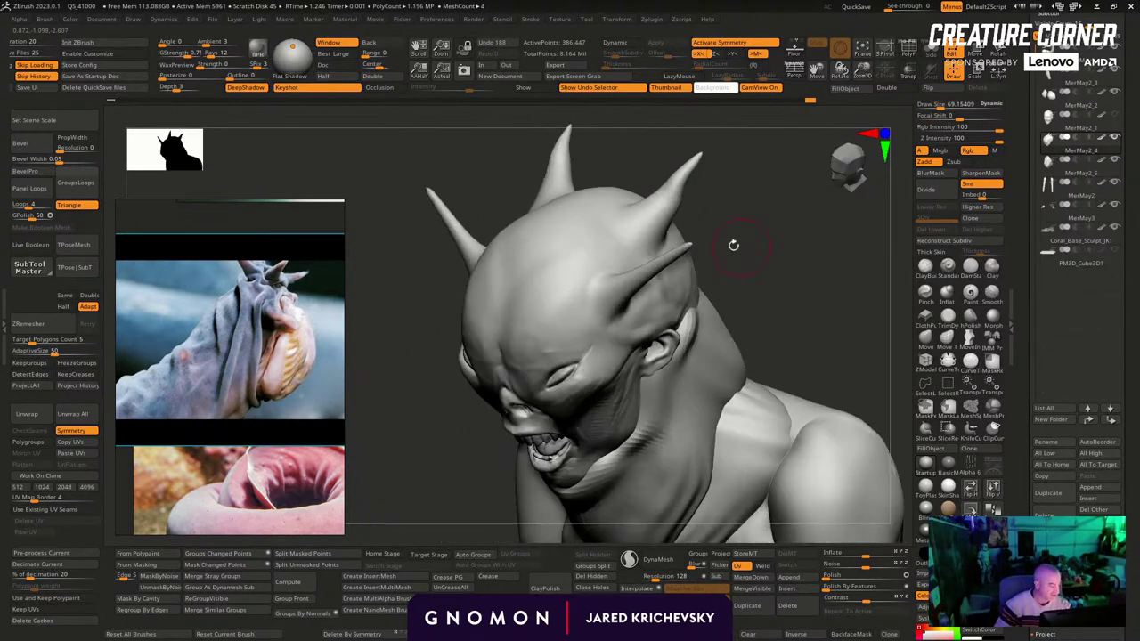
{"action": "key", "text": "ctrl+z"}
{"action": "left_click_drag", "start_coordinate": [615, 303], "coordinate": [691, 253]}
{"action": "mouse_move", "coordinate": [756, 236]}
{"action": "left_mouse_down"}
{"action": "mouse_move", "coordinate": [684, 262]}
{"action": "mouse_move", "coordinate": [766, 293]}
{"action": "mouse_move", "coordinate": [768, 342]}
{"action": "left_mouse_up"}
{"action": "left_click_drag", "start_coordinate": [643, 295], "coordinate": [638, 298], "text": "shift"}
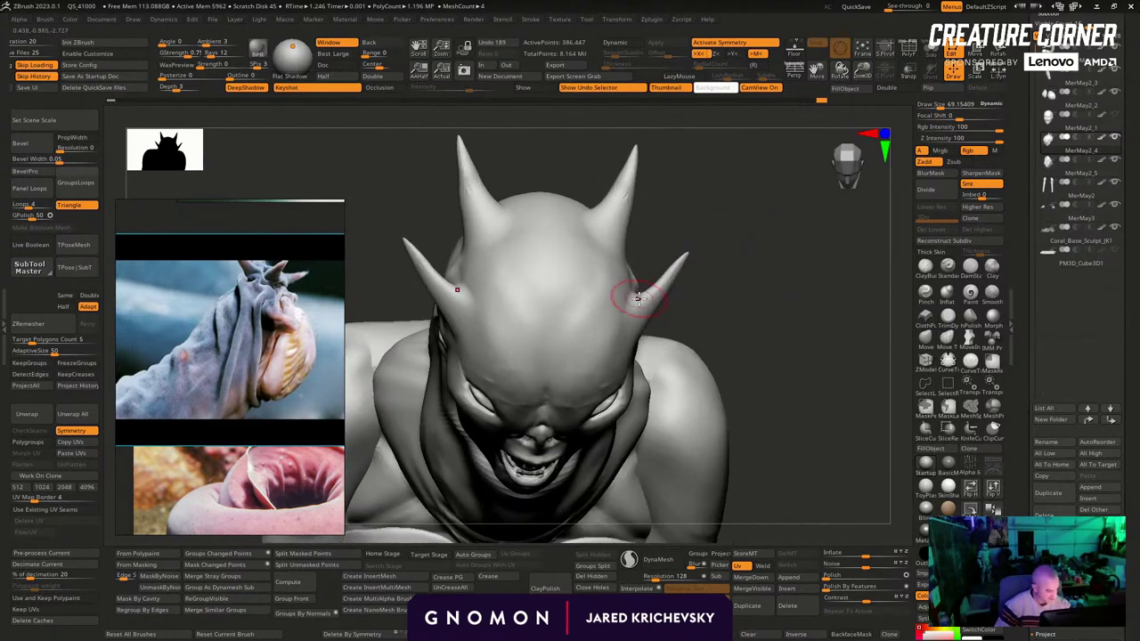
Tighten the surface of the temple horns with the Pinch brush at intensity 10
{"action": "left_click", "coordinate": [929, 291]}
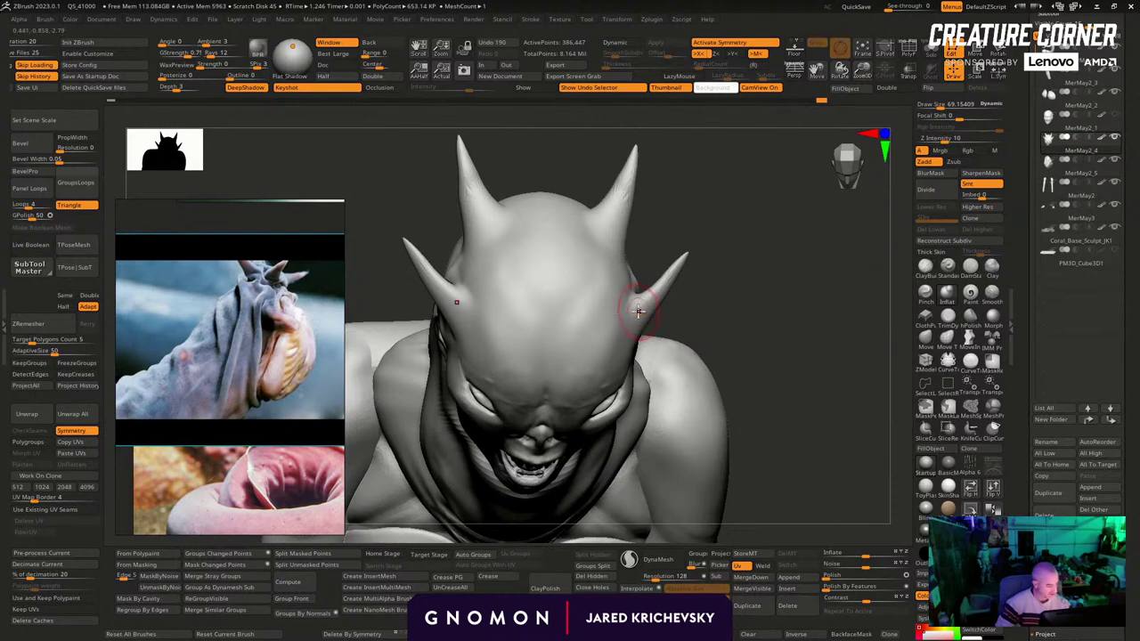
{"action": "mouse_move", "coordinate": [661, 283]}
{"action": "left_mouse_down"}
{"action": "mouse_move", "coordinate": [698, 260]}
{"action": "mouse_move", "coordinate": [682, 283]}
{"action": "left_mouse_up"}
{"action": "mouse_move", "coordinate": [746, 301]}
{"action": "left_mouse_down"}
{"action": "mouse_move", "coordinate": [707, 272]}
{"action": "mouse_move", "coordinate": [802, 306]}
{"action": "mouse_move", "coordinate": [734, 341]}
{"action": "left_mouse_up"}
Carve creases around the bases of the temple horns with the DamStandard brush, narrowing it to a draw size of about 42
{"action": "left_click", "coordinate": [946, 254]}
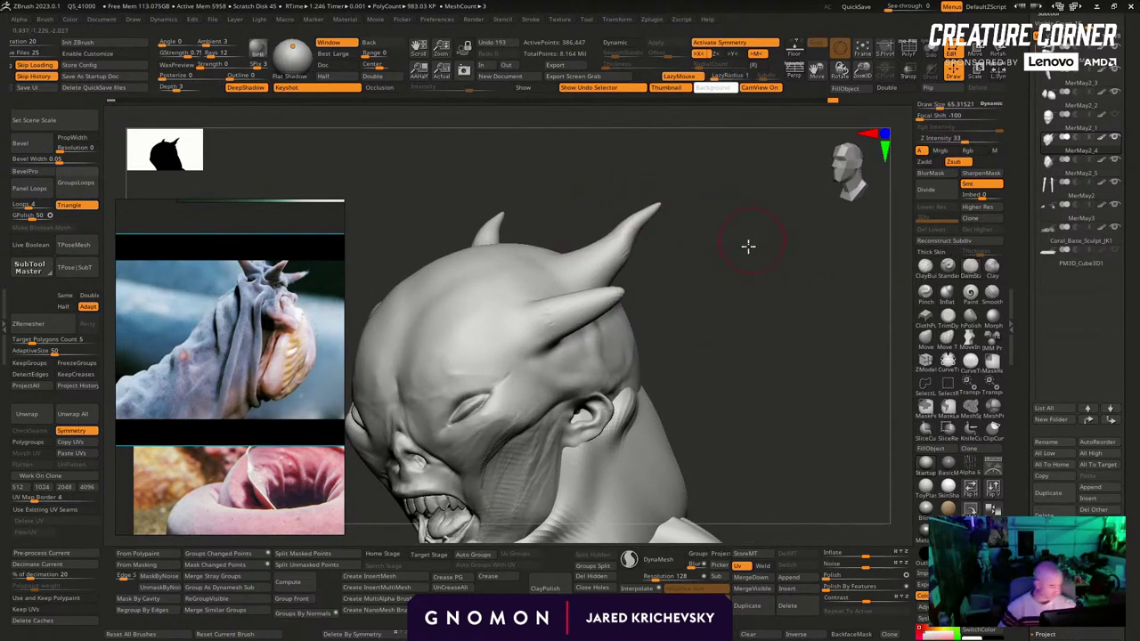
{"action": "mouse_move", "coordinate": [749, 246]}
{"action": "left_mouse_down"}
{"action": "mouse_move", "coordinate": [527, 306]}
{"action": "mouse_move", "coordinate": [530, 368]}
{"action": "left_mouse_up"}
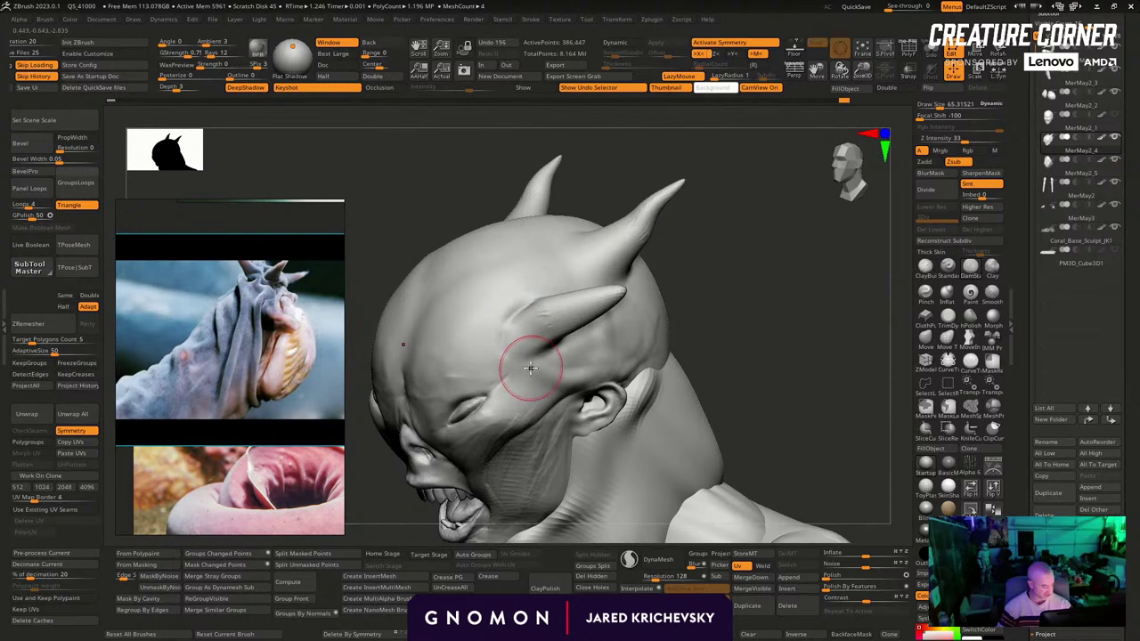
{"action": "mouse_move", "coordinate": [653, 526]}
{"action": "left_mouse_down"}
{"action": "mouse_move", "coordinate": [721, 306]}
{"action": "mouse_move", "coordinate": [541, 294]}
{"action": "left_mouse_up"}
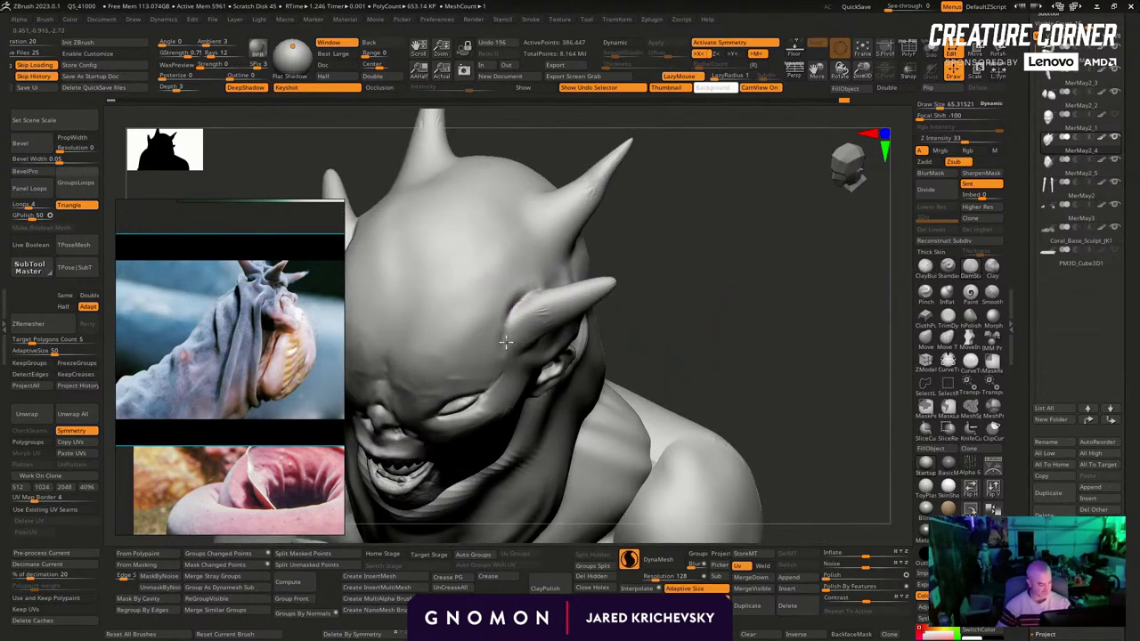
{"action": "left_click_drag", "start_coordinate": [714, 338], "coordinate": [499, 357]}
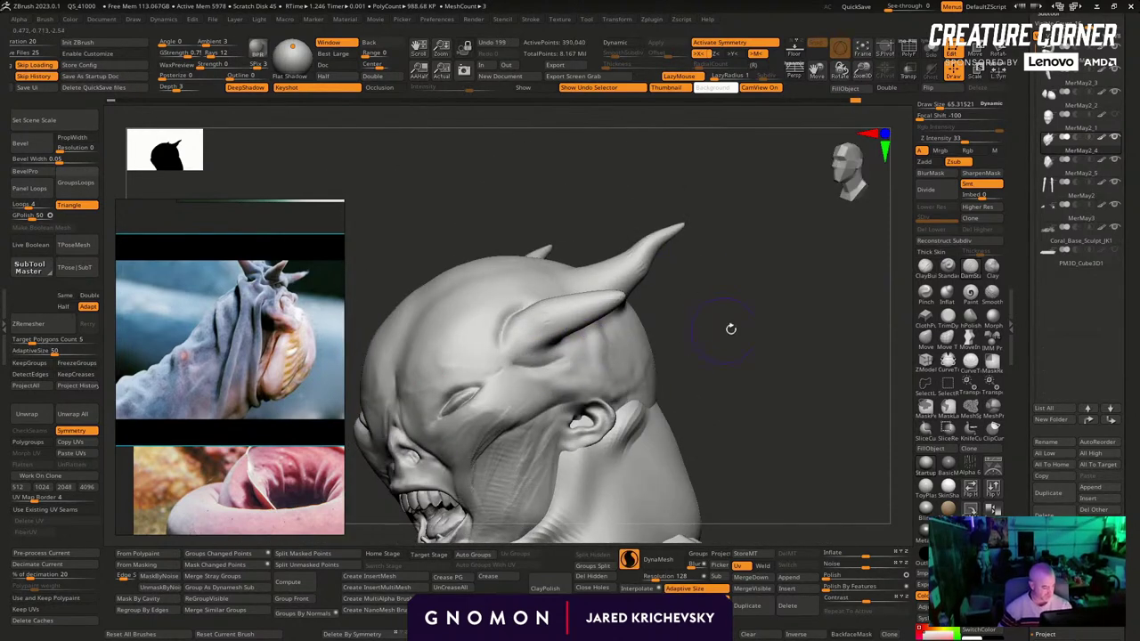
{"action": "left_click_drag", "start_coordinate": [730, 329], "coordinate": [684, 361]}
{"action": "mouse_move", "coordinate": [559, 362]}
{"action": "left_mouse_down"}
{"action": "mouse_move", "coordinate": [598, 345]}
{"action": "mouse_move", "coordinate": [539, 349]}
{"action": "left_mouse_up"}
{"action": "mouse_move", "coordinate": [735, 241]}
{"action": "left_mouse_down"}
{"action": "mouse_move", "coordinate": [819, 290]}
{"action": "mouse_move", "coordinate": [766, 299]}
{"action": "left_mouse_up"}
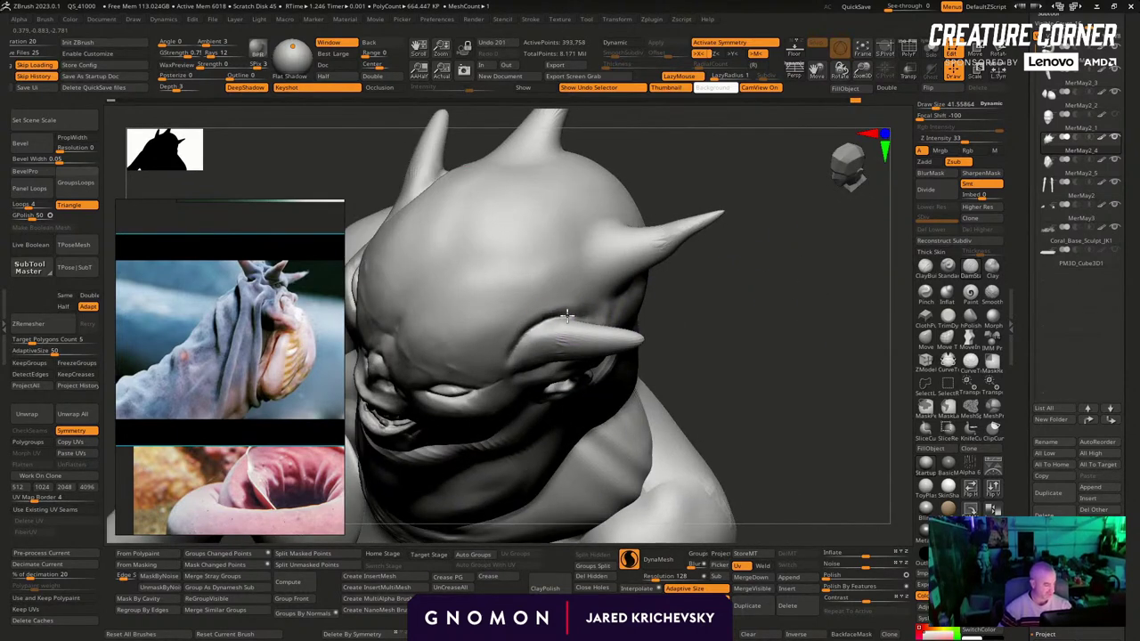
{"action": "left_click_drag", "start_coordinate": [775, 367], "coordinate": [777, 322]}
Raise soft skin folds around the temple horn bases and behind them with the Standard brush at intensity 25
{"action": "left_click", "coordinate": [948, 268]}
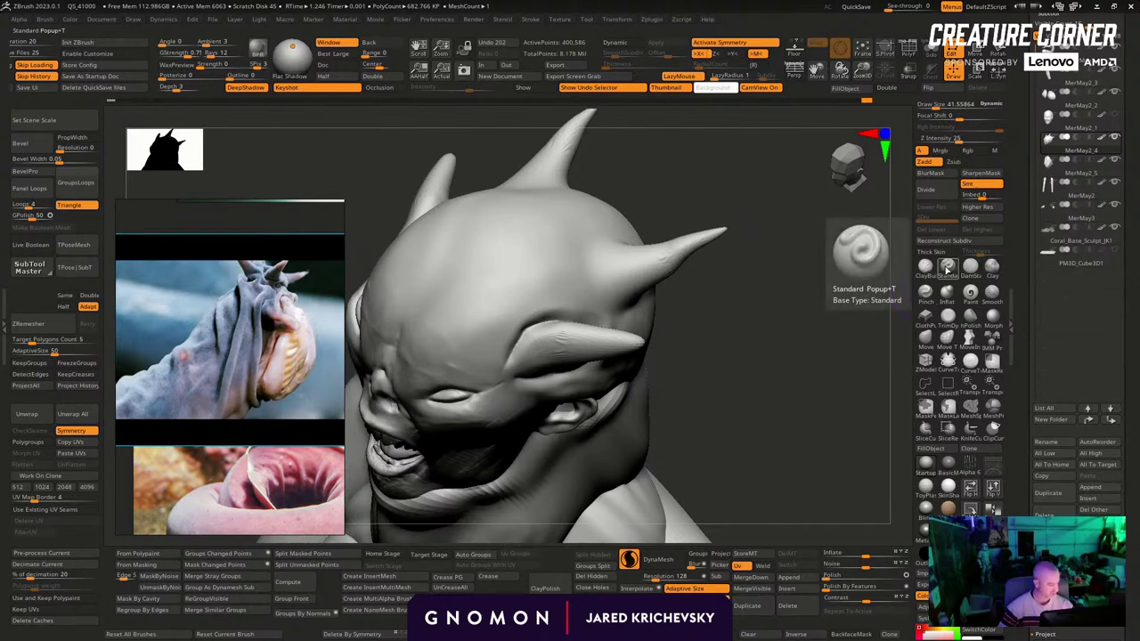
{"action": "left_click_drag", "start_coordinate": [599, 323], "coordinate": [533, 325]}
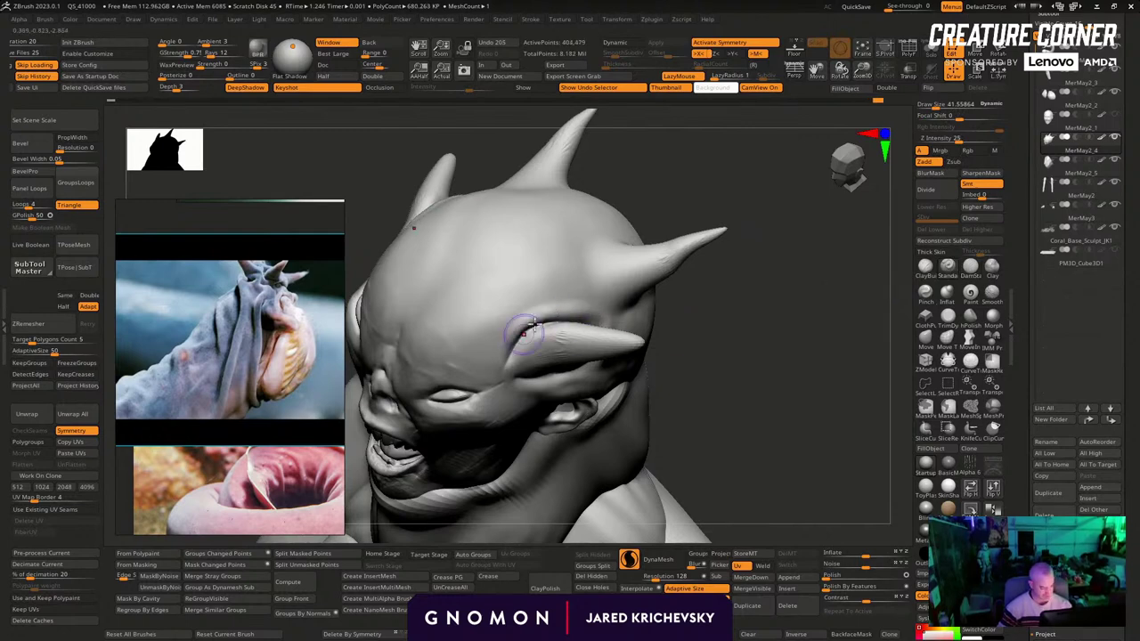
{"action": "mouse_move", "coordinate": [724, 284]}
{"action": "left_mouse_down"}
{"action": "mouse_move", "coordinate": [740, 298]}
{"action": "mouse_move", "coordinate": [745, 332]}
{"action": "left_mouse_up"}
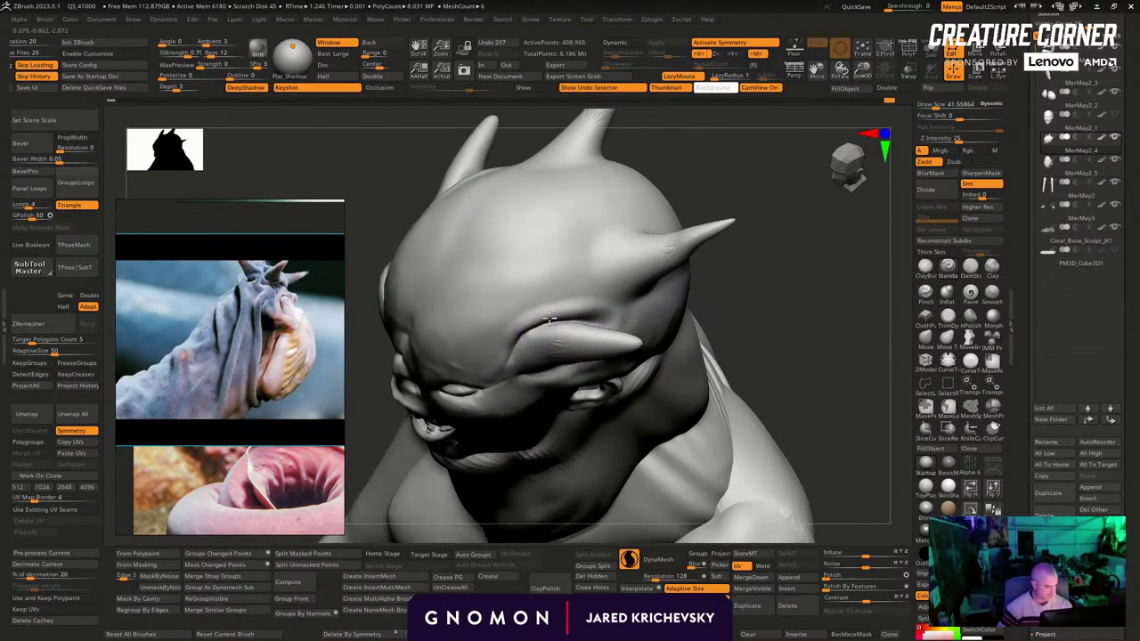
{"action": "left_click_drag", "start_coordinate": [550, 318], "coordinate": [606, 321]}
{"action": "mouse_move", "coordinate": [768, 312]}
{"action": "left_mouse_down"}
{"action": "mouse_move", "coordinate": [733, 288]}
{"action": "mouse_move", "coordinate": [670, 276]}
{"action": "left_mouse_up"}
{"action": "left_click_drag", "start_coordinate": [576, 300], "coordinate": [586, 308]}
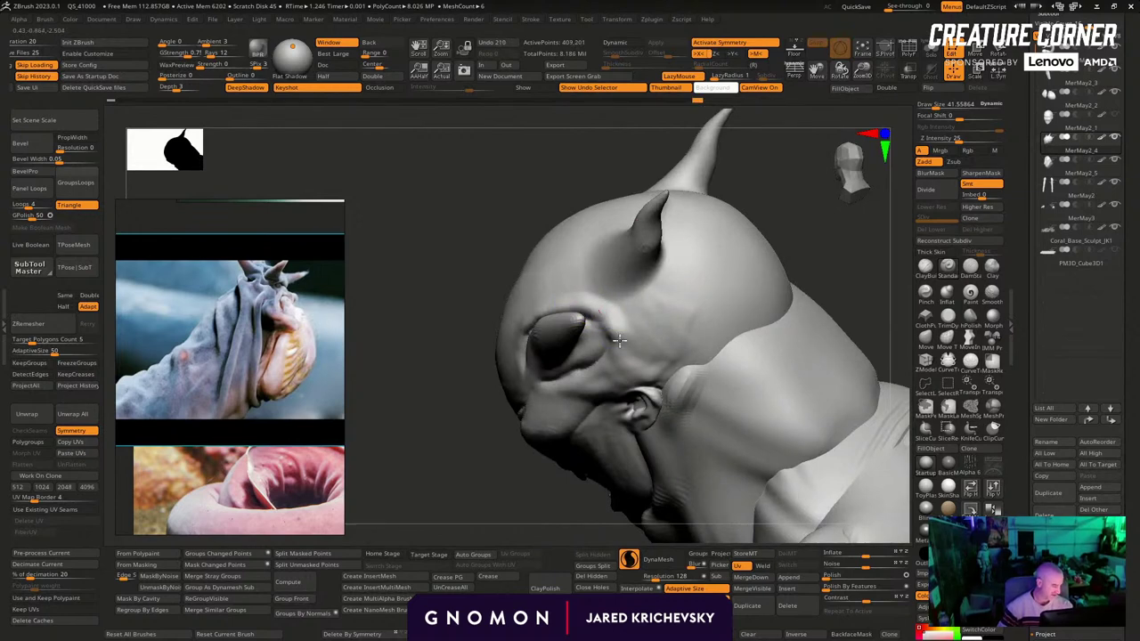
{"action": "left_click_drag", "start_coordinate": [623, 353], "coordinate": [612, 383]}
{"action": "mouse_move", "coordinate": [614, 332]}
{"action": "left_mouse_down"}
{"action": "mouse_move", "coordinate": [683, 358]}
{"action": "mouse_move", "coordinate": [773, 310]}
{"action": "mouse_move", "coordinate": [621, 377]}
{"action": "left_mouse_up"}
Adjust the shape of the temple horns with the Move brush at a draw size of about 51
{"action": "left_click_drag", "start_coordinate": [446, 414], "coordinate": [537, 433]}
{"action": "key", "text": "s"}
{"action": "left_click_drag", "start_coordinate": [704, 287], "coordinate": [709, 322]}
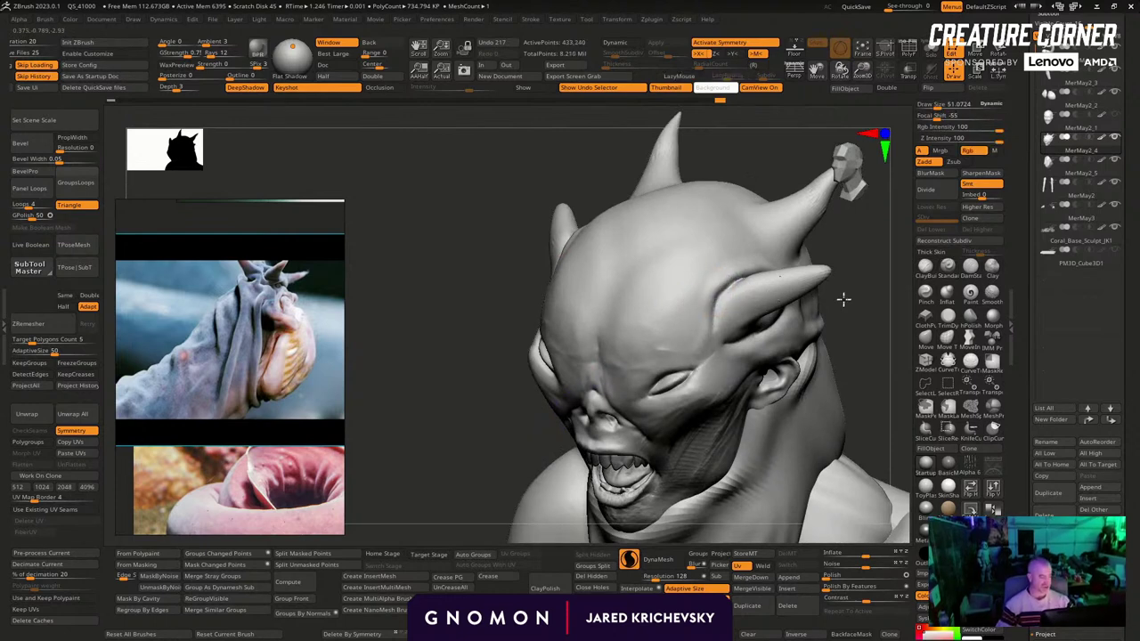
{"action": "left_click_drag", "start_coordinate": [843, 299], "coordinate": [857, 328], "text": "ctrl"}
{"action": "left_click_drag", "start_coordinate": [855, 327], "coordinate": [840, 272], "text": "alt"}
{"action": "mouse_move", "coordinate": [857, 378]}
{"action": "left_mouse_down", "text": "alt"}
{"action": "mouse_move", "coordinate": [674, 229]}
{"action": "mouse_move", "coordinate": [700, 184]}
{"action": "mouse_move", "coordinate": [682, 234]}
{"action": "mouse_move", "coordinate": [660, 250]}
{"action": "left_mouse_up", "text": "alt"}
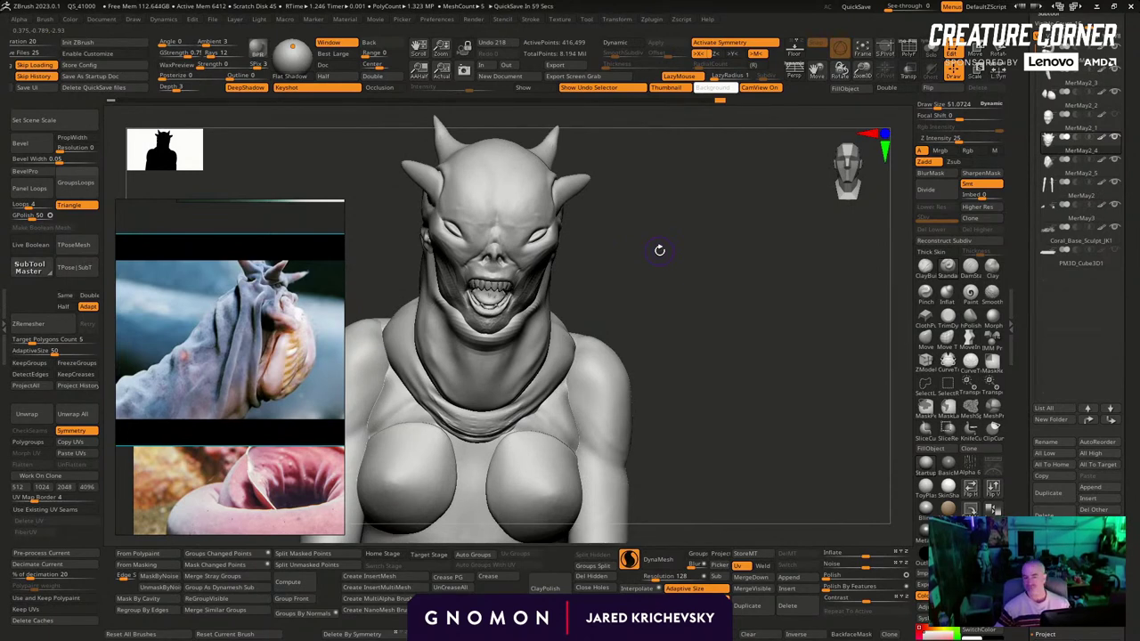
Sculpt symmetrical folds around the front of the neck on the MerMay2_5 subtool with the Standard brush, undoing the last stroke
{"action": "mouse_move", "coordinate": [667, 360]}
{"action": "left_mouse_down"}
{"action": "mouse_move", "coordinate": [685, 275]}
{"action": "mouse_move", "coordinate": [677, 262]}
{"action": "mouse_move", "coordinate": [659, 276]}
{"action": "left_mouse_up"}
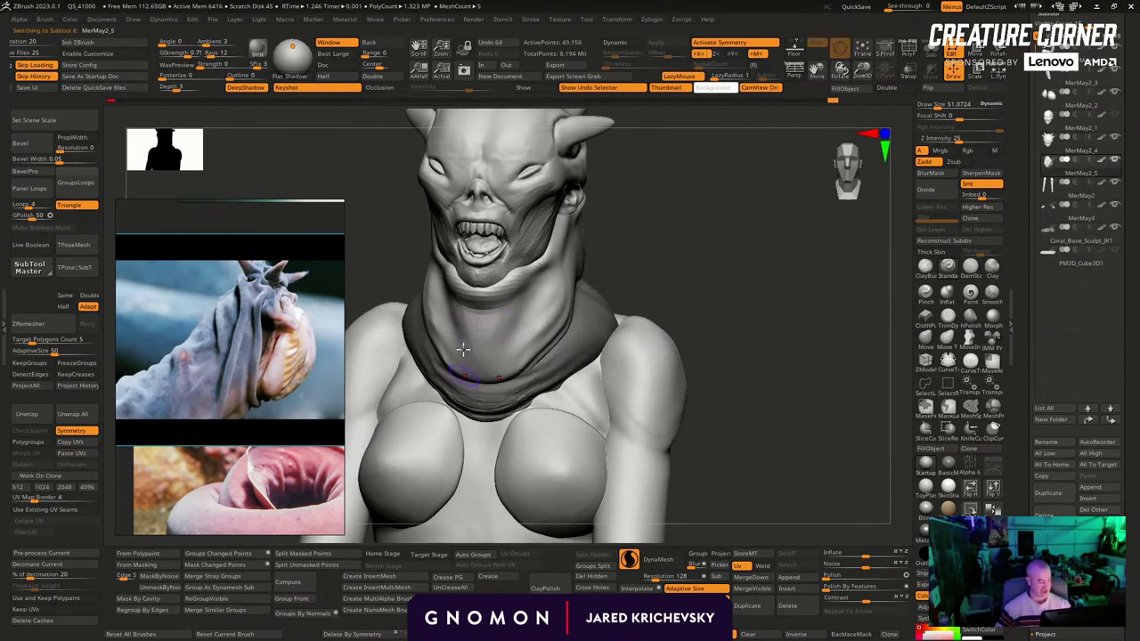
{"action": "left_click_drag", "start_coordinate": [478, 389], "coordinate": [534, 389]}
{"action": "left_click_drag", "start_coordinate": [448, 362], "coordinate": [543, 331]}
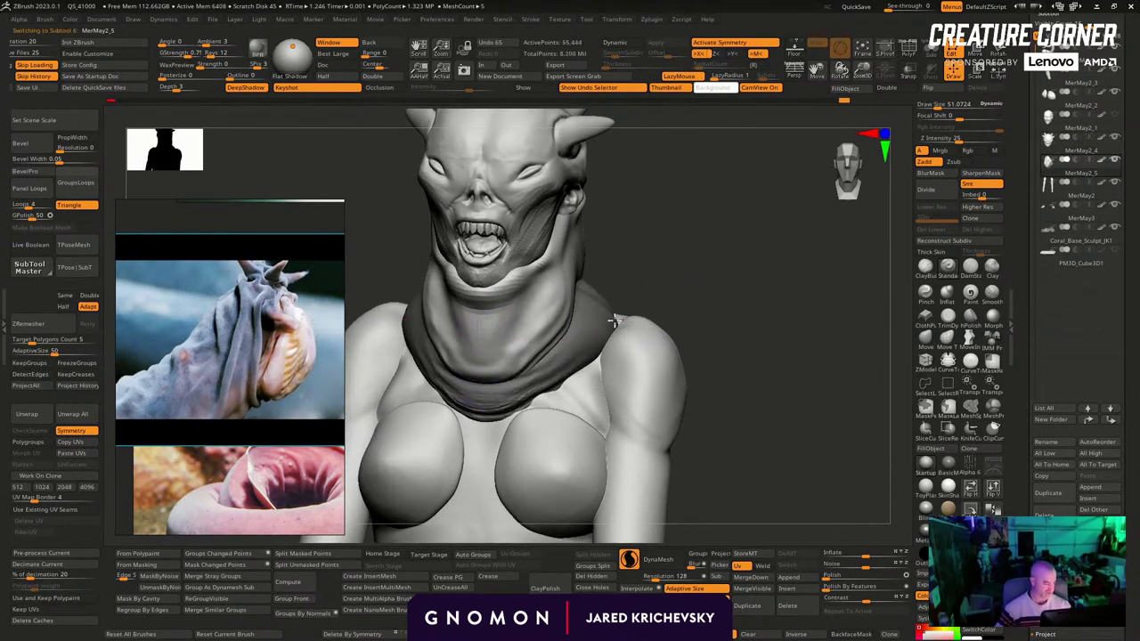
{"action": "key", "text": "x"}
{"action": "key", "text": "x"}
{"action": "left_click_drag", "start_coordinate": [437, 338], "coordinate": [454, 370]}
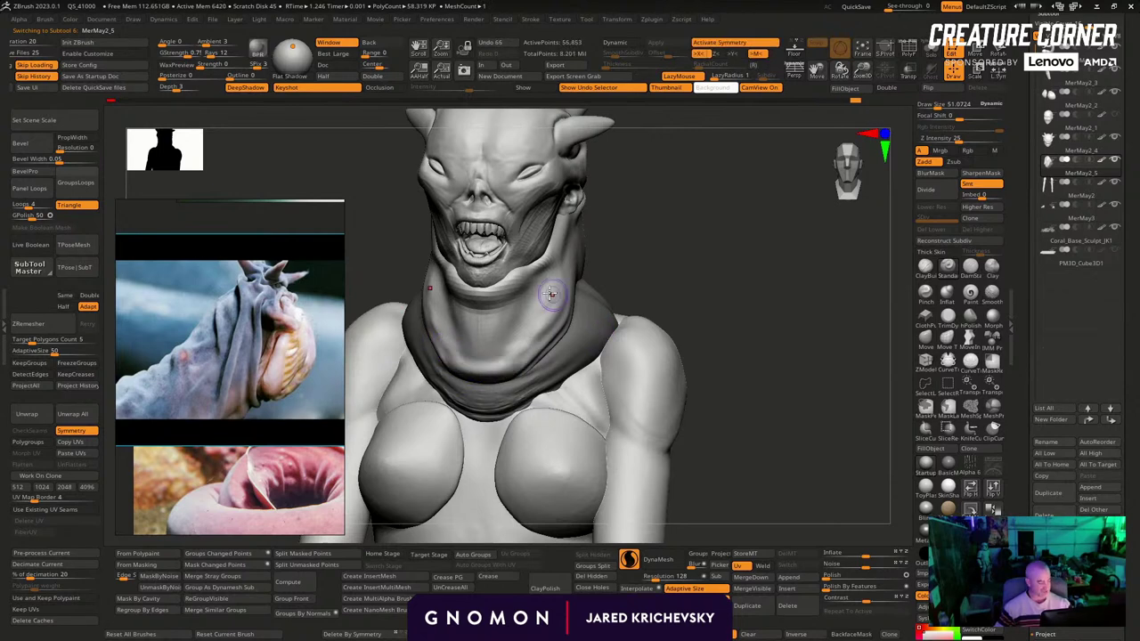
{"action": "left_click_drag", "start_coordinate": [548, 312], "coordinate": [521, 365]}
{"action": "key", "text": "ctrl+z"}
Turn symmetry off and sculpt uneven skin folds across the front and side of the neck
{"action": "left_click_drag", "start_coordinate": [657, 255], "coordinate": [672, 223]}
{"action": "key", "text": "x"}
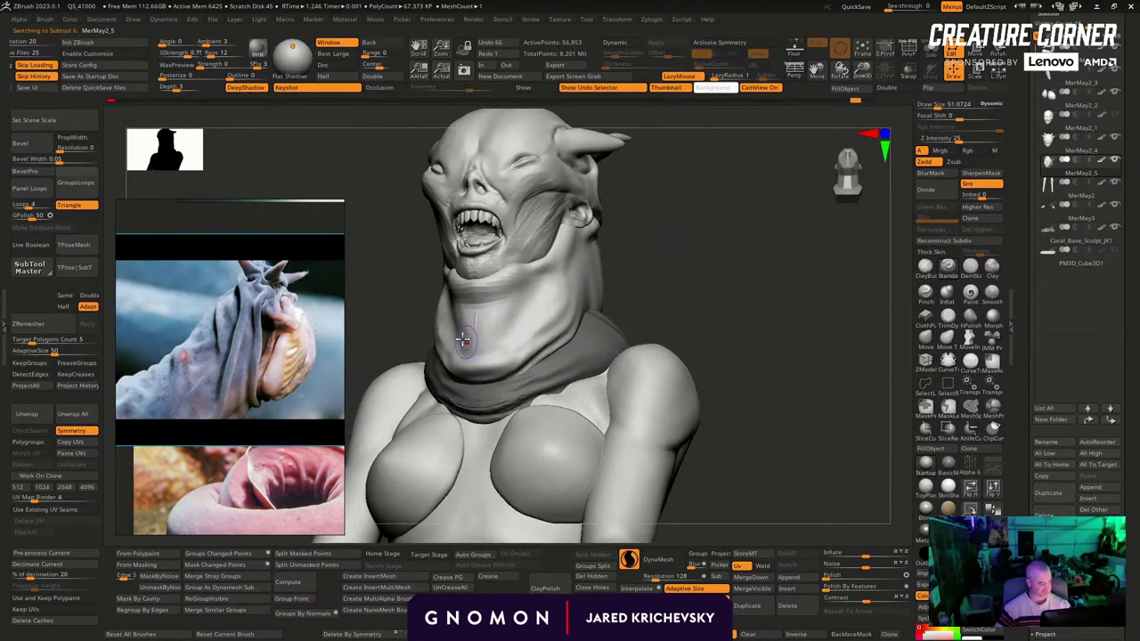
{"action": "mouse_move", "coordinate": [449, 309]}
{"action": "left_mouse_down"}
{"action": "mouse_move", "coordinate": [522, 333]}
{"action": "mouse_move", "coordinate": [560, 272]}
{"action": "left_mouse_up"}
{"action": "left_click_drag", "start_coordinate": [467, 330], "coordinate": [494, 341]}
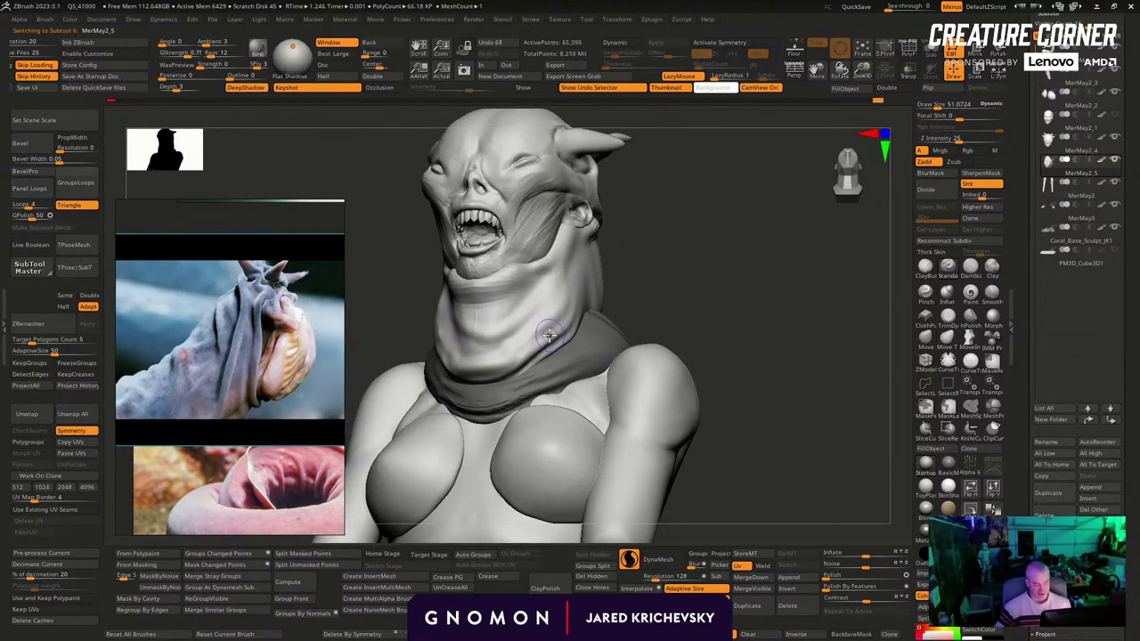
Browse the reference board for loose, folded skin and examine the close-up of the creature face with layered chin folds
{"action": "scroll", "coordinate": [214, 400], "scroll_direction": "down", "scroll_amount": 10}
{"action": "middle_click_drag", "start_coordinate": [214, 406], "coordinate": [272, 433]}
{"action": "scroll", "coordinate": [194, 304], "scroll_direction": "up", "scroll_amount": 6}
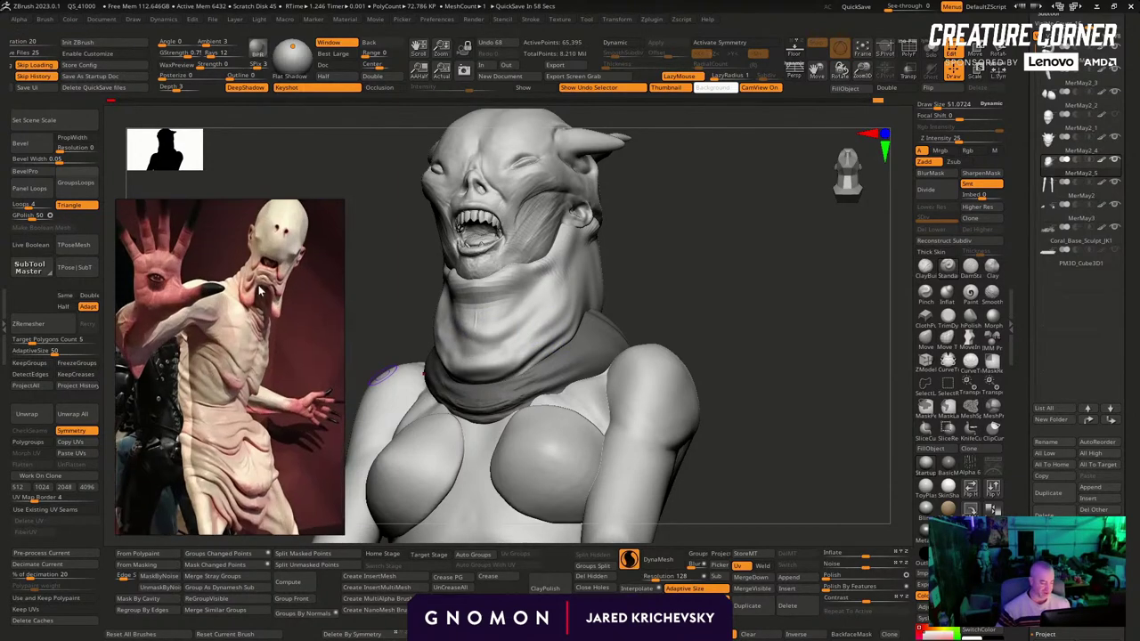
{"action": "scroll", "coordinate": [267, 329], "scroll_direction": "down", "scroll_amount": 6}
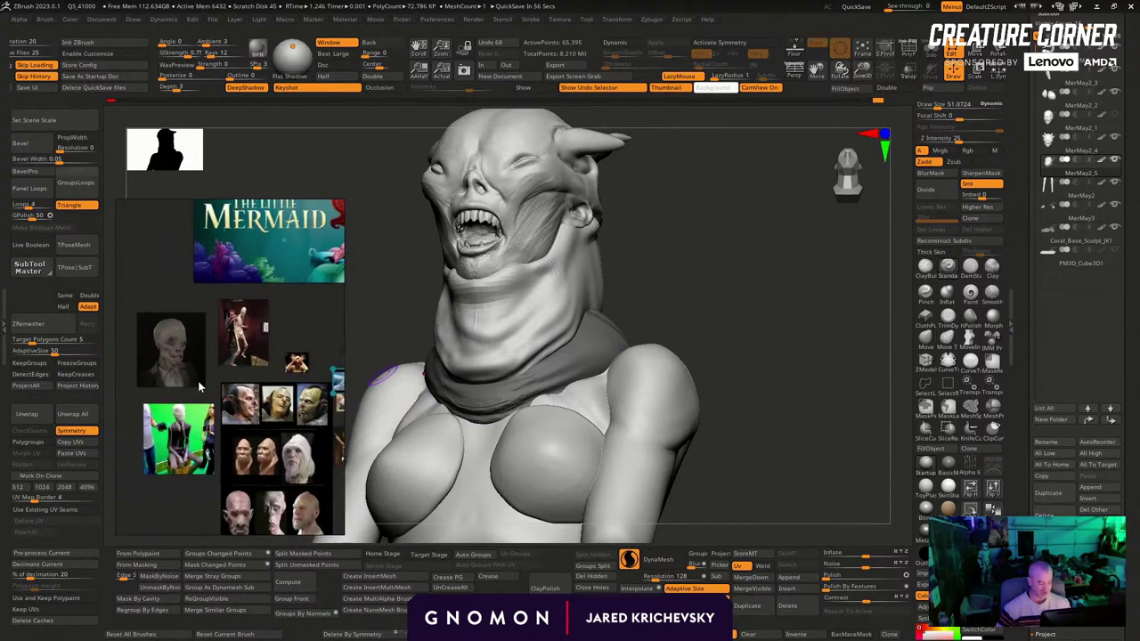
{"action": "scroll", "coordinate": [205, 367], "scroll_direction": "up", "scroll_amount": 1}
{"action": "scroll", "coordinate": [155, 376], "scroll_direction": "up", "scroll_amount": 5}
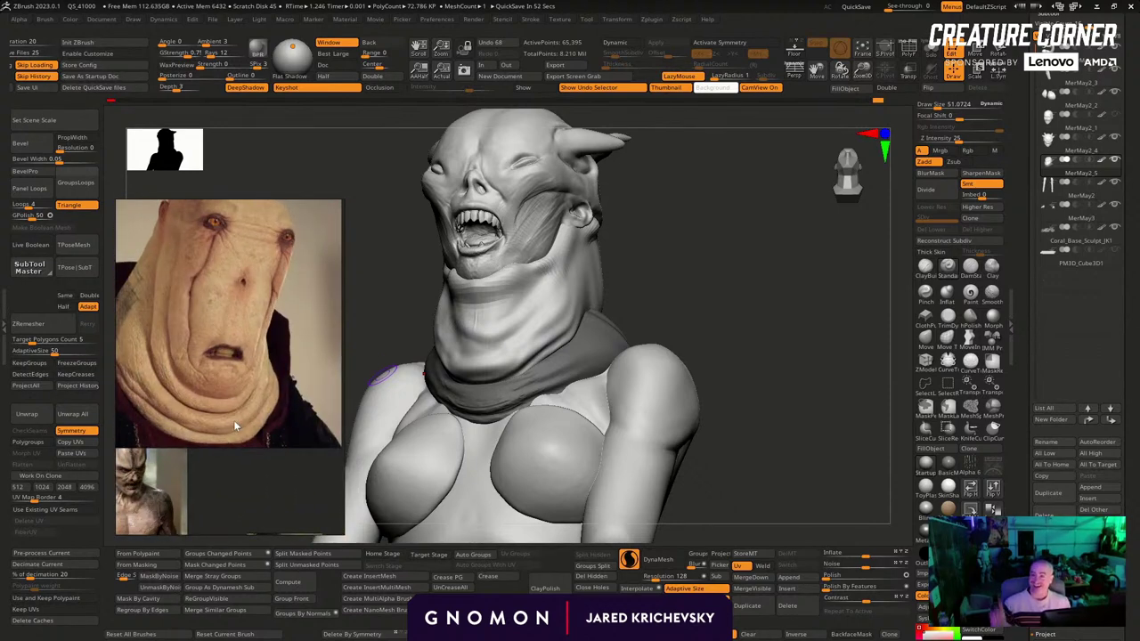
Build up symmetrical volume at the centre of the throat with the ClayBuildup brush at a draw size of about 86
{"action": "left_click_drag", "start_coordinate": [710, 290], "coordinate": [750, 290]}
{"action": "key", "text": "s"}
{"action": "left_click_drag", "start_coordinate": [488, 342], "coordinate": [492, 341]}
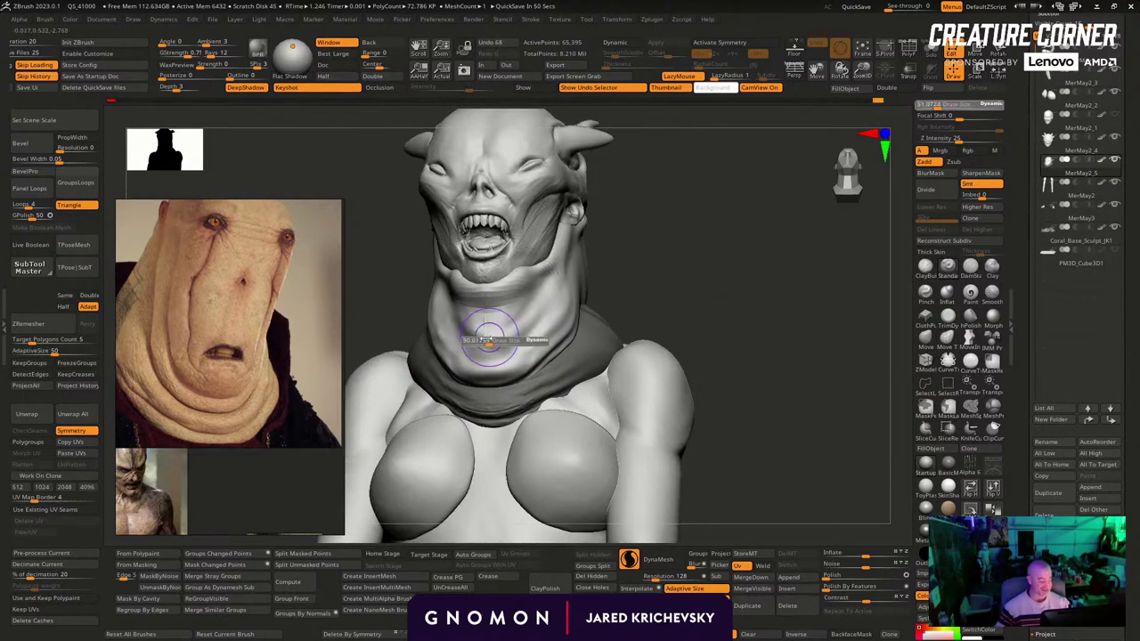
{"action": "key", "text": "b"}
{"action": "key", "text": "c"}
{"action": "key", "text": "b"}
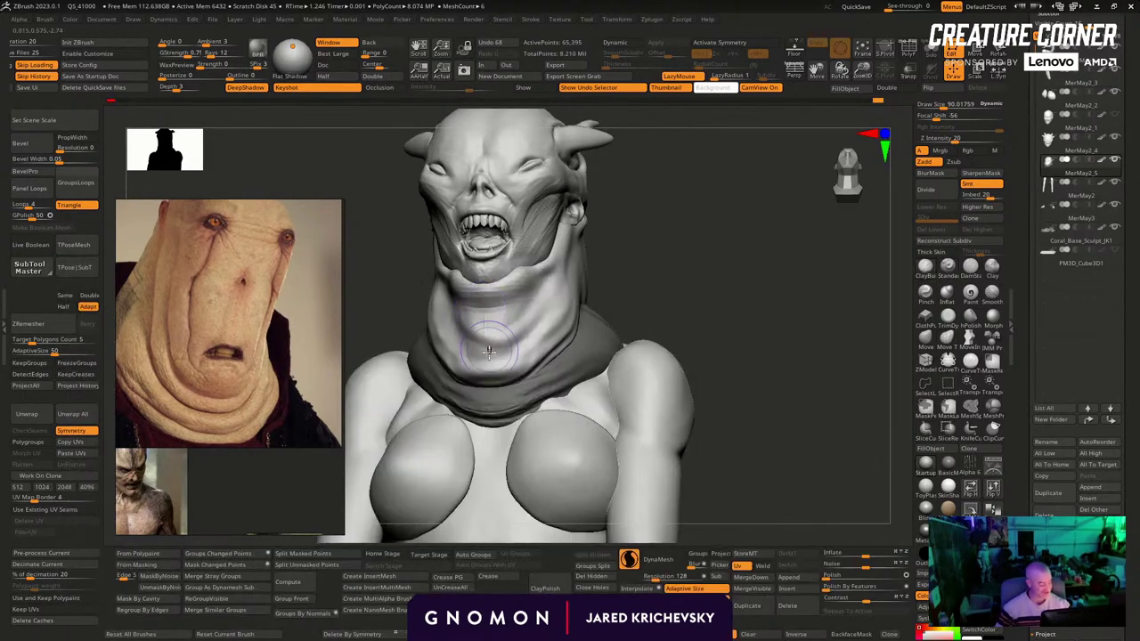
{"action": "key", "text": "s"}
{"action": "mouse_move", "coordinate": [489, 339]}
{"action": "left_mouse_down"}
{"action": "mouse_move", "coordinate": [502, 322]}
{"action": "mouse_move", "coordinate": [485, 332]}
{"action": "left_mouse_up"}
{"action": "key", "text": "ctrl+z"}
{"action": "key", "text": "x"}
{"action": "key", "text": "s"}
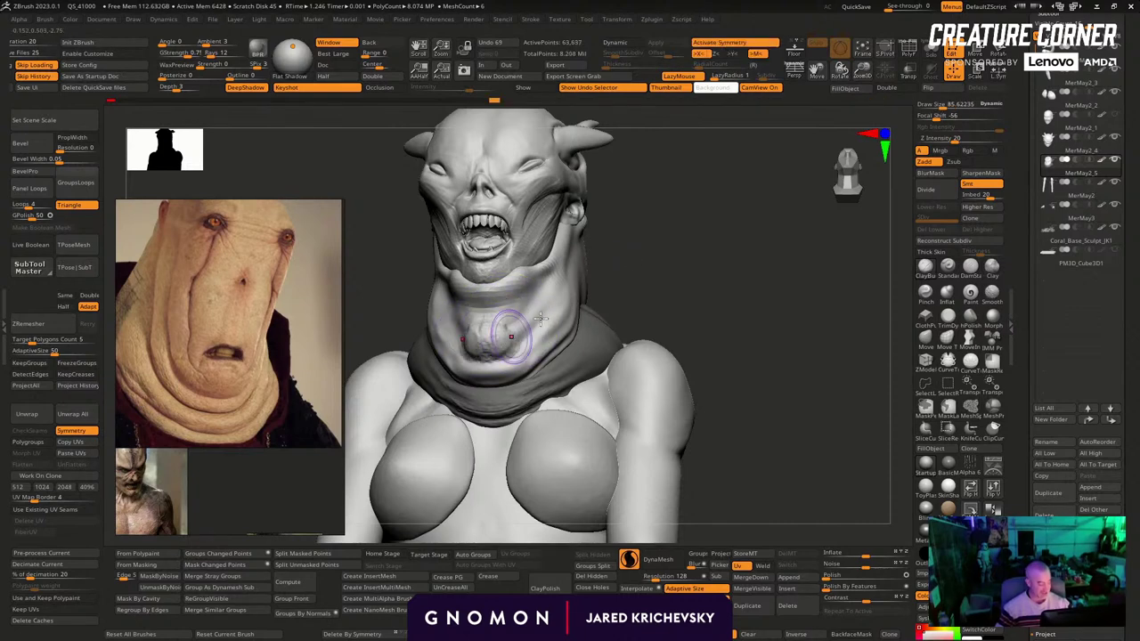
Build layered folds sweeping from the throat up the sides of the neck with the ClayBuildup brush
{"action": "left_click_drag", "start_coordinate": [704, 272], "coordinate": [637, 272]}
{"action": "mouse_move", "coordinate": [520, 342]}
{"action": "left_mouse_down"}
{"action": "mouse_move", "coordinate": [499, 344]}
{"action": "mouse_move", "coordinate": [526, 344]}
{"action": "left_mouse_up"}
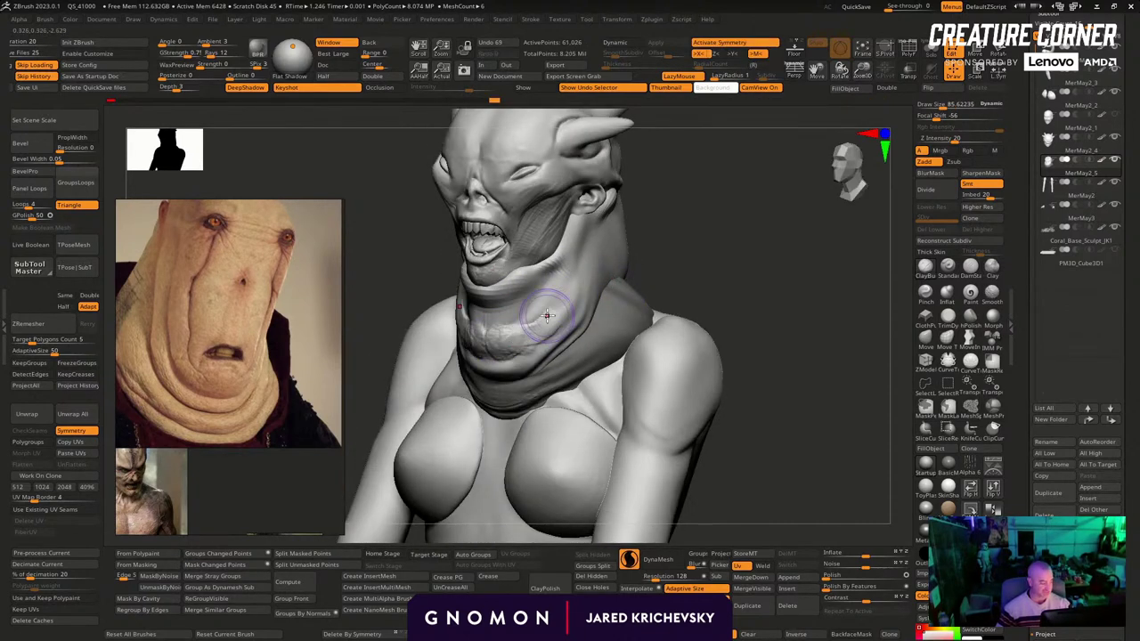
{"action": "left_click_drag", "start_coordinate": [672, 261], "coordinate": [590, 296]}
{"action": "mouse_move", "coordinate": [529, 354]}
{"action": "left_mouse_down"}
{"action": "mouse_move", "coordinate": [581, 269]}
{"action": "mouse_move", "coordinate": [529, 333]}
{"action": "left_mouse_up"}
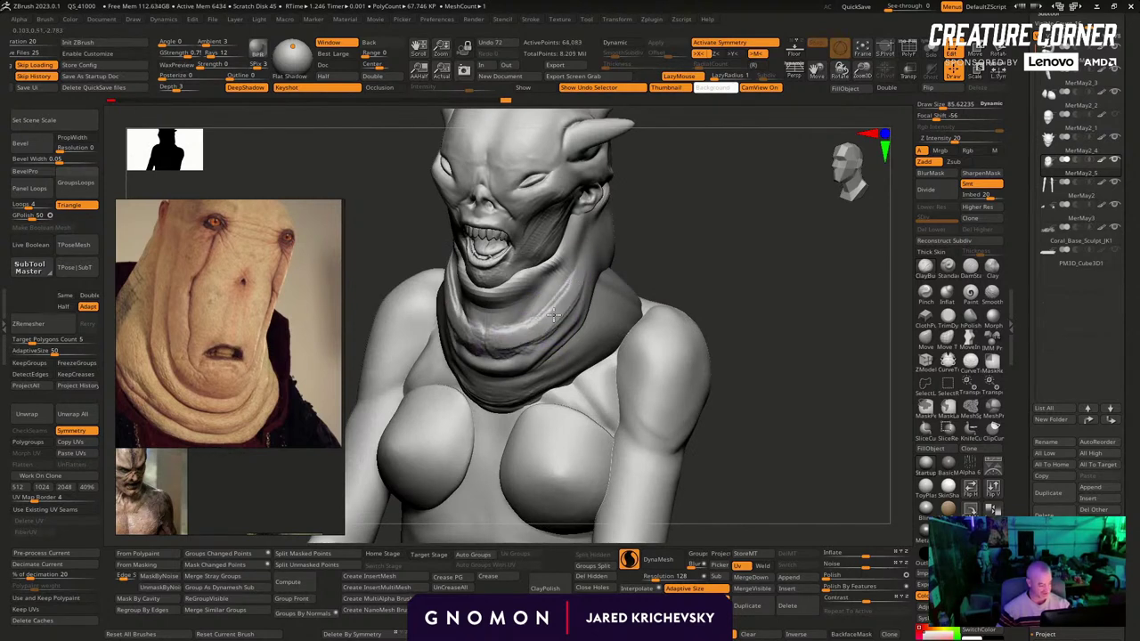
{"action": "left_click_drag", "start_coordinate": [574, 300], "coordinate": [544, 335]}
{"action": "mouse_move", "coordinate": [595, 251]}
{"action": "left_mouse_down"}
{"action": "mouse_move", "coordinate": [558, 311]}
{"action": "mouse_move", "coordinate": [527, 315]}
{"action": "mouse_move", "coordinate": [584, 301]}
{"action": "mouse_move", "coordinate": [505, 329]}
{"action": "mouse_move", "coordinate": [561, 303]}
{"action": "left_mouse_up"}
{"action": "key", "text": "s"}
{"action": "key", "text": "s"}
Try smoothing the throat folds with a much larger brush, then undo the smoothing
{"action": "left_click_drag", "start_coordinate": [700, 263], "coordinate": [612, 293]}
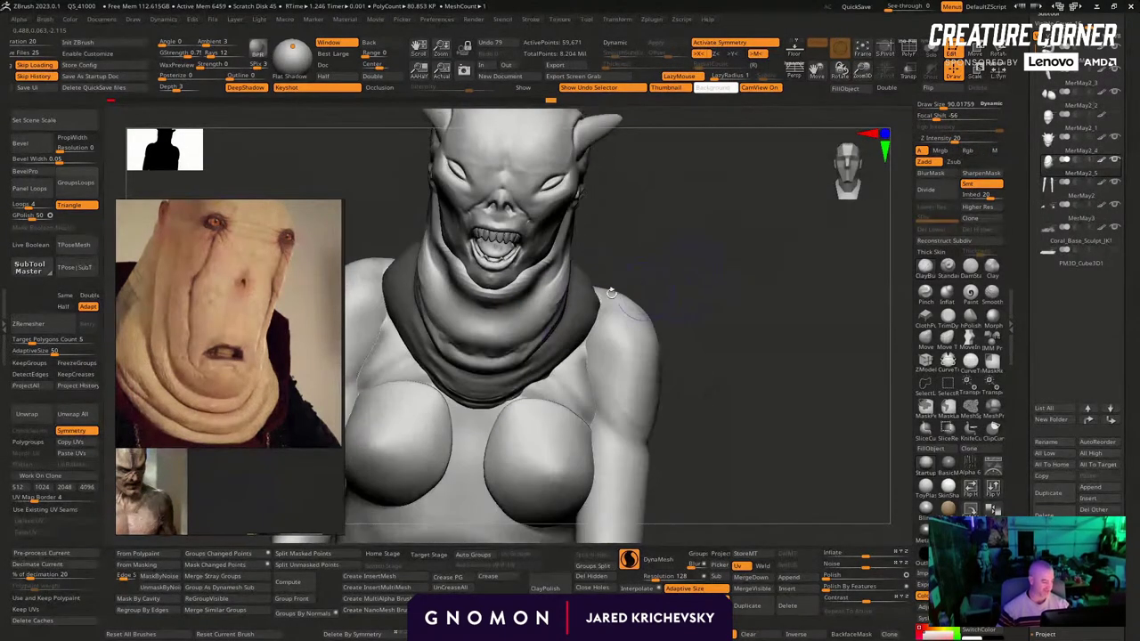
{"action": "key", "text": "s"}
{"action": "left_click_drag", "start_coordinate": [508, 335], "coordinate": [532, 335]}
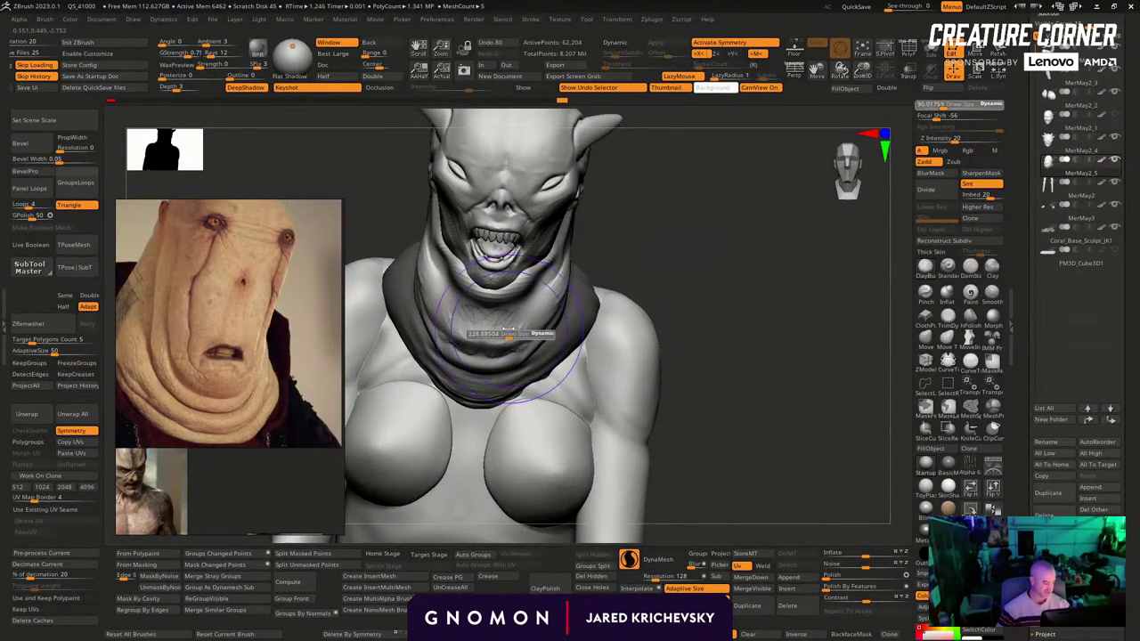
{"action": "left_click_drag", "start_coordinate": [682, 294], "coordinate": [595, 299]}
{"action": "mouse_move", "coordinate": [503, 323]}
{"action": "left_mouse_down", "text": "shift"}
{"action": "mouse_move", "coordinate": [461, 339]}
{"action": "mouse_move", "coordinate": [451, 302]}
{"action": "left_mouse_up", "text": "shift"}
{"action": "key", "text": "ctrl+z"}
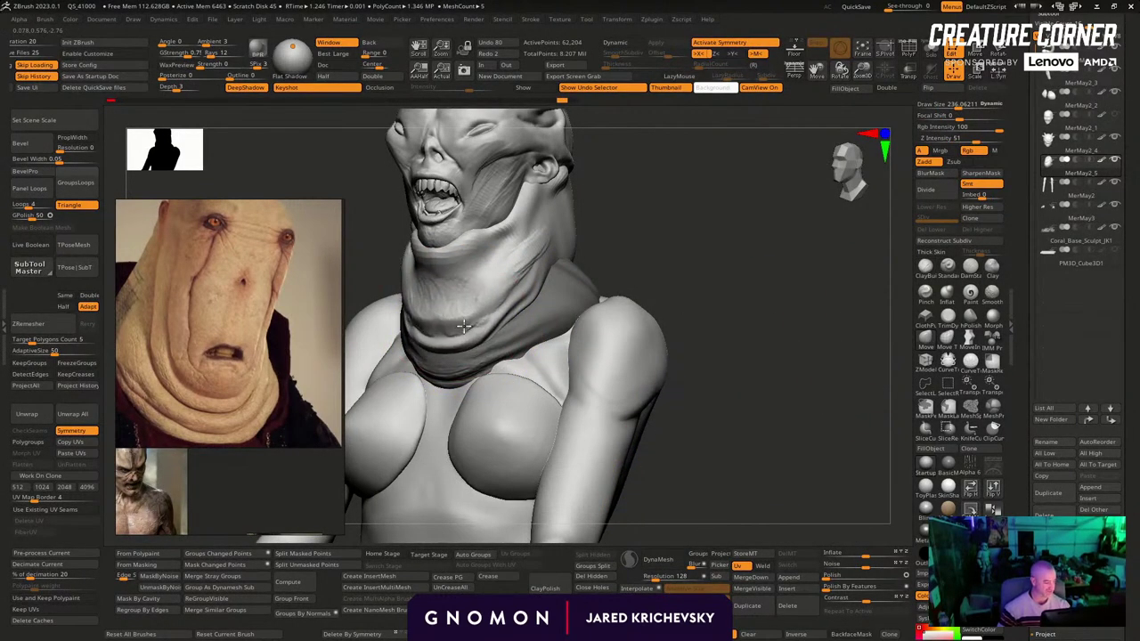
Reshape the front of the throat and its hanging folds with the Move brush at a draw size of about 339
{"action": "left_click_drag", "start_coordinate": [746, 248], "coordinate": [690, 252]}
{"action": "key", "text": "s"}
{"action": "mouse_move", "coordinate": [454, 354]}
{"action": "left_mouse_down"}
{"action": "mouse_move", "coordinate": [473, 355]}
{"action": "mouse_move", "coordinate": [470, 325]}
{"action": "left_mouse_up"}
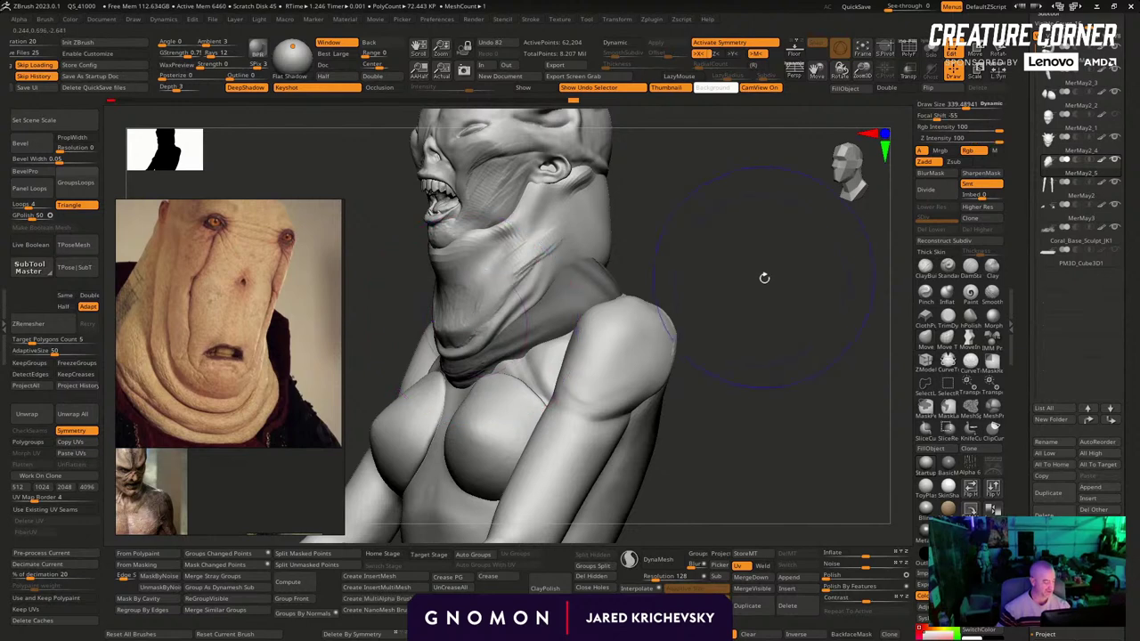
{"action": "key", "text": "shift+f"}
{"action": "key", "text": "shift+f"}
{"action": "left_click_drag", "start_coordinate": [712, 265], "coordinate": [714, 310], "text": "ctrl"}
{"action": "left_click_drag", "start_coordinate": [704, 303], "coordinate": [723, 303]}
{"action": "left_click_drag", "start_coordinate": [463, 326], "coordinate": [453, 318]}
{"action": "left_click_drag", "start_coordinate": [607, 230], "coordinate": [629, 234]}
Smooth the skin under the jaw and along the upper throat at a draw size of about 104
{"action": "key", "text": "s"}
{"action": "left_click_drag", "start_coordinate": [479, 251], "coordinate": [466, 253]}
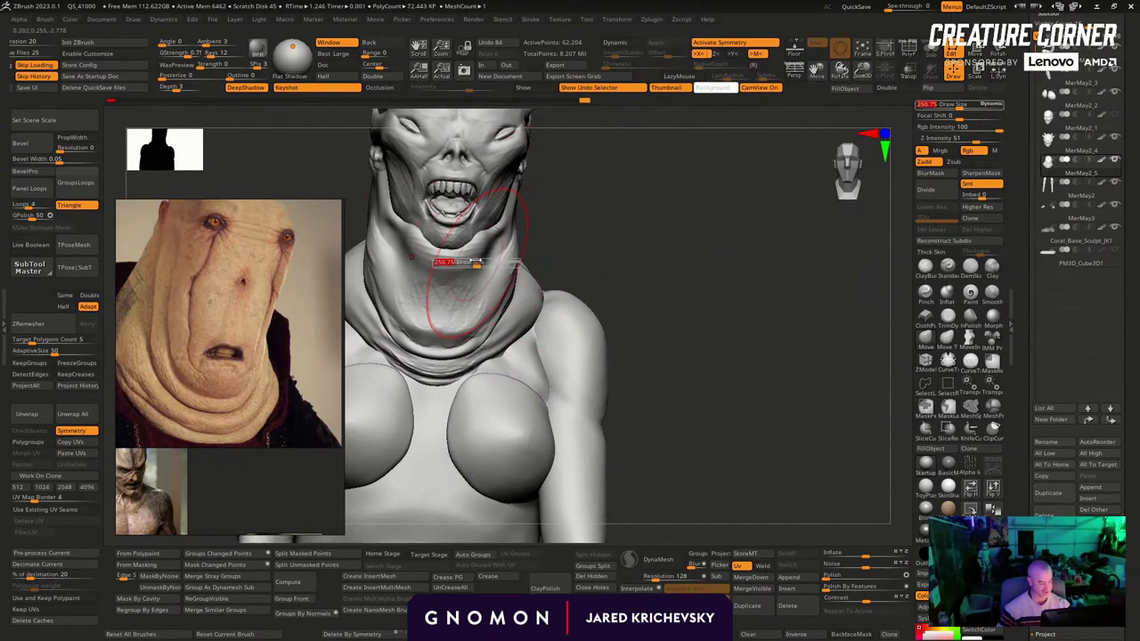
{"action": "mouse_move", "coordinate": [477, 252]}
{"action": "right_mouse_down"}
{"action": "mouse_move", "coordinate": [494, 243]}
{"action": "mouse_move", "coordinate": [482, 232]}
{"action": "right_mouse_up"}
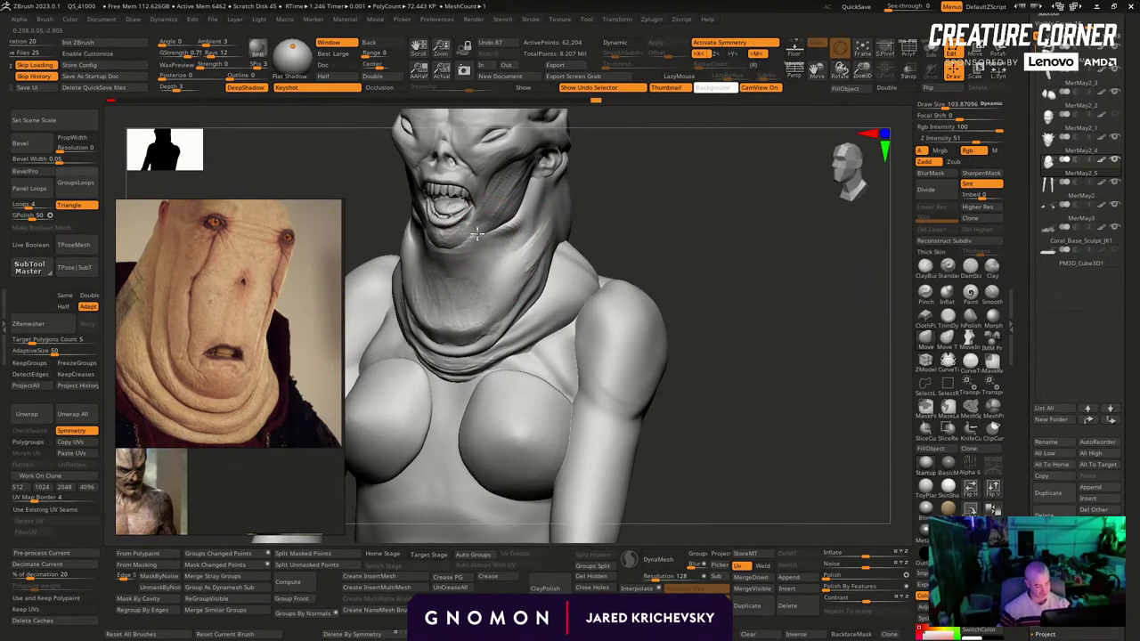
{"action": "right_click_drag", "start_coordinate": [469, 237], "coordinate": [614, 211]}
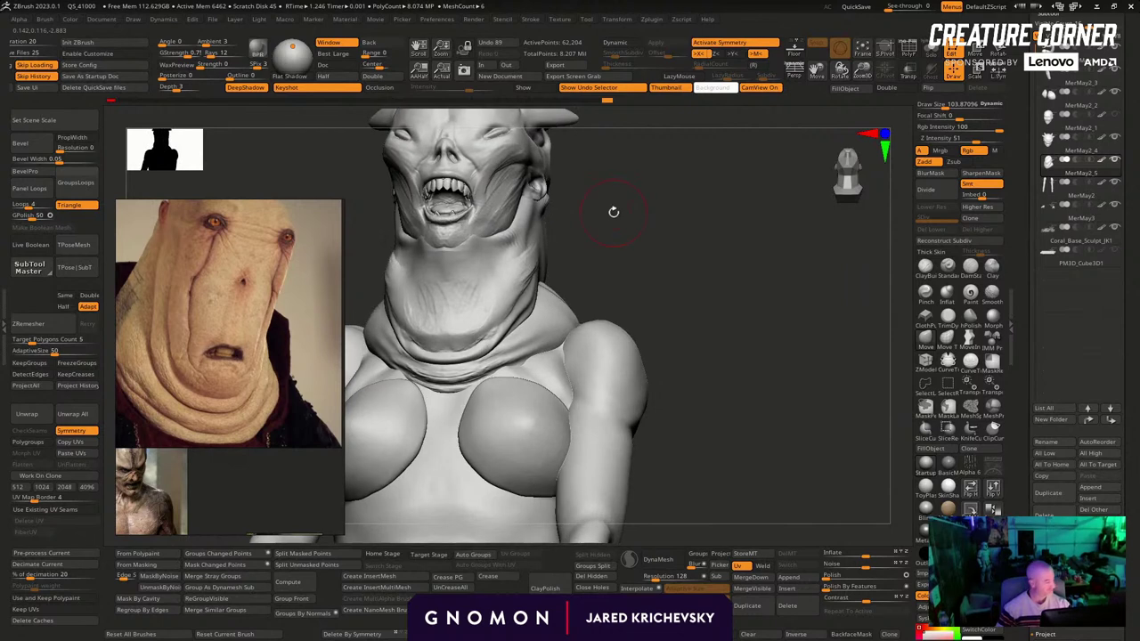
Carve vertical creases down the front of the throat with the DamStandard brush
{"action": "left_click", "coordinate": [968, 266]}
{"action": "left_click_drag", "start_coordinate": [443, 253], "coordinate": [460, 325]}
{"action": "mouse_move", "coordinate": [574, 200]}
{"action": "right_mouse_down"}
{"action": "mouse_move", "coordinate": [574, 252]}
{"action": "mouse_move", "coordinate": [586, 233]}
{"action": "right_mouse_up"}
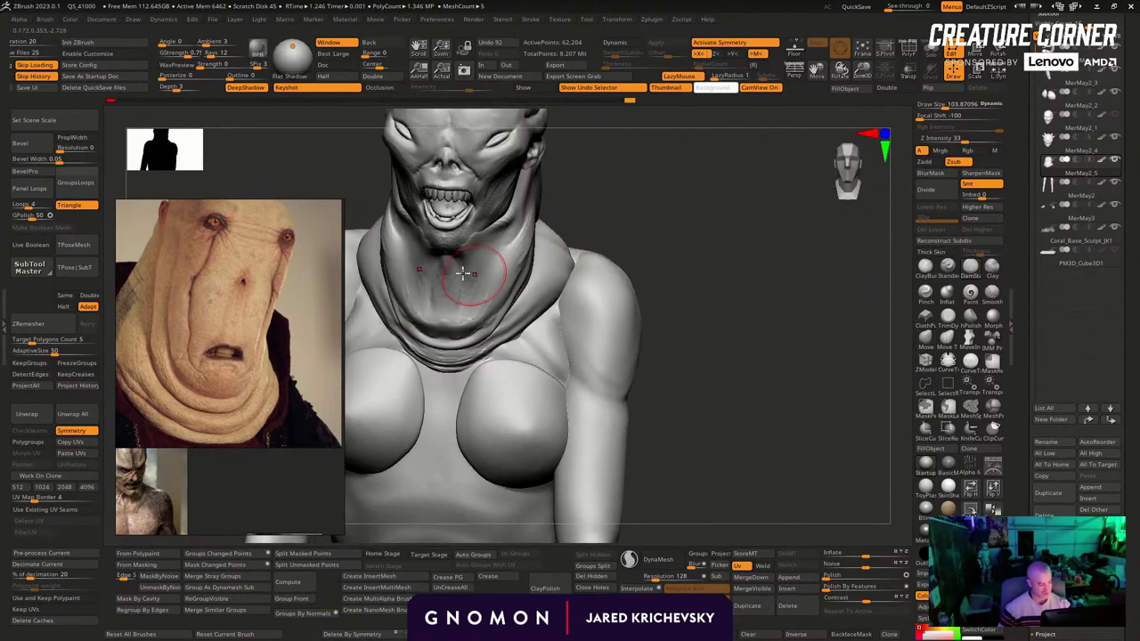
{"action": "key", "text": "s"}
{"action": "left_click_drag", "start_coordinate": [467, 269], "coordinate": [461, 269]}
{"action": "left_click_drag", "start_coordinate": [461, 256], "coordinate": [459, 306]}
Deepen the vertical throat creases down to the lower neck folds at a draw size of about 109
{"action": "right_click_drag", "start_coordinate": [598, 231], "coordinate": [517, 251]}
{"action": "key", "text": "s"}
{"action": "left_click_drag", "start_coordinate": [453, 260], "coordinate": [456, 260]}
{"action": "mouse_move", "coordinate": [452, 262]}
{"action": "left_mouse_down"}
{"action": "mouse_move", "coordinate": [460, 339]}
{"action": "mouse_move", "coordinate": [447, 303]}
{"action": "mouse_move", "coordinate": [451, 334]}
{"action": "left_mouse_up"}
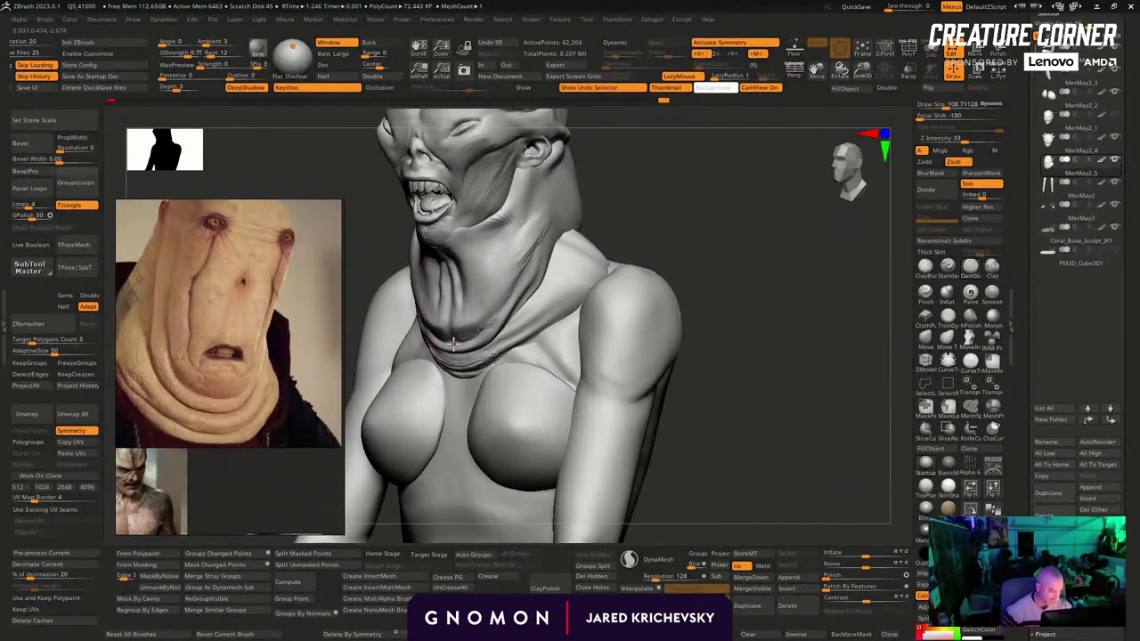
{"action": "mouse_move", "coordinate": [465, 244]}
{"action": "left_mouse_down"}
{"action": "mouse_move", "coordinate": [488, 248]}
{"action": "mouse_move", "coordinate": [472, 253]}
{"action": "left_mouse_up"}
Carve diagonal creases from behind the ear down the side of the neck at a draw size of about 73
{"action": "mouse_move", "coordinate": [533, 205]}
{"action": "left_mouse_down"}
{"action": "mouse_move", "coordinate": [476, 234]}
{"action": "mouse_move", "coordinate": [504, 235]}
{"action": "left_mouse_up"}
{"action": "key", "text": "s"}
{"action": "left_click_drag", "start_coordinate": [557, 171], "coordinate": [484, 234]}
{"action": "right_click_drag", "start_coordinate": [535, 223], "coordinate": [574, 202]}
{"action": "left_click_drag", "start_coordinate": [575, 201], "coordinate": [540, 287]}
{"action": "left_click_drag", "start_coordinate": [585, 257], "coordinate": [536, 314]}
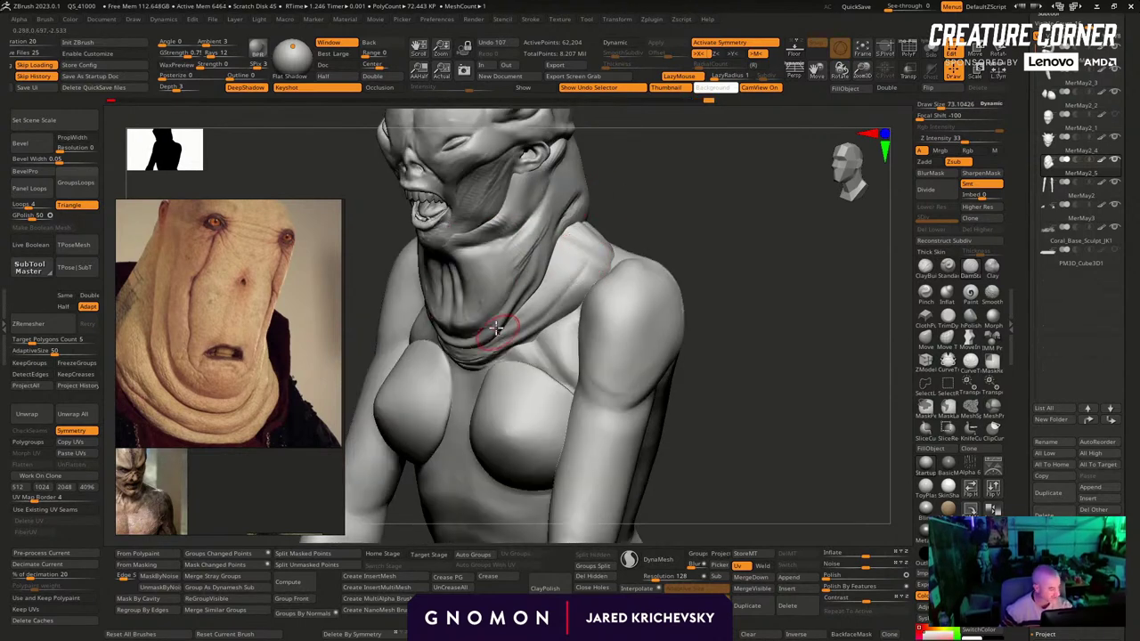
Raise ridges along the side neck folds and down the throat with the Standard brush at a draw size of about 54
{"action": "left_click", "coordinate": [926, 268]}
{"action": "left_click", "coordinate": [949, 268]}
{"action": "left_click_drag", "start_coordinate": [585, 259], "coordinate": [505, 334]}
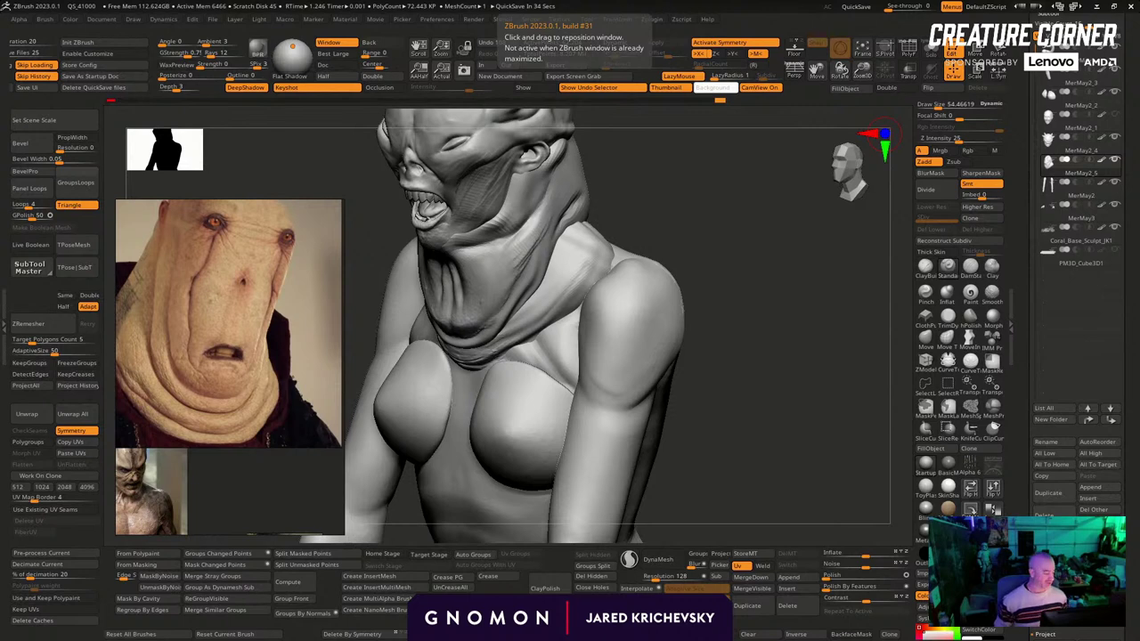
{"action": "left_click_drag", "start_coordinate": [728, 291], "coordinate": [750, 280]}
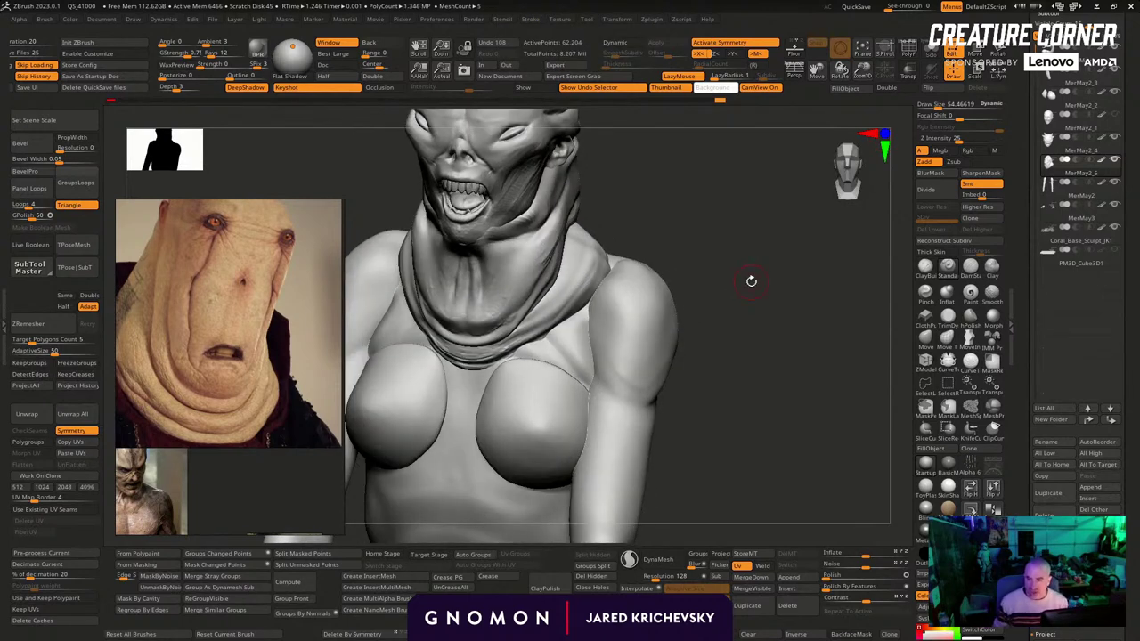
{"action": "left_click_drag", "start_coordinate": [703, 365], "coordinate": [720, 354]}
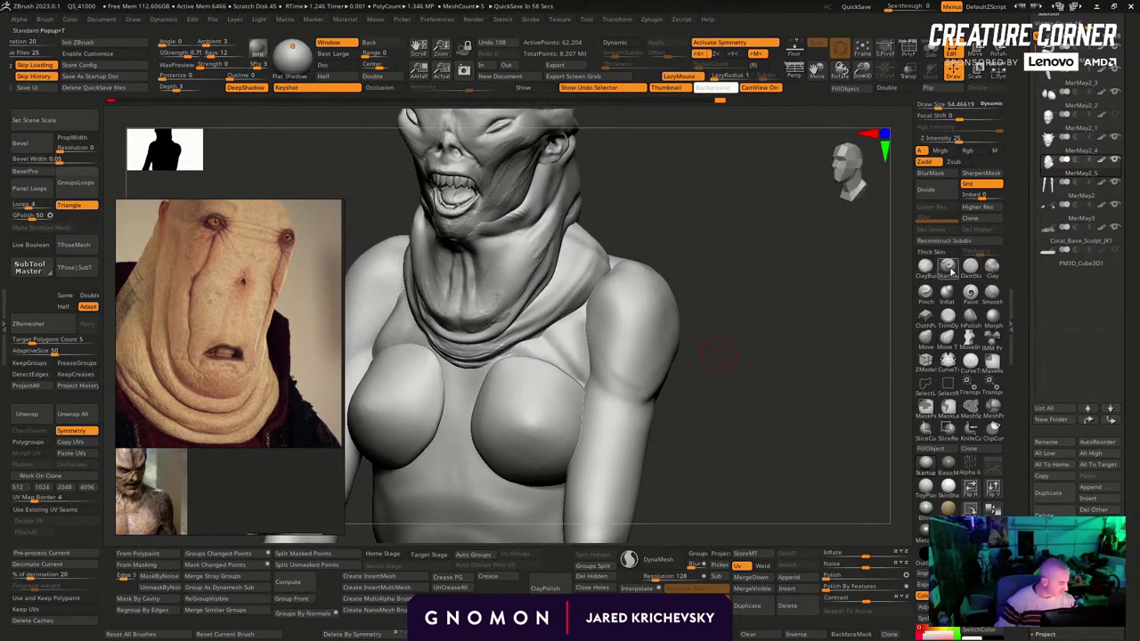
{"action": "left_click", "coordinate": [950, 272]}
{"action": "left_click_drag", "start_coordinate": [464, 292], "coordinate": [453, 336]}
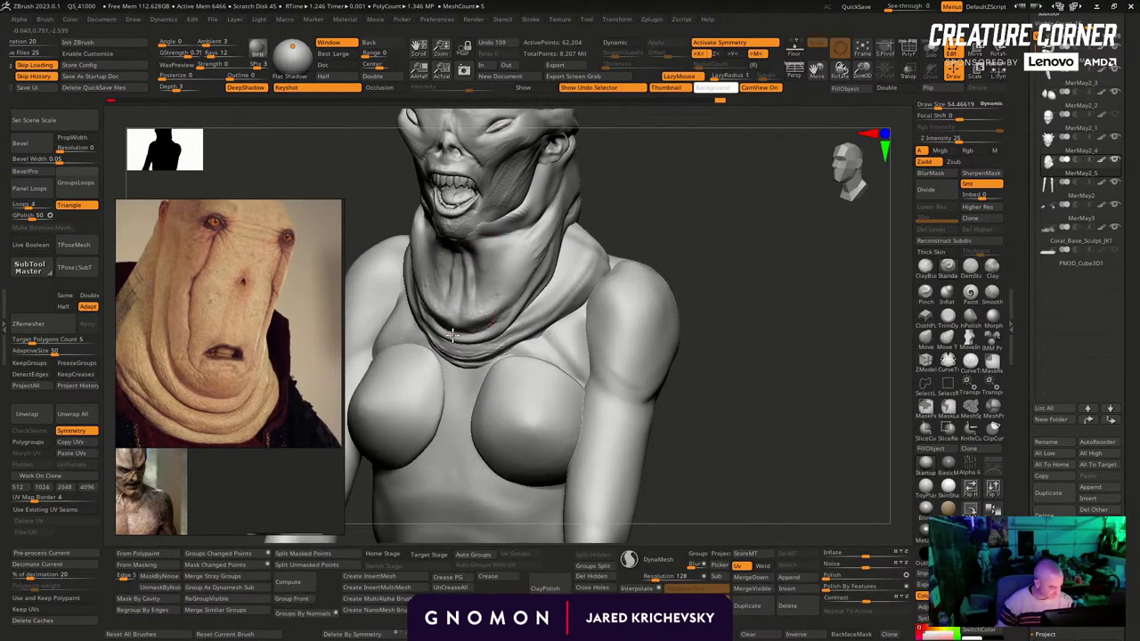
Build up the folds sweeping from the base of the throat up the side of the neck
{"action": "left_click_drag", "start_coordinate": [644, 237], "coordinate": [617, 229]}
{"action": "mouse_move", "coordinate": [451, 319]}
{"action": "left_mouse_down"}
{"action": "mouse_move", "coordinate": [464, 327]}
{"action": "mouse_move", "coordinate": [534, 274]}
{"action": "left_mouse_up"}
{"action": "left_click_drag", "start_coordinate": [677, 193], "coordinate": [684, 206]}
{"action": "left_click_drag", "start_coordinate": [514, 286], "coordinate": [564, 225]}
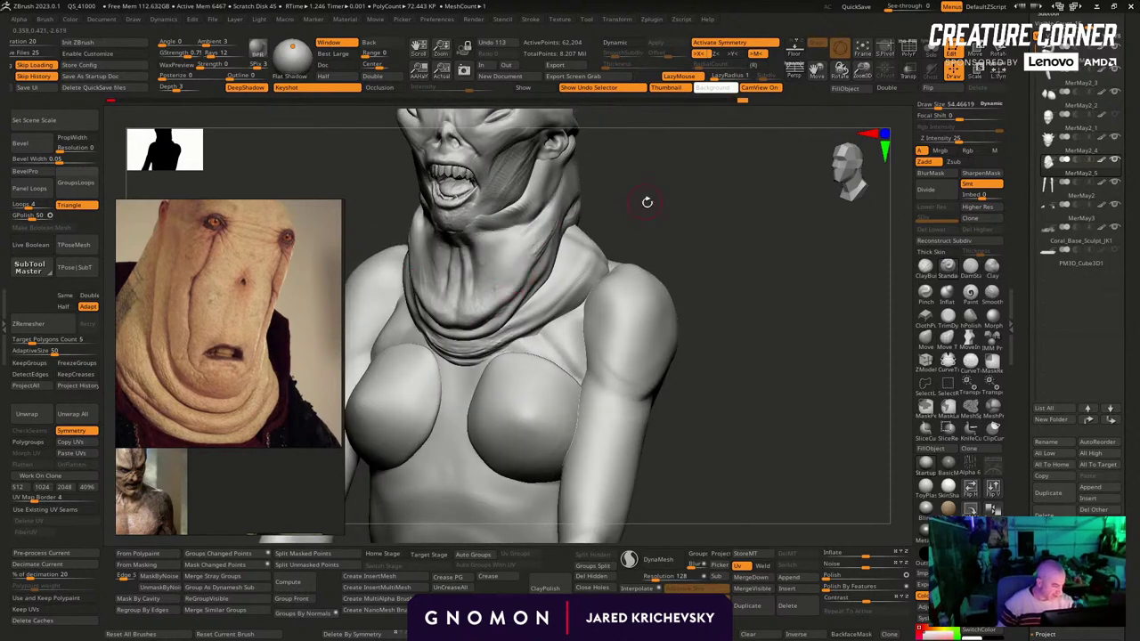
{"action": "mouse_move", "coordinate": [647, 203]}
{"action": "left_mouse_down"}
{"action": "mouse_move", "coordinate": [522, 247]}
{"action": "mouse_move", "coordinate": [501, 297]}
{"action": "left_mouse_up"}
{"action": "mouse_move", "coordinate": [654, 214]}
{"action": "left_mouse_down"}
{"action": "mouse_move", "coordinate": [700, 219]}
{"action": "mouse_move", "coordinate": [669, 242]}
{"action": "mouse_move", "coordinate": [672, 266]}
{"action": "left_mouse_up"}
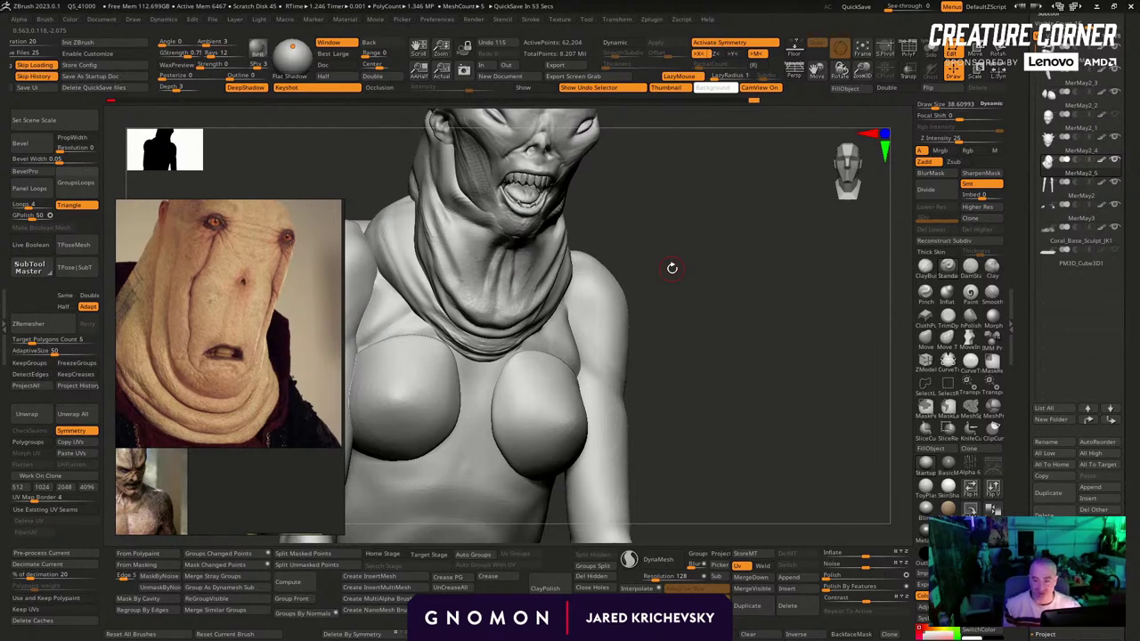
Add finer ridges to the neck and throat folds with the Standard brush at a draw size of about 39
{"action": "mouse_move", "coordinate": [656, 238]}
{"action": "left_mouse_down"}
{"action": "mouse_move", "coordinate": [483, 191]}
{"action": "mouse_move", "coordinate": [488, 166]}
{"action": "left_mouse_up"}
{"action": "left_click_drag", "start_coordinate": [521, 201], "coordinate": [465, 132]}
{"action": "mouse_move", "coordinate": [793, 179]}
{"action": "left_mouse_down"}
{"action": "mouse_move", "coordinate": [713, 182]}
{"action": "mouse_move", "coordinate": [593, 257]}
{"action": "mouse_move", "coordinate": [629, 198]}
{"action": "mouse_move", "coordinate": [437, 374]}
{"action": "left_mouse_up"}
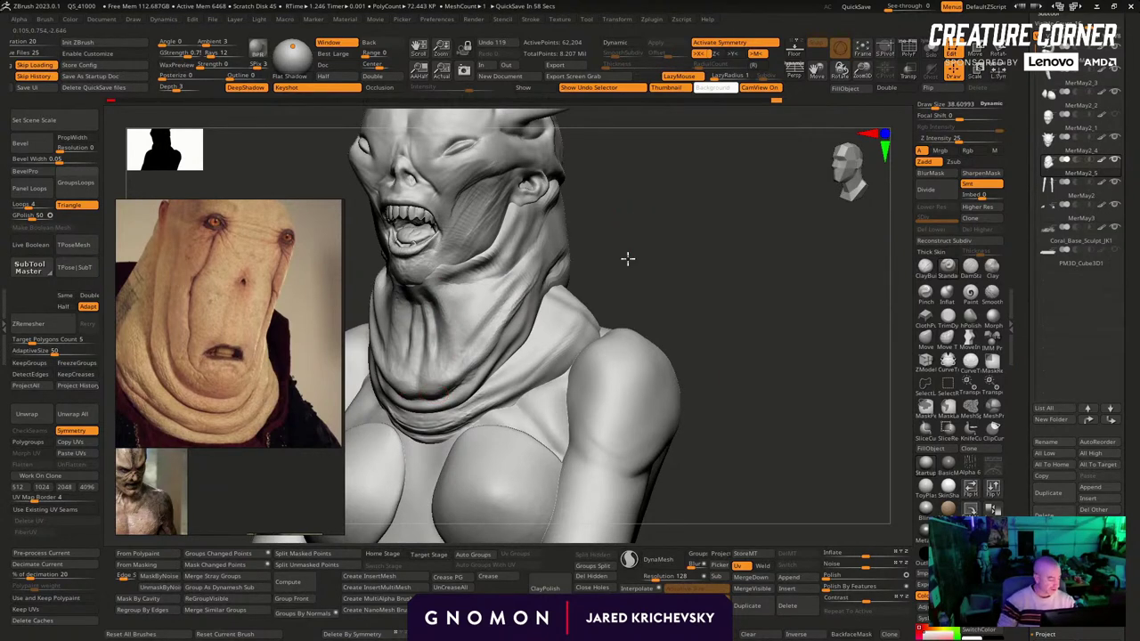
{"action": "left_click_drag", "start_coordinate": [628, 259], "coordinate": [614, 266]}
Turn on Sculptris Pro and build a skin fold below the jaw, reducing the draw size from about 90 to 58
{"action": "left_click", "coordinate": [635, 568]}
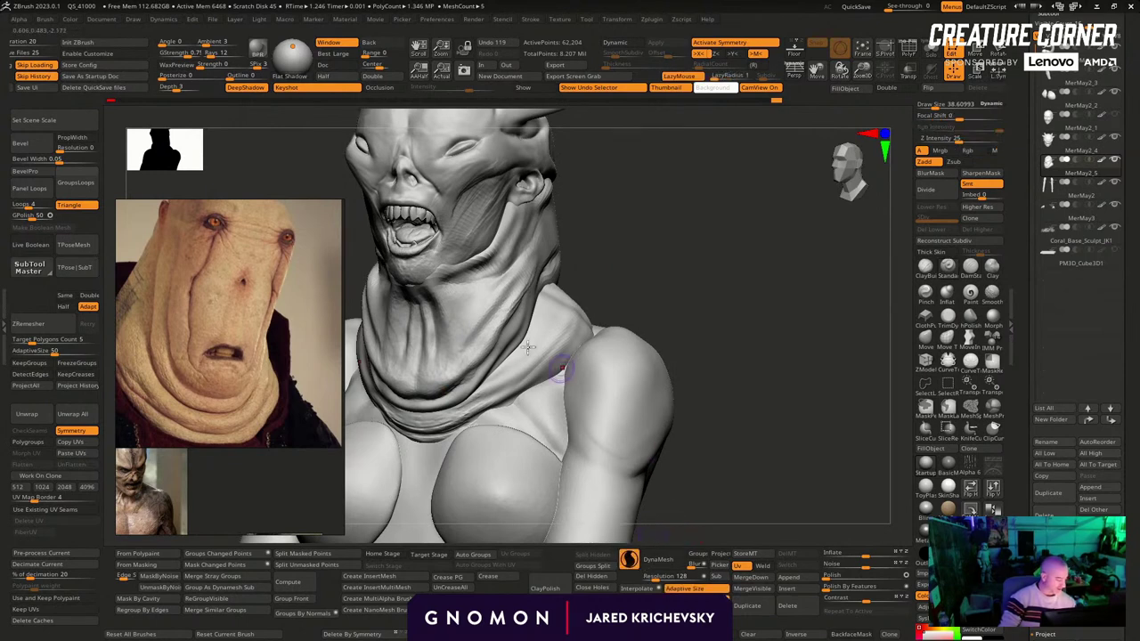
{"action": "key", "text": "s"}
{"action": "mouse_move", "coordinate": [440, 282]}
{"action": "left_mouse_down"}
{"action": "mouse_move", "coordinate": [449, 291]}
{"action": "mouse_move", "coordinate": [417, 352]}
{"action": "mouse_move", "coordinate": [419, 401]}
{"action": "mouse_move", "coordinate": [527, 330]}
{"action": "left_mouse_up"}
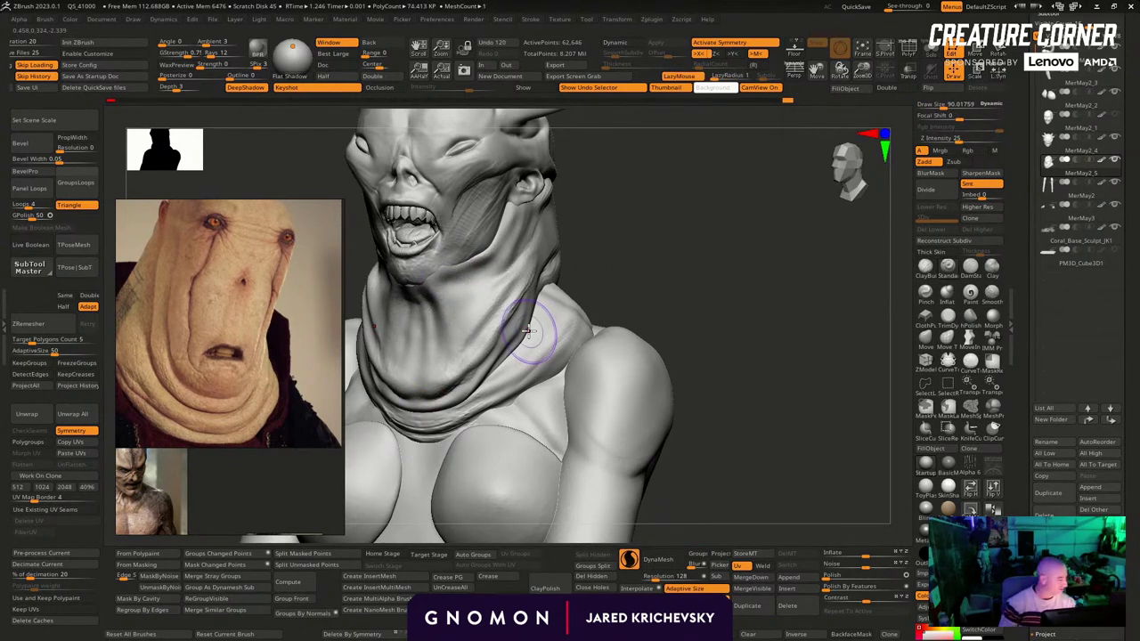
{"action": "key", "text": "b"}
{"action": "left_click", "coordinate": [489, 300]}
{"action": "key", "text": "s"}
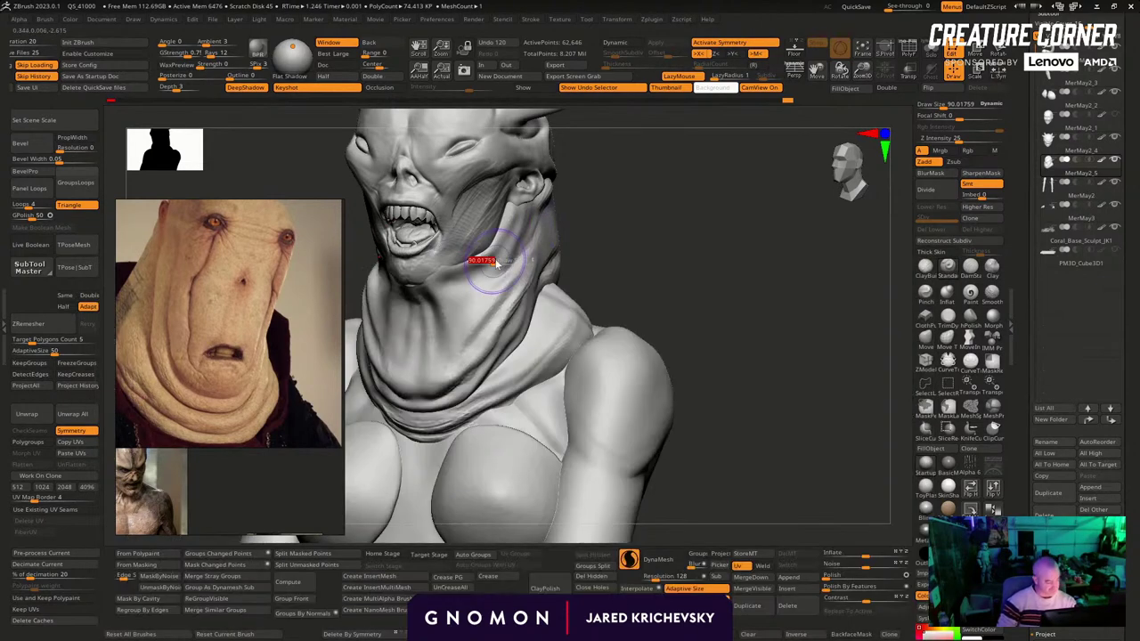
{"action": "mouse_move", "coordinate": [496, 258]}
{"action": "left_mouse_down"}
{"action": "mouse_move", "coordinate": [415, 294]}
{"action": "mouse_move", "coordinate": [404, 292]}
{"action": "mouse_move", "coordinate": [440, 277]}
{"action": "mouse_move", "coordinate": [405, 287]}
{"action": "left_mouse_up"}
{"action": "key", "text": "s"}
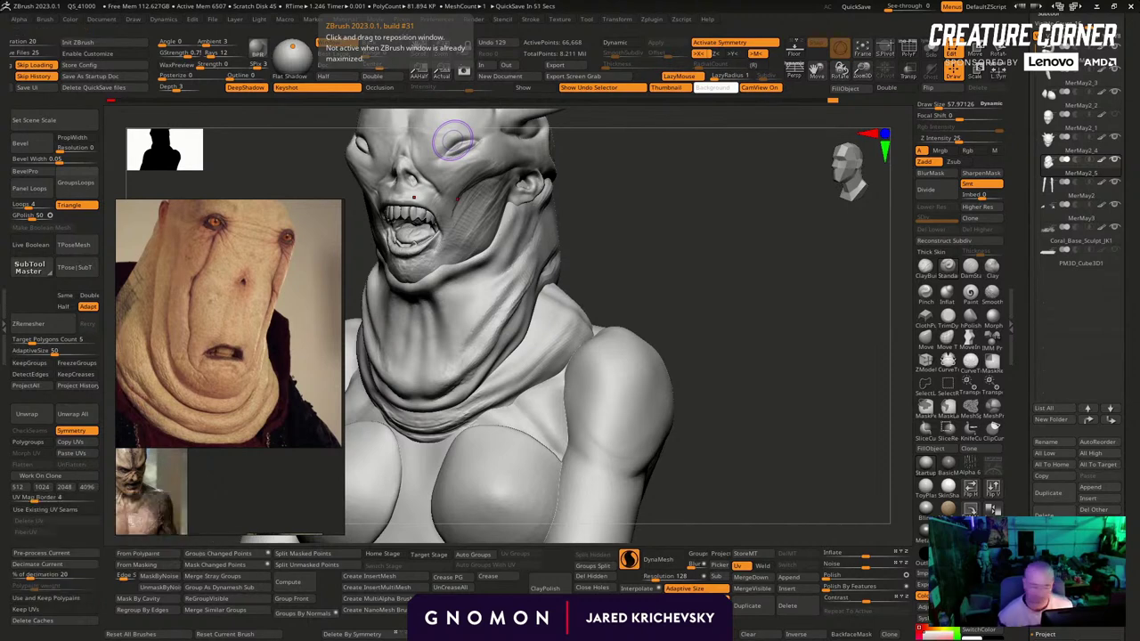
Build up layered folds running from the side of the neck to beneath the chin
{"action": "mouse_move", "coordinate": [580, 237]}
{"action": "left_mouse_down"}
{"action": "mouse_move", "coordinate": [462, 271]}
{"action": "mouse_move", "coordinate": [490, 254]}
{"action": "left_mouse_up"}
{"action": "left_click_drag", "start_coordinate": [608, 217], "coordinate": [589, 219]}
{"action": "mouse_move", "coordinate": [489, 263]}
{"action": "left_mouse_down"}
{"action": "mouse_move", "coordinate": [524, 194]}
{"action": "mouse_move", "coordinate": [443, 268]}
{"action": "left_mouse_up"}
{"action": "left_click_drag", "start_coordinate": [529, 237], "coordinate": [437, 300]}
{"action": "left_click_drag", "start_coordinate": [495, 269], "coordinate": [450, 298]}
{"action": "left_click_drag", "start_coordinate": [636, 254], "coordinate": [616, 235]}
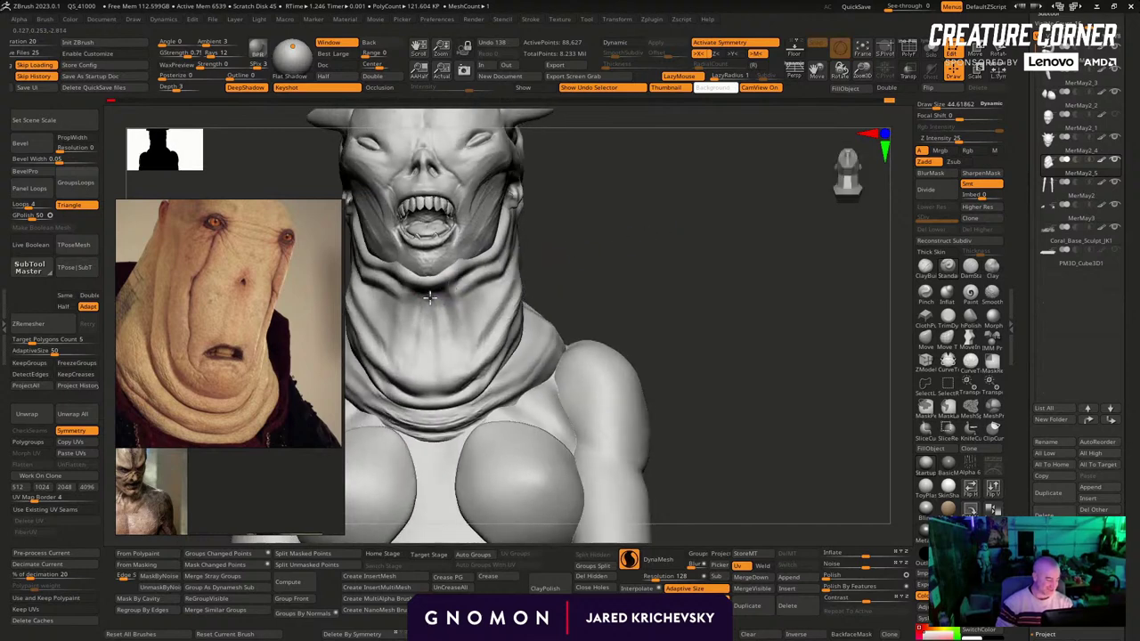
Extend the folds beneath the chin and along the jawline at a draw size of about 45
{"action": "left_click_drag", "start_coordinate": [452, 288], "coordinate": [414, 299]}
{"action": "left_click_drag", "start_coordinate": [454, 292], "coordinate": [418, 305]}
{"action": "left_click_drag", "start_coordinate": [615, 253], "coordinate": [583, 260]}
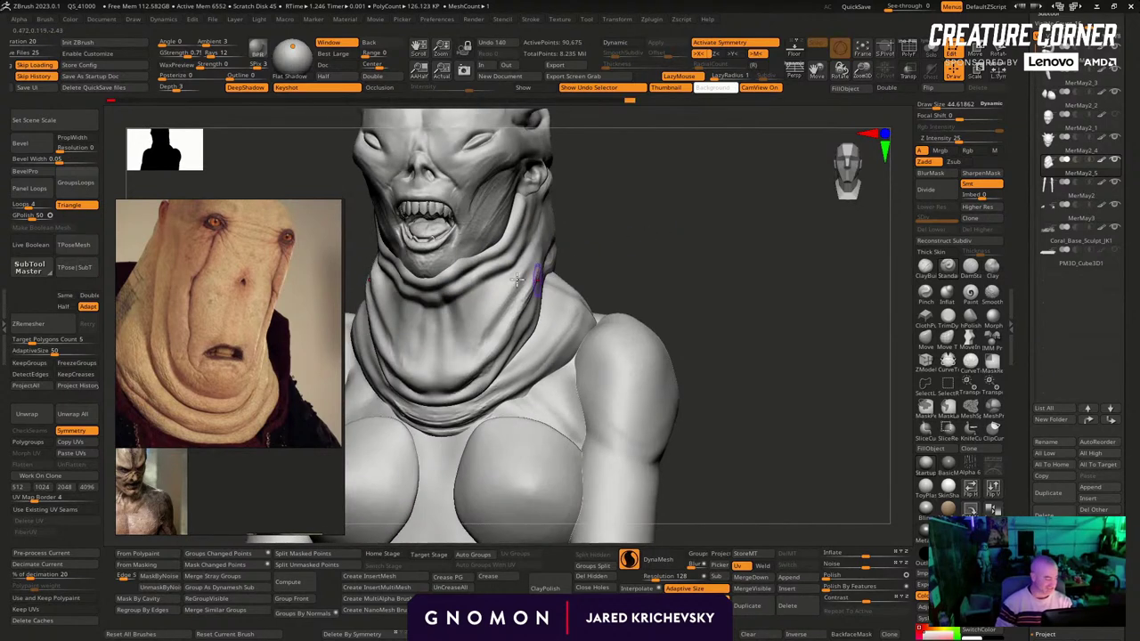
{"action": "left_click_drag", "start_coordinate": [446, 296], "coordinate": [437, 303]}
{"action": "left_click_drag", "start_coordinate": [615, 257], "coordinate": [572, 261]}
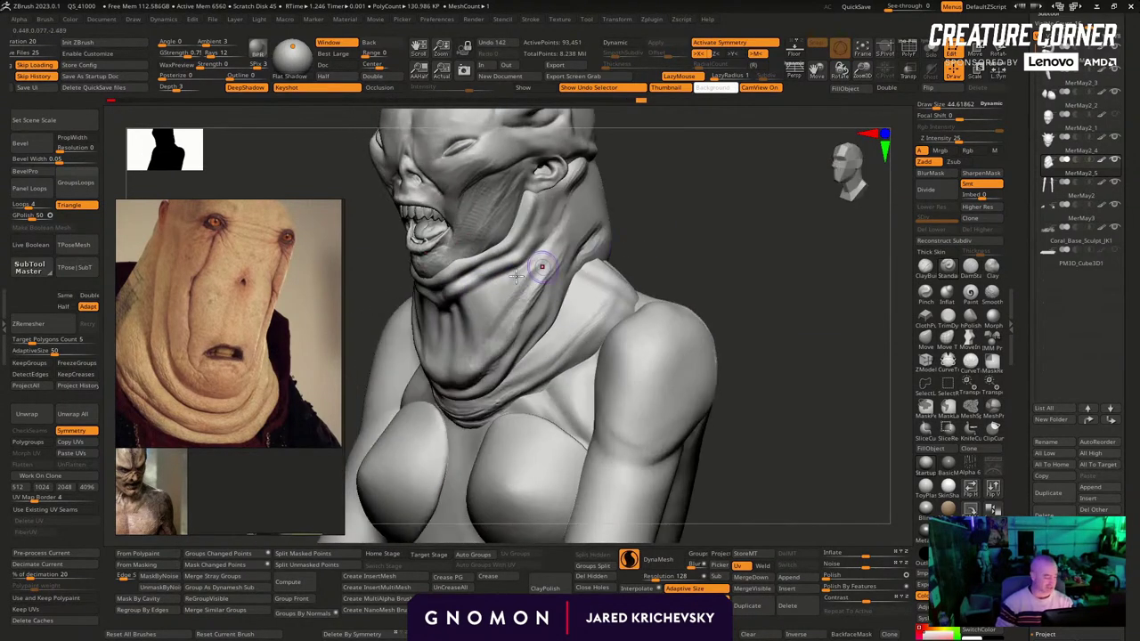
{"action": "left_click_drag", "start_coordinate": [440, 299], "coordinate": [499, 270]}
Add broader folds down the side of the neck and front of the throat at a draw size of about 73
{"action": "key", "text": "bracketright"}
{"action": "key", "text": "bracketright"}
{"action": "left_click_drag", "start_coordinate": [547, 234], "coordinate": [531, 294]}
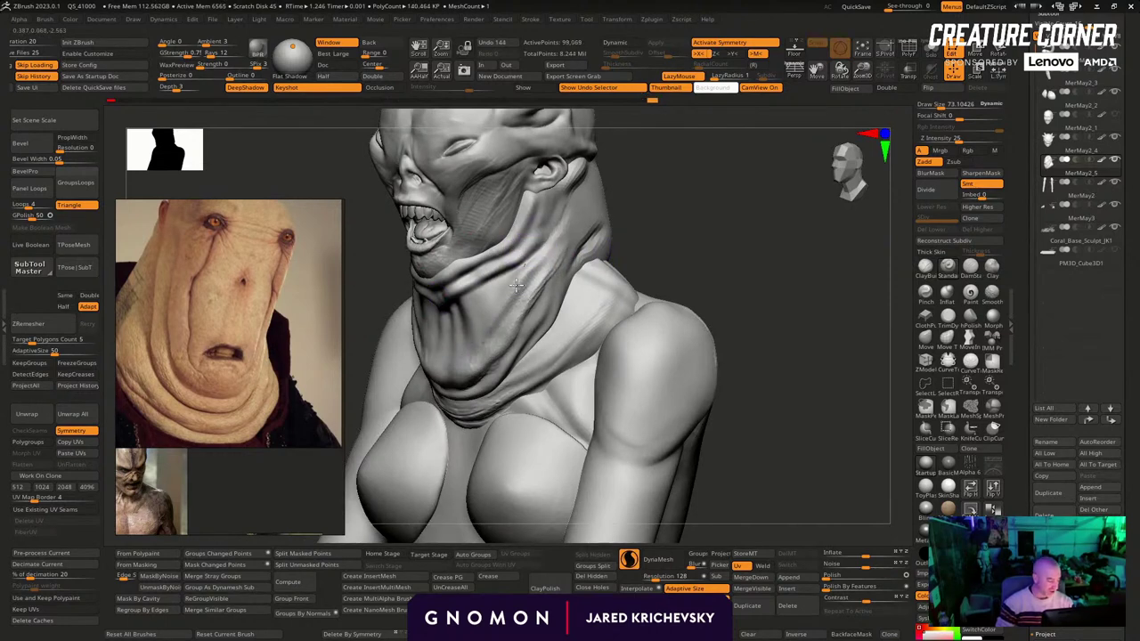
{"action": "left_click_drag", "start_coordinate": [429, 302], "coordinate": [425, 367]}
Smooth the centre of the throat below the chin at a draw size of about 140
{"action": "mouse_move", "coordinate": [699, 289]}
{"action": "left_mouse_down"}
{"action": "mouse_move", "coordinate": [715, 290]}
{"action": "mouse_move", "coordinate": [718, 274]}
{"action": "left_mouse_up"}
{"action": "left_click_drag", "start_coordinate": [452, 300], "coordinate": [456, 295], "text": "shift"}
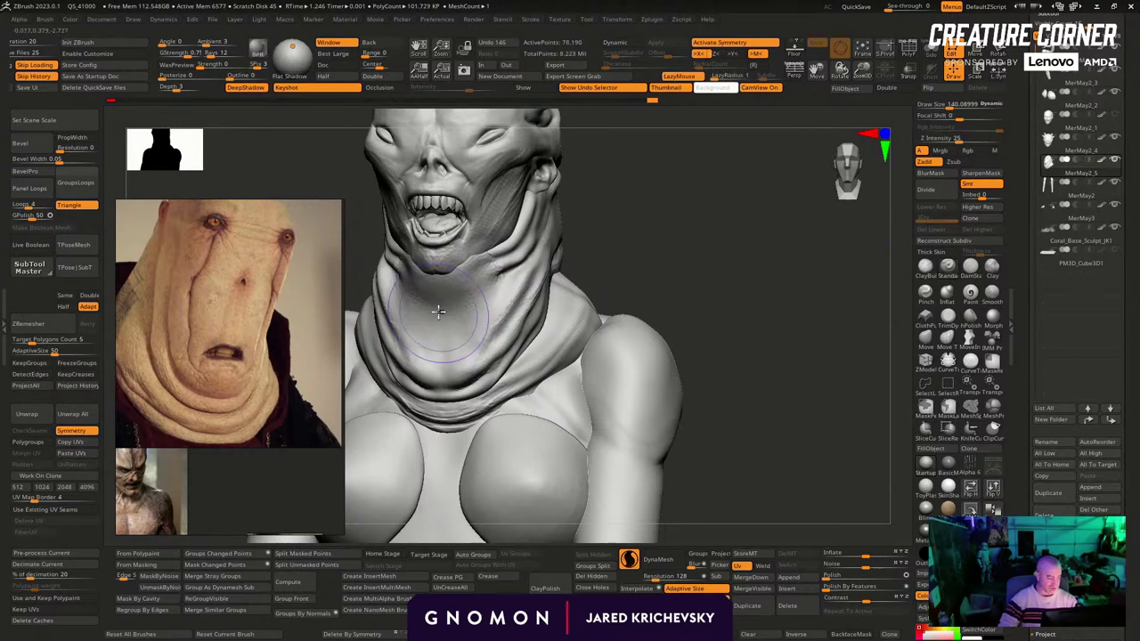
{"action": "right_click_drag", "start_coordinate": [433, 306], "coordinate": [611, 275]}
{"action": "left_click_drag", "start_coordinate": [643, 236], "coordinate": [552, 254]}
Sculpt finer wrinkles across the side of the neck and under the chin, reducing the draw size to about 33
{"action": "key", "text": "s"}
{"action": "mouse_move", "coordinate": [534, 266]}
{"action": "left_mouse_down"}
{"action": "mouse_move", "coordinate": [508, 265]}
{"action": "mouse_move", "coordinate": [506, 287]}
{"action": "left_mouse_up"}
{"action": "mouse_move", "coordinate": [435, 293]}
{"action": "left_mouse_down"}
{"action": "mouse_move", "coordinate": [458, 347]}
{"action": "mouse_move", "coordinate": [428, 282]}
{"action": "left_mouse_up"}
{"action": "left_click", "coordinate": [952, 275]}
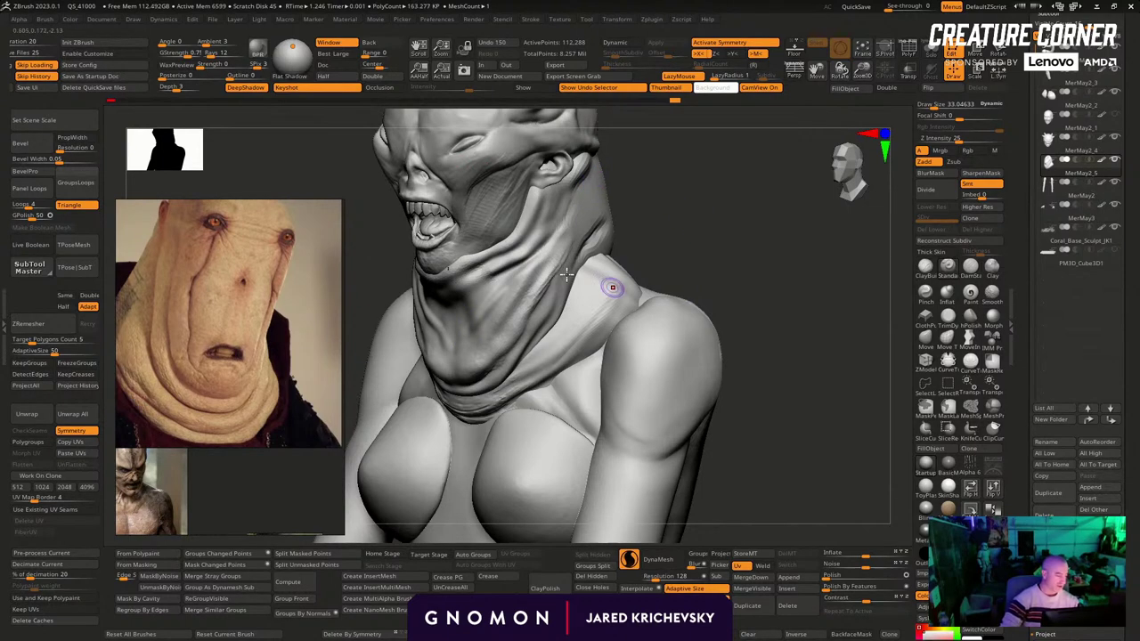
Smooth the wrinkles on the side of the neck and lower throat at a draw size of about 114
{"action": "key", "text": "s"}
{"action": "left_click_drag", "start_coordinate": [510, 248], "coordinate": [532, 244]}
{"action": "left_click_drag", "start_coordinate": [726, 228], "coordinate": [721, 210]}
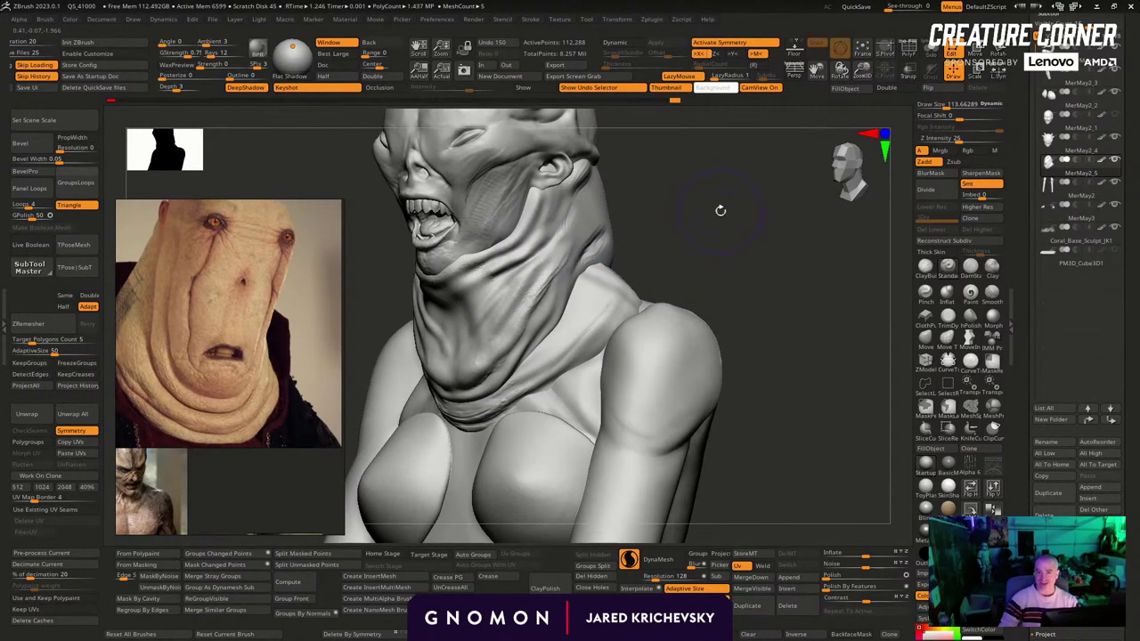
{"action": "mouse_move", "coordinate": [758, 271]}
{"action": "left_mouse_down"}
{"action": "mouse_move", "coordinate": [776, 234]}
{"action": "mouse_move", "coordinate": [710, 322]}
{"action": "left_mouse_up"}
{"action": "left_click_drag", "start_coordinate": [533, 344], "coordinate": [471, 371], "text": "shift"}
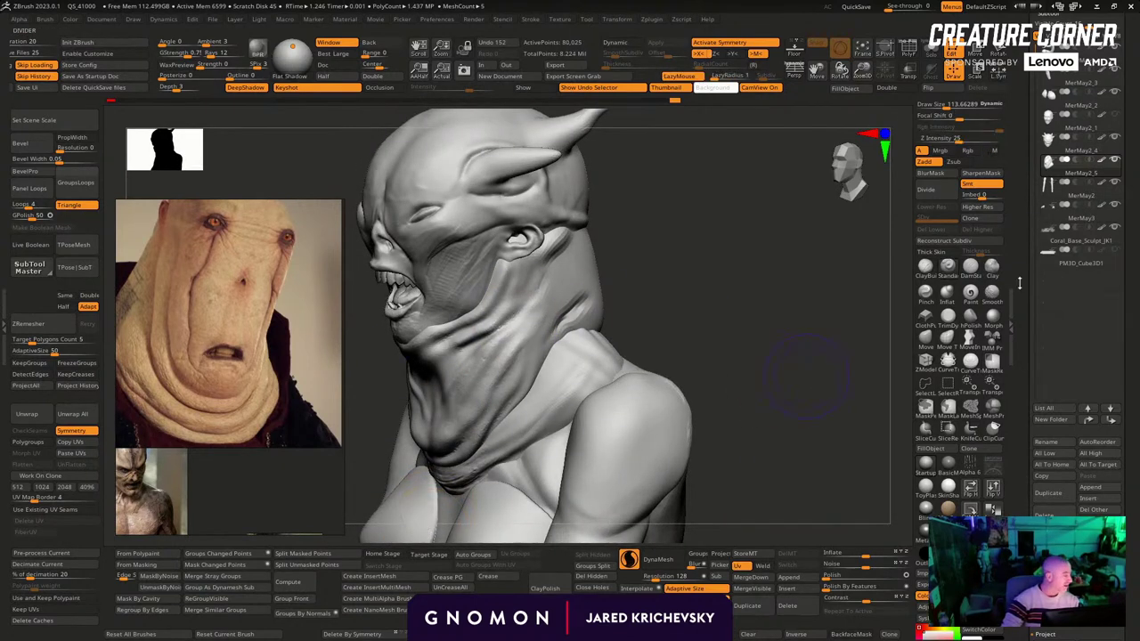
Carve a crease from behind the jaw down the side of the neck with the DamStandard brush
{"action": "left_click", "coordinate": [969, 273]}
{"action": "key", "text": "bracketleft"}
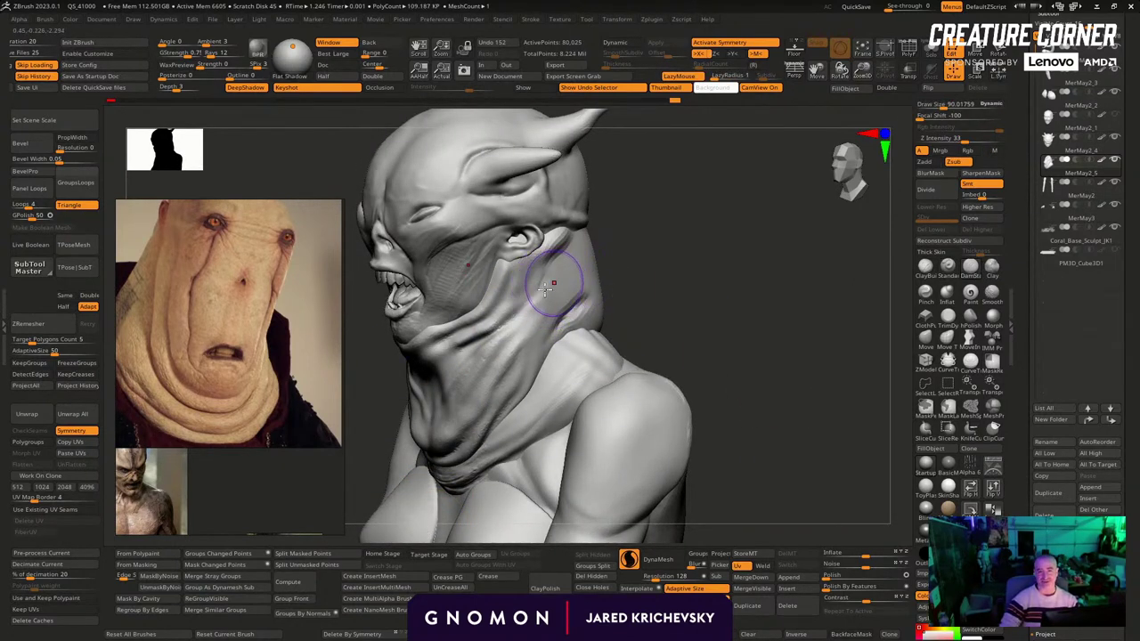
{"action": "left_click_drag", "start_coordinate": [697, 241], "coordinate": [690, 243]}
{"action": "left_click_drag", "start_coordinate": [544, 291], "coordinate": [467, 406]}
Turn off symmetry and carve uneven creases across the front of the throat at a draw size of about 58
{"action": "left_click_drag", "start_coordinate": [660, 265], "coordinate": [752, 270]}
{"action": "key", "text": "x"}
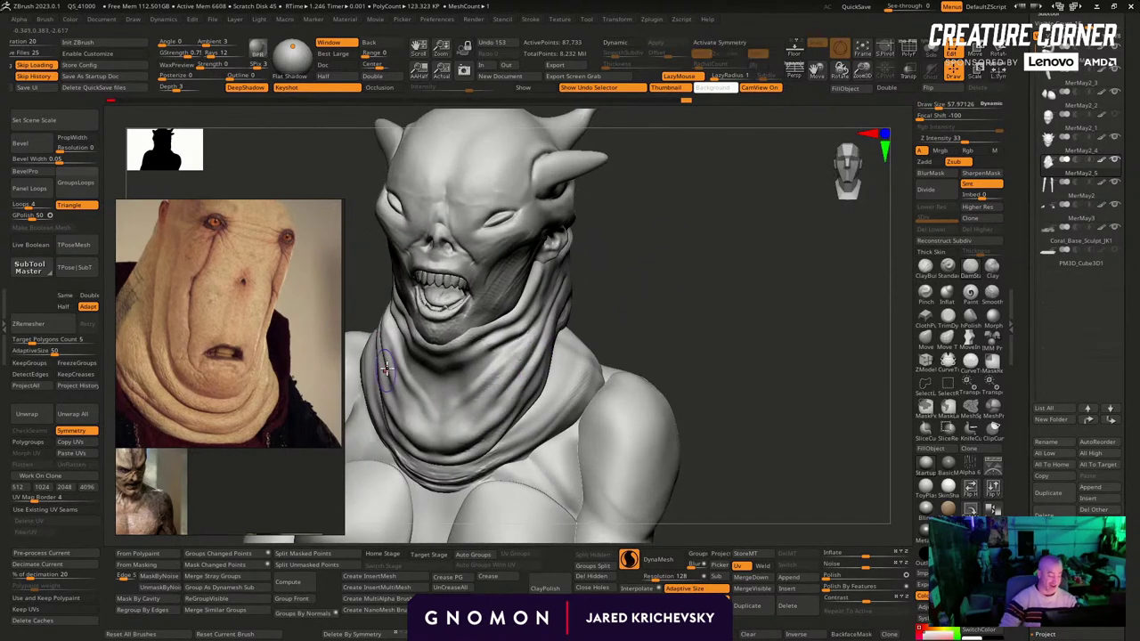
{"action": "left_click_drag", "start_coordinate": [391, 367], "coordinate": [513, 395]}
{"action": "mouse_move", "coordinate": [403, 394]}
{"action": "left_mouse_down"}
{"action": "mouse_move", "coordinate": [494, 390]}
{"action": "mouse_move", "coordinate": [403, 432]}
{"action": "mouse_move", "coordinate": [475, 424]}
{"action": "mouse_move", "coordinate": [493, 410]}
{"action": "left_mouse_up"}
{"action": "left_click_drag", "start_coordinate": [386, 374], "coordinate": [446, 436]}
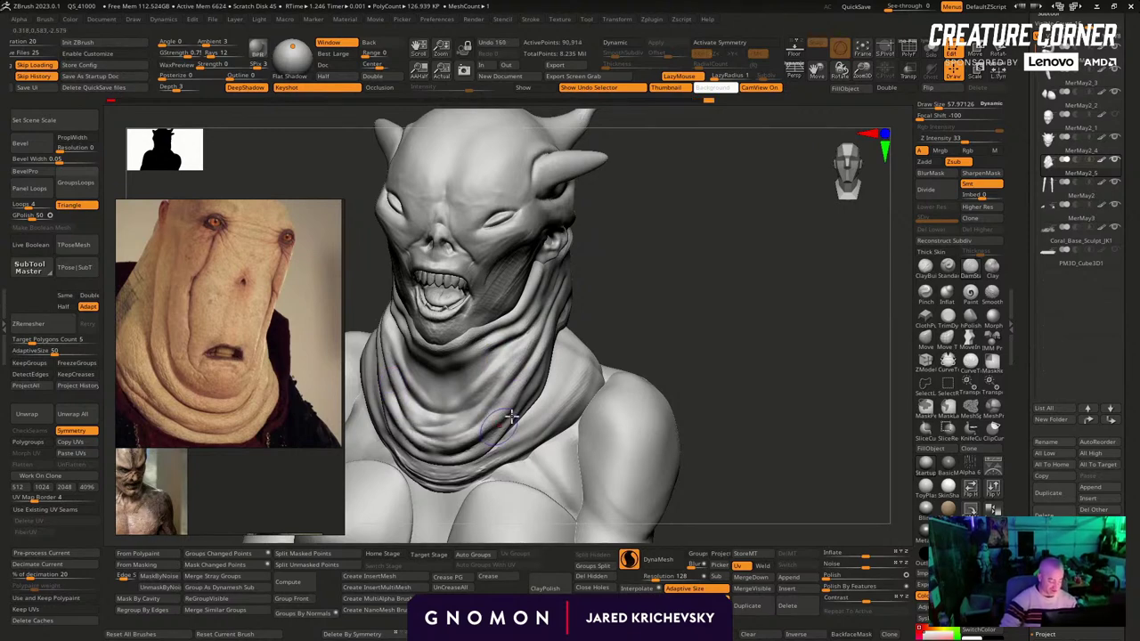
Carve long asymmetrical creases down the side of the neck to the lowest throat folds with the DamStandard brush
{"action": "mouse_move", "coordinate": [605, 361]}
{"action": "left_mouse_down"}
{"action": "mouse_move", "coordinate": [644, 357]}
{"action": "mouse_move", "coordinate": [626, 351]}
{"action": "left_mouse_up"}
{"action": "mouse_move", "coordinate": [644, 245]}
{"action": "left_mouse_down", "text": "alt"}
{"action": "mouse_move", "coordinate": [623, 246]}
{"action": "mouse_move", "coordinate": [611, 222]}
{"action": "mouse_move", "coordinate": [659, 300]}
{"action": "left_mouse_up", "text": "alt"}
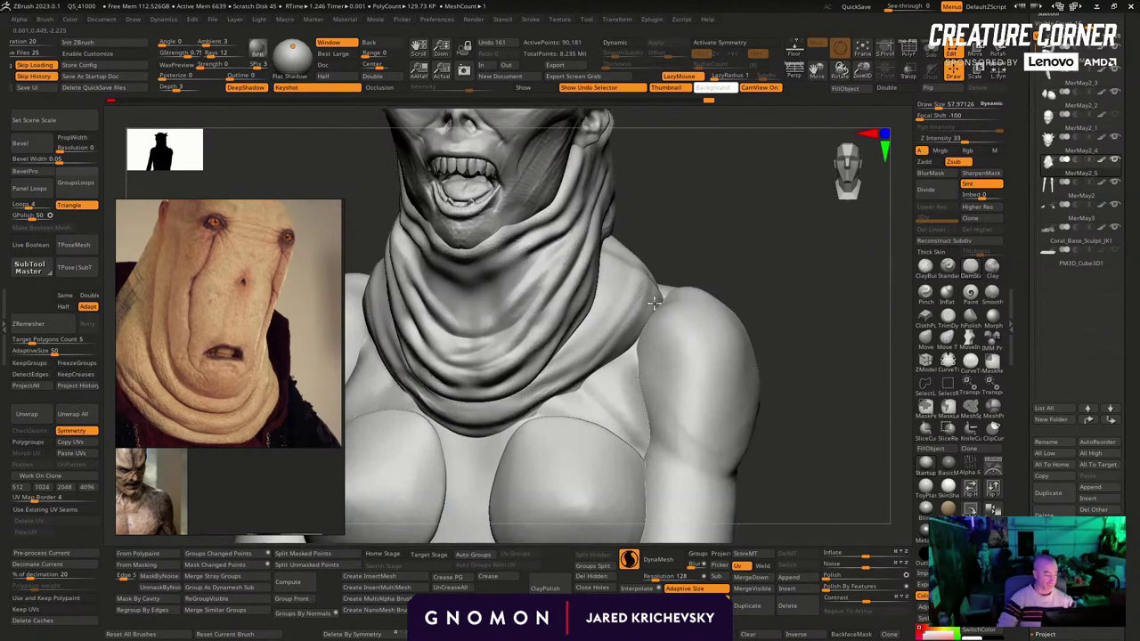
{"action": "mouse_move", "coordinate": [745, 236]}
{"action": "left_mouse_down"}
{"action": "mouse_move", "coordinate": [626, 240]}
{"action": "mouse_move", "coordinate": [725, 254]}
{"action": "mouse_move", "coordinate": [659, 271]}
{"action": "mouse_move", "coordinate": [693, 254]}
{"action": "left_mouse_up"}
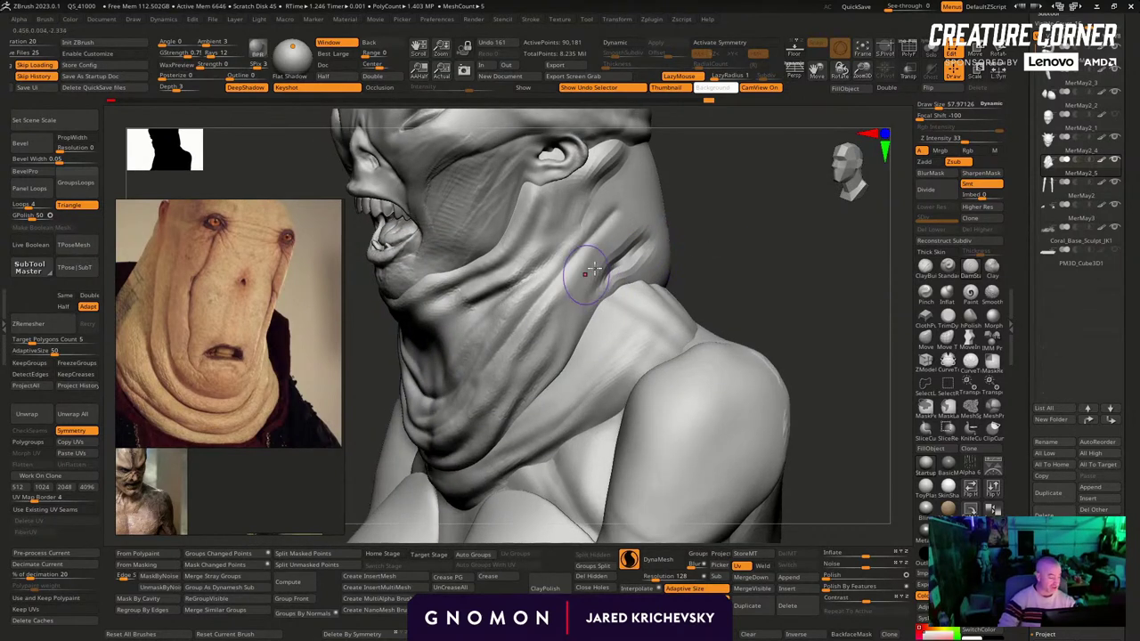
{"action": "left_click_drag", "start_coordinate": [592, 269], "coordinate": [524, 358]}
{"action": "left_click_drag", "start_coordinate": [567, 292], "coordinate": [458, 446]}
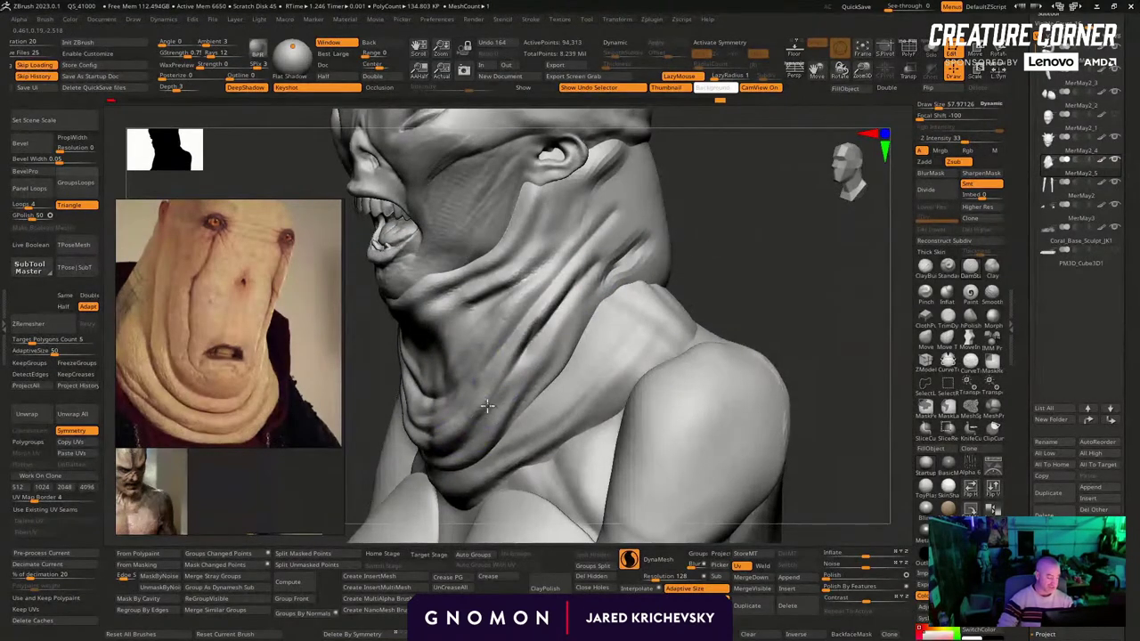
{"action": "left_click_drag", "start_coordinate": [517, 360], "coordinate": [451, 461]}
{"action": "left_click_drag", "start_coordinate": [357, 468], "coordinate": [361, 401]}
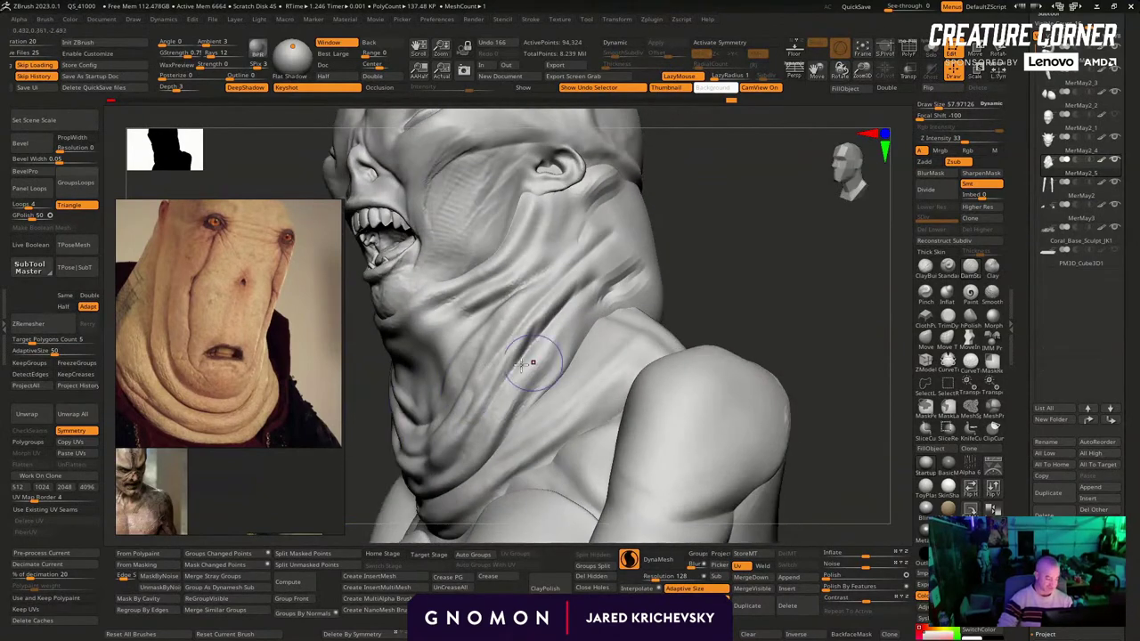
Swell the folds on the side of the neck with the Inflat brush at Z Intensity 10
{"action": "left_click_drag", "start_coordinate": [178, 402], "coordinate": [183, 408]}
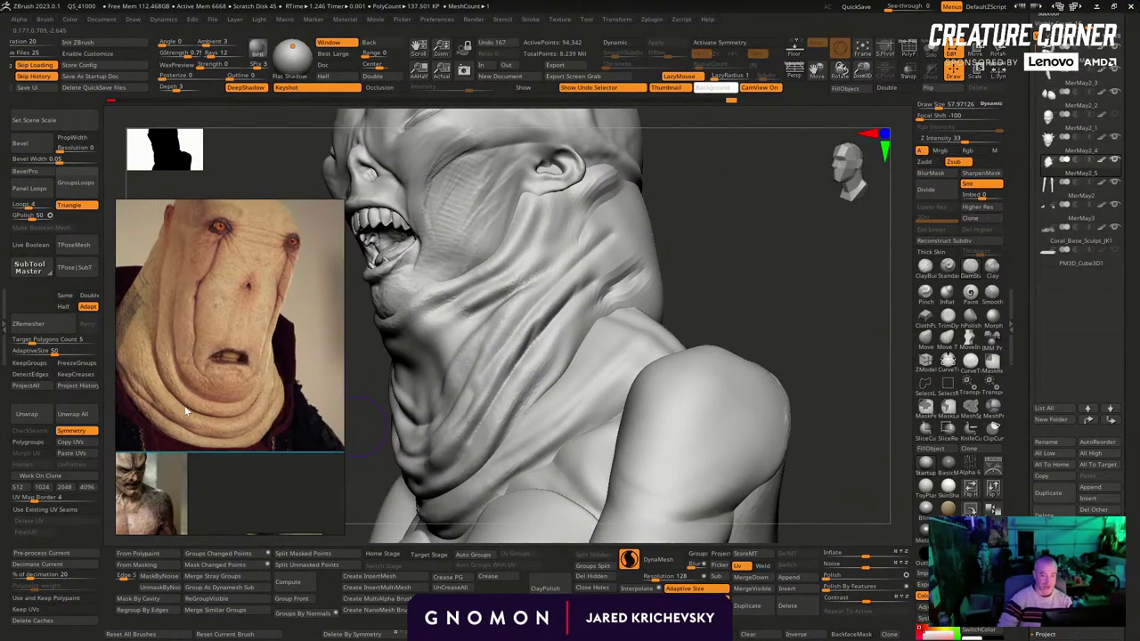
{"action": "left_click_drag", "start_coordinate": [752, 277], "coordinate": [739, 333]}
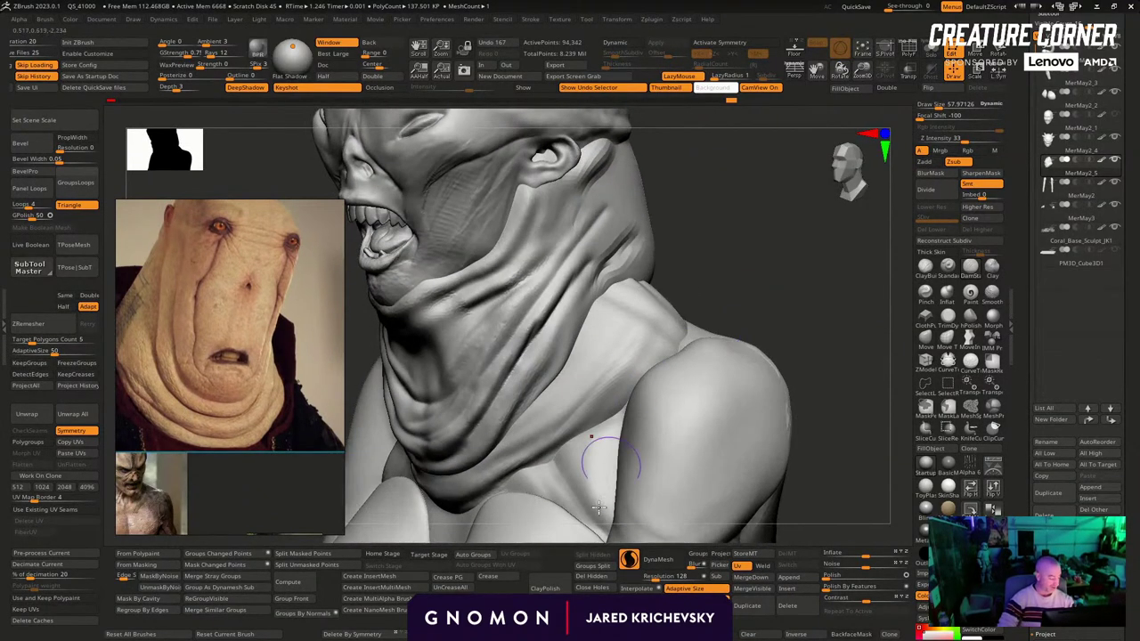
{"action": "left_click", "coordinate": [944, 296]}
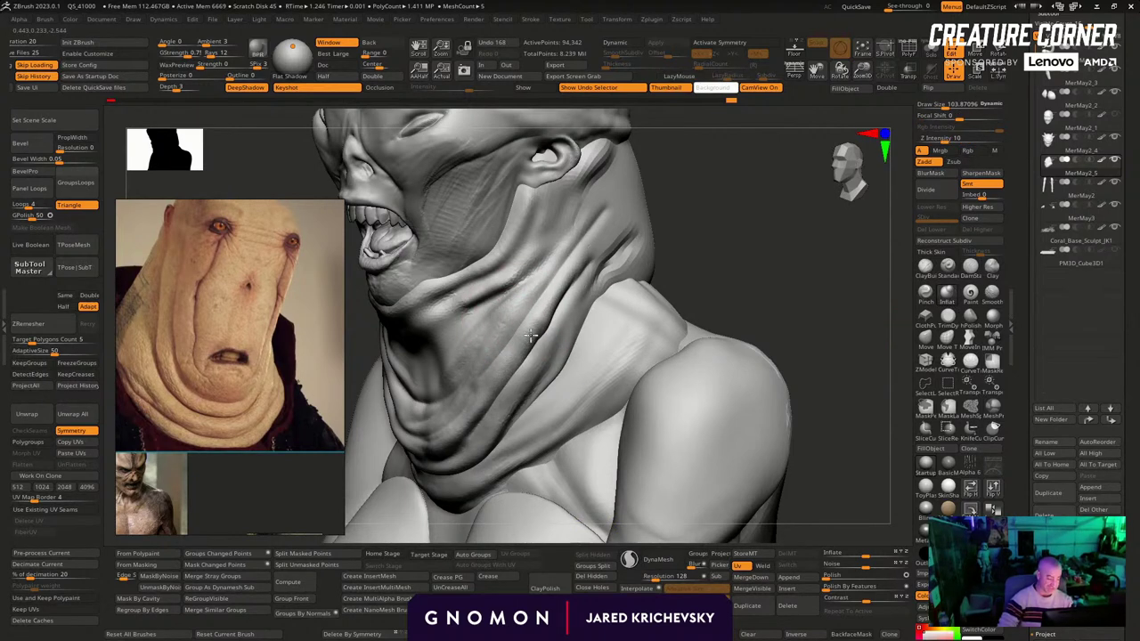
{"action": "left_click_drag", "start_coordinate": [531, 335], "coordinate": [588, 253]}
{"action": "right_click_drag", "start_coordinate": [600, 238], "coordinate": [601, 267]}
{"action": "key", "text": "s"}
{"action": "mouse_move", "coordinate": [579, 286]}
{"action": "left_mouse_down"}
{"action": "mouse_move", "coordinate": [623, 223]}
{"action": "mouse_move", "coordinate": [609, 214]}
{"action": "left_mouse_up"}
Tighten the creases between the side neck folds with the Pinch brush
{"action": "left_click", "coordinate": [924, 301]}
{"action": "key", "text": "s"}
{"action": "key", "text": "s"}
{"action": "left_click_drag", "start_coordinate": [546, 306], "coordinate": [613, 242]}
{"action": "key", "text": "s"}
{"action": "mouse_move", "coordinate": [499, 397]}
{"action": "left_mouse_down"}
{"action": "mouse_move", "coordinate": [510, 398]}
{"action": "mouse_move", "coordinate": [511, 370]}
{"action": "mouse_move", "coordinate": [619, 203]}
{"action": "left_mouse_up"}
{"action": "mouse_move", "coordinate": [717, 276]}
{"action": "left_mouse_down", "text": "alt"}
{"action": "mouse_move", "coordinate": [677, 224]}
{"action": "mouse_move", "coordinate": [715, 219]}
{"action": "mouse_move", "coordinate": [661, 240]}
{"action": "left_mouse_up", "text": "alt"}
{"action": "mouse_move", "coordinate": [679, 329]}
{"action": "left_mouse_down", "text": "alt"}
{"action": "mouse_move", "coordinate": [682, 250]}
{"action": "mouse_move", "coordinate": [681, 290]}
{"action": "left_mouse_up", "text": "alt"}
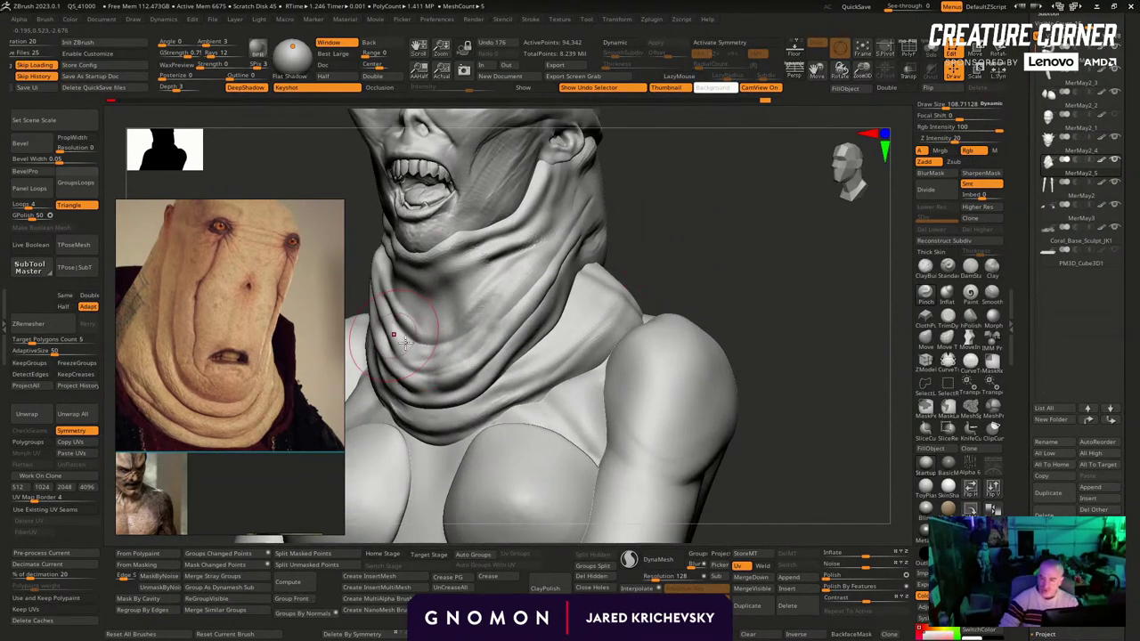
{"action": "mouse_move", "coordinate": [624, 249]}
{"action": "left_mouse_down"}
{"action": "mouse_move", "coordinate": [664, 211]}
{"action": "mouse_move", "coordinate": [728, 283]}
{"action": "mouse_move", "coordinate": [550, 323]}
{"action": "left_mouse_up"}
Switch to the ClayBuildup brush and turn symmetry back on
{"action": "key", "text": "b"}
{"action": "key", "text": "c"}
{"action": "key", "text": "b"}
{"action": "mouse_move", "coordinate": [717, 272]}
{"action": "left_mouse_down"}
{"action": "mouse_move", "coordinate": [667, 275]}
{"action": "mouse_move", "coordinate": [715, 278]}
{"action": "left_mouse_up"}
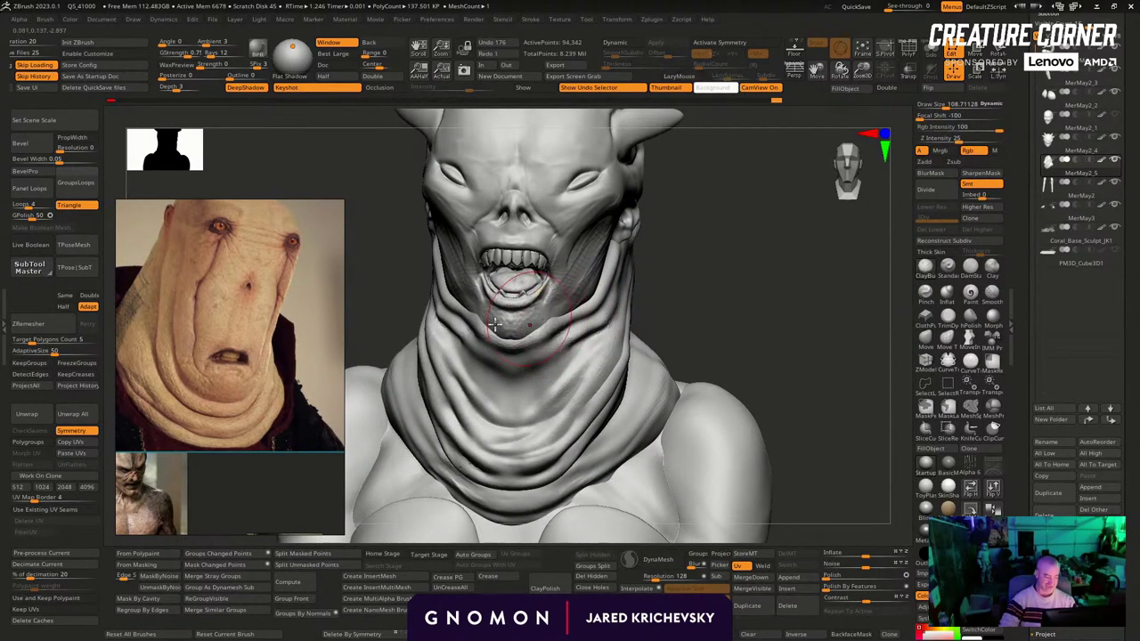
{"action": "key", "text": "x"}
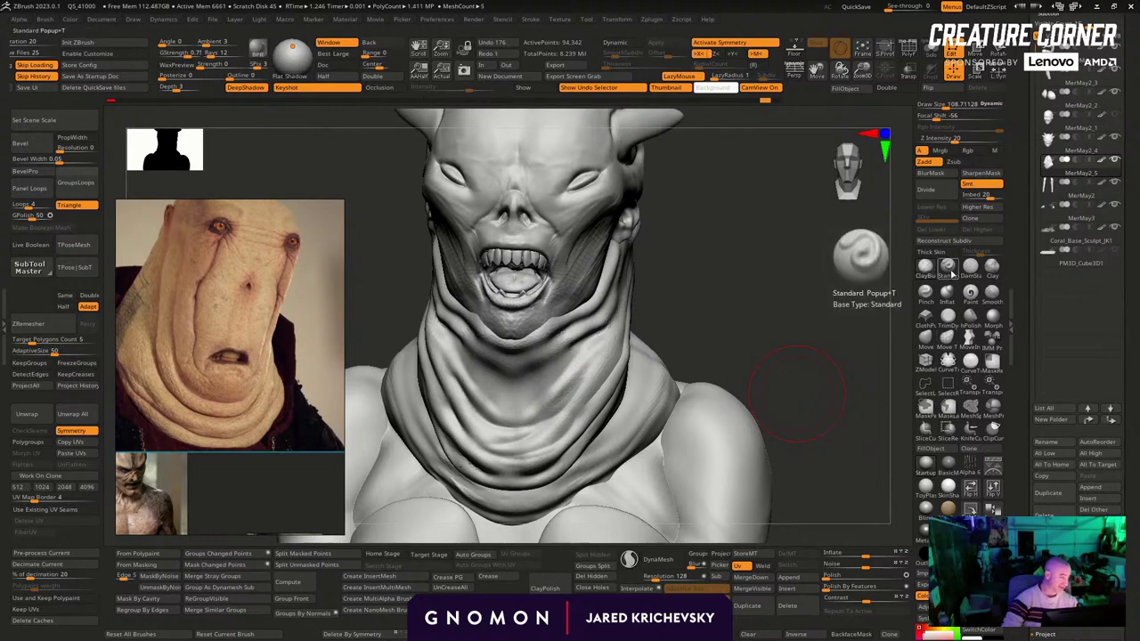
Build up the skin beneath the chin and down the front of the throat with the ClayBuildup brush
{"action": "left_click", "coordinate": [925, 268]}
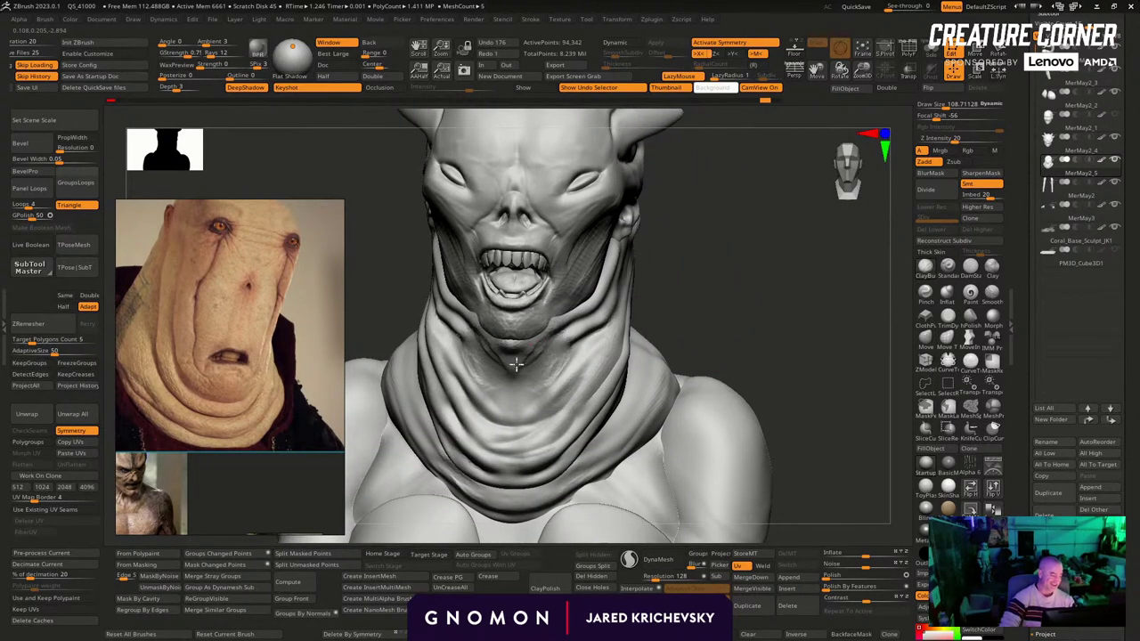
{"action": "left_click_drag", "start_coordinate": [516, 363], "coordinate": [544, 339]}
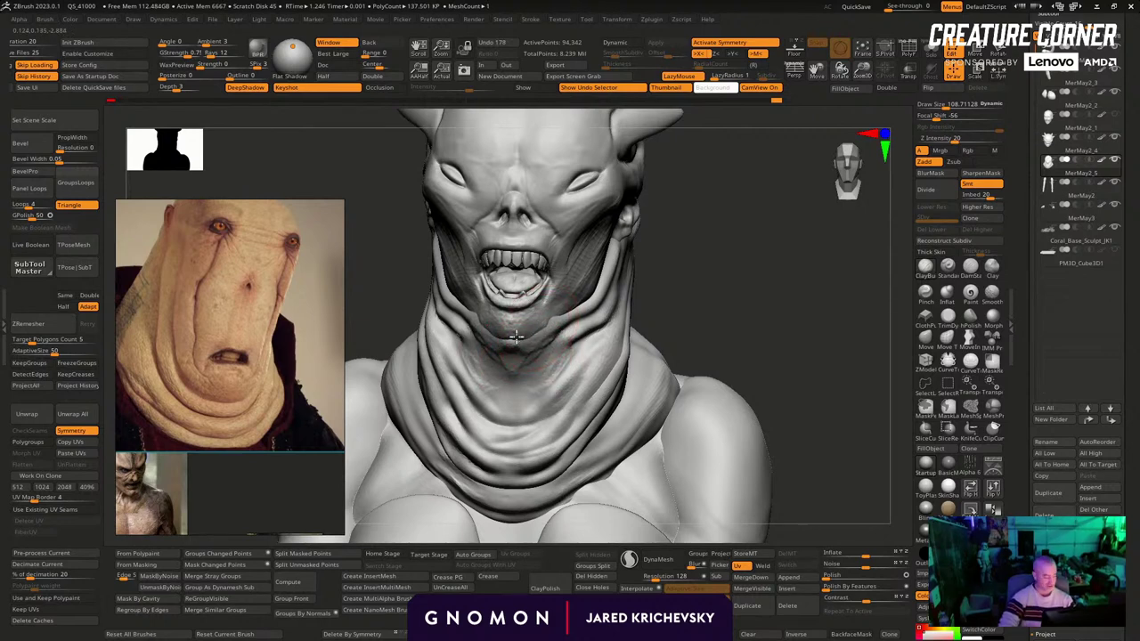
{"action": "mouse_move", "coordinate": [542, 339]}
{"action": "left_mouse_down"}
{"action": "mouse_move", "coordinate": [509, 365]}
{"action": "mouse_move", "coordinate": [512, 396]}
{"action": "mouse_move", "coordinate": [539, 408]}
{"action": "left_mouse_up"}
Select the arms subtool and sculpt raised skin folds along the inner upper arms with the Standard brush
{"action": "mouse_move", "coordinate": [751, 354]}
{"action": "left_mouse_down", "text": "alt"}
{"action": "mouse_move", "coordinate": [677, 330]}
{"action": "mouse_move", "coordinate": [669, 259]}
{"action": "mouse_move", "coordinate": [678, 279]}
{"action": "mouse_move", "coordinate": [656, 277]}
{"action": "mouse_move", "coordinate": [619, 194]}
{"action": "mouse_move", "coordinate": [614, 248]}
{"action": "left_mouse_up", "text": "alt"}
{"action": "left_click", "coordinate": [578, 259], "text": "alt"}
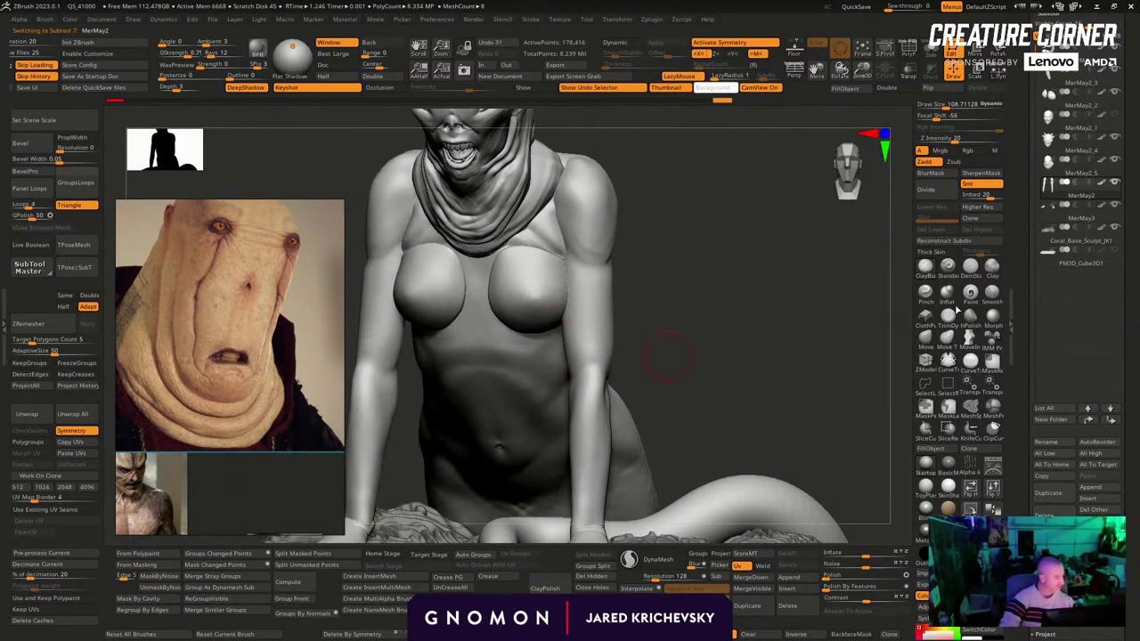
{"action": "left_click", "coordinate": [948, 271]}
{"action": "key", "text": "s"}
{"action": "mouse_move", "coordinate": [581, 243]}
{"action": "left_mouse_down"}
{"action": "mouse_move", "coordinate": [597, 263]}
{"action": "mouse_move", "coordinate": [566, 246]}
{"action": "mouse_move", "coordinate": [573, 239]}
{"action": "mouse_move", "coordinate": [593, 368]}
{"action": "mouse_move", "coordinate": [577, 346]}
{"action": "mouse_move", "coordinate": [587, 360]}
{"action": "left_mouse_up"}
{"action": "key", "text": "s"}
{"action": "left_click_drag", "start_coordinate": [644, 250], "coordinate": [670, 252]}
{"action": "left_click_drag", "start_coordinate": [568, 251], "coordinate": [573, 291]}
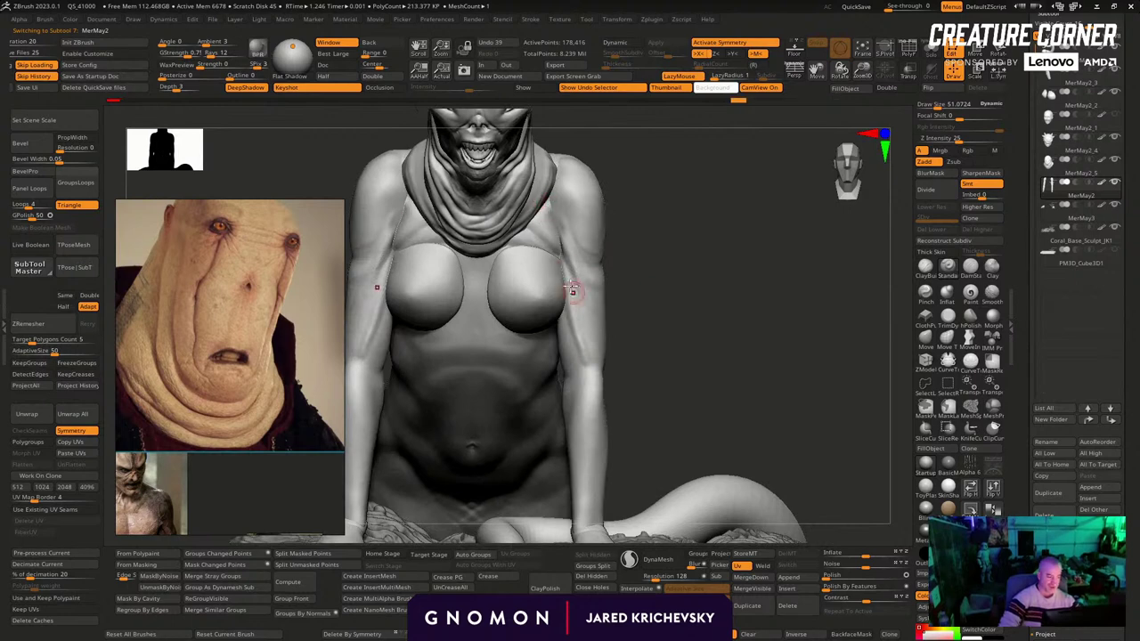
Extend long skin strands from the armpits down the inner arms with a slightly smaller Standard brush
{"action": "mouse_move", "coordinate": [648, 258]}
{"action": "left_mouse_down", "text": "alt"}
{"action": "mouse_move", "coordinate": [692, 336]}
{"action": "mouse_move", "coordinate": [736, 298]}
{"action": "mouse_move", "coordinate": [671, 282]}
{"action": "mouse_move", "coordinate": [650, 245]}
{"action": "left_mouse_up", "text": "alt"}
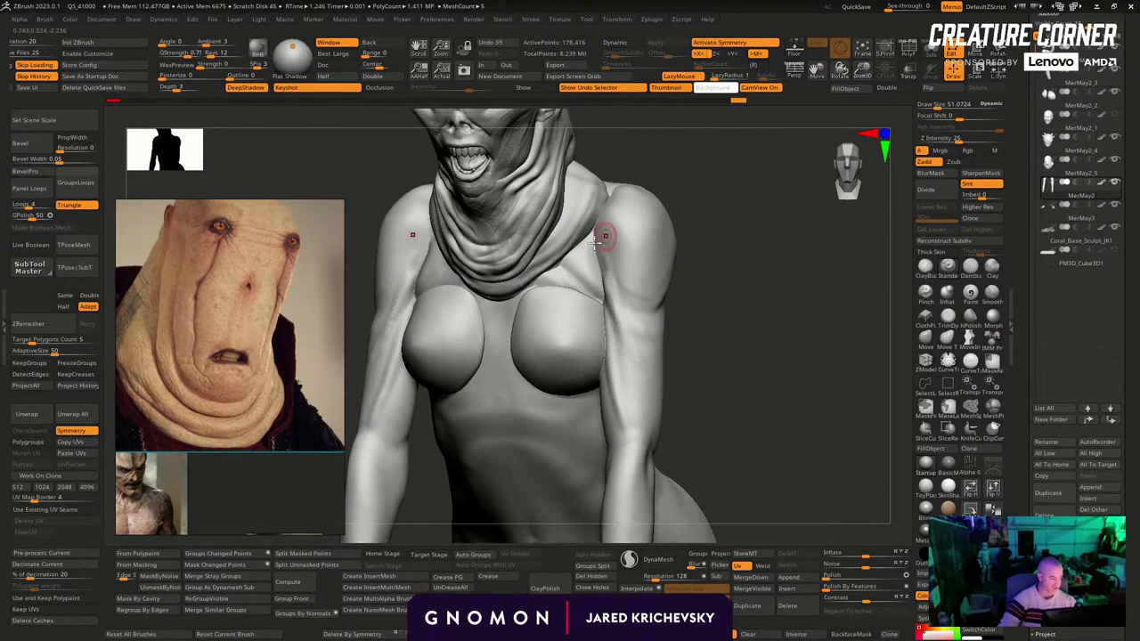
{"action": "key", "text": "s"}
{"action": "left_click_drag", "start_coordinate": [601, 286], "coordinate": [617, 374]}
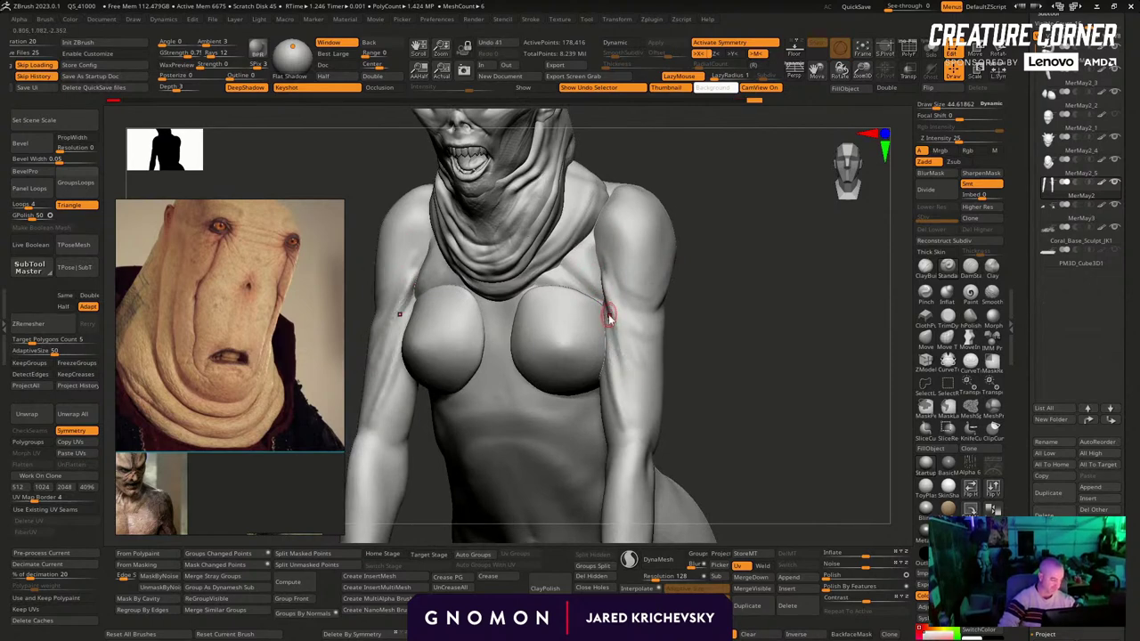
{"action": "left_click_drag", "start_coordinate": [609, 312], "coordinate": [629, 415]}
{"action": "key", "text": "s"}
{"action": "left_click_drag", "start_coordinate": [613, 357], "coordinate": [615, 357]}
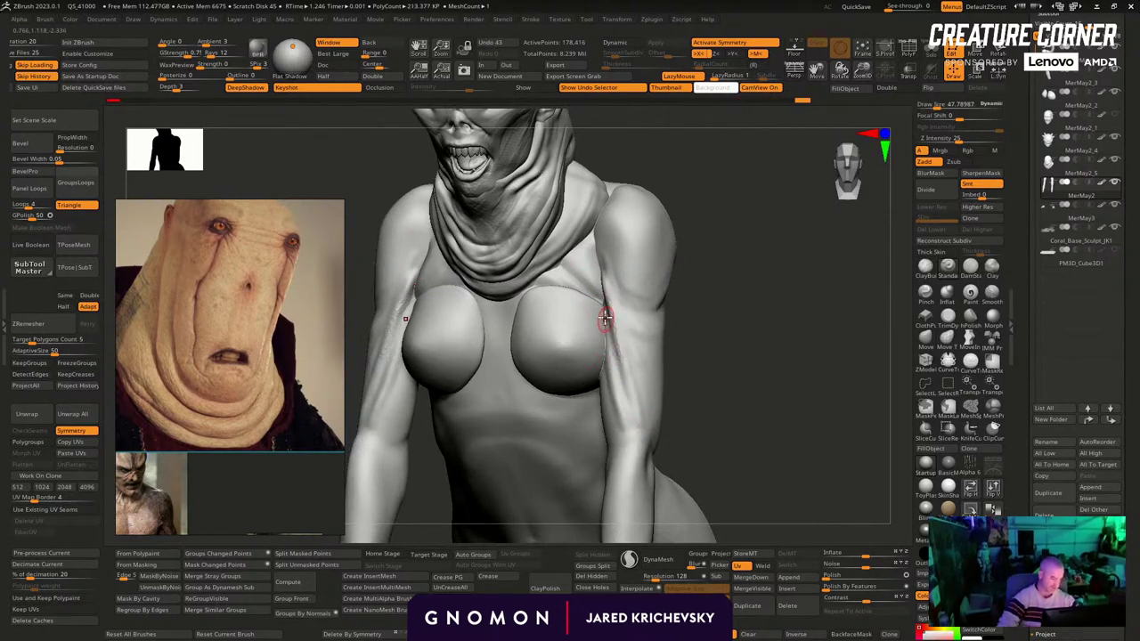
Reinforce the inner-arm folds down to the elbows and add a fold across the front of the shoulders
{"action": "left_click_drag", "start_coordinate": [607, 319], "coordinate": [614, 430]}
{"action": "mouse_move", "coordinate": [611, 435]}
{"action": "left_mouse_down"}
{"action": "mouse_move", "coordinate": [612, 409]}
{"action": "mouse_move", "coordinate": [620, 424]}
{"action": "left_mouse_up"}
{"action": "left_click_drag", "start_coordinate": [621, 424], "coordinate": [619, 399]}
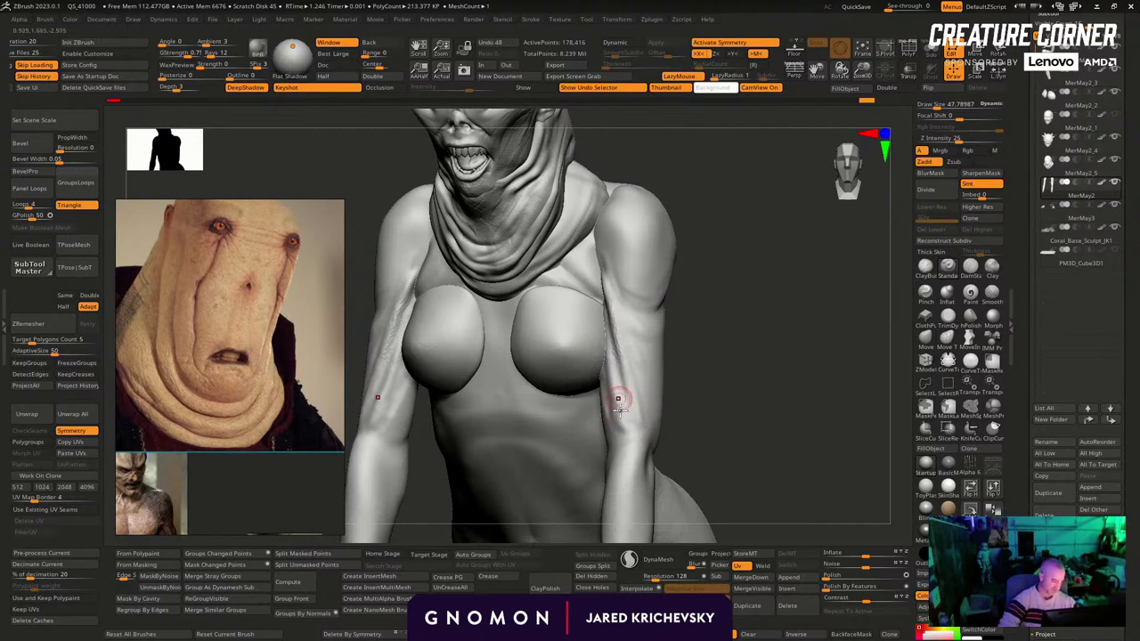
{"action": "mouse_move", "coordinate": [702, 280]}
{"action": "left_mouse_down"}
{"action": "mouse_move", "coordinate": [672, 283]}
{"action": "mouse_move", "coordinate": [630, 334]}
{"action": "left_mouse_up"}
{"action": "left_click_drag", "start_coordinate": [603, 216], "coordinate": [640, 310]}
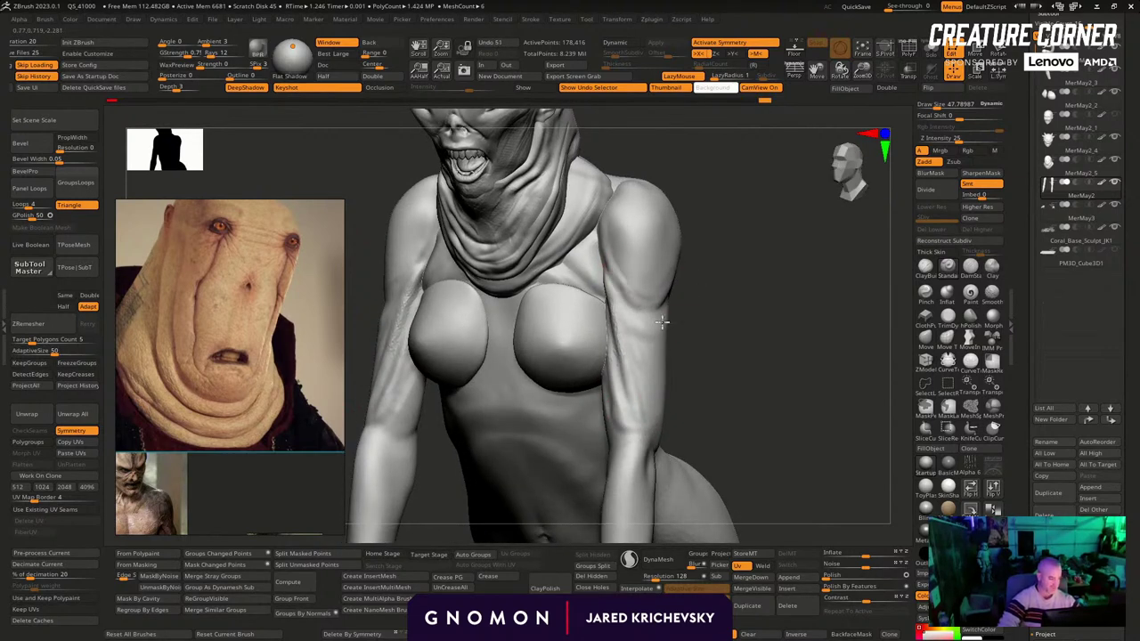
Examine the pale creature references for the loose skin folds on the arms, legs, armpits and torso
{"action": "right_click_drag", "start_coordinate": [210, 257], "coordinate": [110, 303], "text": "alt"}
{"action": "left_click_drag", "start_coordinate": [147, 299], "coordinate": [284, 321], "text": "alt"}
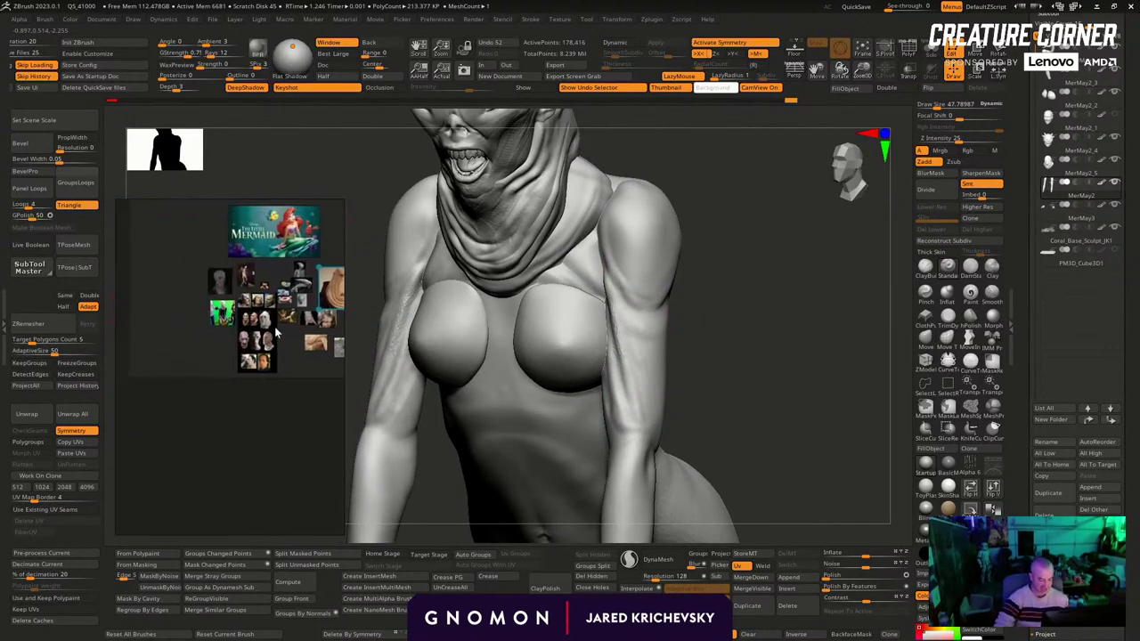
{"action": "right_click_drag", "start_coordinate": [287, 324], "coordinate": [249, 335], "text": "alt"}
{"action": "left_click_drag", "start_coordinate": [249, 335], "coordinate": [171, 446], "text": "alt"}
{"action": "right_click_drag", "start_coordinate": [261, 374], "coordinate": [294, 410], "text": "alt"}
{"action": "left_click_drag", "start_coordinate": [294, 410], "coordinate": [308, 330], "text": "alt"}
{"action": "left_click_drag", "start_coordinate": [199, 372], "coordinate": [310, 495], "text": "alt"}
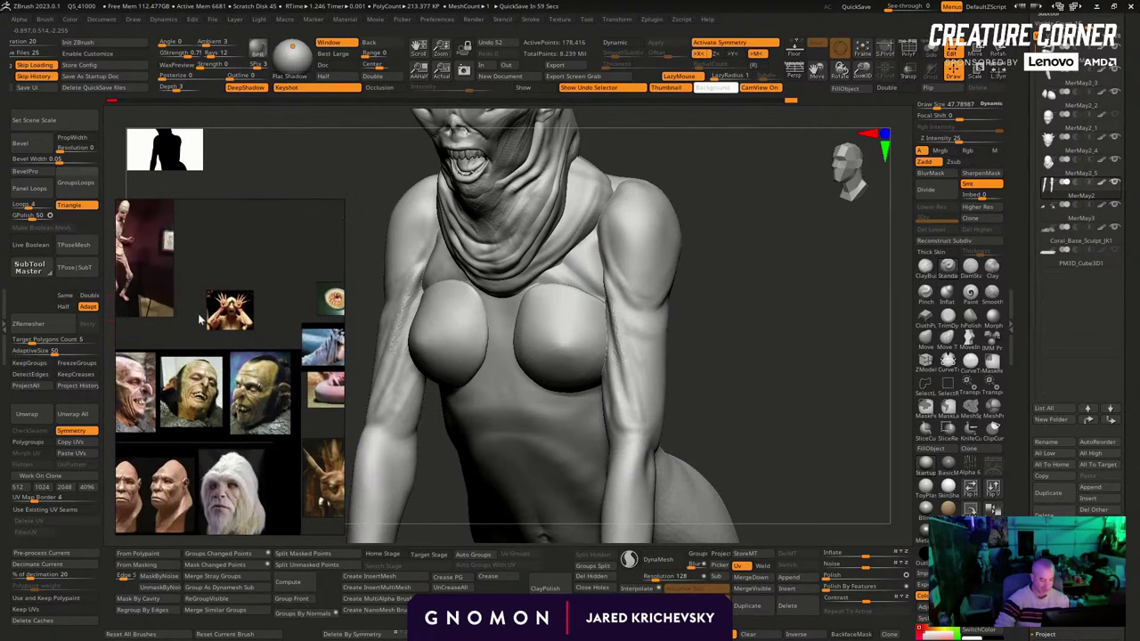
{"action": "right_click_drag", "start_coordinate": [198, 315], "coordinate": [251, 385], "text": "alt"}
{"action": "left_click_drag", "start_coordinate": [251, 385], "coordinate": [390, 430], "text": "alt"}
{"action": "left_click_drag", "start_coordinate": [298, 353], "coordinate": [142, 358], "text": "alt"}
{"action": "right_click_drag", "start_coordinate": [219, 381], "coordinate": [298, 412], "text": "alt"}
{"action": "left_click_drag", "start_coordinate": [292, 390], "coordinate": [246, 378], "text": "alt"}
{"action": "scroll", "coordinate": [214, 362], "scroll_direction": "up", "scroll_amount": 3}
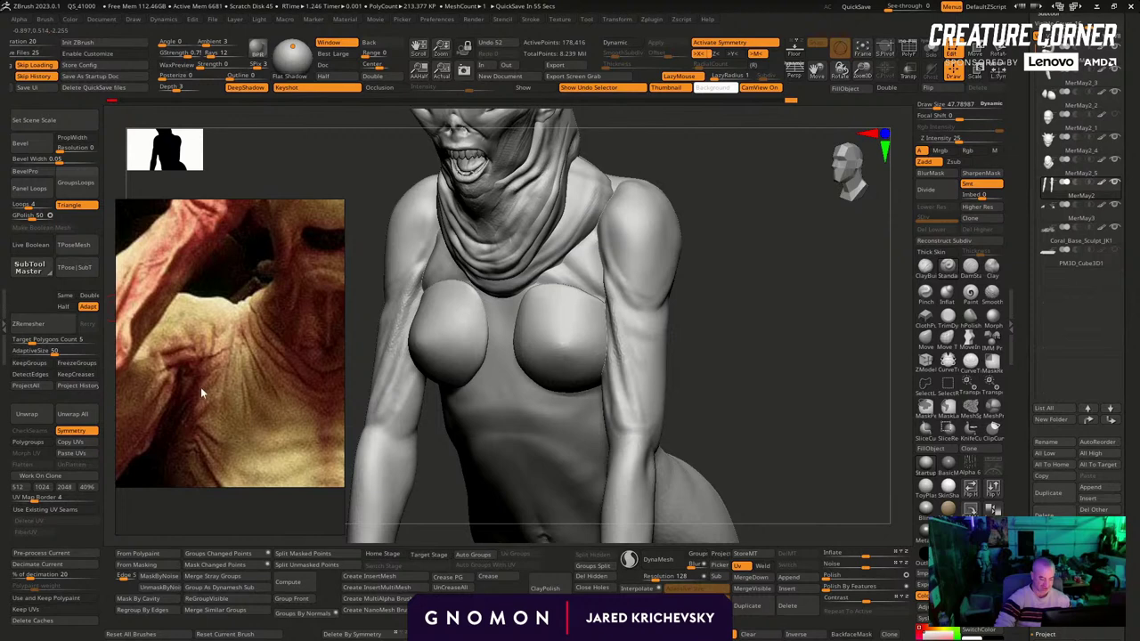
{"action": "scroll", "coordinate": [200, 387], "scroll_direction": "down", "scroll_amount": 5}
{"action": "mouse_move", "coordinate": [133, 364]}
{"action": "left_mouse_down", "text": "alt"}
{"action": "mouse_move", "coordinate": [256, 463]}
{"action": "mouse_move", "coordinate": [361, 472]}
{"action": "left_mouse_up", "text": "alt"}
{"action": "mouse_move", "coordinate": [170, 405]}
{"action": "left_mouse_down", "text": "alt"}
{"action": "mouse_move", "coordinate": [331, 463]}
{"action": "mouse_move", "coordinate": [410, 447]}
{"action": "left_mouse_up", "text": "alt"}
{"action": "scroll", "coordinate": [267, 446], "scroll_direction": "down", "scroll_amount": 2}
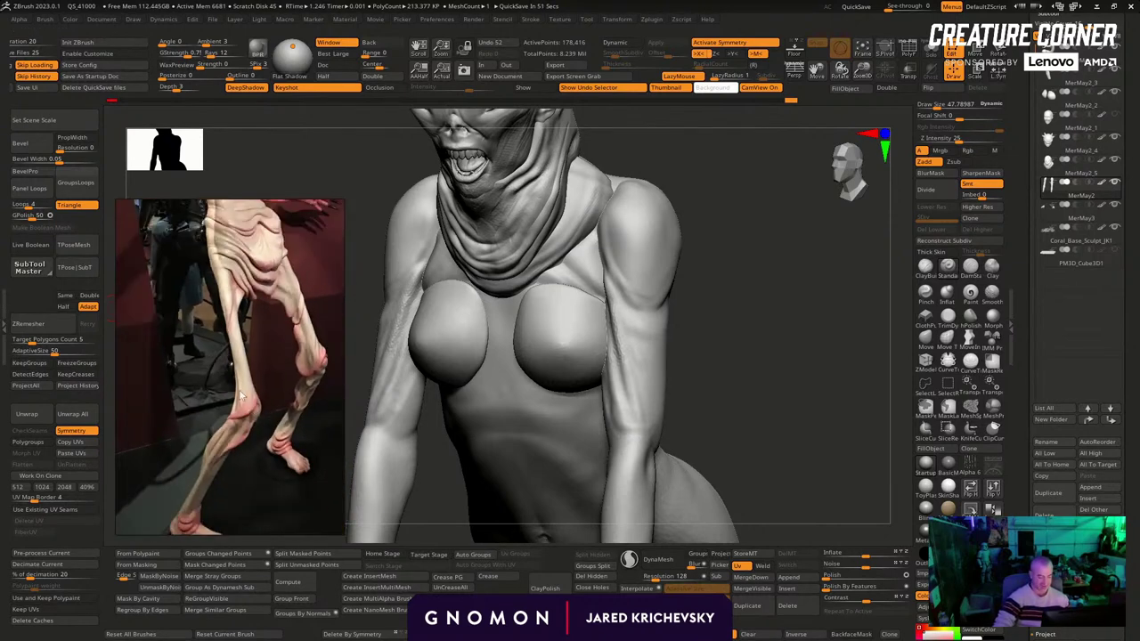
{"action": "left_click_drag", "start_coordinate": [308, 392], "coordinate": [178, 418], "text": "alt"}
{"action": "scroll", "coordinate": [233, 375], "scroll_direction": "up", "scroll_amount": 3}
{"action": "left_click_drag", "start_coordinate": [244, 348], "coordinate": [243, 445], "text": "alt"}
{"action": "scroll", "coordinate": [236, 419], "scroll_direction": "up", "scroll_amount": 3}
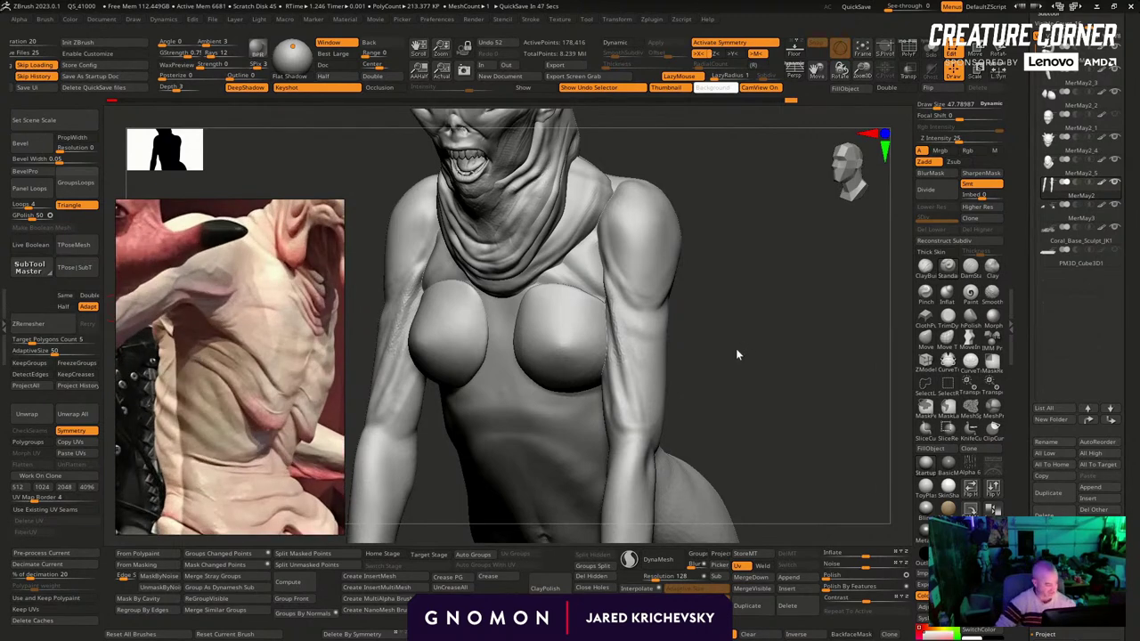
Select the torso subtool and try skin folds between the upper chest and armpits, undoing the last two strokes
{"action": "left_click_drag", "start_coordinate": [738, 352], "coordinate": [705, 376]}
{"action": "left_click", "coordinate": [579, 275], "text": "alt"}
{"action": "key", "text": "s"}
{"action": "mouse_move", "coordinate": [577, 266]}
{"action": "left_mouse_down"}
{"action": "mouse_move", "coordinate": [595, 286]}
{"action": "mouse_move", "coordinate": [585, 275]}
{"action": "left_mouse_up"}
{"action": "mouse_move", "coordinate": [721, 293]}
{"action": "left_mouse_down"}
{"action": "mouse_move", "coordinate": [719, 244]}
{"action": "mouse_move", "coordinate": [701, 249]}
{"action": "left_mouse_up"}
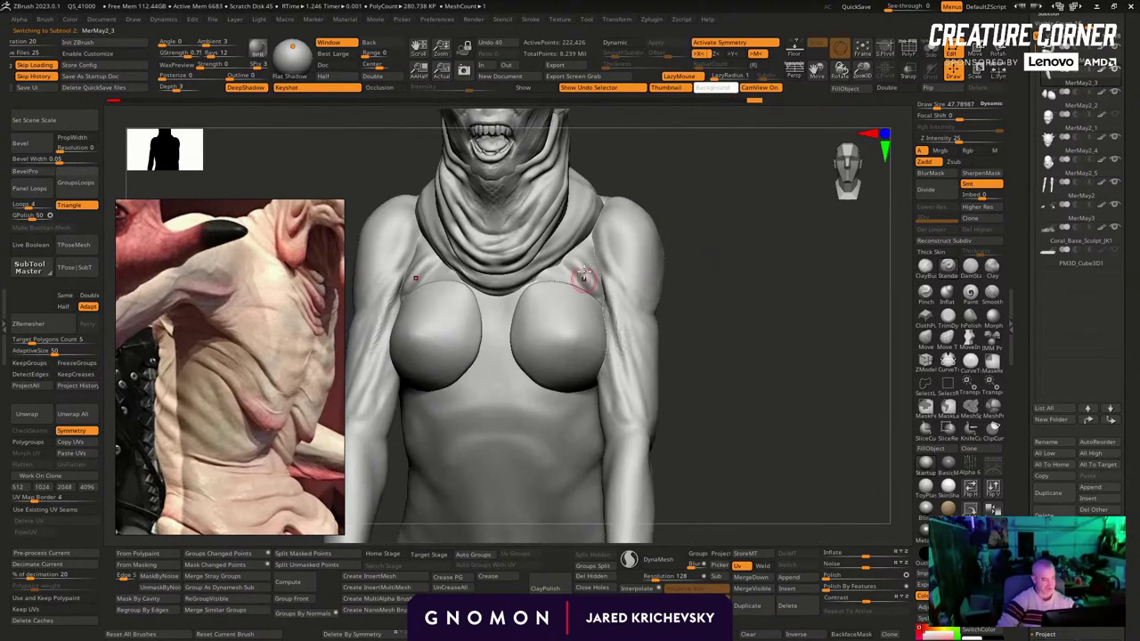
{"action": "left_click_drag", "start_coordinate": [580, 276], "coordinate": [590, 284]}
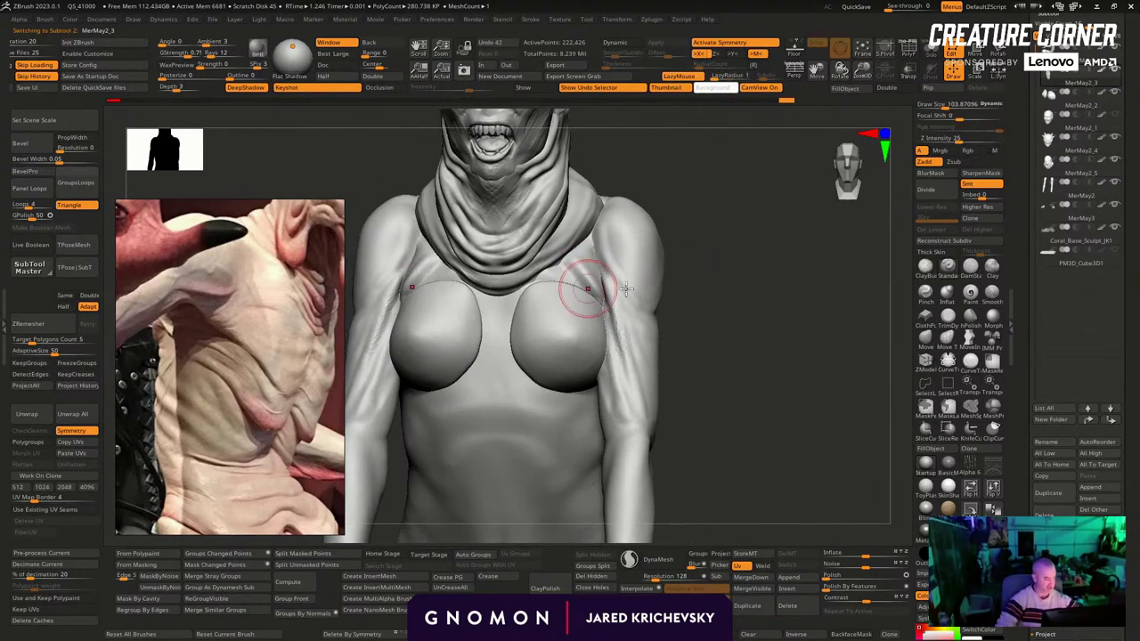
{"action": "key", "text": "ctrl+z"}
{"action": "key", "text": "ctrl+z"}
Sculpt diagonal skin folds from the collarbones to the armpits with the Standard brush at draw size about 39
{"action": "mouse_move", "coordinate": [690, 328]}
{"action": "left_mouse_down"}
{"action": "mouse_move", "coordinate": [708, 303]}
{"action": "mouse_move", "coordinate": [697, 298]}
{"action": "left_mouse_up"}
{"action": "key", "text": "s"}
{"action": "left_click_drag", "start_coordinate": [557, 267], "coordinate": [554, 266]}
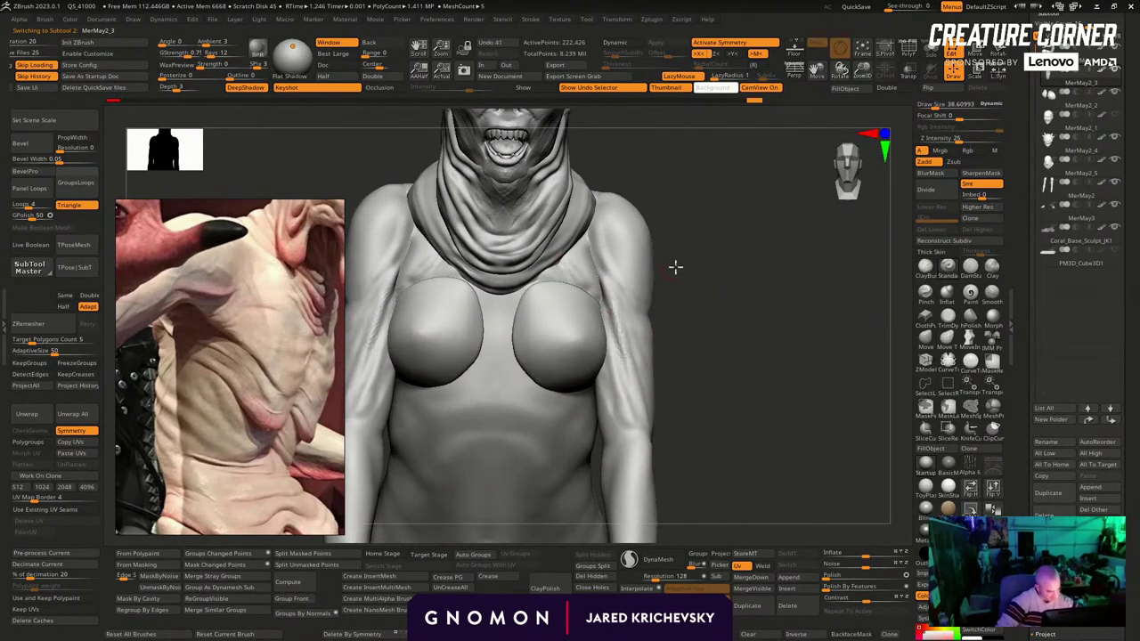
{"action": "key", "text": "ctrl+shift+z"}
{"action": "key", "text": "ctrl+shift+z"}
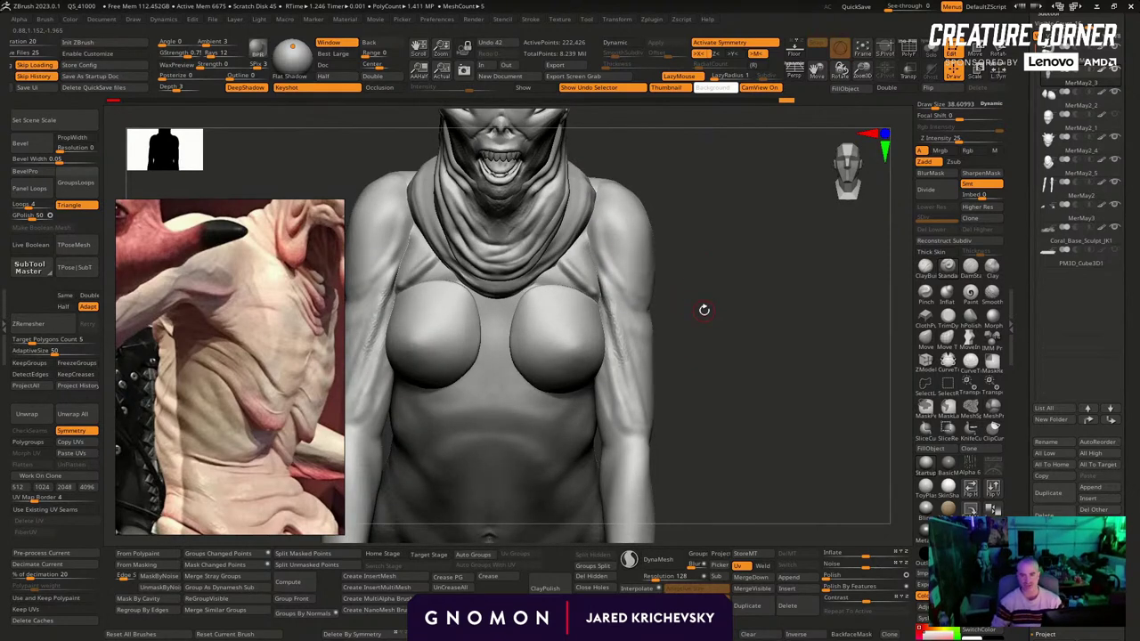
{"action": "left_click_drag", "start_coordinate": [704, 309], "coordinate": [728, 329]}
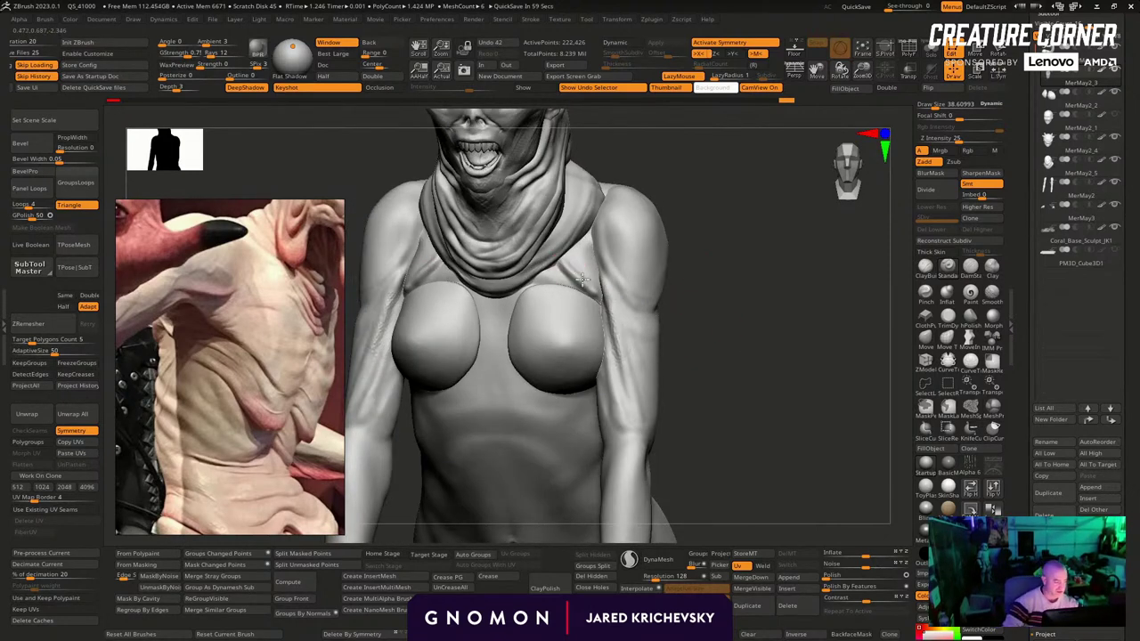
{"action": "key", "text": "ctrl+shift+z"}
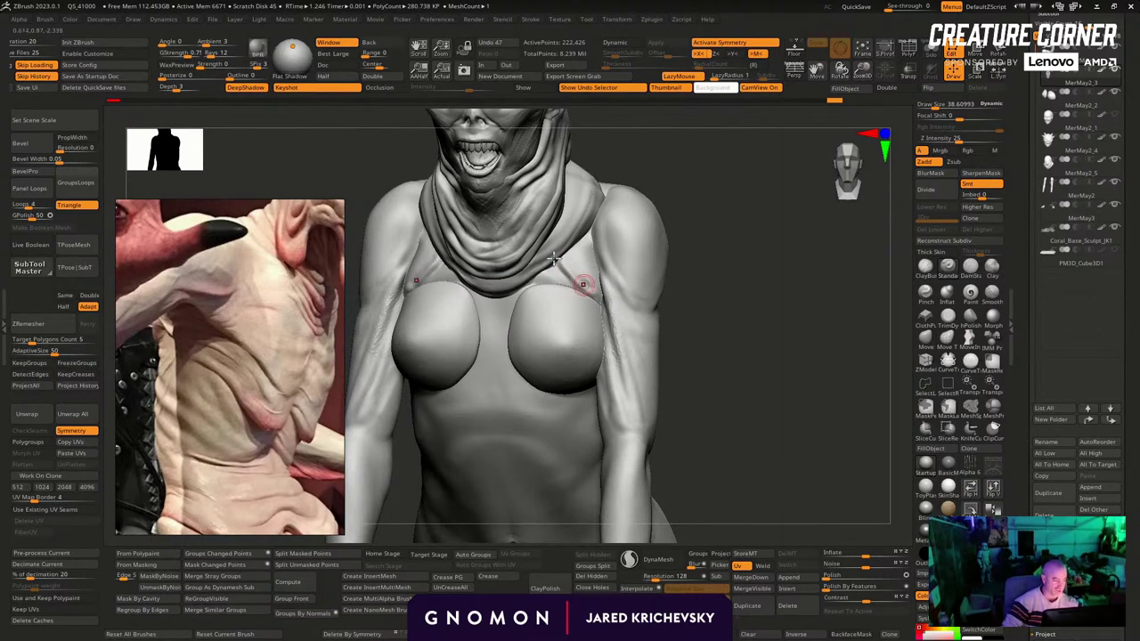
Isolate the torso and carve creases between the chest folds near the armpits with DamStandard at draw size about 28
{"action": "mouse_move", "coordinate": [706, 328]}
{"action": "left_mouse_down"}
{"action": "mouse_move", "coordinate": [712, 293]}
{"action": "mouse_move", "coordinate": [707, 357]}
{"action": "mouse_move", "coordinate": [769, 311]}
{"action": "mouse_move", "coordinate": [784, 277]}
{"action": "mouse_move", "coordinate": [778, 288]}
{"action": "mouse_move", "coordinate": [772, 279]}
{"action": "left_mouse_up"}
{"action": "key", "text": "alt+s"}
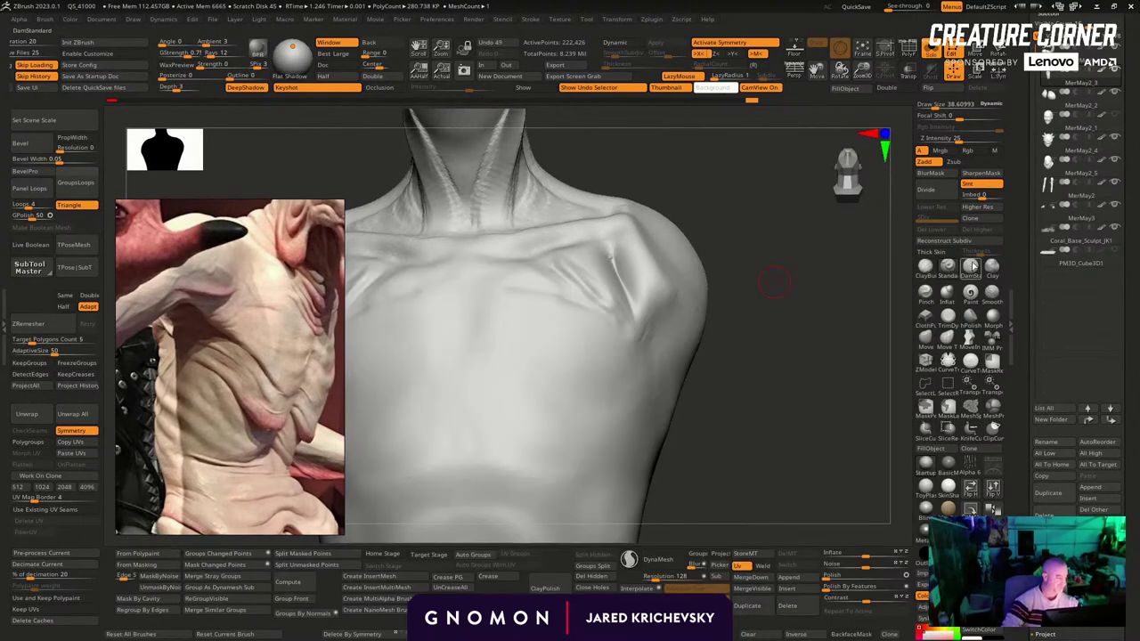
{"action": "left_click", "coordinate": [973, 268]}
{"action": "left_click_drag", "start_coordinate": [710, 320], "coordinate": [739, 313]}
{"action": "key", "text": "s"}
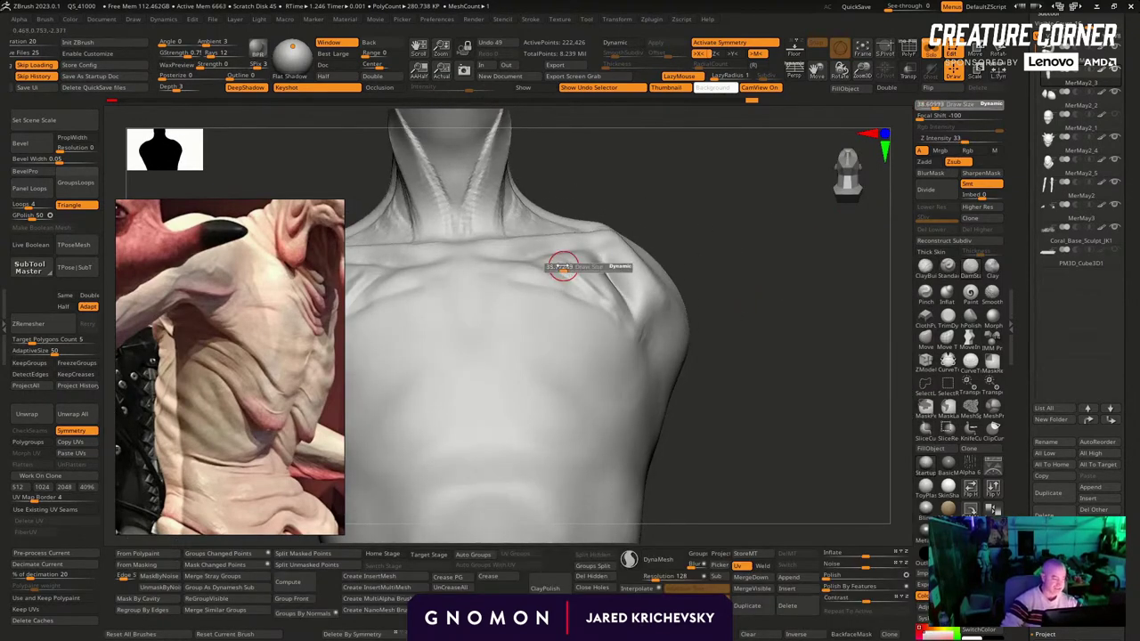
{"action": "mouse_move", "coordinate": [561, 267]}
{"action": "left_mouse_down"}
{"action": "mouse_move", "coordinate": [550, 259]}
{"action": "mouse_move", "coordinate": [606, 305]}
{"action": "left_mouse_up"}
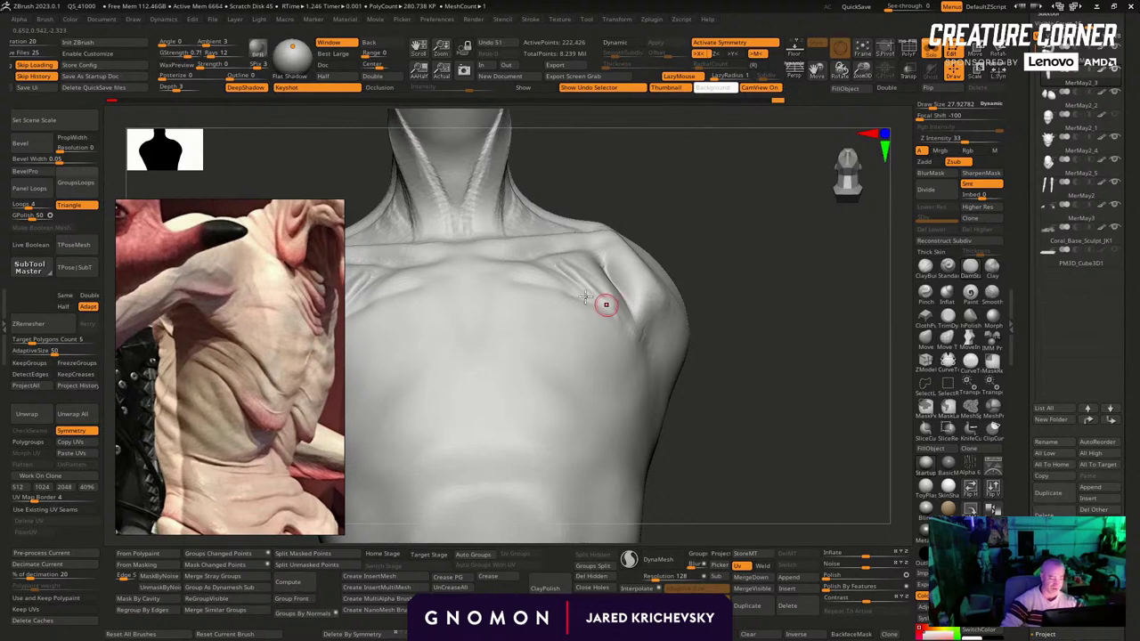
{"action": "left_click_drag", "start_coordinate": [557, 270], "coordinate": [619, 316]}
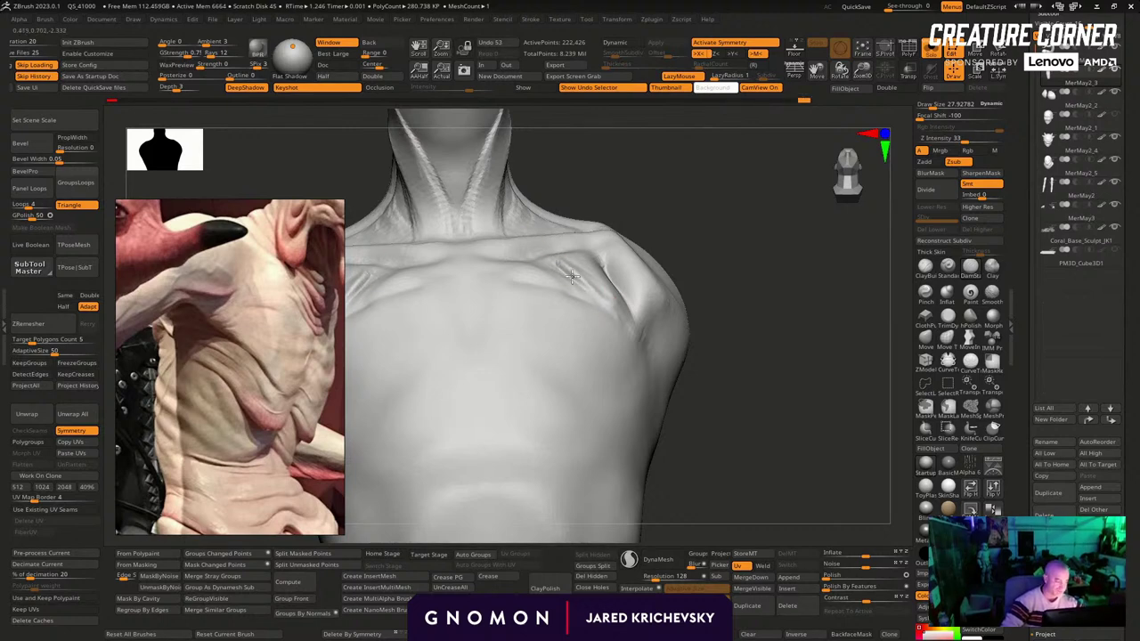
Deepen the long diagonal crease running from the upper chest to the armpit and smooth its upper end
{"action": "left_click_drag", "start_coordinate": [704, 365], "coordinate": [700, 406]}
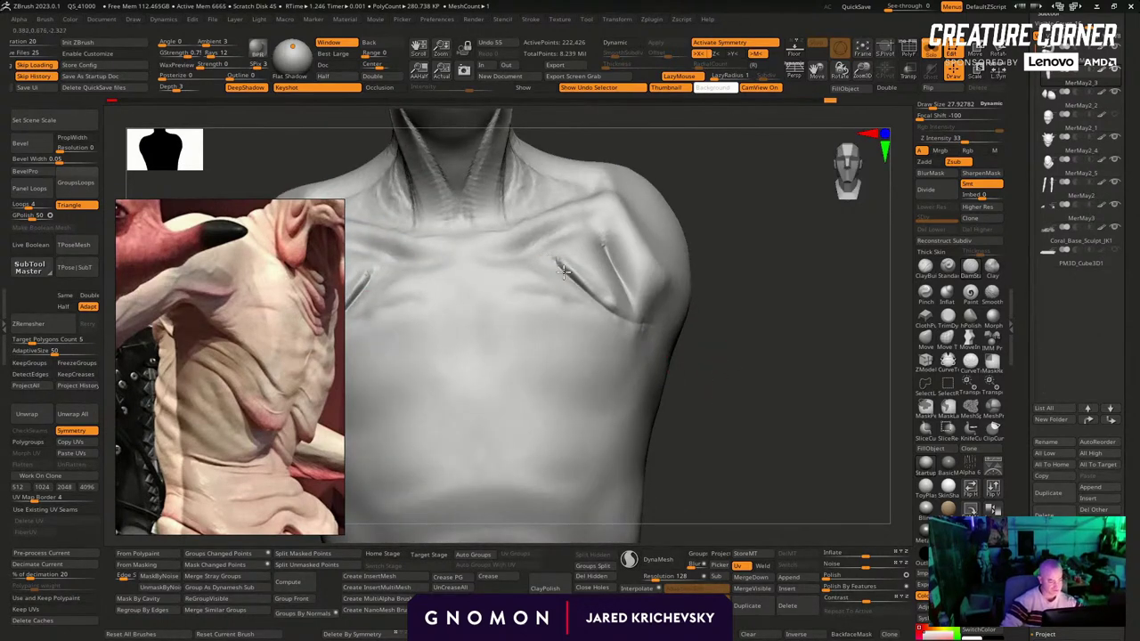
{"action": "left_click_drag", "start_coordinate": [555, 259], "coordinate": [617, 309]}
{"action": "left_click_drag", "start_coordinate": [710, 292], "coordinate": [721, 336]}
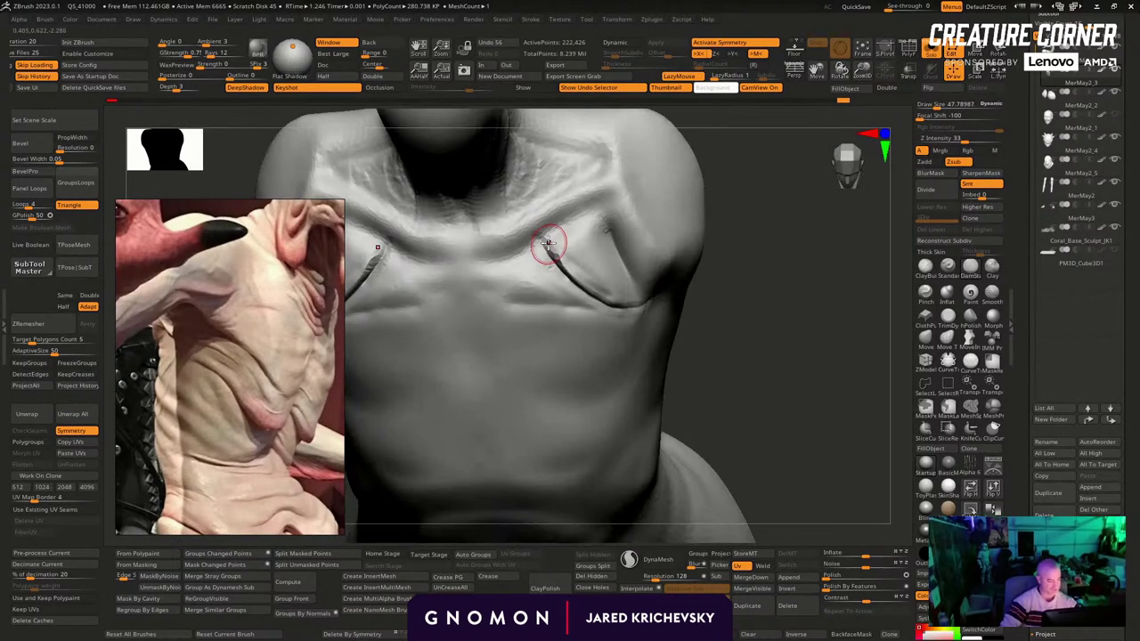
{"action": "left_click_drag", "start_coordinate": [547, 247], "coordinate": [564, 262], "text": "shift"}
{"action": "left_click_drag", "start_coordinate": [661, 292], "coordinate": [664, 288], "text": "shift"}
Show the full figure again and carve creases down the inner upper arms on the arms subtool with DamStandard
{"action": "mouse_move", "coordinate": [712, 312]}
{"action": "left_mouse_down", "text": "alt"}
{"action": "mouse_move", "coordinate": [707, 285]}
{"action": "mouse_move", "coordinate": [668, 283]}
{"action": "mouse_move", "coordinate": [700, 325]}
{"action": "left_mouse_up", "text": "alt"}
{"action": "mouse_move", "coordinate": [796, 347]}
{"action": "left_mouse_down"}
{"action": "mouse_move", "coordinate": [781, 318]}
{"action": "mouse_move", "coordinate": [764, 336]}
{"action": "left_mouse_up"}
{"action": "mouse_move", "coordinate": [613, 316]}
{"action": "left_mouse_down"}
{"action": "mouse_move", "coordinate": [596, 333]}
{"action": "mouse_move", "coordinate": [685, 383]}
{"action": "left_mouse_up"}
{"action": "left_click", "coordinate": [669, 376], "text": "alt"}
{"action": "left_click_drag", "start_coordinate": [635, 355], "coordinate": [658, 456]}
{"action": "left_click_drag", "start_coordinate": [728, 397], "coordinate": [708, 397]}
{"action": "left_click_drag", "start_coordinate": [647, 346], "coordinate": [655, 382]}
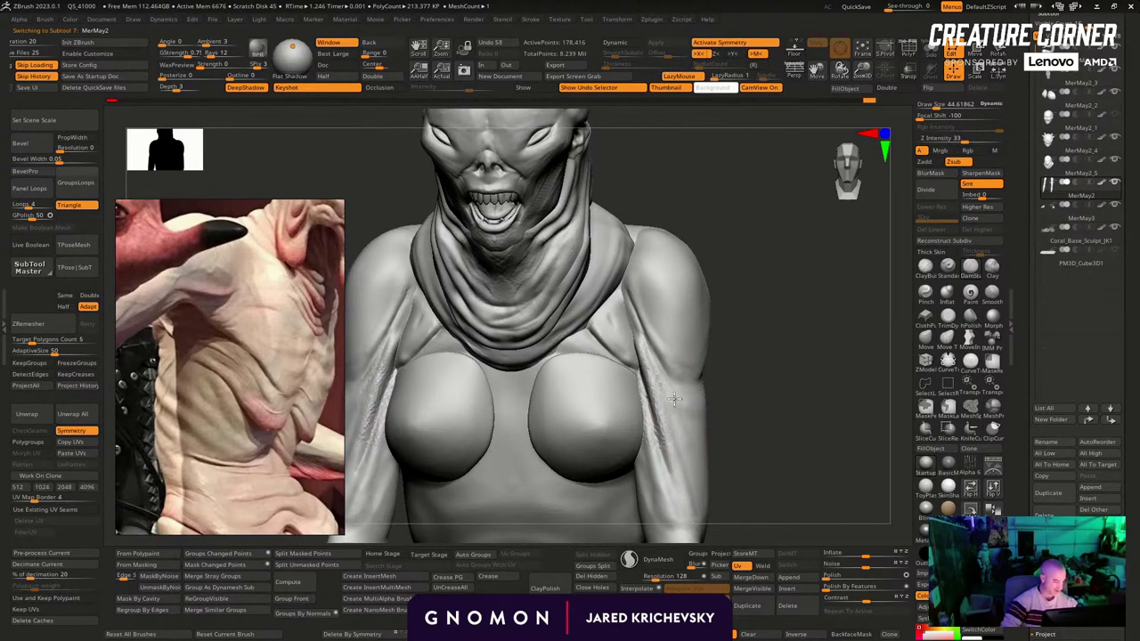
Carve the crease where the front of the shoulder meets the armpit with the DamStandard brush
{"action": "mouse_move", "coordinate": [723, 331]}
{"action": "left_mouse_down"}
{"action": "mouse_move", "coordinate": [729, 340]}
{"action": "mouse_move", "coordinate": [658, 321]}
{"action": "left_mouse_up"}
{"action": "left_click_drag", "start_coordinate": [633, 261], "coordinate": [661, 314]}
{"action": "key", "text": "s"}
{"action": "left_click_drag", "start_coordinate": [648, 287], "coordinate": [635, 296]}
Carve grooves around the shoulder blades on the torso's back with a DamStandard brush of draw size about 195, softening them
{"action": "left_click_drag", "start_coordinate": [736, 308], "coordinate": [738, 267], "text": "alt"}
{"action": "mouse_move", "coordinate": [820, 266]}
{"action": "left_mouse_down"}
{"action": "mouse_move", "coordinate": [716, 265]}
{"action": "mouse_move", "coordinate": [669, 224]}
{"action": "mouse_move", "coordinate": [711, 269]}
{"action": "mouse_move", "coordinate": [712, 293]}
{"action": "left_mouse_up"}
{"action": "left_click", "coordinate": [606, 278], "text": "alt"}
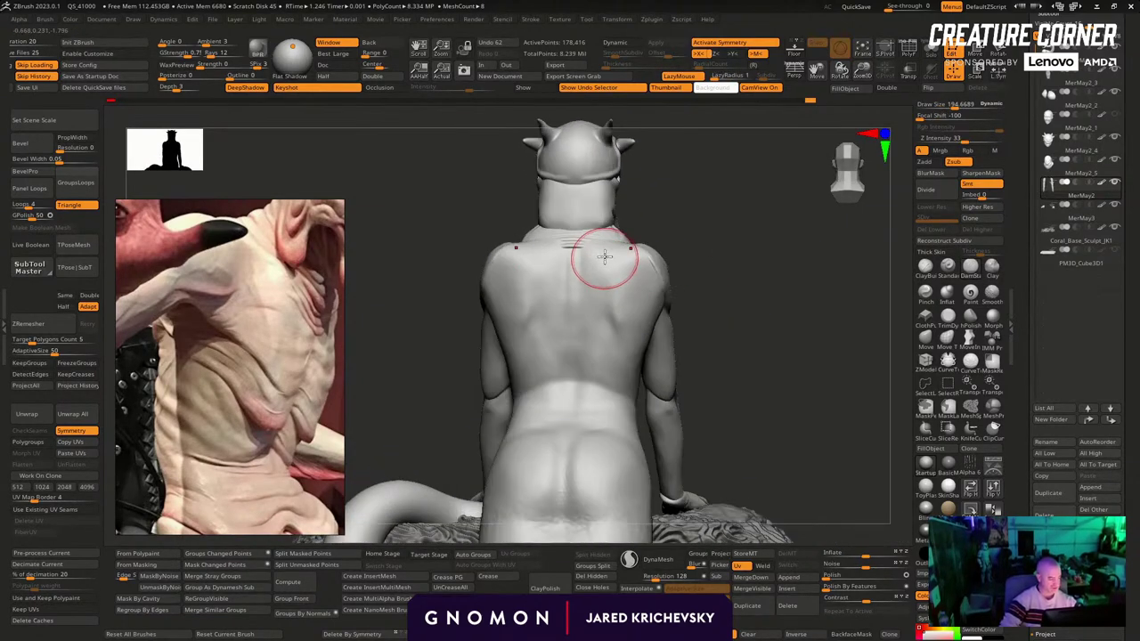
{"action": "left_click_drag", "start_coordinate": [600, 252], "coordinate": [620, 337]}
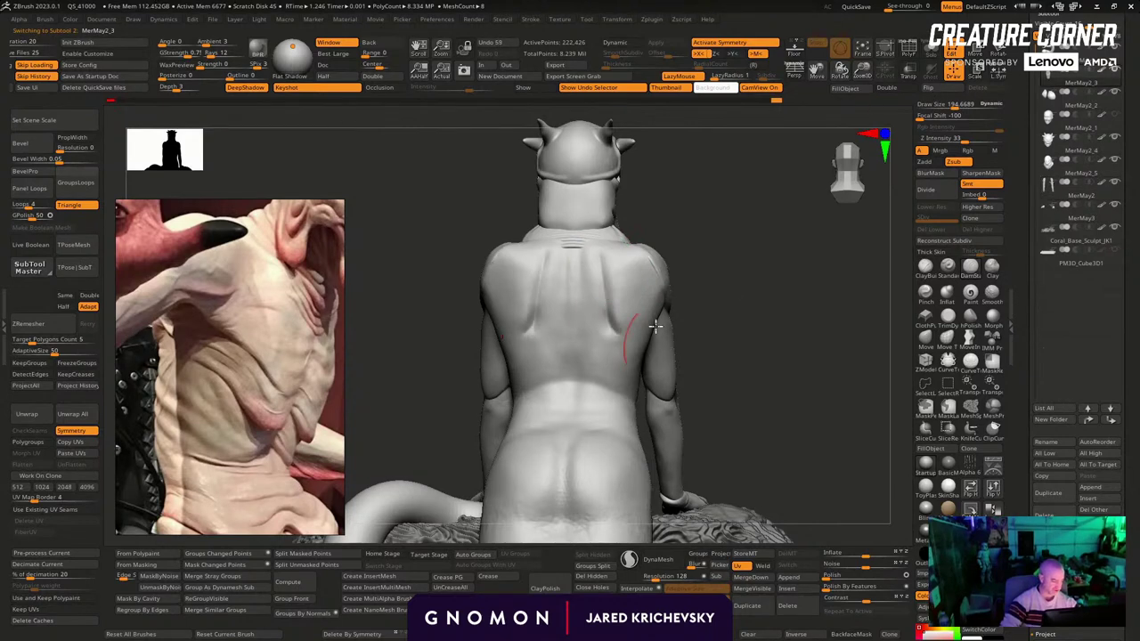
{"action": "left_click_drag", "start_coordinate": [715, 330], "coordinate": [624, 335]}
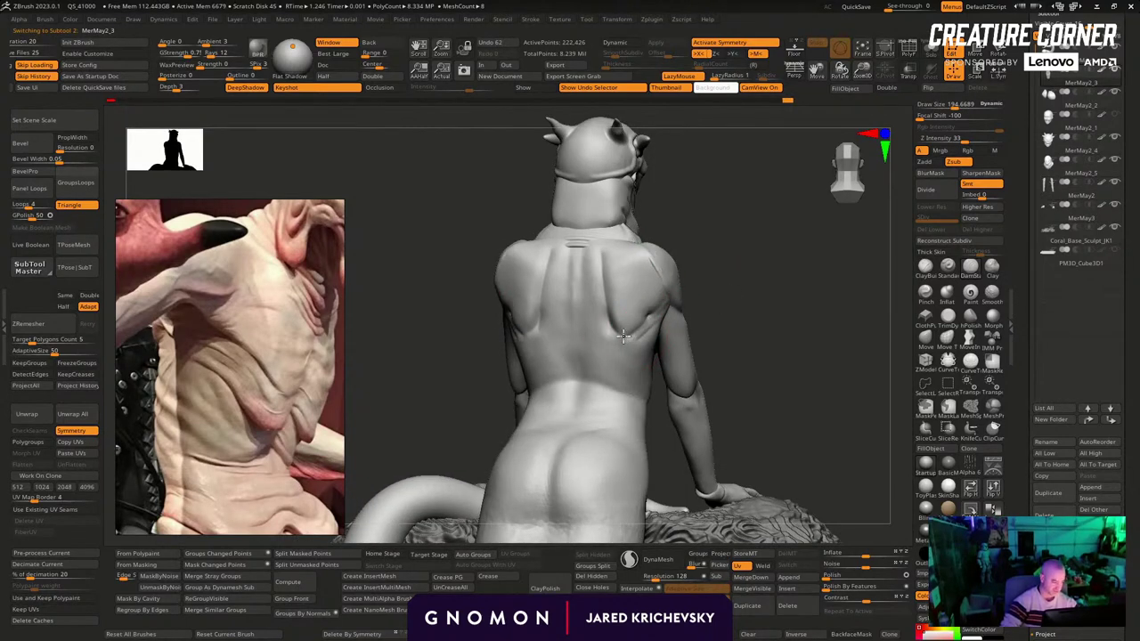
{"action": "mouse_move", "coordinate": [707, 267]}
{"action": "left_mouse_down"}
{"action": "mouse_move", "coordinate": [723, 287]}
{"action": "mouse_move", "coordinate": [626, 317]}
{"action": "mouse_move", "coordinate": [691, 267]}
{"action": "left_mouse_up"}
{"action": "left_click_drag", "start_coordinate": [630, 341], "coordinate": [645, 312], "text": "shift"}
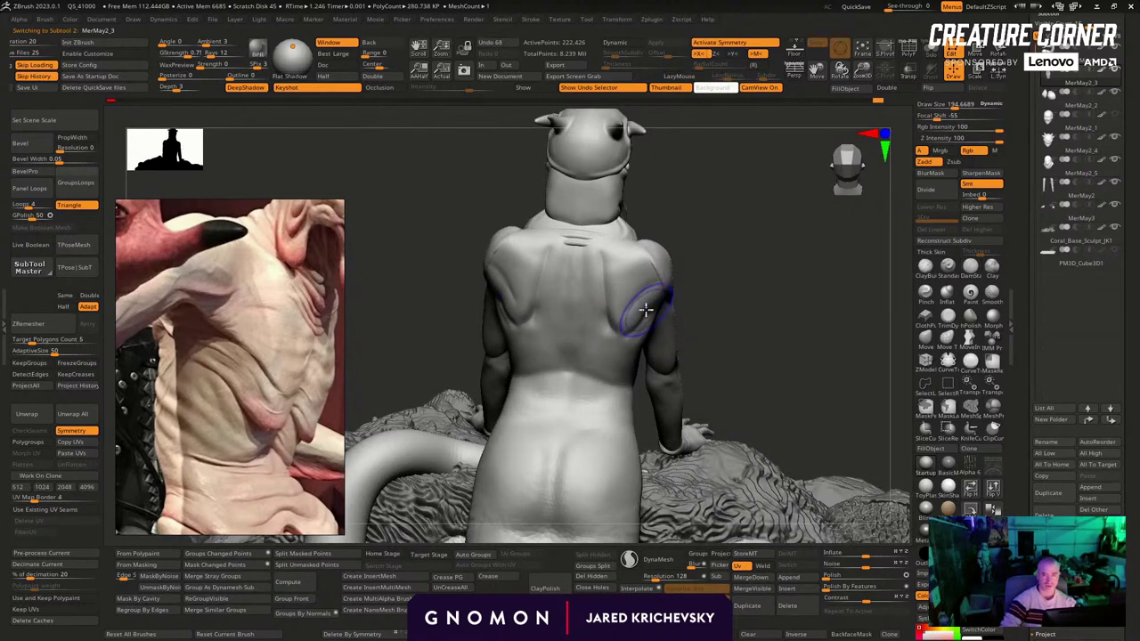
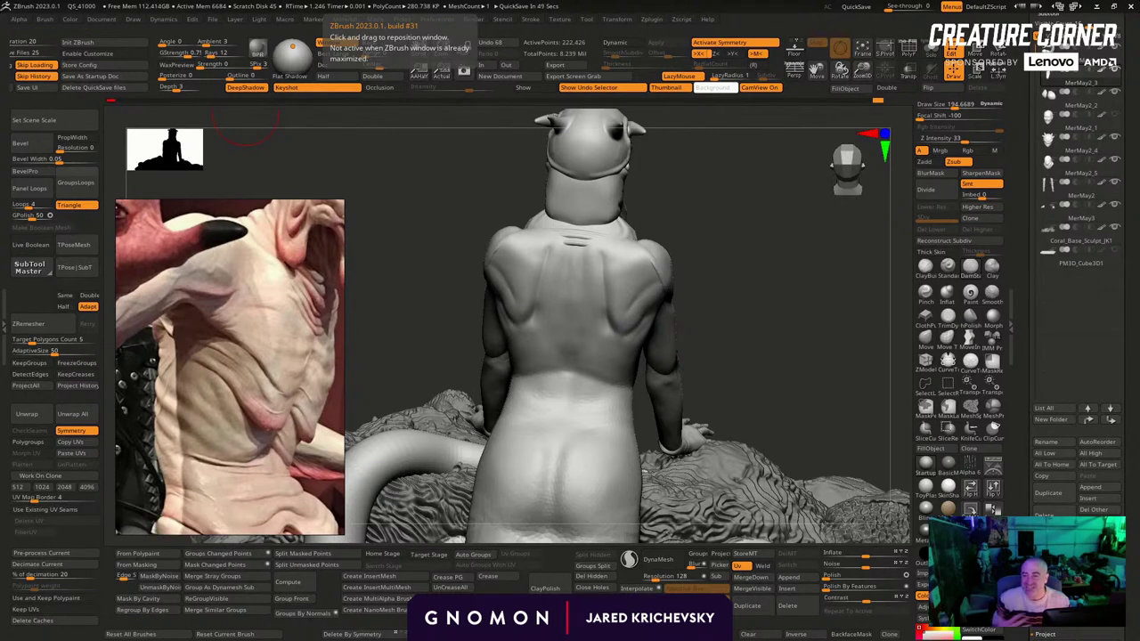
Smooth the wrinkles at the nape and build up clay over them with the ClayBuildup brush
{"action": "mouse_move", "coordinate": [741, 337]}
{"action": "left_mouse_down"}
{"action": "mouse_move", "coordinate": [722, 330]}
{"action": "mouse_move", "coordinate": [711, 429]}
{"action": "left_mouse_up"}
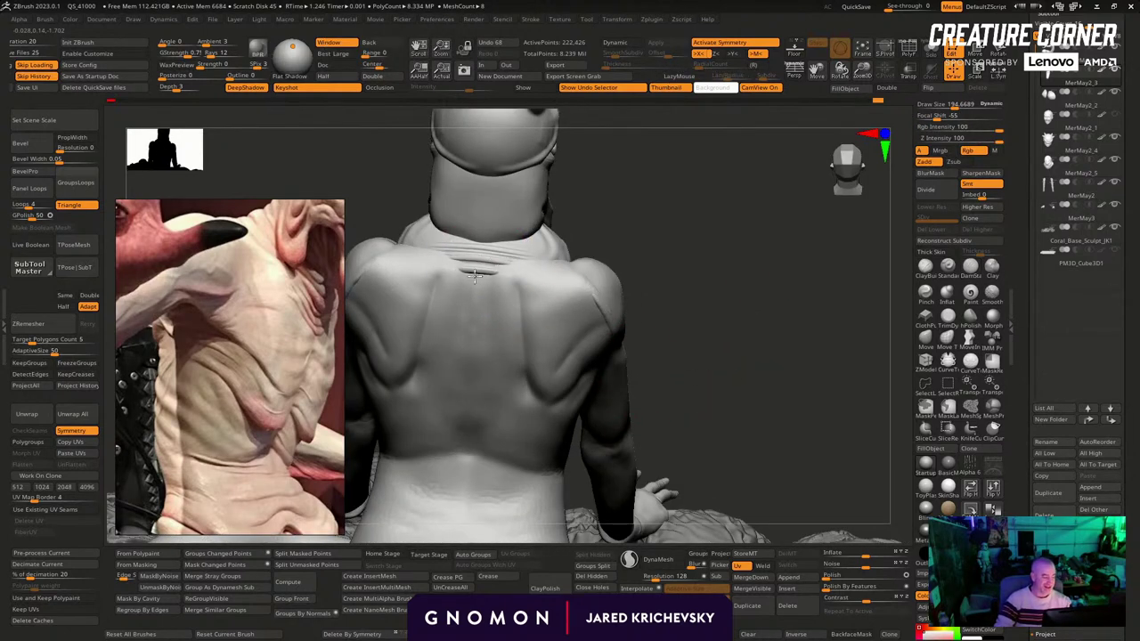
{"action": "left_click_drag", "start_coordinate": [474, 277], "coordinate": [466, 260], "text": "shift"}
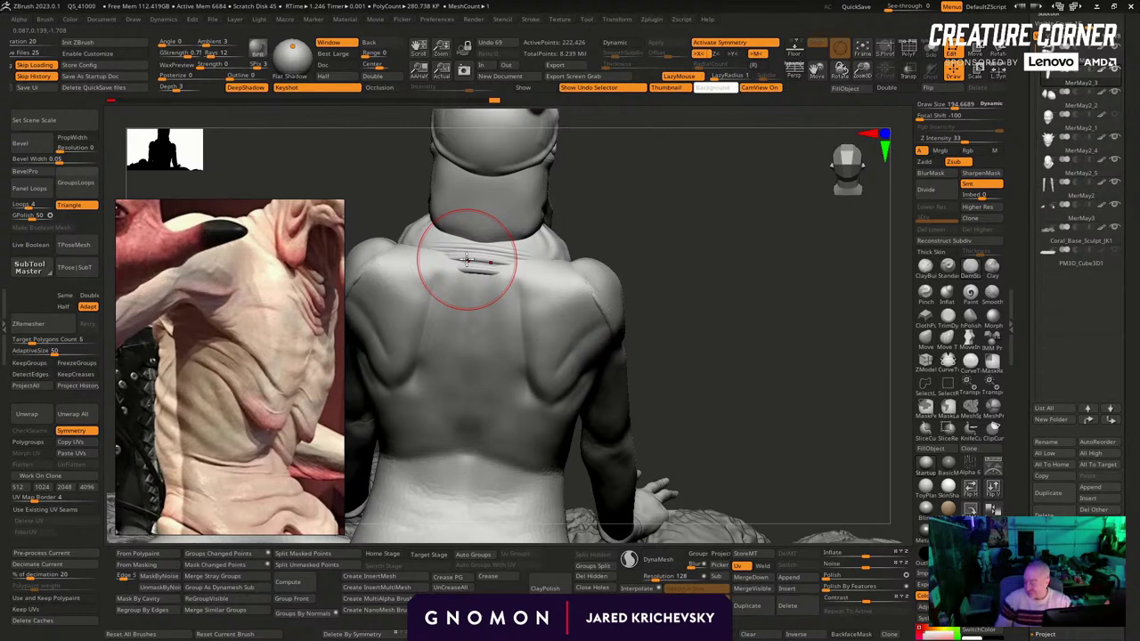
{"action": "key", "text": "b"}
{"action": "key", "text": "c"}
{"action": "key", "text": "b"}
{"action": "mouse_move", "coordinate": [494, 266]}
{"action": "left_mouse_down"}
{"action": "mouse_move", "coordinate": [473, 264]}
{"action": "mouse_move", "coordinate": [487, 265]}
{"action": "mouse_move", "coordinate": [486, 244]}
{"action": "left_mouse_up"}
Build up the back of the neck on the neck subtool with ClayBuildup down to the nape, smoothing the blend
{"action": "left_click", "coordinate": [490, 194], "text": "alt"}
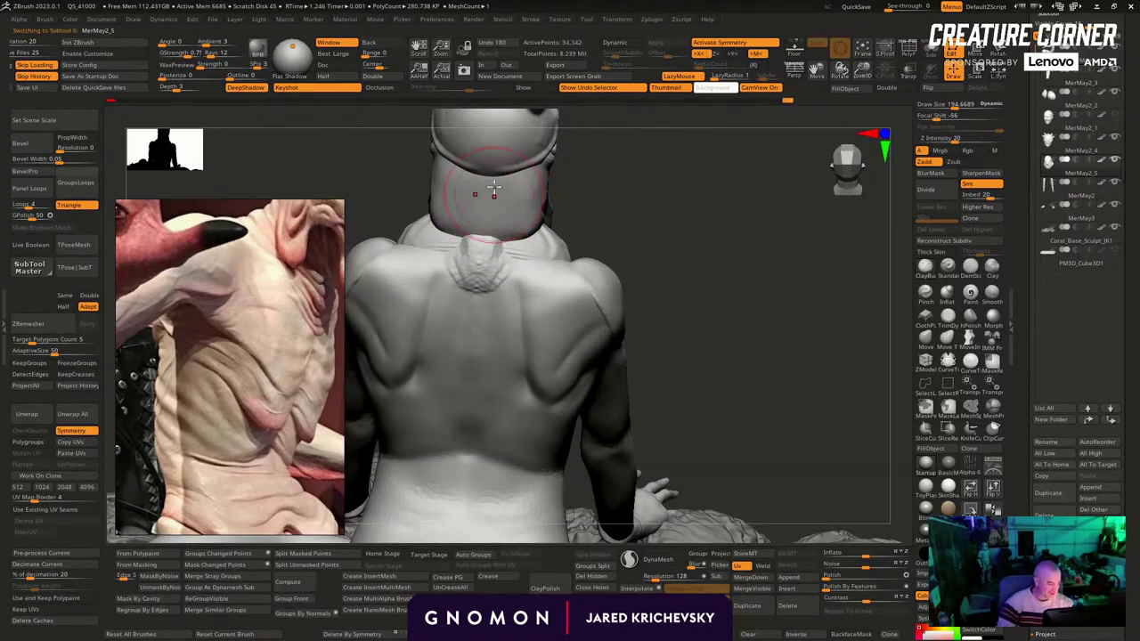
{"action": "left_click_drag", "start_coordinate": [490, 189], "coordinate": [479, 222]}
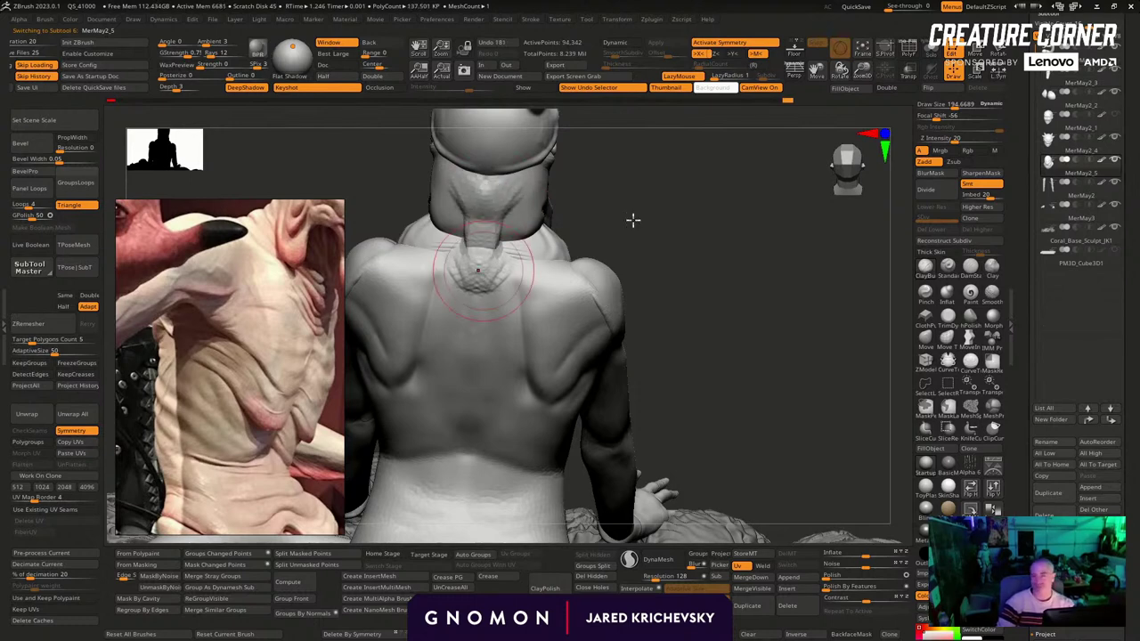
{"action": "left_click_drag", "start_coordinate": [633, 219], "coordinate": [625, 236]}
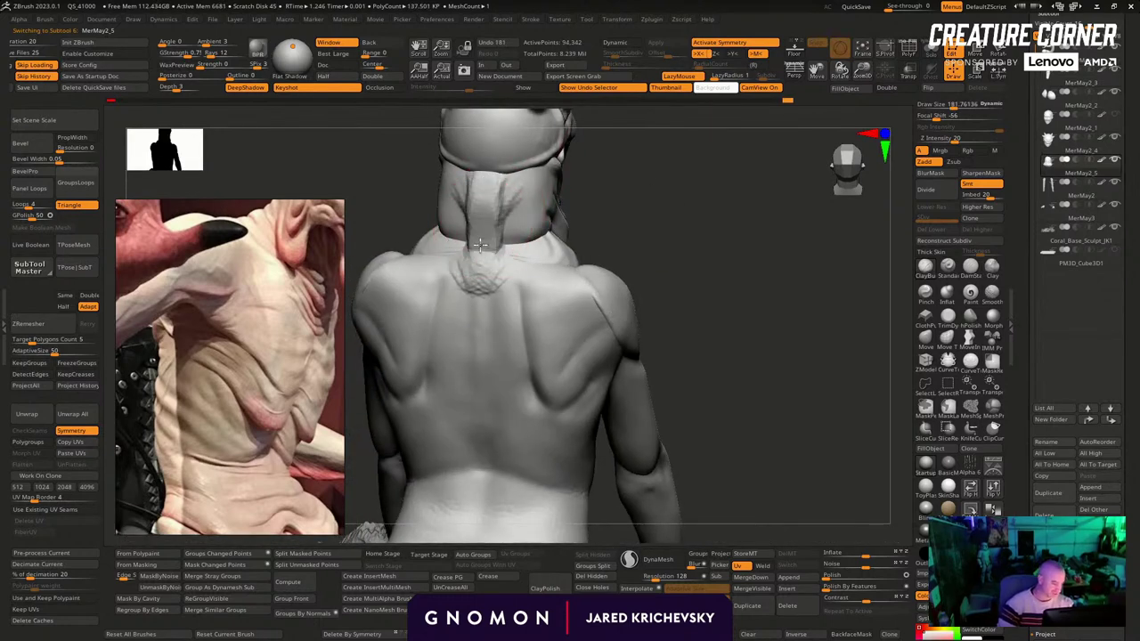
{"action": "left_click_drag", "start_coordinate": [481, 245], "coordinate": [484, 264]}
{"action": "left_click_drag", "start_coordinate": [649, 194], "coordinate": [588, 196]}
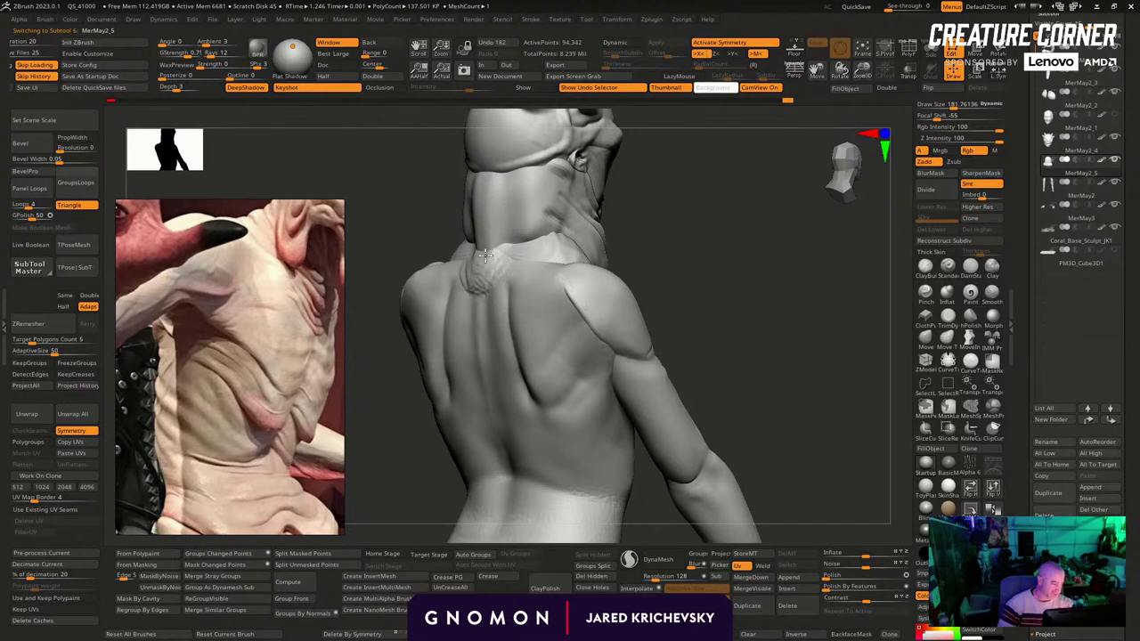
{"action": "left_click_drag", "start_coordinate": [486, 255], "coordinate": [475, 329], "text": "shift"}
Add broader ClayBuildup mass to the side and back of the neck at draw size about 236
{"action": "mouse_move", "coordinate": [692, 242]}
{"action": "left_mouse_down"}
{"action": "mouse_move", "coordinate": [657, 260]}
{"action": "mouse_move", "coordinate": [666, 242]}
{"action": "left_mouse_up"}
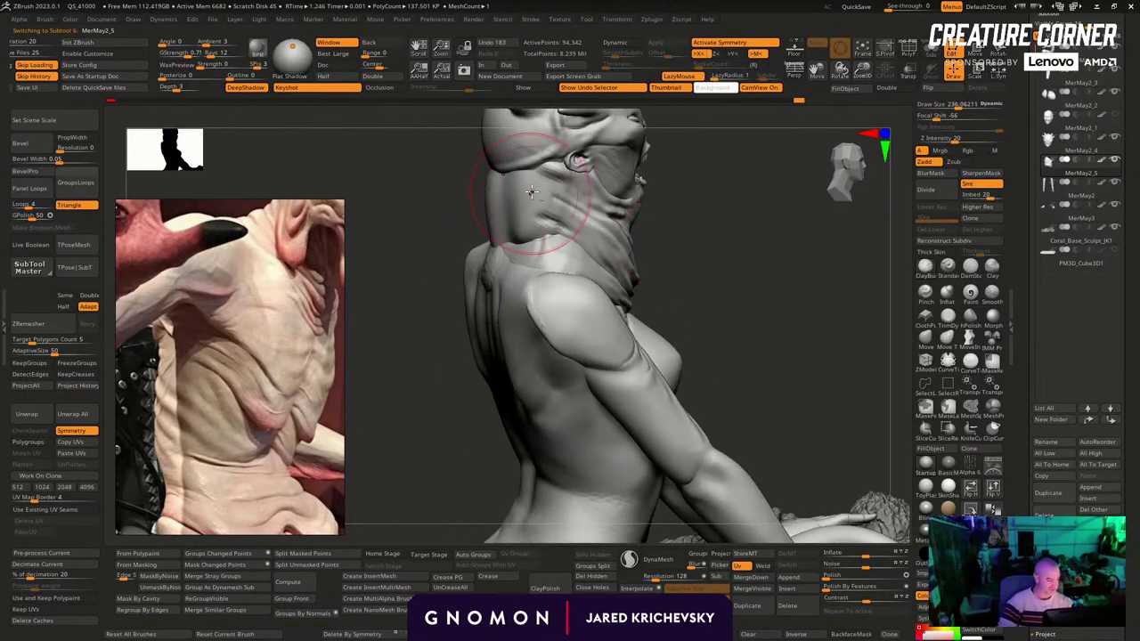
{"action": "left_click_drag", "start_coordinate": [531, 193], "coordinate": [535, 241]}
{"action": "mouse_move", "coordinate": [784, 219]}
{"action": "left_mouse_down"}
{"action": "mouse_move", "coordinate": [746, 224]}
{"action": "mouse_move", "coordinate": [672, 304]}
{"action": "mouse_move", "coordinate": [657, 300]}
{"action": "left_mouse_up"}
{"action": "left_click_drag", "start_coordinate": [475, 304], "coordinate": [485, 288]}
{"action": "mouse_move", "coordinate": [486, 288]}
{"action": "right_mouse_down"}
{"action": "mouse_move", "coordinate": [641, 303]}
{"action": "mouse_move", "coordinate": [704, 267]}
{"action": "mouse_move", "coordinate": [733, 315]}
{"action": "mouse_move", "coordinate": [712, 303]}
{"action": "mouse_move", "coordinate": [651, 329]}
{"action": "mouse_move", "coordinate": [707, 329]}
{"action": "mouse_move", "coordinate": [730, 294]}
{"action": "right_mouse_up"}
{"action": "key", "text": "shift+f"}
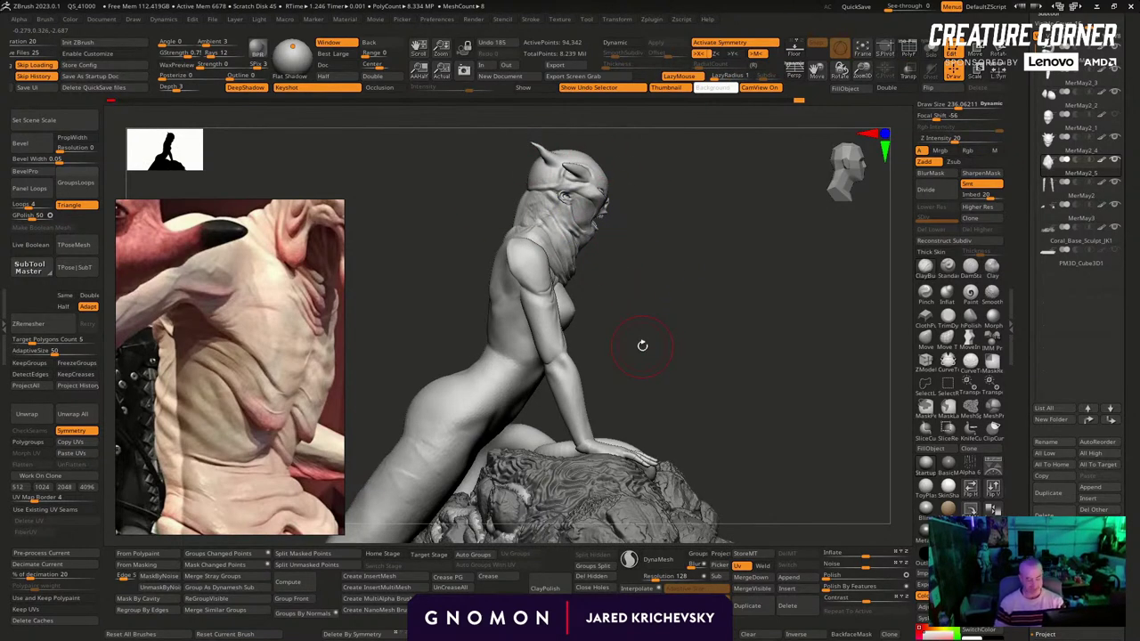
Create a combined TPoseMesh of the subtools and mask everything except the head with a softened mask edge
{"action": "left_click", "coordinate": [70, 244]}
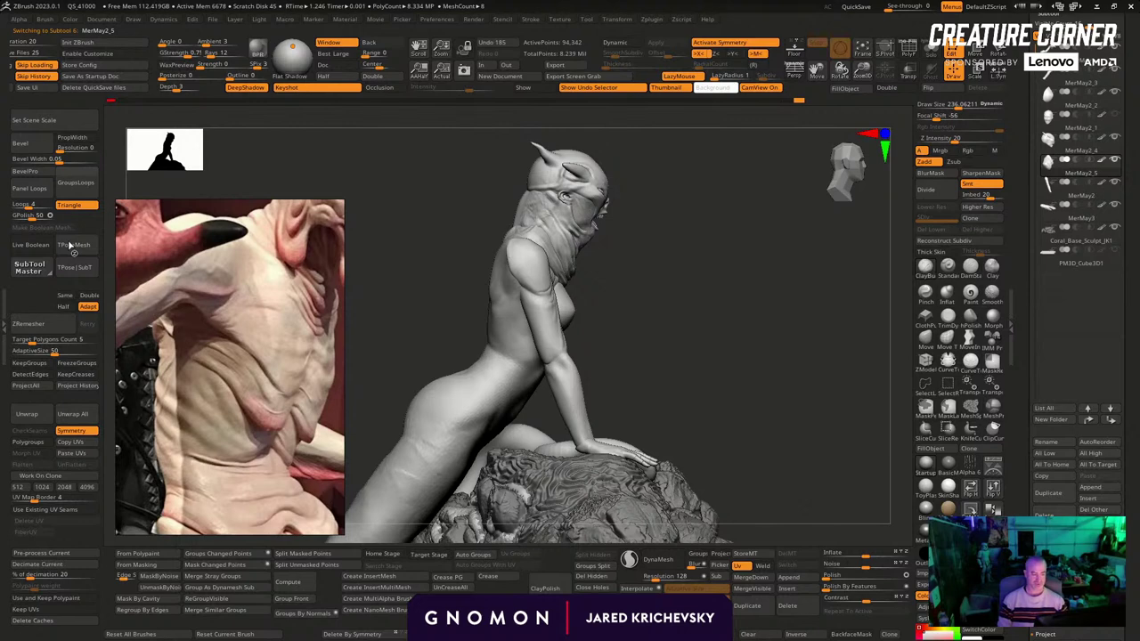
{"action": "left_click", "coordinate": [72, 247]}
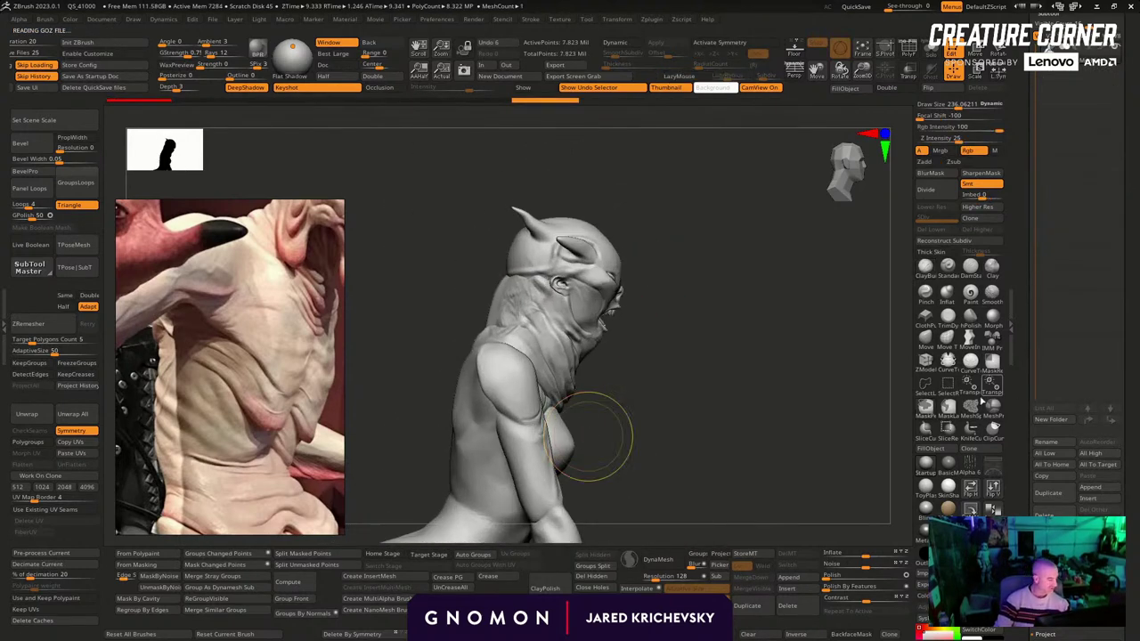
{"action": "left_click_drag", "start_coordinate": [818, 410], "coordinate": [694, 406], "text": "alt"}
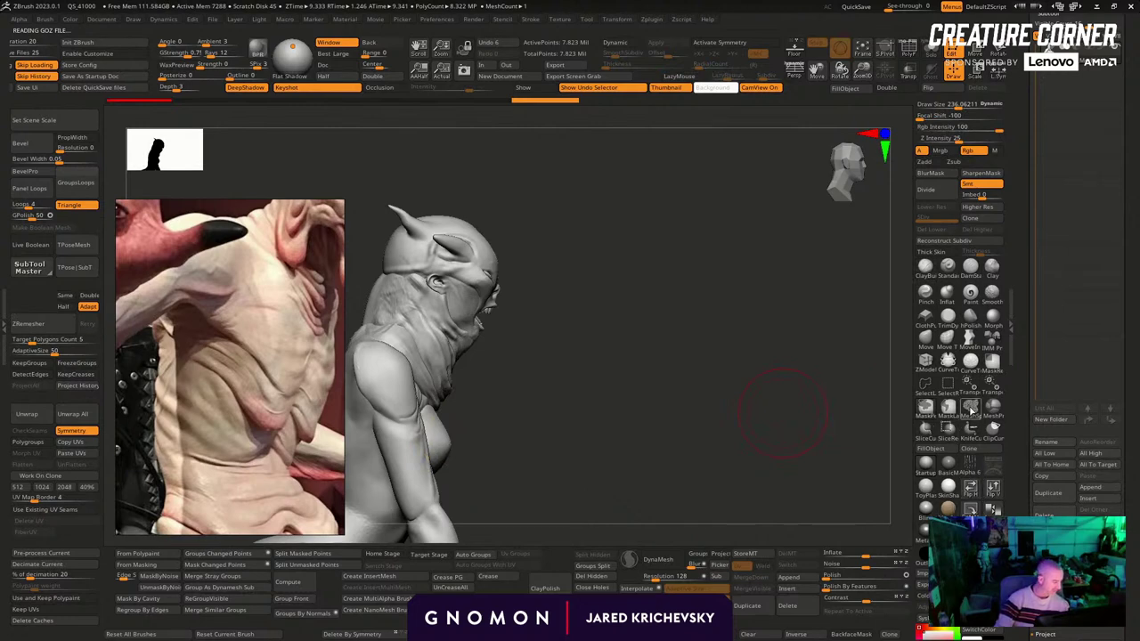
{"action": "mouse_move", "coordinate": [646, 273]}
{"action": "left_mouse_down", "text": "ctrl"}
{"action": "mouse_move", "coordinate": [356, 268]}
{"action": "mouse_move", "coordinate": [586, 369]}
{"action": "mouse_move", "coordinate": [602, 353]}
{"action": "left_mouse_up", "text": "ctrl"}
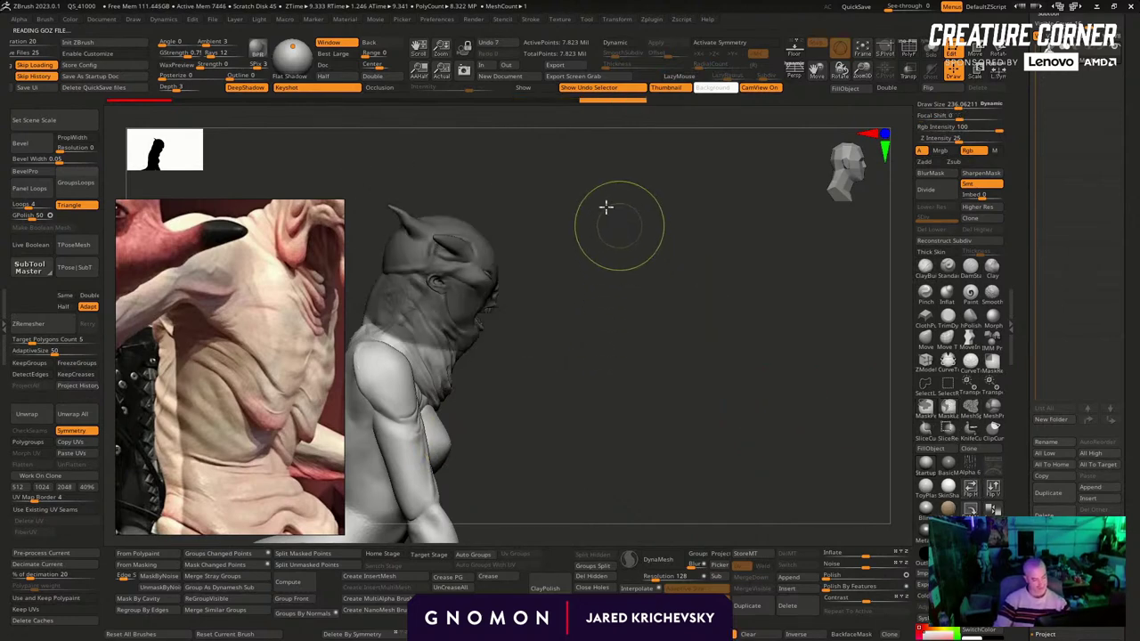
{"action": "left_click_drag", "start_coordinate": [605, 206], "coordinate": [570, 192], "text": "ctrl"}
{"action": "mouse_move", "coordinate": [509, 167]}
{"action": "left_mouse_down", "text": "ctrl"}
{"action": "mouse_move", "coordinate": [374, 184]}
{"action": "mouse_move", "coordinate": [638, 396]}
{"action": "left_mouse_up", "text": "ctrl"}
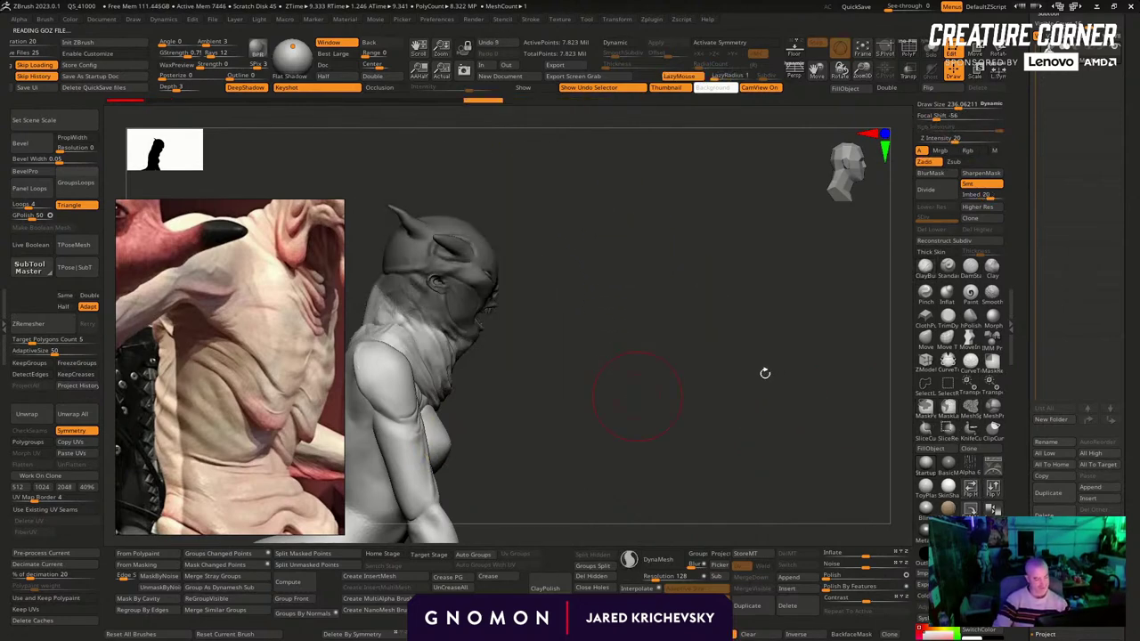
{"action": "left_click", "coordinate": [528, 329], "text": "ctrl"}
Reposition and tilt the unmasked head on the neck with the transform gizmo
{"action": "key", "text": "w"}
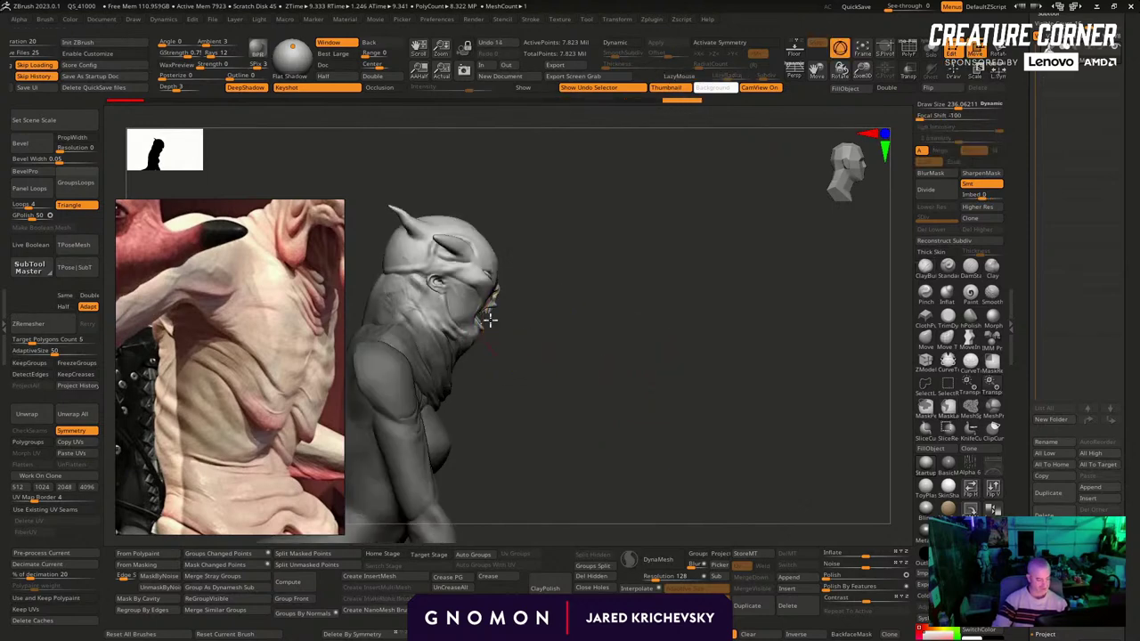
{"action": "left_click", "coordinate": [465, 223]}
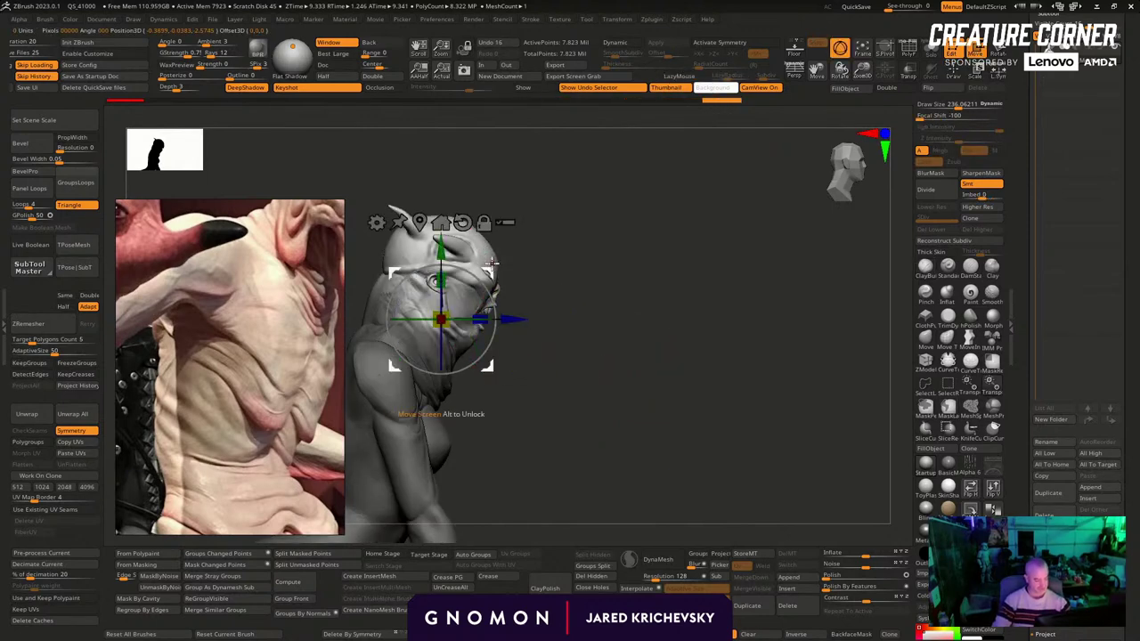
{"action": "mouse_move", "coordinate": [494, 268]}
{"action": "left_mouse_down"}
{"action": "mouse_move", "coordinate": [505, 264]}
{"action": "mouse_move", "coordinate": [508, 294]}
{"action": "mouse_move", "coordinate": [513, 277]}
{"action": "left_mouse_up"}
{"action": "key", "text": "q"}
{"action": "key", "text": "w"}
{"action": "left_click_drag", "start_coordinate": [712, 294], "coordinate": [619, 268]}
{"action": "key", "text": "ctrl+z"}
{"action": "key", "text": "q"}
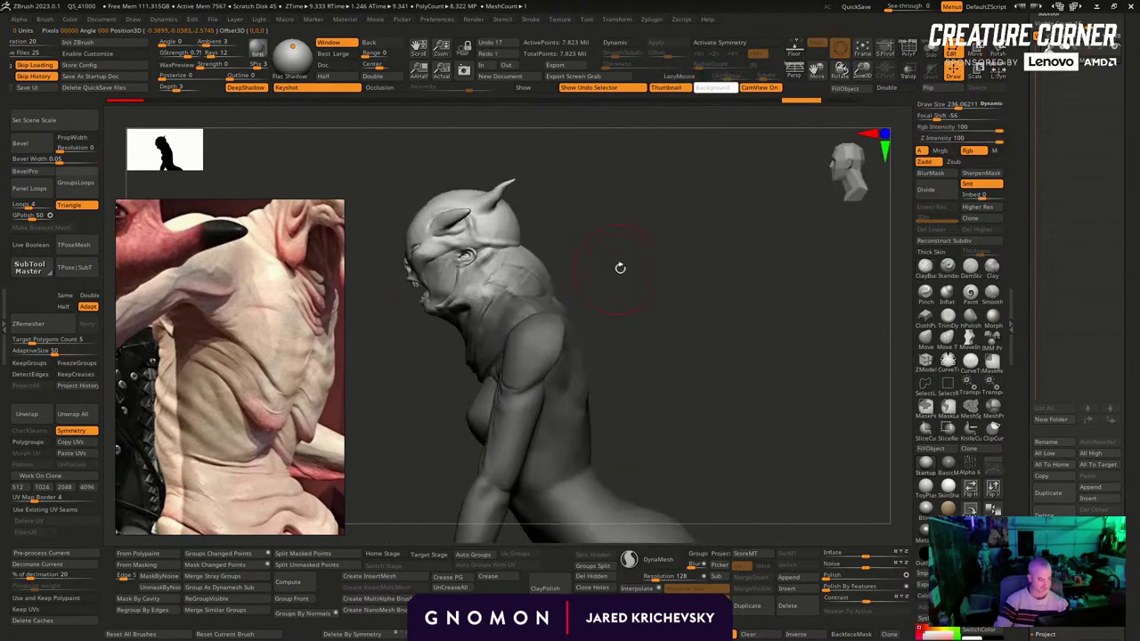
{"action": "key", "text": "w"}
{"action": "left_click_drag", "start_coordinate": [514, 285], "coordinate": [513, 296]}
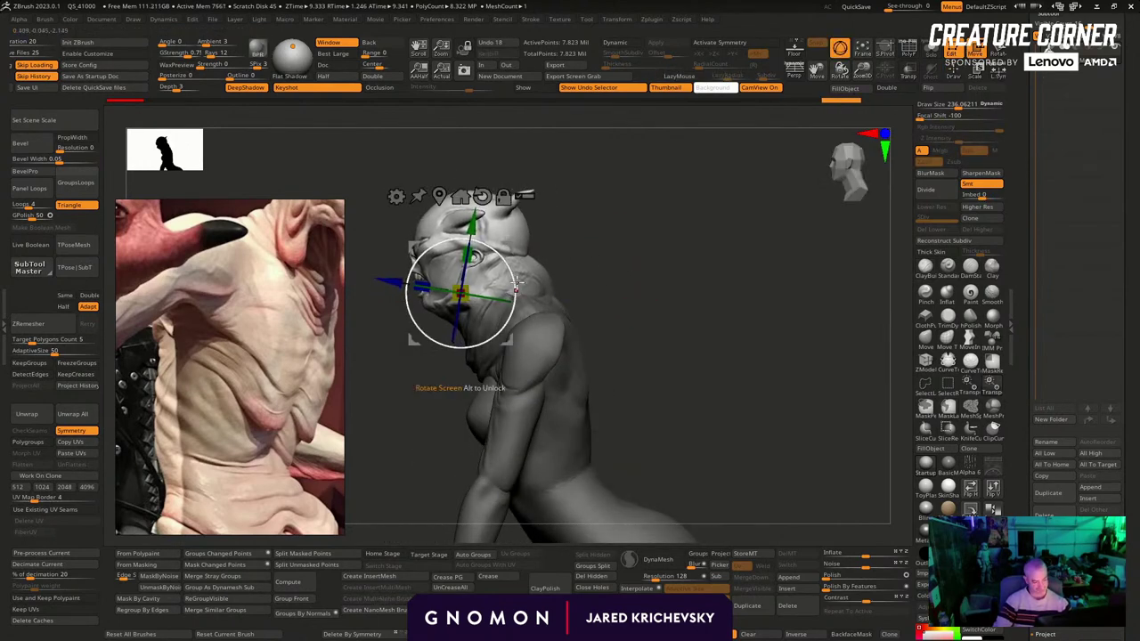
{"action": "key", "text": "q"}
Clear the head mask, isolate the rock base by masking the figure, and centre the gizmo on the base with its orientation reset
{"action": "left_click_drag", "start_coordinate": [644, 257], "coordinate": [674, 267]}
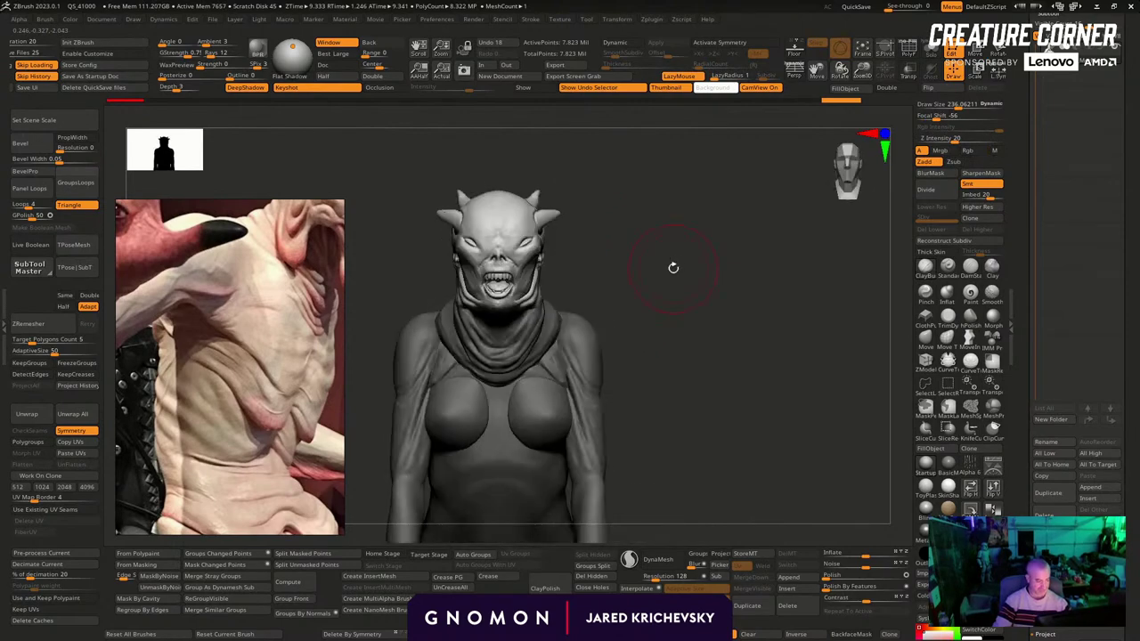
{"action": "left_click_drag", "start_coordinate": [662, 318], "coordinate": [717, 385], "text": "ctrl"}
{"action": "key", "text": "w"}
{"action": "left_click", "coordinate": [624, 446], "text": "ctrl"}
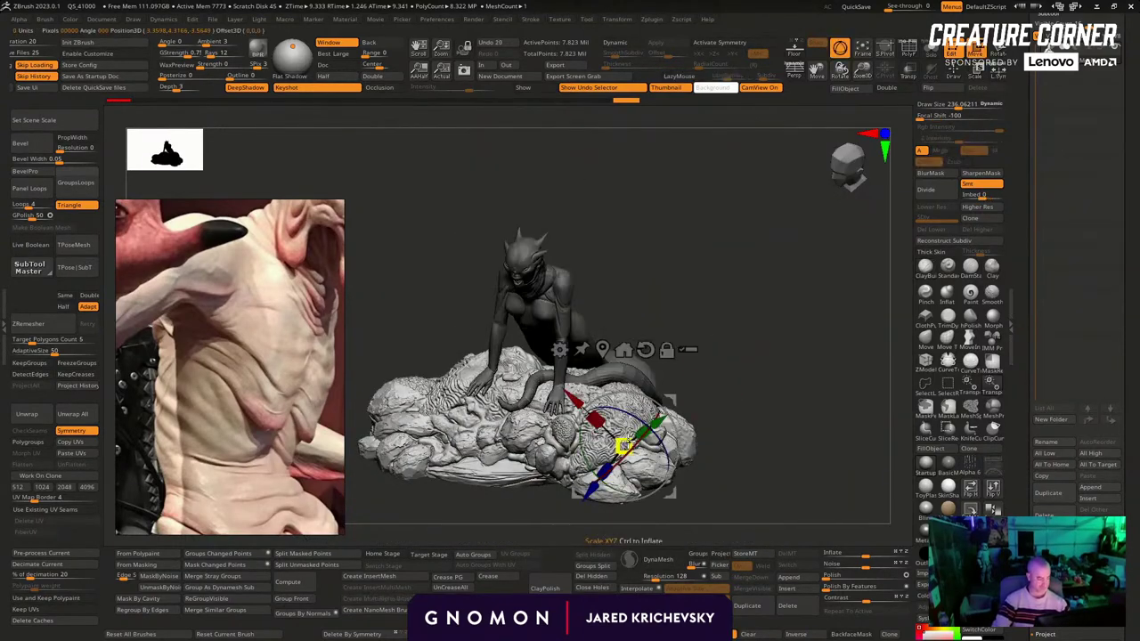
{"action": "left_click_drag", "start_coordinate": [624, 446], "coordinate": [765, 427], "text": "ctrl"}
{"action": "left_click", "coordinate": [646, 349]}
{"action": "left_click_drag", "start_coordinate": [792, 382], "coordinate": [768, 383], "text": "shift"}
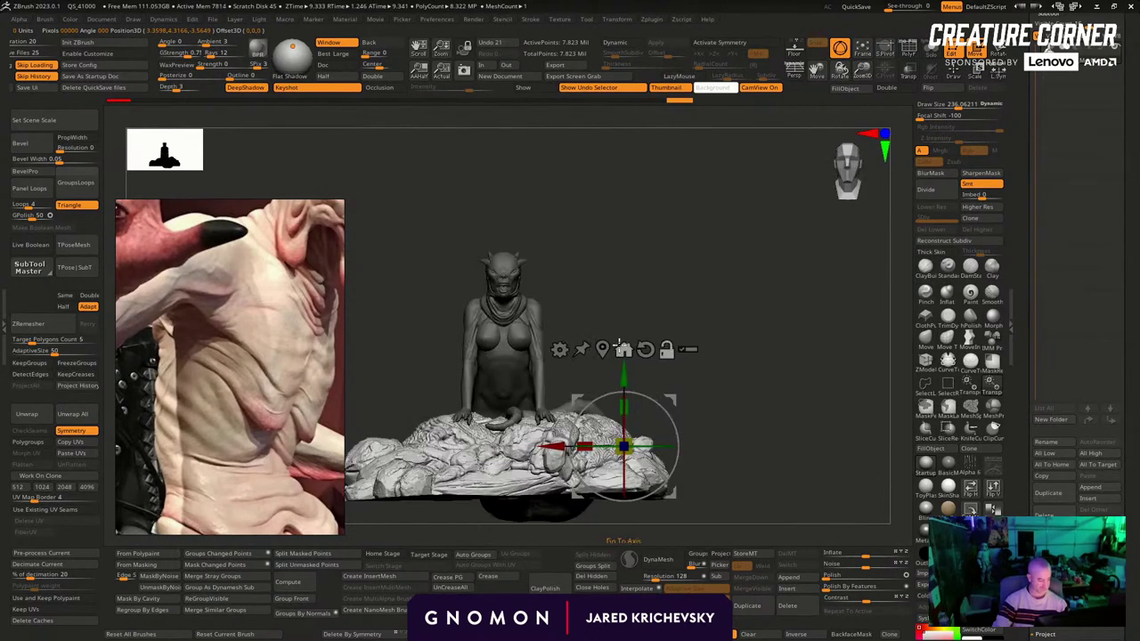
{"action": "left_click", "coordinate": [603, 349]}
Narrow the rock base across its width under the figure and transfer the TPoseMesh changes back to the subtools
{"action": "left_click_drag", "start_coordinate": [464, 455], "coordinate": [478, 455]}
{"action": "mouse_move", "coordinate": [722, 383]}
{"action": "left_mouse_down"}
{"action": "mouse_move", "coordinate": [651, 382]}
{"action": "mouse_move", "coordinate": [719, 369]}
{"action": "mouse_move", "coordinate": [729, 390]}
{"action": "left_mouse_up"}
{"action": "left_click_drag", "start_coordinate": [724, 397], "coordinate": [716, 424]}
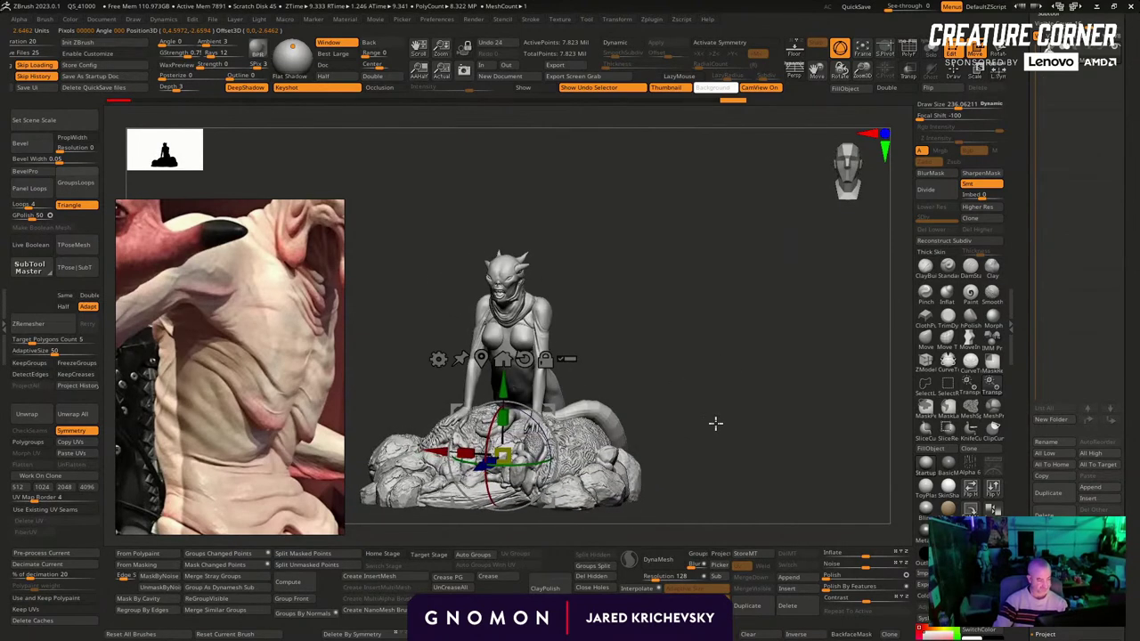
{"action": "left_click", "coordinate": [75, 266]}
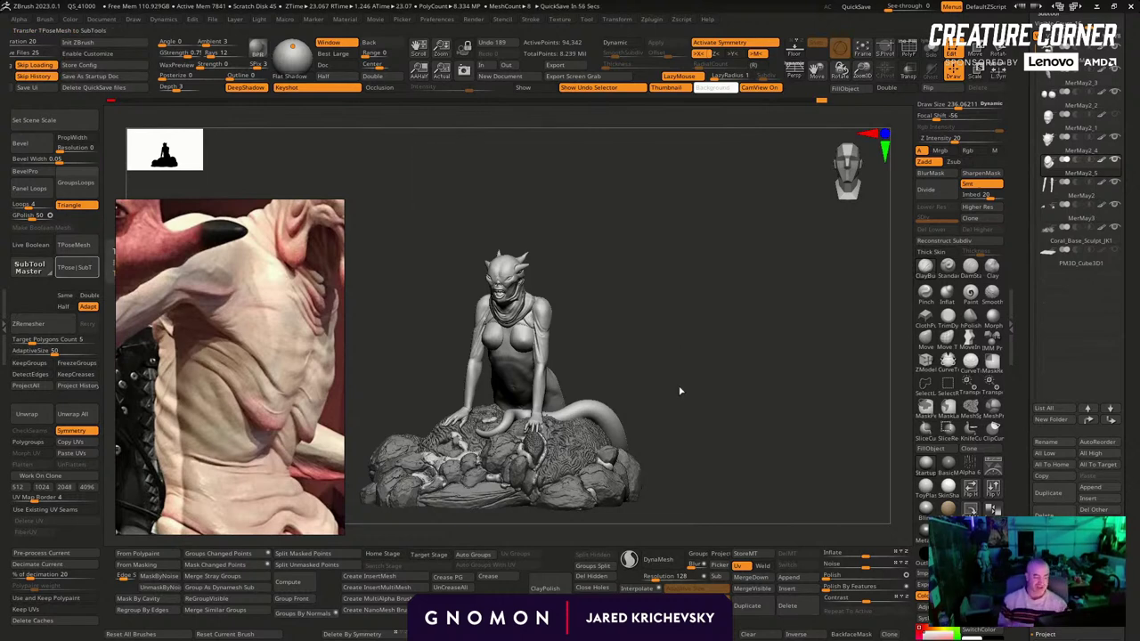
Sculpt fine skin strands beside the breasts toward the armpits on the torso with the Standard brush at draw size about 39
{"action": "mouse_move", "coordinate": [680, 390]}
{"action": "left_mouse_down"}
{"action": "mouse_move", "coordinate": [677, 258]}
{"action": "mouse_move", "coordinate": [591, 435]}
{"action": "mouse_move", "coordinate": [662, 330]}
{"action": "mouse_move", "coordinate": [684, 362]}
{"action": "mouse_move", "coordinate": [634, 247]}
{"action": "mouse_move", "coordinate": [735, 415]}
{"action": "mouse_move", "coordinate": [718, 412]}
{"action": "left_mouse_up"}
{"action": "key", "text": "bracketleft"}
{"action": "left_click", "coordinate": [947, 265]}
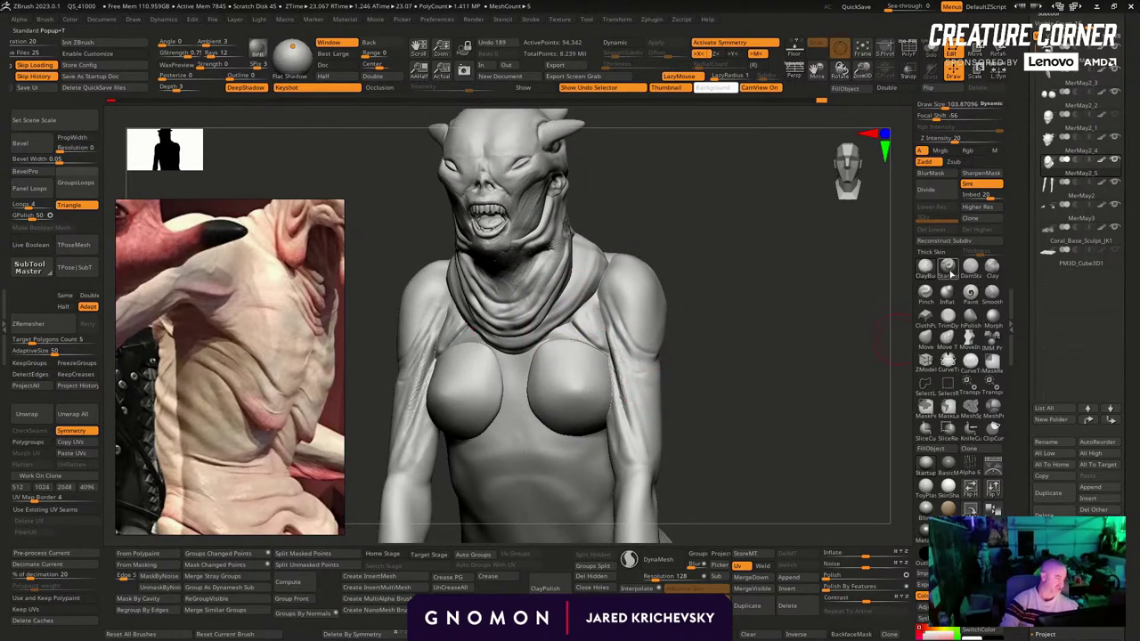
{"action": "key", "text": "s"}
{"action": "left_click_drag", "start_coordinate": [584, 337], "coordinate": [573, 335]}
{"action": "left_click", "coordinate": [588, 335], "text": "alt"}
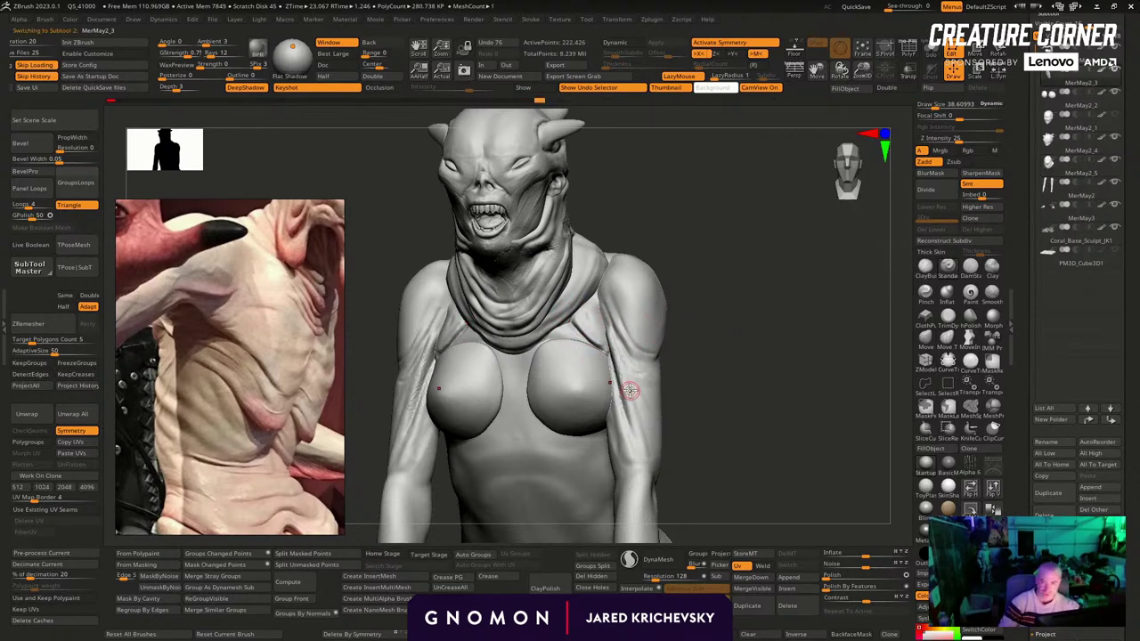
{"action": "mouse_move", "coordinate": [783, 443]}
{"action": "left_mouse_down"}
{"action": "mouse_move", "coordinate": [693, 389]}
{"action": "mouse_move", "coordinate": [793, 400]}
{"action": "left_mouse_up"}
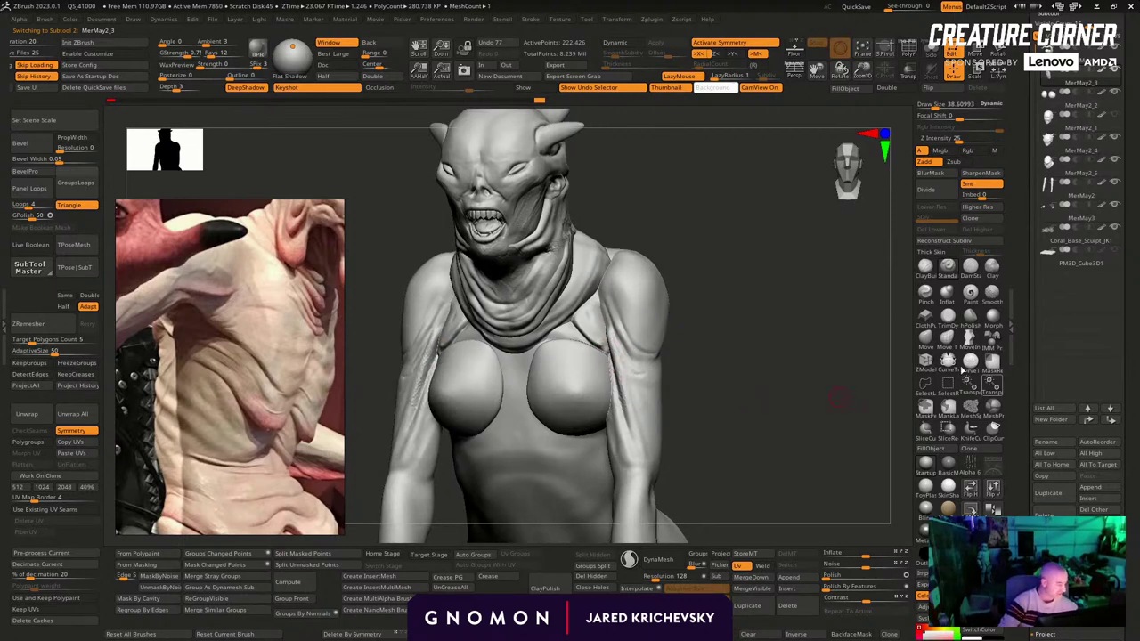
Adjust the torso's skin folds near the front of the armpits with the Move brush at draw size about 81
{"action": "left_click", "coordinate": [926, 340]}
{"action": "key", "text": "s"}
{"action": "left_click_drag", "start_coordinate": [597, 355], "coordinate": [605, 354]}
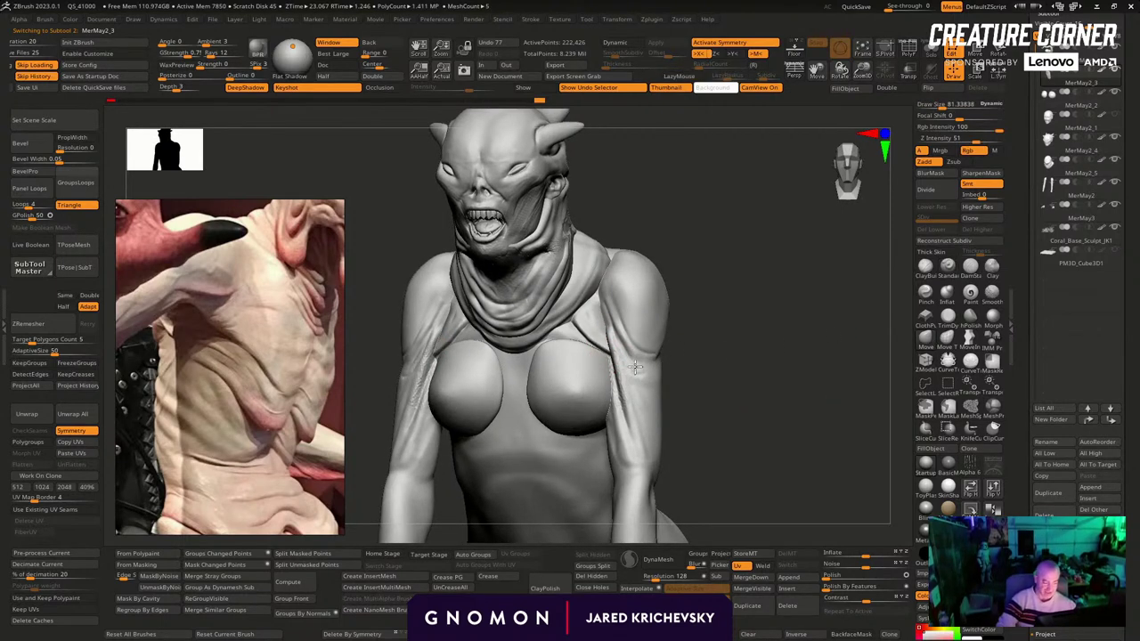
{"action": "left_click_drag", "start_coordinate": [700, 303], "coordinate": [746, 299]}
{"action": "mouse_move", "coordinate": [603, 340]}
{"action": "left_mouse_down"}
{"action": "mouse_move", "coordinate": [715, 246]}
{"action": "mouse_move", "coordinate": [682, 229]}
{"action": "mouse_move", "coordinate": [683, 249]}
{"action": "mouse_move", "coordinate": [635, 266]}
{"action": "left_mouse_up"}
Reshape the neck's silhouette from the side and back on the neck subtool with the Move brush at draw size about 266
{"action": "key", "text": "s"}
{"action": "mouse_move", "coordinate": [636, 267]}
{"action": "left_mouse_down"}
{"action": "mouse_move", "coordinate": [633, 286]}
{"action": "mouse_move", "coordinate": [634, 265]}
{"action": "mouse_move", "coordinate": [612, 245]}
{"action": "left_mouse_up"}
{"action": "key", "text": "s"}
{"action": "left_click_drag", "start_coordinate": [786, 229], "coordinate": [677, 242]}
{"action": "right_click_drag", "start_coordinate": [704, 265], "coordinate": [789, 300]}
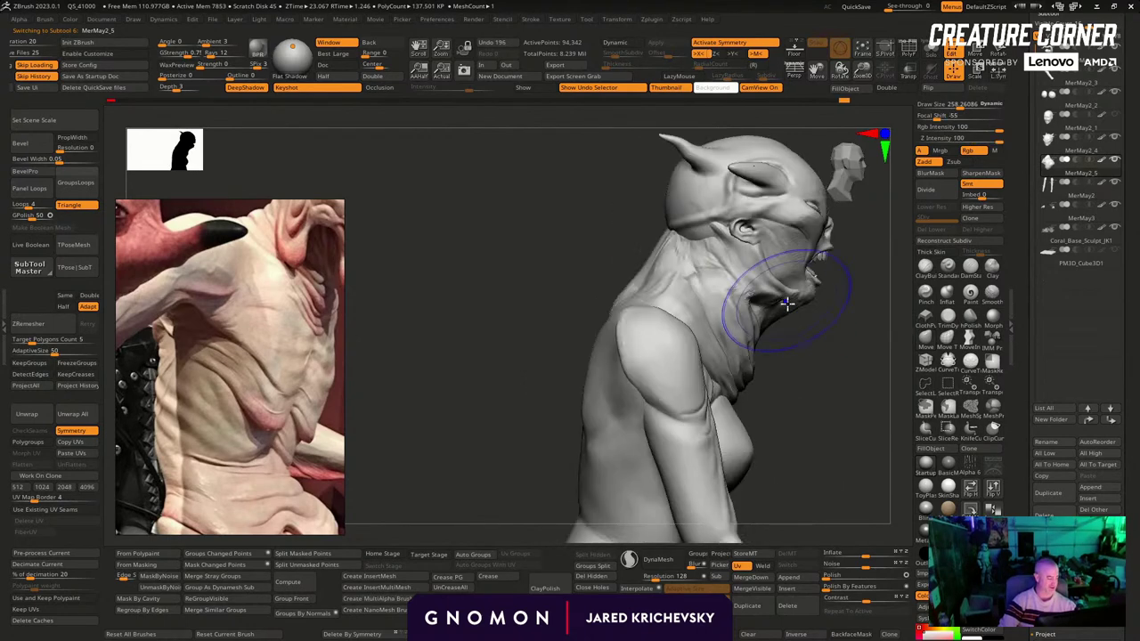
{"action": "left_click_drag", "start_coordinate": [491, 393], "coordinate": [526, 385]}
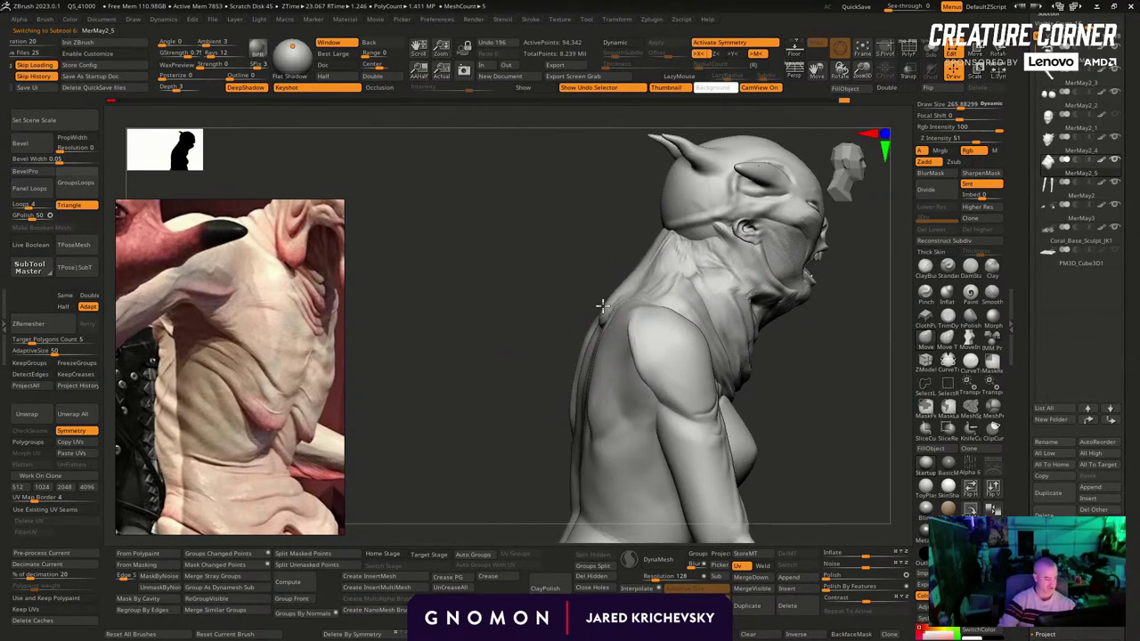
{"action": "left_click_drag", "start_coordinate": [751, 331], "coordinate": [753, 283]}
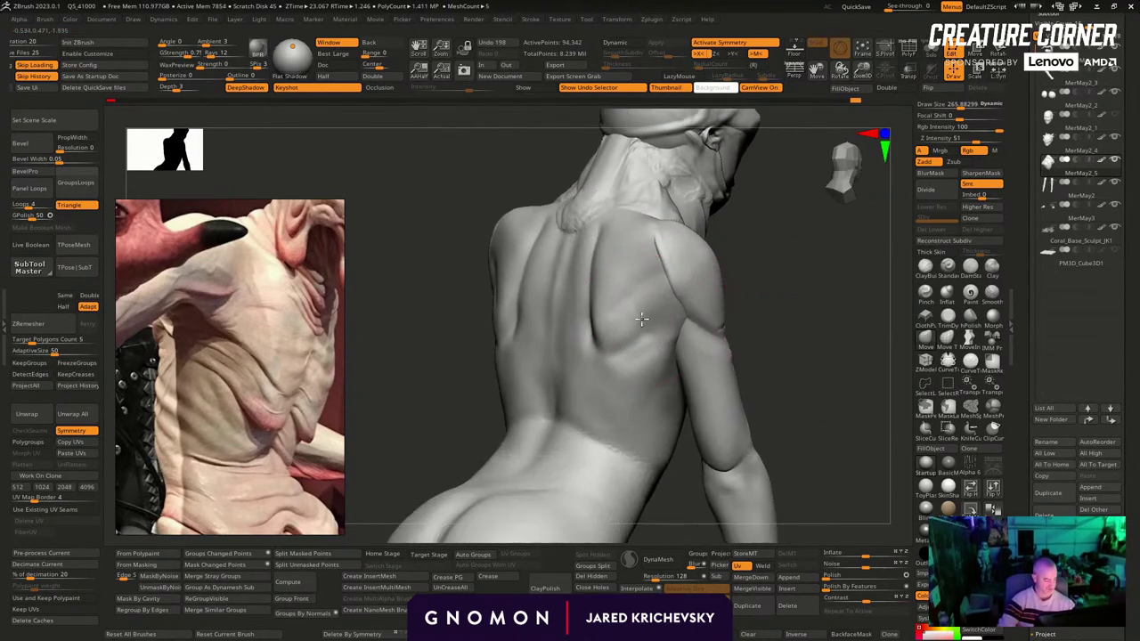
Sculpt down the middle of the torso's back with the Standard brush at draw size about 266 and a smaller DamStandard brush
{"action": "left_click", "coordinate": [644, 318], "text": "alt"}
{"action": "left_click_drag", "start_coordinate": [760, 365], "coordinate": [838, 392]}
{"action": "left_click", "coordinate": [949, 267]}
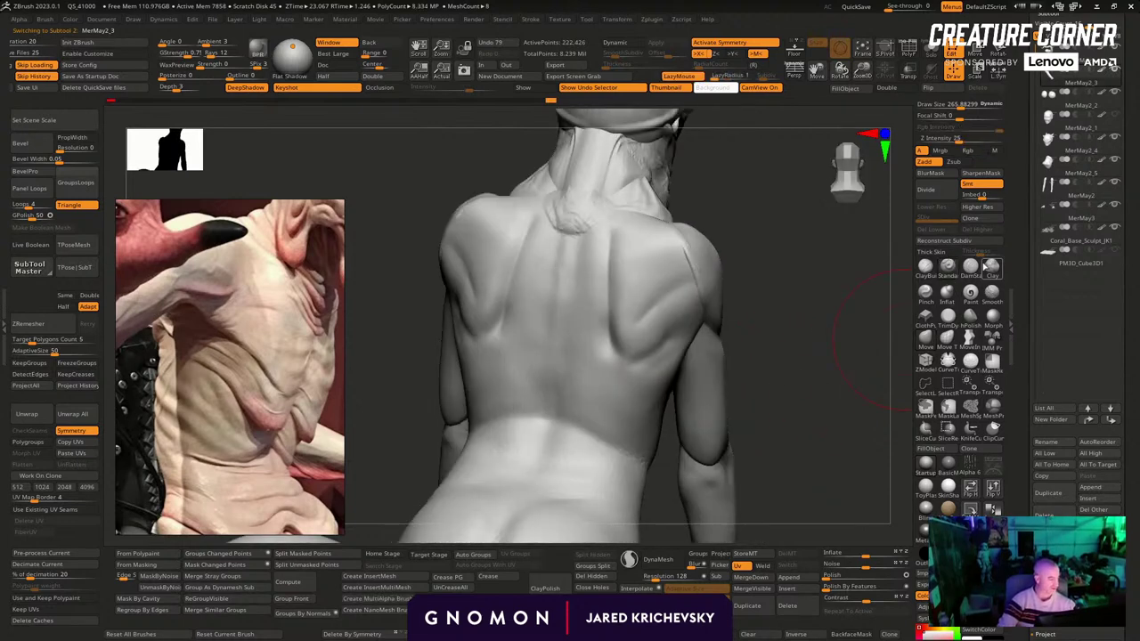
{"action": "left_click_drag", "start_coordinate": [566, 297], "coordinate": [565, 412]}
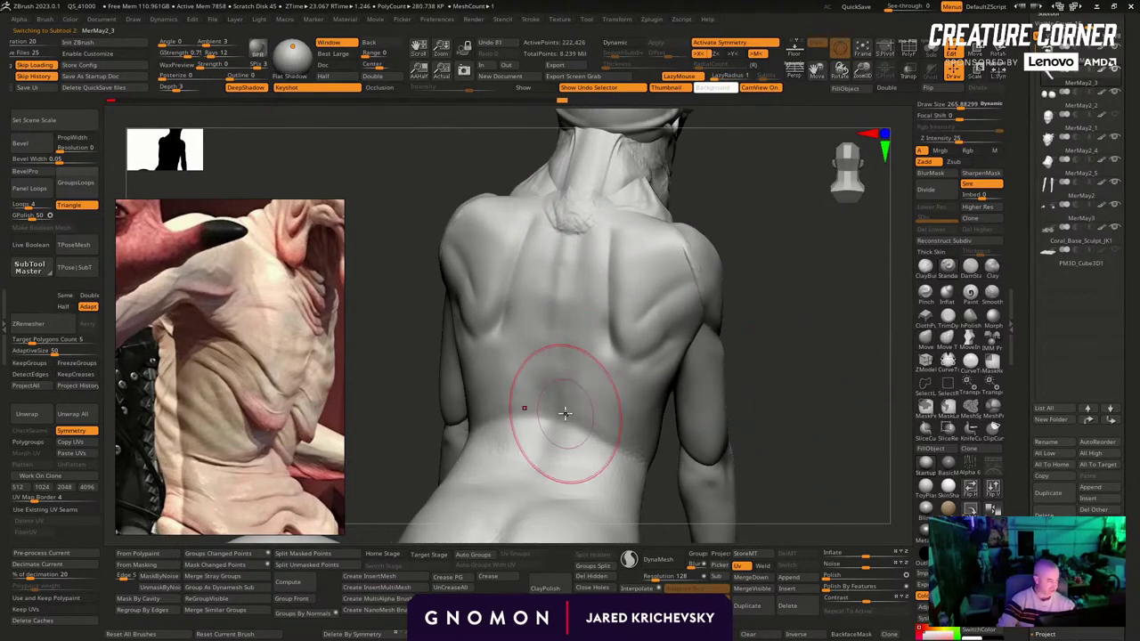
{"action": "left_click", "coordinate": [971, 266]}
{"action": "mouse_move", "coordinate": [730, 203]}
{"action": "left_mouse_down", "text": "alt"}
{"action": "mouse_move", "coordinate": [669, 402]}
{"action": "mouse_move", "coordinate": [588, 389]}
{"action": "left_mouse_up", "text": "alt"}
{"action": "key", "text": "s"}
{"action": "mouse_move", "coordinate": [595, 307]}
{"action": "left_mouse_down"}
{"action": "mouse_move", "coordinate": [577, 309]}
{"action": "mouse_move", "coordinate": [743, 214]}
{"action": "left_mouse_up"}
{"action": "left_click", "coordinate": [601, 307], "text": "alt"}
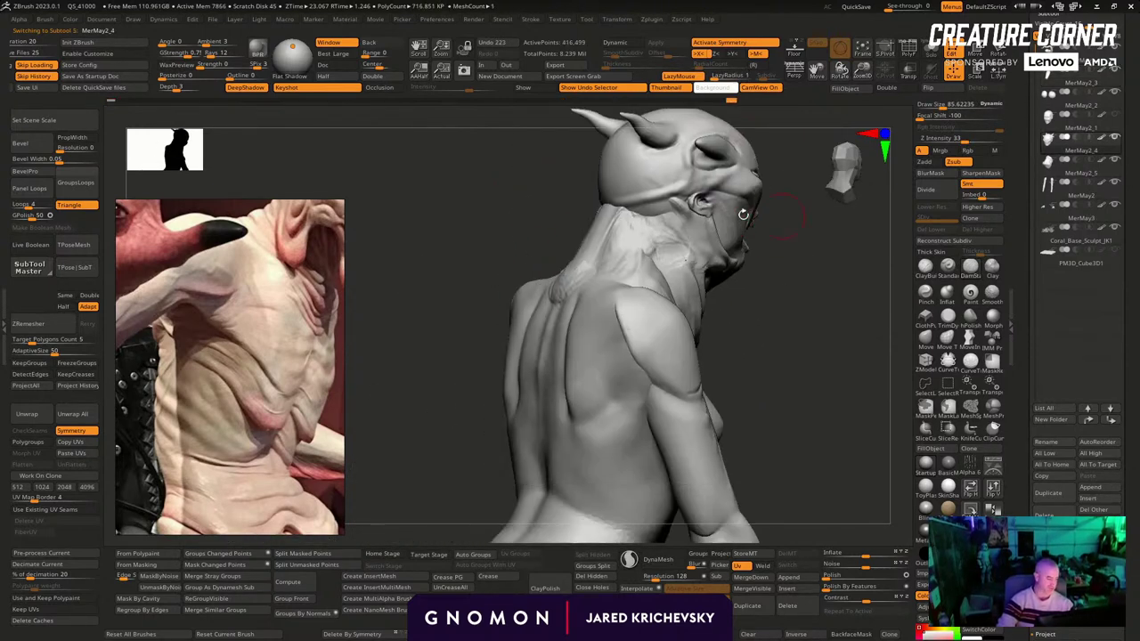
{"action": "mouse_move", "coordinate": [476, 526]}
{"action": "left_mouse_down"}
{"action": "mouse_move", "coordinate": [757, 362]}
{"action": "mouse_move", "coordinate": [749, 330]}
{"action": "mouse_move", "coordinate": [761, 234]}
{"action": "mouse_move", "coordinate": [706, 234]}
{"action": "left_mouse_up"}
Build up the rear of the shoulder on the arms subtool with the ClayBuildup brush at draw size about 215
{"action": "left_click", "coordinate": [566, 267], "text": "alt"}
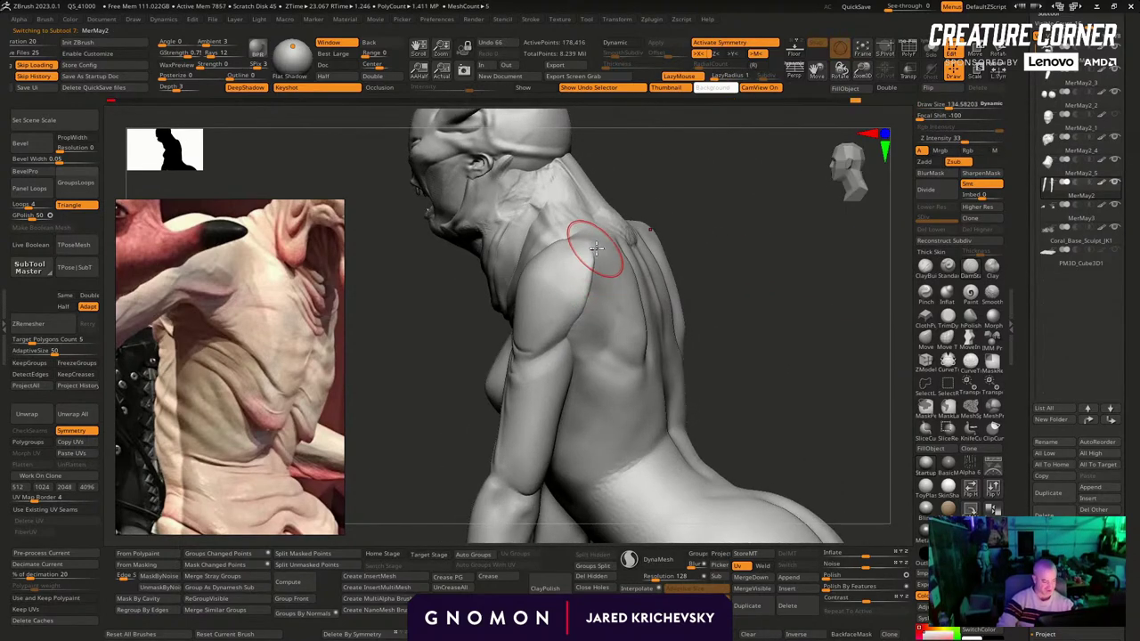
{"action": "key", "text": "b"}
{"action": "key", "text": "c"}
{"action": "key", "text": "b"}
{"action": "key", "text": "s"}
{"action": "left_click_drag", "start_coordinate": [578, 282], "coordinate": [585, 280]}
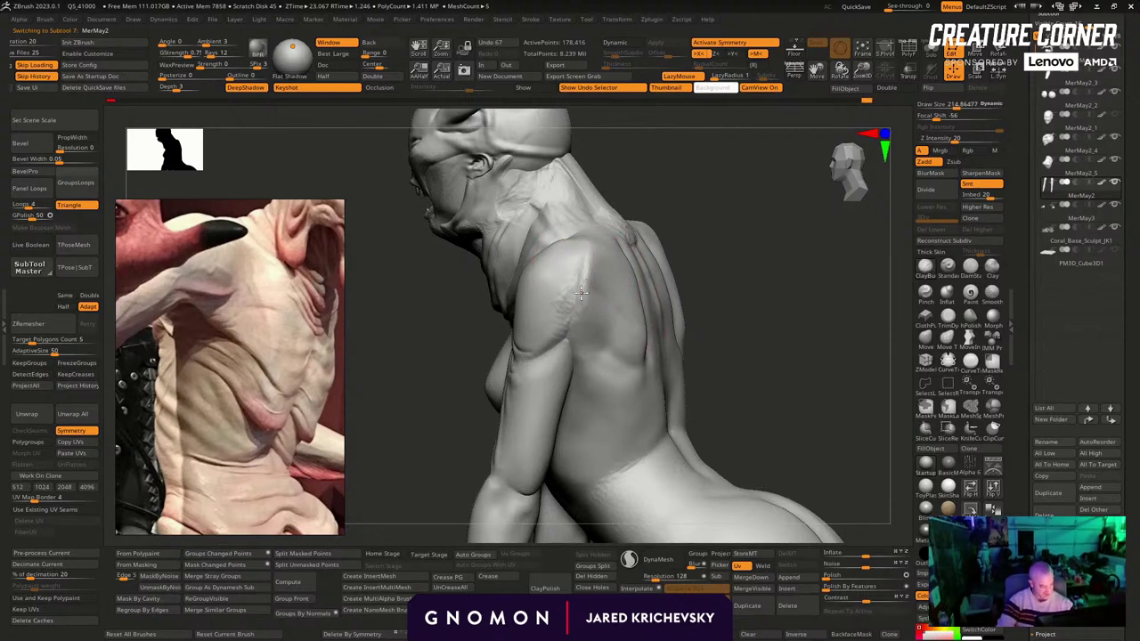
Build up clay on the torso where it meets the rear shoulder and smooth the transition
{"action": "left_click", "coordinate": [585, 279], "text": "alt"}
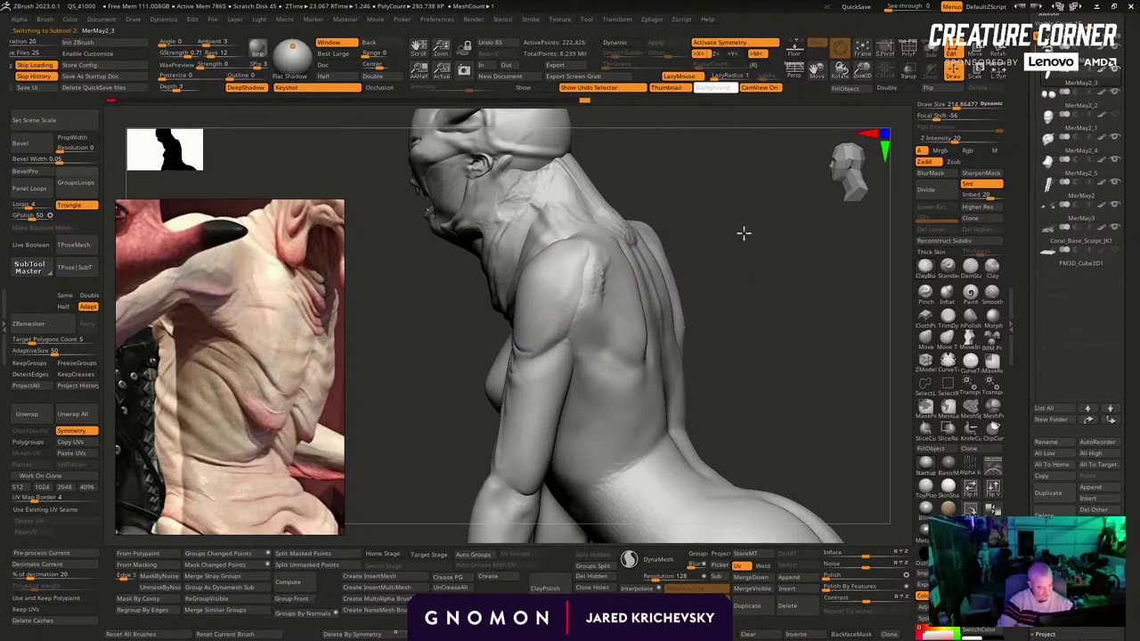
{"action": "left_click_drag", "start_coordinate": [744, 234], "coordinate": [699, 239]}
{"action": "left_click_drag", "start_coordinate": [615, 239], "coordinate": [591, 283], "text": "shift"}
{"action": "key", "text": "["}
{"action": "key", "text": "["}
{"action": "mouse_move", "coordinate": [856, 307]}
{"action": "left_mouse_down"}
{"action": "mouse_move", "coordinate": [831, 339]}
{"action": "mouse_move", "coordinate": [700, 382]}
{"action": "mouse_move", "coordinate": [645, 325]}
{"action": "left_mouse_up"}
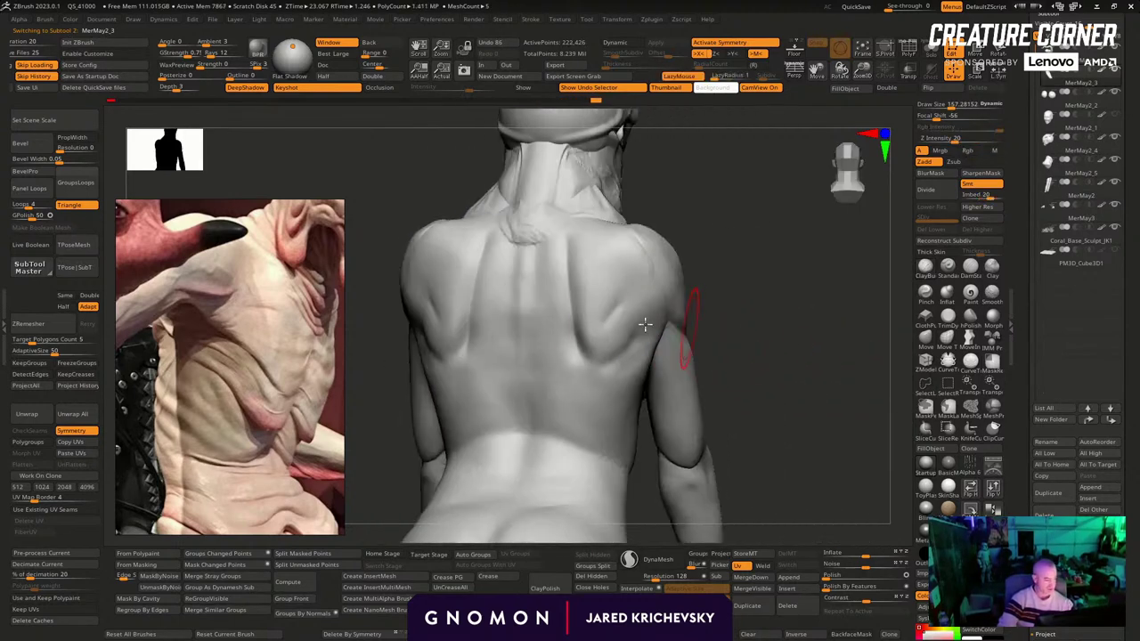
Reshape the shoulder blades and upper back on the torso with a large Move brush
{"action": "left_click", "coordinate": [932, 348]}
{"action": "key", "text": "]"}
{"action": "key", "text": "]"}
{"action": "key", "text": "]"}
{"action": "left_click_drag", "start_coordinate": [590, 353], "coordinate": [625, 349]}
{"action": "key", "text": "["}
{"action": "key", "text": "["}
{"action": "left_click_drag", "start_coordinate": [572, 280], "coordinate": [580, 284]}
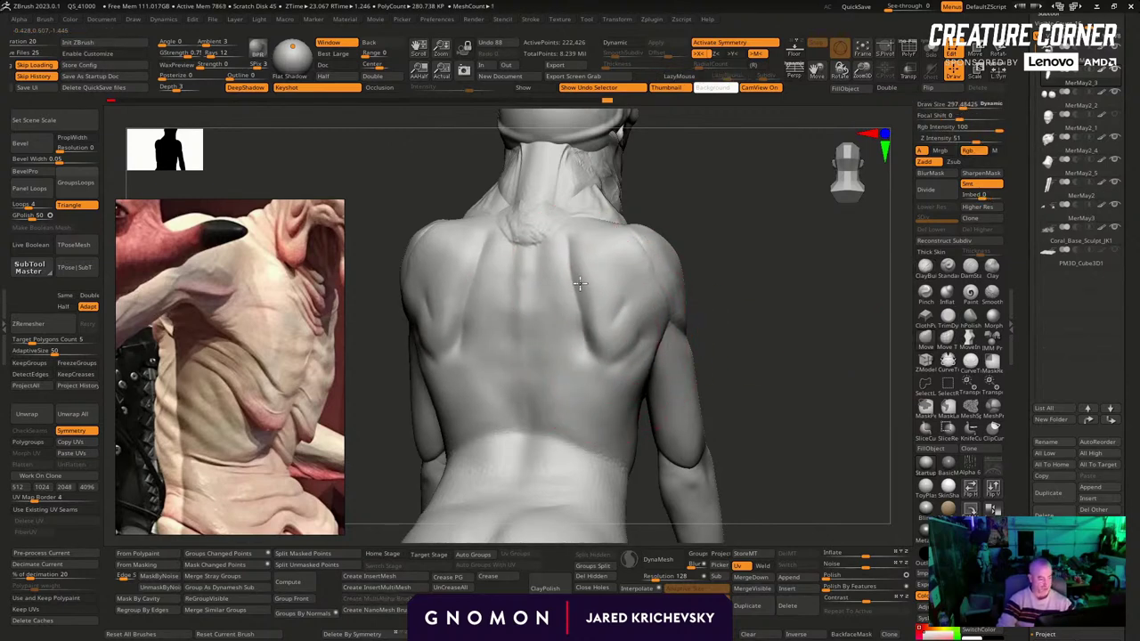
Build up clay on the torso's shoulder blades with the ClayBuildup brush at draw size about 195
{"action": "left_click_drag", "start_coordinate": [608, 359], "coordinate": [594, 339]}
{"action": "key", "text": "s"}
{"action": "left_click_drag", "start_coordinate": [742, 295], "coordinate": [616, 254]}
{"action": "key", "text": "b"}
{"action": "key", "text": "c"}
{"action": "key", "text": "b"}
{"action": "key", "text": "s"}
{"action": "mouse_move", "coordinate": [609, 235]}
{"action": "left_mouse_down"}
{"action": "mouse_move", "coordinate": [628, 250]}
{"action": "mouse_move", "coordinate": [625, 305]}
{"action": "left_mouse_up"}
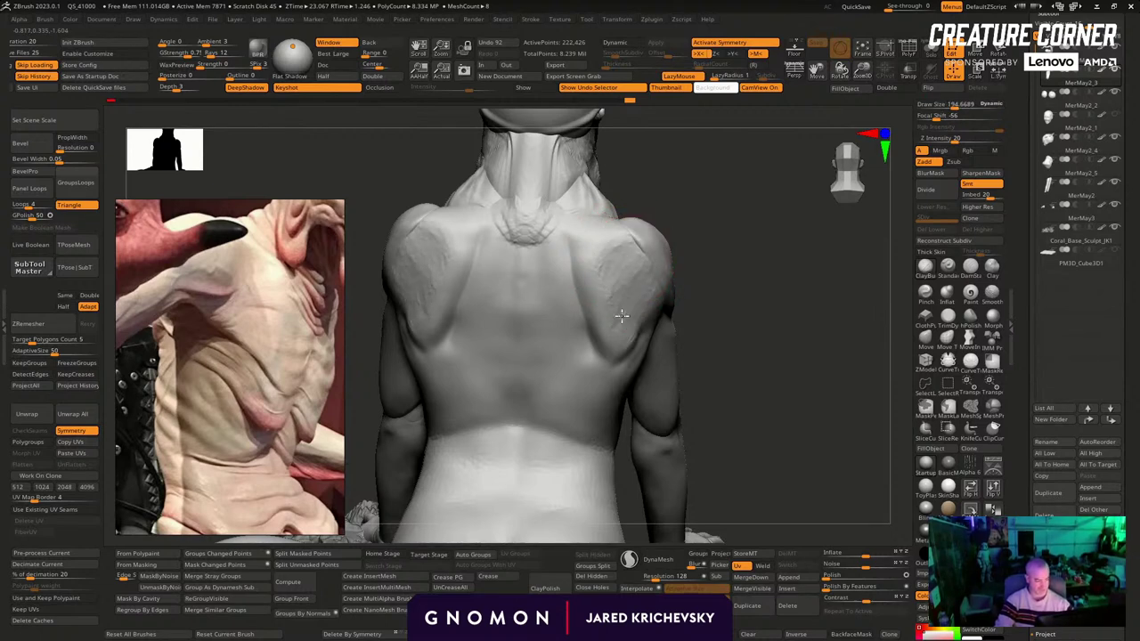
{"action": "left_click_drag", "start_coordinate": [693, 193], "coordinate": [694, 188]}
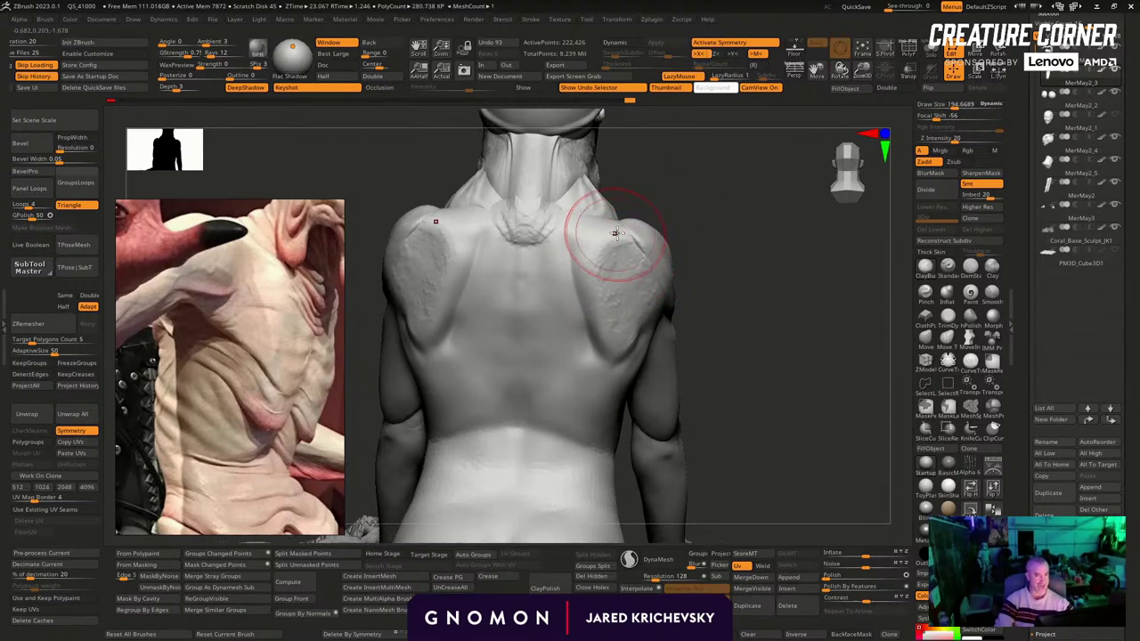
Refine the shoulder blades with ClayBuildup at draw size about 146, working over their upper edge and lower outer corner
{"action": "key", "text": "s"}
{"action": "left_click_drag", "start_coordinate": [617, 234], "coordinate": [609, 234]}
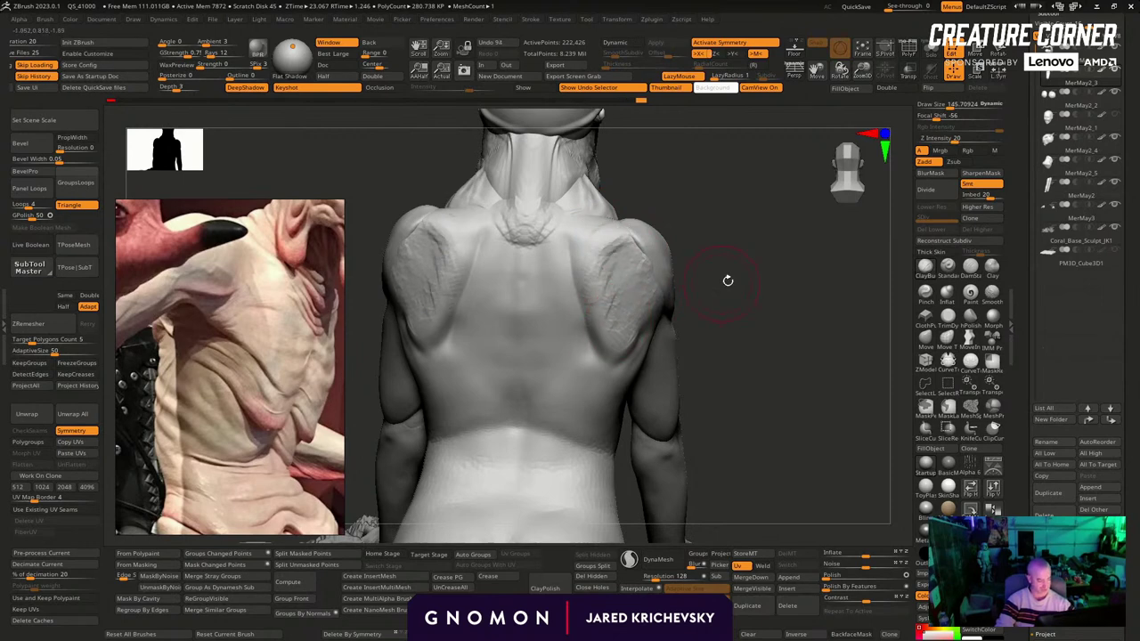
{"action": "mouse_move", "coordinate": [728, 281]}
{"action": "left_mouse_down"}
{"action": "mouse_move", "coordinate": [687, 285]}
{"action": "mouse_move", "coordinate": [631, 342]}
{"action": "left_mouse_up"}
{"action": "left_click_drag", "start_coordinate": [657, 296], "coordinate": [627, 342]}
{"action": "mouse_move", "coordinate": [657, 307]}
{"action": "left_mouse_down"}
{"action": "mouse_move", "coordinate": [629, 362]}
{"action": "mouse_move", "coordinate": [637, 340]}
{"action": "left_mouse_up"}
{"action": "left_click_drag", "start_coordinate": [657, 312], "coordinate": [627, 353]}
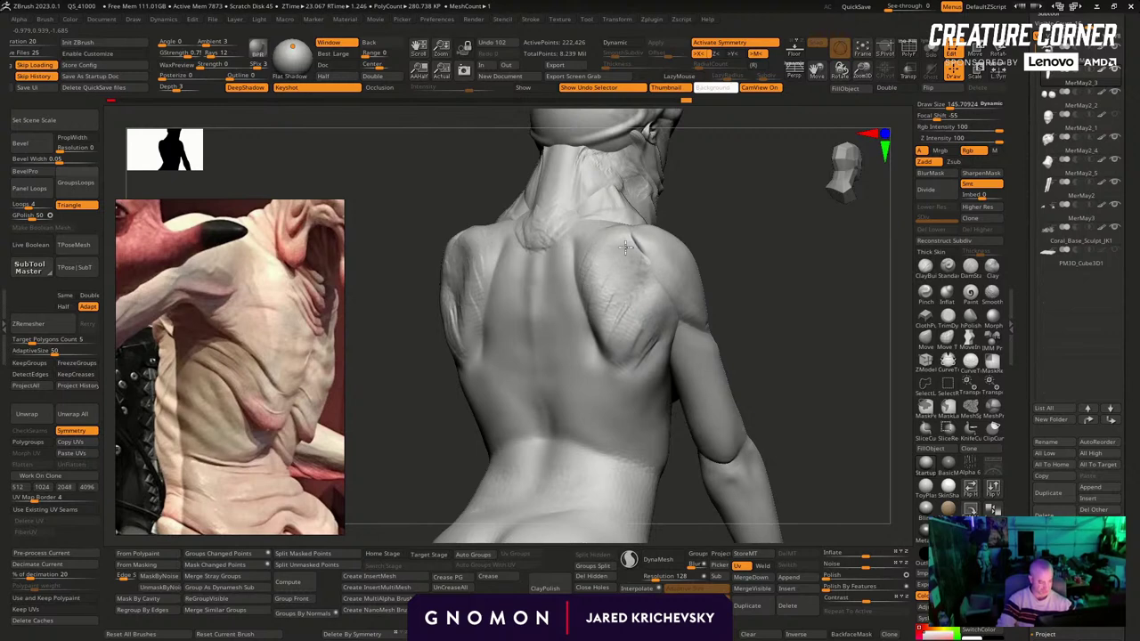
Enable Sculptris Pro and carve converging lines from the shoulder blades to the lower spine with the DamStandard brush
{"action": "left_click_drag", "start_coordinate": [755, 277], "coordinate": [745, 360]}
{"action": "left_click", "coordinate": [629, 559]}
{"action": "left_click", "coordinate": [970, 278]}
{"action": "left_click_drag", "start_coordinate": [570, 257], "coordinate": [547, 364]}
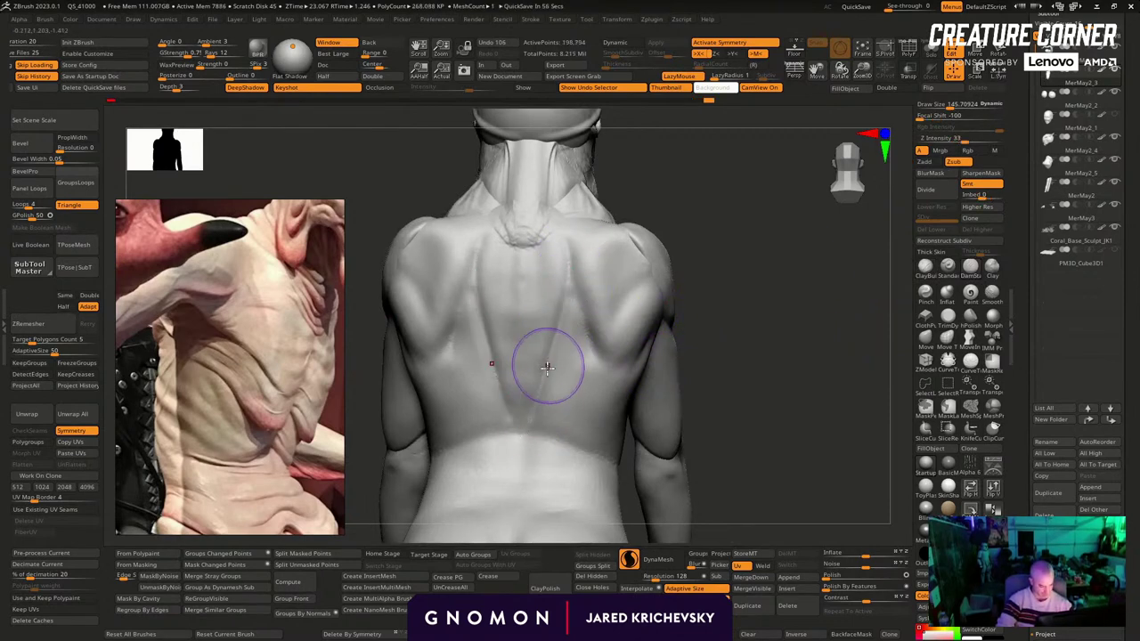
{"action": "mouse_move", "coordinate": [517, 410]}
{"action": "left_mouse_down"}
{"action": "mouse_move", "coordinate": [519, 242]}
{"action": "mouse_move", "coordinate": [518, 417]}
{"action": "left_mouse_up"}
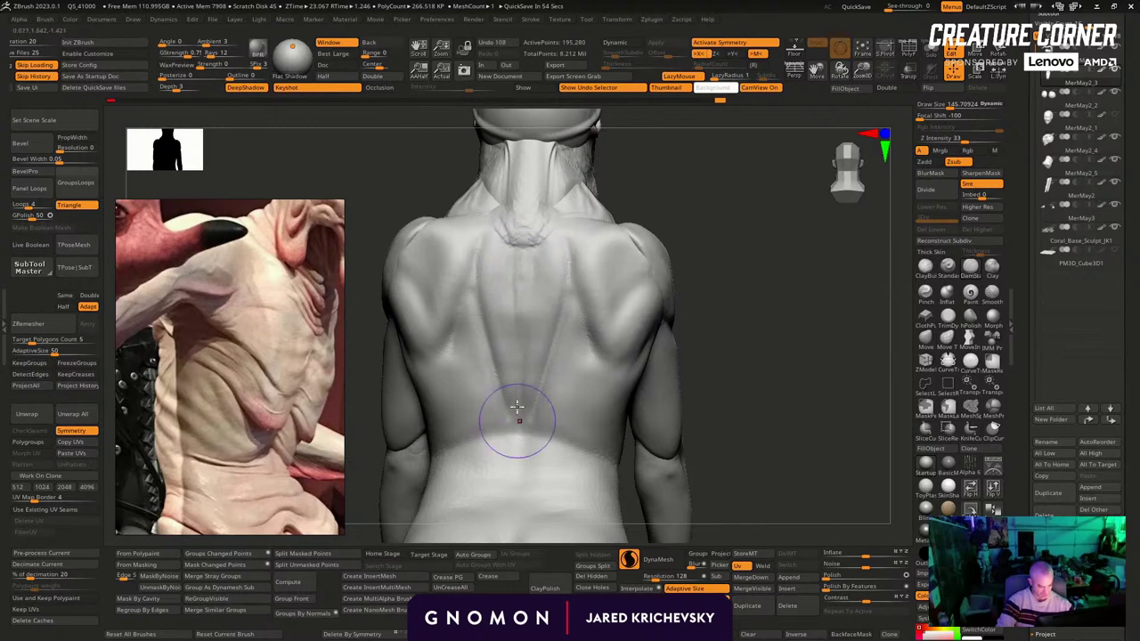
Carve a crease beneath the shoulder blade and smooth it into the surrounding back
{"action": "left_click_drag", "start_coordinate": [709, 287], "coordinate": [686, 282]}
{"action": "left_click_drag", "start_coordinate": [559, 364], "coordinate": [603, 362]}
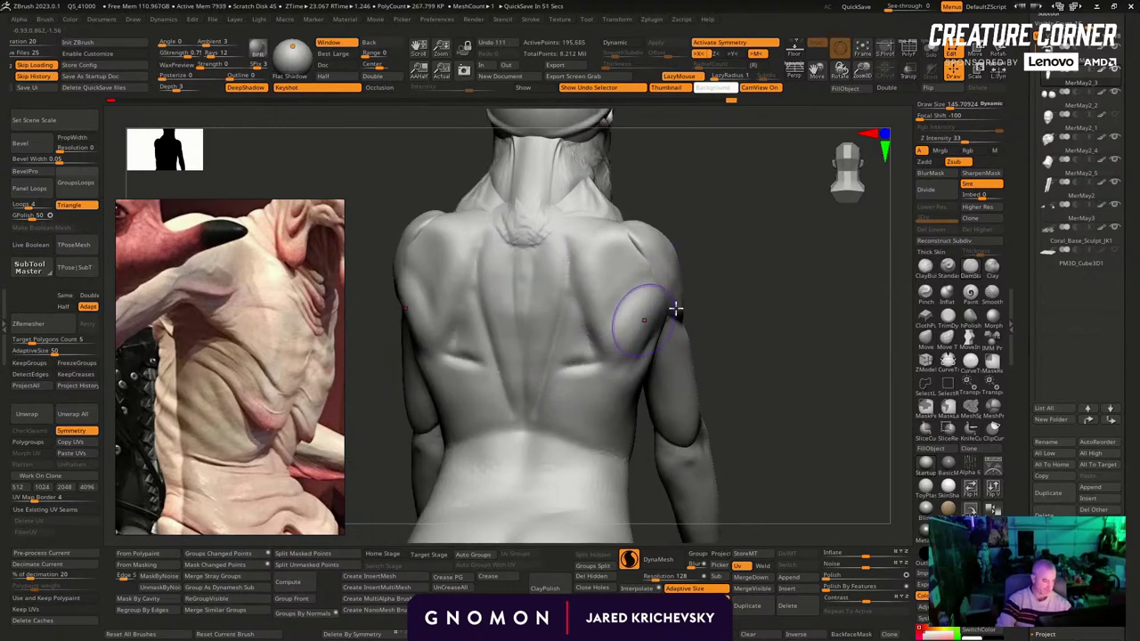
{"action": "right_click_drag", "start_coordinate": [675, 308], "coordinate": [688, 309]}
{"action": "left_click_drag", "start_coordinate": [574, 364], "coordinate": [565, 371], "text": "shift"}
{"action": "mouse_move", "coordinate": [712, 379]}
{"action": "right_mouse_down", "text": "ctrl"}
{"action": "mouse_move", "coordinate": [715, 313]}
{"action": "mouse_move", "coordinate": [689, 333]}
{"action": "right_mouse_up", "text": "ctrl"}
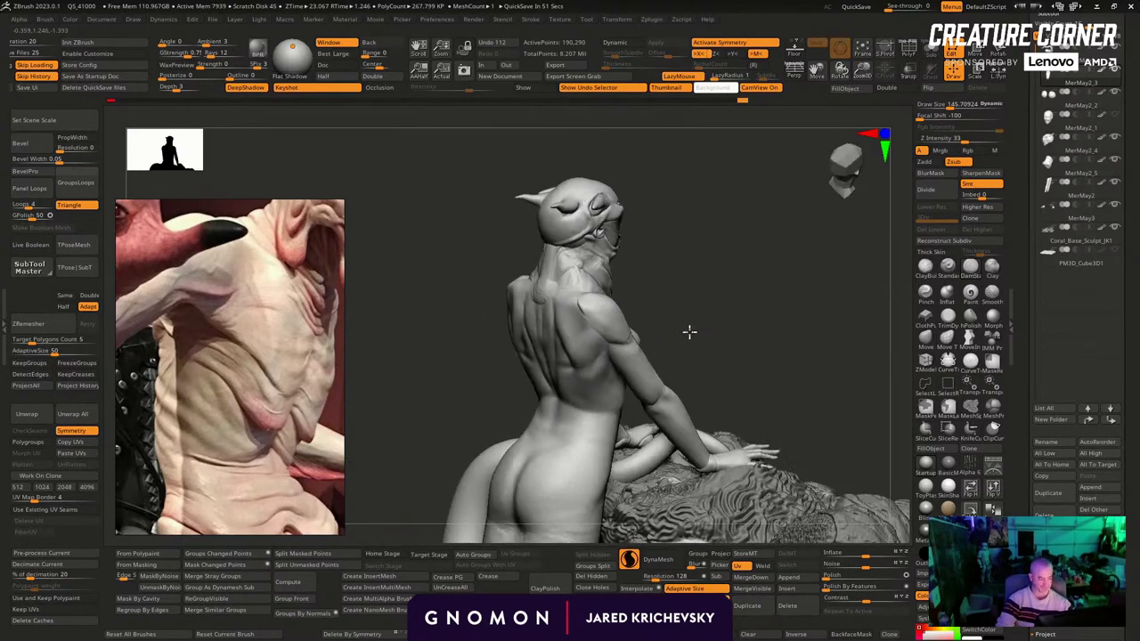
Reshape the torso's waist and hips with the Move brush, first at draw size 1000 and then about 776
{"action": "mouse_move", "coordinate": [689, 332]}
{"action": "left_mouse_down"}
{"action": "mouse_move", "coordinate": [721, 344]}
{"action": "mouse_move", "coordinate": [730, 255]}
{"action": "mouse_move", "coordinate": [804, 254]}
{"action": "mouse_move", "coordinate": [807, 268]}
{"action": "mouse_move", "coordinate": [739, 272]}
{"action": "mouse_move", "coordinate": [743, 299]}
{"action": "left_mouse_up"}
{"action": "left_click", "coordinate": [925, 340]}
{"action": "key", "text": "s"}
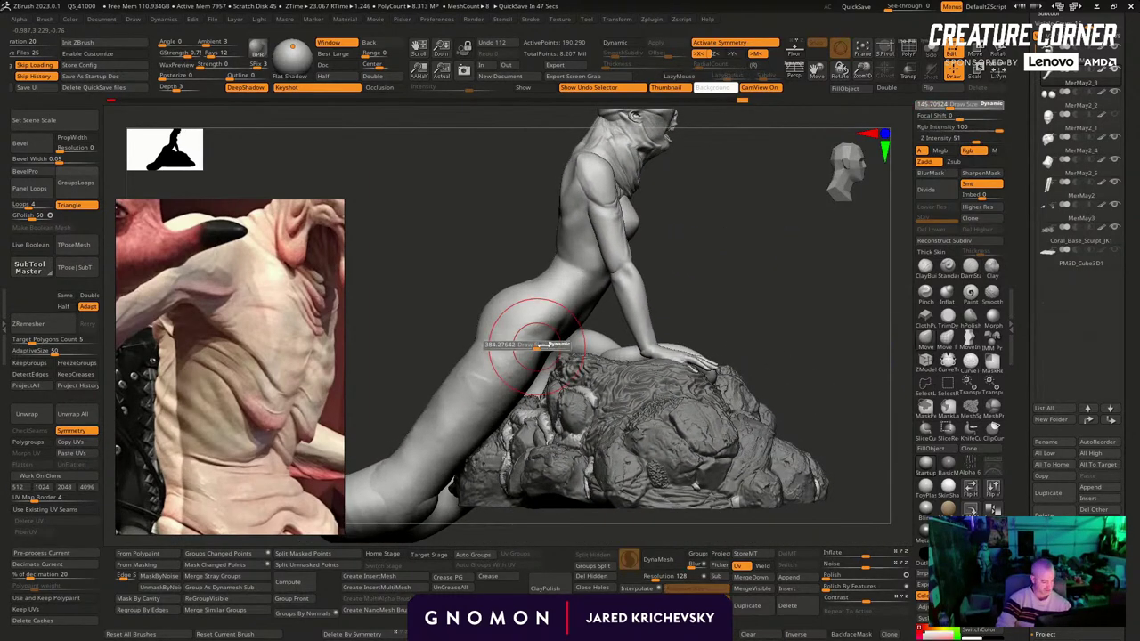
{"action": "mouse_move", "coordinate": [541, 345]}
{"action": "left_mouse_down"}
{"action": "mouse_move", "coordinate": [554, 346]}
{"action": "mouse_move", "coordinate": [543, 363]}
{"action": "left_mouse_up"}
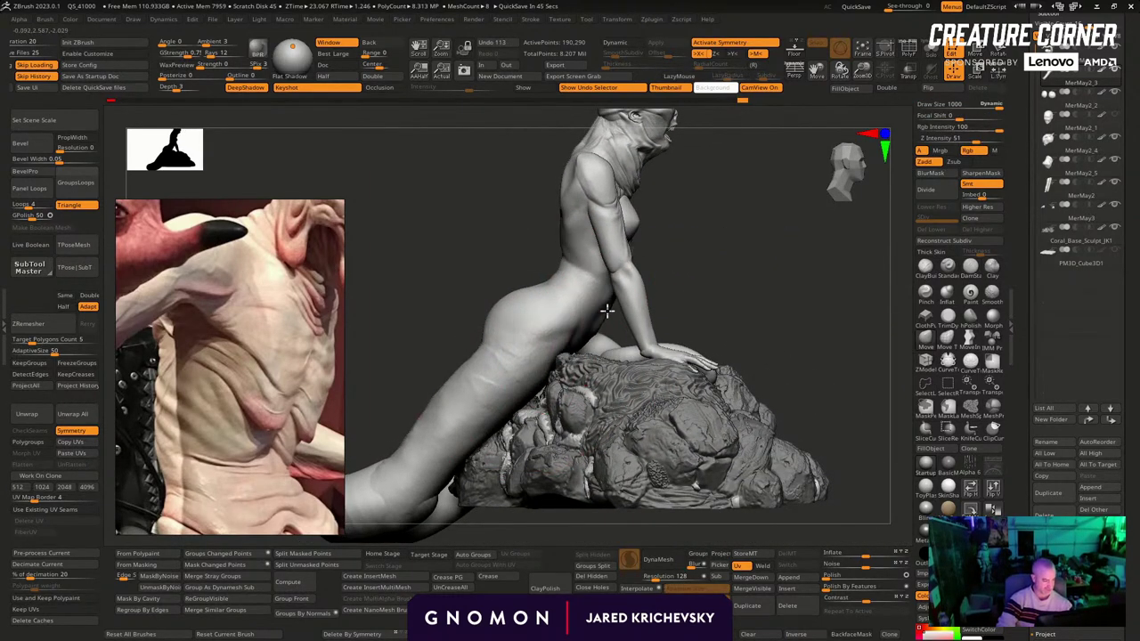
{"action": "key", "text": "s"}
{"action": "left_click", "coordinate": [550, 285]}
{"action": "left_click_drag", "start_coordinate": [599, 310], "coordinate": [535, 292]}
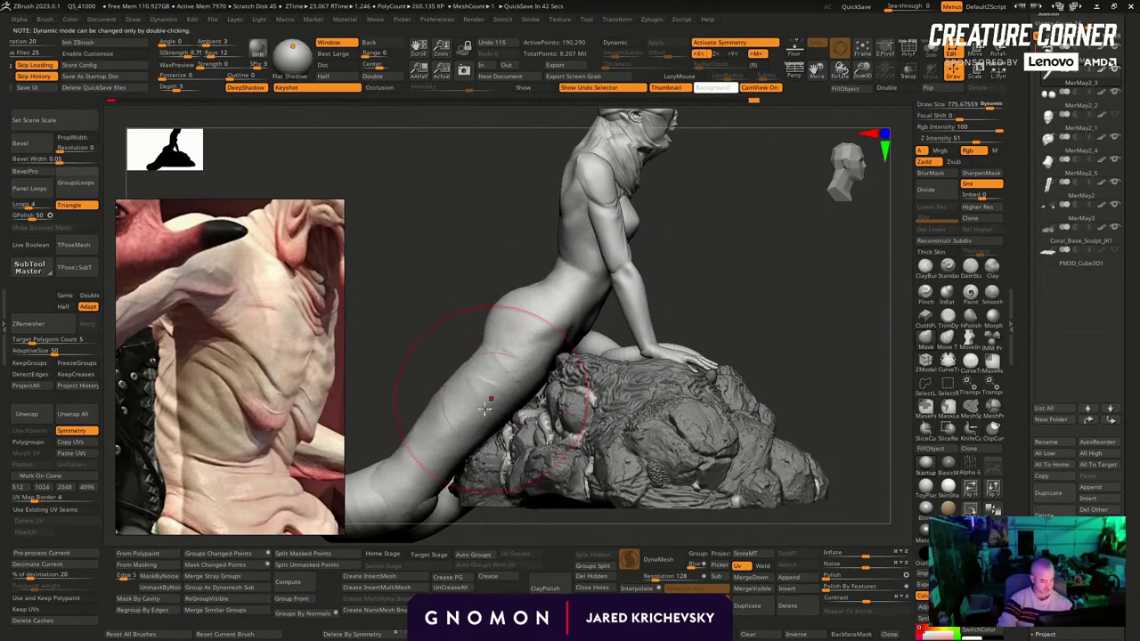
Reshape the thigh and bent knee with the Move brush, reducing the draw size from about 776 to 557
{"action": "left_click_drag", "start_coordinate": [479, 410], "coordinate": [383, 468]}
{"action": "left_click_drag", "start_coordinate": [366, 465], "coordinate": [379, 466]}
{"action": "key", "text": "bracketleft"}
{"action": "key", "text": "bracketleft"}
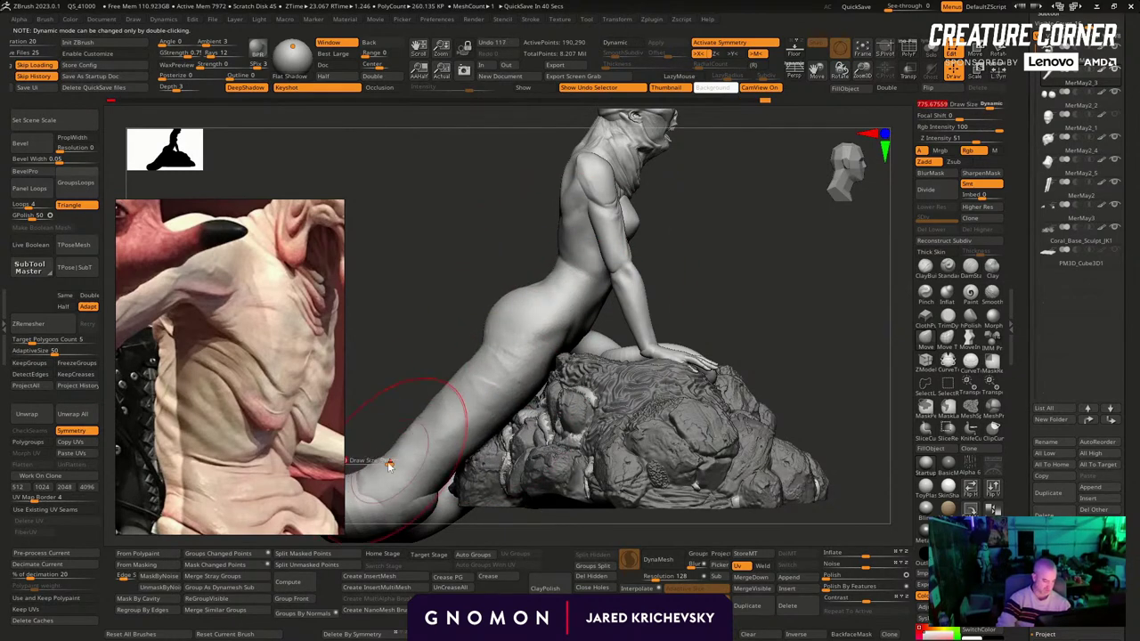
{"action": "left_click_drag", "start_coordinate": [430, 406], "coordinate": [429, 374]}
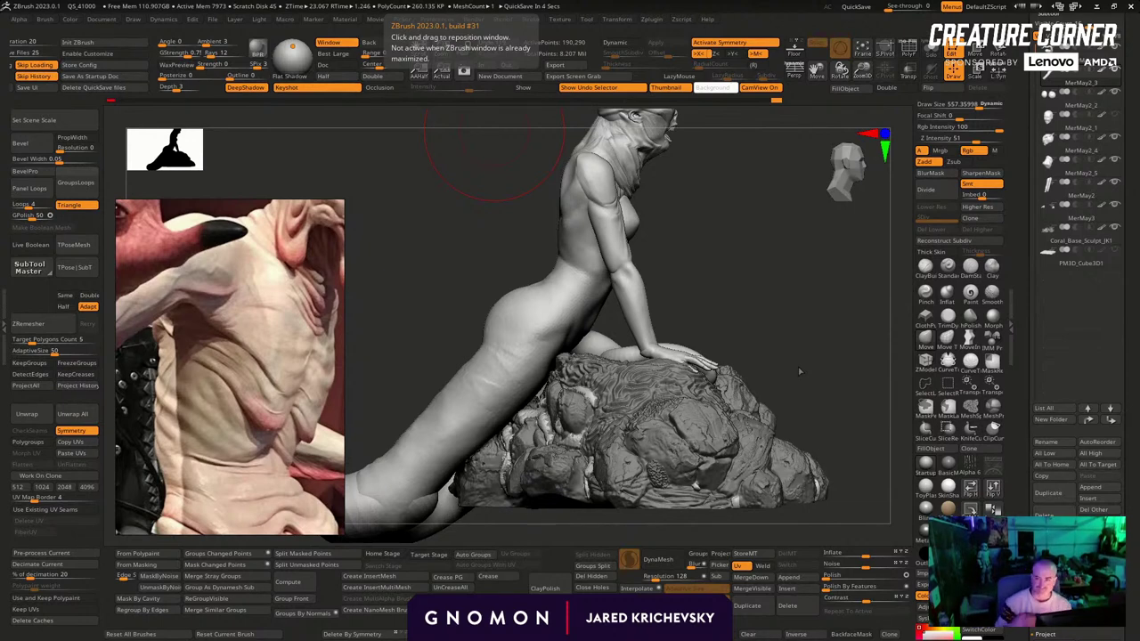
Select the MerMay2_5 neck subtool and sculpt the throat folds with the Standard brush at draw sizes about 45 and 54
{"action": "mouse_move", "coordinate": [721, 282]}
{"action": "left_mouse_down"}
{"action": "mouse_move", "coordinate": [560, 259]}
{"action": "mouse_move", "coordinate": [667, 265]}
{"action": "left_mouse_up"}
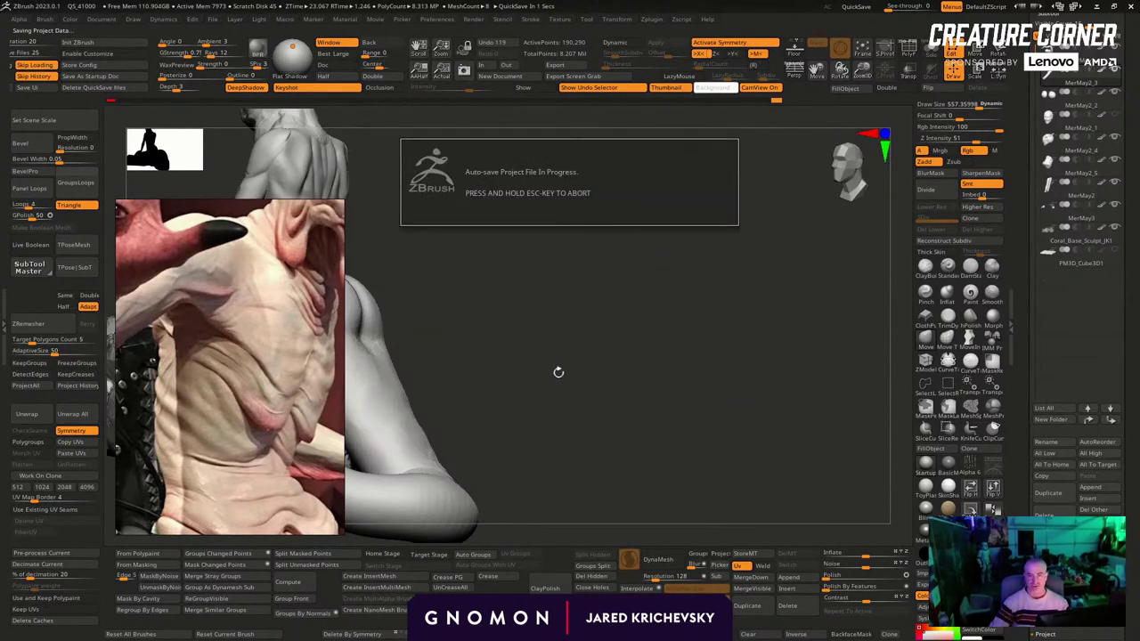
{"action": "left_click_drag", "start_coordinate": [592, 319], "coordinate": [679, 486]}
{"action": "left_click", "coordinate": [459, 238], "text": "alt"}
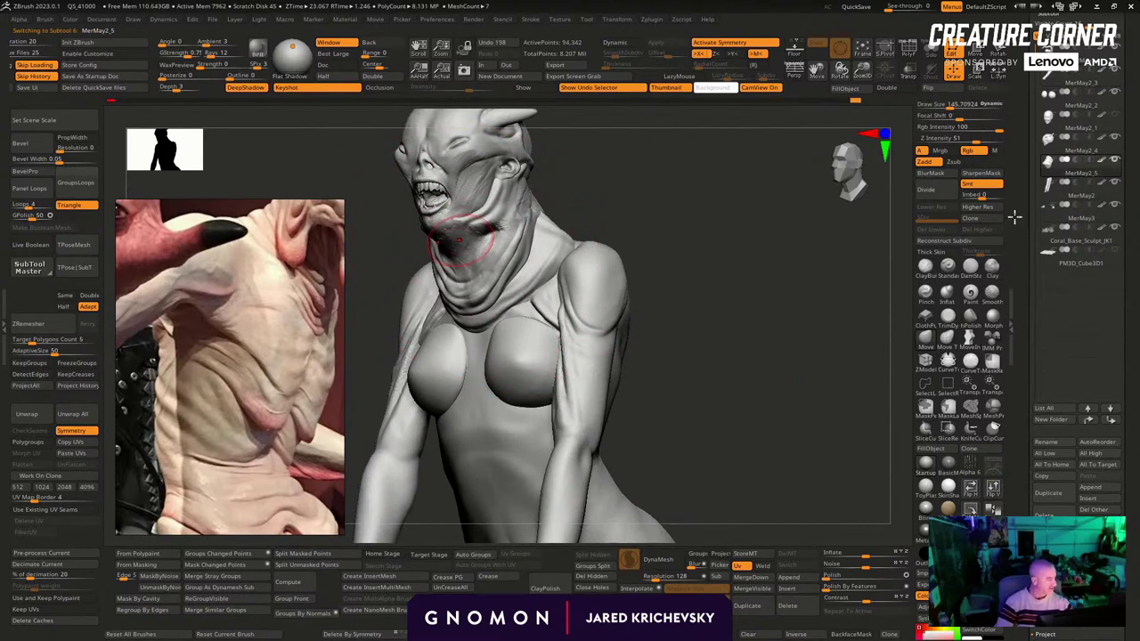
{"action": "left_click", "coordinate": [948, 268]}
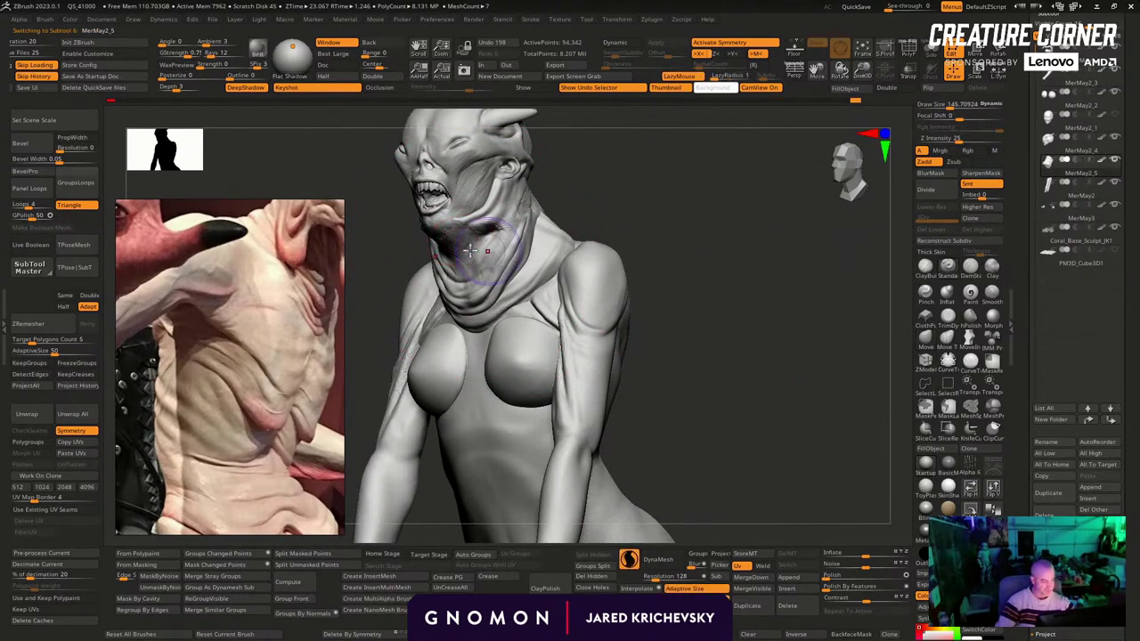
{"action": "key", "text": "bracketleft"}
{"action": "mouse_move", "coordinate": [455, 229]}
{"action": "left_mouse_down"}
{"action": "mouse_move", "coordinate": [476, 256]}
{"action": "mouse_move", "coordinate": [450, 221]}
{"action": "mouse_move", "coordinate": [472, 259]}
{"action": "mouse_move", "coordinate": [441, 223]}
{"action": "mouse_move", "coordinate": [445, 237]}
{"action": "mouse_move", "coordinate": [457, 221]}
{"action": "left_mouse_up"}
{"action": "key", "text": "s"}
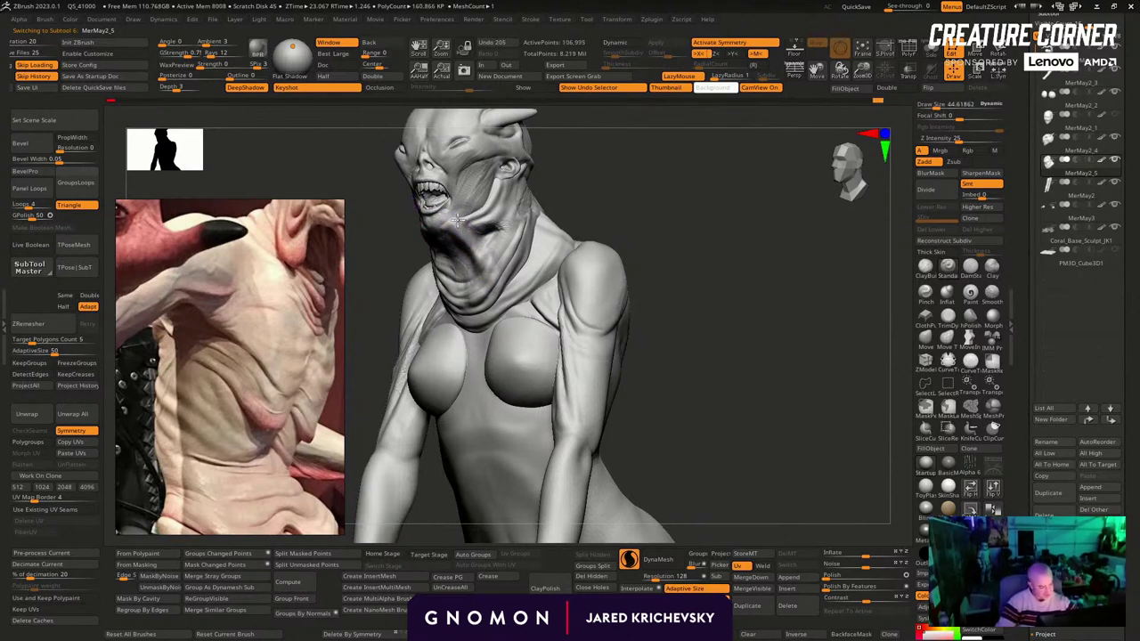
{"action": "left_click_drag", "start_coordinate": [655, 254], "coordinate": [661, 189]}
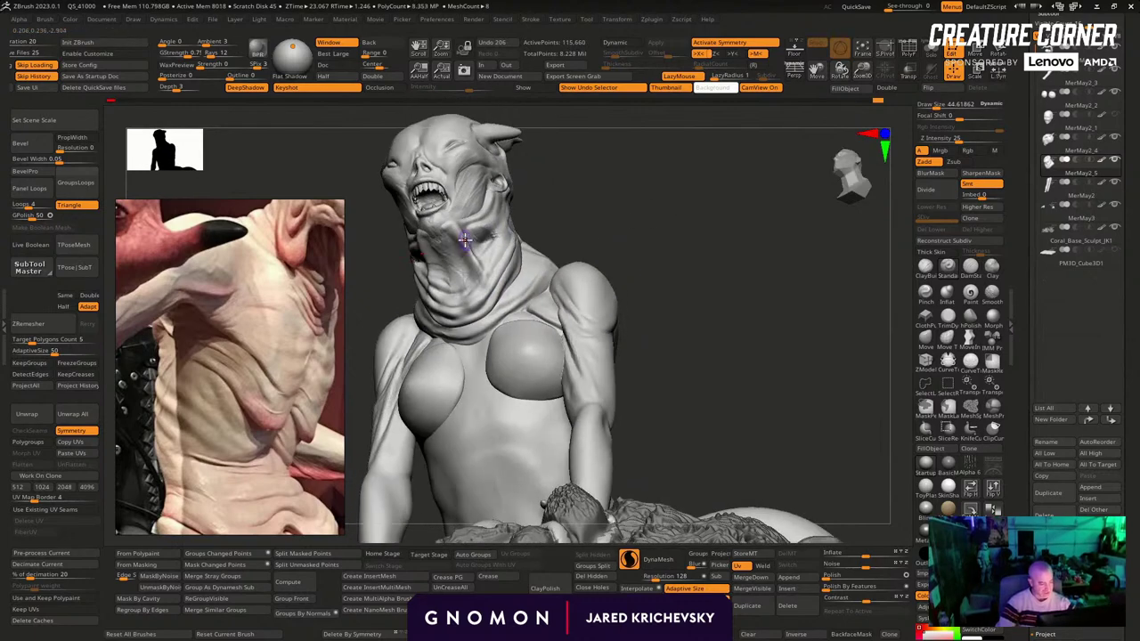
{"action": "key", "text": "s"}
{"action": "left_click_drag", "start_coordinate": [465, 240], "coordinate": [463, 283]}
{"action": "left_click_drag", "start_coordinate": [598, 199], "coordinate": [718, 257]}
Pull the skin folds beneath the chin and jaw into shape with the Move brush at draw sizes about 109 and 146
{"action": "key", "text": "b"}
{"action": "key", "text": "m"}
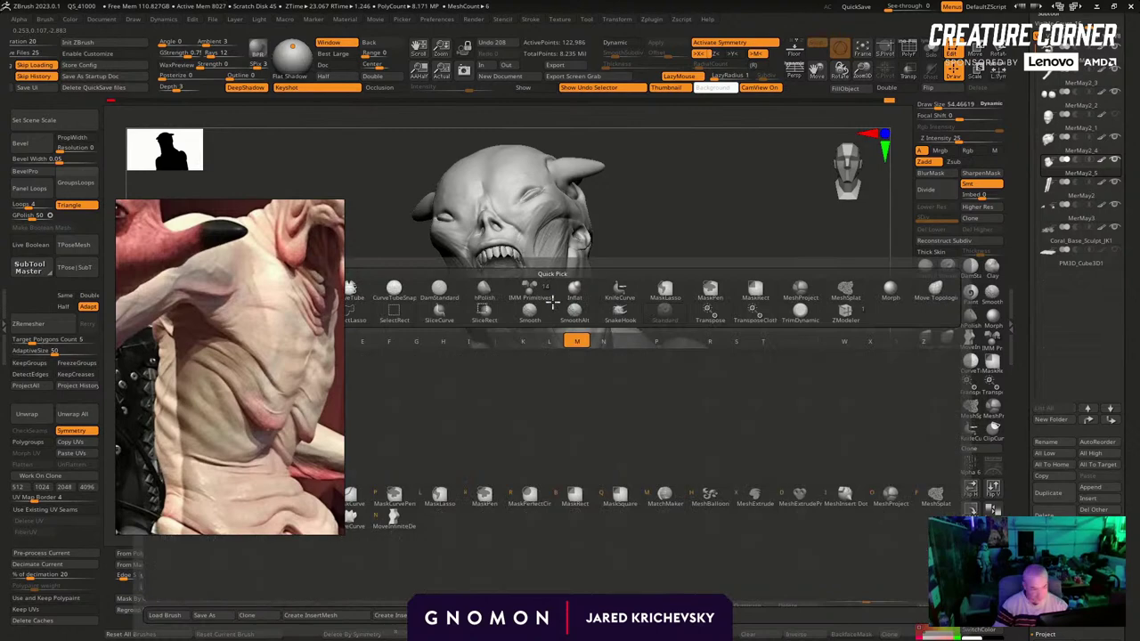
{"action": "key", "text": "v"}
{"action": "left_click_drag", "start_coordinate": [535, 292], "coordinate": [525, 305]}
{"action": "left_click_drag", "start_coordinate": [674, 254], "coordinate": [624, 256]}
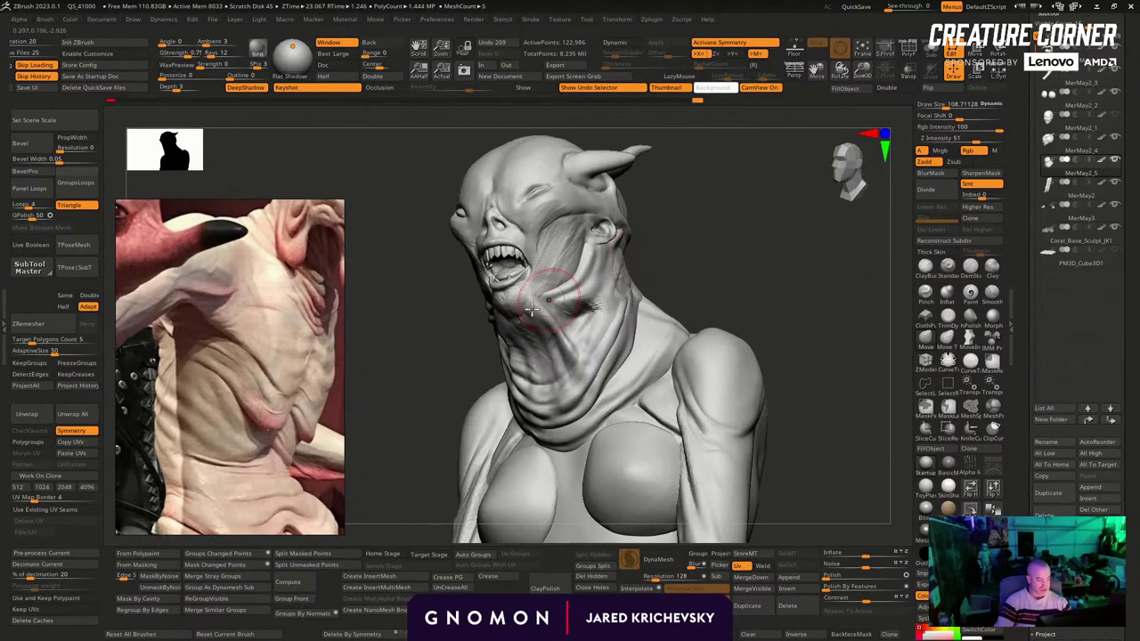
{"action": "left_click_drag", "start_coordinate": [533, 308], "coordinate": [523, 308]}
{"action": "left_click_drag", "start_coordinate": [704, 246], "coordinate": [648, 261]}
{"action": "left_click_drag", "start_coordinate": [516, 311], "coordinate": [516, 306]}
{"action": "left_click_drag", "start_coordinate": [507, 407], "coordinate": [598, 401]}
{"action": "left_click_drag", "start_coordinate": [571, 331], "coordinate": [559, 340]}
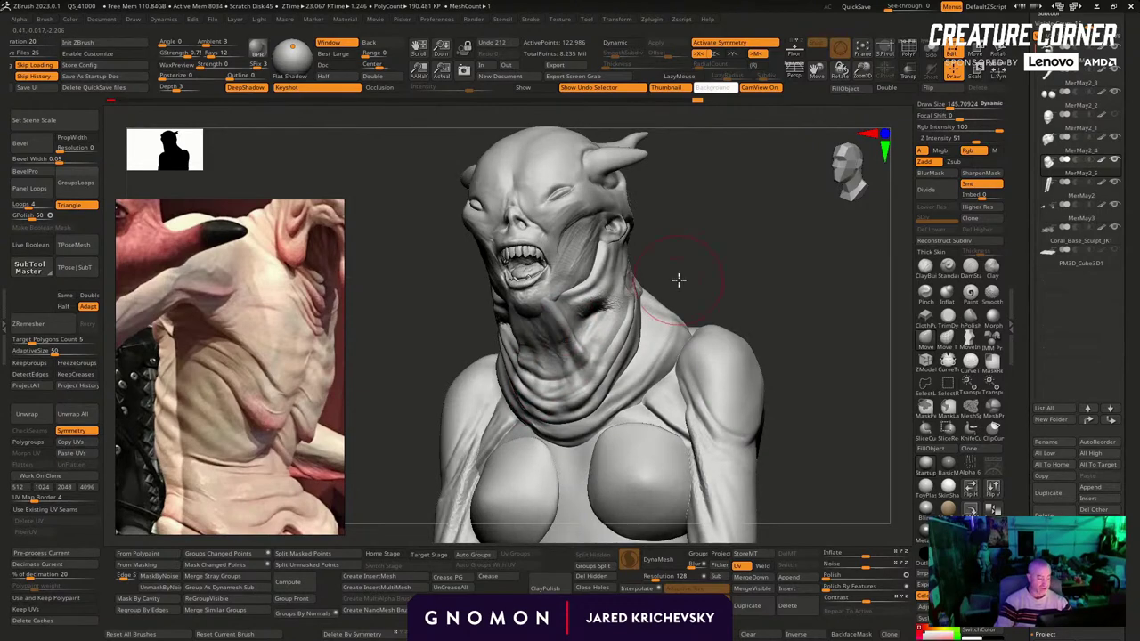
Adjust the hanging throat folds in front and side views with the Move brush, ending at draw size about 151
{"action": "left_click_drag", "start_coordinate": [679, 281], "coordinate": [699, 306]}
{"action": "mouse_move", "coordinate": [561, 344]}
{"action": "left_mouse_down"}
{"action": "mouse_move", "coordinate": [546, 331]}
{"action": "mouse_move", "coordinate": [569, 349]}
{"action": "left_mouse_up"}
{"action": "key", "text": "s"}
{"action": "left_click_drag", "start_coordinate": [577, 349], "coordinate": [584, 340]}
{"action": "mouse_move", "coordinate": [702, 238]}
{"action": "left_mouse_down"}
{"action": "mouse_move", "coordinate": [676, 216]}
{"action": "mouse_move", "coordinate": [649, 234]}
{"action": "left_mouse_up"}
{"action": "key", "text": "s"}
{"action": "left_click_drag", "start_coordinate": [574, 328], "coordinate": [576, 340]}
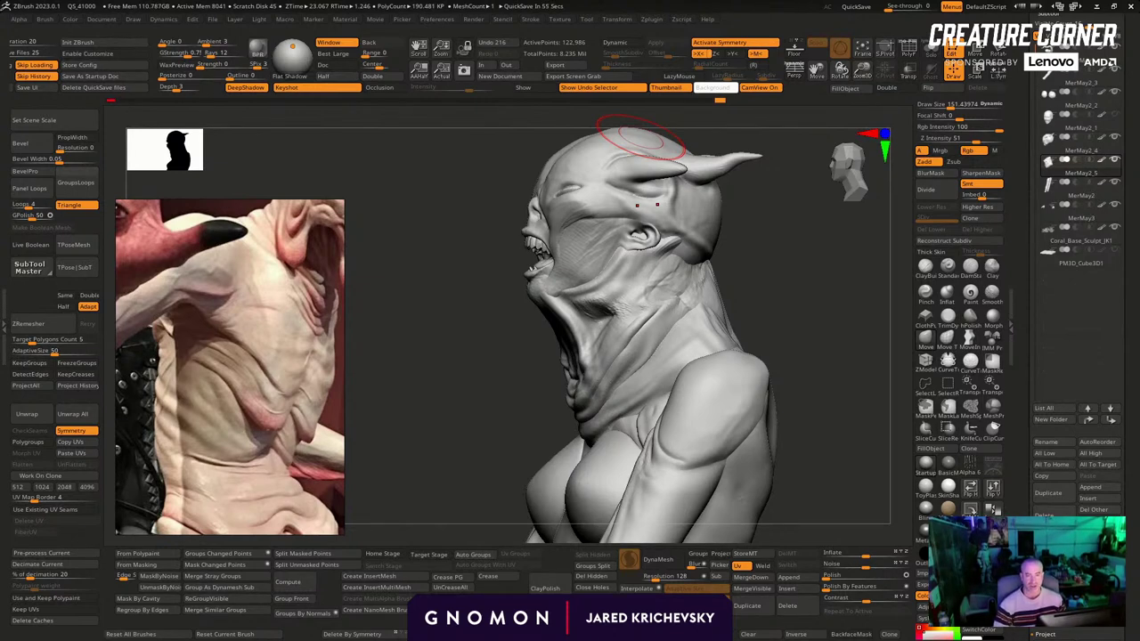
Switch to the web browser, maximize it and browse the Anatomy For Sculptors ArtStation portfolio for anatomy references
{"action": "mouse_move", "coordinate": [338, 0]}
{"action": "left_mouse_down"}
{"action": "mouse_move", "coordinate": [431, 94]}
{"action": "mouse_move", "coordinate": [413, 101]}
{"action": "left_mouse_up"}
{"action": "left_click", "coordinate": [216, 253]}
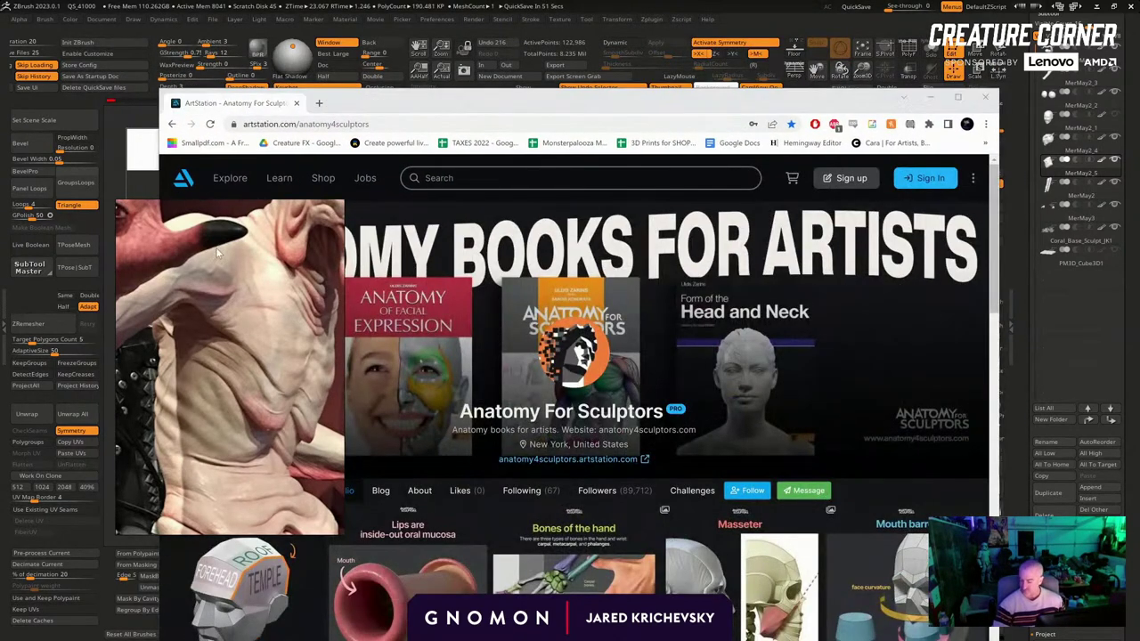
{"action": "left_click", "coordinate": [957, 96]}
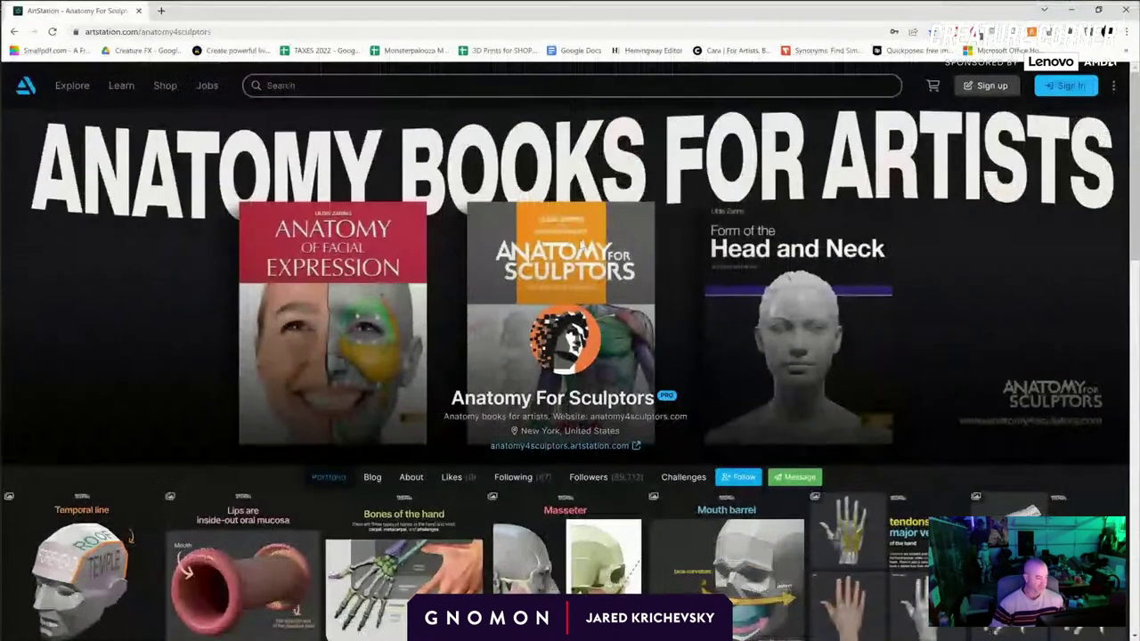
{"action": "scroll", "coordinate": [469, 435], "scroll_direction": "down", "scroll_amount": 3}
{"action": "scroll", "coordinate": [746, 455], "scroll_direction": "down", "scroll_amount": 3}
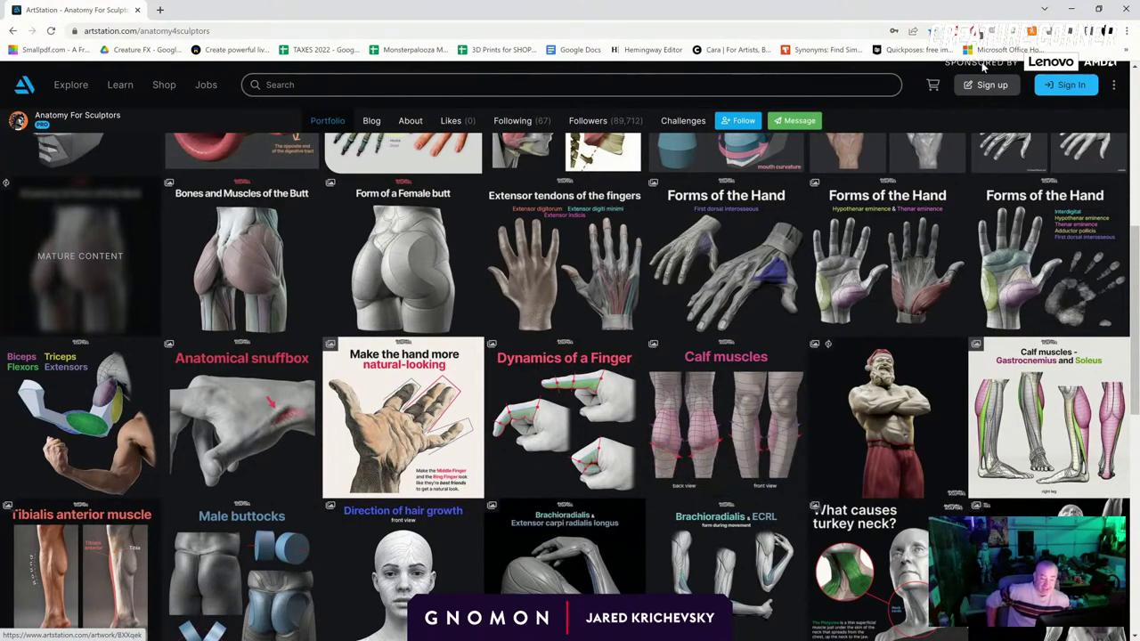
{"action": "scroll", "coordinate": [777, 393], "scroll_direction": "down", "scroll_amount": 3}
{"action": "scroll", "coordinate": [855, 223], "scroll_direction": "down", "scroll_amount": 2}
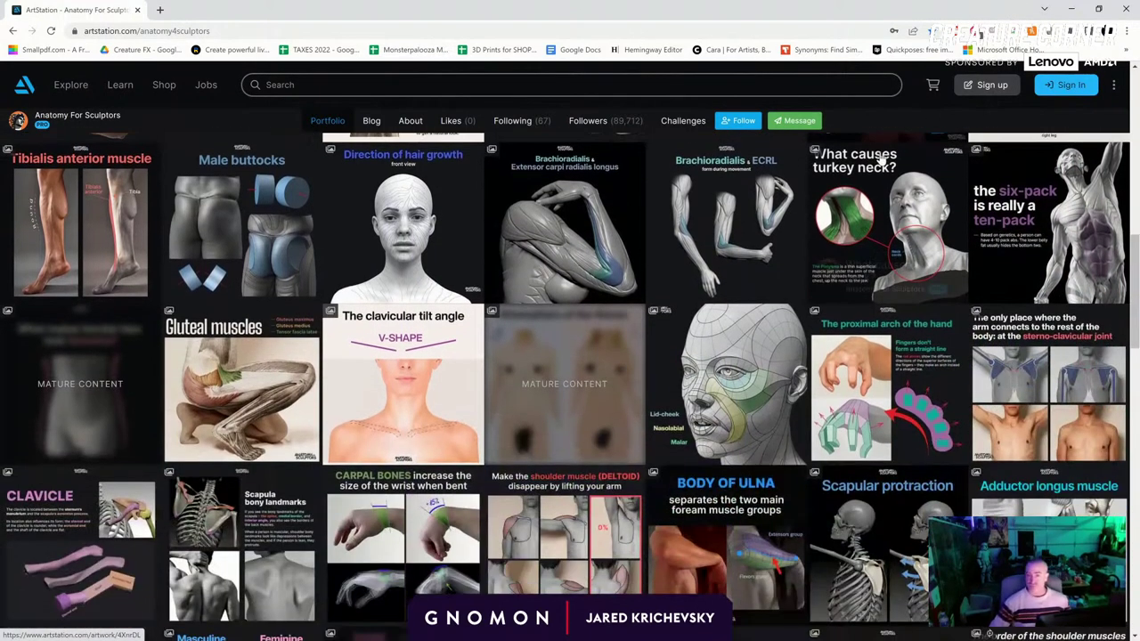
{"action": "scroll", "coordinate": [790, 392], "scroll_direction": "down", "scroll_amount": 5}
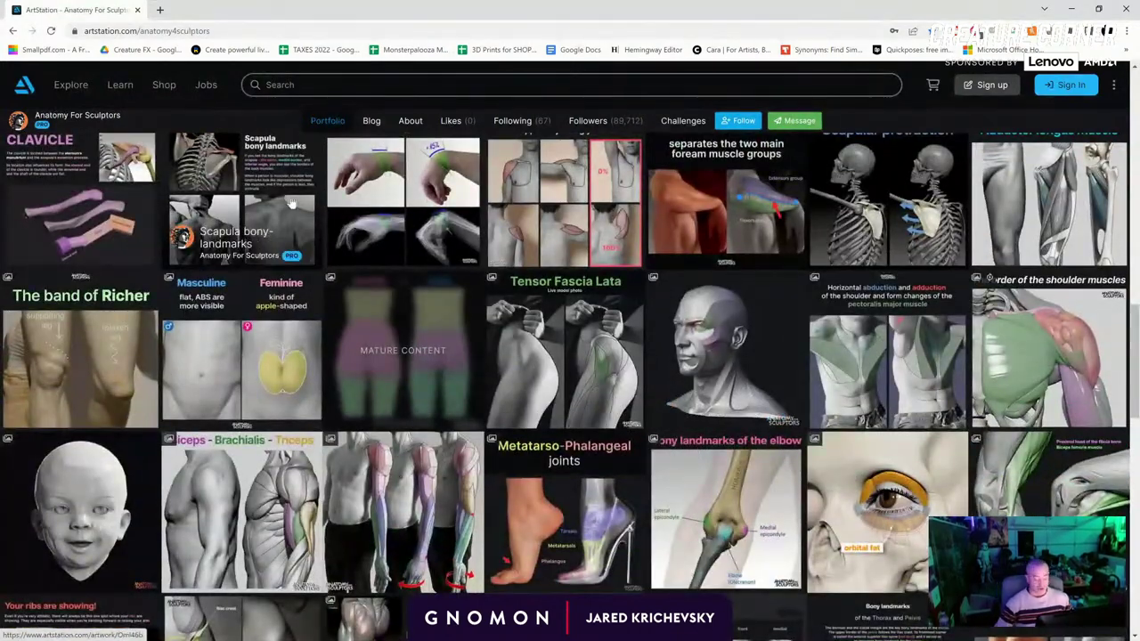
{"action": "scroll", "coordinate": [438, 469], "scroll_direction": "down", "scroll_amount": 2}
{"action": "scroll", "coordinate": [439, 469], "scroll_direction": "down", "scroll_amount": 3}
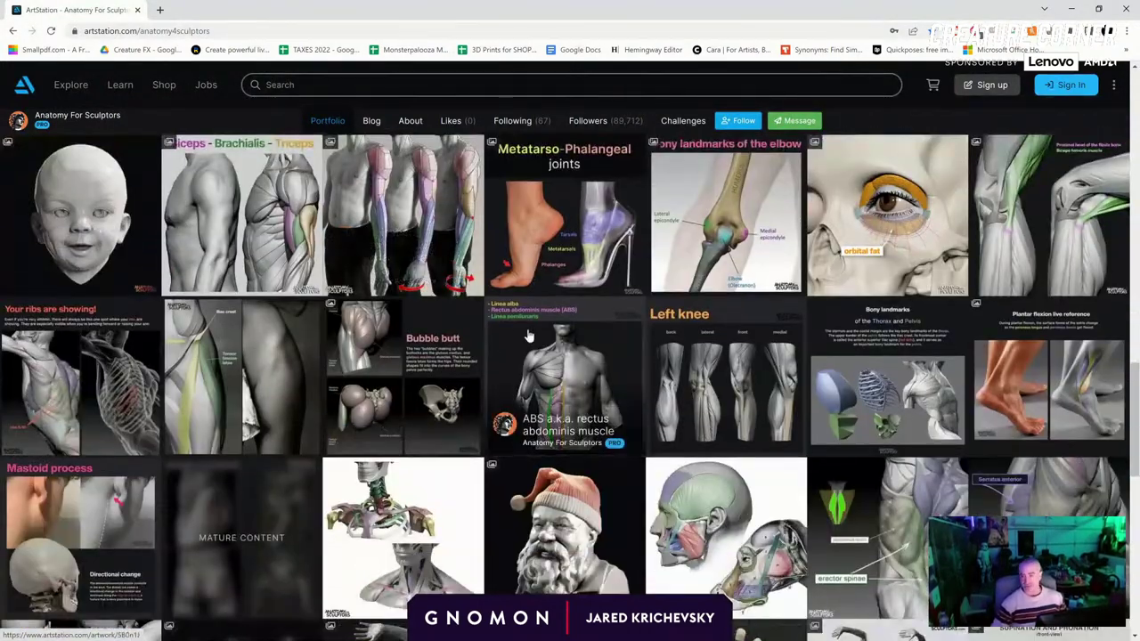
{"action": "scroll", "coordinate": [532, 446], "scroll_direction": "down", "scroll_amount": 2}
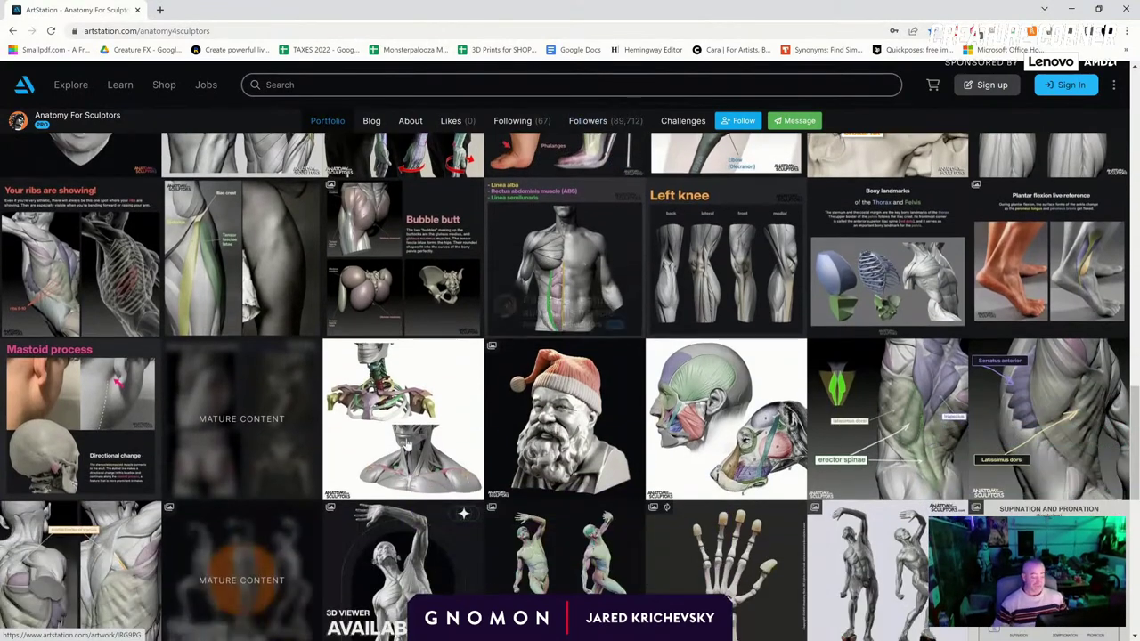
{"action": "scroll", "coordinate": [535, 467], "scroll_direction": "down", "scroll_amount": 3}
{"action": "scroll", "coordinate": [543, 454], "scroll_direction": "down", "scroll_amount": 4}
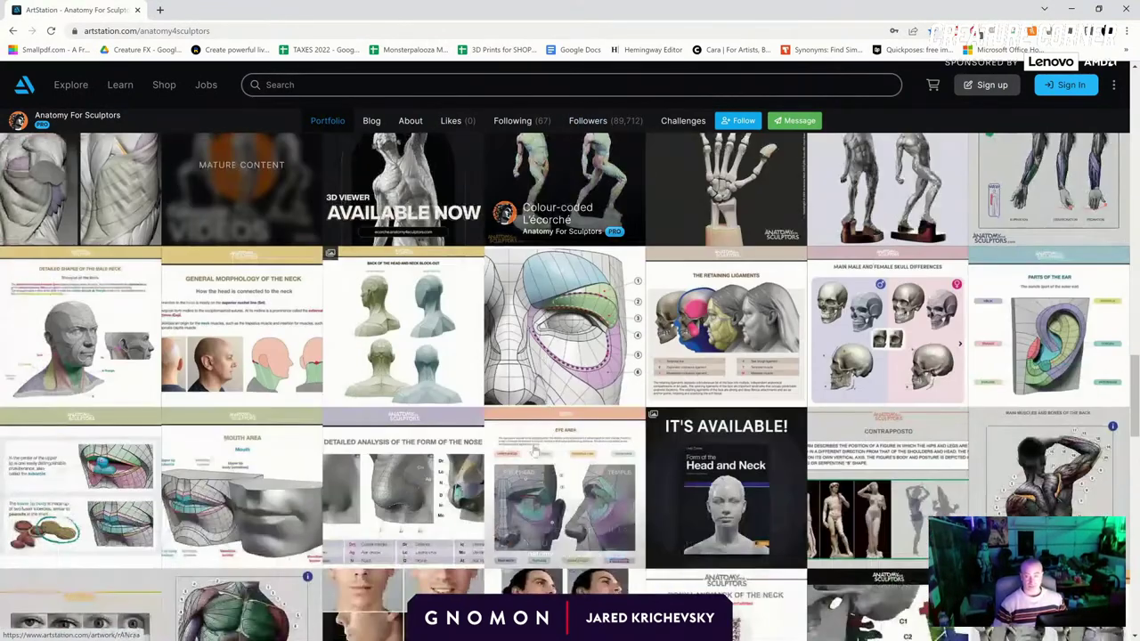
{"action": "scroll", "coordinate": [760, 397], "scroll_direction": "up", "scroll_amount": 1}
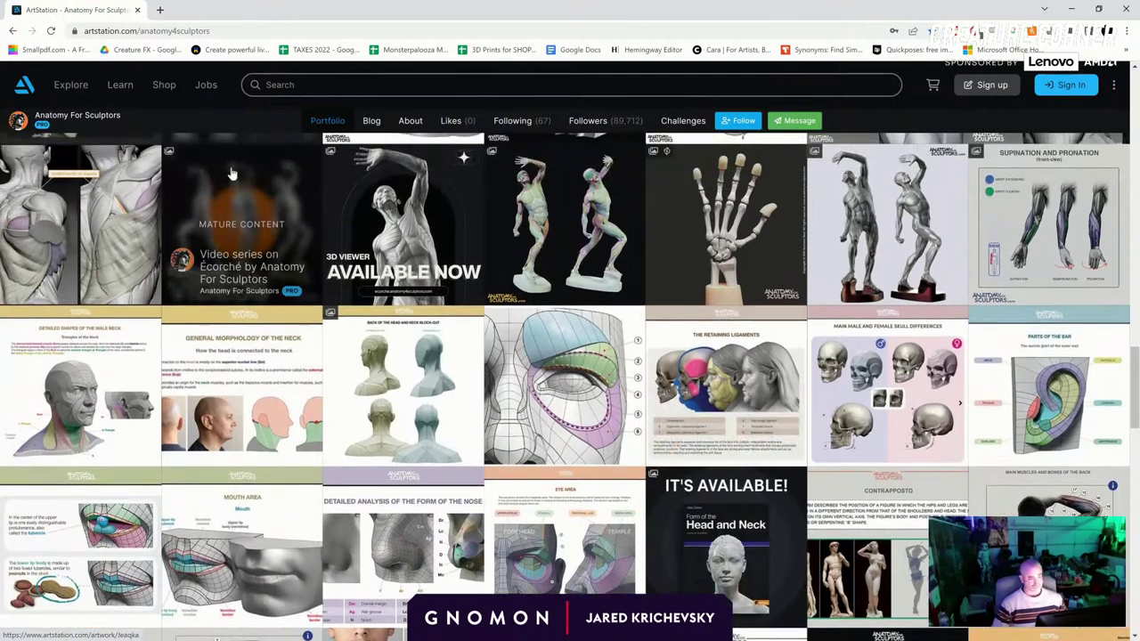
Open the bookmarked Ecorche reference tool from Anatomy For Sculptors
{"action": "left_click", "coordinate": [1127, 50]}
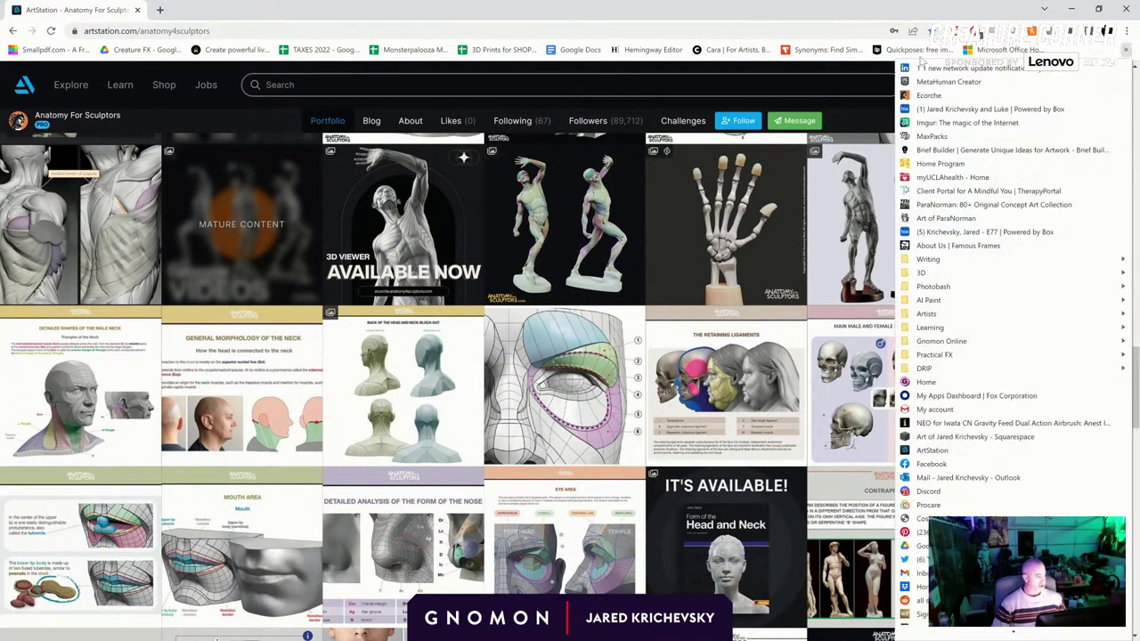
{"action": "left_click", "coordinate": [412, 31]}
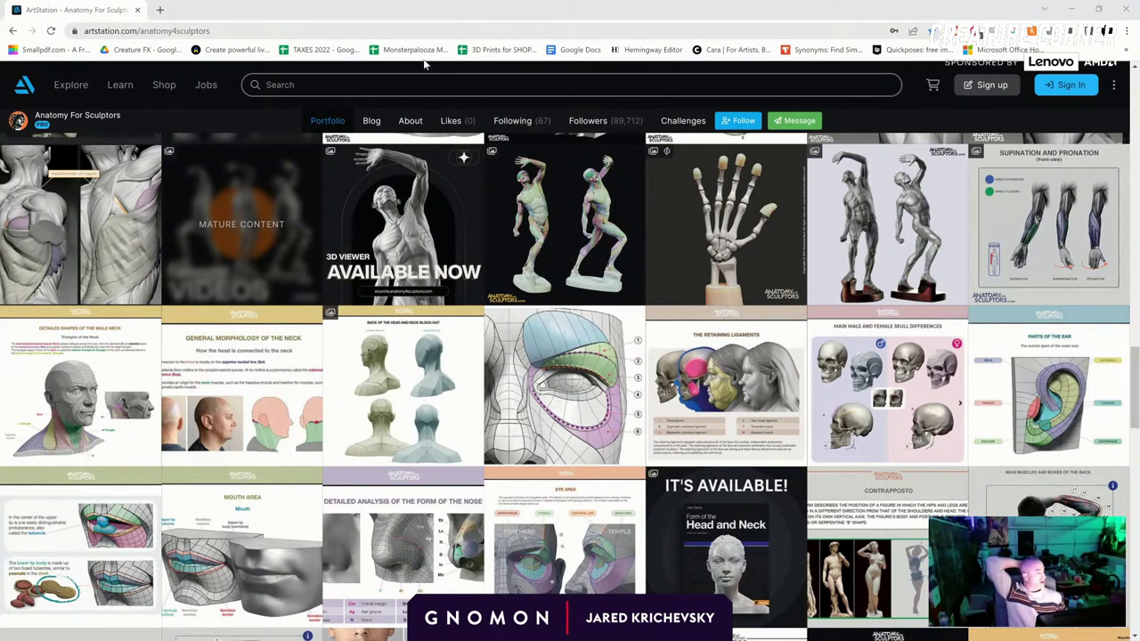
{"action": "scroll", "coordinate": [424, 64], "scroll_direction": "up", "scroll_amount": 4}
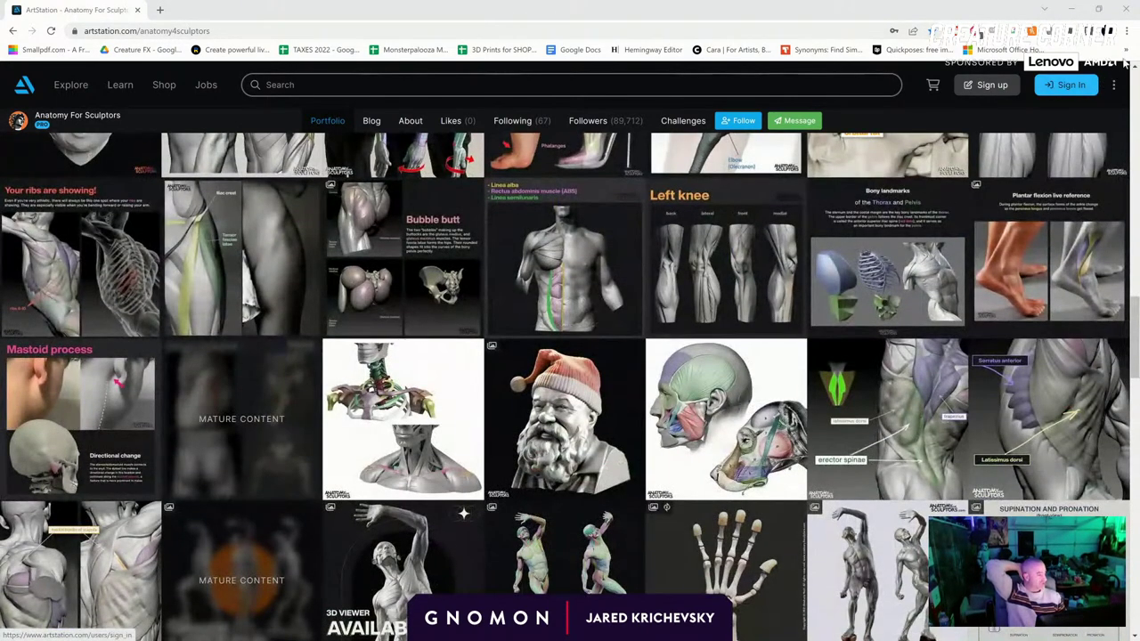
{"action": "left_click", "coordinate": [1127, 51]}
{"action": "left_click", "coordinate": [1022, 95]}
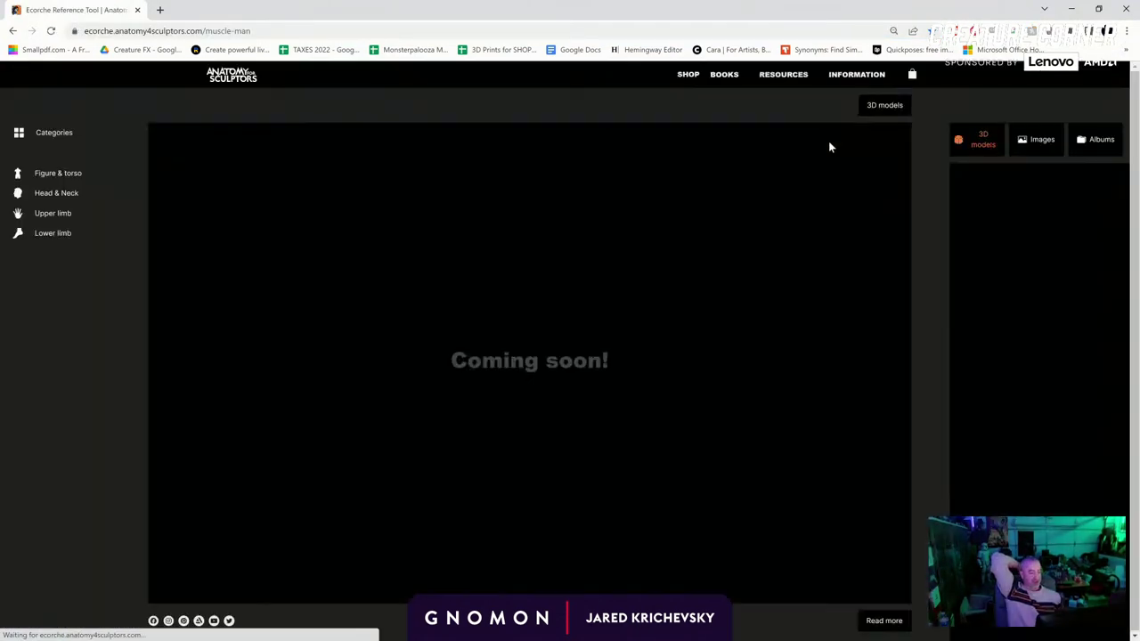
Open the Figure & torso Muscle man model and examine its back and shoulder muscles from several angles
{"action": "left_click", "coordinate": [62, 174]}
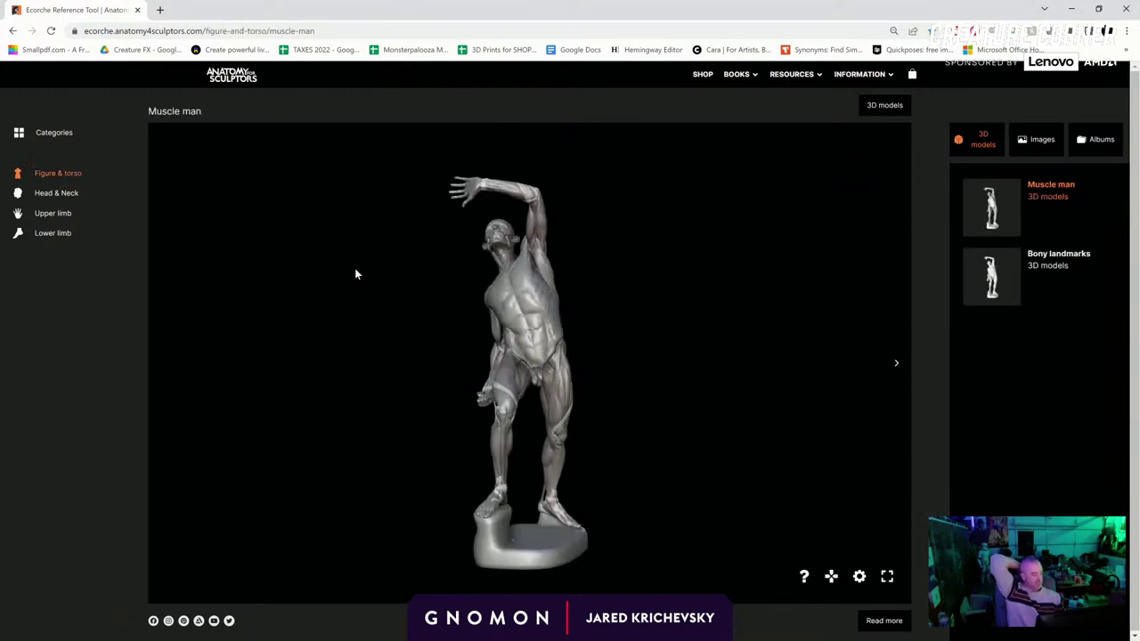
{"action": "left_click_drag", "start_coordinate": [355, 273], "coordinate": [422, 288]}
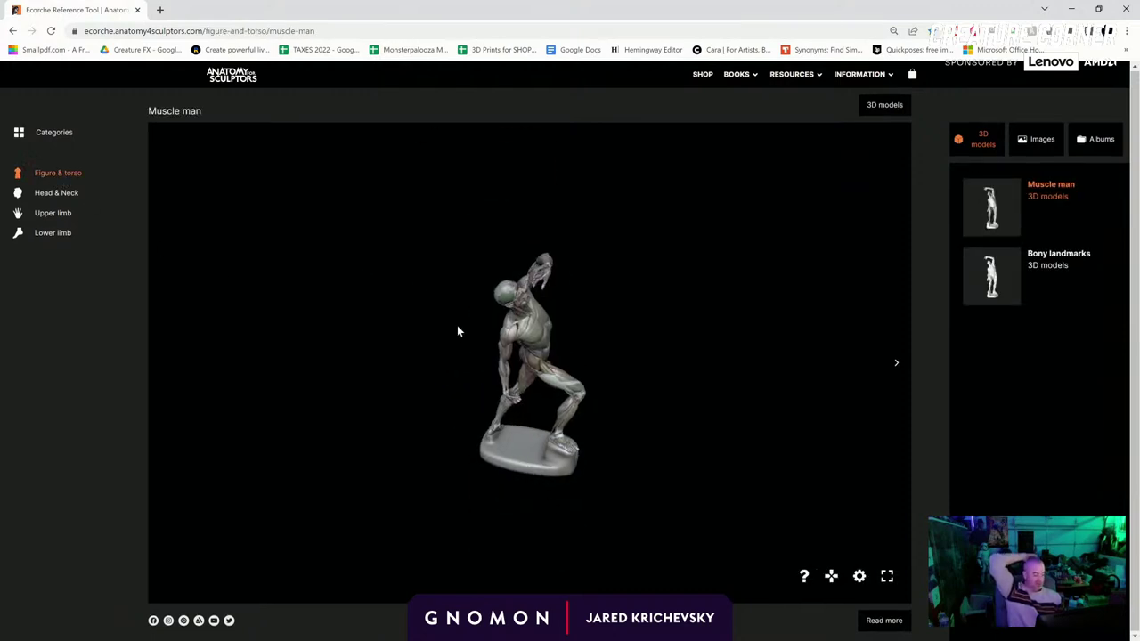
{"action": "left_click_drag", "start_coordinate": [457, 331], "coordinate": [313, 326]}
{"action": "scroll", "coordinate": [357, 348], "scroll_direction": "up", "scroll_amount": 10}
{"action": "scroll", "coordinate": [356, 346], "scroll_direction": "down", "scroll_amount": 7}
{"action": "left_click_drag", "start_coordinate": [356, 364], "coordinate": [635, 373]}
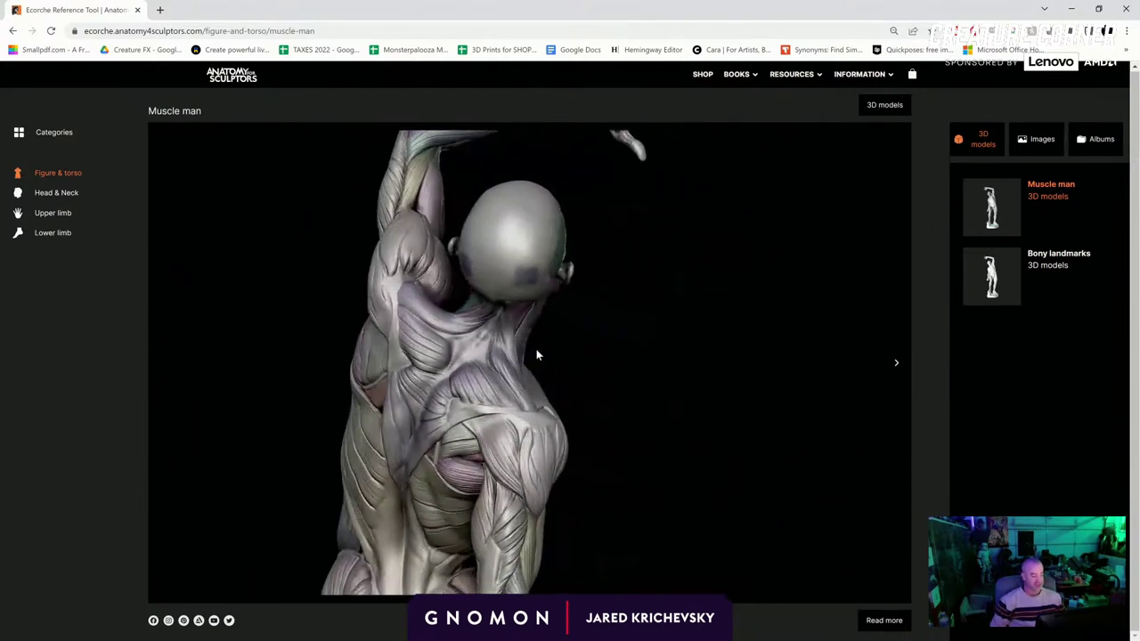
{"action": "left_click_drag", "start_coordinate": [536, 355], "coordinate": [373, 392]}
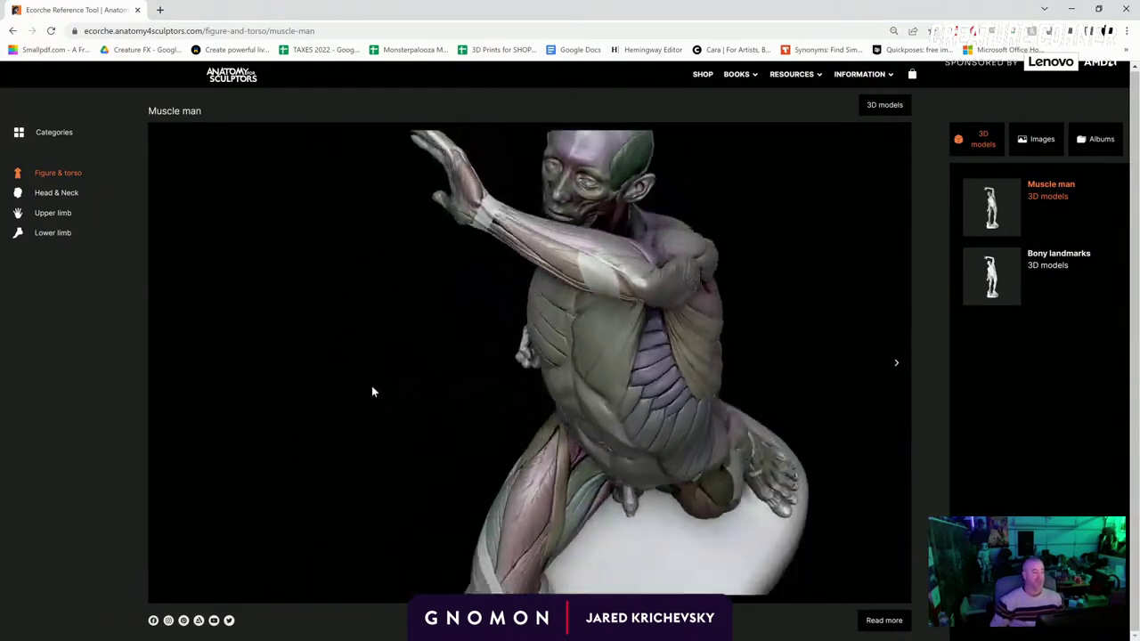
Examine the Muscle man's forearm, face, jaw and neck muscles up close
{"action": "right_click_drag", "start_coordinate": [366, 262], "coordinate": [308, 361]}
{"action": "scroll", "coordinate": [307, 361], "scroll_direction": "up", "scroll_amount": 6}
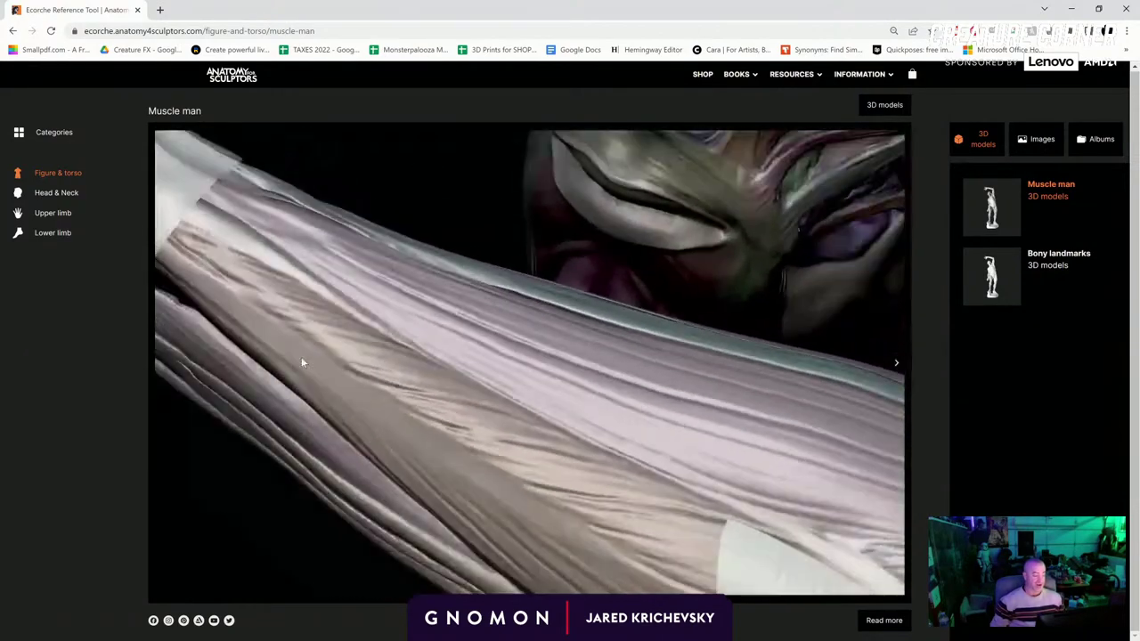
{"action": "scroll", "coordinate": [301, 363], "scroll_direction": "down", "scroll_amount": 5}
{"action": "left_click_drag", "start_coordinate": [404, 318], "coordinate": [459, 303]}
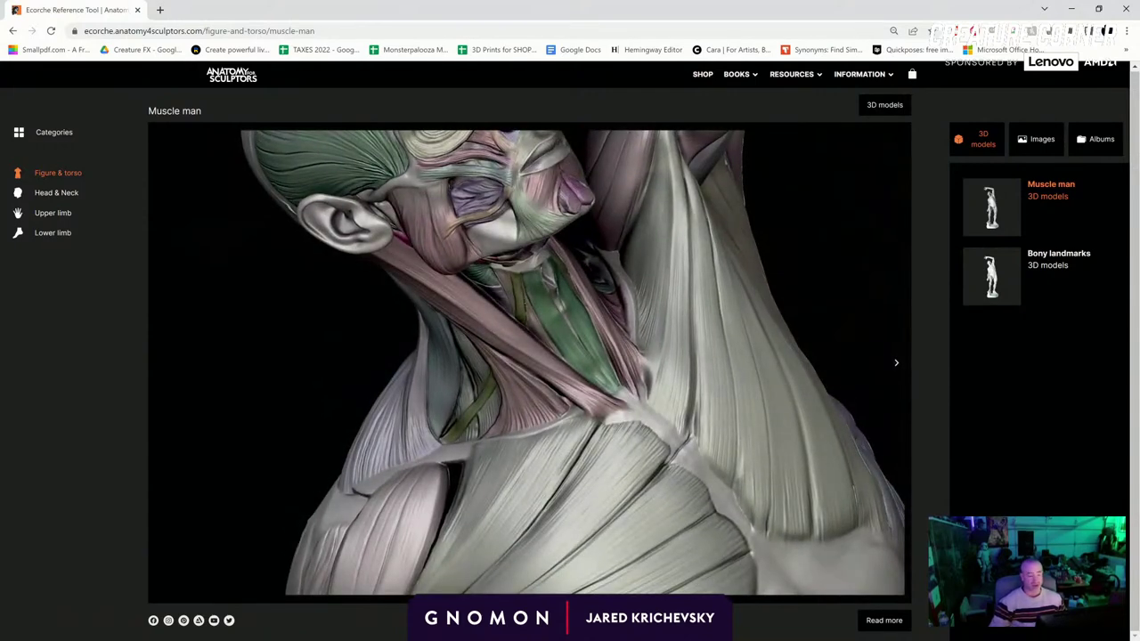
{"action": "left_click", "coordinate": [440, 31]}
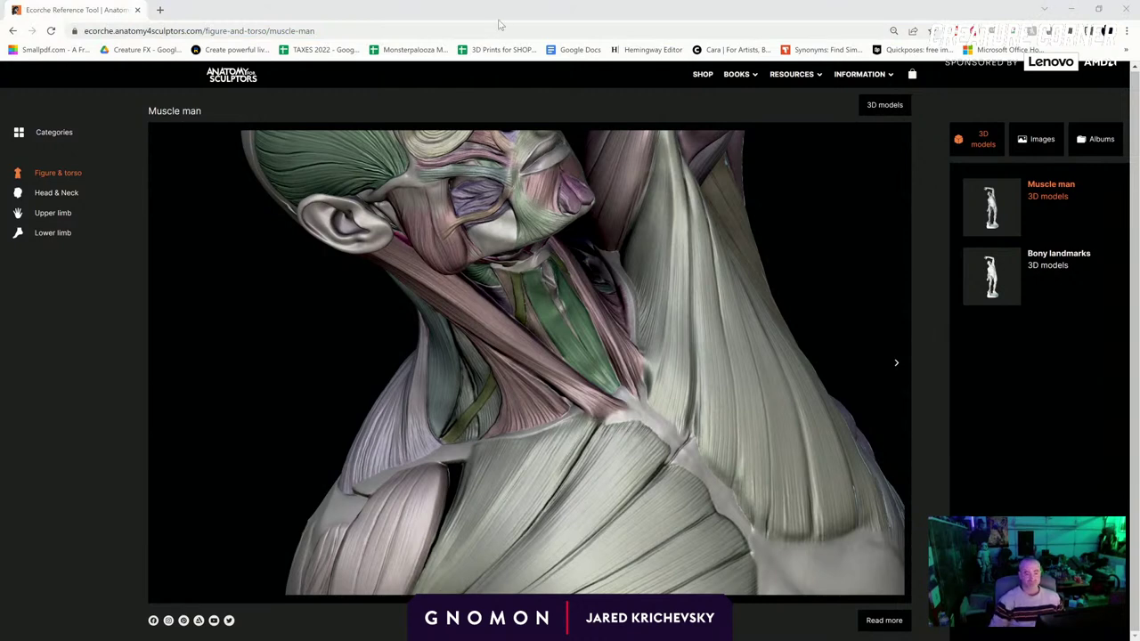
{"action": "left_click_drag", "start_coordinate": [682, 244], "coordinate": [614, 377]}
{"action": "left_click_drag", "start_coordinate": [478, 384], "coordinate": [252, 288]}
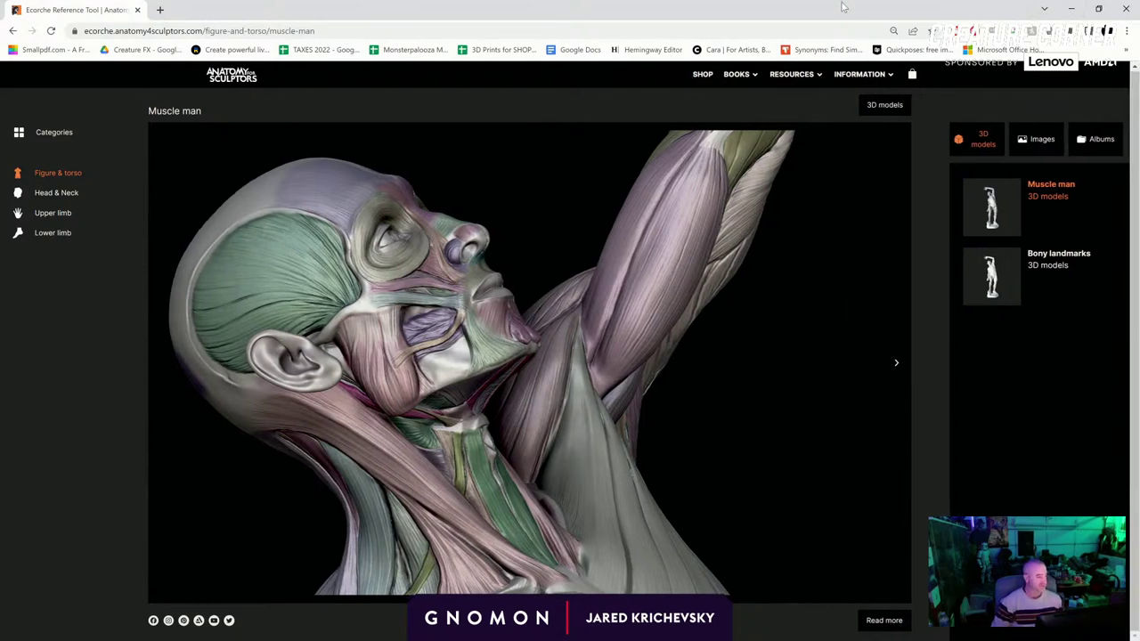
Switch back to ZBrush and pull the front throat skin downward with the Move brush at draw size about 129
{"action": "left_click", "coordinate": [1069, 11]}
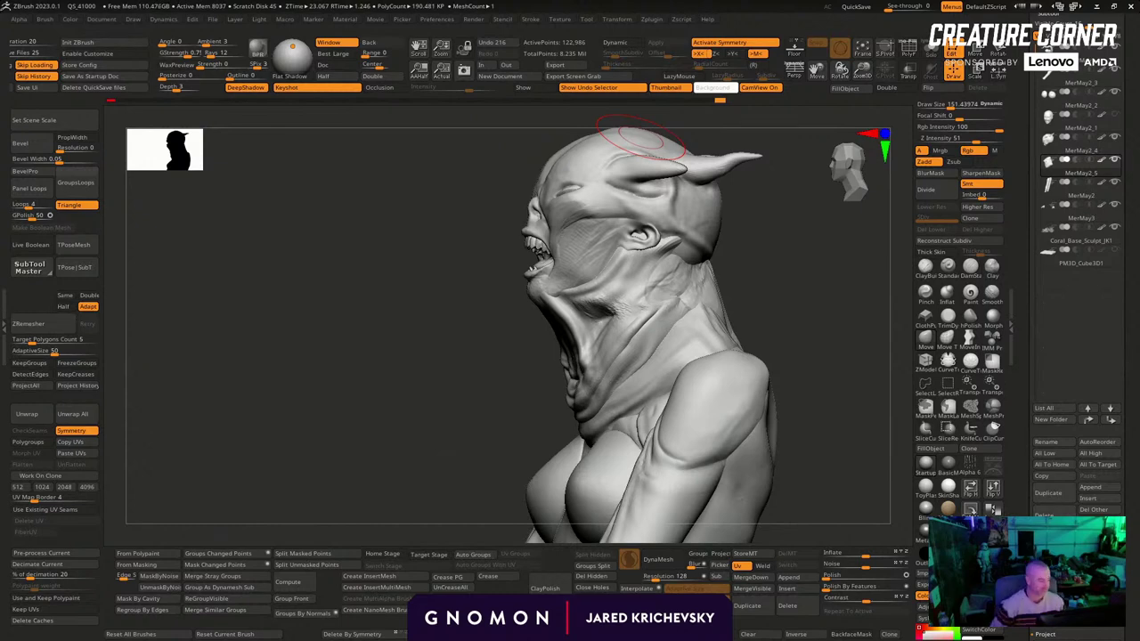
{"action": "left_click_drag", "start_coordinate": [363, 434], "coordinate": [429, 448]}
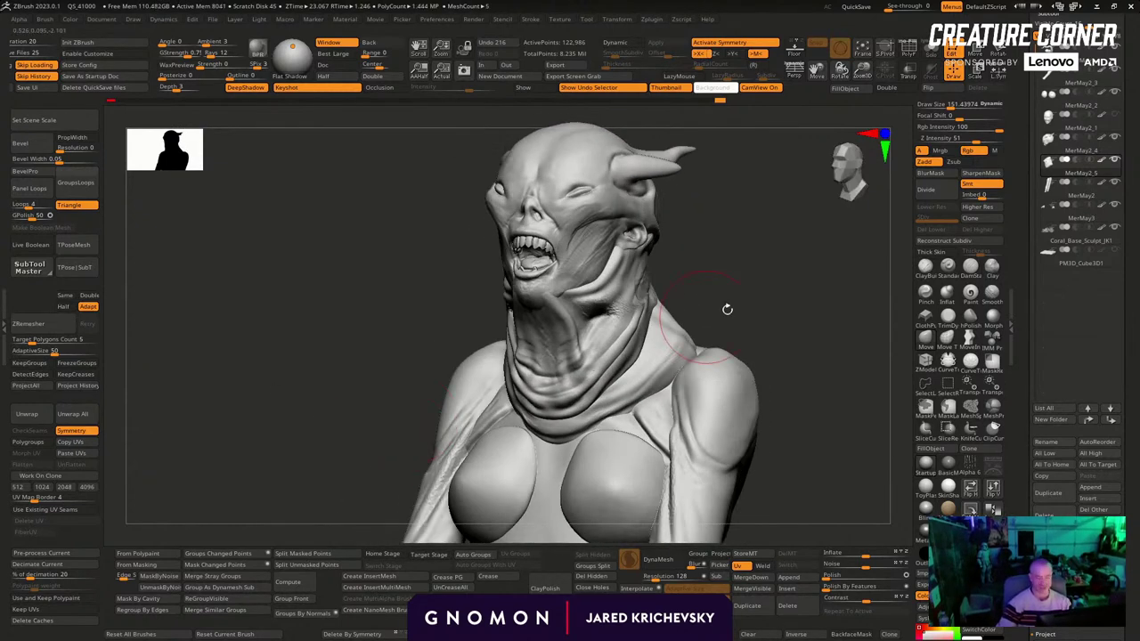
{"action": "mouse_move", "coordinate": [690, 301]}
{"action": "left_mouse_down"}
{"action": "mouse_move", "coordinate": [781, 283]}
{"action": "mouse_move", "coordinate": [674, 300]}
{"action": "left_mouse_up"}
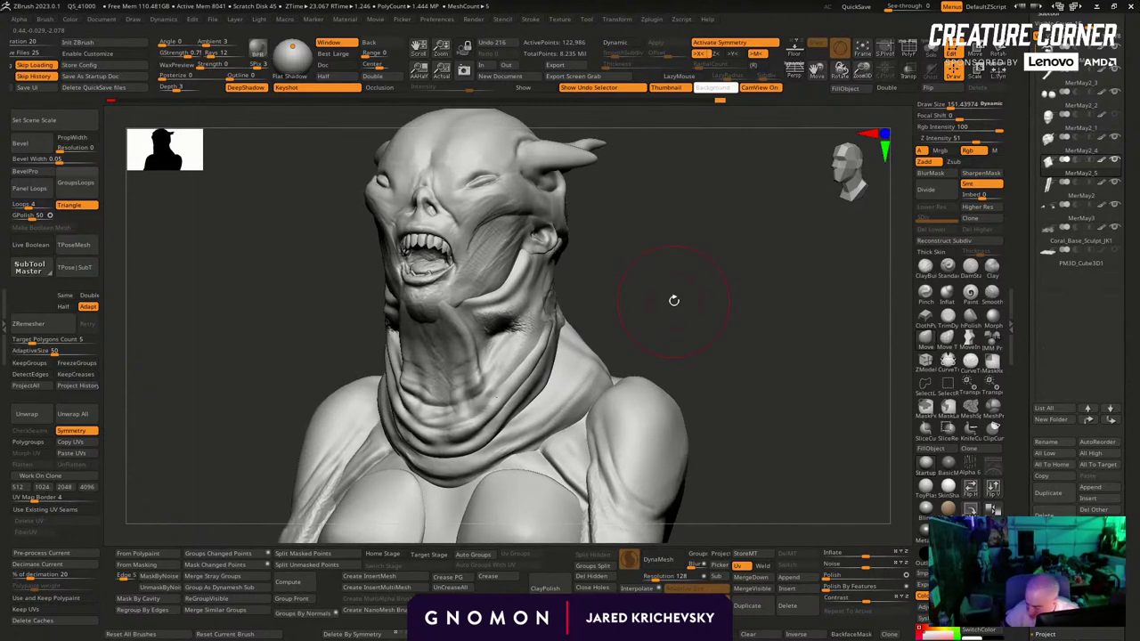
{"action": "key", "text": "b"}
{"action": "key", "text": "m"}
{"action": "key", "text": "v"}
{"action": "left_click_drag", "start_coordinate": [616, 291], "coordinate": [573, 274]}
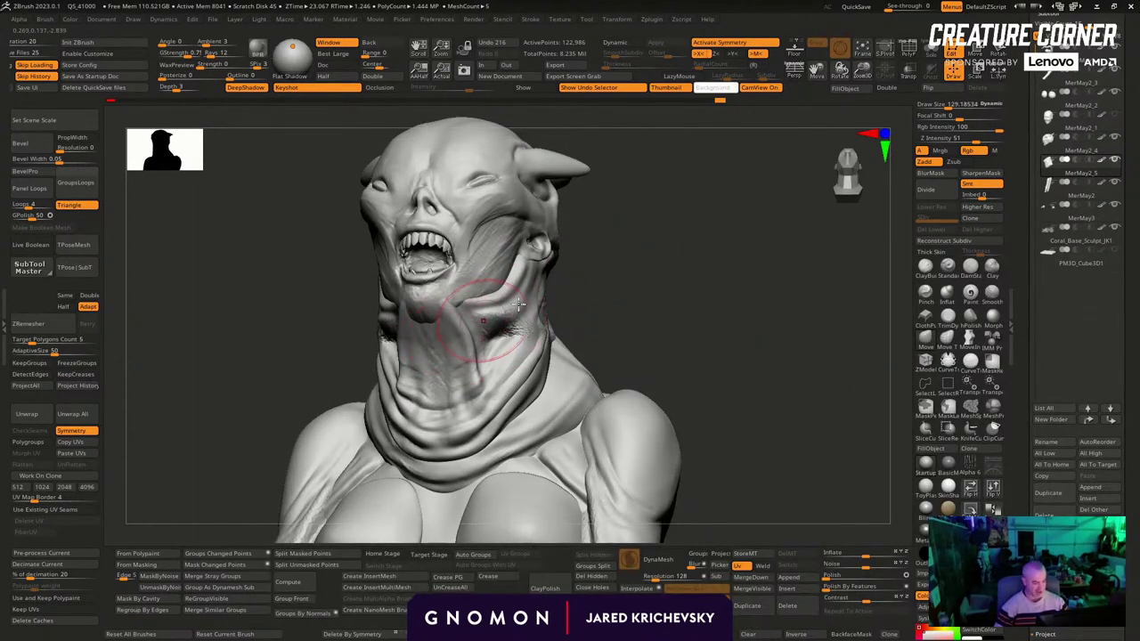
{"action": "right_click_drag", "start_coordinate": [518, 305], "coordinate": [504, 344]}
{"action": "left_click_drag", "start_coordinate": [458, 351], "coordinate": [456, 374]}
{"action": "left_click_drag", "start_coordinate": [442, 335], "coordinate": [443, 354]}
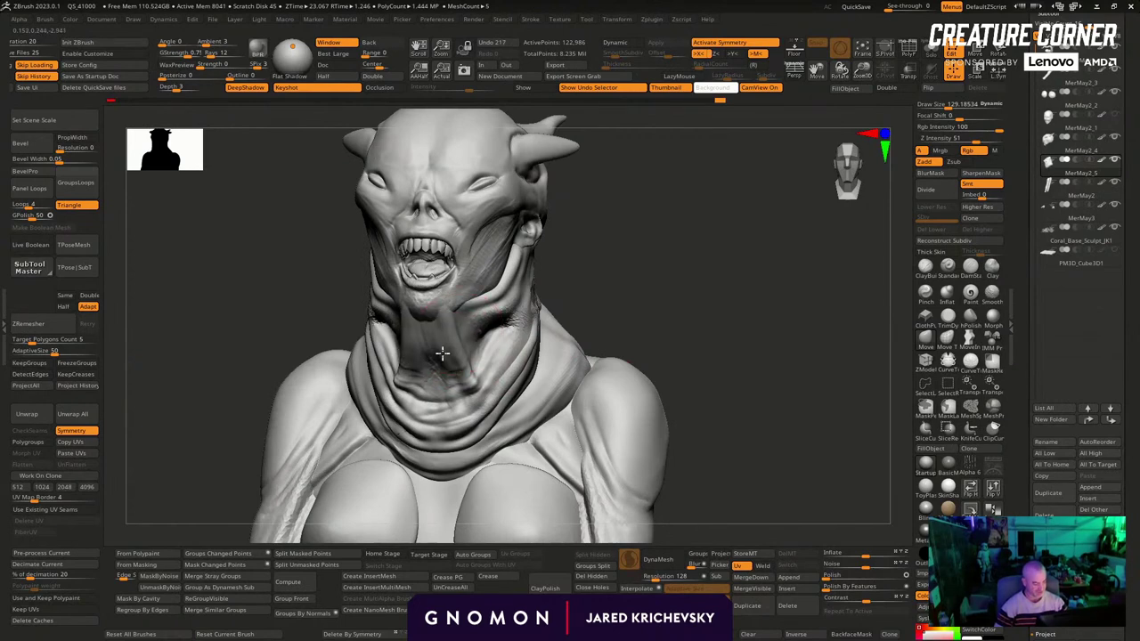
Reshape the skin where the throat meets the chin with the Move brush, reducing the draw size to about 86
{"action": "right_click_drag", "start_coordinate": [551, 330], "coordinate": [459, 308]}
{"action": "left_click_drag", "start_coordinate": [464, 313], "coordinate": [434, 309]}
{"action": "right_click_drag", "start_coordinate": [358, 333], "coordinate": [435, 307]}
{"action": "key", "text": "s"}
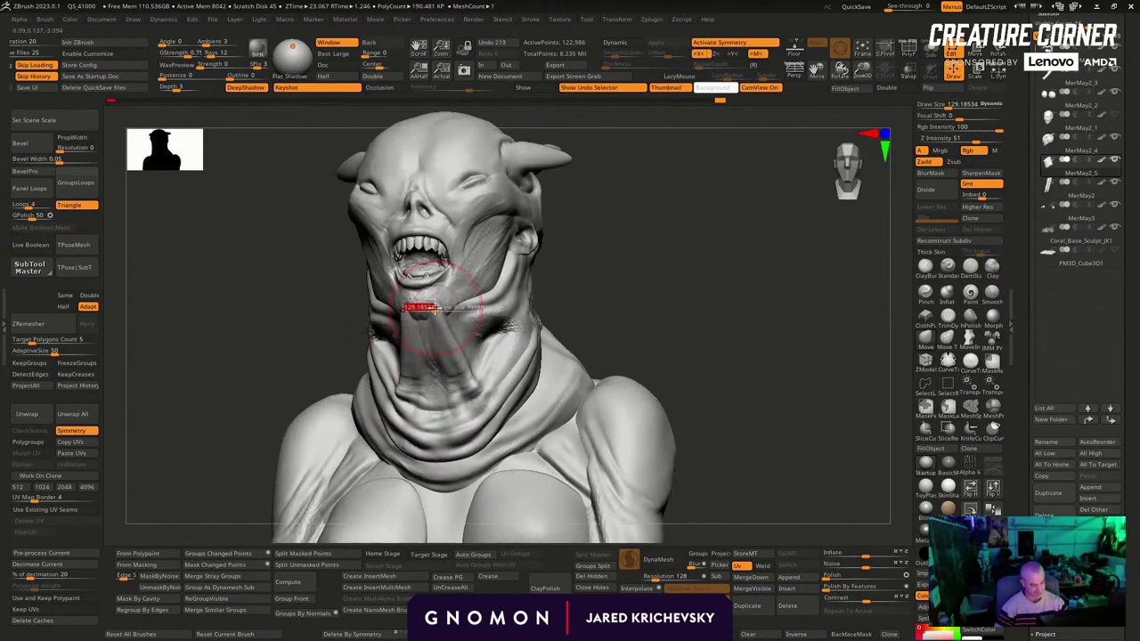
{"action": "left_click_drag", "start_coordinate": [434, 307], "coordinate": [424, 308]}
{"action": "left_click_drag", "start_coordinate": [421, 315], "coordinate": [420, 305]}
{"action": "left_click_drag", "start_coordinate": [451, 341], "coordinate": [417, 349]}
{"action": "right_click_drag", "start_coordinate": [417, 349], "coordinate": [499, 341]}
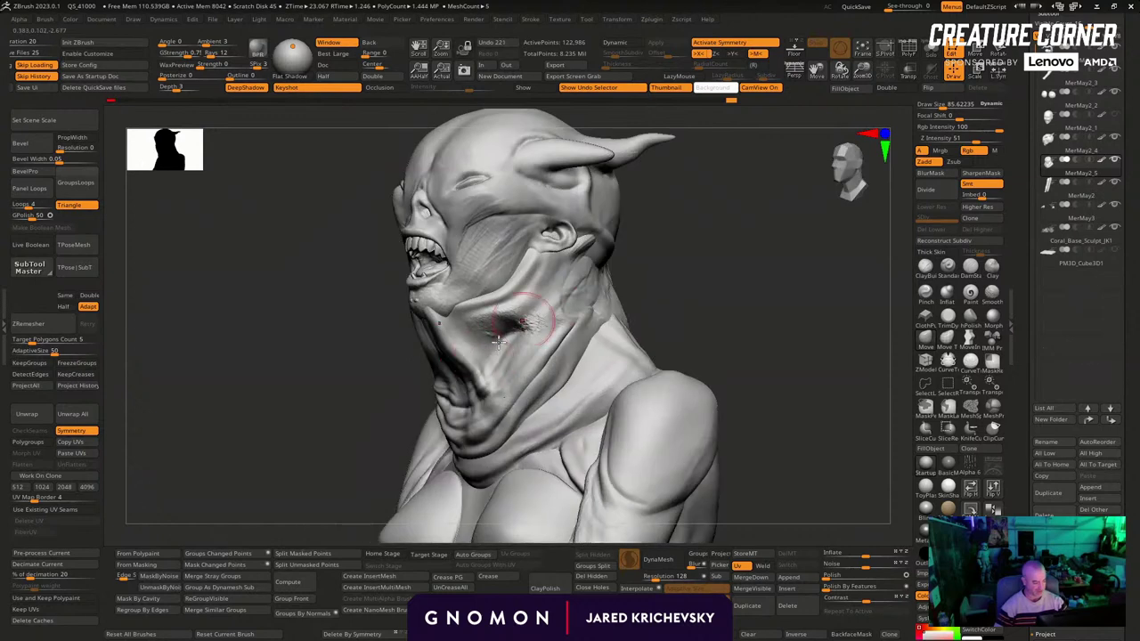
Refine the profile and lower folds of the throat with the Move brush, ending at draw size about 99
{"action": "left_click_drag", "start_coordinate": [456, 383], "coordinate": [489, 403]}
{"action": "key", "text": "bracketright"}
{"action": "left_click_drag", "start_coordinate": [459, 363], "coordinate": [450, 353]}
{"action": "right_click_drag", "start_coordinate": [454, 358], "coordinate": [540, 318]}
{"action": "left_click_drag", "start_coordinate": [436, 308], "coordinate": [434, 323]}
{"action": "mouse_move", "coordinate": [553, 274]}
{"action": "left_mouse_down"}
{"action": "mouse_move", "coordinate": [485, 326]}
{"action": "mouse_move", "coordinate": [435, 329]}
{"action": "left_mouse_up"}
{"action": "key", "text": "bracketleft"}
{"action": "left_click_drag", "start_coordinate": [448, 377], "coordinate": [446, 383]}
{"action": "mouse_move", "coordinate": [526, 286]}
{"action": "right_mouse_down"}
{"action": "mouse_move", "coordinate": [621, 256]}
{"action": "mouse_move", "coordinate": [653, 260]}
{"action": "mouse_move", "coordinate": [655, 305]}
{"action": "mouse_move", "coordinate": [575, 374]}
{"action": "right_mouse_up"}
{"action": "right_click_drag", "start_coordinate": [628, 276], "coordinate": [706, 295]}
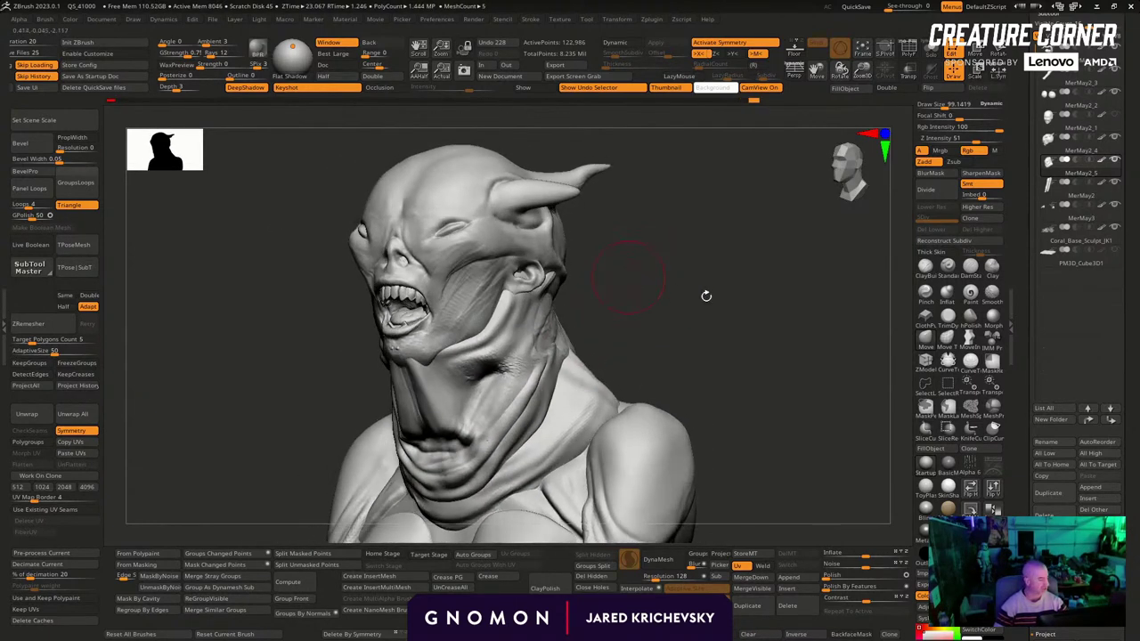
Carve creases into the throat and under-jaw folds with the DamStandard brush at draw sizes about 99, 77 and 58
{"action": "left_click", "coordinate": [974, 275]}
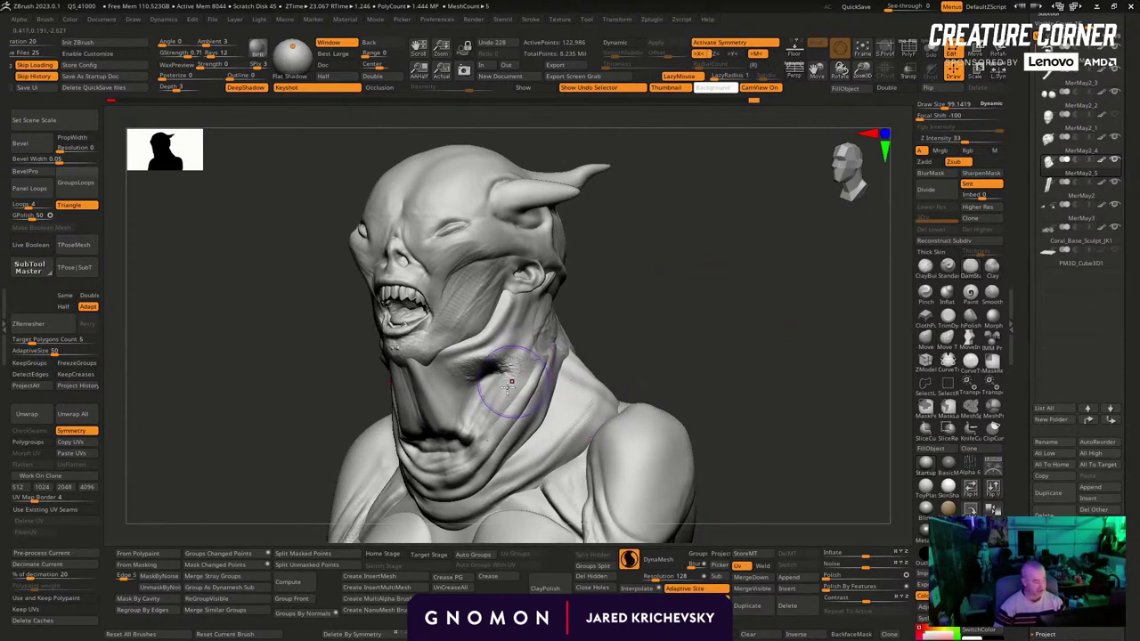
{"action": "left_click_drag", "start_coordinate": [453, 371], "coordinate": [445, 406]}
{"action": "mouse_move", "coordinate": [499, 368]}
{"action": "left_mouse_down"}
{"action": "mouse_move", "coordinate": [441, 377]}
{"action": "mouse_move", "coordinate": [428, 397]}
{"action": "left_mouse_up"}
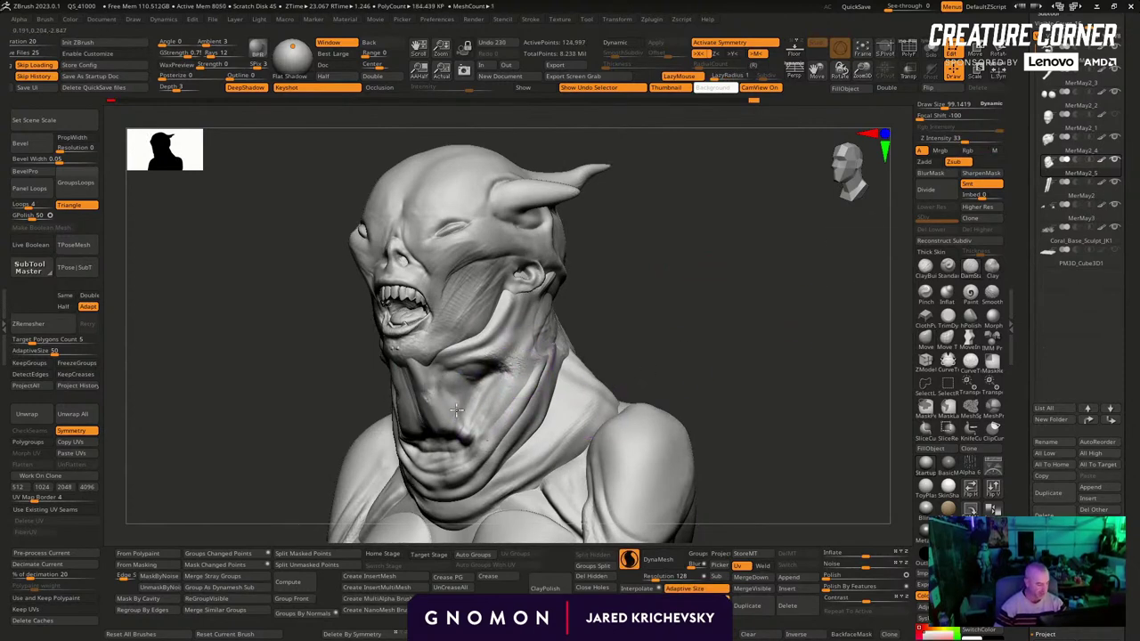
{"action": "right_click_drag", "start_coordinate": [637, 309], "coordinate": [575, 321]}
{"action": "left_click_drag", "start_coordinate": [437, 398], "coordinate": [453, 411]}
{"action": "key", "text": "["}
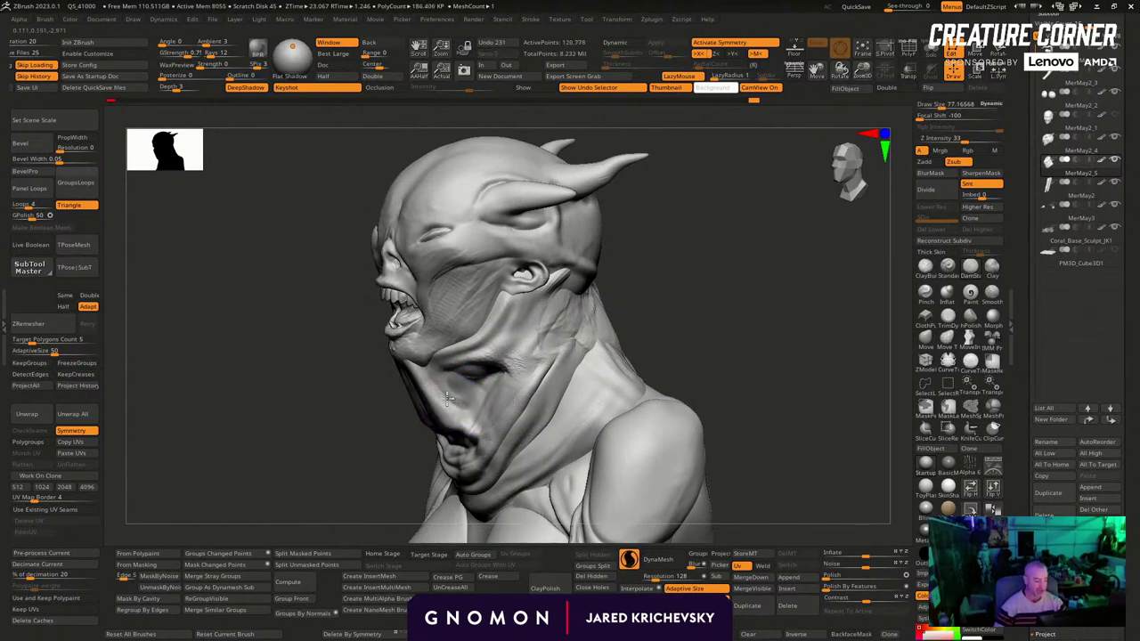
{"action": "mouse_move", "coordinate": [619, 322]}
{"action": "right_mouse_down"}
{"action": "mouse_move", "coordinate": [498, 349]}
{"action": "mouse_move", "coordinate": [512, 325]}
{"action": "right_mouse_up"}
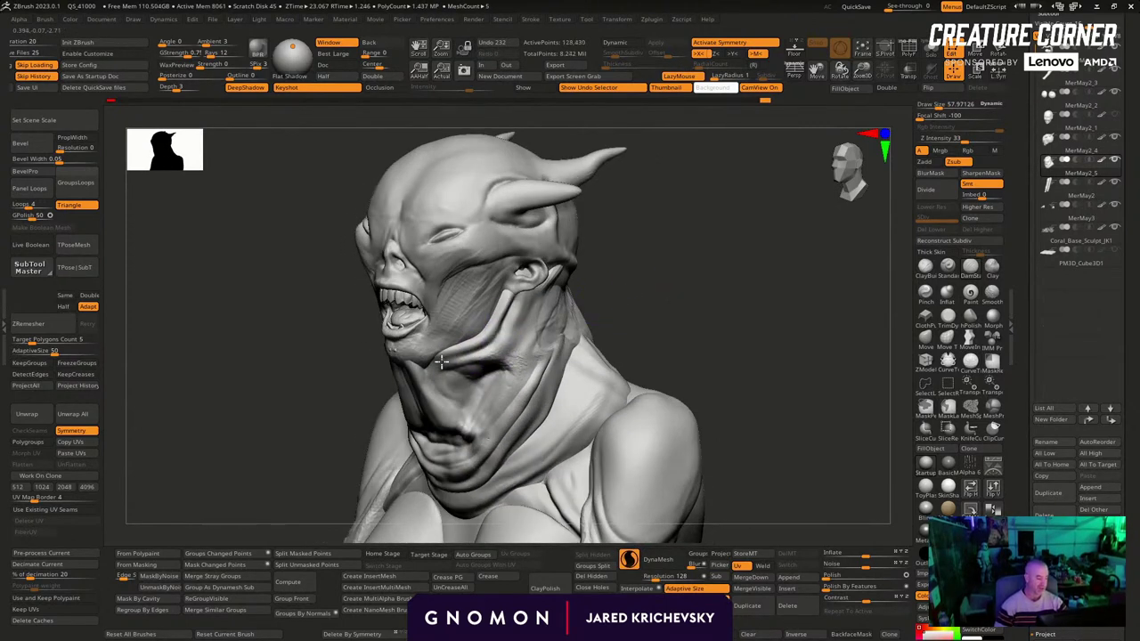
{"action": "left_click_drag", "start_coordinate": [440, 361], "coordinate": [433, 381]}
{"action": "left_click_drag", "start_coordinate": [426, 426], "coordinate": [434, 434]}
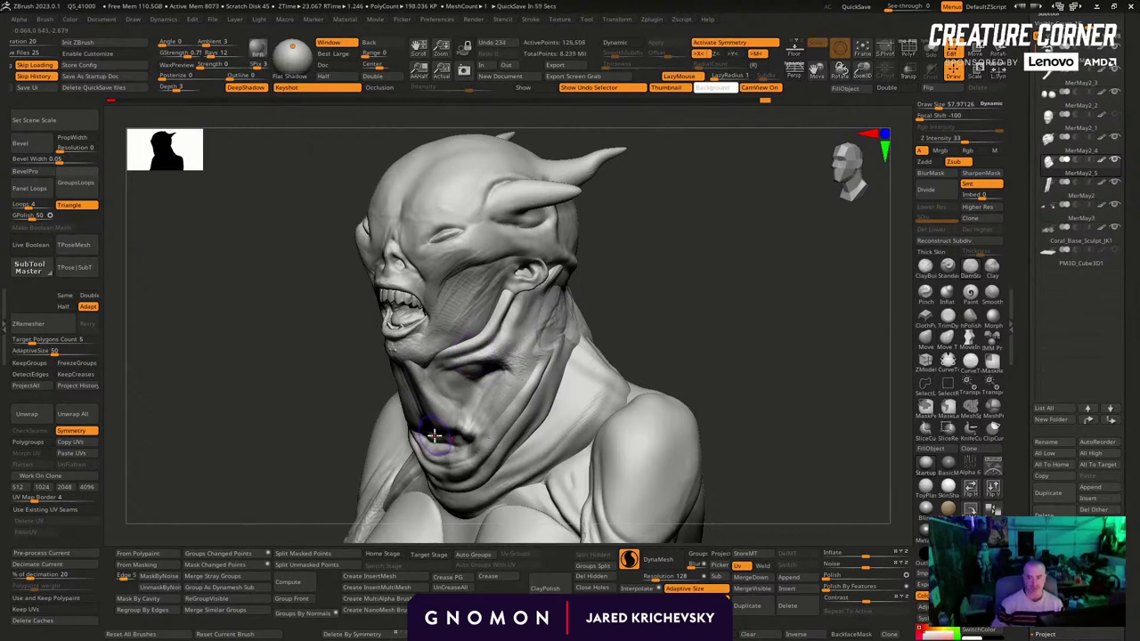
Select the head subtool MerMay2_4 and carve muscle striations across the cheeks with DamStandard at draw sizes about 58 and 45
{"action": "left_click_drag", "start_coordinate": [606, 278], "coordinate": [651, 267]}
{"action": "mouse_move", "coordinate": [609, 304]}
{"action": "left_mouse_down", "text": "alt"}
{"action": "mouse_move", "coordinate": [638, 351]}
{"action": "mouse_move", "coordinate": [646, 346]}
{"action": "left_mouse_up", "text": "alt"}
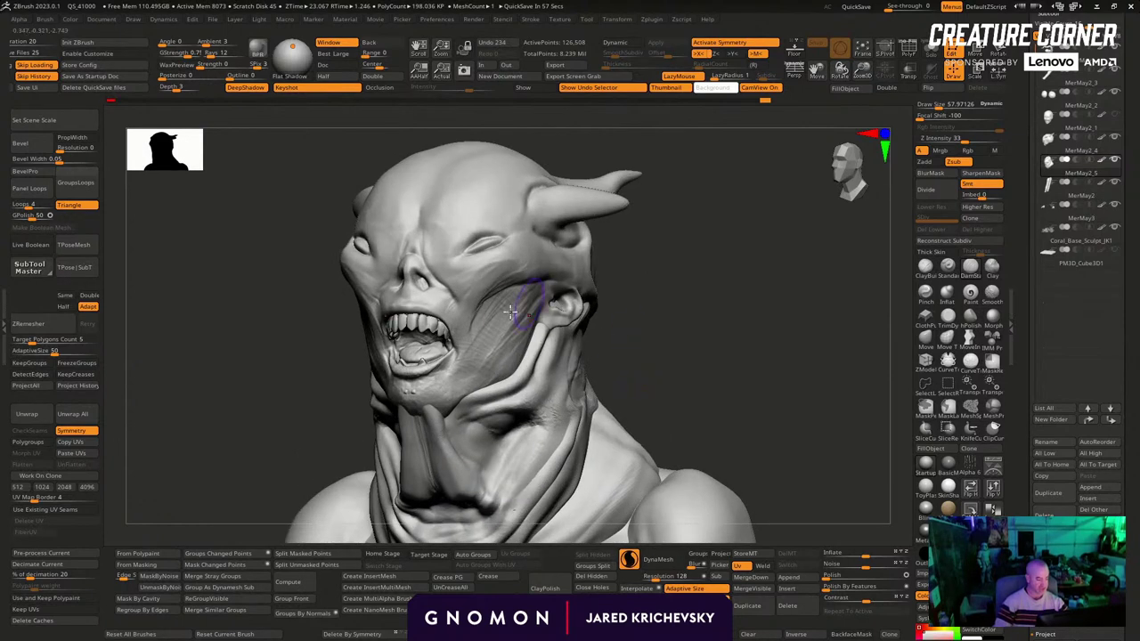
{"action": "left_click", "coordinate": [504, 324], "text": "alt"}
{"action": "left_click_drag", "start_coordinate": [527, 298], "coordinate": [474, 372]}
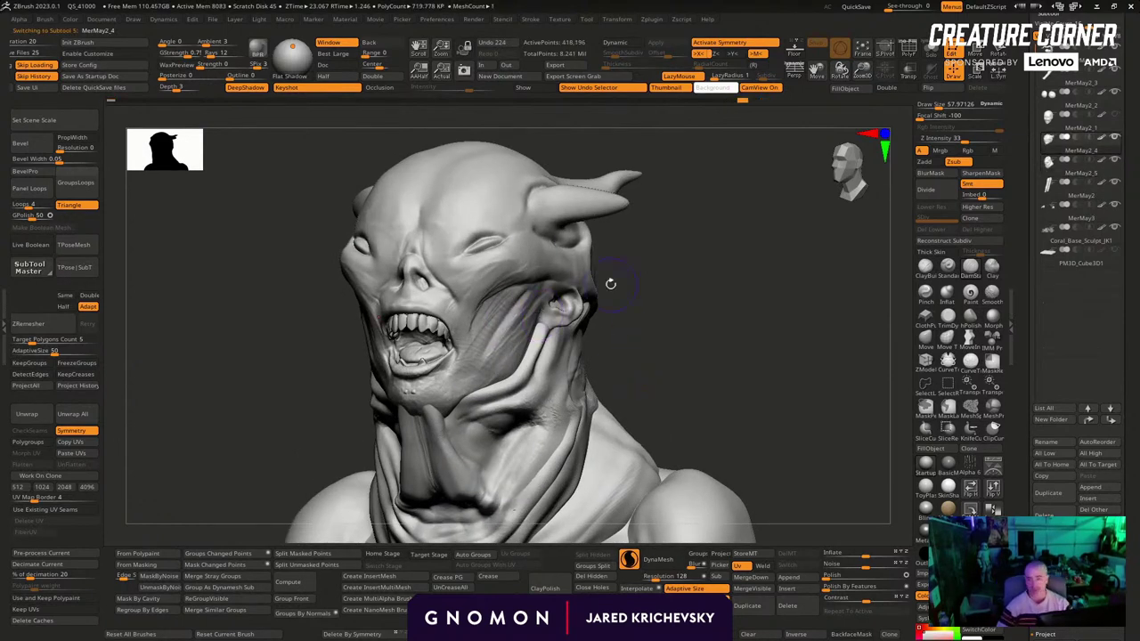
{"action": "right_click_drag", "start_coordinate": [650, 294], "coordinate": [414, 334]}
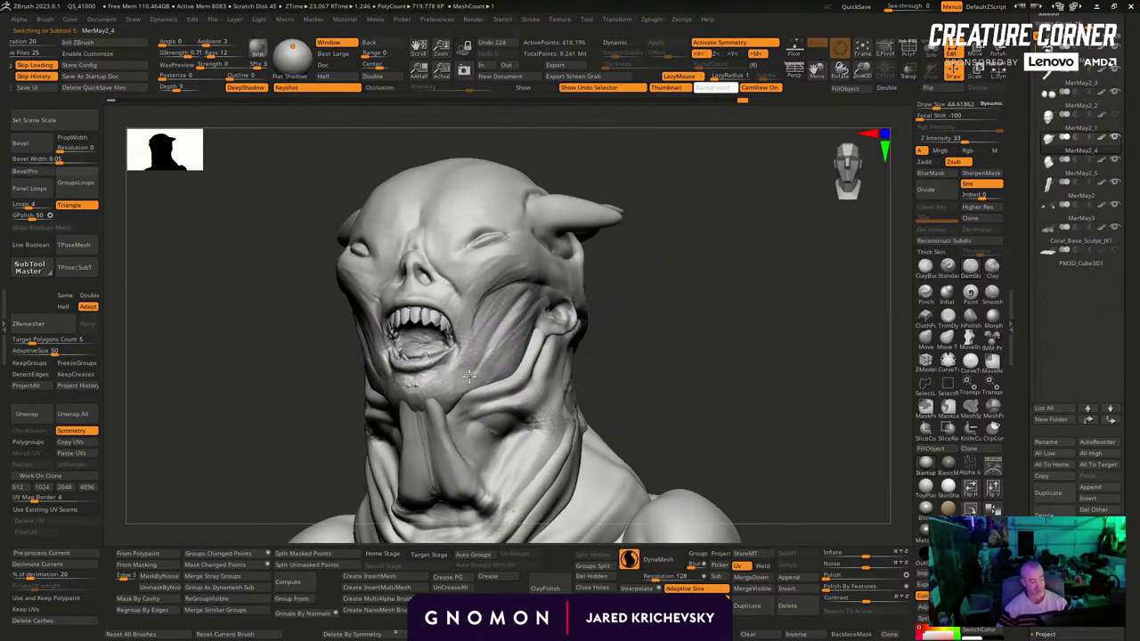
{"action": "mouse_move", "coordinate": [513, 311]}
{"action": "right_mouse_down"}
{"action": "mouse_move", "coordinate": [465, 356]}
{"action": "mouse_move", "coordinate": [662, 320]}
{"action": "mouse_move", "coordinate": [645, 328]}
{"action": "right_mouse_up"}
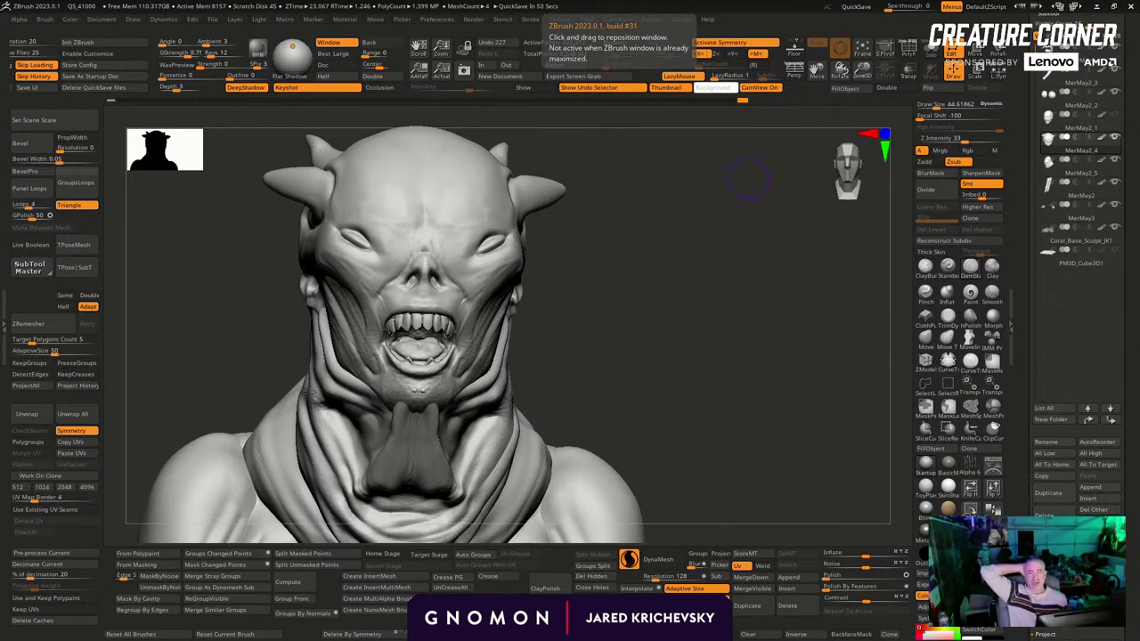
Switch to the web browser and browse the anatomy topics on the Kenhub home page
{"action": "left_click_drag", "start_coordinate": [326, 0], "coordinate": [392, 194]}
{"action": "left_click", "coordinate": [931, 189]}
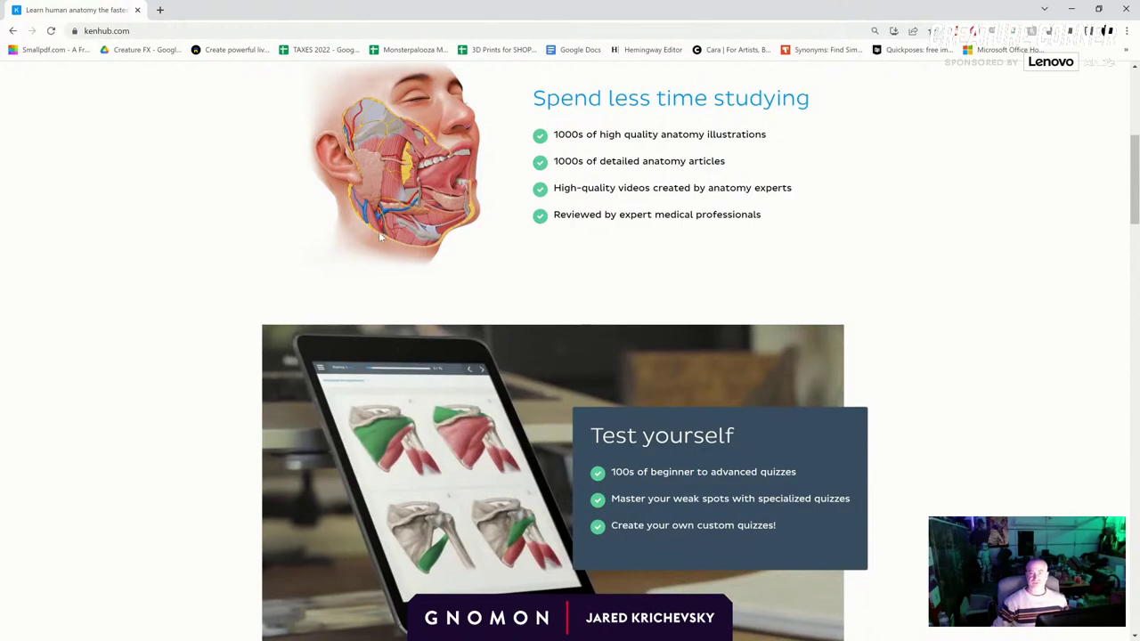
{"action": "scroll", "coordinate": [461, 389], "scroll_direction": "up", "scroll_amount": 4}
{"action": "scroll", "coordinate": [554, 352], "scroll_direction": "down", "scroll_amount": 12}
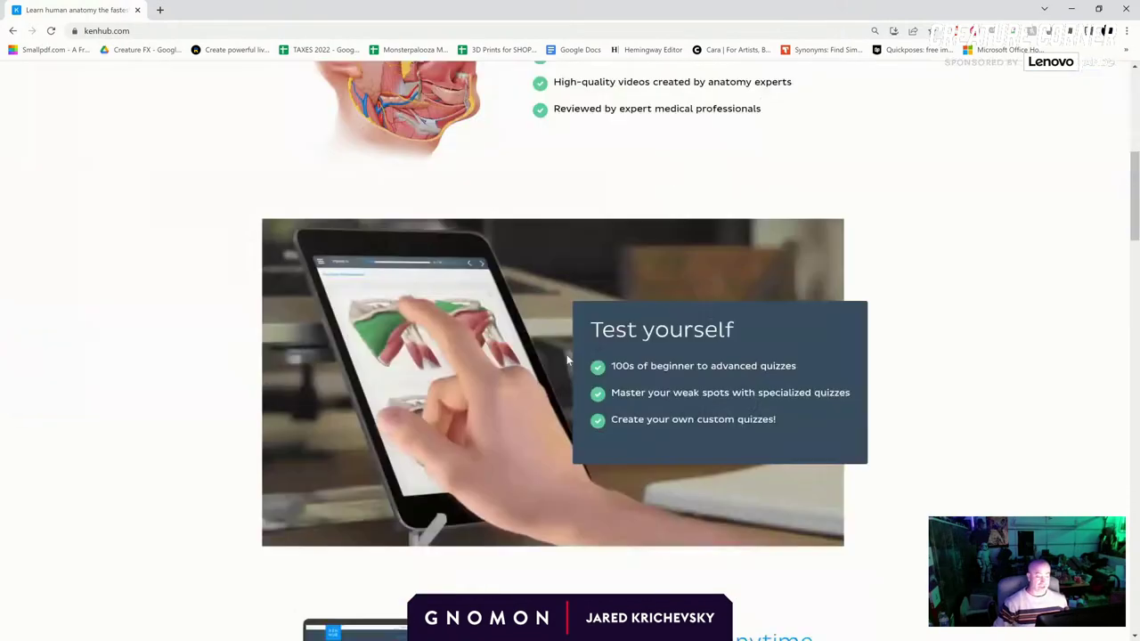
{"action": "scroll", "coordinate": [772, 459], "scroll_direction": "down", "scroll_amount": 3}
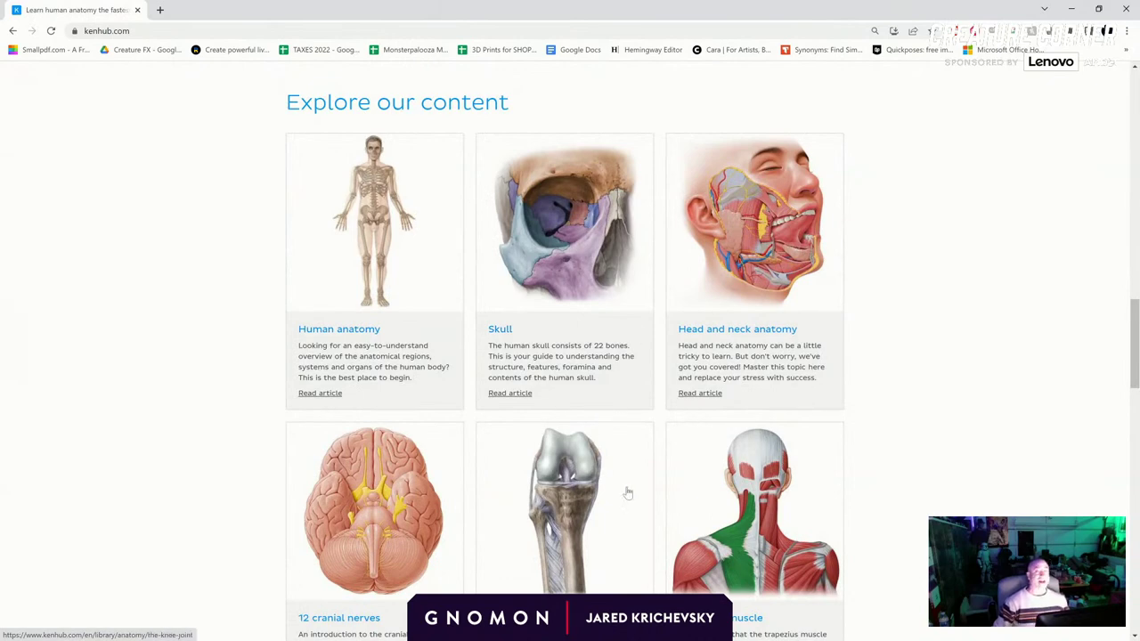
{"action": "scroll", "coordinate": [784, 525], "scroll_direction": "down", "scroll_amount": 3}
{"action": "scroll", "coordinate": [562, 386], "scroll_direction": "up", "scroll_amount": 2}
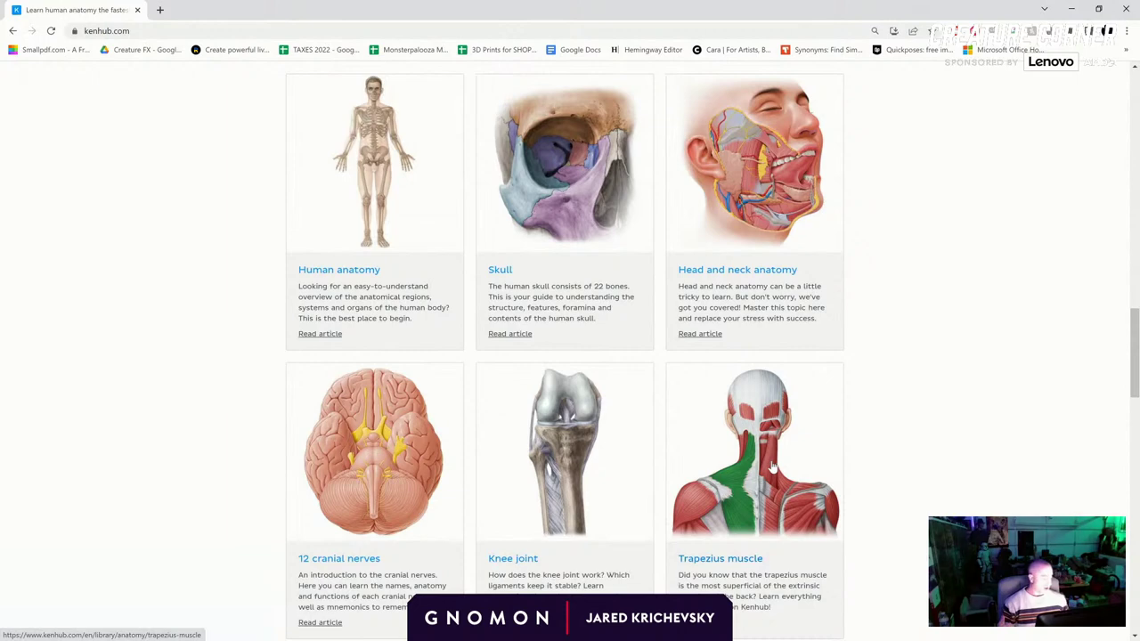
Read through Kenhub's Skull article, and open the site's main Anatomy section
{"action": "left_click", "coordinate": [545, 269]}
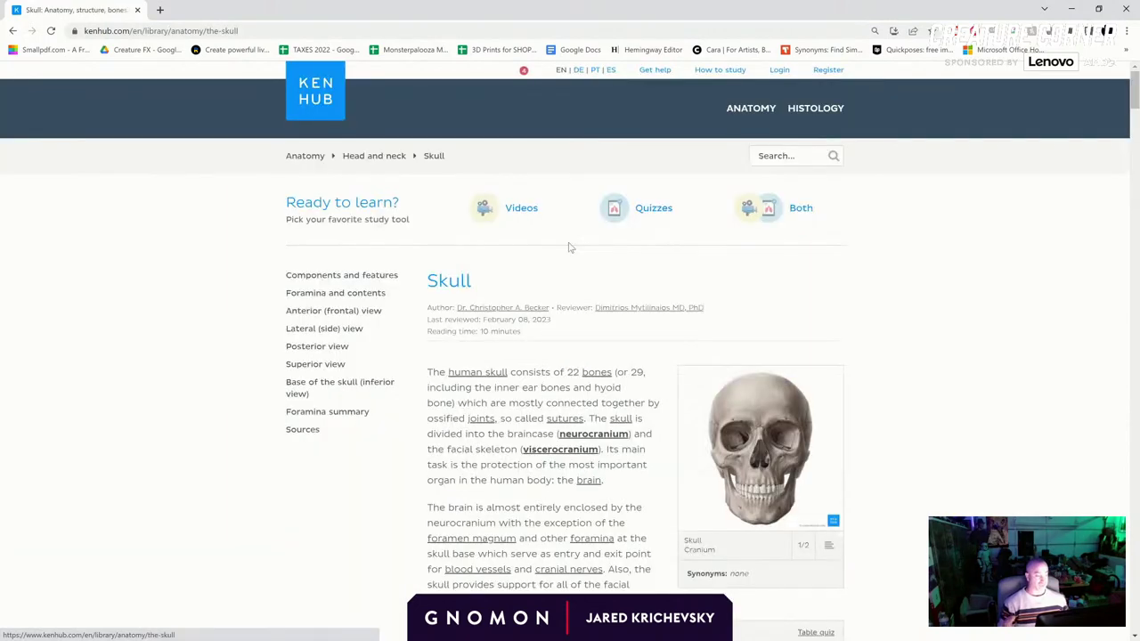
{"action": "scroll", "coordinate": [624, 357], "scroll_direction": "down", "scroll_amount": 3}
{"action": "scroll", "coordinate": [646, 332], "scroll_direction": "down", "scroll_amount": 7}
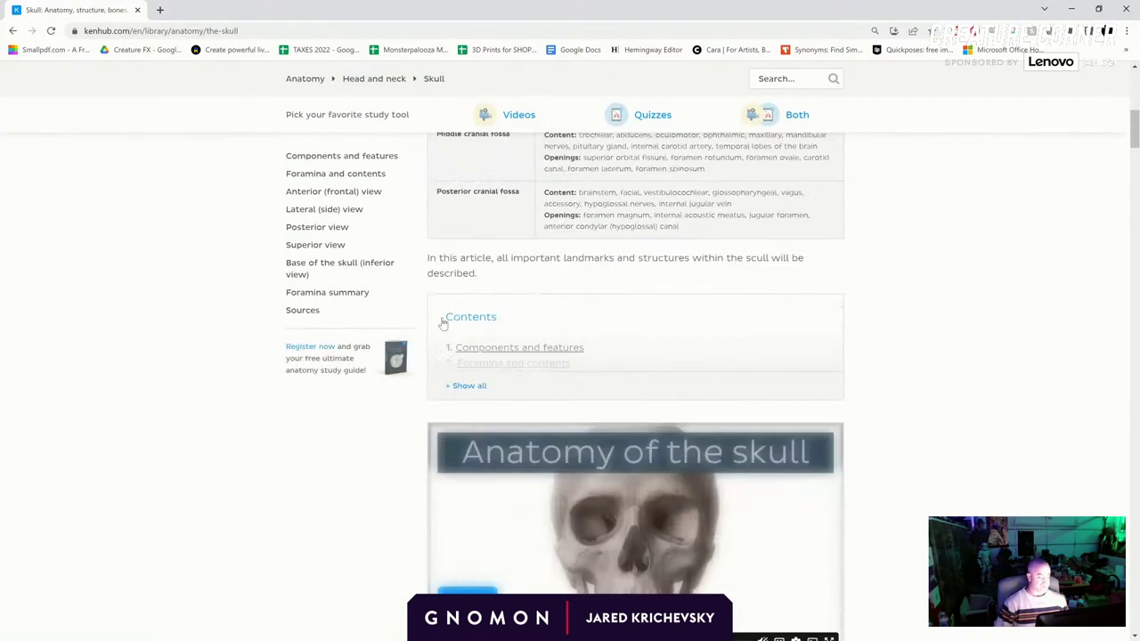
{"action": "scroll", "coordinate": [554, 399], "scroll_direction": "up", "scroll_amount": 1}
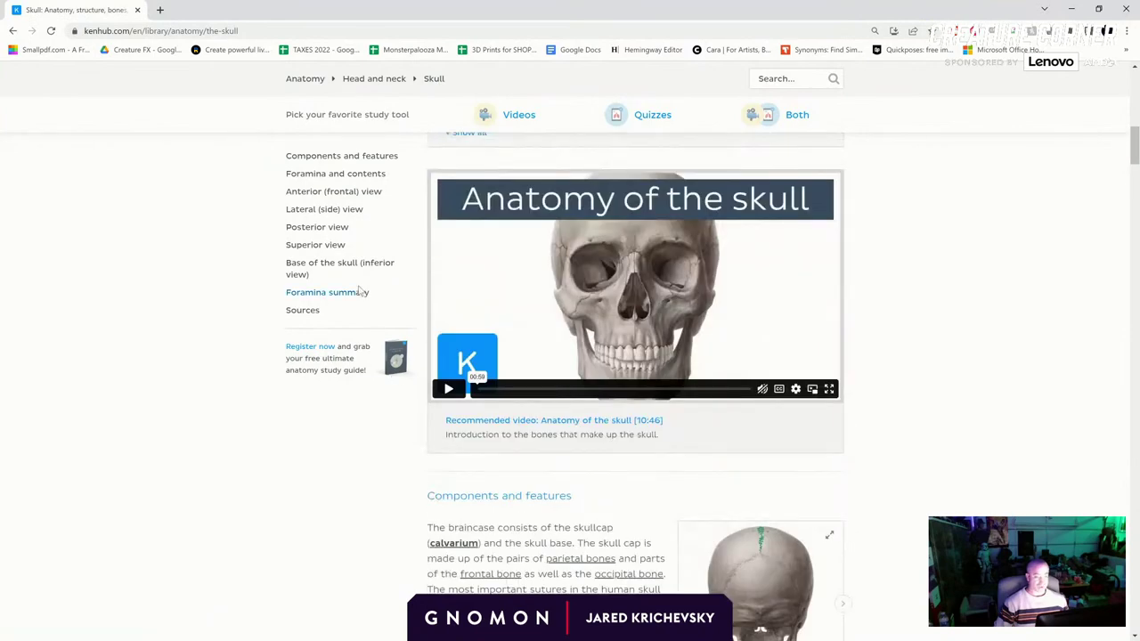
{"action": "scroll", "coordinate": [214, 320], "scroll_direction": "up", "scroll_amount": 10}
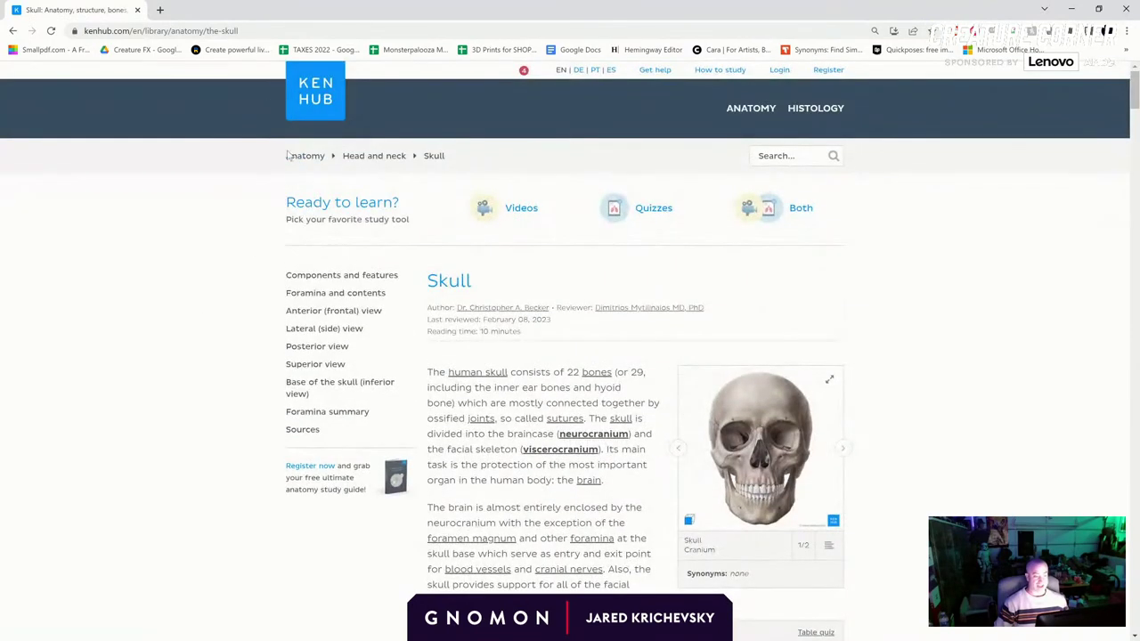
{"action": "left_click", "coordinate": [301, 156]}
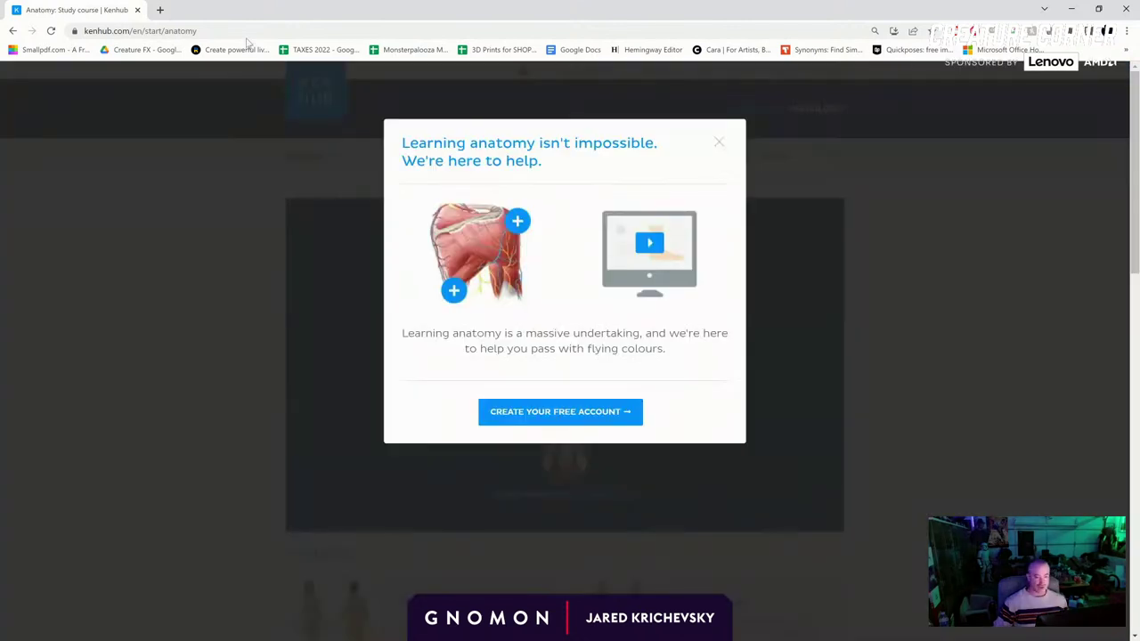
{"action": "left_click", "coordinate": [244, 36]}
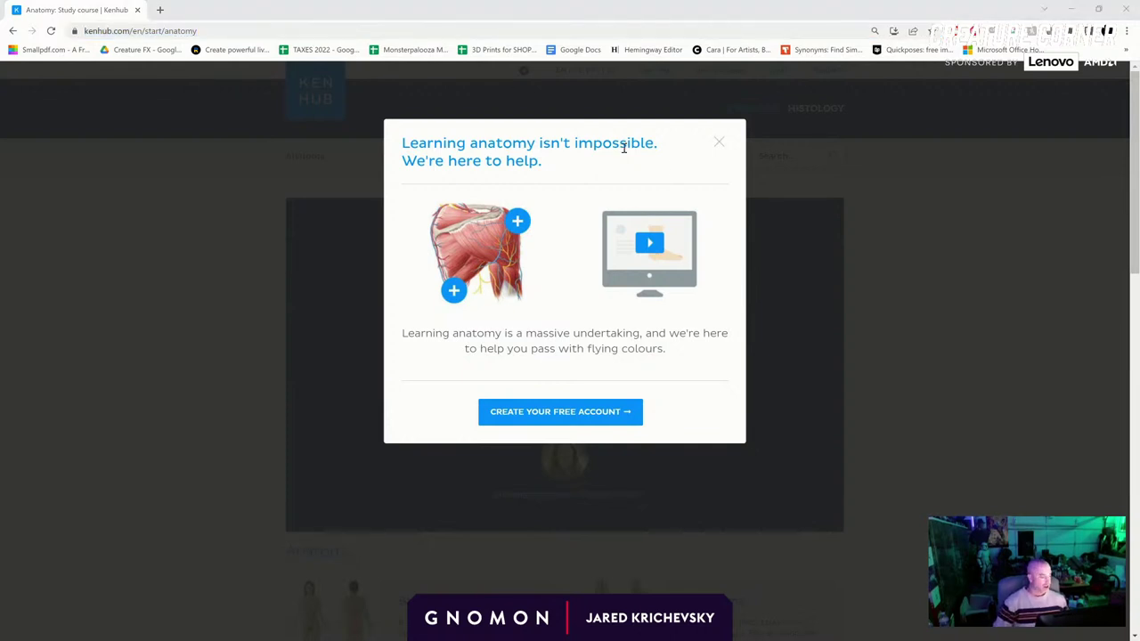
Dismiss the Kenhub sign-up popup, close the web browser and return to the ZBrush sculpt
{"action": "left_click", "coordinate": [720, 143]}
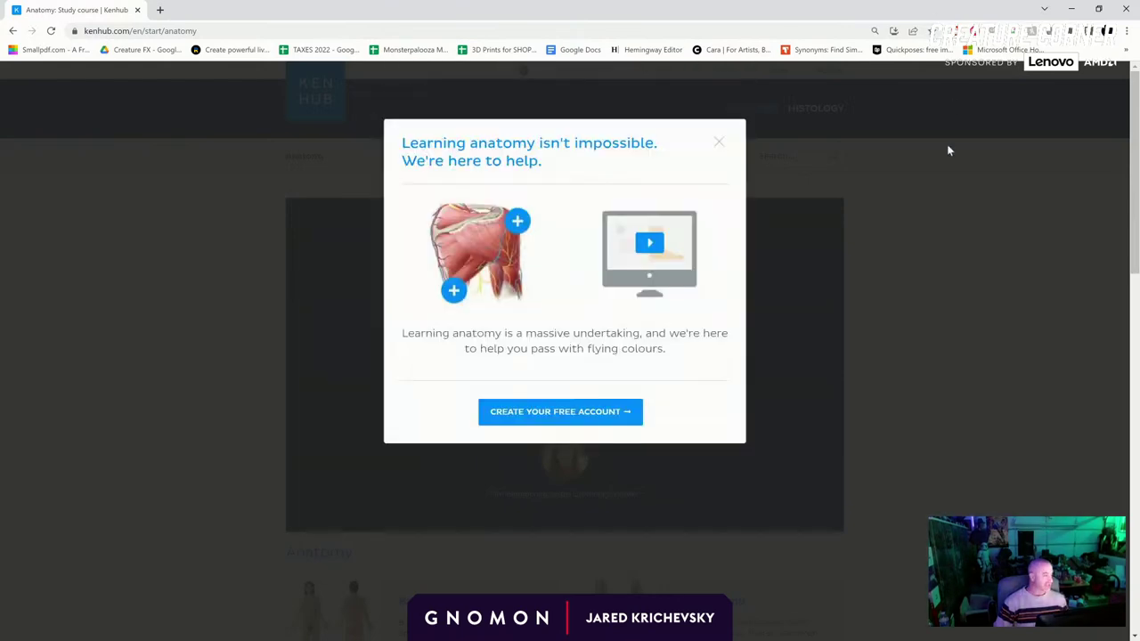
{"action": "left_click", "coordinate": [949, 152]}
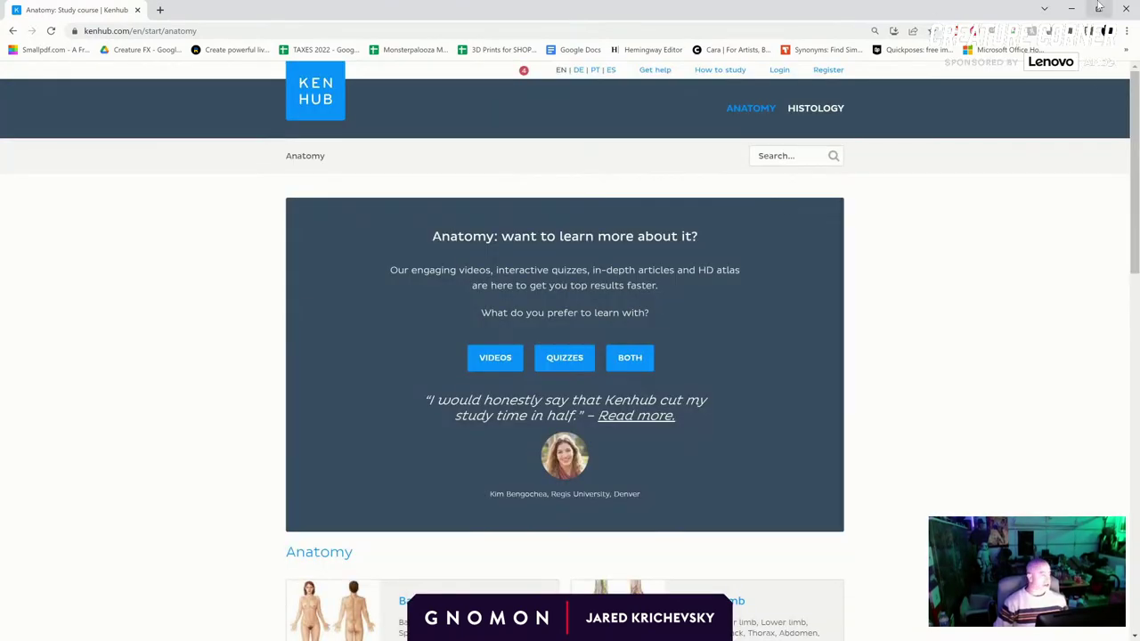
{"action": "left_click", "coordinate": [1126, 8]}
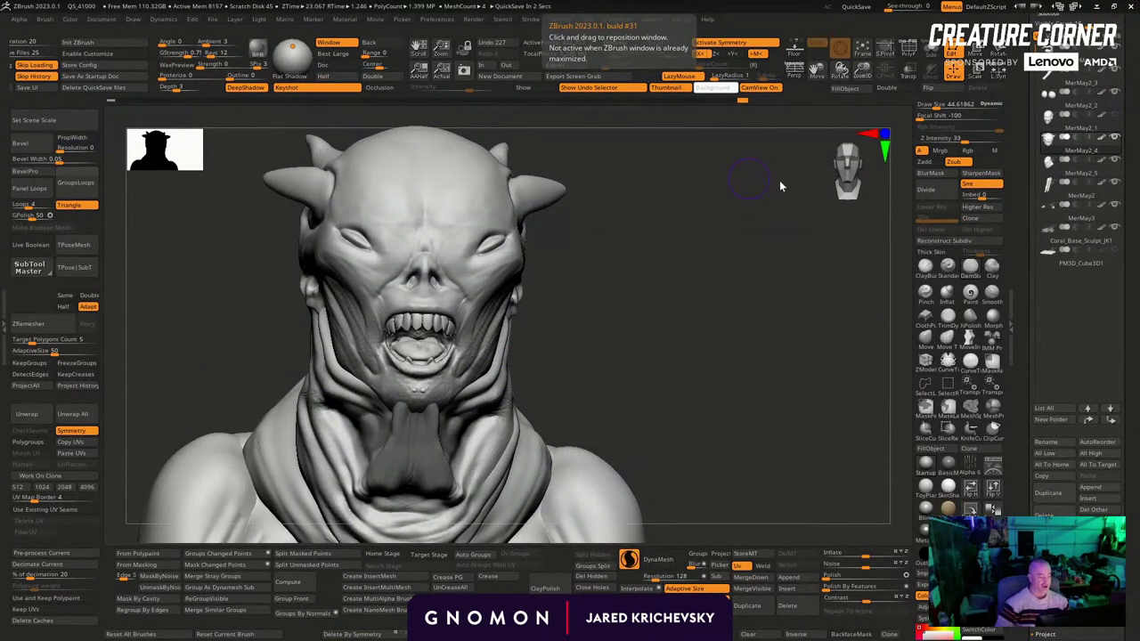
Select the neck subtool MerMay2_5 and carve vertical creases into the throat flap with DamStandard at a draw size of about 42
{"action": "mouse_move", "coordinate": [779, 180]}
{"action": "left_mouse_down"}
{"action": "mouse_move", "coordinate": [403, 468]}
{"action": "mouse_move", "coordinate": [435, 491]}
{"action": "mouse_move", "coordinate": [422, 429]}
{"action": "mouse_move", "coordinate": [437, 495]}
{"action": "left_mouse_up"}
{"action": "left_click", "coordinate": [403, 468], "text": "alt"}
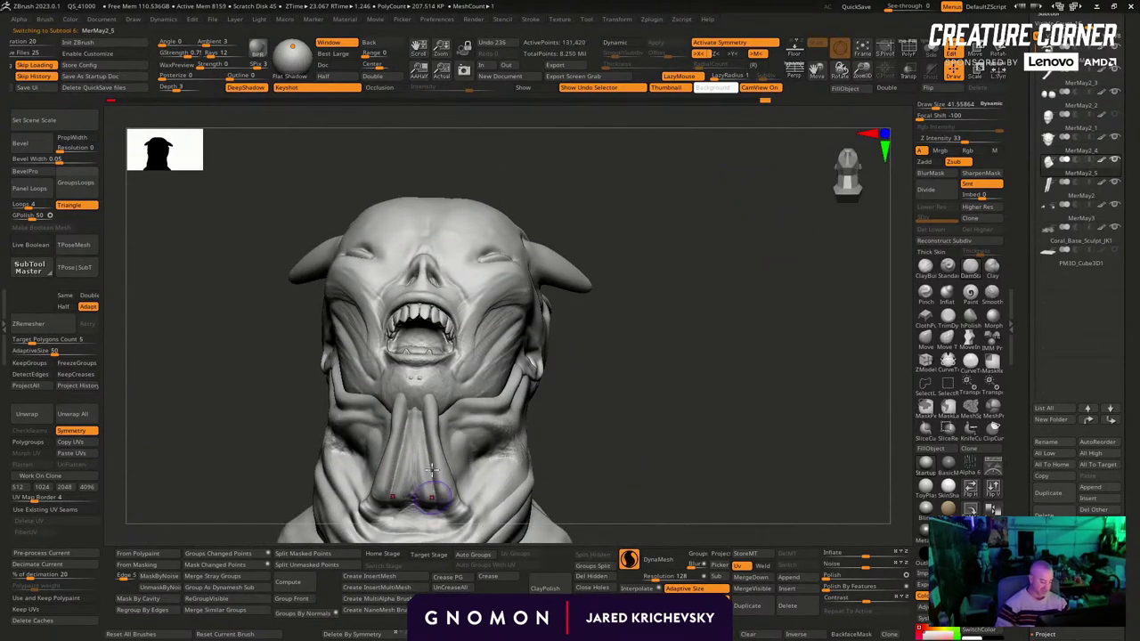
{"action": "left_click_drag", "start_coordinate": [428, 427], "coordinate": [432, 495]}
{"action": "mouse_move", "coordinate": [601, 431]}
{"action": "left_mouse_down"}
{"action": "mouse_move", "coordinate": [580, 468]}
{"action": "mouse_move", "coordinate": [667, 395]}
{"action": "mouse_move", "coordinate": [685, 364]}
{"action": "mouse_move", "coordinate": [679, 348]}
{"action": "mouse_move", "coordinate": [605, 340]}
{"action": "mouse_move", "coordinate": [554, 354]}
{"action": "left_mouse_up"}
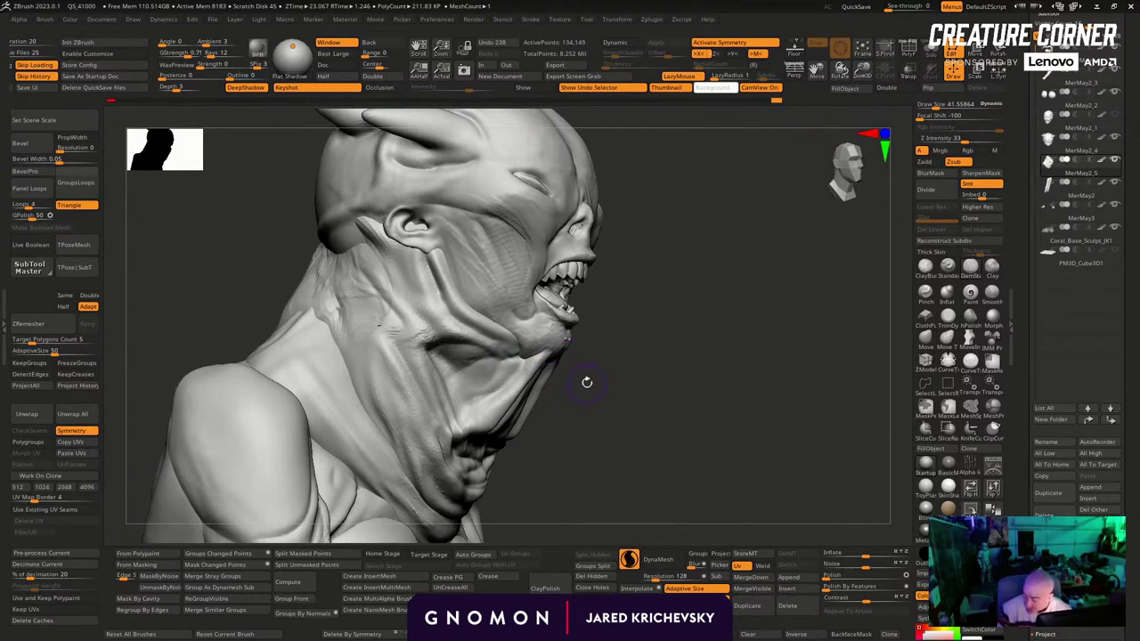
Build up the under-jaw folds with ClayBuildup at draw sizes about 65 and 95, and update the neck's DynaMesh
{"action": "key", "text": "b"}
{"action": "key", "text": "c"}
{"action": "key", "text": "b"}
{"action": "key", "text": "s"}
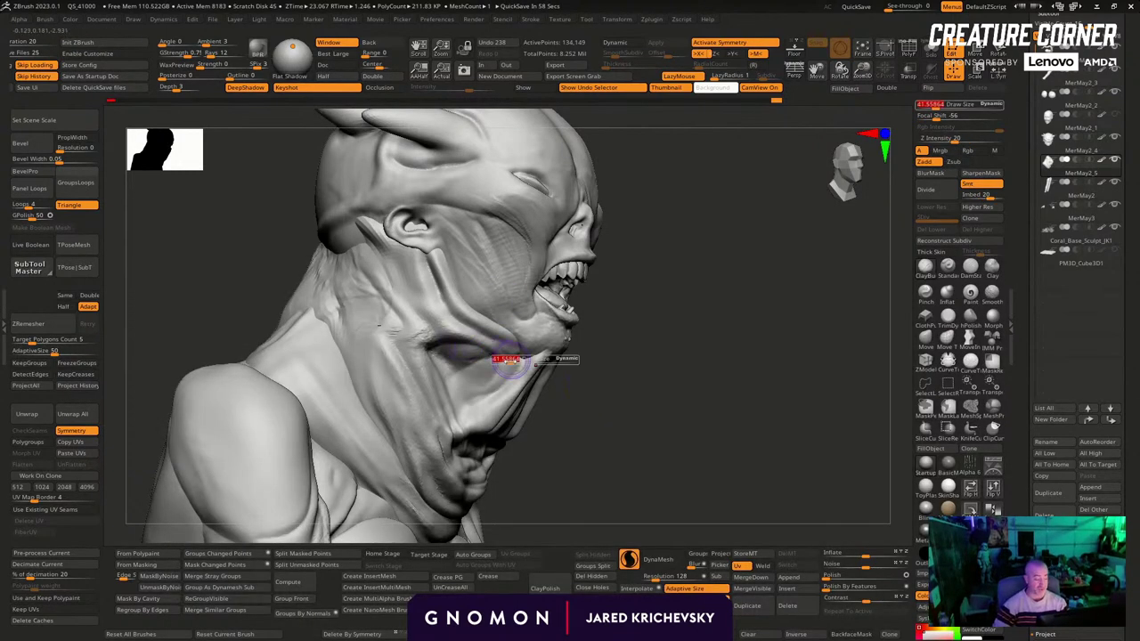
{"action": "left_click_drag", "start_coordinate": [510, 360], "coordinate": [488, 340]}
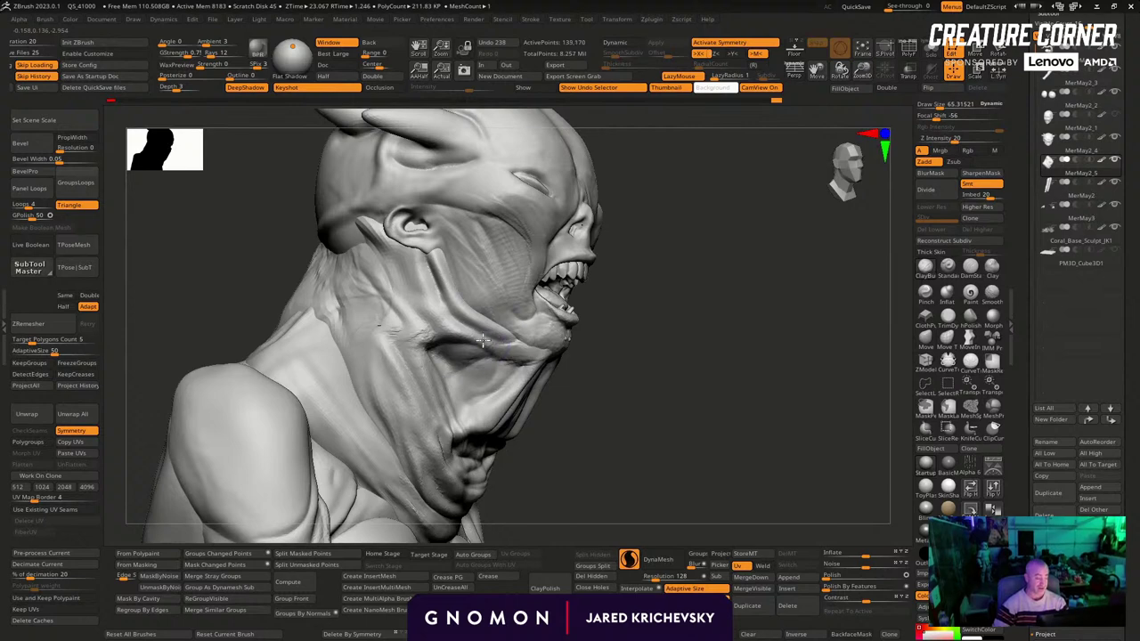
{"action": "left_click_drag", "start_coordinate": [693, 326], "coordinate": [606, 323]}
{"action": "left_click_drag", "start_coordinate": [704, 348], "coordinate": [729, 349], "text": "ctrl"}
{"action": "left_click_drag", "start_coordinate": [730, 348], "coordinate": [670, 344]}
{"action": "key", "text": "s"}
{"action": "left_click_drag", "start_coordinate": [627, 340], "coordinate": [632, 340]}
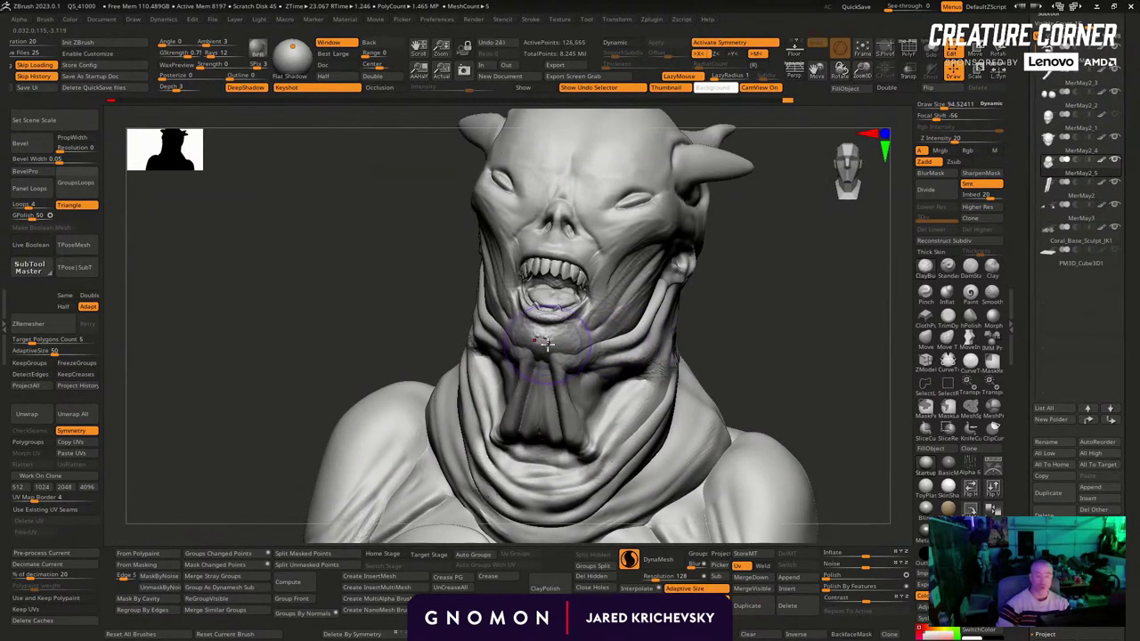
Select the head subtool MerMay2_4 and build up the chin with ClayBuildup at draw sizes about 65 and 58
{"action": "left_click", "coordinate": [546, 343], "text": "alt"}
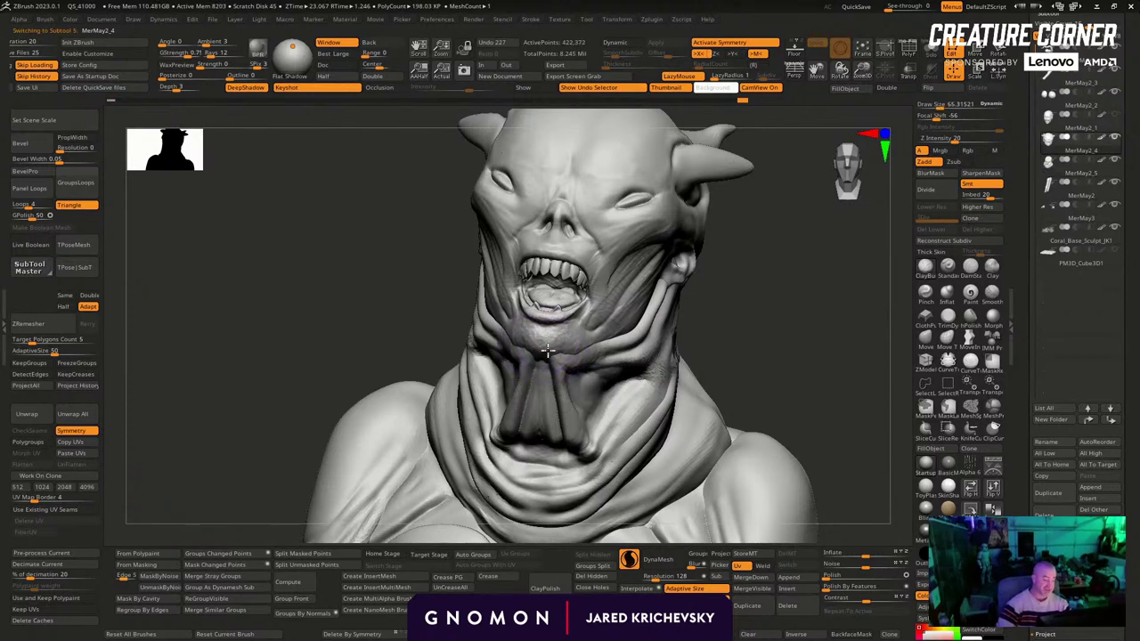
{"action": "left_click_drag", "start_coordinate": [821, 397], "coordinate": [641, 526]}
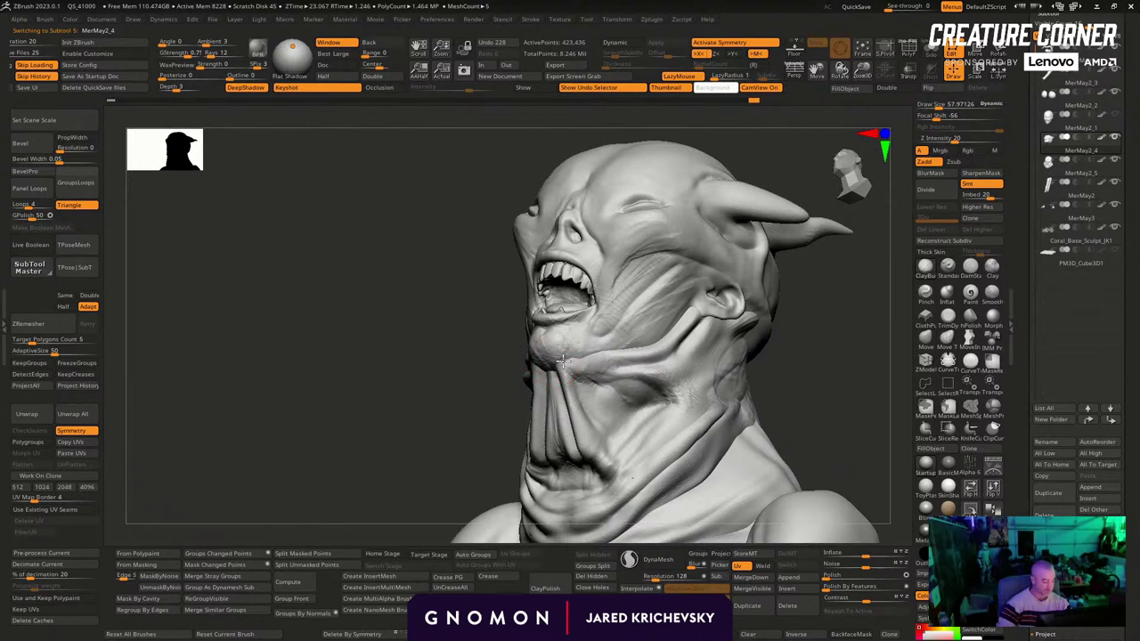
{"action": "left_click_drag", "start_coordinate": [772, 310], "coordinate": [788, 354]}
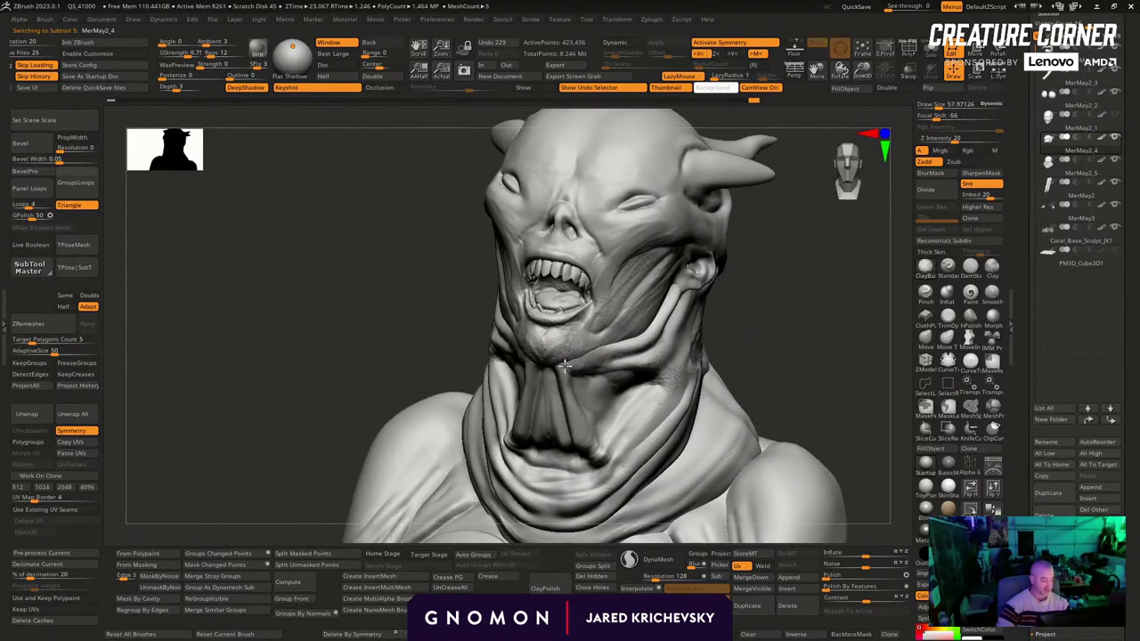
Build up and smooth the nose bridge and inner eye area with ClayBuildup at draw sizes about 33 and 69
{"action": "mouse_move", "coordinate": [771, 280]}
{"action": "left_mouse_down"}
{"action": "mouse_move", "coordinate": [700, 282]}
{"action": "mouse_move", "coordinate": [700, 333]}
{"action": "mouse_move", "coordinate": [623, 338]}
{"action": "left_mouse_up"}
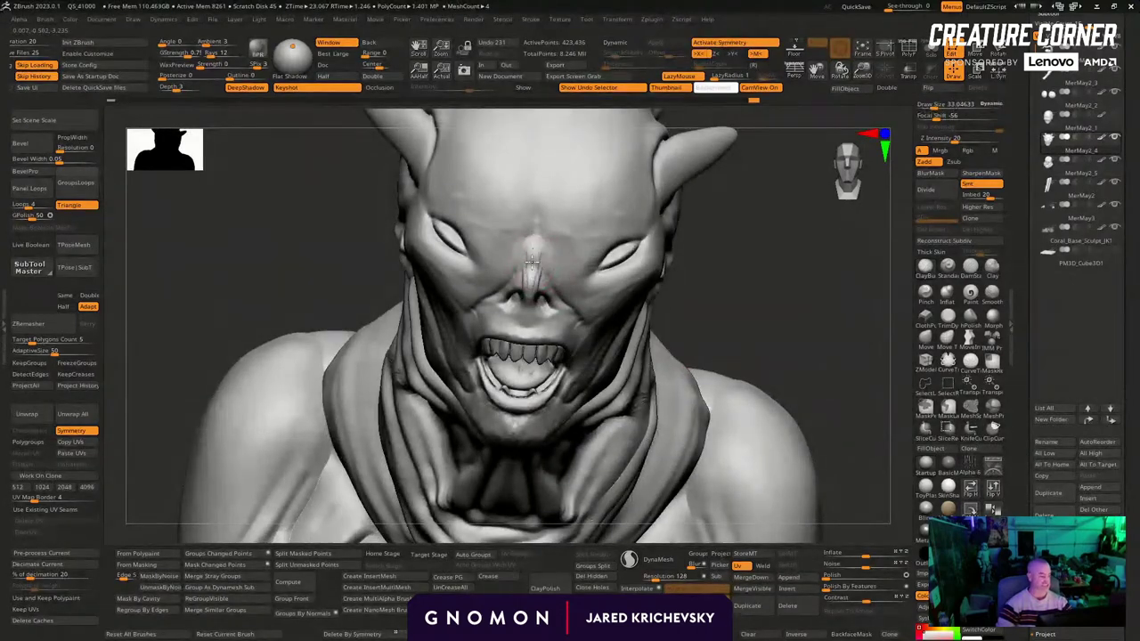
{"action": "left_click_drag", "start_coordinate": [530, 290], "coordinate": [529, 297]}
{"action": "left_click_drag", "start_coordinate": [754, 338], "coordinate": [742, 274]}
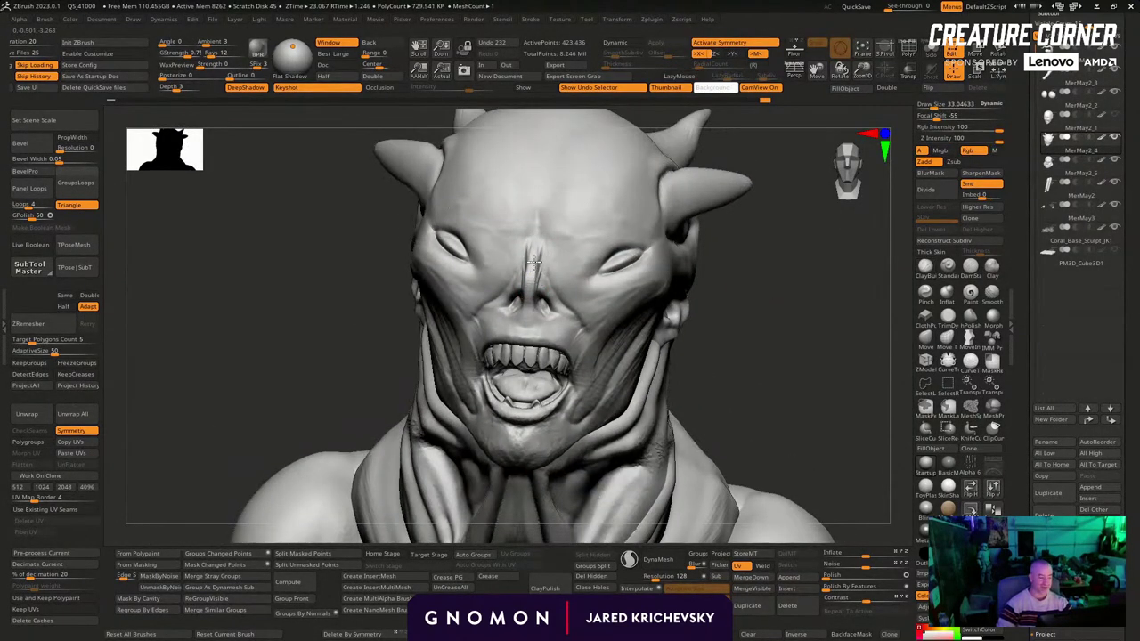
{"action": "mouse_move", "coordinate": [542, 248]}
{"action": "left_mouse_down", "text": "shift"}
{"action": "mouse_move", "coordinate": [538, 298]}
{"action": "mouse_move", "coordinate": [570, 259]}
{"action": "left_mouse_up", "text": "shift"}
{"action": "key", "text": "s"}
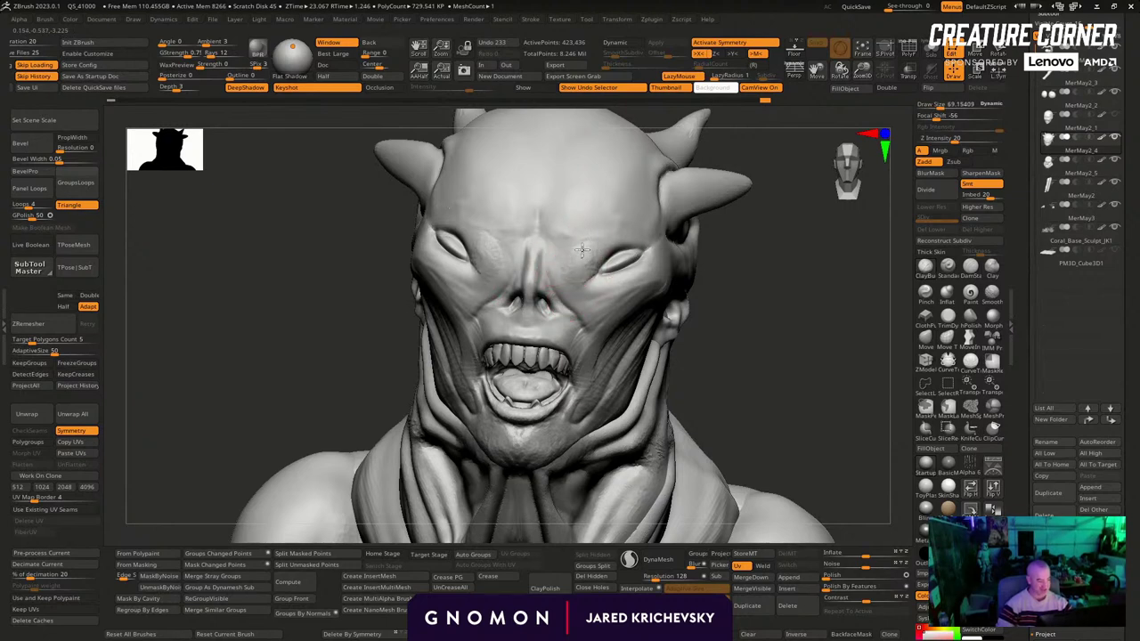
Select the arms subtool MerMay2 and carve creases into the upper arms with DamStandard at a draw size of about 69
{"action": "left_click_drag", "start_coordinate": [732, 322], "coordinate": [621, 242], "text": "alt"}
{"action": "left_click", "coordinate": [534, 359], "text": "alt"}
{"action": "left_click_drag", "start_coordinate": [670, 272], "coordinate": [670, 206], "text": "alt"}
{"action": "mouse_move", "coordinate": [670, 206]}
{"action": "left_mouse_down"}
{"action": "mouse_move", "coordinate": [666, 257]}
{"action": "mouse_move", "coordinate": [575, 280]}
{"action": "mouse_move", "coordinate": [606, 262]}
{"action": "left_mouse_up"}
{"action": "left_click", "coordinate": [969, 272]}
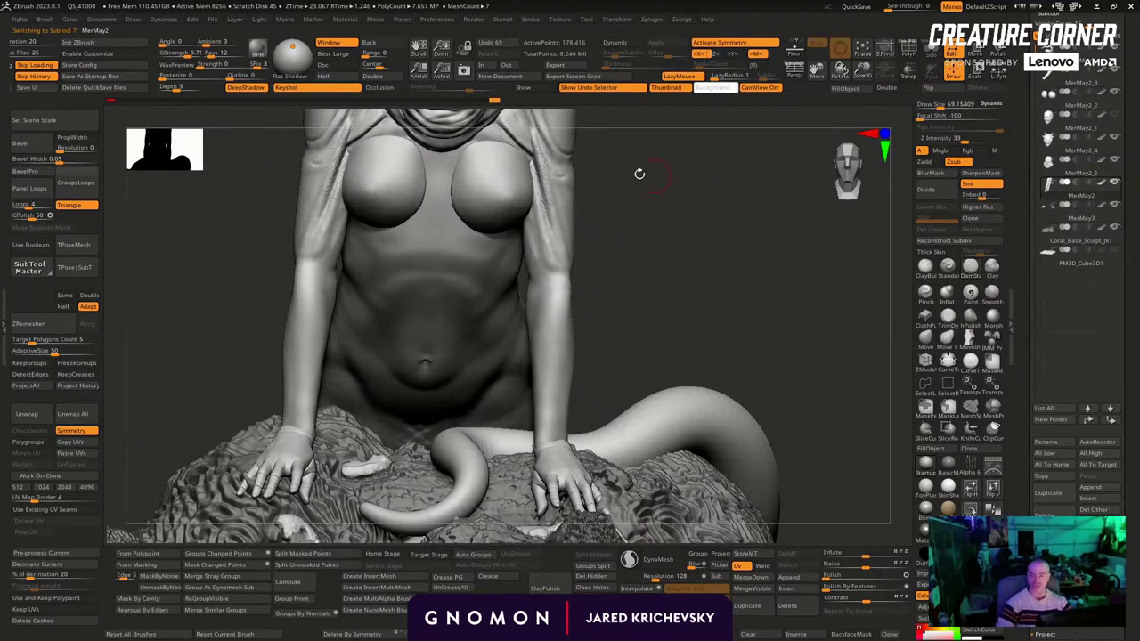
{"action": "mouse_move", "coordinate": [638, 174]}
{"action": "left_mouse_down"}
{"action": "mouse_move", "coordinate": [642, 202]}
{"action": "mouse_move", "coordinate": [555, 241]}
{"action": "mouse_move", "coordinate": [544, 233]}
{"action": "mouse_move", "coordinate": [552, 238]}
{"action": "left_mouse_up"}
{"action": "key", "text": "s"}
{"action": "left_click_drag", "start_coordinate": [552, 178], "coordinate": [557, 230]}
Deepen the muscle grooves along the inner upper arms with DamStandard at a draw size of about 77
{"action": "left_click_drag", "start_coordinate": [652, 315], "coordinate": [643, 402], "text": "alt"}
{"action": "mouse_move", "coordinate": [529, 297]}
{"action": "left_mouse_down"}
{"action": "mouse_move", "coordinate": [538, 278]}
{"action": "mouse_move", "coordinate": [544, 308]}
{"action": "mouse_move", "coordinate": [586, 308]}
{"action": "mouse_move", "coordinate": [547, 277]}
{"action": "left_mouse_up"}
{"action": "key", "text": "s"}
{"action": "mouse_move", "coordinate": [550, 275]}
{"action": "left_mouse_down"}
{"action": "mouse_move", "coordinate": [546, 257]}
{"action": "mouse_move", "coordinate": [548, 272]}
{"action": "left_mouse_up"}
{"action": "left_click_drag", "start_coordinate": [645, 280], "coordinate": [583, 291]}
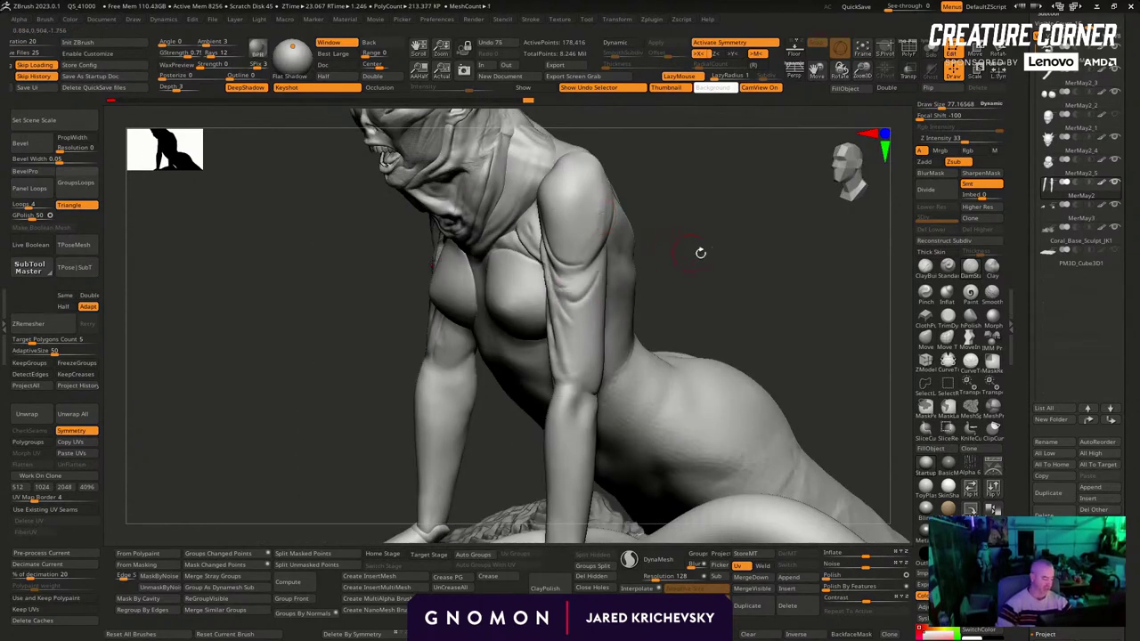
{"action": "left_click_drag", "start_coordinate": [701, 253], "coordinate": [715, 247]}
Show the arms' polygroups, DynaMesh the arms at resolution 904 and hide the wireframe again
{"action": "key", "text": "shift+f"}
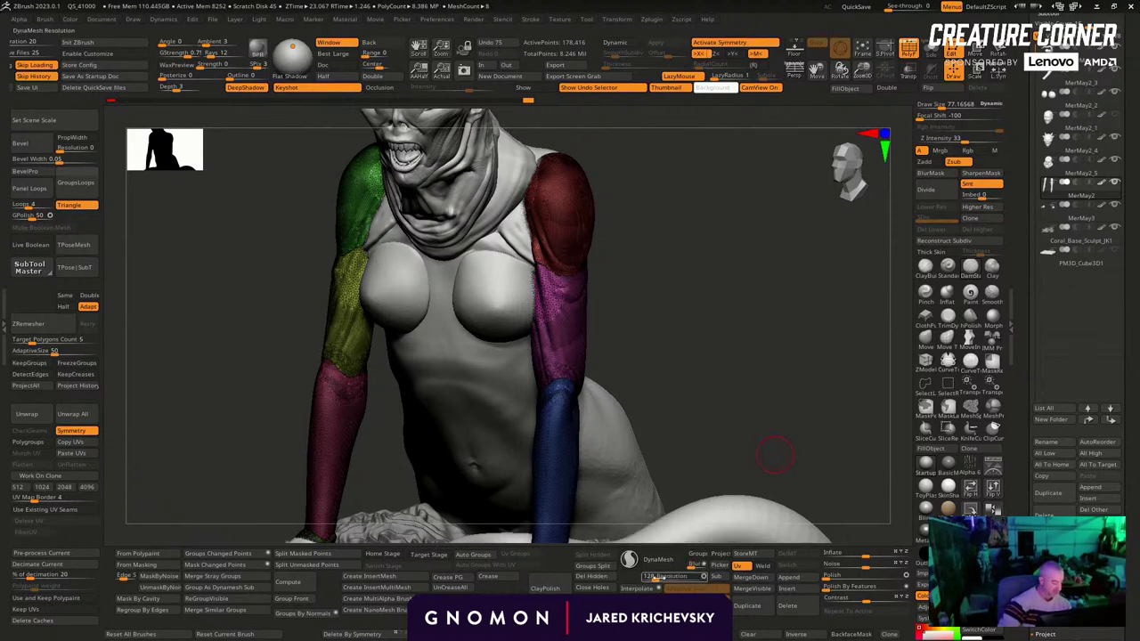
{"action": "type", "text": "904"}
{"action": "left_click", "coordinate": [678, 557]}
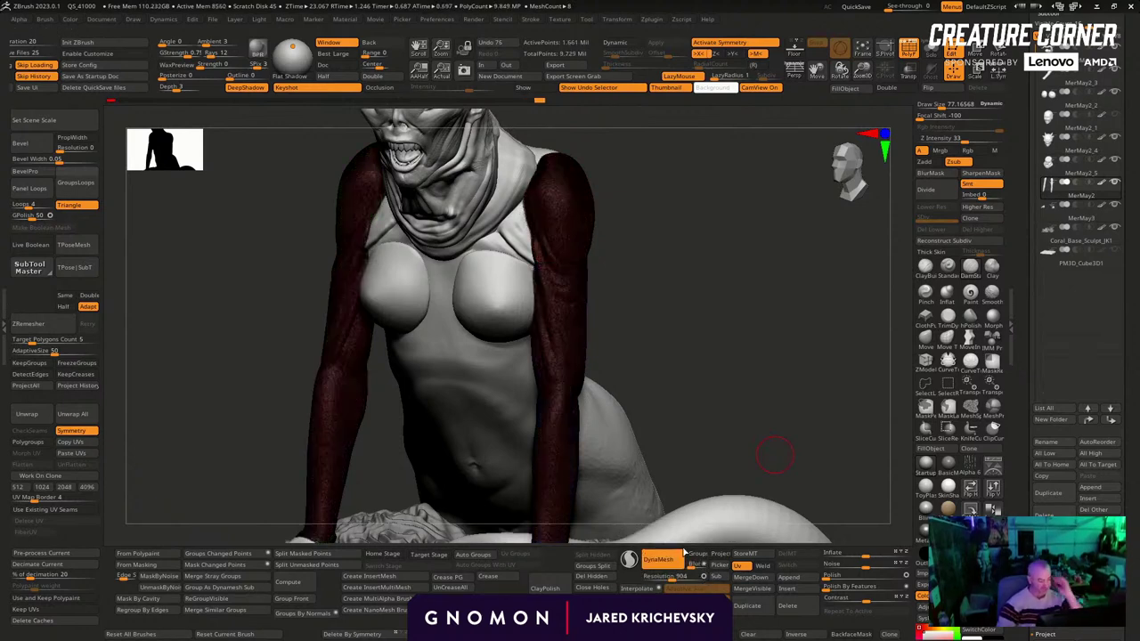
{"action": "key", "text": "shift+f"}
Carve muscle separations down to the elbows with DamStandard at draw sizes about 104 and 69
{"action": "left_click_drag", "start_coordinate": [637, 356], "coordinate": [663, 308]}
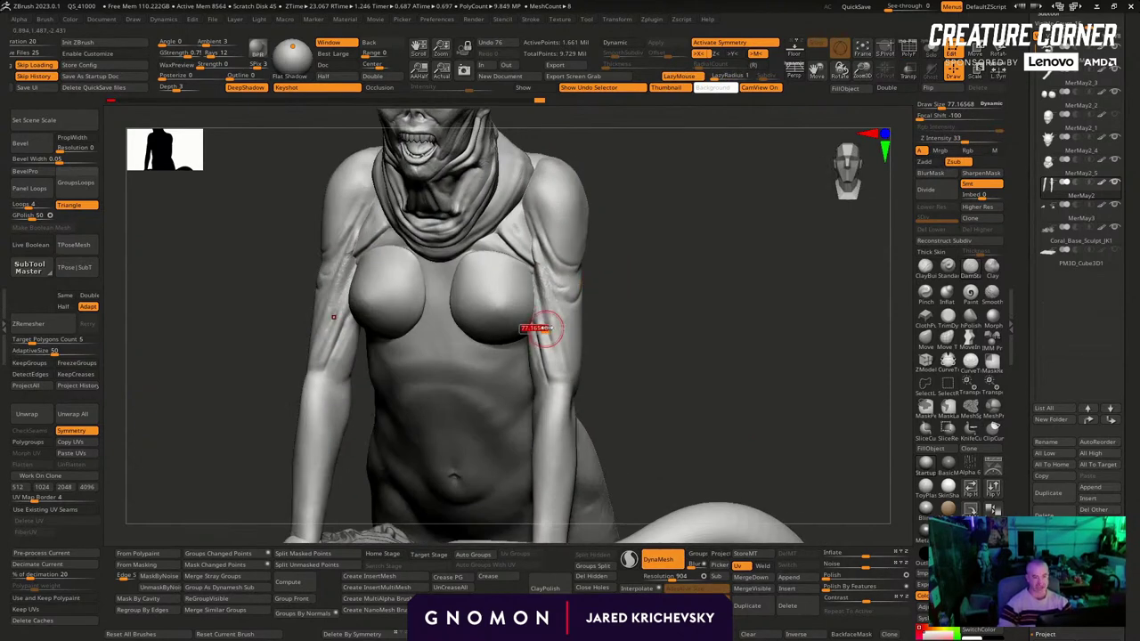
{"action": "left_click_drag", "start_coordinate": [544, 328], "coordinate": [546, 352], "text": "shift"}
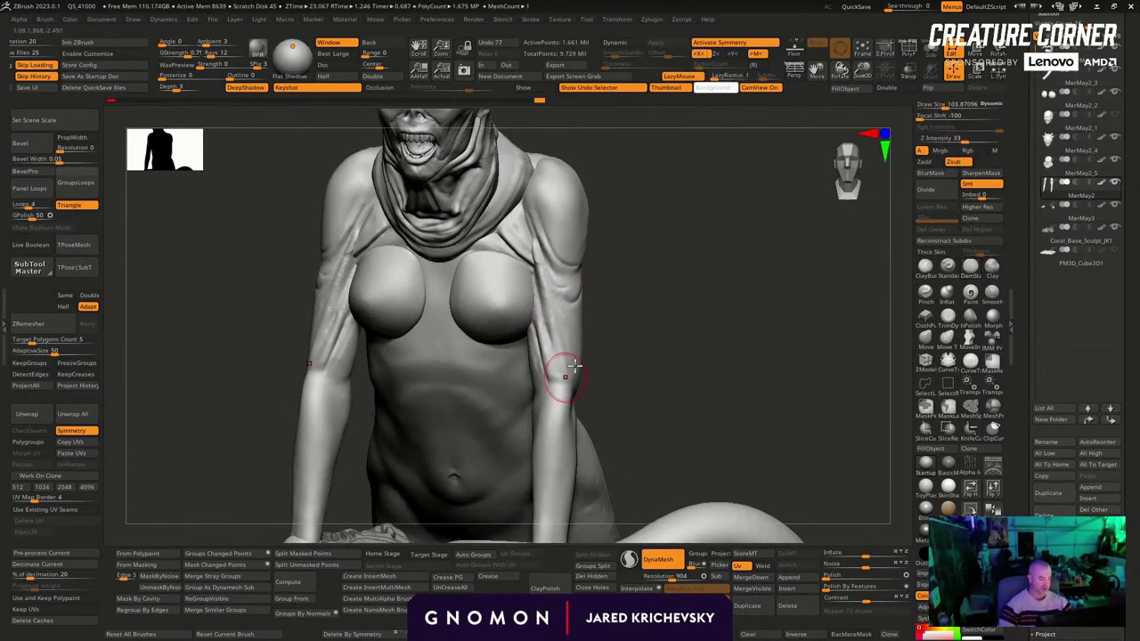
{"action": "mouse_move", "coordinate": [563, 376]}
{"action": "right_mouse_down", "text": "shift"}
{"action": "mouse_move", "coordinate": [584, 374]}
{"action": "mouse_move", "coordinate": [535, 382]}
{"action": "right_mouse_up", "text": "shift"}
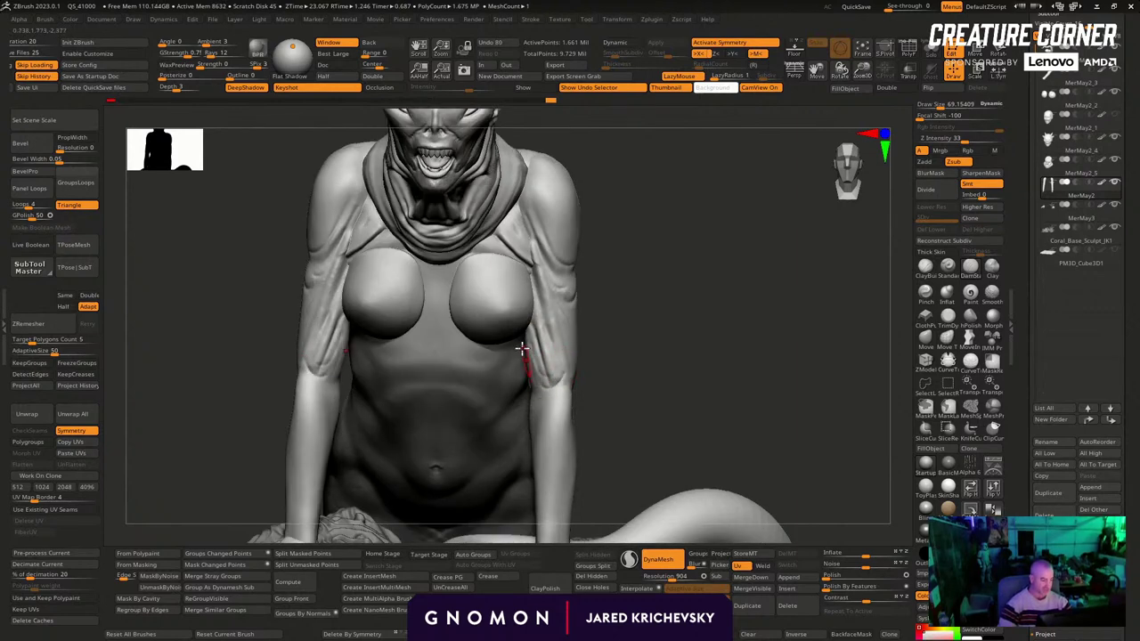
Switch to the Standard brush and raise muscle forms from the elbows to the wrists at draw sizes about 69 and 48
{"action": "mouse_move", "coordinate": [609, 377]}
{"action": "right_mouse_down", "text": "alt"}
{"action": "mouse_move", "coordinate": [629, 285]}
{"action": "mouse_move", "coordinate": [616, 307]}
{"action": "right_mouse_up", "text": "alt"}
{"action": "key", "text": "b"}
{"action": "key", "text": "s"}
{"action": "left_click", "coordinate": [566, 324]}
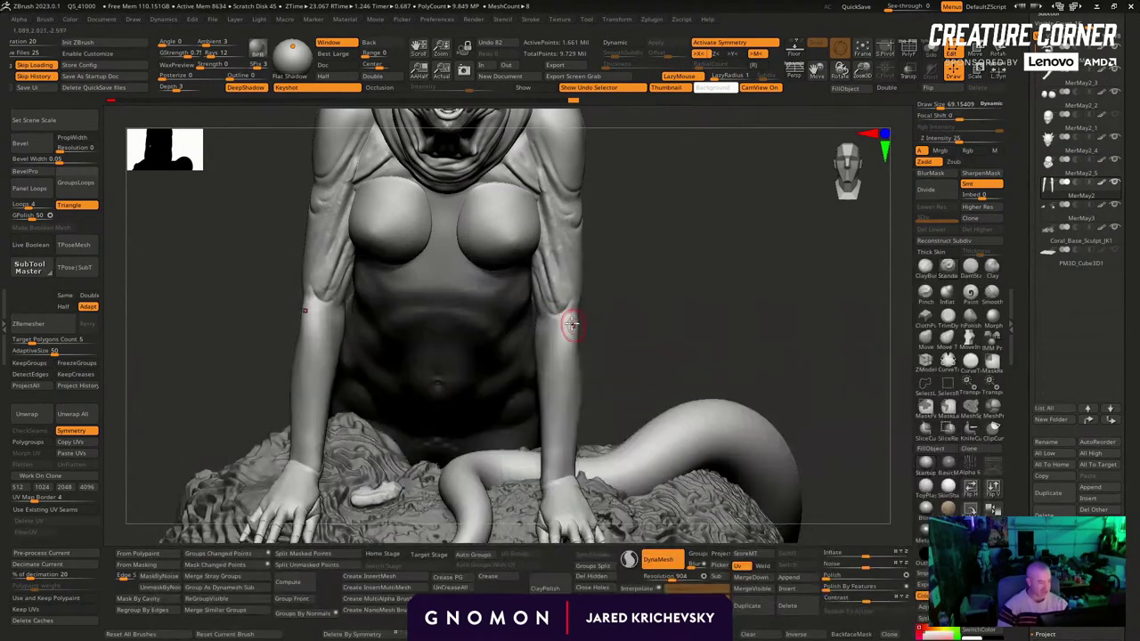
{"action": "left_click_drag", "start_coordinate": [556, 351], "coordinate": [541, 497]}
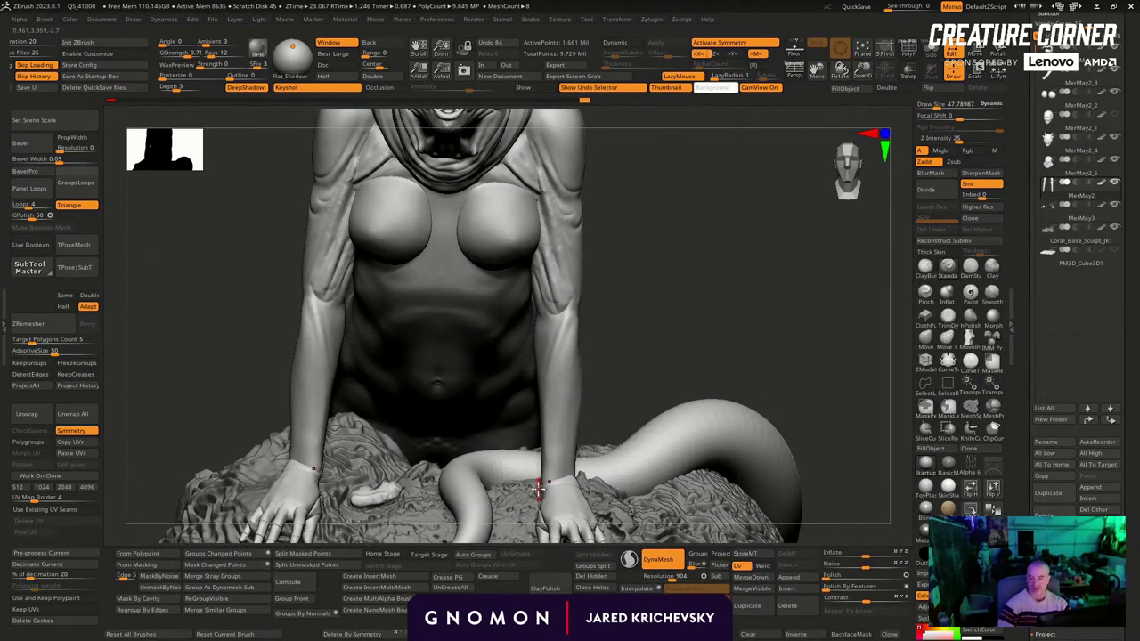
Add long muscle strands along the front of the forearms with the Standard brush at a draw size of about 48
{"action": "mouse_move", "coordinate": [689, 336]}
{"action": "right_mouse_down"}
{"action": "mouse_move", "coordinate": [682, 303]}
{"action": "mouse_move", "coordinate": [589, 346]}
{"action": "right_mouse_up"}
{"action": "mouse_move", "coordinate": [574, 309]}
{"action": "left_mouse_down"}
{"action": "mouse_move", "coordinate": [560, 313]}
{"action": "mouse_move", "coordinate": [555, 394]}
{"action": "left_mouse_up"}
{"action": "mouse_move", "coordinate": [555, 394]}
{"action": "right_mouse_down"}
{"action": "mouse_move", "coordinate": [618, 336]}
{"action": "mouse_move", "coordinate": [556, 383]}
{"action": "right_mouse_up"}
{"action": "left_click_drag", "start_coordinate": [557, 383], "coordinate": [556, 474]}
{"action": "left_click_drag", "start_coordinate": [556, 415], "coordinate": [556, 328]}
{"action": "right_click_drag", "start_coordinate": [547, 331], "coordinate": [559, 312]}
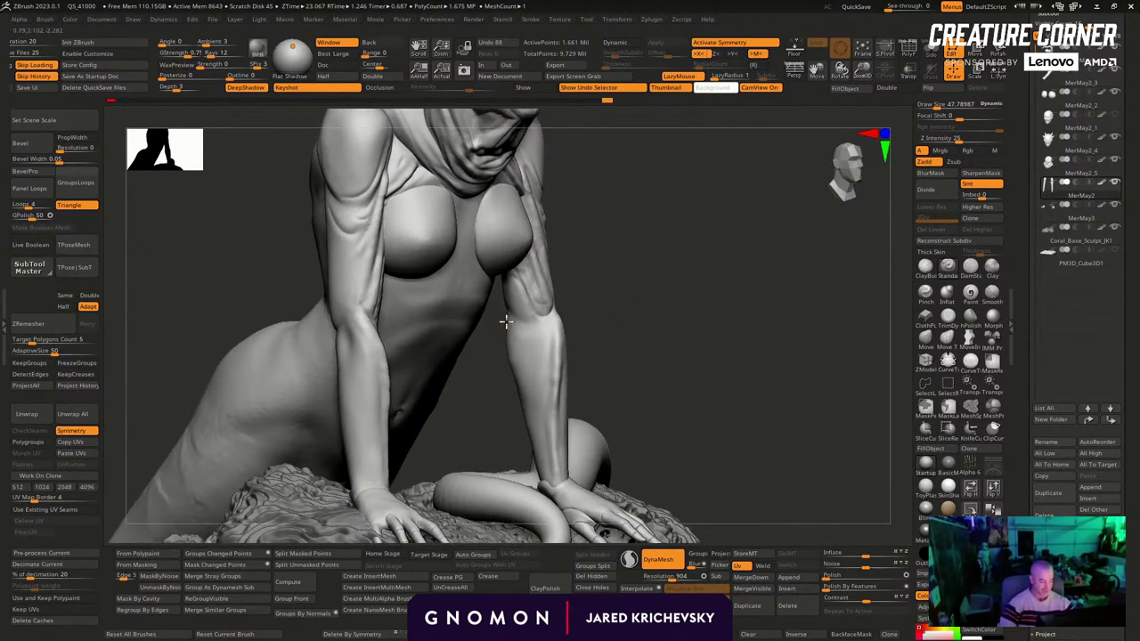
Refine the inner forearm tendons with the Standard brush at draw sizes about 48 and 39
{"action": "left_click_drag", "start_coordinate": [519, 349], "coordinate": [532, 416]}
{"action": "mouse_move", "coordinate": [516, 335]}
{"action": "left_mouse_down"}
{"action": "mouse_move", "coordinate": [535, 453]}
{"action": "mouse_move", "coordinate": [550, 408]}
{"action": "left_mouse_up"}
{"action": "mouse_move", "coordinate": [635, 326]}
{"action": "left_mouse_down"}
{"action": "mouse_move", "coordinate": [646, 330]}
{"action": "mouse_move", "coordinate": [586, 291]}
{"action": "left_mouse_up"}
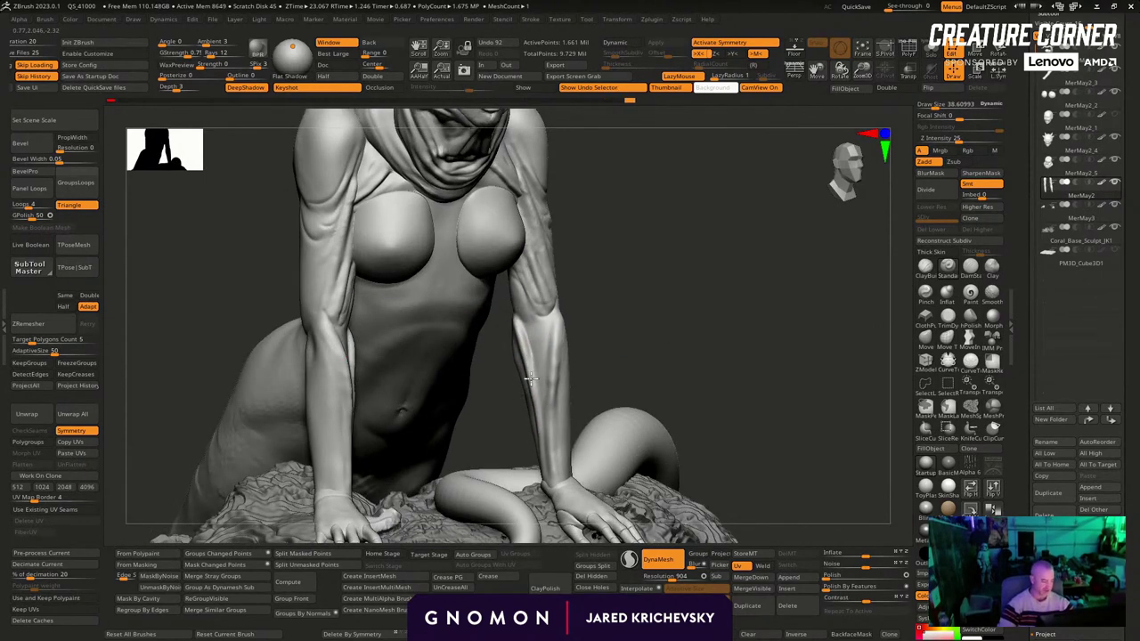
{"action": "left_click_drag", "start_coordinate": [525, 373], "coordinate": [547, 436]}
{"action": "left_click_drag", "start_coordinate": [580, 377], "coordinate": [615, 318]}
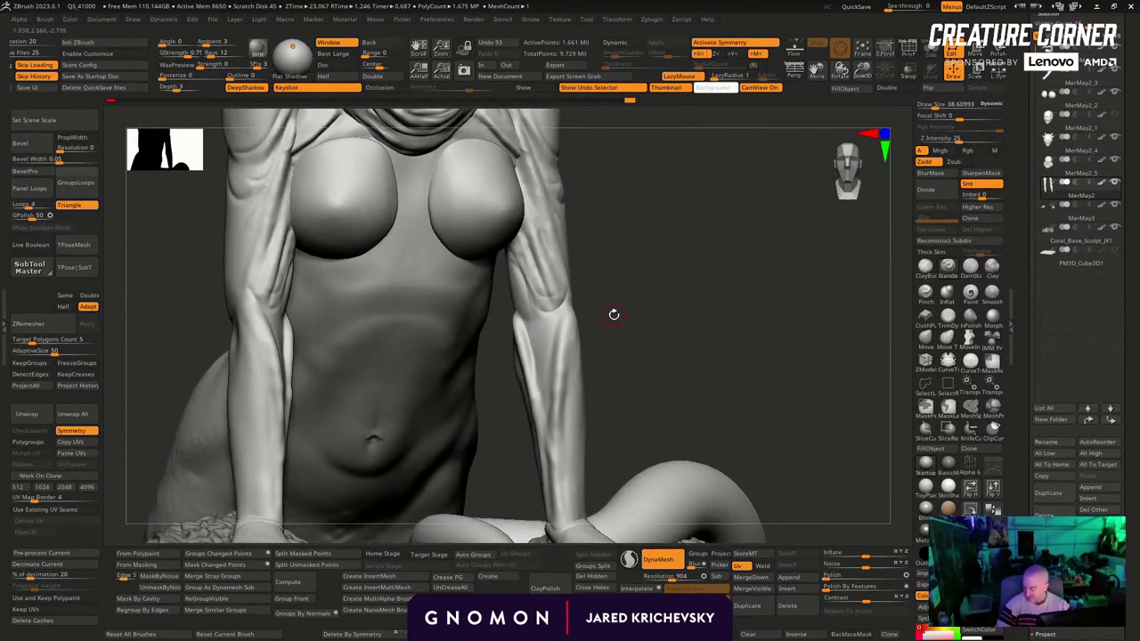
Carve grooves between the forearm muscles with DamStandard at a draw size of about 58
{"action": "key", "text": "b"}
{"action": "key", "text": "d"}
{"action": "key", "text": "s"}
{"action": "left_click", "coordinate": [527, 347]}
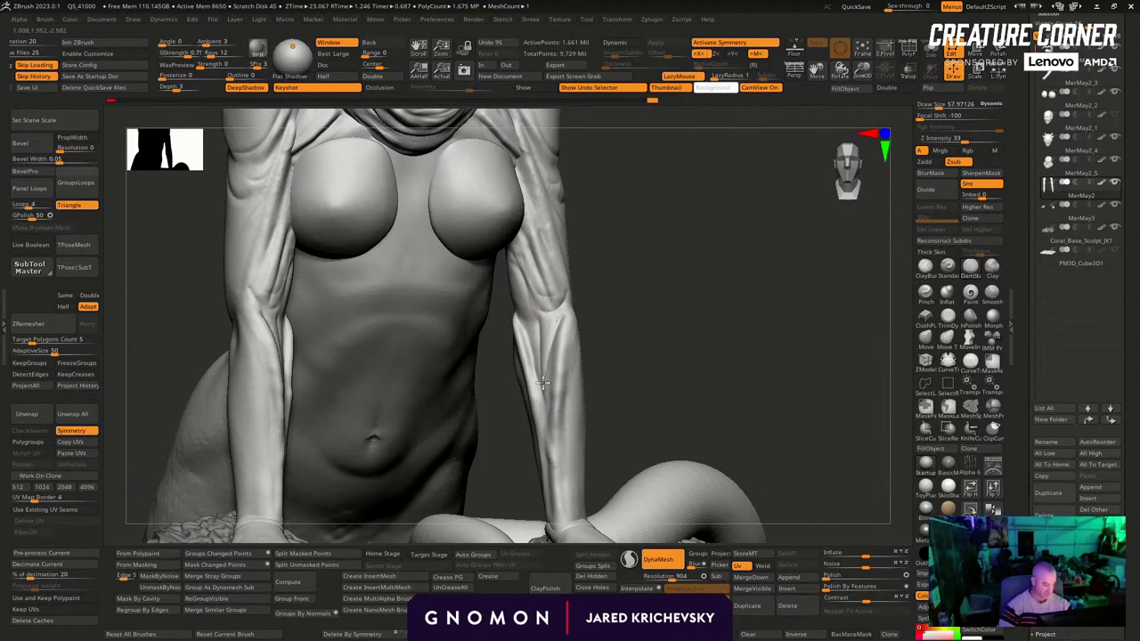
{"action": "left_click_drag", "start_coordinate": [606, 296], "coordinate": [505, 262]}
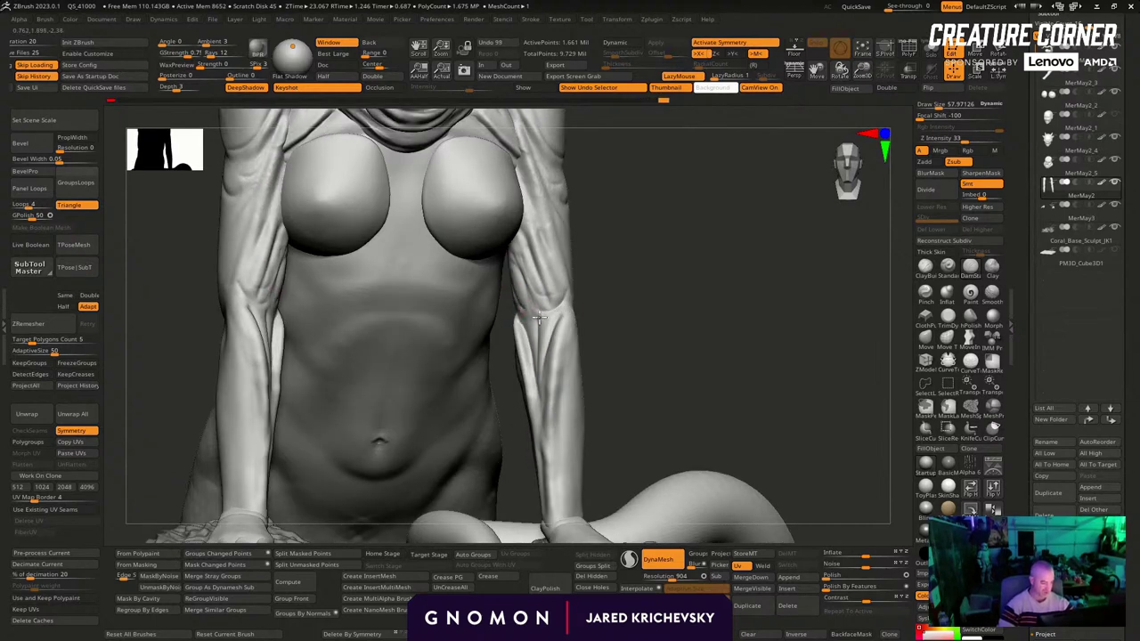
Define the inner elbow creases and upper forearm muscles with DamStandard at draw sizes about 58 and 90
{"action": "left_click_drag", "start_coordinate": [539, 317], "coordinate": [545, 314]}
{"action": "left_click_drag", "start_coordinate": [615, 283], "coordinate": [591, 288]}
{"action": "key", "text": "s"}
{"action": "left_click", "coordinate": [565, 296]}
{"action": "left_click_drag", "start_coordinate": [522, 321], "coordinate": [524, 332]}
{"action": "mouse_move", "coordinate": [619, 262]}
{"action": "left_mouse_down", "text": "alt"}
{"action": "mouse_move", "coordinate": [618, 341]}
{"action": "mouse_move", "coordinate": [615, 279]}
{"action": "mouse_move", "coordinate": [613, 304]}
{"action": "left_mouse_up", "text": "alt"}
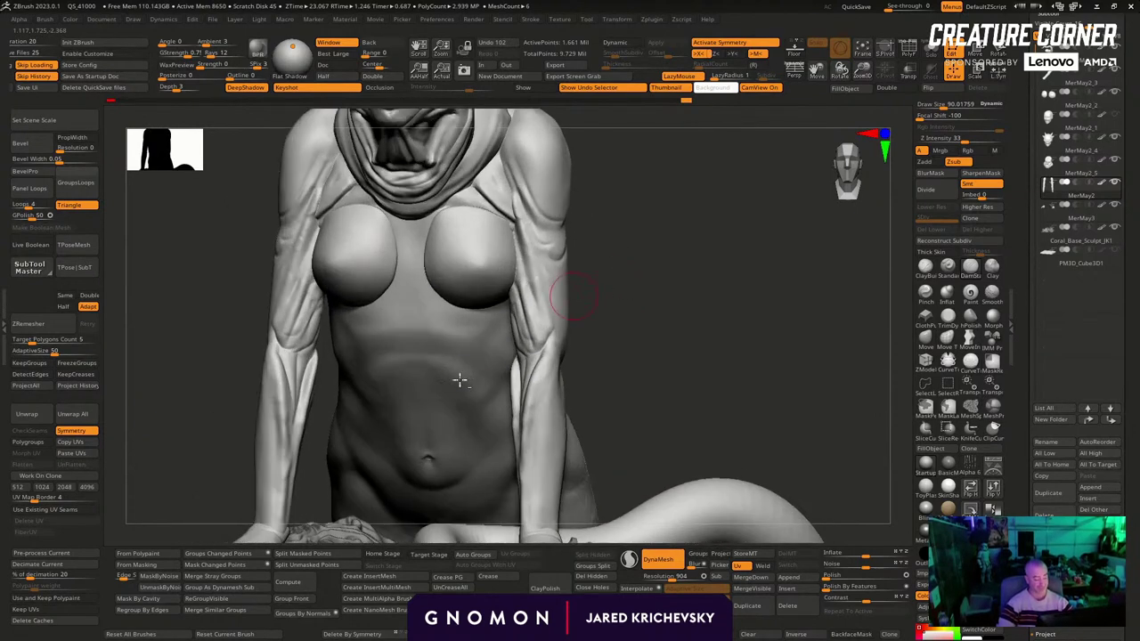
Select the torso subtool MerMay2_3 and carve the ribcage arch and waist creases with DamStandard at draw sizes about 258 and 109
{"action": "left_click", "coordinate": [460, 380], "text": "alt"}
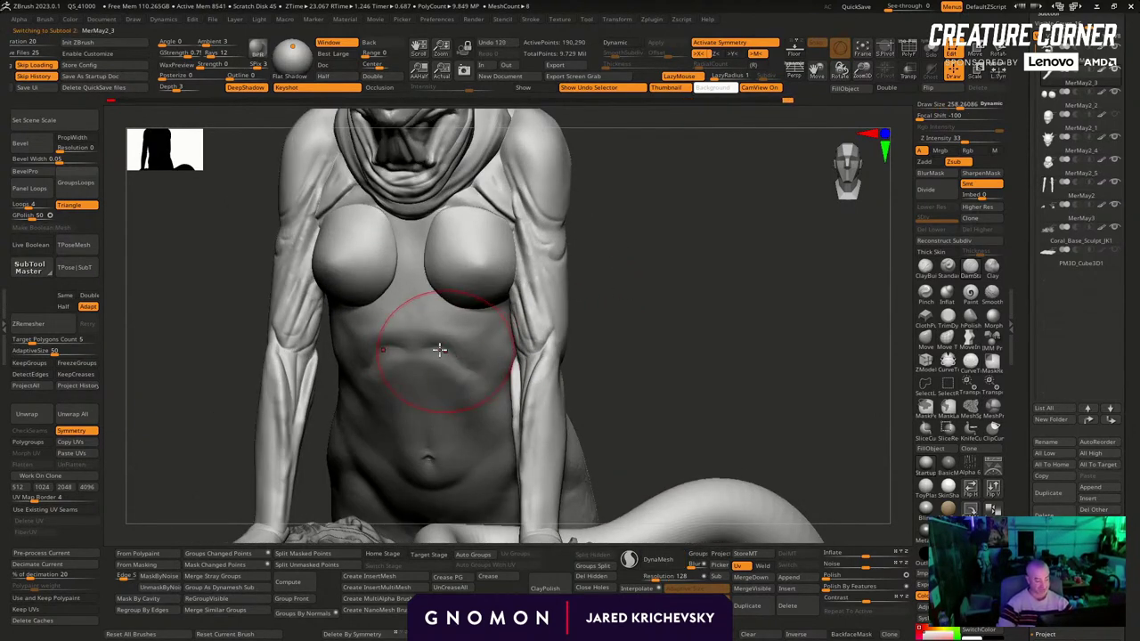
{"action": "mouse_move", "coordinate": [629, 331]}
{"action": "left_mouse_down"}
{"action": "mouse_move", "coordinate": [598, 345]}
{"action": "mouse_move", "coordinate": [649, 321]}
{"action": "mouse_move", "coordinate": [473, 367]}
{"action": "left_mouse_up"}
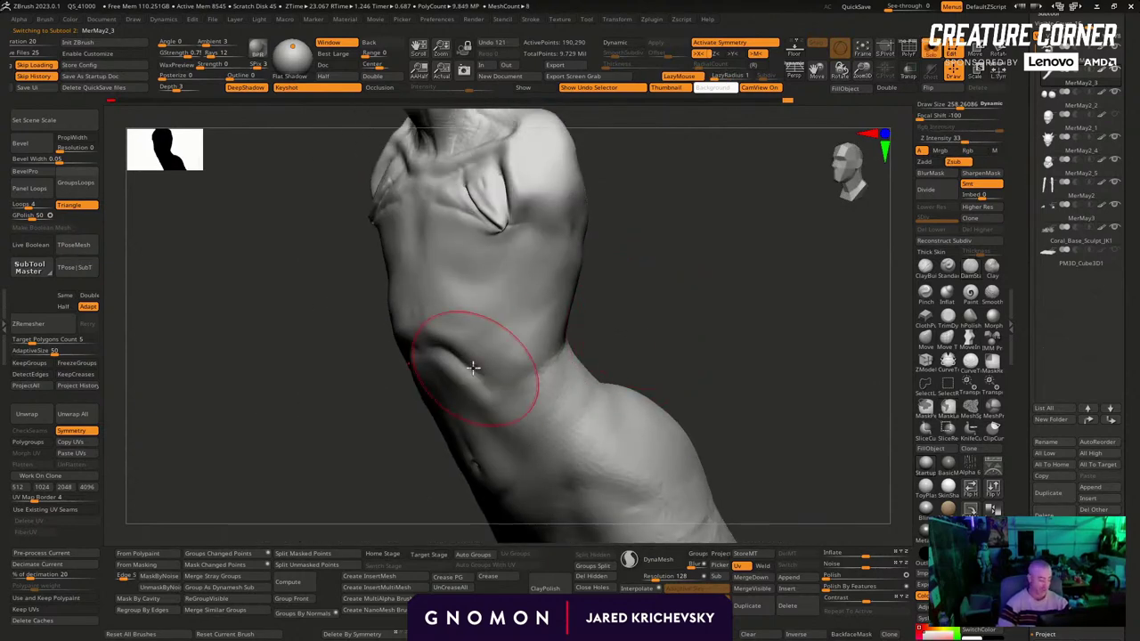
{"action": "mouse_move", "coordinate": [511, 404]}
{"action": "left_mouse_down"}
{"action": "mouse_move", "coordinate": [581, 354]}
{"action": "mouse_move", "coordinate": [561, 372]}
{"action": "mouse_move", "coordinate": [603, 307]}
{"action": "mouse_move", "coordinate": [570, 364]}
{"action": "mouse_move", "coordinate": [529, 400]}
{"action": "mouse_move", "coordinate": [588, 379]}
{"action": "mouse_move", "coordinate": [487, 359]}
{"action": "mouse_move", "coordinate": [454, 333]}
{"action": "left_mouse_up"}
{"action": "mouse_move", "coordinate": [456, 333]}
{"action": "right_mouse_down"}
{"action": "mouse_move", "coordinate": [530, 327]}
{"action": "mouse_move", "coordinate": [532, 345]}
{"action": "right_mouse_up"}
{"action": "key", "text": "bracketleft"}
{"action": "key", "text": "bracketleft"}
{"action": "left_click_drag", "start_coordinate": [467, 354], "coordinate": [488, 427], "text": "shift"}
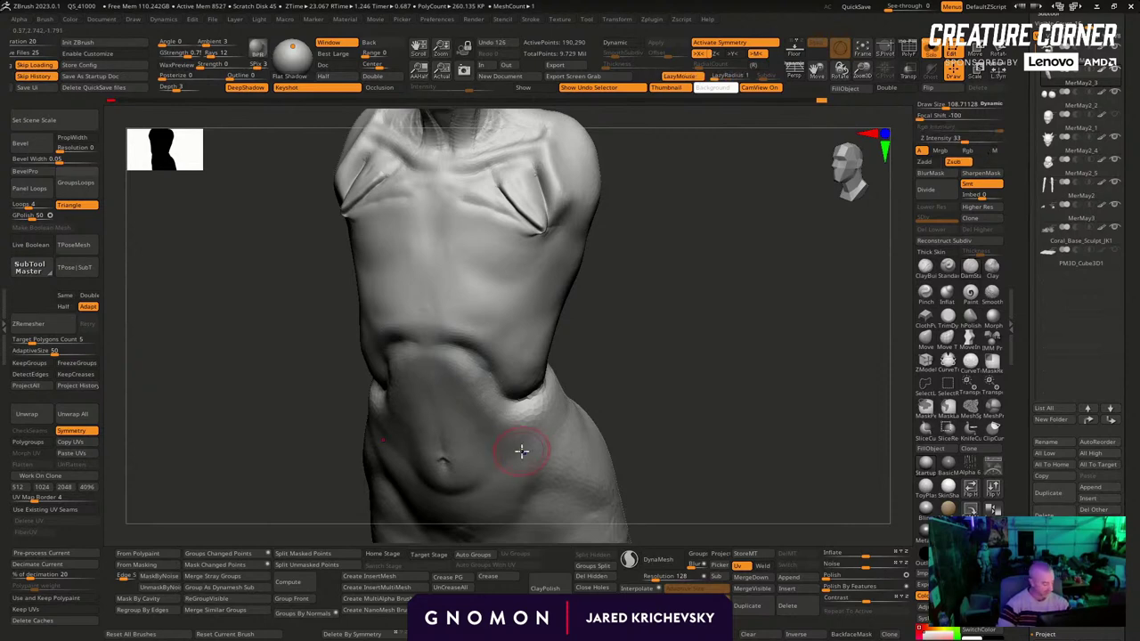
Remesh the torso with DynaMesh at resolution 1208, checking the wireframe density before applying it
{"action": "key", "text": "shift+f"}
{"action": "left_click", "coordinate": [715, 578]}
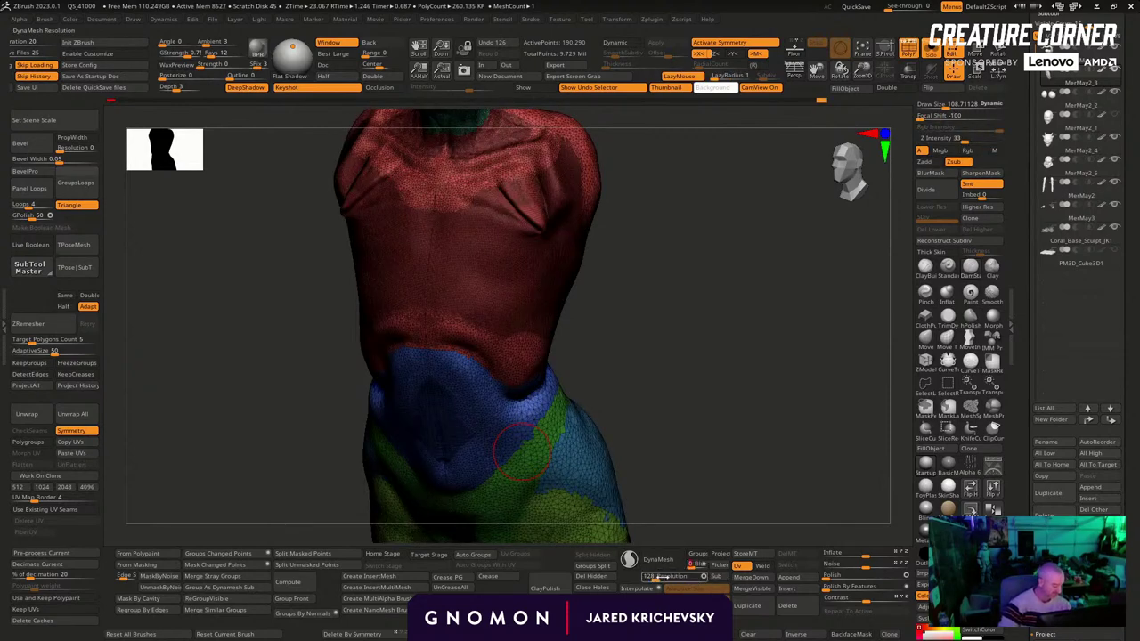
{"action": "mouse_move", "coordinate": [718, 522]}
{"action": "left_mouse_down"}
{"action": "mouse_move", "coordinate": [606, 341]}
{"action": "mouse_move", "coordinate": [568, 318]}
{"action": "left_mouse_up"}
{"action": "key", "text": "shift+f"}
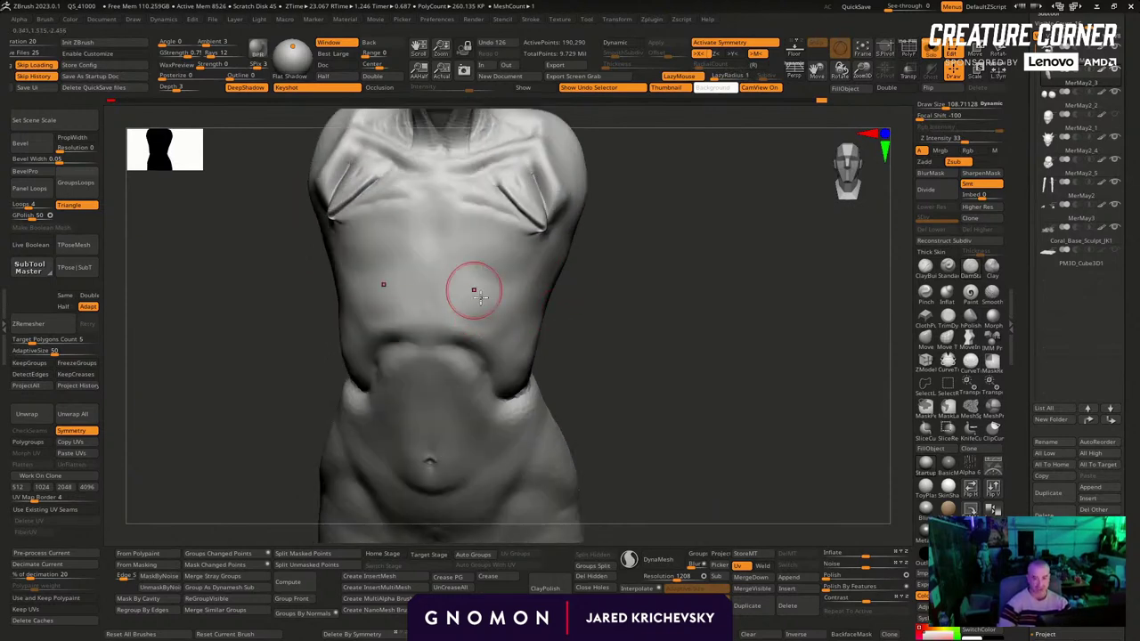
{"action": "left_click_drag", "start_coordinate": [596, 389], "coordinate": [628, 439]}
{"action": "right_click_drag", "start_coordinate": [668, 329], "coordinate": [677, 297]}
{"action": "key", "text": "shift+f"}
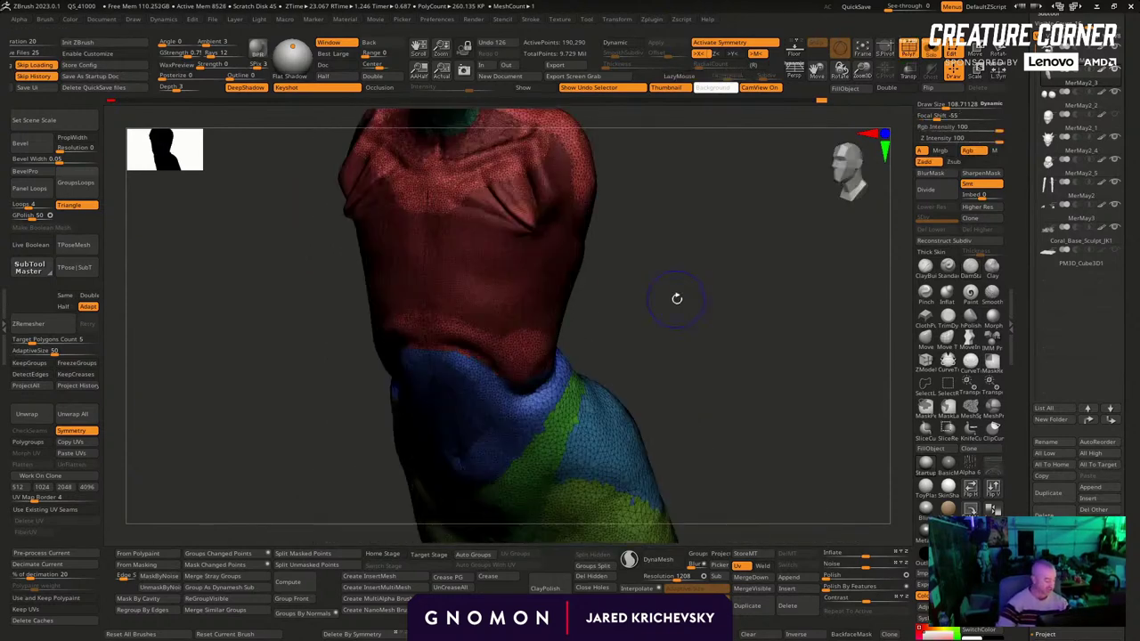
{"action": "left_click", "coordinate": [658, 559]}
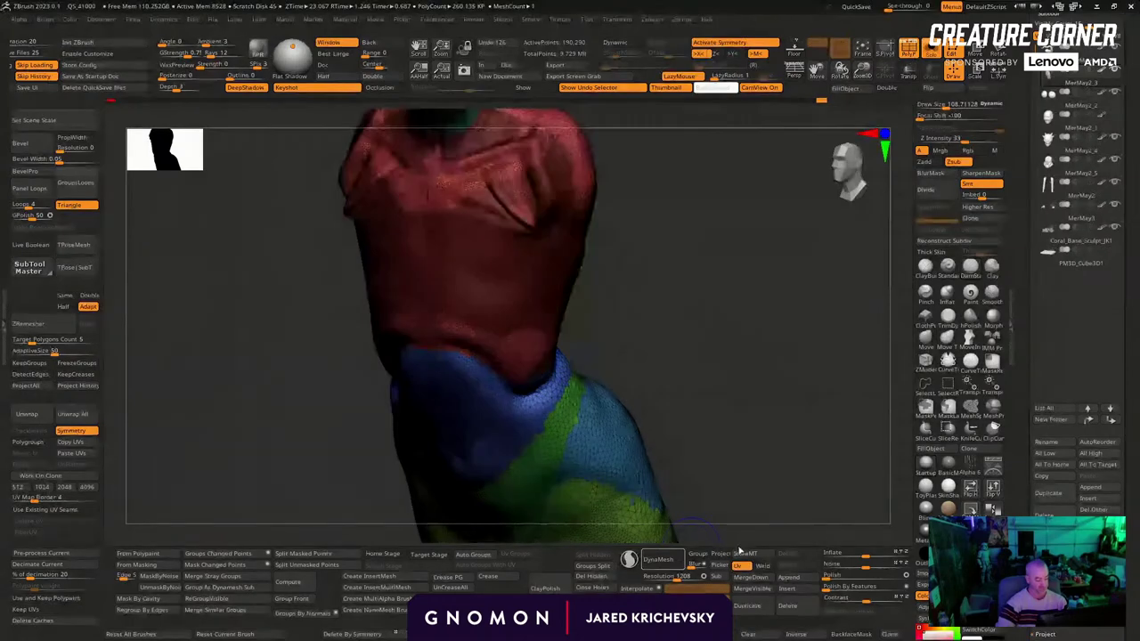
{"action": "key", "text": "shift+f"}
Carve a groove down the middle of the chest with DamStandard at a draw size of about 140, and show all subtools
{"action": "right_click_drag", "start_coordinate": [570, 327], "coordinate": [552, 330]}
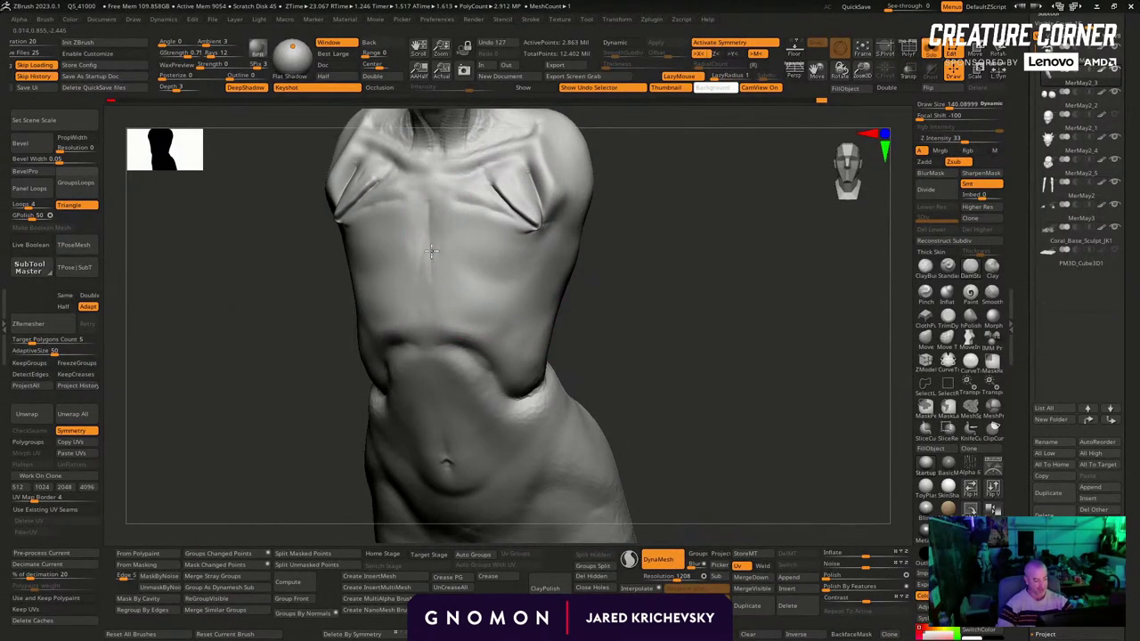
{"action": "left_click_drag", "start_coordinate": [431, 251], "coordinate": [434, 280]}
{"action": "key", "text": "alt+s"}
{"action": "mouse_move", "coordinate": [655, 270]}
{"action": "right_mouse_down"}
{"action": "mouse_move", "coordinate": [657, 338]}
{"action": "mouse_move", "coordinate": [649, 303]}
{"action": "mouse_move", "coordinate": [621, 288]}
{"action": "mouse_move", "coordinate": [534, 356]}
{"action": "right_mouse_up"}
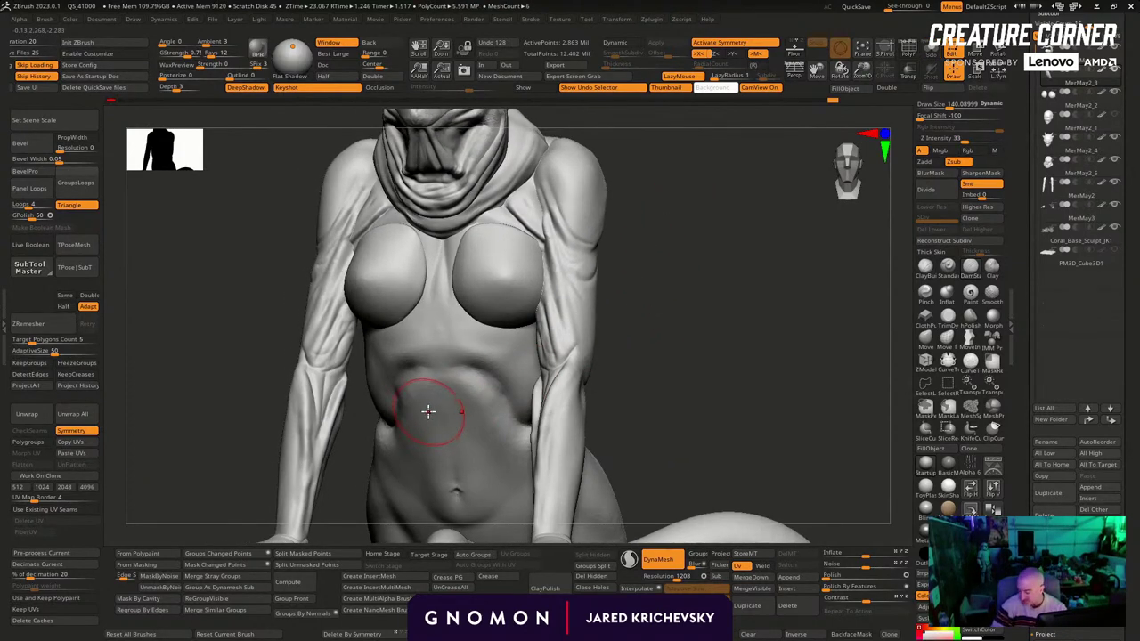
Reshape the ribcage arch, lower ribs and waist against the full figure with the Move brush at draw sizes about 251 and 208
{"action": "key", "text": "b"}
{"action": "key", "text": "m"}
{"action": "key", "text": "v"}
{"action": "key", "text": "s"}
{"action": "mouse_move", "coordinate": [472, 372]}
{"action": "left_mouse_down"}
{"action": "mouse_move", "coordinate": [484, 370]}
{"action": "mouse_move", "coordinate": [508, 413]}
{"action": "left_mouse_up"}
{"action": "left_click_drag", "start_coordinate": [643, 374], "coordinate": [689, 365]}
{"action": "key", "text": "s"}
{"action": "left_click_drag", "start_coordinate": [495, 408], "coordinate": [517, 422]}
{"action": "right_click_drag", "start_coordinate": [653, 336], "coordinate": [480, 386]}
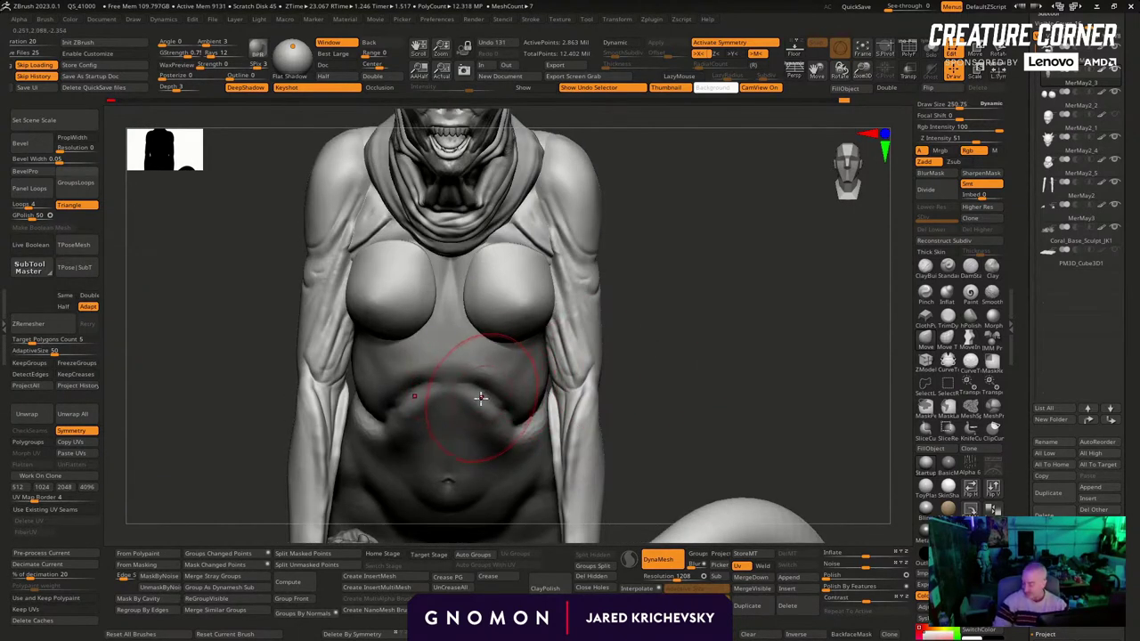
{"action": "right_click_drag", "start_coordinate": [637, 351], "coordinate": [456, 461]}
{"action": "left_click_drag", "start_coordinate": [486, 490], "coordinate": [496, 525]}
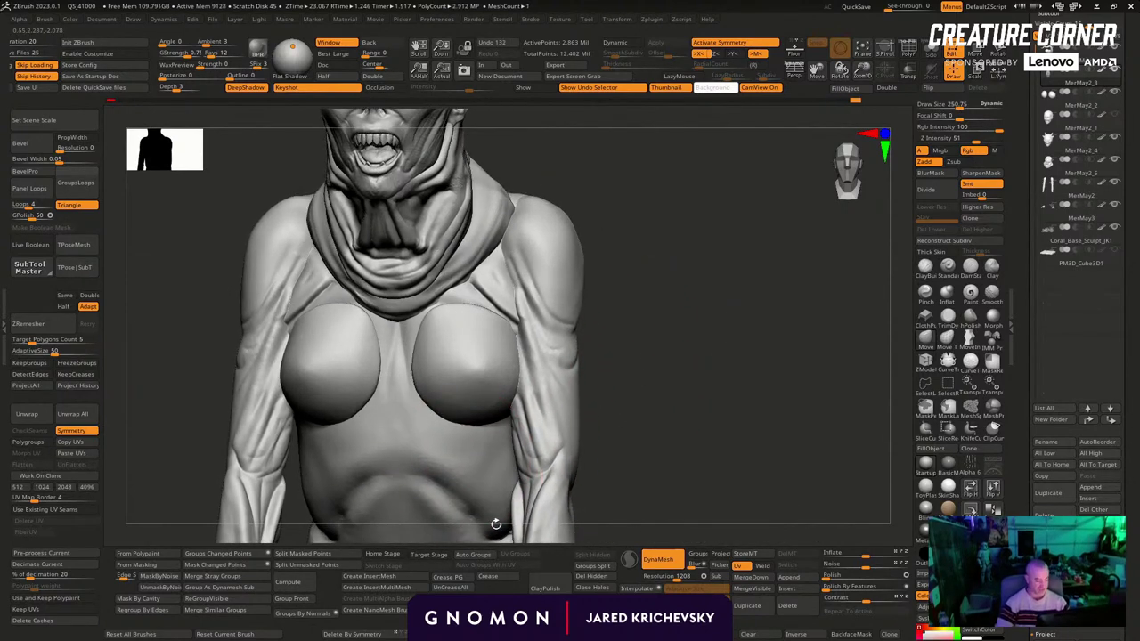
{"action": "right_click_drag", "start_coordinate": [496, 525], "coordinate": [496, 508]}
{"action": "left_click_drag", "start_coordinate": [495, 509], "coordinate": [496, 535]}
{"action": "mouse_move", "coordinate": [494, 488]}
{"action": "right_mouse_down"}
{"action": "mouse_move", "coordinate": [634, 395]}
{"action": "mouse_move", "coordinate": [695, 222]}
{"action": "right_mouse_up"}
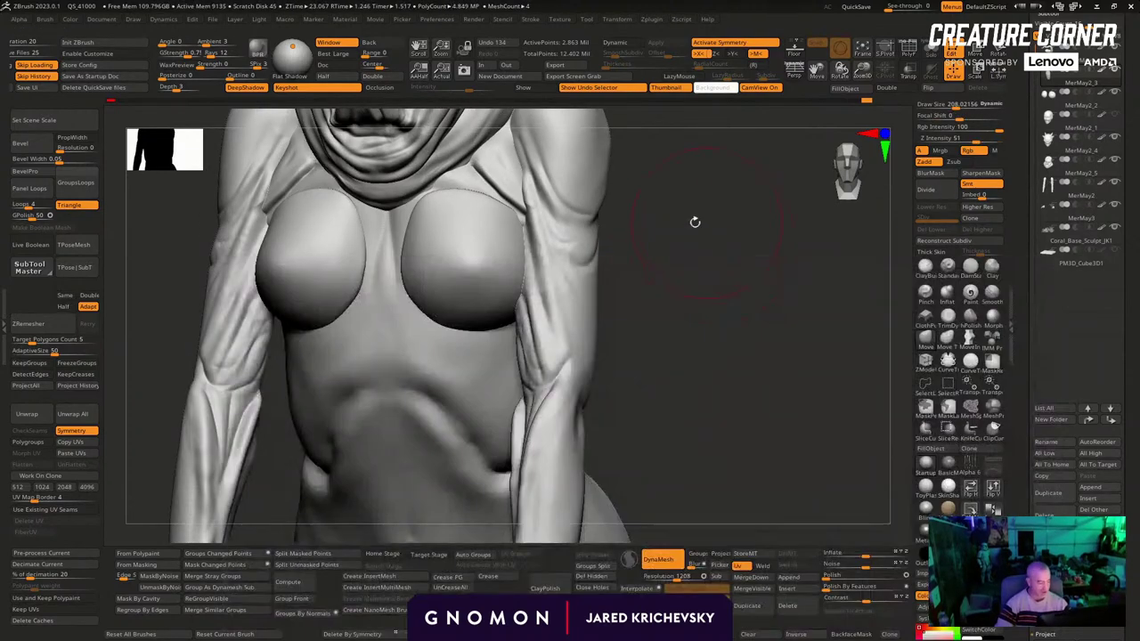
Isolate the torso, smooth the ribcage arch, and nudge its lower edge with the Move brush at a draw size of about 99
{"action": "key", "text": "alt+s"}
{"action": "right_click_drag", "start_coordinate": [672, 285], "coordinate": [615, 298]}
{"action": "left_click_drag", "start_coordinate": [418, 384], "coordinate": [413, 368], "text": "shift"}
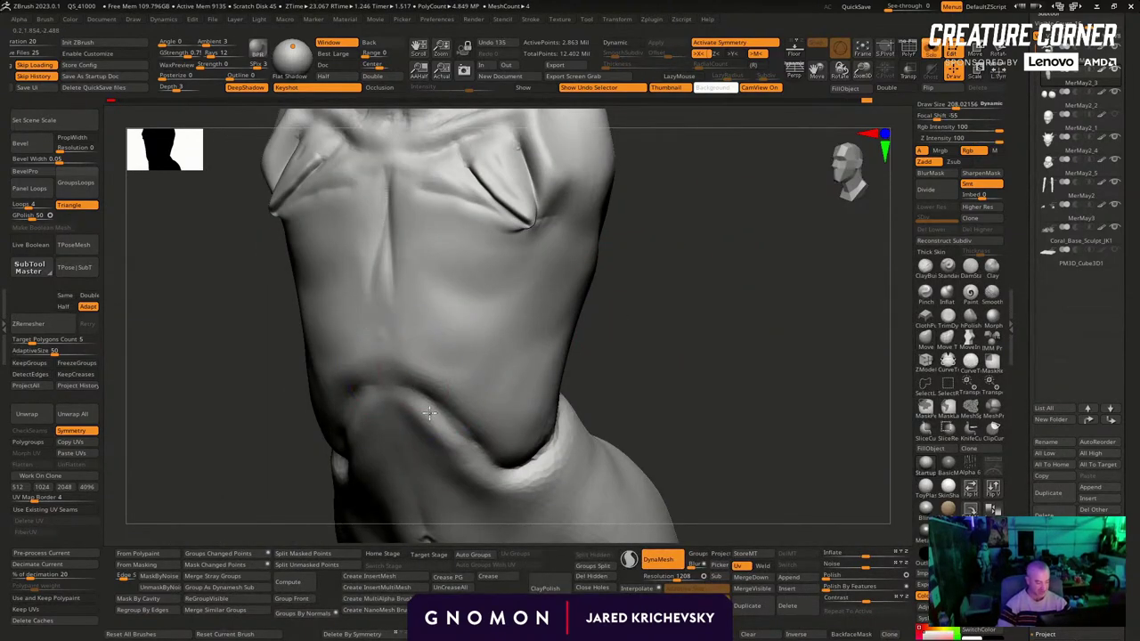
{"action": "left_click_drag", "start_coordinate": [516, 378], "coordinate": [483, 357]}
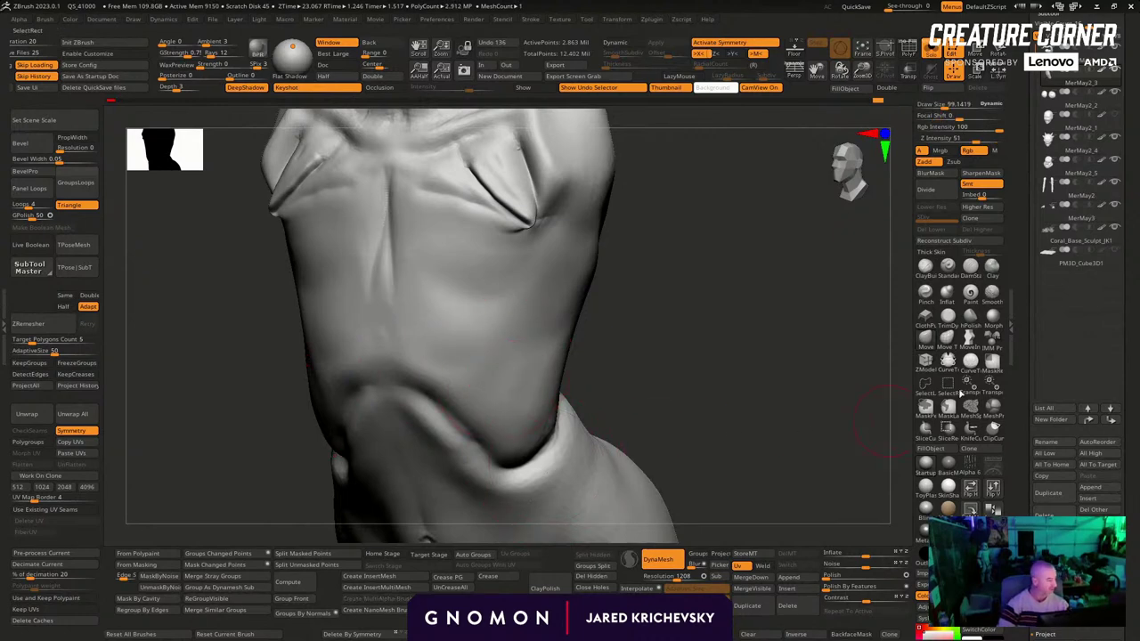
Try to raise curved rib ridges across the lower ribcage with the Standard brush at a draw size of about 77
{"action": "left_click", "coordinate": [946, 269]}
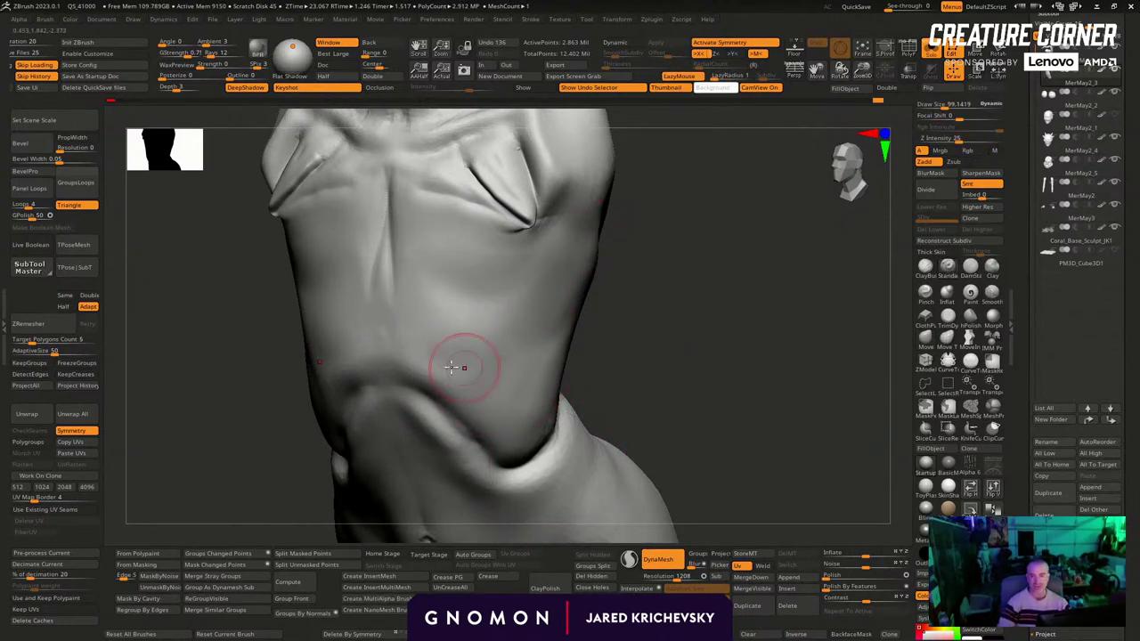
{"action": "key", "text": "s"}
{"action": "mouse_move", "coordinate": [531, 333]}
{"action": "left_mouse_down"}
{"action": "mouse_move", "coordinate": [455, 362]}
{"action": "mouse_move", "coordinate": [400, 347]}
{"action": "left_mouse_up"}
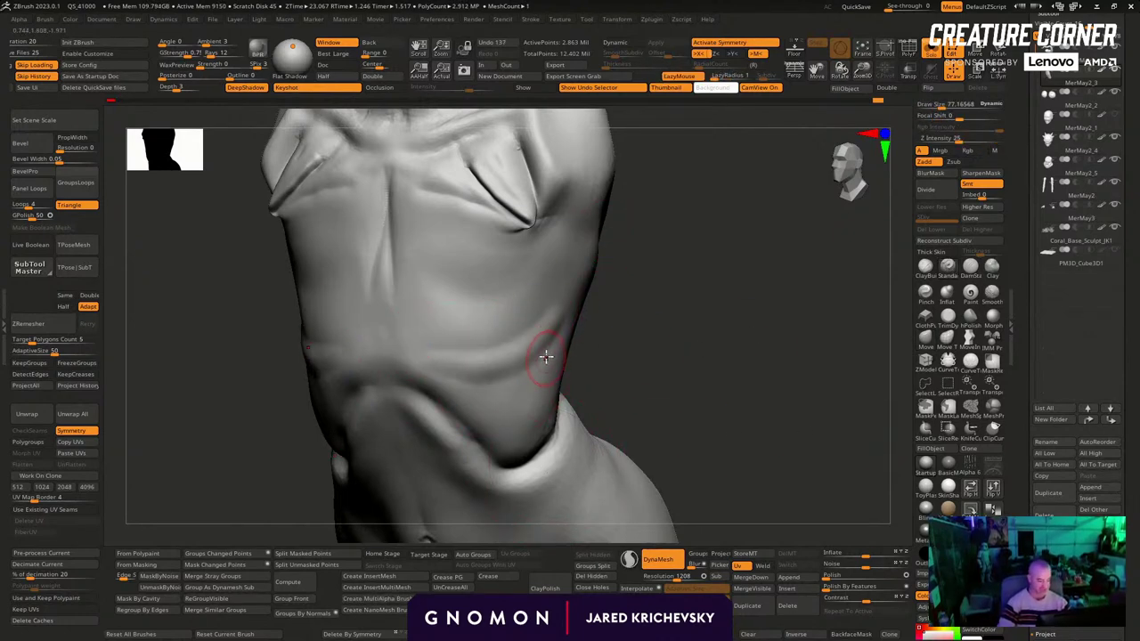
{"action": "mouse_move", "coordinate": [549, 354]}
{"action": "left_mouse_down"}
{"action": "mouse_move", "coordinate": [472, 395]}
{"action": "mouse_move", "coordinate": [431, 383]}
{"action": "left_mouse_up"}
{"action": "mouse_move", "coordinate": [551, 375]}
{"action": "left_mouse_down"}
{"action": "mouse_move", "coordinate": [428, 385]}
{"action": "mouse_move", "coordinate": [423, 374]}
{"action": "left_mouse_up"}
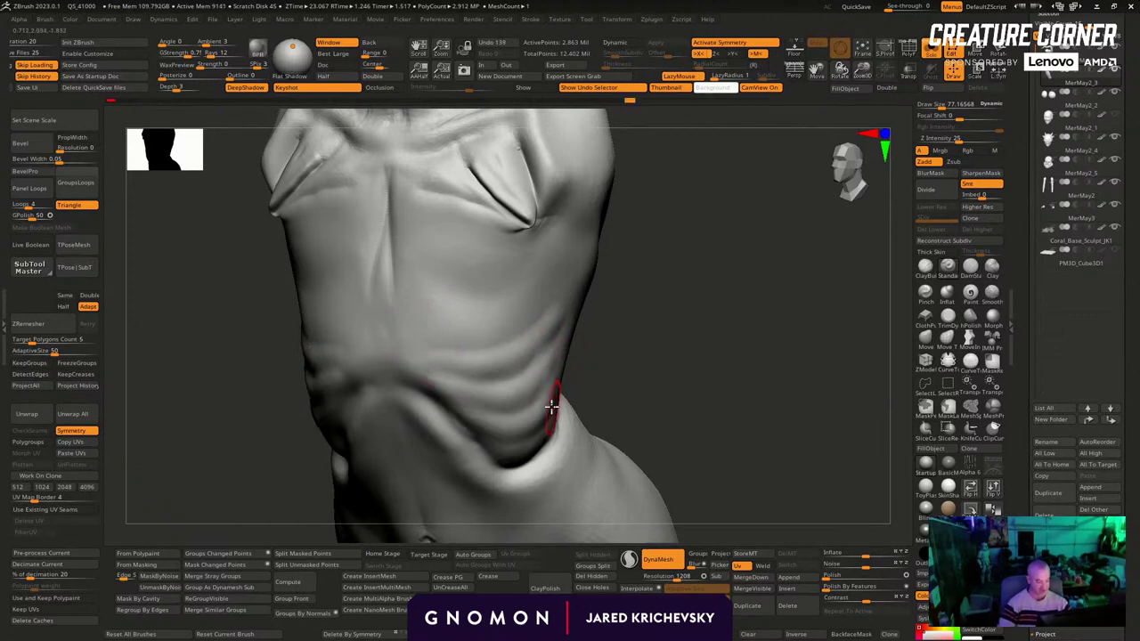
{"action": "left_click_drag", "start_coordinate": [553, 405], "coordinate": [468, 419]}
{"action": "left_click_drag", "start_coordinate": [664, 321], "coordinate": [720, 285]}
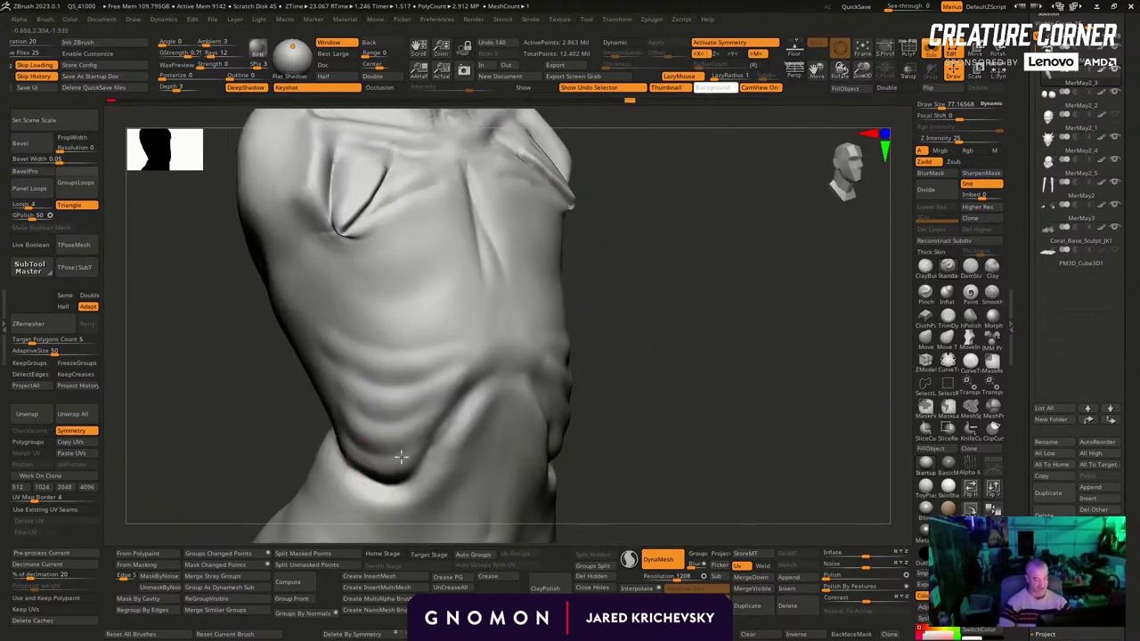
{"action": "mouse_move", "coordinate": [400, 457]}
{"action": "left_mouse_down"}
{"action": "mouse_move", "coordinate": [496, 355]}
{"action": "mouse_move", "coordinate": [362, 475]}
{"action": "left_mouse_up"}
{"action": "mouse_move", "coordinate": [748, 357]}
{"action": "left_mouse_down"}
{"action": "mouse_move", "coordinate": [659, 357]}
{"action": "mouse_move", "coordinate": [675, 331]}
{"action": "mouse_move", "coordinate": [654, 323]}
{"action": "left_mouse_up"}
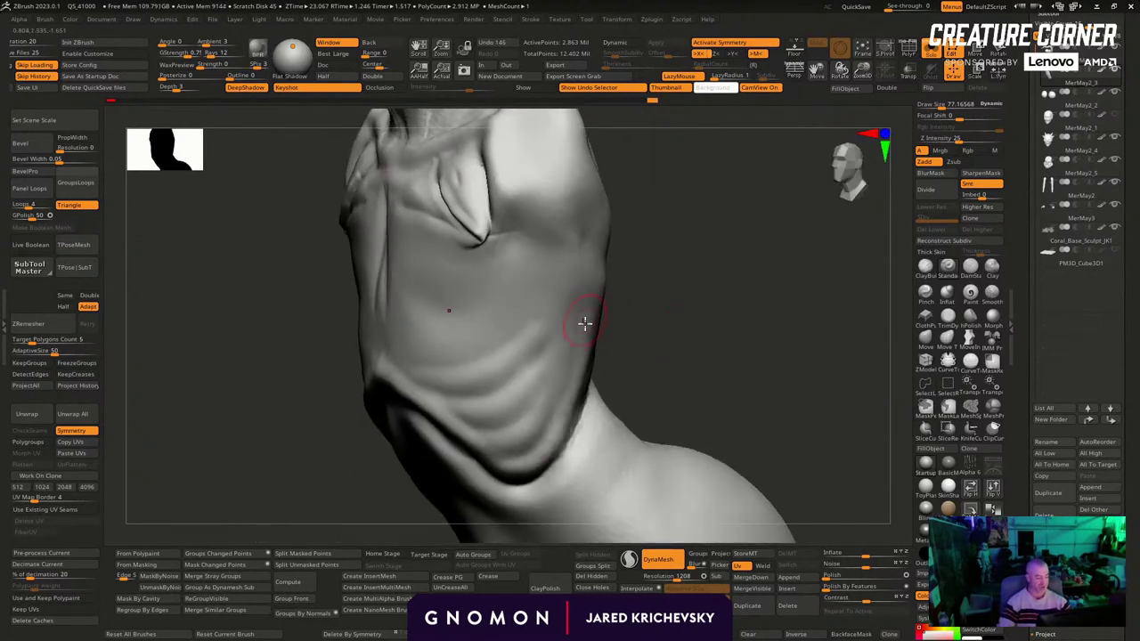
{"action": "right_click_drag", "start_coordinate": [580, 323], "coordinate": [621, 353]}
{"action": "mouse_move", "coordinate": [552, 327]}
{"action": "left_mouse_down"}
{"action": "mouse_move", "coordinate": [484, 341]}
{"action": "mouse_move", "coordinate": [377, 326]}
{"action": "left_mouse_up"}
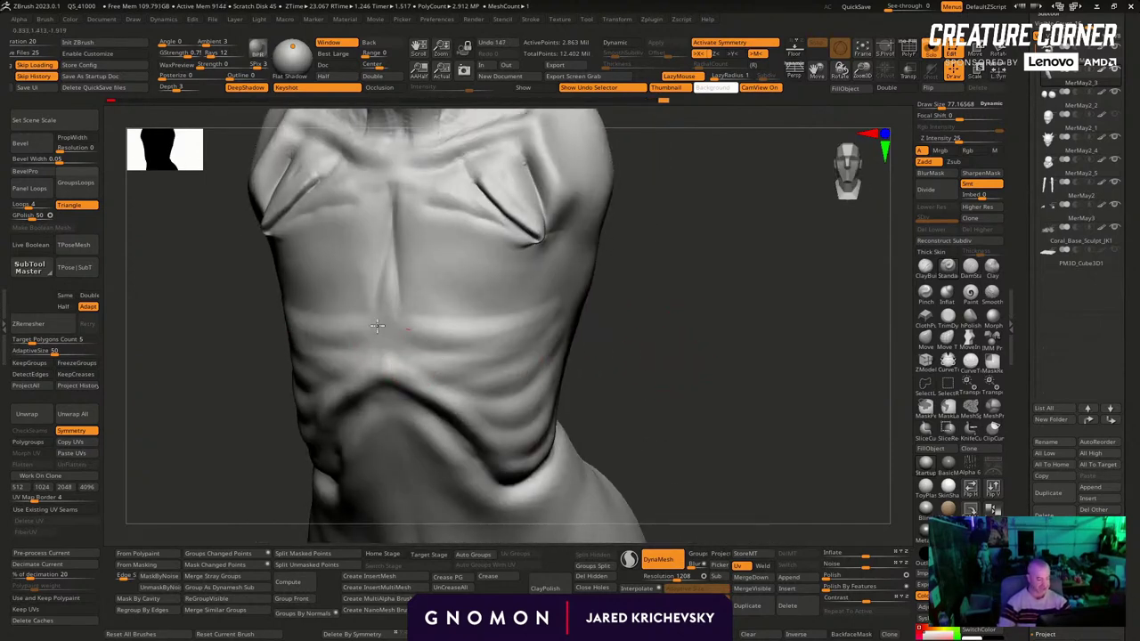
Undo the rib ridge strokes and the last Move adjustment on the torso
{"action": "key", "text": "ctrl+z"}
{"action": "key", "text": "ctrl+z"}
{"action": "key", "text": "ctrl+z"}
{"action": "key", "text": "ctrl+z"}
{"action": "key", "text": "ctrl+z"}
{"action": "key", "text": "ctrl+z"}
{"action": "key", "text": "ctrl+z"}
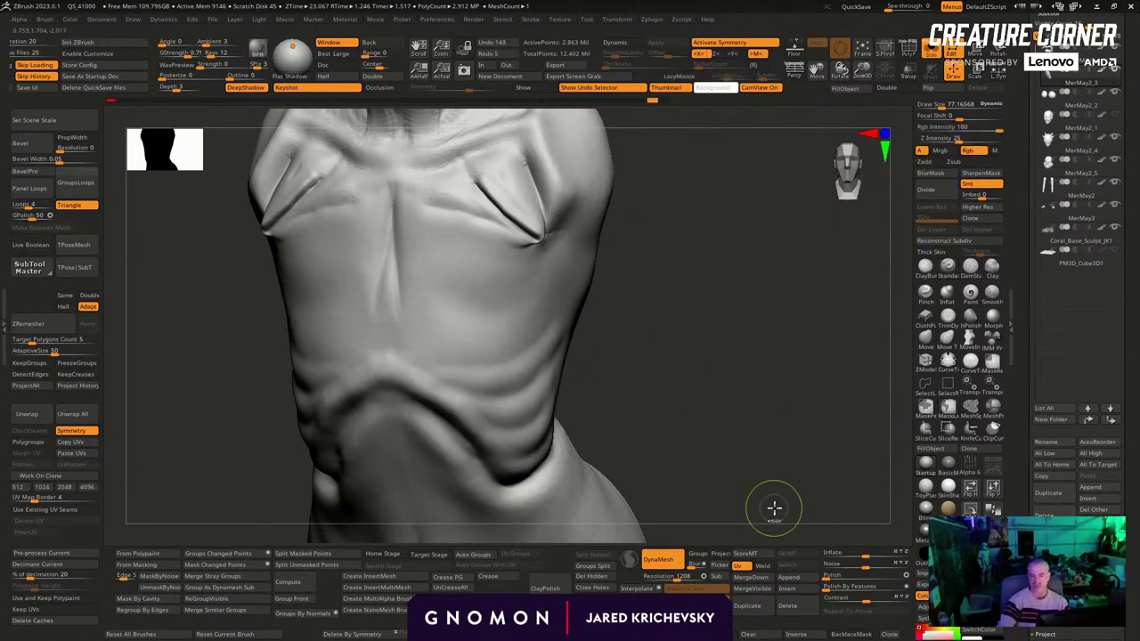
{"action": "key", "text": "ctrl+z"}
{"action": "key", "text": "ctrl+z"}
{"action": "key", "text": "ctrl+z"}
{"action": "key", "text": "ctrl+z"}
{"action": "key", "text": "ctrl+z"}
{"action": "key", "text": "ctrl+z"}
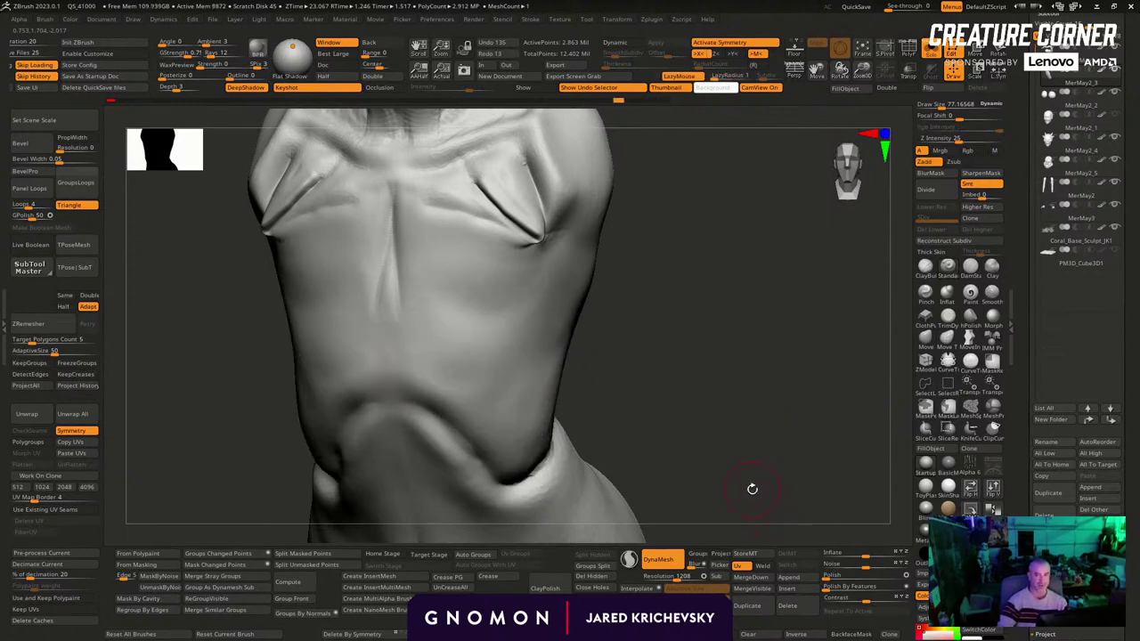
Try a single broad rib stroke across the side of the ribcage at a draw size of about 146
{"action": "right_click_drag", "start_coordinate": [753, 484], "coordinate": [597, 361]}
{"action": "right_click_drag", "start_coordinate": [517, 357], "coordinate": [612, 365]}
{"action": "left_click", "coordinate": [949, 271]}
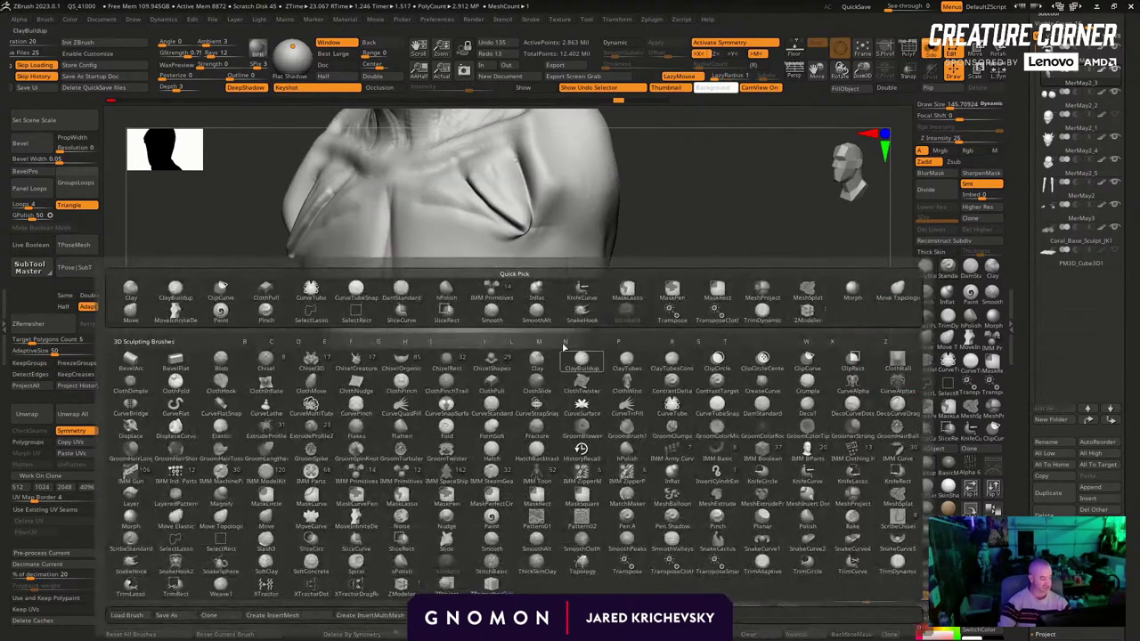
{"action": "left_click", "coordinate": [561, 349]}
{"action": "left_click_drag", "start_coordinate": [478, 382], "coordinate": [513, 346]}
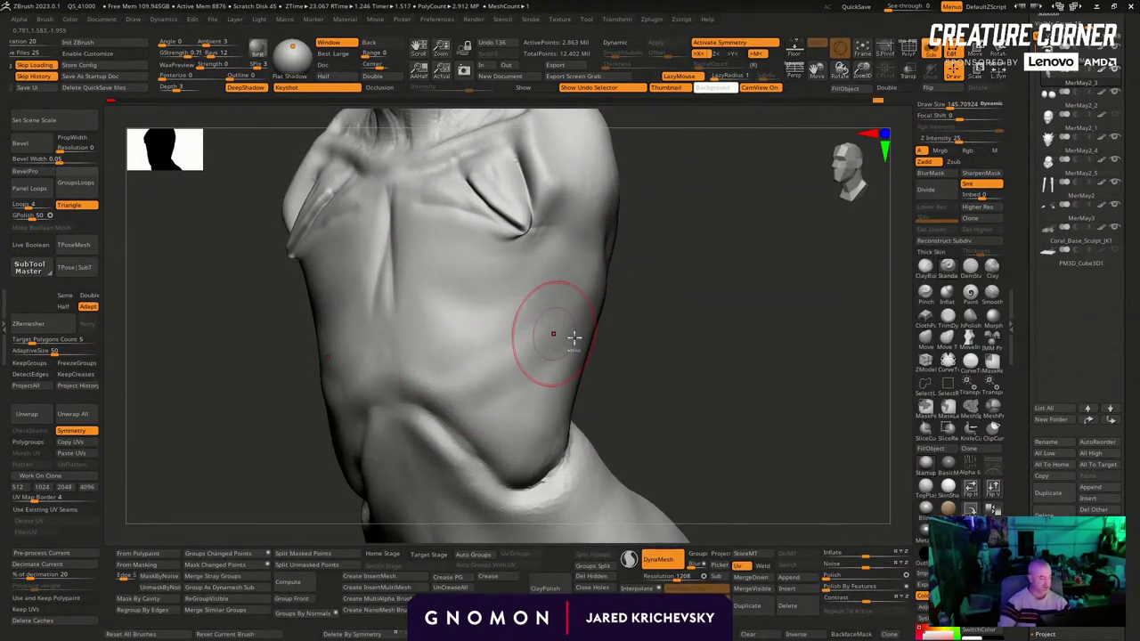
{"action": "key", "text": "ctrl+z"}
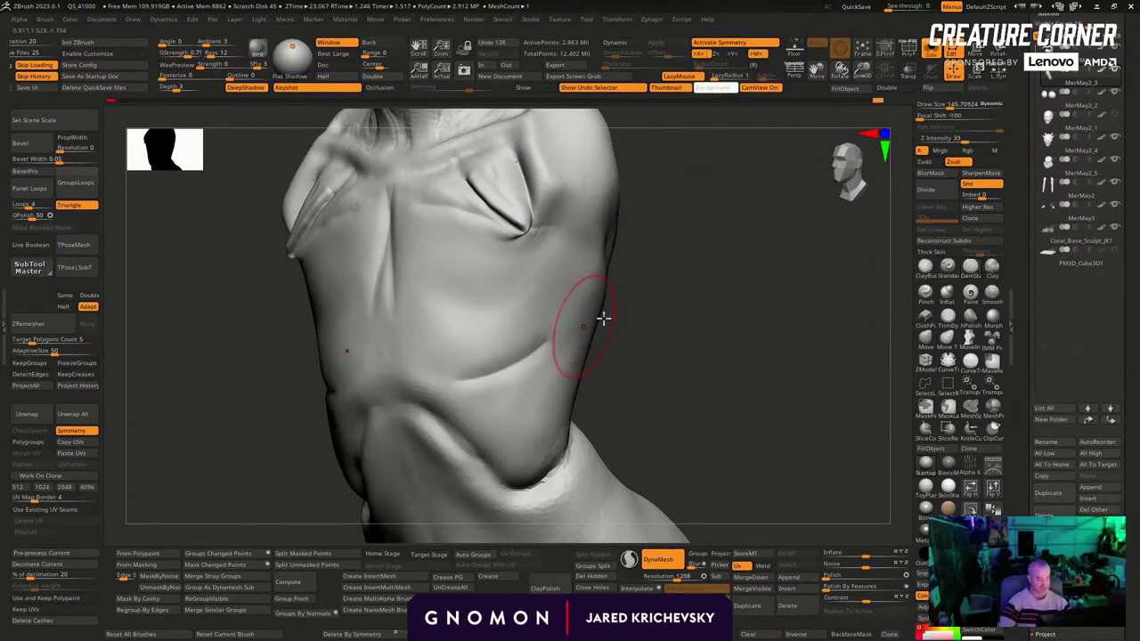
Carve the sternum's borders with DamStandard at a draw size of about 146, turn symmetry off, and show all subtools
{"action": "right_click_drag", "start_coordinate": [603, 318], "coordinate": [657, 320]}
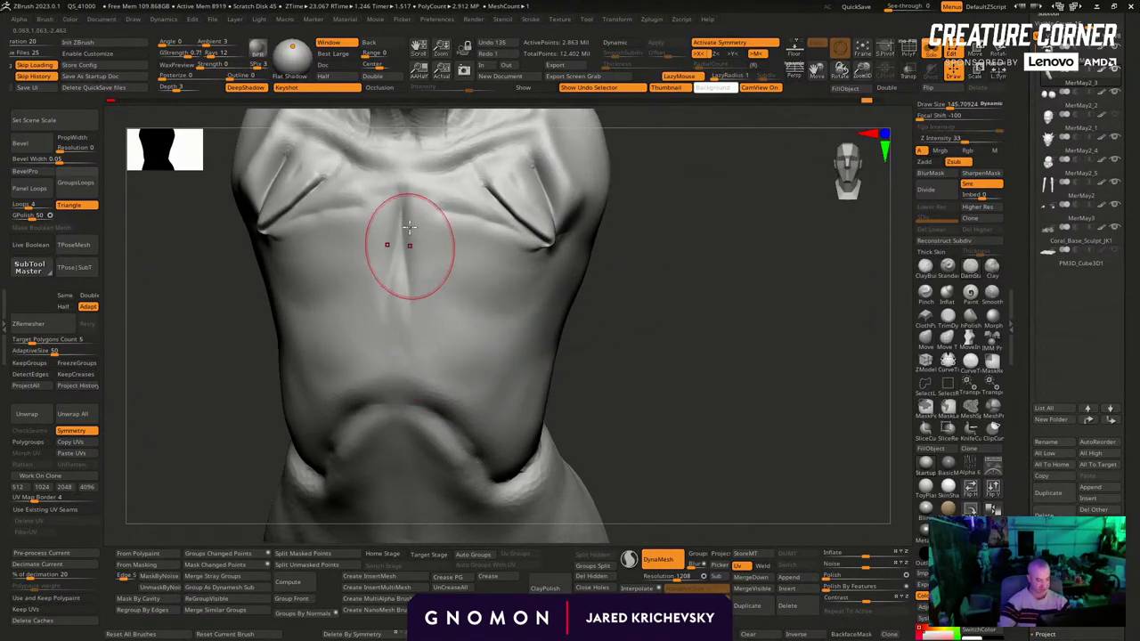
{"action": "left_click_drag", "start_coordinate": [409, 171], "coordinate": [417, 224]}
{"action": "left_click_drag", "start_coordinate": [417, 265], "coordinate": [408, 281]}
{"action": "left_click_drag", "start_coordinate": [415, 179], "coordinate": [409, 311]}
{"action": "mouse_move", "coordinate": [415, 198]}
{"action": "left_mouse_down"}
{"action": "mouse_move", "coordinate": [397, 332]}
{"action": "mouse_move", "coordinate": [414, 276]}
{"action": "mouse_move", "coordinate": [414, 191]}
{"action": "mouse_move", "coordinate": [398, 191]}
{"action": "mouse_move", "coordinate": [397, 244]}
{"action": "left_mouse_up"}
{"action": "key", "text": "s"}
{"action": "key", "text": "x"}
{"action": "key", "text": "alt+s"}
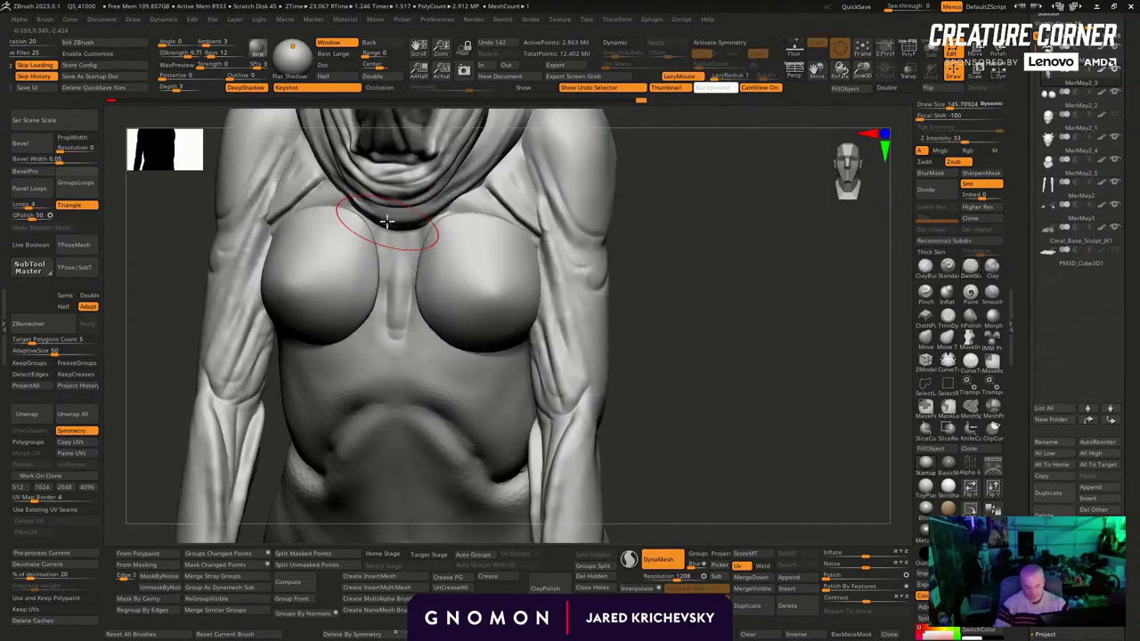
Isolate the torso and fill the sternum strip with ClayBuildup at a draw size of about 146, undoing the excess at its lower end
{"action": "key", "text": "alt+s"}
{"action": "key", "text": "b"}
{"action": "key", "text": "c"}
{"action": "key", "text": "b"}
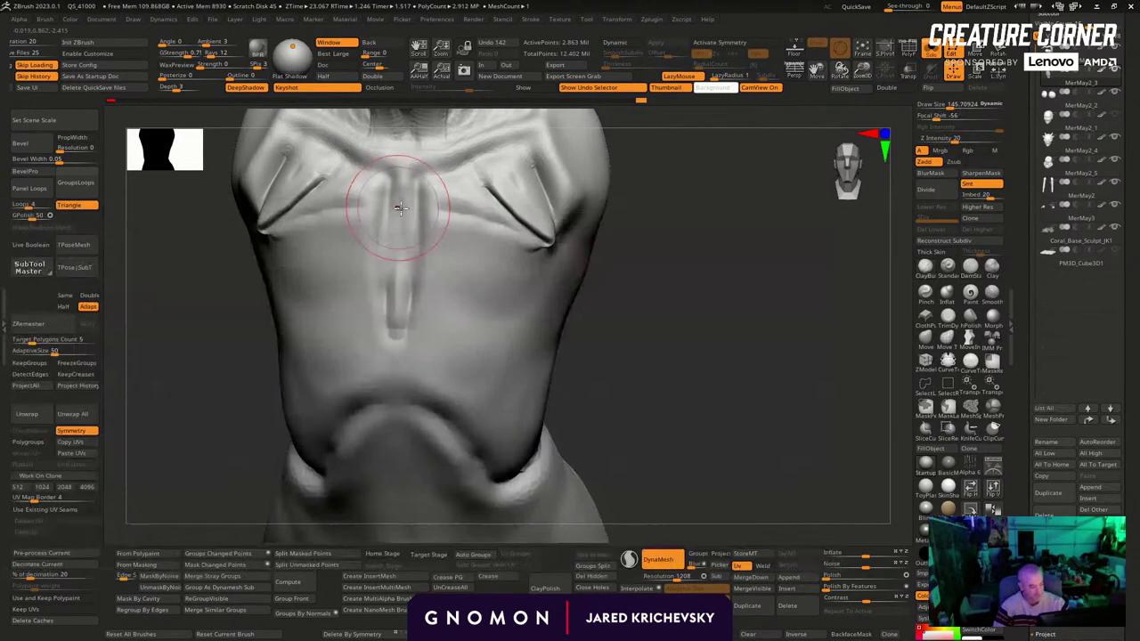
{"action": "left_click_drag", "start_coordinate": [401, 196], "coordinate": [397, 322]}
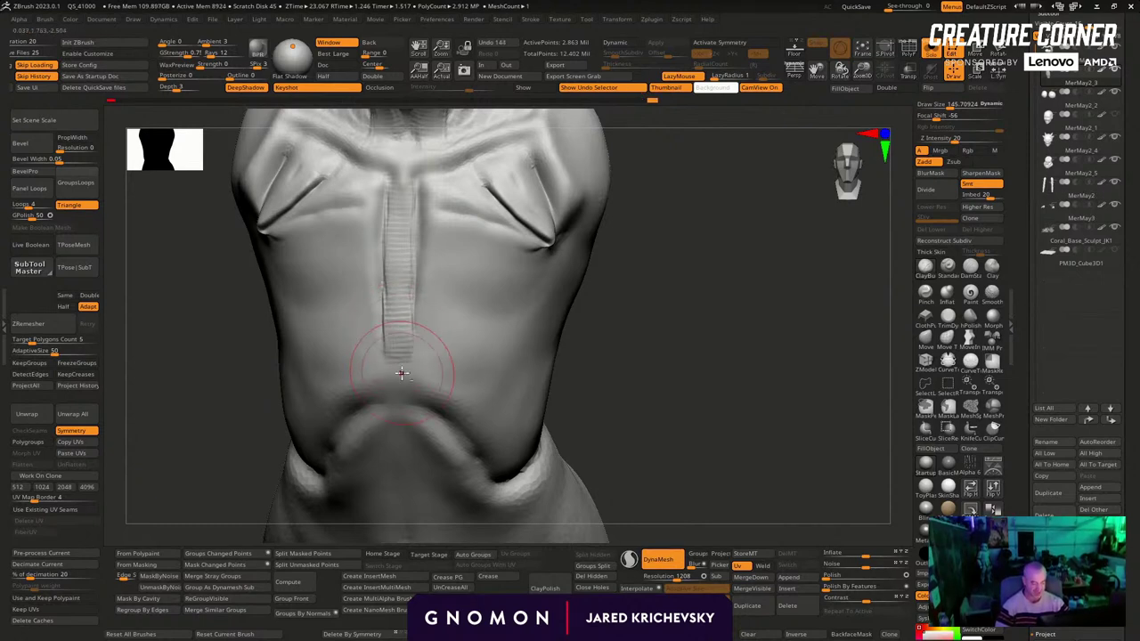
{"action": "key", "text": "ctrl+z"}
{"action": "key", "text": "ctrl+z"}
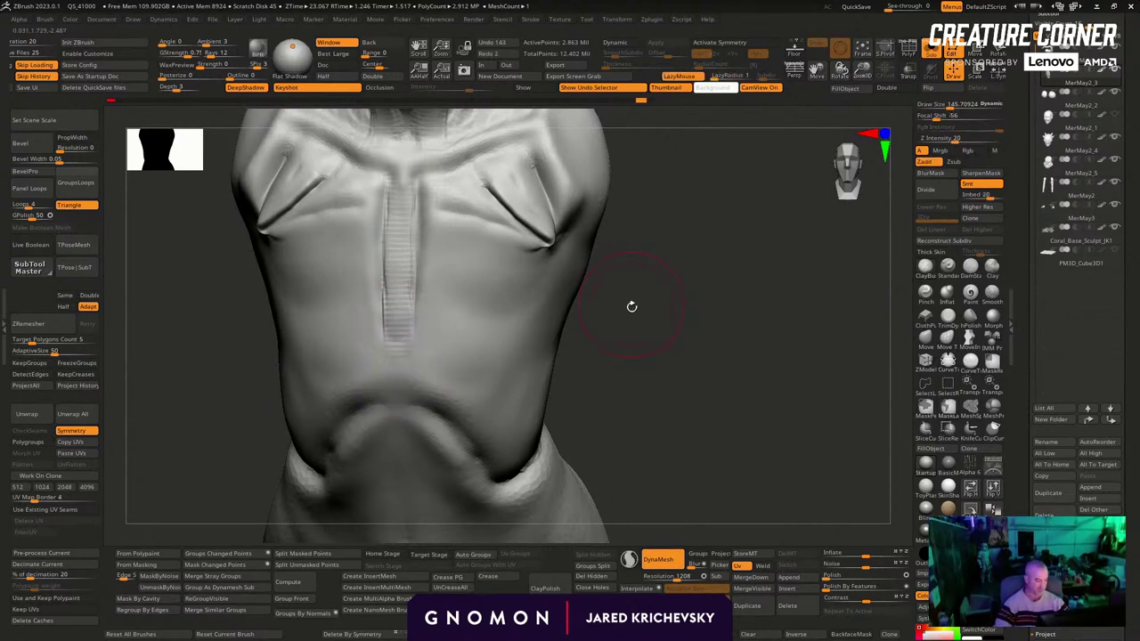
Turn symmetry back on and sculpt the sternum's lower tip and the arch peak with ClayBuildup at a draw size of about 77
{"action": "left_click_drag", "start_coordinate": [624, 296], "coordinate": [613, 301]}
{"action": "key", "text": "x"}
{"action": "key", "text": "s"}
{"action": "mouse_move", "coordinate": [407, 339]}
{"action": "left_mouse_down"}
{"action": "mouse_move", "coordinate": [402, 377]}
{"action": "mouse_move", "coordinate": [392, 362]}
{"action": "left_mouse_up"}
{"action": "key", "text": "s"}
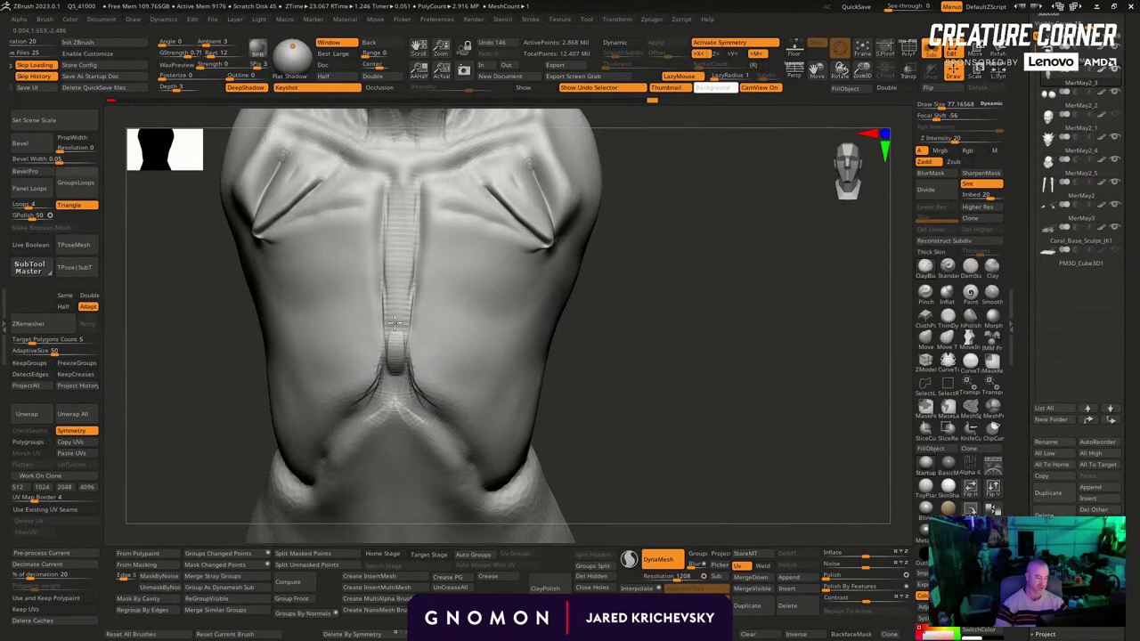
Smooth the sternum strip, the ribcage arch and the upper abdomen at draw sizes about 99 and 119
{"action": "left_click_drag", "start_coordinate": [398, 297], "coordinate": [410, 360], "text": "shift"}
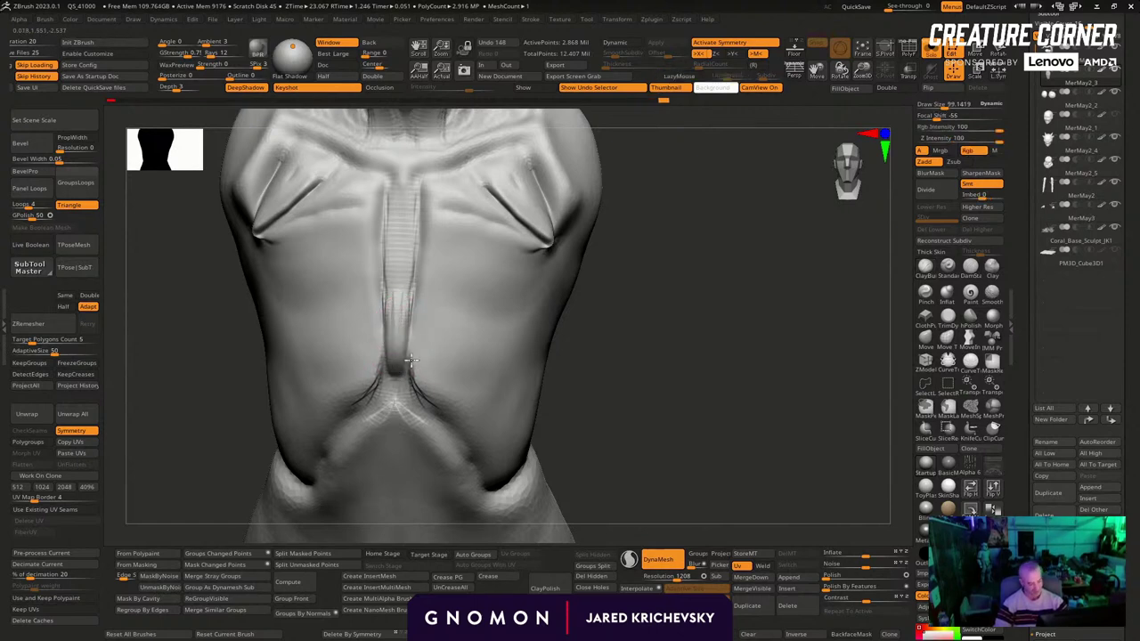
{"action": "left_click_drag", "start_coordinate": [498, 506], "coordinate": [591, 539], "text": "shift"}
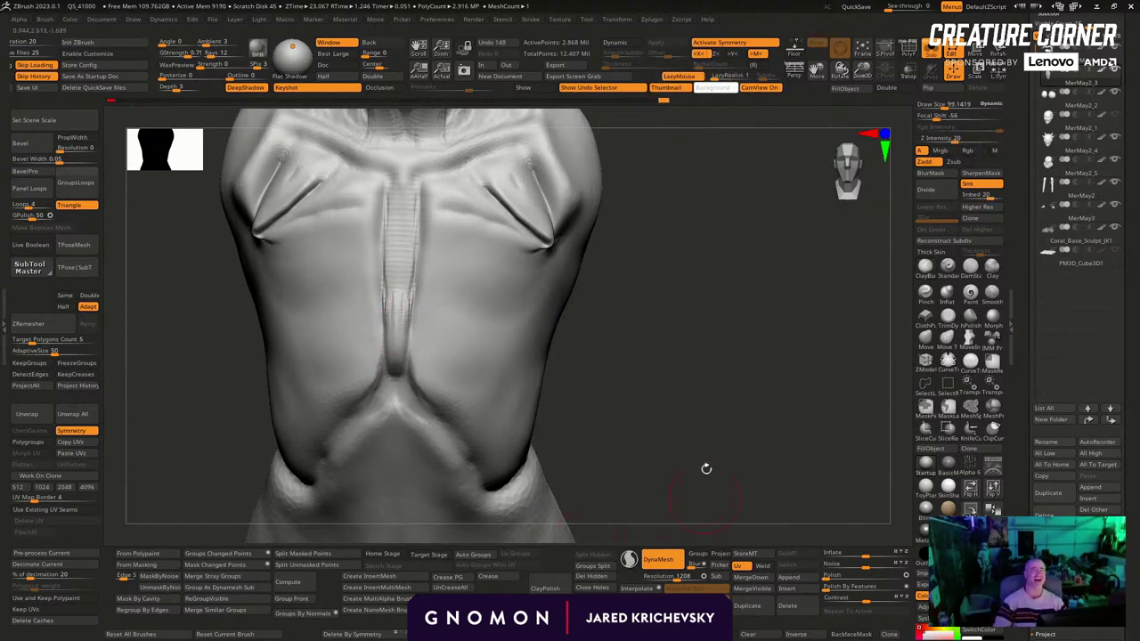
{"action": "mouse_move", "coordinate": [686, 361]}
{"action": "left_mouse_down"}
{"action": "mouse_move", "coordinate": [671, 374]}
{"action": "mouse_move", "coordinate": [687, 372]}
{"action": "left_mouse_up"}
{"action": "key", "text": "s"}
{"action": "left_click_drag", "start_coordinate": [406, 321], "coordinate": [409, 322]}
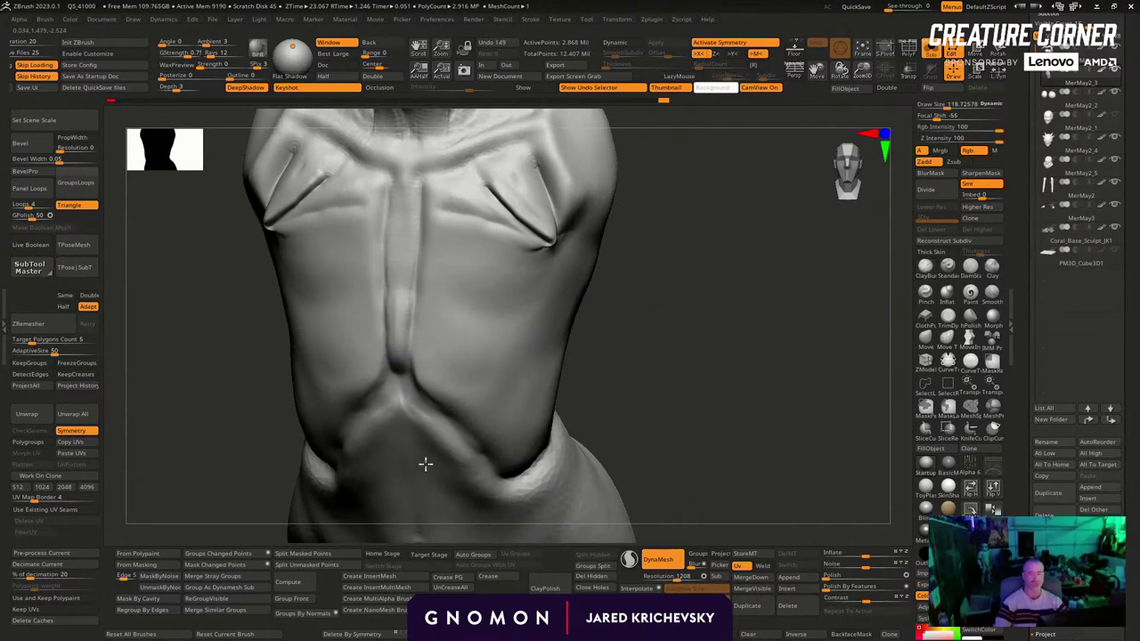
{"action": "left_click_drag", "start_coordinate": [426, 464], "coordinate": [430, 455], "text": "shift"}
Carve the notch between the collarbones and their inner ends with DamStandard at a draw size of about 119
{"action": "left_click_drag", "start_coordinate": [679, 255], "coordinate": [750, 388], "text": "alt"}
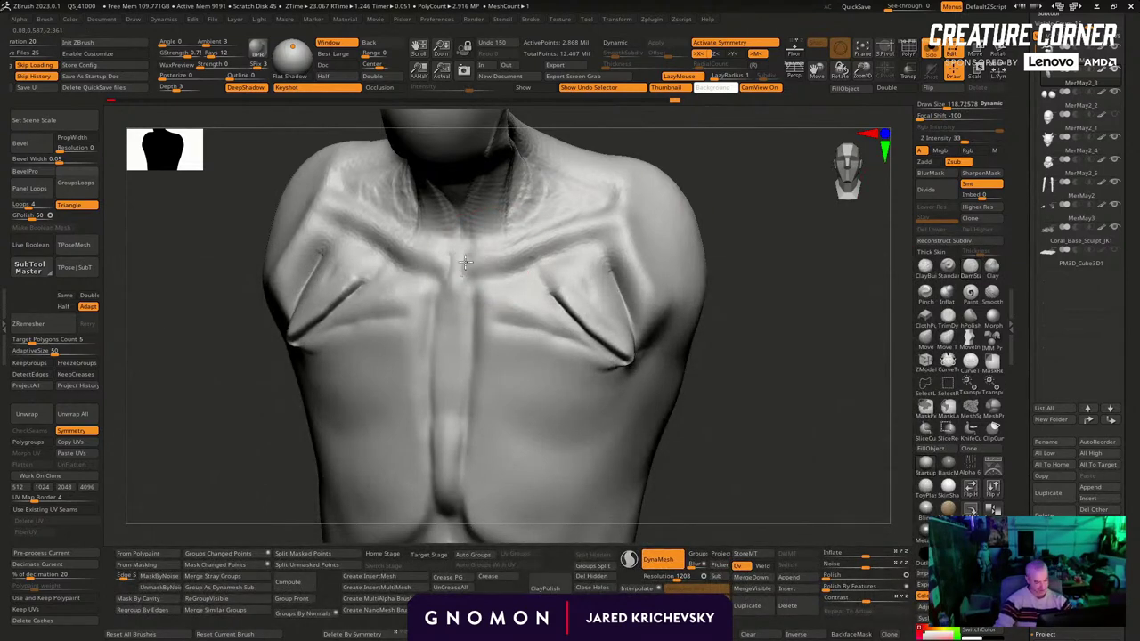
{"action": "left_click_drag", "start_coordinate": [465, 257], "coordinate": [494, 244]}
{"action": "left_click_drag", "start_coordinate": [745, 182], "coordinate": [753, 248]}
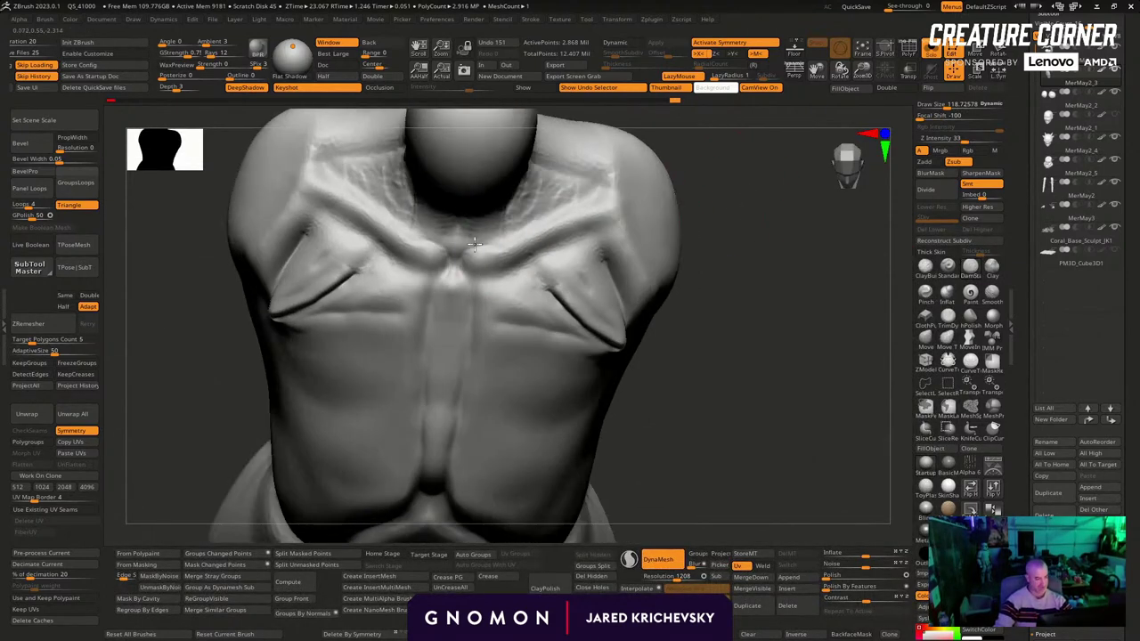
{"action": "left_click_drag", "start_coordinate": [471, 252], "coordinate": [582, 187]}
Sharpen the side edges of the sternum with DamStandard at a draw size of about 48
{"action": "left_click_drag", "start_coordinate": [683, 357], "coordinate": [691, 228], "text": "alt"}
{"action": "key", "text": "bracketleft"}
{"action": "key", "text": "bracketleft"}
{"action": "key", "text": "bracketleft"}
{"action": "key", "text": "bracketleft"}
{"action": "key", "text": "bracketleft"}
{"action": "key", "text": "bracketleft"}
{"action": "key", "text": "bracketleft"}
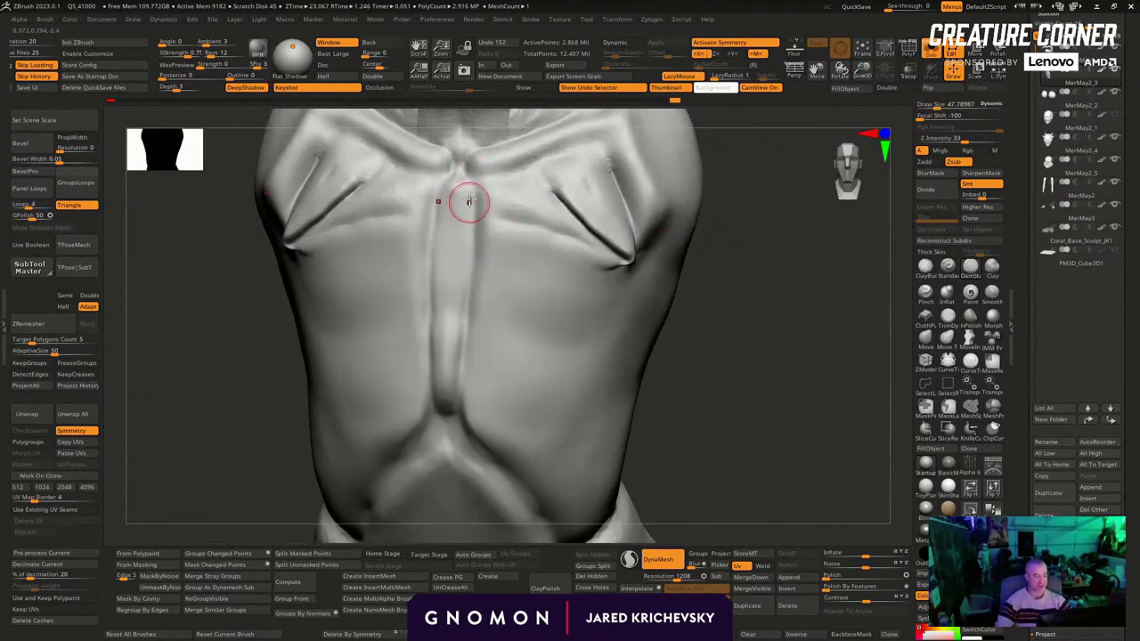
{"action": "left_click_drag", "start_coordinate": [467, 198], "coordinate": [466, 259]}
{"action": "left_click_drag", "start_coordinate": [461, 424], "coordinate": [467, 447]}
Carve diagonal creases across the ribcage from below the pectorals toward the sternum with DamStandard at a draw size of about 140
{"action": "left_click_drag", "start_coordinate": [741, 326], "coordinate": [666, 314]}
{"action": "key", "text": "bracketright"}
{"action": "key", "text": "bracketright"}
{"action": "key", "text": "bracketright"}
{"action": "key", "text": "bracketright"}
{"action": "key", "text": "bracketright"}
{"action": "key", "text": "bracketright"}
{"action": "key", "text": "bracketright"}
{"action": "key", "text": "bracketright"}
{"action": "key", "text": "bracketright"}
{"action": "left_click_drag", "start_coordinate": [664, 250], "coordinate": [475, 335]}
{"action": "mouse_move", "coordinate": [647, 261]}
{"action": "left_mouse_down"}
{"action": "mouse_move", "coordinate": [468, 357]}
{"action": "mouse_move", "coordinate": [559, 312]}
{"action": "mouse_move", "coordinate": [512, 337]}
{"action": "left_mouse_up"}
{"action": "left_click_drag", "start_coordinate": [703, 330], "coordinate": [728, 323]}
{"action": "mouse_move", "coordinate": [685, 388]}
{"action": "left_mouse_down", "text": "alt"}
{"action": "mouse_move", "coordinate": [639, 280]}
{"action": "mouse_move", "coordinate": [593, 301]}
{"action": "left_mouse_up", "text": "alt"}
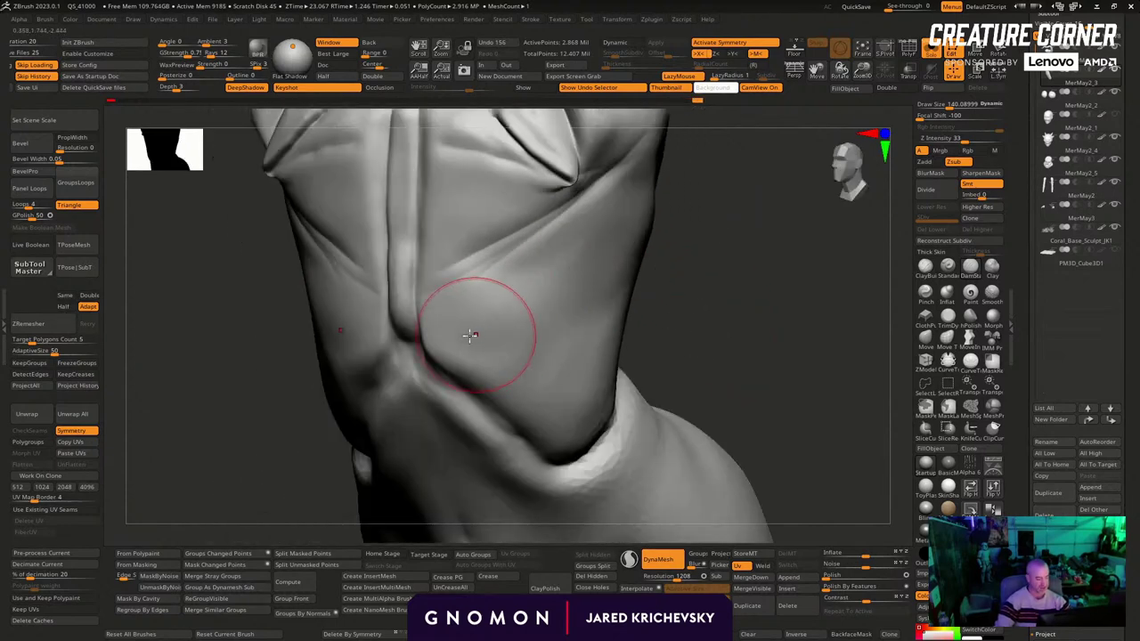
Carve the first short rib grooves beside and below the sternum's tip with DamStandard at a draw size of about 86
{"action": "key", "text": "bracketleft"}
{"action": "key", "text": "bracketleft"}
{"action": "key", "text": "bracketleft"}
{"action": "key", "text": "bracketleft"}
{"action": "key", "text": "bracketleft"}
{"action": "mouse_move", "coordinate": [441, 321]}
{"action": "left_mouse_down"}
{"action": "mouse_move", "coordinate": [517, 334]}
{"action": "mouse_move", "coordinate": [458, 326]}
{"action": "mouse_move", "coordinate": [566, 299]}
{"action": "left_mouse_up"}
{"action": "key", "text": "ctrl+z"}
{"action": "key", "text": "bracketleft"}
{"action": "left_click_drag", "start_coordinate": [651, 333], "coordinate": [632, 323]}
{"action": "mouse_move", "coordinate": [555, 338]}
{"action": "left_mouse_down"}
{"action": "mouse_move", "coordinate": [485, 360]}
{"action": "mouse_move", "coordinate": [593, 316]}
{"action": "left_mouse_up"}
{"action": "mouse_move", "coordinate": [525, 401]}
{"action": "left_mouse_down"}
{"action": "mouse_move", "coordinate": [598, 390]}
{"action": "mouse_move", "coordinate": [595, 370]}
{"action": "left_mouse_up"}
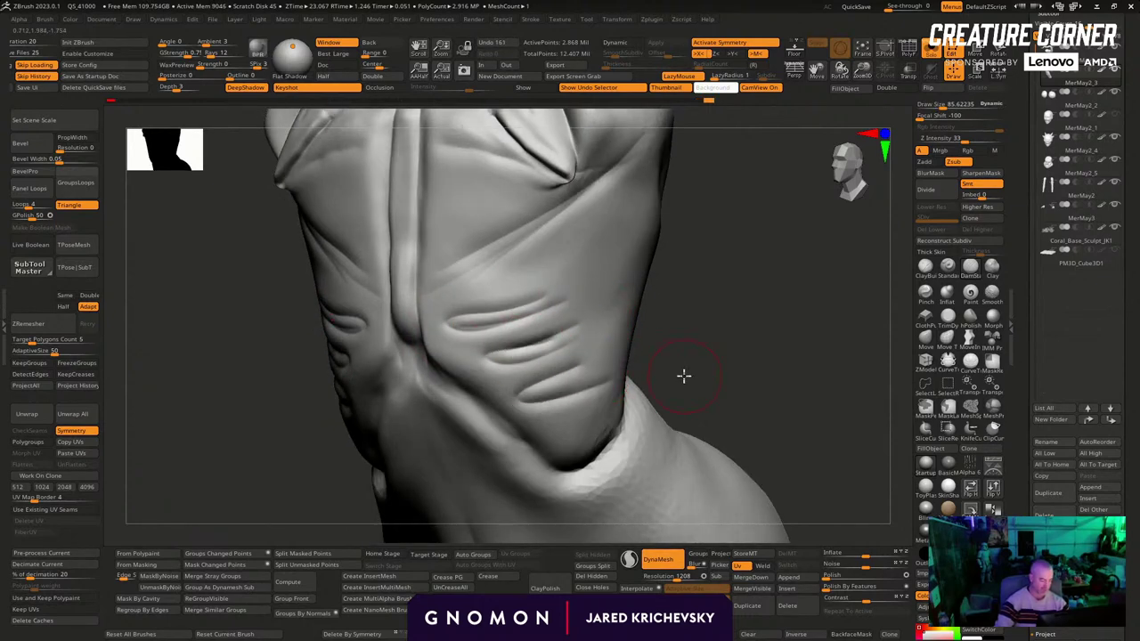
Carve the lowest rib groove at the base of the ribcage and extend the lower grooves around the side
{"action": "mouse_move", "coordinate": [685, 377]}
{"action": "left_mouse_down"}
{"action": "mouse_move", "coordinate": [654, 362]}
{"action": "mouse_move", "coordinate": [509, 375]}
{"action": "mouse_move", "coordinate": [595, 379]}
{"action": "mouse_move", "coordinate": [544, 425]}
{"action": "mouse_move", "coordinate": [603, 420]}
{"action": "left_mouse_up"}
{"action": "key", "text": "ctrl+z"}
{"action": "left_click_drag", "start_coordinate": [684, 400], "coordinate": [648, 397]}
{"action": "left_click_drag", "start_coordinate": [581, 434], "coordinate": [627, 392]}
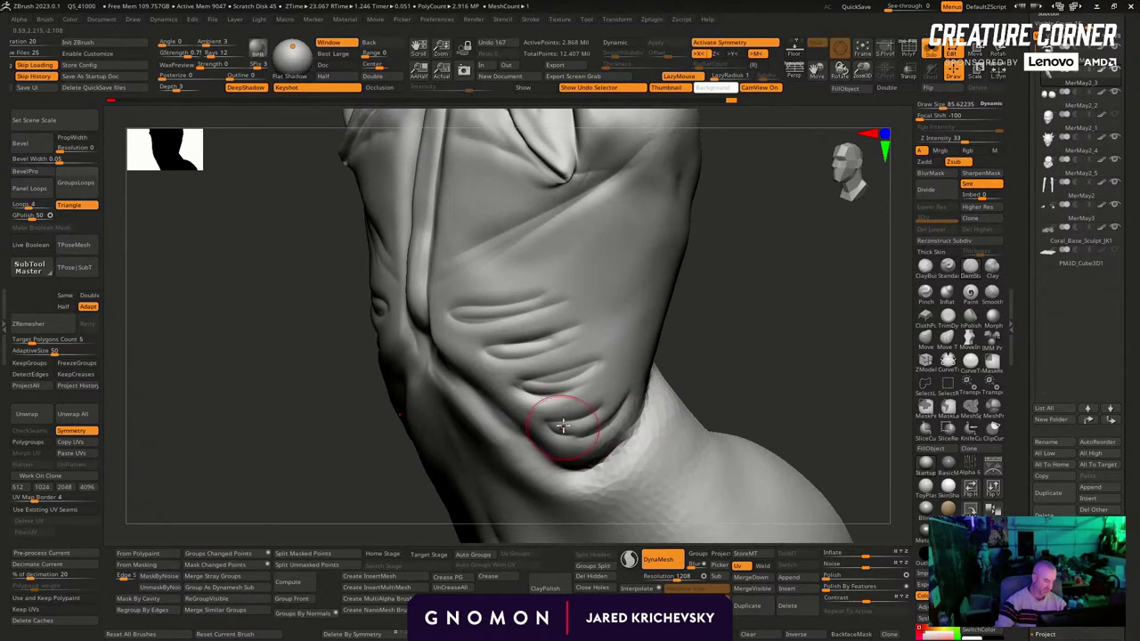
{"action": "left_click_drag", "start_coordinate": [563, 426], "coordinate": [535, 403]}
{"action": "left_click_drag", "start_coordinate": [693, 353], "coordinate": [723, 350]}
{"action": "mouse_move", "coordinate": [604, 367]}
{"action": "left_mouse_down"}
{"action": "mouse_move", "coordinate": [545, 387]}
{"action": "mouse_move", "coordinate": [602, 375]}
{"action": "mouse_move", "coordinate": [623, 343]}
{"action": "left_mouse_up"}
{"action": "left_click_drag", "start_coordinate": [686, 321], "coordinate": [591, 363]}
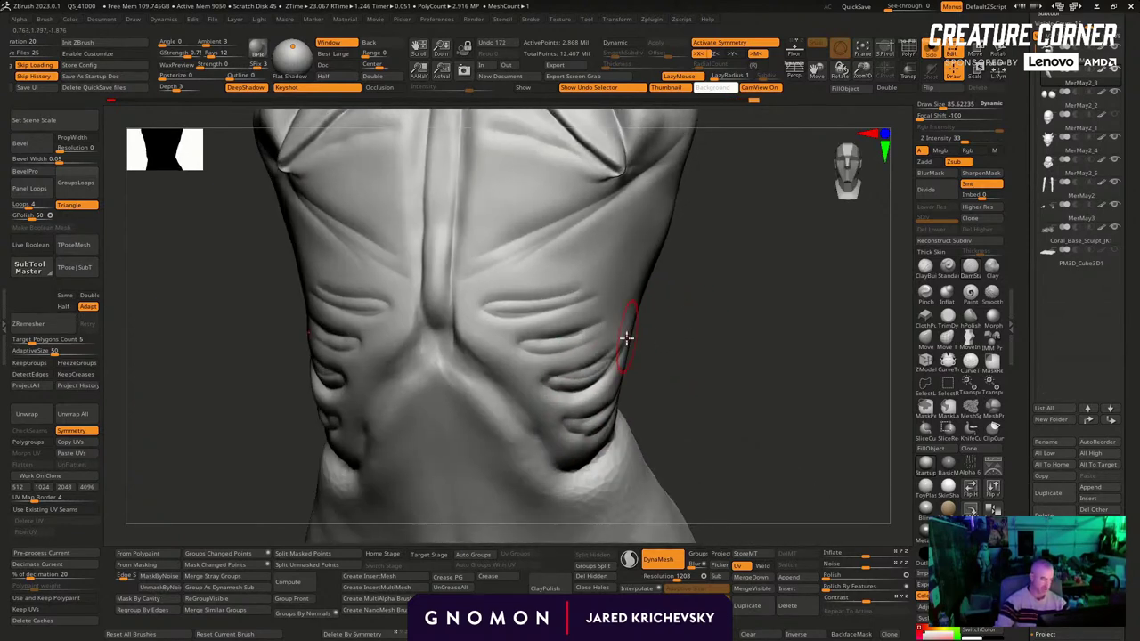
Extend the upper rib grooves around the flank and up toward the armpit at a draw size of about 86
{"action": "left_click_drag", "start_coordinate": [691, 345], "coordinate": [625, 342]}
{"action": "left_click_drag", "start_coordinate": [556, 346], "coordinate": [648, 297]}
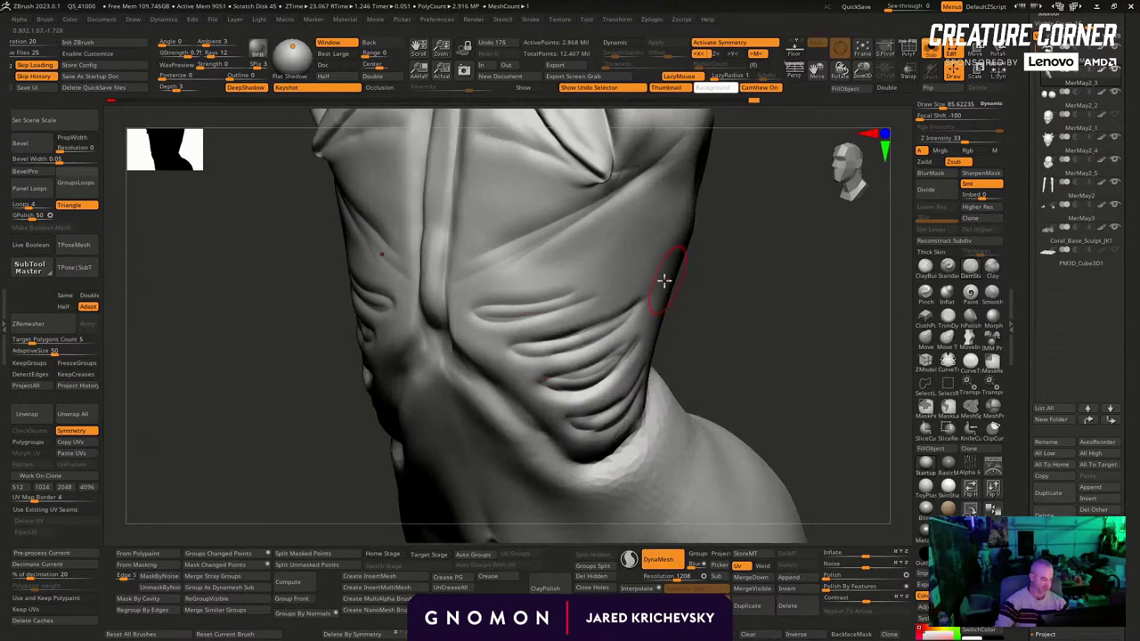
{"action": "left_click_drag", "start_coordinate": [526, 316], "coordinate": [649, 246]}
{"action": "mouse_move", "coordinate": [524, 305]}
{"action": "left_mouse_down"}
{"action": "mouse_move", "coordinate": [649, 235]}
{"action": "mouse_move", "coordinate": [561, 308]}
{"action": "mouse_move", "coordinate": [662, 234]}
{"action": "left_mouse_up"}
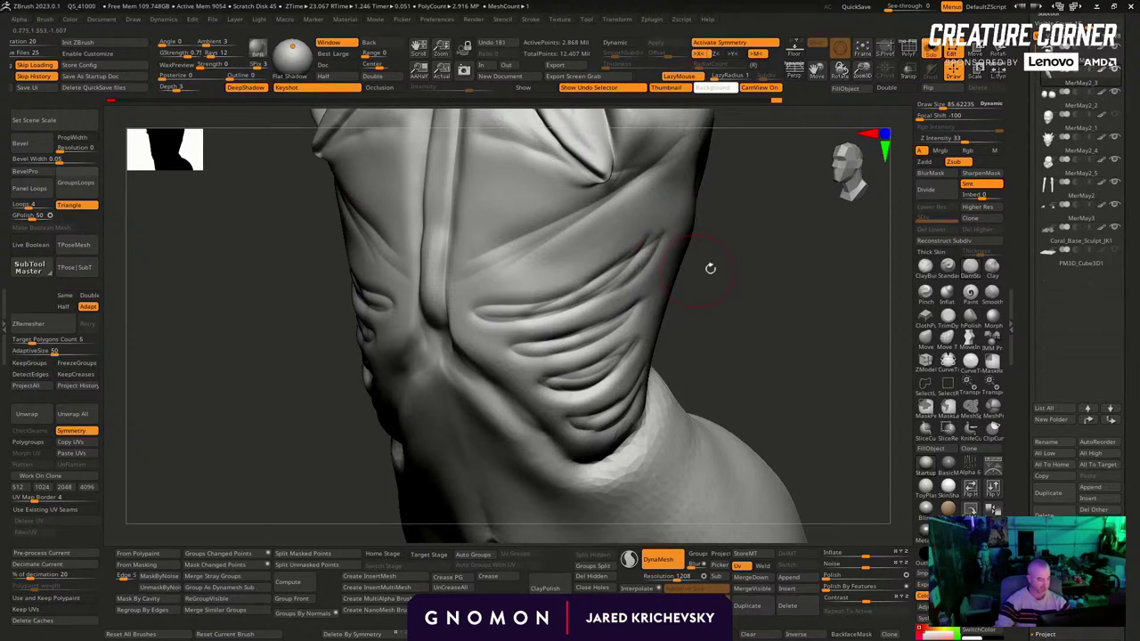
Soften the rib grooves on the lower ribcage with Smooth at a draw size of about 124
{"action": "left_click_drag", "start_coordinate": [710, 268], "coordinate": [600, 295]}
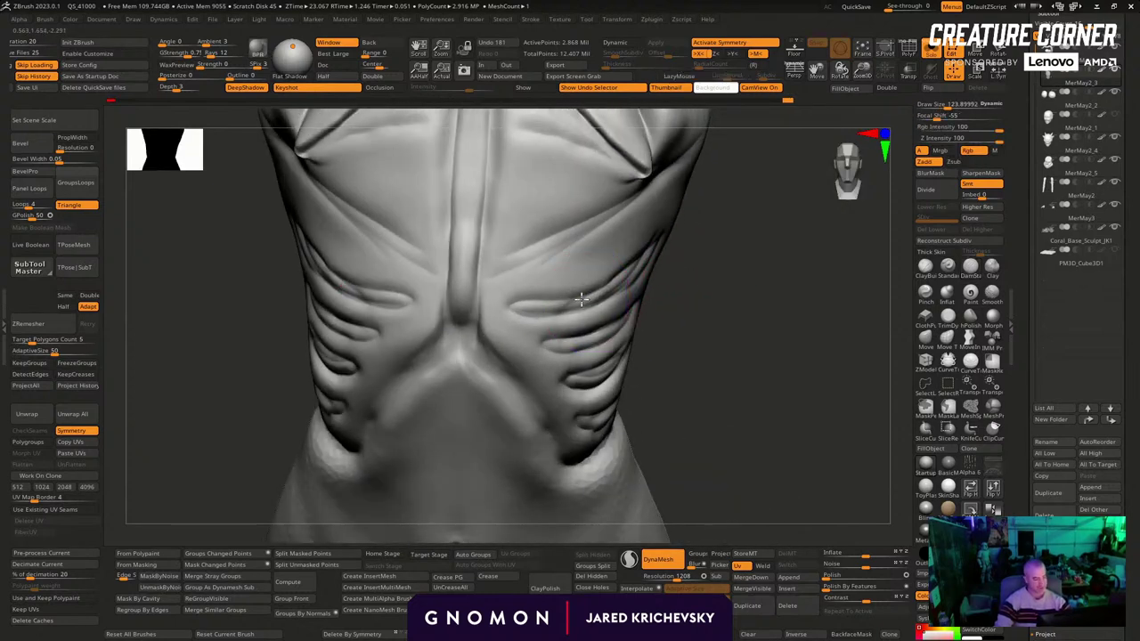
{"action": "left_click_drag", "start_coordinate": [696, 298], "coordinate": [600, 336]}
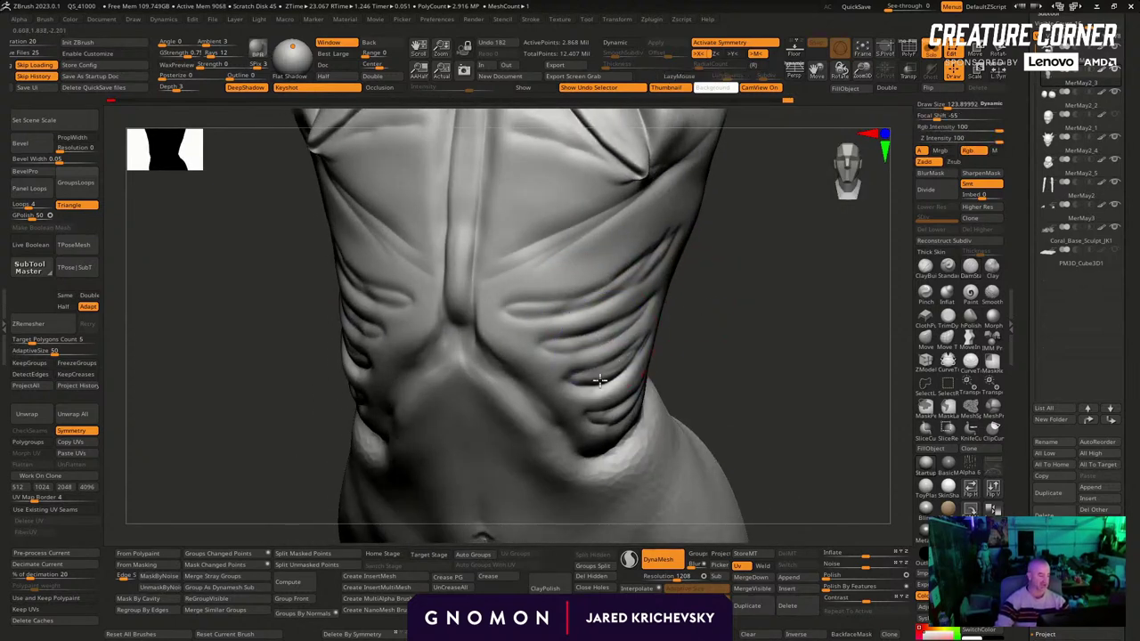
{"action": "left_click_drag", "start_coordinate": [607, 432], "coordinate": [621, 440]}
Carve the upper rib grooves beside the sternum toward the armpit with DamStandard at a draw size of about 81
{"action": "key", "text": "b"}
{"action": "key", "text": "d"}
{"action": "key", "text": "s"}
{"action": "mouse_move", "coordinate": [721, 323]}
{"action": "left_mouse_down"}
{"action": "mouse_move", "coordinate": [703, 337]}
{"action": "mouse_move", "coordinate": [615, 336]}
{"action": "mouse_move", "coordinate": [520, 359]}
{"action": "mouse_move", "coordinate": [482, 337]}
{"action": "mouse_move", "coordinate": [570, 319]}
{"action": "left_mouse_up"}
{"action": "key", "text": "ctrl+z"}
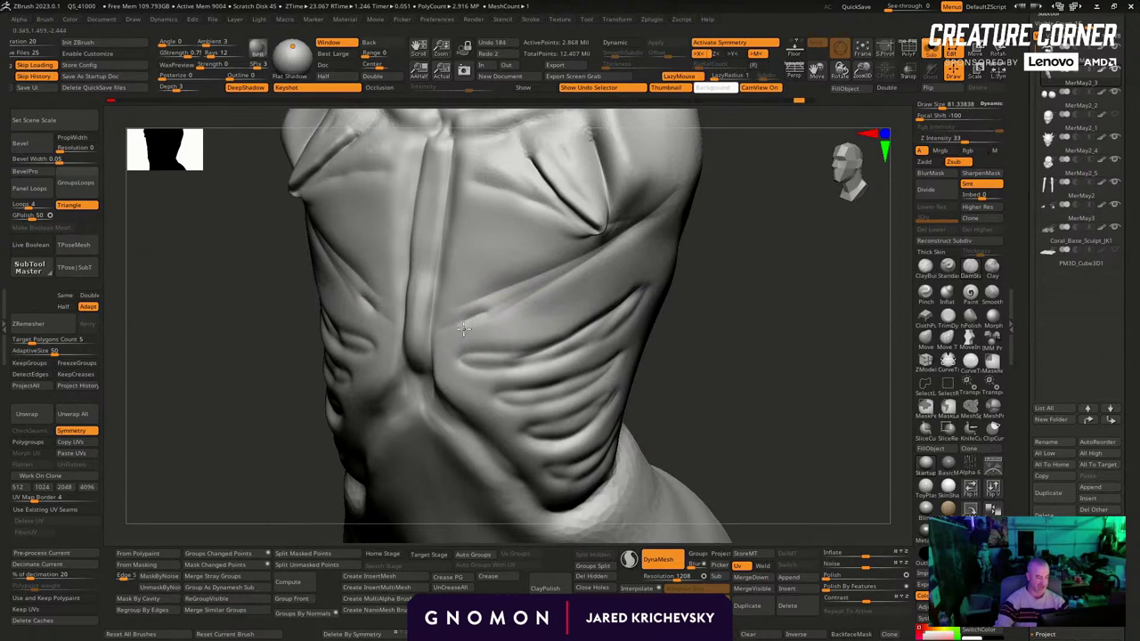
{"action": "mouse_move", "coordinate": [491, 330]}
{"action": "left_mouse_down"}
{"action": "mouse_move", "coordinate": [560, 311]}
{"action": "mouse_move", "coordinate": [466, 318]}
{"action": "mouse_move", "coordinate": [626, 269]}
{"action": "left_mouse_up"}
{"action": "mouse_move", "coordinate": [654, 379]}
{"action": "left_mouse_down", "text": "alt"}
{"action": "mouse_move", "coordinate": [647, 311]}
{"action": "mouse_move", "coordinate": [656, 316]}
{"action": "mouse_move", "coordinate": [630, 321]}
{"action": "mouse_move", "coordinate": [641, 380]}
{"action": "left_mouse_up", "text": "alt"}
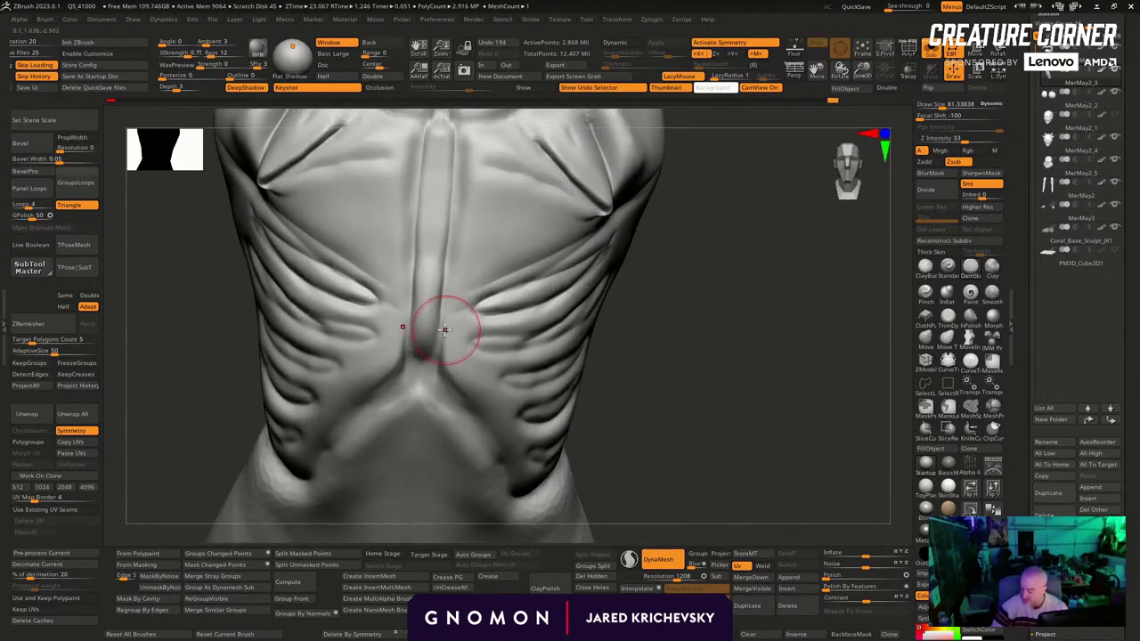
Build up the ribcage arch from the sternum's tip to the flanks with ClayBuildup at a draw size of about 99, and smooth it
{"action": "key", "text": "b"}
{"action": "key", "text": "c"}
{"action": "key", "text": "b"}
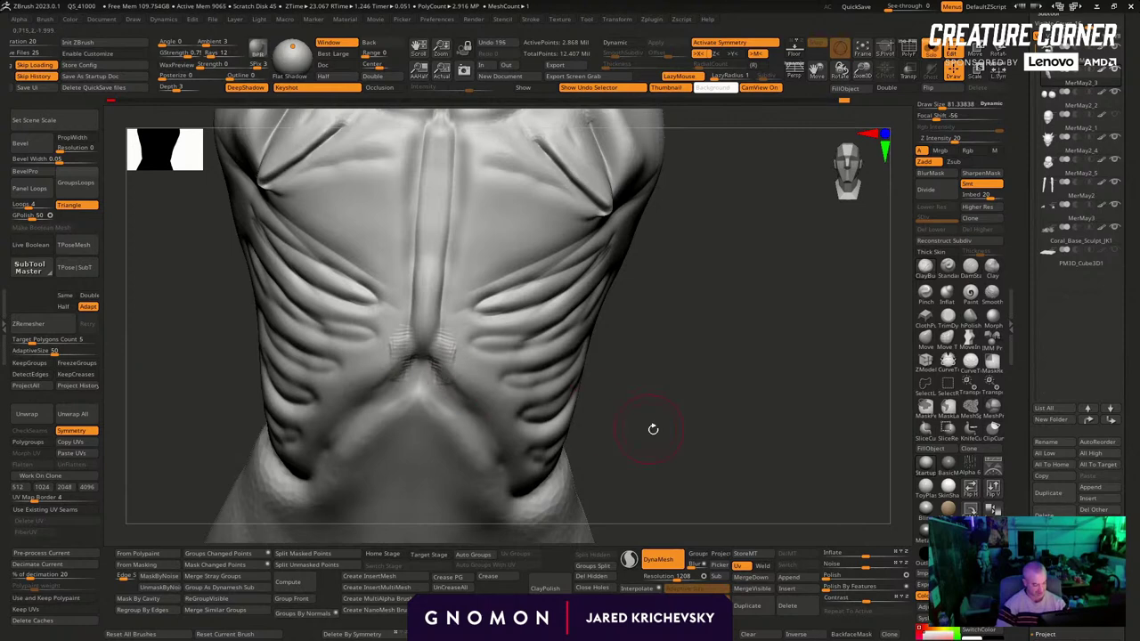
{"action": "right_click_drag", "start_coordinate": [653, 430], "coordinate": [572, 279]}
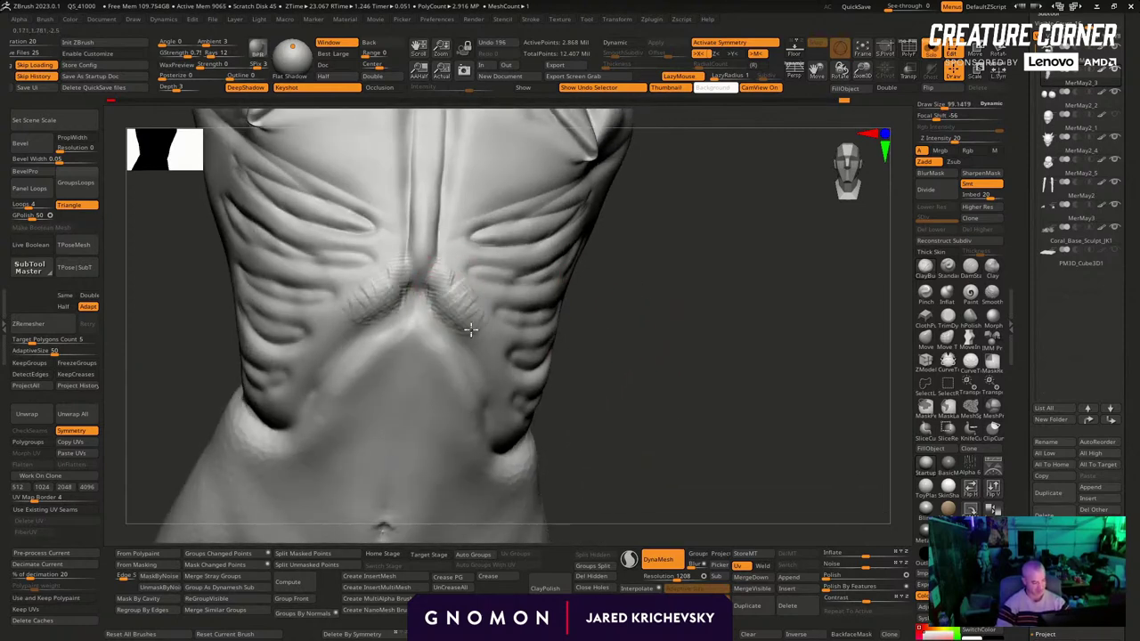
{"action": "left_click_drag", "start_coordinate": [471, 329], "coordinate": [488, 356]}
{"action": "left_click_drag", "start_coordinate": [626, 371], "coordinate": [582, 374]}
{"action": "mouse_move", "coordinate": [472, 353]}
{"action": "left_mouse_down"}
{"action": "mouse_move", "coordinate": [508, 380]}
{"action": "mouse_move", "coordinate": [516, 436]}
{"action": "left_mouse_up"}
{"action": "left_click_drag", "start_coordinate": [502, 381], "coordinate": [448, 279], "text": "shift"}
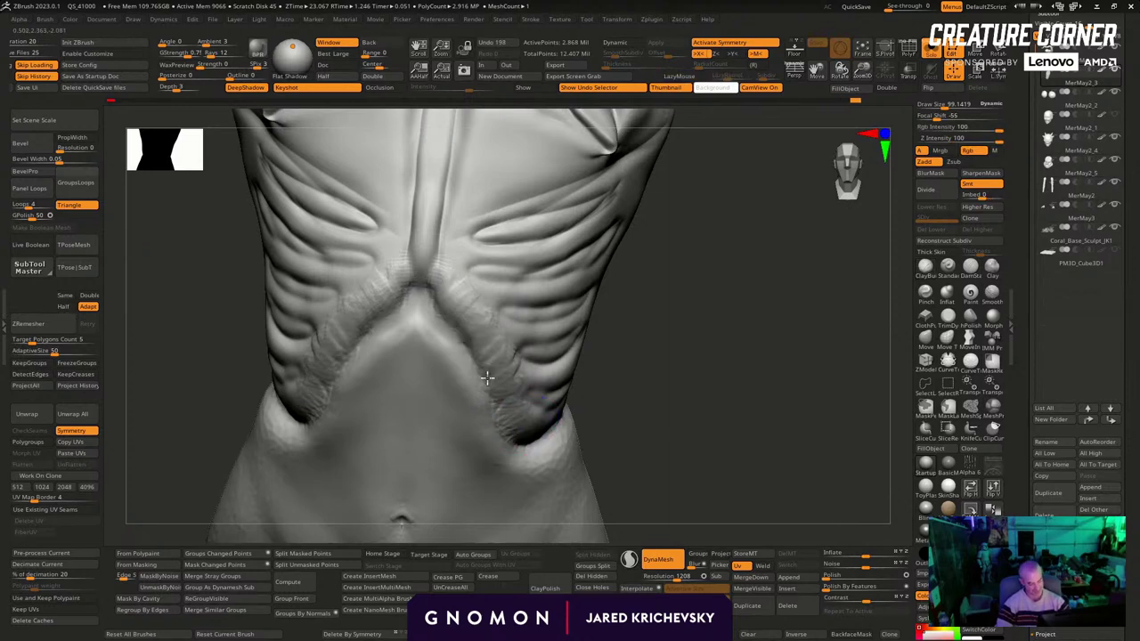
Deepen the upper gaps between the ribs near the sternum with ClayBuildup at a draw size of about 54, smoothing their edges
{"action": "mouse_move", "coordinate": [647, 389]}
{"action": "right_mouse_down"}
{"action": "mouse_move", "coordinate": [618, 349]}
{"action": "mouse_move", "coordinate": [638, 348]}
{"action": "mouse_move", "coordinate": [494, 331]}
{"action": "right_mouse_up"}
{"action": "key", "text": "s"}
{"action": "left_click_drag", "start_coordinate": [495, 333], "coordinate": [488, 332]}
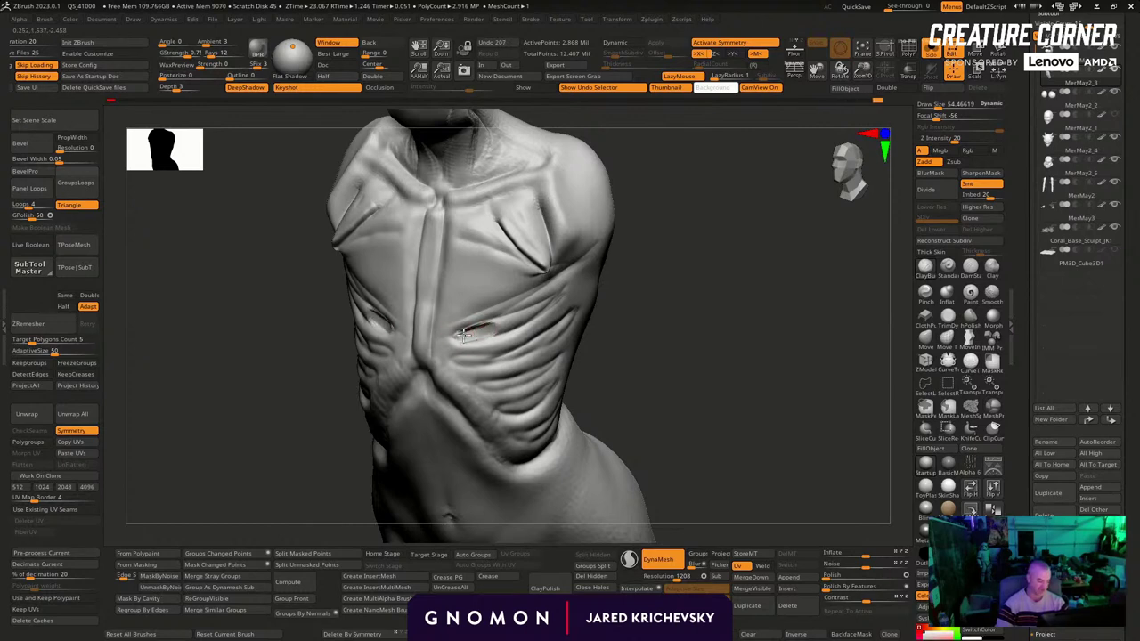
{"action": "key", "text": "shift"}
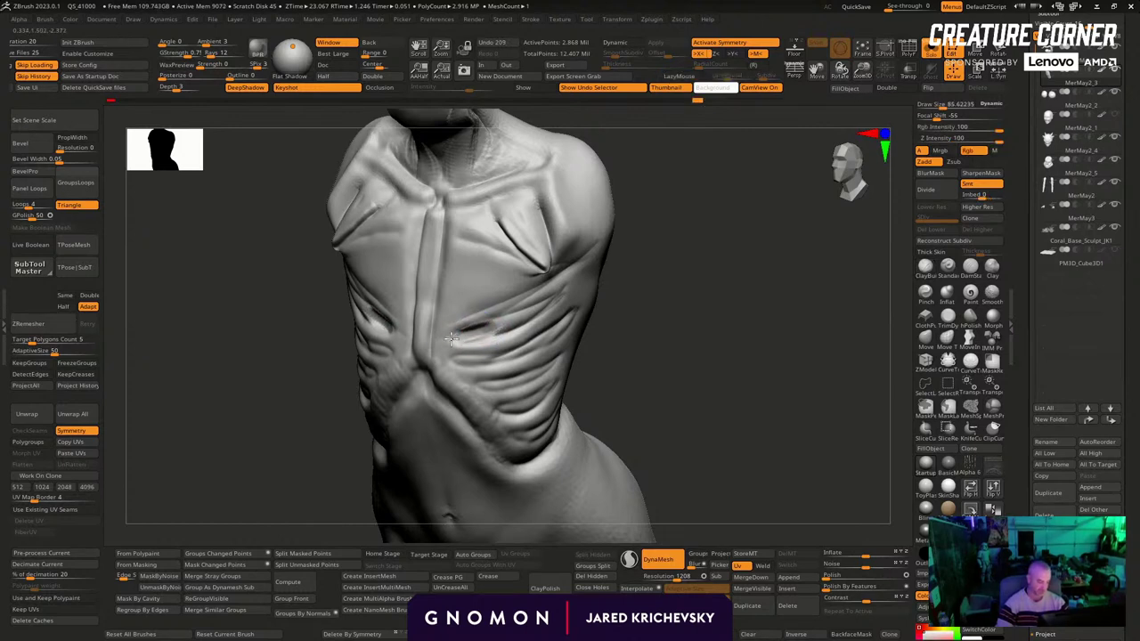
{"action": "mouse_move", "coordinate": [451, 338]}
{"action": "left_mouse_down", "text": "shift"}
{"action": "mouse_move", "coordinate": [487, 321]}
{"action": "mouse_move", "coordinate": [499, 339]}
{"action": "mouse_move", "coordinate": [492, 358]}
{"action": "mouse_move", "coordinate": [456, 362]}
{"action": "left_mouse_up", "text": "shift"}
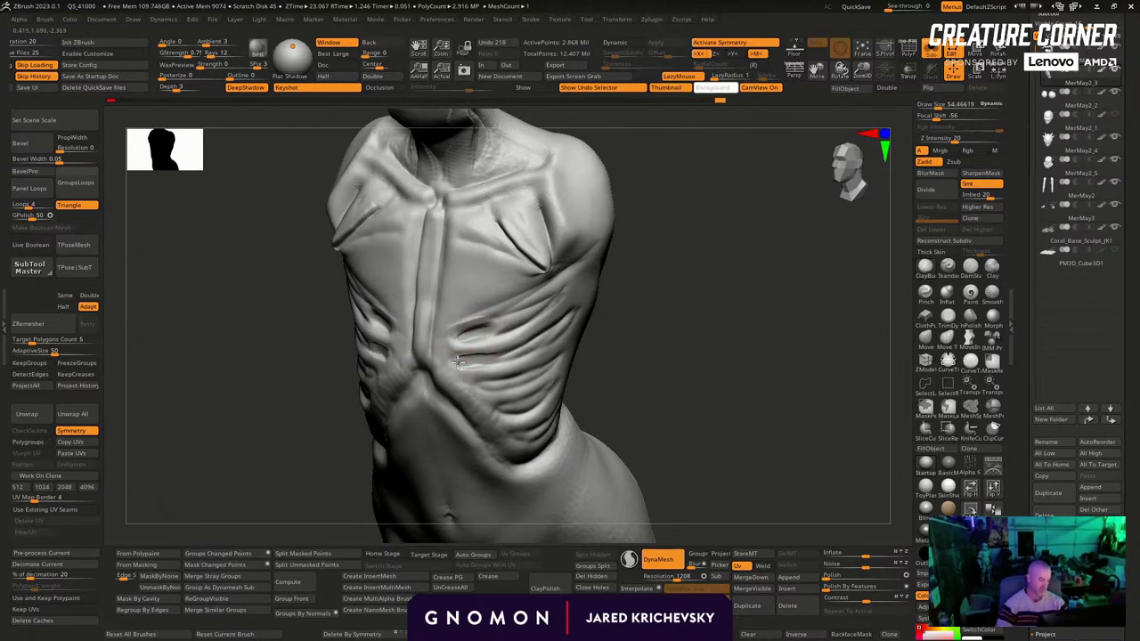
{"action": "left_click_drag", "start_coordinate": [595, 337], "coordinate": [631, 332]}
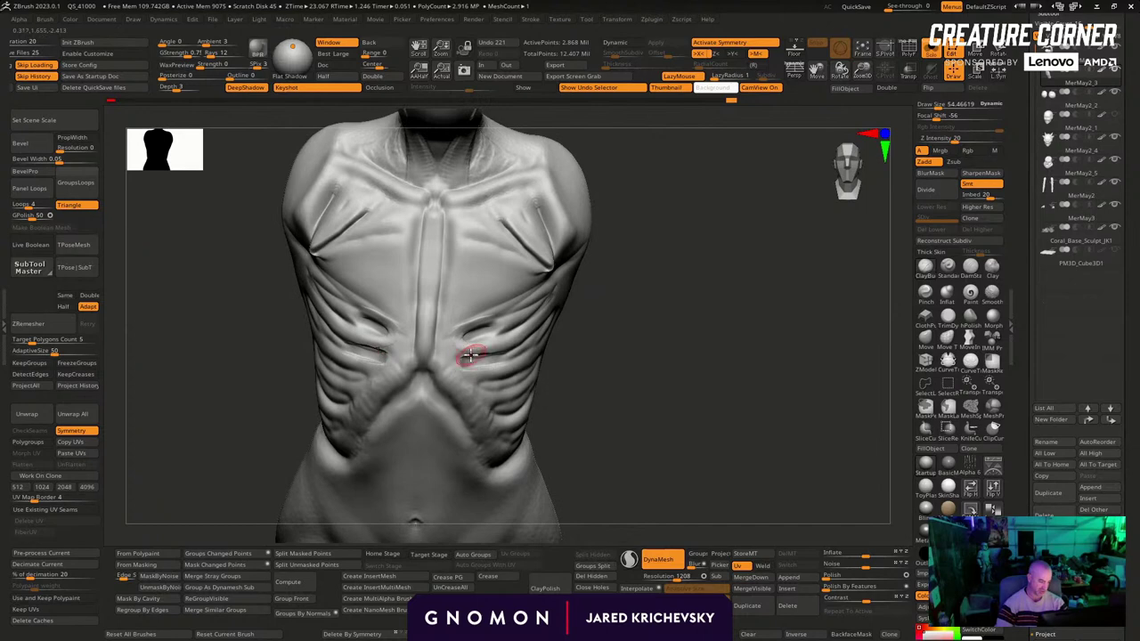
{"action": "mouse_move", "coordinate": [624, 348]}
{"action": "right_mouse_down"}
{"action": "mouse_move", "coordinate": [466, 359]}
{"action": "mouse_move", "coordinate": [608, 333]}
{"action": "right_mouse_up"}
{"action": "left_click_drag", "start_coordinate": [476, 359], "coordinate": [518, 343]}
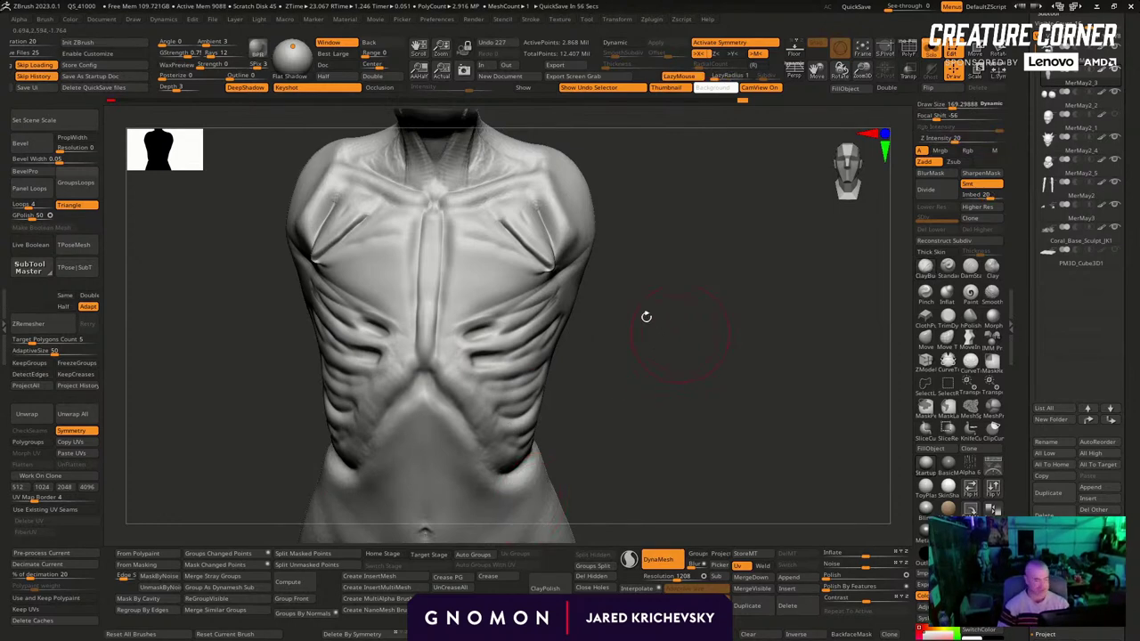
Deepen the lower rib gaps with ClayBuildup at draw sizes about 58 and 77, and smooth the ribcage's lower edge
{"action": "mouse_move", "coordinate": [647, 316]}
{"action": "left_mouse_down"}
{"action": "mouse_move", "coordinate": [605, 336]}
{"action": "mouse_move", "coordinate": [494, 330]}
{"action": "left_mouse_up"}
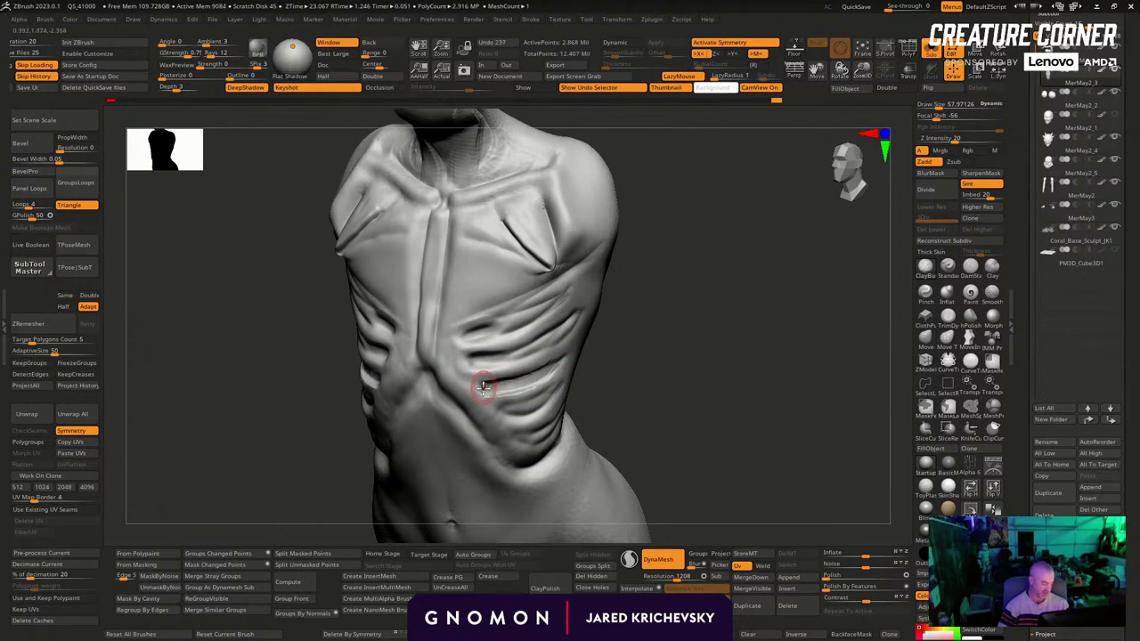
{"action": "left_click_drag", "start_coordinate": [477, 396], "coordinate": [480, 388]}
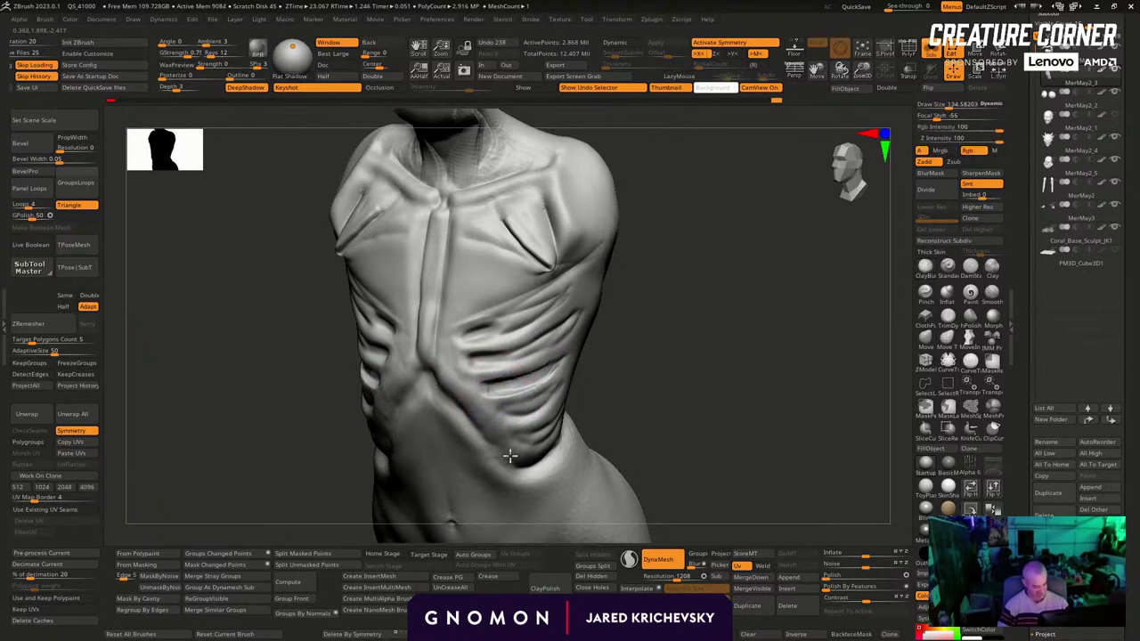
{"action": "left_click_drag", "start_coordinate": [511, 456], "coordinate": [547, 427], "text": "shift"}
{"action": "key", "text": "bracketleft"}
{"action": "key", "text": "bracketleft"}
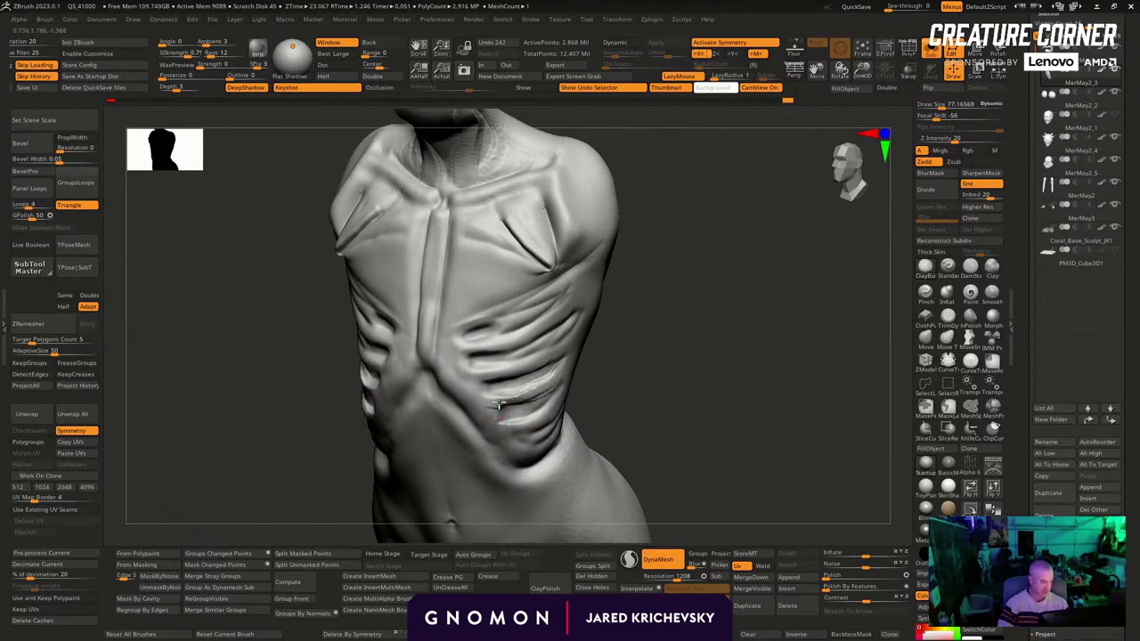
{"action": "key", "text": "ctrl+z"}
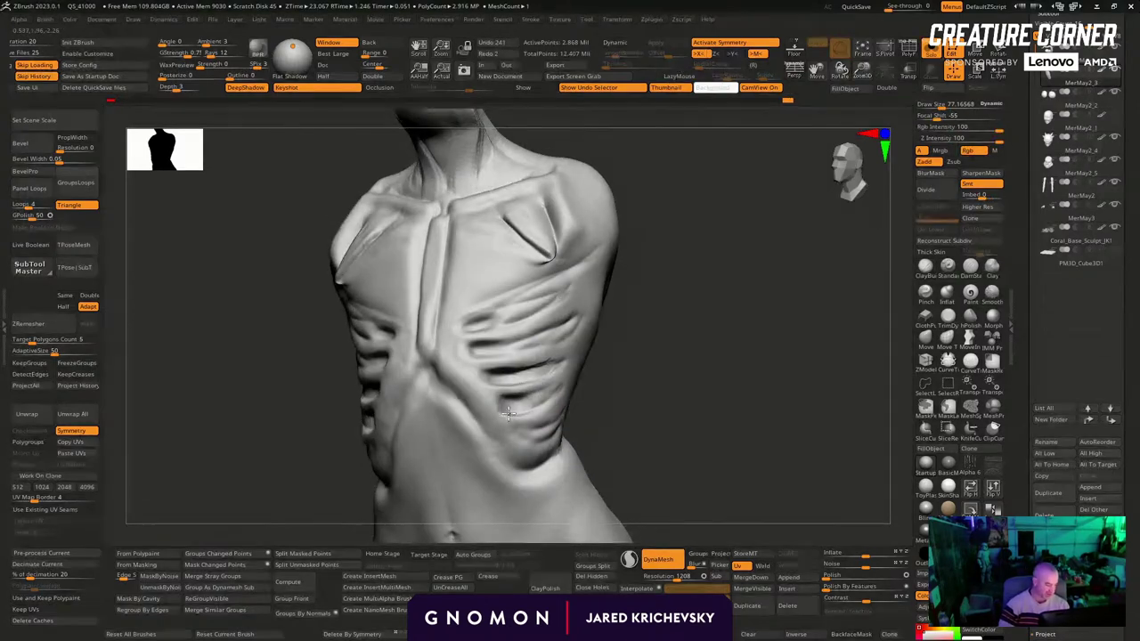
{"action": "left_click_drag", "start_coordinate": [507, 417], "coordinate": [627, 413], "text": "shift"}
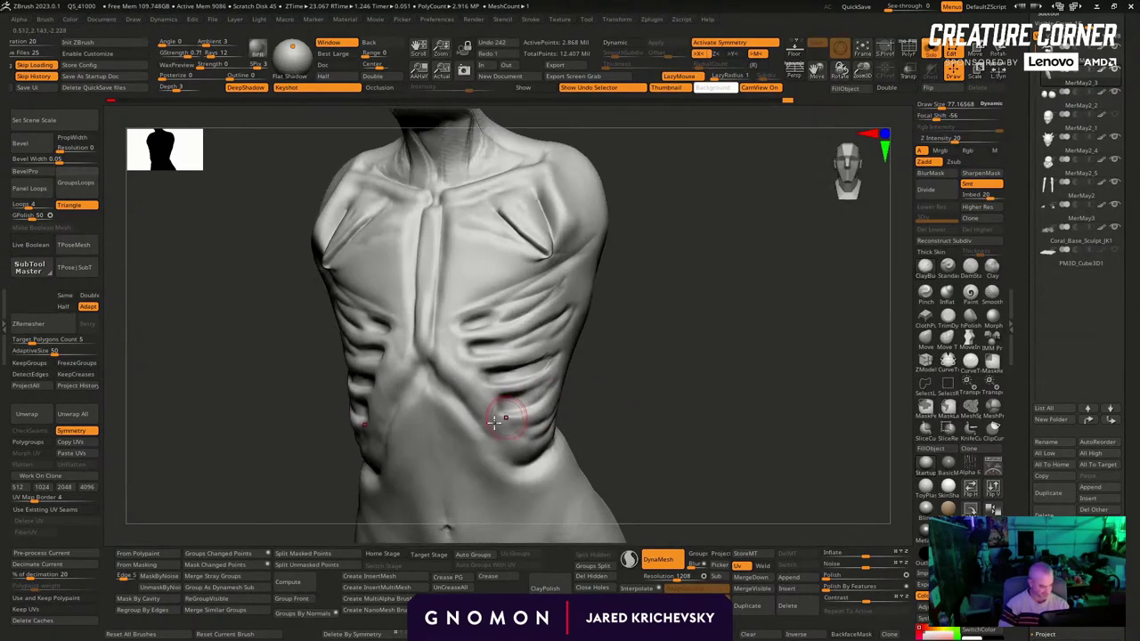
Sculpt the upper abdomen below the ribcage arch with ClayBuildup at a draw size of about 208, and smooth it
{"action": "key", "text": "bracketright"}
{"action": "mouse_move", "coordinate": [431, 392]}
{"action": "left_mouse_down"}
{"action": "mouse_move", "coordinate": [475, 423]}
{"action": "mouse_move", "coordinate": [479, 459]}
{"action": "left_mouse_up"}
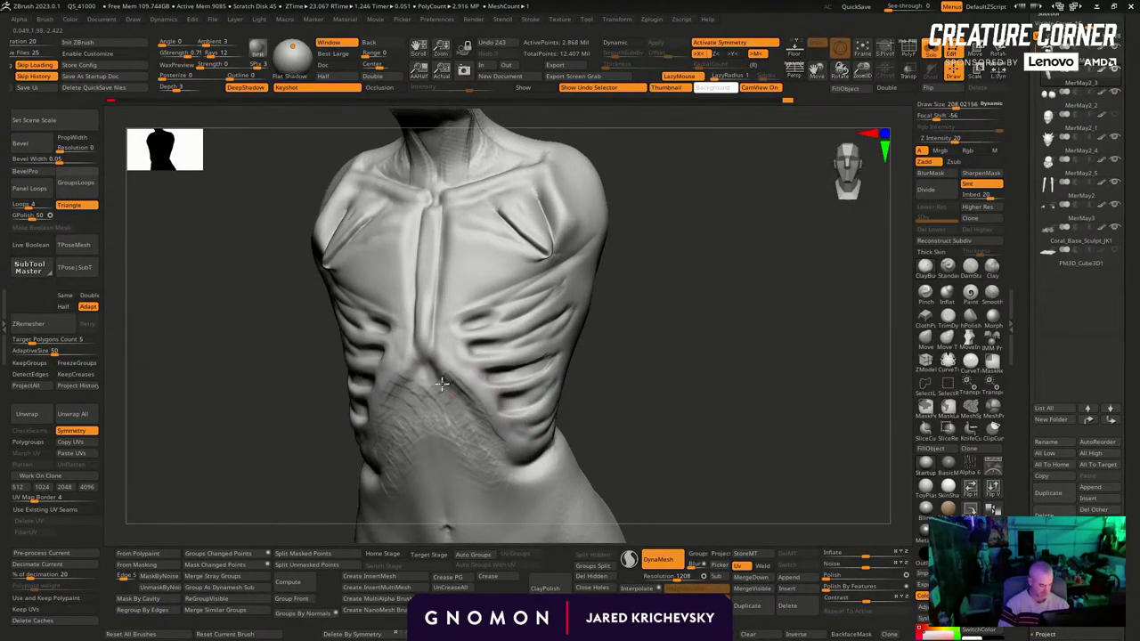
{"action": "mouse_move", "coordinate": [619, 375]}
{"action": "left_mouse_down", "text": "alt"}
{"action": "mouse_move", "coordinate": [601, 308]}
{"action": "mouse_move", "coordinate": [634, 310]}
{"action": "left_mouse_up", "text": "alt"}
{"action": "mouse_move", "coordinate": [407, 334]}
{"action": "left_mouse_down", "text": "shift"}
{"action": "mouse_move", "coordinate": [438, 392]}
{"action": "mouse_move", "coordinate": [460, 360]}
{"action": "mouse_move", "coordinate": [451, 339]}
{"action": "mouse_move", "coordinate": [462, 509]}
{"action": "left_mouse_up", "text": "shift"}
Carve the abdomen's midline from the ribcage arch to the navel with DamStandard at draw sizes about 281, 208 and 124
{"action": "left_click", "coordinate": [971, 266]}
{"action": "key", "text": "s"}
{"action": "mouse_move", "coordinate": [589, 368]}
{"action": "left_mouse_down", "text": "alt"}
{"action": "mouse_move", "coordinate": [584, 279]}
{"action": "mouse_move", "coordinate": [568, 287]}
{"action": "left_mouse_up", "text": "alt"}
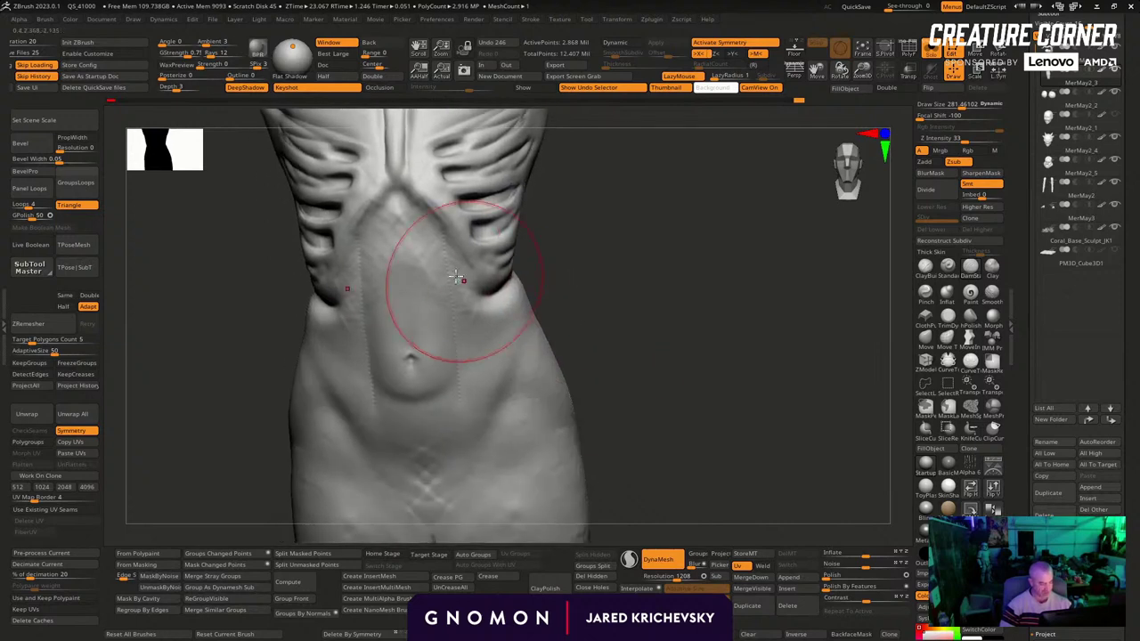
{"action": "left_click_drag", "start_coordinate": [397, 199], "coordinate": [406, 308]}
{"action": "left_click_drag", "start_coordinate": [588, 269], "coordinate": [588, 206]}
{"action": "key", "text": "s"}
{"action": "left_click_drag", "start_coordinate": [407, 192], "coordinate": [407, 343]}
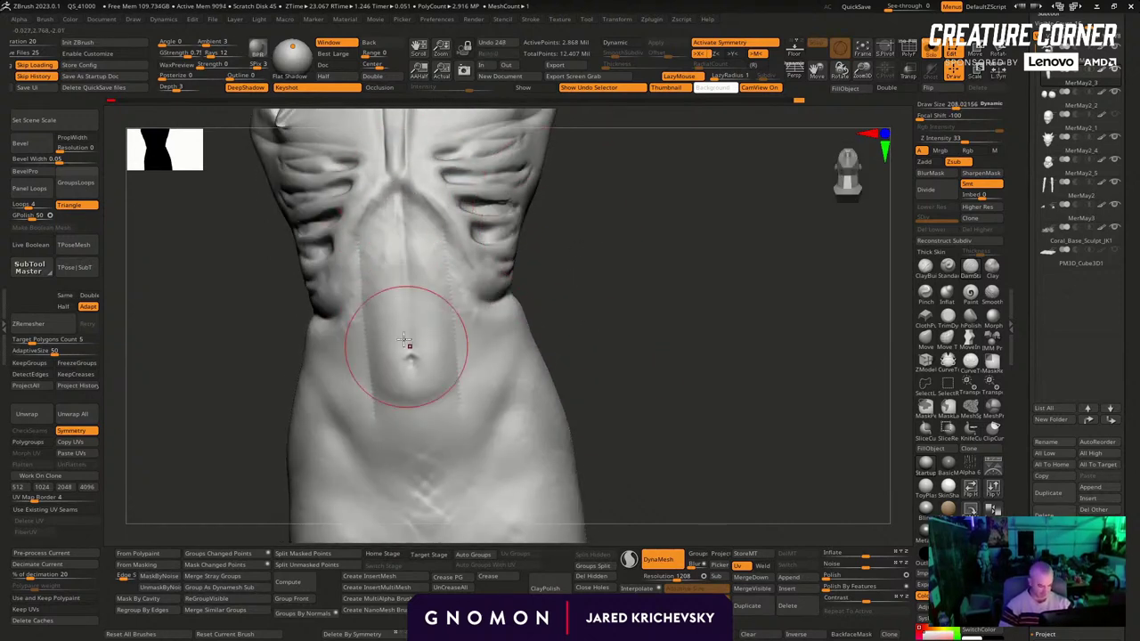
{"action": "left_click_drag", "start_coordinate": [400, 239], "coordinate": [411, 376]}
{"action": "left_click_drag", "start_coordinate": [585, 299], "coordinate": [604, 299]}
{"action": "key", "text": "s"}
{"action": "left_click_drag", "start_coordinate": [401, 228], "coordinate": [406, 277]}
{"action": "left_click_drag", "start_coordinate": [395, 198], "coordinate": [408, 299]}
{"action": "left_click_drag", "start_coordinate": [404, 256], "coordinate": [415, 387]}
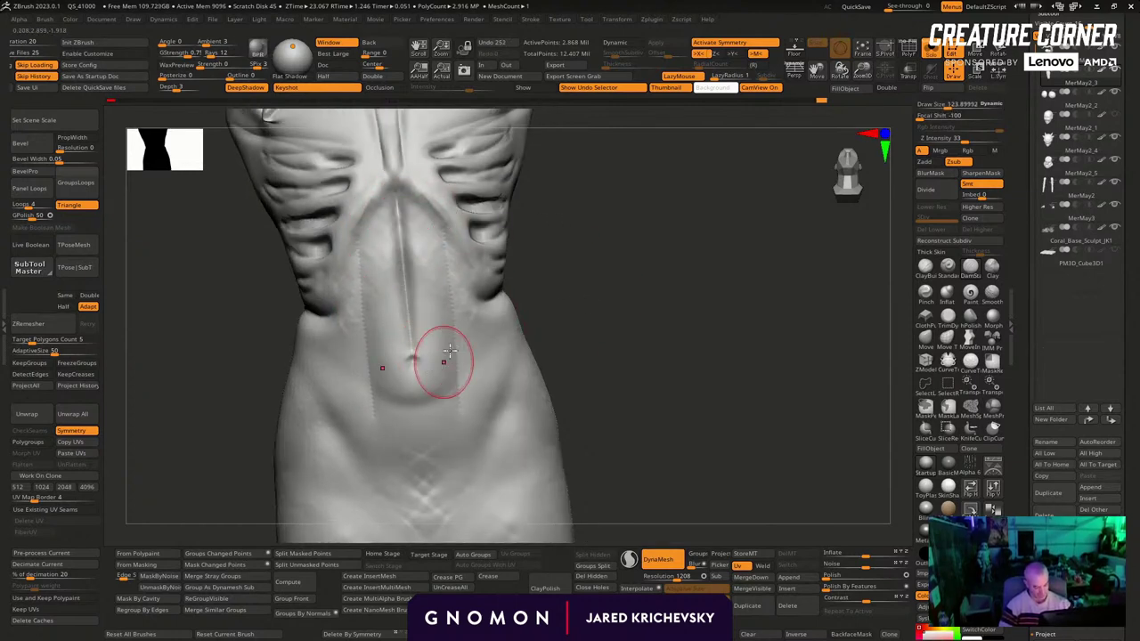
Carve the outer edges of the abdominal muscle and the waist and groin creases with DamStandard at draw sizes about 151 and 175
{"action": "key", "text": "s"}
{"action": "left_click_drag", "start_coordinate": [442, 234], "coordinate": [464, 404]}
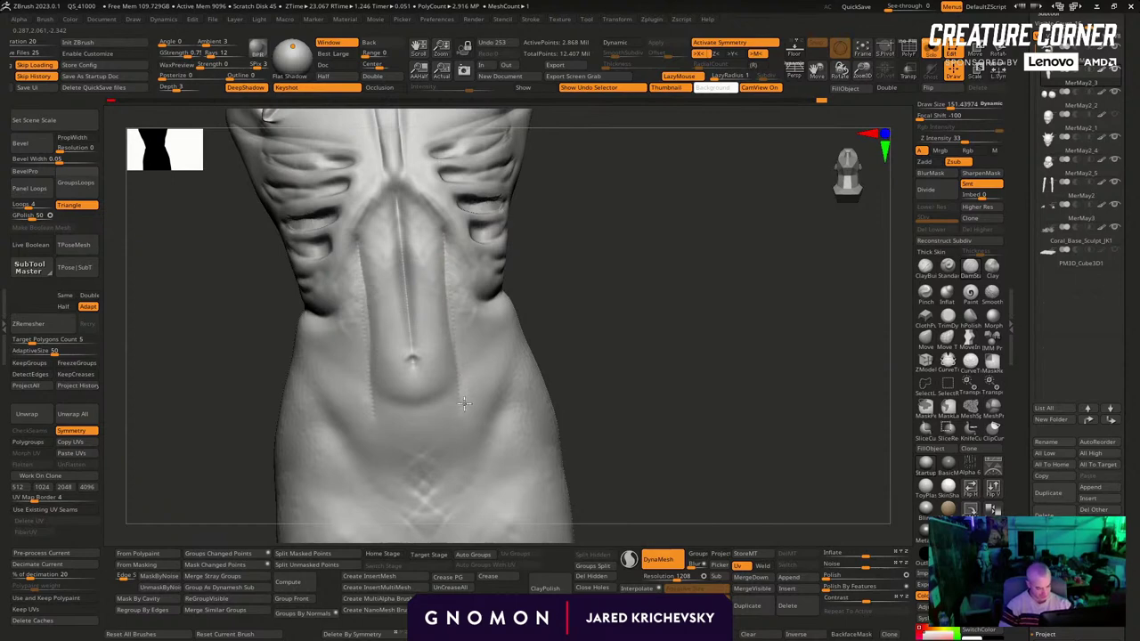
{"action": "mouse_move", "coordinate": [576, 332]}
{"action": "left_mouse_down"}
{"action": "mouse_move", "coordinate": [553, 329]}
{"action": "mouse_move", "coordinate": [506, 370]}
{"action": "left_mouse_up"}
{"action": "left_click_drag", "start_coordinate": [517, 354], "coordinate": [504, 368]}
{"action": "mouse_move", "coordinate": [621, 307]}
{"action": "left_mouse_down"}
{"action": "mouse_move", "coordinate": [585, 307]}
{"action": "mouse_move", "coordinate": [528, 383]}
{"action": "left_mouse_up"}
{"action": "mouse_move", "coordinate": [590, 331]}
{"action": "left_mouse_down"}
{"action": "mouse_move", "coordinate": [613, 333]}
{"action": "mouse_move", "coordinate": [519, 381]}
{"action": "mouse_move", "coordinate": [531, 394]}
{"action": "mouse_move", "coordinate": [501, 457]}
{"action": "left_mouse_up"}
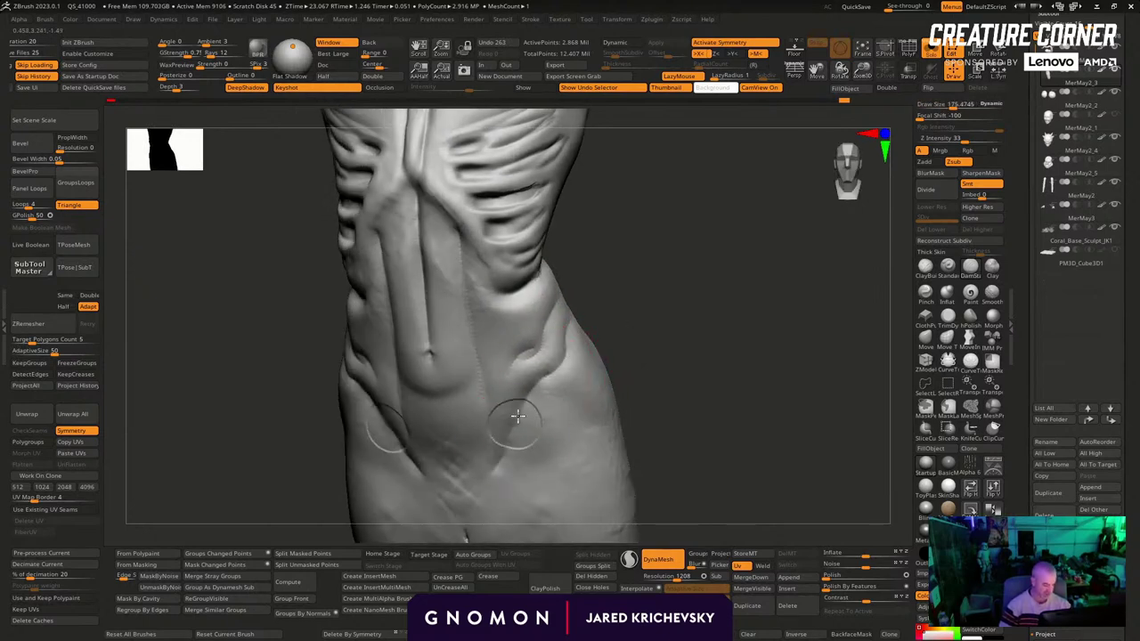
{"action": "left_click_drag", "start_coordinate": [608, 343], "coordinate": [648, 345]}
{"action": "left_click_drag", "start_coordinate": [528, 425], "coordinate": [540, 421], "text": "shift"}
{"action": "key", "text": "ctrl+z"}
{"action": "key", "text": "ctrl+z"}
Carve diagonal skin folds from the hips down toward the groin with DamStandard at a draw size of about 175
{"action": "left_click_drag", "start_coordinate": [621, 377], "coordinate": [586, 333]}
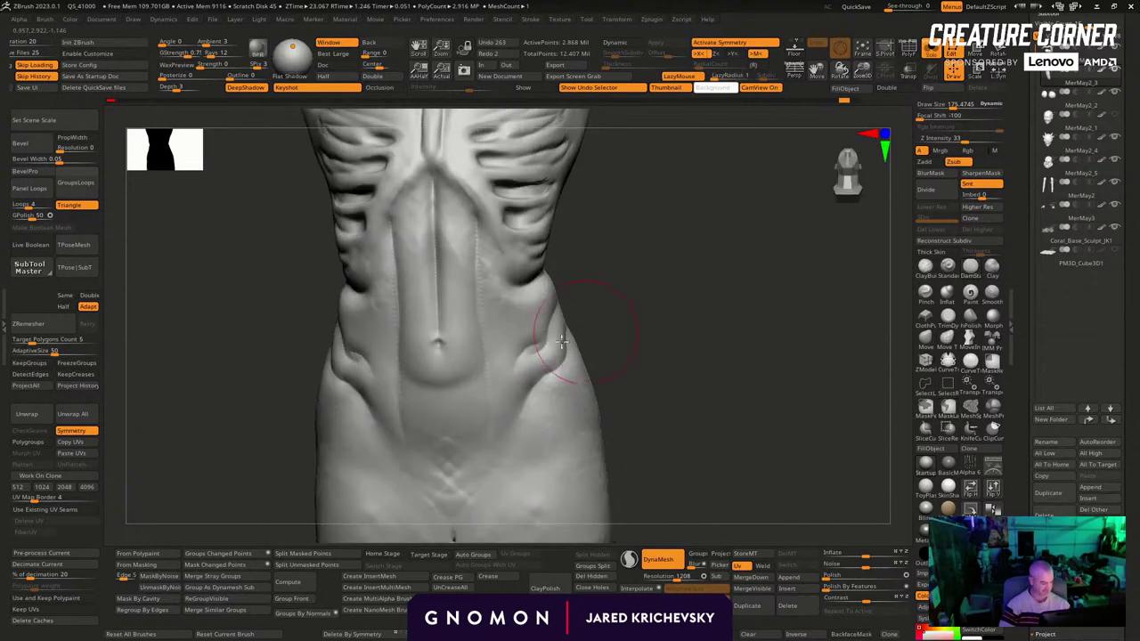
{"action": "left_click_drag", "start_coordinate": [527, 388], "coordinate": [500, 456]}
{"action": "left_click_drag", "start_coordinate": [622, 349], "coordinate": [527, 454]}
{"action": "left_click_drag", "start_coordinate": [588, 400], "coordinate": [525, 515]}
{"action": "left_click_drag", "start_coordinate": [643, 378], "coordinate": [615, 413]}
{"action": "mouse_move", "coordinate": [600, 428]}
{"action": "left_mouse_down"}
{"action": "mouse_move", "coordinate": [573, 437]}
{"action": "mouse_move", "coordinate": [547, 525]}
{"action": "left_mouse_up"}
{"action": "left_click_drag", "start_coordinate": [646, 401], "coordinate": [630, 313]}
{"action": "left_click_drag", "start_coordinate": [563, 291], "coordinate": [488, 423]}
Smooth the lower abdomen and hip folds at a draw size of about 236
{"action": "left_click_drag", "start_coordinate": [608, 260], "coordinate": [585, 292], "text": "alt"}
{"action": "key", "text": "s"}
{"action": "key", "text": "shift"}
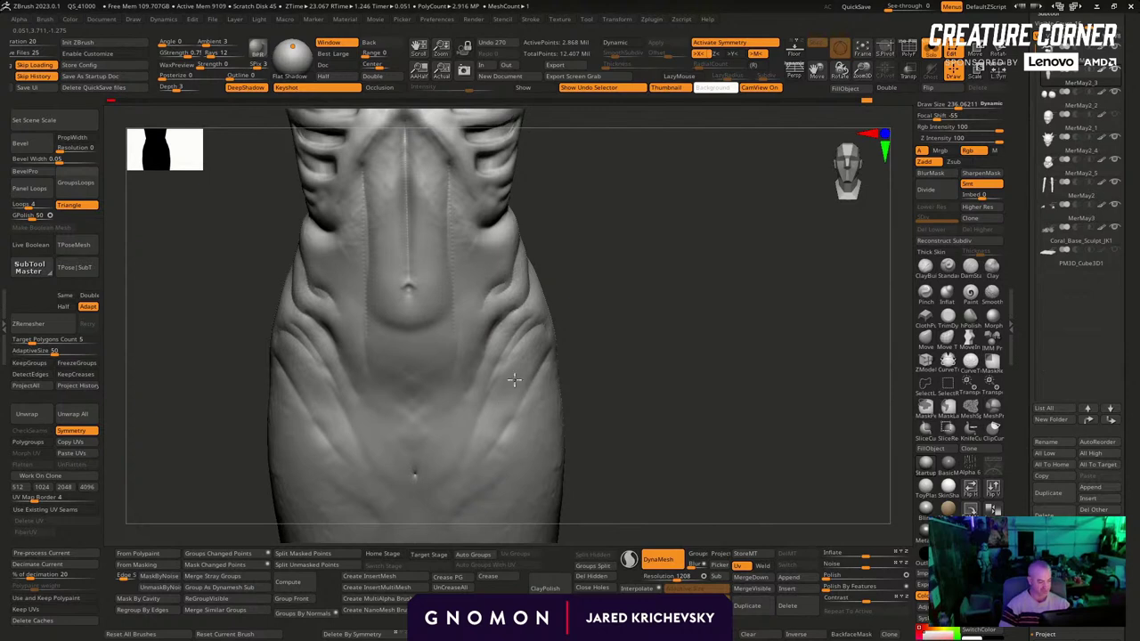
{"action": "left_click_drag", "start_coordinate": [473, 323], "coordinate": [481, 314], "text": "shift"}
Reshape the outer edges of the abdominal muscle beside the navel with the Move brush at a draw size of about 236
{"action": "left_click_drag", "start_coordinate": [598, 218], "coordinate": [585, 280]}
{"action": "key", "text": "b"}
{"action": "key", "text": "m"}
{"action": "key", "text": "v"}
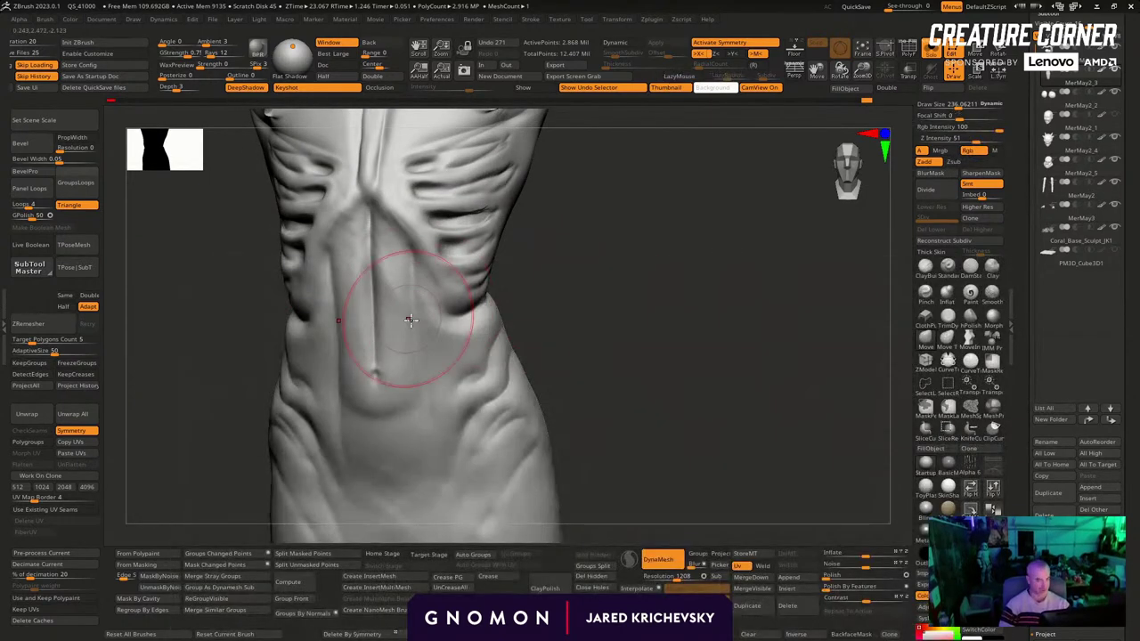
{"action": "key", "text": "s"}
{"action": "left_click_drag", "start_coordinate": [410, 318], "coordinate": [416, 313]}
{"action": "left_click_drag", "start_coordinate": [513, 305], "coordinate": [534, 277]}
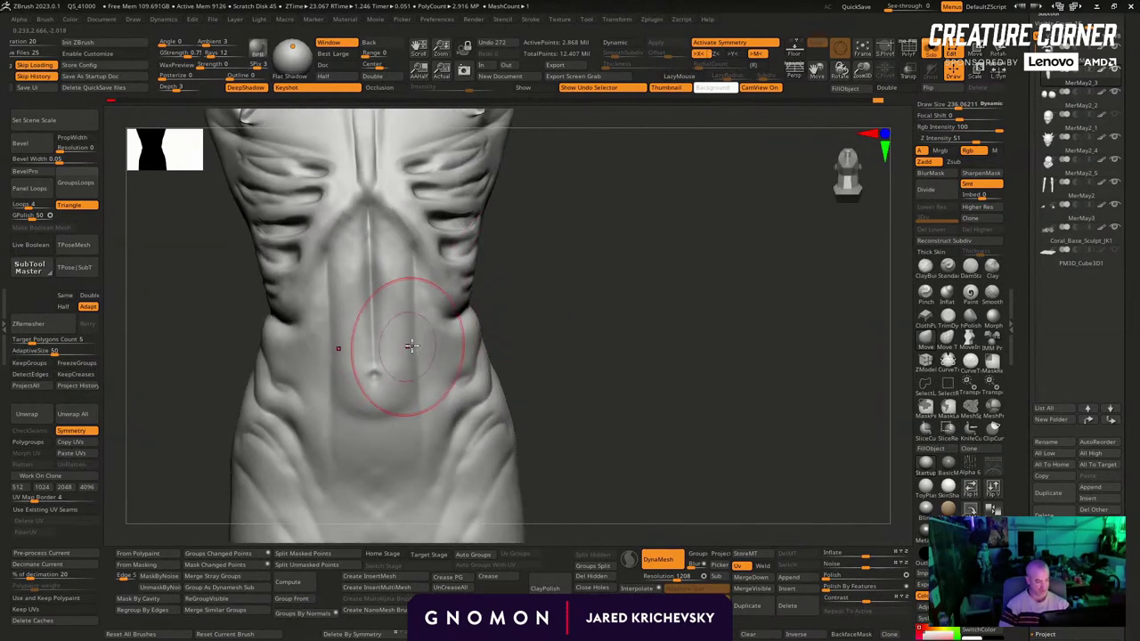
{"action": "mouse_move", "coordinate": [410, 347]}
{"action": "left_mouse_down"}
{"action": "mouse_move", "coordinate": [422, 342]}
{"action": "mouse_move", "coordinate": [423, 285]}
{"action": "mouse_move", "coordinate": [425, 349]}
{"action": "left_mouse_up"}
Adjust the lower abdomen and the waist's profile with the Move brush at draw sizes about 175 and 281
{"action": "key", "text": "s"}
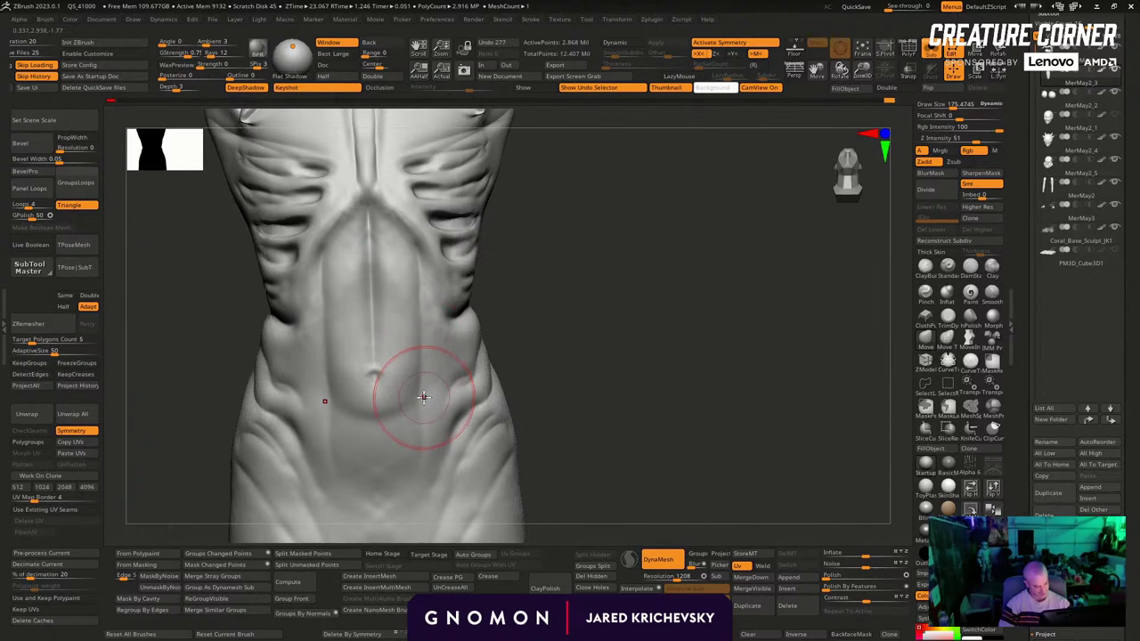
{"action": "left_click_drag", "start_coordinate": [425, 395], "coordinate": [426, 401]}
{"action": "left_click_drag", "start_coordinate": [561, 319], "coordinate": [472, 326]}
{"action": "key", "text": "s"}
{"action": "left_click", "coordinate": [409, 370]}
{"action": "left_click_drag", "start_coordinate": [410, 395], "coordinate": [417, 383]}
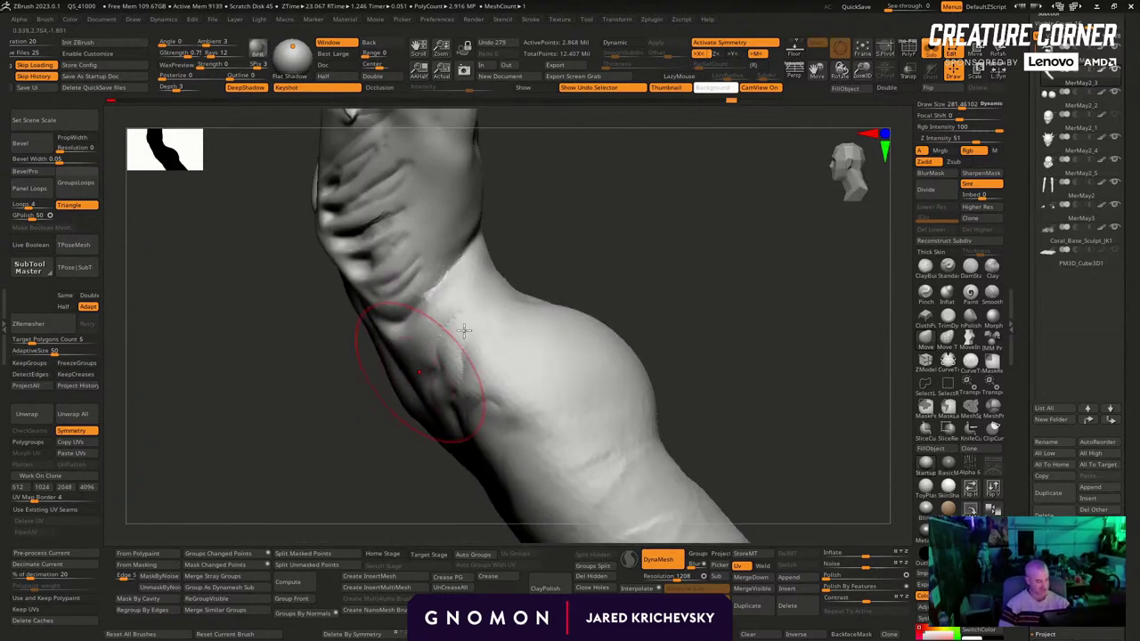
{"action": "mouse_move", "coordinate": [592, 230]}
{"action": "left_mouse_down"}
{"action": "mouse_move", "coordinate": [659, 268]}
{"action": "mouse_move", "coordinate": [583, 329]}
{"action": "mouse_move", "coordinate": [573, 314]}
{"action": "left_mouse_up"}
{"action": "mouse_move", "coordinate": [651, 306]}
{"action": "left_mouse_down"}
{"action": "mouse_move", "coordinate": [691, 308]}
{"action": "mouse_move", "coordinate": [705, 351]}
{"action": "left_mouse_up"}
{"action": "left_click", "coordinate": [948, 266]}
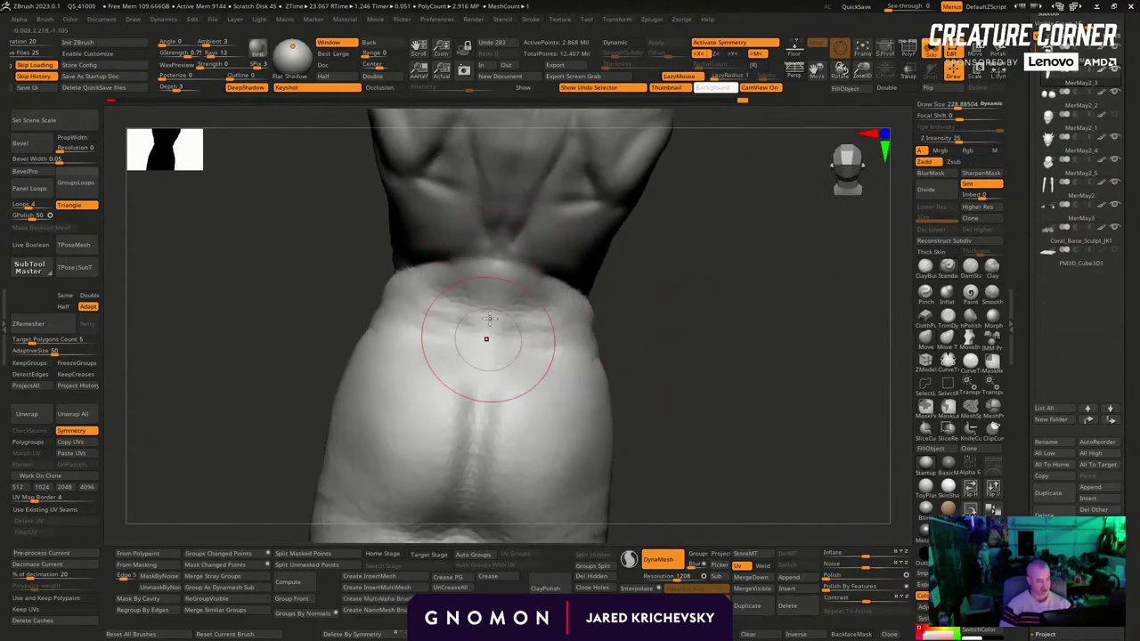
{"action": "mouse_move", "coordinate": [489, 318]}
{"action": "left_mouse_down"}
{"action": "mouse_move", "coordinate": [516, 262]}
{"action": "mouse_move", "coordinate": [488, 287]}
{"action": "mouse_move", "coordinate": [482, 349]}
{"action": "left_mouse_up"}
{"action": "key", "text": "ctrl+z"}
Carve the spine groove and the flanking muscle furrows down the lower back with DamStandard at a draw size of about 229
{"action": "left_click", "coordinate": [970, 266]}
{"action": "left_click_drag", "start_coordinate": [495, 269], "coordinate": [476, 399]}
{"action": "left_click_drag", "start_coordinate": [649, 356], "coordinate": [652, 303]}
{"action": "left_click_drag", "start_coordinate": [545, 259], "coordinate": [511, 352]}
{"action": "left_click_drag", "start_coordinate": [545, 261], "coordinate": [508, 354]}
{"action": "left_click_drag", "start_coordinate": [648, 334], "coordinate": [658, 308]}
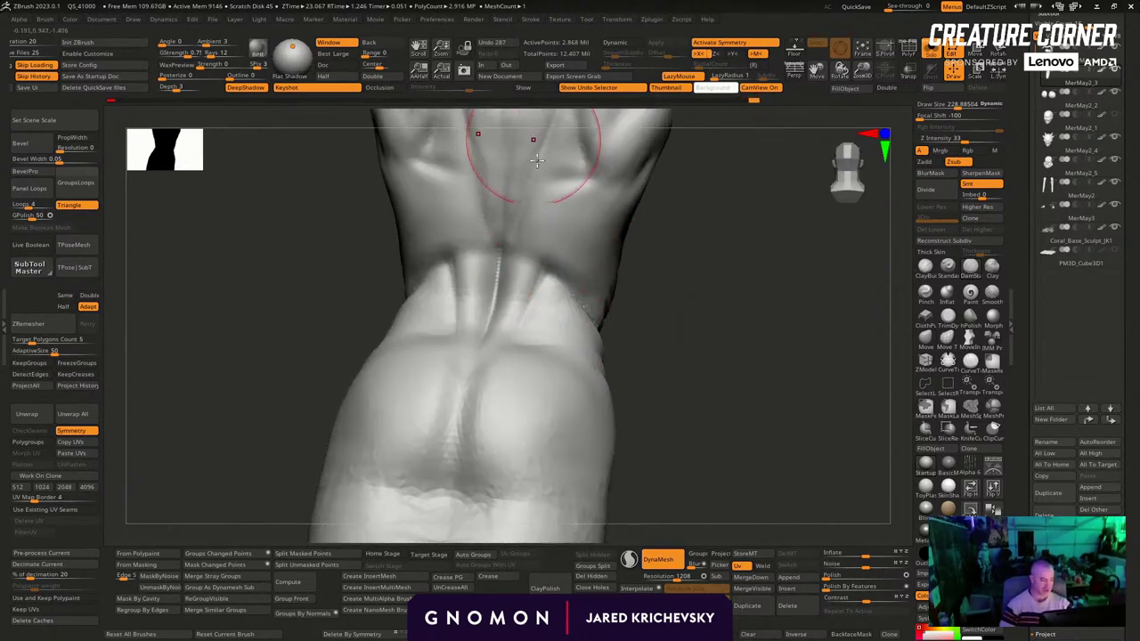
Carve creases from the base of the spine along the upper edges of the buttocks at a draw size of about 229
{"action": "left_click_drag", "start_coordinate": [680, 270], "coordinate": [525, 284]}
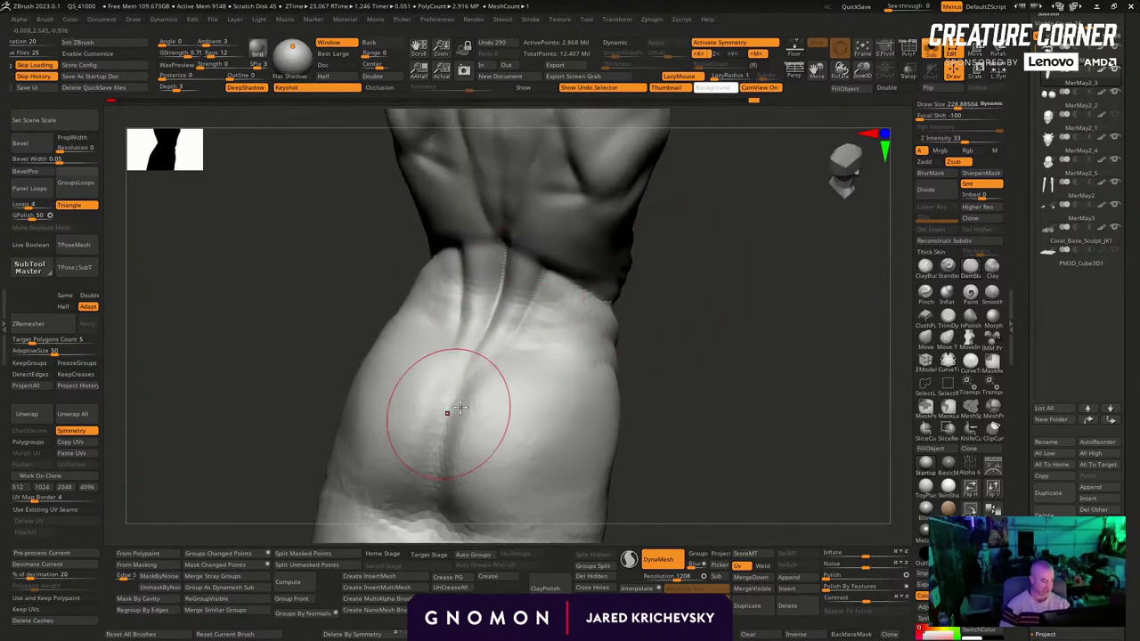
{"action": "left_click_drag", "start_coordinate": [461, 407], "coordinate": [483, 352]}
{"action": "left_click_drag", "start_coordinate": [681, 354], "coordinate": [561, 361]}
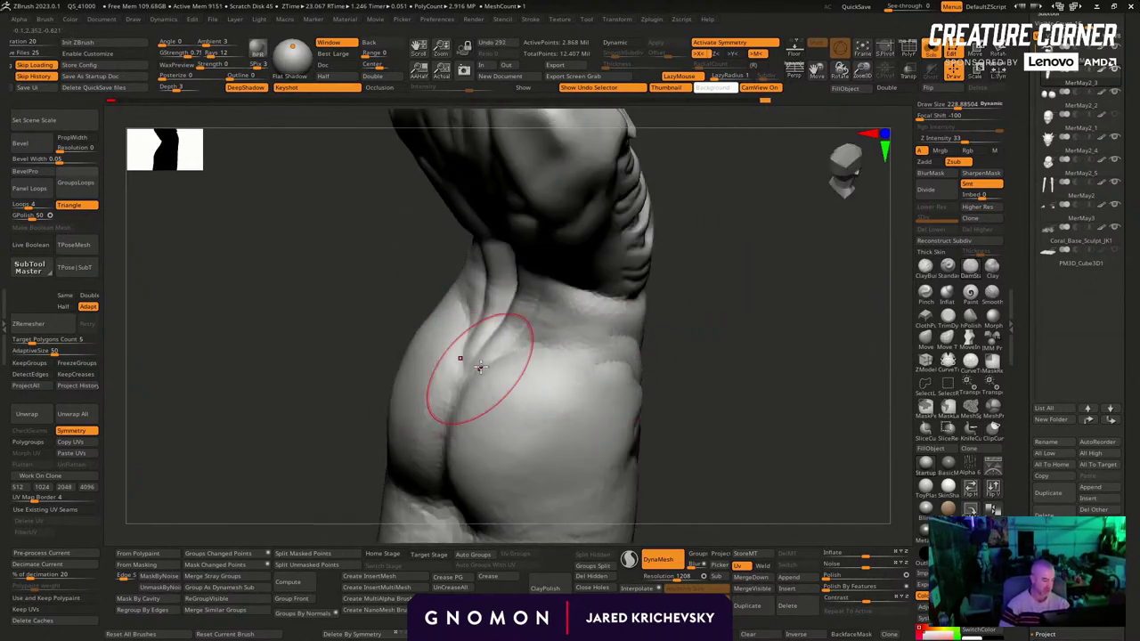
{"action": "left_click_drag", "start_coordinate": [481, 367], "coordinate": [504, 335]}
{"action": "left_click_drag", "start_coordinate": [687, 358], "coordinate": [598, 364]}
{"action": "right_click_drag", "start_coordinate": [599, 366], "coordinate": [610, 365]}
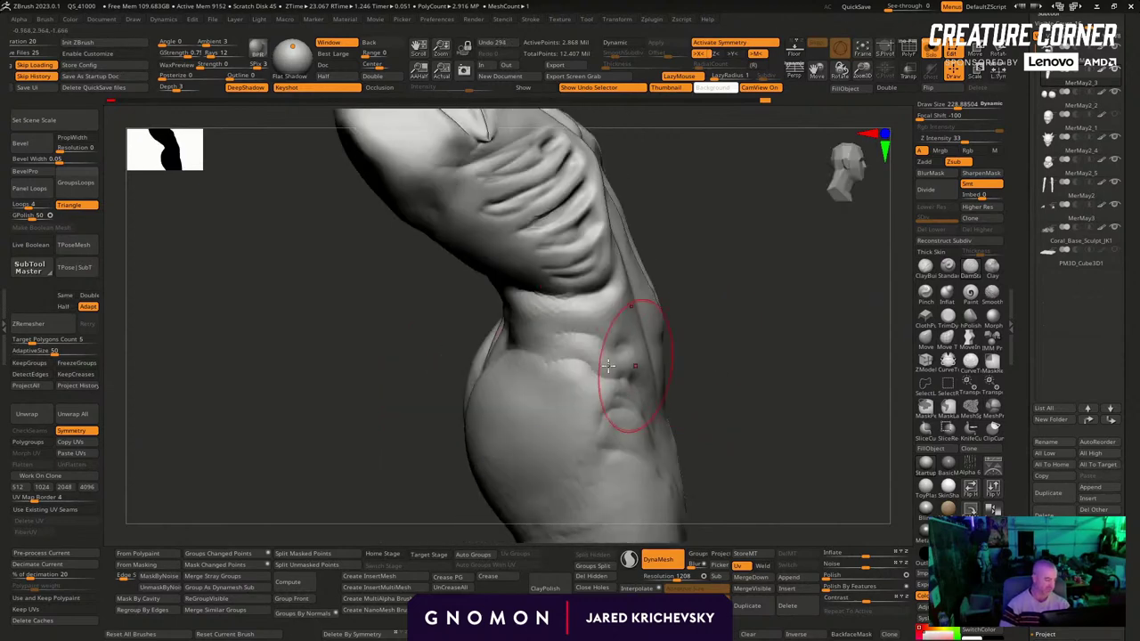
Carve horizontal skin folds across the sides of the waist with DamStandard at draw sizes of about 81 and 104
{"action": "left_click_drag", "start_coordinate": [485, 355], "coordinate": [479, 366]}
{"action": "left_click_drag", "start_coordinate": [410, 382], "coordinate": [512, 377]}
{"action": "left_click_drag", "start_coordinate": [642, 321], "coordinate": [601, 327]}
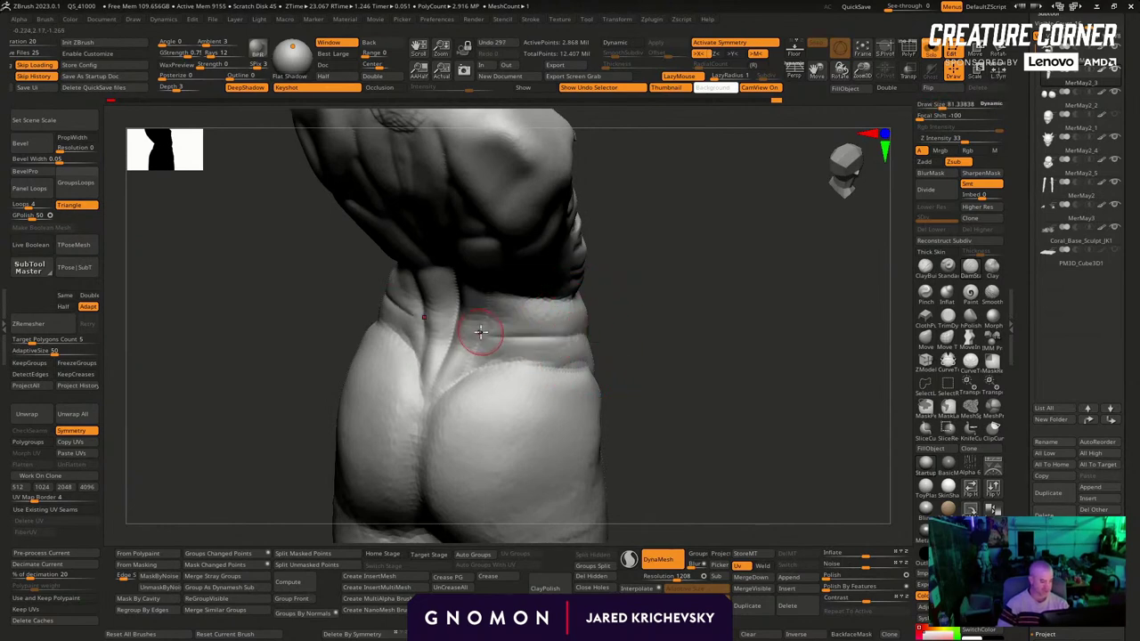
{"action": "right_click_drag", "start_coordinate": [623, 331], "coordinate": [570, 318]}
{"action": "key", "text": "bracketright"}
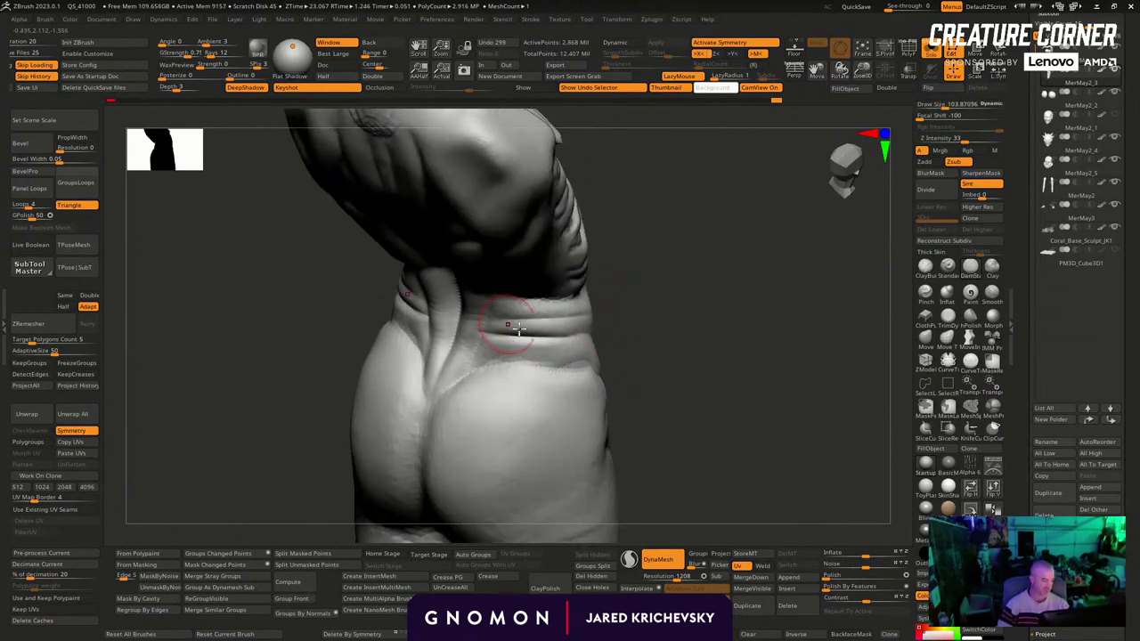
{"action": "left_click_drag", "start_coordinate": [484, 360], "coordinate": [545, 377]}
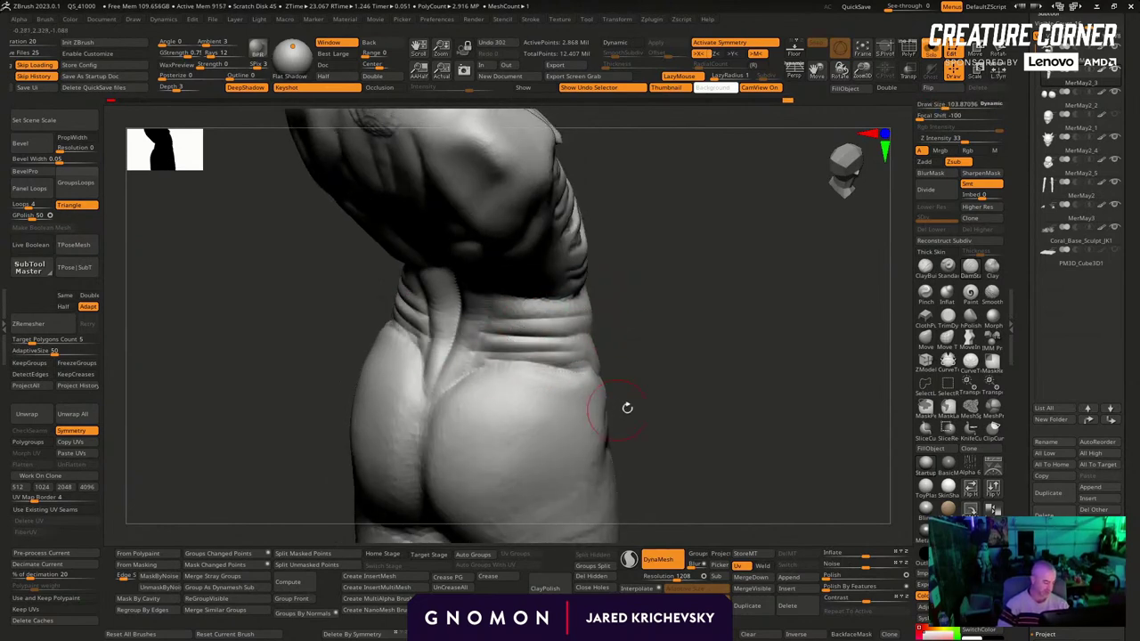
{"action": "mouse_move", "coordinate": [626, 407]}
{"action": "left_mouse_down"}
{"action": "mouse_move", "coordinate": [561, 392]}
{"action": "mouse_move", "coordinate": [597, 408]}
{"action": "left_mouse_up"}
{"action": "right_click_drag", "start_coordinate": [599, 409], "coordinate": [679, 361]}
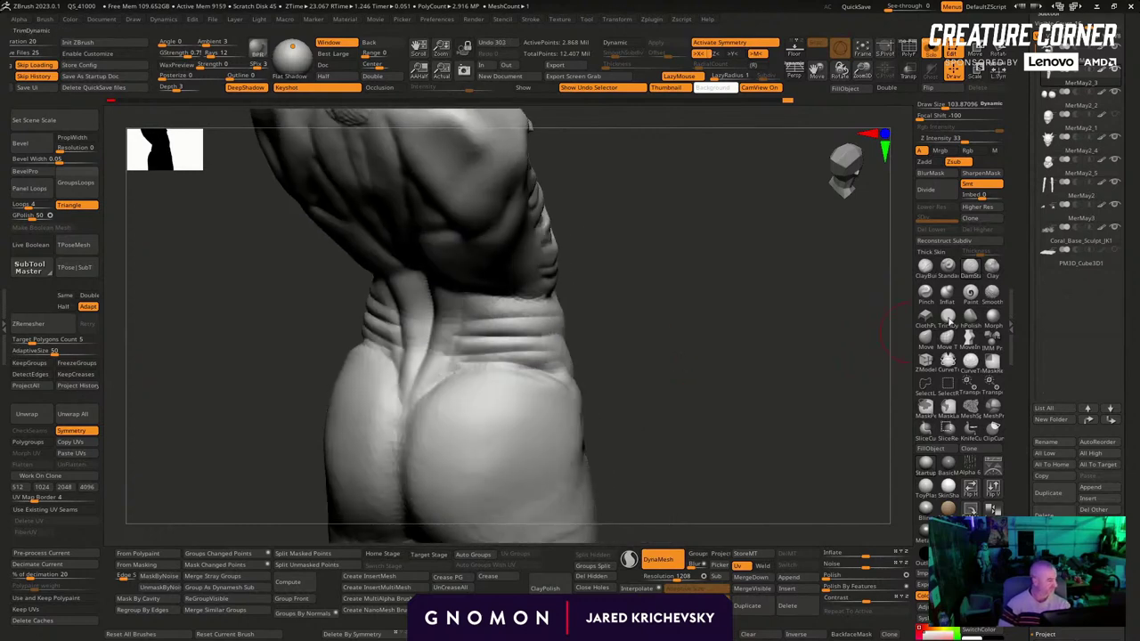
Build up the upper waist fold beneath the ribcage with the Standard brush at a draw size of about 62
{"action": "left_click", "coordinate": [950, 269]}
{"action": "left_click_drag", "start_coordinate": [743, 335], "coordinate": [674, 329]}
{"action": "key", "text": "s"}
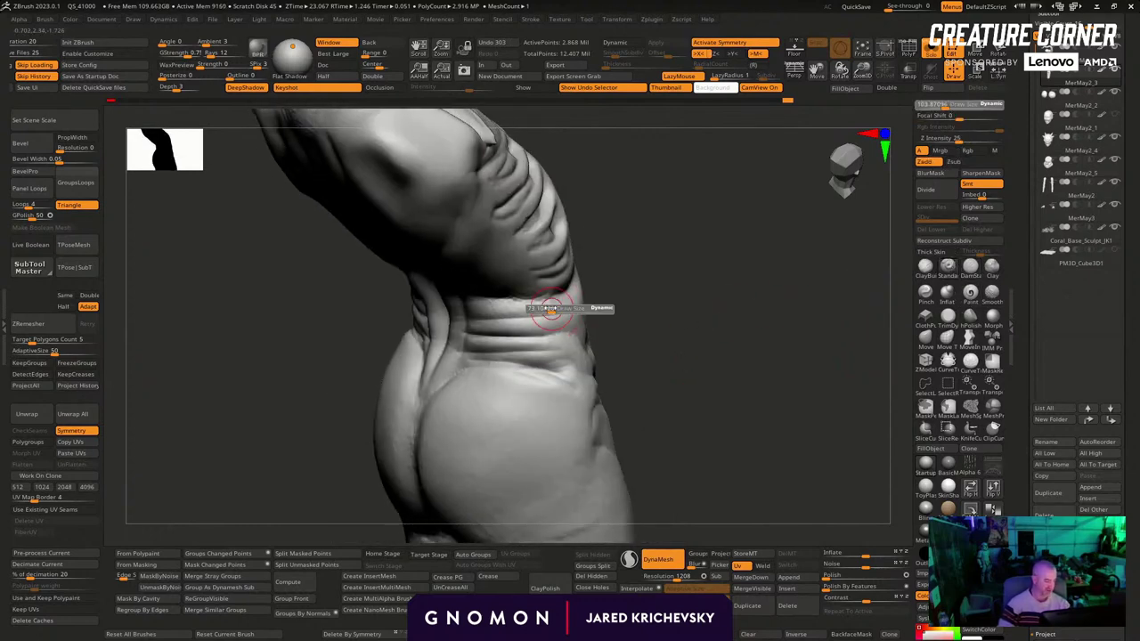
{"action": "left_click_drag", "start_coordinate": [556, 308], "coordinate": [551, 308]}
{"action": "mouse_move", "coordinate": [559, 306]}
{"action": "left_mouse_down"}
{"action": "mouse_move", "coordinate": [485, 307]}
{"action": "mouse_move", "coordinate": [567, 303]}
{"action": "left_mouse_up"}
{"action": "right_click_drag", "start_coordinate": [657, 294], "coordinate": [565, 301]}
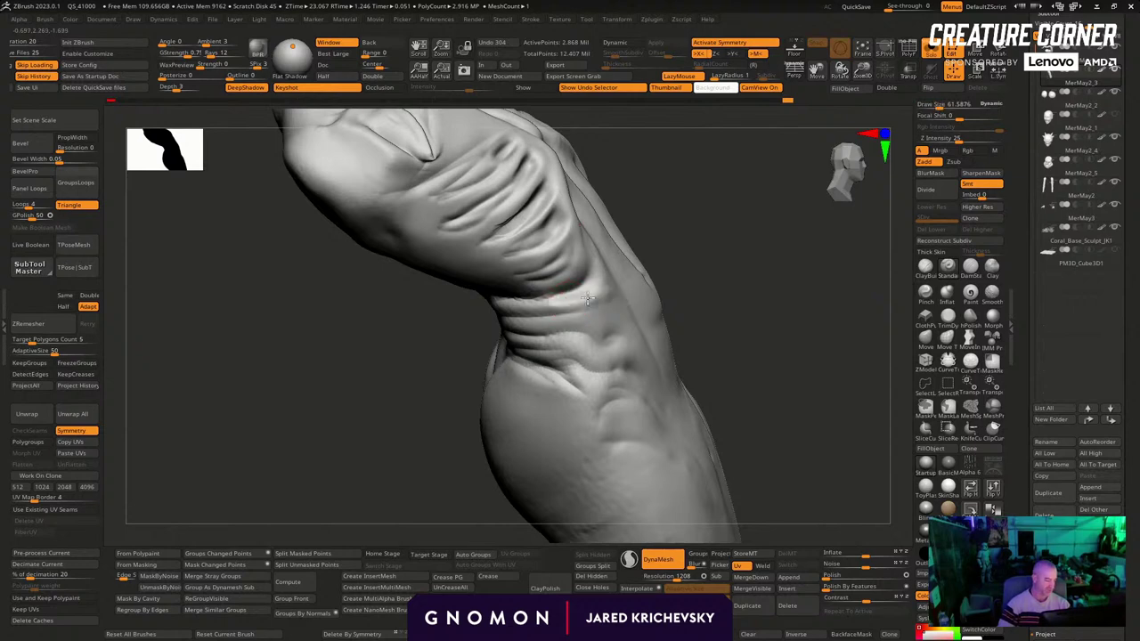
Raise the ridges between the side waist folds with the Standard brush at a draw size of about 51
{"action": "left_click_drag", "start_coordinate": [438, 337], "coordinate": [480, 350]}
{"action": "key", "text": "s"}
{"action": "left_click_drag", "start_coordinate": [588, 318], "coordinate": [555, 323]}
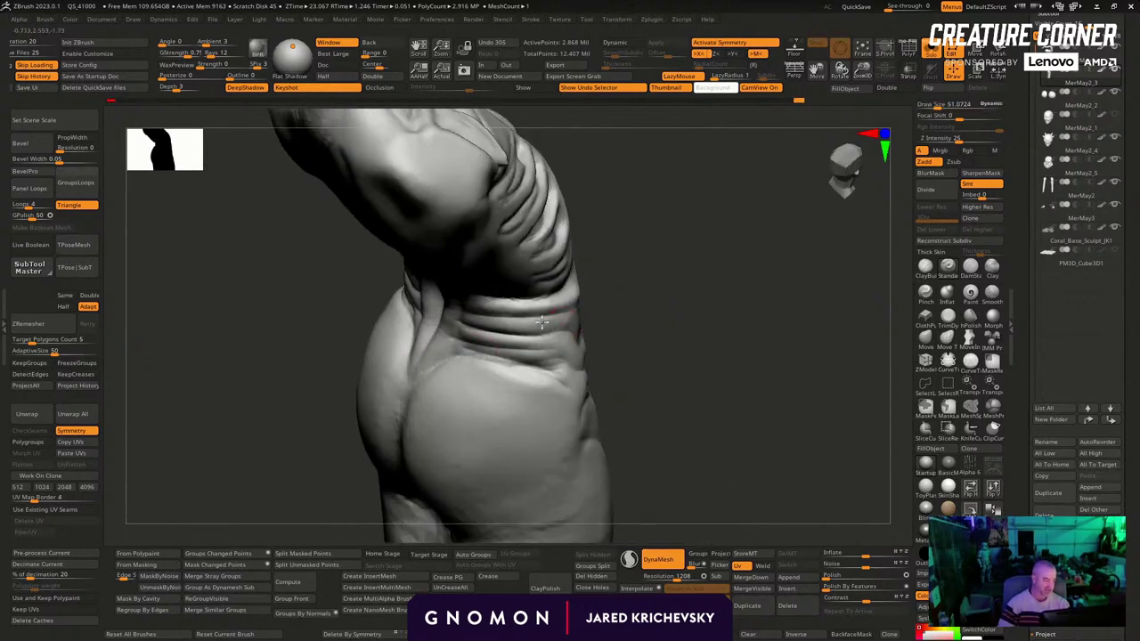
{"action": "left_click_drag", "start_coordinate": [629, 338], "coordinate": [583, 340]}
{"action": "right_click_drag", "start_coordinate": [602, 330], "coordinate": [585, 326]}
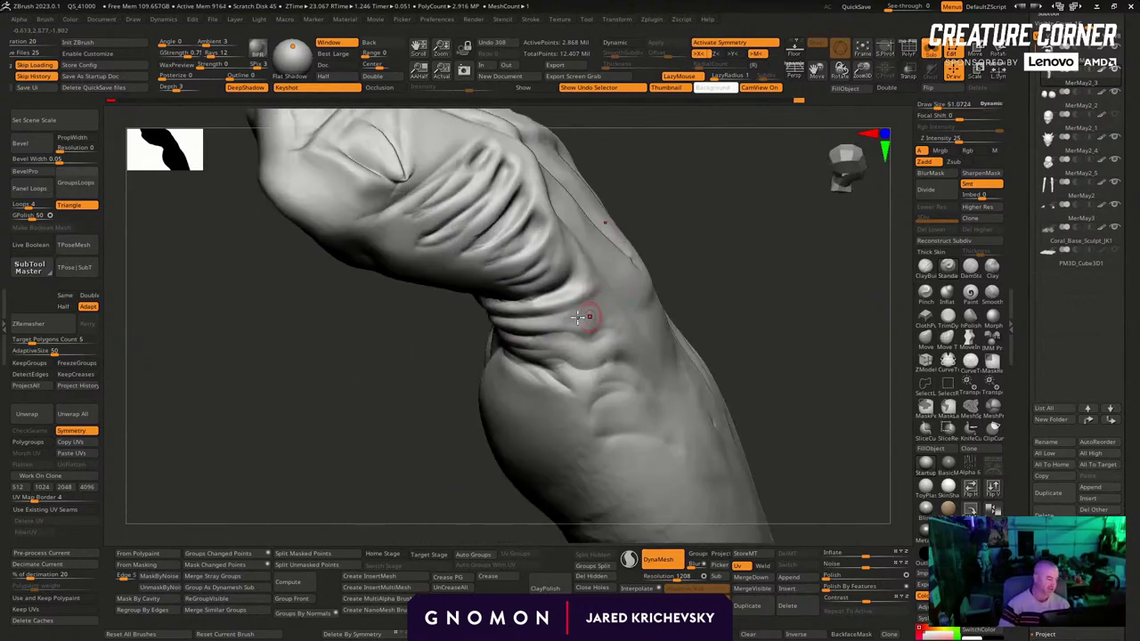
Sculpt skin folds along the side of the waist, refining the wrinkles from several angles
{"action": "left_click_drag", "start_coordinate": [585, 326], "coordinate": [565, 322]}
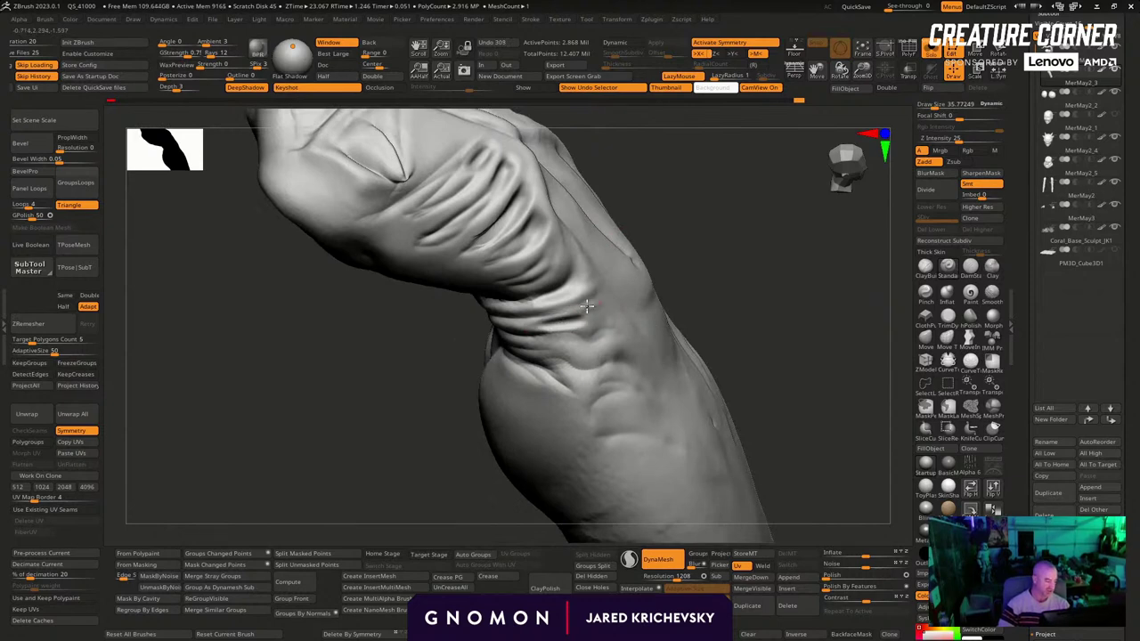
{"action": "mouse_move", "coordinate": [532, 316]}
{"action": "right_mouse_down"}
{"action": "mouse_move", "coordinate": [667, 305]}
{"action": "mouse_move", "coordinate": [644, 311]}
{"action": "right_mouse_up"}
{"action": "left_click_drag", "start_coordinate": [644, 311], "coordinate": [522, 331]}
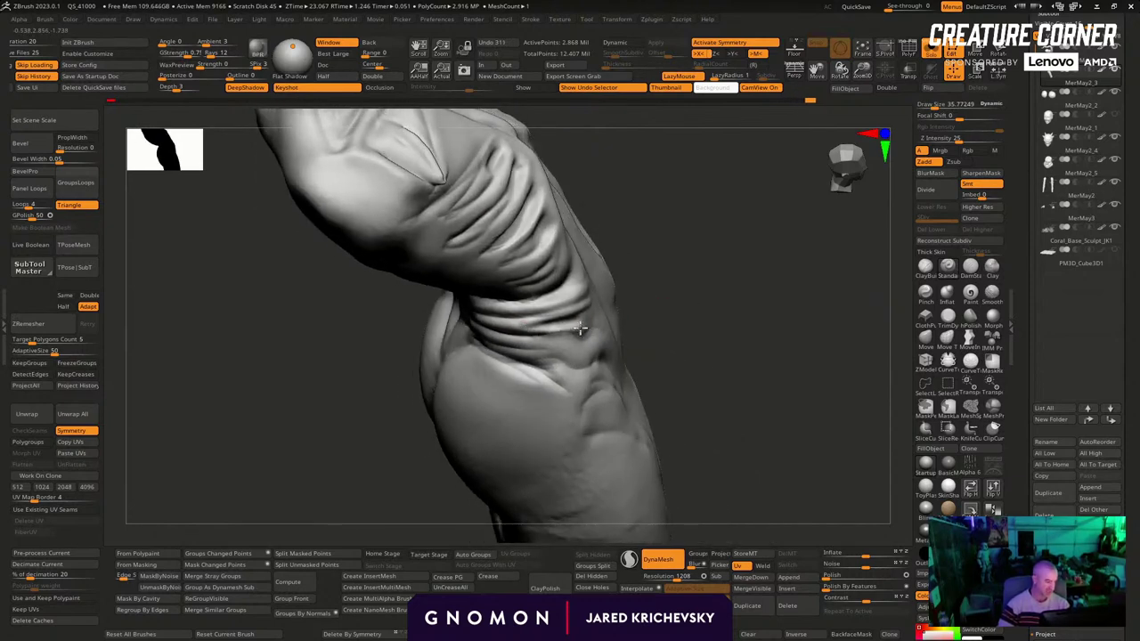
{"action": "right_click_drag", "start_coordinate": [548, 328], "coordinate": [558, 331]}
{"action": "left_click_drag", "start_coordinate": [558, 330], "coordinate": [466, 297]}
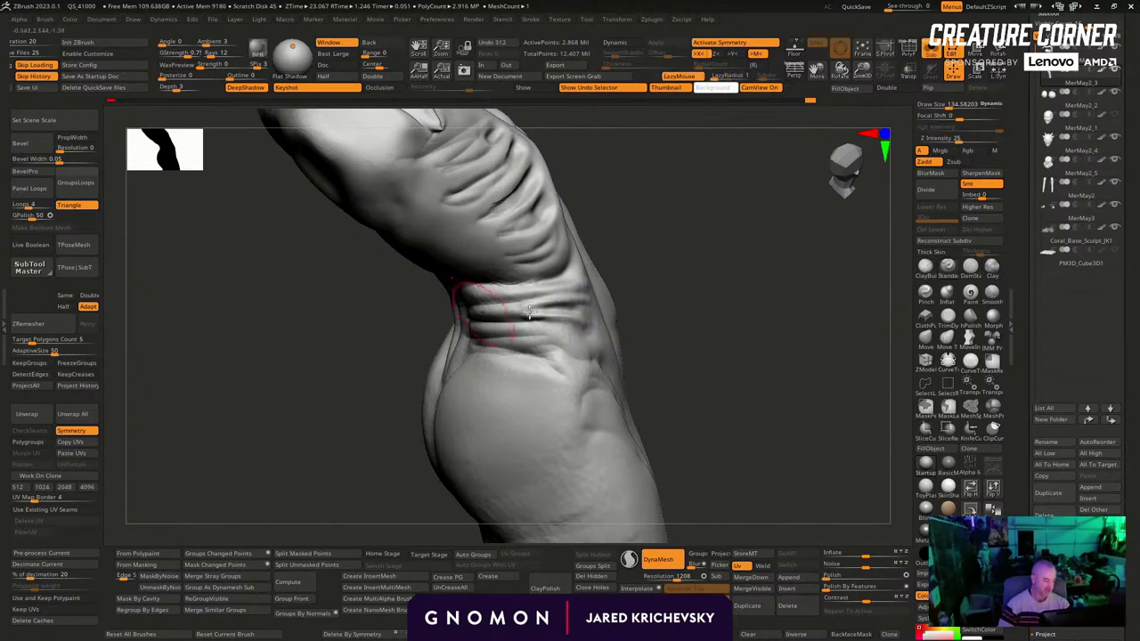
Extend the wrinkles from the waist down over the side of the hip above the thigh
{"action": "mouse_move", "coordinate": [466, 297]}
{"action": "right_mouse_down"}
{"action": "mouse_move", "coordinate": [621, 351]}
{"action": "mouse_move", "coordinate": [581, 357]}
{"action": "right_mouse_up"}
{"action": "mouse_move", "coordinate": [581, 357]}
{"action": "left_mouse_down"}
{"action": "mouse_move", "coordinate": [532, 337]}
{"action": "mouse_move", "coordinate": [531, 351]}
{"action": "left_mouse_up"}
{"action": "right_click_drag", "start_coordinate": [541, 354], "coordinate": [613, 369]}
{"action": "left_click_drag", "start_coordinate": [570, 365], "coordinate": [543, 354]}
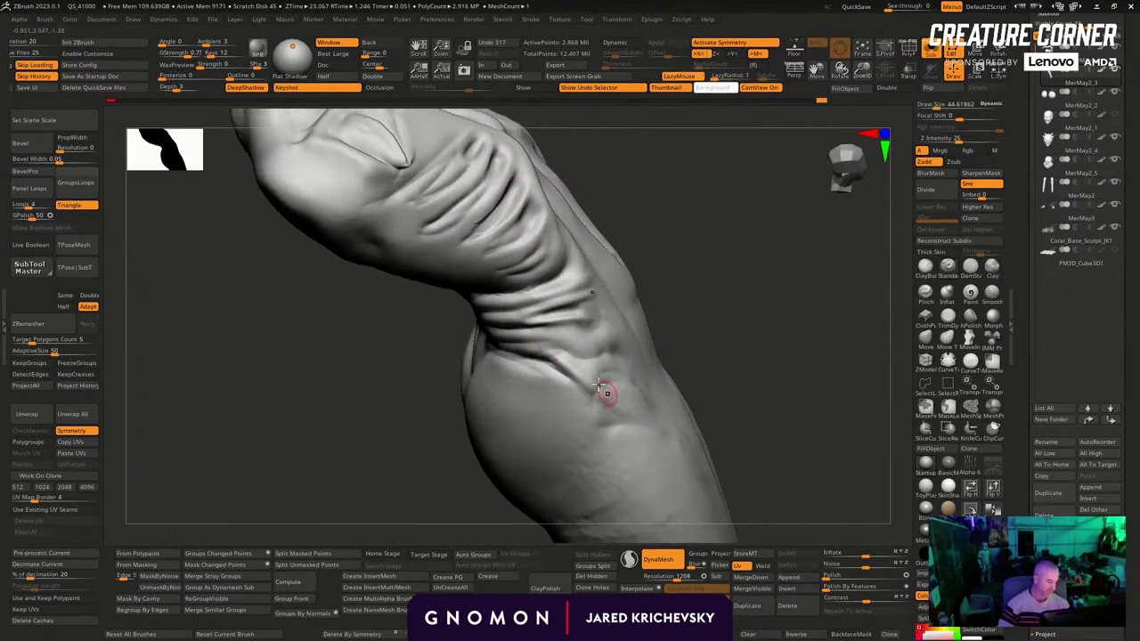
{"action": "right_click_drag", "start_coordinate": [598, 384], "coordinate": [700, 321]}
{"action": "left_click_drag", "start_coordinate": [569, 350], "coordinate": [637, 388]}
Sculpt symmetrical diagonal folds running from the front of the hips down toward the pelvis
{"action": "mouse_move", "coordinate": [494, 481]}
{"action": "right_mouse_down", "text": "ctrl"}
{"action": "mouse_move", "coordinate": [526, 361]}
{"action": "mouse_move", "coordinate": [735, 305]}
{"action": "mouse_move", "coordinate": [710, 338]}
{"action": "mouse_move", "coordinate": [626, 277]}
{"action": "mouse_move", "coordinate": [549, 334]}
{"action": "right_mouse_up", "text": "ctrl"}
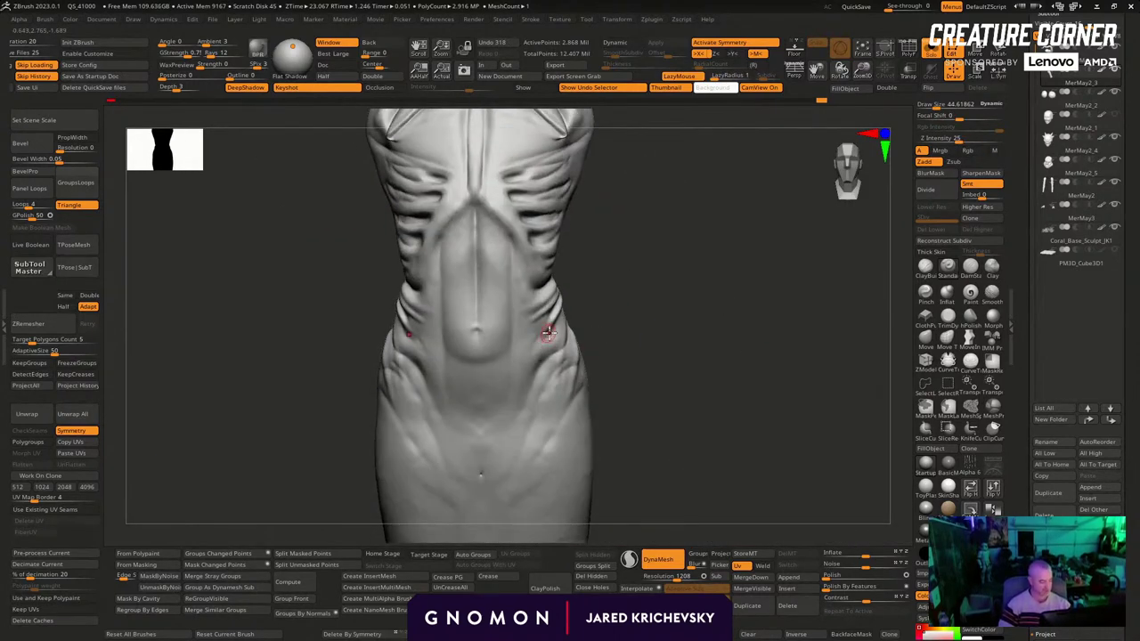
{"action": "left_click_drag", "start_coordinate": [565, 329], "coordinate": [512, 392]}
{"action": "right_click_drag", "start_coordinate": [510, 425], "coordinate": [547, 377]}
{"action": "mouse_move", "coordinate": [561, 354]}
{"action": "left_mouse_down"}
{"action": "mouse_move", "coordinate": [521, 439]}
{"action": "mouse_move", "coordinate": [538, 438]}
{"action": "left_mouse_up"}
{"action": "right_click_drag", "start_coordinate": [527, 509], "coordinate": [482, 430], "text": "alt"}
{"action": "left_click_drag", "start_coordinate": [534, 324], "coordinate": [502, 401]}
{"action": "right_click_drag", "start_coordinate": [486, 504], "coordinate": [476, 435]}
Enlarge the brush to about 104 and sculpt a curved crease across the lower pelvis, plus more hip folds
{"action": "key", "text": "s"}
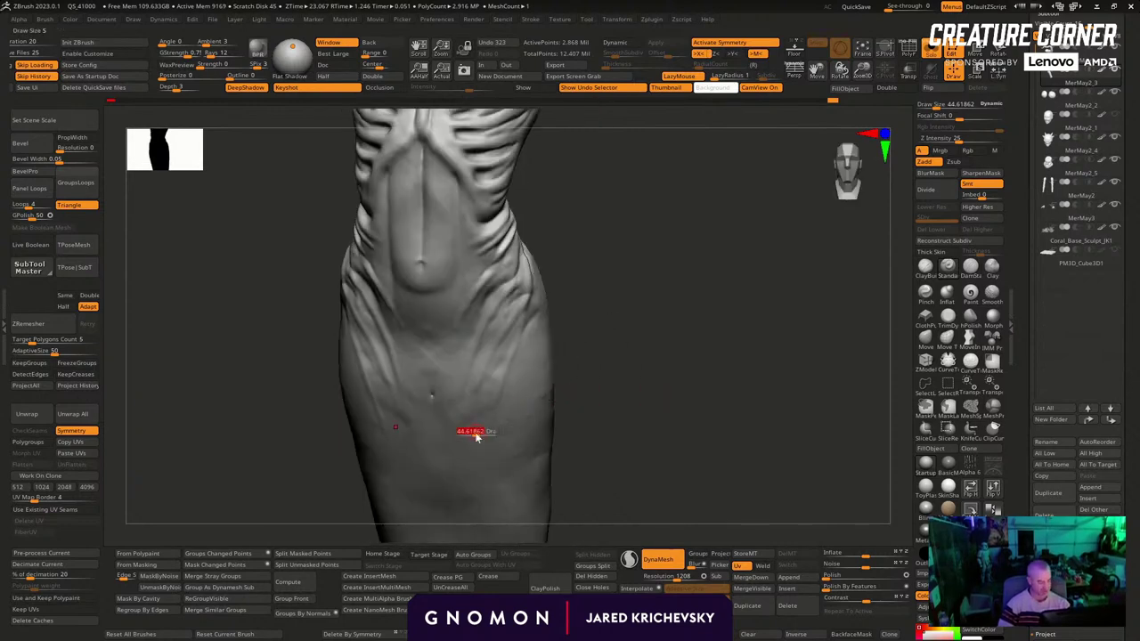
{"action": "left_click_drag", "start_coordinate": [437, 441], "coordinate": [554, 393]}
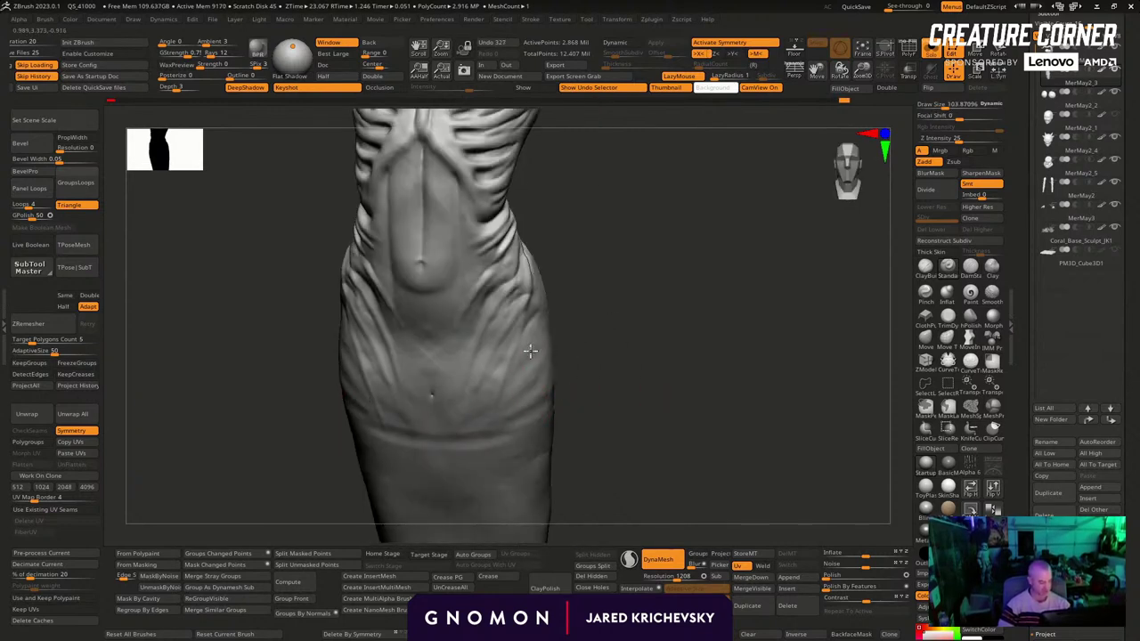
{"action": "left_click_drag", "start_coordinate": [536, 317], "coordinate": [495, 376]}
{"action": "right_click_drag", "start_coordinate": [469, 410], "coordinate": [502, 380]}
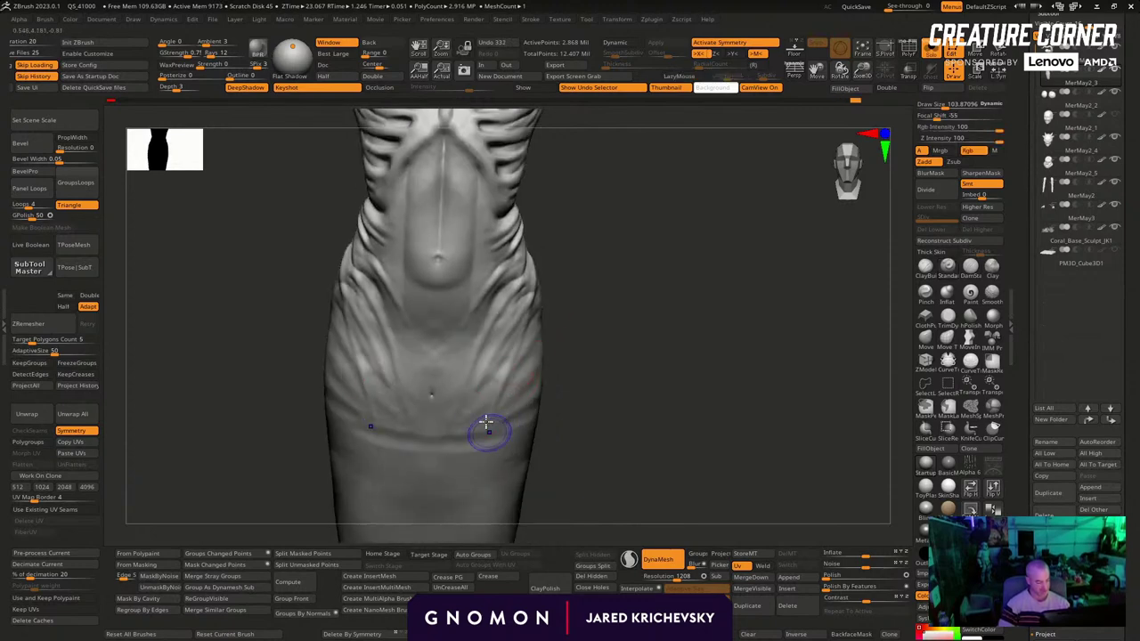
Activate Sculptris Pro and smooth the lower abdomen and pelvic crease with an enlarged brush of about 348
{"action": "key", "text": "s"}
{"action": "left_click_drag", "start_coordinate": [473, 412], "coordinate": [518, 419]}
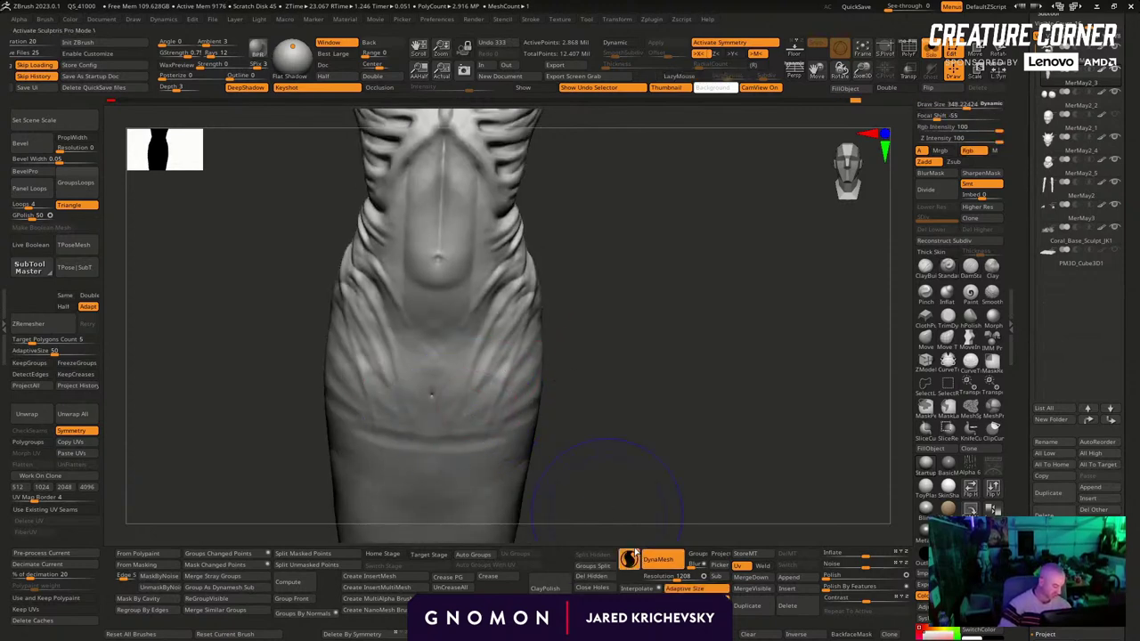
{"action": "left_click", "coordinate": [376, 448], "text": "ctrl+shift"}
{"action": "right_click_drag", "start_coordinate": [606, 394], "coordinate": [613, 463], "text": "ctrl"}
{"action": "key", "text": "s"}
{"action": "left_click_drag", "start_coordinate": [398, 409], "coordinate": [400, 418], "text": "shift"}
Bring the other subtools back into view and compare the isolated body with the complete creature
{"action": "right_click_drag", "start_coordinate": [540, 401], "coordinate": [569, 442], "text": "ctrl"}
{"action": "left_click", "coordinate": [570, 356], "text": "ctrl+shift"}
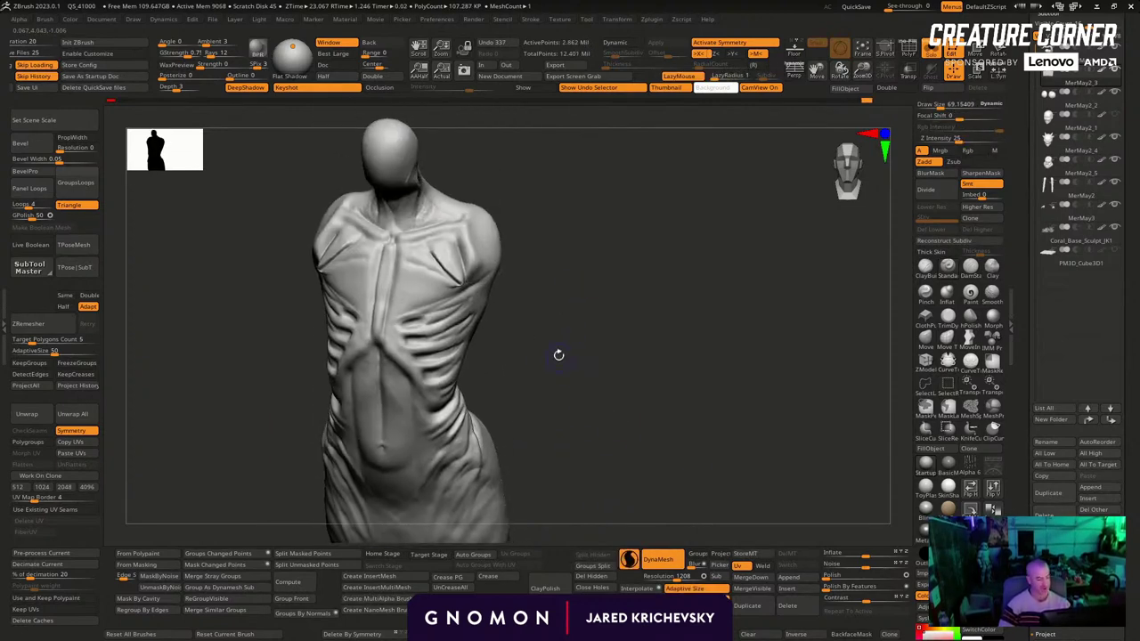
{"action": "left_click", "coordinate": [583, 354]}
{"action": "right_click_drag", "start_coordinate": [583, 355], "coordinate": [610, 344]}
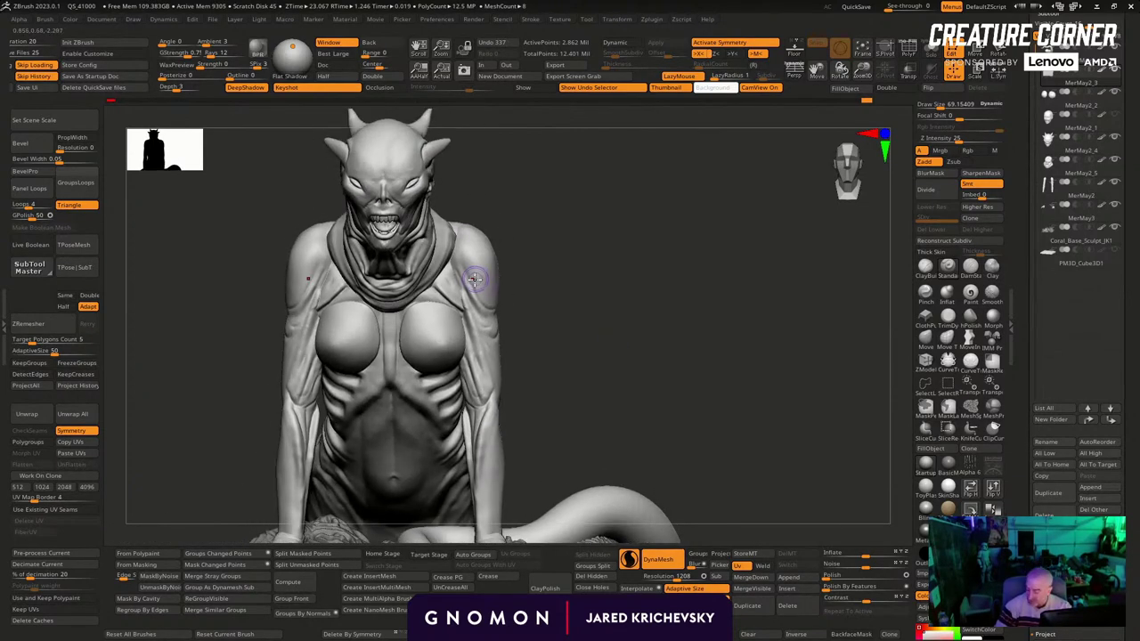
{"action": "key", "text": "alt+s"}
{"action": "key", "text": "b"}
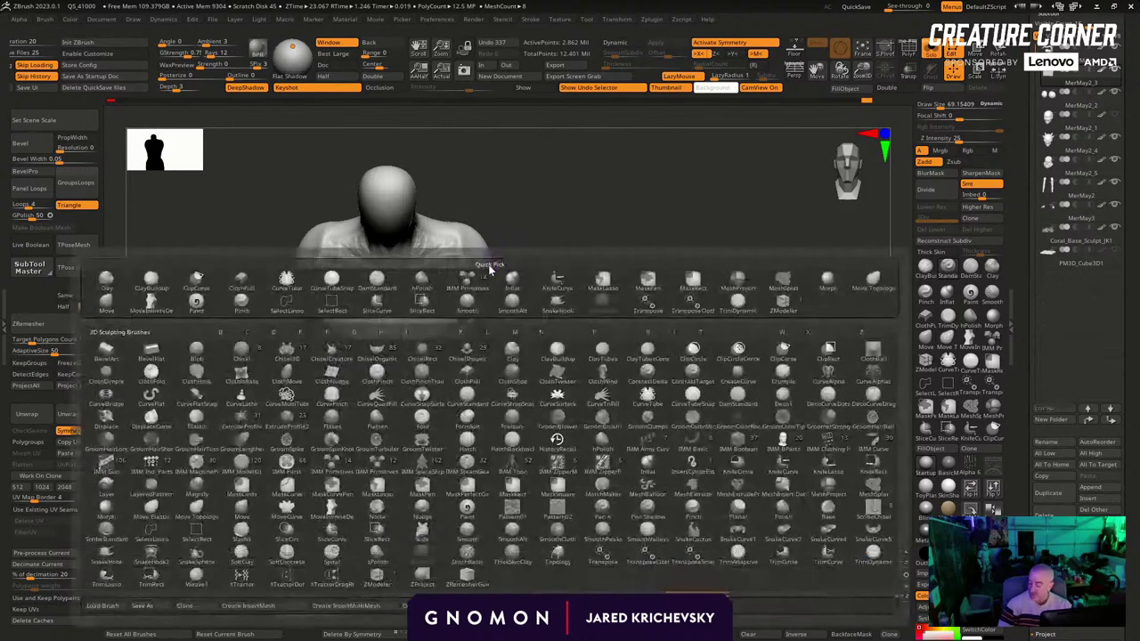
{"action": "key", "text": "alt+s"}
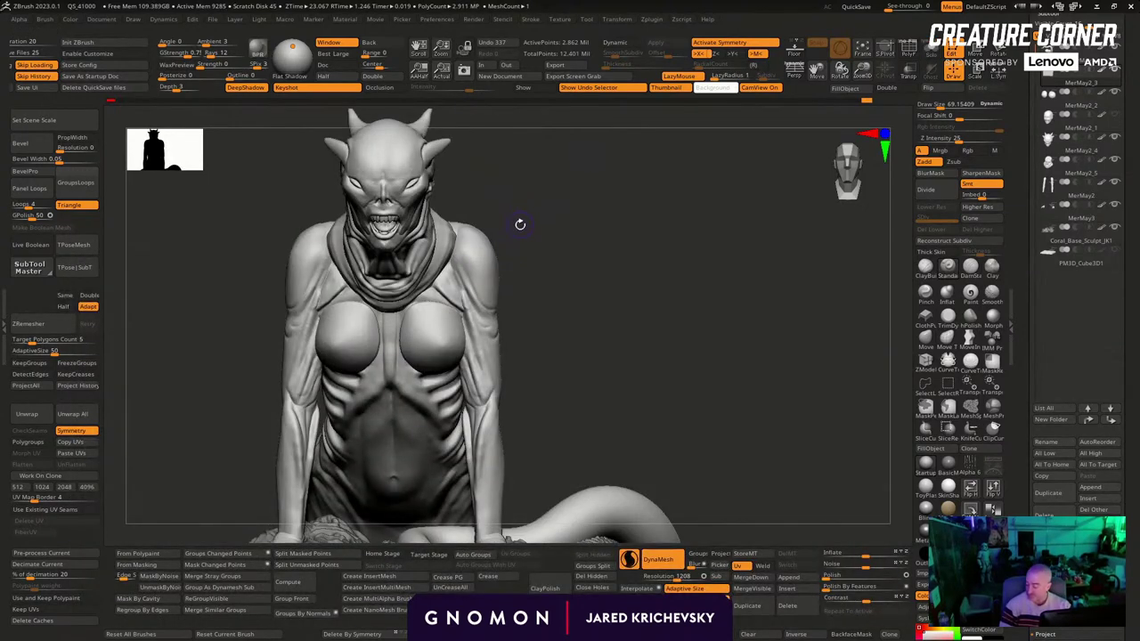
Adjust the shoulder contour with an enlarged Move brush of about 638, undoing the unwanted strokes
{"action": "key", "text": "b"}
{"action": "key", "text": "m"}
{"action": "key", "text": "v"}
{"action": "key", "text": "s"}
{"action": "left_click_drag", "start_coordinate": [481, 260], "coordinate": [505, 258]}
{"action": "key", "text": "s"}
{"action": "left_click_drag", "start_coordinate": [485, 258], "coordinate": [491, 253]}
{"action": "mouse_move", "coordinate": [485, 260]}
{"action": "left_mouse_down"}
{"action": "mouse_move", "coordinate": [491, 229]}
{"action": "mouse_move", "coordinate": [491, 238]}
{"action": "mouse_move", "coordinate": [530, 238]}
{"action": "mouse_move", "coordinate": [502, 261]}
{"action": "left_mouse_up"}
{"action": "key", "text": "ctrl+z"}
{"action": "key", "text": "s"}
{"action": "left_click_drag", "start_coordinate": [497, 260], "coordinate": [499, 243]}
{"action": "key", "text": "ctrl+z"}
{"action": "left_click_drag", "start_coordinate": [588, 313], "coordinate": [577, 251]}
{"action": "key", "text": "shift+f"}
{"action": "key", "text": "shift+f"}
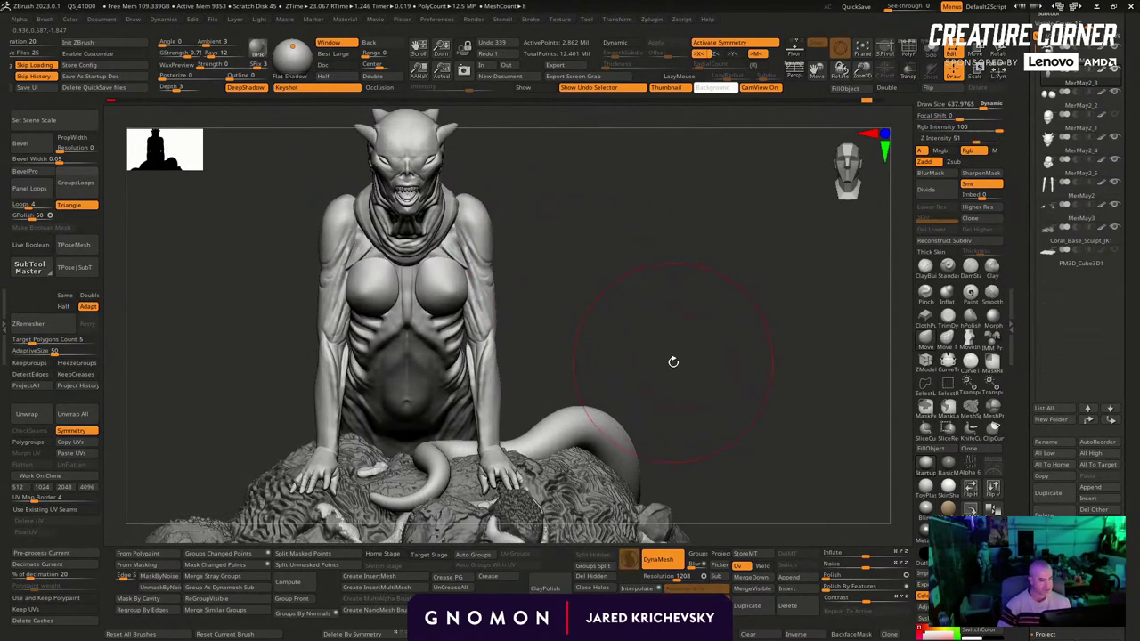
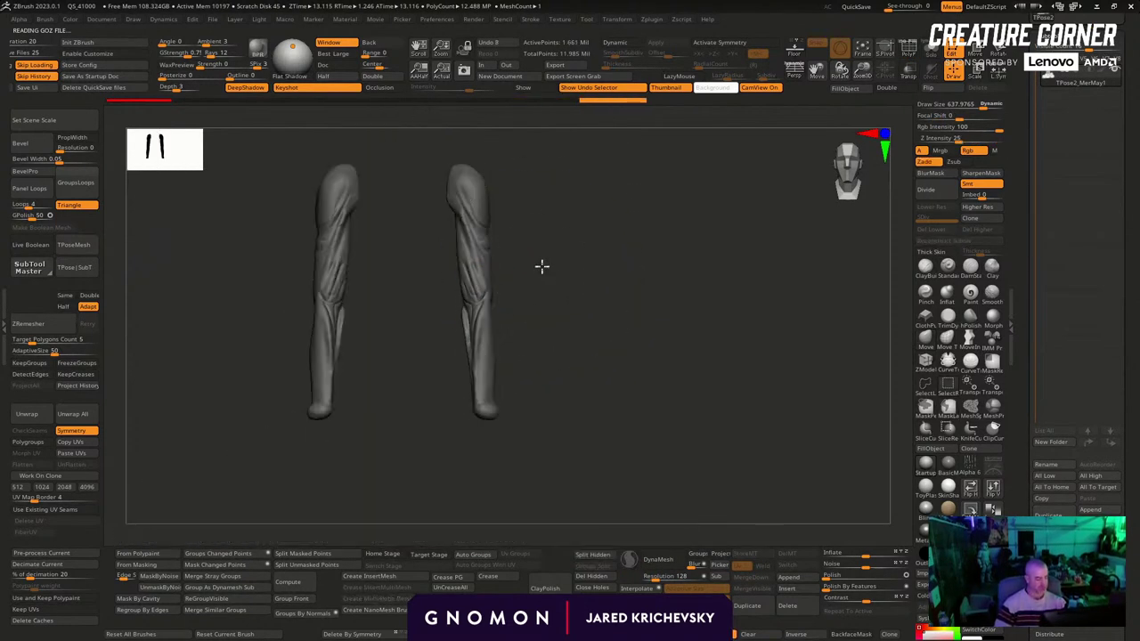
Mask everything except the arms on the transpose mesh and try shifting them with the gizmo placed at the wrist
{"action": "left_click", "coordinate": [517, 354], "text": "ctrl"}
{"action": "key", "text": "w"}
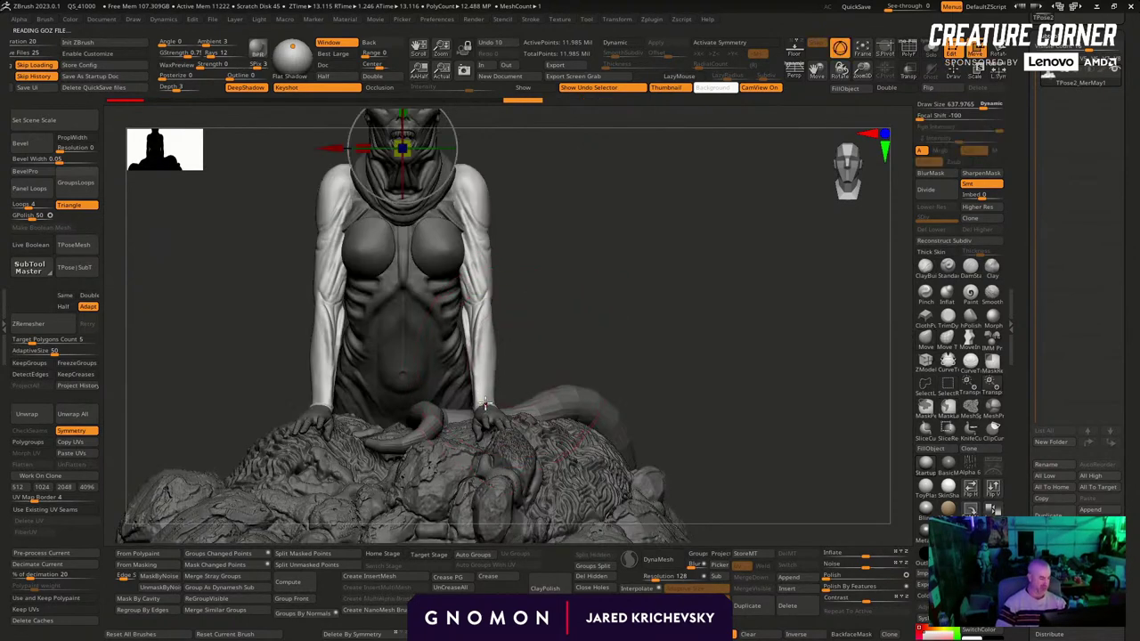
{"action": "left_click", "coordinate": [486, 404], "text": "alt"}
{"action": "left_click_drag", "start_coordinate": [529, 368], "coordinate": [534, 374]}
{"action": "key", "text": "ctrl+z"}
Activate X symmetry and reshape the unmasked arms around the shoulders with the Move brush
{"action": "key", "text": "x"}
{"action": "key", "text": "q"}
{"action": "left_click_drag", "start_coordinate": [567, 267], "coordinate": [545, 237]}
{"action": "left_click_drag", "start_coordinate": [540, 167], "coordinate": [543, 221]}
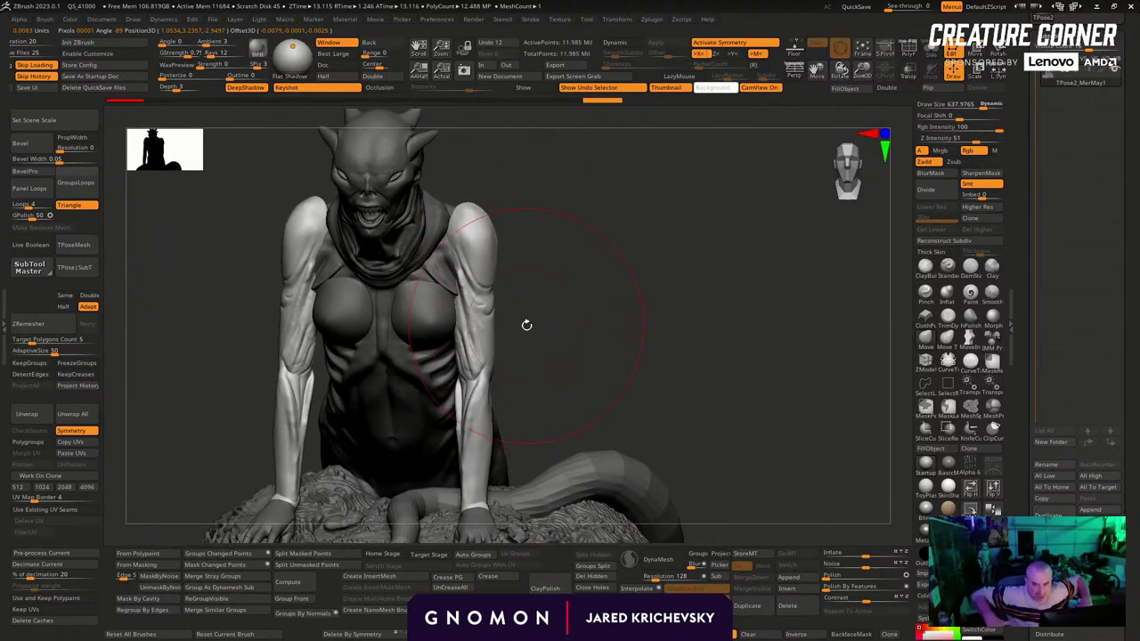
{"action": "key", "text": "b"}
{"action": "key", "text": "m"}
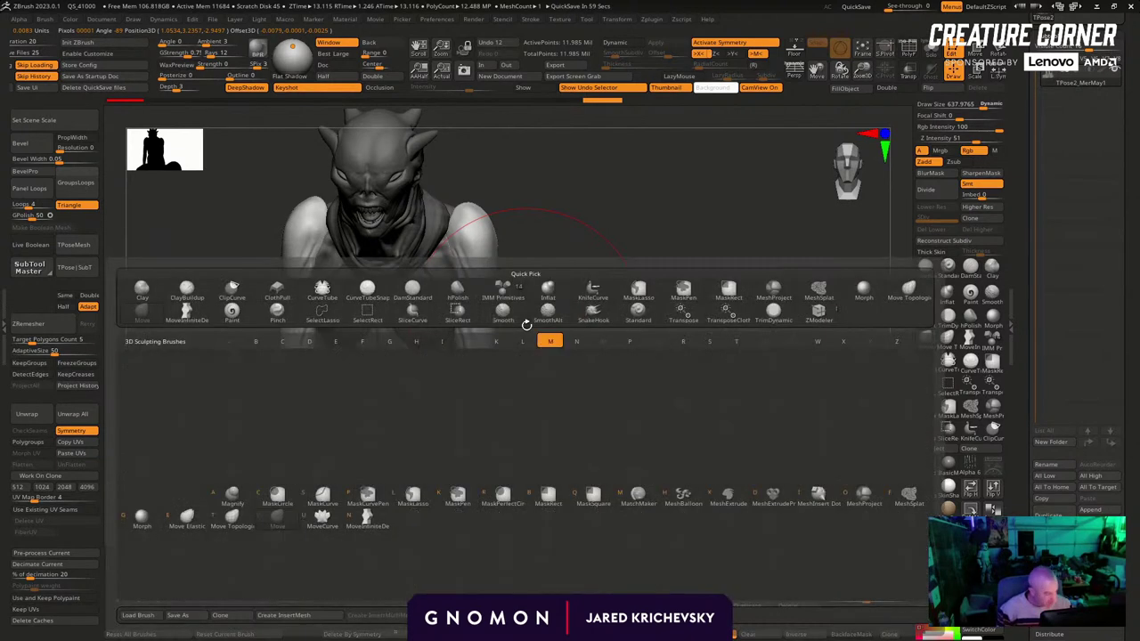
{"action": "key", "text": "v"}
{"action": "left_click_drag", "start_coordinate": [507, 196], "coordinate": [507, 185]}
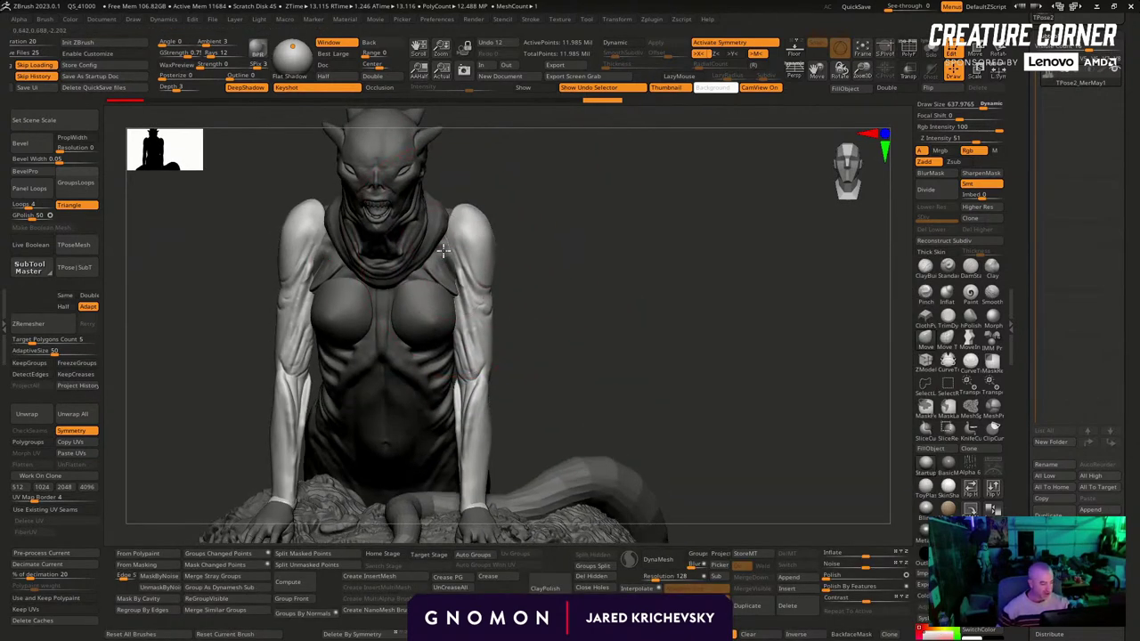
{"action": "mouse_move", "coordinate": [443, 251]}
{"action": "left_mouse_down"}
{"action": "mouse_move", "coordinate": [633, 208]}
{"action": "mouse_move", "coordinate": [565, 256]}
{"action": "mouse_move", "coordinate": [580, 220]}
{"action": "left_mouse_up"}
Invert the mask to protect the arms and reshape the torso around the shoulders with a Move brush of about 569
{"action": "key", "text": "ctrl+i"}
{"action": "key", "text": "bracketleft"}
{"action": "left_click_drag", "start_coordinate": [510, 215], "coordinate": [514, 255]}
{"action": "key", "text": "bracketright"}
{"action": "left_click_drag", "start_coordinate": [732, 212], "coordinate": [602, 229]}
{"action": "left_click_drag", "start_coordinate": [614, 212], "coordinate": [531, 201]}
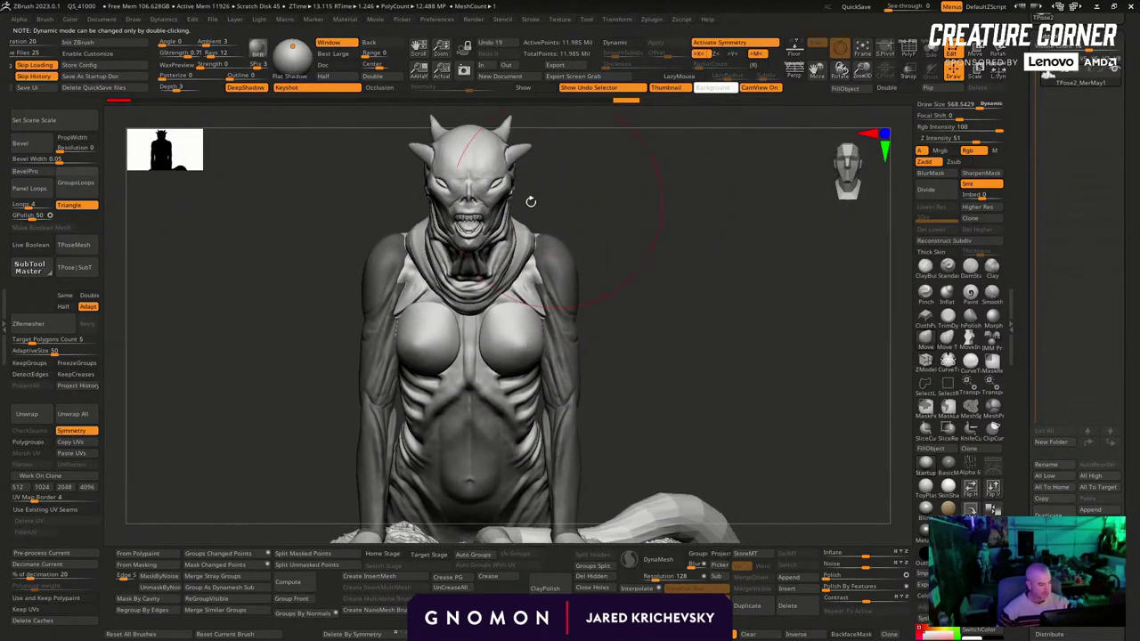
Examine the figure in profile by isolating and hiding the head, hood and body parts, and restore full visibility
{"action": "left_click_drag", "start_coordinate": [608, 172], "coordinate": [569, 271]}
{"action": "key", "text": "w"}
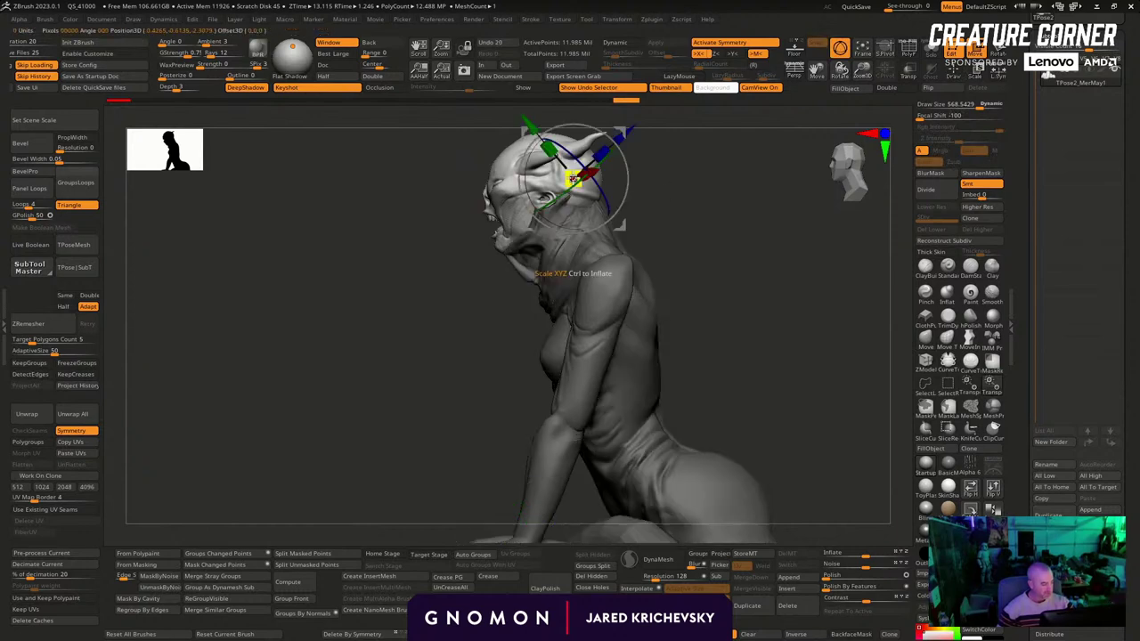
{"action": "mouse_move", "coordinate": [708, 191]}
{"action": "left_mouse_down", "text": "alt"}
{"action": "mouse_move", "coordinate": [623, 200]}
{"action": "mouse_move", "coordinate": [595, 234]}
{"action": "left_mouse_up", "text": "alt"}
{"action": "key", "text": "q"}
{"action": "left_click", "coordinate": [476, 200], "text": "ctrl+shift"}
{"action": "left_click_drag", "start_coordinate": [573, 172], "coordinate": [529, 237], "text": "ctrl+shift"}
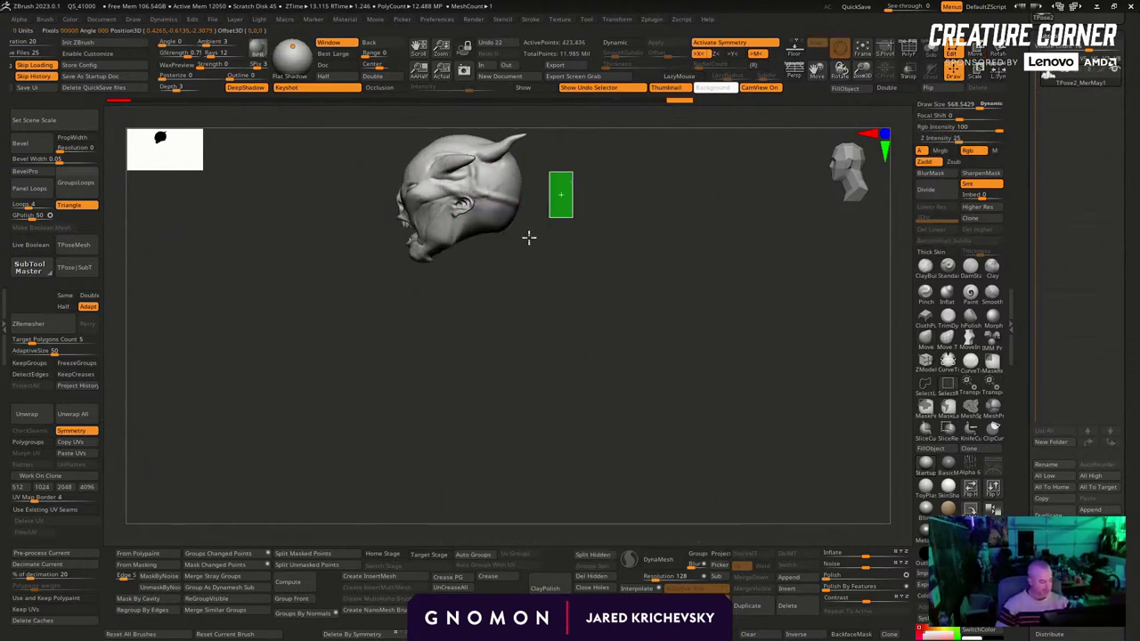
{"action": "left_click", "coordinate": [486, 252], "text": "ctrl+shift"}
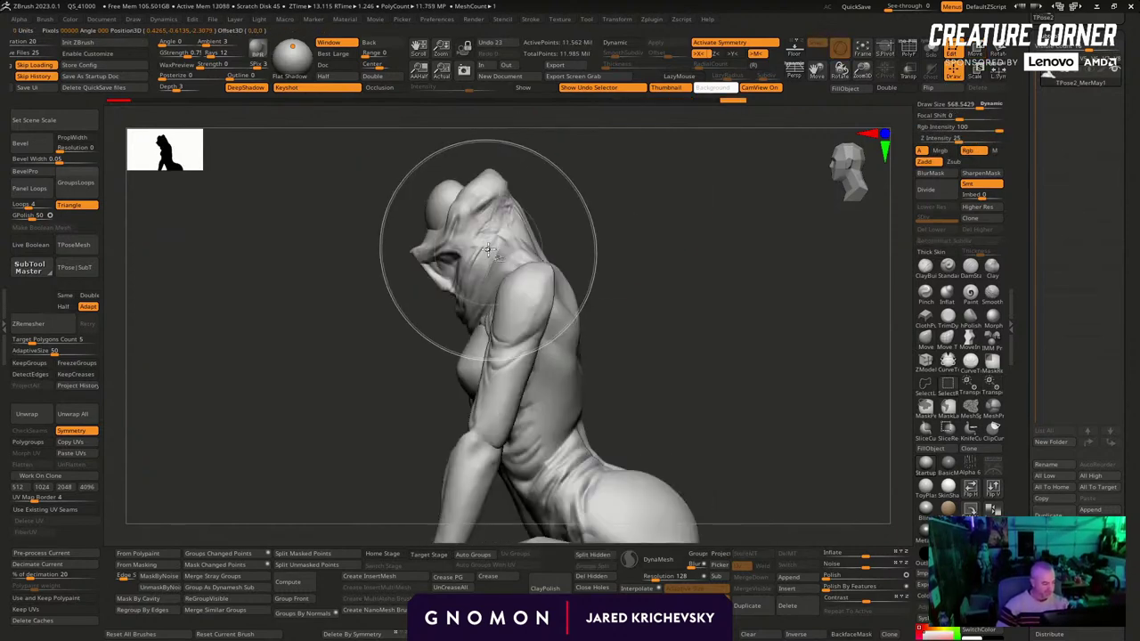
{"action": "left_click", "coordinate": [441, 189], "text": "ctrl+shift"}
{"action": "left_click_drag", "start_coordinate": [619, 148], "coordinate": [634, 167], "text": "ctrl+shift"}
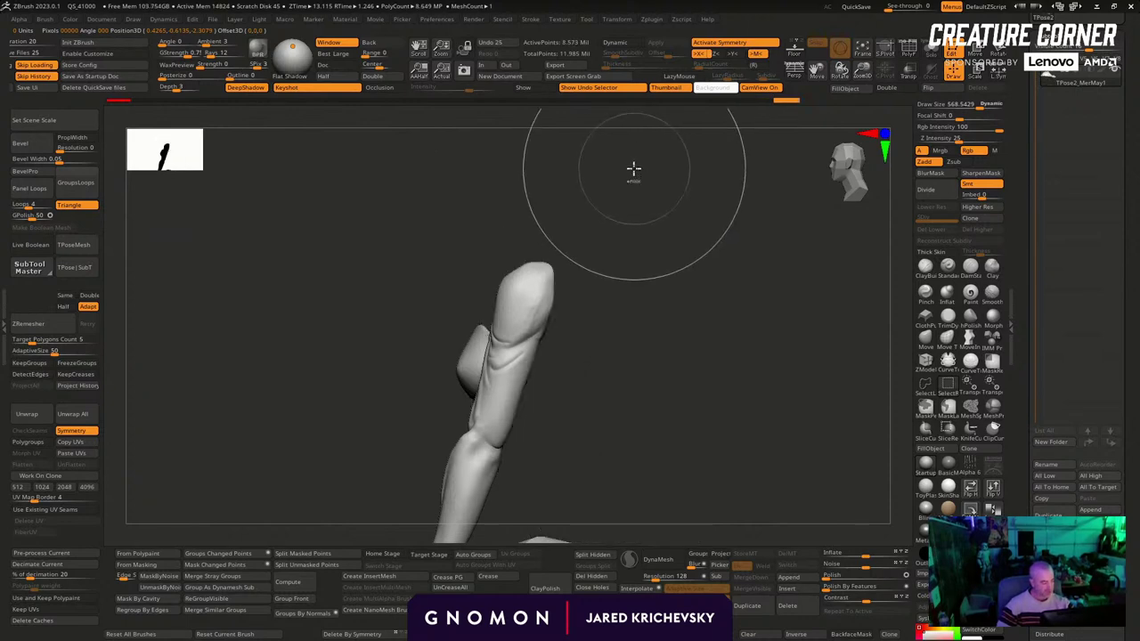
{"action": "left_click", "coordinate": [633, 169], "text": "ctrl+shift"}
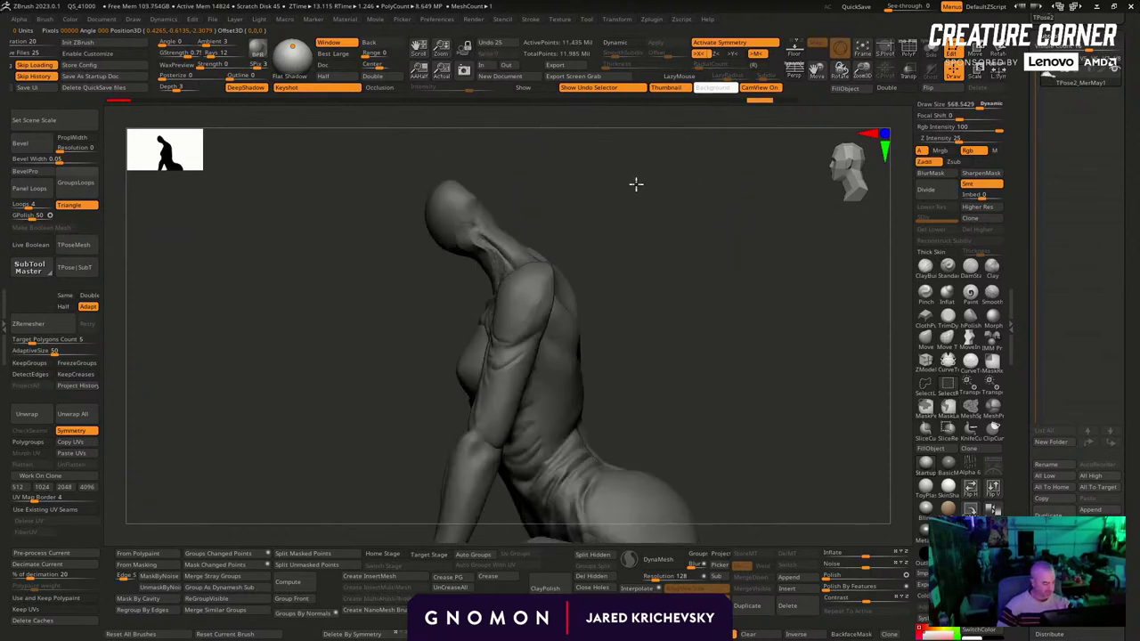
{"action": "left_click", "coordinate": [636, 185], "text": "ctrl+shift"}
Place the transform gizmo at the shoulder, reset its orientation, rotate the unmasked parts slightly and clear the mask
{"action": "key", "text": "w"}
{"action": "left_click", "coordinate": [535, 286], "text": "alt"}
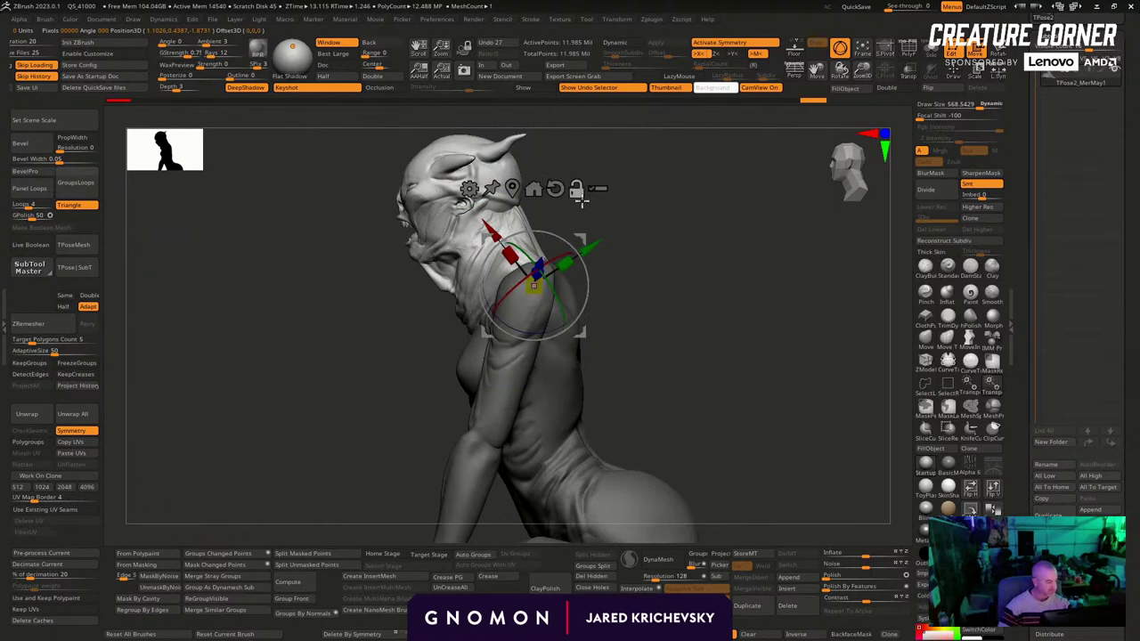
{"action": "left_click", "coordinate": [558, 191]}
{"action": "mouse_move", "coordinate": [587, 282]}
{"action": "left_mouse_down"}
{"action": "mouse_move", "coordinate": [579, 264]}
{"action": "mouse_move", "coordinate": [606, 259]}
{"action": "mouse_move", "coordinate": [622, 280]}
{"action": "mouse_move", "coordinate": [615, 296]}
{"action": "left_mouse_up"}
{"action": "key", "text": "q"}
{"action": "left_click_drag", "start_coordinate": [624, 223], "coordinate": [584, 239], "text": "ctrl"}
Mask the body below the head, place the gizmo on the head and shift the head slightly back and up
{"action": "key", "text": "w"}
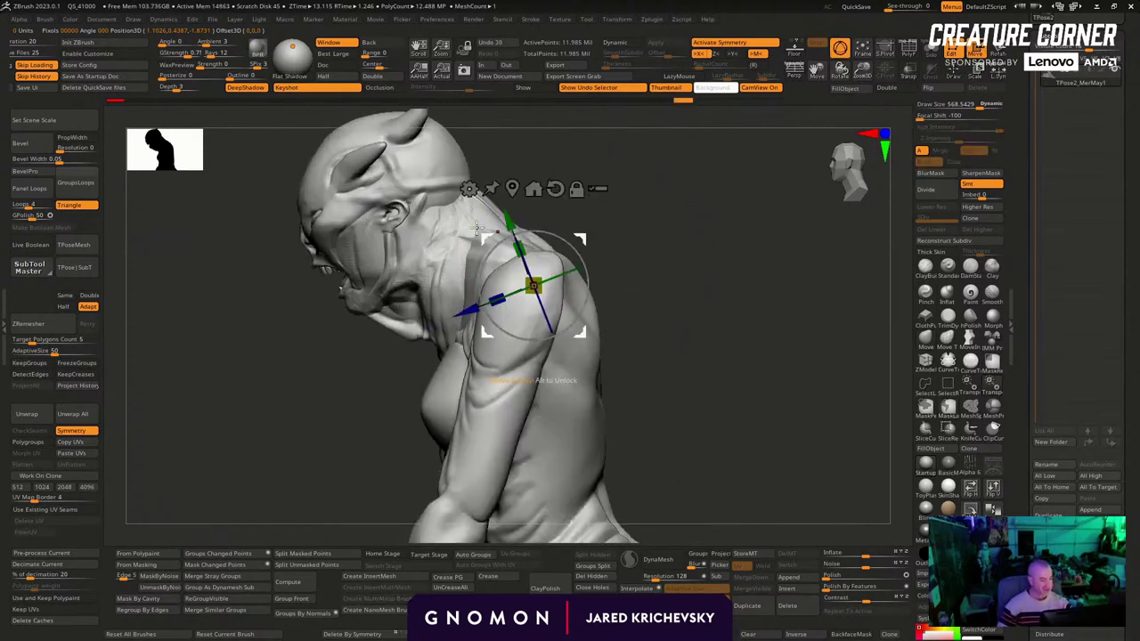
{"action": "left_click_drag", "start_coordinate": [450, 201], "coordinate": [512, 244], "text": "ctrl"}
{"action": "left_click", "coordinate": [414, 183], "text": "alt"}
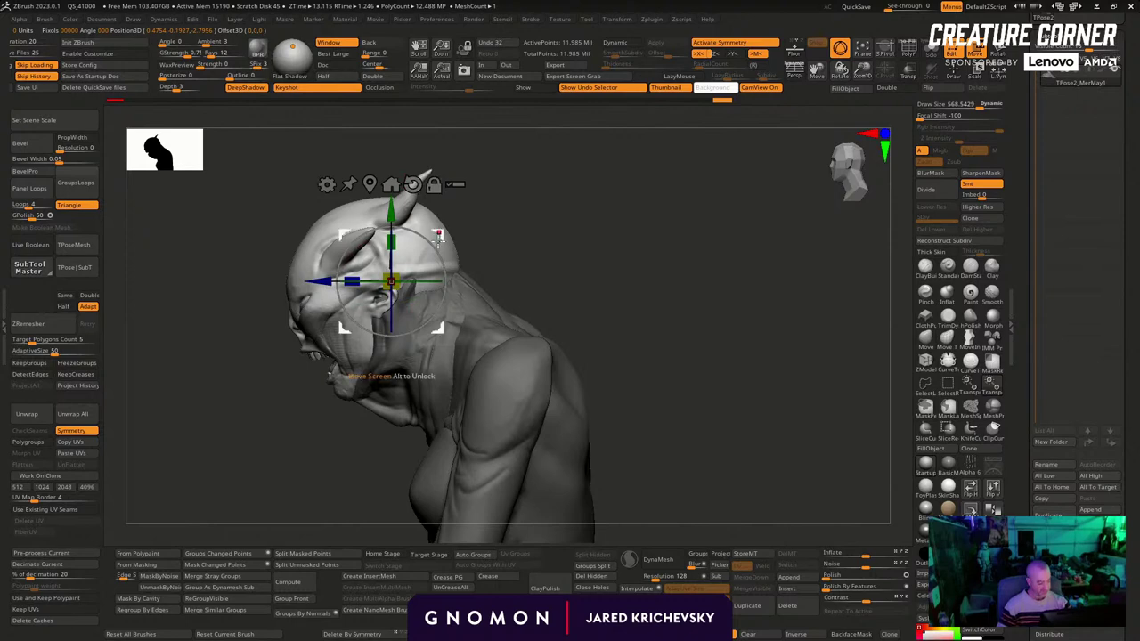
{"action": "mouse_move", "coordinate": [431, 242]}
{"action": "left_mouse_down"}
{"action": "mouse_move", "coordinate": [439, 253]}
{"action": "mouse_move", "coordinate": [450, 232]}
{"action": "left_mouse_up"}
{"action": "key", "text": "q"}
{"action": "mouse_move", "coordinate": [556, 258]}
{"action": "left_mouse_down"}
{"action": "mouse_move", "coordinate": [607, 261]}
{"action": "mouse_move", "coordinate": [596, 328]}
{"action": "left_mouse_up"}
{"action": "left_click", "coordinate": [607, 260], "text": "ctrl"}
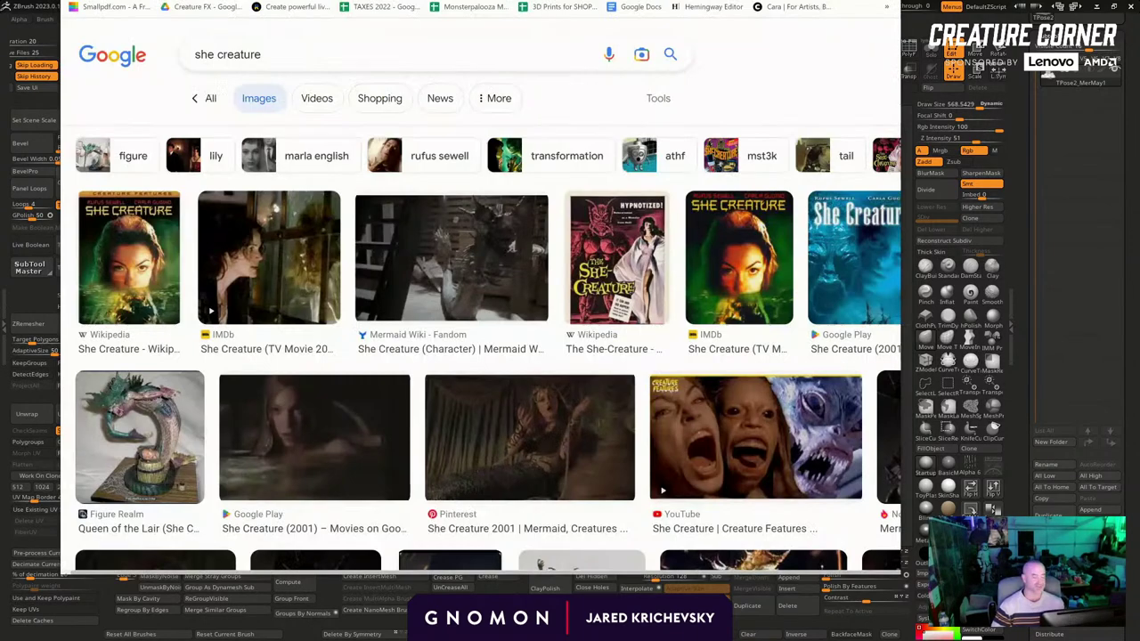
Switch to the browser, enlarge its window and examine the Mermaid Wiki images in the "she creature" results
{"action": "left_click_drag", "start_coordinate": [359, 0], "coordinate": [425, 109]}
{"action": "left_click", "coordinate": [917, 103]}
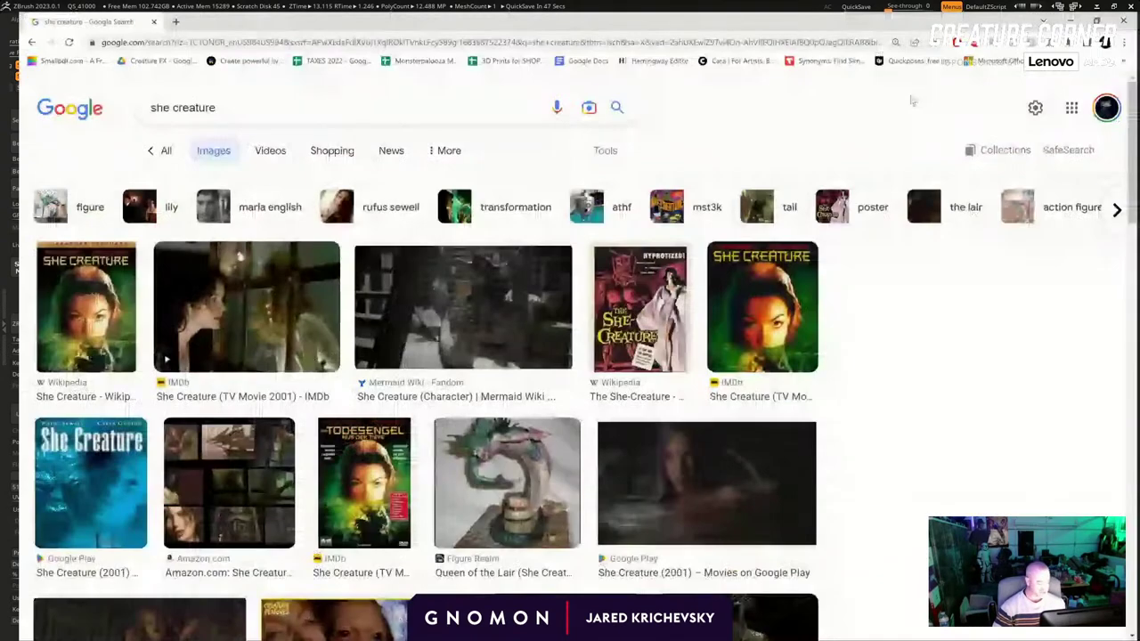
{"action": "left_click", "coordinate": [463, 307]}
{"action": "scroll", "coordinate": [846, 386], "scroll_direction": "down", "scroll_amount": 5}
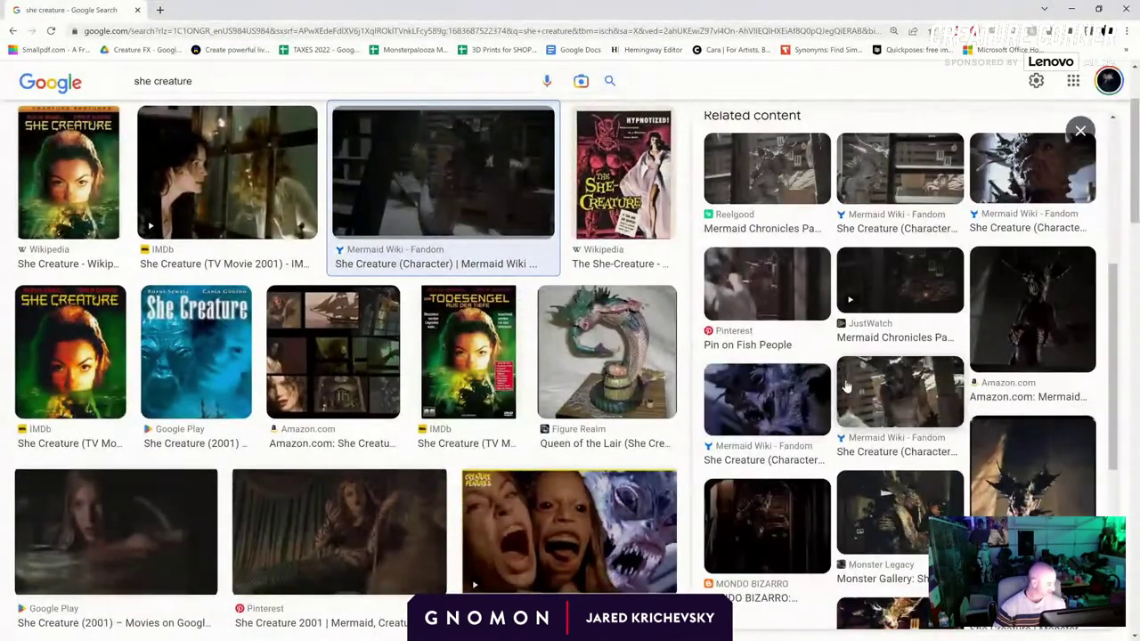
{"action": "left_click", "coordinate": [846, 385]}
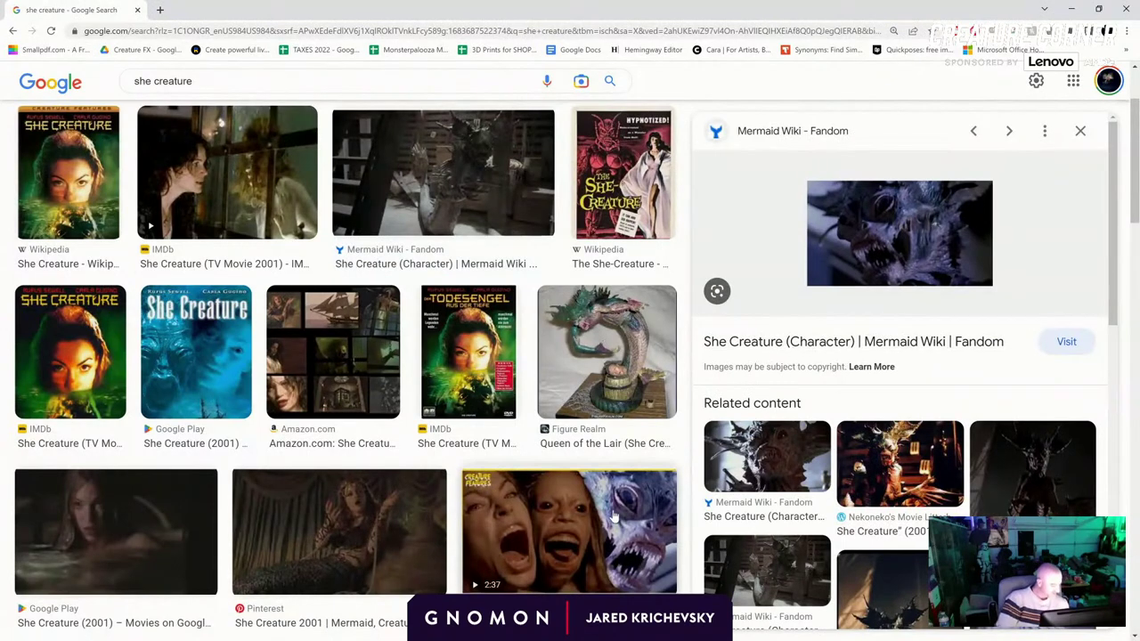
Preview the Creature Features video image and look through further "she creature" image results for reference
{"action": "left_click", "coordinate": [612, 517]}
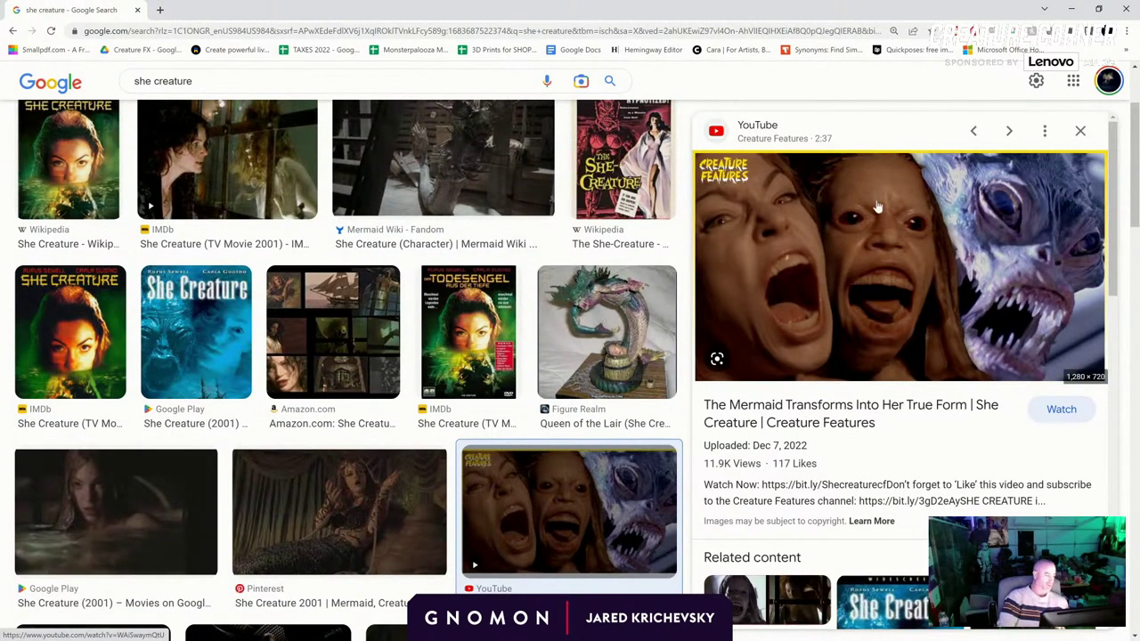
{"action": "scroll", "coordinate": [262, 385], "scroll_direction": "down", "scroll_amount": 10}
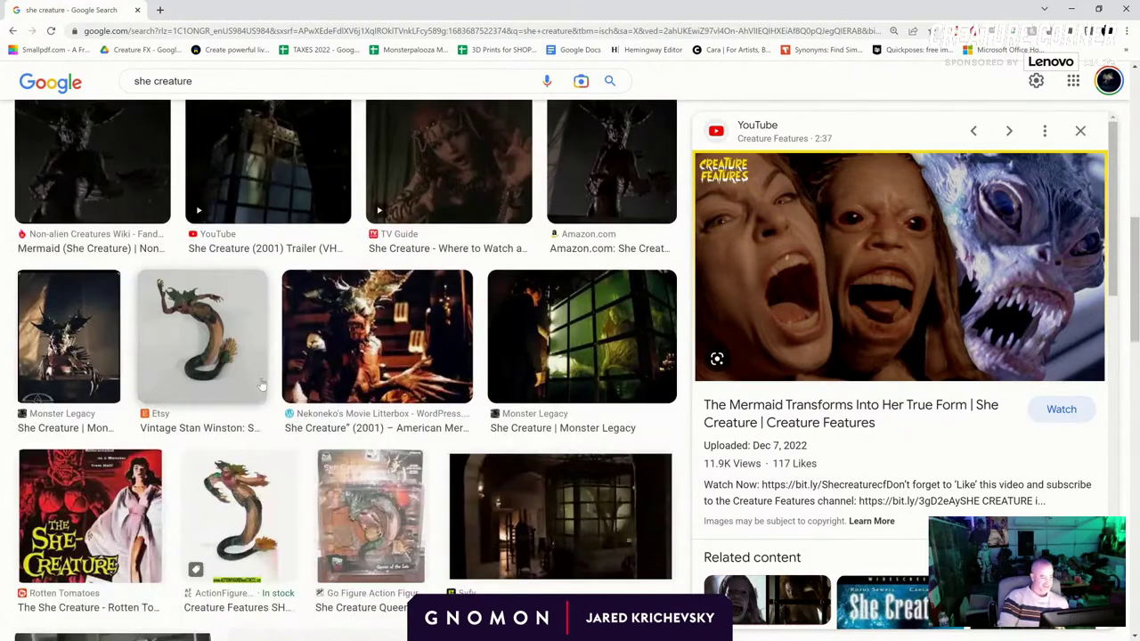
{"action": "scroll", "coordinate": [179, 341], "scroll_direction": "down", "scroll_amount": 5}
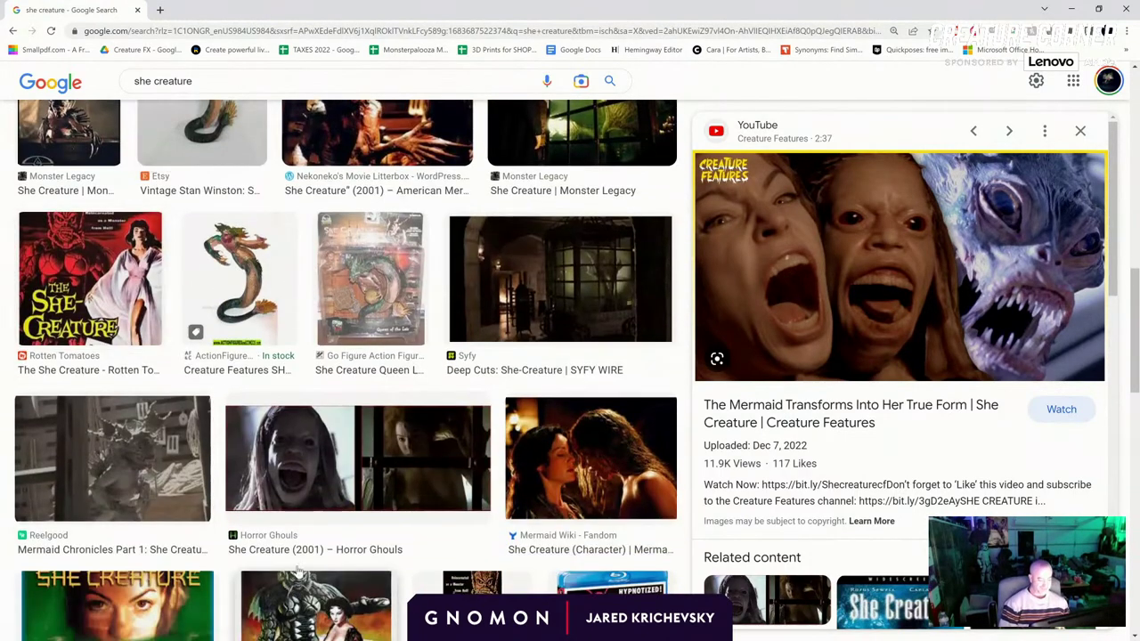
Examine the Horror Ghouls, Creature Features, eBay figure, Pinterest and Mermaid Wiki images in the "she creature" results as reference
{"action": "left_click", "coordinate": [295, 446]}
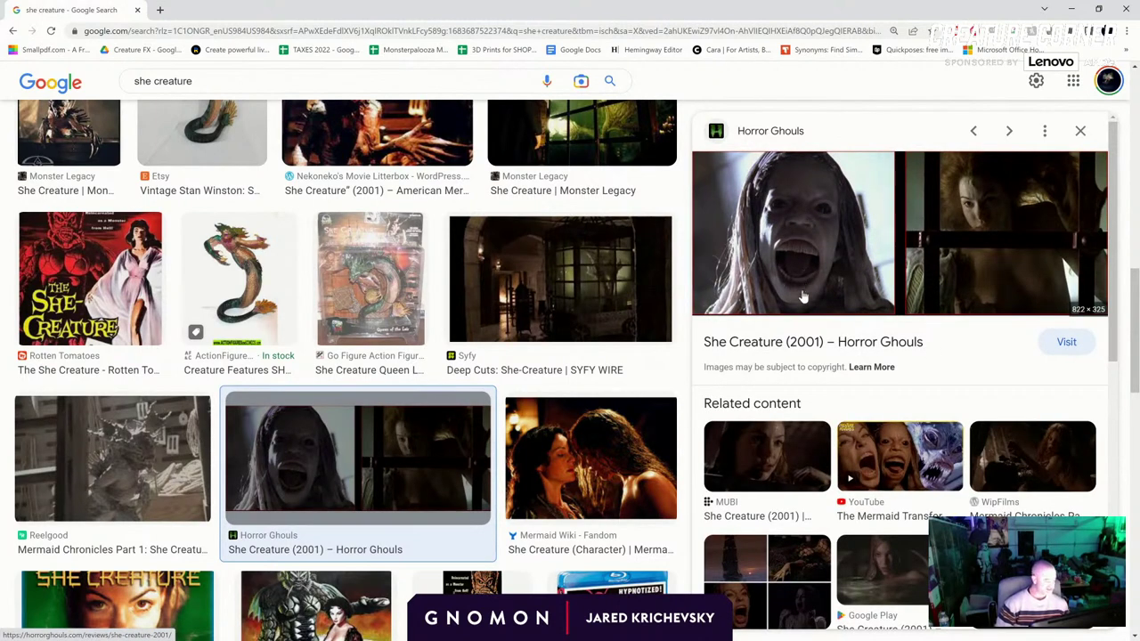
{"action": "left_click", "coordinate": [900, 456]}
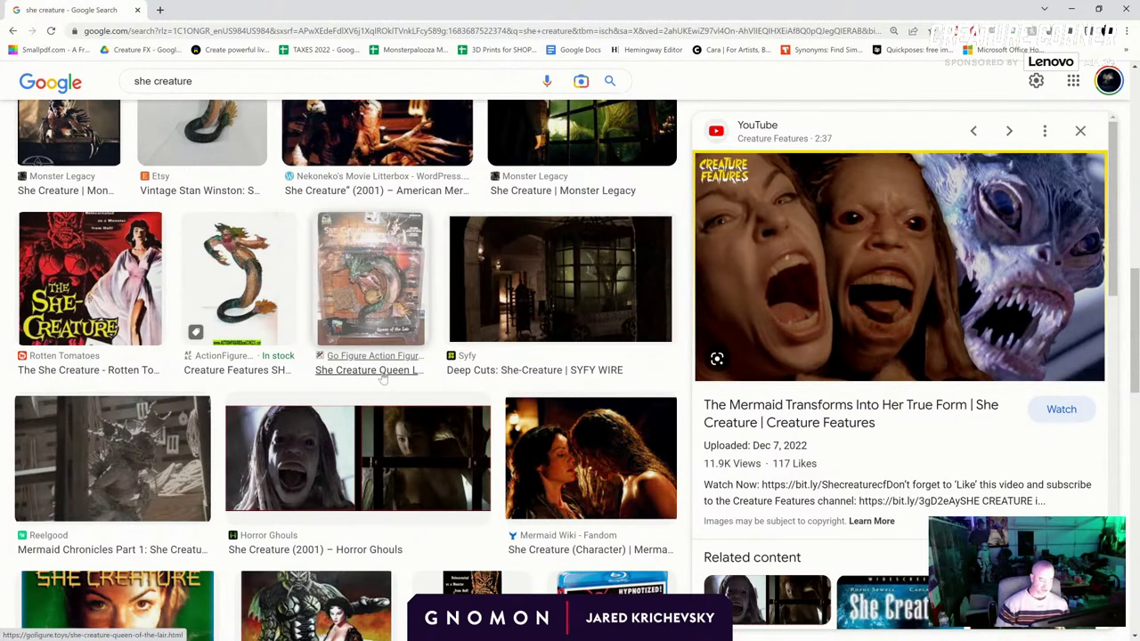
{"action": "scroll", "coordinate": [445, 307], "scroll_direction": "down", "scroll_amount": 5}
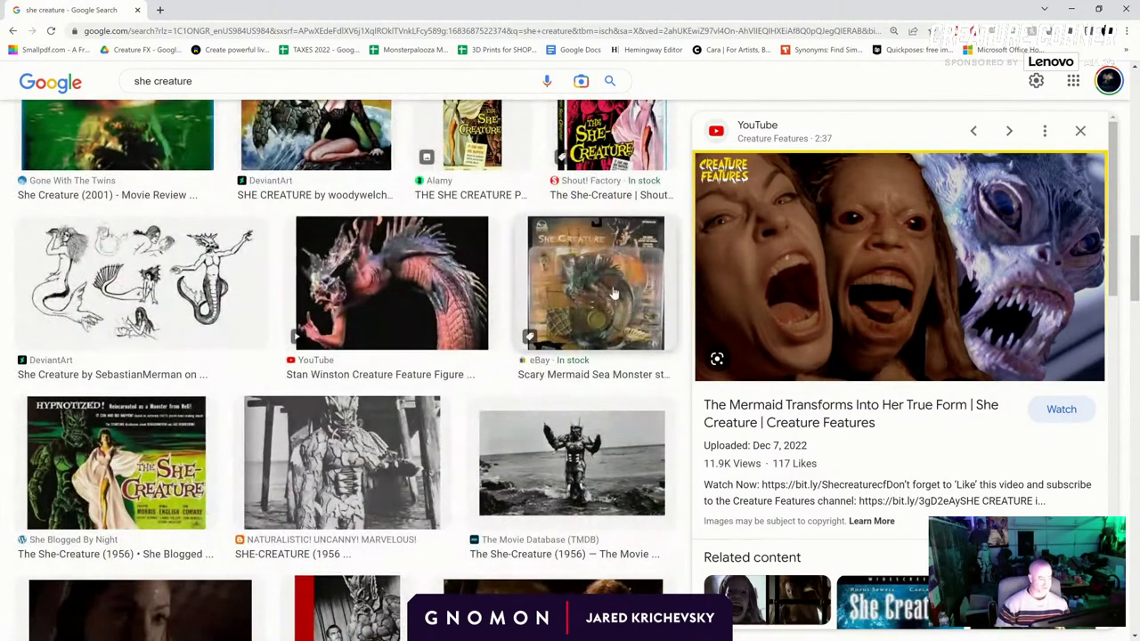
{"action": "left_click", "coordinate": [605, 294]}
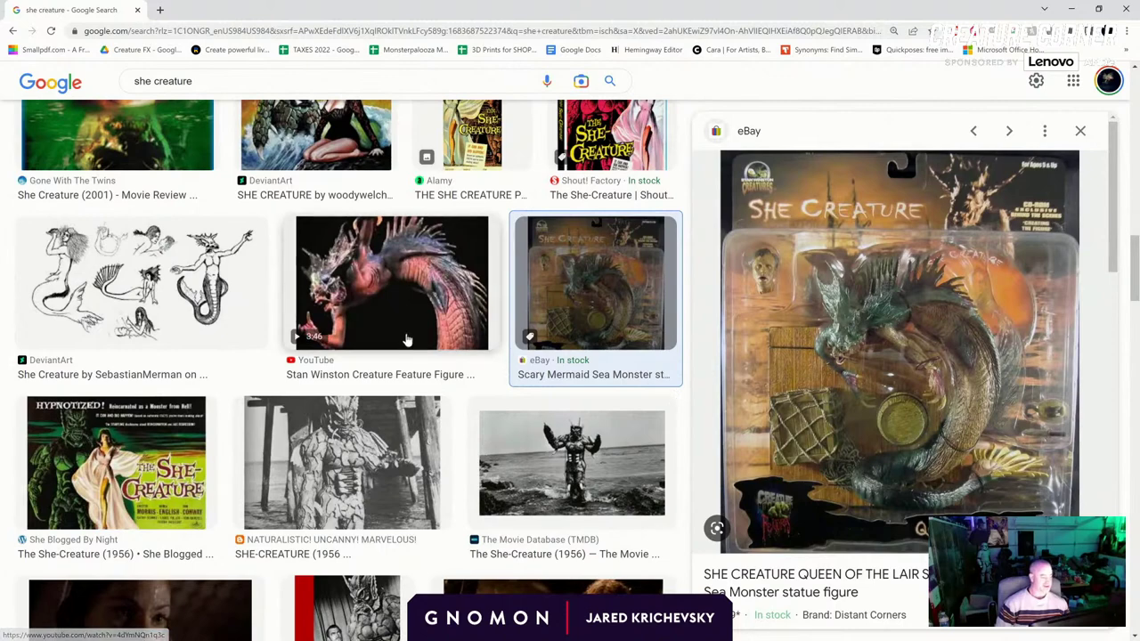
{"action": "scroll", "coordinate": [407, 331], "scroll_direction": "down", "scroll_amount": 4}
{"action": "left_click", "coordinate": [379, 453]}
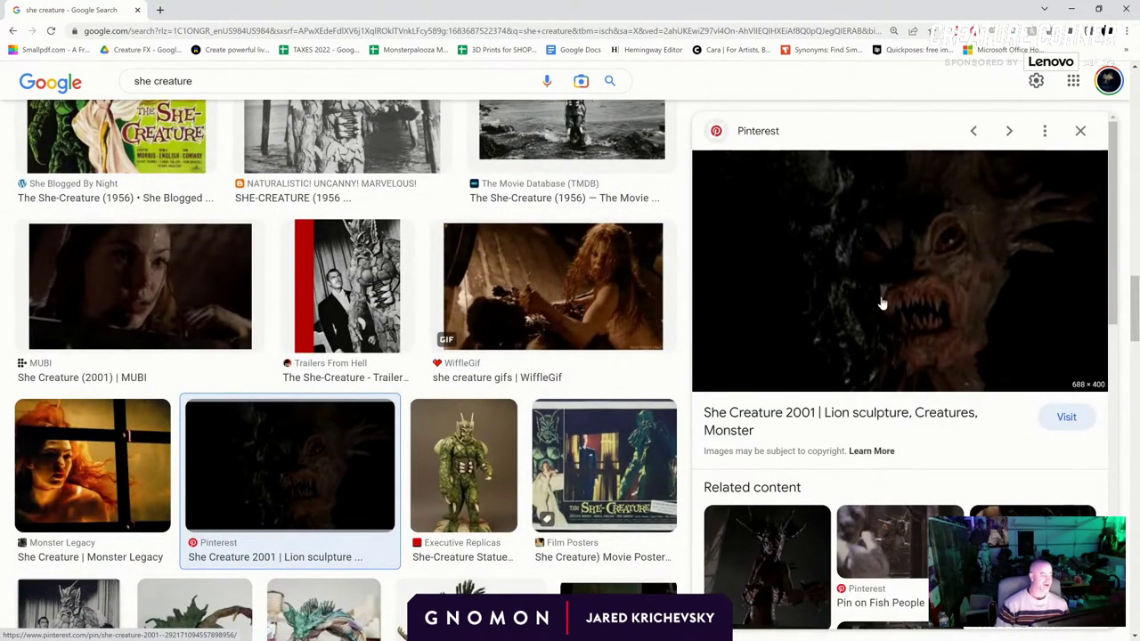
{"action": "scroll", "coordinate": [842, 427], "scroll_direction": "down", "scroll_amount": 3}
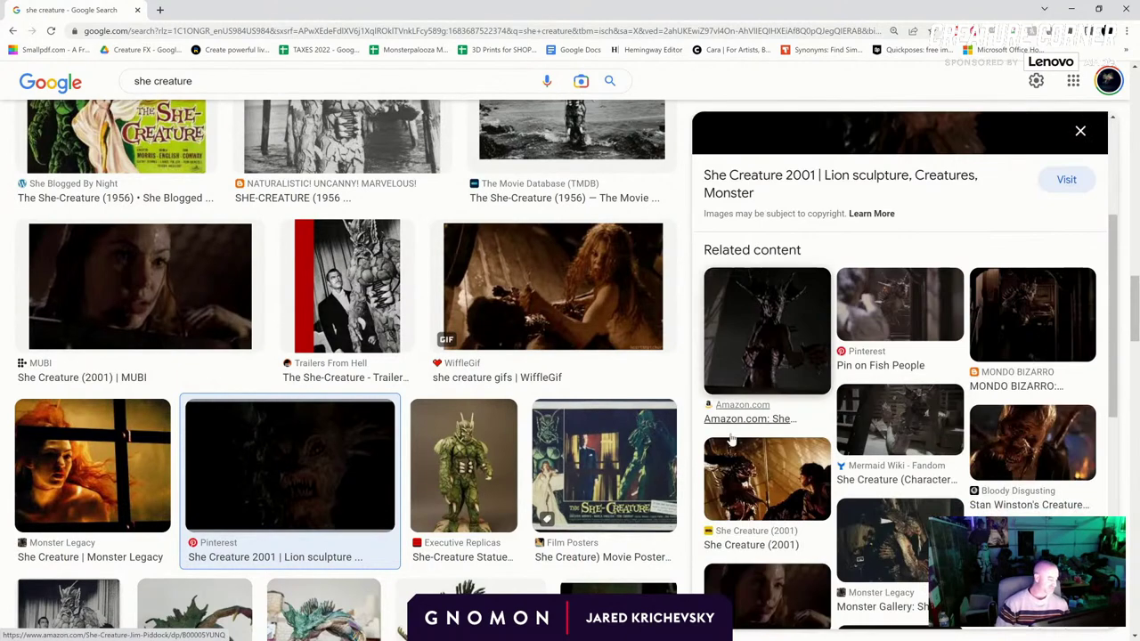
{"action": "scroll", "coordinate": [488, 445], "scroll_direction": "down", "scroll_amount": 4}
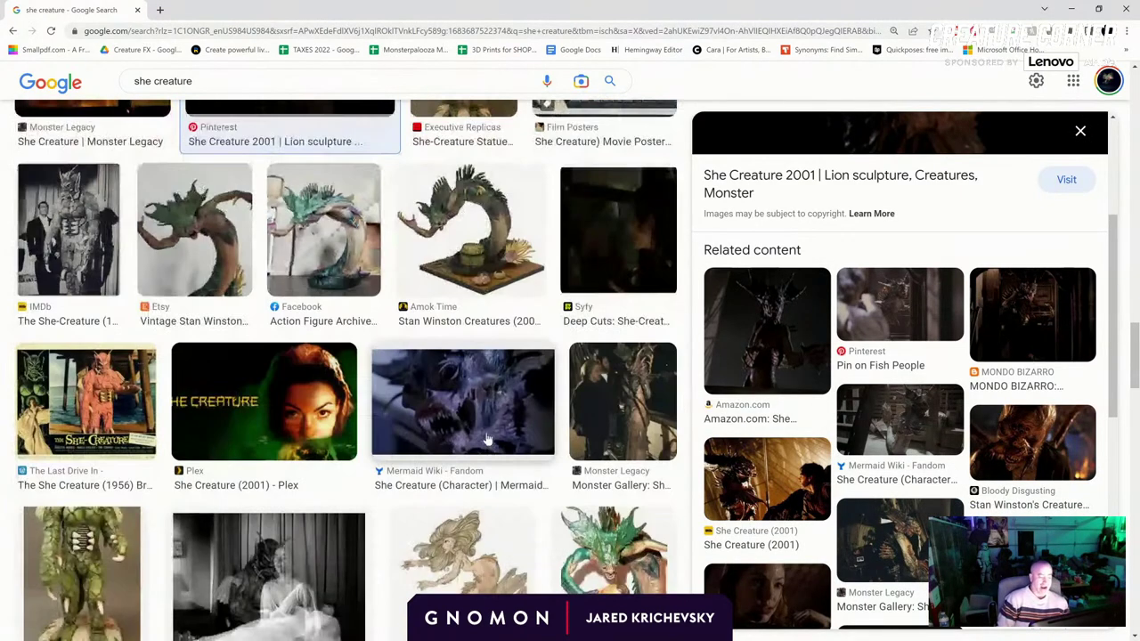
{"action": "scroll", "coordinate": [489, 444], "scroll_direction": "down", "scroll_amount": 2}
{"action": "left_click", "coordinate": [489, 333]}
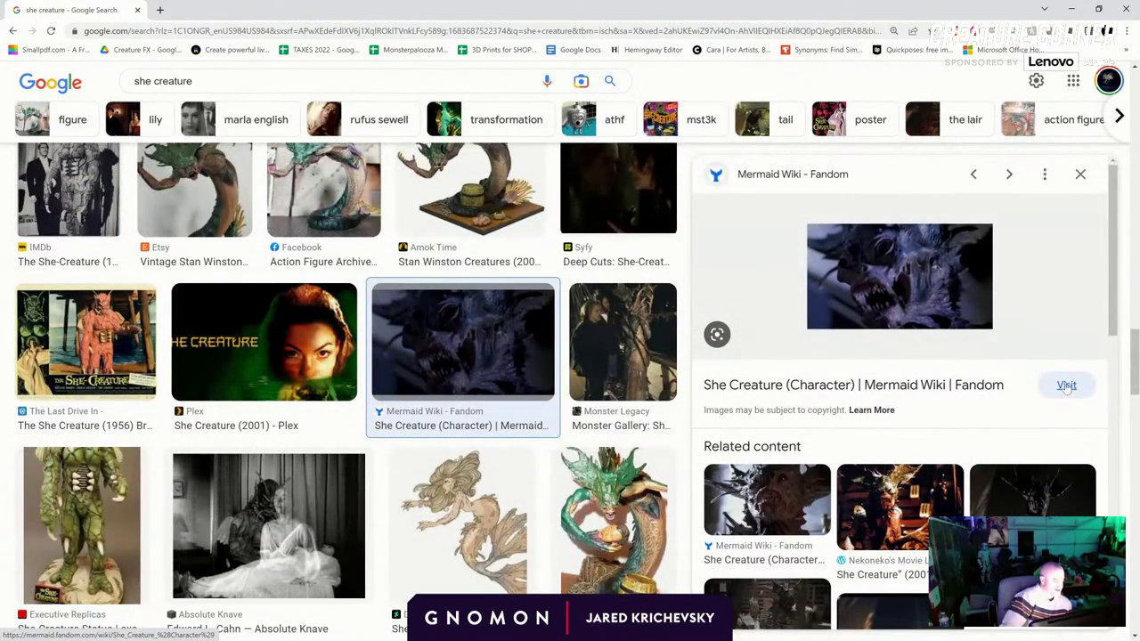
{"action": "scroll", "coordinate": [268, 347], "scroll_direction": "down", "scroll_amount": 10}
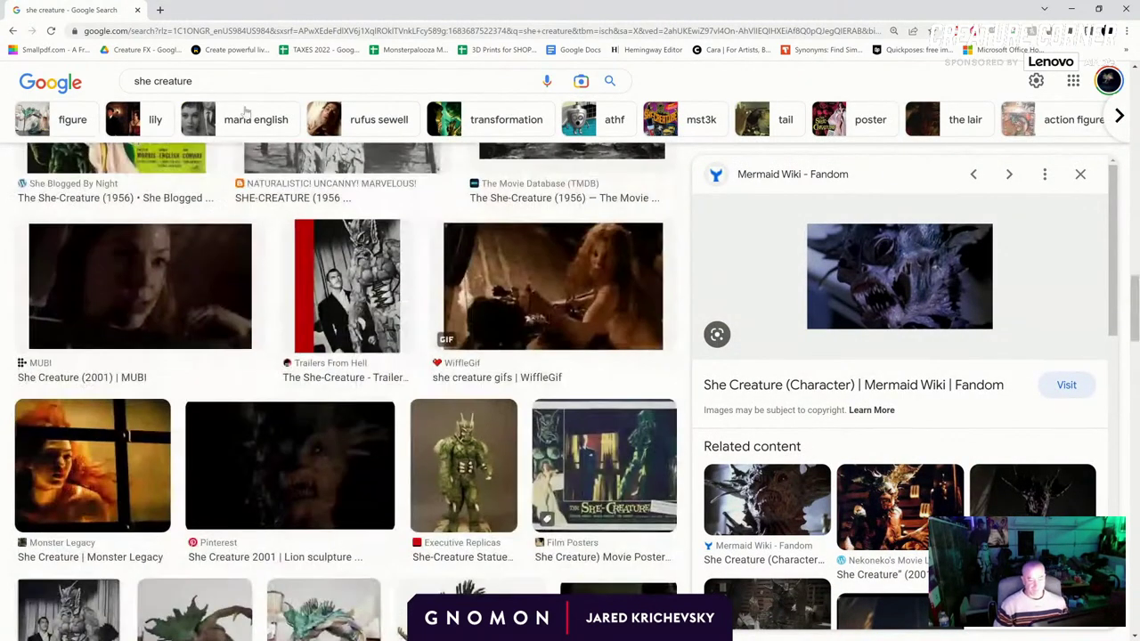
Filter the "she creature" images to GIFs, view the Gifer horror movie clip of the mouth, and return to all search results
{"action": "scroll", "coordinate": [239, 108], "scroll_direction": "up", "scroll_amount": 10}
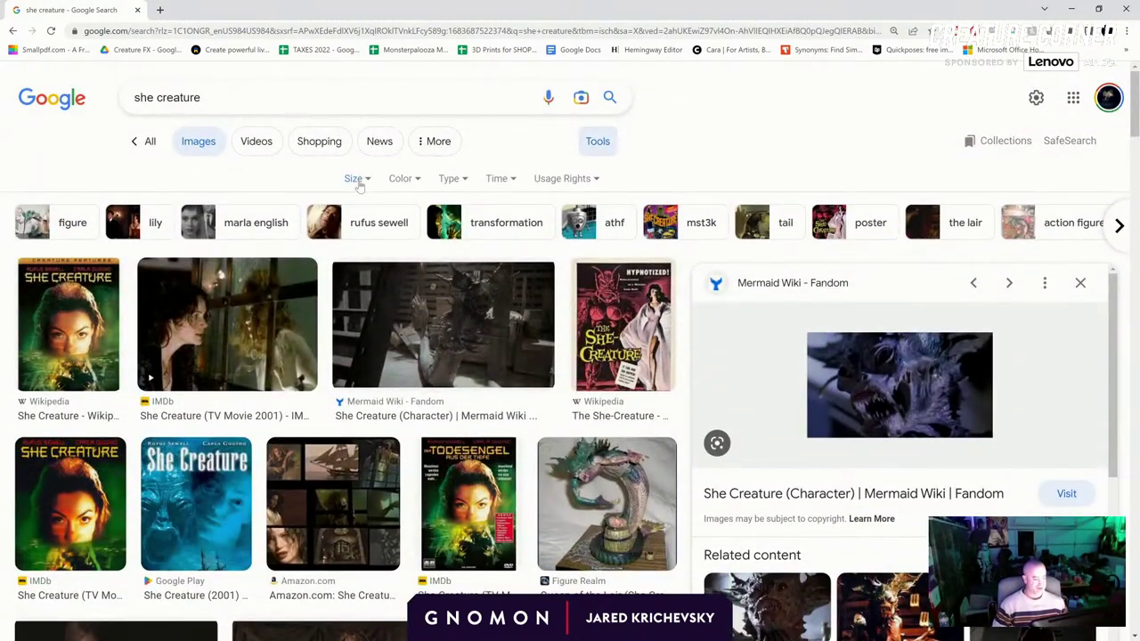
{"action": "left_click", "coordinate": [450, 179]}
{"action": "left_click", "coordinate": [448, 270]}
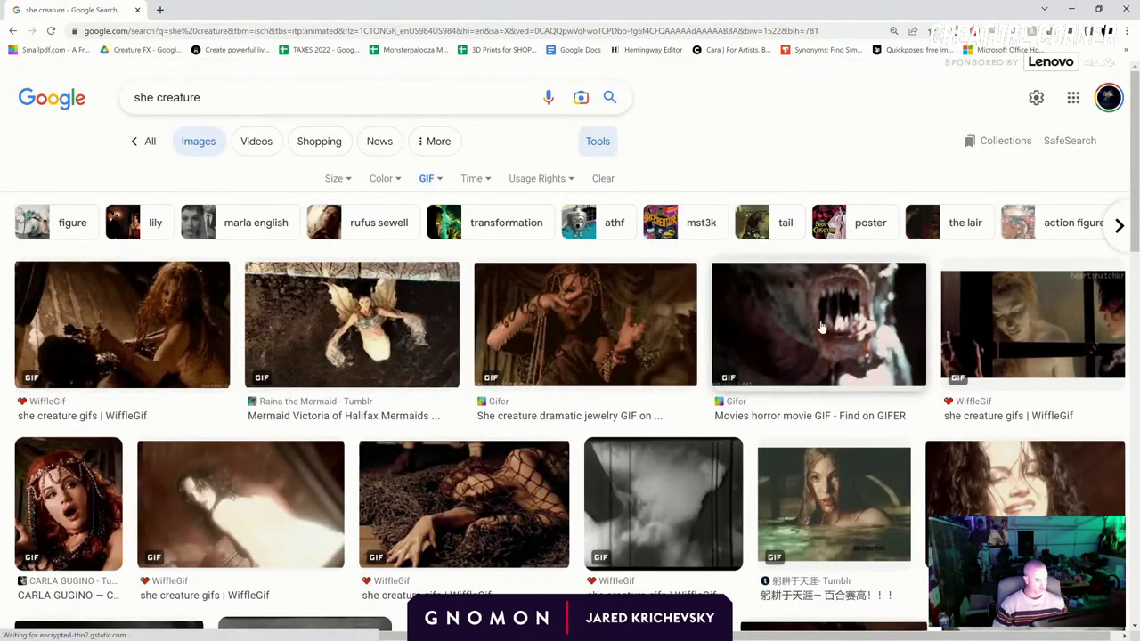
{"action": "left_click", "coordinate": [819, 325]}
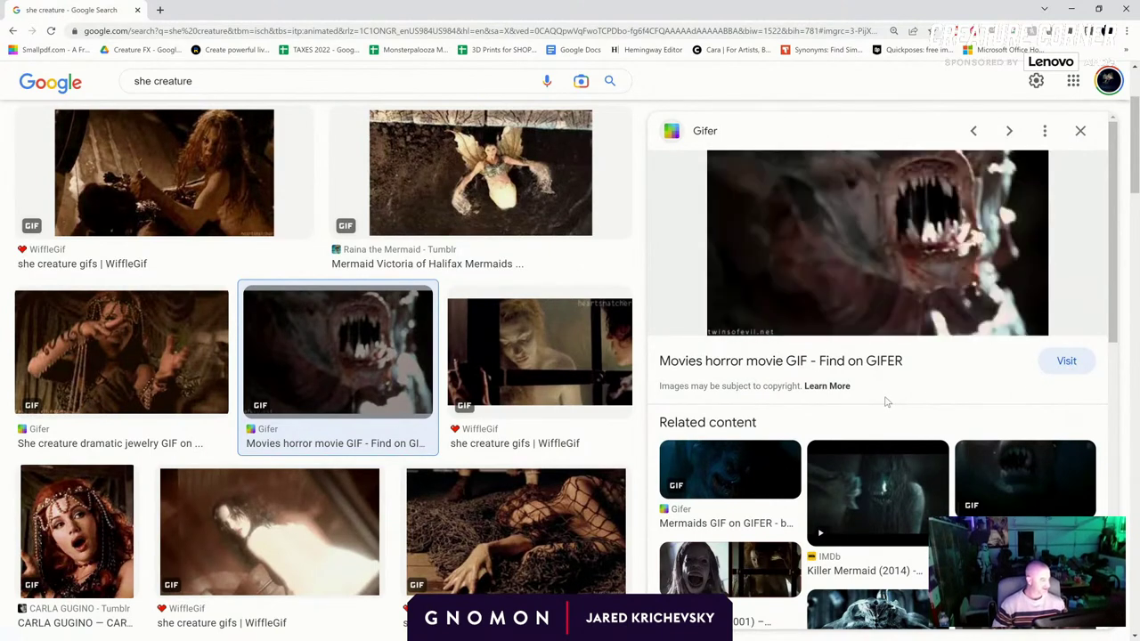
{"action": "scroll", "coordinate": [504, 385], "scroll_direction": "up", "scroll_amount": 1}
{"action": "scroll", "coordinate": [503, 385], "scroll_direction": "up", "scroll_amount": 2}
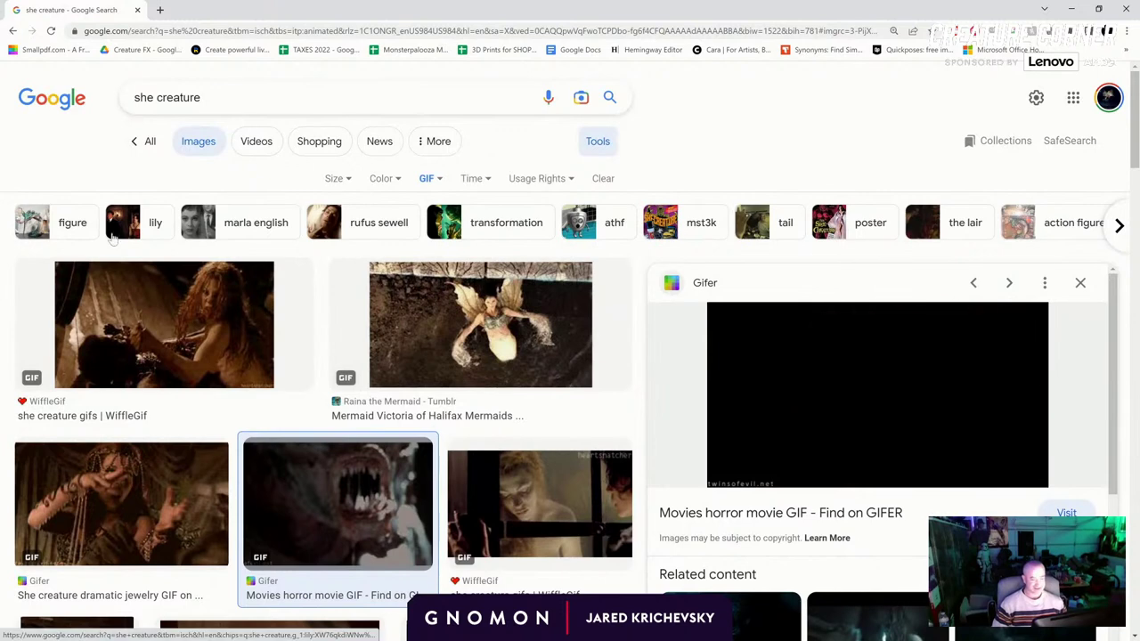
{"action": "left_click", "coordinate": [145, 142]}
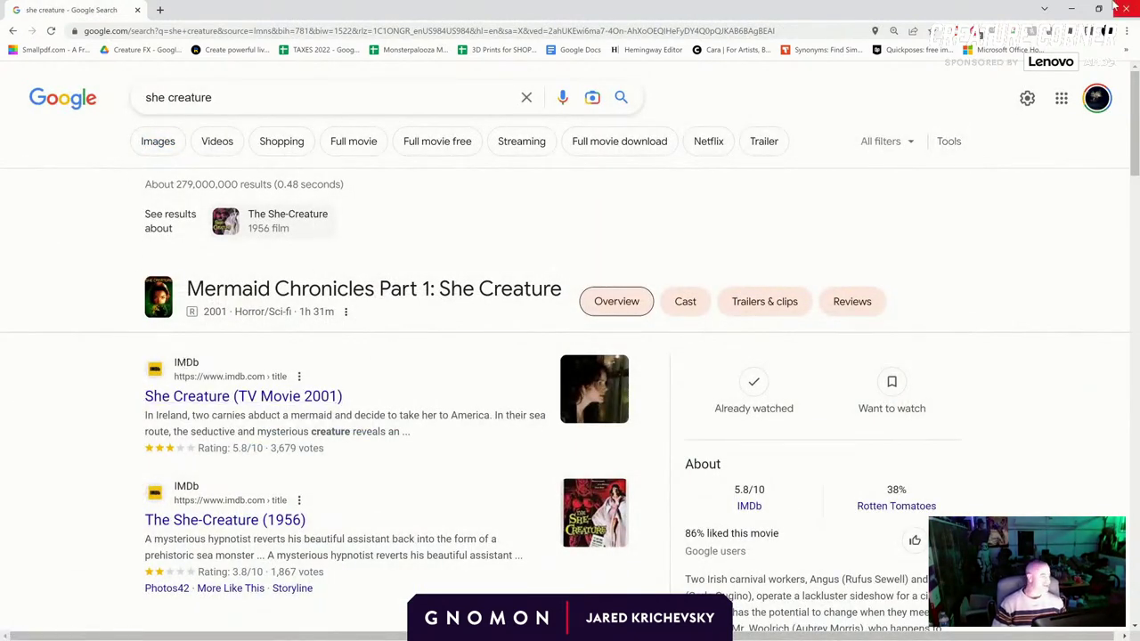
Switch back to ZBrush and transfer the posed mermaid mesh to its subtools with TPose|SubT
{"action": "left_click", "coordinate": [1081, 6]}
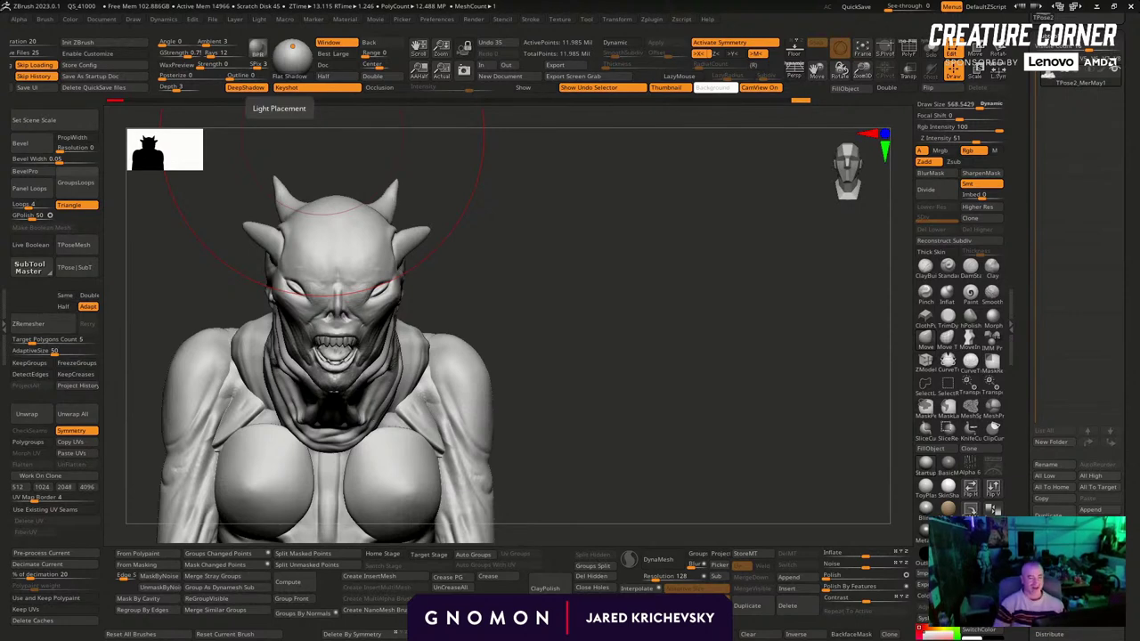
{"action": "mouse_move", "coordinate": [563, 367]}
{"action": "left_mouse_down"}
{"action": "mouse_move", "coordinate": [550, 336]}
{"action": "mouse_move", "coordinate": [611, 288]}
{"action": "mouse_move", "coordinate": [620, 329]}
{"action": "mouse_move", "coordinate": [590, 214]}
{"action": "mouse_move", "coordinate": [573, 262]}
{"action": "left_mouse_up"}
{"action": "mouse_move", "coordinate": [644, 330]}
{"action": "left_mouse_down", "text": "alt"}
{"action": "mouse_move", "coordinate": [618, 295]}
{"action": "mouse_move", "coordinate": [665, 224]}
{"action": "mouse_move", "coordinate": [623, 222]}
{"action": "mouse_move", "coordinate": [621, 247]}
{"action": "mouse_move", "coordinate": [616, 220]}
{"action": "left_mouse_up", "text": "alt"}
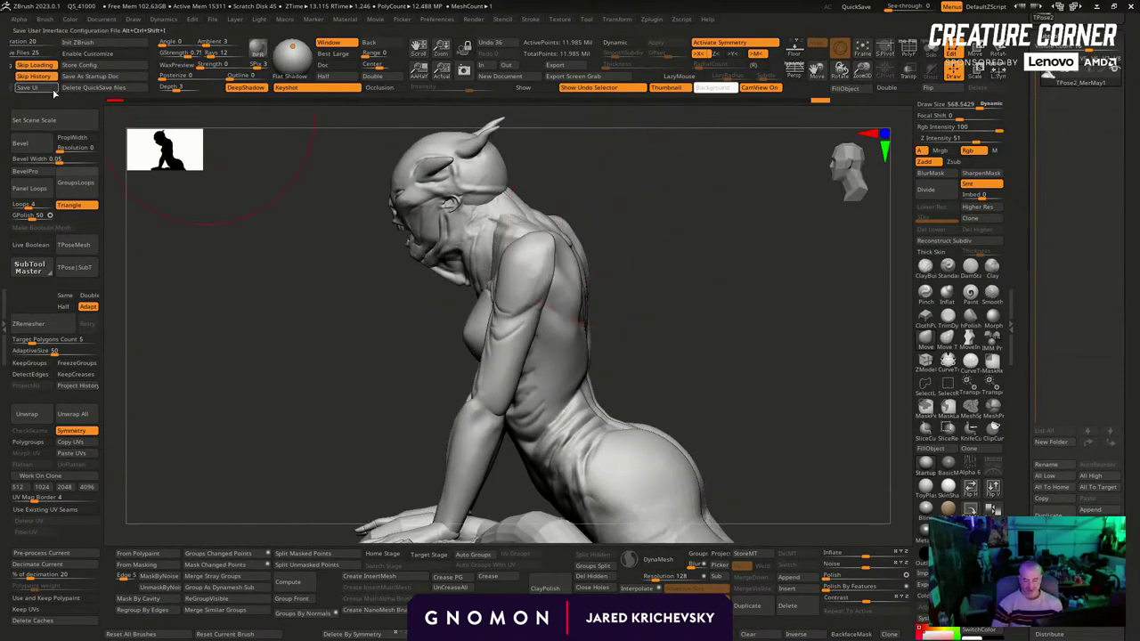
{"action": "left_click", "coordinate": [75, 269]}
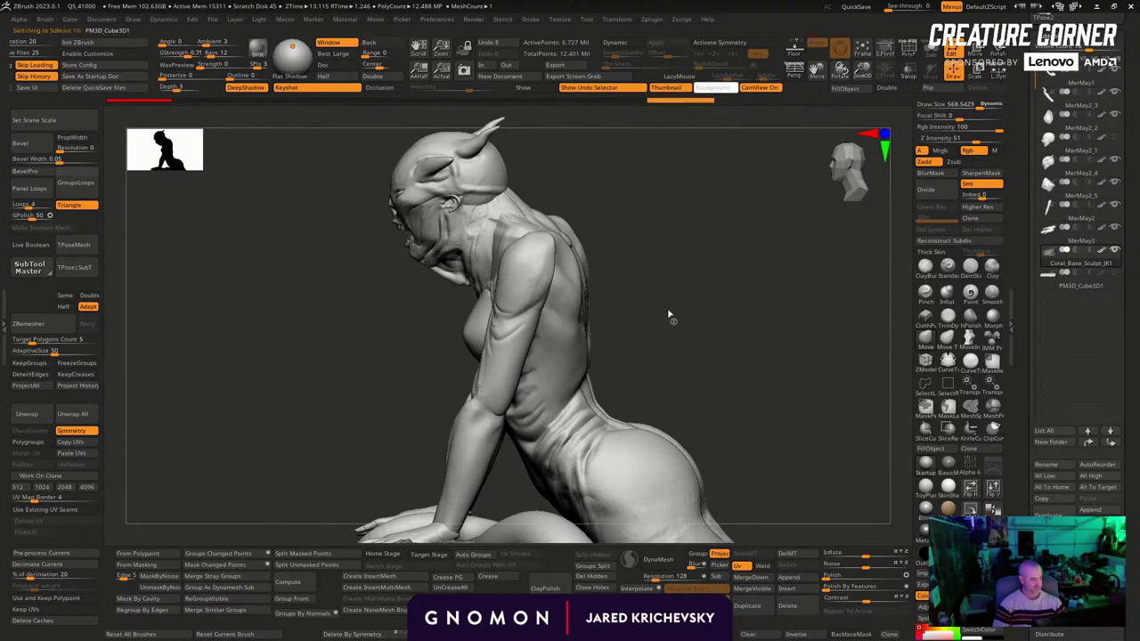
Select the torso subtool MerMay2_3 and build up a spine ridge down the back, reducing the draw size to about 77
{"action": "mouse_move", "coordinate": [715, 326]}
{"action": "left_mouse_down"}
{"action": "mouse_move", "coordinate": [677, 316]}
{"action": "mouse_move", "coordinate": [674, 333]}
{"action": "mouse_move", "coordinate": [626, 333]}
{"action": "mouse_move", "coordinate": [648, 283]}
{"action": "mouse_move", "coordinate": [595, 312]}
{"action": "mouse_move", "coordinate": [581, 305]}
{"action": "left_mouse_up"}
{"action": "left_click_drag", "start_coordinate": [674, 270], "coordinate": [615, 335]}
{"action": "left_click_drag", "start_coordinate": [720, 245], "coordinate": [798, 242]}
{"action": "key", "text": "s"}
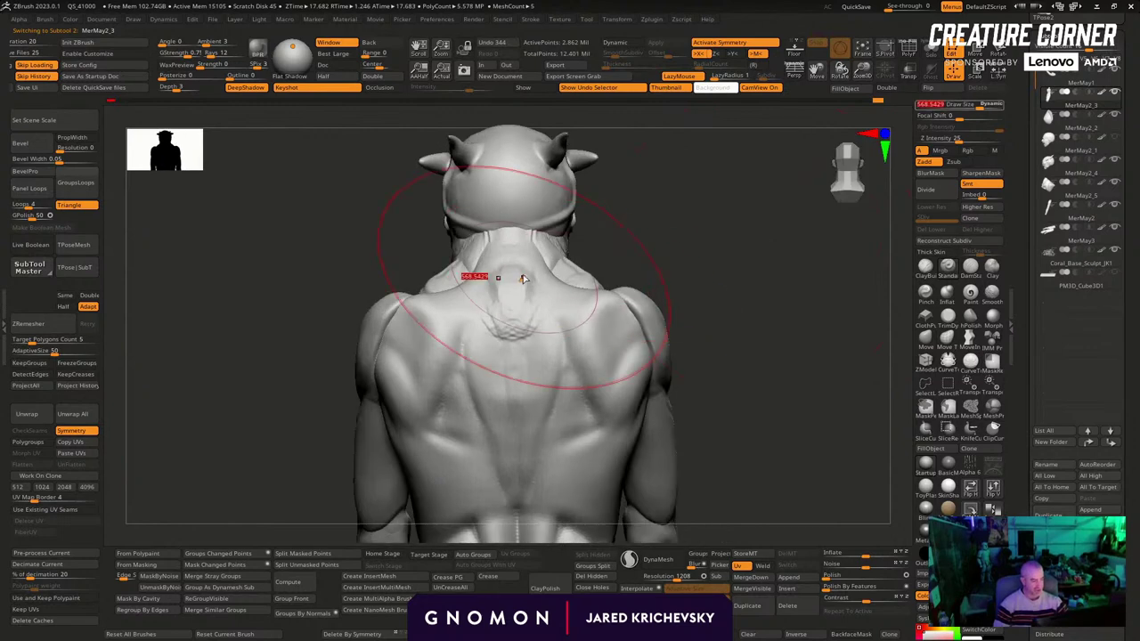
{"action": "key", "text": "s"}
{"action": "mouse_move", "coordinate": [522, 277]}
{"action": "left_mouse_down"}
{"action": "mouse_move", "coordinate": [492, 275]}
{"action": "mouse_move", "coordinate": [499, 254]}
{"action": "mouse_move", "coordinate": [518, 378]}
{"action": "left_mouse_up"}
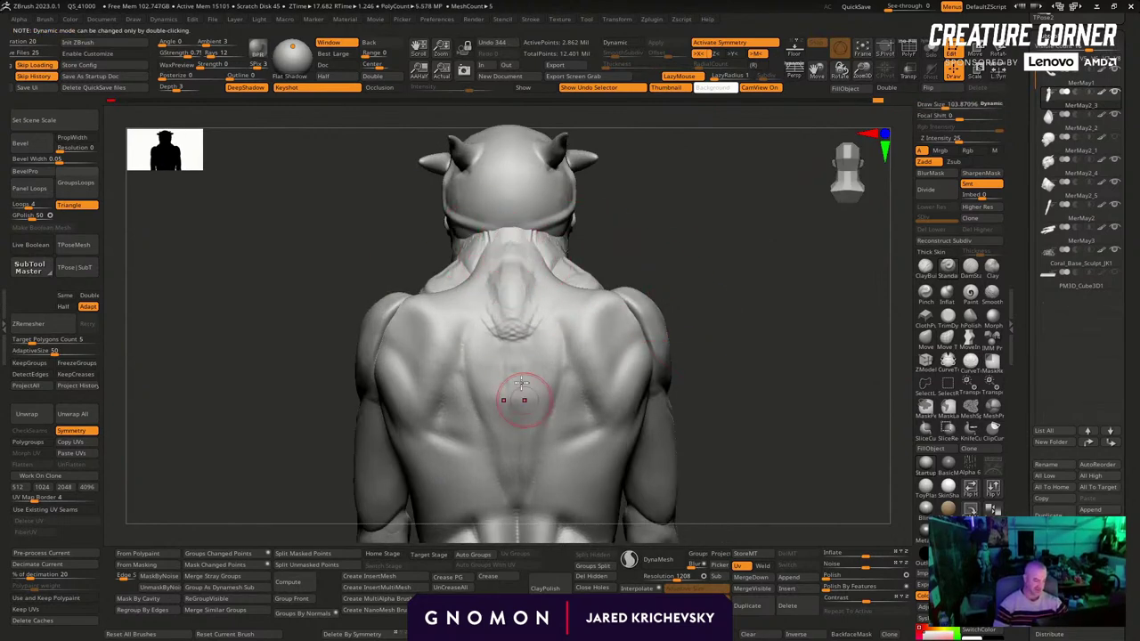
{"action": "left_click_drag", "start_coordinate": [513, 258], "coordinate": [515, 465]}
{"action": "key", "text": "s"}
{"action": "left_click_drag", "start_coordinate": [511, 285], "coordinate": [512, 484]}
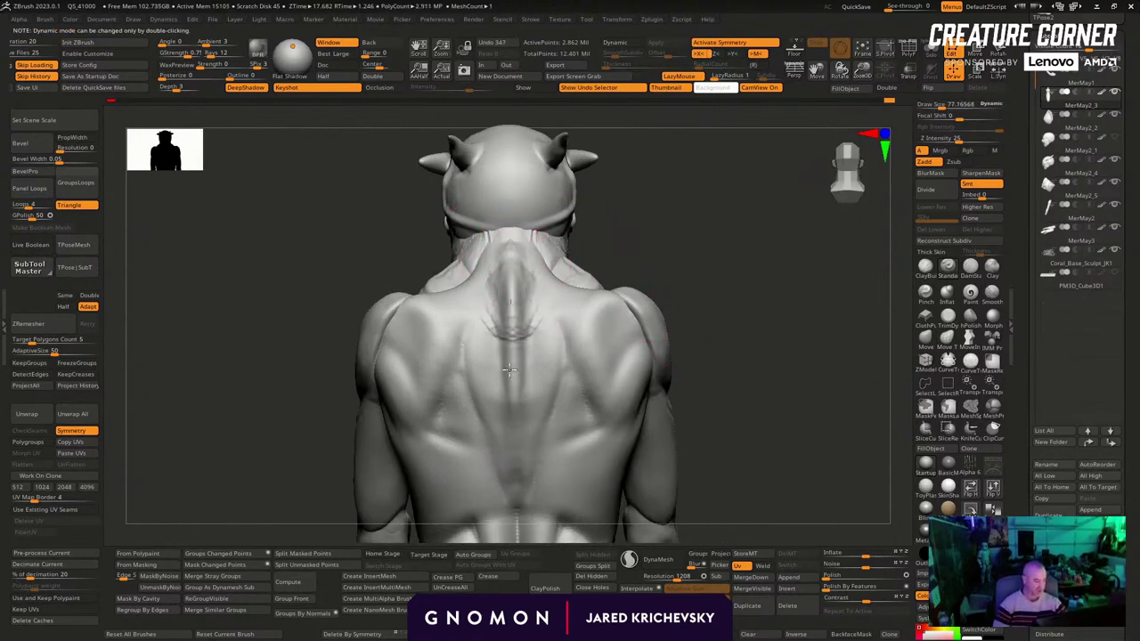
{"action": "left_click_drag", "start_coordinate": [509, 368], "coordinate": [518, 409]}
Reinforce the spine ridge from the middle of the back up to the base of the neck
{"action": "left_click_drag", "start_coordinate": [733, 344], "coordinate": [595, 236]}
{"action": "left_click_drag", "start_coordinate": [473, 314], "coordinate": [495, 428]}
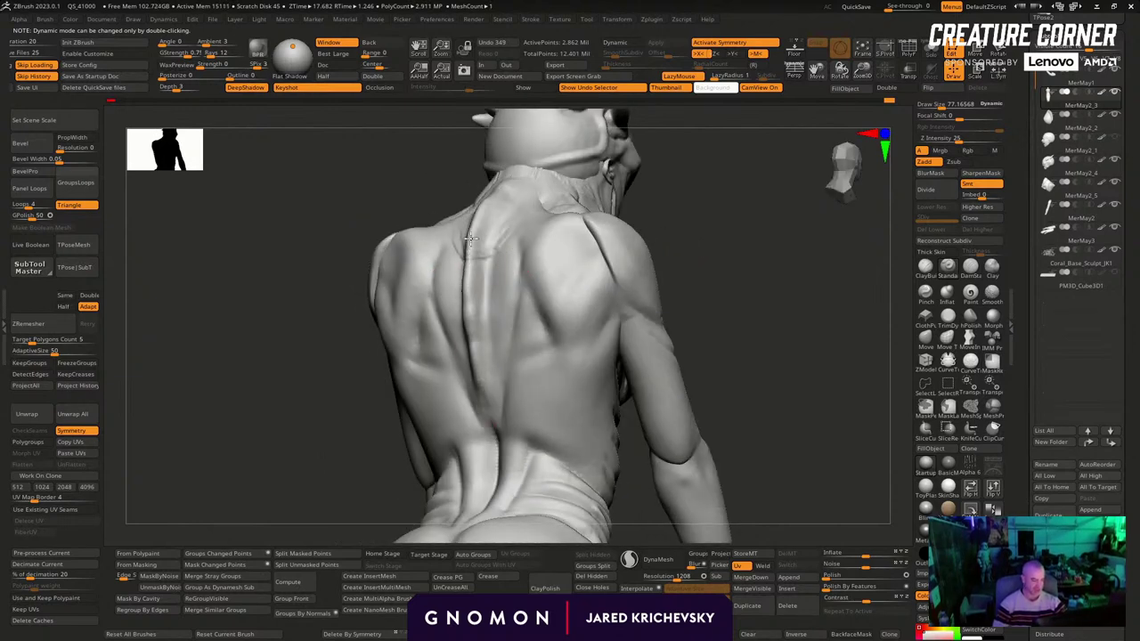
{"action": "left_click_drag", "start_coordinate": [470, 239], "coordinate": [492, 194]}
{"action": "left_click_drag", "start_coordinate": [753, 214], "coordinate": [552, 189]}
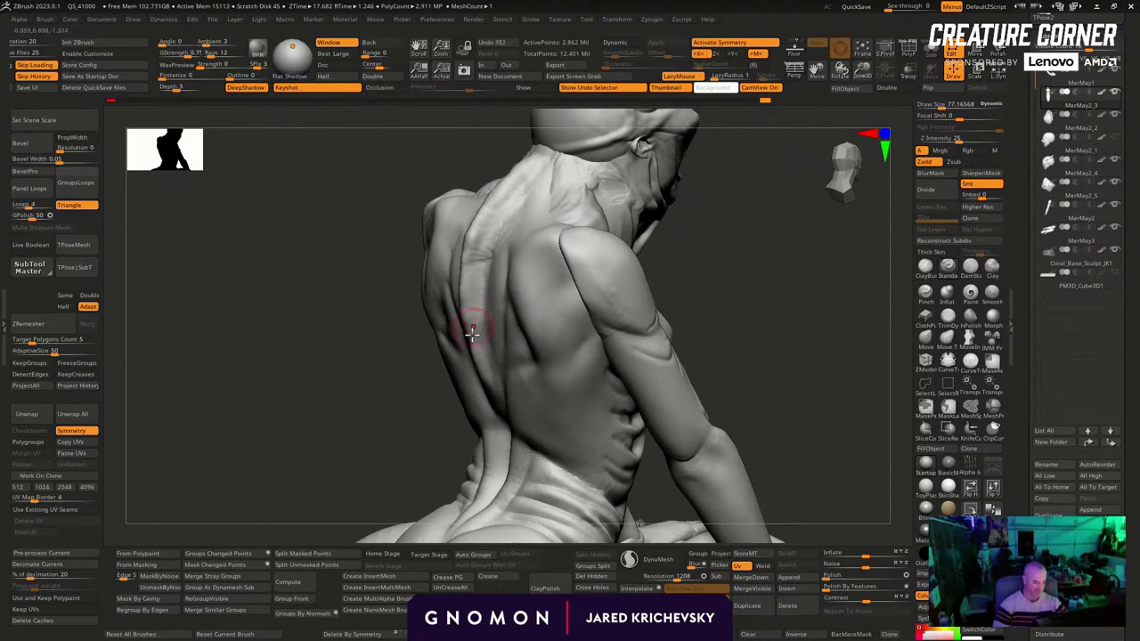
Build up the muscle forms beside the spine and across the lower back, enlarging the draw size to about 188
{"action": "left_click_drag", "start_coordinate": [391, 412], "coordinate": [477, 403]}
{"action": "key", "text": "s"}
{"action": "left_click_drag", "start_coordinate": [523, 337], "coordinate": [534, 443]}
{"action": "key", "text": "s"}
{"action": "left_click_drag", "start_coordinate": [577, 399], "coordinate": [595, 397]}
{"action": "left_click_drag", "start_coordinate": [627, 328], "coordinate": [609, 371]}
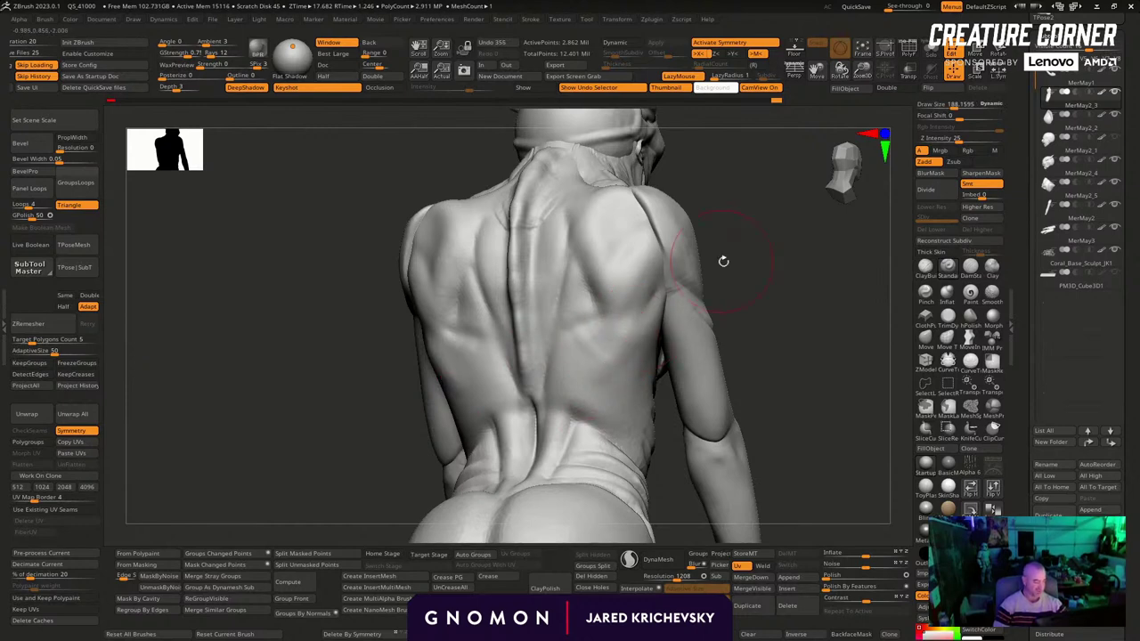
{"action": "mouse_move", "coordinate": [723, 261]}
{"action": "left_mouse_down"}
{"action": "mouse_move", "coordinate": [694, 305]}
{"action": "mouse_move", "coordinate": [706, 307]}
{"action": "left_mouse_up"}
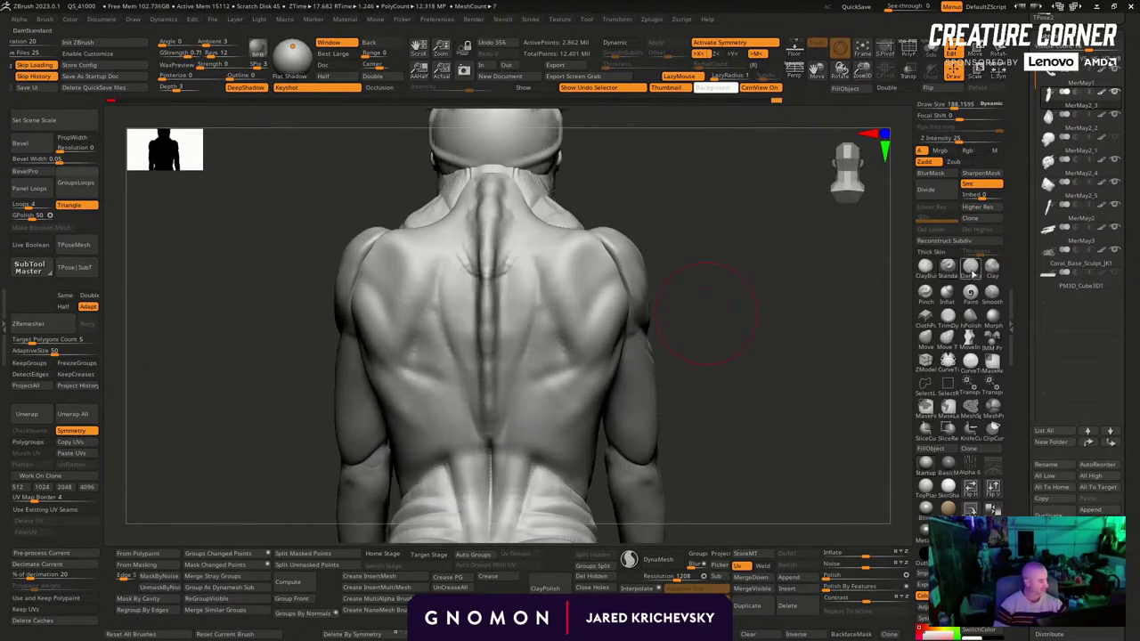
Carve symmetrical creases below and along the inner edges of the shoulder blades with Dam Standard at draw size about 140
{"action": "left_click", "coordinate": [971, 267]}
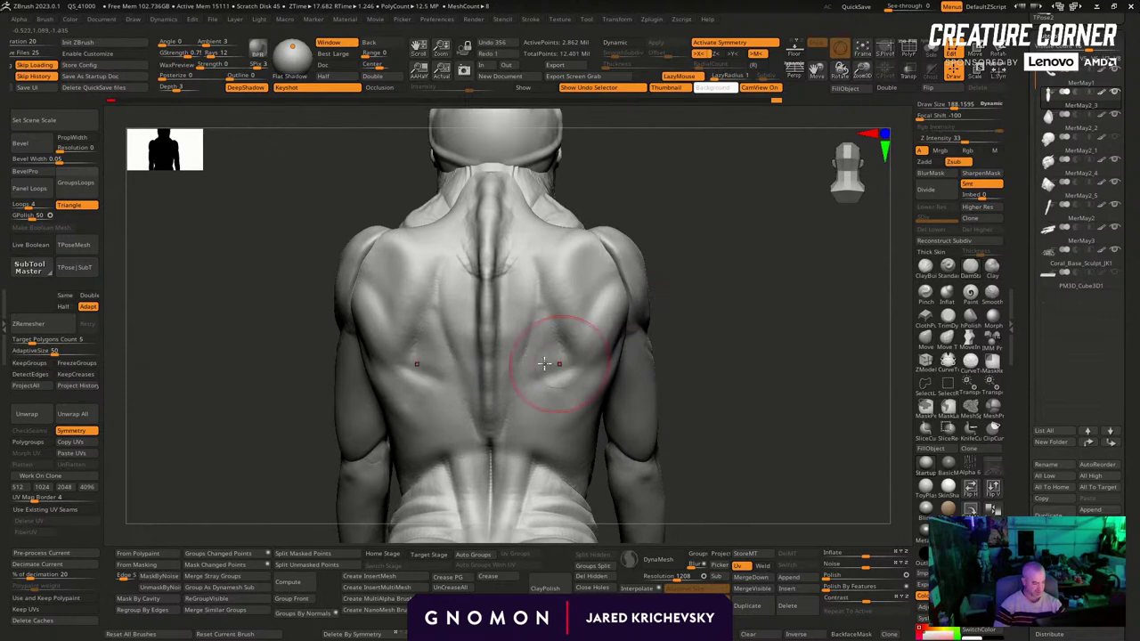
{"action": "key", "text": "s"}
{"action": "left_click_drag", "start_coordinate": [543, 360], "coordinate": [578, 361]}
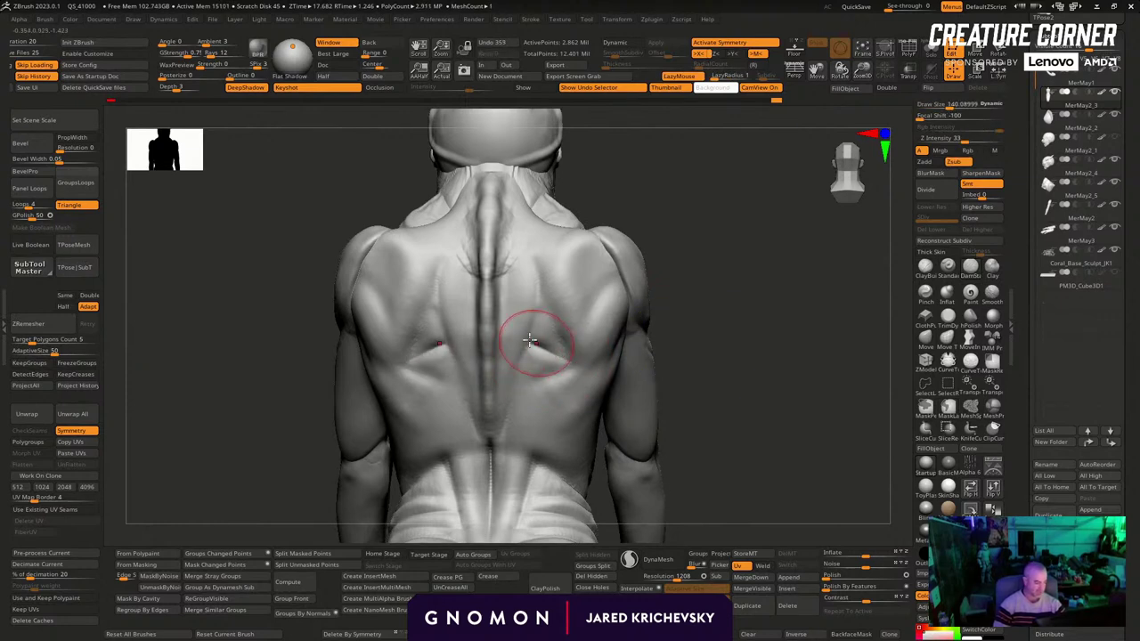
{"action": "left_click_drag", "start_coordinate": [697, 345], "coordinate": [569, 362]}
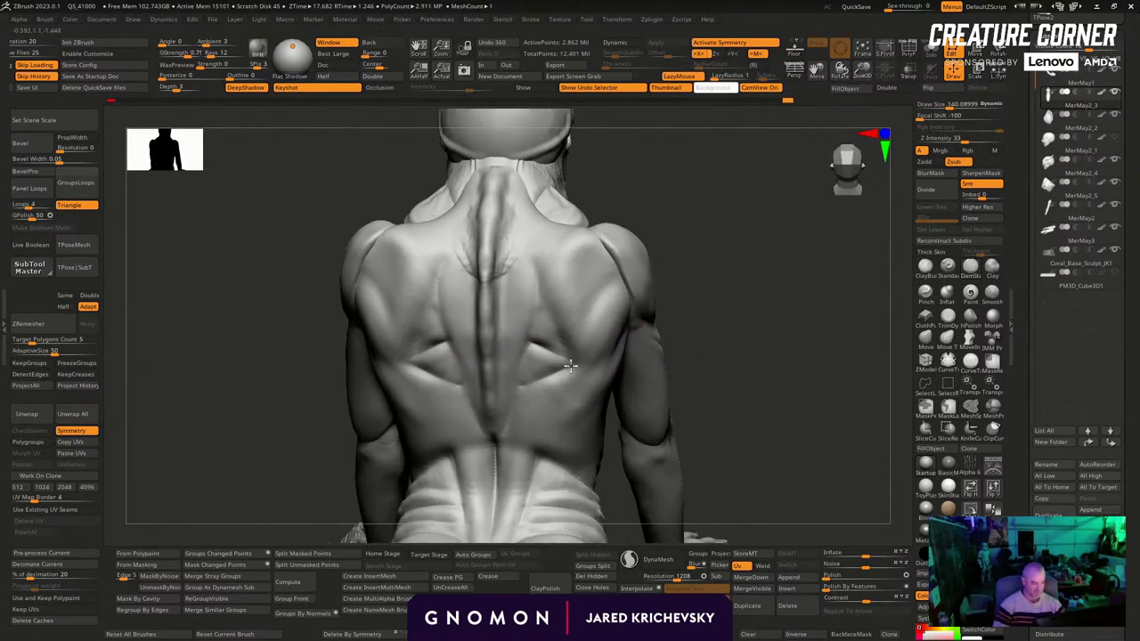
{"action": "left_click_drag", "start_coordinate": [706, 249], "coordinate": [663, 254]}
{"action": "left_click_drag", "start_coordinate": [540, 281], "coordinate": [575, 344]}
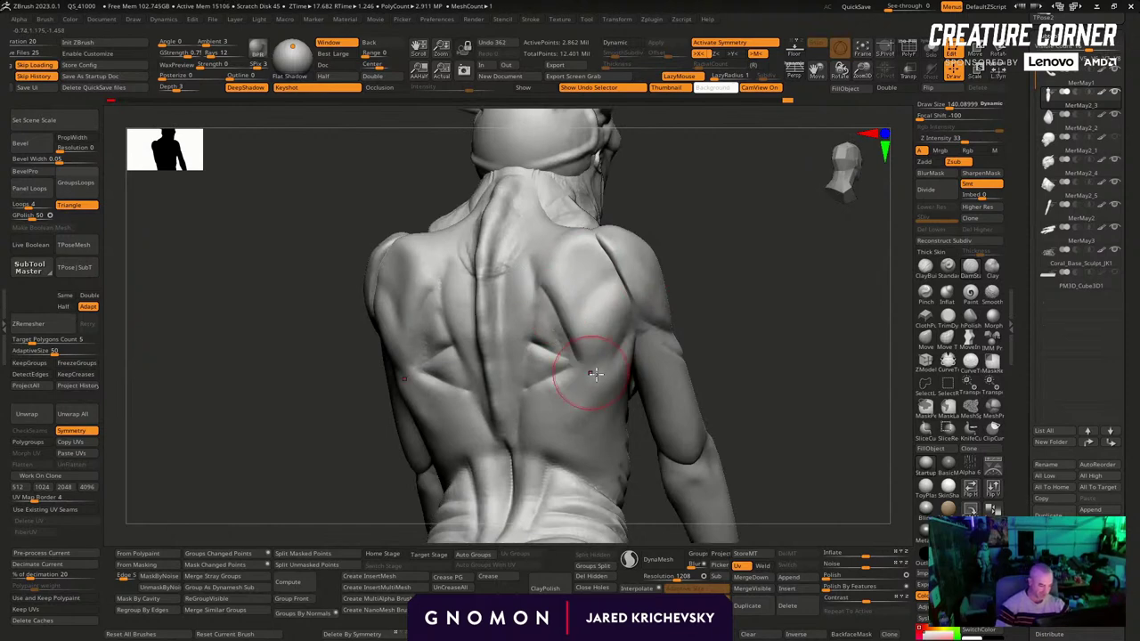
Define the upper and inner outlines of the shoulder blades, reducing the draw size to about 69
{"action": "mouse_move", "coordinate": [673, 285]}
{"action": "left_mouse_down"}
{"action": "mouse_move", "coordinate": [697, 281]}
{"action": "mouse_move", "coordinate": [534, 280]}
{"action": "left_mouse_up"}
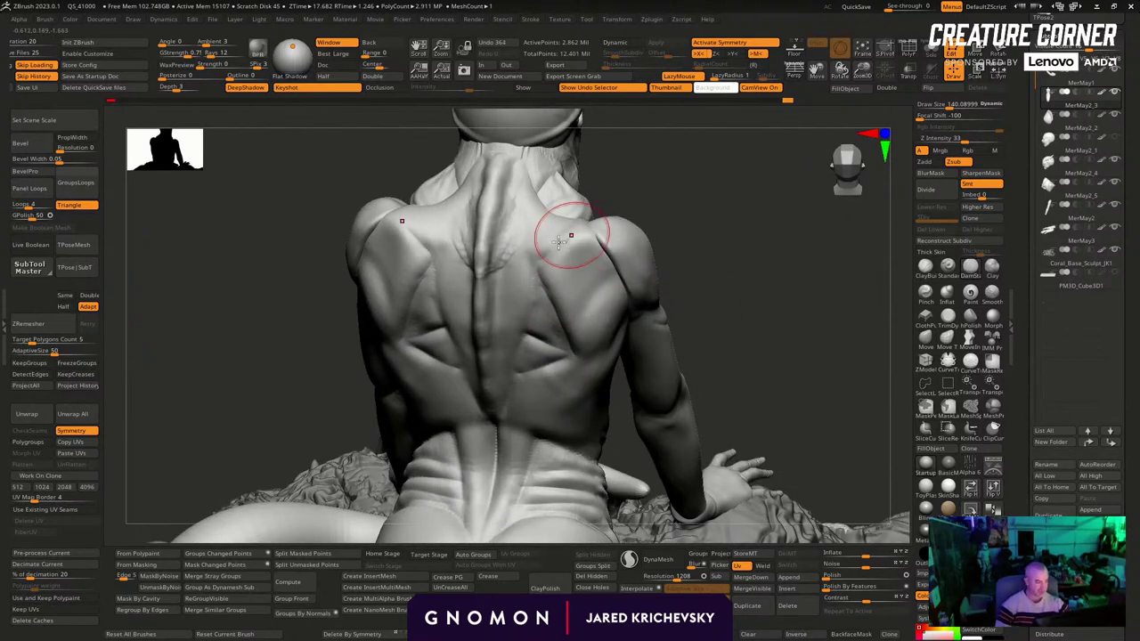
{"action": "mouse_move", "coordinate": [706, 247]}
{"action": "left_mouse_down"}
{"action": "mouse_move", "coordinate": [695, 230]}
{"action": "mouse_move", "coordinate": [652, 240]}
{"action": "left_mouse_up"}
{"action": "key", "text": "s"}
{"action": "left_click_drag", "start_coordinate": [548, 272], "coordinate": [542, 289]}
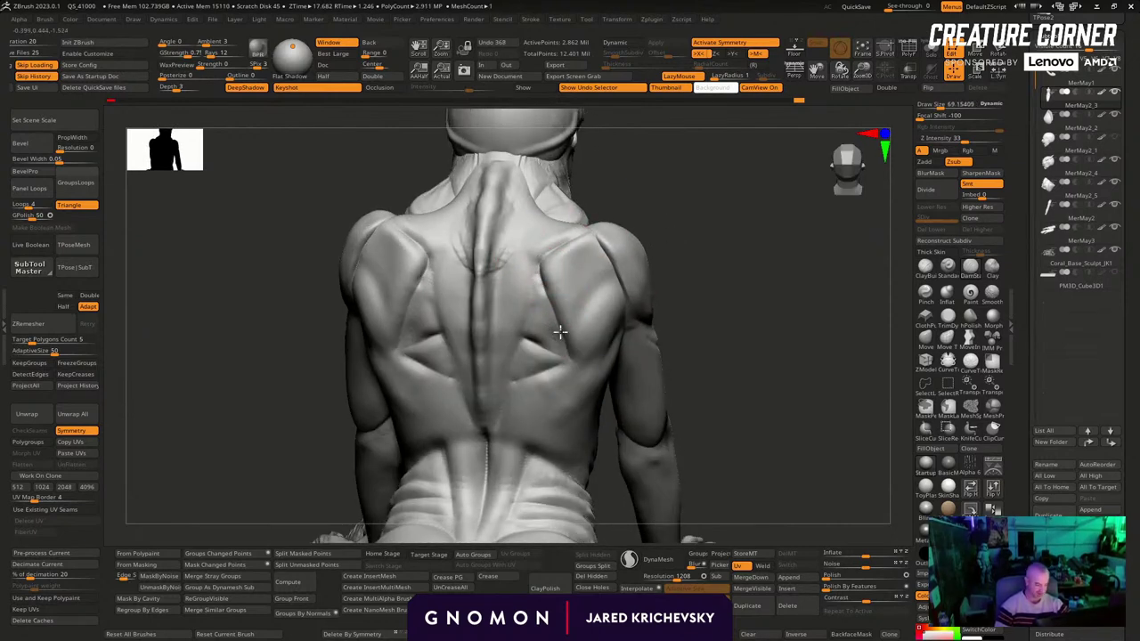
Carve muscle creases within the shoulder blades and deepen the folds below them at draw size about 114
{"action": "mouse_move", "coordinate": [696, 294]}
{"action": "left_mouse_down"}
{"action": "mouse_move", "coordinate": [657, 229]}
{"action": "mouse_move", "coordinate": [645, 241]}
{"action": "left_mouse_up"}
{"action": "key", "text": "s"}
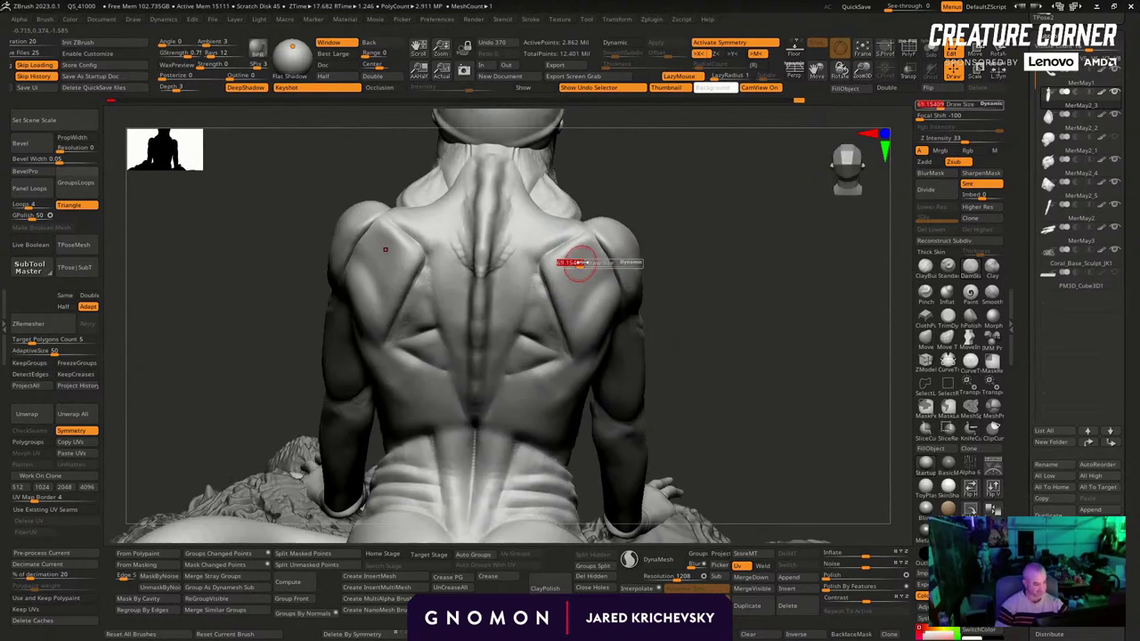
{"action": "left_click_drag", "start_coordinate": [575, 262], "coordinate": [582, 263]}
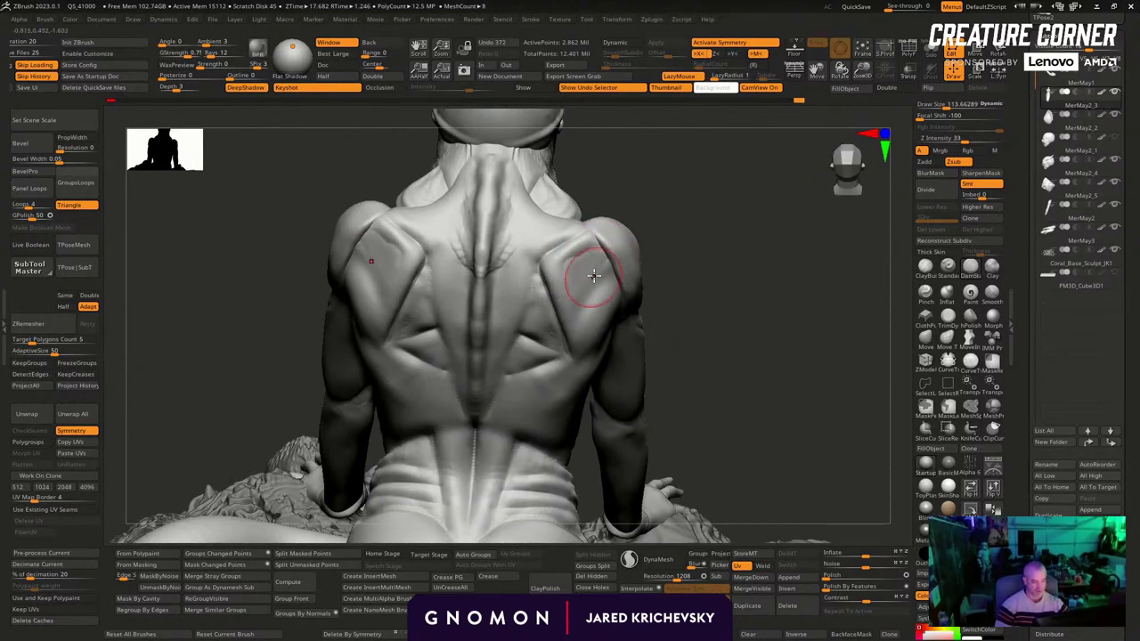
{"action": "mouse_move", "coordinate": [659, 303]}
{"action": "left_mouse_down"}
{"action": "mouse_move", "coordinate": [692, 265]}
{"action": "mouse_move", "coordinate": [692, 286]}
{"action": "mouse_move", "coordinate": [577, 366]}
{"action": "left_mouse_up"}
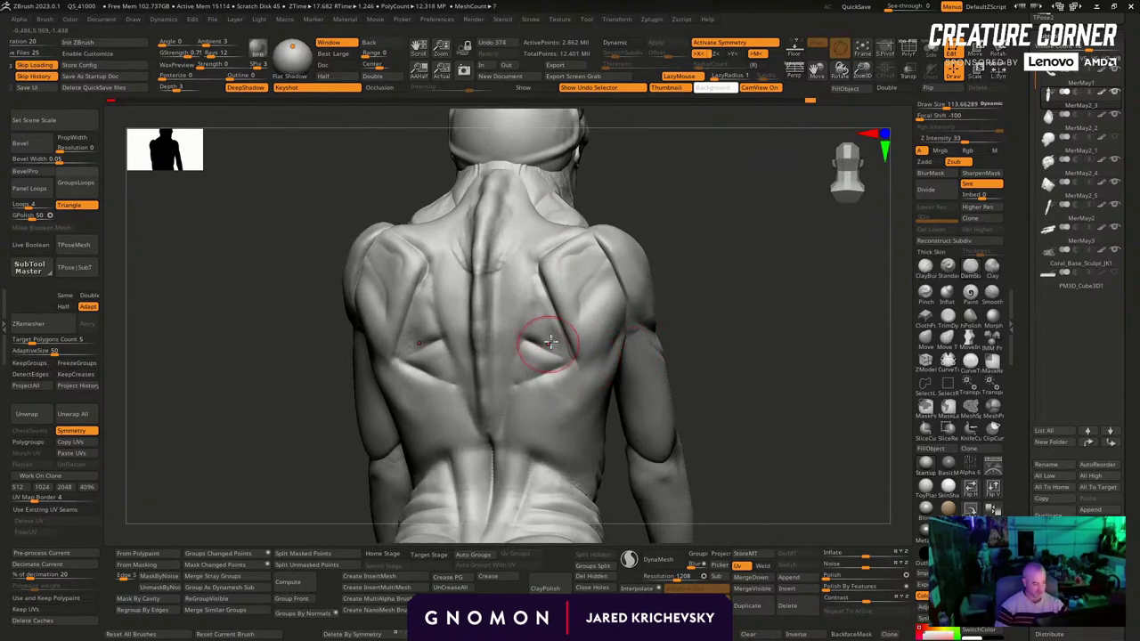
{"action": "left_click_drag", "start_coordinate": [685, 308], "coordinate": [725, 327]}
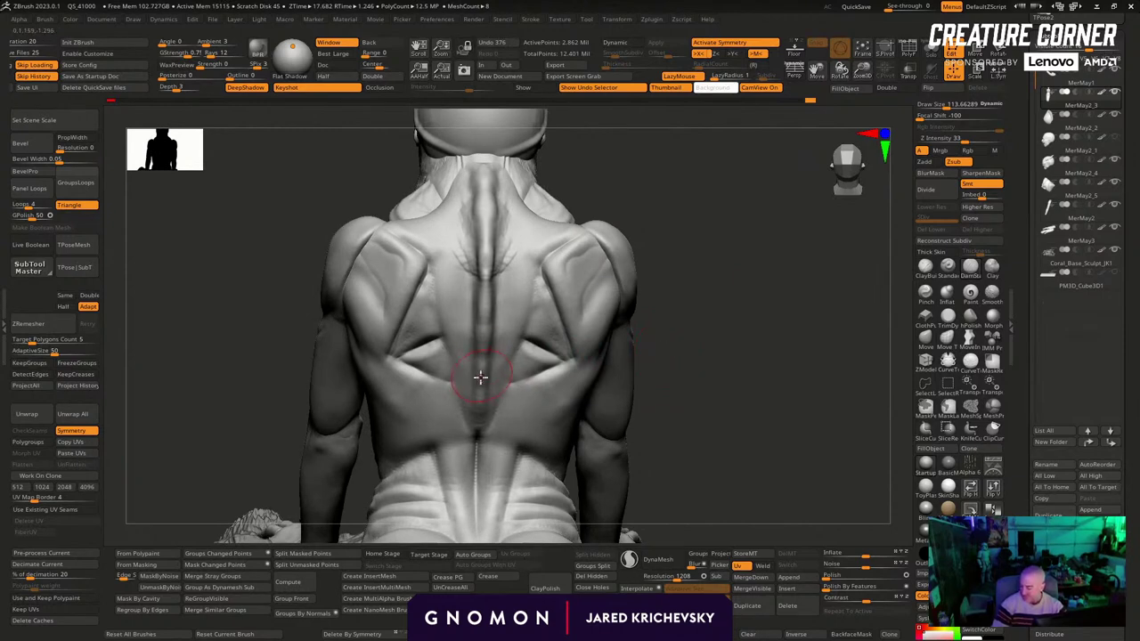
Build up diagonal muscle bands below the shoulder blades with ClayBuildup, enlarging the draw size to about 195
{"action": "key", "text": "b"}
{"action": "key", "text": "c"}
{"action": "key", "text": "b"}
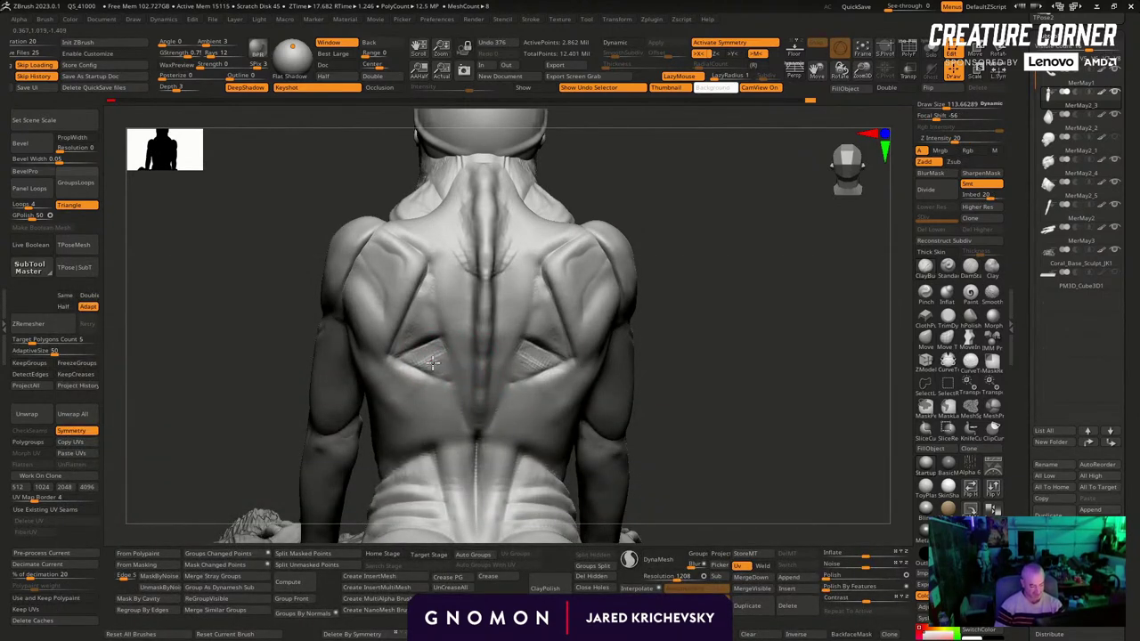
{"action": "left_click_drag", "start_coordinate": [749, 374], "coordinate": [655, 364]}
{"action": "key", "text": "]"}
{"action": "left_click_drag", "start_coordinate": [705, 319], "coordinate": [623, 326]}
{"action": "left_click_drag", "start_coordinate": [539, 390], "coordinate": [581, 352]}
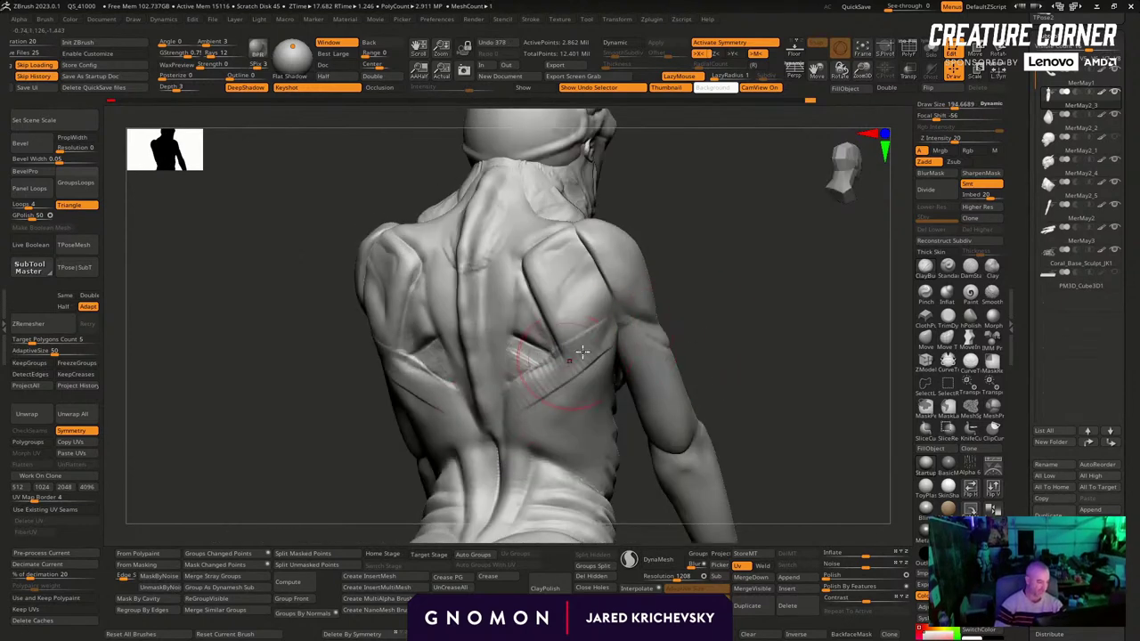
{"action": "key", "text": "ctrl+z"}
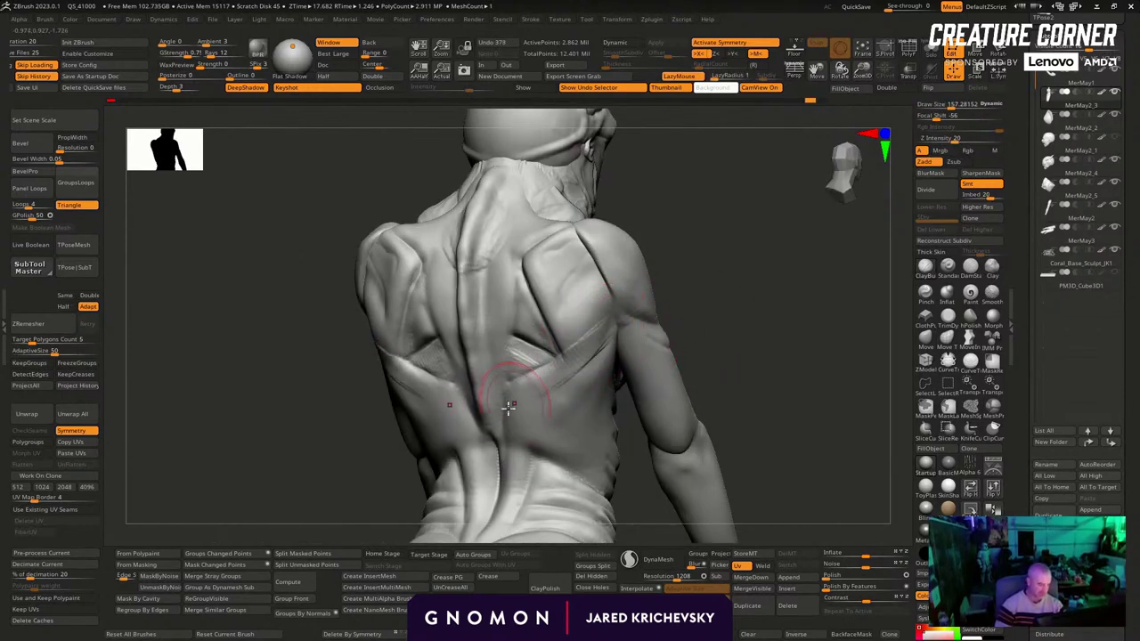
{"action": "left_click_drag", "start_coordinate": [702, 305], "coordinate": [560, 367]}
{"action": "key", "text": "s"}
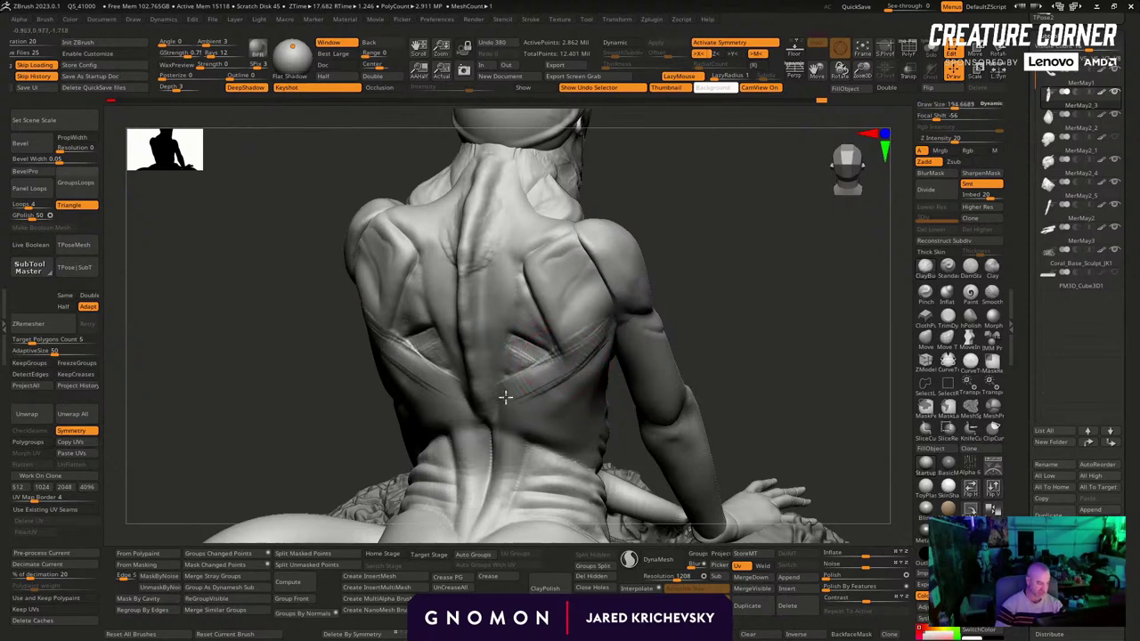
Extend the muscle strands from the lower back outward beneath the shoulder blades and smooth them together
{"action": "left_click_drag", "start_coordinate": [708, 327], "coordinate": [721, 286]}
{"action": "key", "text": "s"}
{"action": "left_click_drag", "start_coordinate": [556, 359], "coordinate": [547, 360]}
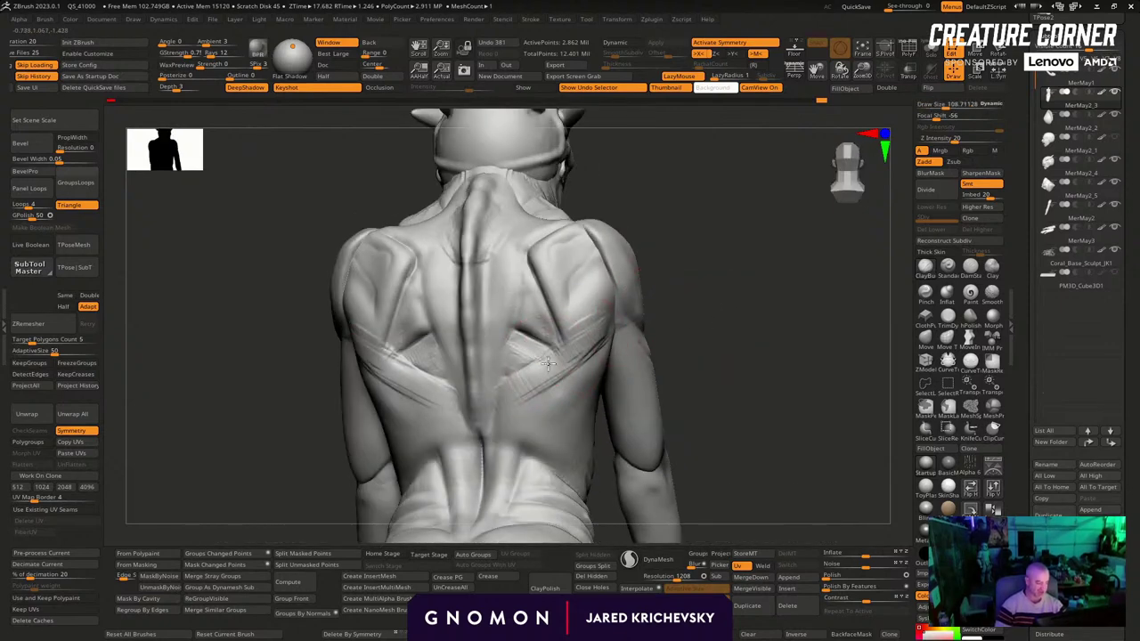
{"action": "left_click_drag", "start_coordinate": [685, 319], "coordinate": [590, 349]}
{"action": "key", "text": "s"}
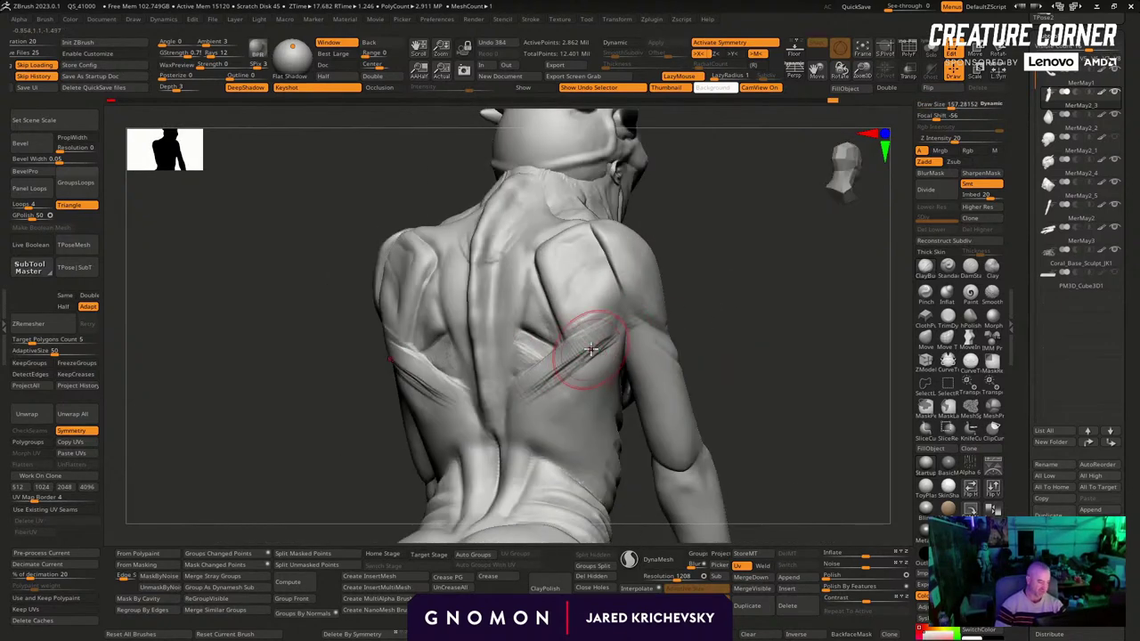
{"action": "left_click_drag", "start_coordinate": [526, 431], "coordinate": [545, 394]}
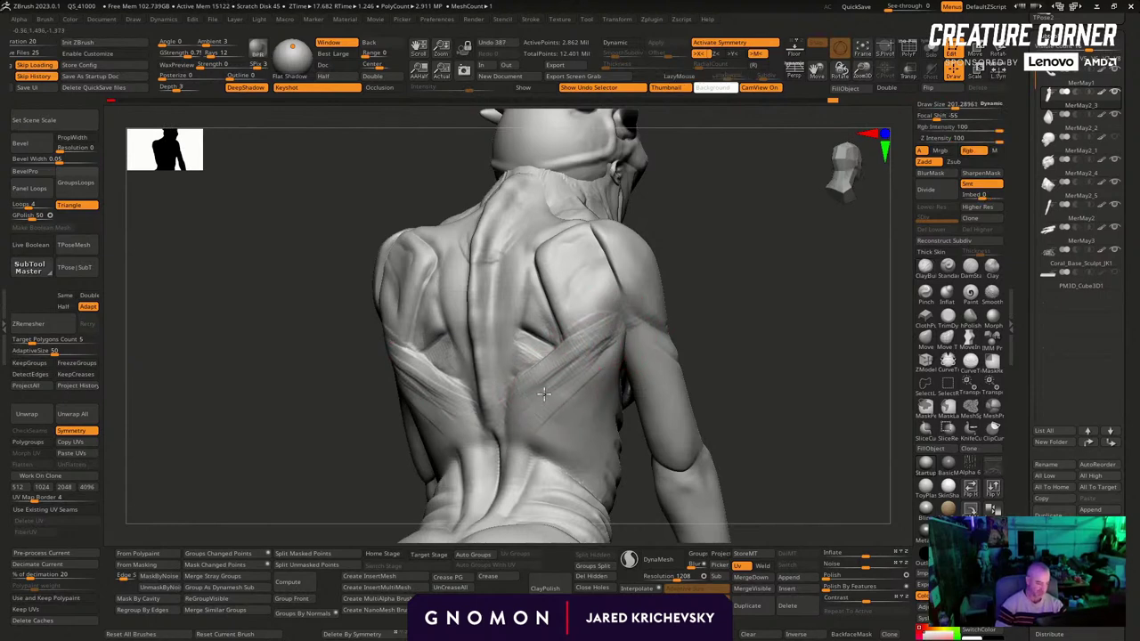
{"action": "left_click_drag", "start_coordinate": [493, 496], "coordinate": [504, 528], "text": "shift"}
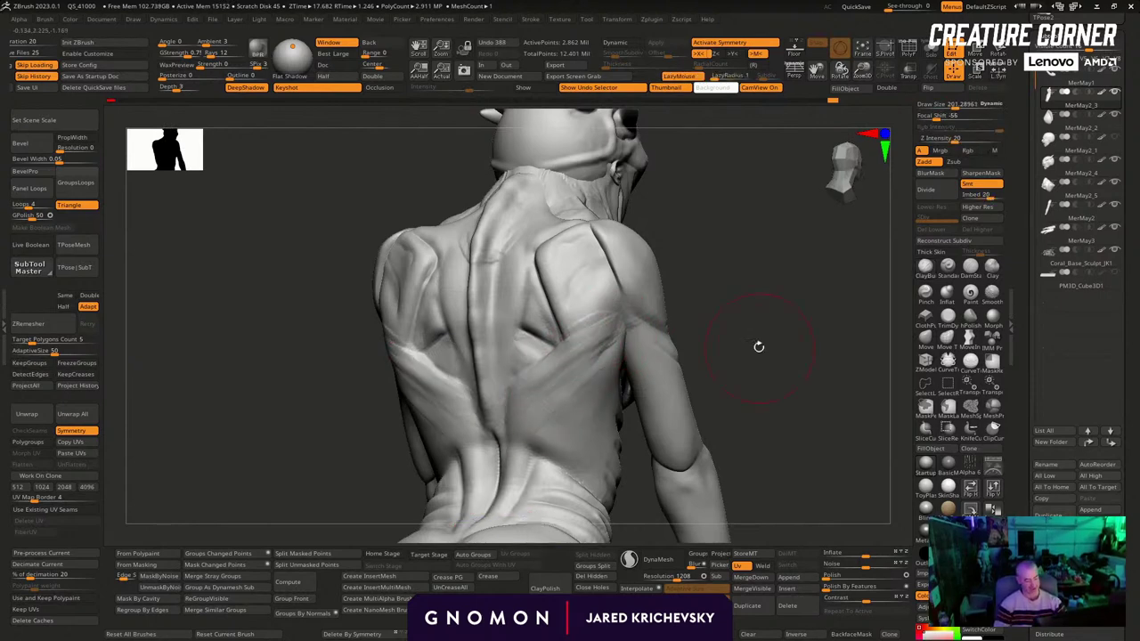
Carve the creases between the front ribs with Dam Standard, reducing the draw size to about 54
{"action": "left_click_drag", "start_coordinate": [759, 348], "coordinate": [700, 348]}
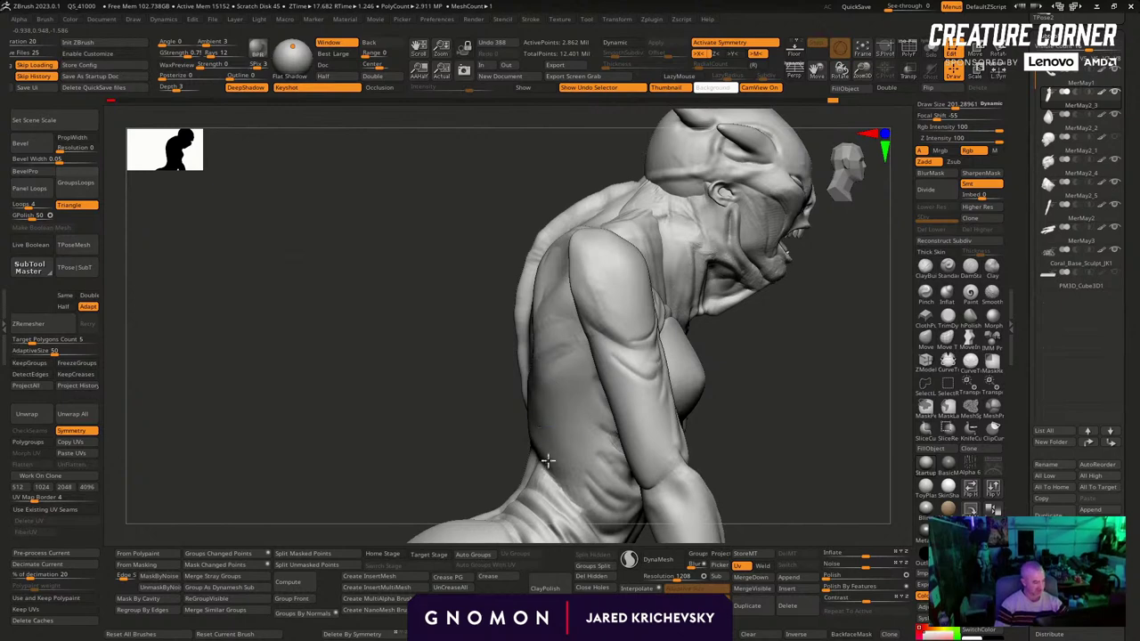
{"action": "mouse_move", "coordinate": [547, 460]}
{"action": "left_mouse_down"}
{"action": "mouse_move", "coordinate": [705, 400]}
{"action": "mouse_move", "coordinate": [669, 369]}
{"action": "mouse_move", "coordinate": [674, 333]}
{"action": "mouse_move", "coordinate": [743, 323]}
{"action": "mouse_move", "coordinate": [626, 372]}
{"action": "left_mouse_up"}
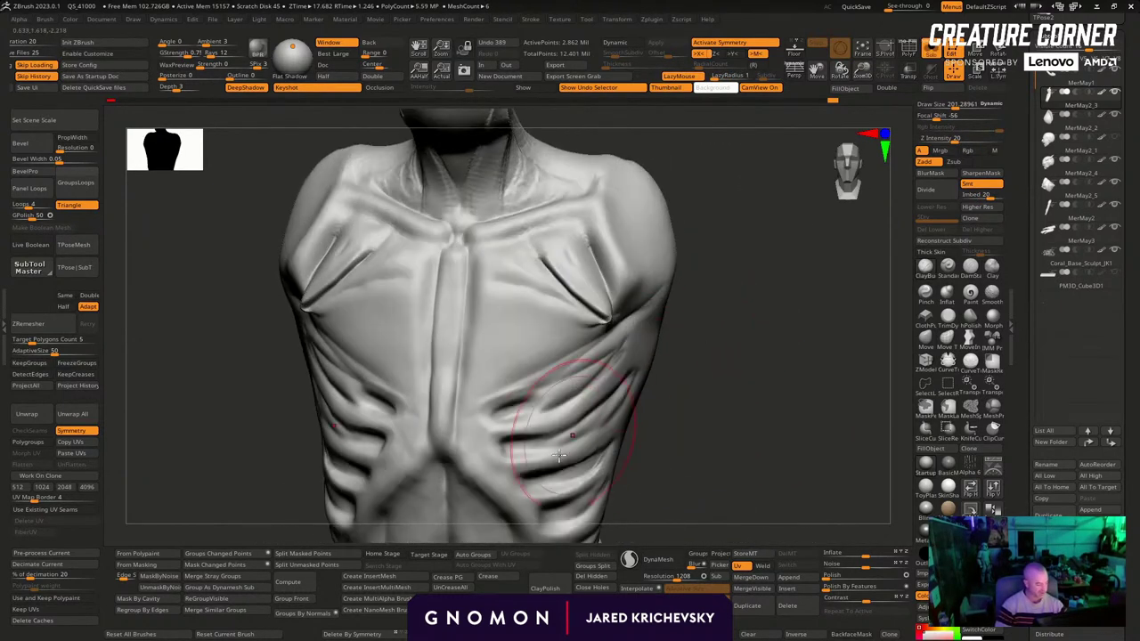
{"action": "left_click_drag", "start_coordinate": [694, 436], "coordinate": [677, 359]}
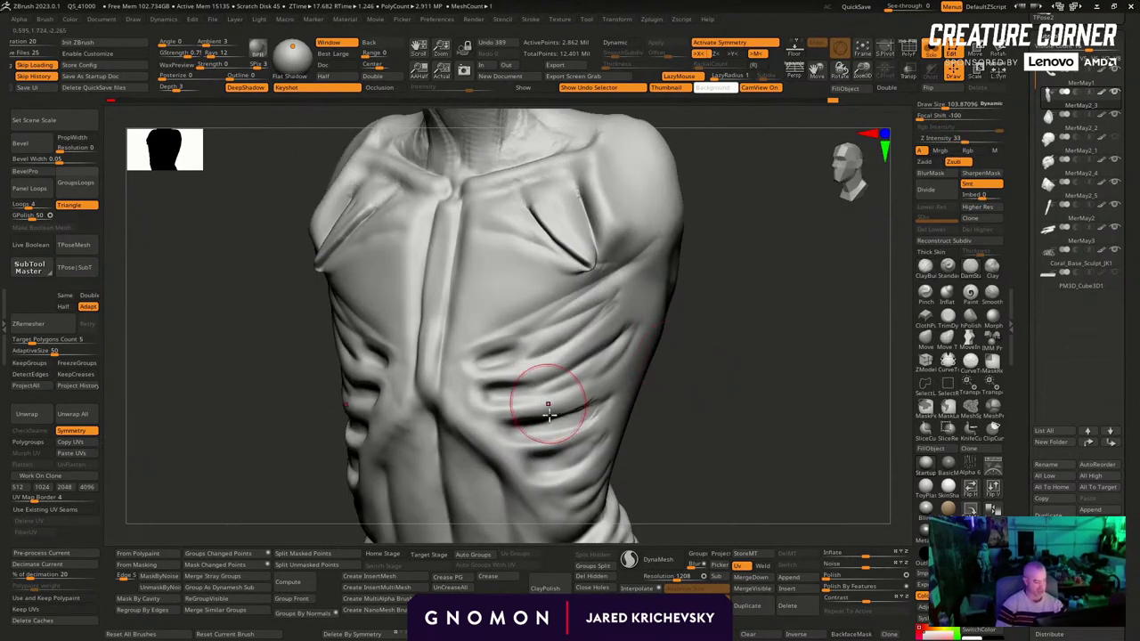
{"action": "key", "text": "s"}
{"action": "left_click_drag", "start_coordinate": [549, 415], "coordinate": [540, 415]}
{"action": "key", "text": "s"}
{"action": "left_click_drag", "start_coordinate": [604, 398], "coordinate": [520, 427]}
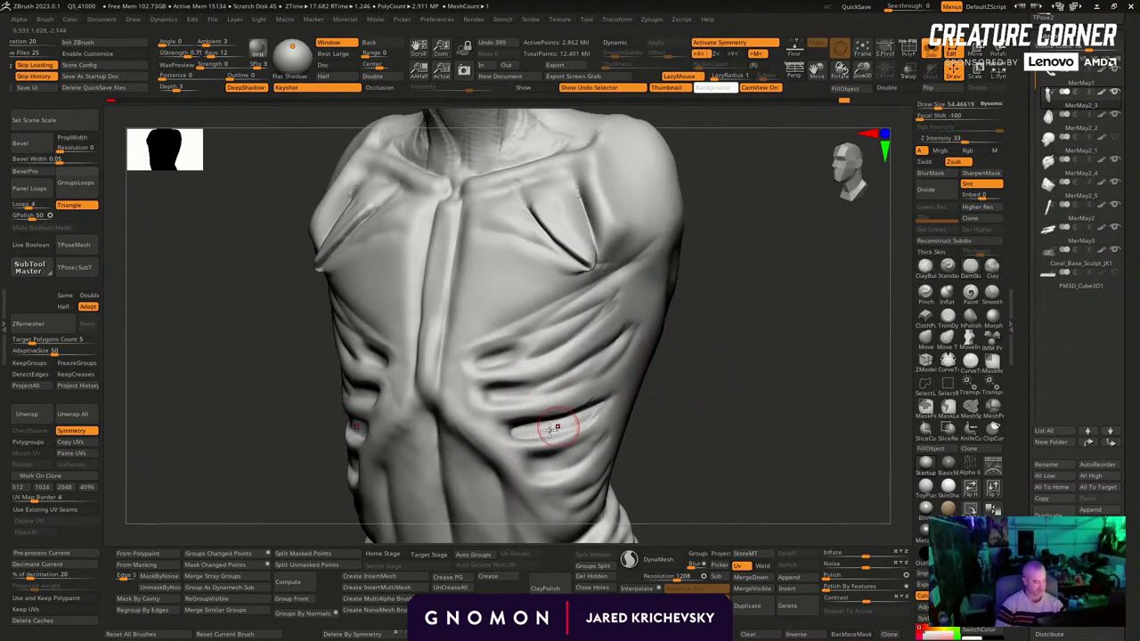
{"action": "left_click_drag", "start_coordinate": [599, 415], "coordinate": [604, 408]}
{"action": "right_click_drag", "start_coordinate": [635, 374], "coordinate": [613, 377]}
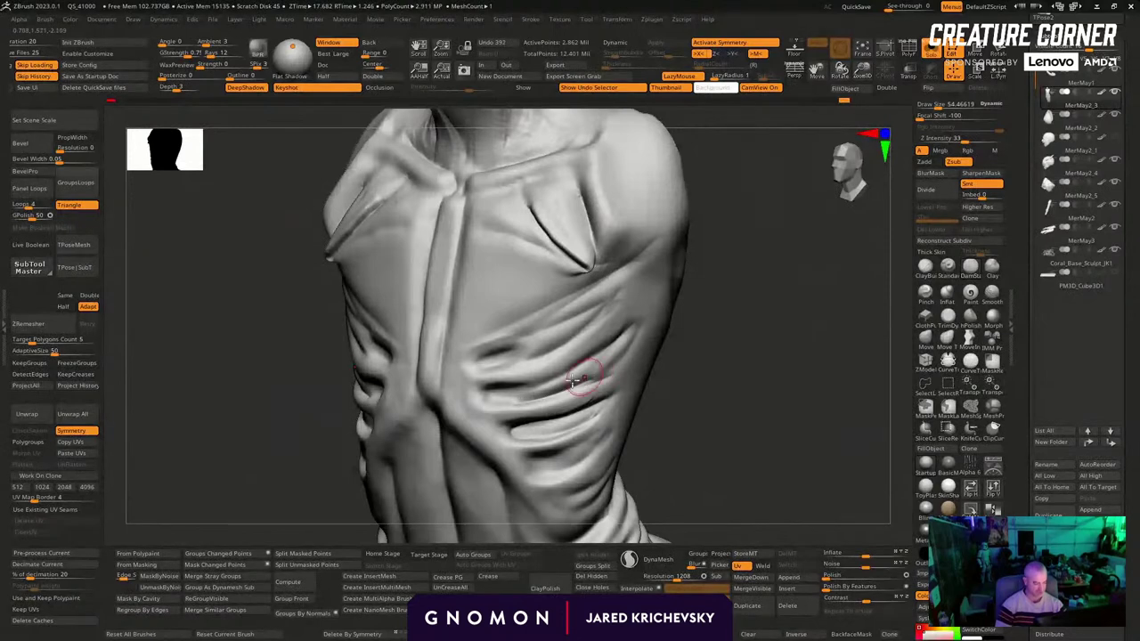
{"action": "left_click_drag", "start_coordinate": [570, 374], "coordinate": [536, 388]}
{"action": "left_click_drag", "start_coordinate": [704, 387], "coordinate": [670, 403]}
Sharpen the rib creases with the Pinch brush, enlarging the draw size to about 157
{"action": "key", "text": "s"}
{"action": "left_click", "coordinate": [926, 294]}
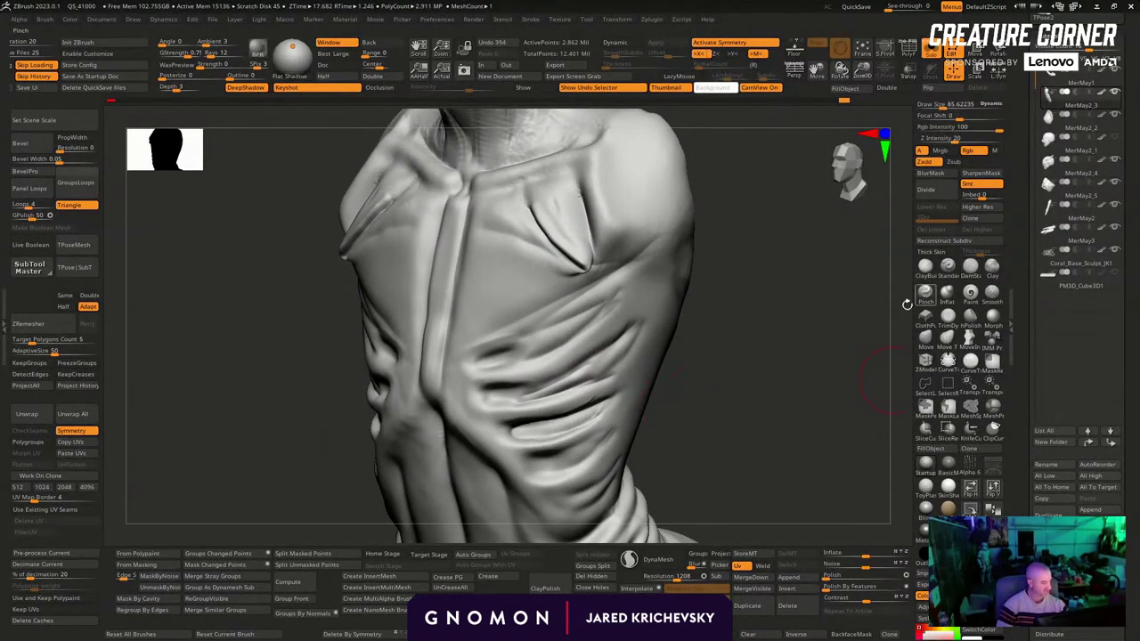
{"action": "key", "text": "s"}
{"action": "left_click_drag", "start_coordinate": [526, 433], "coordinate": [547, 429]}
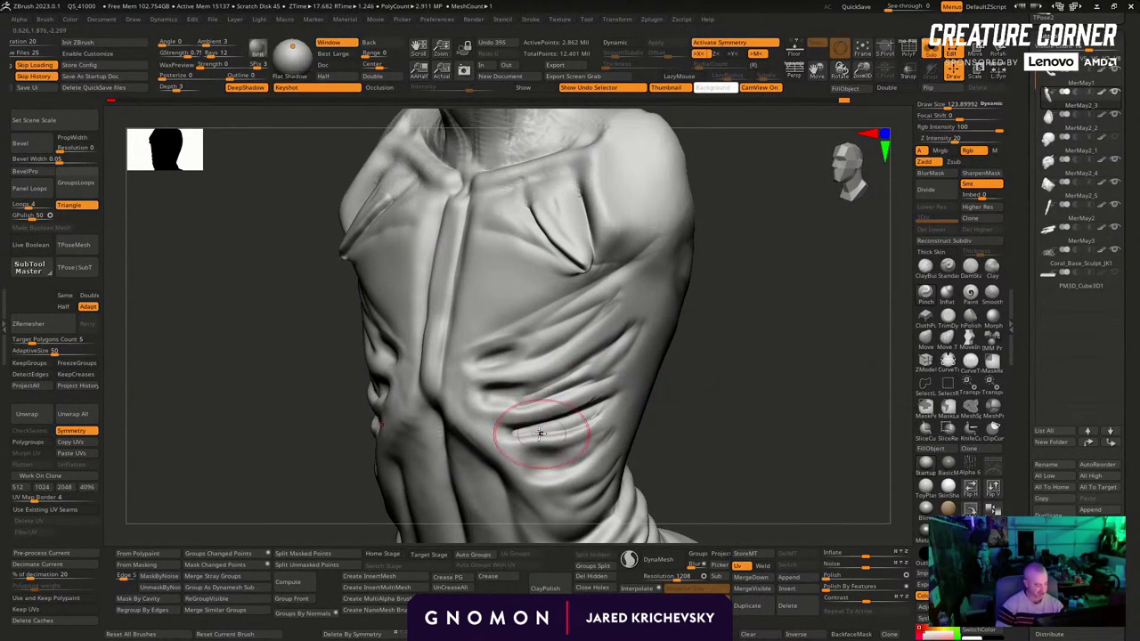
{"action": "left_click_drag", "start_coordinate": [514, 398], "coordinate": [507, 396]}
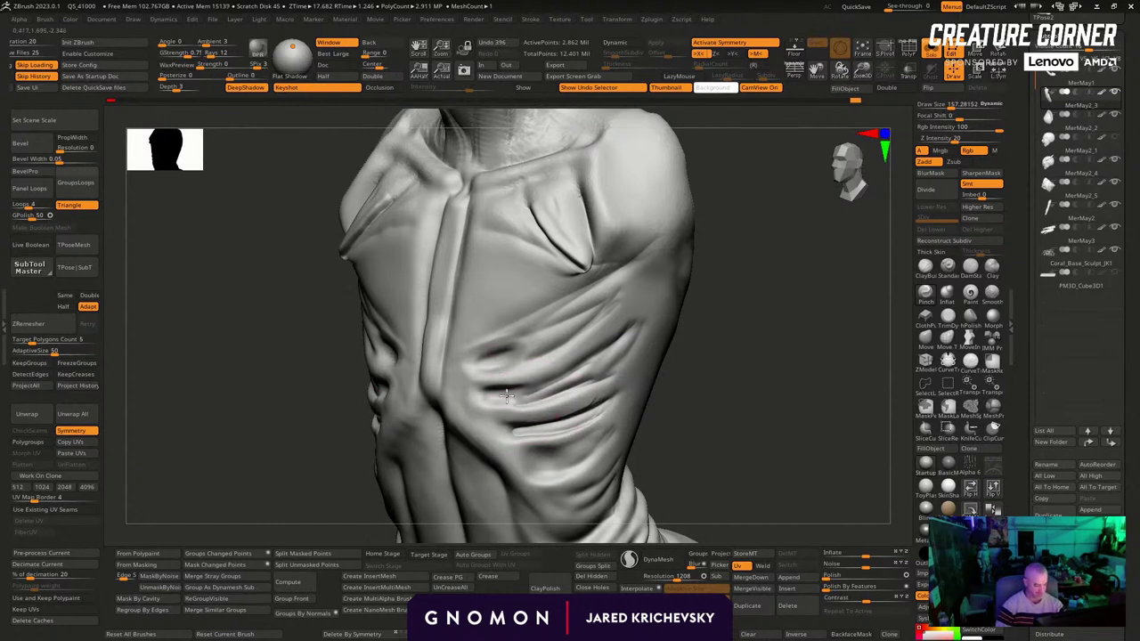
{"action": "left_click_drag", "start_coordinate": [681, 357], "coordinate": [640, 400]}
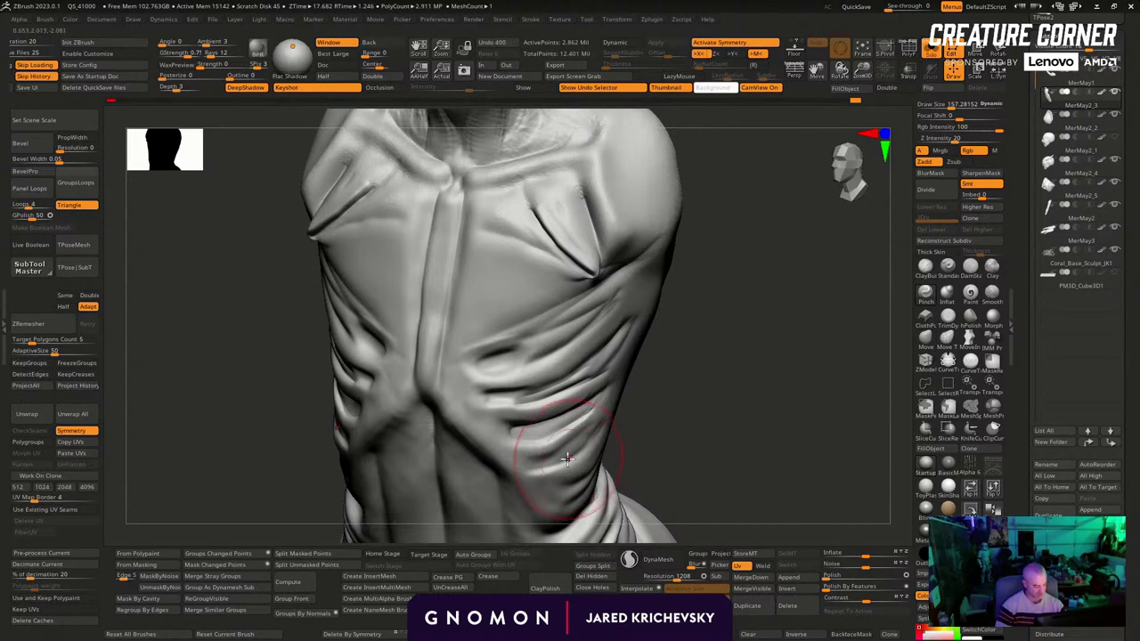
{"action": "left_click_drag", "start_coordinate": [646, 401], "coordinate": [533, 431]}
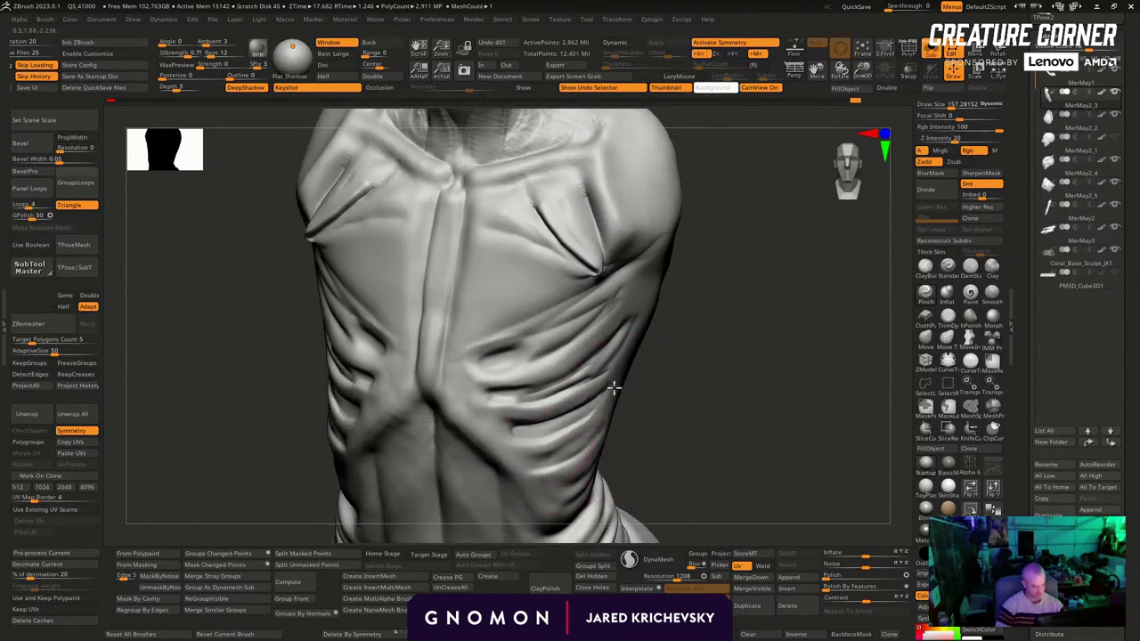
{"action": "left_click_drag", "start_coordinate": [614, 387], "coordinate": [527, 402]}
Build up long ridges along the upper side ribs at draw size about 95
{"action": "mouse_move", "coordinate": [630, 378]}
{"action": "left_mouse_down"}
{"action": "mouse_move", "coordinate": [575, 389]}
{"action": "mouse_move", "coordinate": [588, 374]}
{"action": "left_mouse_up"}
{"action": "key", "text": "b"}
{"action": "key", "text": "d"}
{"action": "key", "text": "s"}
{"action": "mouse_move", "coordinate": [497, 385]}
{"action": "left_mouse_down"}
{"action": "mouse_move", "coordinate": [629, 337]}
{"action": "mouse_move", "coordinate": [638, 348]}
{"action": "mouse_move", "coordinate": [504, 381]}
{"action": "mouse_move", "coordinate": [587, 345]}
{"action": "left_mouse_up"}
{"action": "key", "text": "ctrl+z"}
{"action": "key", "text": "s"}
{"action": "left_click_drag", "start_coordinate": [770, 324], "coordinate": [699, 333]}
{"action": "key", "text": "s"}
{"action": "mouse_move", "coordinate": [501, 377]}
{"action": "left_mouse_down"}
{"action": "mouse_move", "coordinate": [580, 351]}
{"action": "mouse_move", "coordinate": [662, 299]}
{"action": "left_mouse_up"}
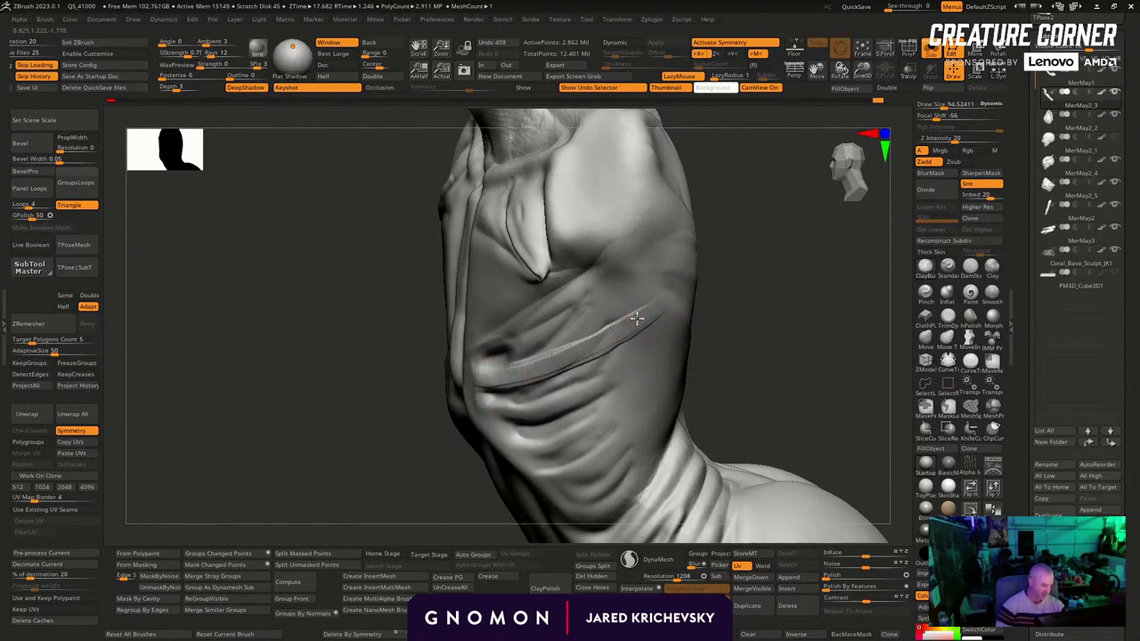
{"action": "left_click_drag", "start_coordinate": [485, 388], "coordinate": [667, 330]}
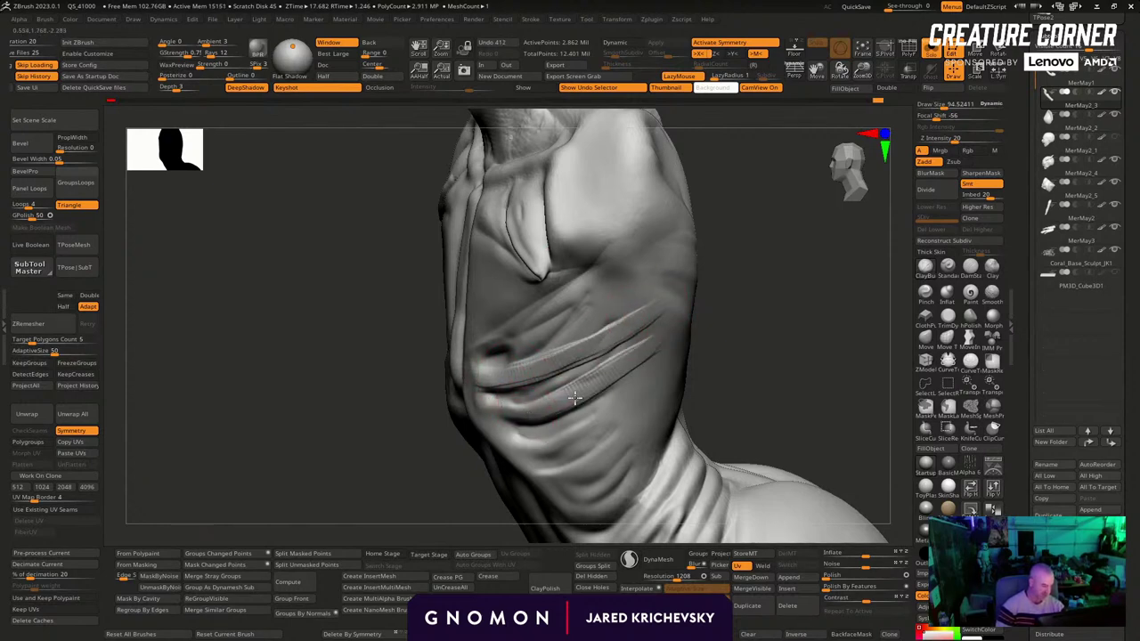
Build up the lower side ribs toward the flank and smooth the ridges near the front of the ribcage
{"action": "left_click_drag", "start_coordinate": [547, 445], "coordinate": [634, 398]}
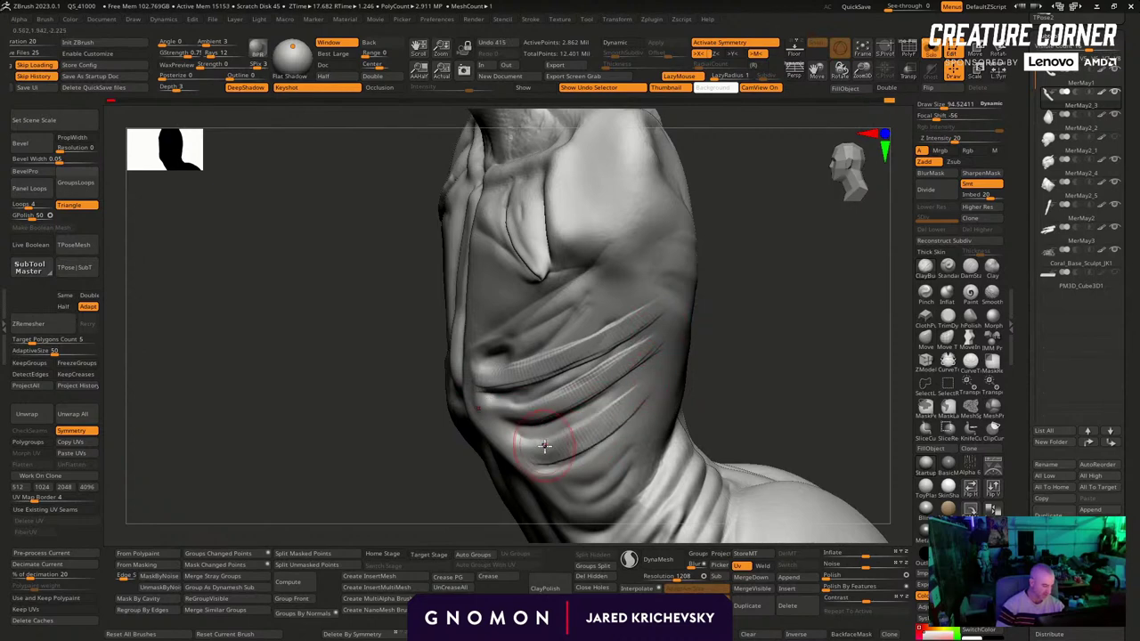
{"action": "left_click_drag", "start_coordinate": [709, 405], "coordinate": [745, 395]}
{"action": "mouse_move", "coordinate": [550, 494]}
{"action": "left_mouse_down"}
{"action": "mouse_move", "coordinate": [591, 485]}
{"action": "mouse_move", "coordinate": [660, 413]}
{"action": "left_mouse_up"}
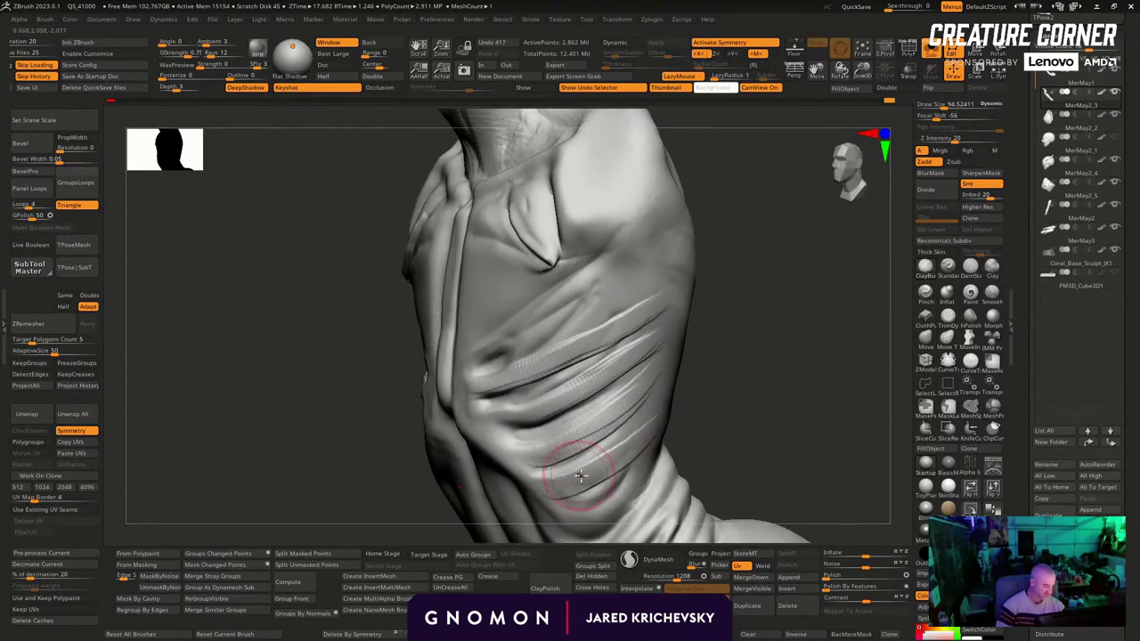
{"action": "left_click_drag", "start_coordinate": [581, 476], "coordinate": [663, 396]}
{"action": "right_click_drag", "start_coordinate": [710, 413], "coordinate": [526, 306]}
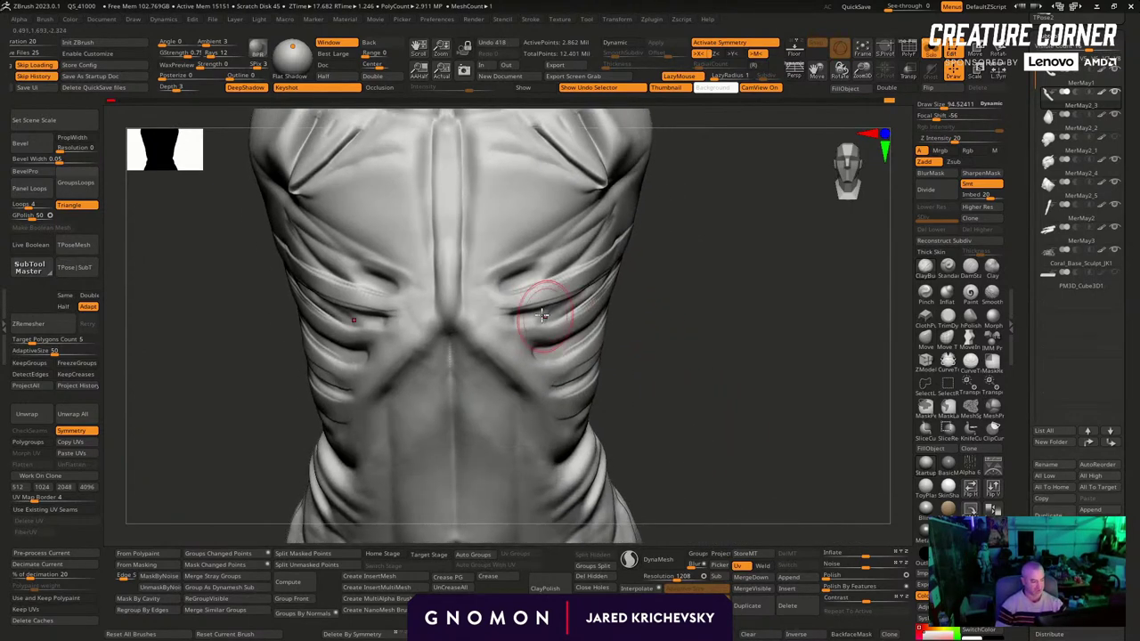
{"action": "left_click_drag", "start_coordinate": [599, 279], "coordinate": [536, 314], "text": "shift"}
Try to build up the inner rib ends beside the sternum at draw size about 51
{"action": "left_click_drag", "start_coordinate": [670, 255], "coordinate": [659, 310]}
{"action": "key", "text": "bracketleft"}
{"action": "key", "text": "bracketleft"}
{"action": "key", "text": "bracketleft"}
{"action": "key", "text": "bracketleft"}
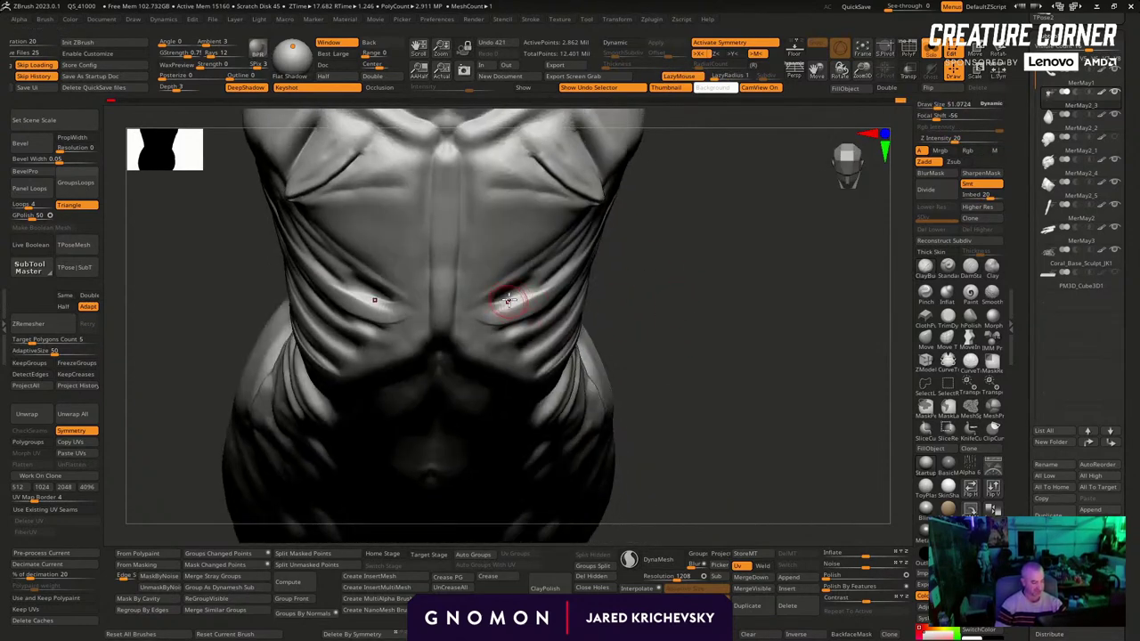
{"action": "left_click_drag", "start_coordinate": [511, 302], "coordinate": [506, 304]}
{"action": "right_click_drag", "start_coordinate": [659, 294], "coordinate": [541, 318]}
{"action": "key", "text": "ctrl+z"}
{"action": "key", "text": "ctrl+z"}
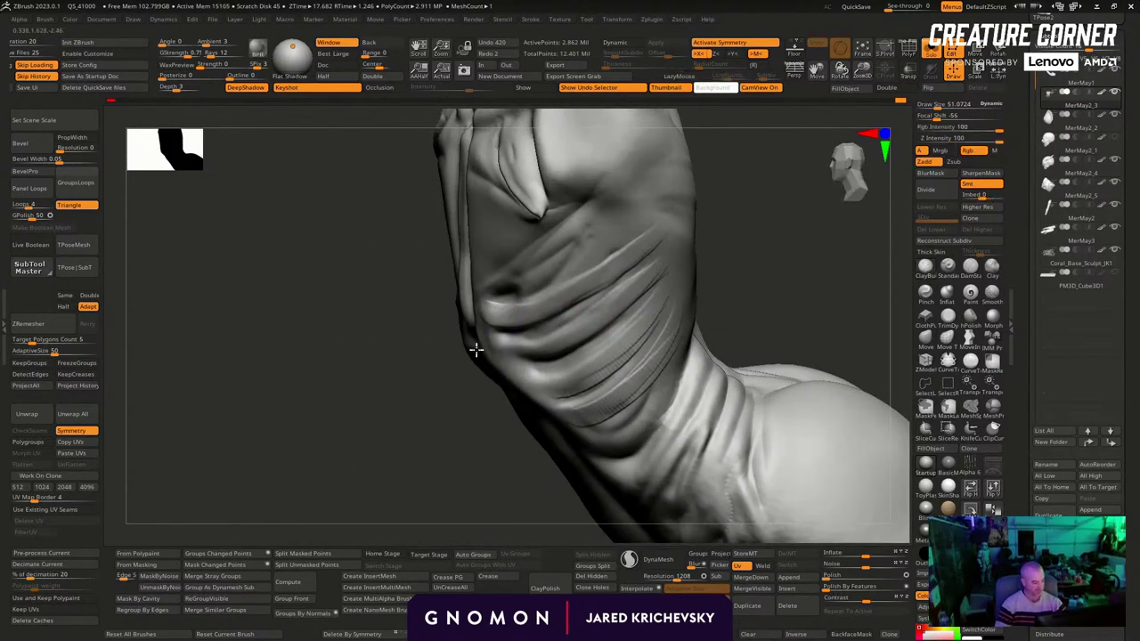
Build up the rib ends and the lower ribcage arch above the abdomen at draw size about 81
{"action": "right_click_drag", "start_coordinate": [476, 346], "coordinate": [496, 313]}
{"action": "left_click_drag", "start_coordinate": [471, 315], "coordinate": [501, 312]}
{"action": "left_click_drag", "start_coordinate": [474, 350], "coordinate": [492, 370]}
{"action": "right_click_drag", "start_coordinate": [311, 452], "coordinate": [426, 449]}
{"action": "left_click_drag", "start_coordinate": [485, 334], "coordinate": [606, 350]}
{"action": "right_click_drag", "start_coordinate": [606, 349], "coordinate": [443, 350]}
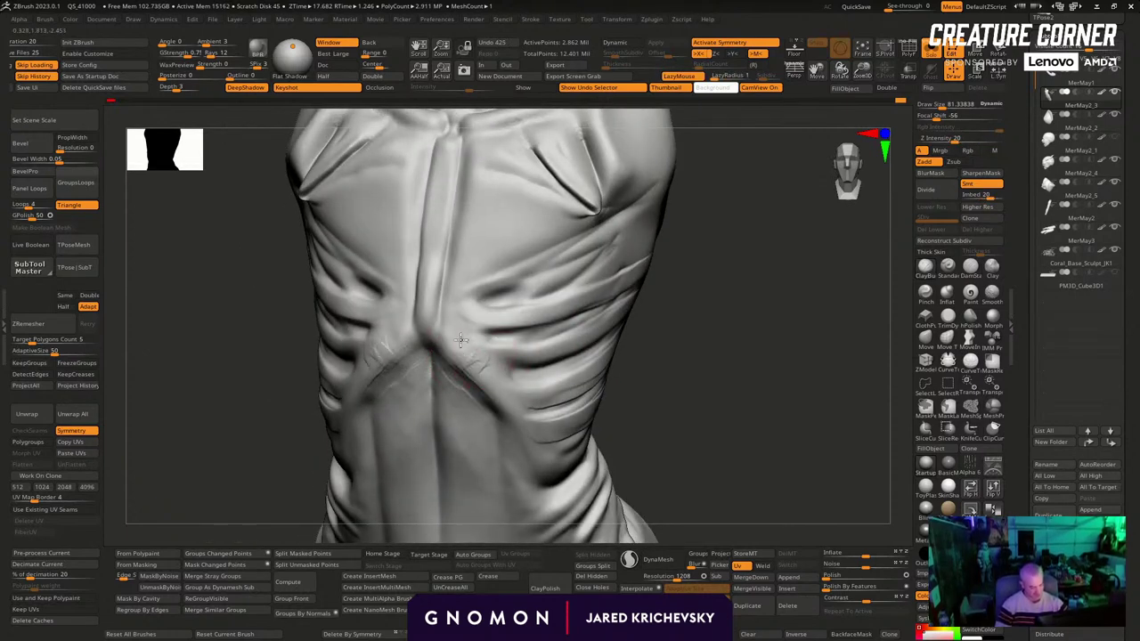
{"action": "left_click_drag", "start_coordinate": [460, 341], "coordinate": [507, 419]}
Smooth the ribcage arch and the inner rib ends beside the sternum
{"action": "mouse_move", "coordinate": [657, 408]}
{"action": "right_mouse_down"}
{"action": "mouse_move", "coordinate": [654, 392]}
{"action": "mouse_move", "coordinate": [603, 371]}
{"action": "right_mouse_up"}
{"action": "right_click_drag", "start_coordinate": [603, 371], "coordinate": [567, 366]}
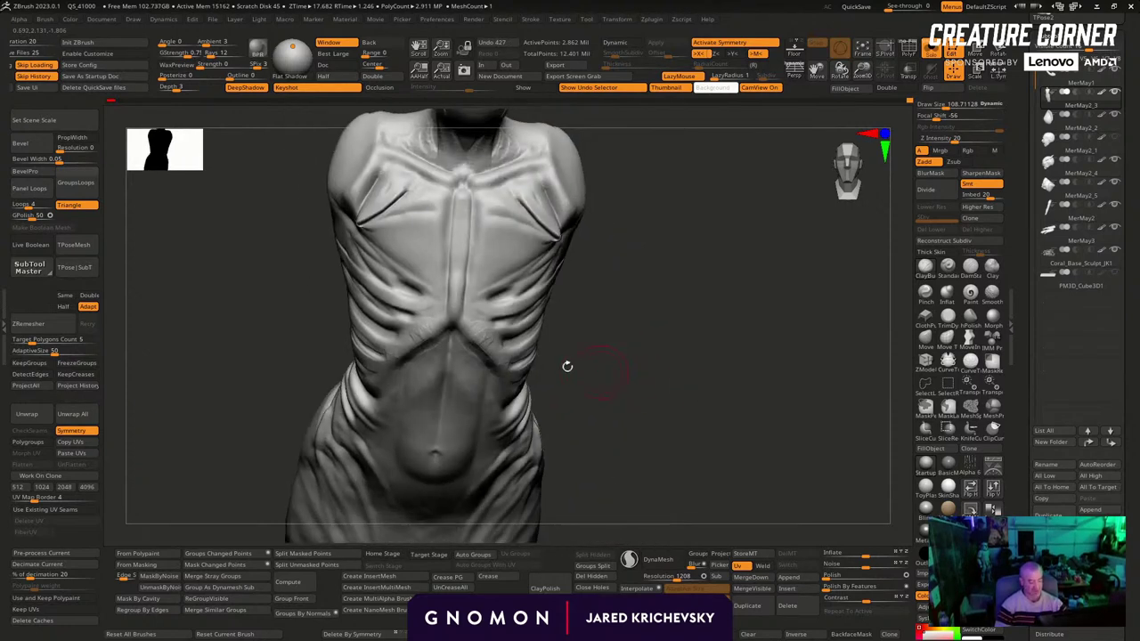
{"action": "left_click_drag", "start_coordinate": [479, 312], "coordinate": [493, 346], "text": "shift"}
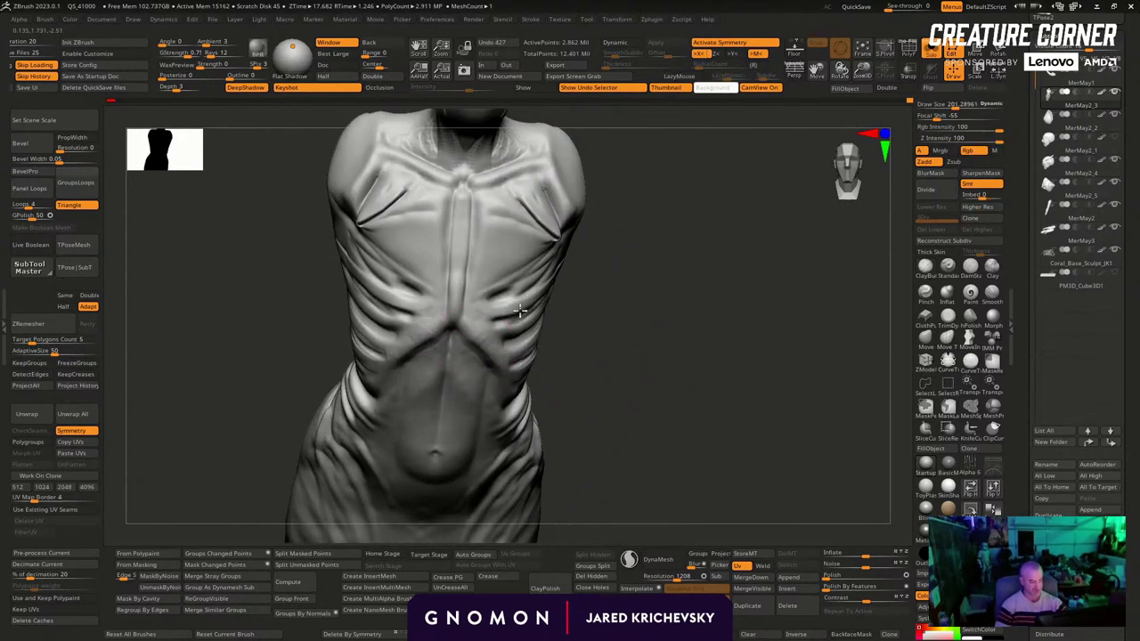
{"action": "left_click_drag", "start_coordinate": [497, 305], "coordinate": [502, 296], "text": "shift"}
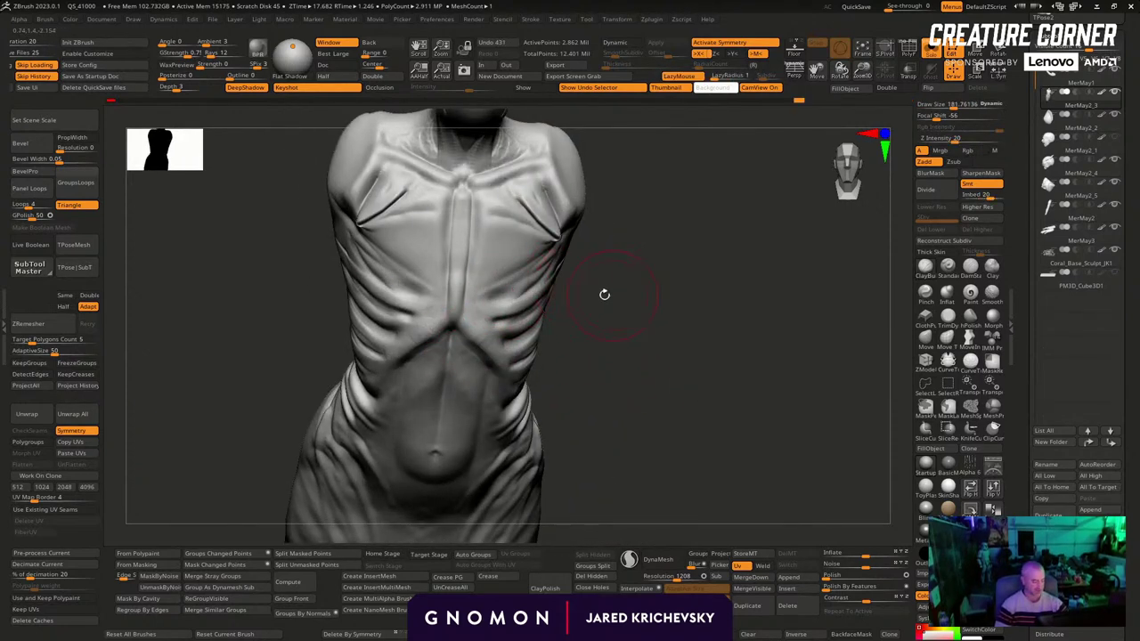
Soften and fill the side ribs down to the waist, enlarging the draw size to about 222
{"action": "mouse_move", "coordinate": [605, 295]}
{"action": "left_mouse_down"}
{"action": "mouse_move", "coordinate": [621, 285]}
{"action": "mouse_move", "coordinate": [584, 293]}
{"action": "left_mouse_up"}
{"action": "key", "text": "s"}
{"action": "mouse_move", "coordinate": [539, 307]}
{"action": "left_mouse_down"}
{"action": "mouse_move", "coordinate": [585, 283]}
{"action": "mouse_move", "coordinate": [580, 292]}
{"action": "left_mouse_up"}
{"action": "mouse_move", "coordinate": [539, 331]}
{"action": "left_mouse_down"}
{"action": "mouse_move", "coordinate": [580, 307]}
{"action": "mouse_move", "coordinate": [552, 350]}
{"action": "mouse_move", "coordinate": [585, 390]}
{"action": "left_mouse_up"}
{"action": "mouse_move", "coordinate": [594, 343]}
{"action": "left_mouse_down"}
{"action": "mouse_move", "coordinate": [603, 329]}
{"action": "mouse_move", "coordinate": [557, 324]}
{"action": "left_mouse_up"}
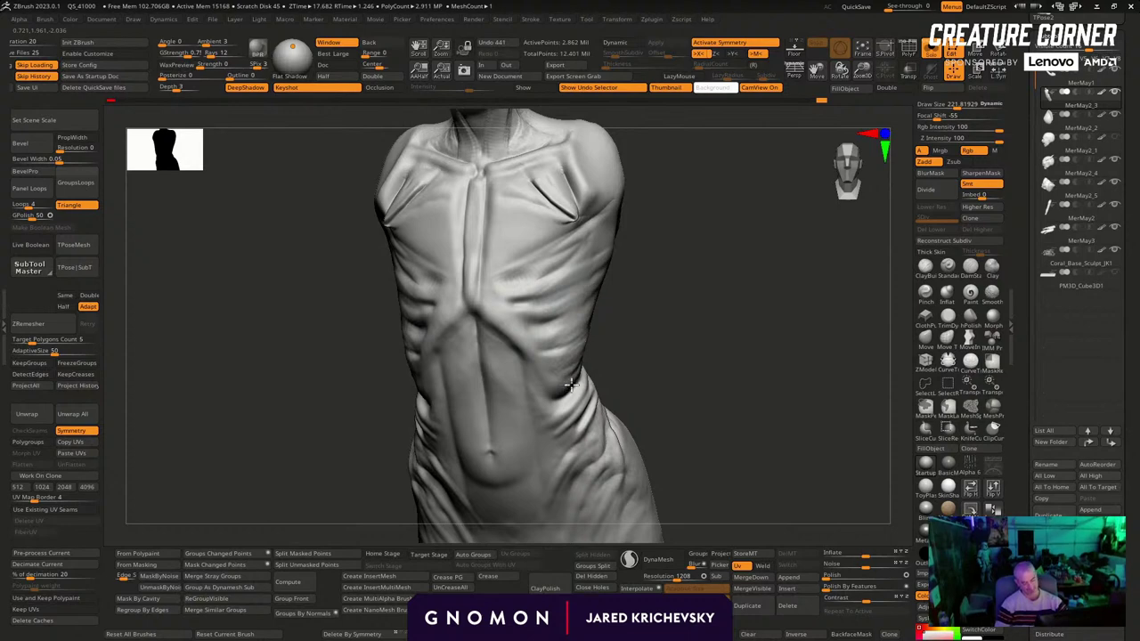
Switch to the MerMay2 subtool, then shape and smooth the back of the upper arm and elbow
{"action": "mouse_move", "coordinate": [659, 359]}
{"action": "right_mouse_down"}
{"action": "mouse_move", "coordinate": [644, 300]}
{"action": "mouse_move", "coordinate": [620, 275]}
{"action": "mouse_move", "coordinate": [674, 331]}
{"action": "right_mouse_up"}
{"action": "right_click_drag", "start_coordinate": [650, 247], "coordinate": [545, 386]}
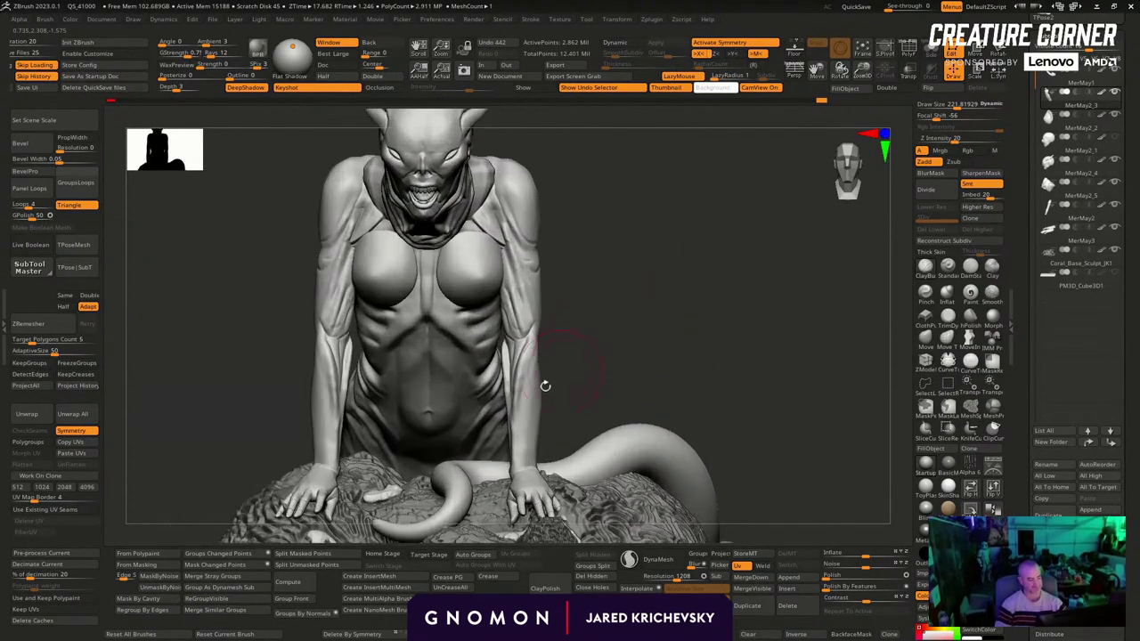
{"action": "left_click", "coordinate": [615, 441], "text": "alt"}
{"action": "mouse_move", "coordinate": [713, 374]}
{"action": "right_mouse_down"}
{"action": "mouse_move", "coordinate": [545, 321]}
{"action": "mouse_move", "coordinate": [668, 272]}
{"action": "mouse_move", "coordinate": [625, 299]}
{"action": "right_mouse_up"}
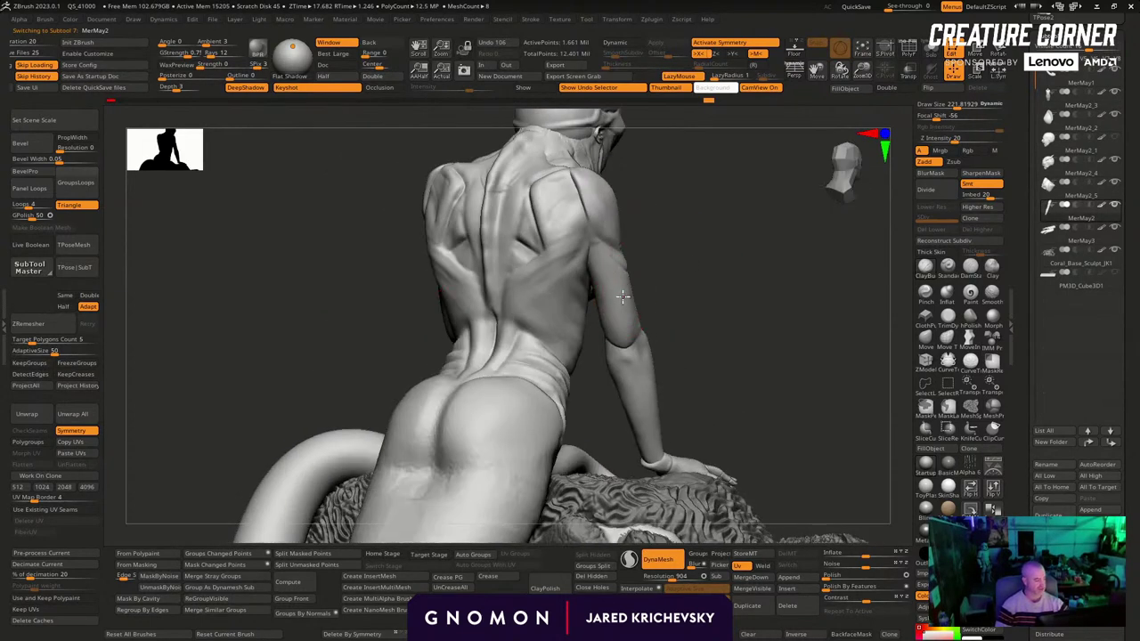
{"action": "mouse_move", "coordinate": [709, 335]}
{"action": "right_mouse_down"}
{"action": "mouse_move", "coordinate": [649, 331]}
{"action": "mouse_move", "coordinate": [631, 374]}
{"action": "right_mouse_up"}
{"action": "left_click_drag", "start_coordinate": [544, 330], "coordinate": [531, 339]}
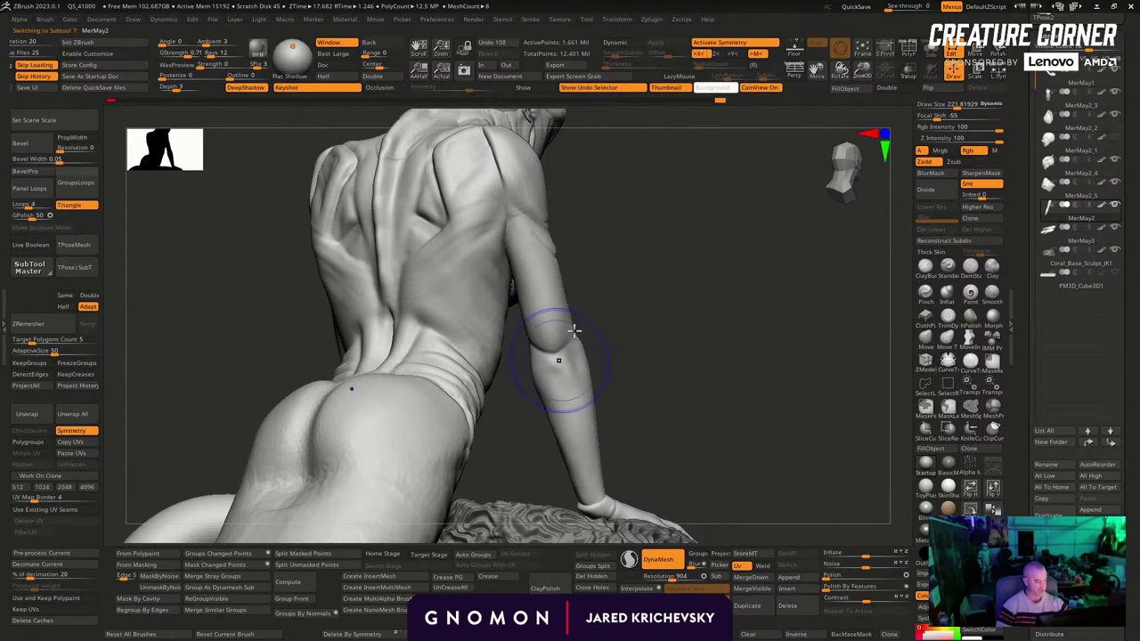
{"action": "right_click_drag", "start_coordinate": [574, 331], "coordinate": [621, 306]}
{"action": "mouse_move", "coordinate": [515, 232]}
{"action": "left_mouse_down", "text": "shift"}
{"action": "mouse_move", "coordinate": [502, 208]}
{"action": "mouse_move", "coordinate": [545, 304]}
{"action": "mouse_move", "coordinate": [519, 290]}
{"action": "left_mouse_up", "text": "shift"}
Build up the muscle forms around the elbow and along the outer forearm down to the wrist at draw size about 42
{"action": "key", "text": "s"}
{"action": "key", "text": "s"}
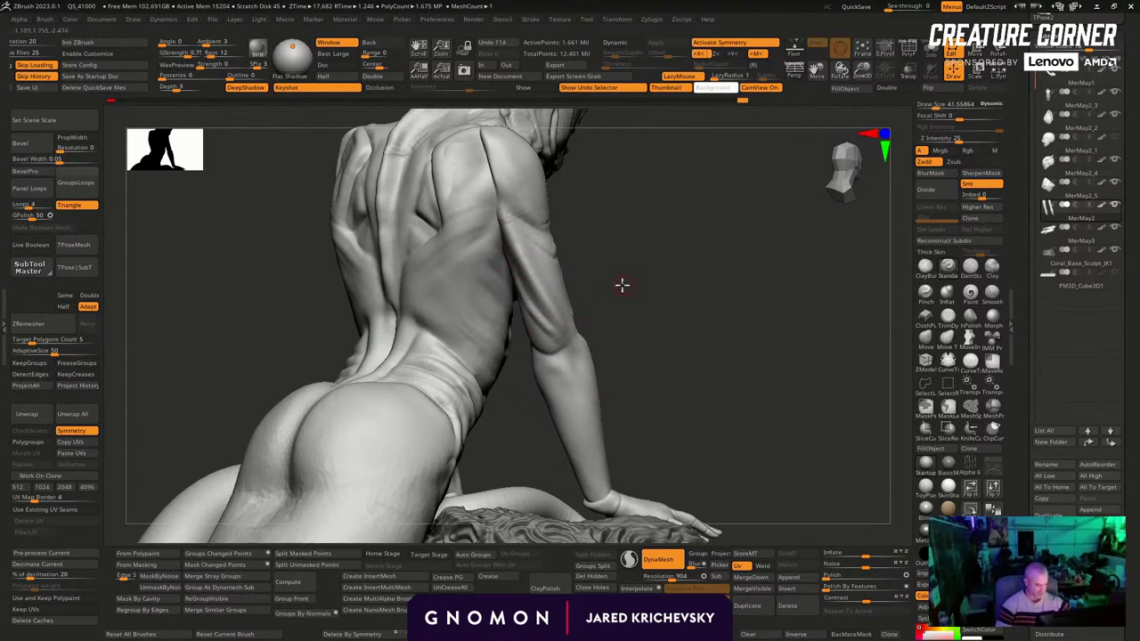
{"action": "left_click_drag", "start_coordinate": [622, 285], "coordinate": [532, 295]}
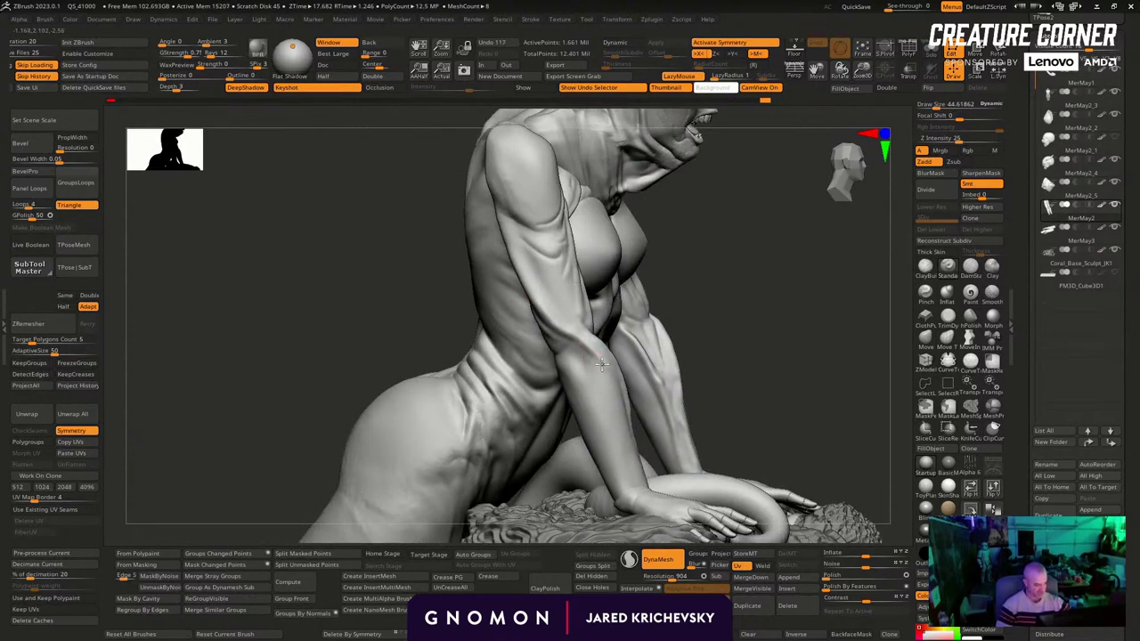
{"action": "left_click_drag", "start_coordinate": [602, 364], "coordinate": [625, 403]}
{"action": "left_click_drag", "start_coordinate": [720, 351], "coordinate": [812, 349]}
{"action": "mouse_move", "coordinate": [610, 452]}
{"action": "left_mouse_down"}
{"action": "mouse_move", "coordinate": [579, 449]}
{"action": "mouse_move", "coordinate": [601, 451]}
{"action": "left_mouse_up"}
{"action": "left_click_drag", "start_coordinate": [652, 423], "coordinate": [608, 462]}
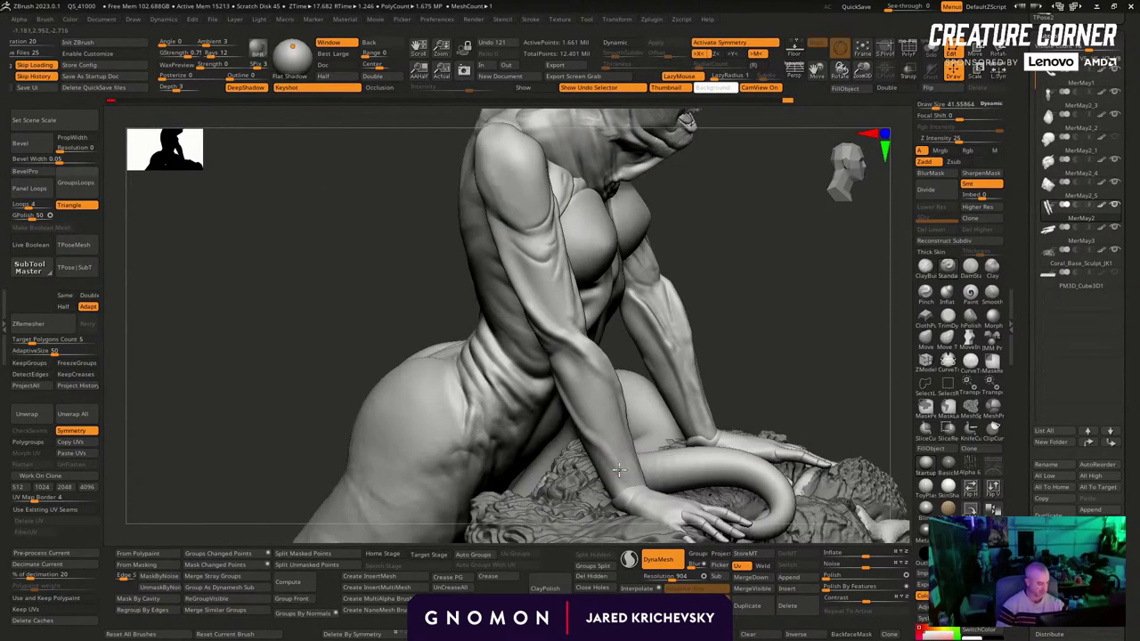
Switch to the MerMay2_2 subtool and reshape the breasts from the front with a Move brush at draw size about 442
{"action": "mouse_move", "coordinate": [750, 312]}
{"action": "left_mouse_down"}
{"action": "mouse_move", "coordinate": [715, 295]}
{"action": "mouse_move", "coordinate": [687, 348]}
{"action": "mouse_move", "coordinate": [753, 358]}
{"action": "left_mouse_up"}
{"action": "left_click", "coordinate": [694, 382], "text": "alt"}
{"action": "left_click_drag", "start_coordinate": [814, 380], "coordinate": [724, 332], "text": "alt"}
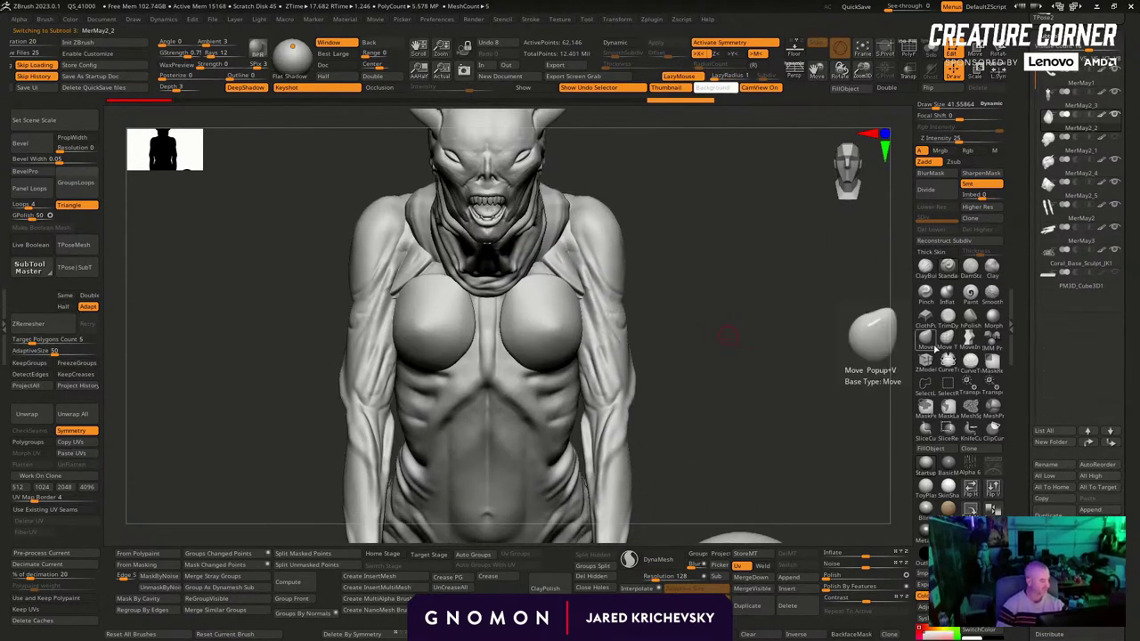
{"action": "left_click", "coordinate": [947, 341]}
{"action": "left_click_drag", "start_coordinate": [707, 288], "coordinate": [714, 292]}
{"action": "mouse_move", "coordinate": [551, 350]}
{"action": "left_mouse_down"}
{"action": "mouse_move", "coordinate": [553, 332]}
{"action": "mouse_move", "coordinate": [588, 335]}
{"action": "mouse_move", "coordinate": [554, 359]}
{"action": "left_mouse_up"}
{"action": "key", "text": "s"}
{"action": "left_click", "coordinate": [582, 335]}
{"action": "key", "text": "s"}
{"action": "left_click", "coordinate": [561, 299]}
{"action": "left_click_drag", "start_coordinate": [559, 301], "coordinate": [558, 280]}
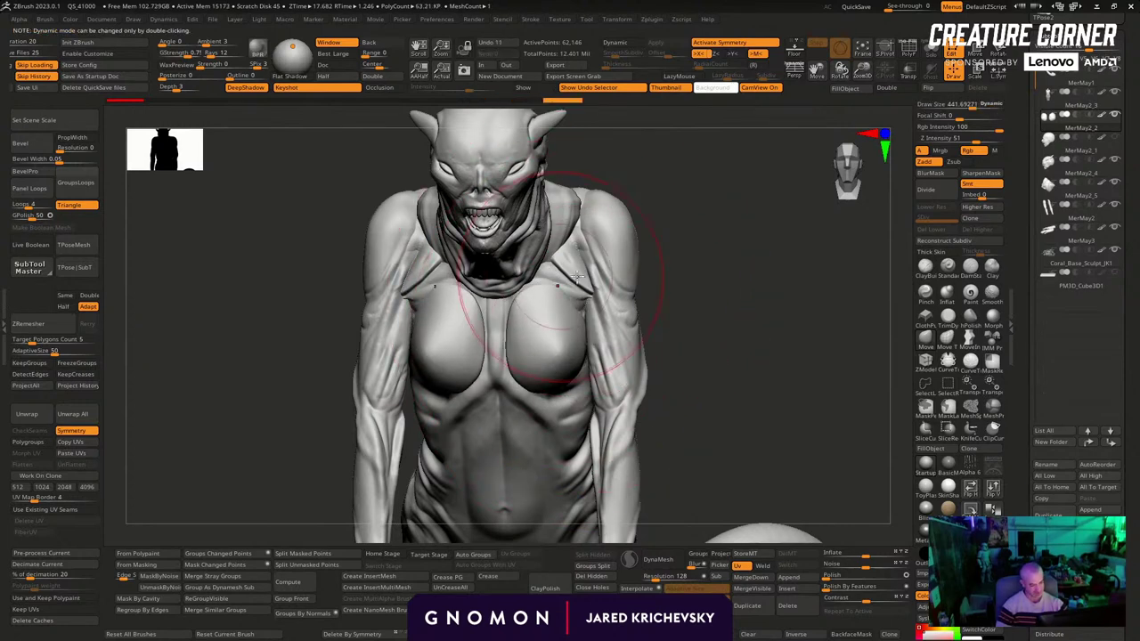
Adjust the width and fullness of the breasts from several angles at draw size about 339
{"action": "left_click_drag", "start_coordinate": [657, 270], "coordinate": [707, 274]}
{"action": "mouse_move", "coordinate": [567, 349]}
{"action": "left_mouse_down"}
{"action": "mouse_move", "coordinate": [527, 327]}
{"action": "mouse_move", "coordinate": [521, 341]}
{"action": "left_mouse_up"}
{"action": "left_click_drag", "start_coordinate": [708, 308], "coordinate": [627, 311]}
{"action": "key", "text": "s"}
{"action": "left_click", "coordinate": [563, 359]}
{"action": "left_click_drag", "start_coordinate": [575, 360], "coordinate": [584, 351]}
{"action": "left_click_drag", "start_coordinate": [712, 330], "coordinate": [623, 332]}
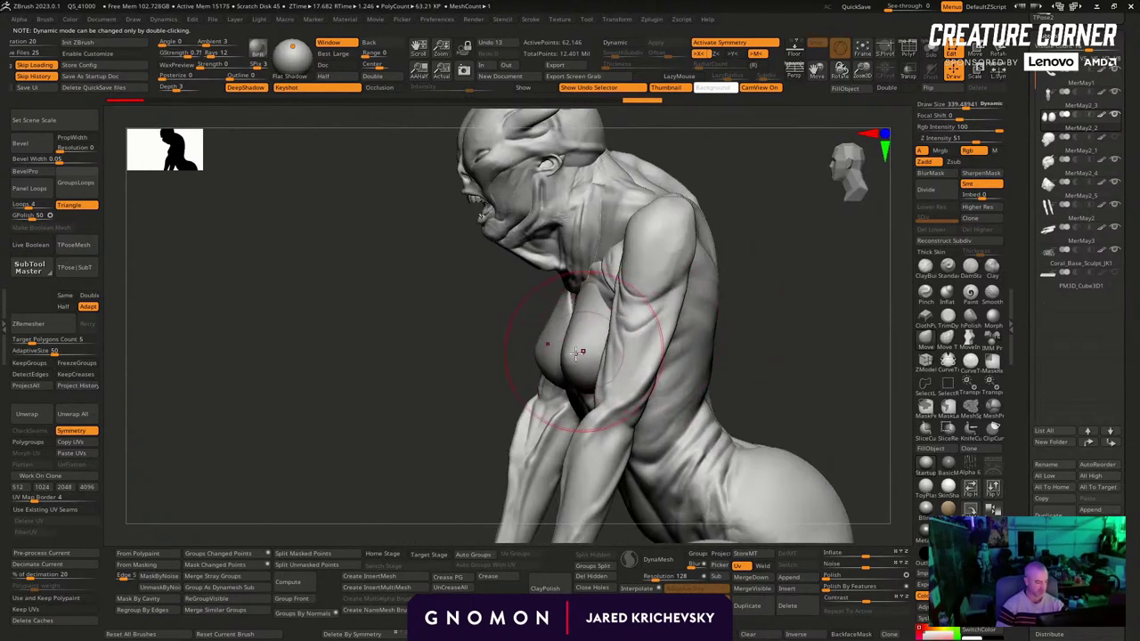
Refine the side profile and lower curve of the breasts with smaller Move strokes
{"action": "key", "text": "s"}
{"action": "left_click", "coordinate": [565, 355]}
{"action": "left_click_drag", "start_coordinate": [565, 356], "coordinate": [560, 363]}
{"action": "left_click_drag", "start_coordinate": [491, 406], "coordinate": [468, 403]}
{"action": "key", "text": "s"}
{"action": "left_click", "coordinate": [562, 363]}
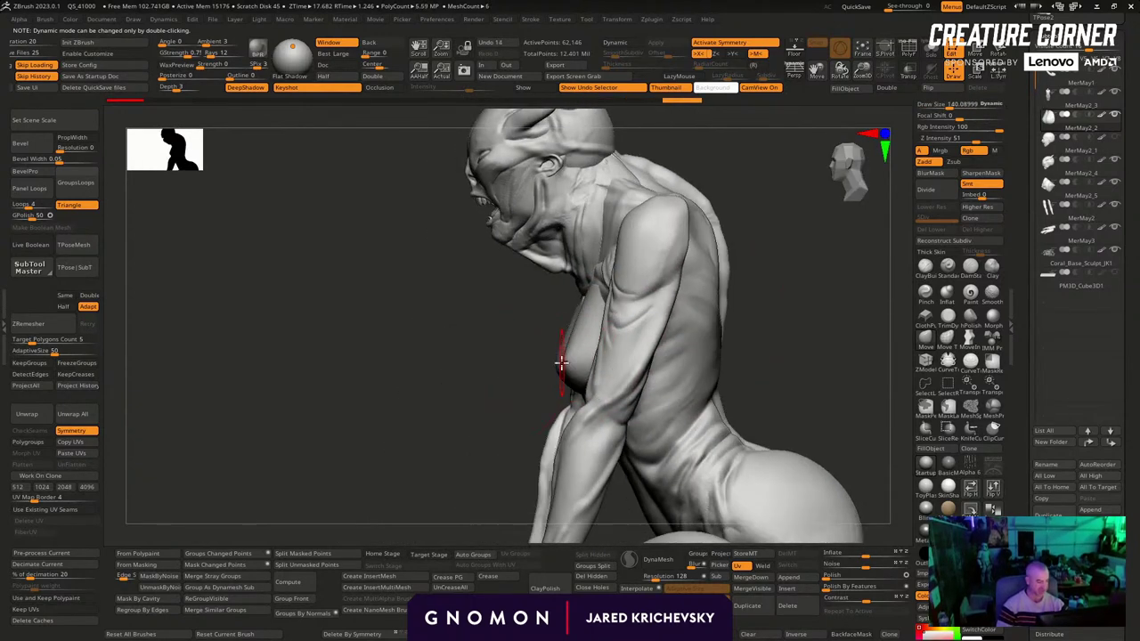
{"action": "key", "text": "s"}
{"action": "left_click", "coordinate": [579, 354]}
{"action": "left_click_drag", "start_coordinate": [580, 337], "coordinate": [580, 364]}
{"action": "left_click_drag", "start_coordinate": [585, 374], "coordinate": [585, 338]}
{"action": "mouse_move", "coordinate": [481, 383]}
{"action": "left_mouse_down"}
{"action": "mouse_move", "coordinate": [588, 374]}
{"action": "mouse_move", "coordinate": [601, 356]}
{"action": "left_mouse_up"}
Fit the upper and outer breast edges against the chest and armpit, bringing the draw size to about 222
{"action": "key", "text": "s"}
{"action": "left_click", "coordinate": [595, 314]}
{"action": "left_click_drag", "start_coordinate": [600, 306], "coordinate": [616, 299]}
{"action": "left_click_drag", "start_coordinate": [675, 260], "coordinate": [723, 257]}
{"action": "key", "text": "s"}
{"action": "left_click", "coordinate": [606, 305]}
{"action": "mouse_move", "coordinate": [611, 303]}
{"action": "left_mouse_down"}
{"action": "mouse_move", "coordinate": [624, 297]}
{"action": "mouse_move", "coordinate": [595, 289]}
{"action": "left_mouse_up"}
{"action": "mouse_move", "coordinate": [670, 301]}
{"action": "left_mouse_down"}
{"action": "mouse_move", "coordinate": [712, 309]}
{"action": "mouse_move", "coordinate": [669, 354]}
{"action": "left_mouse_up"}
{"action": "key", "text": "s"}
{"action": "left_click_drag", "start_coordinate": [576, 372], "coordinate": [549, 384]}
{"action": "mouse_move", "coordinate": [639, 342]}
{"action": "left_mouse_down"}
{"action": "mouse_move", "coordinate": [667, 347]}
{"action": "mouse_move", "coordinate": [679, 372]}
{"action": "left_mouse_up"}
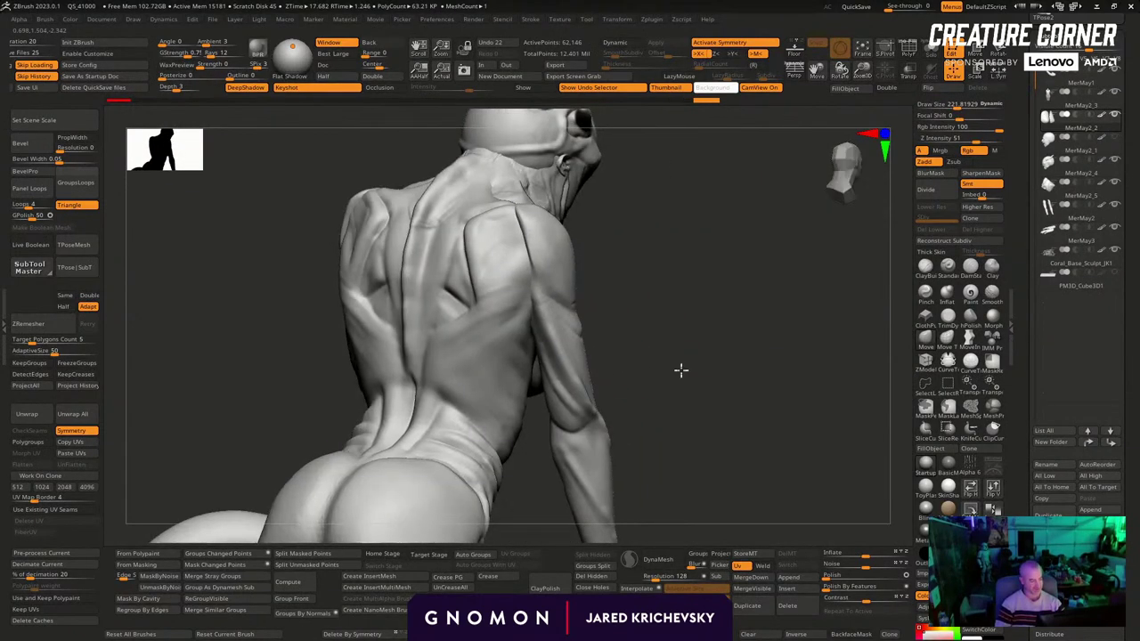
Switch to the MerMay2_3 subtool and carve diagonal rib creases across the lower side of the back at draw size about 157
{"action": "left_click", "coordinate": [493, 410], "text": "alt"}
{"action": "left_click", "coordinate": [973, 267]}
{"action": "key", "text": "s"}
{"action": "left_click_drag", "start_coordinate": [504, 419], "coordinate": [493, 416]}
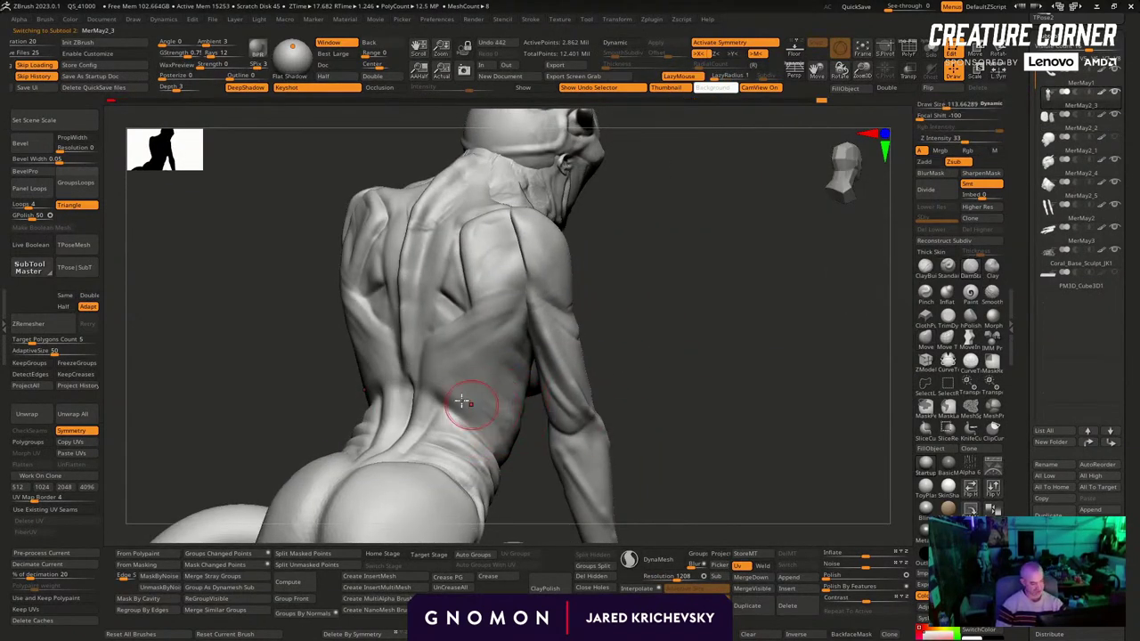
{"action": "left_click_drag", "start_coordinate": [445, 380], "coordinate": [515, 443]}
{"action": "left_click_drag", "start_coordinate": [646, 376], "coordinate": [591, 380]}
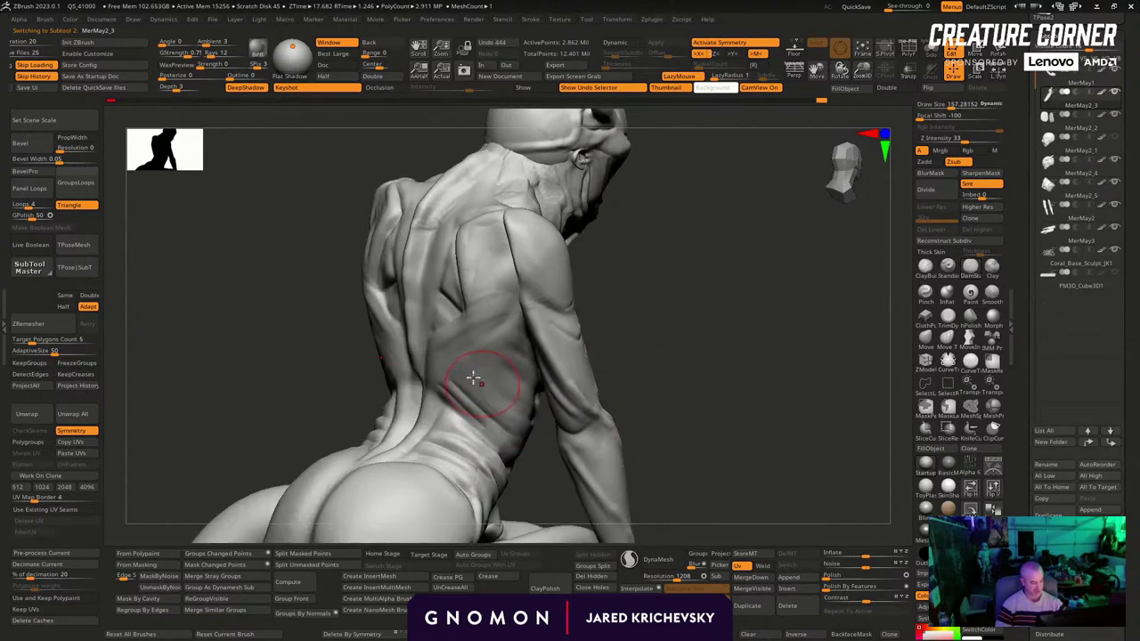
{"action": "left_click_drag", "start_coordinate": [468, 380], "coordinate": [524, 410]}
{"action": "left_click_drag", "start_coordinate": [457, 361], "coordinate": [514, 385]}
{"action": "left_click_drag", "start_coordinate": [635, 320], "coordinate": [661, 326]}
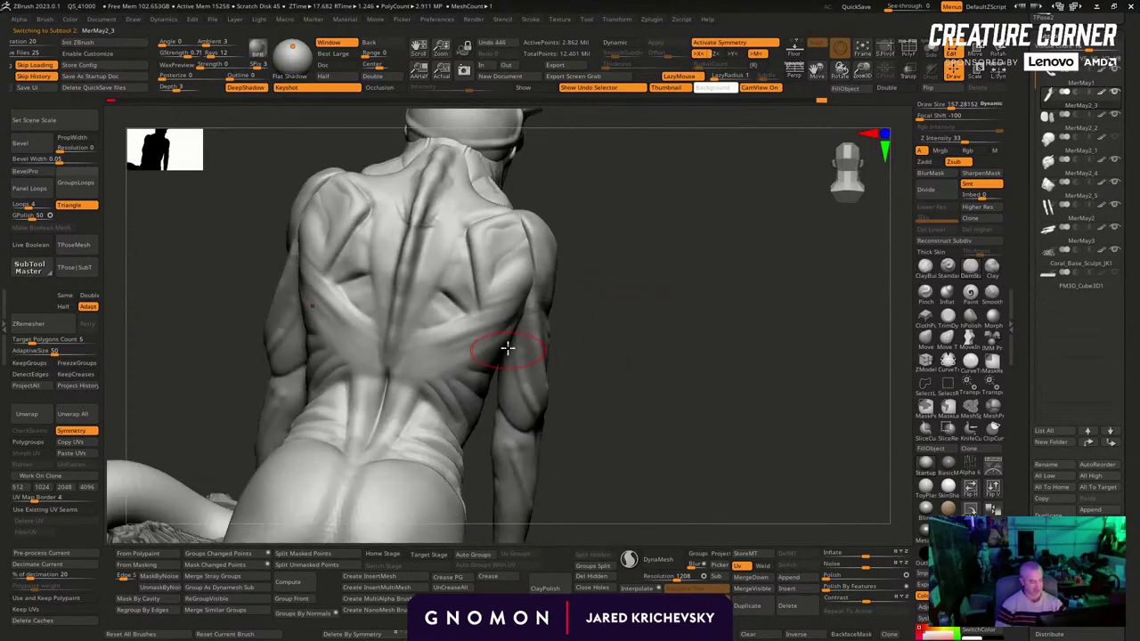
Cut the muscle creases under the shoulder blades and toward the spine, reducing the draw size to about 86
{"action": "mouse_move", "coordinate": [504, 339]}
{"action": "left_mouse_down"}
{"action": "mouse_move", "coordinate": [489, 340]}
{"action": "mouse_move", "coordinate": [513, 326]}
{"action": "left_mouse_up"}
{"action": "left_click_drag", "start_coordinate": [615, 316], "coordinate": [607, 342]}
{"action": "key", "text": "s"}
{"action": "left_click_drag", "start_coordinate": [445, 335], "coordinate": [440, 335]}
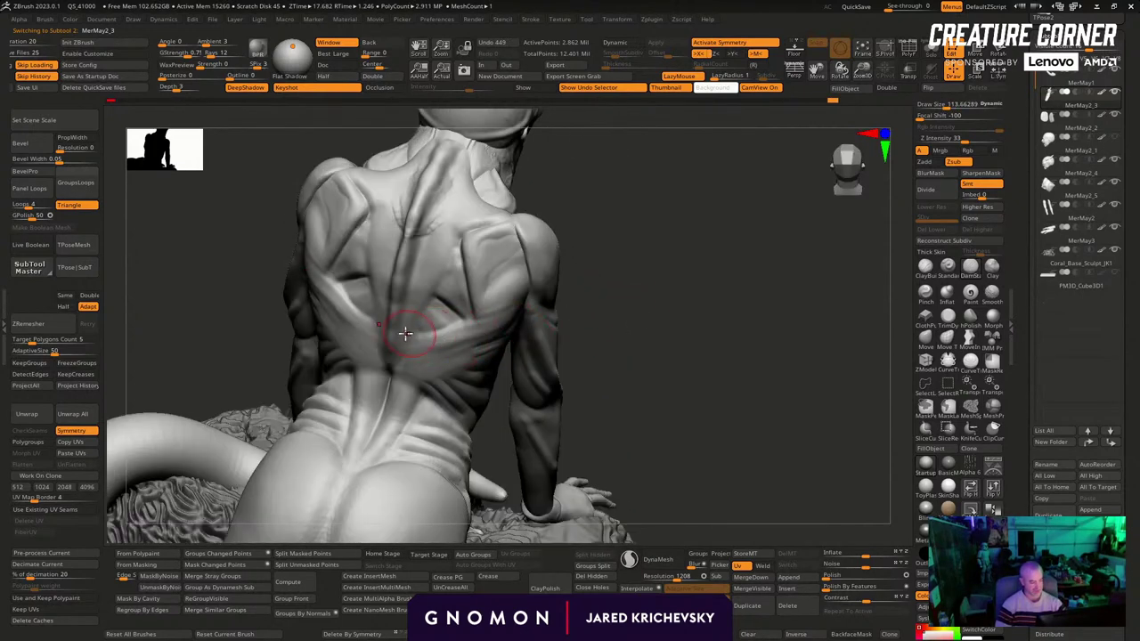
{"action": "left_click_drag", "start_coordinate": [602, 252], "coordinate": [610, 232]}
{"action": "key", "text": "s"}
{"action": "left_click_drag", "start_coordinate": [452, 253], "coordinate": [418, 319]}
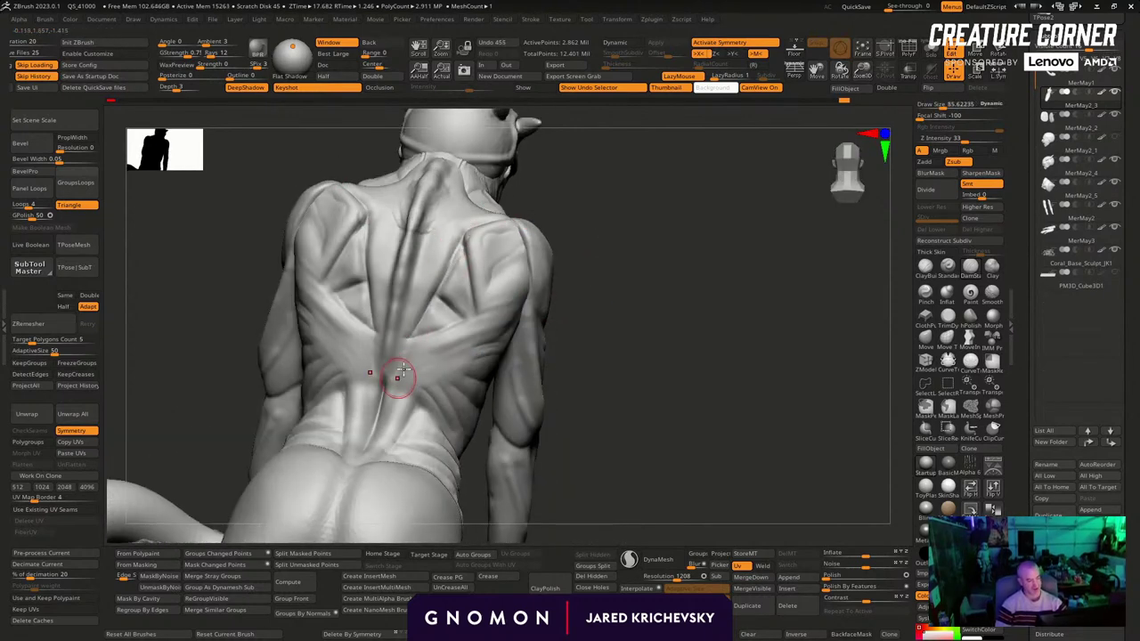
Isolate the neck, head and torso subtools in turn and examine their shapes and polygroups
{"action": "left_click_drag", "start_coordinate": [612, 322], "coordinate": [442, 264], "text": "alt"}
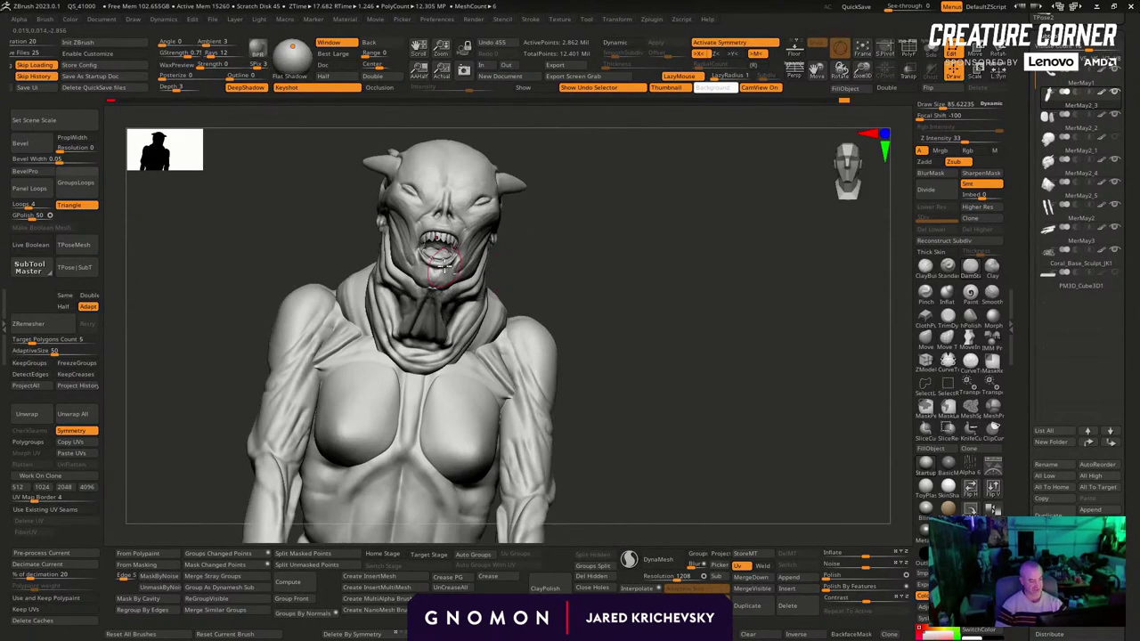
{"action": "left_click", "coordinate": [444, 266], "text": "alt"}
{"action": "left_click_drag", "start_coordinate": [552, 221], "coordinate": [600, 219]}
{"action": "left_click", "coordinate": [600, 219], "text": "ctrl"}
{"action": "left_click", "coordinate": [600, 219], "text": "ctrl"}
{"action": "left_click", "coordinate": [451, 379], "text": "alt"}
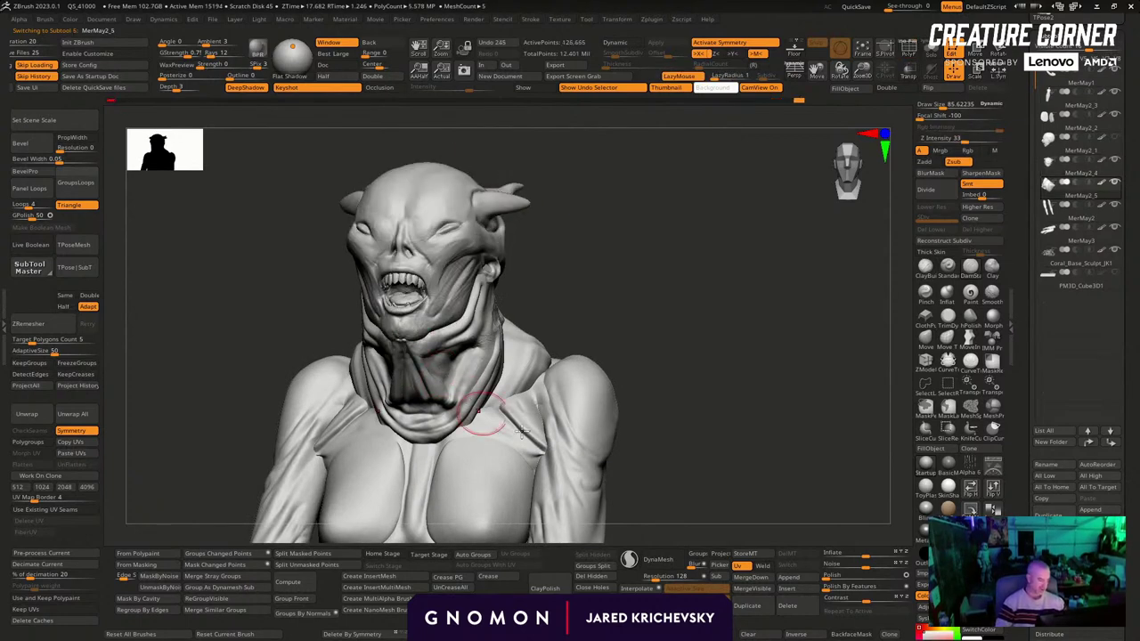
{"action": "key", "text": "shift+f"}
{"action": "key", "text": "shift+f"}
{"action": "left_click_drag", "start_coordinate": [638, 349], "coordinate": [596, 261]}
{"action": "key", "text": "alt+s"}
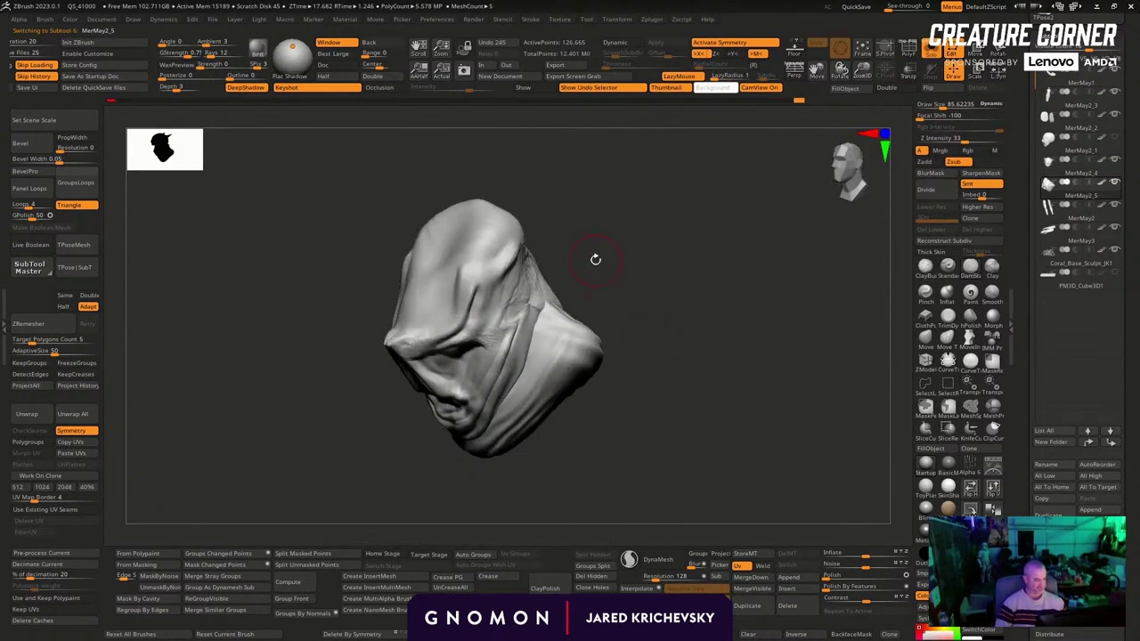
{"action": "key", "text": "Down"}
{"action": "key", "text": "alt+s"}
{"action": "left_click_drag", "start_coordinate": [665, 232], "coordinate": [611, 237]}
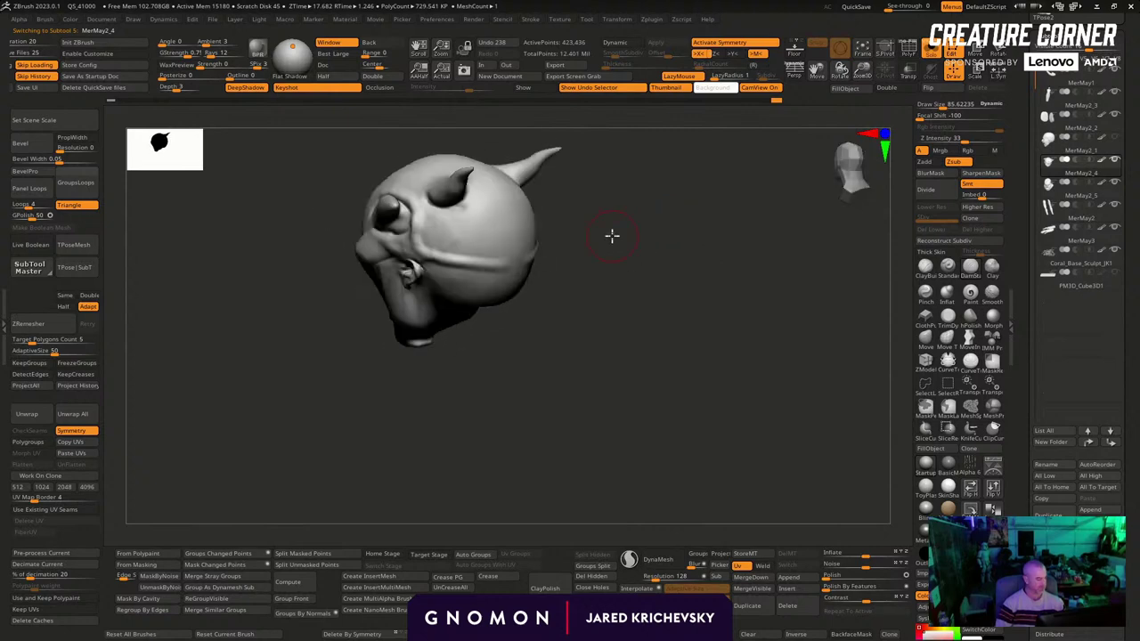
{"action": "key", "text": "alt+s"}
{"action": "left_click", "coordinate": [561, 408], "text": "alt"}
{"action": "key", "text": "alt+s"}
{"action": "mouse_move", "coordinate": [739, 343]}
{"action": "left_mouse_down"}
{"action": "mouse_move", "coordinate": [784, 342]}
{"action": "mouse_move", "coordinate": [720, 259]}
{"action": "mouse_move", "coordinate": [698, 254]}
{"action": "left_mouse_up"}
{"action": "key", "text": "shift+f"}
{"action": "key", "text": "shift+f"}
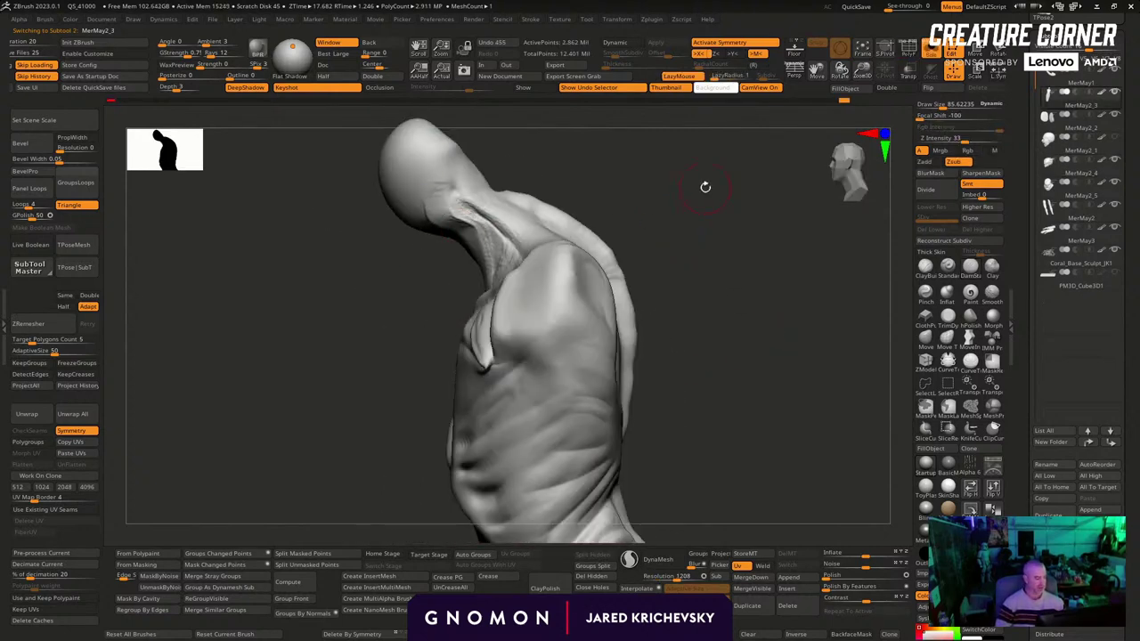
Quick-save the project, then slice the leftover head off the MerMay2_3 torso with the KnifeCurve brush, symmetry off
{"action": "left_click_drag", "start_coordinate": [705, 187], "coordinate": [651, 335]}
{"action": "left_click", "coordinate": [869, 7]}
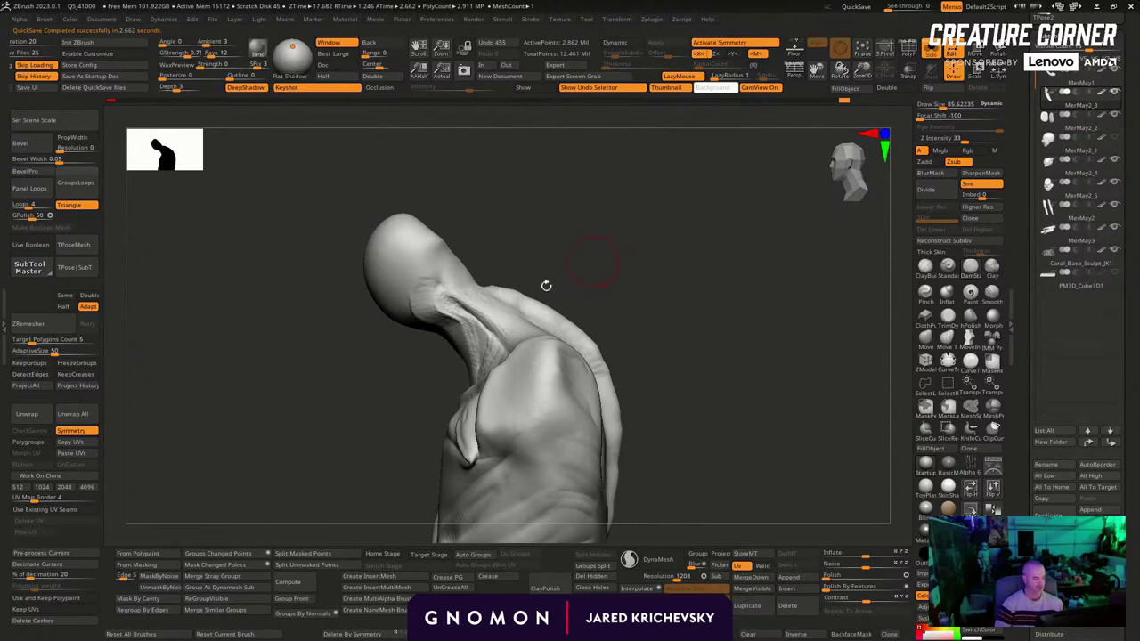
{"action": "key", "text": "x"}
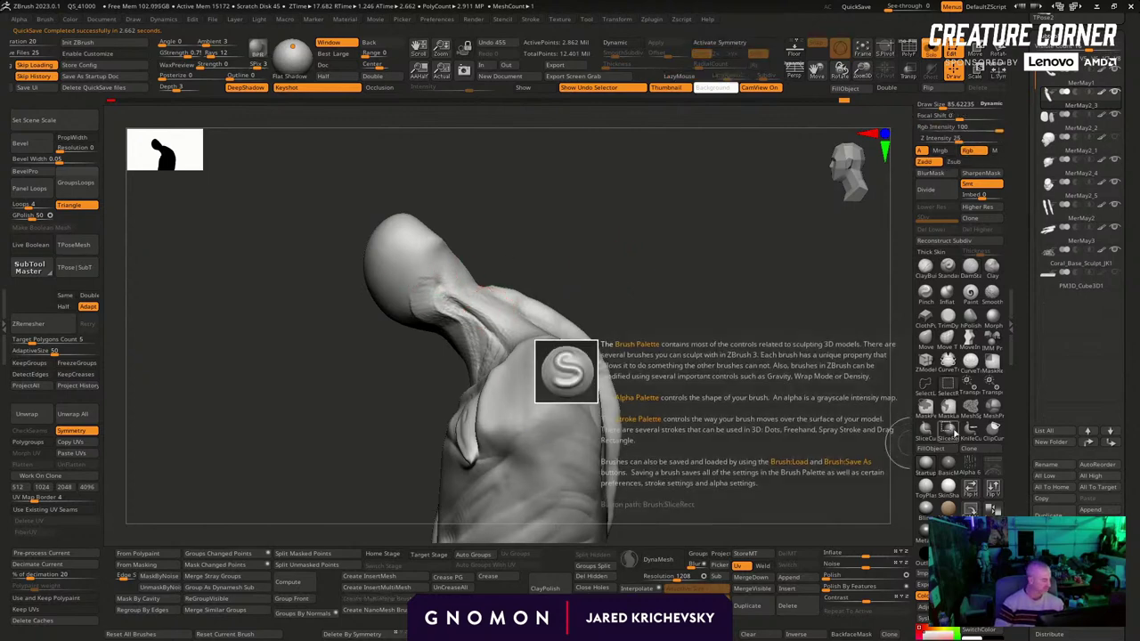
{"action": "left_click", "coordinate": [970, 432], "text": "ctrl+shift"}
{"action": "left_click_drag", "start_coordinate": [407, 434], "coordinate": [635, 109], "text": "ctrl+shift"}
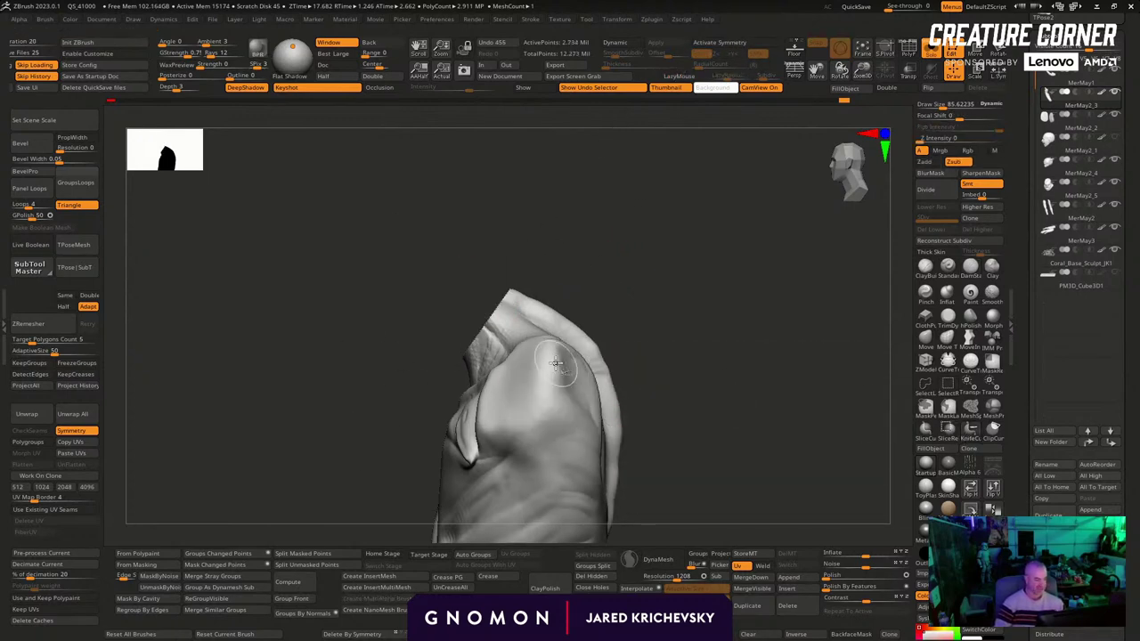
{"action": "right_click_drag", "start_coordinate": [562, 362], "coordinate": [728, 276]}
{"action": "key", "text": "b"}
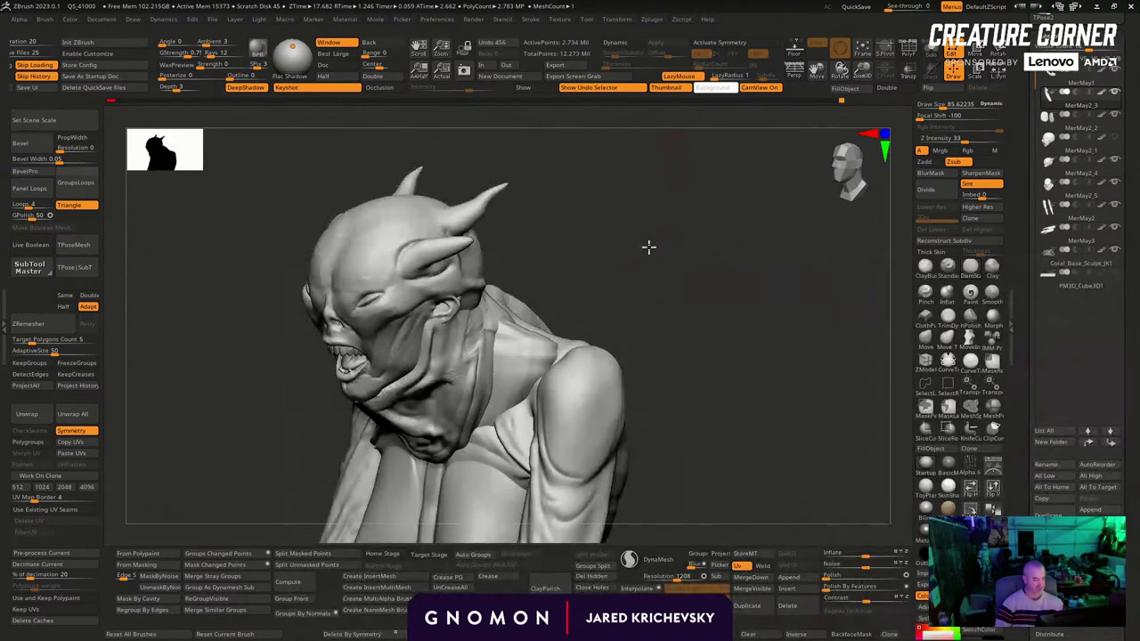
Select the MerMay2_5 neck subtool with its polygroups displayed and move it to the end of the subtool list
{"action": "left_click_drag", "start_coordinate": [648, 247], "coordinate": [667, 311]}
{"action": "left_click_drag", "start_coordinate": [667, 311], "coordinate": [604, 85], "text": "alt"}
{"action": "left_click", "coordinate": [423, 223], "text": "alt"}
{"action": "left_click_drag", "start_coordinate": [687, 247], "coordinate": [644, 249]}
{"action": "key", "text": "shift+f"}
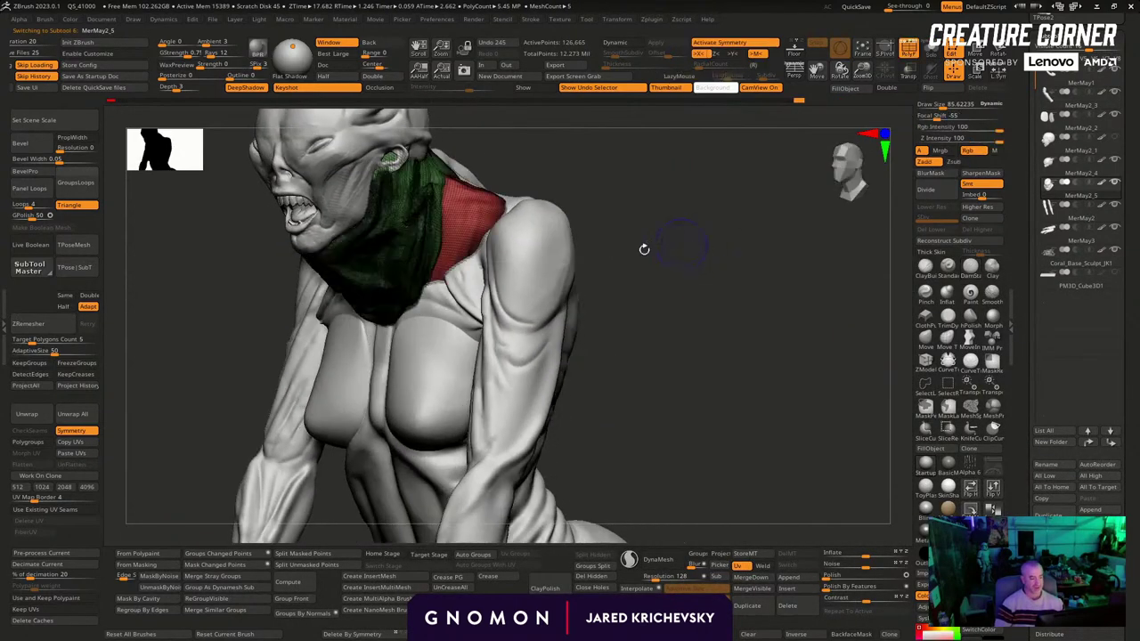
{"action": "key", "text": "shift+f"}
{"action": "key", "text": "shift+f"}
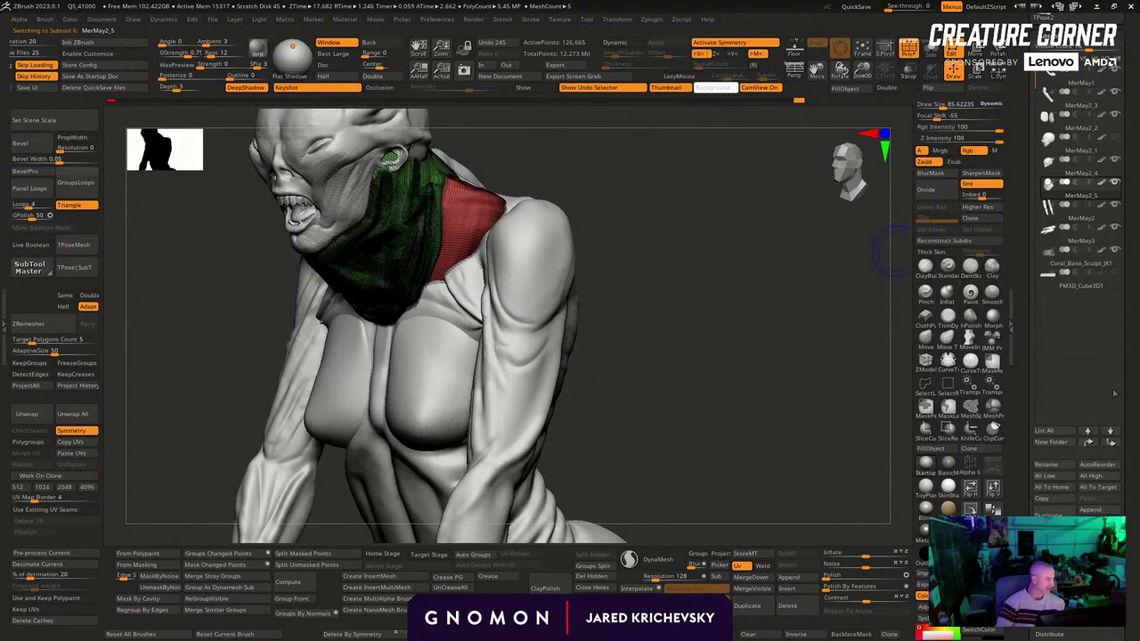
{"action": "left_click", "coordinate": [1115, 443]}
Select the MerMay2_3 torso and move it to the end of the subtool list, directly below MerMay2_5
{"action": "left_click", "coordinate": [444, 295], "text": "alt"}
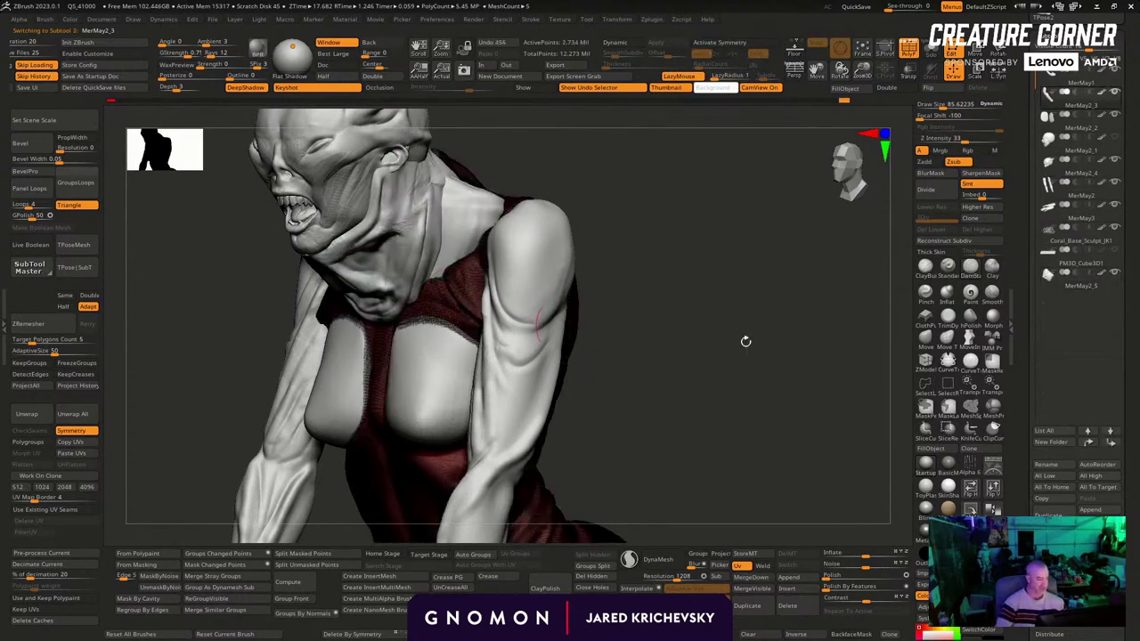
{"action": "key", "text": "shift+f"}
{"action": "key", "text": "shift+f"}
{"action": "left_click", "coordinate": [1113, 444]}
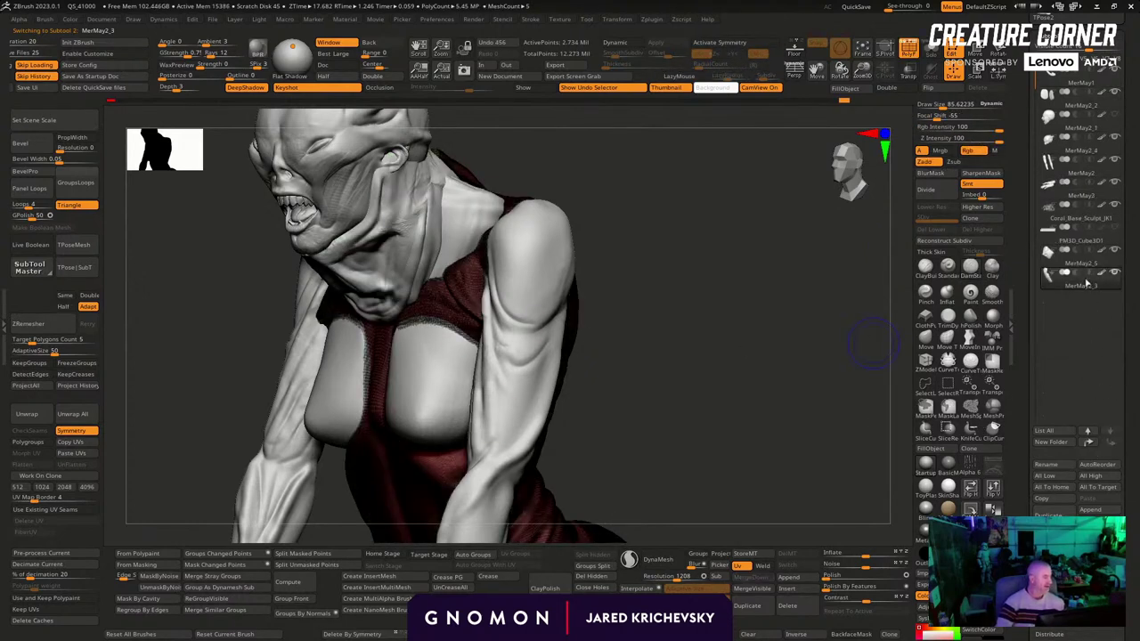
Merge the MerMay2_5 neck down with the MerMay2_3 torso and turn off the polygroup display
{"action": "left_click", "coordinate": [1086, 263]}
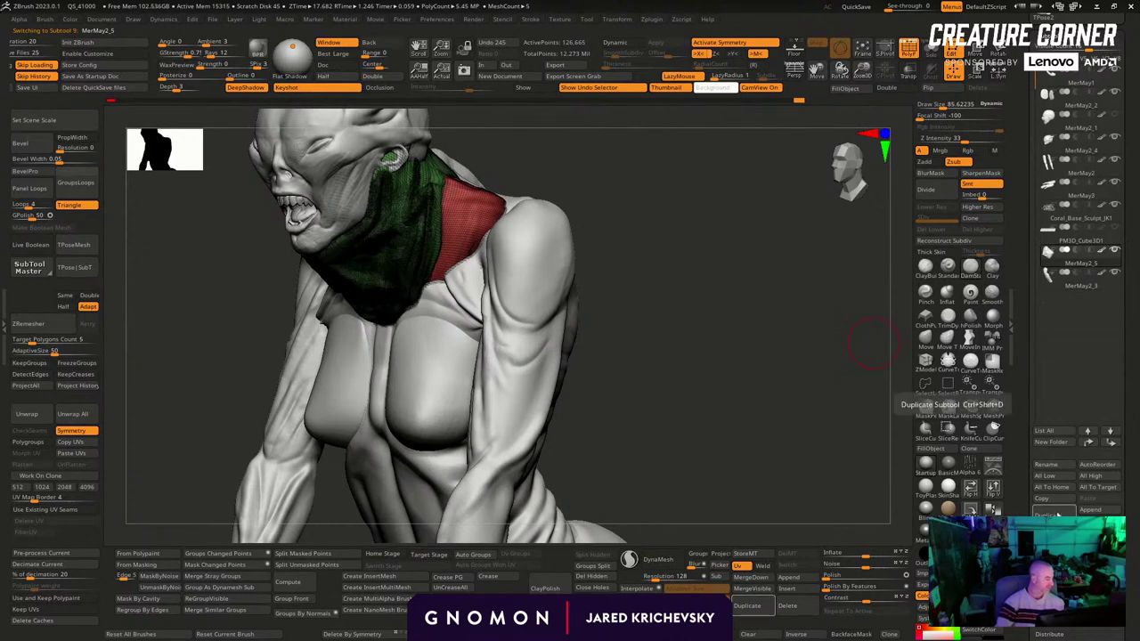
{"action": "left_click", "coordinate": [748, 578]}
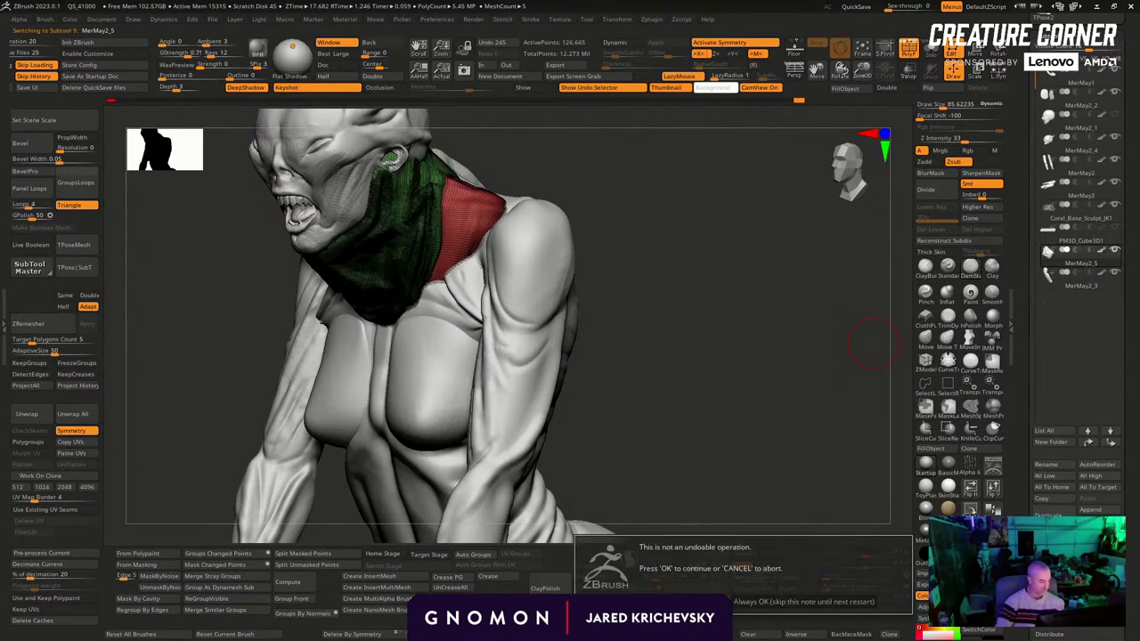
{"action": "left_click", "coordinate": [699, 588]}
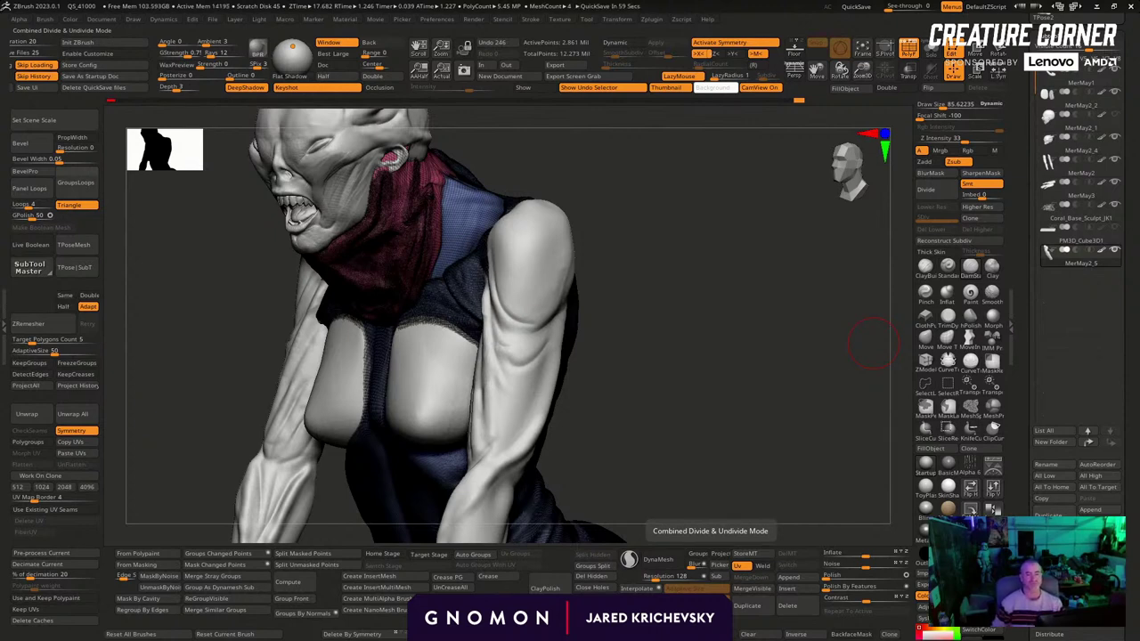
{"action": "left_click_drag", "start_coordinate": [702, 378], "coordinate": [685, 291]}
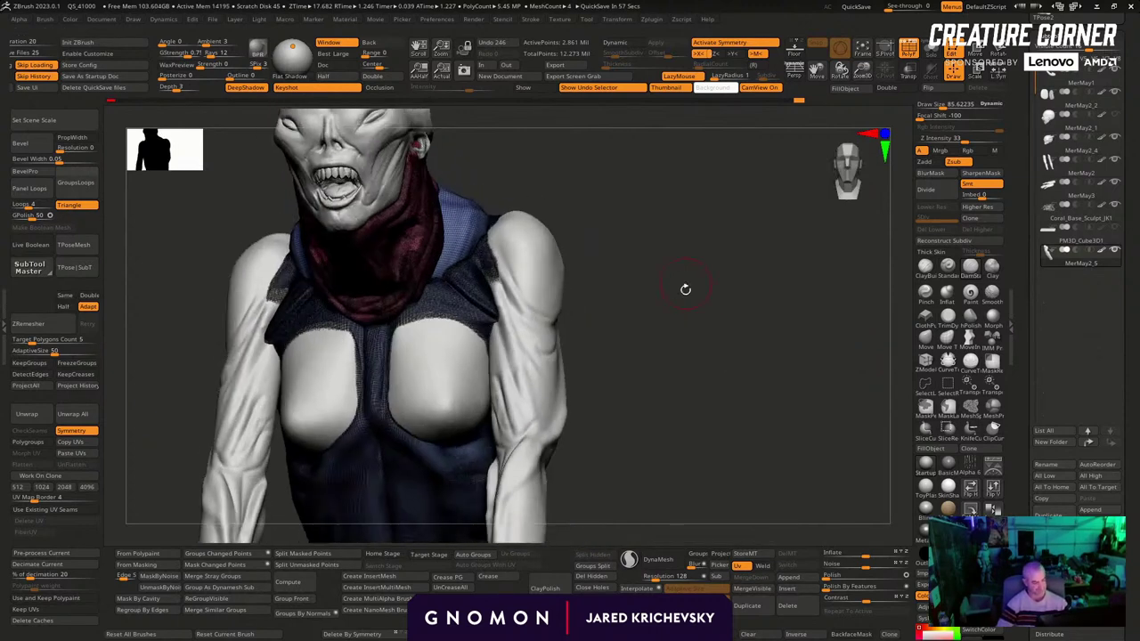
{"action": "key", "text": "shift+f"}
{"action": "left_click_drag", "start_coordinate": [705, 395], "coordinate": [738, 487]}
Fuse the merged neck and torso into one continuous mesh with the gizmo's Remesh by Union, symmetry off
{"action": "key", "text": "w"}
{"action": "key", "text": "x"}
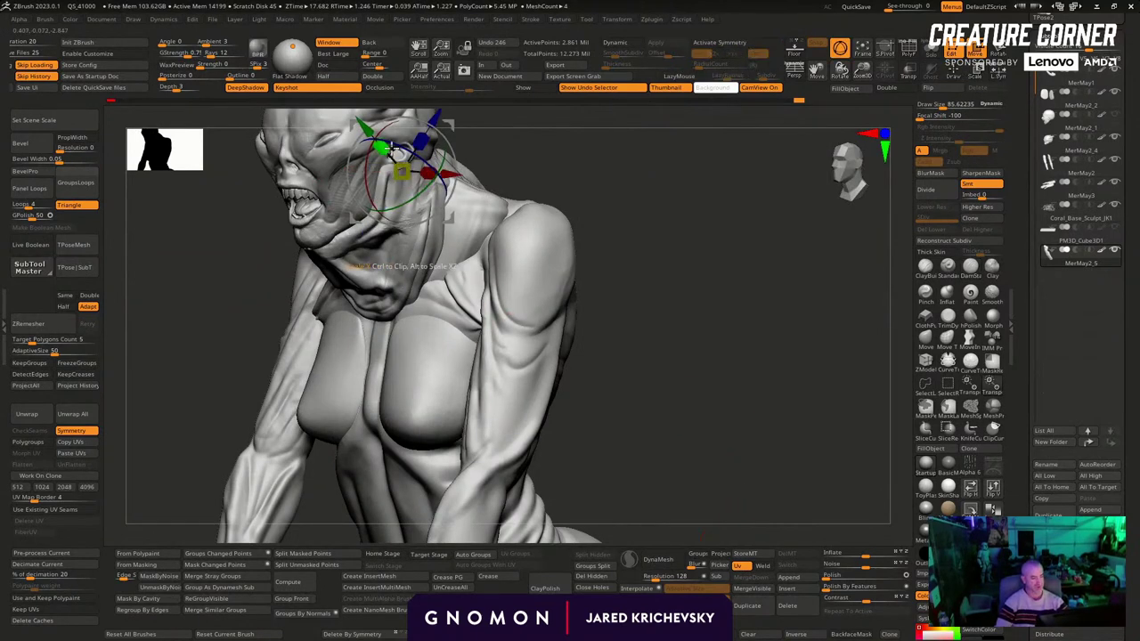
{"action": "left_click_drag", "start_coordinate": [615, 219], "coordinate": [656, 347], "text": "alt"}
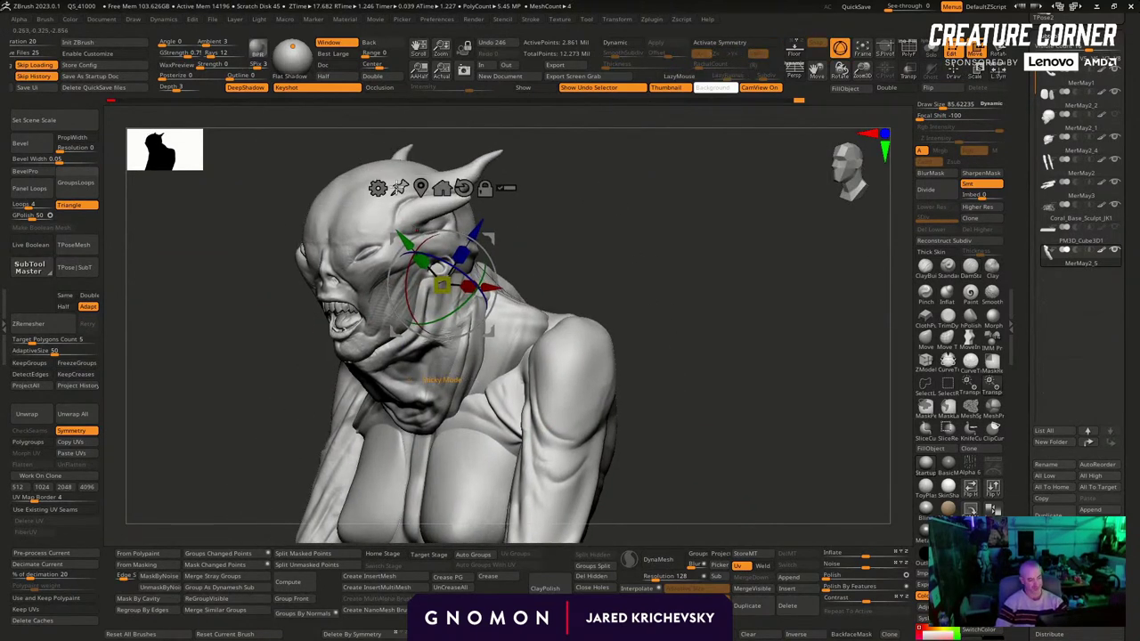
{"action": "left_click", "coordinate": [378, 188]}
{"action": "left_click", "coordinate": [603, 252]}
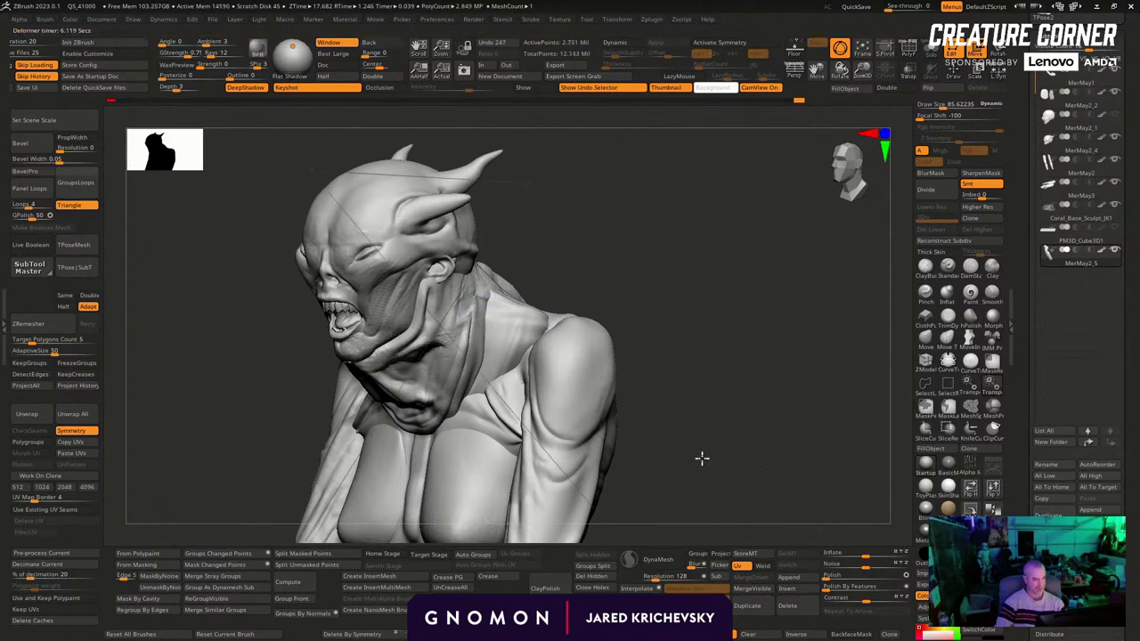
Return to sculpting mode on the fused torso, set the draw size to about 289 and turn on X symmetry
{"action": "key", "text": "q"}
{"action": "left_click_drag", "start_coordinate": [701, 458], "coordinate": [722, 444]}
{"action": "key", "text": "s"}
{"action": "left_click_drag", "start_coordinate": [501, 390], "coordinate": [522, 391]}
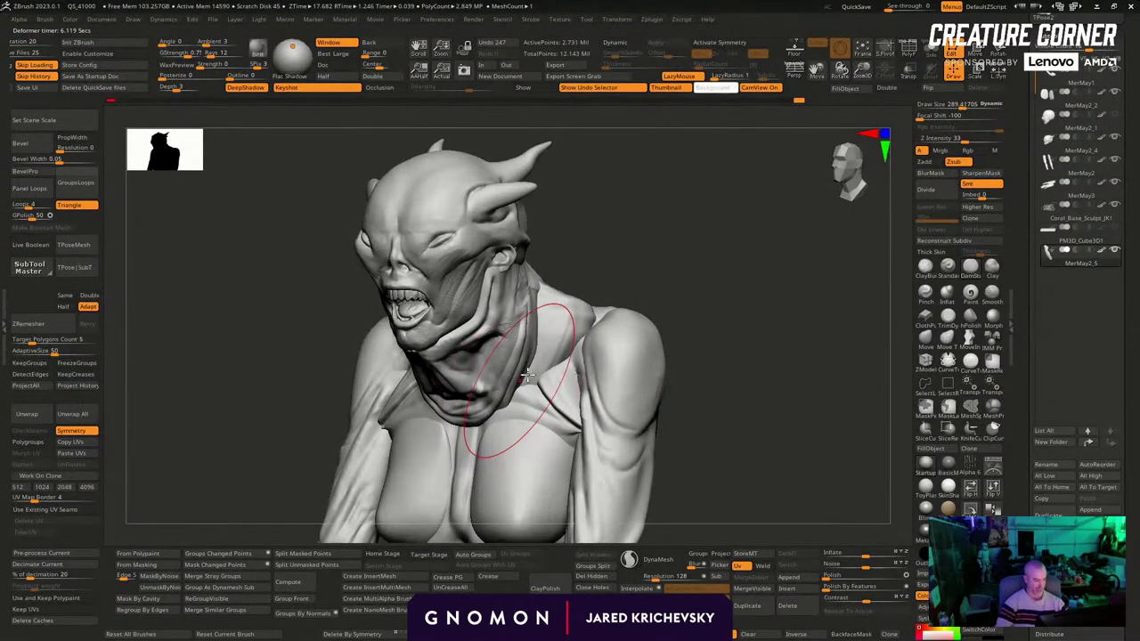
{"action": "key", "text": "x"}
{"action": "key", "text": "ctrl+z"}
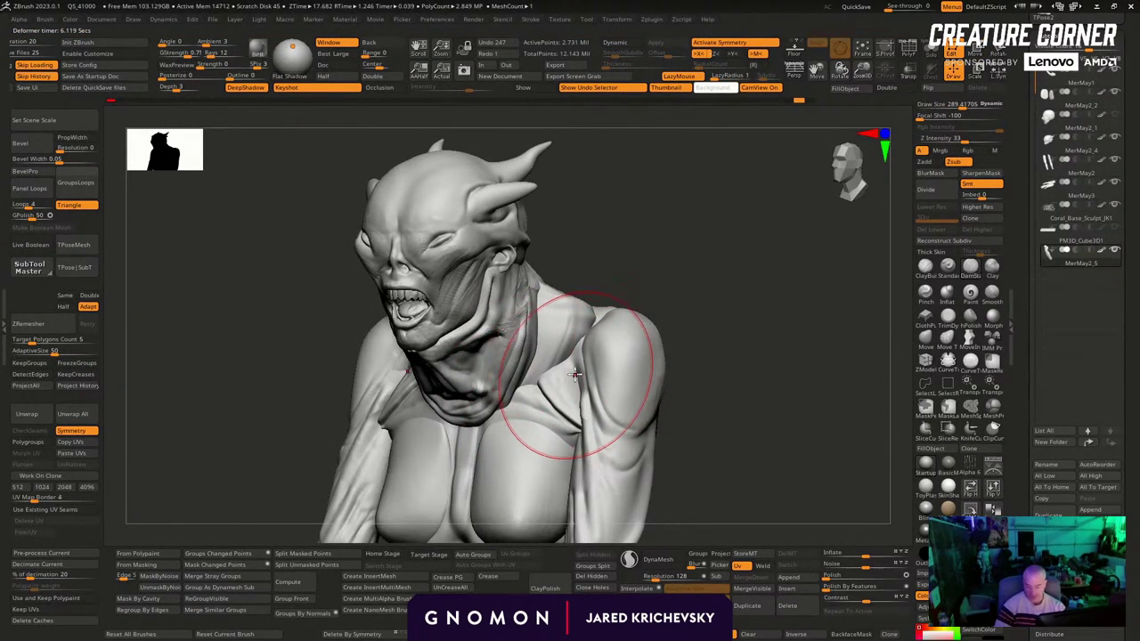
Build up the collarbone and upper chest beside the neck with ClayBuildup, reducing the draw size to about 222
{"action": "key", "text": "b"}
{"action": "key", "text": "c"}
{"action": "key", "text": "b"}
{"action": "mouse_move", "coordinate": [561, 358]}
{"action": "left_mouse_down"}
{"action": "mouse_move", "coordinate": [536, 382]}
{"action": "mouse_move", "coordinate": [554, 389]}
{"action": "left_mouse_up"}
{"action": "left_click_drag", "start_coordinate": [628, 292], "coordinate": [669, 318]}
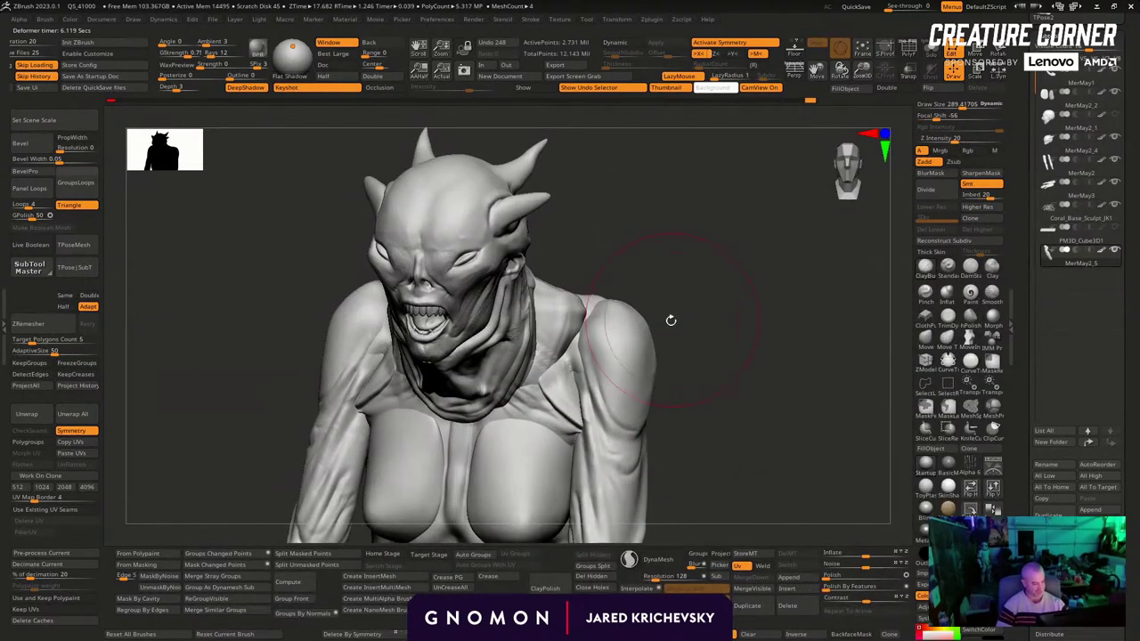
{"action": "key", "text": "s"}
{"action": "mouse_move", "coordinate": [554, 362]}
{"action": "left_mouse_down"}
{"action": "mouse_move", "coordinate": [542, 363]}
{"action": "mouse_move", "coordinate": [569, 389]}
{"action": "left_mouse_up"}
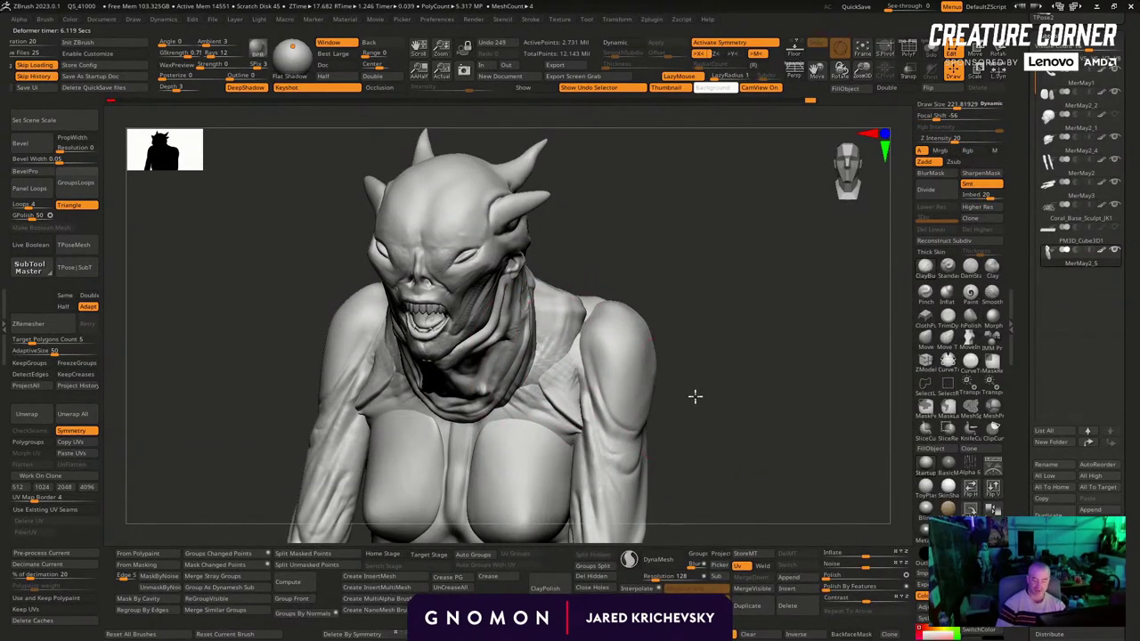
{"action": "left_click_drag", "start_coordinate": [694, 397], "coordinate": [705, 379]}
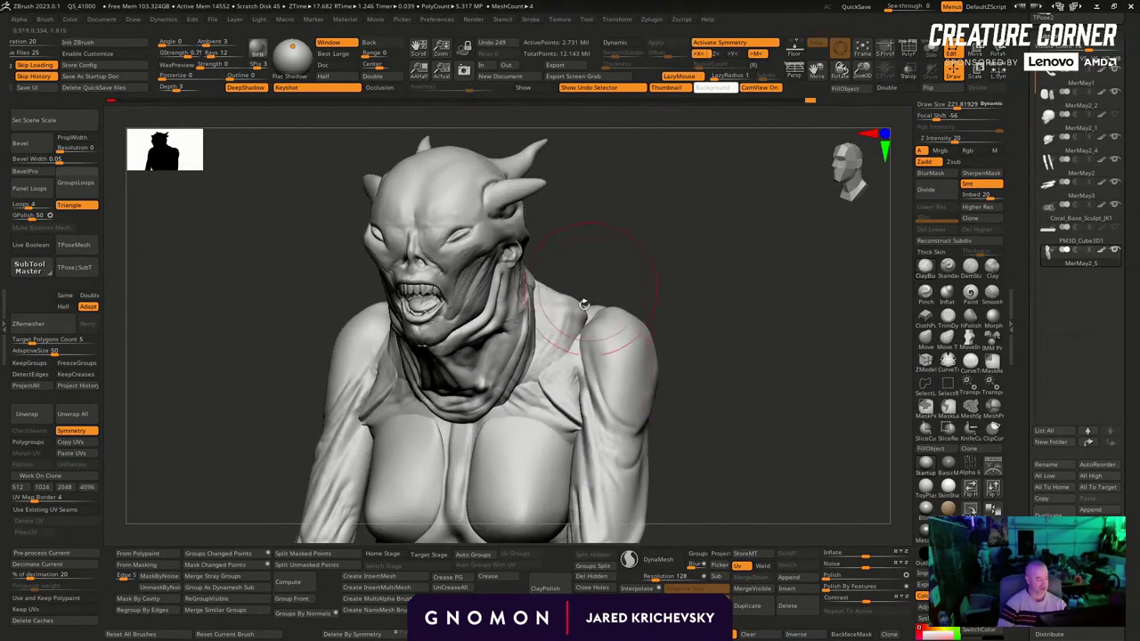
Continue the ClayBuildup strokes over the hollow between neck and shoulder, narrowing the draw size to about 90
{"action": "left_click_drag", "start_coordinate": [573, 356], "coordinate": [563, 364]}
{"action": "mouse_move", "coordinate": [658, 279]}
{"action": "left_mouse_down"}
{"action": "mouse_move", "coordinate": [651, 320]}
{"action": "mouse_move", "coordinate": [585, 331]}
{"action": "left_mouse_up"}
{"action": "mouse_move", "coordinate": [664, 342]}
{"action": "left_mouse_down"}
{"action": "mouse_move", "coordinate": [687, 300]}
{"action": "mouse_move", "coordinate": [657, 309]}
{"action": "left_mouse_up"}
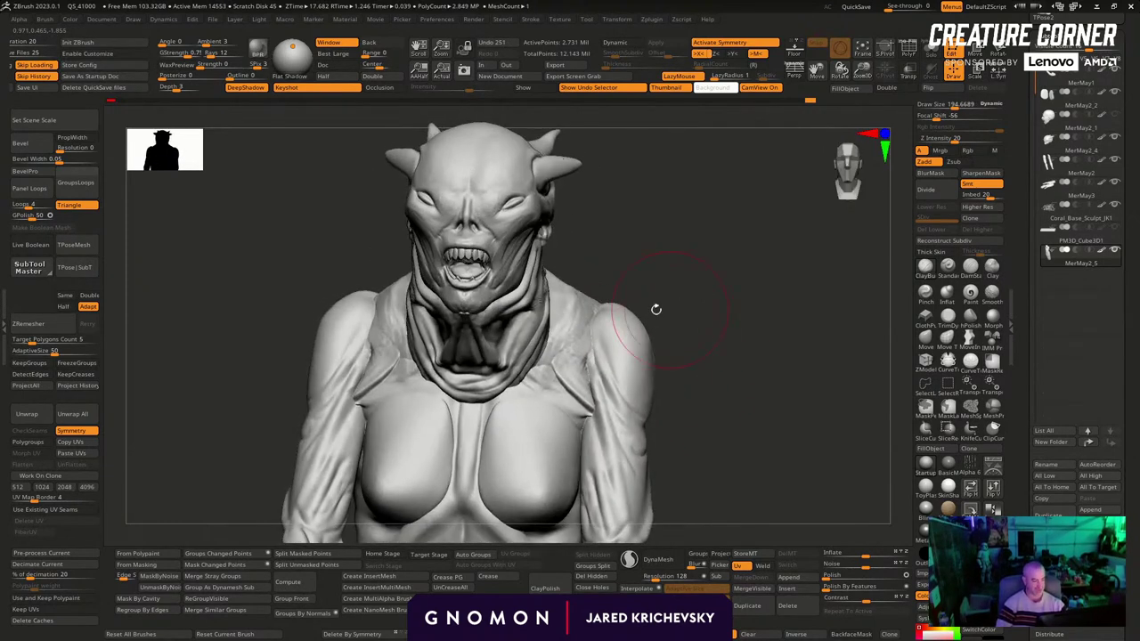
{"action": "left_click_drag", "start_coordinate": [572, 333], "coordinate": [574, 330]}
{"action": "mouse_move", "coordinate": [629, 285]}
{"action": "left_mouse_down"}
{"action": "mouse_move", "coordinate": [641, 271]}
{"action": "mouse_move", "coordinate": [580, 272]}
{"action": "mouse_move", "coordinate": [613, 278]}
{"action": "mouse_move", "coordinate": [680, 254]}
{"action": "mouse_move", "coordinate": [659, 271]}
{"action": "mouse_move", "coordinate": [667, 275]}
{"action": "mouse_move", "coordinate": [595, 313]}
{"action": "mouse_move", "coordinate": [561, 301]}
{"action": "left_mouse_up"}
{"action": "mouse_move", "coordinate": [674, 237]}
{"action": "left_mouse_down"}
{"action": "mouse_move", "coordinate": [643, 250]}
{"action": "mouse_move", "coordinate": [642, 264]}
{"action": "left_mouse_up"}
{"action": "key", "text": "s"}
{"action": "left_click_drag", "start_coordinate": [575, 285], "coordinate": [569, 286]}
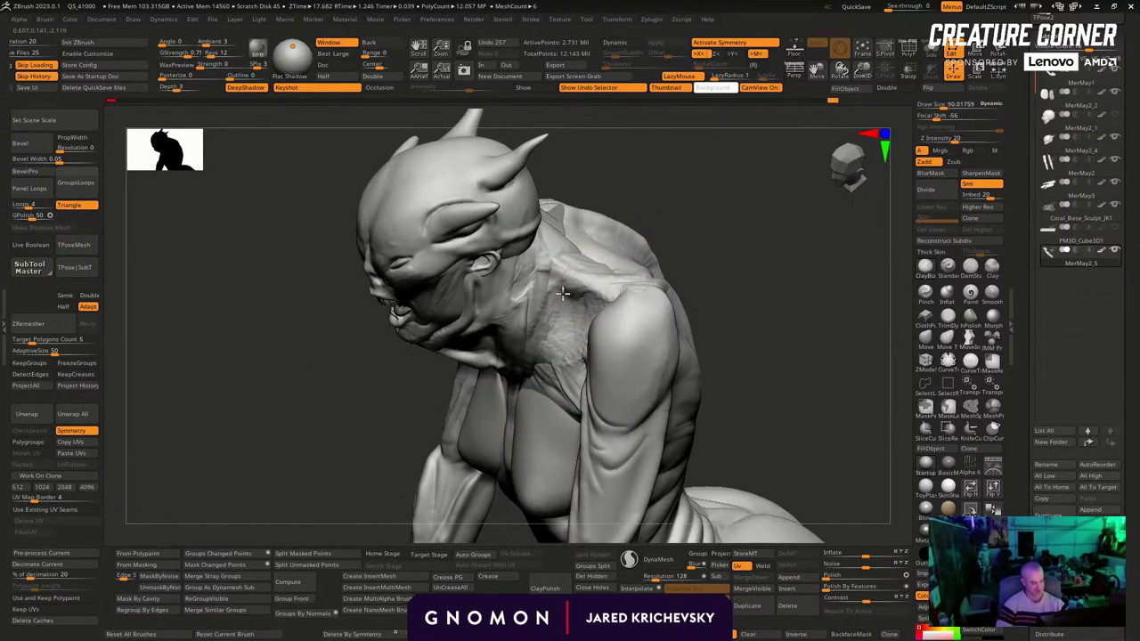
Build up the muscles from the back of the neck to the shoulder at draw size 140 and smooth the transition
{"action": "left_click_drag", "start_coordinate": [712, 284], "coordinate": [720, 336]}
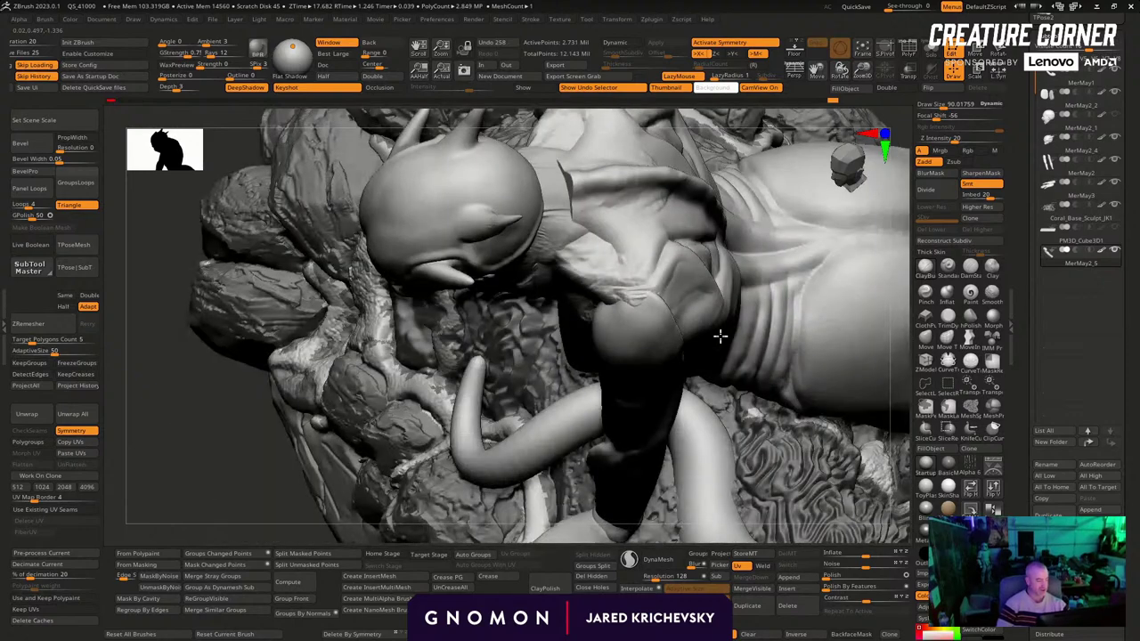
{"action": "key", "text": "s"}
{"action": "mouse_move", "coordinate": [613, 280]}
{"action": "left_mouse_down"}
{"action": "mouse_move", "coordinate": [570, 229]}
{"action": "mouse_move", "coordinate": [570, 192]}
{"action": "mouse_move", "coordinate": [561, 198]}
{"action": "mouse_move", "coordinate": [591, 184]}
{"action": "mouse_move", "coordinate": [571, 209]}
{"action": "mouse_move", "coordinate": [547, 202]}
{"action": "left_mouse_up"}
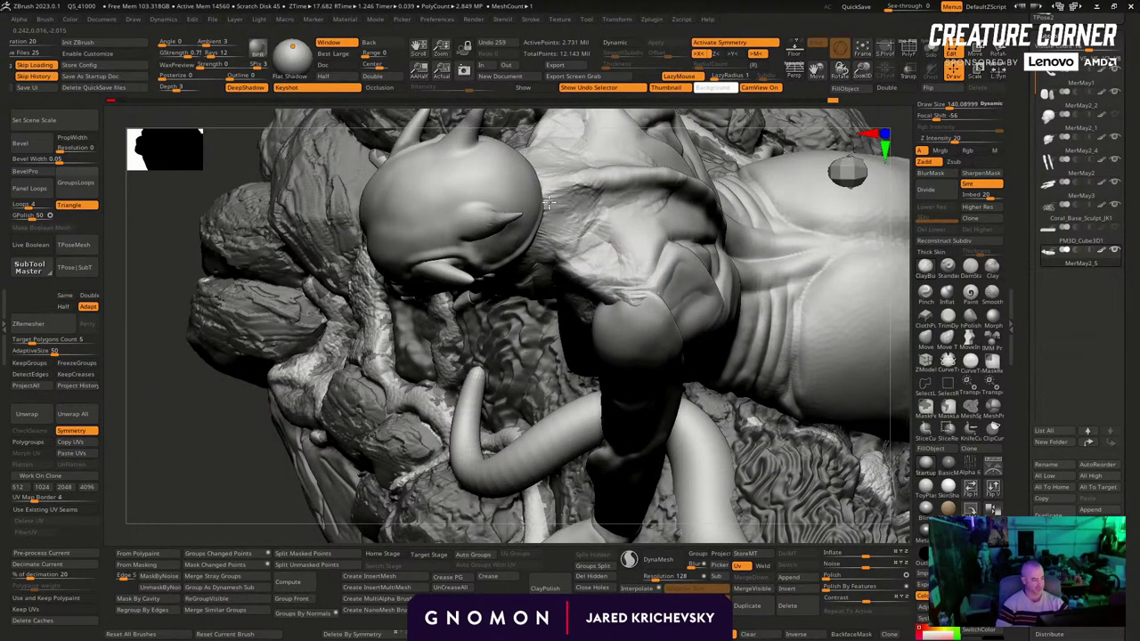
{"action": "left_click_drag", "start_coordinate": [226, 480], "coordinate": [270, 404]}
{"action": "mouse_move", "coordinate": [701, 264]}
{"action": "left_mouse_down", "text": "alt"}
{"action": "mouse_move", "coordinate": [697, 241]}
{"action": "mouse_move", "coordinate": [601, 249]}
{"action": "left_mouse_up", "text": "alt"}
{"action": "left_click_drag", "start_coordinate": [572, 374], "coordinate": [598, 379], "text": "shift"}
{"action": "mouse_move", "coordinate": [677, 313]}
{"action": "left_mouse_down", "text": "alt"}
{"action": "mouse_move", "coordinate": [705, 359]}
{"action": "mouse_move", "coordinate": [749, 364]}
{"action": "mouse_move", "coordinate": [677, 362]}
{"action": "mouse_move", "coordinate": [614, 417]}
{"action": "mouse_move", "coordinate": [626, 430]}
{"action": "left_mouse_up", "text": "alt"}
{"action": "left_click_drag", "start_coordinate": [626, 431], "coordinate": [608, 392]}
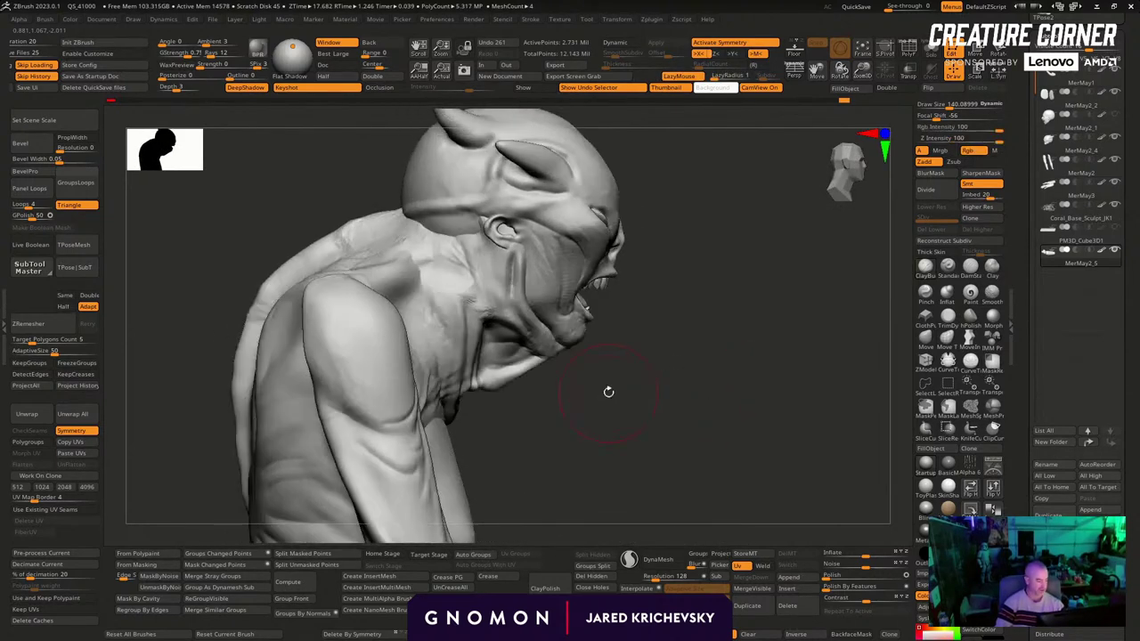
Add ClayBuildup strokes along the side of the neck below the jaw to blend the throat into the torso
{"action": "key", "text": "s"}
{"action": "left_click_drag", "start_coordinate": [508, 375], "coordinate": [517, 375]}
{"action": "mouse_move", "coordinate": [516, 377]}
{"action": "left_mouse_down"}
{"action": "mouse_move", "coordinate": [520, 397]}
{"action": "mouse_move", "coordinate": [513, 384]}
{"action": "left_mouse_up"}
{"action": "key", "text": "s"}
{"action": "mouse_move", "coordinate": [514, 387]}
{"action": "left_mouse_down"}
{"action": "mouse_move", "coordinate": [519, 406]}
{"action": "mouse_move", "coordinate": [481, 399]}
{"action": "mouse_move", "coordinate": [512, 412]}
{"action": "left_mouse_up"}
{"action": "mouse_move", "coordinate": [683, 375]}
{"action": "left_mouse_down"}
{"action": "mouse_move", "coordinate": [682, 387]}
{"action": "mouse_move", "coordinate": [653, 387]}
{"action": "mouse_move", "coordinate": [668, 355]}
{"action": "left_mouse_up"}
{"action": "mouse_move", "coordinate": [707, 257]}
{"action": "left_mouse_down", "text": "alt"}
{"action": "mouse_move", "coordinate": [677, 297]}
{"action": "mouse_move", "coordinate": [681, 343]}
{"action": "left_mouse_up", "text": "alt"}
Select the MerMay2_4 head and reshape the eyes and brow symmetrically with the Move brush
{"action": "key", "text": "s"}
{"action": "mouse_move", "coordinate": [526, 344]}
{"action": "left_mouse_down"}
{"action": "mouse_move", "coordinate": [523, 330]}
{"action": "mouse_move", "coordinate": [527, 338]}
{"action": "mouse_move", "coordinate": [500, 342]}
{"action": "mouse_move", "coordinate": [528, 343]}
{"action": "left_mouse_up"}
{"action": "left_click", "coordinate": [526, 336], "text": "alt"}
{"action": "key", "text": "s"}
{"action": "key", "text": "s"}
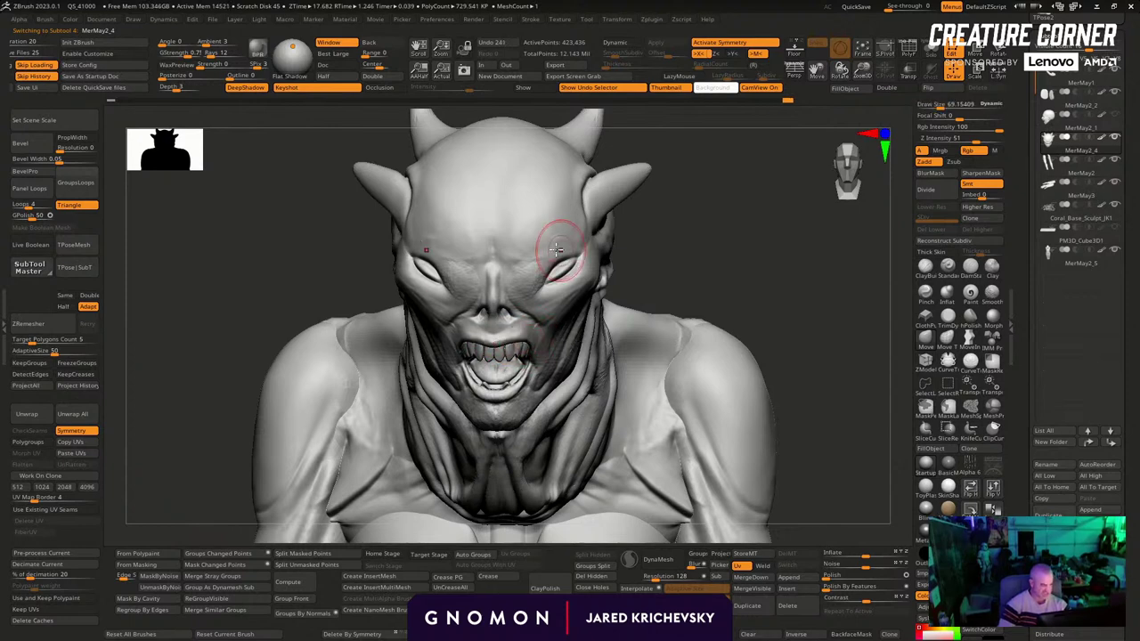
{"action": "mouse_move", "coordinate": [556, 258]}
{"action": "left_mouse_down"}
{"action": "mouse_move", "coordinate": [535, 250]}
{"action": "mouse_move", "coordinate": [577, 269]}
{"action": "mouse_move", "coordinate": [581, 257]}
{"action": "left_mouse_up"}
{"action": "key", "text": "s"}
{"action": "key", "text": "s"}
{"action": "mouse_move", "coordinate": [687, 248]}
{"action": "left_mouse_down"}
{"action": "mouse_move", "coordinate": [701, 236]}
{"action": "mouse_move", "coordinate": [687, 245]}
{"action": "left_mouse_up"}
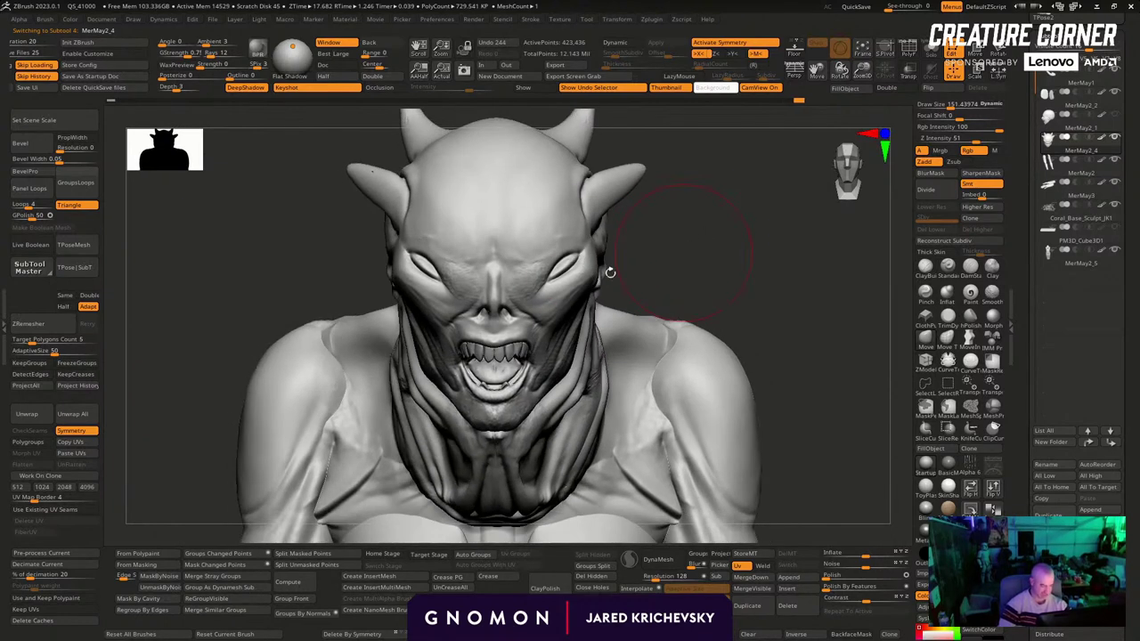
{"action": "key", "text": "s"}
{"action": "left_click_drag", "start_coordinate": [581, 271], "coordinate": [567, 241]}
{"action": "left_click_drag", "start_coordinate": [678, 238], "coordinate": [671, 269]}
Rework the eye sockets on the head with ClayBuildup at draw size of about 36 and smooth them
{"action": "key", "text": "b"}
{"action": "key", "text": "c"}
{"action": "key", "text": "b"}
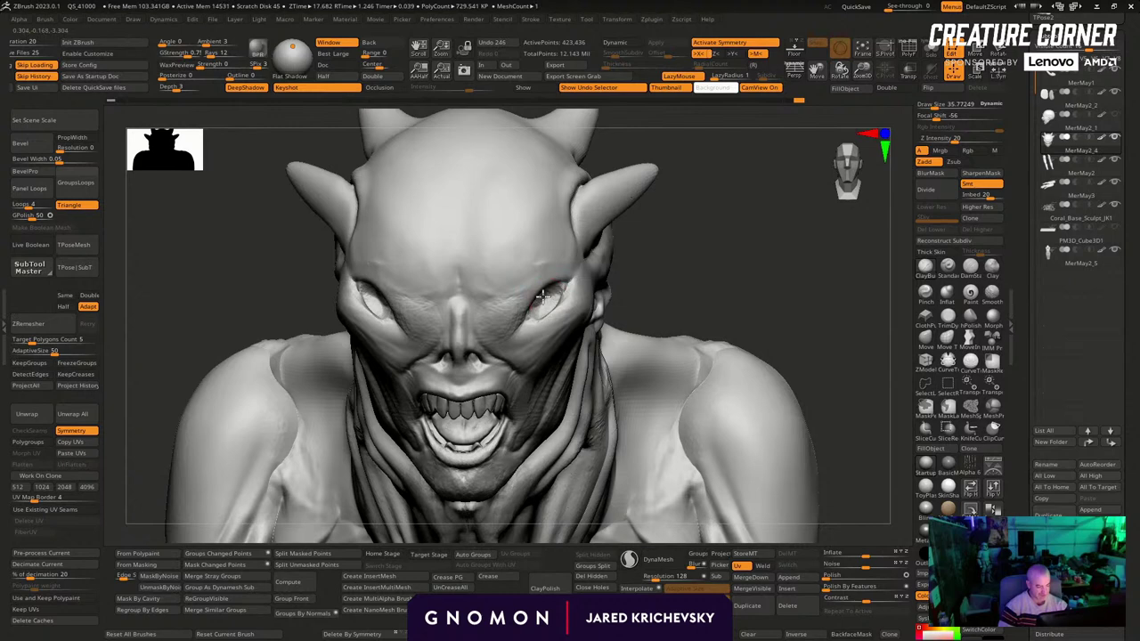
{"action": "left_click_drag", "start_coordinate": [559, 297], "coordinate": [527, 325], "text": "shift"}
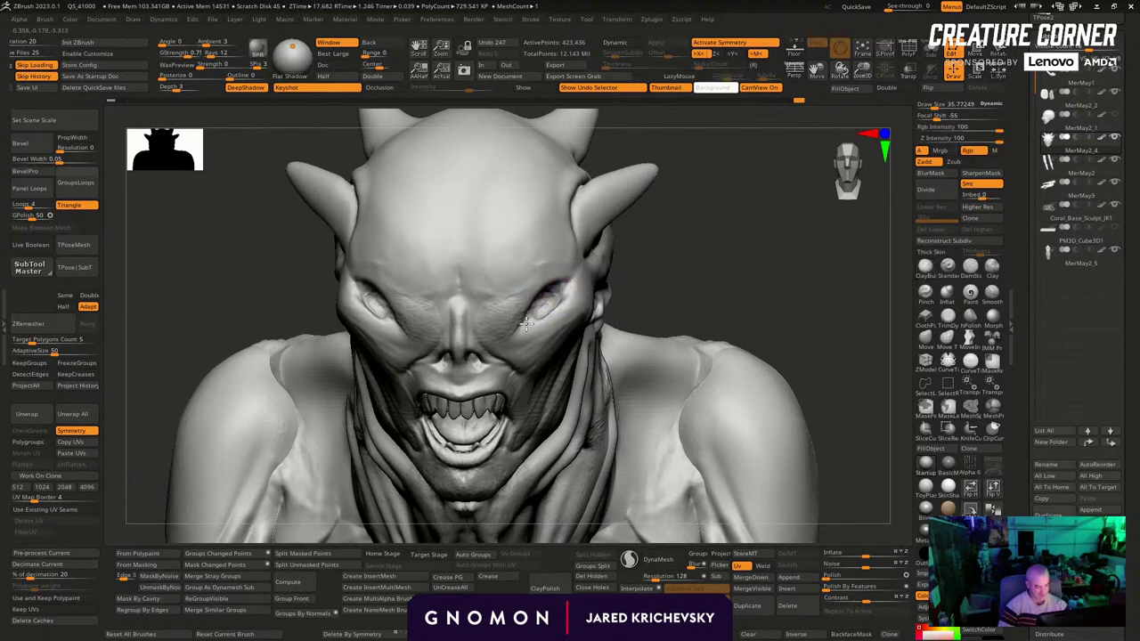
{"action": "mouse_move", "coordinate": [626, 293]}
{"action": "left_mouse_down"}
{"action": "mouse_move", "coordinate": [624, 267]}
{"action": "mouse_move", "coordinate": [636, 290]}
{"action": "left_mouse_up"}
Insert mirrored Sphere 32 primitives as eyeballs and move them along the depth axis into the eye sockets
{"action": "key", "text": "b"}
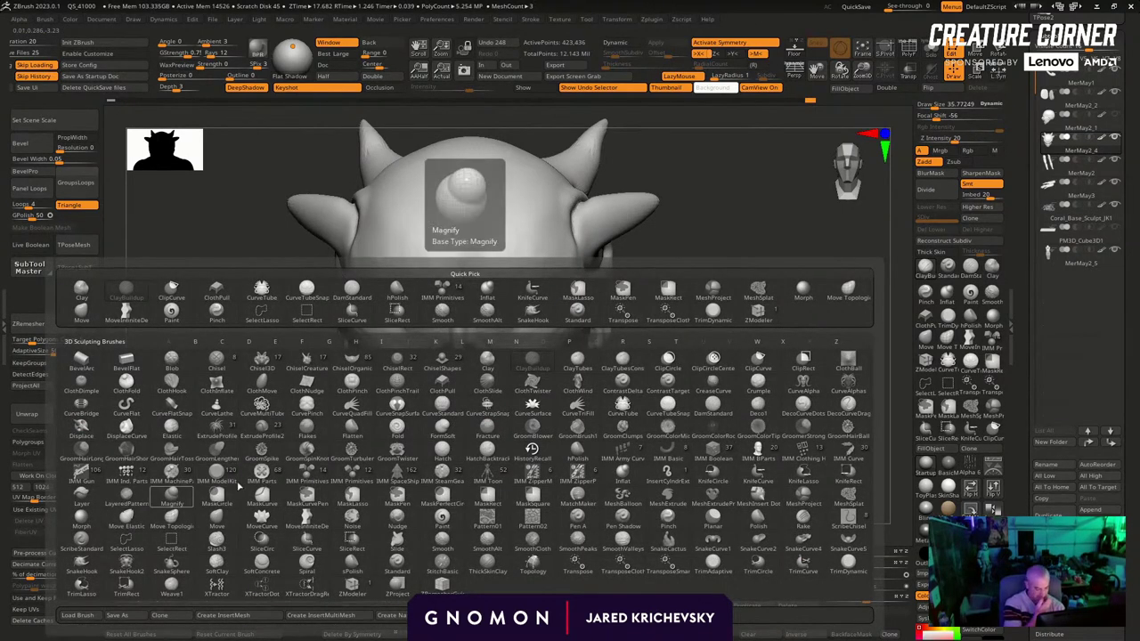
{"action": "left_click", "coordinate": [314, 467]}
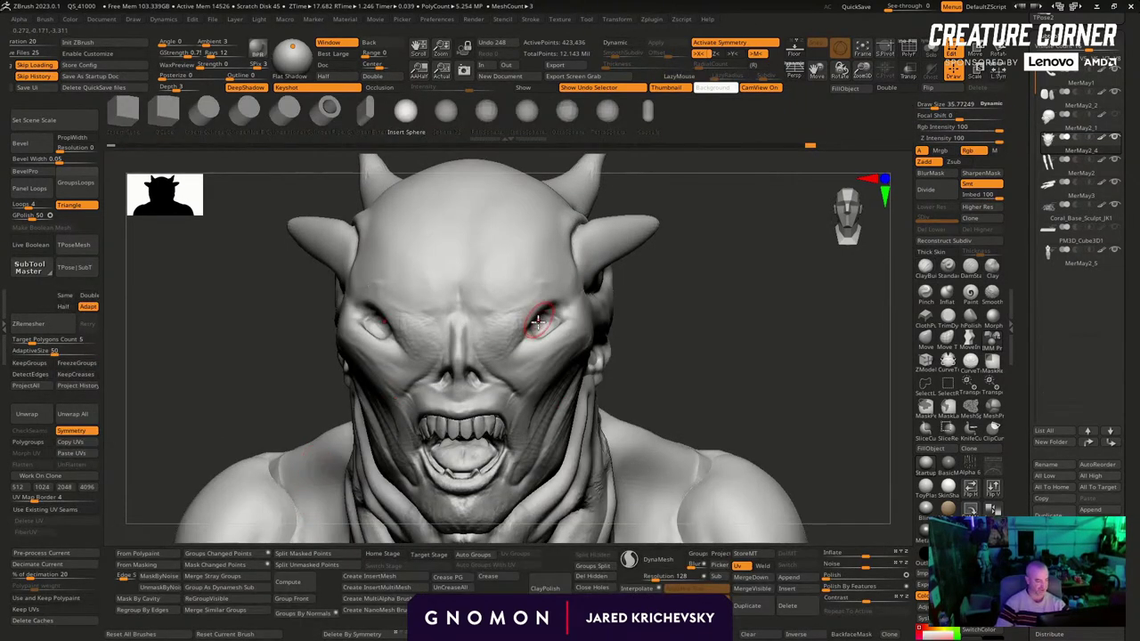
{"action": "left_click", "coordinate": [447, 110]}
{"action": "left_click_drag", "start_coordinate": [546, 323], "coordinate": [551, 343]}
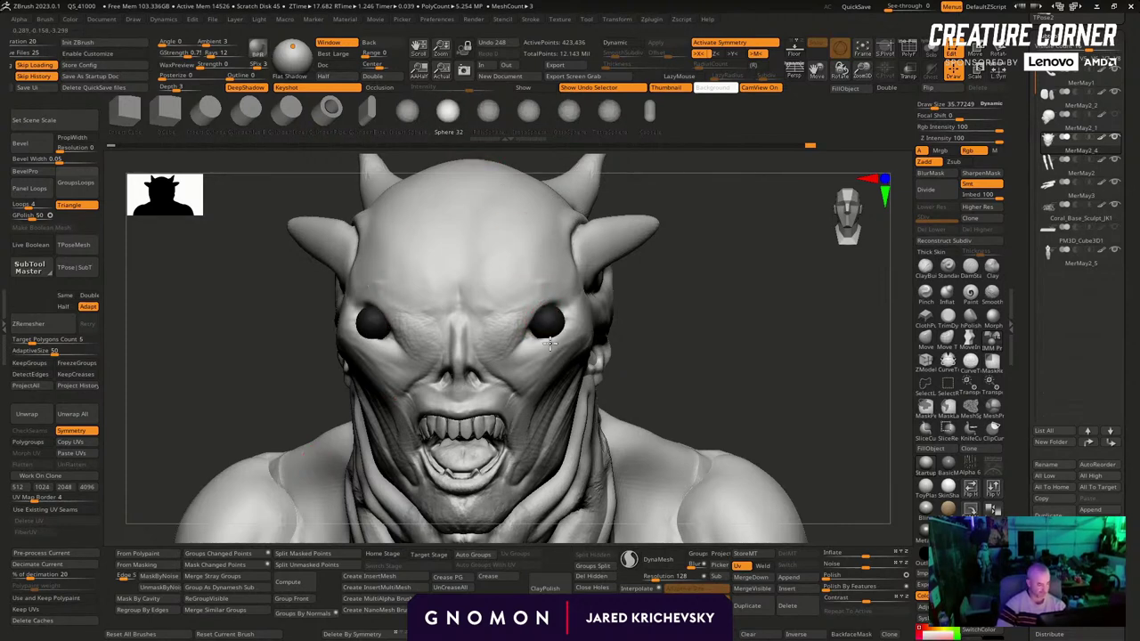
{"action": "key", "text": "w"}
{"action": "left_click_drag", "start_coordinate": [731, 295], "coordinate": [806, 270]}
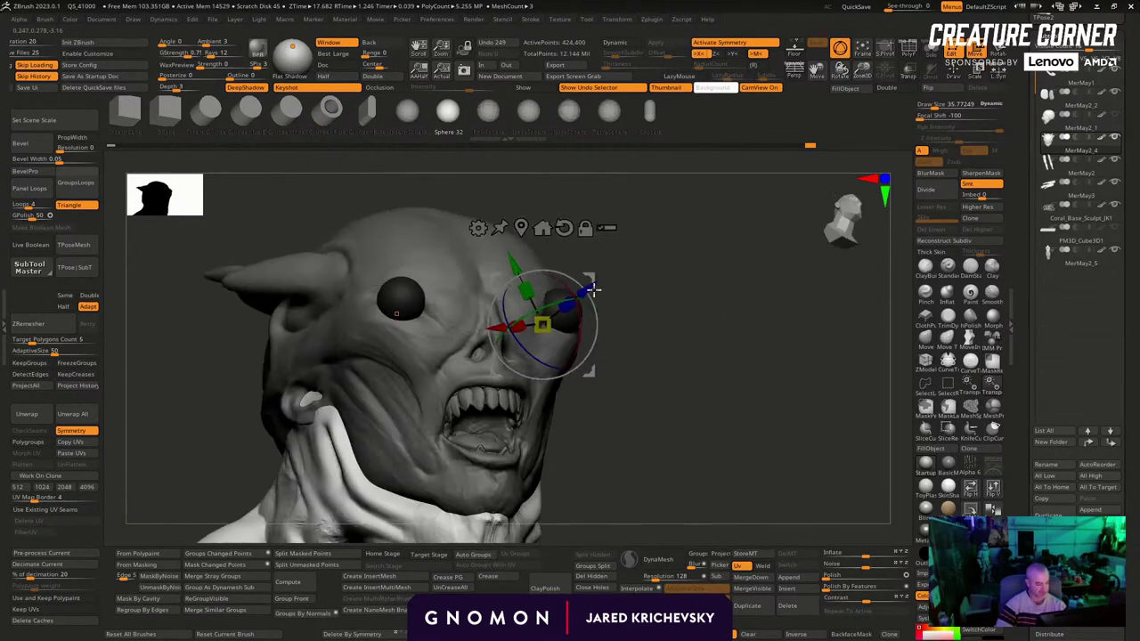
{"action": "left_click_drag", "start_coordinate": [591, 289], "coordinate": [574, 301]}
{"action": "mouse_move", "coordinate": [697, 322]}
{"action": "left_mouse_down"}
{"action": "mouse_move", "coordinate": [662, 348]}
{"action": "mouse_move", "coordinate": [675, 335]}
{"action": "mouse_move", "coordinate": [705, 362]}
{"action": "mouse_move", "coordinate": [653, 318]}
{"action": "mouse_move", "coordinate": [633, 321]}
{"action": "mouse_move", "coordinate": [662, 327]}
{"action": "left_mouse_up"}
{"action": "key", "text": "q"}
Check the head's polygroups and try to separate the eyeballs with Split Masked Points
{"action": "key", "text": "shift+f"}
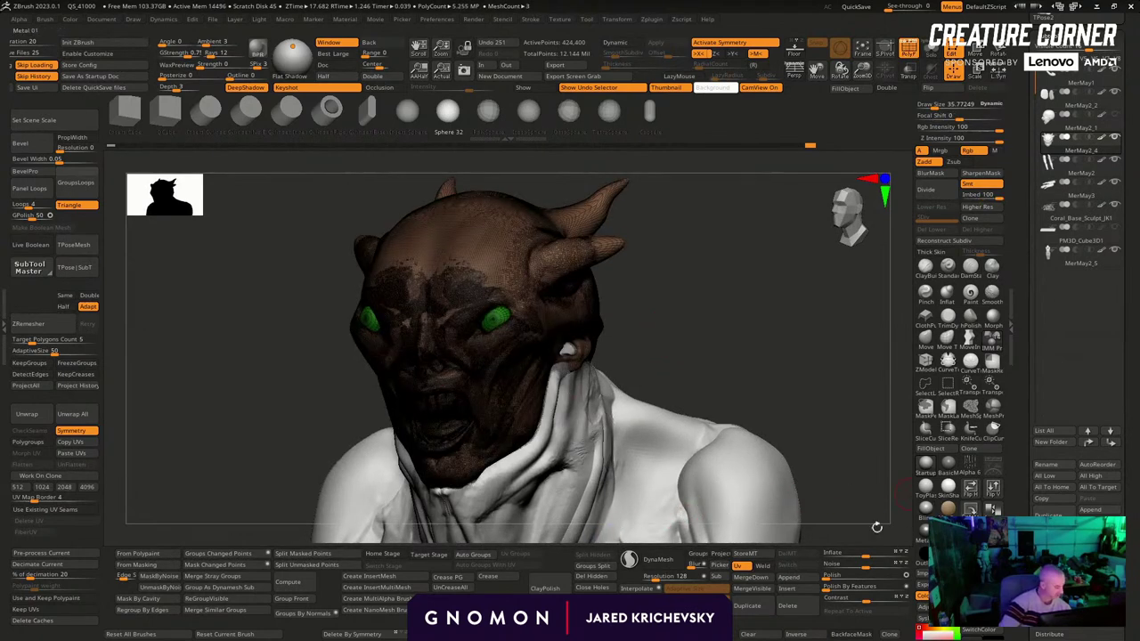
{"action": "key", "text": "shift+f"}
{"action": "left_click", "coordinate": [340, 556]}
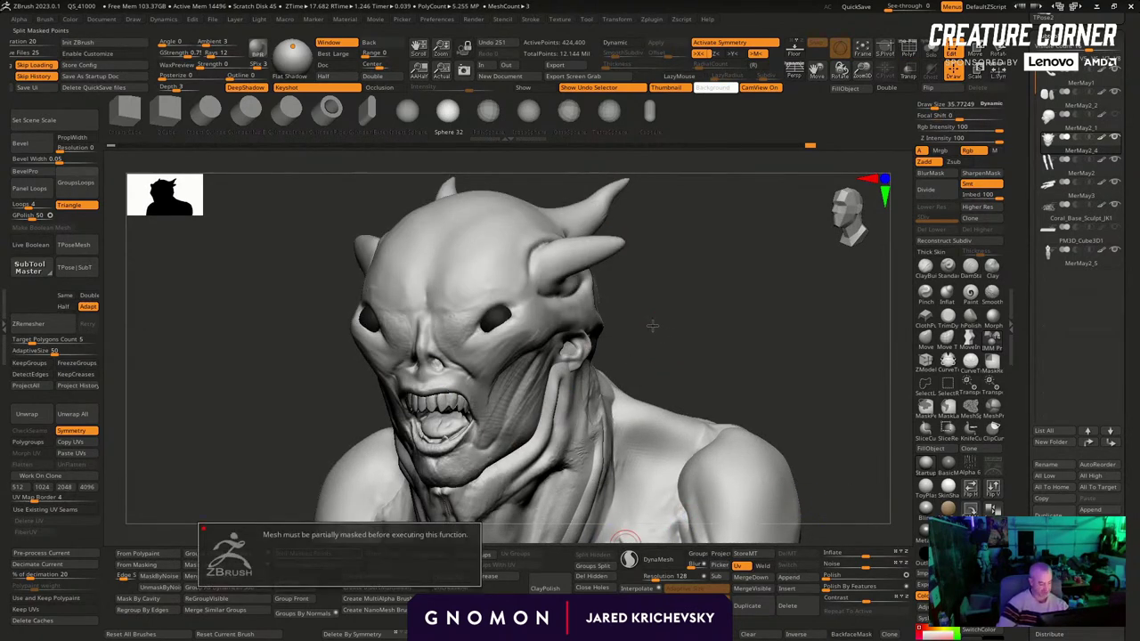
{"action": "mouse_move", "coordinate": [631, 369]}
{"action": "left_mouse_down"}
{"action": "mouse_move", "coordinate": [680, 339]}
{"action": "mouse_move", "coordinate": [654, 357]}
{"action": "left_mouse_up"}
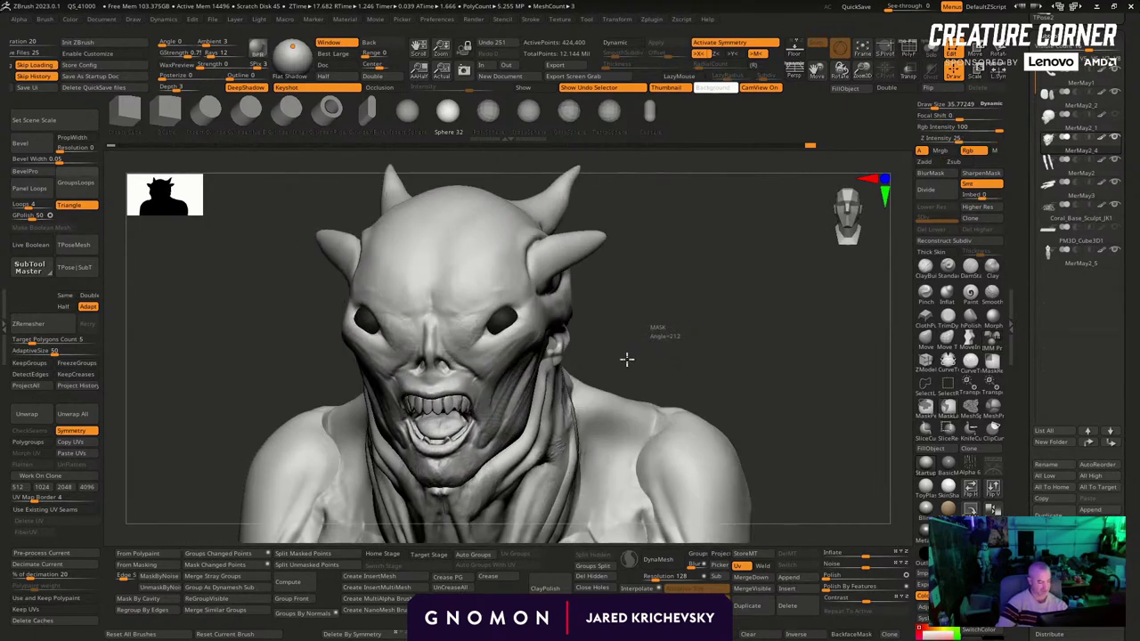
Hide the eyeballs, split the hidden geometry into its own subtool and select that subtool
{"action": "double_click", "coordinate": [503, 322], "text": "ctrl+shift"}
{"action": "left_click", "coordinate": [334, 556]}
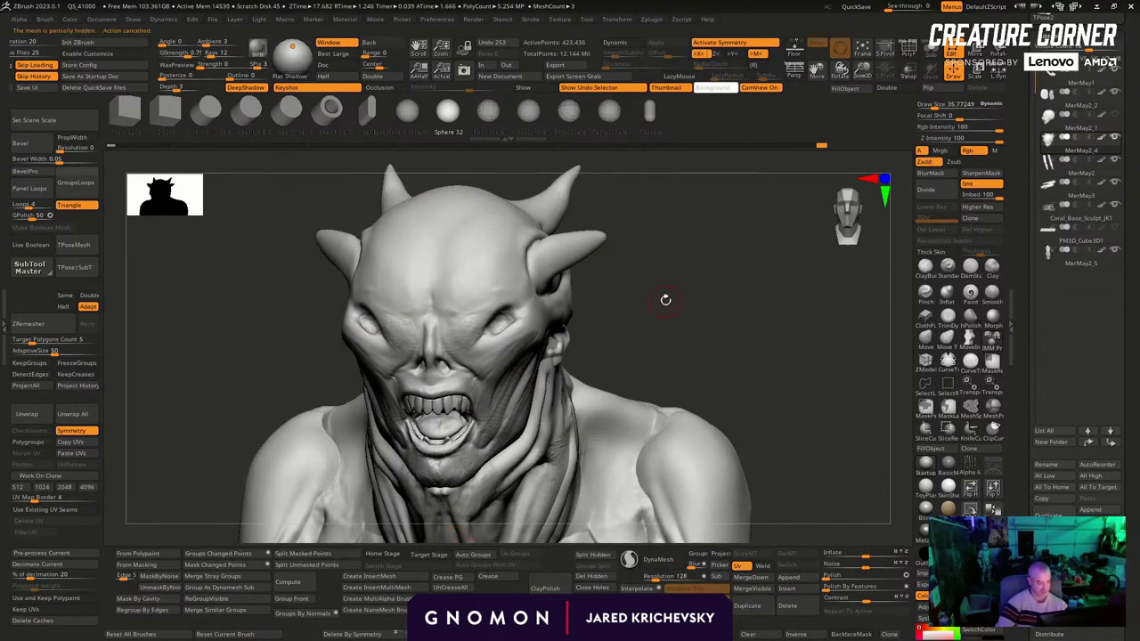
{"action": "mouse_move", "coordinate": [667, 301]}
{"action": "left_mouse_down"}
{"action": "mouse_move", "coordinate": [674, 314]}
{"action": "mouse_move", "coordinate": [622, 312]}
{"action": "left_mouse_up"}
{"action": "left_click", "coordinate": [601, 553]}
{"action": "key", "text": "shift+f"}
{"action": "key", "text": "shift+f"}
{"action": "left_click", "coordinate": [502, 314], "text": "alt"}
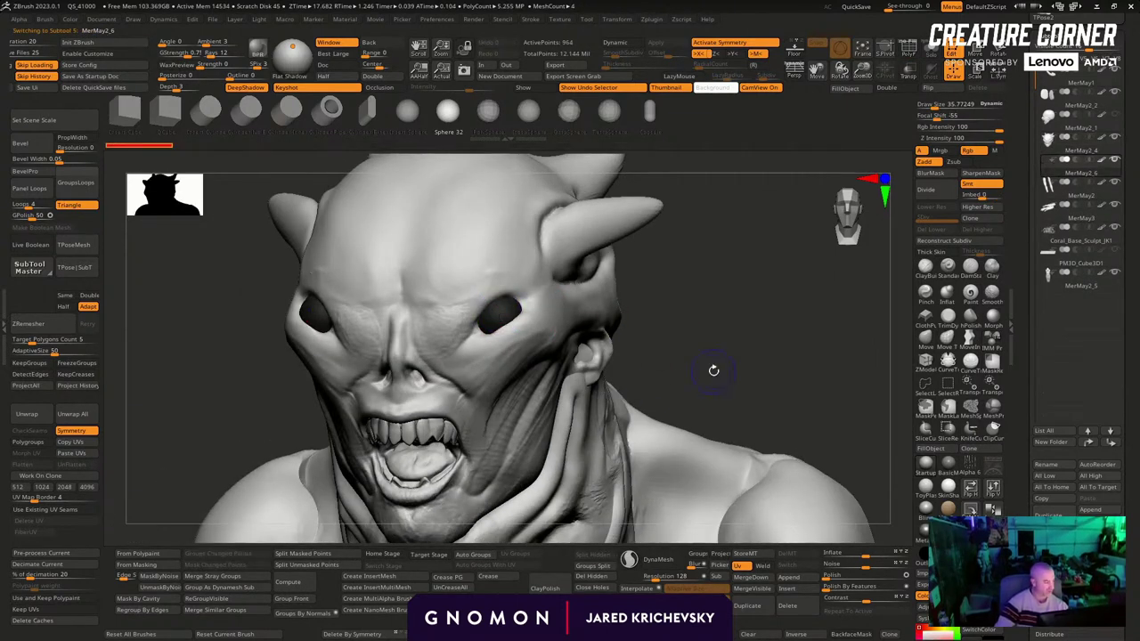
Fill the eyeballs with the ToyPlastic material in material-only mode and restore the grey material as the active one
{"action": "left_click", "coordinate": [970, 292]}
{"action": "key", "text": "space"}
{"action": "left_click", "coordinate": [828, 396]}
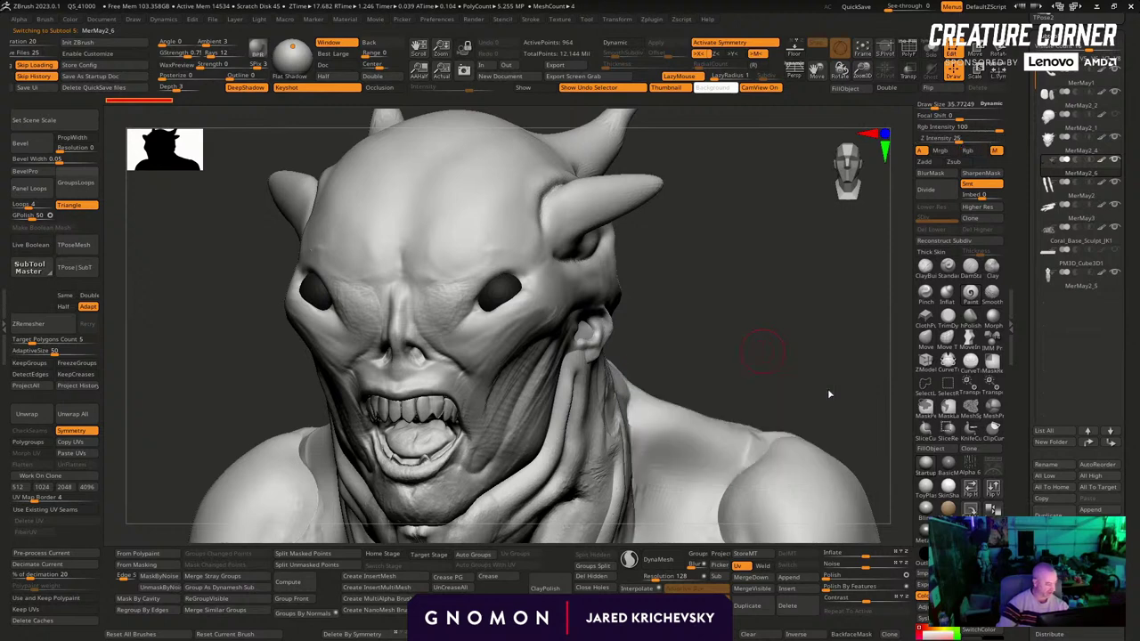
{"action": "left_click", "coordinate": [927, 489]}
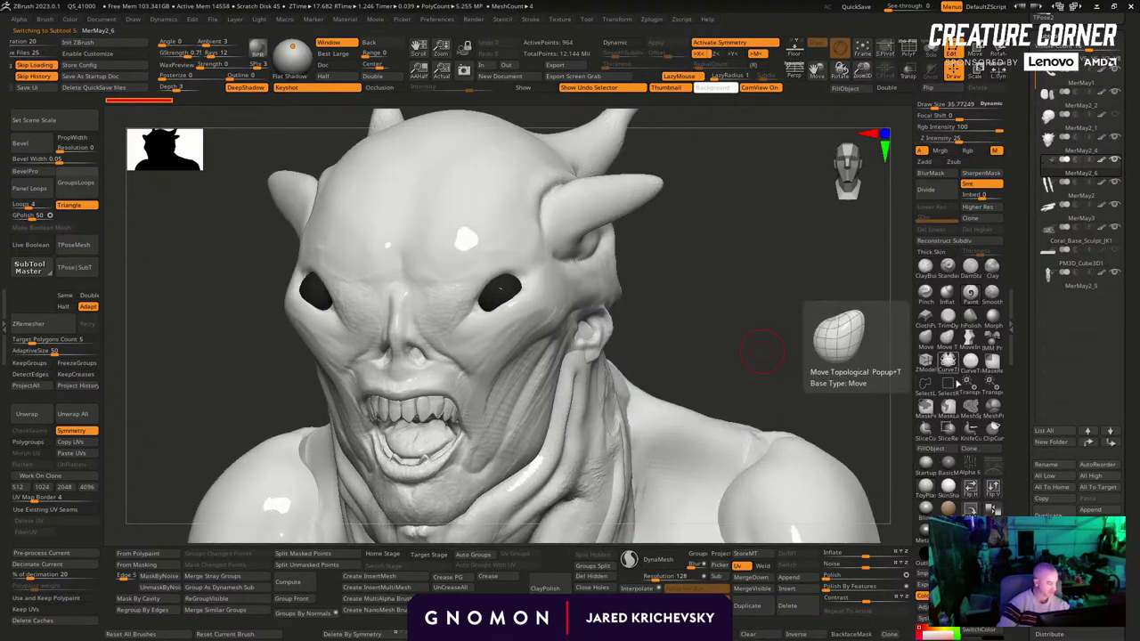
{"action": "left_click", "coordinate": [941, 455]}
{"action": "left_click_drag", "start_coordinate": [862, 415], "coordinate": [789, 370]}
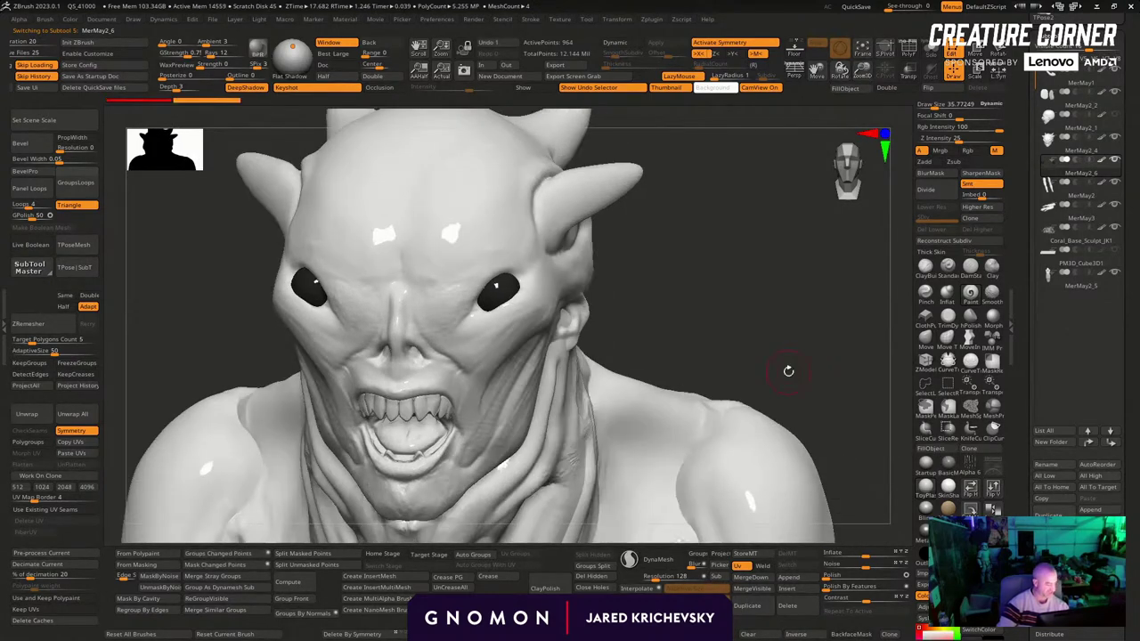
{"action": "left_click", "coordinate": [927, 467]}
Select the MerMay2_4 head and build up eyelid folds around both eyes with ClayBuildup
{"action": "left_click", "coordinate": [496, 368], "text": "alt"}
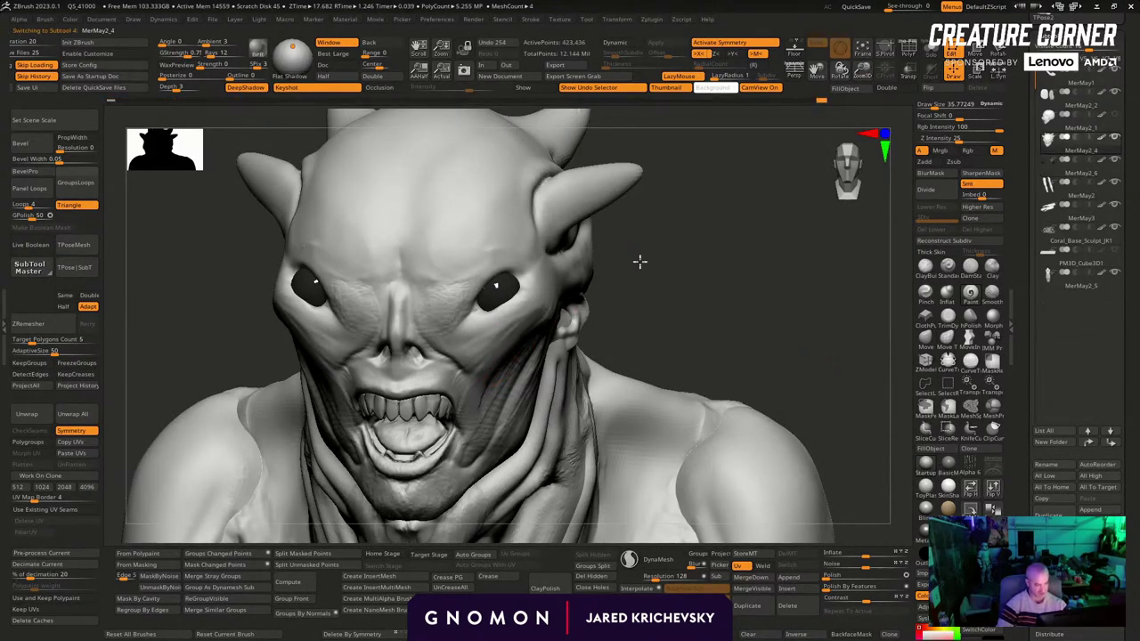
{"action": "key", "text": "b"}
{"action": "key", "text": "c"}
{"action": "key", "text": "b"}
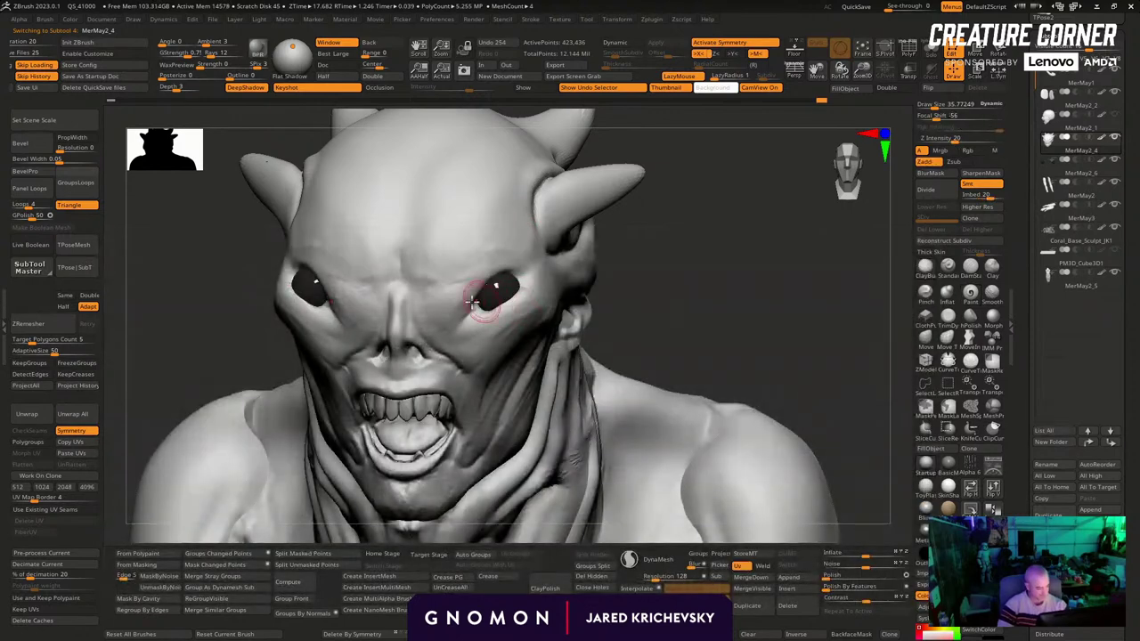
{"action": "left_click_drag", "start_coordinate": [499, 269], "coordinate": [511, 268]}
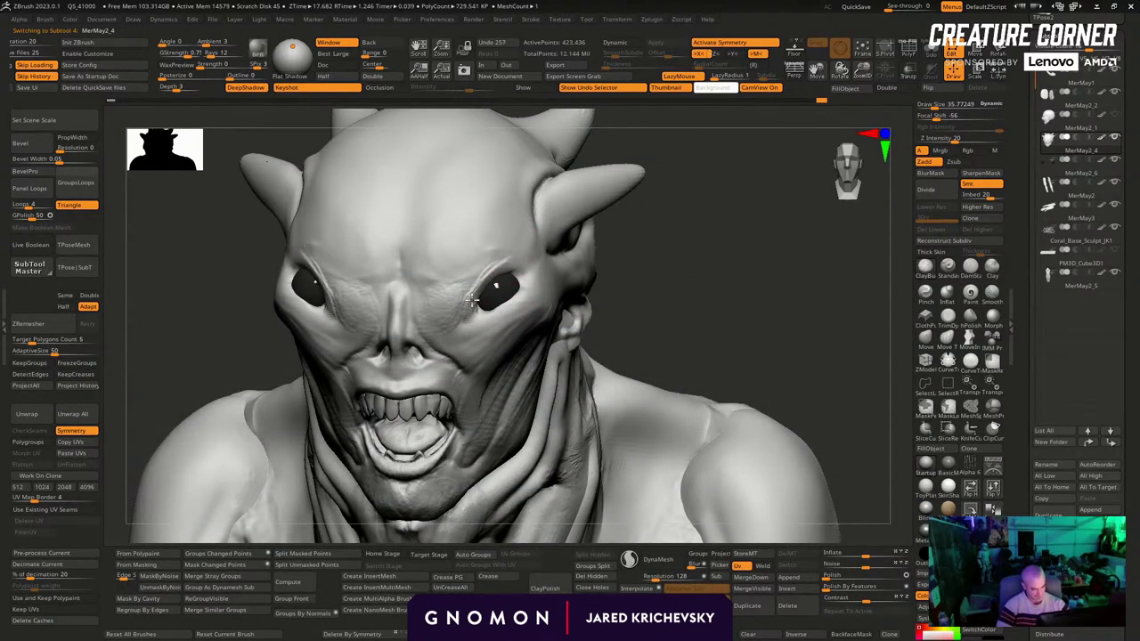
{"action": "left_click_drag", "start_coordinate": [472, 301], "coordinate": [465, 309]}
{"action": "left_click_drag", "start_coordinate": [627, 271], "coordinate": [516, 283]}
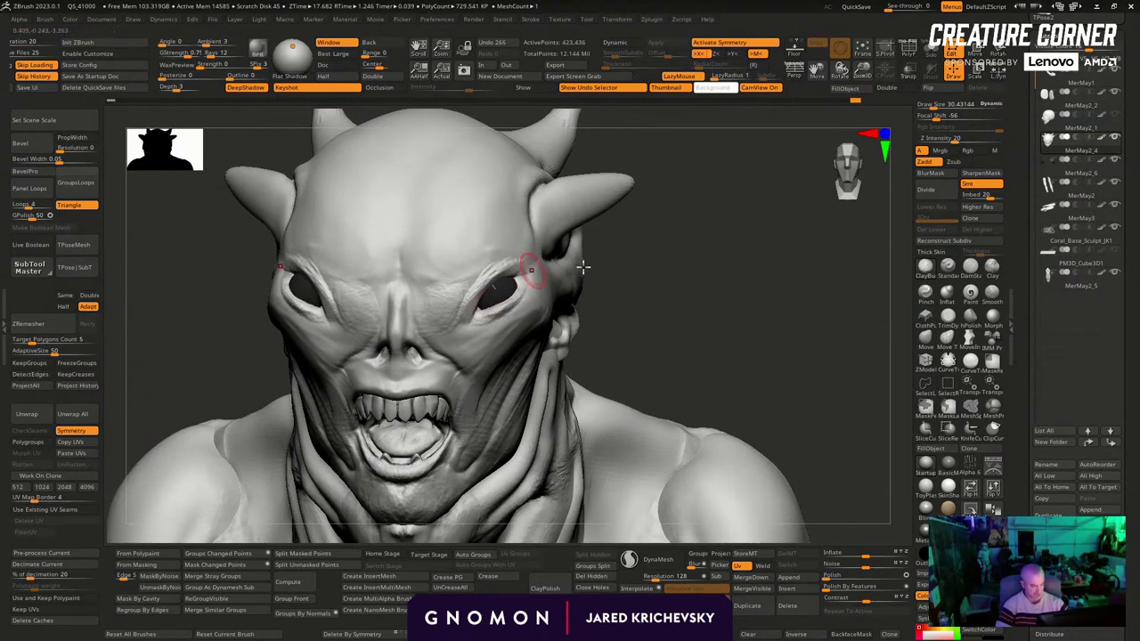
{"action": "left_click_drag", "start_coordinate": [592, 268], "coordinate": [641, 307]}
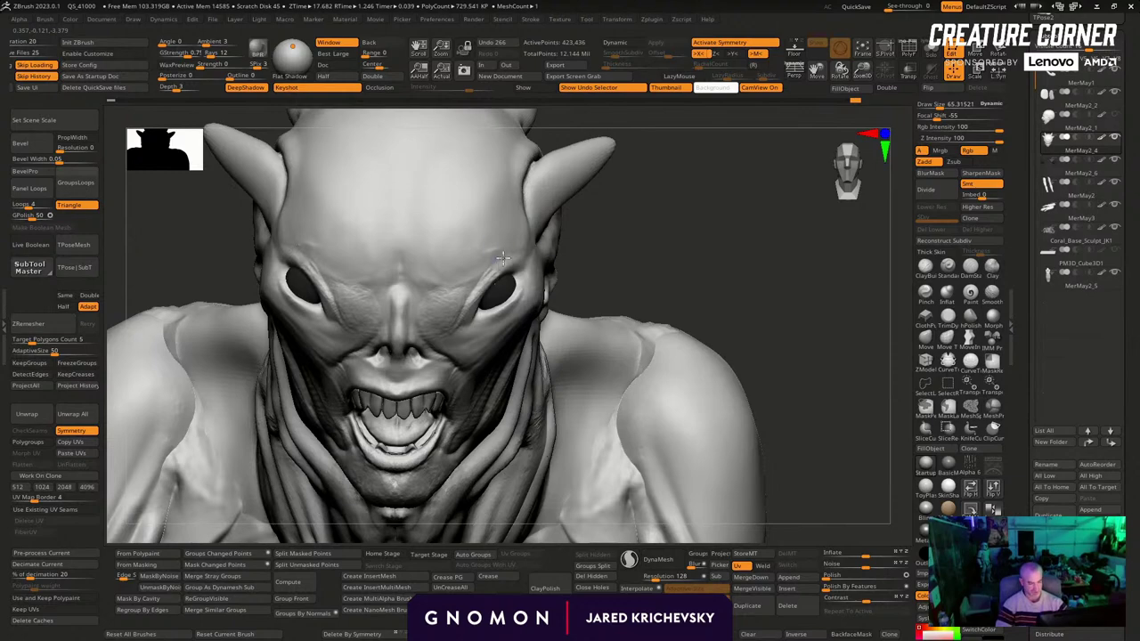
Reshape the brow and outer eye area with the Move brush at draw size of about 157
{"action": "left_click_drag", "start_coordinate": [690, 245], "coordinate": [643, 311]}
{"action": "left_click", "coordinate": [926, 338]}
{"action": "key", "text": "s"}
{"action": "left_click_drag", "start_coordinate": [518, 277], "coordinate": [528, 276]}
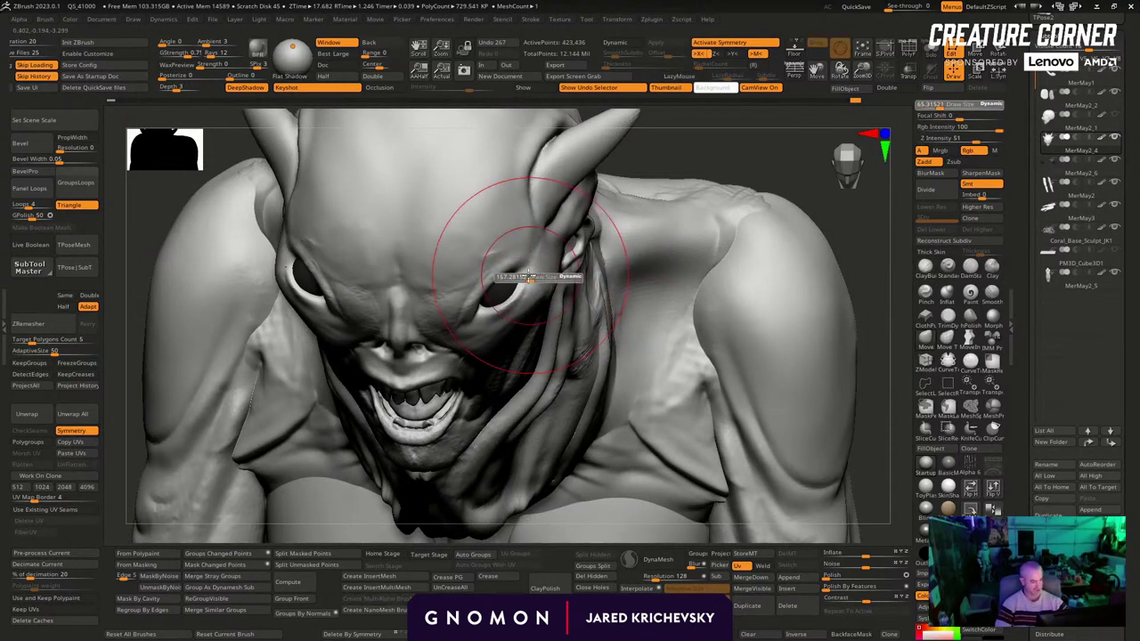
{"action": "mouse_move", "coordinate": [782, 189]}
{"action": "left_mouse_down"}
{"action": "mouse_move", "coordinate": [679, 120]}
{"action": "mouse_move", "coordinate": [674, 246]}
{"action": "mouse_move", "coordinate": [662, 260]}
{"action": "mouse_move", "coordinate": [690, 252]}
{"action": "mouse_move", "coordinate": [680, 264]}
{"action": "mouse_move", "coordinate": [689, 336]}
{"action": "mouse_move", "coordinate": [720, 330]}
{"action": "left_mouse_up"}
Refine the upper eyelids and outer eye corners with the Move brush, reducing the draw size to about 39
{"action": "key", "text": "s"}
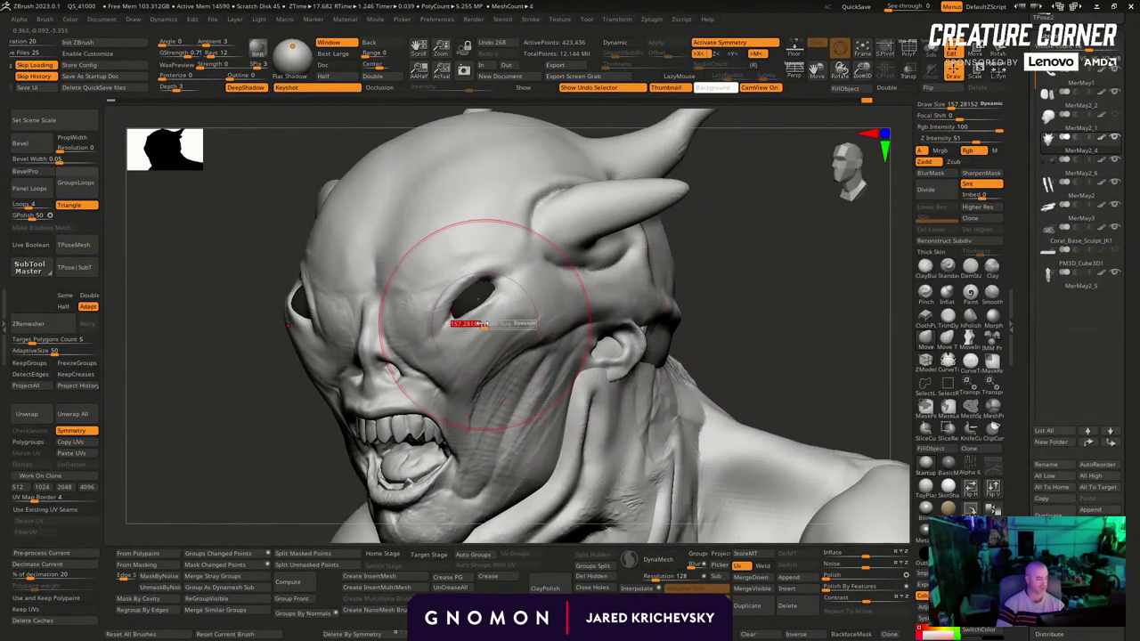
{"action": "mouse_move", "coordinate": [481, 324]}
{"action": "left_mouse_down"}
{"action": "mouse_move", "coordinate": [491, 332]}
{"action": "mouse_move", "coordinate": [504, 304]}
{"action": "left_mouse_up"}
{"action": "left_click_drag", "start_coordinate": [721, 233], "coordinate": [614, 257]}
{"action": "key", "text": "s"}
{"action": "mouse_move", "coordinate": [525, 257]}
{"action": "left_mouse_down"}
{"action": "mouse_move", "coordinate": [495, 261]}
{"action": "mouse_move", "coordinate": [510, 270]}
{"action": "left_mouse_up"}
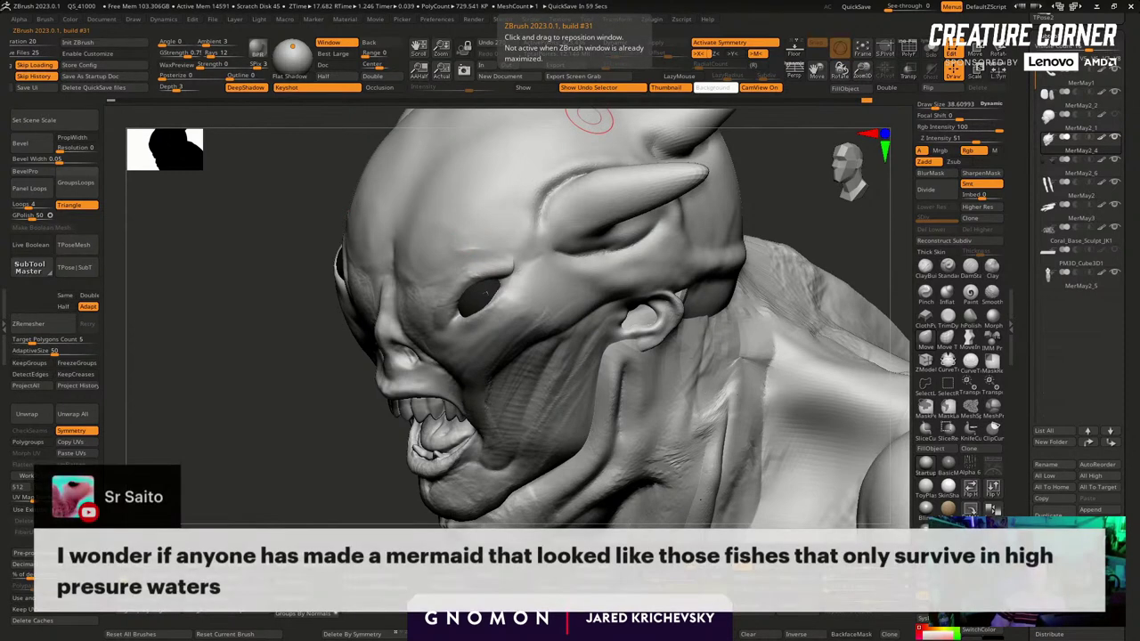
{"action": "mouse_move", "coordinate": [589, 118]}
{"action": "right_mouse_down"}
{"action": "mouse_move", "coordinate": [307, 464]}
{"action": "mouse_move", "coordinate": [479, 281]}
{"action": "right_mouse_up"}
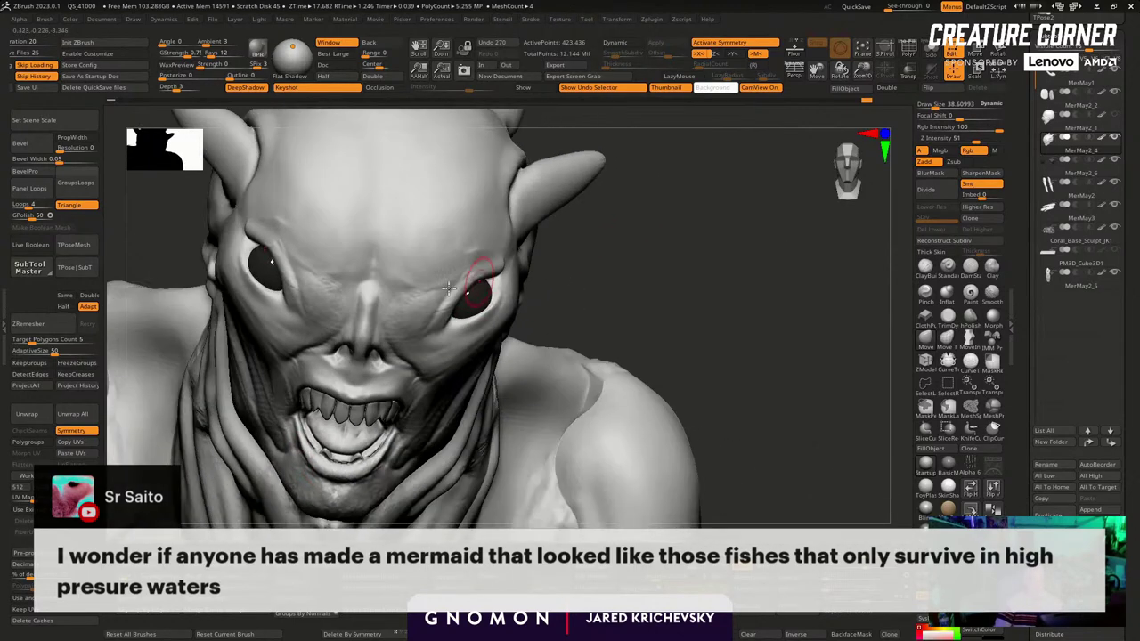
Smooth the cheek beside the nose and carve creases along the eyelids down past the inner eye corners with DamStandard
{"action": "left_click_drag", "start_coordinate": [400, 335], "coordinate": [407, 331], "text": "shift"}
{"action": "left_click_drag", "start_coordinate": [575, 306], "coordinate": [605, 307]}
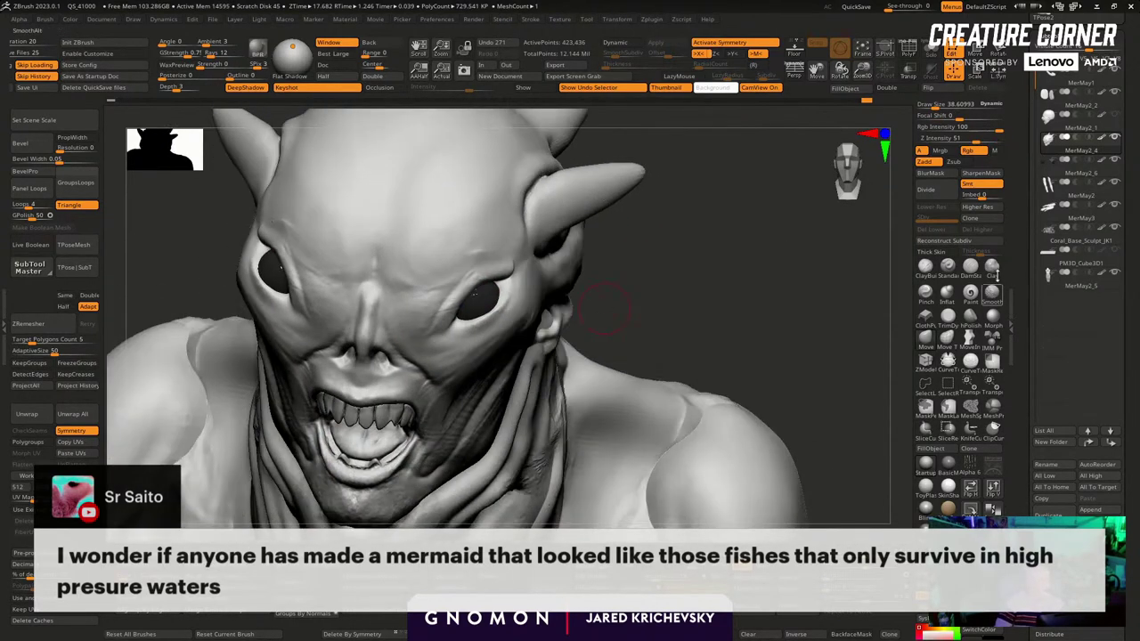
{"action": "left_click", "coordinate": [987, 269]}
{"action": "mouse_move", "coordinate": [499, 262]}
{"action": "left_mouse_down"}
{"action": "mouse_move", "coordinate": [454, 290]}
{"action": "mouse_move", "coordinate": [423, 344]}
{"action": "left_mouse_up"}
{"action": "left_click_drag", "start_coordinate": [578, 290], "coordinate": [617, 288]}
{"action": "right_click_drag", "start_coordinate": [617, 287], "coordinate": [622, 288]}
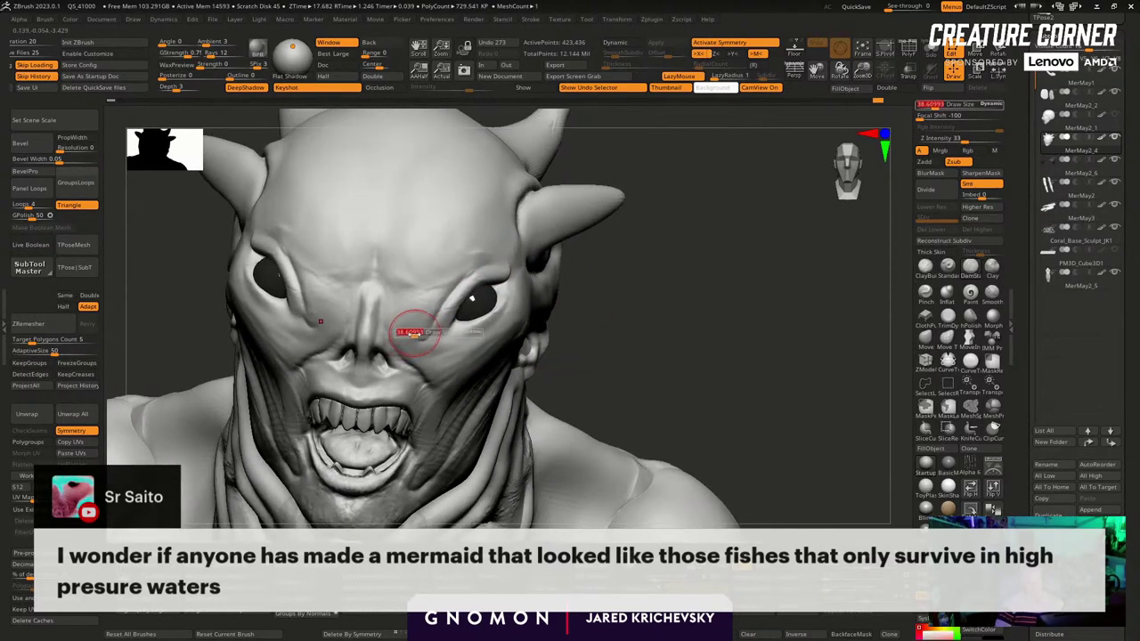
{"action": "left_click_drag", "start_coordinate": [424, 347], "coordinate": [435, 333]}
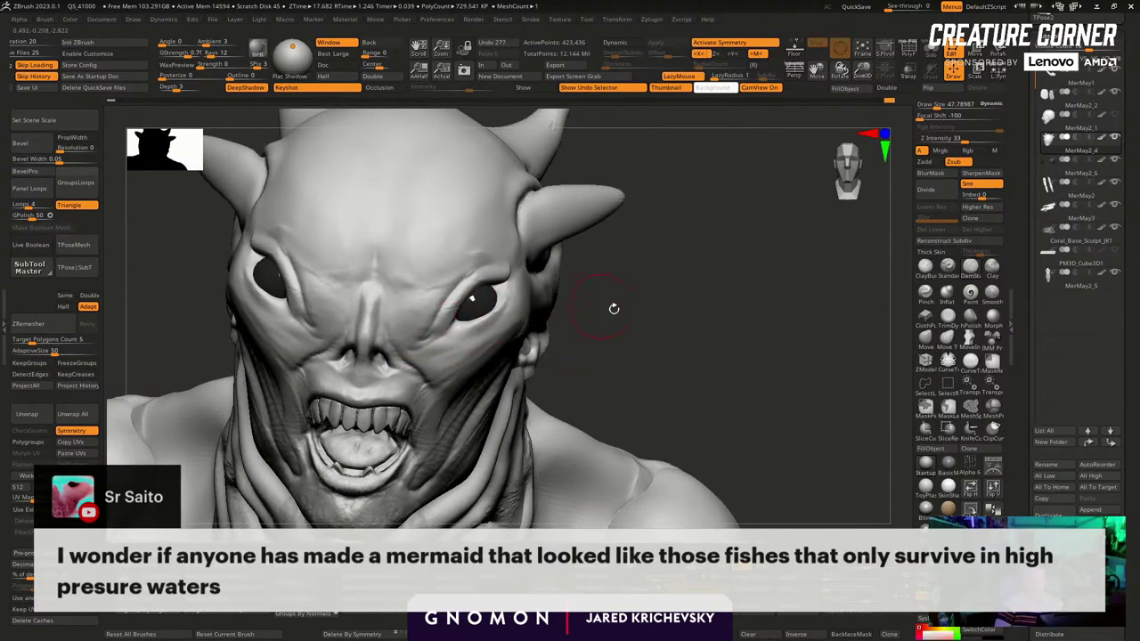
{"action": "left_click_drag", "start_coordinate": [611, 308], "coordinate": [620, 315]}
Cut finer creases between the inner eyes and nostrils with DamStandard at draw sizes of about 9 and 21
{"action": "key", "text": "bracketleft"}
{"action": "key", "text": "bracketleft"}
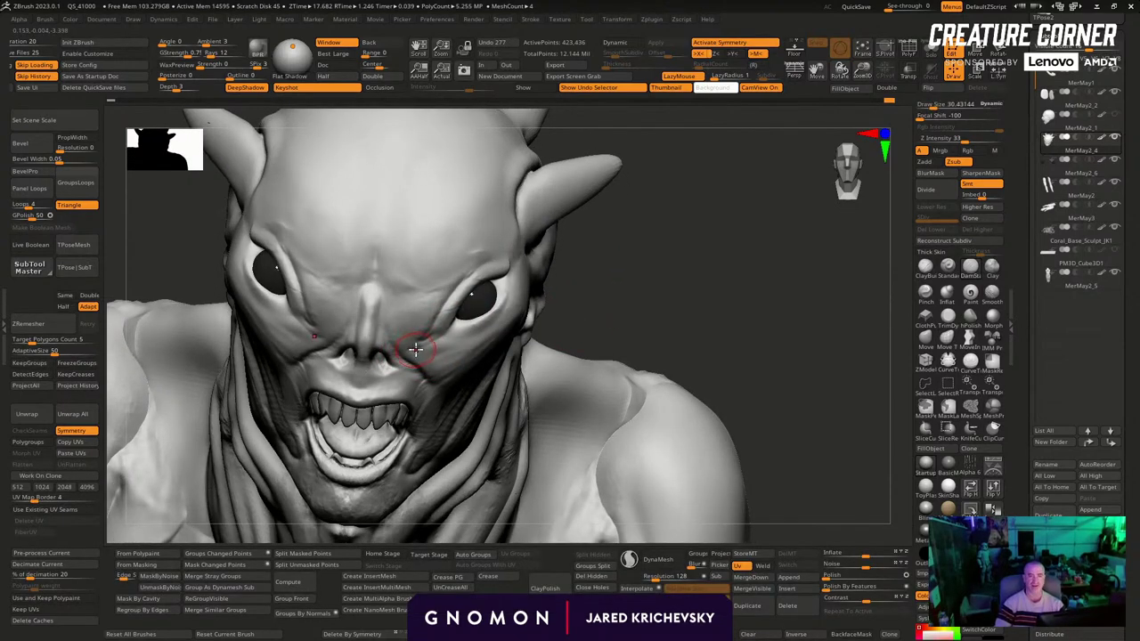
{"action": "key", "text": "s"}
{"action": "left_click_drag", "start_coordinate": [424, 349], "coordinate": [413, 351]}
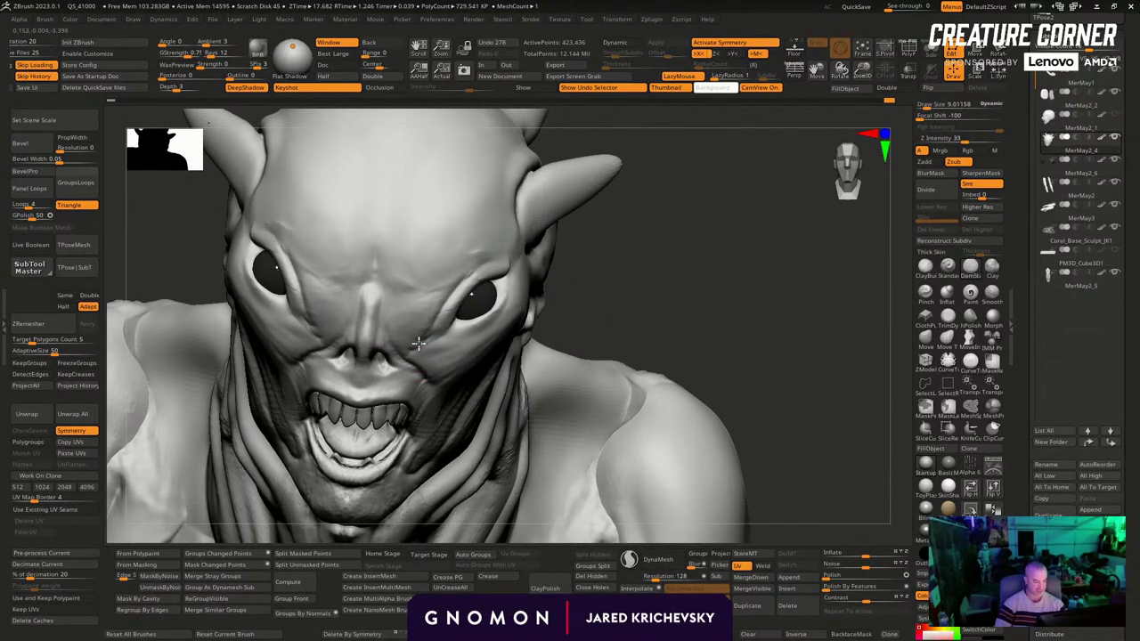
{"action": "left_click_drag", "start_coordinate": [591, 299], "coordinate": [607, 269]}
{"action": "key", "text": "s"}
{"action": "left_click_drag", "start_coordinate": [425, 351], "coordinate": [395, 339]}
{"action": "right_click_drag", "start_coordinate": [618, 300], "coordinate": [614, 292]}
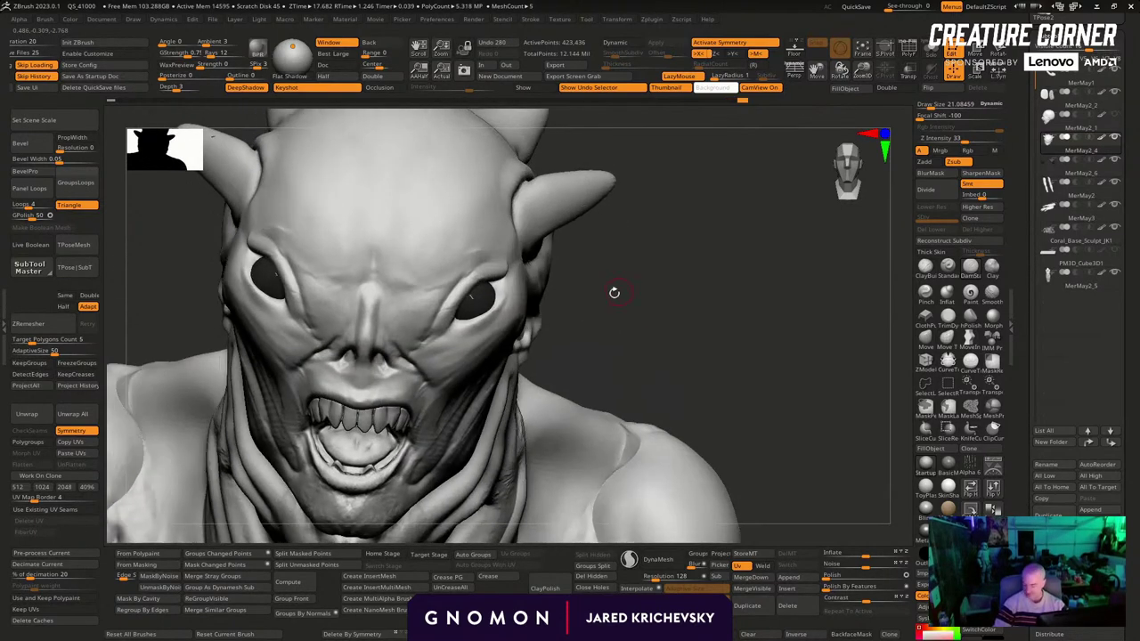
Reshape the cheek folds and mouth corners with the Move brush at a draw size of about 25
{"action": "key", "text": "b"}
{"action": "key", "text": "m"}
{"action": "key", "text": "v"}
{"action": "left_click_drag", "start_coordinate": [623, 285], "coordinate": [609, 256]}
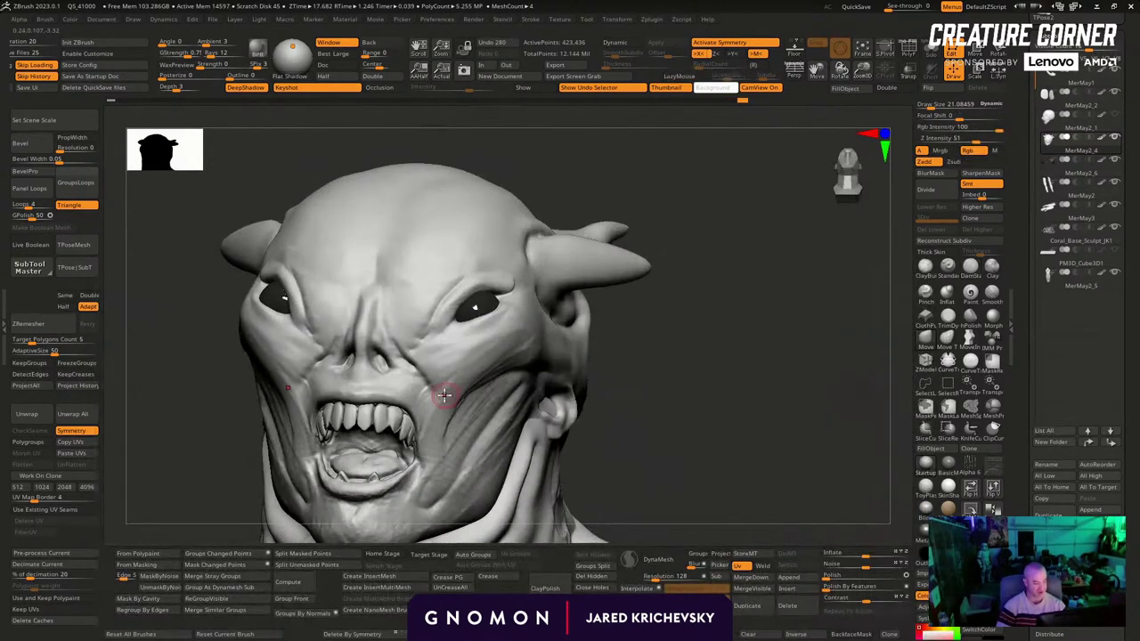
{"action": "key", "text": "s"}
{"action": "mouse_move", "coordinate": [445, 395]}
{"action": "left_mouse_down"}
{"action": "mouse_move", "coordinate": [434, 404]}
{"action": "mouse_move", "coordinate": [427, 390]}
{"action": "left_mouse_up"}
{"action": "key", "text": "s"}
{"action": "left_click_drag", "start_coordinate": [425, 383], "coordinate": [425, 449]}
{"action": "key", "text": "s"}
{"action": "mouse_move", "coordinate": [607, 399]}
{"action": "right_mouse_down"}
{"action": "mouse_move", "coordinate": [651, 293]}
{"action": "mouse_move", "coordinate": [659, 323]}
{"action": "mouse_move", "coordinate": [620, 277]}
{"action": "mouse_move", "coordinate": [628, 249]}
{"action": "mouse_move", "coordinate": [611, 302]}
{"action": "right_mouse_up"}
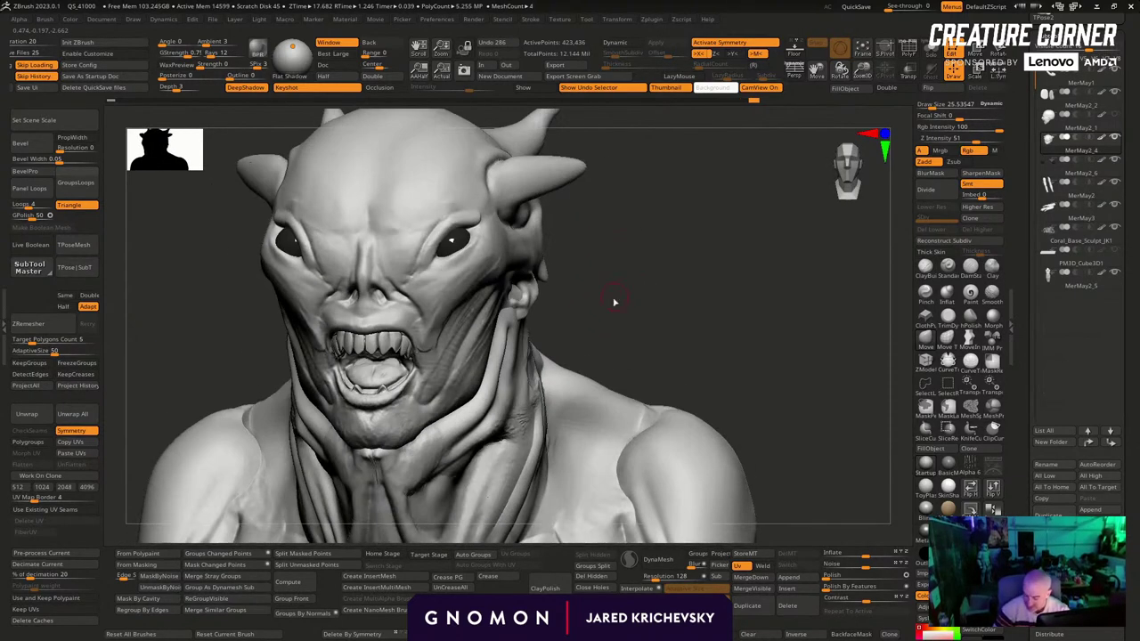
{"action": "key", "text": "b"}
{"action": "key", "text": "s"}
{"action": "key", "text": "m"}
{"action": "key", "text": "Return"}
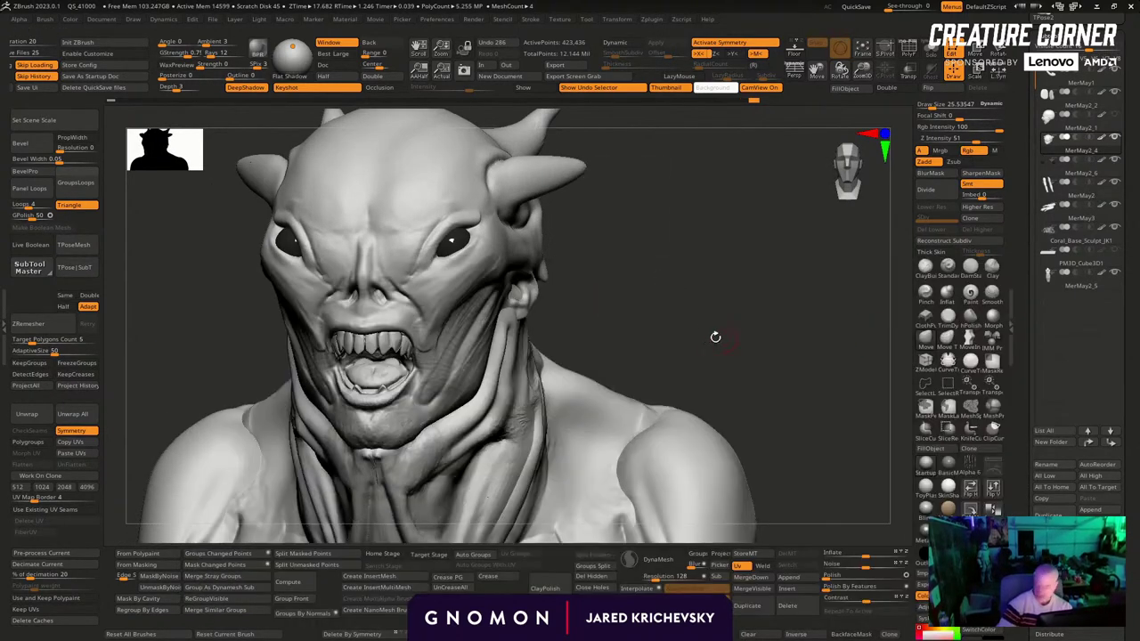
{"action": "right_click_drag", "start_coordinate": [715, 337], "coordinate": [706, 301]}
{"action": "key", "text": "b"}
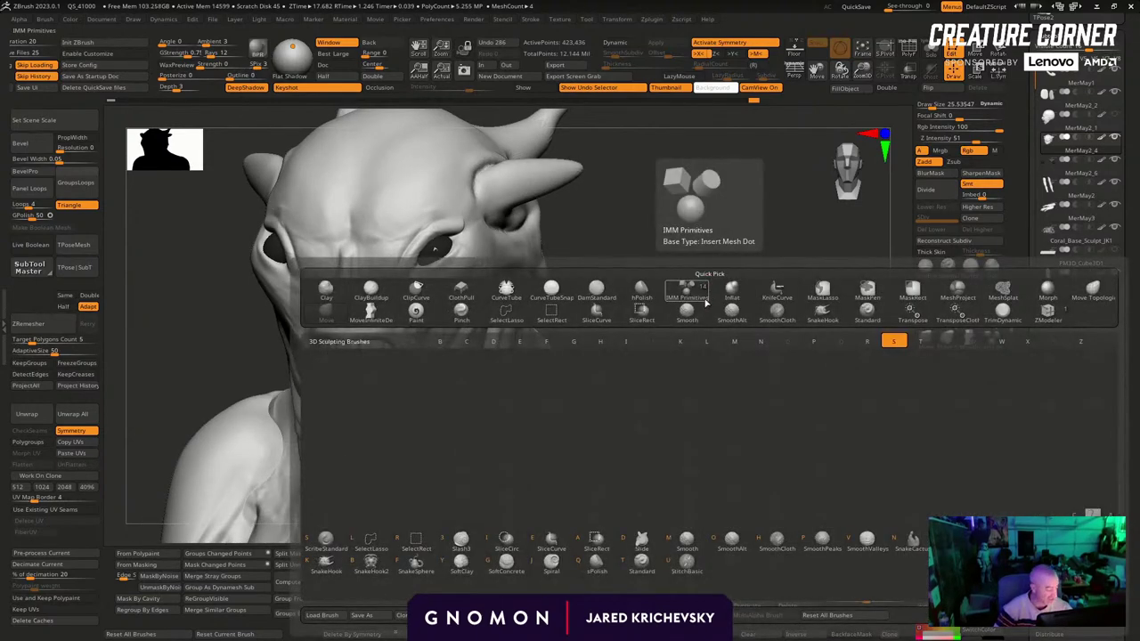
{"action": "key", "text": "m"}
{"action": "key", "text": "Return"}
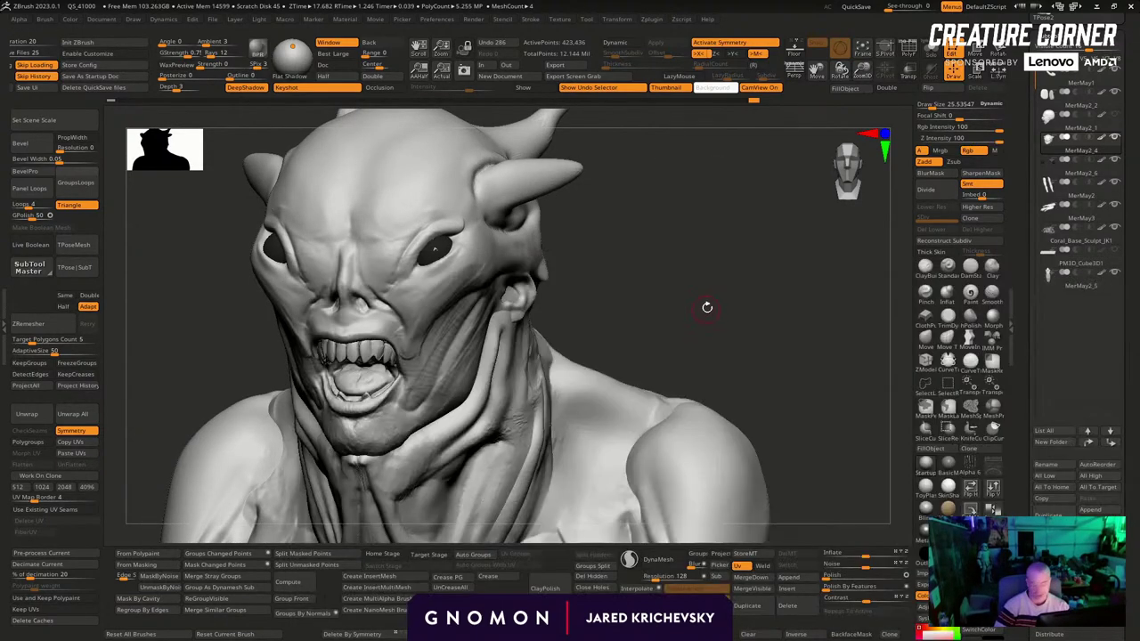
{"action": "key", "text": "b"}
{"action": "key", "text": "s"}
{"action": "key", "text": "t"}
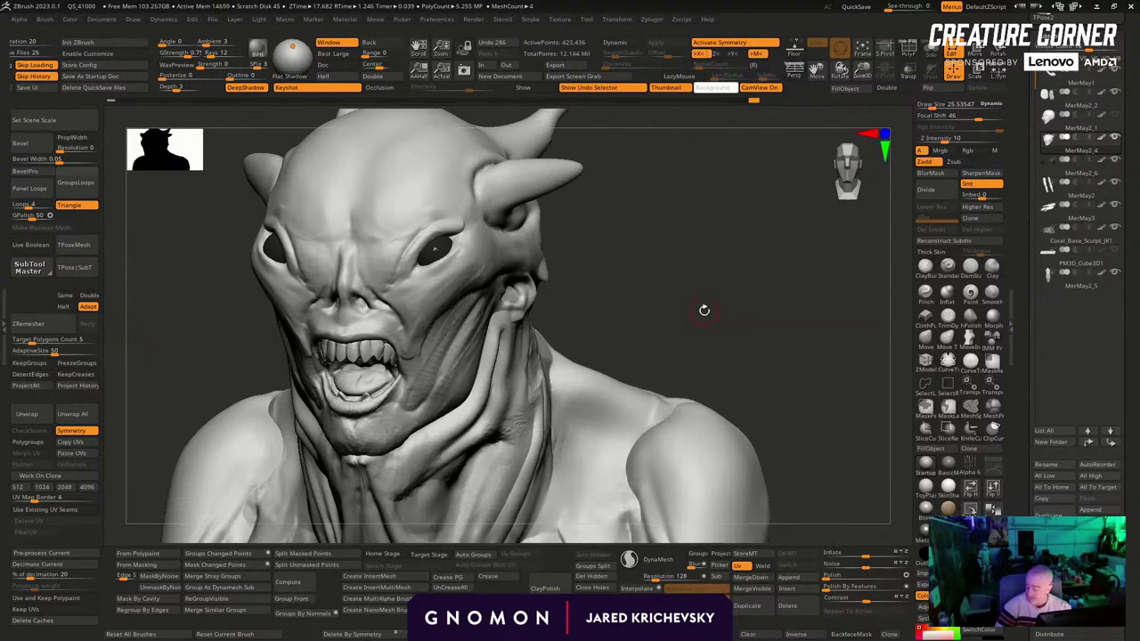
Switch to the SnakeHook brush at a draw size of about 42, skipping its SculptrisPro note until the next restart
{"action": "key", "text": "b"}
{"action": "key", "text": "s"}
{"action": "key", "text": "k"}
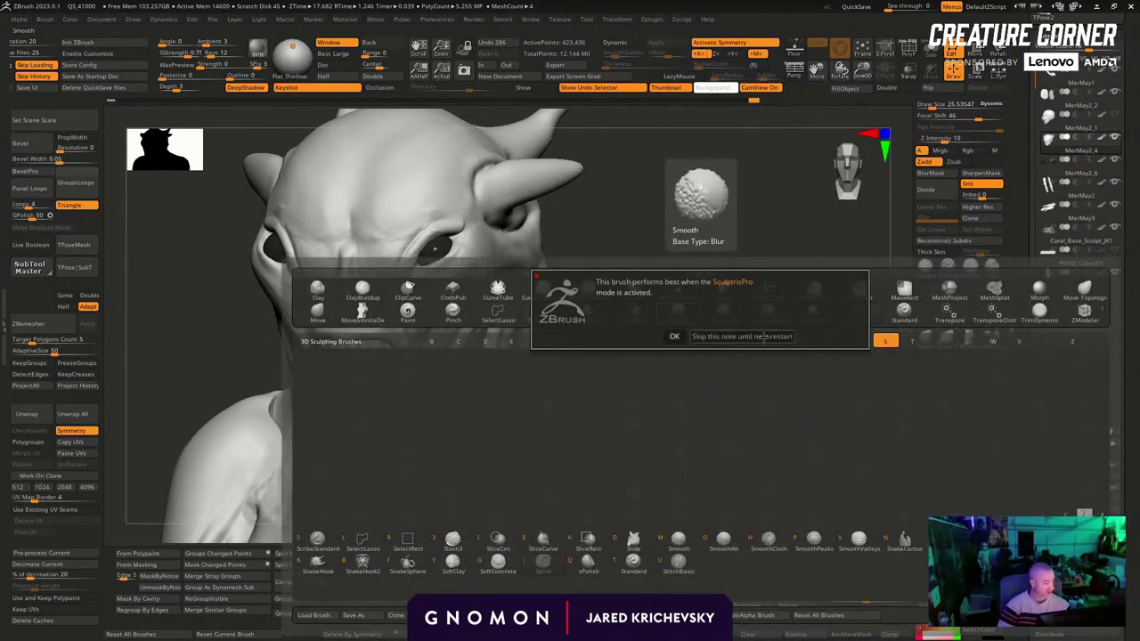
{"action": "left_click", "coordinate": [763, 336]}
{"action": "left_click_drag", "start_coordinate": [738, 326], "coordinate": [577, 333]}
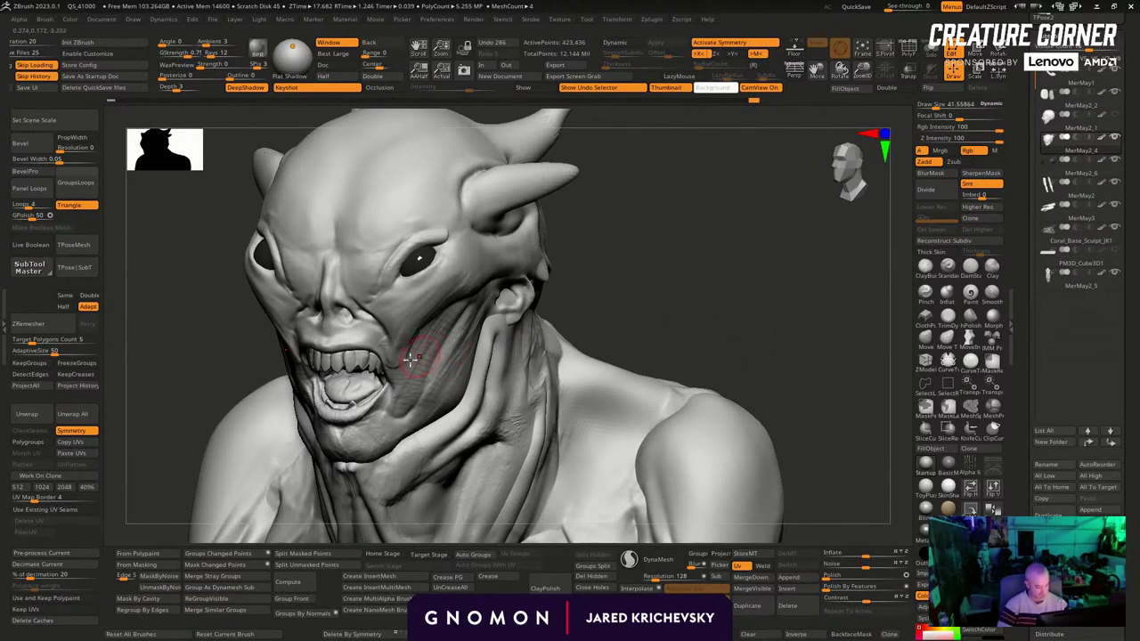
Try pulling spikes out of the mouth corners with SnakeHook, switching off Rgb painting for the second attempt
{"action": "left_click_drag", "start_coordinate": [403, 379], "coordinate": [454, 441]}
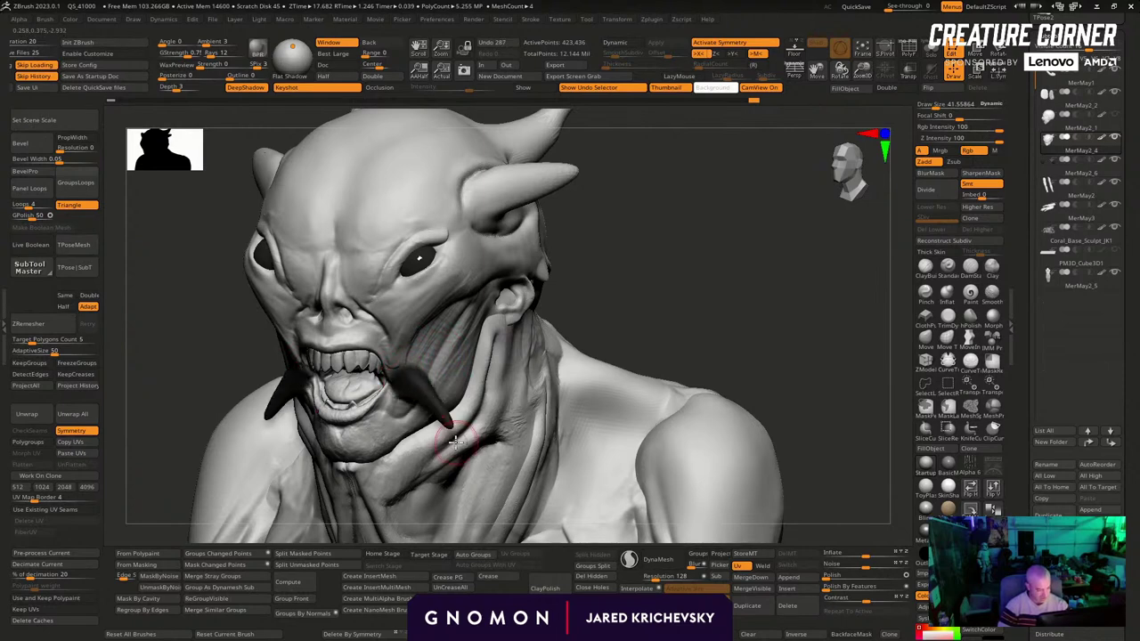
{"action": "key", "text": "ctrl+z"}
{"action": "key", "text": "space"}
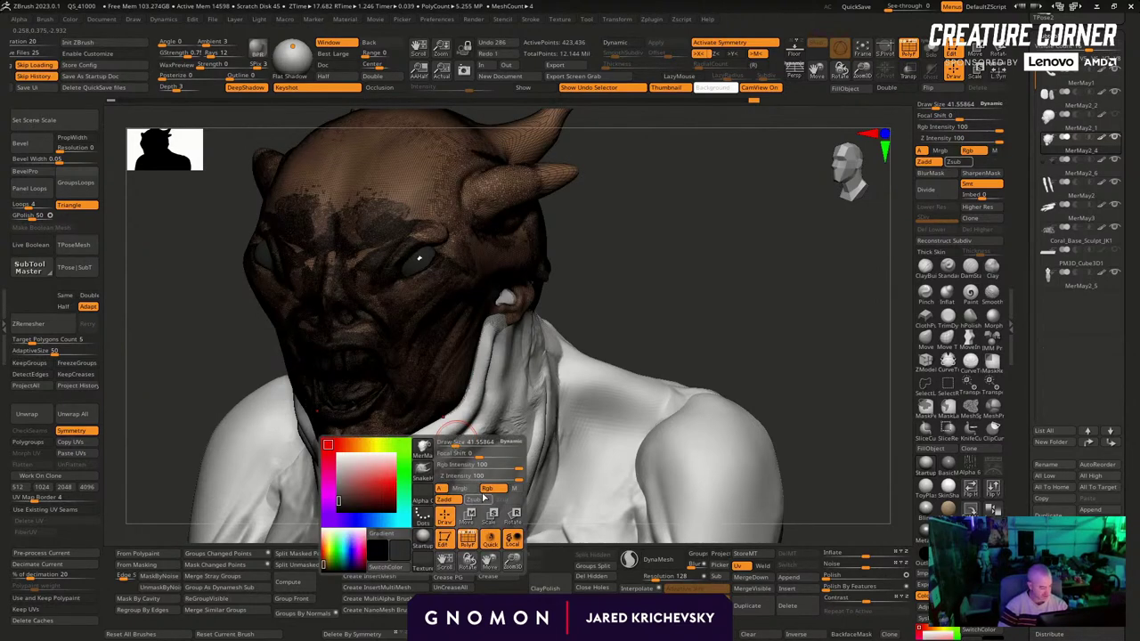
{"action": "left_click", "coordinate": [486, 489]}
{"action": "key", "text": "space"}
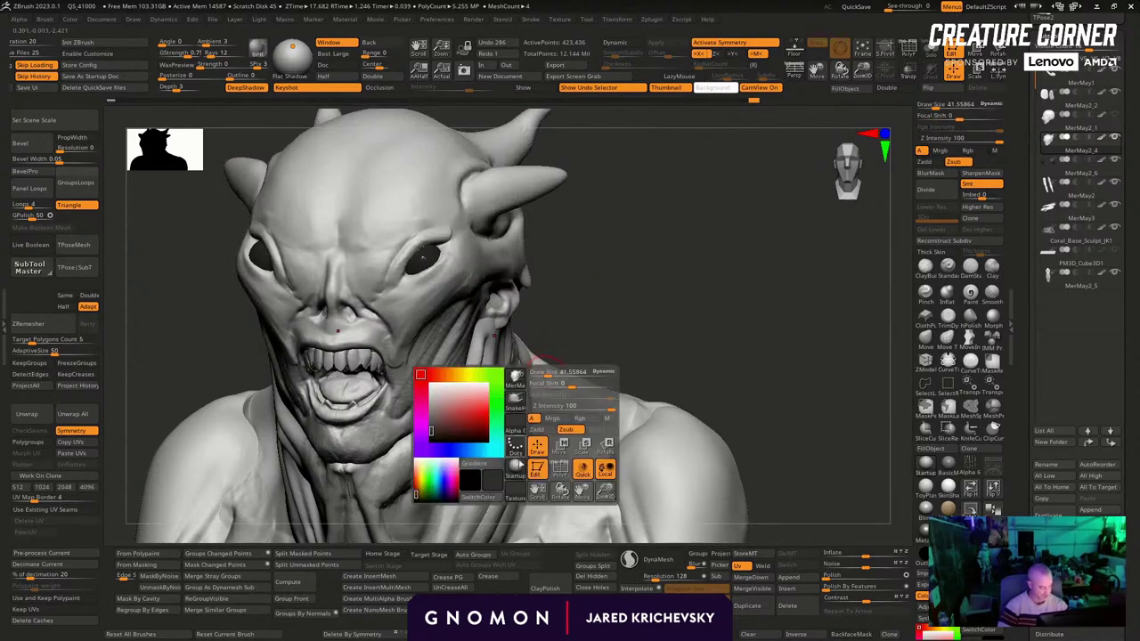
{"action": "mouse_move", "coordinate": [399, 403]}
{"action": "left_mouse_down"}
{"action": "mouse_move", "coordinate": [411, 395]}
{"action": "mouse_move", "coordinate": [458, 441]}
{"action": "left_mouse_up"}
{"action": "left_click_drag", "start_coordinate": [580, 331], "coordinate": [606, 333]}
{"action": "right_click_drag", "start_coordinate": [606, 332], "coordinate": [643, 329]}
{"action": "key", "text": "ctrl+z"}
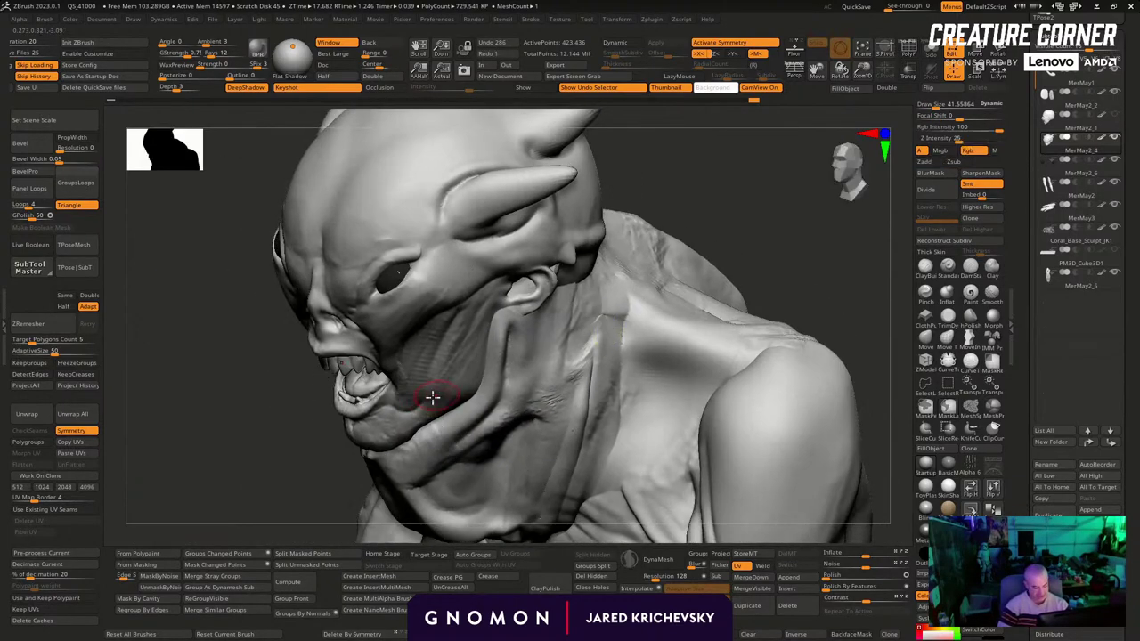
Try drawing a longer curved tendril from each mouth corner back across the neck with SnakeHook
{"action": "left_click_drag", "start_coordinate": [406, 386], "coordinate": [491, 439]}
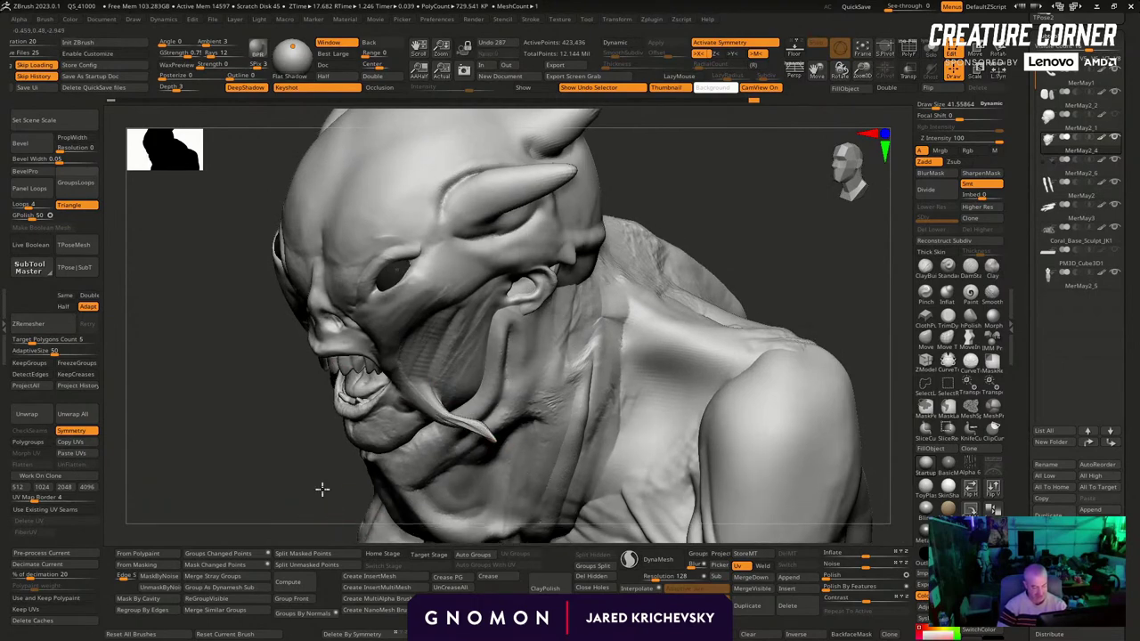
{"action": "left_click_drag", "start_coordinate": [321, 489], "coordinate": [383, 481]}
{"action": "left_click_drag", "start_coordinate": [591, 336], "coordinate": [639, 366]}
{"action": "key", "text": "ctrl+z"}
{"action": "mouse_move", "coordinate": [568, 383]}
{"action": "left_mouse_down"}
{"action": "mouse_move", "coordinate": [459, 402]}
{"action": "mouse_move", "coordinate": [450, 391]}
{"action": "left_mouse_up"}
{"action": "key", "text": "ctrl+z"}
Pull a backward-pointing spike out of each mouth corner with SnakeHook and smooth it
{"action": "left_click_drag", "start_coordinate": [530, 369], "coordinate": [485, 387]}
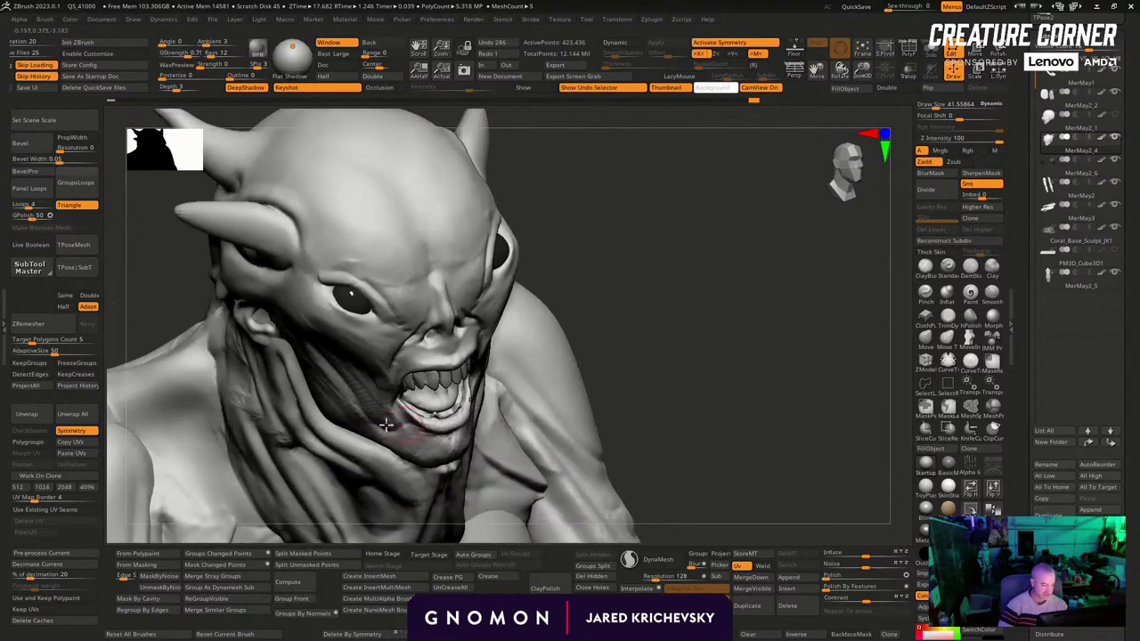
{"action": "left_click_drag", "start_coordinate": [405, 413], "coordinate": [338, 444]}
{"action": "left_click_drag", "start_coordinate": [593, 353], "coordinate": [674, 344]}
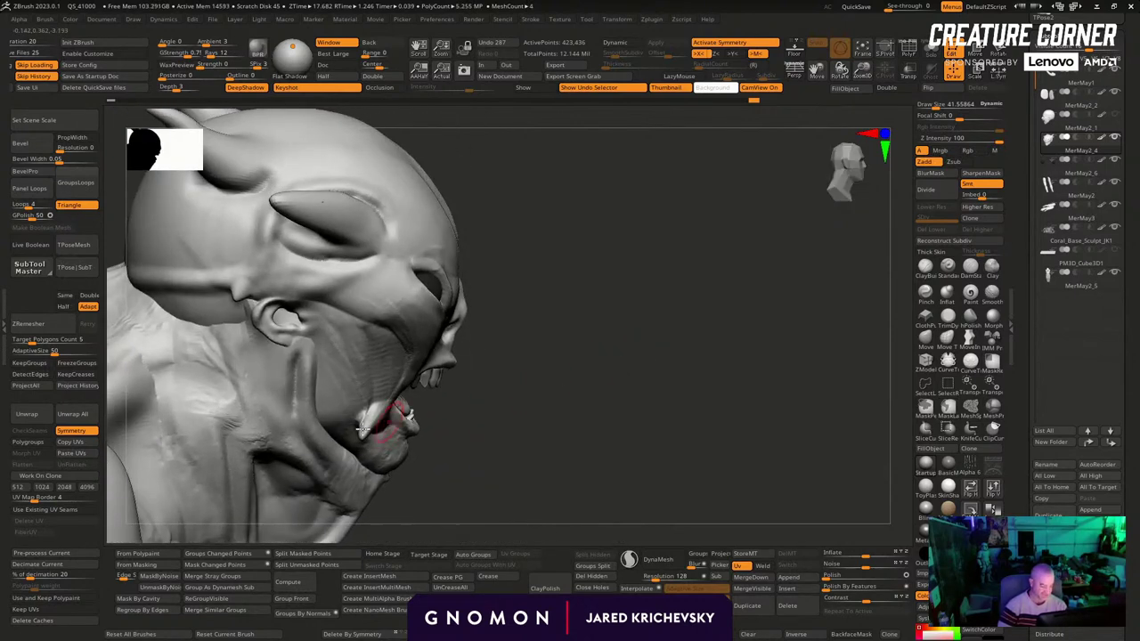
{"action": "left_click_drag", "start_coordinate": [351, 440], "coordinate": [344, 442], "text": "shift"}
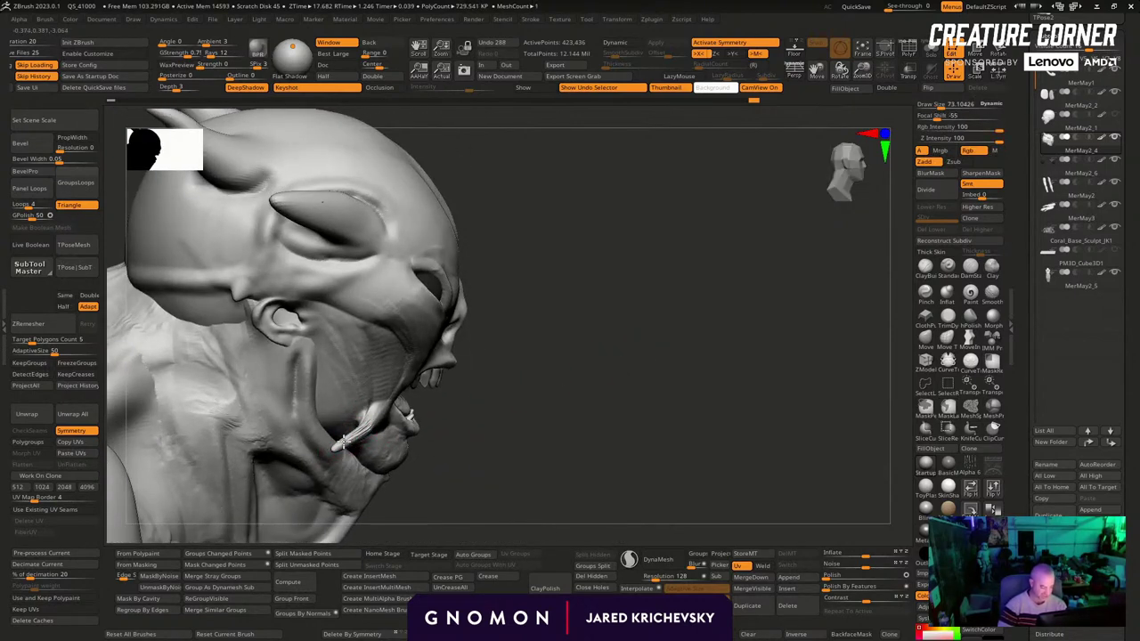
Enable DynaMesh at resolution 128 and remesh the head with its new mouth-corner spikes
{"action": "left_click", "coordinate": [629, 559]}
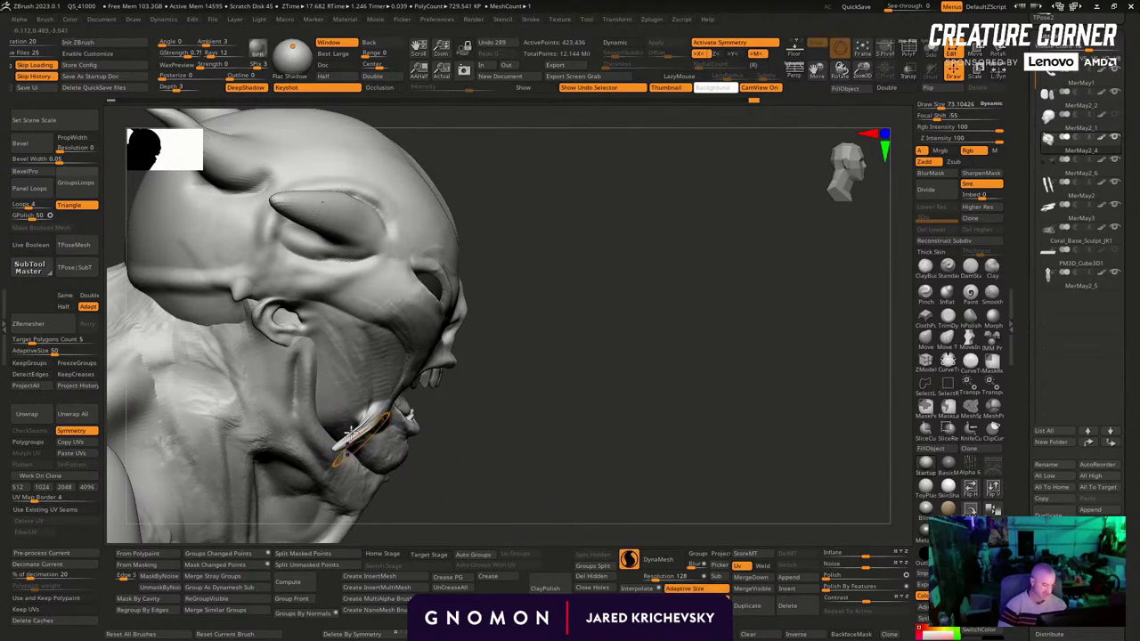
{"action": "left_click_drag", "start_coordinate": [588, 374], "coordinate": [633, 392], "text": "ctrl"}
{"action": "mouse_move", "coordinate": [645, 373]}
{"action": "left_mouse_down"}
{"action": "mouse_move", "coordinate": [568, 369]}
{"action": "mouse_move", "coordinate": [677, 335]}
{"action": "mouse_move", "coordinate": [619, 310]}
{"action": "mouse_move", "coordinate": [508, 334]}
{"action": "left_mouse_up"}
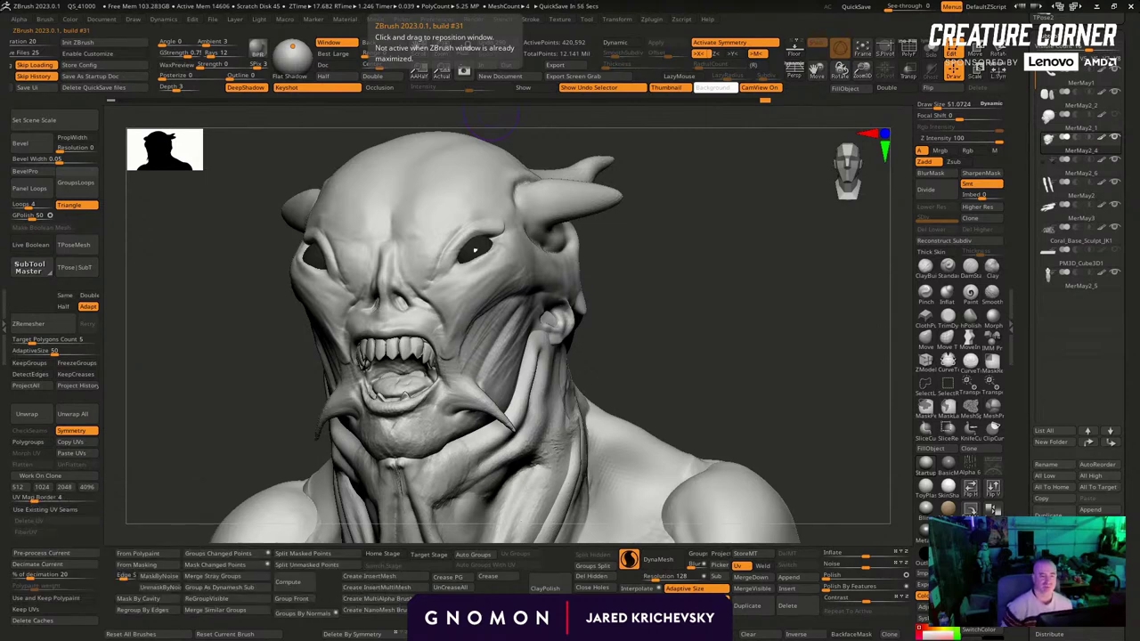
Build up curved brow ridges above the eyes and beside the nose bridge with ClayBuildup, reducing the draw size to about 54
{"action": "left_click_drag", "start_coordinate": [660, 258], "coordinate": [674, 291]}
{"action": "key", "text": "b"}
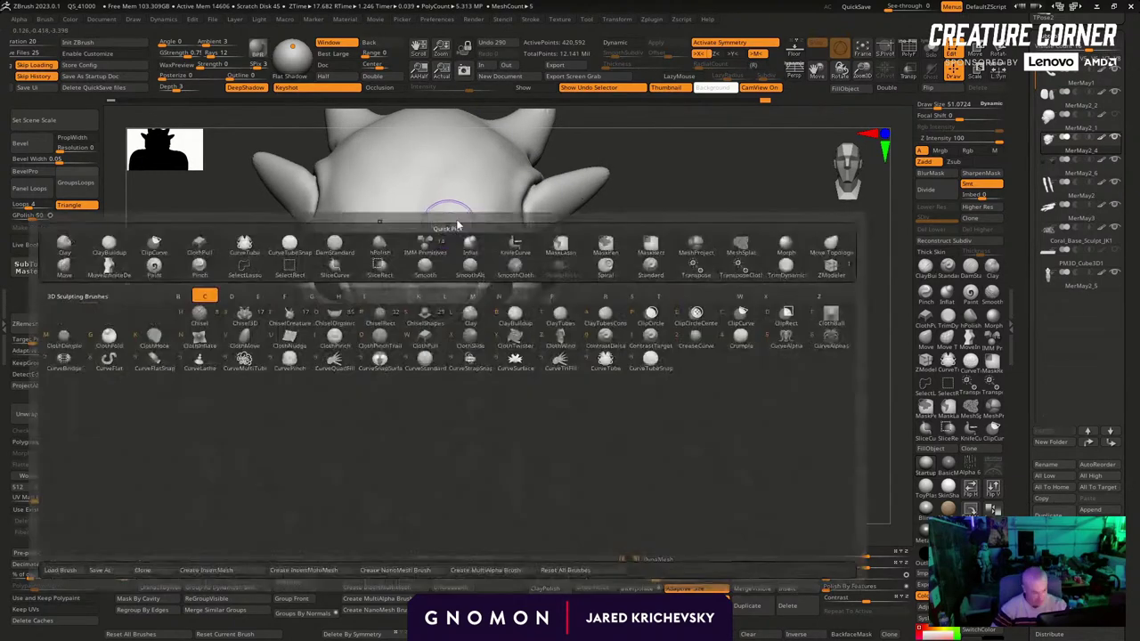
{"action": "key", "text": "c"}
{"action": "key", "text": "b"}
{"action": "key", "text": "s"}
{"action": "left_click_drag", "start_coordinate": [448, 257], "coordinate": [461, 257]}
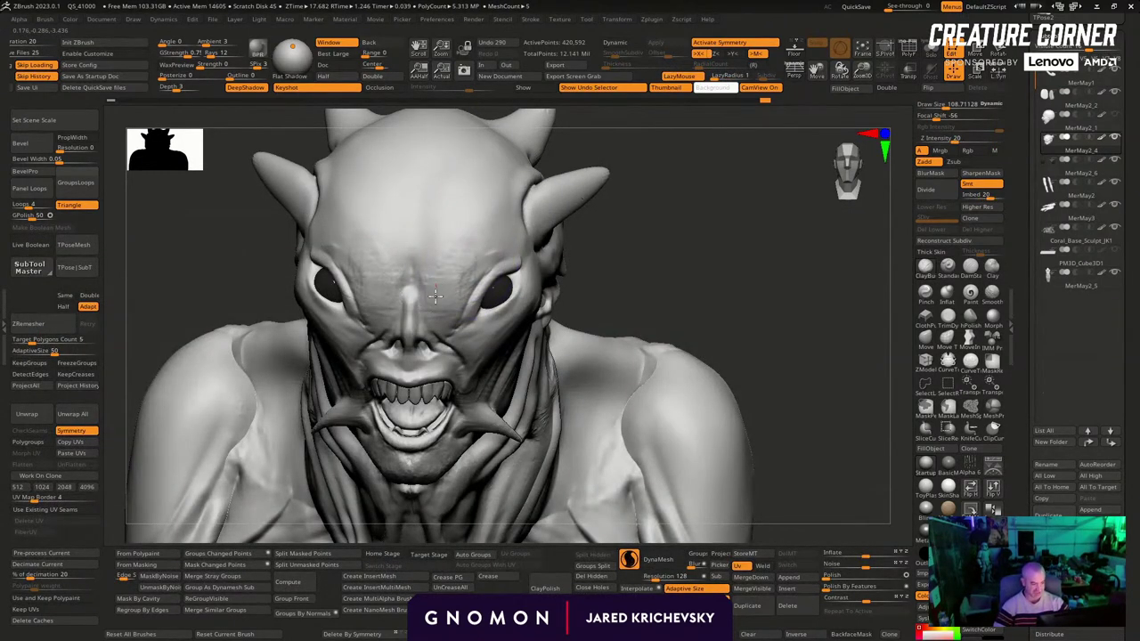
{"action": "mouse_move", "coordinate": [450, 282]}
{"action": "left_mouse_down"}
{"action": "mouse_move", "coordinate": [483, 223]}
{"action": "mouse_move", "coordinate": [501, 238]}
{"action": "left_mouse_up"}
{"action": "mouse_move", "coordinate": [447, 310]}
{"action": "left_mouse_down"}
{"action": "mouse_move", "coordinate": [472, 268]}
{"action": "mouse_move", "coordinate": [439, 325]}
{"action": "left_mouse_up"}
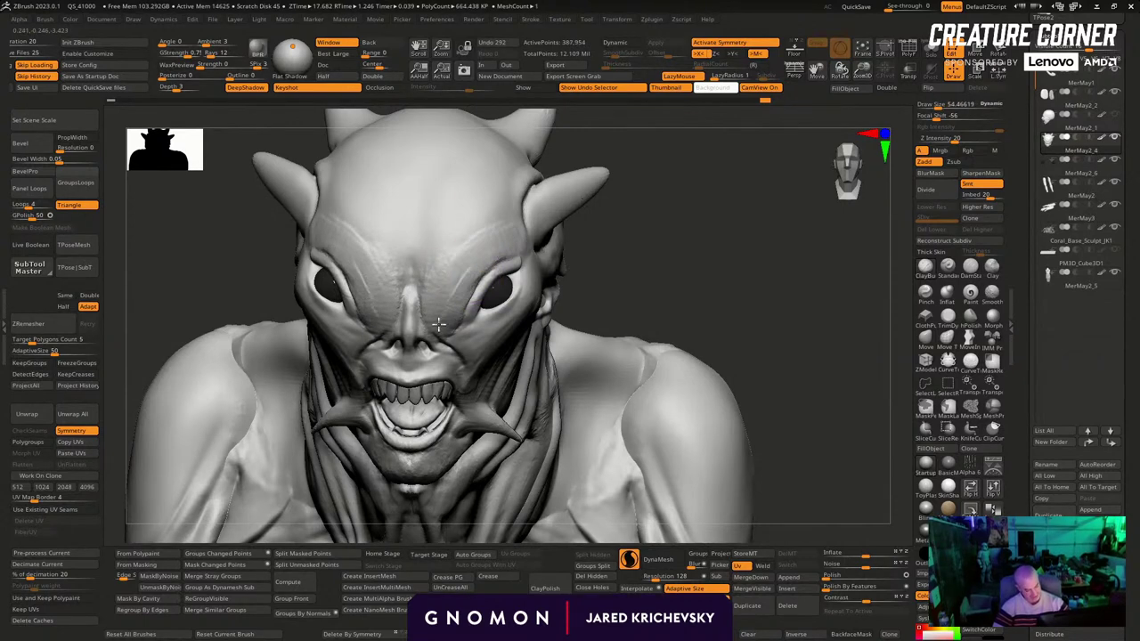
Carve grooves along both temples from the upper horns down behind the brow with DamStandard at draw size of about 54
{"action": "mouse_move", "coordinate": [696, 211]}
{"action": "left_mouse_down"}
{"action": "mouse_move", "coordinate": [666, 301]}
{"action": "mouse_move", "coordinate": [666, 290]}
{"action": "left_mouse_up"}
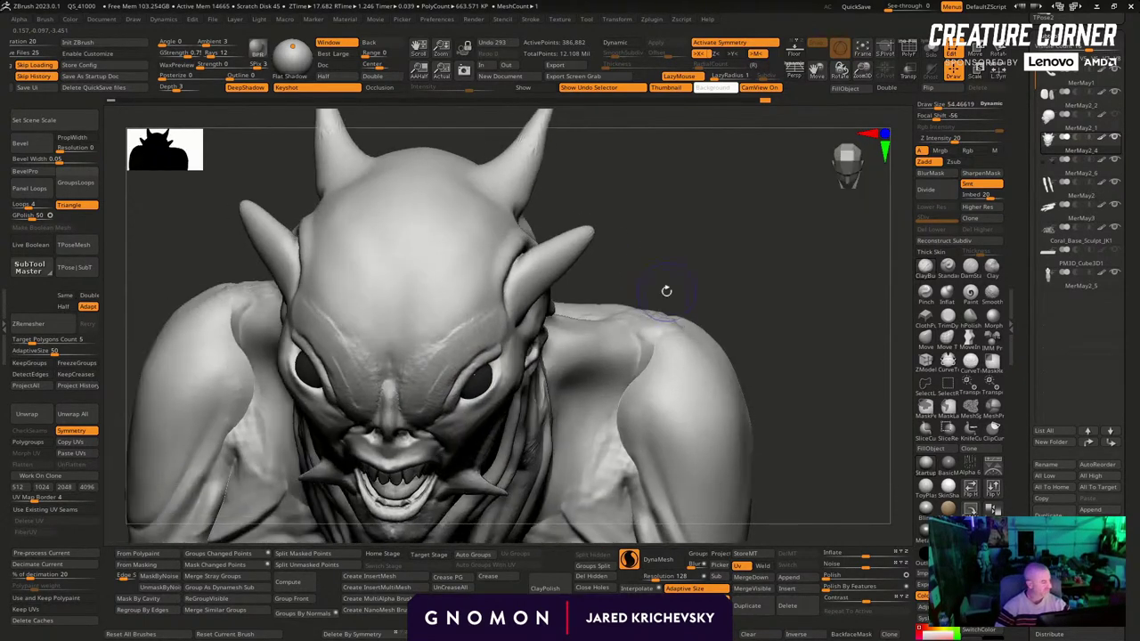
{"action": "left_click", "coordinate": [963, 273]}
{"action": "left_click_drag", "start_coordinate": [677, 141], "coordinate": [661, 290], "text": "alt"}
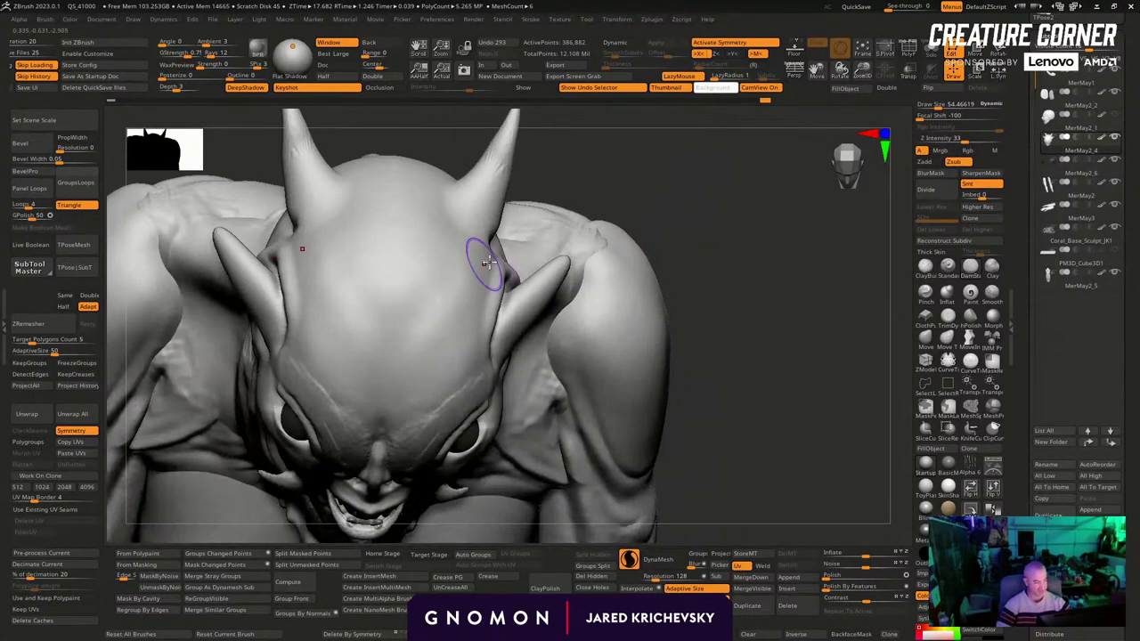
{"action": "left_click_drag", "start_coordinate": [487, 266], "coordinate": [473, 363]}
{"action": "left_click_drag", "start_coordinate": [499, 246], "coordinate": [480, 388]}
Carve grooves around the bases of the upper horns and forward down the skull with DamStandard
{"action": "left_click_drag", "start_coordinate": [644, 158], "coordinate": [623, 186]}
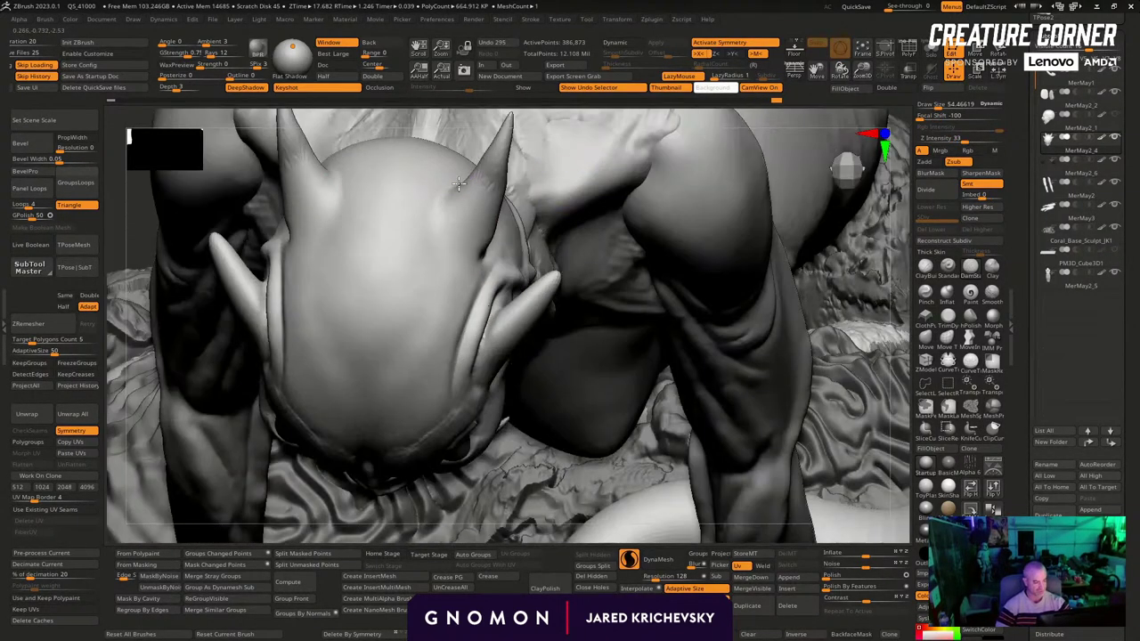
{"action": "mouse_move", "coordinate": [459, 194]}
{"action": "left_mouse_down"}
{"action": "mouse_move", "coordinate": [457, 258]}
{"action": "mouse_move", "coordinate": [488, 237]}
{"action": "left_mouse_up"}
{"action": "left_click_drag", "start_coordinate": [451, 176], "coordinate": [411, 407]}
Isolate the head and carve creases down to the brow and up the forehead's centre with DamStandard at draw size about 39
{"action": "left_click", "coordinate": [755, 342]}
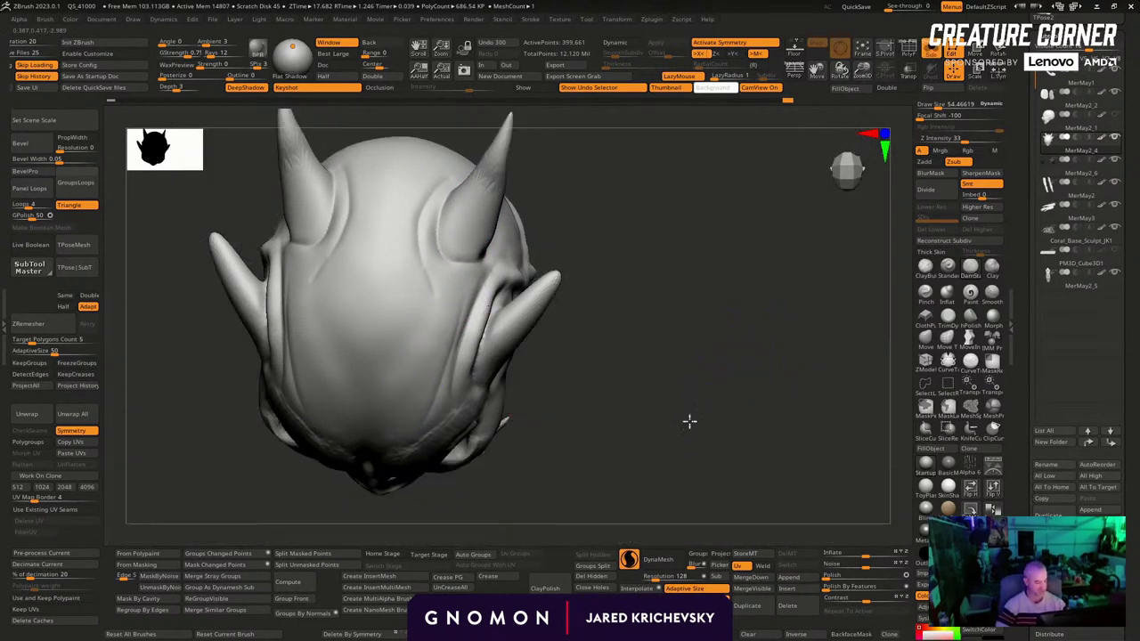
{"action": "left_click_drag", "start_coordinate": [690, 422], "coordinate": [684, 342]}
{"action": "mouse_move", "coordinate": [423, 369]}
{"action": "left_mouse_down"}
{"action": "mouse_move", "coordinate": [408, 411]}
{"action": "mouse_move", "coordinate": [371, 438]}
{"action": "left_mouse_up"}
{"action": "key", "text": "s"}
{"action": "left_click_drag", "start_coordinate": [369, 462], "coordinate": [371, 381]}
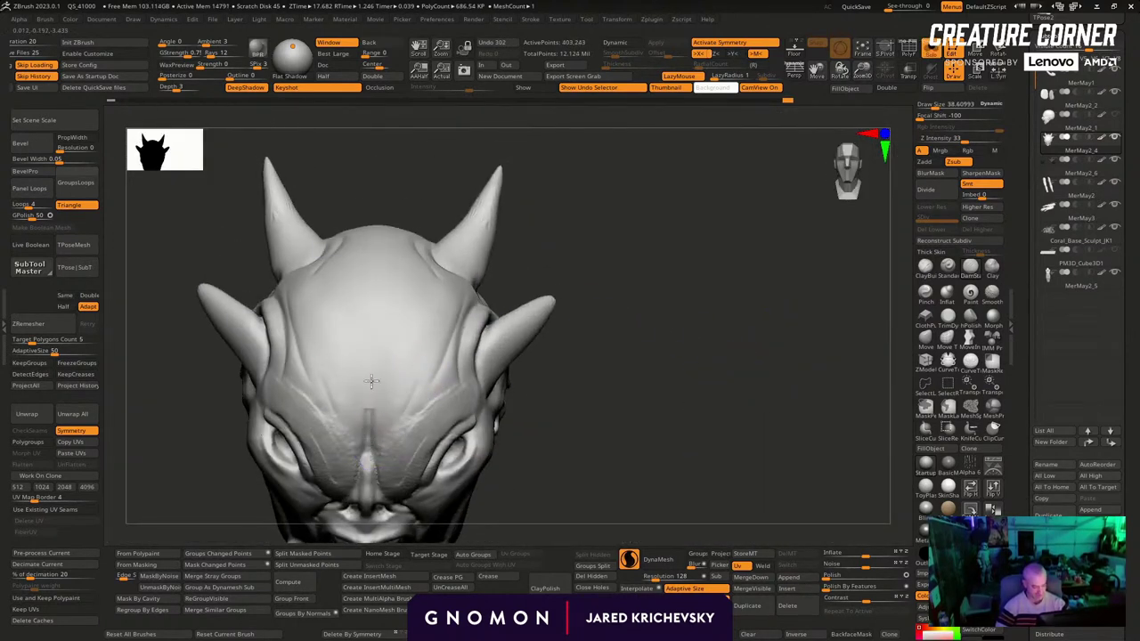
Deepen the crease down the forehead's centre to the nose bridge with DamStandard at draw size about 39
{"action": "left_click_drag", "start_coordinate": [373, 327], "coordinate": [374, 312]}
{"action": "left_click_drag", "start_coordinate": [544, 377], "coordinate": [555, 266]}
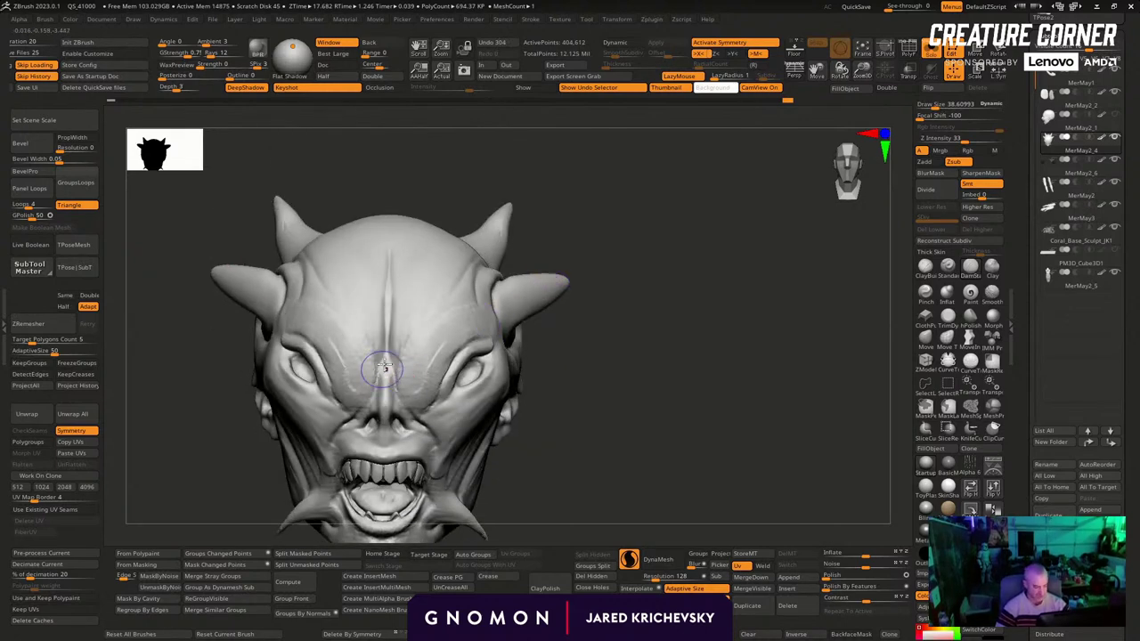
{"action": "left_click_drag", "start_coordinate": [394, 390], "coordinate": [406, 416]}
{"action": "left_click_drag", "start_coordinate": [522, 440], "coordinate": [593, 380], "text": "alt"}
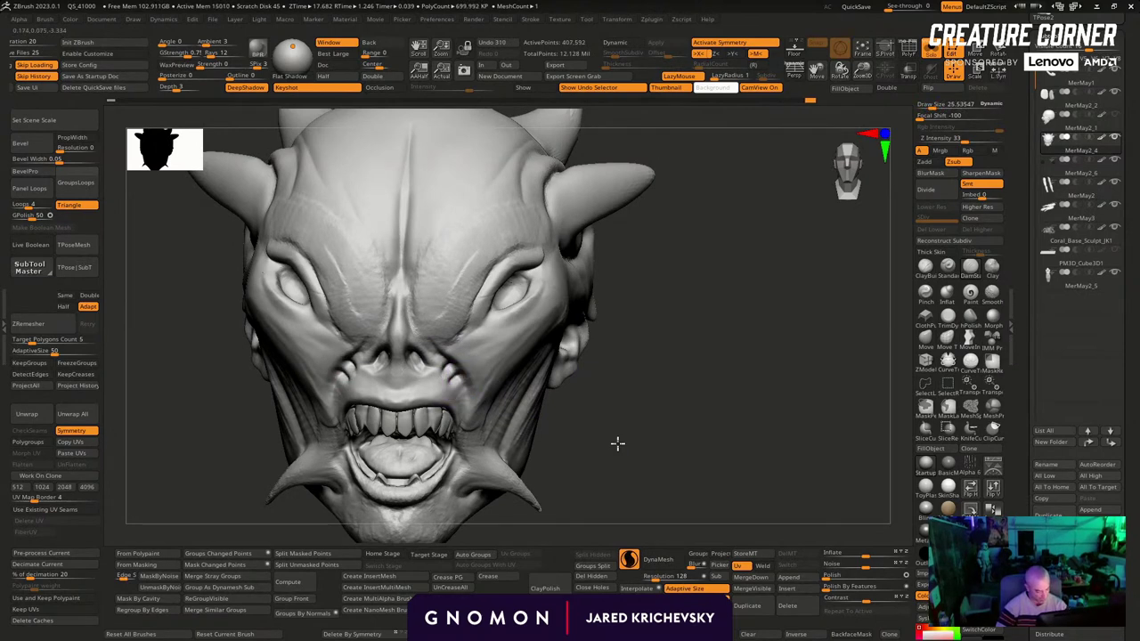
Carve small creases beside the nostrils and upper lip with DamStandard at draw size about 26, and show the other subtools again
{"action": "left_click_drag", "start_coordinate": [617, 442], "coordinate": [614, 417]}
{"action": "left_click_drag", "start_coordinate": [467, 405], "coordinate": [466, 420]}
{"action": "left_click_drag", "start_coordinate": [583, 482], "coordinate": [585, 459]}
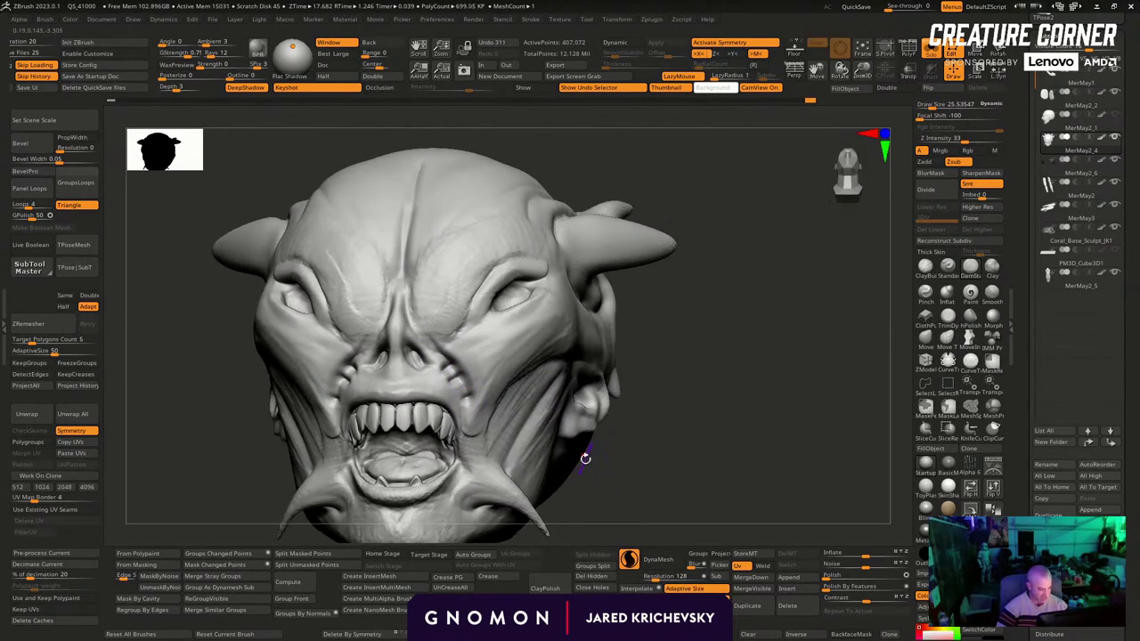
{"action": "left_click_drag", "start_coordinate": [441, 352], "coordinate": [430, 338]}
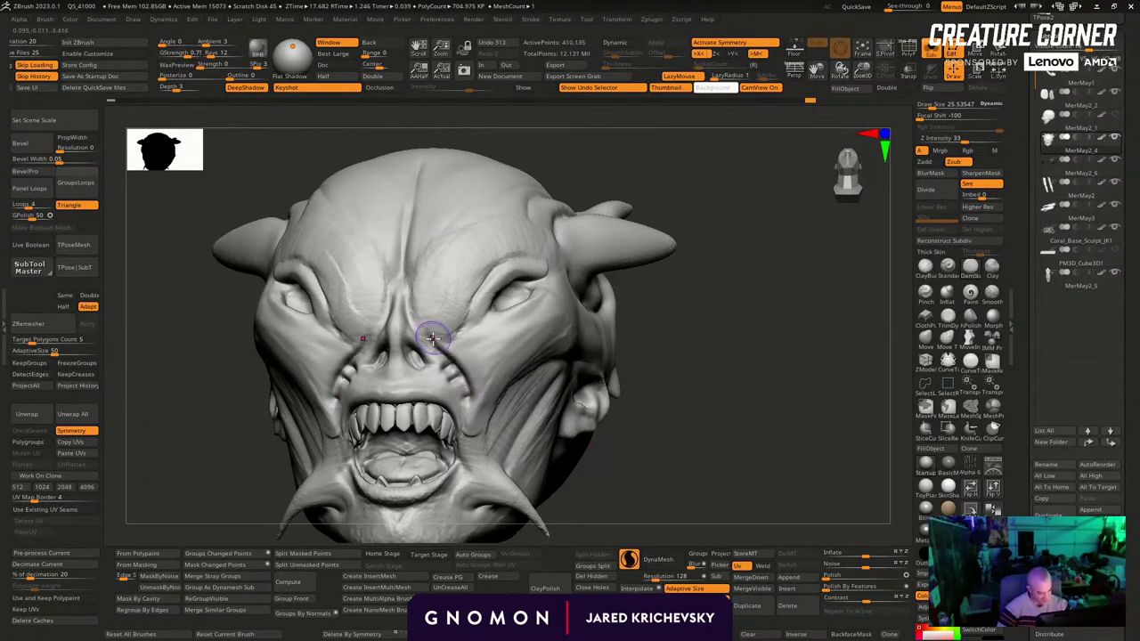
{"action": "mouse_move", "coordinate": [705, 450]}
{"action": "left_mouse_down", "text": "alt"}
{"action": "mouse_move", "coordinate": [632, 394]}
{"action": "mouse_move", "coordinate": [698, 354]}
{"action": "mouse_move", "coordinate": [650, 313]}
{"action": "mouse_move", "coordinate": [636, 253]}
{"action": "mouse_move", "coordinate": [625, 289]}
{"action": "mouse_move", "coordinate": [665, 336]}
{"action": "left_mouse_up", "text": "alt"}
{"action": "key", "text": "alt+shift+s"}
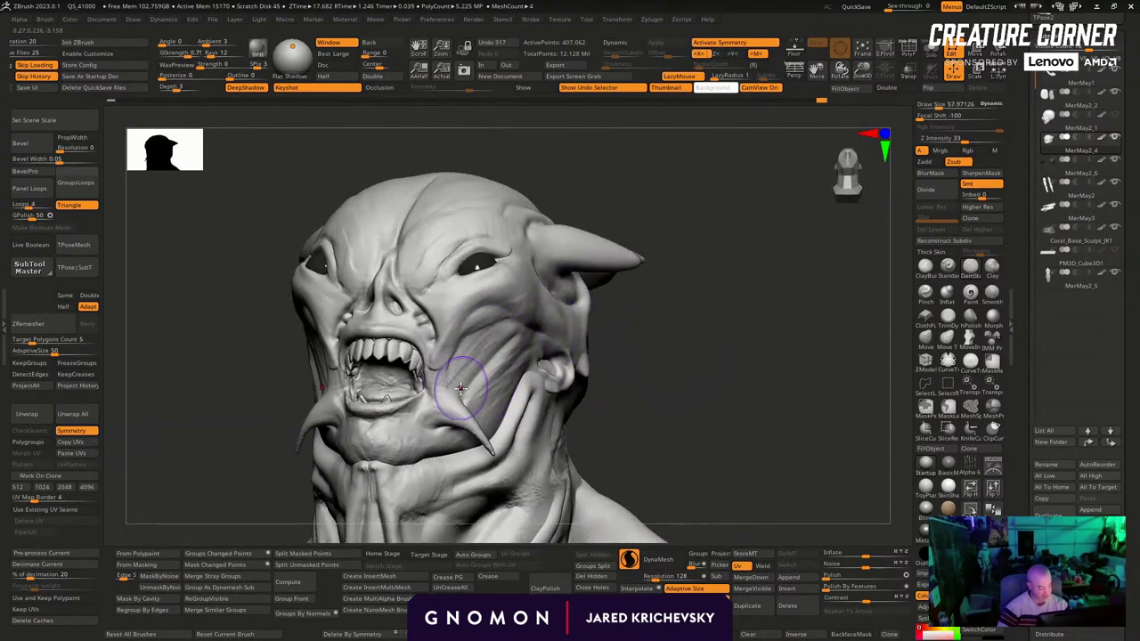
Carve diagonal grooves along the cheek behind the mouth corner with DamStandard at draw size about 19
{"action": "key", "text": "s"}
{"action": "left_click_drag", "start_coordinate": [461, 388], "coordinate": [456, 391]}
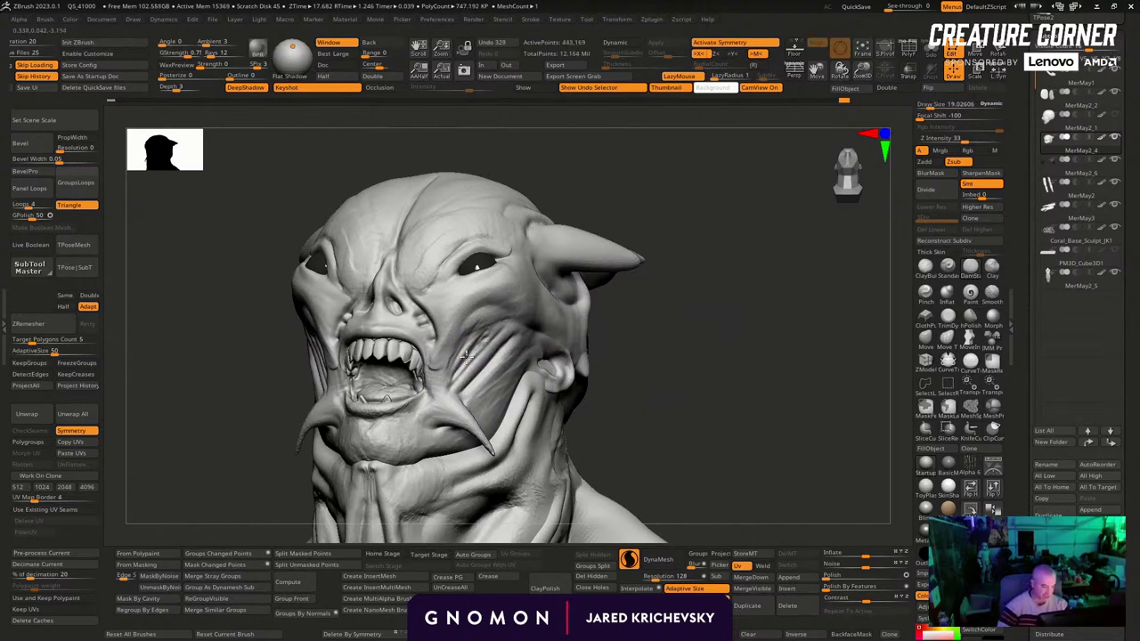
{"action": "left_click_drag", "start_coordinate": [480, 339], "coordinate": [455, 376]}
{"action": "mouse_move", "coordinate": [636, 333]}
{"action": "left_mouse_down"}
{"action": "mouse_move", "coordinate": [707, 354]}
{"action": "mouse_move", "coordinate": [715, 372]}
{"action": "left_mouse_up"}
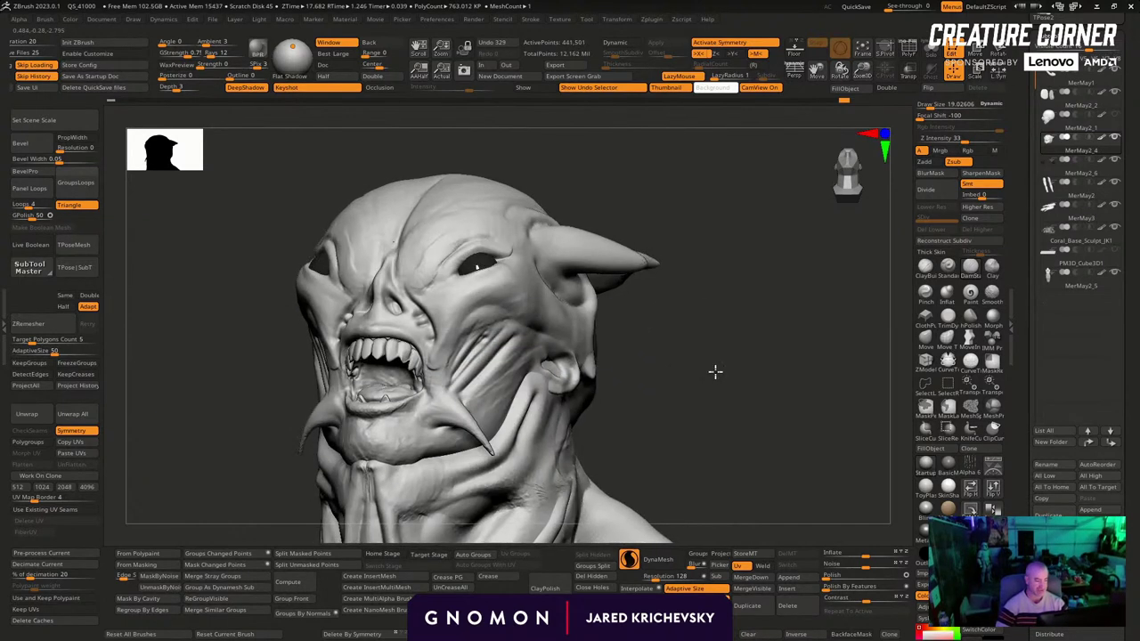
Try to carve curving folds across the forehead above the eyes at draw size about 45
{"action": "left_click_drag", "start_coordinate": [500, 433], "coordinate": [702, 374]}
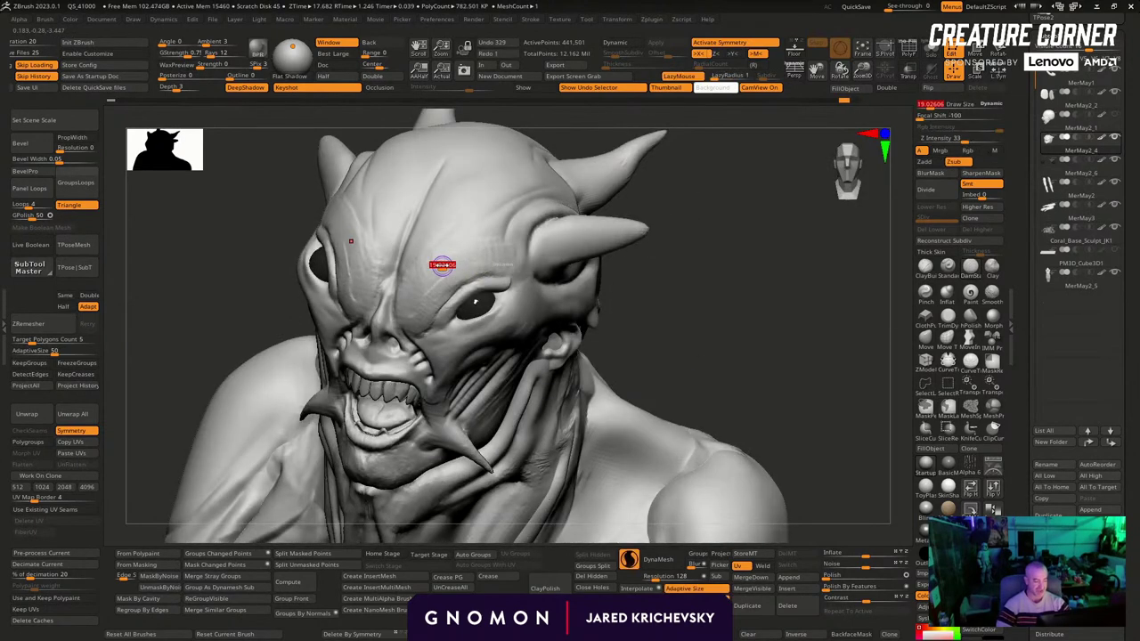
{"action": "left_click_drag", "start_coordinate": [443, 265], "coordinate": [476, 247]}
{"action": "key", "text": "s"}
{"action": "mouse_move", "coordinate": [509, 165]}
{"action": "left_mouse_down"}
{"action": "mouse_move", "coordinate": [453, 195]}
{"action": "mouse_move", "coordinate": [438, 316]}
{"action": "left_mouse_up"}
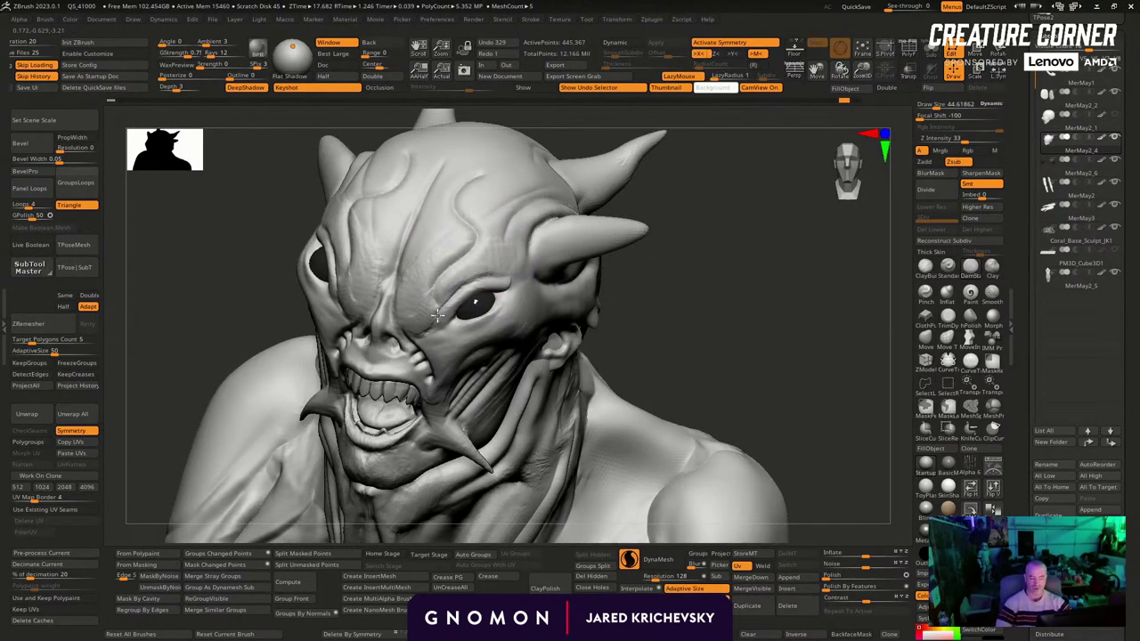
{"action": "key", "text": "ctrl+z"}
Deepen the cheek grooves and the hollows beneath the cheekbone, varying the DamStandard draw size between about 33 and 86
{"action": "mouse_move", "coordinate": [723, 331]}
{"action": "left_mouse_down"}
{"action": "mouse_move", "coordinate": [746, 336]}
{"action": "mouse_move", "coordinate": [682, 337]}
{"action": "mouse_move", "coordinate": [677, 378]}
{"action": "left_mouse_up"}
{"action": "key", "text": "s"}
{"action": "left_click_drag", "start_coordinate": [446, 369], "coordinate": [456, 369]}
{"action": "left_click_drag", "start_coordinate": [669, 382], "coordinate": [639, 355]}
{"action": "key", "text": "s"}
{"action": "left_click_drag", "start_coordinate": [442, 339], "coordinate": [428, 340]}
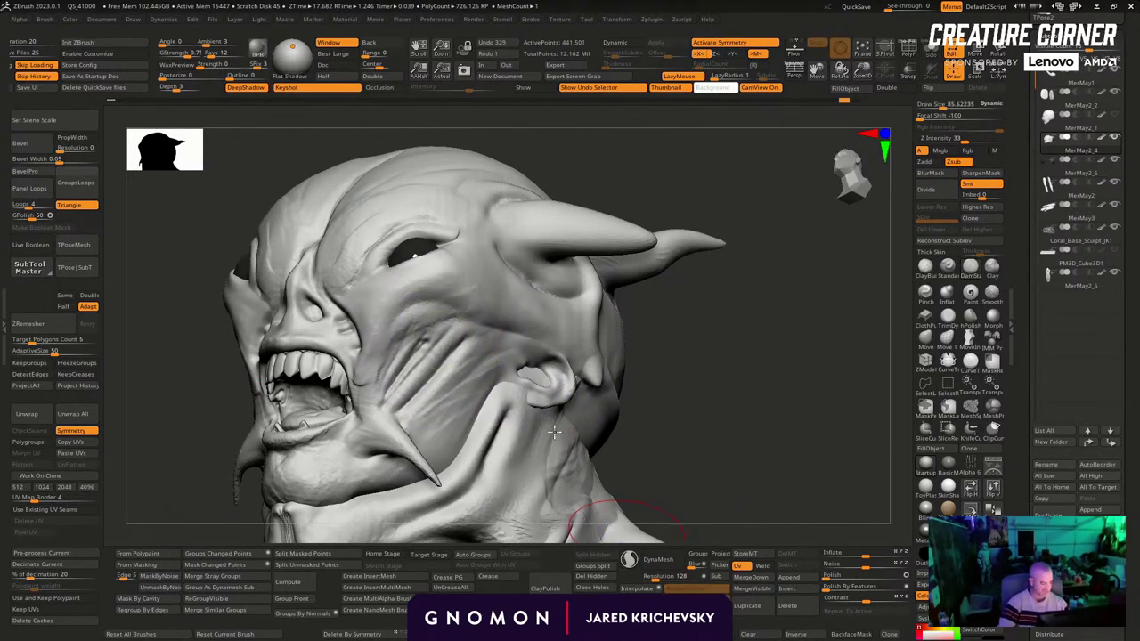
{"action": "key", "text": "s"}
{"action": "mouse_move", "coordinate": [445, 340]}
{"action": "left_mouse_down"}
{"action": "mouse_move", "coordinate": [434, 341]}
{"action": "mouse_move", "coordinate": [481, 328]}
{"action": "mouse_move", "coordinate": [423, 337]}
{"action": "left_mouse_up"}
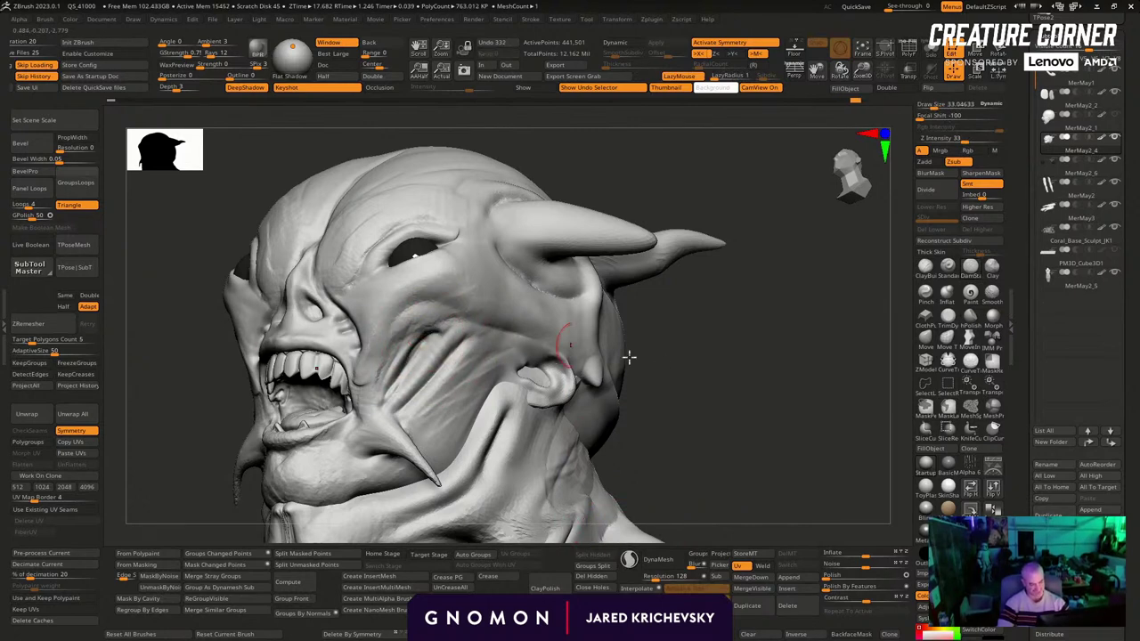
{"action": "left_click_drag", "start_coordinate": [628, 357], "coordinate": [584, 313]}
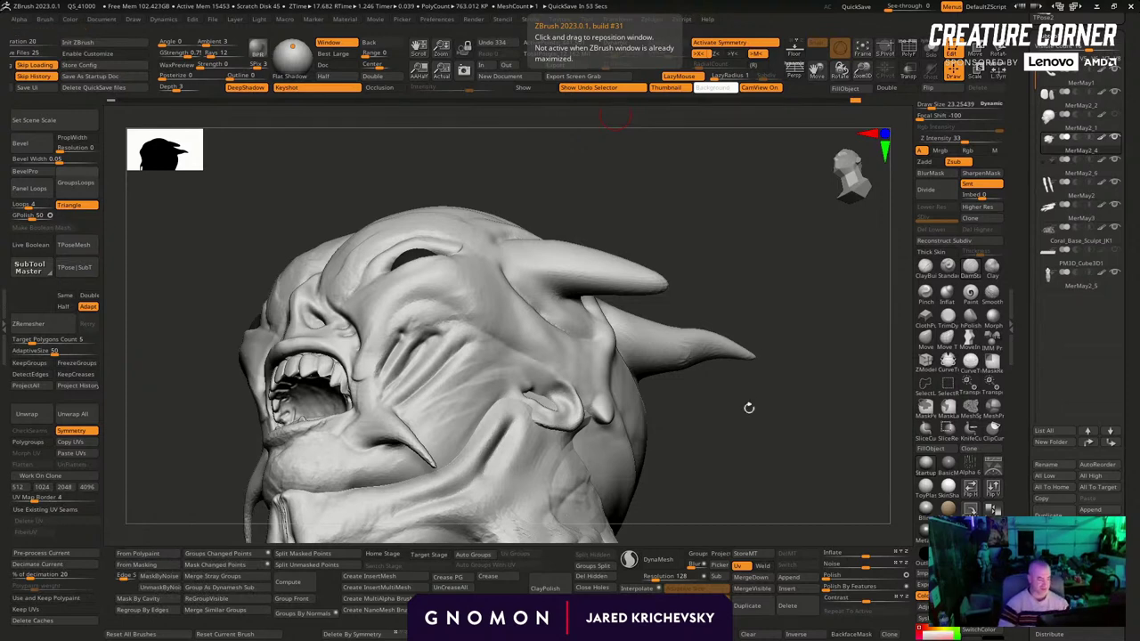
Refine the upper ends of the cheek folds beside the mouth with DamStandard at draw size about 81
{"action": "left_click_drag", "start_coordinate": [749, 408], "coordinate": [722, 365]}
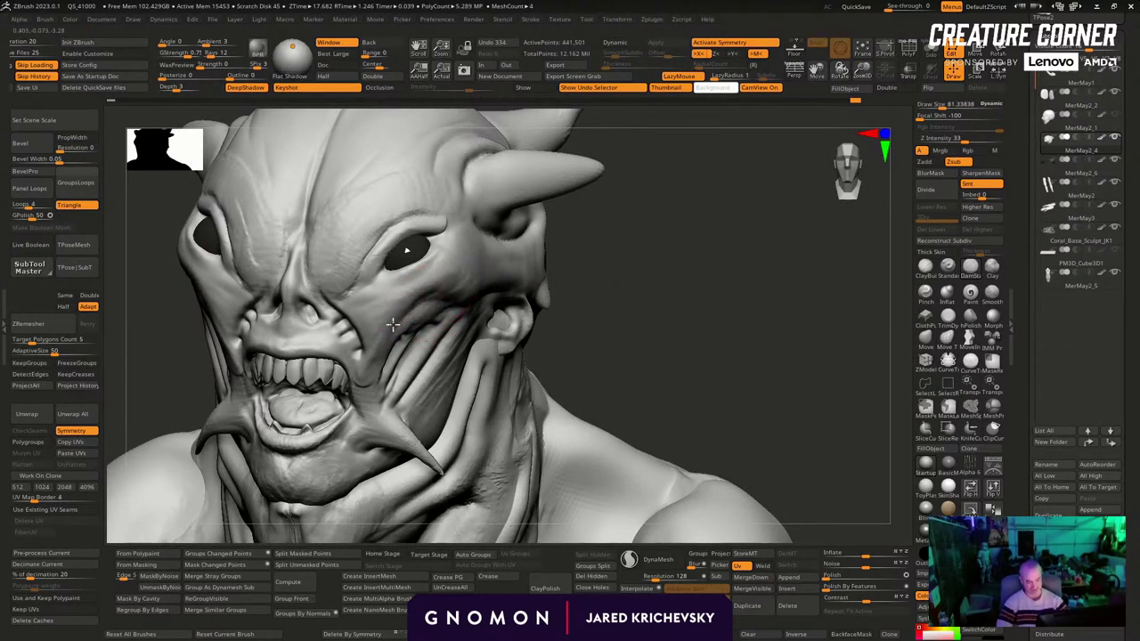
{"action": "left_click_drag", "start_coordinate": [393, 324], "coordinate": [378, 345]}
{"action": "mouse_move", "coordinate": [616, 331]}
{"action": "left_mouse_down", "text": "alt"}
{"action": "mouse_move", "coordinate": [621, 298]}
{"action": "mouse_move", "coordinate": [532, 295]}
{"action": "mouse_move", "coordinate": [561, 285]}
{"action": "mouse_move", "coordinate": [623, 293]}
{"action": "left_mouse_up", "text": "alt"}
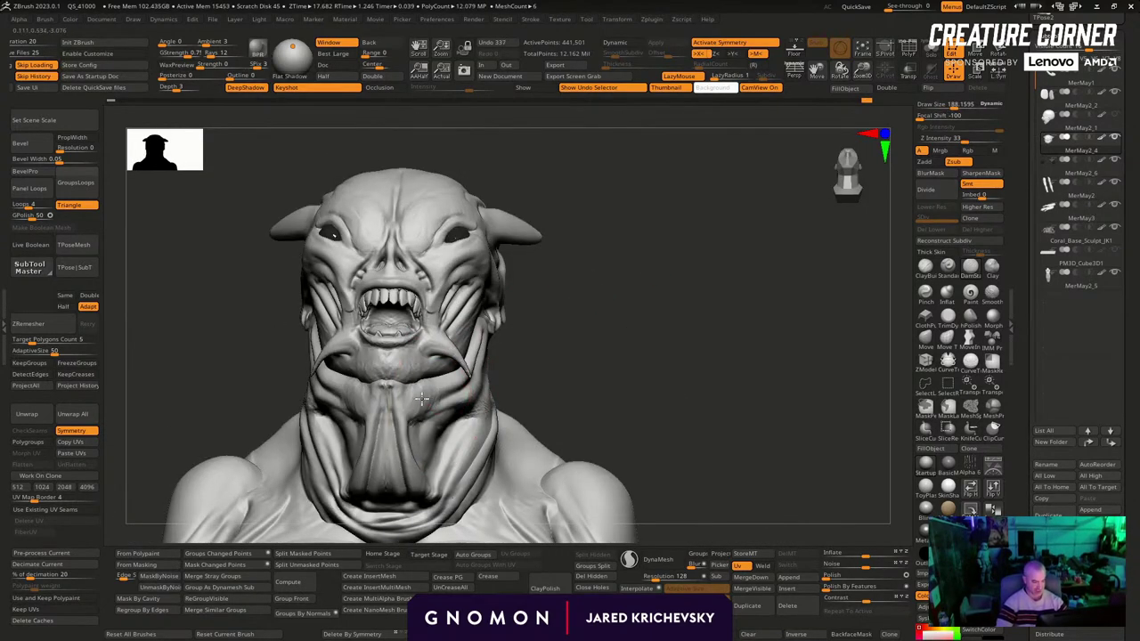
Select the body subtool and carve folds down the side of the neck behind the jaw at draw size about 86
{"action": "left_click", "coordinate": [422, 400], "text": "alt"}
{"action": "mouse_move", "coordinate": [616, 299]}
{"action": "left_mouse_down"}
{"action": "mouse_move", "coordinate": [612, 355]}
{"action": "mouse_move", "coordinate": [659, 320]}
{"action": "mouse_move", "coordinate": [703, 317]}
{"action": "left_mouse_up"}
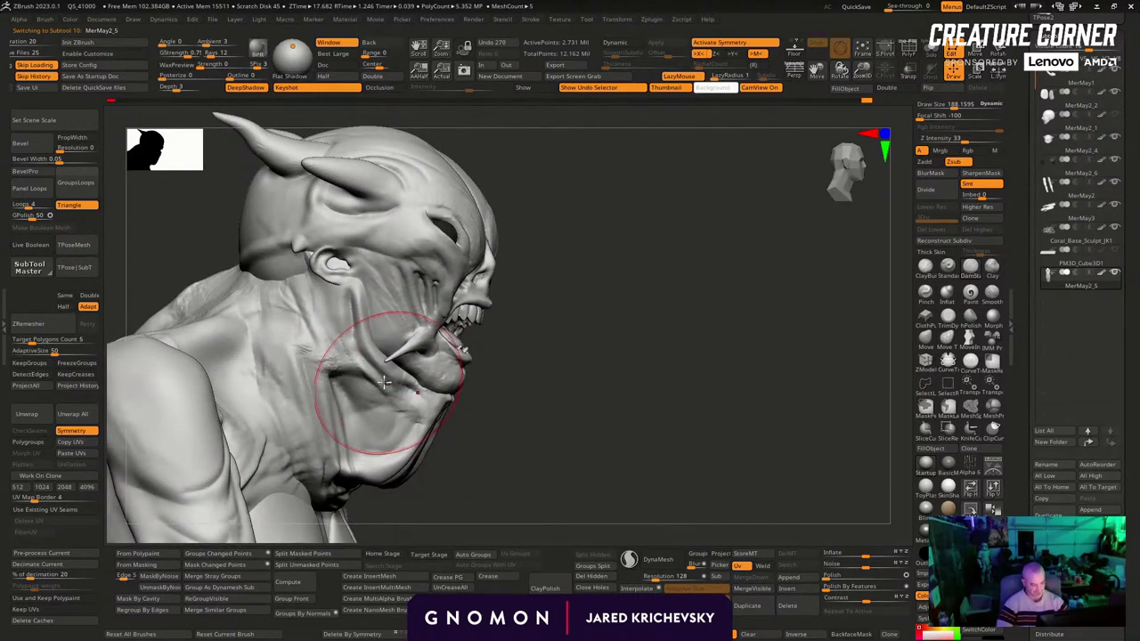
{"action": "left_click_drag", "start_coordinate": [383, 382], "coordinate": [426, 394]}
{"action": "left_click_drag", "start_coordinate": [521, 392], "coordinate": [504, 400]}
{"action": "key", "text": "s"}
{"action": "left_click", "coordinate": [390, 388]}
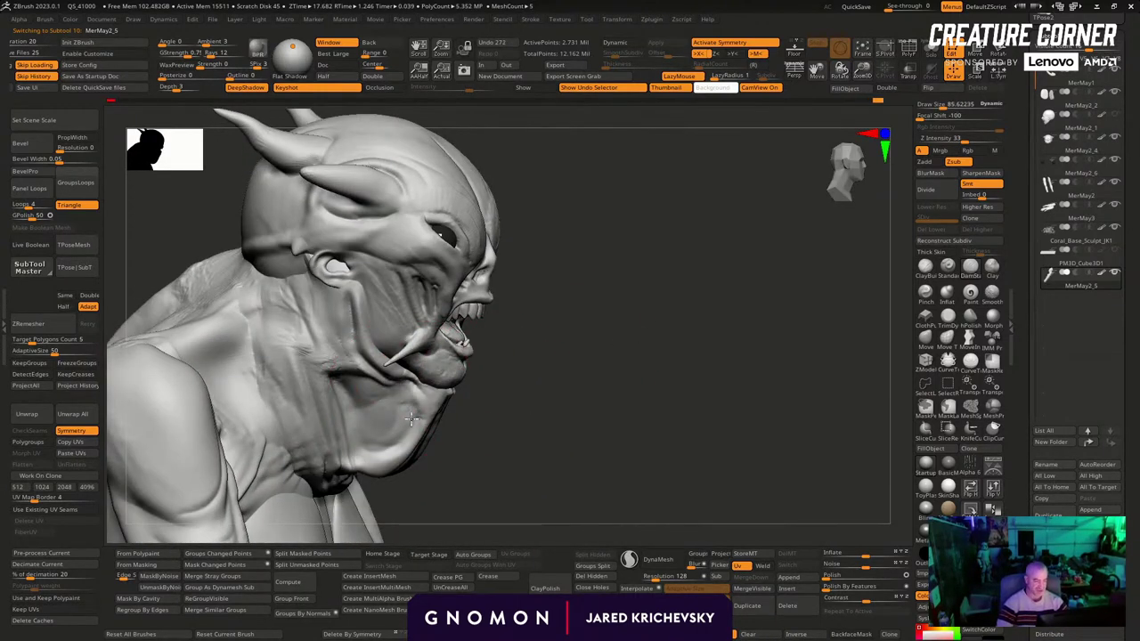
{"action": "mouse_move", "coordinate": [336, 313]}
{"action": "left_mouse_down"}
{"action": "mouse_move", "coordinate": [264, 269]}
{"action": "mouse_move", "coordinate": [337, 354]}
{"action": "left_mouse_up"}
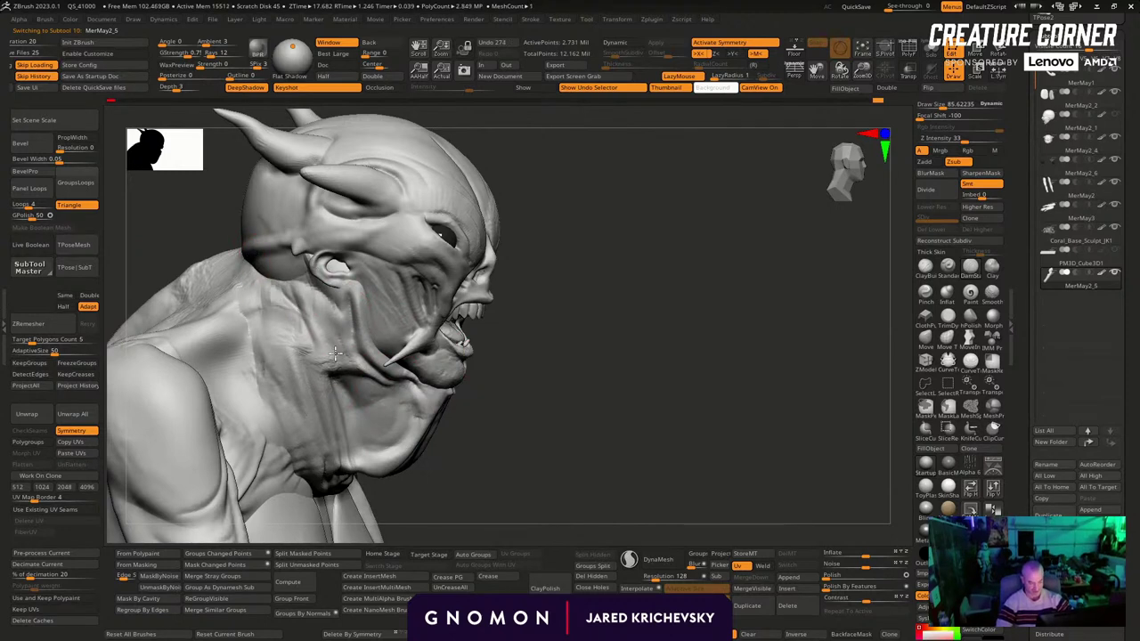
{"action": "left_click_drag", "start_coordinate": [251, 276], "coordinate": [302, 331]}
{"action": "left_click_drag", "start_coordinate": [568, 397], "coordinate": [626, 415]}
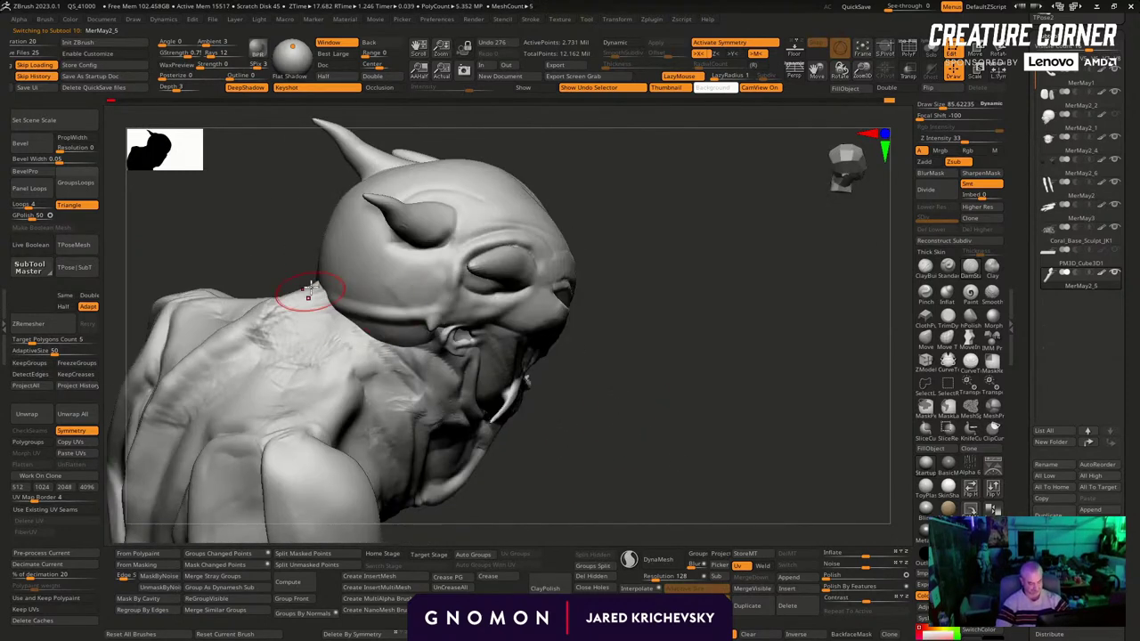
Remesh the body with DynaMesh at resolution 1552, checking its polygroups and wireframe
{"action": "key", "text": "shift+f"}
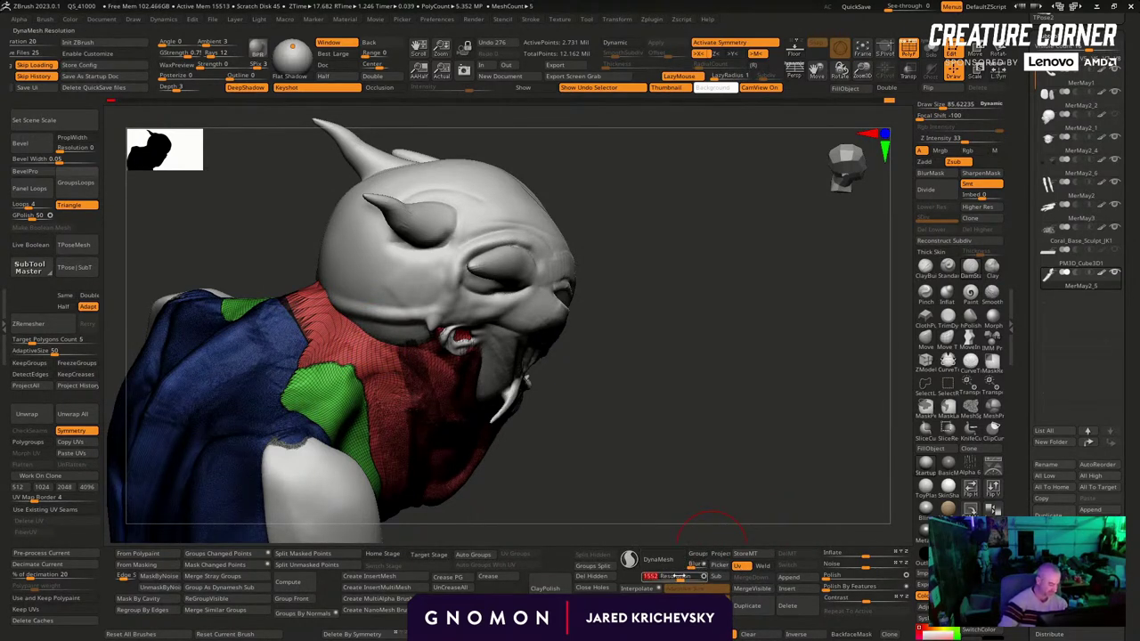
{"action": "key", "text": "Return"}
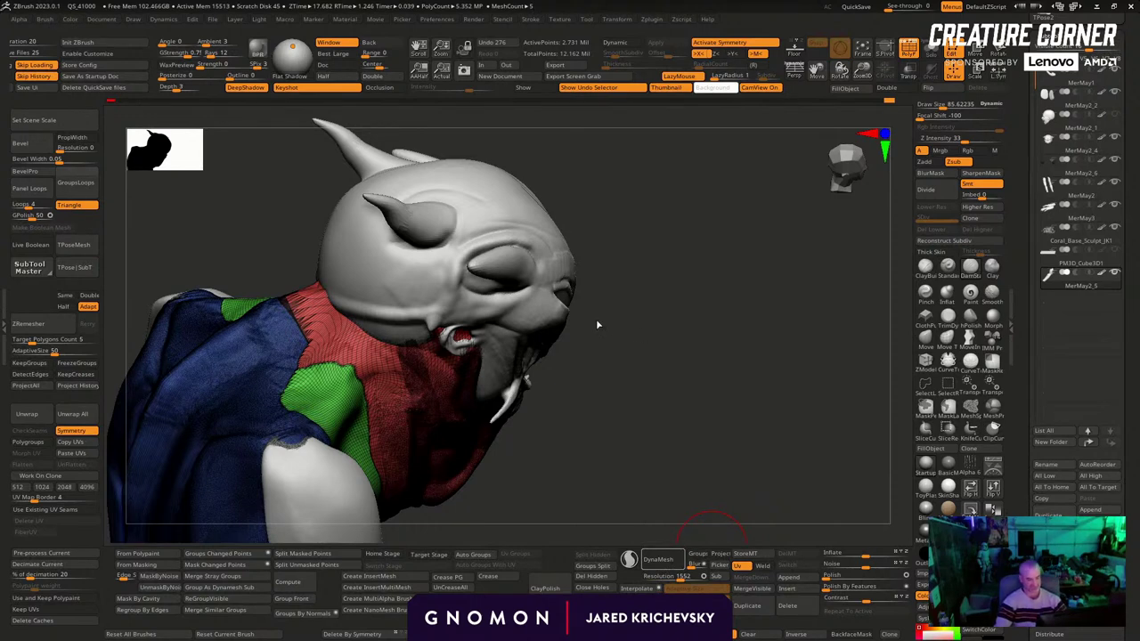
{"action": "key", "text": "shift+f"}
Carve muscle grooves from the back of the neck toward the shoulder with DamStandard, reducing the draw size to about 48
{"action": "left_click_drag", "start_coordinate": [646, 348], "coordinate": [682, 387]}
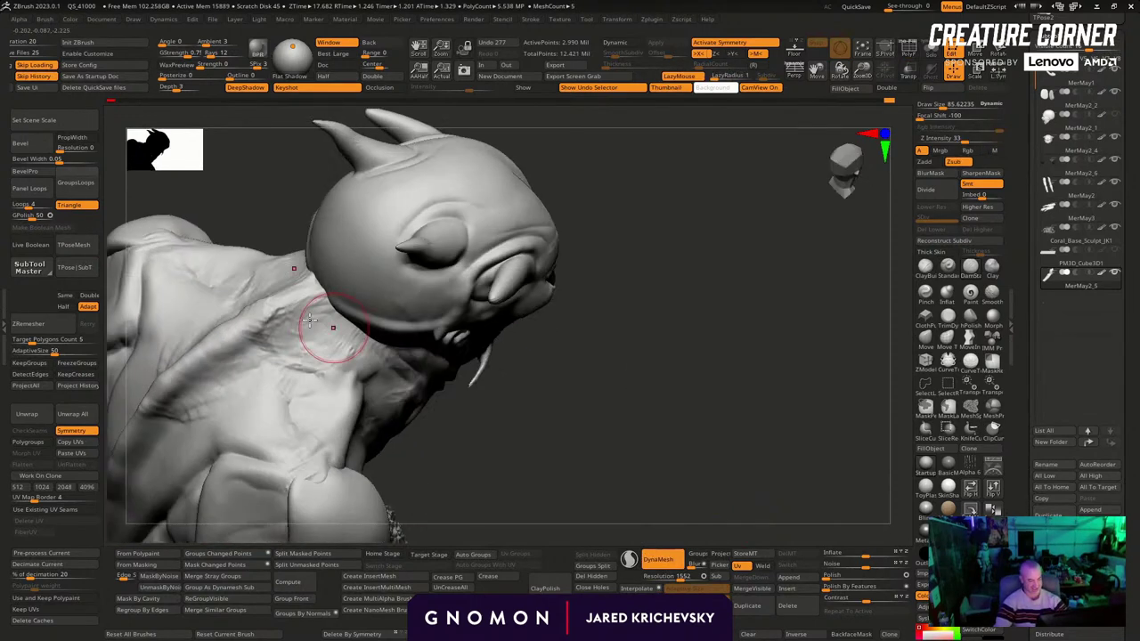
{"action": "key", "text": "bracketleft"}
{"action": "left_click_drag", "start_coordinate": [299, 275], "coordinate": [367, 367]}
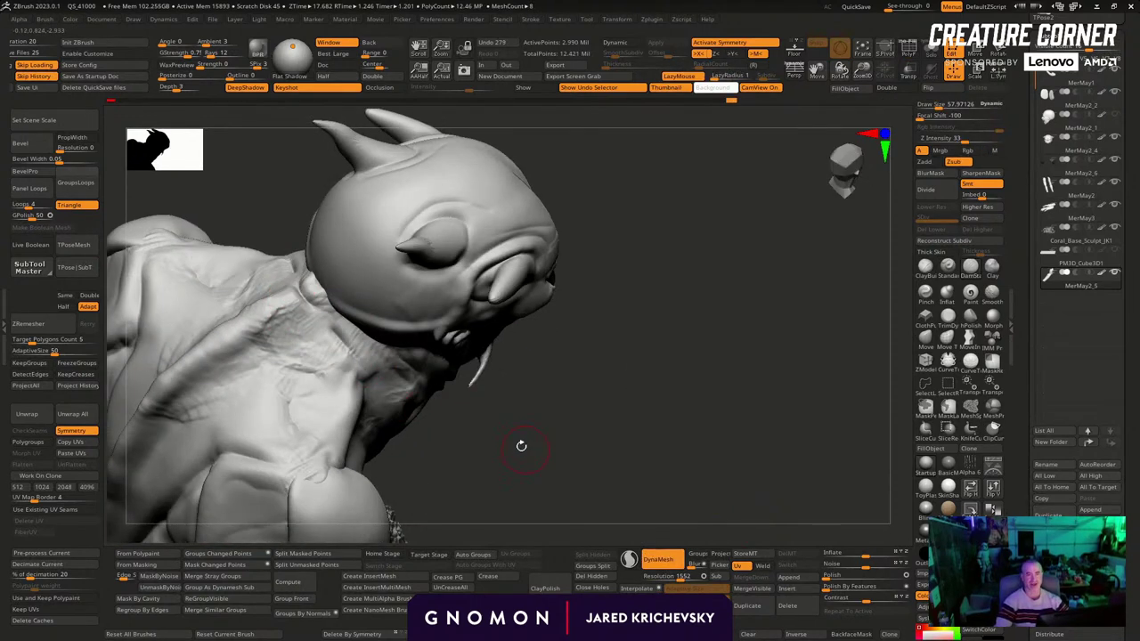
{"action": "key", "text": "ctrl+z"}
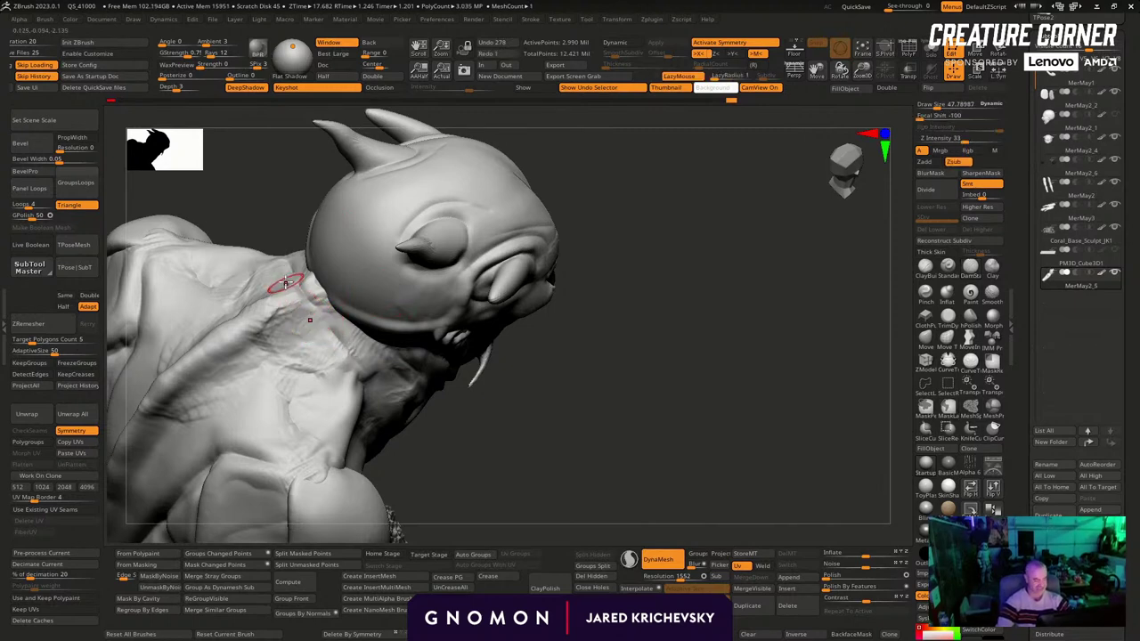
{"action": "left_click_drag", "start_coordinate": [285, 283], "coordinate": [356, 356]}
{"action": "left_click_drag", "start_coordinate": [270, 305], "coordinate": [329, 374]}
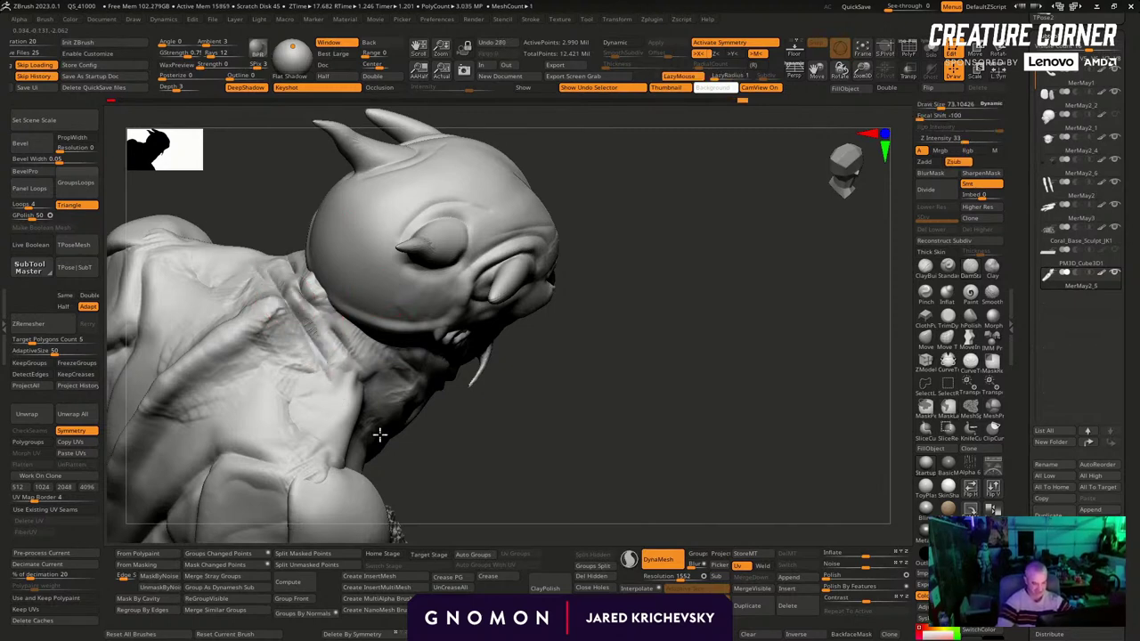
Extend long folds down the side of the neck toward the throat with DamStandard at draw size about 62 to 73
{"action": "left_click_drag", "start_coordinate": [480, 469], "coordinate": [437, 379]}
{"action": "left_click_drag", "start_coordinate": [311, 310], "coordinate": [416, 413]}
{"action": "left_click_drag", "start_coordinate": [594, 468], "coordinate": [532, 420]}
{"action": "left_click_drag", "start_coordinate": [340, 354], "coordinate": [403, 482]}
{"action": "mouse_move", "coordinate": [636, 453]}
{"action": "left_mouse_down"}
{"action": "mouse_move", "coordinate": [641, 460]}
{"action": "mouse_move", "coordinate": [631, 441]}
{"action": "left_mouse_up"}
{"action": "mouse_move", "coordinate": [662, 387]}
{"action": "left_mouse_down", "text": "shift"}
{"action": "mouse_move", "coordinate": [652, 295]}
{"action": "mouse_move", "coordinate": [632, 252]}
{"action": "mouse_move", "coordinate": [665, 259]}
{"action": "left_mouse_up", "text": "shift"}
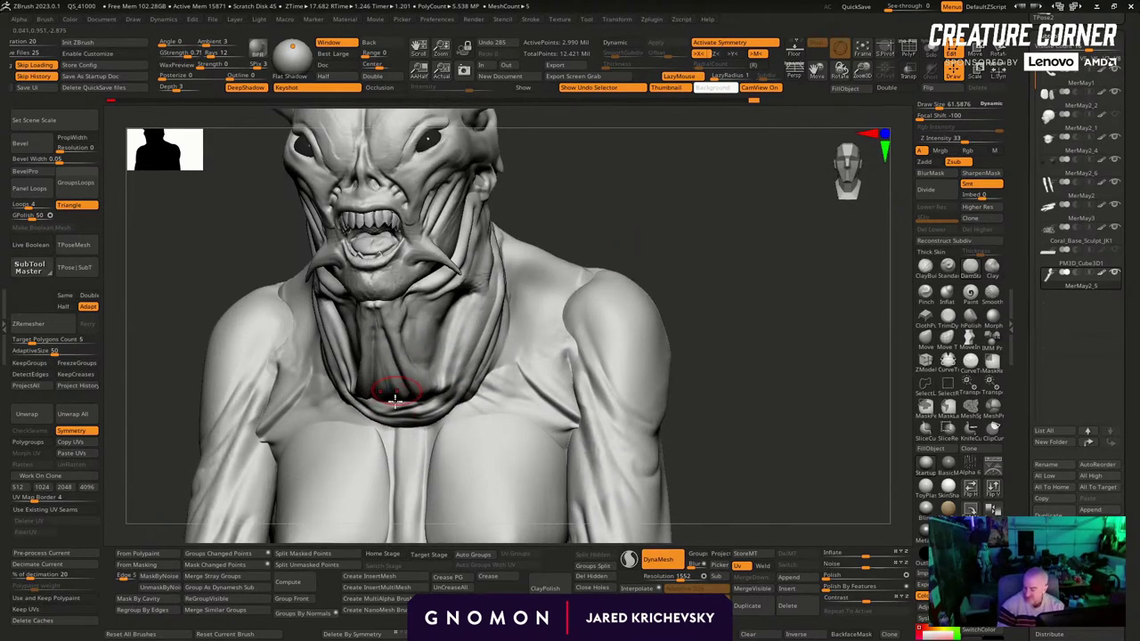
Pull the lower edge of the throat pouch down over the chest with the Move brush at draw size about 188
{"action": "key", "text": "b"}
{"action": "key", "text": "m"}
{"action": "key", "text": "v"}
{"action": "key", "text": "d"}
{"action": "key", "text": "Escape"}
{"action": "key", "text": "s"}
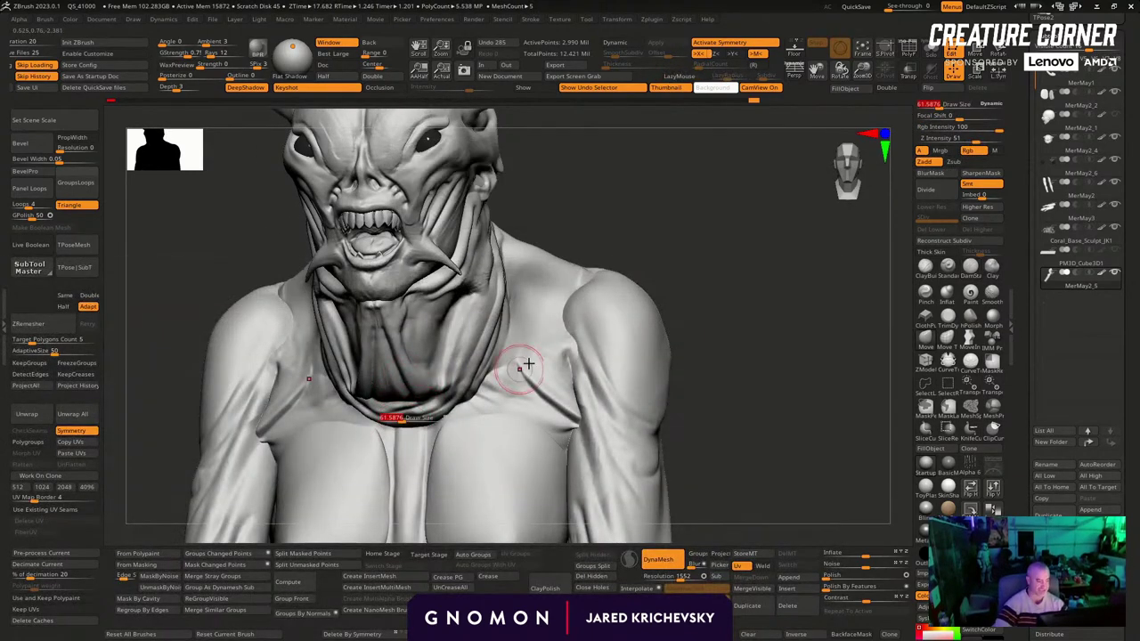
{"action": "left_click_drag", "start_coordinate": [697, 278], "coordinate": [661, 295]}
{"action": "key", "text": "b"}
{"action": "key", "text": "m"}
{"action": "key", "text": "v"}
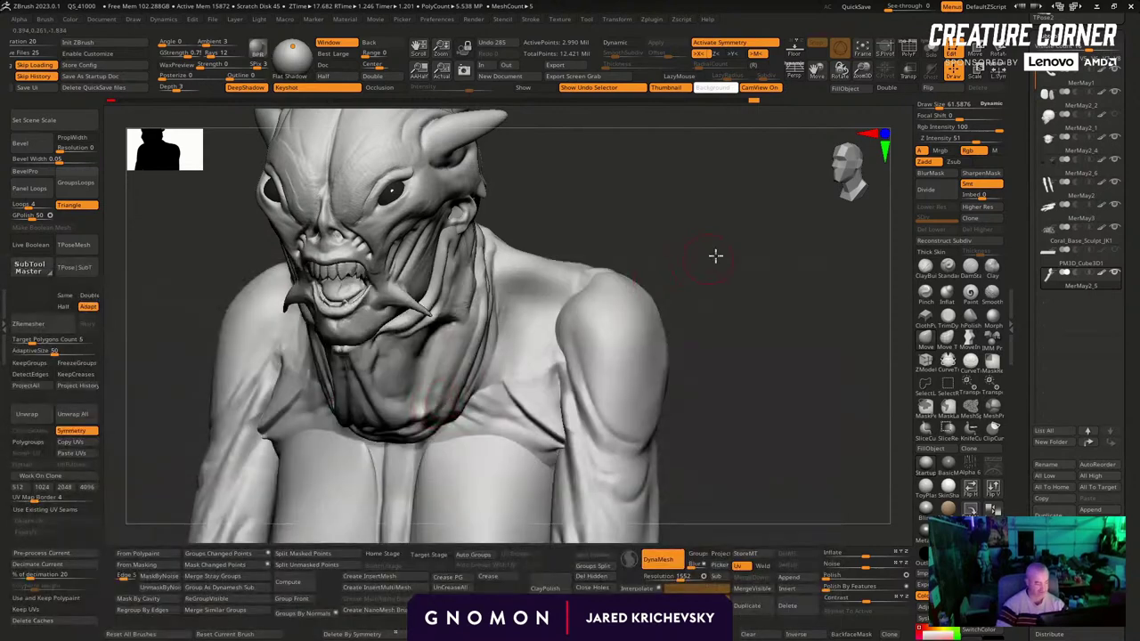
{"action": "left_click_drag", "start_coordinate": [716, 257], "coordinate": [745, 257]}
{"action": "key", "text": "s"}
{"action": "left_click_drag", "start_coordinate": [395, 438], "coordinate": [412, 438]}
{"action": "left_click_drag", "start_coordinate": [399, 445], "coordinate": [406, 482]}
Reshape the sides of the throat pouch and neck with the Move brush
{"action": "left_click_drag", "start_coordinate": [695, 347], "coordinate": [720, 339]}
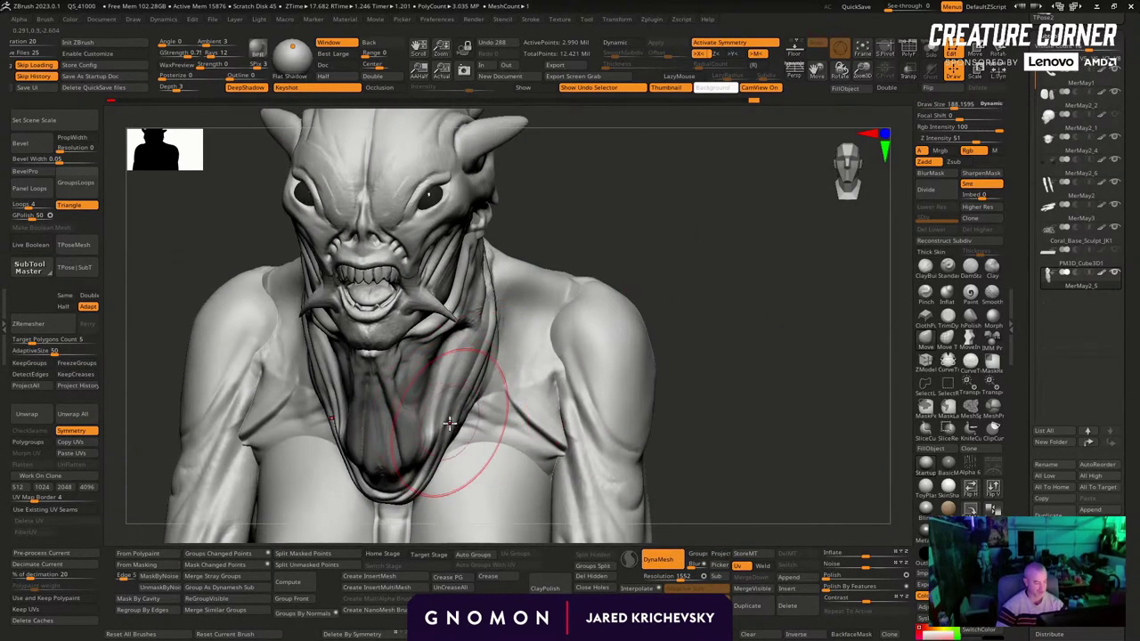
{"action": "left_click_drag", "start_coordinate": [450, 423], "coordinate": [469, 427]}
{"action": "left_click_drag", "start_coordinate": [476, 381], "coordinate": [496, 382]}
{"action": "left_click_drag", "start_coordinate": [673, 281], "coordinate": [662, 284]}
Carve the hollow above the collarbone beside the shoulder with DamStandard, undoing the unwanted last strokes
{"action": "key", "text": "b"}
{"action": "key", "text": "d"}
{"action": "key", "text": "s"}
{"action": "left_click_drag", "start_coordinate": [538, 311], "coordinate": [503, 260]}
{"action": "left_click_drag", "start_coordinate": [627, 260], "coordinate": [614, 280]}
{"action": "key", "text": "["}
{"action": "left_click_drag", "start_coordinate": [501, 286], "coordinate": [540, 295]}
{"action": "key", "text": "ctrl+z"}
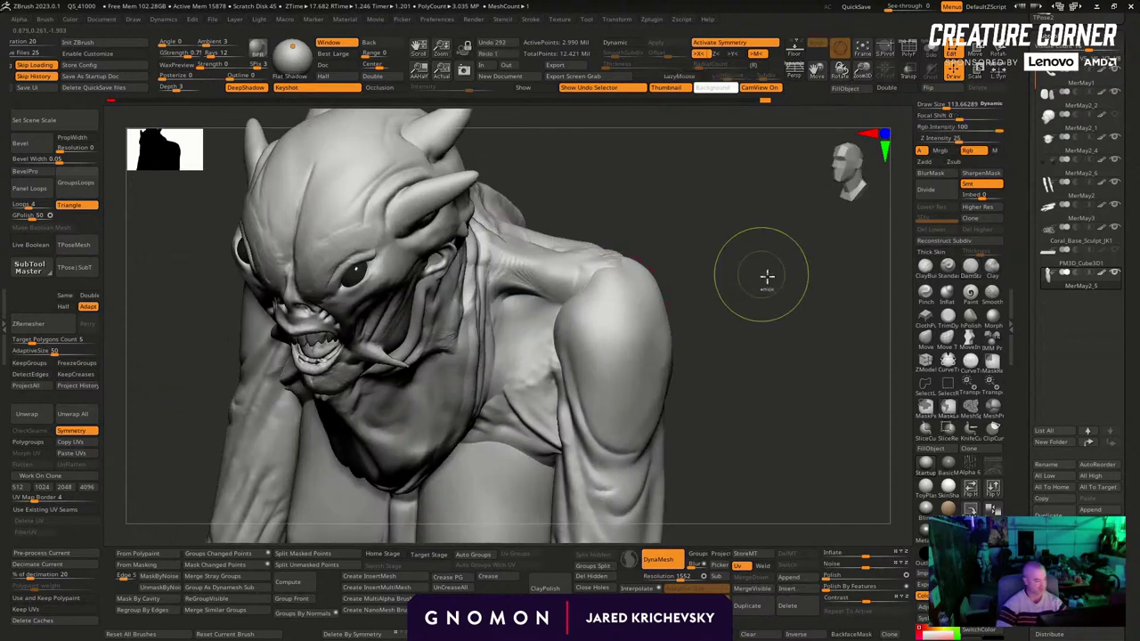
{"action": "key", "text": "ctrl+z"}
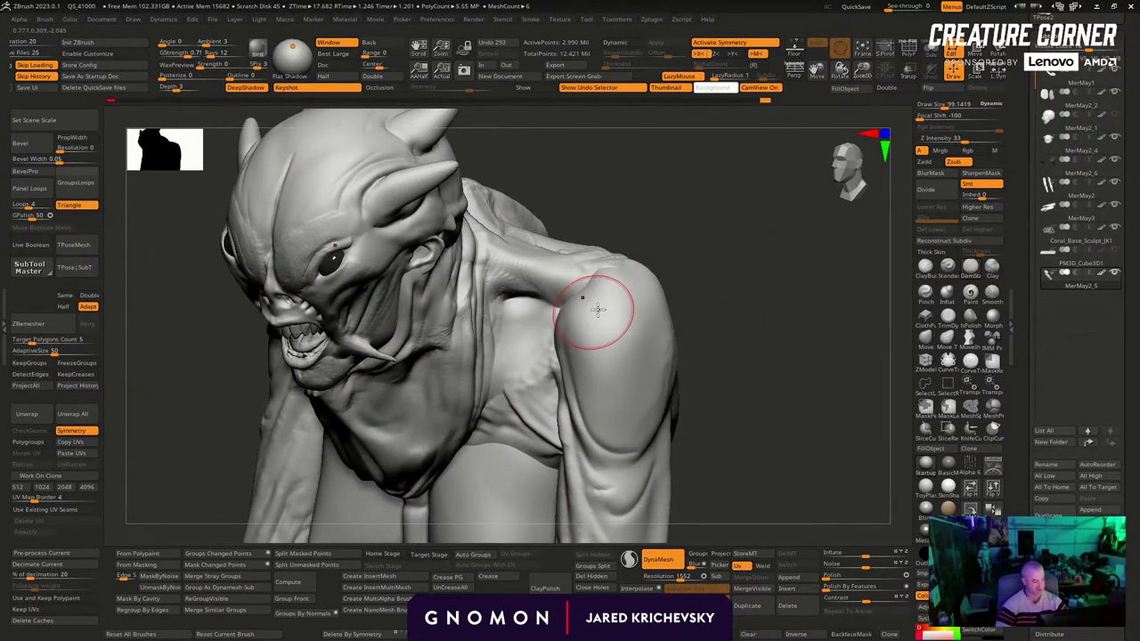
Reset the current brush and define the collarbone and the hollow around it at draw size about 54
{"action": "left_click", "coordinate": [235, 634]}
{"action": "mouse_move", "coordinate": [618, 194]}
{"action": "left_mouse_down"}
{"action": "mouse_move", "coordinate": [526, 300]}
{"action": "mouse_move", "coordinate": [563, 293]}
{"action": "left_mouse_up"}
{"action": "mouse_move", "coordinate": [630, 254]}
{"action": "left_mouse_down"}
{"action": "mouse_move", "coordinate": [601, 252]}
{"action": "mouse_move", "coordinate": [595, 233]}
{"action": "left_mouse_up"}
{"action": "key", "text": "bracketleft"}
{"action": "right_click_drag", "start_coordinate": [497, 283], "coordinate": [561, 338]}
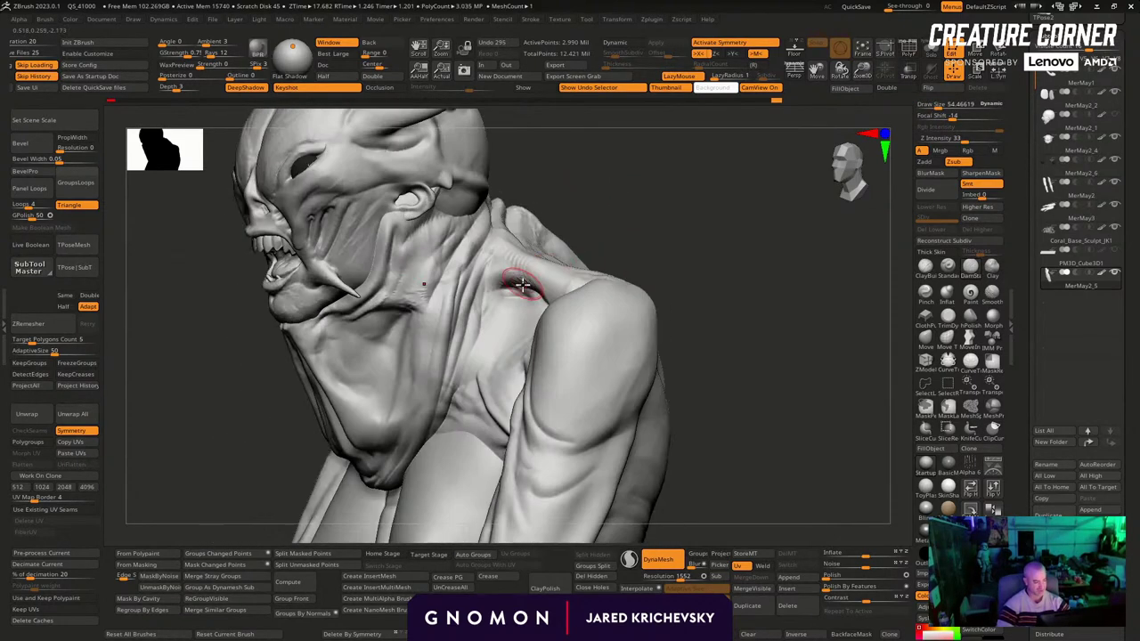
{"action": "mouse_move", "coordinate": [574, 276]}
{"action": "right_mouse_down"}
{"action": "mouse_move", "coordinate": [661, 258]}
{"action": "mouse_move", "coordinate": [506, 351]}
{"action": "right_mouse_up"}
{"action": "left_click_drag", "start_coordinate": [558, 308], "coordinate": [590, 271]}
Lift the shoulder contours beside the neck with the Move brush, increasing the draw size to about 129
{"action": "mouse_move", "coordinate": [613, 291]}
{"action": "right_mouse_down"}
{"action": "mouse_move", "coordinate": [669, 275]}
{"action": "mouse_move", "coordinate": [669, 313]}
{"action": "mouse_move", "coordinate": [656, 313]}
{"action": "right_mouse_up"}
{"action": "right_click_drag", "start_coordinate": [657, 360], "coordinate": [610, 239], "text": "alt"}
{"action": "key", "text": "b"}
{"action": "key", "text": "m"}
{"action": "key", "text": "v"}
{"action": "key", "text": "s"}
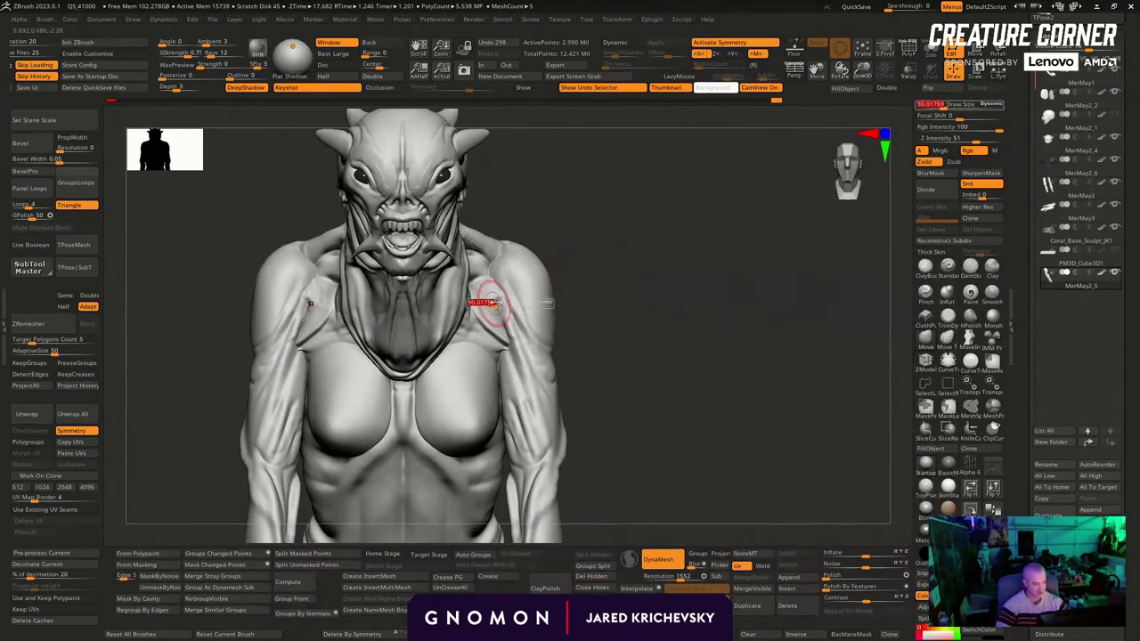
{"action": "left_click_drag", "start_coordinate": [484, 303], "coordinate": [492, 303]}
{"action": "left_click_drag", "start_coordinate": [505, 266], "coordinate": [504, 255]}
{"action": "mouse_move", "coordinate": [528, 239]}
{"action": "right_mouse_down"}
{"action": "mouse_move", "coordinate": [516, 257]}
{"action": "mouse_move", "coordinate": [504, 247]}
{"action": "mouse_move", "coordinate": [522, 249]}
{"action": "right_mouse_up"}
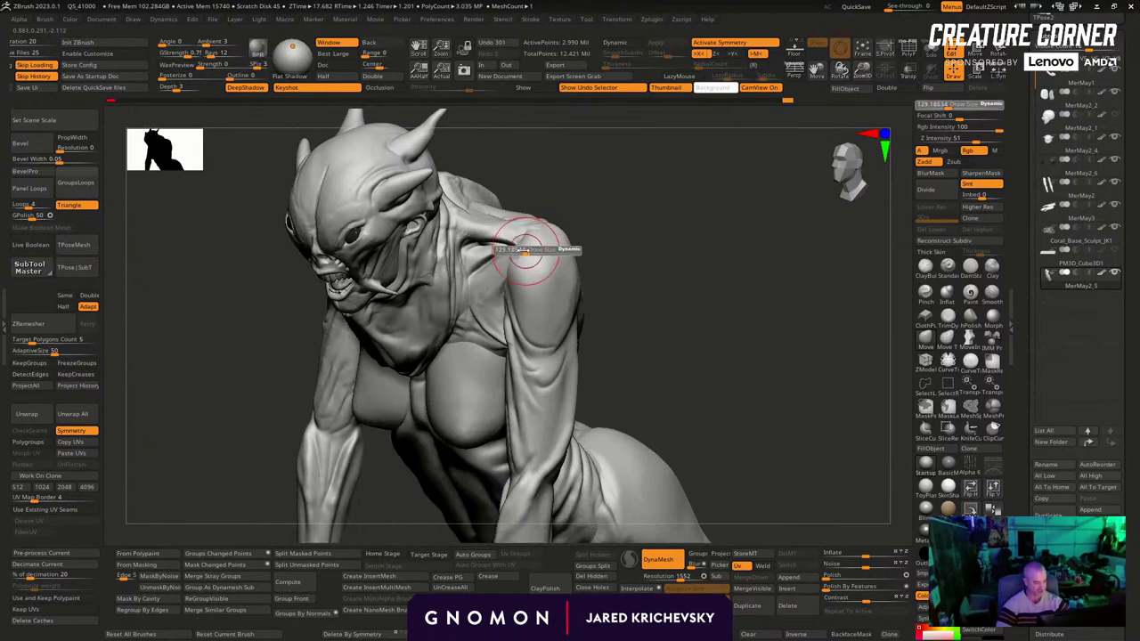
Adjust the collarbone and front of the shoulder with the Move brush from a three-quarter view
{"action": "left_click_drag", "start_coordinate": [596, 219], "coordinate": [629, 214]}
{"action": "key", "text": "s"}
{"action": "left_click_drag", "start_coordinate": [504, 280], "coordinate": [489, 268]}
{"action": "left_click_drag", "start_coordinate": [595, 220], "coordinate": [597, 202]}
{"action": "mouse_move", "coordinate": [597, 202]}
{"action": "right_mouse_down"}
{"action": "mouse_move", "coordinate": [582, 227]}
{"action": "mouse_move", "coordinate": [508, 239]}
{"action": "mouse_move", "coordinate": [496, 292]}
{"action": "right_mouse_up"}
Carve the groove where the collarbone meets the shoulder cap with DamStandard
{"action": "key", "text": "b"}
{"action": "key", "text": "d"}
{"action": "key", "text": "s"}
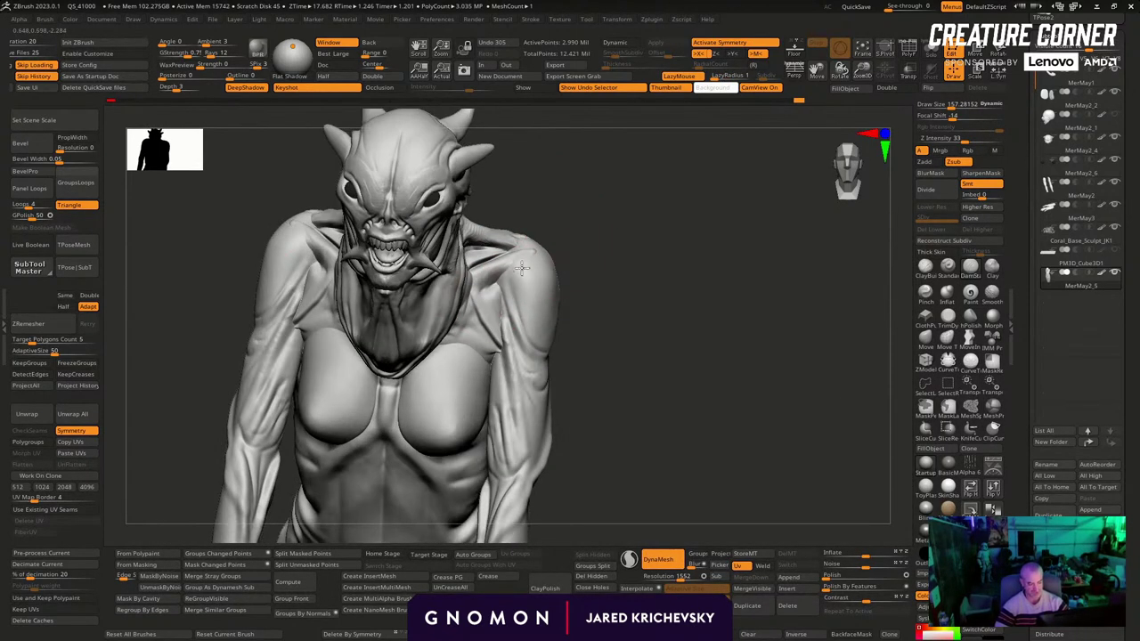
{"action": "mouse_move", "coordinate": [588, 231]}
{"action": "right_mouse_down"}
{"action": "mouse_move", "coordinate": [588, 216]}
{"action": "mouse_move", "coordinate": [563, 255]}
{"action": "mouse_move", "coordinate": [545, 237]}
{"action": "mouse_move", "coordinate": [534, 248]}
{"action": "mouse_move", "coordinate": [572, 219]}
{"action": "mouse_move", "coordinate": [541, 237]}
{"action": "right_mouse_up"}
Reshape the top and front of the shoulder with the Move brush at draw size about 151
{"action": "key", "text": "b"}
{"action": "key", "text": "m"}
{"action": "key", "text": "v"}
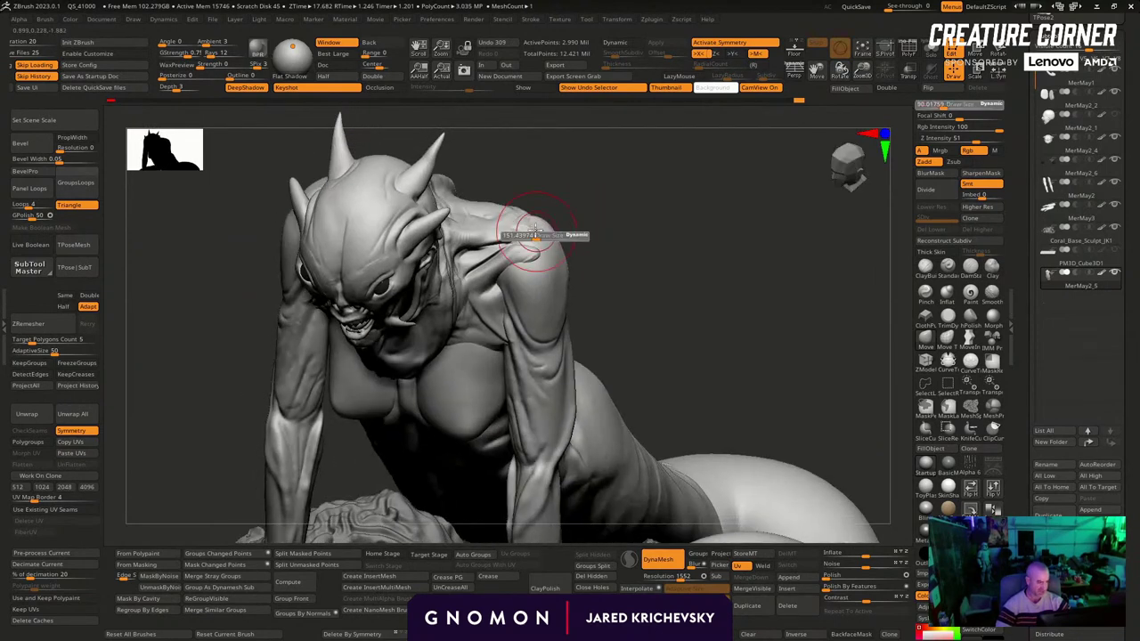
{"action": "left_click_drag", "start_coordinate": [570, 221], "coordinate": [564, 200]}
{"action": "left_click_drag", "start_coordinate": [493, 260], "coordinate": [490, 296]}
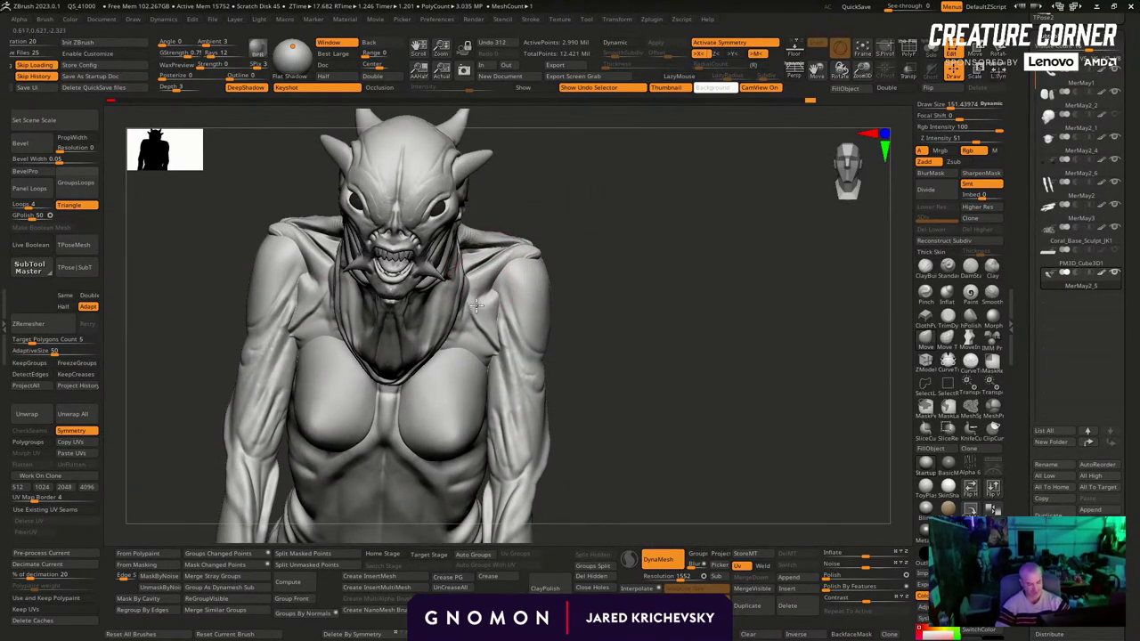
Build up the fold where the chest meets the upper arm with ClayBuildup and smooth it into the chest
{"action": "key", "text": "b"}
{"action": "key", "text": "c"}
{"action": "key", "text": "b"}
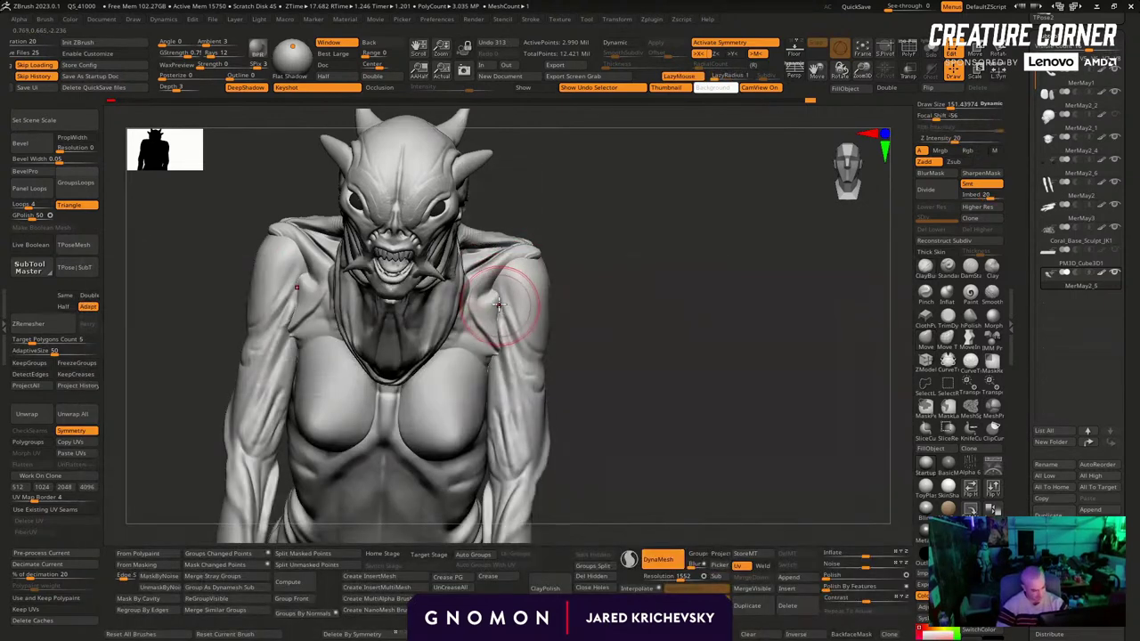
{"action": "key", "text": "s"}
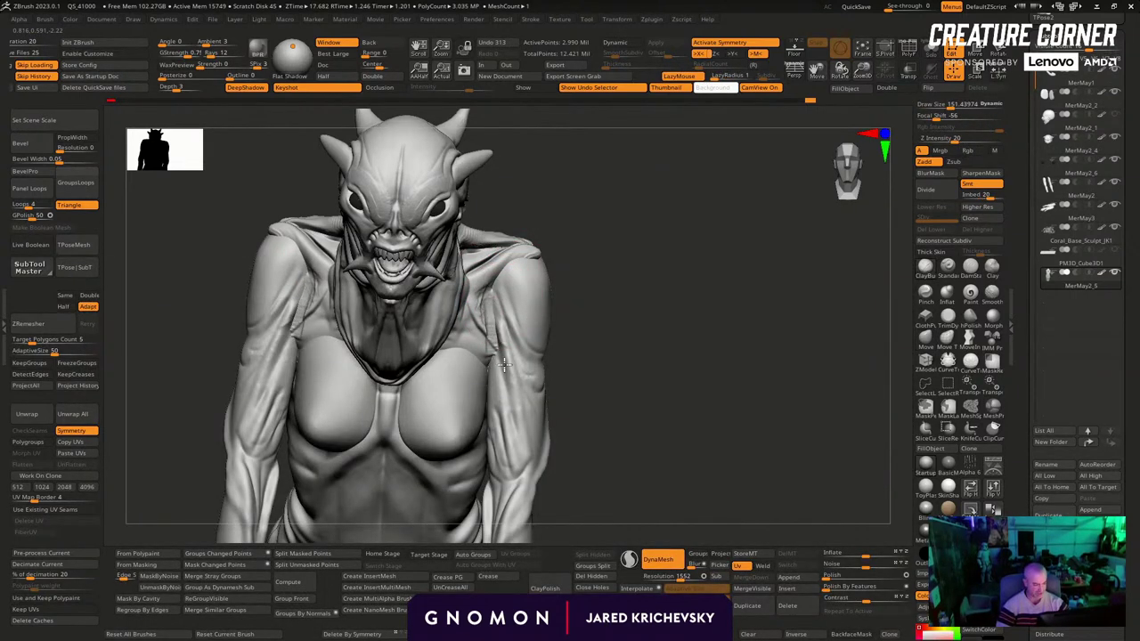
{"action": "left_click_drag", "start_coordinate": [504, 365], "coordinate": [521, 325]}
{"action": "mouse_move", "coordinate": [620, 367]}
{"action": "left_mouse_down"}
{"action": "mouse_move", "coordinate": [635, 355]}
{"action": "mouse_move", "coordinate": [512, 406]}
{"action": "mouse_move", "coordinate": [490, 384]}
{"action": "mouse_move", "coordinate": [488, 355]}
{"action": "left_mouse_up"}
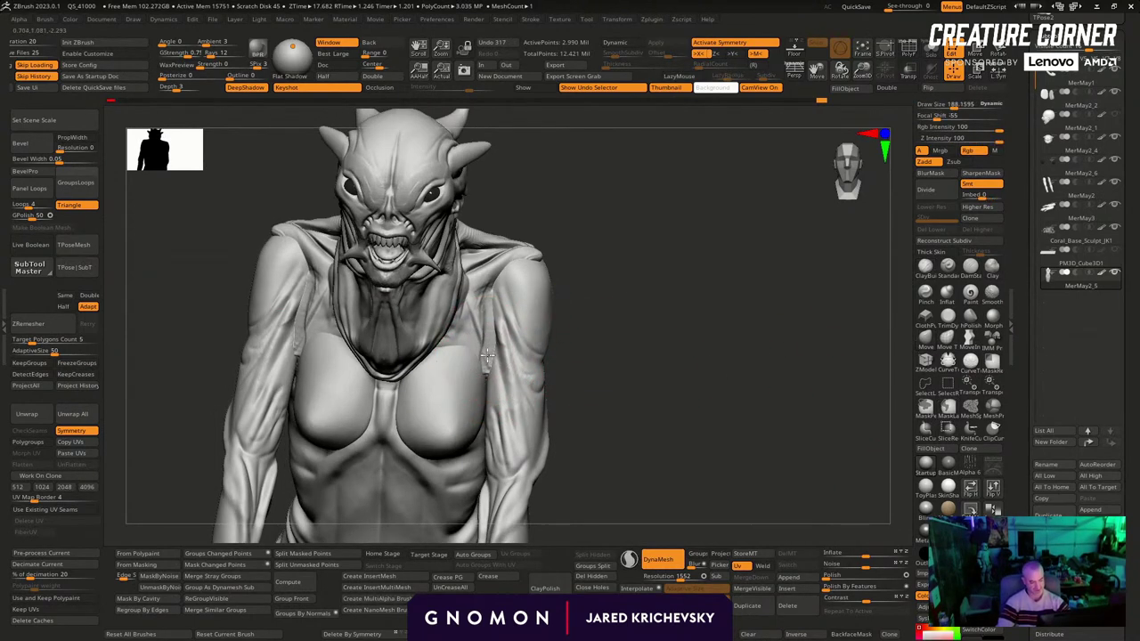
{"action": "left_click_drag", "start_coordinate": [478, 409], "coordinate": [479, 412], "text": "shift"}
{"action": "mouse_move", "coordinate": [614, 354]}
{"action": "left_mouse_down"}
{"action": "mouse_move", "coordinate": [577, 343]}
{"action": "mouse_move", "coordinate": [585, 315]}
{"action": "left_mouse_up"}
Undo the last stroke and sculpt the crease along the upper edge of the breast at draw size about 58
{"action": "left_click", "coordinate": [971, 283]}
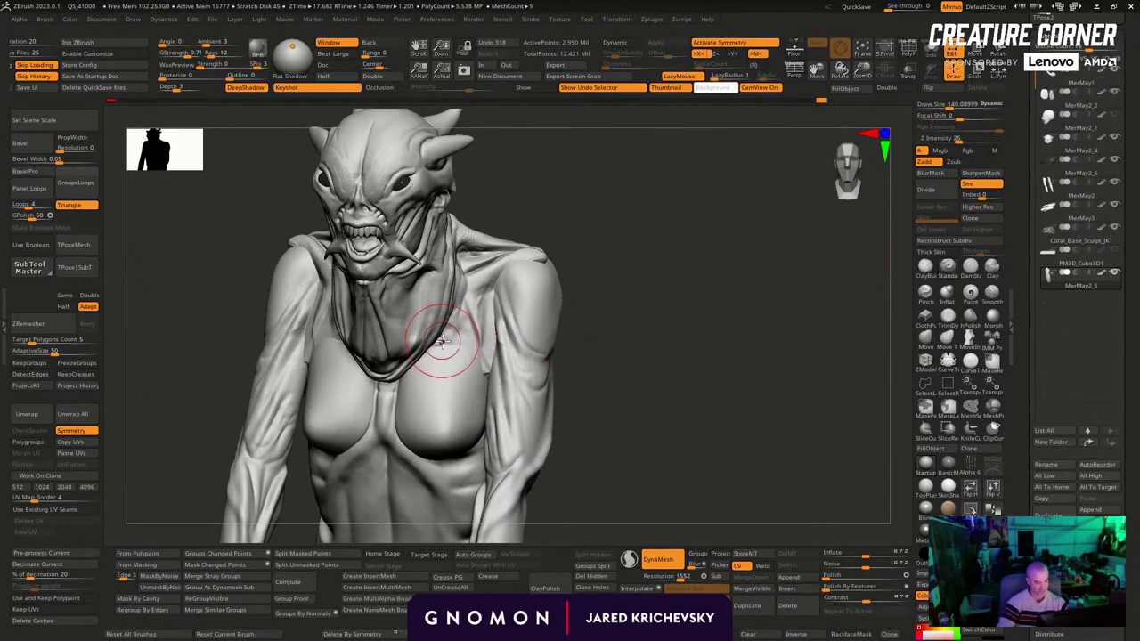
{"action": "key", "text": "ctrl+z"}
{"action": "key", "text": "s"}
{"action": "mouse_move", "coordinate": [475, 354]}
{"action": "left_mouse_down"}
{"action": "mouse_move", "coordinate": [487, 361]}
{"action": "mouse_move", "coordinate": [456, 348]}
{"action": "left_mouse_up"}
{"action": "left_click_drag", "start_coordinate": [433, 352], "coordinate": [486, 367]}
{"action": "mouse_move", "coordinate": [435, 353]}
{"action": "left_mouse_down"}
{"action": "mouse_move", "coordinate": [491, 370]}
{"action": "mouse_move", "coordinate": [572, 349]}
{"action": "left_mouse_up"}
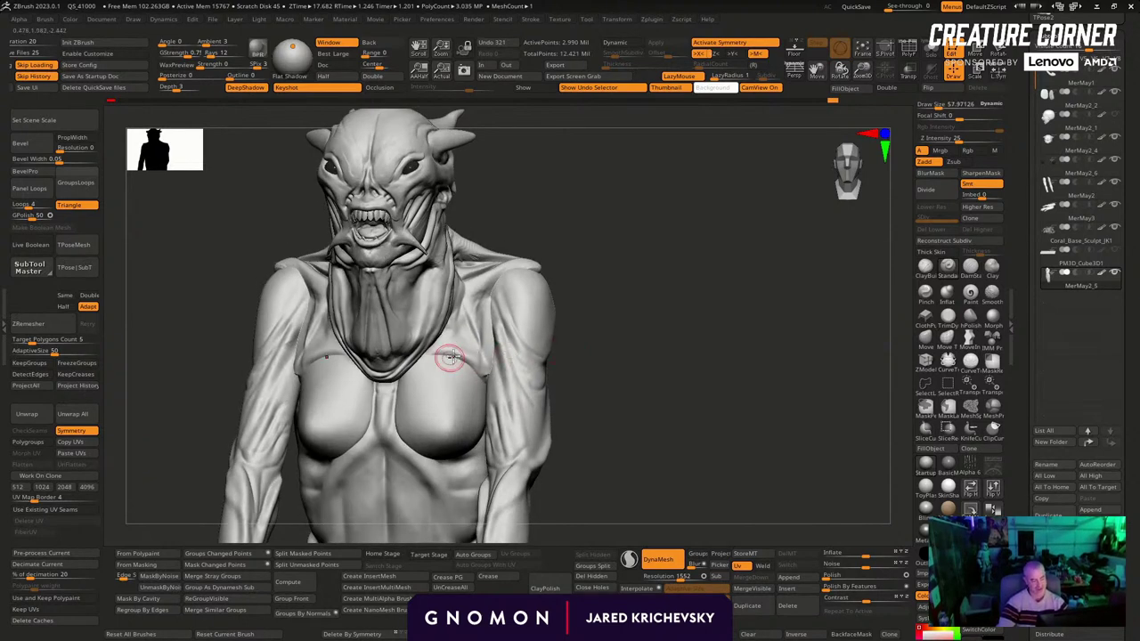
{"action": "left_click_drag", "start_coordinate": [467, 366], "coordinate": [490, 381]}
Sculpt the rib and abdominal forms below the breasts at draw size about 99
{"action": "left_click_drag", "start_coordinate": [567, 349], "coordinate": [585, 258], "text": "alt"}
{"action": "left_click_drag", "start_coordinate": [441, 415], "coordinate": [453, 456]}
{"action": "left_click_drag", "start_coordinate": [535, 465], "coordinate": [547, 426]}
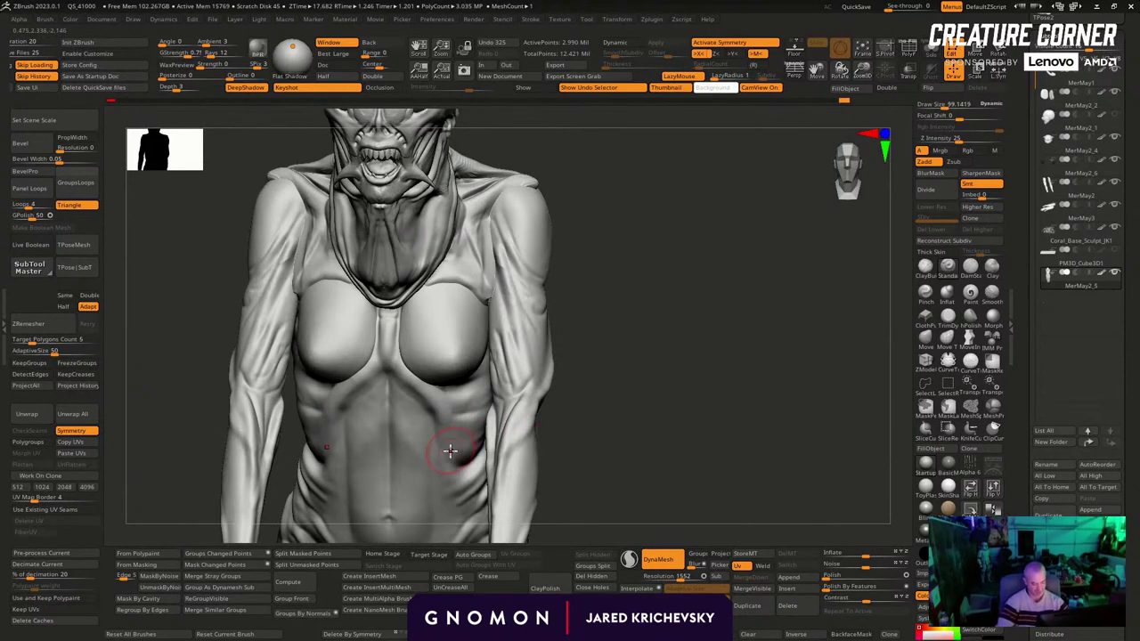
{"action": "left_click_drag", "start_coordinate": [451, 451], "coordinate": [415, 395]}
Turn off symmetry and sculpt the skin folds curving around the lower belly
{"action": "left_click_drag", "start_coordinate": [593, 422], "coordinate": [621, 312], "text": "alt"}
{"action": "left_click_drag", "start_coordinate": [620, 312], "coordinate": [581, 375]}
{"action": "key", "text": "x"}
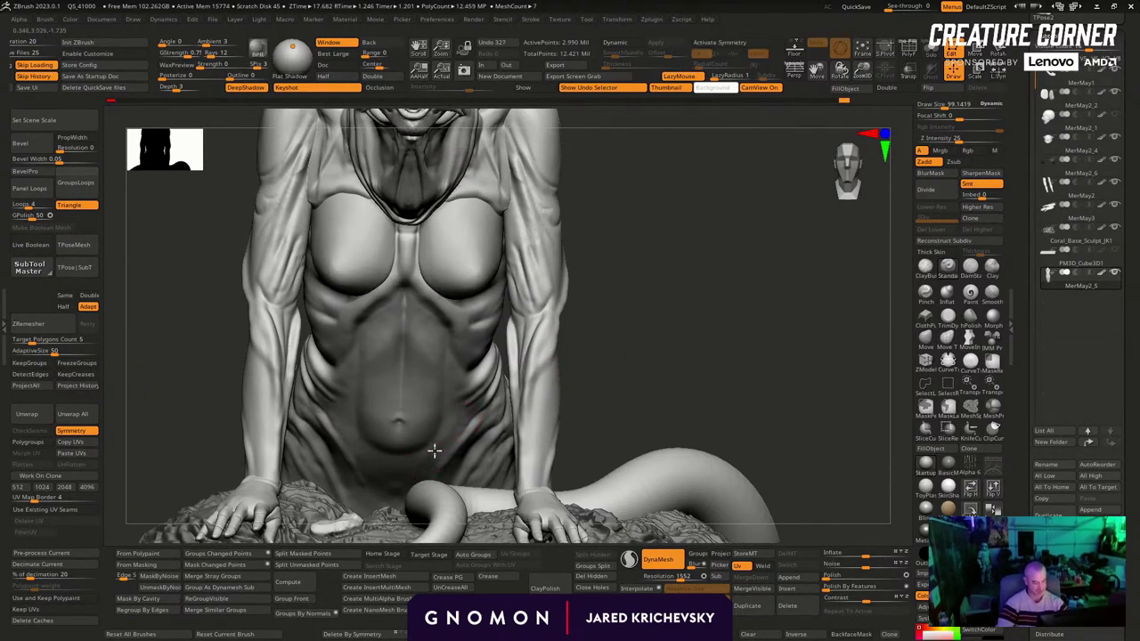
{"action": "left_click_drag", "start_coordinate": [435, 451], "coordinate": [392, 488]}
{"action": "key", "text": "s"}
{"action": "left_click_drag", "start_coordinate": [346, 419], "coordinate": [341, 420]}
{"action": "left_click_drag", "start_coordinate": [342, 417], "coordinate": [399, 483]}
Sculpt creases running across the belly above the navel, reducing the draw size from about 77 to 45
{"action": "key", "text": "s"}
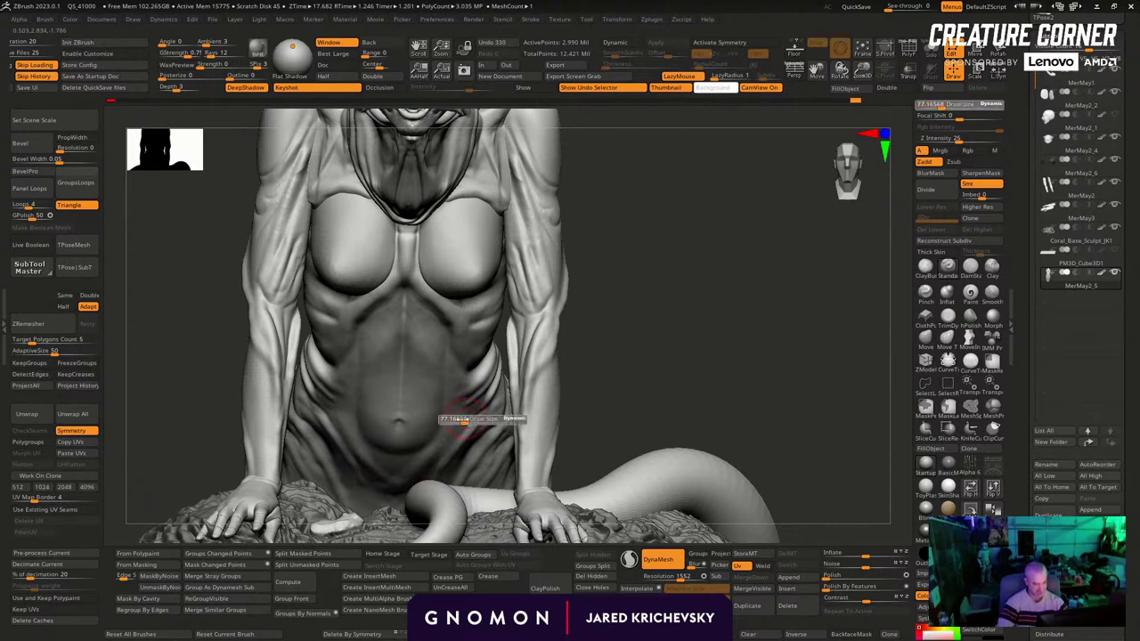
{"action": "left_click_drag", "start_coordinate": [464, 420], "coordinate": [462, 419]}
{"action": "mouse_move", "coordinate": [465, 430]}
{"action": "left_mouse_down"}
{"action": "mouse_move", "coordinate": [469, 419]}
{"action": "mouse_move", "coordinate": [454, 426]}
{"action": "left_mouse_up"}
{"action": "key", "text": "s"}
{"action": "left_click_drag", "start_coordinate": [481, 402], "coordinate": [435, 427]}
{"action": "key", "text": "s"}
{"action": "left_click_drag", "start_coordinate": [335, 412], "coordinate": [331, 412]}
{"action": "left_click_drag", "start_coordinate": [329, 392], "coordinate": [382, 424]}
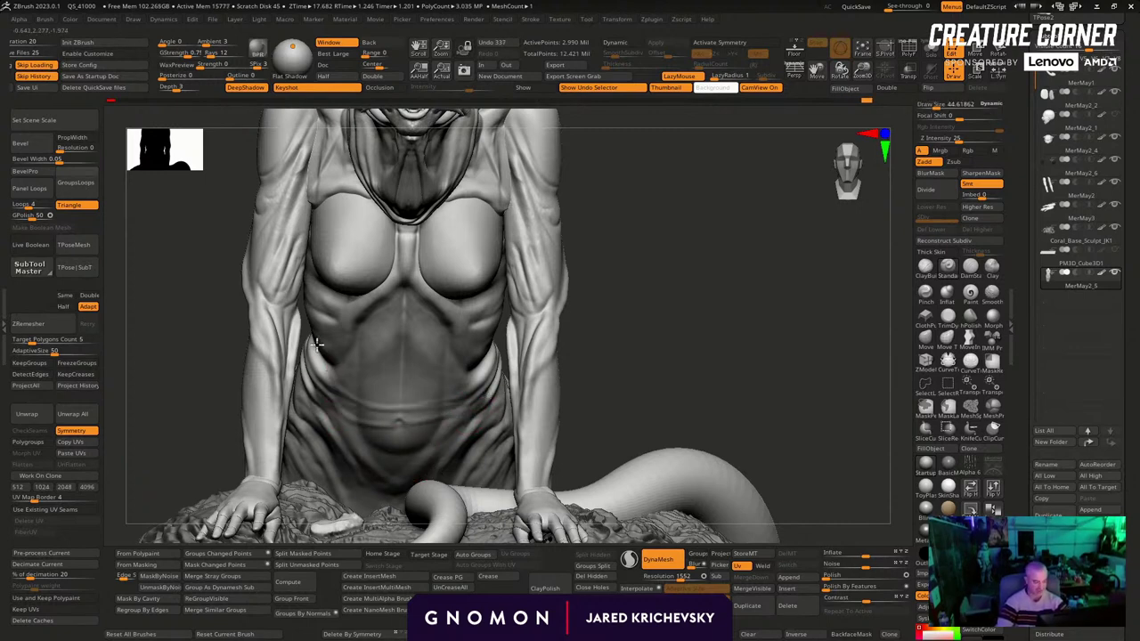
Try to add another crease from the side of the waist toward the belly at draw size about 42
{"action": "key", "text": "ctrl+z"}
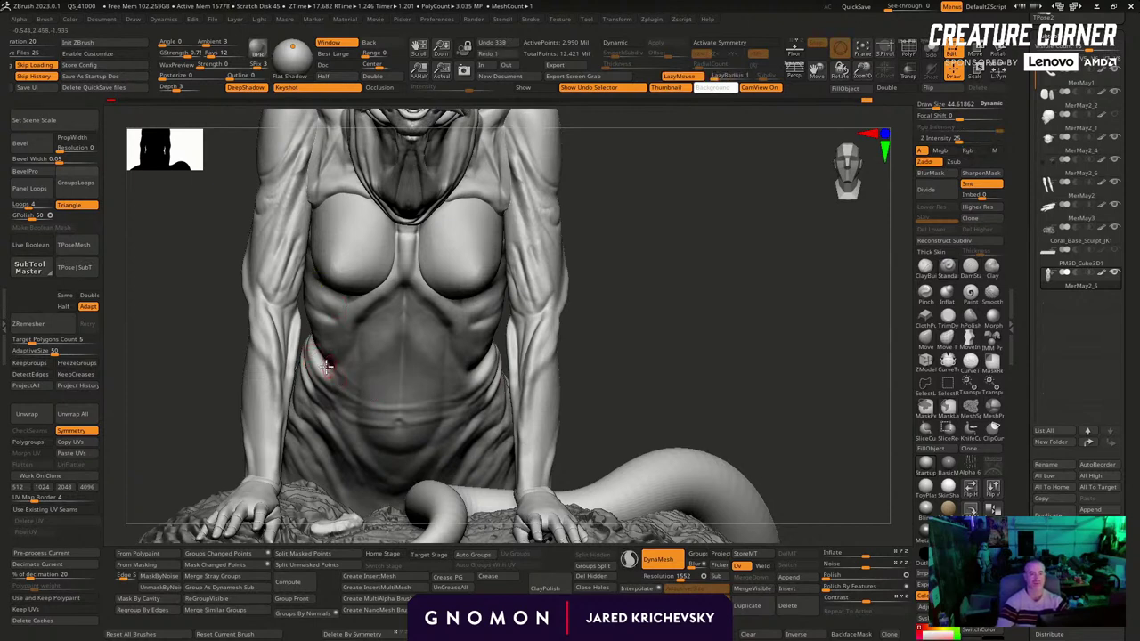
{"action": "key", "text": "s"}
{"action": "left_click_drag", "start_coordinate": [326, 367], "coordinate": [323, 367]}
{"action": "left_click_drag", "start_coordinate": [318, 348], "coordinate": [352, 385]}
{"action": "key", "text": "ctrl+z"}
{"action": "key", "text": "ctrl+z"}
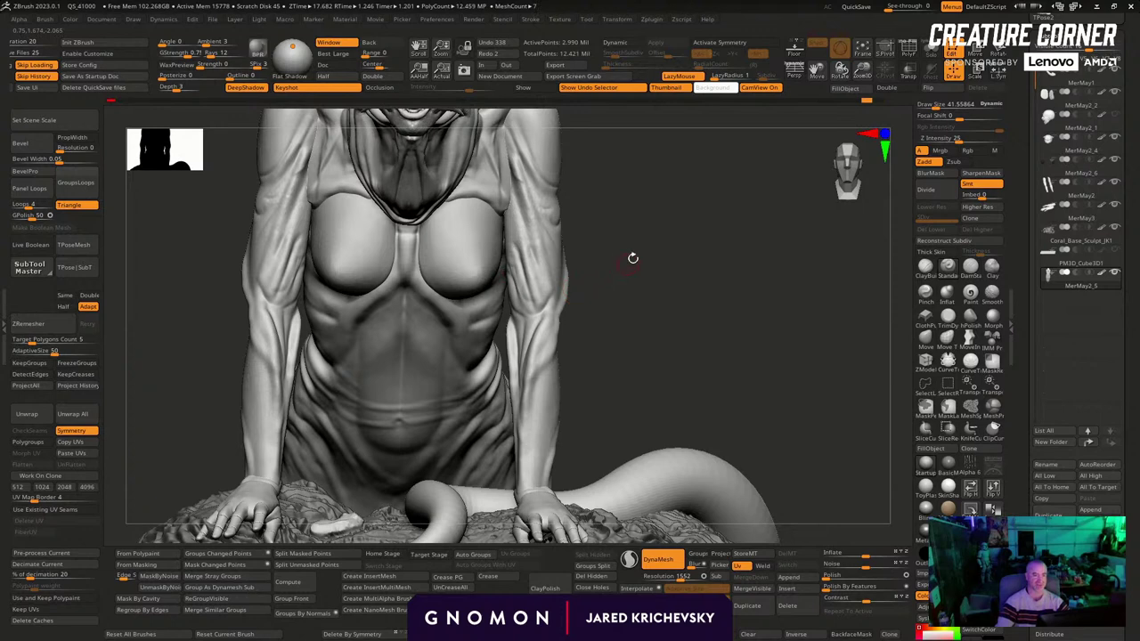
Add fine creases to the side of the waist at draw size about 21 and smooth them
{"action": "left_click_drag", "start_coordinate": [633, 258], "coordinate": [623, 276]}
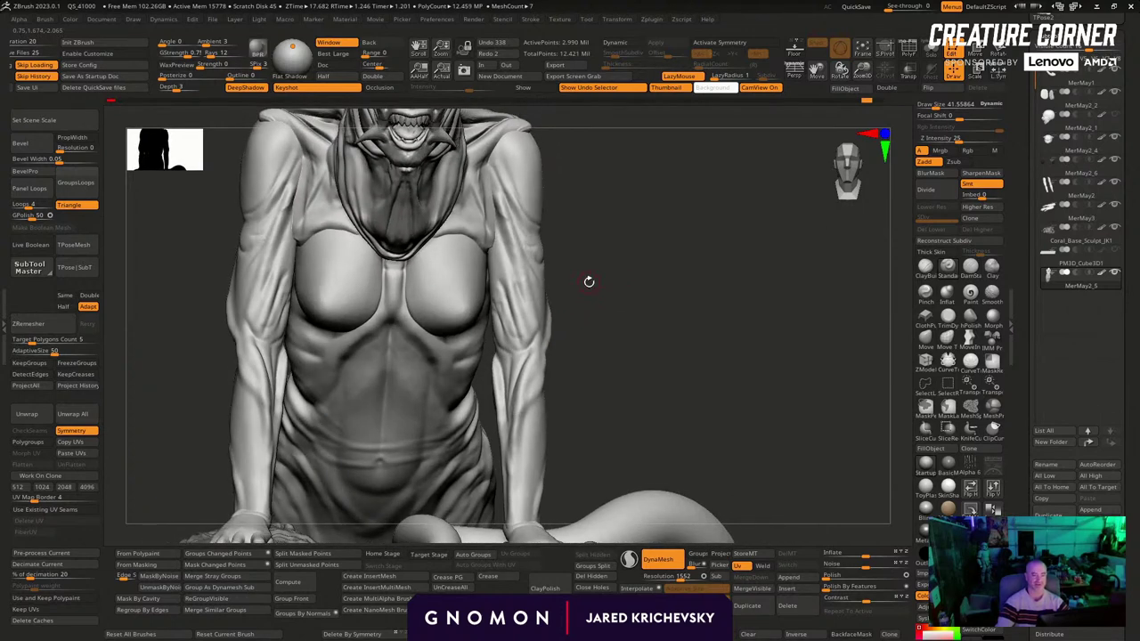
{"action": "key", "text": "ctrl+z"}
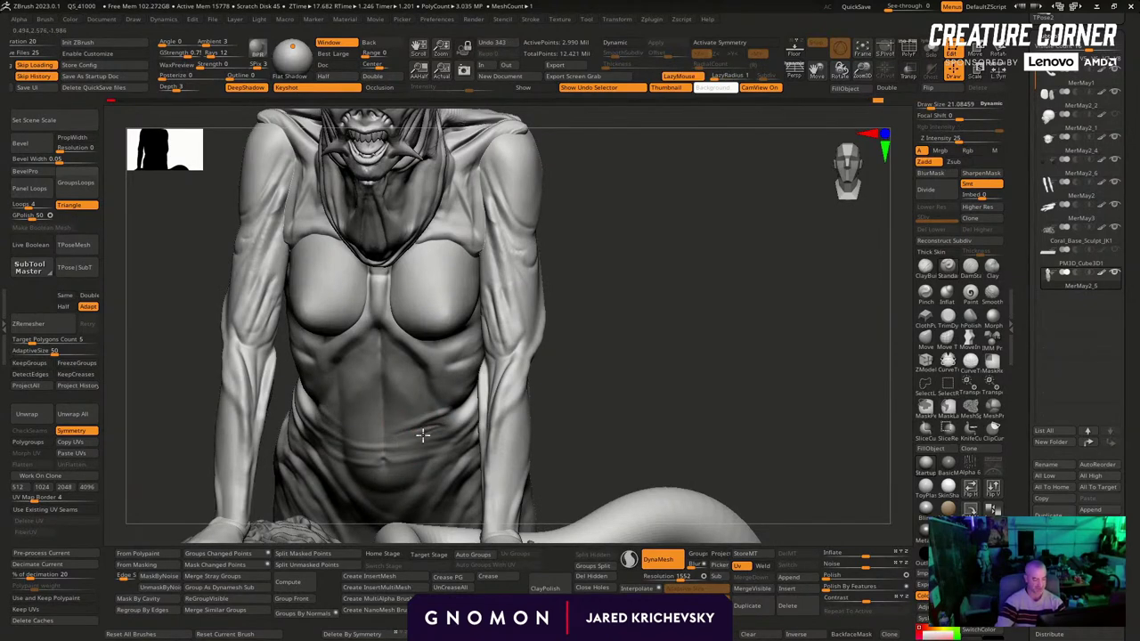
{"action": "left_click_drag", "start_coordinate": [623, 348], "coordinate": [661, 348]}
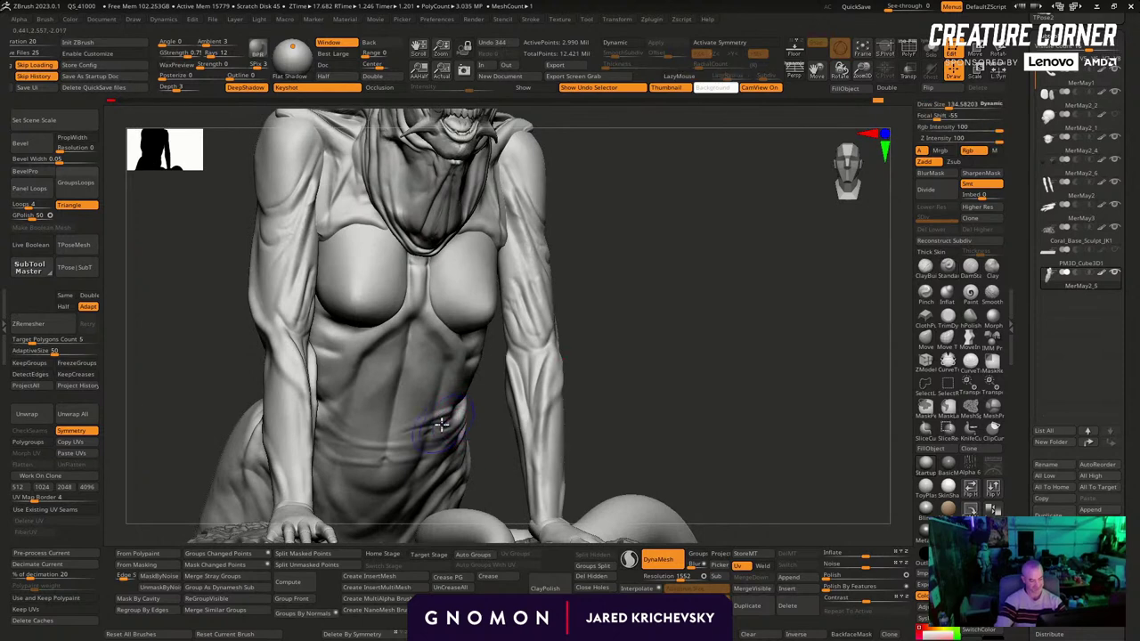
{"action": "key", "text": "ctrl+shift+z"}
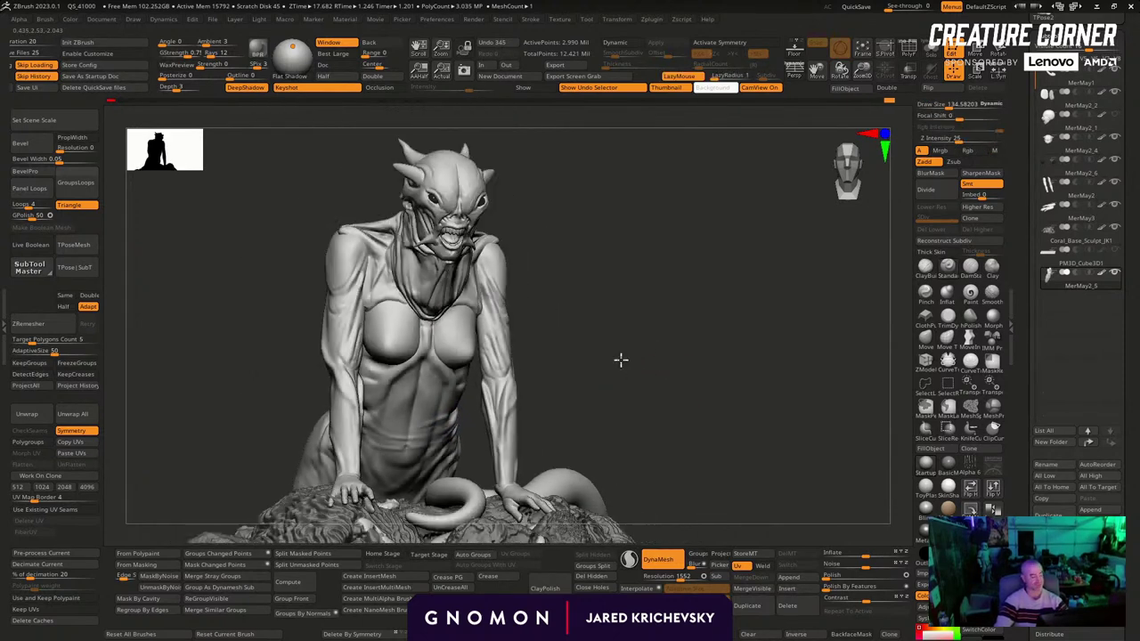
Select the head subtool and reshape the curve of the horns with the Move brush at draw size about 104
{"action": "mouse_move", "coordinate": [611, 377]}
{"action": "left_mouse_down", "text": "alt"}
{"action": "mouse_move", "coordinate": [611, 367]}
{"action": "mouse_move", "coordinate": [633, 461]}
{"action": "mouse_move", "coordinate": [620, 364]}
{"action": "left_mouse_up", "text": "alt"}
{"action": "mouse_move", "coordinate": [611, 284]}
{"action": "left_mouse_down", "text": "alt"}
{"action": "mouse_move", "coordinate": [609, 319]}
{"action": "mouse_move", "coordinate": [583, 282]}
{"action": "mouse_move", "coordinate": [488, 266]}
{"action": "mouse_move", "coordinate": [513, 231]}
{"action": "mouse_move", "coordinate": [538, 309]}
{"action": "mouse_move", "coordinate": [558, 303]}
{"action": "mouse_move", "coordinate": [491, 325]}
{"action": "mouse_move", "coordinate": [519, 322]}
{"action": "mouse_move", "coordinate": [502, 324]}
{"action": "left_mouse_up", "text": "alt"}
{"action": "key", "text": "s"}
{"action": "left_click", "coordinate": [488, 323], "text": "alt"}
{"action": "key", "text": "s"}
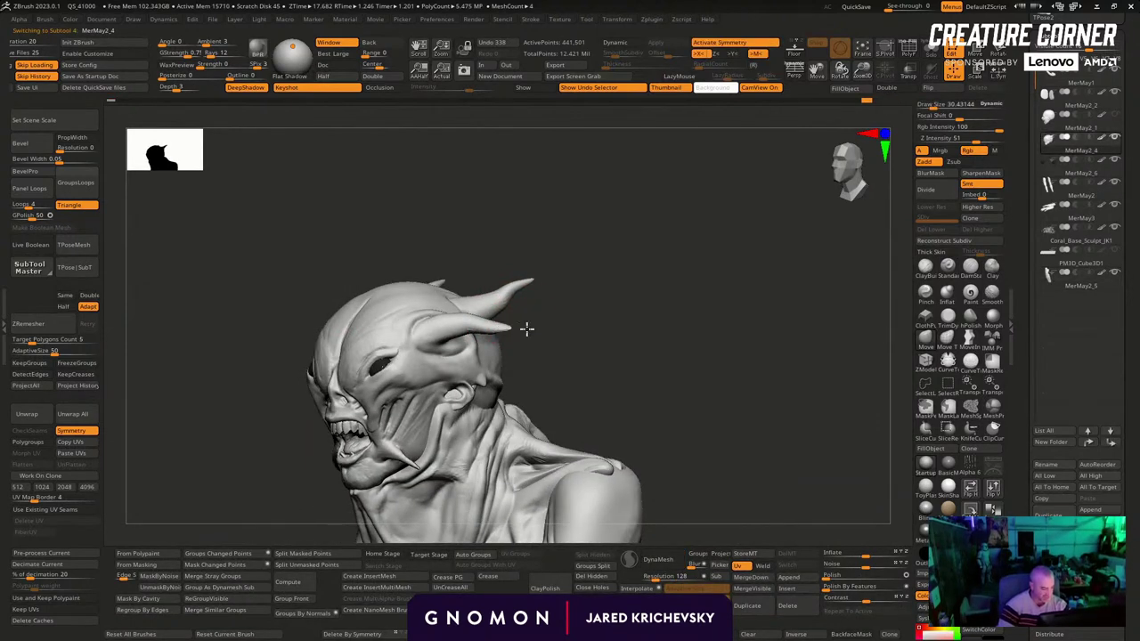
{"action": "mouse_move", "coordinate": [532, 327]}
{"action": "right_mouse_down"}
{"action": "mouse_move", "coordinate": [557, 323]}
{"action": "mouse_move", "coordinate": [537, 328]}
{"action": "mouse_move", "coordinate": [496, 253]}
{"action": "mouse_move", "coordinate": [512, 256]}
{"action": "right_mouse_up"}
{"action": "key", "text": "s"}
{"action": "left_click_drag", "start_coordinate": [482, 275], "coordinate": [505, 252]}
{"action": "key", "text": "s"}
{"action": "left_click_drag", "start_coordinate": [508, 249], "coordinate": [509, 238]}
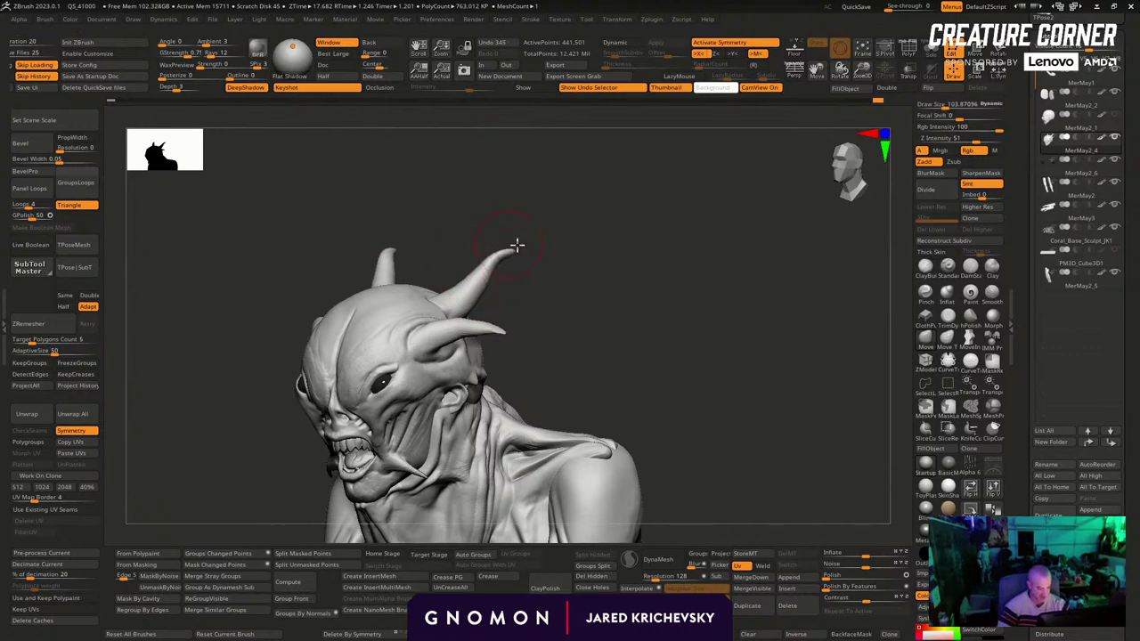
Adjust the mouth and upper lip with the Move brush from front and side views, reducing the draw size to about 95
{"action": "right_click_drag", "start_coordinate": [517, 245], "coordinate": [579, 249]}
{"action": "mouse_move", "coordinate": [666, 397]}
{"action": "right_mouse_down", "text": "alt"}
{"action": "mouse_move", "coordinate": [597, 264]}
{"action": "mouse_move", "coordinate": [536, 277]}
{"action": "right_mouse_up", "text": "alt"}
{"action": "left_click_drag", "start_coordinate": [398, 334], "coordinate": [403, 349]}
{"action": "right_click_drag", "start_coordinate": [522, 282], "coordinate": [500, 317]}
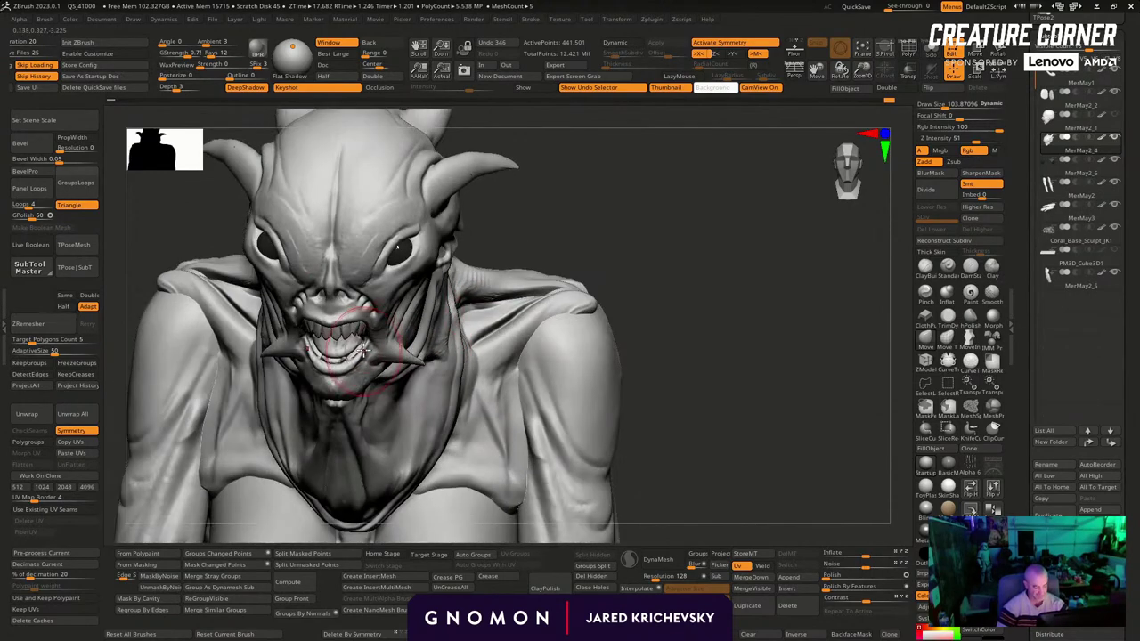
{"action": "mouse_move", "coordinate": [436, 281]}
{"action": "right_mouse_down"}
{"action": "mouse_move", "coordinate": [563, 193]}
{"action": "mouse_move", "coordinate": [493, 211]}
{"action": "right_mouse_up"}
{"action": "left_click_drag", "start_coordinate": [289, 288], "coordinate": [247, 272]}
{"action": "key", "text": "bracketleft"}
{"action": "key", "text": "bracketleft"}
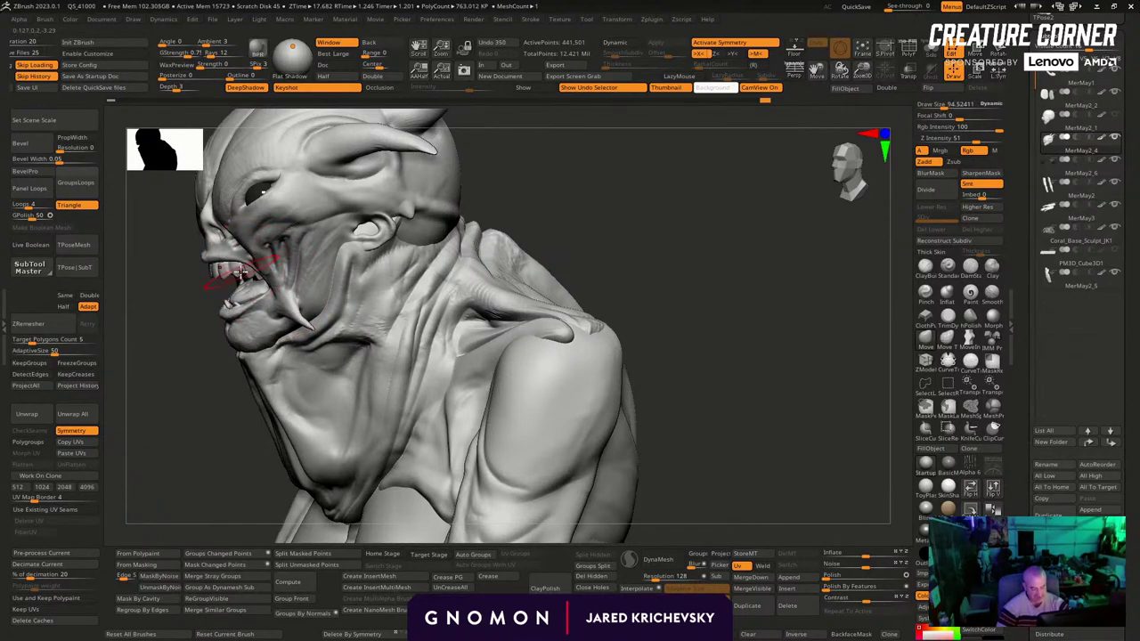
Raise the upper lip from the front and adjust the chin in profile with the Move brush, at draw sizes of about 151 and 135
{"action": "left_click_drag", "start_coordinate": [169, 396], "coordinate": [214, 409], "text": "shift"}
{"action": "mouse_move", "coordinate": [503, 252]}
{"action": "left_mouse_down", "text": "alt"}
{"action": "mouse_move", "coordinate": [598, 318]}
{"action": "mouse_move", "coordinate": [592, 287]}
{"action": "left_mouse_up", "text": "alt"}
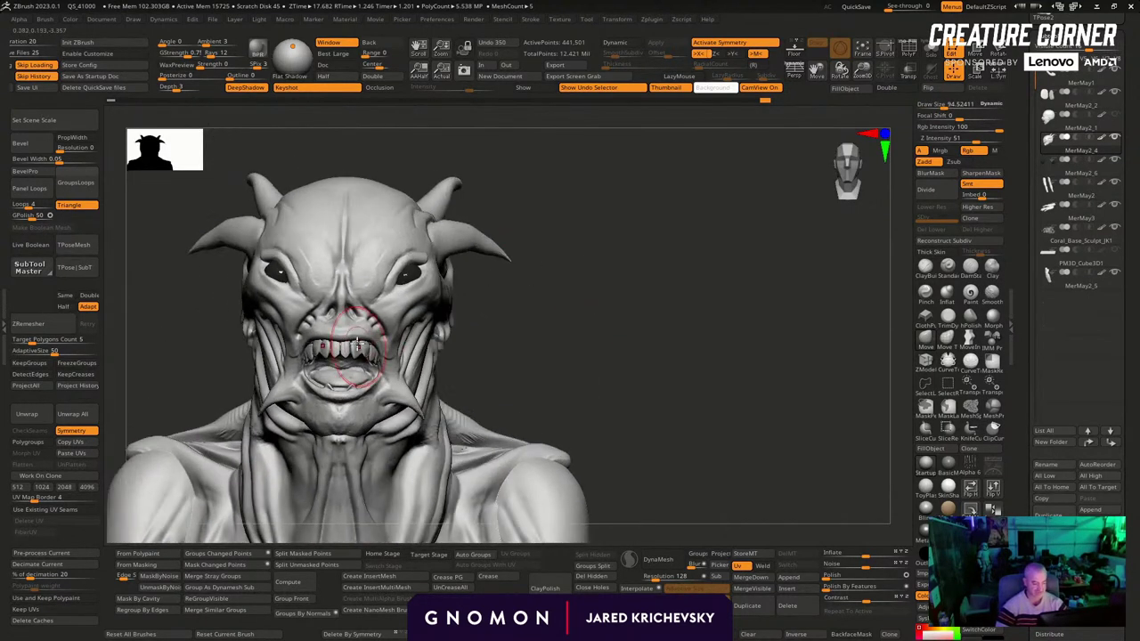
{"action": "key", "text": "bracketright"}
{"action": "left_click_drag", "start_coordinate": [366, 375], "coordinate": [361, 332]}
{"action": "key", "text": "bracketright"}
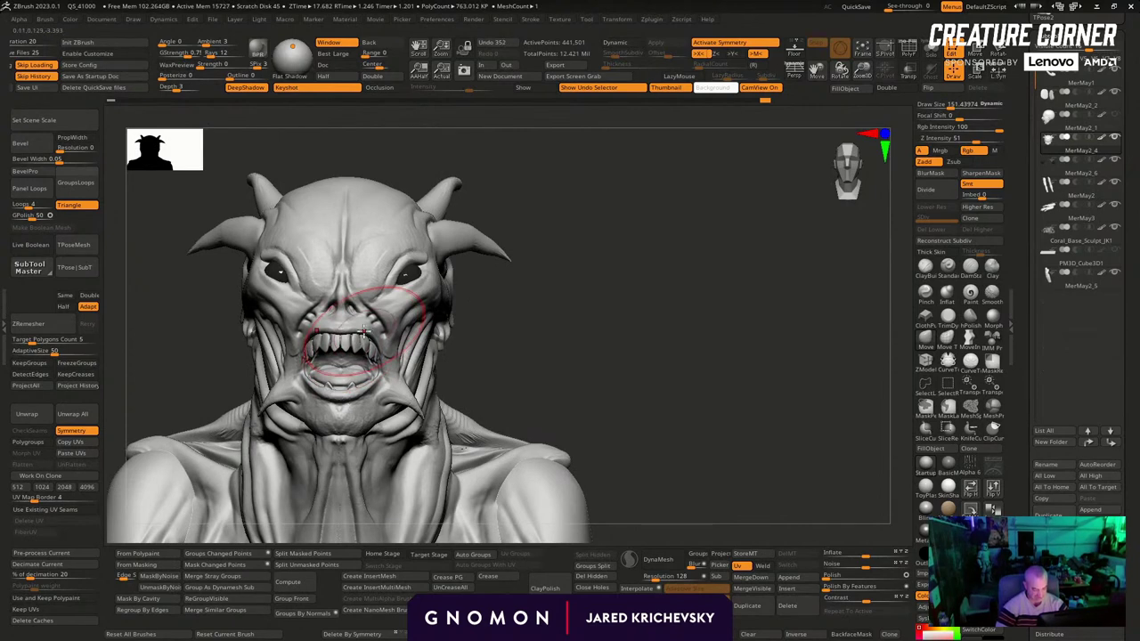
{"action": "right_click_drag", "start_coordinate": [363, 332], "coordinate": [371, 409]}
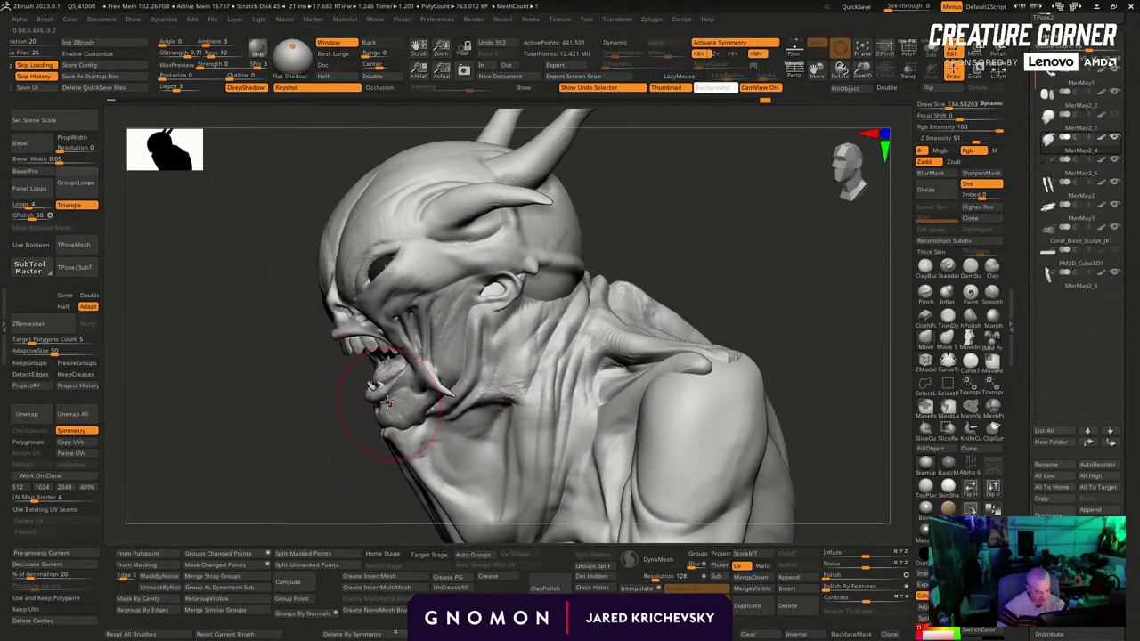
{"action": "left_click_drag", "start_coordinate": [390, 422], "coordinate": [394, 403]}
Select the body subtool and reshape the throat under the chin with the Move brush, turning symmetry on and increasing the draw size to about 274
{"action": "left_click", "coordinate": [405, 456], "text": "alt"}
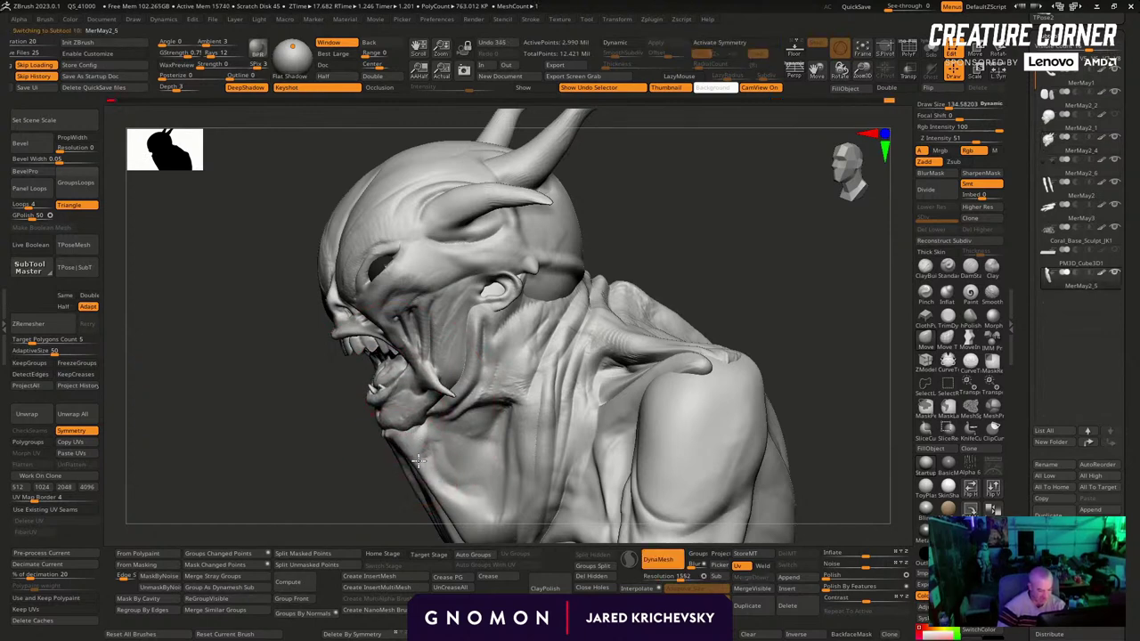
{"action": "left_click_drag", "start_coordinate": [417, 436], "coordinate": [428, 454]}
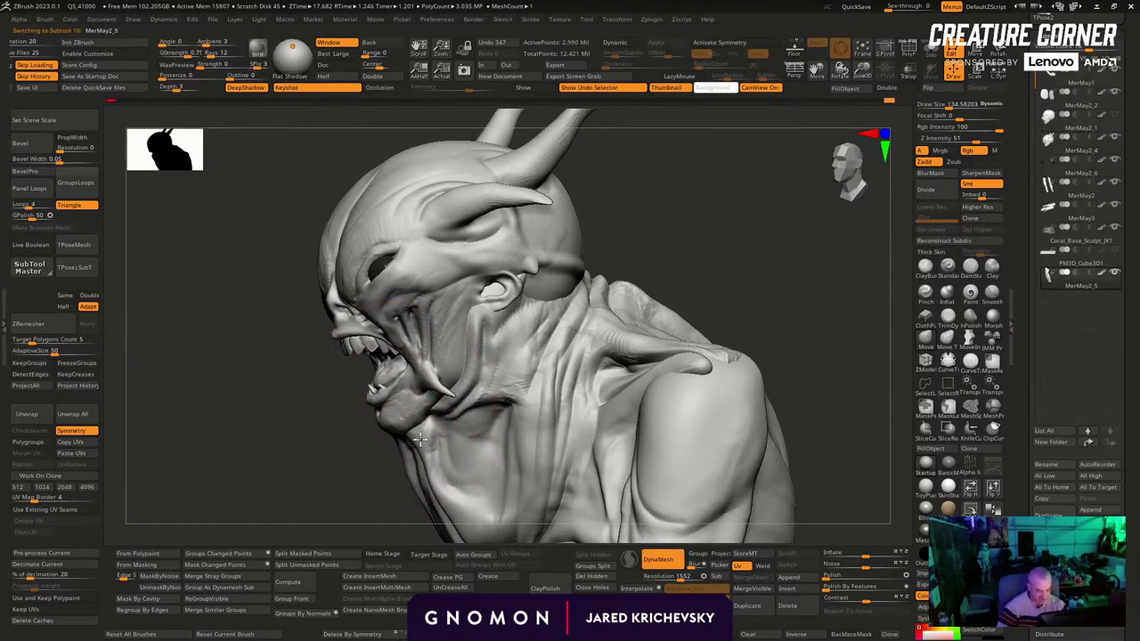
{"action": "right_click_drag", "start_coordinate": [394, 506], "coordinate": [400, 508]}
{"action": "key", "text": "]"}
{"action": "mouse_move", "coordinate": [427, 495]}
{"action": "left_mouse_down"}
{"action": "mouse_move", "coordinate": [437, 499]}
{"action": "mouse_move", "coordinate": [368, 514]}
{"action": "mouse_move", "coordinate": [340, 420]}
{"action": "left_mouse_up"}
{"action": "key", "text": "x"}
{"action": "key", "text": "]"}
{"action": "key", "text": "]"}
{"action": "key", "text": "]"}
{"action": "left_click_drag", "start_coordinate": [383, 389], "coordinate": [454, 405]}
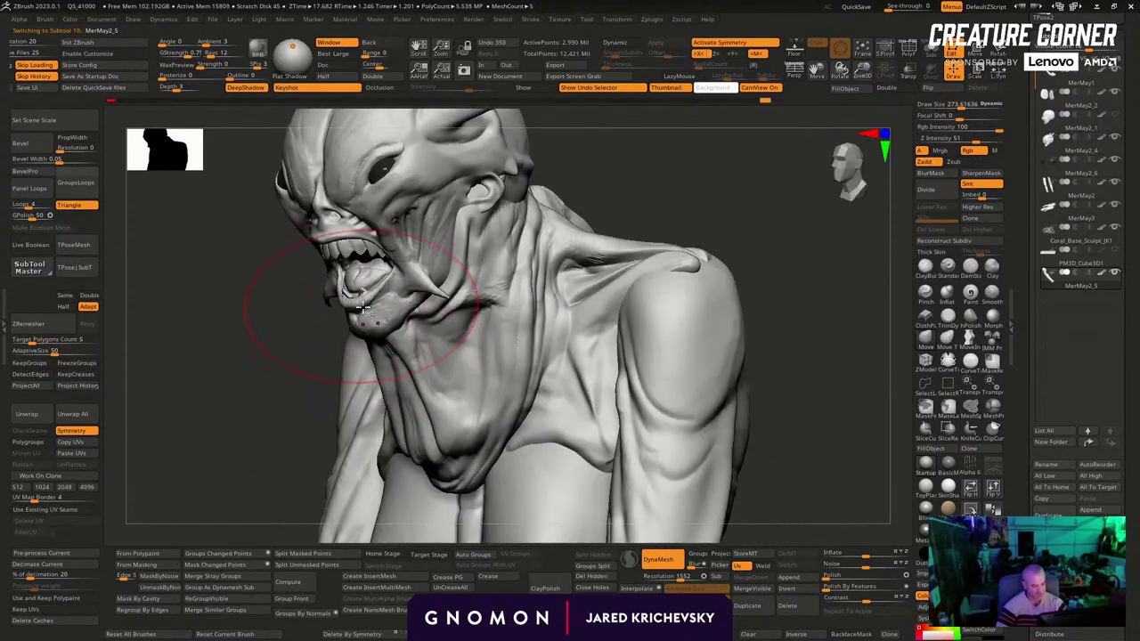
Select the head subtool and adjust the chin and lower jaw from the front at draw size about 274
{"action": "left_click", "coordinate": [363, 284], "text": "alt"}
{"action": "left_click_drag", "start_coordinate": [651, 212], "coordinate": [769, 235]}
{"action": "left_click_drag", "start_coordinate": [690, 226], "coordinate": [668, 308], "text": "alt"}
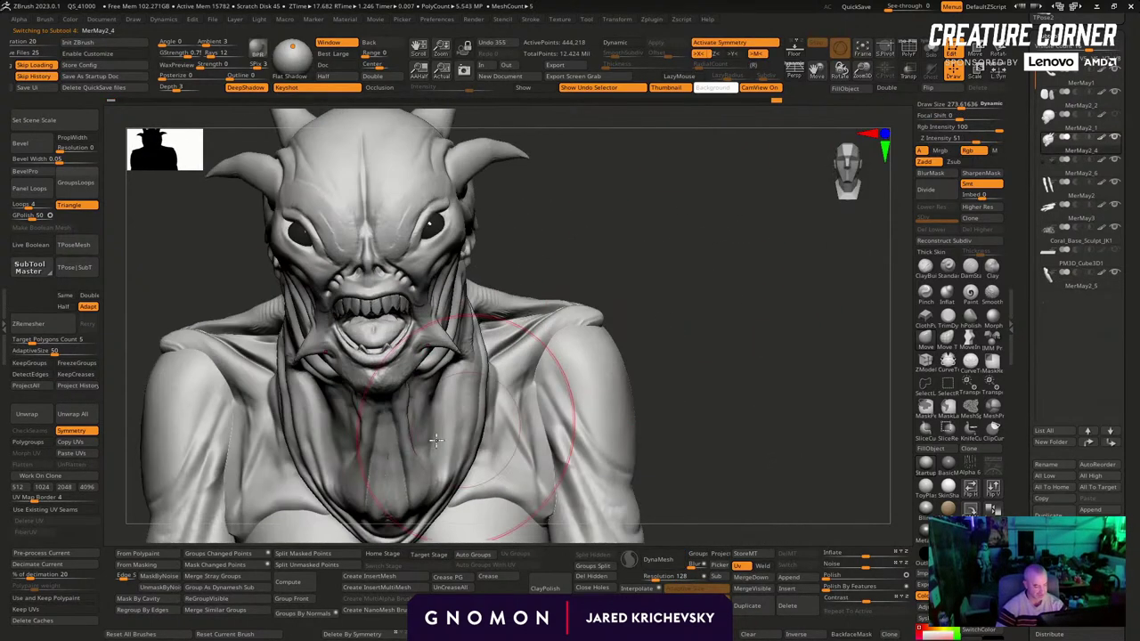
{"action": "left_click_drag", "start_coordinate": [415, 451], "coordinate": [413, 447]}
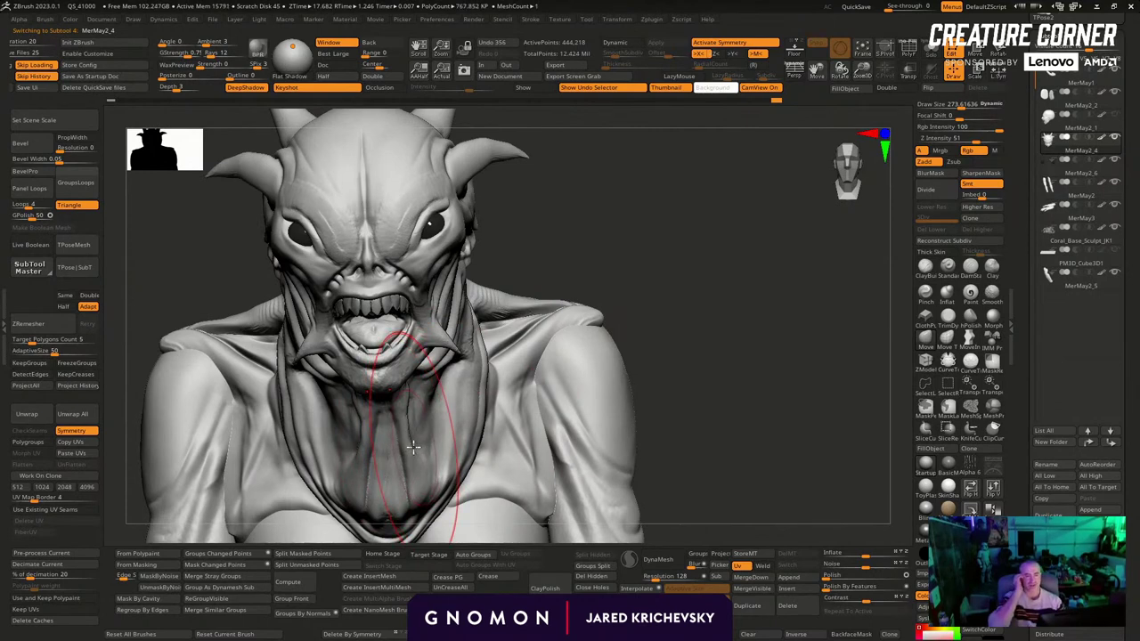
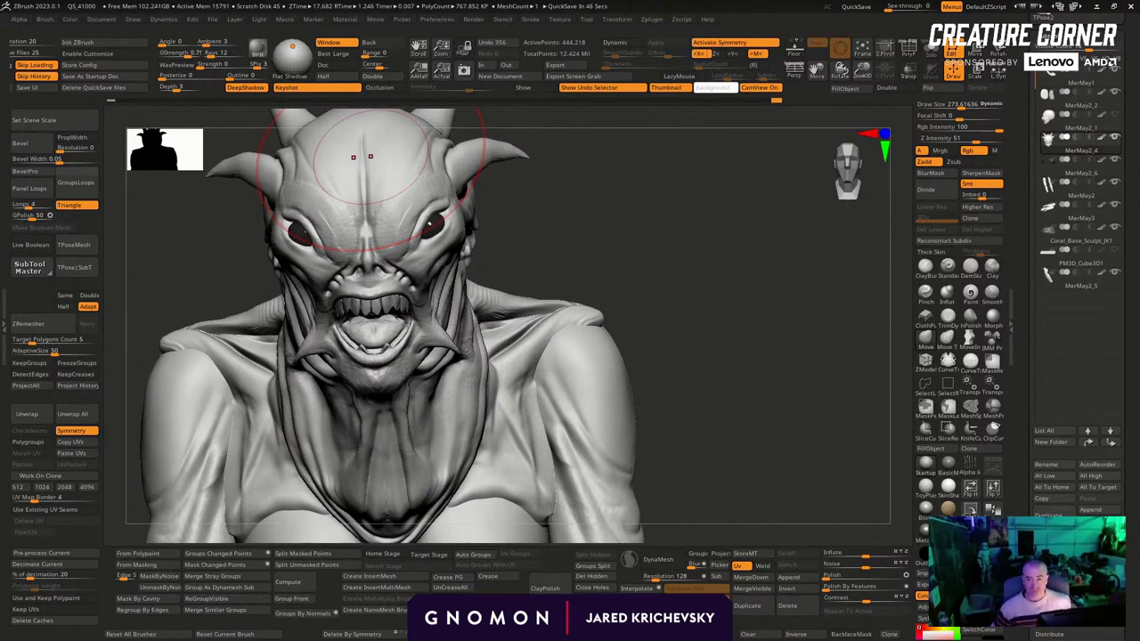
Refine the lips and corners of the open mouth, and smooth the upper tooth line at draw size about 30
{"action": "mouse_move", "coordinate": [579, 227]}
{"action": "left_mouse_down"}
{"action": "mouse_move", "coordinate": [611, 239]}
{"action": "mouse_move", "coordinate": [617, 383]}
{"action": "left_mouse_up"}
{"action": "key", "text": "s"}
{"action": "mouse_move", "coordinate": [365, 335]}
{"action": "left_mouse_down"}
{"action": "mouse_move", "coordinate": [342, 337]}
{"action": "mouse_move", "coordinate": [383, 326]}
{"action": "left_mouse_up"}
{"action": "key", "text": "s"}
{"action": "mouse_move", "coordinate": [547, 255]}
{"action": "left_mouse_down"}
{"action": "mouse_move", "coordinate": [576, 259]}
{"action": "mouse_move", "coordinate": [615, 227]}
{"action": "left_mouse_up"}
{"action": "left_click_drag", "start_coordinate": [432, 368], "coordinate": [427, 379]}
{"action": "mouse_move", "coordinate": [598, 278]}
{"action": "left_mouse_down"}
{"action": "mouse_move", "coordinate": [654, 209]}
{"action": "mouse_move", "coordinate": [473, 245]}
{"action": "left_mouse_up"}
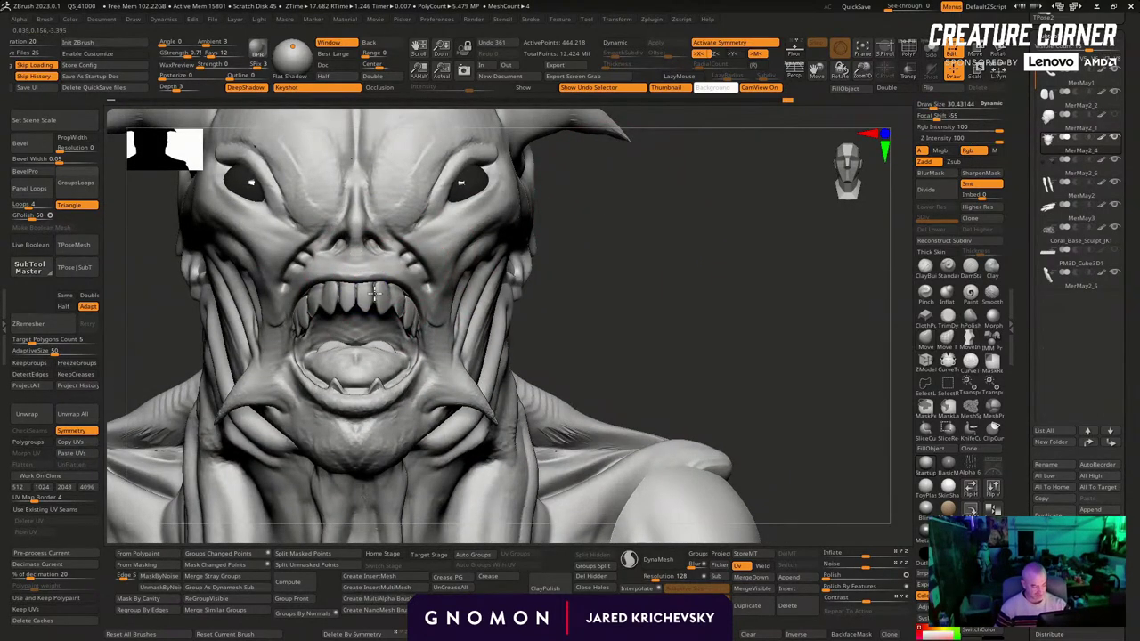
{"action": "left_click", "coordinate": [375, 292]}
Reshape the jaw and rear cheek in profile with the Move brush, reducing the draw size from about 236 to 195
{"action": "key", "text": "f"}
{"action": "mouse_move", "coordinate": [540, 199]}
{"action": "left_mouse_down"}
{"action": "mouse_move", "coordinate": [552, 275]}
{"action": "mouse_move", "coordinate": [593, 217]}
{"action": "mouse_move", "coordinate": [552, 219]}
{"action": "left_mouse_up"}
{"action": "key", "text": "s"}
{"action": "left_click_drag", "start_coordinate": [404, 354], "coordinate": [415, 354]}
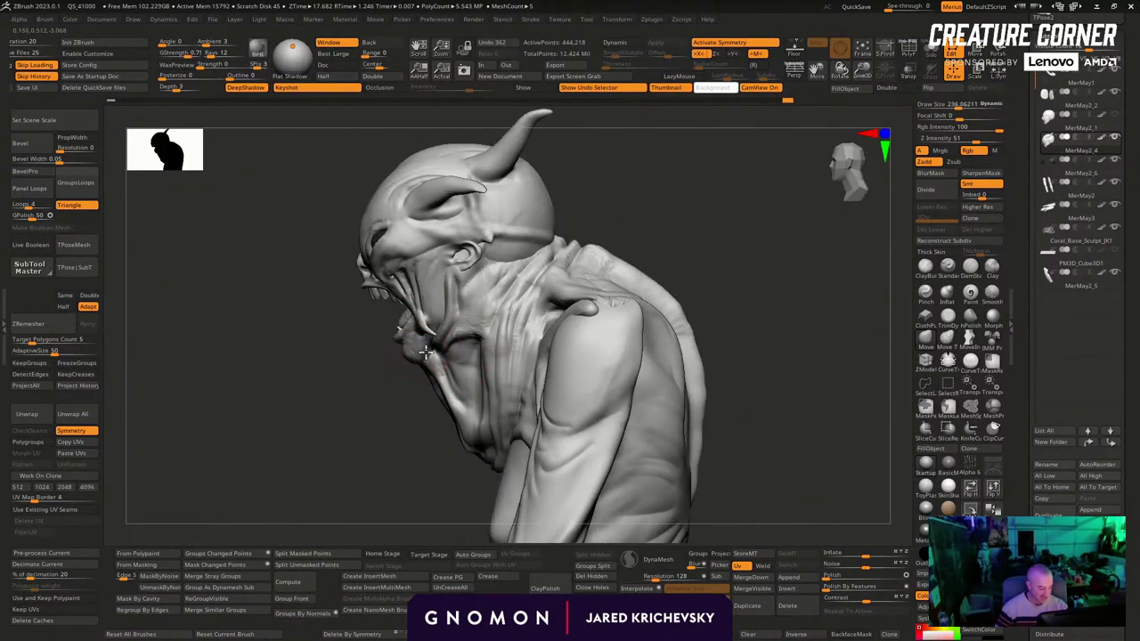
{"action": "key", "text": "bracketleft"}
{"action": "left_click_drag", "start_coordinate": [448, 305], "coordinate": [469, 303]}
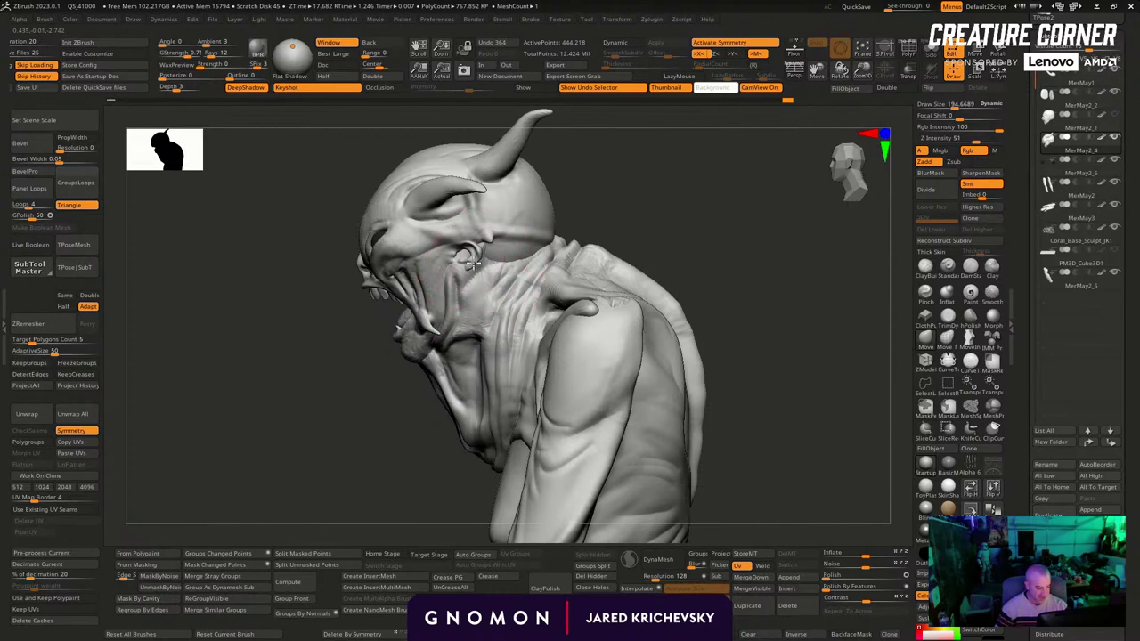
Reshape the ear with the Move brush at draw size about 42, and select the body subtool
{"action": "key", "text": "bracketleft"}
{"action": "key", "text": "bracketleft"}
{"action": "key", "text": "bracketleft"}
{"action": "key", "text": "bracketleft"}
{"action": "key", "text": "bracketleft"}
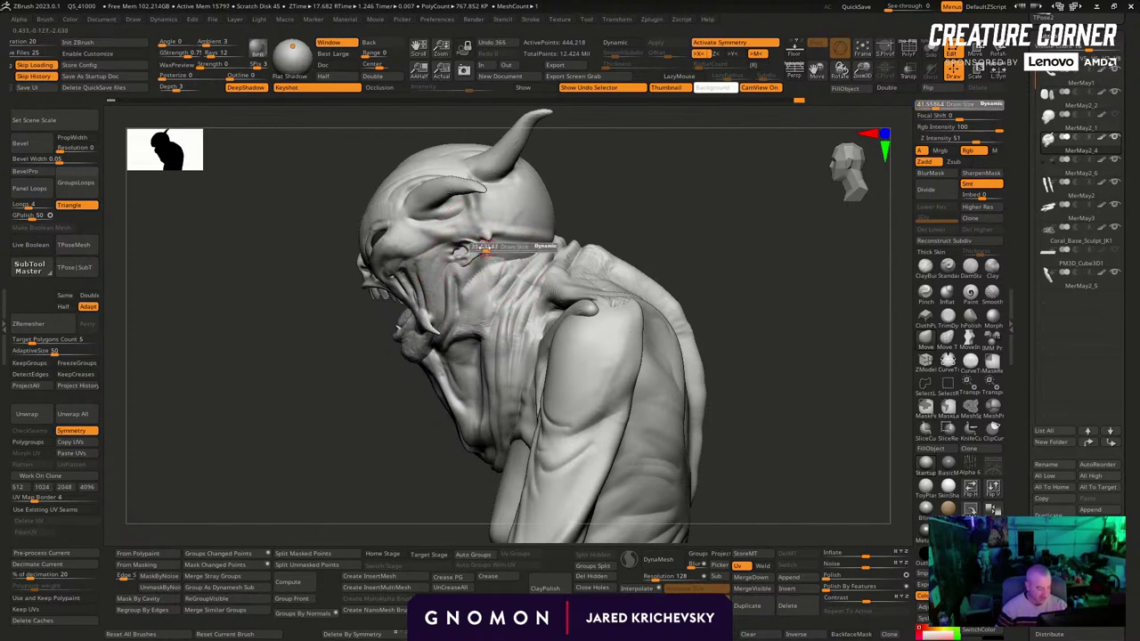
{"action": "mouse_move", "coordinate": [501, 252]}
{"action": "left_mouse_down"}
{"action": "mouse_move", "coordinate": [650, 227]}
{"action": "mouse_move", "coordinate": [568, 264]}
{"action": "left_mouse_up"}
{"action": "left_click", "coordinate": [463, 314], "text": "alt"}
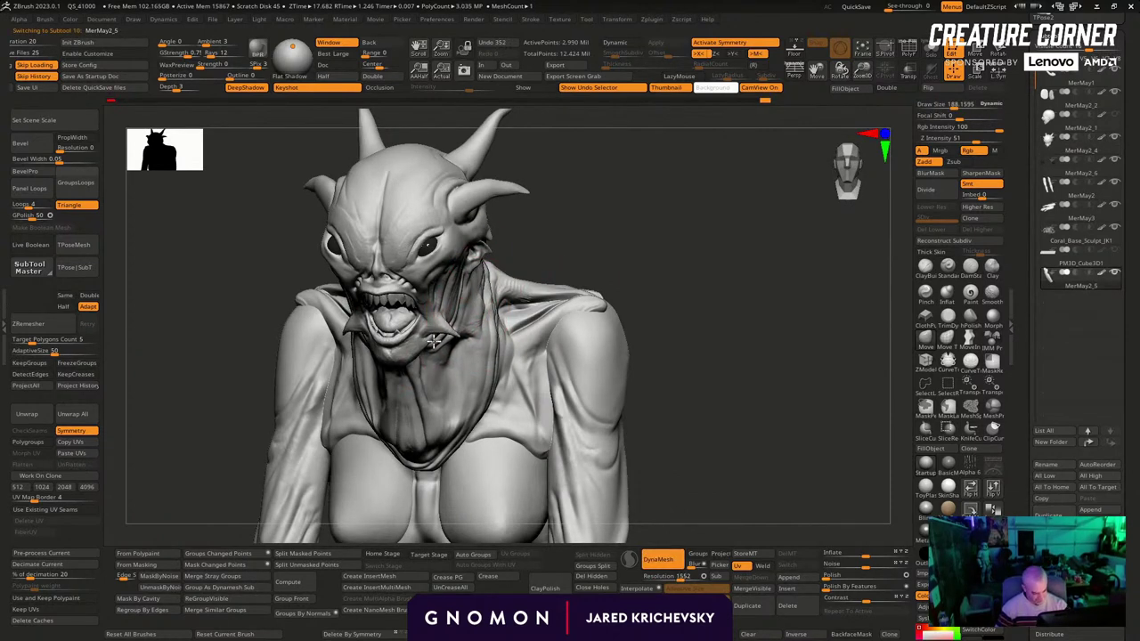
Adjust the throat pouch and neck area from the front with the Move brush at draw size about 322
{"action": "mouse_move", "coordinate": [615, 303]}
{"action": "left_mouse_down"}
{"action": "mouse_move", "coordinate": [641, 300]}
{"action": "mouse_move", "coordinate": [459, 309]}
{"action": "left_mouse_up"}
{"action": "mouse_move", "coordinate": [541, 260]}
{"action": "left_mouse_down"}
{"action": "mouse_move", "coordinate": [433, 303]}
{"action": "mouse_move", "coordinate": [454, 307]}
{"action": "left_mouse_up"}
{"action": "left_click_drag", "start_coordinate": [570, 272], "coordinate": [554, 233]}
{"action": "left_click_drag", "start_coordinate": [470, 328], "coordinate": [467, 339]}
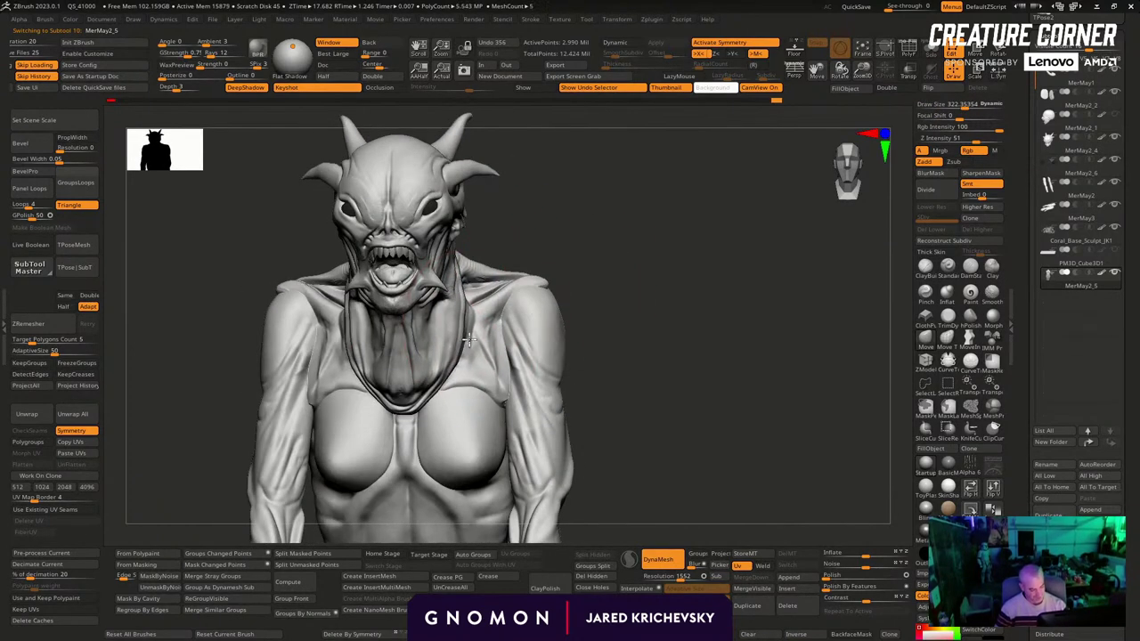
Set the draw size to about 175 in profile view and select the horned head subtool
{"action": "mouse_move", "coordinate": [610, 251]}
{"action": "left_mouse_down"}
{"action": "mouse_move", "coordinate": [601, 273]}
{"action": "mouse_move", "coordinate": [499, 267]}
{"action": "mouse_move", "coordinate": [560, 208]}
{"action": "mouse_move", "coordinate": [547, 204]}
{"action": "mouse_move", "coordinate": [413, 258]}
{"action": "left_mouse_up"}
{"action": "key", "text": "s"}
{"action": "left_click", "coordinate": [365, 257]}
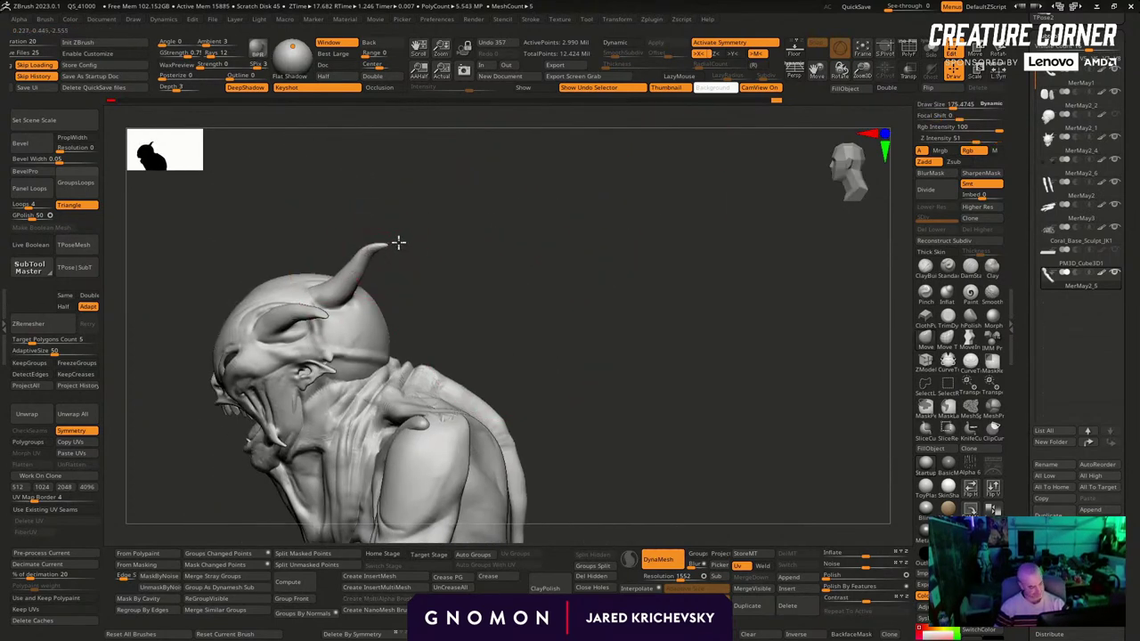
{"action": "left_click", "coordinate": [393, 245], "text": "alt"}
{"action": "mouse_move", "coordinate": [525, 289]}
{"action": "left_mouse_down"}
{"action": "mouse_move", "coordinate": [519, 208]}
{"action": "mouse_move", "coordinate": [540, 211]}
{"action": "mouse_move", "coordinate": [540, 236]}
{"action": "left_mouse_up"}
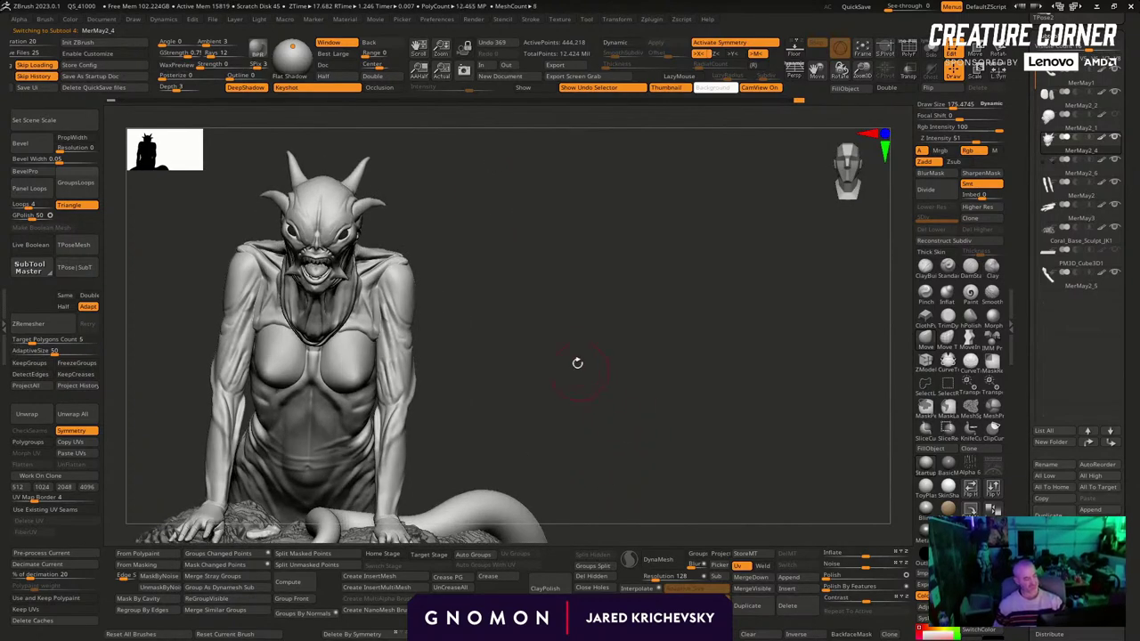
Select the tail subtool, delete its lower subdivision levels, and switch to the cloth brush
{"action": "left_click_drag", "start_coordinate": [577, 363], "coordinate": [596, 404]}
{"action": "key", "text": "shift+f"}
{"action": "key", "text": "shift+f"}
{"action": "left_click", "coordinate": [480, 481], "text": "alt"}
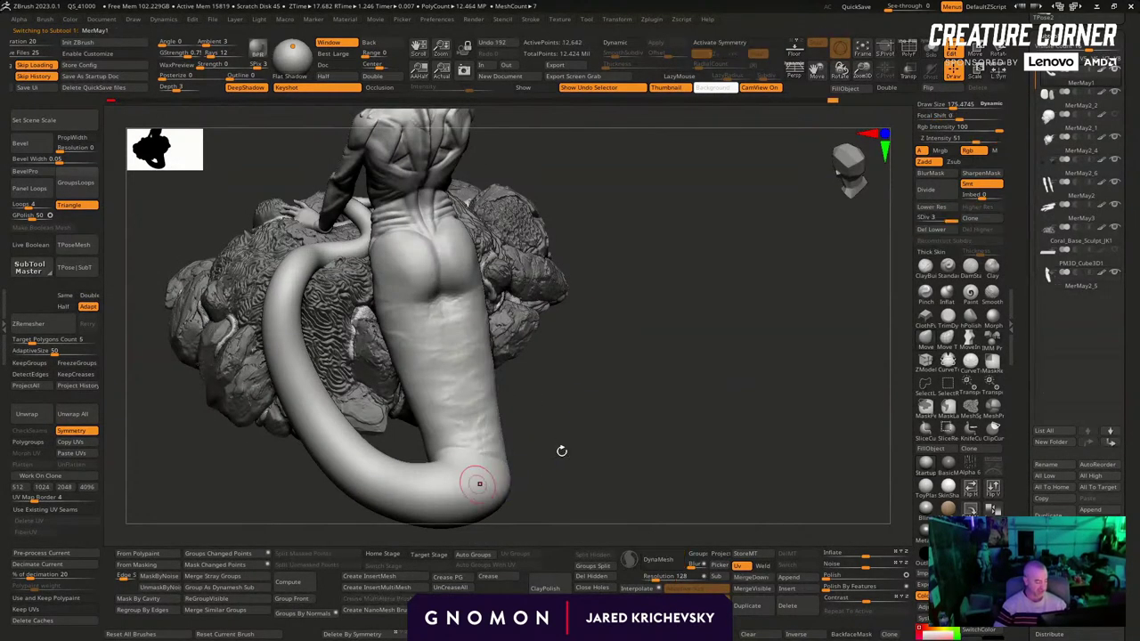
{"action": "key", "text": "shift+f"}
{"action": "key", "text": "shift+f"}
{"action": "left_click_drag", "start_coordinate": [610, 472], "coordinate": [907, 353]}
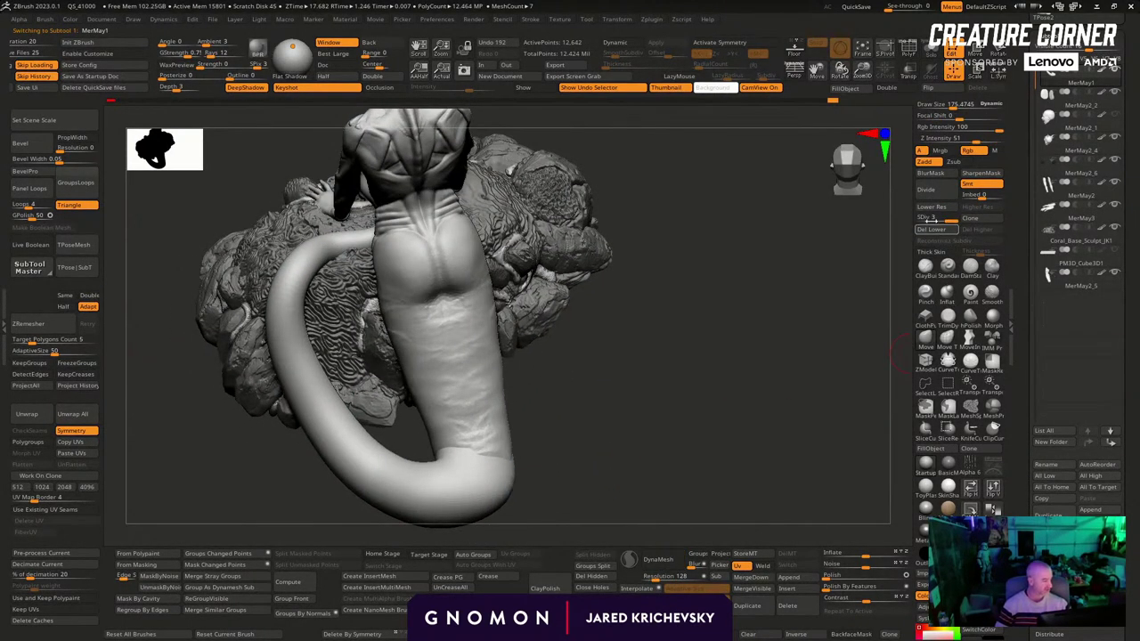
{"action": "left_click", "coordinate": [933, 230]}
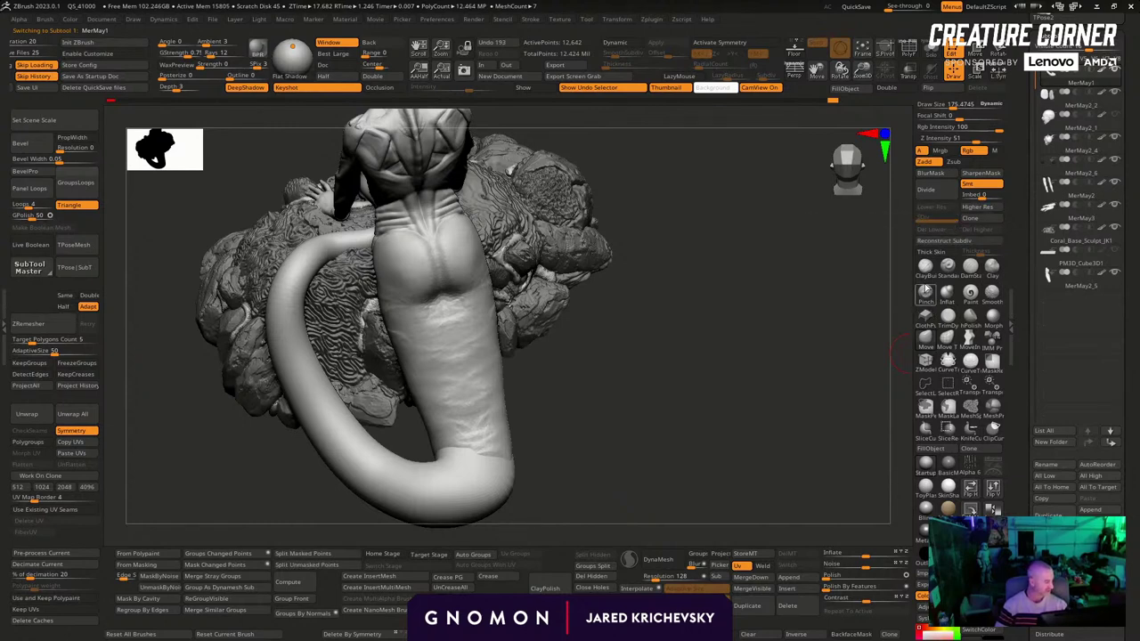
{"action": "left_click", "coordinate": [929, 313]}
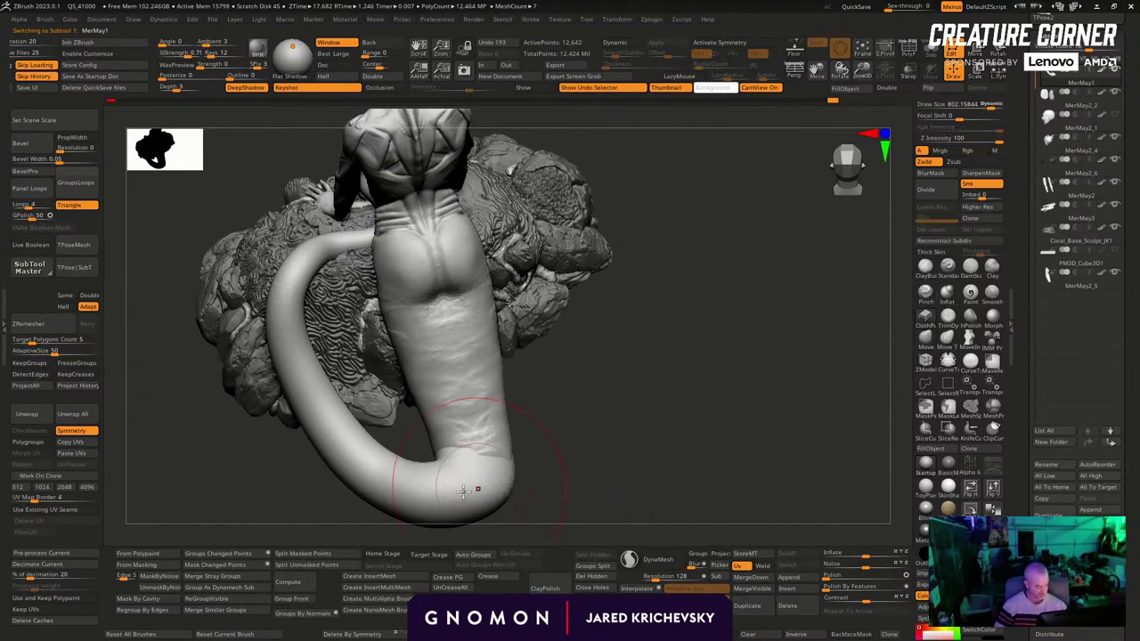
Try pushing cloth folds into the tail's lower bend, reducing the draw size from about 802 to 503
{"action": "mouse_move", "coordinate": [475, 488]}
{"action": "left_mouse_down"}
{"action": "mouse_move", "coordinate": [384, 474]}
{"action": "mouse_move", "coordinate": [378, 487]}
{"action": "mouse_move", "coordinate": [346, 468]}
{"action": "left_mouse_up"}
{"action": "mouse_move", "coordinate": [632, 322]}
{"action": "left_mouse_down"}
{"action": "mouse_move", "coordinate": [591, 316]}
{"action": "mouse_move", "coordinate": [320, 405]}
{"action": "left_mouse_up"}
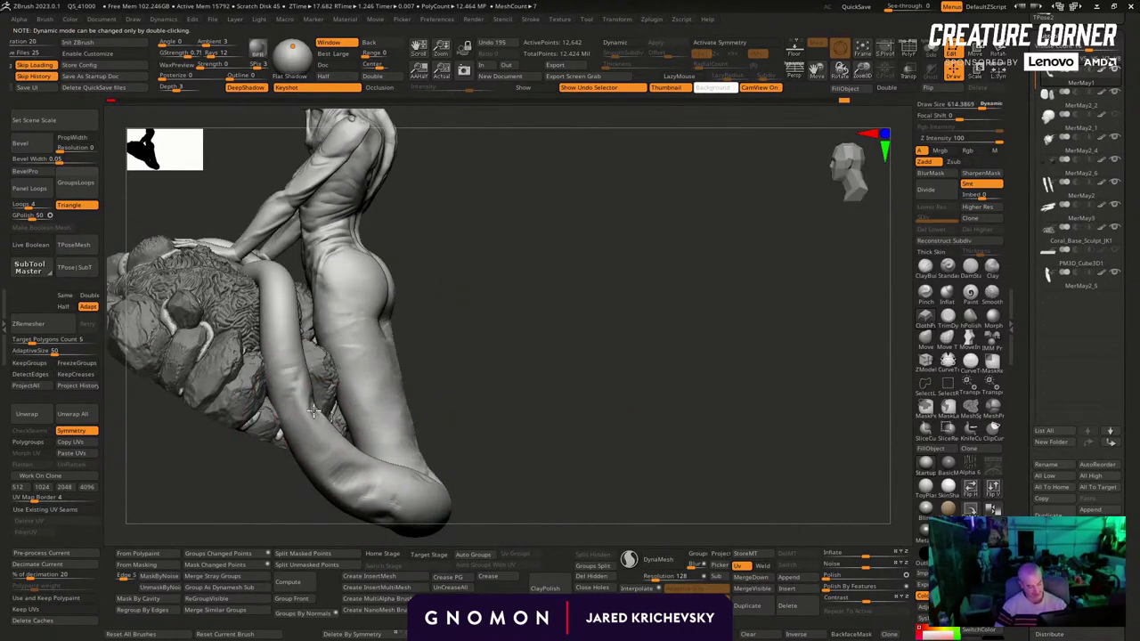
{"action": "left_click_drag", "start_coordinate": [438, 283], "coordinate": [302, 351]}
{"action": "key", "text": "s"}
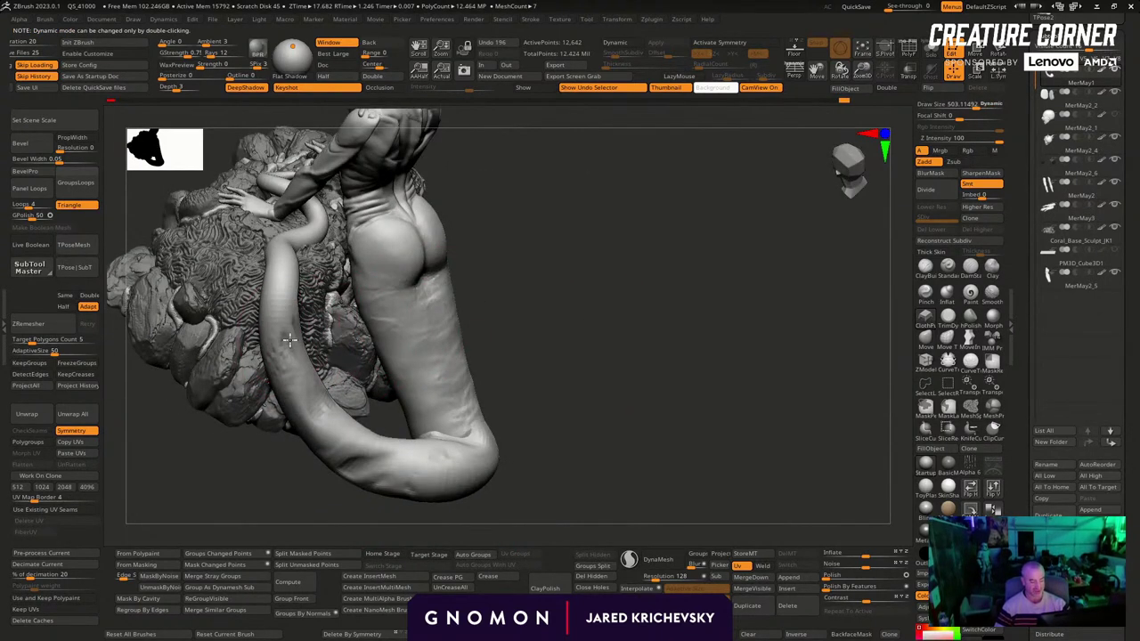
{"action": "left_click_drag", "start_coordinate": [512, 170], "coordinate": [575, 214]}
Try subdividing the tail once, deleting its lower level, and pushing finer folds along it at draw size about 442
{"action": "key", "text": "ctrl+d"}
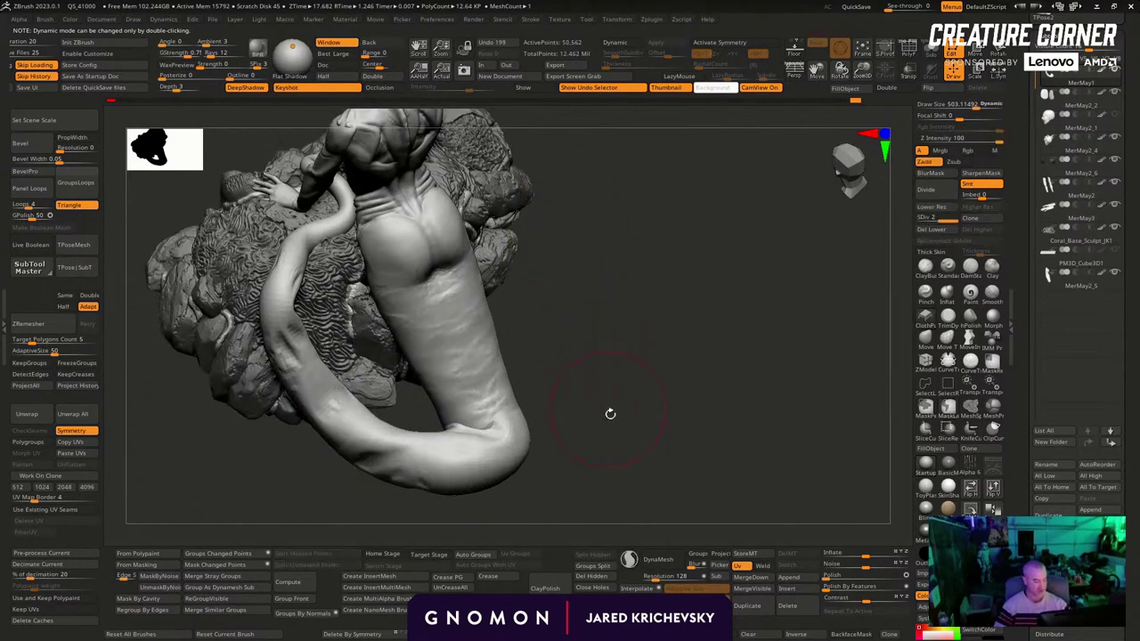
{"action": "left_click_drag", "start_coordinate": [656, 332], "coordinate": [795, 293]}
{"action": "left_click", "coordinate": [937, 230]}
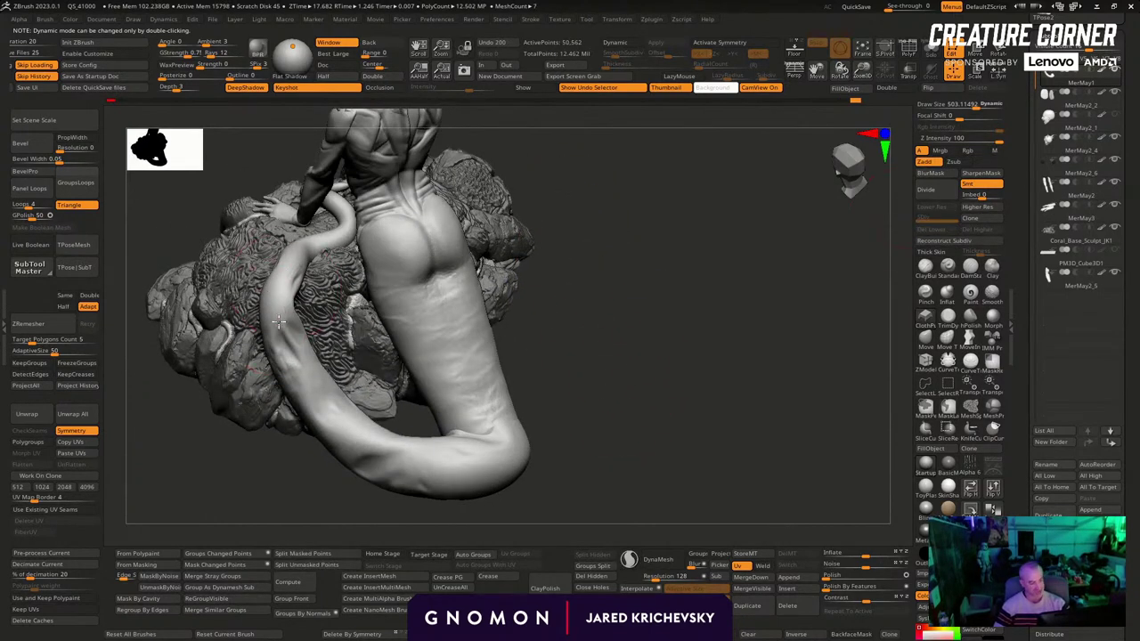
{"action": "mouse_move", "coordinate": [279, 322]}
{"action": "left_mouse_down"}
{"action": "mouse_move", "coordinate": [288, 354]}
{"action": "mouse_move", "coordinate": [279, 317]}
{"action": "left_mouse_up"}
{"action": "left_click_drag", "start_coordinate": [309, 366], "coordinate": [366, 447]}
{"action": "key", "text": "s"}
{"action": "left_click_drag", "start_coordinate": [305, 381], "coordinate": [296, 378]}
{"action": "left_click_drag", "start_coordinate": [280, 348], "coordinate": [294, 367]}
{"action": "mouse_move", "coordinate": [593, 260]}
{"action": "left_mouse_down"}
{"action": "mouse_move", "coordinate": [481, 330]}
{"action": "mouse_move", "coordinate": [326, 371]}
{"action": "left_mouse_up"}
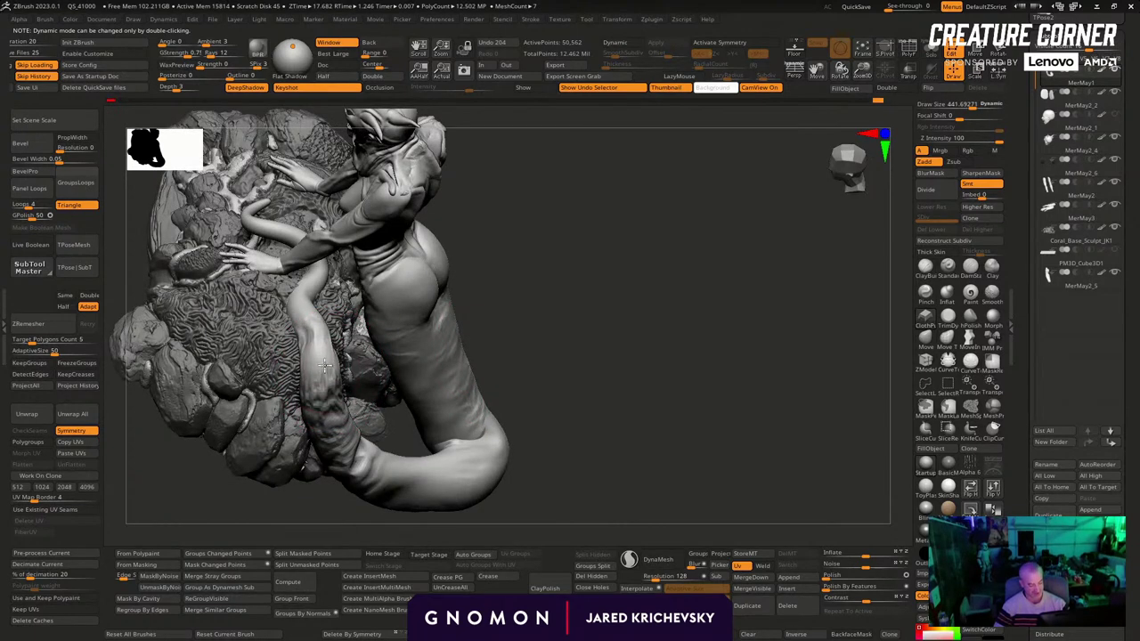
Undo the test folds and the added subdivision on the tail
{"action": "key", "text": "ctrl+z"}
{"action": "key", "text": "ctrl+z"}
{"action": "key", "text": "ctrl+z"}
{"action": "key", "text": "ctrl+z"}
{"action": "key", "text": "ctrl+z"}
{"action": "key", "text": "ctrl+z"}
{"action": "key", "text": "ctrl+z"}
{"action": "key", "text": "ctrl+z"}
{"action": "key", "text": "ctrl+z"}
{"action": "key", "text": "ctrl+z"}
{"action": "key", "text": "ctrl+z"}
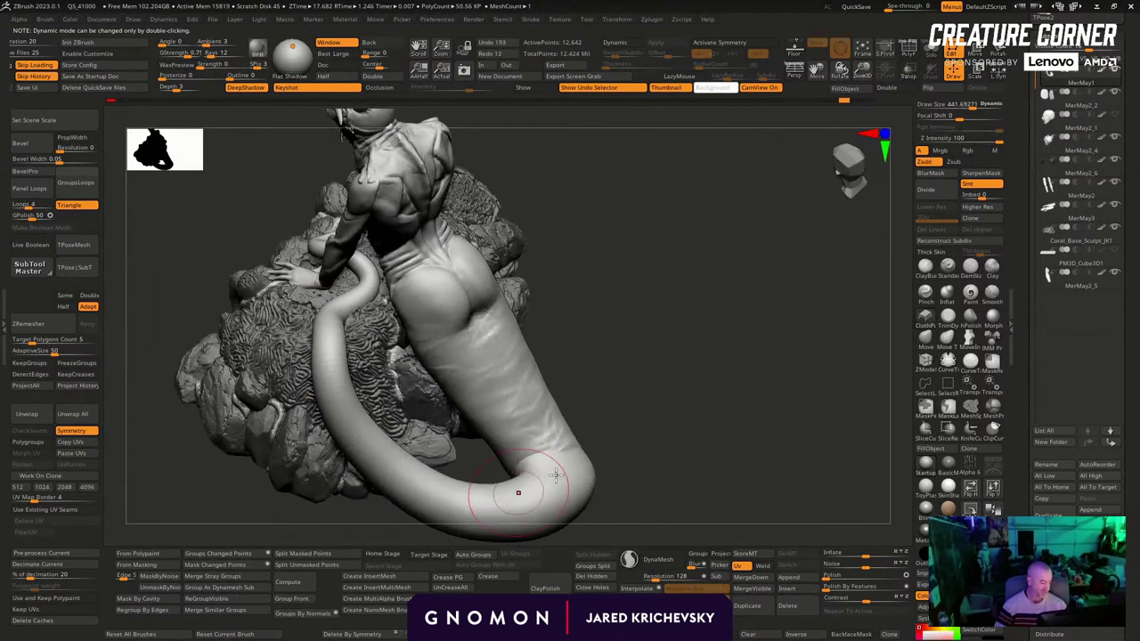
Store a morph target for the tail and check the Dynamics simulation settings
{"action": "mouse_move", "coordinate": [690, 459]}
{"action": "left_mouse_down", "text": "alt"}
{"action": "mouse_move", "coordinate": [661, 382]}
{"action": "mouse_move", "coordinate": [374, 427]}
{"action": "mouse_move", "coordinate": [347, 429]}
{"action": "mouse_move", "coordinate": [342, 405]}
{"action": "left_mouse_up", "text": "alt"}
{"action": "left_click", "coordinate": [748, 554]}
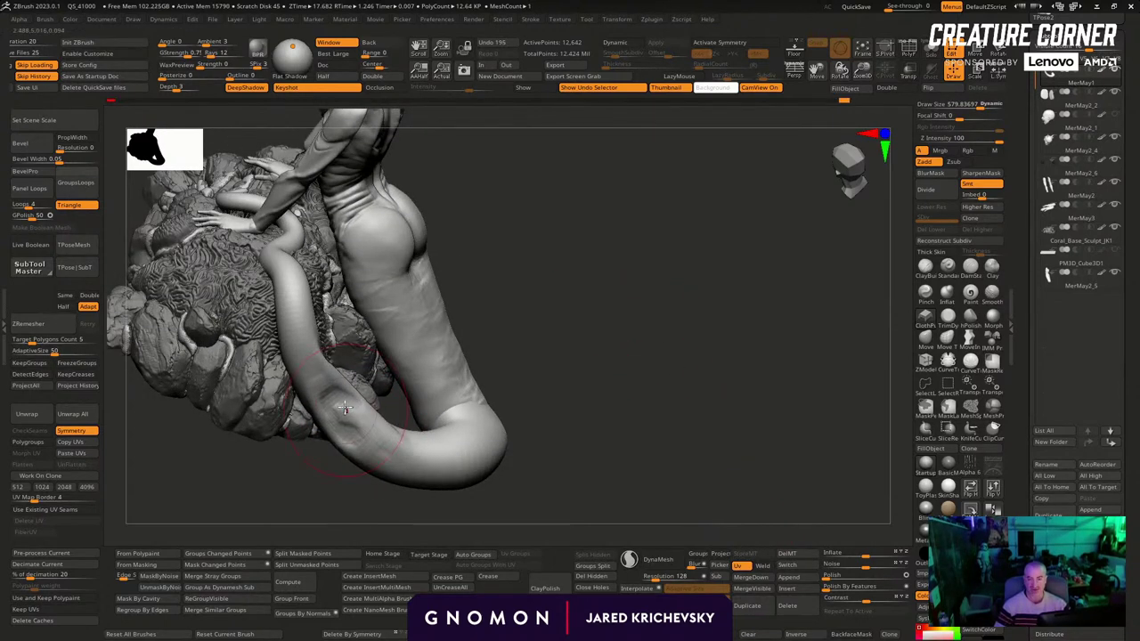
{"action": "key", "text": "ctrl+z"}
{"action": "left_click", "coordinate": [163, 19]}
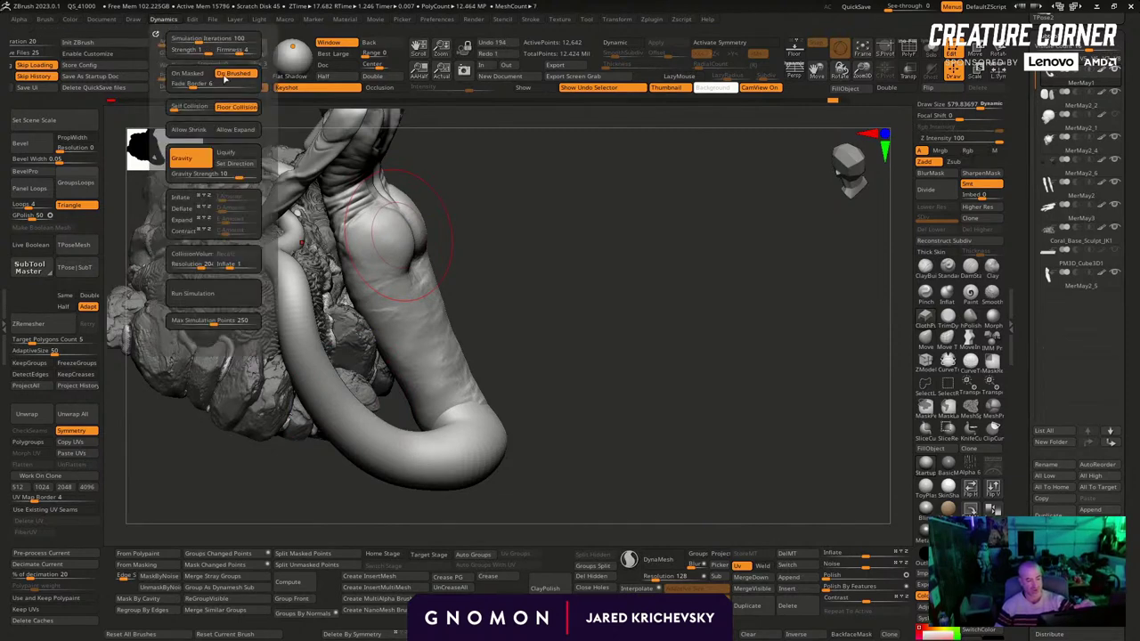
{"action": "left_click_drag", "start_coordinate": [534, 242], "coordinate": [570, 338]}
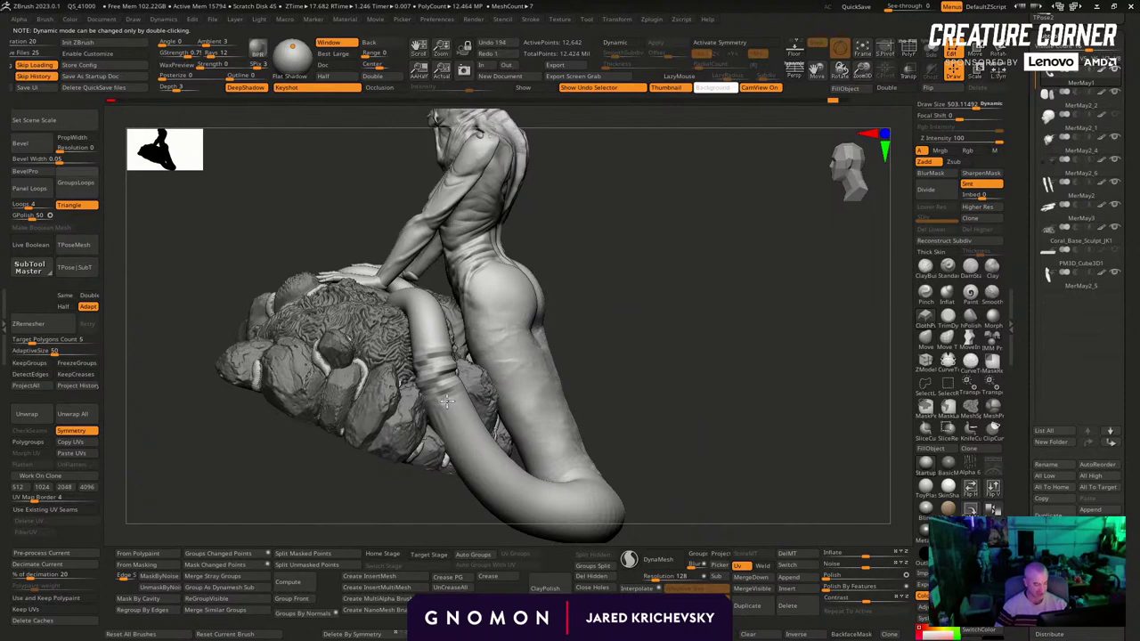
Subdivide the tail once, delete its lower level, and push ring-shaped folds into its upper section at draw size about 737
{"action": "key", "text": "ctrl+d"}
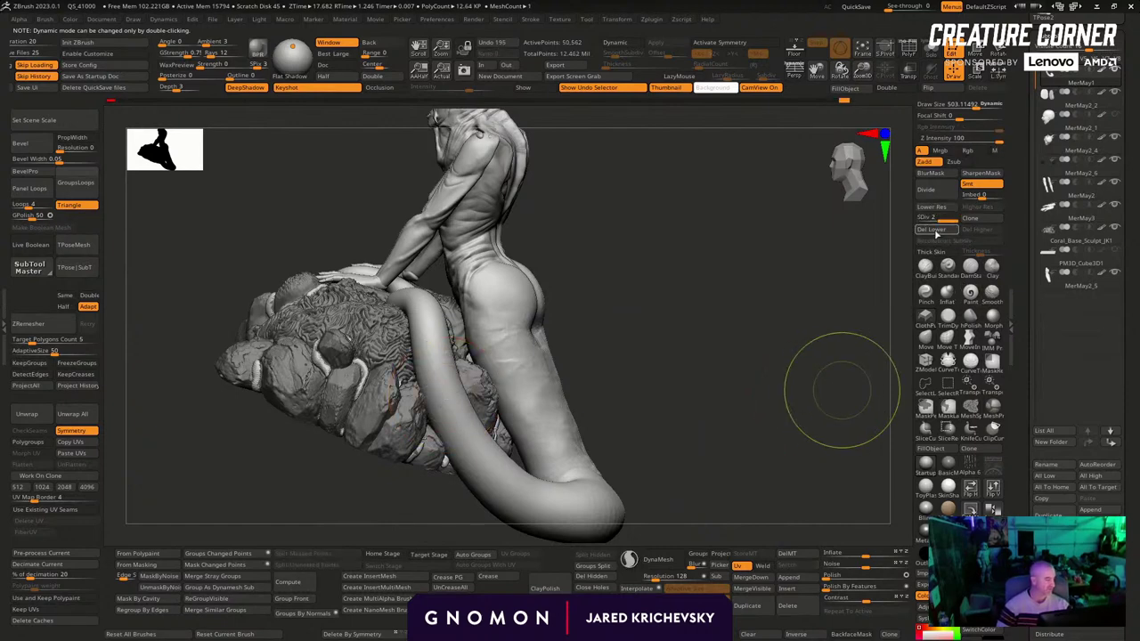
{"action": "left_click", "coordinate": [932, 230]}
{"action": "left_click_drag", "start_coordinate": [618, 244], "coordinate": [580, 339]}
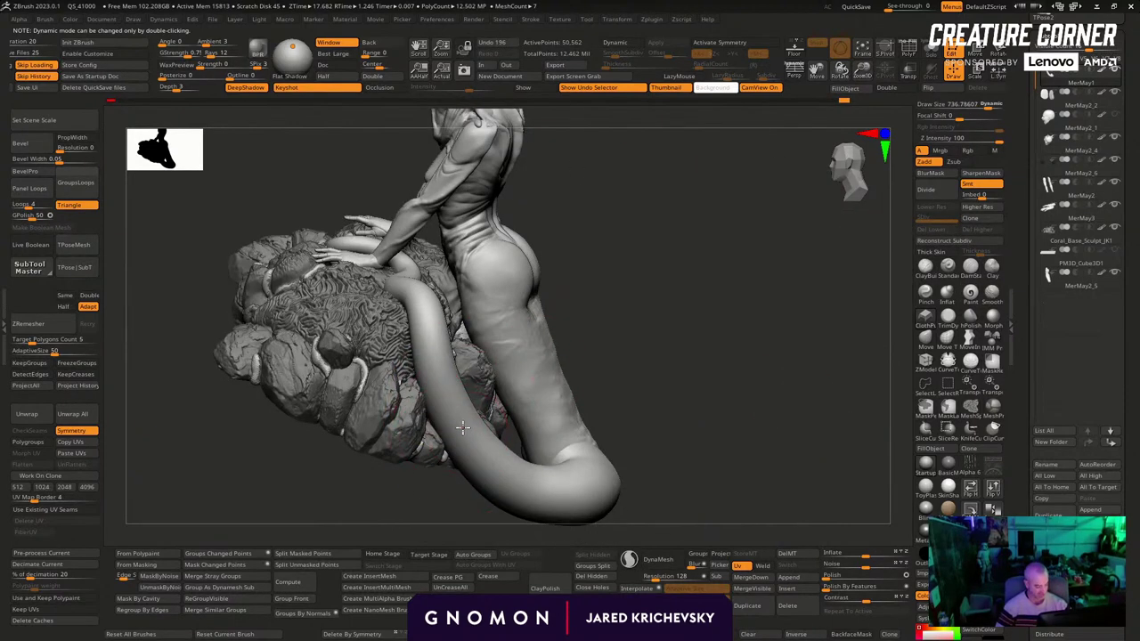
{"action": "left_click_drag", "start_coordinate": [463, 428], "coordinate": [460, 425]}
{"action": "left_click_drag", "start_coordinate": [595, 264], "coordinate": [551, 319]}
{"action": "left_click_drag", "start_coordinate": [441, 369], "coordinate": [433, 347]}
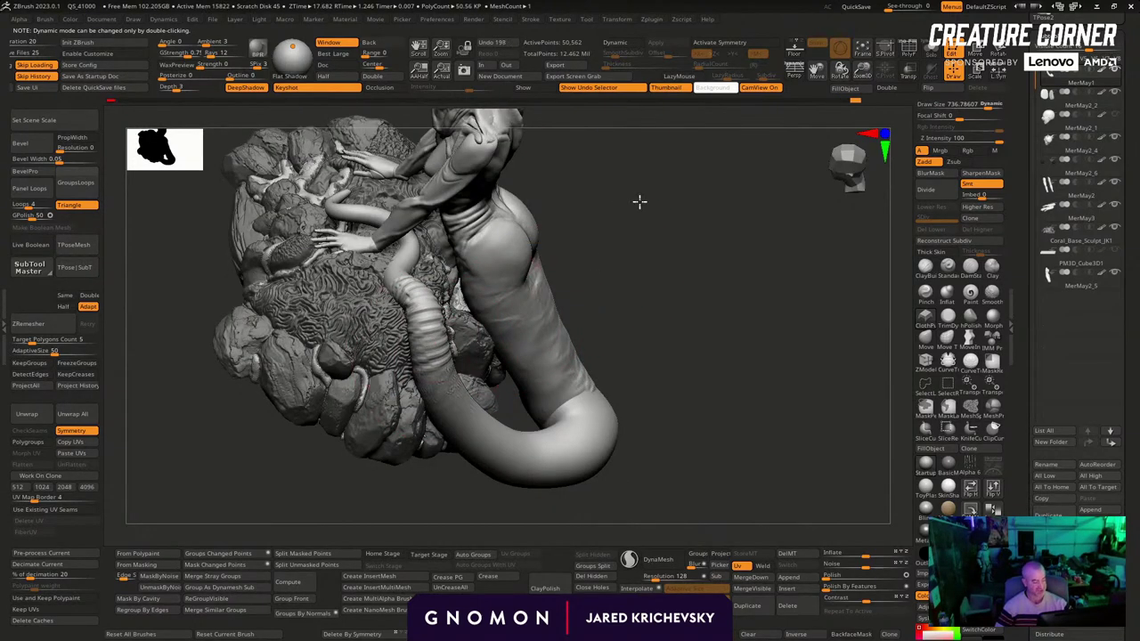
Extend the ring-shaped cloth folds along the tail's outer section and smooth them
{"action": "left_click_drag", "start_coordinate": [639, 201], "coordinate": [634, 219]}
{"action": "left_click_drag", "start_coordinate": [405, 307], "coordinate": [390, 282]}
{"action": "mouse_move", "coordinate": [621, 233]}
{"action": "left_mouse_down"}
{"action": "mouse_move", "coordinate": [631, 232]}
{"action": "mouse_move", "coordinate": [573, 210]}
{"action": "left_mouse_up"}
{"action": "key", "text": "s"}
{"action": "left_click_drag", "start_coordinate": [450, 388], "coordinate": [429, 353]}
{"action": "left_click_drag", "start_coordinate": [663, 491], "coordinate": [621, 492]}
{"action": "left_click_drag", "start_coordinate": [442, 345], "coordinate": [454, 373], "text": "shift"}
Wrinkle the tail's lower bend with the cloth brush and soften the folds at draw size about 357
{"action": "mouse_move", "coordinate": [579, 445]}
{"action": "left_mouse_down"}
{"action": "mouse_move", "coordinate": [582, 476]}
{"action": "mouse_move", "coordinate": [611, 457]}
{"action": "left_mouse_up"}
{"action": "left_click_drag", "start_coordinate": [675, 490], "coordinate": [669, 515]}
{"action": "key", "text": "s"}
{"action": "mouse_move", "coordinate": [629, 469]}
{"action": "left_mouse_down"}
{"action": "mouse_move", "coordinate": [710, 451]}
{"action": "mouse_move", "coordinate": [526, 440]}
{"action": "mouse_move", "coordinate": [502, 420]}
{"action": "left_mouse_up"}
{"action": "key", "text": "s"}
{"action": "right_click_drag", "start_coordinate": [501, 477], "coordinate": [535, 445]}
{"action": "key", "text": "s"}
{"action": "left_click_drag", "start_coordinate": [551, 479], "coordinate": [623, 496]}
{"action": "mouse_move", "coordinate": [700, 447]}
{"action": "left_mouse_down"}
{"action": "mouse_move", "coordinate": [720, 431]}
{"action": "mouse_move", "coordinate": [652, 417]}
{"action": "mouse_move", "coordinate": [651, 464]}
{"action": "left_mouse_up"}
{"action": "left_click_drag", "start_coordinate": [586, 503], "coordinate": [497, 442]}
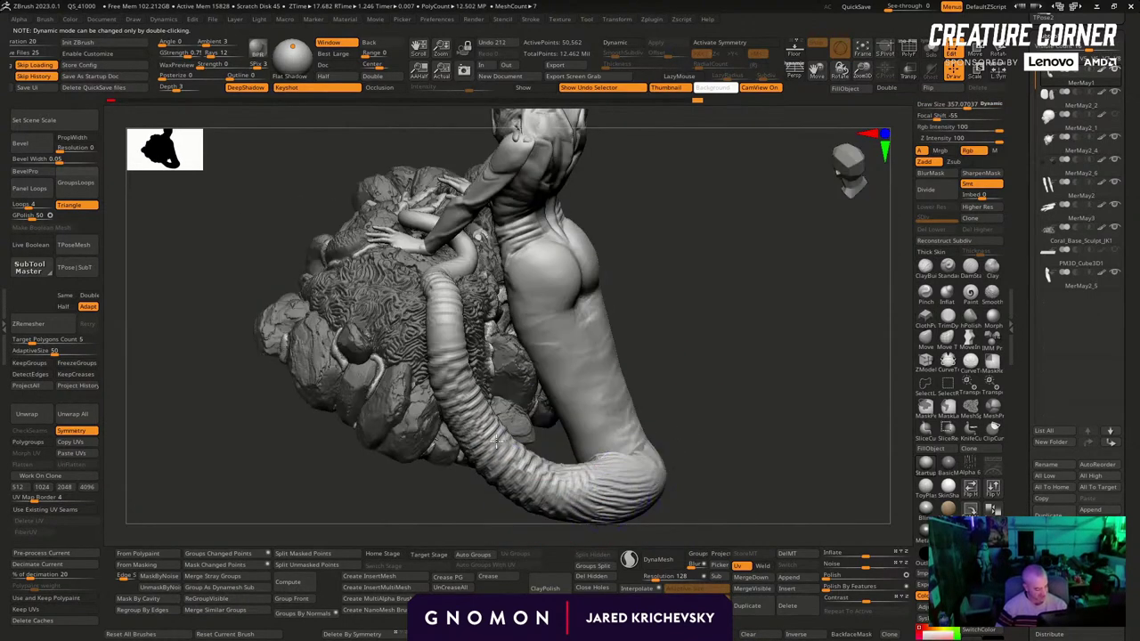
Add cloth wrinkles to the thin tail end lying on the coral at draw size about 394
{"action": "mouse_move", "coordinate": [624, 256]}
{"action": "left_mouse_down"}
{"action": "mouse_move", "coordinate": [700, 262]}
{"action": "mouse_move", "coordinate": [725, 333]}
{"action": "mouse_move", "coordinate": [700, 303]}
{"action": "mouse_move", "coordinate": [697, 365]}
{"action": "left_mouse_up"}
{"action": "left_click_drag", "start_coordinate": [659, 331], "coordinate": [637, 408]}
{"action": "key", "text": "s"}
{"action": "left_click", "coordinate": [348, 321]}
{"action": "mouse_move", "coordinate": [349, 312]}
{"action": "left_mouse_down"}
{"action": "mouse_move", "coordinate": [346, 292]}
{"action": "mouse_move", "coordinate": [352, 307]}
{"action": "left_mouse_up"}
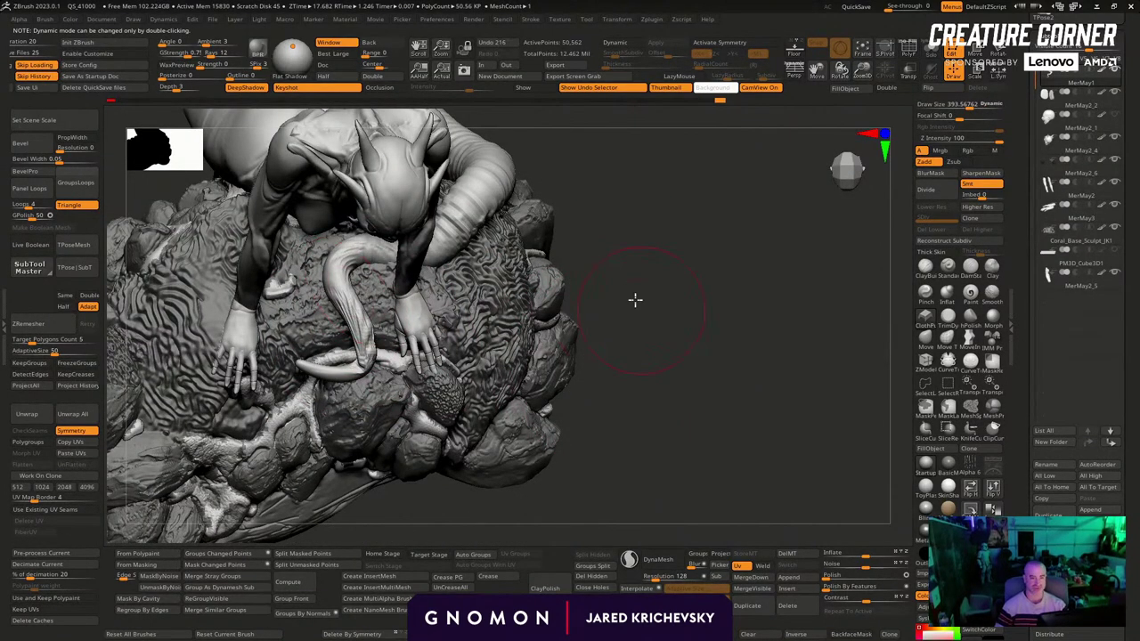
{"action": "mouse_move", "coordinate": [634, 300]}
{"action": "left_mouse_down"}
{"action": "mouse_move", "coordinate": [660, 350]}
{"action": "mouse_move", "coordinate": [649, 365]}
{"action": "left_mouse_up"}
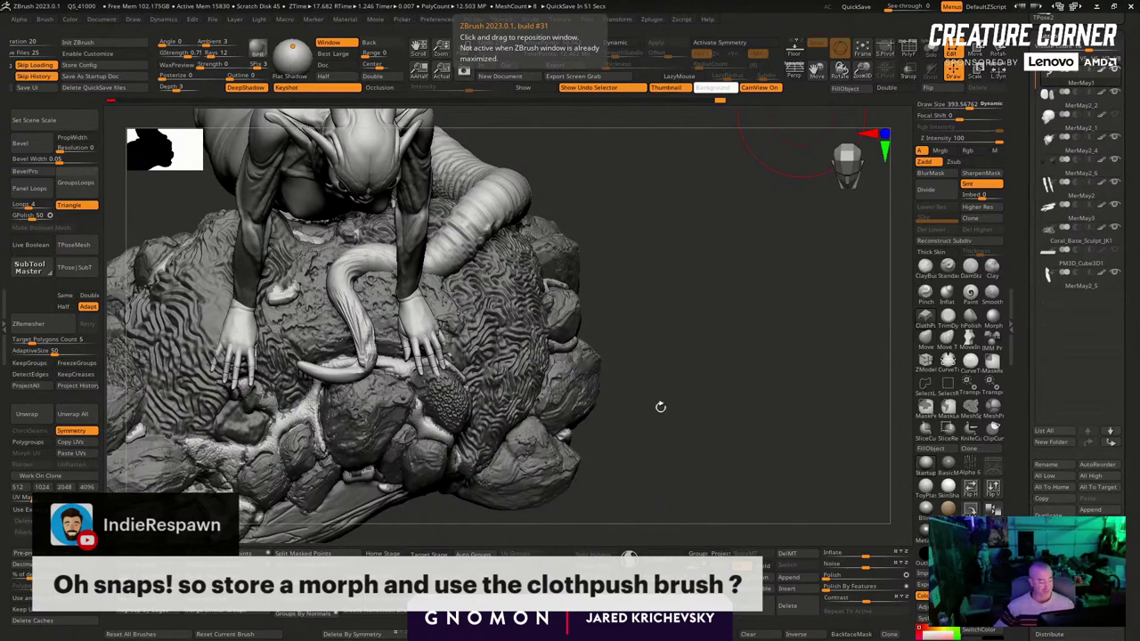
Push folds into the tail coil beside the arm, reducing the draw size from about 524 to 331
{"action": "mouse_move", "coordinate": [660, 407]}
{"action": "left_mouse_down"}
{"action": "mouse_move", "coordinate": [679, 361]}
{"action": "mouse_move", "coordinate": [656, 322]}
{"action": "mouse_move", "coordinate": [570, 311]}
{"action": "left_mouse_up"}
{"action": "left_click_drag", "start_coordinate": [490, 275], "coordinate": [526, 260]}
{"action": "left_click_drag", "start_coordinate": [590, 211], "coordinate": [651, 213]}
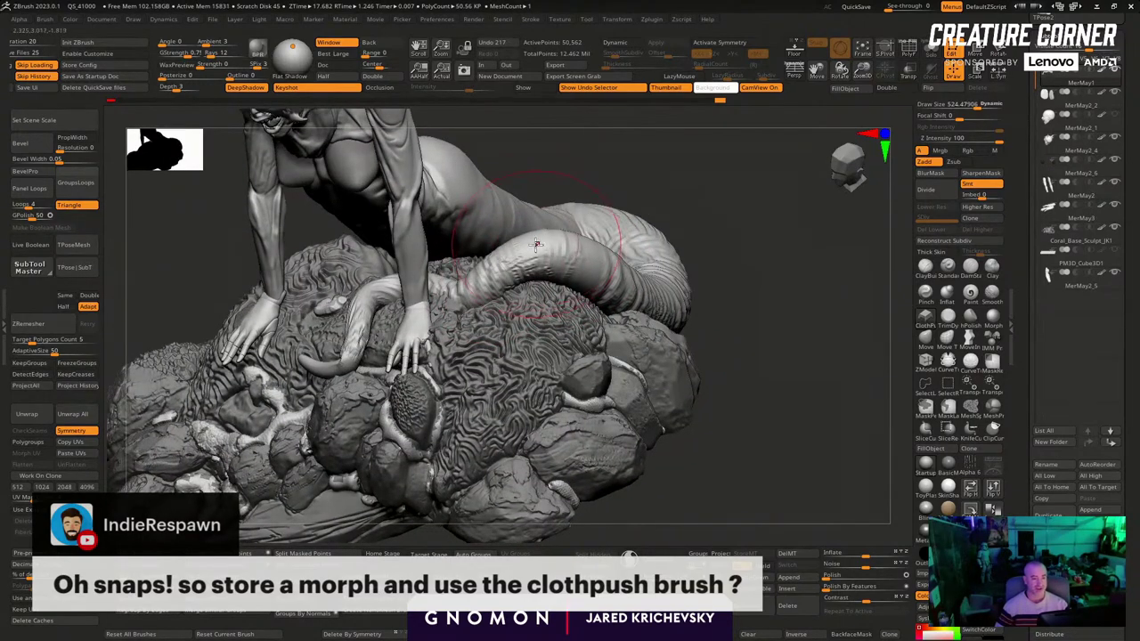
{"action": "left_click_drag", "start_coordinate": [536, 245], "coordinate": [530, 223]}
{"action": "key", "text": "bracketleft"}
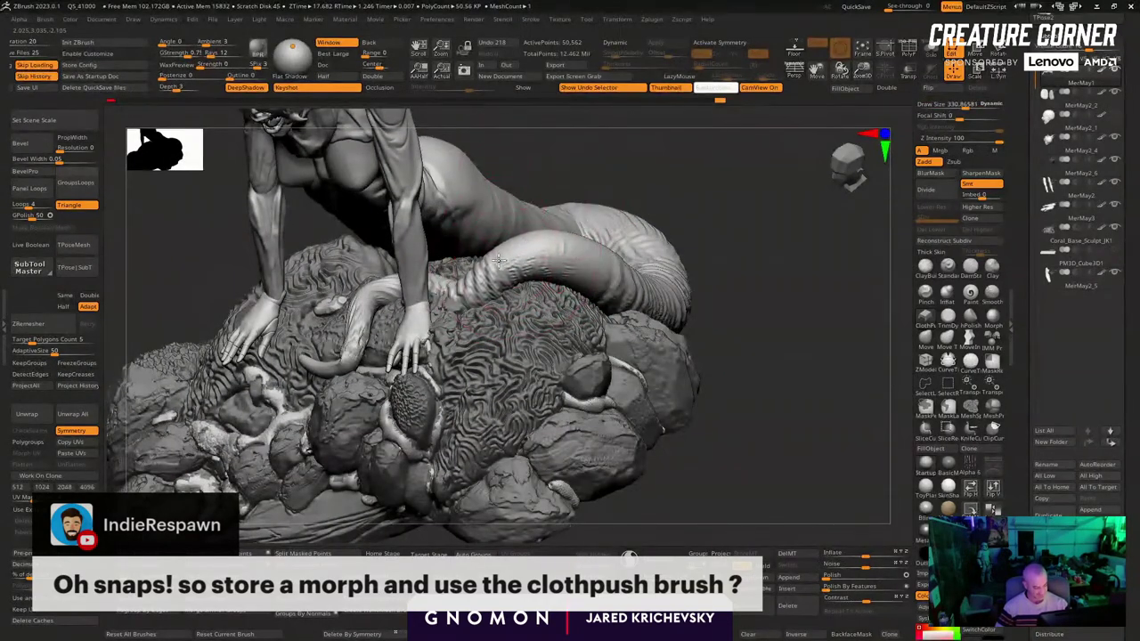
Subdivide the tail again, wrinkle the coil at draw size about 331, and delete the lower level
{"action": "left_click_drag", "start_coordinate": [613, 207], "coordinate": [676, 221]}
{"action": "key", "text": "d"}
{"action": "left_click_drag", "start_coordinate": [584, 219], "coordinate": [548, 230]}
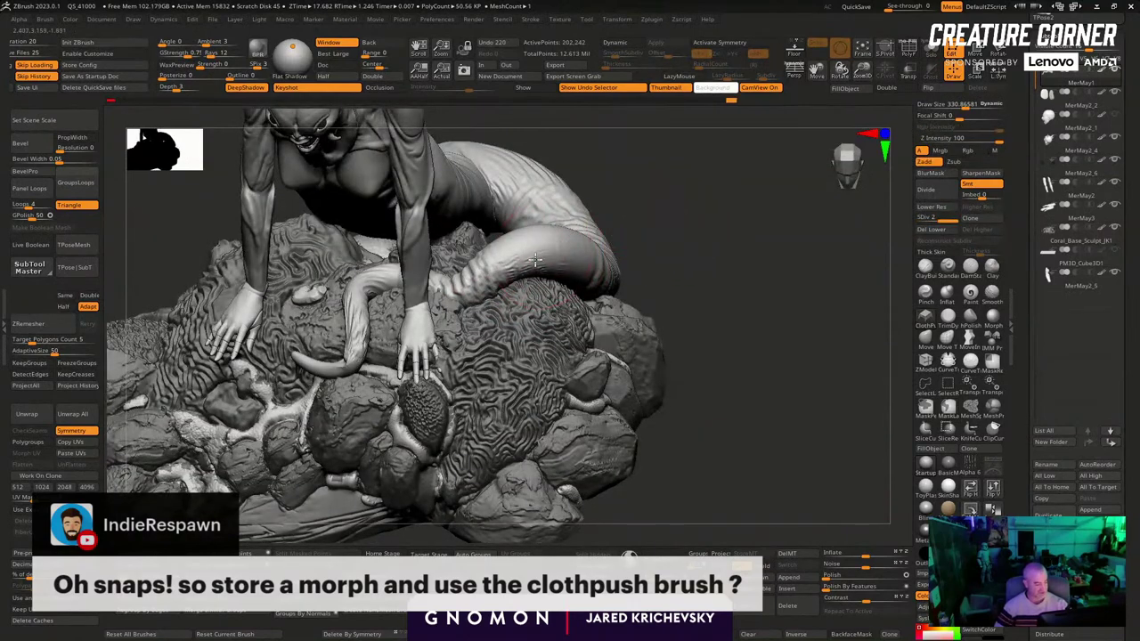
{"action": "left_click_drag", "start_coordinate": [516, 264], "coordinate": [534, 260]}
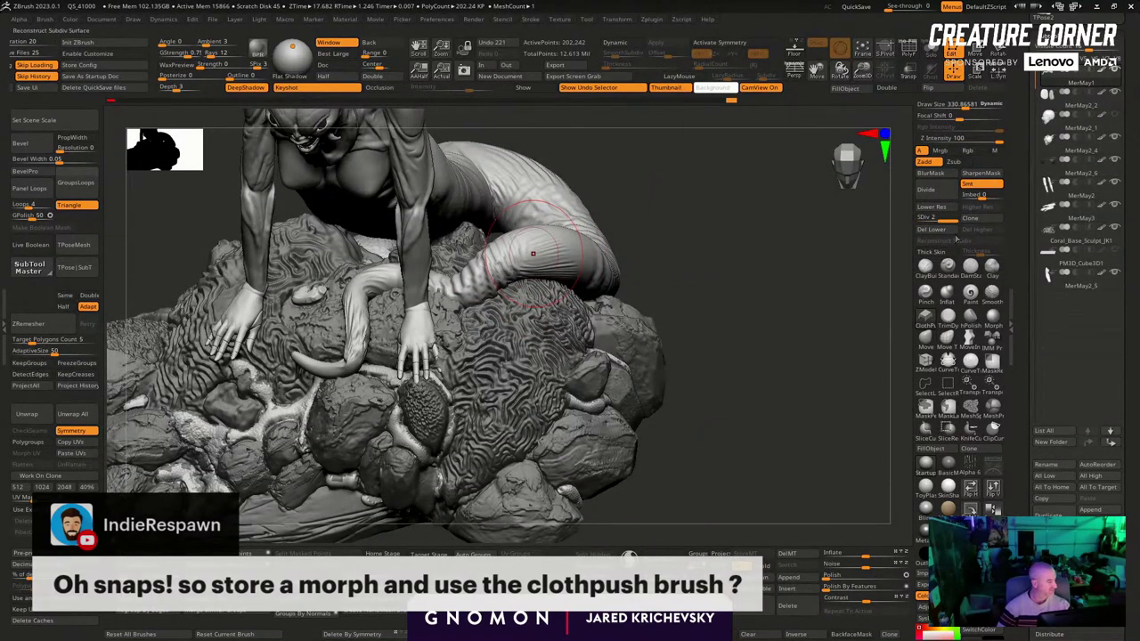
{"action": "left_click", "coordinate": [934, 230]}
Push finer cloth wrinkles over the tail's bend and coil, raising the draw size to about 557
{"action": "mouse_move", "coordinate": [691, 229]}
{"action": "left_mouse_down"}
{"action": "mouse_move", "coordinate": [586, 248]}
{"action": "mouse_move", "coordinate": [612, 244]}
{"action": "left_mouse_up"}
{"action": "key", "text": "s"}
{"action": "mouse_move", "coordinate": [789, 441]}
{"action": "left_mouse_down"}
{"action": "mouse_move", "coordinate": [697, 422]}
{"action": "mouse_move", "coordinate": [726, 397]}
{"action": "mouse_move", "coordinate": [783, 392]}
{"action": "left_mouse_up"}
{"action": "left_click_drag", "start_coordinate": [516, 301], "coordinate": [459, 367]}
{"action": "left_click_drag", "start_coordinate": [757, 391], "coordinate": [686, 400]}
{"action": "key", "text": "s"}
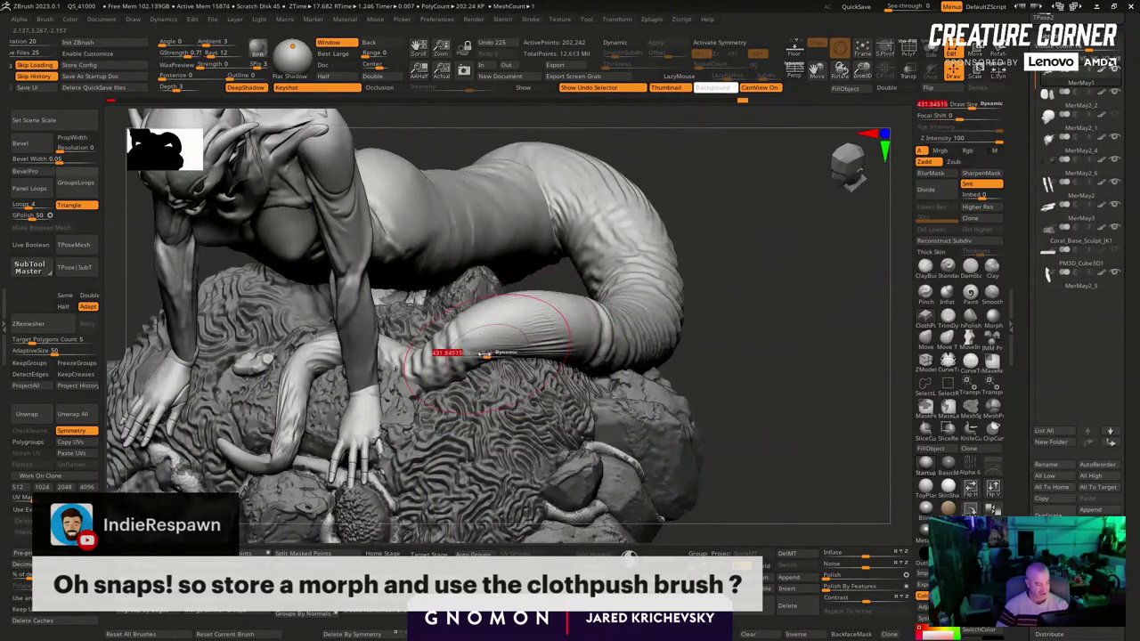
{"action": "mouse_move", "coordinate": [483, 354]}
{"action": "left_mouse_down"}
{"action": "mouse_move", "coordinate": [443, 369]}
{"action": "mouse_move", "coordinate": [516, 346]}
{"action": "mouse_move", "coordinate": [547, 318]}
{"action": "left_mouse_up"}
{"action": "key", "text": "s"}
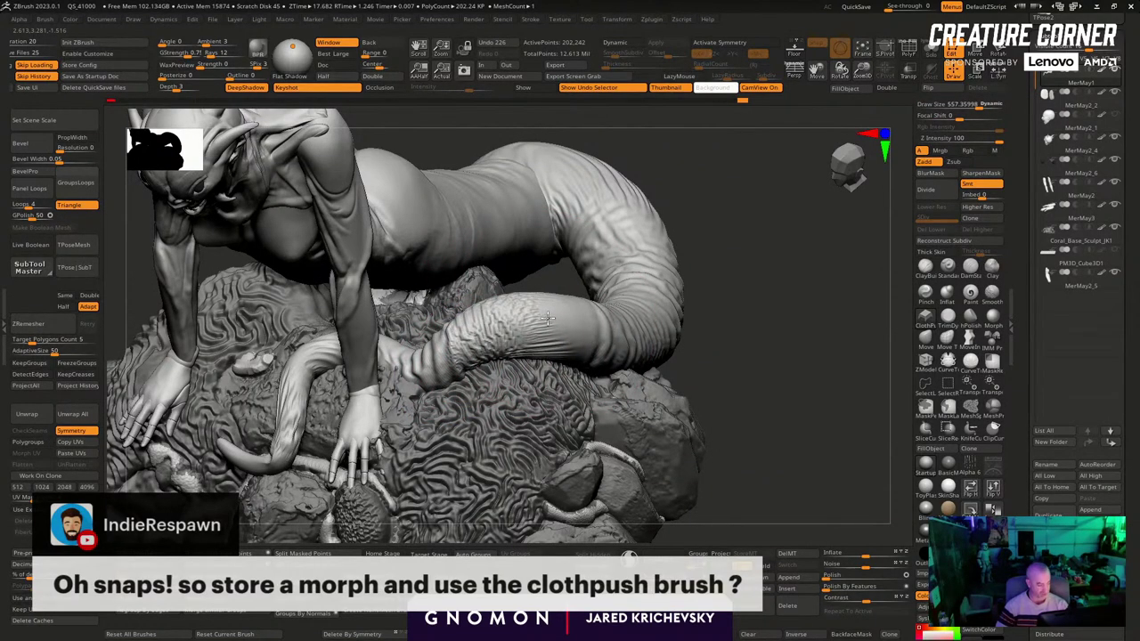
Wrinkle the thin curled tail end between the hands with the cloth brush at draw size about 348
{"action": "left_click_drag", "start_coordinate": [718, 289], "coordinate": [667, 310]}
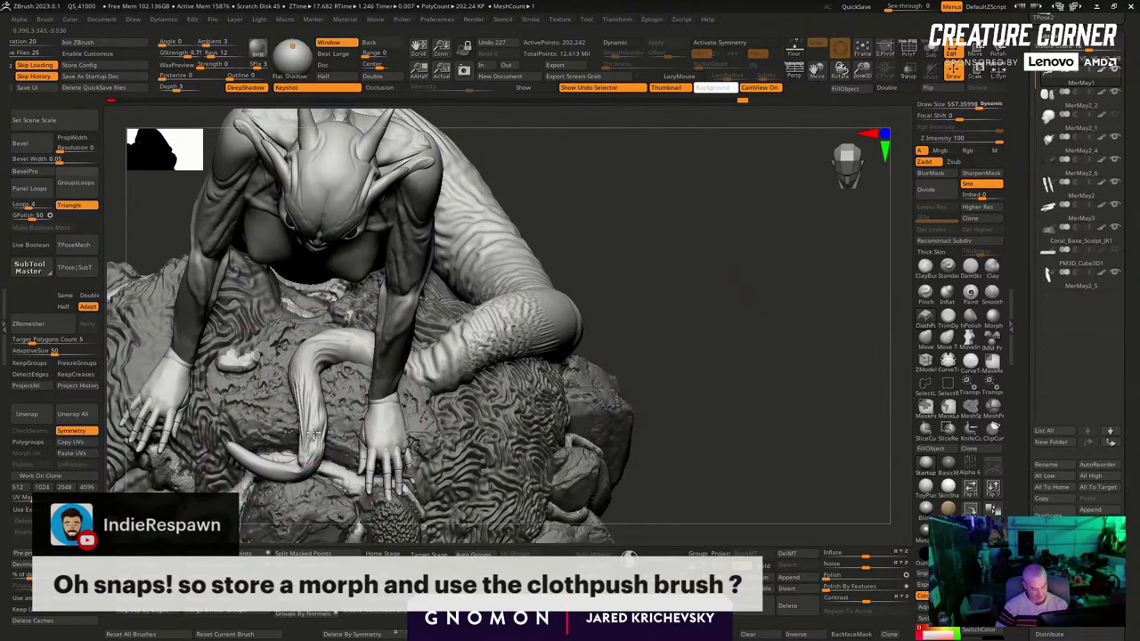
{"action": "mouse_move", "coordinate": [313, 433]}
{"action": "left_mouse_down"}
{"action": "mouse_move", "coordinate": [251, 470]}
{"action": "mouse_move", "coordinate": [256, 479]}
{"action": "mouse_move", "coordinate": [267, 469]}
{"action": "left_mouse_up"}
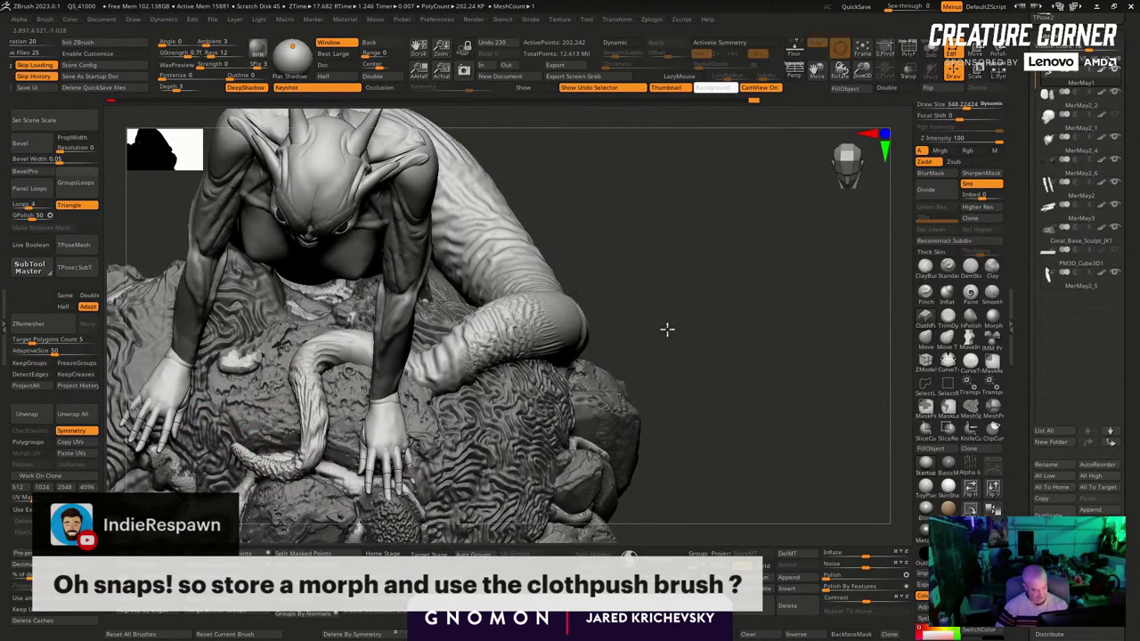
{"action": "mouse_move", "coordinate": [667, 329]}
{"action": "left_mouse_down"}
{"action": "mouse_move", "coordinate": [644, 312]}
{"action": "mouse_move", "coordinate": [663, 328]}
{"action": "left_mouse_up"}
{"action": "left_click_drag", "start_coordinate": [315, 444], "coordinate": [318, 431]}
{"action": "left_click_drag", "start_coordinate": [530, 361], "coordinate": [699, 354]}
{"action": "left_click_drag", "start_coordinate": [454, 390], "coordinate": [694, 461]}
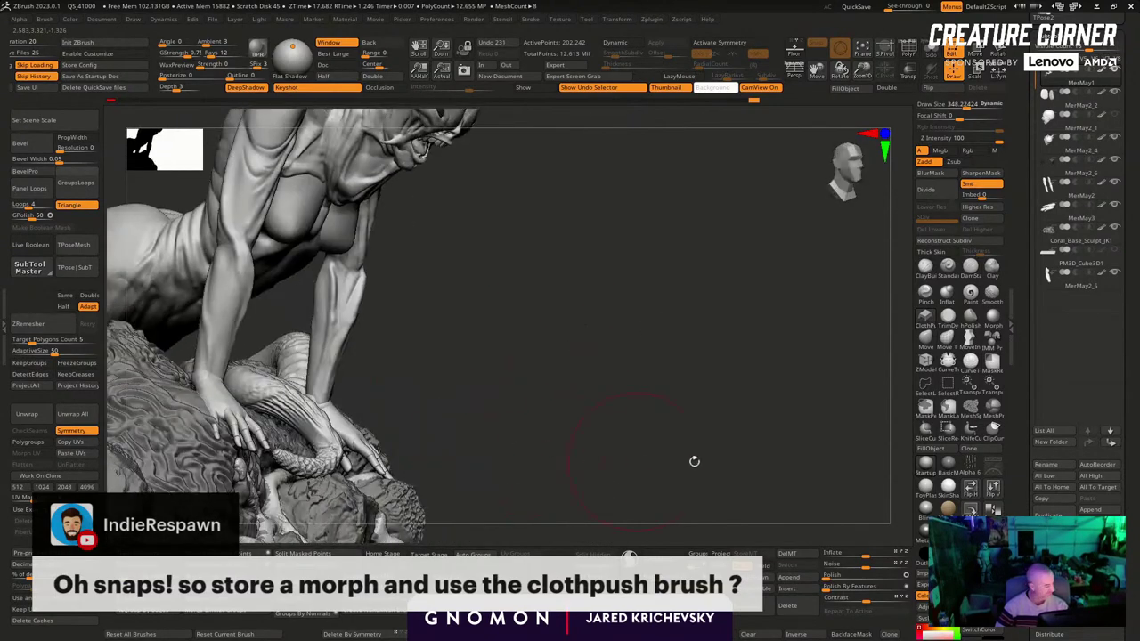
Reshape the curled tail tip with the Move brush at draw size about 77
{"action": "left_click", "coordinate": [923, 328]}
{"action": "left_click_drag", "start_coordinate": [699, 410], "coordinate": [497, 430]}
{"action": "mouse_move", "coordinate": [796, 428]}
{"action": "left_mouse_down"}
{"action": "mouse_move", "coordinate": [820, 426]}
{"action": "mouse_move", "coordinate": [245, 458]}
{"action": "left_mouse_up"}
{"action": "key", "text": "["}
{"action": "key", "text": "["}
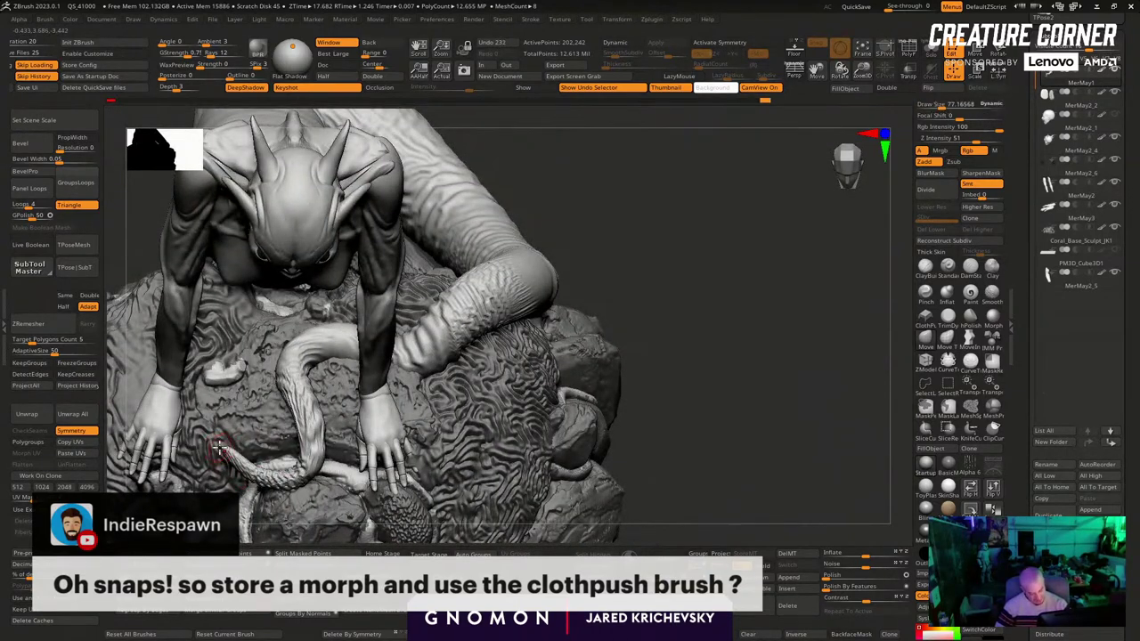
{"action": "key", "text": "]"}
{"action": "mouse_move", "coordinate": [236, 426]}
{"action": "left_mouse_down"}
{"action": "mouse_move", "coordinate": [220, 454]}
{"action": "mouse_move", "coordinate": [280, 481]}
{"action": "left_mouse_up"}
Smooth the wrinkles along the tail's end, coil and bend at draw size about 331
{"action": "left_click_drag", "start_coordinate": [689, 334], "coordinate": [649, 267]}
{"action": "key", "text": "s"}
{"action": "left_click_drag", "start_coordinate": [410, 384], "coordinate": [430, 384]}
{"action": "left_click_drag", "start_coordinate": [299, 456], "coordinate": [309, 392], "text": "shift"}
{"action": "mouse_move", "coordinate": [329, 384]}
{"action": "left_mouse_down", "text": "shift"}
{"action": "mouse_move", "coordinate": [400, 383]}
{"action": "mouse_move", "coordinate": [495, 342]}
{"action": "left_mouse_up", "text": "shift"}
{"action": "left_click_drag", "start_coordinate": [517, 339], "coordinate": [559, 356], "text": "shift"}
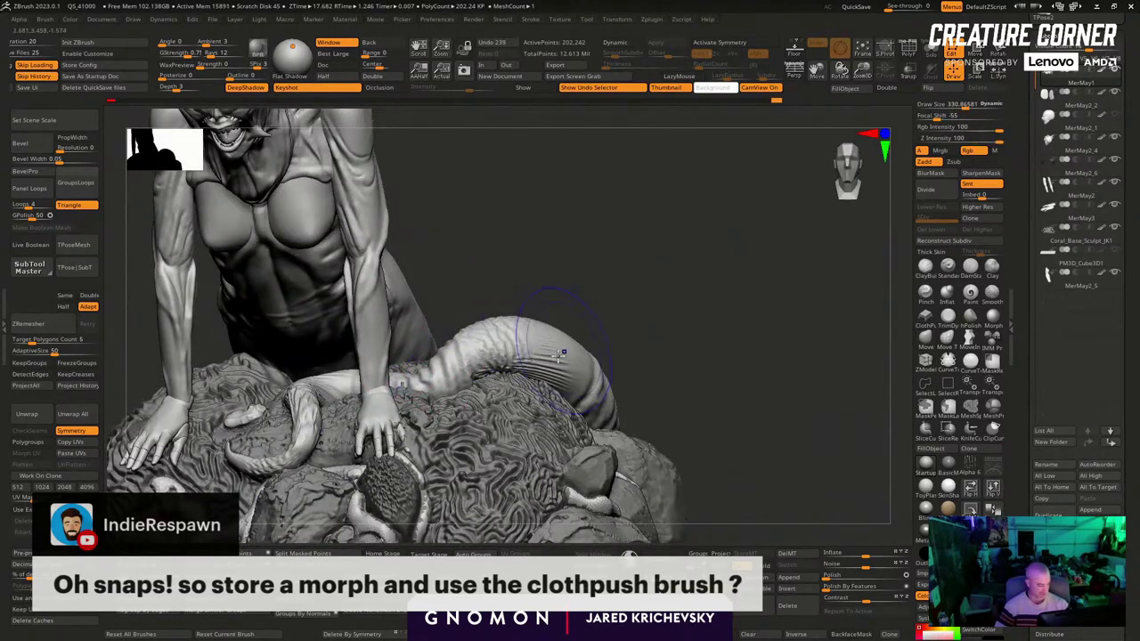
{"action": "left_click_drag", "start_coordinate": [647, 384], "coordinate": [566, 338]}
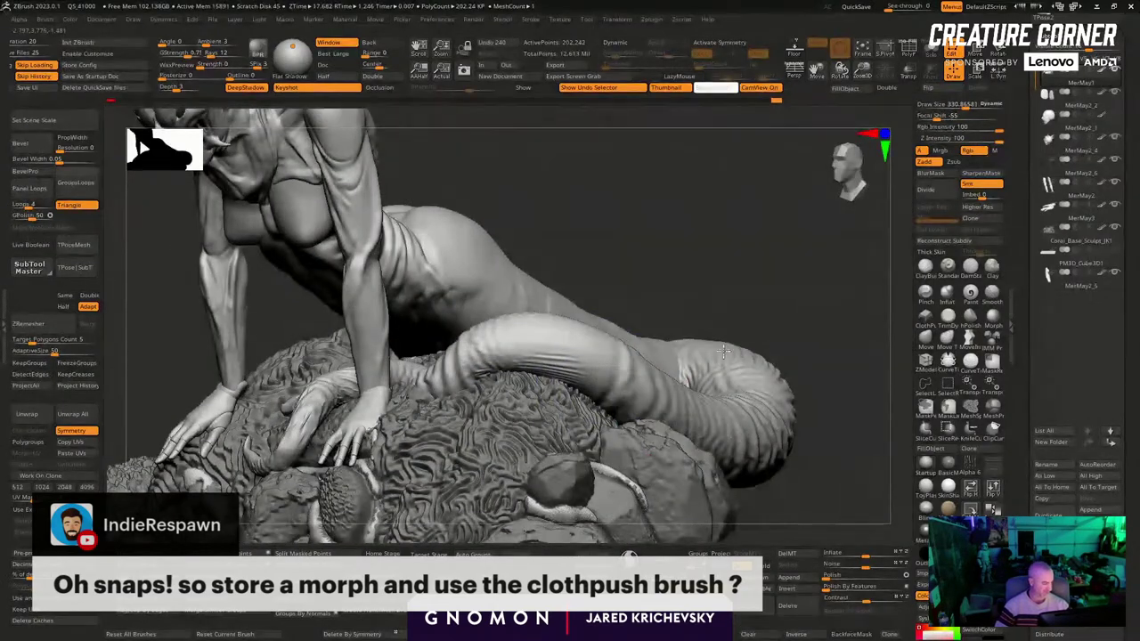
{"action": "left_click_drag", "start_coordinate": [809, 470], "coordinate": [877, 477]}
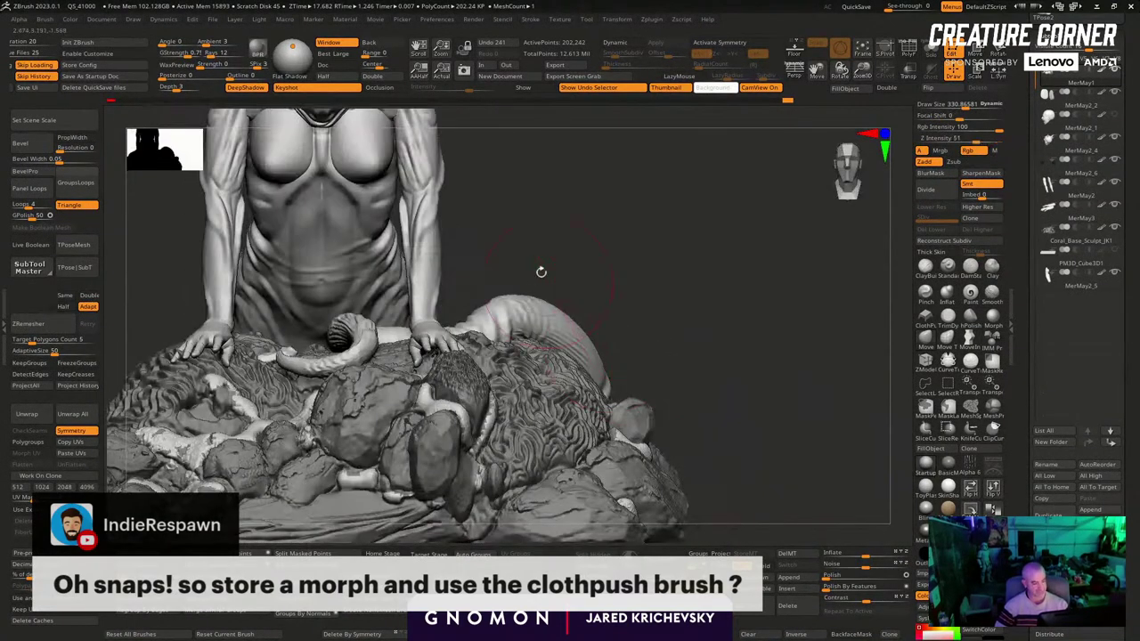
Make the arms active, turn on Thick Skin and build muscle forms on the upper arms with the Standard brush at draw size about 58
{"action": "left_click_drag", "start_coordinate": [540, 273], "coordinate": [580, 377], "text": "alt"}
{"action": "left_click", "coordinate": [534, 369], "text": "alt"}
{"action": "left_click_drag", "start_coordinate": [583, 280], "coordinate": [585, 307]}
{"action": "key", "text": "s"}
{"action": "left_click_drag", "start_coordinate": [545, 262], "coordinate": [531, 256]}
{"action": "key", "text": "s"}
{"action": "left_click_drag", "start_coordinate": [531, 259], "coordinate": [540, 247]}
{"action": "left_click_drag", "start_coordinate": [602, 290], "coordinate": [608, 336], "text": "alt"}
{"action": "left_click", "coordinate": [939, 252]}
{"action": "left_click", "coordinate": [944, 273]}
{"action": "key", "text": "s"}
{"action": "mouse_move", "coordinate": [475, 303]}
{"action": "left_mouse_down"}
{"action": "mouse_move", "coordinate": [460, 301]}
{"action": "mouse_move", "coordinate": [483, 335]}
{"action": "left_mouse_up"}
{"action": "key", "text": "s"}
{"action": "left_click_drag", "start_coordinate": [474, 315], "coordinate": [499, 353]}
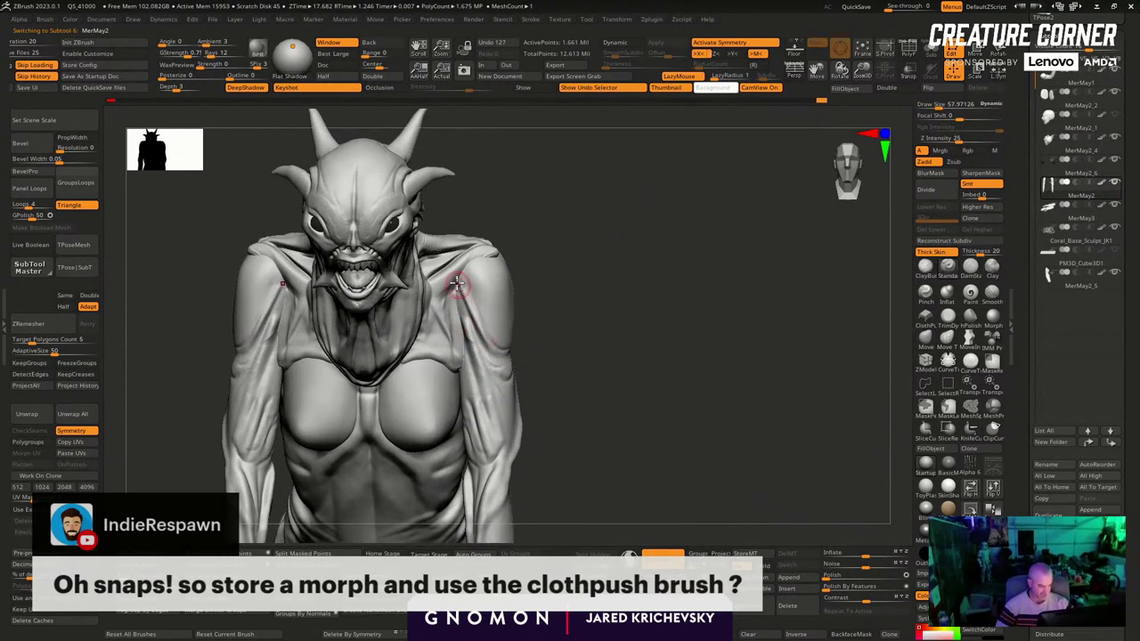
{"action": "left_click_drag", "start_coordinate": [456, 281], "coordinate": [483, 347]}
{"action": "left_click_drag", "start_coordinate": [592, 326], "coordinate": [483, 337]}
Refine the muscle strands on the upper arms and shoulders at draw sizes of about 33 and 21
{"action": "key", "text": "s"}
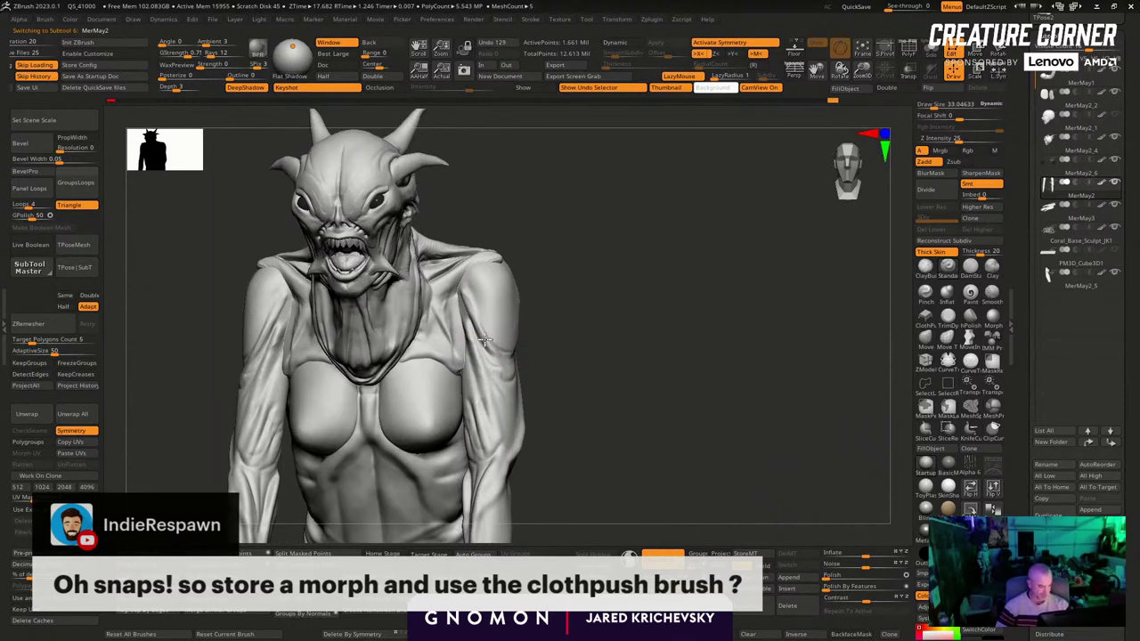
{"action": "left_click_drag", "start_coordinate": [550, 330], "coordinate": [605, 394]}
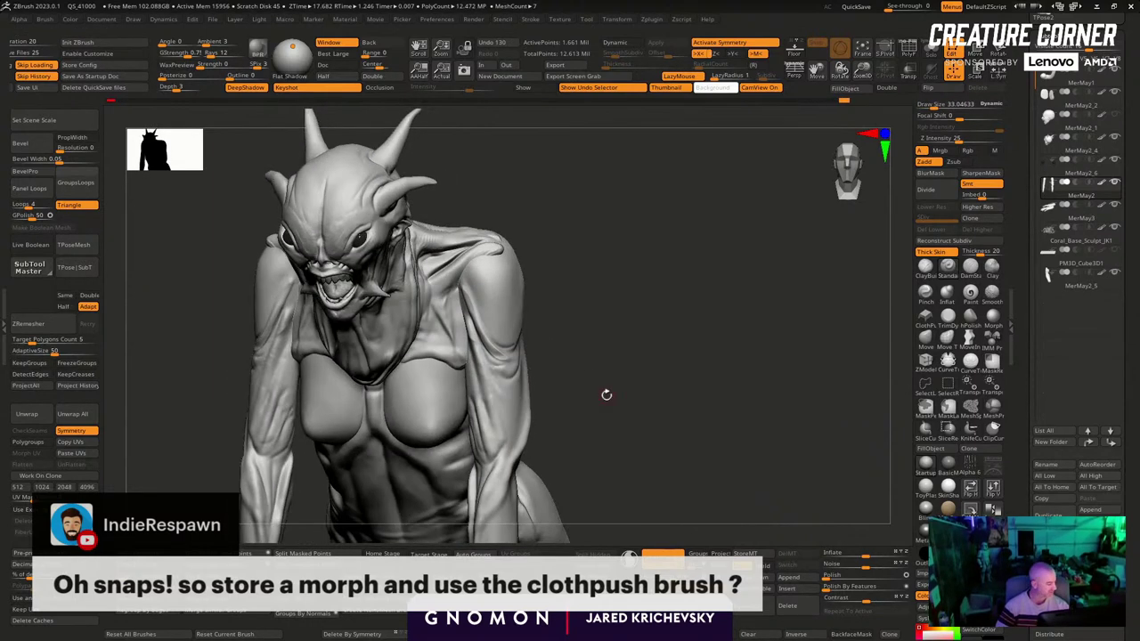
{"action": "key", "text": "shift+f"}
{"action": "key", "text": "shift+f"}
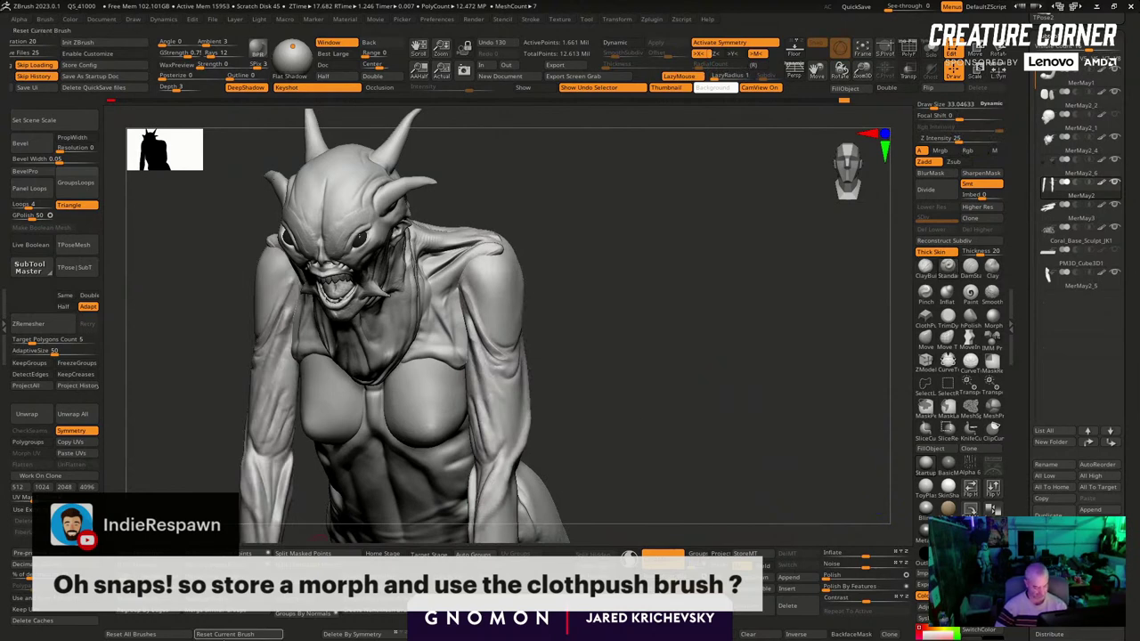
{"action": "mouse_move", "coordinate": [599, 302]}
{"action": "left_mouse_down"}
{"action": "mouse_move", "coordinate": [493, 331]}
{"action": "mouse_move", "coordinate": [465, 279]}
{"action": "left_mouse_up"}
{"action": "key", "text": "s"}
{"action": "left_click", "coordinate": [477, 296]}
{"action": "left_click_drag", "start_coordinate": [546, 282], "coordinate": [634, 283]}
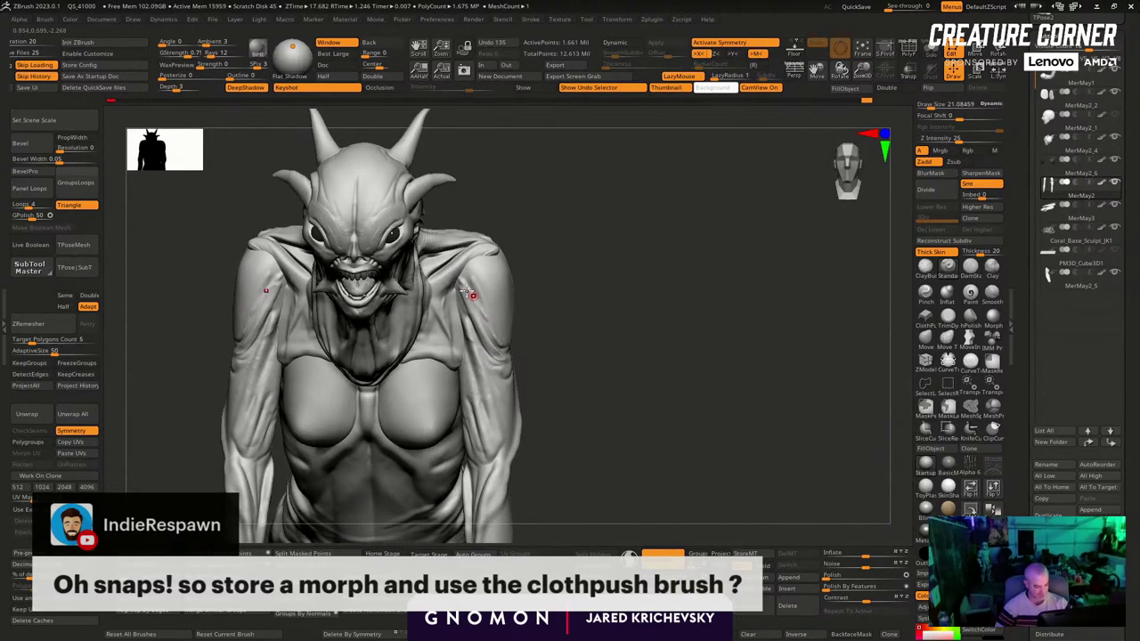
{"action": "left_click_drag", "start_coordinate": [473, 295], "coordinate": [479, 299]}
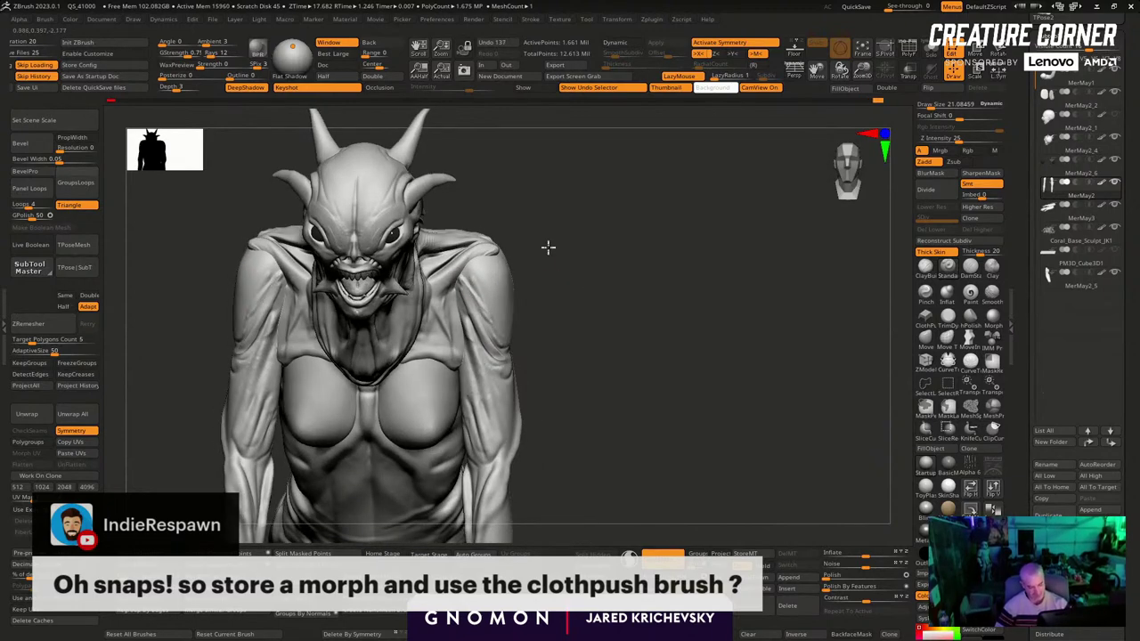
Make the head active and examine the face, horns and neck from below, the front, above and the side
{"action": "left_click_drag", "start_coordinate": [549, 247], "coordinate": [532, 197]}
{"action": "left_click", "coordinate": [325, 200], "text": "alt"}
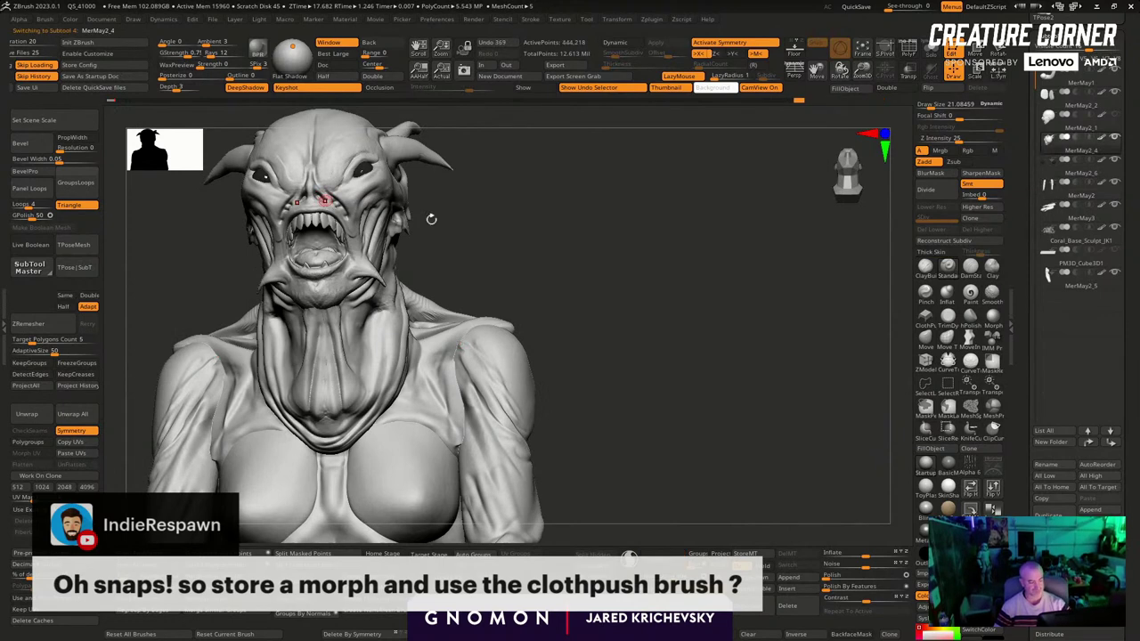
{"action": "left_click_drag", "start_coordinate": [431, 219], "coordinate": [526, 254]}
{"action": "left_click_drag", "start_coordinate": [582, 294], "coordinate": [656, 332], "text": "alt"}
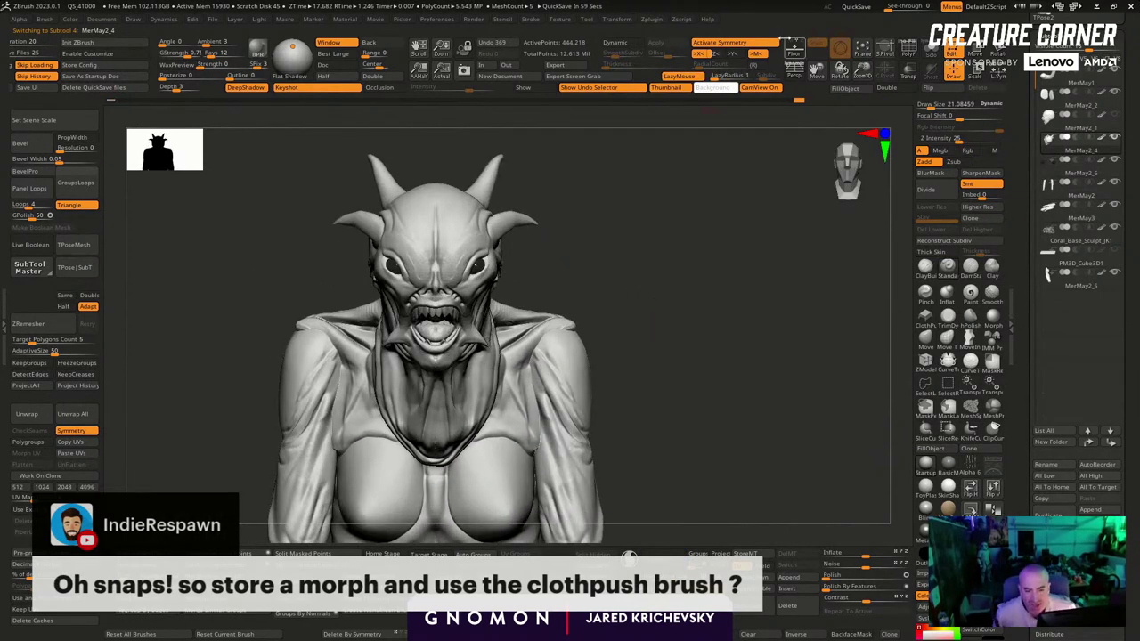
{"action": "mouse_move", "coordinate": [760, 385]}
{"action": "left_mouse_down"}
{"action": "mouse_move", "coordinate": [701, 380]}
{"action": "mouse_move", "coordinate": [675, 258]}
{"action": "mouse_move", "coordinate": [647, 306]}
{"action": "mouse_move", "coordinate": [687, 306]}
{"action": "mouse_move", "coordinate": [635, 326]}
{"action": "mouse_move", "coordinate": [639, 338]}
{"action": "left_mouse_up"}
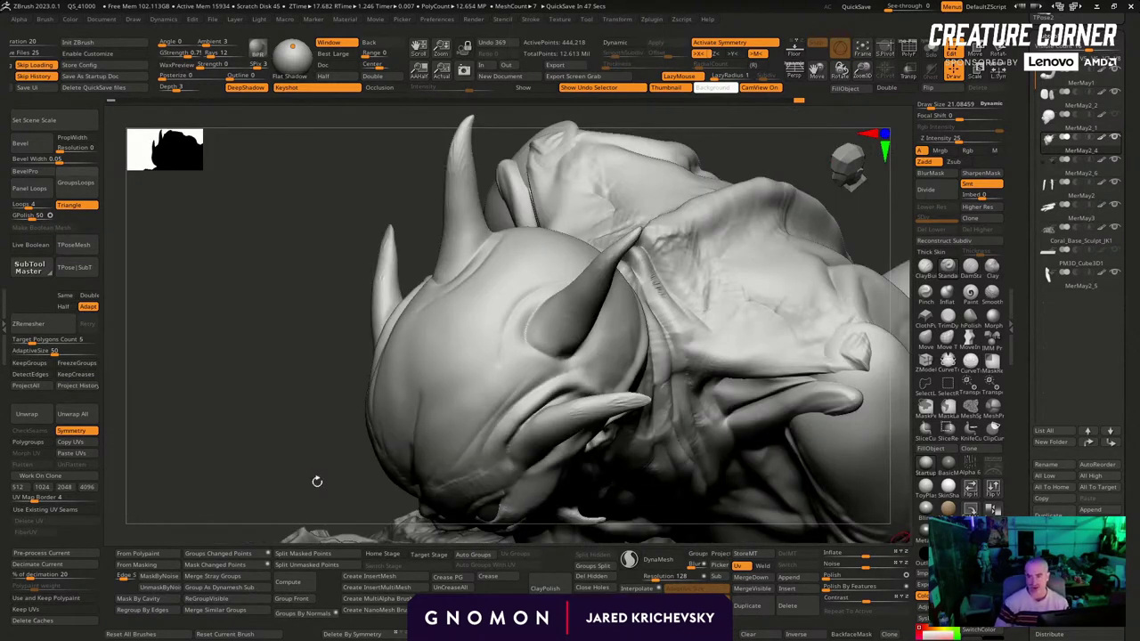
{"action": "left_click_drag", "start_coordinate": [317, 481], "coordinate": [338, 434]}
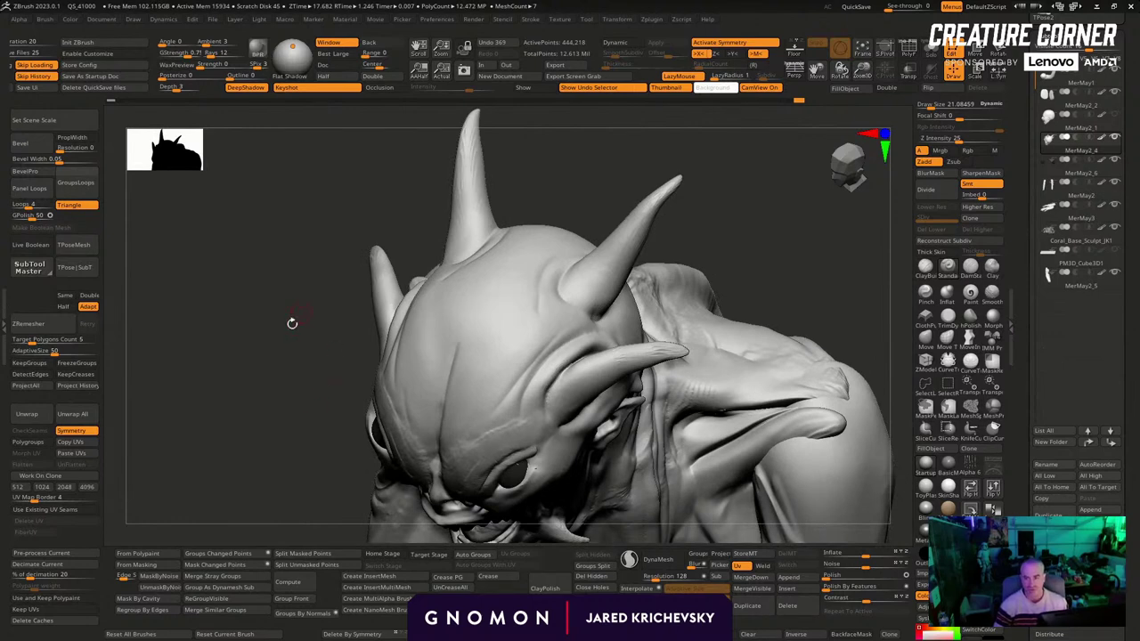
{"action": "mouse_move", "coordinate": [292, 323]}
{"action": "left_mouse_down"}
{"action": "mouse_move", "coordinate": [269, 174]}
{"action": "mouse_move", "coordinate": [333, 272]}
{"action": "mouse_move", "coordinate": [308, 258]}
{"action": "left_mouse_up"}
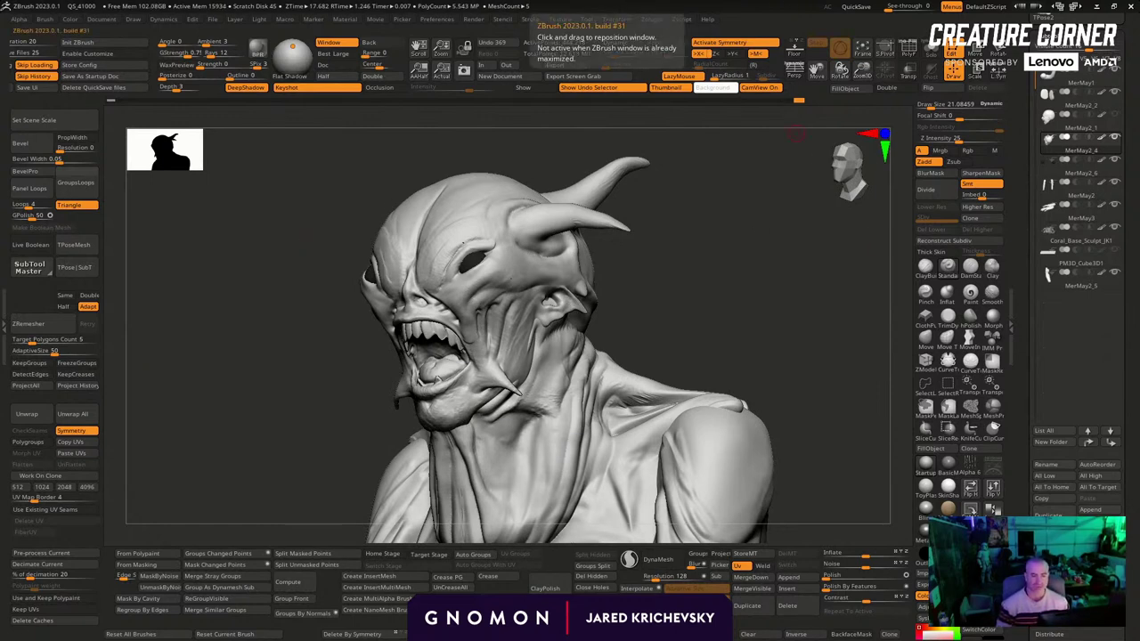
{"action": "mouse_move", "coordinate": [280, 437]}
{"action": "left_mouse_down"}
{"action": "mouse_move", "coordinate": [231, 493]}
{"action": "mouse_move", "coordinate": [695, 364]}
{"action": "mouse_move", "coordinate": [848, 381]}
{"action": "left_mouse_up"}
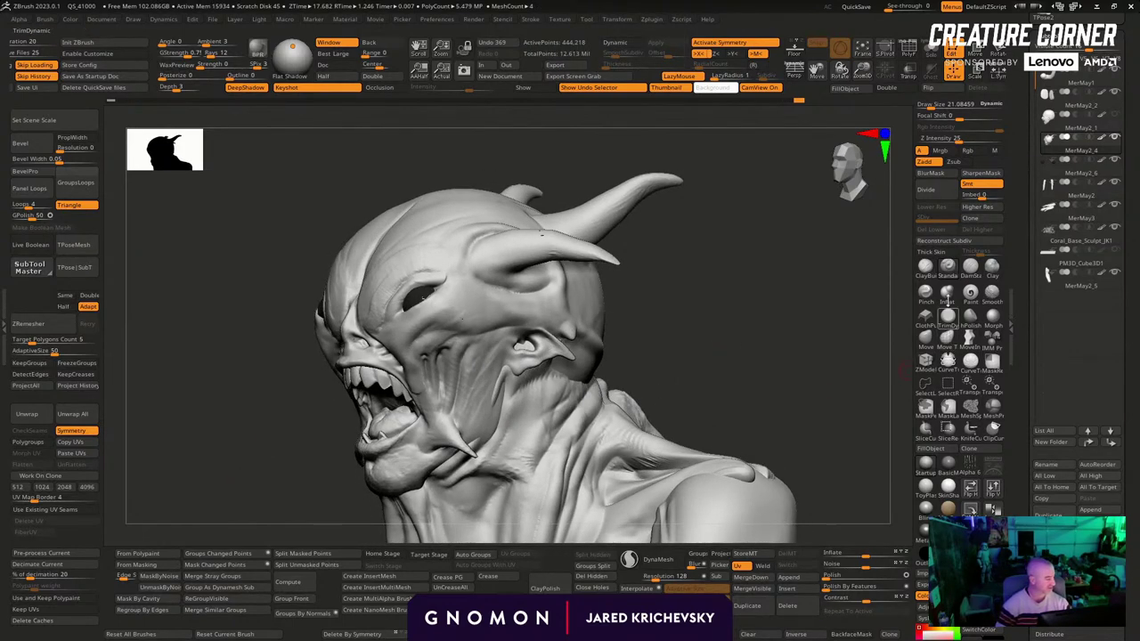
Carve creases across the cheek with the Dam Standard brush at draw sizes from about 77 to 146
{"action": "key", "text": "b"}
{"action": "key", "text": "d"}
{"action": "key", "text": "s"}
{"action": "key", "text": "bracketright"}
{"action": "key", "text": "bracketright"}
{"action": "key", "text": "bracketright"}
{"action": "key", "text": "bracketright"}
{"action": "key", "text": "bracketright"}
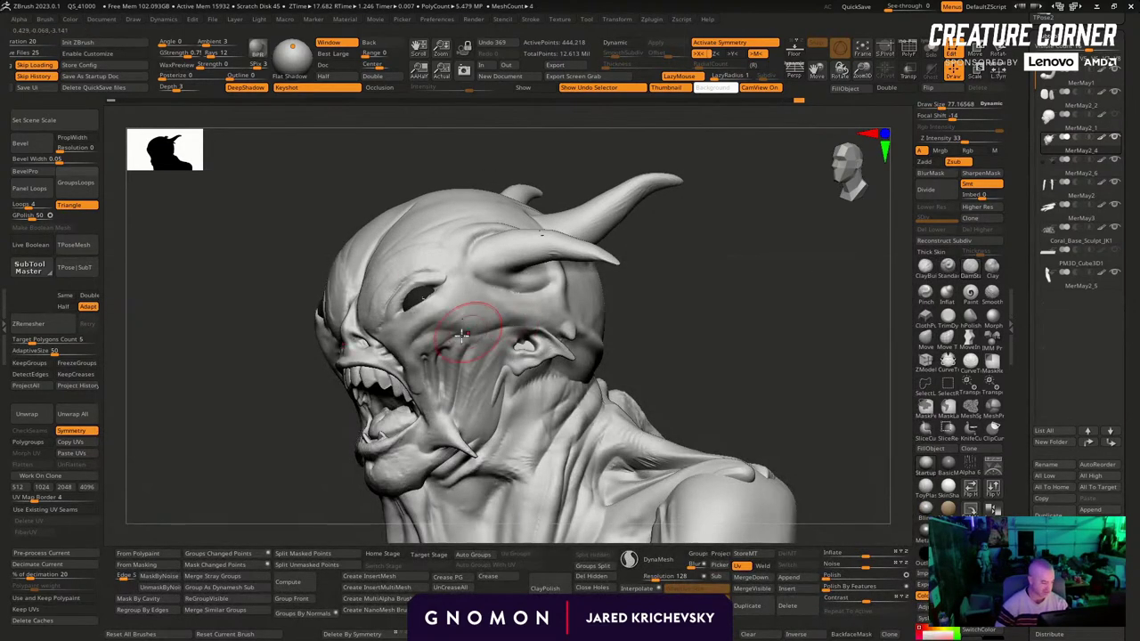
{"action": "left_click_drag", "start_coordinate": [631, 338], "coordinate": [538, 356]}
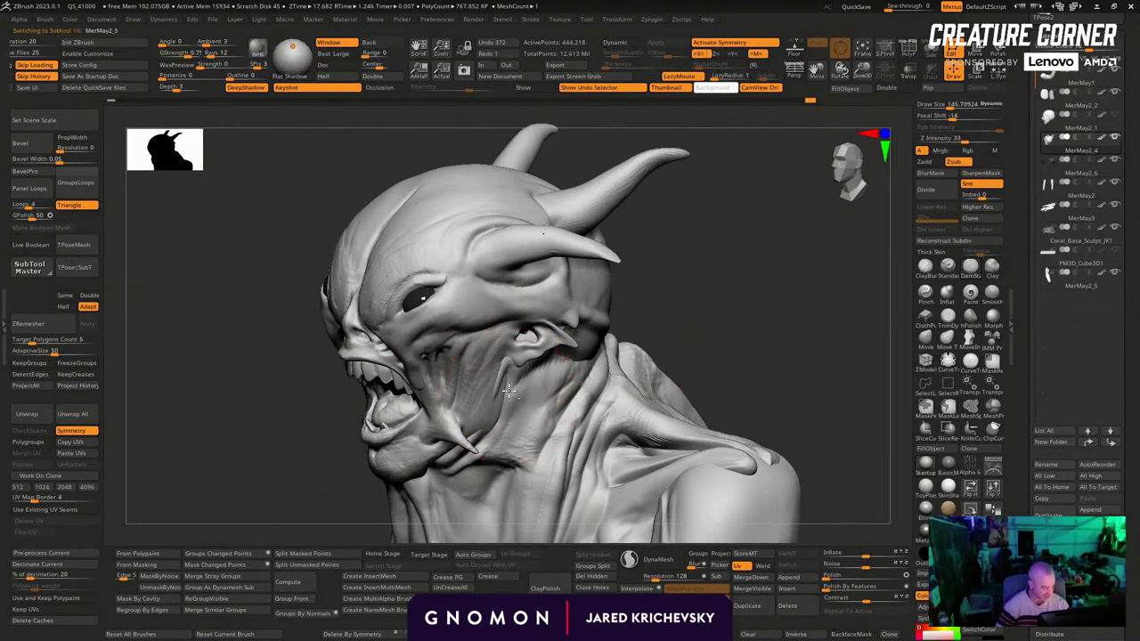
Make the body active and carve creases down the throat pouch and the side of the neck at draw size about 77
{"action": "left_click", "coordinate": [498, 370], "text": "alt"}
{"action": "left_click_drag", "start_coordinate": [652, 320], "coordinate": [747, 312]}
{"action": "key", "text": "bracketleft"}
{"action": "key", "text": "bracketleft"}
{"action": "key", "text": "bracketleft"}
{"action": "mouse_move", "coordinate": [664, 352]}
{"action": "left_mouse_down", "text": "alt"}
{"action": "mouse_move", "coordinate": [712, 222]}
{"action": "mouse_move", "coordinate": [746, 174]}
{"action": "left_mouse_up", "text": "alt"}
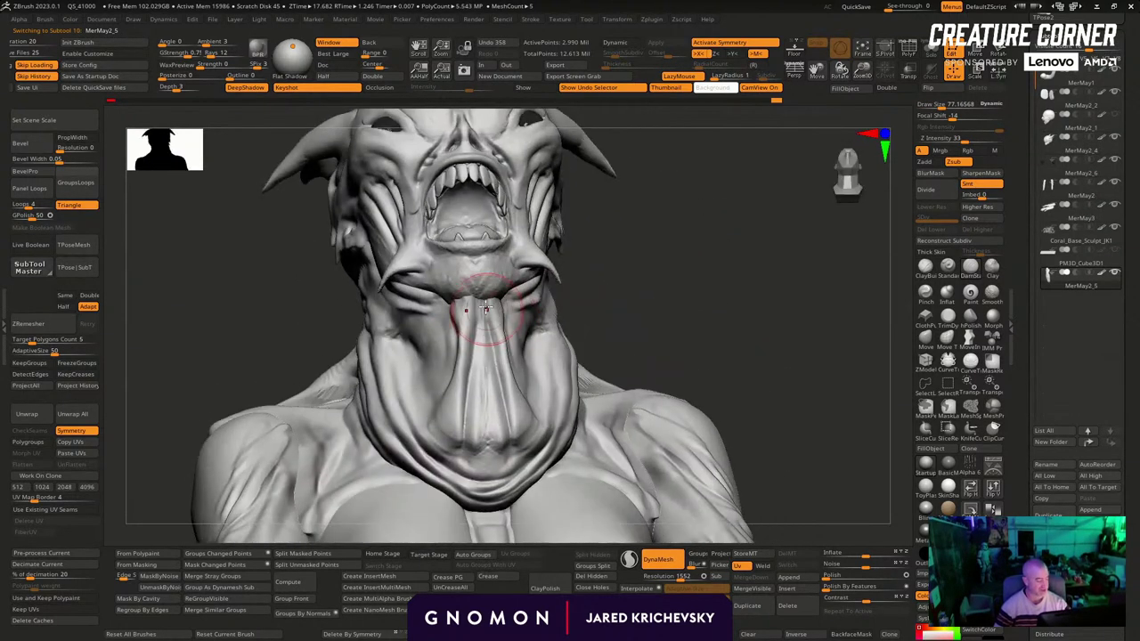
{"action": "left_click_drag", "start_coordinate": [487, 307], "coordinate": [495, 394]}
{"action": "key", "text": "ctrl+z"}
{"action": "left_click_drag", "start_coordinate": [682, 240], "coordinate": [687, 282]}
{"action": "right_click_drag", "start_coordinate": [686, 282], "coordinate": [562, 308]}
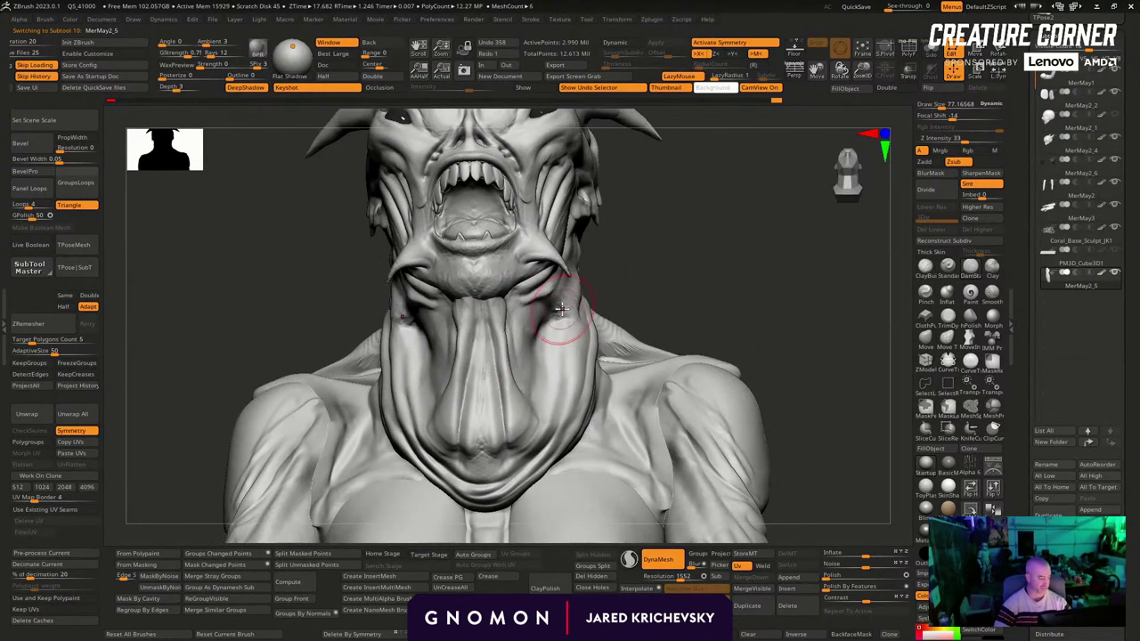
{"action": "left_click_drag", "start_coordinate": [719, 286], "coordinate": [710, 334]}
{"action": "mouse_move", "coordinate": [743, 228]}
{"action": "left_mouse_down", "text": "ctrl"}
{"action": "mouse_move", "coordinate": [769, 245]}
{"action": "mouse_move", "coordinate": [742, 256]}
{"action": "left_mouse_up", "text": "ctrl"}
{"action": "key", "text": "x"}
{"action": "key", "text": "x"}
{"action": "left_click_drag", "start_coordinate": [482, 364], "coordinate": [485, 427]}
{"action": "left_click_drag", "start_coordinate": [693, 235], "coordinate": [637, 240]}
{"action": "left_click_drag", "start_coordinate": [565, 287], "coordinate": [541, 392]}
{"action": "left_click_drag", "start_coordinate": [784, 198], "coordinate": [690, 223]}
Pull the throat pouch into a new shape with the Move Topological brush at draw size about 182
{"action": "left_click", "coordinate": [948, 340]}
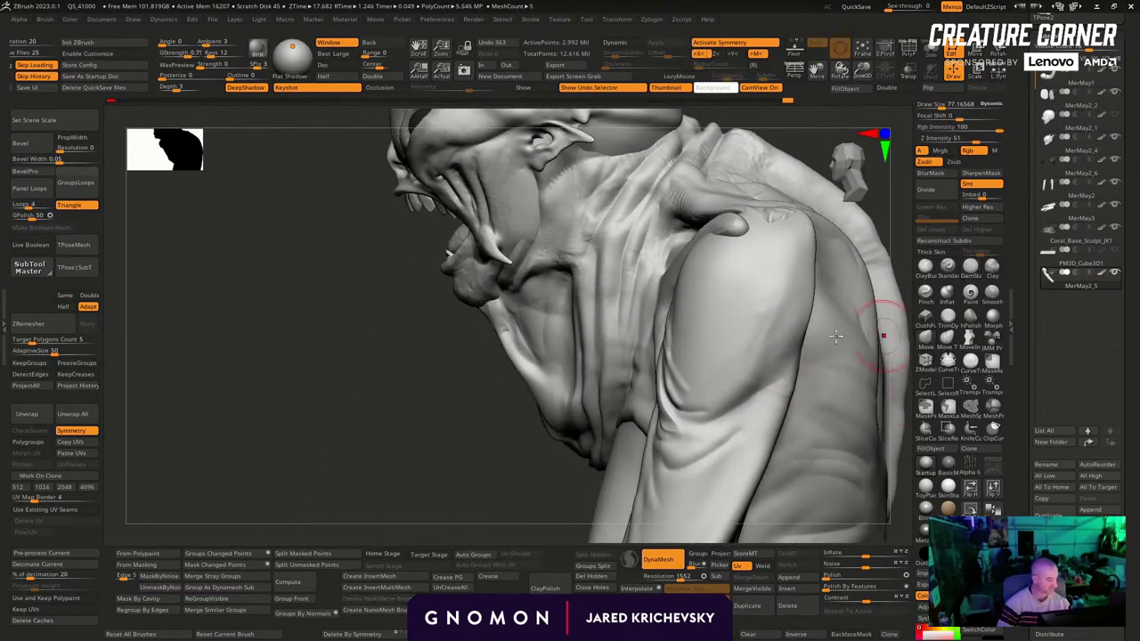
{"action": "key", "text": "s"}
{"action": "mouse_move", "coordinate": [522, 366]}
{"action": "left_mouse_down"}
{"action": "mouse_move", "coordinate": [546, 366]}
{"action": "mouse_move", "coordinate": [532, 346]}
{"action": "left_mouse_up"}
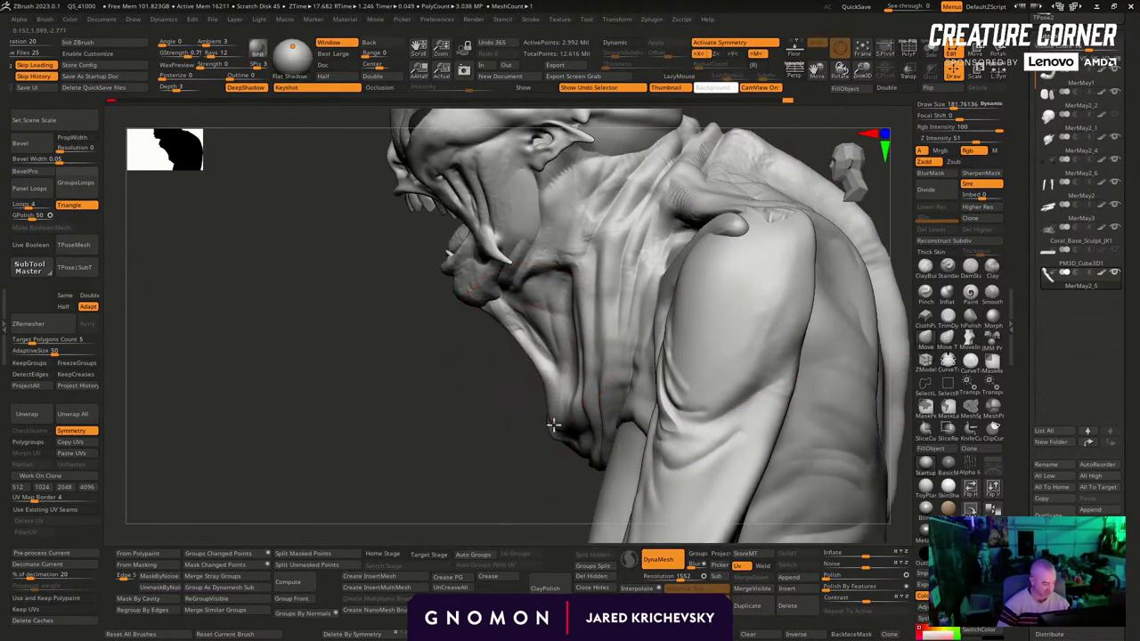
{"action": "mouse_move", "coordinate": [554, 428]}
{"action": "left_mouse_down"}
{"action": "mouse_move", "coordinate": [565, 427]}
{"action": "mouse_move", "coordinate": [588, 488]}
{"action": "mouse_move", "coordinate": [699, 496]}
{"action": "left_mouse_up"}
{"action": "left_click_drag", "start_coordinate": [621, 452], "coordinate": [613, 465]}
{"action": "left_click_drag", "start_coordinate": [663, 411], "coordinate": [692, 409]}
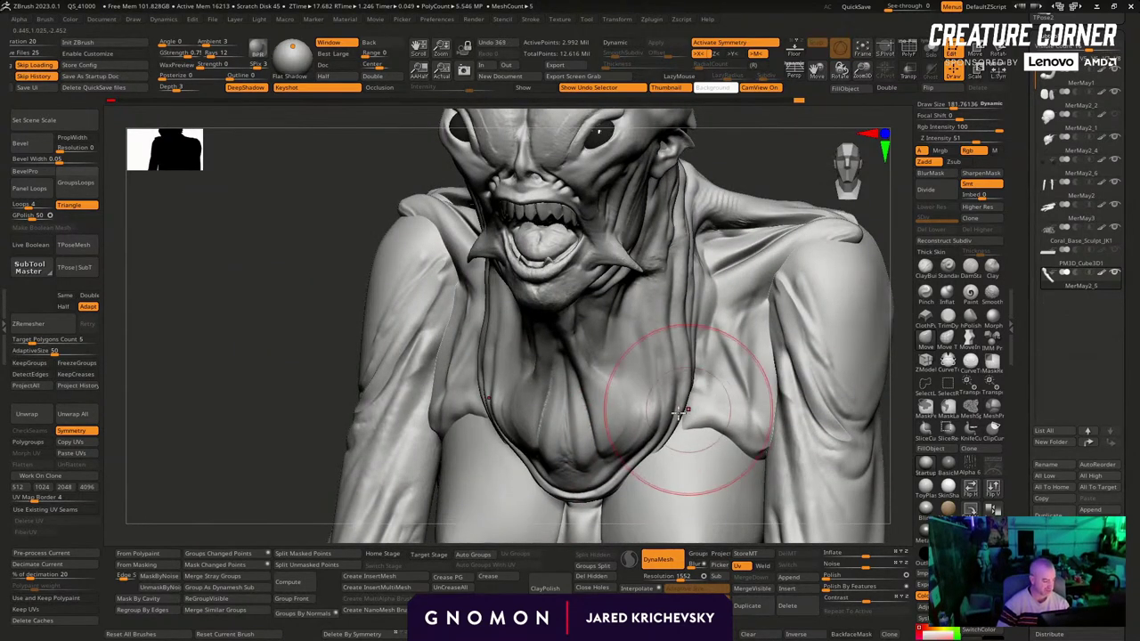
{"action": "mouse_move", "coordinate": [651, 452]}
{"action": "left_mouse_down"}
{"action": "mouse_move", "coordinate": [658, 464]}
{"action": "mouse_move", "coordinate": [634, 476]}
{"action": "mouse_move", "coordinate": [650, 486]}
{"action": "left_mouse_up"}
Adjust the throat pouch's bulge at draw size about 297 and its lower edge at about 114
{"action": "key", "text": "s"}
{"action": "left_click_drag", "start_coordinate": [339, 481], "coordinate": [258, 481]}
{"action": "key", "text": "bracketright"}
{"action": "key", "text": "bracketright"}
{"action": "key", "text": "bracketright"}
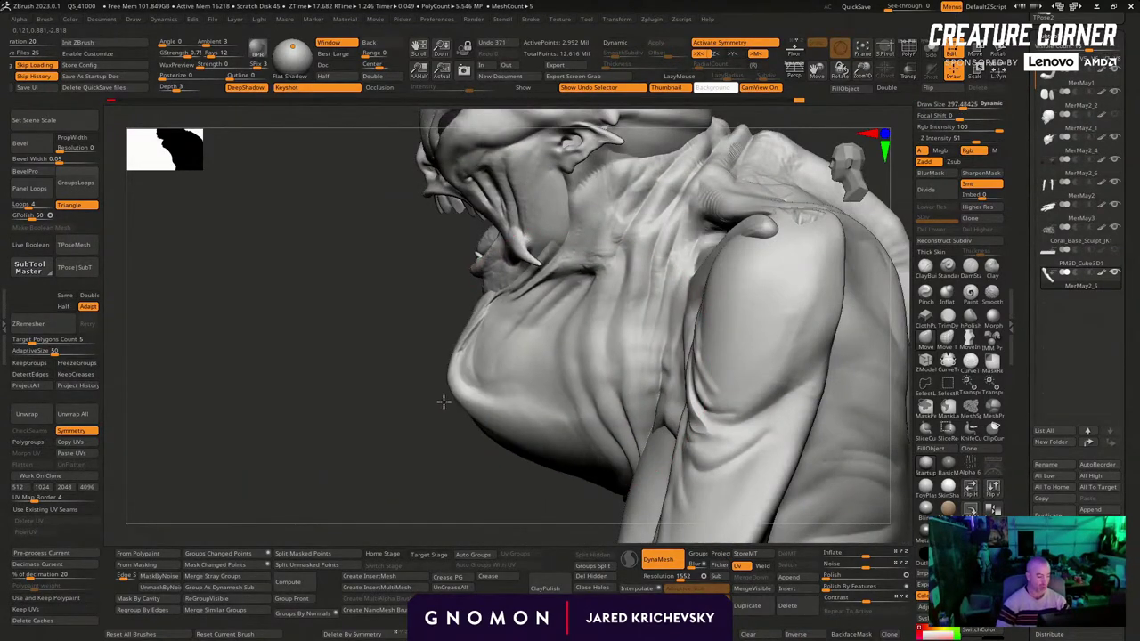
{"action": "mouse_move", "coordinate": [438, 400]}
{"action": "left_mouse_down"}
{"action": "mouse_move", "coordinate": [450, 499]}
{"action": "mouse_move", "coordinate": [363, 502]}
{"action": "mouse_move", "coordinate": [446, 464]}
{"action": "mouse_move", "coordinate": [614, 469]}
{"action": "mouse_move", "coordinate": [540, 457]}
{"action": "mouse_move", "coordinate": [542, 472]}
{"action": "left_mouse_up"}
{"action": "key", "text": "bracketleft"}
{"action": "left_click_drag", "start_coordinate": [752, 446], "coordinate": [653, 437]}
{"action": "key", "text": "bracketleft"}
{"action": "left_click_drag", "start_coordinate": [592, 465], "coordinate": [586, 474]}
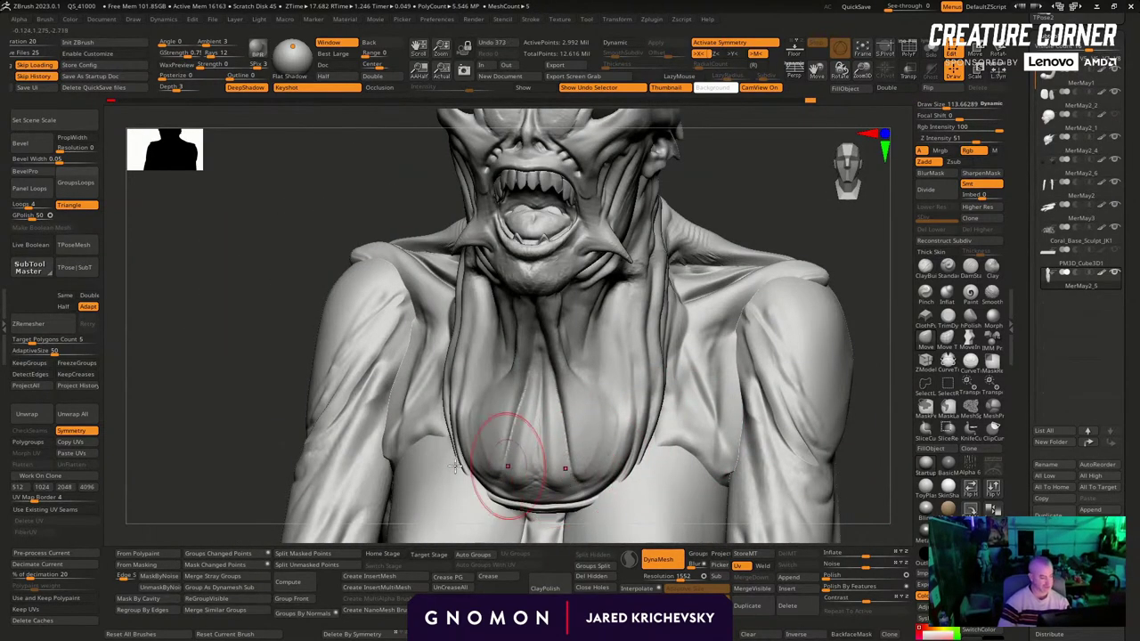
Turn symmetry off and carve uneven folds along the pouch's lower edge with the Dam Standard brush at draw size about 114
{"action": "mouse_move", "coordinate": [247, 494]}
{"action": "left_mouse_down"}
{"action": "mouse_move", "coordinate": [223, 496]}
{"action": "mouse_move", "coordinate": [310, 475]}
{"action": "mouse_move", "coordinate": [357, 405]}
{"action": "left_mouse_up"}
{"action": "left_click", "coordinate": [970, 266]}
{"action": "key", "text": "x"}
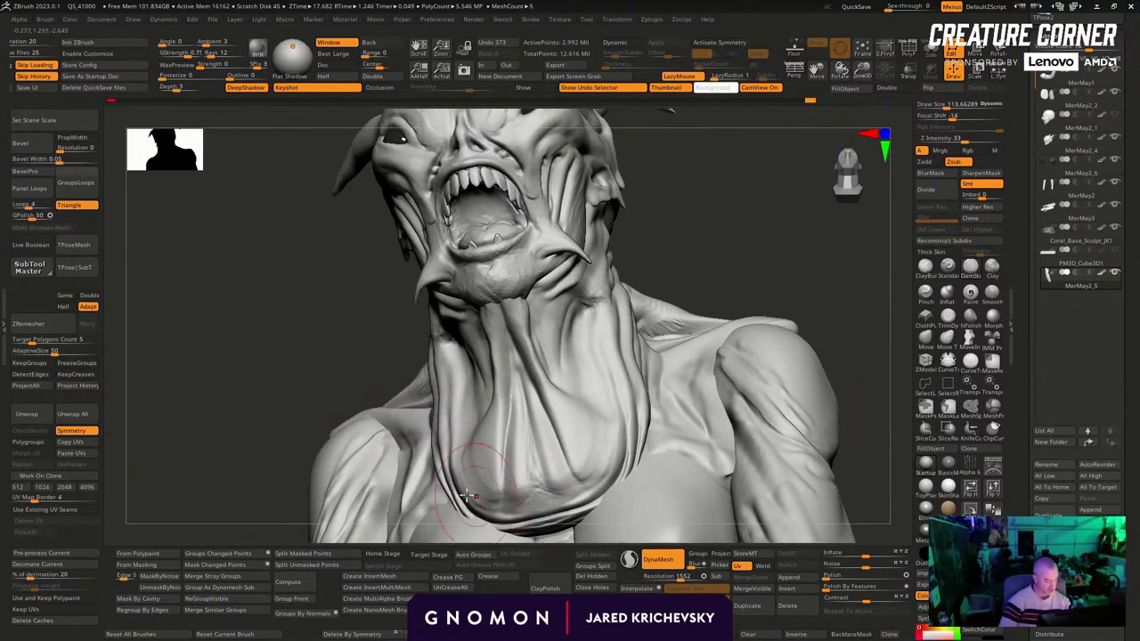
{"action": "mouse_move", "coordinate": [463, 492]}
{"action": "left_mouse_down"}
{"action": "mouse_move", "coordinate": [586, 490]}
{"action": "mouse_move", "coordinate": [602, 454]}
{"action": "left_mouse_up"}
{"action": "mouse_move", "coordinate": [545, 510]}
{"action": "left_mouse_down"}
{"action": "mouse_move", "coordinate": [631, 444]}
{"action": "mouse_move", "coordinate": [612, 445]}
{"action": "left_mouse_up"}
Cut finer asymmetrical creases into the sides and bottom rim of the throat pouch at draw size about 51
{"action": "key", "text": "s"}
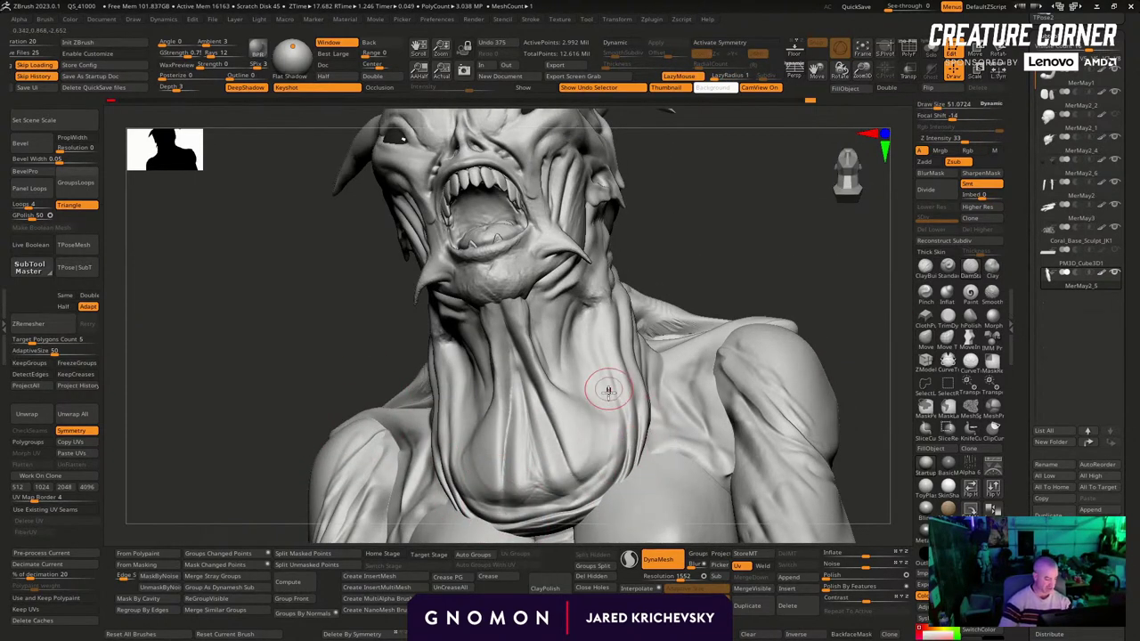
{"action": "left_click_drag", "start_coordinate": [611, 396], "coordinate": [545, 493]}
{"action": "left_click_drag", "start_coordinate": [465, 487], "coordinate": [568, 489]}
{"action": "mouse_move", "coordinate": [601, 456]}
{"action": "left_mouse_down"}
{"action": "mouse_move", "coordinate": [506, 498]}
{"action": "mouse_move", "coordinate": [521, 502]}
{"action": "left_mouse_up"}
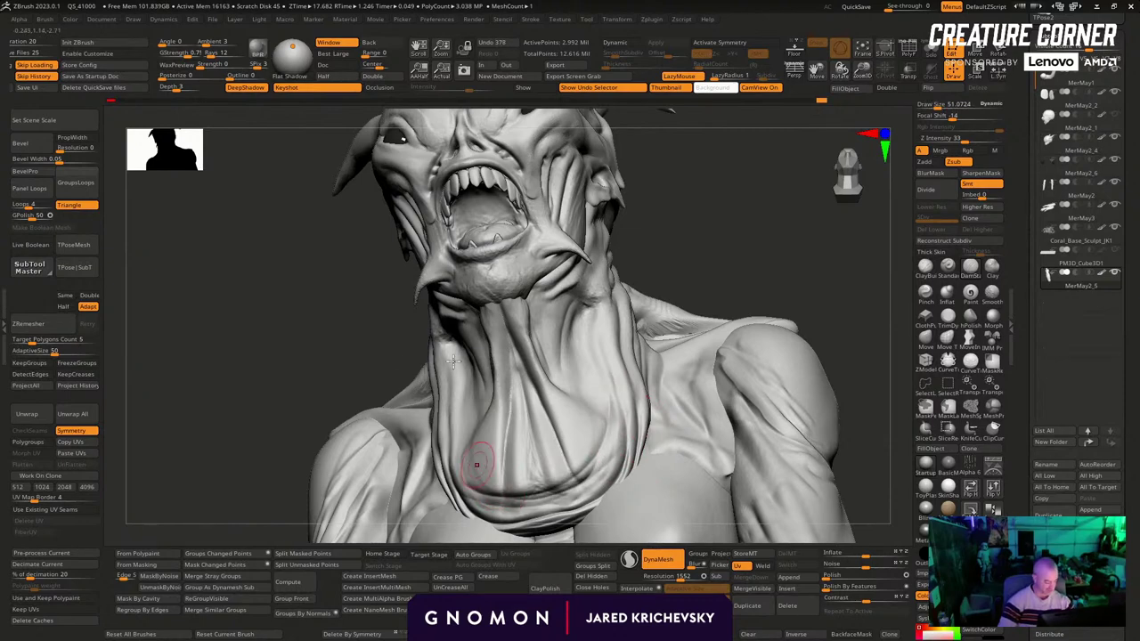
{"action": "right_click_drag", "start_coordinate": [476, 463], "coordinate": [480, 446]}
{"action": "mouse_move", "coordinate": [481, 500]}
{"action": "left_mouse_down"}
{"action": "mouse_move", "coordinate": [432, 393]}
{"action": "mouse_move", "coordinate": [477, 499]}
{"action": "left_mouse_up"}
{"action": "left_click_drag", "start_coordinate": [478, 500], "coordinate": [448, 452]}
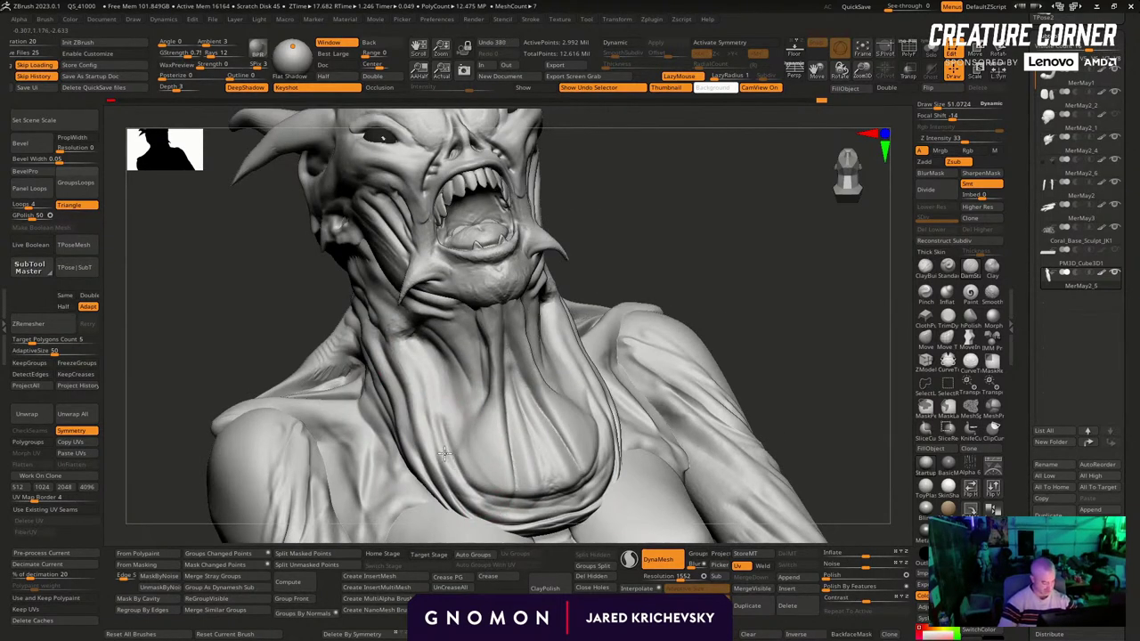
Make the arms active and carve creases around the elbows at draw sizes of about 129 and 114
{"action": "mouse_move", "coordinate": [726, 272]}
{"action": "left_mouse_down", "text": "alt"}
{"action": "mouse_move", "coordinate": [651, 353]}
{"action": "mouse_move", "coordinate": [673, 424]}
{"action": "left_mouse_up", "text": "alt"}
{"action": "mouse_move", "coordinate": [673, 424]}
{"action": "left_mouse_down", "text": "alt"}
{"action": "mouse_move", "coordinate": [633, 309]}
{"action": "mouse_move", "coordinate": [595, 259]}
{"action": "mouse_move", "coordinate": [605, 338]}
{"action": "mouse_move", "coordinate": [596, 282]}
{"action": "mouse_move", "coordinate": [606, 285]}
{"action": "left_mouse_up", "text": "alt"}
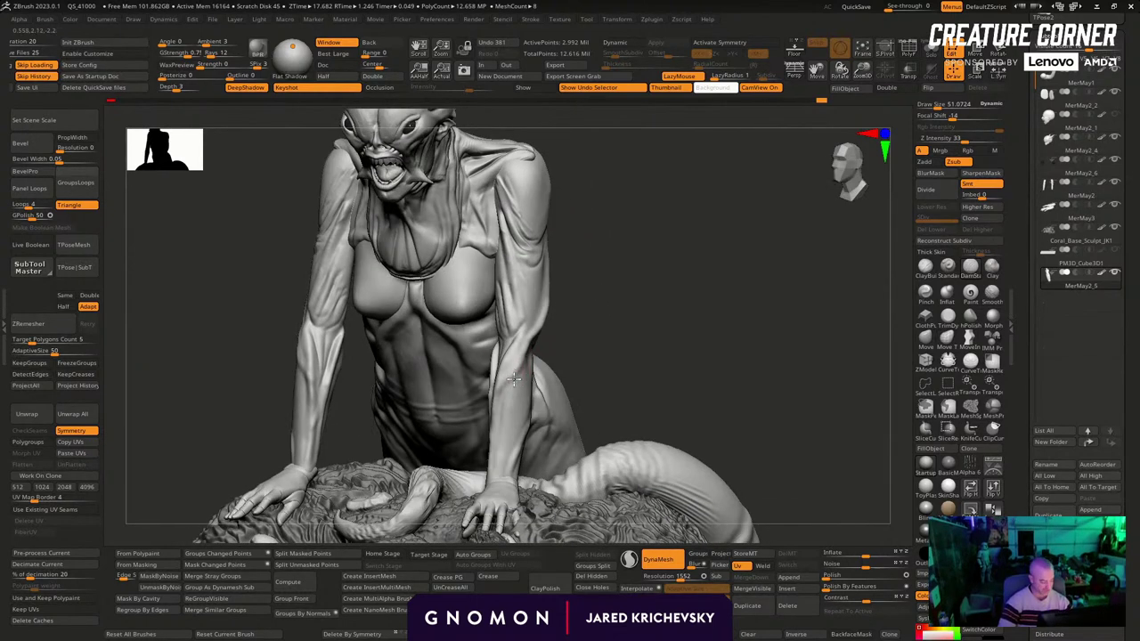
{"action": "left_click", "coordinate": [514, 381], "text": "alt"}
{"action": "left_click_drag", "start_coordinate": [500, 397], "coordinate": [521, 370]}
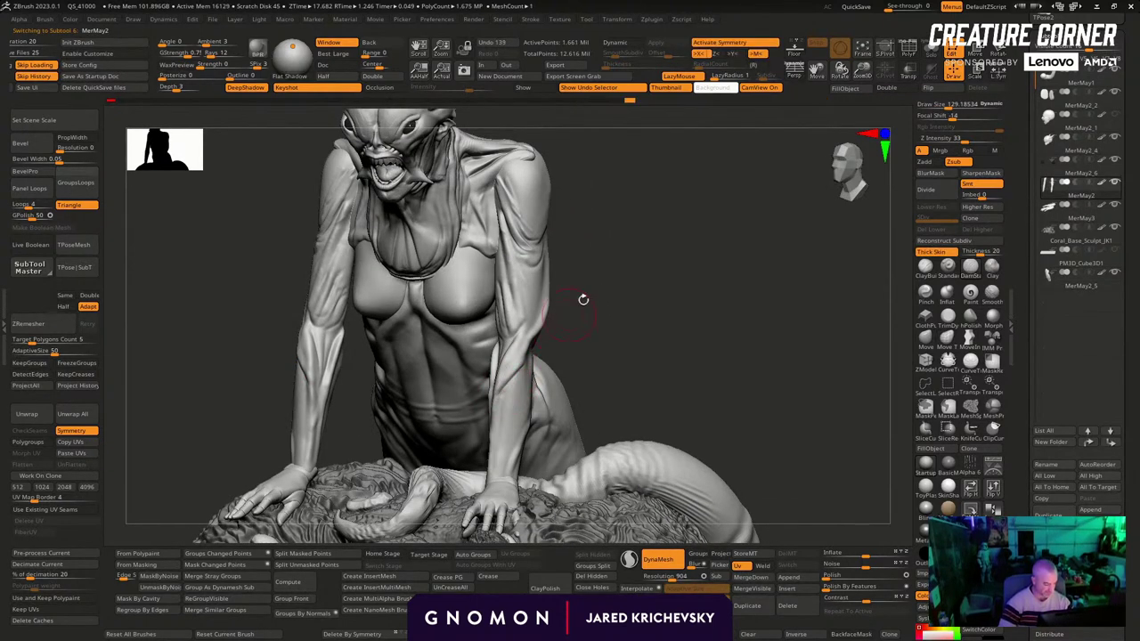
{"action": "left_click_drag", "start_coordinate": [583, 299], "coordinate": [509, 362]}
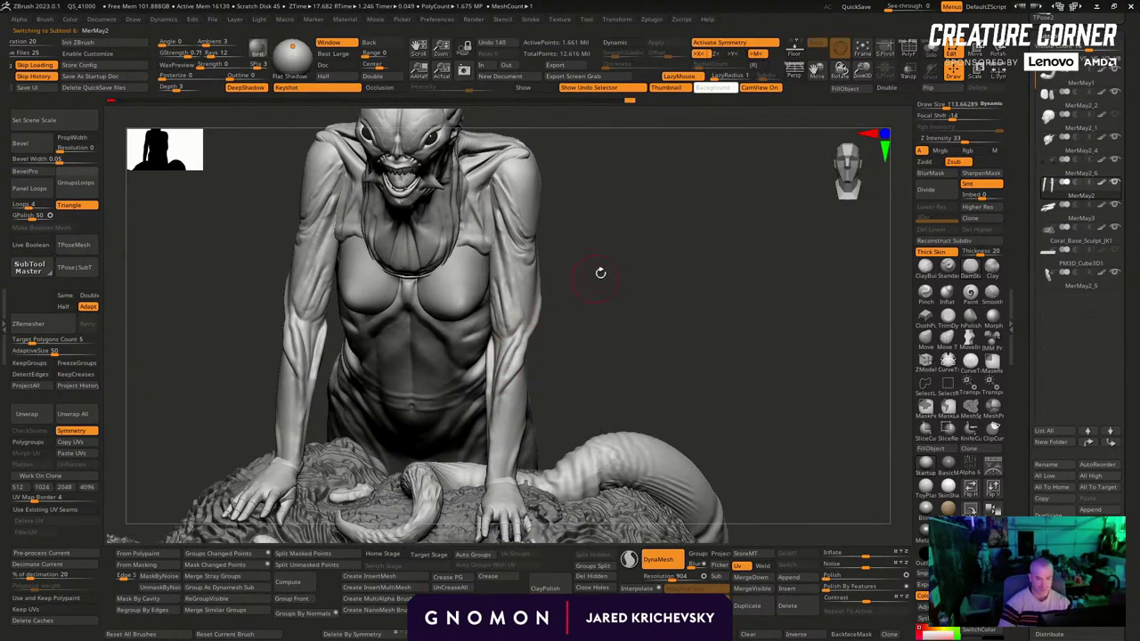
{"action": "left_click_drag", "start_coordinate": [600, 273], "coordinate": [625, 308], "text": "alt"}
Carve narrower muscle lines along the elbows and upper arms at draw size about 58
{"action": "key", "text": "s"}
{"action": "mouse_move", "coordinate": [501, 336]}
{"action": "left_mouse_down"}
{"action": "mouse_move", "coordinate": [516, 363]}
{"action": "mouse_move", "coordinate": [459, 367]}
{"action": "mouse_move", "coordinate": [514, 278]}
{"action": "mouse_move", "coordinate": [512, 250]}
{"action": "left_mouse_up"}
{"action": "key", "text": "s"}
{"action": "left_click_drag", "start_coordinate": [524, 288], "coordinate": [511, 223]}
{"action": "mouse_move", "coordinate": [588, 245]}
{"action": "left_mouse_down"}
{"action": "mouse_move", "coordinate": [540, 250]}
{"action": "mouse_move", "coordinate": [537, 347]}
{"action": "left_mouse_up"}
{"action": "mouse_move", "coordinate": [633, 273]}
{"action": "left_mouse_down"}
{"action": "mouse_move", "coordinate": [614, 279]}
{"action": "mouse_move", "coordinate": [608, 270]}
{"action": "left_mouse_up"}
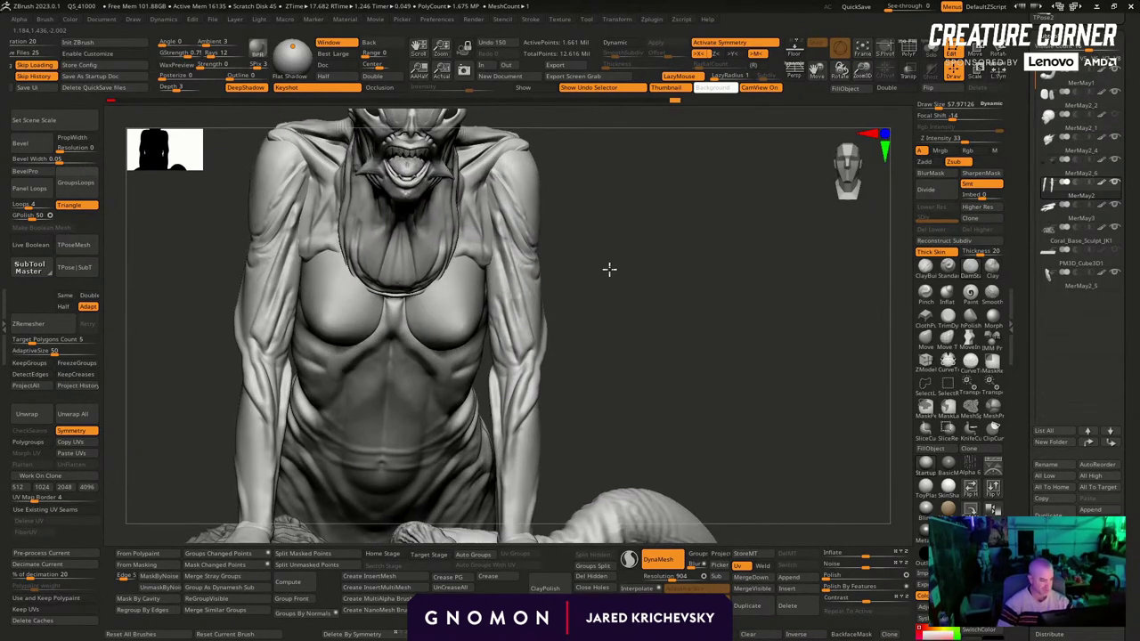
Add creases along the inner arms beside the chest at draw size about 45 and smooth them
{"action": "left_click_drag", "start_coordinate": [486, 254], "coordinate": [510, 366]}
{"action": "mouse_move", "coordinate": [582, 308]}
{"action": "left_mouse_down", "text": "alt"}
{"action": "mouse_move", "coordinate": [593, 329]}
{"action": "mouse_move", "coordinate": [579, 296]}
{"action": "left_mouse_up", "text": "alt"}
{"action": "mouse_move", "coordinate": [490, 278]}
{"action": "left_mouse_down"}
{"action": "mouse_move", "coordinate": [498, 342]}
{"action": "mouse_move", "coordinate": [492, 317]}
{"action": "mouse_move", "coordinate": [496, 330]}
{"action": "left_mouse_up"}
{"action": "key", "text": "s"}
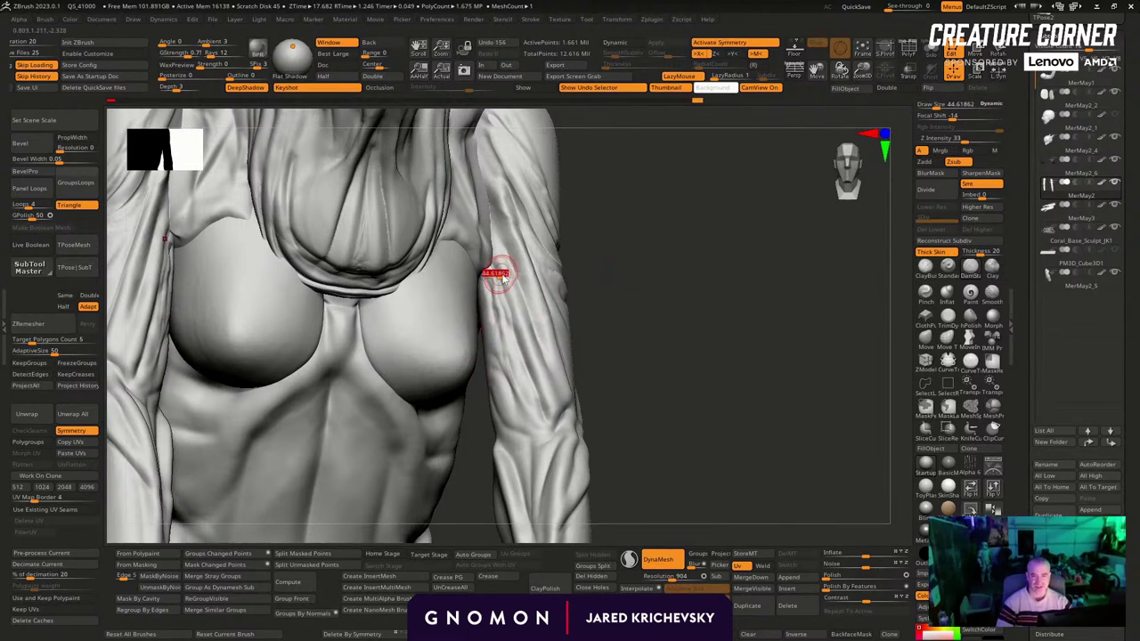
{"action": "mouse_move", "coordinate": [510, 274]}
{"action": "left_mouse_down", "text": "shift"}
{"action": "mouse_move", "coordinate": [499, 268]}
{"action": "mouse_move", "coordinate": [494, 299]}
{"action": "left_mouse_up", "text": "shift"}
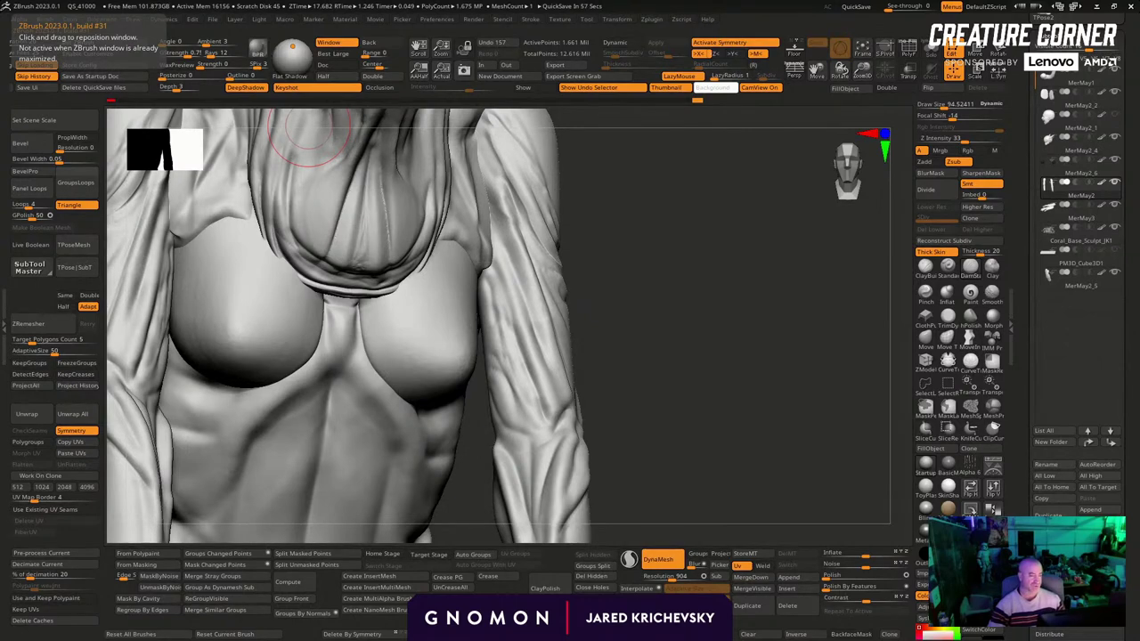
Examine the breast and body meshes around the armpit with the polyframe display, making each active in turn
{"action": "mouse_move", "coordinate": [656, 349]}
{"action": "left_mouse_down"}
{"action": "mouse_move", "coordinate": [638, 318]}
{"action": "mouse_move", "coordinate": [651, 286]}
{"action": "mouse_move", "coordinate": [410, 341]}
{"action": "left_mouse_up"}
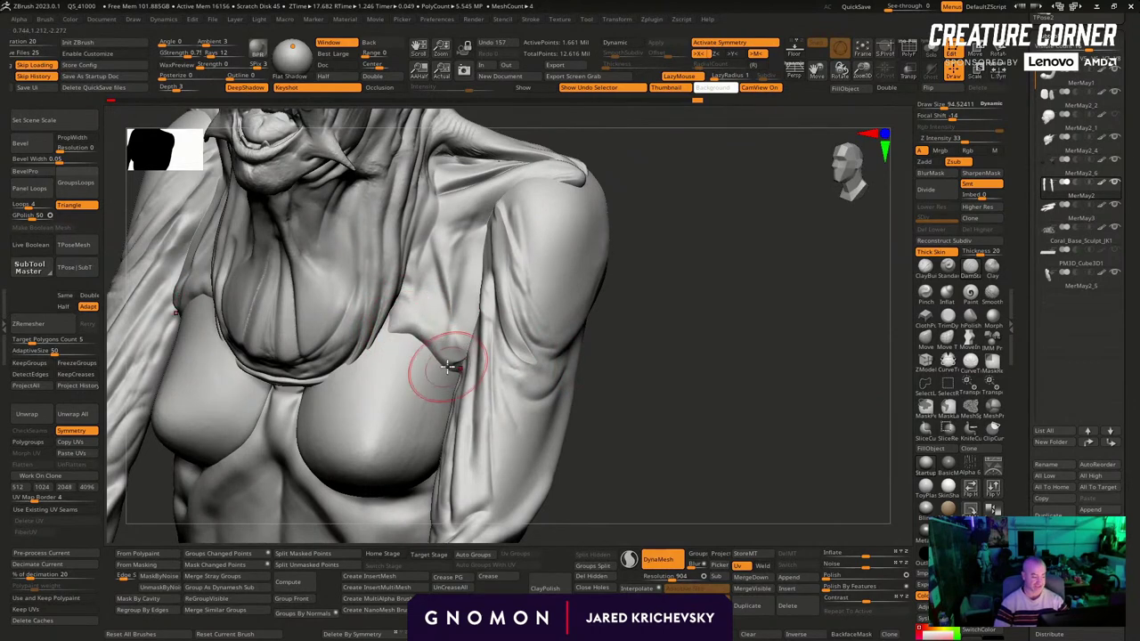
{"action": "key", "text": "shift+f"}
{"action": "key", "text": "shift+f"}
{"action": "left_click", "coordinate": [411, 412], "text": "alt"}
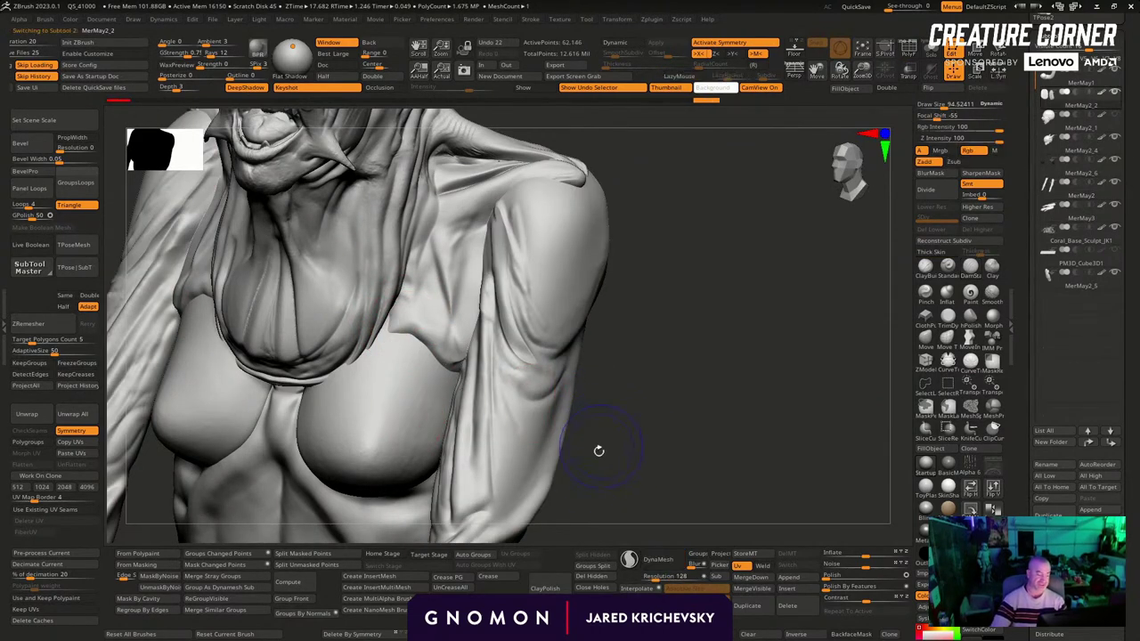
{"action": "key", "text": "shift+f"}
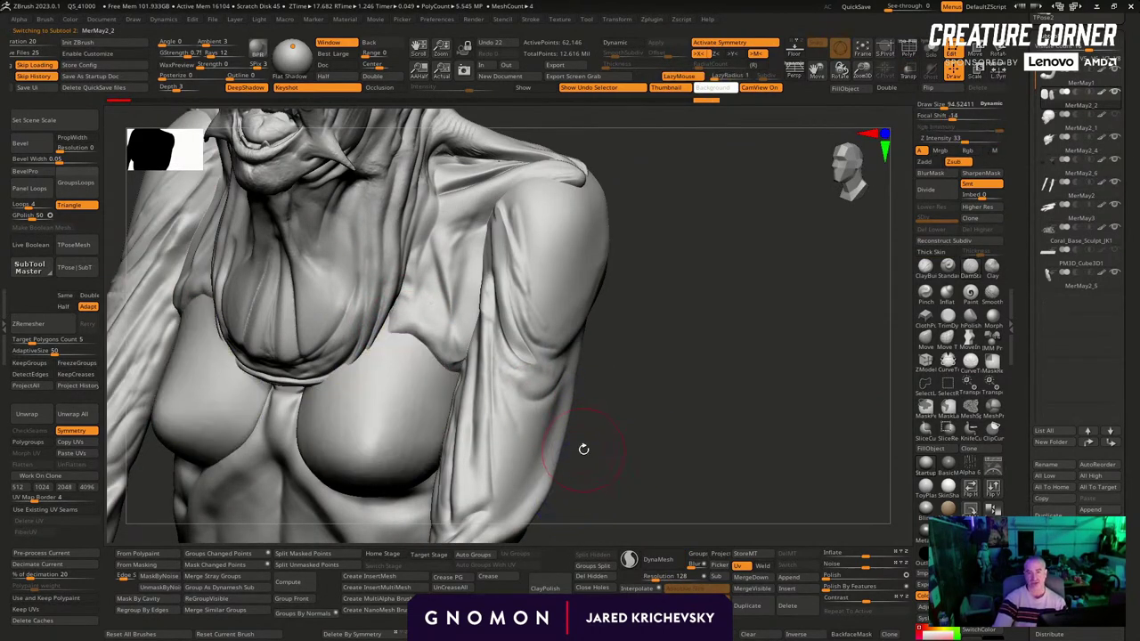
{"action": "left_click", "coordinate": [445, 322], "text": "alt"}
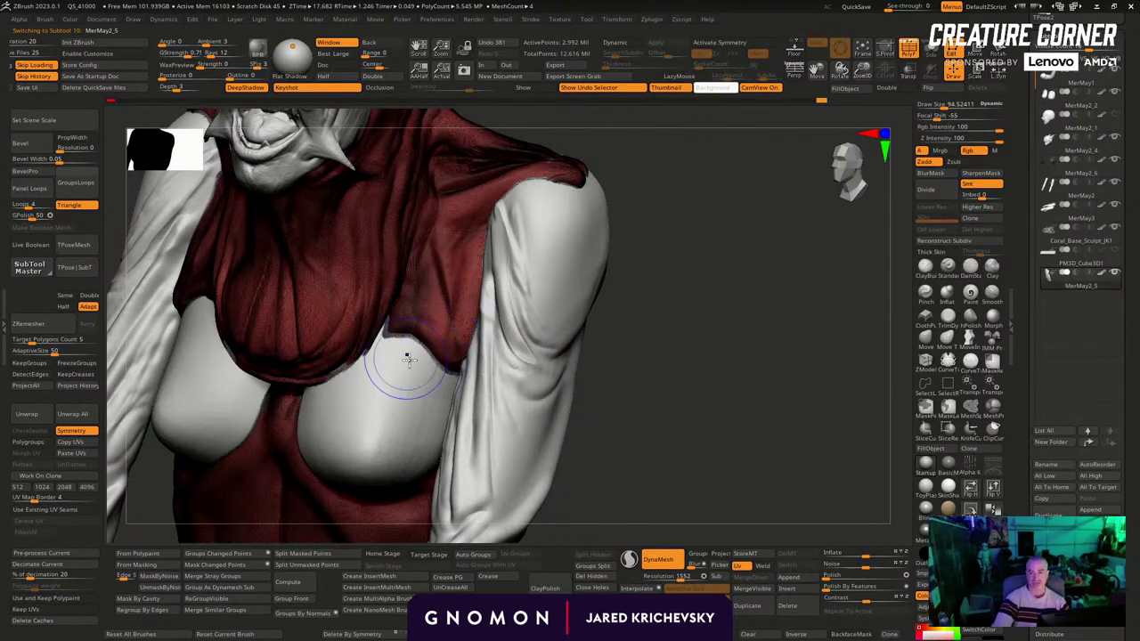
Try to build up the body surface over the armpit fold above one breast at draw sizes of about 208 and 129
{"action": "key", "text": "b"}
{"action": "left_click", "coordinate": [432, 388]}
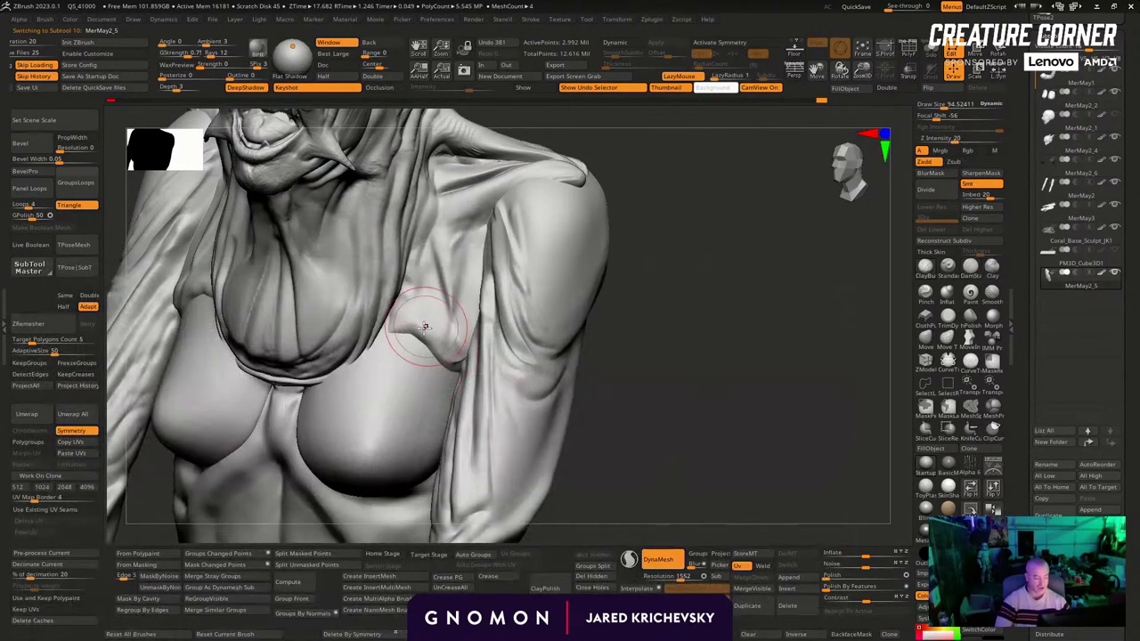
{"action": "left_click_drag", "start_coordinate": [455, 339], "coordinate": [445, 339]}
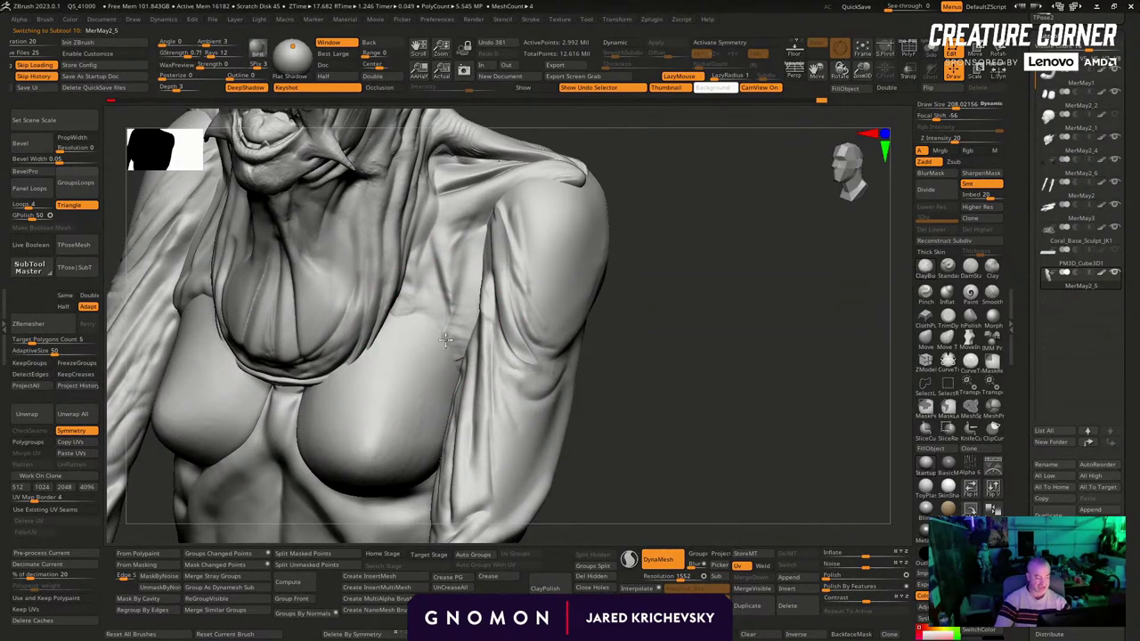
{"action": "left_click_drag", "start_coordinate": [410, 410], "coordinate": [397, 401]}
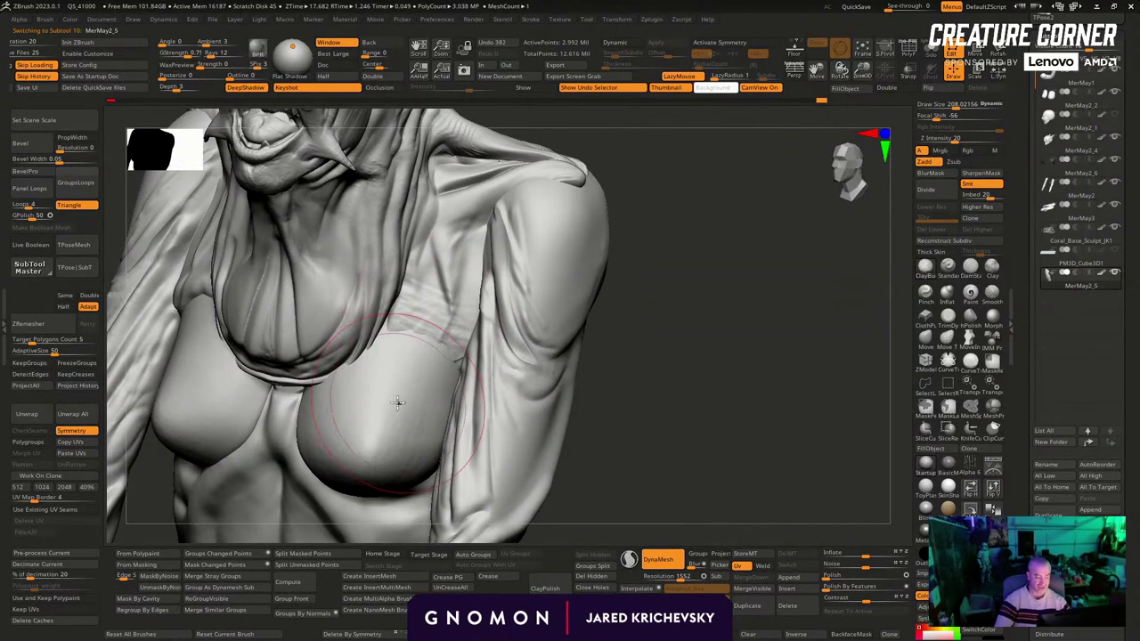
{"action": "key", "text": "bracketleft"}
{"action": "mouse_move", "coordinate": [405, 354]}
{"action": "left_mouse_down"}
{"action": "mouse_move", "coordinate": [399, 391]}
{"action": "mouse_move", "coordinate": [420, 356]}
{"action": "mouse_move", "coordinate": [416, 317]}
{"action": "mouse_move", "coordinate": [424, 370]}
{"action": "left_mouse_up"}
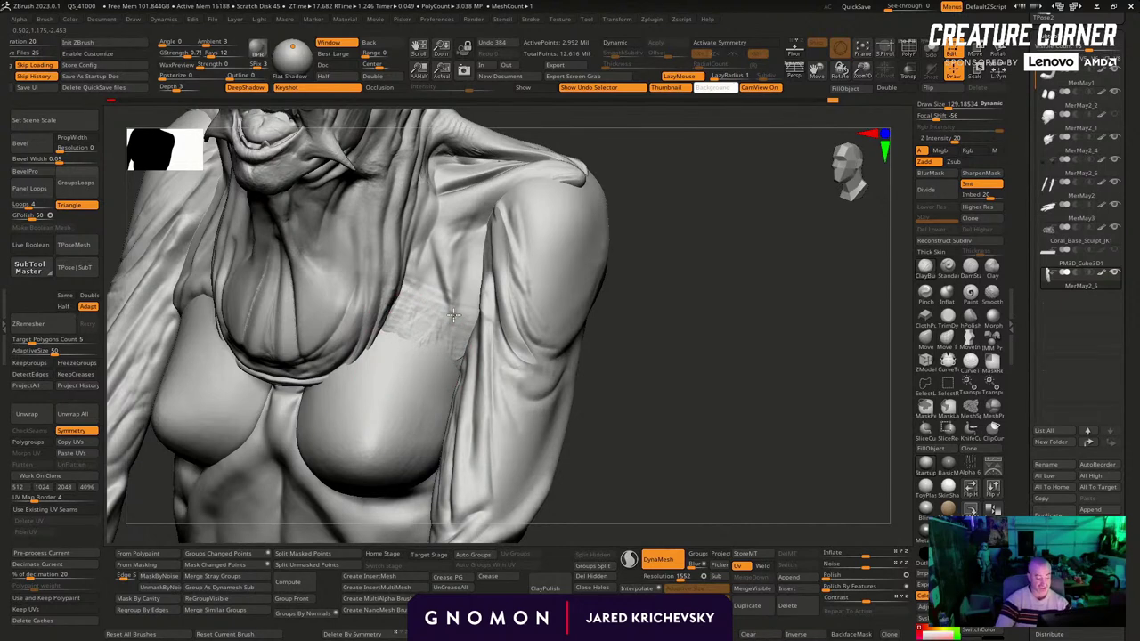
{"action": "left_click_drag", "start_coordinate": [480, 365], "coordinate": [458, 331]}
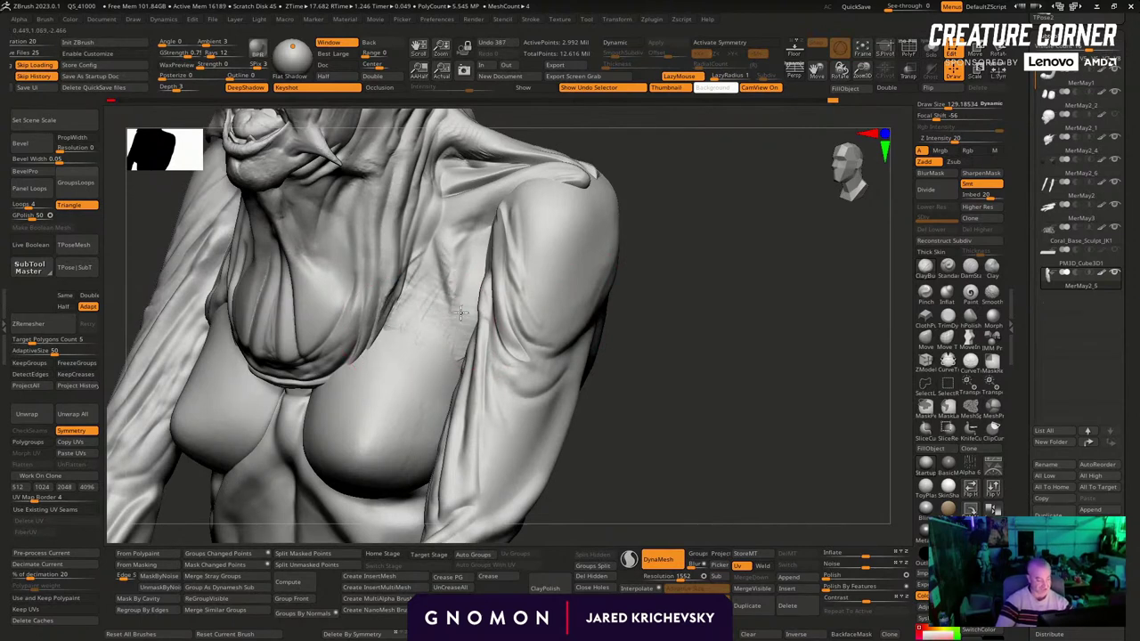
{"action": "mouse_move", "coordinate": [444, 315]}
{"action": "left_mouse_down"}
{"action": "mouse_move", "coordinate": [455, 348]}
{"action": "mouse_move", "coordinate": [421, 342]}
{"action": "mouse_move", "coordinate": [426, 326]}
{"action": "mouse_move", "coordinate": [448, 353]}
{"action": "mouse_move", "coordinate": [403, 326]}
{"action": "mouse_move", "coordinate": [445, 337]}
{"action": "mouse_move", "coordinate": [383, 318]}
{"action": "mouse_move", "coordinate": [451, 297]}
{"action": "mouse_move", "coordinate": [467, 342]}
{"action": "left_mouse_up"}
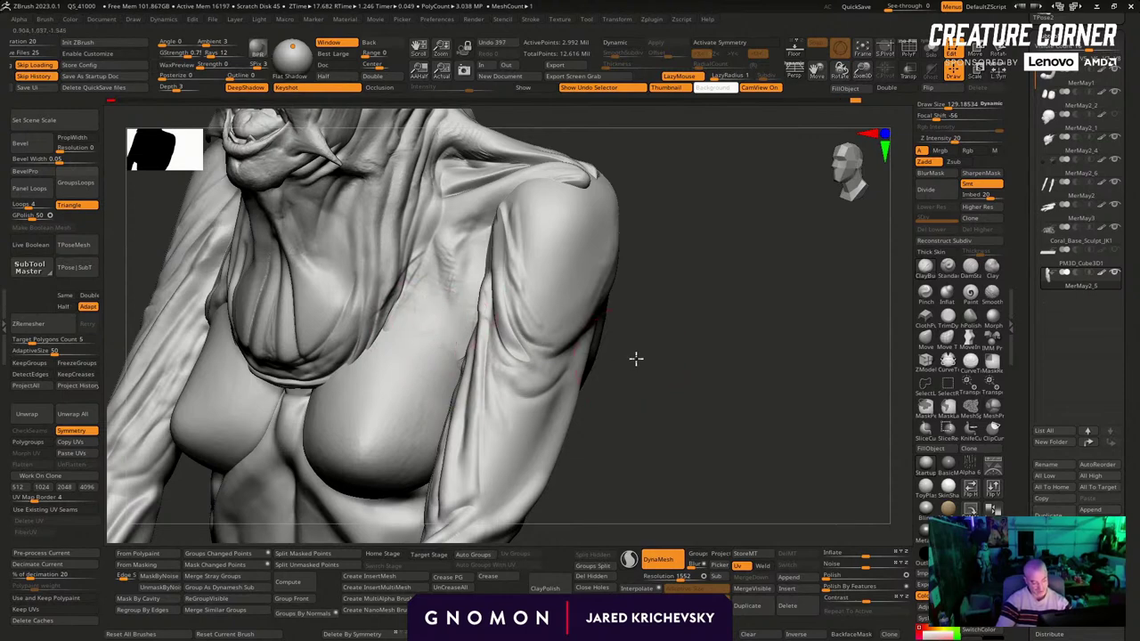
Try to smooth and blend the built-up area between the armpit and breast into the surrounding chest
{"action": "left_click_drag", "start_coordinate": [636, 359], "coordinate": [679, 363]}
{"action": "key", "text": "f"}
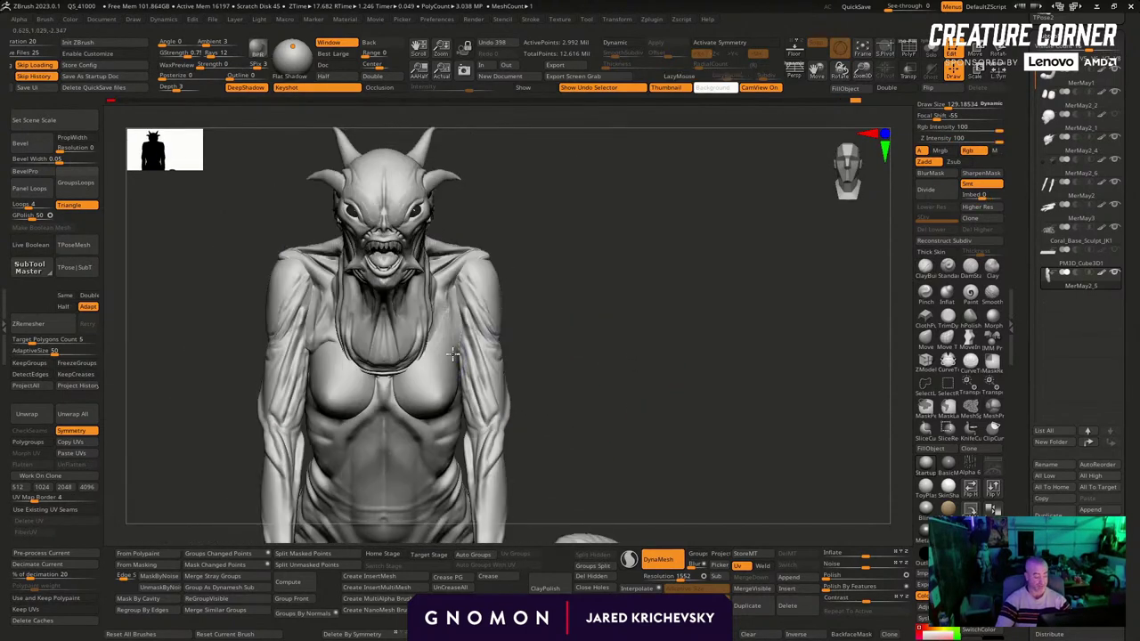
{"action": "left_click_drag", "start_coordinate": [440, 323], "coordinate": [437, 334], "text": "shift"}
{"action": "mouse_move", "coordinate": [697, 479]}
{"action": "left_mouse_down"}
{"action": "mouse_move", "coordinate": [684, 466]}
{"action": "mouse_move", "coordinate": [669, 346]}
{"action": "mouse_move", "coordinate": [641, 273]}
{"action": "mouse_move", "coordinate": [596, 407]}
{"action": "left_mouse_up"}
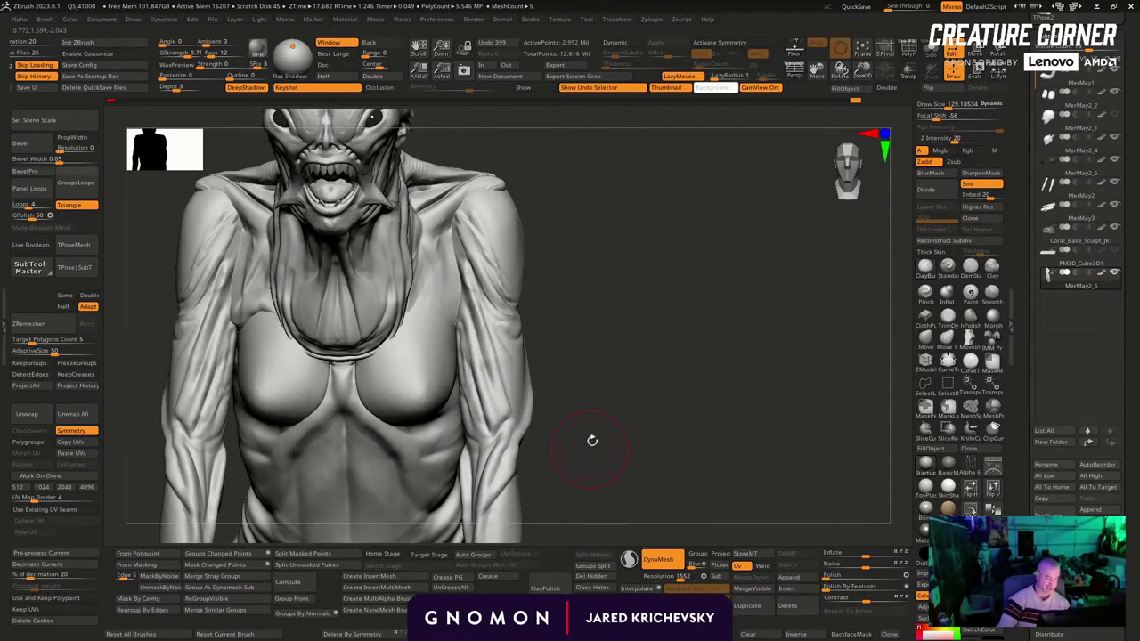
{"action": "left_click_drag", "start_coordinate": [436, 258], "coordinate": [431, 307]}
Turn on symmetry and define the armpit fold edges above both breasts with the Standard brush at draw size about 33, smoothing their inner ends
{"action": "mouse_move", "coordinate": [565, 324]}
{"action": "left_mouse_down", "text": "alt"}
{"action": "mouse_move", "coordinate": [578, 312]}
{"action": "mouse_move", "coordinate": [579, 356]}
{"action": "mouse_move", "coordinate": [570, 298]}
{"action": "left_mouse_up", "text": "alt"}
{"action": "key", "text": "s"}
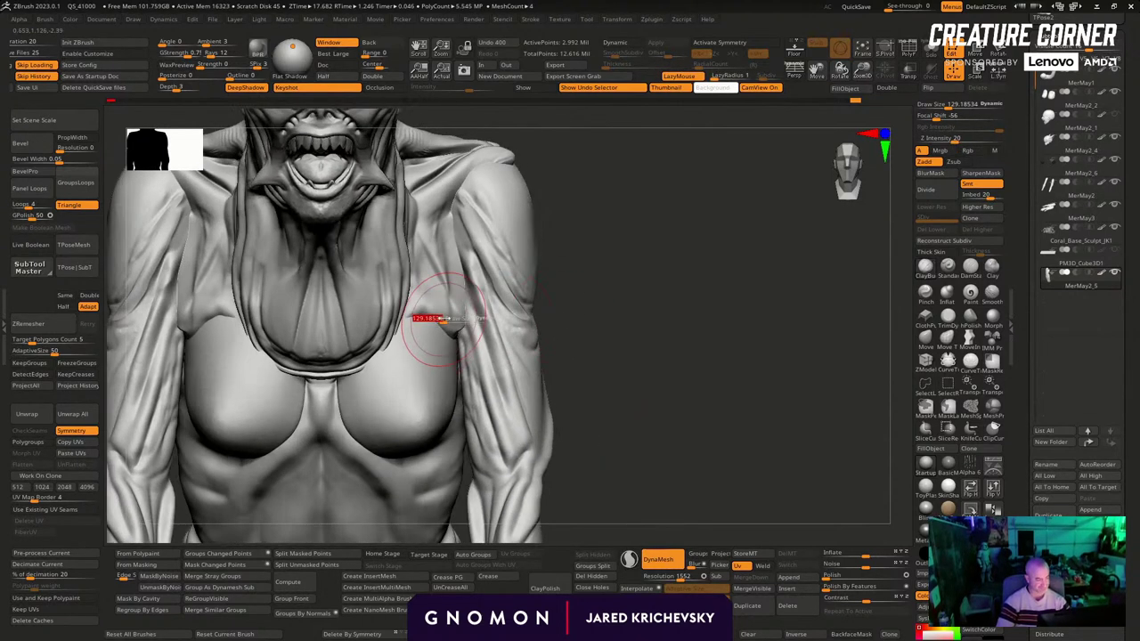
{"action": "left_click_drag", "start_coordinate": [444, 319], "coordinate": [432, 318]}
{"action": "key", "text": "x"}
{"action": "mouse_move", "coordinate": [558, 325]}
{"action": "left_mouse_down"}
{"action": "mouse_move", "coordinate": [542, 322]}
{"action": "mouse_move", "coordinate": [596, 308]}
{"action": "left_mouse_up"}
{"action": "left_click", "coordinate": [946, 269]}
{"action": "key", "text": "s"}
{"action": "left_click_drag", "start_coordinate": [451, 320], "coordinate": [401, 328]}
{"action": "mouse_move", "coordinate": [565, 307]}
{"action": "left_mouse_down"}
{"action": "mouse_move", "coordinate": [573, 294]}
{"action": "mouse_move", "coordinate": [554, 293]}
{"action": "left_mouse_up"}
{"action": "left_click_drag", "start_coordinate": [401, 330], "coordinate": [410, 319]}
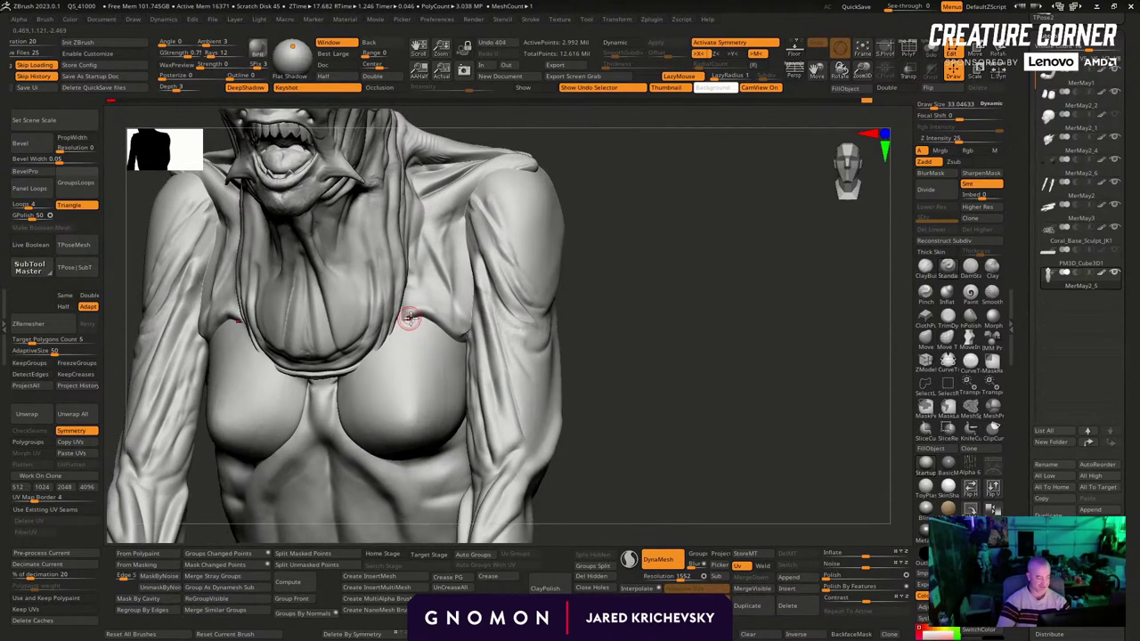
{"action": "mouse_move", "coordinate": [591, 288]}
{"action": "left_mouse_down"}
{"action": "mouse_move", "coordinate": [651, 300]}
{"action": "mouse_move", "coordinate": [596, 300]}
{"action": "left_mouse_up"}
{"action": "mouse_move", "coordinate": [398, 332]}
{"action": "left_mouse_down", "text": "shift"}
{"action": "mouse_move", "coordinate": [403, 322]}
{"action": "mouse_move", "coordinate": [393, 335]}
{"action": "left_mouse_up", "text": "shift"}
Accentuate the folds along both sides of the waist with the Standard brush at draw sizes of about 124 and 81
{"action": "mouse_move", "coordinate": [591, 387]}
{"action": "left_mouse_down", "text": "alt"}
{"action": "mouse_move", "coordinate": [595, 298]}
{"action": "mouse_move", "coordinate": [567, 256]}
{"action": "mouse_move", "coordinate": [573, 272]}
{"action": "mouse_move", "coordinate": [407, 323]}
{"action": "left_mouse_up", "text": "alt"}
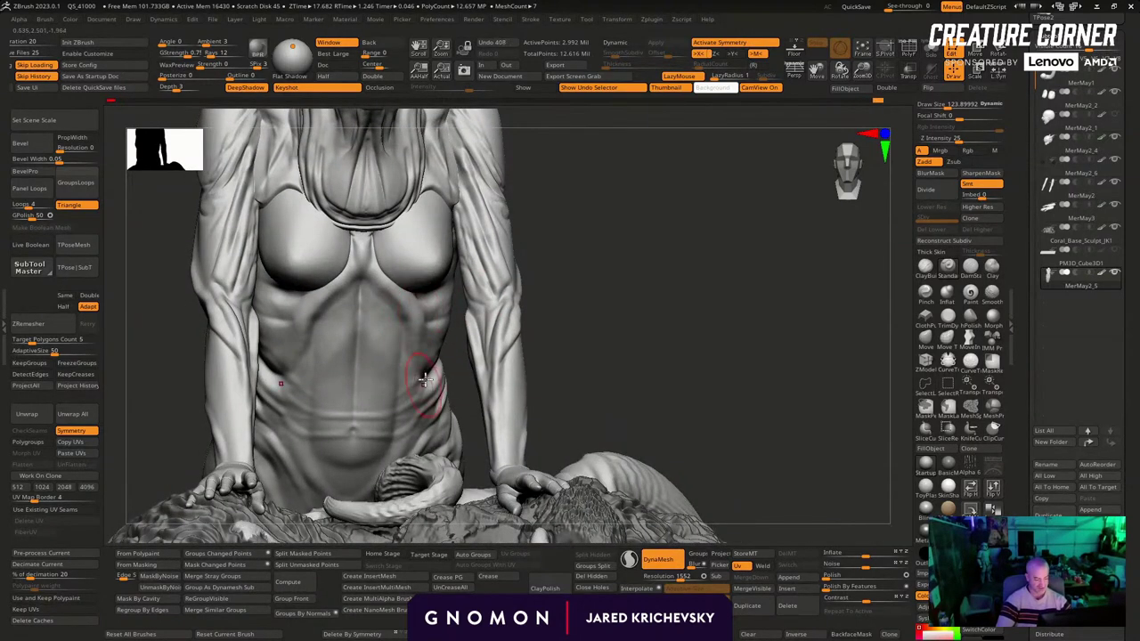
{"action": "left_click_drag", "start_coordinate": [570, 374], "coordinate": [539, 337]}
{"action": "key", "text": "s"}
{"action": "left_click_drag", "start_coordinate": [428, 338], "coordinate": [433, 387]}
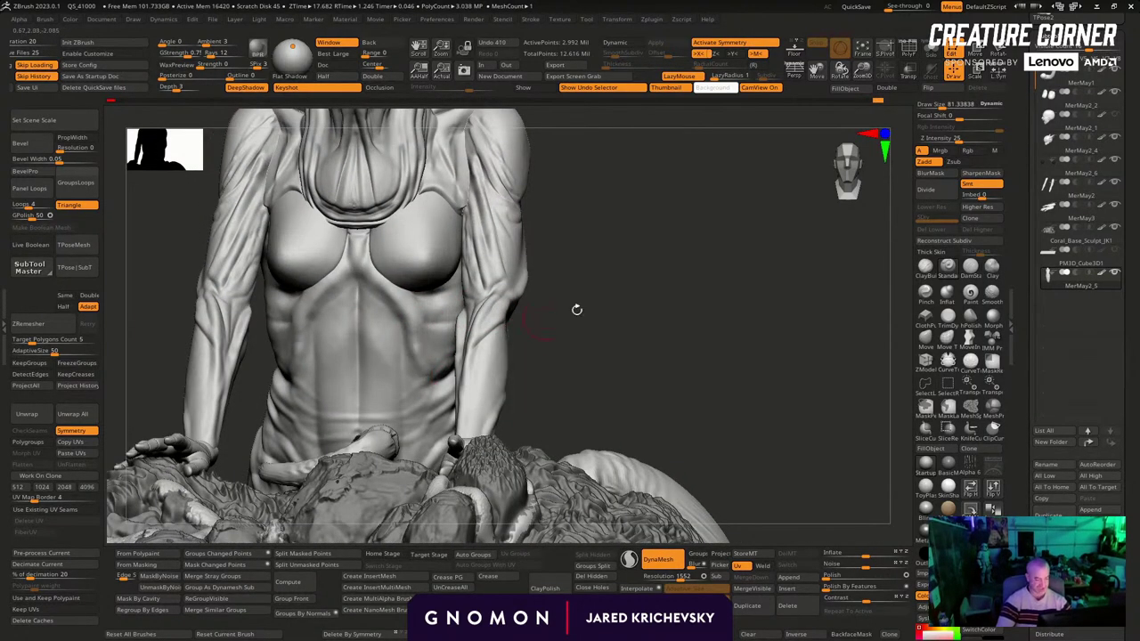
Carve deep slanted creases between the rib folds on the flanks with the DamStandard brush at draw size about 65
{"action": "left_click_drag", "start_coordinate": [576, 309], "coordinate": [593, 333]}
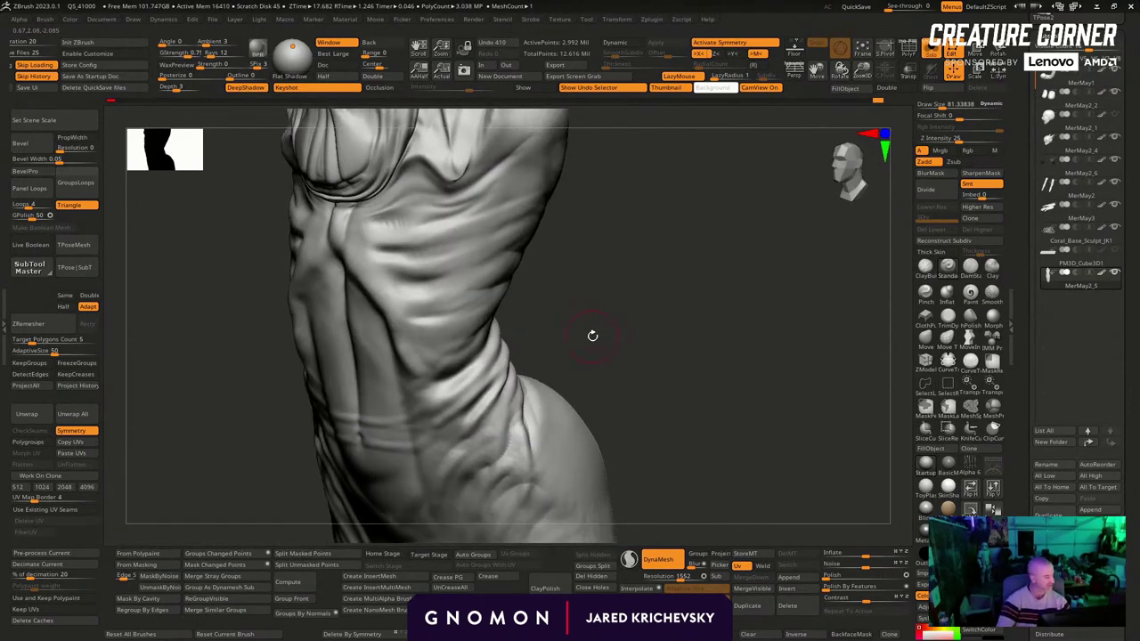
{"action": "left_click", "coordinate": [967, 269]}
{"action": "mouse_move", "coordinate": [420, 285]}
{"action": "left_mouse_down"}
{"action": "mouse_move", "coordinate": [404, 280]}
{"action": "mouse_move", "coordinate": [479, 267]}
{"action": "left_mouse_up"}
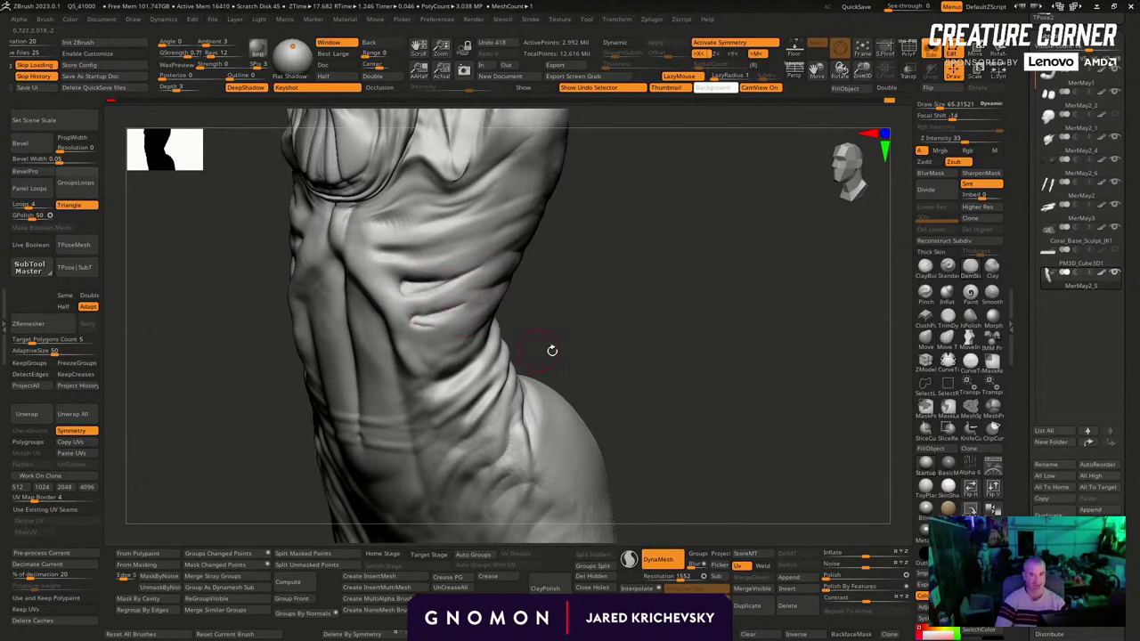
{"action": "mouse_move", "coordinate": [552, 350]}
{"action": "left_mouse_down"}
{"action": "mouse_move", "coordinate": [543, 318]}
{"action": "mouse_move", "coordinate": [470, 309]}
{"action": "left_mouse_up"}
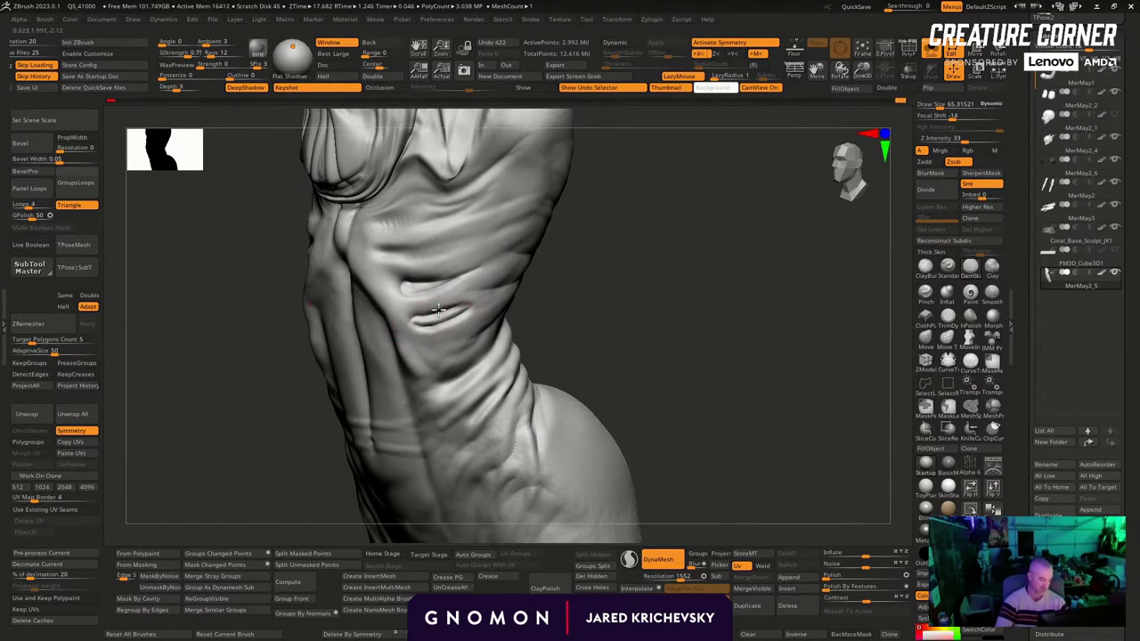
Deepen the skin folds on the side of the creature's waist, then build them up with the ClayBuildup brush
{"action": "left_click_drag", "start_coordinate": [575, 308], "coordinate": [561, 313]}
{"action": "key", "text": "b"}
{"action": "key", "text": "c"}
{"action": "key", "text": "b"}
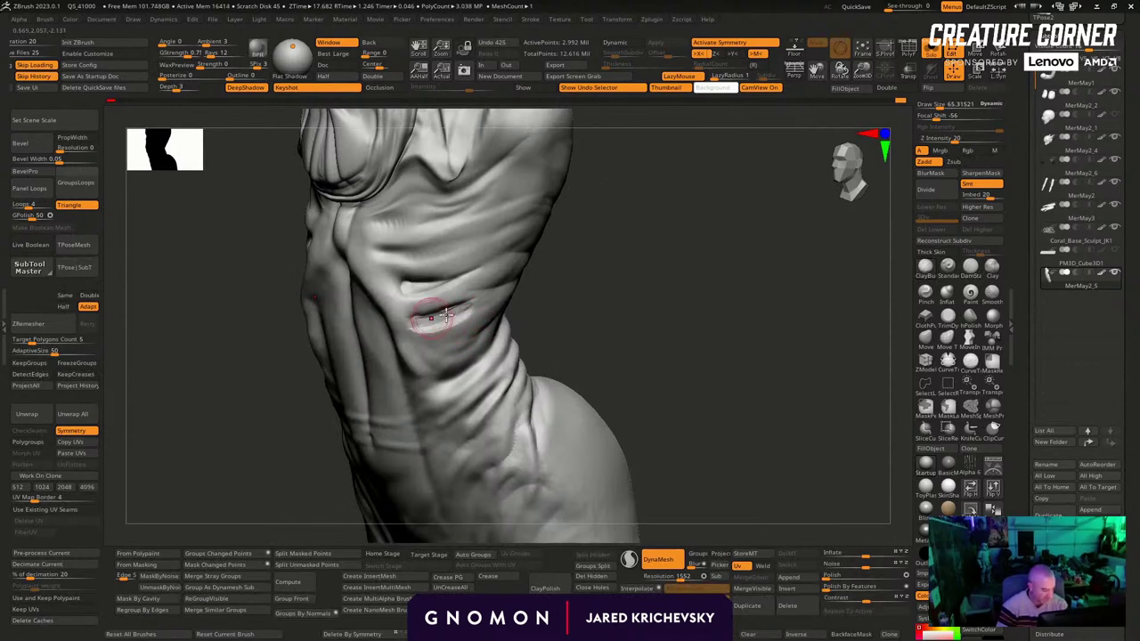
{"action": "mouse_move", "coordinate": [419, 331]}
{"action": "left_mouse_down"}
{"action": "mouse_move", "coordinate": [475, 316]}
{"action": "mouse_move", "coordinate": [400, 362]}
{"action": "left_mouse_up"}
{"action": "mouse_move", "coordinate": [570, 329]}
{"action": "left_mouse_down", "text": "alt"}
{"action": "mouse_move", "coordinate": [511, 252]}
{"action": "mouse_move", "coordinate": [573, 280]}
{"action": "left_mouse_up", "text": "alt"}
Show all subtools of the creature and coral base again and send the full sculpt to KeyShot through the bridge
{"action": "key", "text": "alt+s"}
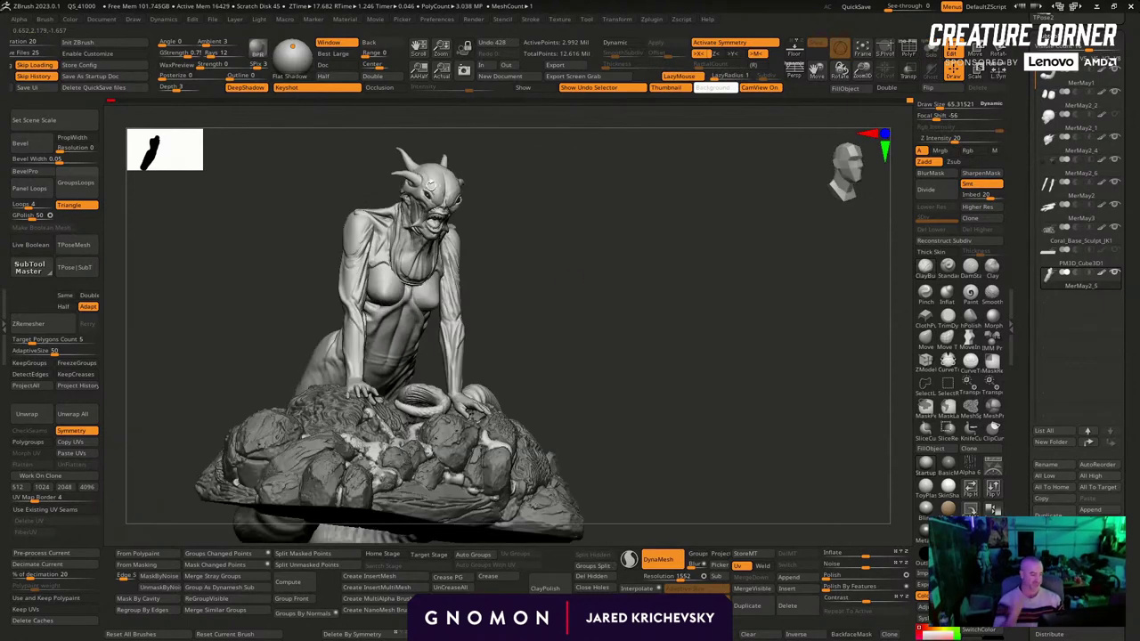
{"action": "mouse_move", "coordinate": [664, 283]}
{"action": "left_mouse_down"}
{"action": "mouse_move", "coordinate": [631, 328]}
{"action": "mouse_move", "coordinate": [634, 306]}
{"action": "mouse_move", "coordinate": [565, 295]}
{"action": "mouse_move", "coordinate": [579, 300]}
{"action": "mouse_move", "coordinate": [507, 307]}
{"action": "mouse_move", "coordinate": [606, 333]}
{"action": "mouse_move", "coordinate": [674, 313]}
{"action": "mouse_move", "coordinate": [501, 298]}
{"action": "left_mouse_up"}
{"action": "left_click_drag", "start_coordinate": [520, 197], "coordinate": [428, 192]}
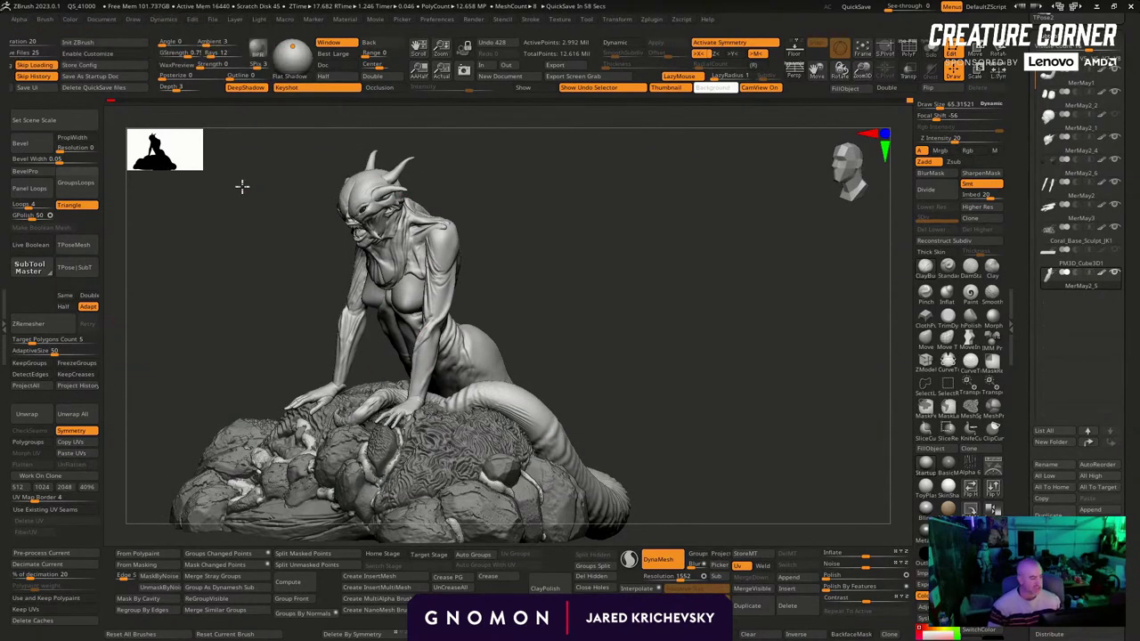
{"action": "left_click_drag", "start_coordinate": [242, 186], "coordinate": [224, 175]}
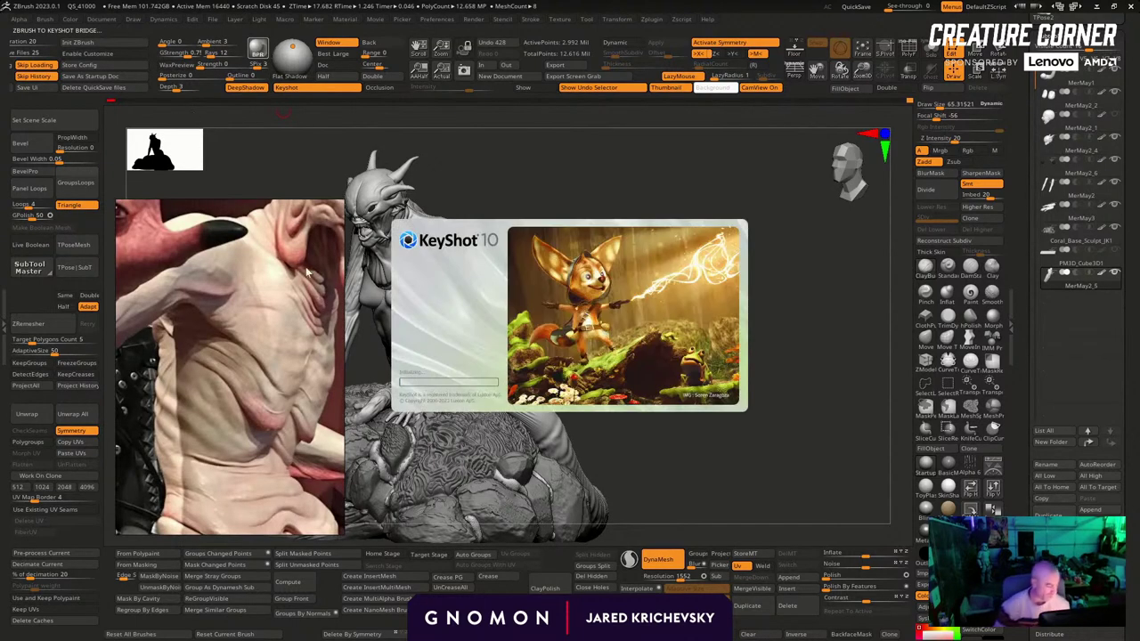
Examine the reference photos of the pale creature's wrinkled, sagging torso skin on the reference board
{"action": "scroll", "coordinate": [304, 252], "scroll_direction": "down", "scroll_amount": 5}
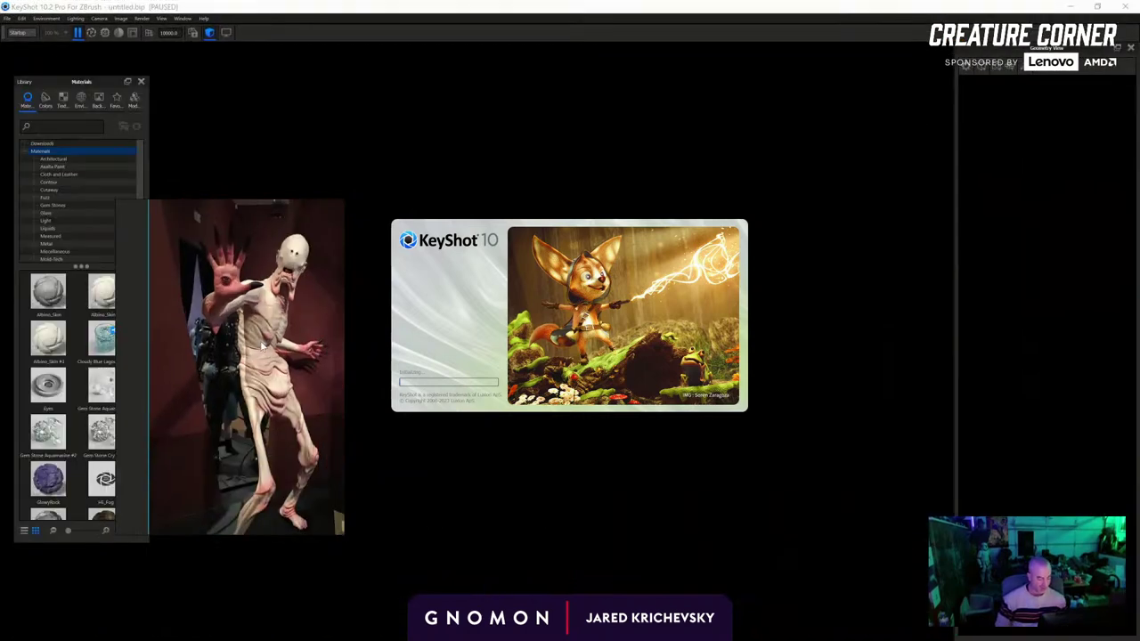
{"action": "scroll", "coordinate": [247, 364], "scroll_direction": "up", "scroll_amount": 6}
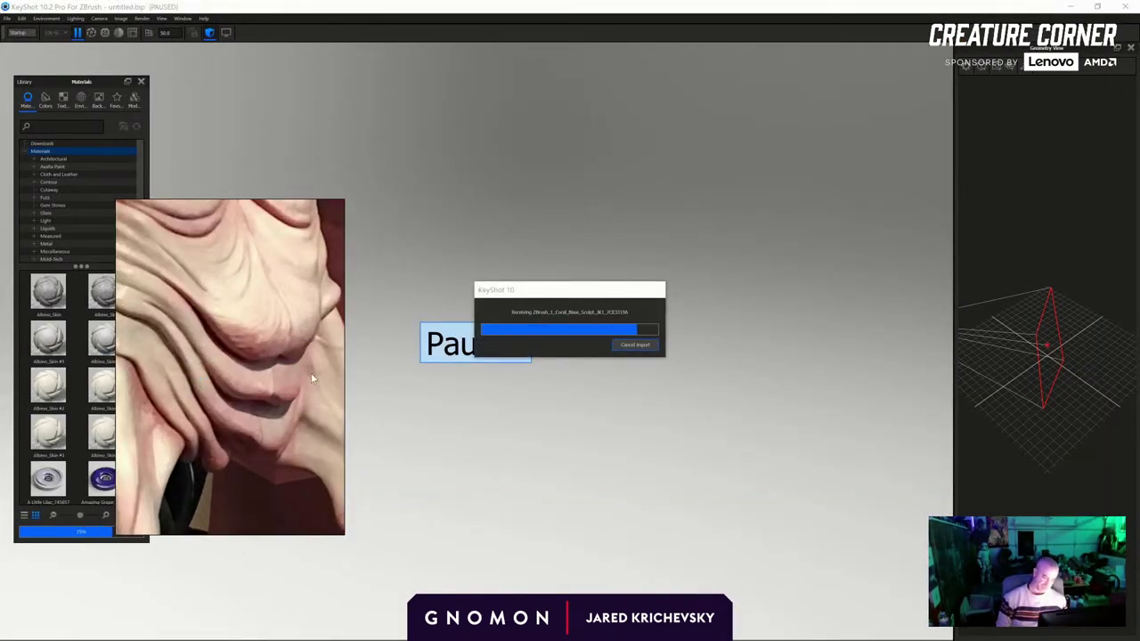
{"action": "scroll", "coordinate": [303, 400], "scroll_direction": "down", "scroll_amount": 5}
{"action": "middle_click_drag", "start_coordinate": [301, 404], "coordinate": [78, 411]}
{"action": "scroll", "coordinate": [200, 397], "scroll_direction": "down", "scroll_amount": 5}
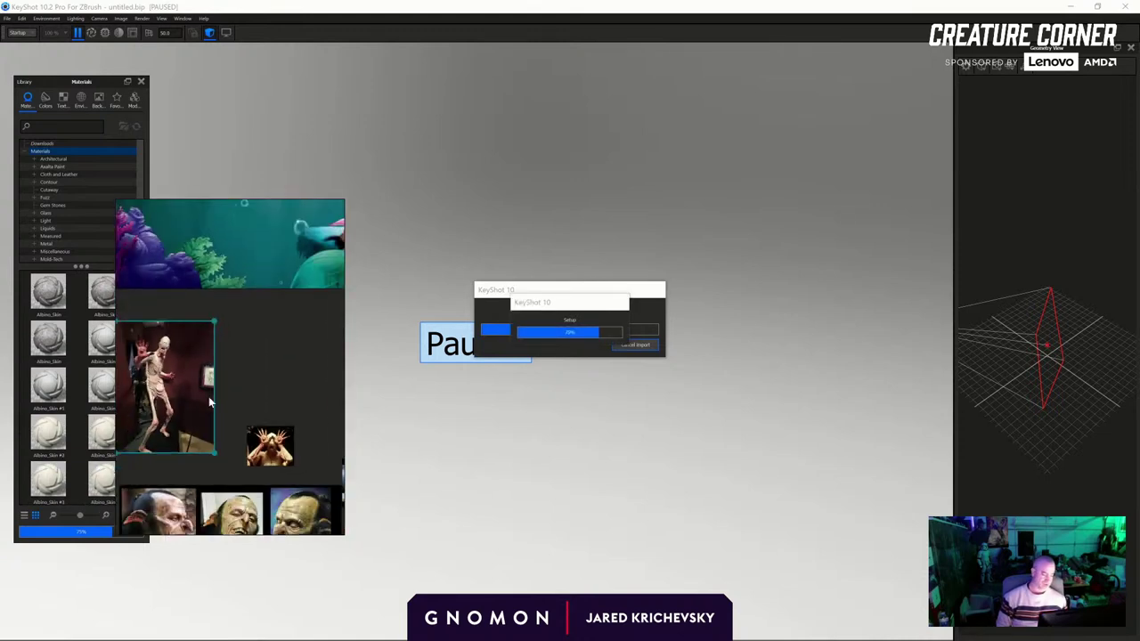
{"action": "middle_click_drag", "start_coordinate": [208, 396], "coordinate": [156, 273]}
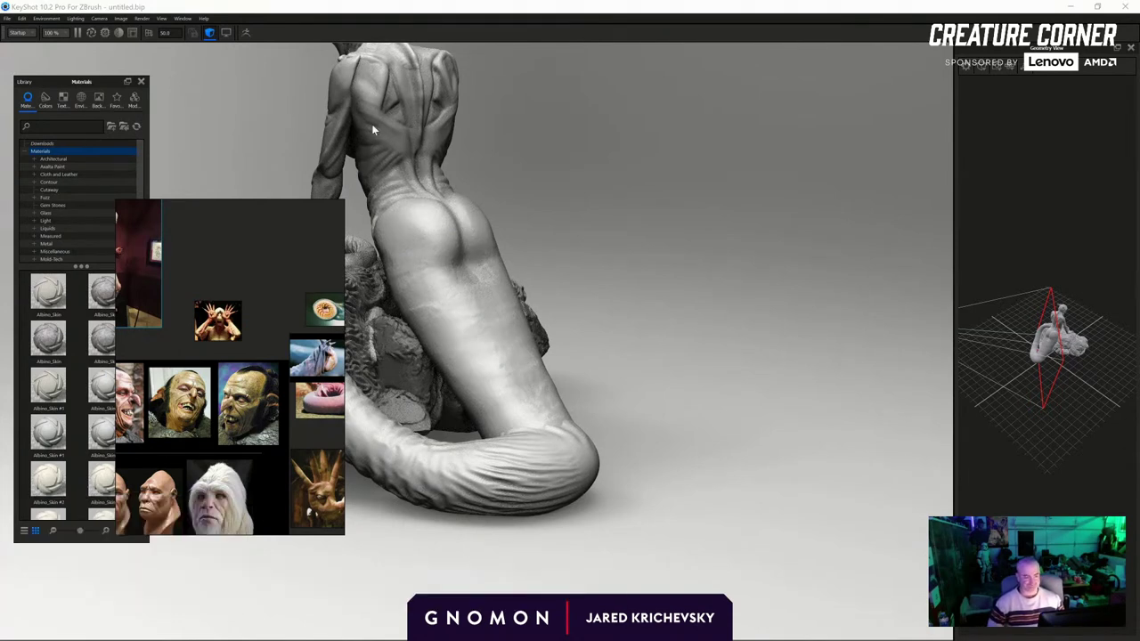
Enable GPU rendering with denoising and frame the creature from the front on its coral base
{"action": "left_click", "coordinate": [104, 33]}
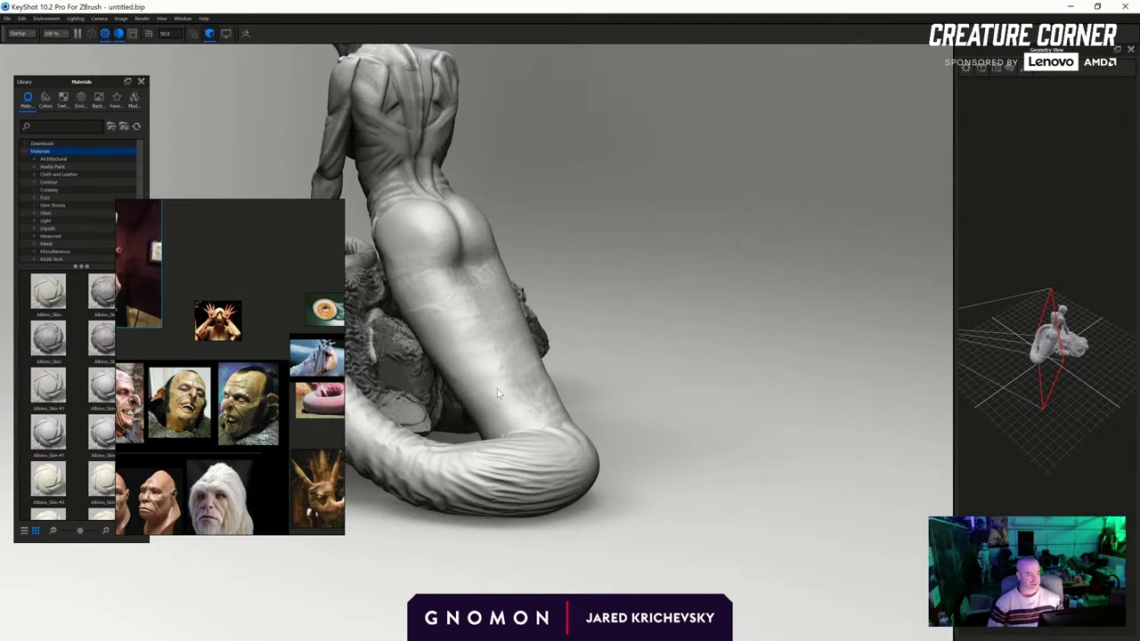
{"action": "mouse_move", "coordinate": [894, 350]}
{"action": "left_mouse_down"}
{"action": "mouse_move", "coordinate": [529, 257]}
{"action": "mouse_move", "coordinate": [606, 245]}
{"action": "mouse_move", "coordinate": [499, 267]}
{"action": "left_mouse_up"}
{"action": "scroll", "coordinate": [605, 245], "scroll_direction": "down", "scroll_amount": 4}
{"action": "scroll", "coordinate": [472, 267], "scroll_direction": "up", "scroll_amount": 6}
{"action": "middle_click_drag", "start_coordinate": [436, 259], "coordinate": [432, 311]}
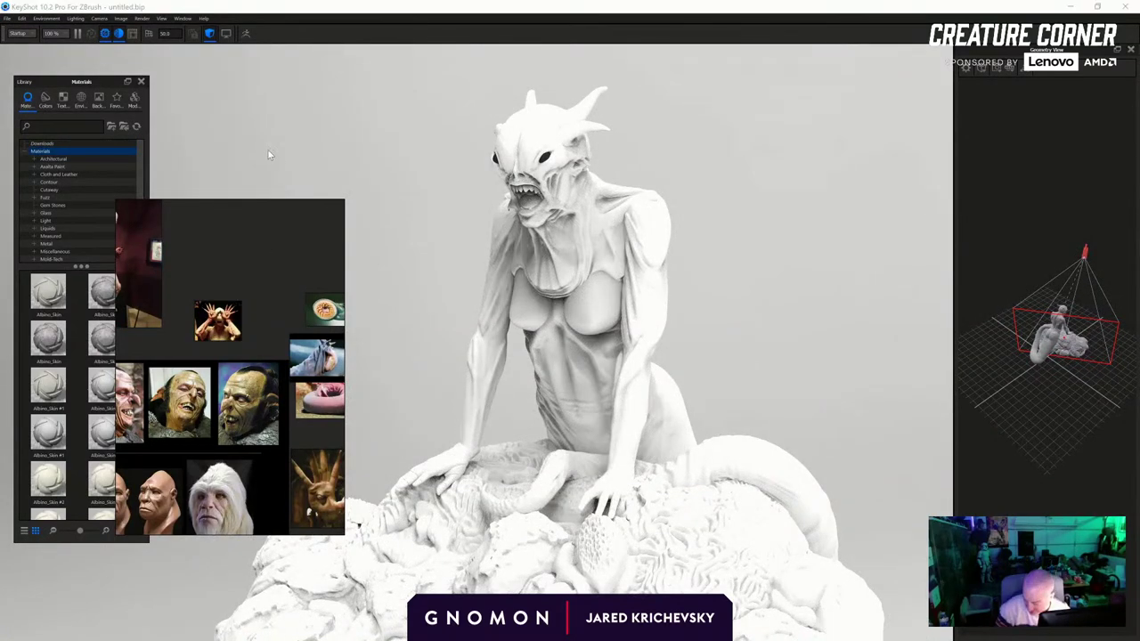
Clear the reference board and material library from the render view and open the project's environment settings
{"action": "left_click", "coordinate": [172, 67]}
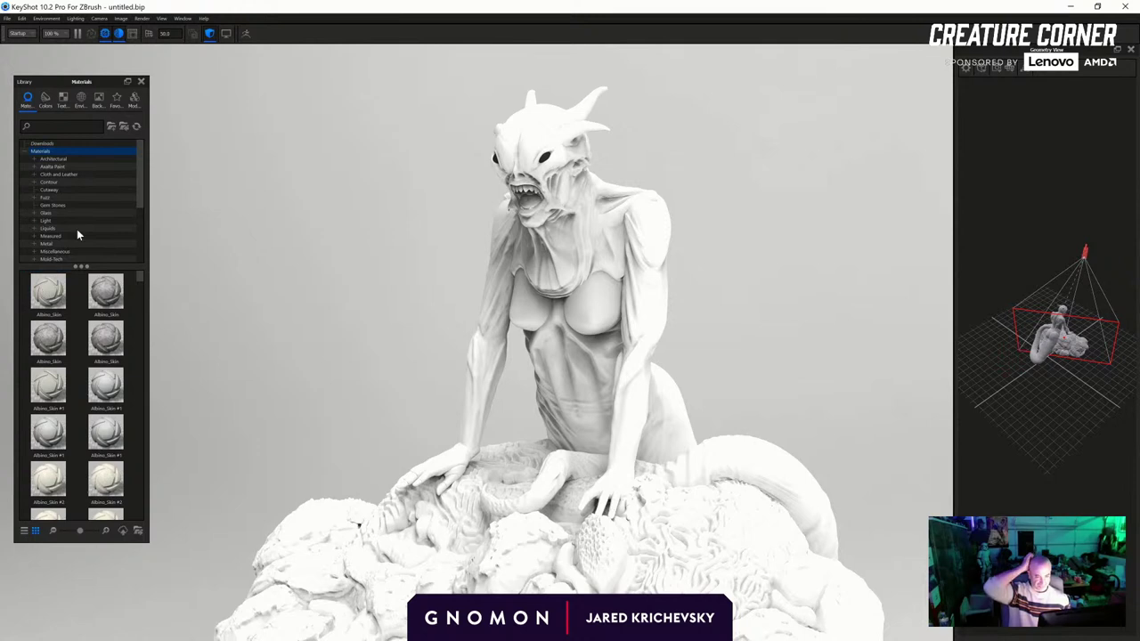
{"action": "left_click", "coordinate": [141, 82]}
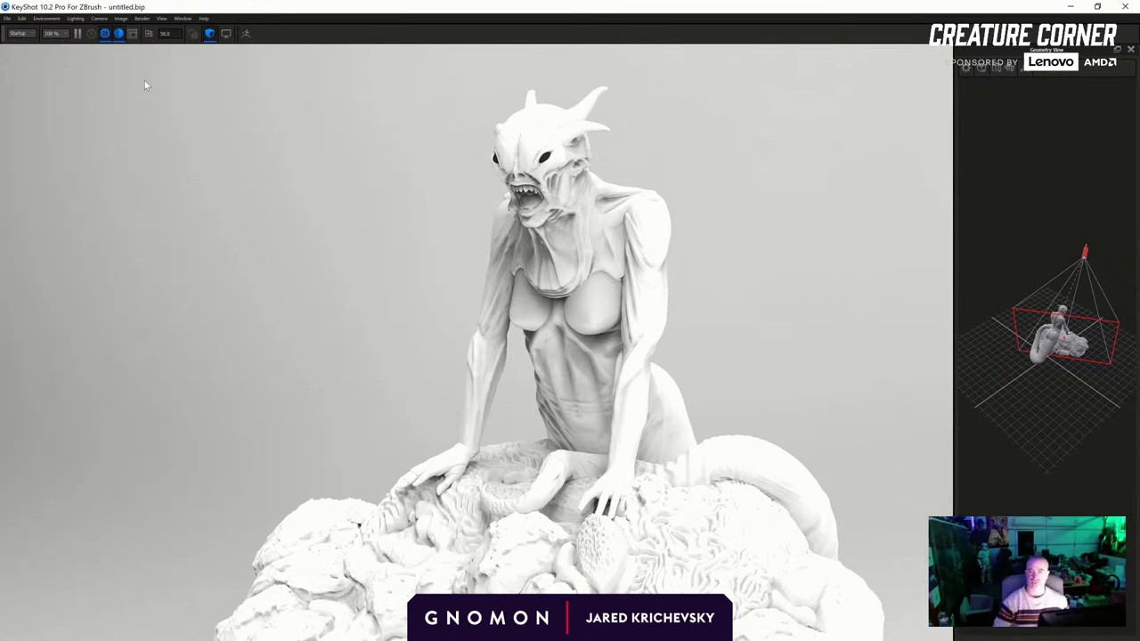
{"action": "key", "text": "space"}
{"action": "left_click", "coordinate": [797, 83]}
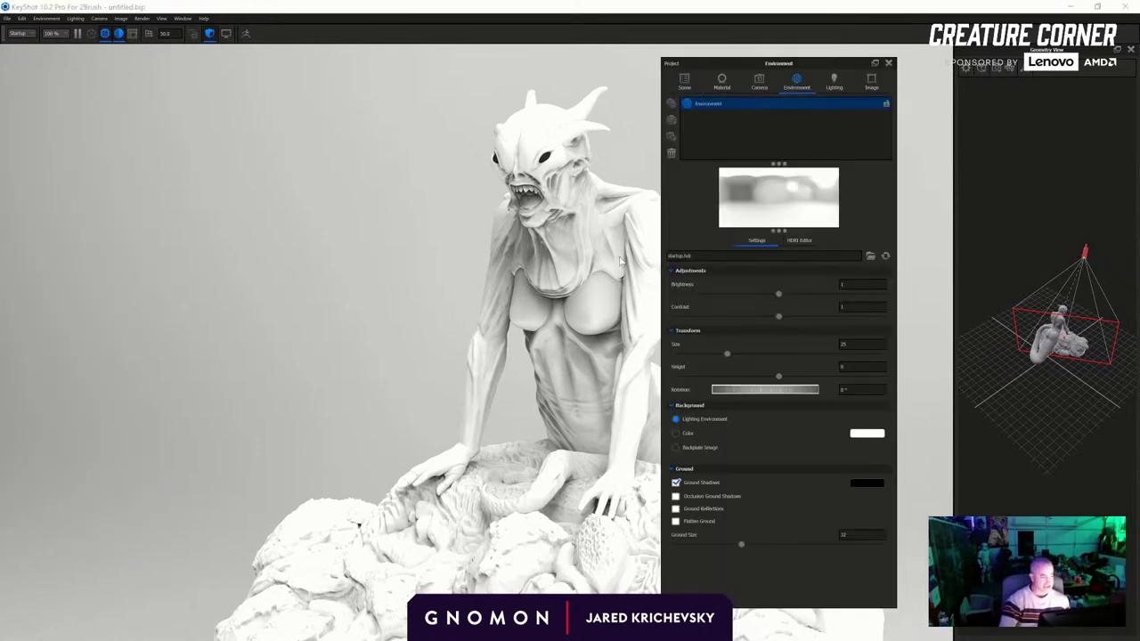
{"action": "left_click_drag", "start_coordinate": [514, 117], "coordinate": [468, 111]}
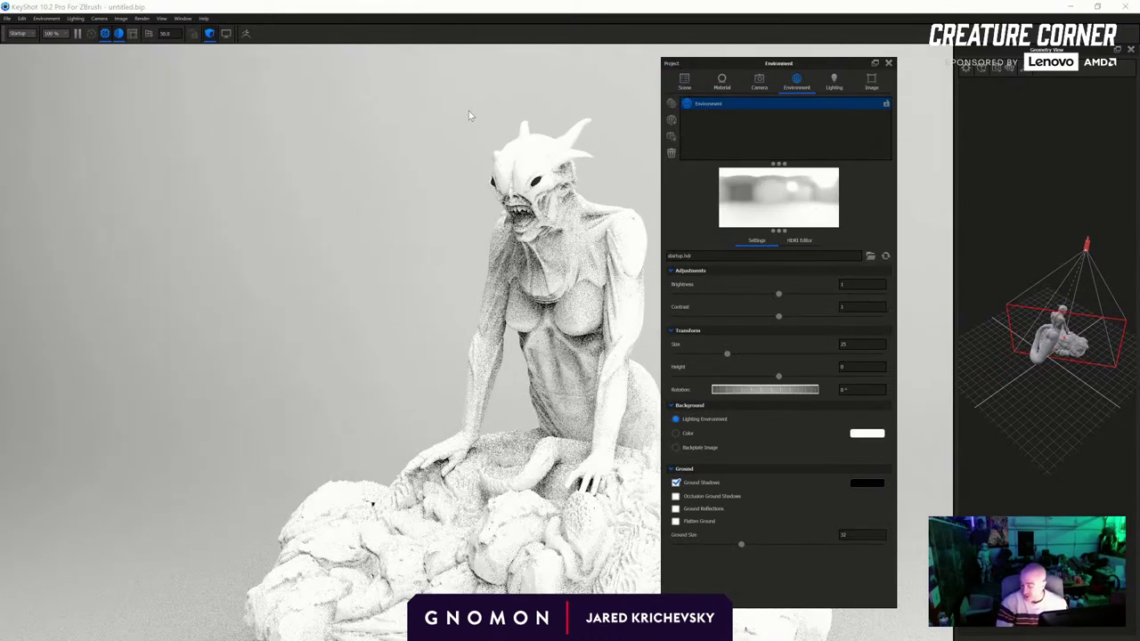
Light the scene with the downloaded Mermaid Sky environment
{"action": "key", "text": "m"}
{"action": "left_click", "coordinate": [81, 100]}
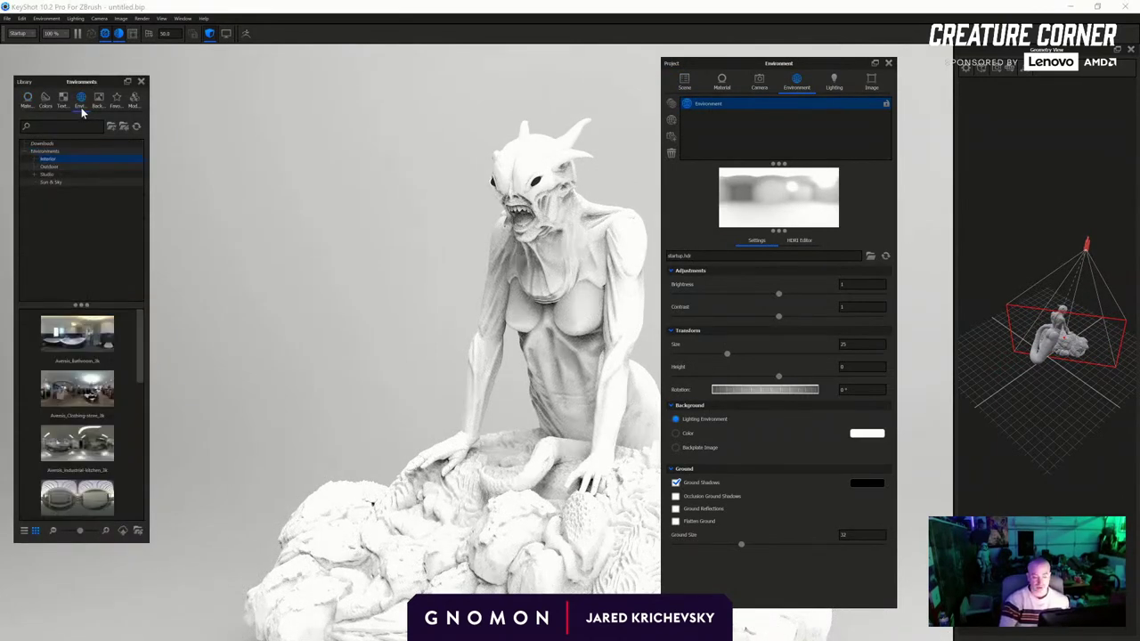
{"action": "left_click", "coordinate": [42, 143]}
{"action": "left_click", "coordinate": [101, 352]}
{"action": "left_click", "coordinate": [87, 427]}
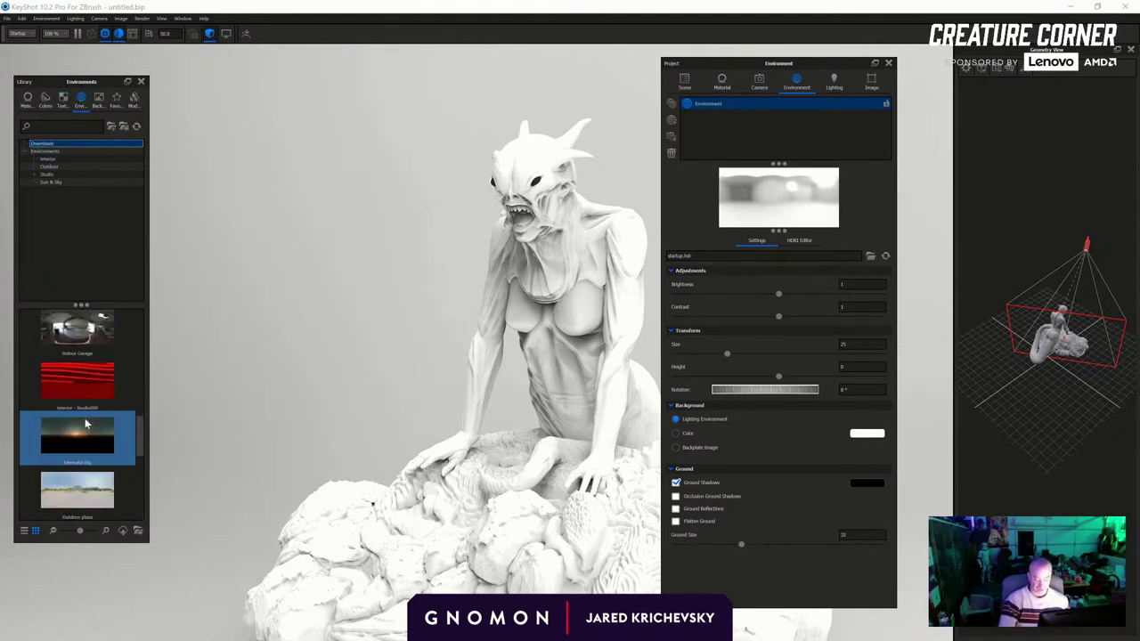
{"action": "left_click_drag", "start_coordinate": [86, 428], "coordinate": [184, 329]}
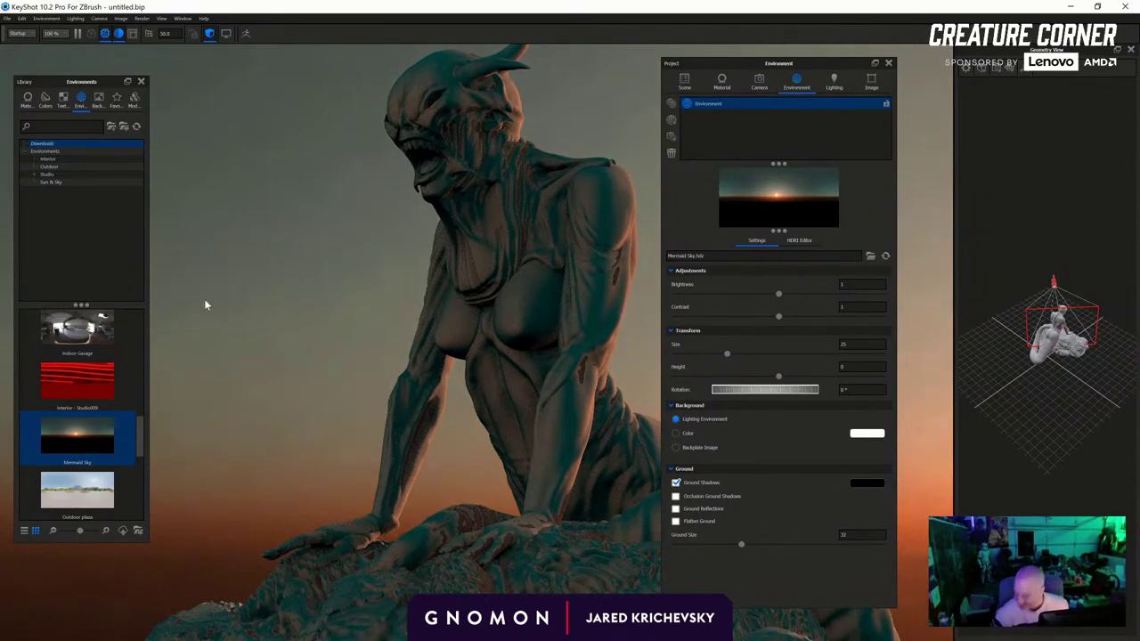
Apply the translucent Human Skin 2 50mm material to the creature's torso
{"action": "key", "text": "m"}
{"action": "key", "text": "m"}
{"action": "key", "text": "m"}
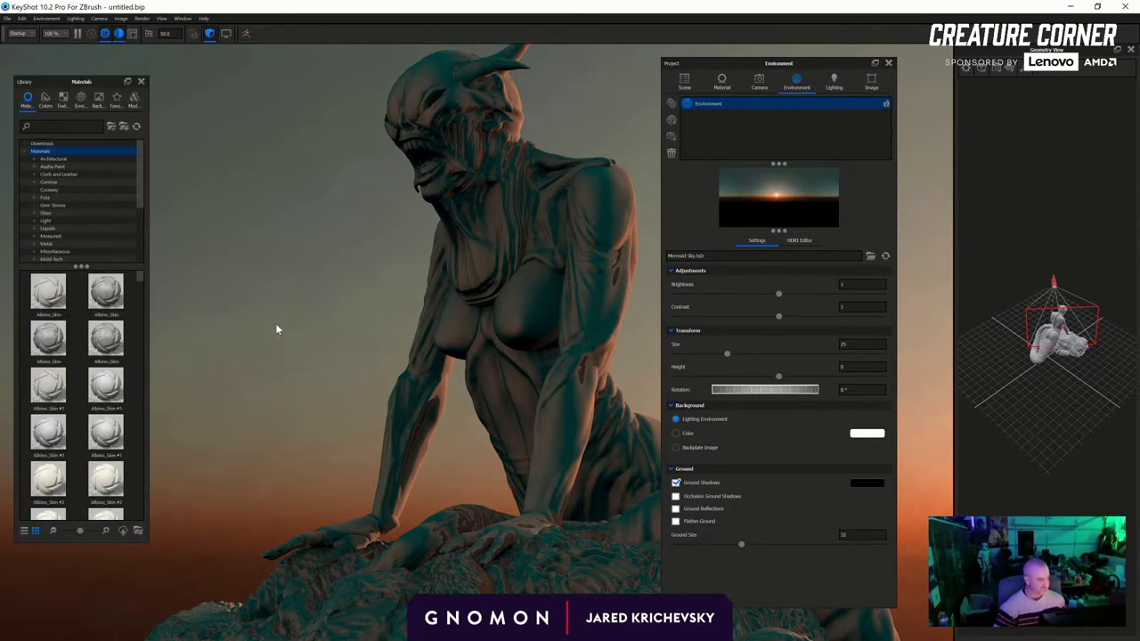
{"action": "key", "text": "space"}
{"action": "key", "text": "space"}
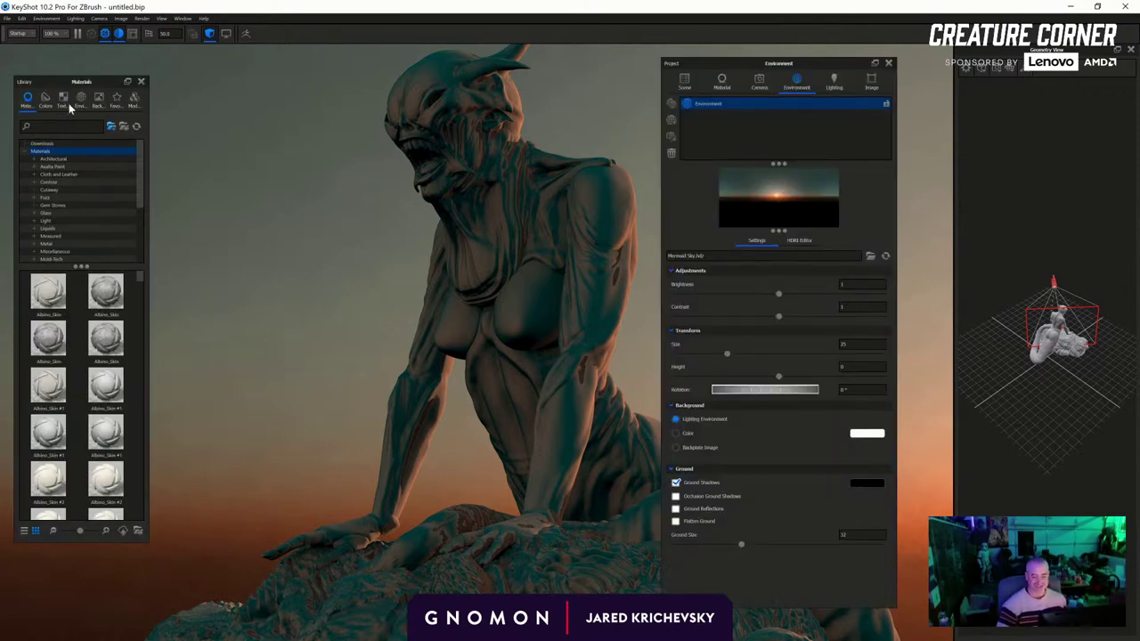
{"action": "scroll", "coordinate": [73, 223], "scroll_direction": "down", "scroll_amount": 3}
{"action": "left_click", "coordinate": [71, 244]}
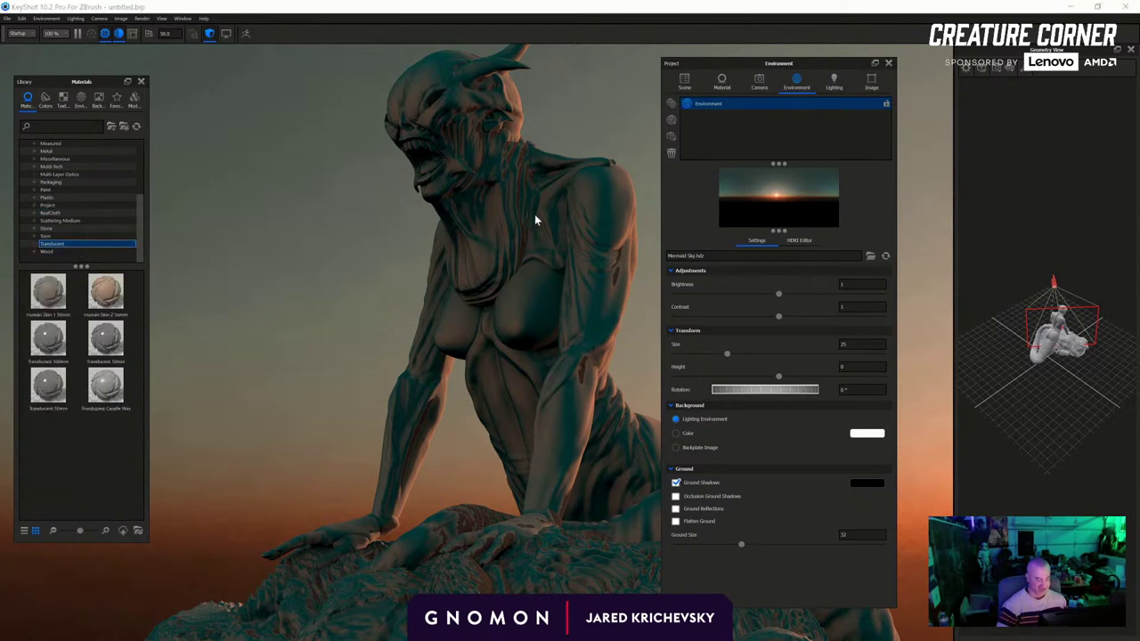
{"action": "left_click", "coordinate": [684, 82]}
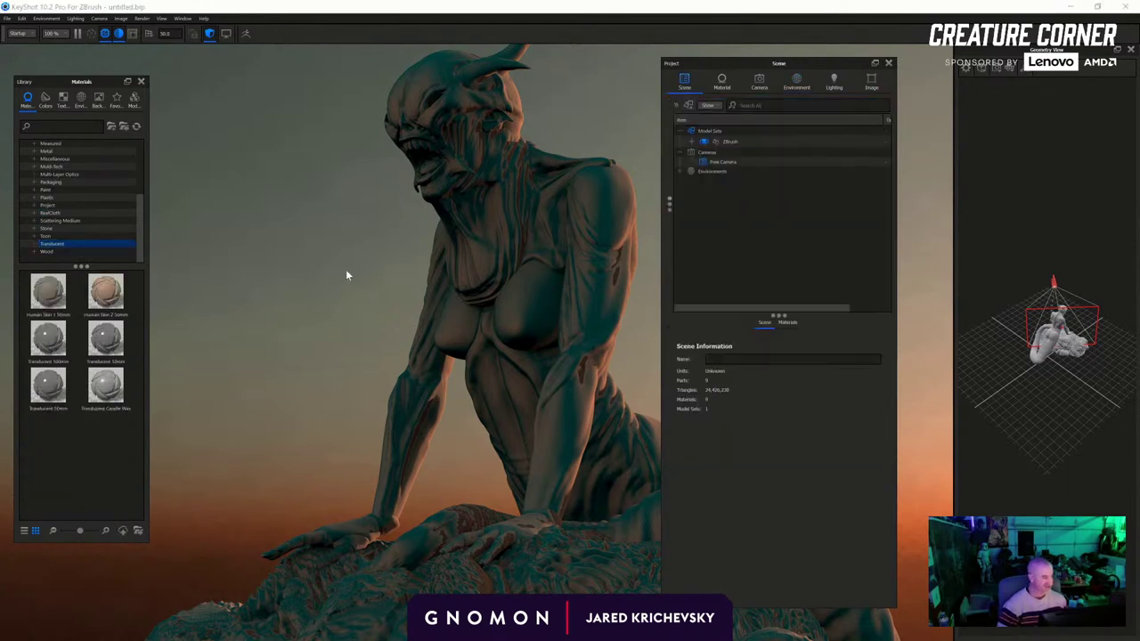
{"action": "left_click", "coordinate": [691, 141]}
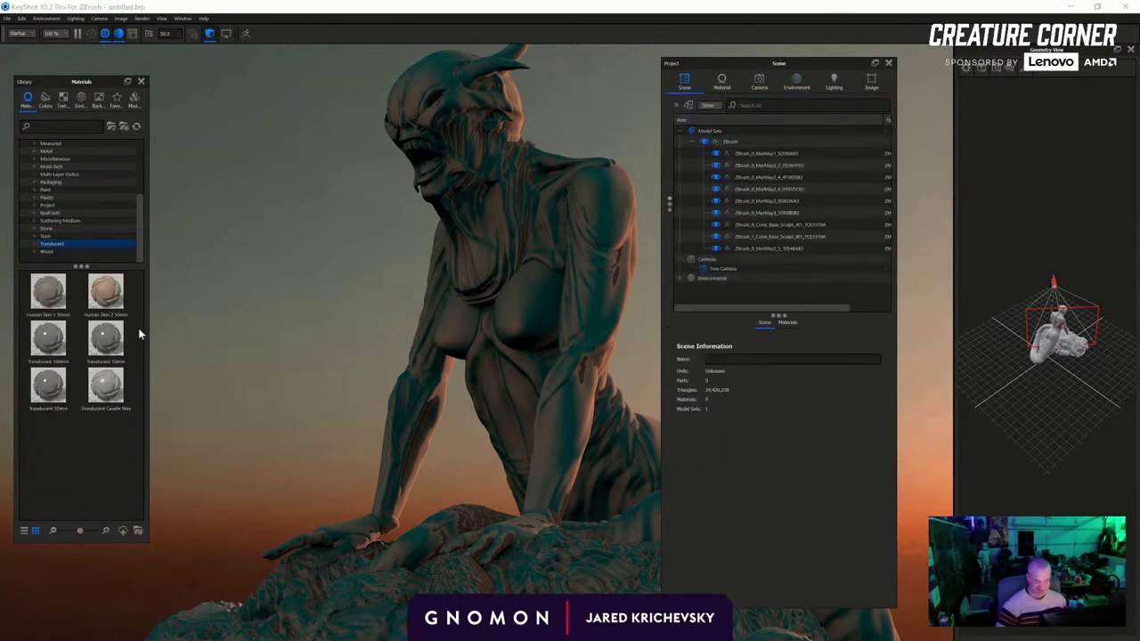
{"action": "left_click_drag", "start_coordinate": [105, 292], "coordinate": [515, 384]}
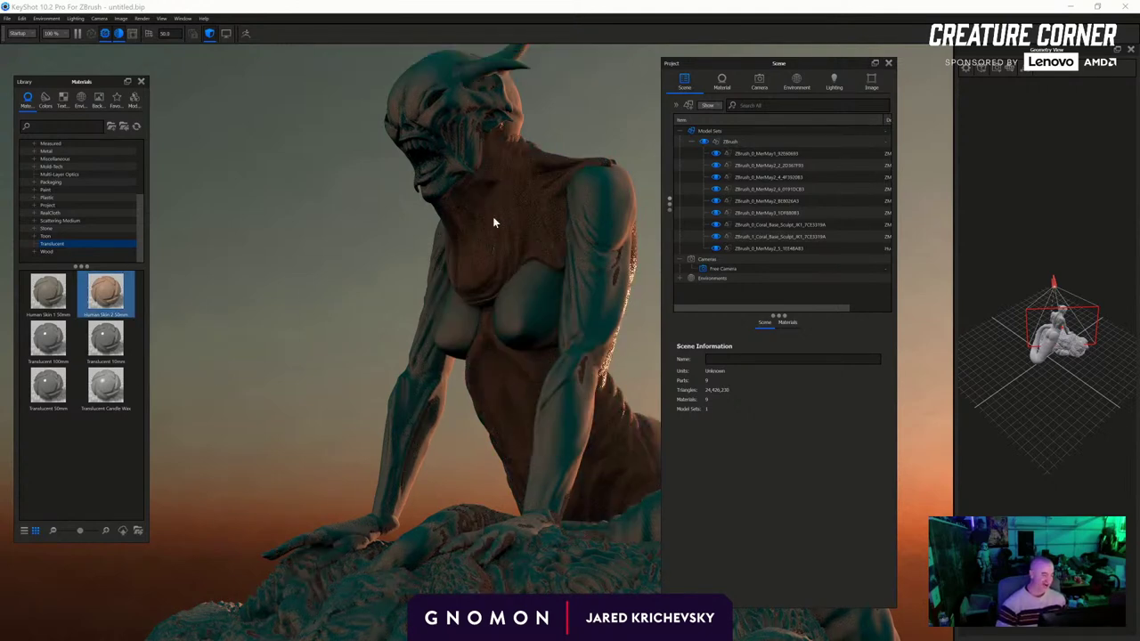
Set the torso skin material's translucency to 1 and its surface colour to white
{"action": "double_click", "coordinate": [492, 216]}
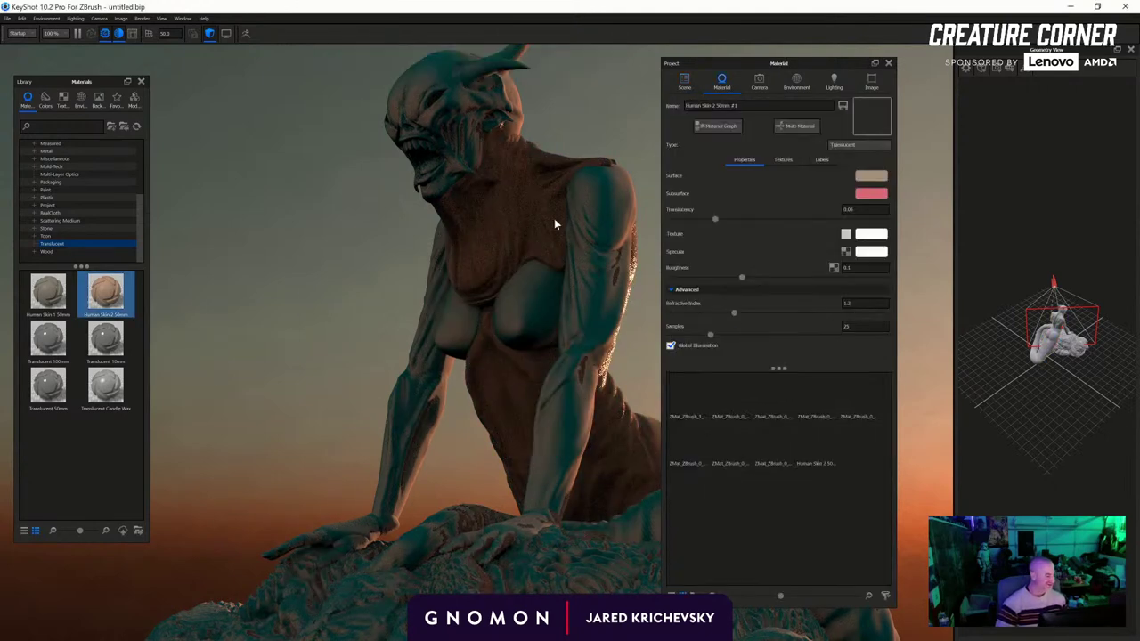
{"action": "left_click", "coordinate": [866, 210]}
{"action": "type", "text": "1"}
{"action": "key", "text": "Return"}
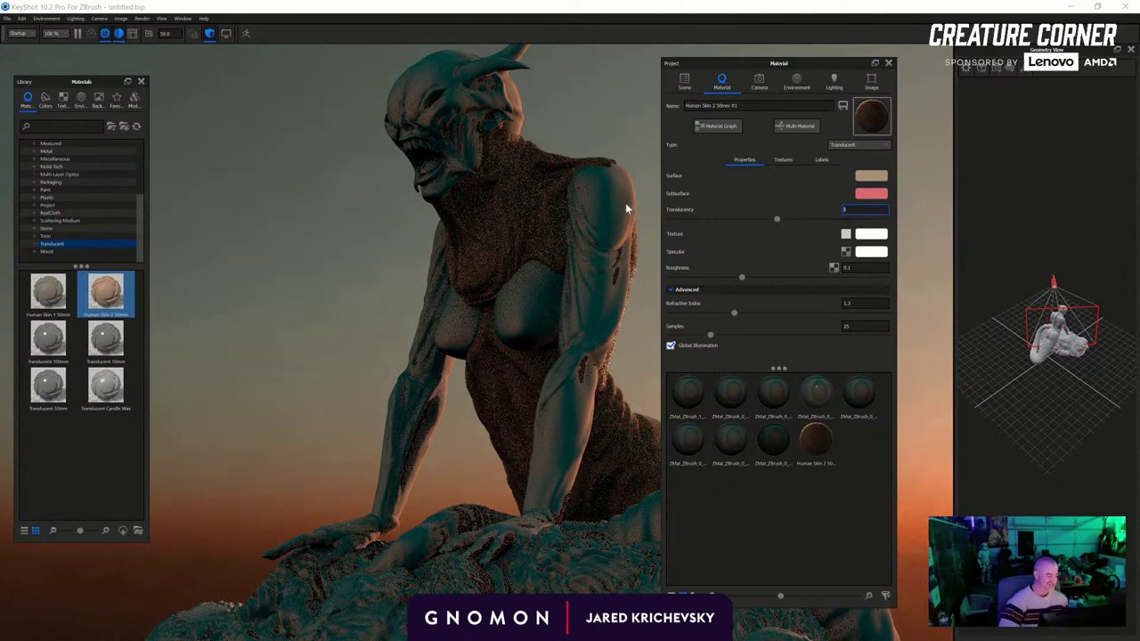
{"action": "left_click_drag", "start_coordinate": [366, 252], "coordinate": [453, 255]}
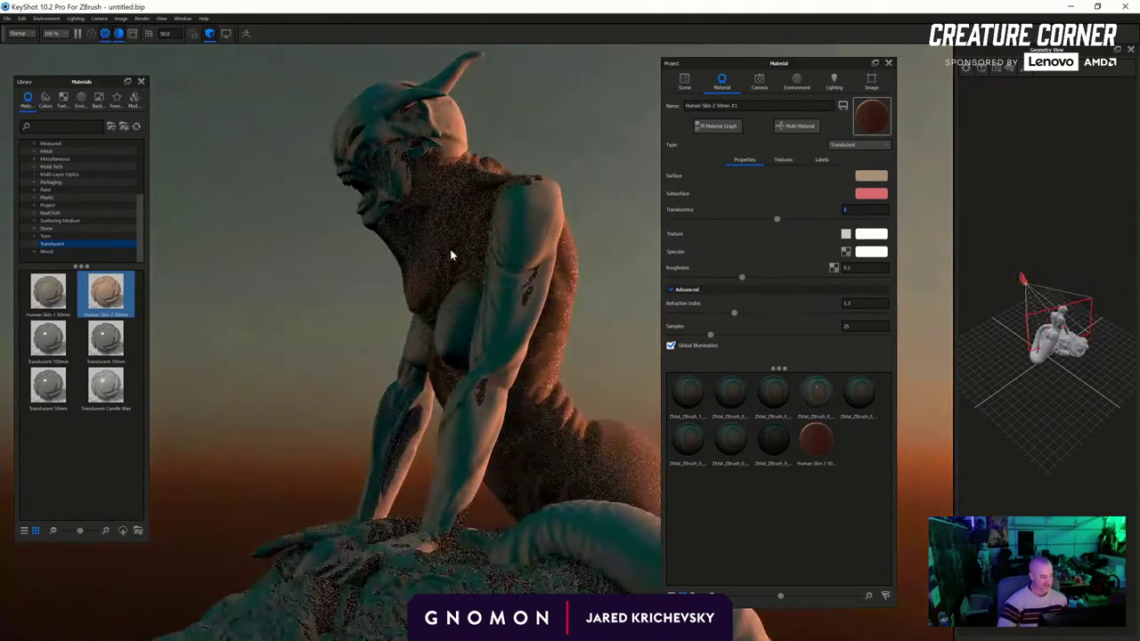
{"action": "left_click", "coordinate": [871, 176]}
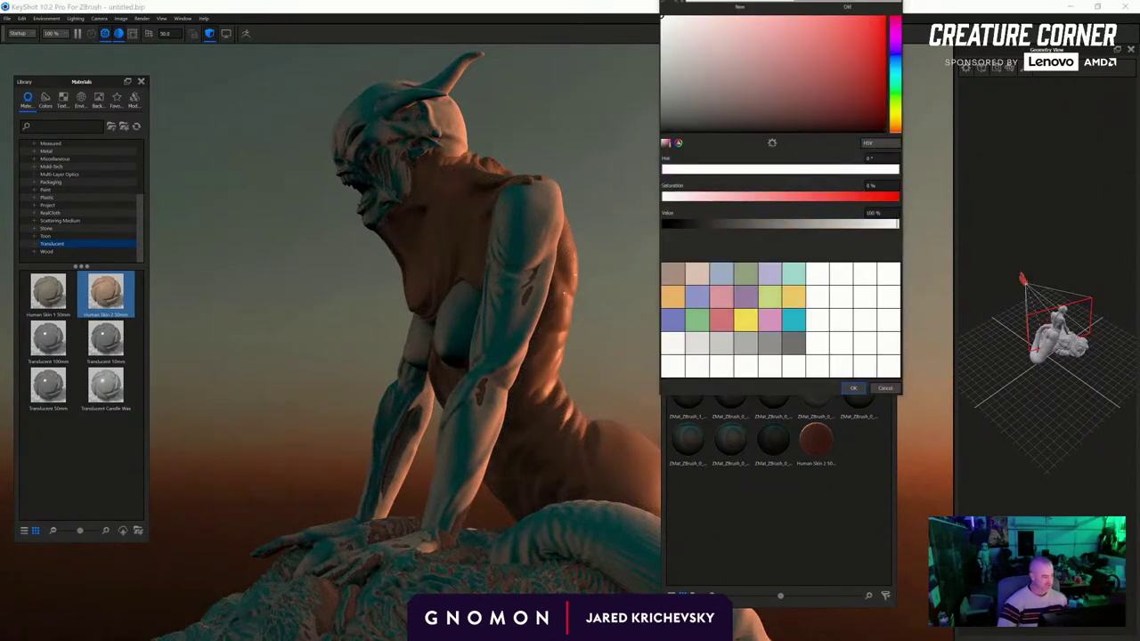
{"action": "left_click", "coordinate": [852, 389]}
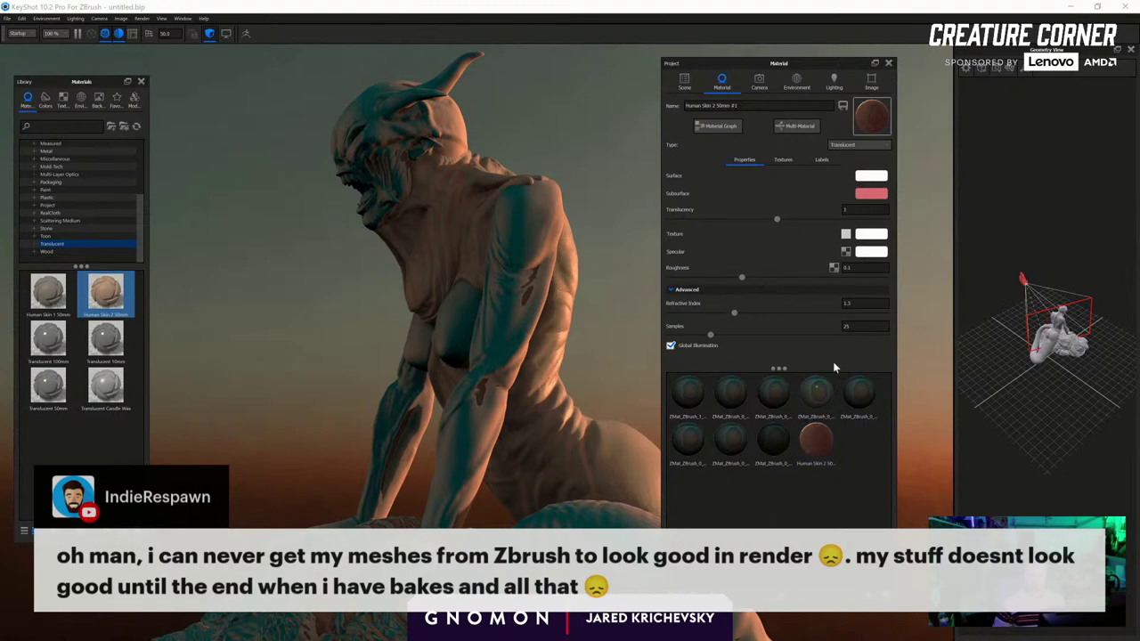
Apply the edited Human Skin 2 50mm material to the creature's arms, breasts, tail and head
{"action": "left_click_drag", "start_coordinate": [815, 439], "coordinate": [489, 374]}
{"action": "left_click_drag", "start_coordinate": [656, 414], "coordinate": [447, 325]}
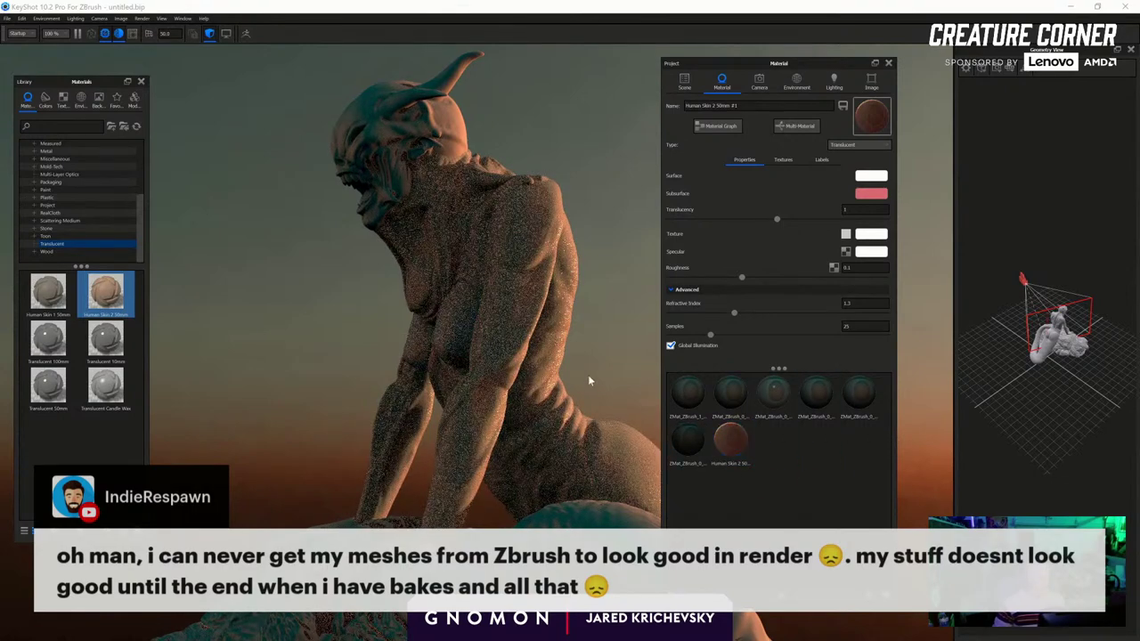
{"action": "mouse_move", "coordinate": [588, 376]}
{"action": "left_mouse_down"}
{"action": "mouse_move", "coordinate": [648, 451]}
{"action": "mouse_move", "coordinate": [580, 358]}
{"action": "left_mouse_up"}
{"action": "middle_click_drag", "start_coordinate": [580, 359], "coordinate": [560, 303]}
{"action": "left_click_drag", "start_coordinate": [741, 441], "coordinate": [399, 524]}
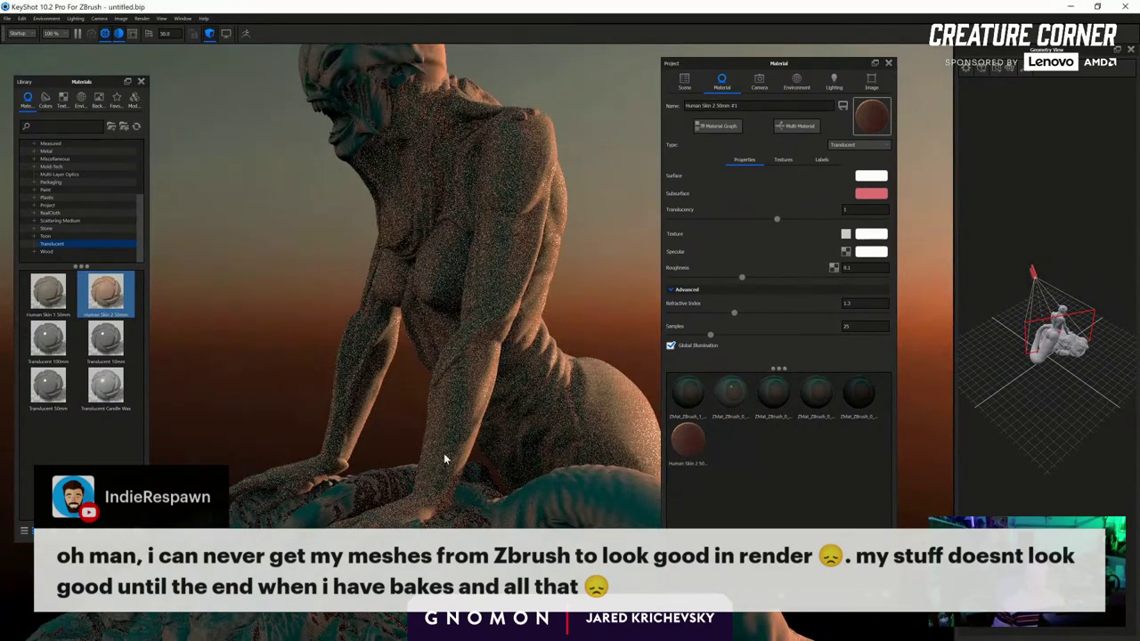
{"action": "middle_click_drag", "start_coordinate": [445, 458], "coordinate": [395, 437]}
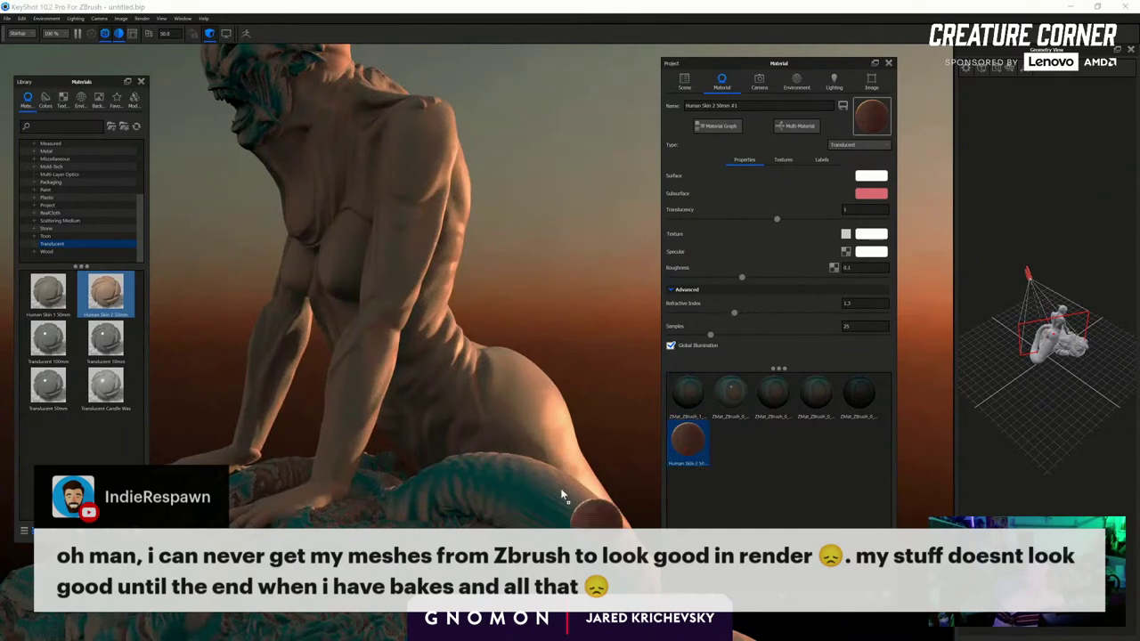
{"action": "left_click_drag", "start_coordinate": [376, 524], "coordinate": [615, 391]}
{"action": "left_click_drag", "start_coordinate": [857, 391], "coordinate": [507, 221]}
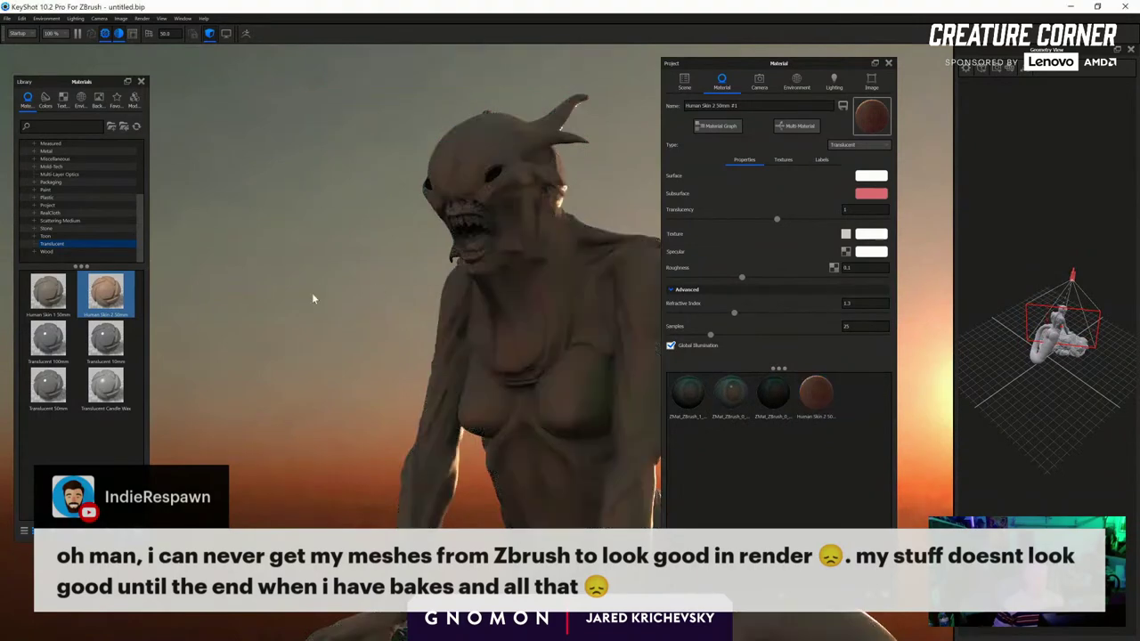
Set the specular colour of the creature's eye material to white
{"action": "scroll", "coordinate": [312, 292], "scroll_direction": "up", "scroll_amount": 5}
{"action": "middle_click_drag", "start_coordinate": [374, 252], "coordinate": [294, 153]}
{"action": "double_click", "coordinate": [294, 152]}
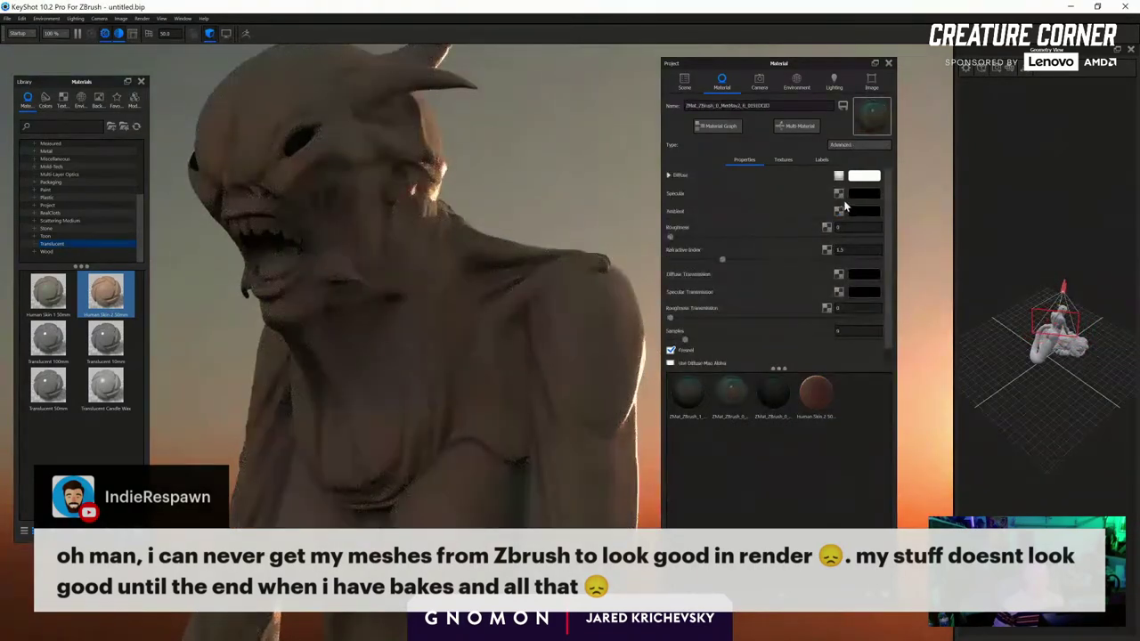
{"action": "left_click", "coordinate": [856, 197]}
{"action": "left_click_drag", "start_coordinate": [756, 120], "coordinate": [662, 16]}
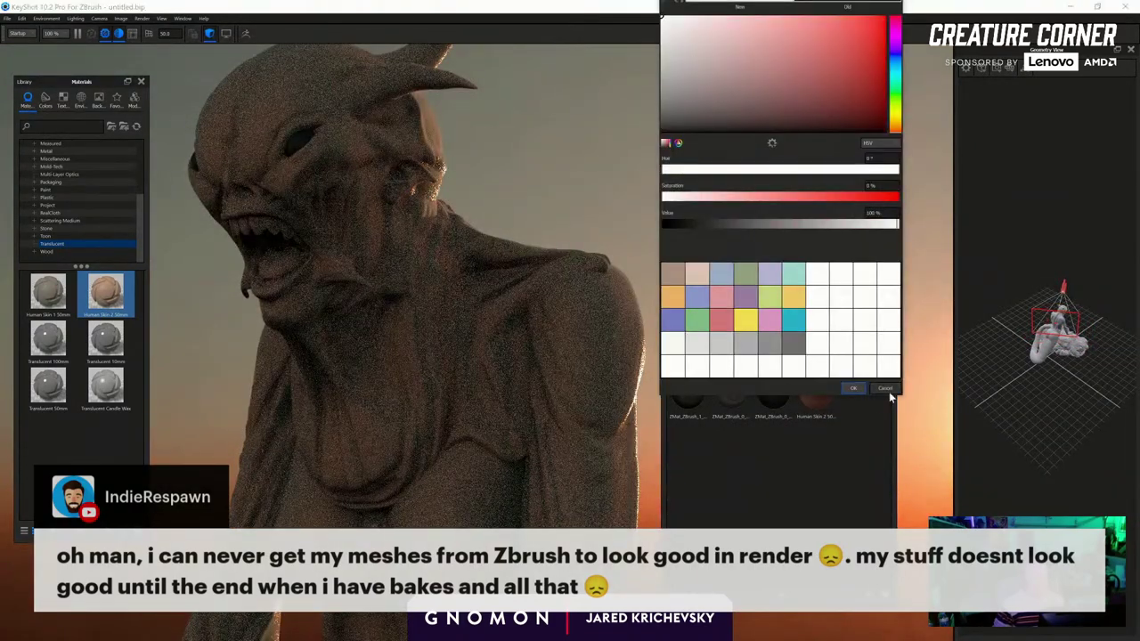
{"action": "left_click", "coordinate": [857, 387]}
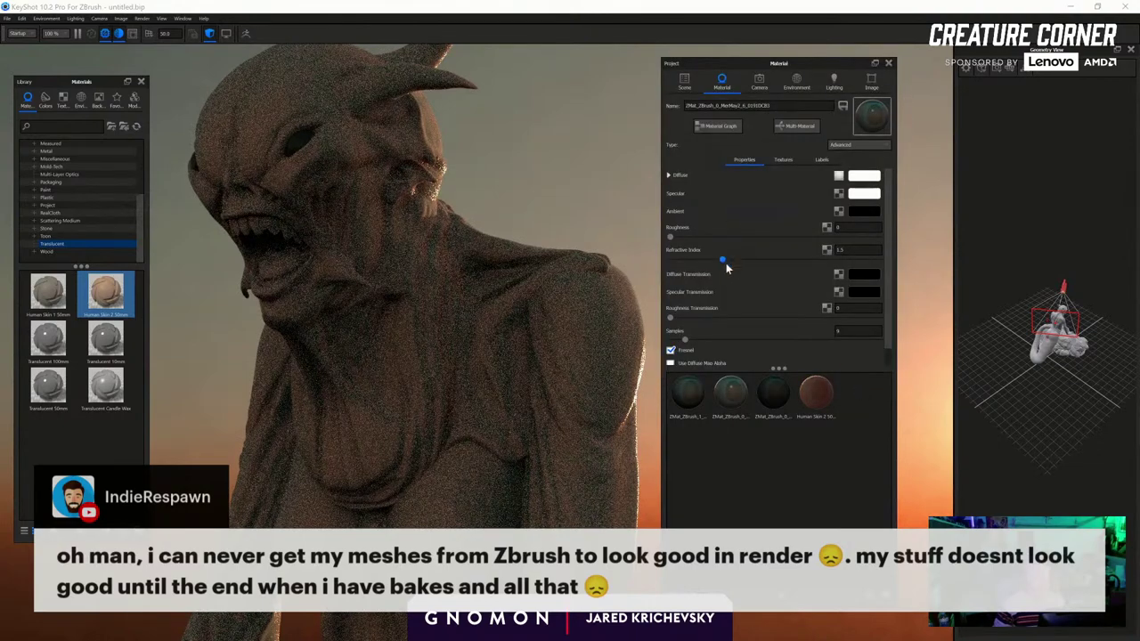
Raise the eye material's refractive index to the maximum and slightly increase its roughness
{"action": "left_click_drag", "start_coordinate": [721, 260], "coordinate": [928, 261]}
{"action": "mouse_move", "coordinate": [671, 238]}
{"action": "left_mouse_down"}
{"action": "mouse_move", "coordinate": [691, 238]}
{"action": "mouse_move", "coordinate": [674, 239]}
{"action": "left_mouse_up"}
Set the creature's skin material to a refractive index of 1.489 and a roughness of 0.078
{"action": "double_click", "coordinate": [500, 295]}
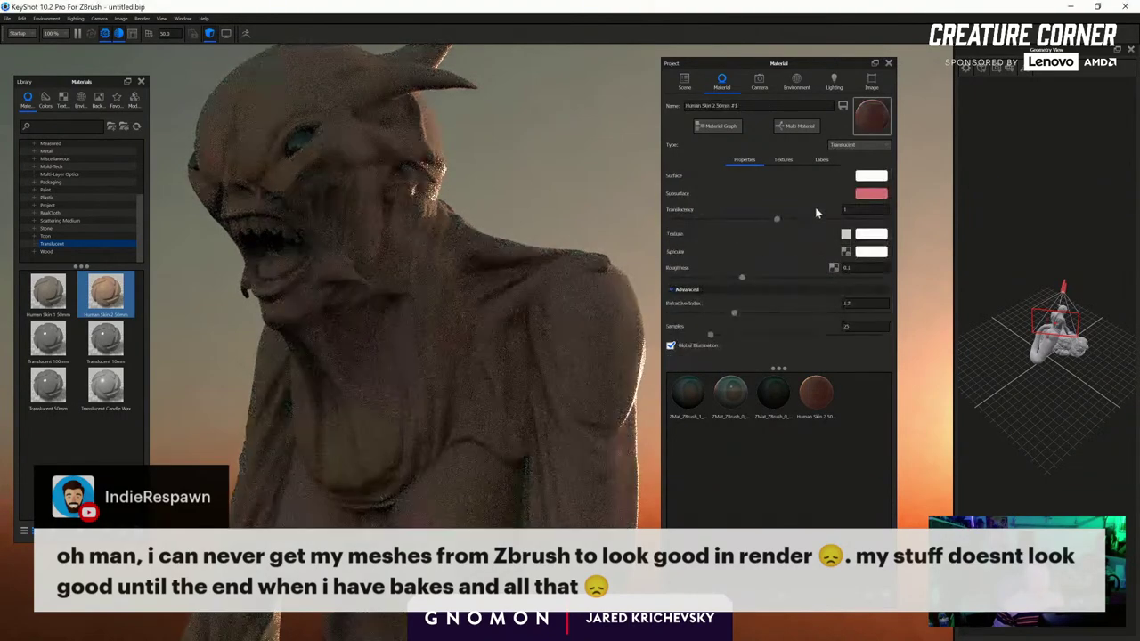
{"action": "left_click_drag", "start_coordinate": [735, 317], "coordinate": [728, 283]}
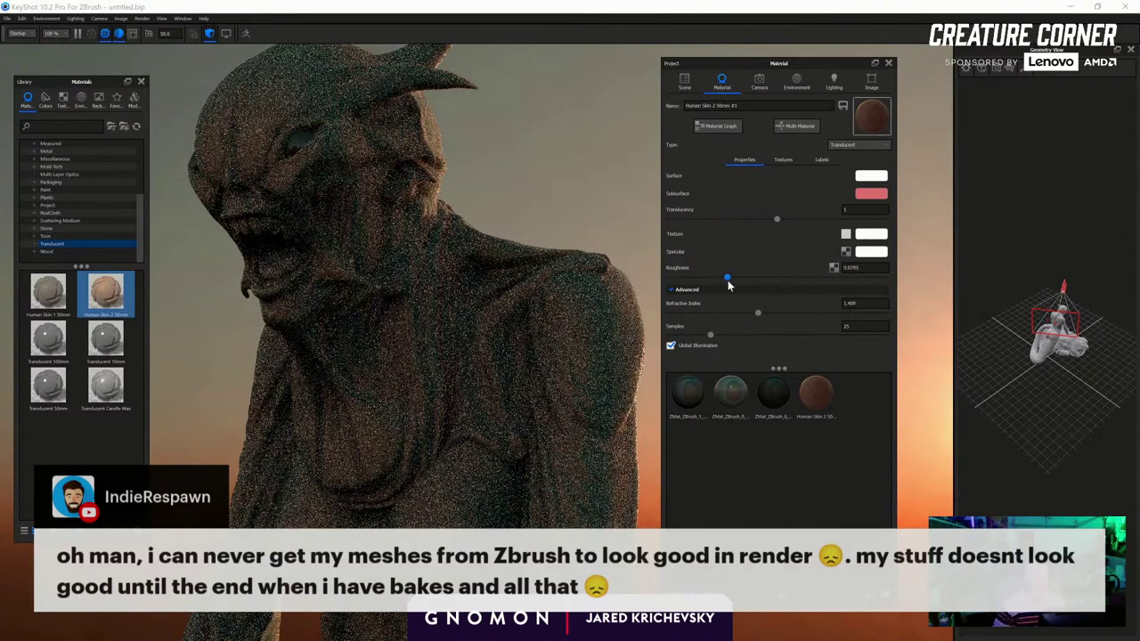
Lower the sky environment's height to -0.138
{"action": "left_click_drag", "start_coordinate": [483, 349], "coordinate": [376, 182]}
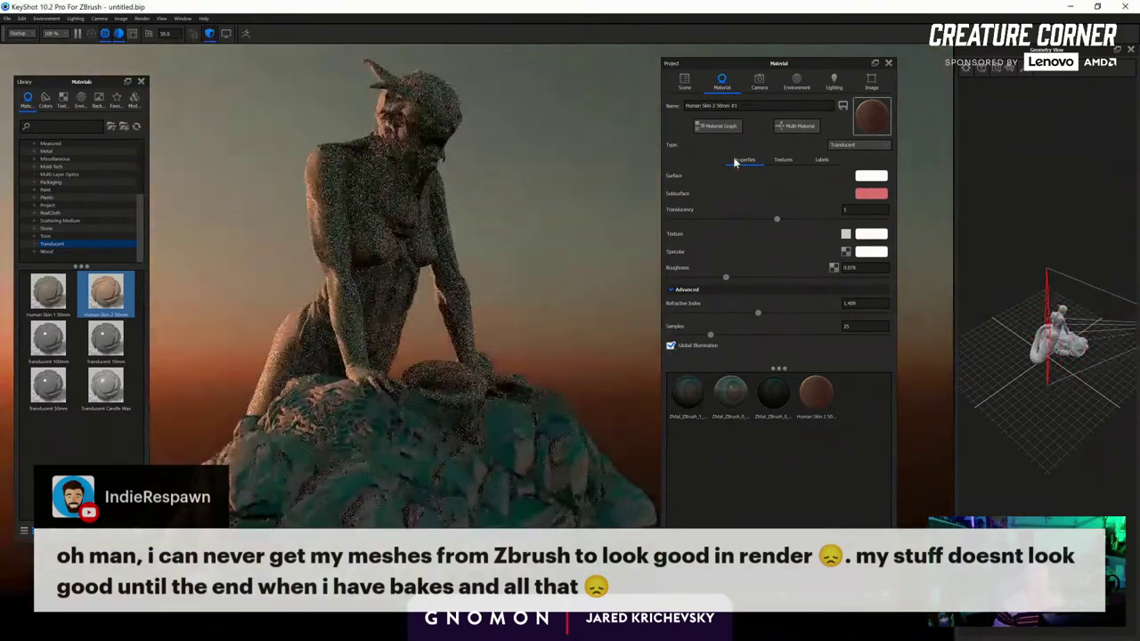
{"action": "left_click", "coordinate": [796, 85]}
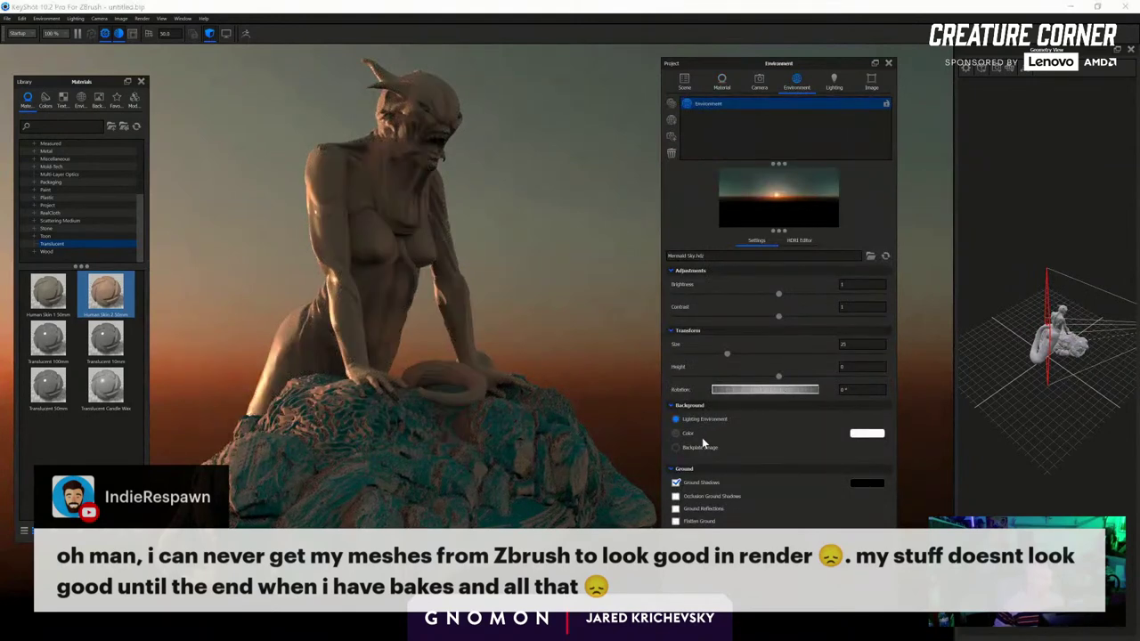
{"action": "left_click_drag", "start_coordinate": [779, 377], "coordinate": [748, 378]}
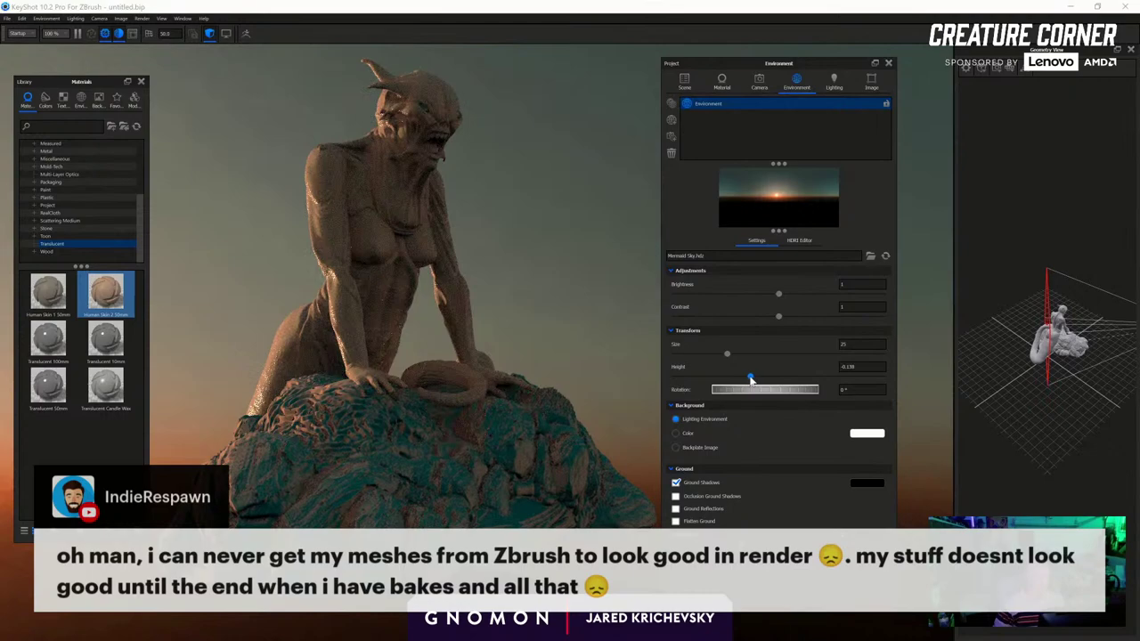
Set the translucency of the creature's skin material to 1.4
{"action": "left_click_drag", "start_coordinate": [321, 397], "coordinate": [354, 387]}
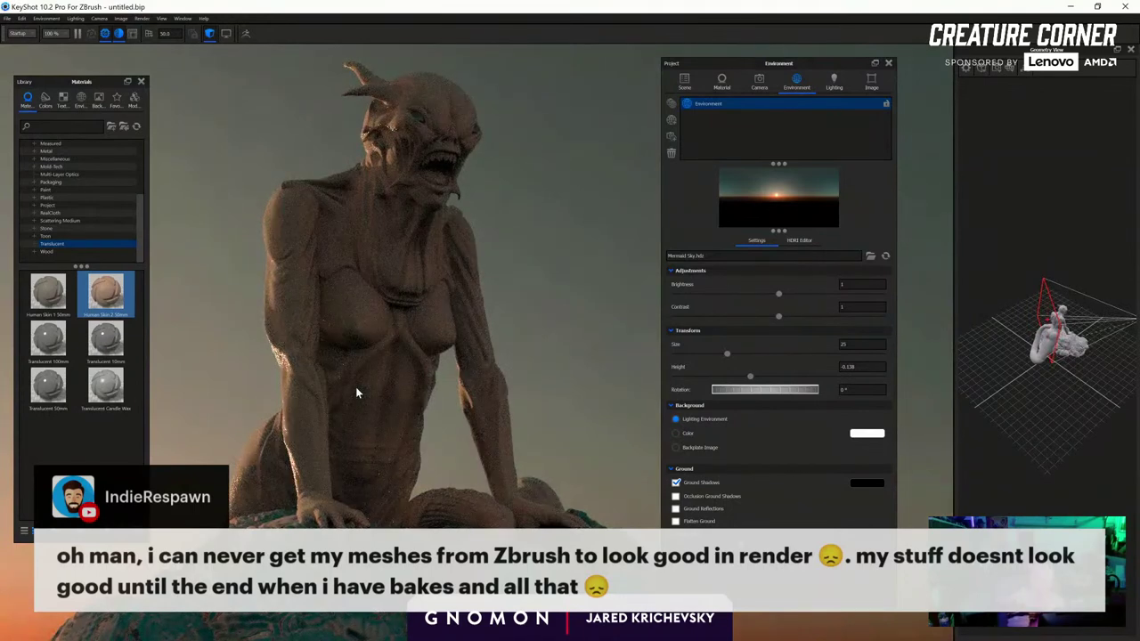
{"action": "double_click", "coordinate": [408, 203]}
{"action": "left_click", "coordinate": [876, 209]}
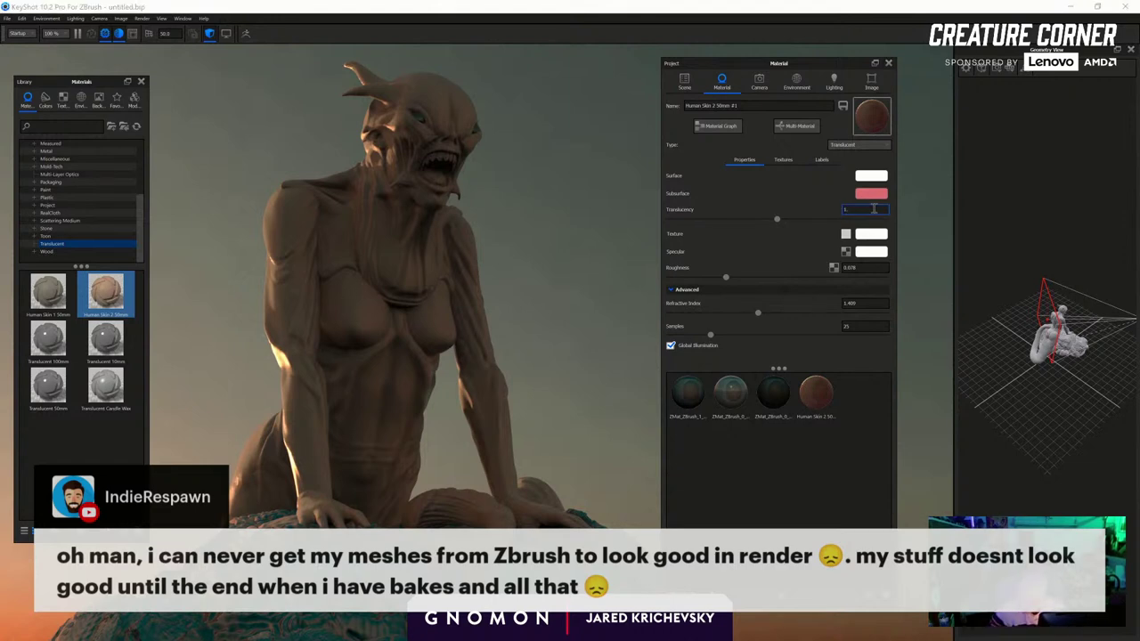
{"action": "key", "text": "Return"}
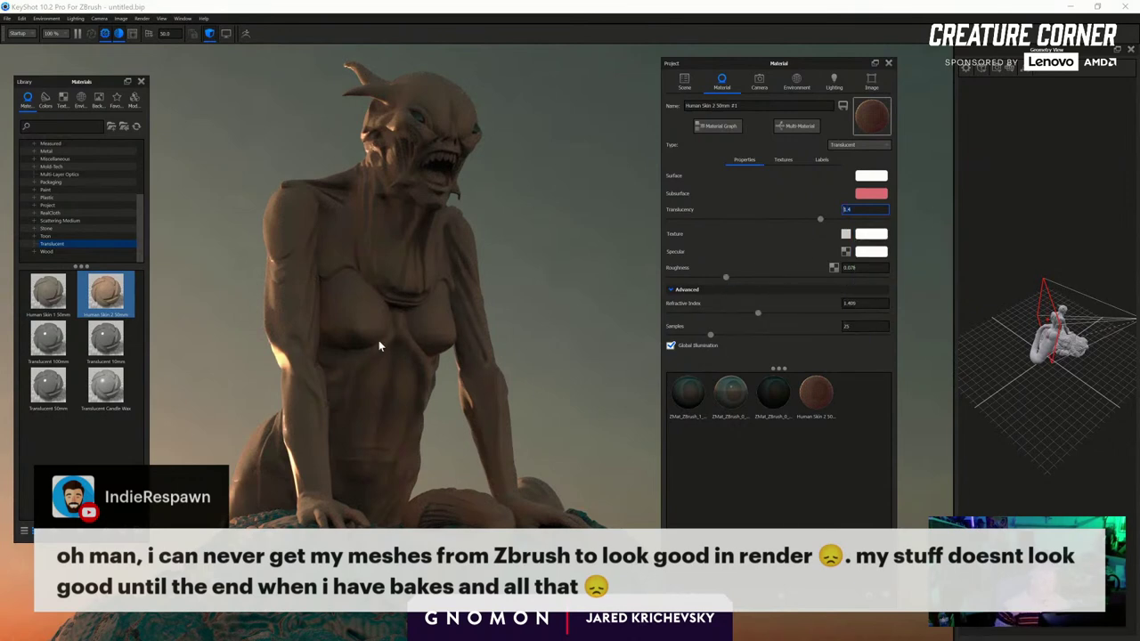
Set the scene units to millimetres, scaling the scene
{"action": "left_click", "coordinate": [8, 18]}
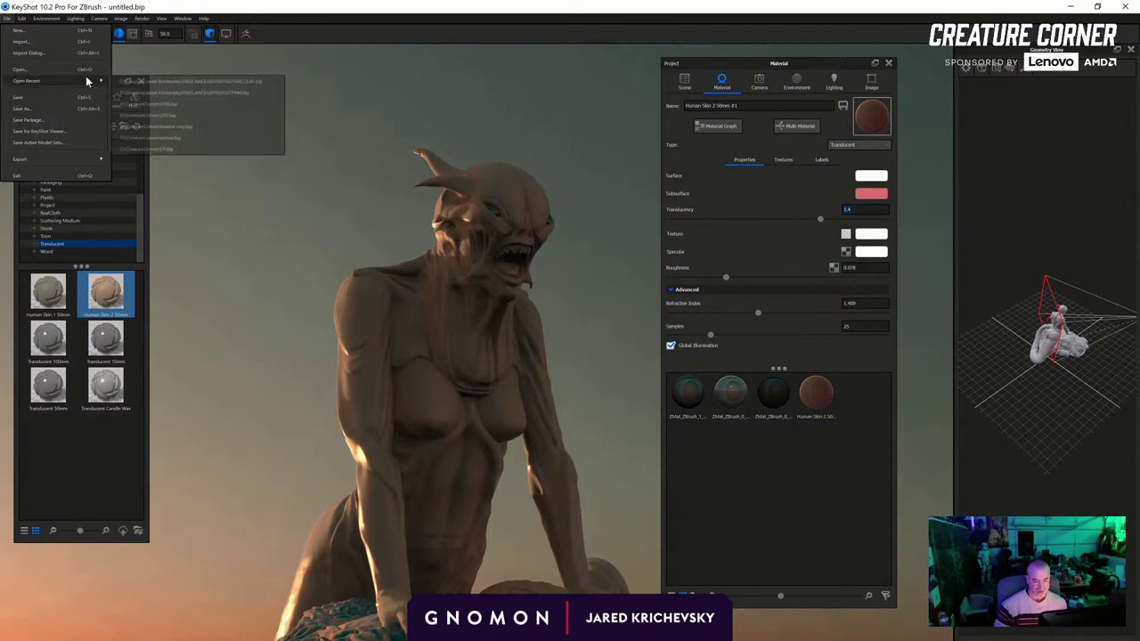
{"action": "mouse_move", "coordinate": [27, 19]}
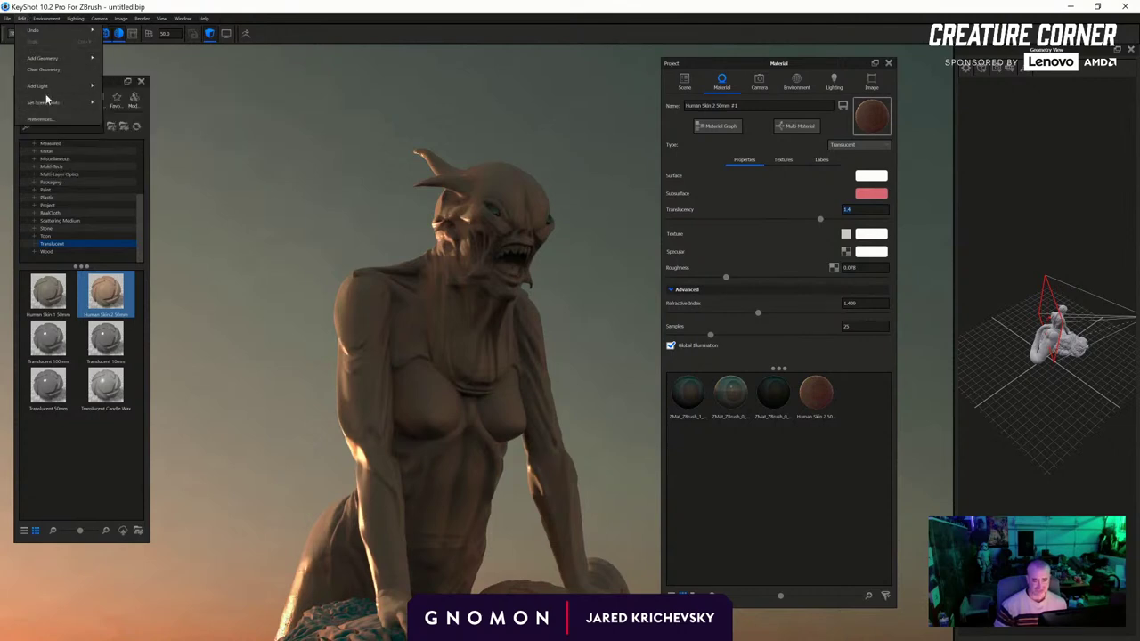
{"action": "mouse_move", "coordinate": [53, 103]}
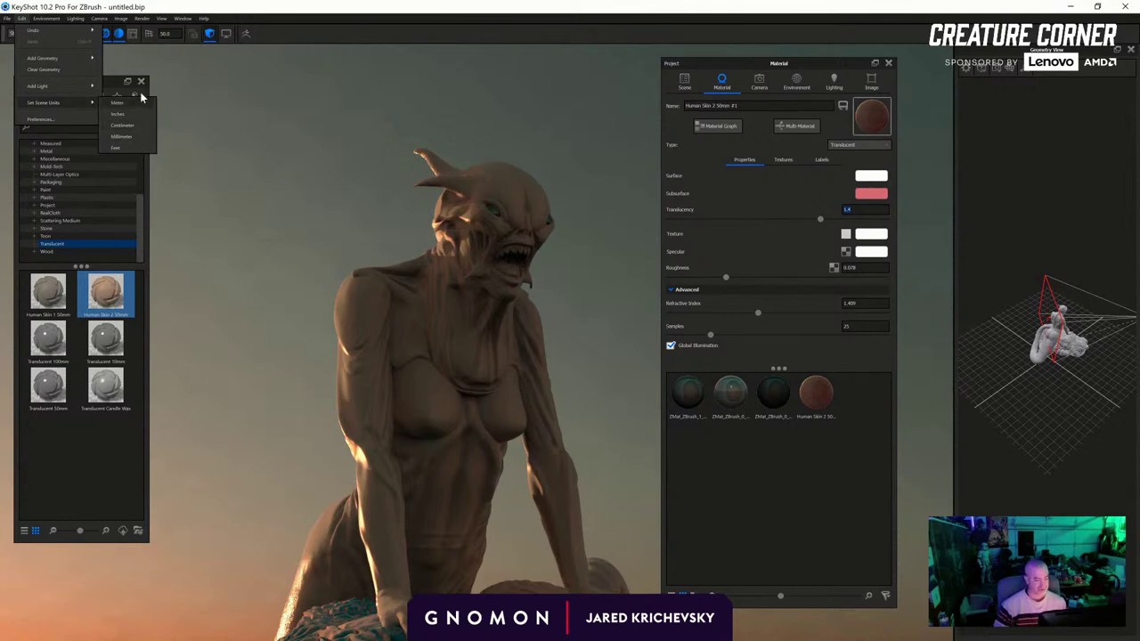
{"action": "left_click", "coordinate": [128, 138]}
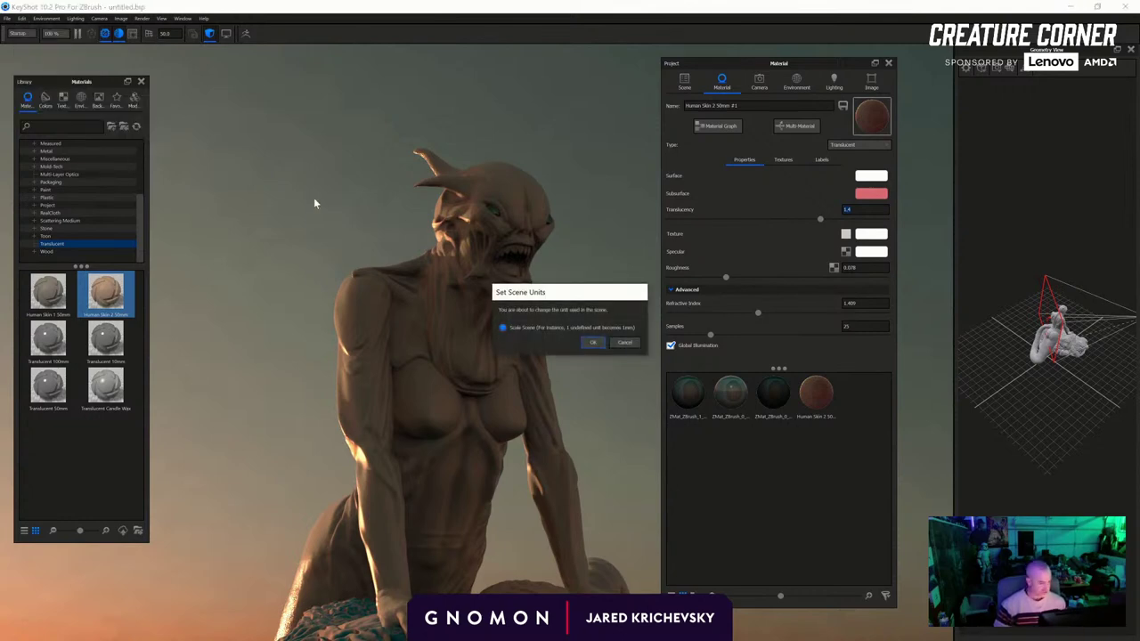
{"action": "left_click", "coordinate": [593, 343]}
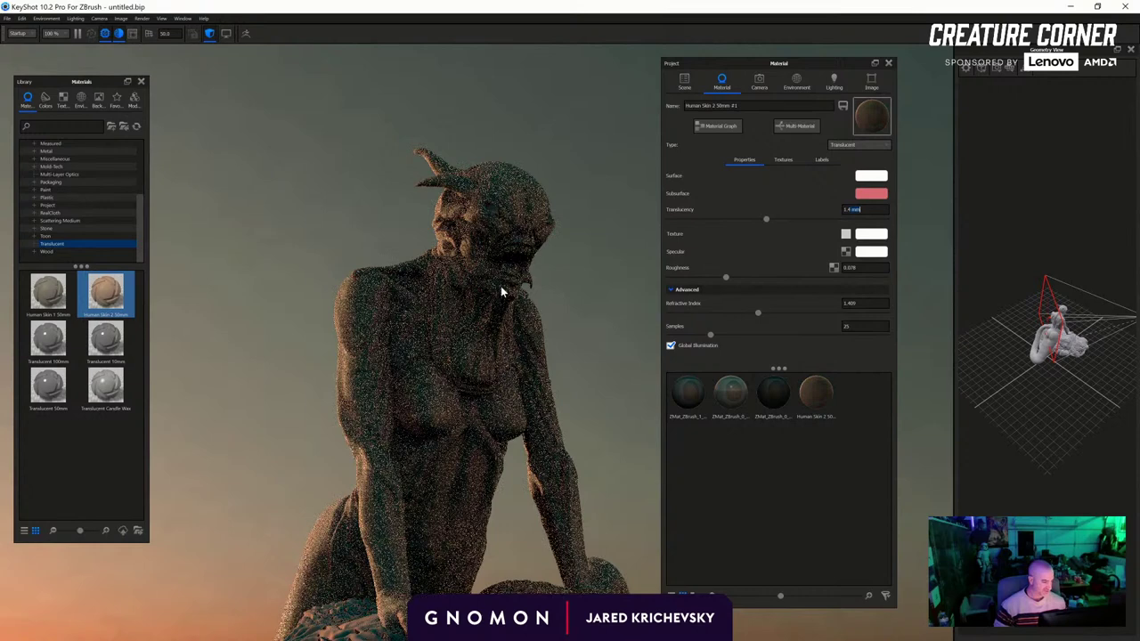
Set the skin material's translucency to 5 mm
{"action": "scroll", "coordinate": [432, 227], "scroll_direction": "down", "scroll_amount": 4}
{"action": "scroll", "coordinate": [432, 227], "scroll_direction": "up", "scroll_amount": 6}
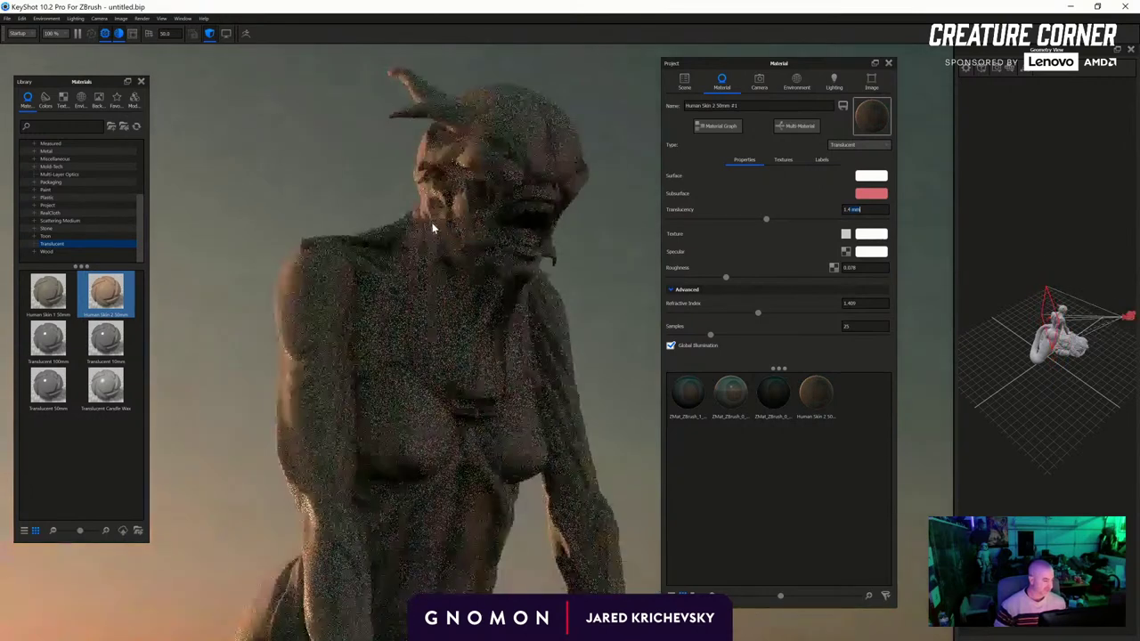
{"action": "left_click", "coordinate": [766, 218]}
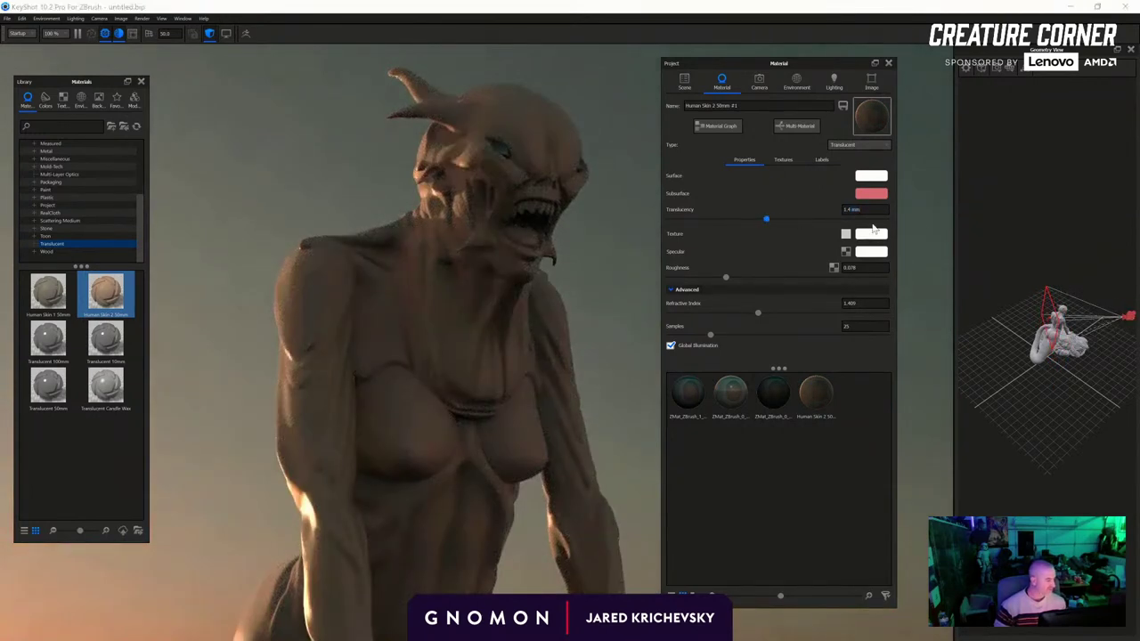
{"action": "left_click_drag", "start_coordinate": [922, 230], "coordinate": [678, 210]}
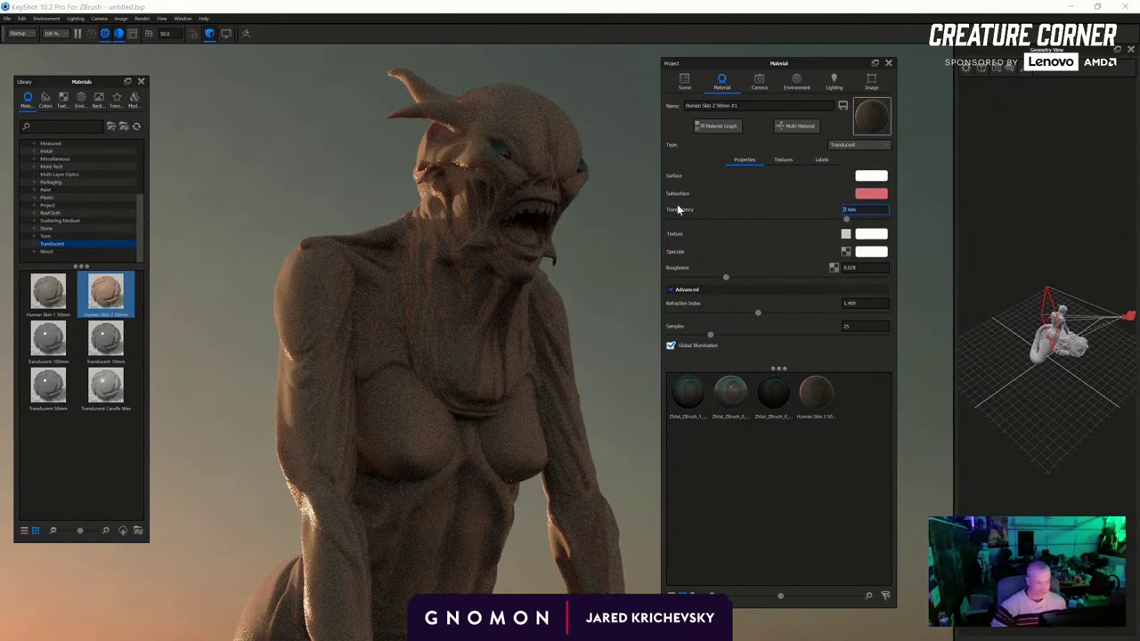
{"action": "type", "text": "5"}
{"action": "key", "text": "Return"}
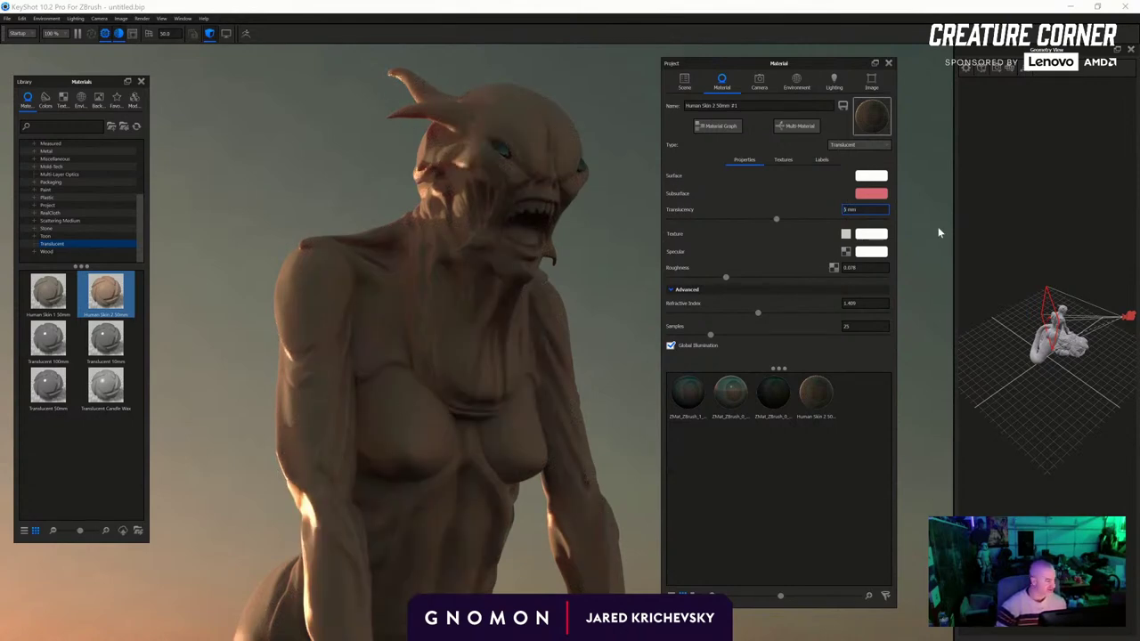
Set the scene units to centimetres while keeping the scene size, and set the skin material's translucency to 1 cm
{"action": "left_click", "coordinate": [21, 18]}
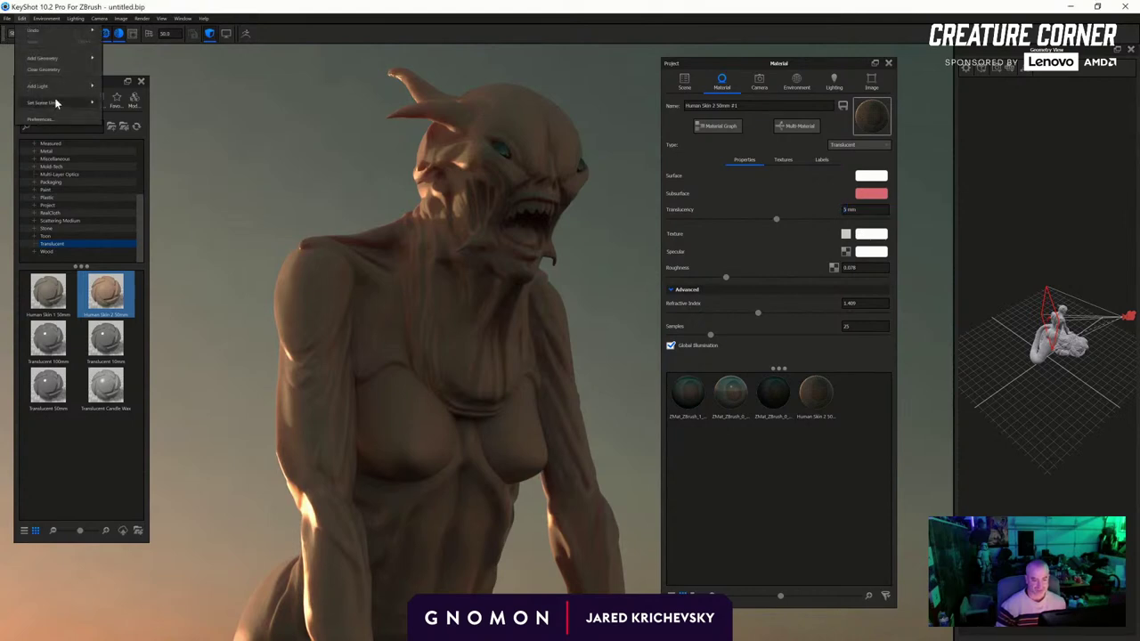
{"action": "mouse_move", "coordinate": [62, 103]}
{"action": "left_click", "coordinate": [143, 118]}
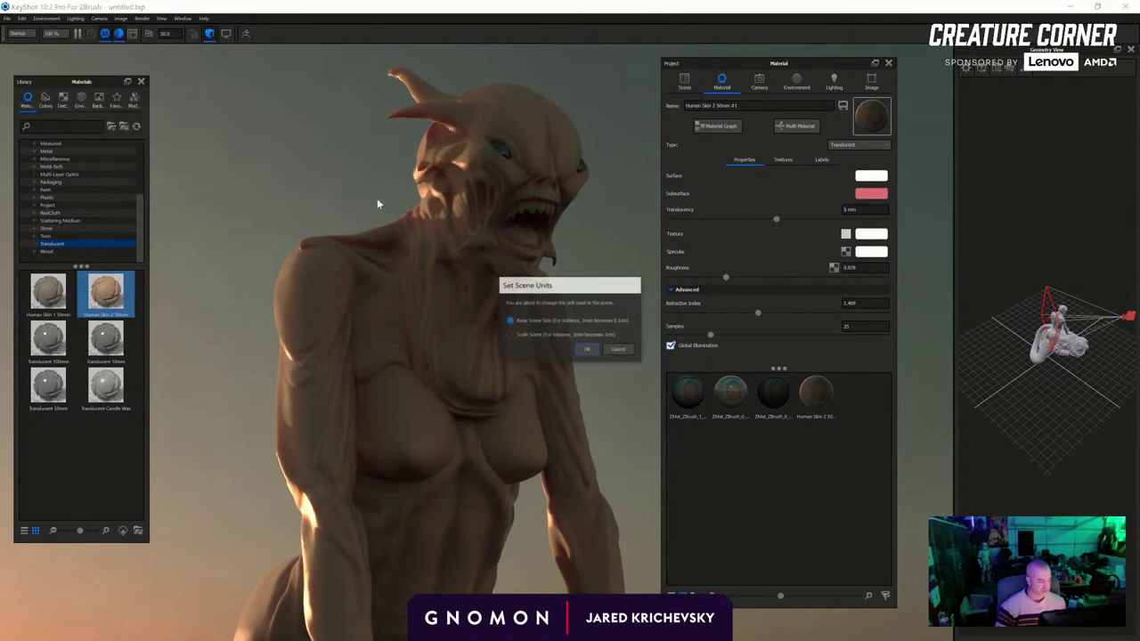
{"action": "left_click", "coordinate": [585, 350]}
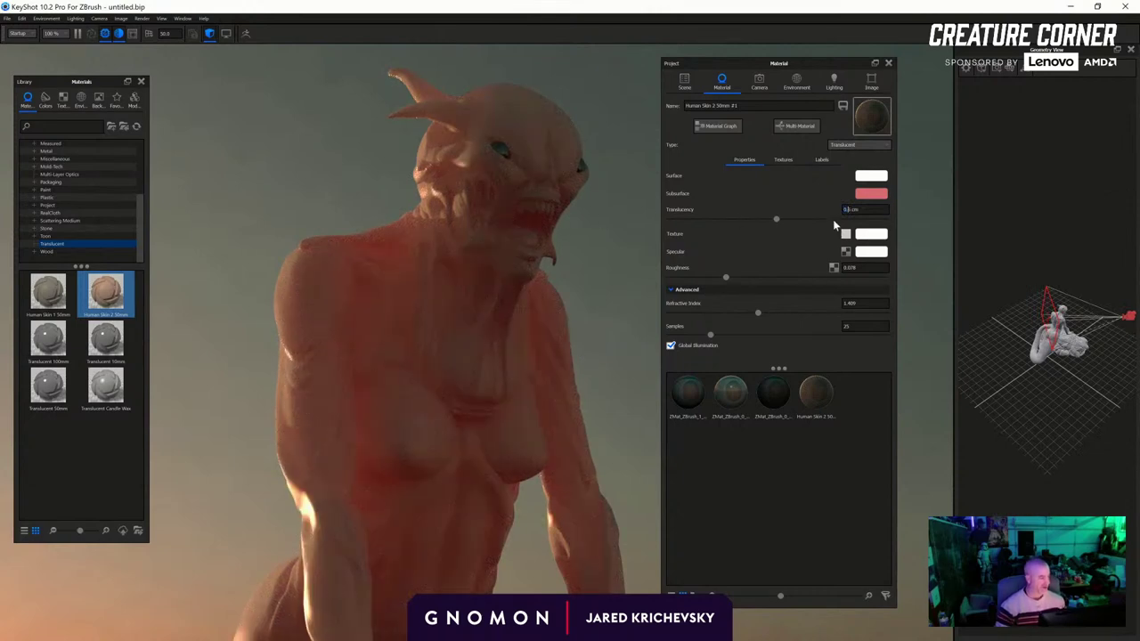
{"action": "left_click_drag", "start_coordinate": [776, 220], "coordinate": [992, 244]}
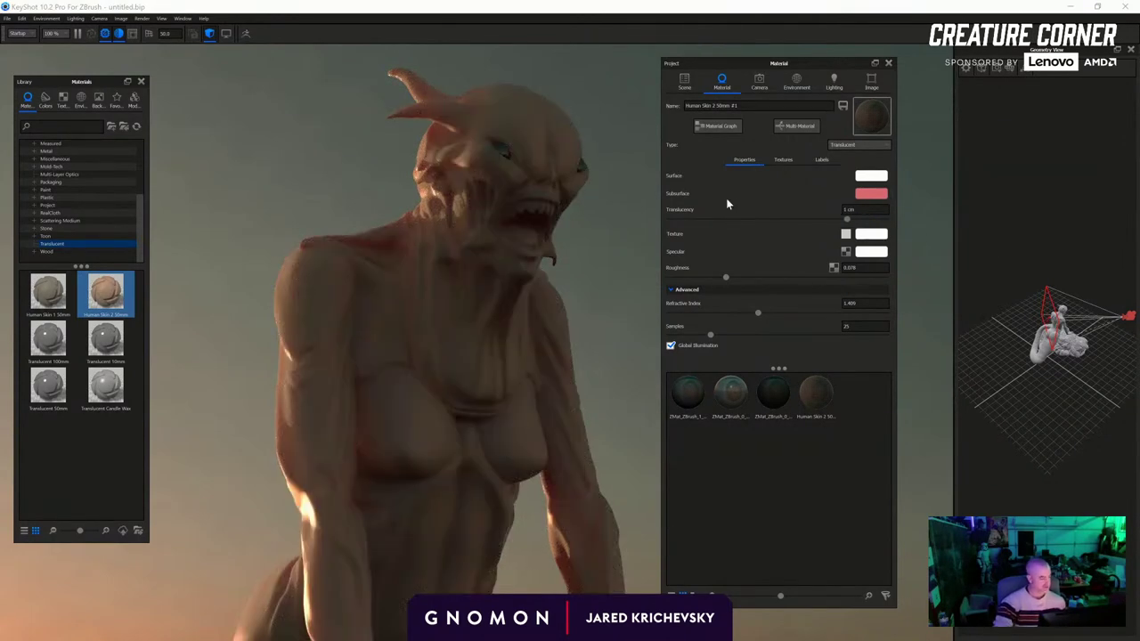
Examine the creature's translucent skin from the front, from behind and with the sun at its back
{"action": "scroll", "coordinate": [610, 356], "scroll_direction": "down", "scroll_amount": 4}
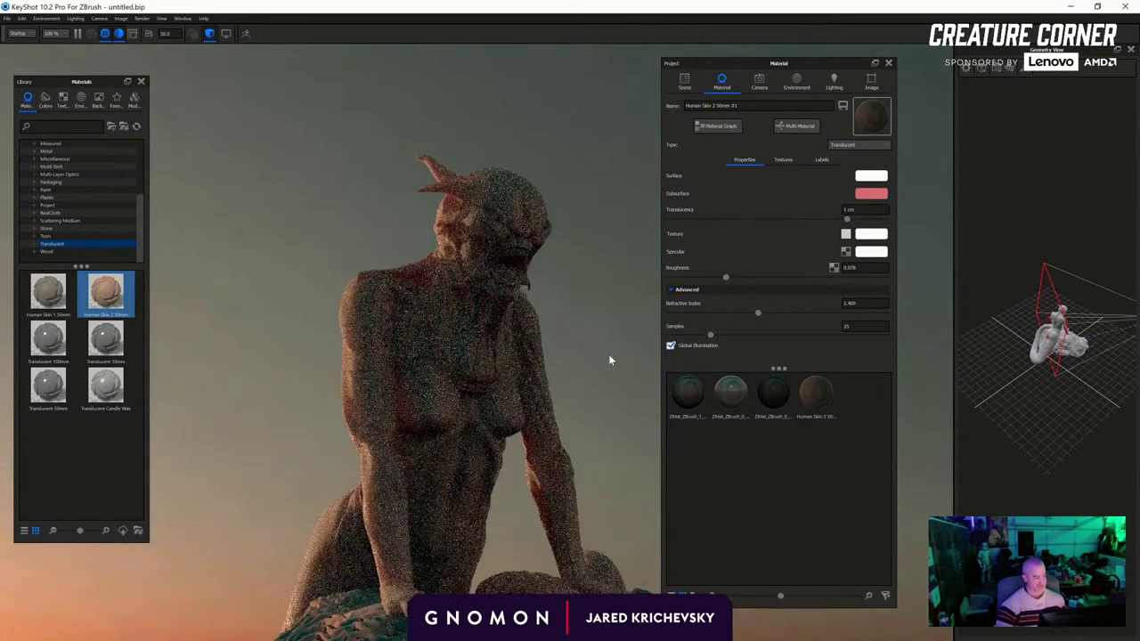
{"action": "left_click_drag", "start_coordinate": [609, 360], "coordinate": [560, 377]}
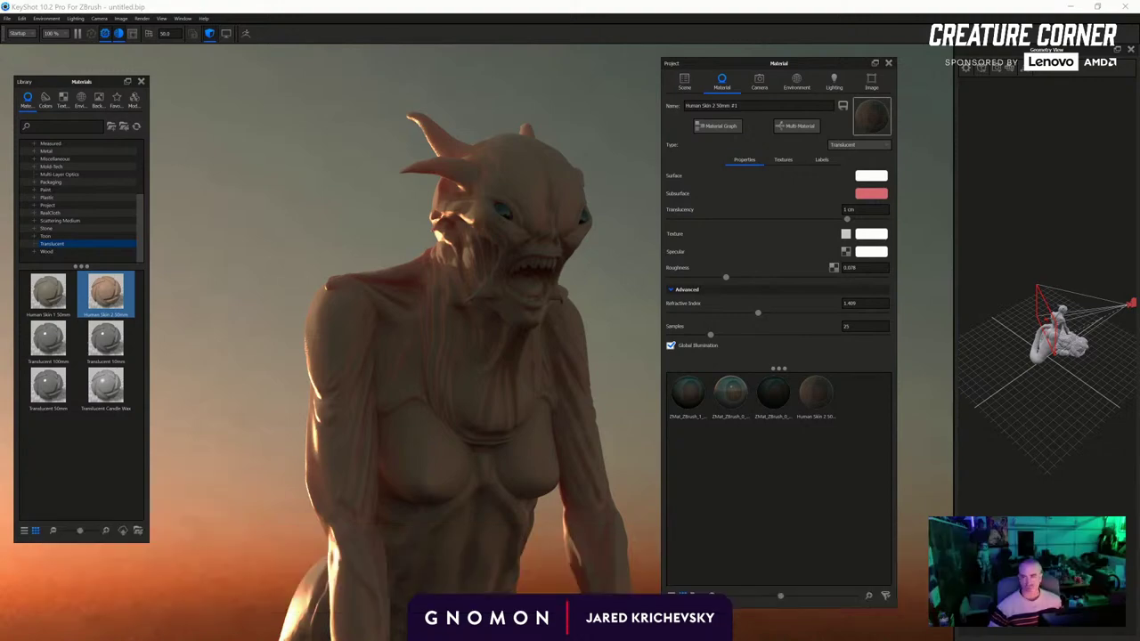
{"action": "scroll", "coordinate": [497, 301], "scroll_direction": "down", "scroll_amount": 5}
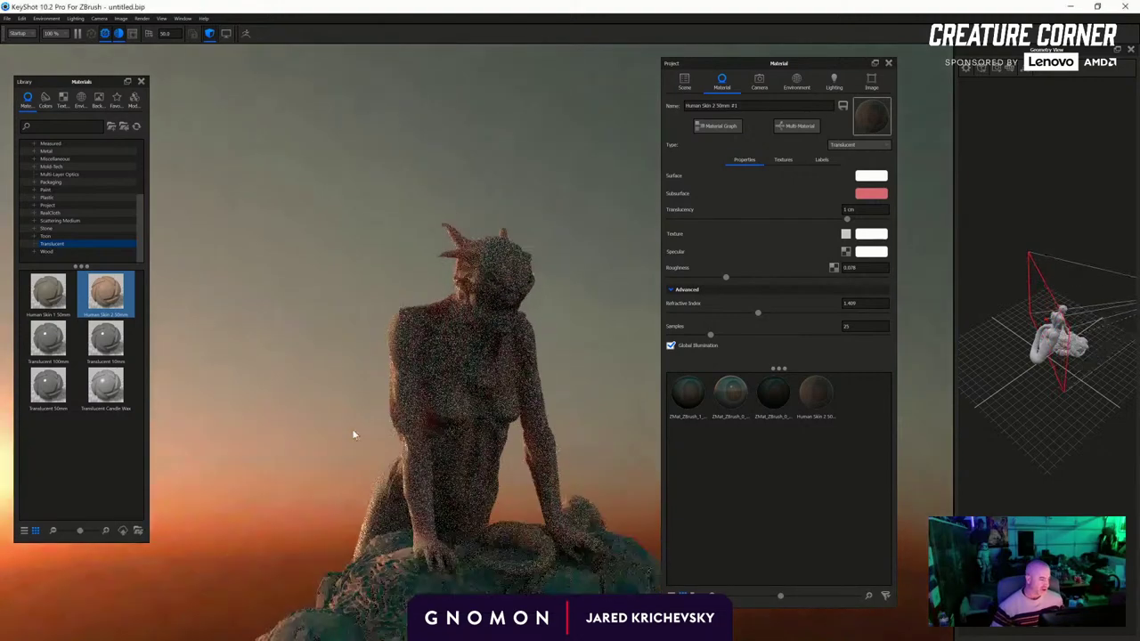
{"action": "left_click_drag", "start_coordinate": [352, 430], "coordinate": [589, 341]}
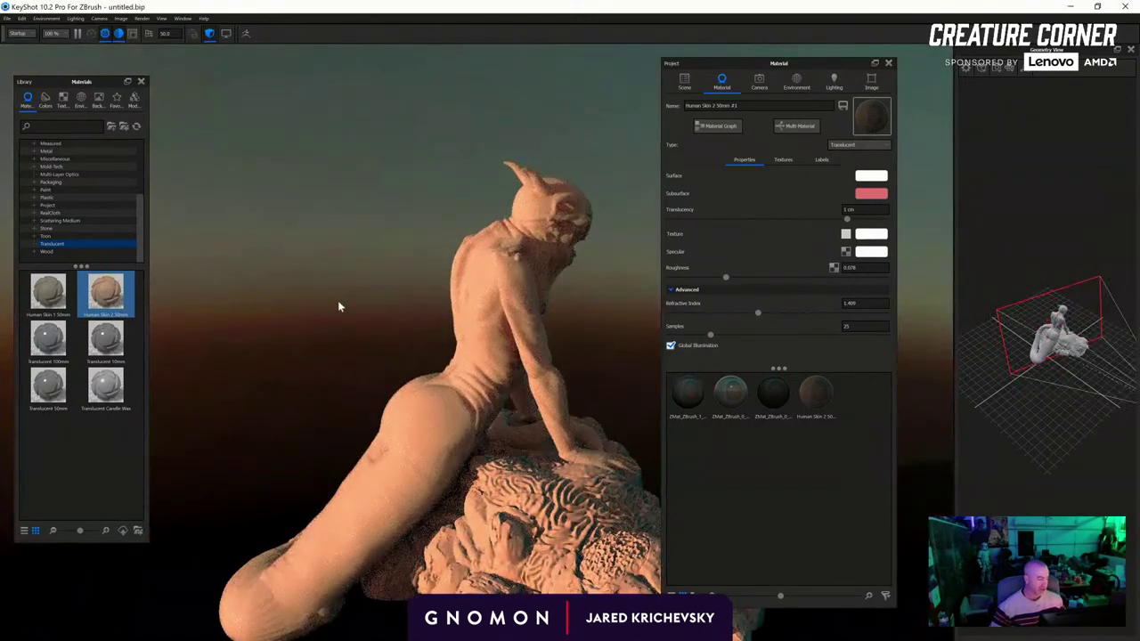
{"action": "left_click_drag", "start_coordinate": [338, 303], "coordinate": [926, 277]}
{"action": "left_click_drag", "start_coordinate": [236, 278], "coordinate": [873, 283]}
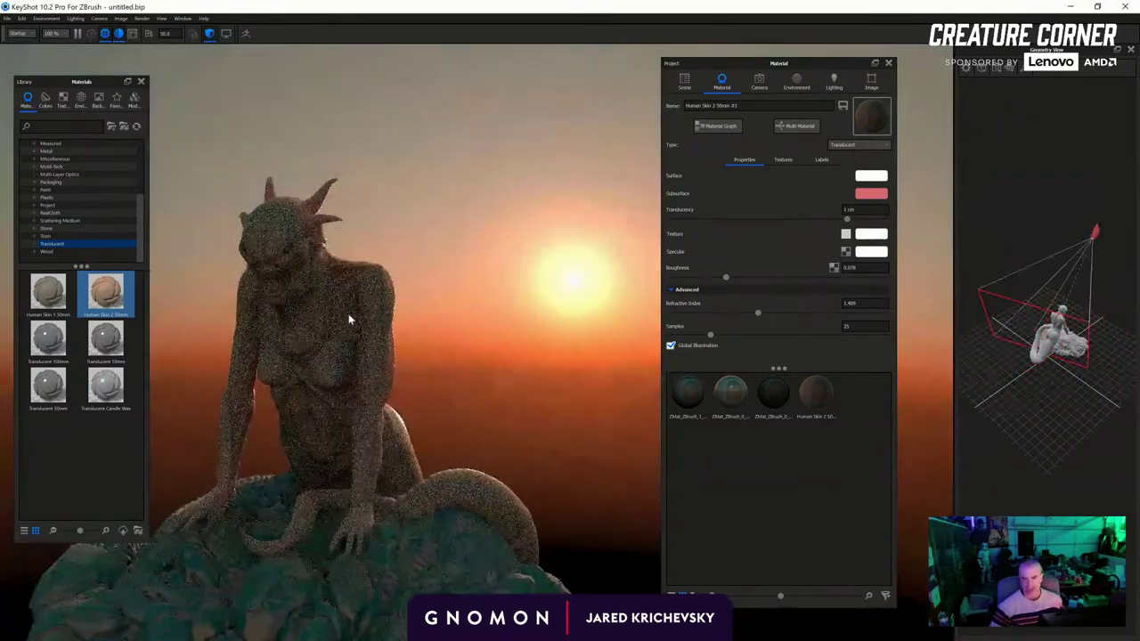
{"action": "middle_click_drag", "start_coordinate": [348, 316], "coordinate": [434, 341]}
{"action": "left_click_drag", "start_coordinate": [522, 259], "coordinate": [402, 308]}
{"action": "scroll", "coordinate": [302, 181], "scroll_direction": "up", "scroll_amount": 3}
{"action": "scroll", "coordinate": [120, 163], "scroll_direction": "up", "scroll_amount": 5}
{"action": "scroll", "coordinate": [337, 214], "scroll_direction": "up", "scroll_amount": 5}
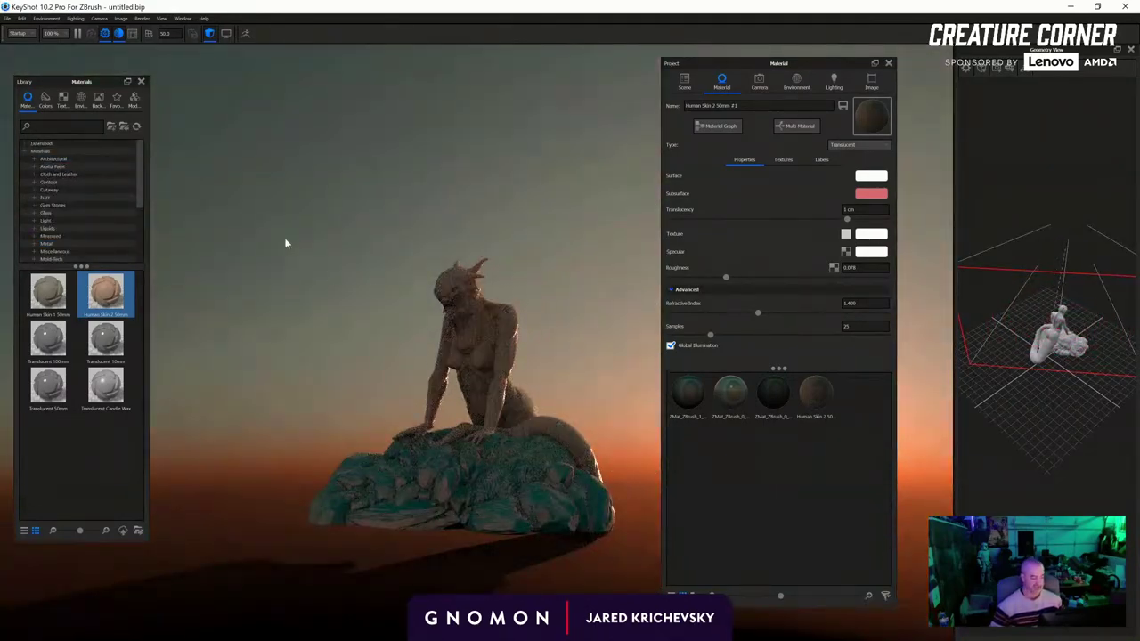
Add a spotlight to the scene
{"action": "left_click", "coordinate": [21, 18]}
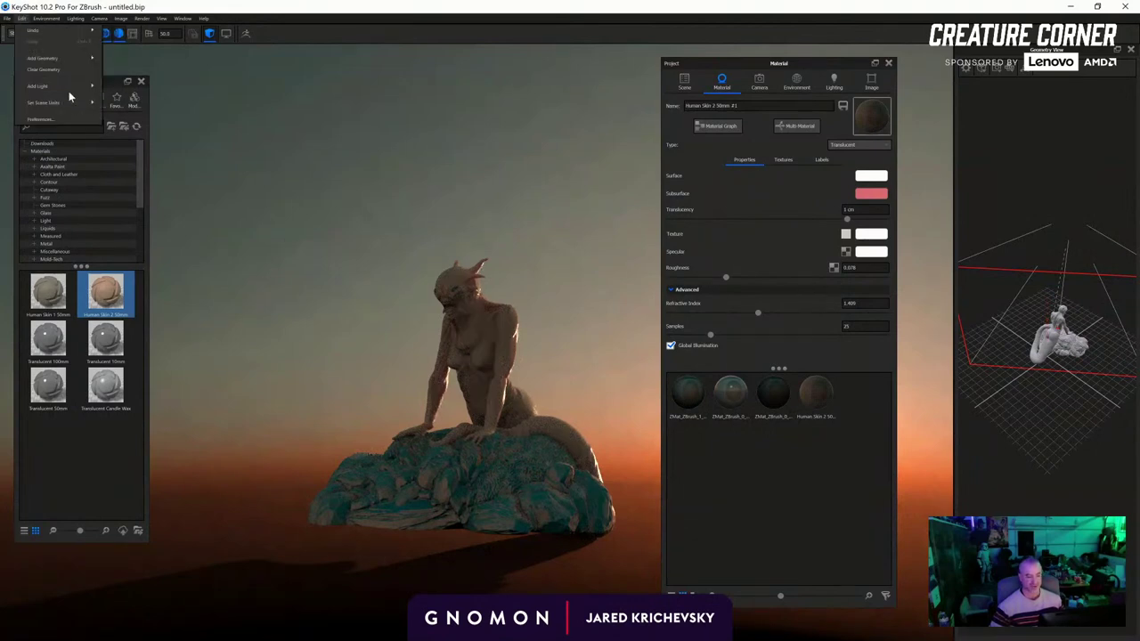
{"action": "mouse_move", "coordinate": [71, 86]}
{"action": "left_click", "coordinate": [145, 122]}
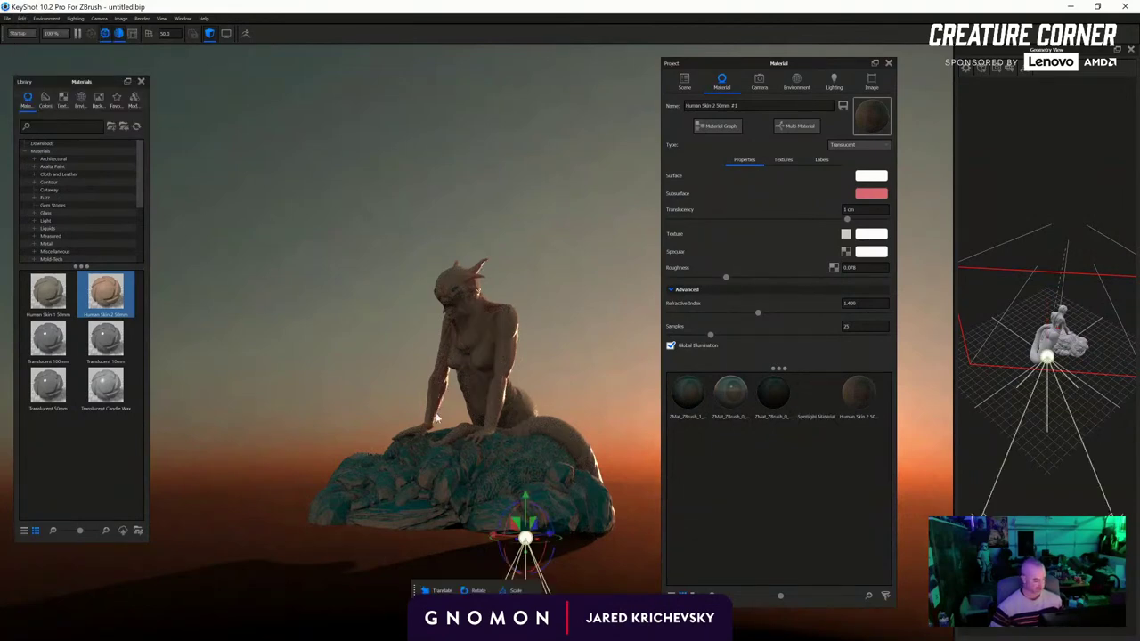
Raise the spotlight well above the creature, offset it to the figure's front and tilt its beam toward the figure
{"action": "left_click_drag", "start_coordinate": [525, 506], "coordinate": [458, 92]}
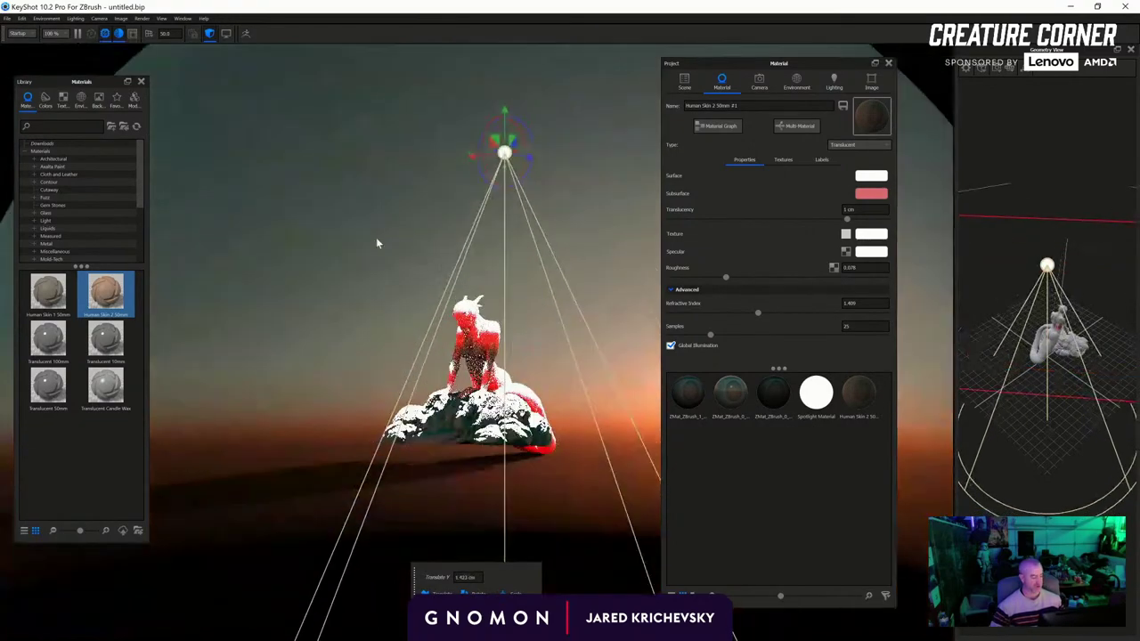
{"action": "left_click_drag", "start_coordinate": [376, 238], "coordinate": [249, 263]}
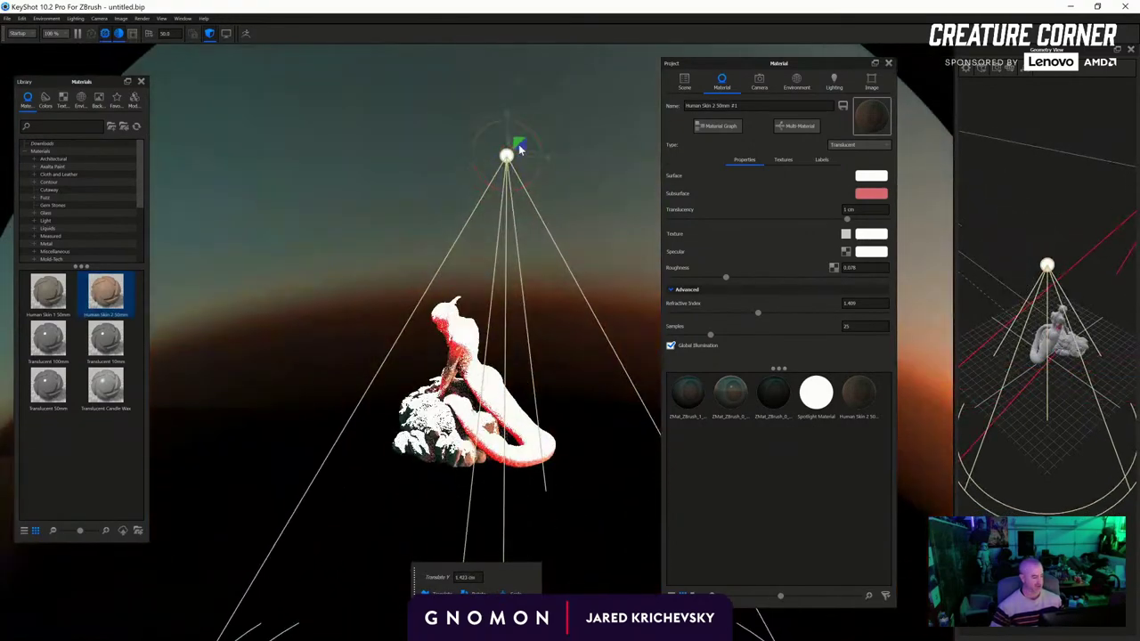
{"action": "left_click_drag", "start_coordinate": [548, 157], "coordinate": [313, 104]}
Reduce the spotlight material's power to 2.8 and change its power unit from Watt to Lumen
{"action": "left_click", "coordinate": [684, 81]}
{"action": "left_click", "coordinate": [757, 260]}
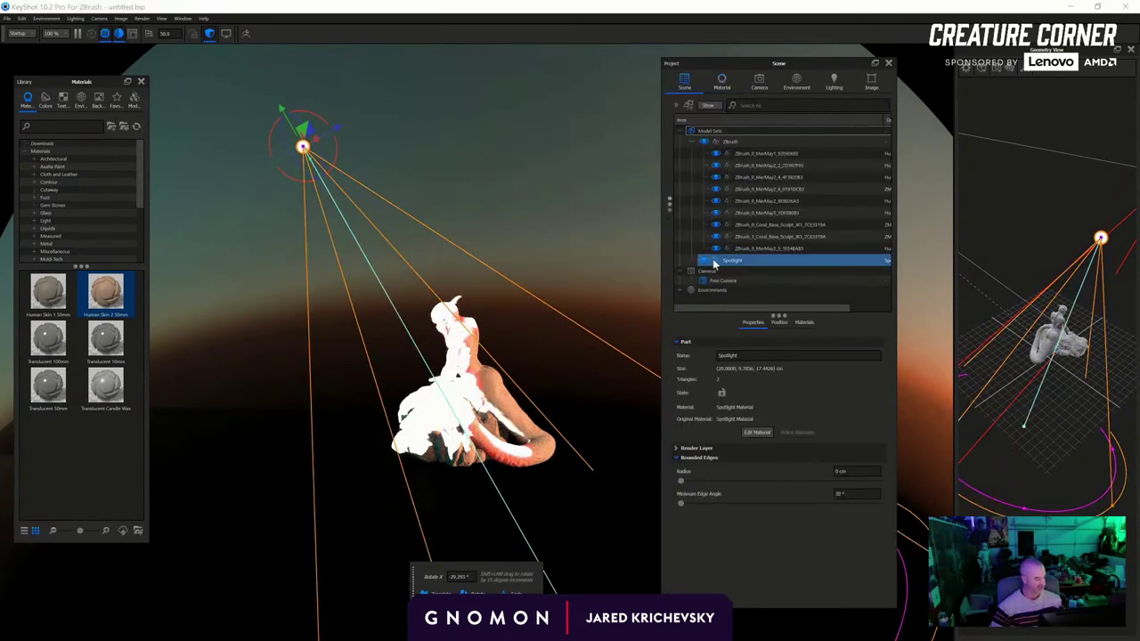
{"action": "double_click", "coordinate": [761, 260]}
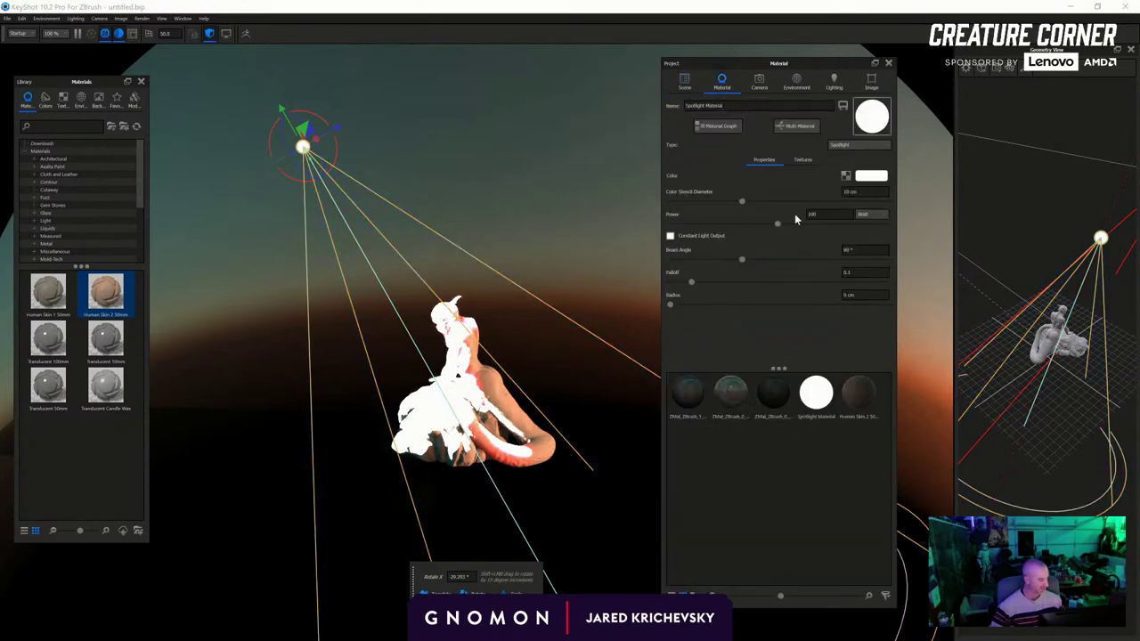
{"action": "left_click_drag", "start_coordinate": [778, 227], "coordinate": [674, 224]}
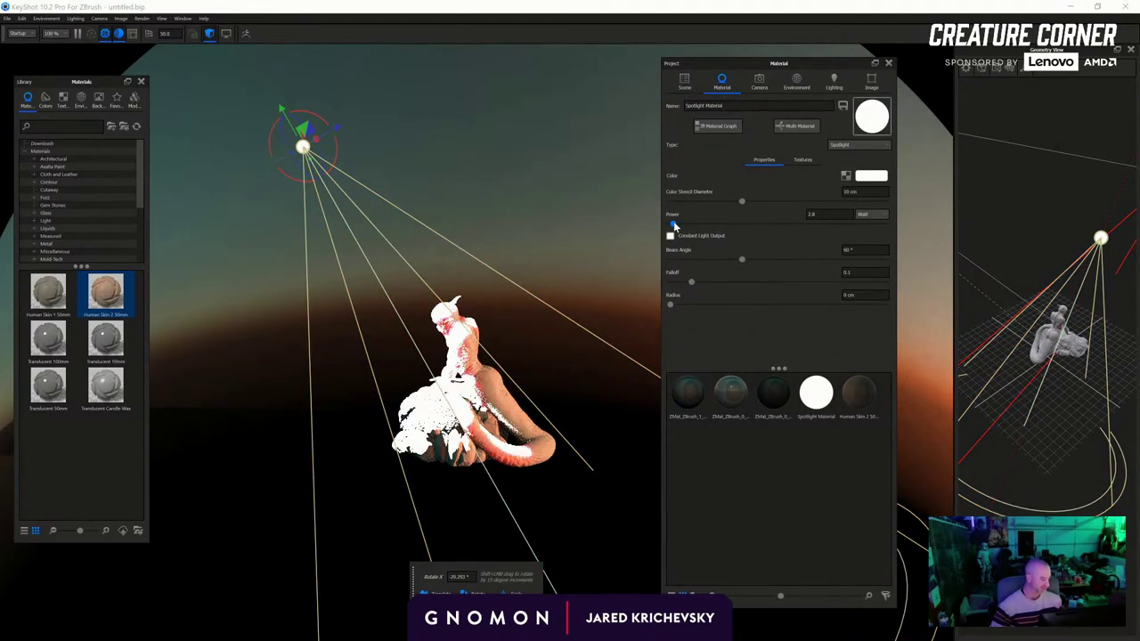
{"action": "left_click", "coordinate": [860, 216]}
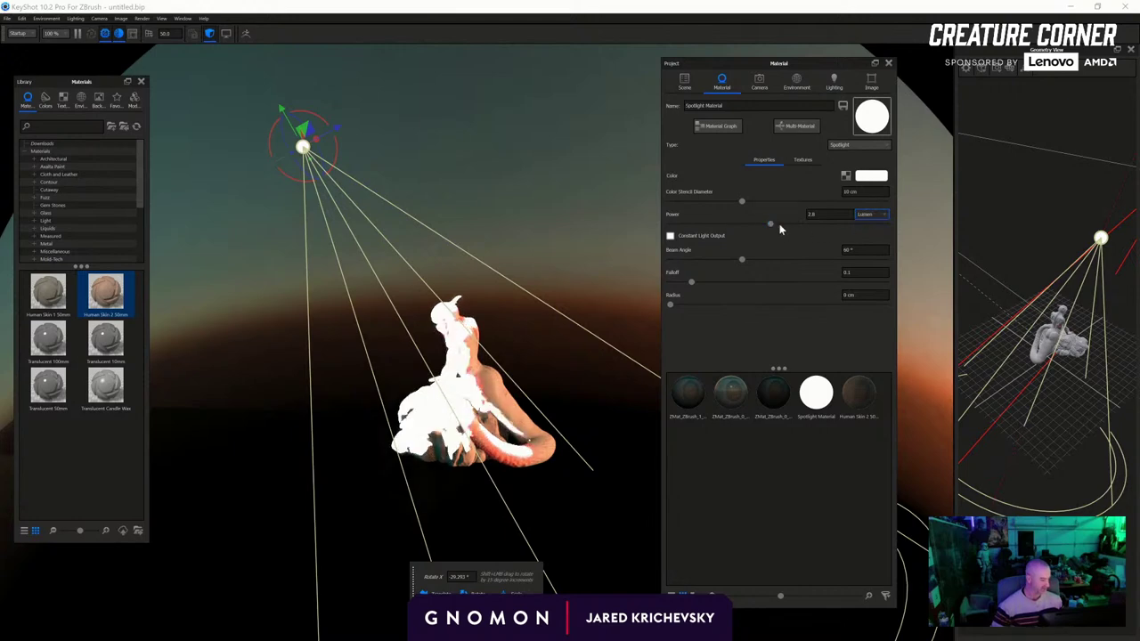
Reopen the spotlight's material from the scene, try very low power in Watt, and set the power unit back to Lumen
{"action": "left_click", "coordinate": [685, 82]}
{"action": "left_click", "coordinate": [729, 263]}
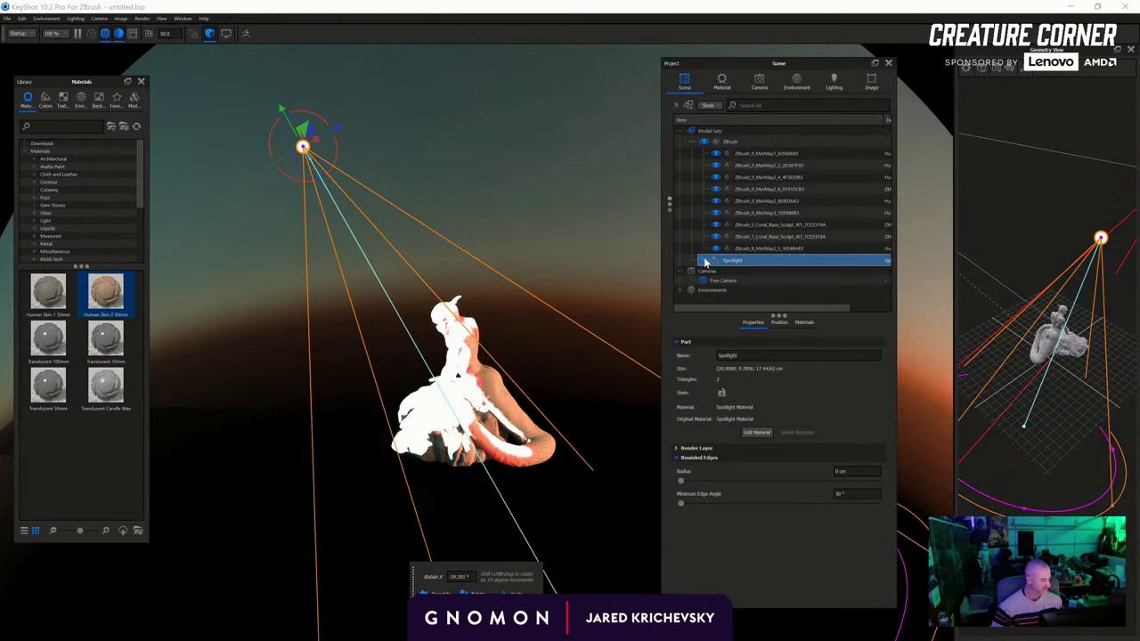
{"action": "double_click", "coordinate": [704, 262]}
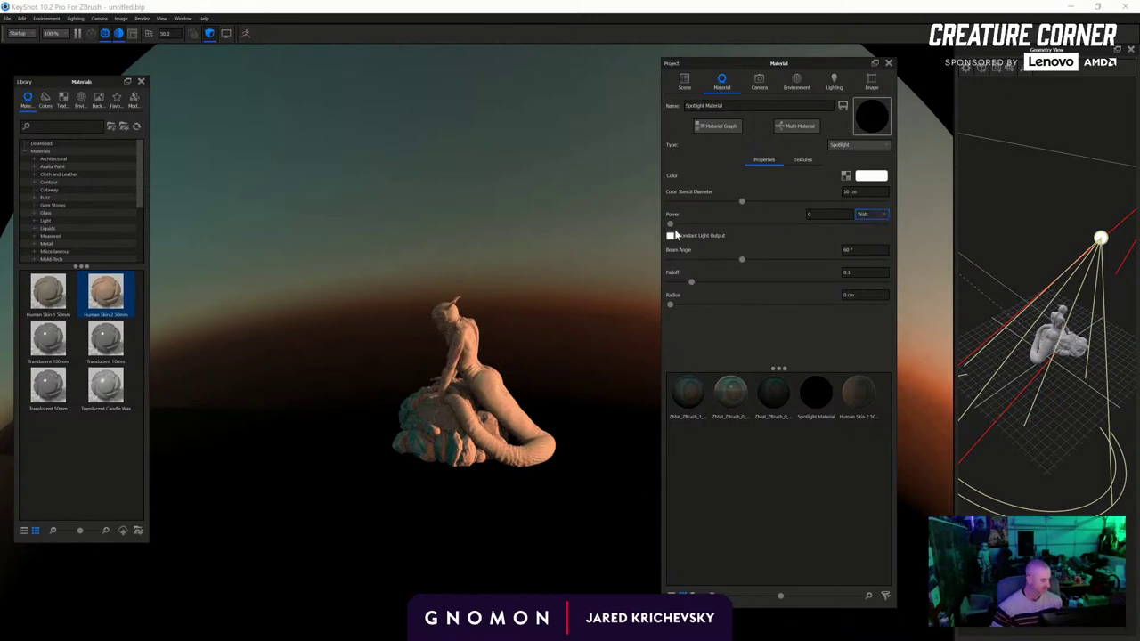
{"action": "left_click_drag", "start_coordinate": [708, 225], "coordinate": [677, 235]}
{"action": "left_click", "coordinate": [865, 218]}
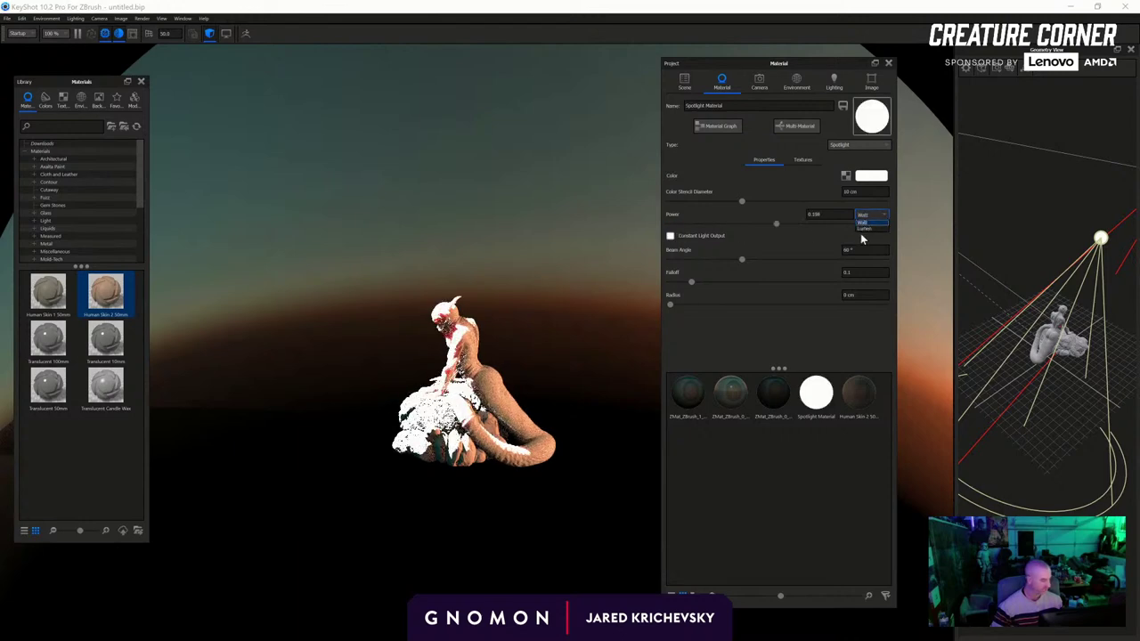
{"action": "left_click", "coordinate": [866, 228]}
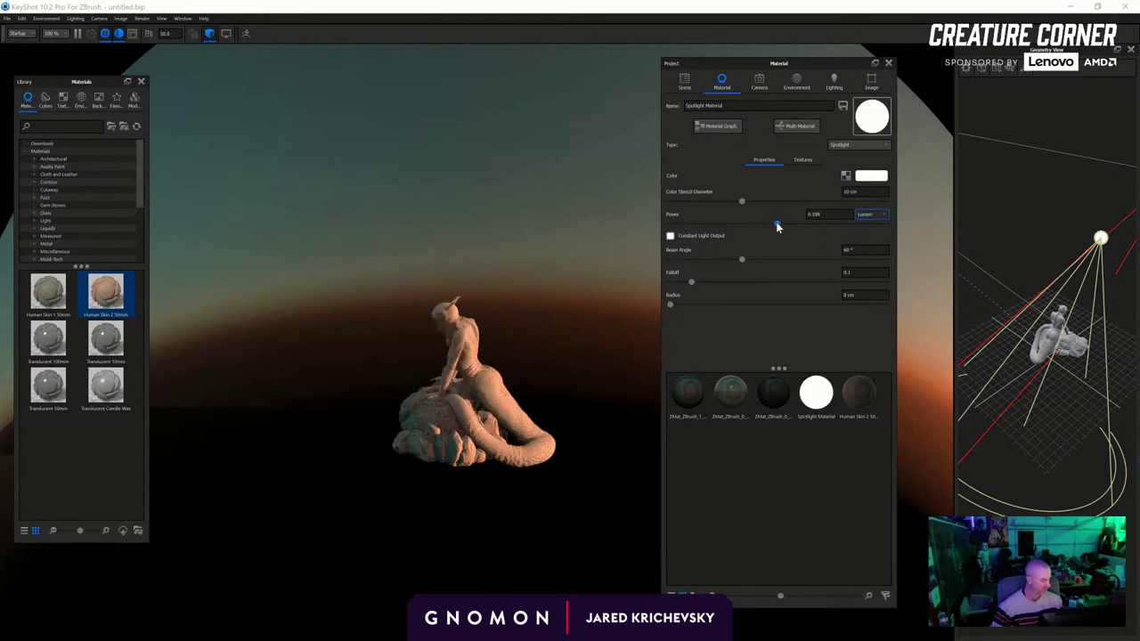
Set the spotlight's power to 5 lumens
{"action": "left_click_drag", "start_coordinate": [777, 224], "coordinate": [705, 216]}
{"action": "type", "text": "1"}
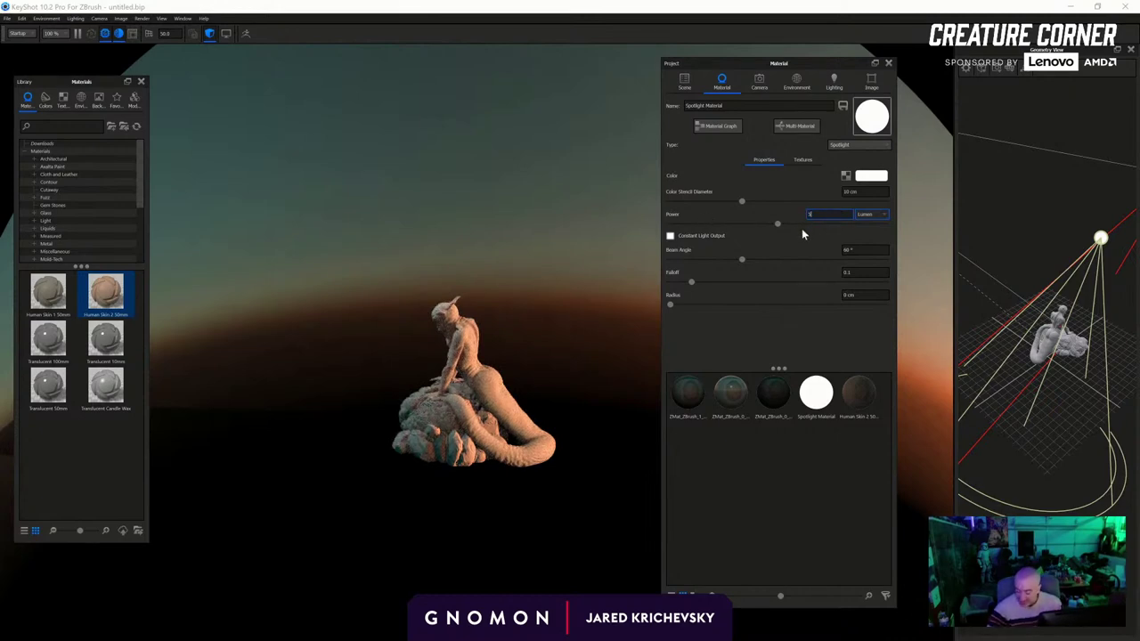
{"action": "key", "text": "Return"}
Reduce the spotlight's power to 2.13 lumens, judging the light on the creature's front and face
{"action": "left_click_drag", "start_coordinate": [392, 332], "coordinate": [514, 240]}
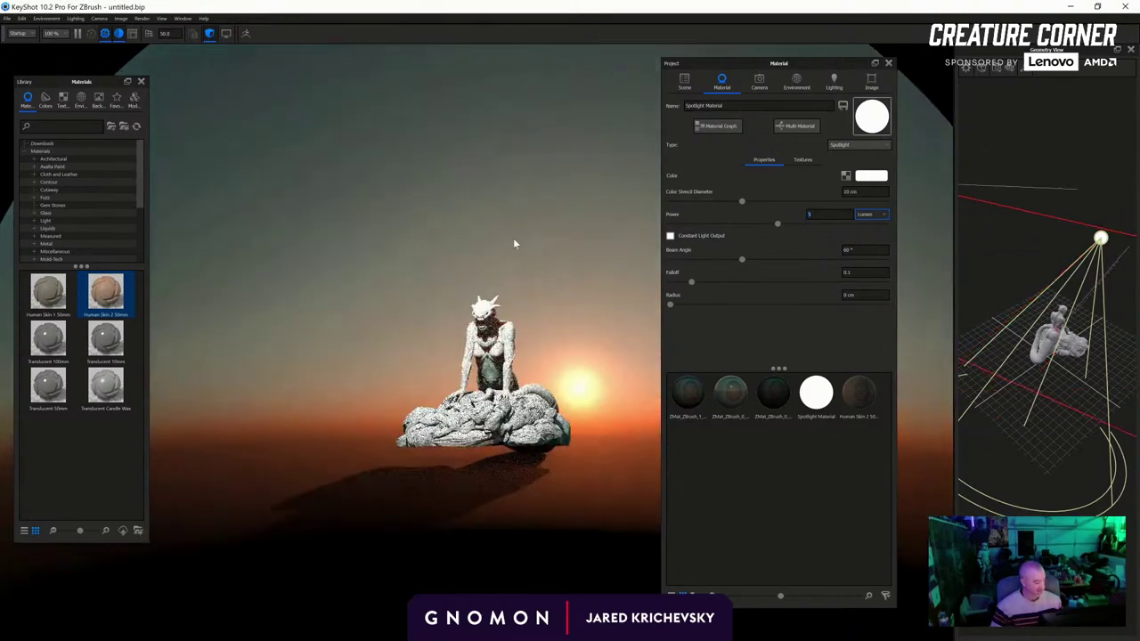
{"action": "scroll", "coordinate": [514, 244], "scroll_direction": "up", "scroll_amount": 6}
{"action": "left_click_drag", "start_coordinate": [648, 313], "coordinate": [577, 288]}
{"action": "scroll", "coordinate": [608, 299], "scroll_direction": "up", "scroll_amount": 4}
{"action": "scroll", "coordinate": [576, 288], "scroll_direction": "up", "scroll_amount": 5}
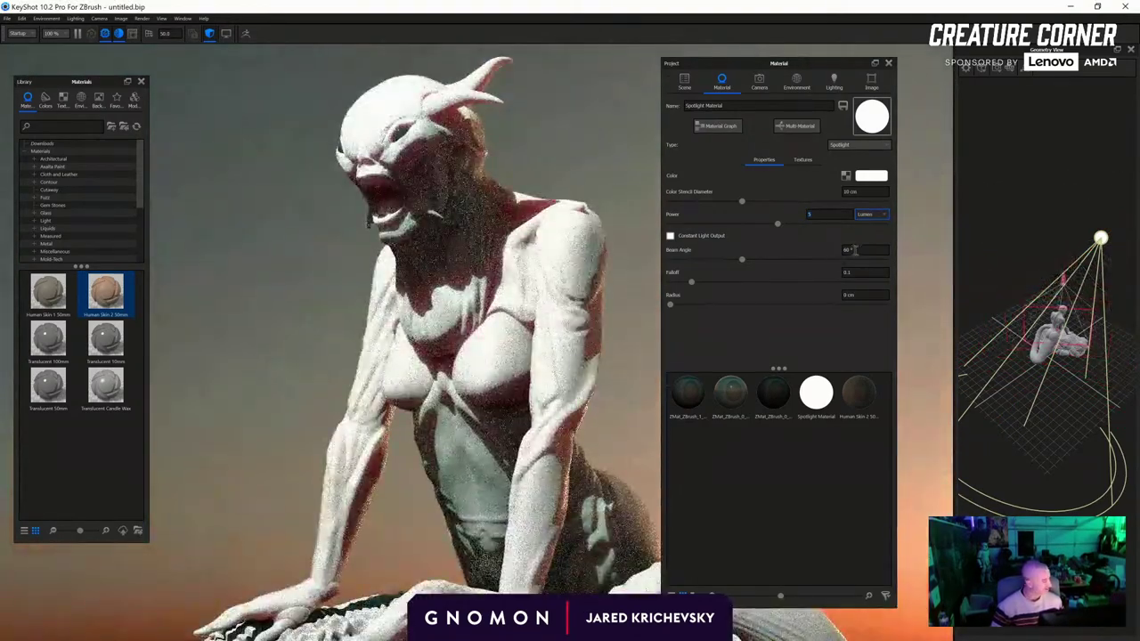
{"action": "left_click_drag", "start_coordinate": [776, 227], "coordinate": [717, 228]}
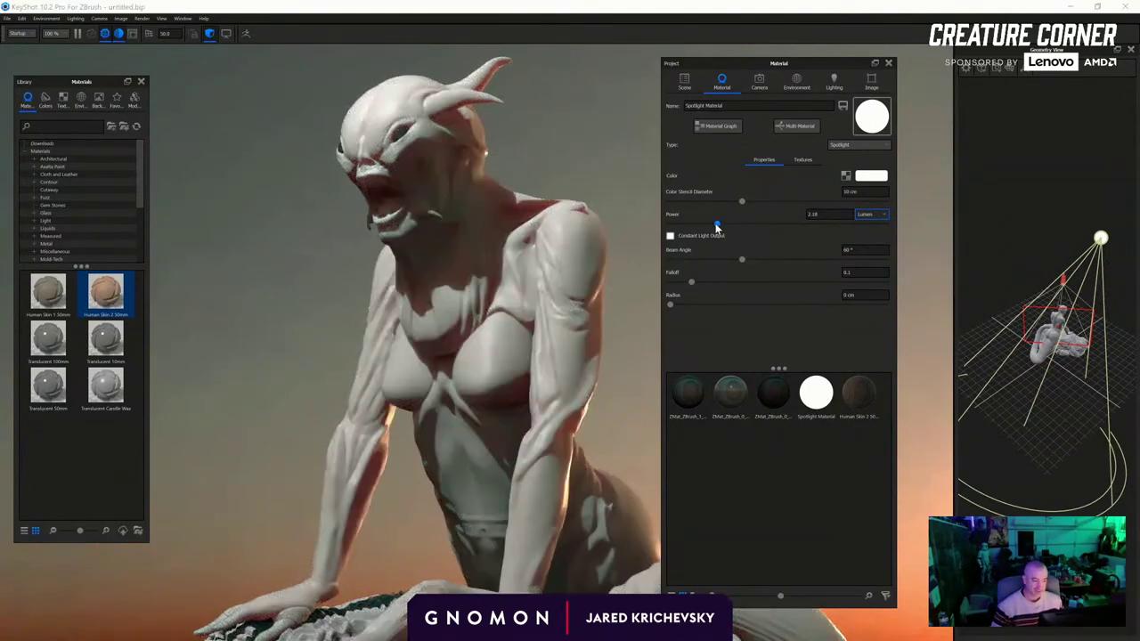
Try a pale cool blue of about 8625 Kelvin as the spotlight's color
{"action": "left_click", "coordinate": [870, 175]}
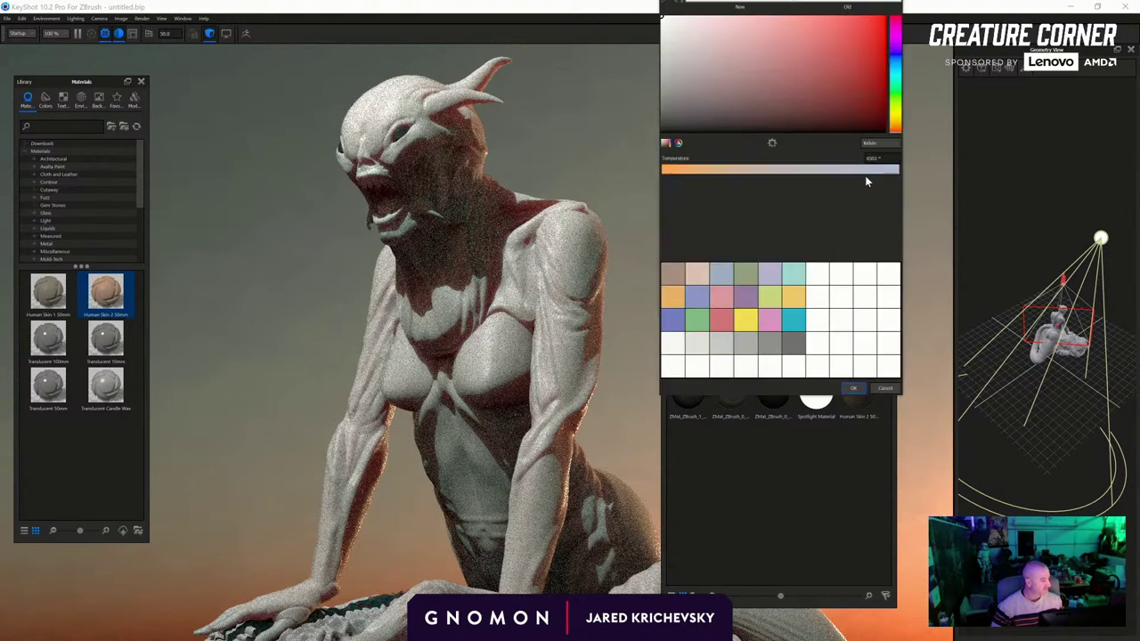
{"action": "left_click_drag", "start_coordinate": [834, 175], "coordinate": [884, 177]}
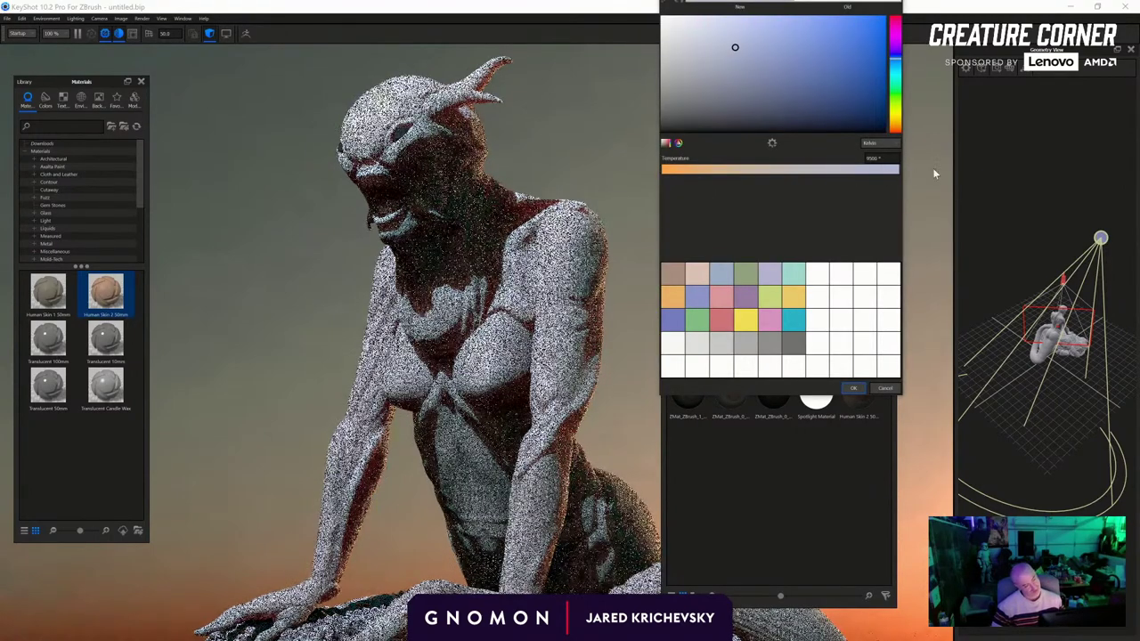
{"action": "left_click", "coordinate": [829, 60]}
{"action": "left_click", "coordinate": [773, 39]}
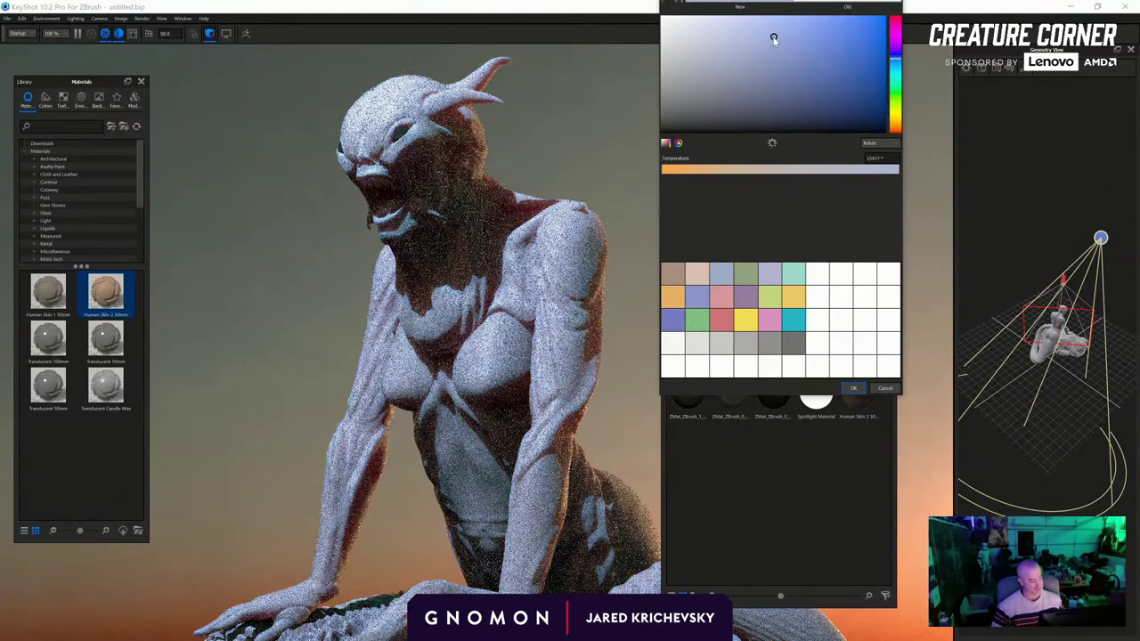
{"action": "left_click", "coordinate": [716, 62]}
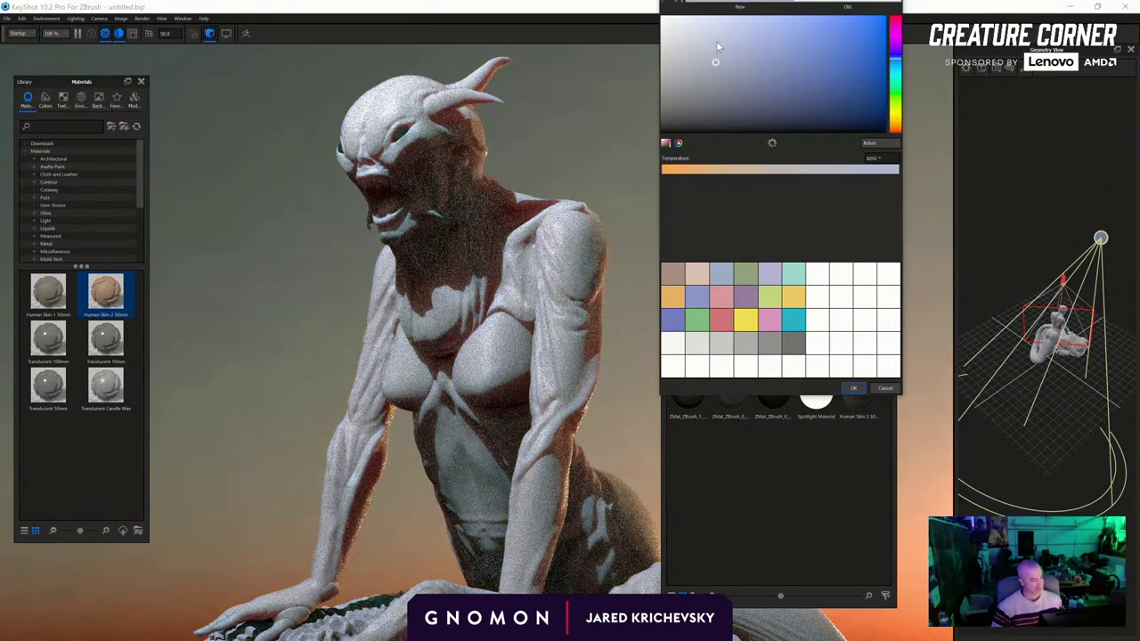
{"action": "left_click", "coordinate": [726, 43]}
{"action": "middle_click_drag", "start_coordinate": [484, 221], "coordinate": [513, 466]}
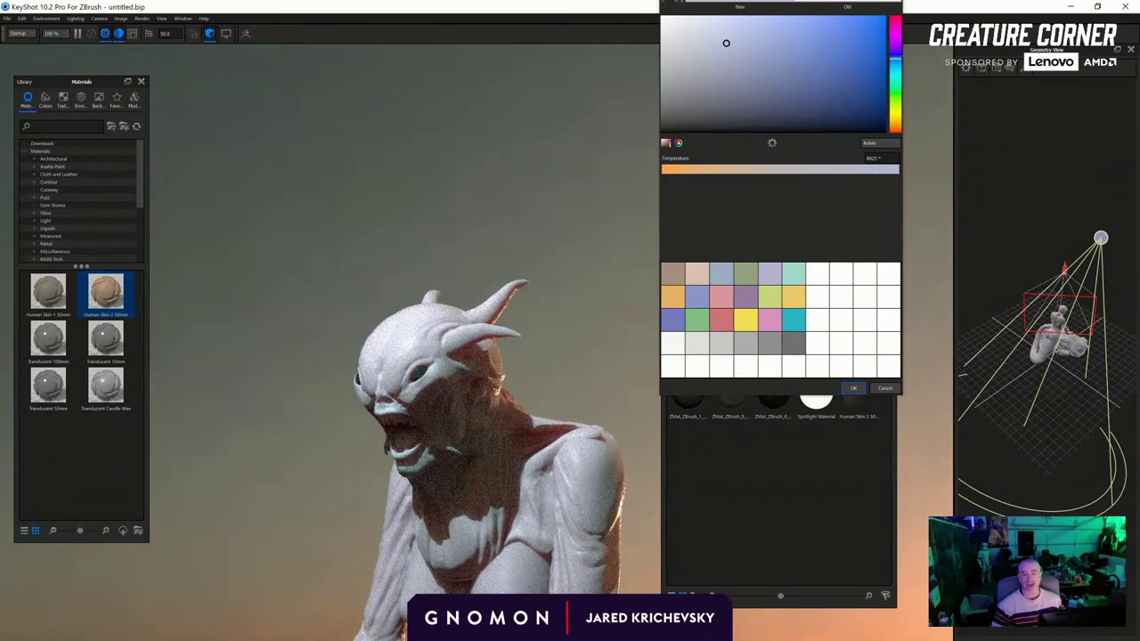
Sample the grey-green sky behind the creature with the eyedropper and apply it as the spotlight's color
{"action": "left_click", "coordinate": [675, 3]}
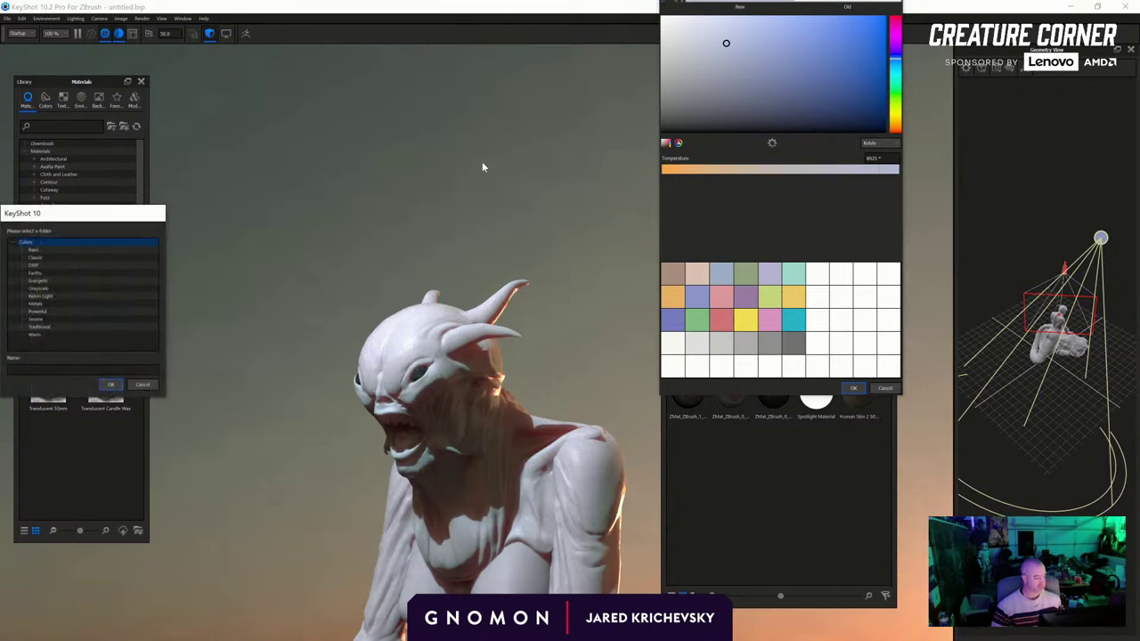
{"action": "left_click", "coordinate": [145, 385]}
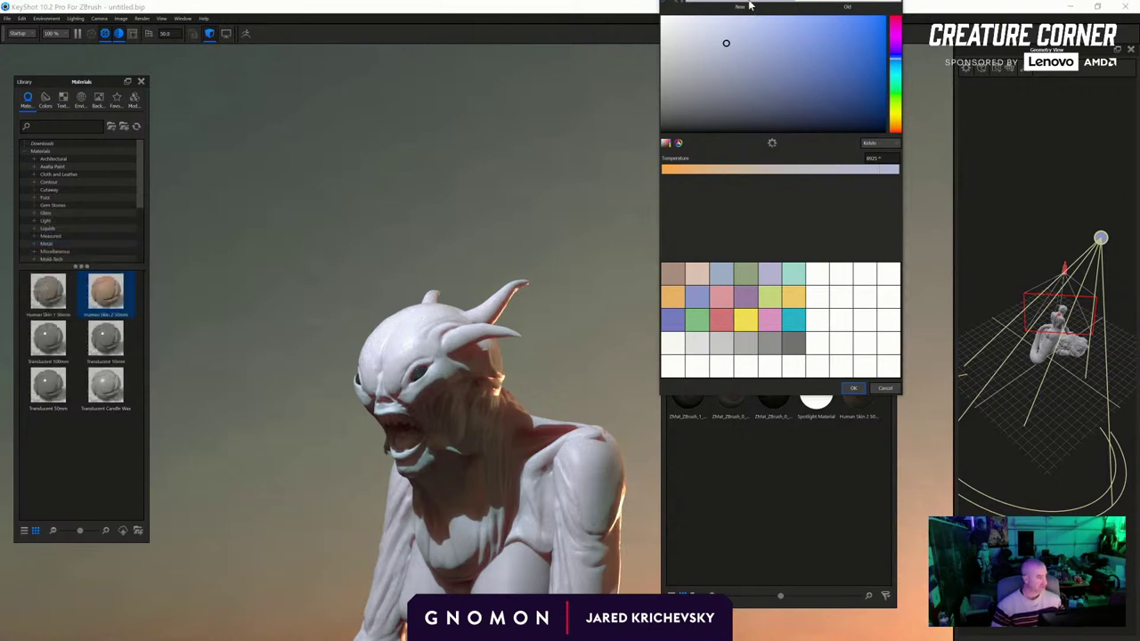
{"action": "left_click_drag", "start_coordinate": [654, 11], "coordinate": [407, 119]}
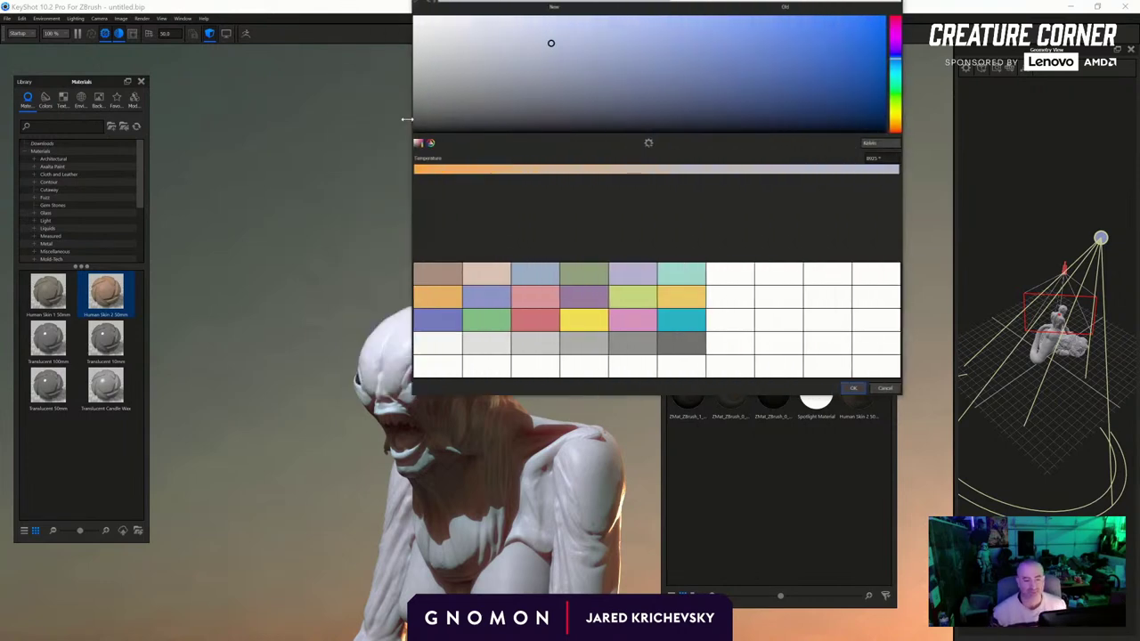
{"action": "left_click_drag", "start_coordinate": [518, 0], "coordinate": [595, 122]}
{"action": "left_click", "coordinate": [497, 138]}
{"action": "left_click", "coordinate": [382, 103]}
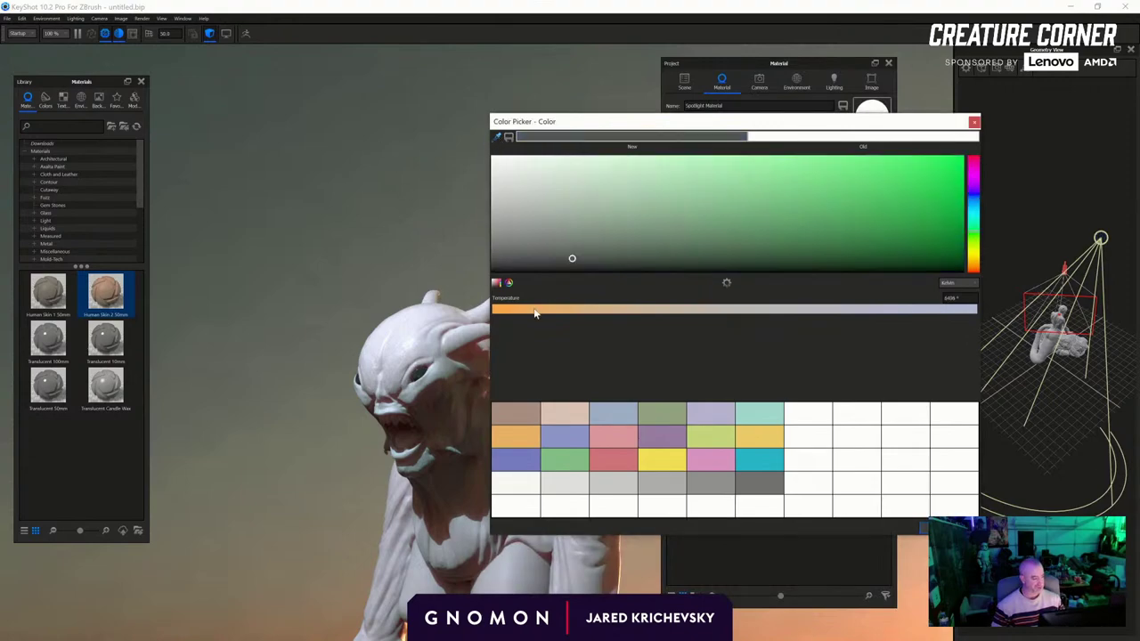
{"action": "left_click", "coordinate": [946, 528]}
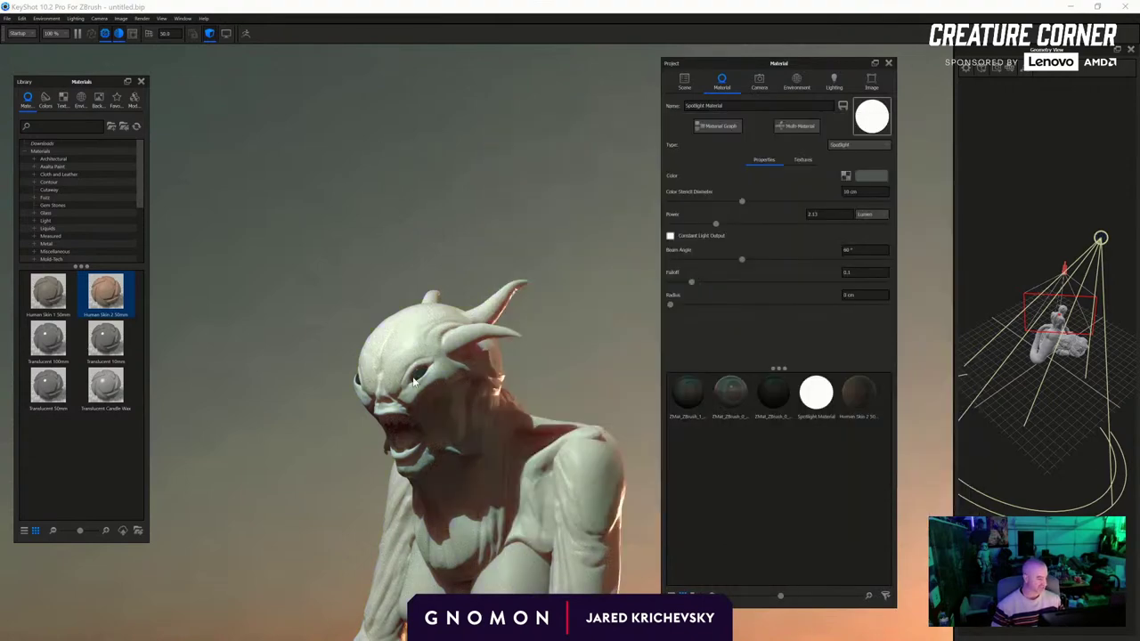
Examine how the tinted spotlight falls on the creature's torso, arms and coral base from the front
{"action": "scroll", "coordinate": [509, 535], "scroll_direction": "down", "scroll_amount": 5}
{"action": "middle_click_drag", "start_coordinate": [509, 545], "coordinate": [482, 273]}
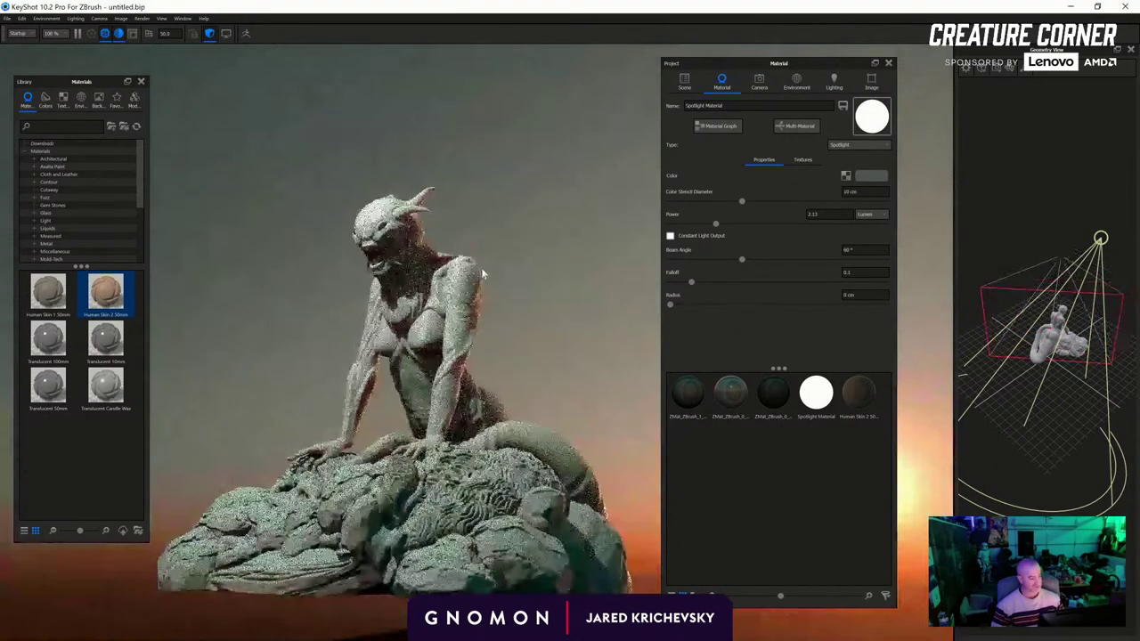
{"action": "left_click_drag", "start_coordinate": [481, 273], "coordinate": [454, 298]}
{"action": "scroll", "coordinate": [367, 368], "scroll_direction": "up", "scroll_amount": 5}
{"action": "middle_click_drag", "start_coordinate": [367, 368], "coordinate": [485, 355]}
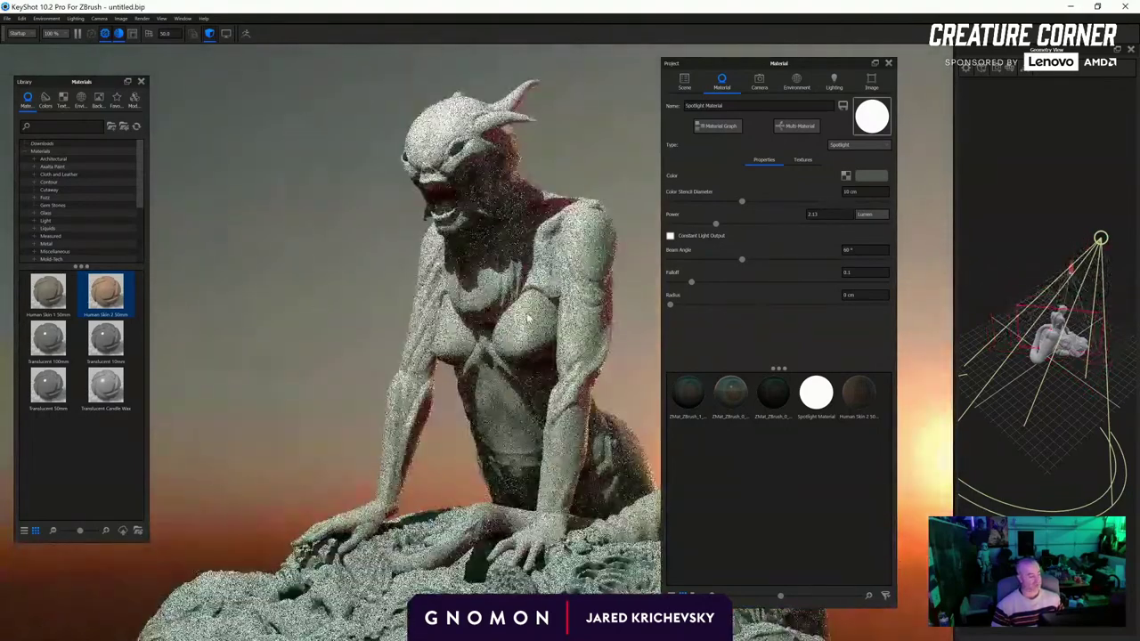
{"action": "scroll", "coordinate": [498, 375], "scroll_direction": "up", "scroll_amount": 2}
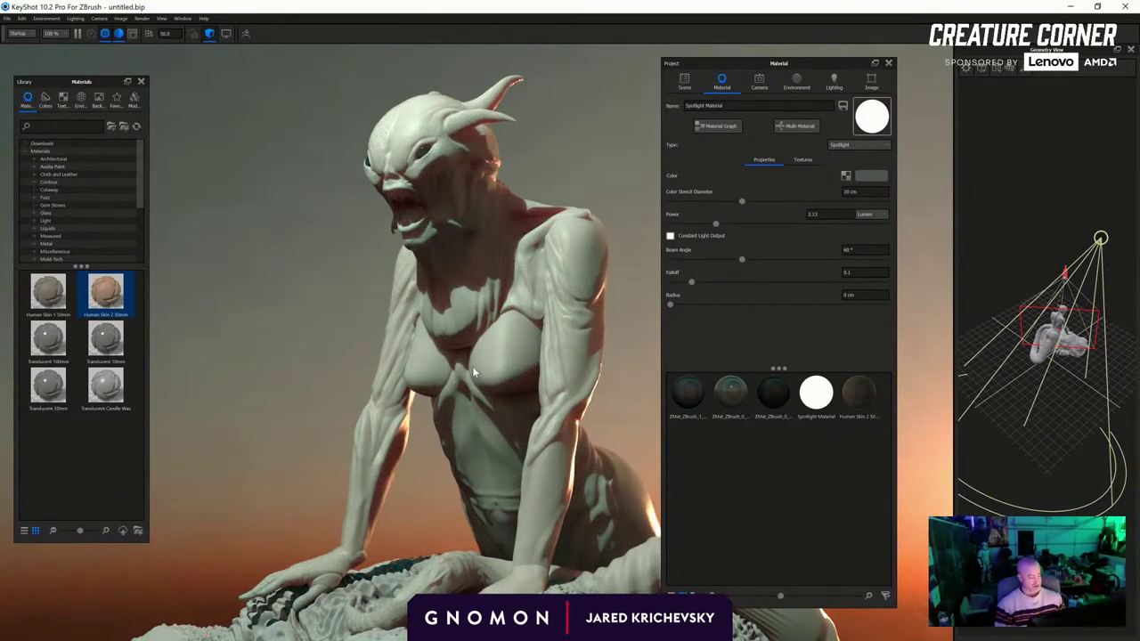
{"action": "scroll", "coordinate": [346, 501], "scroll_direction": "down", "scroll_amount": 5}
{"action": "middle_click_drag", "start_coordinate": [347, 502], "coordinate": [348, 326]}
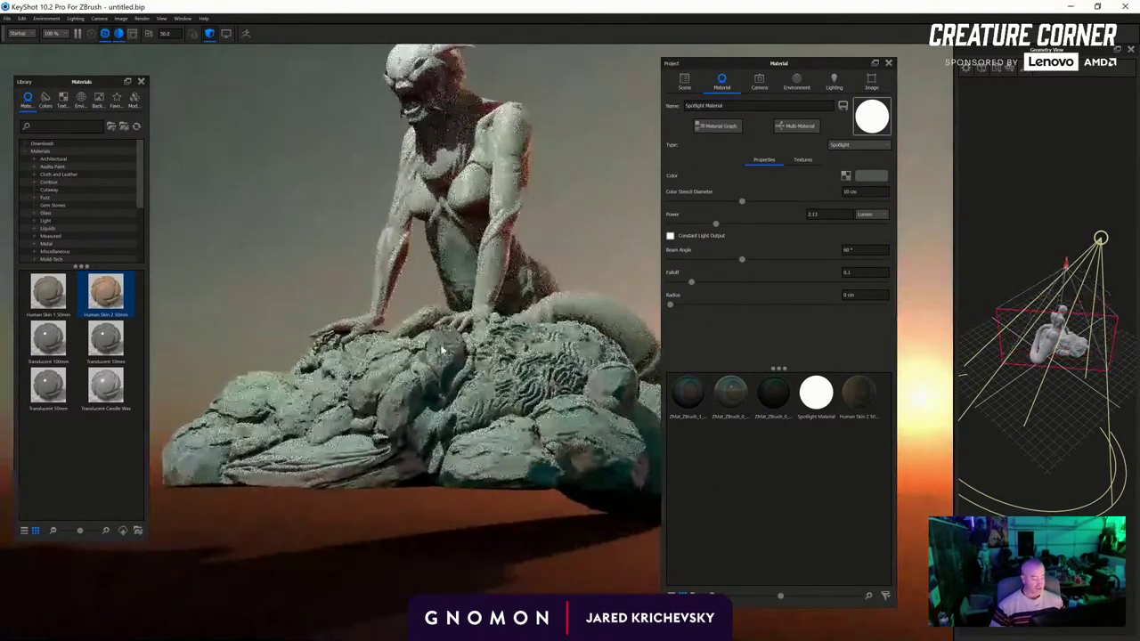
{"action": "left_click_drag", "start_coordinate": [440, 349], "coordinate": [465, 320]}
{"action": "scroll", "coordinate": [469, 313], "scroll_direction": "up", "scroll_amount": 2}
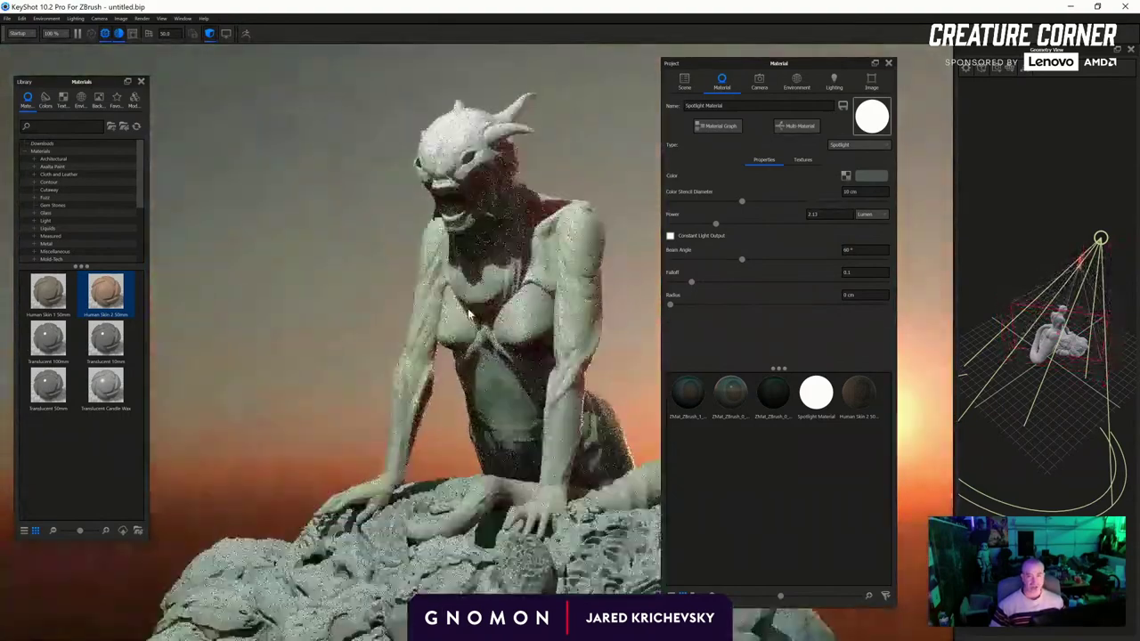
{"action": "scroll", "coordinate": [476, 286], "scroll_direction": "up", "scroll_amount": 2}
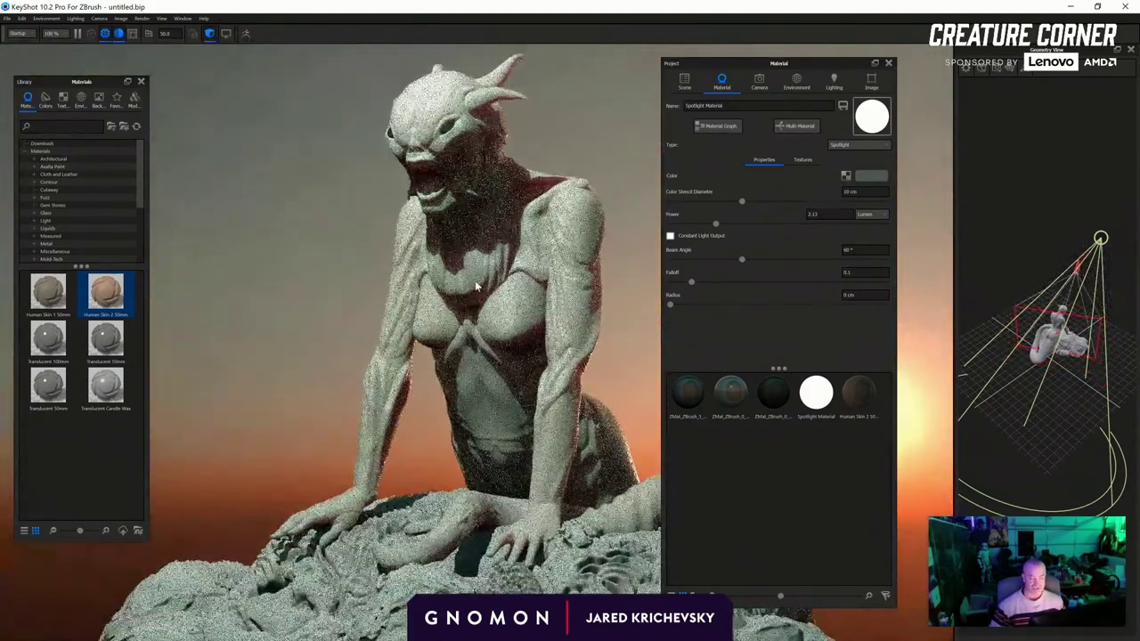
{"action": "scroll", "coordinate": [486, 286], "scroll_direction": "up", "scroll_amount": 2}
{"action": "middle_click_drag", "start_coordinate": [454, 321], "coordinate": [429, 303]}
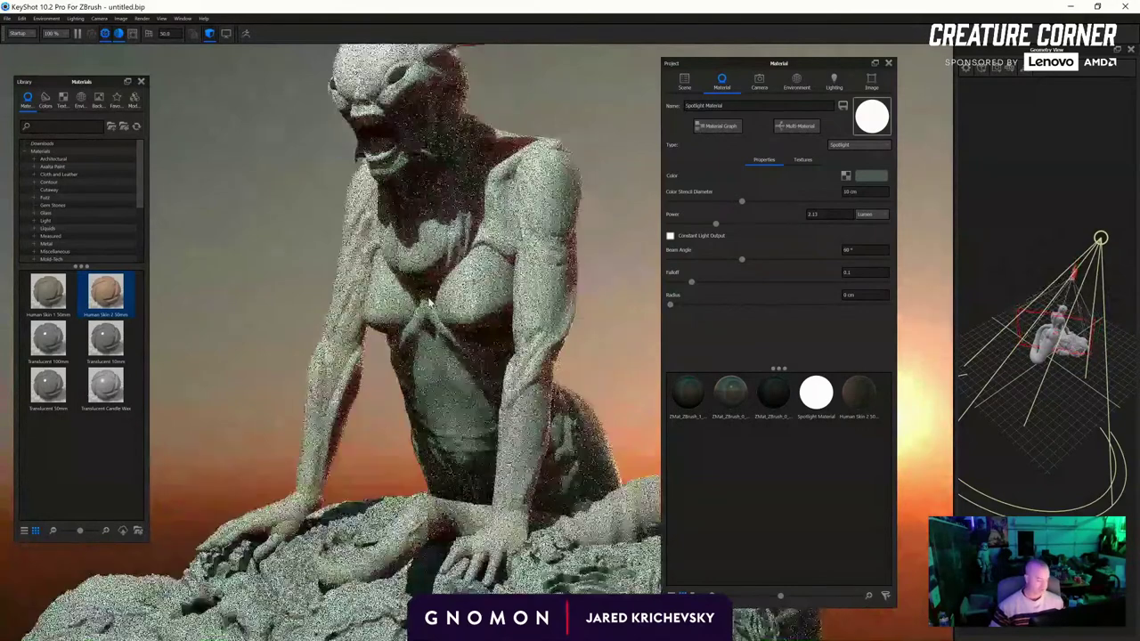
{"action": "left_click_drag", "start_coordinate": [428, 303], "coordinate": [493, 389]}
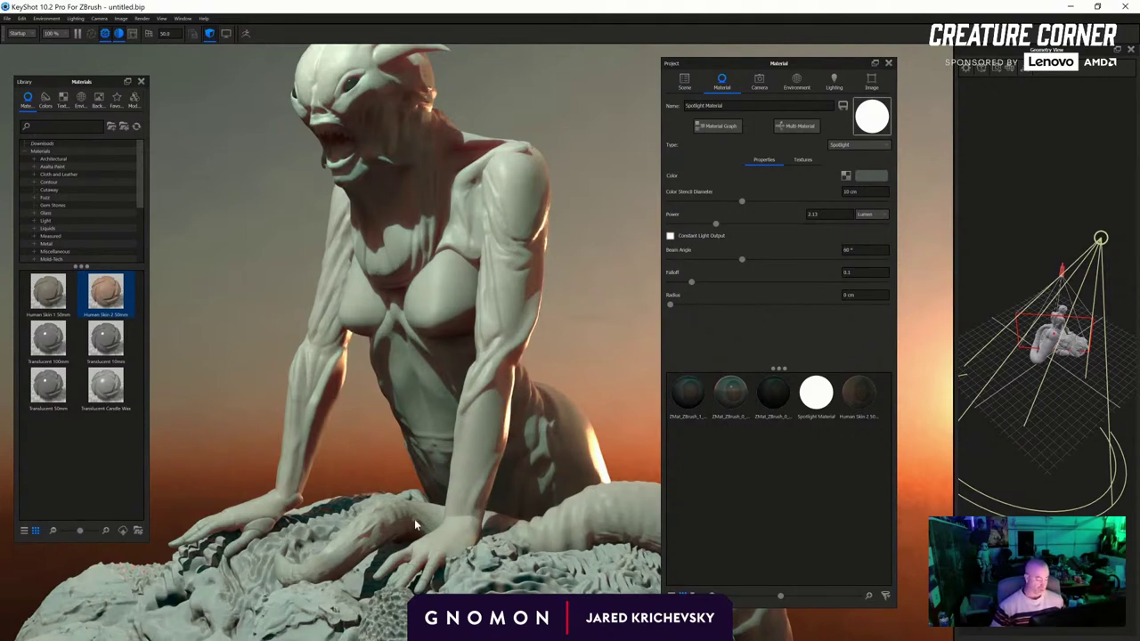
Examine the creature's head and shoulders up close, in side profile and again from the front under the tinted light
{"action": "scroll", "coordinate": [428, 223], "scroll_direction": "up", "scroll_amount": 3}
{"action": "middle_click_drag", "start_coordinate": [428, 169], "coordinate": [485, 323]}
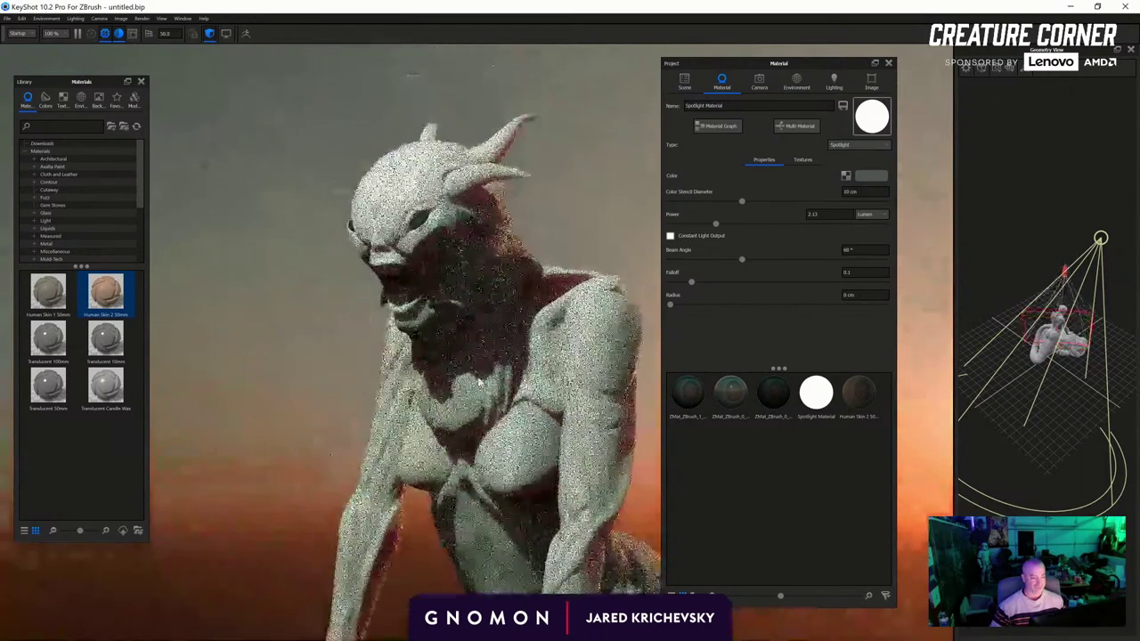
{"action": "left_click_drag", "start_coordinate": [487, 318], "coordinate": [470, 276]}
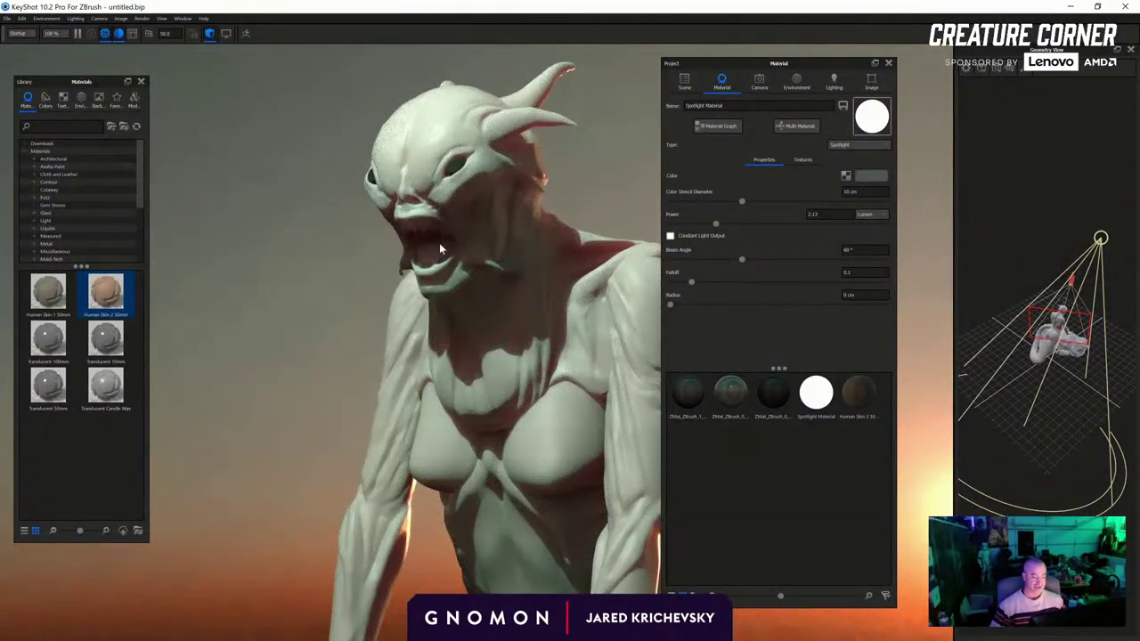
{"action": "scroll", "coordinate": [211, 181], "scroll_direction": "down", "scroll_amount": 5}
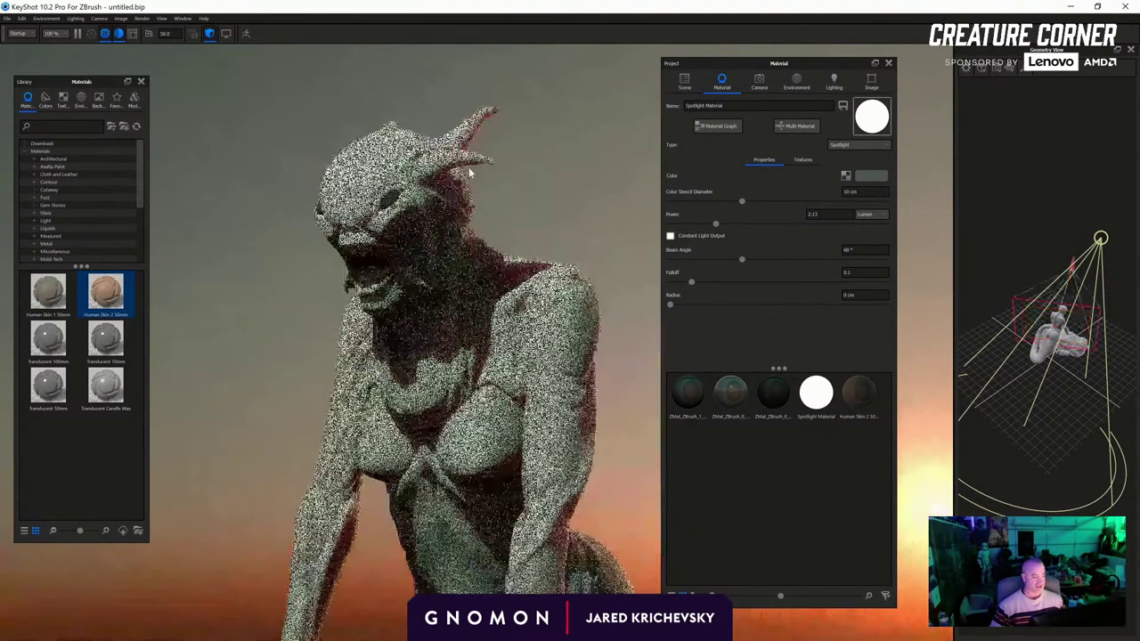
{"action": "left_click_drag", "start_coordinate": [212, 181], "coordinate": [115, 174]}
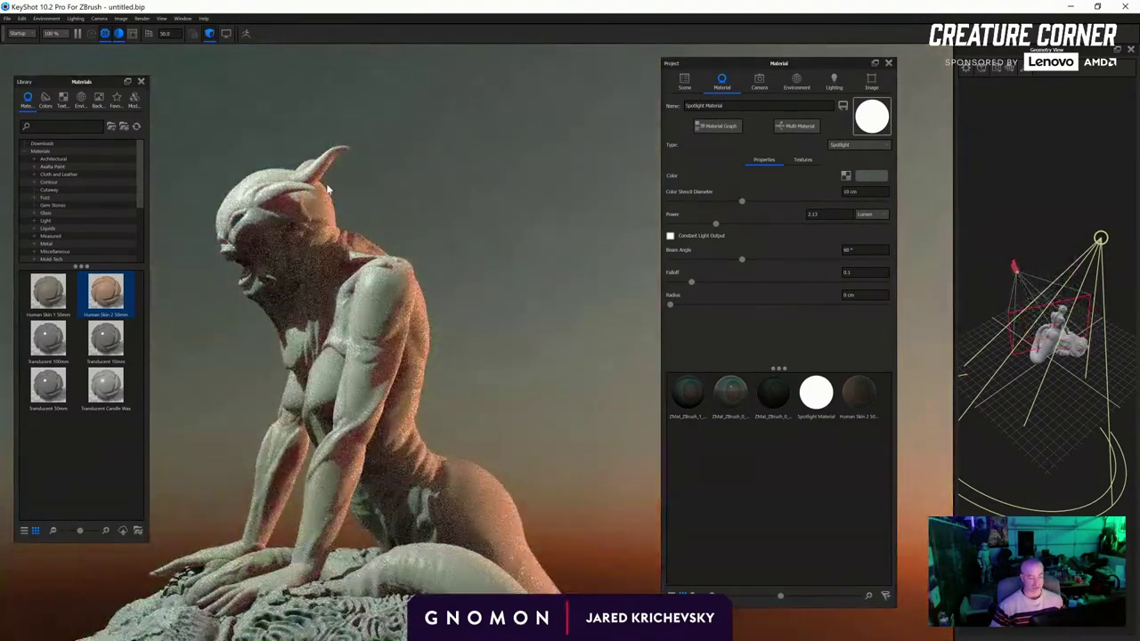
{"action": "left_click_drag", "start_coordinate": [311, 153], "coordinate": [393, 390]}
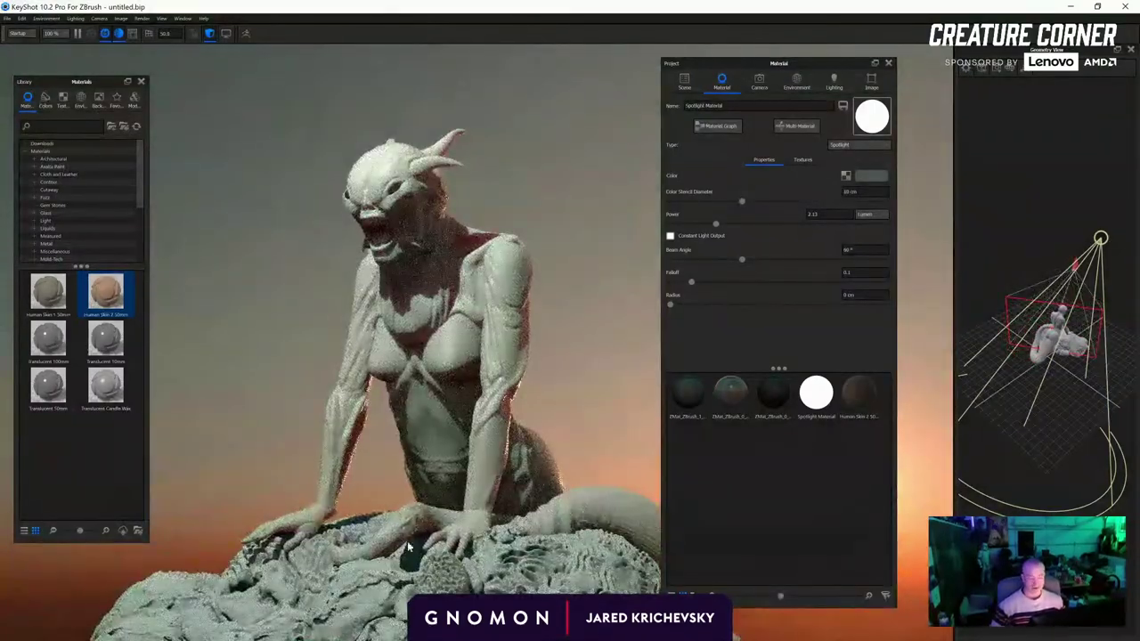
{"action": "scroll", "coordinate": [592, 305], "scroll_direction": "down", "scroll_amount": 2}
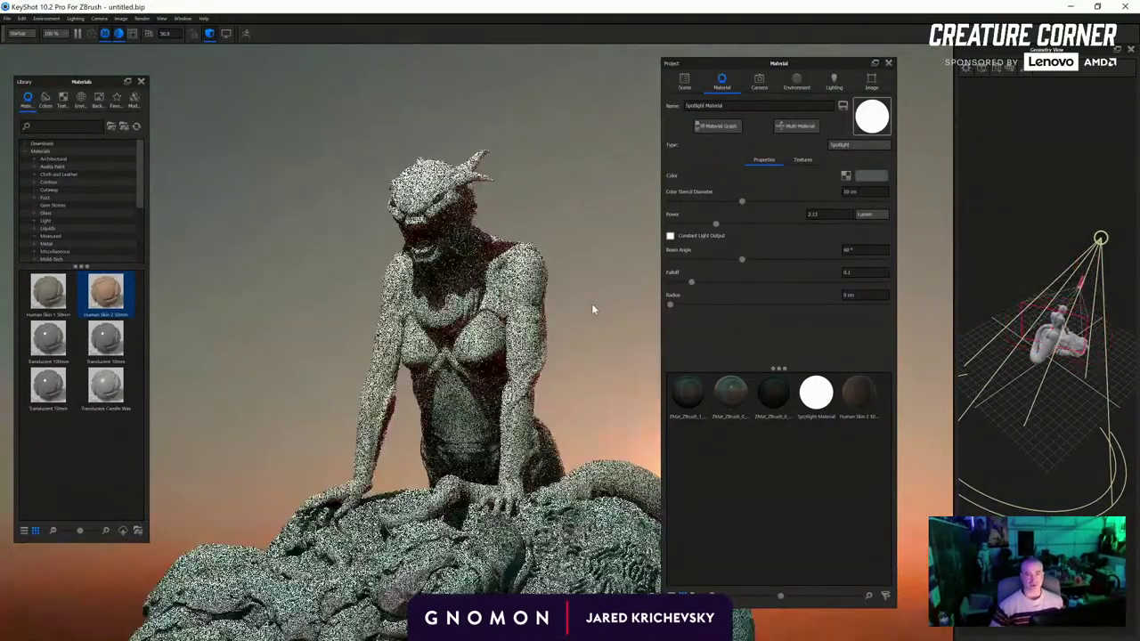
{"action": "scroll", "coordinate": [593, 306], "scroll_direction": "up", "scroll_amount": 3}
{"action": "scroll", "coordinate": [592, 306], "scroll_direction": "down", "scroll_amount": 1}
{"action": "middle_click_drag", "start_coordinate": [593, 306], "coordinate": [571, 400]}
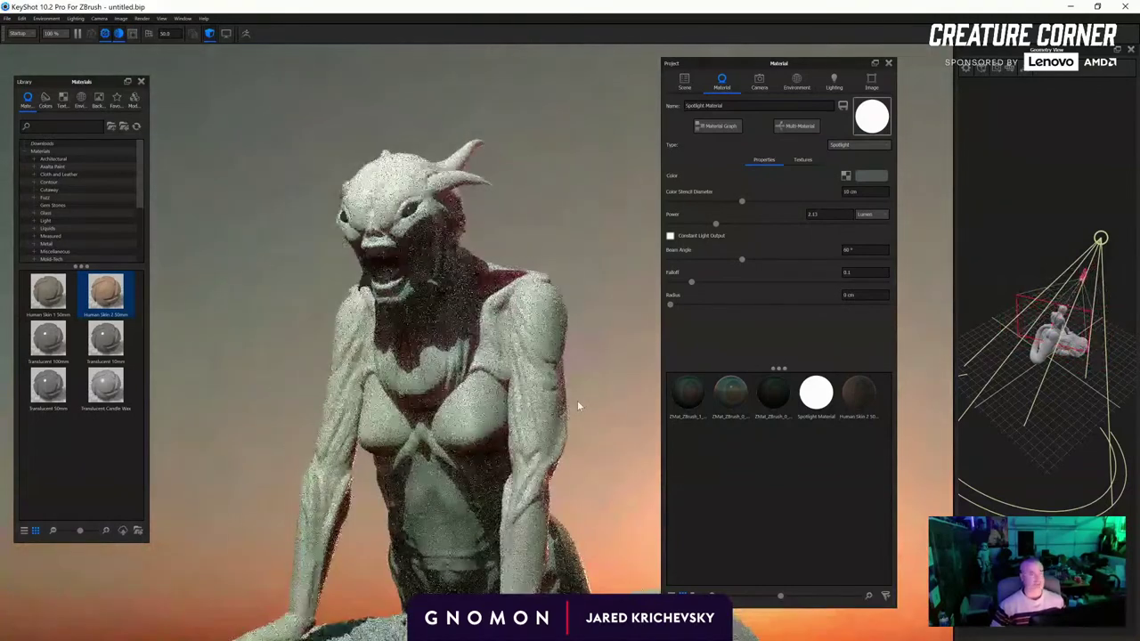
Switch to ZBrush, make the arms subtool active and carve a groove down the forearm with DamStandard at a draw size of about 140
{"action": "left_click", "coordinate": [1073, 10]}
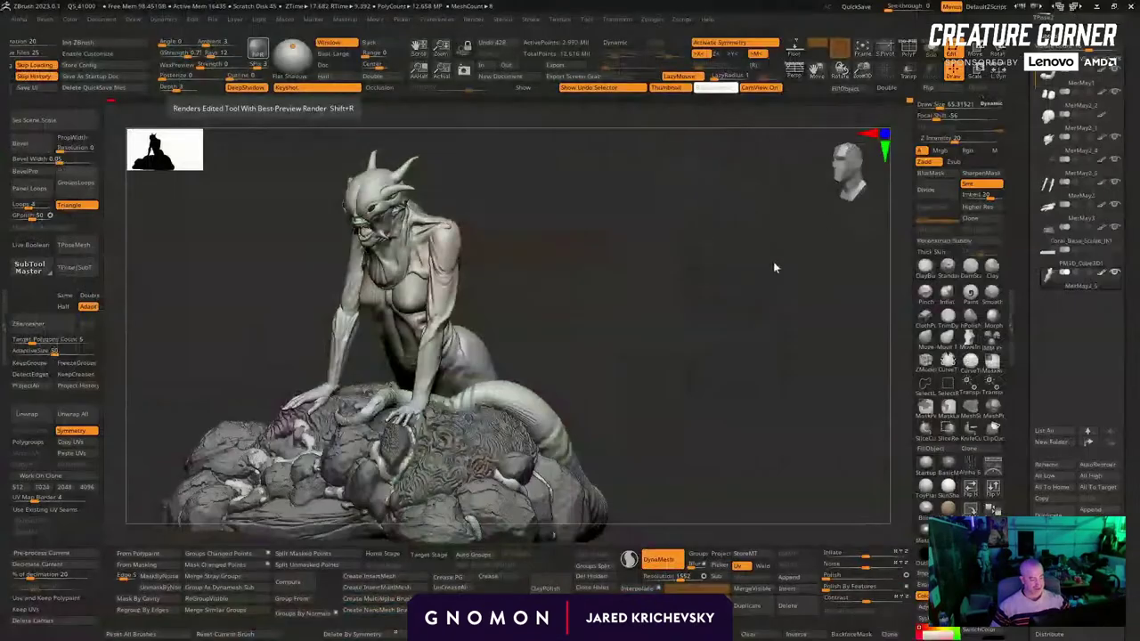
{"action": "mouse_move", "coordinate": [630, 300]}
{"action": "left_mouse_down"}
{"action": "mouse_move", "coordinate": [687, 280]}
{"action": "mouse_move", "coordinate": [686, 329]}
{"action": "mouse_move", "coordinate": [568, 335]}
{"action": "left_mouse_up"}
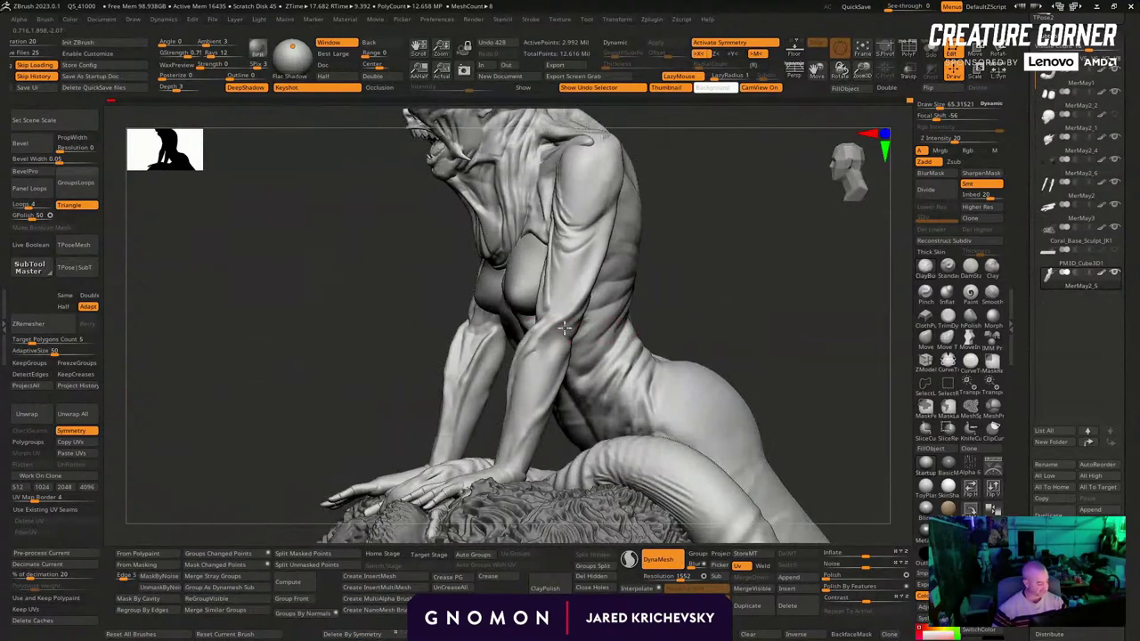
{"action": "left_click", "coordinate": [568, 335], "text": "alt"}
{"action": "left_click", "coordinate": [971, 268]}
{"action": "mouse_move", "coordinate": [723, 259]}
{"action": "left_mouse_down"}
{"action": "mouse_move", "coordinate": [699, 265]}
{"action": "mouse_move", "coordinate": [702, 293]}
{"action": "mouse_move", "coordinate": [703, 247]}
{"action": "mouse_move", "coordinate": [728, 288]}
{"action": "mouse_move", "coordinate": [686, 298]}
{"action": "left_mouse_up"}
{"action": "key", "text": "s"}
{"action": "left_click", "coordinate": [570, 322]}
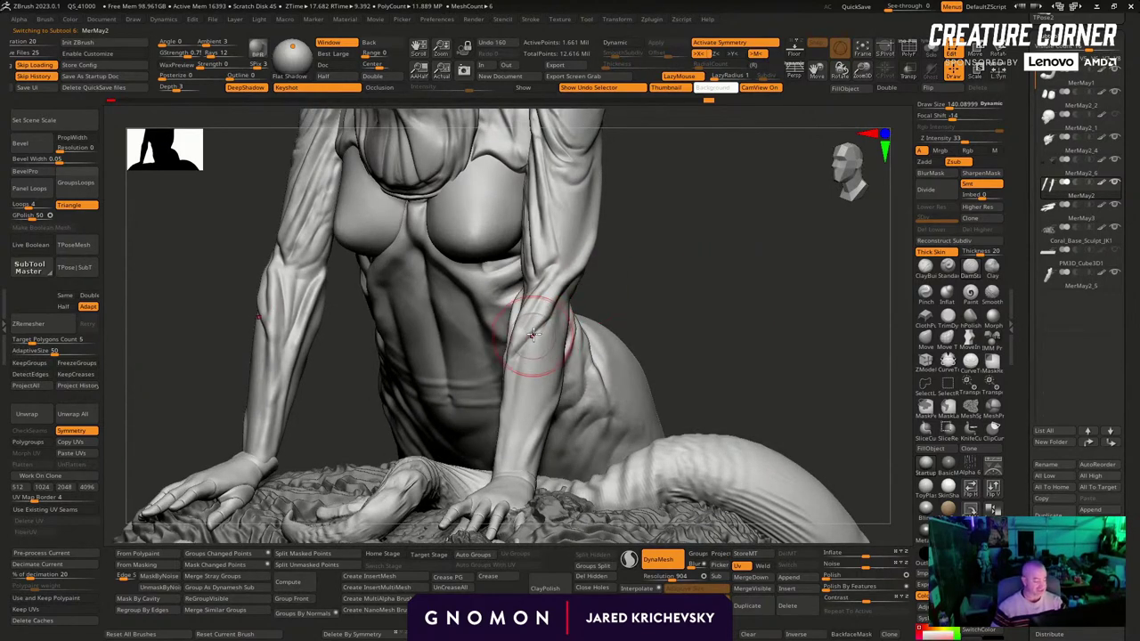
{"action": "left_click_drag", "start_coordinate": [527, 345], "coordinate": [517, 392]}
Carve a finer crease near the wrist with DamStandard at a draw size of about 95
{"action": "left_click_drag", "start_coordinate": [713, 325], "coordinate": [623, 321]}
{"action": "key", "text": "s"}
{"action": "left_click", "coordinate": [557, 437]}
{"action": "left_click_drag", "start_coordinate": [517, 479], "coordinate": [523, 468]}
{"action": "left_click_drag", "start_coordinate": [750, 256], "coordinate": [791, 269]}
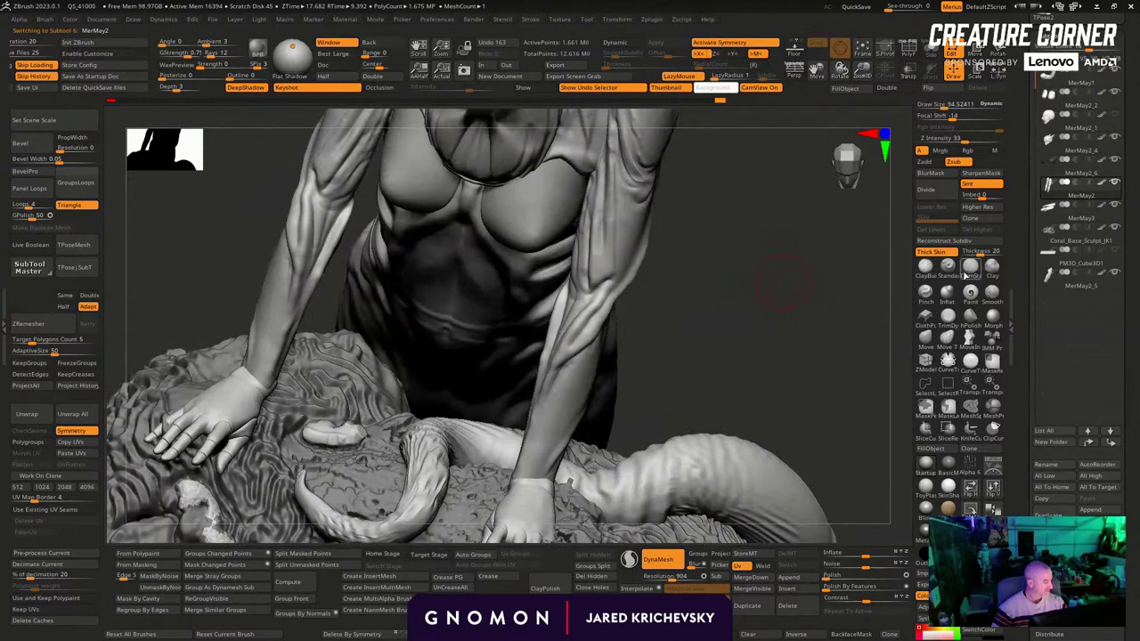
Sculpt a raised fold across the wrist with the Standard brush, reducing the draw size to about 39 and redoing the unwanted stroke
{"action": "left_click", "coordinate": [947, 267]}
{"action": "mouse_move", "coordinate": [773, 313]}
{"action": "left_mouse_down"}
{"action": "mouse_move", "coordinate": [718, 341]}
{"action": "mouse_move", "coordinate": [708, 370]}
{"action": "left_mouse_up"}
{"action": "key", "text": "s"}
{"action": "left_click_drag", "start_coordinate": [556, 475], "coordinate": [551, 474]}
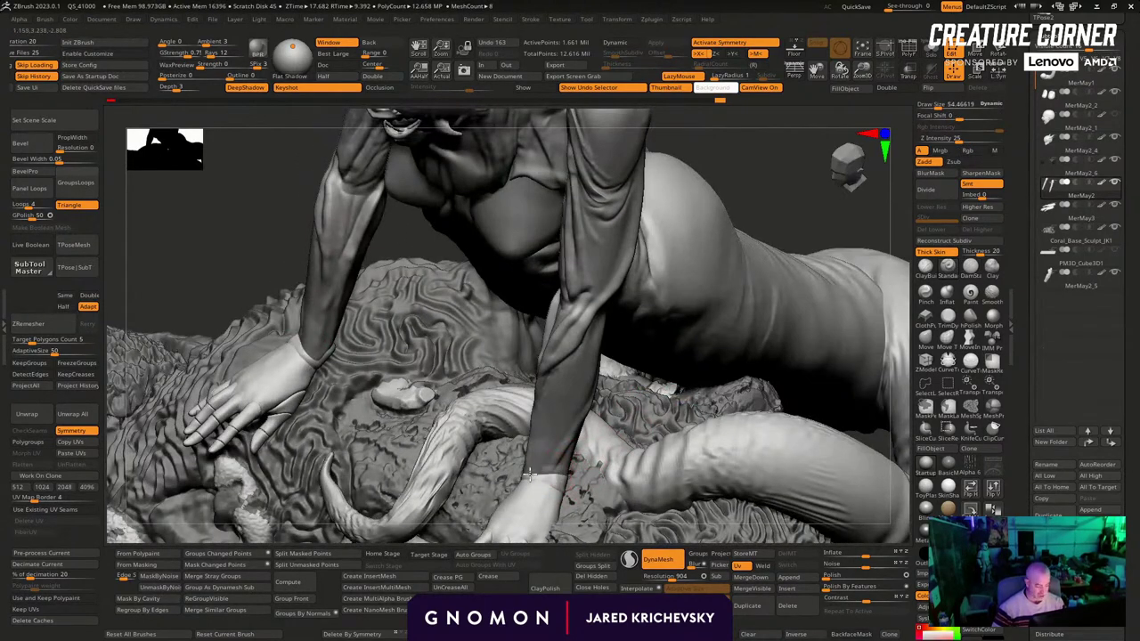
{"action": "left_click_drag", "start_coordinate": [758, 201], "coordinate": [754, 216]}
{"action": "key", "text": "s"}
{"action": "left_click", "coordinate": [547, 473]}
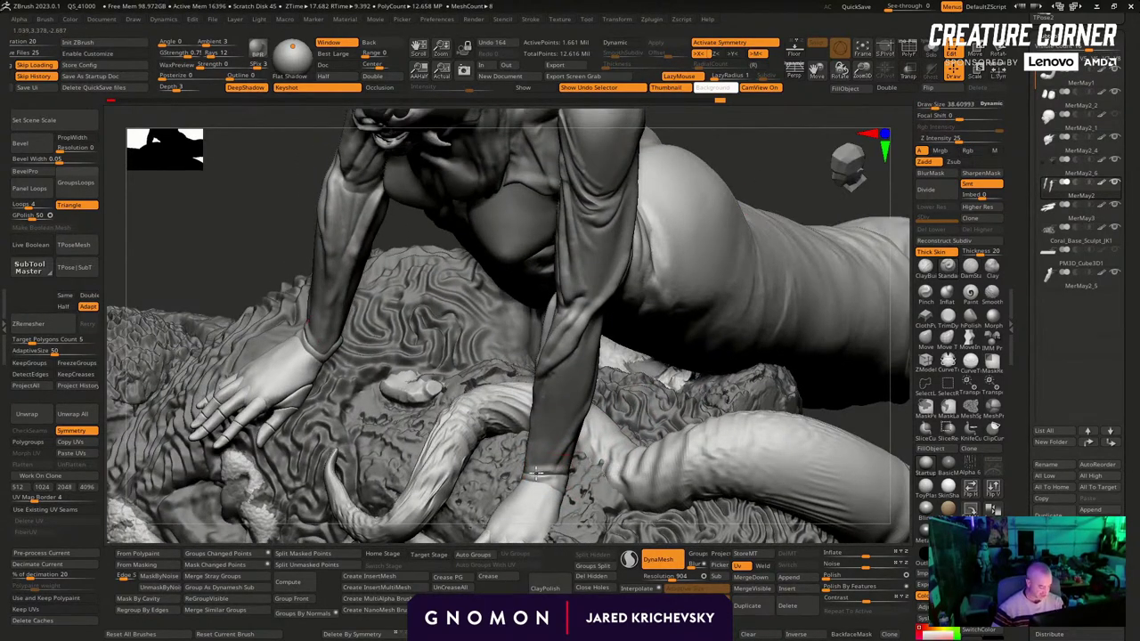
{"action": "key", "text": "ctrl+z"}
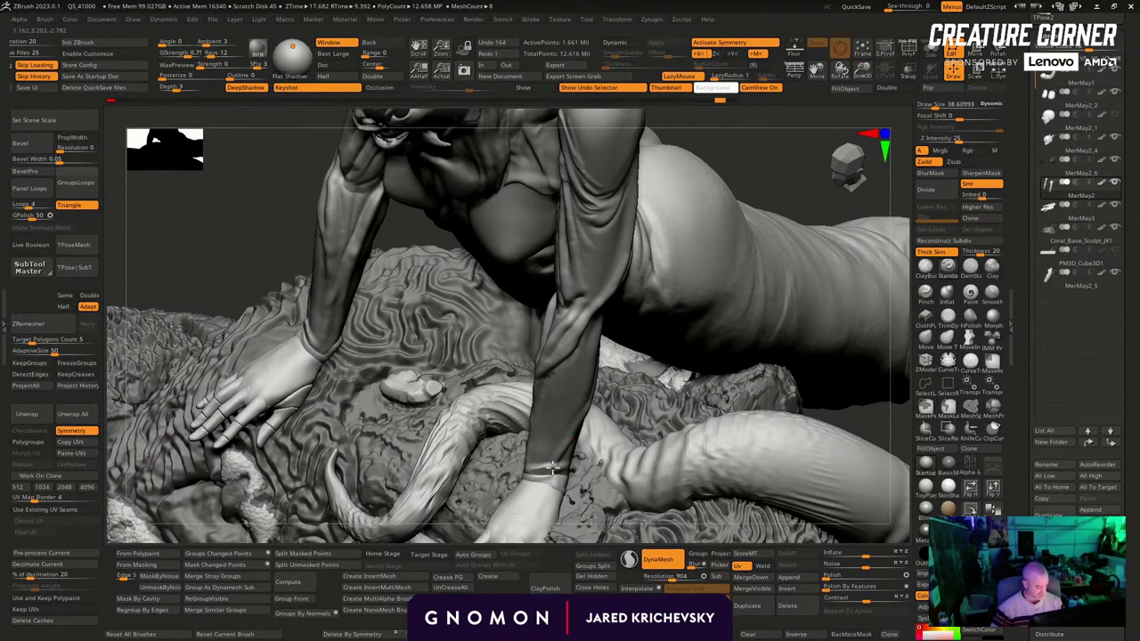
{"action": "left_click_drag", "start_coordinate": [552, 468], "coordinate": [565, 469]}
{"action": "left_click_drag", "start_coordinate": [772, 171], "coordinate": [776, 120]}
{"action": "left_click", "coordinate": [753, 341]}
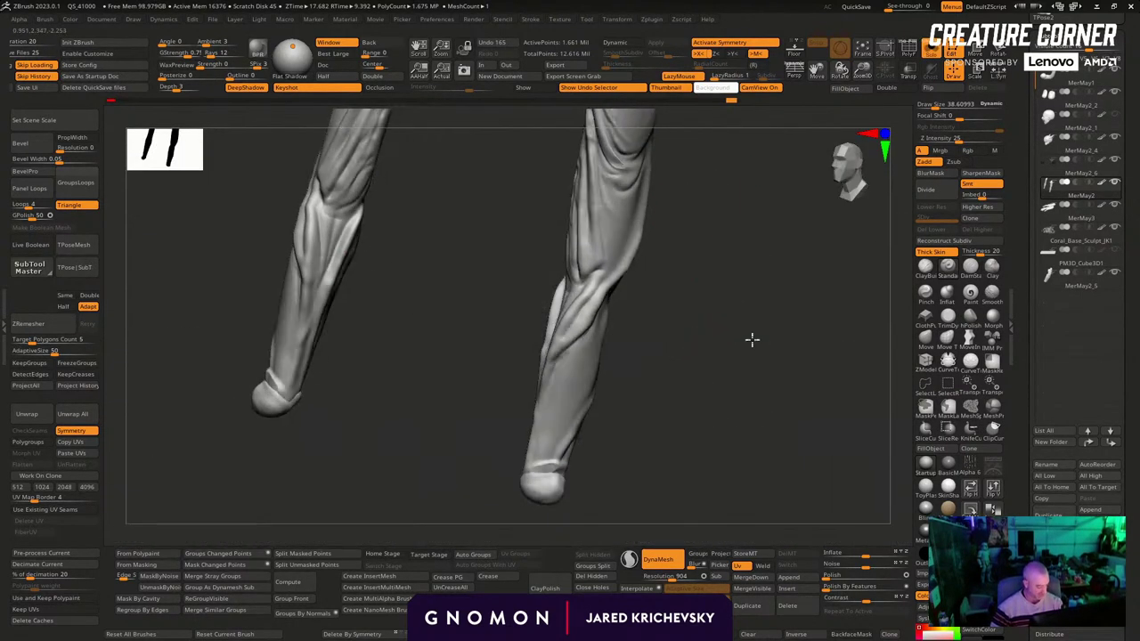
Add muscle and tendon forms along the lower forearm with the Standard brush
{"action": "left_click_drag", "start_coordinate": [578, 418], "coordinate": [550, 449]}
{"action": "key", "text": "s"}
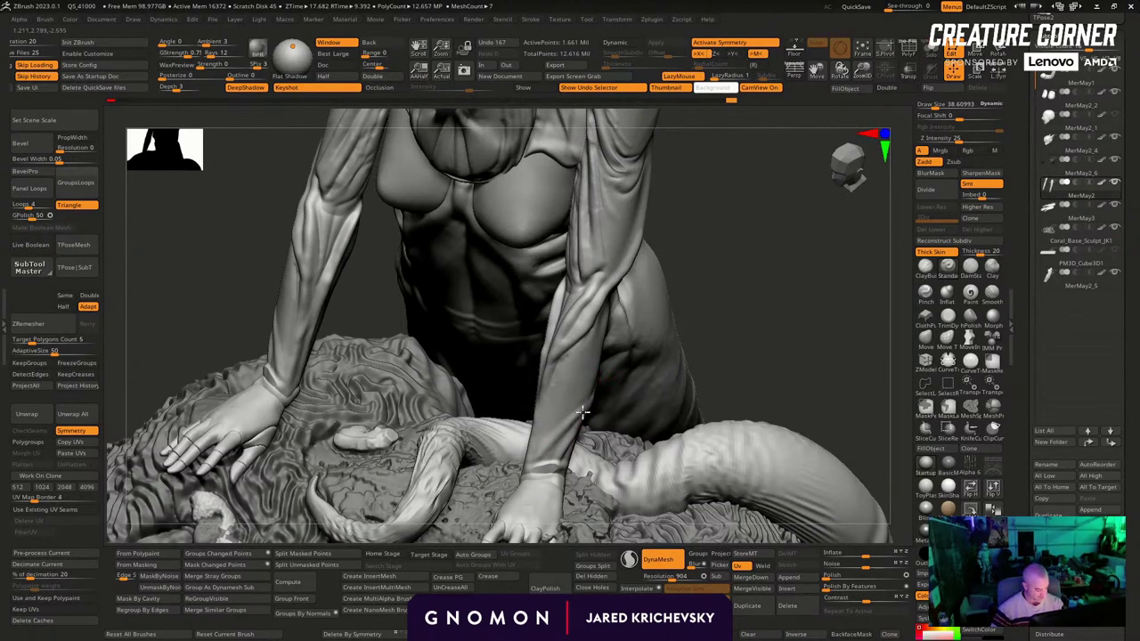
{"action": "left_click_drag", "start_coordinate": [581, 413], "coordinate": [571, 402]}
{"action": "mouse_move", "coordinate": [527, 439]}
{"action": "left_mouse_down"}
{"action": "mouse_move", "coordinate": [749, 332]}
{"action": "mouse_move", "coordinate": [646, 374]}
{"action": "mouse_move", "coordinate": [586, 432]}
{"action": "mouse_move", "coordinate": [561, 429]}
{"action": "left_mouse_up"}
Turn off Thick Skin and strengthen the skin folds across the wrist
{"action": "left_click", "coordinate": [946, 254]}
{"action": "left_click_drag", "start_coordinate": [545, 468], "coordinate": [516, 467]}
{"action": "left_click_drag", "start_coordinate": [545, 468], "coordinate": [512, 469]}
{"action": "mouse_move", "coordinate": [710, 358]}
{"action": "left_mouse_down"}
{"action": "mouse_move", "coordinate": [677, 357]}
{"action": "mouse_move", "coordinate": [537, 464]}
{"action": "mouse_move", "coordinate": [580, 409]}
{"action": "mouse_move", "coordinate": [595, 308]}
{"action": "left_mouse_up"}
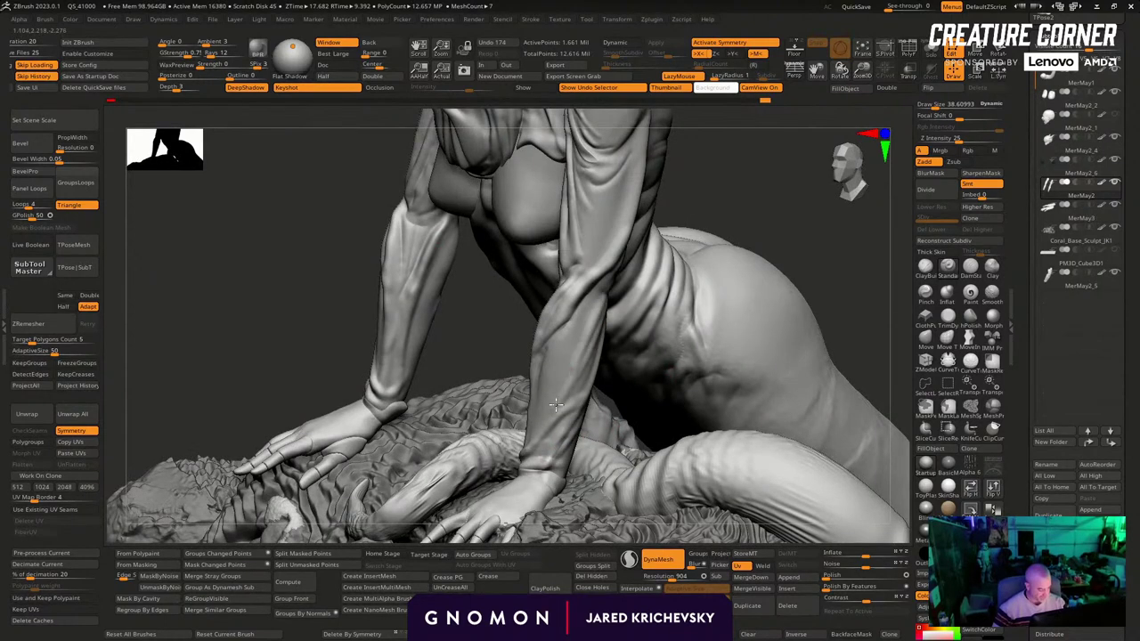
Sculpt thin tendons and diagonal wrinkles over the forearm with the Standard brush at a draw size of about 28
{"action": "key", "text": "s"}
{"action": "left_click", "coordinate": [589, 335]}
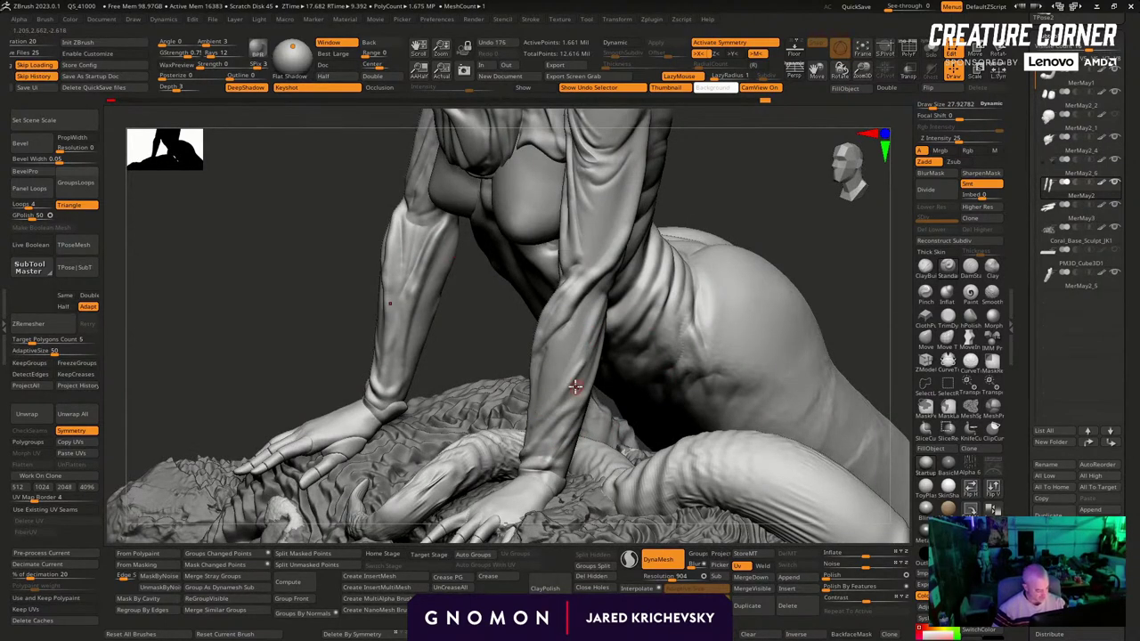
{"action": "right_click_drag", "start_coordinate": [564, 393], "coordinate": [605, 380]}
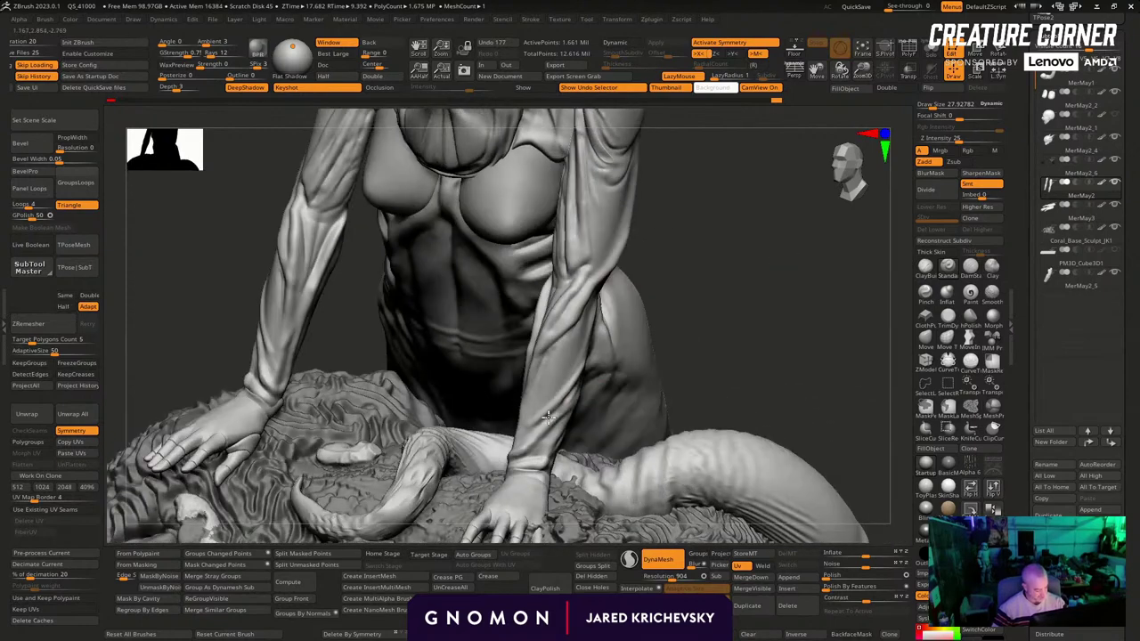
{"action": "left_click_drag", "start_coordinate": [532, 429], "coordinate": [586, 333]}
{"action": "left_click_drag", "start_coordinate": [540, 378], "coordinate": [531, 356]}
{"action": "left_click_drag", "start_coordinate": [534, 369], "coordinate": [565, 366]}
{"action": "left_click_drag", "start_coordinate": [573, 364], "coordinate": [523, 423]}
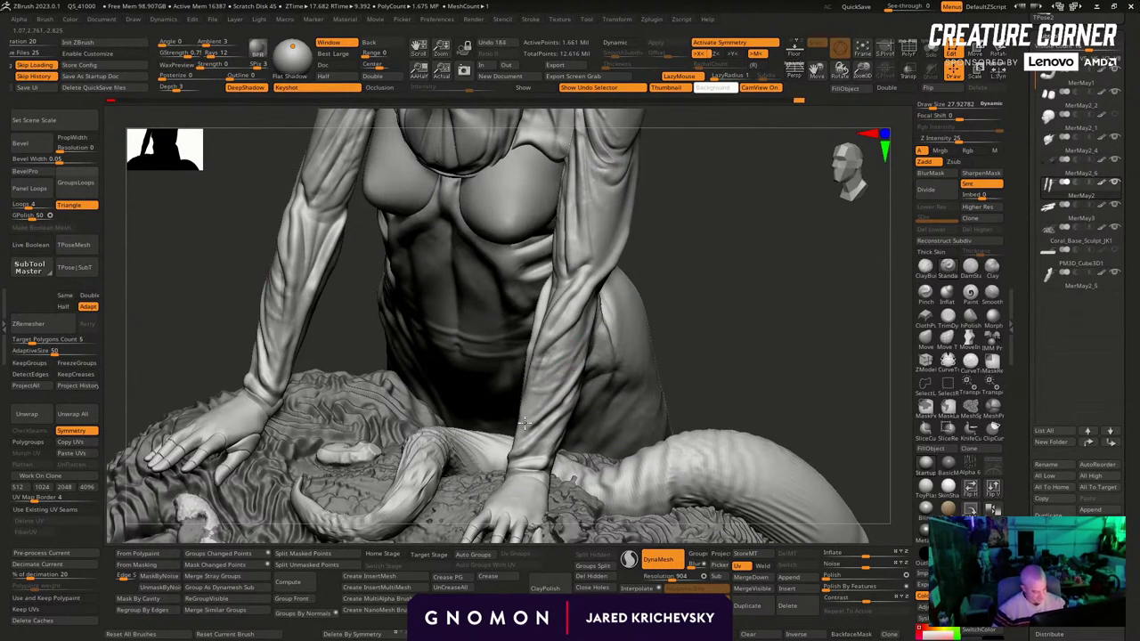
Make the torso subtool active, check its polygroups and smooth the folds on the throat pouch
{"action": "left_click_drag", "start_coordinate": [651, 293], "coordinate": [592, 261]}
{"action": "mouse_move", "coordinate": [632, 205]}
{"action": "left_mouse_down"}
{"action": "mouse_move", "coordinate": [663, 313]}
{"action": "mouse_move", "coordinate": [553, 378]}
{"action": "left_mouse_up"}
{"action": "left_click", "coordinate": [525, 285], "text": "alt"}
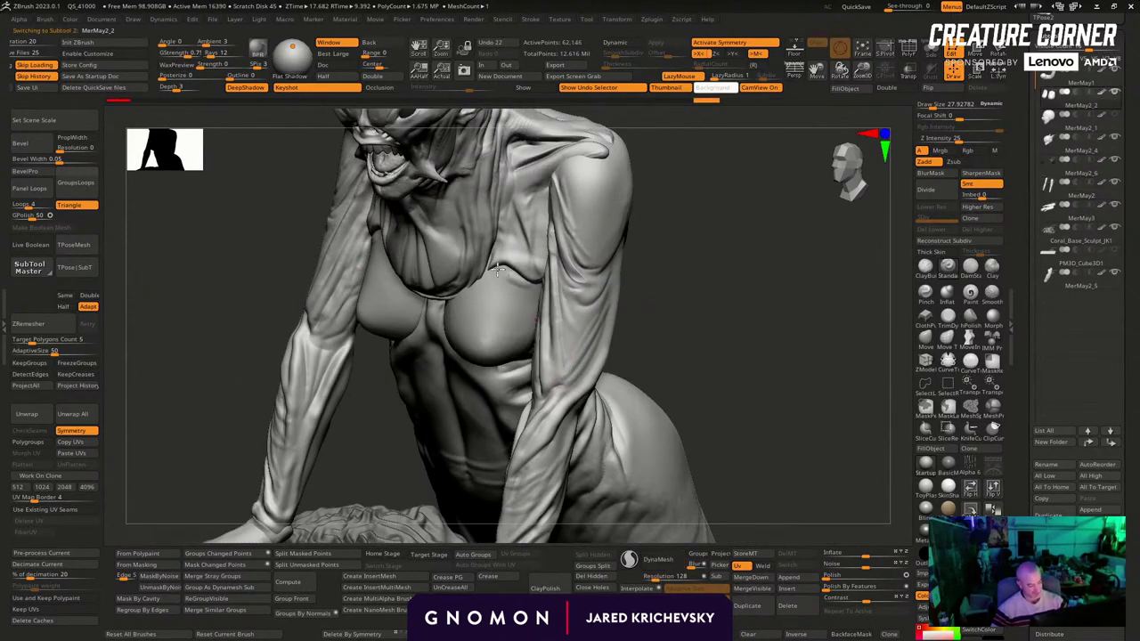
{"action": "mouse_move", "coordinate": [664, 300]}
{"action": "left_mouse_down"}
{"action": "mouse_move", "coordinate": [676, 303]}
{"action": "mouse_move", "coordinate": [645, 313]}
{"action": "left_mouse_up"}
{"action": "left_click", "coordinate": [425, 328], "text": "alt"}
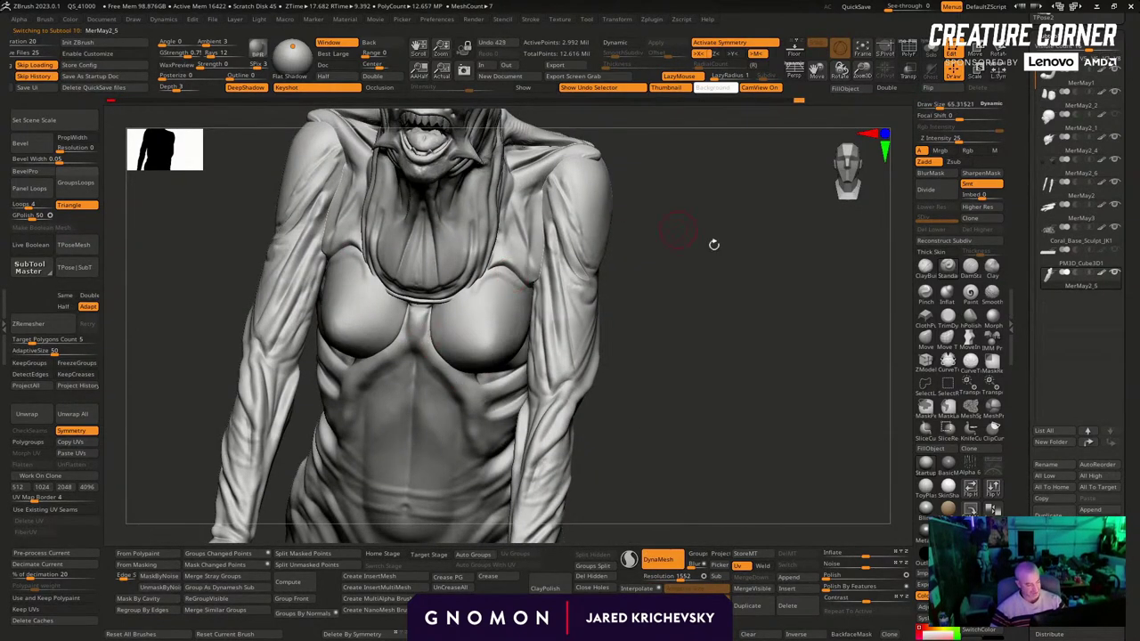
{"action": "left_click_drag", "start_coordinate": [713, 244], "coordinate": [514, 306]}
{"action": "key", "text": "shift+f"}
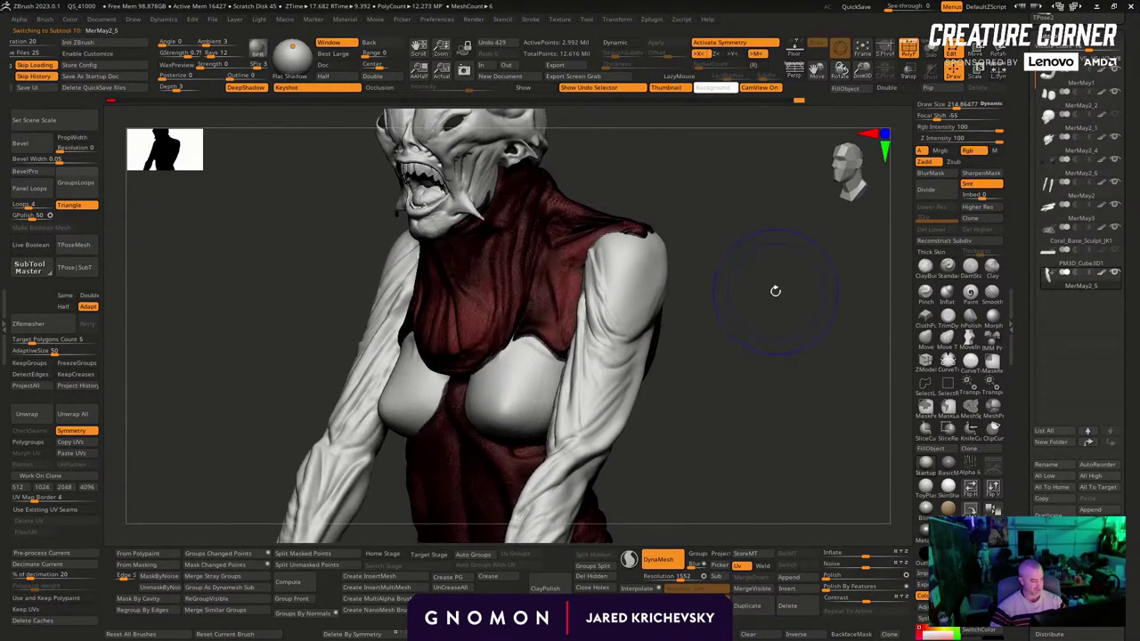
{"action": "key", "text": "shift+f"}
{"action": "left_click_drag", "start_coordinate": [775, 290], "coordinate": [807, 296]}
{"action": "mouse_move", "coordinate": [455, 328]}
{"action": "left_mouse_down", "text": "shift"}
{"action": "mouse_move", "coordinate": [461, 349]}
{"action": "mouse_move", "coordinate": [447, 352]}
{"action": "mouse_move", "coordinate": [500, 335]}
{"action": "mouse_move", "coordinate": [466, 347]}
{"action": "mouse_move", "coordinate": [465, 318]}
{"action": "left_mouse_up", "text": "shift"}
Build up volume over the lower throat pouch with the ClayBuildup brush, reducing the draw size to about 109
{"action": "key", "text": "b"}
{"action": "key", "text": "c"}
{"action": "key", "text": "b"}
{"action": "key", "text": "s"}
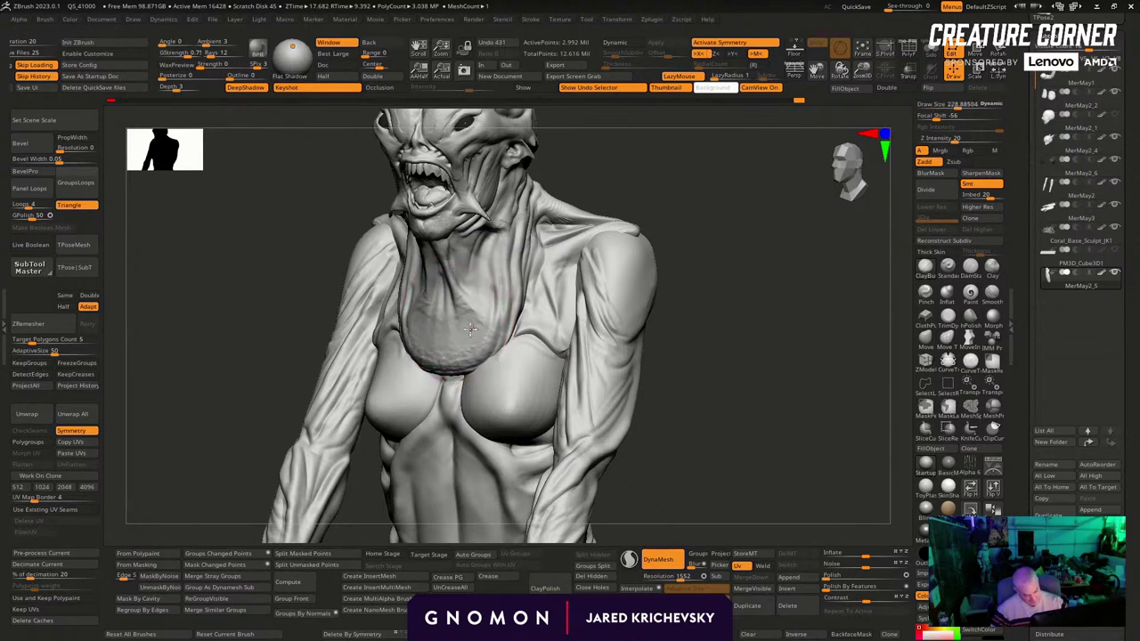
{"action": "mouse_move", "coordinate": [713, 321]}
{"action": "left_mouse_down"}
{"action": "mouse_move", "coordinate": [728, 282]}
{"action": "mouse_move", "coordinate": [692, 311]}
{"action": "left_mouse_up"}
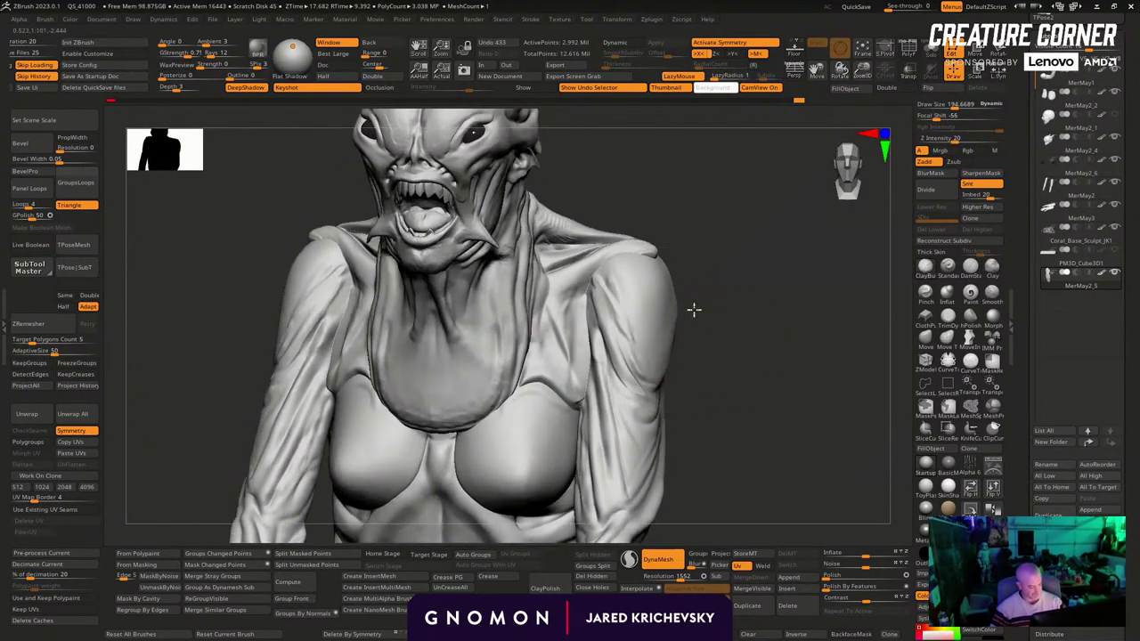
{"action": "key", "text": "["}
{"action": "left_click_drag", "start_coordinate": [437, 369], "coordinate": [423, 370]}
Mask the inner area of the throat pouch up to the jaw and invert the mask to protect the surrounding torso
{"action": "left_click_drag", "start_coordinate": [508, 348], "coordinate": [524, 283], "text": "ctrl"}
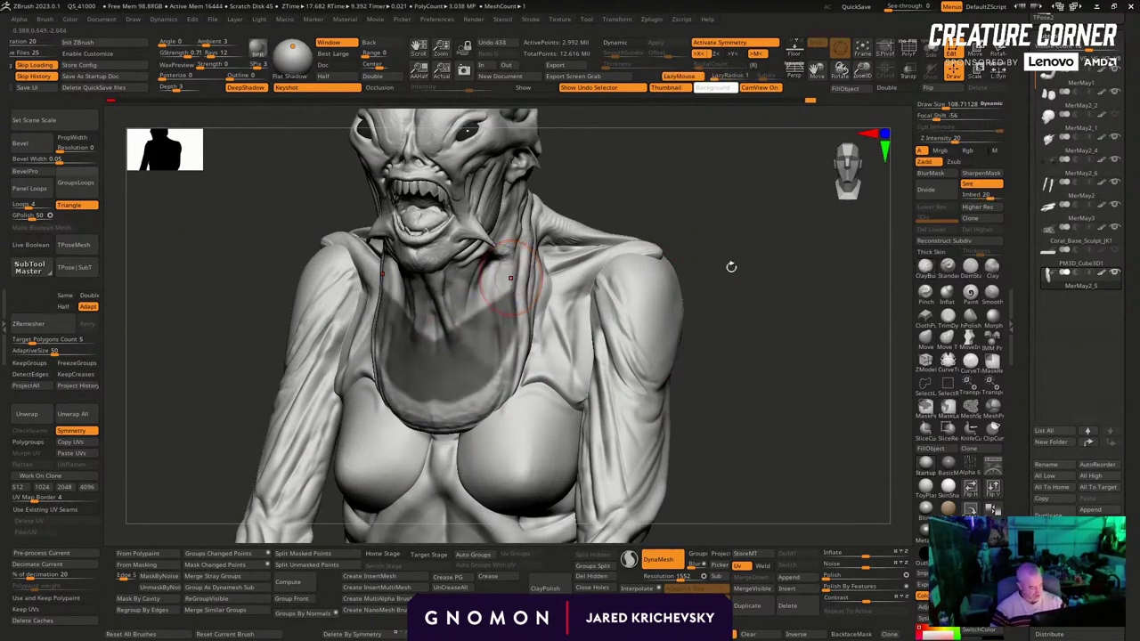
{"action": "left_click_drag", "start_coordinate": [731, 266], "coordinate": [755, 269]}
{"action": "left_click_drag", "start_coordinate": [422, 390], "coordinate": [445, 401], "text": "ctrl"}
{"action": "left_click_drag", "start_coordinate": [494, 267], "coordinate": [476, 258], "text": "ctrl"}
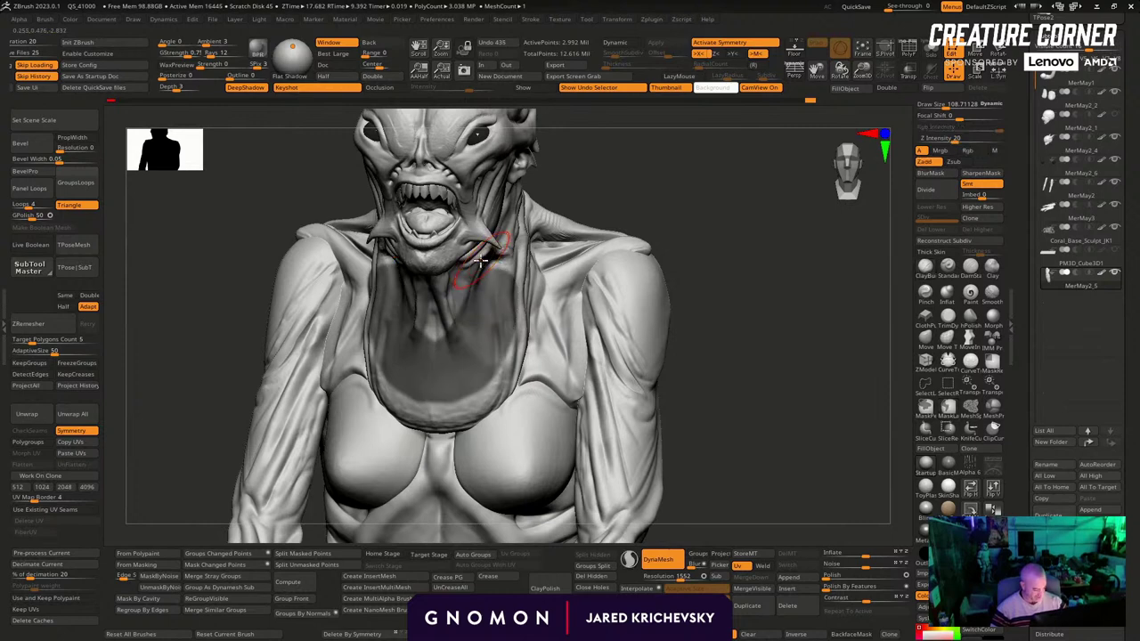
{"action": "left_click_drag", "start_coordinate": [703, 256], "coordinate": [713, 255]}
{"action": "left_click", "coordinate": [709, 255], "text": "ctrl"}
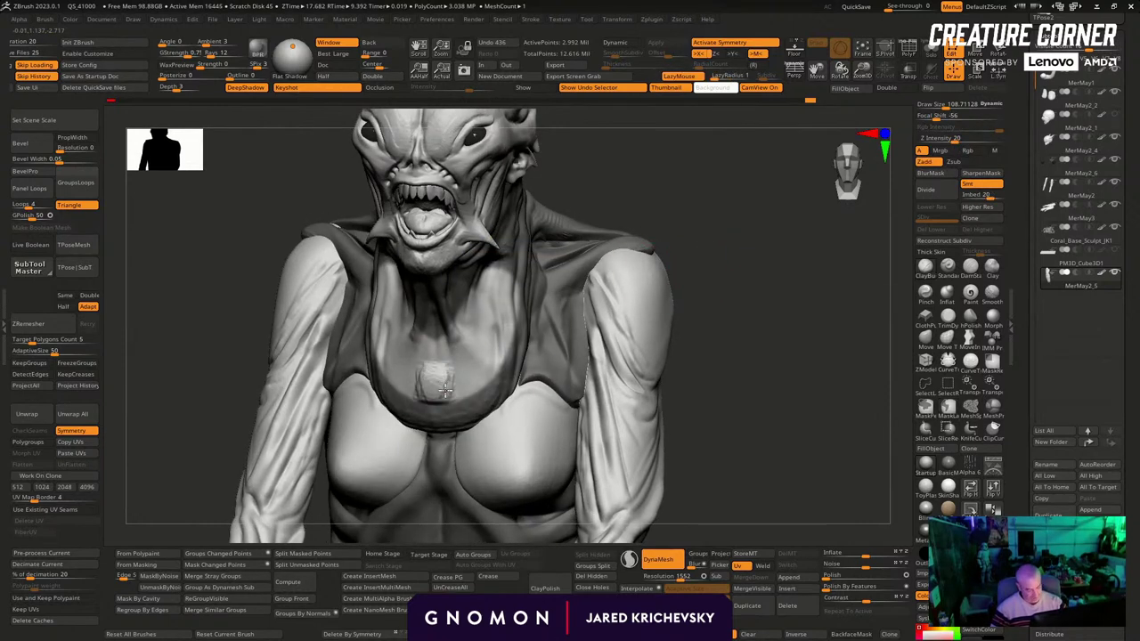
Build up clay strokes across the front of the unmasked throat pouch, shaping its rounded lower bulge
{"action": "left_click_drag", "start_coordinate": [465, 385], "coordinate": [470, 390]}
{"action": "left_click_drag", "start_coordinate": [699, 289], "coordinate": [615, 301]}
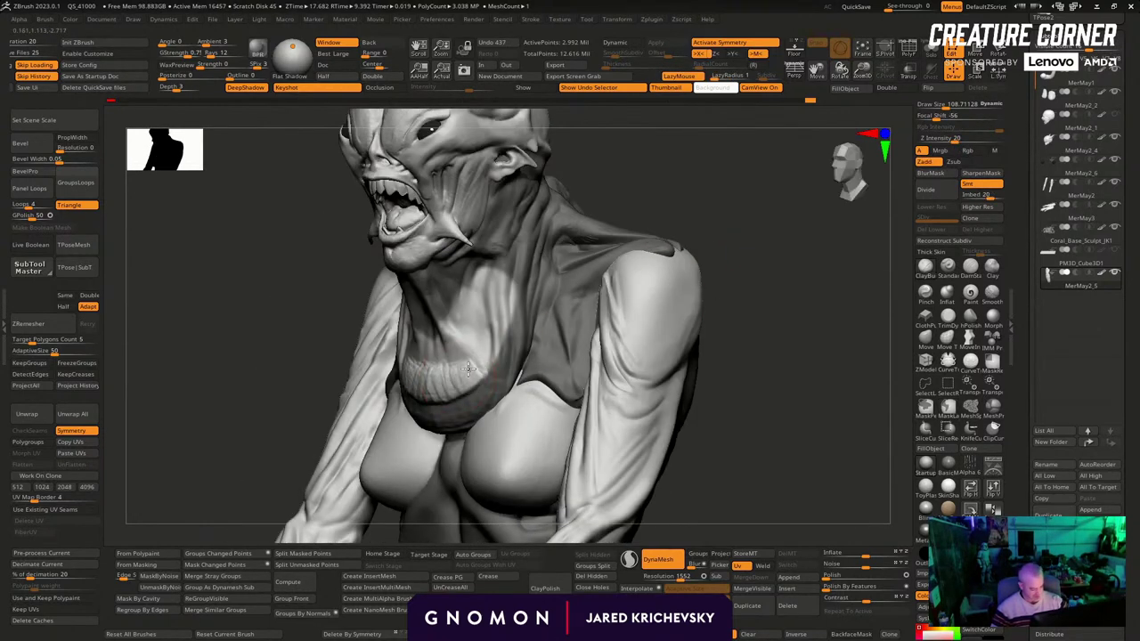
{"action": "mouse_move", "coordinate": [512, 327]}
{"action": "left_mouse_down"}
{"action": "mouse_move", "coordinate": [715, 244]}
{"action": "mouse_move", "coordinate": [430, 369]}
{"action": "left_mouse_up"}
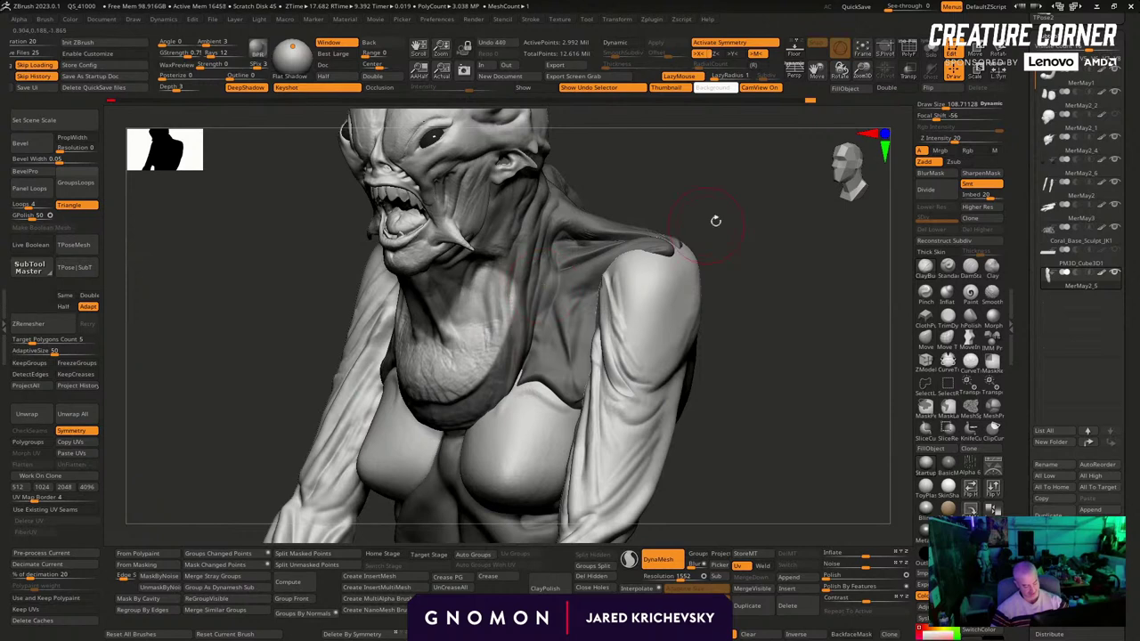
{"action": "left_click_drag", "start_coordinate": [715, 221], "coordinate": [619, 234]}
{"action": "mouse_move", "coordinate": [447, 372]}
{"action": "left_mouse_down"}
{"action": "mouse_move", "coordinate": [440, 387]}
{"action": "mouse_move", "coordinate": [458, 381]}
{"action": "left_mouse_up"}
{"action": "mouse_move", "coordinate": [343, 360]}
{"action": "left_mouse_down"}
{"action": "mouse_move", "coordinate": [436, 374]}
{"action": "mouse_move", "coordinate": [437, 399]}
{"action": "mouse_move", "coordinate": [450, 398]}
{"action": "left_mouse_up"}
{"action": "left_click_drag", "start_coordinate": [632, 224], "coordinate": [654, 263]}
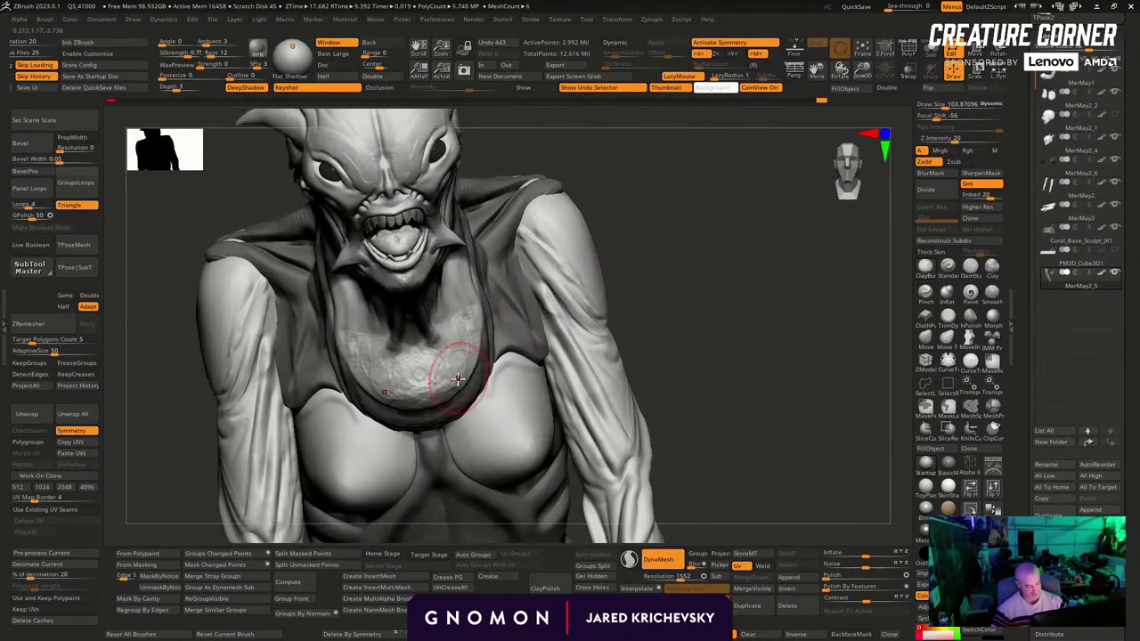
Extend the clay buildup along the side of the throat pouch and up the neck beneath the jaw
{"action": "left_click_drag", "start_coordinate": [456, 383], "coordinate": [483, 358]}
{"action": "left_click_drag", "start_coordinate": [644, 223], "coordinate": [574, 245]}
{"action": "left_click_drag", "start_coordinate": [470, 358], "coordinate": [485, 303]}
{"action": "left_click_drag", "start_coordinate": [771, 204], "coordinate": [695, 214]}
{"action": "left_click_drag", "start_coordinate": [466, 275], "coordinate": [471, 312]}
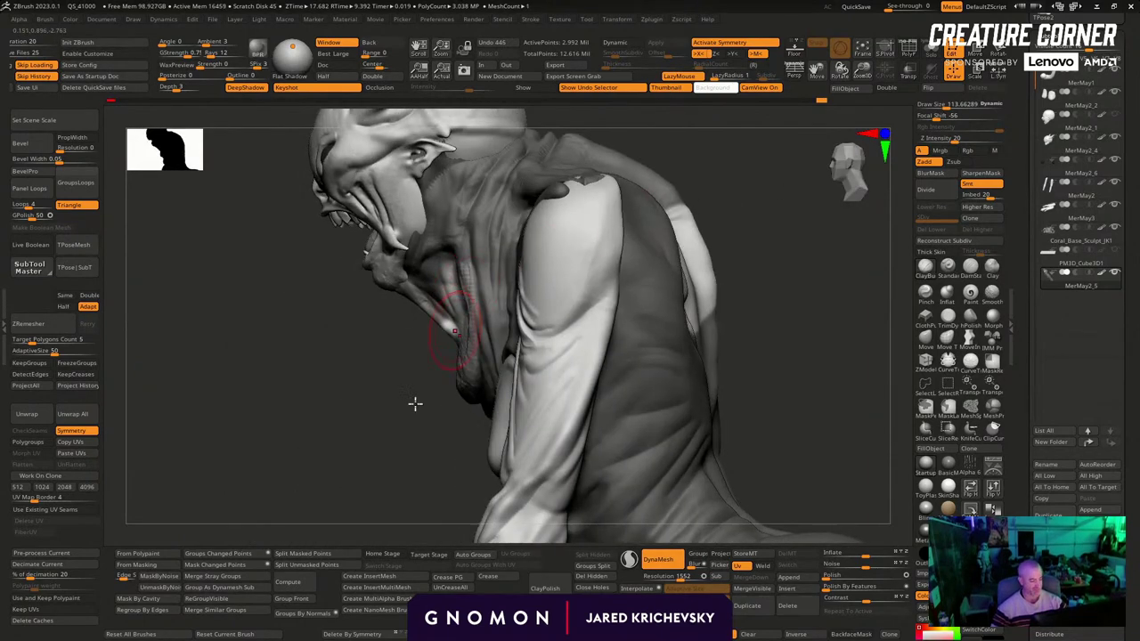
{"action": "left_click_drag", "start_coordinate": [417, 403], "coordinate": [542, 426]}
{"action": "left_click_drag", "start_coordinate": [479, 358], "coordinate": [488, 287]}
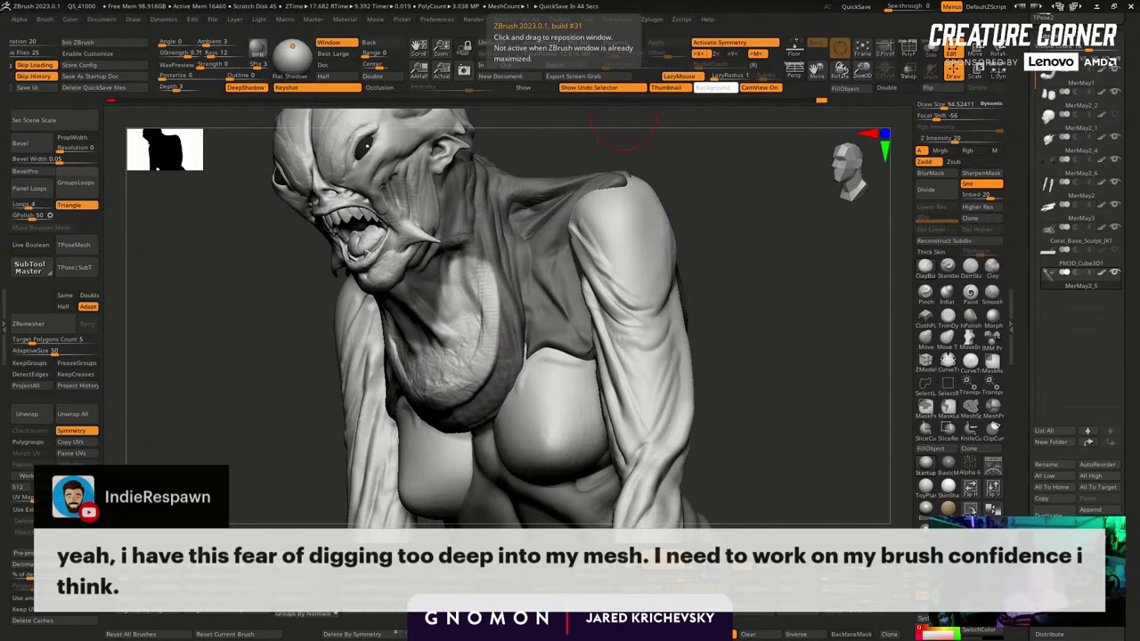
Fill out the throat pouch's underside and both flanks with broader ClayBuildup strokes from several angles
{"action": "mouse_move", "coordinate": [767, 343]}
{"action": "left_mouse_down"}
{"action": "mouse_move", "coordinate": [766, 319]}
{"action": "mouse_move", "coordinate": [741, 298]}
{"action": "left_mouse_up"}
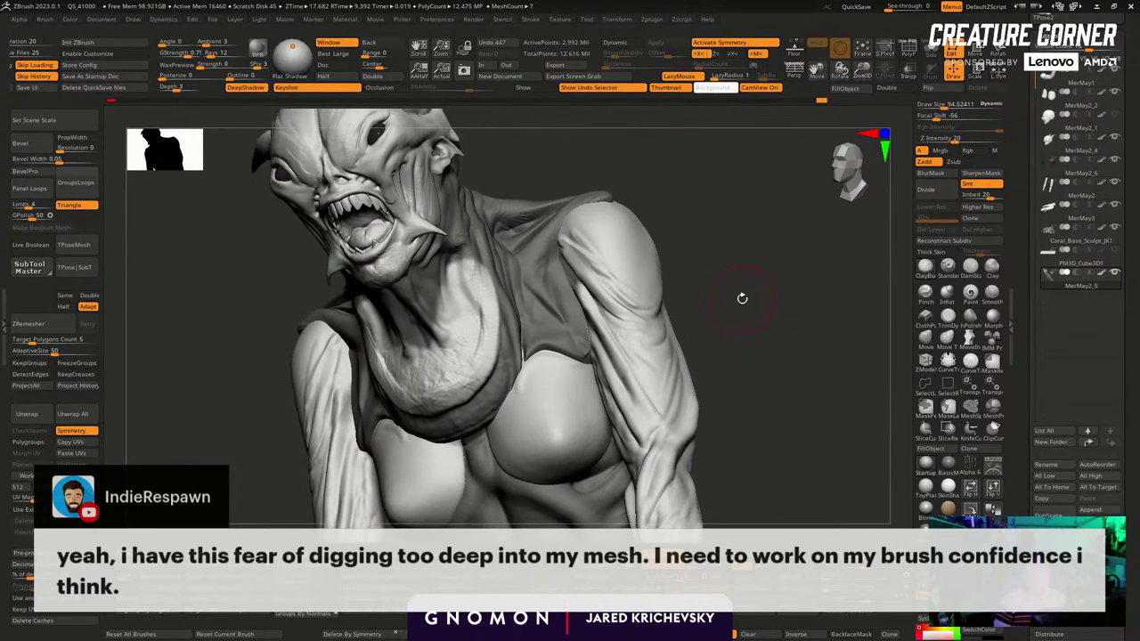
{"action": "left_click_drag", "start_coordinate": [466, 358], "coordinate": [422, 378]}
{"action": "left_click_drag", "start_coordinate": [757, 260], "coordinate": [686, 258]}
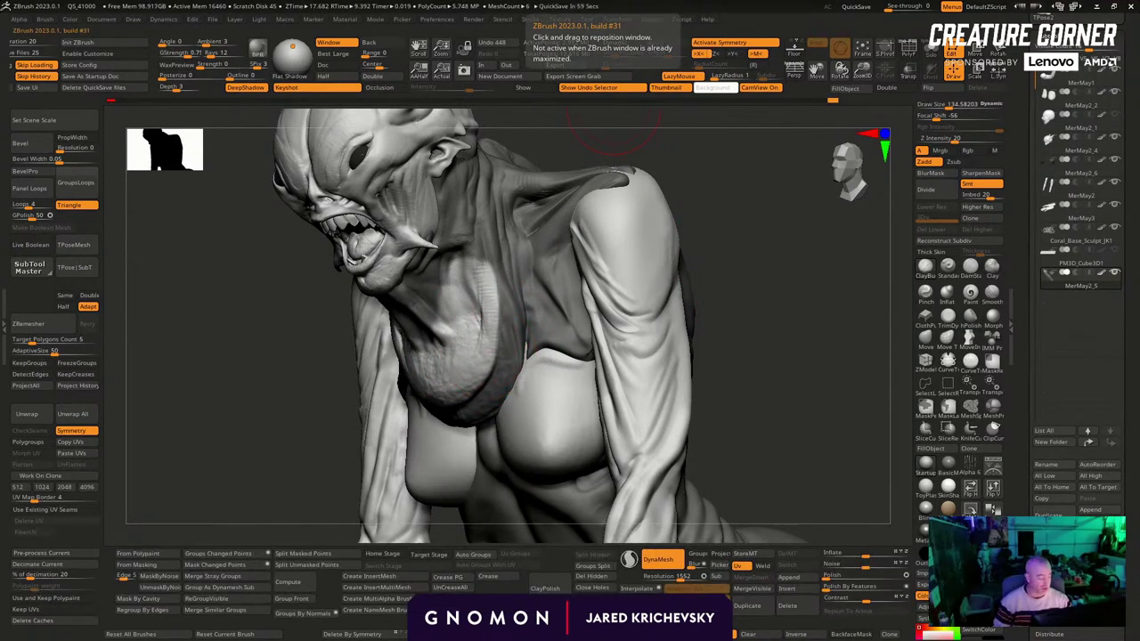
{"action": "left_click_drag", "start_coordinate": [472, 342], "coordinate": [475, 267]}
{"action": "mouse_move", "coordinate": [766, 255]}
{"action": "left_mouse_down"}
{"action": "mouse_move", "coordinate": [792, 253]}
{"action": "mouse_move", "coordinate": [707, 290]}
{"action": "mouse_move", "coordinate": [710, 269]}
{"action": "mouse_move", "coordinate": [685, 296]}
{"action": "left_mouse_up"}
{"action": "left_click_drag", "start_coordinate": [404, 326], "coordinate": [401, 326]}
{"action": "left_click_drag", "start_coordinate": [410, 326], "coordinate": [426, 372]}
{"action": "left_click_drag", "start_coordinate": [608, 319], "coordinate": [540, 273]}
{"action": "left_click_drag", "start_coordinate": [419, 336], "coordinate": [422, 361]}
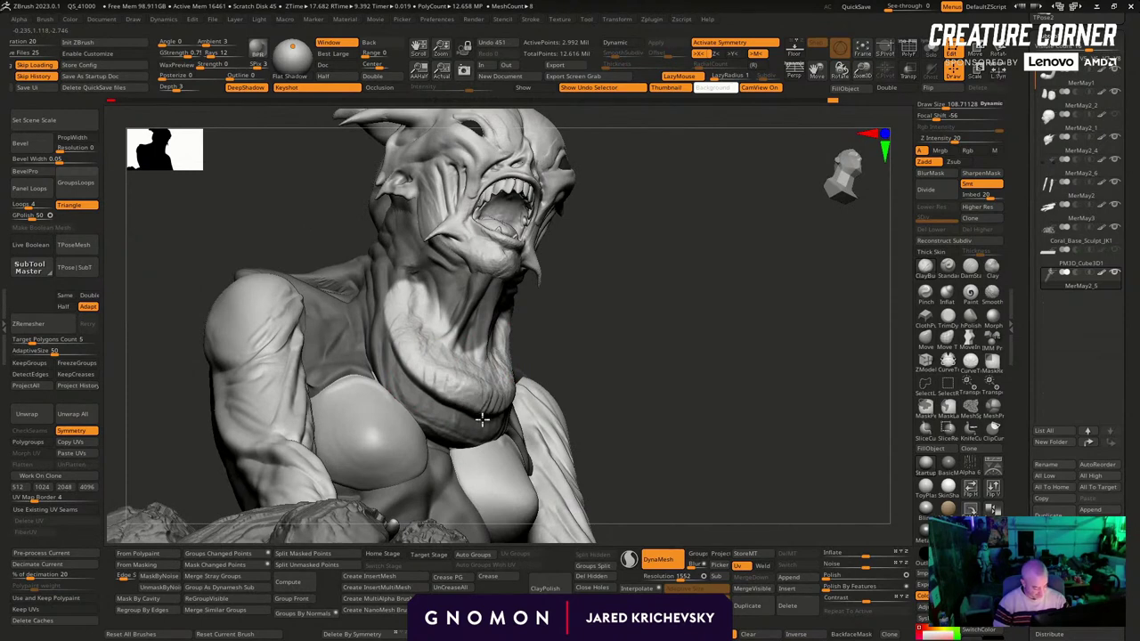
Thicken the throat pouch along its lower rim and around the base of the neck cords with ClayBuildup strokes
{"action": "left_click_drag", "start_coordinate": [482, 420], "coordinate": [487, 397]}
{"action": "left_click_drag", "start_coordinate": [677, 374], "coordinate": [570, 356]}
{"action": "left_click_drag", "start_coordinate": [479, 400], "coordinate": [492, 402]}
{"action": "left_click_drag", "start_coordinate": [712, 330], "coordinate": [641, 353]}
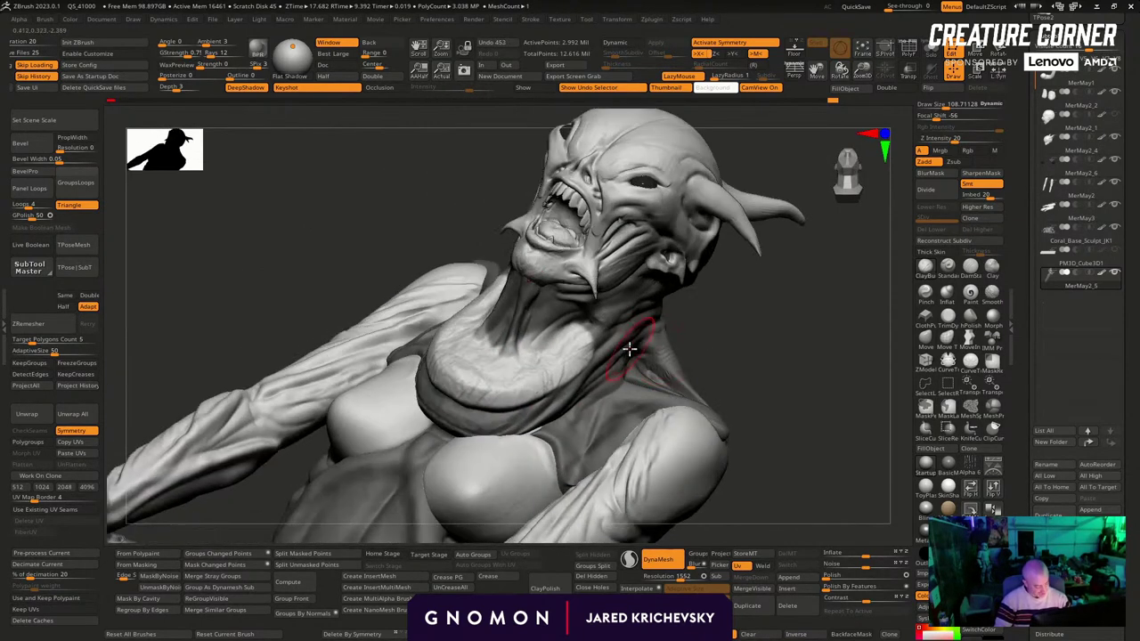
{"action": "key", "text": "]"}
{"action": "left_click_drag", "start_coordinate": [476, 358], "coordinate": [530, 353]}
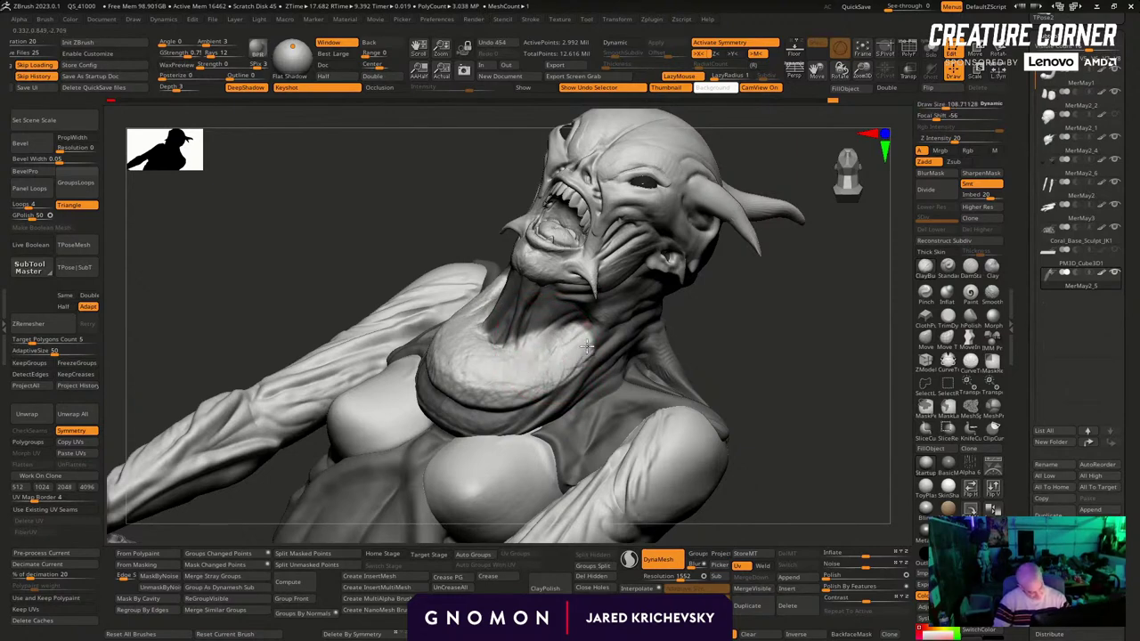
{"action": "left_click_drag", "start_coordinate": [549, 389], "coordinate": [552, 387]}
{"action": "mouse_move", "coordinate": [712, 334]}
{"action": "left_mouse_down"}
{"action": "mouse_move", "coordinate": [754, 331]}
{"action": "mouse_move", "coordinate": [741, 370]}
{"action": "left_mouse_up"}
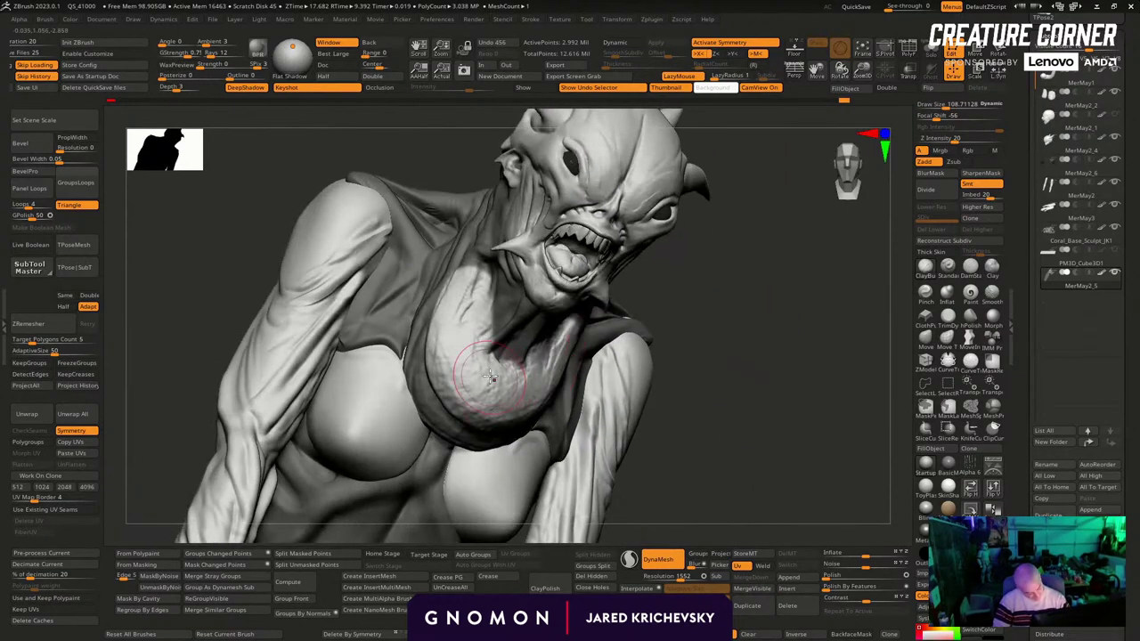
{"action": "left_click_drag", "start_coordinate": [514, 399], "coordinate": [547, 398]}
Smooth the built-up throat pouch with a draw size of about 208 and clear the mask
{"action": "left_click_drag", "start_coordinate": [740, 374], "coordinate": [686, 311]}
{"action": "left_click_drag", "start_coordinate": [550, 367], "coordinate": [485, 408], "text": "shift"}
{"action": "key", "text": "s"}
{"action": "left_click", "coordinate": [537, 363]}
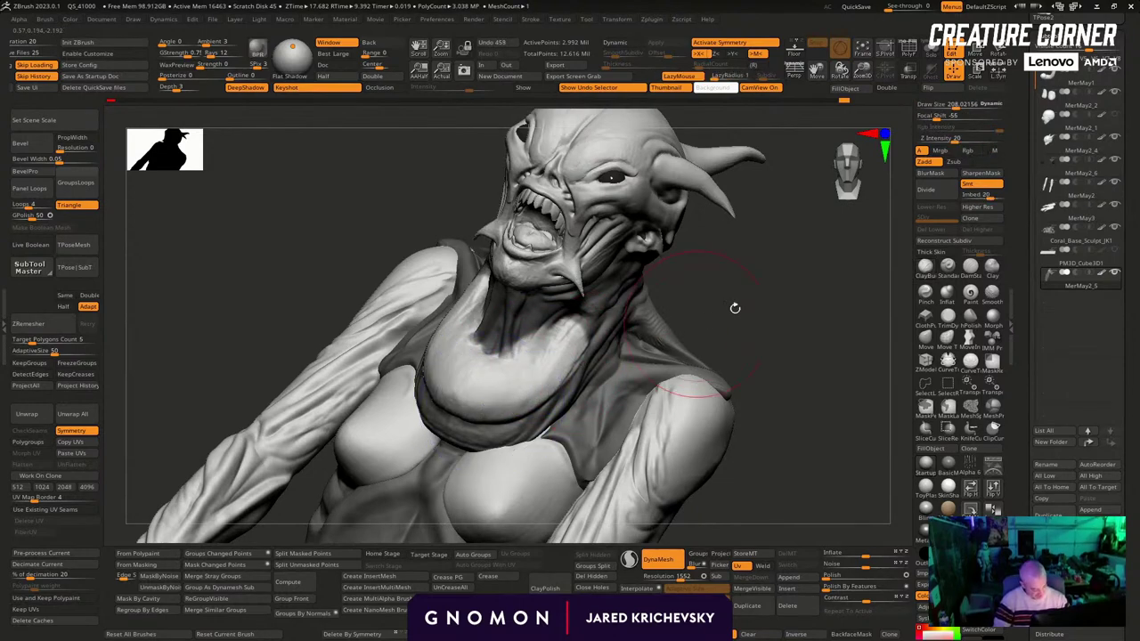
{"action": "mouse_move", "coordinate": [737, 312]}
{"action": "left_mouse_down", "text": "ctrl"}
{"action": "mouse_move", "coordinate": [764, 368]}
{"action": "mouse_move", "coordinate": [738, 351]}
{"action": "mouse_move", "coordinate": [789, 392]}
{"action": "left_mouse_up", "text": "ctrl"}
Refine the upper throat pouch where the neck cords run into it, using a smaller ClayBuildup brush
{"action": "left_click_drag", "start_coordinate": [698, 415], "coordinate": [656, 294], "text": "alt"}
{"action": "right_click_drag", "start_coordinate": [655, 294], "coordinate": [678, 312], "text": "ctrl"}
{"action": "left_click_drag", "start_coordinate": [655, 303], "coordinate": [648, 303]}
{"action": "key", "text": "s"}
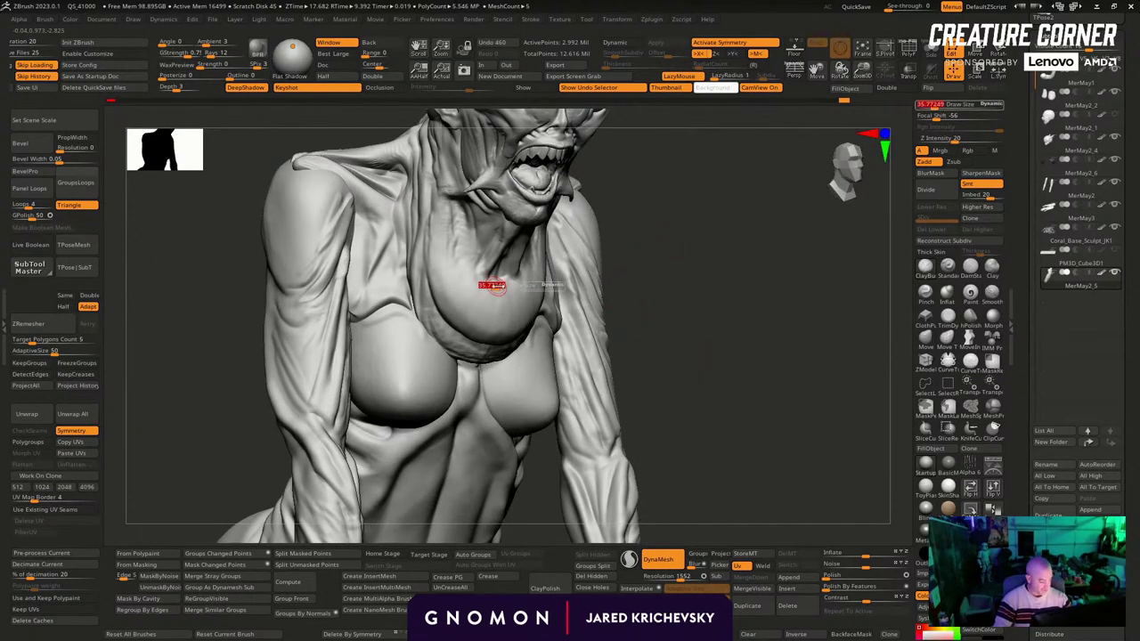
{"action": "left_click_drag", "start_coordinate": [491, 285], "coordinate": [460, 231]}
{"action": "mouse_move", "coordinate": [488, 313]}
{"action": "left_mouse_down", "text": "ctrl"}
{"action": "mouse_move", "coordinate": [513, 227]}
{"action": "mouse_move", "coordinate": [479, 295]}
{"action": "left_mouse_up", "text": "ctrl"}
{"action": "left_click_drag", "start_coordinate": [655, 285], "coordinate": [576, 279]}
{"action": "mouse_move", "coordinate": [667, 253]}
{"action": "left_mouse_down", "text": "ctrl"}
{"action": "mouse_move", "coordinate": [693, 237]}
{"action": "mouse_move", "coordinate": [535, 281]}
{"action": "left_mouse_up", "text": "ctrl"}
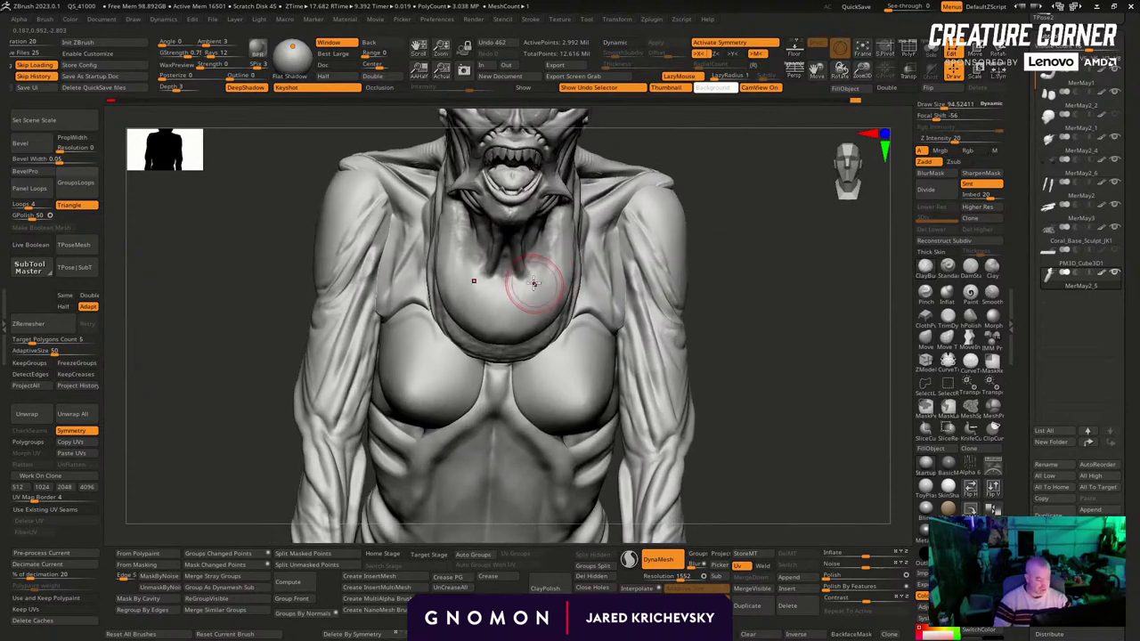
Rework the throat pouch around the bases of the neck cords using draw sizes of about 69 and 36
{"action": "key", "text": "ctrl+z"}
{"action": "left_click_drag", "start_coordinate": [751, 230], "coordinate": [745, 236]}
{"action": "key", "text": "ctrl+shift+z"}
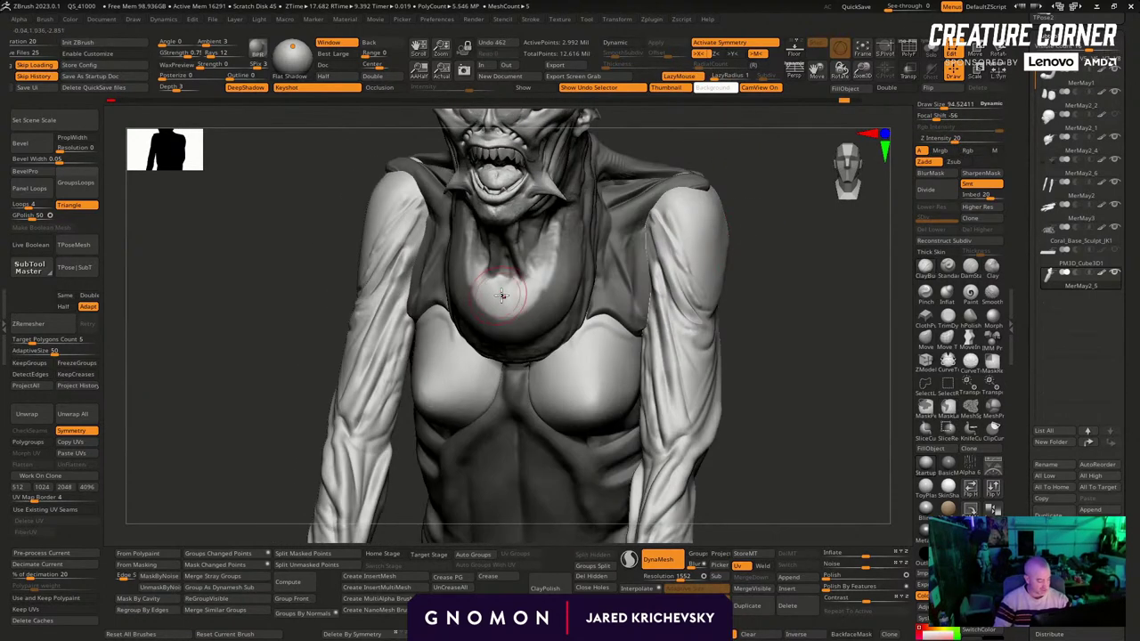
{"action": "key", "text": "["}
{"action": "key", "text": "["}
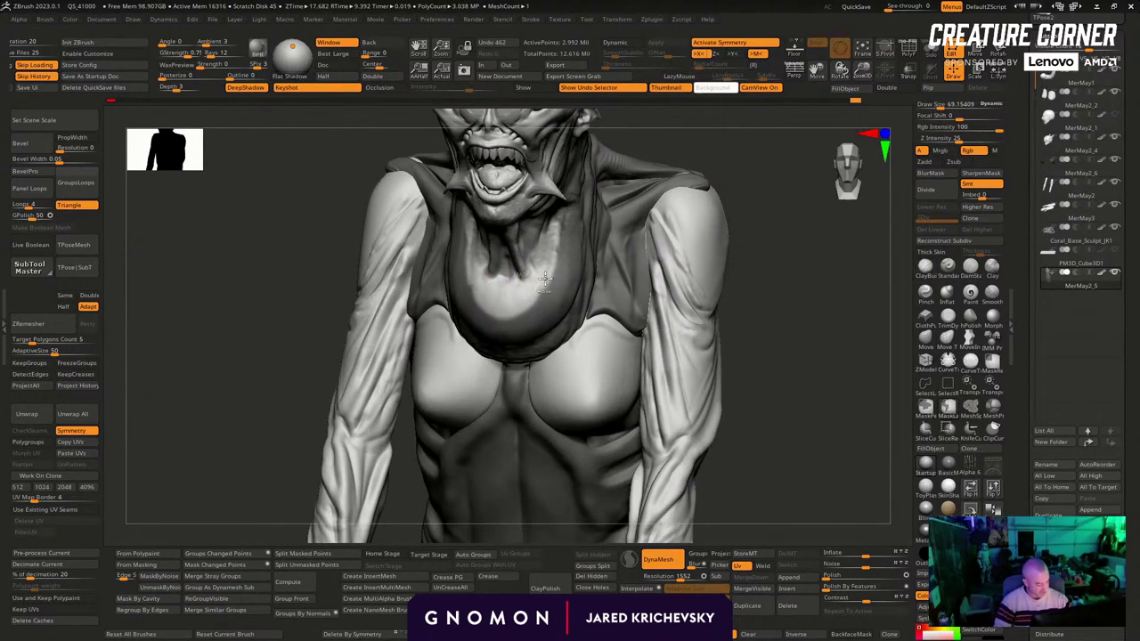
{"action": "left_click_drag", "start_coordinate": [534, 296], "coordinate": [537, 259]}
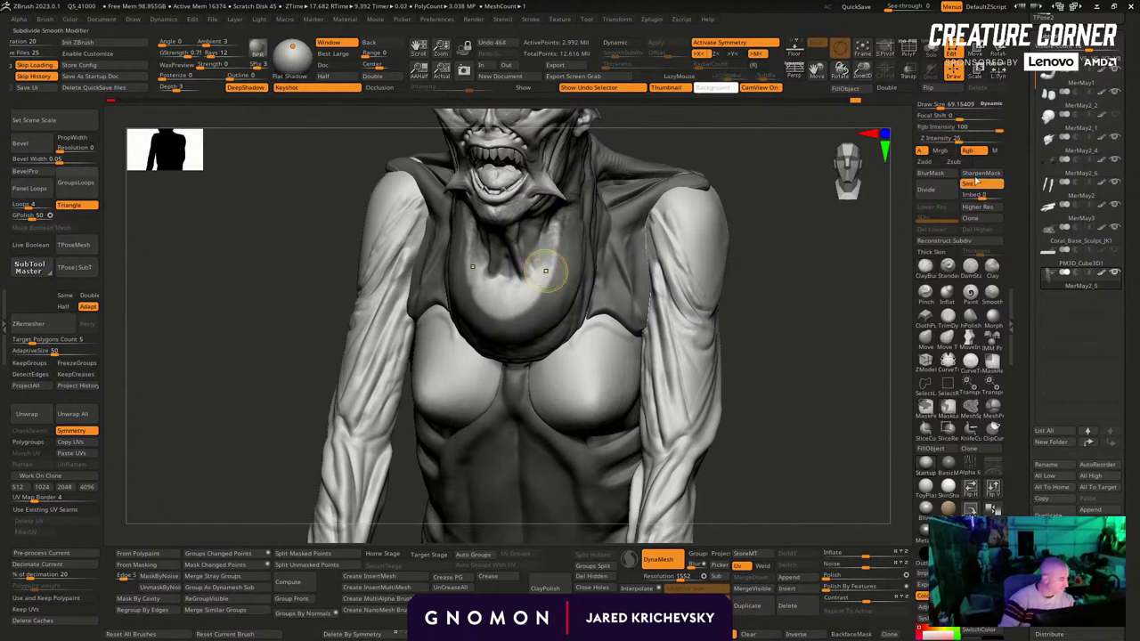
{"action": "left_click_drag", "start_coordinate": [910, 120], "coordinate": [885, 117]}
{"action": "key", "text": "s"}
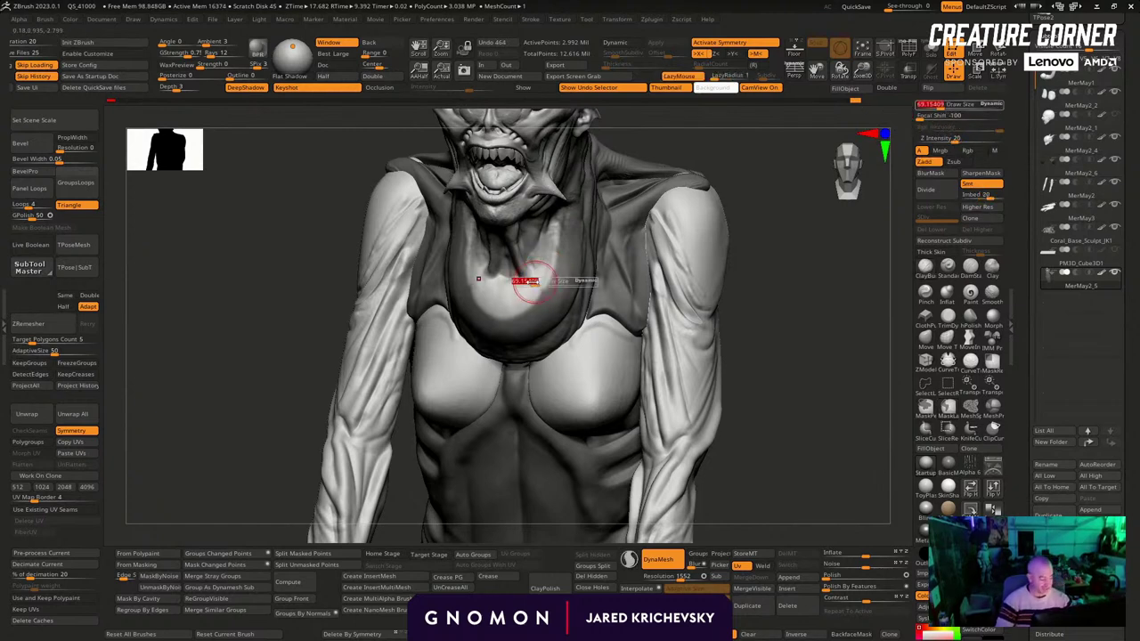
{"action": "left_click_drag", "start_coordinate": [532, 281], "coordinate": [553, 271]}
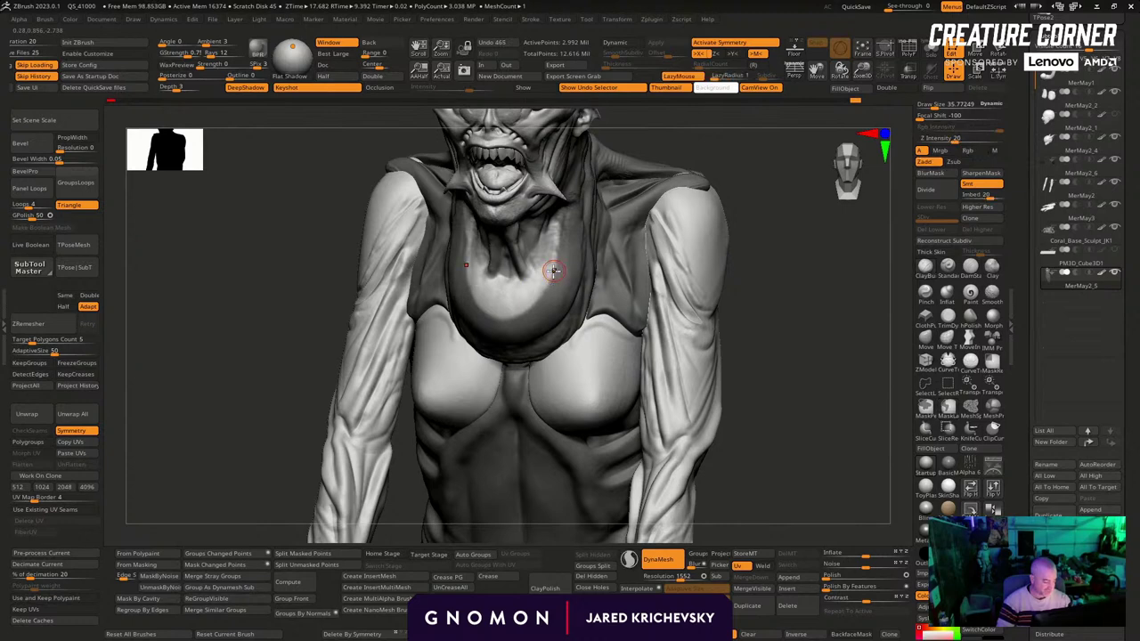
{"action": "key", "text": "l"}
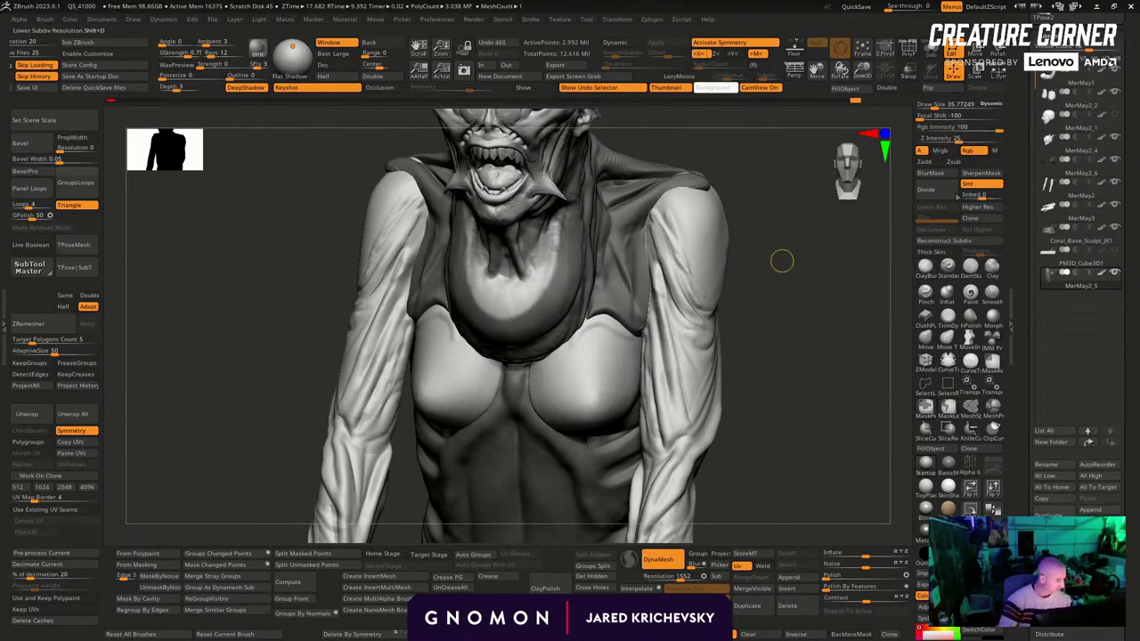
Sculpt vertical skin wrinkles across the front and flank of the throat pouch, then soften them with smoothing strokes
{"action": "mouse_move", "coordinate": [525, 307]}
{"action": "left_mouse_down", "text": "ctrl+alt"}
{"action": "mouse_move", "coordinate": [554, 267]}
{"action": "mouse_move", "coordinate": [562, 218]}
{"action": "left_mouse_up", "text": "ctrl+alt"}
{"action": "left_click_drag", "start_coordinate": [764, 203], "coordinate": [703, 206]}
{"action": "key", "text": "s"}
{"action": "left_click_drag", "start_coordinate": [507, 294], "coordinate": [513, 294]}
{"action": "mouse_move", "coordinate": [512, 290]}
{"action": "left_mouse_down"}
{"action": "mouse_move", "coordinate": [526, 307]}
{"action": "mouse_move", "coordinate": [553, 269]}
{"action": "left_mouse_up"}
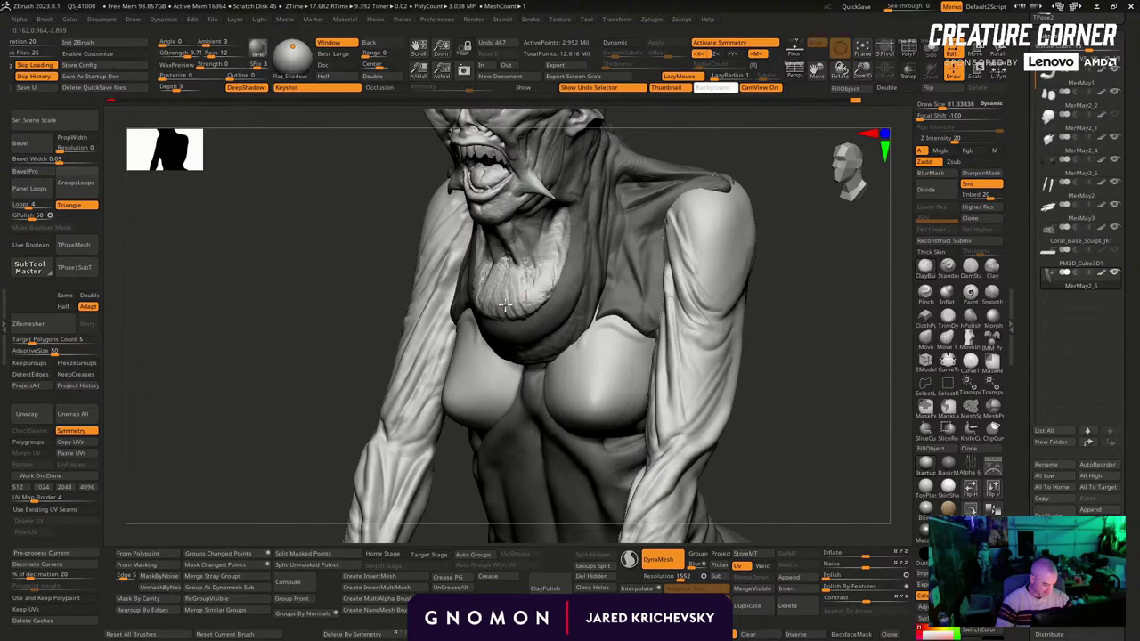
{"action": "mouse_move", "coordinate": [505, 306]}
{"action": "left_mouse_down"}
{"action": "mouse_move", "coordinate": [579, 267]}
{"action": "mouse_move", "coordinate": [560, 219]}
{"action": "left_mouse_up"}
{"action": "key", "text": "s"}
{"action": "left_click_drag", "start_coordinate": [550, 287], "coordinate": [504, 312], "text": "shift"}
Refine the throat pouch's folds from side and three-quarter views, reducing the draw size from about 124 to 48
{"action": "key", "text": "s"}
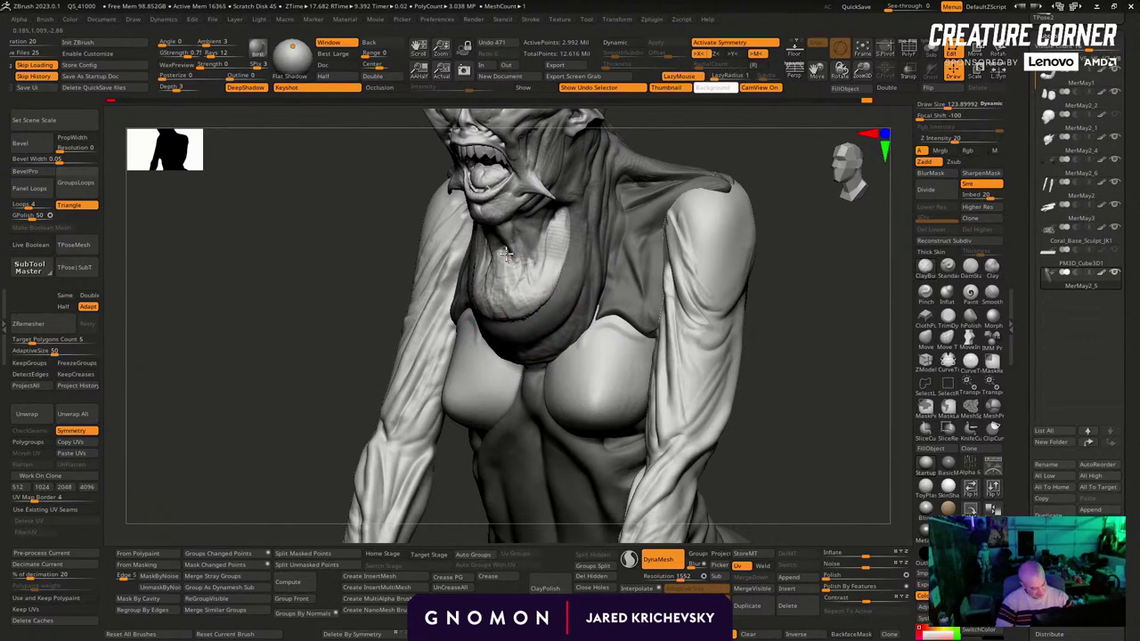
{"action": "left_click_drag", "start_coordinate": [420, 267], "coordinate": [326, 365]}
{"action": "left_click_drag", "start_coordinate": [407, 415], "coordinate": [480, 367]}
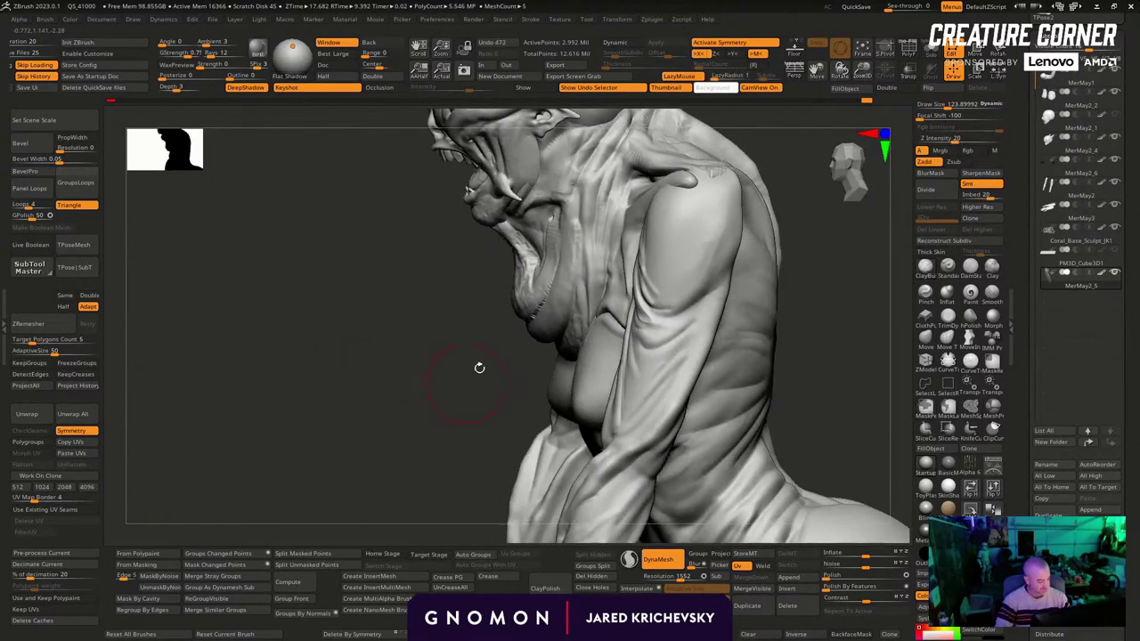
{"action": "key", "text": "s"}
{"action": "left_click_drag", "start_coordinate": [428, 307], "coordinate": [526, 296]}
{"action": "key", "text": "s"}
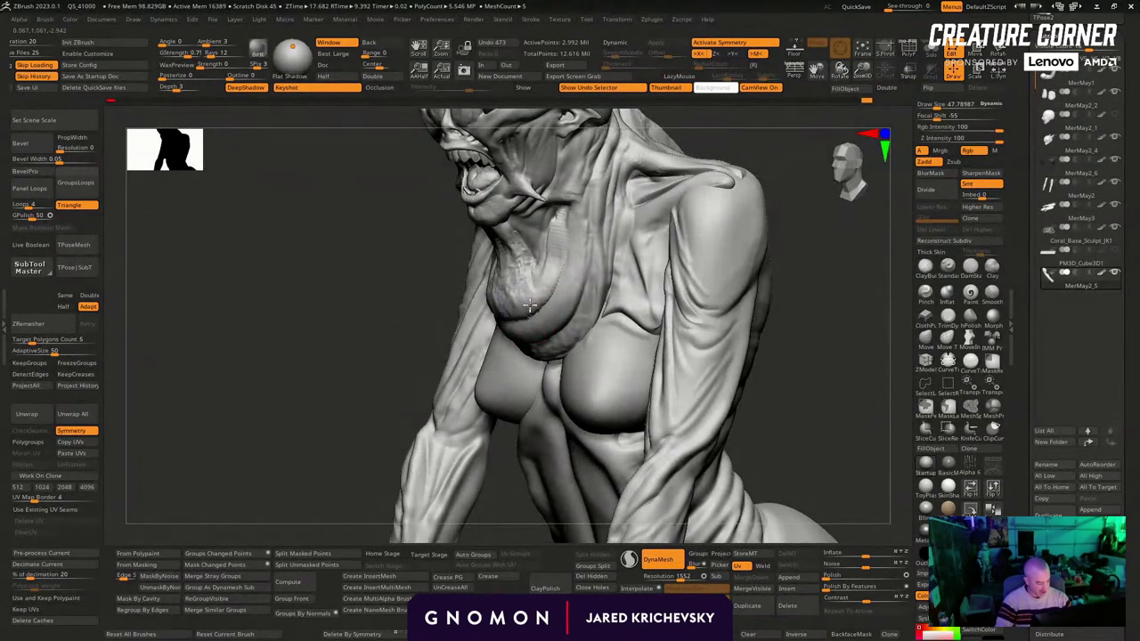
{"action": "left_click_drag", "start_coordinate": [343, 410], "coordinate": [428, 412]}
Remesh the body with DynaMesh and smooth the wrinkled front of the throat pouch with a draw size of about 90
{"action": "left_click", "coordinate": [631, 560]}
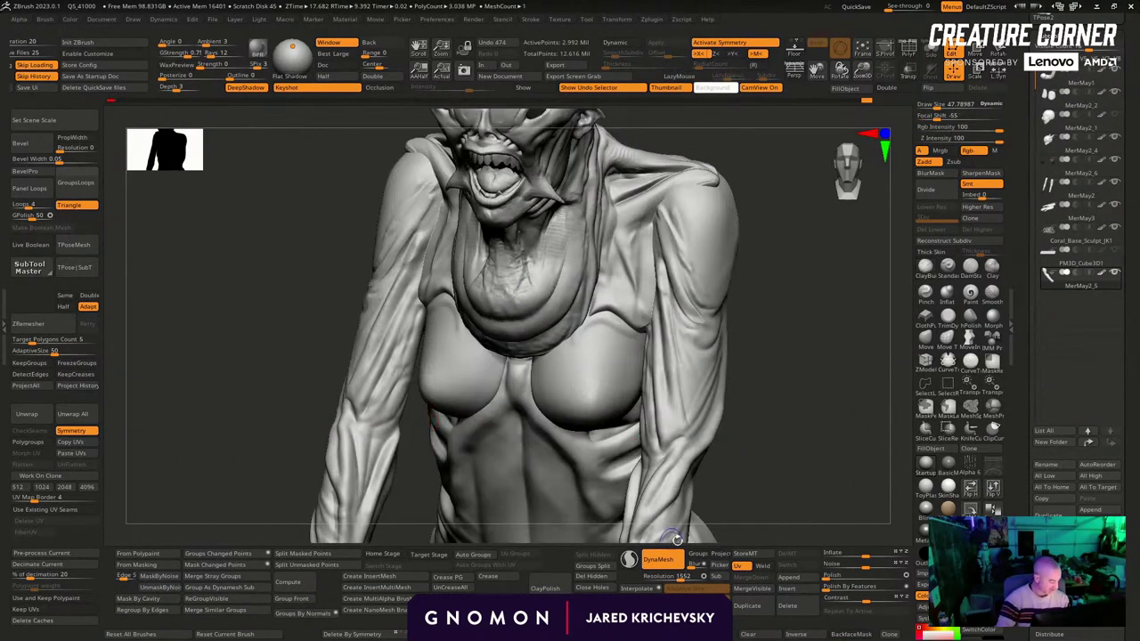
{"action": "left_click_drag", "start_coordinate": [818, 328], "coordinate": [772, 397], "text": "ctrl"}
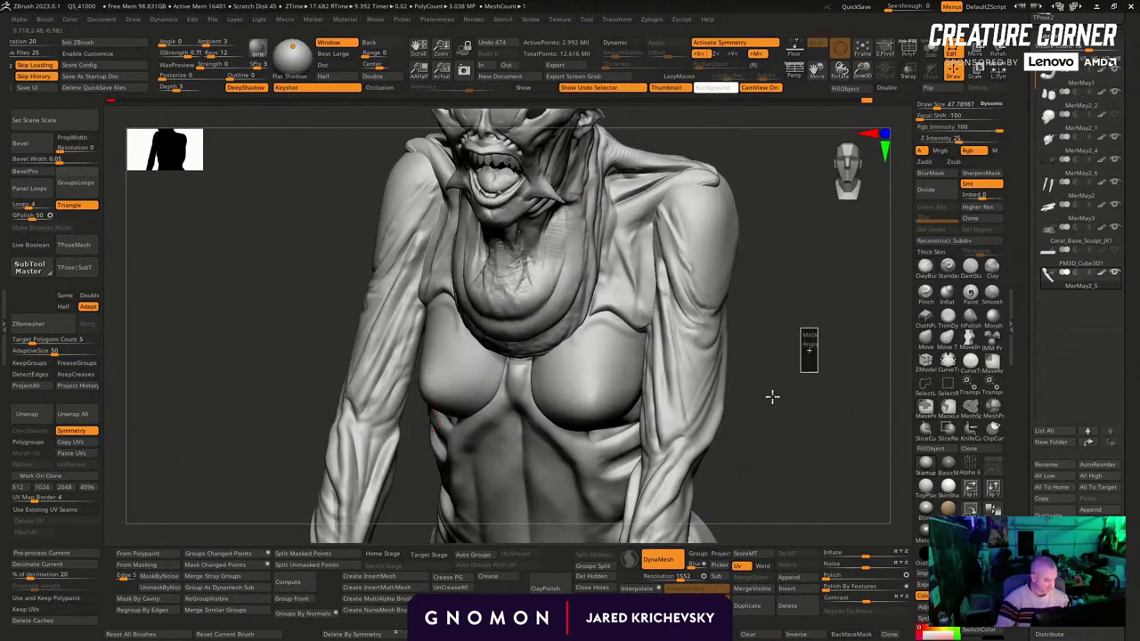
{"action": "key", "text": "s"}
{"action": "left_click", "coordinate": [509, 284]}
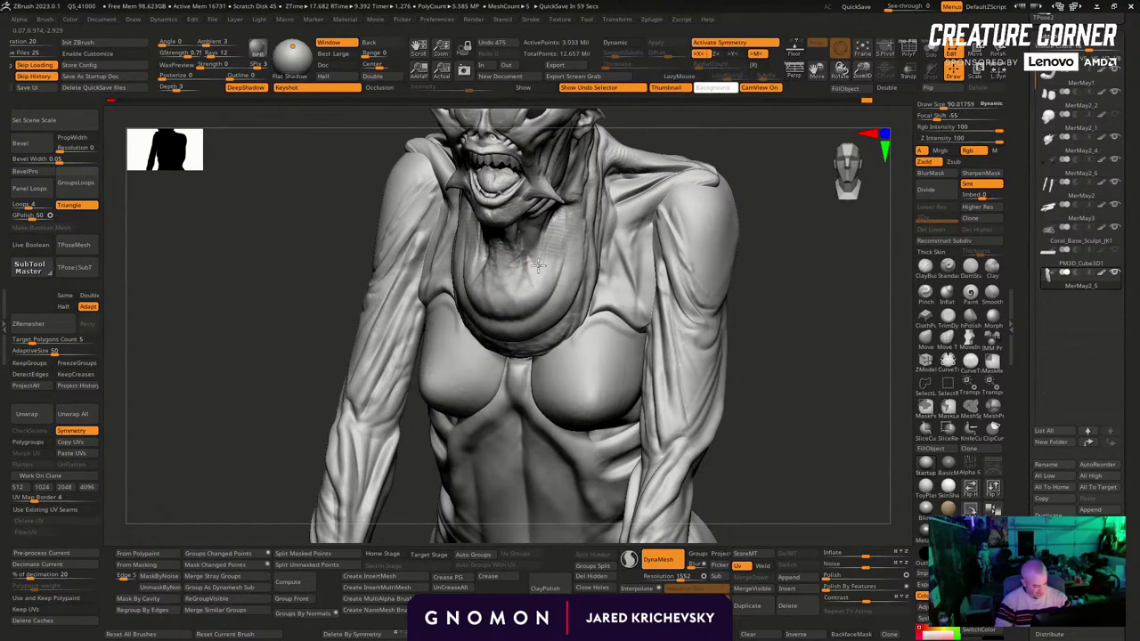
{"action": "left_click_drag", "start_coordinate": [561, 314], "coordinate": [569, 307], "text": "shift"}
Make the head mesh MerMay2_4 the active subtool, toggling PolyFrame to check the parts around the mouth
{"action": "left_click_drag", "start_coordinate": [830, 312], "coordinate": [684, 300]}
{"action": "right_click_drag", "start_coordinate": [684, 299], "coordinate": [659, 285]}
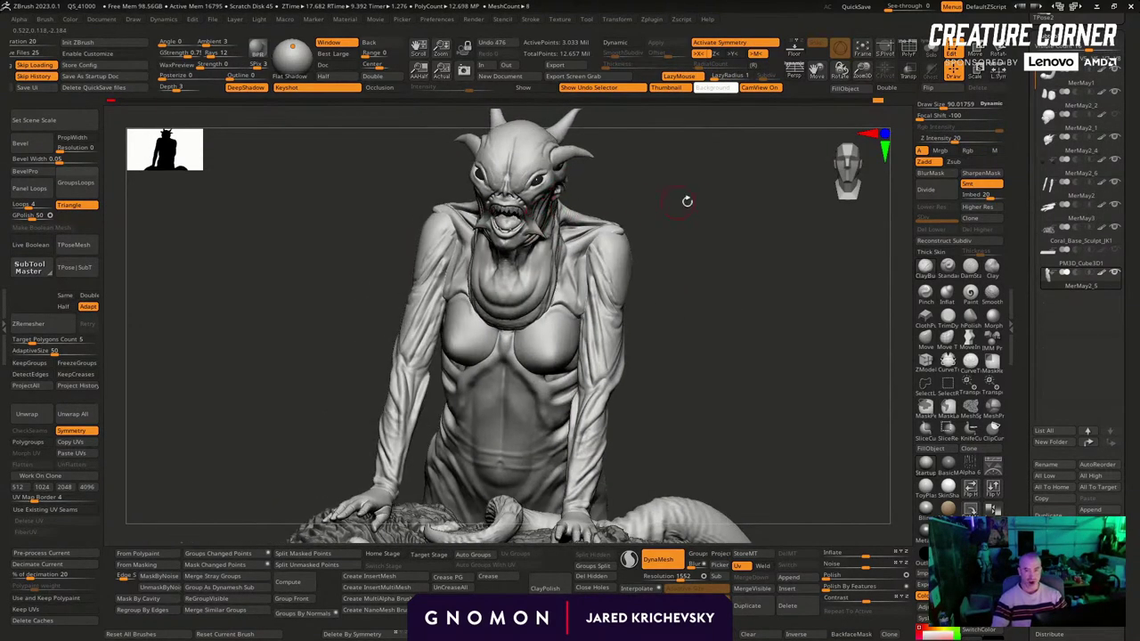
{"action": "left_click_drag", "start_coordinate": [687, 201], "coordinate": [681, 267], "text": "alt"}
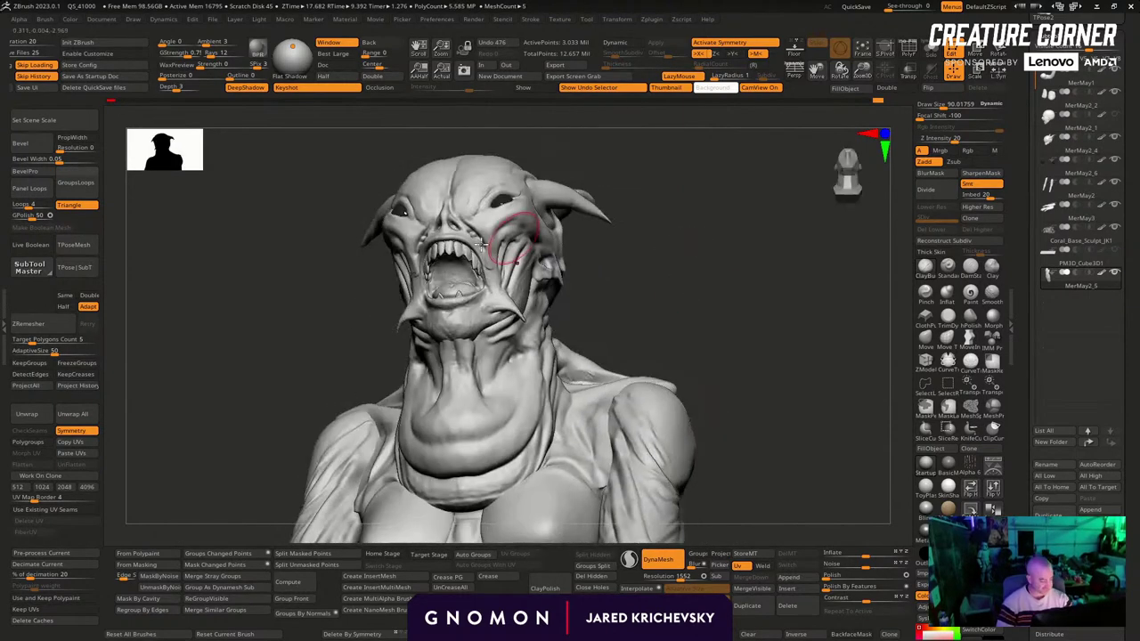
{"action": "mouse_move", "coordinate": [623, 294]}
{"action": "right_mouse_down"}
{"action": "mouse_move", "coordinate": [636, 275]}
{"action": "mouse_move", "coordinate": [575, 242]}
{"action": "mouse_move", "coordinate": [632, 217]}
{"action": "right_mouse_up"}
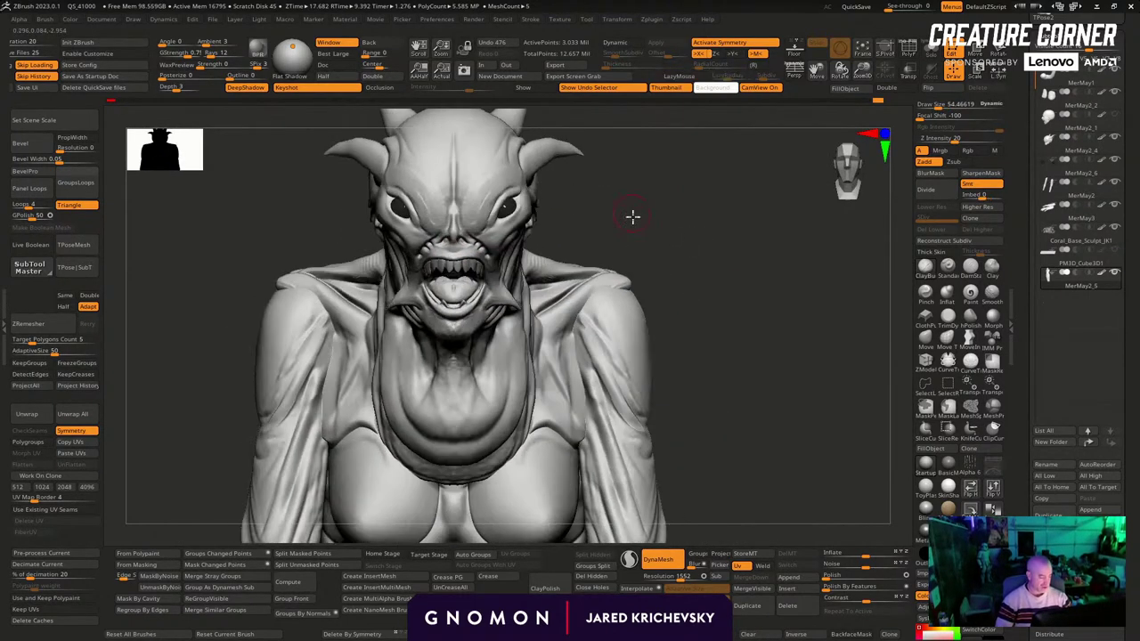
{"action": "mouse_move", "coordinate": [633, 216]}
{"action": "left_mouse_down", "text": "alt"}
{"action": "mouse_move", "coordinate": [703, 387]}
{"action": "mouse_move", "coordinate": [697, 282]}
{"action": "mouse_move", "coordinate": [695, 400]}
{"action": "mouse_move", "coordinate": [700, 285]}
{"action": "left_mouse_up", "text": "alt"}
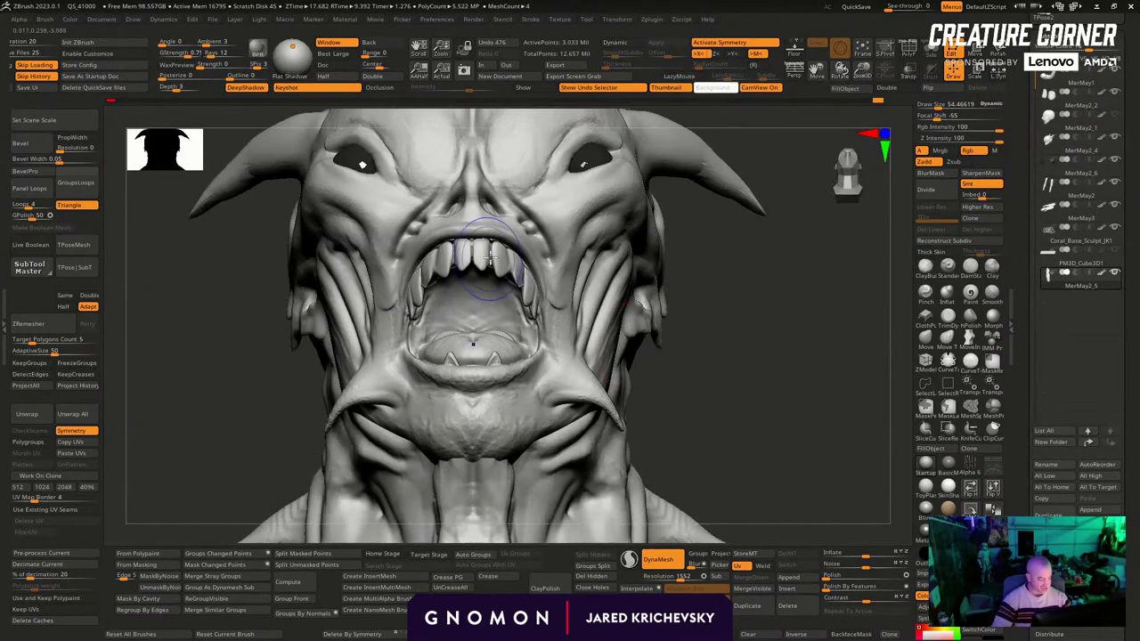
{"action": "key", "text": "shift+f"}
{"action": "key", "text": "shift+f"}
{"action": "left_click", "coordinate": [481, 250], "text": "alt"}
{"action": "key", "text": "shift+f"}
{"action": "key", "text": "shift+f"}
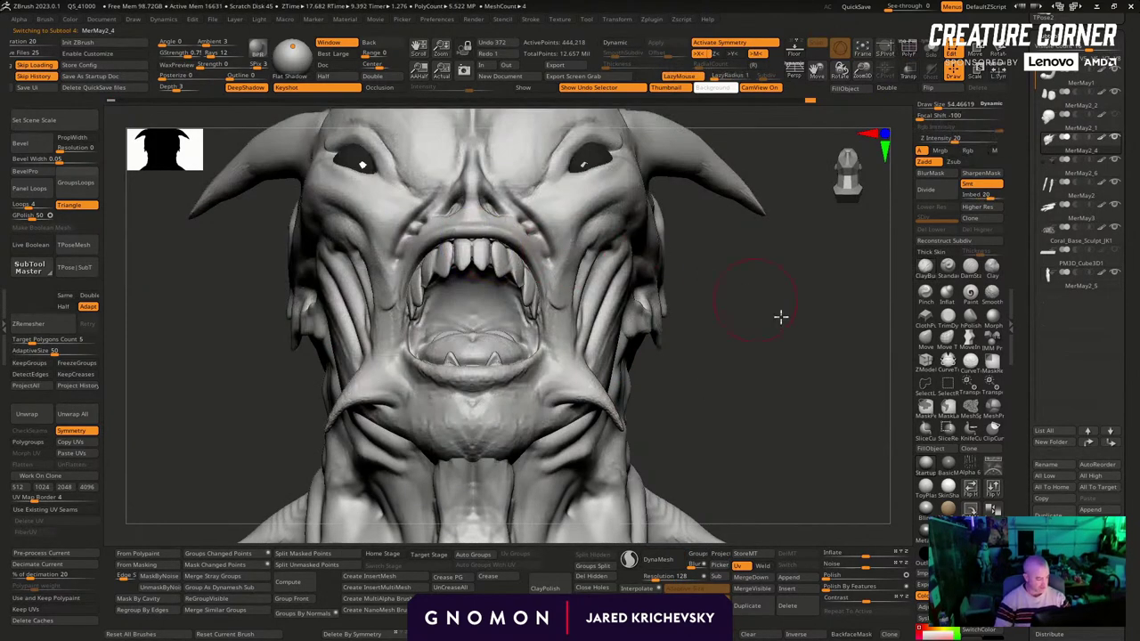
Isolate the mouth region of the head from a side view, hiding the rest of the head mesh
{"action": "left_click_drag", "start_coordinate": [781, 317], "coordinate": [787, 311], "text": "shift"}
{"action": "left_click_drag", "start_coordinate": [655, 277], "coordinate": [867, 422], "text": "ctrl+shift"}
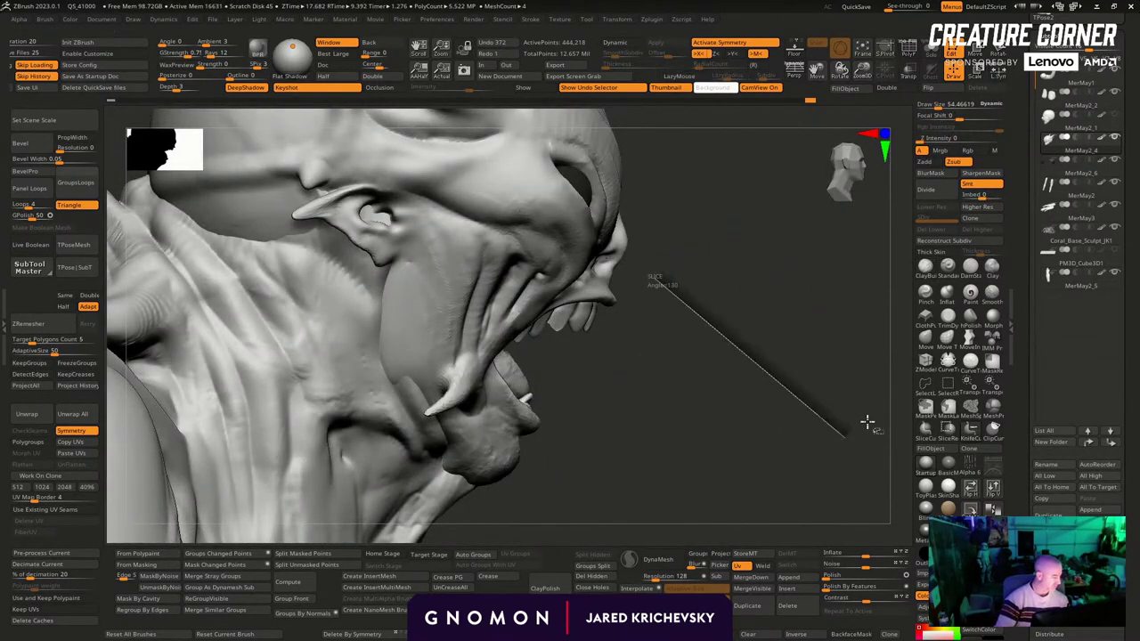
{"action": "mouse_move", "coordinate": [731, 333]}
{"action": "left_mouse_down", "text": "ctrl+shift"}
{"action": "mouse_move", "coordinate": [397, 367]}
{"action": "mouse_move", "coordinate": [670, 428]}
{"action": "left_mouse_up", "text": "ctrl+shift"}
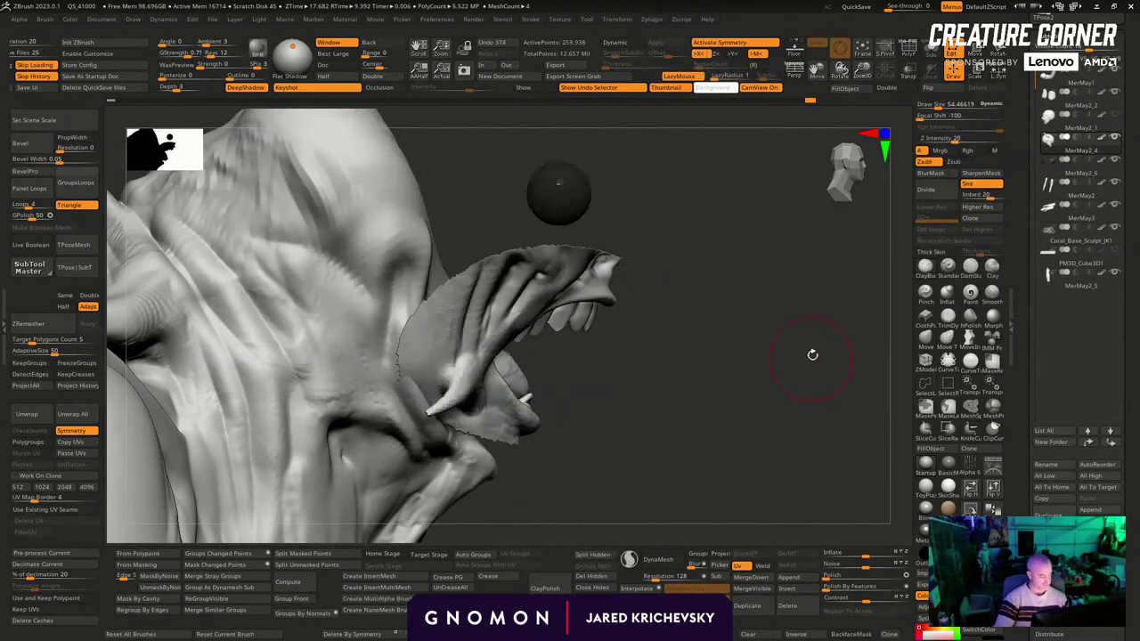
Turn on Sculptris Pro and smooth down the upper teeth with a draw size of about 36
{"action": "mouse_move", "coordinate": [812, 356]}
{"action": "left_mouse_down"}
{"action": "mouse_move", "coordinate": [766, 324]}
{"action": "mouse_move", "coordinate": [784, 298]}
{"action": "mouse_move", "coordinate": [772, 253]}
{"action": "left_mouse_up"}
{"action": "left_click", "coordinate": [627, 556], "text": "shift"}
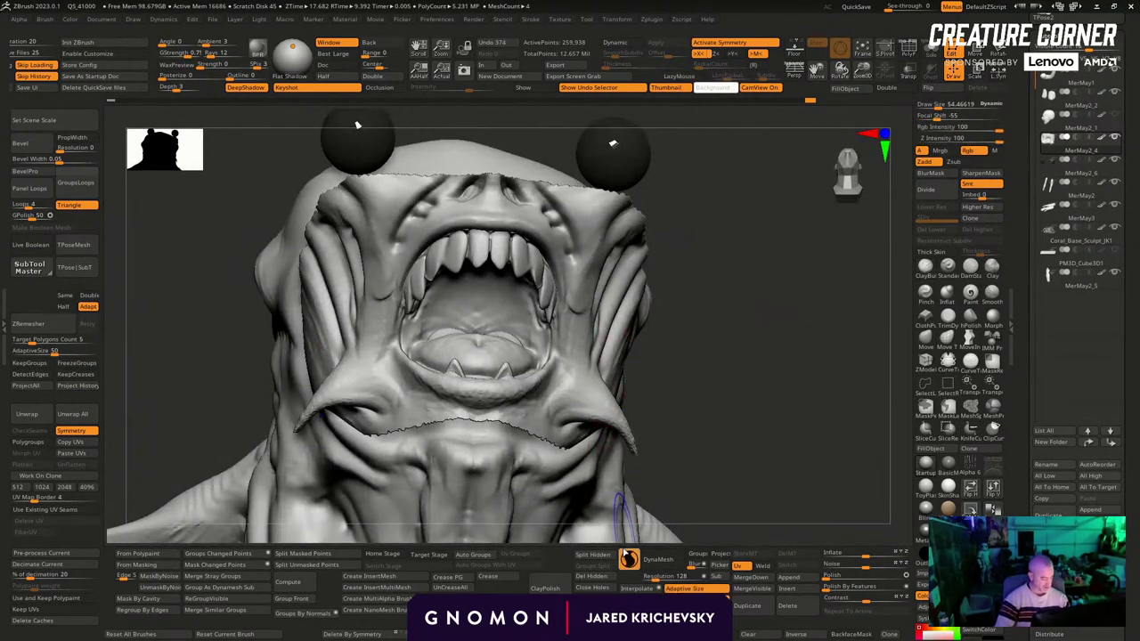
{"action": "key", "text": "s"}
{"action": "left_click_drag", "start_coordinate": [496, 272], "coordinate": [493, 272]}
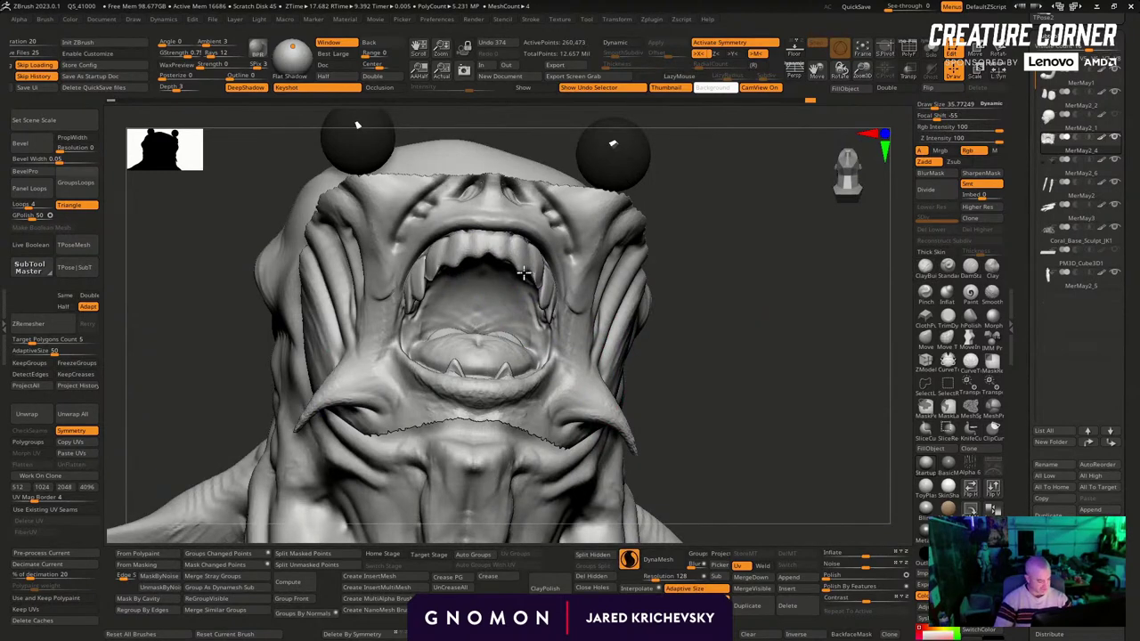
{"action": "key", "text": "1"}
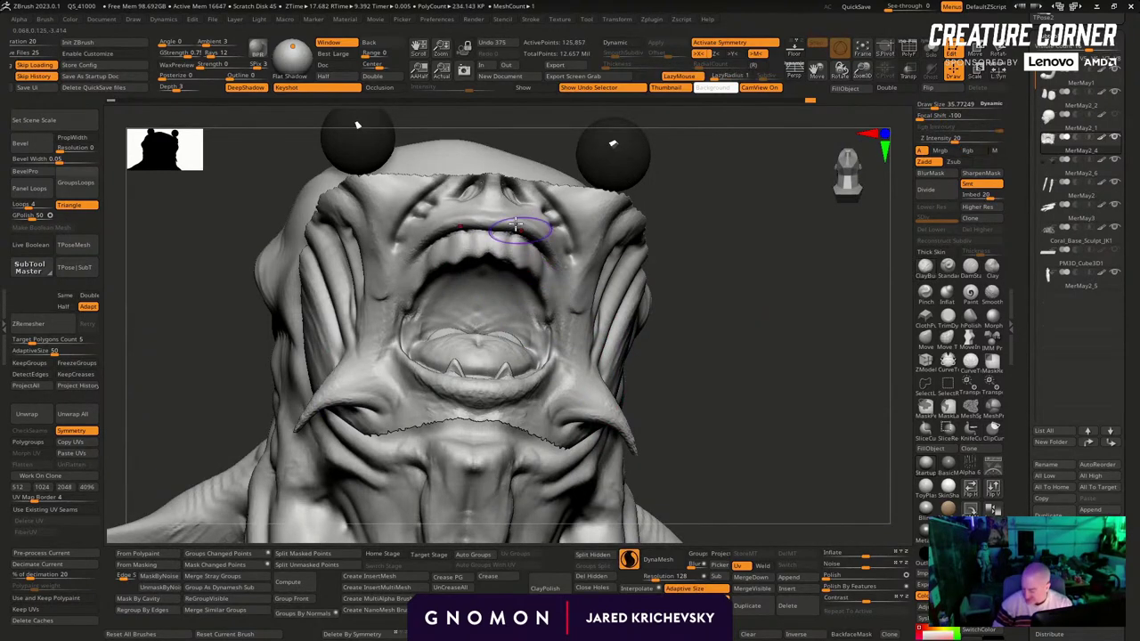
Build up the upper gum arch with ClayBuildup at a draw size of about 30 and smooth along it
{"action": "key", "text": "b"}
{"action": "key", "text": "c"}
{"action": "key", "text": "b"}
{"action": "left_click_drag", "start_coordinate": [746, 313], "coordinate": [712, 291]}
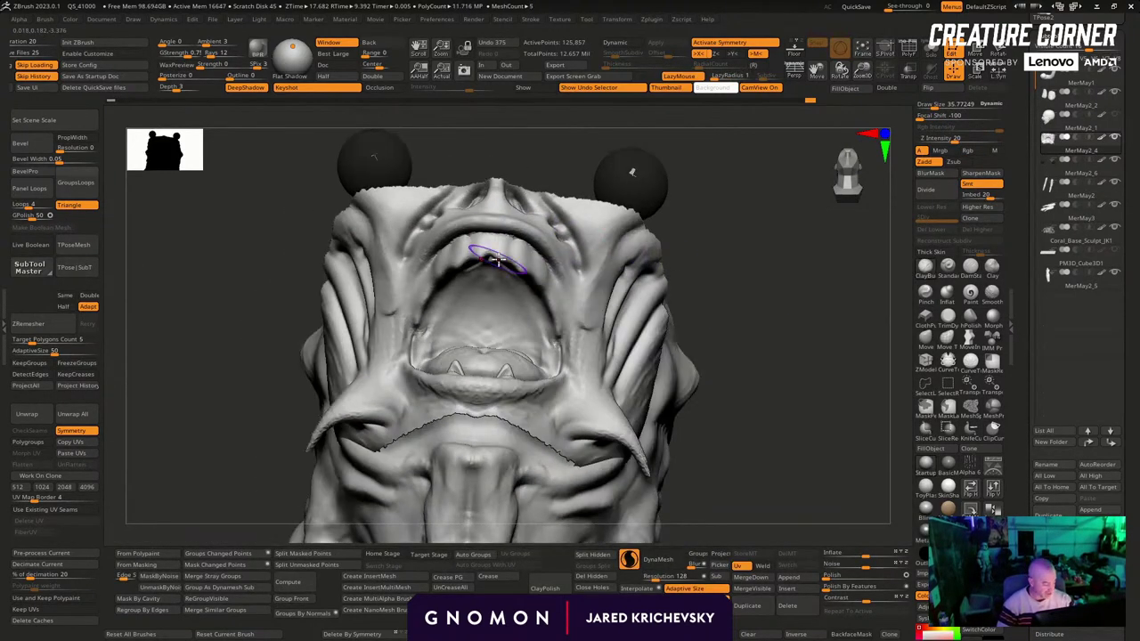
{"action": "key", "text": "s"}
{"action": "left_click_drag", "start_coordinate": [501, 256], "coordinate": [500, 255]}
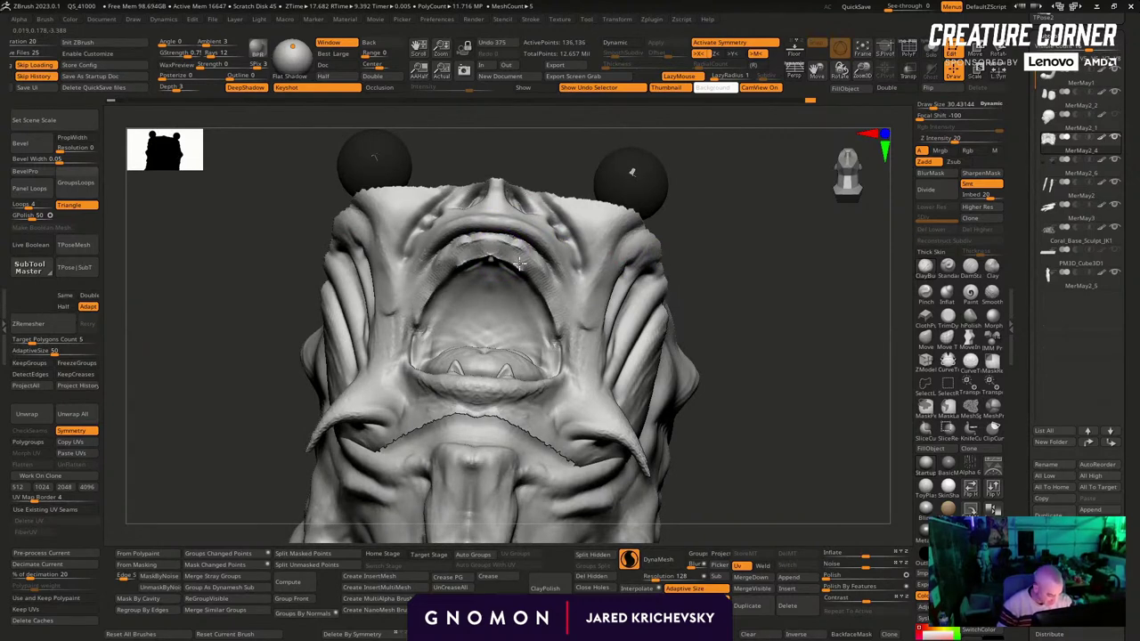
{"action": "left_click_drag", "start_coordinate": [546, 286], "coordinate": [551, 298]}
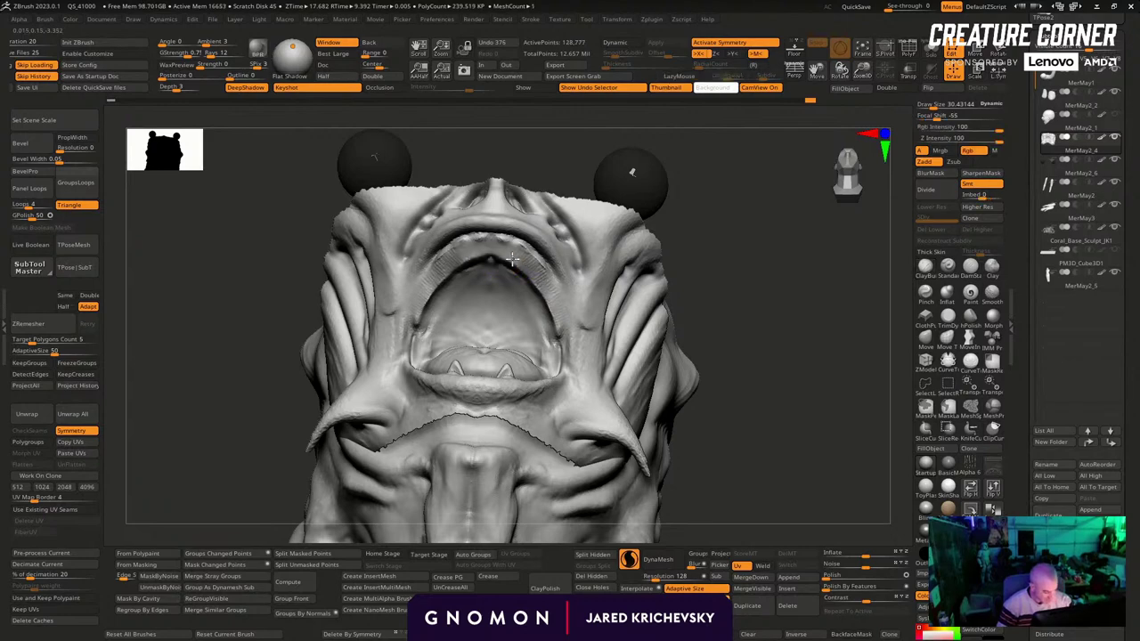
{"action": "left_click_drag", "start_coordinate": [526, 258], "coordinate": [561, 338], "text": "shift"}
Remove the two small lower teeth behind the lower lip, blending them into the mouth
{"action": "left_click_drag", "start_coordinate": [750, 339], "coordinate": [723, 378]}
{"action": "key", "text": "2"}
{"action": "left_click_drag", "start_coordinate": [513, 374], "coordinate": [511, 371]}
{"action": "left_click_drag", "start_coordinate": [751, 245], "coordinate": [747, 154]}
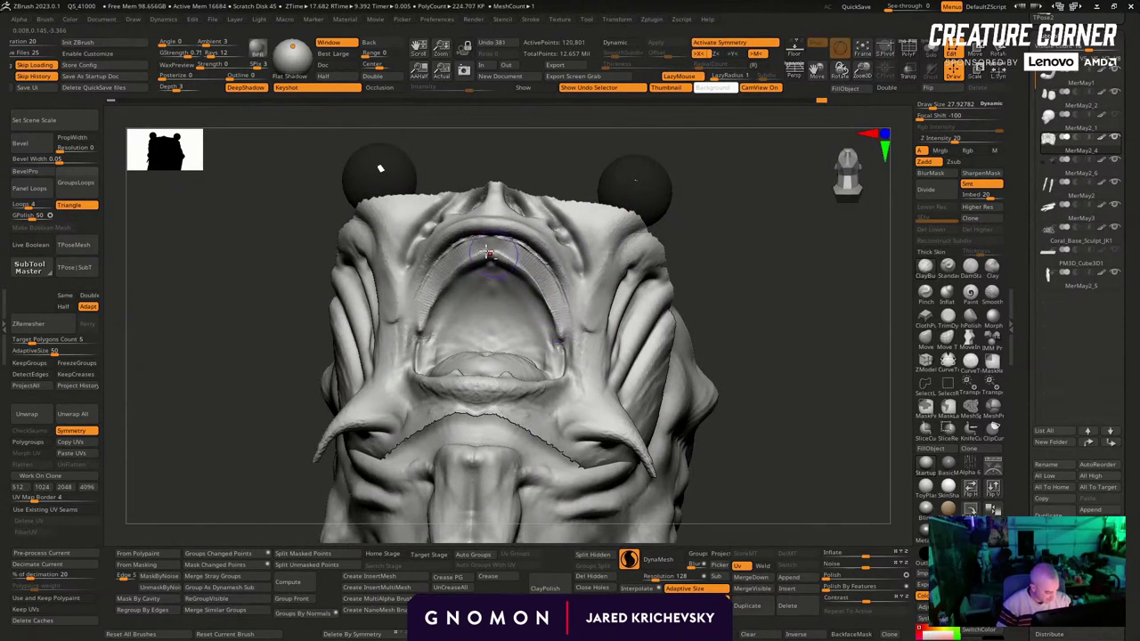
Carve a row of tooth sockets along the upper gum with draw sizes of about 9 to 15 and smooth them
{"action": "left_click_drag", "start_coordinate": [419, 341], "coordinate": [560, 348]}
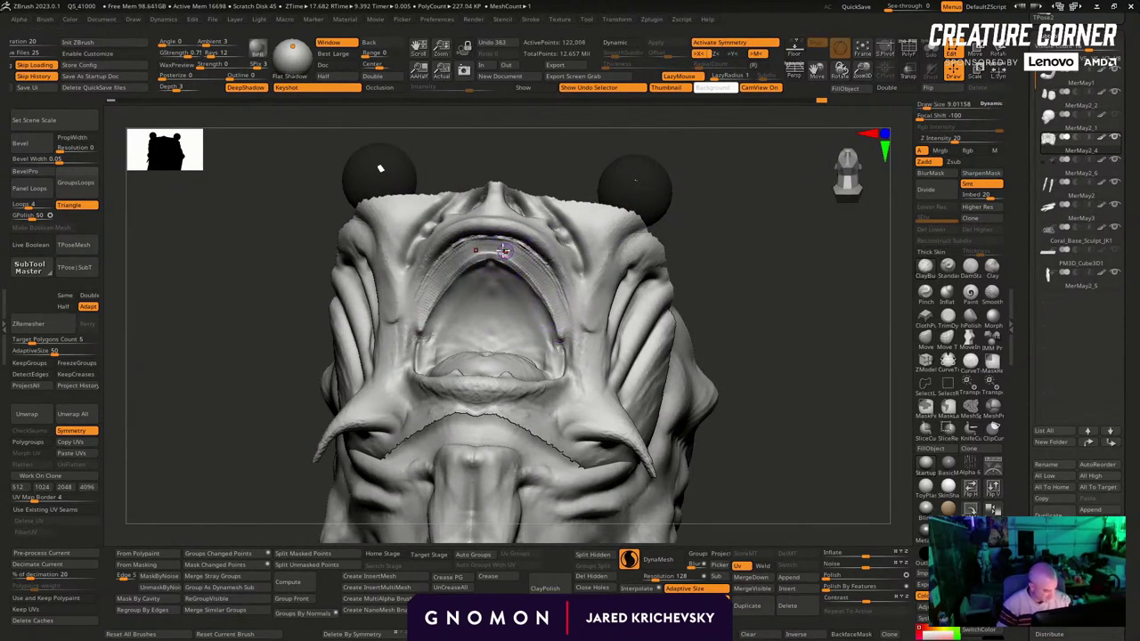
{"action": "key", "text": "bracketright"}
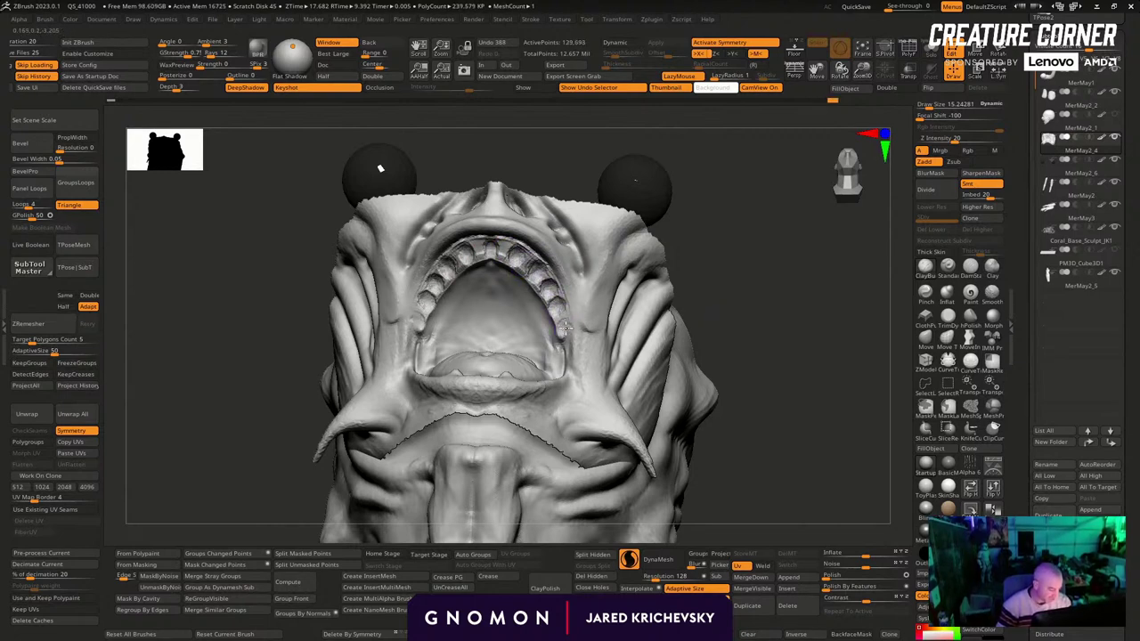
{"action": "left_click_drag", "start_coordinate": [758, 341], "coordinate": [713, 356], "text": "alt"}
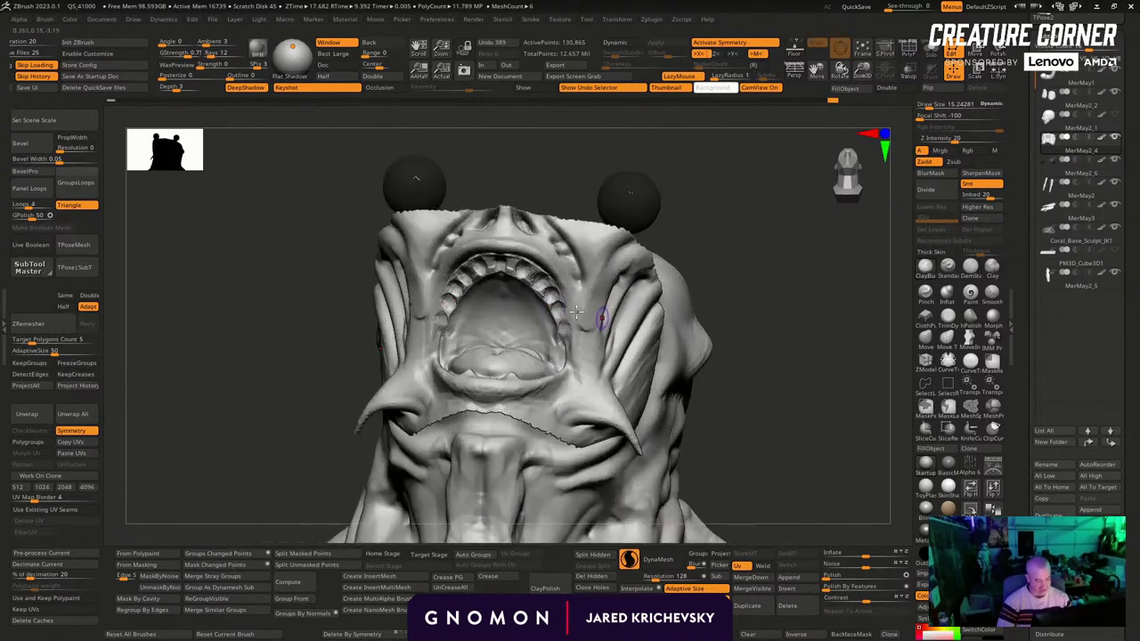
{"action": "mouse_move", "coordinate": [516, 277]}
{"action": "left_mouse_down", "text": "shift"}
{"action": "mouse_move", "coordinate": [539, 292]}
{"action": "mouse_move", "coordinate": [558, 357]}
{"action": "mouse_move", "coordinate": [514, 375]}
{"action": "left_mouse_up", "text": "shift"}
{"action": "mouse_move", "coordinate": [744, 285]}
{"action": "left_mouse_down", "text": "alt"}
{"action": "mouse_move", "coordinate": [733, 272]}
{"action": "mouse_move", "coordinate": [756, 311]}
{"action": "mouse_move", "coordinate": [748, 341]}
{"action": "mouse_move", "coordinate": [766, 335]}
{"action": "mouse_move", "coordinate": [776, 365]}
{"action": "mouse_move", "coordinate": [786, 318]}
{"action": "mouse_move", "coordinate": [784, 336]}
{"action": "mouse_move", "coordinate": [749, 326]}
{"action": "mouse_move", "coordinate": [741, 357]}
{"action": "mouse_move", "coordinate": [697, 312]}
{"action": "mouse_move", "coordinate": [766, 315]}
{"action": "mouse_move", "coordinate": [743, 321]}
{"action": "mouse_move", "coordinate": [772, 381]}
{"action": "left_mouse_up", "text": "alt"}
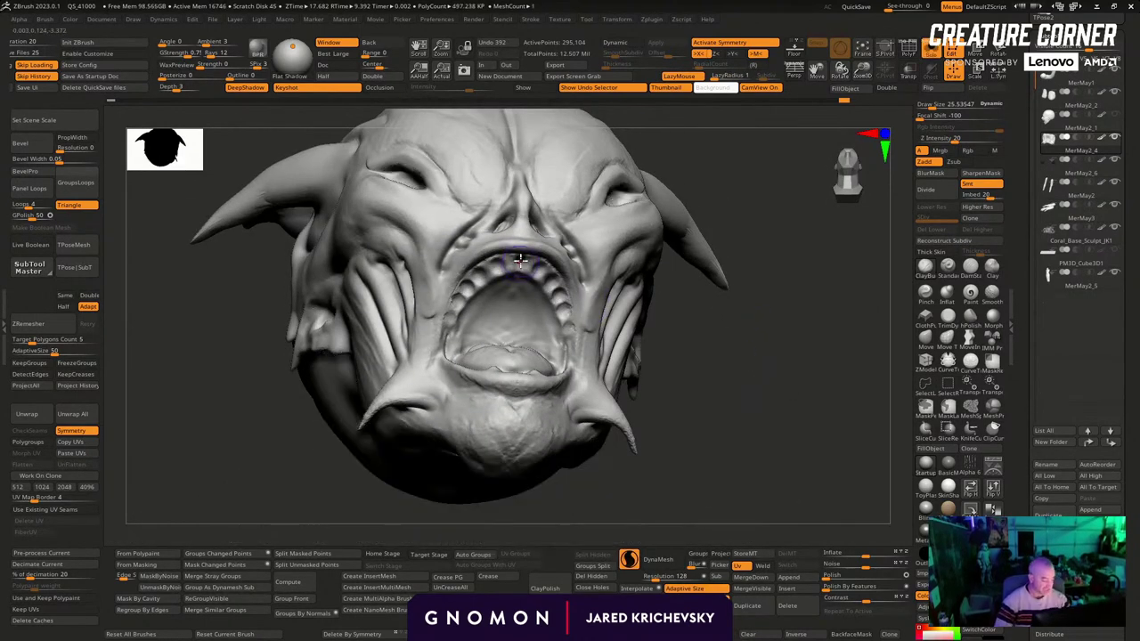
Insert a Capsule from the IMM Primitives brush at the front of the upper gum, redoing the first placement
{"action": "key", "text": "b"}
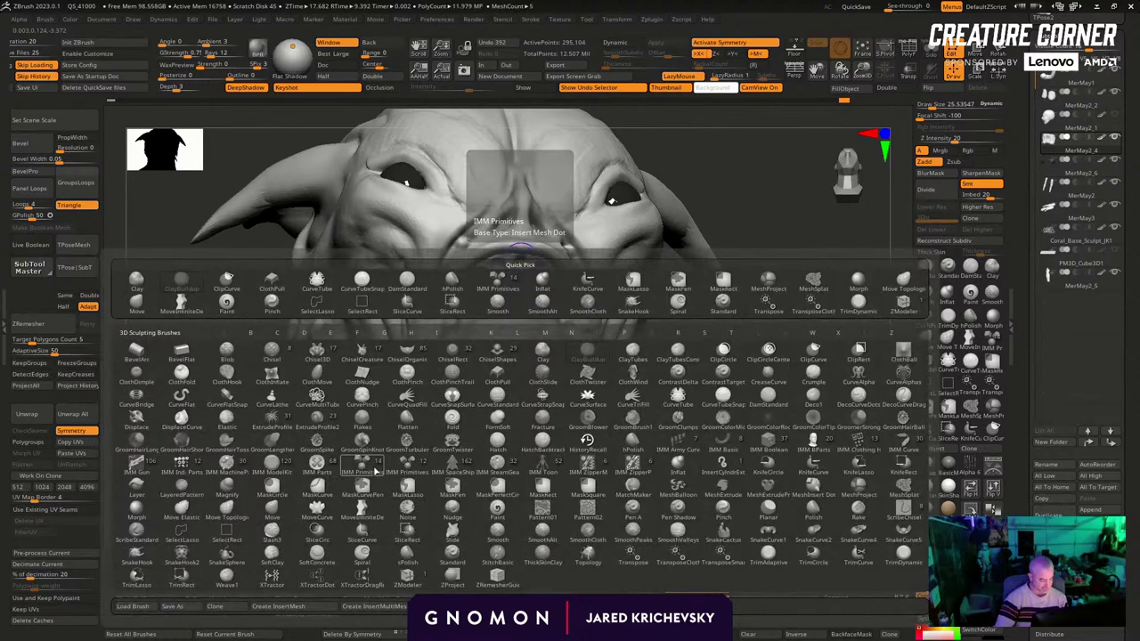
{"action": "left_click", "coordinate": [407, 461]}
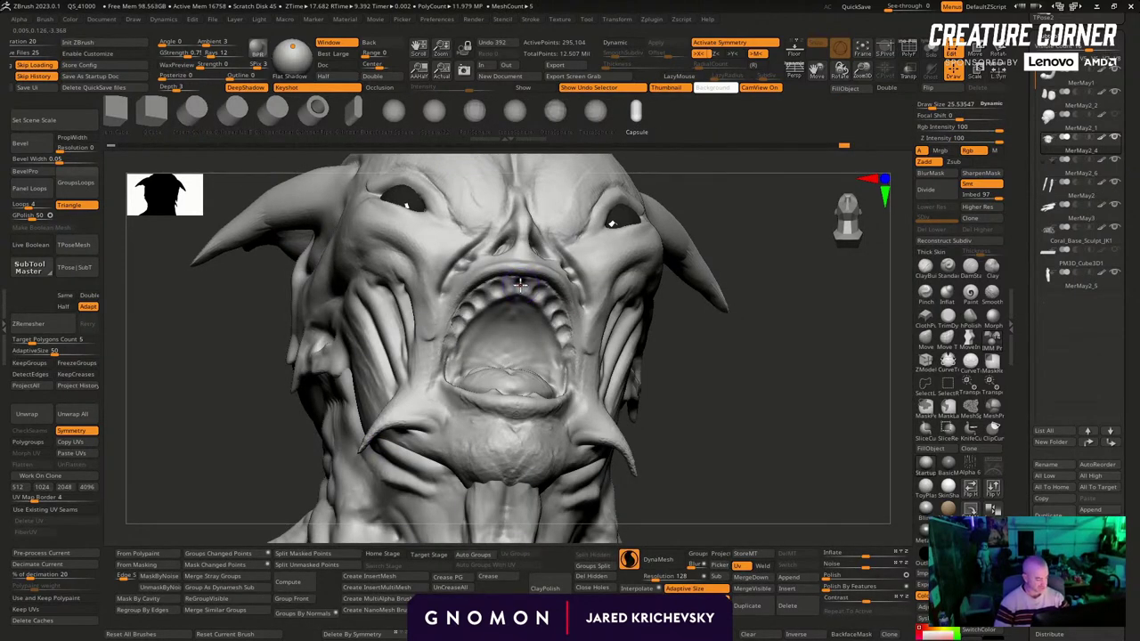
{"action": "left_click_drag", "start_coordinate": [517, 307], "coordinate": [517, 301]}
{"action": "key", "text": "ctrl+z"}
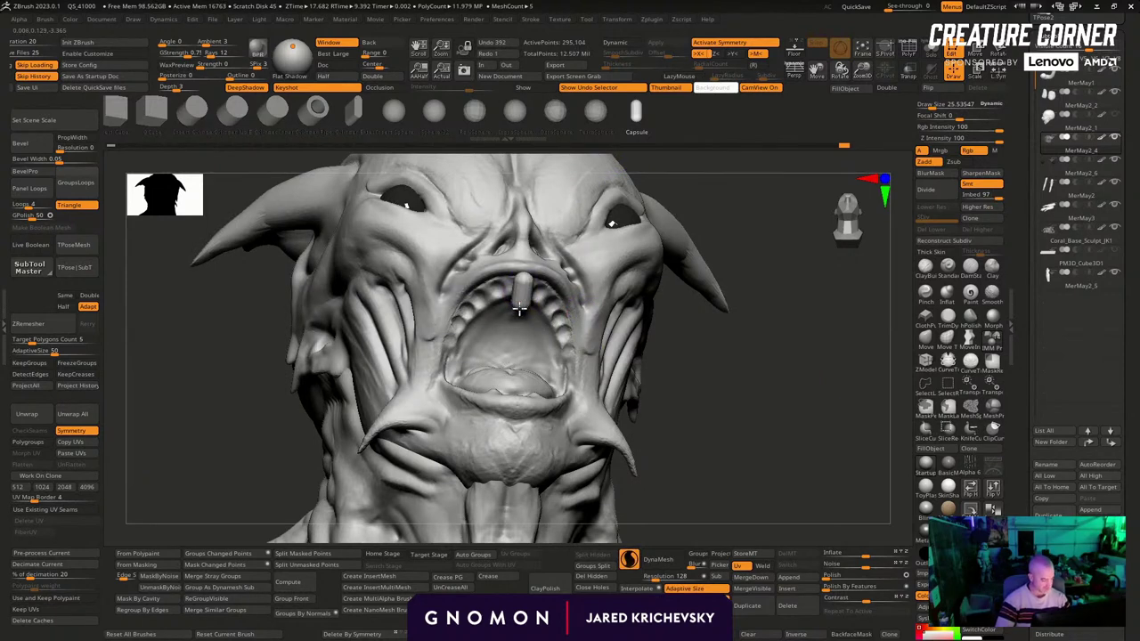
{"action": "left_click_drag", "start_coordinate": [519, 308], "coordinate": [521, 319]}
Move the capsule into the front upper gum as a tooth and check its fit in profile
{"action": "key", "text": "space"}
{"action": "left_click", "coordinate": [563, 353]}
{"action": "mouse_move", "coordinate": [673, 334]}
{"action": "left_mouse_down"}
{"action": "mouse_move", "coordinate": [746, 316]}
{"action": "mouse_move", "coordinate": [660, 280]}
{"action": "left_mouse_up"}
{"action": "key", "text": "w"}
{"action": "mouse_move", "coordinate": [573, 309]}
{"action": "left_mouse_down"}
{"action": "mouse_move", "coordinate": [568, 252]}
{"action": "mouse_move", "coordinate": [636, 293]}
{"action": "mouse_move", "coordinate": [553, 304]}
{"action": "left_mouse_up"}
{"action": "key", "text": "q"}
{"action": "key", "text": "s"}
{"action": "mouse_move", "coordinate": [717, 316]}
{"action": "left_mouse_down"}
{"action": "mouse_move", "coordinate": [603, 336]}
{"action": "mouse_move", "coordinate": [552, 380]}
{"action": "mouse_move", "coordinate": [424, 365]}
{"action": "mouse_move", "coordinate": [409, 407]}
{"action": "mouse_move", "coordinate": [453, 400]}
{"action": "mouse_move", "coordinate": [437, 399]}
{"action": "mouse_move", "coordinate": [436, 389]}
{"action": "left_mouse_up"}
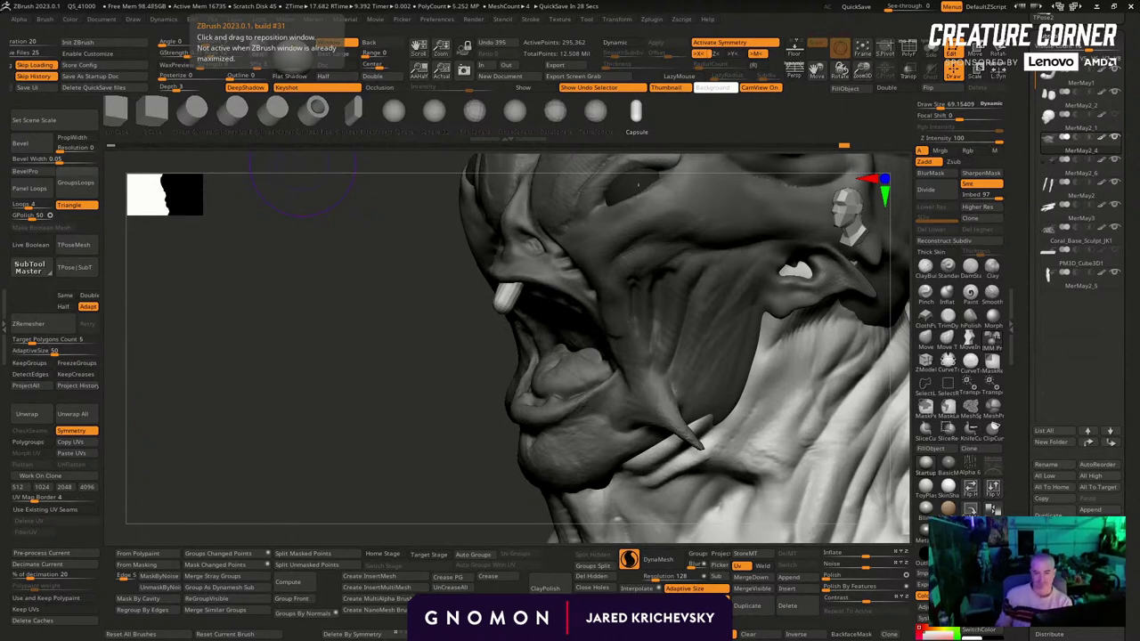
Shape the capsule in the front upper gum into a pointed fang, using draw sizes of about 54 to 69
{"action": "mouse_move", "coordinate": [397, 415]}
{"action": "left_mouse_down"}
{"action": "mouse_move", "coordinate": [486, 298]}
{"action": "mouse_move", "coordinate": [445, 372]}
{"action": "mouse_move", "coordinate": [466, 339]}
{"action": "left_mouse_up"}
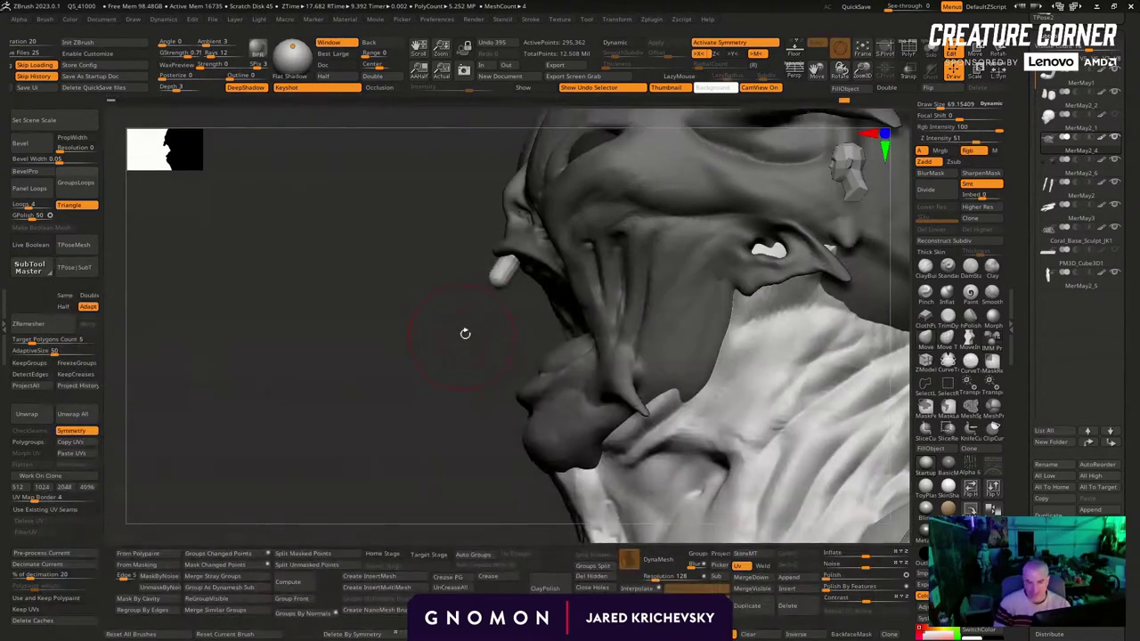
{"action": "key", "text": "s"}
{"action": "mouse_move", "coordinate": [497, 278]}
{"action": "left_mouse_down"}
{"action": "mouse_move", "coordinate": [477, 313]}
{"action": "mouse_move", "coordinate": [502, 291]}
{"action": "mouse_move", "coordinate": [488, 292]}
{"action": "left_mouse_up"}
{"action": "key", "text": "s"}
{"action": "mouse_move", "coordinate": [427, 352]}
{"action": "left_mouse_down"}
{"action": "mouse_move", "coordinate": [522, 371]}
{"action": "mouse_move", "coordinate": [576, 313]}
{"action": "mouse_move", "coordinate": [509, 288]}
{"action": "mouse_move", "coordinate": [641, 255]}
{"action": "mouse_move", "coordinate": [612, 261]}
{"action": "mouse_move", "coordinate": [817, 305]}
{"action": "left_mouse_up"}
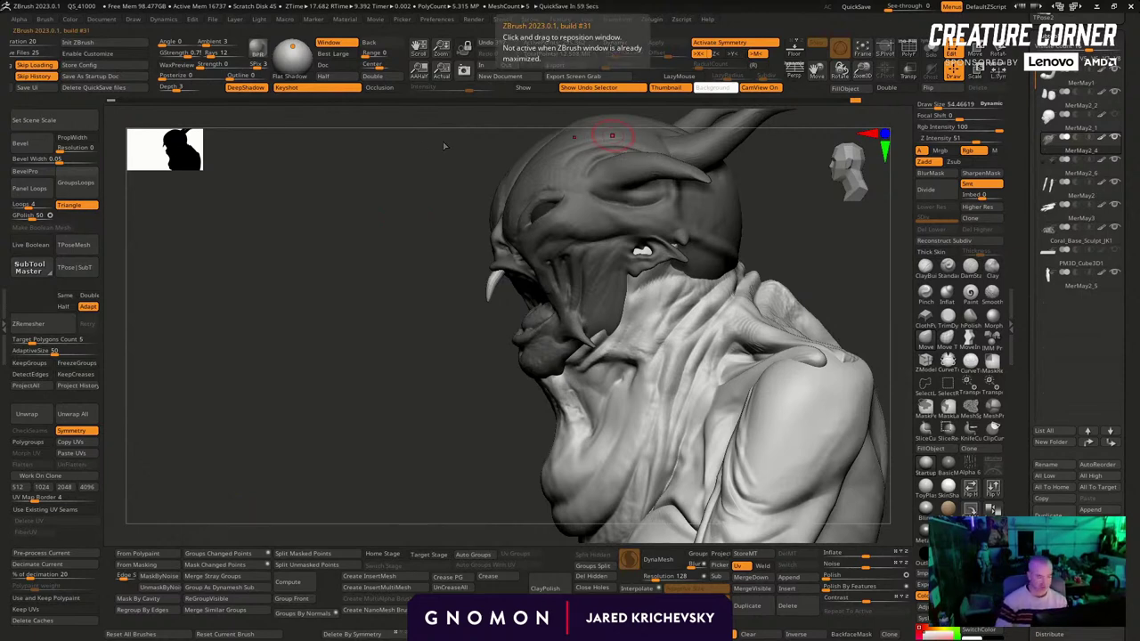
Turn off symmetry and adjust the fang's placement against the upper gum, raising the draw size to about 77
{"action": "left_click_drag", "start_coordinate": [352, 413], "coordinate": [403, 492], "text": "alt"}
{"action": "mouse_move", "coordinate": [393, 443]}
{"action": "left_mouse_down"}
{"action": "mouse_move", "coordinate": [328, 433]}
{"action": "mouse_move", "coordinate": [333, 497]}
{"action": "mouse_move", "coordinate": [254, 463]}
{"action": "mouse_move", "coordinate": [247, 448]}
{"action": "mouse_move", "coordinate": [311, 460]}
{"action": "mouse_move", "coordinate": [385, 450]}
{"action": "left_mouse_up"}
{"action": "key", "text": "x"}
{"action": "key", "text": "s"}
{"action": "left_click_drag", "start_coordinate": [503, 296], "coordinate": [442, 307]}
{"action": "key", "text": "s"}
{"action": "left_click_drag", "start_coordinate": [342, 294], "coordinate": [345, 294]}
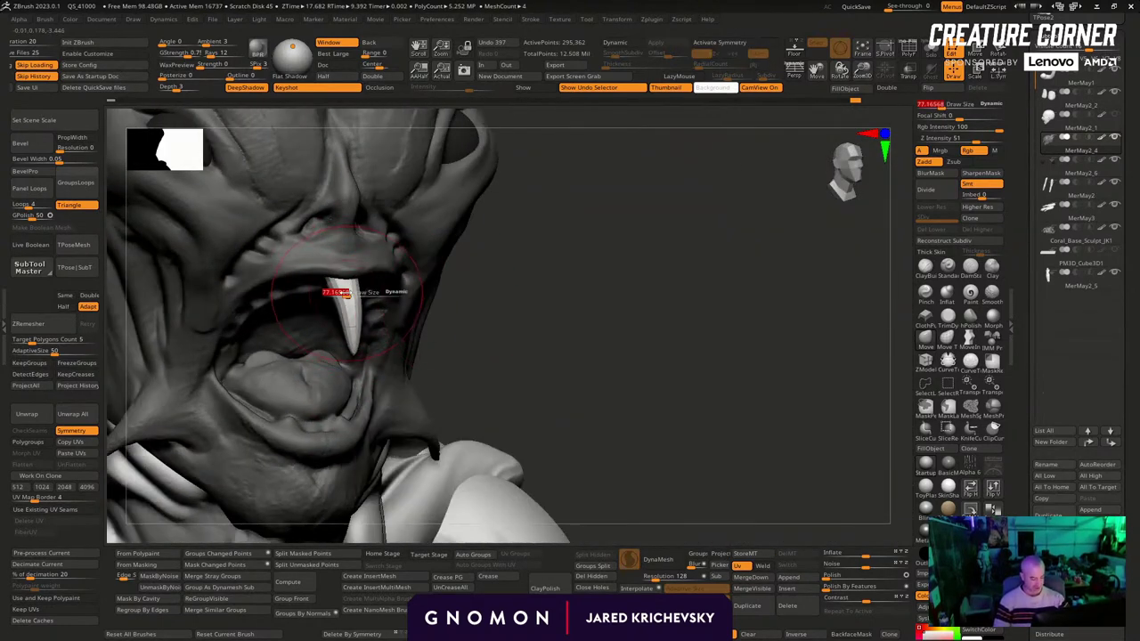
Smooth and refine the fang and its root at the upper gum, using draw sizes of about 58 and 45
{"action": "left_click_drag", "start_coordinate": [370, 347], "coordinate": [382, 356], "text": "shift"}
{"action": "left_click_drag", "start_coordinate": [616, 392], "coordinate": [633, 333]}
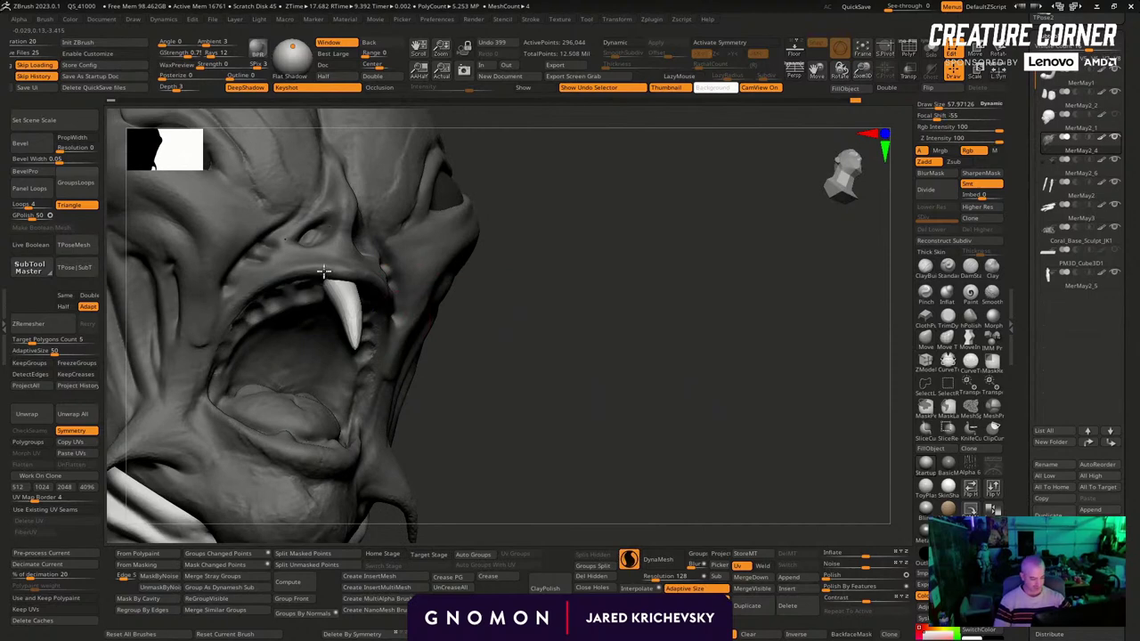
{"action": "left_click_drag", "start_coordinate": [323, 271], "coordinate": [337, 282]}
{"action": "left_click_drag", "start_coordinate": [456, 331], "coordinate": [501, 326]}
{"action": "key", "text": "s"}
{"action": "mouse_move", "coordinate": [355, 311]}
{"action": "left_mouse_down"}
{"action": "mouse_move", "coordinate": [360, 330]}
{"action": "mouse_move", "coordinate": [318, 274]}
{"action": "left_mouse_up"}
{"action": "left_click_drag", "start_coordinate": [448, 283], "coordinate": [397, 292]}
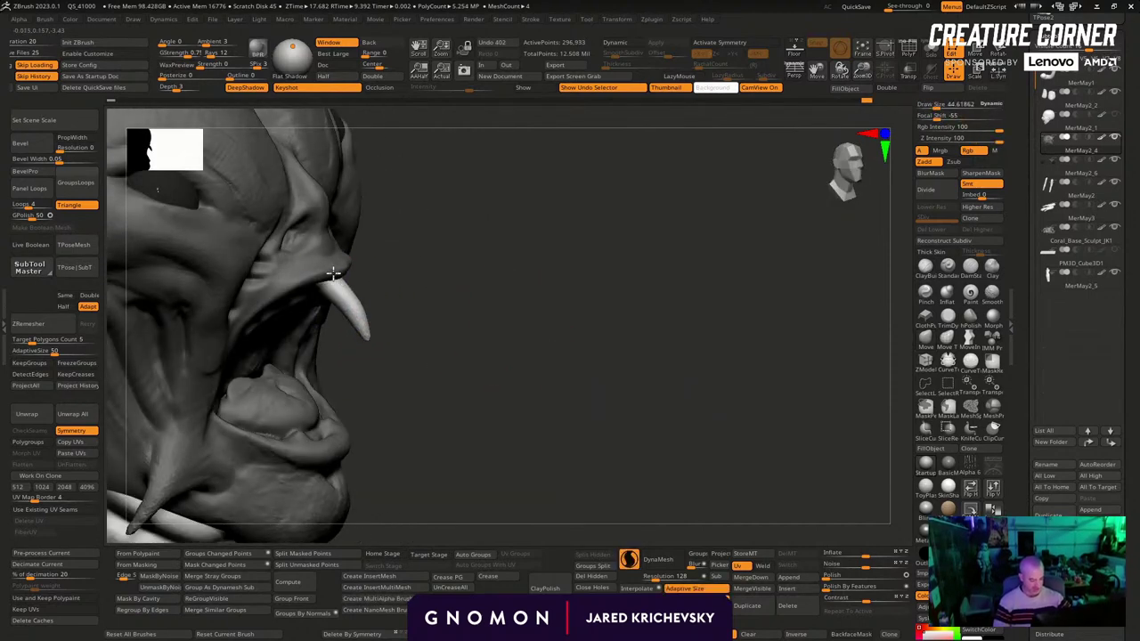
{"action": "left_click_drag", "start_coordinate": [380, 374], "coordinate": [423, 367]}
{"action": "key", "text": "s"}
{"action": "left_click_drag", "start_coordinate": [366, 332], "coordinate": [360, 333]}
{"action": "mouse_move", "coordinate": [363, 329]}
{"action": "left_mouse_down"}
{"action": "mouse_move", "coordinate": [372, 342]}
{"action": "mouse_move", "coordinate": [340, 307]}
{"action": "left_mouse_up"}
Curve the fang in profile with the Move brush, seating its root in the gum and drawing out a sharper tip
{"action": "key", "text": "b"}
{"action": "key", "text": "m"}
{"action": "key", "text": "v"}
{"action": "mouse_move", "coordinate": [384, 366]}
{"action": "left_mouse_down"}
{"action": "mouse_move", "coordinate": [454, 366]}
{"action": "mouse_move", "coordinate": [464, 392]}
{"action": "mouse_move", "coordinate": [589, 362]}
{"action": "left_mouse_up"}
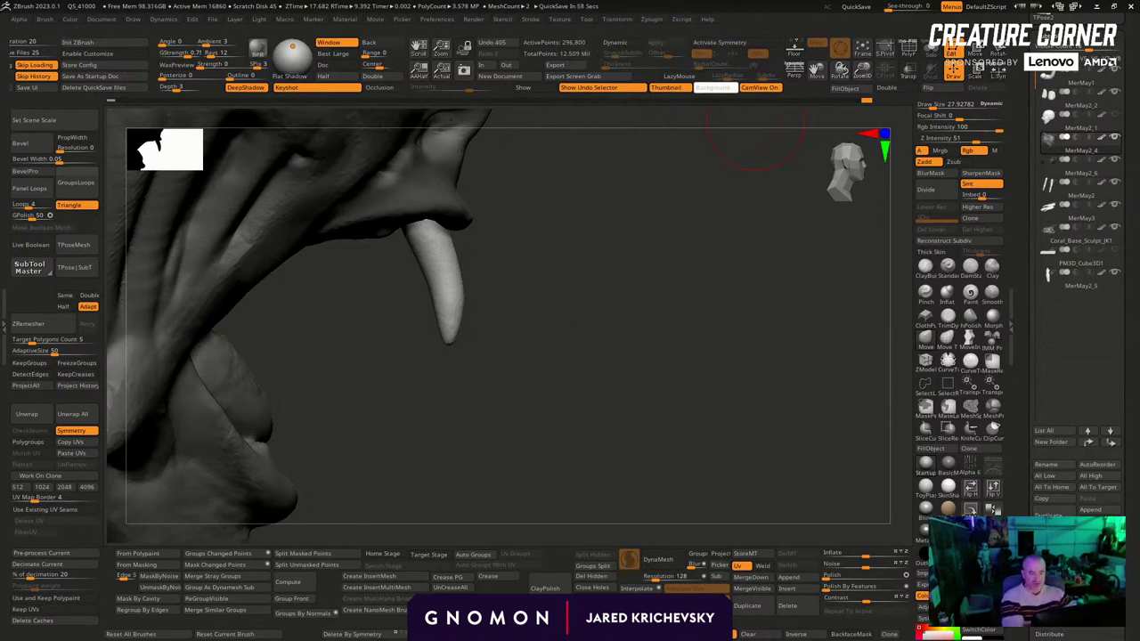
{"action": "left_click_drag", "start_coordinate": [415, 259], "coordinate": [408, 219]}
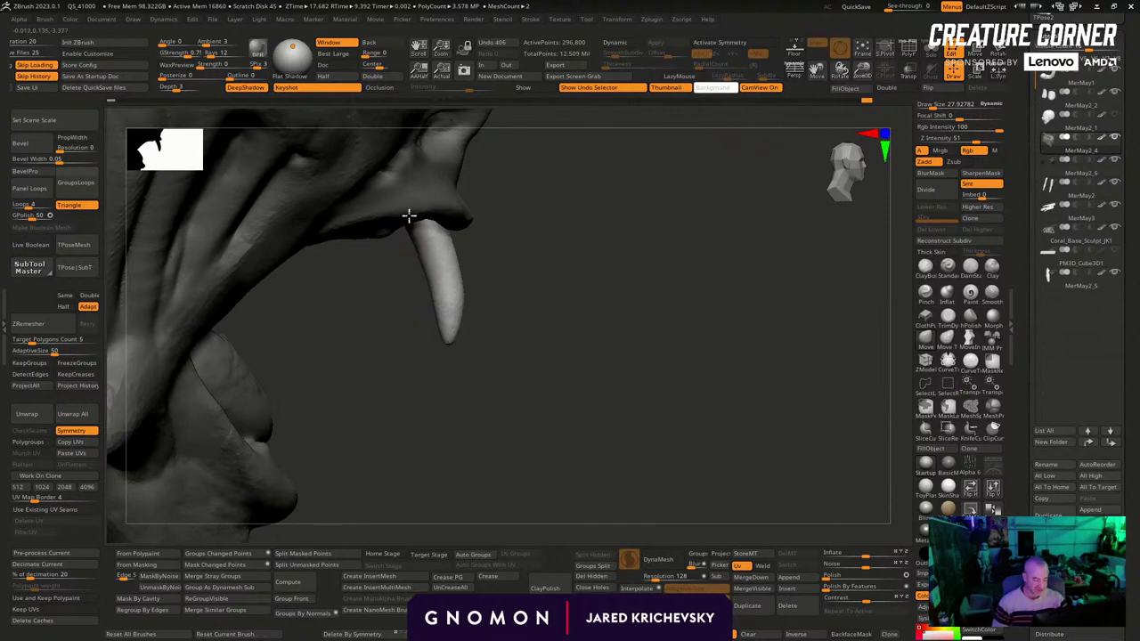
{"action": "key", "text": "s"}
{"action": "mouse_move", "coordinate": [456, 264]}
{"action": "left_mouse_down"}
{"action": "mouse_move", "coordinate": [467, 266]}
{"action": "mouse_move", "coordinate": [462, 254]}
{"action": "left_mouse_up"}
{"action": "key", "text": "s"}
{"action": "mouse_move", "coordinate": [461, 321]}
{"action": "left_mouse_down"}
{"action": "mouse_move", "coordinate": [446, 322]}
{"action": "mouse_move", "coordinate": [446, 355]}
{"action": "left_mouse_up"}
{"action": "key", "text": "s"}
{"action": "key", "text": "s"}
{"action": "left_click_drag", "start_coordinate": [448, 349], "coordinate": [468, 351]}
{"action": "key", "text": "s"}
{"action": "left_click_drag", "start_coordinate": [439, 300], "coordinate": [455, 247]}
Smooth the curved fang from tip to root with a draw size of about 33 and undo the last change
{"action": "key", "text": "s"}
{"action": "key", "text": "s"}
{"action": "key", "text": "s"}
{"action": "key", "text": "s"}
{"action": "left_click_drag", "start_coordinate": [448, 328], "coordinate": [458, 301], "text": "shift"}
{"action": "left_click_drag", "start_coordinate": [454, 312], "coordinate": [454, 234], "text": "shift"}
{"action": "key", "text": "s"}
{"action": "key", "text": "ctrl+z"}
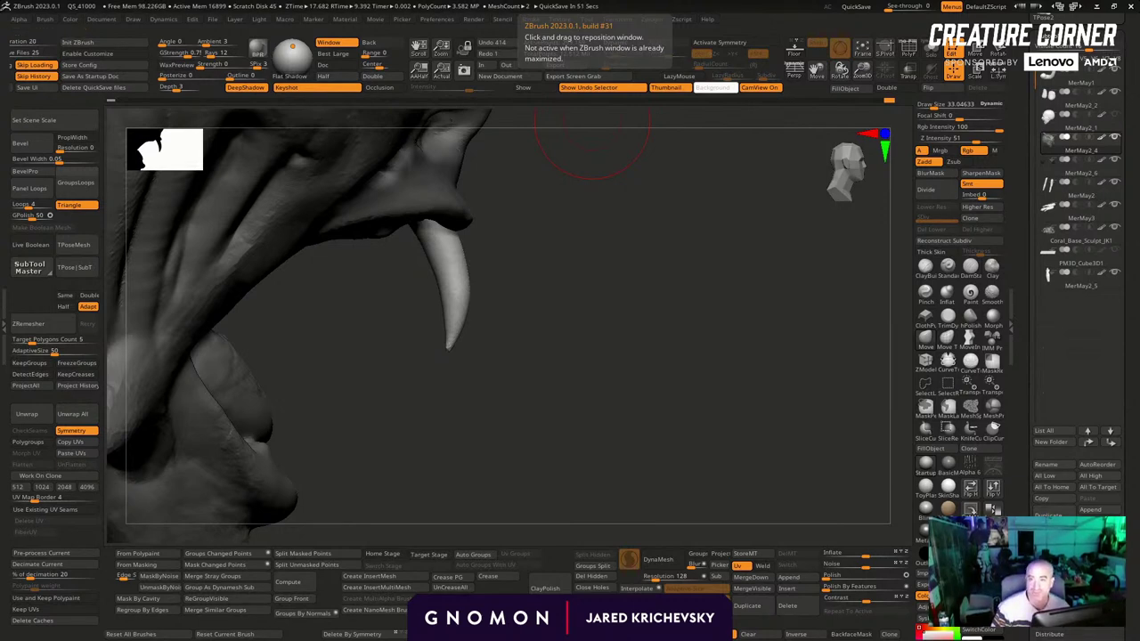
Switch to the browser, open the image results for "cabin in the woods merman" and enlarge two of the creature stills
{"action": "key", "text": "alt+Tab"}
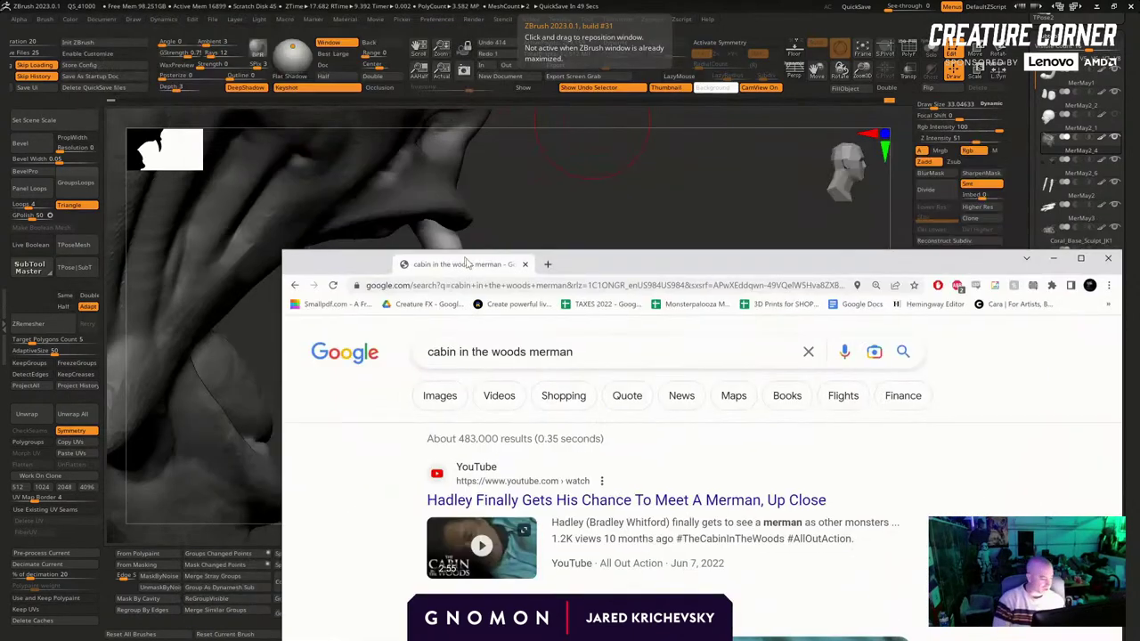
{"action": "left_click", "coordinate": [345, 412]}
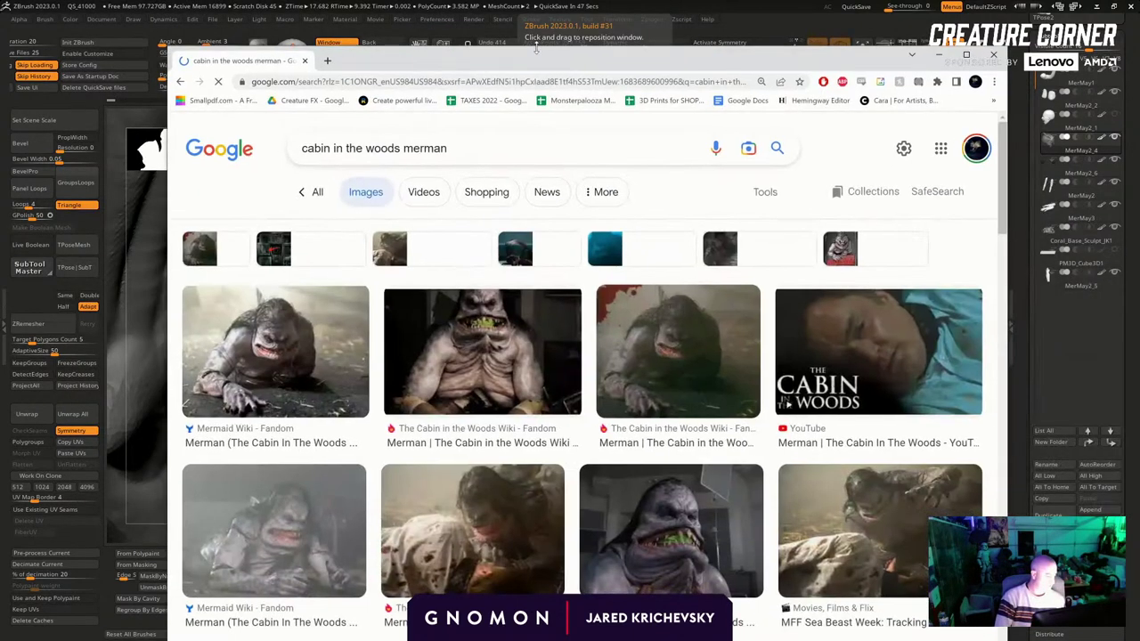
{"action": "left_click", "coordinate": [321, 366]}
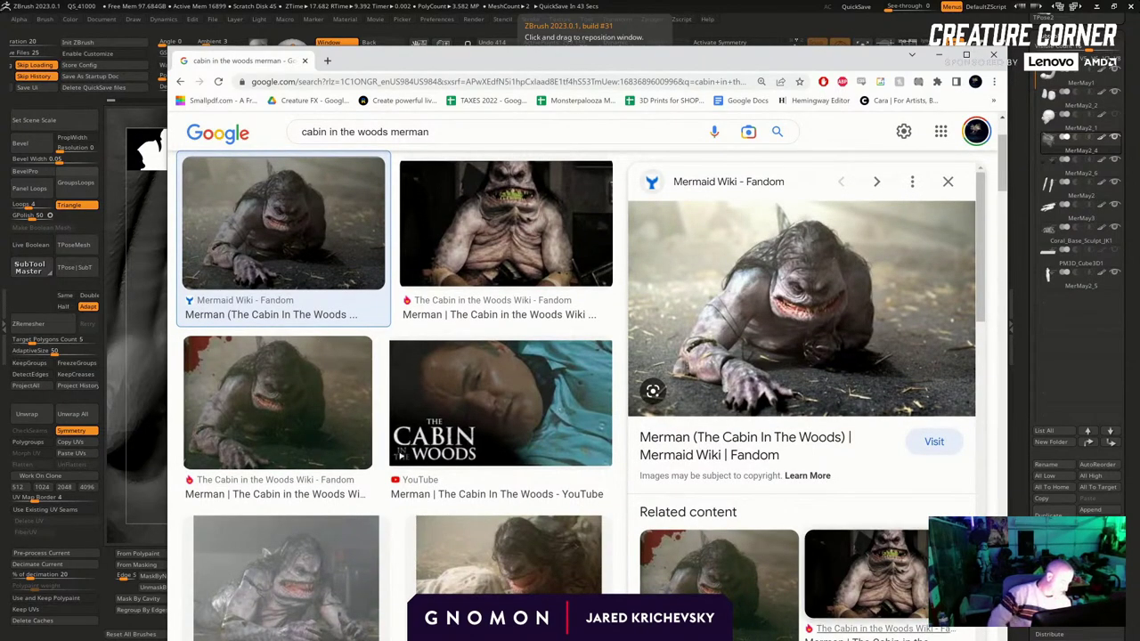
{"action": "left_click", "coordinate": [891, 601]}
{"action": "left_click", "coordinate": [241, 61]}
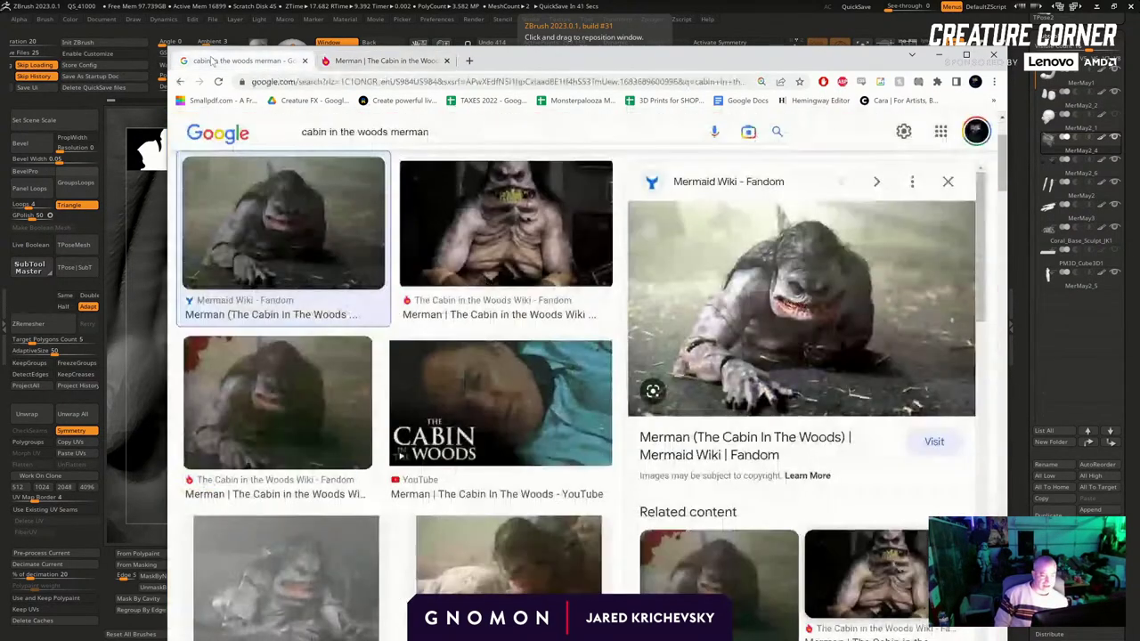
{"action": "left_click", "coordinate": [846, 563]}
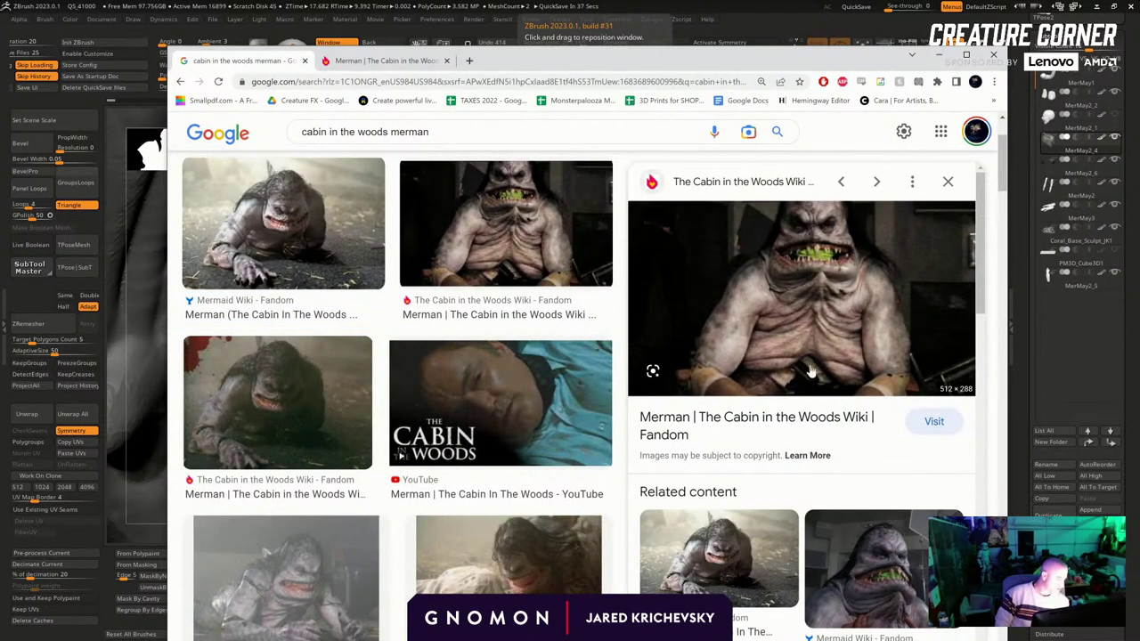
Browse the rest of the merman results and related images, examining the creature's mouth and teeth in the Mermaid Wiki stills
{"action": "scroll", "coordinate": [301, 455], "scroll_direction": "down", "scroll_amount": 4}
{"action": "scroll", "coordinate": [301, 455], "scroll_direction": "down", "scroll_amount": 3}
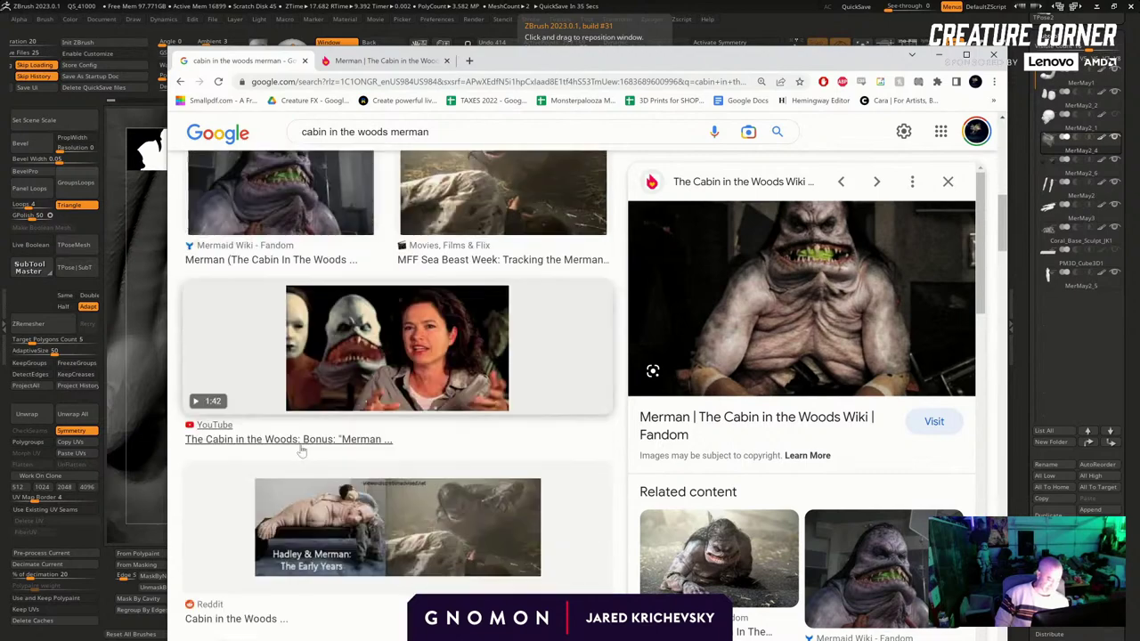
{"action": "scroll", "coordinate": [311, 456], "scroll_direction": "down", "scroll_amount": 5}
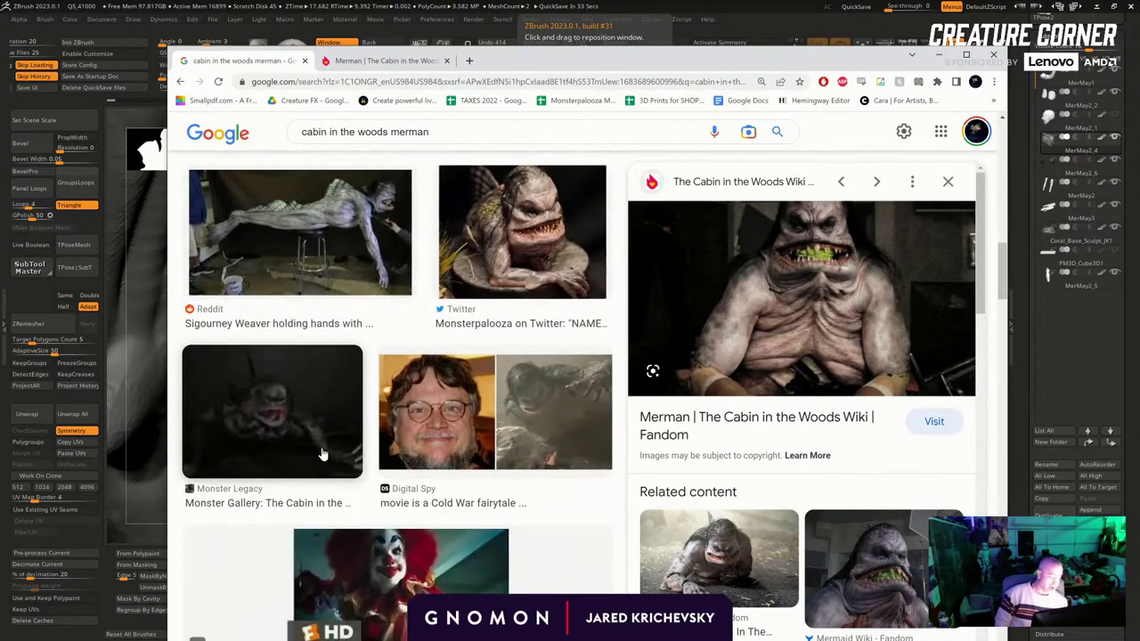
{"action": "scroll", "coordinate": [321, 455], "scroll_direction": "down", "scroll_amount": 3}
{"action": "scroll", "coordinate": [784, 414], "scroll_direction": "down", "scroll_amount": 4}
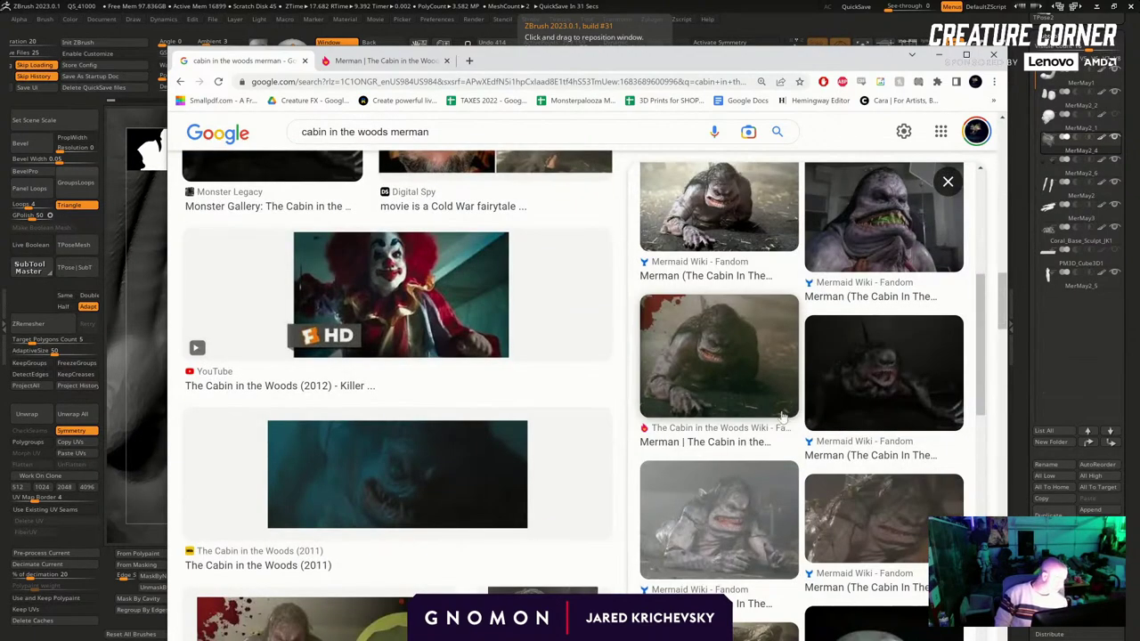
{"action": "left_click", "coordinate": [703, 495]}
{"action": "scroll", "coordinate": [689, 477], "scroll_direction": "down", "scroll_amount": 5}
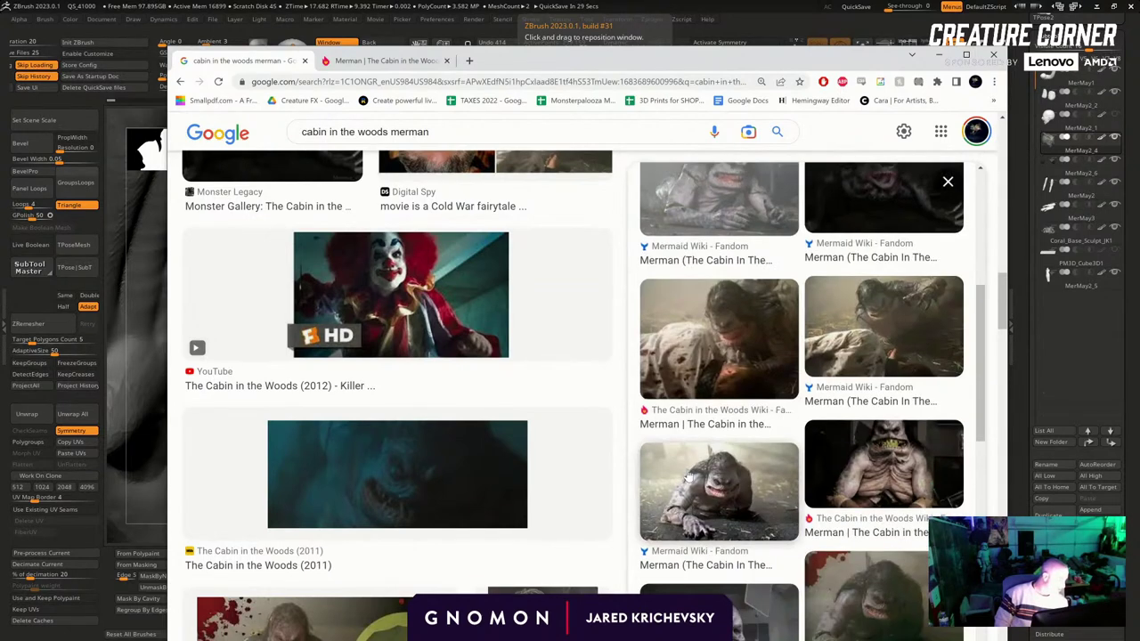
{"action": "left_click", "coordinate": [739, 478]}
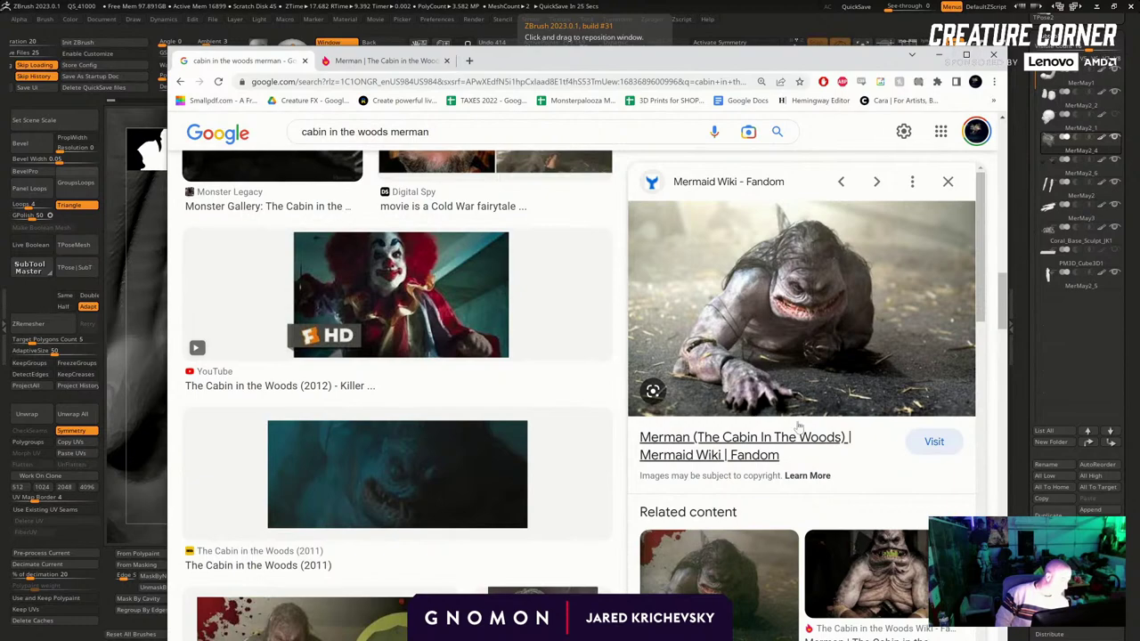
{"action": "scroll", "coordinate": [799, 427], "scroll_direction": "down", "scroll_amount": 7}
{"action": "left_click", "coordinate": [899, 351]}
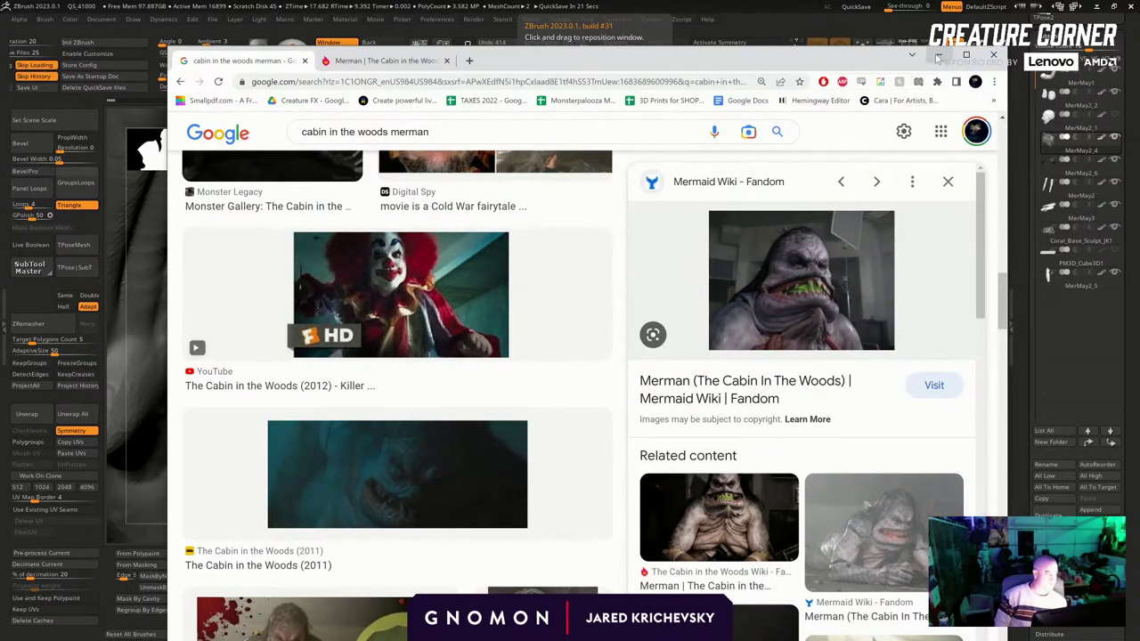
Switch back to ZBrush, then smooth and slim the fang's tip with draw sizes of about 21 to 36
{"action": "key", "text": "alt+Tab"}
{"action": "left_click_drag", "start_coordinate": [584, 328], "coordinate": [583, 328]}
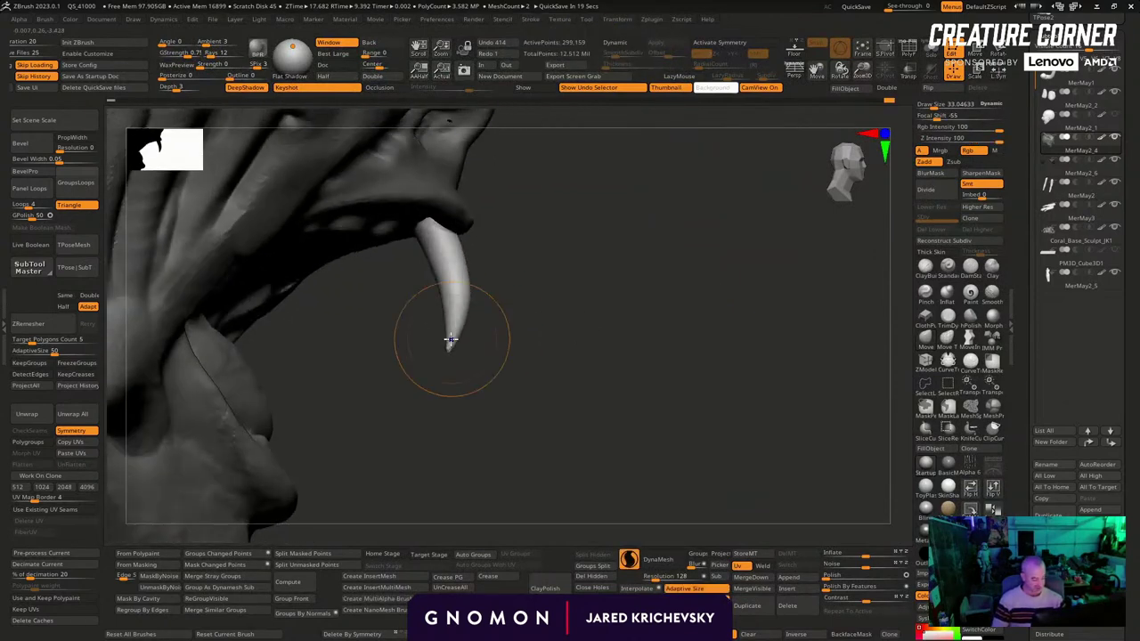
{"action": "left_click_drag", "start_coordinate": [452, 340], "coordinate": [448, 310]}
{"action": "key", "text": "s"}
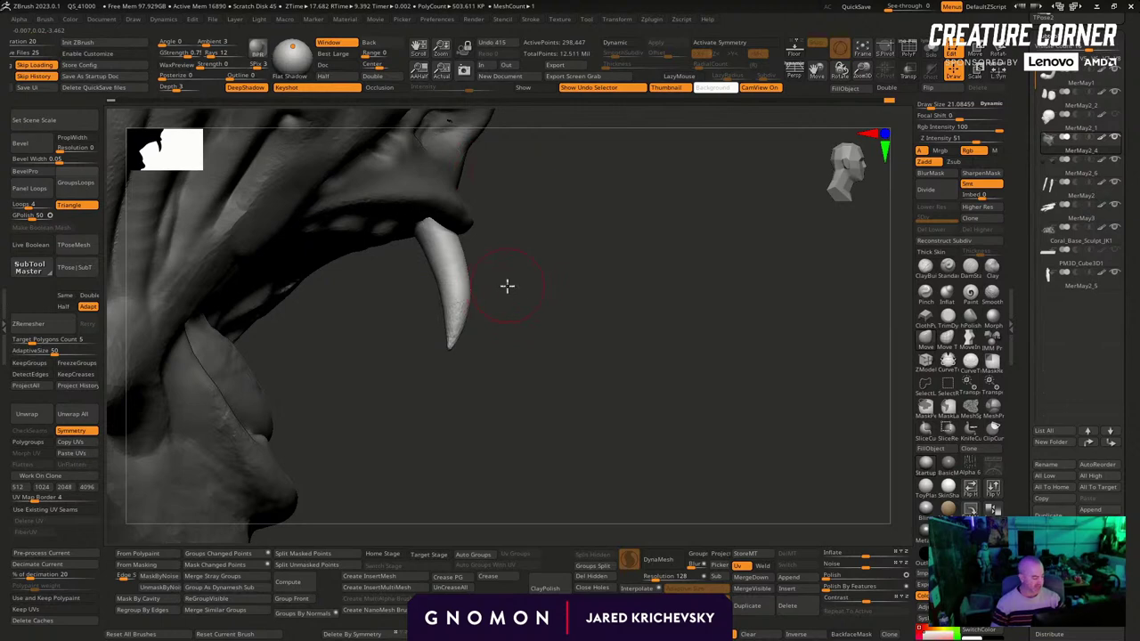
{"action": "left_click_drag", "start_coordinate": [506, 285], "coordinate": [428, 274]}
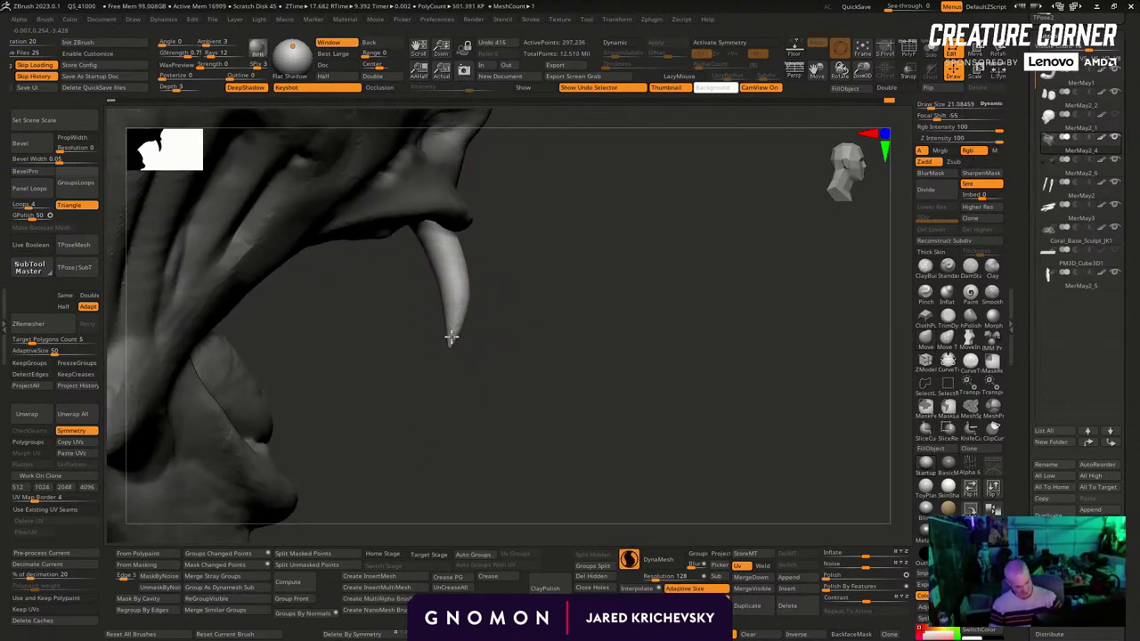
{"action": "mouse_move", "coordinate": [484, 479]}
{"action": "left_mouse_down"}
{"action": "mouse_move", "coordinate": [615, 280]}
{"action": "mouse_move", "coordinate": [656, 247]}
{"action": "mouse_move", "coordinate": [659, 282]}
{"action": "mouse_move", "coordinate": [637, 200]}
{"action": "left_mouse_up"}
{"action": "key", "text": "s"}
{"action": "left_click_drag", "start_coordinate": [460, 321], "coordinate": [464, 322]}
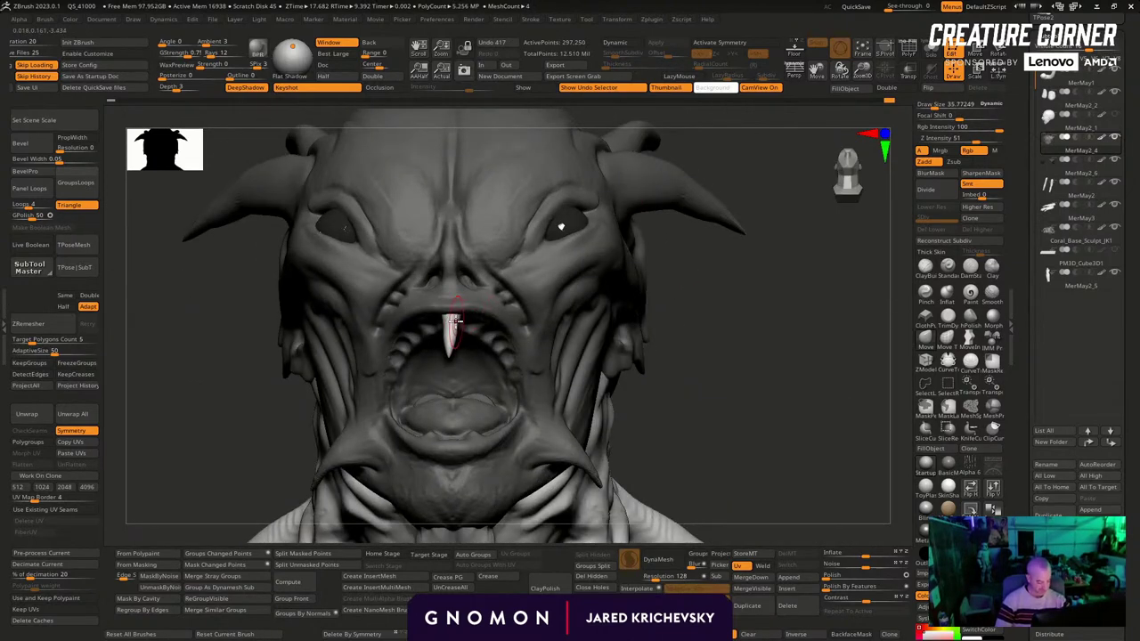
Turn on symmetry and split the fang off the head mesh as its own subtool
{"action": "key", "text": "x"}
{"action": "left_click_drag", "start_coordinate": [684, 236], "coordinate": [707, 270]}
{"action": "left_click", "coordinate": [706, 270], "text": "ctrl+shift"}
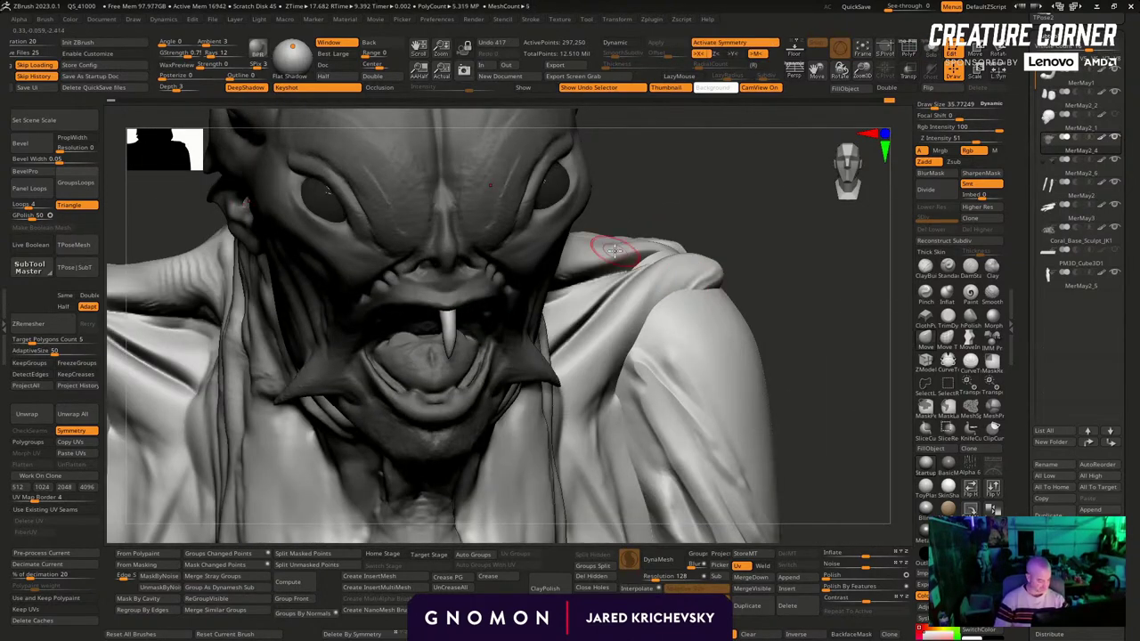
{"action": "left_click", "coordinate": [324, 554]}
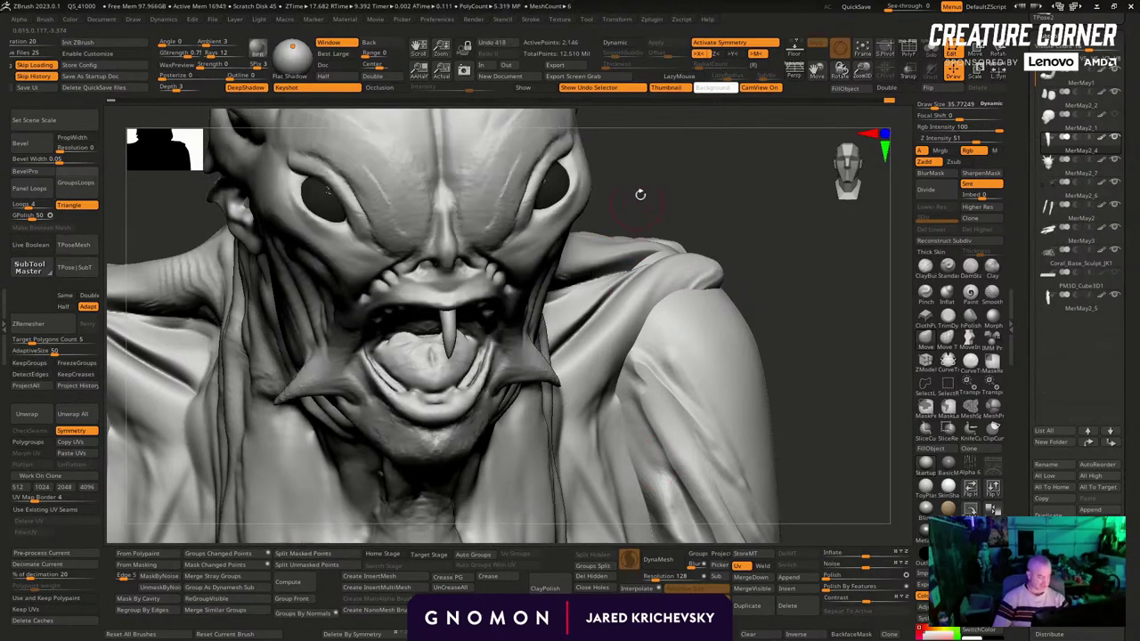
Isolate the split-off fang and reshape its rounded root with a draw size of about 19
{"action": "left_click_drag", "start_coordinate": [638, 193], "coordinate": [592, 91], "text": "alt"}
{"action": "left_click", "coordinate": [593, 209]}
{"action": "left_click_drag", "start_coordinate": [493, 232], "coordinate": [496, 362], "text": "alt"}
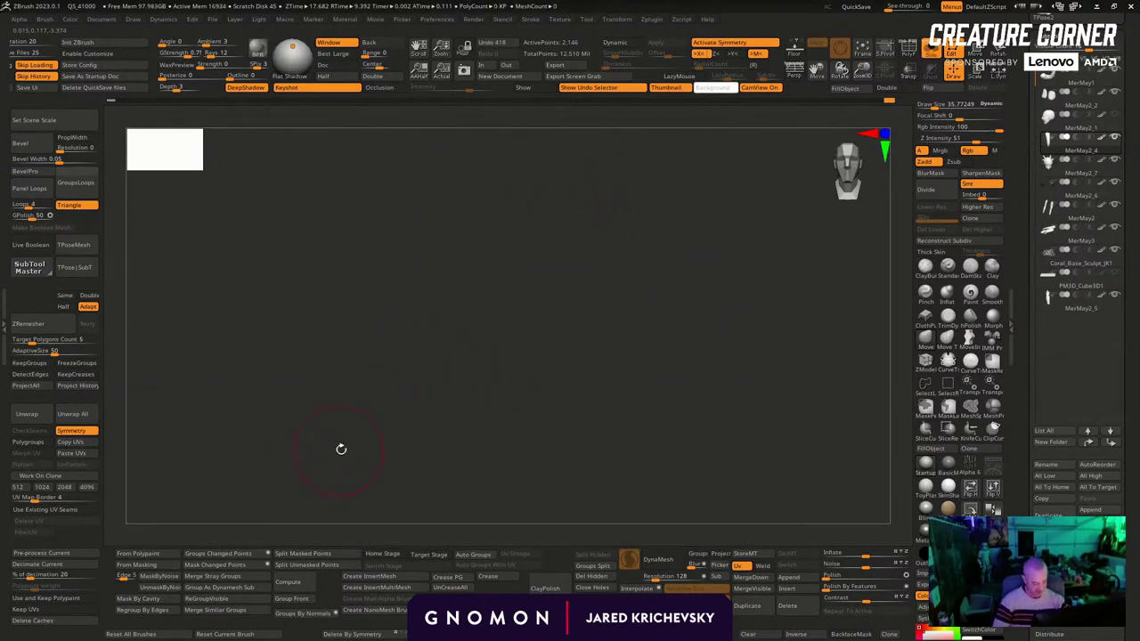
{"action": "left_click_drag", "start_coordinate": [341, 451], "coordinate": [400, 344], "text": "alt"}
{"action": "right_click_drag", "start_coordinate": [422, 363], "coordinate": [481, 302], "text": "ctrl"}
{"action": "key", "text": "s"}
{"action": "left_click_drag", "start_coordinate": [460, 306], "coordinate": [452, 283]}
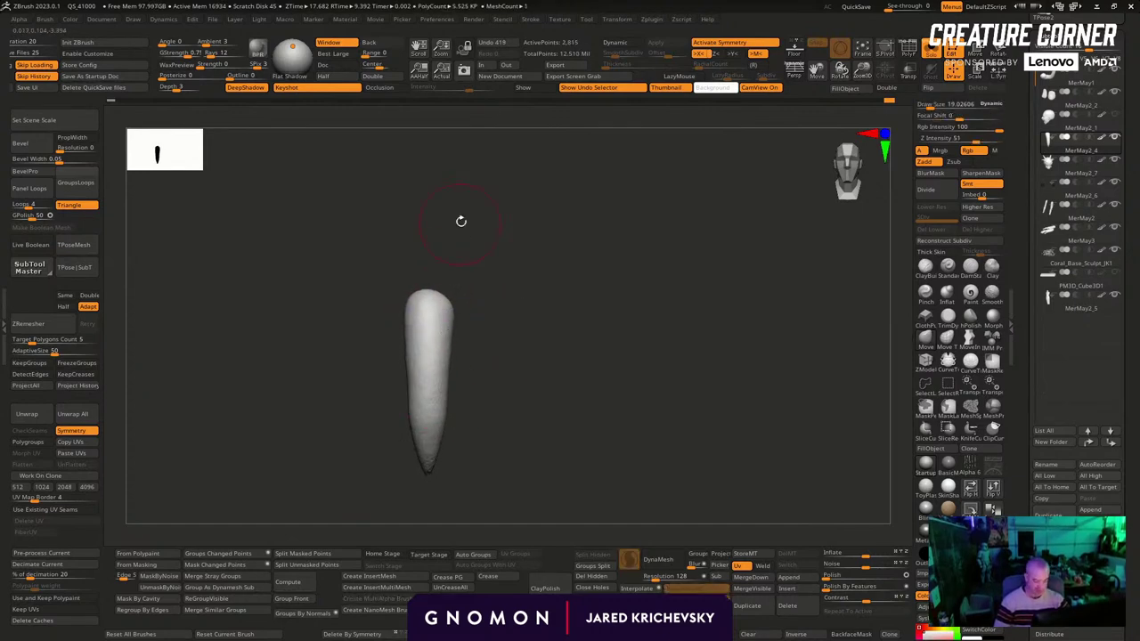
Reshape the isolated fang into a longer curved tooth with a narrower, rounded root, using a draw size of about 15
{"action": "key", "text": "b"}
{"action": "key", "text": "m"}
{"action": "key", "text": "v"}
{"action": "key", "text": "alt+s"}
{"action": "key", "text": "alt+s"}
{"action": "key", "text": "b"}
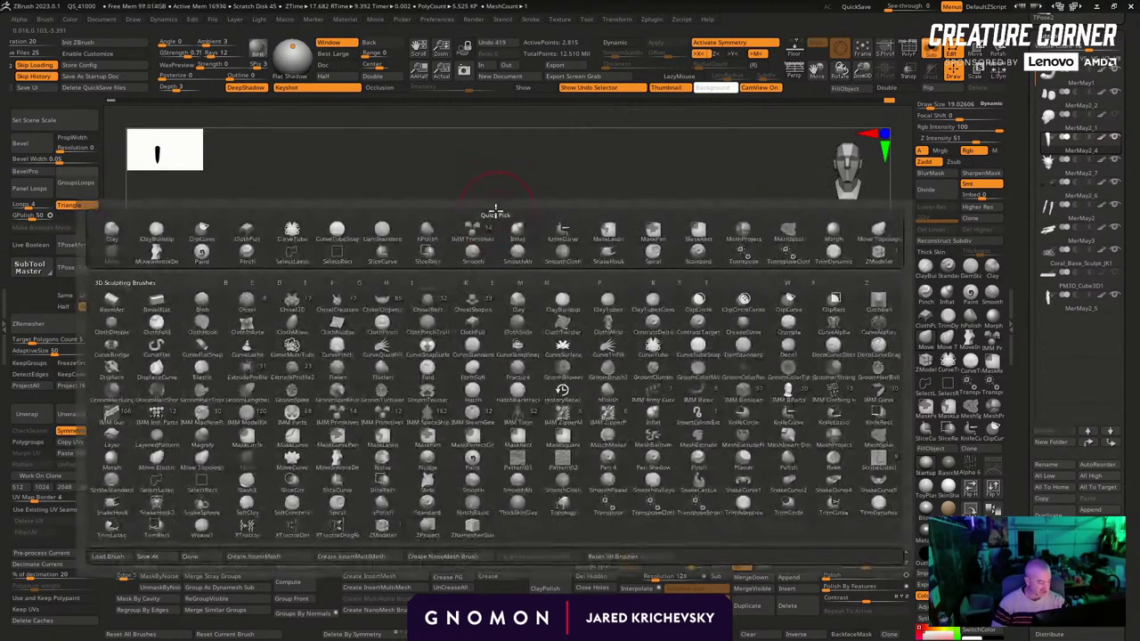
{"action": "mouse_move", "coordinate": [608, 148]}
{"action": "left_mouse_down"}
{"action": "mouse_move", "coordinate": [529, 245]}
{"action": "mouse_move", "coordinate": [444, 276]}
{"action": "mouse_move", "coordinate": [498, 265]}
{"action": "mouse_move", "coordinate": [473, 255]}
{"action": "mouse_move", "coordinate": [487, 253]}
{"action": "mouse_move", "coordinate": [493, 264]}
{"action": "mouse_move", "coordinate": [525, 260]}
{"action": "mouse_move", "coordinate": [540, 284]}
{"action": "mouse_move", "coordinate": [474, 304]}
{"action": "mouse_move", "coordinate": [450, 288]}
{"action": "left_mouse_up"}
{"action": "key", "text": "s"}
{"action": "key", "text": "s"}
{"action": "key", "text": "s"}
{"action": "key", "text": "s"}
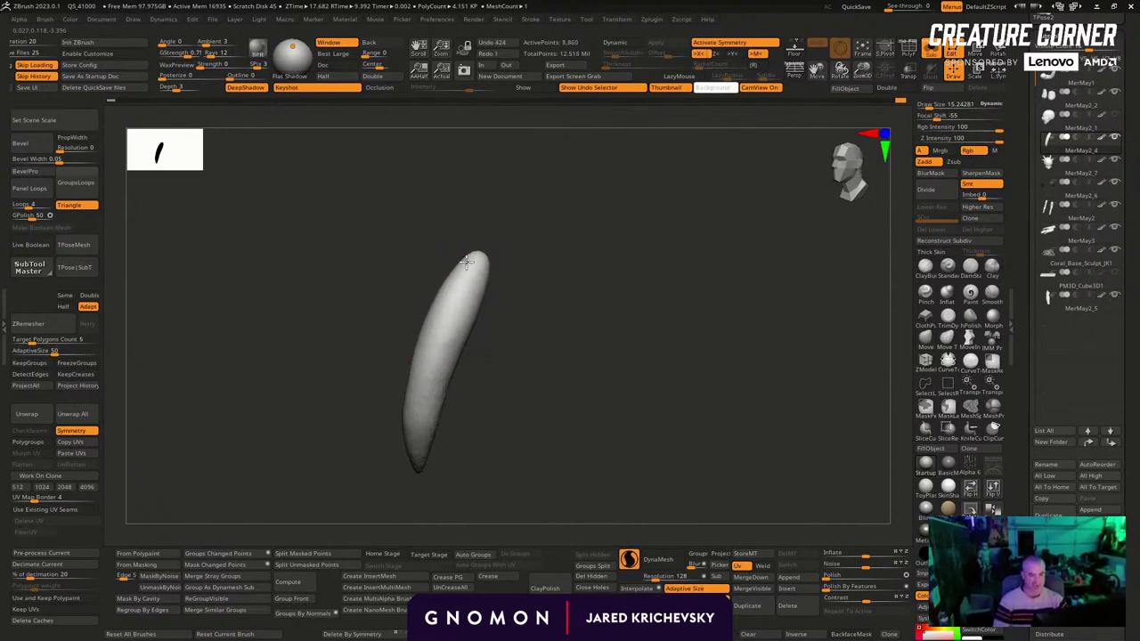
Remesh the tooth with DynaMesh at resolution 128 and check its shape from the front
{"action": "left_click_drag", "start_coordinate": [395, 512], "coordinate": [429, 497], "text": "ctrl"}
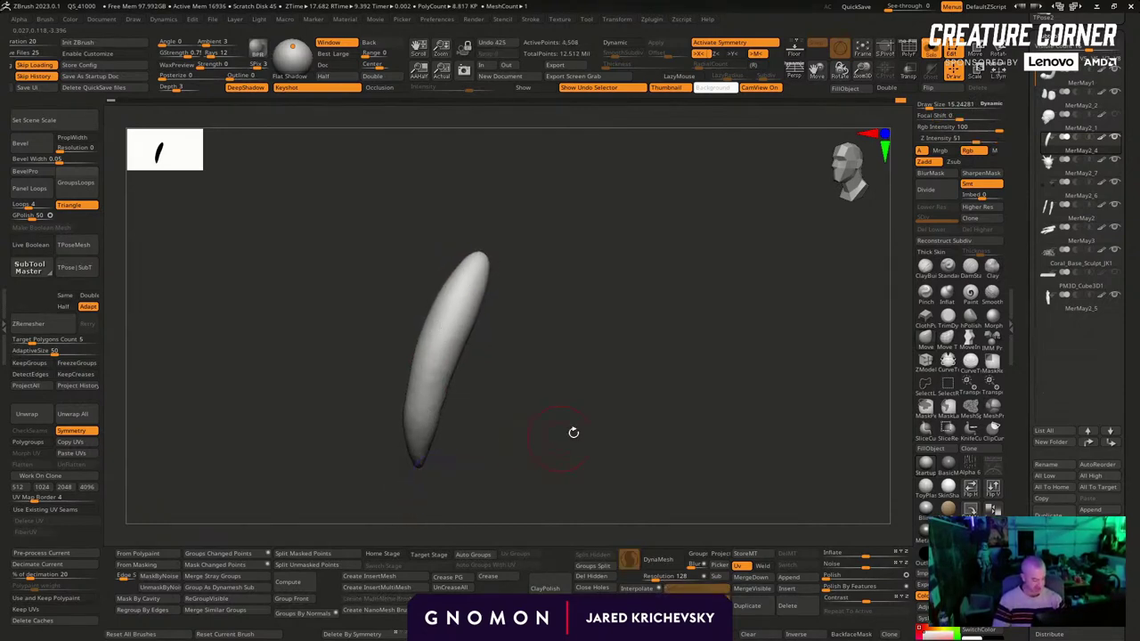
{"action": "left_click_drag", "start_coordinate": [573, 433], "coordinate": [562, 381], "text": "shift"}
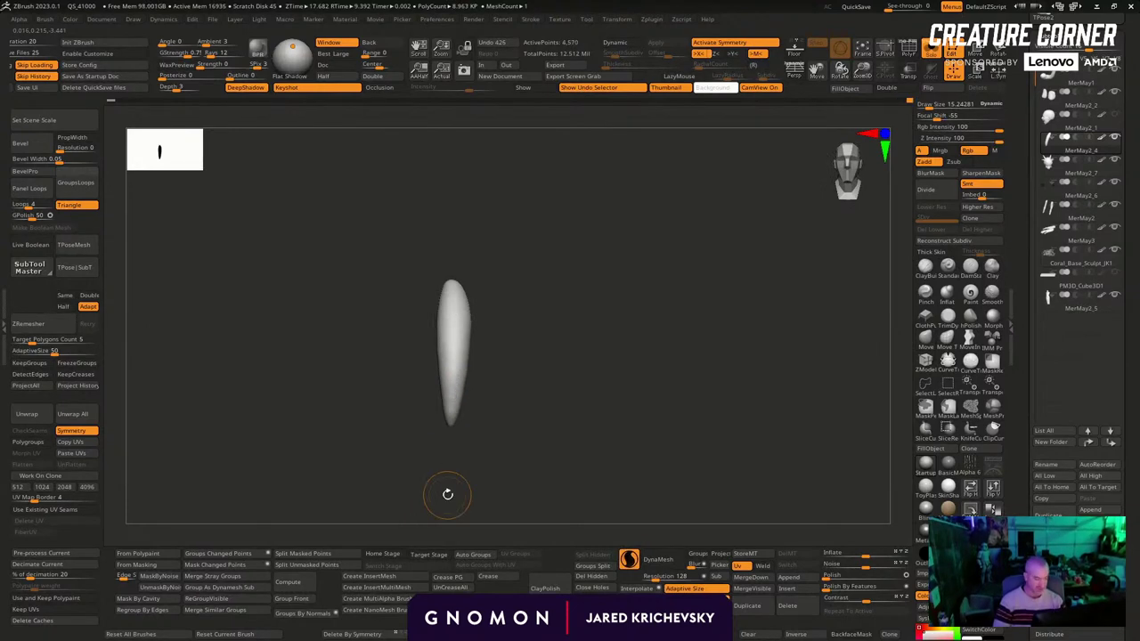
{"action": "left_click_drag", "start_coordinate": [449, 492], "coordinate": [447, 494], "text": "ctrl"}
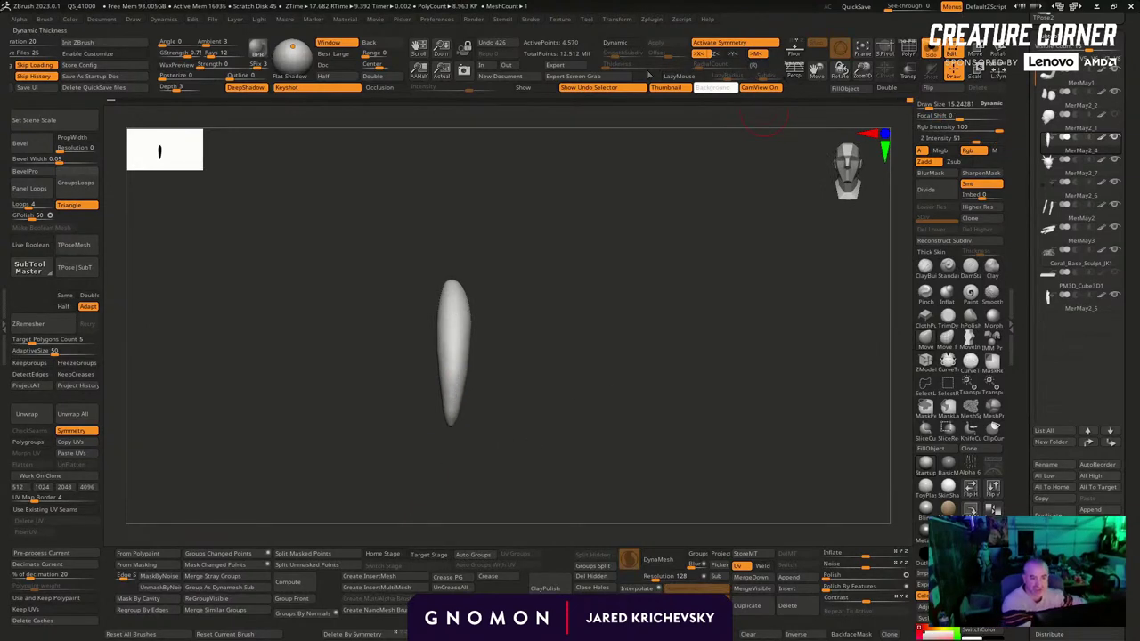
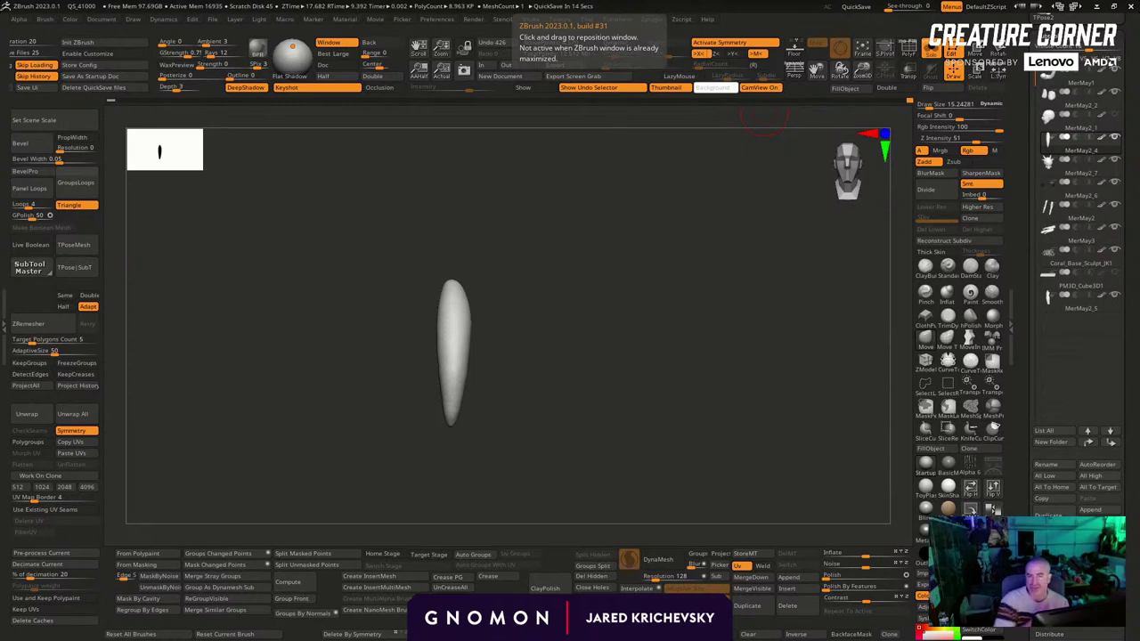
Switch to the browser and look over the IMDb page of the Monsters TV series
{"action": "left_click_drag", "start_coordinate": [284, 2], "coordinate": [344, 155]}
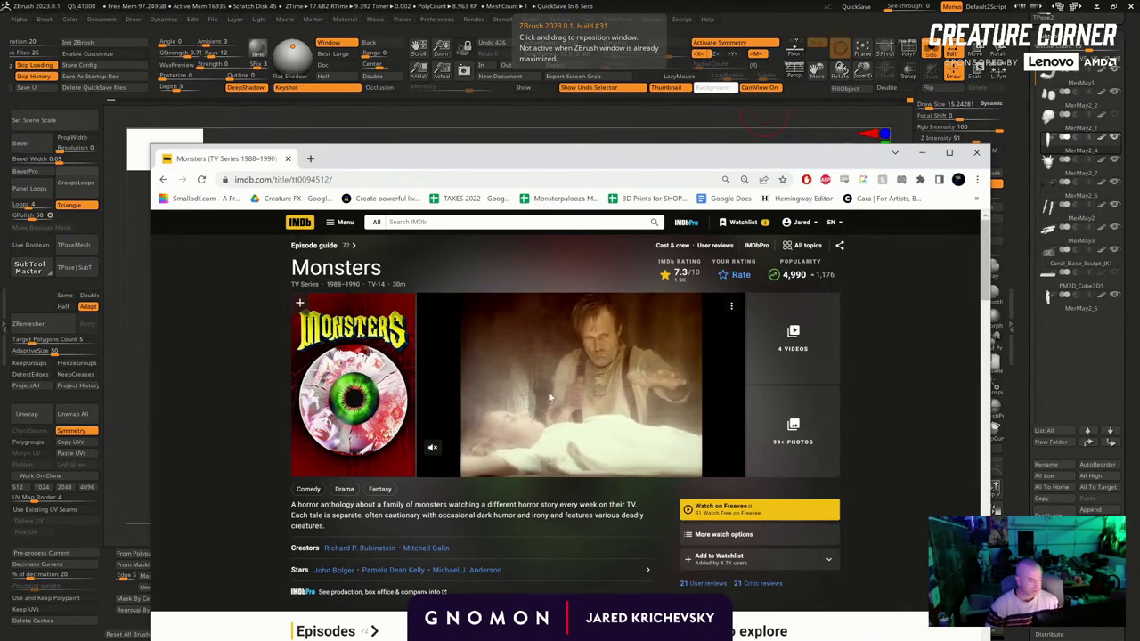
{"action": "scroll", "coordinate": [381, 361], "scroll_direction": "down", "scroll_amount": 2}
{"action": "scroll", "coordinate": [381, 361], "scroll_direction": "up", "scroll_amount": 1}
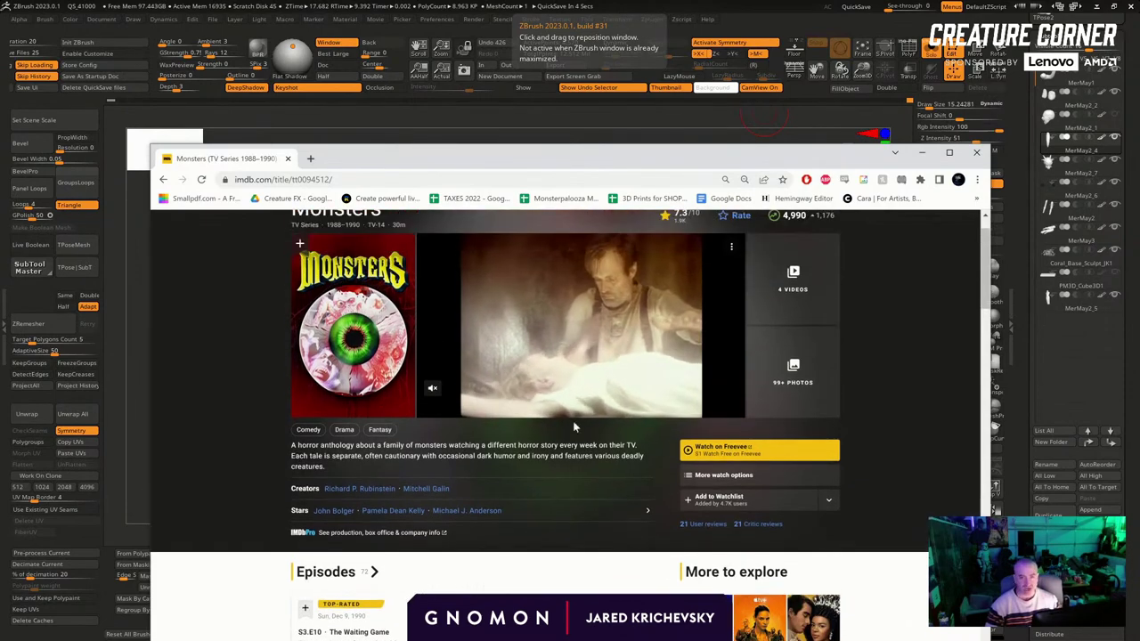
Look over the Monsters IMDb page's episodes and videos, and return to the image results for "monster 1990 shows"
{"action": "scroll", "coordinate": [265, 409], "scroll_direction": "up", "scroll_amount": 1}
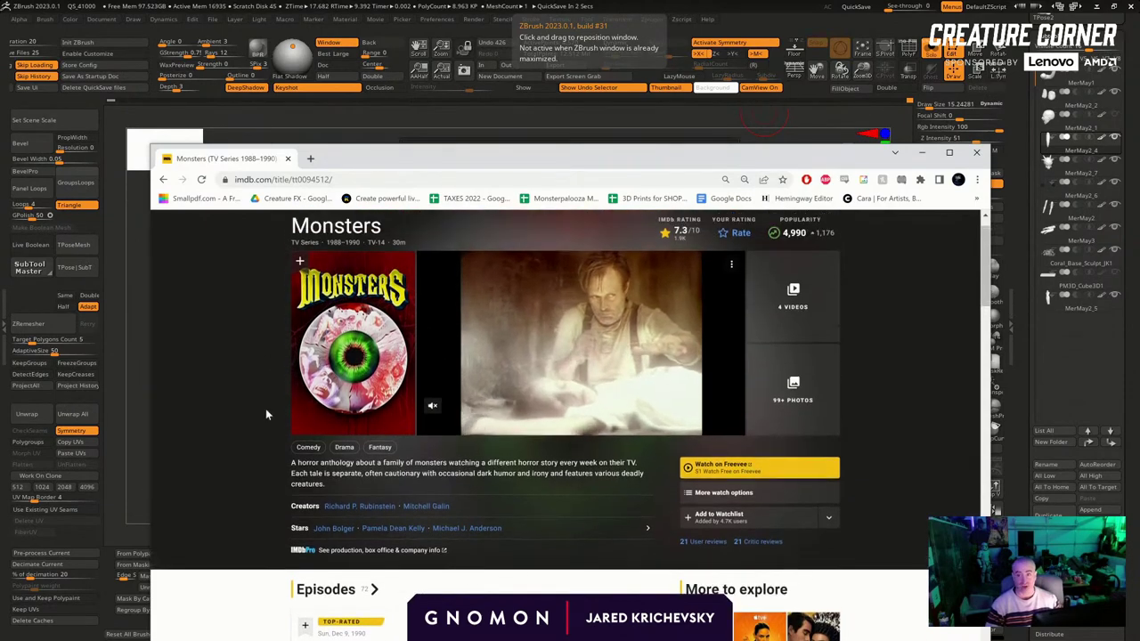
{"action": "scroll", "coordinate": [267, 400], "scroll_direction": "down", "scroll_amount": 8}
{"action": "scroll", "coordinate": [275, 383], "scroll_direction": "up", "scroll_amount": 4}
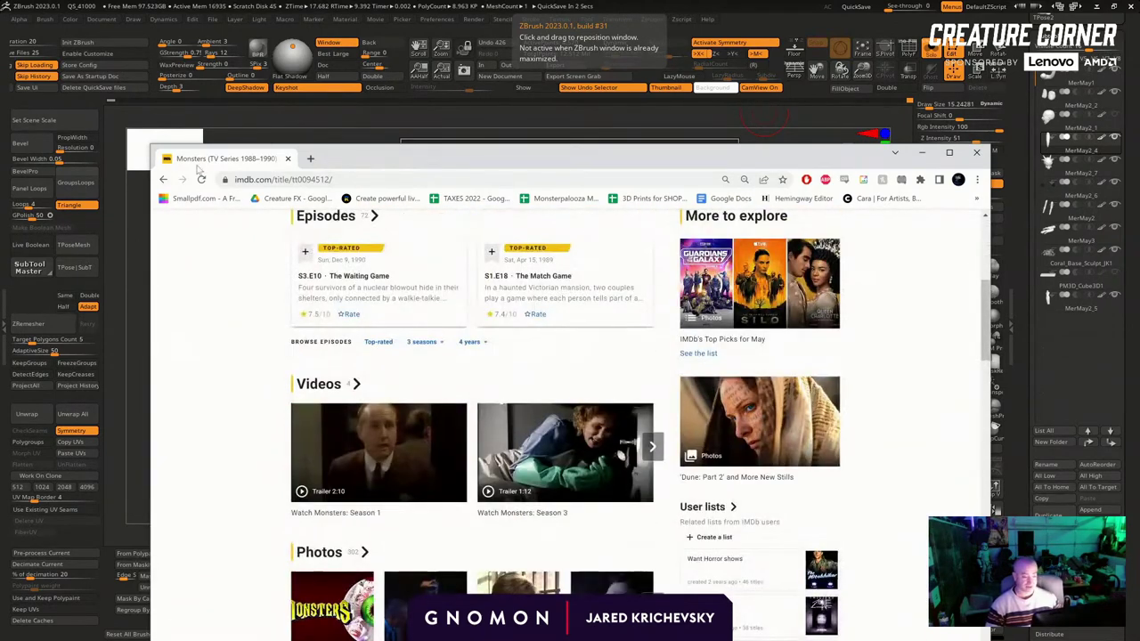
{"action": "left_click", "coordinate": [164, 180]}
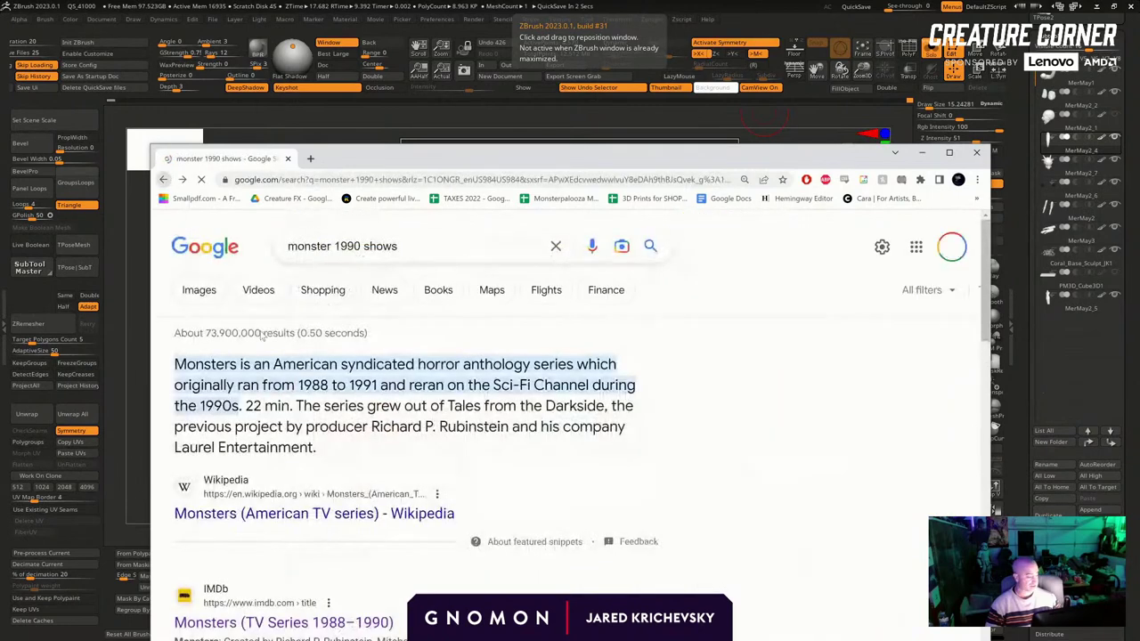
{"action": "left_click", "coordinate": [211, 295]}
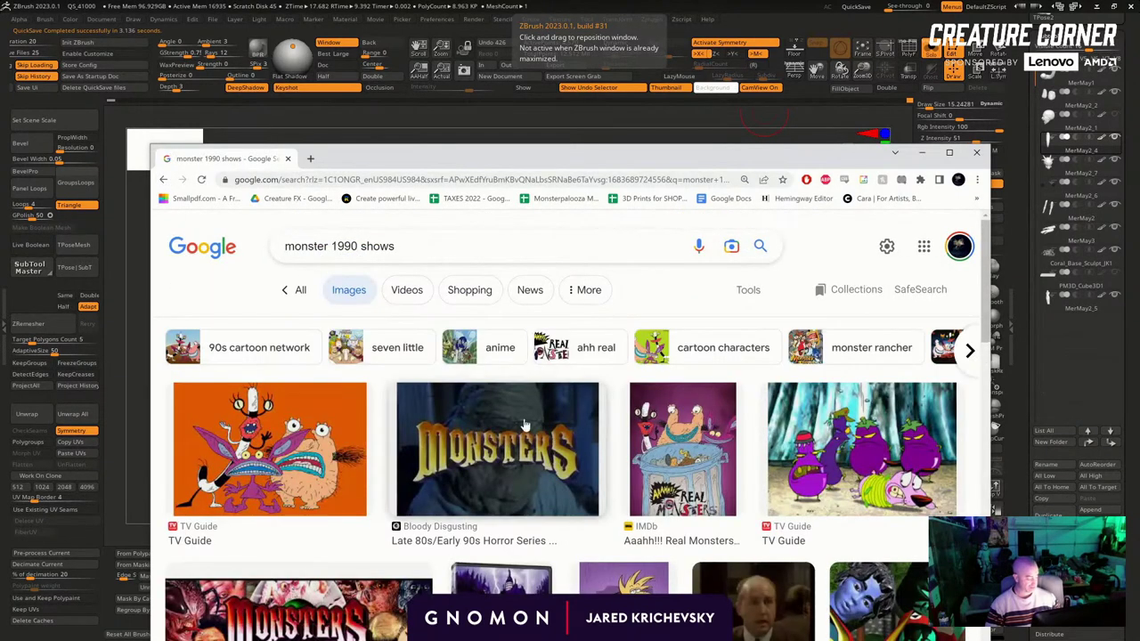
Search Google Images for "monster 1988" and look through the results
{"action": "left_click_drag", "start_coordinate": [396, 246], "coordinate": [348, 246]}
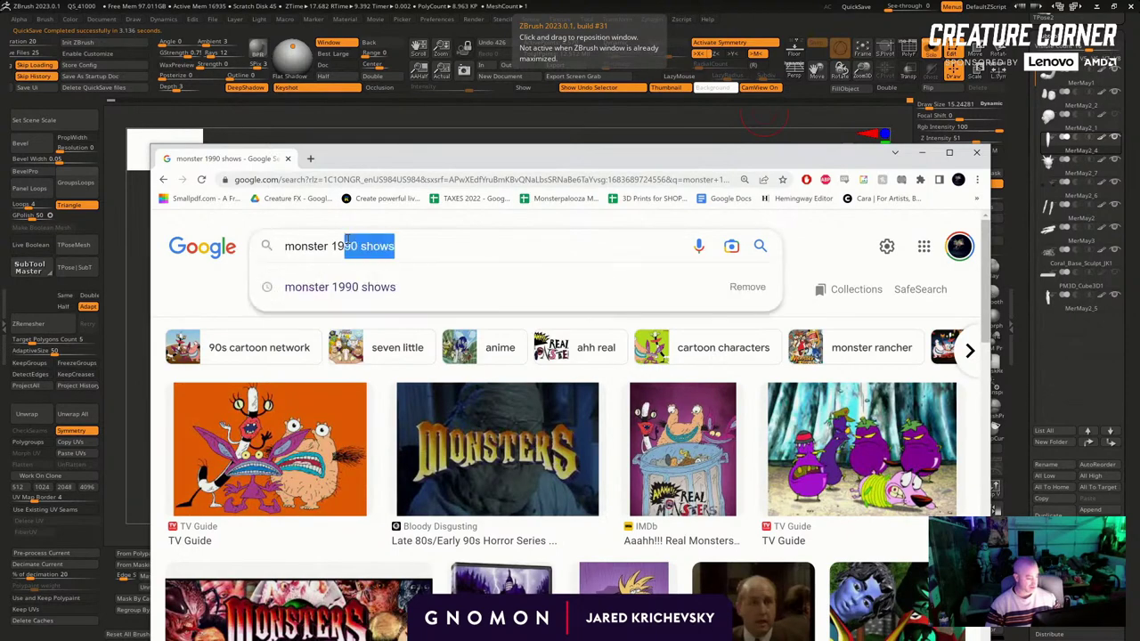
{"action": "type", "text": "7"}
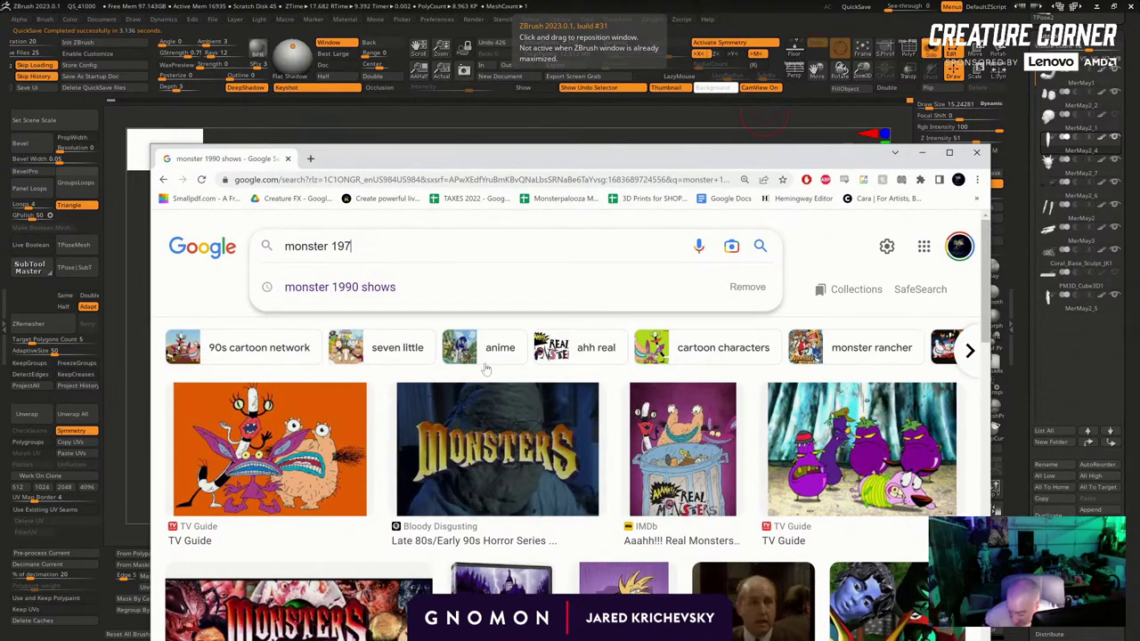
{"action": "key", "text": "BackSpace"}
{"action": "type", "text": "88"}
{"action": "key", "text": "Return"}
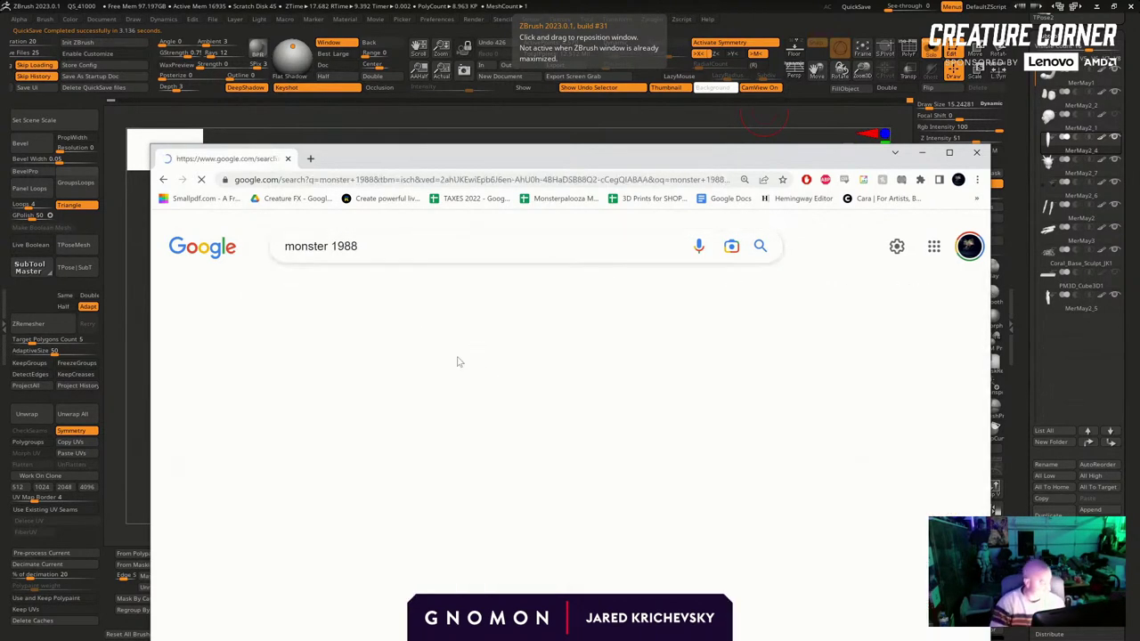
{"action": "scroll", "coordinate": [456, 360], "scroll_direction": "down", "scroll_amount": 3}
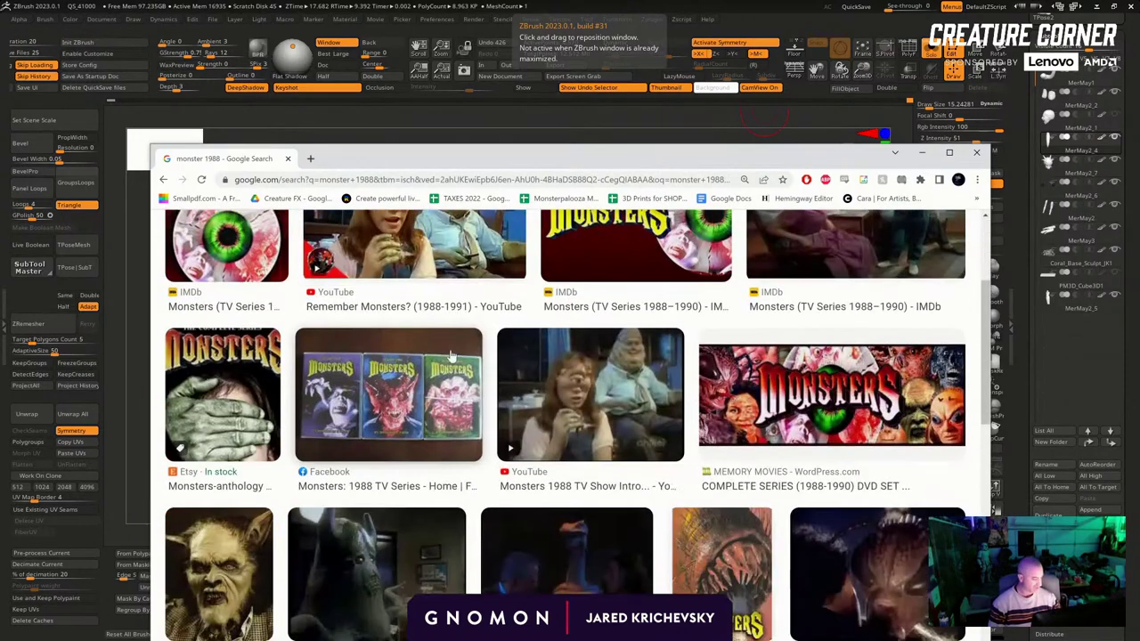
Preview the "Remember Monsters?" still and the Monsters artwork with the gaping fanged mouth in the image results
{"action": "left_click", "coordinate": [414, 264]}
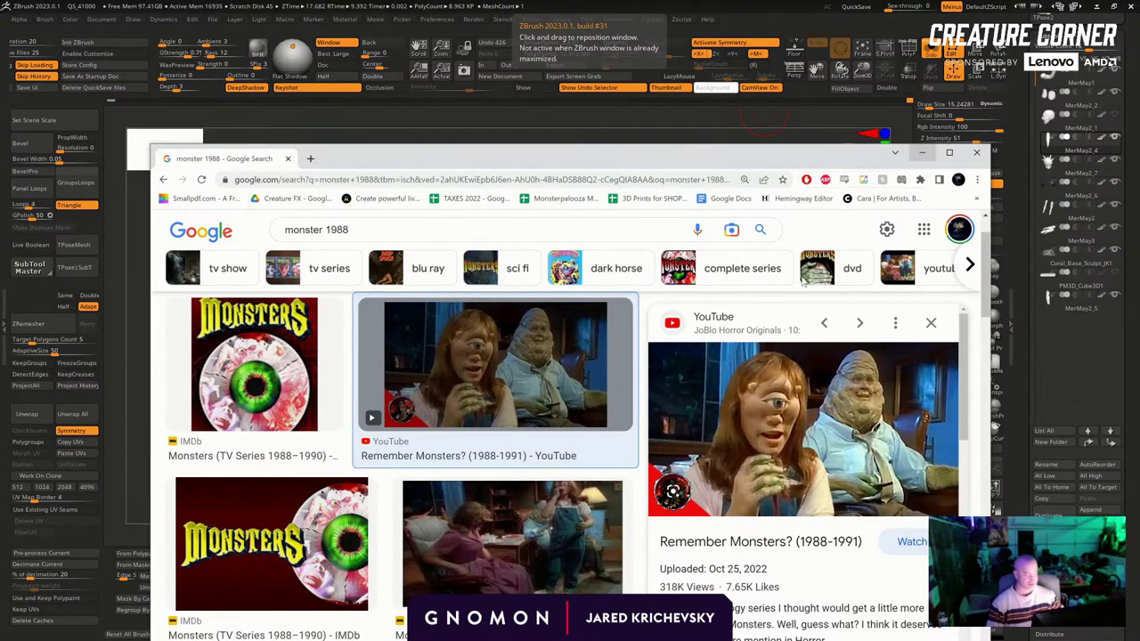
{"action": "scroll", "coordinate": [438, 316], "scroll_direction": "down", "scroll_amount": 5}
{"action": "scroll", "coordinate": [458, 375], "scroll_direction": "down", "scroll_amount": 3}
{"action": "scroll", "coordinate": [458, 375], "scroll_direction": "up", "scroll_amount": 1}
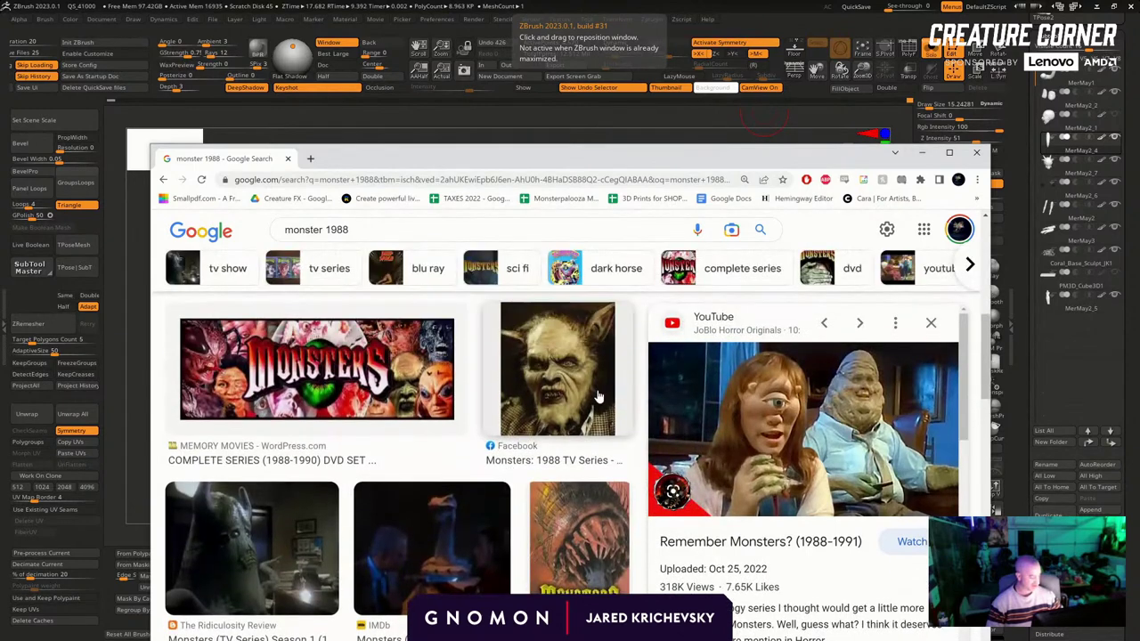
{"action": "left_click", "coordinate": [579, 535]}
{"action": "scroll", "coordinate": [801, 507], "scroll_direction": "down", "scroll_amount": 3}
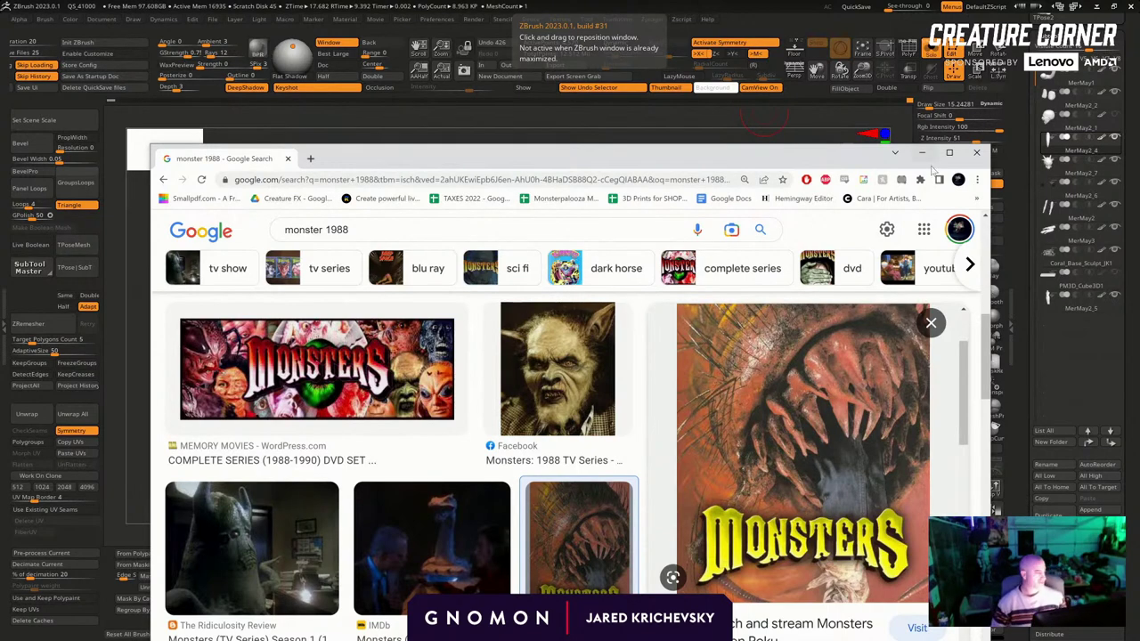
Switch back to ZBrush, show the whole creature again and adjust the fang below the upper lip
{"action": "left_click", "coordinate": [922, 153]}
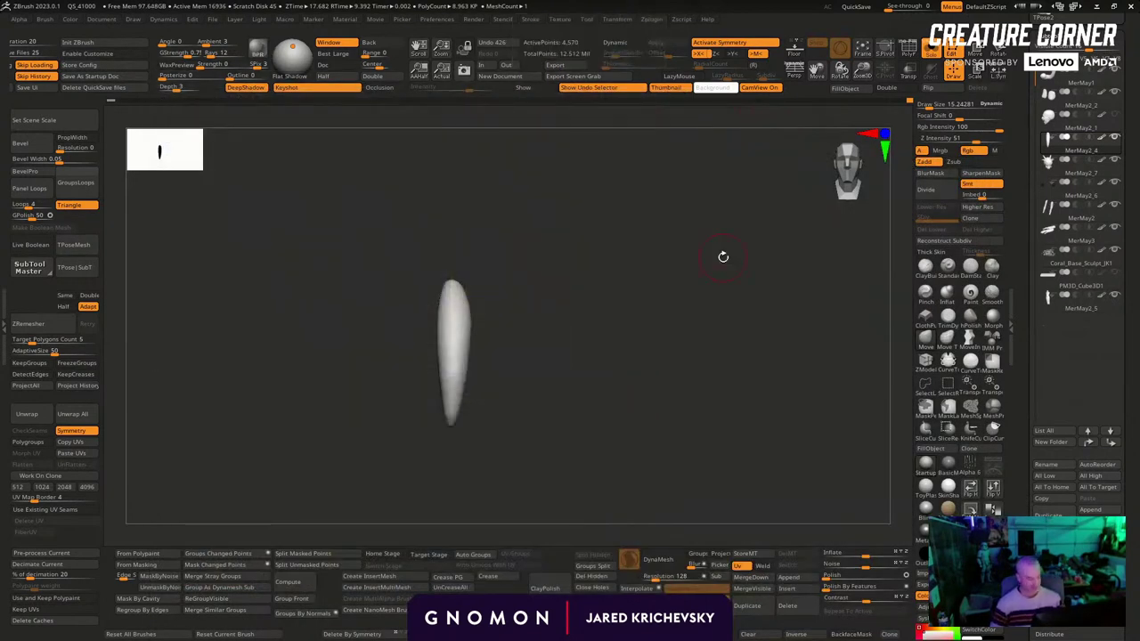
{"action": "left_click_drag", "start_coordinate": [723, 257], "coordinate": [583, 304]}
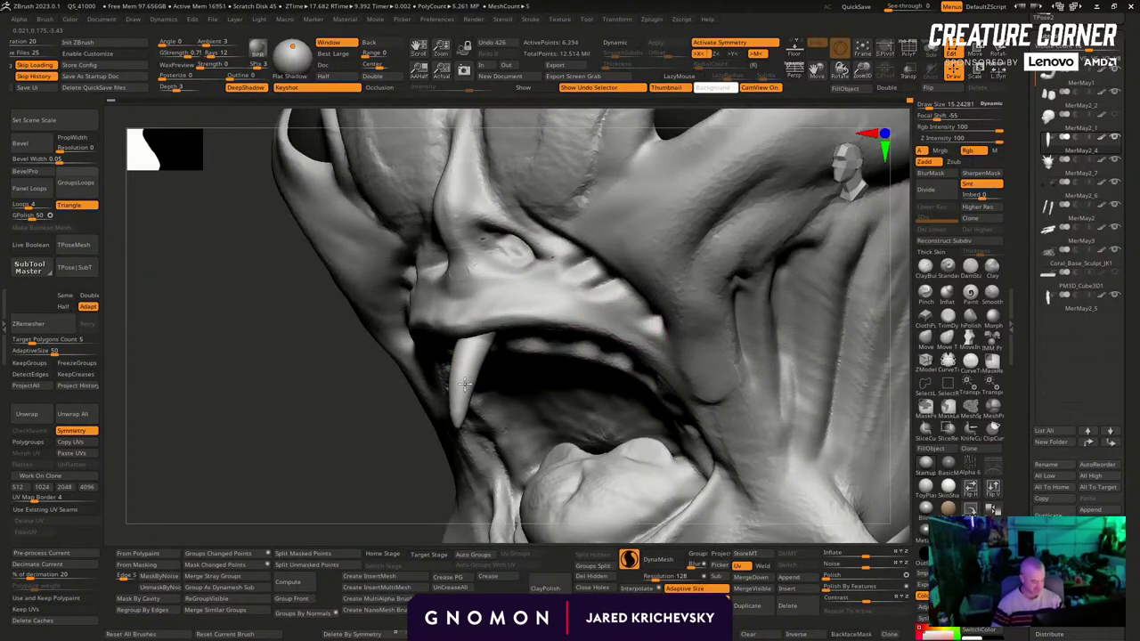
{"action": "mouse_move", "coordinate": [465, 384]}
{"action": "left_mouse_down"}
{"action": "mouse_move", "coordinate": [459, 419]}
{"action": "mouse_move", "coordinate": [472, 362]}
{"action": "mouse_move", "coordinate": [465, 377]}
{"action": "left_mouse_up"}
{"action": "left_click_drag", "start_coordinate": [484, 332], "coordinate": [448, 364], "text": "shift"}
{"action": "left_click_drag", "start_coordinate": [344, 463], "coordinate": [333, 422], "text": "alt"}
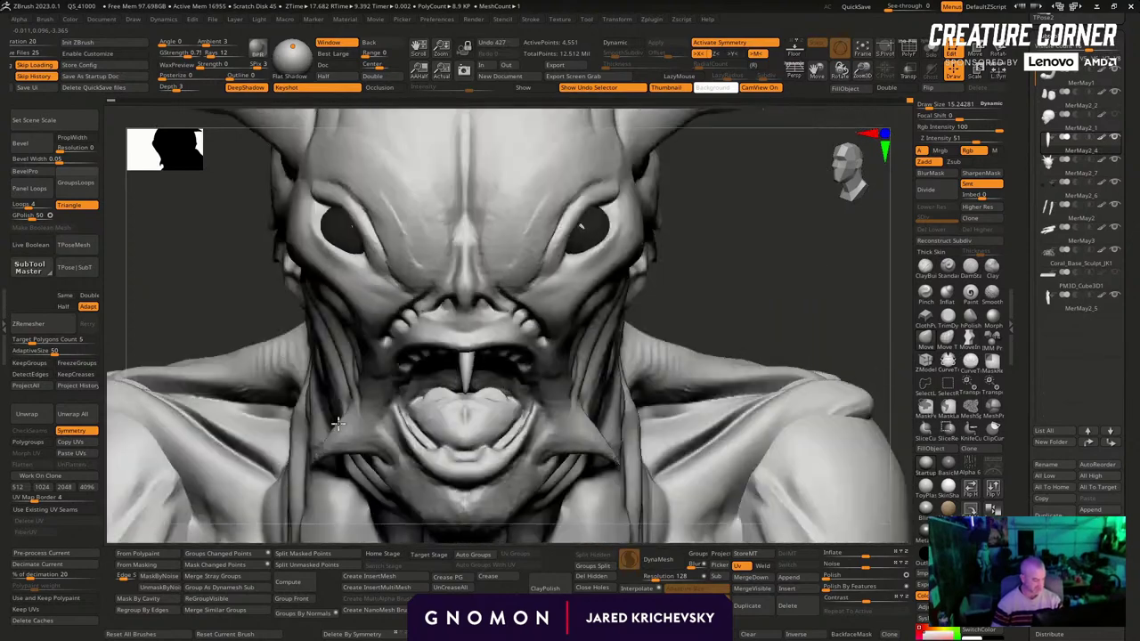
Reposition the fang with symmetry off and copy it into a pair of front fangs
{"action": "key", "text": "w"}
{"action": "key", "text": "x"}
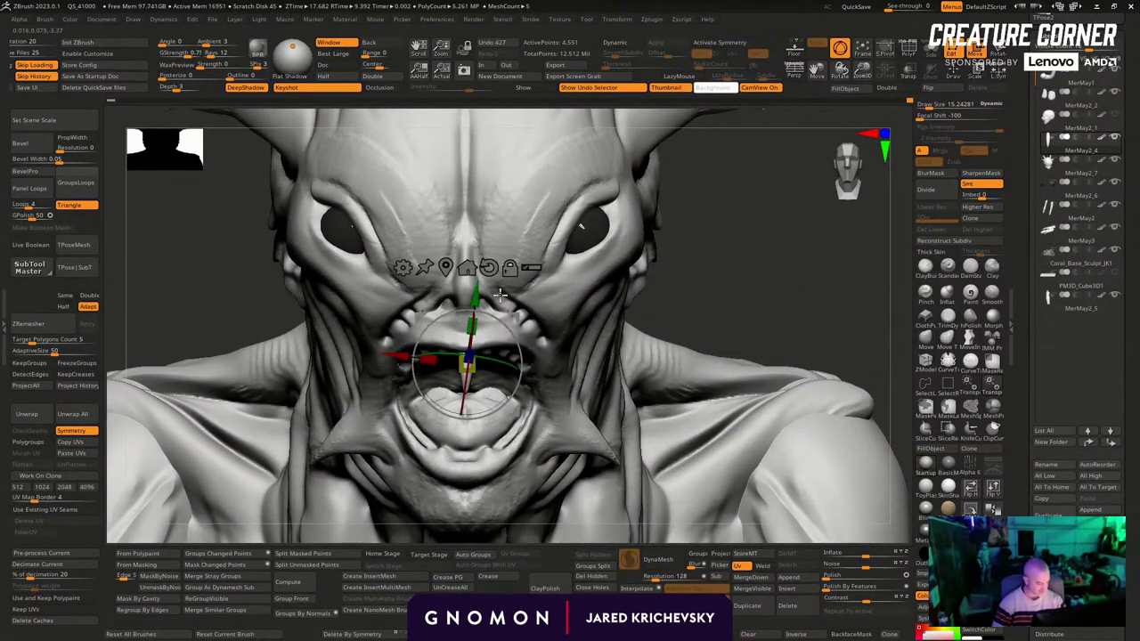
{"action": "left_click_drag", "start_coordinate": [506, 314], "coordinate": [505, 310]}
{"action": "left_click_drag", "start_coordinate": [704, 213], "coordinate": [579, 374]}
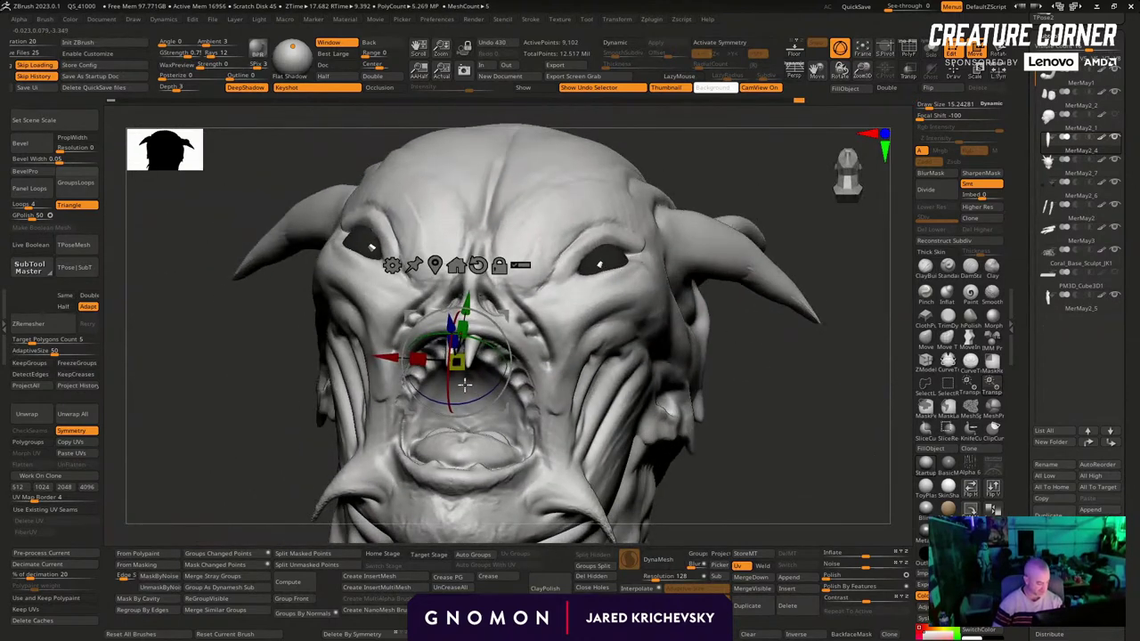
Turn symmetry back on and move and scale the two front fangs together beneath the upper lip
{"action": "key", "text": "x"}
{"action": "left_click_drag", "start_coordinate": [482, 395], "coordinate": [484, 394]}
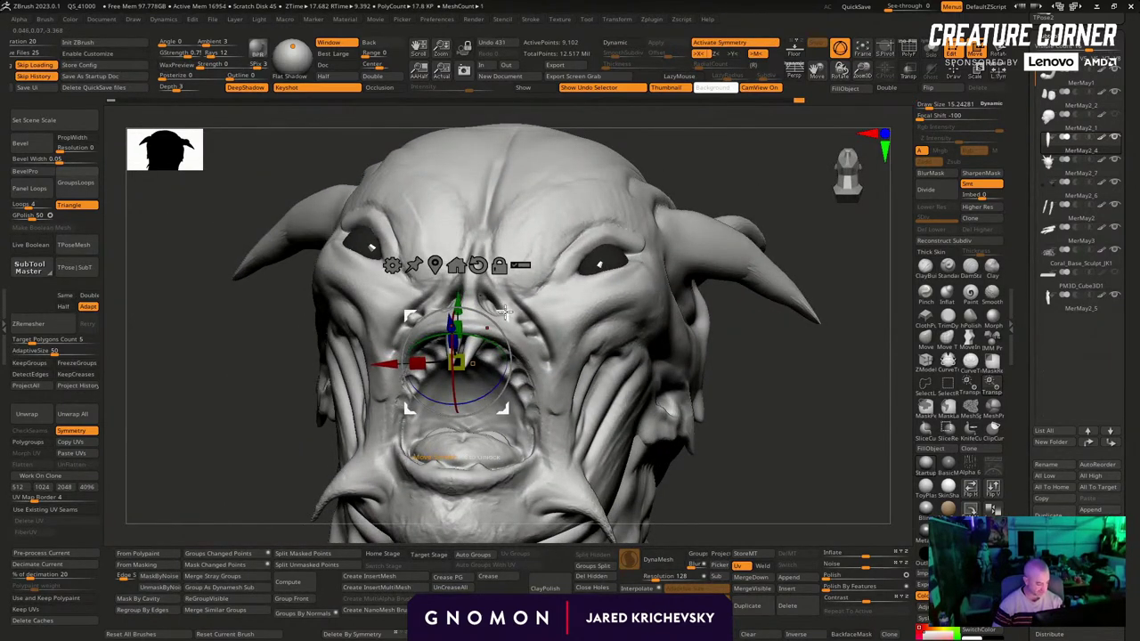
{"action": "left_click_drag", "start_coordinate": [506, 314], "coordinate": [505, 312]}
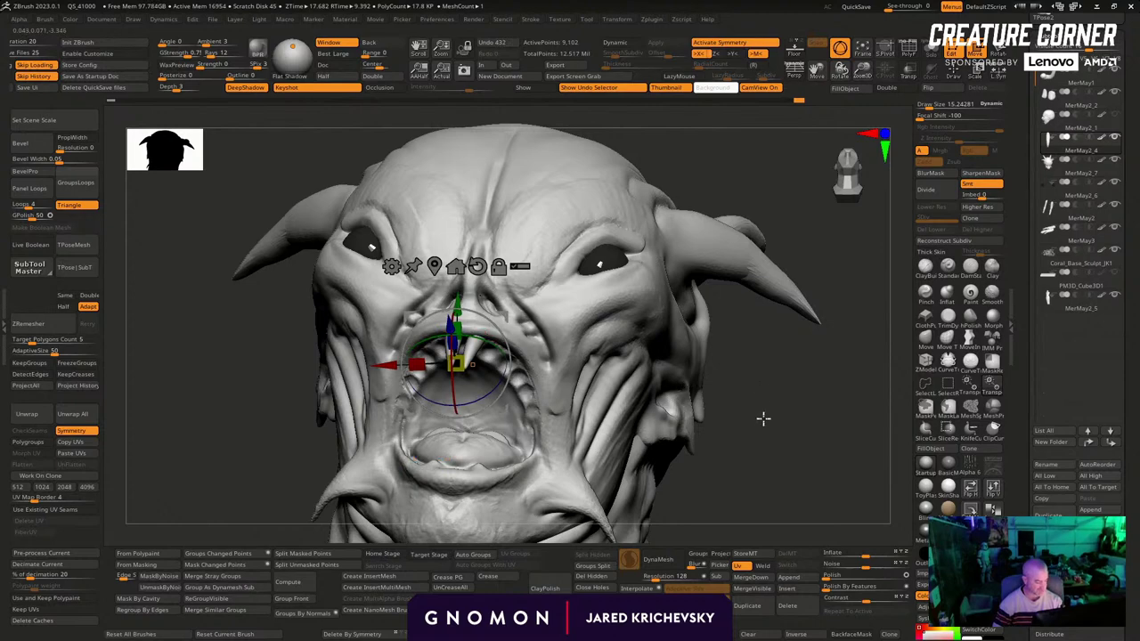
{"action": "left_click_drag", "start_coordinate": [763, 419], "coordinate": [743, 333]}
{"action": "left_click", "coordinate": [479, 266]}
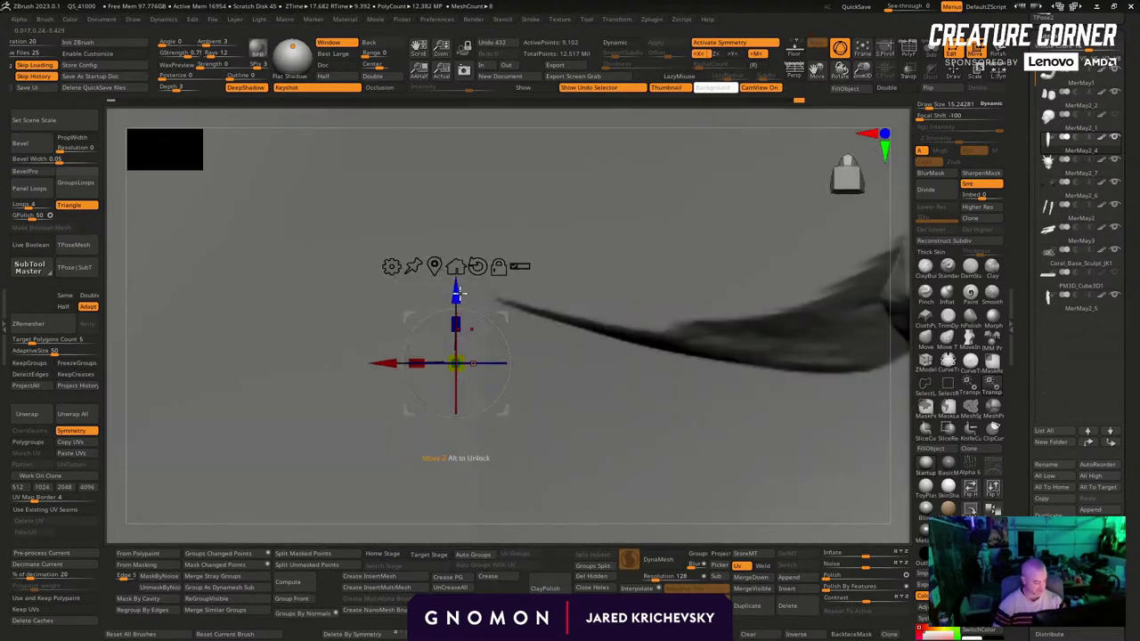
{"action": "left_click_drag", "start_coordinate": [457, 287], "coordinate": [458, 292]}
Fine-tune the scale of the front fang pair in the front view and return to Draw mode
{"action": "key", "text": "alt+s"}
{"action": "left_click_drag", "start_coordinate": [631, 343], "coordinate": [664, 409]}
{"action": "key", "text": "alt+s"}
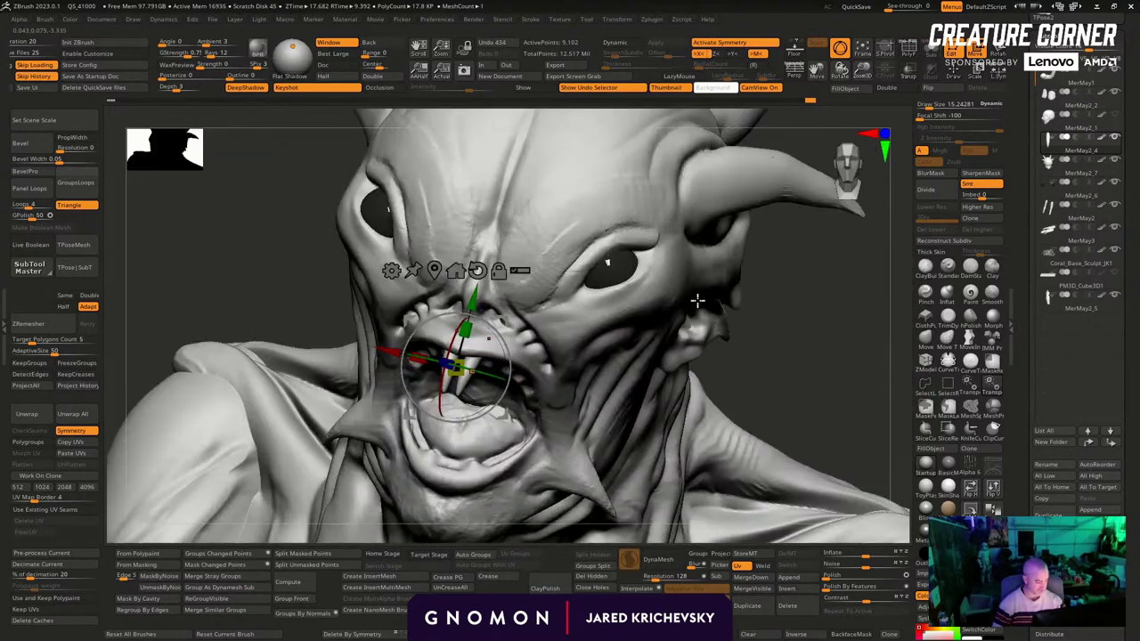
{"action": "left_click_drag", "start_coordinate": [746, 303], "coordinate": [811, 333], "text": "shift"}
{"action": "left_click_drag", "start_coordinate": [506, 319], "coordinate": [506, 311]}
{"action": "key", "text": "q"}
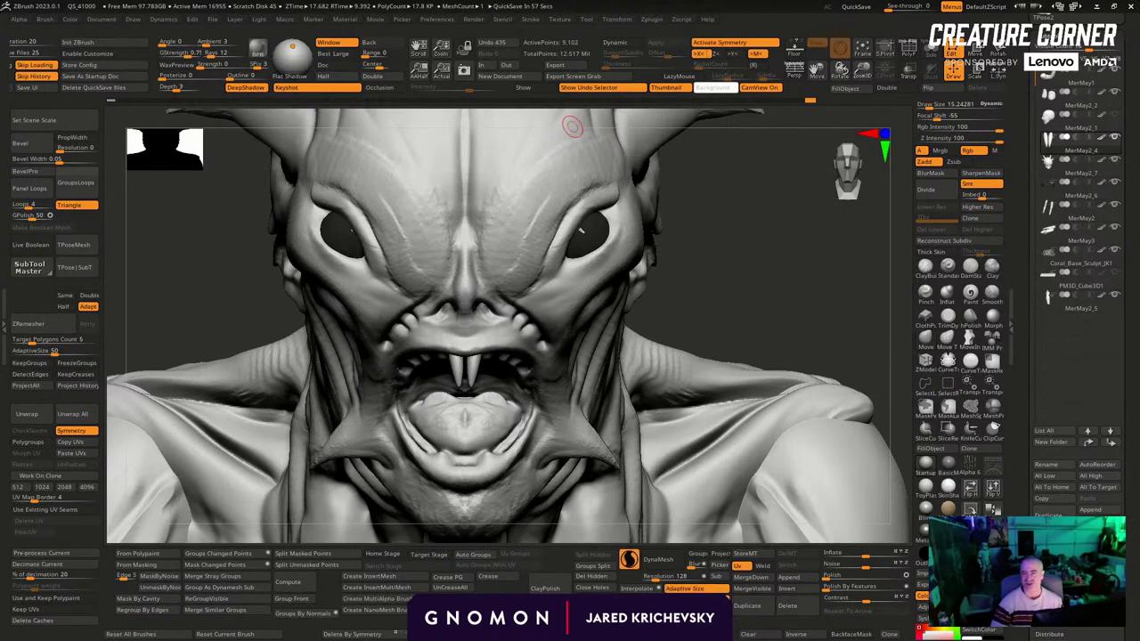
Adjust the front fangs with the gizmo and duplicate them into a second pair beside the first
{"action": "mouse_move", "coordinate": [723, 277]}
{"action": "left_mouse_down"}
{"action": "mouse_move", "coordinate": [718, 252]}
{"action": "mouse_move", "coordinate": [664, 314]}
{"action": "mouse_move", "coordinate": [597, 359]}
{"action": "left_mouse_up"}
{"action": "key", "text": "w"}
{"action": "left_click_drag", "start_coordinate": [442, 417], "coordinate": [447, 409]}
{"action": "left_click_drag", "start_coordinate": [659, 336], "coordinate": [684, 359]}
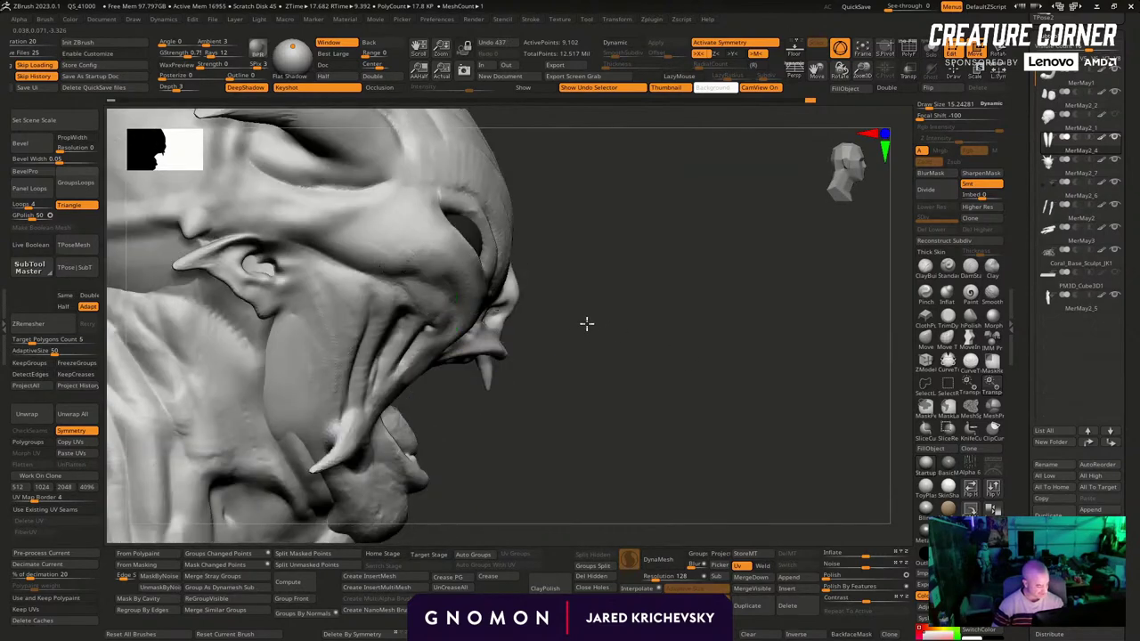
{"action": "left_click_drag", "start_coordinate": [585, 323], "coordinate": [573, 319]}
{"action": "left_click_drag", "start_coordinate": [493, 312], "coordinate": [492, 311]}
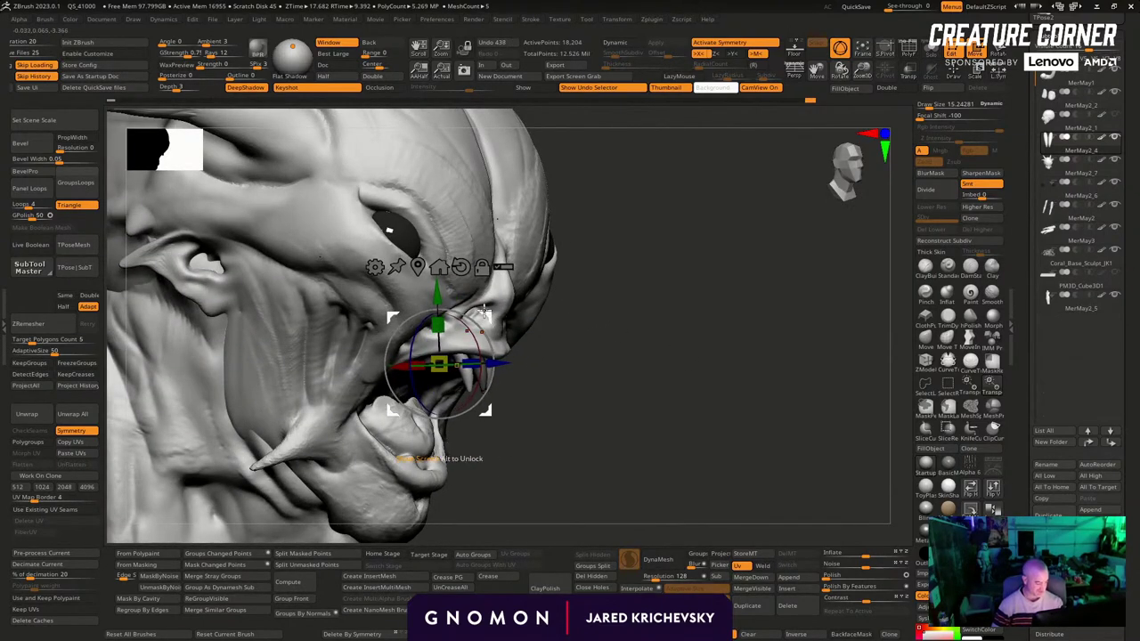
Scale and move the duplicated fang pair into line along the upper gum, checking it from below
{"action": "left_click_drag", "start_coordinate": [661, 314], "coordinate": [703, 264]}
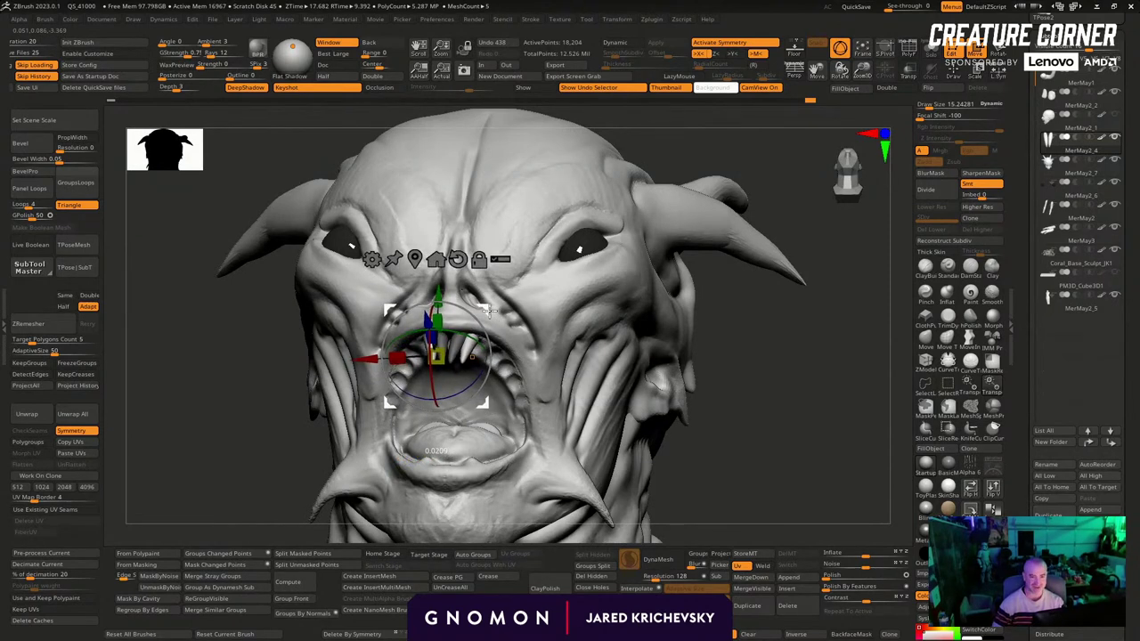
{"action": "left_click_drag", "start_coordinate": [489, 311], "coordinate": [490, 310]}
{"action": "left_click_drag", "start_coordinate": [767, 407], "coordinate": [768, 383]}
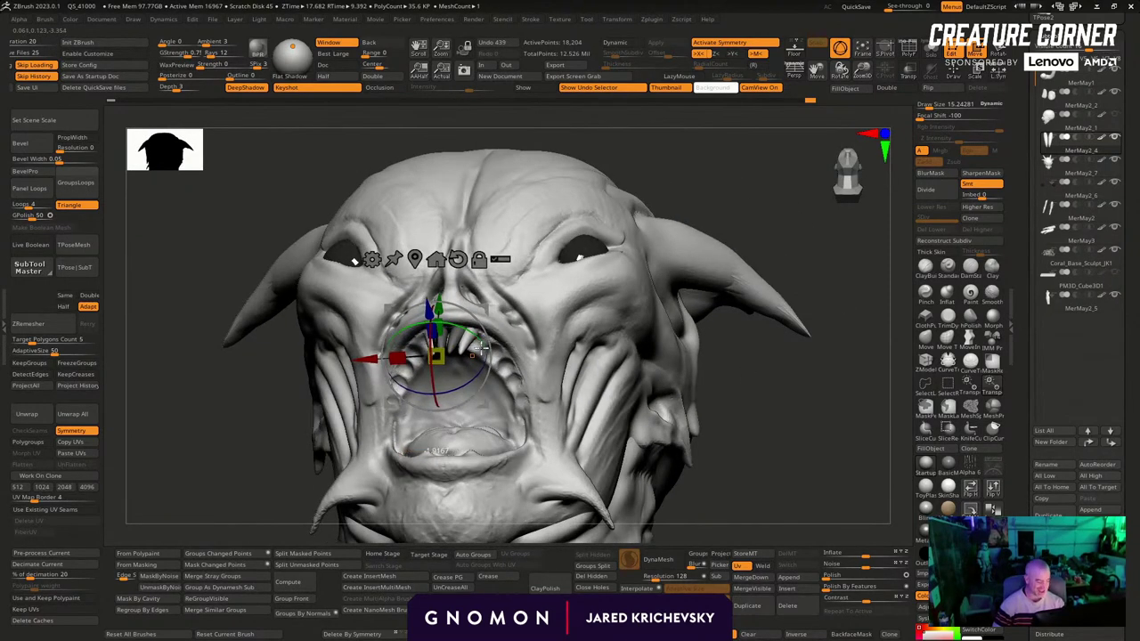
{"action": "left_click_drag", "start_coordinate": [481, 348], "coordinate": [480, 308]}
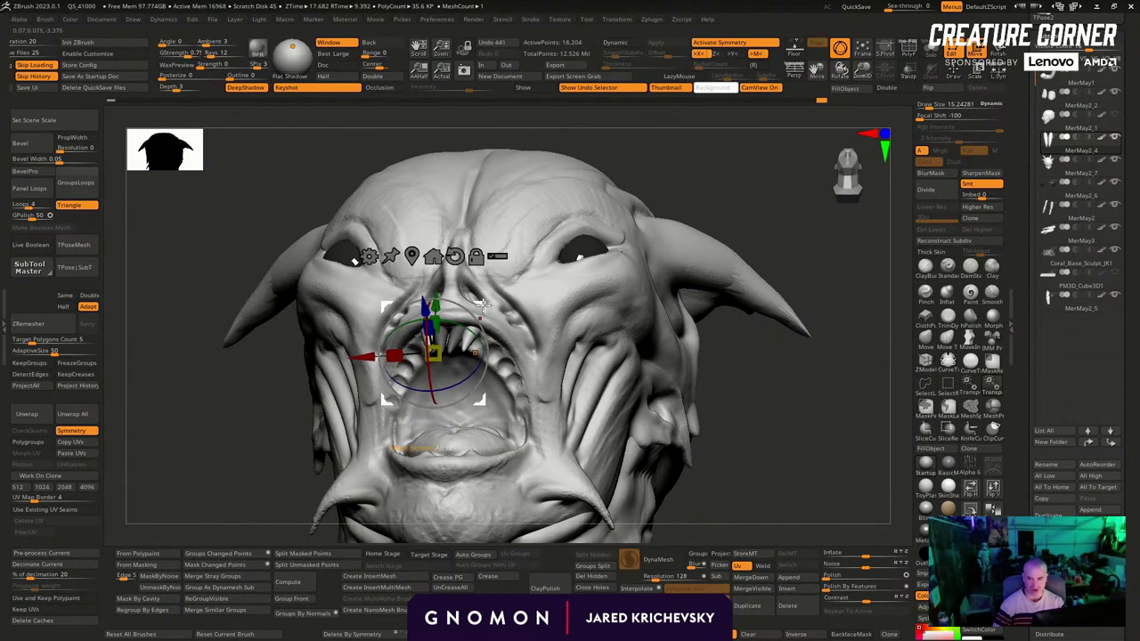
Keep duplicating the fangs outward along the upper gum until a full row reaches both mouth corners
{"action": "left_click_drag", "start_coordinate": [456, 383], "coordinate": [457, 381]}
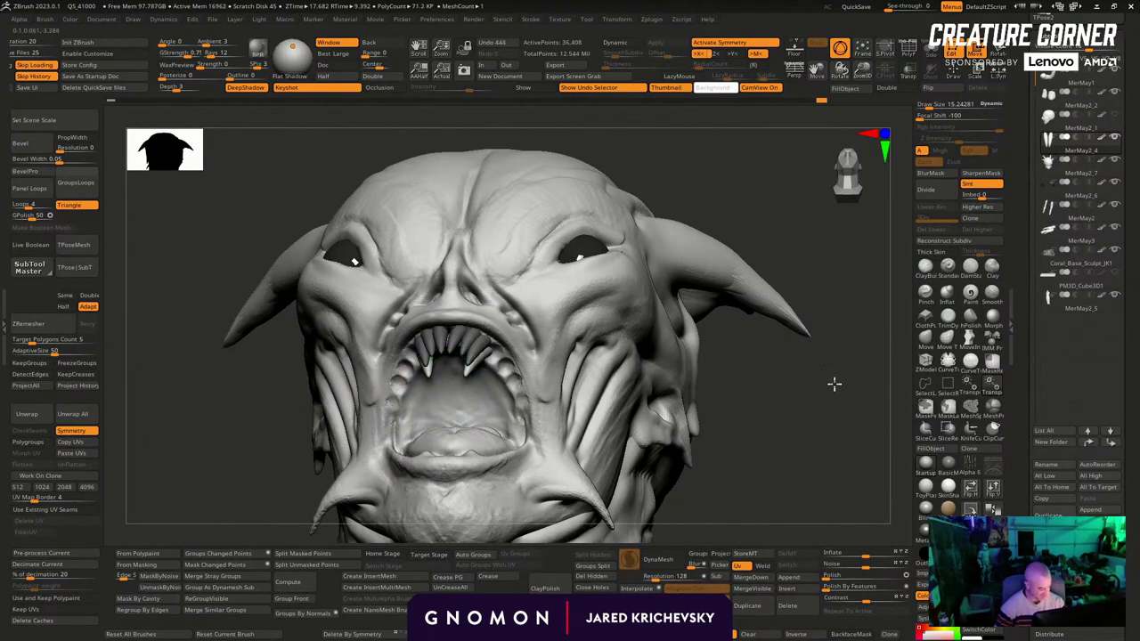
{"action": "mouse_move", "coordinate": [832, 383]}
{"action": "left_mouse_down"}
{"action": "mouse_move", "coordinate": [736, 379]}
{"action": "mouse_move", "coordinate": [728, 369]}
{"action": "left_mouse_up"}
{"action": "left_click_drag", "start_coordinate": [478, 316], "coordinate": [427, 392]}
{"action": "mouse_move", "coordinate": [829, 343]}
{"action": "left_mouse_down"}
{"action": "mouse_move", "coordinate": [731, 311]}
{"action": "mouse_move", "coordinate": [637, 343]}
{"action": "left_mouse_up"}
{"action": "key", "text": "q"}
Try to reshape the rear upper teeth with the Move Topological brush at a draw size of about 266
{"action": "key", "text": "s"}
{"action": "left_click_drag", "start_coordinate": [499, 437], "coordinate": [484, 438]}
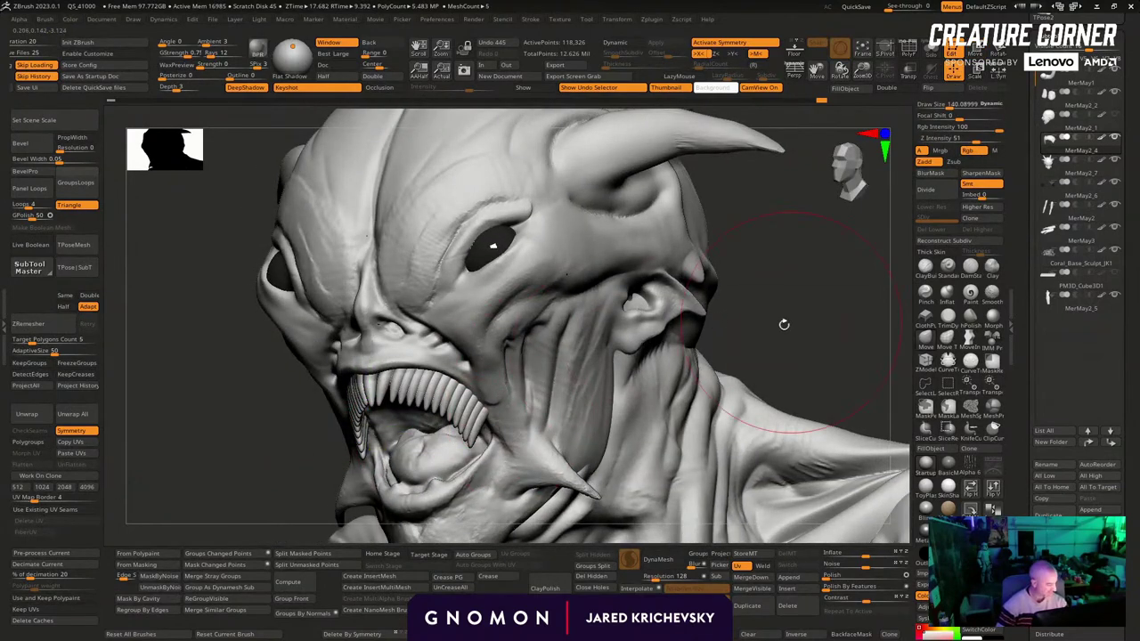
{"action": "left_click_drag", "start_coordinate": [783, 324], "coordinate": [747, 330]}
{"action": "left_click", "coordinate": [947, 339]}
{"action": "key", "text": "s"}
{"action": "left_click_drag", "start_coordinate": [458, 431], "coordinate": [470, 431]}
{"action": "mouse_move", "coordinate": [486, 408]}
{"action": "left_mouse_down"}
{"action": "mouse_move", "coordinate": [461, 396]}
{"action": "mouse_move", "coordinate": [470, 424]}
{"action": "left_mouse_up"}
{"action": "key", "text": "ctrl+z"}
Pull the rear upper teeth closer to the gum with the Move brush, reducing the draw size to about 90
{"action": "left_click_drag", "start_coordinate": [899, 347], "coordinate": [873, 346]}
{"action": "left_click", "coordinate": [926, 338]}
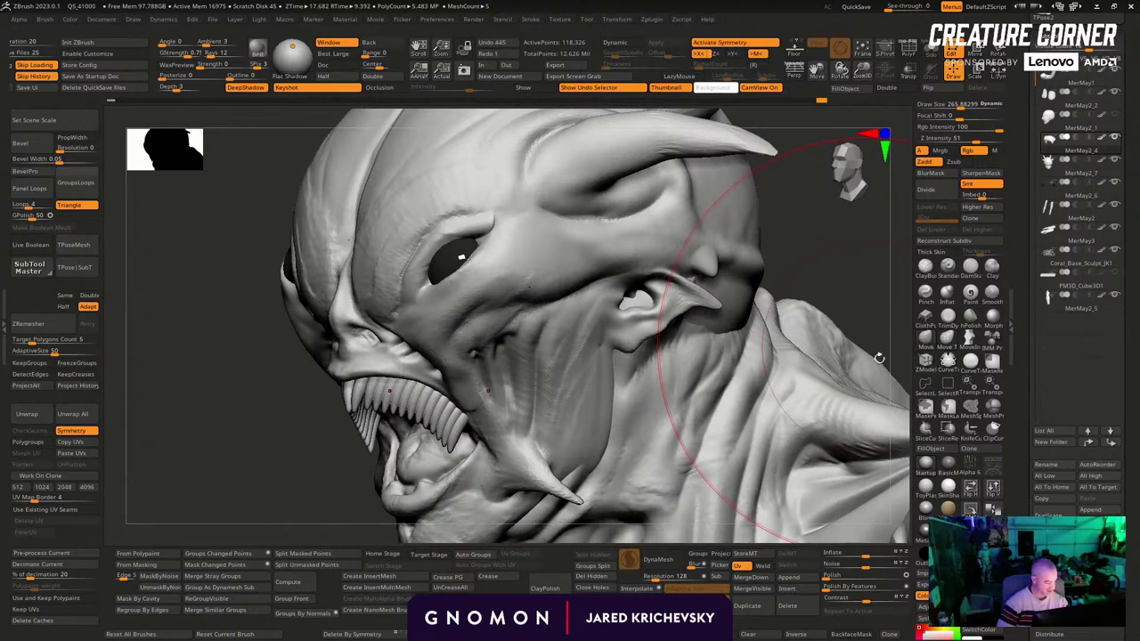
{"action": "key", "text": "s"}
{"action": "left_click_drag", "start_coordinate": [448, 435], "coordinate": [444, 436]}
{"action": "left_click_drag", "start_coordinate": [448, 443], "coordinate": [456, 432]}
{"action": "key", "text": "s"}
{"action": "left_click_drag", "start_coordinate": [401, 396], "coordinate": [386, 382]}
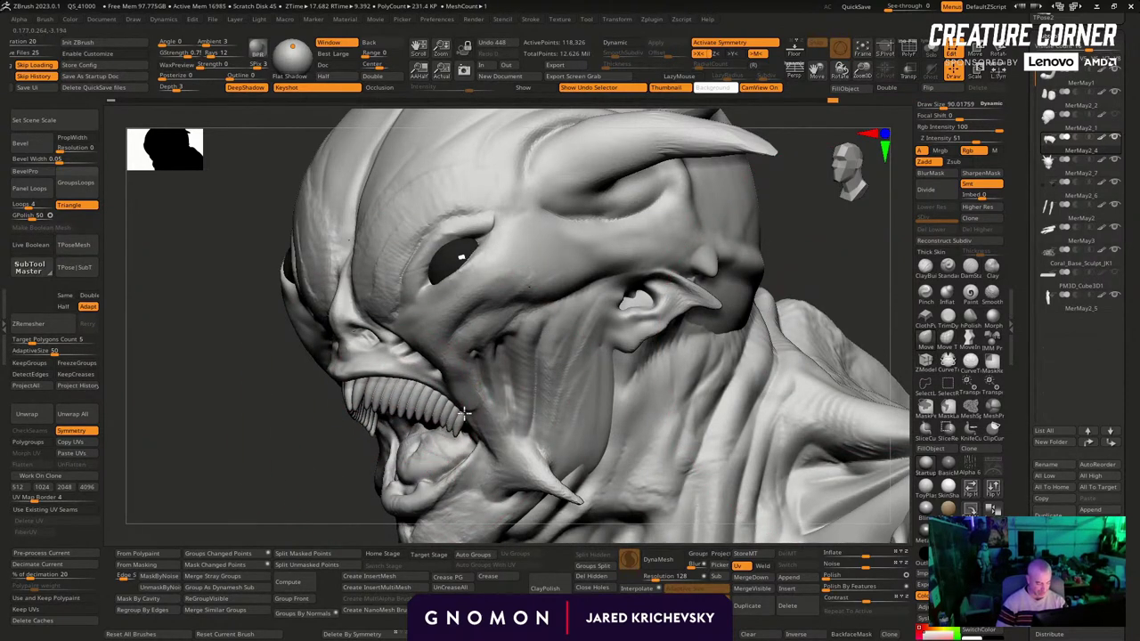
Pull the upper tooth row into an arch that follows the gum line, working from below with a large Move brush
{"action": "left_click_drag", "start_coordinate": [293, 483], "coordinate": [457, 387]}
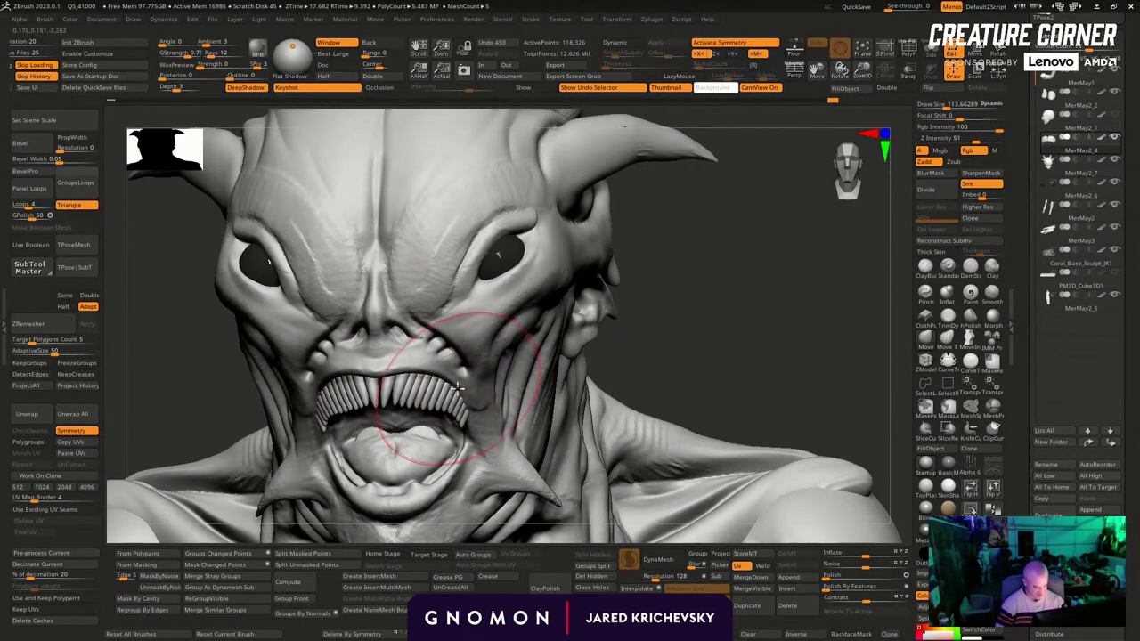
{"action": "left_click_drag", "start_coordinate": [661, 392], "coordinate": [649, 278]}
{"action": "left_click_drag", "start_coordinate": [430, 378], "coordinate": [438, 378]}
{"action": "mouse_move", "coordinate": [460, 437]}
{"action": "left_mouse_down"}
{"action": "mouse_move", "coordinate": [452, 444]}
{"action": "mouse_move", "coordinate": [462, 417]}
{"action": "mouse_move", "coordinate": [453, 428]}
{"action": "left_mouse_up"}
{"action": "key", "text": "s"}
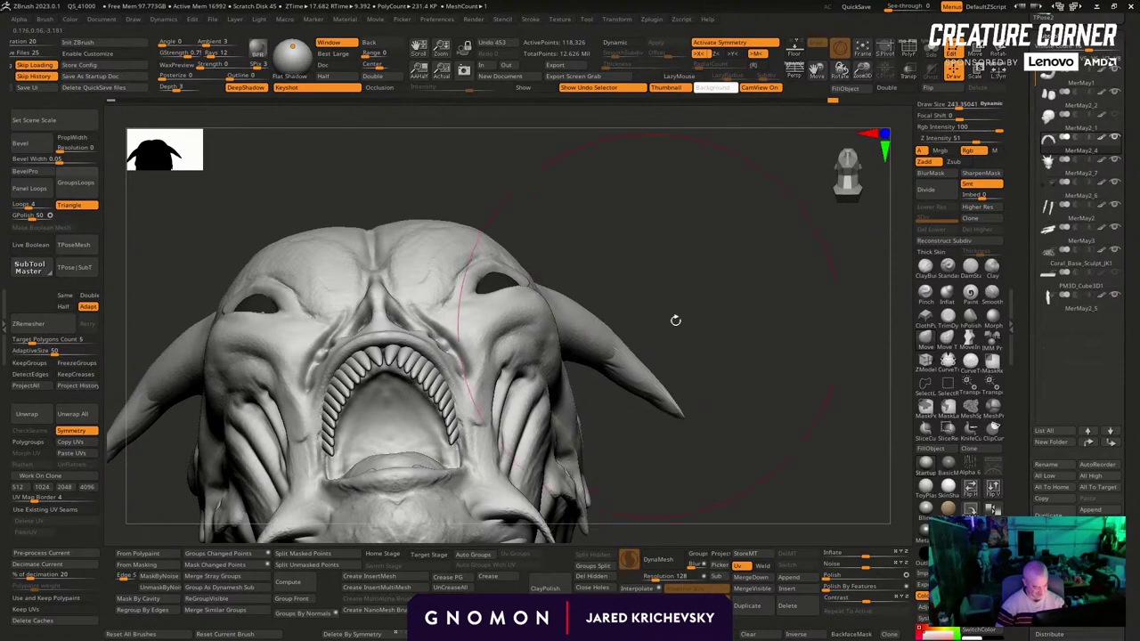
Refine the sides of the upper tooth arch, bringing the Move brush's draw size to about 104
{"action": "left_click_drag", "start_coordinate": [674, 318], "coordinate": [636, 377]}
{"action": "key", "text": "s"}
{"action": "left_click_drag", "start_coordinate": [446, 360], "coordinate": [430, 359]}
{"action": "left_click_drag", "start_coordinate": [450, 438], "coordinate": [439, 413]}
{"action": "key", "text": "s"}
Adjust the teeth near the mouth corners from the side and the upper row from the front
{"action": "left_click_drag", "start_coordinate": [663, 352], "coordinate": [548, 360]}
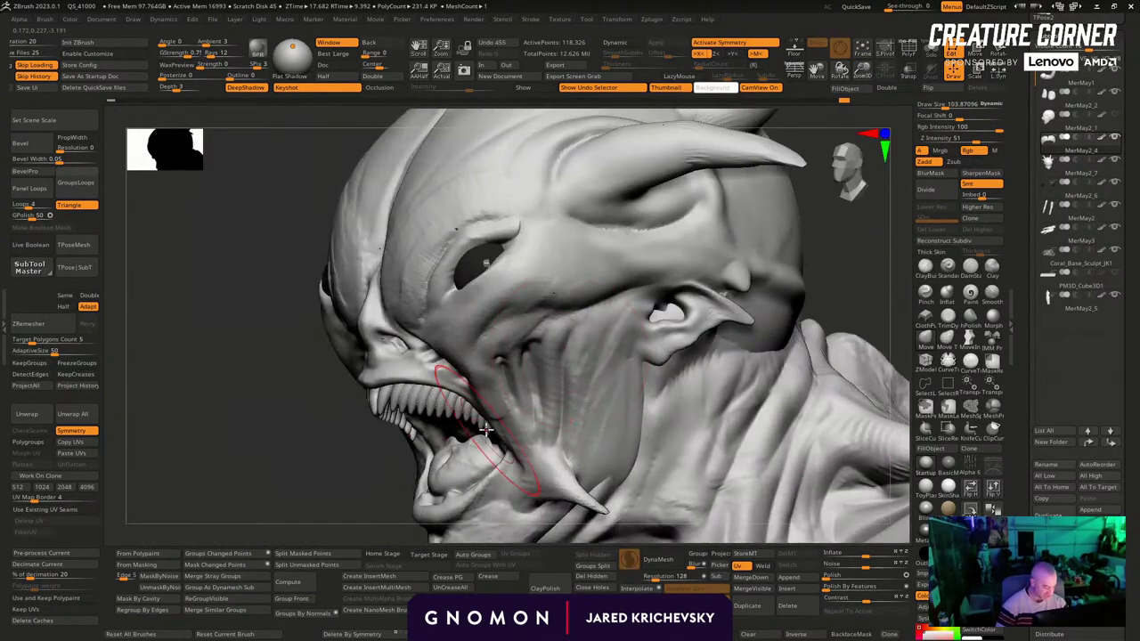
{"action": "key", "text": "s"}
{"action": "mouse_move", "coordinate": [511, 421]}
{"action": "left_mouse_down"}
{"action": "mouse_move", "coordinate": [499, 411]}
{"action": "mouse_move", "coordinate": [539, 412]}
{"action": "mouse_move", "coordinate": [479, 428]}
{"action": "left_mouse_up"}
{"action": "left_click_drag", "start_coordinate": [381, 472], "coordinate": [494, 347]}
{"action": "left_click_drag", "start_coordinate": [439, 372], "coordinate": [429, 383]}
Reduce the brush's draw size to about 8 and adjust the tips of the front upper teeth from the front
{"action": "left_click_drag", "start_coordinate": [798, 349], "coordinate": [800, 463]}
{"action": "key", "text": "bracketleft"}
{"action": "key", "text": "bracketleft"}
{"action": "key", "text": "bracketleft"}
{"action": "key", "text": "bracketleft"}
{"action": "key", "text": "bracketleft"}
{"action": "key", "text": "bracketleft"}
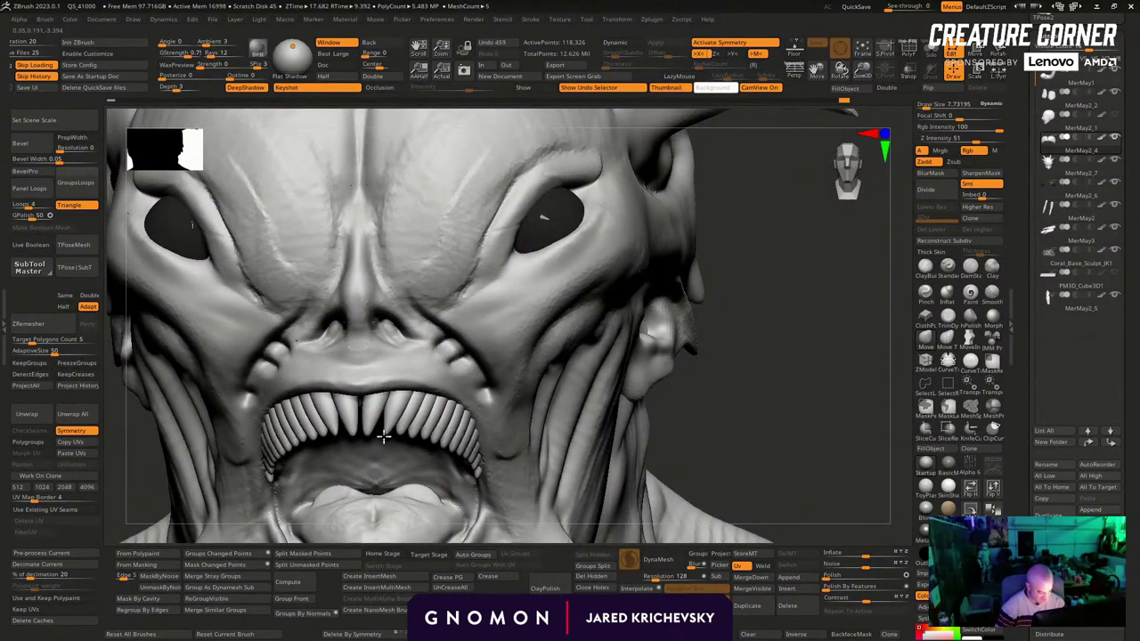
{"action": "left_click_drag", "start_coordinate": [381, 433], "coordinate": [393, 437]}
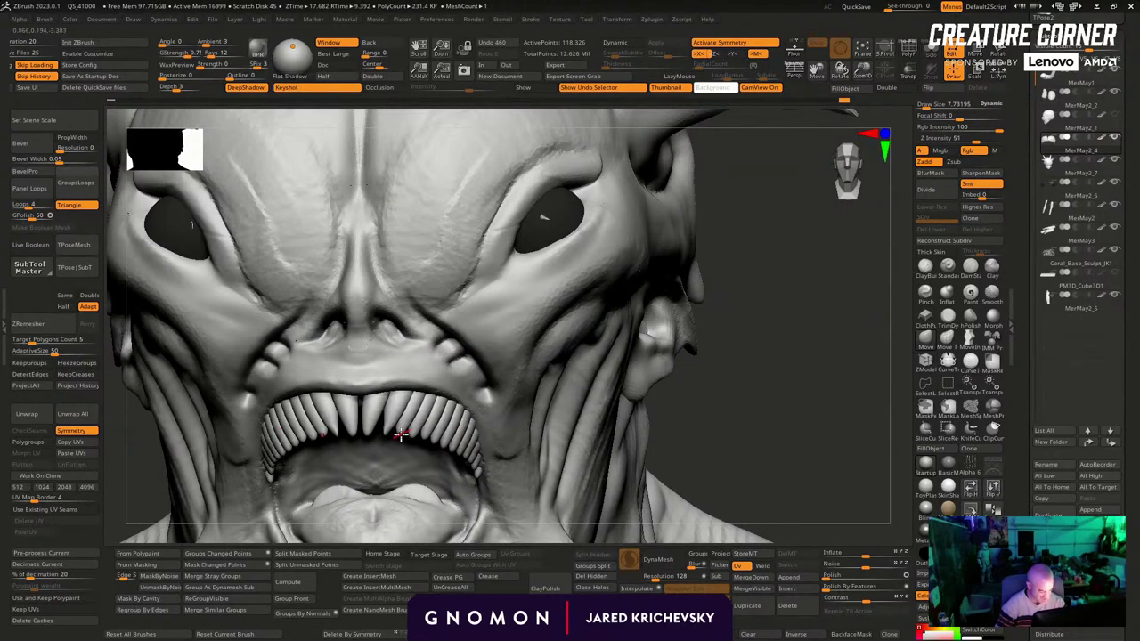
{"action": "left_click_drag", "start_coordinate": [396, 436], "coordinate": [391, 439]}
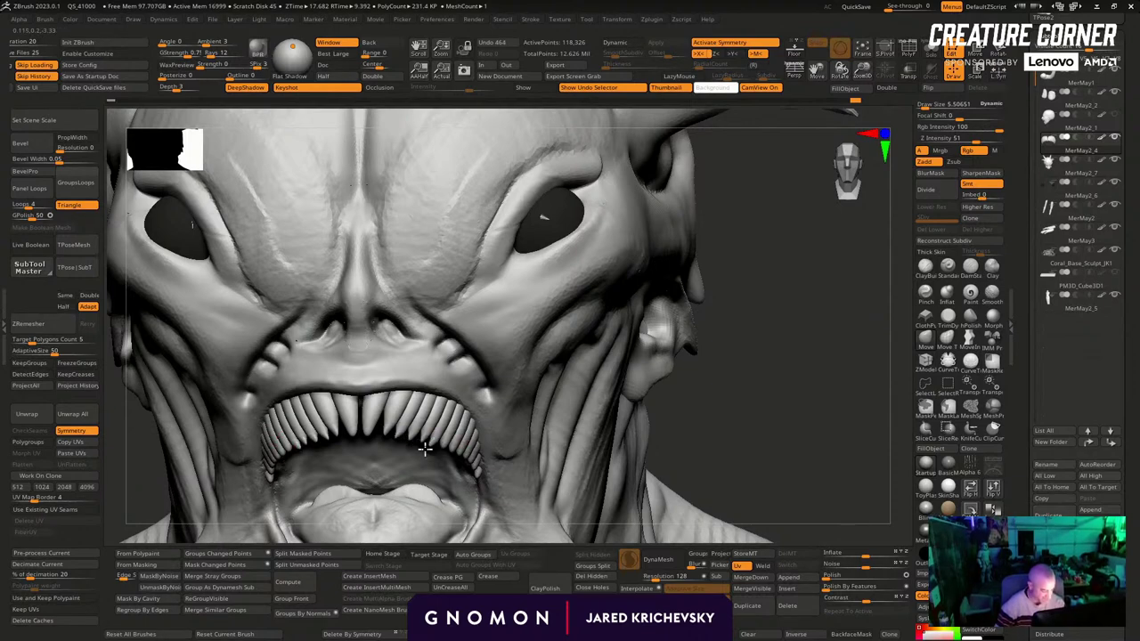
Adjust the tips of the side upper teeth from below with a draw size of about 5.5
{"action": "mouse_move", "coordinate": [745, 419]}
{"action": "left_mouse_down"}
{"action": "mouse_move", "coordinate": [725, 316]}
{"action": "mouse_move", "coordinate": [599, 302]}
{"action": "left_mouse_up"}
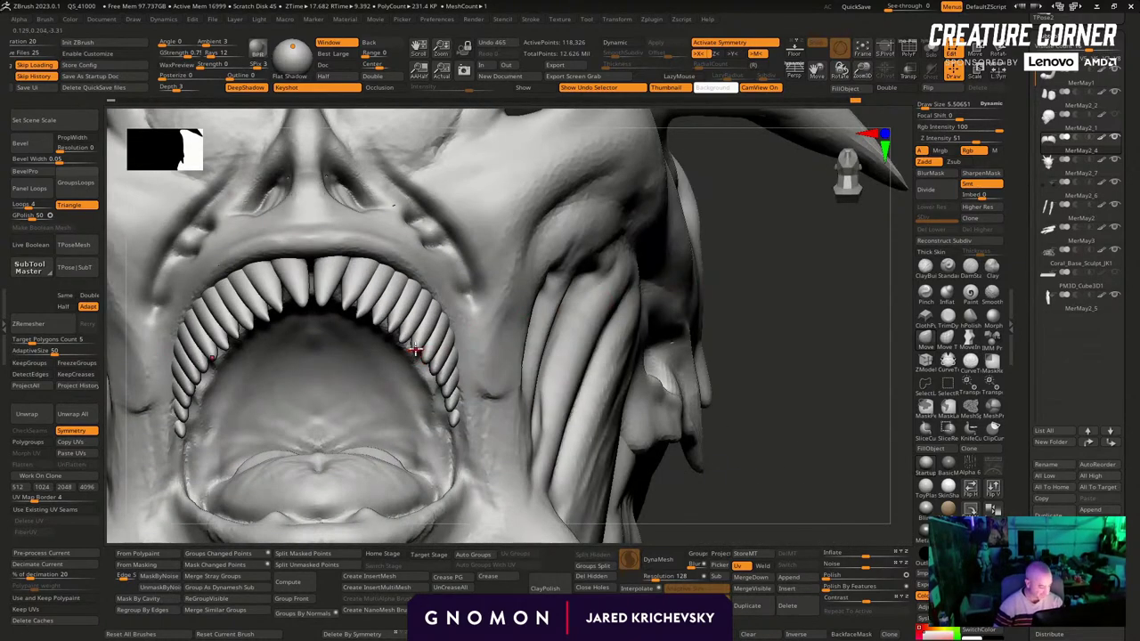
{"action": "mouse_move", "coordinate": [415, 350]}
{"action": "left_mouse_down"}
{"action": "mouse_move", "coordinate": [438, 389]}
{"action": "mouse_move", "coordinate": [438, 422]}
{"action": "left_mouse_up"}
{"action": "key", "text": "ctrl+z"}
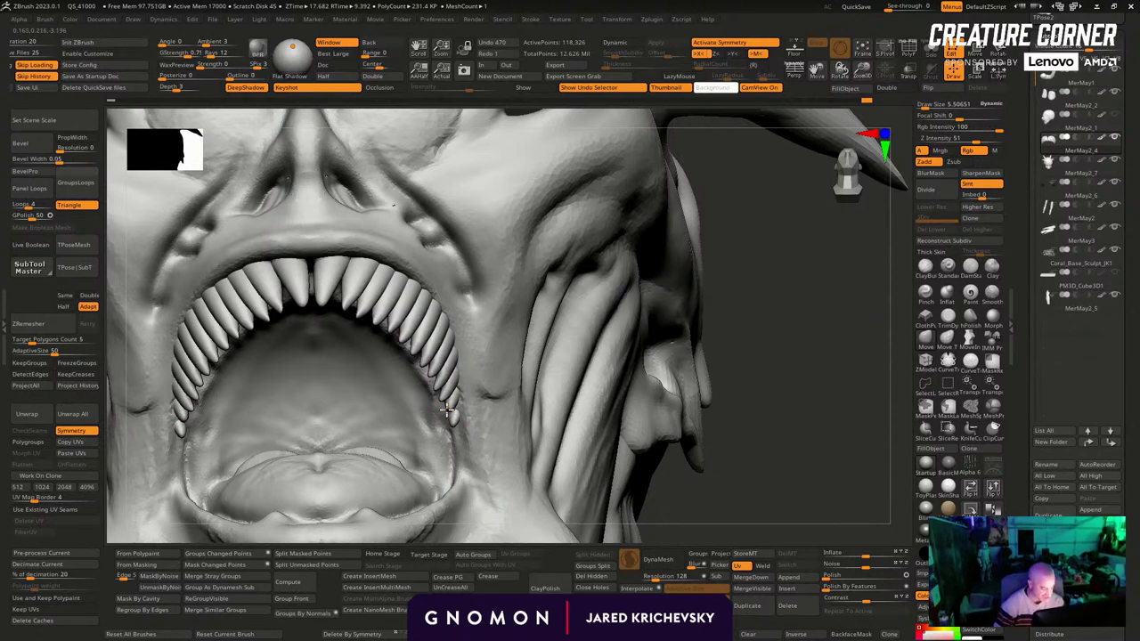
{"action": "mouse_move", "coordinate": [809, 447]}
{"action": "left_mouse_down", "text": "alt"}
{"action": "mouse_move", "coordinate": [758, 374]}
{"action": "mouse_move", "coordinate": [746, 334]}
{"action": "left_mouse_up", "text": "alt"}
{"action": "key", "text": "s"}
{"action": "mouse_move", "coordinate": [452, 402]}
{"action": "left_mouse_down"}
{"action": "mouse_move", "coordinate": [477, 401]}
{"action": "mouse_move", "coordinate": [446, 428]}
{"action": "mouse_move", "coordinate": [427, 338]}
{"action": "left_mouse_up"}
Pull the upper tooth row from the front with the Move T brush at a draw size of about 119, undoing the last strokes
{"action": "left_click", "coordinate": [948, 339]}
{"action": "left_click_drag", "start_coordinate": [702, 298], "coordinate": [709, 397]}
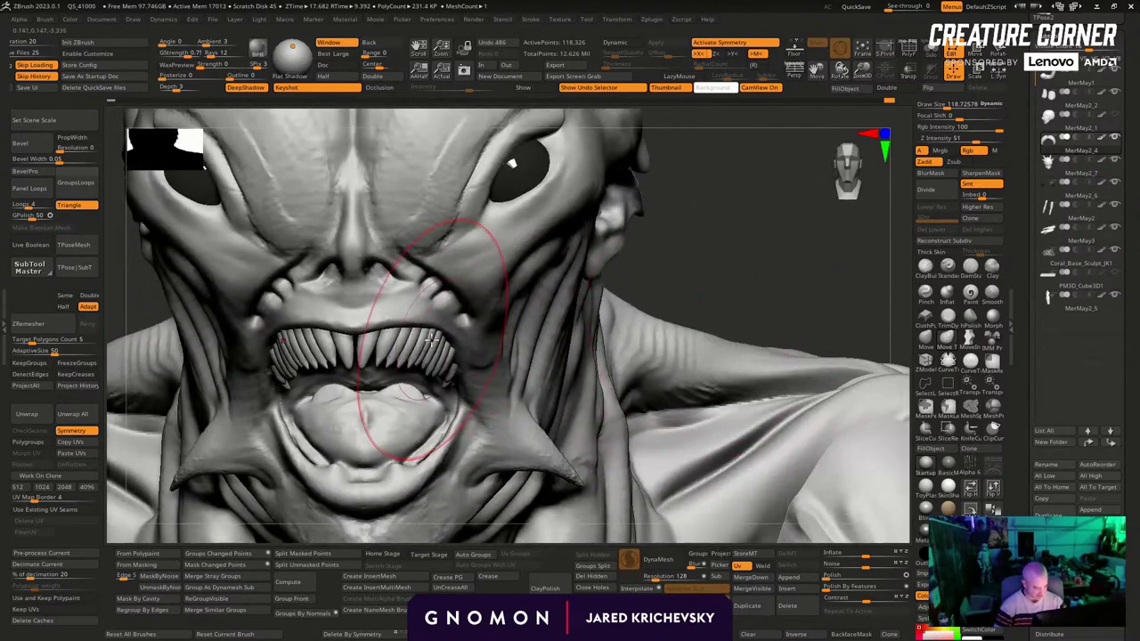
{"action": "left_click_drag", "start_coordinate": [433, 340], "coordinate": [427, 341]}
{"action": "mouse_move", "coordinate": [364, 360]}
{"action": "left_mouse_down"}
{"action": "mouse_move", "coordinate": [384, 361]}
{"action": "mouse_move", "coordinate": [369, 392]}
{"action": "mouse_move", "coordinate": [382, 370]}
{"action": "left_mouse_up"}
{"action": "key", "text": "s"}
{"action": "key", "text": "ctrl+z"}
{"action": "key", "text": "ctrl+z"}
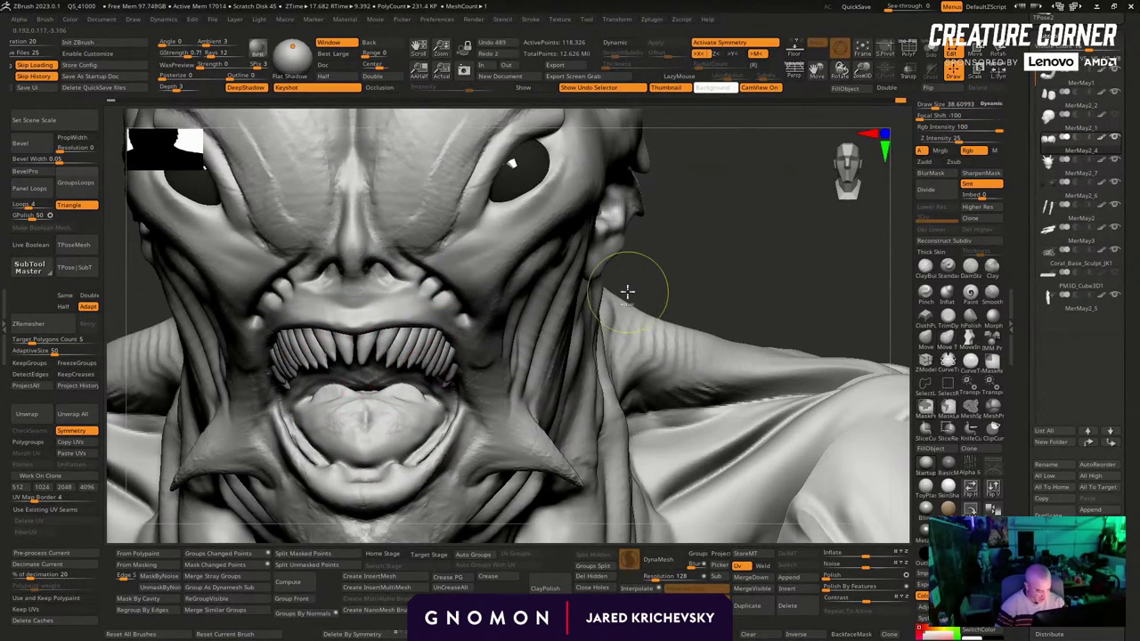
Refine the side teeth of the upper arch from a three-quarter view, bringing the draw size to about 51
{"action": "right_click_drag", "start_coordinate": [624, 293], "coordinate": [538, 305]}
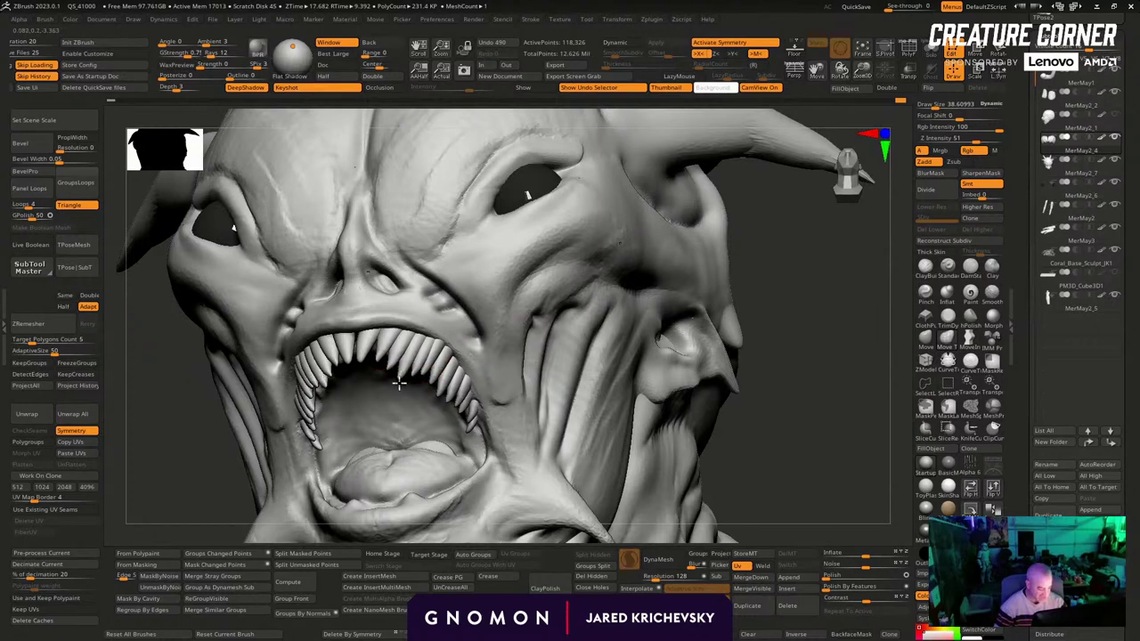
{"action": "key", "text": "s"}
{"action": "left_click_drag", "start_coordinate": [414, 354], "coordinate": [422, 351]}
{"action": "mouse_move", "coordinate": [713, 344]}
{"action": "right_mouse_down"}
{"action": "mouse_move", "coordinate": [824, 351]}
{"action": "mouse_move", "coordinate": [828, 325]}
{"action": "right_mouse_up"}
{"action": "key", "text": "s"}
{"action": "left_click_drag", "start_coordinate": [419, 335], "coordinate": [406, 332]}
{"action": "right_click_drag", "start_coordinate": [575, 315], "coordinate": [462, 365]}
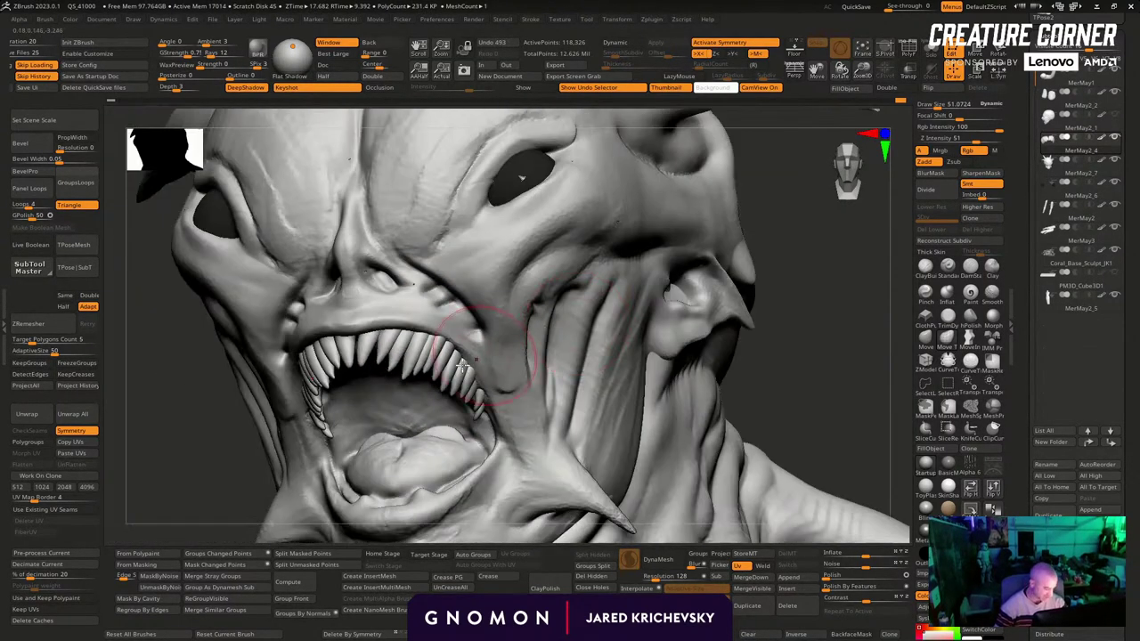
{"action": "left_click_drag", "start_coordinate": [448, 350], "coordinate": [445, 345]}
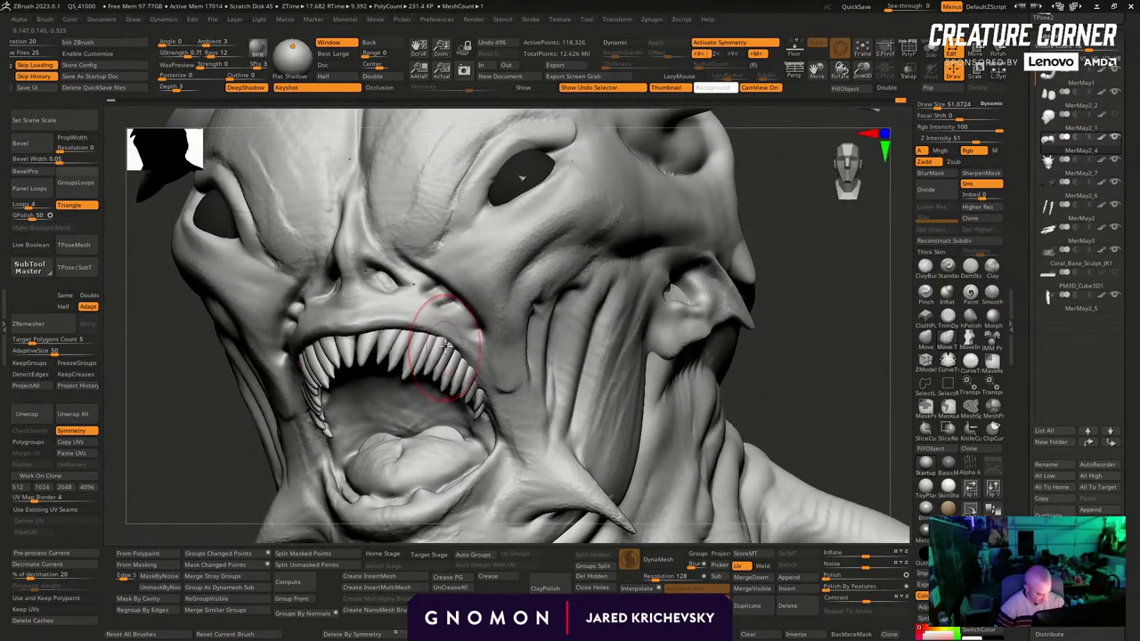
{"action": "left_click_drag", "start_coordinate": [467, 384], "coordinate": [464, 374]}
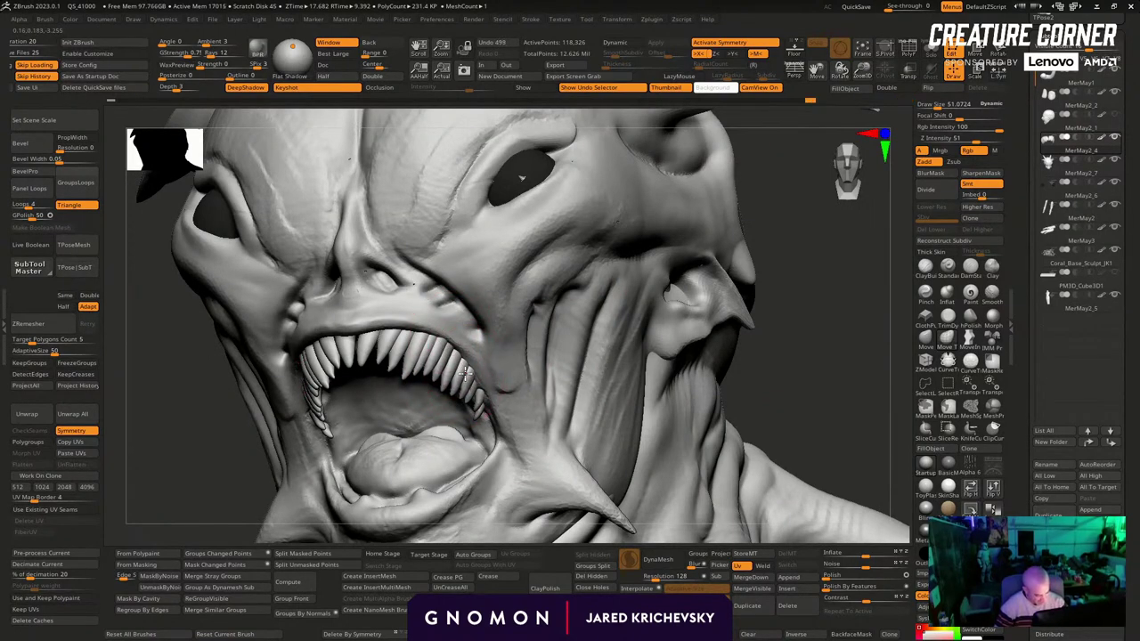
Reshape the whole upper tooth row from the front and side with the Move brush, using draw sizes of about 114 and 77
{"action": "right_click_drag", "start_coordinate": [829, 358], "coordinate": [673, 288], "text": "ctrl"}
{"action": "key", "text": "s"}
{"action": "left_click_drag", "start_coordinate": [424, 323], "coordinate": [435, 323]}
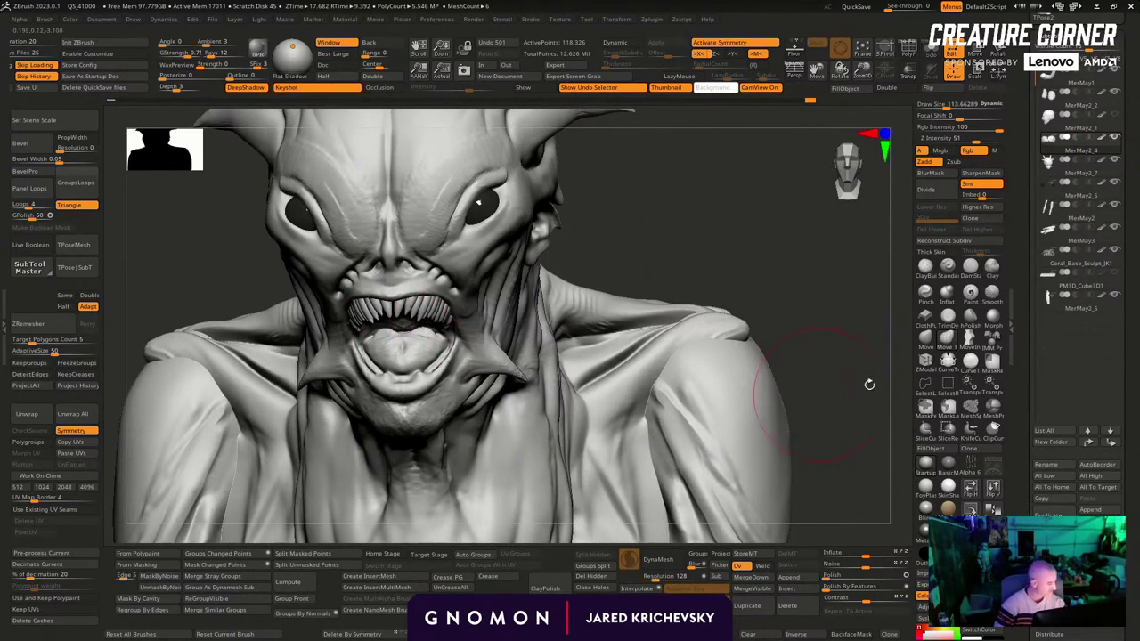
{"action": "left_click", "coordinate": [925, 339]}
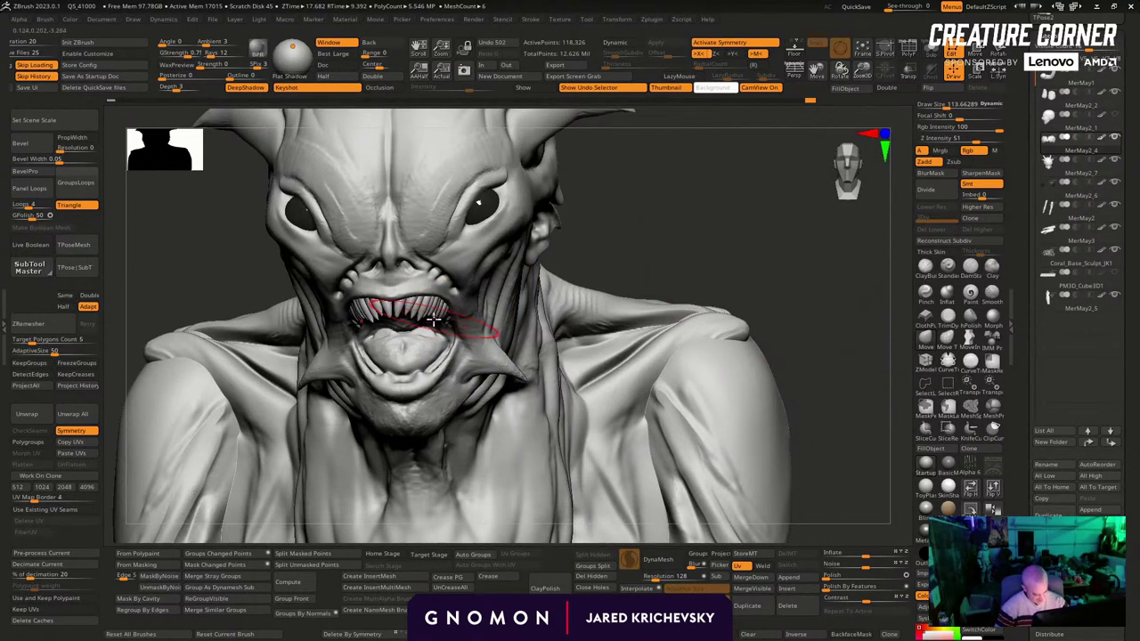
{"action": "mouse_move", "coordinate": [439, 308]}
{"action": "left_mouse_down"}
{"action": "mouse_move", "coordinate": [454, 315]}
{"action": "mouse_move", "coordinate": [399, 315]}
{"action": "left_mouse_up"}
{"action": "key", "text": "s"}
{"action": "left_click_drag", "start_coordinate": [629, 239], "coordinate": [639, 217]}
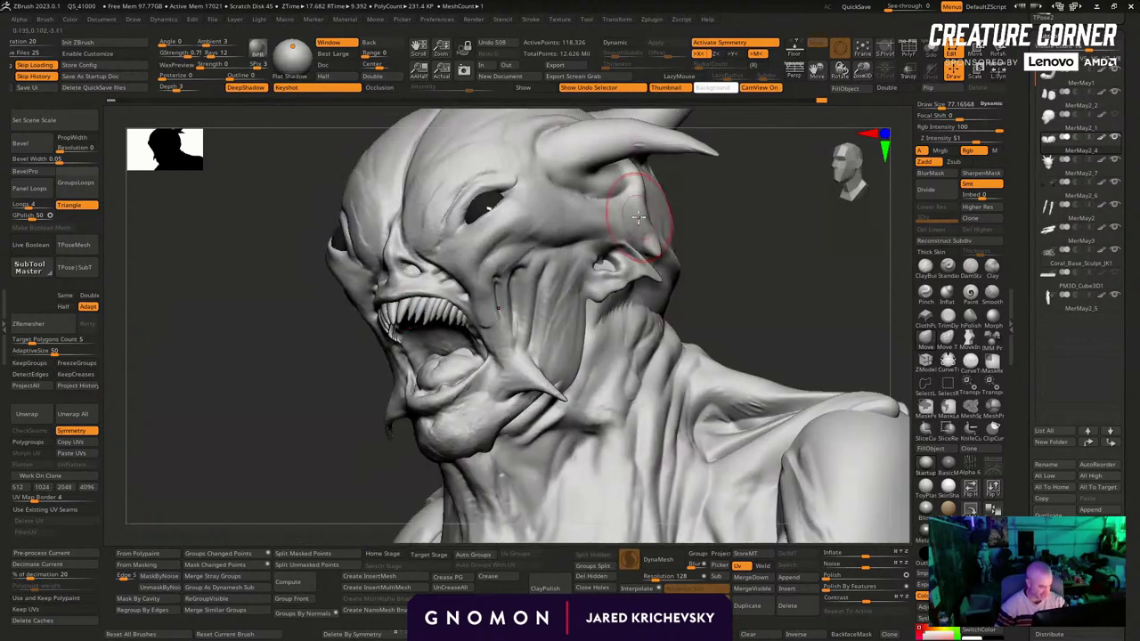
{"action": "left_click_drag", "start_coordinate": [448, 301], "coordinate": [443, 306]}
Duplicate the upper tooth subtool and set up the transform gizmo on the copy with symmetry turned off
{"action": "mouse_move", "coordinate": [363, 438]}
{"action": "left_mouse_down"}
{"action": "mouse_move", "coordinate": [333, 463]}
{"action": "mouse_move", "coordinate": [376, 486]}
{"action": "mouse_move", "coordinate": [631, 288]}
{"action": "mouse_move", "coordinate": [662, 293]}
{"action": "left_mouse_up"}
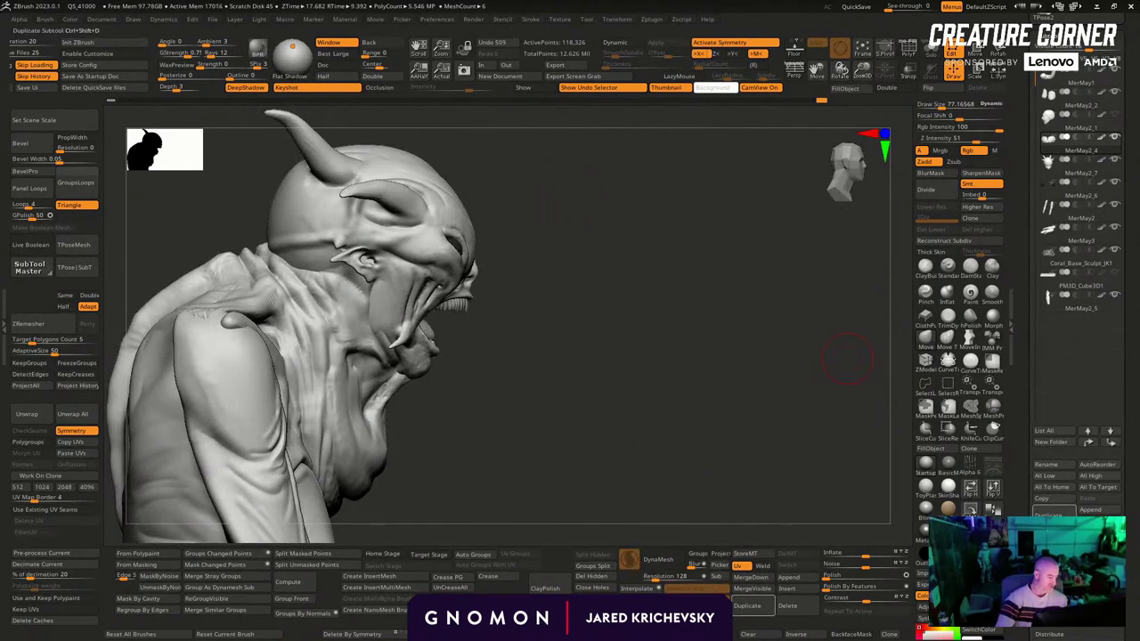
{"action": "left_click", "coordinate": [1058, 514]}
{"action": "key", "text": "w"}
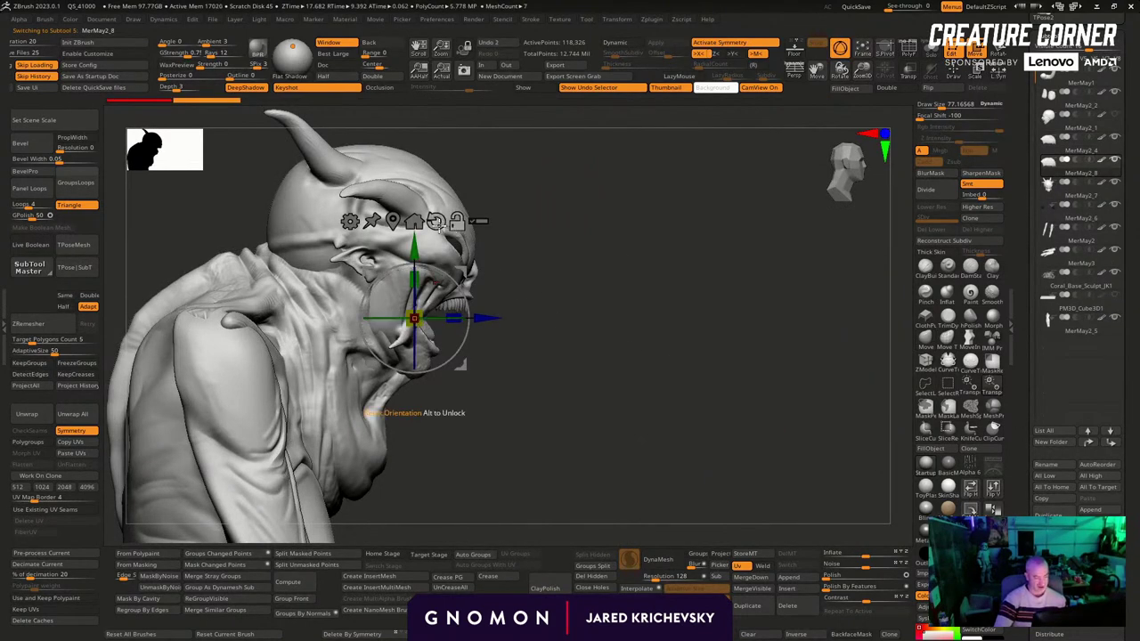
{"action": "key", "text": "x"}
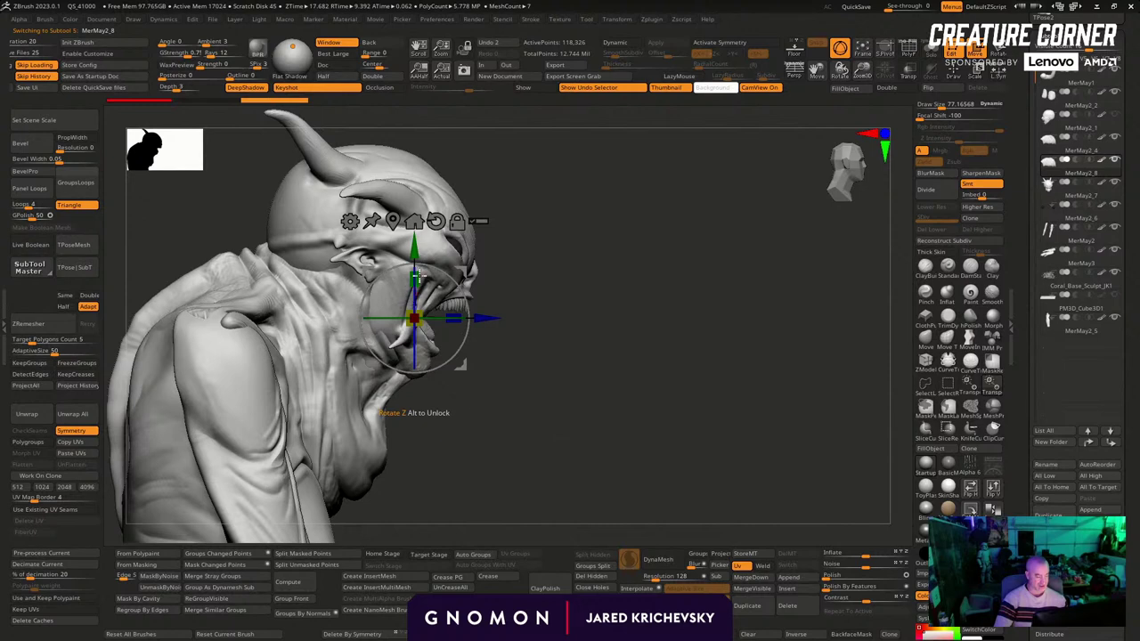
{"action": "left_click", "coordinate": [414, 222]}
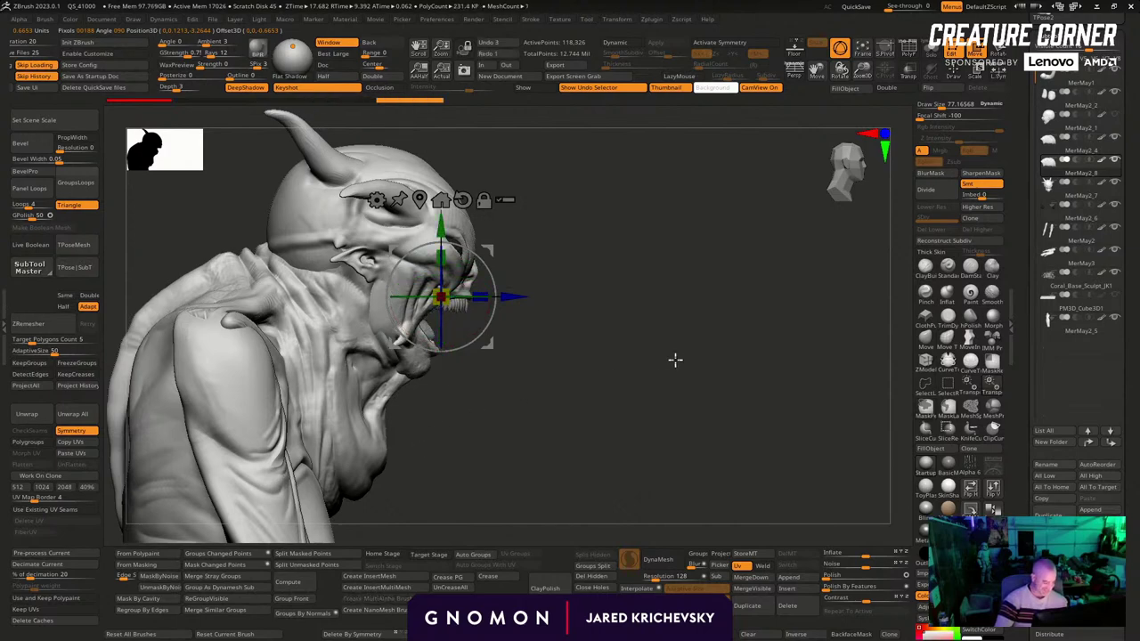
Rotate the duplicated tooth row upside down in side view so its fangs point upward
{"action": "left_click_drag", "start_coordinate": [674, 359], "coordinate": [519, 311], "text": "shift"}
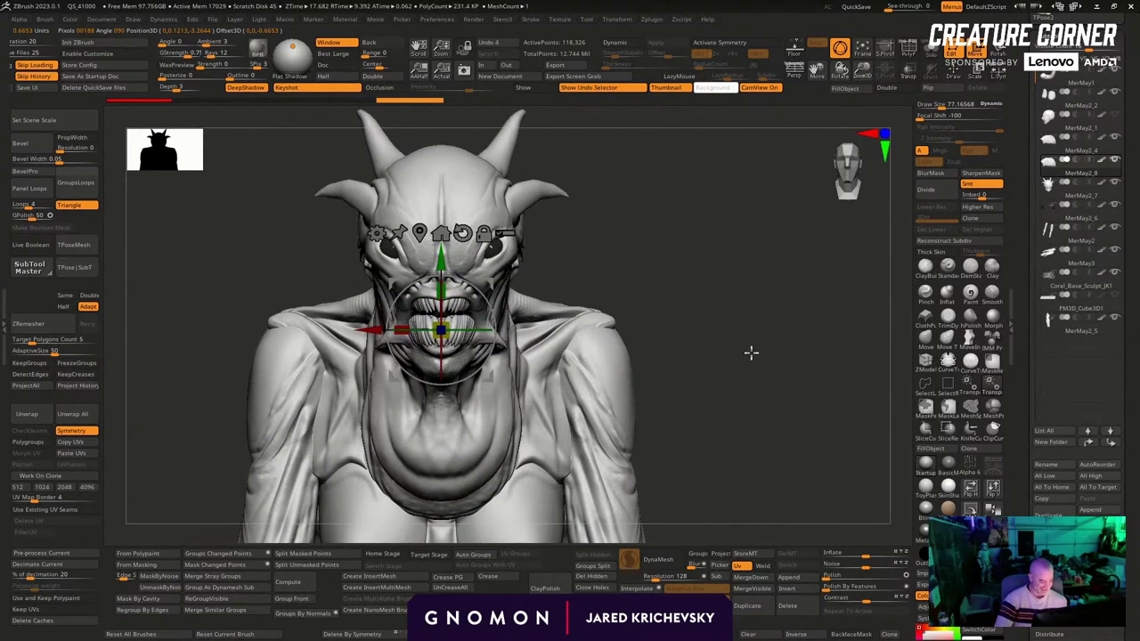
{"action": "left_click_drag", "start_coordinate": [751, 351], "coordinate": [709, 350]}
{"action": "left_click_drag", "start_coordinate": [791, 249], "coordinate": [686, 268], "text": "shift"}
{"action": "left_click_drag", "start_coordinate": [275, 438], "coordinate": [290, 507], "text": "alt"}
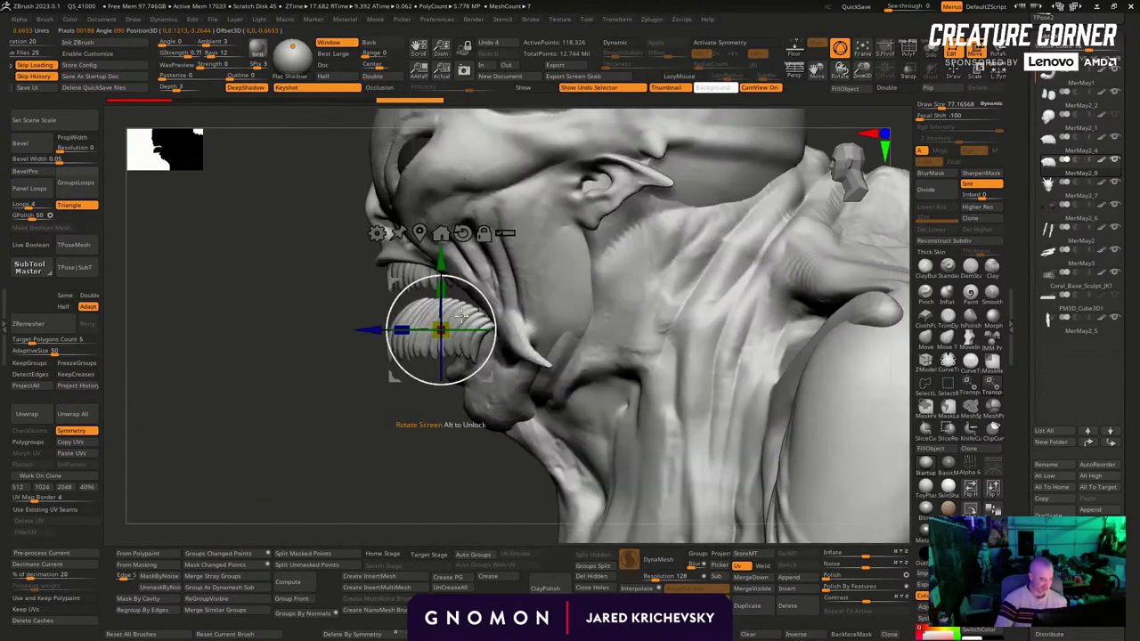
{"action": "left_click_drag", "start_coordinate": [438, 310], "coordinate": [429, 425]}
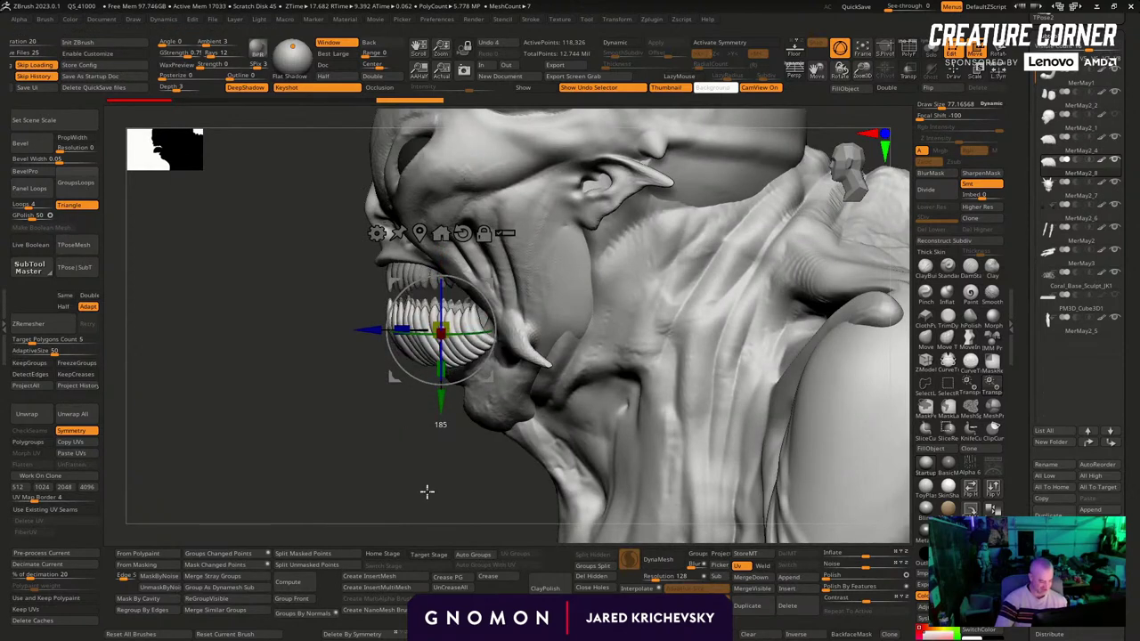
{"action": "left_click_drag", "start_coordinate": [430, 488], "coordinate": [433, 485]}
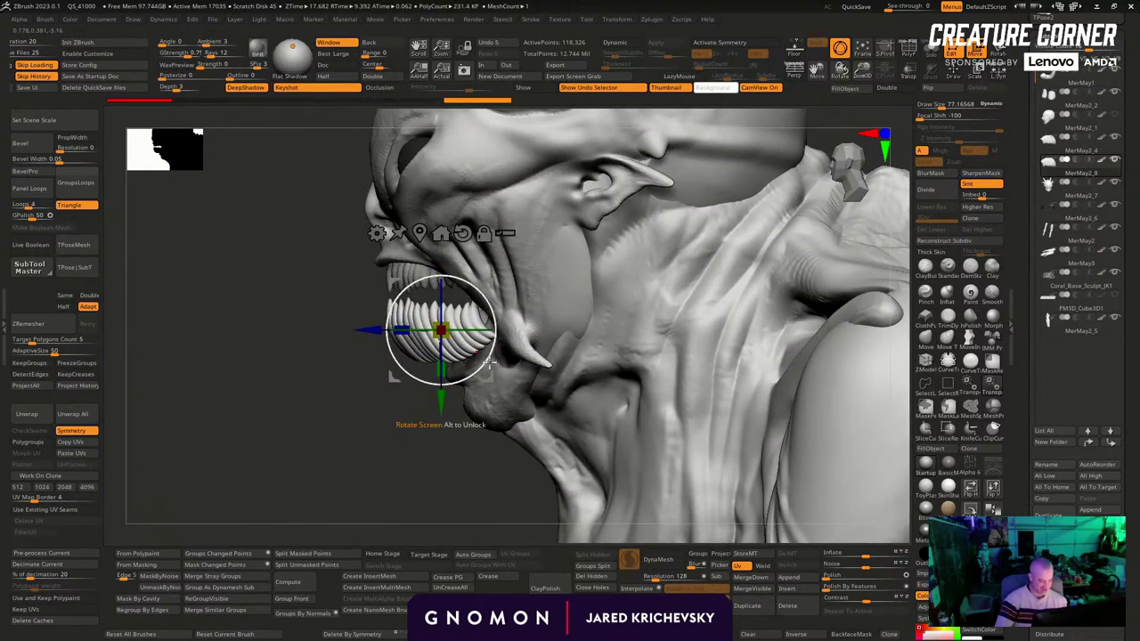
Move, tilt and scale the flipped tooth row with the gizmo to fit the lower jaw, checking it from the front
{"action": "left_click_drag", "start_coordinate": [497, 328], "coordinate": [543, 330]}
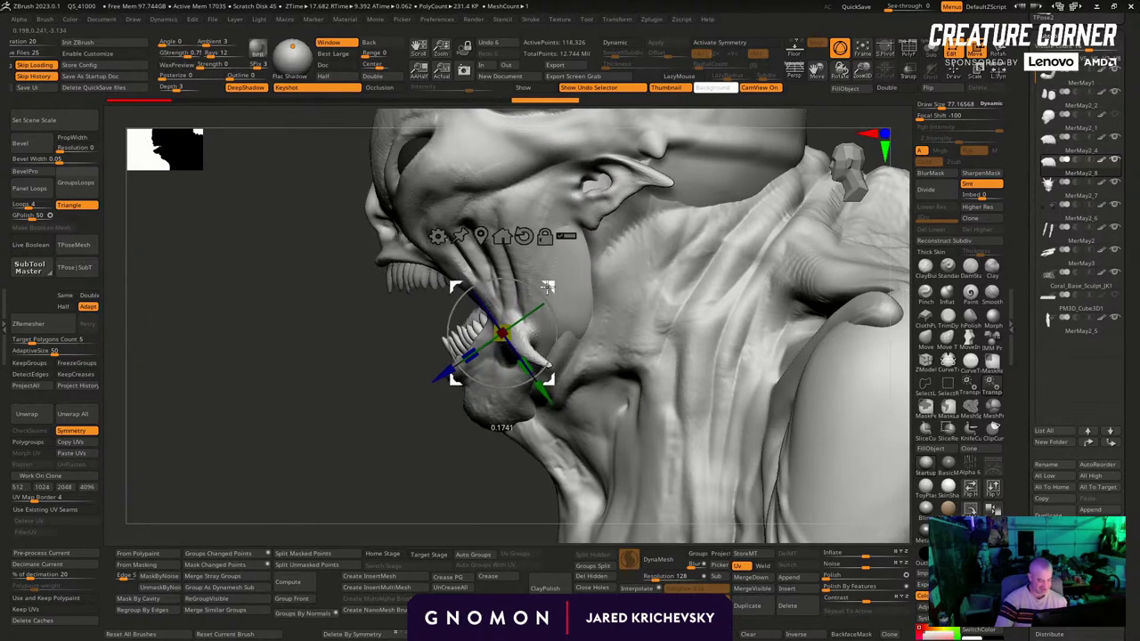
{"action": "key", "text": "q"}
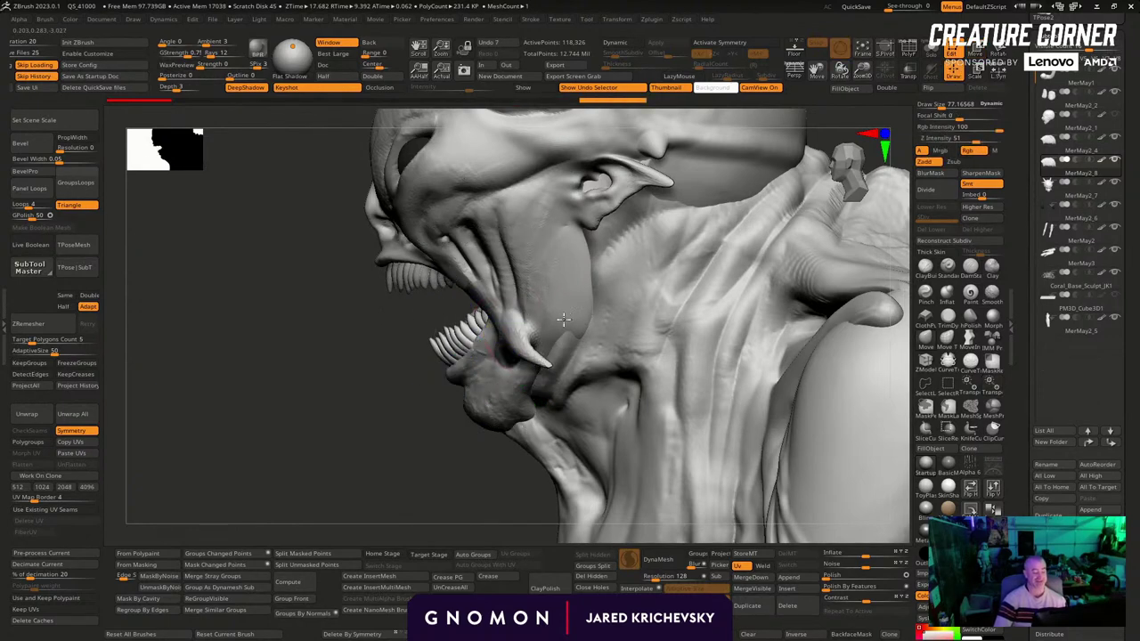
{"action": "mouse_move", "coordinate": [304, 355]}
{"action": "left_mouse_down", "text": "alt"}
{"action": "mouse_move", "coordinate": [295, 347]}
{"action": "mouse_move", "coordinate": [298, 370]}
{"action": "mouse_move", "coordinate": [318, 361]}
{"action": "left_mouse_up", "text": "alt"}
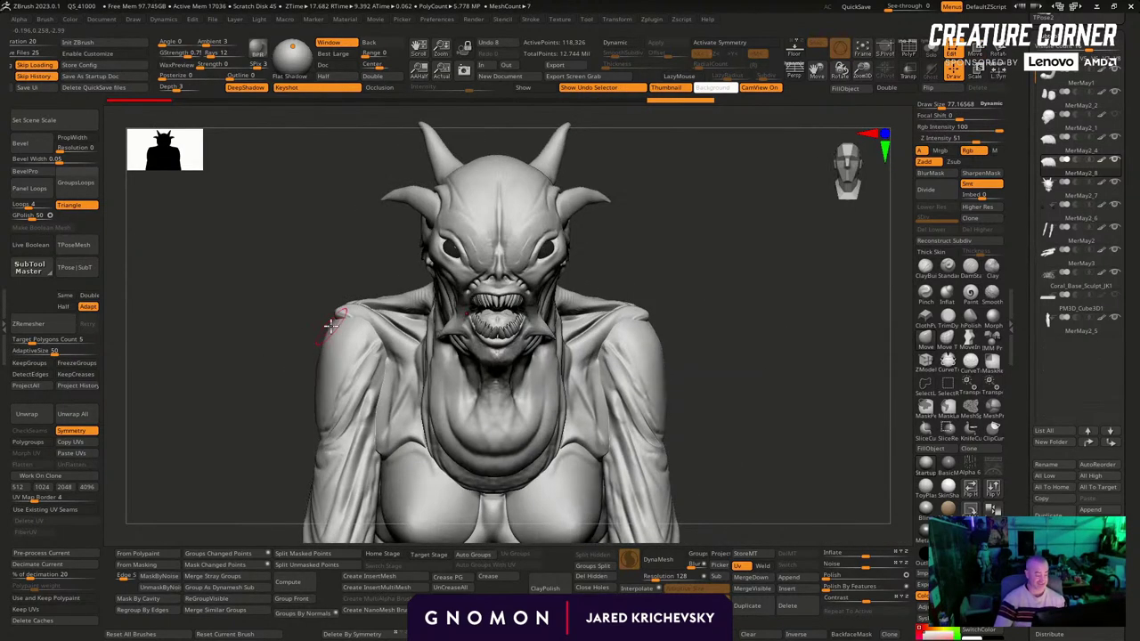
{"action": "mouse_move", "coordinate": [719, 271]}
{"action": "left_mouse_down"}
{"action": "mouse_move", "coordinate": [697, 277]}
{"action": "mouse_move", "coordinate": [667, 335]}
{"action": "mouse_move", "coordinate": [709, 374]}
{"action": "mouse_move", "coordinate": [691, 403]}
{"action": "left_mouse_up"}
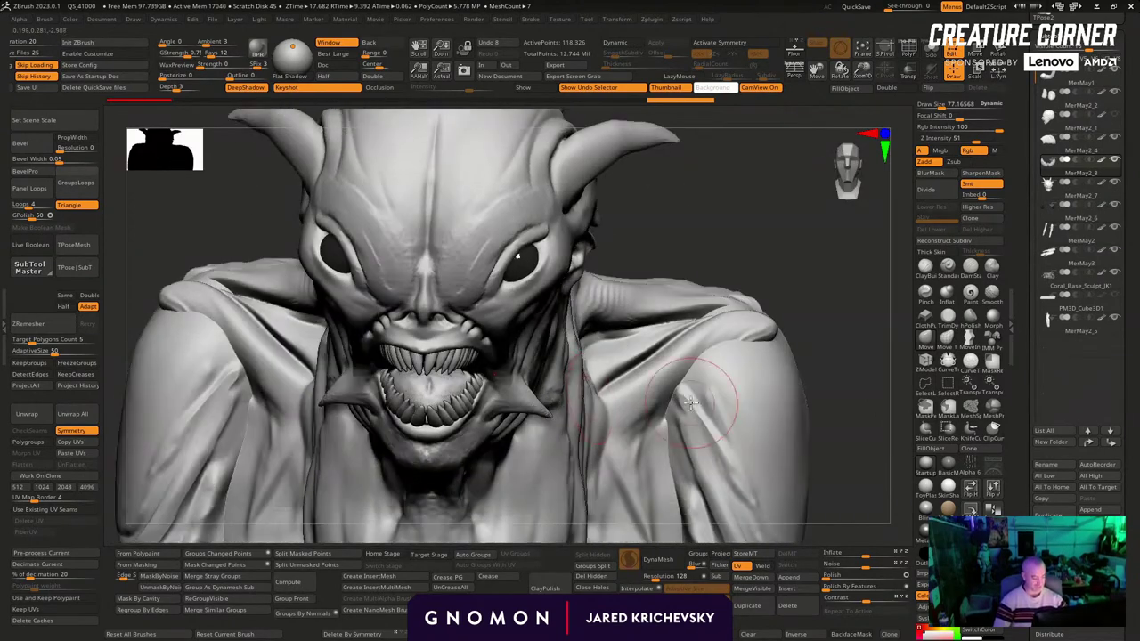
Choose the Move brush for the lower teeth, undo the one-sided stroke and turn symmetry back on
{"action": "key", "text": "b"}
{"action": "key", "text": "m"}
{"action": "key", "text": "v"}
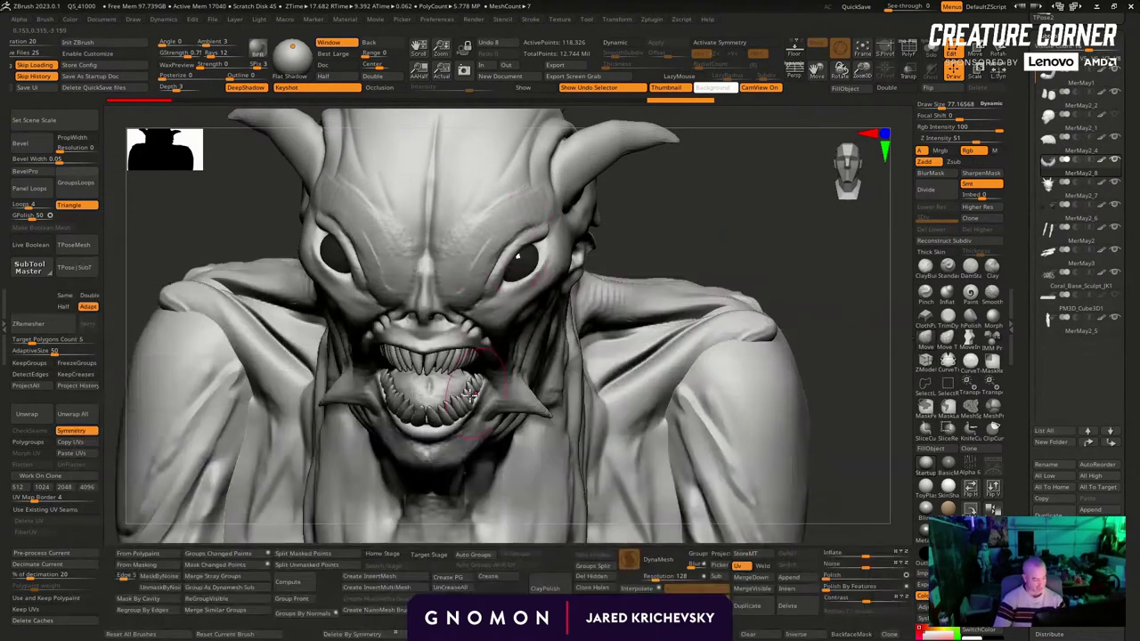
{"action": "key", "text": "s"}
{"action": "mouse_move", "coordinate": [471, 396]}
{"action": "left_mouse_down"}
{"action": "mouse_move", "coordinate": [486, 395]}
{"action": "mouse_move", "coordinate": [493, 373]}
{"action": "left_mouse_up"}
{"action": "key", "text": "ctrl+z"}
{"action": "key", "text": "x"}
Pull the lower tooth row into the curve of the lower jaw with the Move brush at a draw size of about 90
{"action": "left_click_drag", "start_coordinate": [771, 206], "coordinate": [637, 241]}
{"action": "key", "text": "s"}
{"action": "left_click_drag", "start_coordinate": [454, 430], "coordinate": [454, 426]}
{"action": "key", "text": "s"}
{"action": "left_click_drag", "start_coordinate": [445, 415], "coordinate": [425, 414]}
{"action": "left_click_drag", "start_coordinate": [438, 422], "coordinate": [433, 417]}
{"action": "mouse_move", "coordinate": [392, 485]}
{"action": "left_mouse_down"}
{"action": "mouse_move", "coordinate": [478, 508]}
{"action": "mouse_move", "coordinate": [470, 495]}
{"action": "left_mouse_up"}
{"action": "mouse_move", "coordinate": [470, 495]}
{"action": "right_mouse_down"}
{"action": "mouse_move", "coordinate": [478, 378]}
{"action": "mouse_move", "coordinate": [590, 271]}
{"action": "right_mouse_up"}
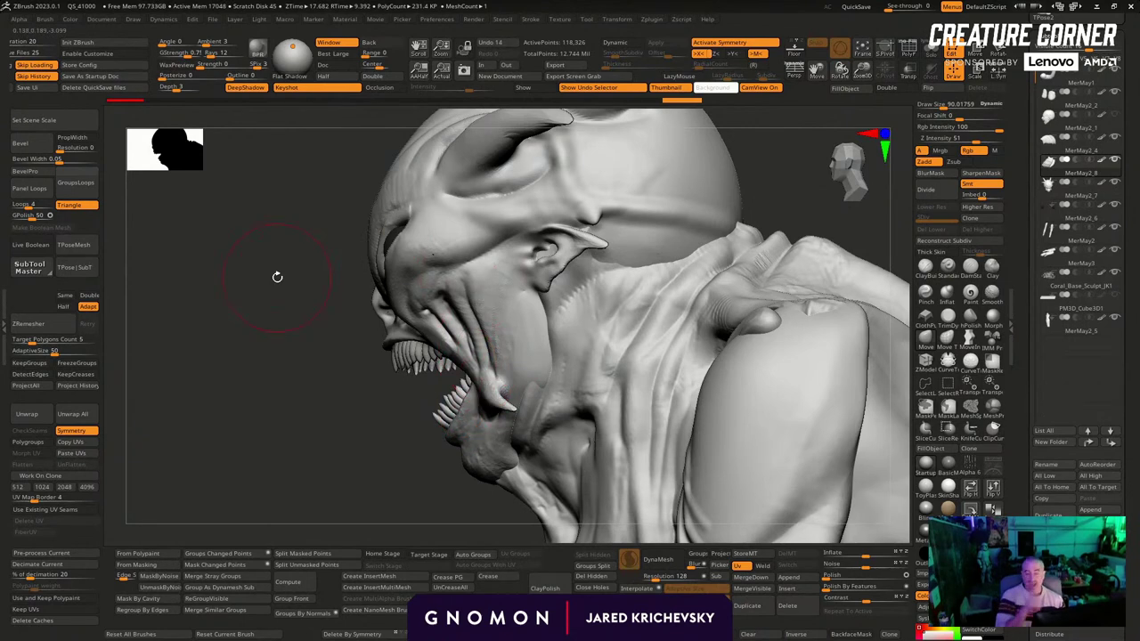
Try scattering copies of the lower tooth row in front of the face with the transform gizmo and undo them
{"action": "mouse_move", "coordinate": [351, 415]}
{"action": "right_mouse_down"}
{"action": "mouse_move", "coordinate": [359, 389]}
{"action": "mouse_move", "coordinate": [333, 466]}
{"action": "right_mouse_up"}
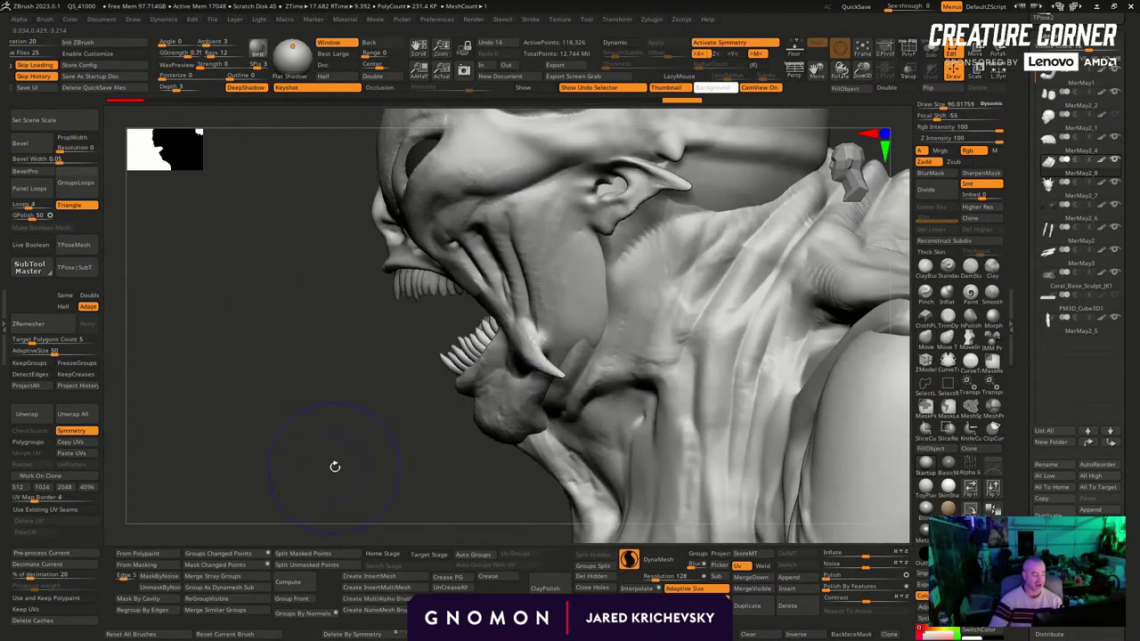
{"action": "key", "text": "w"}
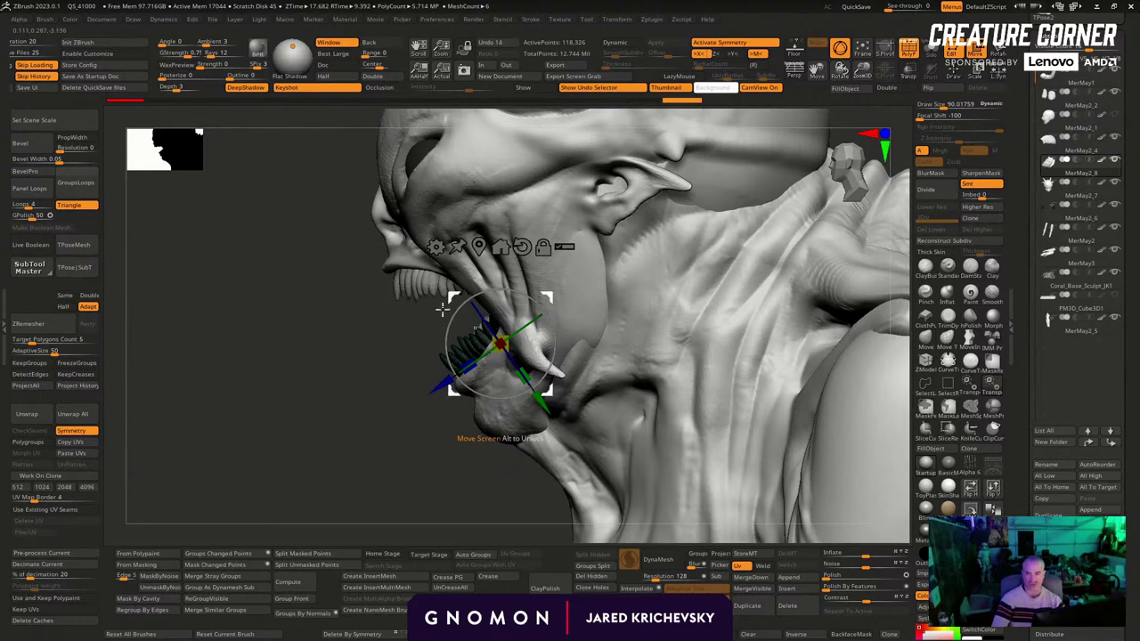
{"action": "left_click_drag", "start_coordinate": [547, 298], "coordinate": [386, 305]}
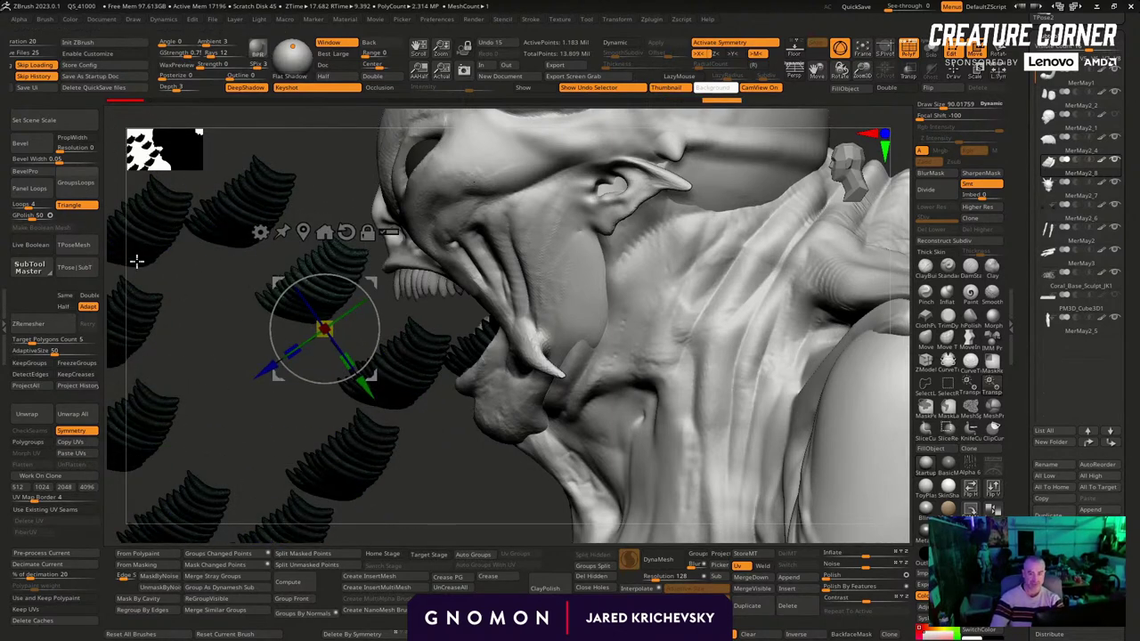
{"action": "key", "text": "ctrl+z"}
Try trailing a dense chain of lower tooth copies away from the jaw with the gizmo and undo it
{"action": "mouse_move", "coordinate": [408, 466]}
{"action": "left_mouse_down", "text": "alt"}
{"action": "mouse_move", "coordinate": [505, 368]}
{"action": "mouse_move", "coordinate": [412, 407]}
{"action": "mouse_move", "coordinate": [397, 477]}
{"action": "left_mouse_up", "text": "alt"}
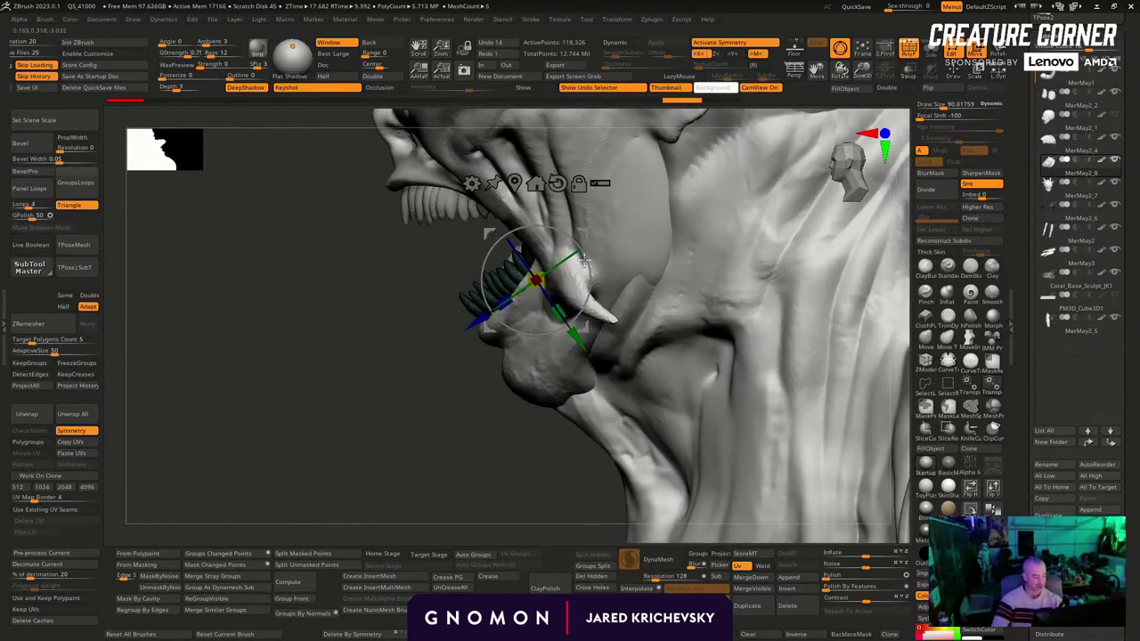
{"action": "left_click_drag", "start_coordinate": [583, 258], "coordinate": [214, 512]}
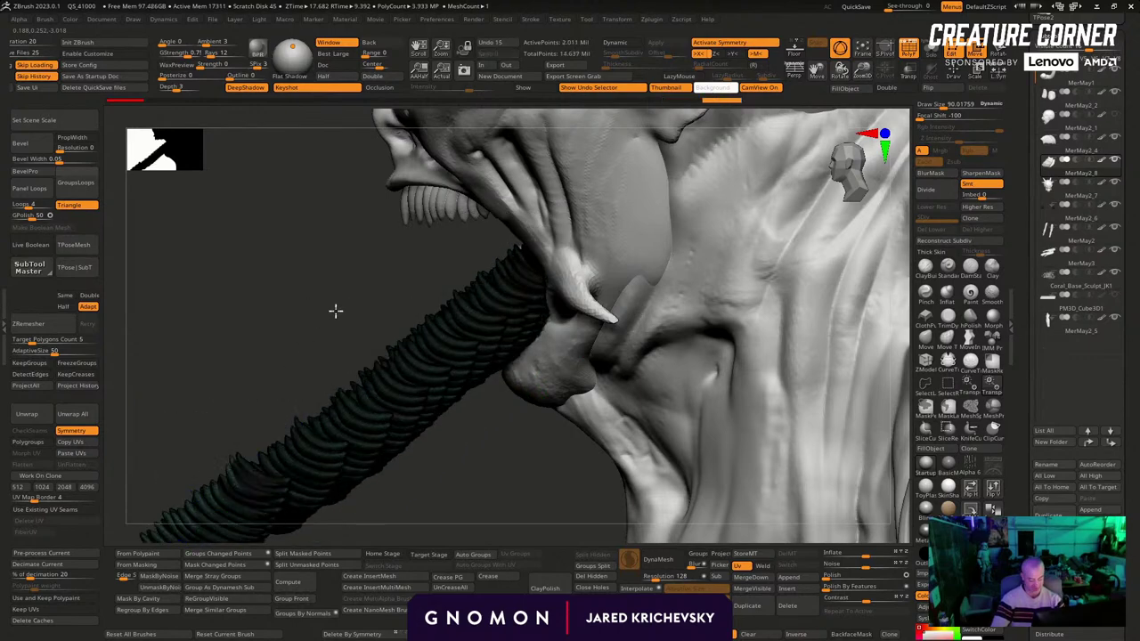
{"action": "left_click_drag", "start_coordinate": [336, 311], "coordinate": [660, 372]}
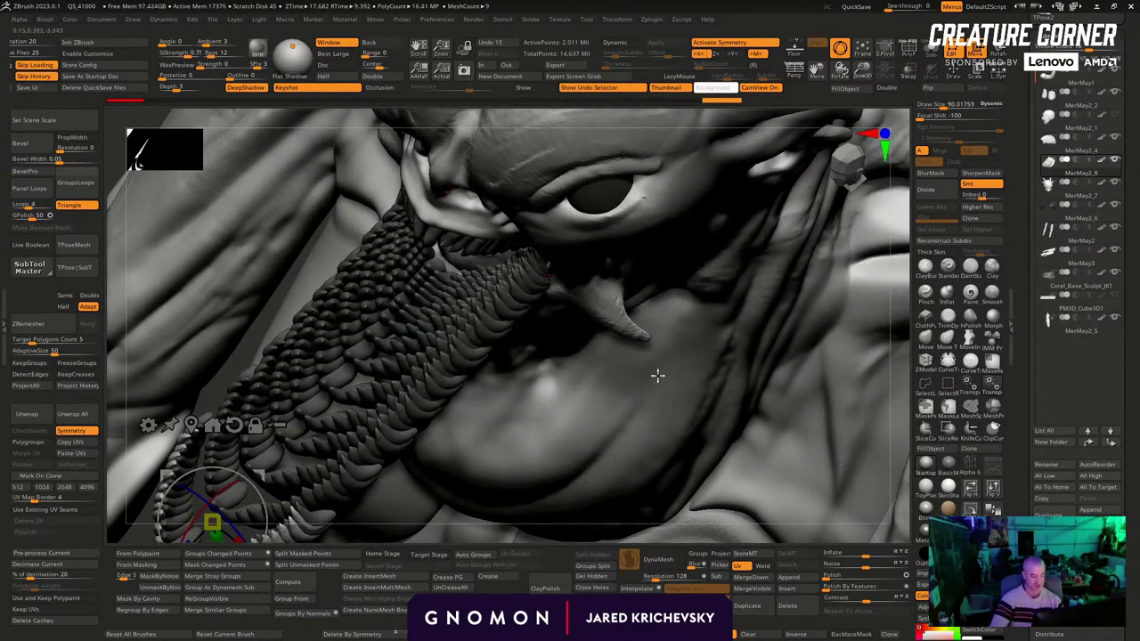
{"action": "key", "text": "ctrl+z"}
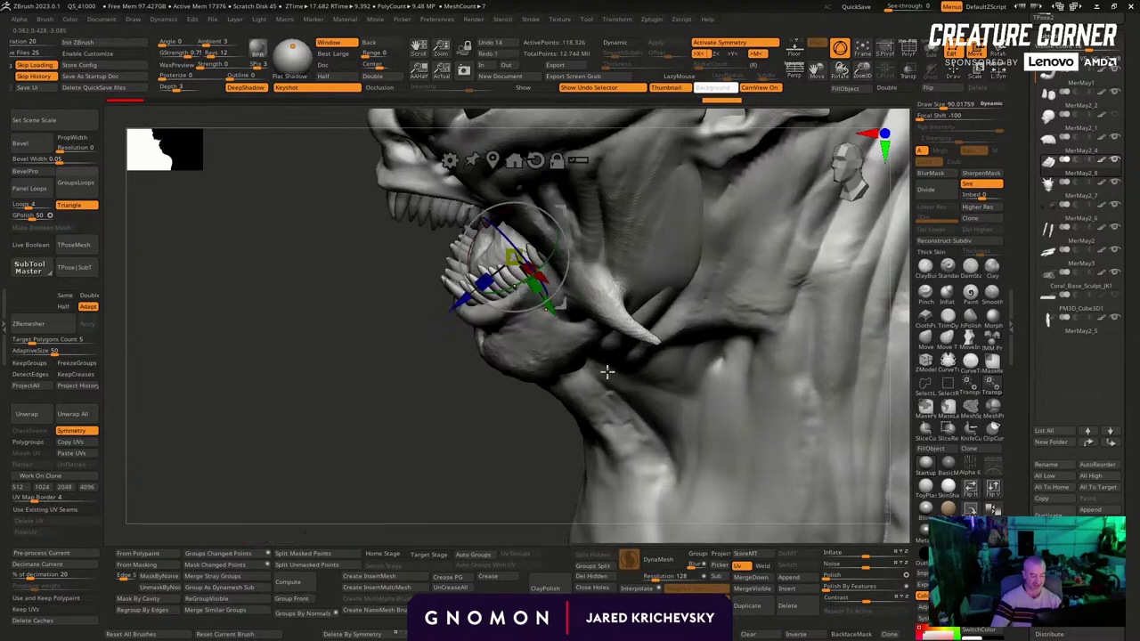
Divide the lower teeth into separate polygroups with Auto Groups and bring up the transform gizmo
{"action": "left_click_drag", "start_coordinate": [436, 492], "coordinate": [315, 517]}
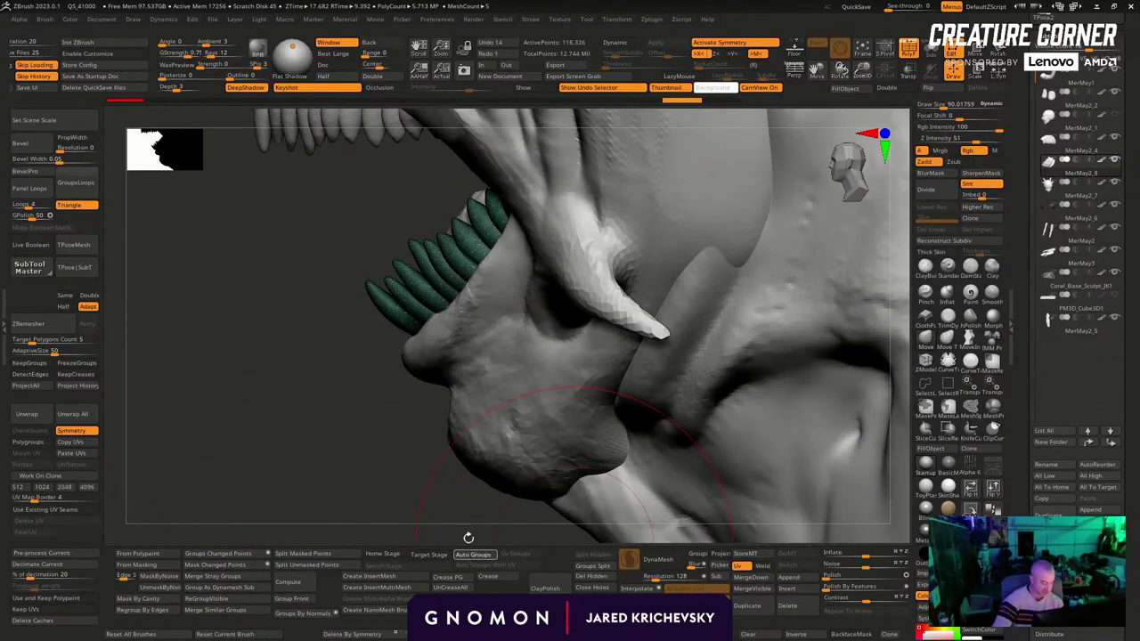
{"action": "left_click", "coordinate": [471, 553]}
{"action": "mouse_move", "coordinate": [364, 504]}
{"action": "left_mouse_down"}
{"action": "mouse_move", "coordinate": [382, 508]}
{"action": "mouse_move", "coordinate": [369, 517]}
{"action": "mouse_move", "coordinate": [364, 504]}
{"action": "left_mouse_up"}
{"action": "key", "text": "w"}
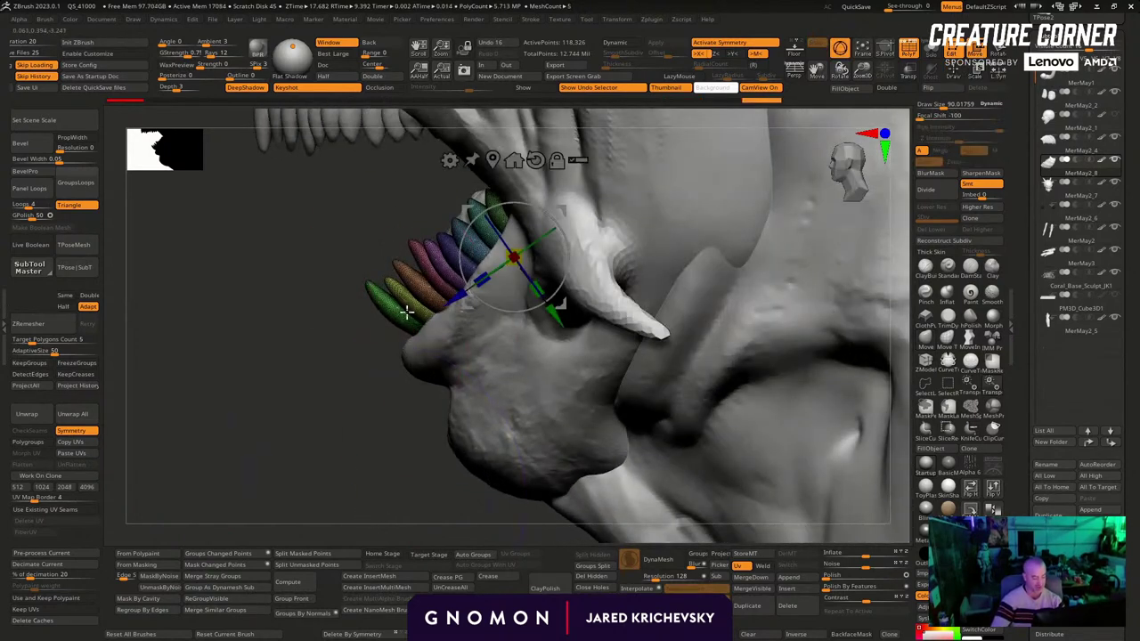
Try masking around a lower front tooth and pulling out copies with the gizmo, and undo the chain
{"action": "left_click", "coordinate": [407, 311], "text": "ctrl"}
{"action": "left_click_drag", "start_coordinate": [461, 258], "coordinate": [228, 516], "text": "ctrl"}
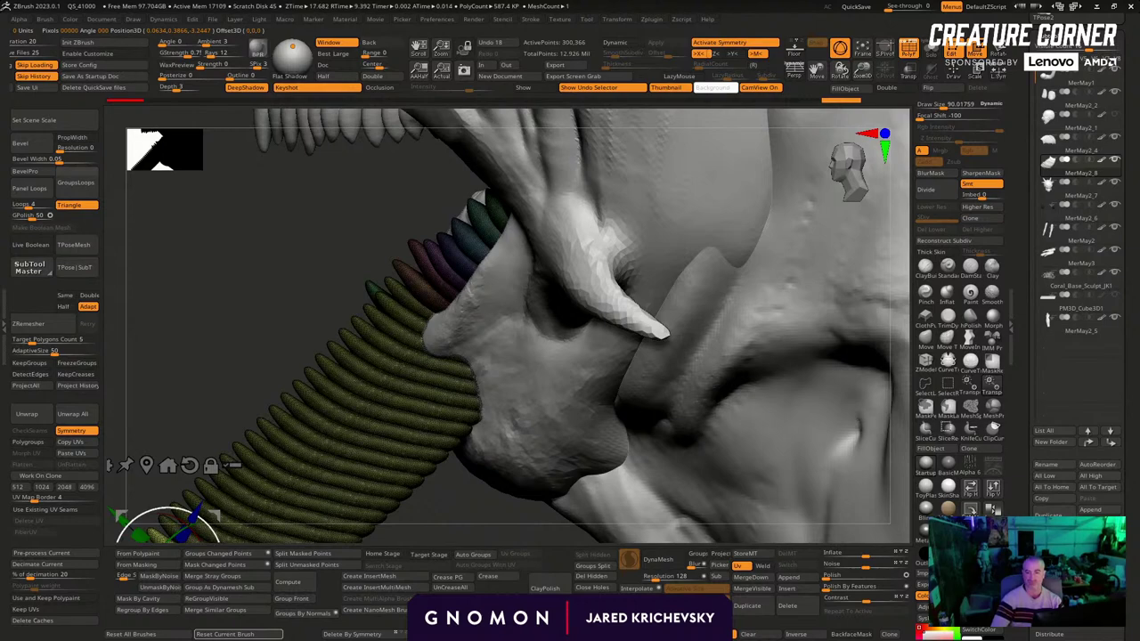
{"action": "key", "text": "ctrl+z"}
{"action": "key", "text": "q"}
Reduce the draw size to about 51, select the upper teeth subtool and turn off the polygroup display
{"action": "mouse_move", "coordinate": [354, 476]}
{"action": "left_mouse_down"}
{"action": "mouse_move", "coordinate": [433, 461]}
{"action": "mouse_move", "coordinate": [451, 322]}
{"action": "mouse_move", "coordinate": [690, 246]}
{"action": "mouse_move", "coordinate": [704, 265]}
{"action": "mouse_move", "coordinate": [703, 239]}
{"action": "mouse_move", "coordinate": [710, 267]}
{"action": "left_mouse_up"}
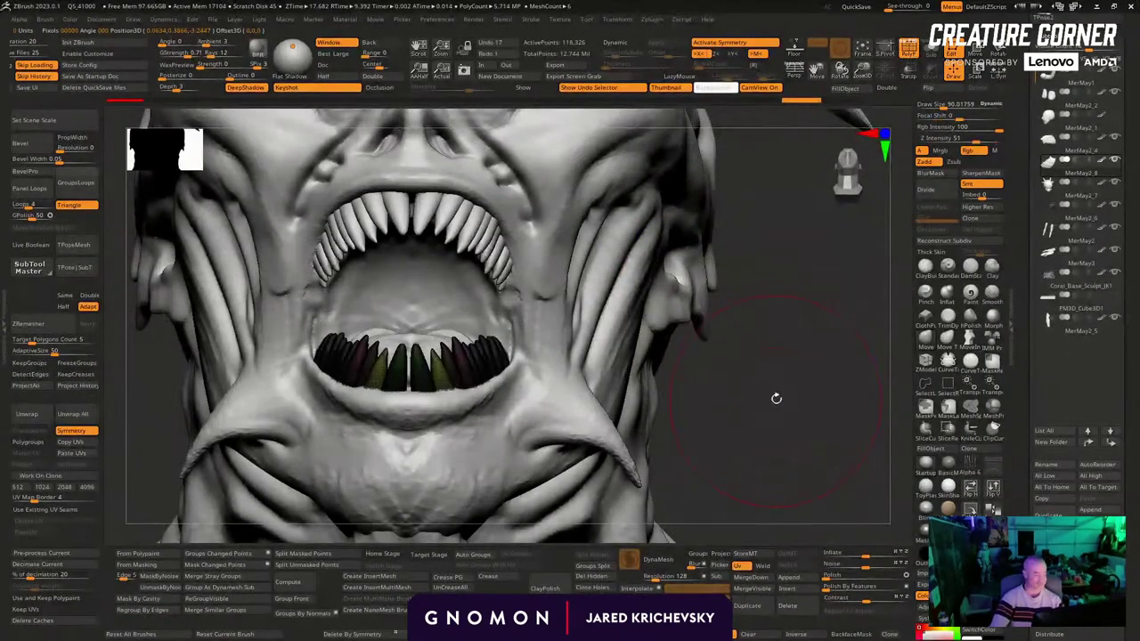
{"action": "mouse_move", "coordinate": [776, 400]}
{"action": "left_mouse_down"}
{"action": "mouse_move", "coordinate": [748, 393]}
{"action": "mouse_move", "coordinate": [776, 369]}
{"action": "left_mouse_up"}
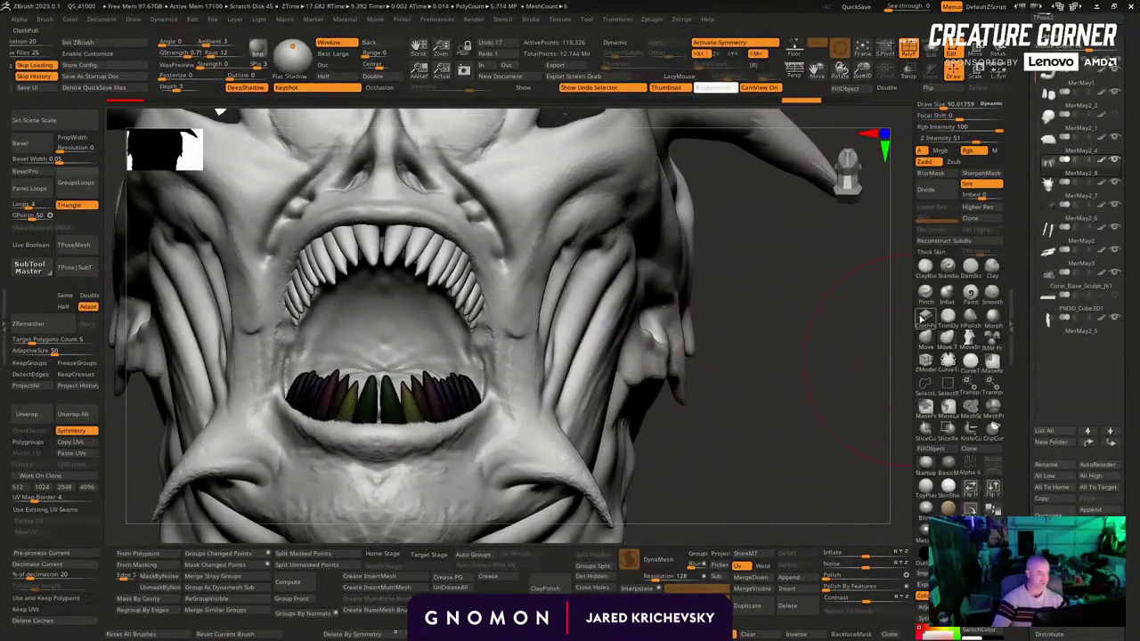
{"action": "key", "text": "s"}
{"action": "left_click", "coordinate": [400, 223], "text": "alt"}
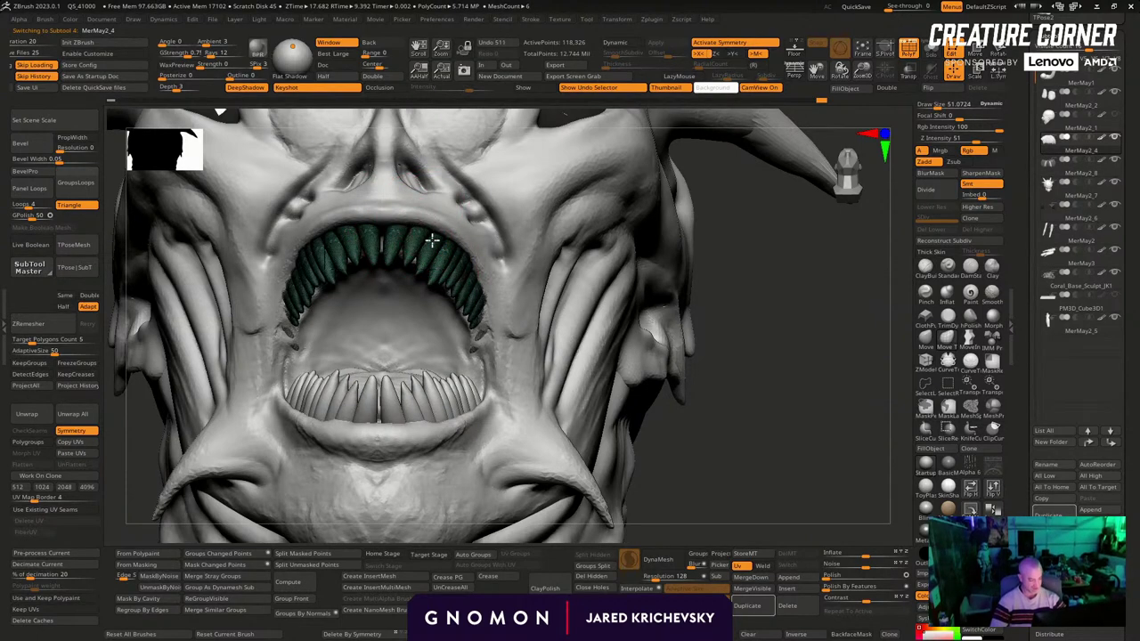
{"action": "left_click_drag", "start_coordinate": [734, 394], "coordinate": [457, 357], "text": "alt"}
{"action": "key", "text": "shift+f"}
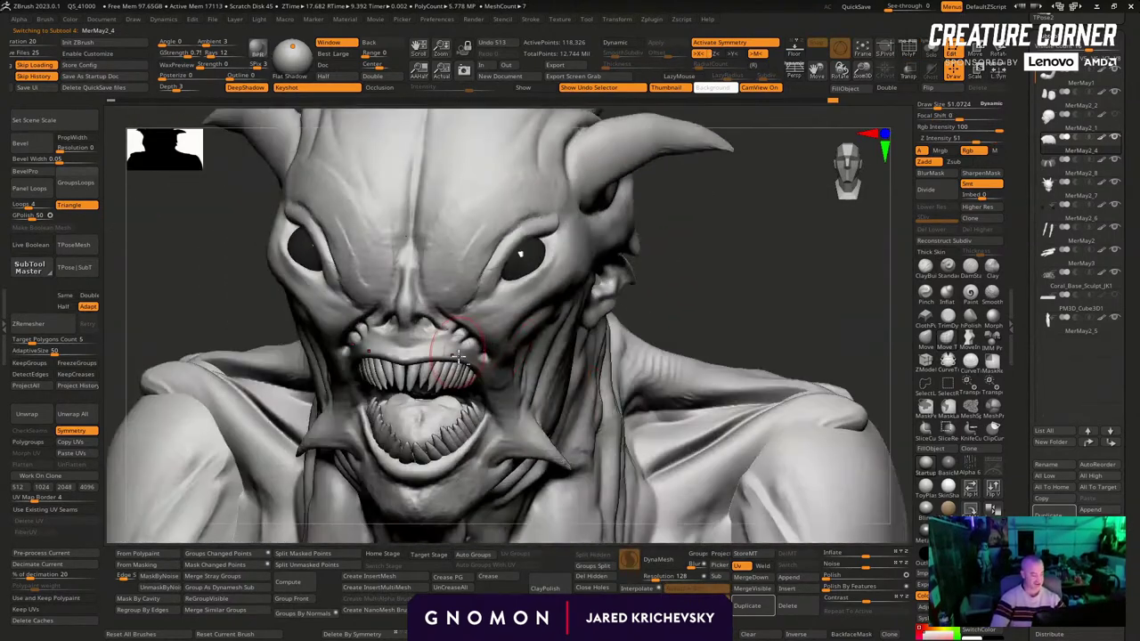
Select the head subtool and carve nostril openings into the nose with the Dam Standard brush, reducing the draw size from about 30 to 15
{"action": "left_click", "coordinate": [419, 309], "text": "alt"}
{"action": "left_click_drag", "start_coordinate": [419, 312], "coordinate": [415, 272]}
{"action": "key", "text": "s"}
{"action": "left_click_drag", "start_coordinate": [741, 276], "coordinate": [691, 258], "text": "alt"}
{"action": "left_click_drag", "start_coordinate": [690, 259], "coordinate": [692, 295], "text": "alt"}
{"action": "left_click", "coordinate": [653, 281]}
{"action": "left_click", "coordinate": [965, 272]}
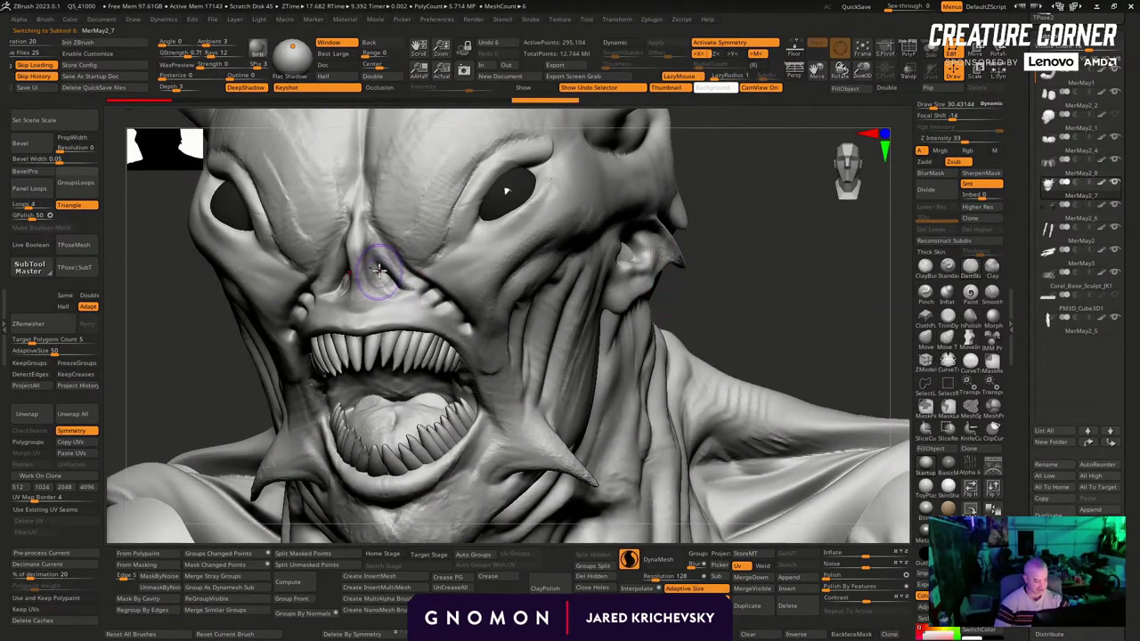
{"action": "mouse_move", "coordinate": [381, 269]}
{"action": "left_mouse_down"}
{"action": "mouse_move", "coordinate": [369, 258]}
{"action": "mouse_move", "coordinate": [373, 267]}
{"action": "mouse_move", "coordinate": [381, 253]}
{"action": "left_mouse_up"}
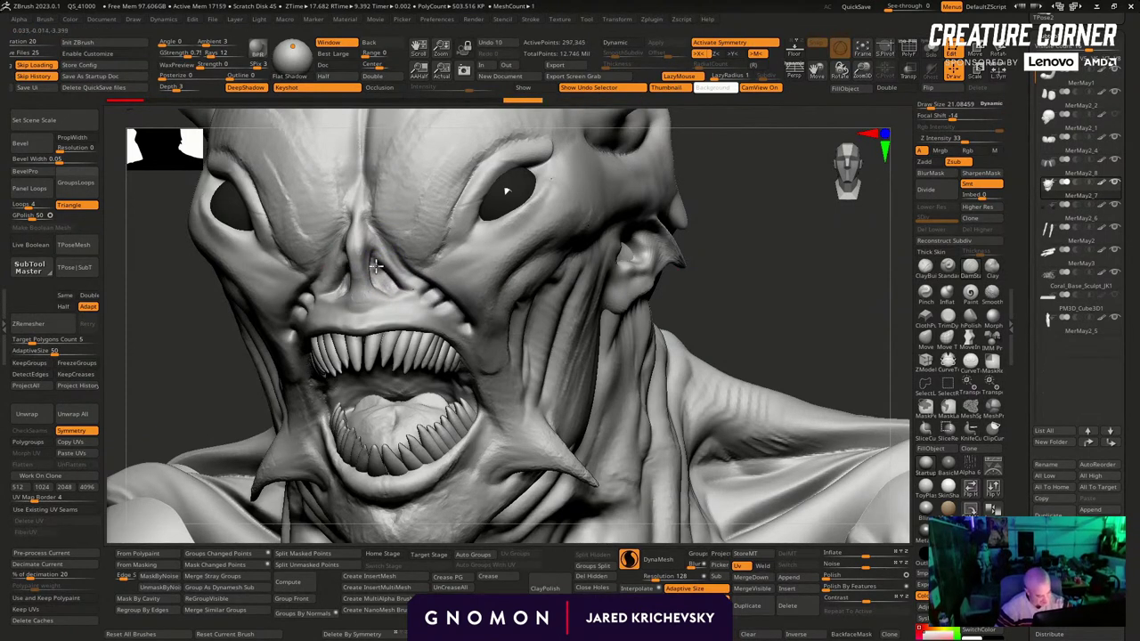
{"action": "left_click_drag", "start_coordinate": [389, 285], "coordinate": [383, 269]}
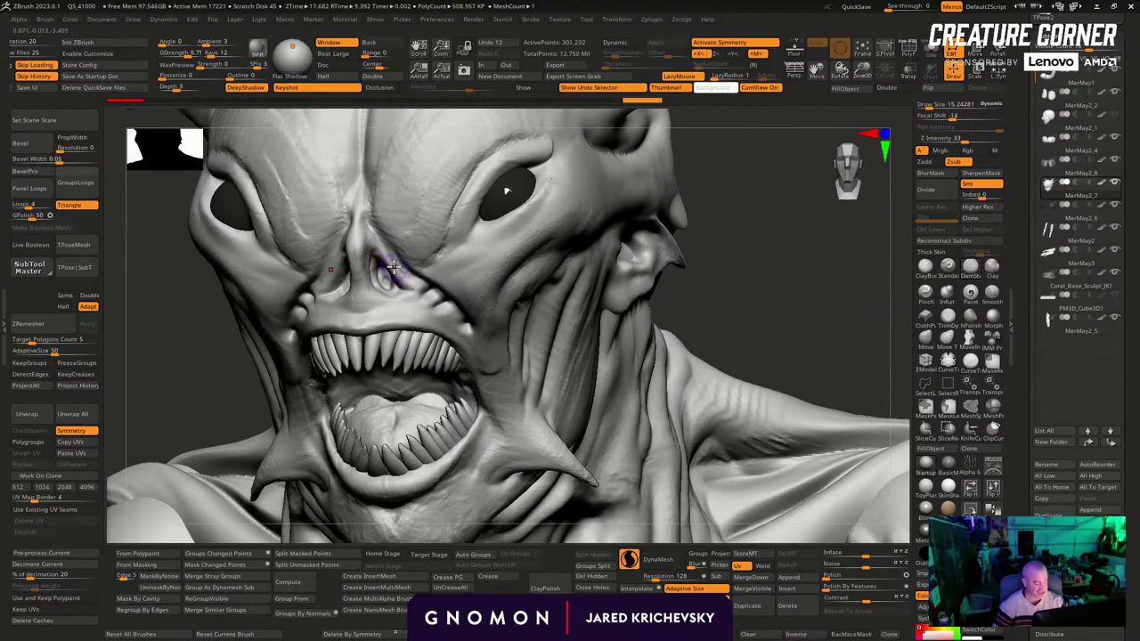
{"action": "mouse_move", "coordinate": [766, 272]}
{"action": "left_mouse_down"}
{"action": "mouse_move", "coordinate": [778, 244]}
{"action": "mouse_move", "coordinate": [756, 242]}
{"action": "mouse_move", "coordinate": [662, 300]}
{"action": "mouse_move", "coordinate": [383, 259]}
{"action": "mouse_move", "coordinate": [406, 277]}
{"action": "left_mouse_up"}
{"action": "left_click_drag", "start_coordinate": [720, 385], "coordinate": [713, 410]}
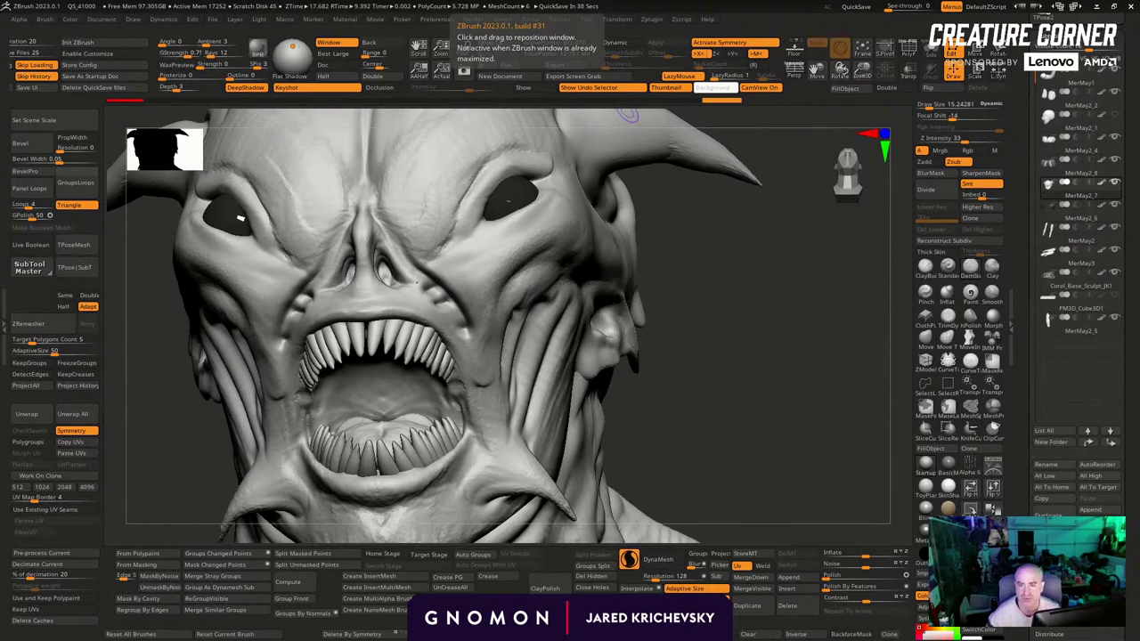
Switch to the browser, enlarge an IMDb still of the TV series From and look through the image results
{"action": "left_click_drag", "start_coordinate": [623, 2], "coordinate": [550, 226]}
{"action": "left_click_drag", "start_coordinate": [381, 220], "coordinate": [216, 63]}
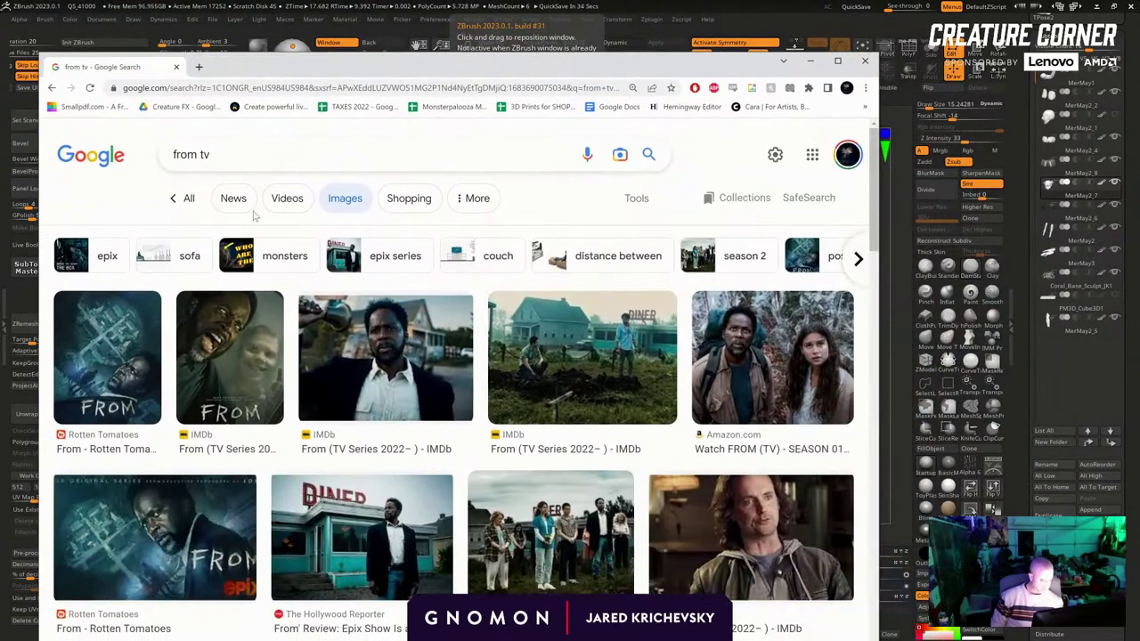
{"action": "left_click", "coordinate": [325, 331]}
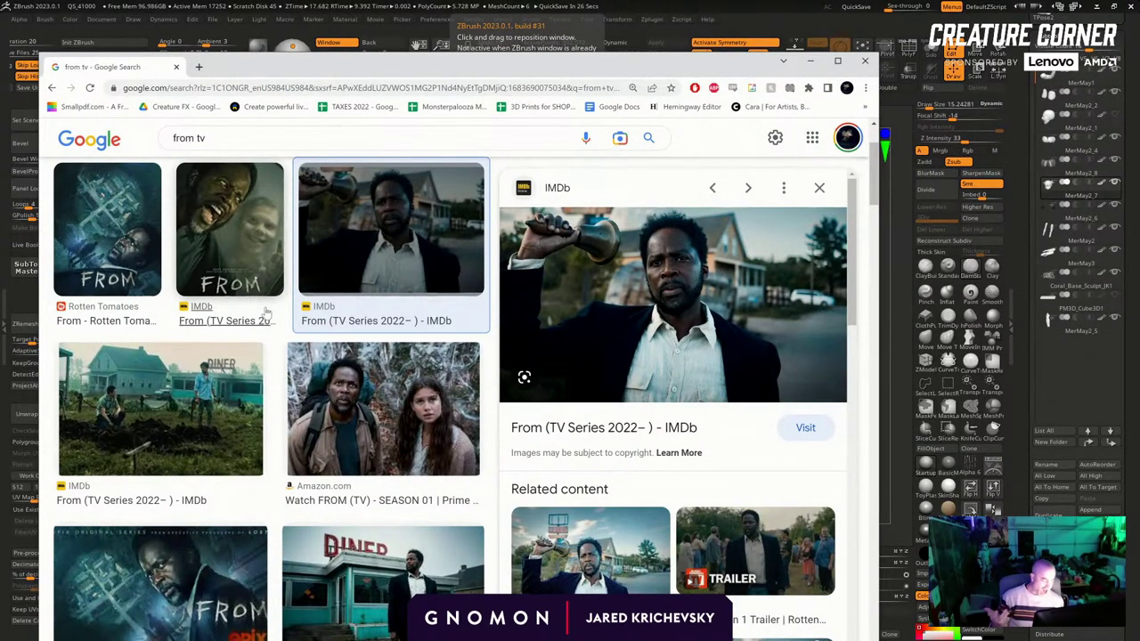
{"action": "scroll", "coordinate": [294, 278], "scroll_direction": "down", "scroll_amount": 5}
{"action": "scroll", "coordinate": [737, 398], "scroll_direction": "down", "scroll_amount": 4}
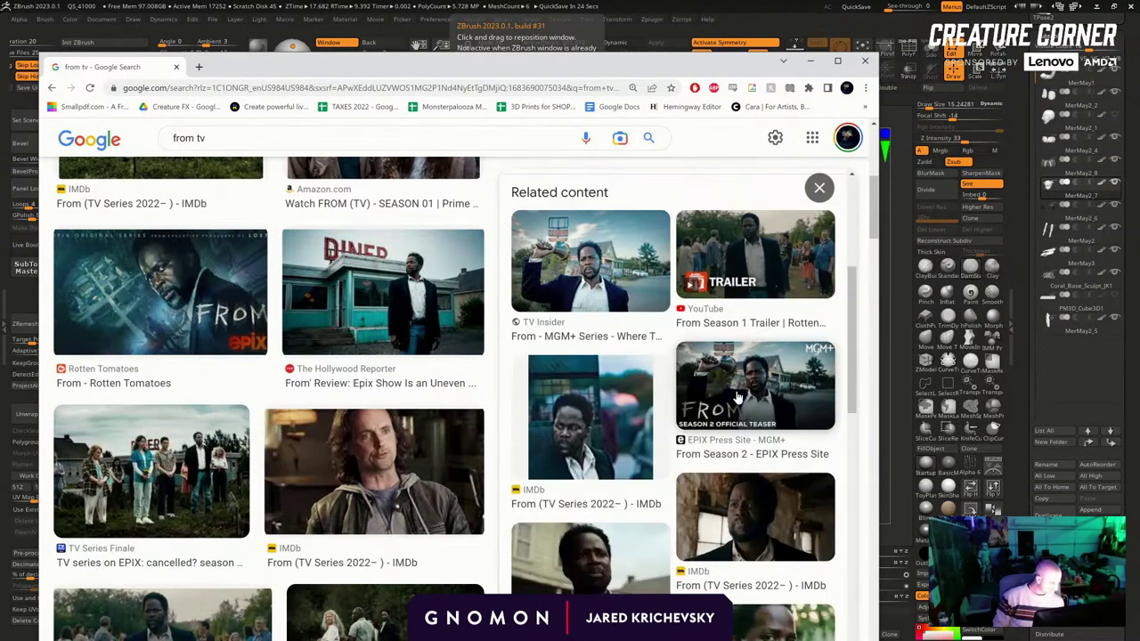
{"action": "scroll", "coordinate": [210, 371], "scroll_direction": "down", "scroll_amount": 5}
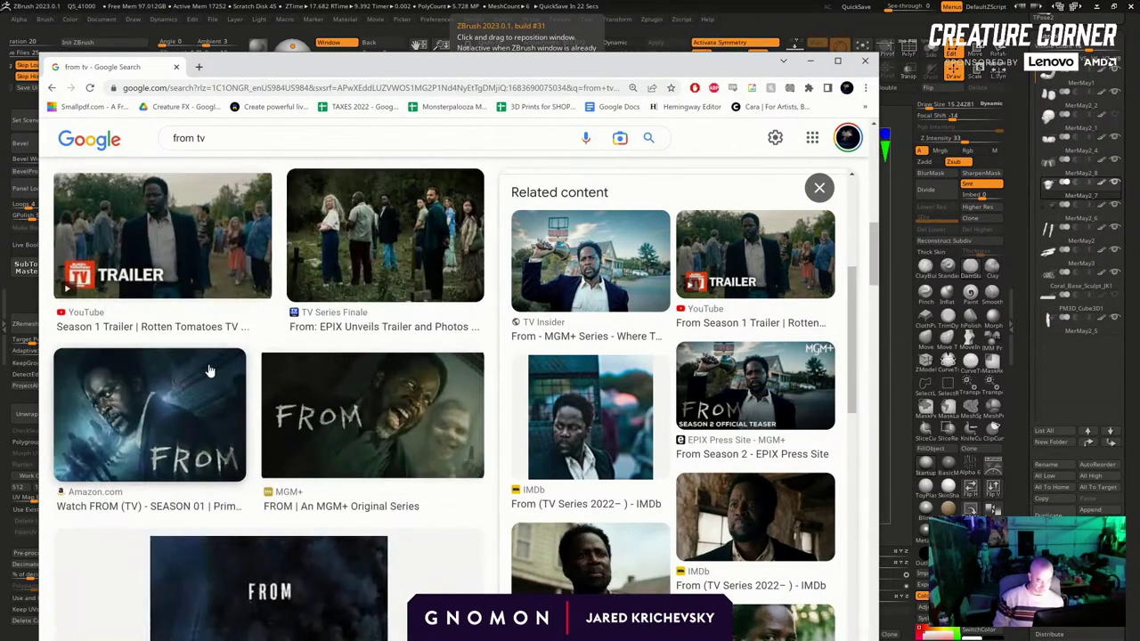
{"action": "scroll", "coordinate": [207, 370], "scroll_direction": "down", "scroll_amount": 5}
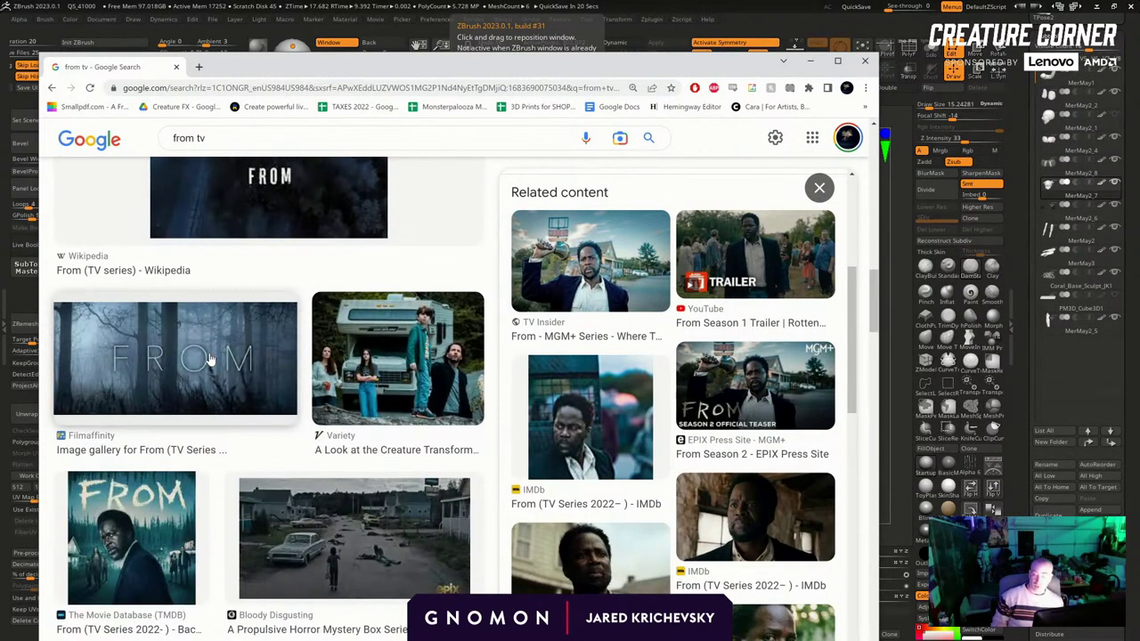
{"action": "scroll", "coordinate": [205, 356], "scroll_direction": "down", "scroll_amount": 10}
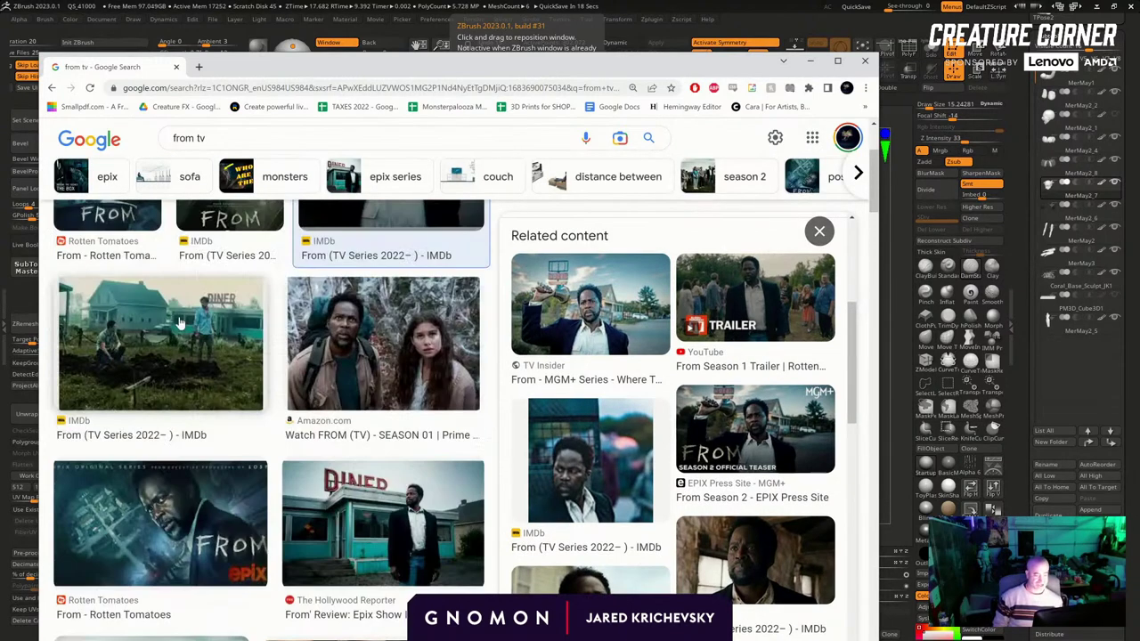
{"action": "scroll", "coordinate": [179, 322], "scroll_direction": "up", "scroll_amount": 10}
Look through the general web results for the series From, including trailers, news and reviews, and minimize the browser
{"action": "left_click", "coordinate": [184, 196]}
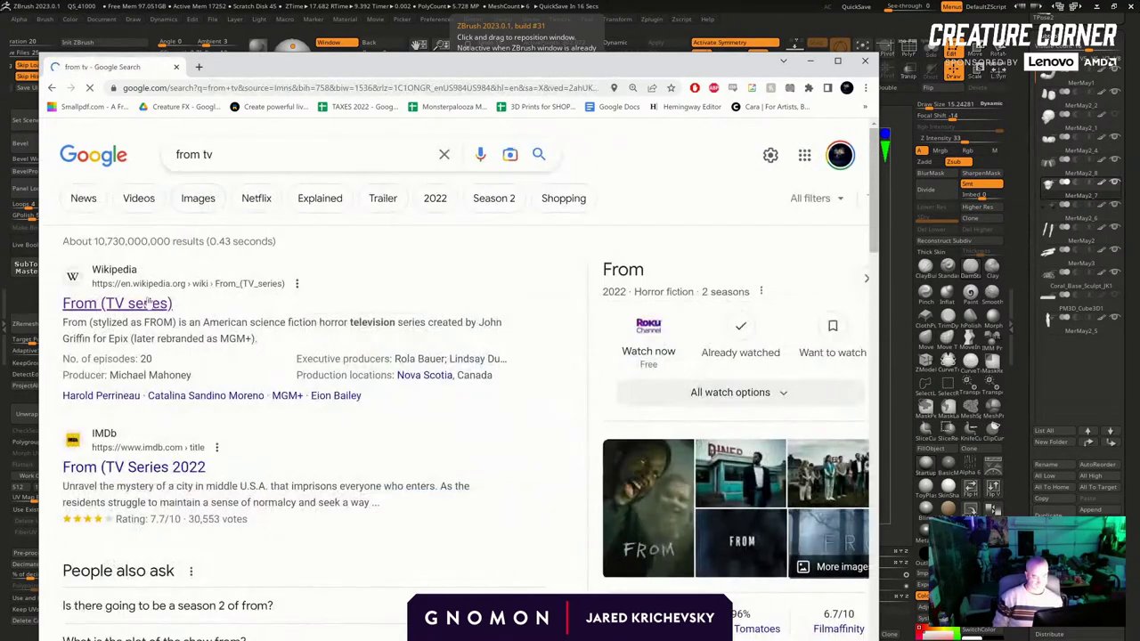
{"action": "scroll", "coordinate": [147, 304], "scroll_direction": "down", "scroll_amount": 1}
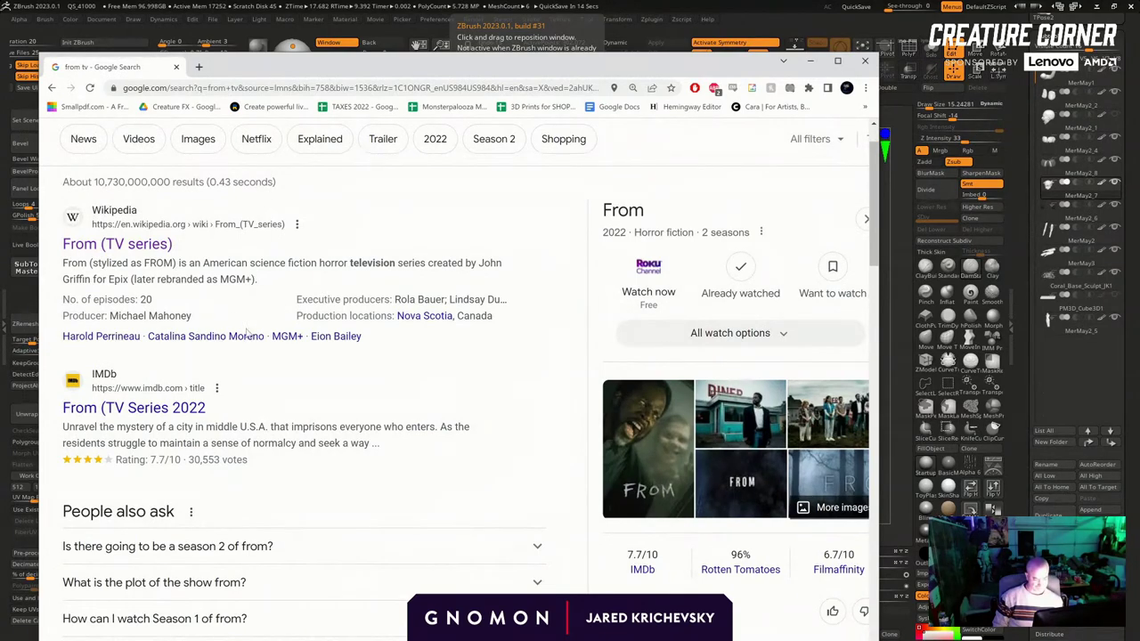
{"action": "scroll", "coordinate": [247, 332], "scroll_direction": "down", "scroll_amount": 6}
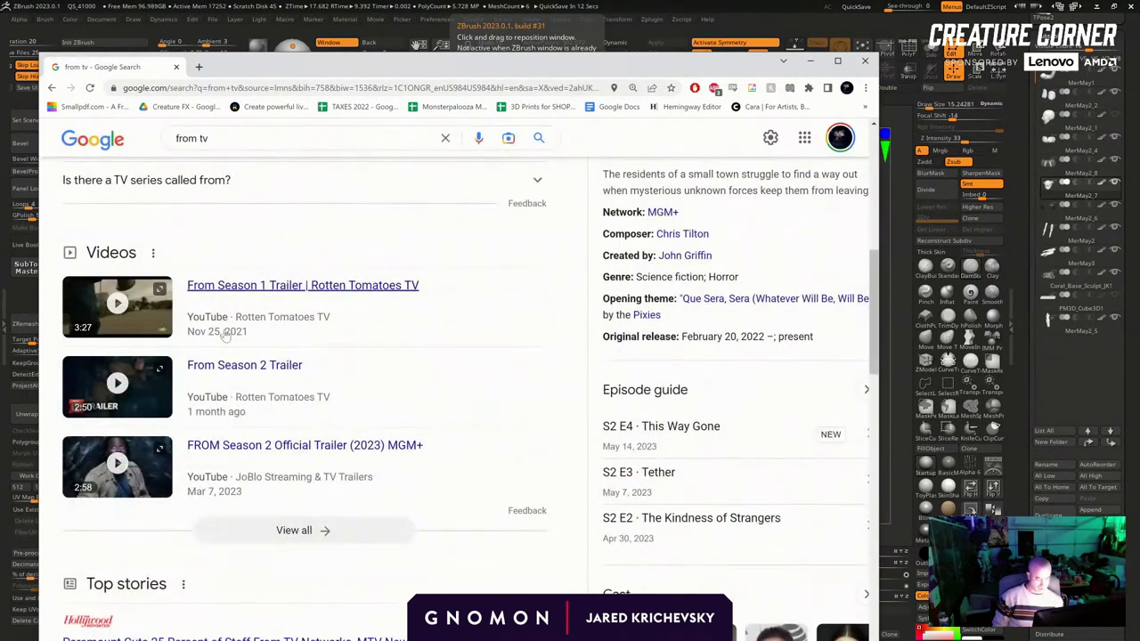
{"action": "scroll", "coordinate": [225, 336], "scroll_direction": "down", "scroll_amount": 3}
{"action": "scroll", "coordinate": [374, 396], "scroll_direction": "down", "scroll_amount": 3}
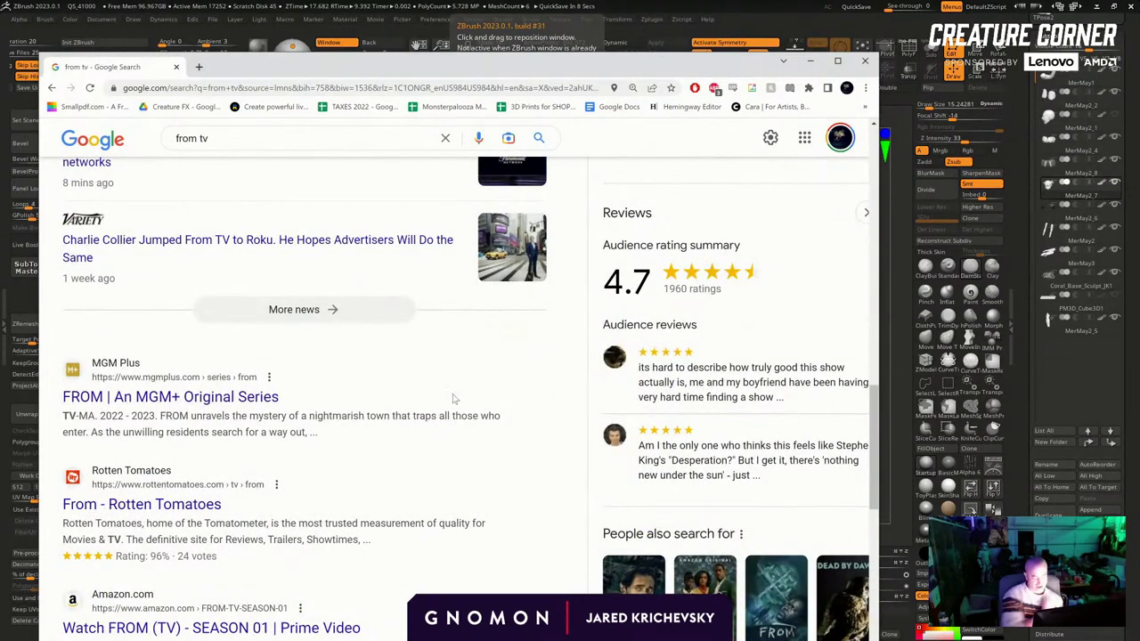
{"action": "scroll", "coordinate": [454, 401], "scroll_direction": "down", "scroll_amount": 4}
{"action": "scroll", "coordinate": [459, 406], "scroll_direction": "up", "scroll_amount": 8}
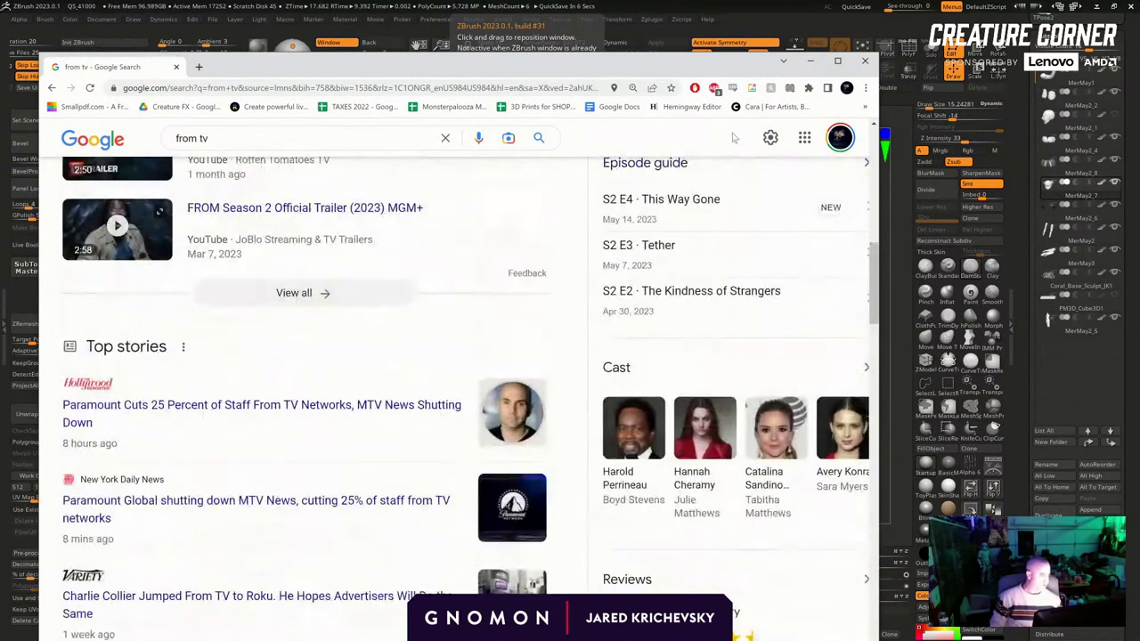
{"action": "left_click", "coordinate": [812, 63]}
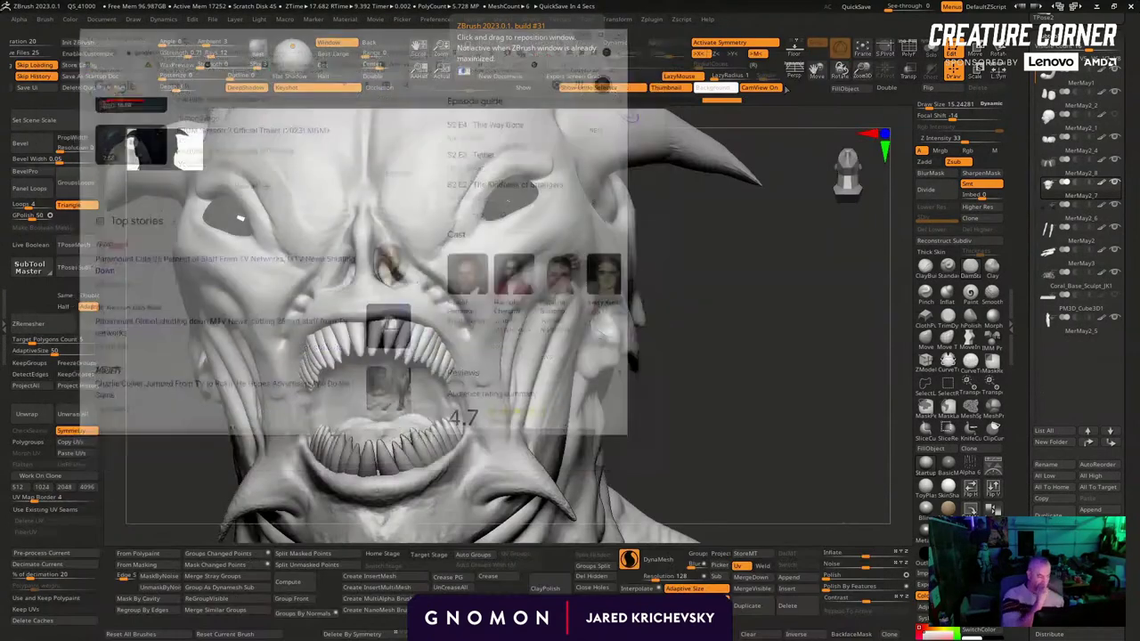
Carve creases from the corners of the upper lip up along the nose to the brow at a draw size of about 19
{"action": "mouse_move", "coordinate": [695, 338]}
{"action": "left_mouse_down"}
{"action": "mouse_move", "coordinate": [723, 330]}
{"action": "mouse_move", "coordinate": [624, 339]}
{"action": "left_mouse_up"}
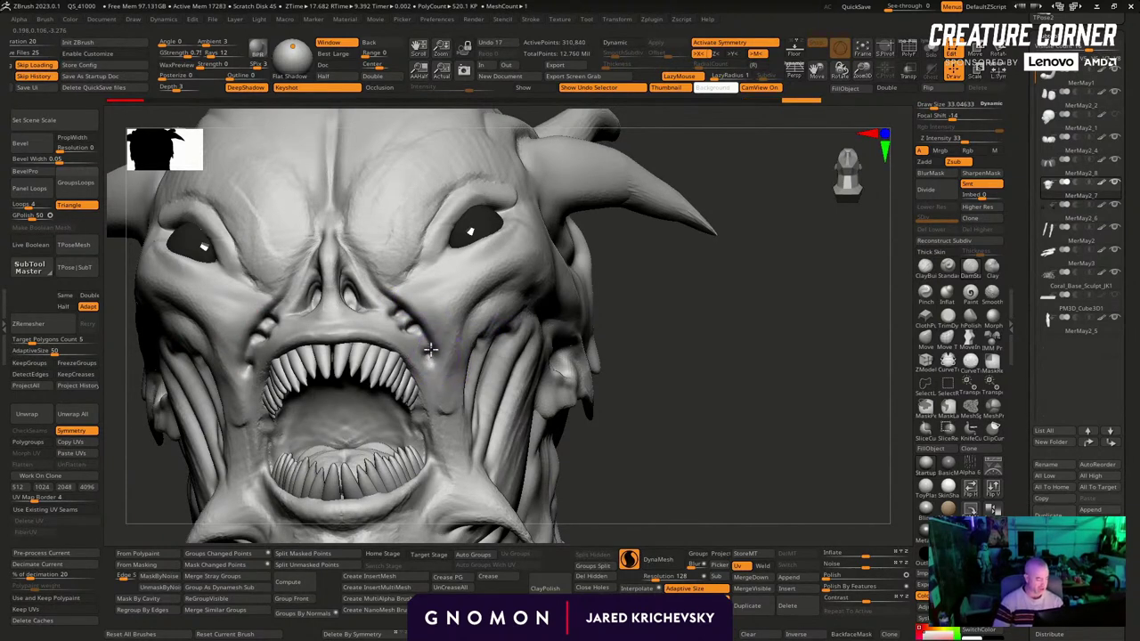
{"action": "left_click_drag", "start_coordinate": [430, 350], "coordinate": [429, 353]}
{"action": "key", "text": "s"}
{"action": "left_click_drag", "start_coordinate": [634, 443], "coordinate": [620, 379]}
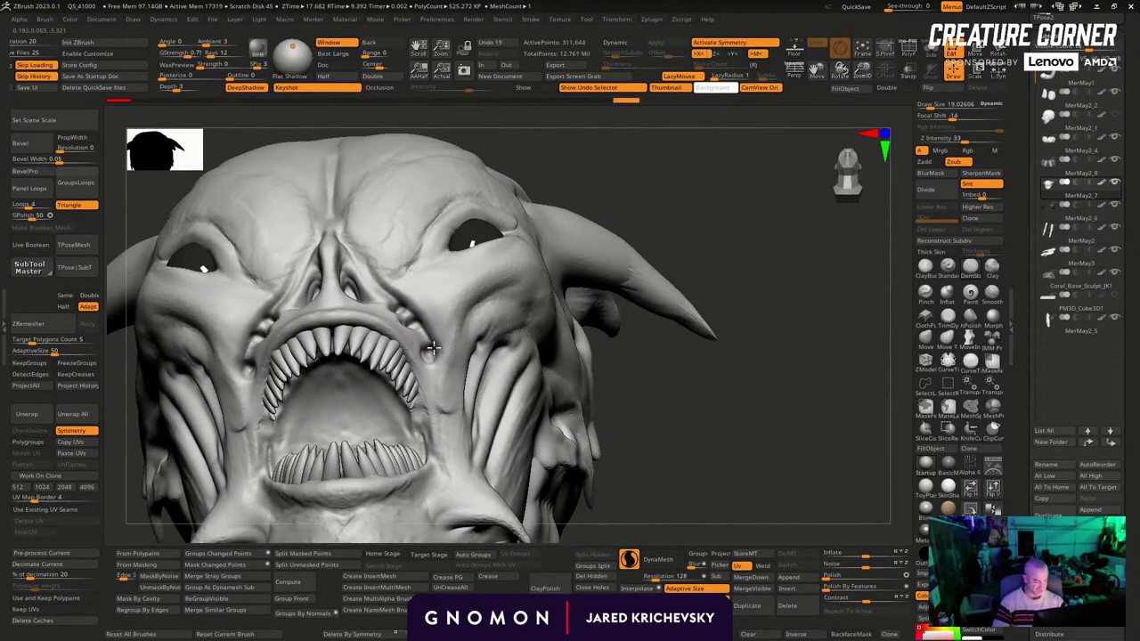
{"action": "left_click_drag", "start_coordinate": [420, 326], "coordinate": [378, 278]}
{"action": "left_click_drag", "start_coordinate": [395, 299], "coordinate": [351, 234]}
{"action": "right_click_drag", "start_coordinate": [675, 407], "coordinate": [681, 440]}
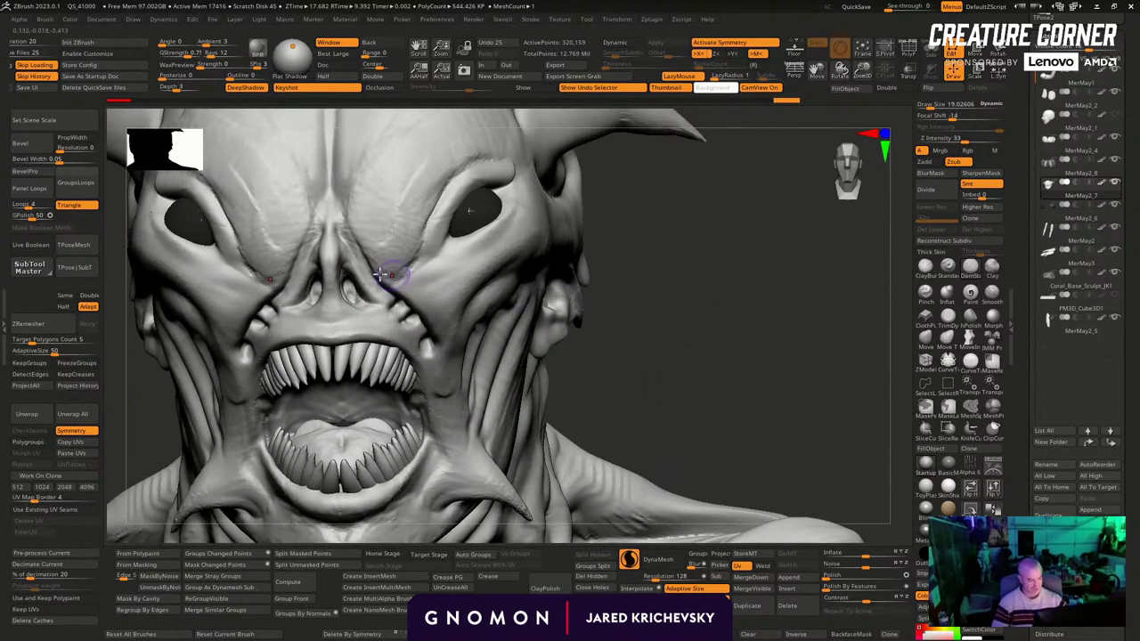
{"action": "left_click_drag", "start_coordinate": [367, 274], "coordinate": [334, 189]}
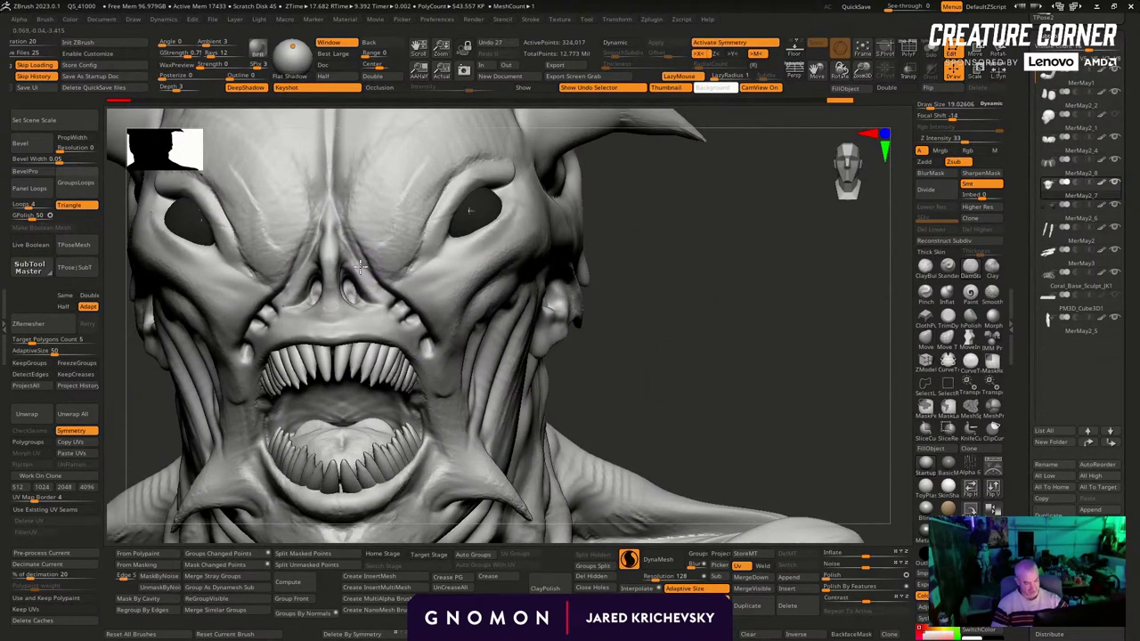
Try extra crease strokes from the nose up to the forehead and down toward the cheek, and undo them
{"action": "left_click_drag", "start_coordinate": [360, 267], "coordinate": [320, 157]}
{"action": "key", "text": "ctrl+z"}
{"action": "mouse_move", "coordinate": [360, 269]}
{"action": "left_mouse_down"}
{"action": "mouse_move", "coordinate": [337, 234]}
{"action": "mouse_move", "coordinate": [386, 292]}
{"action": "left_mouse_up"}
{"action": "key", "text": "ctrl+z"}
{"action": "key", "text": "ctrl+z"}
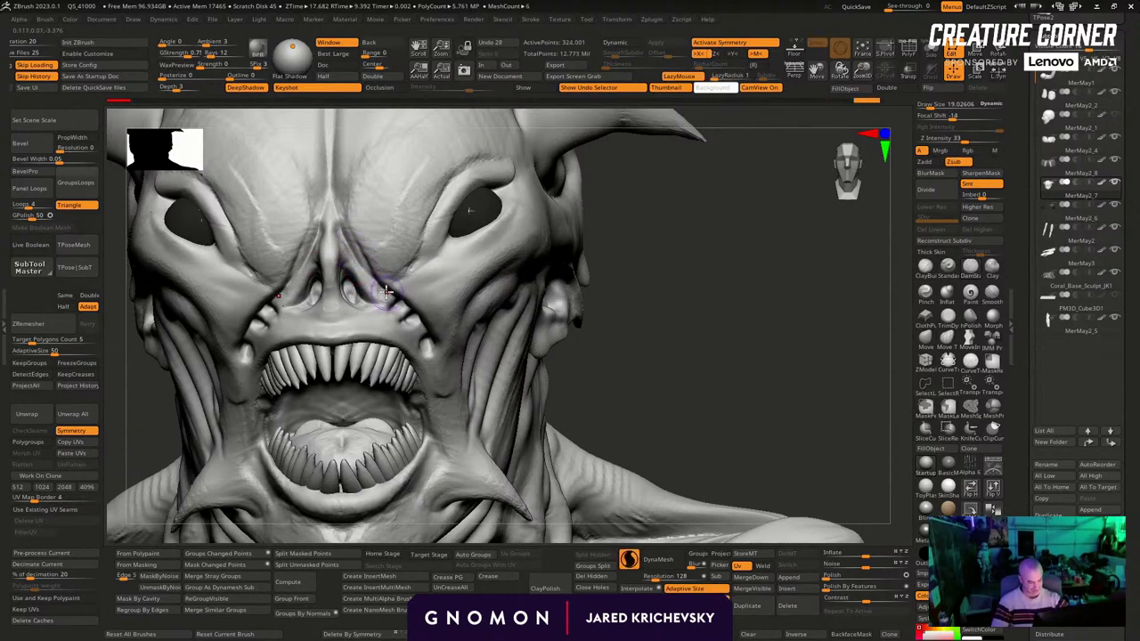
Deepen the crease running alongside the nose from above the nostrils up to the bridge
{"action": "left_click_drag", "start_coordinate": [353, 255], "coordinate": [339, 217]}
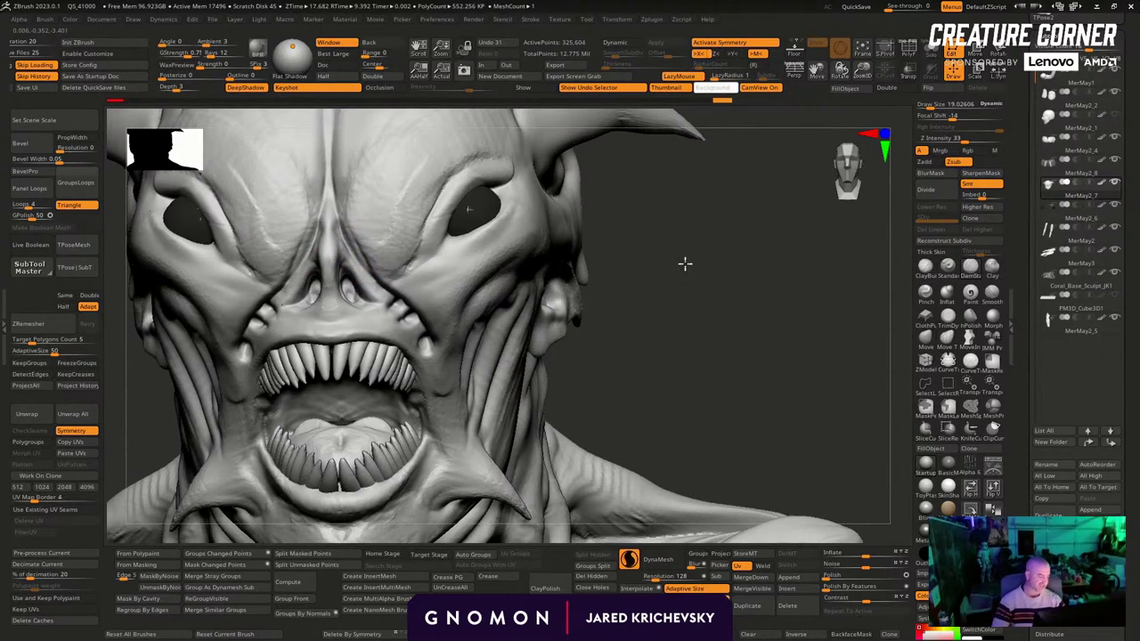
{"action": "left_click_drag", "start_coordinate": [685, 262], "coordinate": [551, 295], "text": "alt"}
{"action": "right_click_drag", "start_coordinate": [551, 295], "coordinate": [565, 306]}
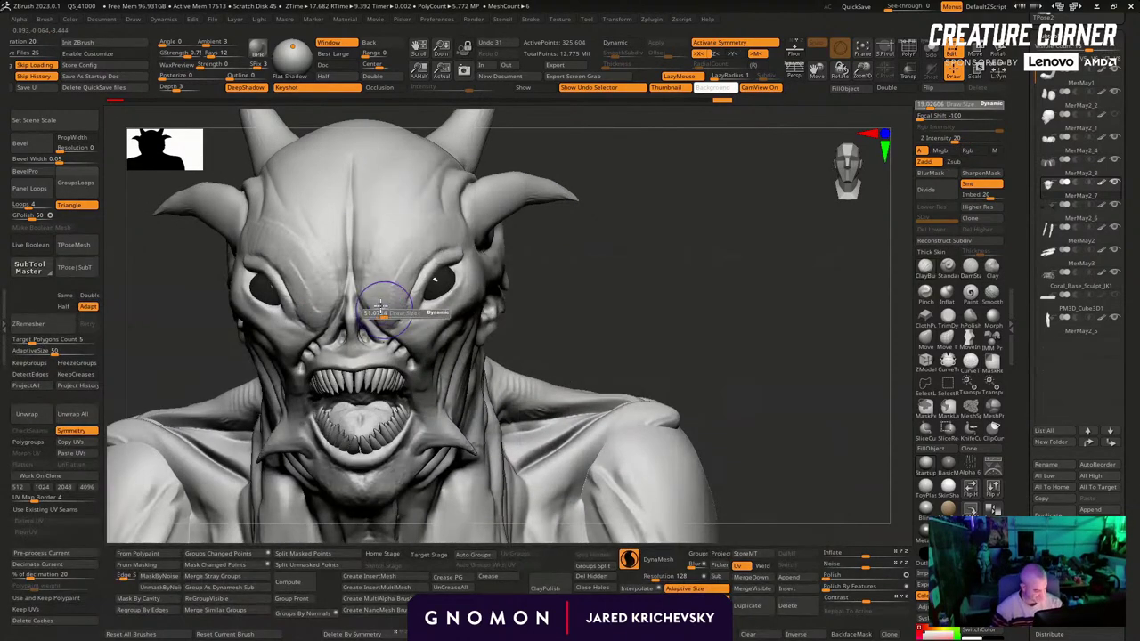
Smooth the inner brow and the bridge of the nose with a draw size of about 48
{"action": "left_click_drag", "start_coordinate": [382, 305], "coordinate": [374, 313], "text": "shift"}
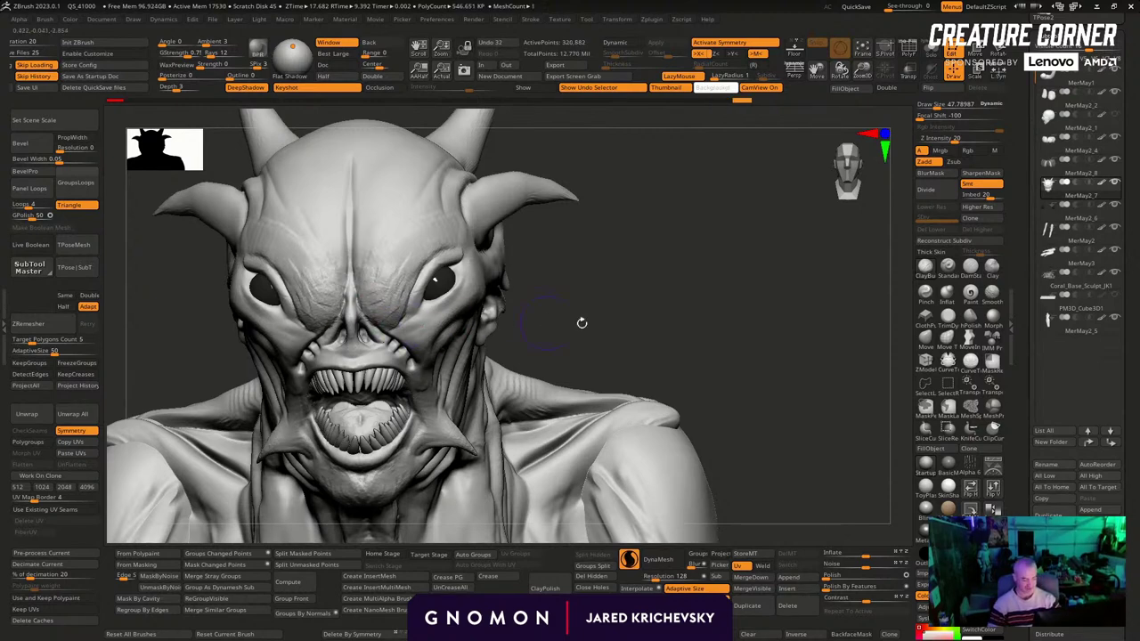
{"action": "left_click_drag", "start_coordinate": [582, 323], "coordinate": [564, 315]}
{"action": "left_click_drag", "start_coordinate": [381, 287], "coordinate": [381, 326]}
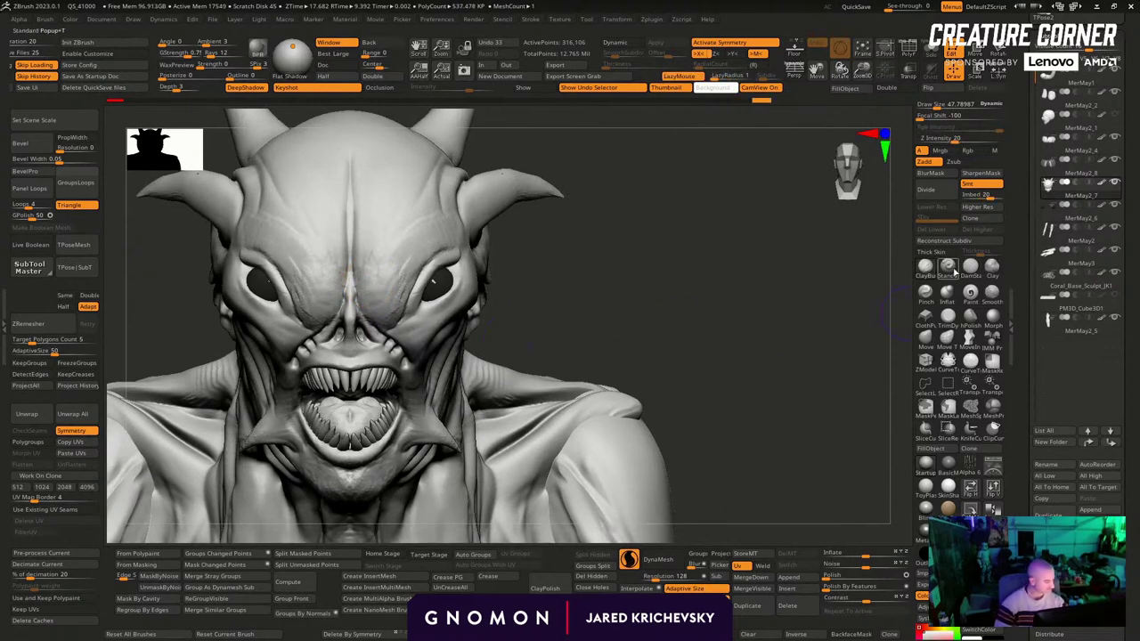
Carve diagonal wrinkles from above the eyes toward the nose with the Dam Standard brush and smooth the inner brow folds
{"action": "mouse_move", "coordinate": [434, 255]}
{"action": "left_mouse_down"}
{"action": "mouse_move", "coordinate": [379, 273]}
{"action": "mouse_move", "coordinate": [434, 257]}
{"action": "mouse_move", "coordinate": [422, 274]}
{"action": "left_mouse_up"}
{"action": "left_click", "coordinate": [971, 268]}
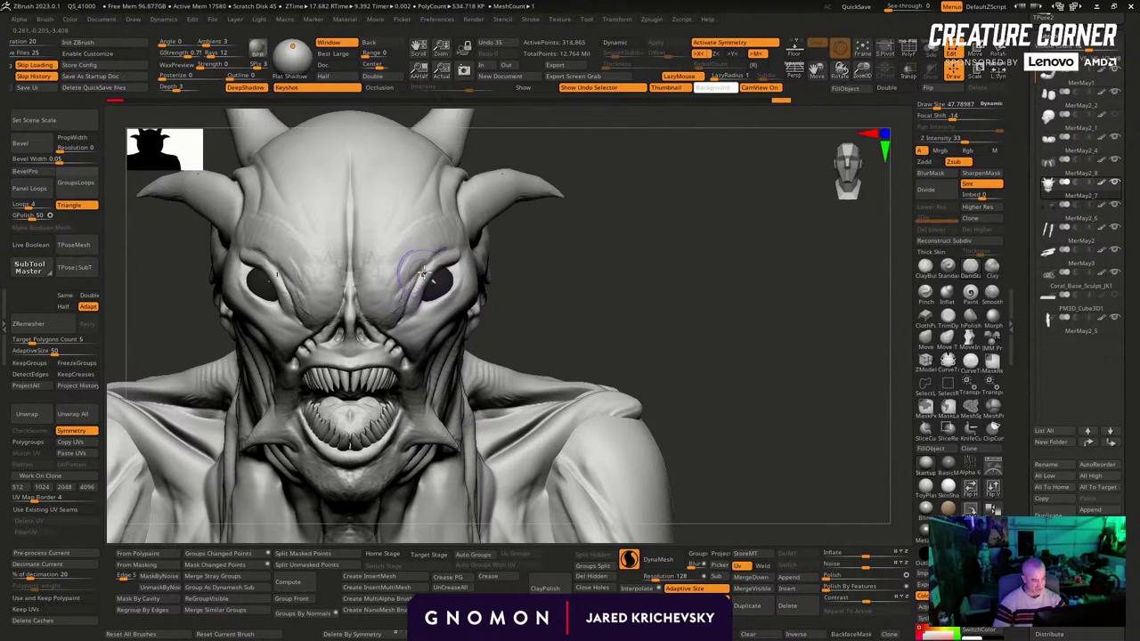
{"action": "left_click_drag", "start_coordinate": [571, 223], "coordinate": [573, 252]}
{"action": "mouse_move", "coordinate": [442, 236]}
{"action": "left_mouse_down"}
{"action": "mouse_move", "coordinate": [415, 267]}
{"action": "mouse_move", "coordinate": [439, 232]}
{"action": "mouse_move", "coordinate": [410, 238]}
{"action": "mouse_move", "coordinate": [379, 301]}
{"action": "left_mouse_up"}
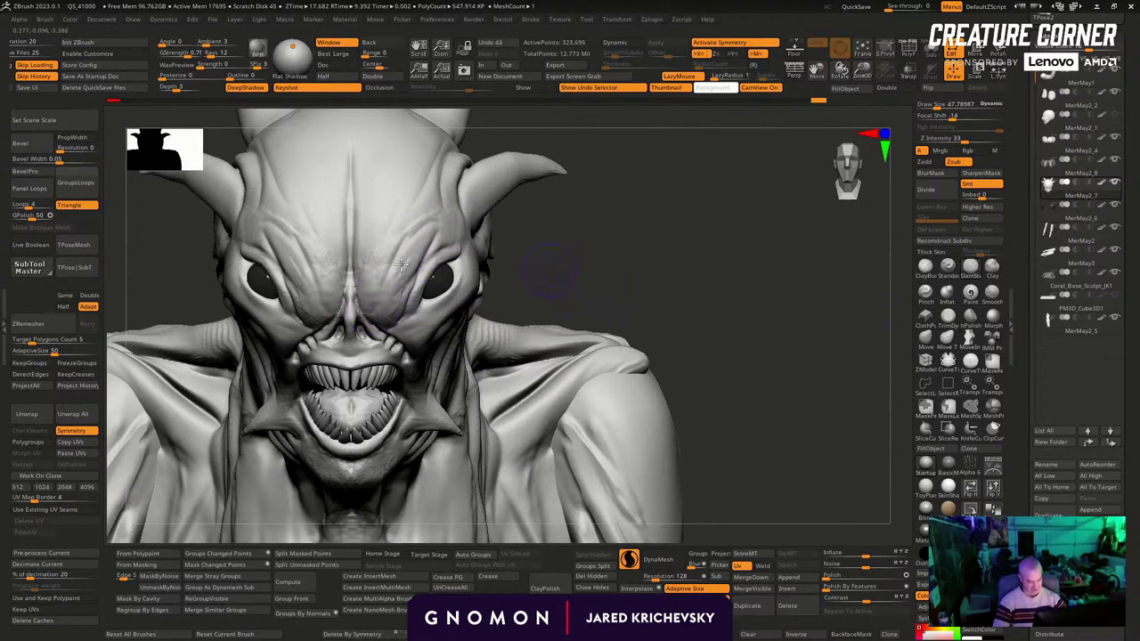
{"action": "left_click_drag", "start_coordinate": [393, 248], "coordinate": [382, 303], "text": "shift"}
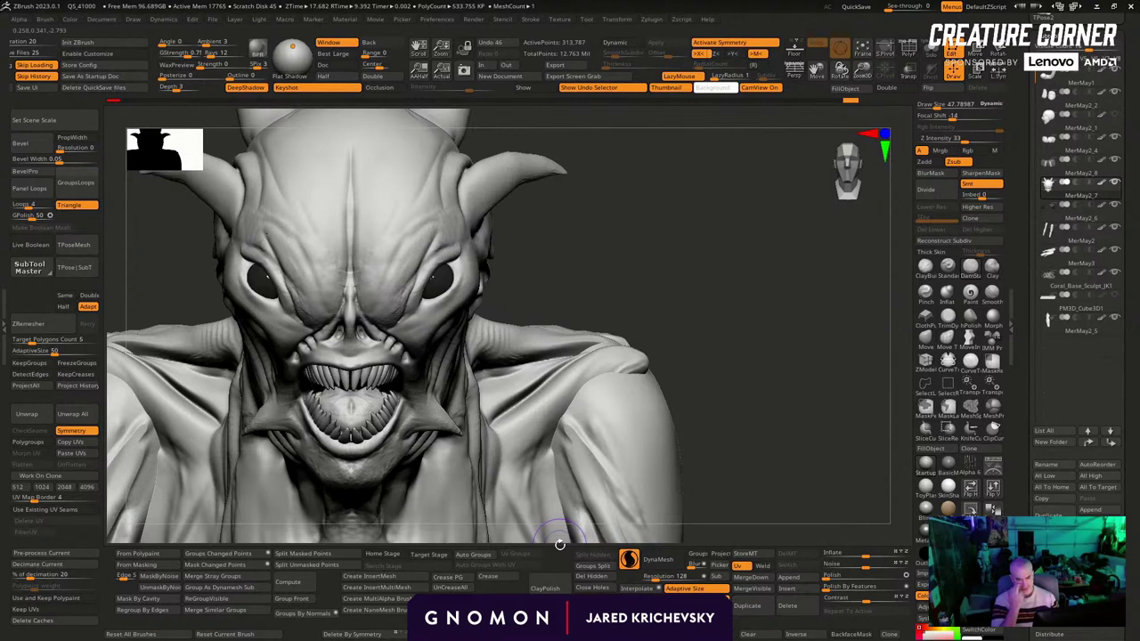
Smooth the folds between the eyes on both sides of the nose bridge
{"action": "left_click_drag", "start_coordinate": [564, 267], "coordinate": [560, 242]}
{"action": "left_click_drag", "start_coordinate": [358, 295], "coordinate": [366, 310], "text": "shift"}
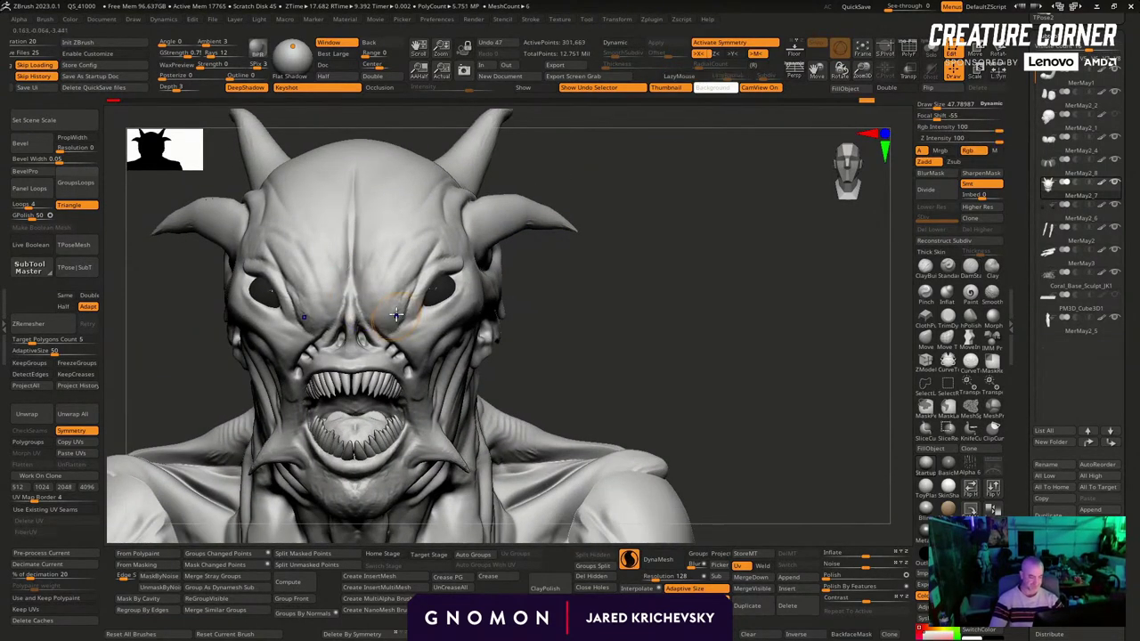
{"action": "key", "text": "1"}
{"action": "left_click_drag", "start_coordinate": [599, 296], "coordinate": [617, 295]}
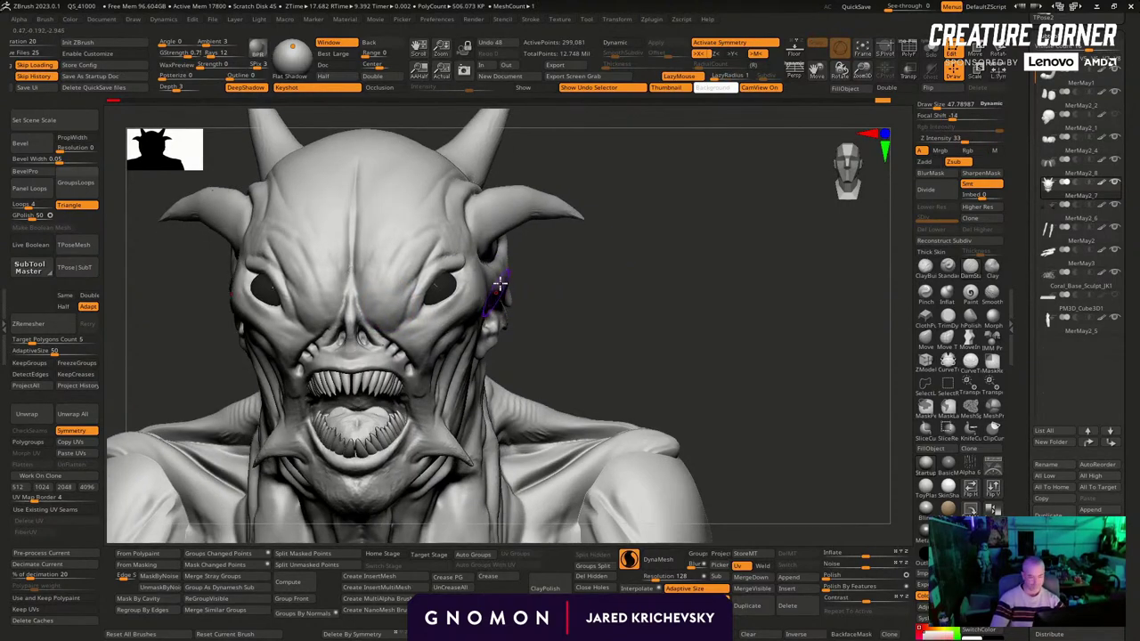
Build up the flesh beside the nose with the ClayBuildup brush at a draw size of about 62 and smooth it
{"action": "key", "text": "b"}
{"action": "key", "text": "c"}
{"action": "key", "text": "b"}
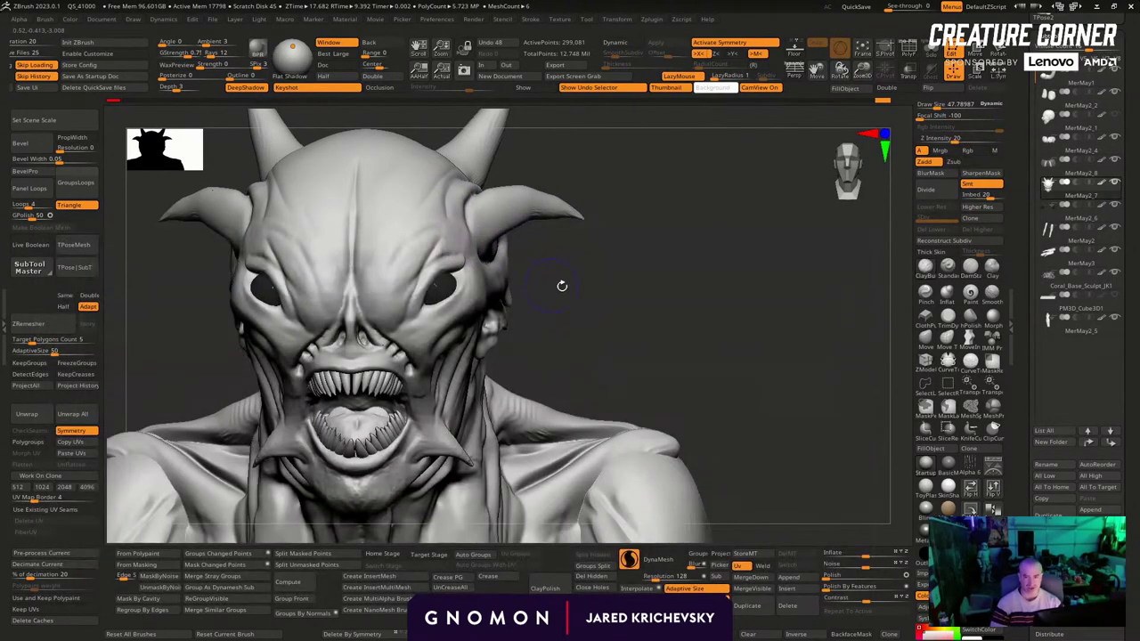
{"action": "left_click_drag", "start_coordinate": [599, 269], "coordinate": [566, 262]}
{"action": "key", "text": "bracketright"}
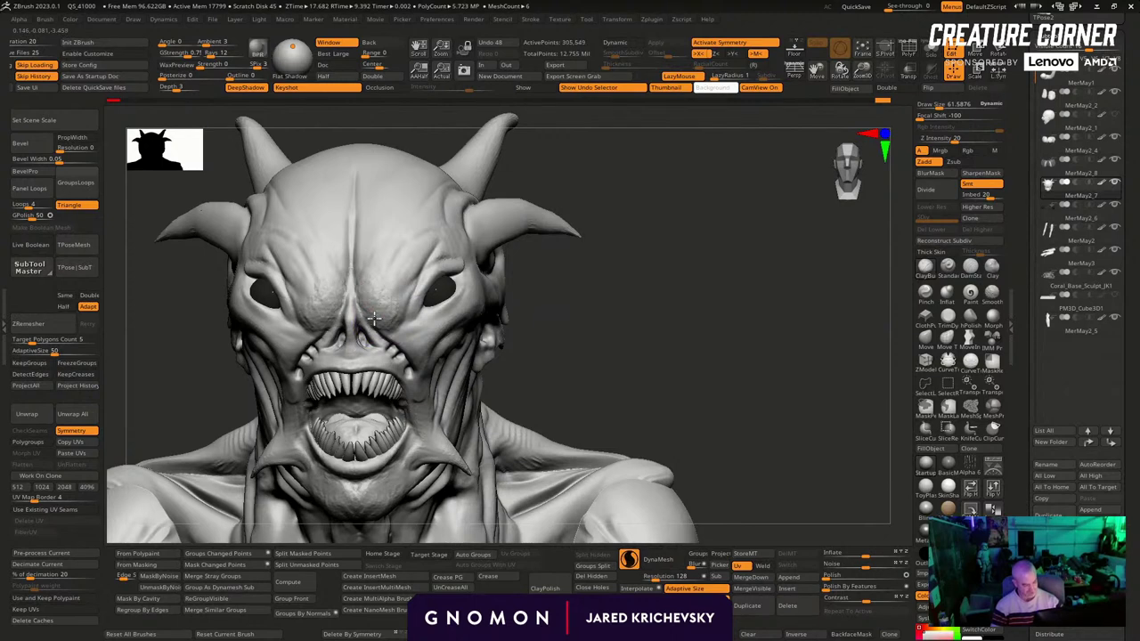
{"action": "left_click_drag", "start_coordinate": [374, 318], "coordinate": [385, 313]}
{"action": "mouse_move", "coordinate": [574, 325]}
{"action": "left_mouse_down", "text": "alt"}
{"action": "mouse_move", "coordinate": [575, 267]}
{"action": "mouse_move", "coordinate": [578, 287]}
{"action": "left_mouse_up", "text": "alt"}
{"action": "left_click_drag", "start_coordinate": [577, 287], "coordinate": [575, 275], "text": "shift"}
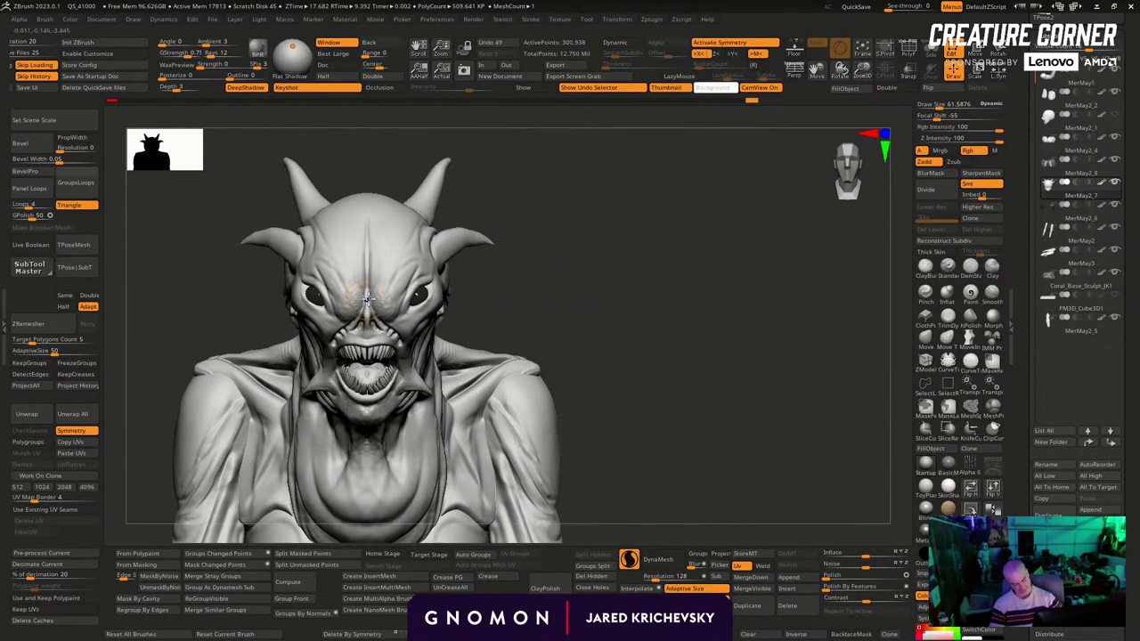
{"action": "left_click_drag", "start_coordinate": [384, 316], "coordinate": [394, 326], "text": "shift"}
Make the body subtool MerMay1 active and choose the CurveTube brush
{"action": "mouse_move", "coordinate": [600, 320]}
{"action": "left_mouse_down", "text": "alt"}
{"action": "mouse_move", "coordinate": [531, 330]}
{"action": "mouse_move", "coordinate": [591, 234]}
{"action": "mouse_move", "coordinate": [580, 252]}
{"action": "mouse_move", "coordinate": [650, 467]}
{"action": "left_mouse_up", "text": "alt"}
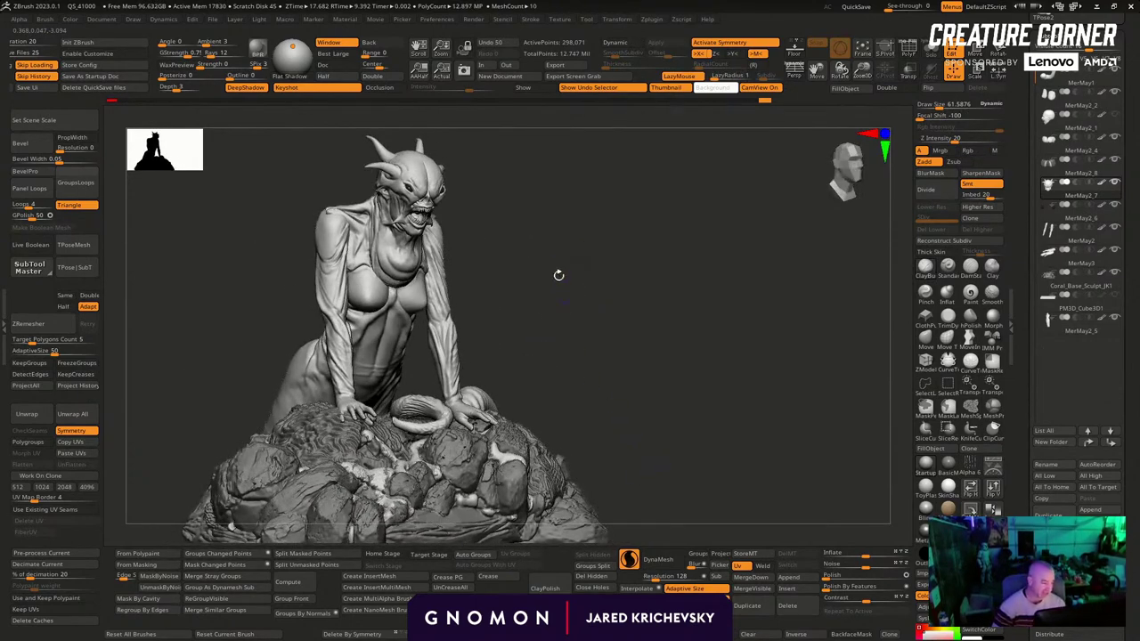
{"action": "left_click_drag", "start_coordinate": [559, 275], "coordinate": [435, 215]}
{"action": "left_click_drag", "start_coordinate": [530, 241], "coordinate": [597, 252]}
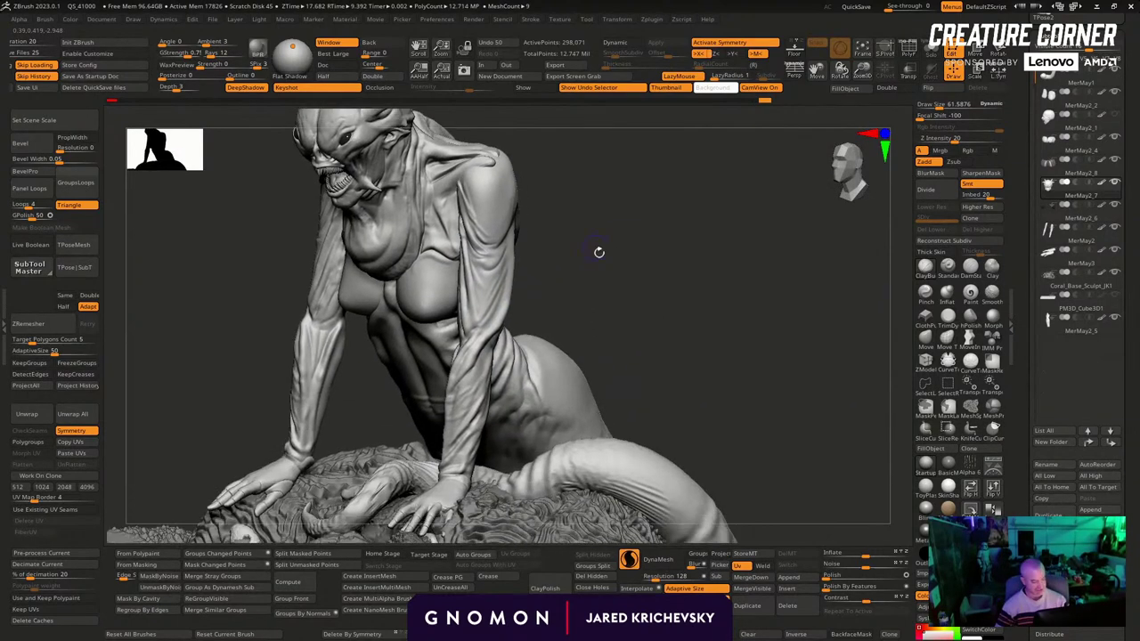
{"action": "left_click", "coordinate": [616, 460], "text": "alt"}
{"action": "key", "text": "shift+f"}
{"action": "left_click_drag", "start_coordinate": [645, 219], "coordinate": [662, 343], "text": "alt"}
{"action": "mouse_move", "coordinate": [662, 343]}
{"action": "left_mouse_down"}
{"action": "mouse_move", "coordinate": [664, 308]}
{"action": "mouse_move", "coordinate": [643, 266]}
{"action": "mouse_move", "coordinate": [629, 261]}
{"action": "mouse_move", "coordinate": [706, 299]}
{"action": "left_mouse_up"}
{"action": "key", "text": "b"}
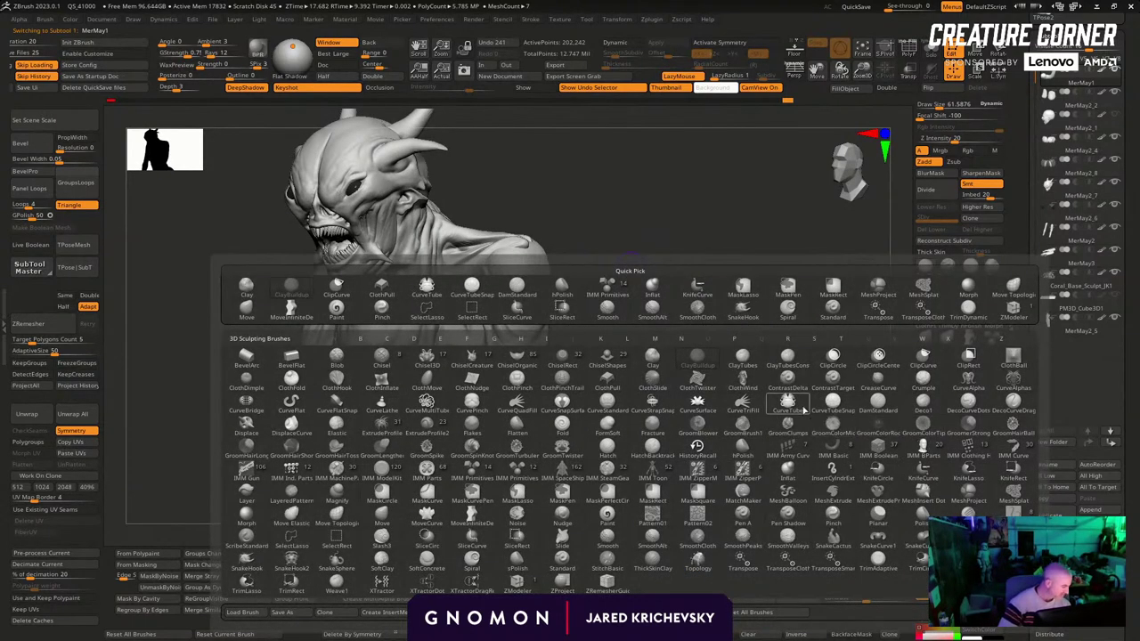
{"action": "left_click", "coordinate": [802, 407]}
Try a single tentacle tube from behind the ear down past the chest without symmetry, and undo it
{"action": "left_click_drag", "start_coordinate": [621, 229], "coordinate": [575, 229]}
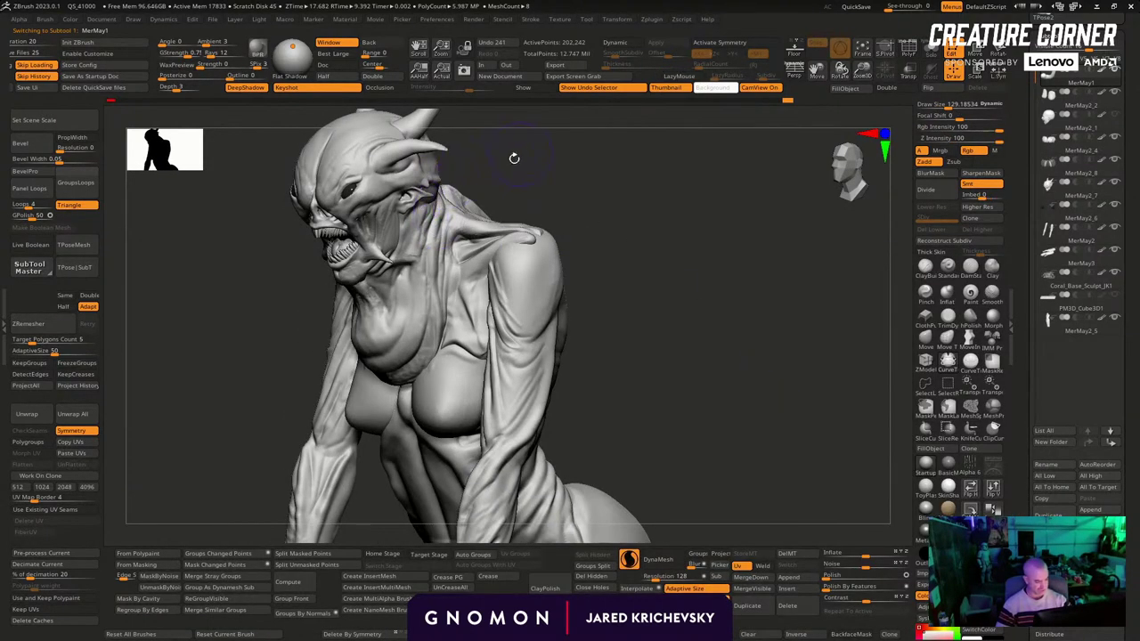
{"action": "left_click_drag", "start_coordinate": [514, 157], "coordinate": [451, 179]}
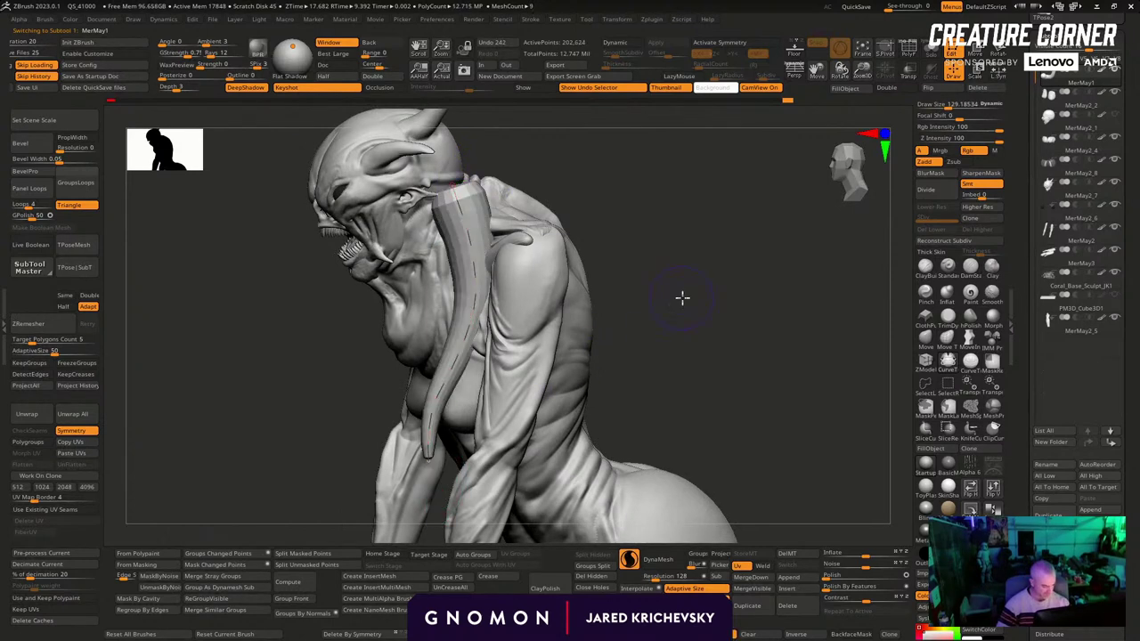
{"action": "left_click_drag", "start_coordinate": [682, 298], "coordinate": [721, 292]}
{"action": "key", "text": "ctrl+z"}
Turn on X symmetry and draw a mirrored pair of tentacle tubes from behind the ears down past the chest
{"action": "key", "text": "x"}
{"action": "left_click_drag", "start_coordinate": [679, 237], "coordinate": [630, 233]}
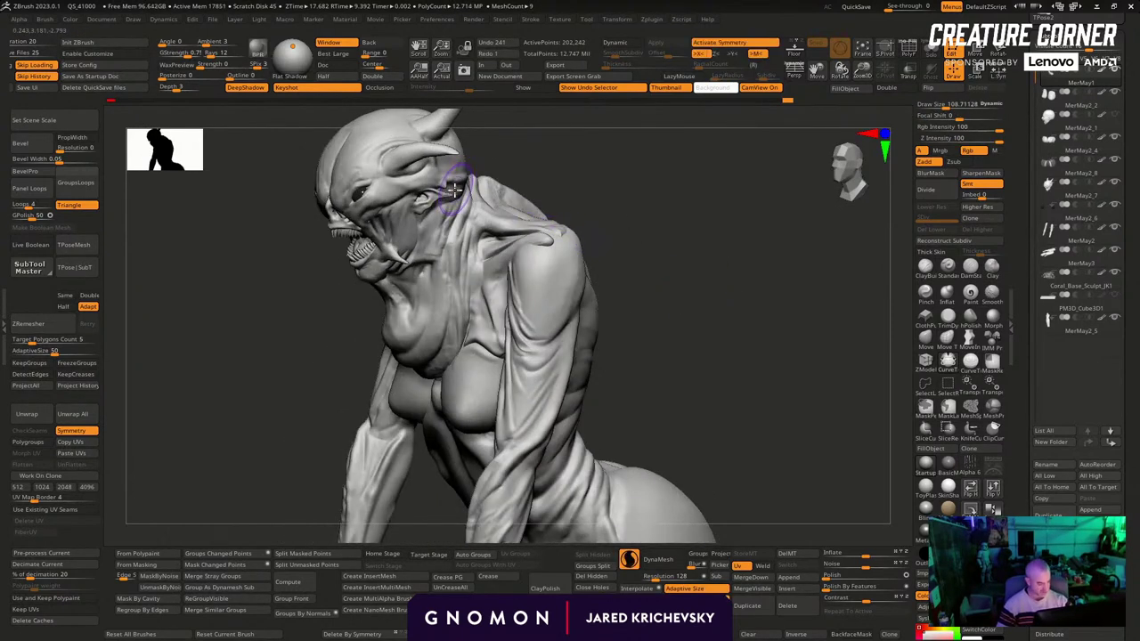
{"action": "left_click_drag", "start_coordinate": [474, 392], "coordinate": [451, 490]}
{"action": "left_click_drag", "start_coordinate": [629, 327], "coordinate": [706, 322]}
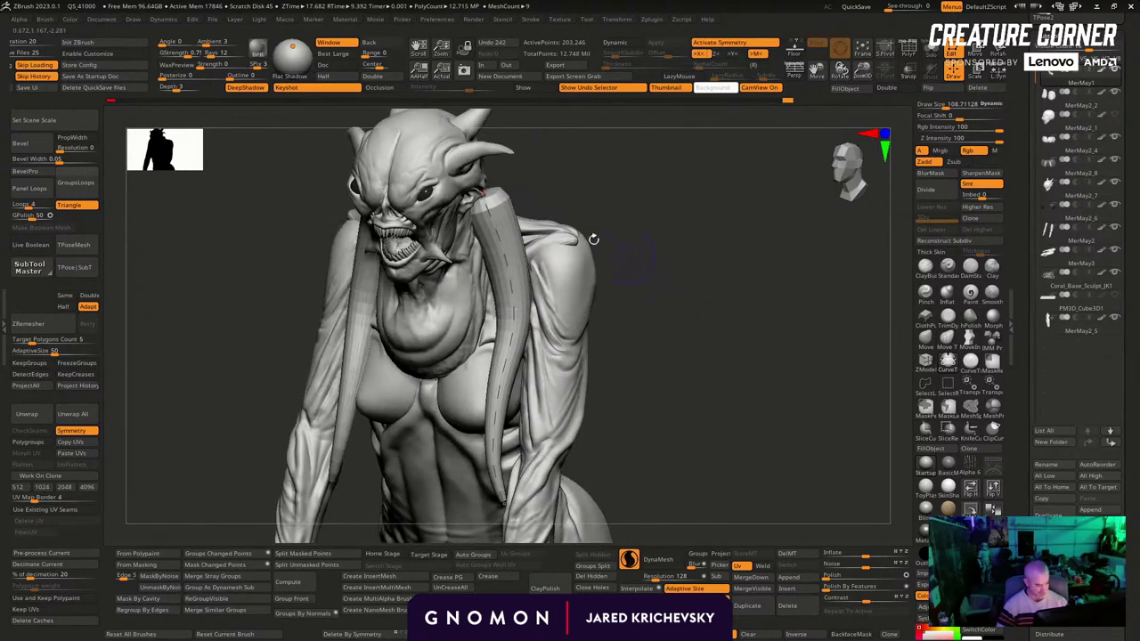
Adjust the bases of the tentacle curves behind the jaw and place their tips beside the belly
{"action": "key", "text": "bracketleft"}
{"action": "left_click", "coordinate": [478, 187]}
{"action": "mouse_move", "coordinate": [680, 237]}
{"action": "left_mouse_down"}
{"action": "mouse_move", "coordinate": [668, 264]}
{"action": "mouse_move", "coordinate": [665, 233]}
{"action": "left_mouse_up"}
{"action": "left_click_drag", "start_coordinate": [496, 425], "coordinate": [474, 430]}
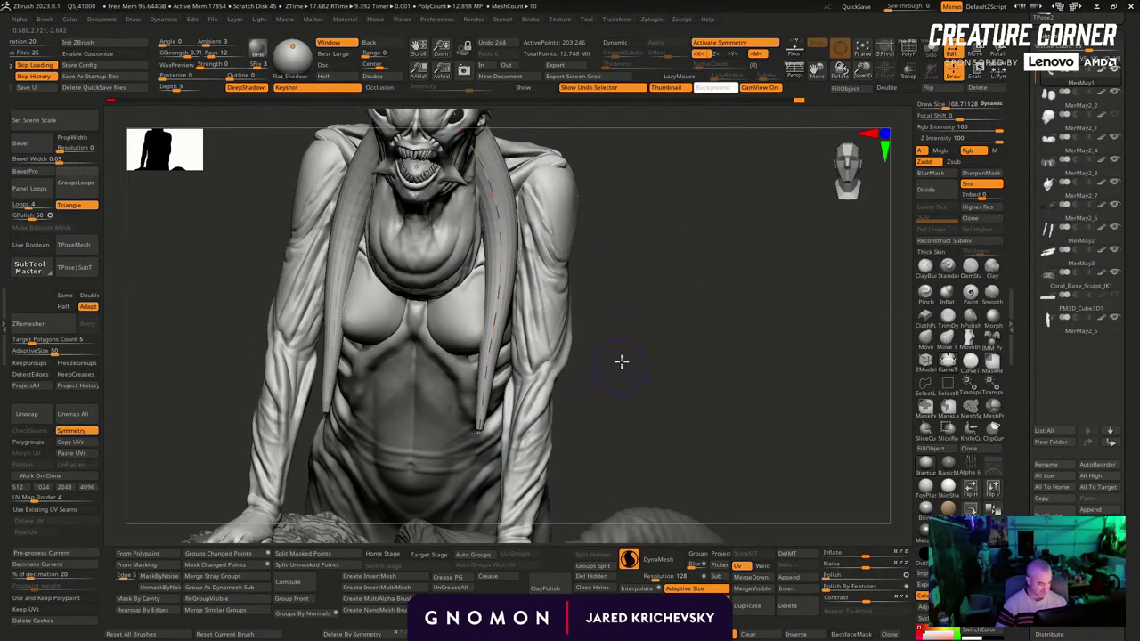
Try pulling the tentacle tips further down and inward, and undo the change
{"action": "left_click_drag", "start_coordinate": [620, 361], "coordinate": [595, 362]}
{"action": "left_click_drag", "start_coordinate": [474, 482], "coordinate": [449, 491]}
{"action": "left_click_drag", "start_coordinate": [704, 372], "coordinate": [643, 378]}
{"action": "key", "text": "ctrl+z"}
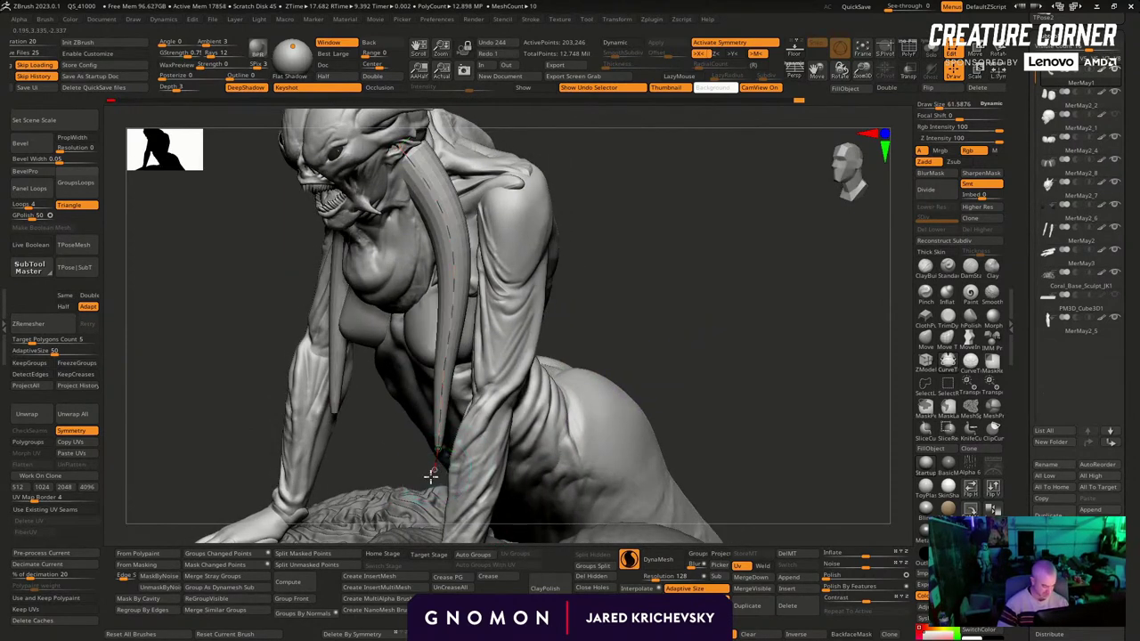
Pull the tentacle tips down and forward between the arms with a draw size of about 62
{"action": "left_click_drag", "start_coordinate": [430, 477], "coordinate": [415, 465]}
{"action": "left_click_drag", "start_coordinate": [659, 343], "coordinate": [617, 339]}
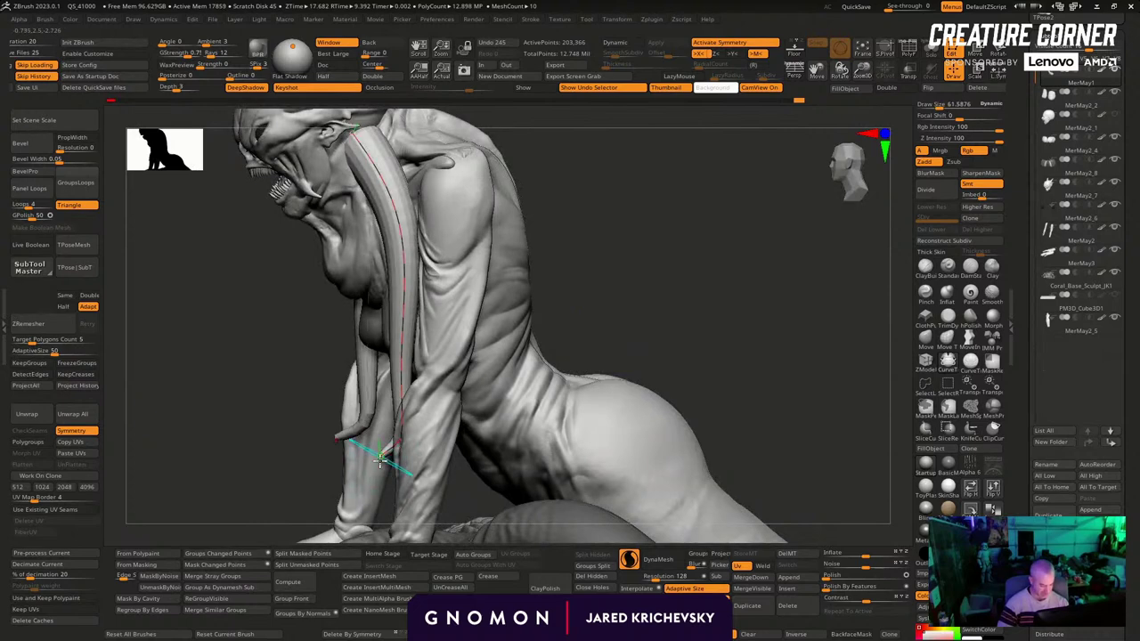
{"action": "left_click_drag", "start_coordinate": [380, 459], "coordinate": [389, 489]}
{"action": "mouse_move", "coordinate": [601, 282]}
{"action": "left_mouse_down"}
{"action": "mouse_move", "coordinate": [657, 270]}
{"action": "mouse_move", "coordinate": [614, 289]}
{"action": "left_mouse_up"}
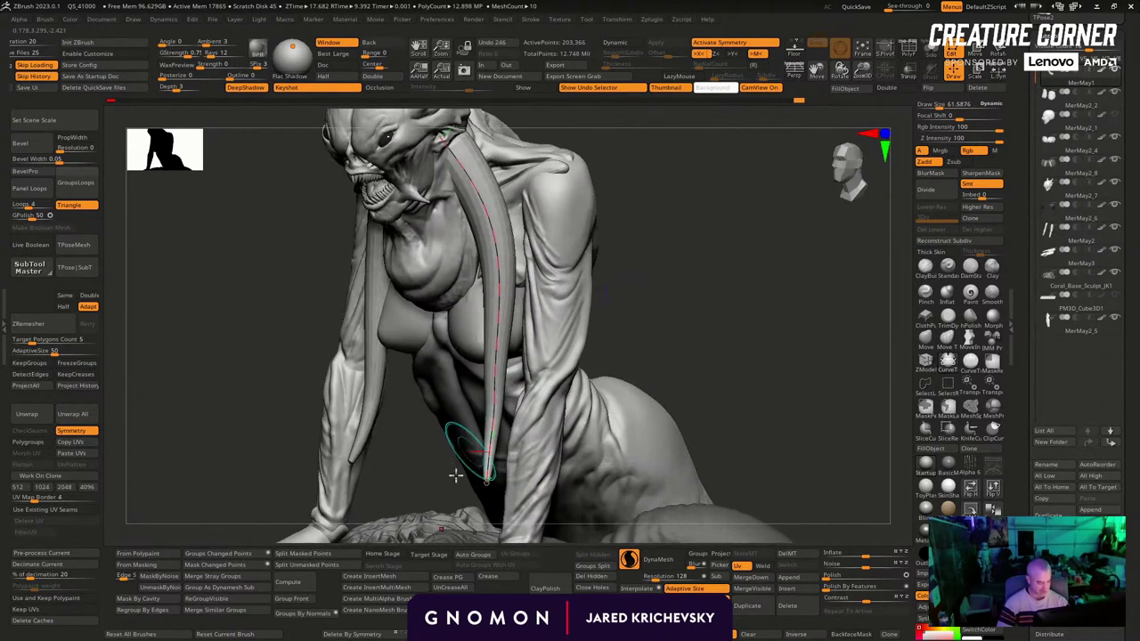
Bend the lower ends of the front tentacles into tight S-curves beside the belly
{"action": "left_click_drag", "start_coordinate": [477, 480], "coordinate": [445, 519]}
{"action": "mouse_move", "coordinate": [481, 428]}
{"action": "left_mouse_down"}
{"action": "mouse_move", "coordinate": [478, 453]}
{"action": "mouse_move", "coordinate": [506, 418]}
{"action": "mouse_move", "coordinate": [476, 463]}
{"action": "left_mouse_up"}
{"action": "left_click_drag", "start_coordinate": [476, 431], "coordinate": [499, 461]}
{"action": "left_click_drag", "start_coordinate": [615, 212], "coordinate": [652, 303]}
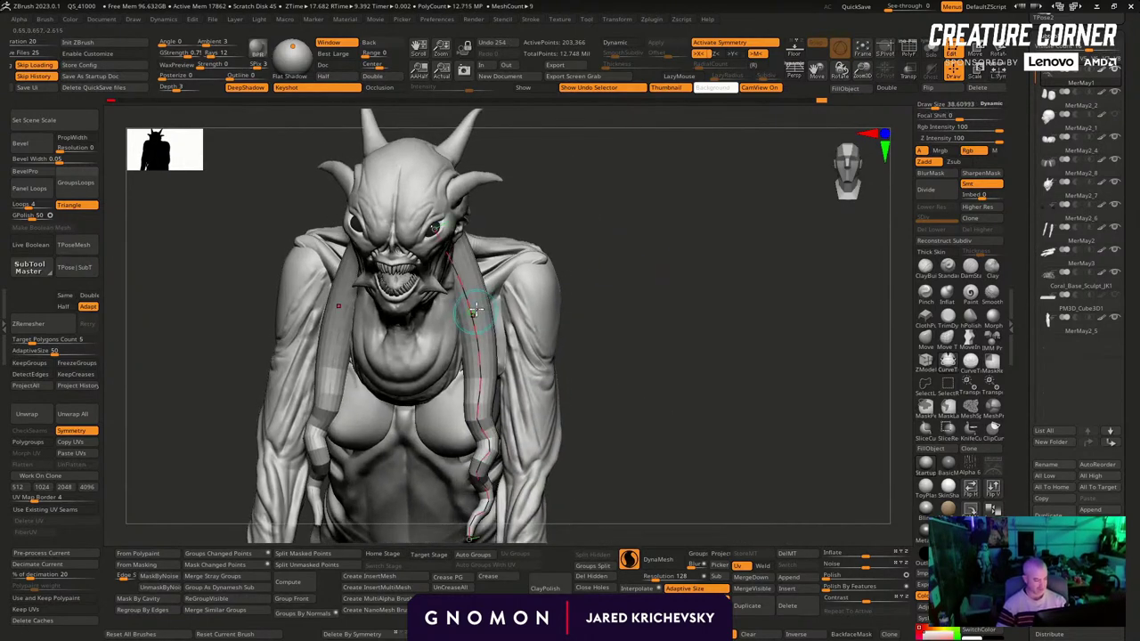
Reshape the upper stretch of the front tentacles so they arch back from behind the jaw
{"action": "left_click_drag", "start_coordinate": [475, 301], "coordinate": [473, 342]}
{"action": "mouse_move", "coordinate": [654, 283]}
{"action": "left_mouse_down"}
{"action": "mouse_move", "coordinate": [659, 315]}
{"action": "mouse_move", "coordinate": [642, 374]}
{"action": "mouse_move", "coordinate": [618, 339]}
{"action": "mouse_move", "coordinate": [513, 376]}
{"action": "mouse_move", "coordinate": [692, 267]}
{"action": "mouse_move", "coordinate": [611, 276]}
{"action": "mouse_move", "coordinate": [641, 251]}
{"action": "mouse_move", "coordinate": [649, 213]}
{"action": "mouse_move", "coordinate": [525, 283]}
{"action": "mouse_move", "coordinate": [464, 294]}
{"action": "left_mouse_up"}
{"action": "key", "text": "bracketleft"}
{"action": "left_click_drag", "start_coordinate": [460, 230], "coordinate": [472, 233]}
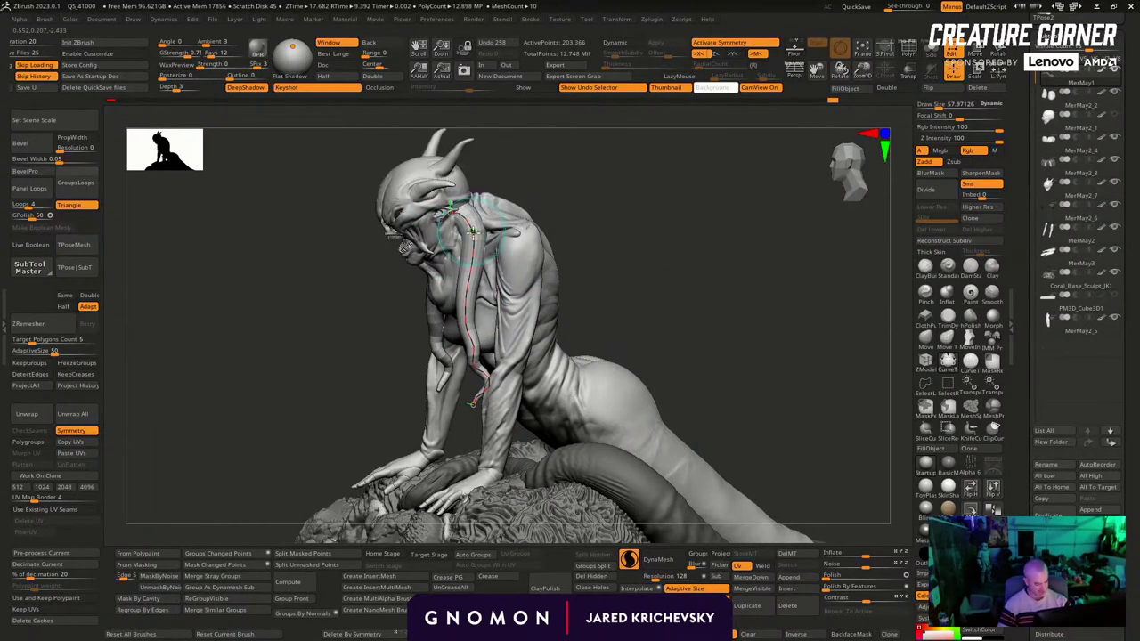
Curl the front tentacles over the chest and raise their tips to the upper belly
{"action": "key", "text": "bracketright"}
{"action": "left_click_drag", "start_coordinate": [619, 267], "coordinate": [552, 272]}
{"action": "left_click_drag", "start_coordinate": [485, 298], "coordinate": [475, 301]}
{"action": "mouse_move", "coordinate": [418, 374]}
{"action": "left_mouse_down"}
{"action": "mouse_move", "coordinate": [460, 395]}
{"action": "mouse_move", "coordinate": [464, 412]}
{"action": "left_mouse_up"}
{"action": "left_click_drag", "start_coordinate": [607, 291], "coordinate": [634, 290]}
{"action": "mouse_move", "coordinate": [478, 353]}
{"action": "left_mouse_down"}
{"action": "mouse_move", "coordinate": [464, 359]}
{"action": "mouse_move", "coordinate": [455, 347]}
{"action": "mouse_move", "coordinate": [478, 405]}
{"action": "left_mouse_up"}
{"action": "left_click_drag", "start_coordinate": [470, 407], "coordinate": [469, 359]}
{"action": "left_click_drag", "start_coordinate": [603, 243], "coordinate": [533, 315]}
{"action": "key", "text": "["}
{"action": "left_click_drag", "start_coordinate": [471, 370], "coordinate": [466, 378]}
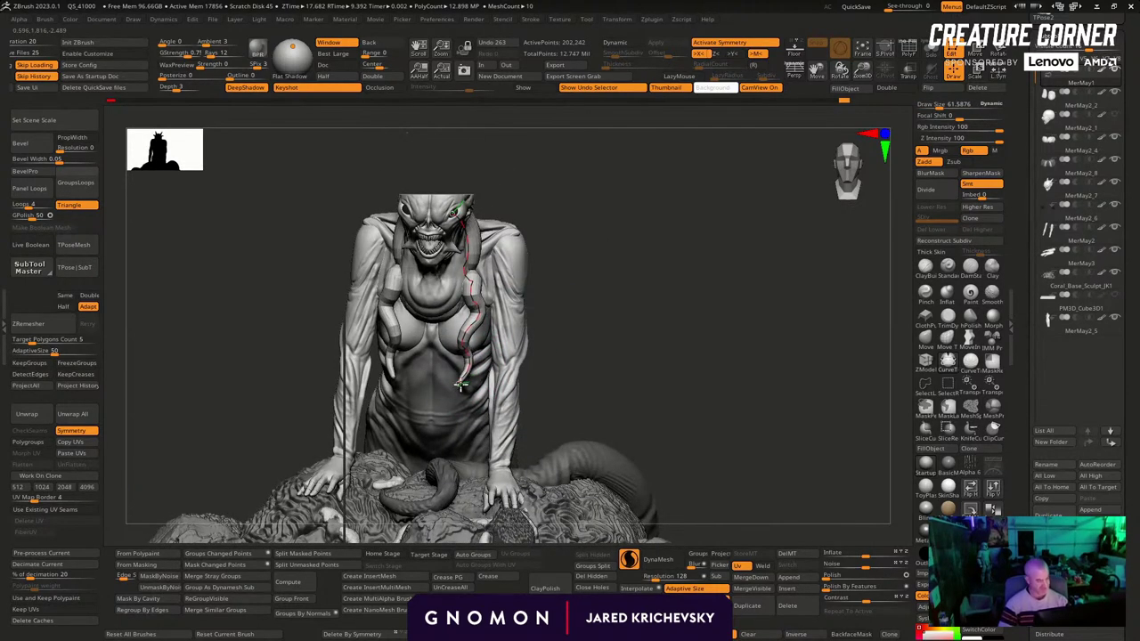
Restore the full mesh visibility and split the masked points so the tentacles are separate from the body
{"action": "left_click", "coordinate": [618, 226], "text": "ctrl+shift"}
{"action": "left_click_drag", "start_coordinate": [618, 227], "coordinate": [633, 262]}
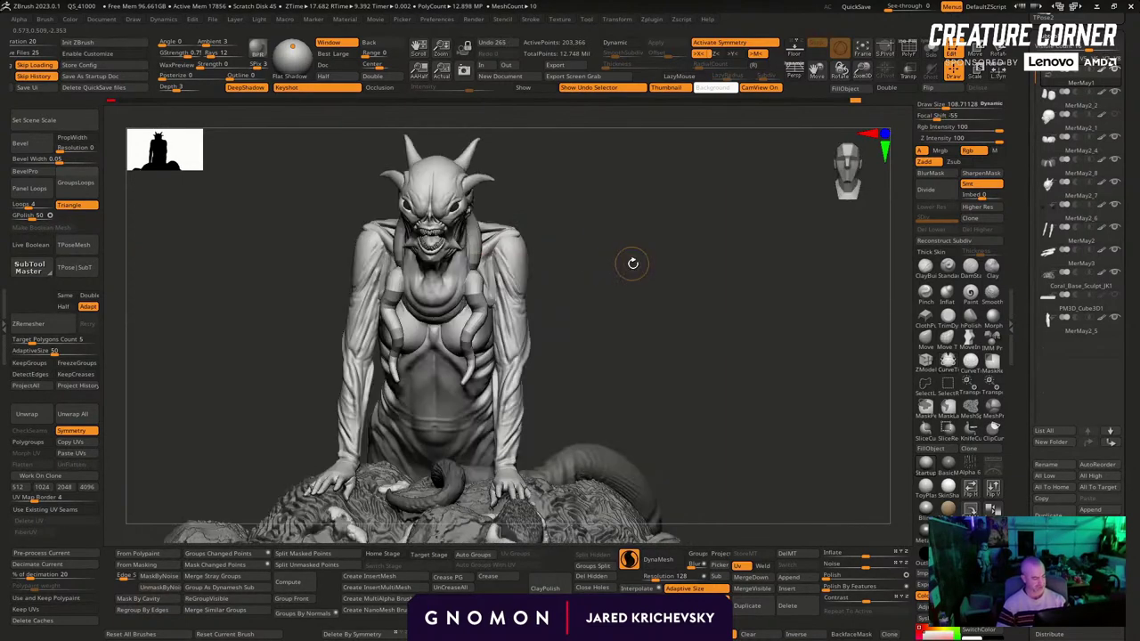
{"action": "left_click_drag", "start_coordinate": [733, 300], "coordinate": [718, 305]}
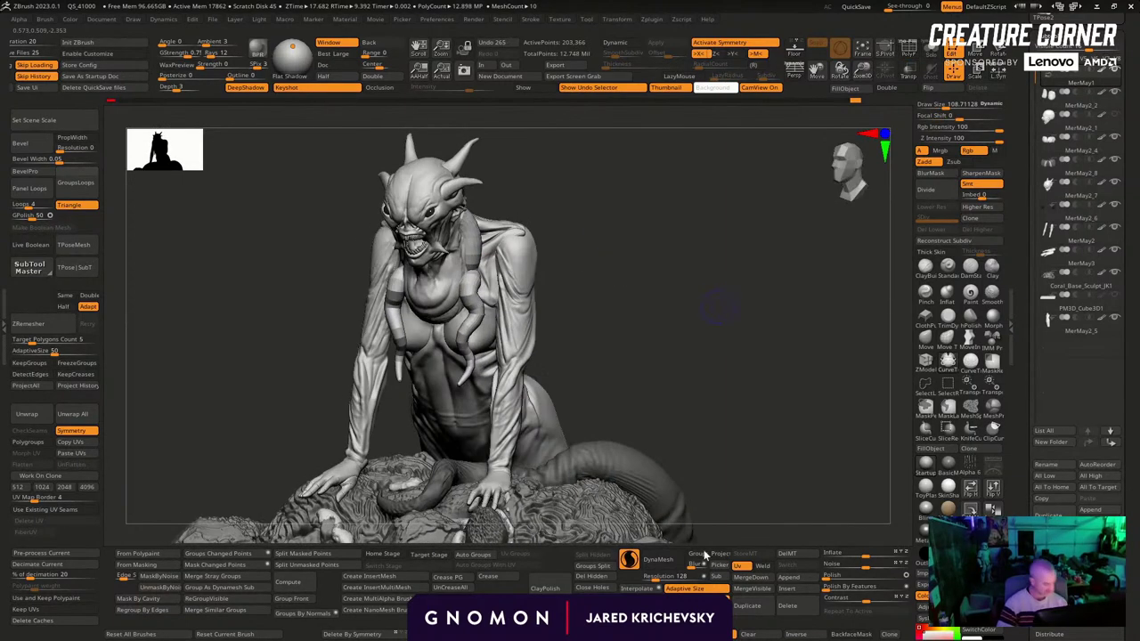
{"action": "left_click", "coordinate": [326, 554]}
Draw a second mirrored pair of tentacle tubes from behind the head over the shoulders and down the back
{"action": "mouse_move", "coordinate": [642, 228]}
{"action": "left_mouse_down"}
{"action": "mouse_move", "coordinate": [626, 196]}
{"action": "mouse_move", "coordinate": [553, 260]}
{"action": "mouse_move", "coordinate": [529, 240]}
{"action": "mouse_move", "coordinate": [428, 229]}
{"action": "left_mouse_up"}
{"action": "left_click_drag", "start_coordinate": [499, 501], "coordinate": [499, 522]}
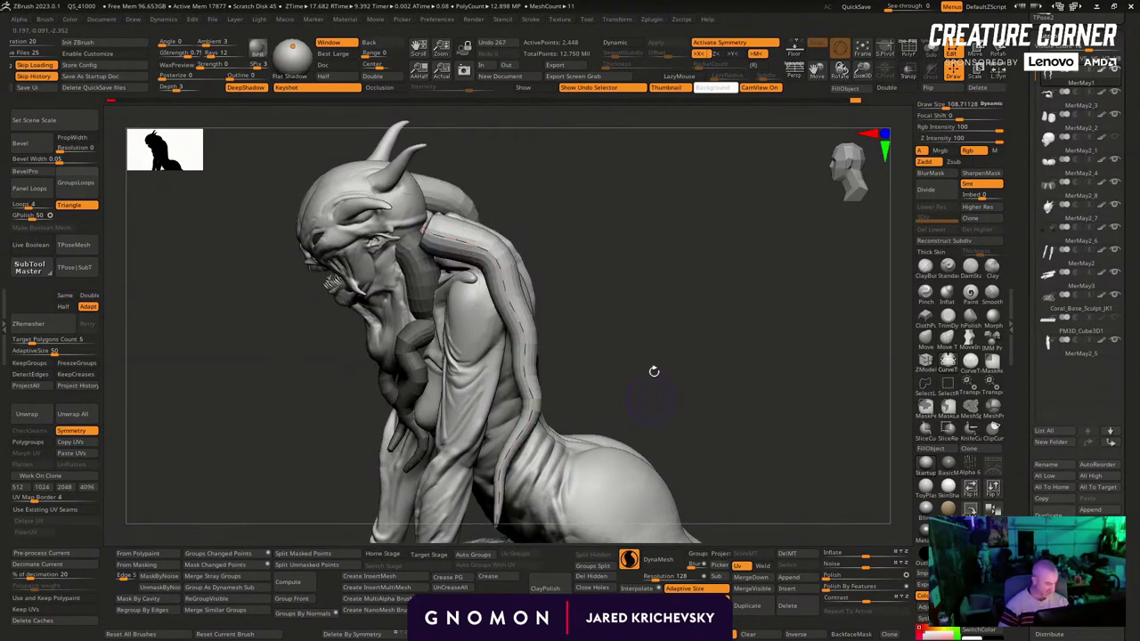
{"action": "mouse_move", "coordinate": [654, 371]}
{"action": "left_mouse_down", "text": "alt"}
{"action": "mouse_move", "coordinate": [605, 230]}
{"action": "mouse_move", "coordinate": [595, 234]}
{"action": "left_mouse_up", "text": "alt"}
{"action": "left_click_drag", "start_coordinate": [441, 429], "coordinate": [432, 452]}
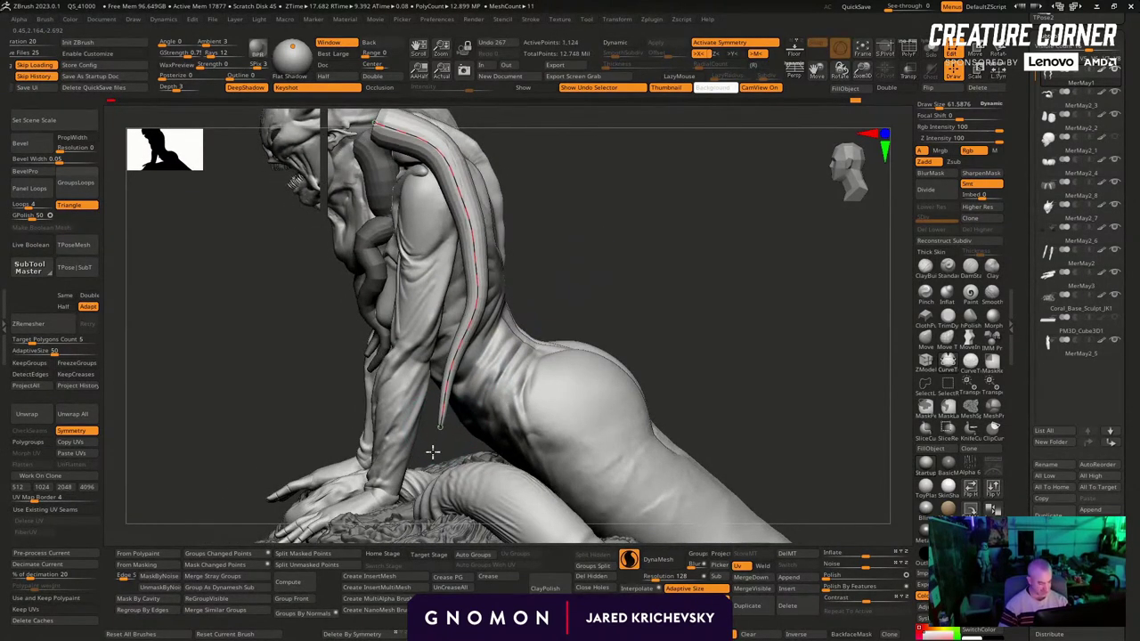
Drape the rear tentacles over the shoulders and down behind the arms, tucking their bases in behind the ears
{"action": "mouse_move", "coordinate": [590, 220]}
{"action": "left_mouse_down"}
{"action": "mouse_move", "coordinate": [582, 183]}
{"action": "mouse_move", "coordinate": [552, 236]}
{"action": "mouse_move", "coordinate": [570, 365]}
{"action": "left_mouse_up"}
{"action": "left_click_drag", "start_coordinate": [580, 168], "coordinate": [468, 192]}
{"action": "key", "text": "ctrl+z"}
{"action": "left_click_drag", "start_coordinate": [557, 324], "coordinate": [518, 353]}
{"action": "left_click_drag", "start_coordinate": [674, 367], "coordinate": [546, 392]}
{"action": "left_click_drag", "start_coordinate": [628, 326], "coordinate": [616, 211]}
{"action": "left_click_drag", "start_coordinate": [534, 223], "coordinate": [598, 232]}
{"action": "left_click_drag", "start_coordinate": [536, 182], "coordinate": [510, 188]}
{"action": "right_click_drag", "start_coordinate": [464, 174], "coordinate": [508, 171]}
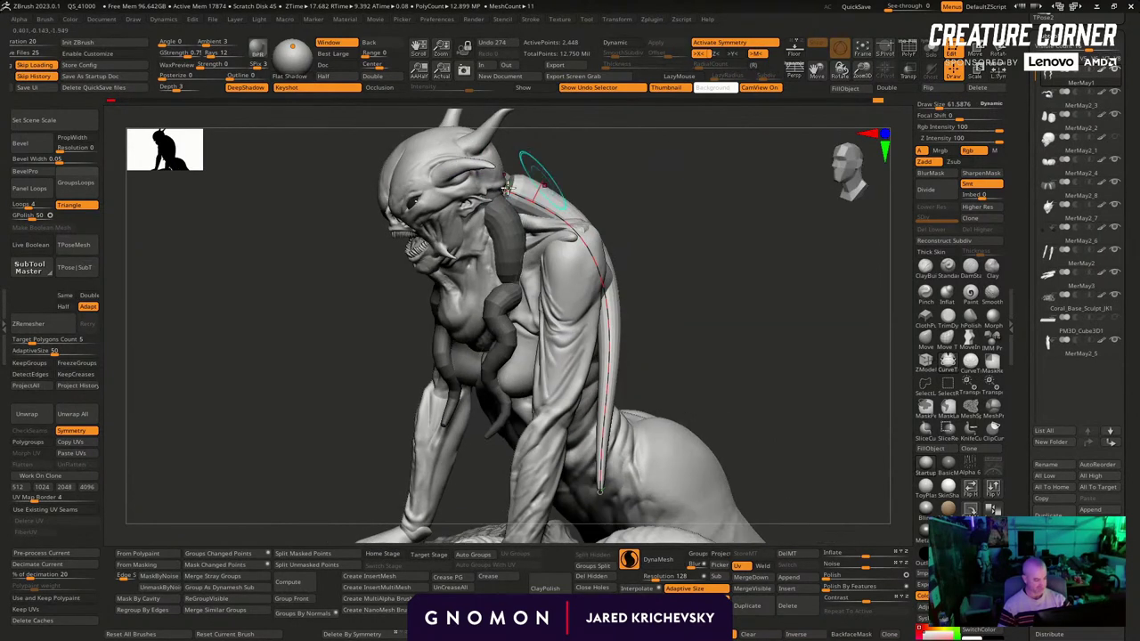
{"action": "left_click_drag", "start_coordinate": [519, 182], "coordinate": [504, 189]}
Bend the lower half of the rear tentacles into a wavy S-curve behind the upper arms
{"action": "key", "text": "s"}
{"action": "left_click_drag", "start_coordinate": [602, 450], "coordinate": [618, 448]}
{"action": "left_click_drag", "start_coordinate": [602, 474], "coordinate": [609, 436]}
{"action": "key", "text": "s"}
{"action": "left_click_drag", "start_coordinate": [601, 456], "coordinate": [576, 453]}
{"action": "mouse_move", "coordinate": [609, 337]}
{"action": "left_mouse_down"}
{"action": "mouse_move", "coordinate": [621, 331]}
{"action": "mouse_move", "coordinate": [617, 416]}
{"action": "left_mouse_up"}
{"action": "left_click_drag", "start_coordinate": [687, 322], "coordinate": [718, 320]}
{"action": "left_click_drag", "start_coordinate": [585, 399], "coordinate": [572, 423]}
{"action": "left_click_drag", "start_coordinate": [662, 361], "coordinate": [611, 361]}
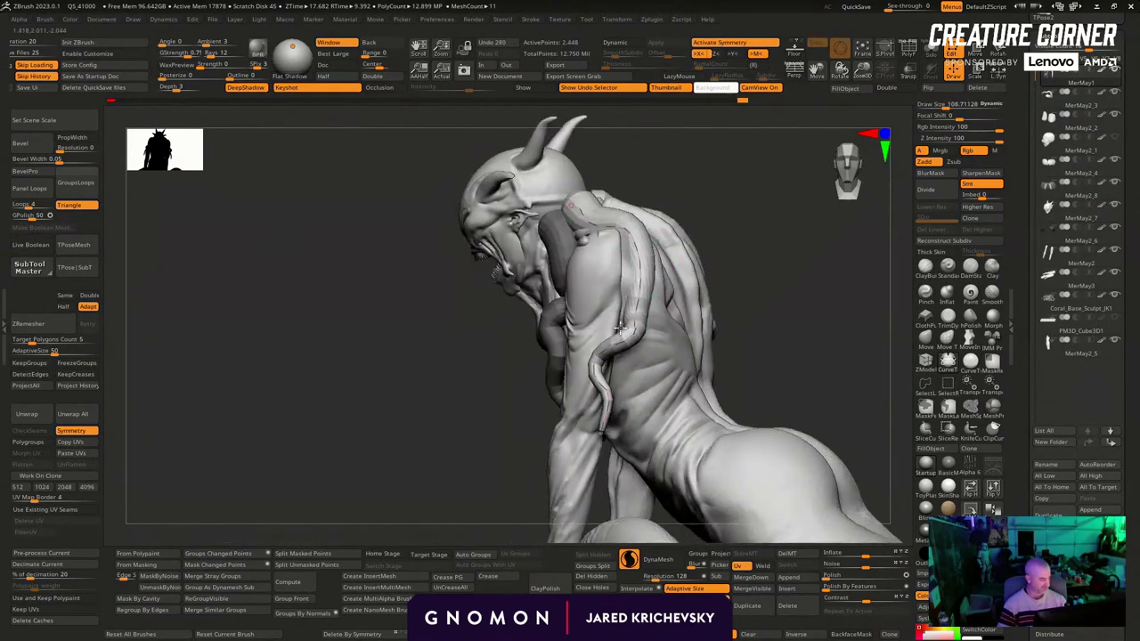
Reposition the rear tentacles where they cross the shoulders and meet the back of the head
{"action": "left_click_drag", "start_coordinate": [631, 239], "coordinate": [613, 214]}
{"action": "left_click_drag", "start_coordinate": [506, 301], "coordinate": [559, 303]}
{"action": "left_click_drag", "start_coordinate": [542, 175], "coordinate": [533, 183]}
{"action": "left_click_drag", "start_coordinate": [609, 144], "coordinate": [623, 148]}
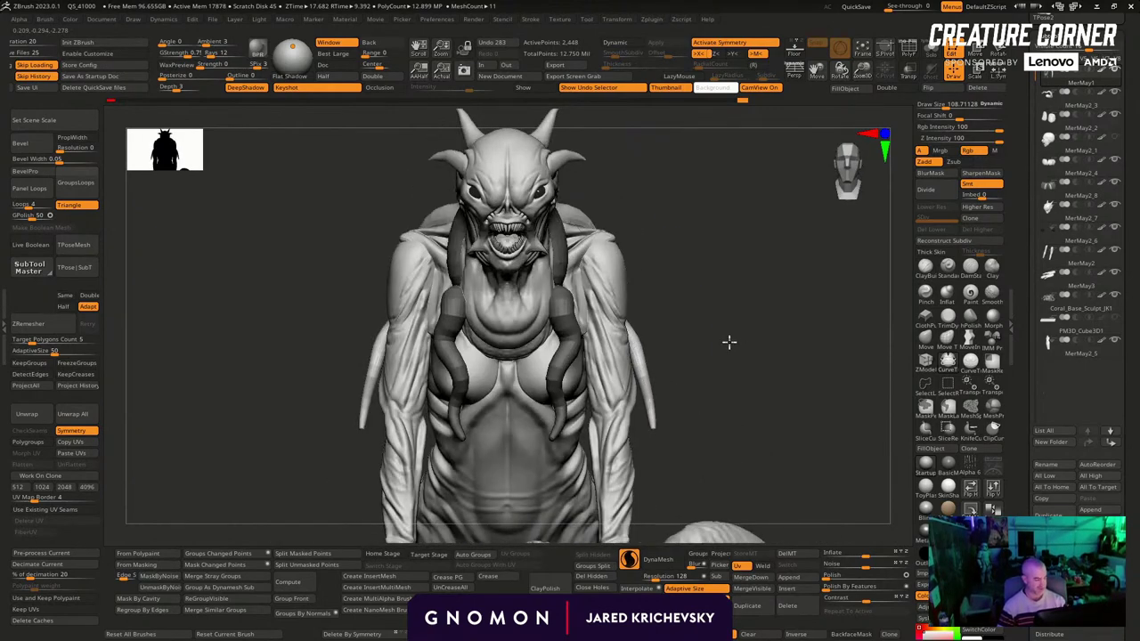
Swing the rear tentacle ends outward beside the elbows and curl their tips back inward
{"action": "left_click_drag", "start_coordinate": [729, 342], "coordinate": [614, 357]}
{"action": "left_click_drag", "start_coordinate": [617, 427], "coordinate": [648, 403]}
{"action": "right_click_drag", "start_coordinate": [624, 410], "coordinate": [653, 417]}
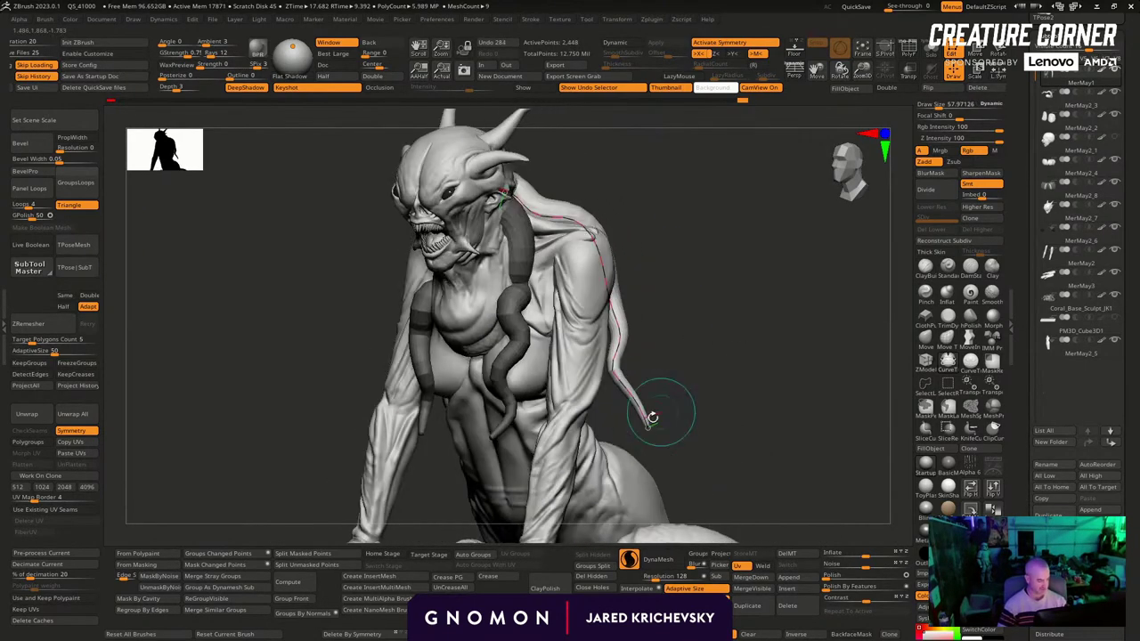
{"action": "key", "text": "["}
{"action": "mouse_move", "coordinate": [650, 424]}
{"action": "left_mouse_down"}
{"action": "mouse_move", "coordinate": [626, 419]}
{"action": "mouse_move", "coordinate": [737, 397]}
{"action": "mouse_move", "coordinate": [621, 419]}
{"action": "left_mouse_up"}
{"action": "left_click_drag", "start_coordinate": [712, 339], "coordinate": [767, 339]}
{"action": "key", "text": "]"}
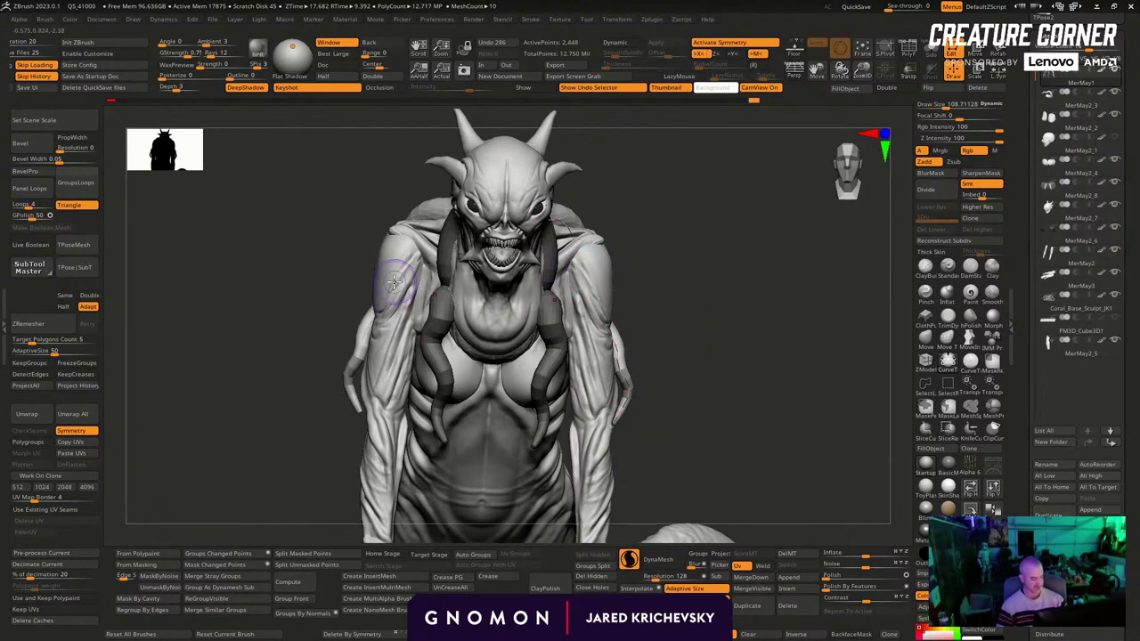
{"action": "left_click_drag", "start_coordinate": [668, 247], "coordinate": [674, 257]}
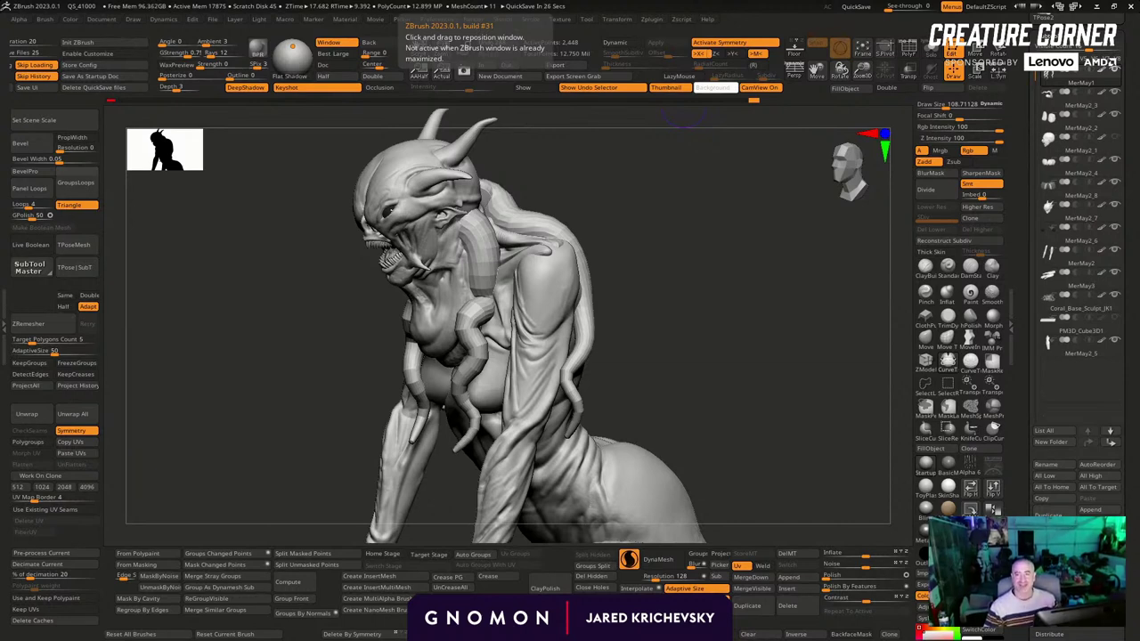
Switch to Chrome, examine two Teeth (2007) posters in the image results, and return to ZBrush
{"action": "left_click_drag", "start_coordinate": [268, 0], "coordinate": [260, 78]}
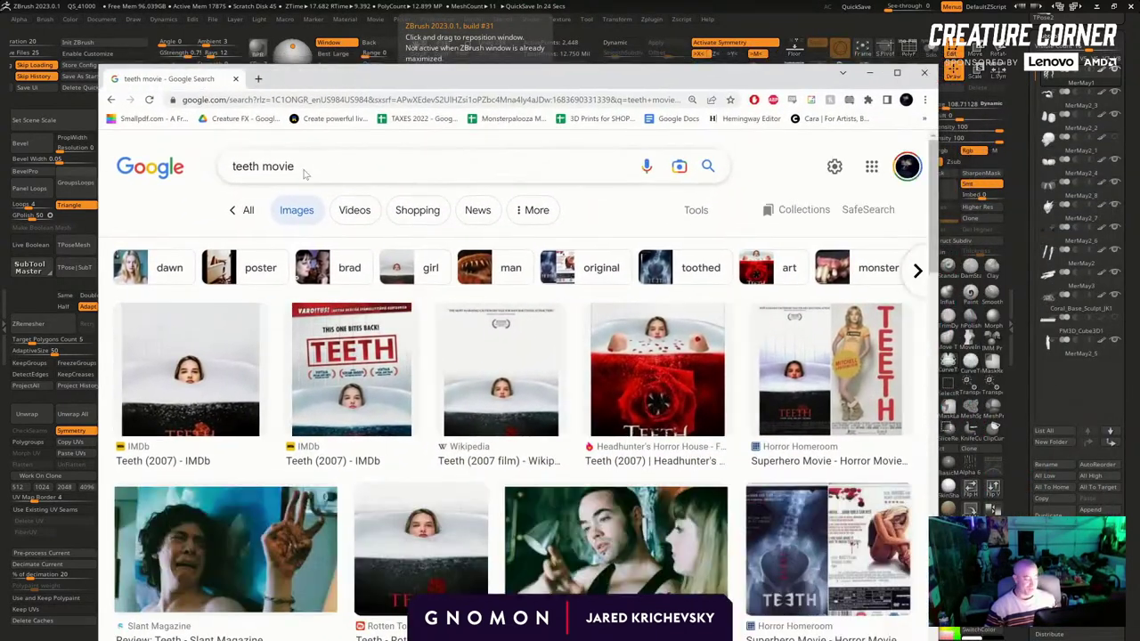
{"action": "left_click", "coordinate": [374, 368]}
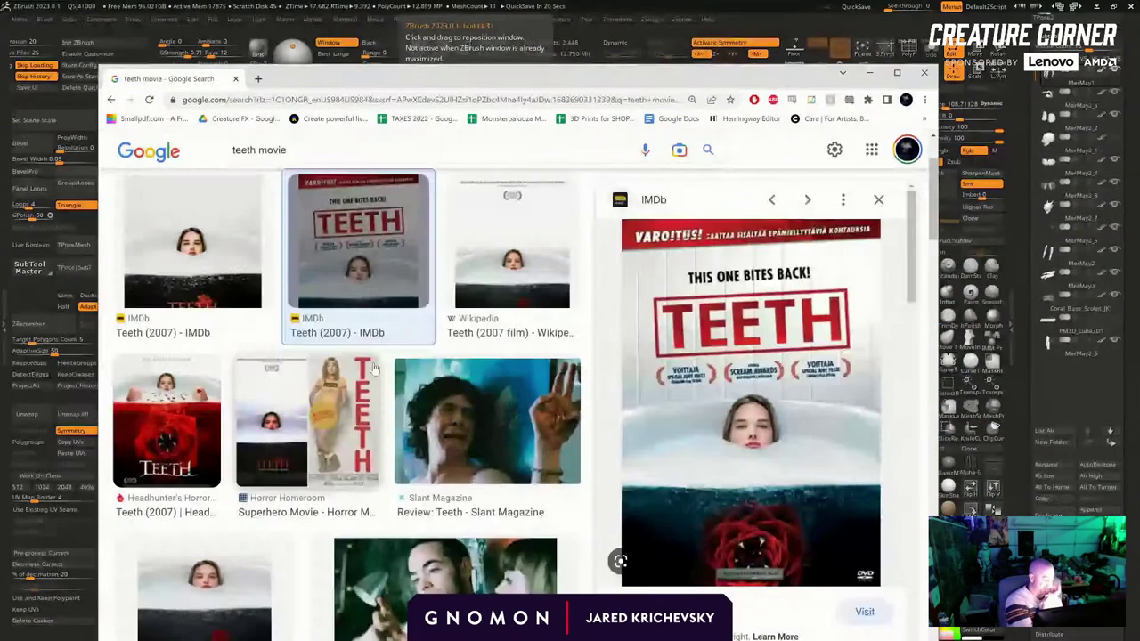
{"action": "left_click", "coordinate": [206, 274]}
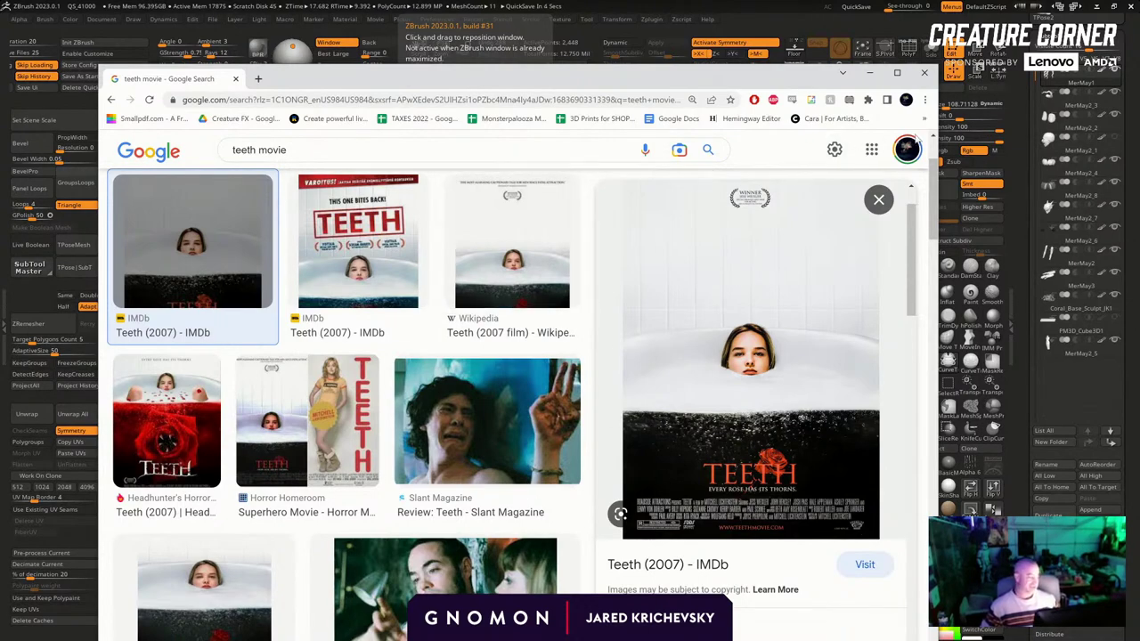
{"action": "left_click", "coordinate": [868, 74]}
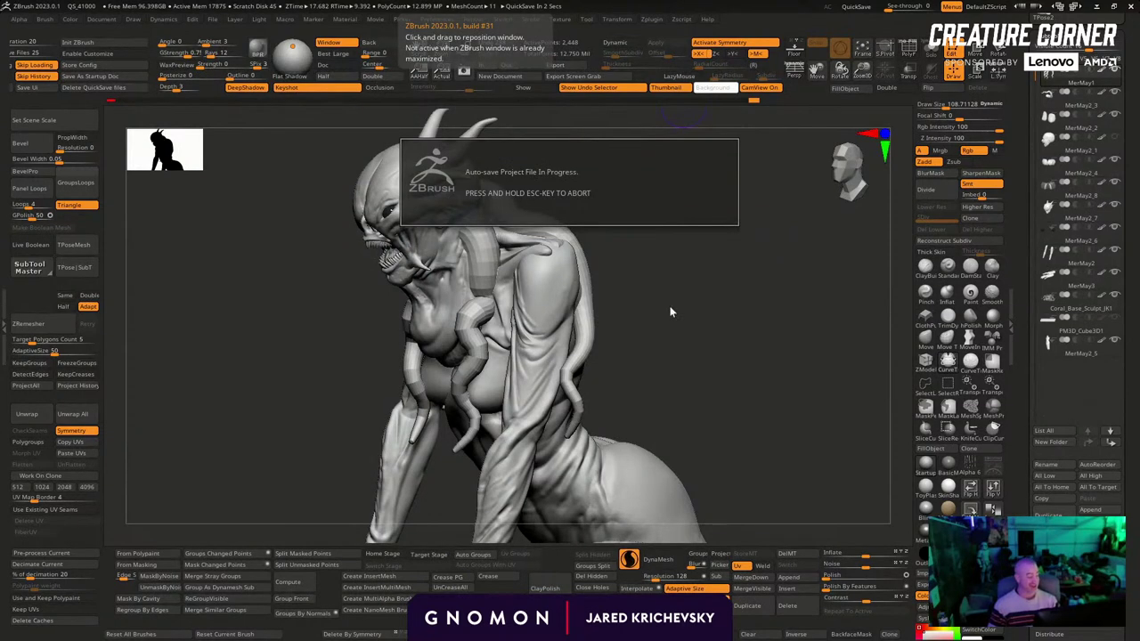
Adjust the upper bends of the front tentacles where they drape from the neck over the chest
{"action": "mouse_move", "coordinate": [661, 322]}
{"action": "left_mouse_down"}
{"action": "mouse_move", "coordinate": [664, 295]}
{"action": "mouse_move", "coordinate": [665, 338]}
{"action": "mouse_move", "coordinate": [860, 359]}
{"action": "left_mouse_up"}
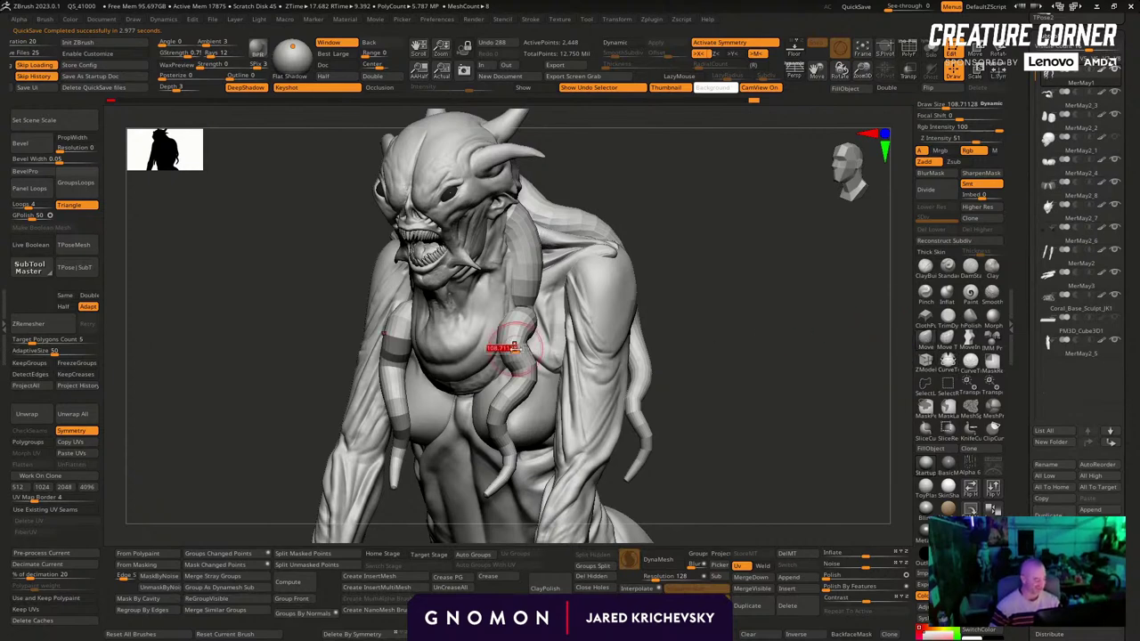
{"action": "left_click_drag", "start_coordinate": [662, 288], "coordinate": [542, 320]}
{"action": "left_click_drag", "start_coordinate": [693, 241], "coordinate": [768, 233]}
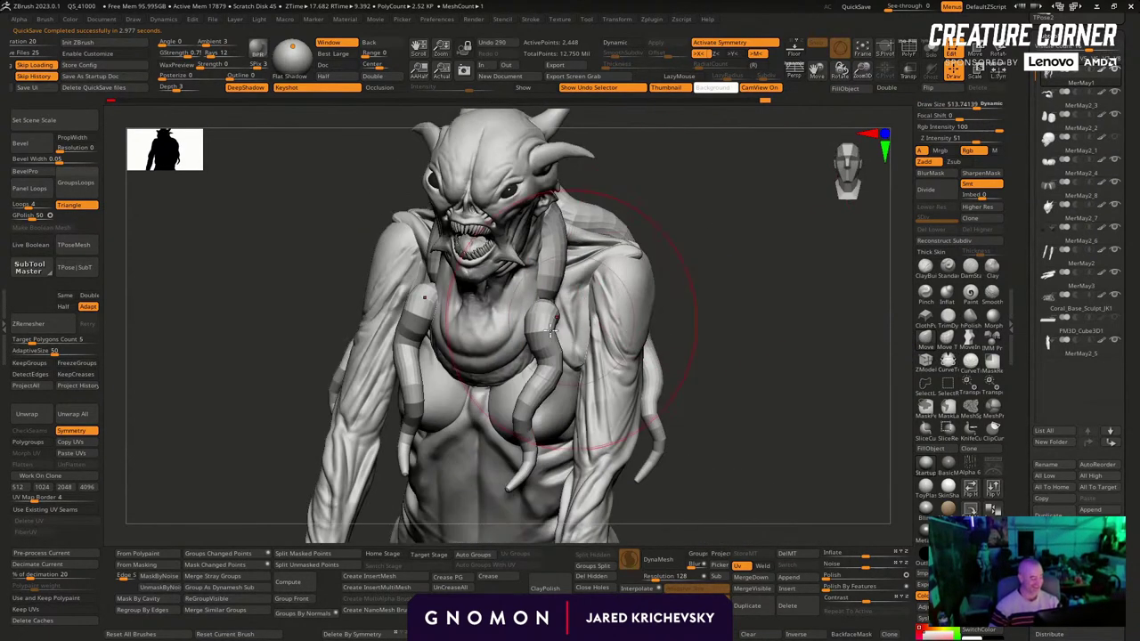
{"action": "mouse_move", "coordinate": [550, 331]}
{"action": "left_mouse_down"}
{"action": "mouse_move", "coordinate": [540, 330]}
{"action": "mouse_move", "coordinate": [537, 374]}
{"action": "mouse_move", "coordinate": [545, 370]}
{"action": "left_mouse_up"}
{"action": "mouse_move", "coordinate": [704, 259]}
{"action": "left_mouse_down"}
{"action": "mouse_move", "coordinate": [526, 326]}
{"action": "mouse_move", "coordinate": [593, 259]}
{"action": "left_mouse_up"}
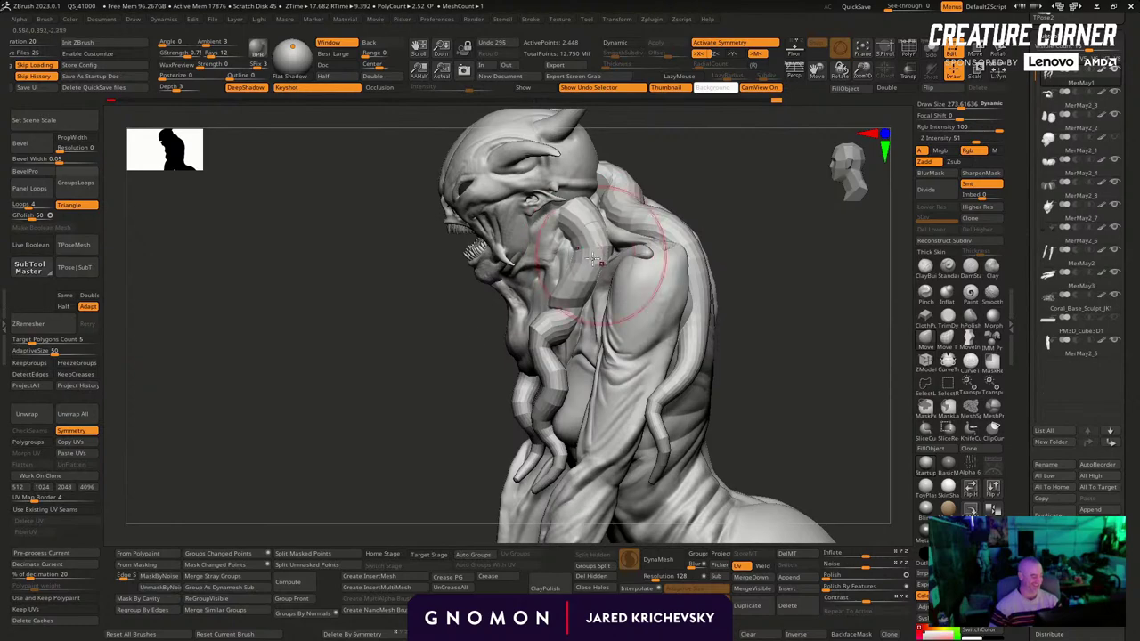
{"action": "left_click_drag", "start_coordinate": [374, 351], "coordinate": [517, 377]}
Select the arms mesh and try pulling a spike out of the back of the forearm, undoing the stroke
{"action": "mouse_move", "coordinate": [733, 336]}
{"action": "left_mouse_down", "text": "alt"}
{"action": "mouse_move", "coordinate": [631, 265]}
{"action": "mouse_move", "coordinate": [689, 335]}
{"action": "mouse_move", "coordinate": [771, 346]}
{"action": "mouse_move", "coordinate": [552, 329]}
{"action": "mouse_move", "coordinate": [552, 285]}
{"action": "mouse_move", "coordinate": [550, 295]}
{"action": "left_mouse_up", "text": "alt"}
{"action": "left_click", "coordinate": [461, 343], "text": "alt"}
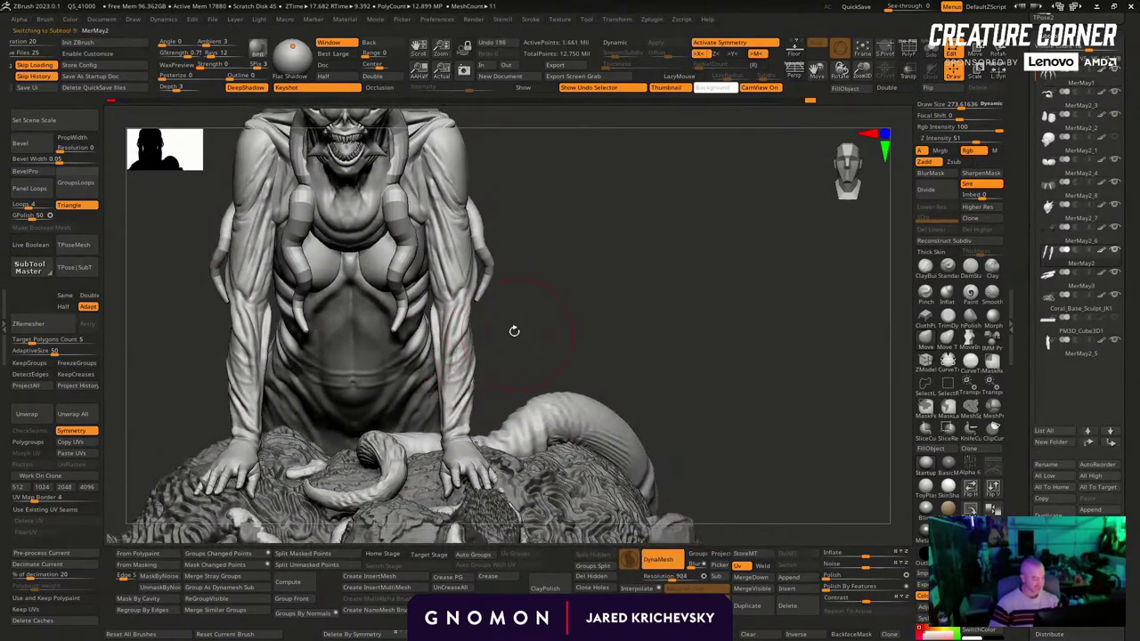
{"action": "left_click_drag", "start_coordinate": [514, 332], "coordinate": [467, 334]}
{"action": "mouse_move", "coordinate": [555, 308]}
{"action": "left_mouse_down", "text": "alt"}
{"action": "mouse_move", "coordinate": [552, 346]}
{"action": "mouse_move", "coordinate": [567, 348]}
{"action": "left_mouse_up", "text": "alt"}
{"action": "key", "text": "shift+f"}
{"action": "key", "text": "shift+f"}
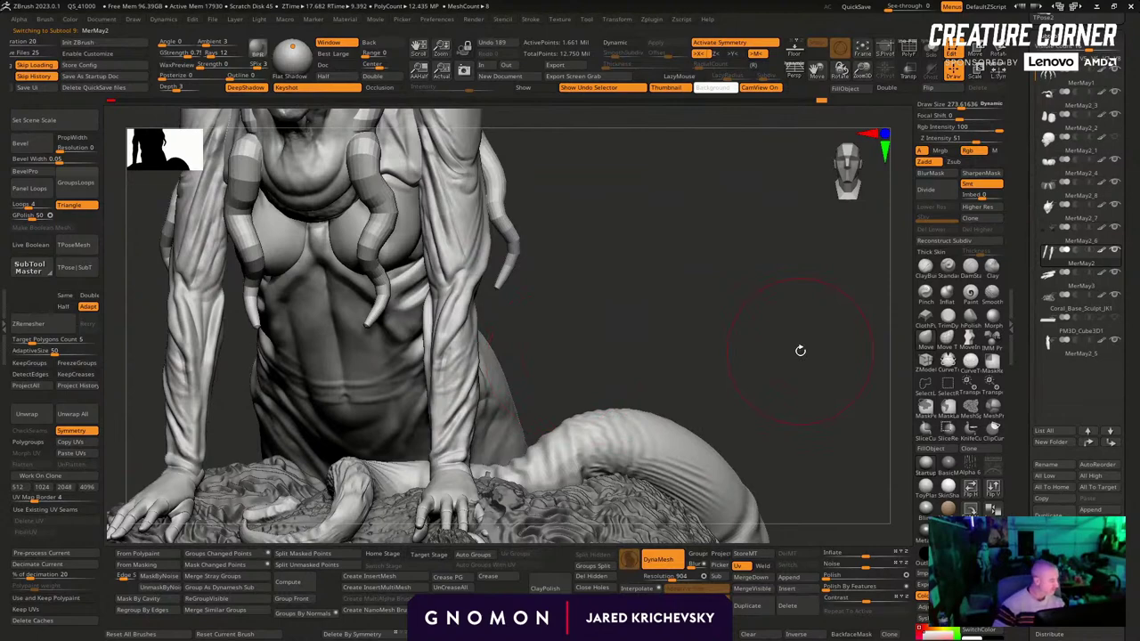
{"action": "left_click", "coordinate": [947, 292]}
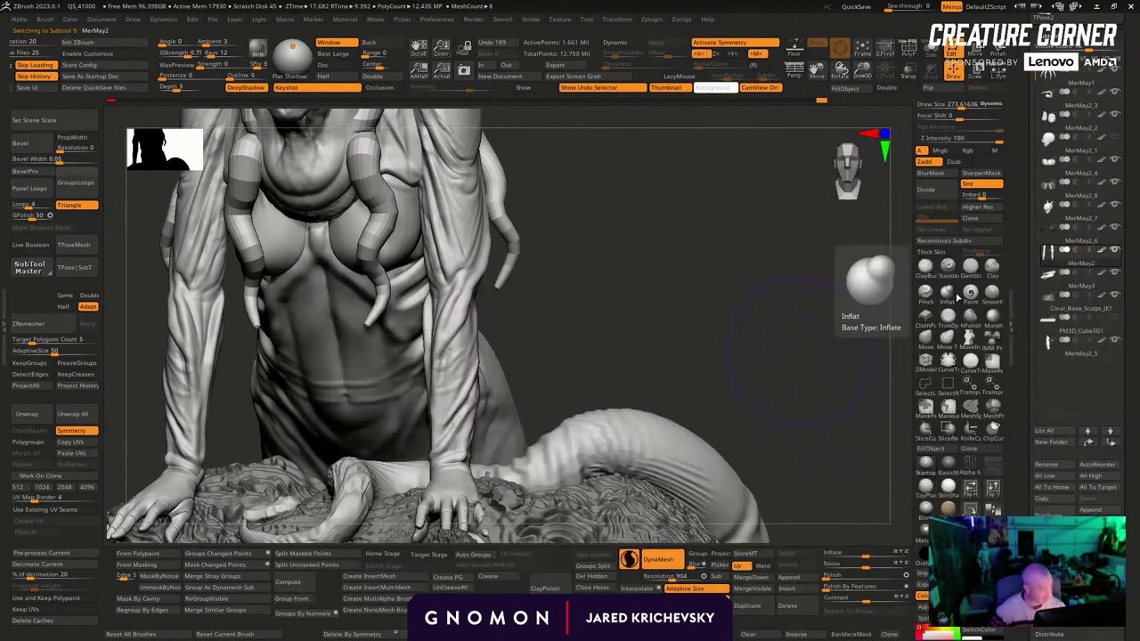
{"action": "key", "text": "s"}
{"action": "mouse_move", "coordinate": [491, 344]}
{"action": "left_mouse_down"}
{"action": "mouse_move", "coordinate": [472, 344]}
{"action": "mouse_move", "coordinate": [504, 338]}
{"action": "mouse_move", "coordinate": [482, 330]}
{"action": "mouse_move", "coordinate": [567, 336]}
{"action": "left_mouse_up"}
{"action": "key", "text": "ctrl+z"}
Pull a row of three pointed spikes from the back of the forearm, decreasing in length from elbow to wrist
{"action": "key", "text": "s"}
{"action": "mouse_move", "coordinate": [615, 303]}
{"action": "left_mouse_down"}
{"action": "mouse_move", "coordinate": [699, 308]}
{"action": "mouse_move", "coordinate": [540, 319]}
{"action": "mouse_move", "coordinate": [543, 303]}
{"action": "mouse_move", "coordinate": [545, 324]}
{"action": "mouse_move", "coordinate": [569, 326]}
{"action": "left_mouse_up"}
{"action": "key", "text": "ctrl+z"}
{"action": "left_click_drag", "start_coordinate": [494, 393], "coordinate": [525, 414]}
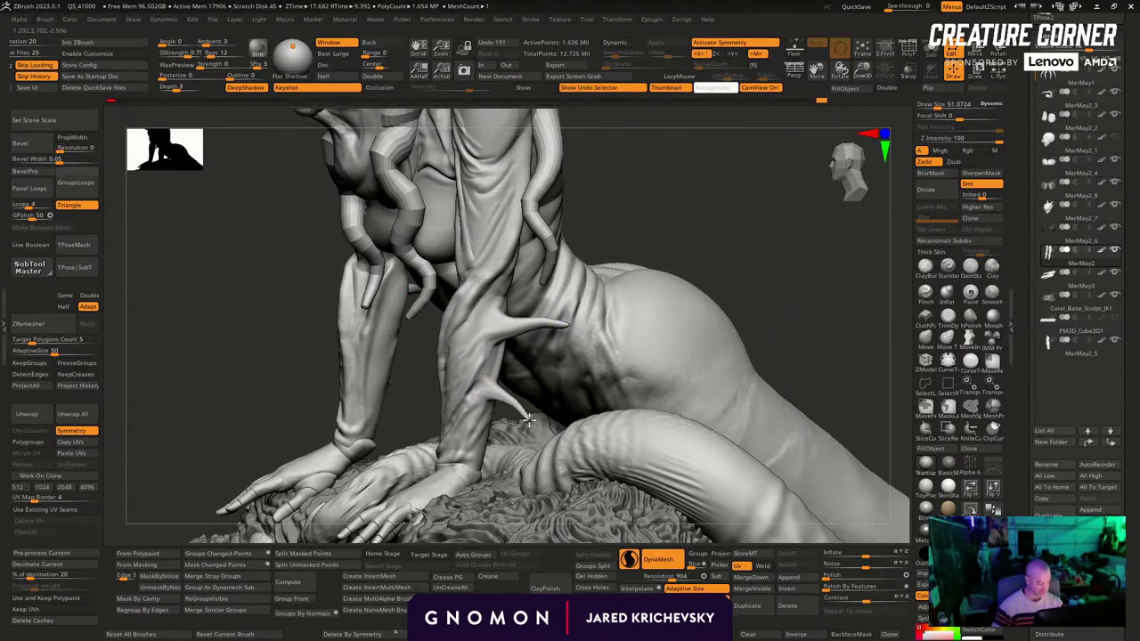
{"action": "mouse_move", "coordinate": [766, 277]}
{"action": "left_mouse_down"}
{"action": "mouse_move", "coordinate": [774, 285]}
{"action": "mouse_move", "coordinate": [702, 314]}
{"action": "left_mouse_up"}
{"action": "right_click_drag", "start_coordinate": [702, 314], "coordinate": [598, 338]}
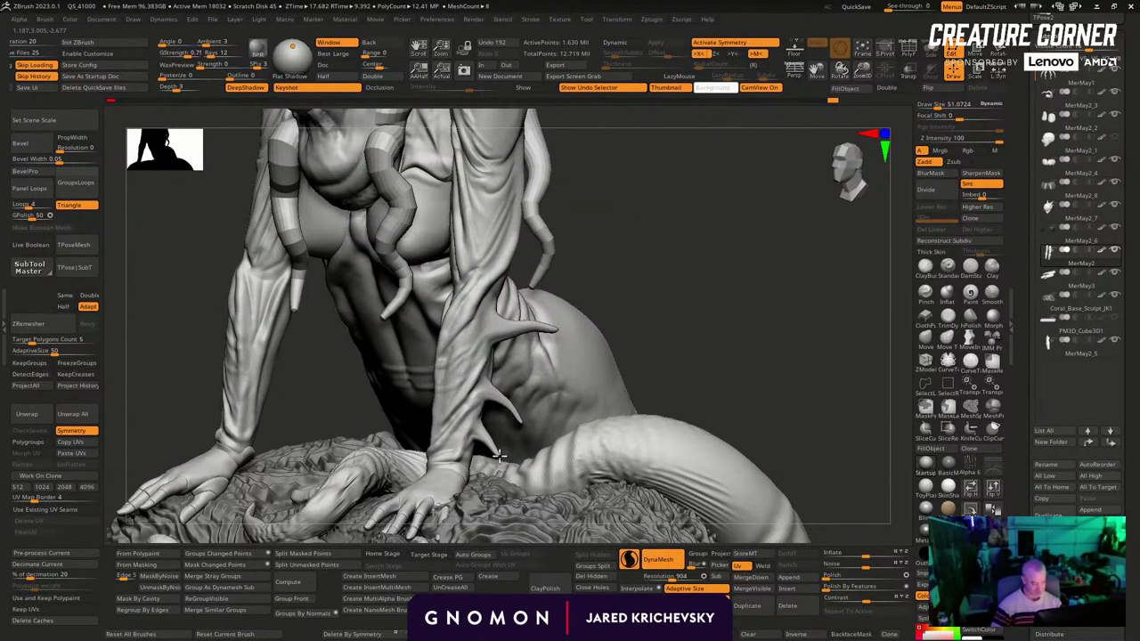
Thicken the forearm spikes with the Inflat brush at Z Intensity 10, turning Sculptris Pro off for the long upper spike
{"action": "left_click_drag", "start_coordinate": [687, 316], "coordinate": [652, 261]}
{"action": "key", "text": "s"}
{"action": "left_click_drag", "start_coordinate": [652, 261], "coordinate": [657, 261]}
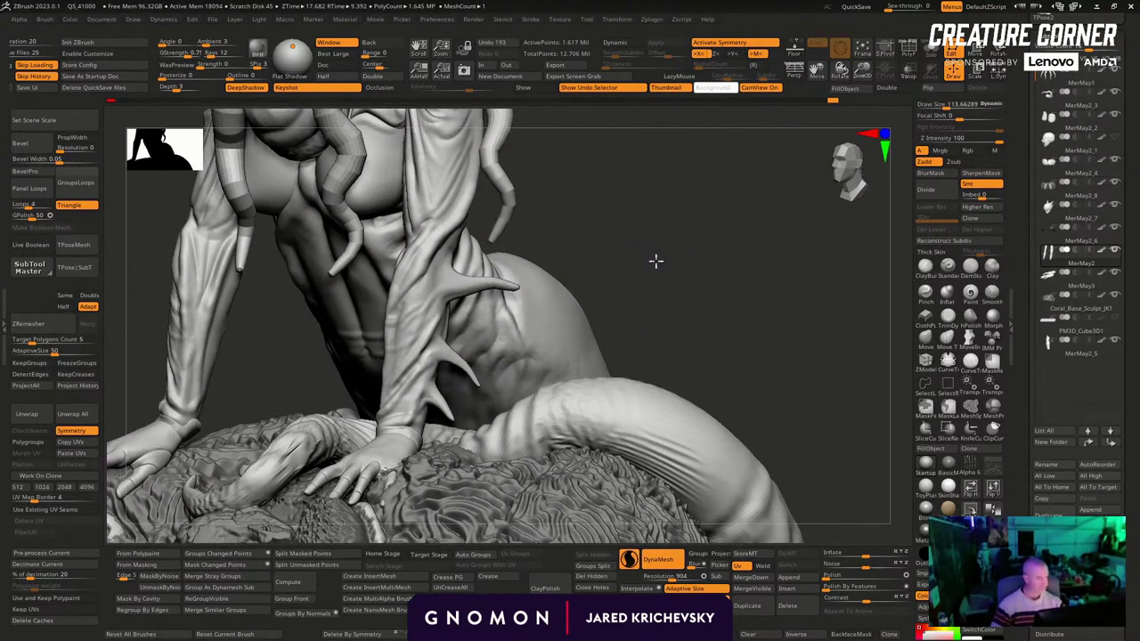
{"action": "right_click_drag", "start_coordinate": [656, 261], "coordinate": [661, 264]}
{"action": "left_click", "coordinate": [966, 272]}
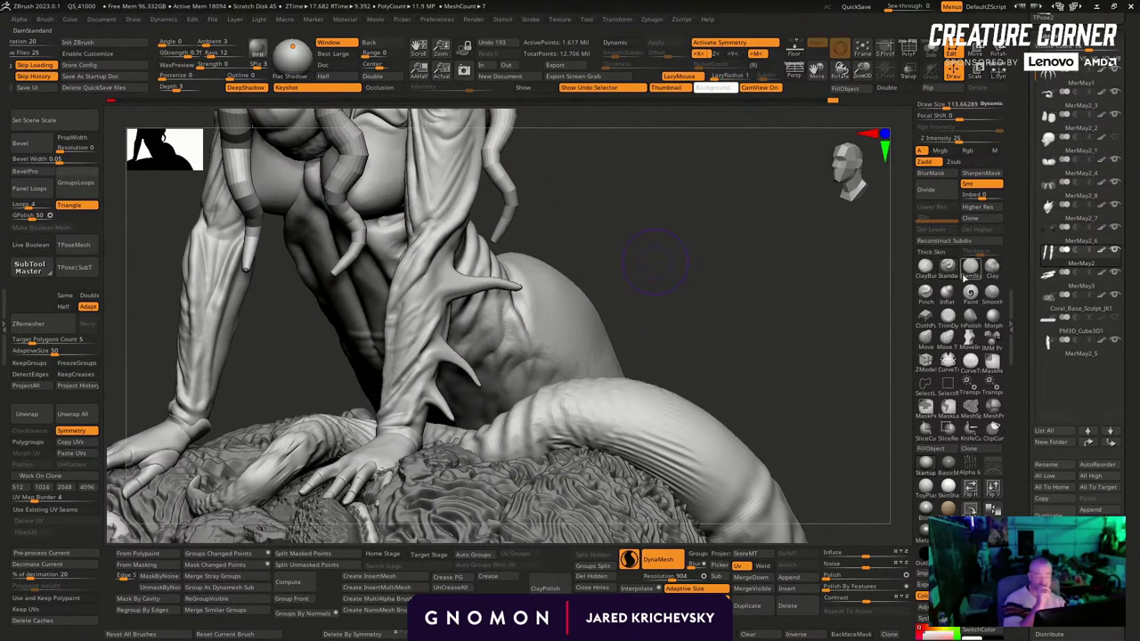
{"action": "right_click_drag", "start_coordinate": [833, 349], "coordinate": [798, 349]}
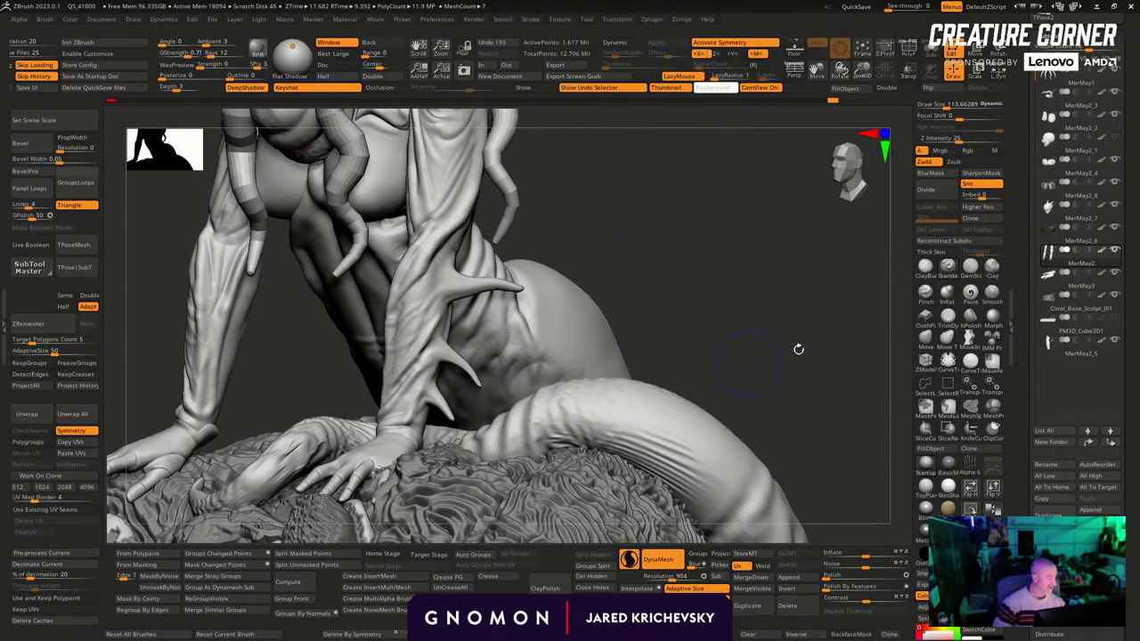
{"action": "left_click", "coordinate": [948, 294]}
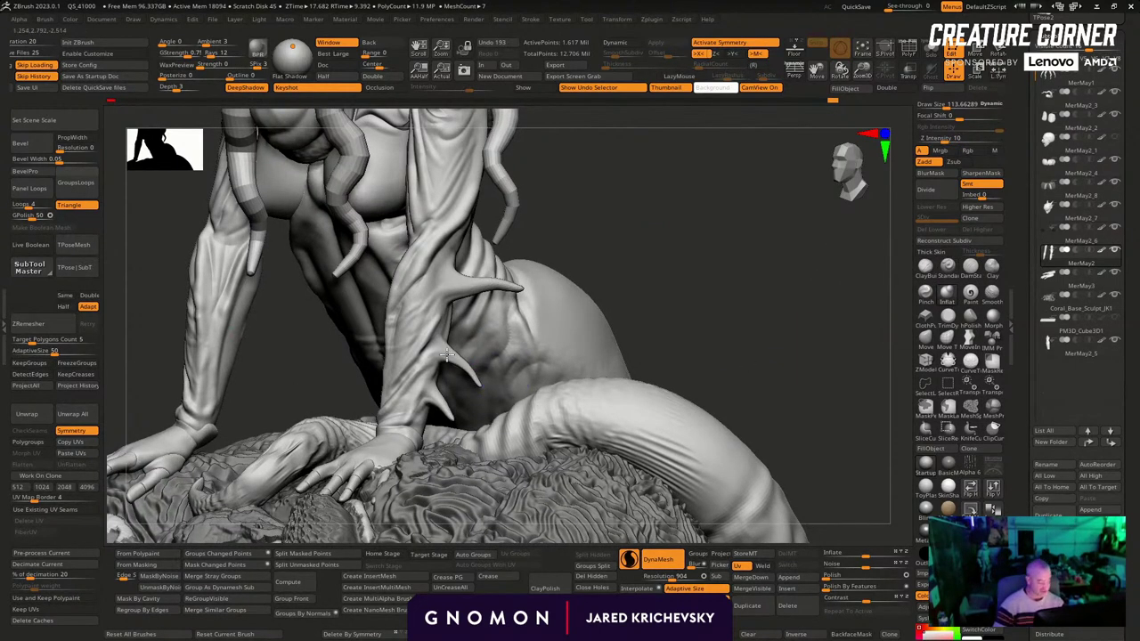
{"action": "mouse_move", "coordinate": [464, 365]}
{"action": "left_mouse_down"}
{"action": "mouse_move", "coordinate": [455, 351]}
{"action": "mouse_move", "coordinate": [468, 373]}
{"action": "mouse_move", "coordinate": [446, 415]}
{"action": "left_mouse_up"}
{"action": "left_click", "coordinate": [629, 558]}
{"action": "left_click_drag", "start_coordinate": [456, 277], "coordinate": [519, 286]}
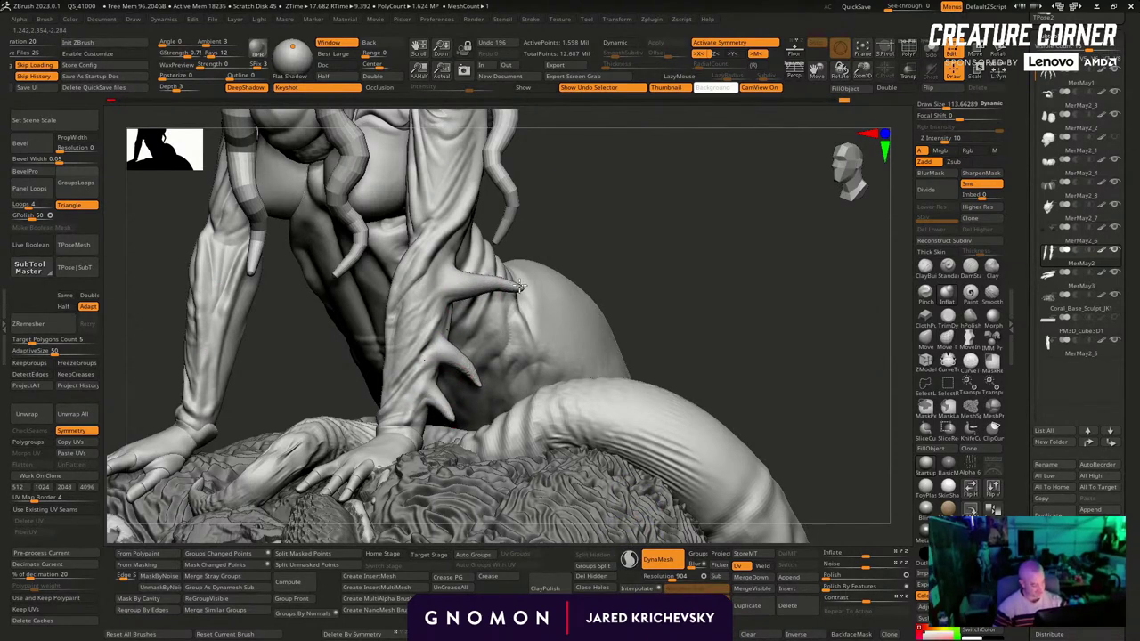
Reshape the upper forearm spike and the skin around its base with the Move brush
{"action": "left_click_drag", "start_coordinate": [637, 231], "coordinate": [526, 285]}
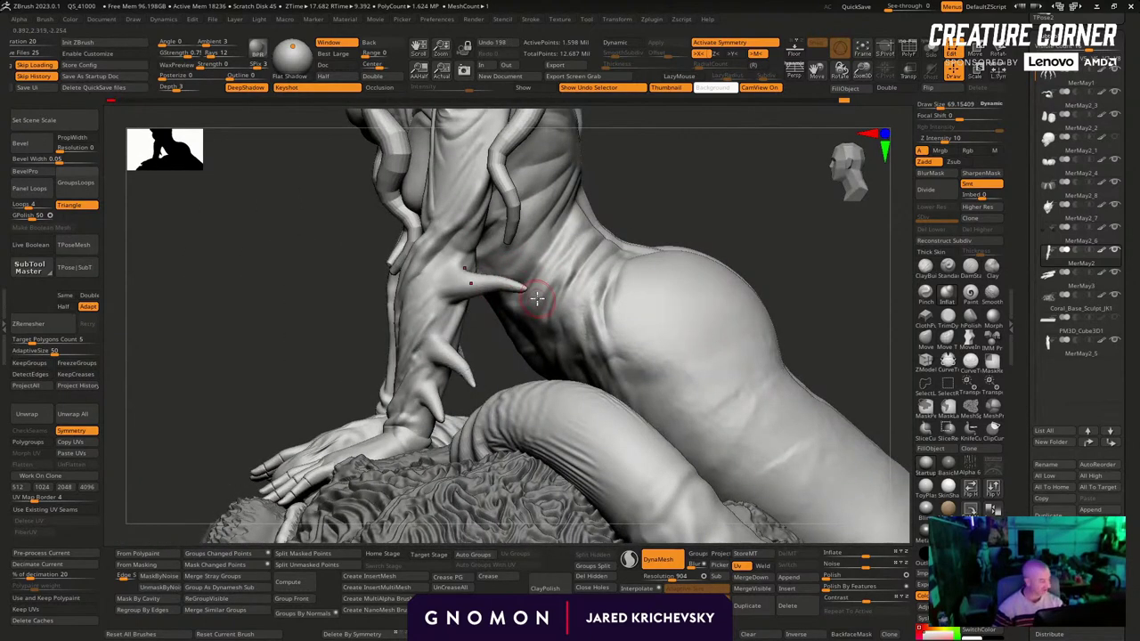
{"action": "left_click", "coordinate": [924, 342]}
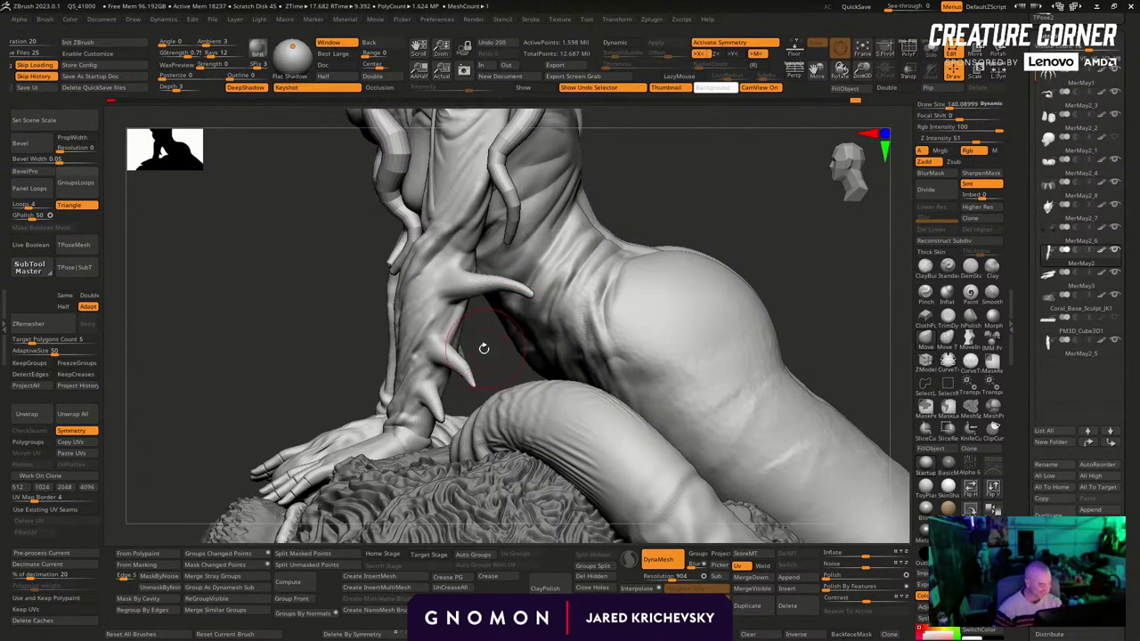
{"action": "mouse_move", "coordinate": [484, 348]}
{"action": "right_mouse_down"}
{"action": "mouse_move", "coordinate": [504, 349]}
{"action": "mouse_move", "coordinate": [534, 250]}
{"action": "mouse_move", "coordinate": [459, 271]}
{"action": "right_mouse_up"}
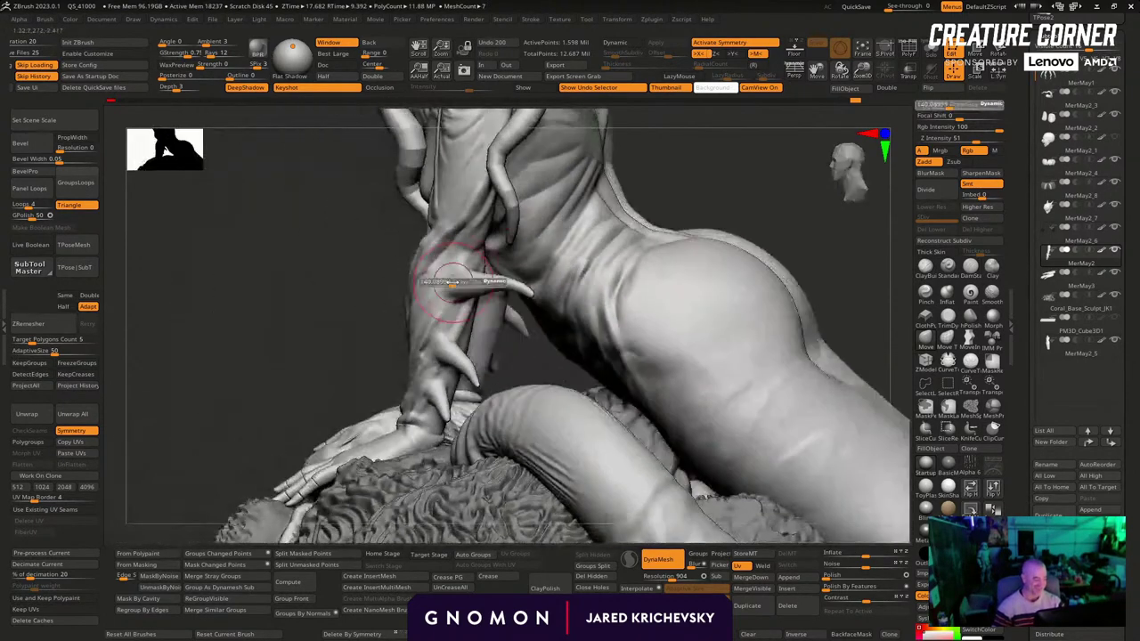
{"action": "left_click_drag", "start_coordinate": [458, 271], "coordinate": [442, 274]}
{"action": "mouse_move", "coordinate": [280, 354]}
{"action": "right_mouse_down"}
{"action": "mouse_move", "coordinate": [360, 370]}
{"action": "mouse_move", "coordinate": [267, 399]}
{"action": "right_mouse_up"}
{"action": "key", "text": "bracketright"}
{"action": "left_click_drag", "start_coordinate": [453, 289], "coordinate": [448, 284]}
{"action": "mouse_move", "coordinate": [659, 189]}
{"action": "right_mouse_down"}
{"action": "mouse_move", "coordinate": [679, 169]}
{"action": "mouse_move", "coordinate": [661, 160]}
{"action": "right_mouse_up"}
{"action": "mouse_move", "coordinate": [661, 160]}
{"action": "right_mouse_down"}
{"action": "mouse_move", "coordinate": [591, 255]}
{"action": "mouse_move", "coordinate": [562, 268]}
{"action": "mouse_move", "coordinate": [563, 326]}
{"action": "mouse_move", "coordinate": [616, 332]}
{"action": "right_mouse_up"}
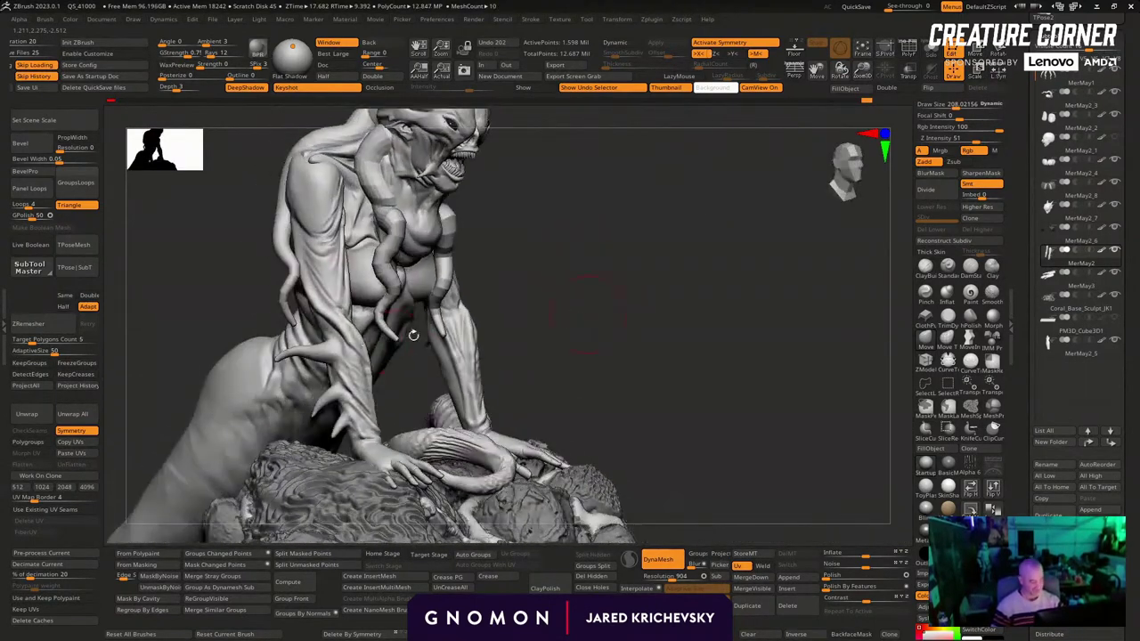
Resize the brush and smooth the upper forearm spike out toward its tip
{"action": "key", "text": "bracketright"}
{"action": "key", "text": "bracketright"}
{"action": "key", "text": "bracketright"}
{"action": "key", "text": "bracketright"}
{"action": "key", "text": "bracketright"}
{"action": "key", "text": "shift"}
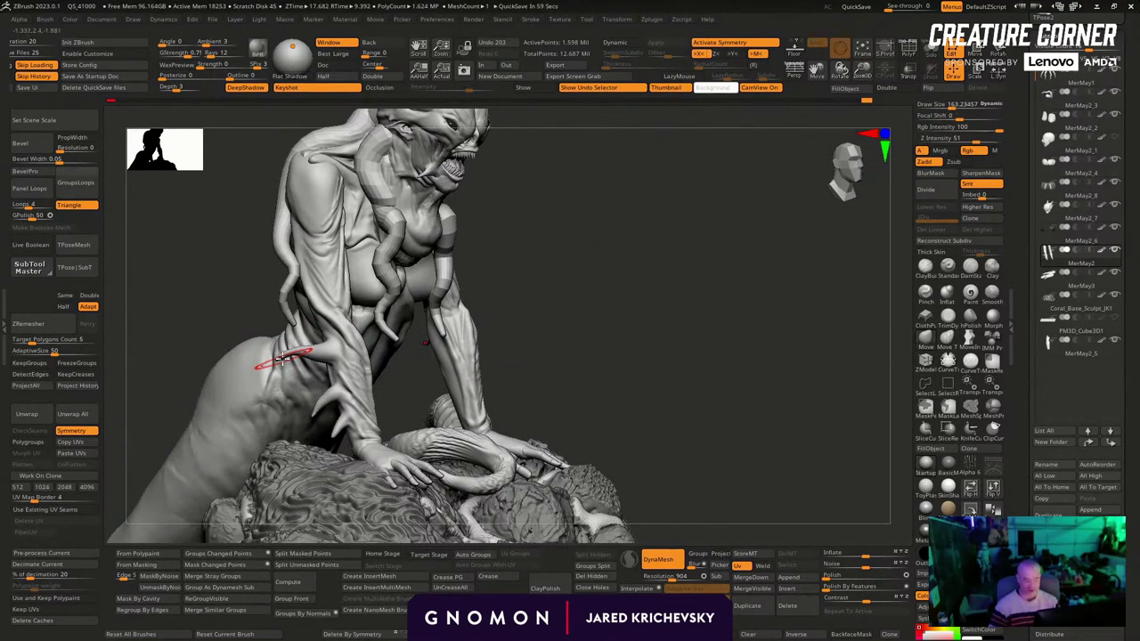
{"action": "left_click_drag", "start_coordinate": [313, 346], "coordinate": [279, 357], "text": "shift"}
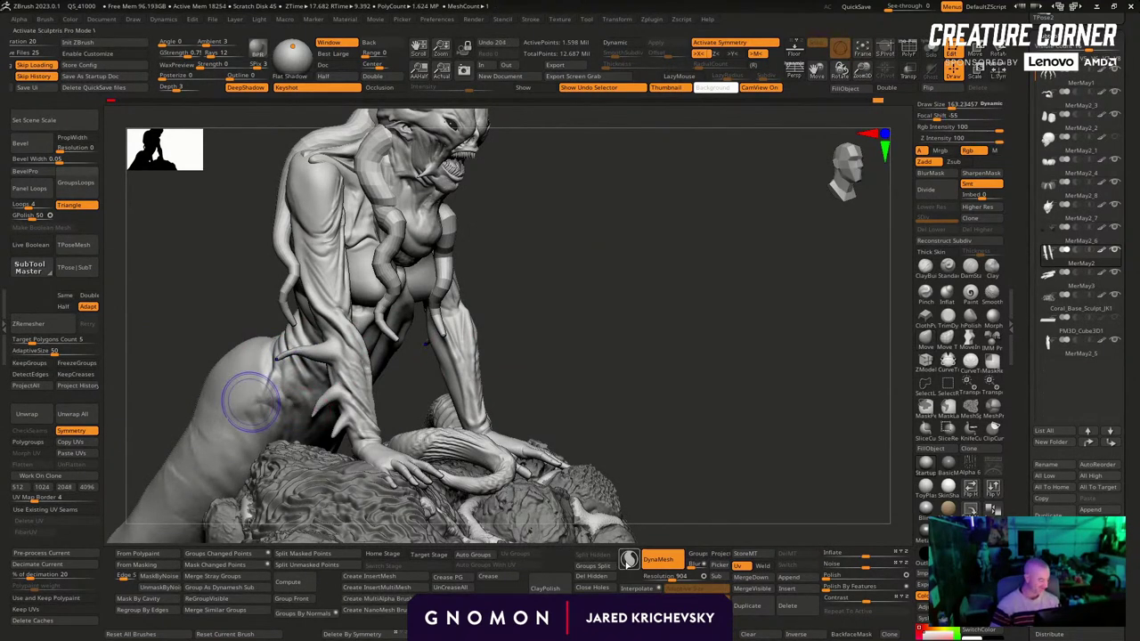
Turn on Sculptris Pro mode and retouch the upper forearm spike, undoing the unwanted strokes
{"action": "left_click", "coordinate": [628, 557]}
{"action": "key", "text": "shift"}
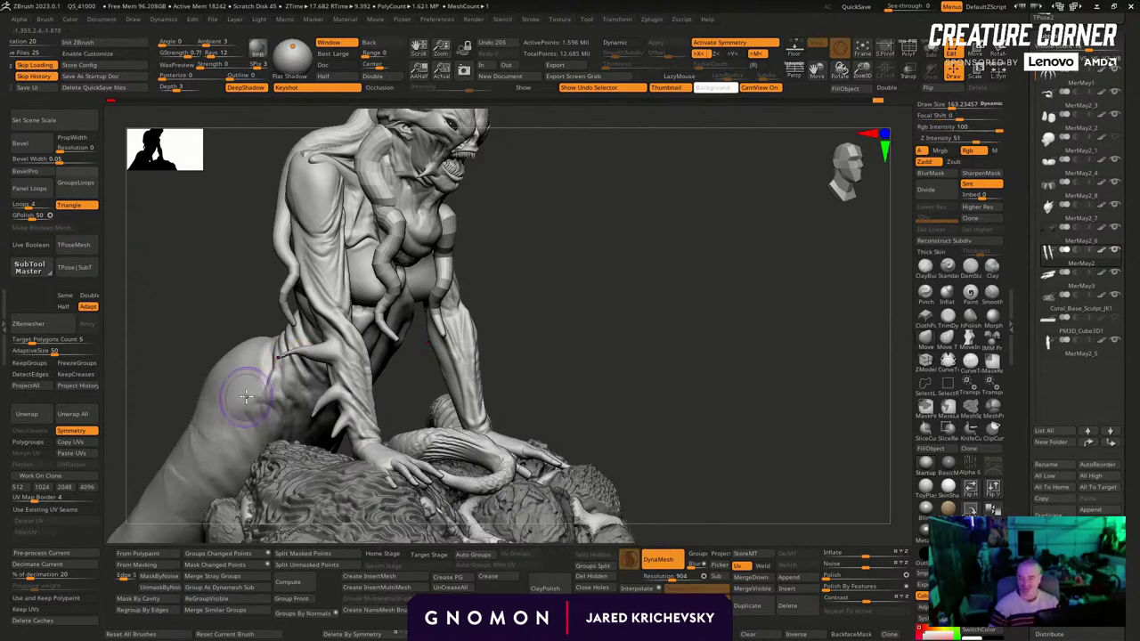
{"action": "key", "text": "ctrl+z"}
{"action": "key", "text": "ctrl+z"}
{"action": "mouse_move", "coordinate": [319, 345]}
{"action": "left_mouse_down", "text": "shift"}
{"action": "mouse_move", "coordinate": [301, 356]}
{"action": "mouse_move", "coordinate": [326, 344]}
{"action": "left_mouse_up", "text": "shift"}
{"action": "key", "text": "ctrl+z"}
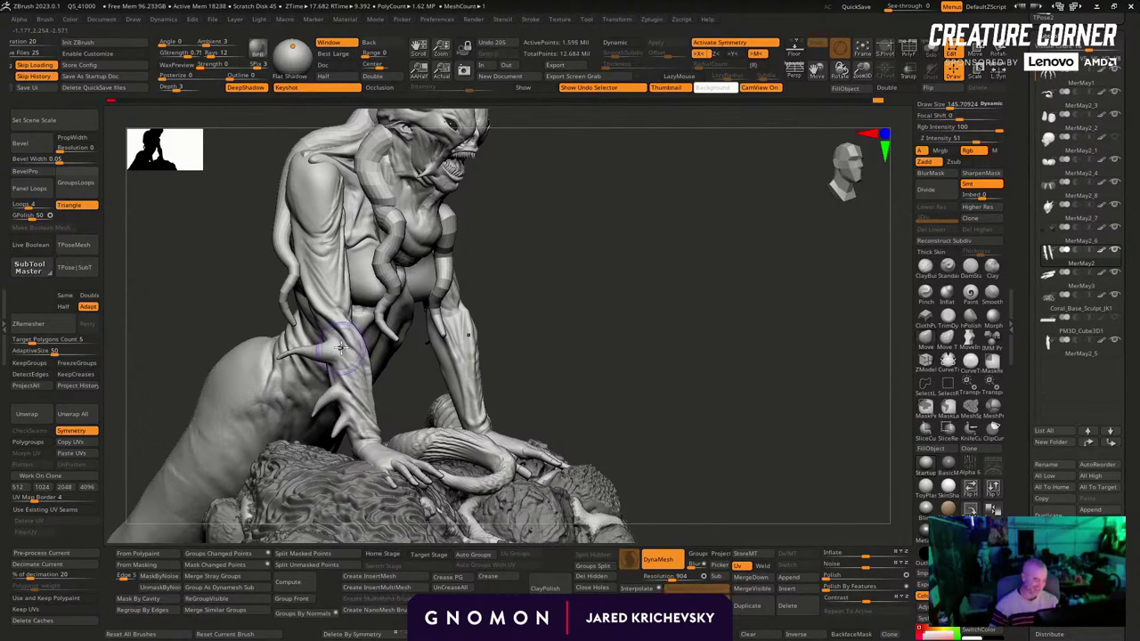
Select the head tentacles subtool and pull the tentacles outward beside the neck and chest with a larger brush
{"action": "mouse_move", "coordinate": [615, 346]}
{"action": "left_mouse_down"}
{"action": "mouse_move", "coordinate": [558, 351]}
{"action": "mouse_move", "coordinate": [544, 318]}
{"action": "mouse_move", "coordinate": [622, 301]}
{"action": "mouse_move", "coordinate": [620, 276]}
{"action": "mouse_move", "coordinate": [620, 285]}
{"action": "mouse_move", "coordinate": [654, 250]}
{"action": "mouse_move", "coordinate": [455, 303]}
{"action": "left_mouse_up"}
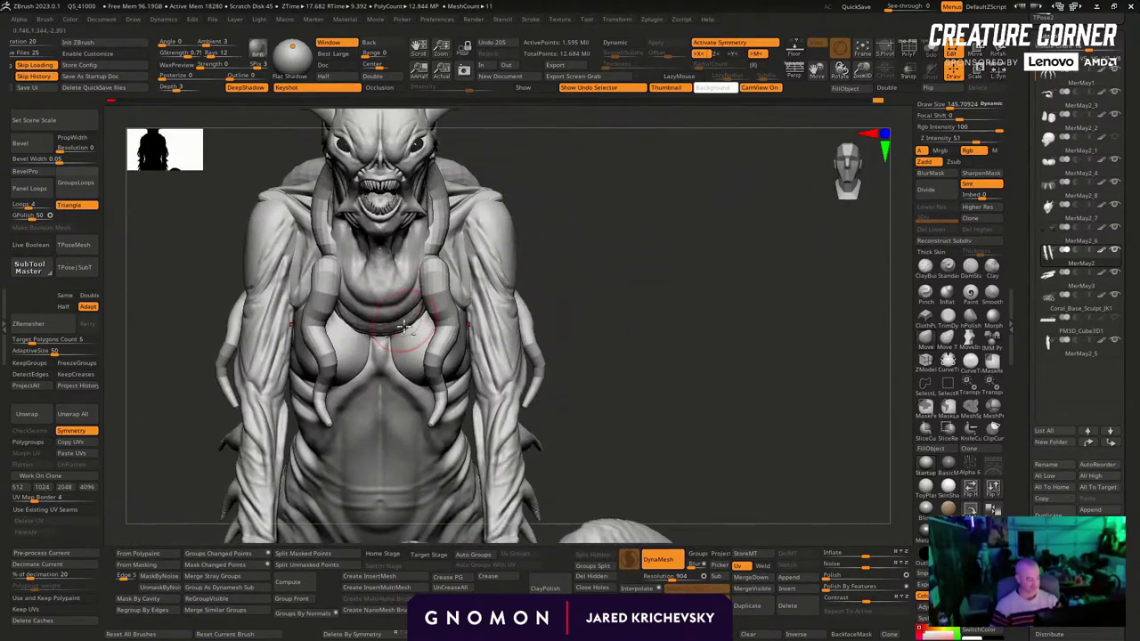
{"action": "left_click", "coordinate": [386, 442], "text": "alt"}
{"action": "left_click_drag", "start_coordinate": [632, 424], "coordinate": [578, 324], "text": "alt"}
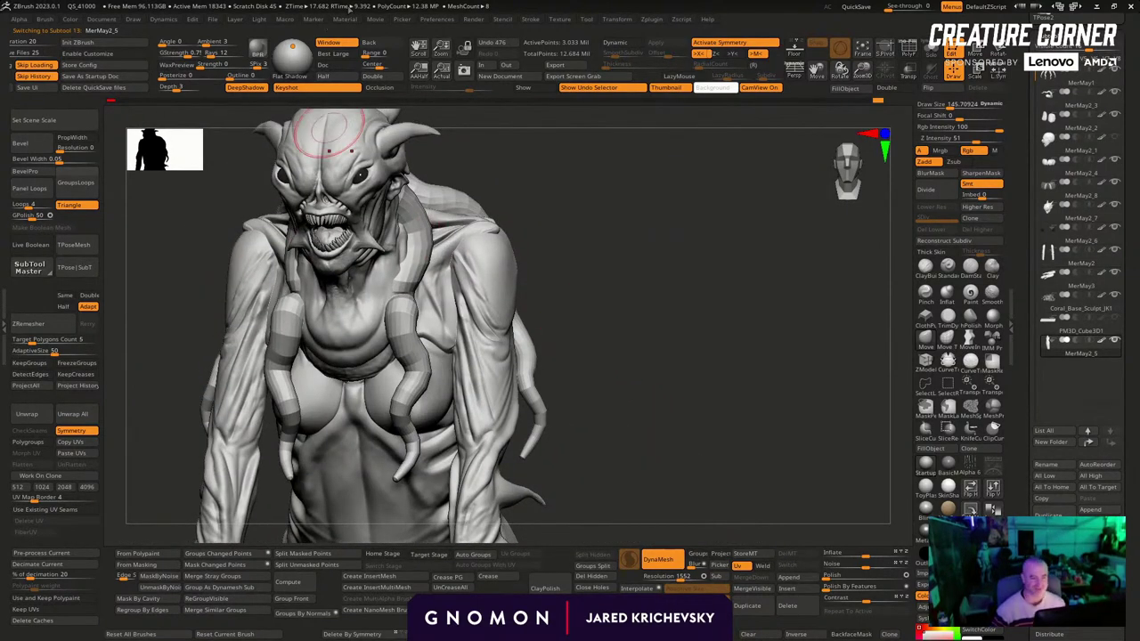
{"action": "left_click", "coordinate": [406, 306], "text": "alt"}
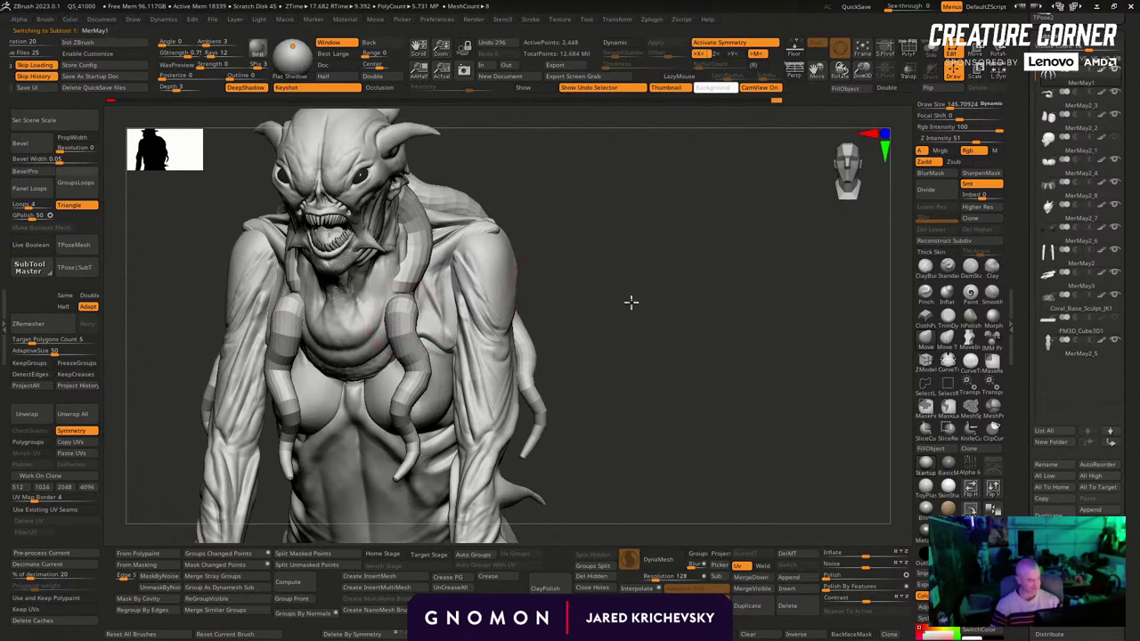
{"action": "left_click_drag", "start_coordinate": [632, 303], "coordinate": [504, 288]}
{"action": "key", "text": "s"}
{"action": "left_click_drag", "start_coordinate": [385, 301], "coordinate": [434, 292]}
{"action": "left_click_drag", "start_coordinate": [426, 253], "coordinate": [454, 255]}
{"action": "left_click_drag", "start_coordinate": [421, 219], "coordinate": [437, 216]}
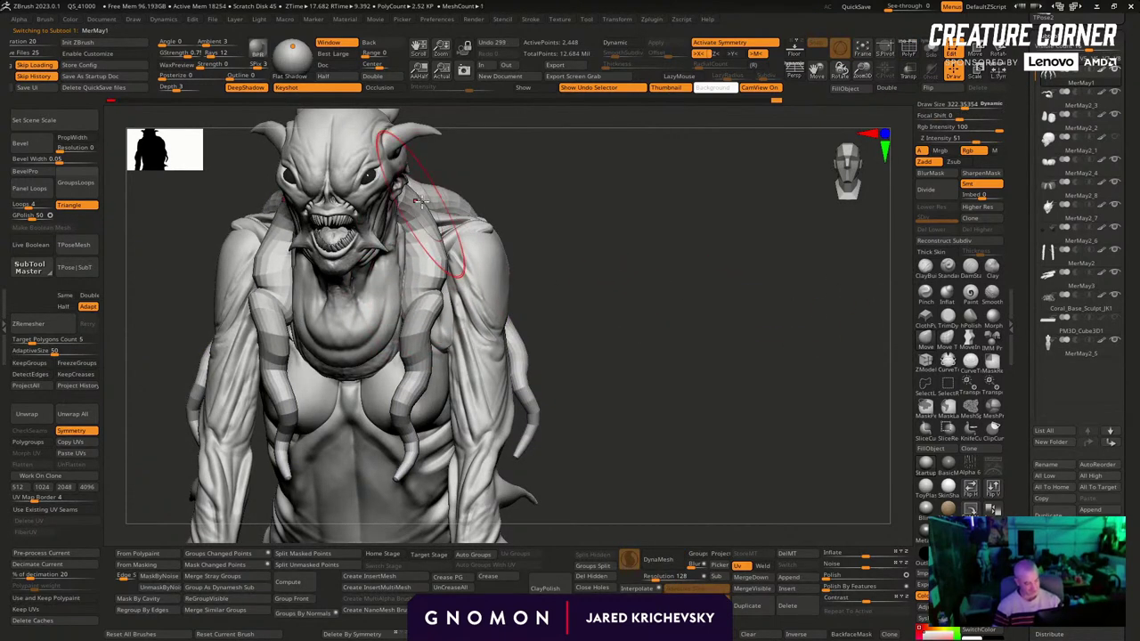
Subdivide the tentacles three times and delete their lower subdivision levels
{"action": "mouse_move", "coordinate": [588, 232]}
{"action": "left_mouse_down", "text": "alt"}
{"action": "mouse_move", "coordinate": [577, 221]}
{"action": "mouse_move", "coordinate": [562, 256]}
{"action": "left_mouse_up", "text": "alt"}
{"action": "mouse_move", "coordinate": [563, 256]}
{"action": "left_mouse_down"}
{"action": "mouse_move", "coordinate": [593, 257]}
{"action": "mouse_move", "coordinate": [572, 269]}
{"action": "mouse_move", "coordinate": [560, 309]}
{"action": "mouse_move", "coordinate": [594, 351]}
{"action": "left_mouse_up"}
{"action": "key", "text": "ctrl+d"}
{"action": "key", "text": "ctrl+d"}
{"action": "key", "text": "ctrl+d"}
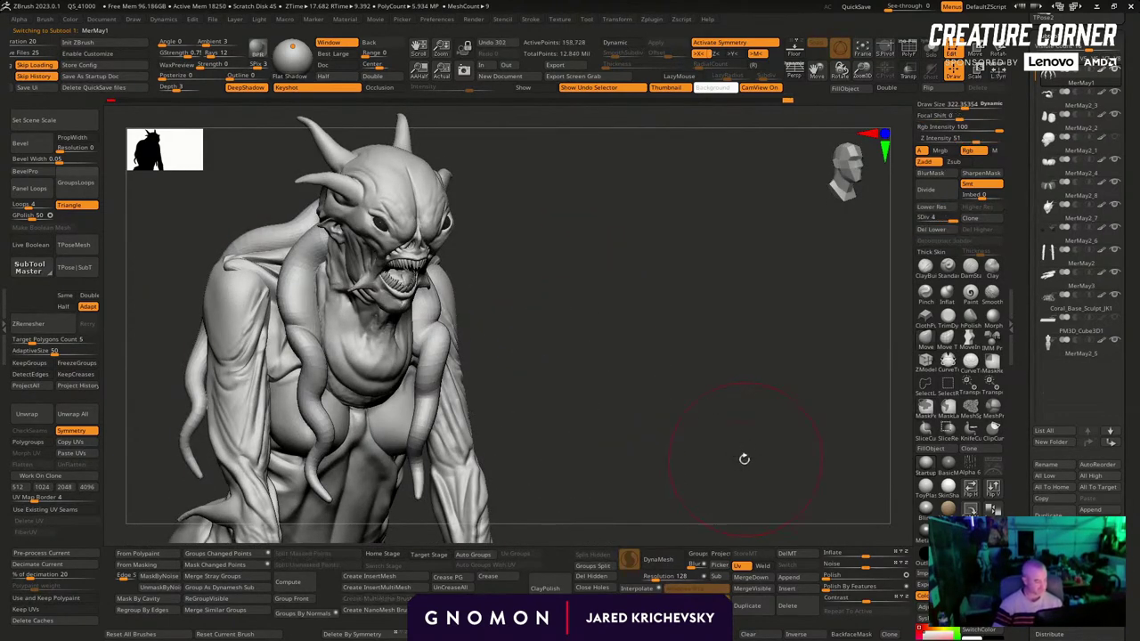
{"action": "left_click_drag", "start_coordinate": [743, 458], "coordinate": [712, 451]}
{"action": "left_click", "coordinate": [942, 234]}
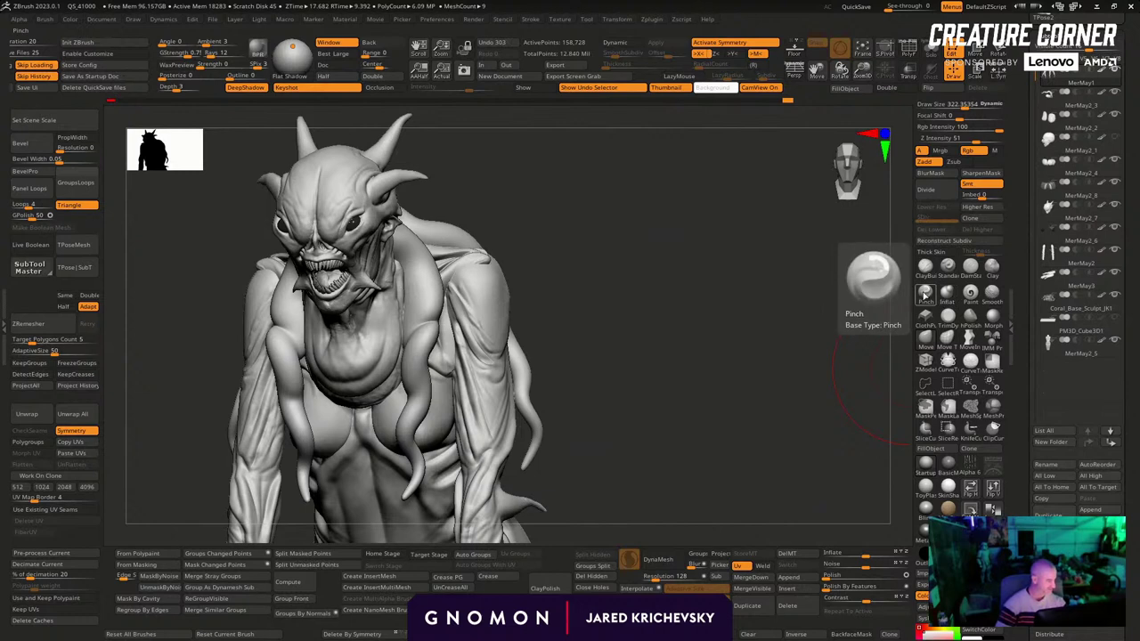
Switch brushes for a test stroke on a chest tentacle, undo it, and turn off Sculptris Pro mode
{"action": "left_click", "coordinate": [925, 293]}
{"action": "mouse_move", "coordinate": [416, 384]}
{"action": "left_mouse_down", "text": "shift"}
{"action": "mouse_move", "coordinate": [418, 373]}
{"action": "mouse_move", "coordinate": [415, 415]}
{"action": "mouse_move", "coordinate": [416, 355]}
{"action": "mouse_move", "coordinate": [412, 408]}
{"action": "left_mouse_up", "text": "shift"}
{"action": "key", "text": "ctrl+z"}
{"action": "key", "text": "ctrl+z"}
{"action": "left_click", "coordinate": [628, 560]}
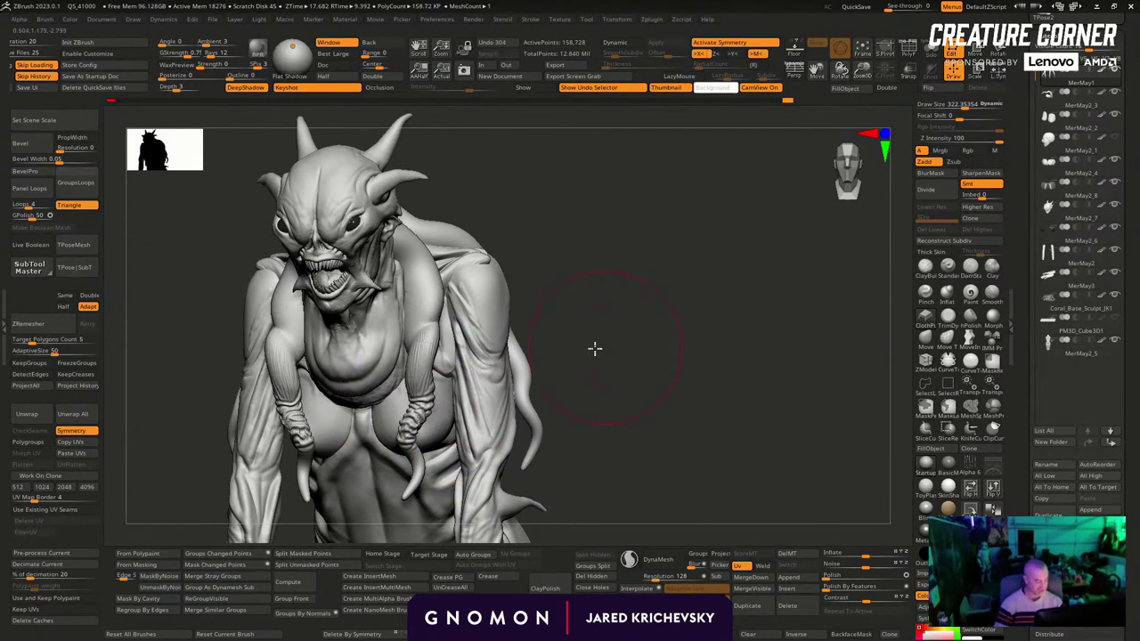
Undo the last stroke on the chest tentacles and replace the stored morph target with a new one
{"action": "left_click_drag", "start_coordinate": [595, 349], "coordinate": [433, 495]}
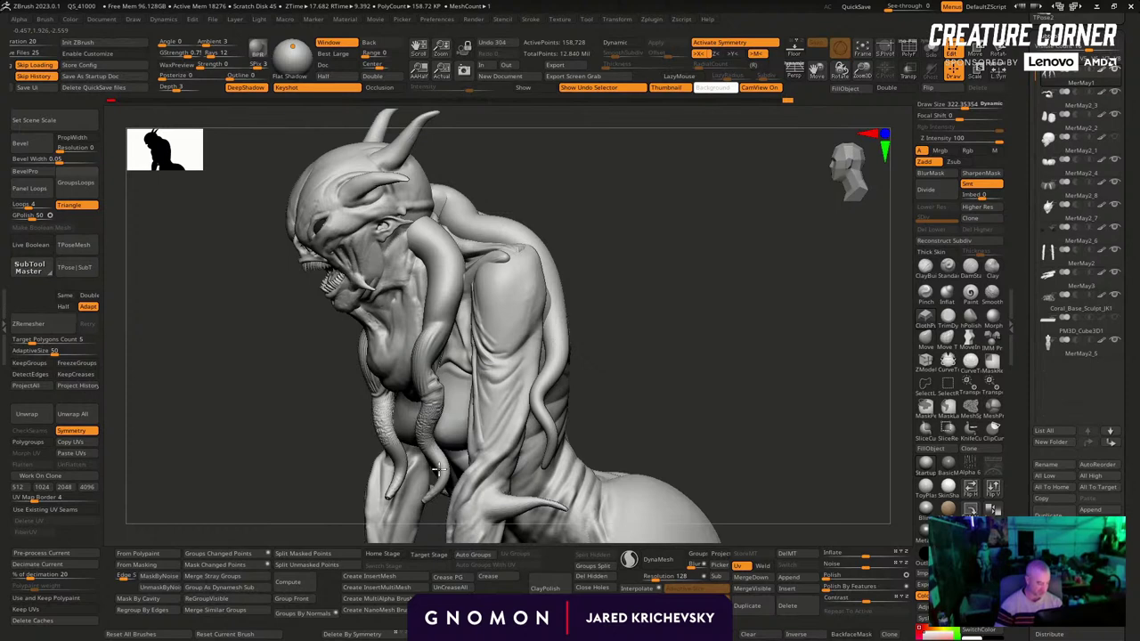
{"action": "key", "text": "ctrl+z"}
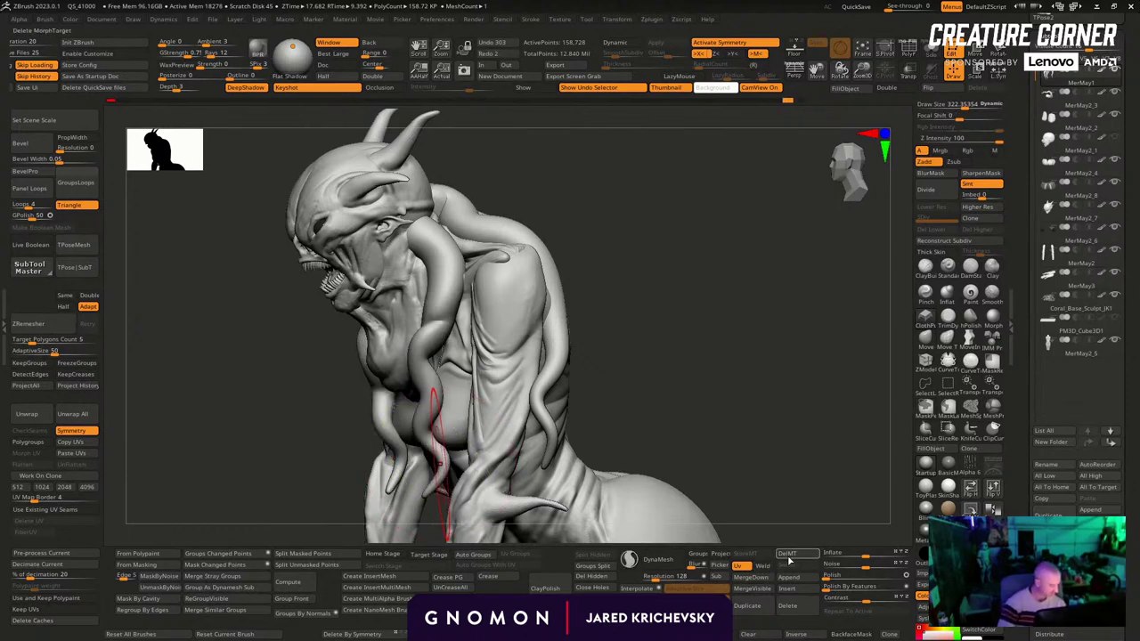
{"action": "left_click", "coordinate": [788, 555]}
{"action": "left_click", "coordinate": [748, 554]}
Sculpt wrinkled folds along the front tentacles from the neck down over the chest
{"action": "key", "text": "ctrl+shift+z"}
{"action": "key", "text": "ctrl+shift+z"}
{"action": "left_click_drag", "start_coordinate": [638, 368], "coordinate": [612, 371]}
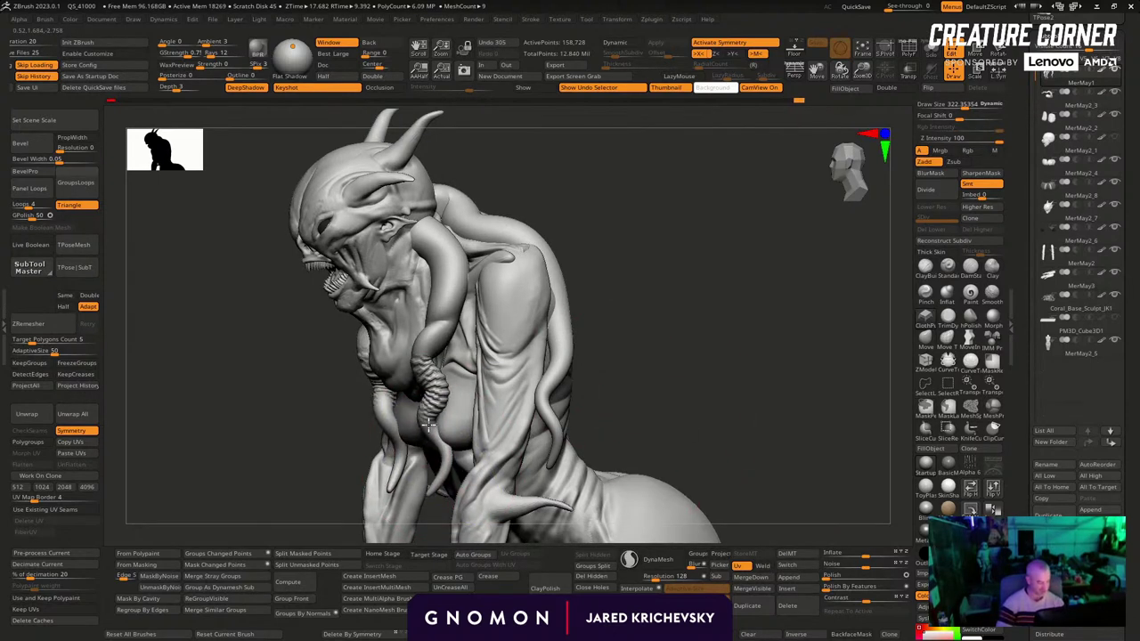
{"action": "left_click_drag", "start_coordinate": [429, 431], "coordinate": [451, 310]}
{"action": "left_click_drag", "start_coordinate": [582, 216], "coordinate": [594, 211], "text": "shift"}
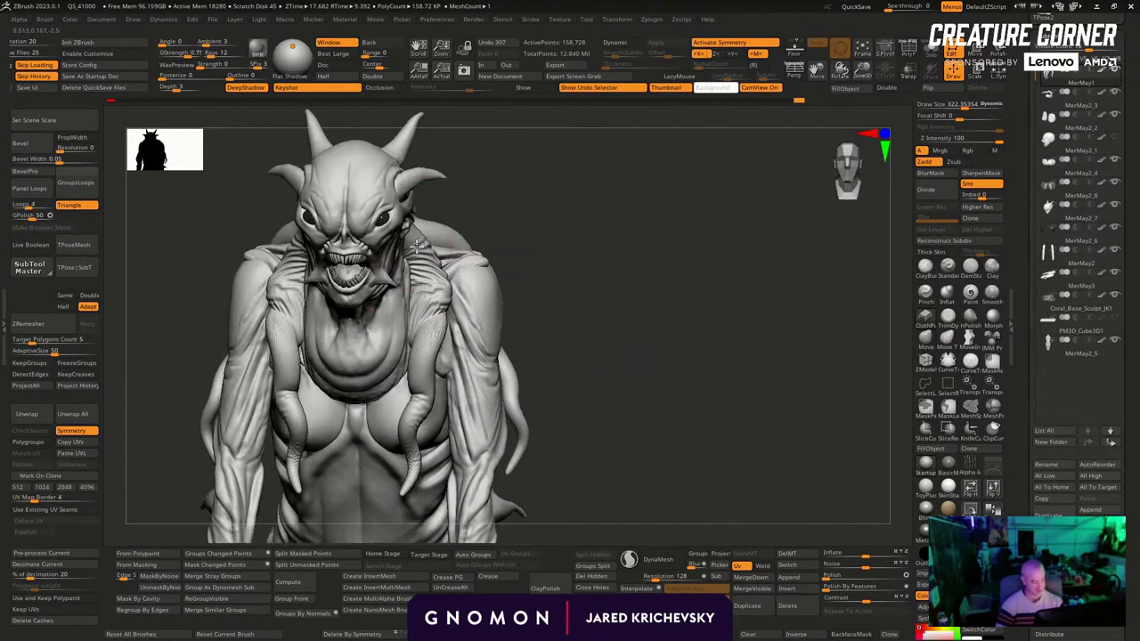
{"action": "left_click_drag", "start_coordinate": [547, 257], "coordinate": [545, 267]}
{"action": "left_click_drag", "start_coordinate": [433, 308], "coordinate": [433, 338]}
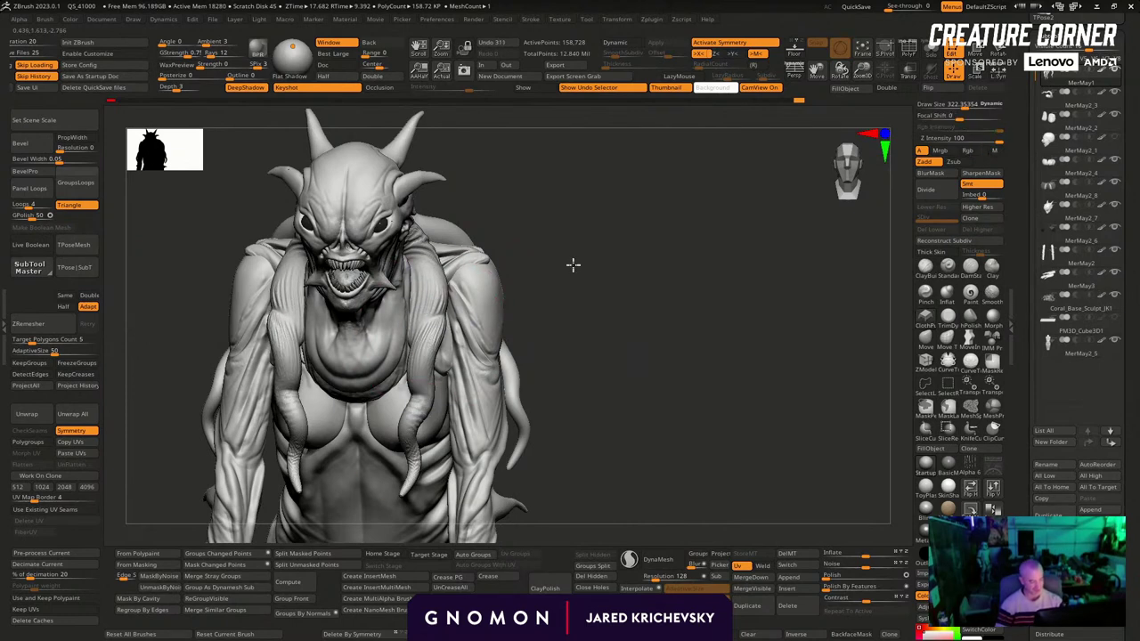
Extend the wrinkled folds onto the tentacles running over the back and shoulders, adjusting the brush size
{"action": "mouse_move", "coordinate": [573, 262]}
{"action": "left_mouse_down"}
{"action": "mouse_move", "coordinate": [629, 273]}
{"action": "mouse_move", "coordinate": [619, 289]}
{"action": "left_mouse_up"}
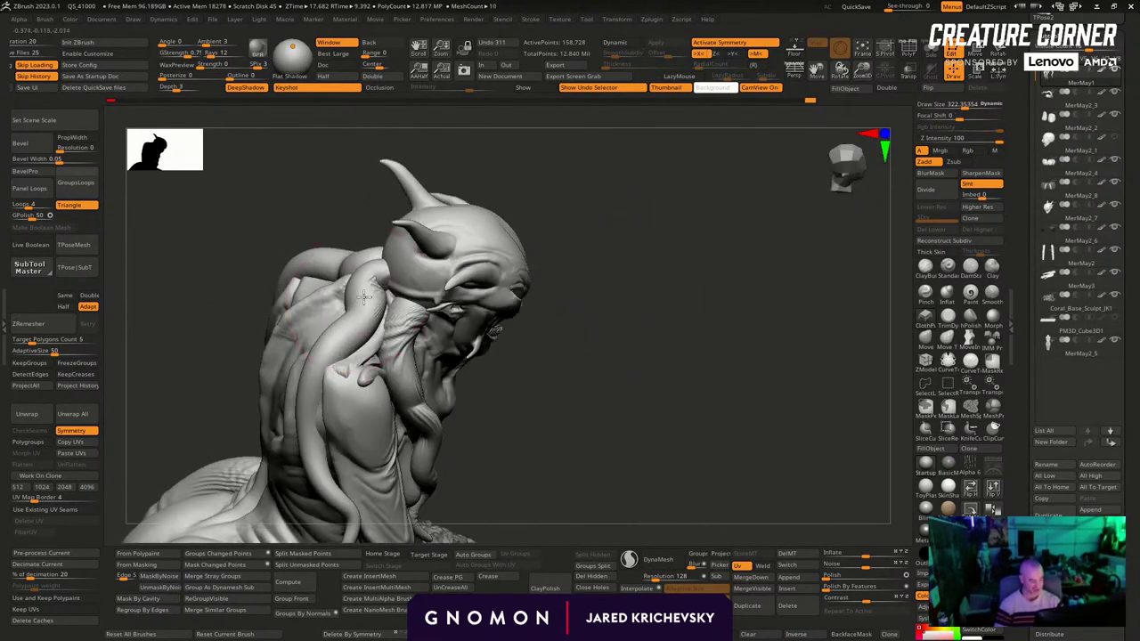
{"action": "left_click_drag", "start_coordinate": [564, 339], "coordinate": [516, 335]}
{"action": "key", "text": "s"}
{"action": "left_click_drag", "start_coordinate": [321, 342], "coordinate": [327, 349]}
{"action": "key", "text": "s"}
{"action": "left_click_drag", "start_coordinate": [315, 398], "coordinate": [310, 397]}
{"action": "left_click_drag", "start_coordinate": [309, 402], "coordinate": [303, 397]}
{"action": "mouse_move", "coordinate": [303, 389]}
{"action": "right_mouse_down"}
{"action": "mouse_move", "coordinate": [588, 407]}
{"action": "mouse_move", "coordinate": [547, 344]}
{"action": "right_mouse_up"}
{"action": "mouse_move", "coordinate": [436, 335]}
{"action": "left_mouse_down", "text": "shift"}
{"action": "mouse_move", "coordinate": [471, 338]}
{"action": "mouse_move", "coordinate": [479, 356]}
{"action": "left_mouse_up", "text": "shift"}
{"action": "mouse_move", "coordinate": [570, 391]}
{"action": "left_mouse_down"}
{"action": "mouse_move", "coordinate": [582, 382]}
{"action": "mouse_move", "coordinate": [574, 303]}
{"action": "left_mouse_up"}
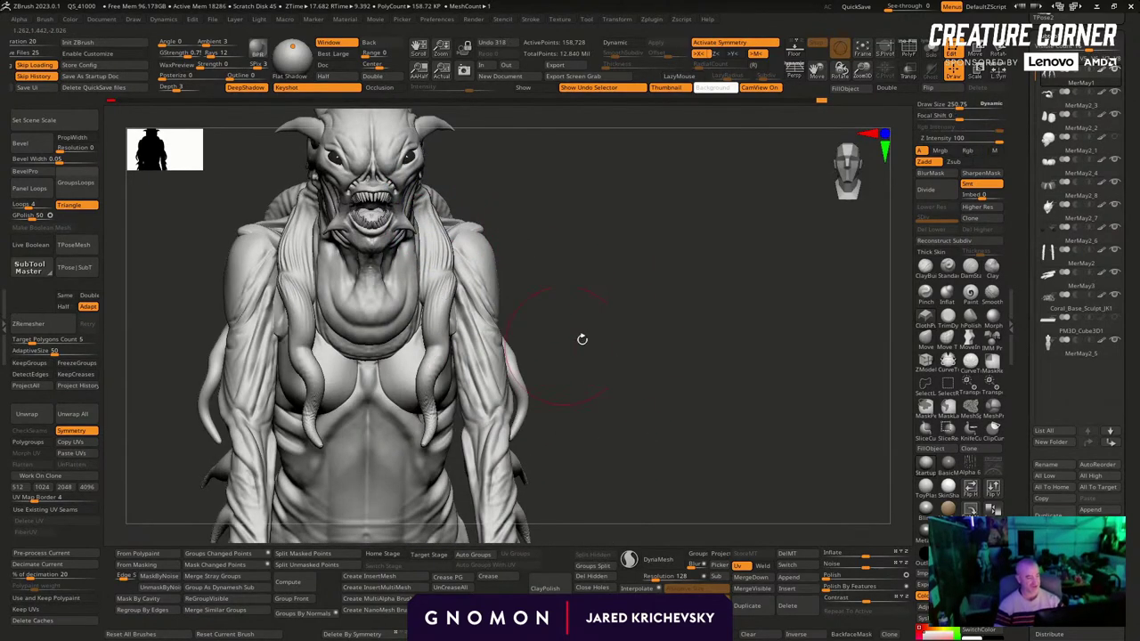
Refine the folds on the tentacle beside the neck with finer strokes from a smaller brush
{"action": "mouse_move", "coordinate": [583, 339]}
{"action": "right_mouse_down"}
{"action": "mouse_move", "coordinate": [573, 389]}
{"action": "mouse_move", "coordinate": [583, 348]}
{"action": "mouse_move", "coordinate": [692, 346]}
{"action": "right_mouse_up"}
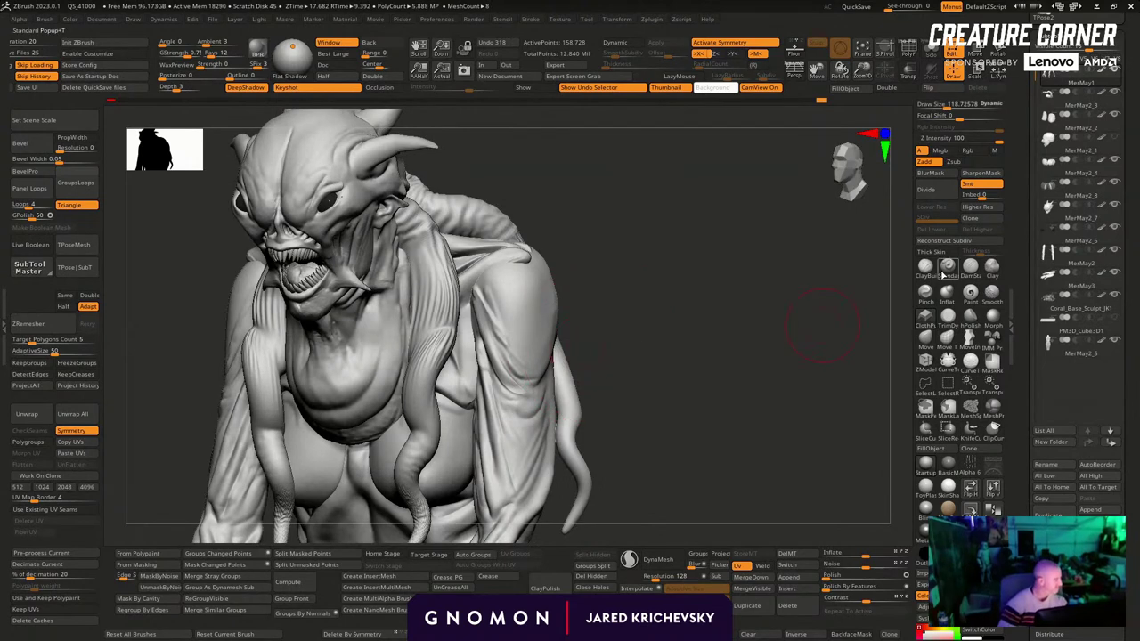
{"action": "mouse_move", "coordinate": [399, 246]}
{"action": "left_mouse_down"}
{"action": "mouse_move", "coordinate": [429, 251]}
{"action": "mouse_move", "coordinate": [403, 243]}
{"action": "mouse_move", "coordinate": [446, 310]}
{"action": "mouse_move", "coordinate": [436, 299]}
{"action": "left_mouse_up"}
{"action": "key", "text": "s"}
{"action": "left_click_drag", "start_coordinate": [584, 235], "coordinate": [445, 242]}
{"action": "key", "text": "s"}
{"action": "left_click_drag", "start_coordinate": [432, 298], "coordinate": [437, 296]}
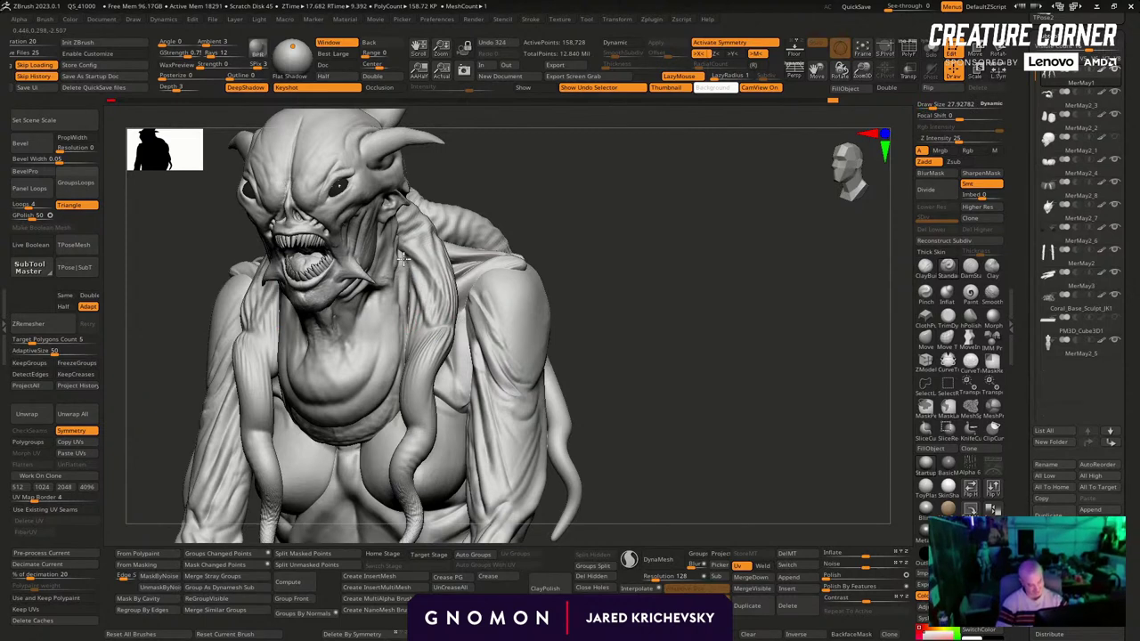
{"action": "left_click_drag", "start_coordinate": [424, 314], "coordinate": [441, 310]}
{"action": "left_click_drag", "start_coordinate": [580, 212], "coordinate": [516, 211]}
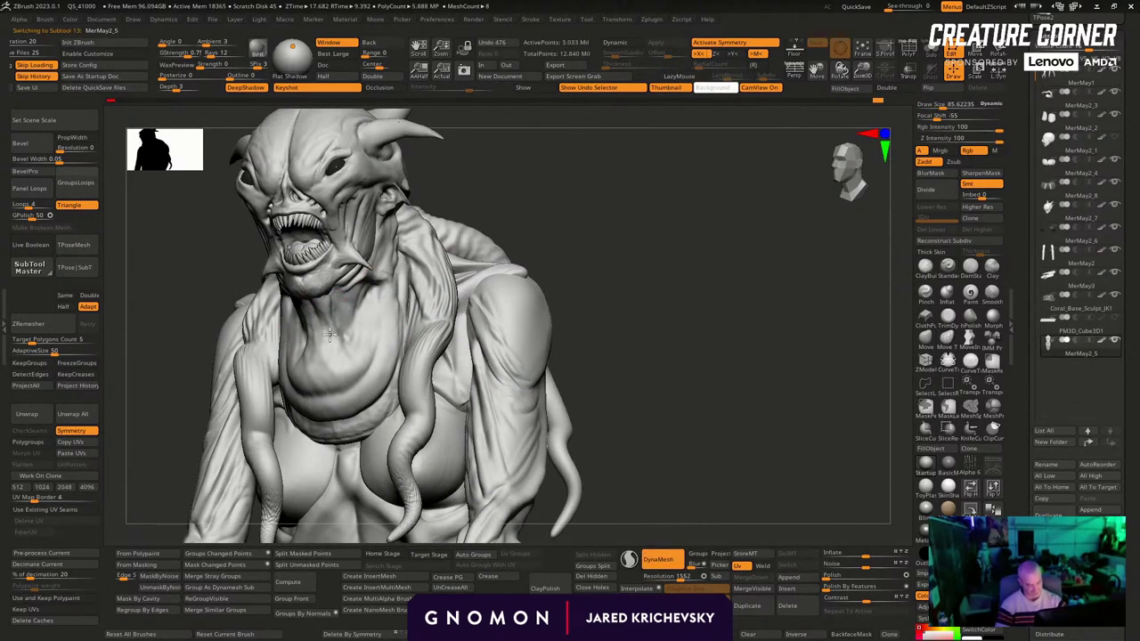
Sculpt stretched skin folds down the front and side of the body's throat at Z Intensity 25
{"action": "left_click_drag", "start_coordinate": [329, 334], "coordinate": [331, 375]}
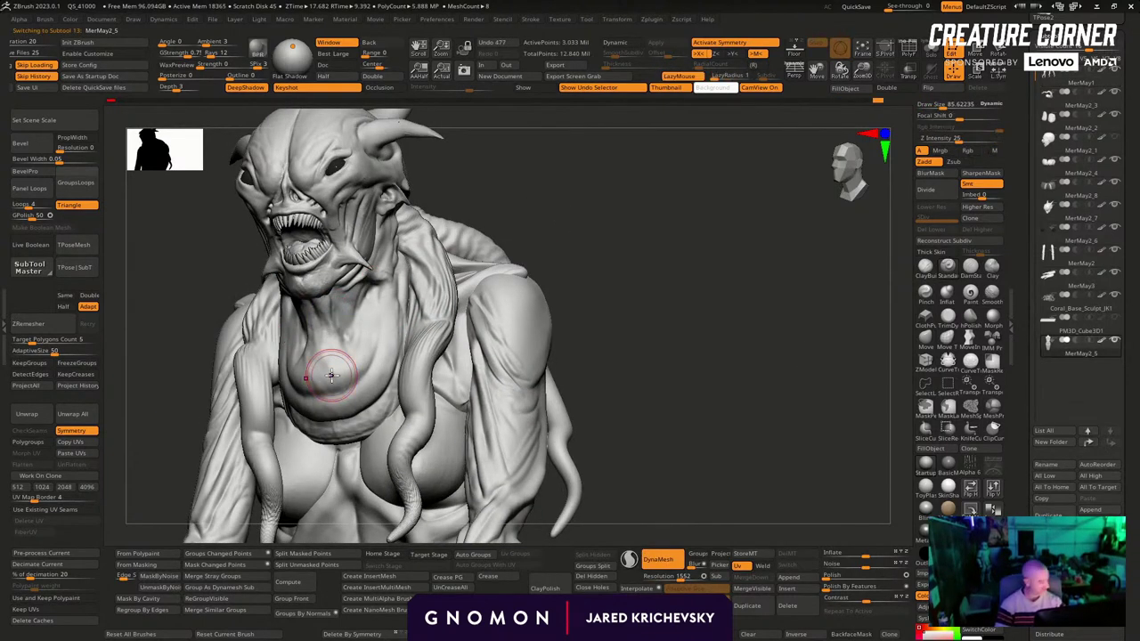
{"action": "mouse_move", "coordinate": [679, 296]}
{"action": "left_mouse_down"}
{"action": "mouse_move", "coordinate": [355, 299]}
{"action": "mouse_move", "coordinate": [345, 380]}
{"action": "left_mouse_up"}
{"action": "key", "text": "["}
{"action": "left_click_drag", "start_coordinate": [315, 305], "coordinate": [335, 366]}
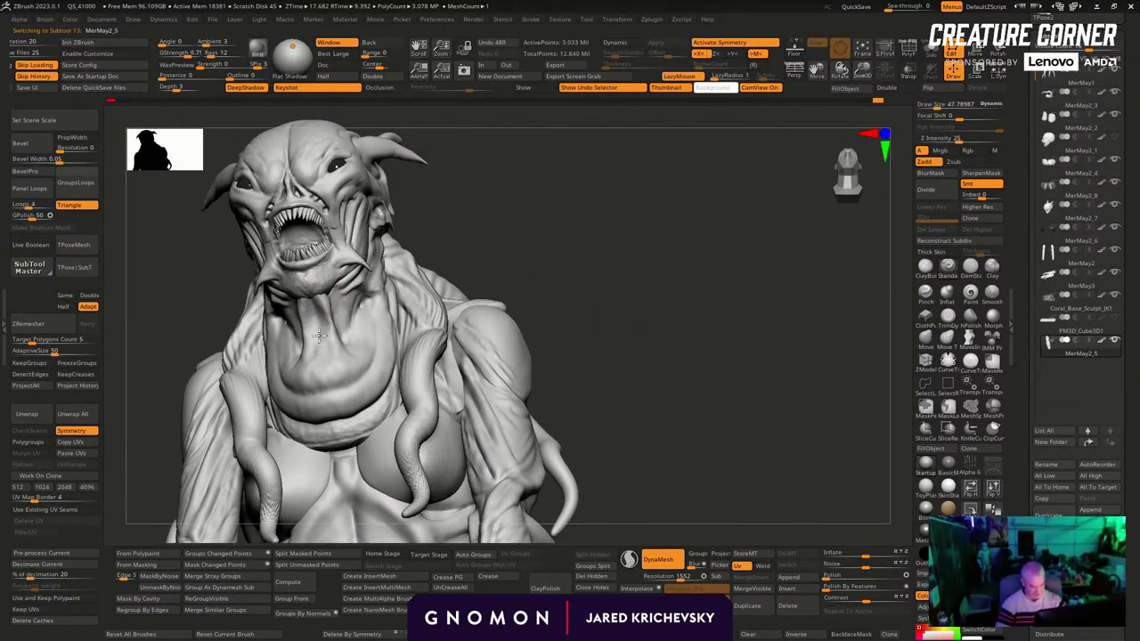
{"action": "left_click_drag", "start_coordinate": [315, 317], "coordinate": [326, 357]}
{"action": "left_click_drag", "start_coordinate": [519, 211], "coordinate": [401, 249]}
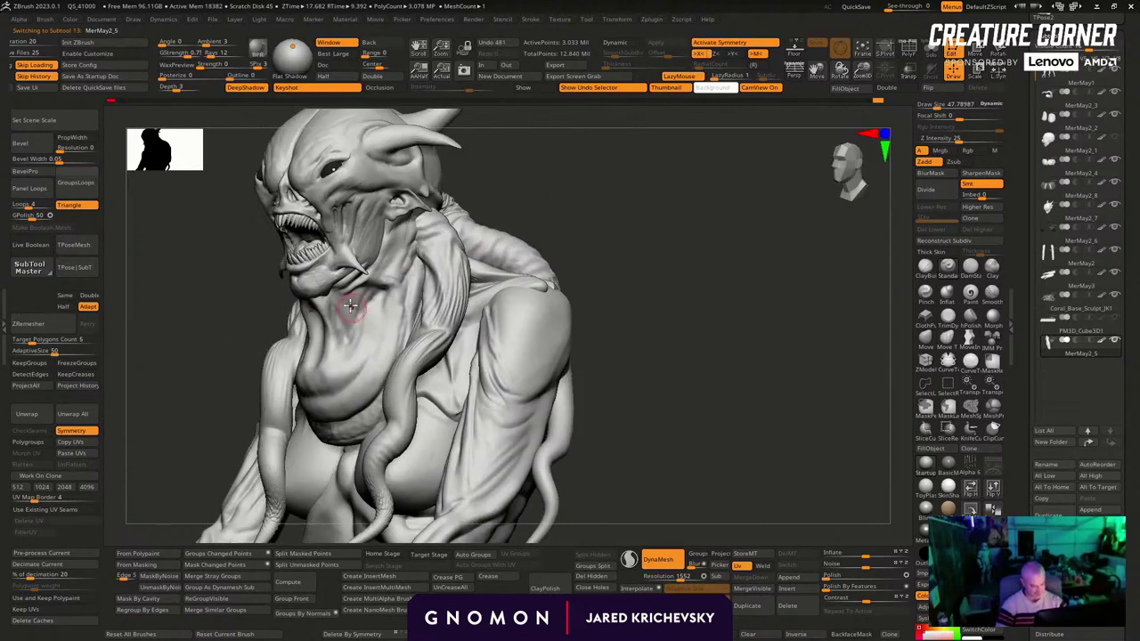
{"action": "left_click_drag", "start_coordinate": [356, 324], "coordinate": [387, 293]}
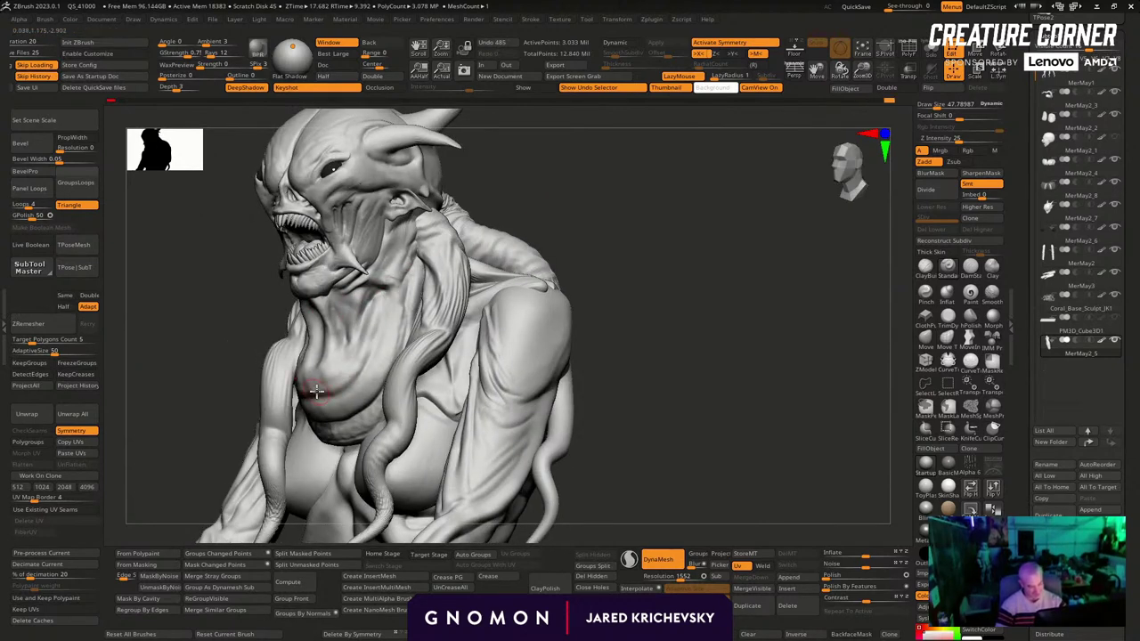
{"action": "left_click_drag", "start_coordinate": [330, 390], "coordinate": [361, 372]}
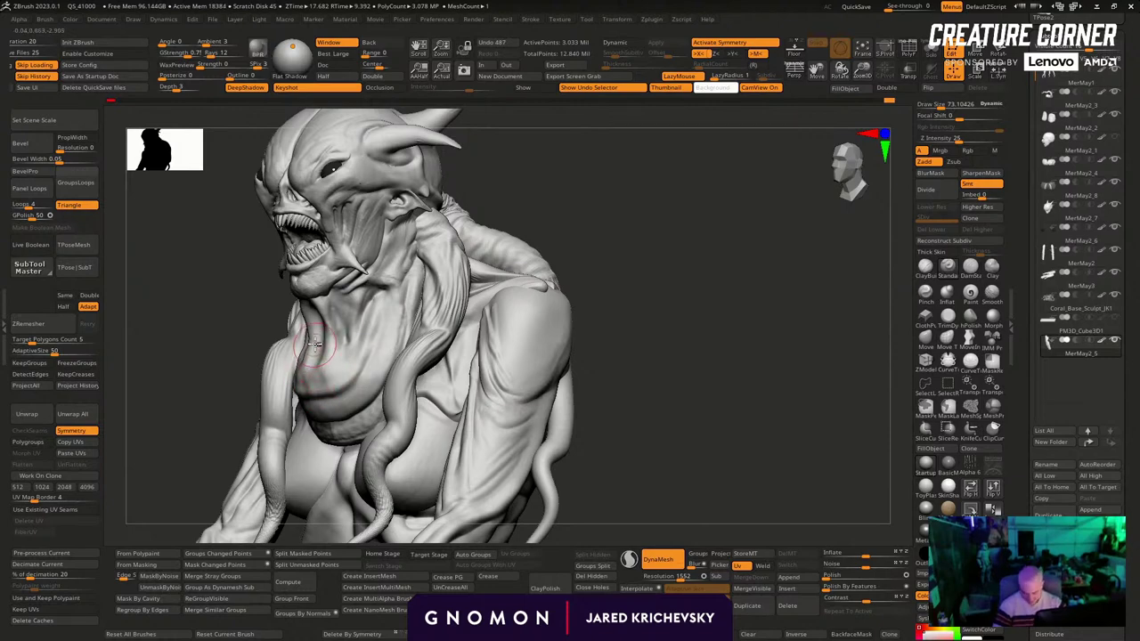
Add fine wrinkles across the lower throat pouch and blend the folds on the side of the neck
{"action": "left_click_drag", "start_coordinate": [314, 343], "coordinate": [312, 376], "text": "shift"}
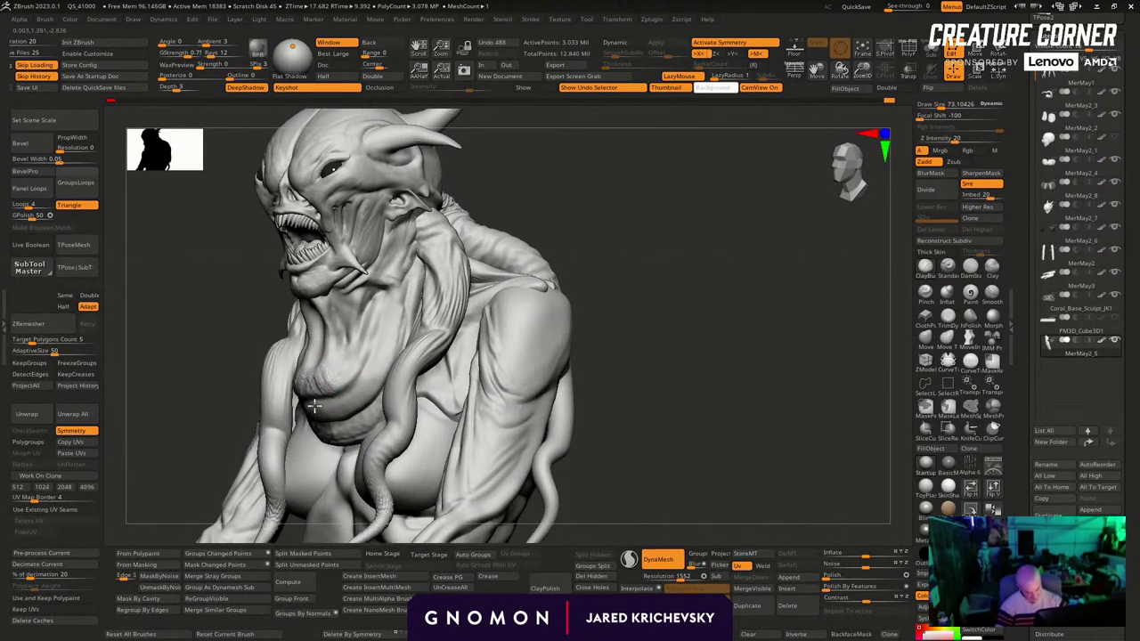
{"action": "left_click_drag", "start_coordinate": [352, 406], "coordinate": [334, 381], "text": "shift"}
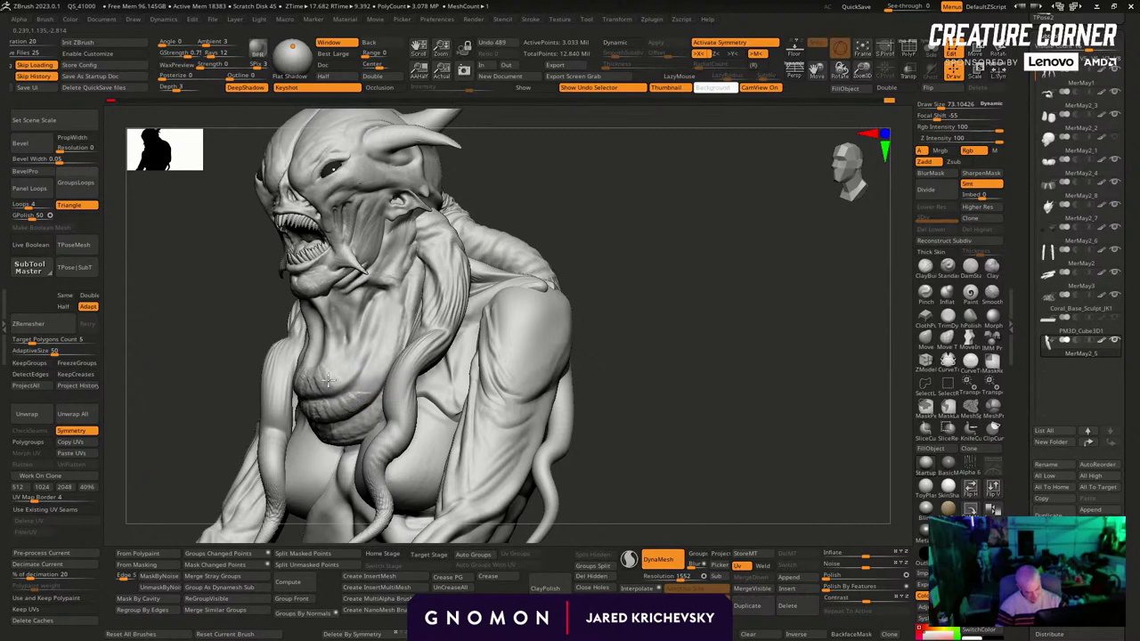
{"action": "left_click_drag", "start_coordinate": [384, 329], "coordinate": [410, 309]}
Select the hands subtool, show it alone, and frame one hand in close-up
{"action": "left_click_drag", "start_coordinate": [663, 332], "coordinate": [573, 266], "text": "alt"}
{"action": "left_click_drag", "start_coordinate": [576, 329], "coordinate": [567, 332], "text": "shift"}
{"action": "mouse_move", "coordinate": [570, 321]}
{"action": "left_mouse_down", "text": "alt"}
{"action": "mouse_move", "coordinate": [628, 202]}
{"action": "mouse_move", "coordinate": [596, 320]}
{"action": "mouse_move", "coordinate": [576, 348]}
{"action": "mouse_move", "coordinate": [573, 220]}
{"action": "mouse_move", "coordinate": [547, 333]}
{"action": "mouse_move", "coordinate": [564, 223]}
{"action": "mouse_move", "coordinate": [549, 326]}
{"action": "left_mouse_up", "text": "alt"}
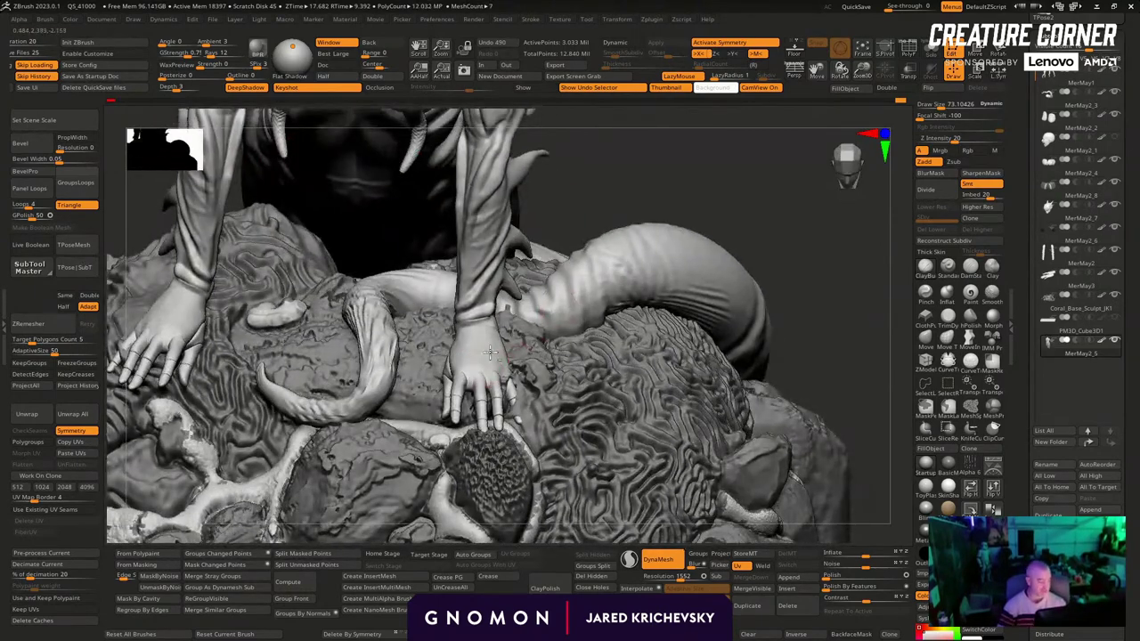
{"action": "left_click", "coordinate": [490, 356], "text": "alt"}
{"action": "left_click", "coordinate": [792, 510], "text": "ctrl"}
{"action": "left_click", "coordinate": [792, 510], "text": "ctrl"}
{"action": "key", "text": "alt+s"}
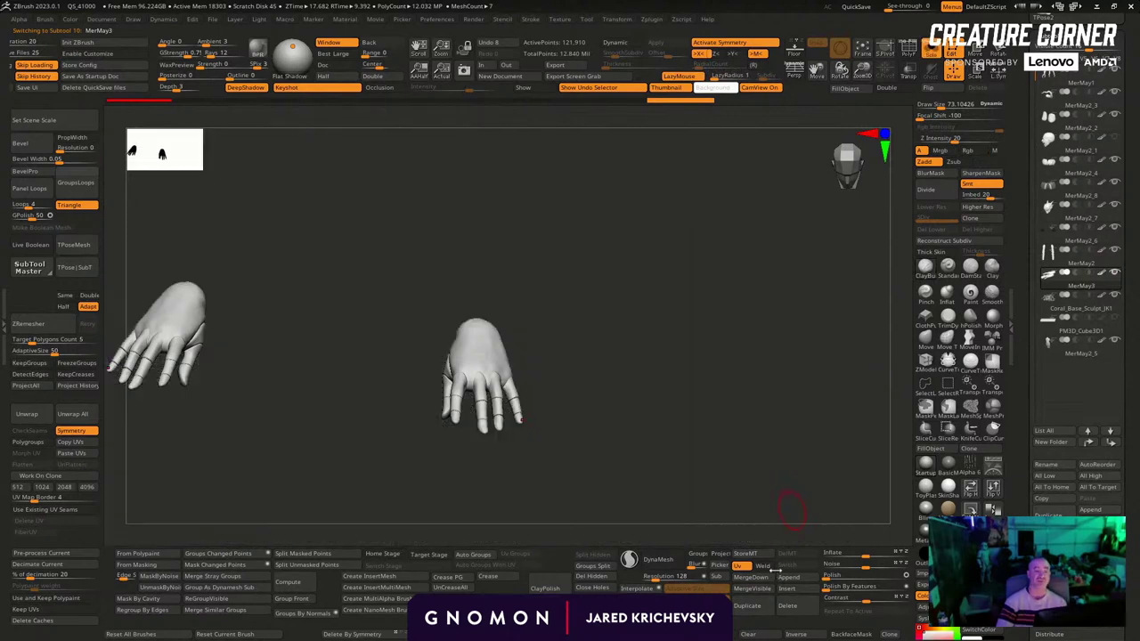
{"action": "left_click_drag", "start_coordinate": [554, 435], "coordinate": [644, 285]}
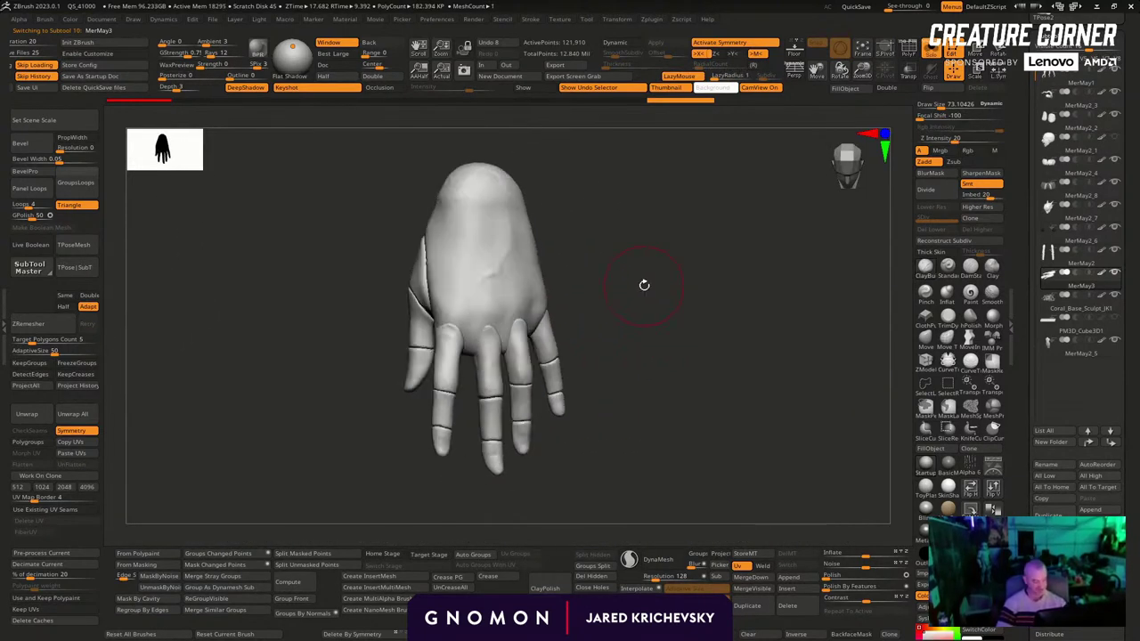
Isolate one hand and delete the opposite hand from the subtool
{"action": "left_click", "coordinate": [411, 322], "text": "ctrl+shift"}
{"action": "left_click", "coordinate": [411, 321], "text": "ctrl+shift"}
{"action": "left_click", "coordinate": [356, 422], "text": "ctrl+shift"}
{"action": "left_click_drag", "start_coordinate": [355, 455], "coordinate": [698, 460], "text": "alt"}
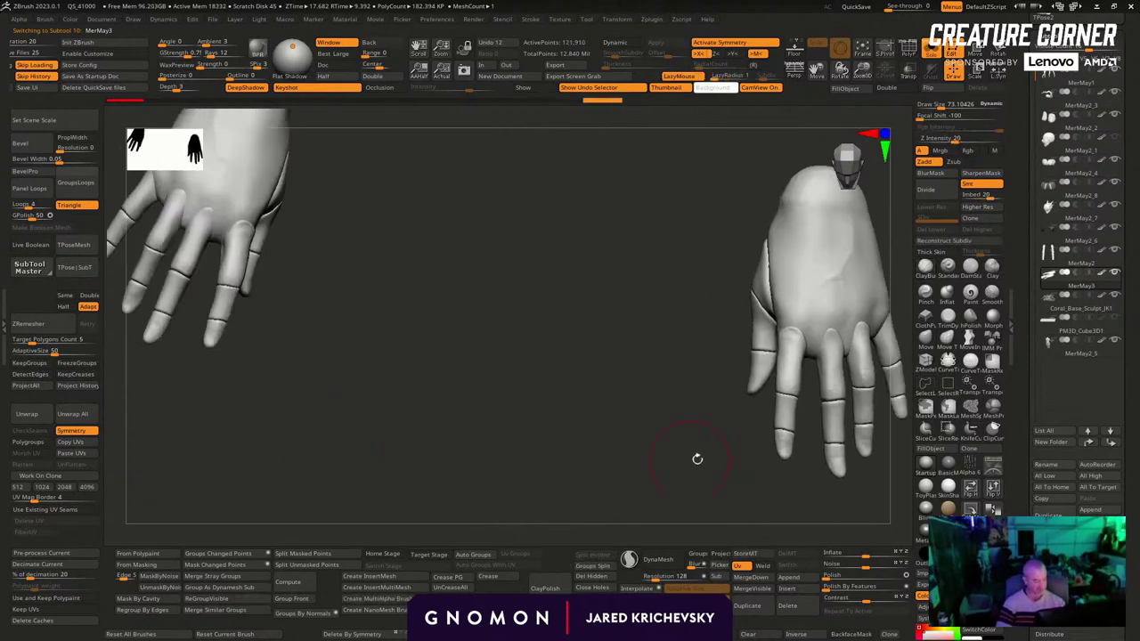
{"action": "mouse_move", "coordinate": [488, 505]}
{"action": "left_mouse_down"}
{"action": "mouse_move", "coordinate": [463, 374]}
{"action": "mouse_move", "coordinate": [459, 397]}
{"action": "mouse_move", "coordinate": [382, 341]}
{"action": "mouse_move", "coordinate": [504, 362]}
{"action": "mouse_move", "coordinate": [515, 397]}
{"action": "mouse_move", "coordinate": [491, 345]}
{"action": "mouse_move", "coordinate": [495, 392]}
{"action": "mouse_move", "coordinate": [472, 401]}
{"action": "mouse_move", "coordinate": [504, 339]}
{"action": "left_mouse_up"}
{"action": "key", "text": "Delete"}
Isolate the thumb's polygroups and mask the rest of the hand so only the thumb can be transformed
{"action": "left_click", "coordinate": [483, 349], "text": "ctrl+shift"}
{"action": "left_click", "coordinate": [452, 339], "text": "ctrl+shift"}
{"action": "left_click", "coordinate": [439, 381], "text": "ctrl+shift"}
{"action": "left_click", "coordinate": [463, 398], "text": "ctrl"}
{"action": "left_click", "coordinate": [472, 401], "text": "ctrl+shift"}
{"action": "key", "text": "w"}
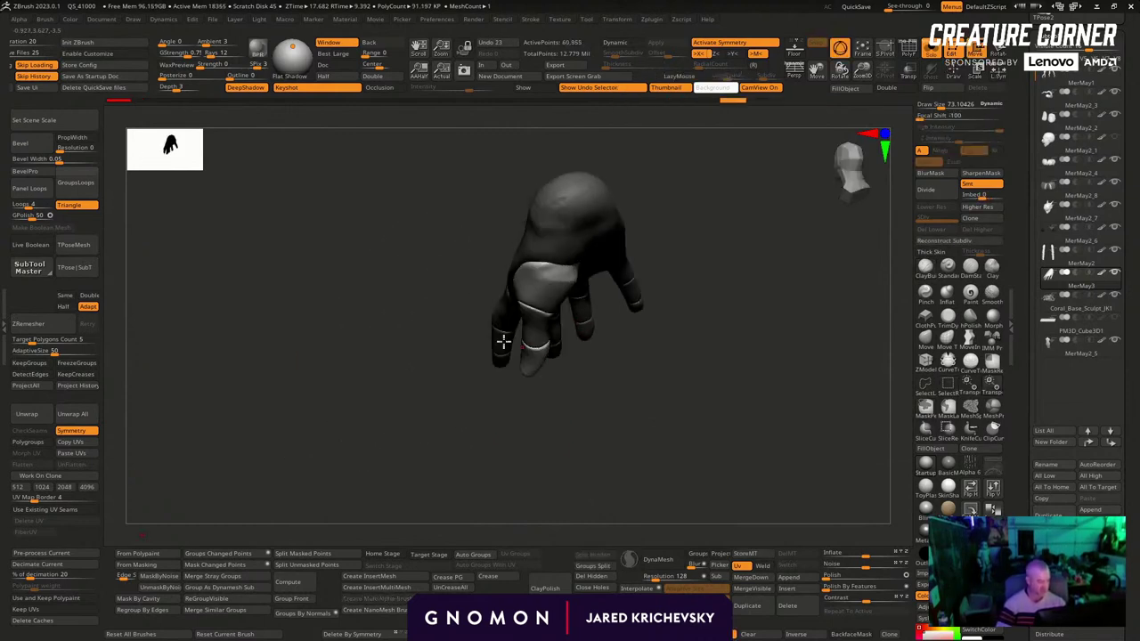
Rotate and reposition the unmasked thumb against the palm, checking it from several angles
{"action": "left_click_drag", "start_coordinate": [723, 210], "coordinate": [617, 272], "text": "alt"}
{"action": "key", "text": "x"}
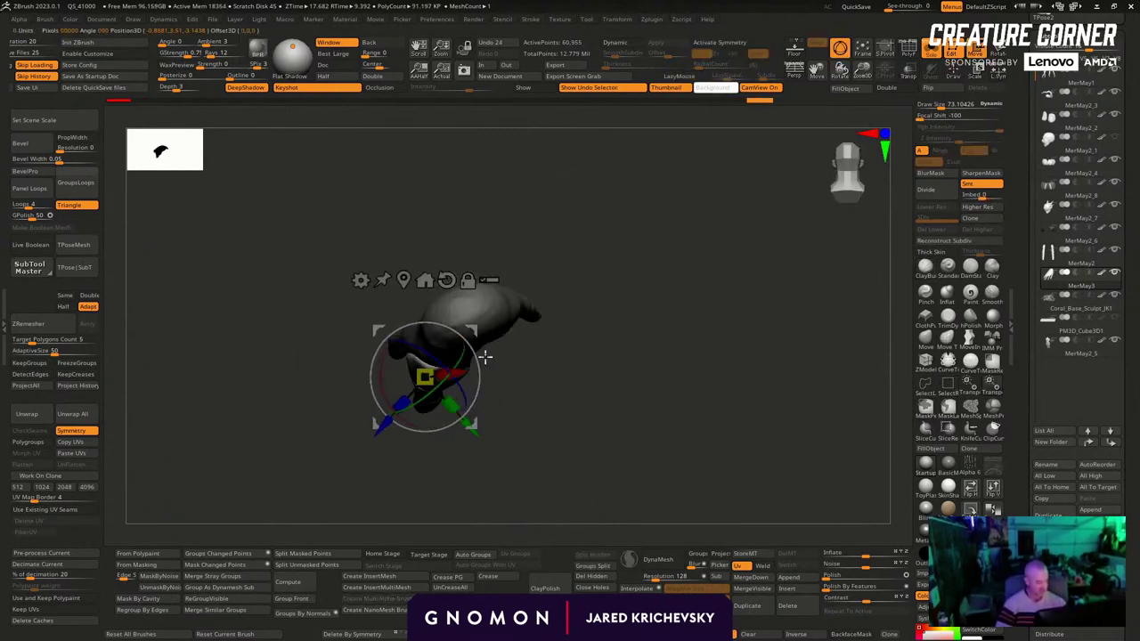
{"action": "left_click_drag", "start_coordinate": [467, 378], "coordinate": [457, 321]}
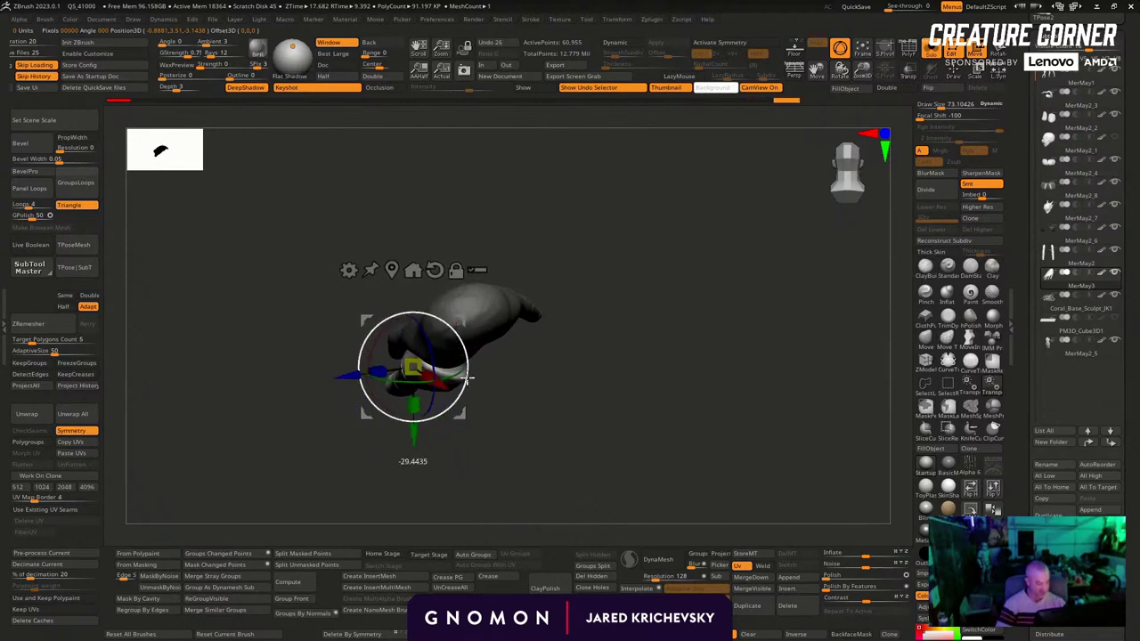
{"action": "left_click_drag", "start_coordinate": [467, 379], "coordinate": [453, 402]}
{"action": "left_click_drag", "start_coordinate": [553, 490], "coordinate": [542, 433]}
{"action": "left_click_drag", "start_coordinate": [537, 318], "coordinate": [549, 333]}
{"action": "left_click_drag", "start_coordinate": [462, 347], "coordinate": [472, 319]}
{"action": "mouse_move", "coordinate": [457, 310]}
{"action": "left_mouse_down"}
{"action": "mouse_move", "coordinate": [472, 335]}
{"action": "mouse_move", "coordinate": [478, 317]}
{"action": "left_mouse_up"}
{"action": "mouse_move", "coordinate": [554, 260]}
{"action": "left_mouse_down"}
{"action": "mouse_move", "coordinate": [555, 239]}
{"action": "mouse_move", "coordinate": [557, 258]}
{"action": "left_mouse_up"}
{"action": "mouse_move", "coordinate": [545, 251]}
{"action": "left_mouse_down"}
{"action": "mouse_move", "coordinate": [524, 246]}
{"action": "mouse_move", "coordinate": [575, 234]}
{"action": "mouse_move", "coordinate": [607, 309]}
{"action": "left_mouse_up"}
{"action": "key", "text": "q"}
{"action": "key", "text": "ctrl+z"}
{"action": "left_click_drag", "start_coordinate": [605, 318], "coordinate": [597, 308]}
Sculpt over the base of the thumb and merge the separate hand pieces with Remesh By Union
{"action": "key", "text": "b"}
{"action": "left_click", "coordinate": [536, 322]}
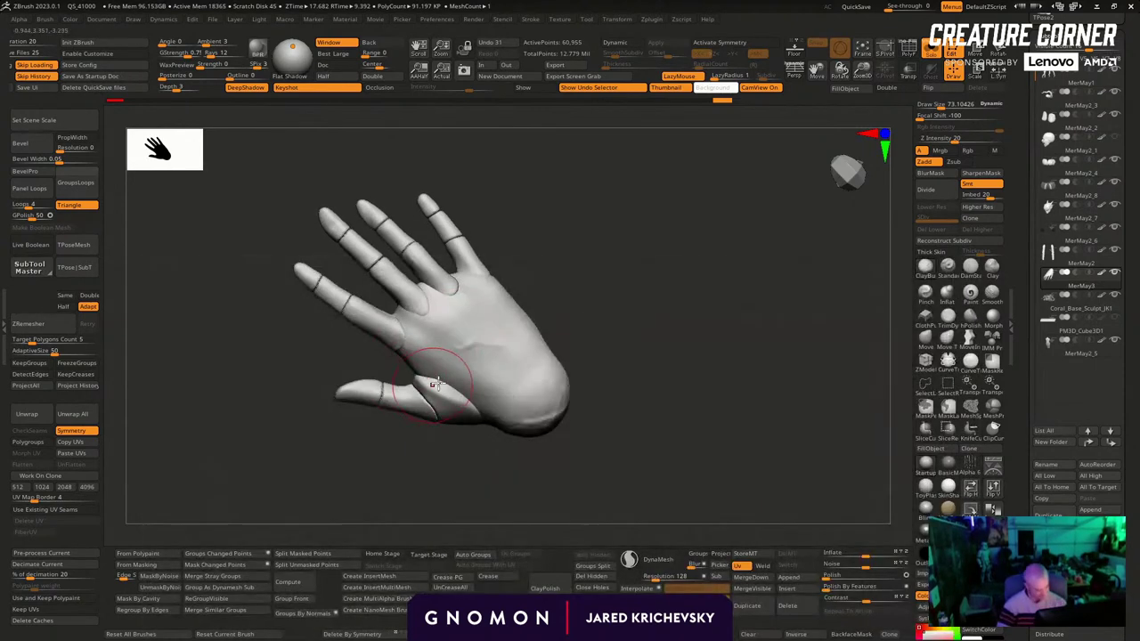
{"action": "left_click", "coordinate": [447, 401]}
{"action": "key", "text": "w"}
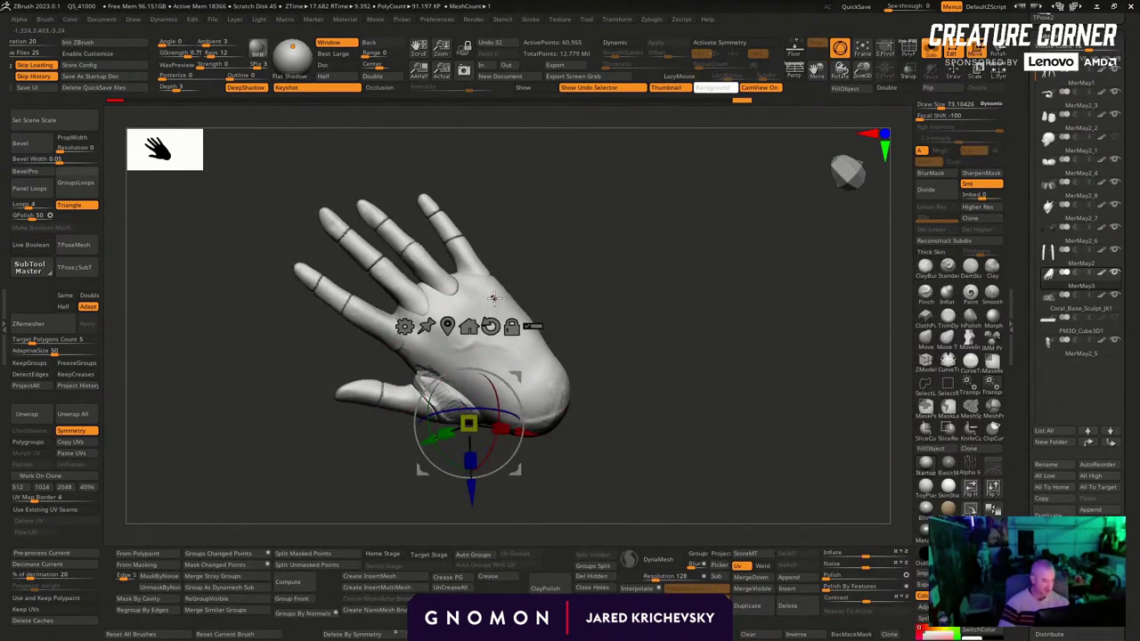
{"action": "left_click", "coordinate": [404, 327]}
{"action": "left_click", "coordinate": [618, 395]}
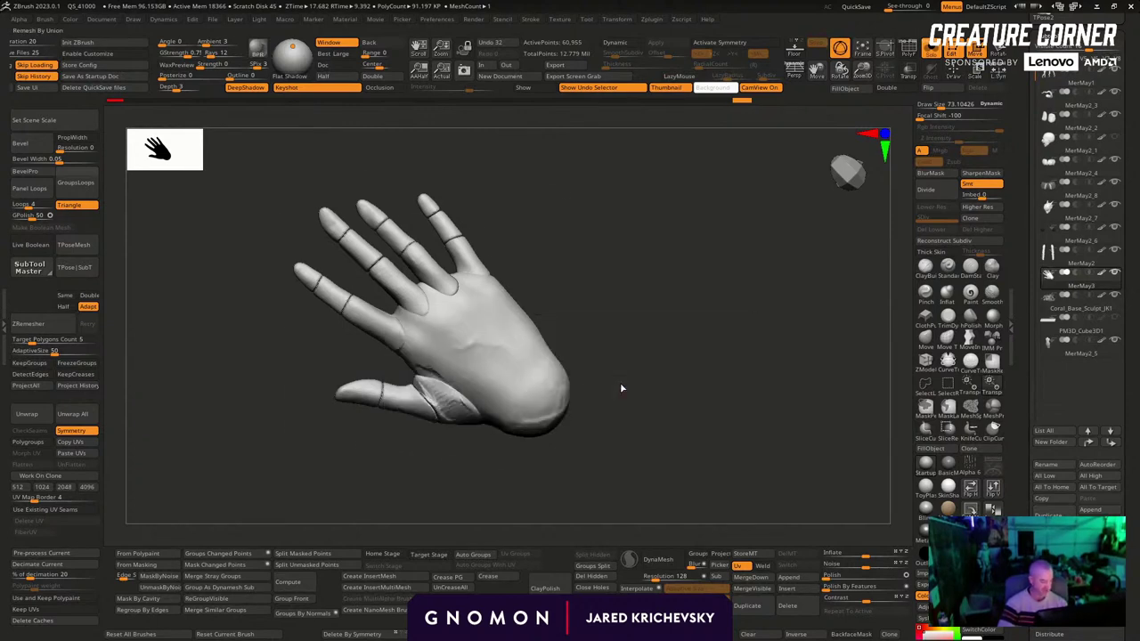
Smooth the seams between the finger segments on the back of the hand
{"action": "key", "text": "q"}
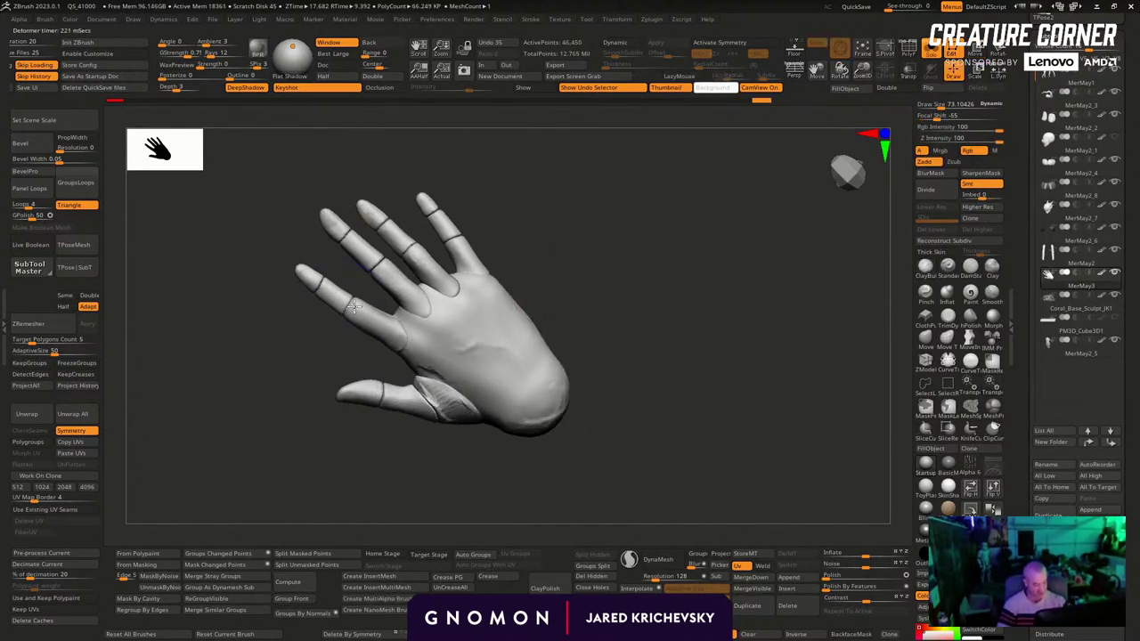
{"action": "left_click_drag", "start_coordinate": [338, 223], "coordinate": [342, 221], "text": "shift"}
{"action": "left_click_drag", "start_coordinate": [503, 209], "coordinate": [521, 209]}
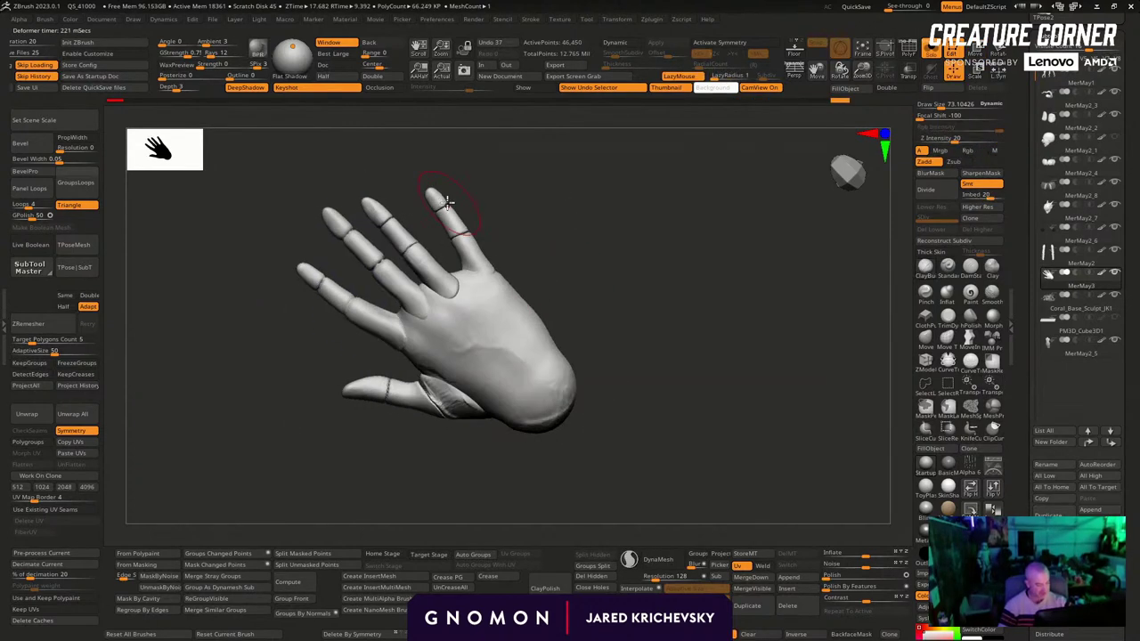
{"action": "mouse_move", "coordinate": [399, 232]}
{"action": "left_mouse_down", "text": "shift"}
{"action": "mouse_move", "coordinate": [384, 258]}
{"action": "mouse_move", "coordinate": [444, 283]}
{"action": "left_mouse_up", "text": "shift"}
{"action": "left_click_drag", "start_coordinate": [618, 293], "coordinate": [618, 288]}
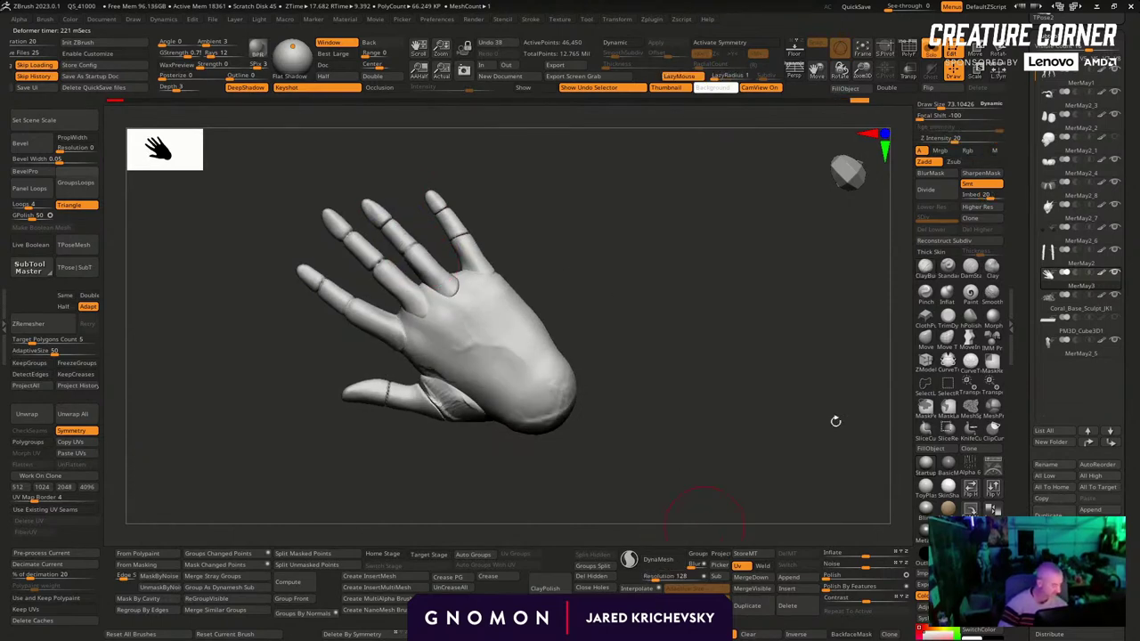
Swell the finger segments and the thumb base with the Inflate brush at Z Intensity 10
{"action": "left_click", "coordinate": [932, 300]}
{"action": "left_click", "coordinate": [933, 289]}
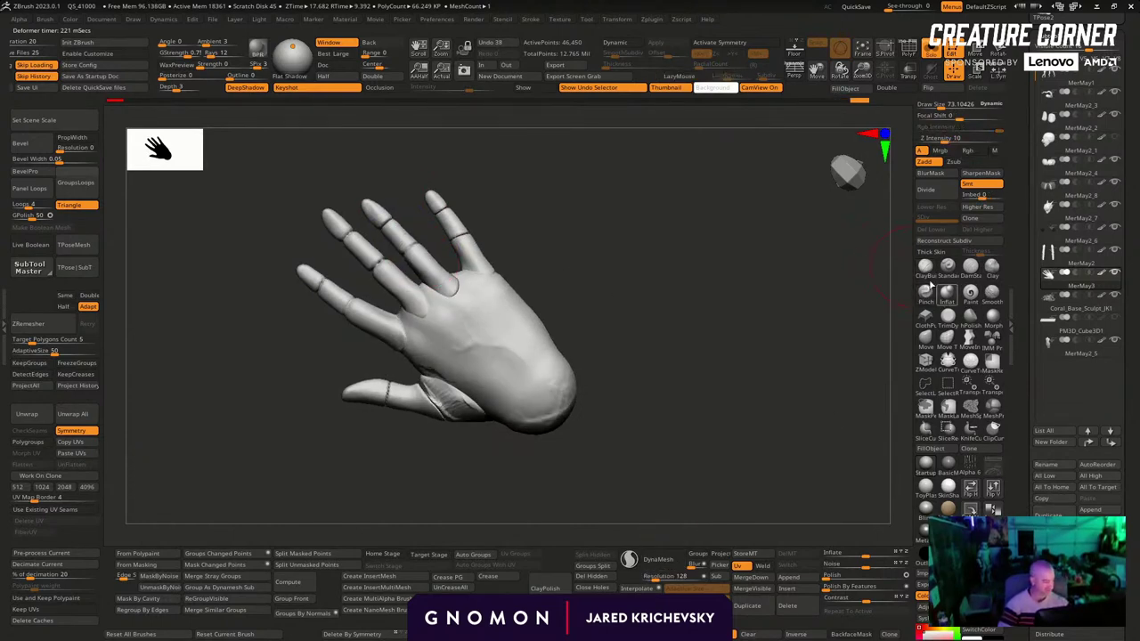
{"action": "left_click_drag", "start_coordinate": [377, 212], "coordinate": [456, 224]}
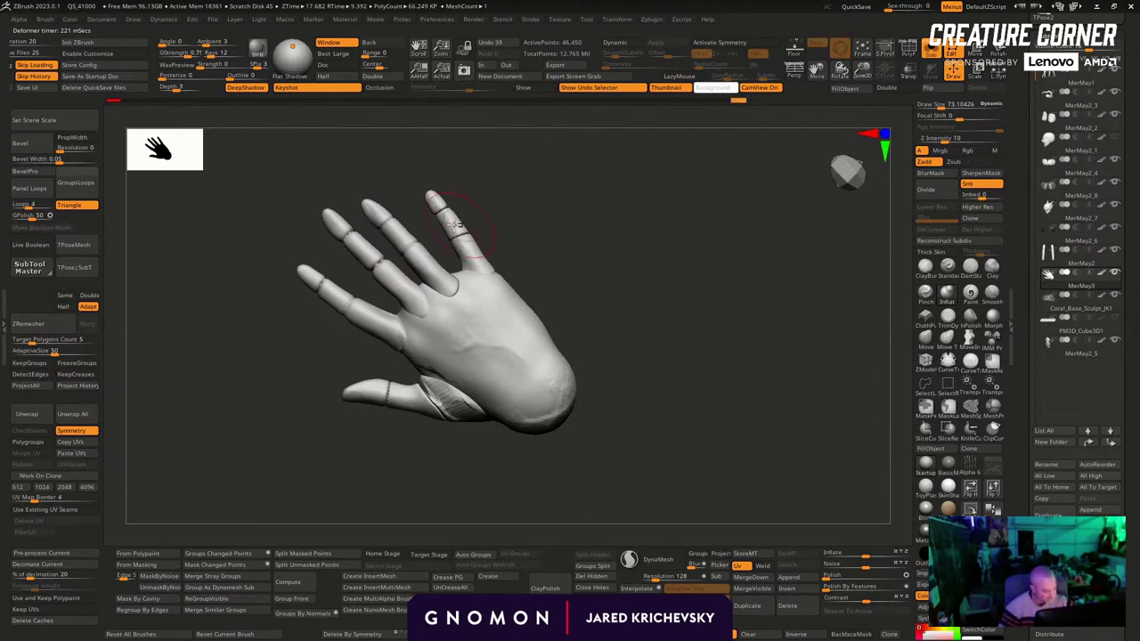
{"action": "left_click_drag", "start_coordinate": [390, 274], "coordinate": [342, 298]}
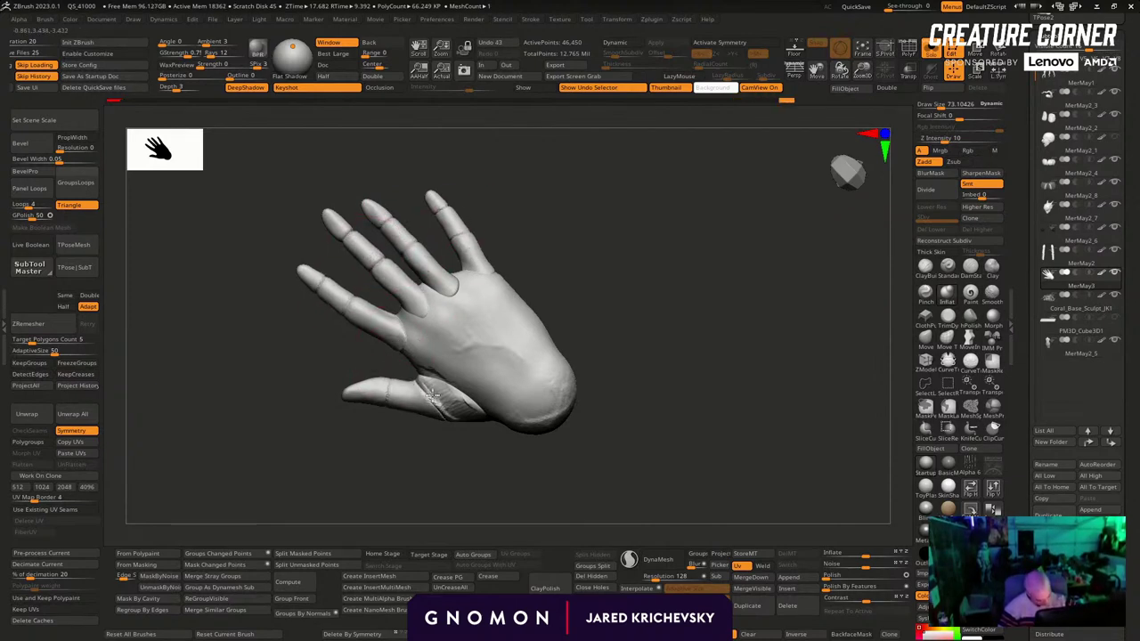
{"action": "mouse_move", "coordinate": [434, 397]}
{"action": "left_mouse_down"}
{"action": "mouse_move", "coordinate": [471, 438]}
{"action": "mouse_move", "coordinate": [525, 374]}
{"action": "mouse_move", "coordinate": [446, 408]}
{"action": "left_mouse_up"}
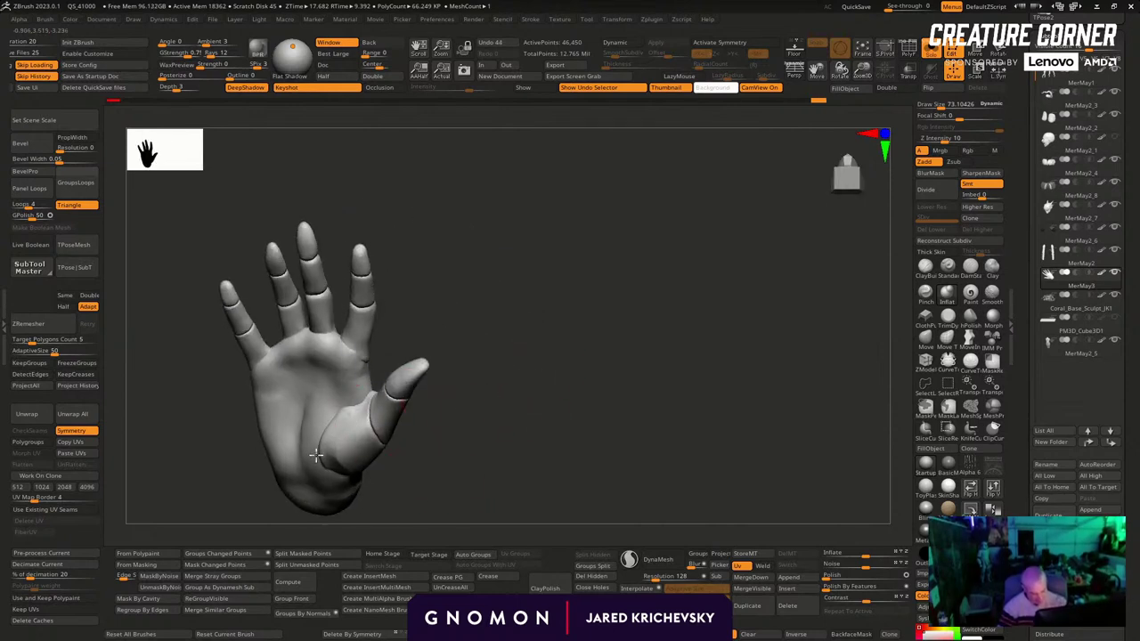
{"action": "left_click_drag", "start_coordinate": [316, 456], "coordinate": [315, 288]}
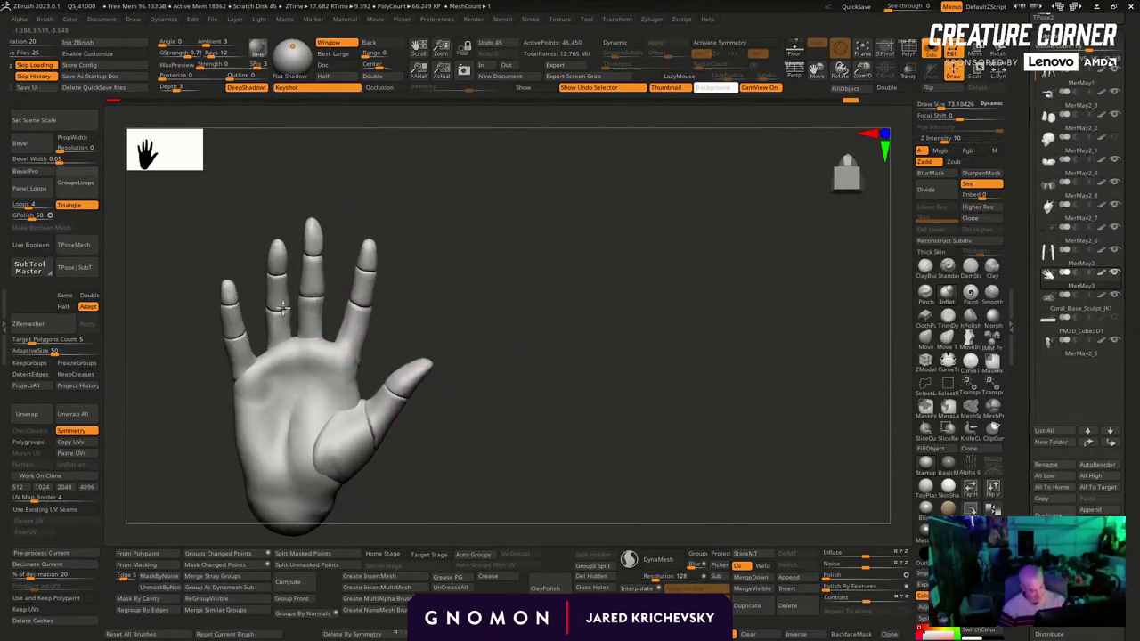
Pull the rounded fingertips into tapered points with the Move brush at Z Intensity 51
{"action": "mouse_move", "coordinate": [438, 193]}
{"action": "left_mouse_down", "text": "alt"}
{"action": "mouse_move", "coordinate": [491, 285]}
{"action": "mouse_move", "coordinate": [476, 264]}
{"action": "left_mouse_up", "text": "alt"}
{"action": "key", "text": "b"}
{"action": "key", "text": "m"}
{"action": "key", "text": "v"}
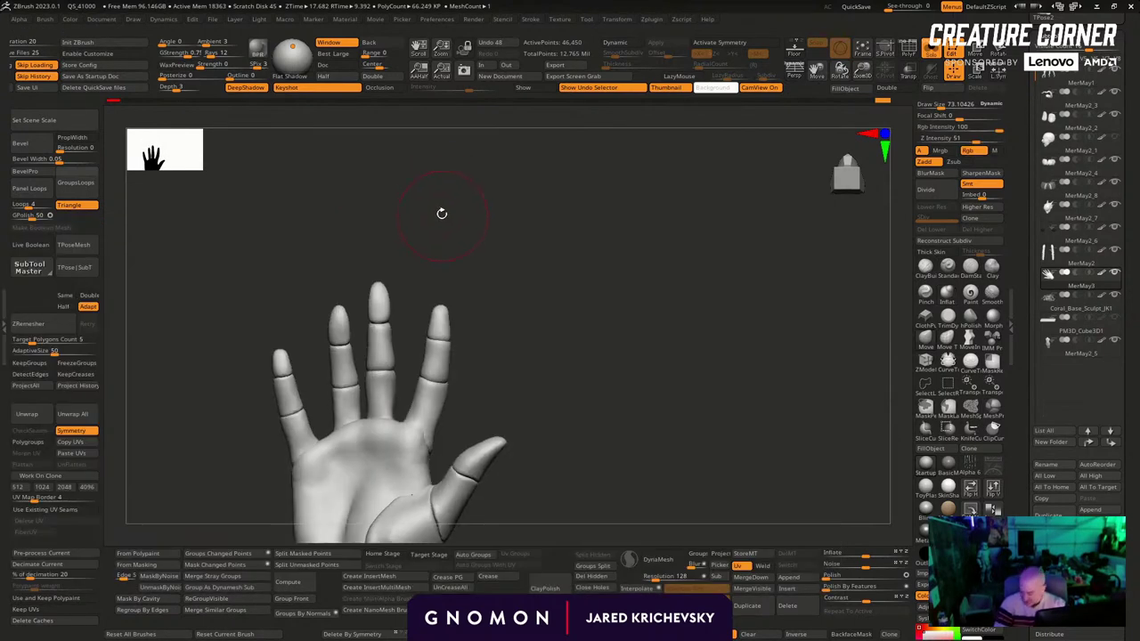
{"action": "left_click_drag", "start_coordinate": [441, 212], "coordinate": [443, 221]}
{"action": "key", "text": "s"}
{"action": "mouse_move", "coordinate": [448, 304]}
{"action": "left_mouse_down"}
{"action": "mouse_move", "coordinate": [438, 308]}
{"action": "mouse_move", "coordinate": [440, 274]}
{"action": "mouse_move", "coordinate": [442, 285]}
{"action": "left_mouse_up"}
{"action": "key", "text": "s"}
{"action": "mouse_move", "coordinate": [505, 259]}
{"action": "left_mouse_down"}
{"action": "mouse_move", "coordinate": [438, 302]}
{"action": "mouse_move", "coordinate": [443, 287]}
{"action": "left_mouse_up"}
{"action": "key", "text": "ctrl+z"}
{"action": "key", "text": "s"}
{"action": "key", "text": "s"}
{"action": "mouse_move", "coordinate": [501, 270]}
{"action": "left_mouse_down"}
{"action": "mouse_move", "coordinate": [461, 265]}
{"action": "mouse_move", "coordinate": [477, 261]}
{"action": "left_mouse_up"}
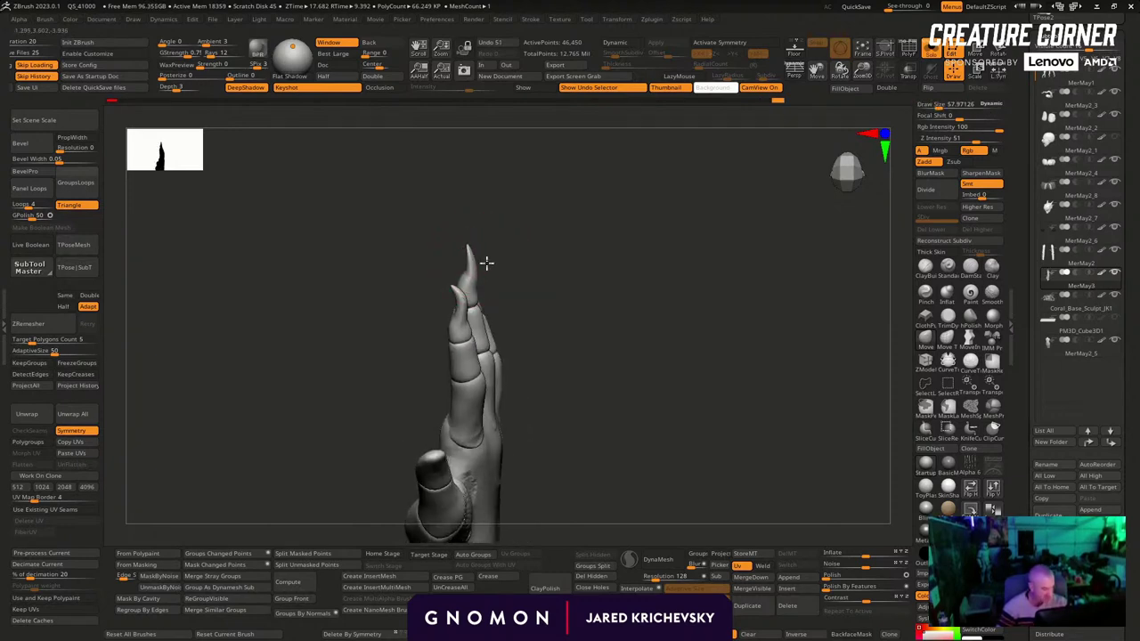
Bend the pointed fingertips into hooked claws in side view, varying the brush size
{"action": "mouse_move", "coordinate": [616, 224]}
{"action": "left_mouse_down"}
{"action": "mouse_move", "coordinate": [491, 272]}
{"action": "mouse_move", "coordinate": [464, 241]}
{"action": "mouse_move", "coordinate": [559, 286]}
{"action": "left_mouse_up"}
{"action": "key", "text": "s"}
{"action": "key", "text": "s"}
{"action": "mouse_move", "coordinate": [485, 303]}
{"action": "left_mouse_down"}
{"action": "mouse_move", "coordinate": [462, 320]}
{"action": "mouse_move", "coordinate": [504, 259]}
{"action": "mouse_move", "coordinate": [471, 282]}
{"action": "mouse_move", "coordinate": [475, 269]}
{"action": "mouse_move", "coordinate": [535, 266]}
{"action": "left_mouse_up"}
{"action": "key", "text": "s"}
{"action": "mouse_move", "coordinate": [463, 300]}
{"action": "left_mouse_down"}
{"action": "mouse_move", "coordinate": [472, 281]}
{"action": "mouse_move", "coordinate": [579, 359]}
{"action": "mouse_move", "coordinate": [561, 338]}
{"action": "left_mouse_up"}
{"action": "left_click_drag", "start_coordinate": [633, 326], "coordinate": [567, 338]}
{"action": "key", "text": "s"}
{"action": "left_click_drag", "start_coordinate": [637, 329], "coordinate": [591, 326]}
{"action": "key", "text": "ctrl+z"}
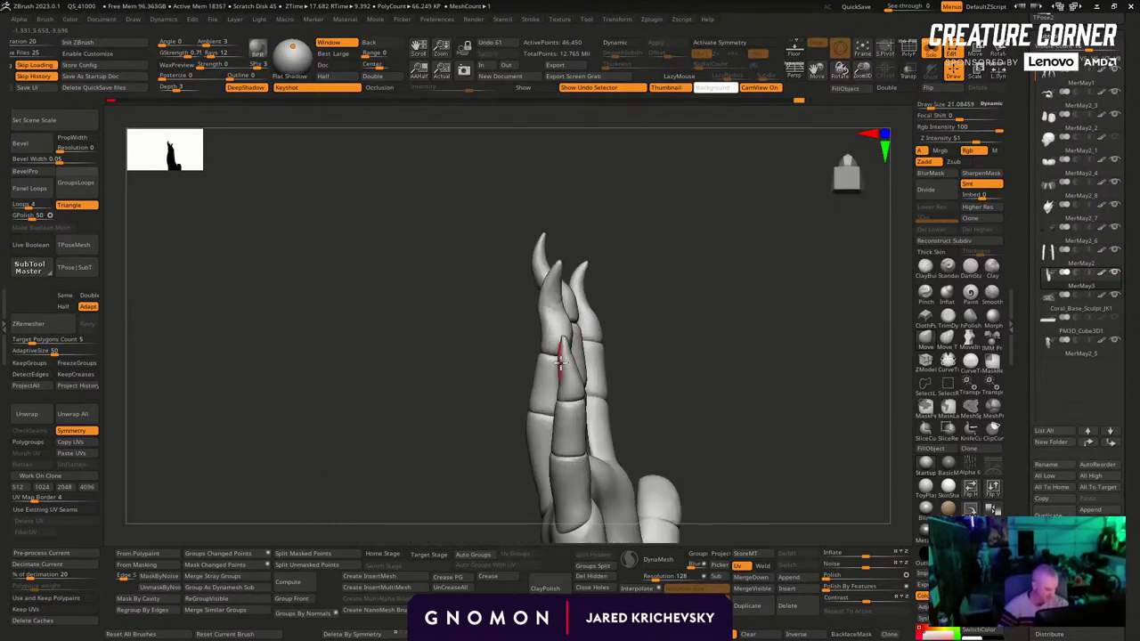
Refine the smallest finger's claw and adjust the longest finger's tip from the back of the hand
{"action": "mouse_move", "coordinate": [560, 362]}
{"action": "left_mouse_down"}
{"action": "mouse_move", "coordinate": [576, 348]}
{"action": "mouse_move", "coordinate": [545, 351]}
{"action": "mouse_move", "coordinate": [560, 331]}
{"action": "left_mouse_up"}
{"action": "key", "text": "s"}
{"action": "mouse_move", "coordinate": [703, 358]}
{"action": "left_mouse_down"}
{"action": "mouse_move", "coordinate": [754, 315]}
{"action": "mouse_move", "coordinate": [743, 374]}
{"action": "mouse_move", "coordinate": [723, 313]}
{"action": "mouse_move", "coordinate": [698, 329]}
{"action": "mouse_move", "coordinate": [608, 280]}
{"action": "left_mouse_up"}
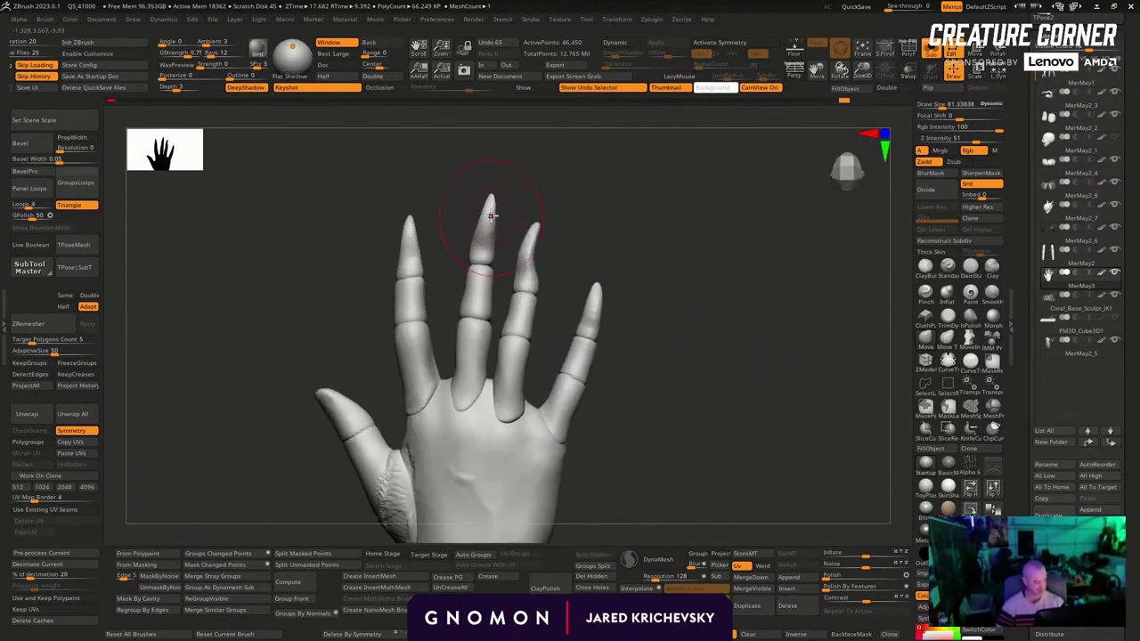
{"action": "left_click_drag", "start_coordinate": [479, 210], "coordinate": [485, 209]}
{"action": "left_click_drag", "start_coordinate": [541, 190], "coordinate": [533, 188]}
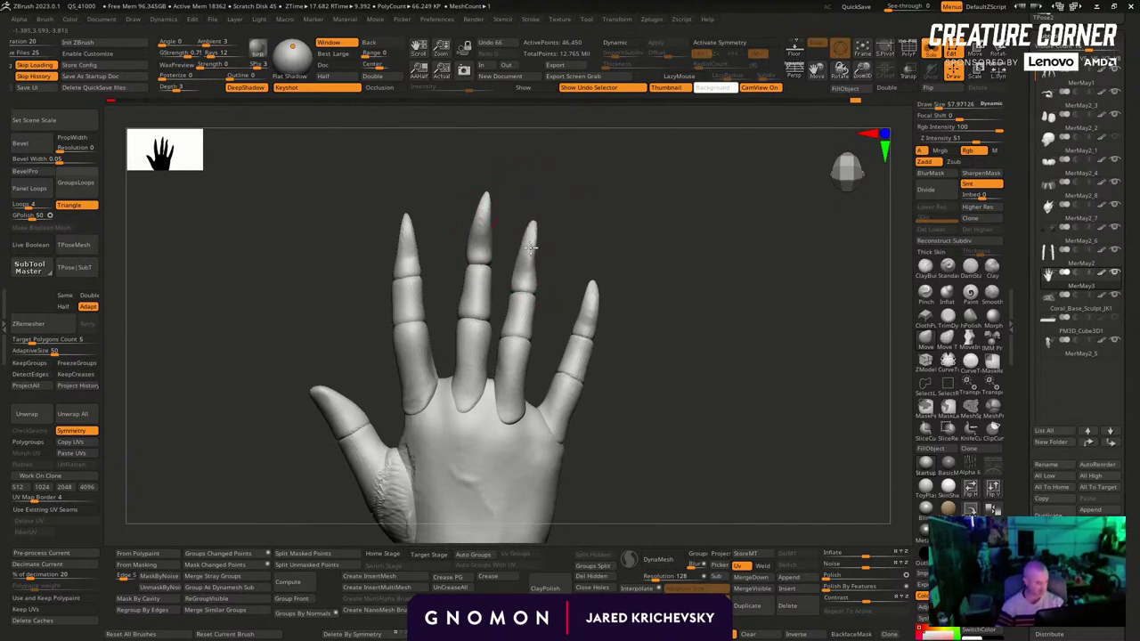
Mask everything except the ring and little fingers, and place the transform gizmo at their base knuckles
{"action": "left_click_drag", "start_coordinate": [531, 245], "coordinate": [517, 378], "text": "ctrl"}
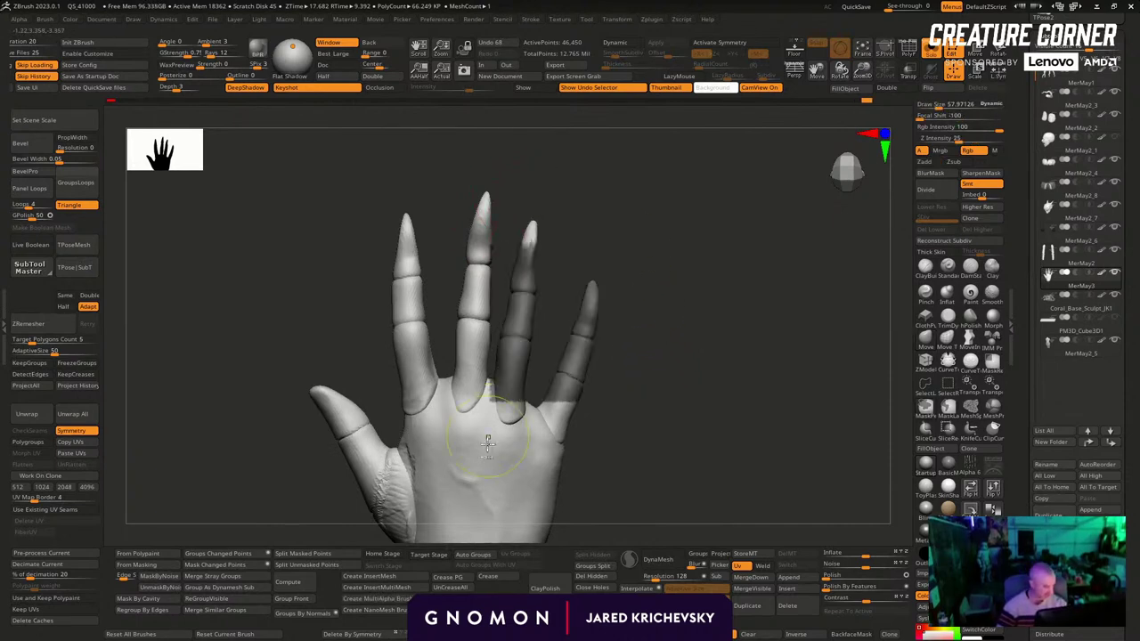
{"action": "left_click_drag", "start_coordinate": [709, 459], "coordinate": [745, 475], "text": "ctrl"}
{"action": "left_click", "coordinate": [953, 410], "text": "ctrl"}
{"action": "mouse_move", "coordinate": [595, 208]}
{"action": "left_mouse_down", "text": "ctrl"}
{"action": "mouse_move", "coordinate": [504, 267]}
{"action": "mouse_move", "coordinate": [504, 386]}
{"action": "mouse_move", "coordinate": [623, 410]}
{"action": "mouse_move", "coordinate": [512, 210]}
{"action": "left_mouse_up", "text": "ctrl"}
{"action": "left_click_drag", "start_coordinate": [496, 321], "coordinate": [501, 352], "text": "ctrl"}
{"action": "left_click", "coordinate": [677, 356], "text": "ctrl"}
{"action": "key", "text": "w"}
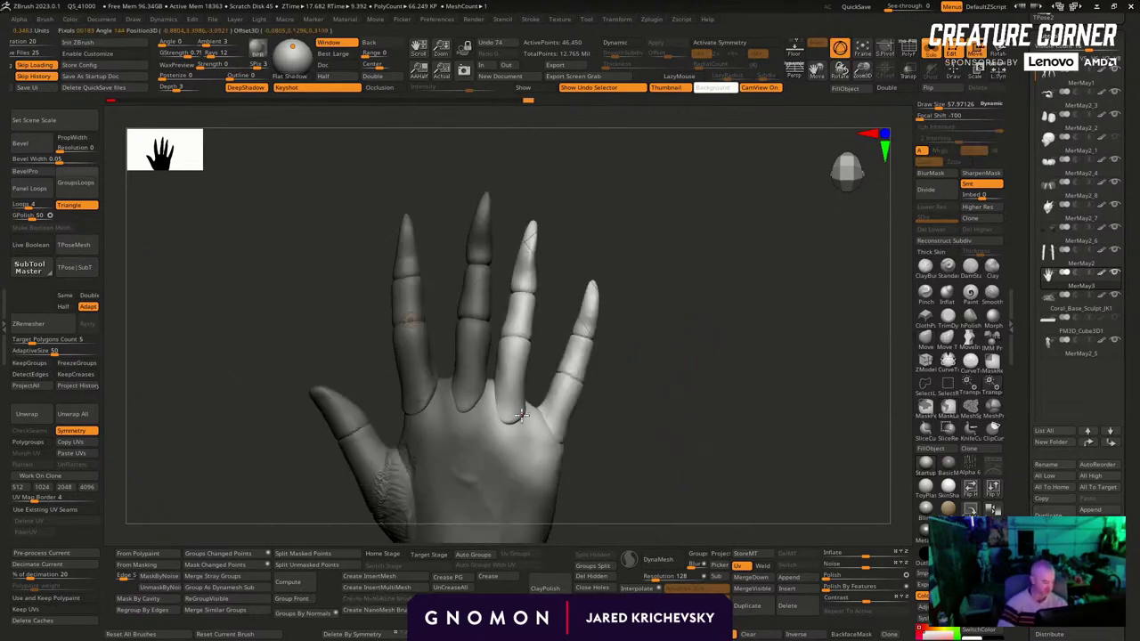
{"action": "left_click", "coordinate": [541, 426], "text": "alt"}
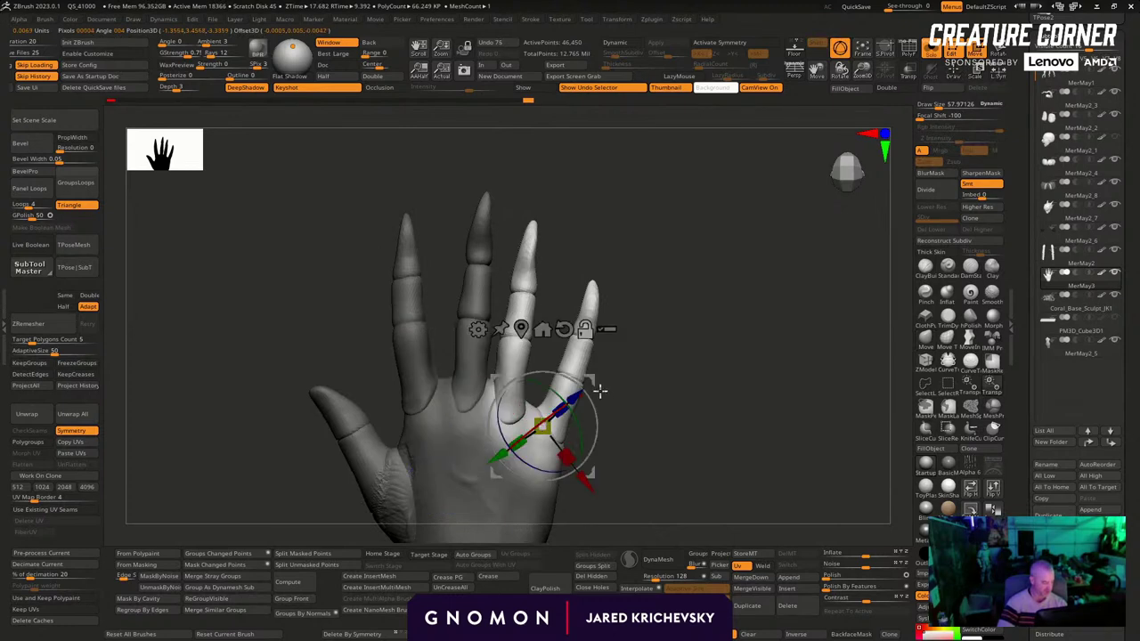
{"action": "left_click_drag", "start_coordinate": [599, 389], "coordinate": [600, 388]}
{"action": "key", "text": "ctrl+z"}
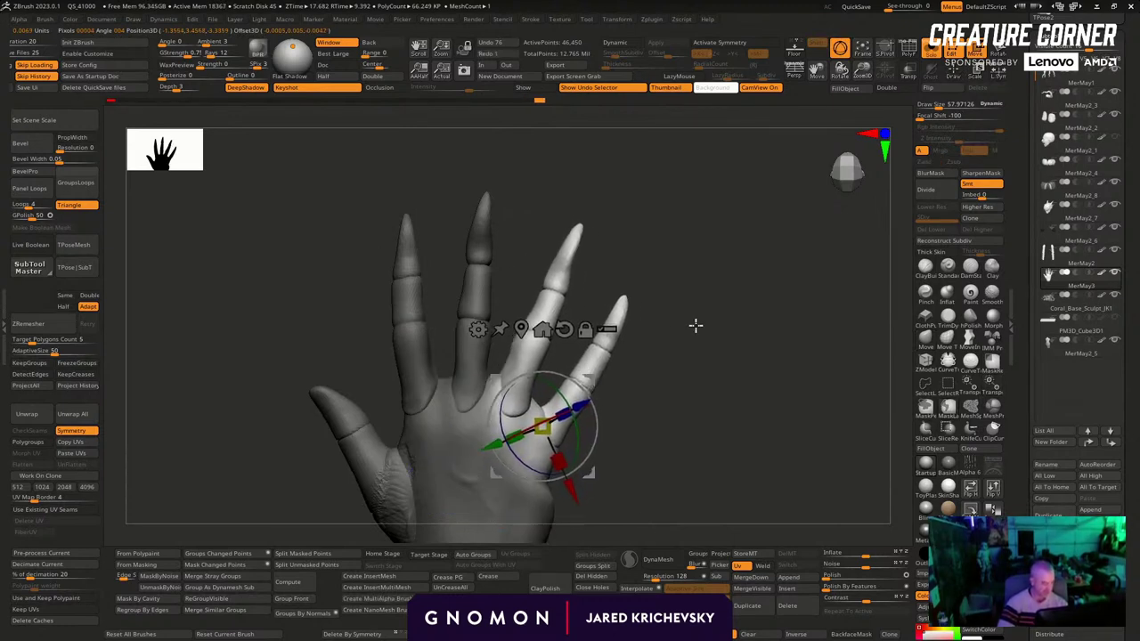
{"action": "key", "text": "ctrl+z"}
Adjust the mask and rotate and shift the ring and little fingers outward to spread the hand
{"action": "key", "text": "q"}
{"action": "mouse_move", "coordinate": [683, 287]}
{"action": "left_mouse_down", "text": "ctrl"}
{"action": "mouse_move", "coordinate": [628, 219]}
{"action": "mouse_move", "coordinate": [502, 262]}
{"action": "mouse_move", "coordinate": [499, 322]}
{"action": "left_mouse_up", "text": "ctrl"}
{"action": "key", "text": "w"}
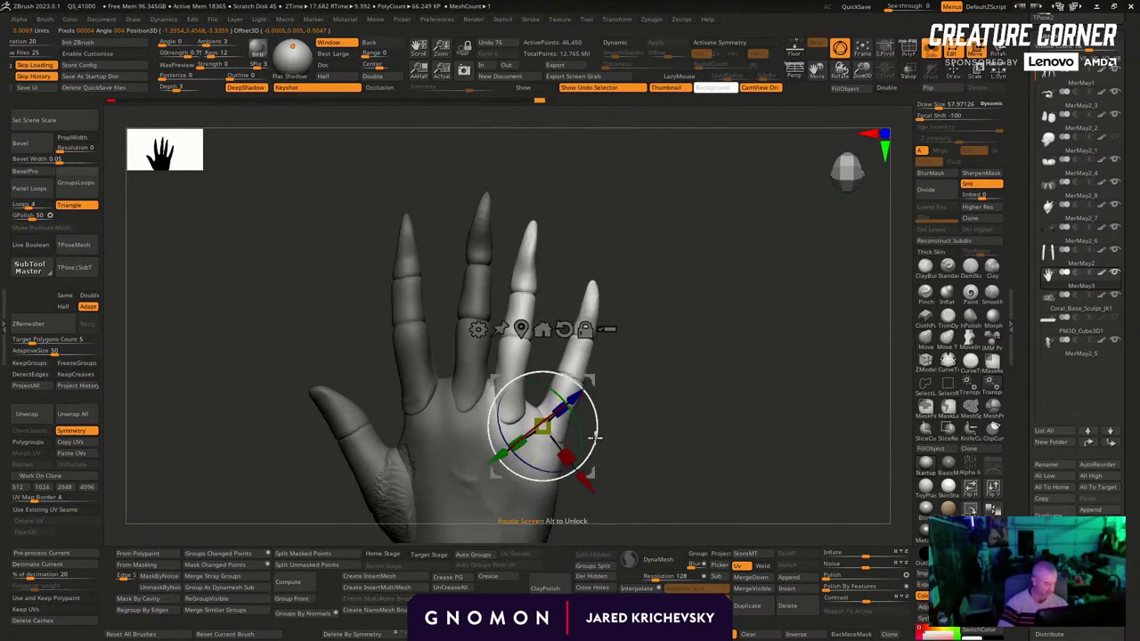
{"action": "left_click_drag", "start_coordinate": [595, 436], "coordinate": [593, 450]}
{"action": "left_click_drag", "start_coordinate": [595, 385], "coordinate": [606, 392]}
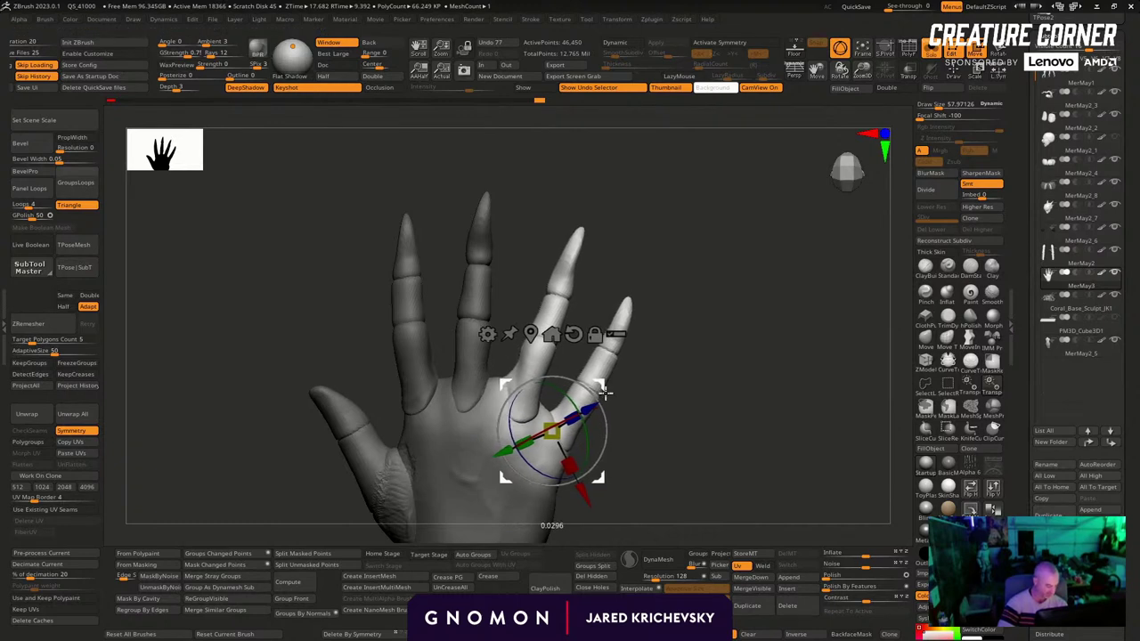
{"action": "left_click_drag", "start_coordinate": [607, 431], "coordinate": [608, 435]}
{"action": "left_click_drag", "start_coordinate": [599, 384], "coordinate": [601, 390]}
{"action": "key", "text": "q"}
Isolate the thumb with an inverted mask, rotate it outward from its base, and clear the mask
{"action": "mouse_move", "coordinate": [713, 433]}
{"action": "left_mouse_down", "text": "ctrl"}
{"action": "mouse_move", "coordinate": [726, 447]}
{"action": "mouse_move", "coordinate": [676, 436]}
{"action": "mouse_move", "coordinate": [769, 436]}
{"action": "mouse_move", "coordinate": [667, 413]}
{"action": "mouse_move", "coordinate": [674, 386]}
{"action": "mouse_move", "coordinate": [643, 317]}
{"action": "mouse_move", "coordinate": [563, 318]}
{"action": "mouse_move", "coordinate": [699, 478]}
{"action": "left_mouse_up", "text": "ctrl"}
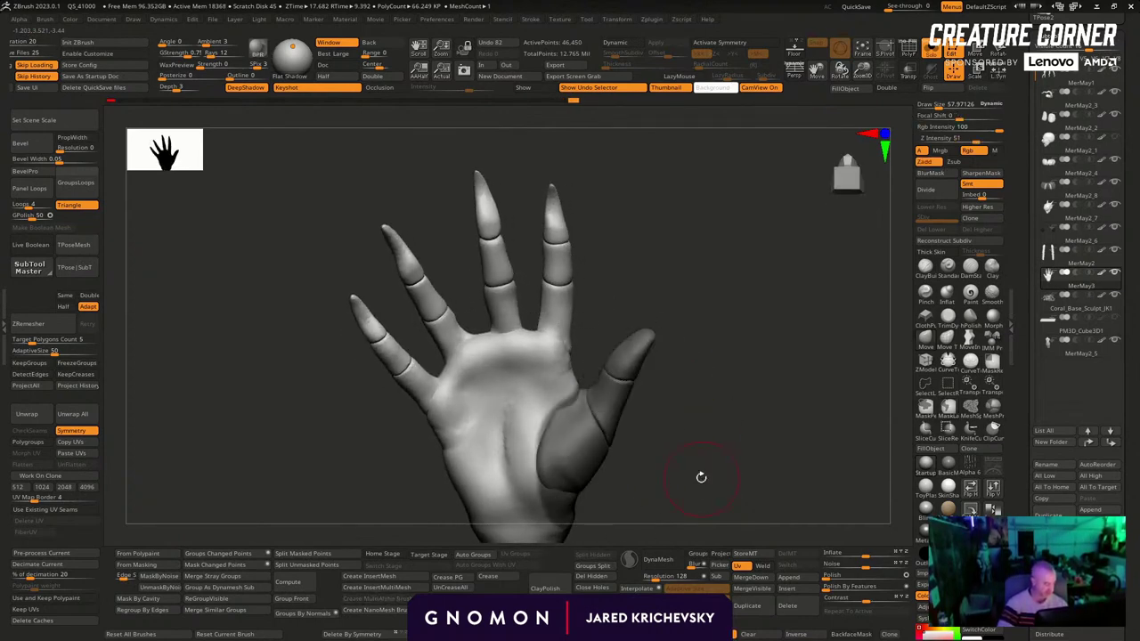
{"action": "left_click", "coordinate": [614, 466], "text": "ctrl"}
{"action": "key", "text": "w"}
{"action": "left_click", "coordinate": [557, 482], "text": "alt"}
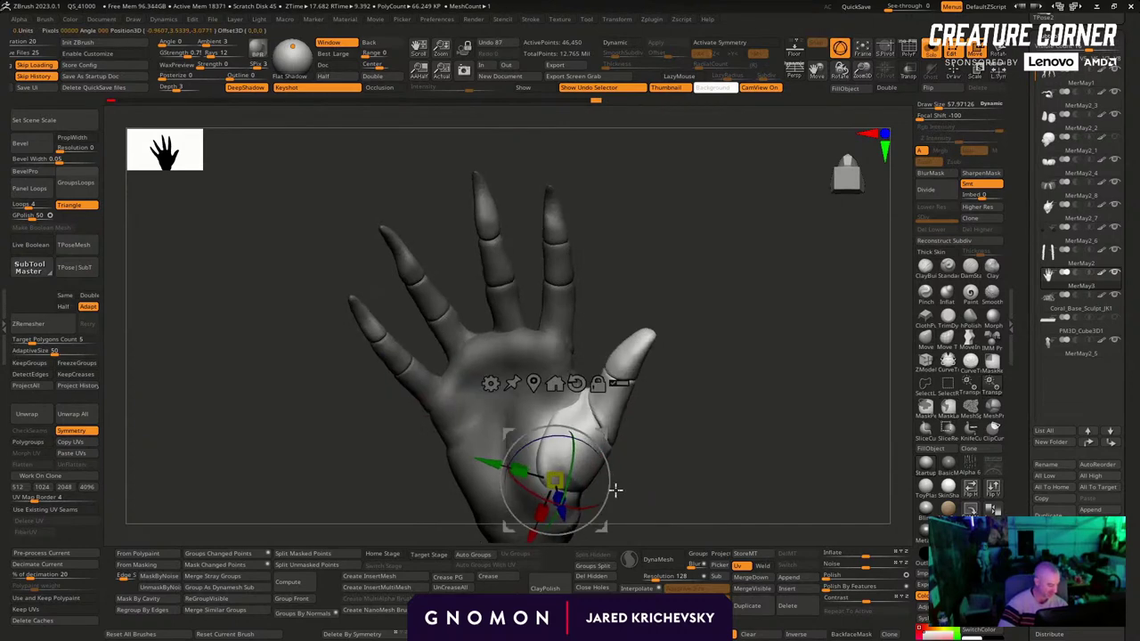
{"action": "left_click_drag", "start_coordinate": [613, 490], "coordinate": [614, 509]}
{"action": "key", "text": "q"}
{"action": "left_click", "coordinate": [733, 356], "text": "ctrl"}
Pull the thumb's tip into a pointed, curved claw with the Move brush at varying sizes
{"action": "mouse_move", "coordinate": [731, 327]}
{"action": "left_mouse_down", "text": "alt"}
{"action": "mouse_move", "coordinate": [674, 348]}
{"action": "mouse_move", "coordinate": [700, 269]}
{"action": "mouse_move", "coordinate": [718, 294]}
{"action": "left_mouse_up", "text": "alt"}
{"action": "left_click_drag", "start_coordinate": [718, 285], "coordinate": [641, 248]}
{"action": "mouse_move", "coordinate": [550, 263]}
{"action": "left_mouse_down"}
{"action": "mouse_move", "coordinate": [517, 262]}
{"action": "mouse_move", "coordinate": [534, 269]}
{"action": "left_mouse_up"}
{"action": "key", "text": "s"}
{"action": "key", "text": "s"}
{"action": "mouse_move", "coordinate": [533, 266]}
{"action": "left_mouse_down"}
{"action": "mouse_move", "coordinate": [532, 208]}
{"action": "mouse_move", "coordinate": [626, 235]}
{"action": "left_mouse_up"}
{"action": "key", "text": "s"}
{"action": "left_click_drag", "start_coordinate": [532, 242], "coordinate": [535, 241]}
{"action": "mouse_move", "coordinate": [536, 242]}
{"action": "left_mouse_down"}
{"action": "mouse_move", "coordinate": [560, 209]}
{"action": "mouse_move", "coordinate": [561, 235]}
{"action": "mouse_move", "coordinate": [546, 245]}
{"action": "left_mouse_up"}
{"action": "key", "text": "s"}
{"action": "left_click_drag", "start_coordinate": [538, 247], "coordinate": [526, 247]}
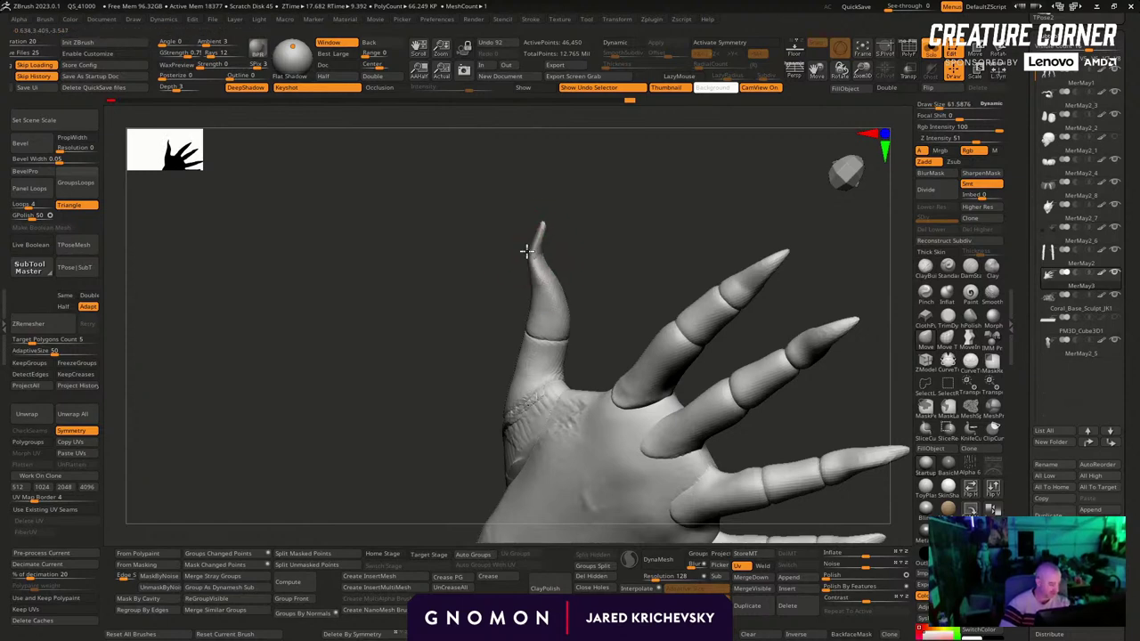
{"action": "mouse_move", "coordinate": [623, 233]}
{"action": "left_mouse_down"}
{"action": "mouse_move", "coordinate": [588, 242]}
{"action": "mouse_move", "coordinate": [550, 230]}
{"action": "left_mouse_up"}
{"action": "key", "text": "s"}
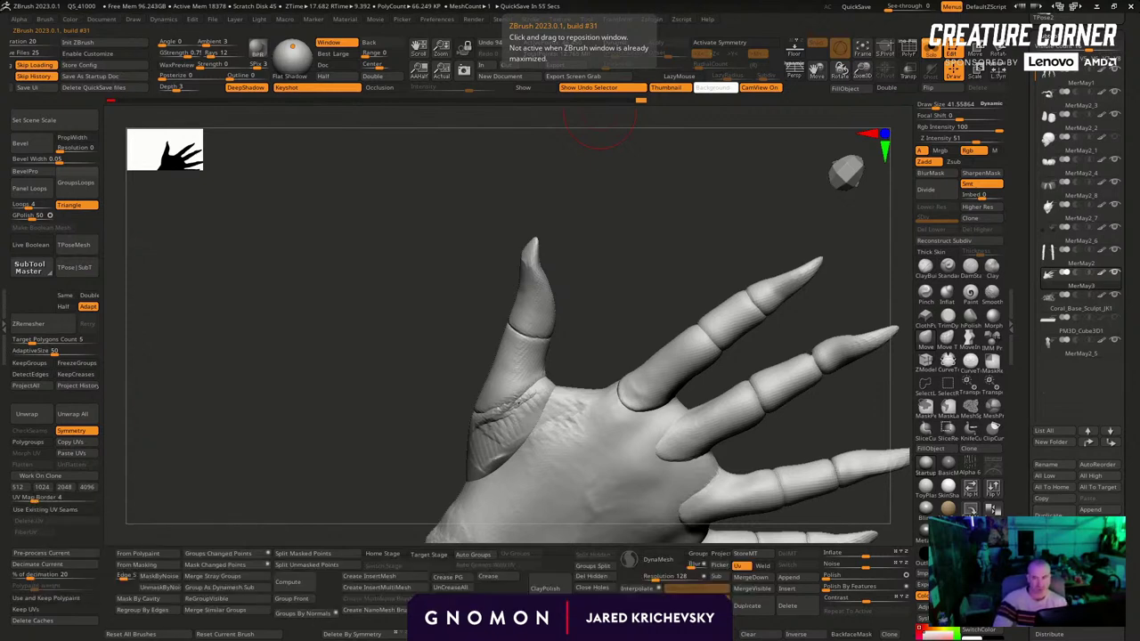
Refine the thumb claw's curve, thickness and tip with smaller adjustments
{"action": "left_click_drag", "start_coordinate": [630, 223], "coordinate": [528, 257]}
{"action": "key", "text": "s"}
{"action": "left_click_drag", "start_coordinate": [529, 256], "coordinate": [517, 269]}
{"action": "left_click_drag", "start_coordinate": [542, 241], "coordinate": [561, 242]}
{"action": "left_click_drag", "start_coordinate": [529, 242], "coordinate": [537, 220]}
{"action": "mouse_move", "coordinate": [540, 220]}
{"action": "left_mouse_down"}
{"action": "mouse_move", "coordinate": [560, 220]}
{"action": "mouse_move", "coordinate": [535, 233]}
{"action": "mouse_move", "coordinate": [556, 239]}
{"action": "left_mouse_up"}
{"action": "key", "text": "s"}
{"action": "key", "text": "s"}
{"action": "left_click_drag", "start_coordinate": [520, 268], "coordinate": [513, 268]}
{"action": "left_click_drag", "start_coordinate": [636, 300], "coordinate": [607, 308]}
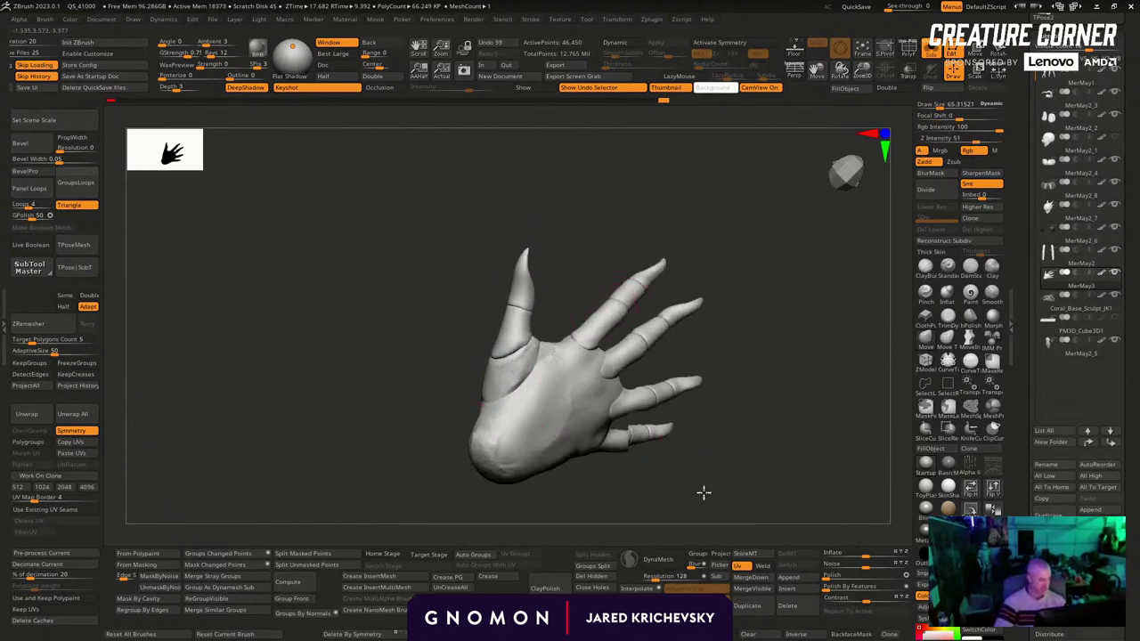
Fill the gap between the thumb base and palm with ClayBuildup at Z Intensity 20 and smooth the transition
{"action": "left_click_drag", "start_coordinate": [702, 491], "coordinate": [689, 405]}
{"action": "key", "text": "b"}
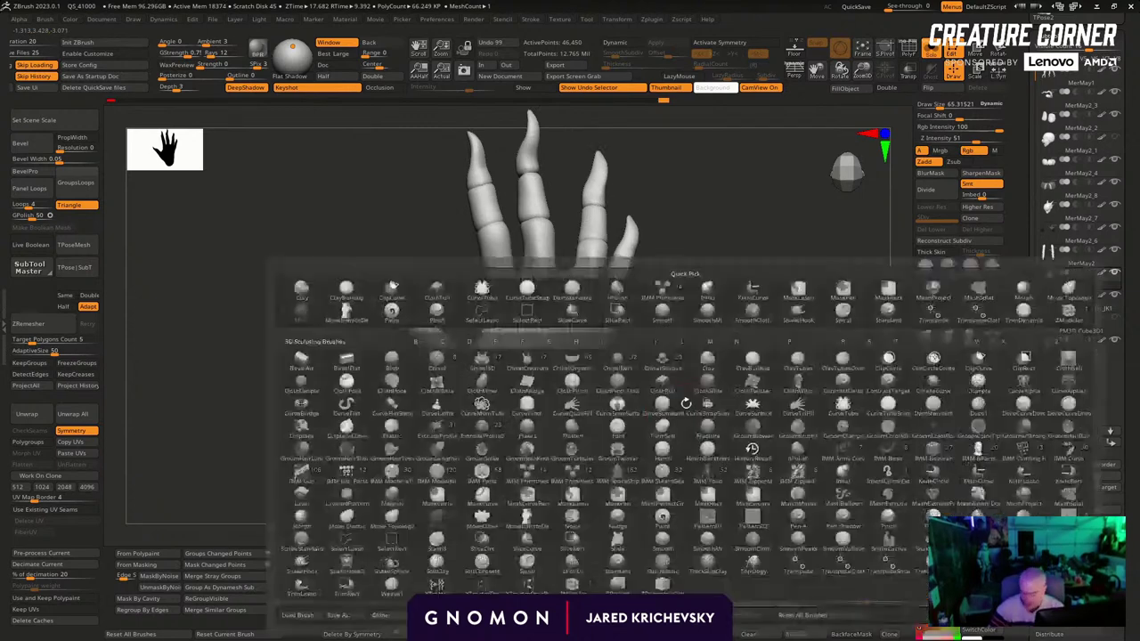
{"action": "key", "text": "c"}
{"action": "key", "text": "b"}
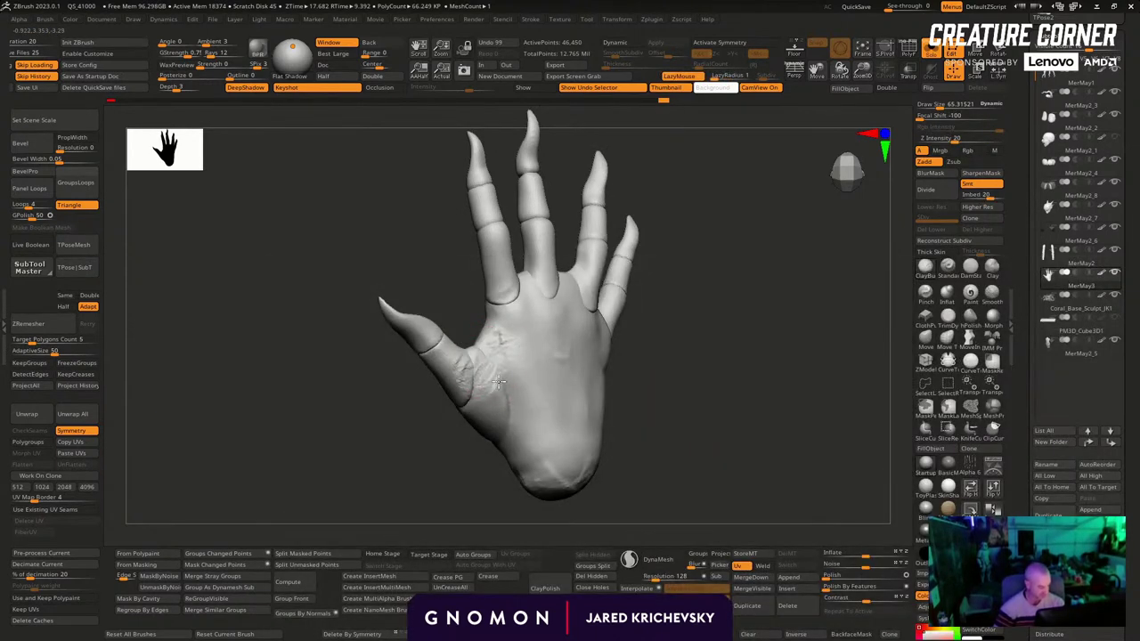
{"action": "left_click_drag", "start_coordinate": [498, 369], "coordinate": [499, 400]}
{"action": "left_click_drag", "start_coordinate": [697, 378], "coordinate": [636, 363]}
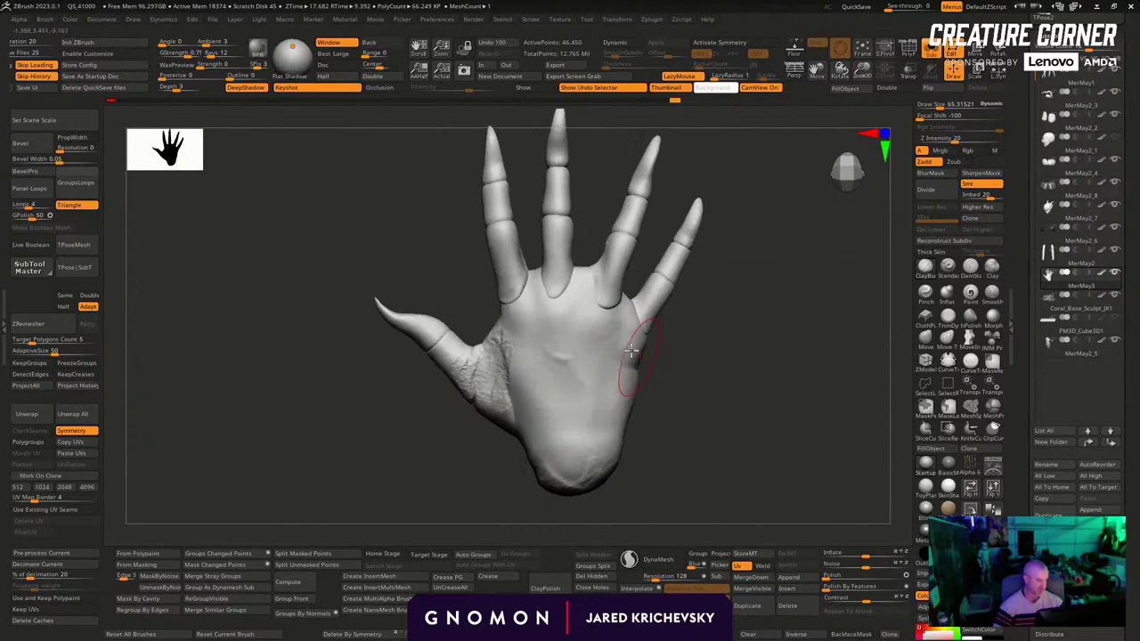
{"action": "left_click_drag", "start_coordinate": [512, 369], "coordinate": [509, 387], "text": "shift"}
{"action": "key", "text": "ctrl+shift+z"}
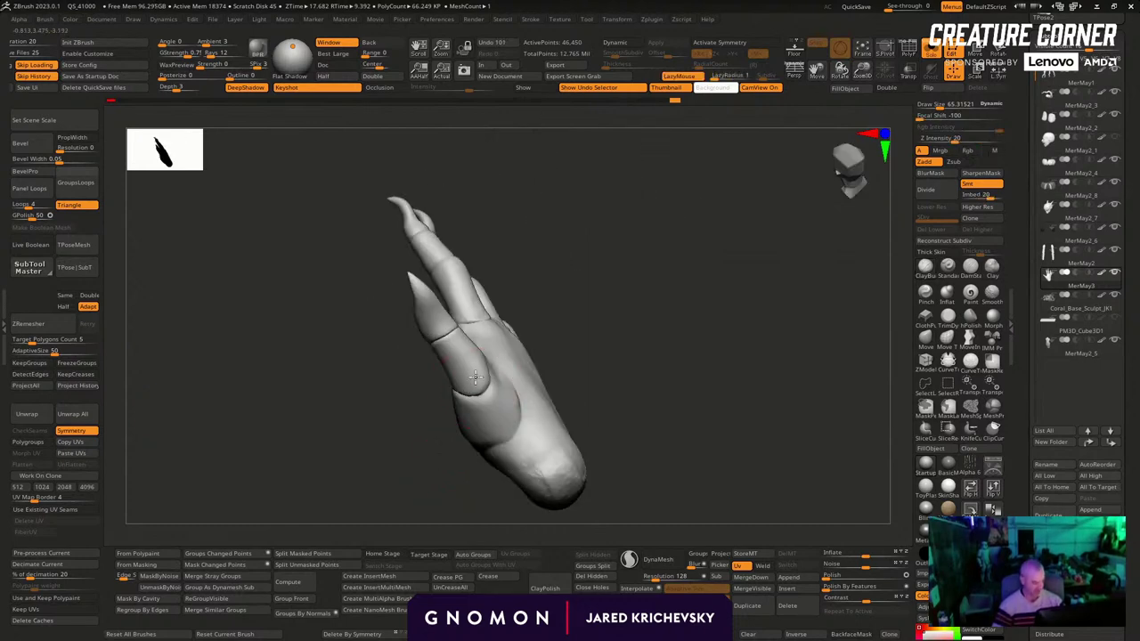
Build up and smooth the surface where the thumb base meets the back of the hand
{"action": "key", "text": "ctrl+shift+z"}
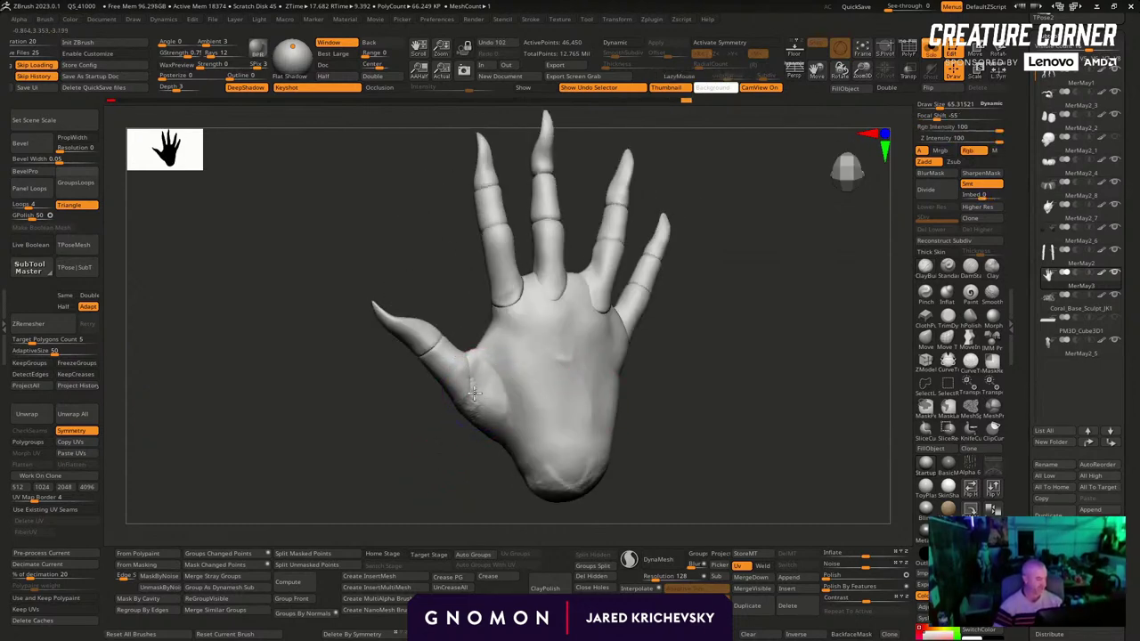
{"action": "key", "text": "ctrl+z"}
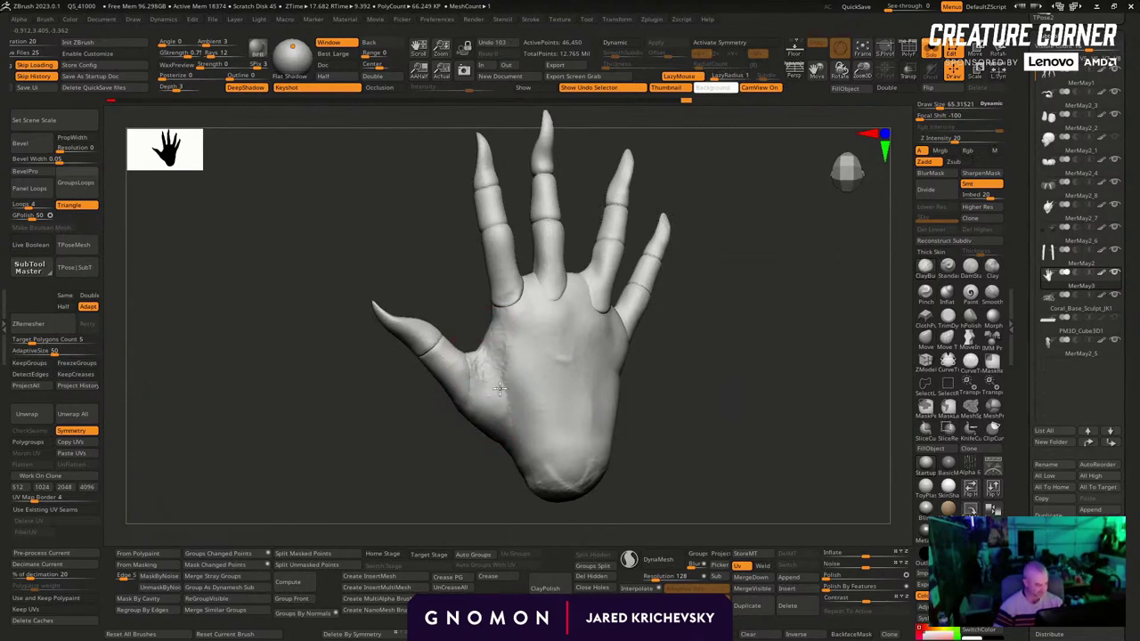
{"action": "key", "text": "ctrl+shift+z"}
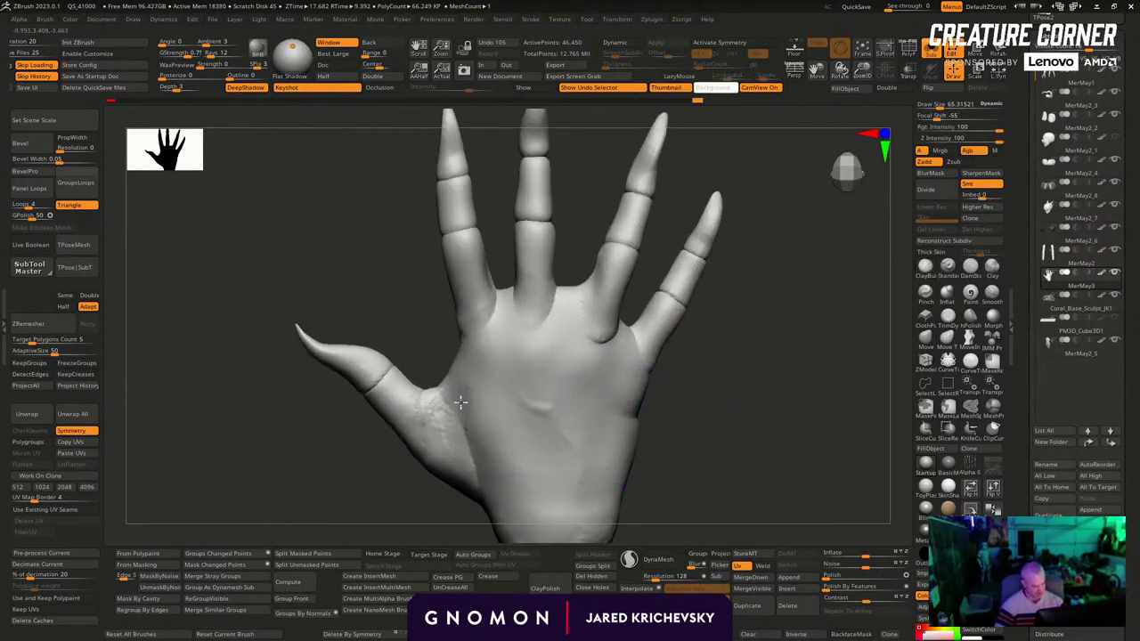
{"action": "key", "text": "ctrl+shift+z"}
{"action": "key", "text": "ctrl+shift+z"}
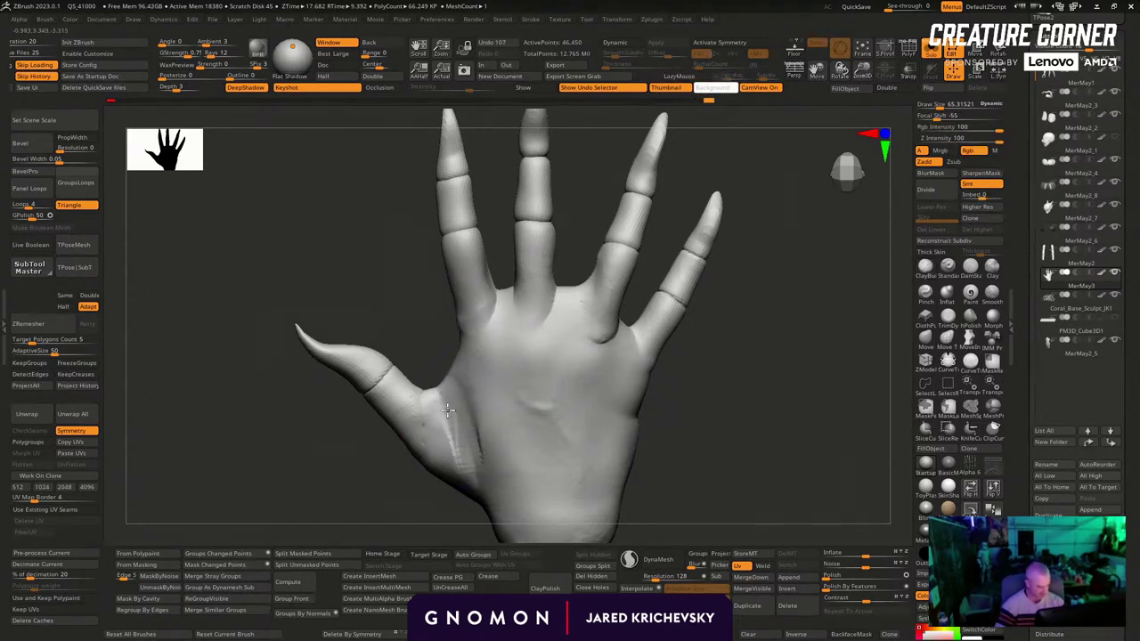
{"action": "key", "text": "ctrl+shift+z"}
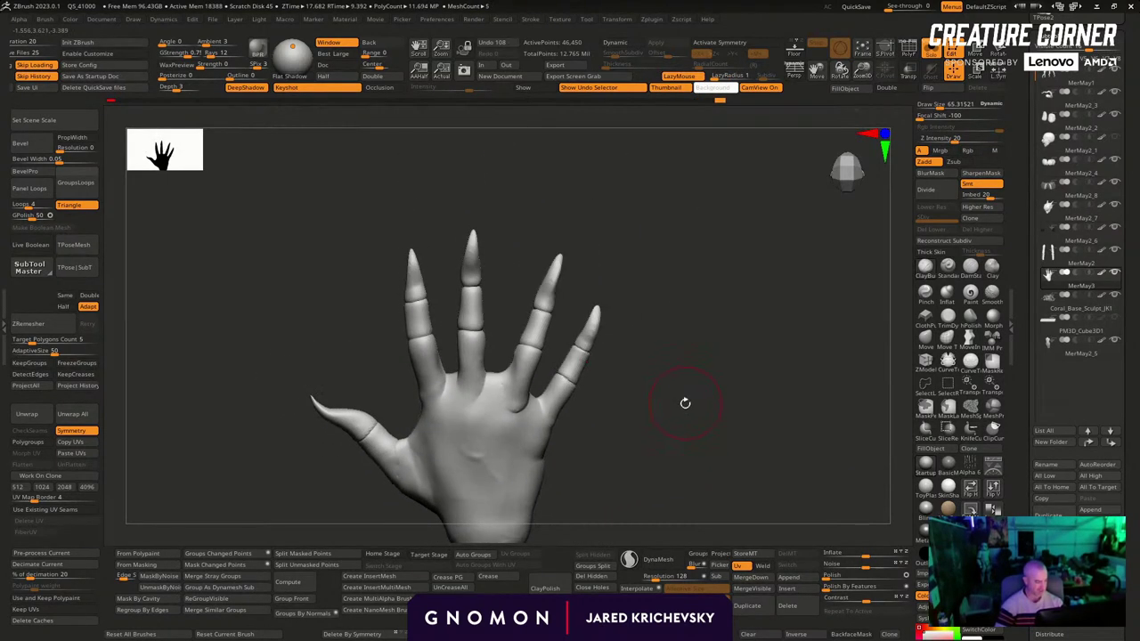
Try to make finger webbing with the CurveSurface brush from an arc across the fingertips and another across the knuckles, then undo it
{"action": "key", "text": "b"}
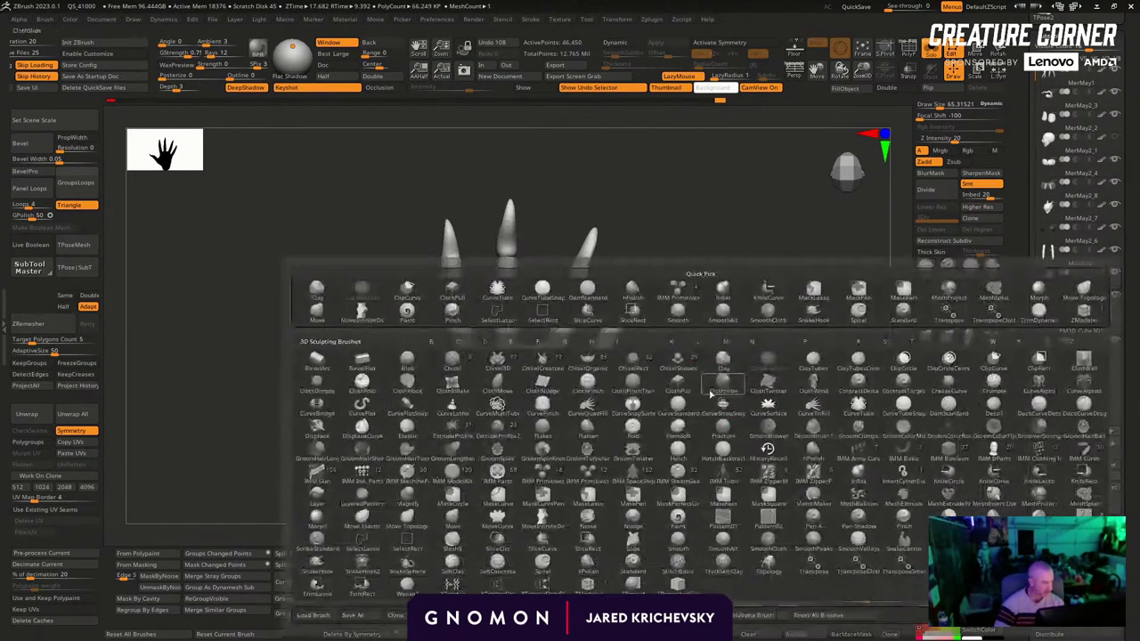
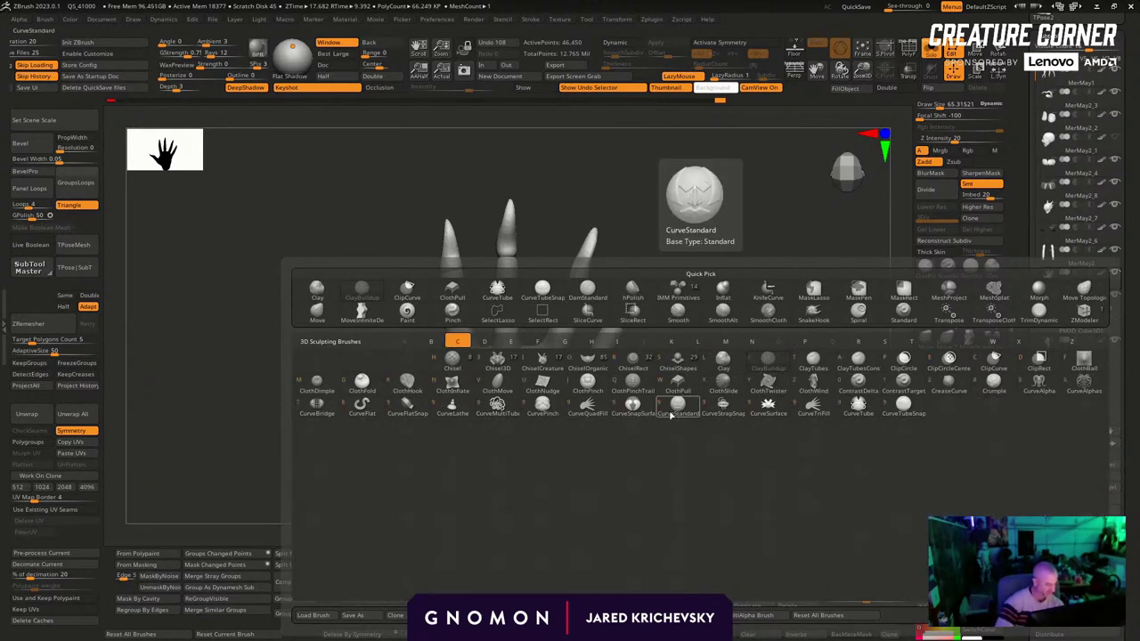
{"action": "left_click", "coordinate": [765, 406]}
{"action": "left_click_drag", "start_coordinate": [462, 358], "coordinate": [435, 420]}
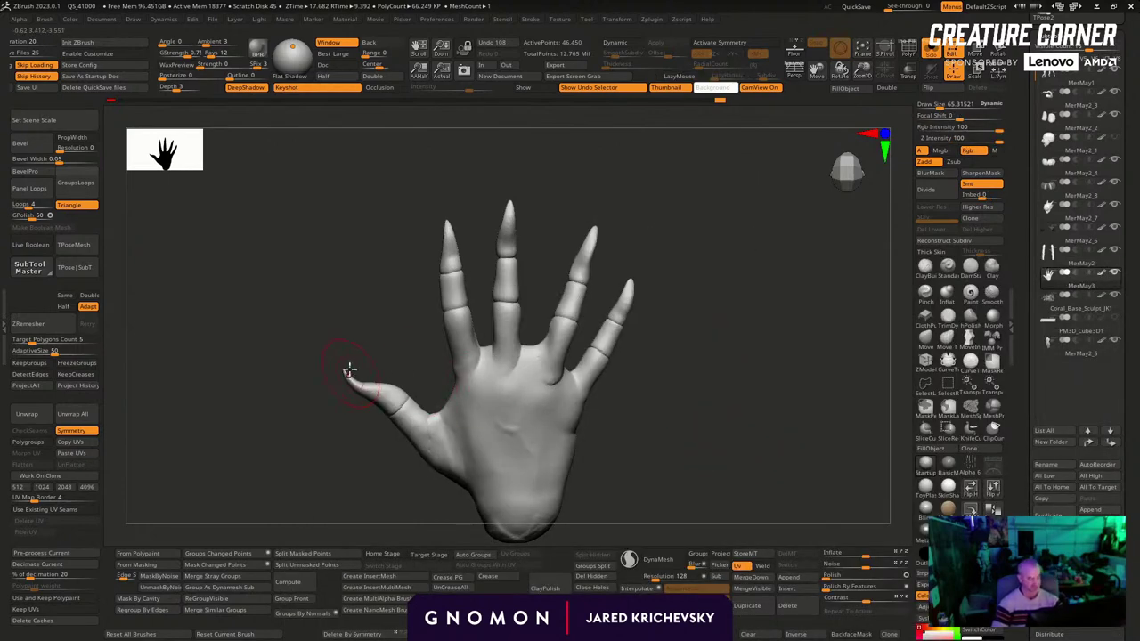
{"action": "left_click_drag", "start_coordinate": [657, 300], "coordinate": [659, 299]}
{"action": "key", "text": "ctrl+z"}
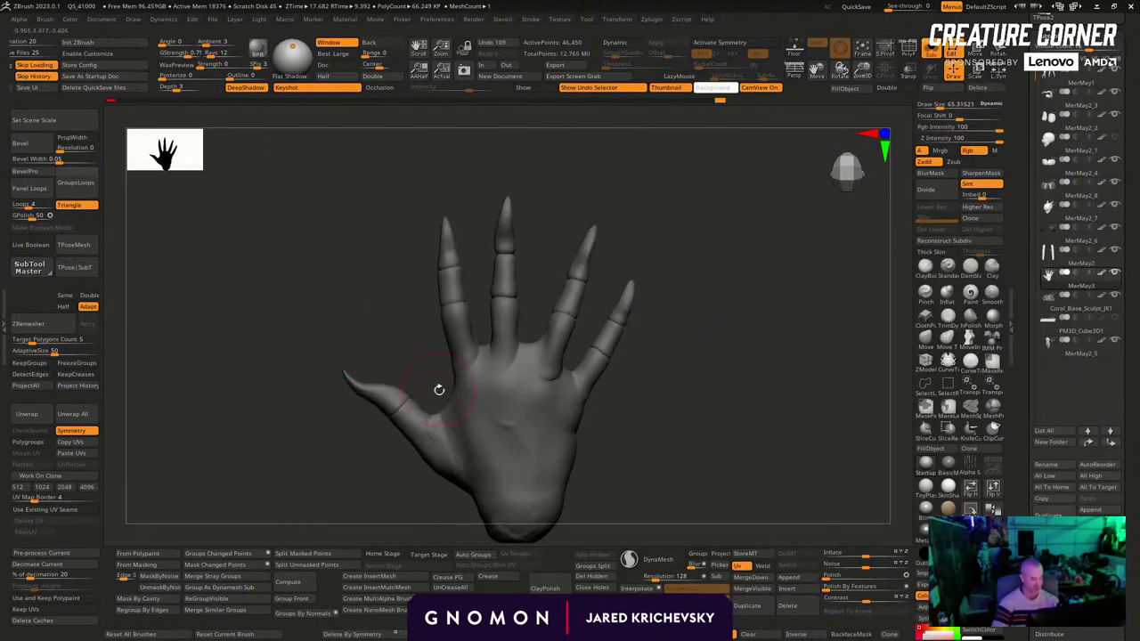
{"action": "key", "text": "ctrl+z"}
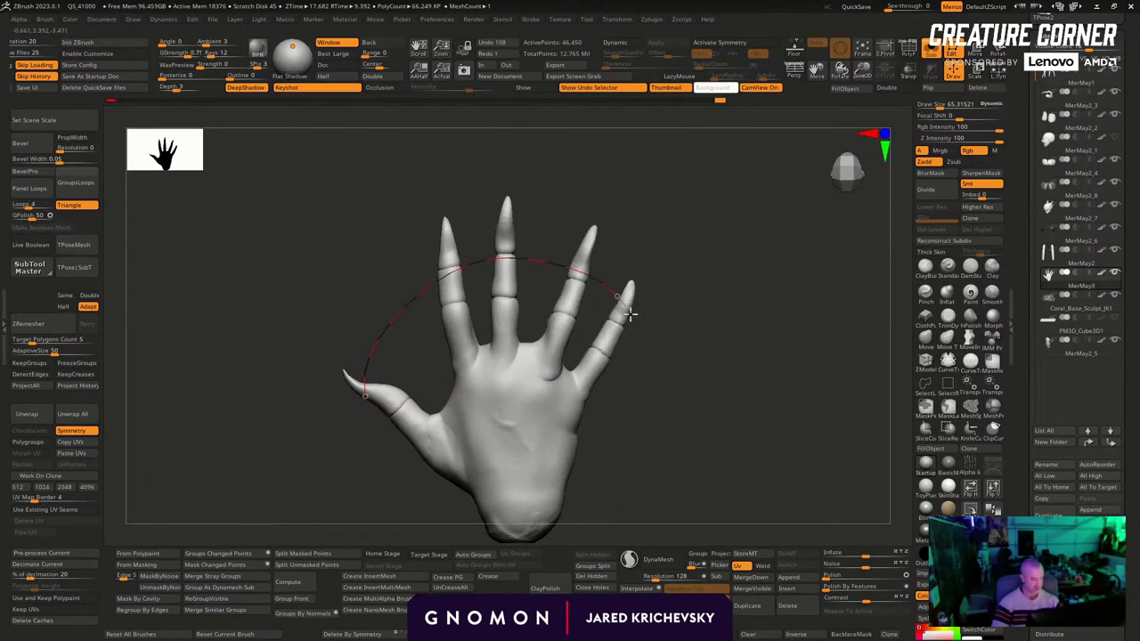
{"action": "left_click", "coordinate": [630, 313]}
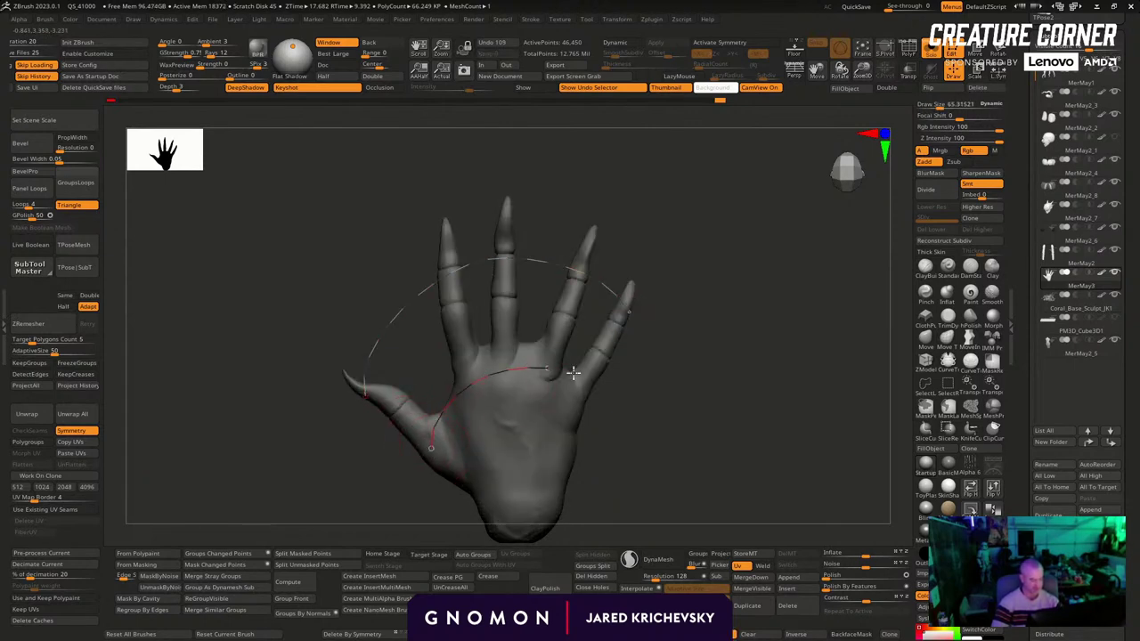
{"action": "left_click_drag", "start_coordinate": [574, 374], "coordinate": [599, 390]}
{"action": "mouse_move", "coordinate": [715, 361]}
{"action": "left_mouse_down"}
{"action": "mouse_move", "coordinate": [701, 380]}
{"action": "mouse_move", "coordinate": [747, 373]}
{"action": "left_mouse_up"}
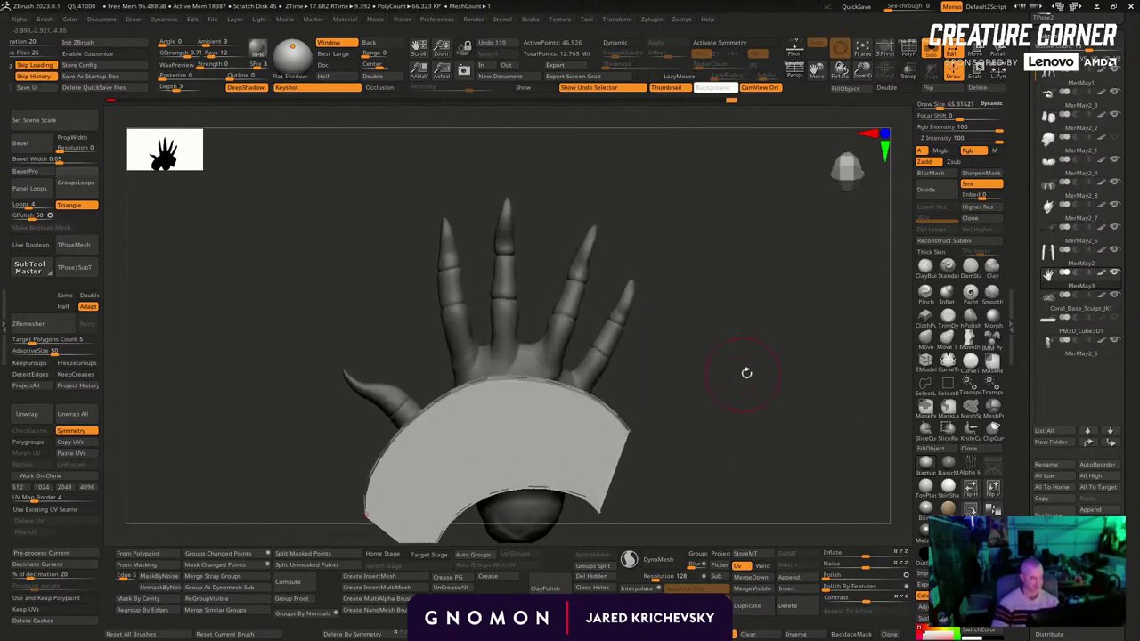
{"action": "key", "text": "ctrl+z"}
{"action": "key", "text": "ctrl+z"}
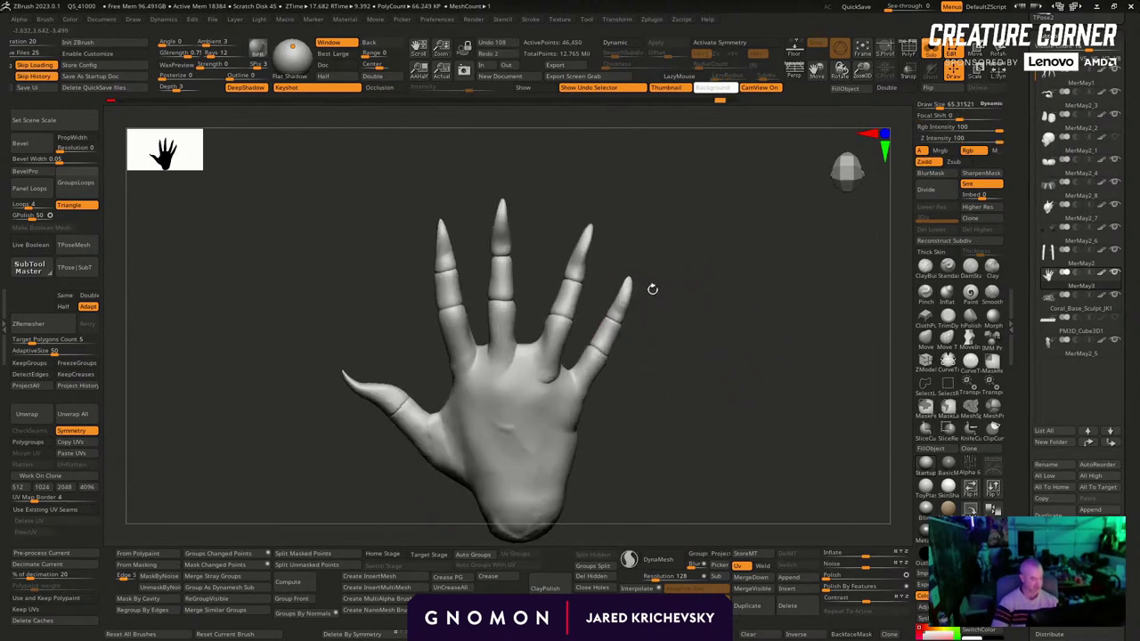
Retry the CurveSurface webbing at draw size about 21 with arcs from thumb to little finger and across the palm, then undo it
{"action": "key", "text": "s"}
{"action": "left_click", "coordinate": [619, 295]}
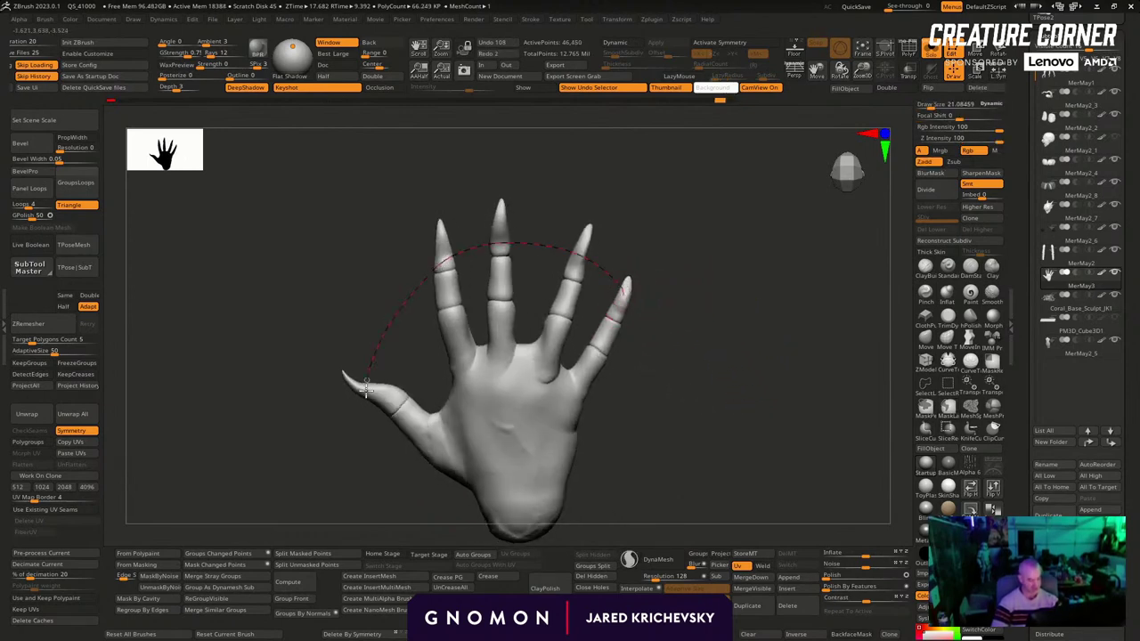
{"action": "left_click", "coordinate": [365, 395]}
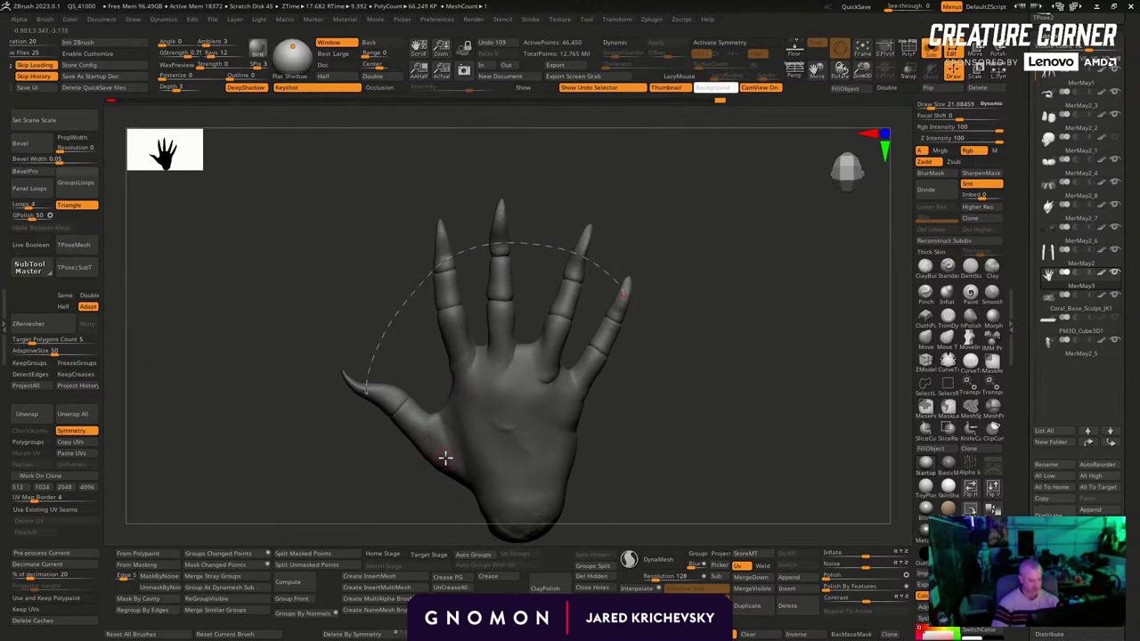
{"action": "left_click_drag", "start_coordinate": [567, 428], "coordinate": [574, 428]}
{"action": "key", "text": "ctrl+z"}
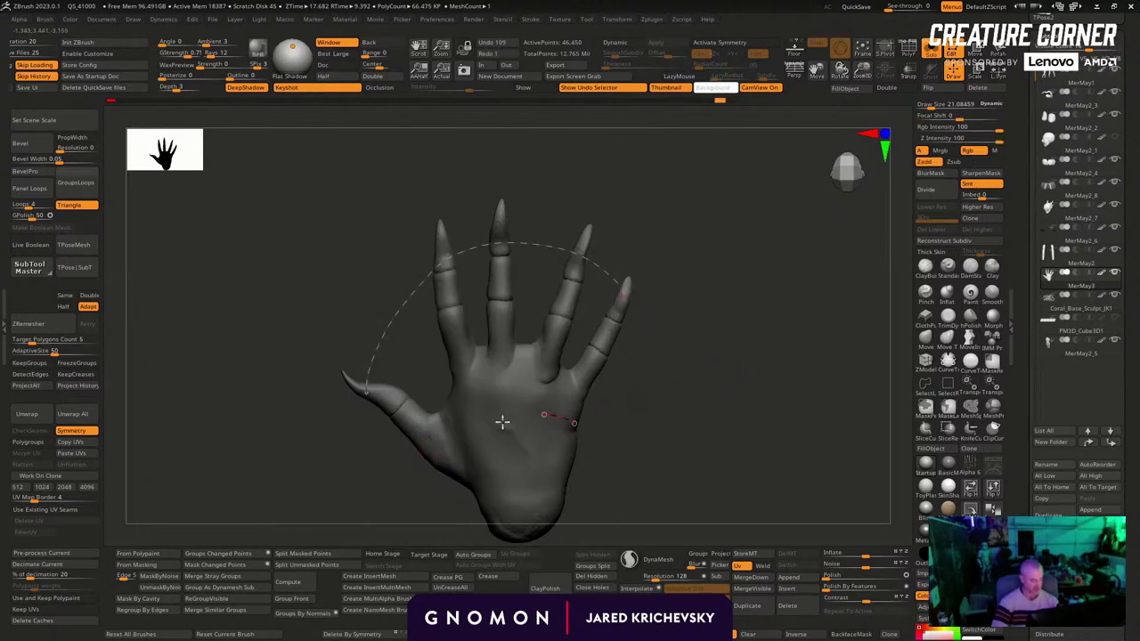
{"action": "left_click_drag", "start_coordinate": [502, 422], "coordinate": [458, 470]}
{"action": "left_click_drag", "start_coordinate": [700, 398], "coordinate": [624, 423]}
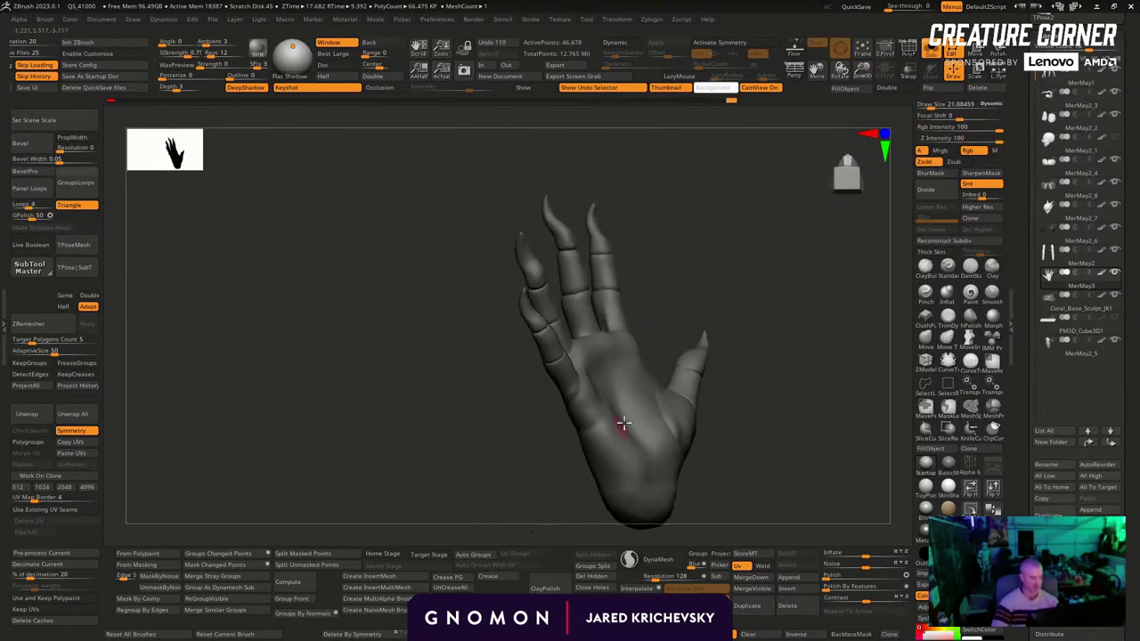
{"action": "left_click_drag", "start_coordinate": [810, 385], "coordinate": [619, 248], "text": "alt"}
{"action": "key", "text": "ctrl+z"}
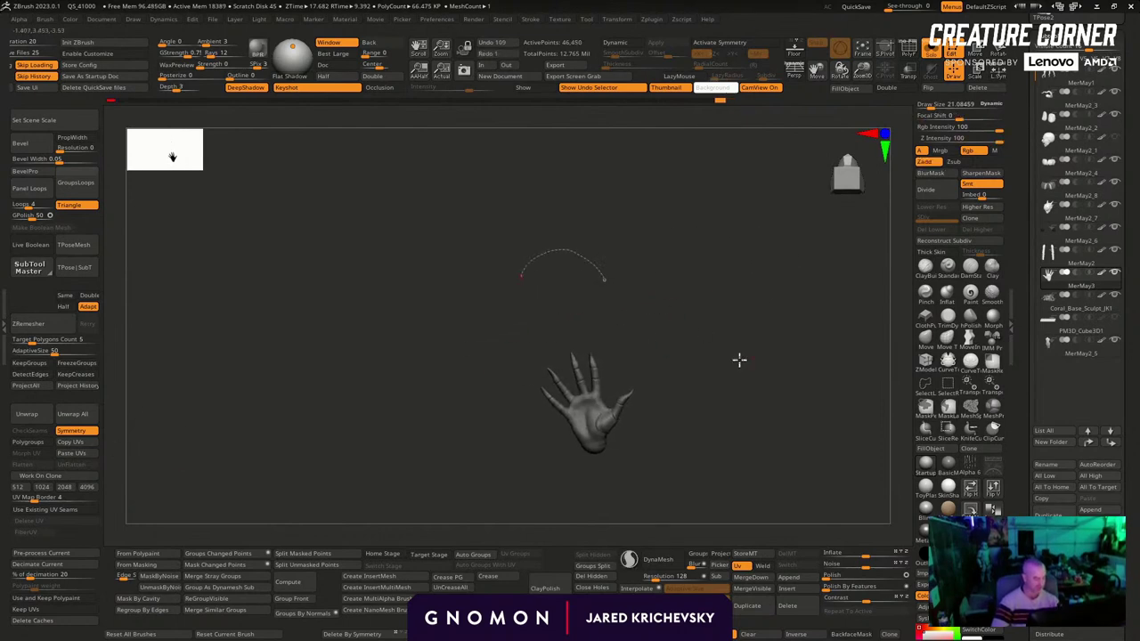
{"action": "key", "text": "ctrl+z"}
Create a webbing surface with the CurveSnapSurface brush from one curve across the palm and one arc across the fingertips
{"action": "key", "text": "space"}
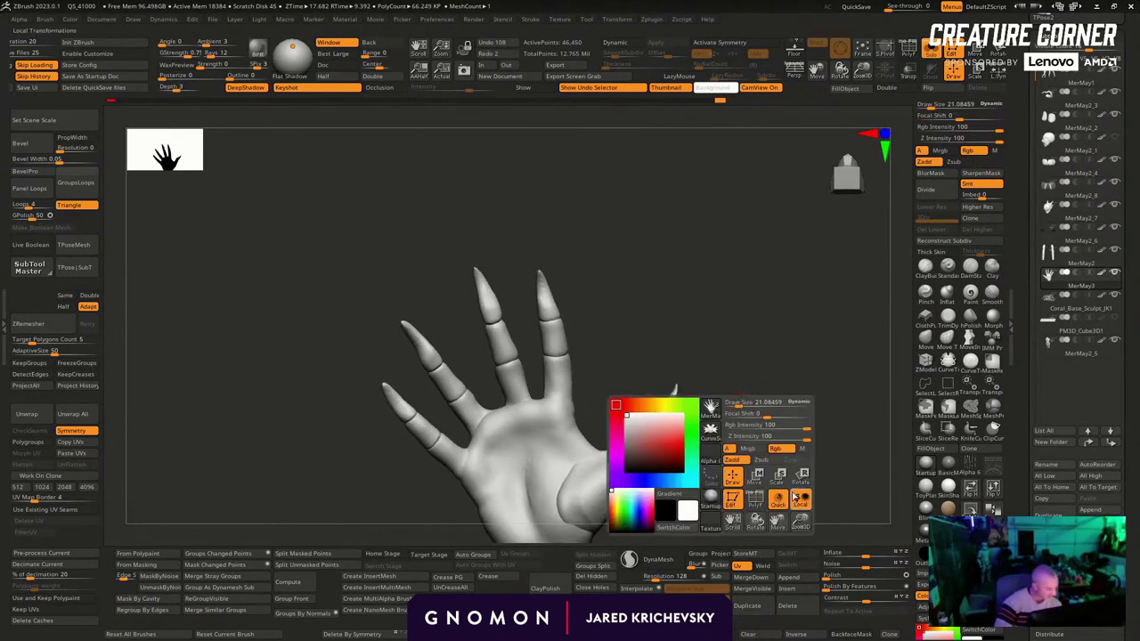
{"action": "key", "text": "b"}
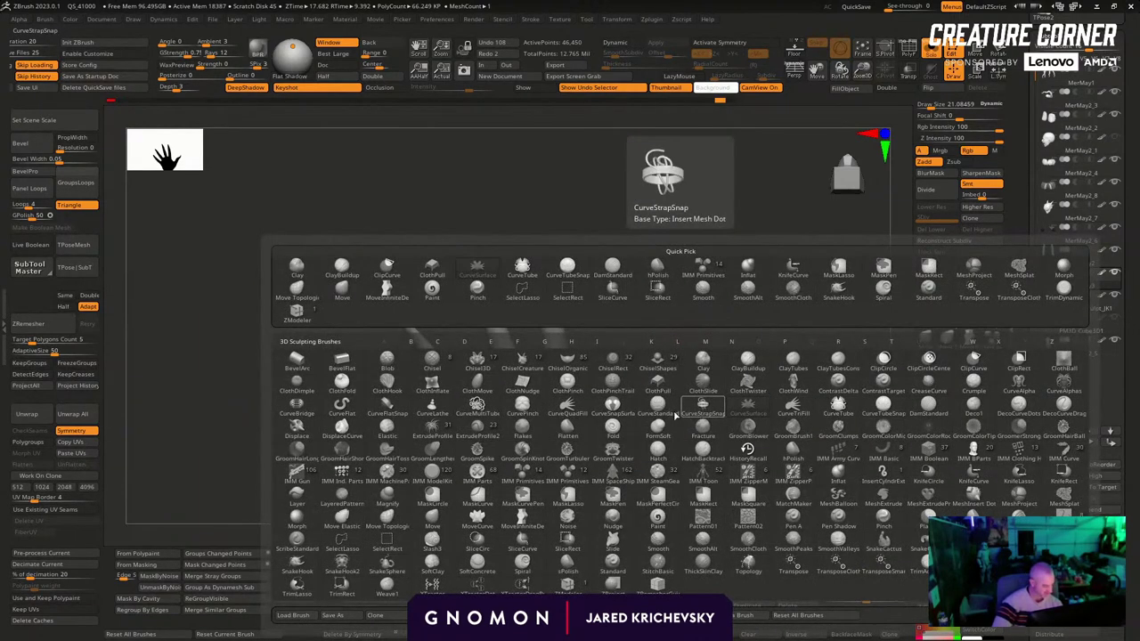
{"action": "left_click", "coordinate": [615, 404]}
{"action": "mouse_move", "coordinate": [702, 342]}
{"action": "left_mouse_down"}
{"action": "mouse_move", "coordinate": [710, 382]}
{"action": "mouse_move", "coordinate": [716, 319]}
{"action": "left_mouse_up"}
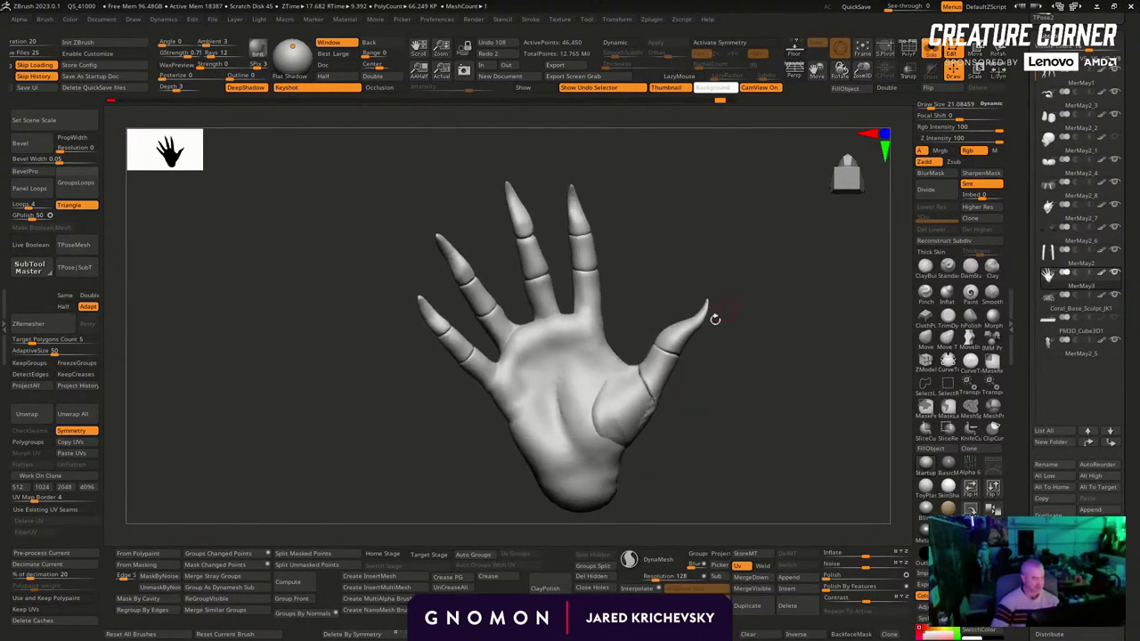
{"action": "left_click_drag", "start_coordinate": [639, 380], "coordinate": [533, 418]}
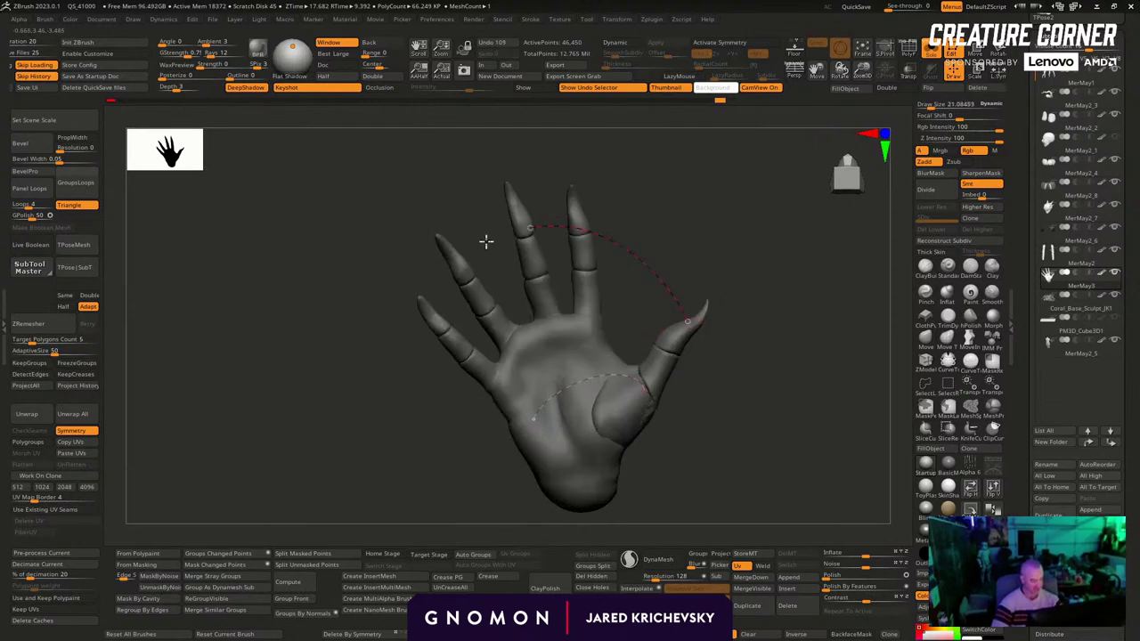
{"action": "left_click_drag", "start_coordinate": [485, 240], "coordinate": [438, 326]}
{"action": "left_click_drag", "start_coordinate": [834, 356], "coordinate": [783, 385]}
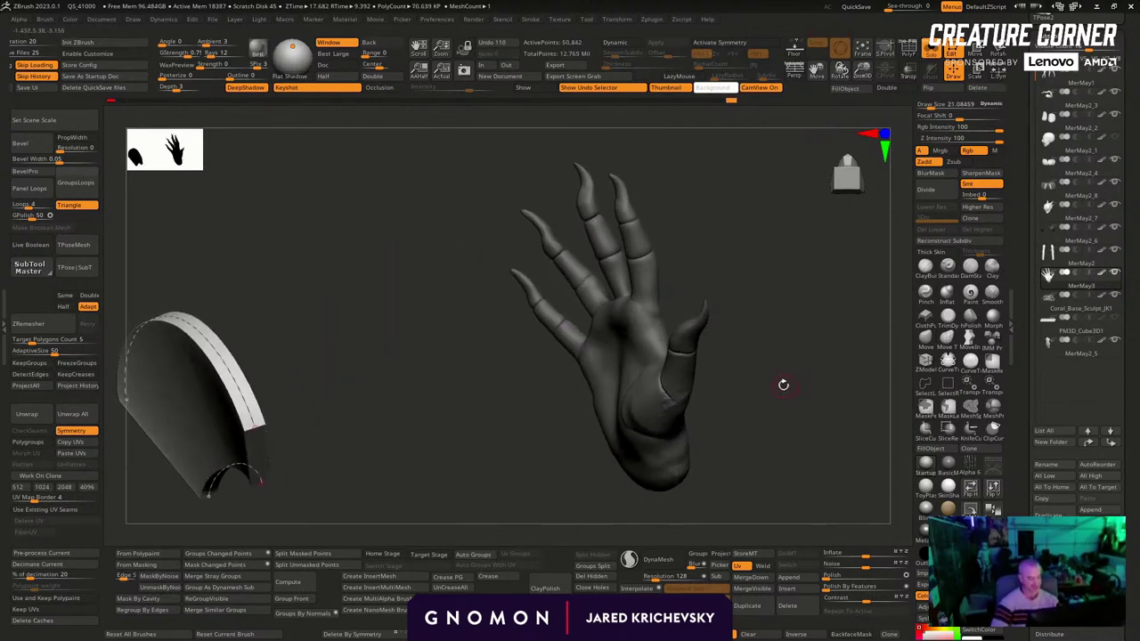
Move the new webbing surface over onto the hand with the gizmo and turn on X symmetry
{"action": "left_click_drag", "start_coordinate": [512, 492], "coordinate": [501, 408], "text": "alt"}
{"action": "key", "text": "w"}
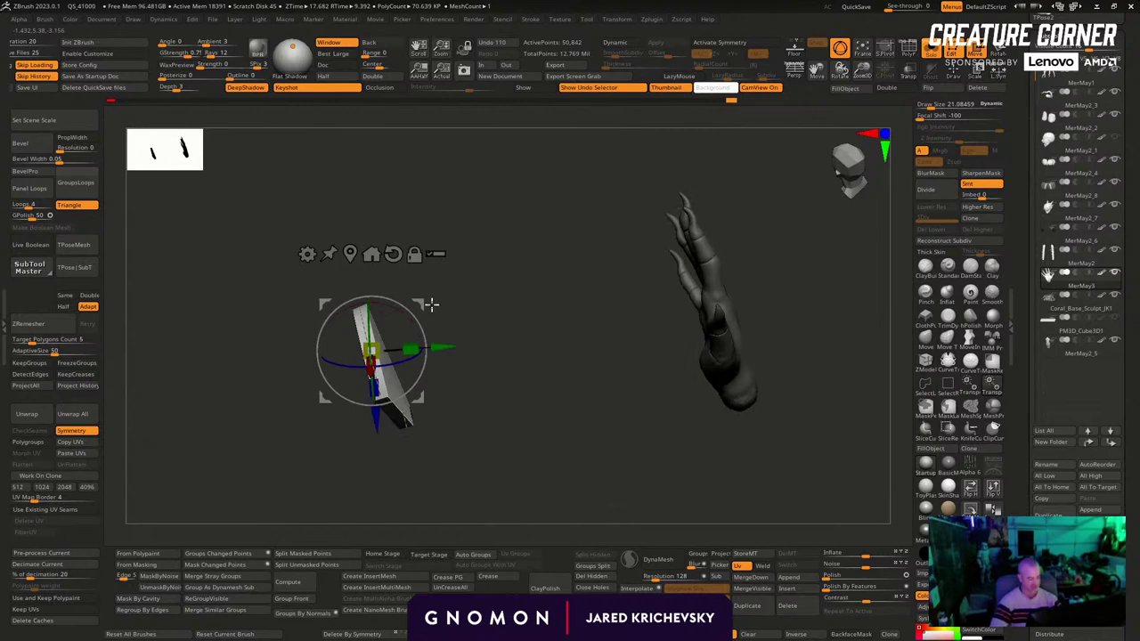
{"action": "left_click_drag", "start_coordinate": [424, 302], "coordinate": [807, 236]}
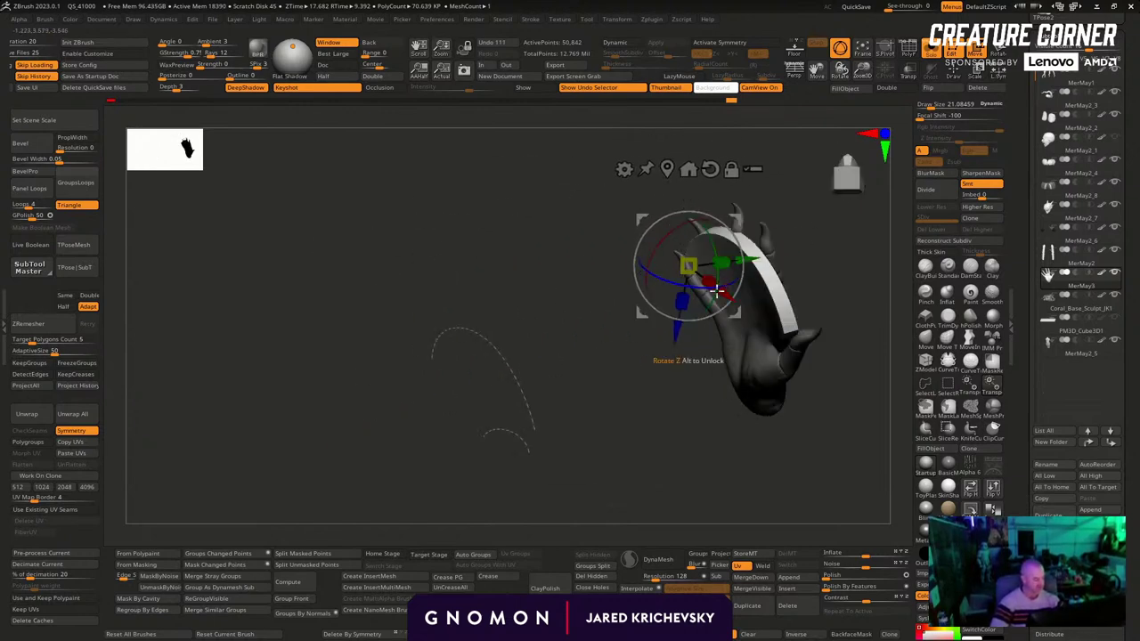
{"action": "key", "text": "x"}
{"action": "key", "text": "q"}
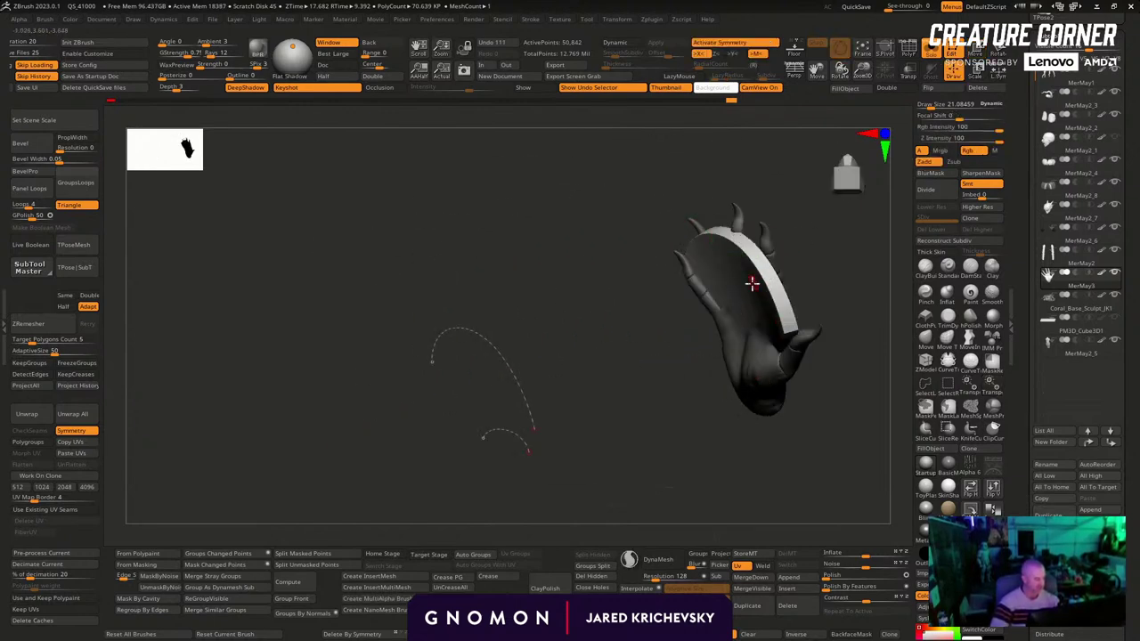
{"action": "left_click", "coordinate": [752, 283]}
Adjust the webbing surface's position against the fingers, checking the fit from several angles
{"action": "left_click_drag", "start_coordinate": [856, 275], "coordinate": [712, 311], "text": "alt"}
{"action": "left_click_drag", "start_coordinate": [713, 311], "coordinate": [743, 339]}
{"action": "key", "text": "w"}
{"action": "mouse_move", "coordinate": [623, 287]}
{"action": "left_mouse_down"}
{"action": "mouse_move", "coordinate": [636, 242]}
{"action": "mouse_move", "coordinate": [613, 238]}
{"action": "left_mouse_up"}
{"action": "key", "text": "q"}
{"action": "mouse_move", "coordinate": [750, 398]}
{"action": "left_mouse_down"}
{"action": "mouse_move", "coordinate": [755, 415]}
{"action": "mouse_move", "coordinate": [711, 429]}
{"action": "mouse_move", "coordinate": [705, 389]}
{"action": "left_mouse_up"}
Split the masked hand from the webbing into separate subtools and isolate the webbing's single-sided polygroup
{"action": "left_click", "coordinate": [294, 554]}
{"action": "mouse_move", "coordinate": [691, 438]}
{"action": "left_mouse_down"}
{"action": "mouse_move", "coordinate": [700, 447]}
{"action": "mouse_move", "coordinate": [703, 436]}
{"action": "mouse_move", "coordinate": [698, 445]}
{"action": "left_mouse_up"}
{"action": "key", "text": "shift+f"}
{"action": "left_click", "coordinate": [478, 384], "text": "ctrl+shift"}
{"action": "left_click_drag", "start_coordinate": [619, 318], "coordinate": [726, 252]}
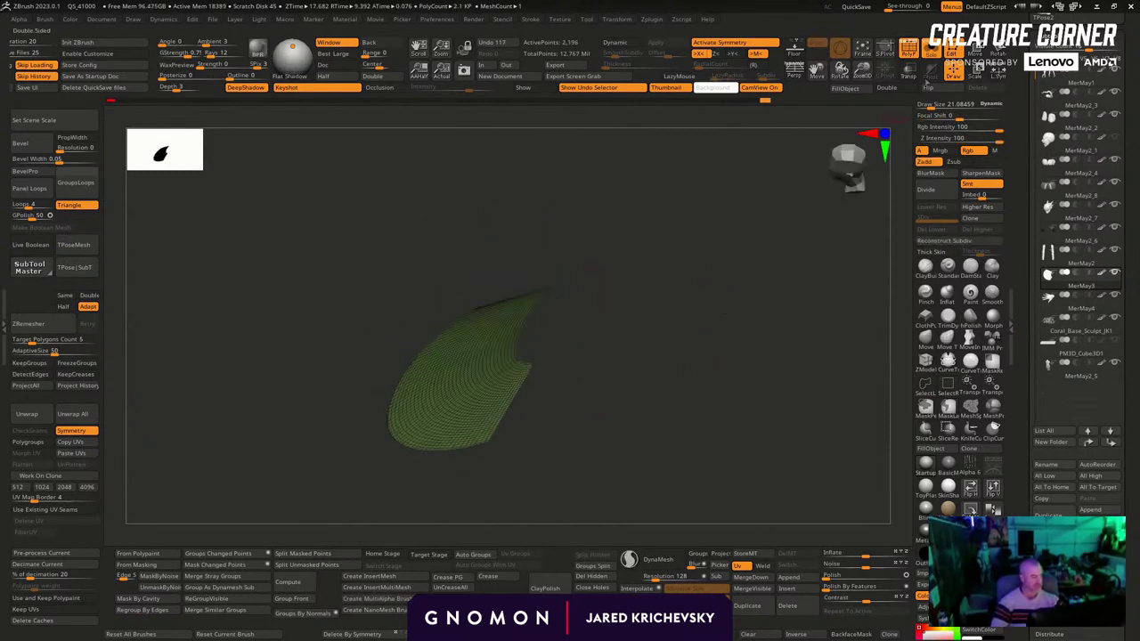
Make the webbing sheet display double-sided and bring the rest of the creature back into view
{"action": "left_click", "coordinate": [886, 87]}
{"action": "left_click_drag", "start_coordinate": [618, 262], "coordinate": [717, 379]}
{"action": "key", "text": "shift+f"}
{"action": "left_click", "coordinate": [712, 389], "text": "ctrl+shift"}
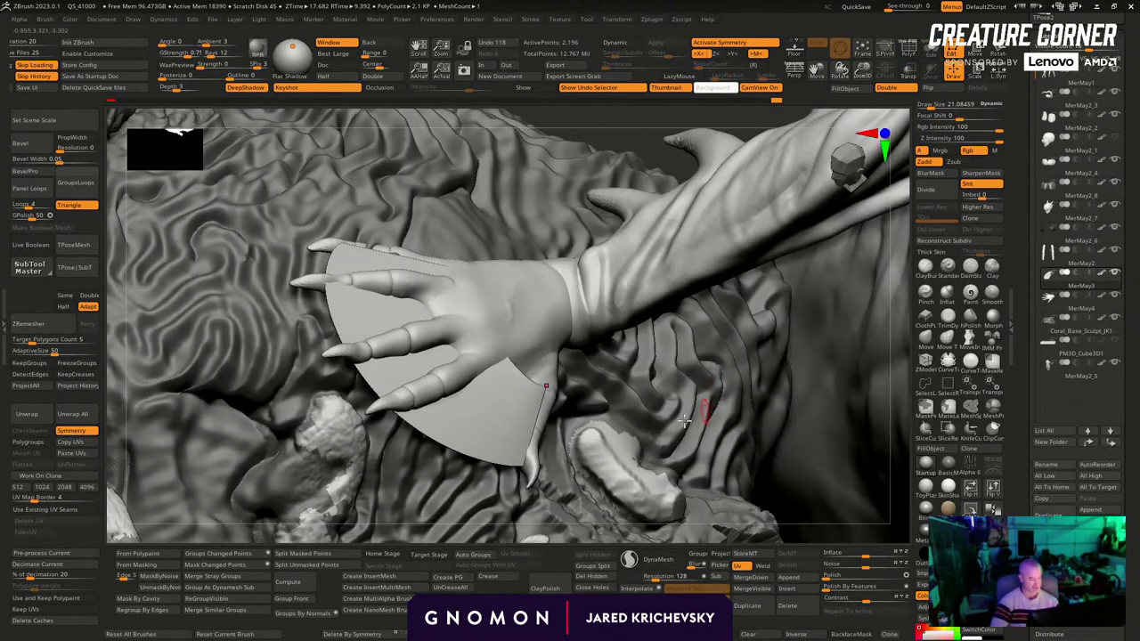
Reset the gizmo's orientation on the webbing sheet and shift the sheet up over the back of the fingers
{"action": "left_click_drag", "start_coordinate": [622, 107], "coordinate": [631, 132]}
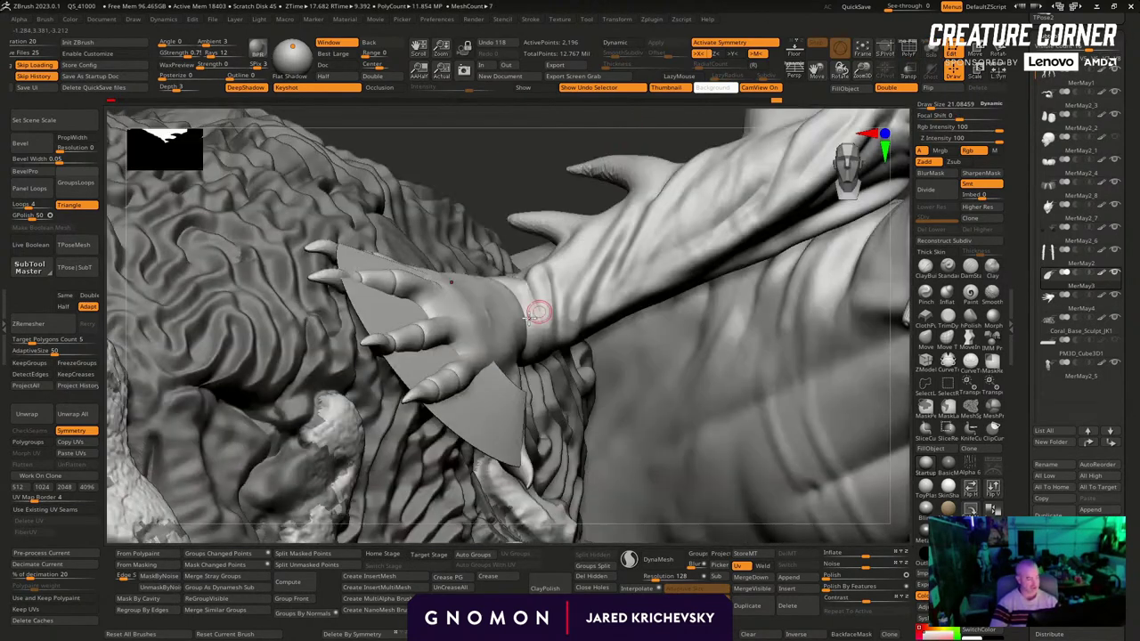
{"action": "key", "text": "w"}
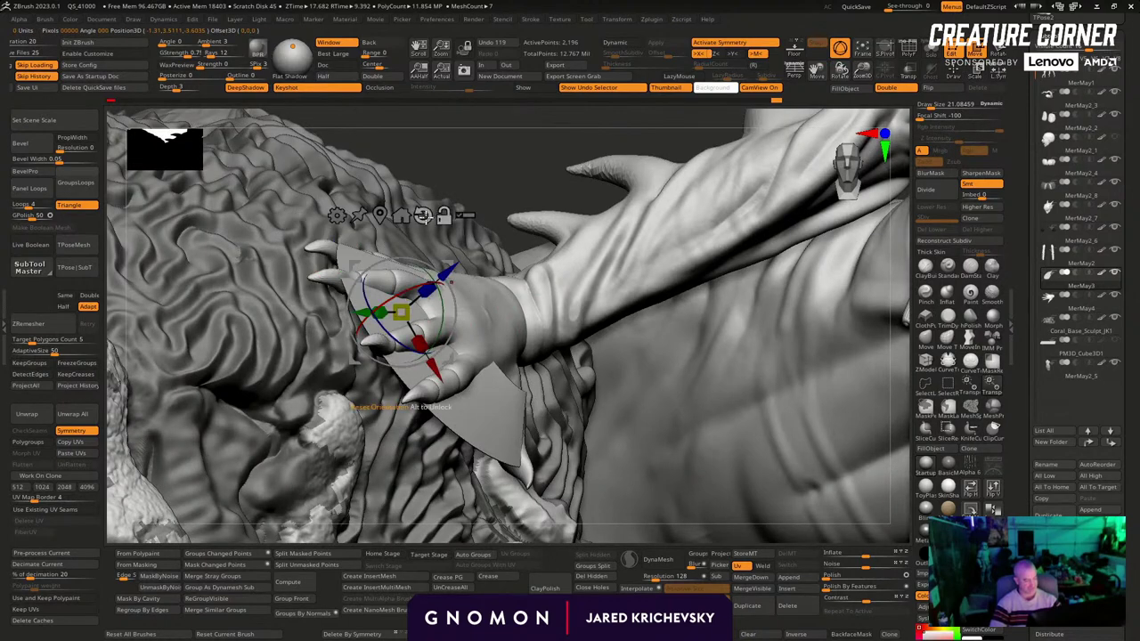
{"action": "left_click", "coordinate": [425, 217], "text": "alt"}
{"action": "mouse_move", "coordinate": [448, 262]}
{"action": "left_mouse_down"}
{"action": "mouse_move", "coordinate": [460, 237]}
{"action": "mouse_move", "coordinate": [454, 247]}
{"action": "left_mouse_up"}
{"action": "key", "text": "q"}
{"action": "left_click_drag", "start_coordinate": [498, 143], "coordinate": [472, 131]}
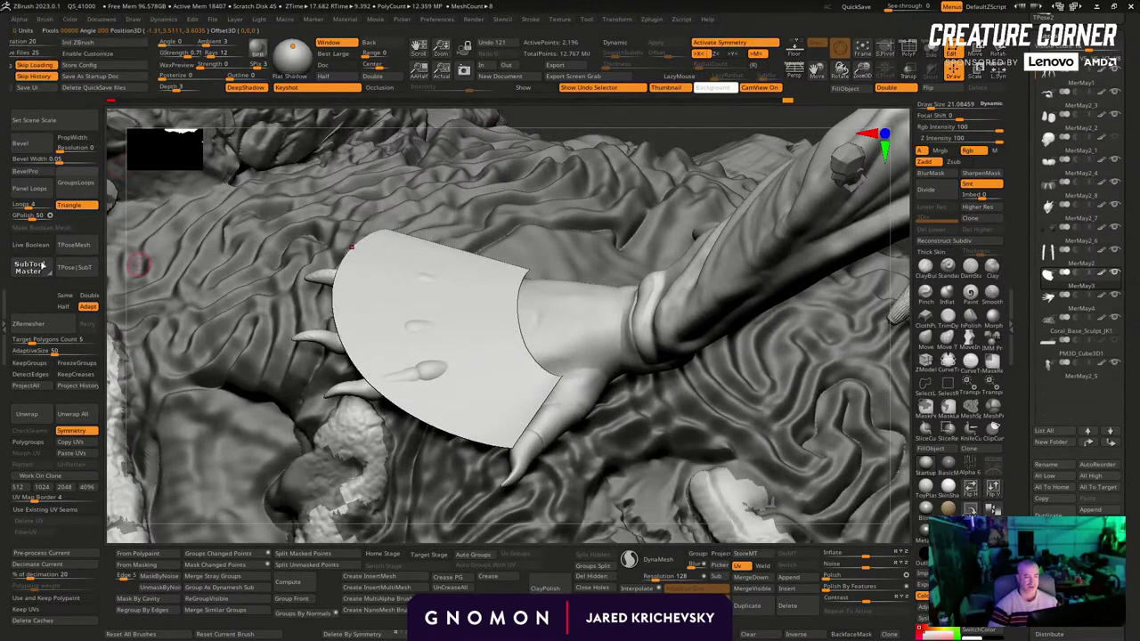
Check the sheet's polygroups and activate the Dynamics collision volume for a cloth simulation against the hand
{"action": "left_click", "coordinate": [166, 19]}
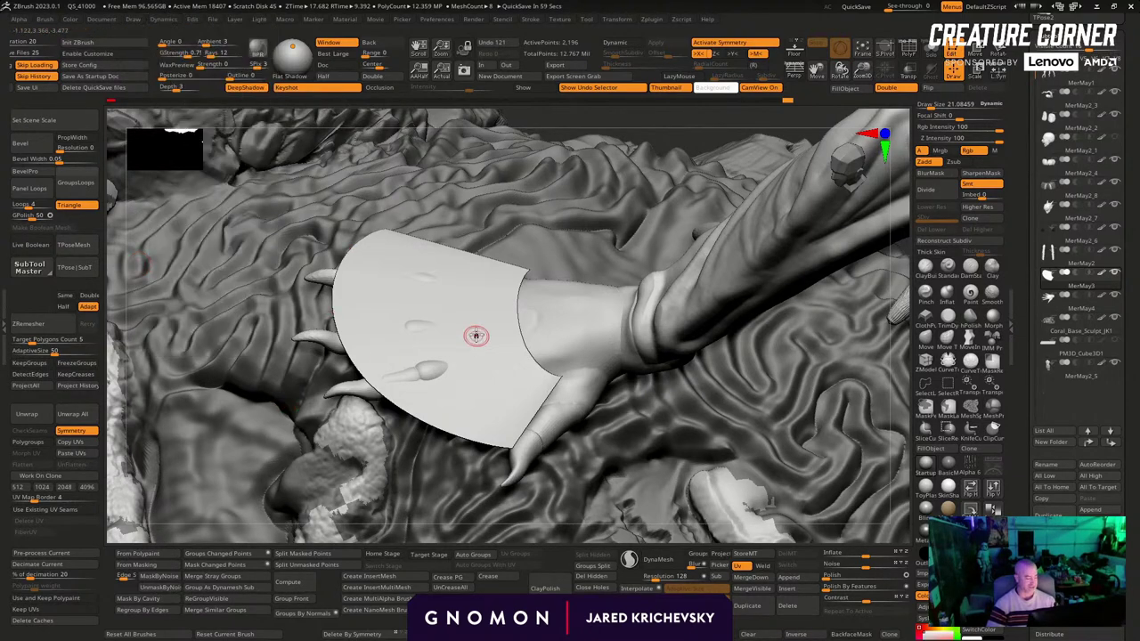
{"action": "key", "text": "shift+f"}
{"action": "key", "text": "shift+f"}
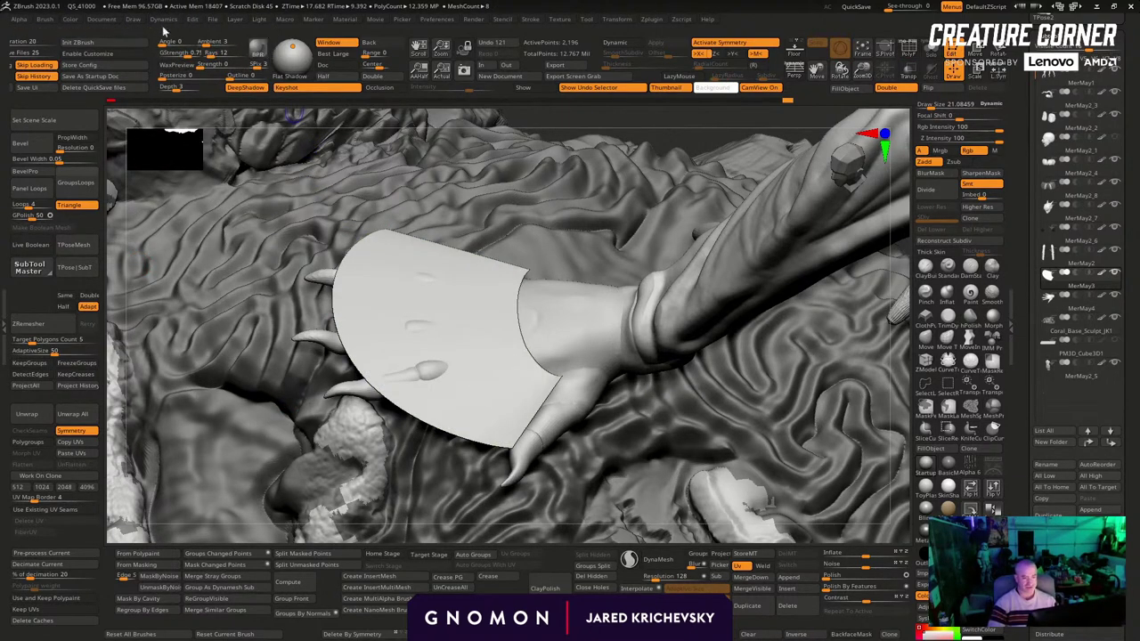
{"action": "left_click", "coordinate": [163, 18]}
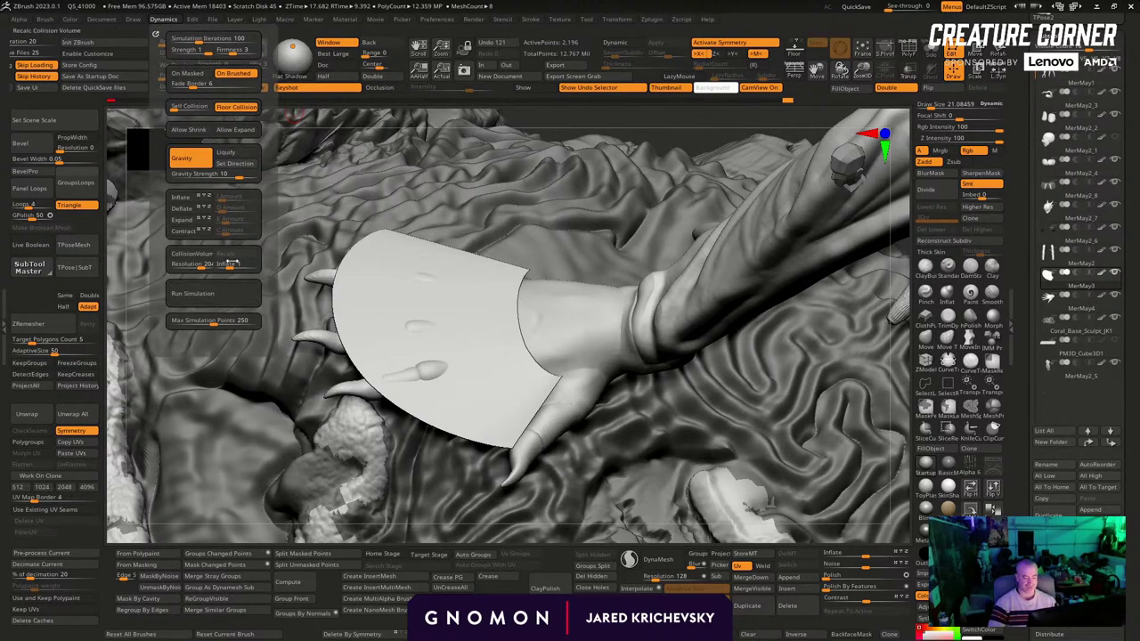
{"action": "left_click", "coordinate": [206, 259]}
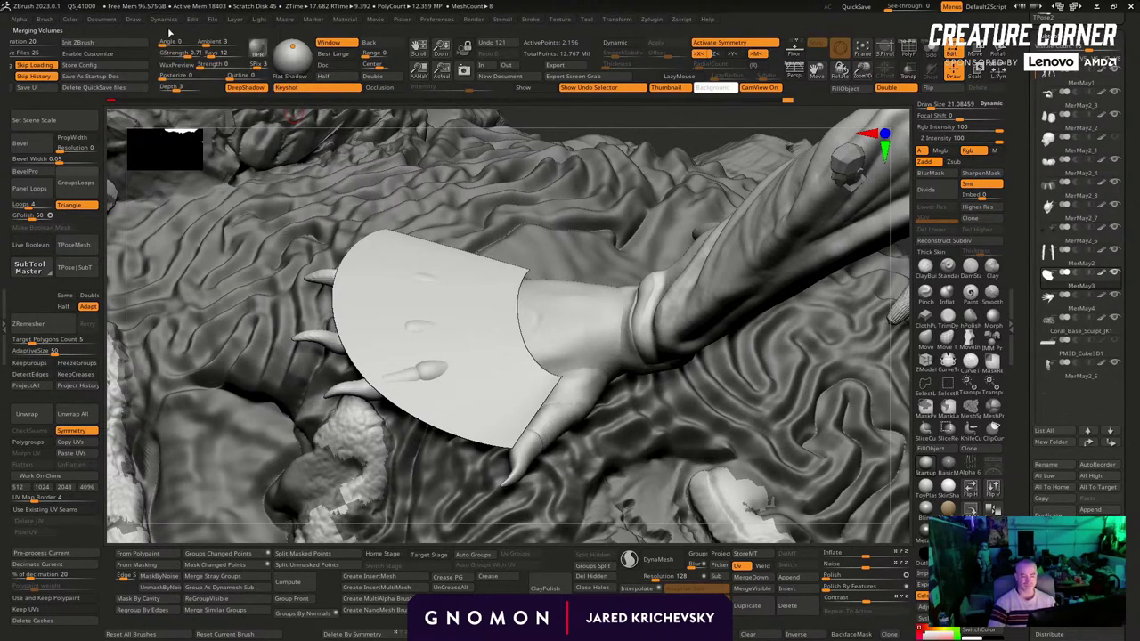
Set the collision volume's inflate to 0 and try moving the webbing sheet with the TransposeCloth brush
{"action": "left_click", "coordinate": [164, 18]}
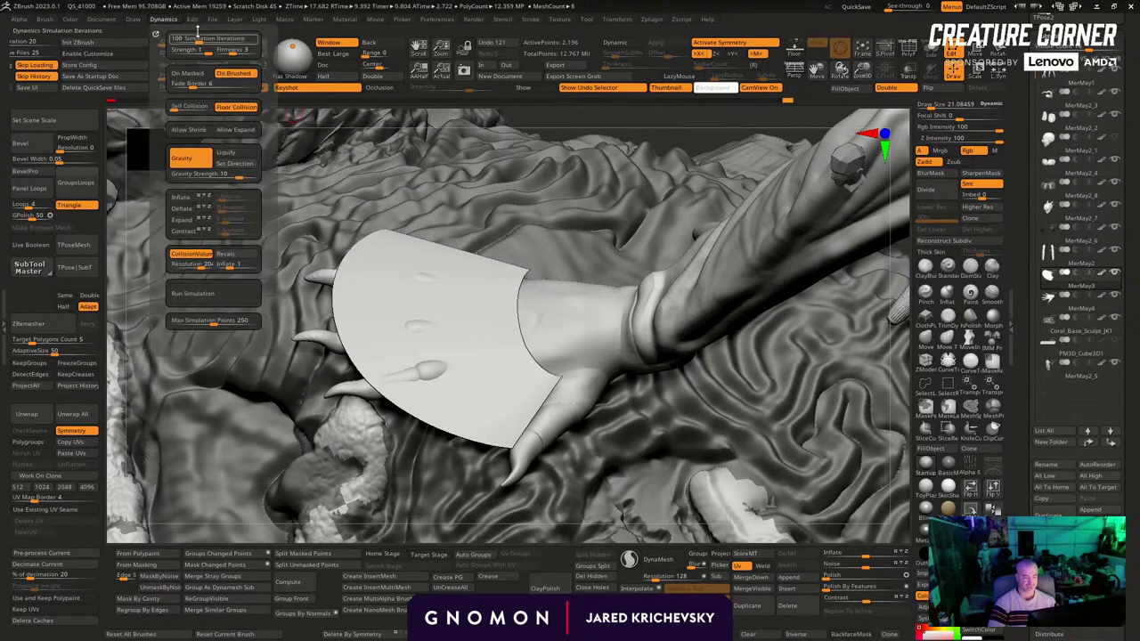
{"action": "left_click", "coordinate": [233, 265]}
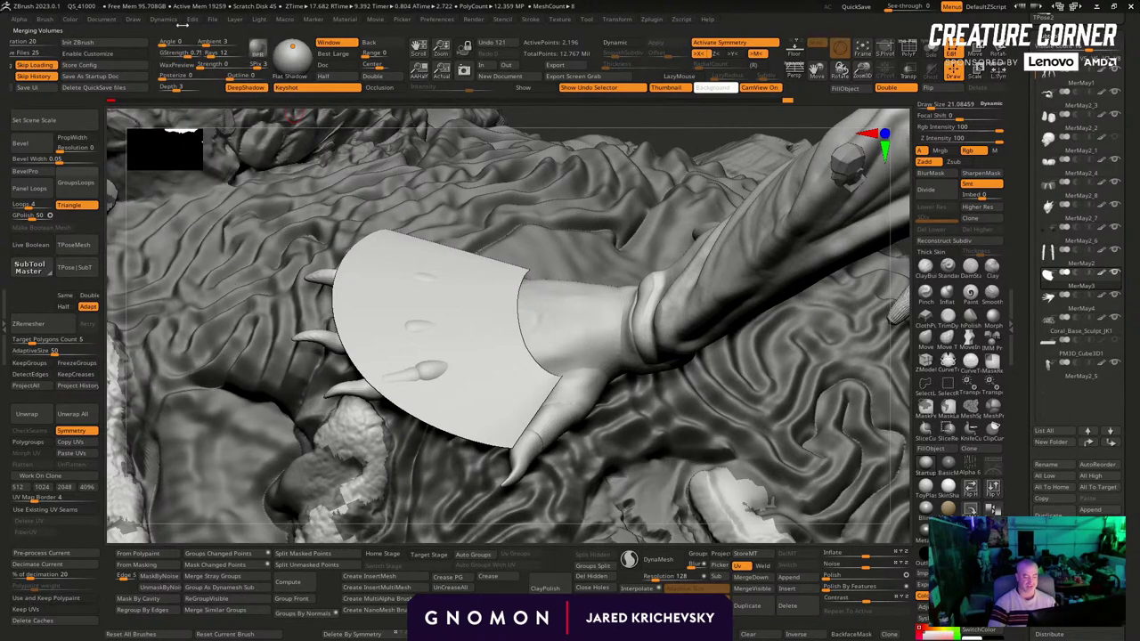
{"action": "left_click_drag", "start_coordinate": [703, 137], "coordinate": [695, 113]}
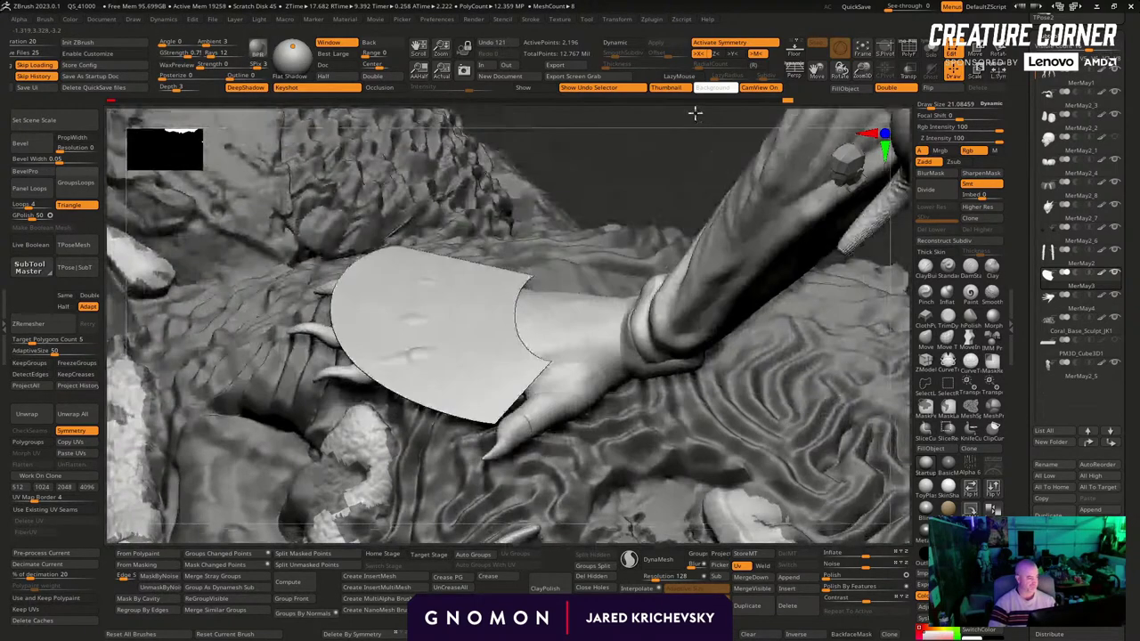
{"action": "left_click_drag", "start_coordinate": [619, 170], "coordinate": [629, 135]}
{"action": "key", "text": "b"}
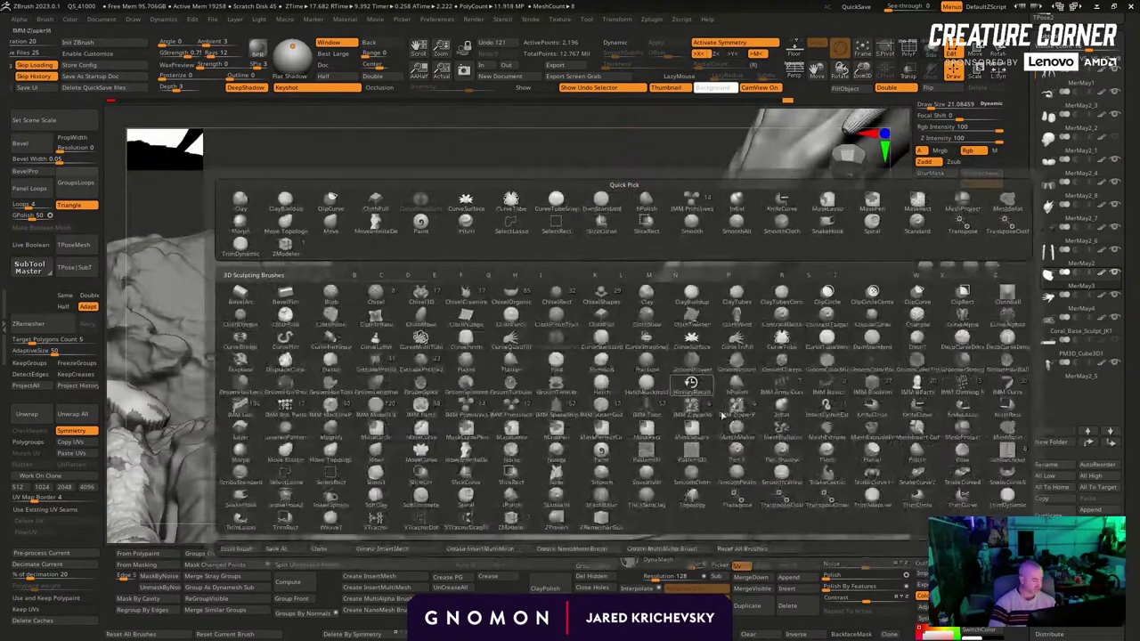
{"action": "left_click", "coordinate": [784, 499]}
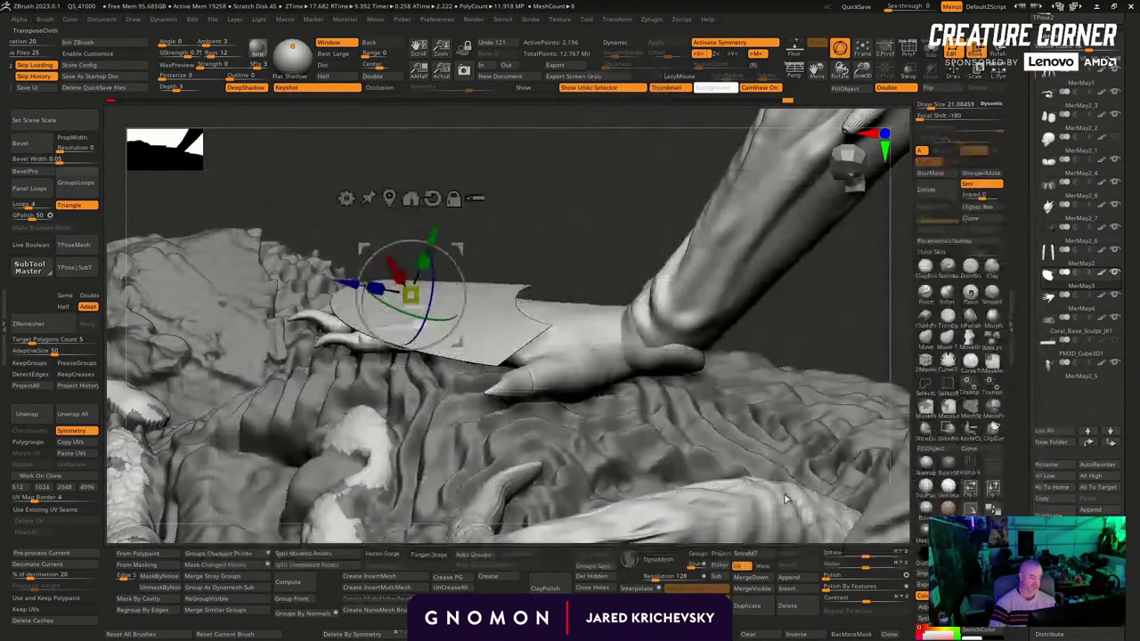
{"action": "left_click_drag", "start_coordinate": [463, 249], "coordinate": [469, 290]}
{"action": "left_click_drag", "start_coordinate": [542, 232], "coordinate": [576, 255]}
Isolate the webbing sheet together with the hand, show the polygon wireframe, and open the Dynamics settings
{"action": "left_click", "coordinate": [1115, 362], "text": "shift"}
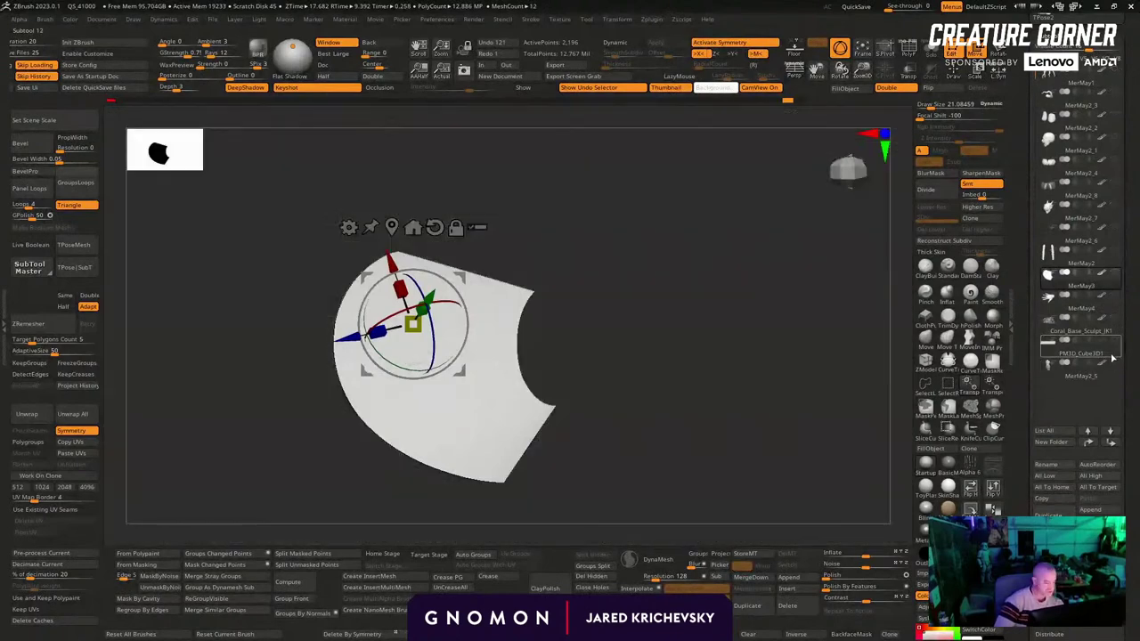
{"action": "left_click_drag", "start_coordinate": [746, 369], "coordinate": [733, 410]}
{"action": "key", "text": "shift+f"}
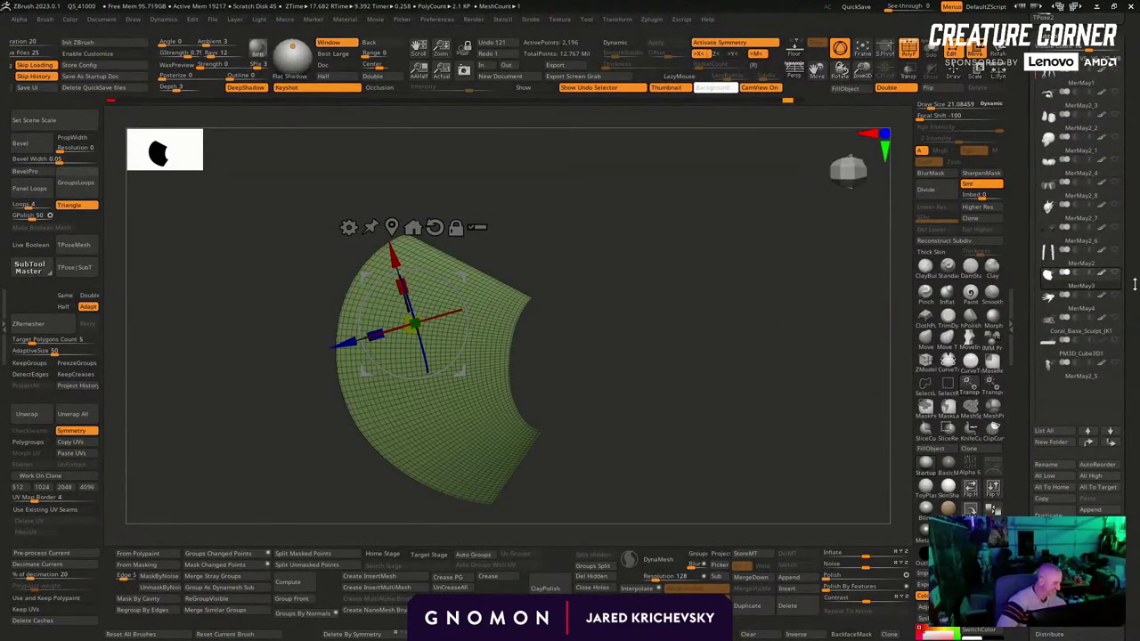
{"action": "left_click", "coordinate": [1116, 302]}
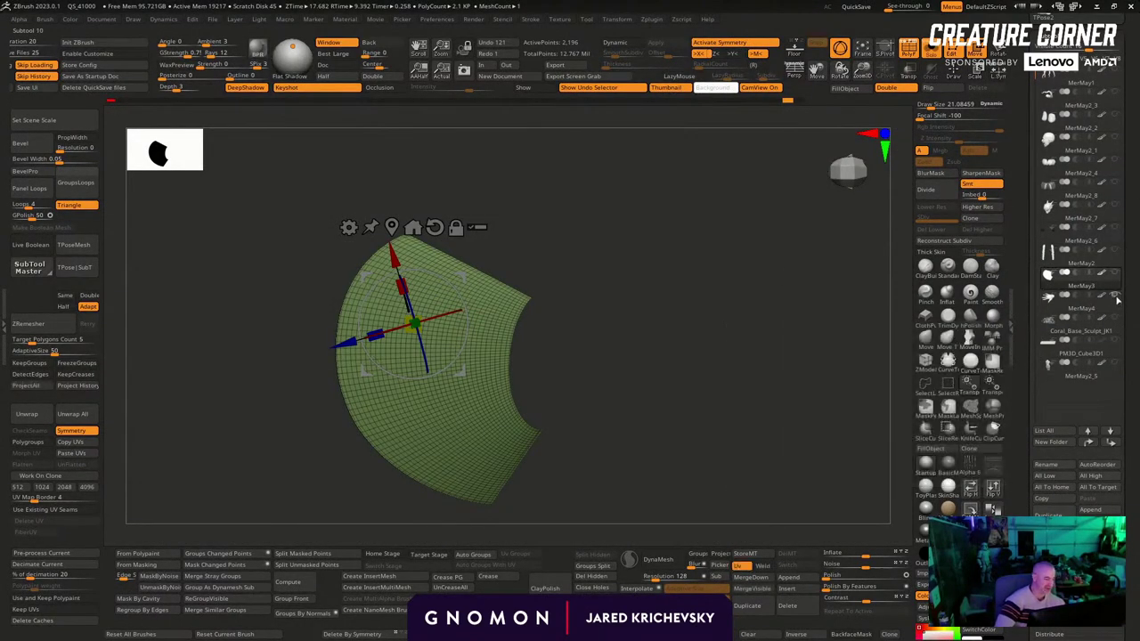
{"action": "left_click_drag", "start_coordinate": [759, 504], "coordinate": [757, 361]}
{"action": "left_click", "coordinate": [161, 19]}
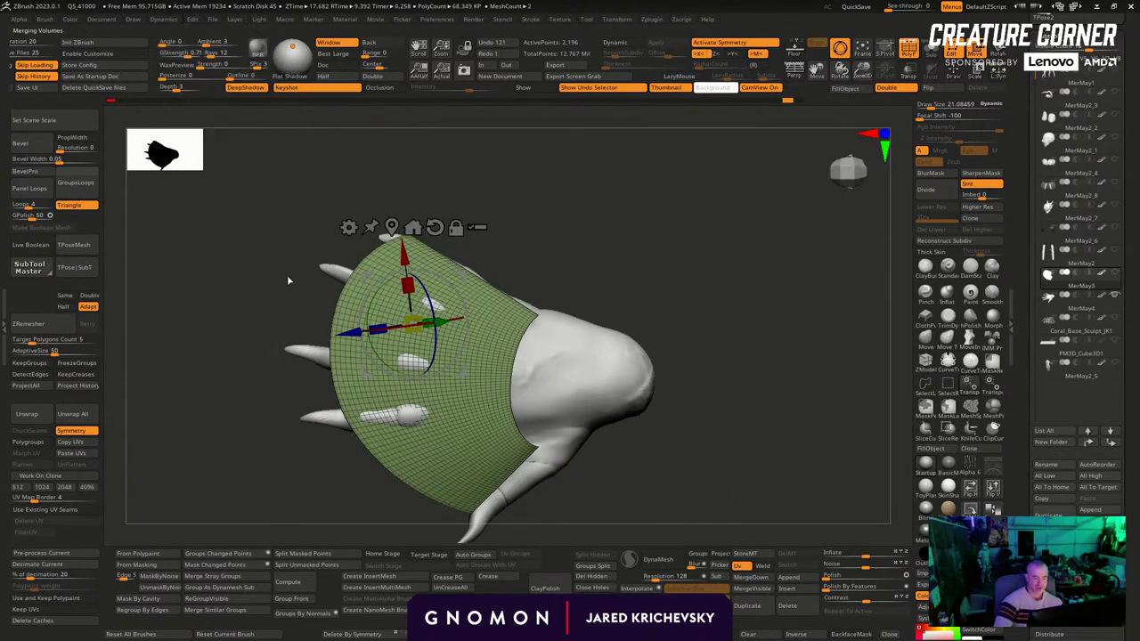
Try to pull the webbing sheet over the fingers with the gizmo and undo the move
{"action": "left_click_drag", "start_coordinate": [732, 309], "coordinate": [711, 344]}
{"action": "key", "text": "q"}
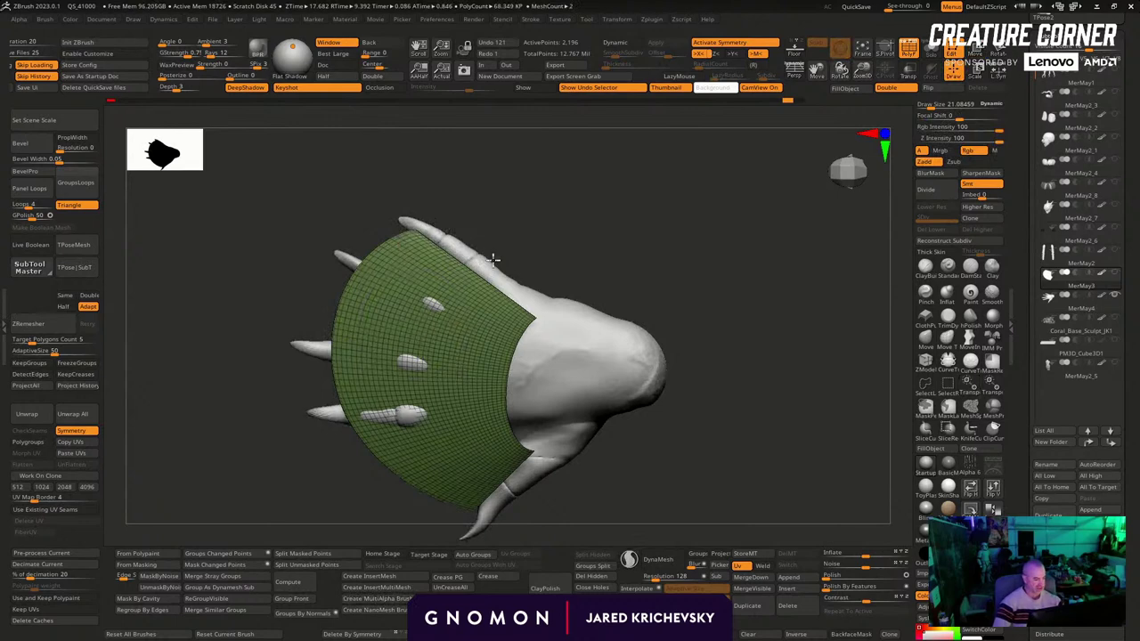
{"action": "left_click_drag", "start_coordinate": [493, 259], "coordinate": [599, 230]}
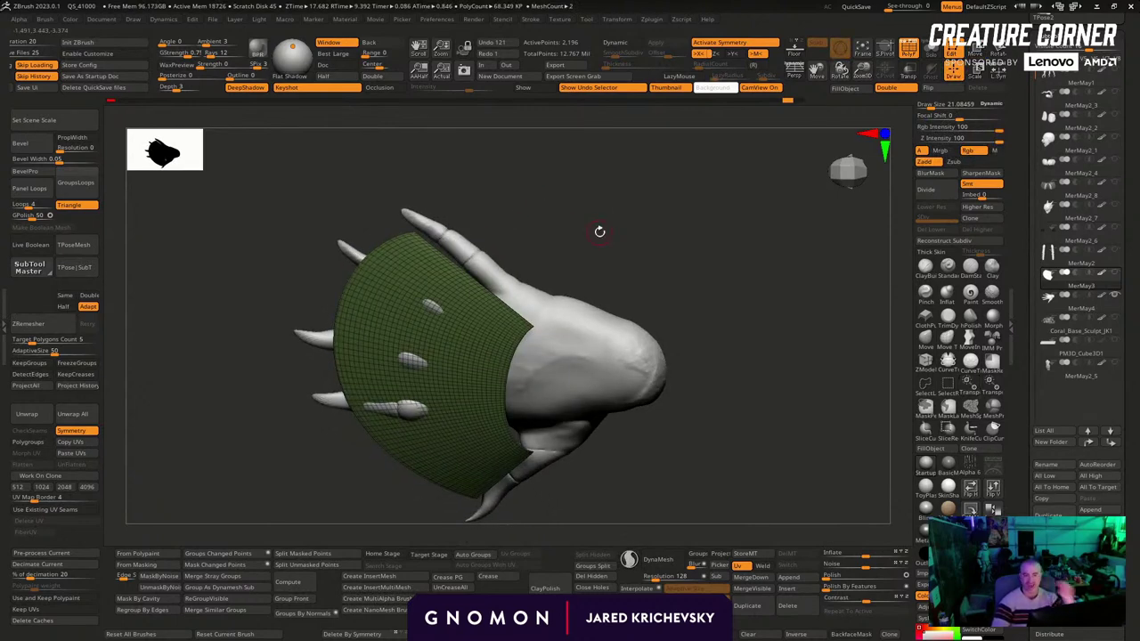
{"action": "key", "text": "w"}
{"action": "left_click_drag", "start_coordinate": [664, 255], "coordinate": [679, 285]}
{"action": "left_click_drag", "start_coordinate": [464, 282], "coordinate": [393, 251]}
{"action": "mouse_move", "coordinate": [578, 263]}
{"action": "left_mouse_down"}
{"action": "mouse_move", "coordinate": [550, 214]}
{"action": "mouse_move", "coordinate": [560, 252]}
{"action": "mouse_move", "coordinate": [519, 282]}
{"action": "mouse_move", "coordinate": [533, 287]}
{"action": "left_mouse_up"}
{"action": "key", "text": "ctrl+z"}
{"action": "key", "text": "q"}
Bend the webbing sheet around the back of the hand with large Move brush strokes so it covers the fingers
{"action": "left_click_drag", "start_coordinate": [653, 389], "coordinate": [634, 381]}
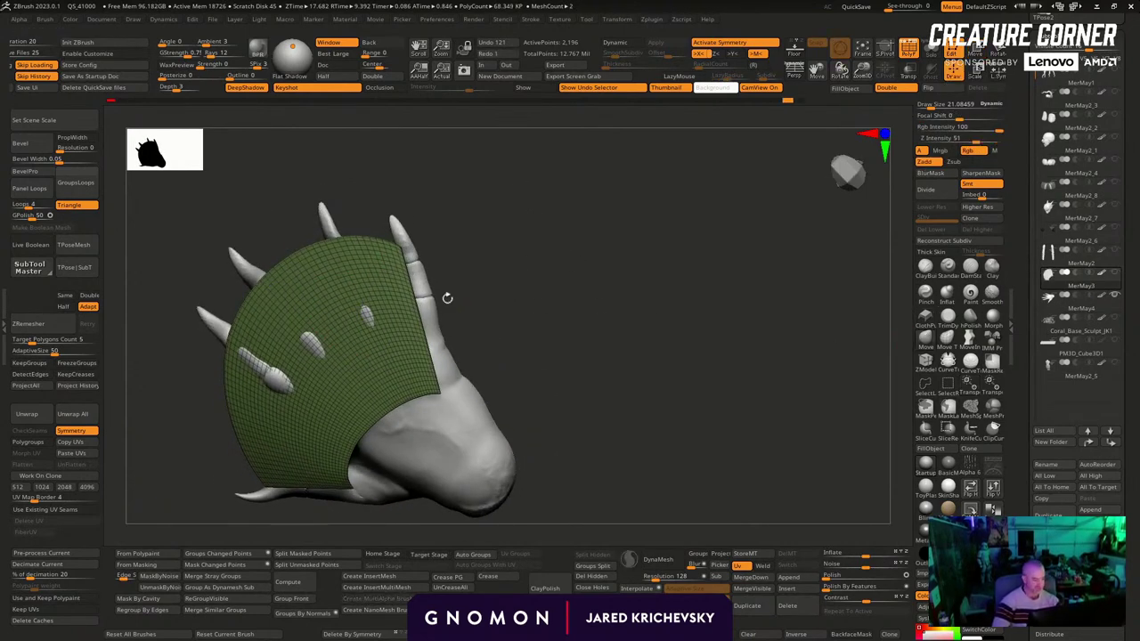
{"action": "key", "text": "ctrl+shift+z"}
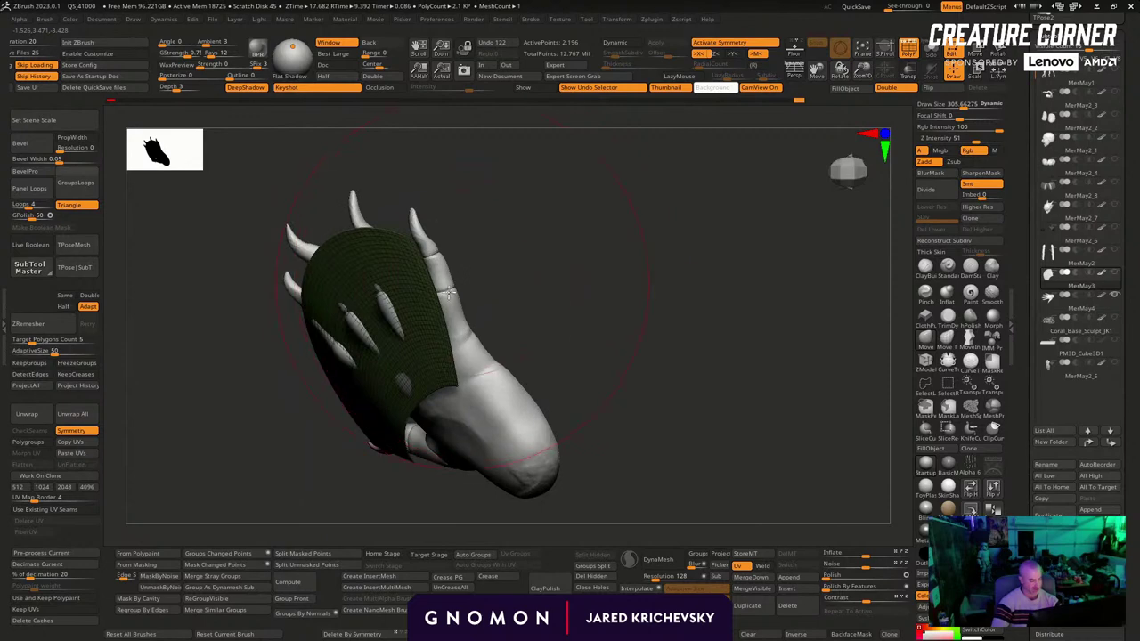
{"action": "left_click_drag", "start_coordinate": [466, 305], "coordinate": [537, 268]}
{"action": "left_click_drag", "start_coordinate": [405, 348], "coordinate": [532, 310]}
{"action": "mouse_move", "coordinate": [263, 419]}
{"action": "left_mouse_down"}
{"action": "mouse_move", "coordinate": [290, 481]}
{"action": "mouse_move", "coordinate": [284, 436]}
{"action": "left_mouse_up"}
{"action": "mouse_move", "coordinate": [552, 311]}
{"action": "left_mouse_down"}
{"action": "mouse_move", "coordinate": [557, 343]}
{"action": "mouse_move", "coordinate": [285, 428]}
{"action": "mouse_move", "coordinate": [318, 507]}
{"action": "mouse_move", "coordinate": [287, 437]}
{"action": "mouse_move", "coordinate": [458, 374]}
{"action": "mouse_move", "coordinate": [411, 351]}
{"action": "left_mouse_up"}
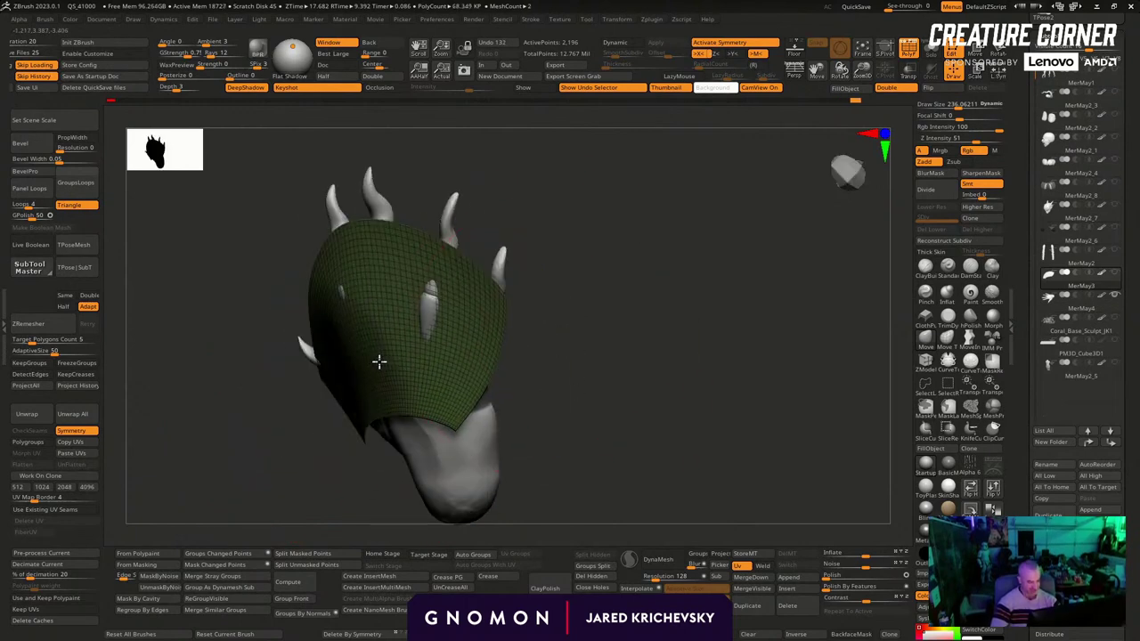
{"action": "left_click_drag", "start_coordinate": [346, 317], "coordinate": [895, 321]}
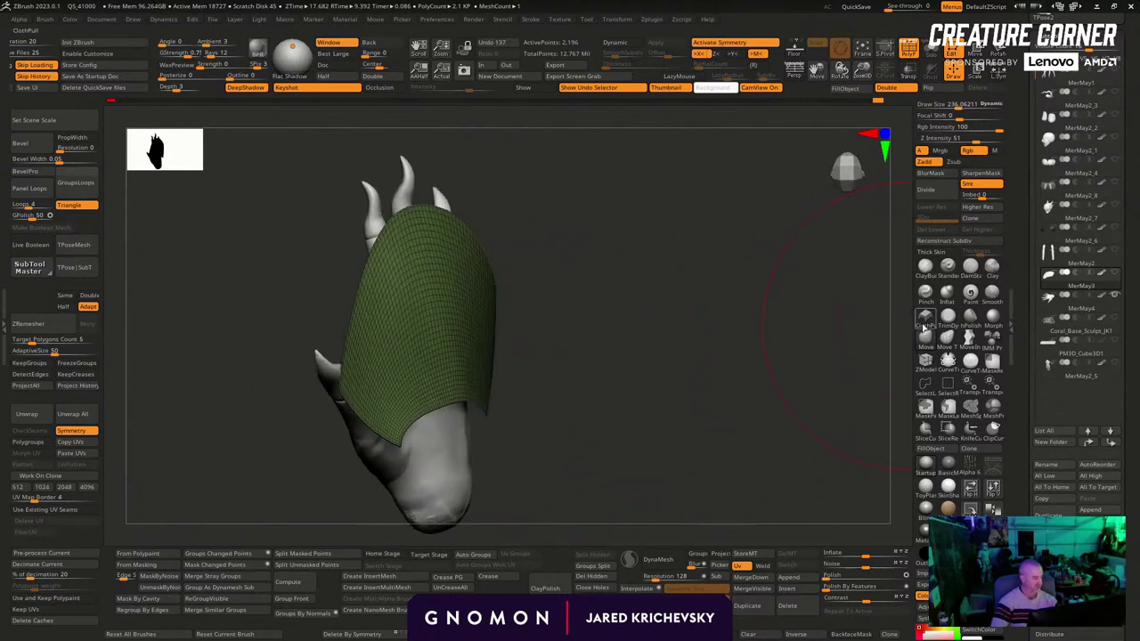
Nudge the webbing sheet toward the hand with the TransposeCloth brush and undo the last pull
{"action": "left_click", "coordinate": [991, 384]}
{"action": "left_click_drag", "start_coordinate": [661, 419], "coordinate": [582, 324]}
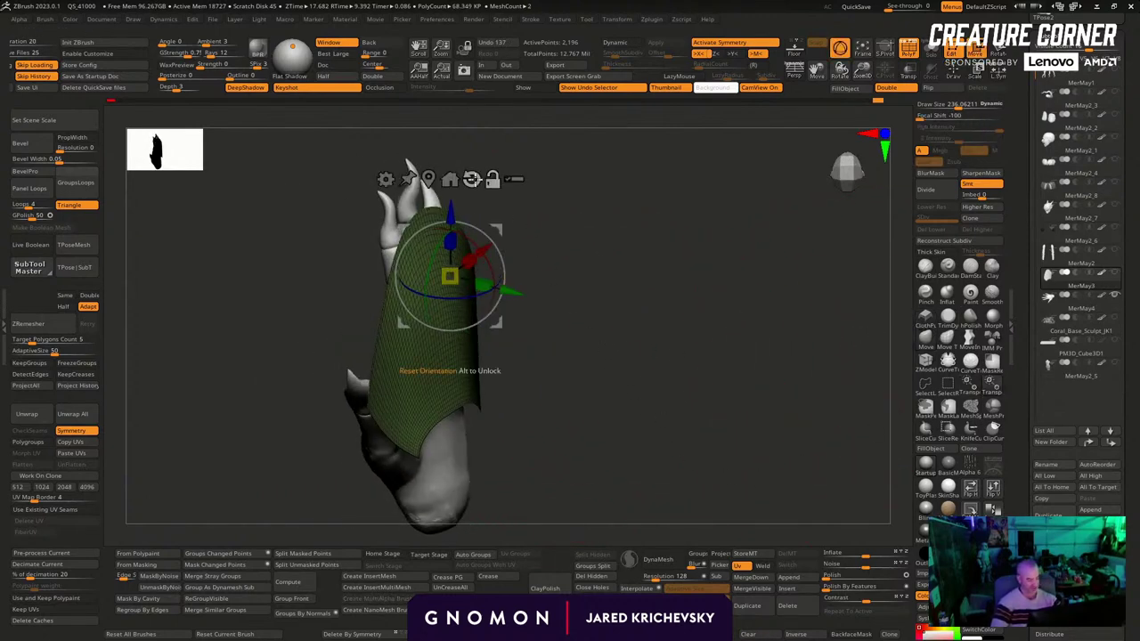
{"action": "left_click_drag", "start_coordinate": [532, 205], "coordinate": [561, 263]}
{"action": "left_click_drag", "start_coordinate": [503, 301], "coordinate": [484, 290]}
{"action": "key", "text": "ctrl+z"}
Recalculate the collision volume and drape the webbing against the backs of the fingers with the cloth gizmo
{"action": "left_click", "coordinate": [163, 19]}
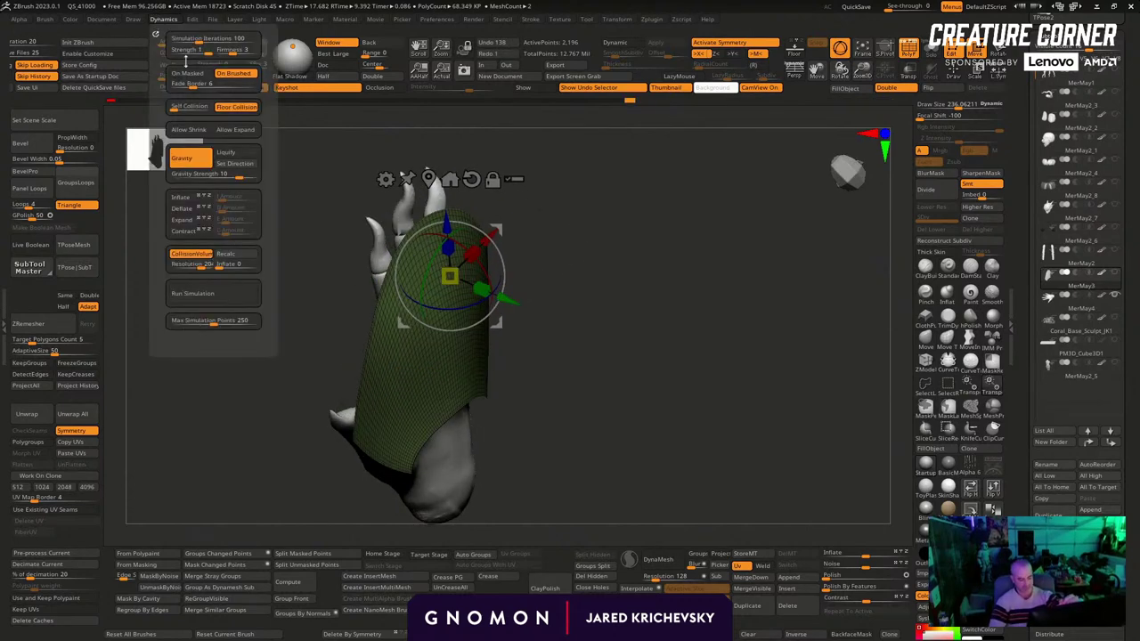
{"action": "left_click", "coordinate": [242, 255]}
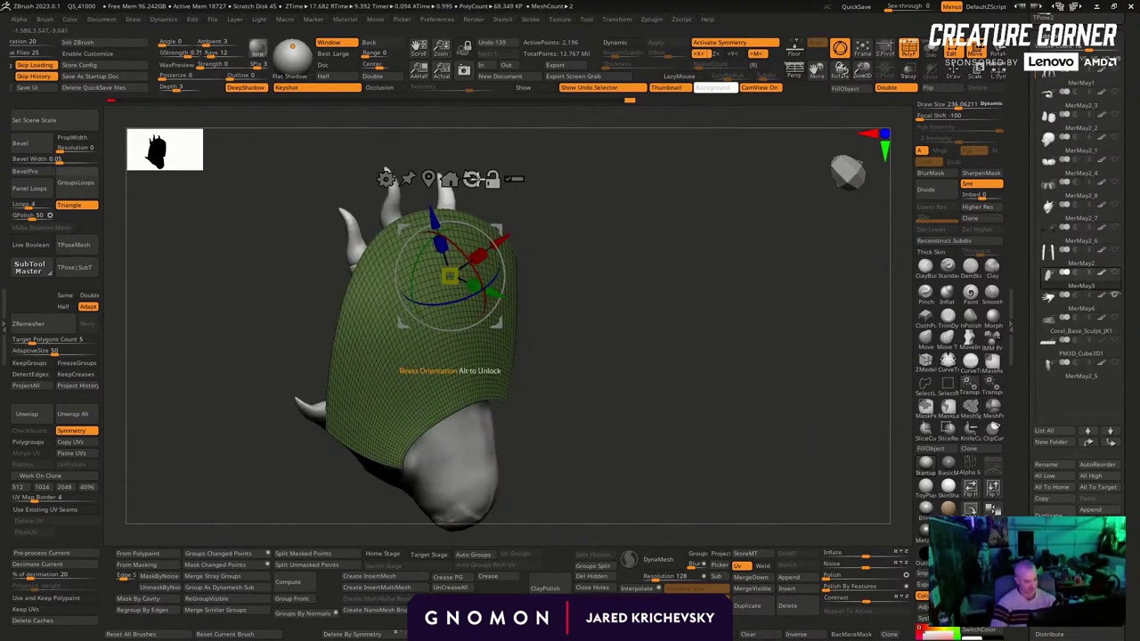
{"action": "left_click_drag", "start_coordinate": [493, 297], "coordinate": [456, 297]}
{"action": "mouse_move", "coordinate": [650, 290]}
{"action": "left_mouse_down"}
{"action": "mouse_move", "coordinate": [608, 298]}
{"action": "mouse_move", "coordinate": [624, 295]}
{"action": "mouse_move", "coordinate": [600, 322]}
{"action": "mouse_move", "coordinate": [593, 305]}
{"action": "mouse_move", "coordinate": [555, 427]}
{"action": "mouse_move", "coordinate": [506, 463]}
{"action": "mouse_move", "coordinate": [618, 359]}
{"action": "mouse_move", "coordinate": [622, 340]}
{"action": "mouse_move", "coordinate": [391, 349]}
{"action": "left_mouse_up"}
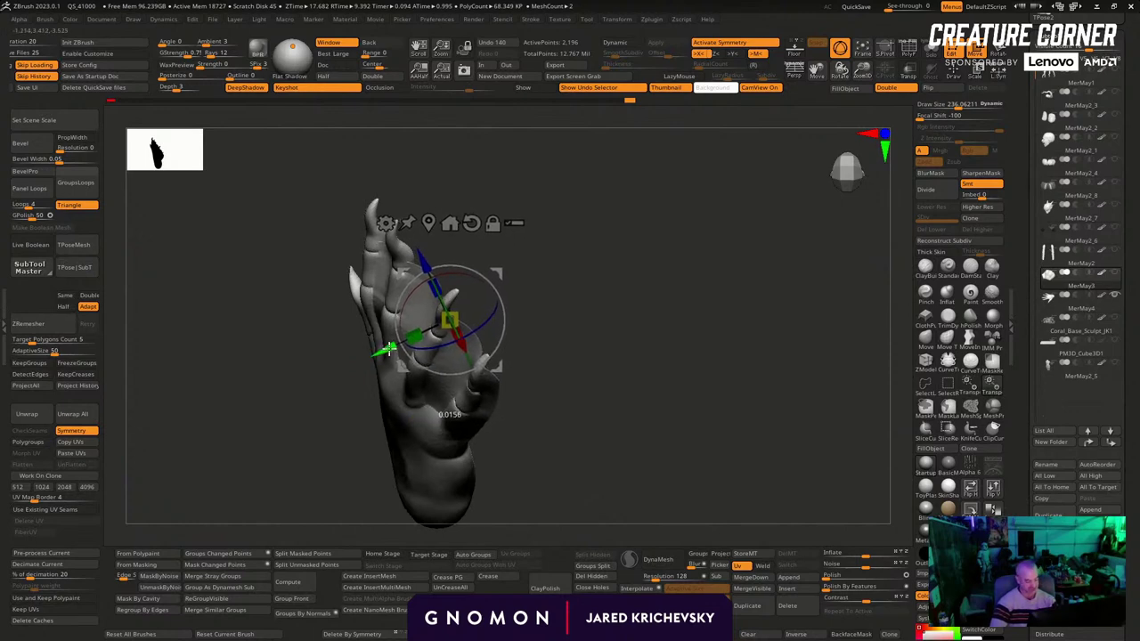
Pull the webbing's outer edge inward between the thumb and first finger with a smaller Move brush
{"action": "key", "text": "q"}
{"action": "mouse_move", "coordinate": [583, 398]}
{"action": "left_mouse_down"}
{"action": "mouse_move", "coordinate": [618, 398]}
{"action": "mouse_move", "coordinate": [658, 370]}
{"action": "mouse_move", "coordinate": [651, 356]}
{"action": "mouse_move", "coordinate": [705, 338]}
{"action": "mouse_move", "coordinate": [703, 354]}
{"action": "mouse_move", "coordinate": [880, 438]}
{"action": "left_mouse_up"}
{"action": "left_click", "coordinate": [926, 346]}
{"action": "left_click_drag", "start_coordinate": [746, 283], "coordinate": [713, 282]}
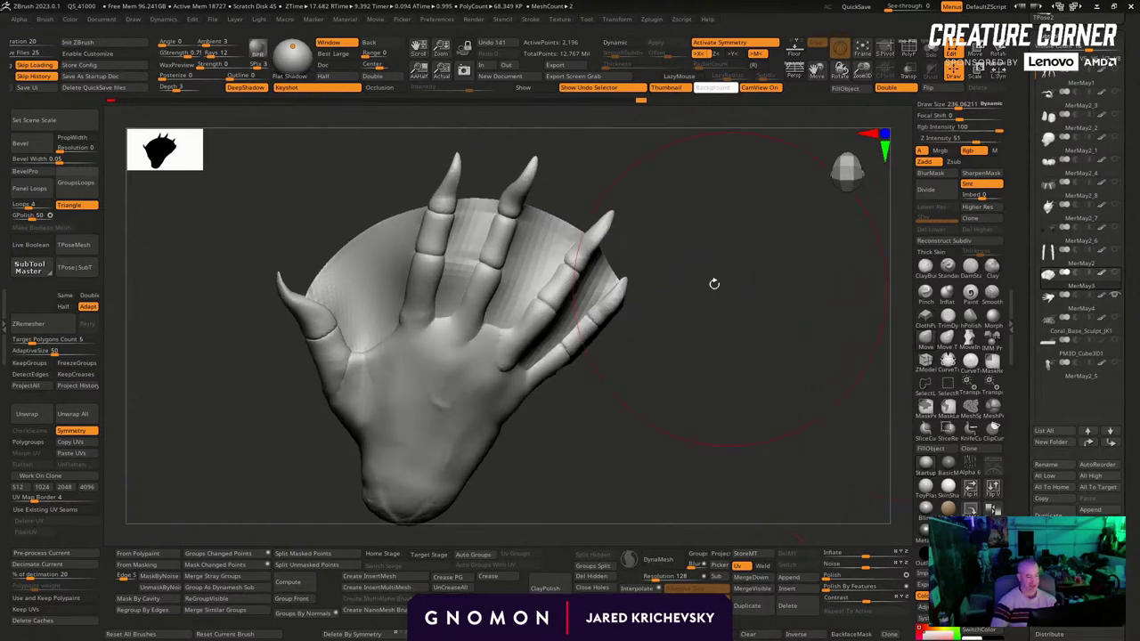
{"action": "key", "text": "s"}
{"action": "left_click_drag", "start_coordinate": [377, 245], "coordinate": [361, 245]}
{"action": "left_click_drag", "start_coordinate": [356, 230], "coordinate": [368, 254]}
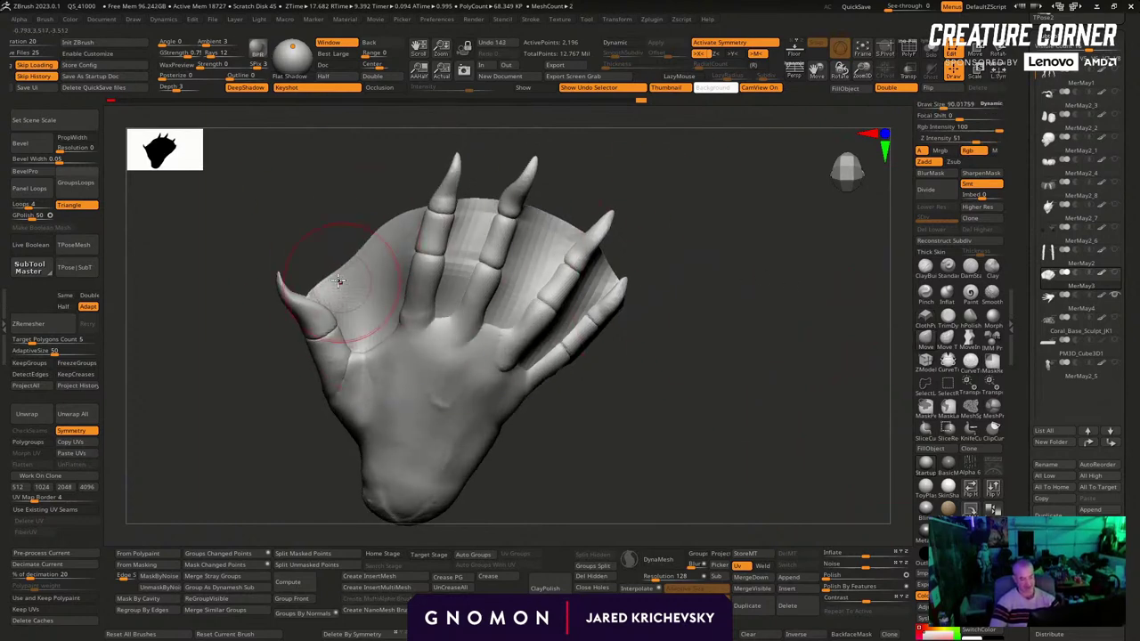
{"action": "left_click_drag", "start_coordinate": [324, 301], "coordinate": [331, 298]}
{"action": "key", "text": "s"}
{"action": "left_click_drag", "start_coordinate": [345, 292], "coordinate": [339, 296]}
{"action": "key", "text": "s"}
{"action": "left_click_drag", "start_coordinate": [374, 237], "coordinate": [396, 245]}
{"action": "left_click_drag", "start_coordinate": [601, 265], "coordinate": [673, 273]}
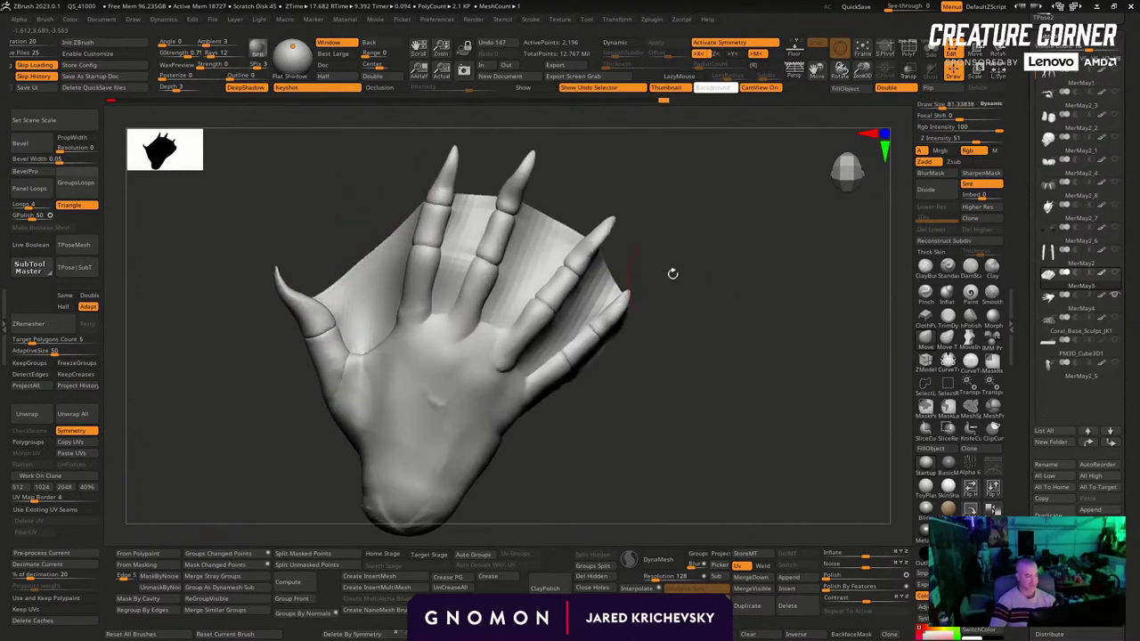
Scallop the webbing's outer edge inward between the remaining fingers with the Move brush
{"action": "left_click_drag", "start_coordinate": [550, 223], "coordinate": [547, 244]}
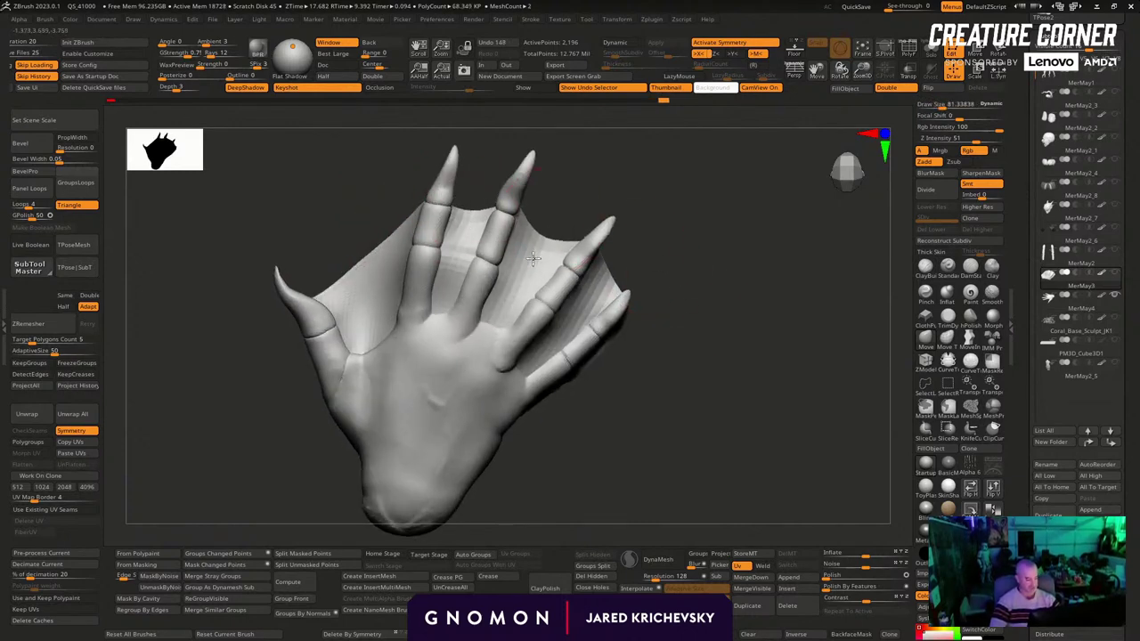
{"action": "left_click_drag", "start_coordinate": [648, 210], "coordinate": [668, 206]}
{"action": "left_click_drag", "start_coordinate": [533, 223], "coordinate": [560, 157]}
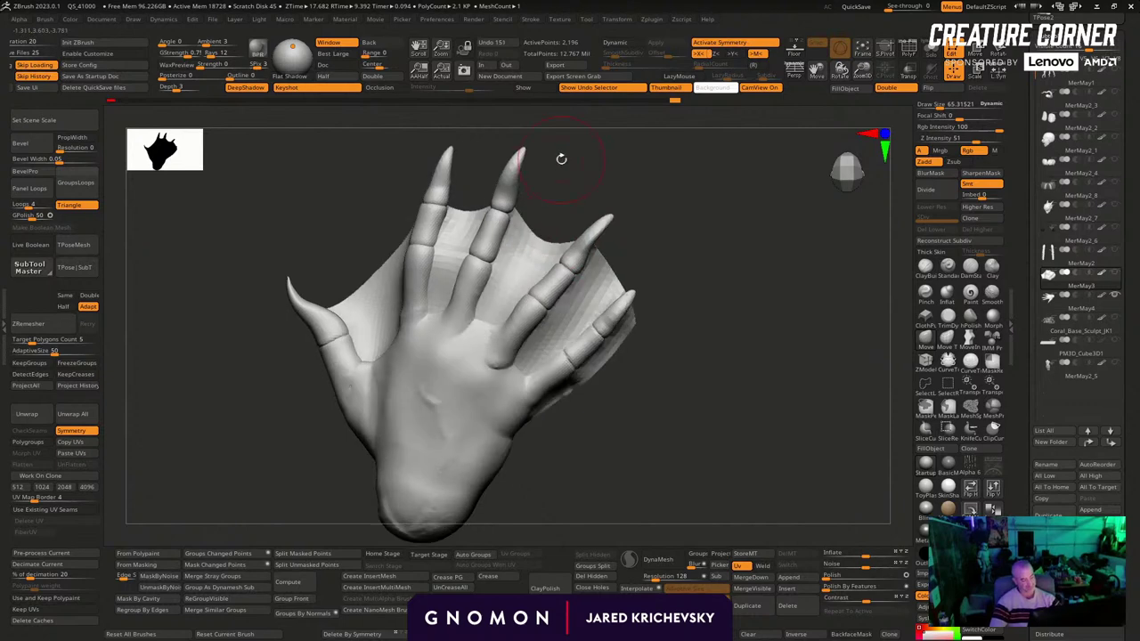
{"action": "left_click_drag", "start_coordinate": [618, 190], "coordinate": [621, 168]}
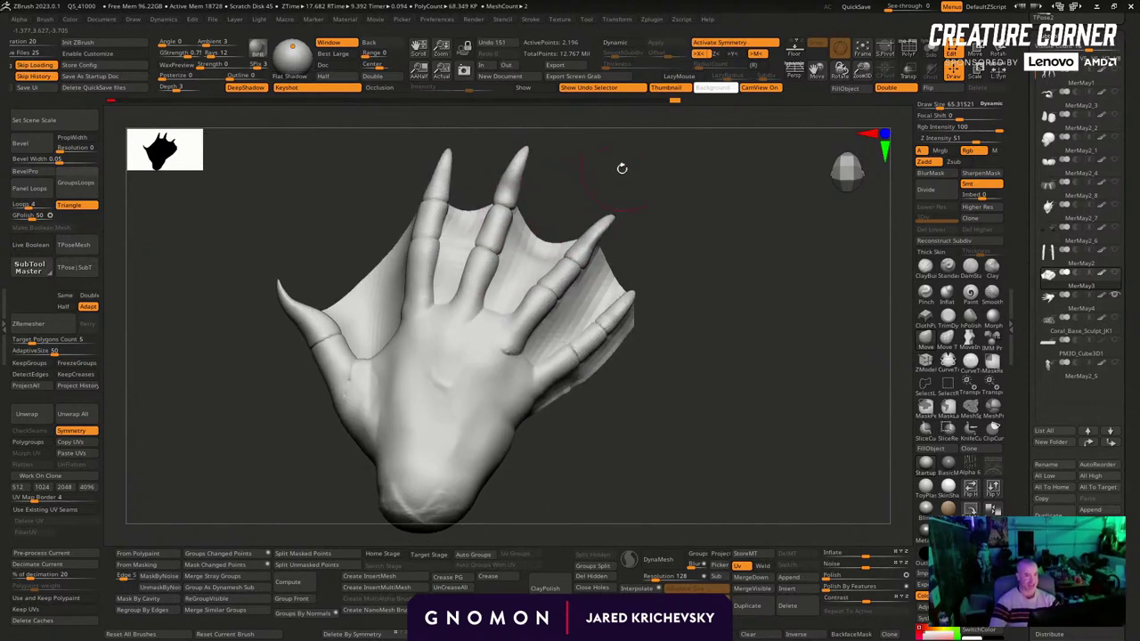
{"action": "key", "text": "bracketright"}
{"action": "key", "text": "bracketright"}
{"action": "left_click_drag", "start_coordinate": [544, 220], "coordinate": [595, 291]}
{"action": "left_click_drag", "start_coordinate": [675, 314], "coordinate": [575, 294]}
{"action": "mouse_move", "coordinate": [552, 227]}
{"action": "left_mouse_down"}
{"action": "mouse_move", "coordinate": [534, 242]}
{"action": "mouse_move", "coordinate": [555, 247]}
{"action": "left_mouse_up"}
Tuck the overhanging webbing in behind the little finger and refine its edge beside the neighbouring finger
{"action": "mouse_move", "coordinate": [718, 369]}
{"action": "left_mouse_down"}
{"action": "mouse_move", "coordinate": [681, 349]}
{"action": "mouse_move", "coordinate": [591, 333]}
{"action": "mouse_move", "coordinate": [596, 397]}
{"action": "mouse_move", "coordinate": [585, 389]}
{"action": "mouse_move", "coordinate": [556, 418]}
{"action": "mouse_move", "coordinate": [570, 413]}
{"action": "left_mouse_up"}
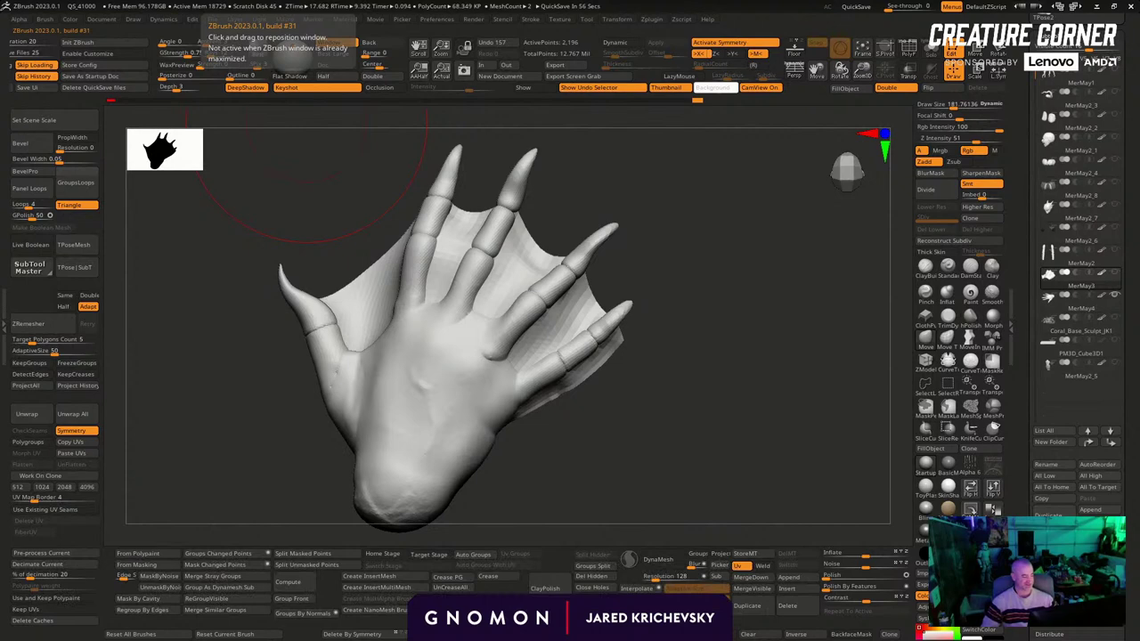
{"action": "left_click_drag", "start_coordinate": [613, 388], "coordinate": [561, 356]}
{"action": "mouse_move", "coordinate": [529, 405]}
{"action": "left_mouse_down"}
{"action": "mouse_move", "coordinate": [513, 413]}
{"action": "mouse_move", "coordinate": [541, 381]}
{"action": "left_mouse_up"}
{"action": "key", "text": "s"}
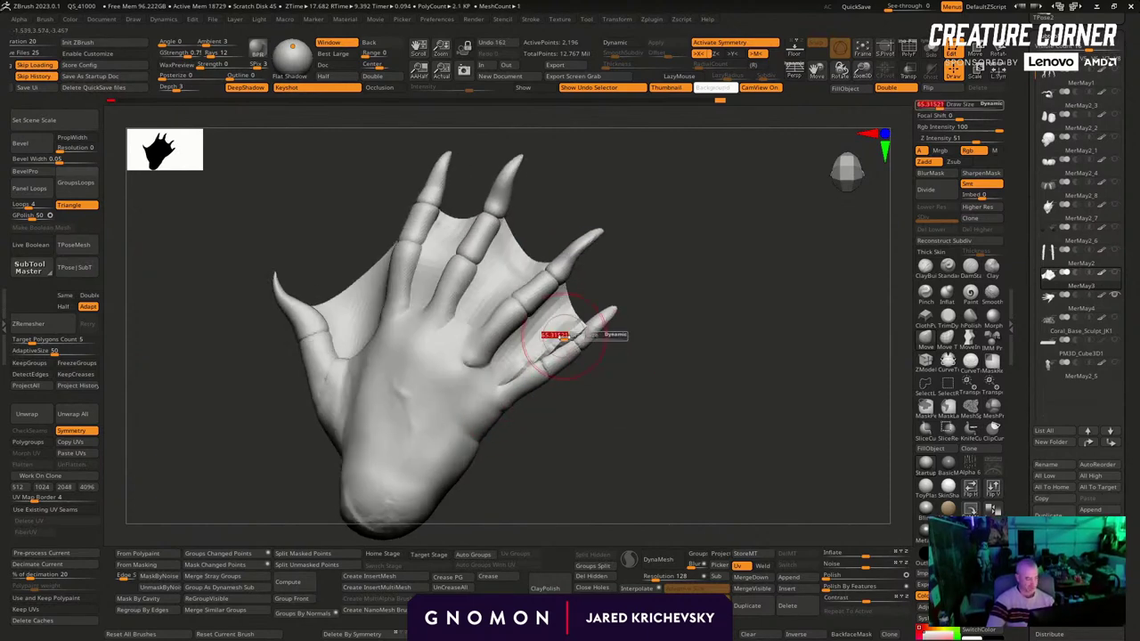
{"action": "left_click_drag", "start_coordinate": [555, 334], "coordinate": [529, 372]}
{"action": "mouse_move", "coordinate": [609, 392]}
{"action": "left_mouse_down"}
{"action": "mouse_move", "coordinate": [626, 389]}
{"action": "mouse_move", "coordinate": [636, 354]}
{"action": "left_mouse_up"}
Carve tendon grooves into the hand subtool from between the finger bases toward the wrist with the DamStandard brush
{"action": "left_click", "coordinate": [969, 268]}
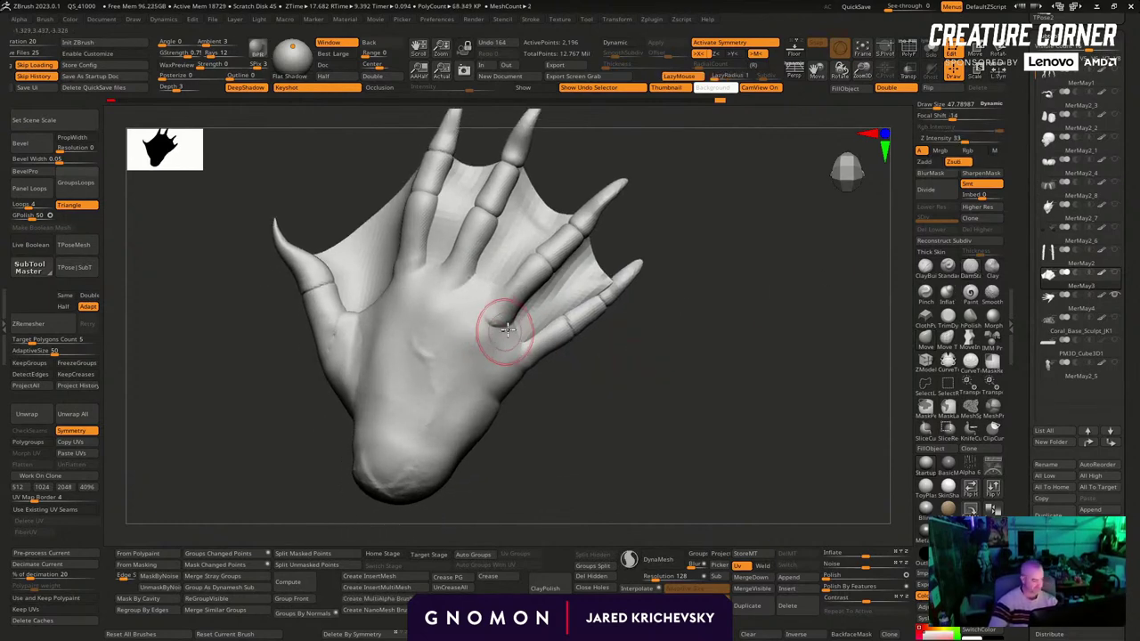
{"action": "left_click", "coordinate": [479, 363], "text": "alt"}
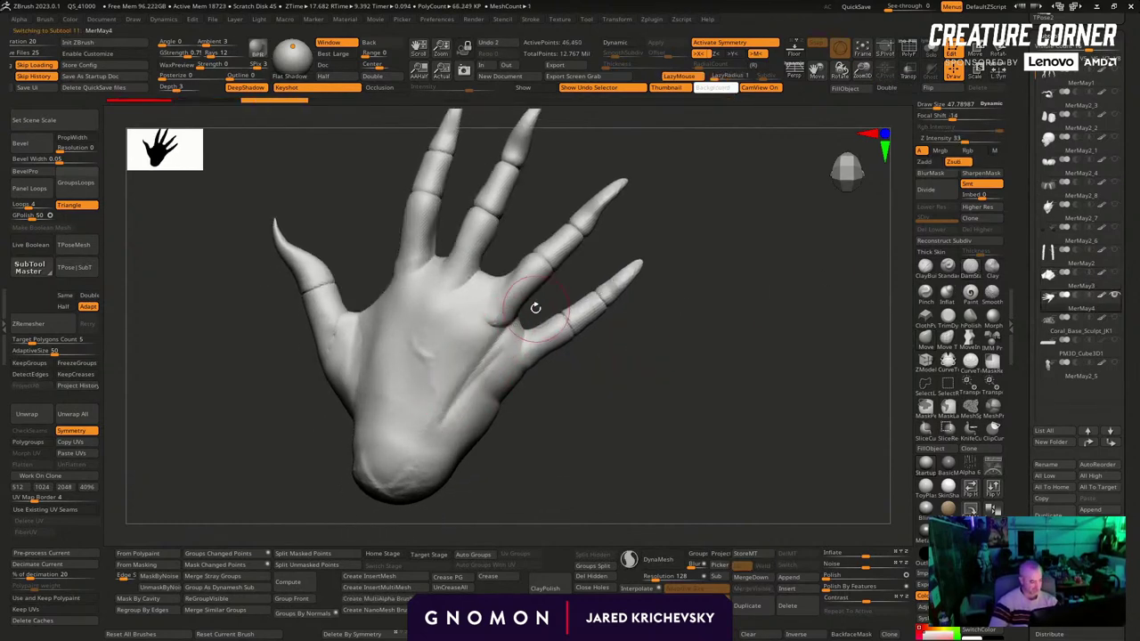
{"action": "left_click_drag", "start_coordinate": [468, 276], "coordinate": [401, 436]}
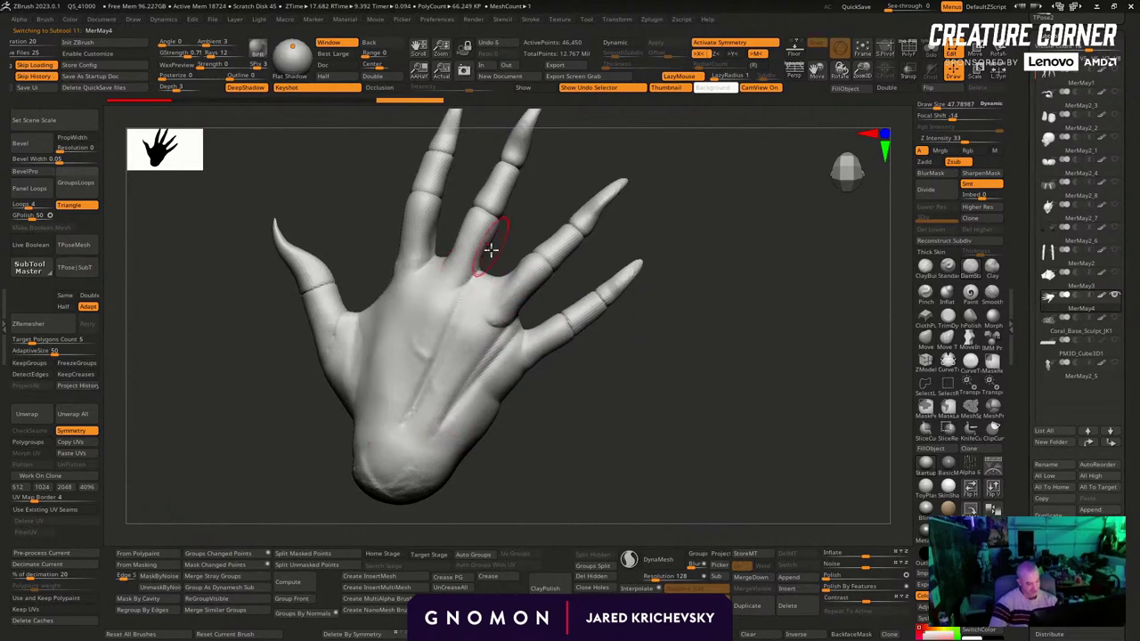
{"action": "left_click_drag", "start_coordinate": [583, 406], "coordinate": [562, 400]}
{"action": "left_click_drag", "start_coordinate": [430, 262], "coordinate": [402, 393]}
{"action": "left_click_drag", "start_coordinate": [415, 293], "coordinate": [397, 390]}
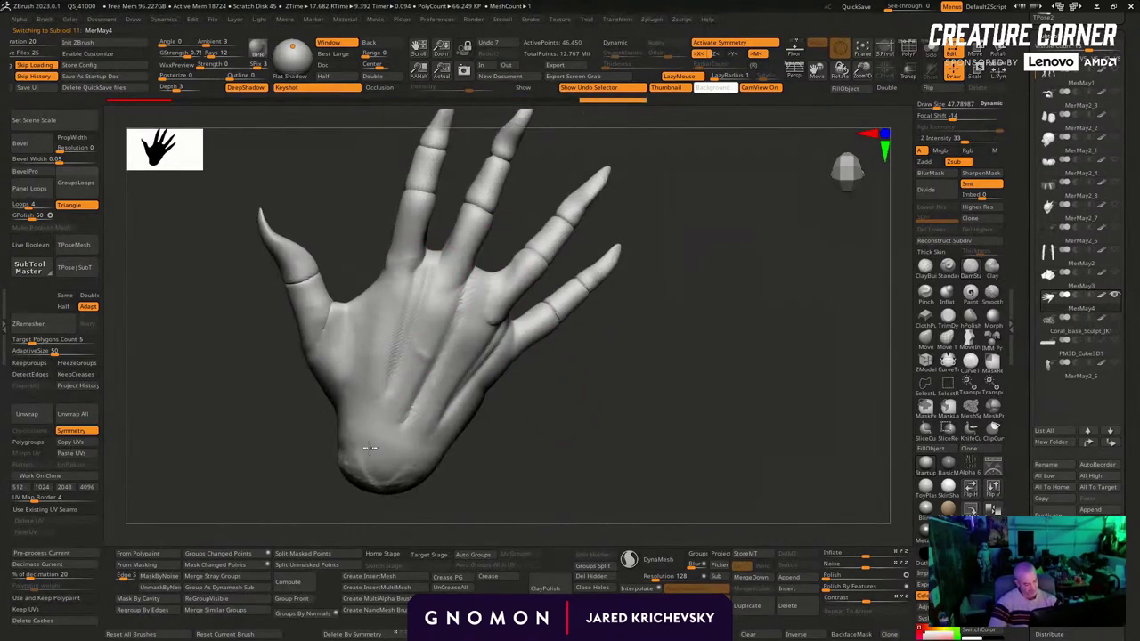
{"action": "mouse_move", "coordinate": [436, 256]}
{"action": "left_mouse_down"}
{"action": "mouse_move", "coordinate": [383, 402]}
{"action": "mouse_move", "coordinate": [392, 378]}
{"action": "mouse_move", "coordinate": [378, 308]}
{"action": "mouse_move", "coordinate": [363, 390]}
{"action": "left_mouse_up"}
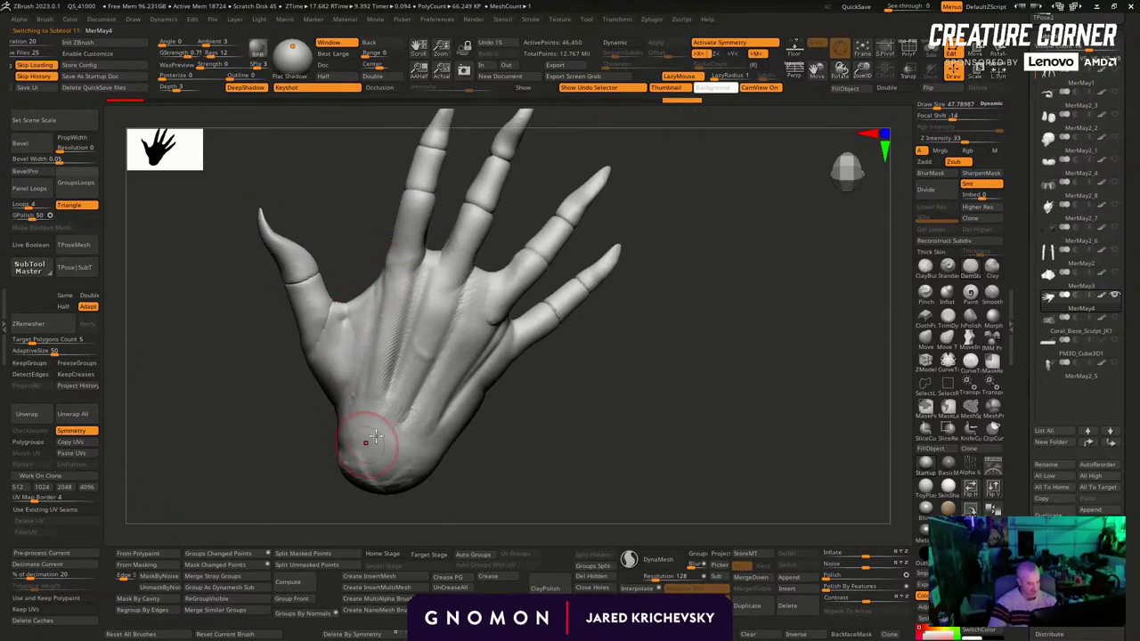
{"action": "left_click_drag", "start_coordinate": [460, 277], "coordinate": [420, 392]}
{"action": "mouse_move", "coordinate": [481, 306]}
{"action": "left_mouse_down"}
{"action": "mouse_move", "coordinate": [419, 413]}
{"action": "mouse_move", "coordinate": [431, 408]}
{"action": "left_mouse_up"}
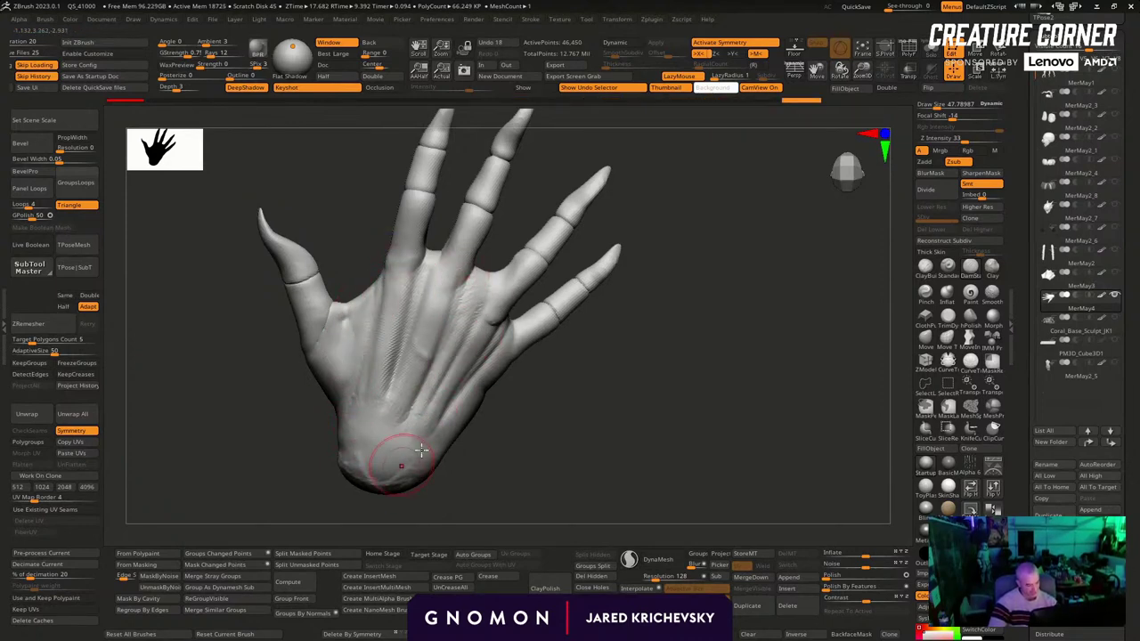
Smooth the back of the hand and the ring finger's middle joint with the Smooth brush
{"action": "left_click_drag", "start_coordinate": [588, 349], "coordinate": [594, 352]}
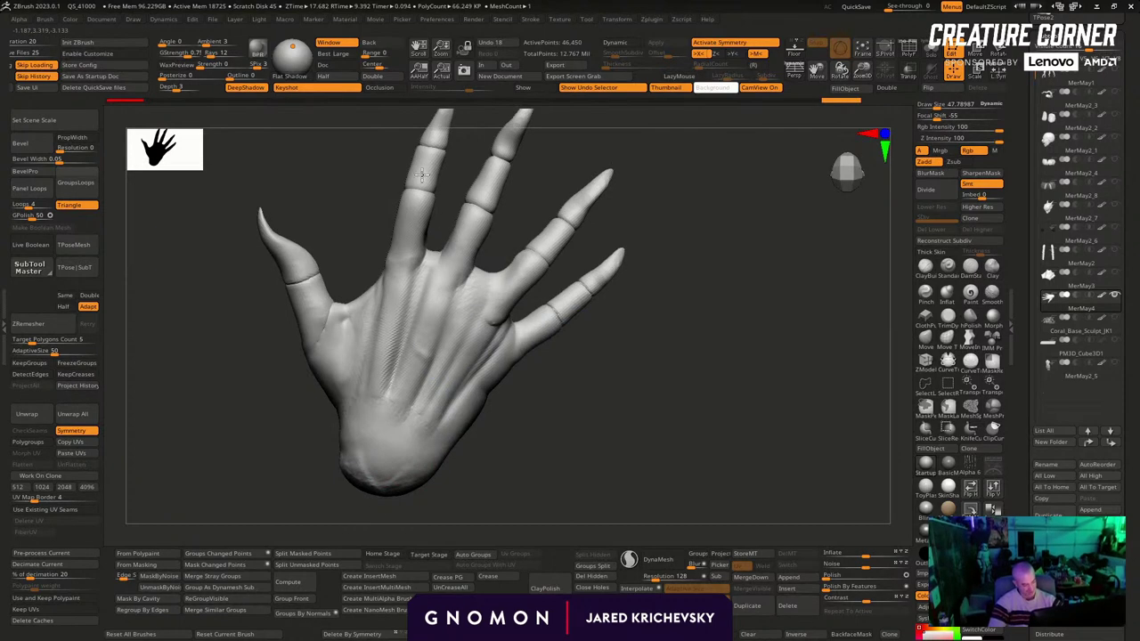
{"action": "left_click_drag", "start_coordinate": [498, 187], "coordinate": [493, 217]}
{"action": "mouse_move", "coordinate": [674, 258]}
{"action": "left_mouse_down", "text": "alt"}
{"action": "mouse_move", "coordinate": [633, 369]}
{"action": "mouse_move", "coordinate": [645, 370]}
{"action": "left_mouse_up", "text": "alt"}
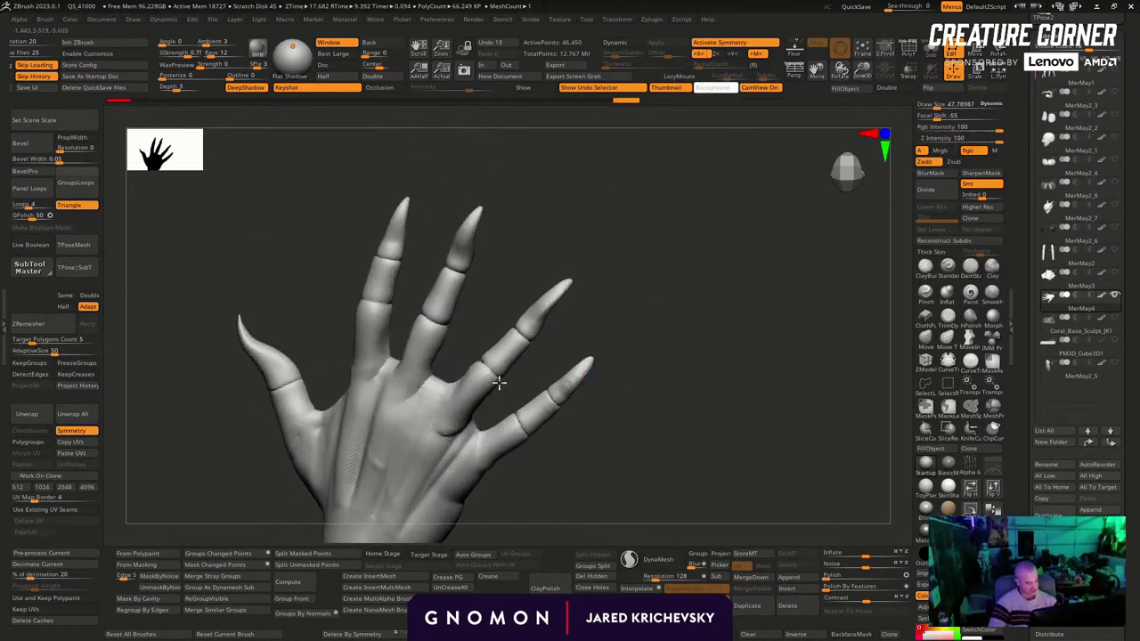
{"action": "left_click_drag", "start_coordinate": [499, 383], "coordinate": [504, 378], "text": "shift"}
{"action": "left_click_drag", "start_coordinate": [626, 388], "coordinate": [621, 371]}
Build up the ring finger's middle knuckle using a smaller ClayBuildup brush with BackfaceMask enabled
{"action": "key", "text": "b"}
{"action": "key", "text": "c"}
{"action": "key", "text": "b"}
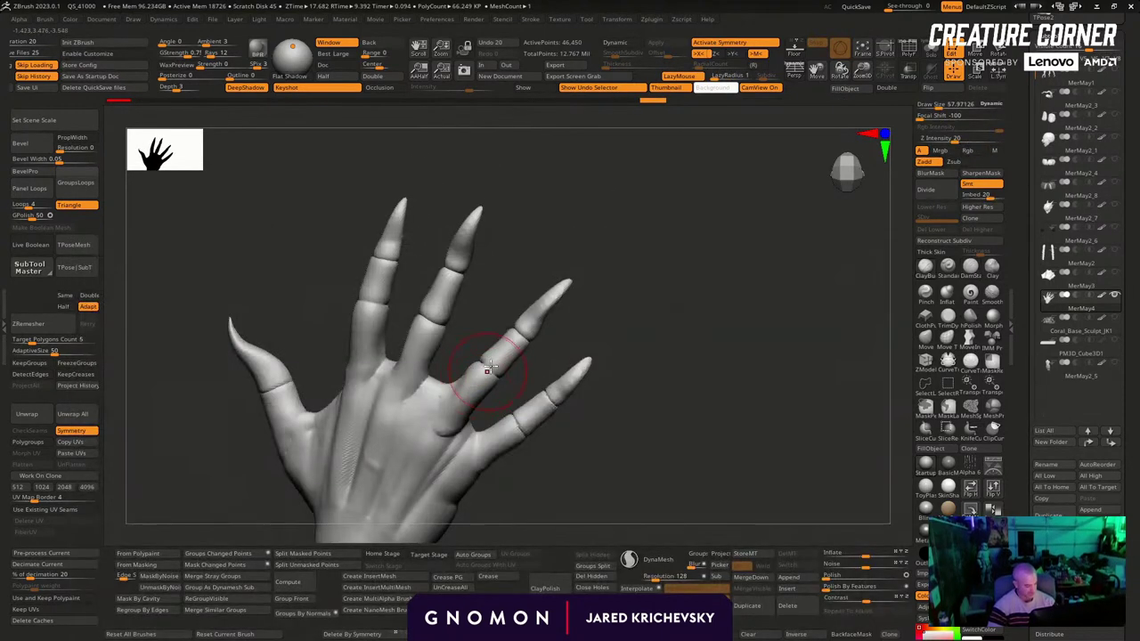
{"action": "left_click_drag", "start_coordinate": [493, 369], "coordinate": [486, 370]}
{"action": "key", "text": "ctrl+z"}
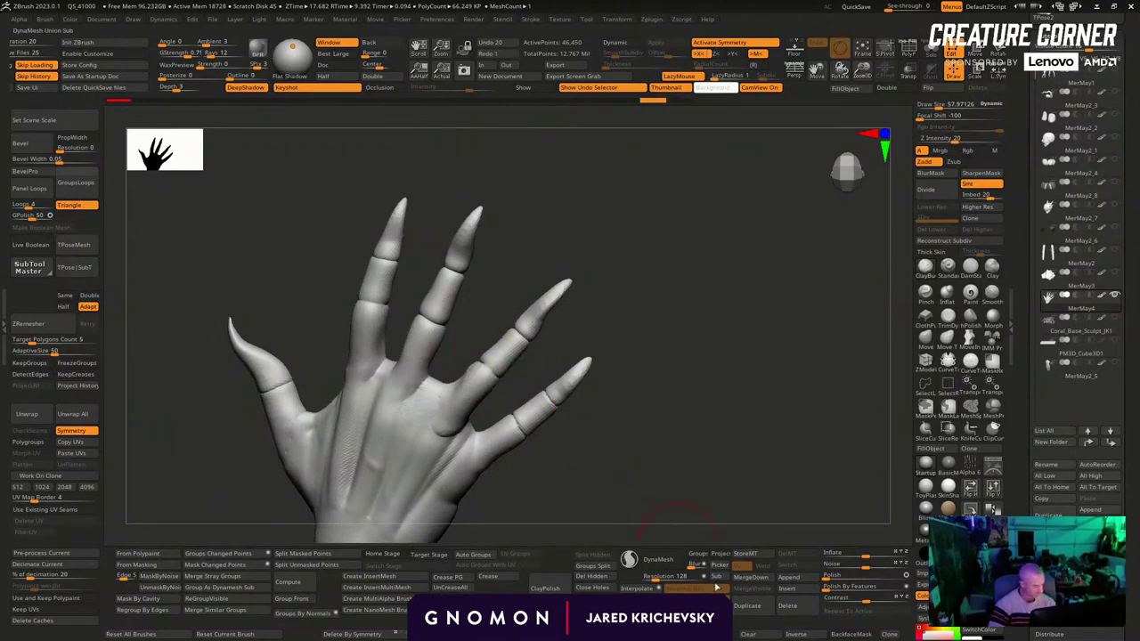
{"action": "left_click", "coordinate": [841, 637]}
{"action": "key", "text": "s"}
{"action": "left_click_drag", "start_coordinate": [489, 371], "coordinate": [482, 371]}
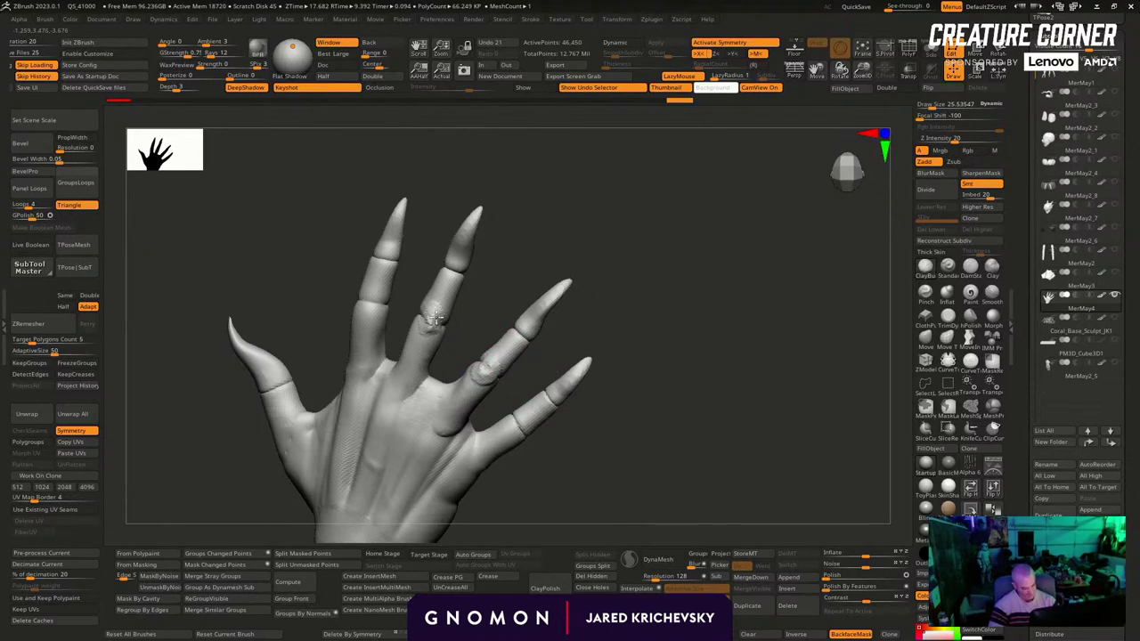
Shape the middle finger's joint, smooth the little finger, and build up the index finger's middle knuckle
{"action": "left_click_drag", "start_coordinate": [428, 317], "coordinate": [437, 324]}
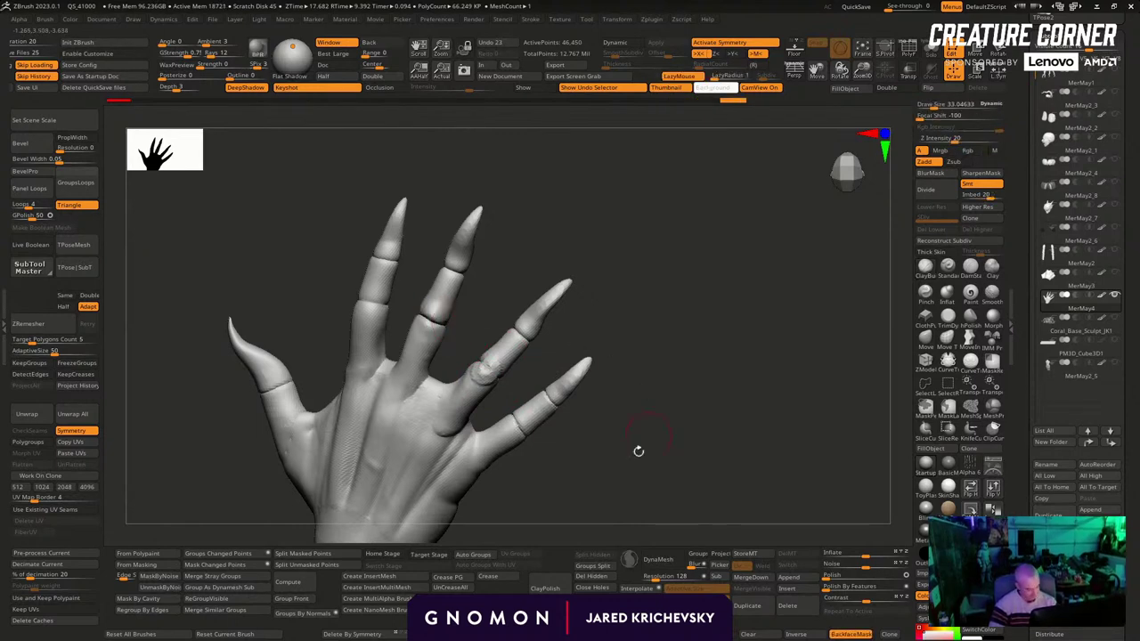
{"action": "left_click_drag", "start_coordinate": [636, 451], "coordinate": [655, 453]}
{"action": "left_click_drag", "start_coordinate": [520, 416], "coordinate": [535, 434], "text": "shift"}
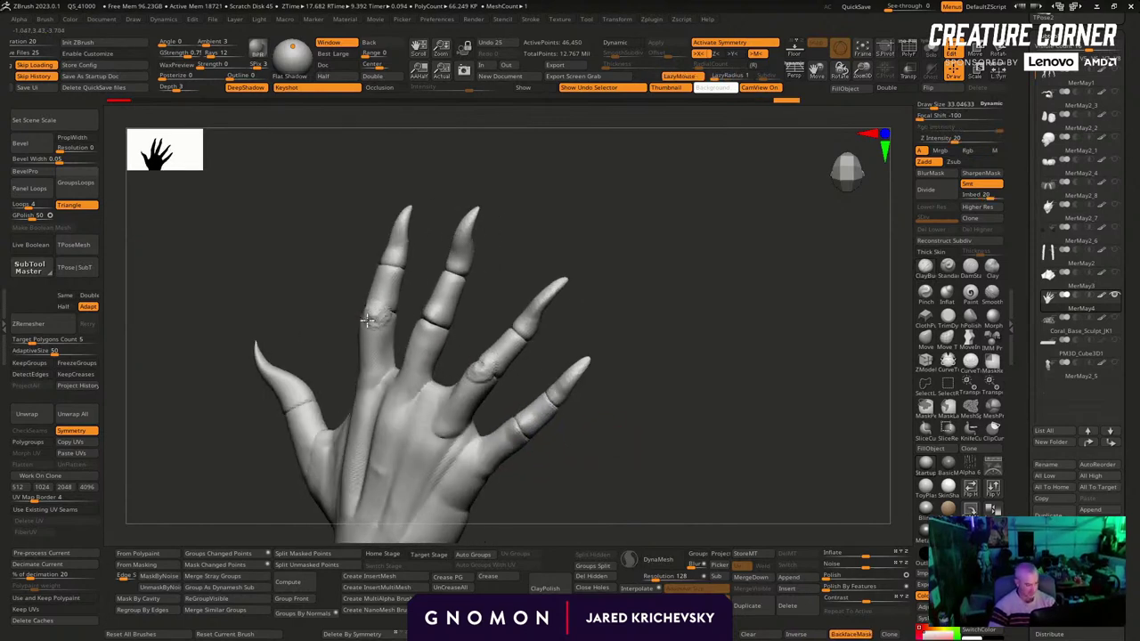
{"action": "left_click_drag", "start_coordinate": [367, 321], "coordinate": [389, 323]}
Fuse the hand and finger segments into one mesh with DynaMesh at resolution 1768
{"action": "key", "text": "shift+f"}
{"action": "mouse_move", "coordinate": [664, 490]}
{"action": "left_mouse_down"}
{"action": "mouse_move", "coordinate": [692, 493]}
{"action": "mouse_move", "coordinate": [702, 414]}
{"action": "left_mouse_up"}
{"action": "key", "text": "w"}
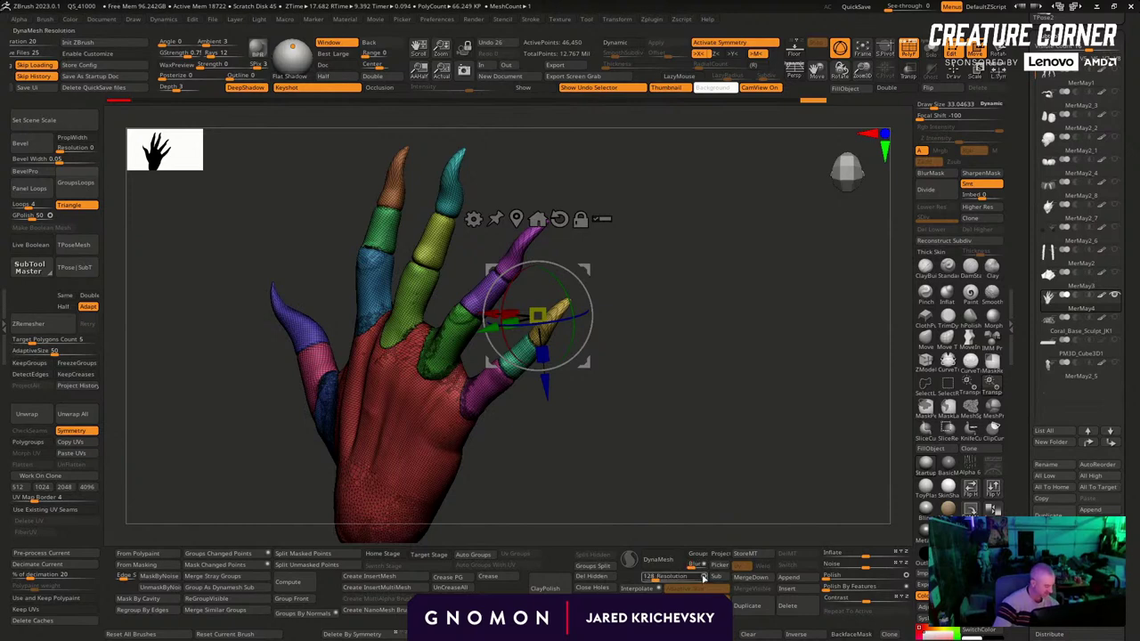
{"action": "left_click", "coordinate": [668, 559]}
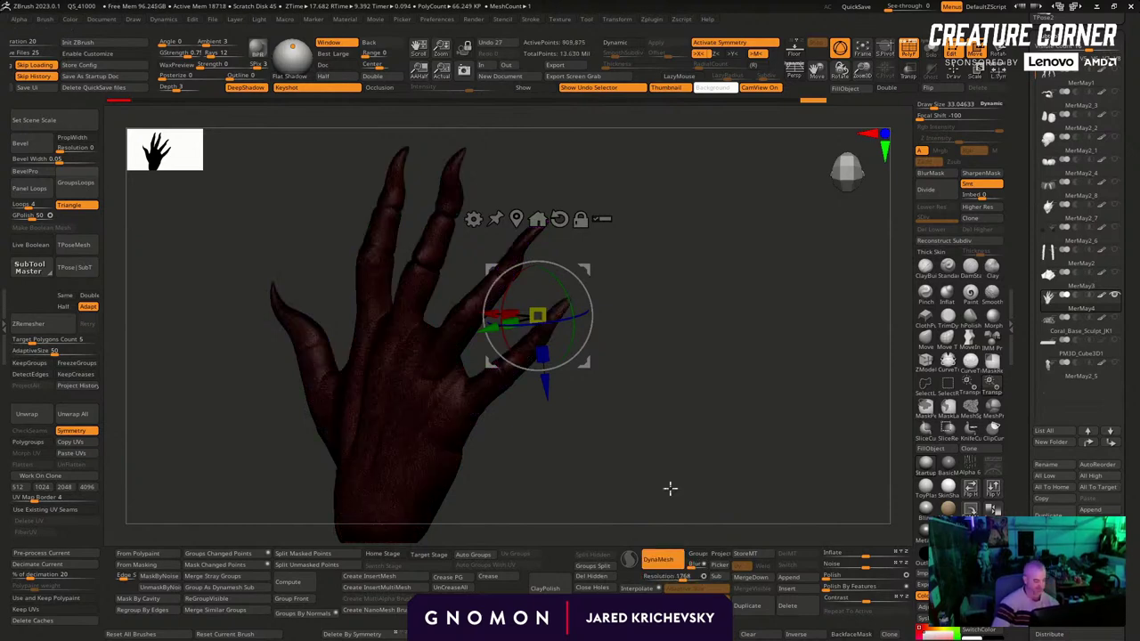
{"action": "key", "text": "q"}
{"action": "left_click_drag", "start_coordinate": [669, 489], "coordinate": [635, 415]}
{"action": "key", "text": "shift+f"}
Soften the index finger's knuckle and the tendon ridges on the back of the hand with a larger Smooth brush
{"action": "key", "text": "shift"}
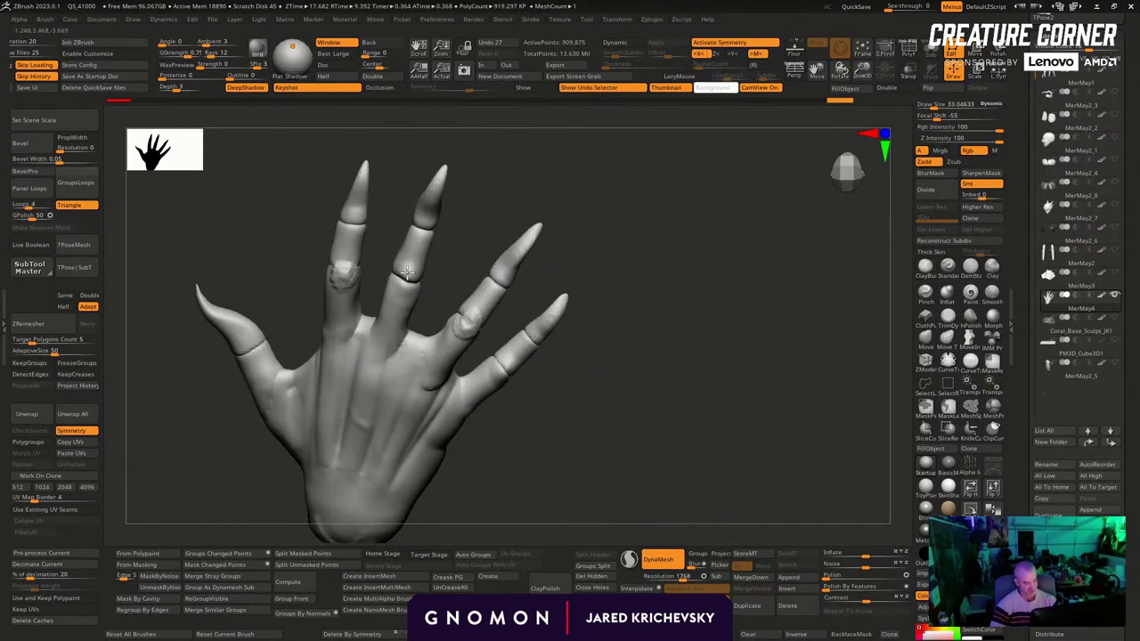
{"action": "left_click_drag", "start_coordinate": [346, 281], "coordinate": [348, 270], "text": "shift"}
{"action": "key", "text": "]"}
{"action": "key", "text": "]"}
{"action": "key", "text": "]"}
{"action": "key", "text": "]"}
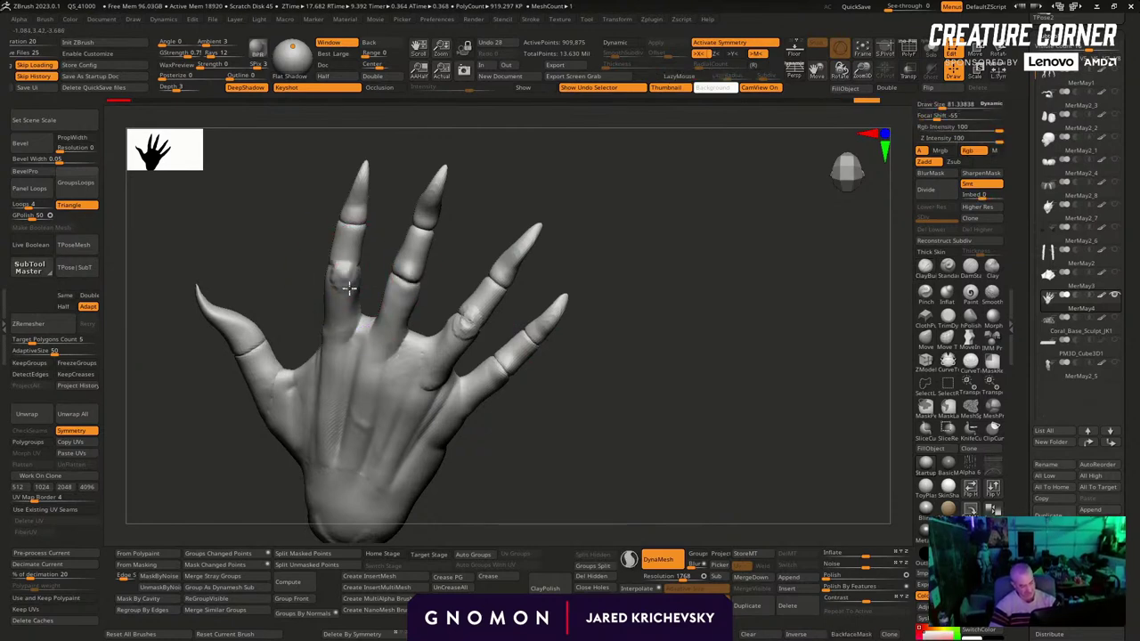
{"action": "left_click_drag", "start_coordinate": [354, 423], "coordinate": [365, 392], "text": "shift"}
Bring all subtools back into view, make the webbing subtool MerMay3 active and isolate it
{"action": "left_click_drag", "start_coordinate": [502, 446], "coordinate": [523, 260], "text": "alt"}
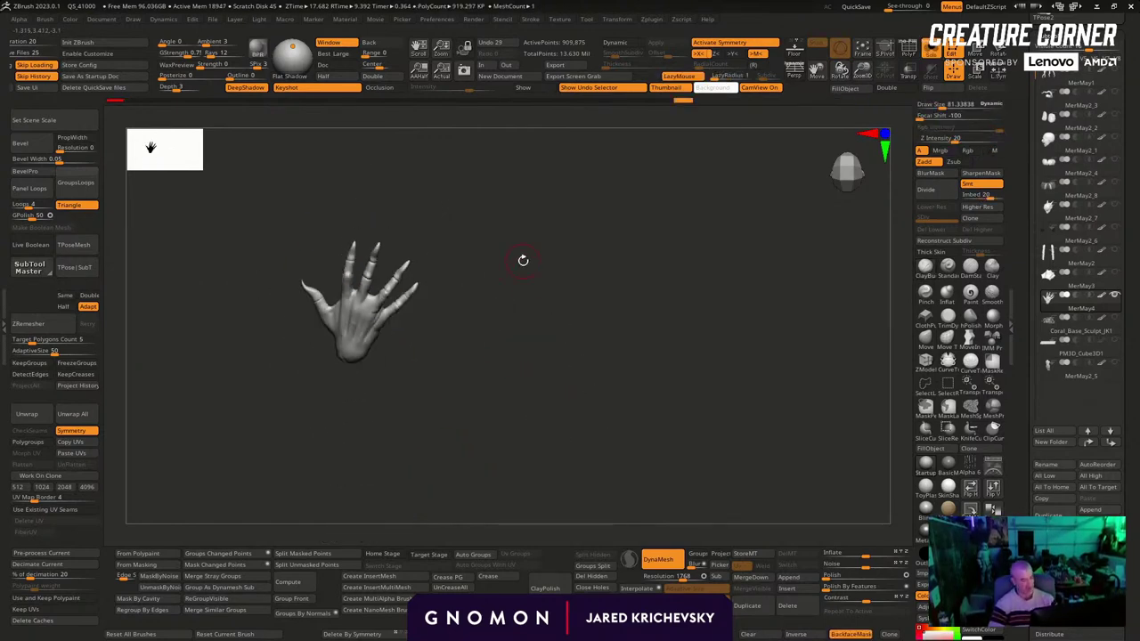
{"action": "left_click_drag", "start_coordinate": [675, 373], "coordinate": [793, 109]}
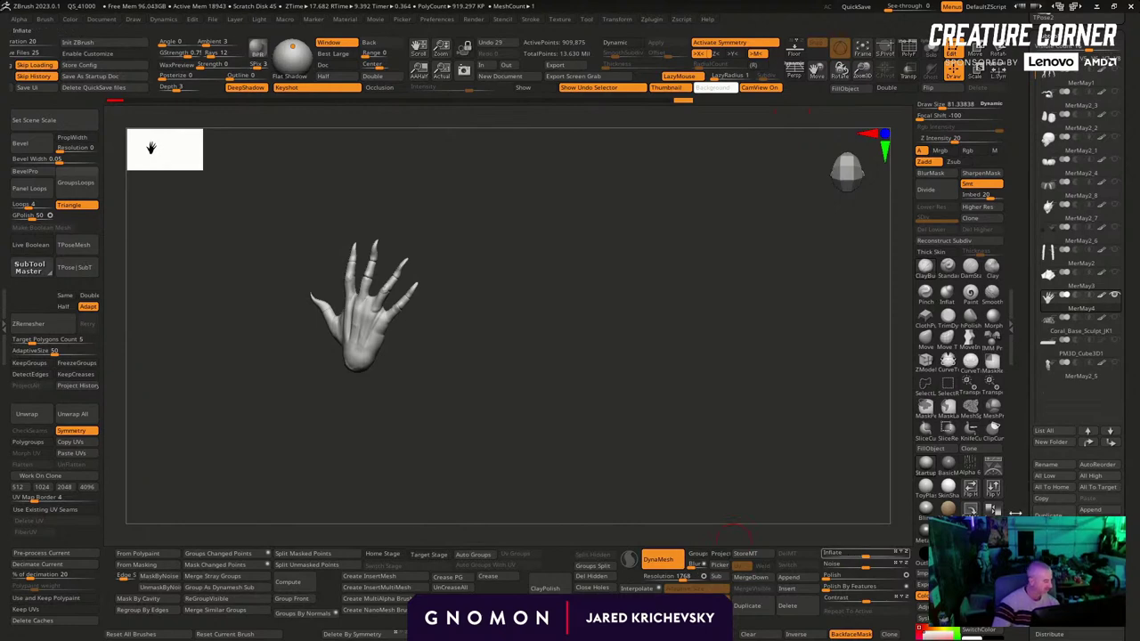
{"action": "left_click", "coordinate": [1116, 296]}
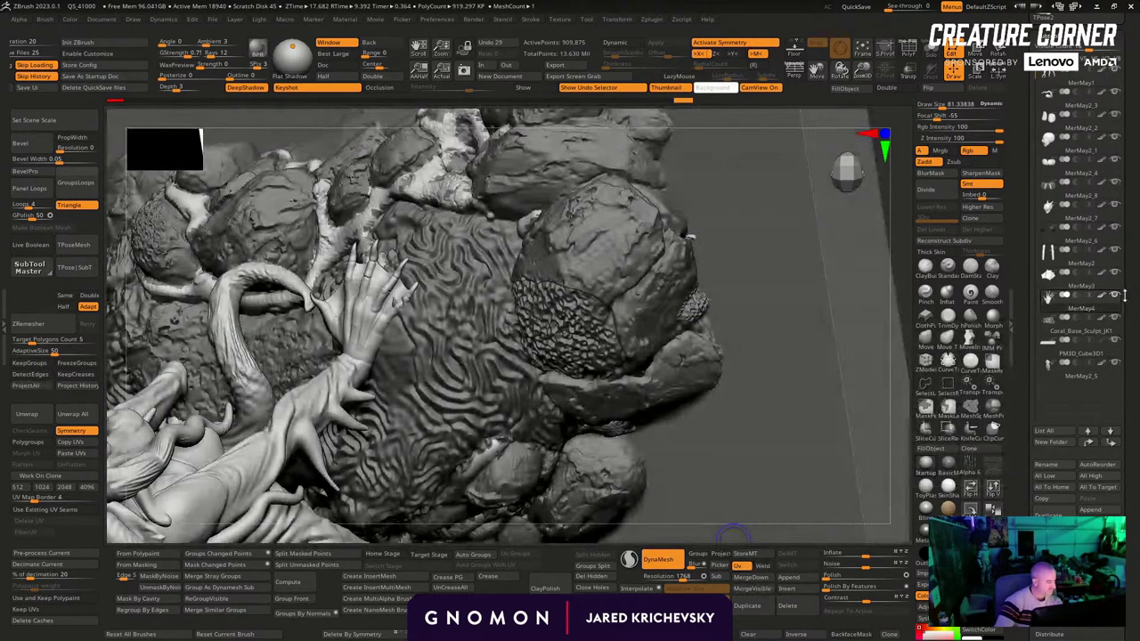
{"action": "left_click", "coordinate": [375, 288], "text": "alt"}
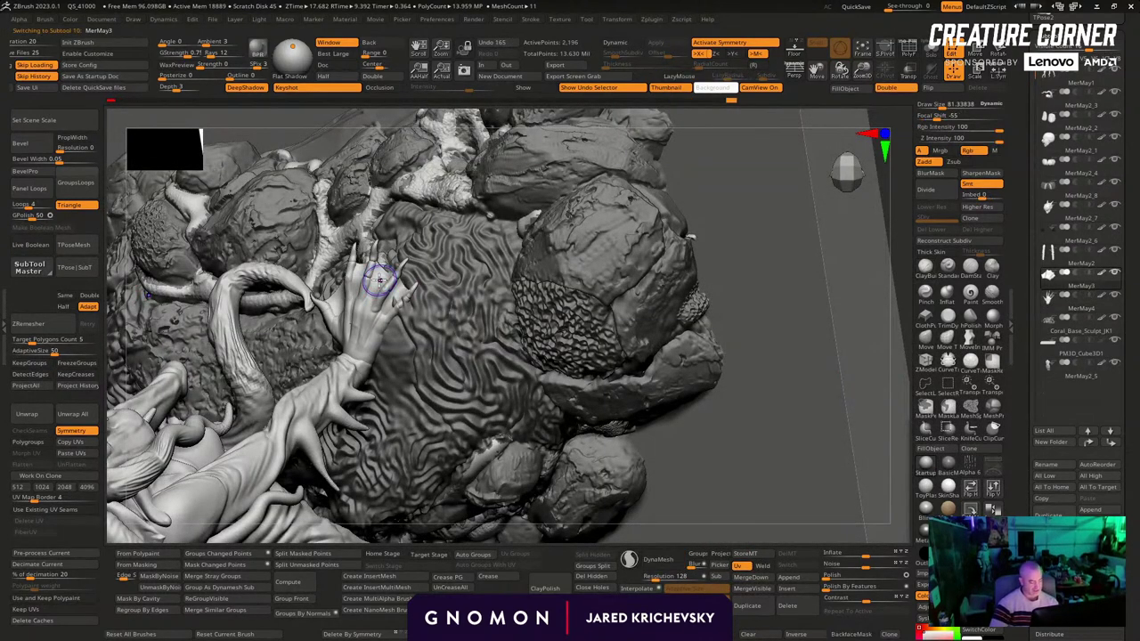
{"action": "key", "text": "shift+f"}
{"action": "key", "text": "shift+f"}
{"action": "key", "text": "shift+s"}
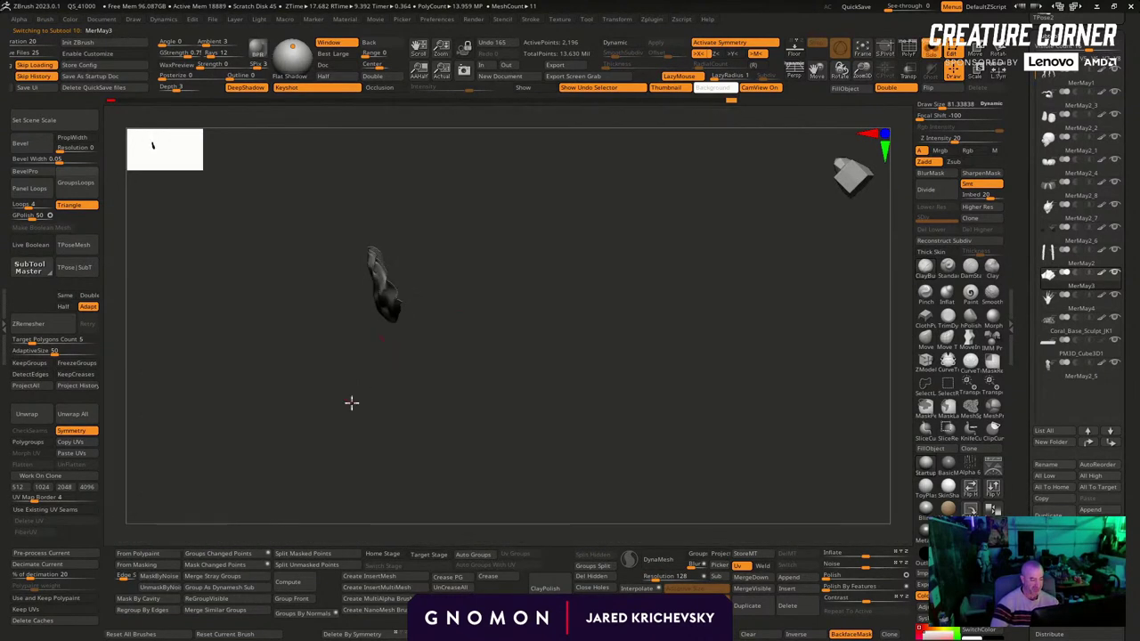
{"action": "left_click_drag", "start_coordinate": [351, 402], "coordinate": [610, 379]}
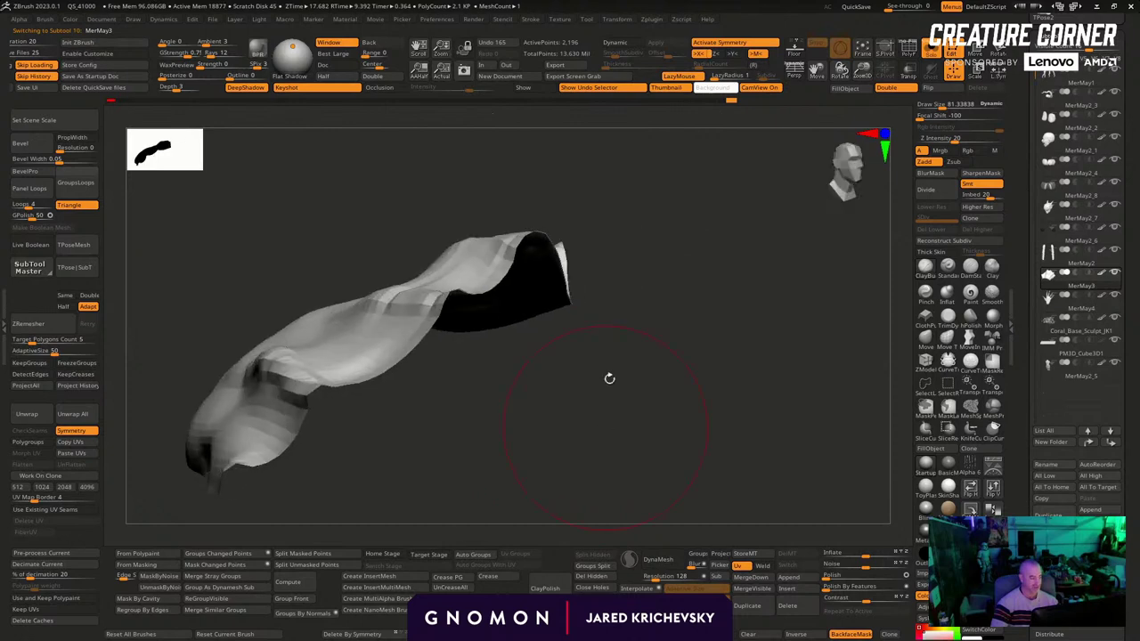
Enable dynamic subdivision on the webbing with a thickness of 0.00465 and apply it to the mesh
{"action": "left_click", "coordinate": [615, 43]}
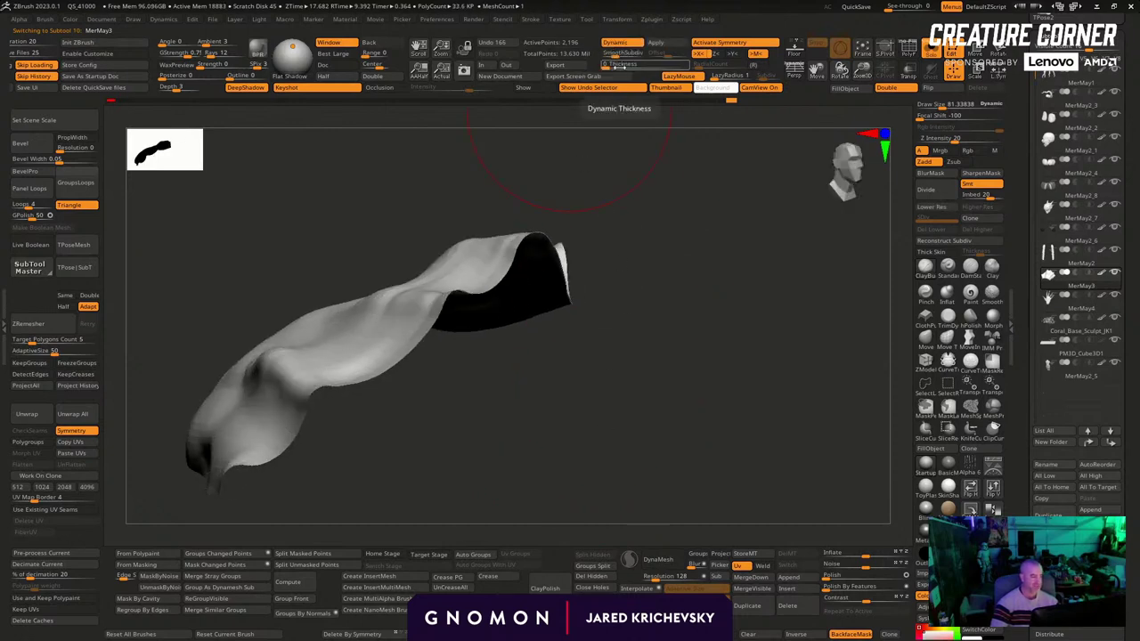
{"action": "left_click_drag", "start_coordinate": [623, 65], "coordinate": [628, 65]}
{"action": "left_click_drag", "start_coordinate": [628, 65], "coordinate": [626, 64]}
{"action": "left_click_drag", "start_coordinate": [626, 64], "coordinate": [614, 64]}
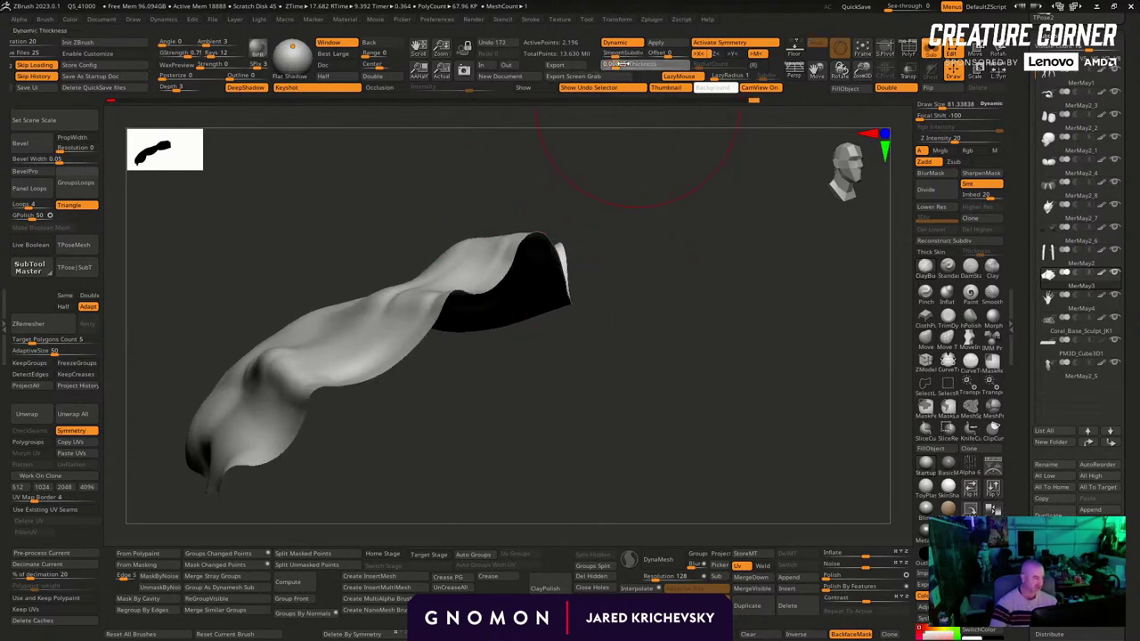
{"action": "left_click_drag", "start_coordinate": [626, 64], "coordinate": [622, 65]}
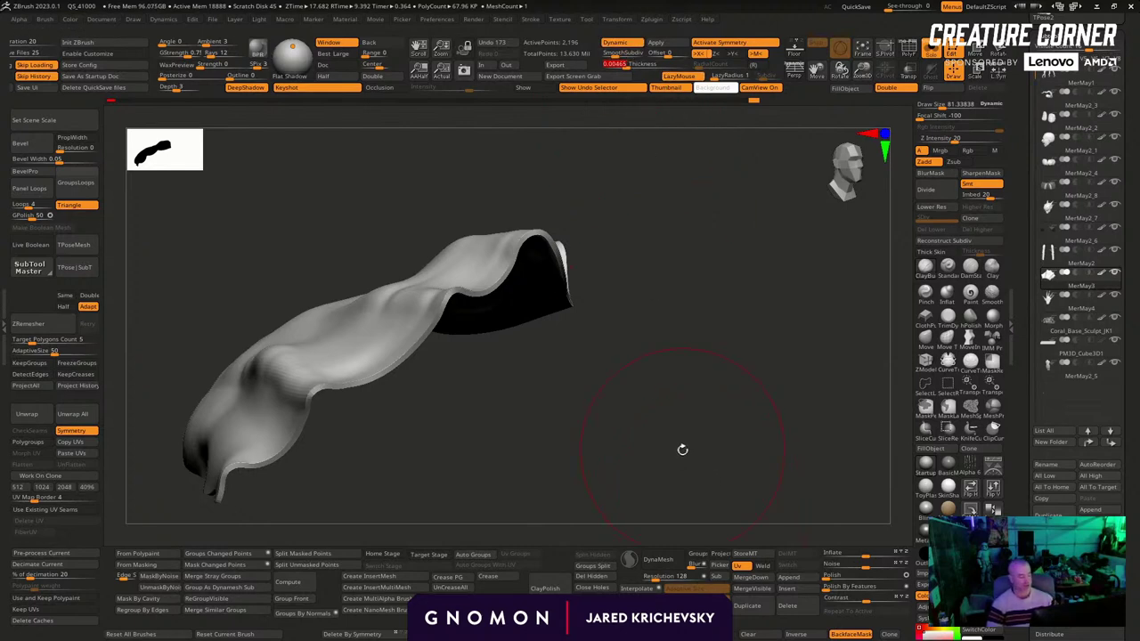
{"action": "left_click_drag", "start_coordinate": [683, 450], "coordinate": [687, 469]}
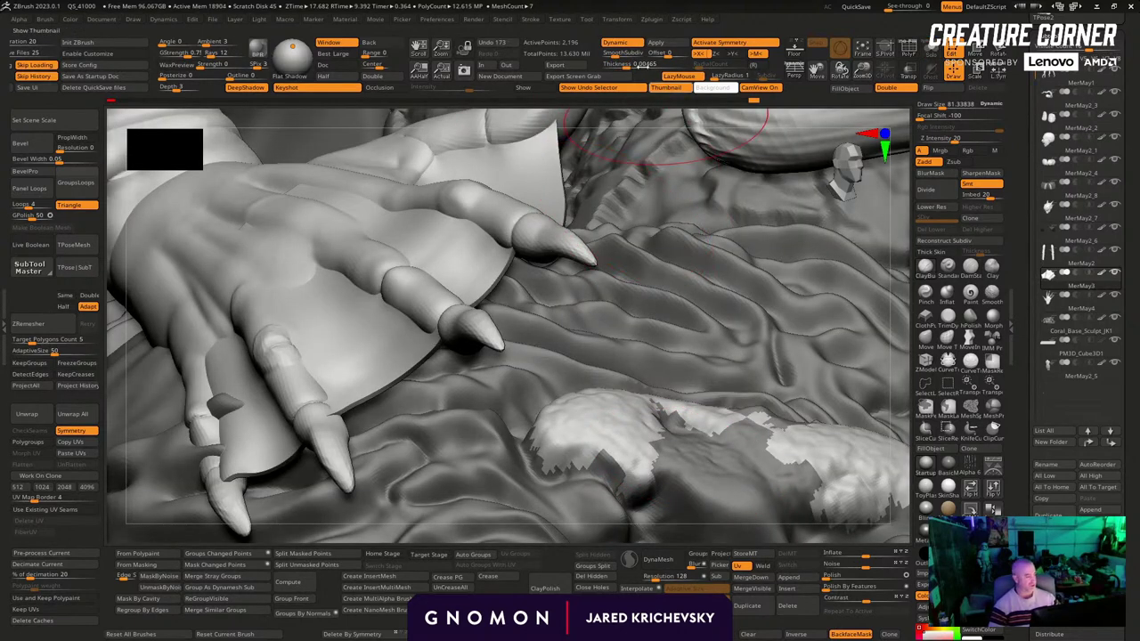
{"action": "left_click", "coordinate": [657, 42]}
Mirror the hand subtool and the webbing subtool across to the creature's other arm
{"action": "key", "text": "f"}
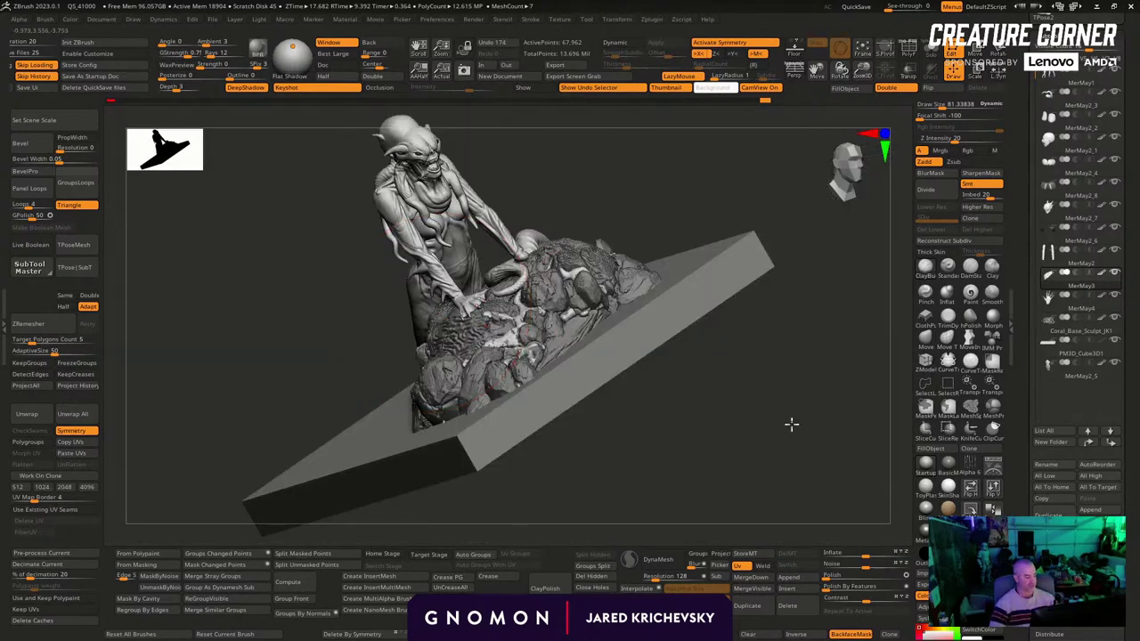
{"action": "mouse_move", "coordinate": [791, 425]}
{"action": "left_mouse_down"}
{"action": "mouse_move", "coordinate": [796, 476]}
{"action": "mouse_move", "coordinate": [702, 445]}
{"action": "mouse_move", "coordinate": [705, 316]}
{"action": "mouse_move", "coordinate": [680, 381]}
{"action": "mouse_move", "coordinate": [753, 347]}
{"action": "mouse_move", "coordinate": [779, 394]}
{"action": "mouse_move", "coordinate": [784, 454]}
{"action": "left_mouse_up"}
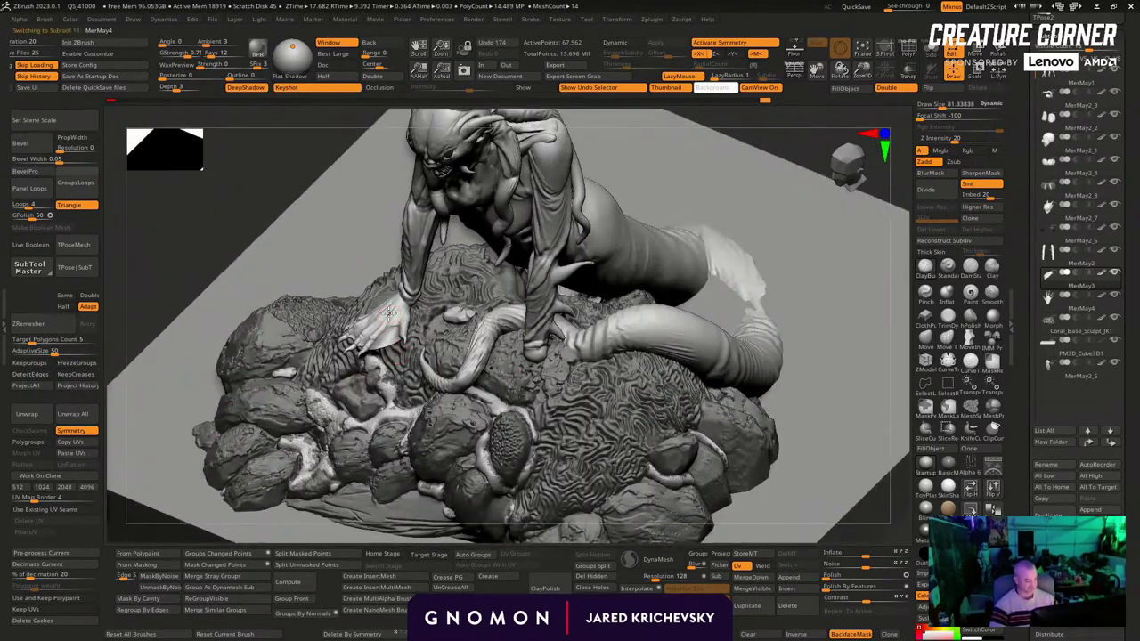
{"action": "left_click", "coordinate": [389, 314], "text": "alt"}
{"action": "left_click_drag", "start_coordinate": [206, 225], "coordinate": [207, 206]}
{"action": "key", "text": "ctrl+m"}
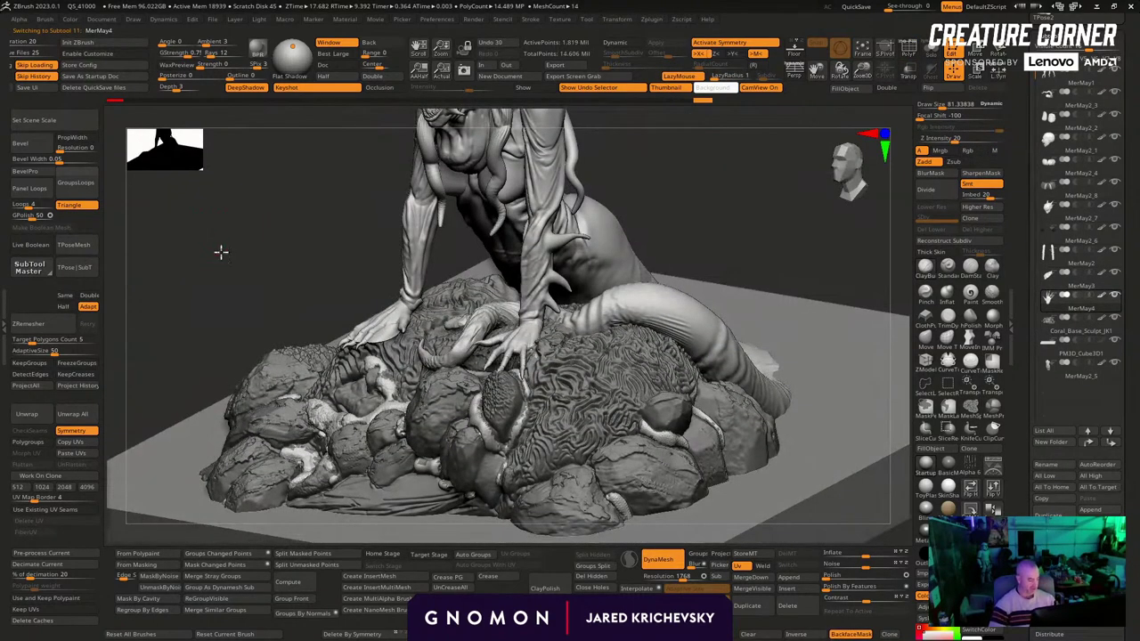
{"action": "left_click_drag", "start_coordinate": [221, 253], "coordinate": [411, 372]}
{"action": "left_click", "coordinate": [343, 325], "text": "alt"}
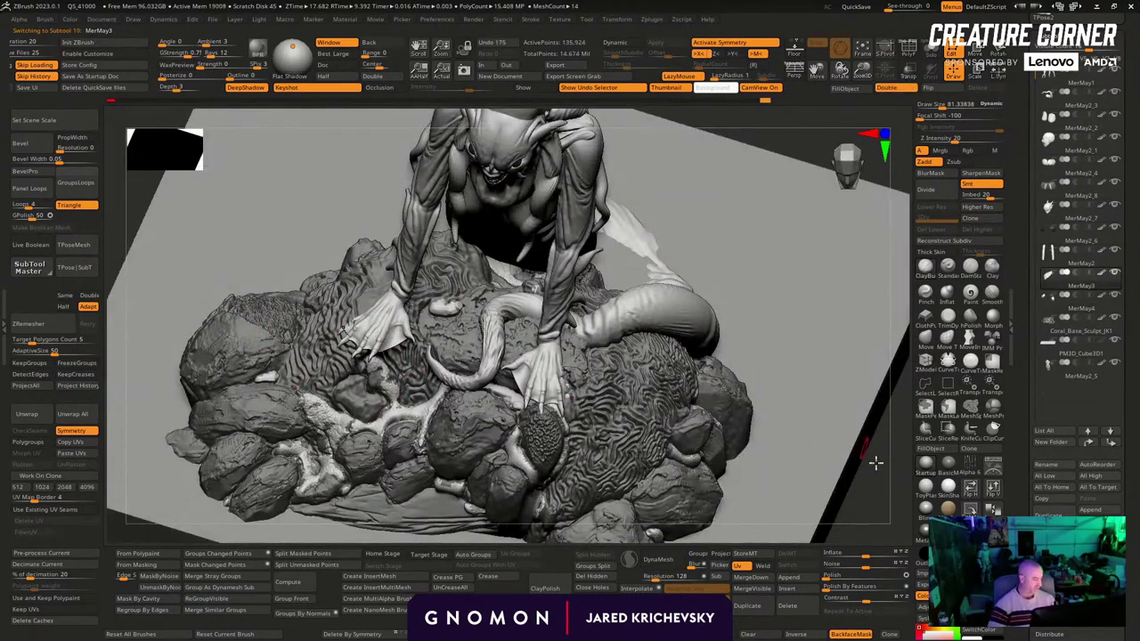
Make the coral base subtool active and reshape the coral beneath the first webbed hand with a large Move brush
{"action": "left_click_drag", "start_coordinate": [875, 463], "coordinate": [881, 409]}
{"action": "left_click_drag", "start_coordinate": [788, 343], "coordinate": [704, 339]}
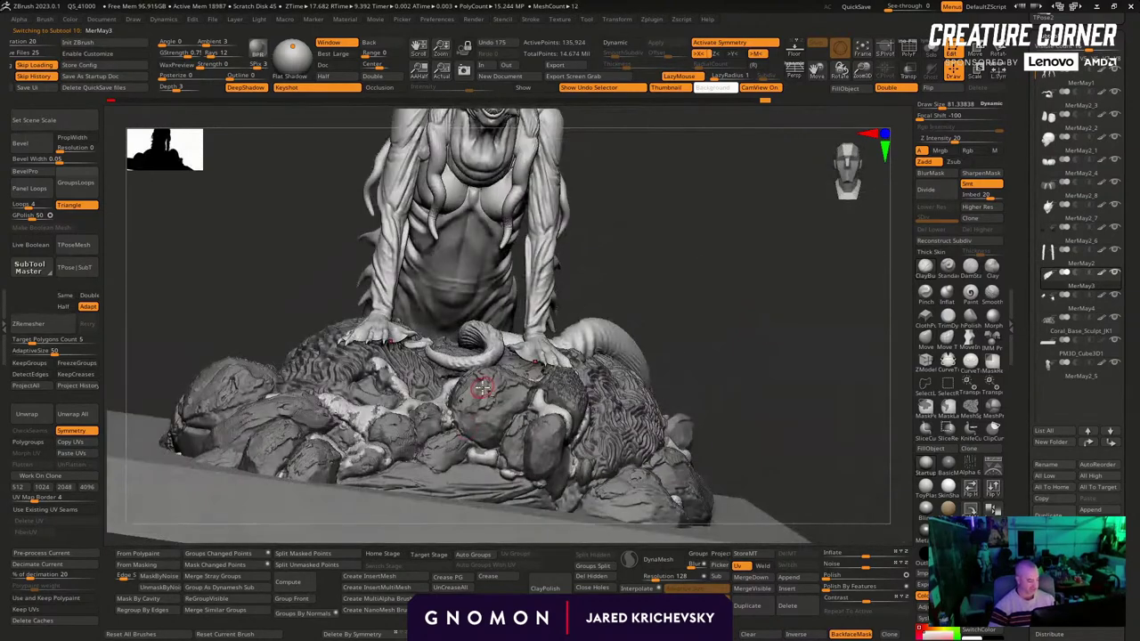
{"action": "left_click", "coordinate": [412, 365], "text": "alt"}
{"action": "left_click_drag", "start_coordinate": [650, 300], "coordinate": [599, 308]}
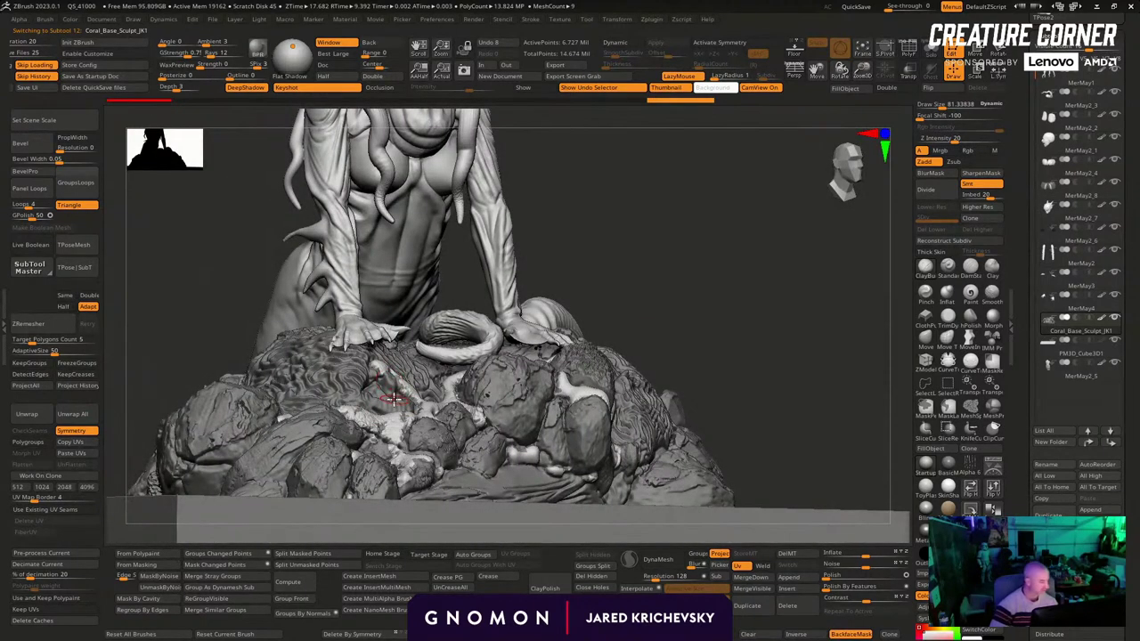
{"action": "key", "text": "shift+f"}
{"action": "key", "text": "shift+f"}
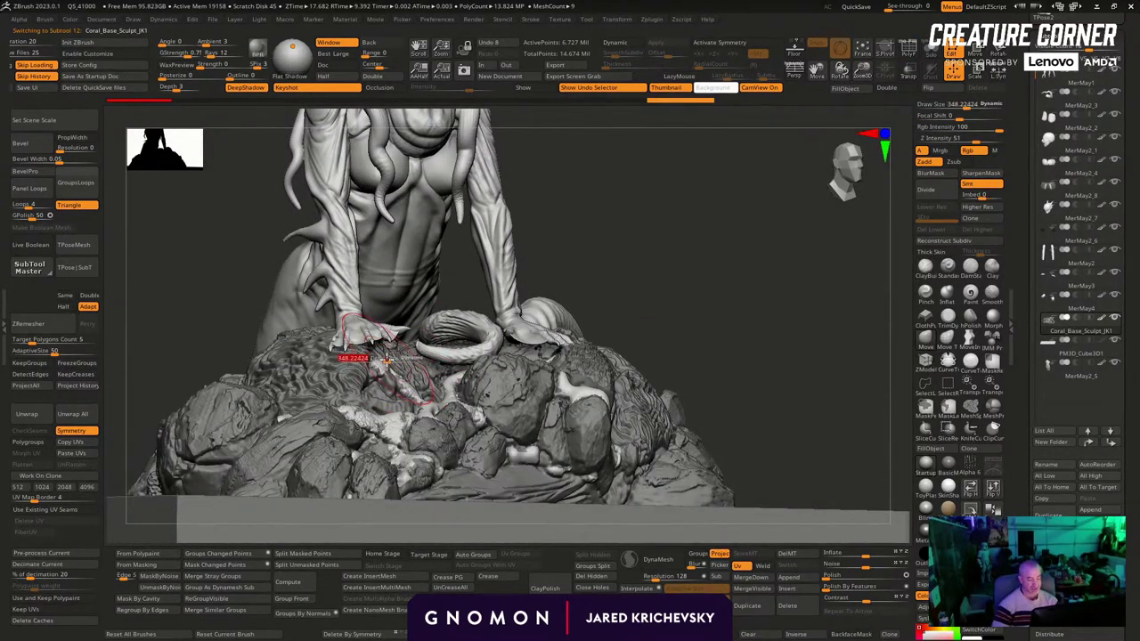
{"action": "left_click_drag", "start_coordinate": [405, 339], "coordinate": [542, 290]}
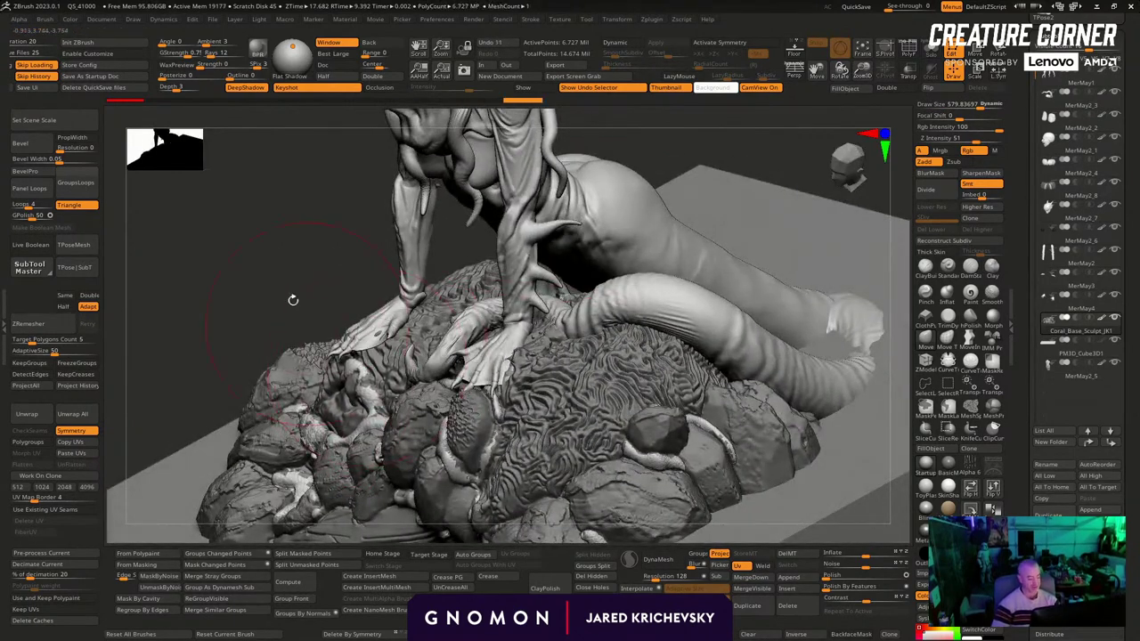
Fit the coral surface more closely around both webbed hands from several angles with the Move brush
{"action": "left_click_drag", "start_coordinate": [293, 300], "coordinate": [496, 273]}
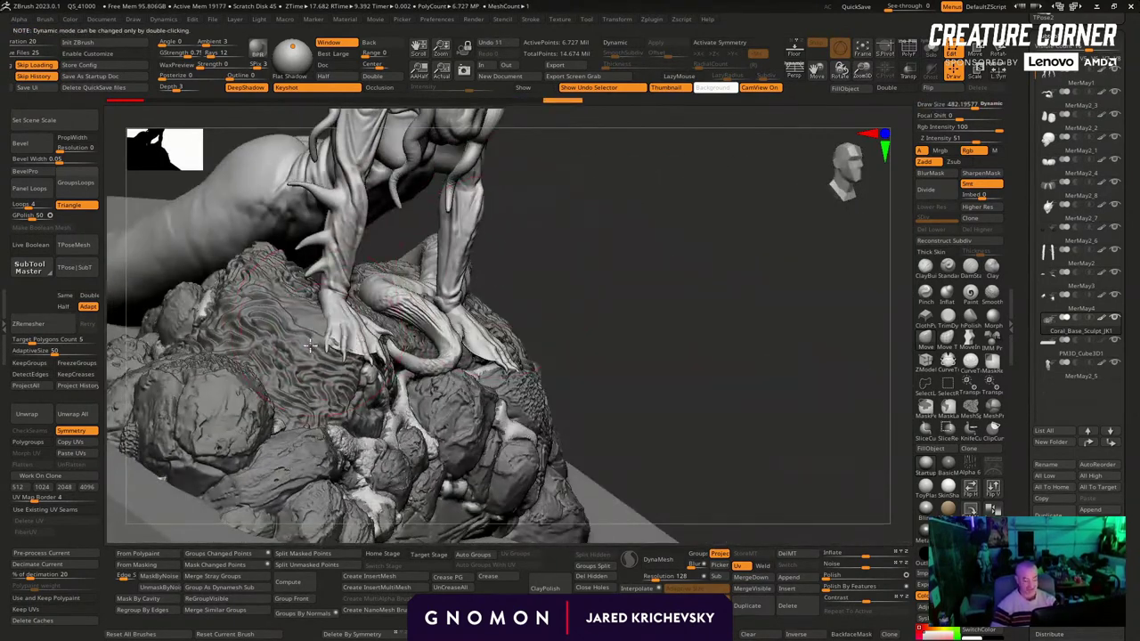
{"action": "left_click_drag", "start_coordinate": [606, 284], "coordinate": [383, 386]}
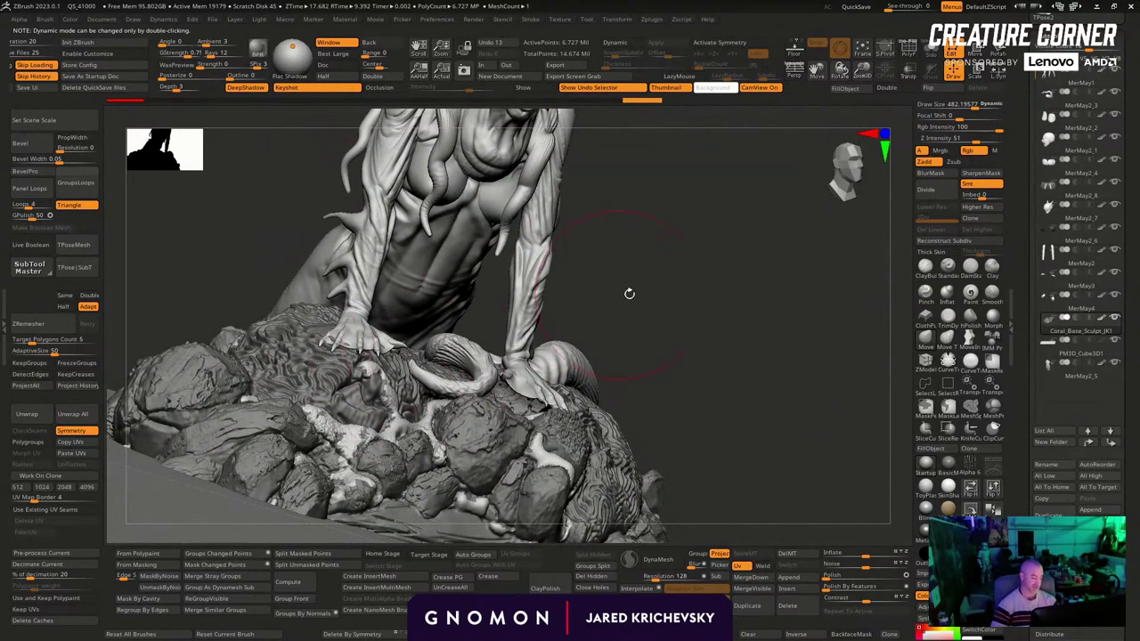
{"action": "left_click_drag", "start_coordinate": [629, 293], "coordinate": [413, 361]}
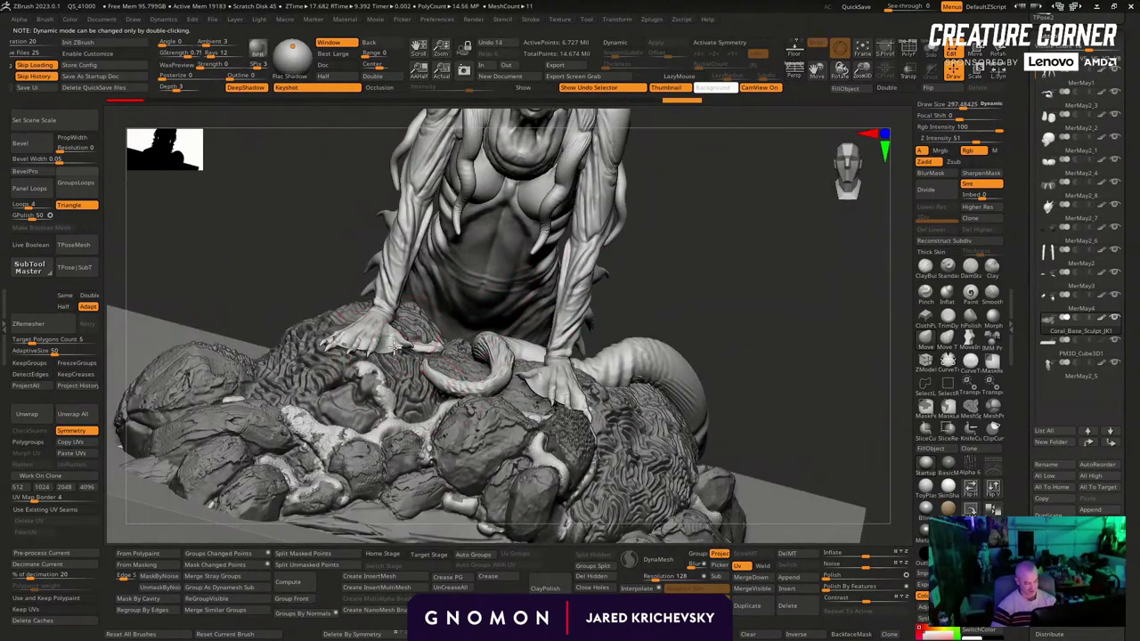
{"action": "mouse_move", "coordinate": [723, 319]}
{"action": "left_mouse_down"}
{"action": "mouse_move", "coordinate": [736, 321]}
{"action": "mouse_move", "coordinate": [723, 411]}
{"action": "left_mouse_up"}
{"action": "mouse_move", "coordinate": [545, 413]}
{"action": "left_mouse_down"}
{"action": "mouse_move", "coordinate": [534, 446]}
{"action": "mouse_move", "coordinate": [520, 440]}
{"action": "mouse_move", "coordinate": [533, 449]}
{"action": "left_mouse_up"}
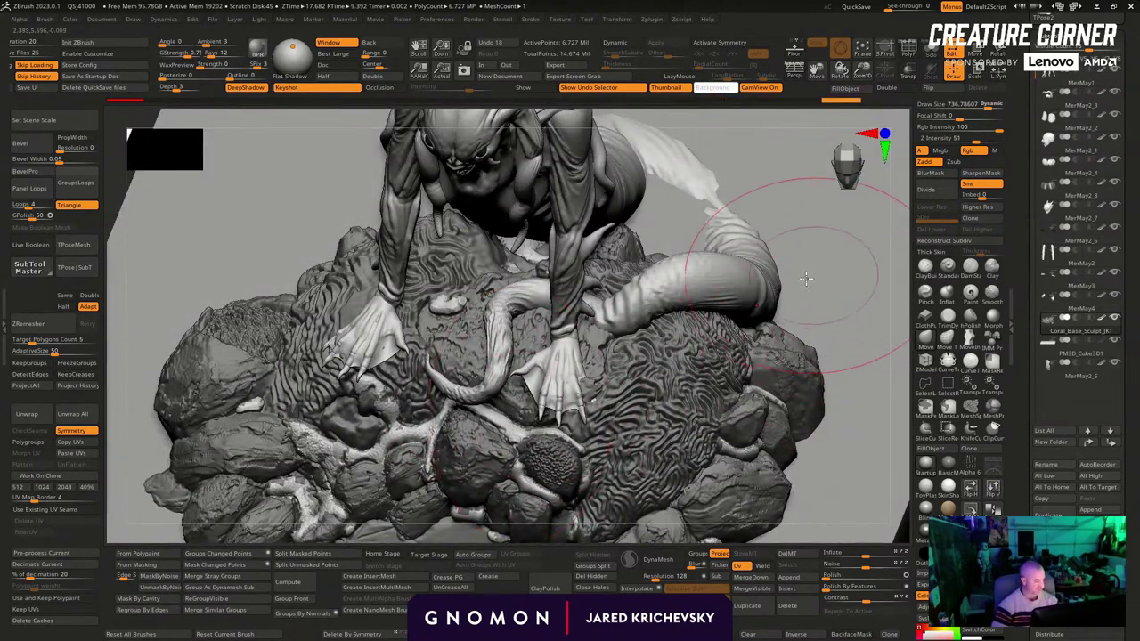
Undo the last Move stroke and adjust the coral between the curled tail tip and the mirrored hand
{"action": "key", "text": "f"}
{"action": "key", "text": "ctrl+z"}
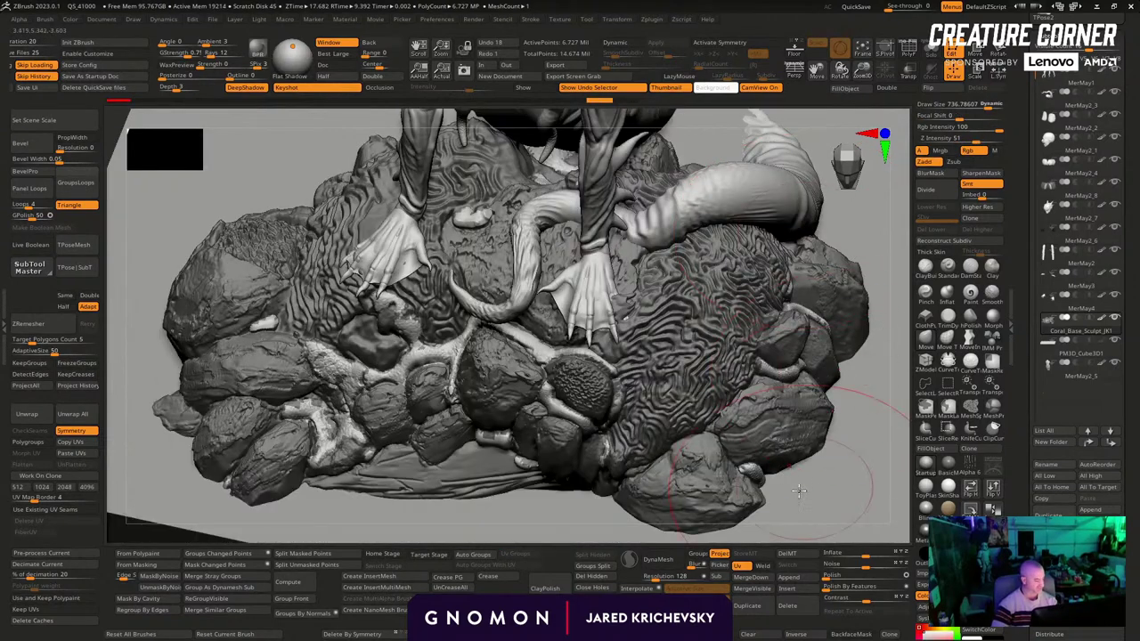
{"action": "key", "text": "f"}
{"action": "mouse_move", "coordinate": [772, 493]}
{"action": "left_mouse_down"}
{"action": "mouse_move", "coordinate": [781, 392]}
{"action": "mouse_move", "coordinate": [809, 395]}
{"action": "mouse_move", "coordinate": [843, 311]}
{"action": "mouse_move", "coordinate": [526, 277]}
{"action": "mouse_move", "coordinate": [512, 296]}
{"action": "left_mouse_up"}
{"action": "left_click_drag", "start_coordinate": [677, 290], "coordinate": [824, 311]}
{"action": "right_click_drag", "start_coordinate": [486, 262], "coordinate": [450, 281]}
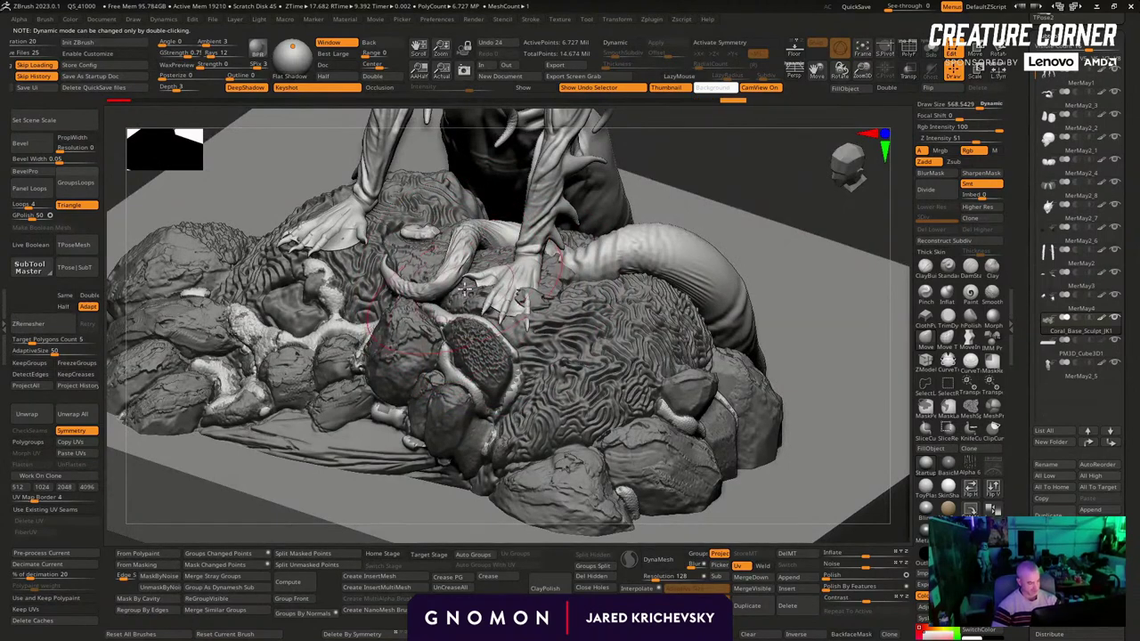
Fit the coral around the fingers and wrist of the hand beside the curled tail with a smaller Move brush
{"action": "key", "text": "bracketleft"}
{"action": "key", "text": "bracketleft"}
{"action": "key", "text": "bracketleft"}
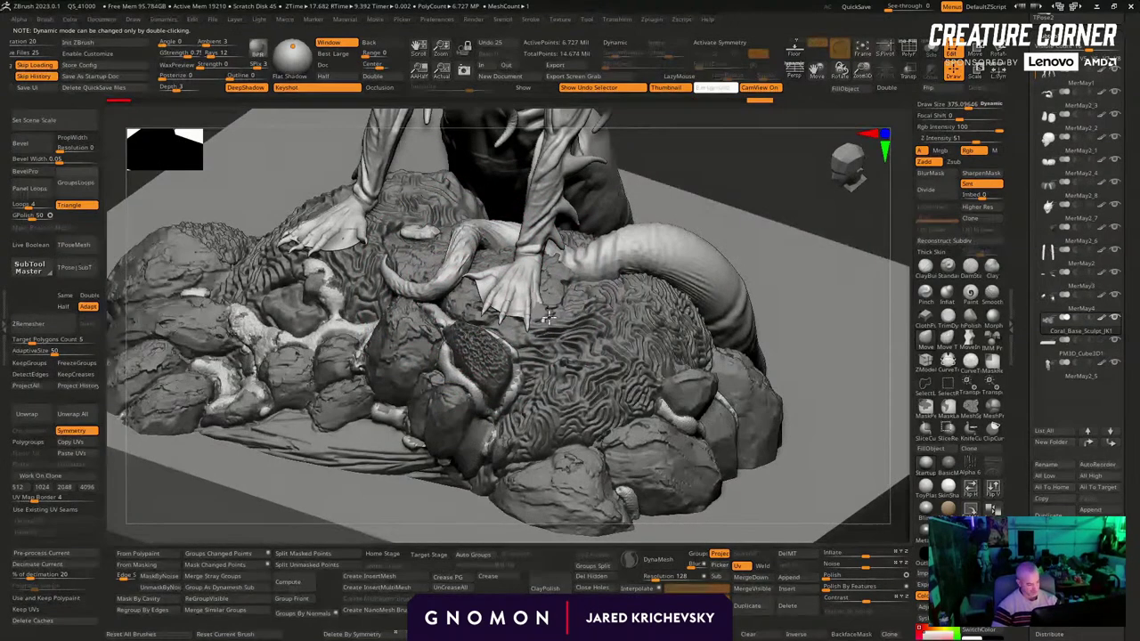
{"action": "left_click_drag", "start_coordinate": [547, 318], "coordinate": [537, 325]}
{"action": "left_click_drag", "start_coordinate": [428, 472], "coordinate": [310, 474]}
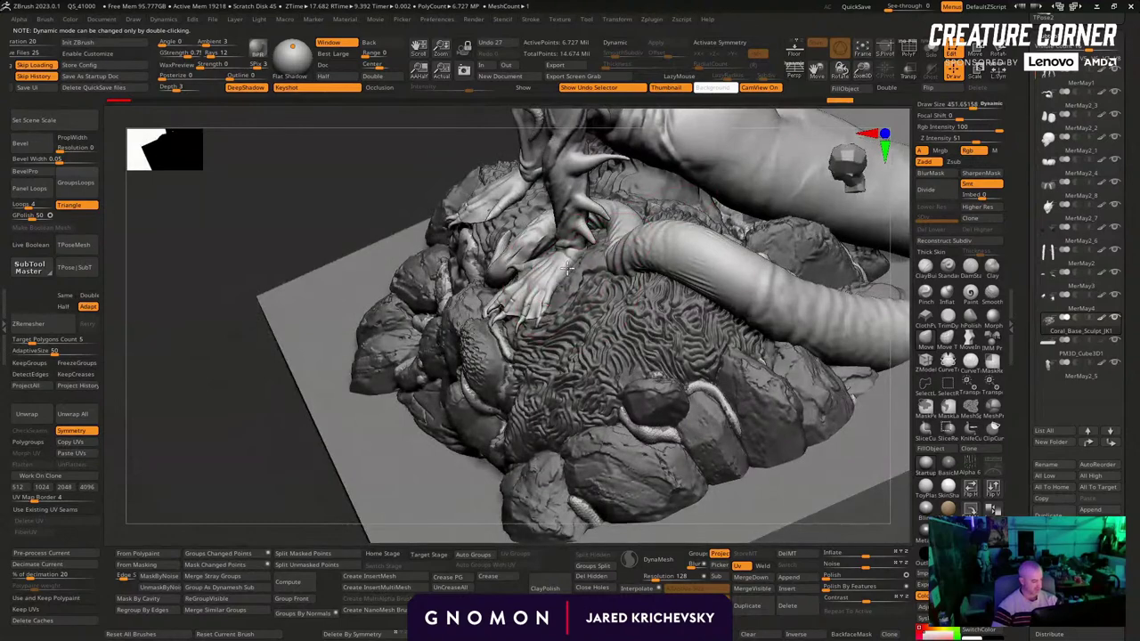
{"action": "left_click_drag", "start_coordinate": [540, 292], "coordinate": [551, 278]}
{"action": "left_click_drag", "start_coordinate": [281, 405], "coordinate": [279, 388], "text": "alt"}
{"action": "key", "text": "f"}
{"action": "mouse_move", "coordinate": [313, 415]}
{"action": "right_mouse_down"}
{"action": "mouse_move", "coordinate": [786, 436]}
{"action": "mouse_move", "coordinate": [736, 466]}
{"action": "mouse_move", "coordinate": [713, 382]}
{"action": "mouse_move", "coordinate": [756, 331]}
{"action": "right_mouse_up"}
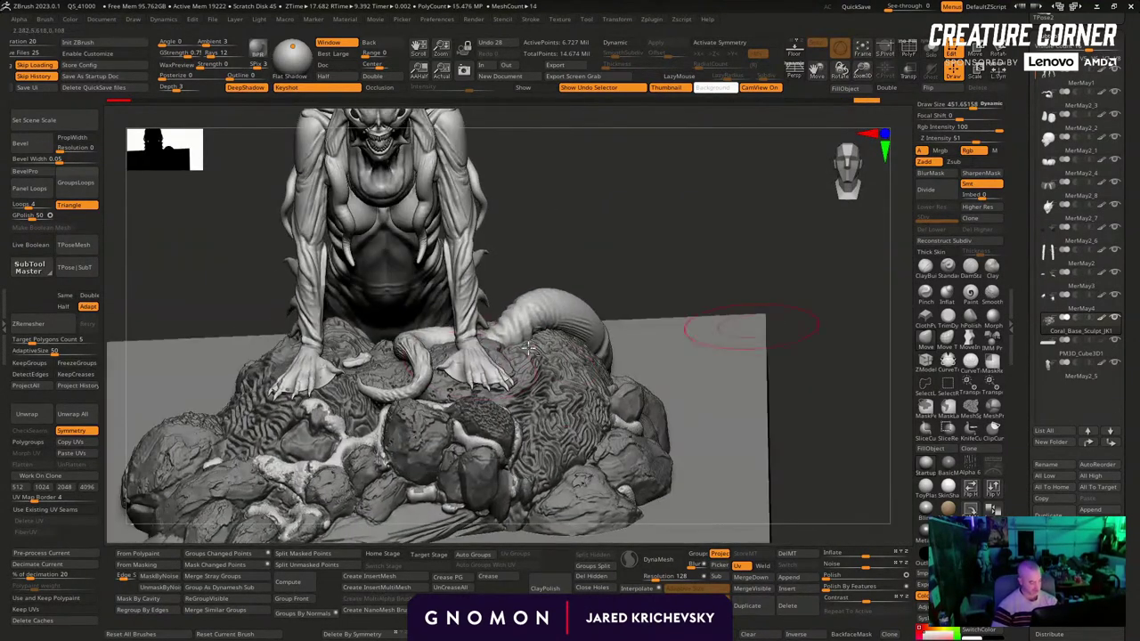
Adjust the MerMay3 subtool symmetrically at the hand beside the curled tail, and make the MerMay4 subtool active
{"action": "left_click", "coordinate": [446, 365], "text": "alt"}
{"action": "key", "text": "x"}
{"action": "key", "text": "x"}
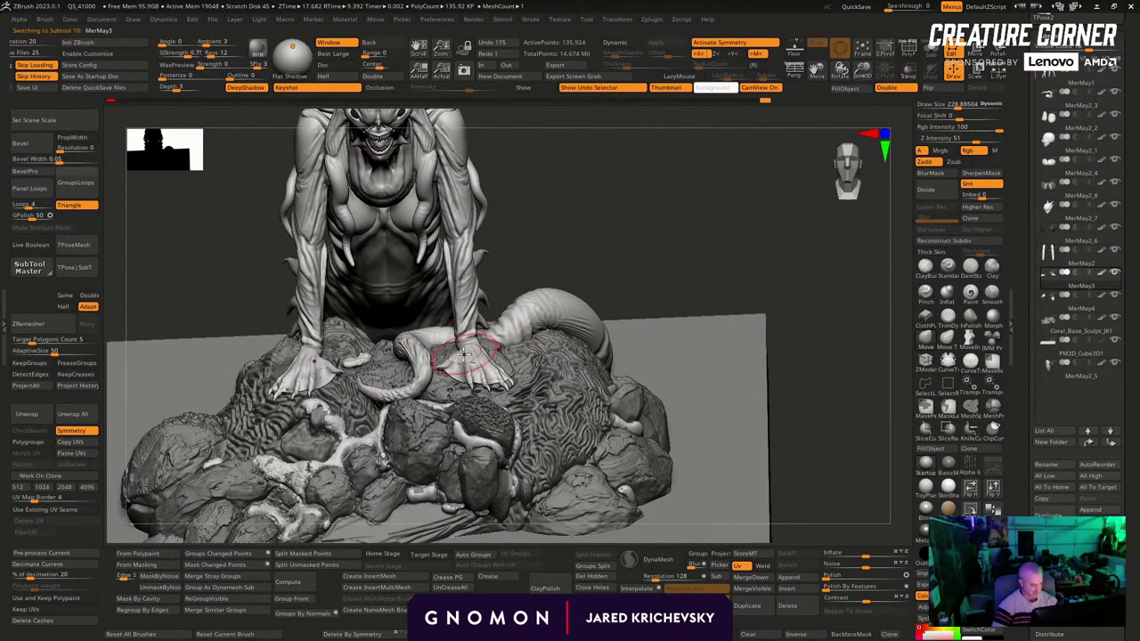
{"action": "left_click_drag", "start_coordinate": [434, 374], "coordinate": [469, 352]}
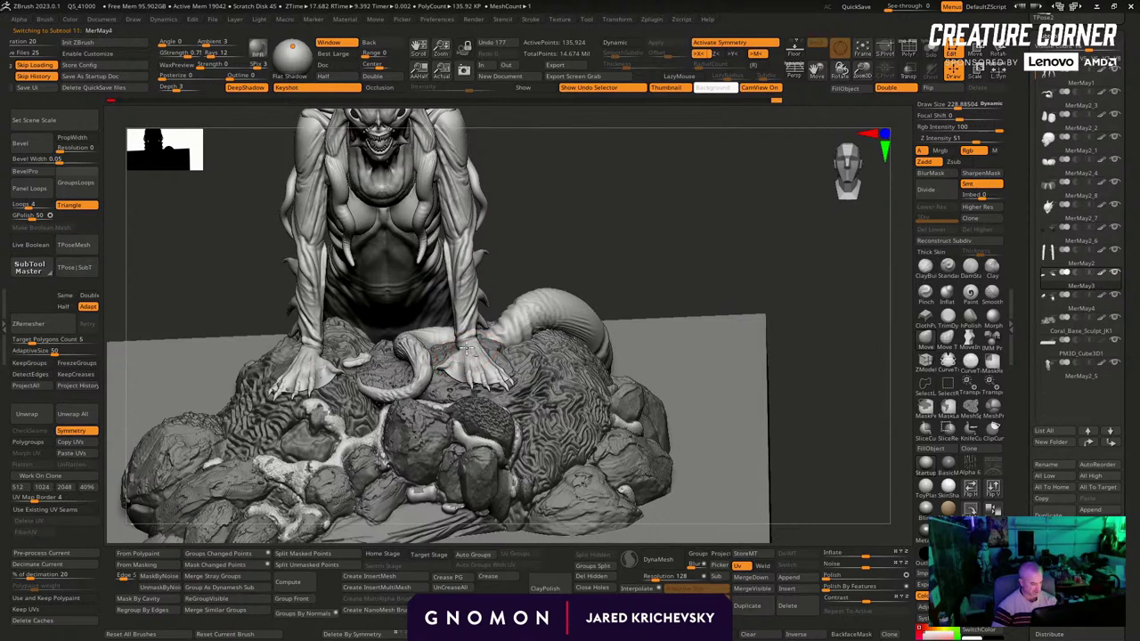
{"action": "left_click", "coordinate": [464, 353], "text": "alt"}
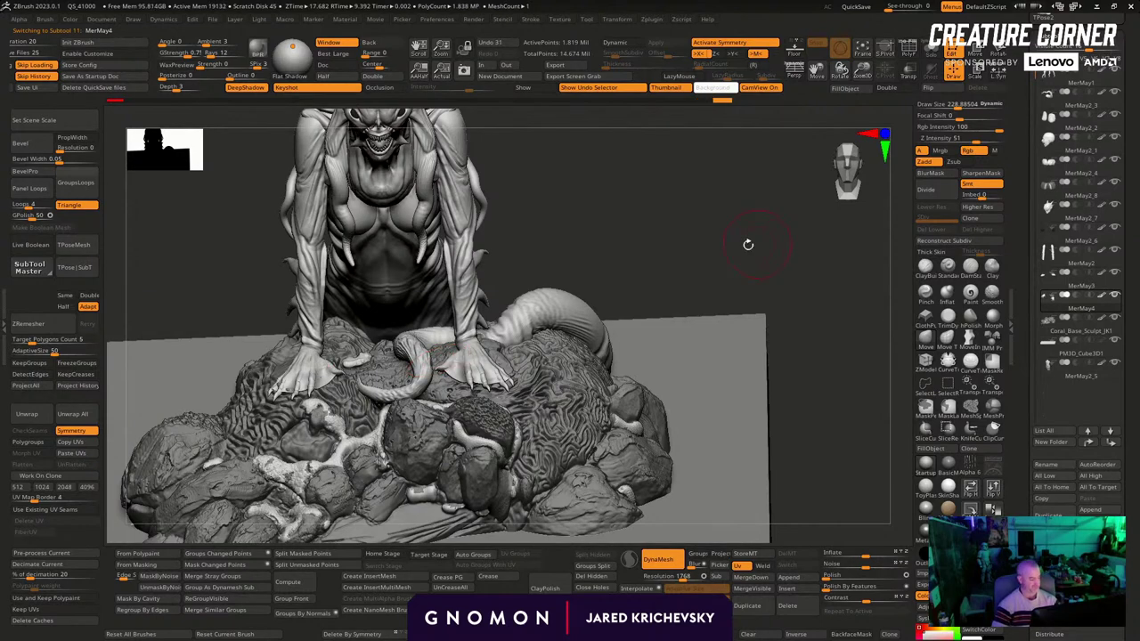
{"action": "left_click_drag", "start_coordinate": [748, 244], "coordinate": [512, 254], "text": "alt"}
Make the human head subtool MerMay2_1 active and try moving it out of the creature's horned head
{"action": "left_click", "coordinate": [394, 153], "text": "alt"}
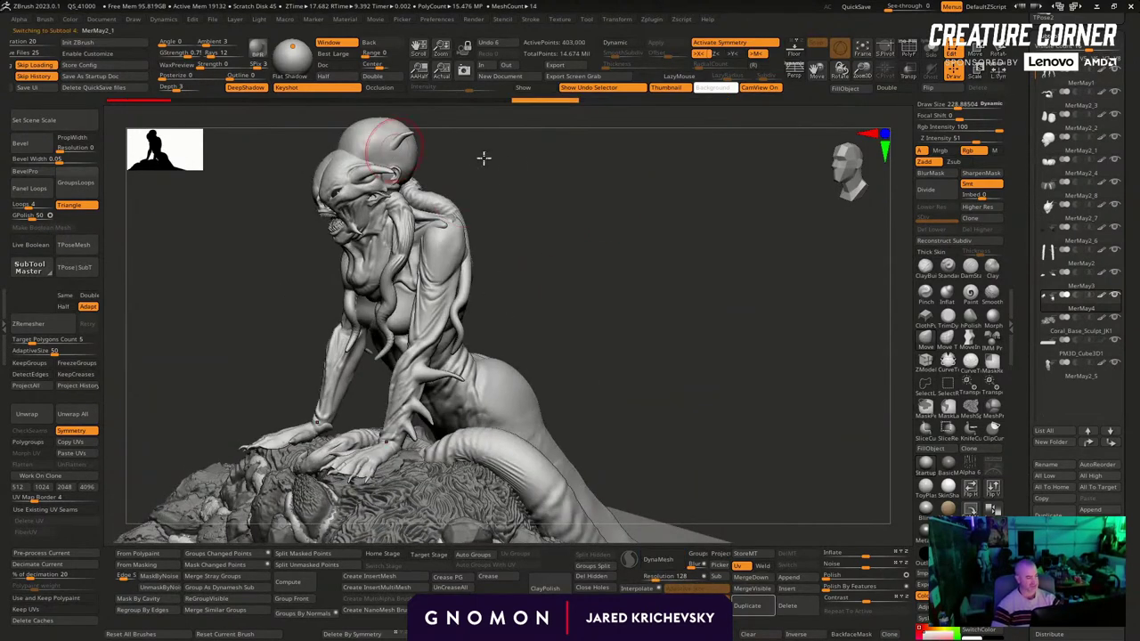
{"action": "left_click_drag", "start_coordinate": [483, 157], "coordinate": [511, 151]}
{"action": "left_click_drag", "start_coordinate": [534, 199], "coordinate": [555, 315]}
{"action": "key", "text": "w"}
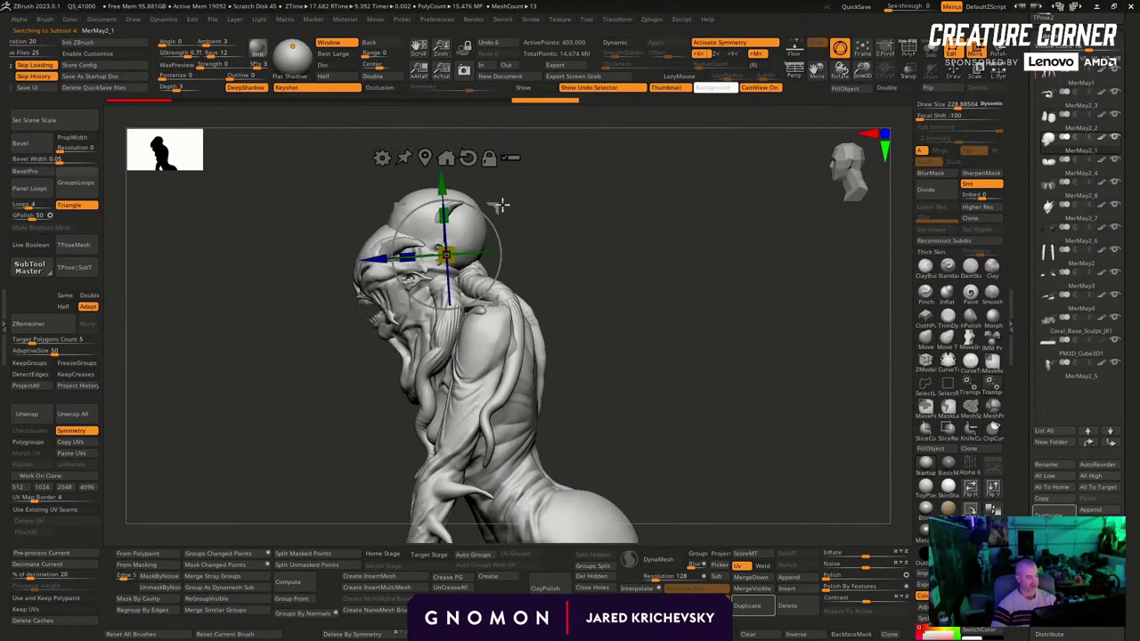
{"action": "left_click_drag", "start_coordinate": [503, 205], "coordinate": [396, 229]}
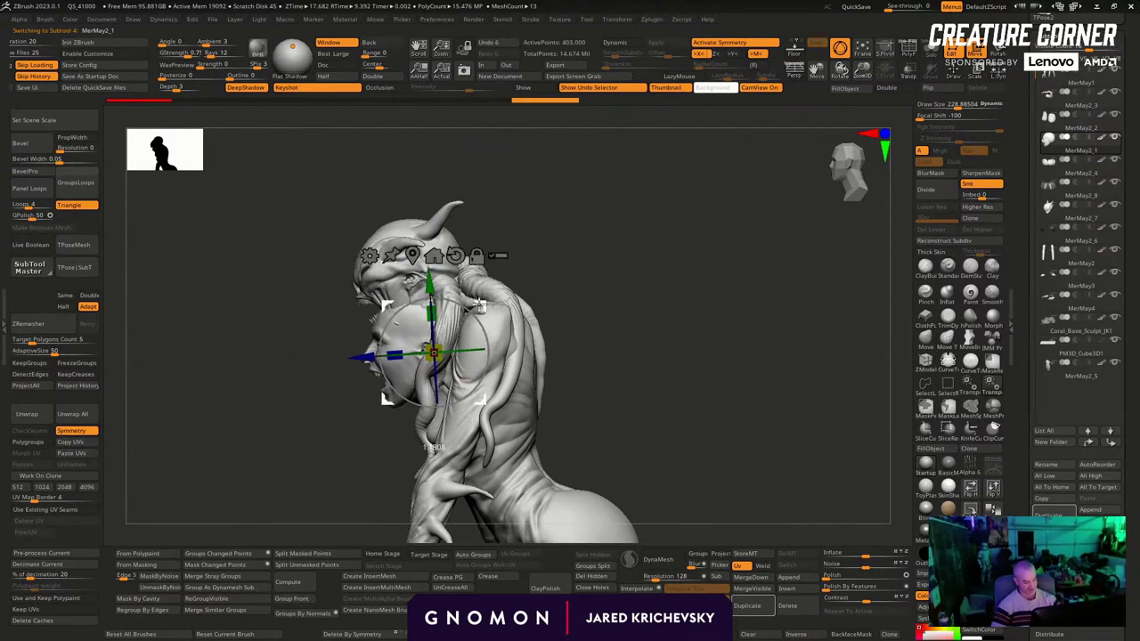
{"action": "left_click_drag", "start_coordinate": [481, 305], "coordinate": [479, 296]}
{"action": "left_click_drag", "start_coordinate": [578, 257], "coordinate": [638, 253]}
{"action": "left_click_drag", "start_coordinate": [570, 315], "coordinate": [557, 297], "text": "alt"}
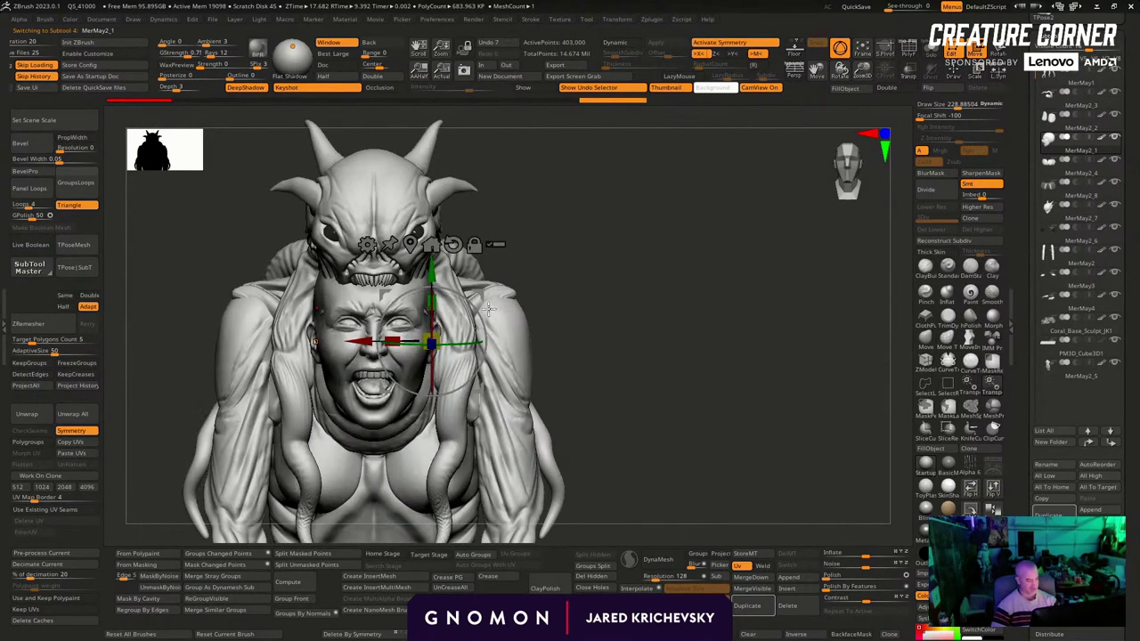
{"action": "left_click_drag", "start_coordinate": [437, 334], "coordinate": [429, 349]}
{"action": "right_click_drag", "start_coordinate": [429, 436], "coordinate": [502, 284]}
{"action": "left_click_drag", "start_coordinate": [472, 290], "coordinate": [393, 174]}
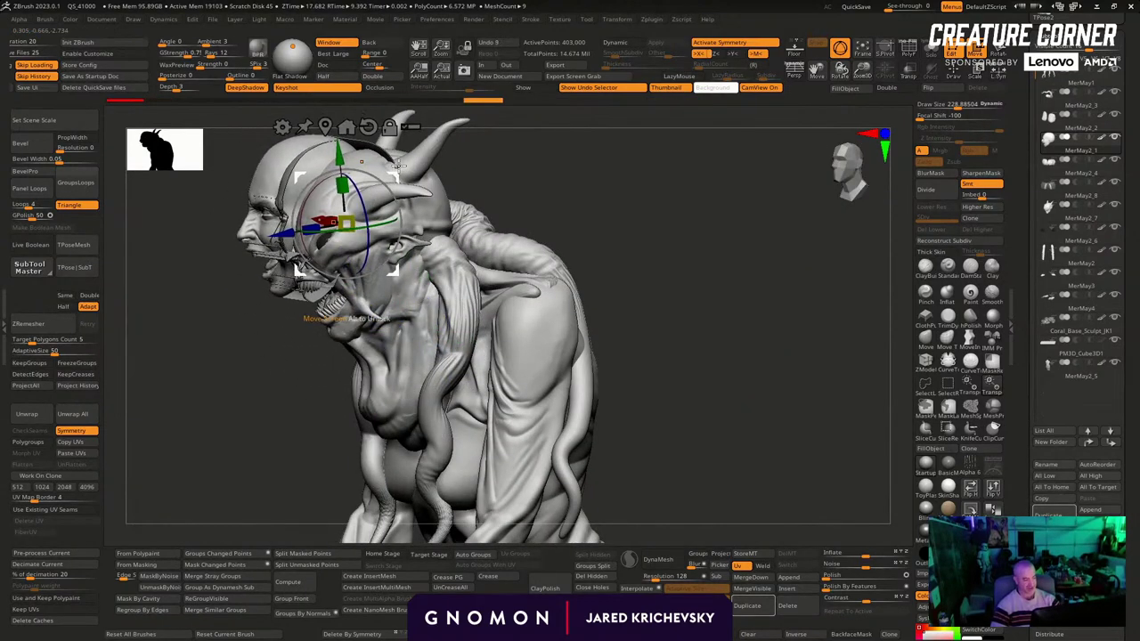
{"action": "key", "text": "ctrl+z"}
Shrink the human head and try placing it on the creature's forehead between the horns
{"action": "left_click_drag", "start_coordinate": [296, 452], "coordinate": [366, 450]}
{"action": "left_click", "coordinate": [452, 244], "text": "alt"}
{"action": "right_click_drag", "start_coordinate": [472, 267], "coordinate": [370, 272]}
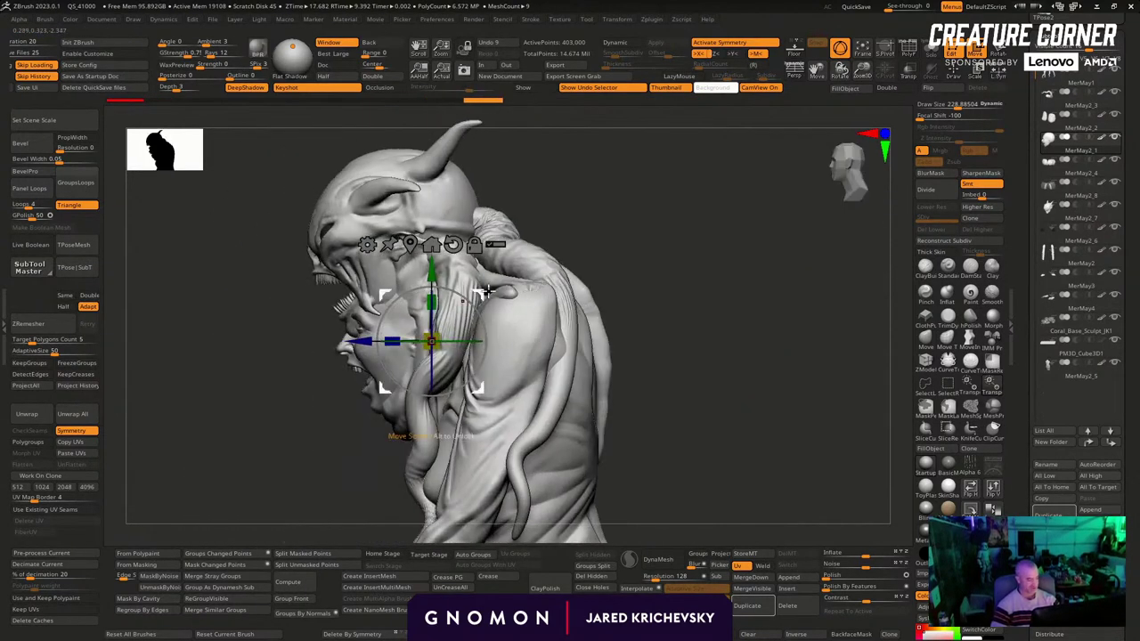
{"action": "left_click_drag", "start_coordinate": [477, 295], "coordinate": [412, 176]}
{"action": "left_click_drag", "start_coordinate": [378, 211], "coordinate": [365, 233]}
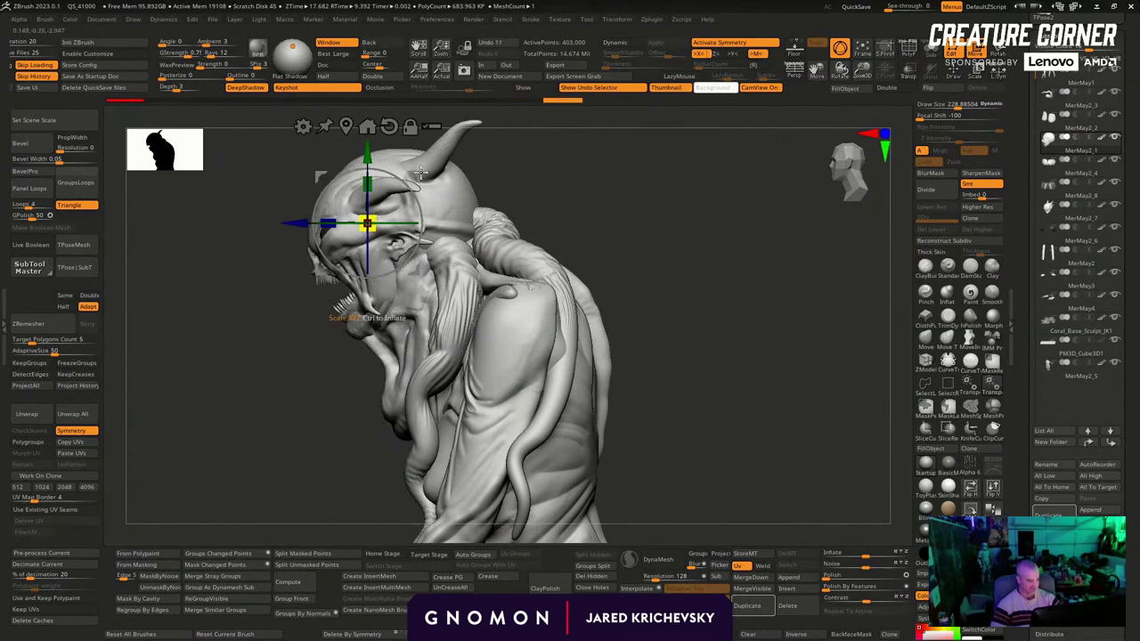
{"action": "mouse_move", "coordinate": [420, 175]}
{"action": "left_mouse_down"}
{"action": "mouse_move", "coordinate": [374, 170]}
{"action": "mouse_move", "coordinate": [383, 165]}
{"action": "left_mouse_up"}
{"action": "key", "text": "q"}
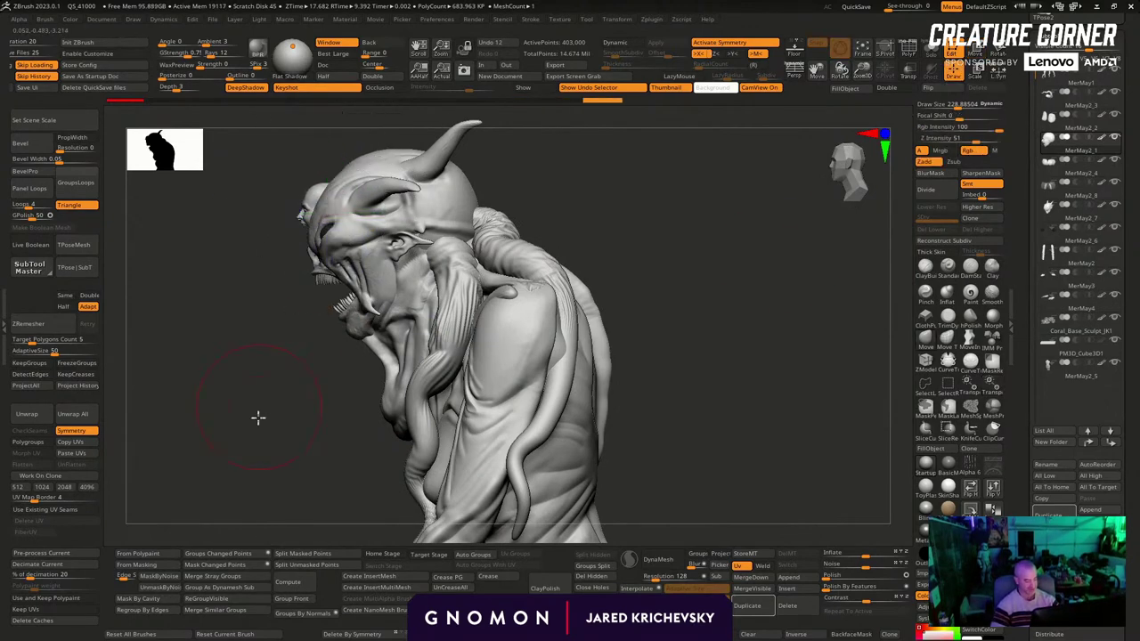
{"action": "mouse_move", "coordinate": [257, 417]}
{"action": "right_mouse_down"}
{"action": "mouse_move", "coordinate": [486, 173]}
{"action": "mouse_move", "coordinate": [639, 280]}
{"action": "mouse_move", "coordinate": [657, 274]}
{"action": "mouse_move", "coordinate": [644, 273]}
{"action": "right_mouse_up"}
{"action": "key", "text": "w"}
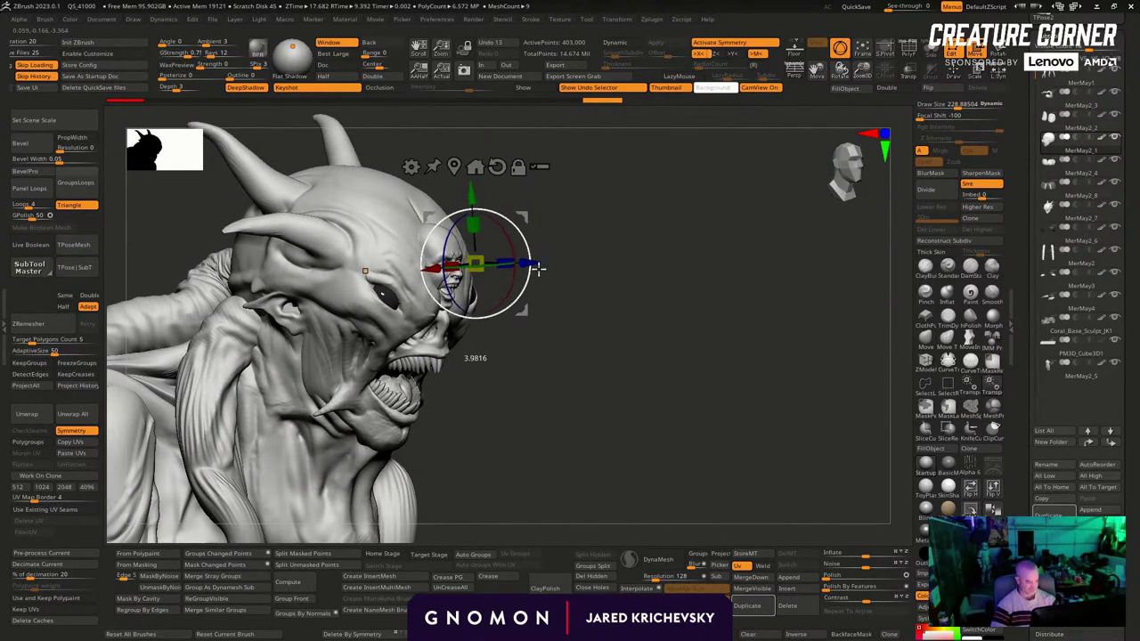
{"action": "left_click_drag", "start_coordinate": [526, 266], "coordinate": [530, 266]}
{"action": "key", "text": "q"}
{"action": "mouse_move", "coordinate": [634, 331]}
{"action": "right_mouse_down"}
{"action": "mouse_move", "coordinate": [607, 331]}
{"action": "mouse_move", "coordinate": [630, 332]}
{"action": "mouse_move", "coordinate": [624, 279]}
{"action": "mouse_move", "coordinate": [580, 186]}
{"action": "mouse_move", "coordinate": [596, 188]}
{"action": "mouse_move", "coordinate": [627, 237]}
{"action": "mouse_move", "coordinate": [624, 216]}
{"action": "right_mouse_up"}
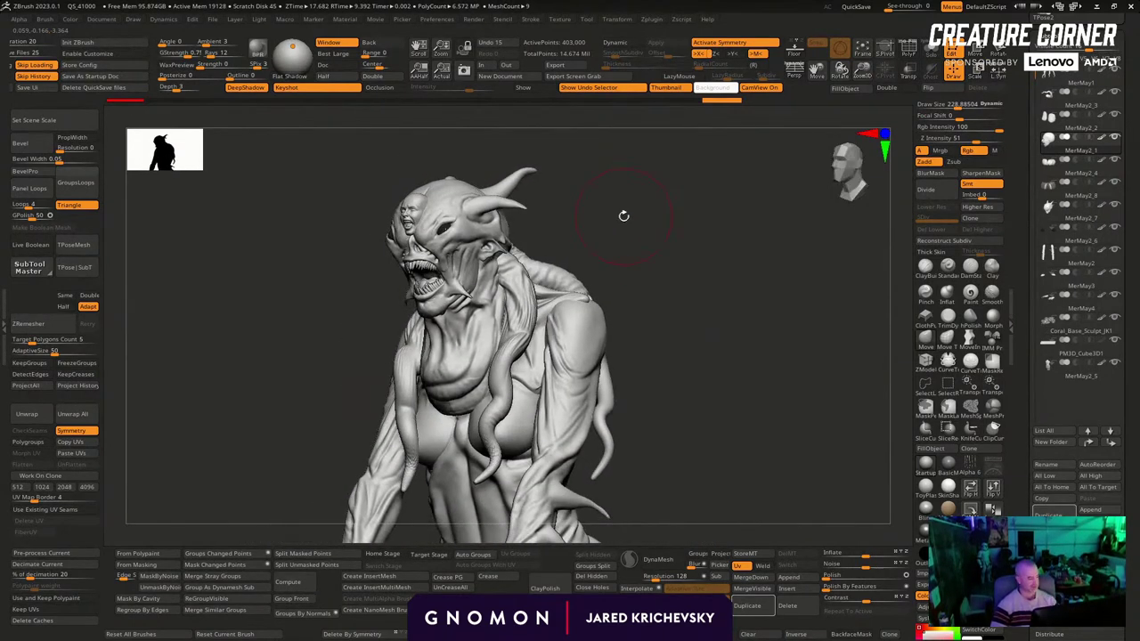
{"action": "key", "text": "shift+f"}
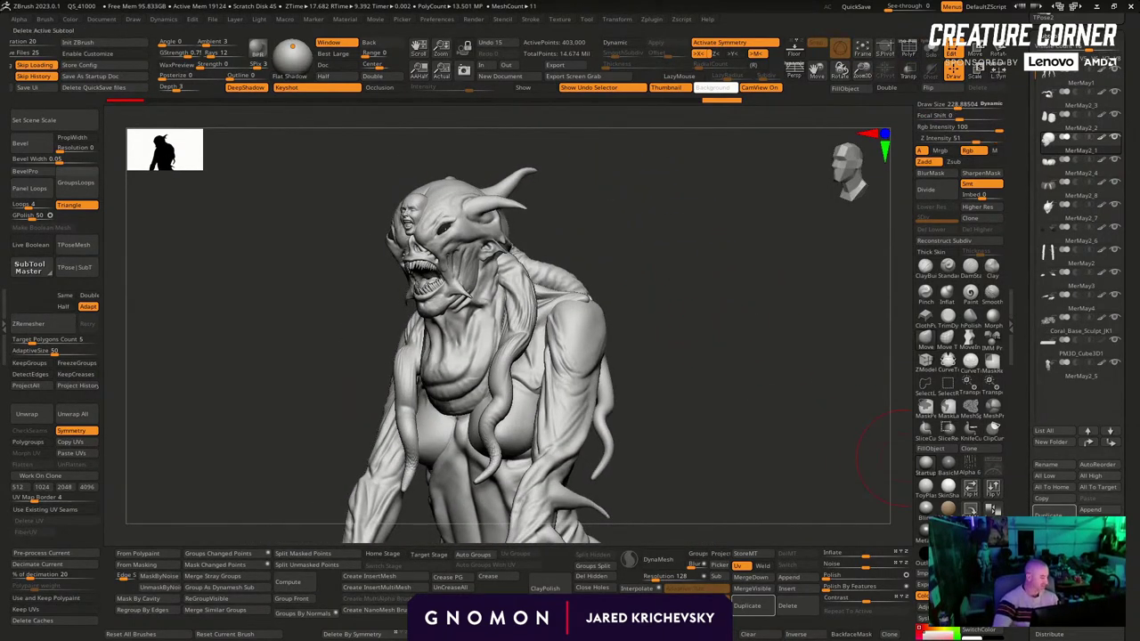
Delete the human head subtool MerMay2_1 from the sculpt
{"action": "left_click", "coordinate": [797, 606]}
{"action": "key", "text": "Return"}
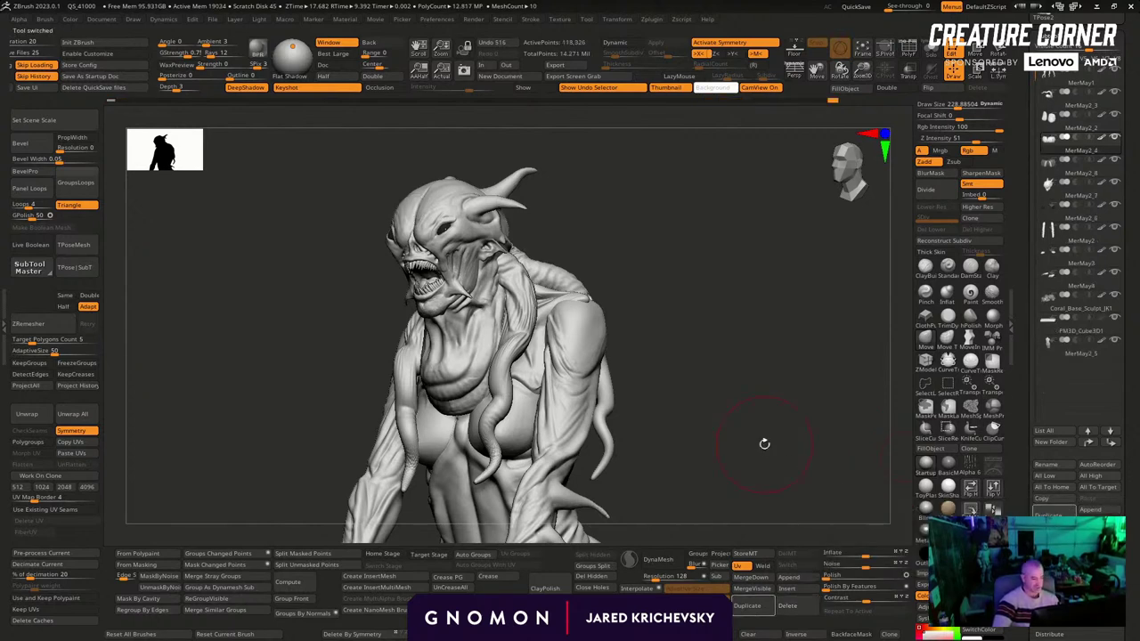
Make the flat slab beneath the coral the active subtool and bring up its transform gizmo
{"action": "right_click_drag", "start_coordinate": [763, 443], "coordinate": [781, 462]}
{"action": "mouse_move", "coordinate": [644, 348]}
{"action": "right_mouse_down"}
{"action": "mouse_move", "coordinate": [700, 349]}
{"action": "mouse_move", "coordinate": [729, 240]}
{"action": "mouse_move", "coordinate": [718, 300]}
{"action": "mouse_move", "coordinate": [668, 241]}
{"action": "mouse_move", "coordinate": [651, 249]}
{"action": "mouse_move", "coordinate": [699, 315]}
{"action": "mouse_move", "coordinate": [677, 306]}
{"action": "mouse_move", "coordinate": [674, 249]}
{"action": "mouse_move", "coordinate": [657, 308]}
{"action": "right_mouse_up"}
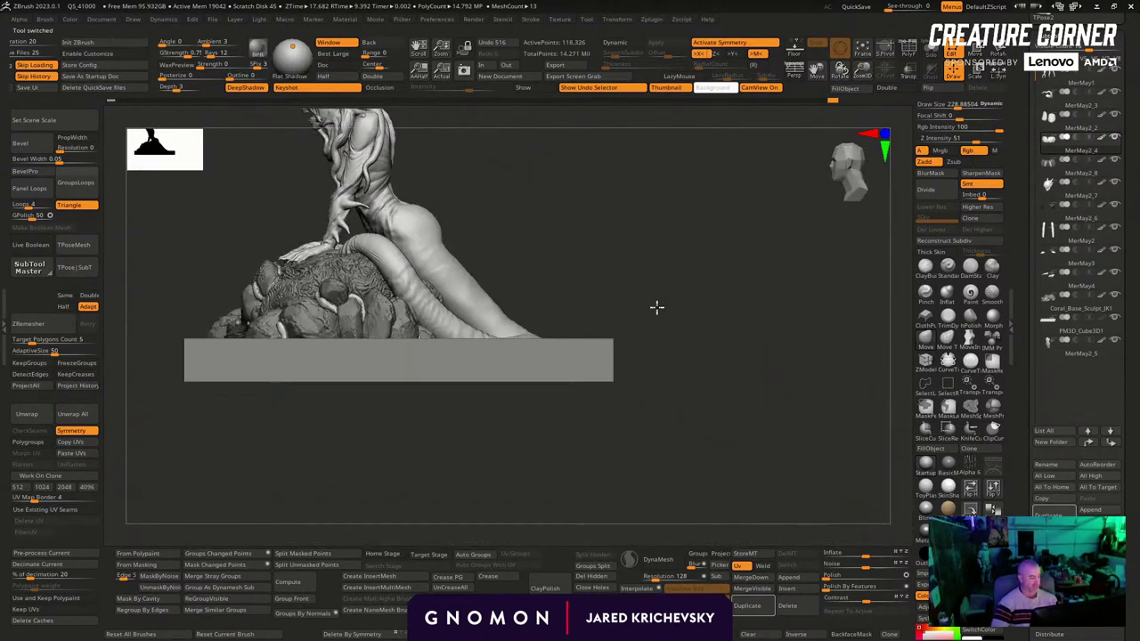
{"action": "left_click", "coordinate": [522, 339], "text": "alt"}
{"action": "key", "text": "shift+f"}
{"action": "key", "text": "shift+f"}
{"action": "right_click_drag", "start_coordinate": [748, 442], "coordinate": [753, 419]}
{"action": "key", "text": "w"}
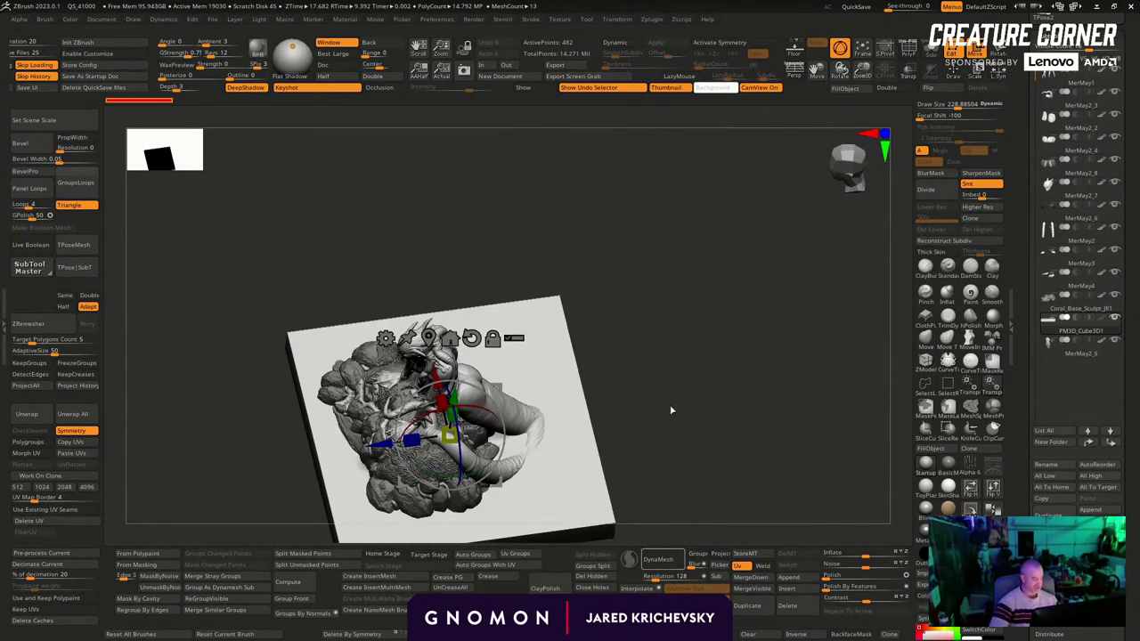
DynaMesh the slab at resolution 128 and stretch it out sideways and lengthwise around the coral
{"action": "left_click", "coordinate": [662, 560]}
{"action": "key", "text": "shift+f"}
{"action": "mouse_move", "coordinate": [671, 397]}
{"action": "right_mouse_down"}
{"action": "mouse_move", "coordinate": [667, 366]}
{"action": "mouse_move", "coordinate": [670, 376]}
{"action": "right_mouse_up"}
{"action": "left_click_drag", "start_coordinate": [409, 438], "coordinate": [387, 248]}
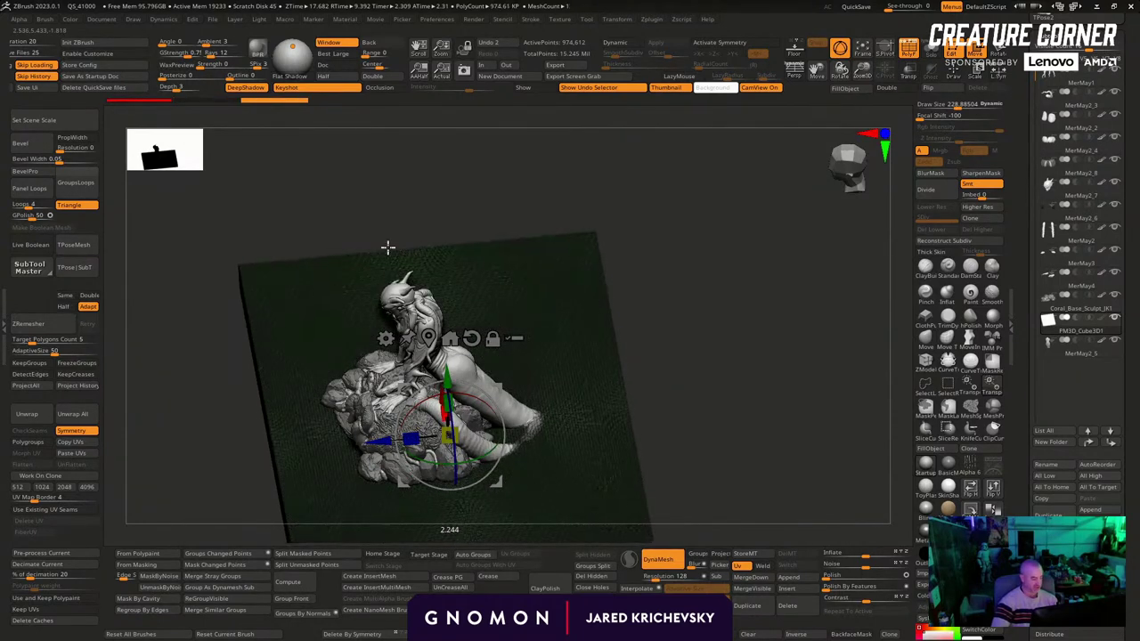
{"action": "mouse_move", "coordinate": [738, 377]}
{"action": "right_mouse_down"}
{"action": "mouse_move", "coordinate": [722, 264]}
{"action": "mouse_move", "coordinate": [725, 339]}
{"action": "right_mouse_up"}
{"action": "key", "text": "q"}
{"action": "key", "text": "shift+f"}
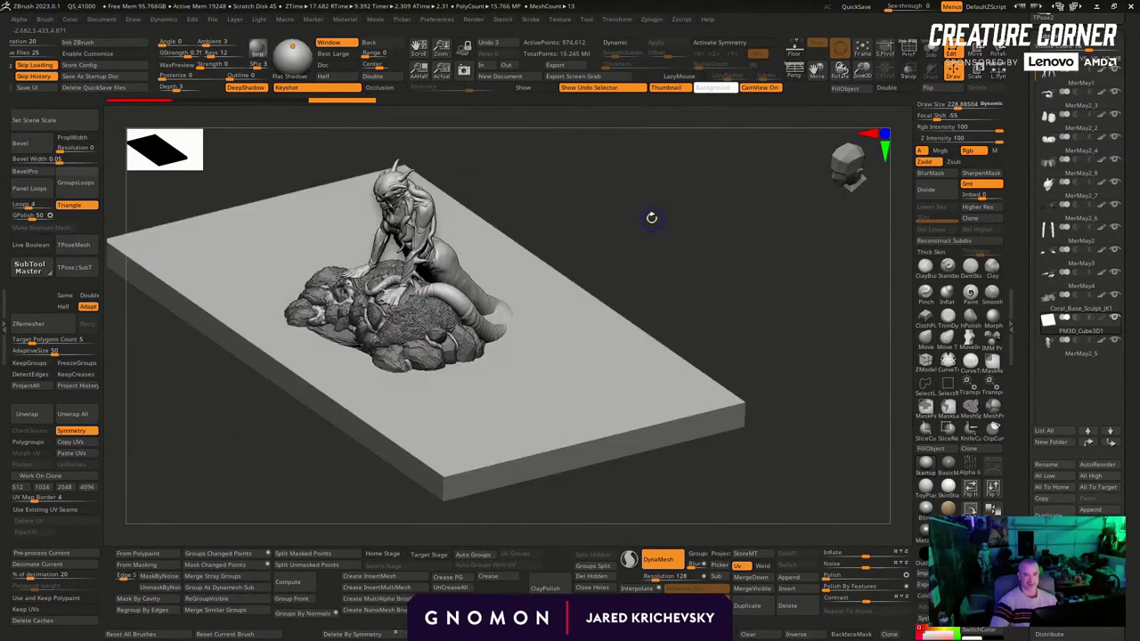
{"action": "left_click", "coordinate": [649, 217], "text": "ctrl"}
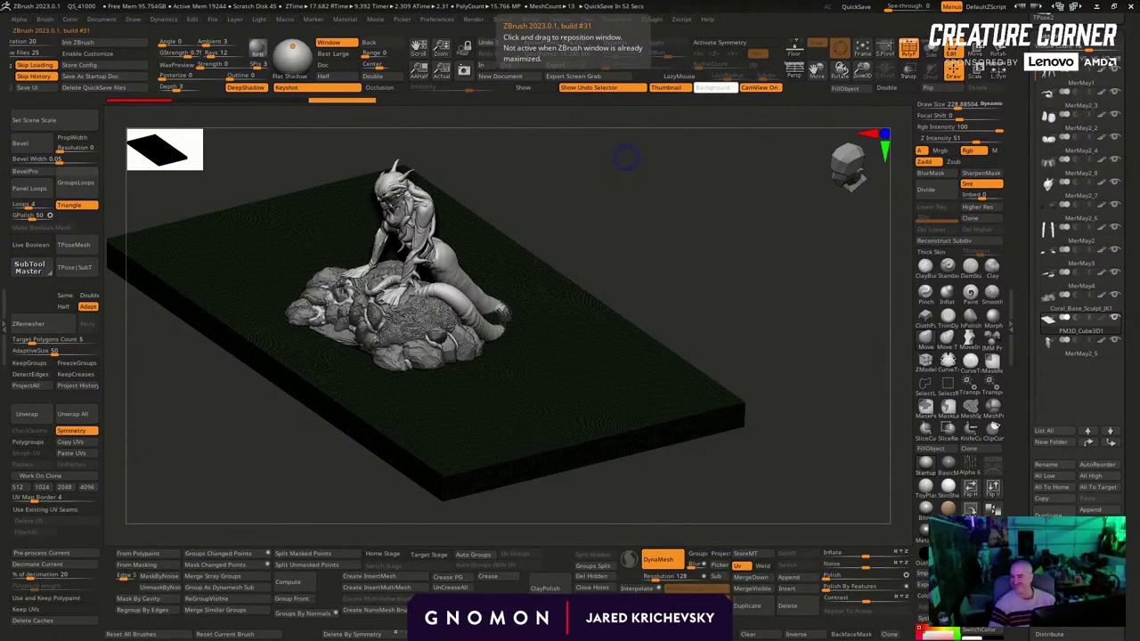
{"action": "left_click_drag", "start_coordinate": [768, 266], "coordinate": [681, 320]}
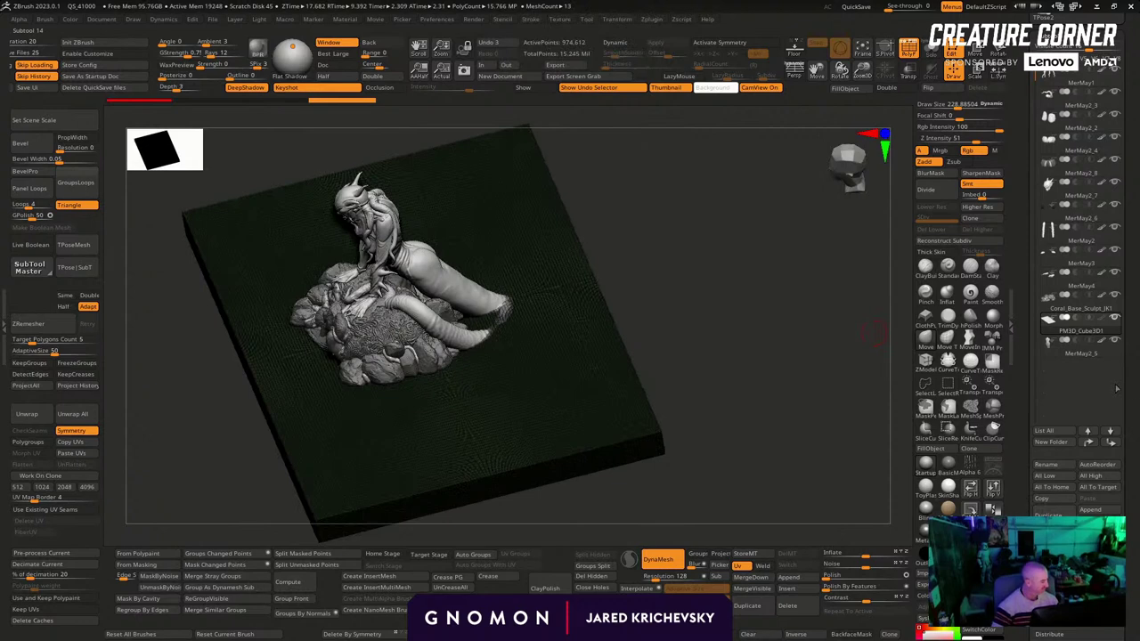
{"action": "left_click_drag", "start_coordinate": [1114, 392], "coordinate": [1112, 237]}
{"action": "mouse_move", "coordinate": [873, 334]}
{"action": "left_mouse_down"}
{"action": "mouse_move", "coordinate": [864, 430]}
{"action": "mouse_move", "coordinate": [847, 369]}
{"action": "mouse_move", "coordinate": [867, 394]}
{"action": "mouse_move", "coordinate": [861, 403]}
{"action": "mouse_move", "coordinate": [805, 420]}
{"action": "left_mouse_up"}
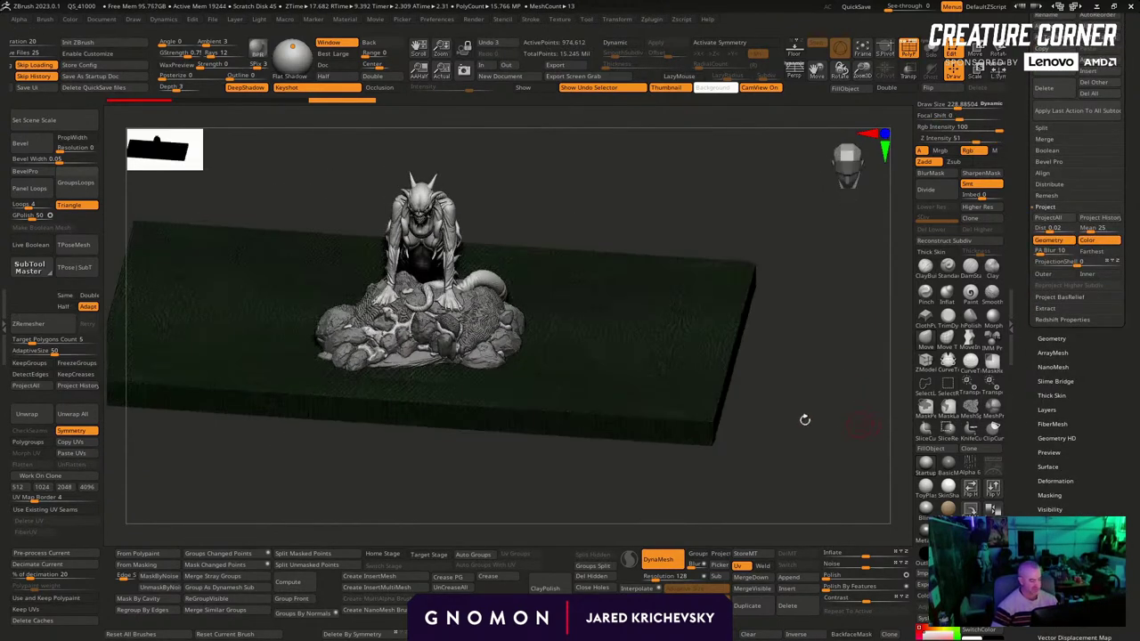
Undo the slab's stretching and its DynaMesh
{"action": "key", "text": "shift+f"}
{"action": "key", "text": "shift+f"}
{"action": "key", "text": "ctrl+z"}
{"action": "key", "text": "ctrl+z"}
{"action": "key", "text": "ctrl+z"}
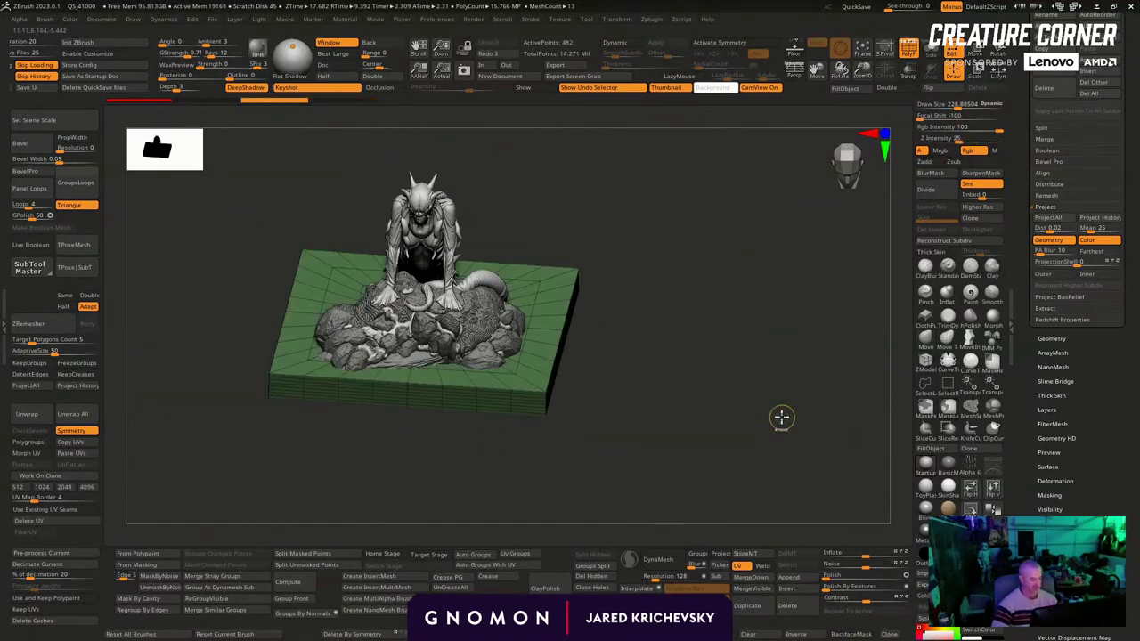
Split the slab into polygroups by normals and isolate its top face
{"action": "left_click_drag", "start_coordinate": [738, 410], "coordinate": [746, 437], "text": "alt"}
{"action": "key", "text": "shift+f"}
{"action": "key", "text": "shift+f"}
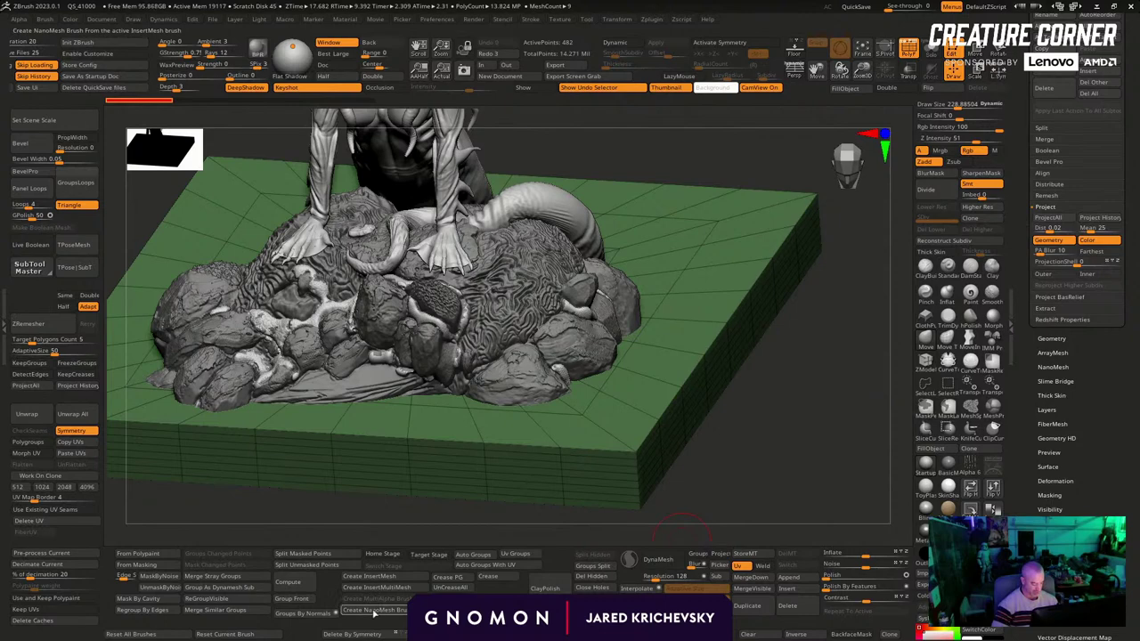
{"action": "left_click", "coordinate": [303, 614]}
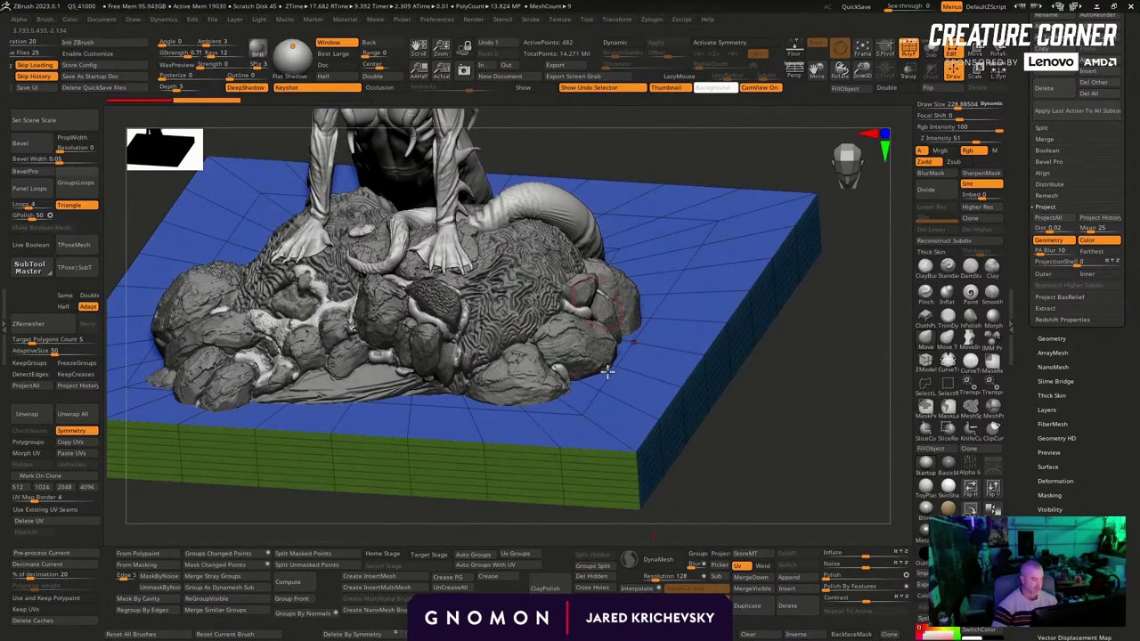
{"action": "left_click_drag", "start_coordinate": [836, 441], "coordinate": [741, 392], "text": "alt"}
{"action": "left_click", "coordinate": [581, 334], "text": "ctrl+shift"}
{"action": "left_click_drag", "start_coordinate": [772, 426], "coordinate": [851, 289]}
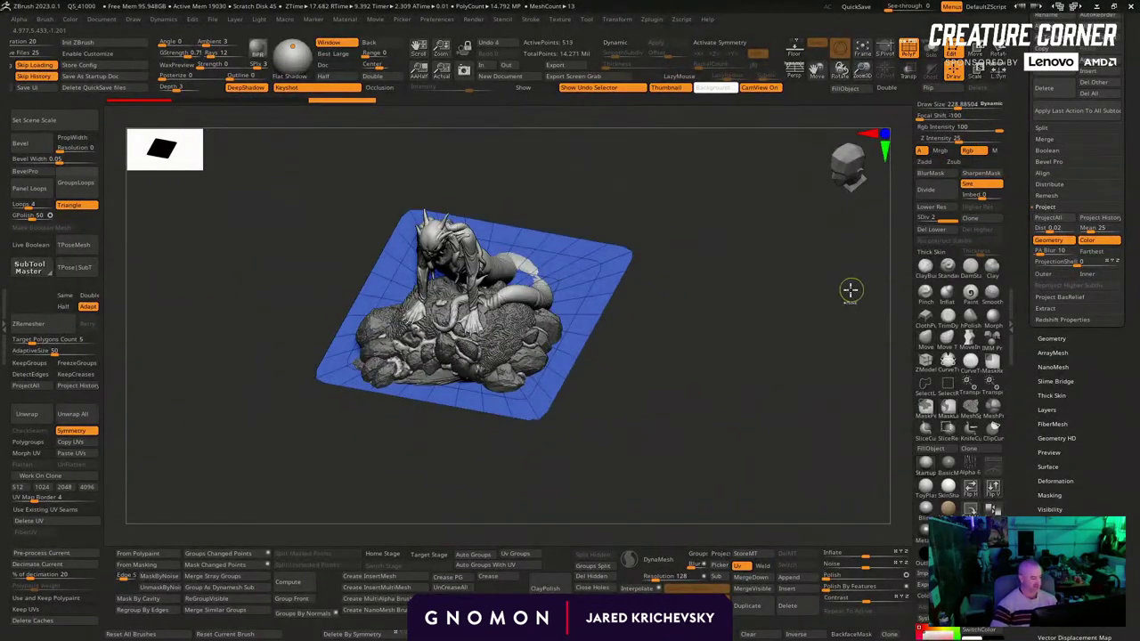
Subdivide the isolated top face several times into a dense ground plane
{"action": "key", "text": "ctrl+d"}
{"action": "key", "text": "ctrl+d"}
{"action": "key", "text": "ctrl+d"}
{"action": "key", "text": "ctrl+d"}
{"action": "key", "text": "ctrl+d"}
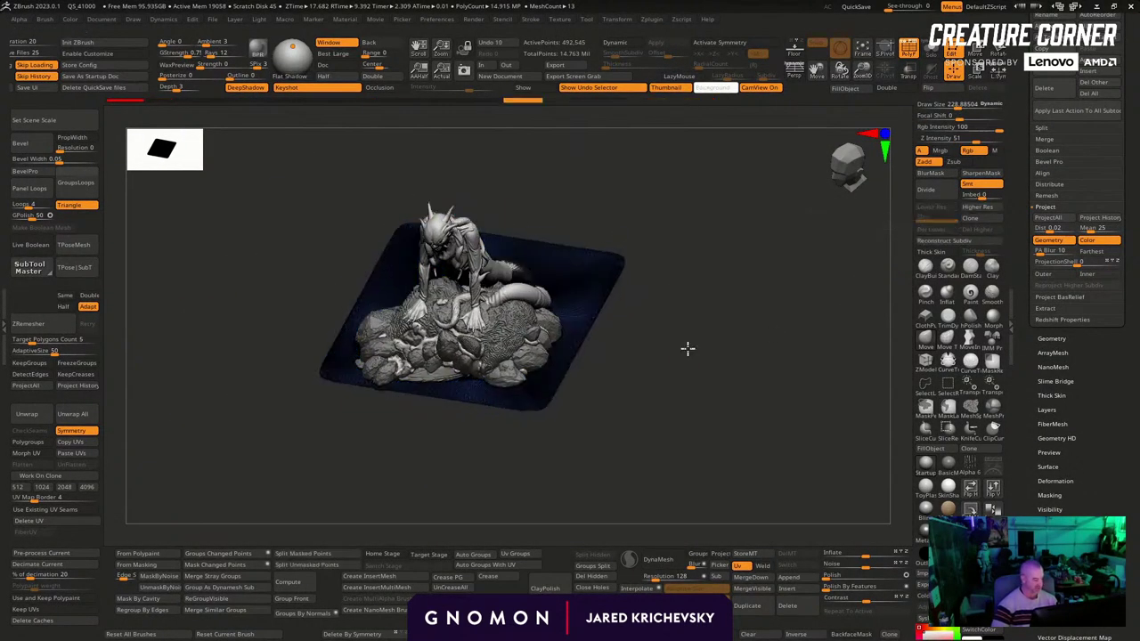
Scale the ground plane to more than twice its width and lengthen it so it extends well beyond the coral
{"action": "left_click_drag", "start_coordinate": [686, 348], "coordinate": [652, 336]}
{"action": "key", "text": "w"}
{"action": "left_click_drag", "start_coordinate": [355, 304], "coordinate": [330, 304]}
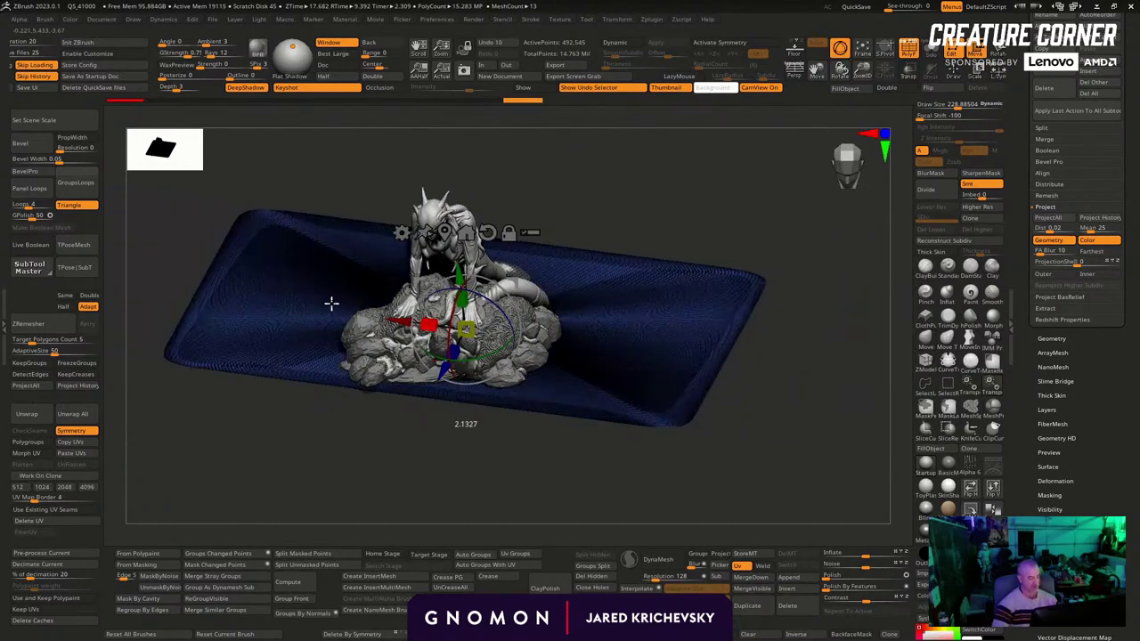
{"action": "left_click_drag", "start_coordinate": [454, 353], "coordinate": [311, 519]}
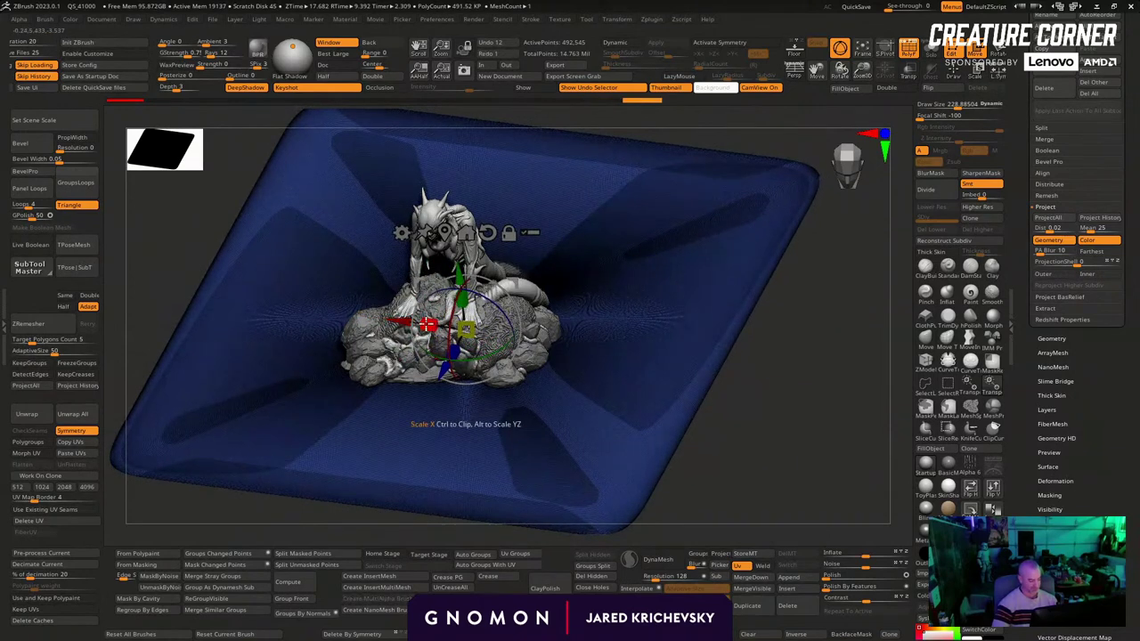
{"action": "left_click_drag", "start_coordinate": [429, 325], "coordinate": [423, 325]}
{"action": "key", "text": "q"}
{"action": "key", "text": "shift+f"}
Add surface noise to the ground plane and choose Voronoi as its noise plug-in pattern
{"action": "mouse_move", "coordinate": [777, 399]}
{"action": "left_mouse_down"}
{"action": "mouse_move", "coordinate": [792, 415]}
{"action": "mouse_move", "coordinate": [786, 444]}
{"action": "left_mouse_up"}
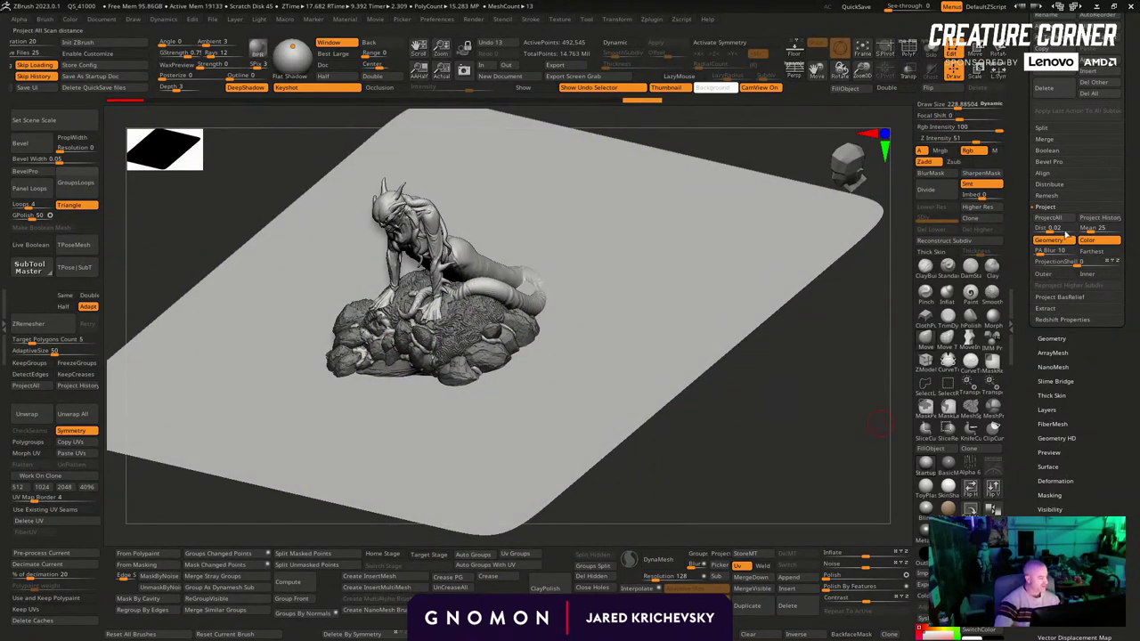
{"action": "left_click_drag", "start_coordinate": [1047, 473], "coordinate": [1047, 470]}
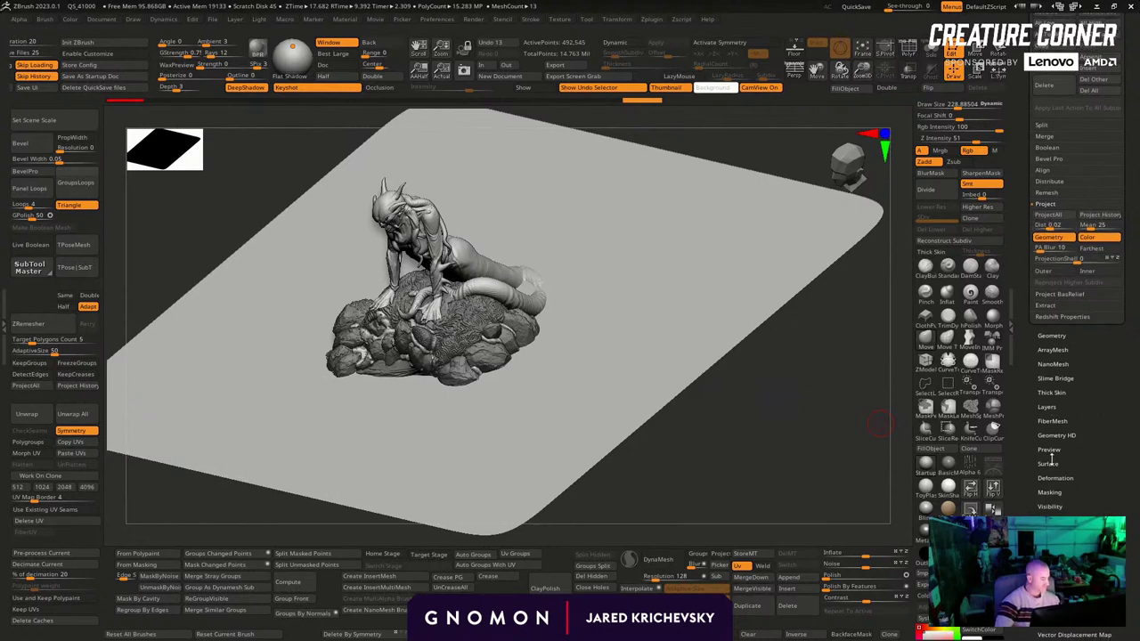
{"action": "left_click", "coordinate": [1049, 462]}
{"action": "left_click", "coordinate": [1049, 173]}
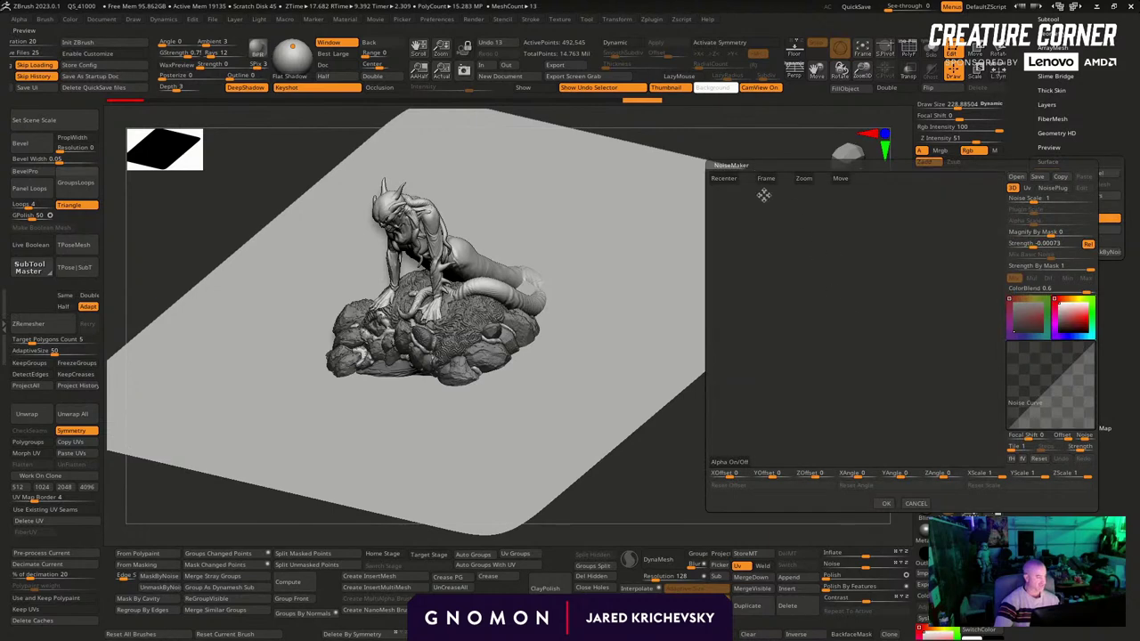
{"action": "mouse_move", "coordinate": [843, 322]}
{"action": "left_mouse_down"}
{"action": "mouse_move", "coordinate": [846, 341]}
{"action": "mouse_move", "coordinate": [826, 337]}
{"action": "left_mouse_up"}
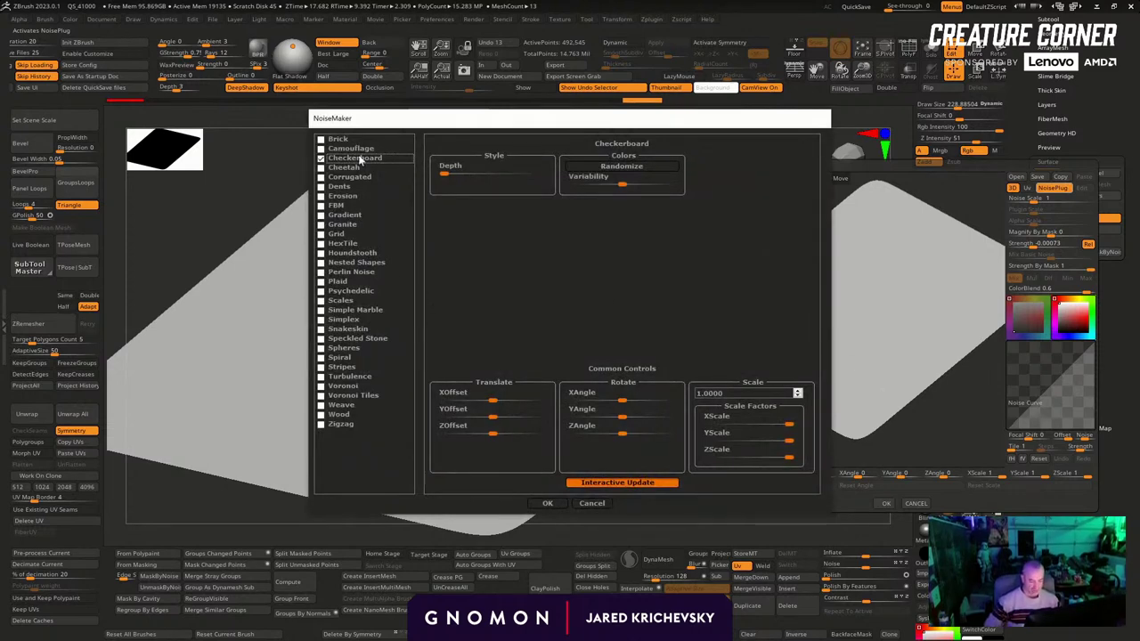
{"action": "left_click", "coordinate": [323, 387]}
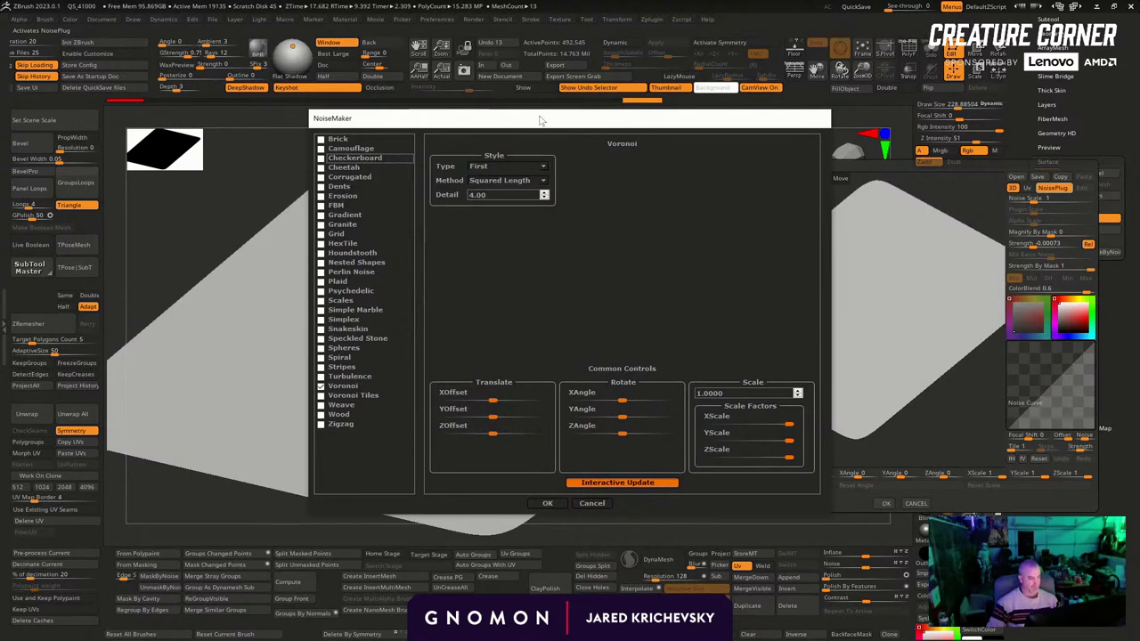
{"action": "left_click_drag", "start_coordinate": [540, 119], "coordinate": [320, 133]}
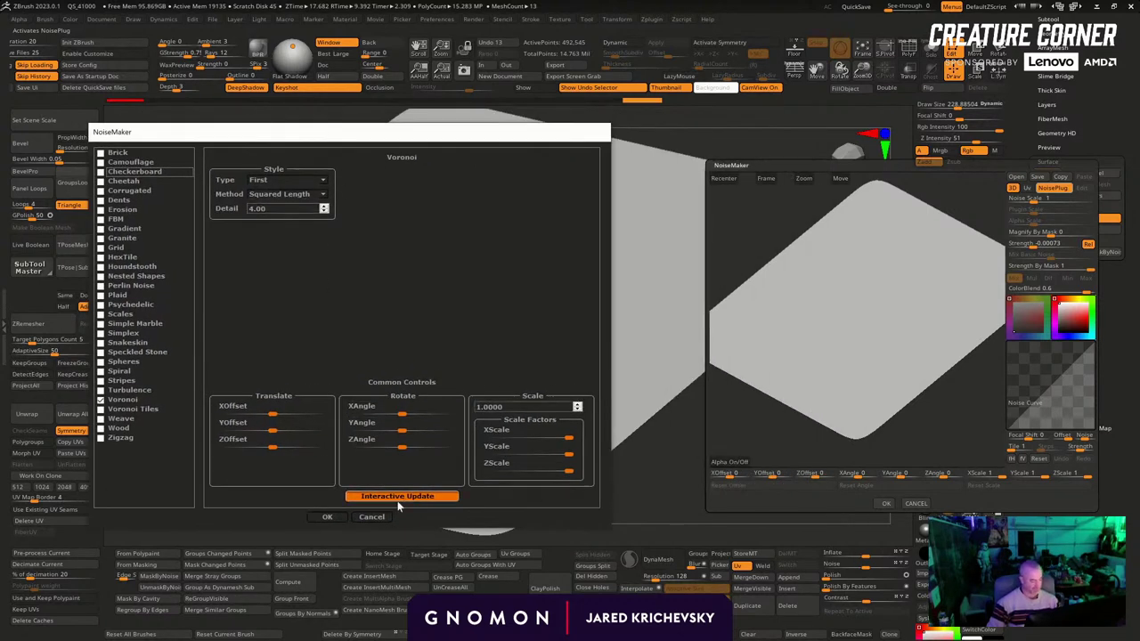
{"action": "left_click", "coordinate": [328, 518]}
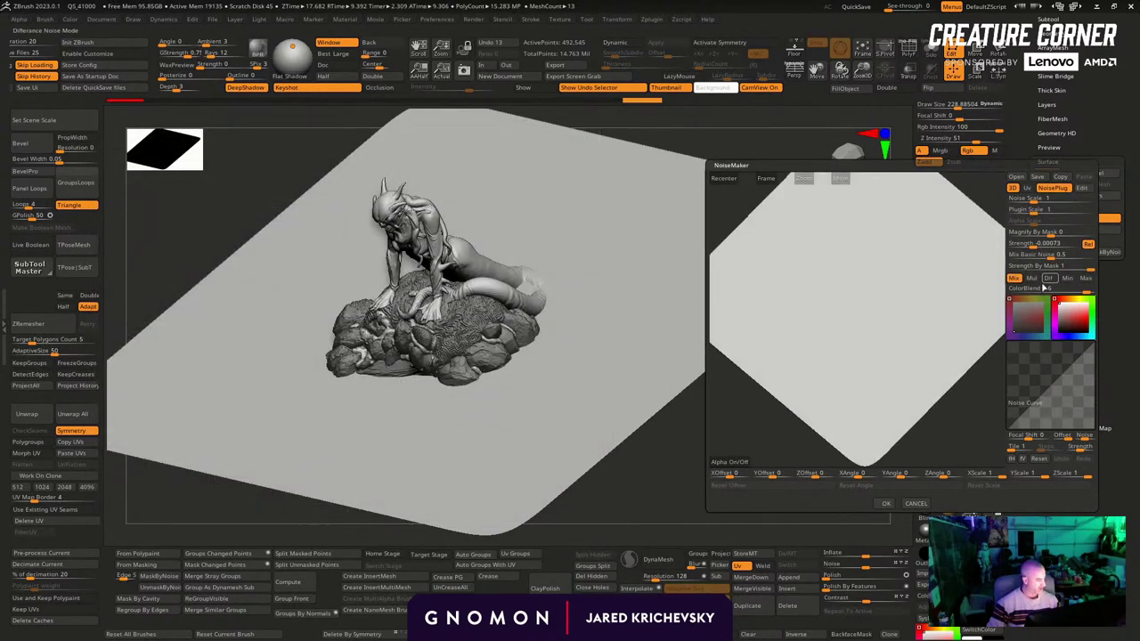
Apply the Voronoi noise with noise scale 512, strength 0.5, basic noise mix about 0.11 and plugin scale about 6.5
{"action": "left_click_drag", "start_coordinate": [1035, 244], "coordinate": [1125, 201]}
{"action": "left_click_drag", "start_coordinate": [1036, 197], "coordinate": [1007, 255]}
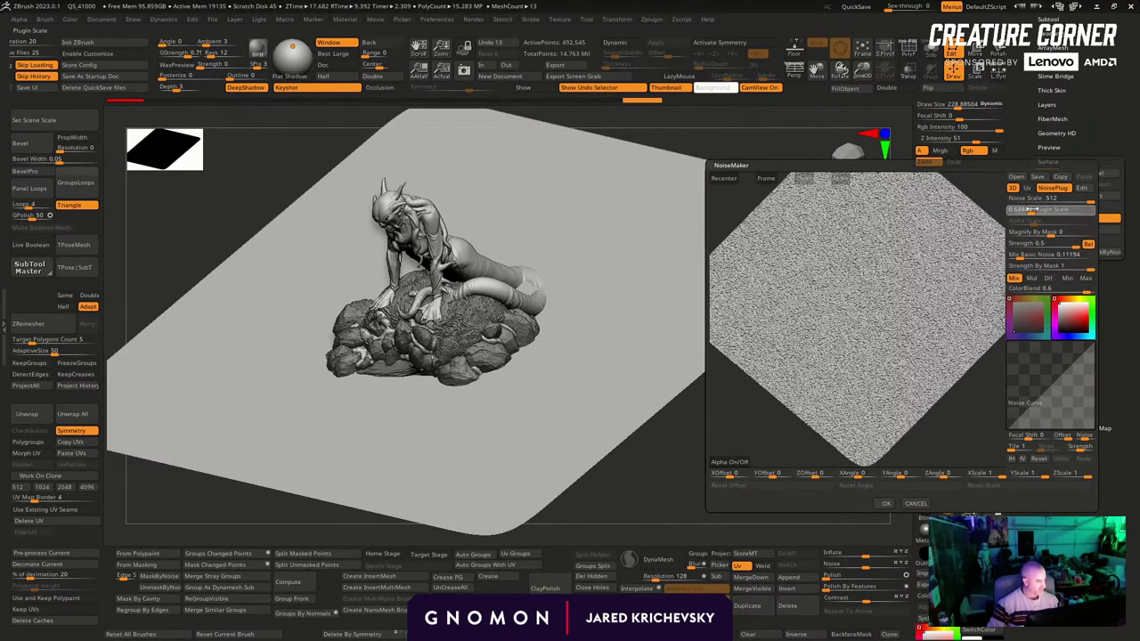
{"action": "left_click_drag", "start_coordinate": [1032, 209], "coordinate": [1043, 209]}
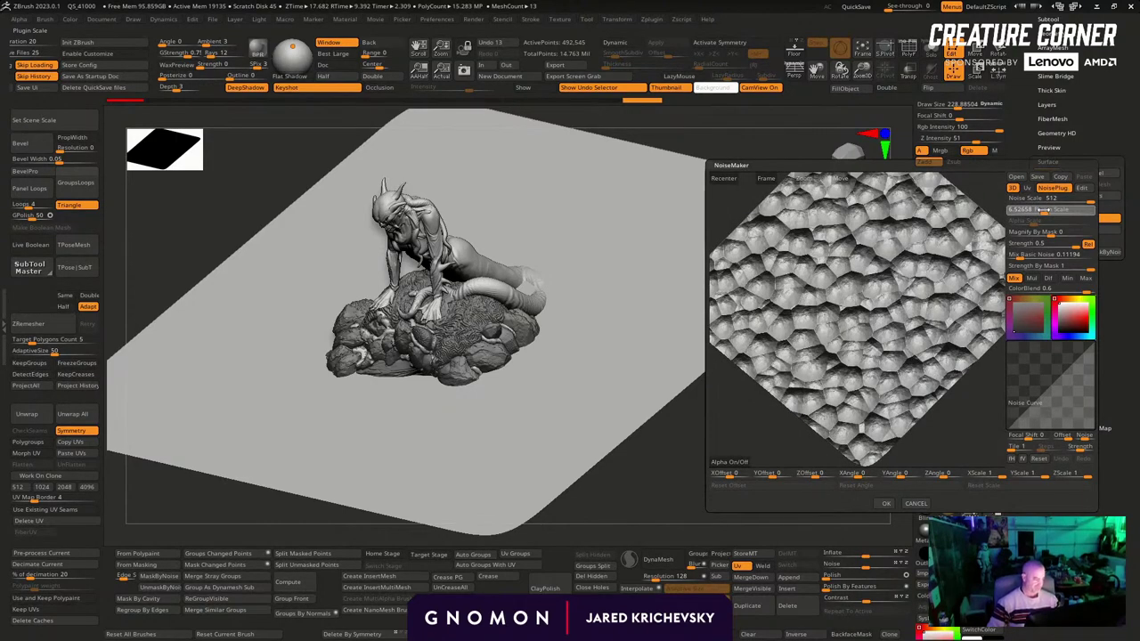
{"action": "left_click", "coordinate": [883, 504]}
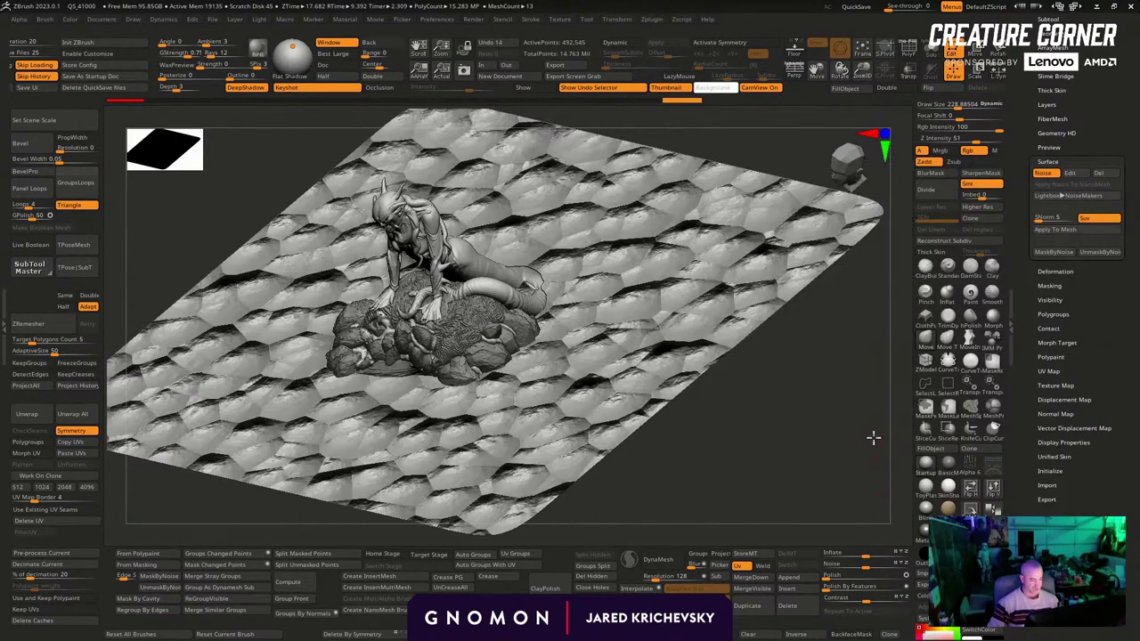
{"action": "left_click_drag", "start_coordinate": [873, 436], "coordinate": [873, 483]}
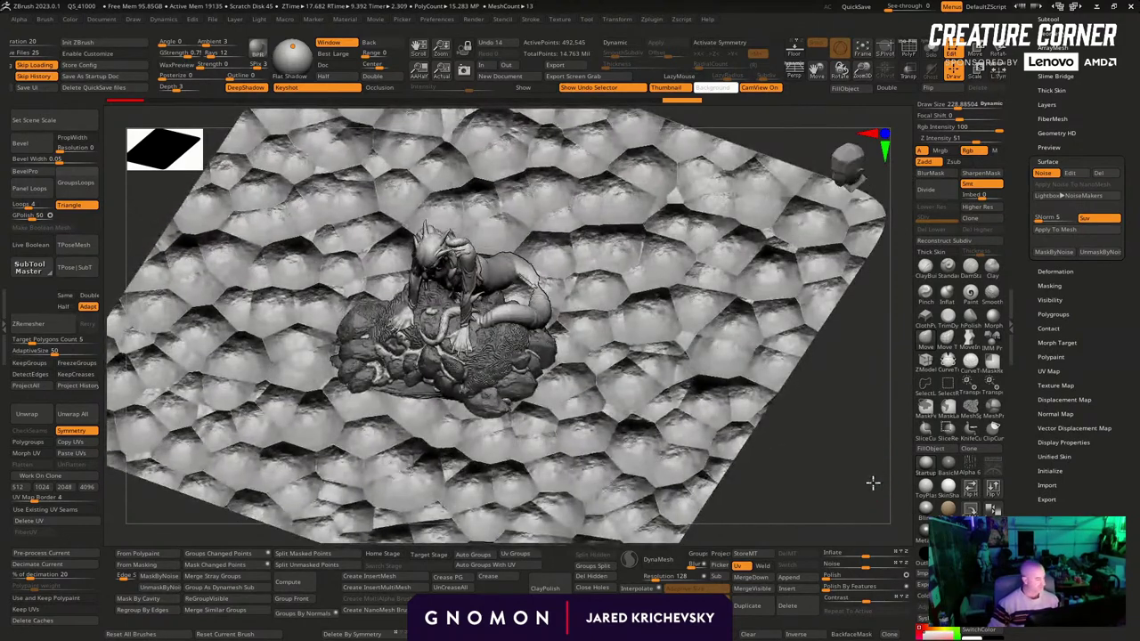
Edit the ground noise by bowing its noise curve downward and reducing the strength to about 0.37
{"action": "left_click", "coordinate": [1070, 173]}
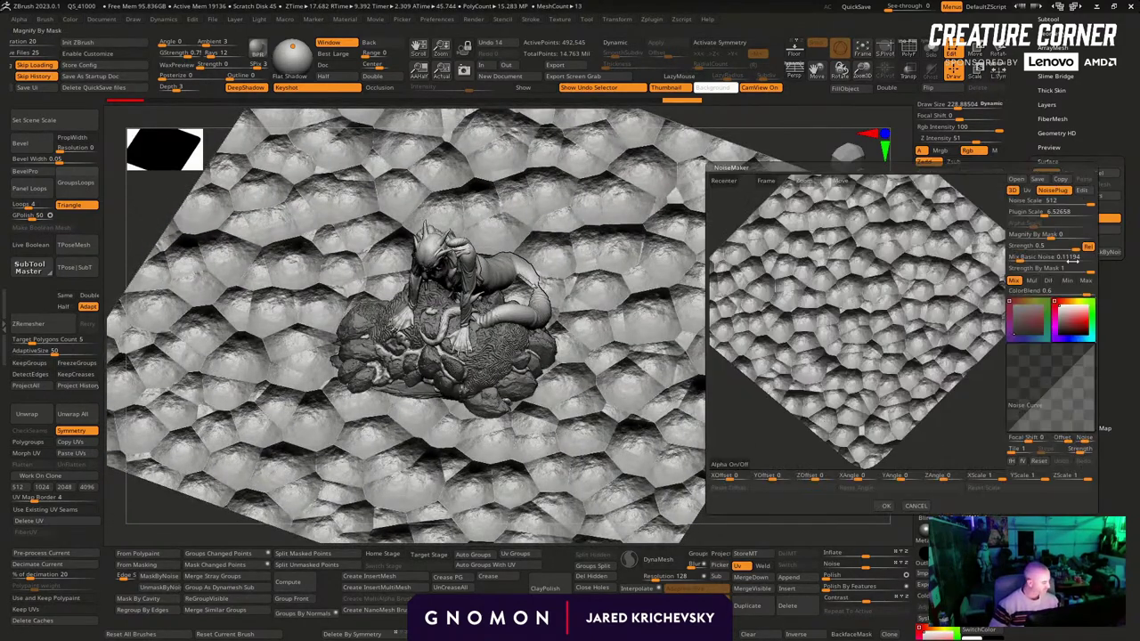
{"action": "left_click_drag", "start_coordinate": [1040, 387], "coordinate": [1050, 409]}
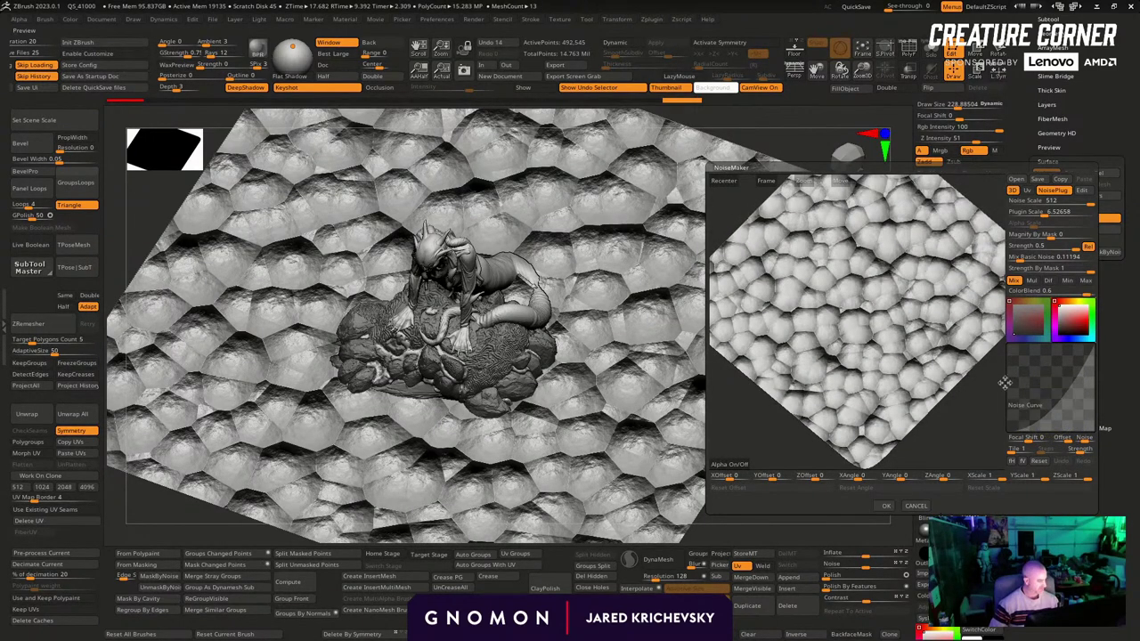
{"action": "left_click_drag", "start_coordinate": [1071, 249], "coordinate": [1073, 247]}
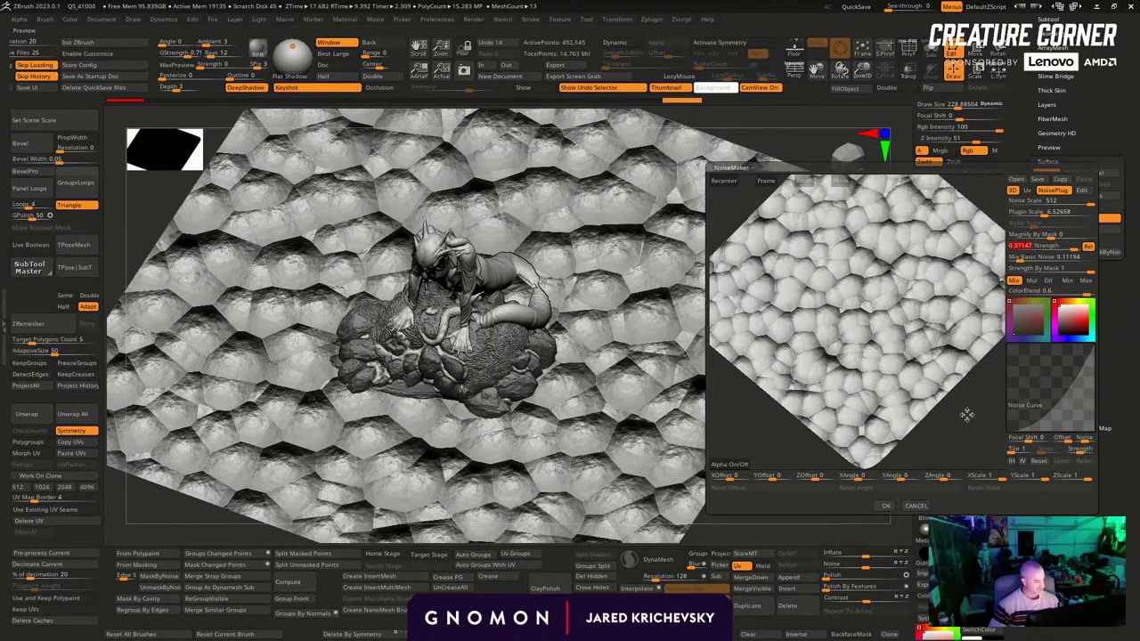
{"action": "left_click", "coordinate": [884, 506]}
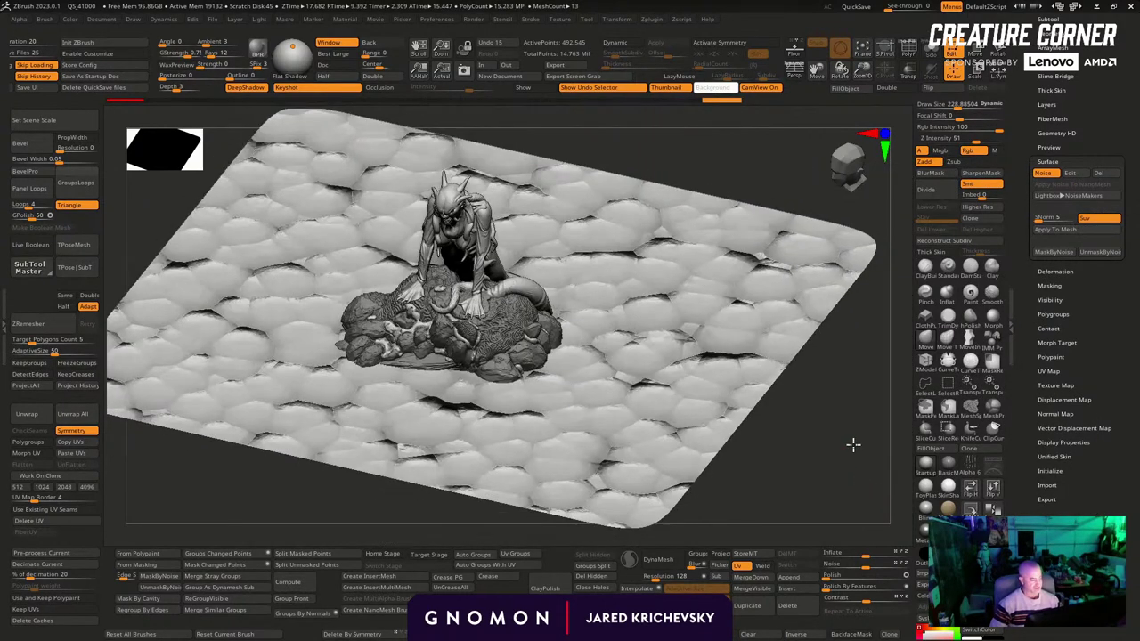
{"action": "left_click_drag", "start_coordinate": [854, 447], "coordinate": [848, 538]}
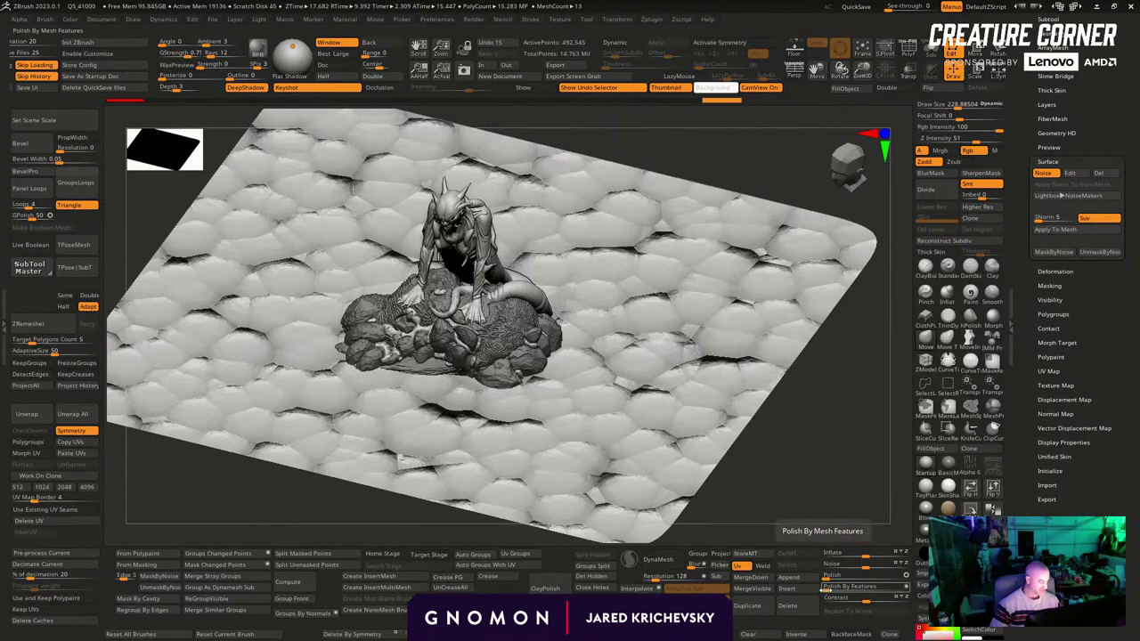
Polish the ground plane by features three times and bake the surface noise into its mesh
{"action": "left_click", "coordinate": [841, 587]}
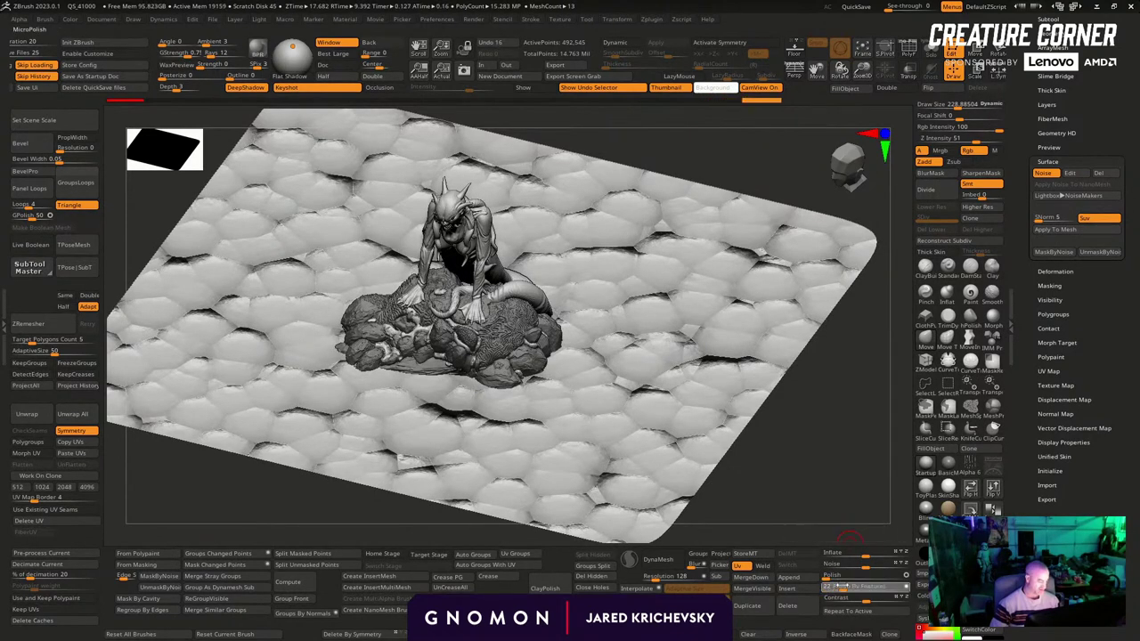
{"action": "left_click", "coordinate": [841, 587]}
{"action": "left_click", "coordinate": [841, 587]}
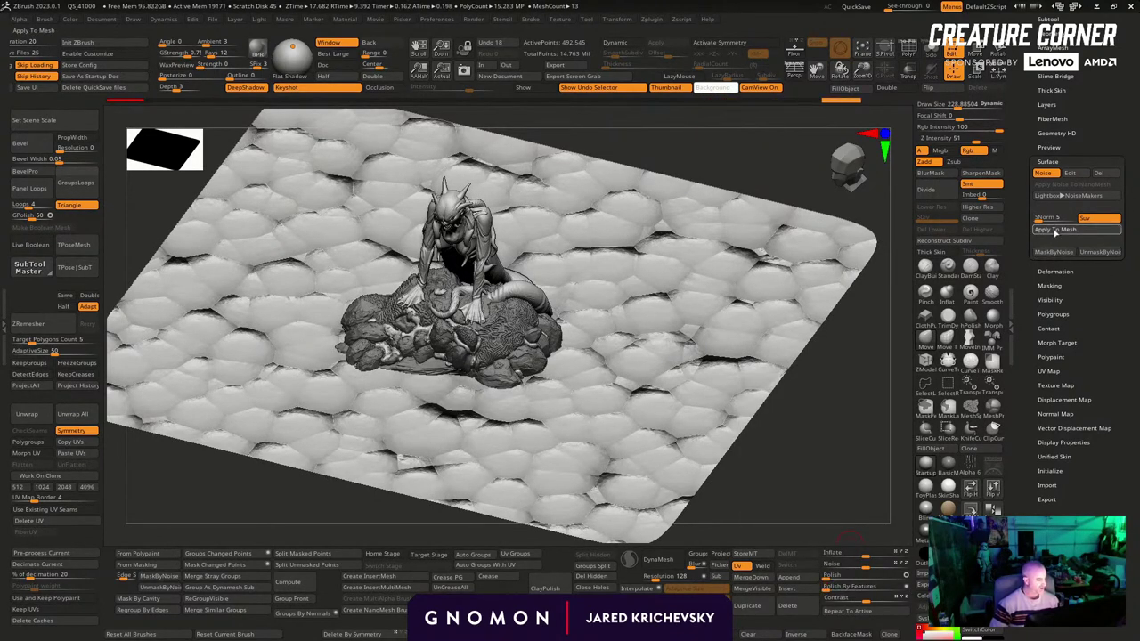
{"action": "left_click", "coordinate": [1055, 230]}
Raise the bumpy ground plane slightly so it covers the bottom edge of the coral base
{"action": "mouse_move", "coordinate": [827, 475]}
{"action": "left_mouse_down"}
{"action": "mouse_move", "coordinate": [838, 428]}
{"action": "mouse_move", "coordinate": [819, 415]}
{"action": "mouse_move", "coordinate": [838, 428]}
{"action": "mouse_move", "coordinate": [847, 466]}
{"action": "mouse_move", "coordinate": [852, 439]}
{"action": "mouse_move", "coordinate": [885, 415]}
{"action": "mouse_move", "coordinate": [891, 451]}
{"action": "mouse_move", "coordinate": [819, 484]}
{"action": "mouse_move", "coordinate": [829, 485]}
{"action": "mouse_move", "coordinate": [847, 437]}
{"action": "mouse_move", "coordinate": [816, 455]}
{"action": "mouse_move", "coordinate": [837, 459]}
{"action": "left_mouse_up"}
{"action": "key", "text": "w"}
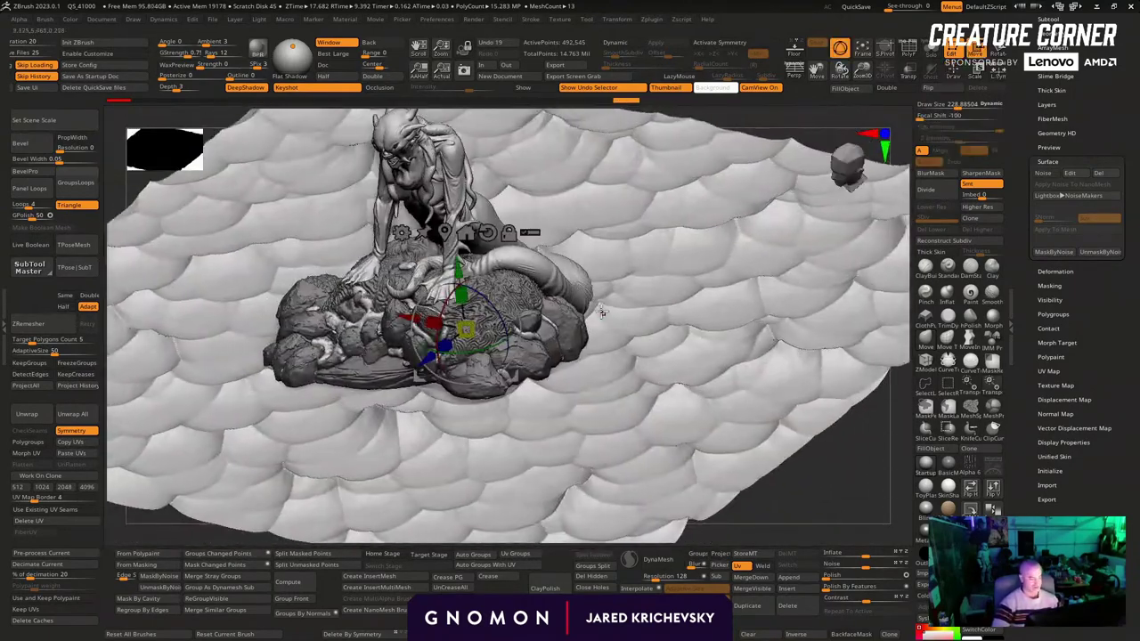
{"action": "left_click_drag", "start_coordinate": [457, 269], "coordinate": [471, 246]}
{"action": "key", "text": "q"}
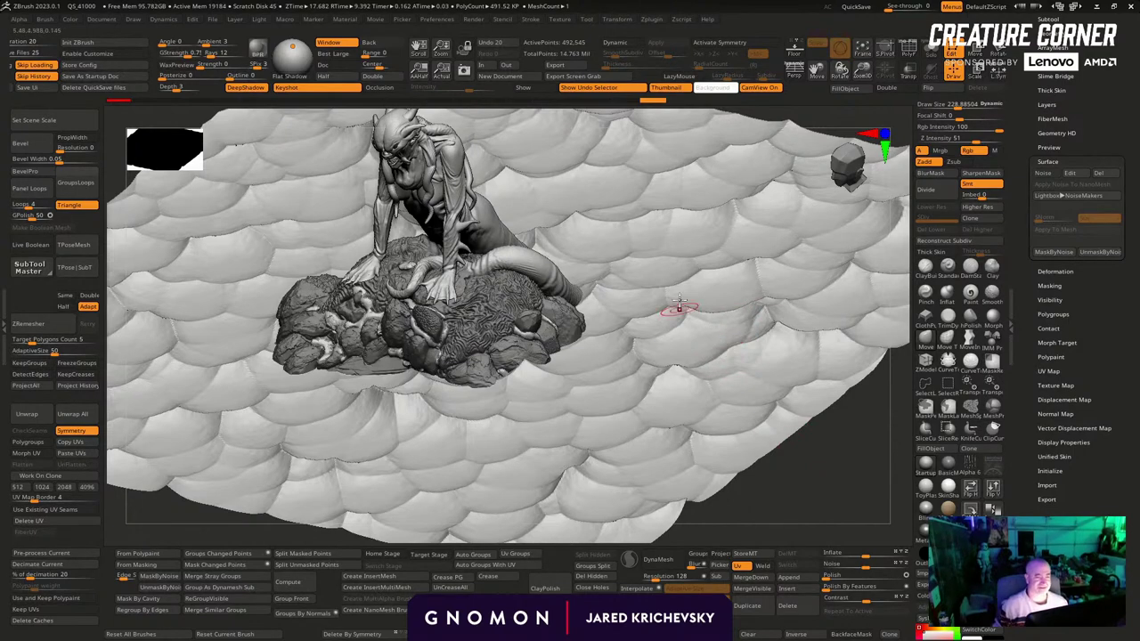
{"action": "key", "text": "f"}
{"action": "left_click_drag", "start_coordinate": [799, 400], "coordinate": [771, 471]}
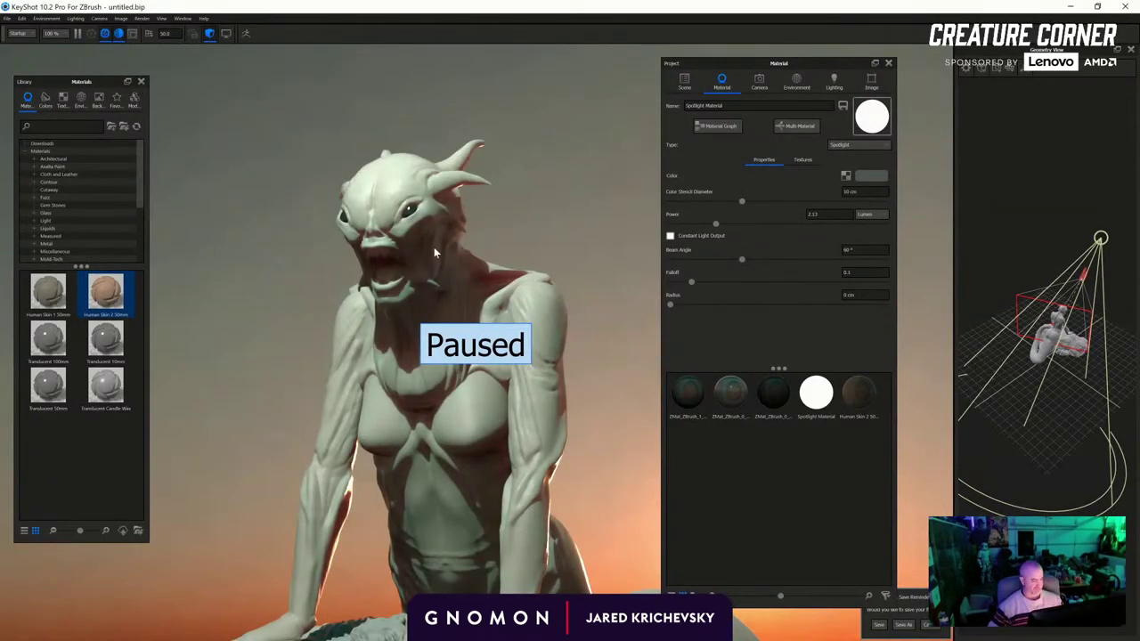
In KeyShot, apply the Human Skin 2 50mm material to the updated creature and switch on GPU rendering
{"action": "left_click_drag", "start_coordinate": [858, 438], "coordinate": [427, 240]}
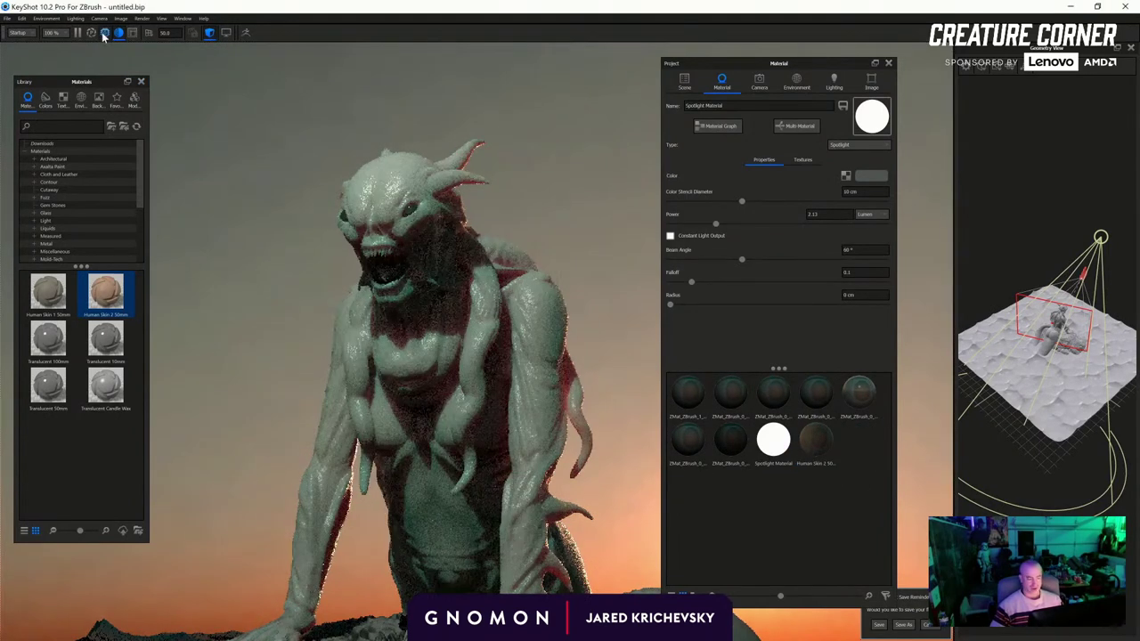
{"action": "left_click", "coordinate": [104, 36]}
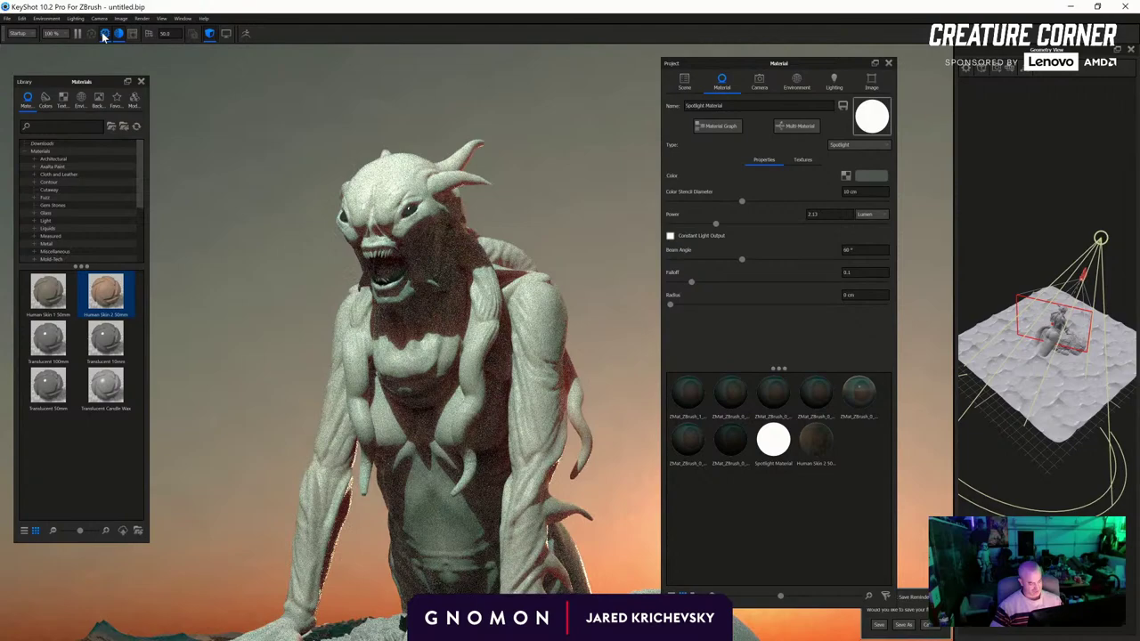
{"action": "scroll", "coordinate": [349, 263], "scroll_direction": "down", "scroll_amount": 4}
{"action": "middle_click_drag", "start_coordinate": [333, 335], "coordinate": [361, 280]}
{"action": "scroll", "coordinate": [371, 235], "scroll_direction": "up", "scroll_amount": 6}
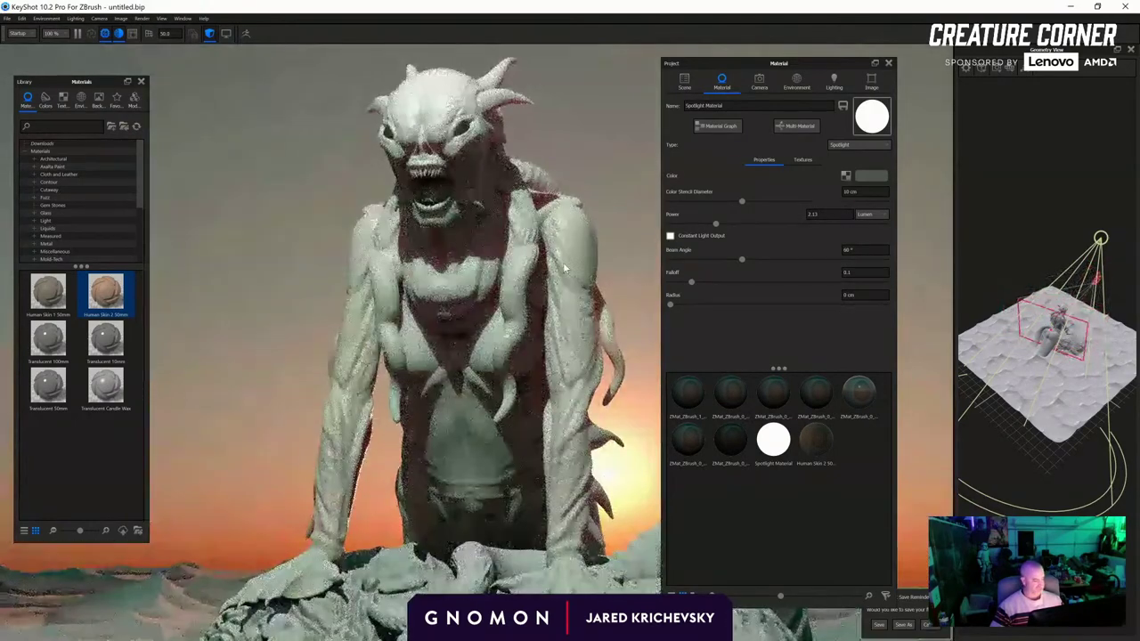
Open the creature's skin material in the material graph and show its texture and bump nodes
{"action": "double_click", "coordinate": [563, 268]}
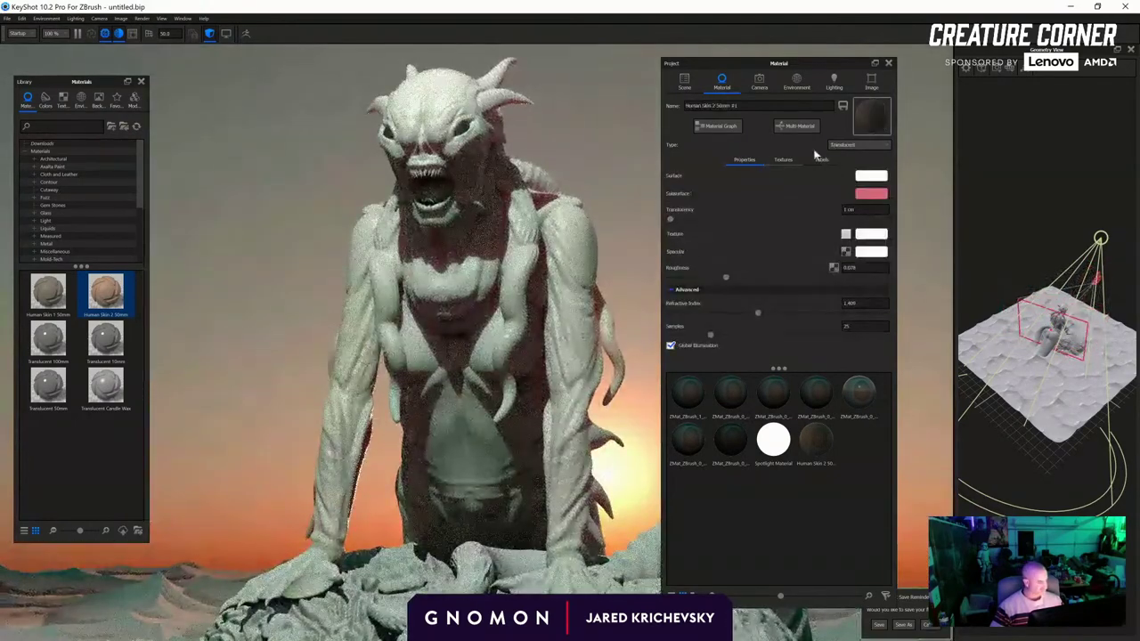
{"action": "left_click", "coordinate": [783, 160]}
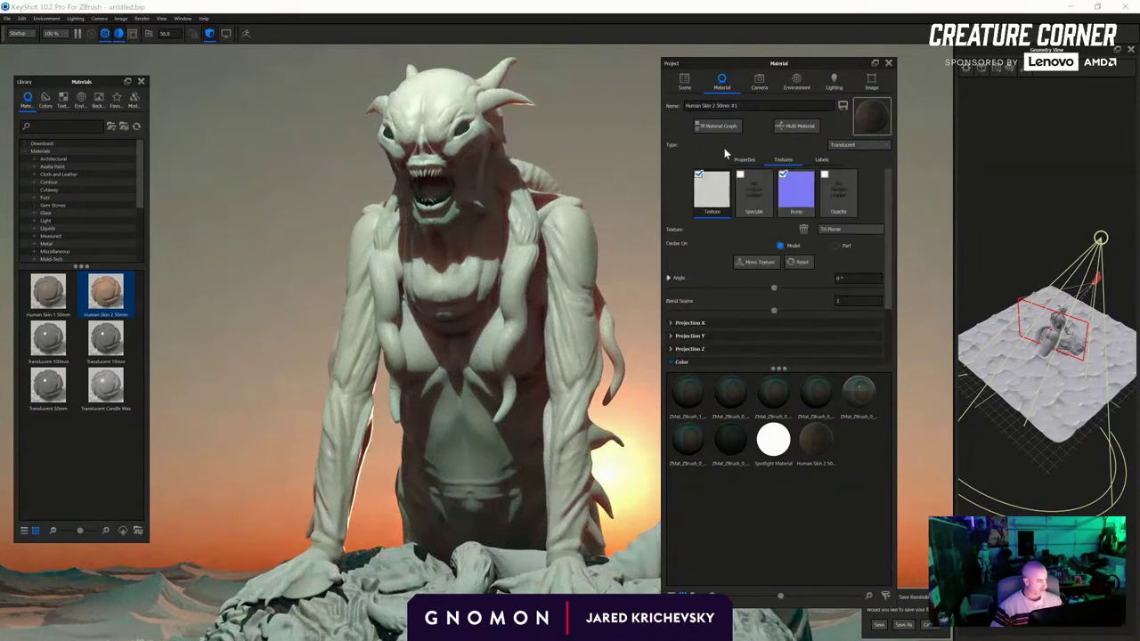
{"action": "left_click", "coordinate": [717, 125]}
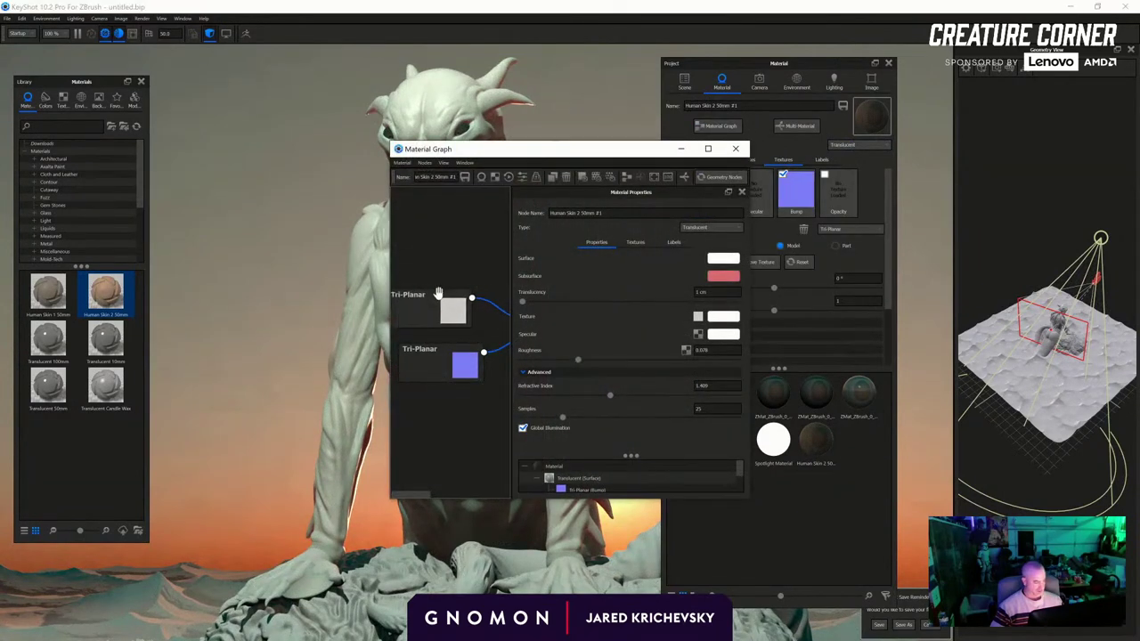
{"action": "left_click_drag", "start_coordinate": [431, 313], "coordinate": [414, 246]}
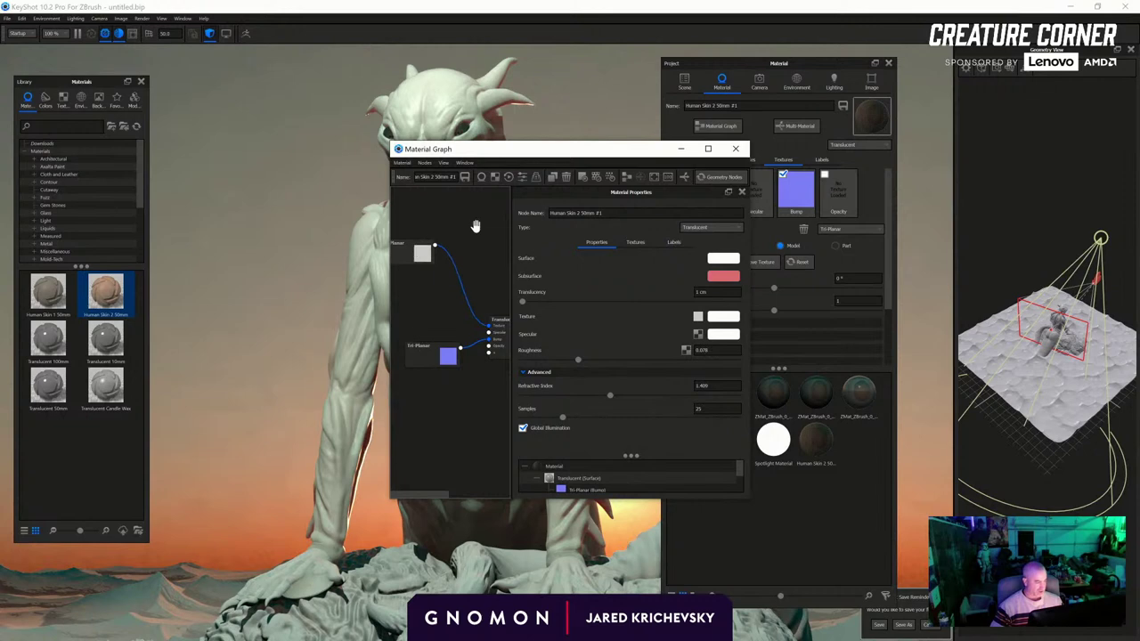
Add a Curvature texture node, connect it to the skin material's Texture input and close the graph
{"action": "right_click", "coordinate": [486, 229]}
{"action": "mouse_move", "coordinate": [498, 346]}
{"action": "mouse_move", "coordinate": [508, 326]}
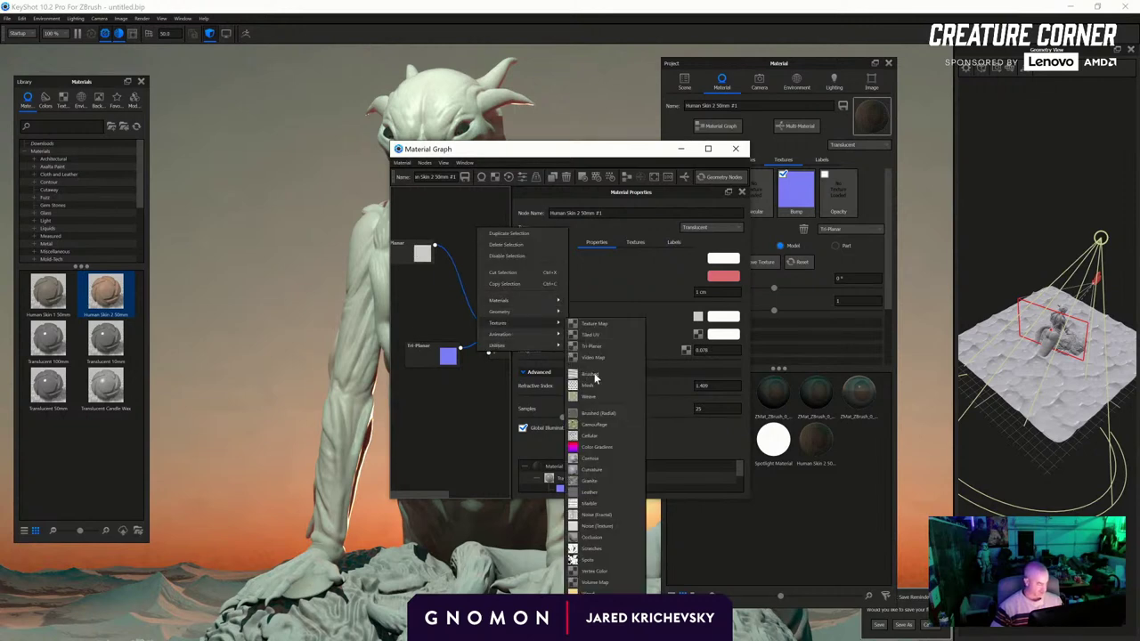
{"action": "left_click", "coordinate": [614, 471]}
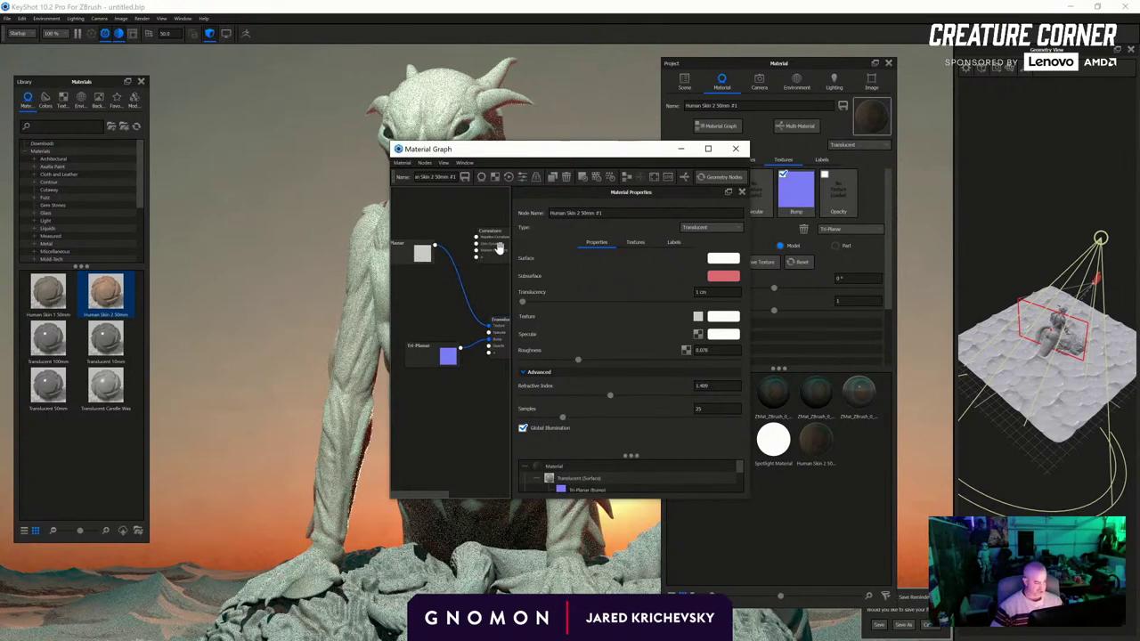
{"action": "left_click_drag", "start_coordinate": [499, 249], "coordinate": [492, 336]}
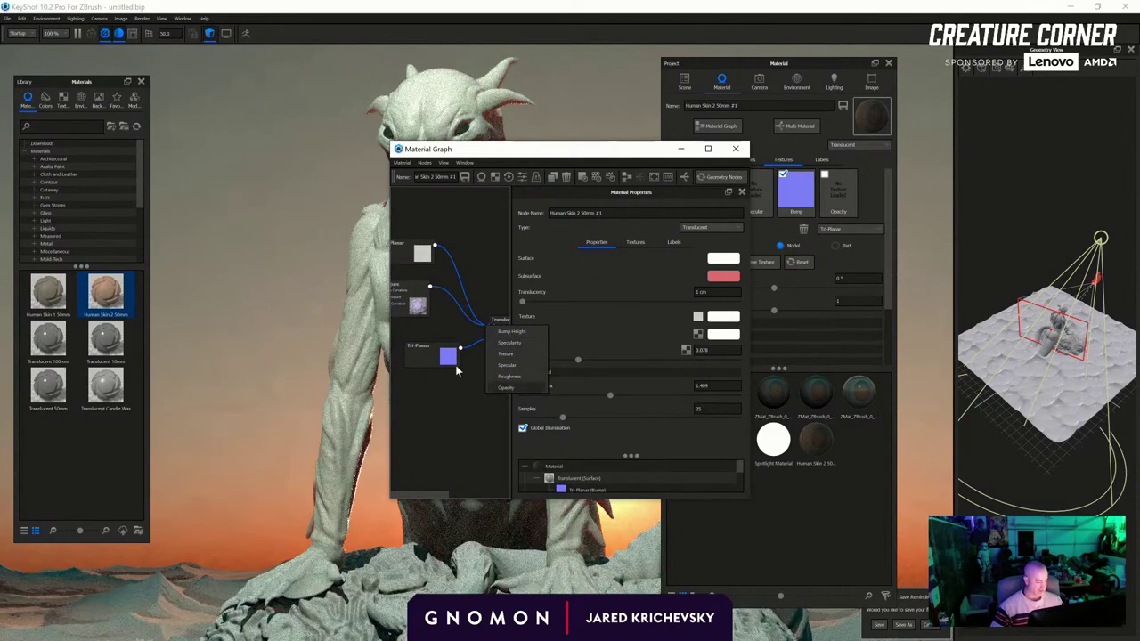
{"action": "left_click_drag", "start_coordinate": [413, 293], "coordinate": [442, 298]}
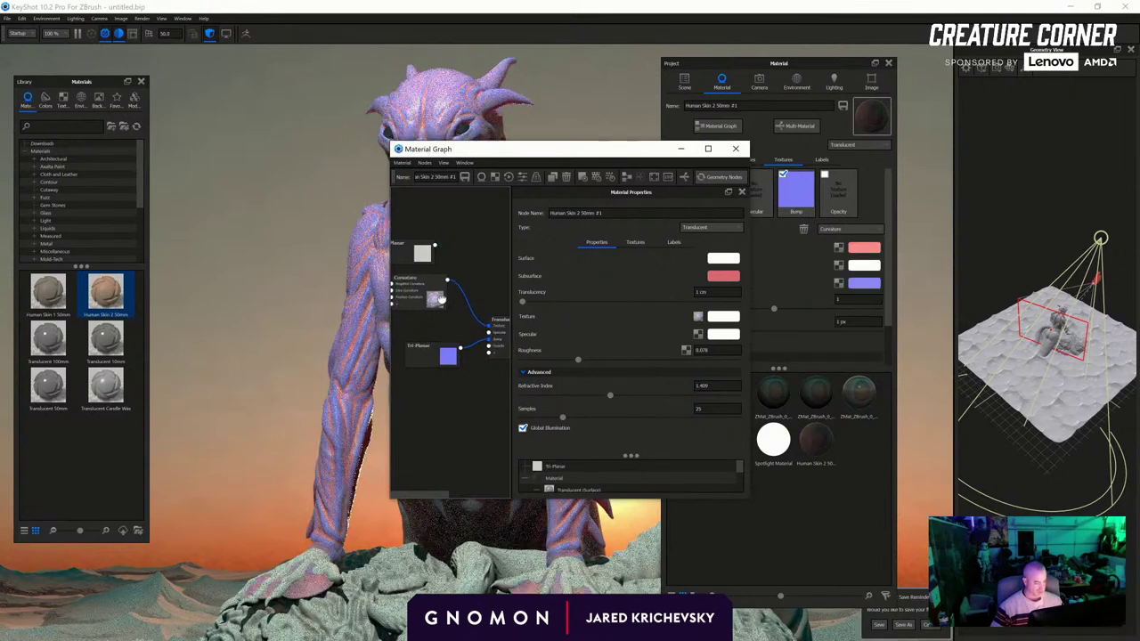
{"action": "left_click_drag", "start_coordinate": [655, 151], "coordinate": [415, 134]}
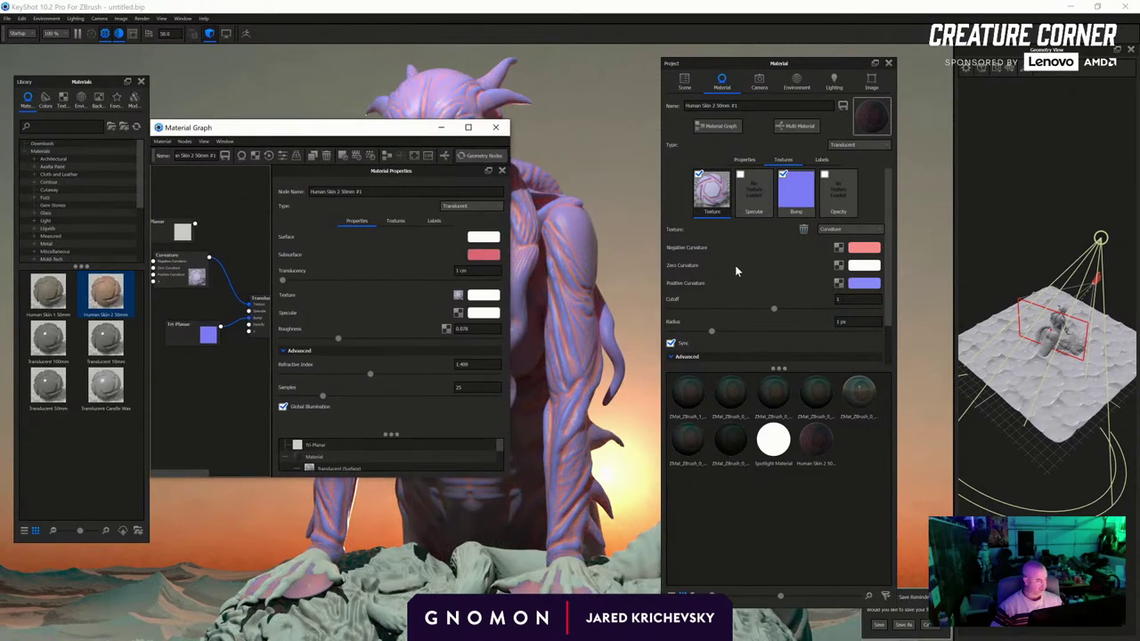
{"action": "left_click", "coordinate": [496, 128]}
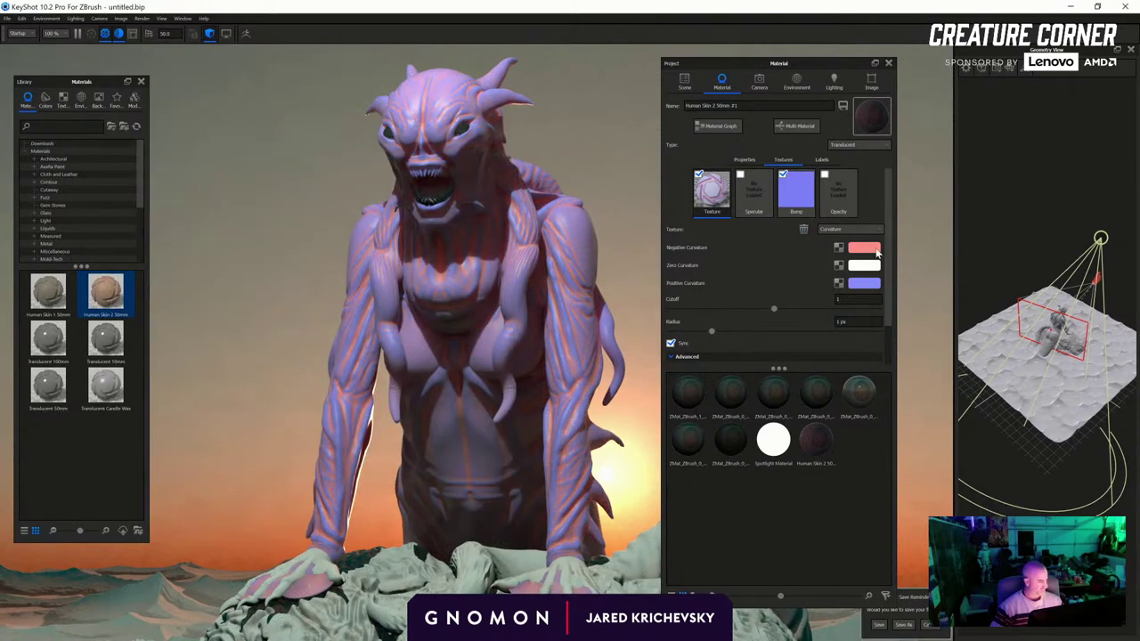
Set the negative curvature colour to white and load the foot2 skin image as the positive curvature texture
{"action": "left_click", "coordinate": [864, 249]}
{"action": "left_click", "coordinate": [857, 436]}
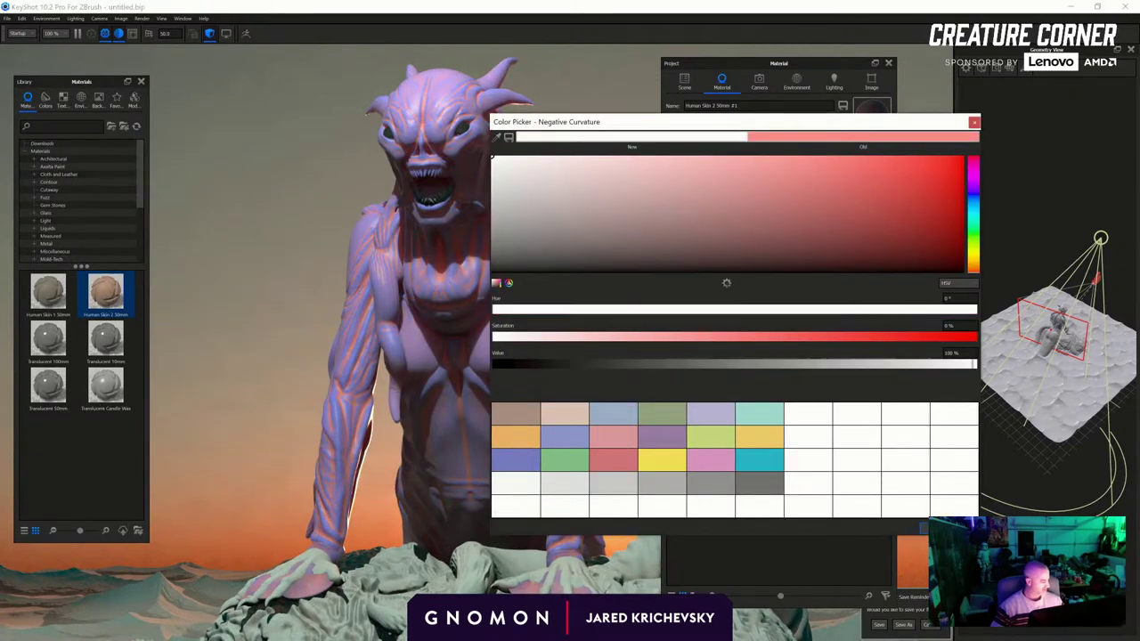
{"action": "left_click", "coordinate": [935, 528]}
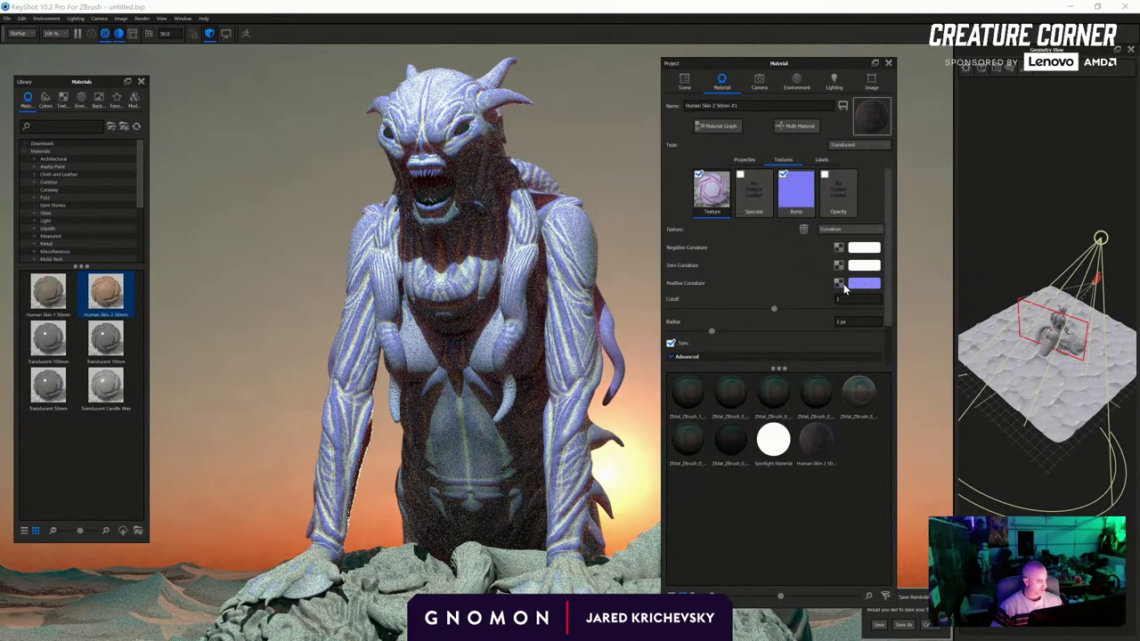
{"action": "left_click", "coordinate": [839, 284]}
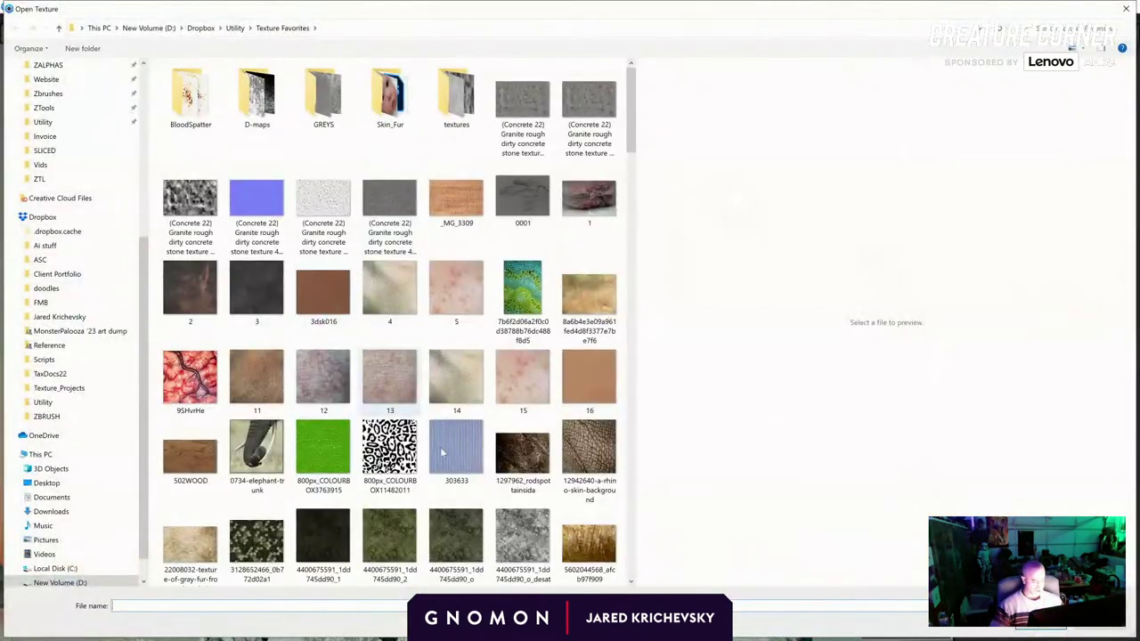
{"action": "scroll", "coordinate": [443, 453], "scroll_direction": "down", "scroll_amount": 15}
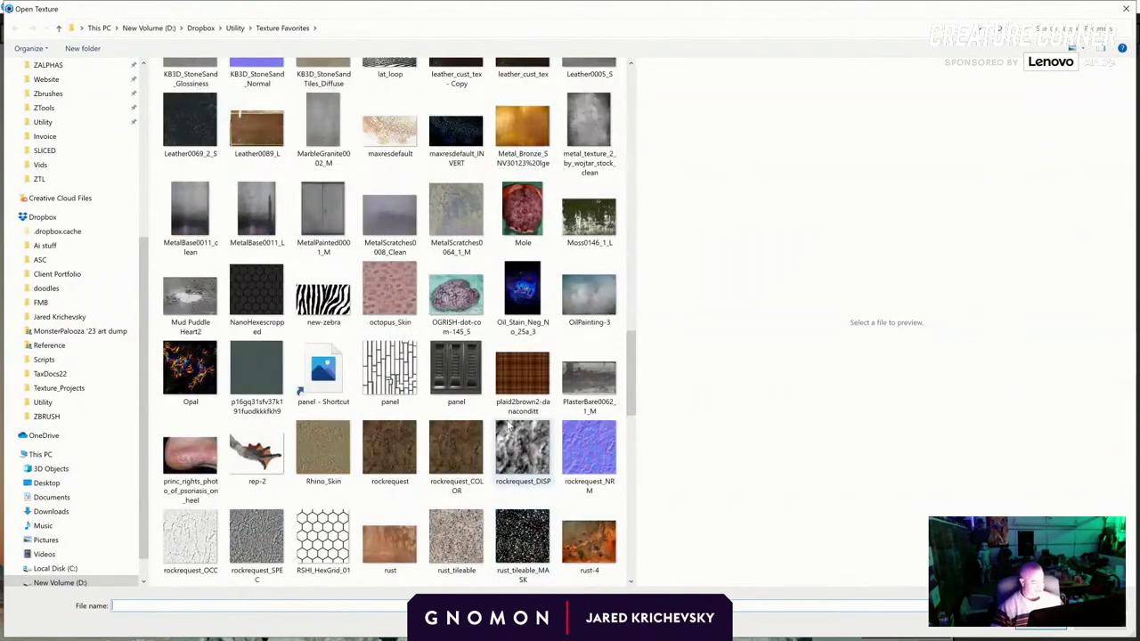
{"action": "scroll", "coordinate": [516, 418], "scroll_direction": "up", "scroll_amount": 10}
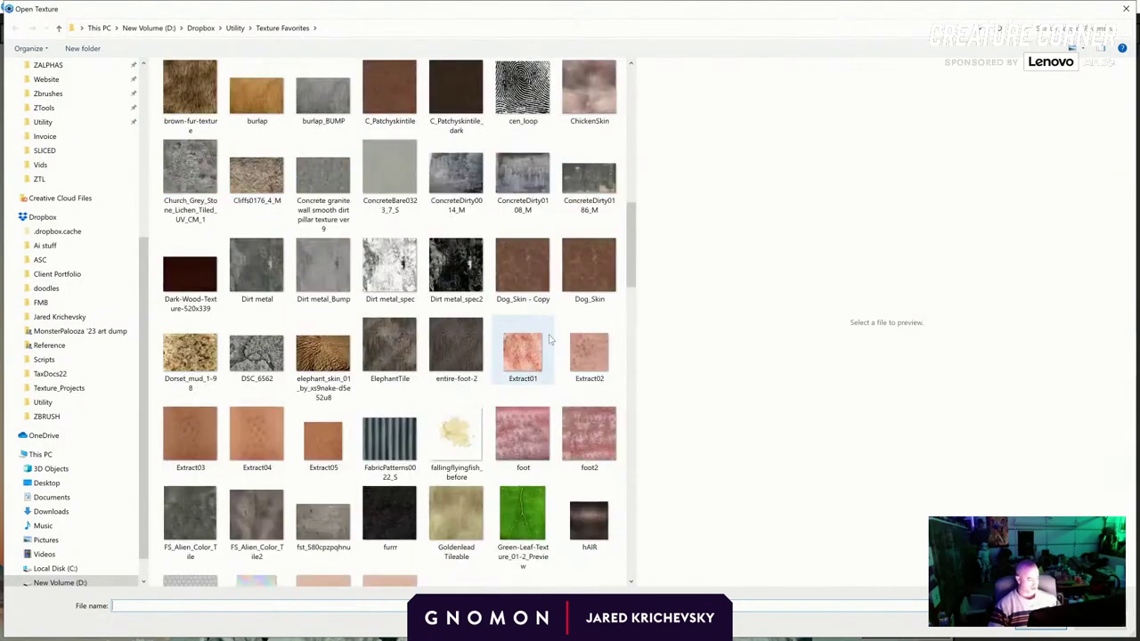
{"action": "left_click", "coordinate": [590, 436]}
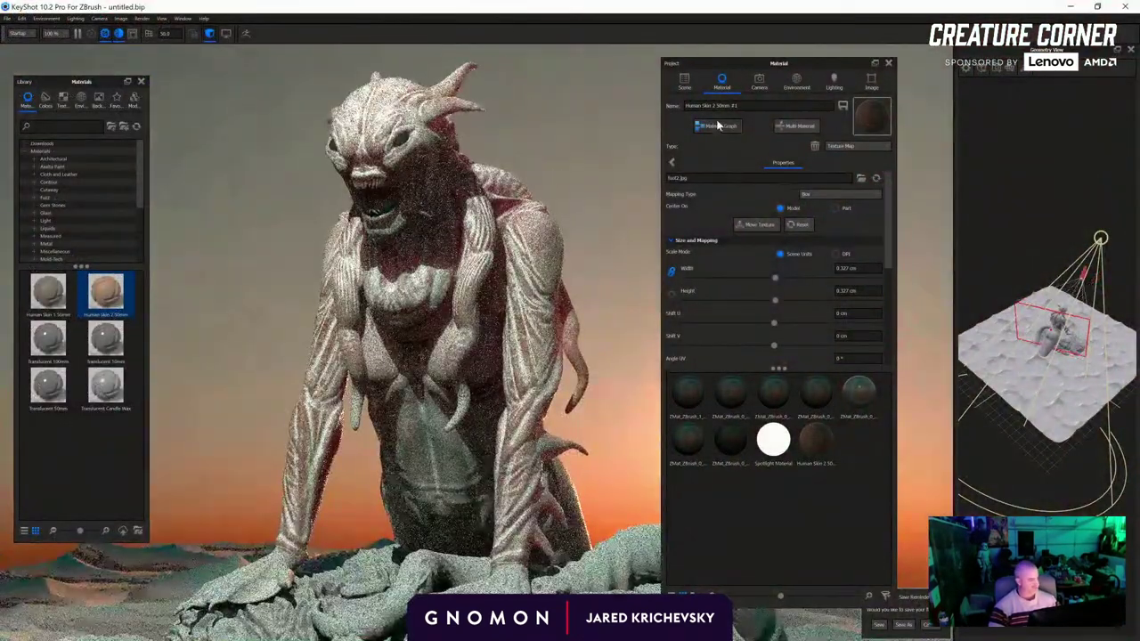
Open the skin's material graph and scale the foot2 texture map down to 0.168 cm in width and height
{"action": "left_click", "coordinate": [718, 125]}
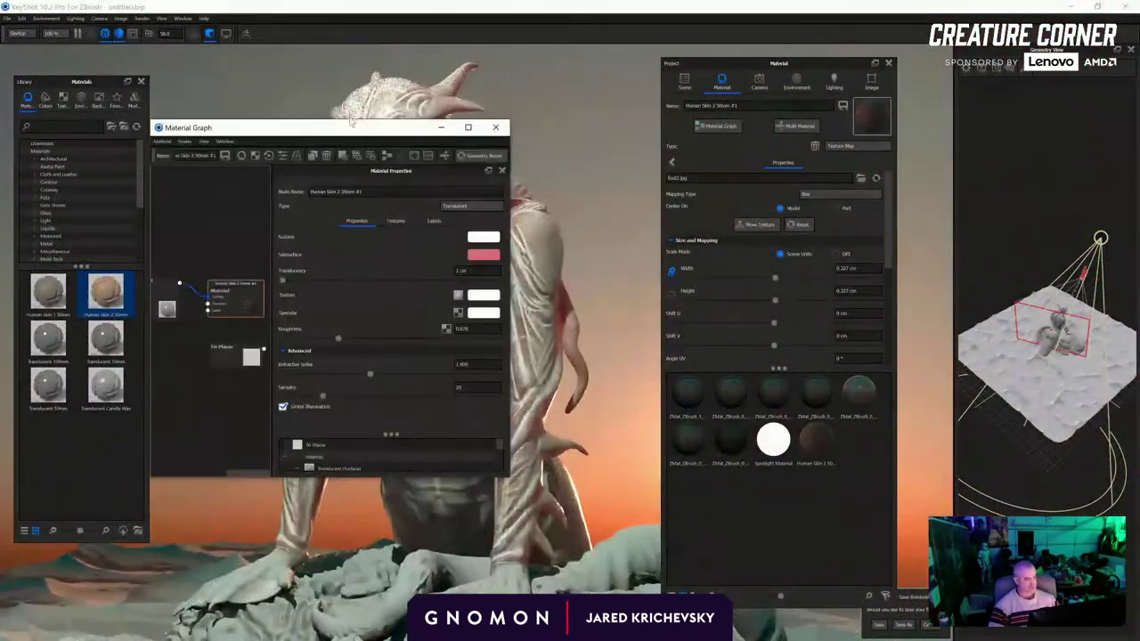
{"action": "left_click_drag", "start_coordinate": [347, 124], "coordinate": [825, 95]}
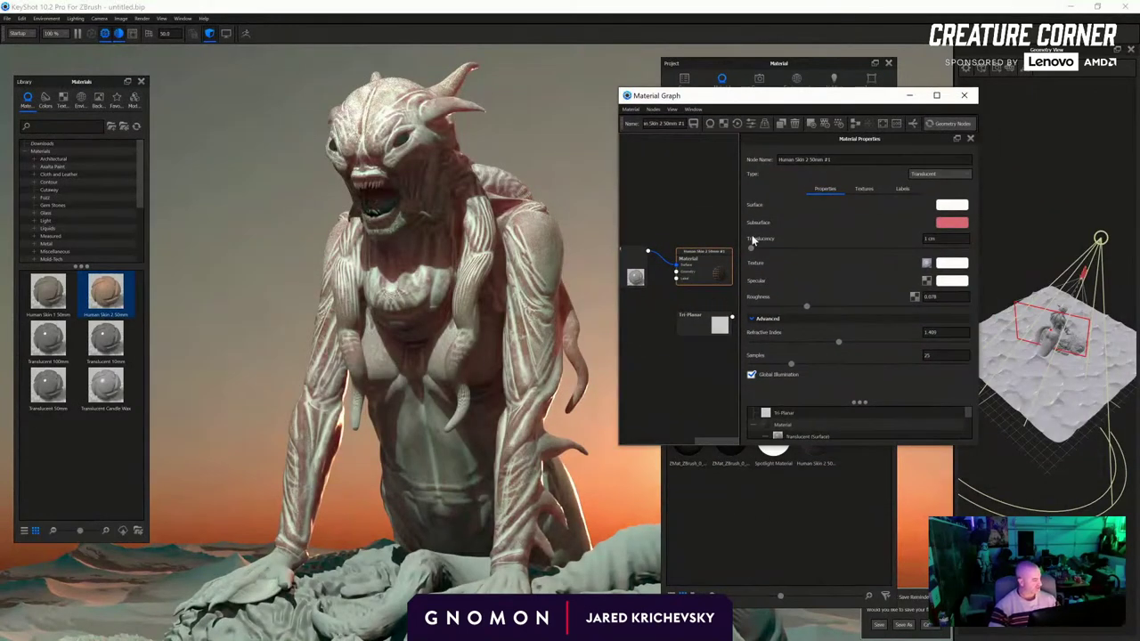
{"action": "scroll", "coordinate": [680, 269], "scroll_direction": "down", "scroll_amount": 2}
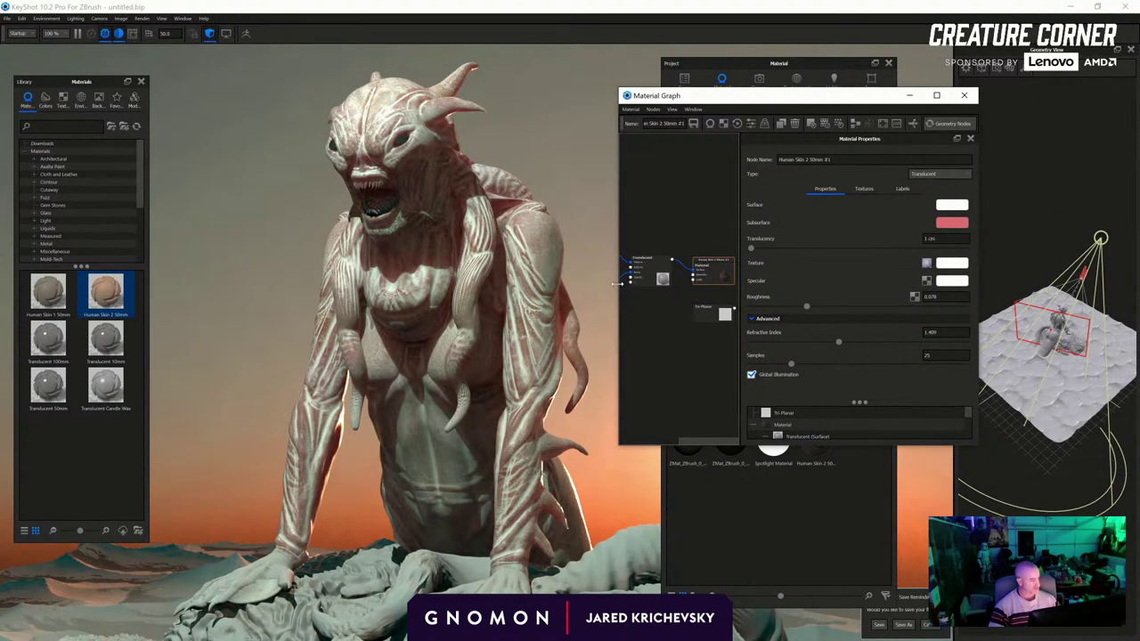
{"action": "left_click_drag", "start_coordinate": [615, 285], "coordinate": [514, 284]}
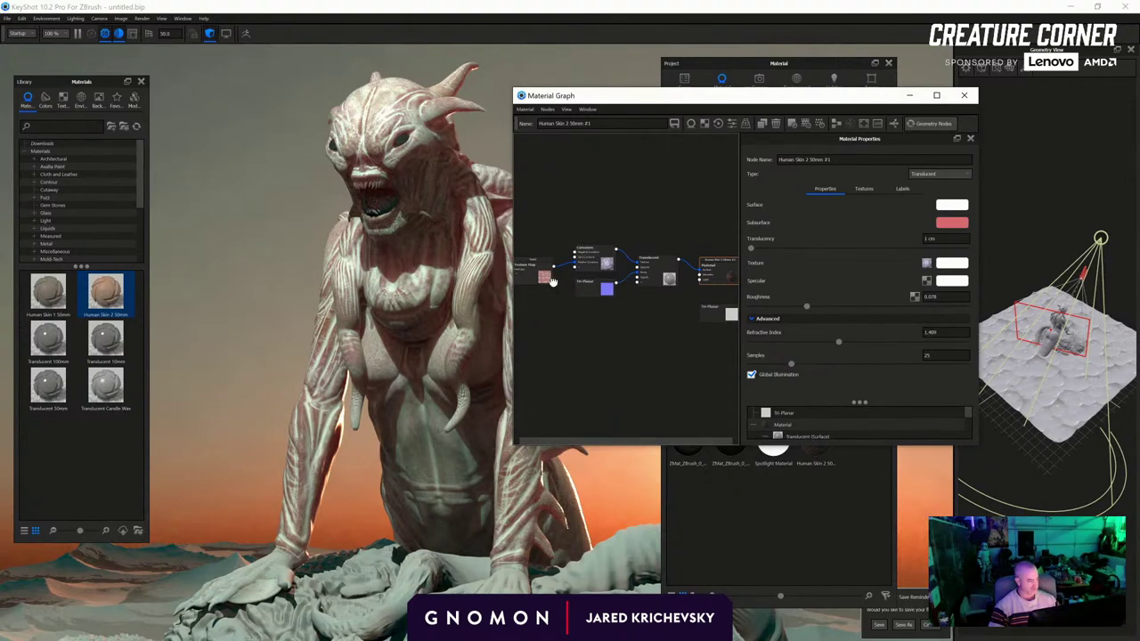
{"action": "left_click", "coordinate": [548, 278]}
{"action": "left_click_drag", "start_coordinate": [838, 311], "coordinate": [812, 314]}
Connect the foot2 texture map to the Curvature node's Zero Curvature input as well
{"action": "scroll", "coordinate": [643, 261], "scroll_direction": "up", "scroll_amount": 1}
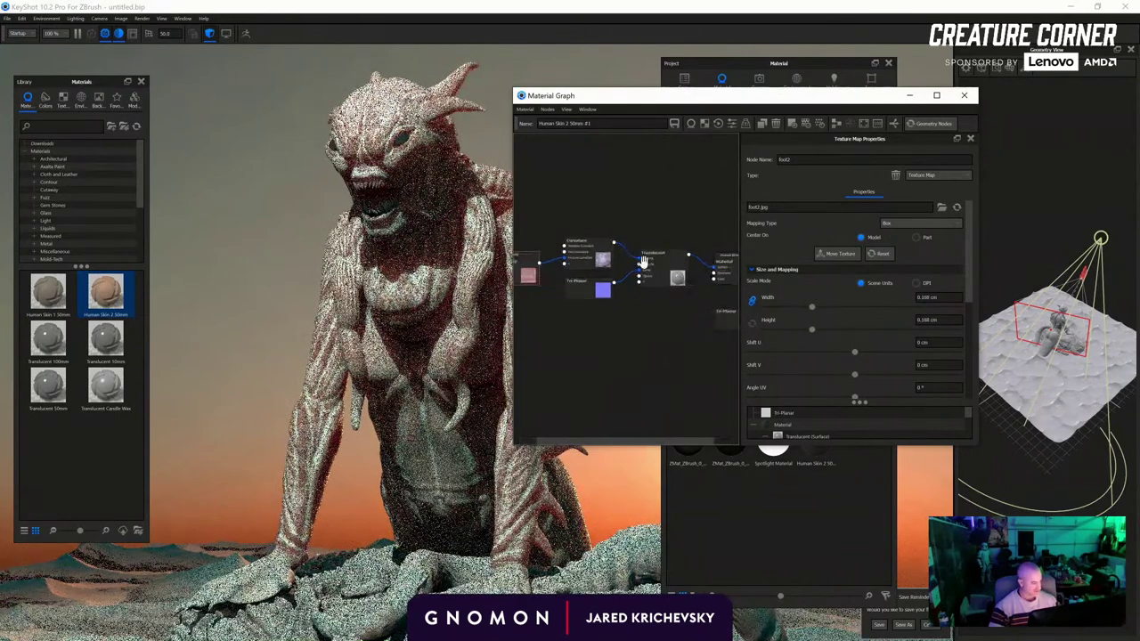
{"action": "left_click", "coordinate": [587, 260]}
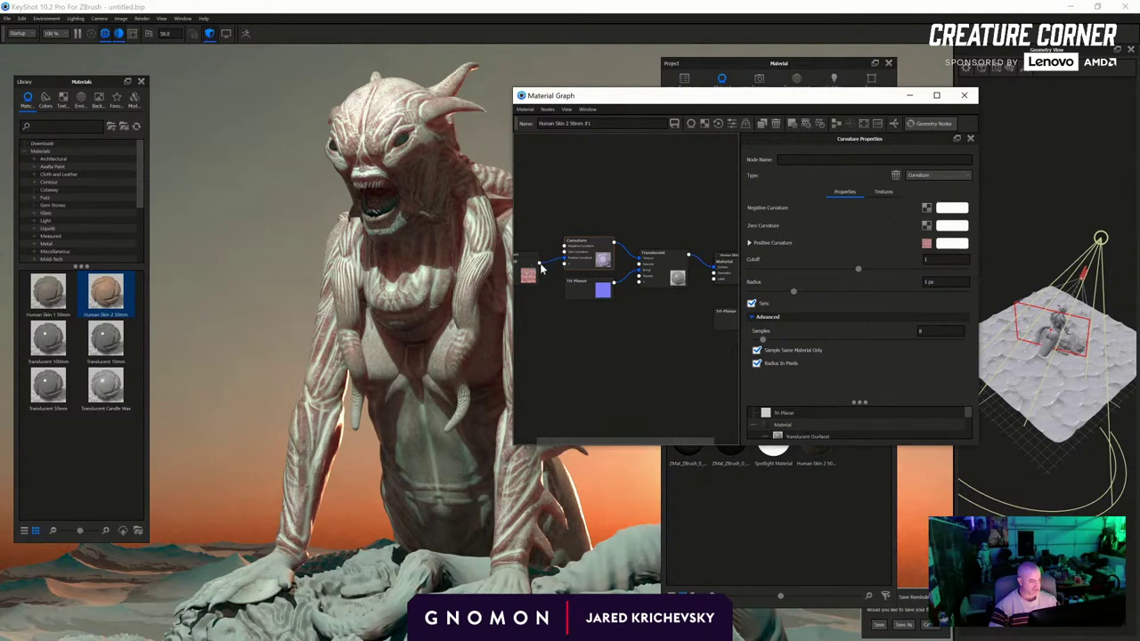
{"action": "left_click_drag", "start_coordinate": [541, 267], "coordinate": [563, 251]}
{"action": "scroll", "coordinate": [575, 285], "scroll_direction": "up", "scroll_amount": 1}
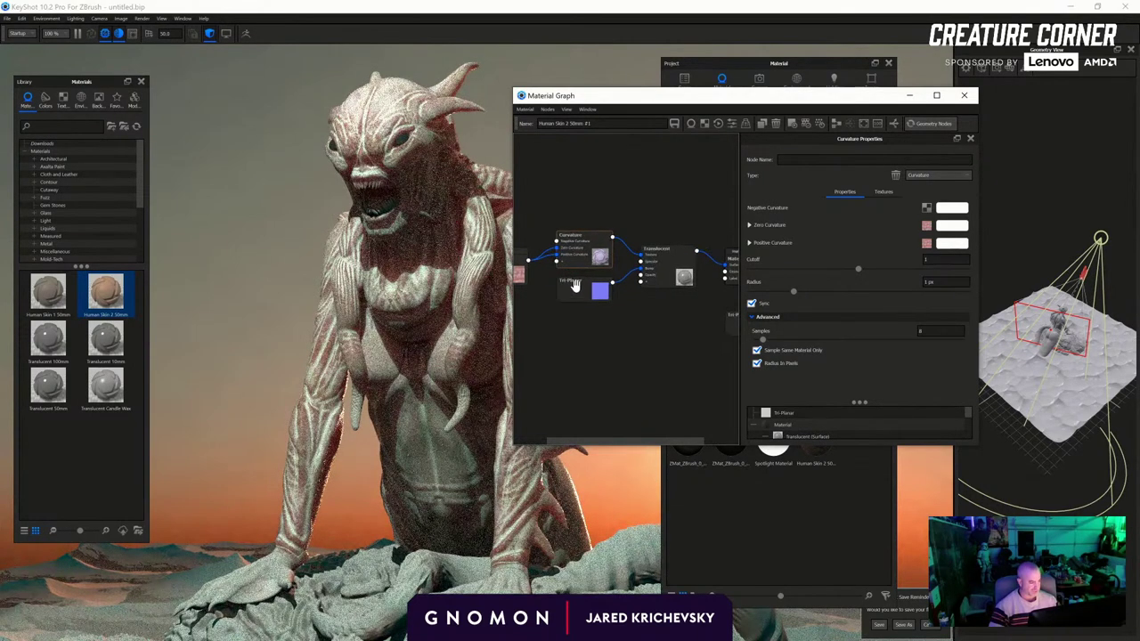
{"action": "scroll", "coordinate": [606, 267], "scroll_direction": "up", "scroll_amount": 1}
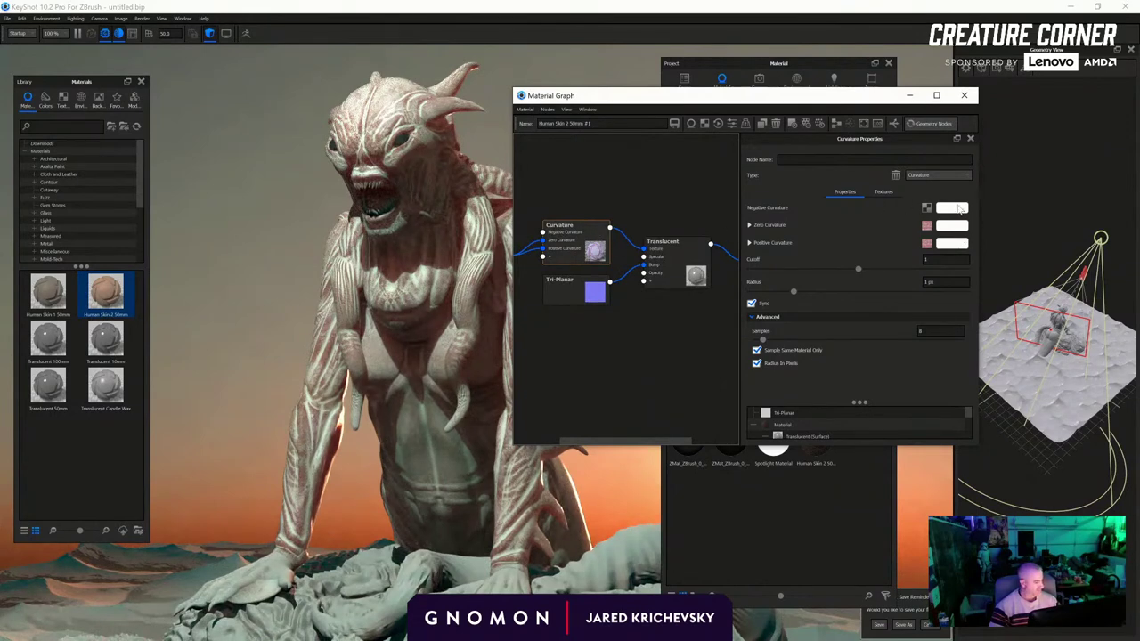
Change the Curvature node's negative curvature colour to a dark muted red with 53% saturation and 41% value
{"action": "left_click", "coordinate": [959, 208]}
{"action": "left_click", "coordinate": [947, 211]}
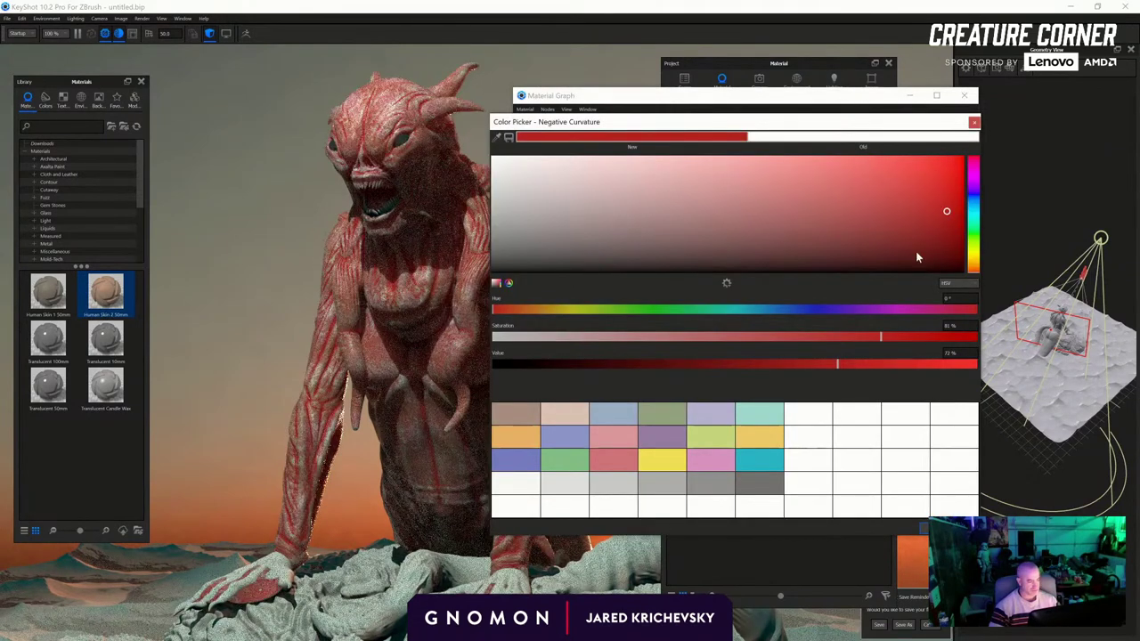
{"action": "left_click", "coordinate": [859, 256]}
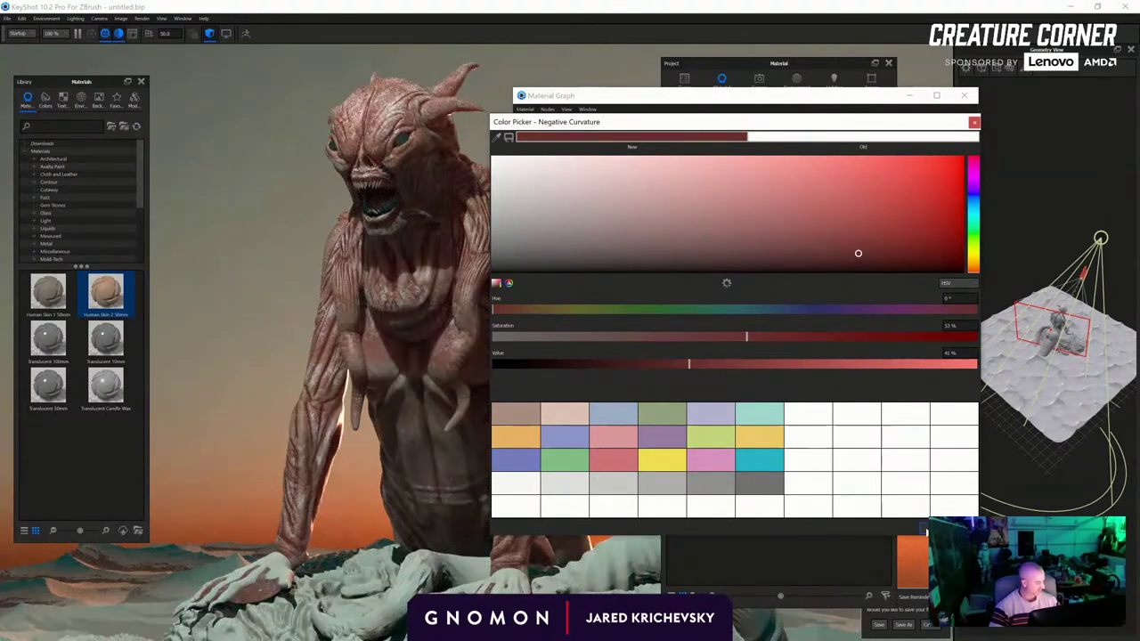
{"action": "left_click", "coordinate": [926, 531]}
Close the graph and apply the existing Human Skin 2 50mm material to another part of the creature
{"action": "left_click", "coordinate": [789, 510]}
{"action": "left_click_drag", "start_coordinate": [818, 448], "coordinate": [487, 291]}
{"action": "double_click", "coordinate": [487, 291]}
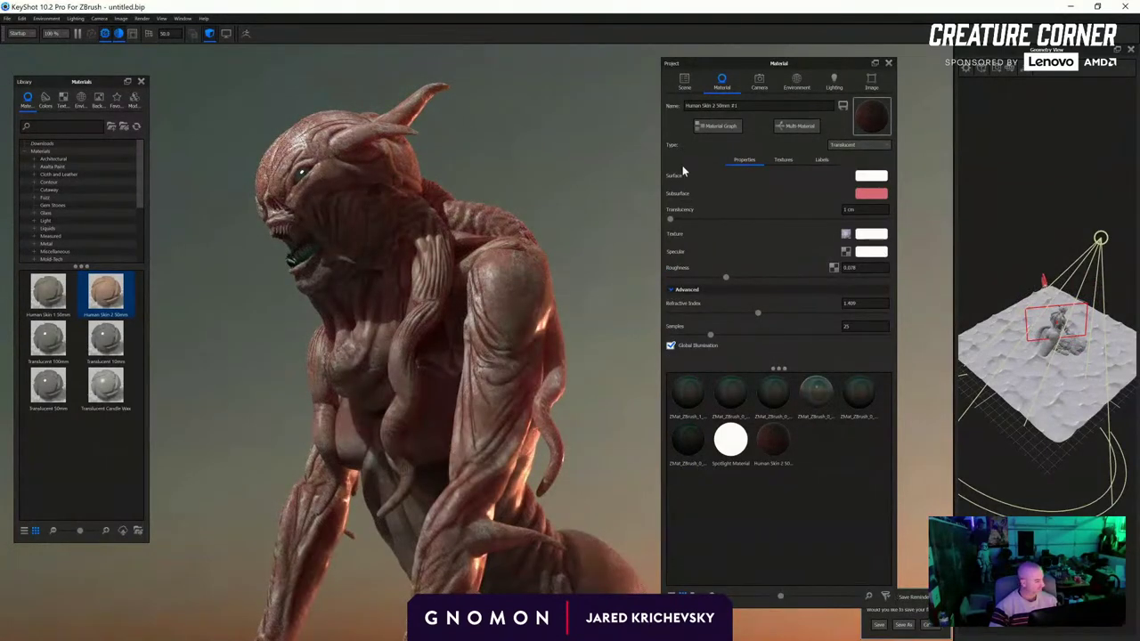
Reopen the skin's material graph and lower the foot2 texture map's contrast to about 0.03
{"action": "left_click", "coordinate": [720, 125]}
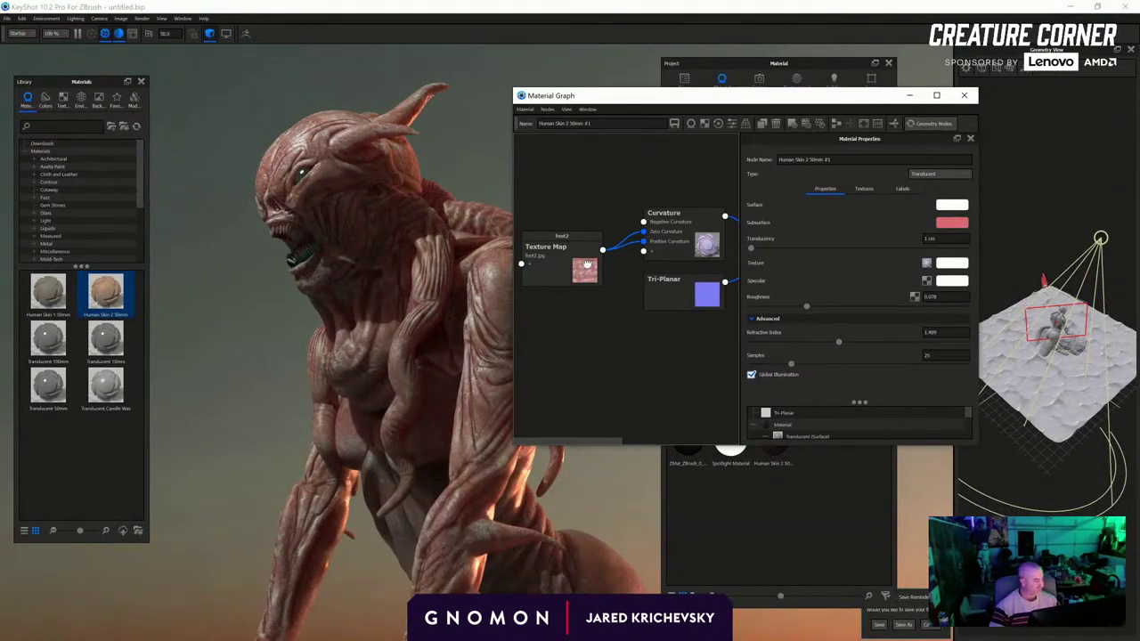
{"action": "left_click", "coordinate": [548, 260]}
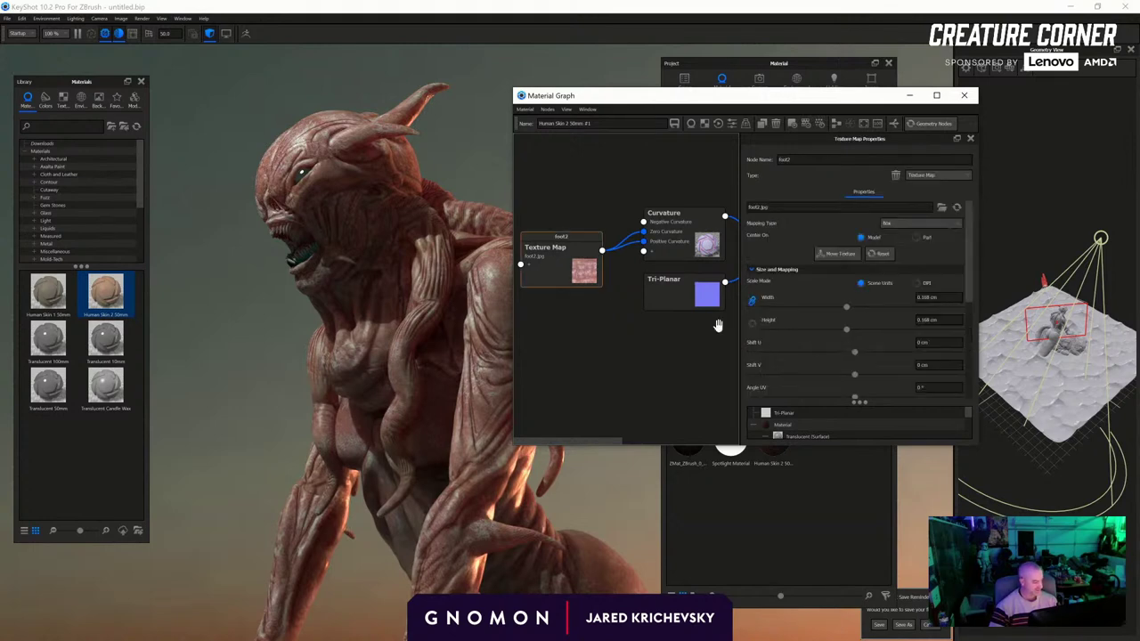
{"action": "scroll", "coordinate": [832, 325], "scroll_direction": "down", "scroll_amount": 5}
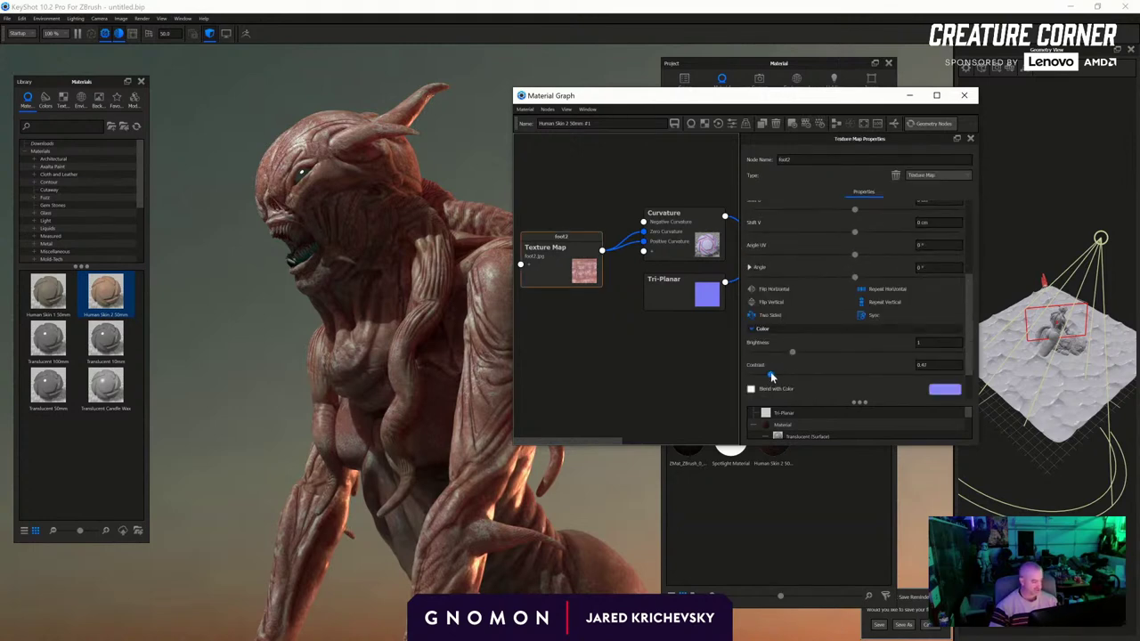
{"action": "left_click_drag", "start_coordinate": [763, 377], "coordinate": [753, 377]}
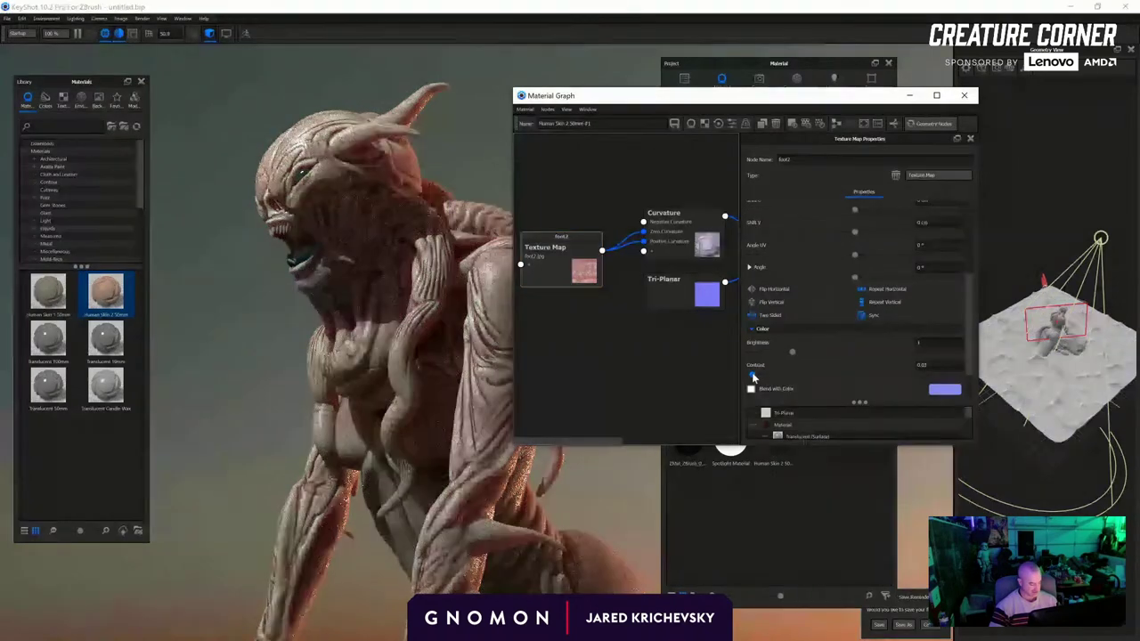
Adjust the Curvature node's radius to about 0.815 px and its cutoff to about 0.464
{"action": "left_click", "coordinate": [699, 249]}
{"action": "left_click_drag", "start_coordinate": [794, 293], "coordinate": [893, 293]}
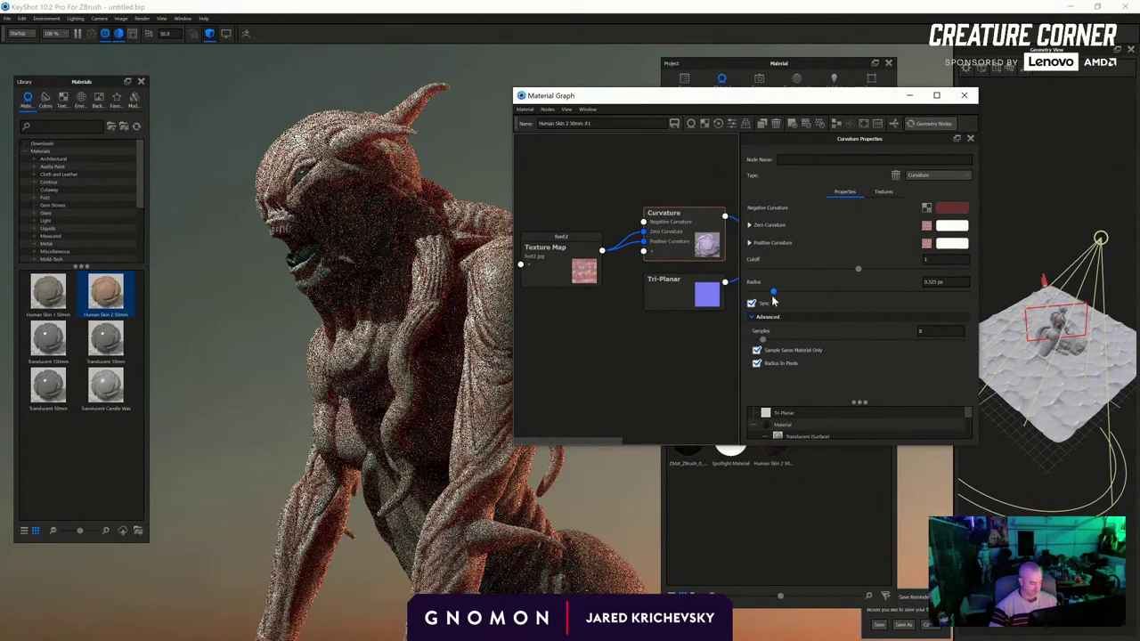
{"action": "mouse_move", "coordinate": [773, 301]}
{"action": "left_mouse_down"}
{"action": "mouse_move", "coordinate": [814, 305]}
{"action": "mouse_move", "coordinate": [779, 306]}
{"action": "left_mouse_up"}
{"action": "left_click_drag", "start_coordinate": [859, 269], "coordinate": [741, 275]}
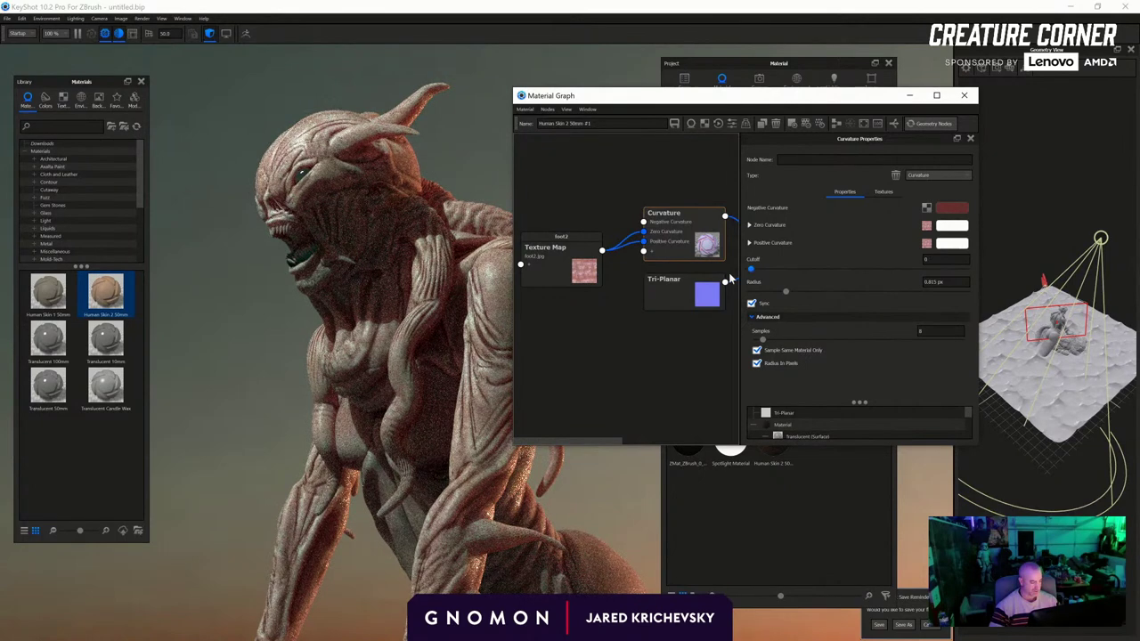
{"action": "mouse_move", "coordinate": [819, 276]}
{"action": "left_mouse_down"}
{"action": "mouse_move", "coordinate": [991, 276]}
{"action": "mouse_move", "coordinate": [797, 277]}
{"action": "mouse_move", "coordinate": [810, 279]}
{"action": "left_mouse_up"}
Lighten the negative curvature colour to a softer pinkish red with a value of about 62%
{"action": "left_click", "coordinate": [952, 210]}
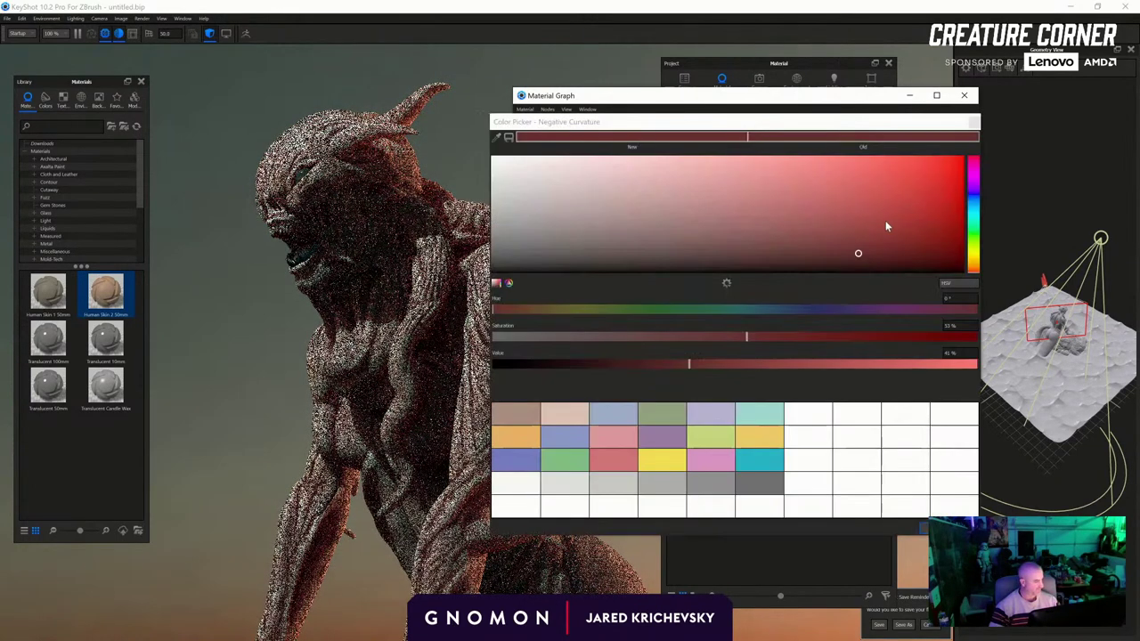
{"action": "mouse_move", "coordinate": [927, 225]}
{"action": "left_mouse_down"}
{"action": "mouse_move", "coordinate": [802, 262]}
{"action": "mouse_move", "coordinate": [839, 239]}
{"action": "mouse_move", "coordinate": [799, 227]}
{"action": "left_mouse_up"}
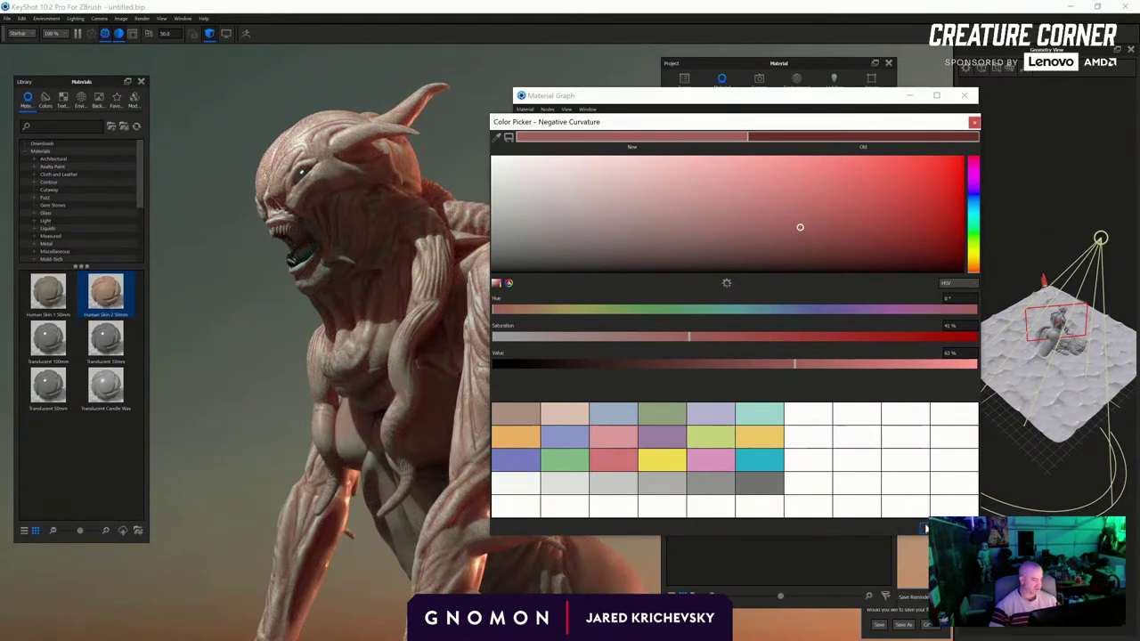
{"action": "left_click", "coordinate": [925, 529]}
Tidy the Curvature and texture map nodes, reduce the curvature radius to about 0.275 px and close the material graph
{"action": "scroll", "coordinate": [431, 370], "scroll_direction": "down", "scroll_amount": 4}
{"action": "left_click_drag", "start_coordinate": [445, 382], "coordinate": [420, 325]}
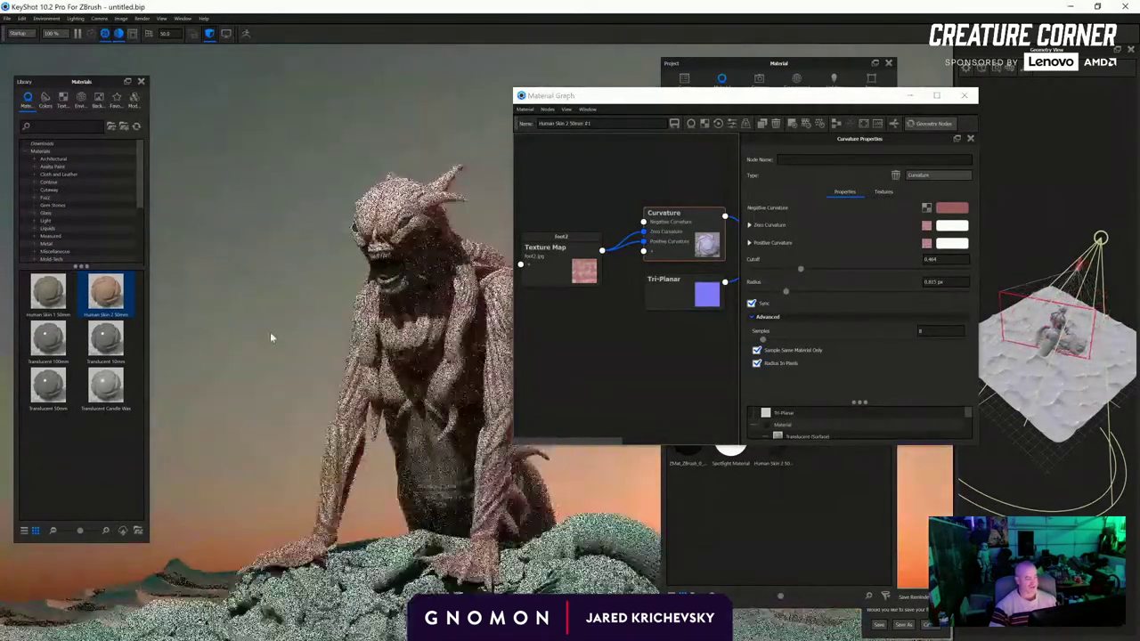
{"action": "middle_click_drag", "start_coordinate": [420, 324], "coordinate": [373, 336]}
{"action": "scroll", "coordinate": [299, 292], "scroll_direction": "up", "scroll_amount": 4}
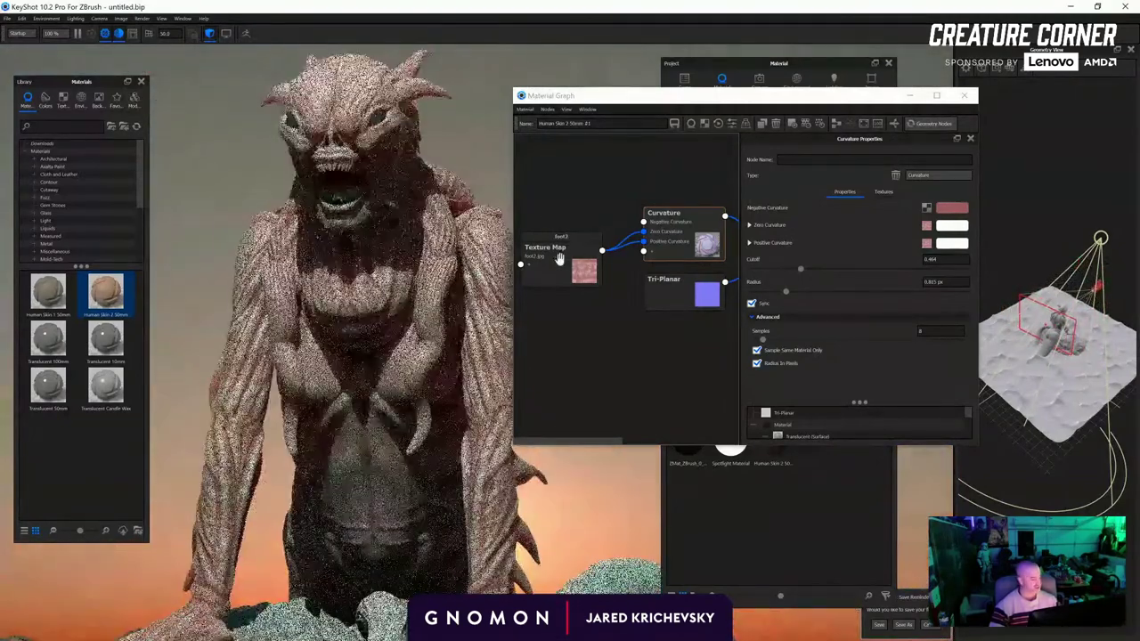
{"action": "left_click", "coordinate": [691, 228]}
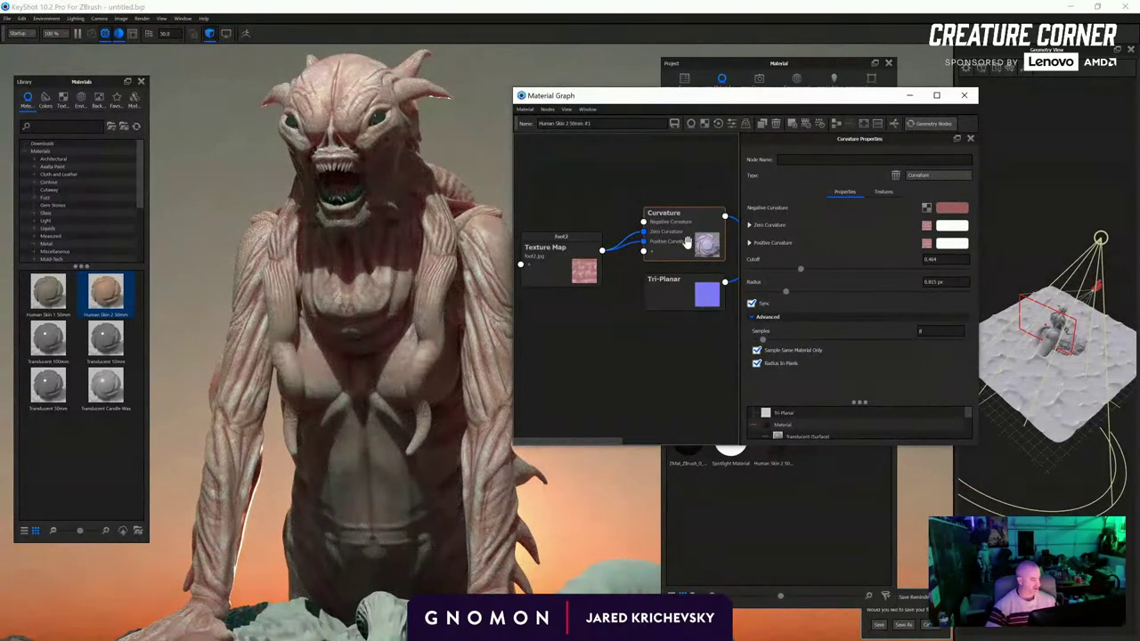
{"action": "left_click_drag", "start_coordinate": [687, 241], "coordinate": [665, 233]}
{"action": "left_click_drag", "start_coordinate": [563, 266], "coordinate": [556, 253]}
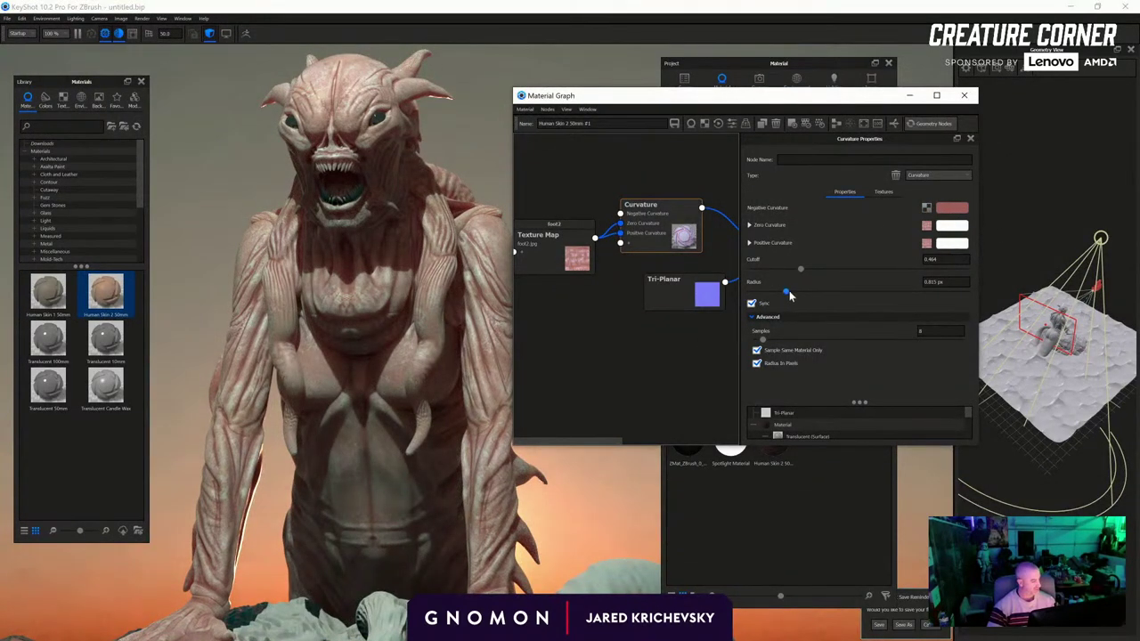
{"action": "left_click_drag", "start_coordinate": [773, 299], "coordinate": [754, 303]}
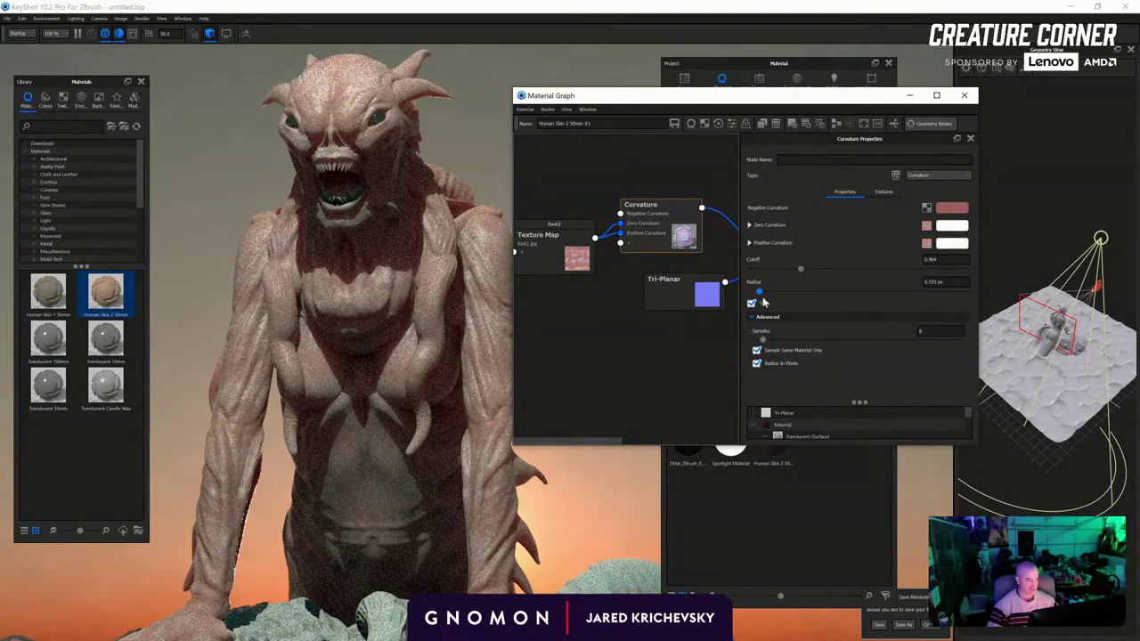
{"action": "left_click_drag", "start_coordinate": [763, 299], "coordinate": [763, 298]}
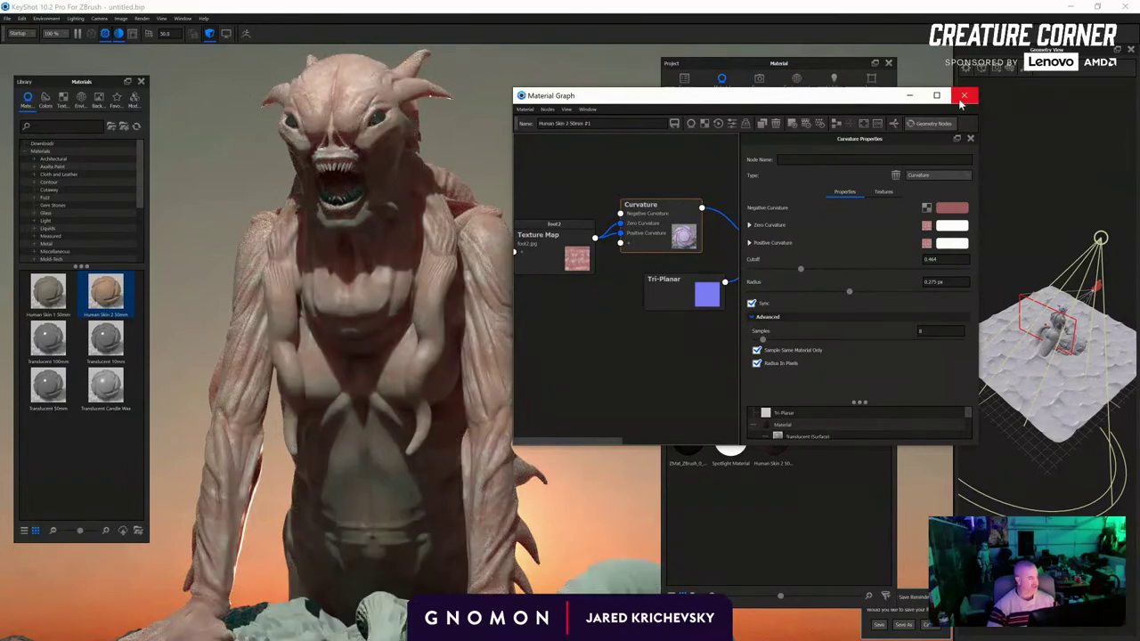
{"action": "left_click", "coordinate": [964, 95]}
Apply the edited skin material to a further creature part and view the whole creature on its coral base from its other side
{"action": "left_click_drag", "start_coordinate": [509, 339], "coordinate": [531, 274]}
{"action": "scroll", "coordinate": [570, 303], "scroll_direction": "up", "scroll_amount": 4}
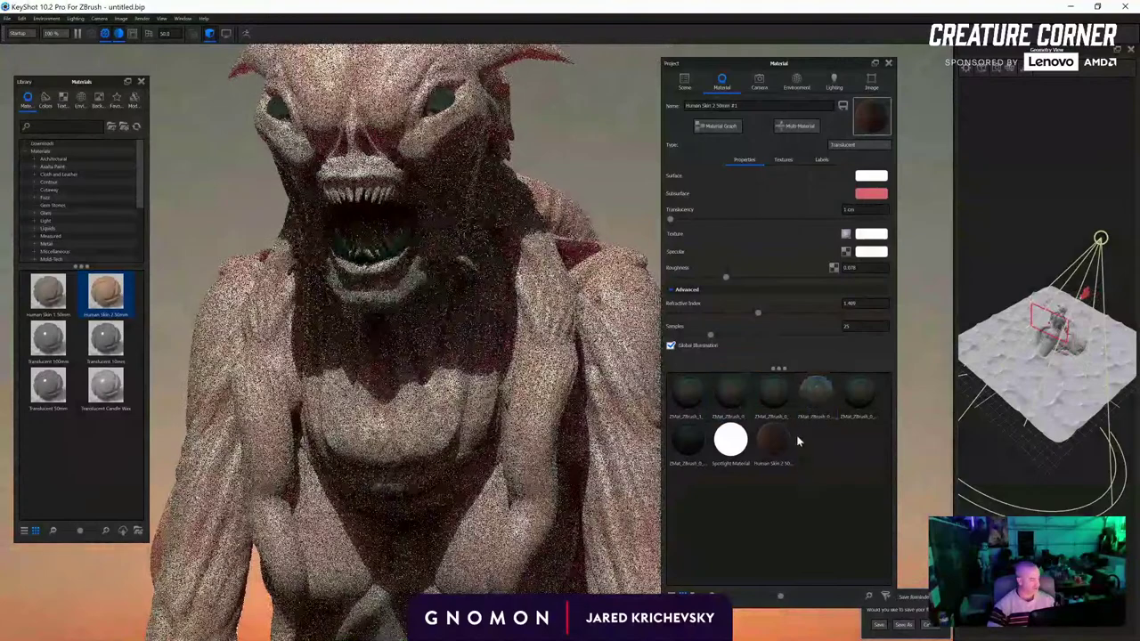
{"action": "left_click_drag", "start_coordinate": [773, 439], "coordinate": [367, 394]}
{"action": "scroll", "coordinate": [422, 280], "scroll_direction": "down", "scroll_amount": 3}
{"action": "scroll", "coordinate": [478, 352], "scroll_direction": "down", "scroll_amount": 4}
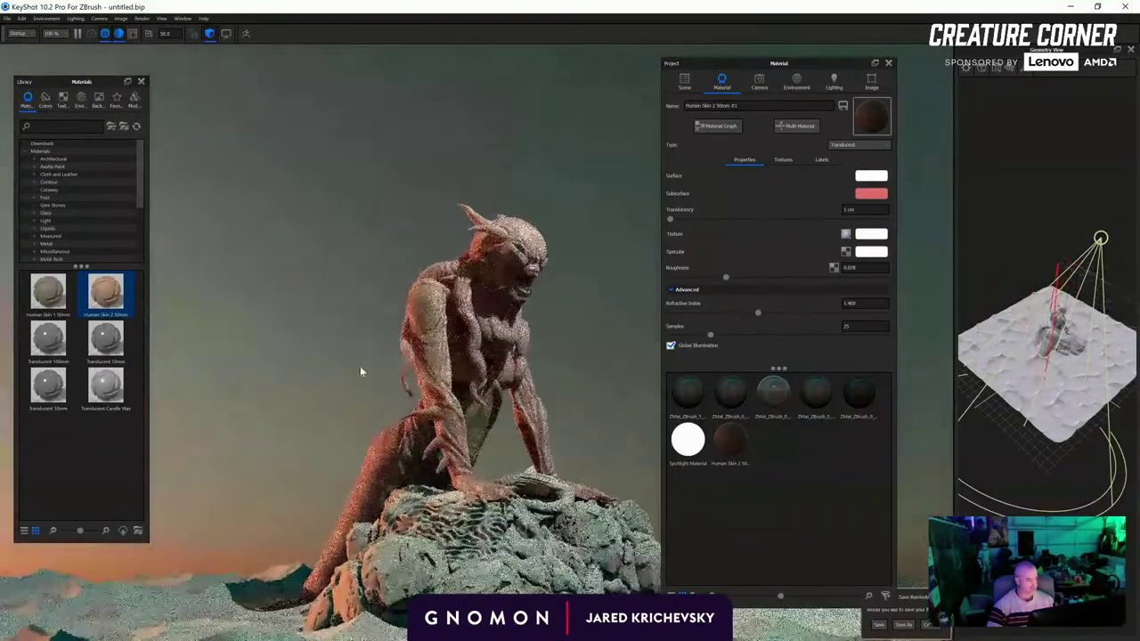
{"action": "scroll", "coordinate": [360, 372], "scroll_direction": "up", "scroll_amount": 5}
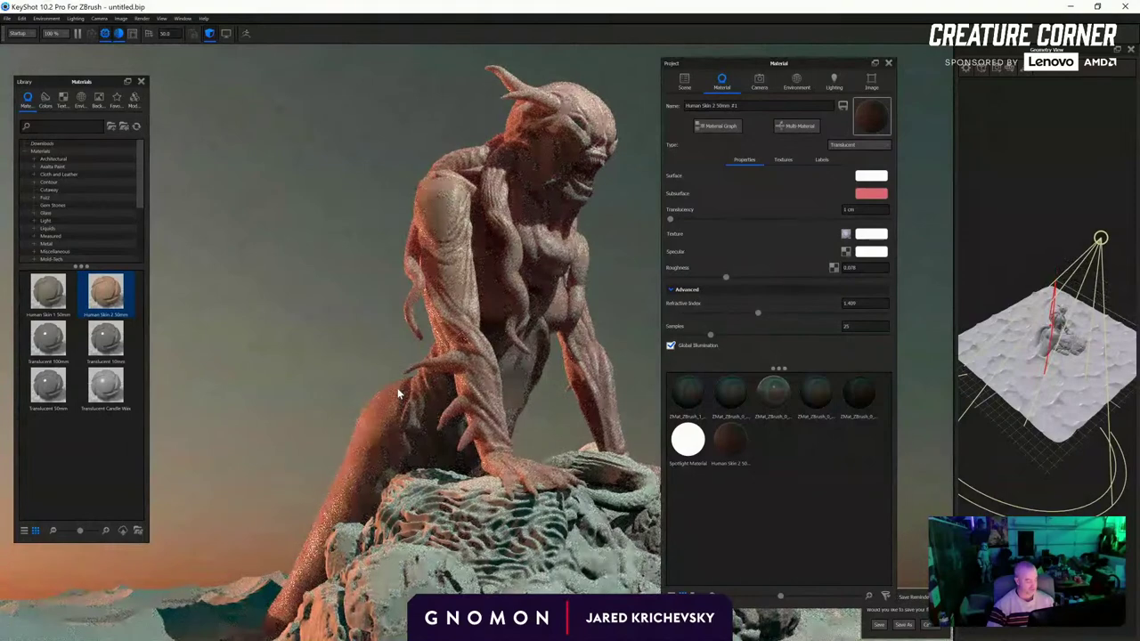
{"action": "left_click_drag", "start_coordinate": [398, 394], "coordinate": [414, 372]}
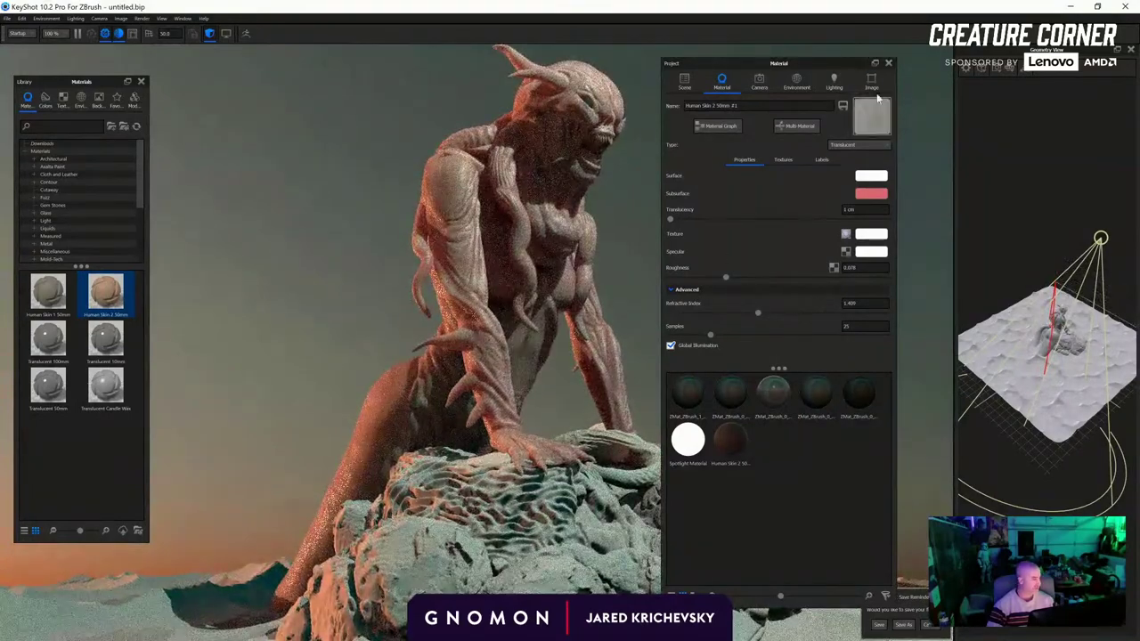
Lower the image gamma to about 1.6 with the creature framed closely from its front
{"action": "left_click", "coordinate": [758, 82]}
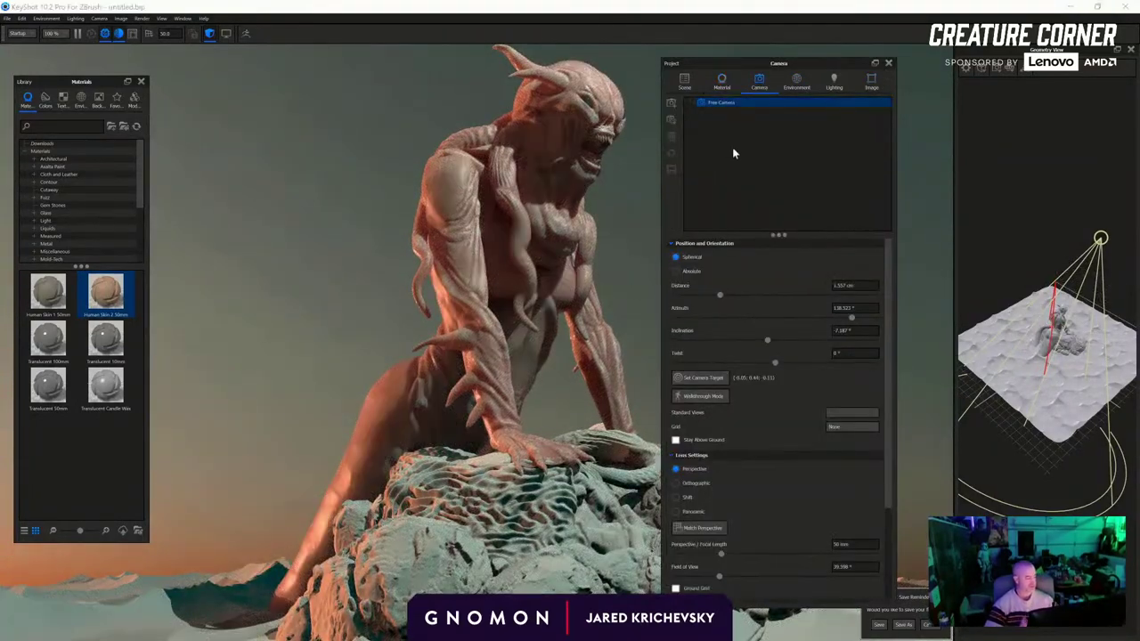
{"action": "left_click_drag", "start_coordinate": [326, 229], "coordinate": [573, 280]}
{"action": "scroll", "coordinate": [514, 294], "scroll_direction": "up", "scroll_amount": 2}
{"action": "middle_click_drag", "start_coordinate": [514, 293], "coordinate": [348, 326]}
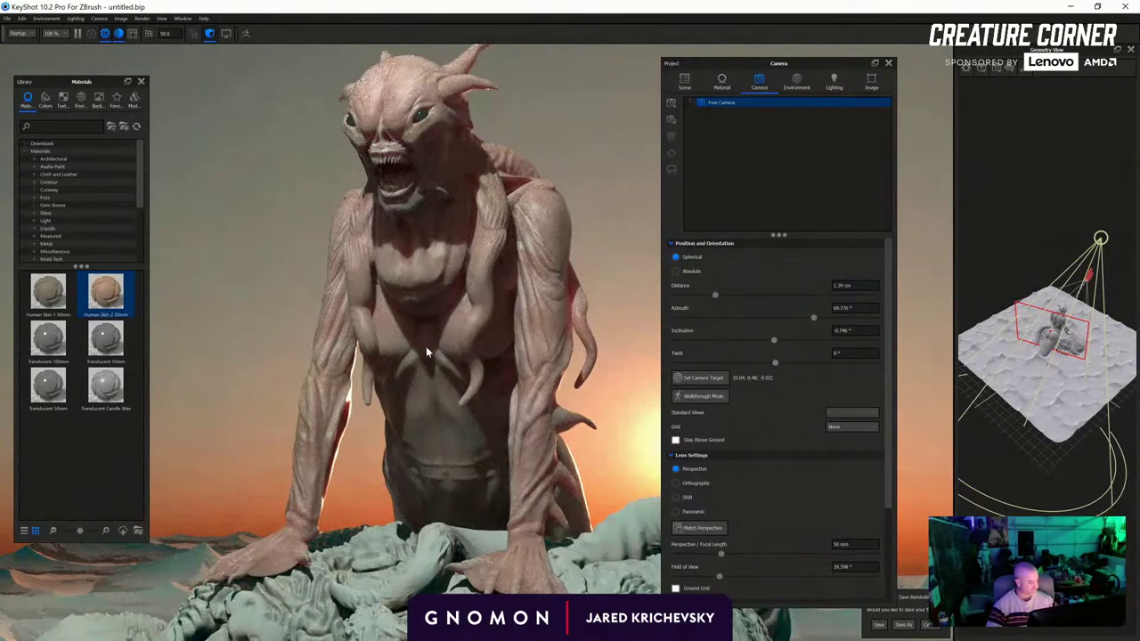
{"action": "left_click", "coordinate": [871, 81]}
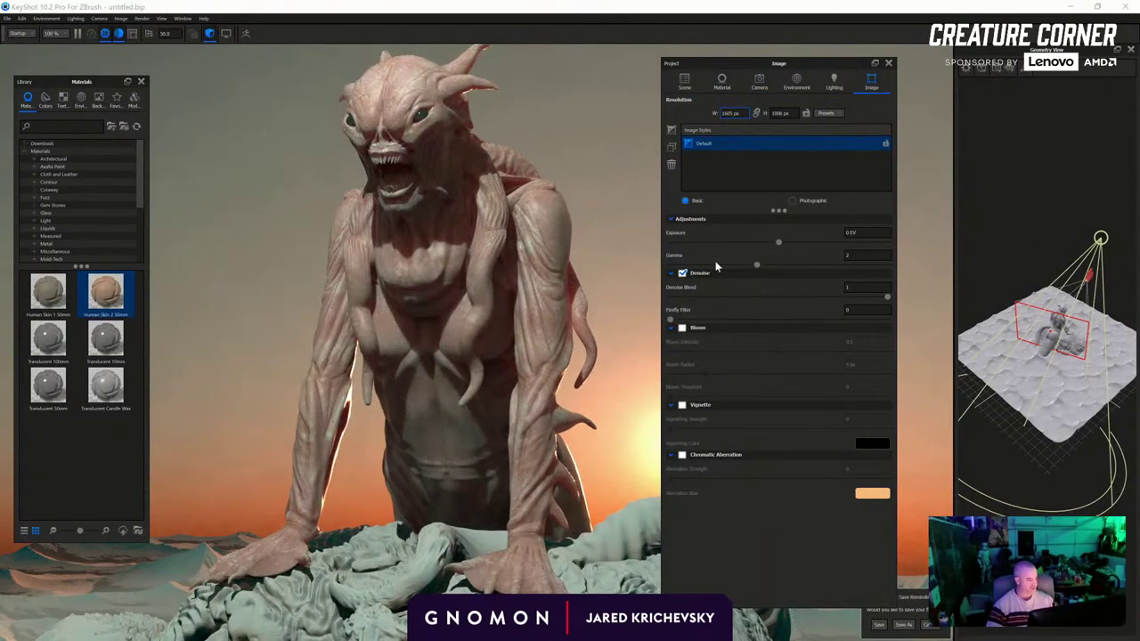
{"action": "left_click_drag", "start_coordinate": [728, 269], "coordinate": [742, 269]}
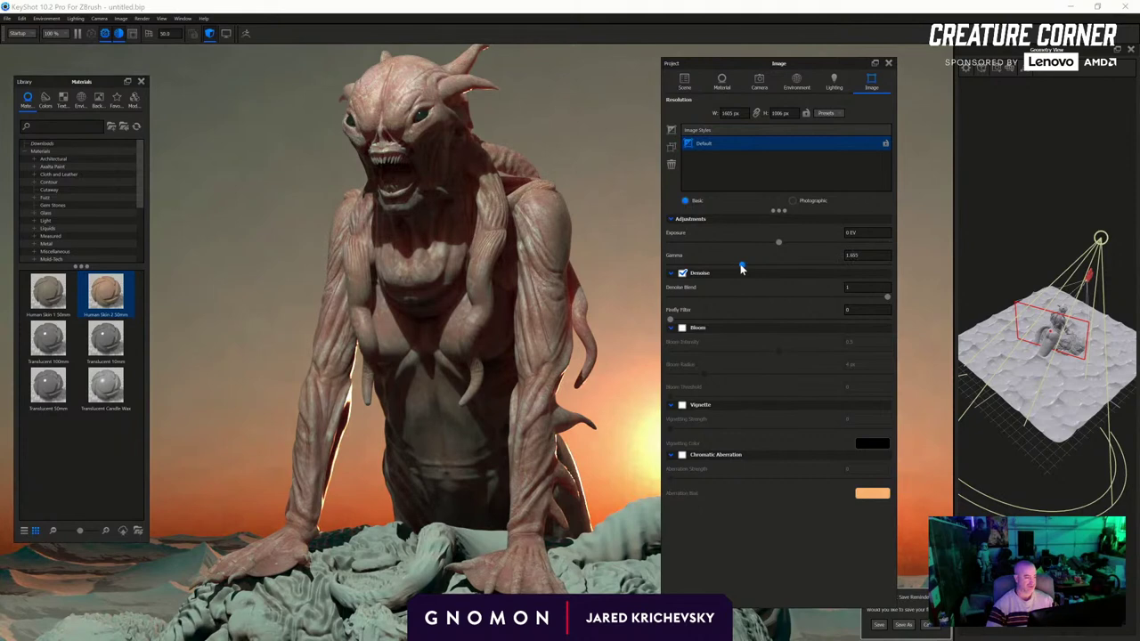
Turn on global illumination for the scene lighting and reduce the image gamma to about 1.33
{"action": "left_click", "coordinate": [46, 18]}
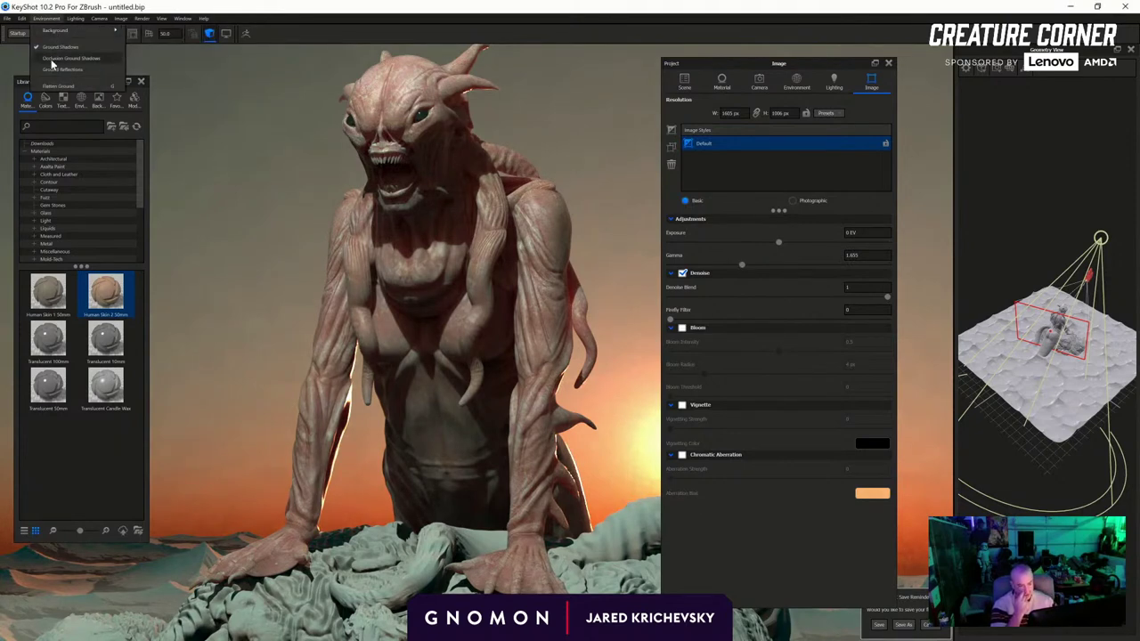
{"action": "left_click", "coordinate": [75, 17]}
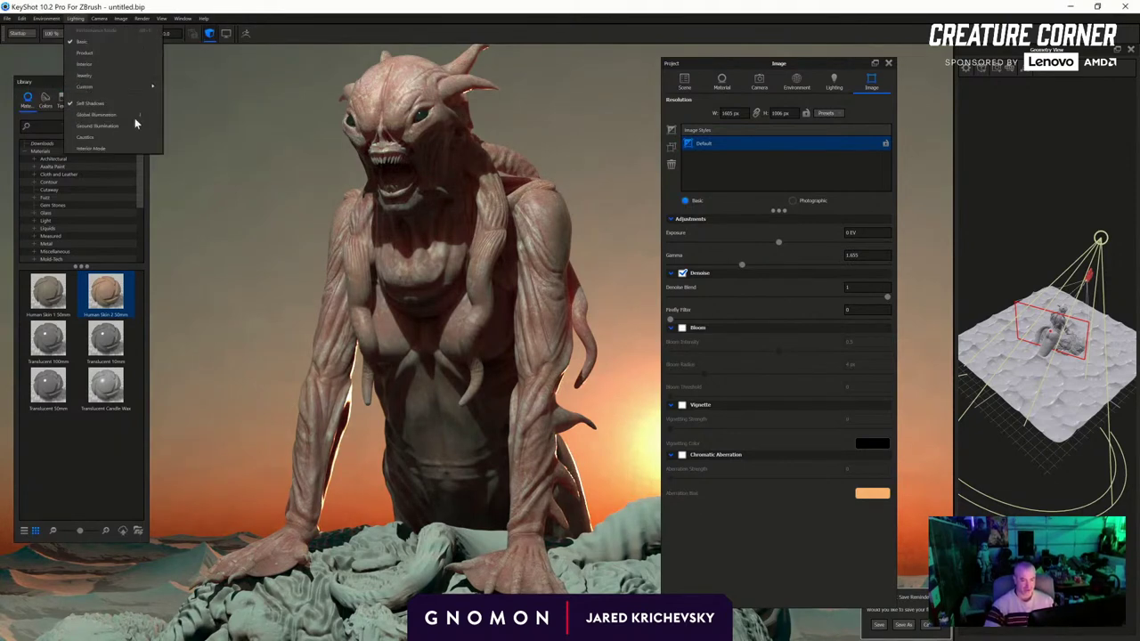
{"action": "left_click", "coordinate": [126, 116]}
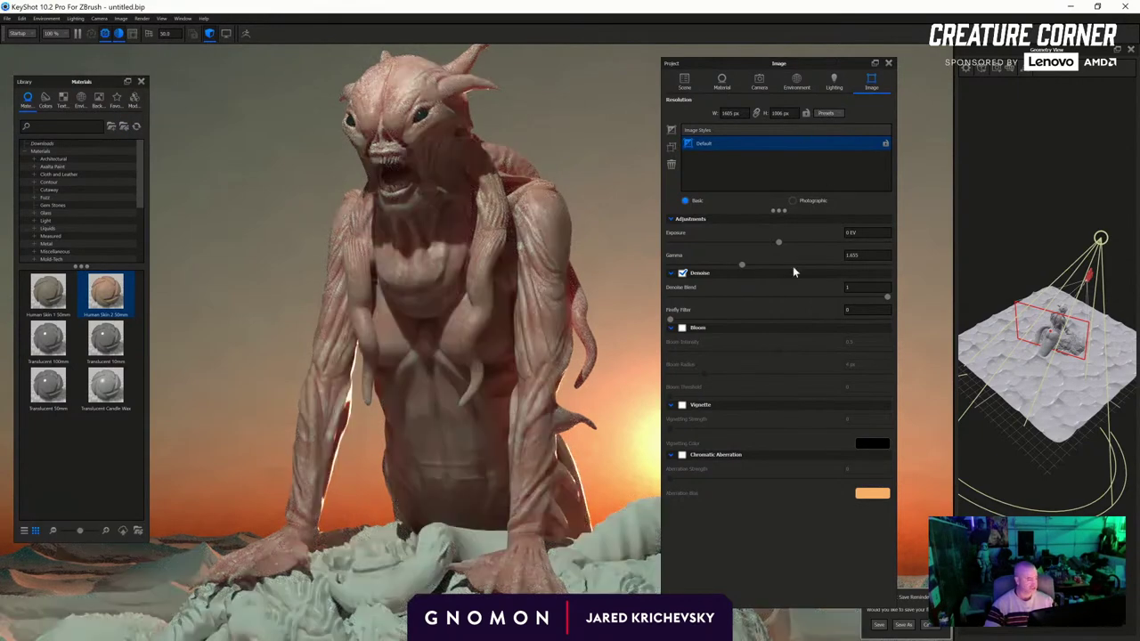
{"action": "mouse_move", "coordinate": [740, 264]}
{"action": "left_mouse_down"}
{"action": "mouse_move", "coordinate": [718, 265]}
{"action": "mouse_move", "coordinate": [727, 268]}
{"action": "left_mouse_up"}
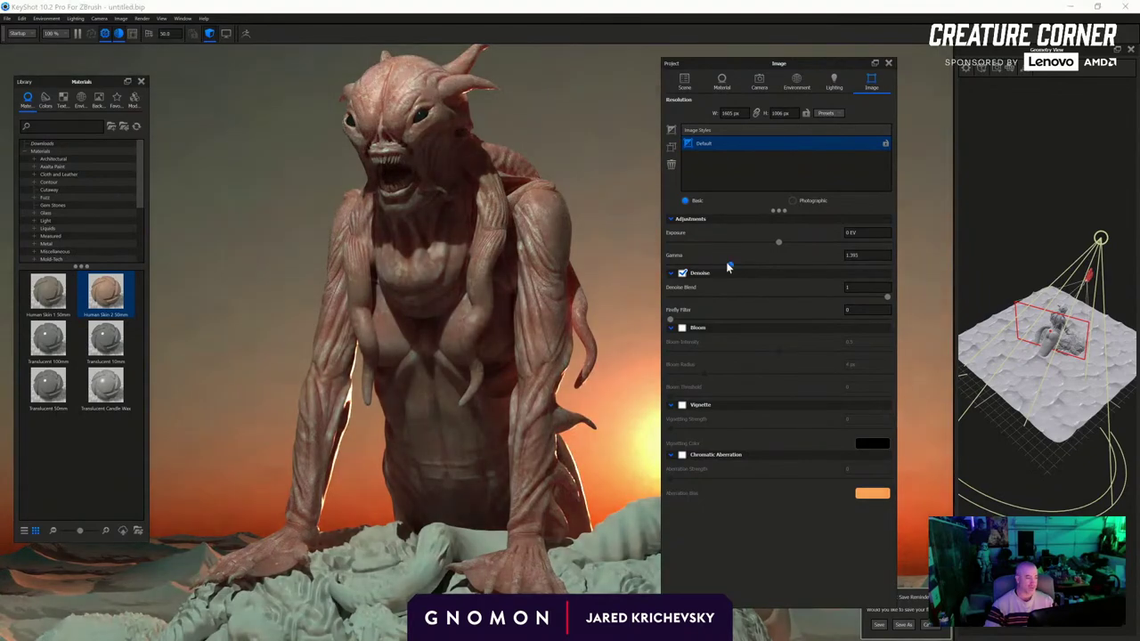
Enable the vignette on the image and raise its vignetting strength to about 1
{"action": "left_click_drag", "start_coordinate": [571, 240], "coordinate": [536, 250]}
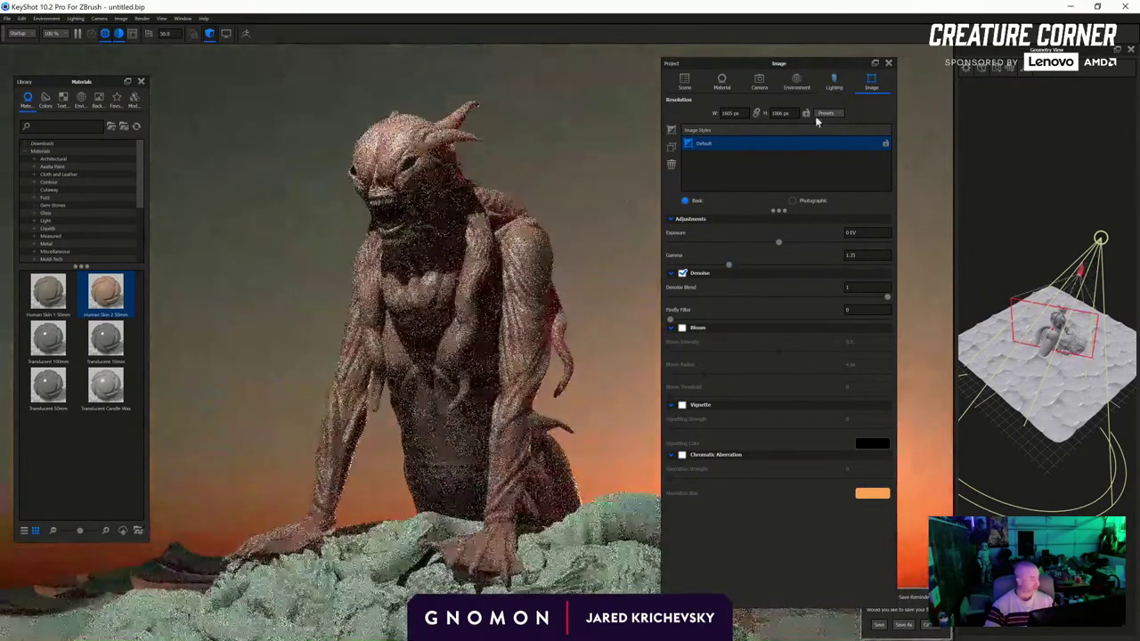
{"action": "left_click", "coordinate": [684, 405]}
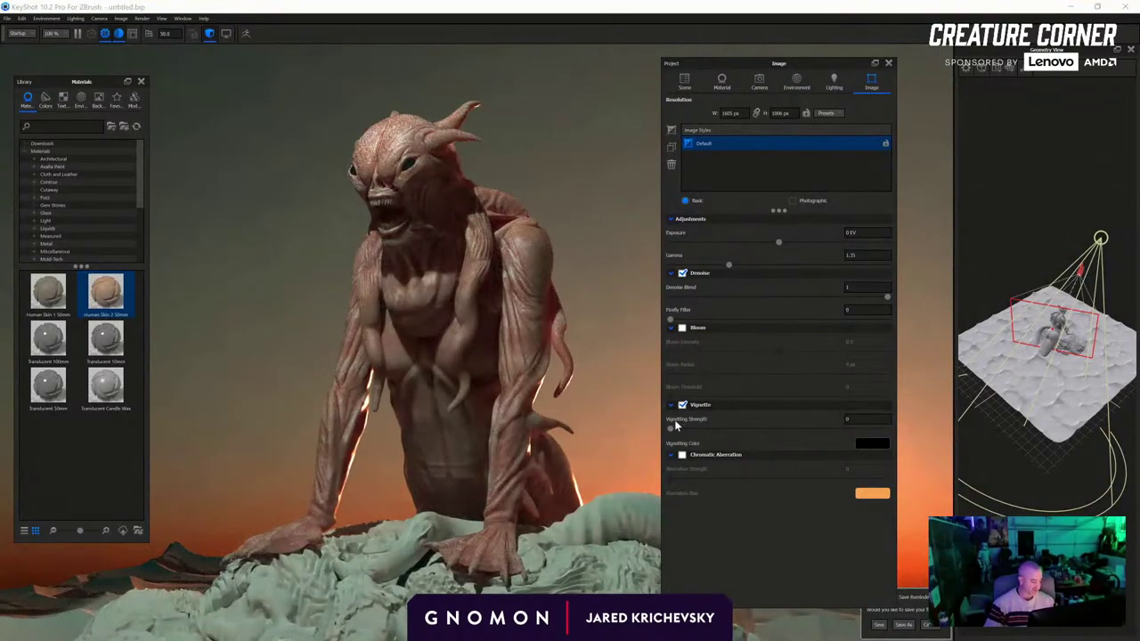
{"action": "left_click_drag", "start_coordinate": [830, 419], "coordinate": [930, 420]}
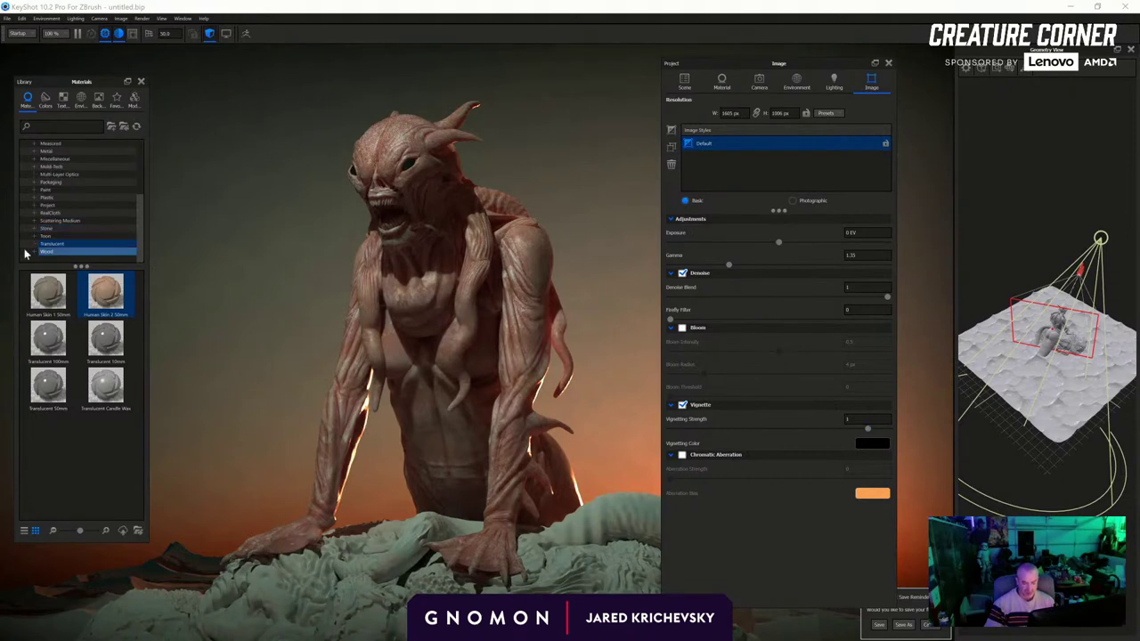
Examine the materials in the library's Project folder, from the bone and cloak materials through to the gem stones
{"action": "left_click", "coordinate": [94, 205]}
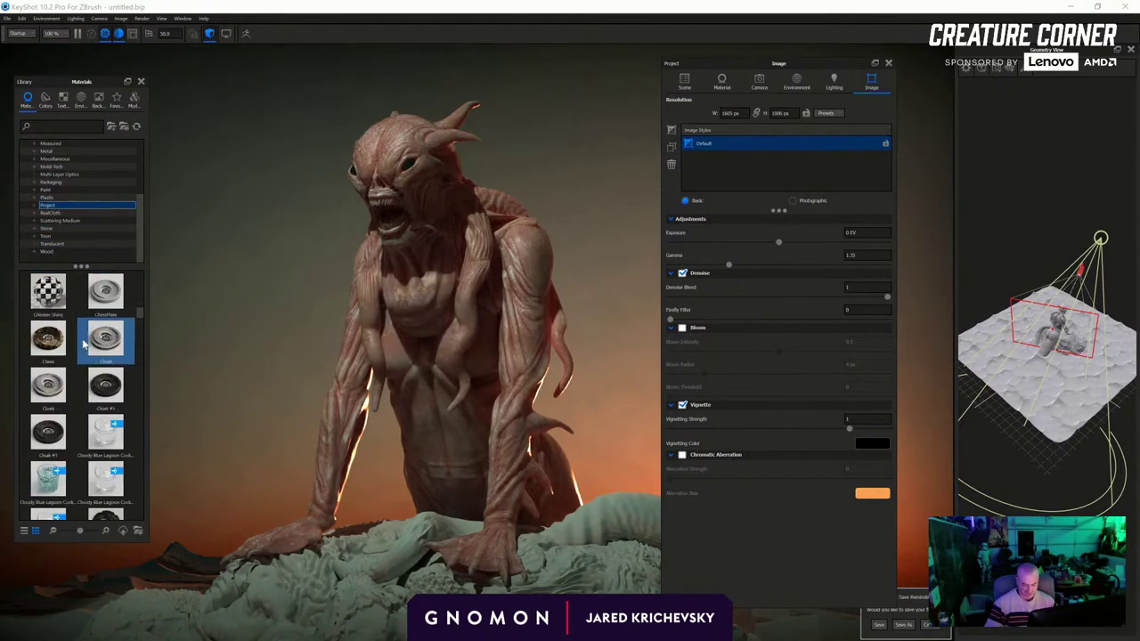
{"action": "mouse_move", "coordinate": [33, 334]}
{"action": "scroll", "coordinate": [33, 334], "scroll_direction": "up", "scroll_amount": 5}
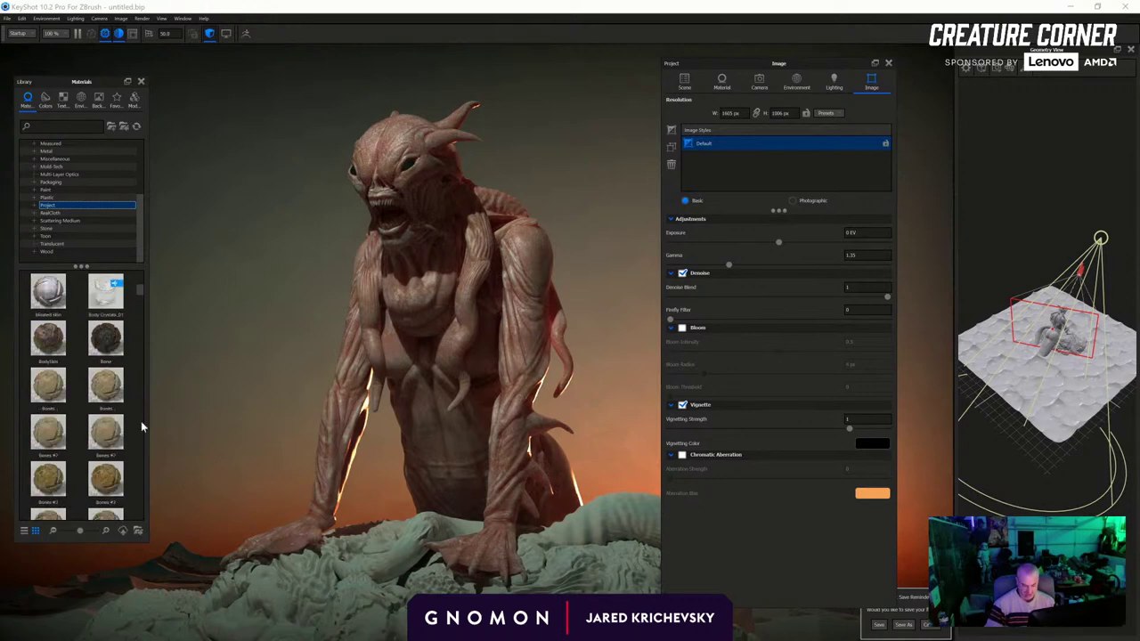
{"action": "scroll", "coordinate": [106, 454], "scroll_direction": "up", "scroll_amount": 3}
{"action": "scroll", "coordinate": [106, 455], "scroll_direction": "down", "scroll_amount": 3}
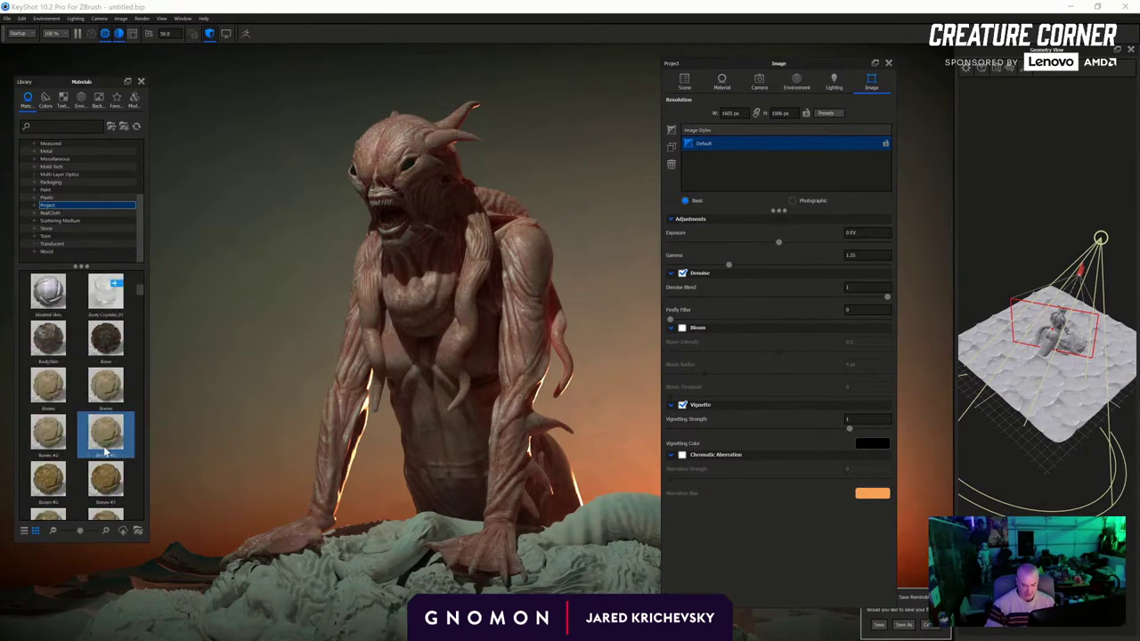
{"action": "scroll", "coordinate": [48, 436], "scroll_direction": "down", "scroll_amount": 5}
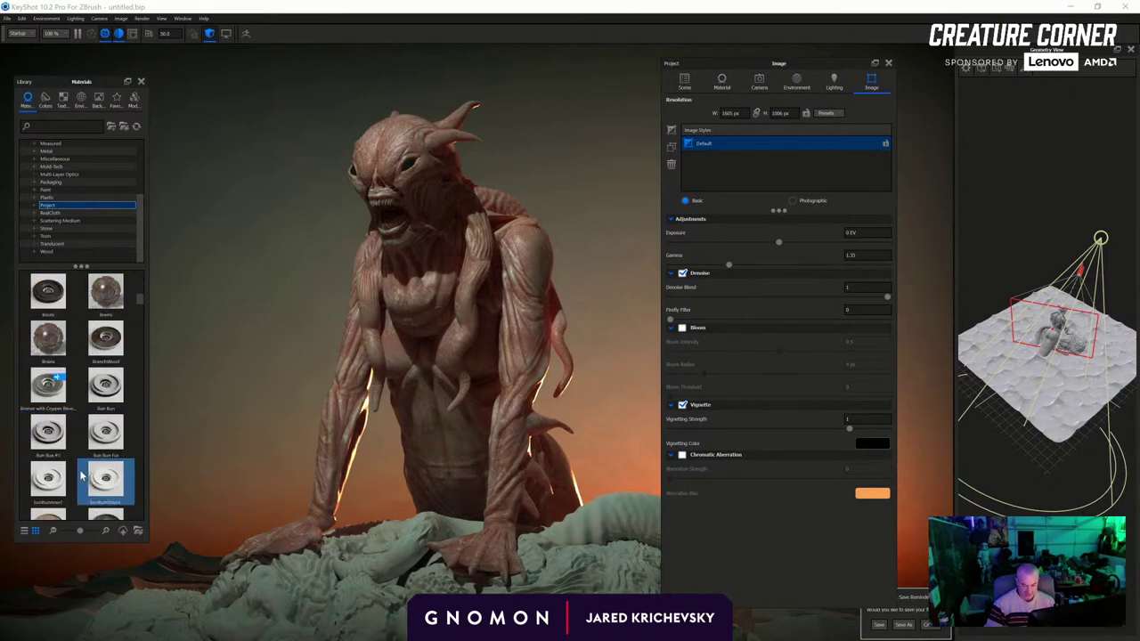
{"action": "scroll", "coordinate": [80, 472], "scroll_direction": "down", "scroll_amount": 5}
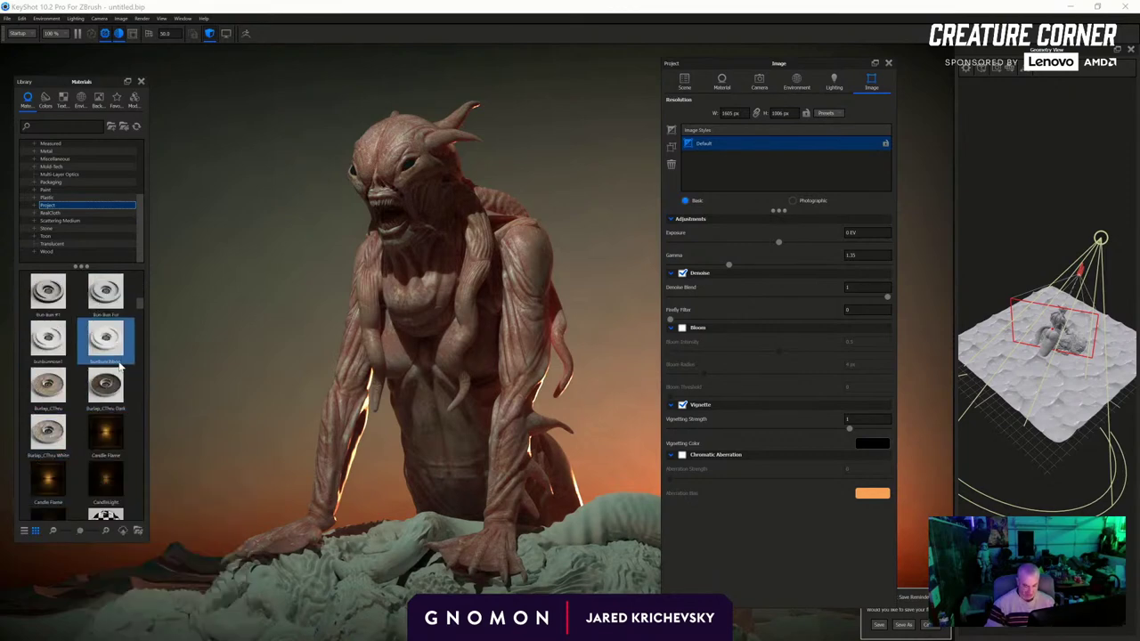
{"action": "scroll", "coordinate": [62, 436], "scroll_direction": "down", "scroll_amount": 10}
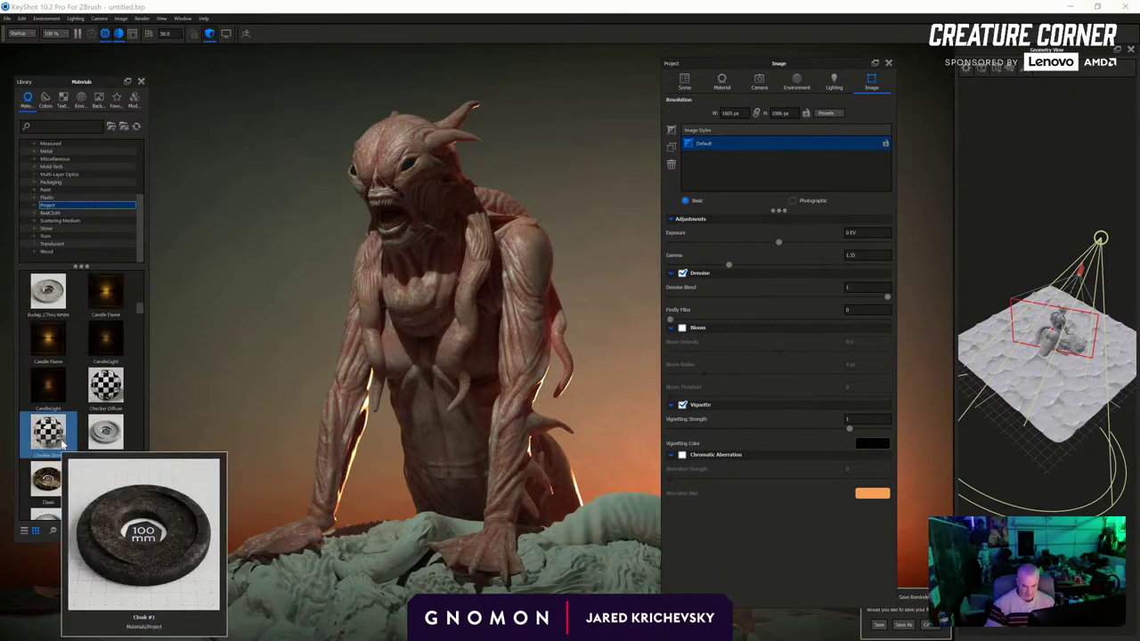
{"action": "scroll", "coordinate": [83, 459], "scroll_direction": "down", "scroll_amount": 10}
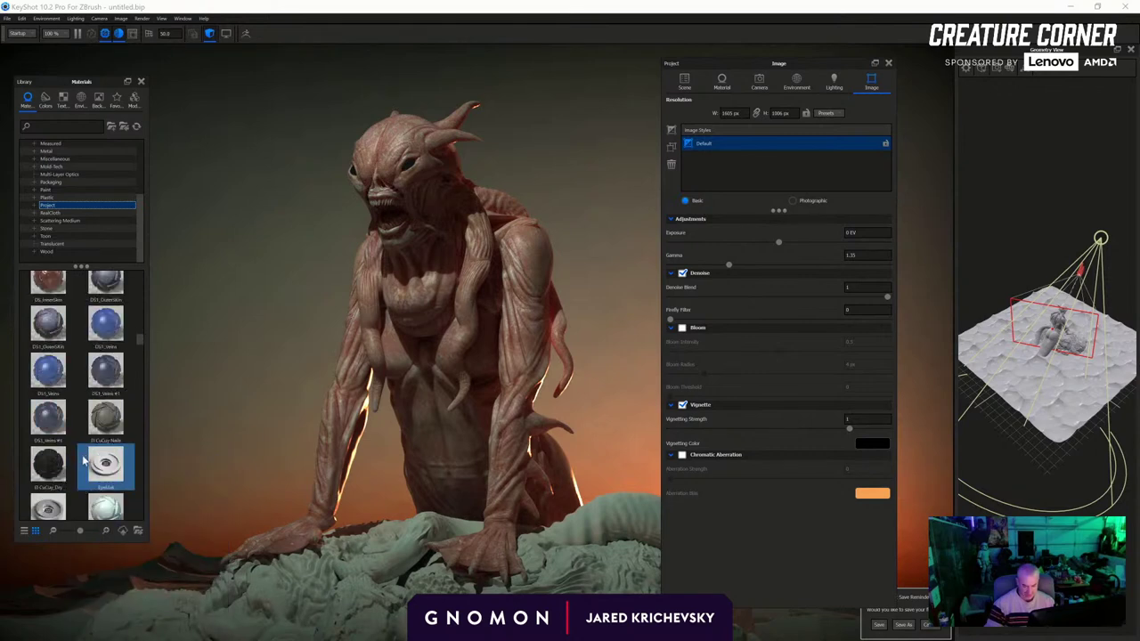
{"action": "scroll", "coordinate": [81, 459], "scroll_direction": "down", "scroll_amount": 5}
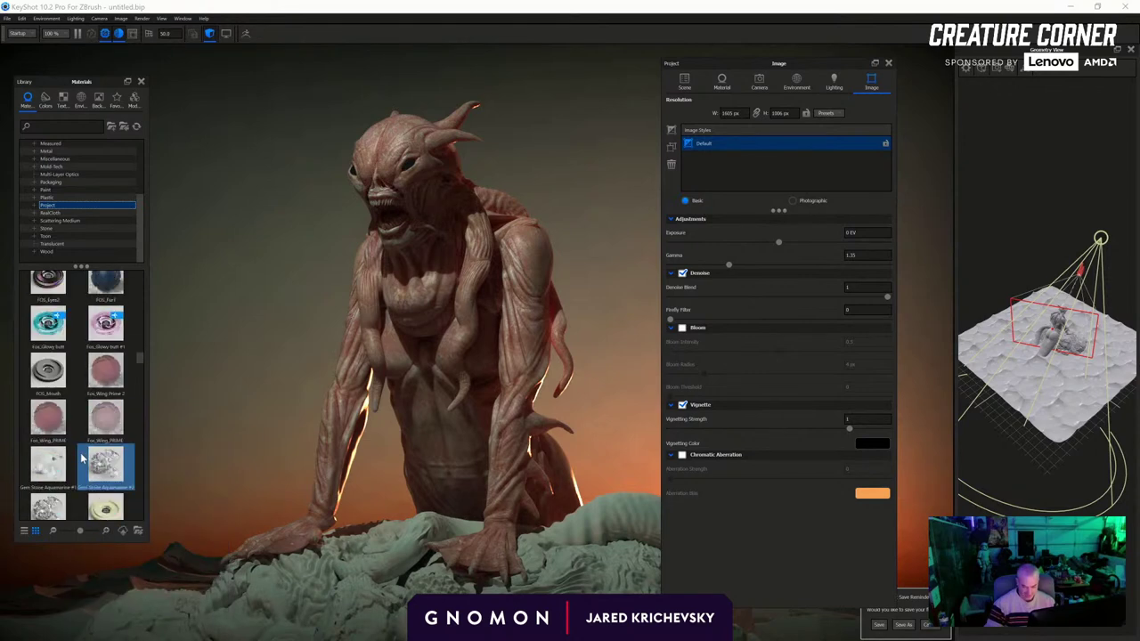
{"action": "scroll", "coordinate": [63, 218], "scroll_direction": "up", "scroll_amount": 4}
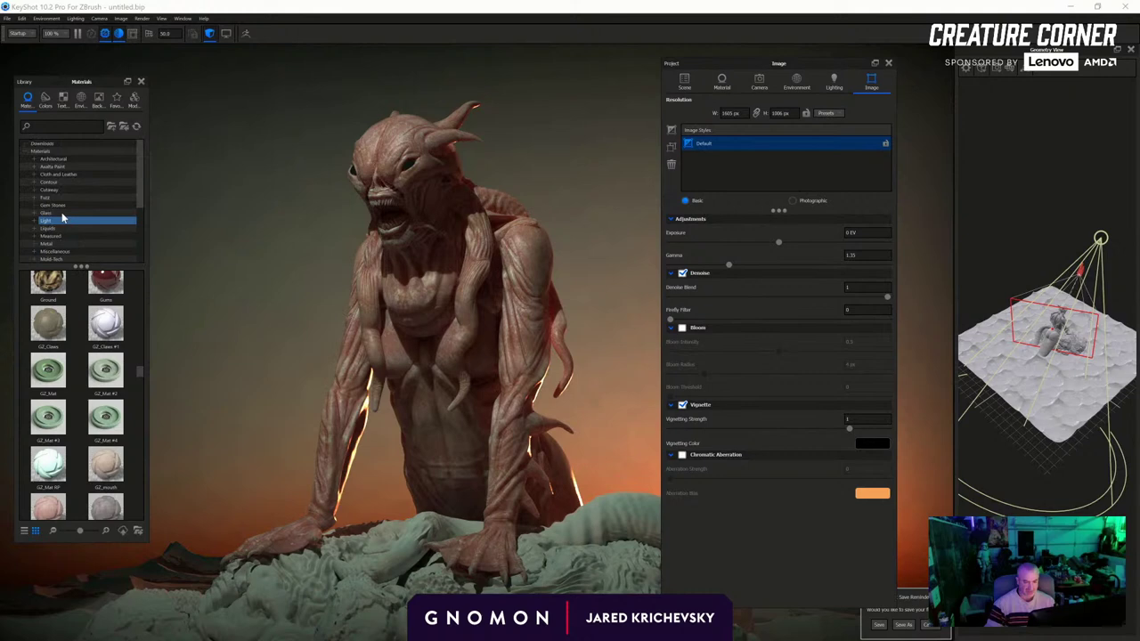
Examine the library's Downloads materials and recheck the Project folder's materials
{"action": "left_click", "coordinate": [80, 144]}
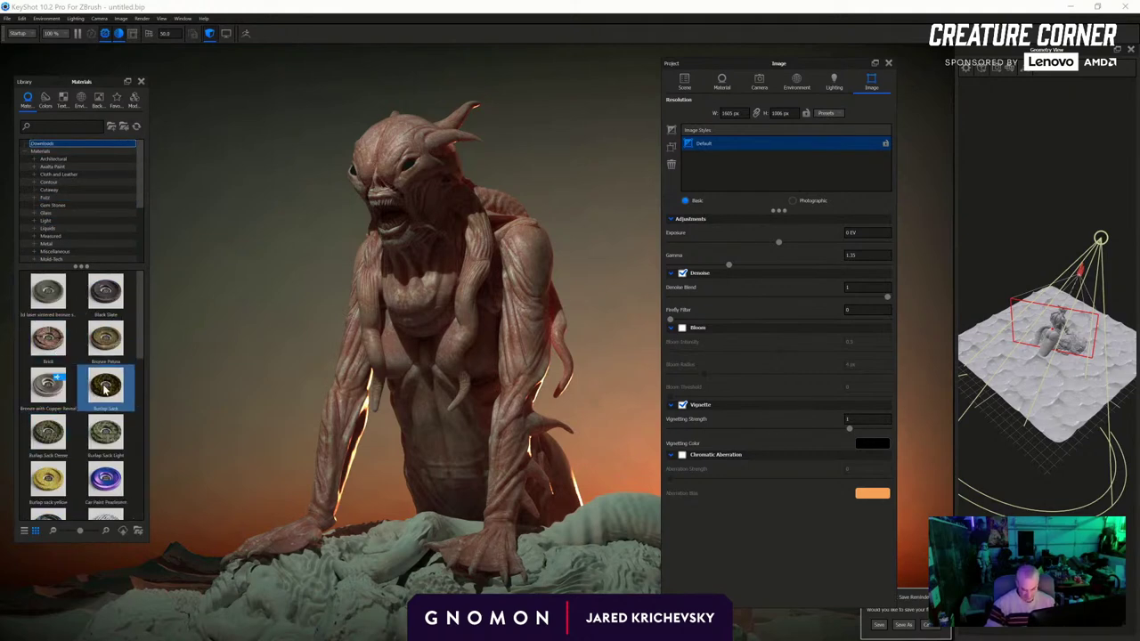
{"action": "left_click_drag", "start_coordinate": [104, 341], "coordinate": [71, 329]}
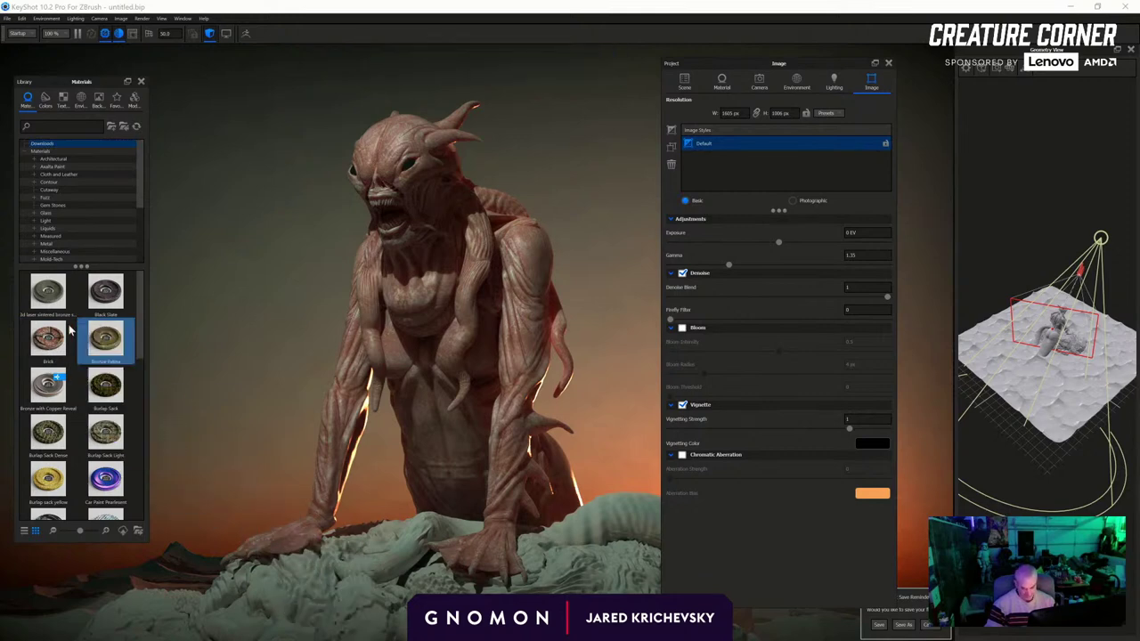
{"action": "scroll", "coordinate": [71, 329], "scroll_direction": "down", "scroll_amount": 3}
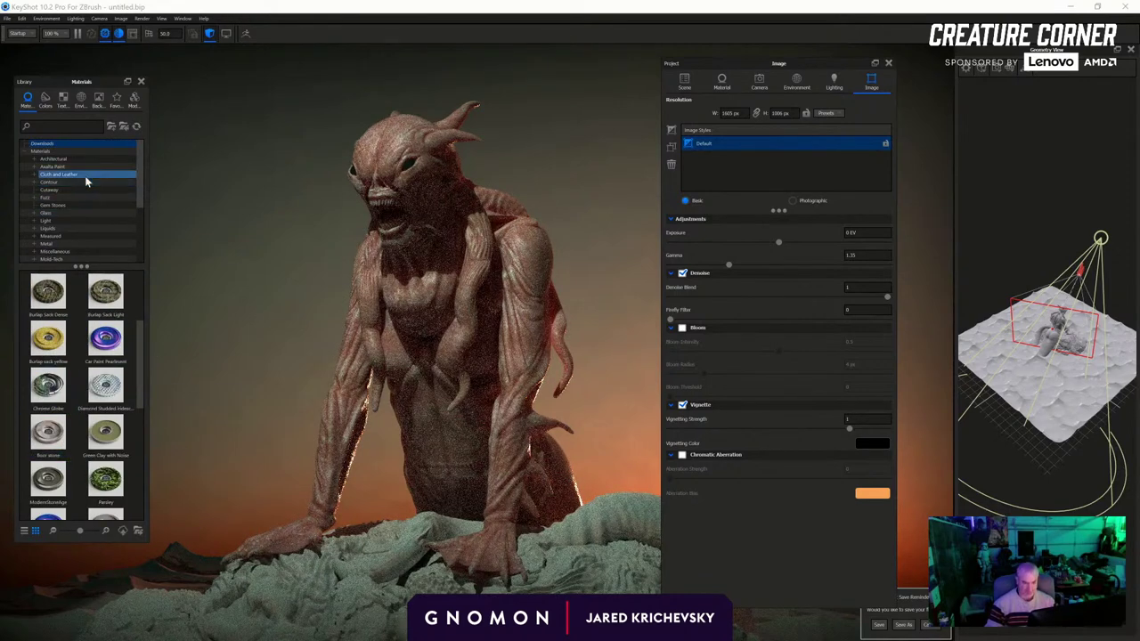
{"action": "scroll", "coordinate": [86, 182], "scroll_direction": "down", "scroll_amount": 4}
{"action": "left_click", "coordinate": [68, 205]}
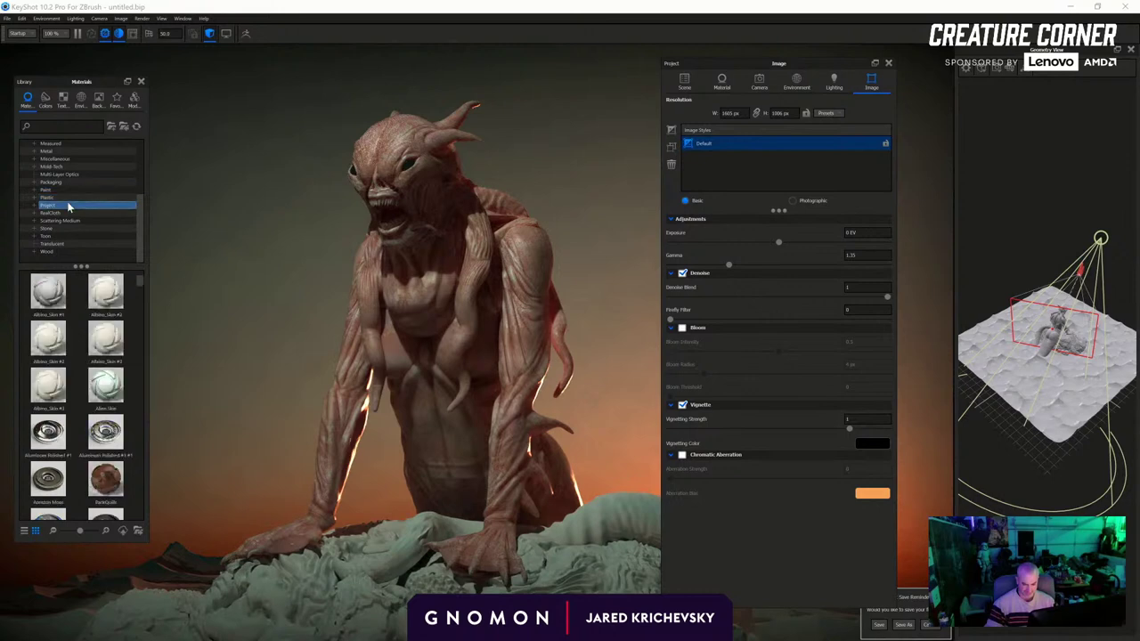
{"action": "scroll", "coordinate": [104, 383], "scroll_direction": "down", "scroll_amount": 3}
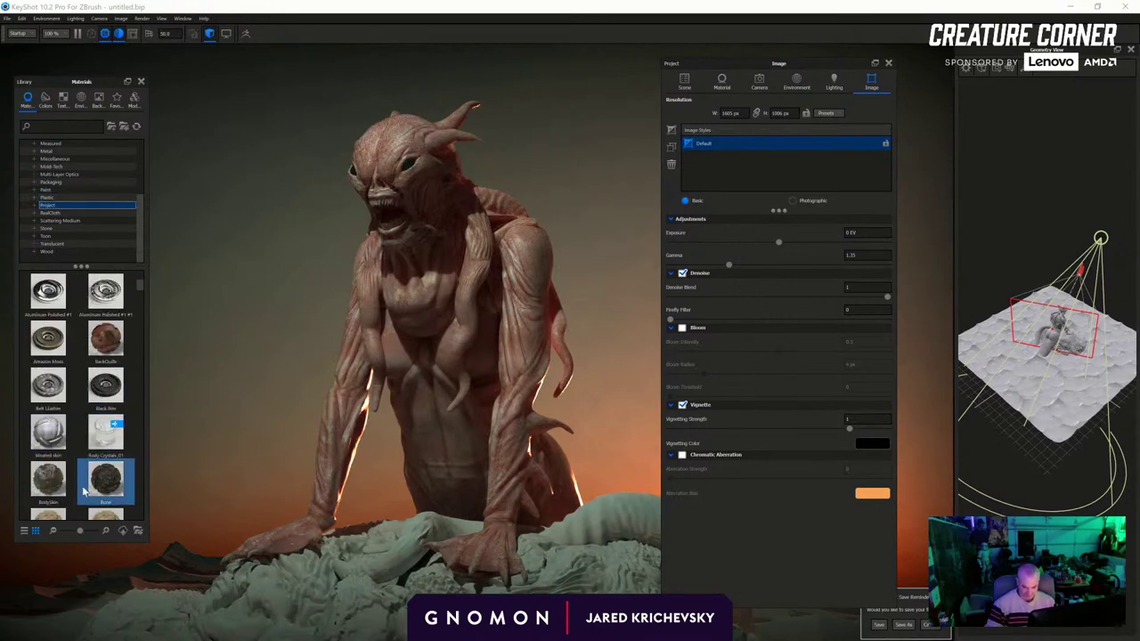
{"action": "scroll", "coordinate": [80, 458], "scroll_direction": "down", "scroll_amount": 3}
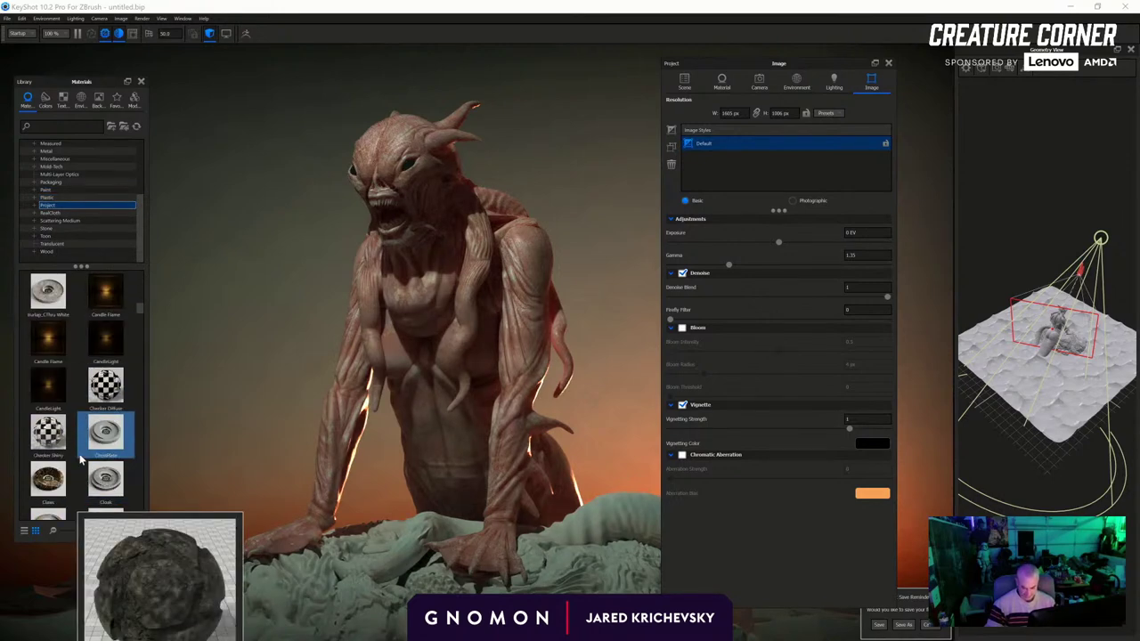
{"action": "scroll", "coordinate": [97, 433], "scroll_direction": "down", "scroll_amount": 5}
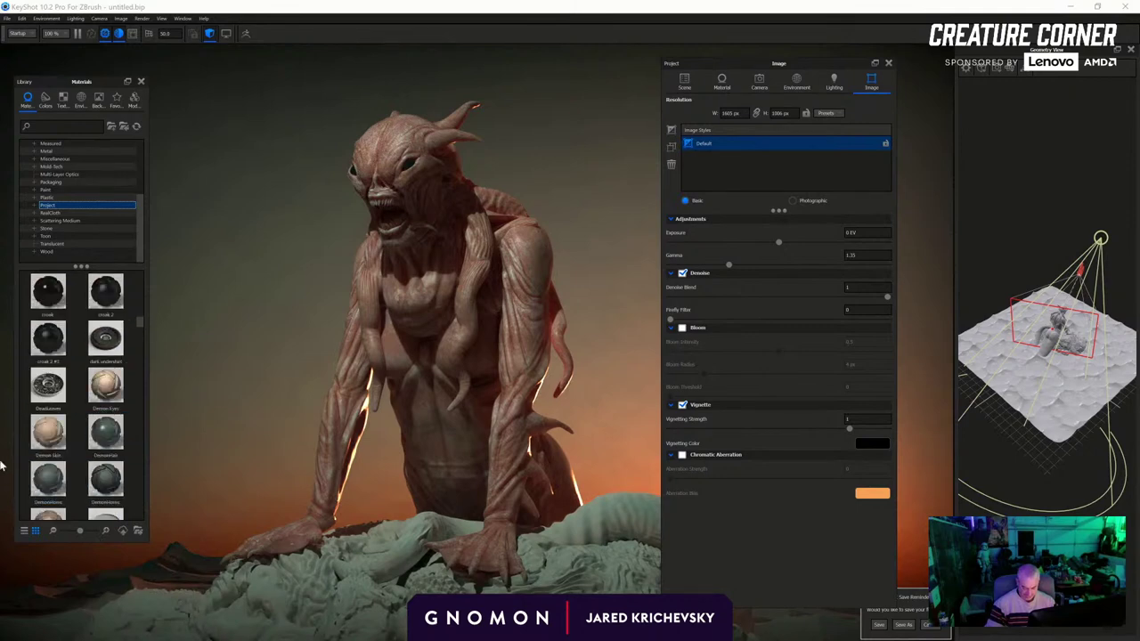
{"action": "scroll", "coordinate": [64, 392], "scroll_direction": "down", "scroll_amount": 3}
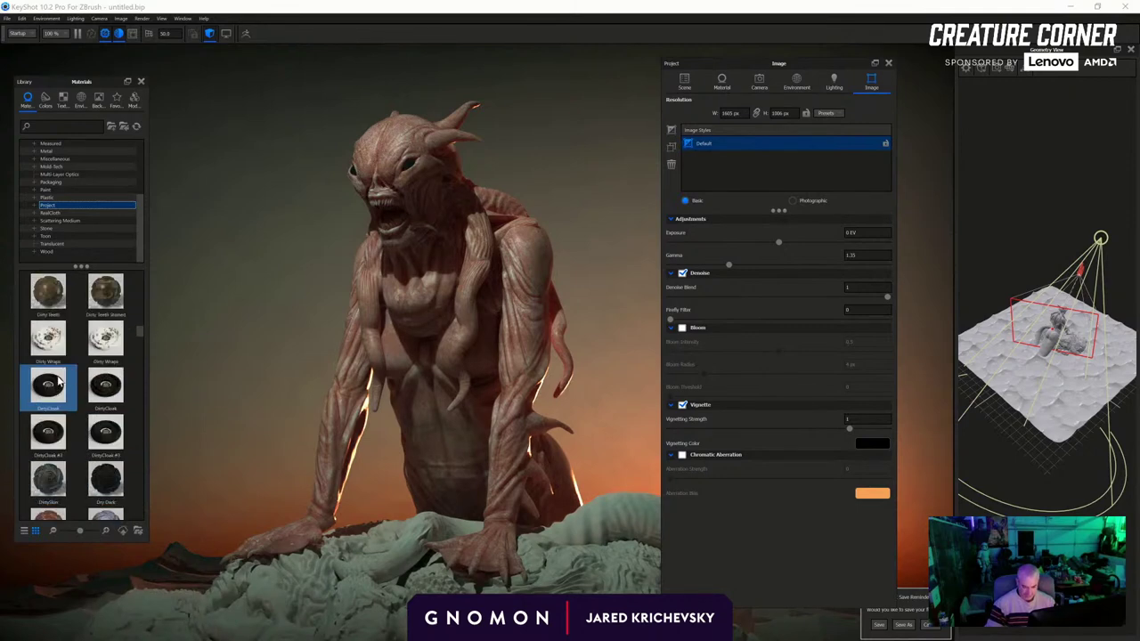
{"action": "scroll", "coordinate": [87, 448], "scroll_direction": "down", "scroll_amount": 5}
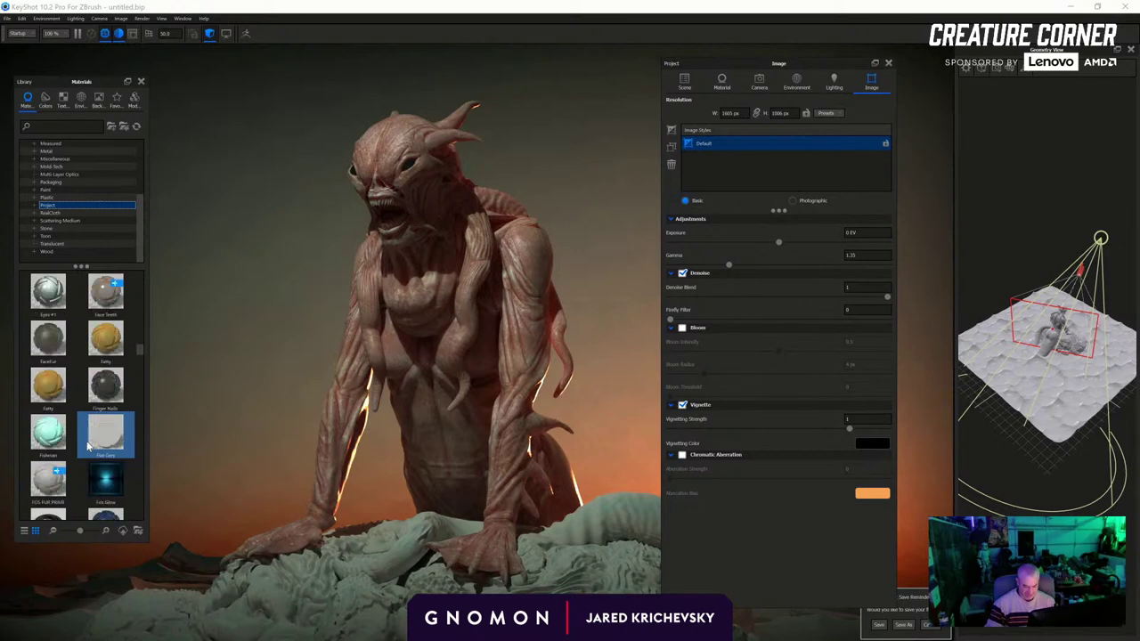
{"action": "double_click", "coordinate": [350, 590]}
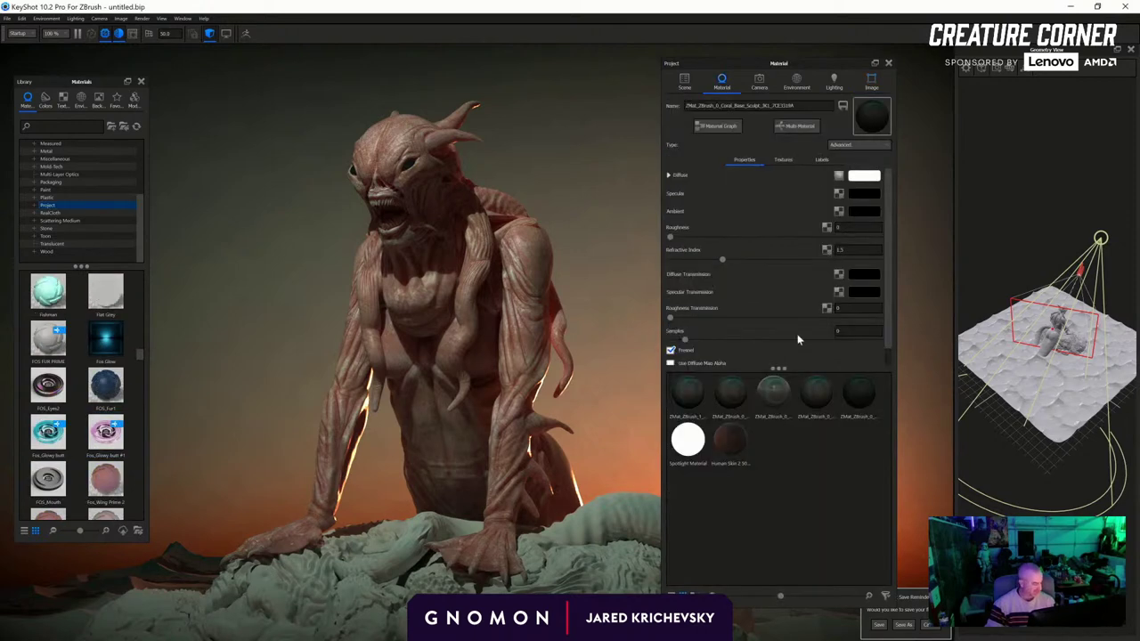
{"action": "left_click", "coordinate": [783, 160]}
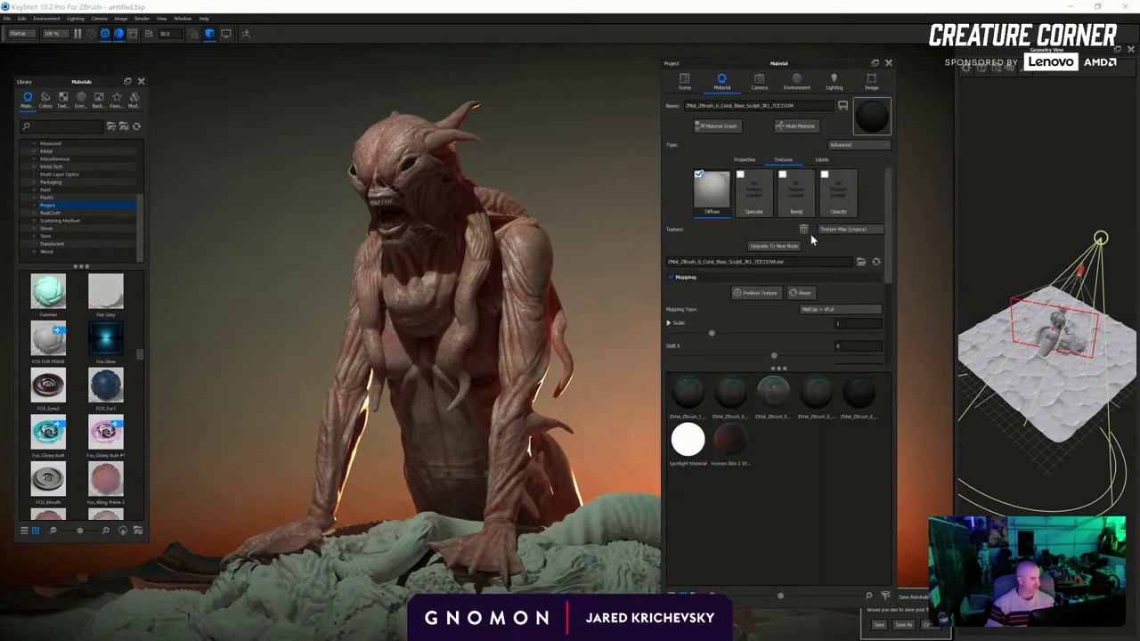
{"action": "left_click", "coordinate": [701, 177]}
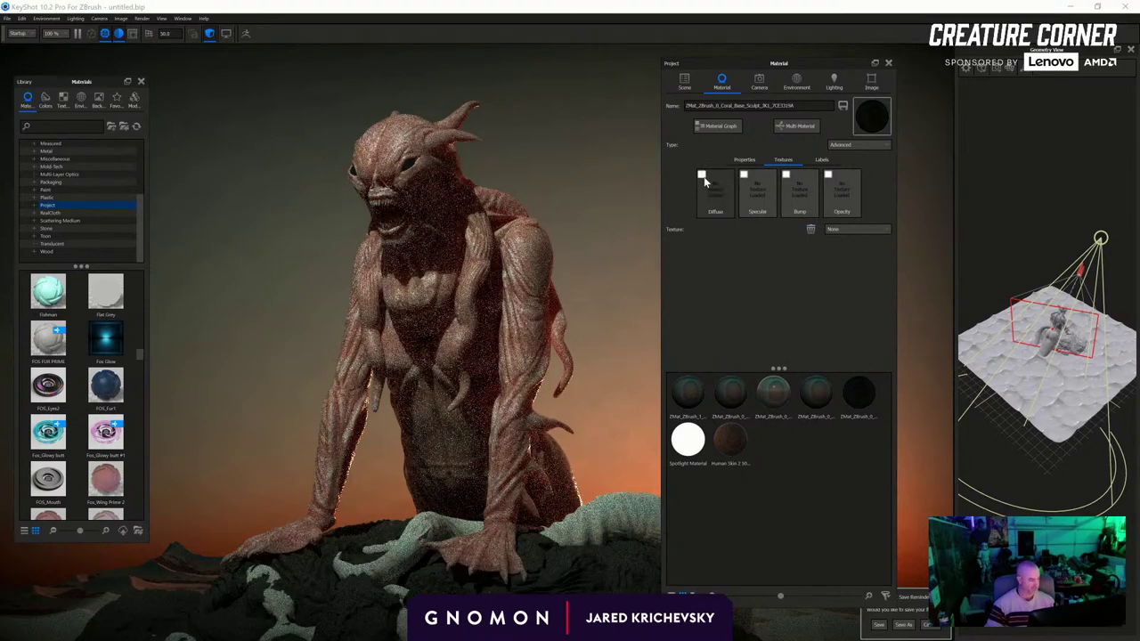
{"action": "left_click", "coordinate": [705, 181]}
{"action": "scroll", "coordinate": [461, 357], "scroll_direction": "down", "scroll_amount": 3}
{"action": "left_click", "coordinate": [461, 360]}
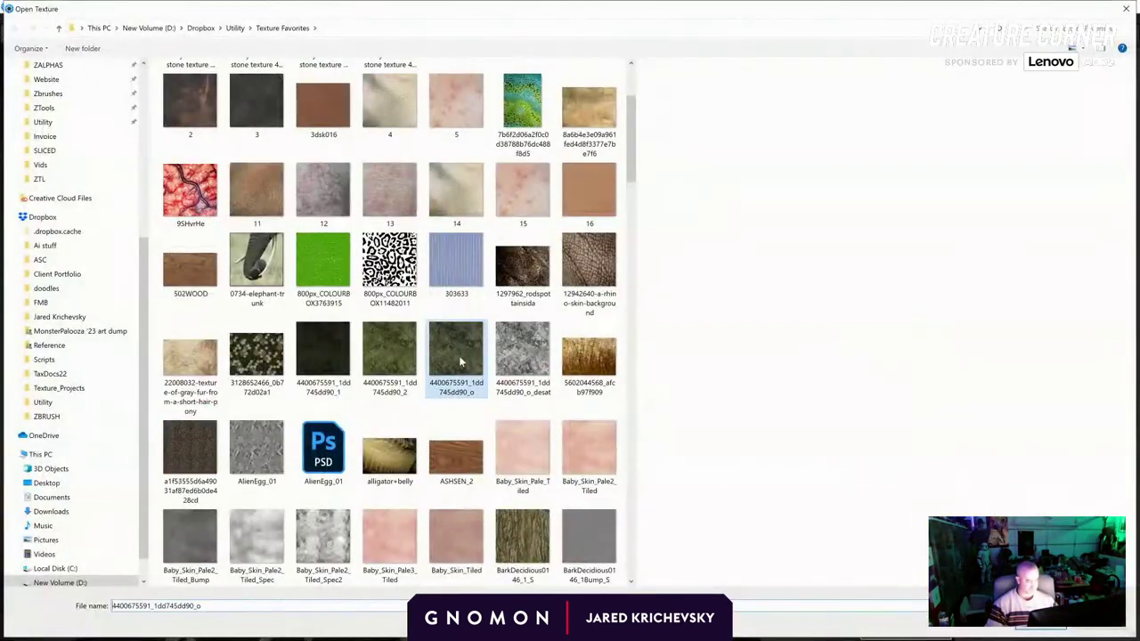
{"action": "left_click", "coordinate": [1049, 631]}
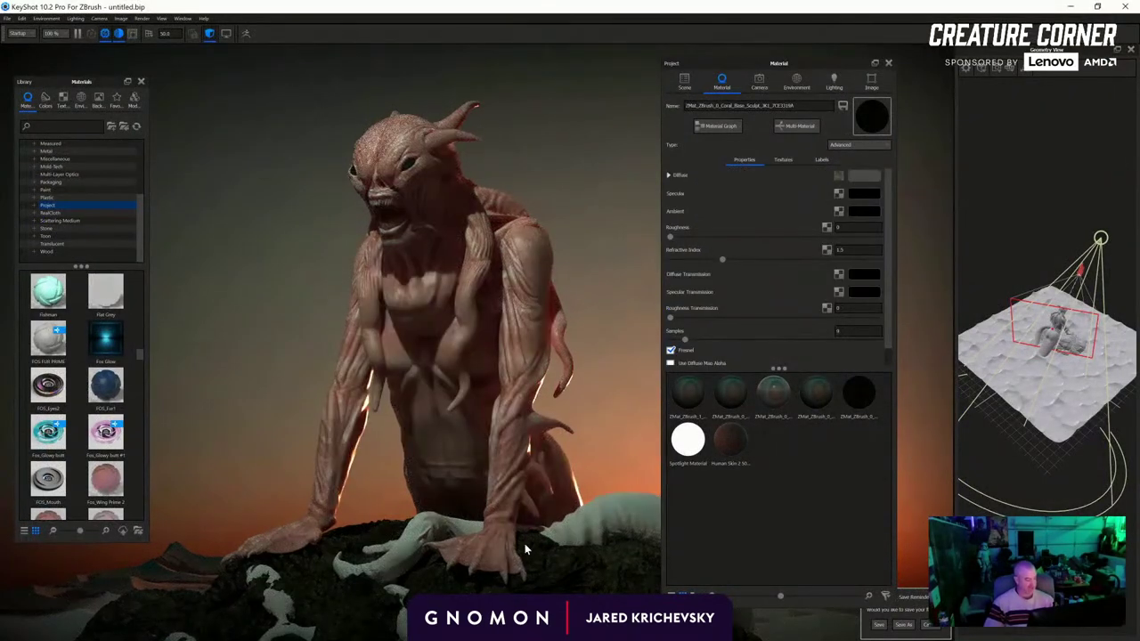
{"action": "left_click_drag", "start_coordinate": [524, 543], "coordinate": [496, 433]}
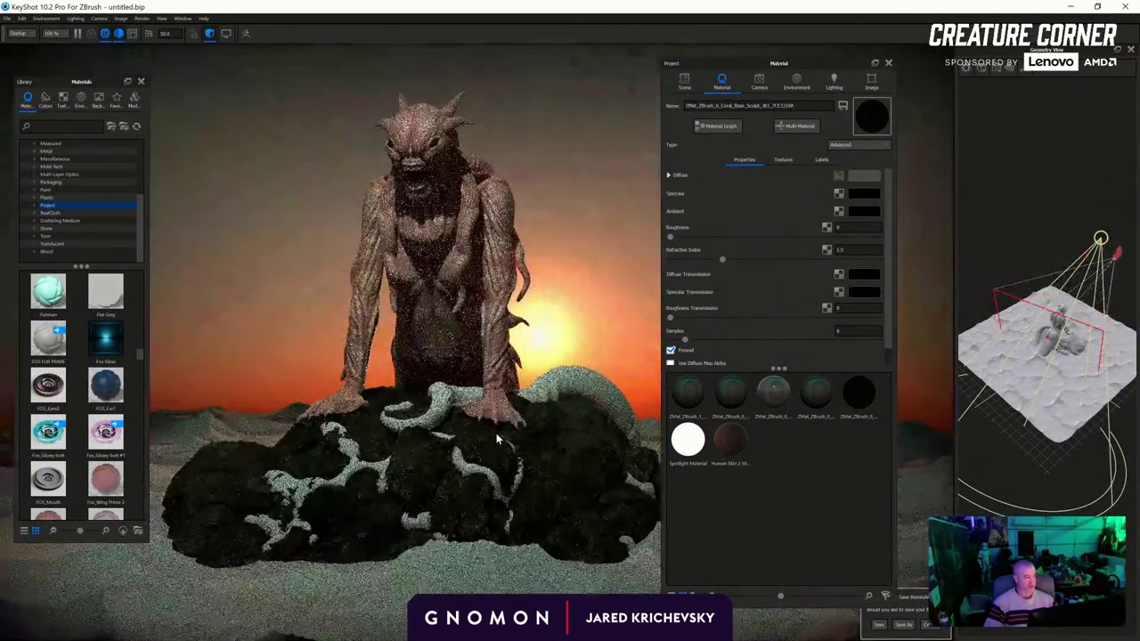
Apply the Liquid KeyShot Render Juice material from the library's Liquids folder to the sea surface around the coral base
{"action": "scroll", "coordinate": [97, 196], "scroll_direction": "up", "scroll_amount": 4}
{"action": "left_click", "coordinate": [83, 229]}
{"action": "left_click", "coordinate": [83, 221]}
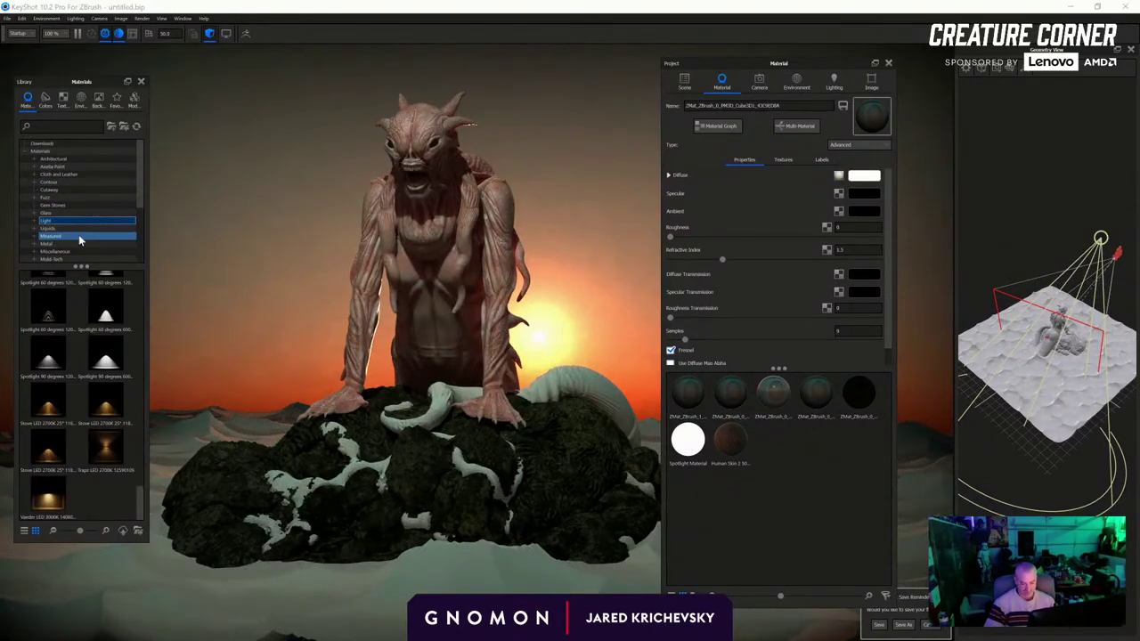
{"action": "scroll", "coordinate": [133, 429], "scroll_direction": "down", "scroll_amount": 5}
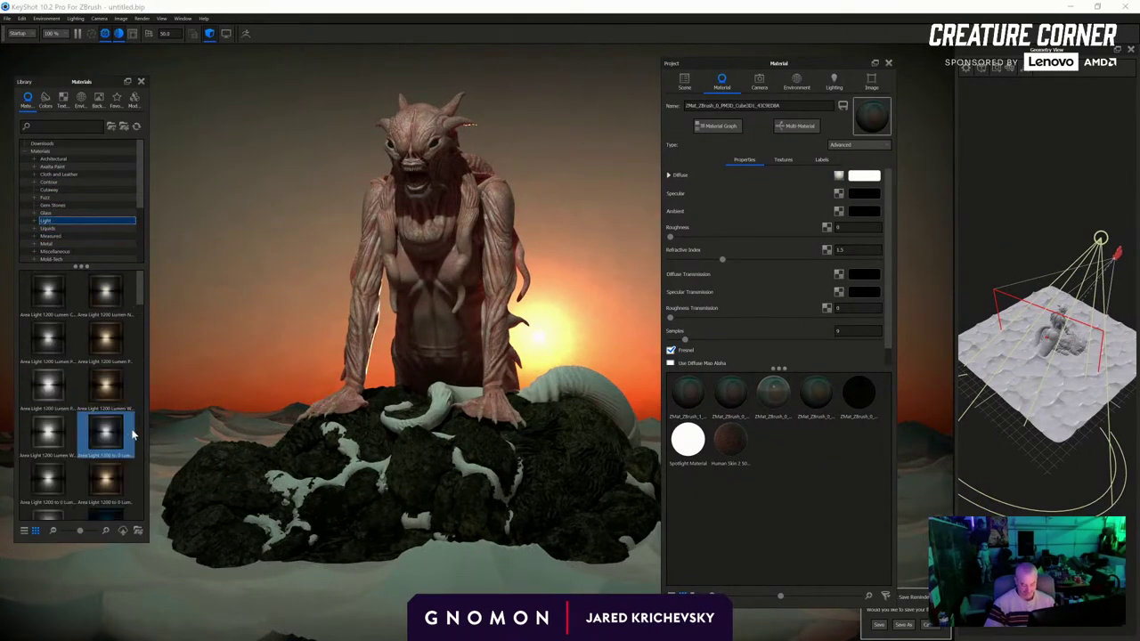
{"action": "left_click", "coordinate": [62, 228]}
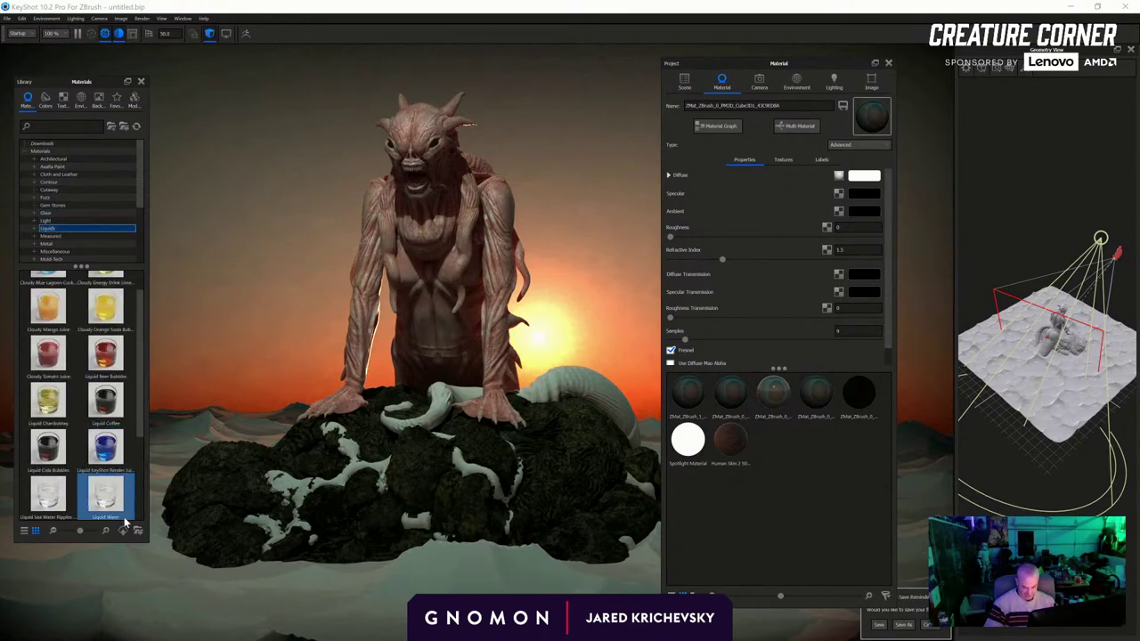
{"action": "mouse_move", "coordinate": [124, 522]}
{"action": "scroll", "coordinate": [124, 520], "scroll_direction": "up", "scroll_amount": 1}
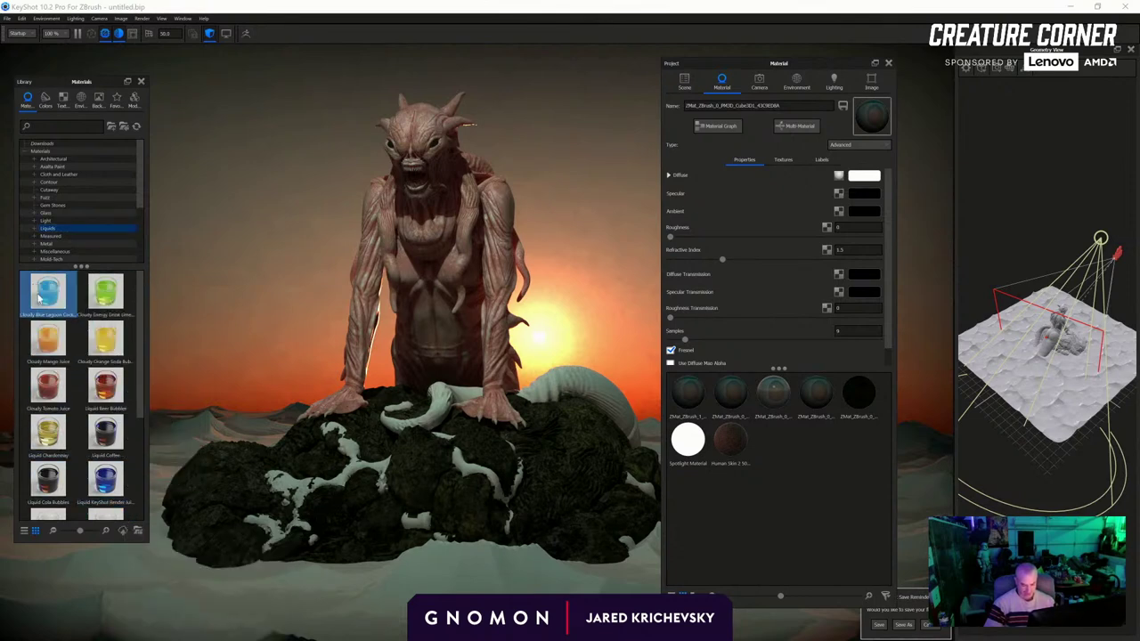
{"action": "left_click_drag", "start_coordinate": [106, 481], "coordinate": [240, 574]}
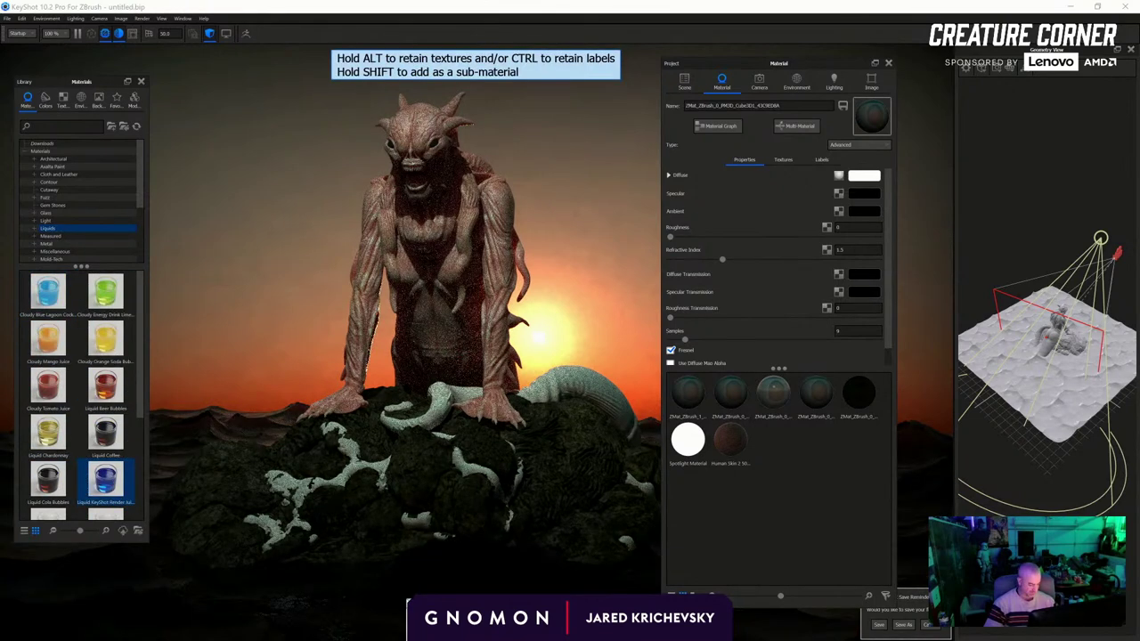
Set the sea surface's liquid material to a refractive index of 2
{"action": "left_click_drag", "start_coordinate": [408, 603], "coordinate": [273, 571]}
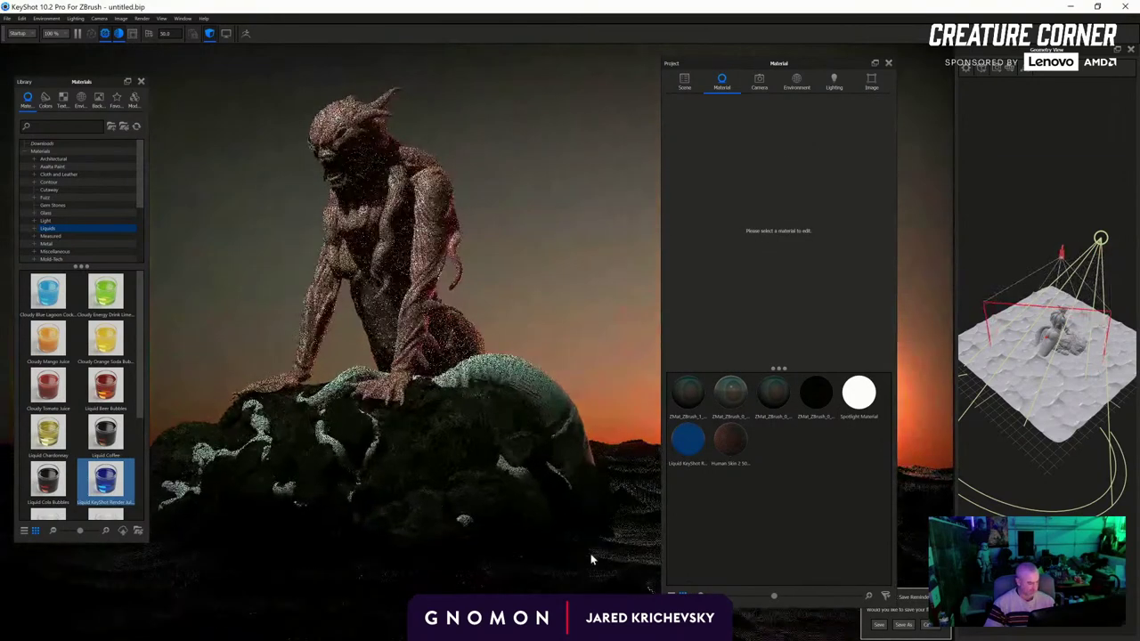
{"action": "double_click", "coordinate": [553, 556]}
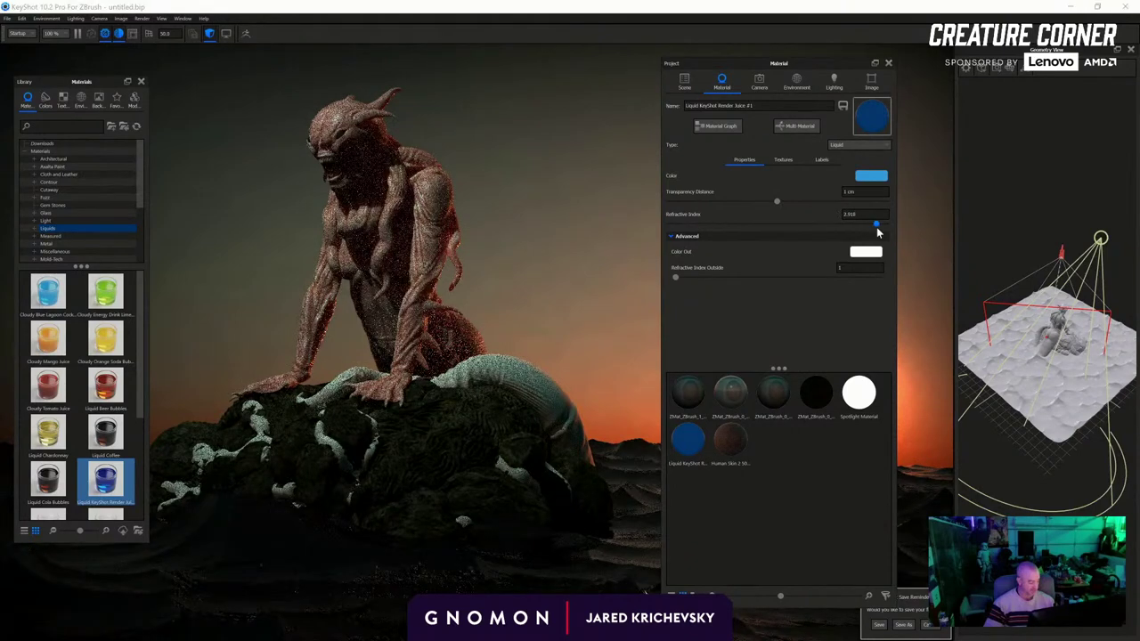
{"action": "left_click_drag", "start_coordinate": [876, 227], "coordinate": [857, 233]}
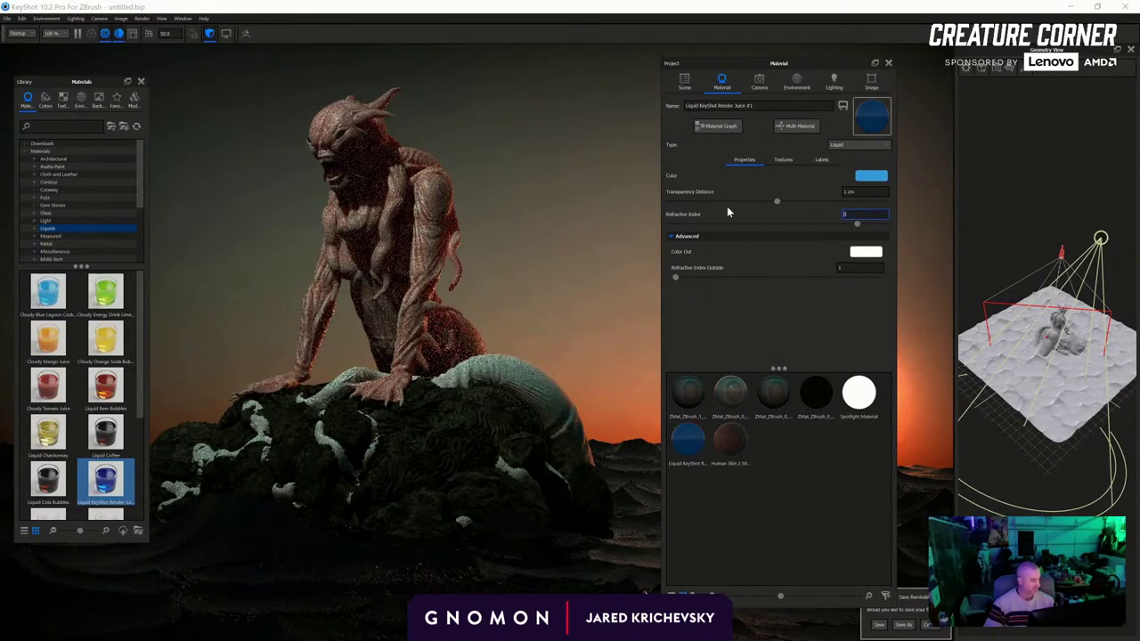
{"action": "type", "text": "2"}
{"action": "key", "text": "Return"}
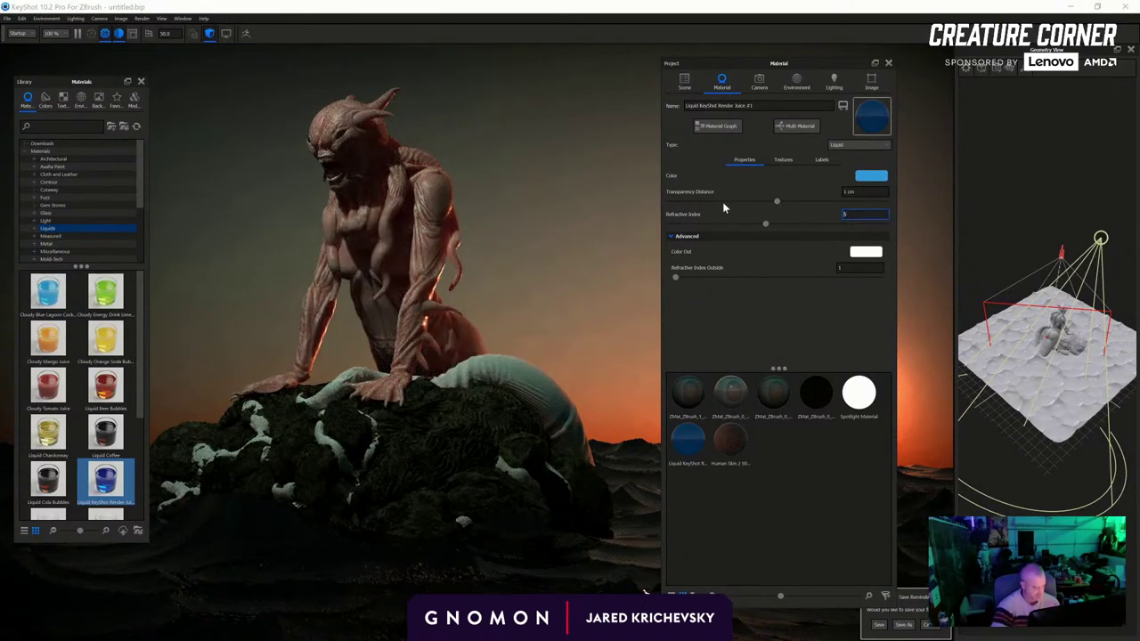
Set the coral base material's specular color to white and raise its roughness to about 0.0987
{"action": "left_click_drag", "start_coordinate": [541, 286], "coordinate": [527, 452]}
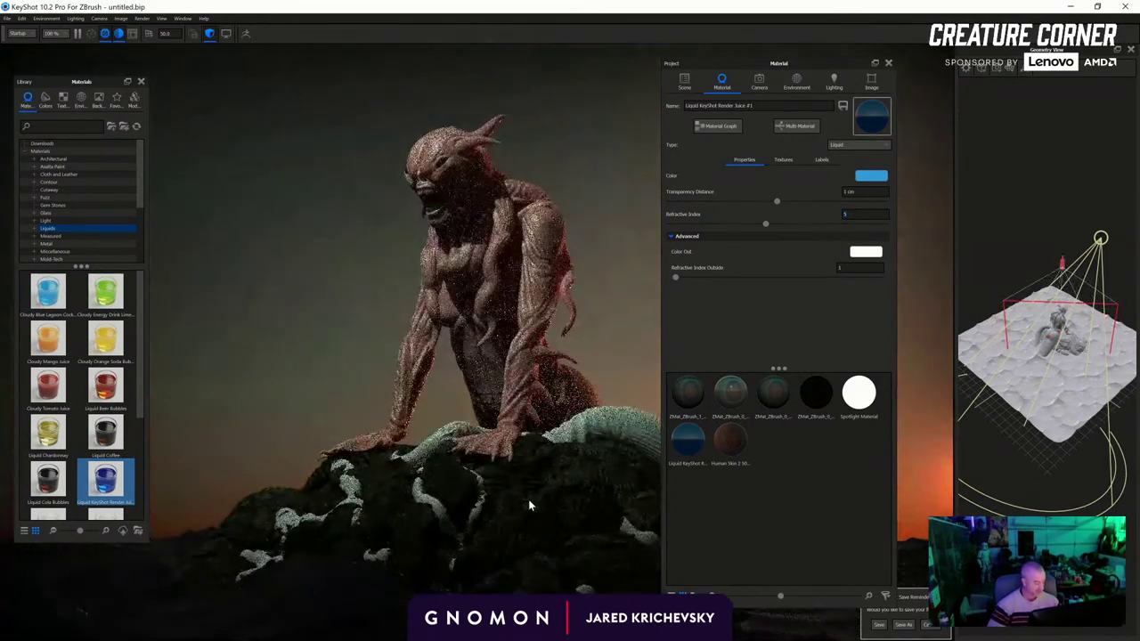
{"action": "double_click", "coordinate": [528, 498]}
{"action": "left_click", "coordinate": [868, 194]}
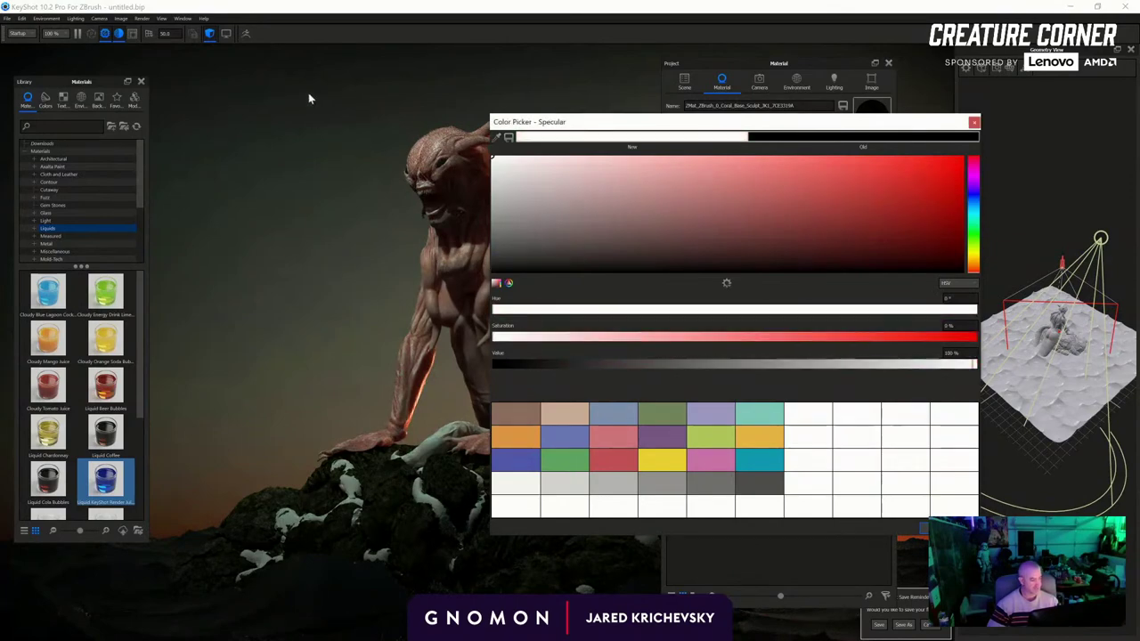
{"action": "left_click", "coordinate": [926, 531]}
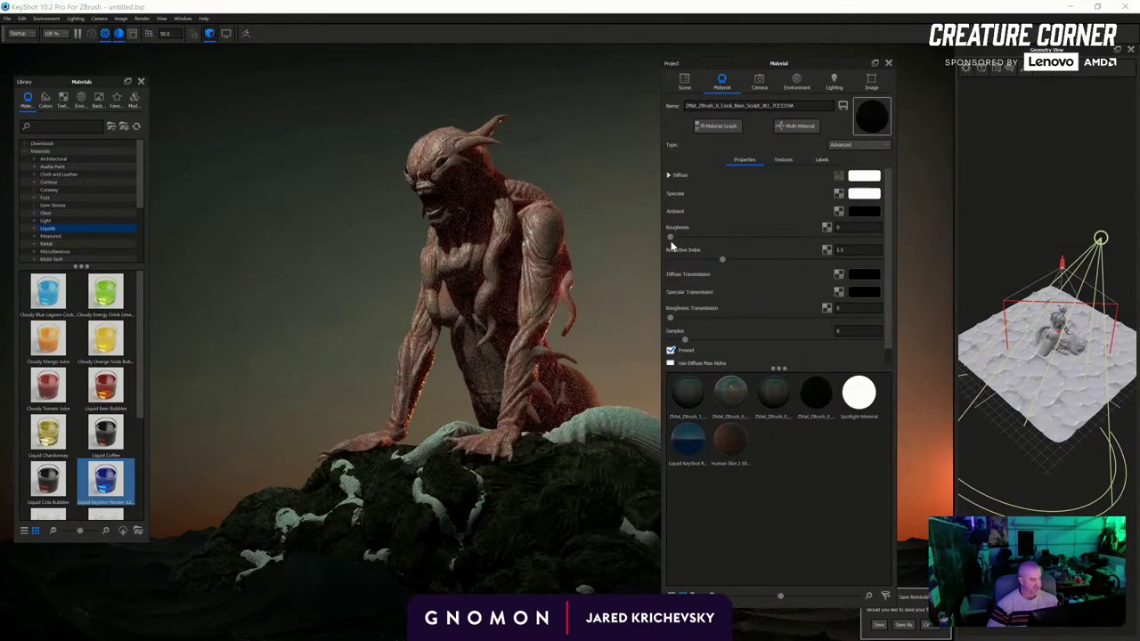
{"action": "left_click_drag", "start_coordinate": [737, 248], "coordinate": [739, 249]}
Apply the Human Skin 2 material to the creature's tail and the dark coral base material to the pale growths on the rock
{"action": "middle_click_drag", "start_coordinate": [541, 350], "coordinate": [415, 318]}
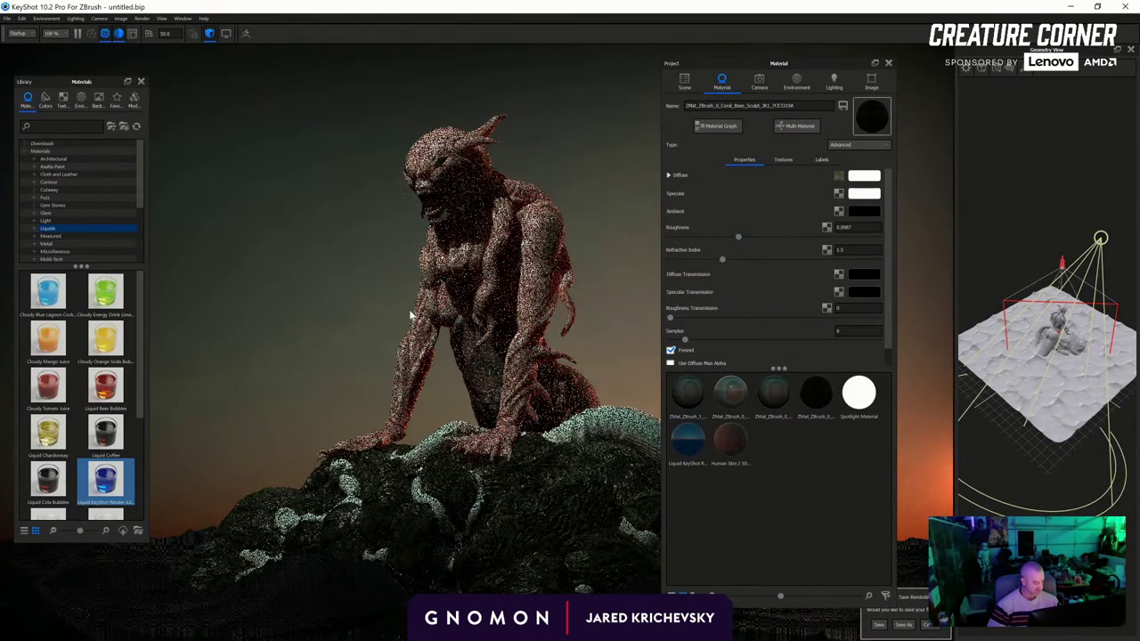
{"action": "left_click_drag", "start_coordinate": [731, 440], "coordinate": [584, 410]}
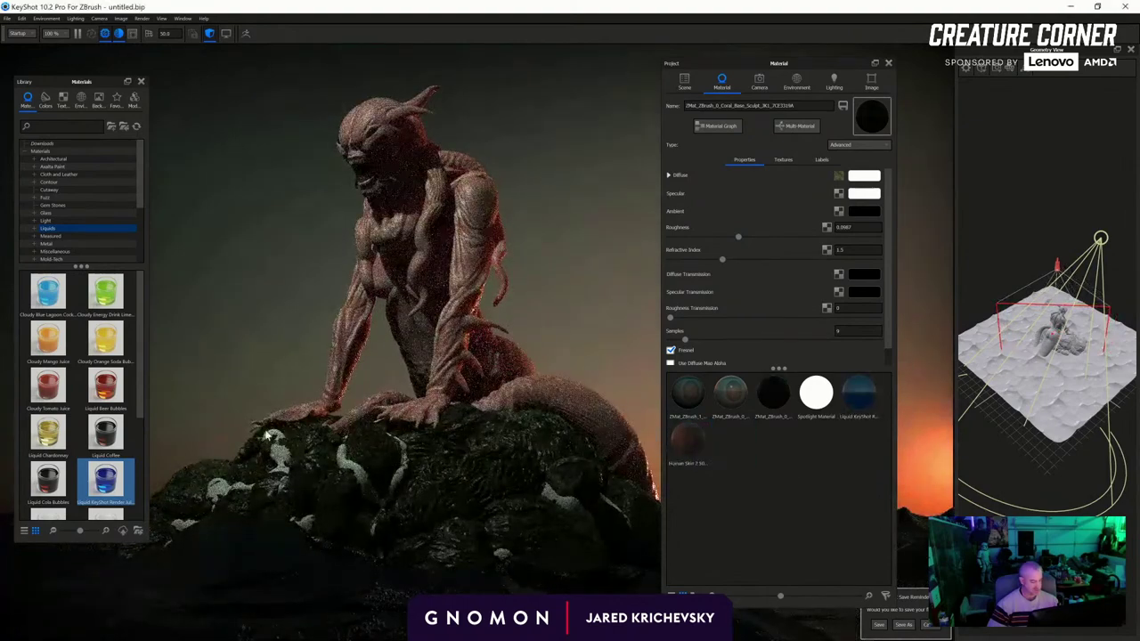
{"action": "left_click_drag", "start_coordinate": [270, 436], "coordinate": [575, 441]}
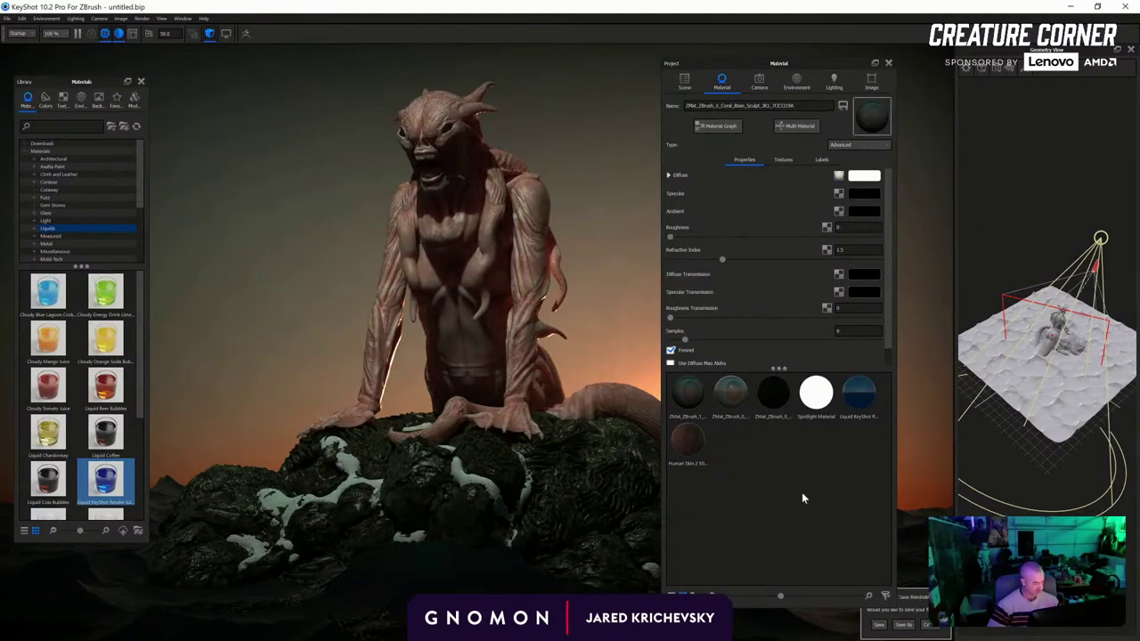
{"action": "left_click_drag", "start_coordinate": [859, 392], "coordinate": [462, 480]}
Lower the contrast of the foot2 texture map in the human skin's material graph
{"action": "left_click_drag", "start_coordinate": [339, 497], "coordinate": [443, 409]}
{"action": "left_click_drag", "start_coordinate": [333, 422], "coordinate": [554, 274]}
{"action": "double_click", "coordinate": [552, 273]}
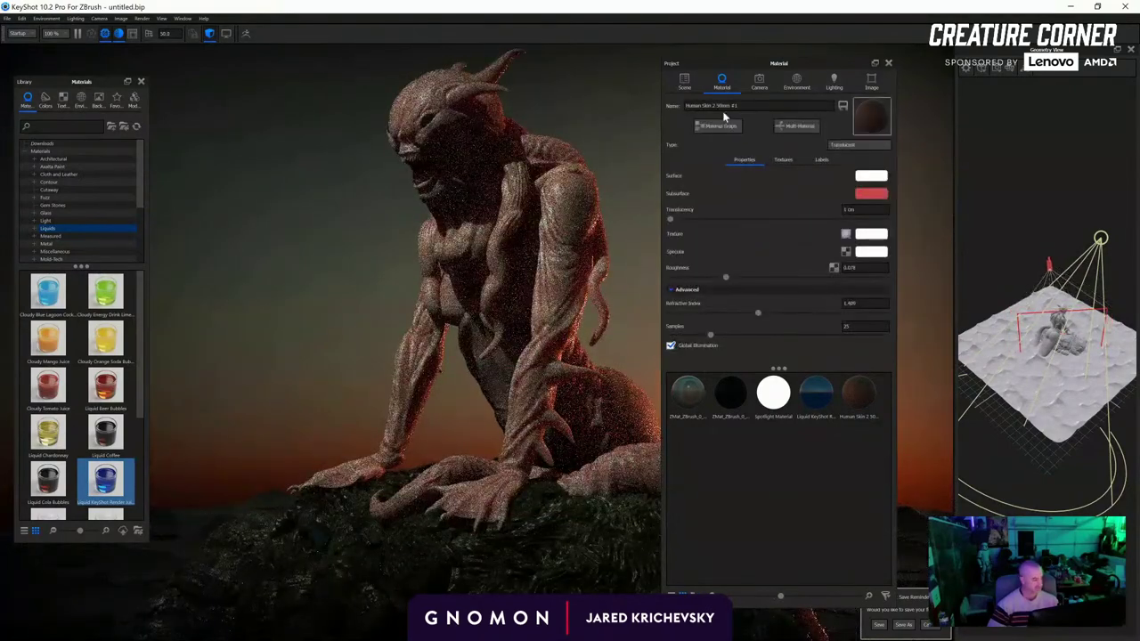
{"action": "left_click", "coordinate": [725, 126]}
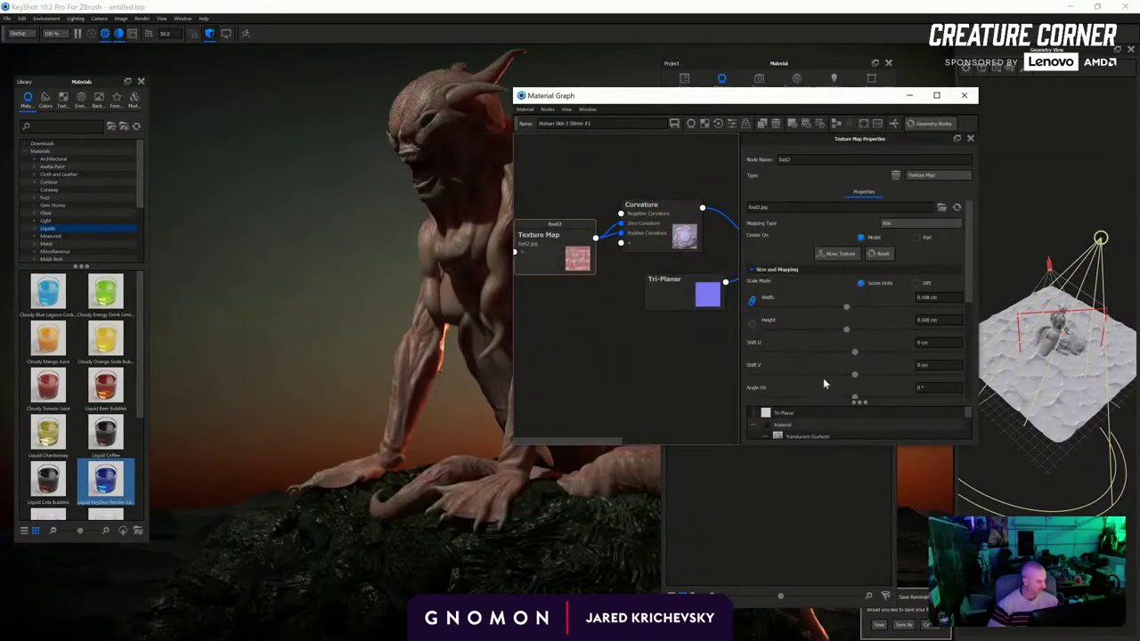
{"action": "scroll", "coordinate": [822, 372], "scroll_direction": "down", "scroll_amount": 3}
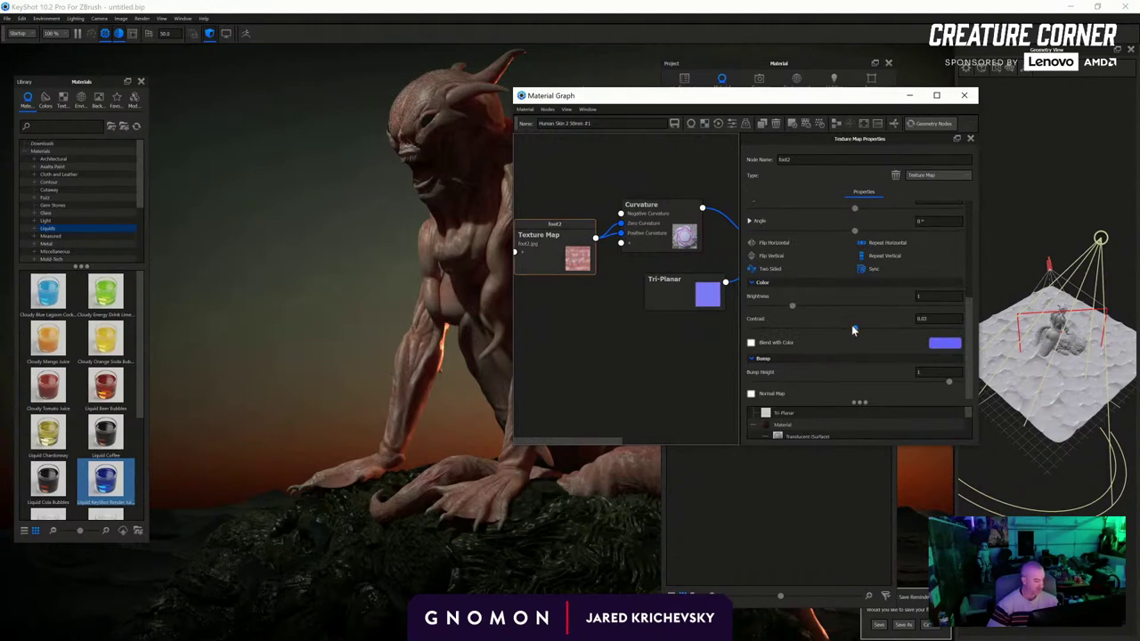
{"action": "left_click_drag", "start_coordinate": [845, 332], "coordinate": [800, 330]}
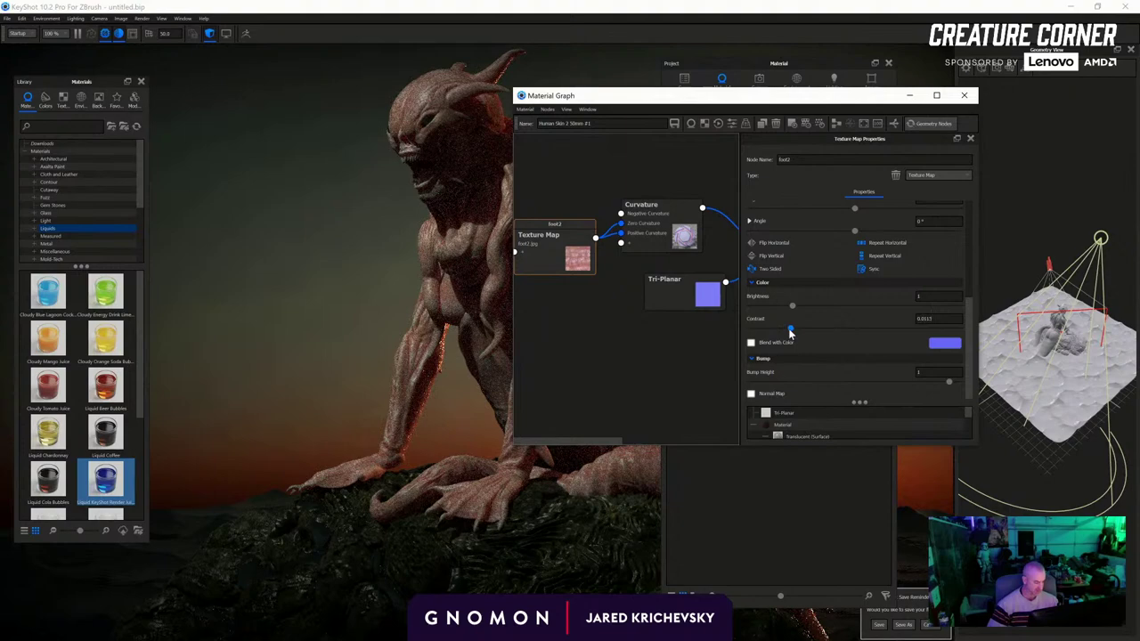
{"action": "left_click_drag", "start_coordinate": [790, 332], "coordinate": [802, 334]}
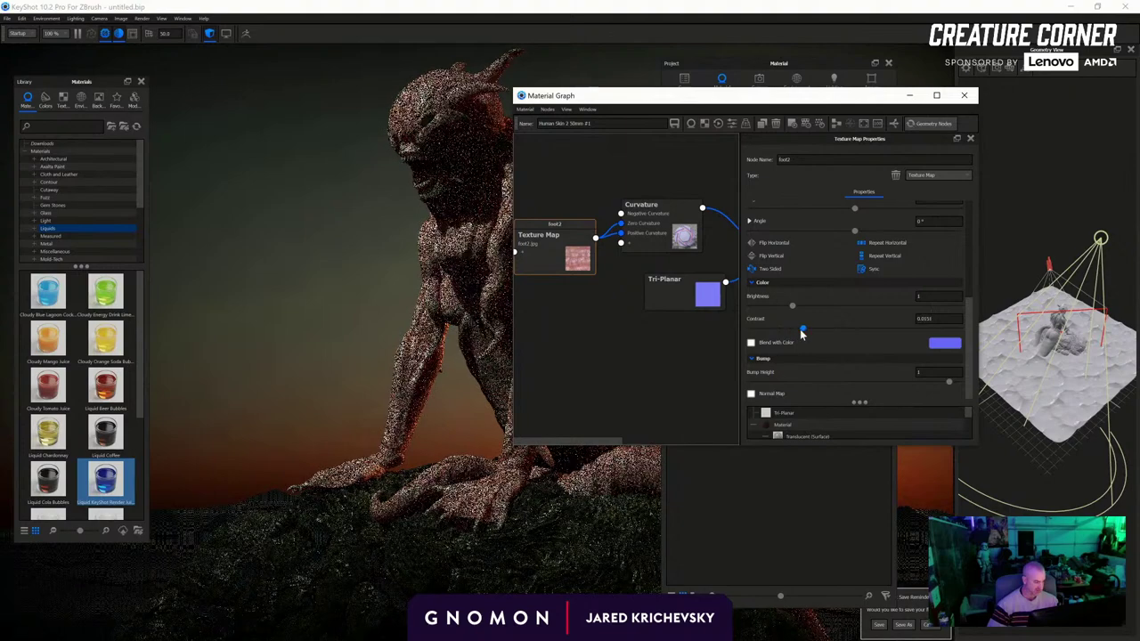
{"action": "scroll", "coordinate": [912, 329], "scroll_direction": "up", "scroll_amount": 1}
{"action": "left_click", "coordinate": [687, 226]}
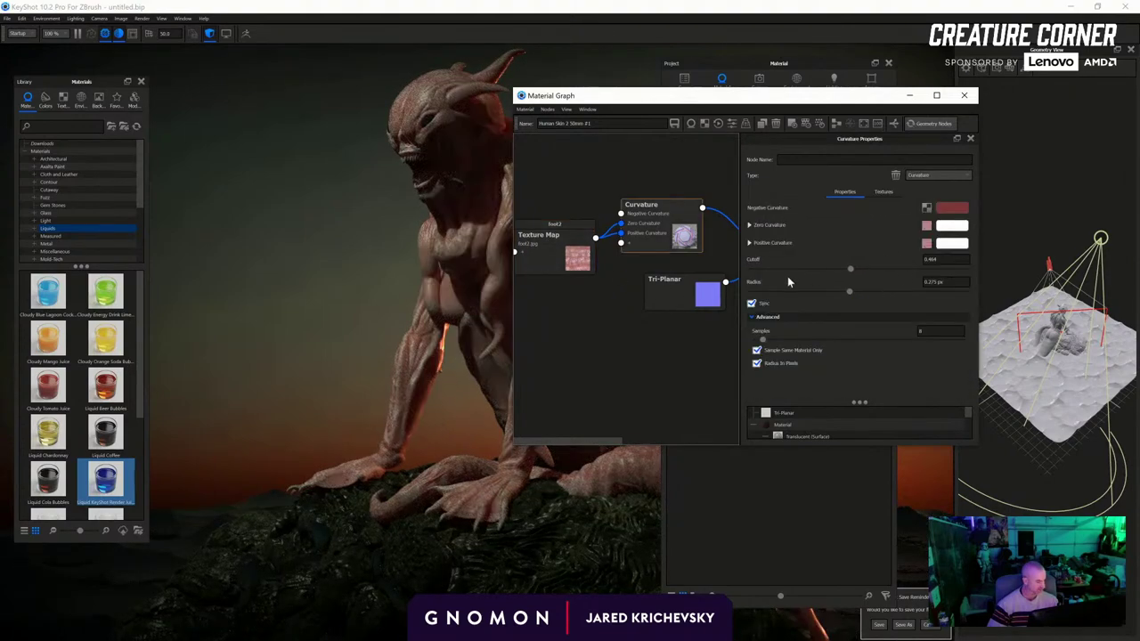
{"action": "left_click", "coordinate": [964, 95]}
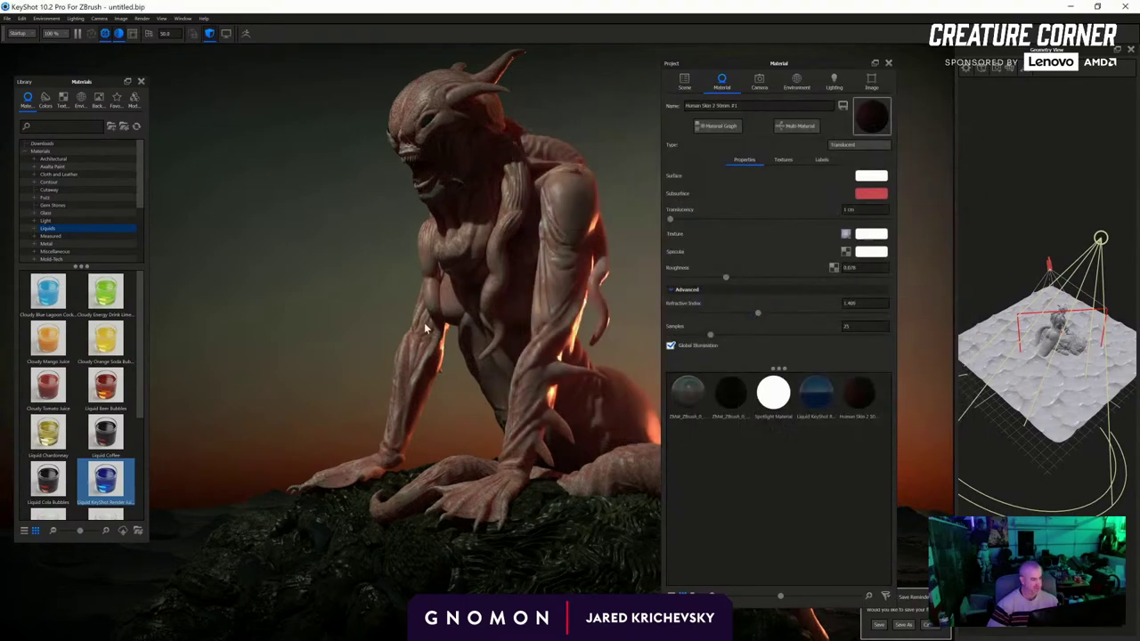
Disconnect the foot2 texture from the Curvature node's Positive Curvature input in the skin's material graph and check that input's color
{"action": "left_click_drag", "start_coordinate": [414, 430], "coordinate": [506, 355]}
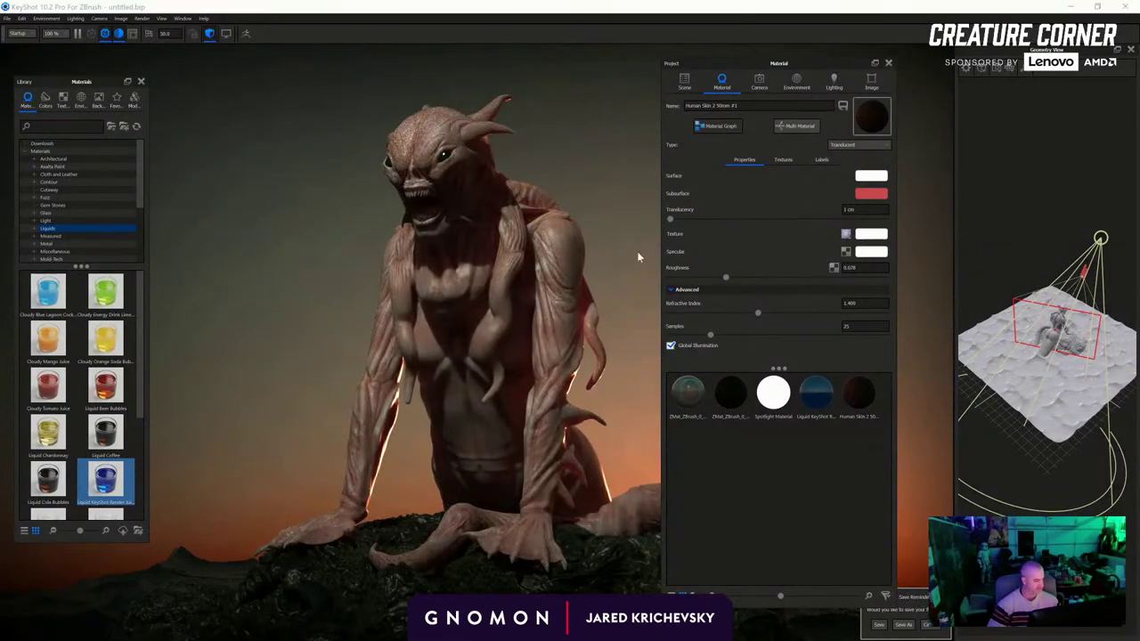
{"action": "left_click_drag", "start_coordinate": [580, 242], "coordinate": [580, 319]}
{"action": "left_click", "coordinate": [573, 319]}
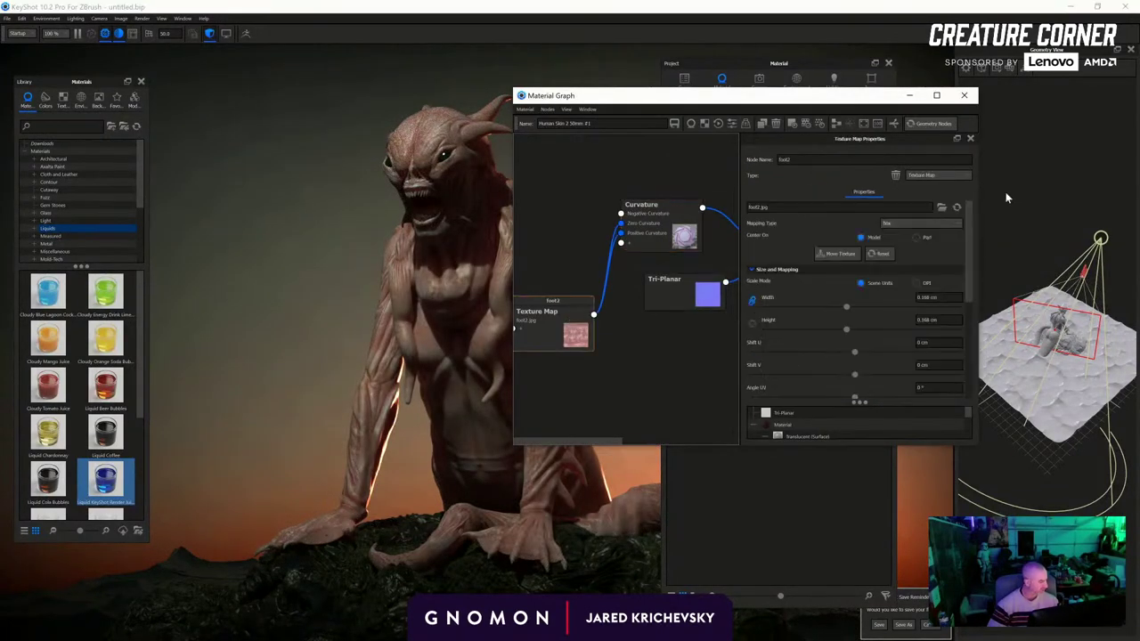
{"action": "mouse_move", "coordinate": [561, 315]}
{"action": "left_mouse_down"}
{"action": "mouse_move", "coordinate": [538, 251]}
{"action": "mouse_move", "coordinate": [570, 258]}
{"action": "left_mouse_up"}
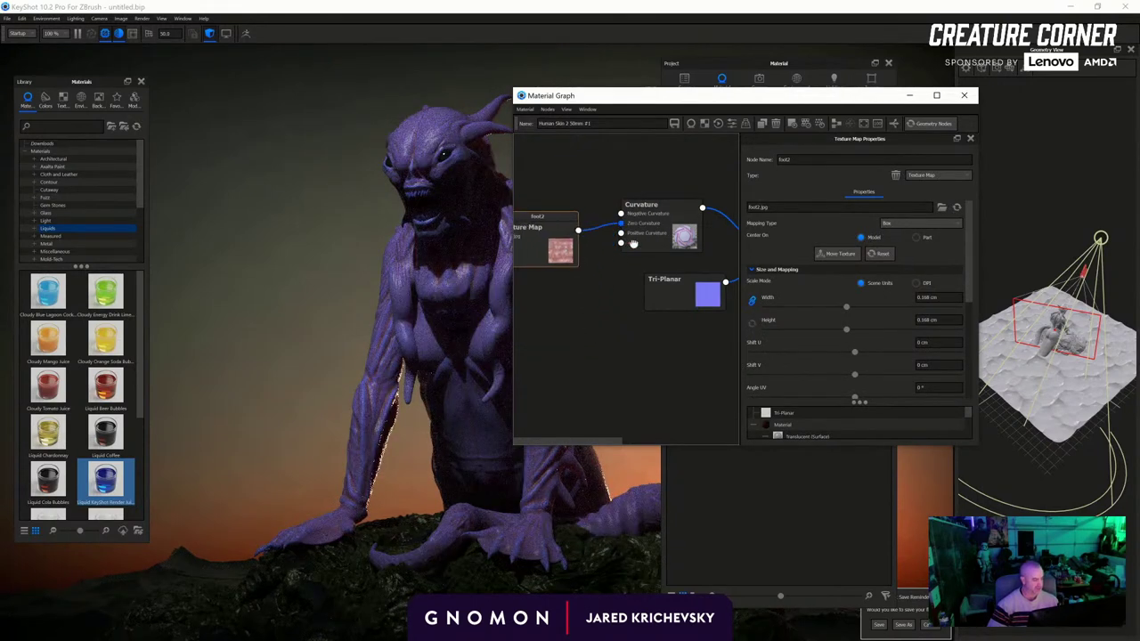
{"action": "left_click", "coordinate": [660, 230]}
{"action": "left_click", "coordinate": [952, 243]}
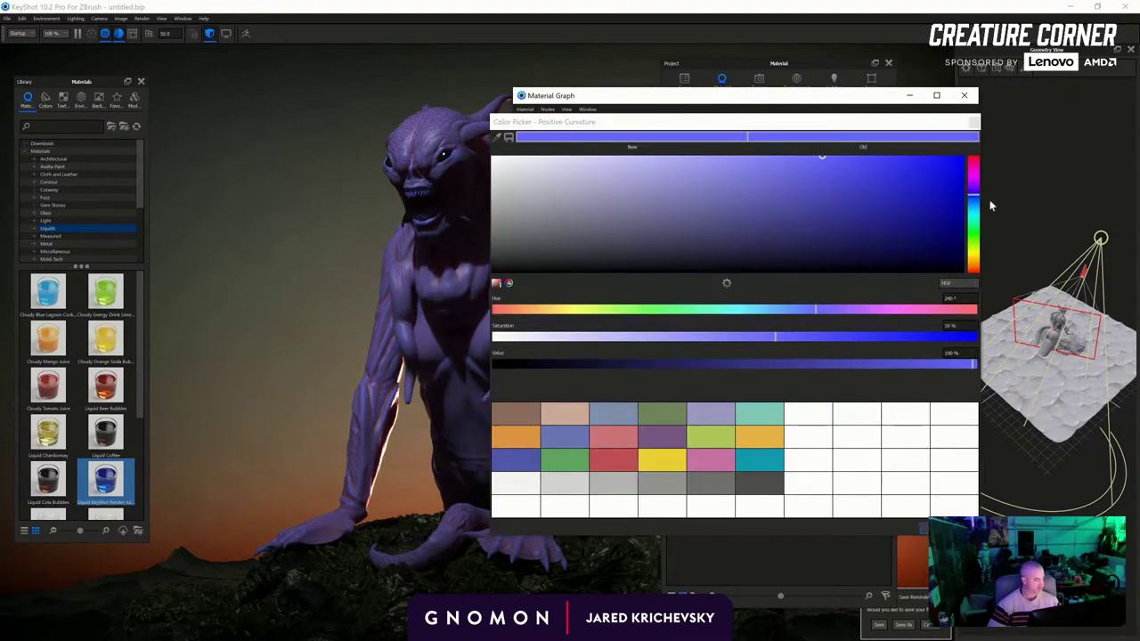
{"action": "left_click", "coordinate": [931, 529]}
Load the image Baby_Skin_Pale_Tiled from the Texture Favorites folder as the skin's Positive Curvature texture
{"action": "left_click", "coordinate": [926, 244]}
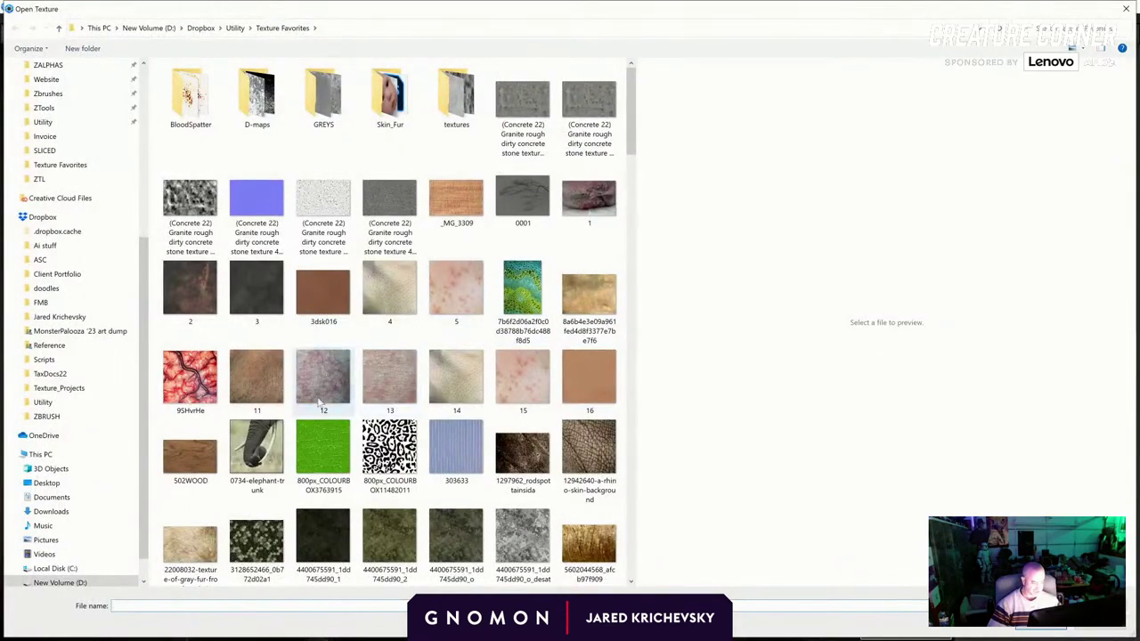
{"action": "left_click", "coordinate": [339, 392]}
{"action": "scroll", "coordinate": [387, 287], "scroll_direction": "down", "scroll_amount": 5}
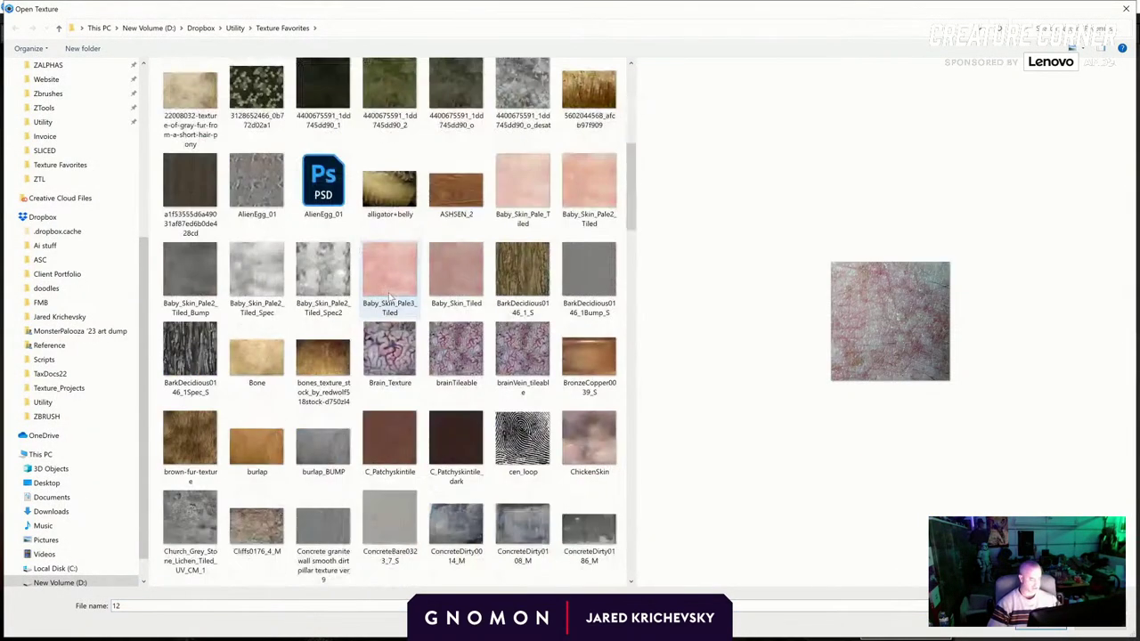
{"action": "scroll", "coordinate": [330, 412], "scroll_direction": "down", "scroll_amount": 15}
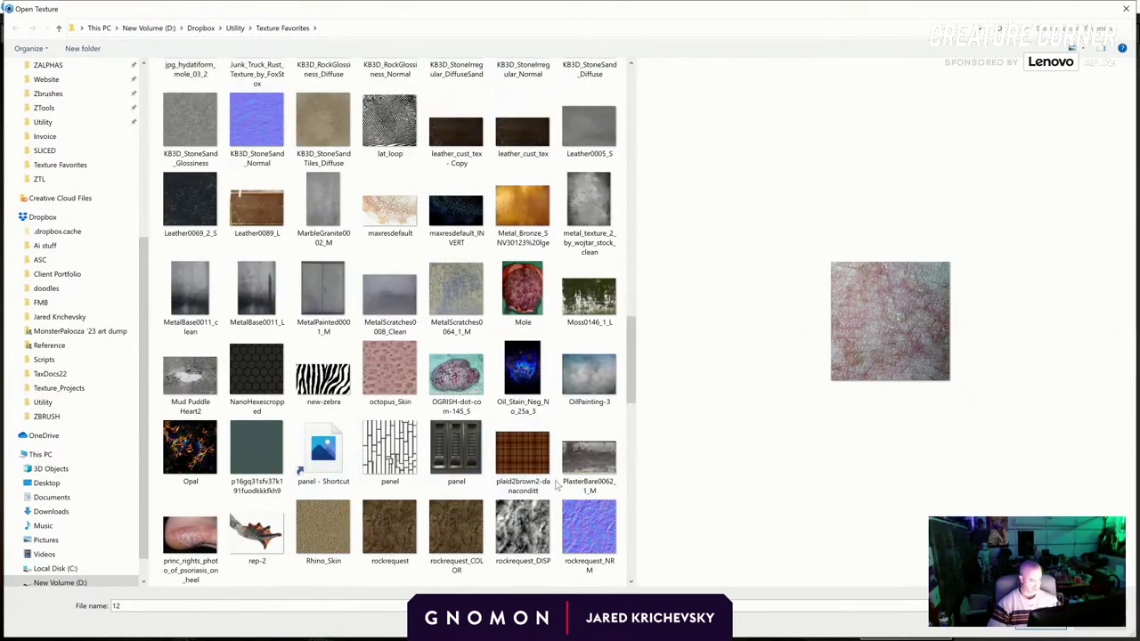
{"action": "scroll", "coordinate": [556, 483], "scroll_direction": "down", "scroll_amount": 3}
{"action": "scroll", "coordinate": [401, 467], "scroll_direction": "up", "scroll_amount": 6}
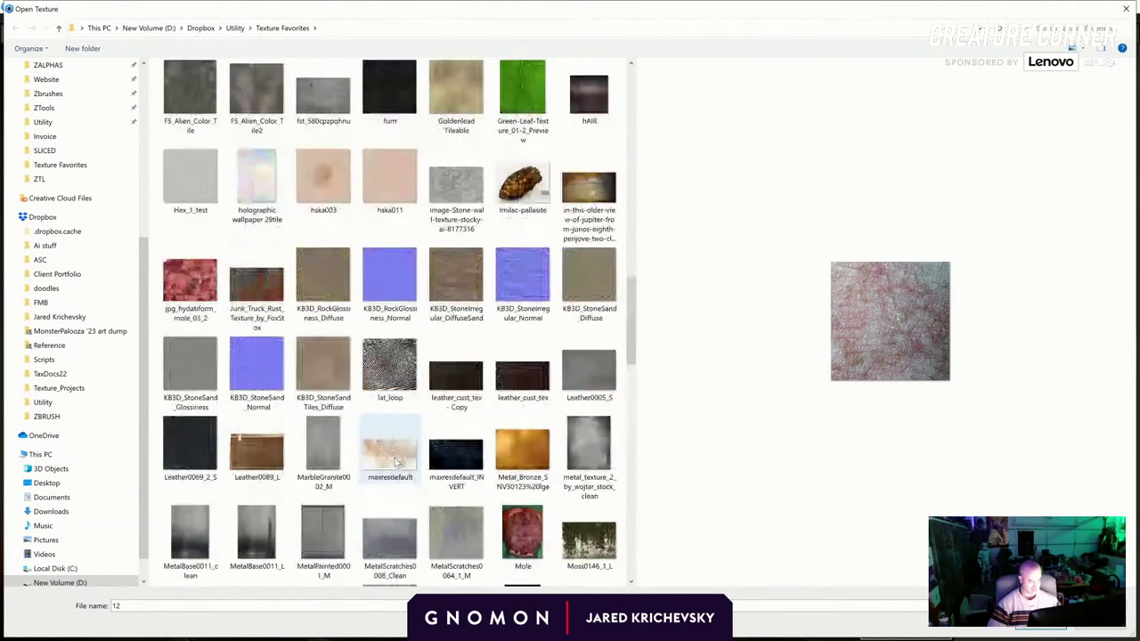
{"action": "scroll", "coordinate": [458, 381], "scroll_direction": "up", "scroll_amount": 6}
{"action": "scroll", "coordinate": [459, 381], "scroll_direction": "down", "scroll_amount": 3}
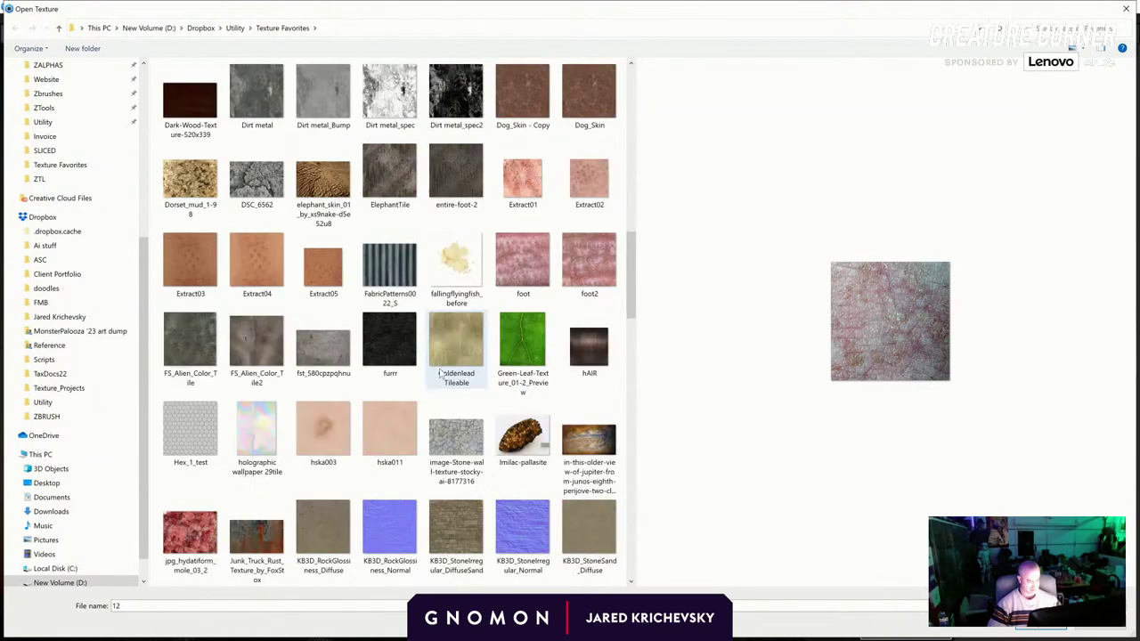
{"action": "scroll", "coordinate": [390, 351], "scroll_direction": "up", "scroll_amount": 5}
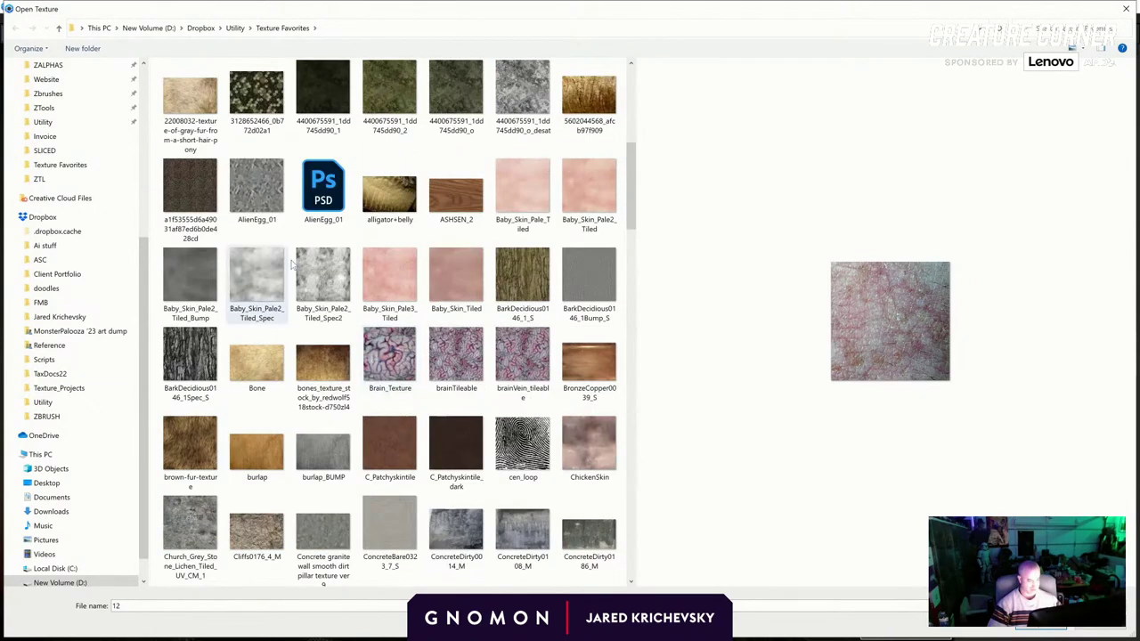
{"action": "left_click", "coordinate": [535, 198]}
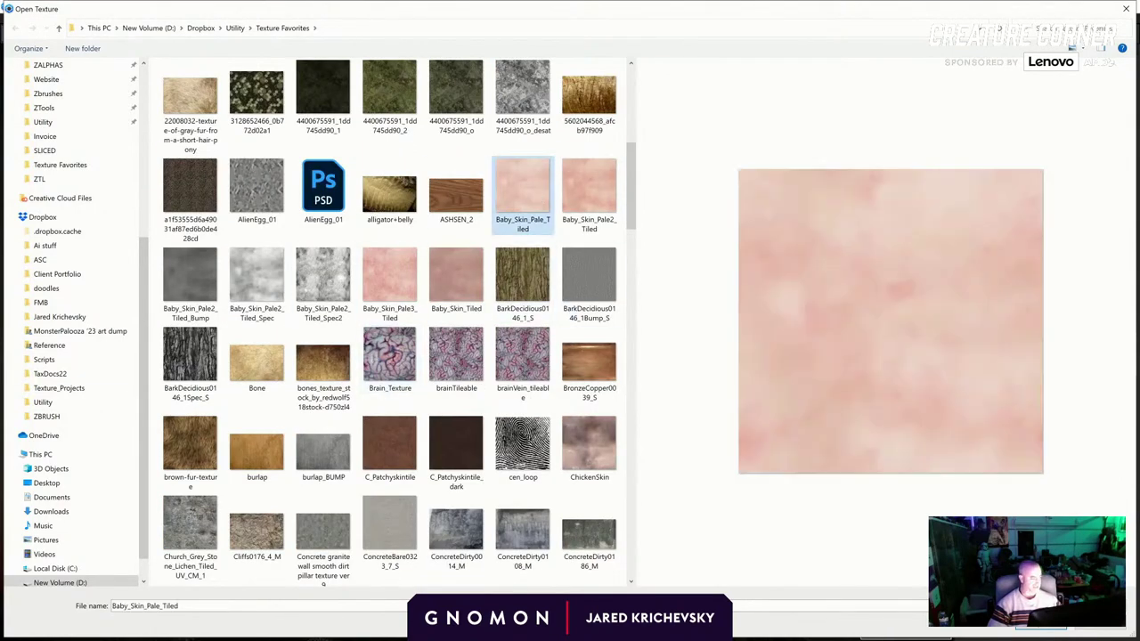
{"action": "left_click", "coordinate": [1015, 634]}
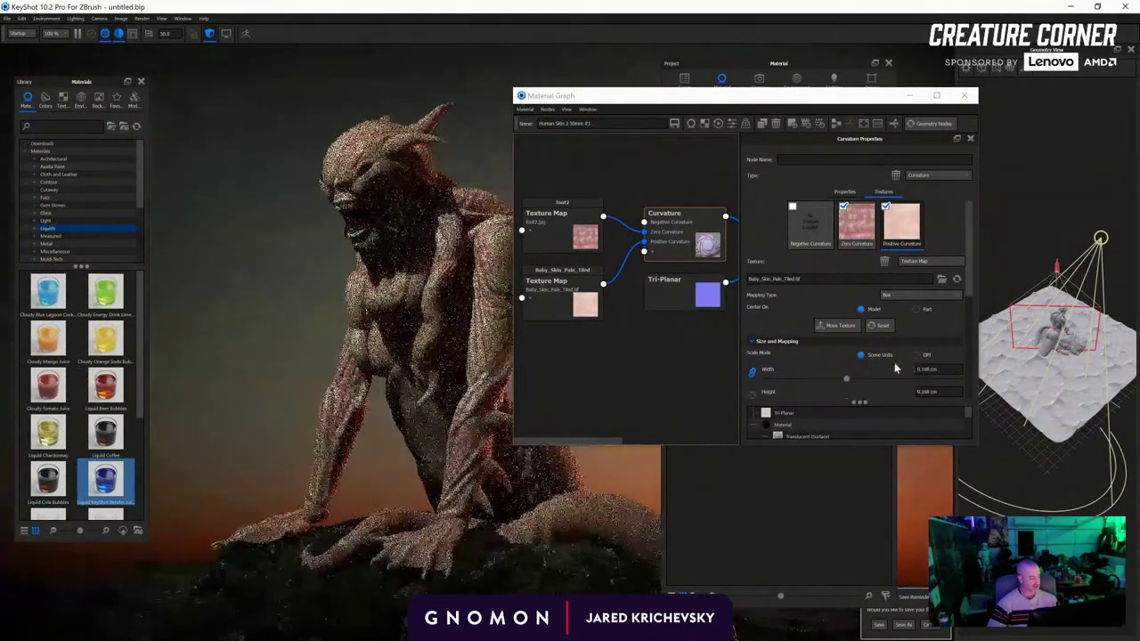
Raise the Baby_Skin_Pale_Tiled texture map's brightness to about 3.8 and lower its contrast to about 0.79, then close the material graph
{"action": "left_click", "coordinate": [559, 284]}
{"action": "scroll", "coordinate": [873, 357], "scroll_direction": "down", "scroll_amount": 5}
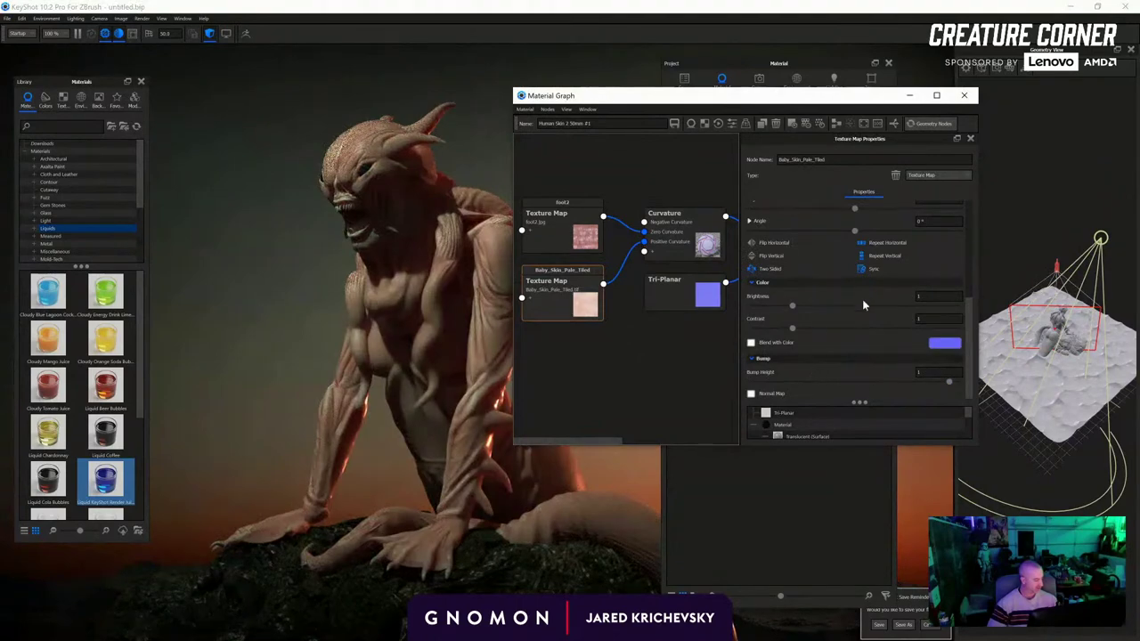
{"action": "left_click_drag", "start_coordinate": [796, 306], "coordinate": [910, 307]}
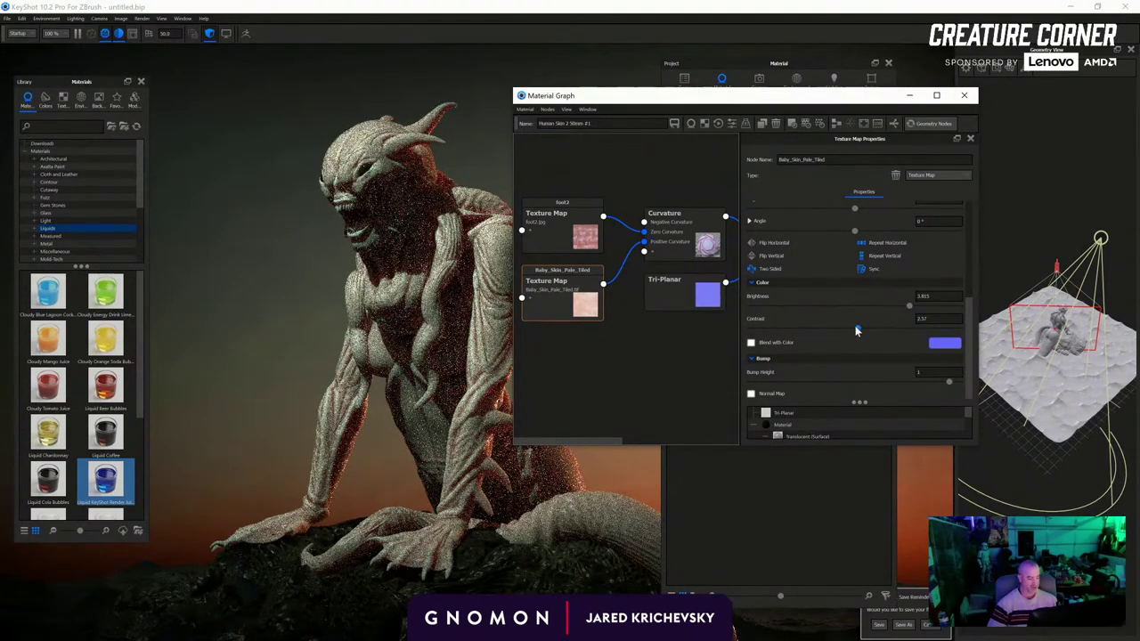
{"action": "left_click_drag", "start_coordinate": [847, 330], "coordinate": [781, 330]}
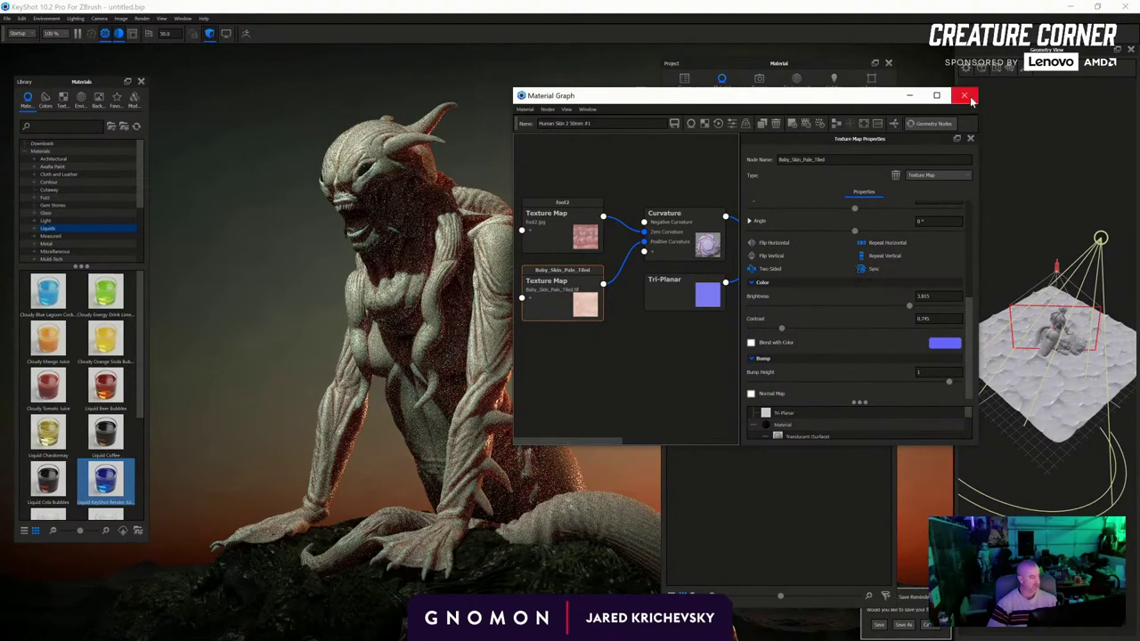
{"action": "left_click", "coordinate": [969, 99]}
Raise the human skin material's refractive index to about 1.5 and set its translucency to 2 cm
{"action": "left_click_drag", "start_coordinate": [431, 345], "coordinate": [487, 345]}
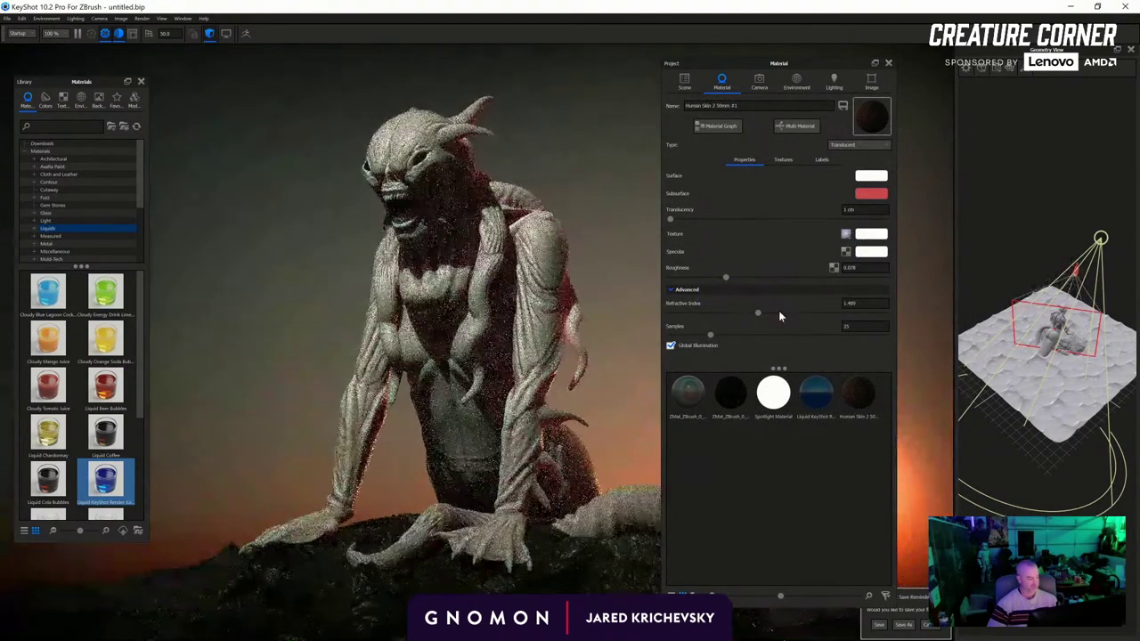
{"action": "left_click_drag", "start_coordinate": [759, 315], "coordinate": [783, 329]}
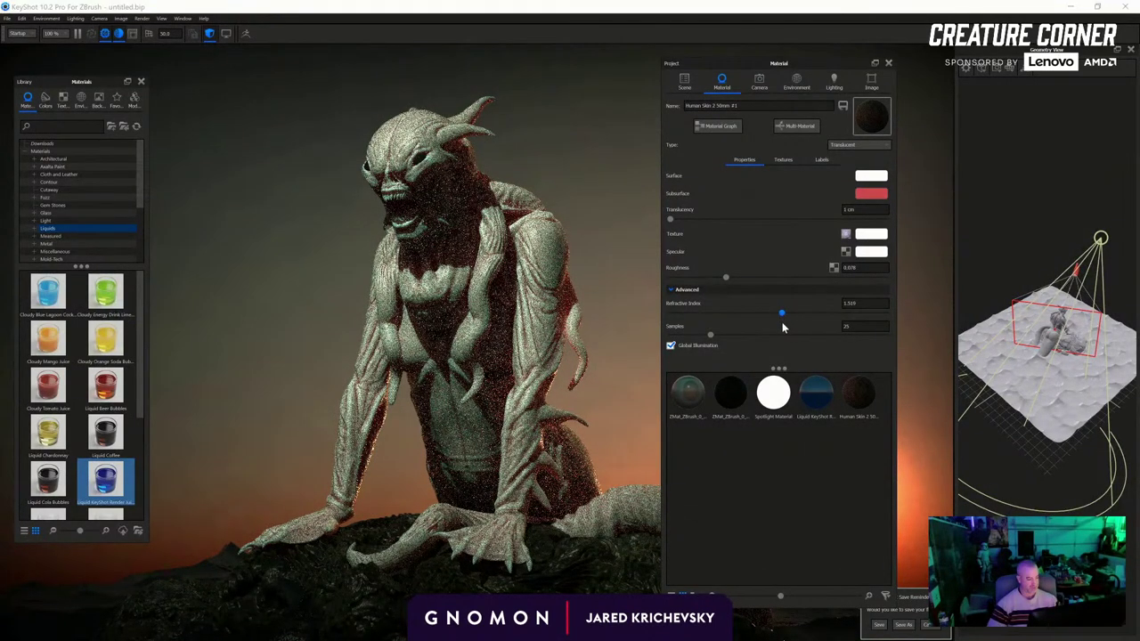
{"action": "left_click_drag", "start_coordinate": [884, 212], "coordinate": [704, 205]}
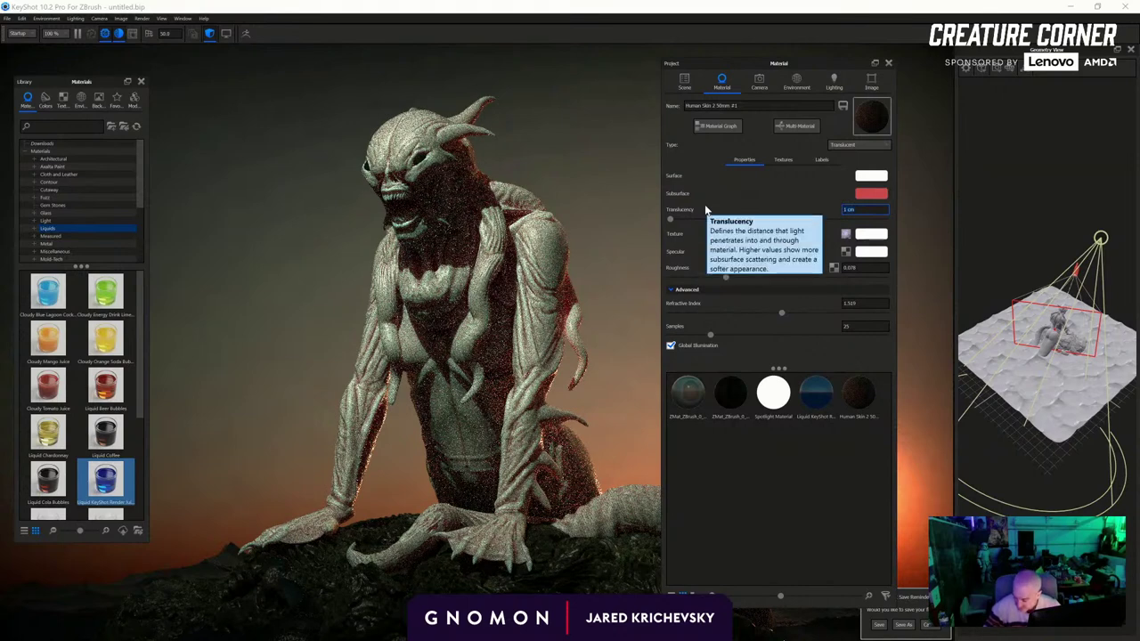
{"action": "type", "text": "2"}
{"action": "key", "text": "Return"}
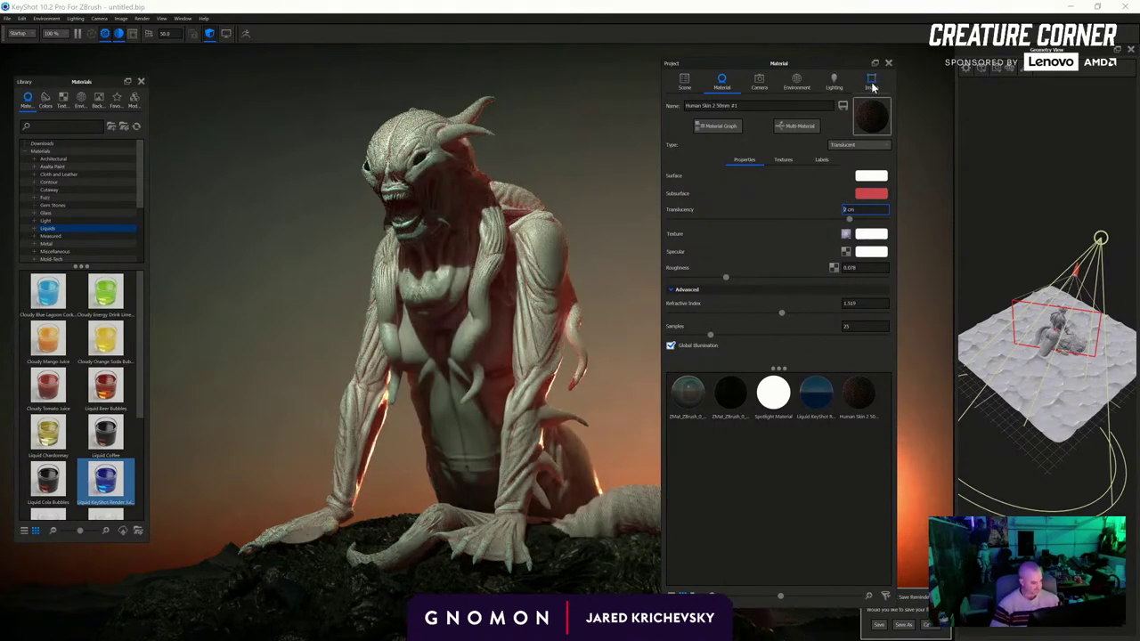
Open the spotlight's material from the scene's object list and set its radius to 0.5 cm
{"action": "left_click", "coordinate": [684, 82]}
{"action": "scroll", "coordinate": [851, 254], "scroll_direction": "down", "scroll_amount": 2}
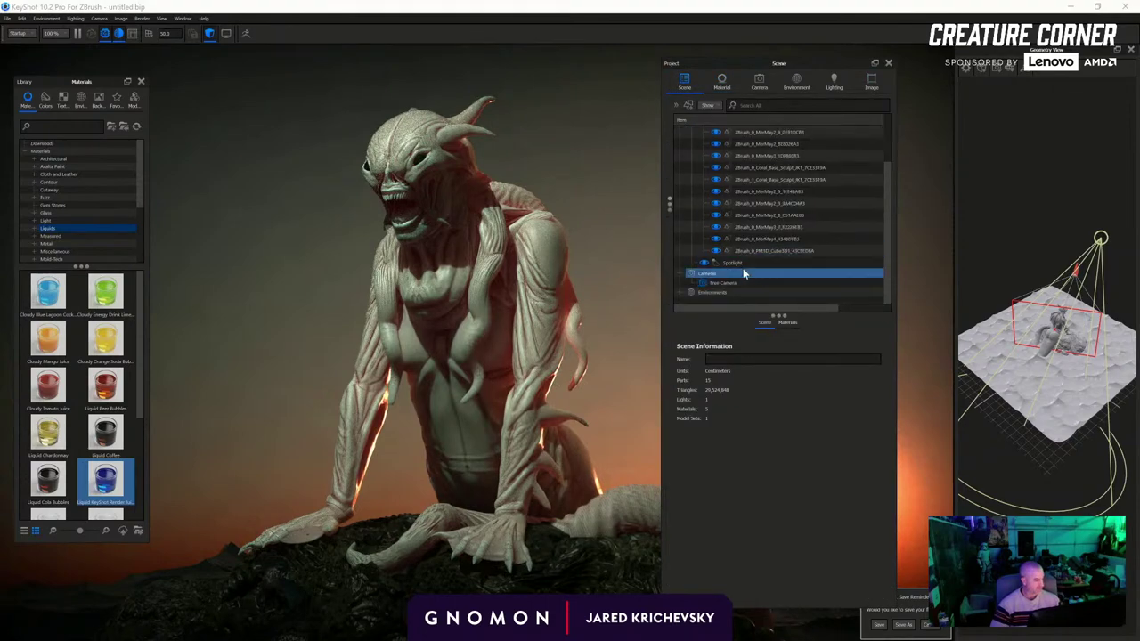
{"action": "left_click", "coordinate": [739, 262]}
{"action": "double_click", "coordinate": [739, 262]}
{"action": "left_click_drag", "start_coordinate": [673, 306], "coordinate": [672, 308]}
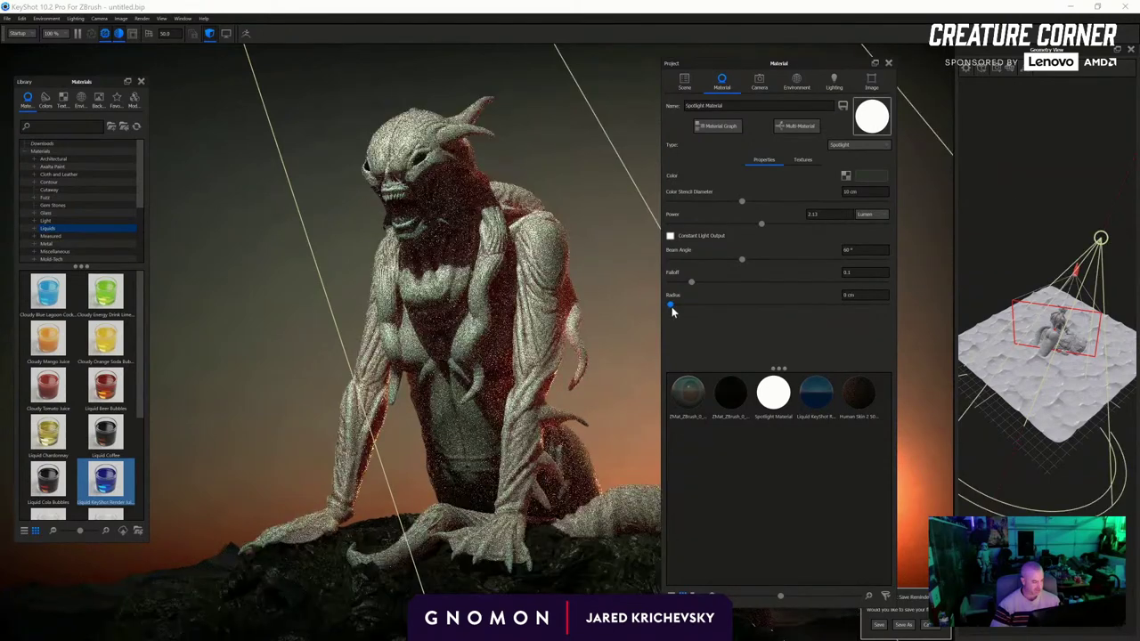
{"action": "left_click_drag", "start_coordinate": [882, 298], "coordinate": [690, 297]}
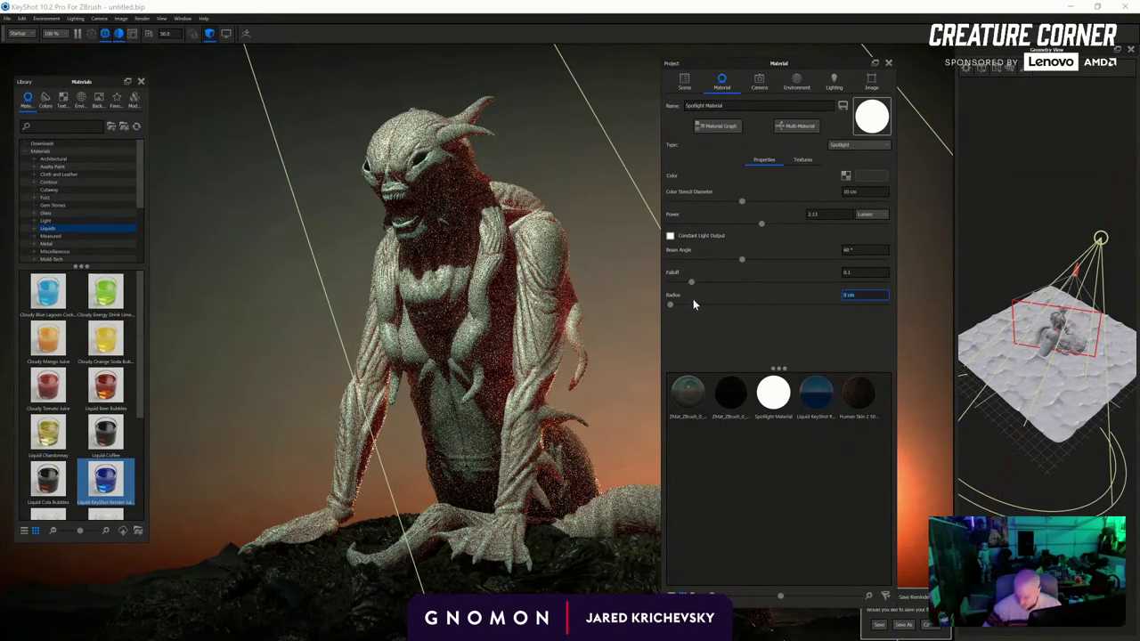
{"action": "type", "text": "15"}
{"action": "key", "text": "Return"}
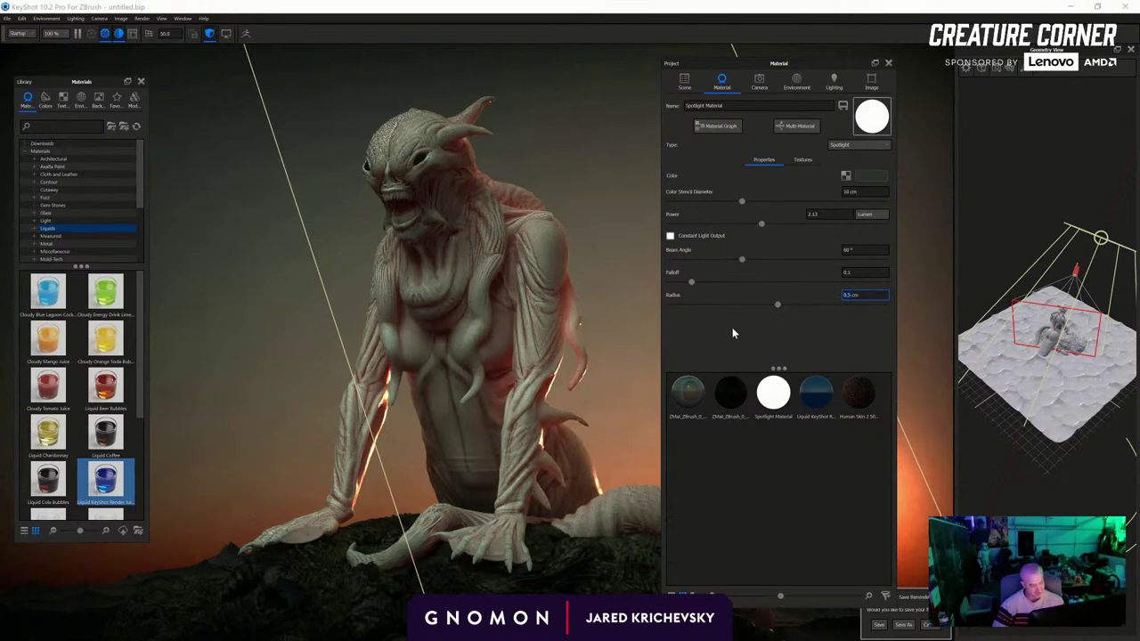
Reduce the spotlight's radius to 0.2 cm for less softened shadows on the creature
{"action": "left_click", "coordinate": [857, 295]}
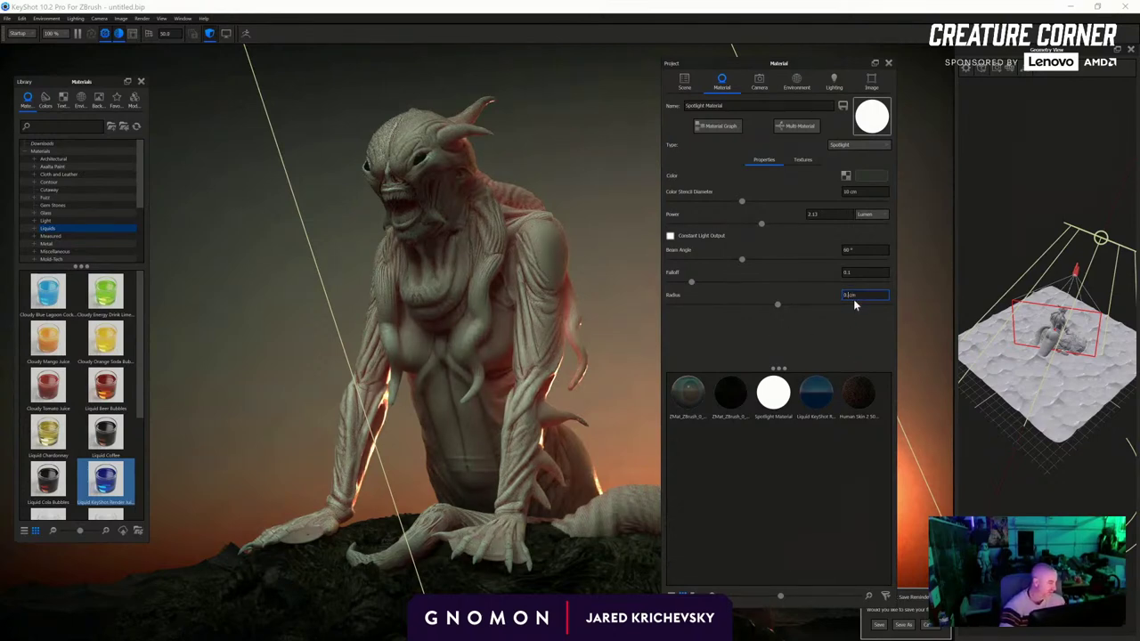
{"action": "type", "text": "2"}
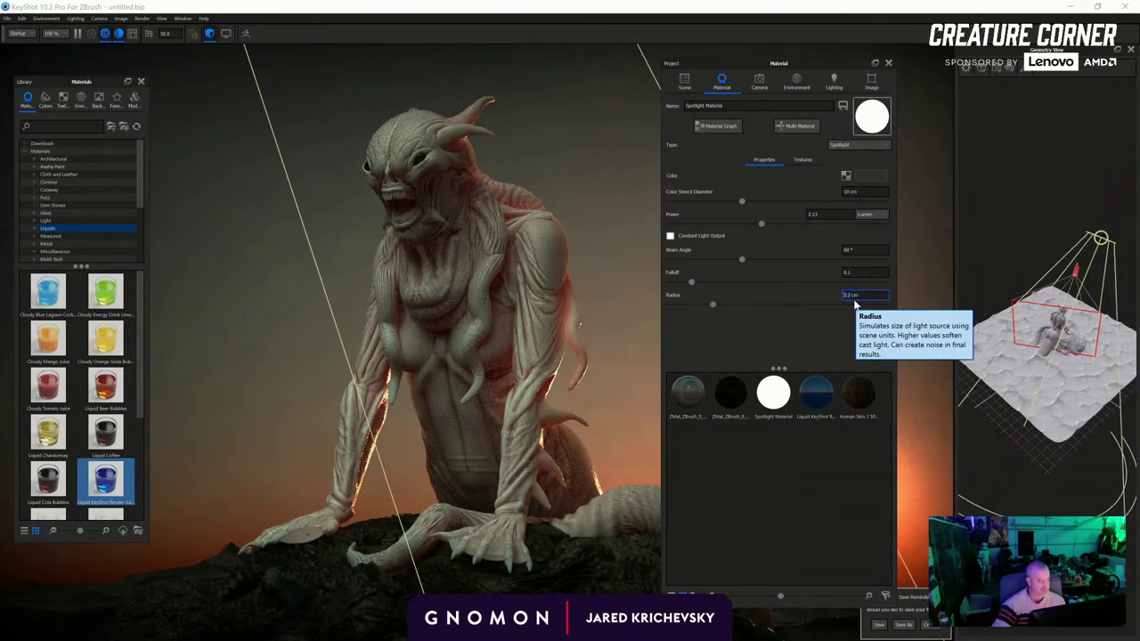
{"action": "key", "text": "Return"}
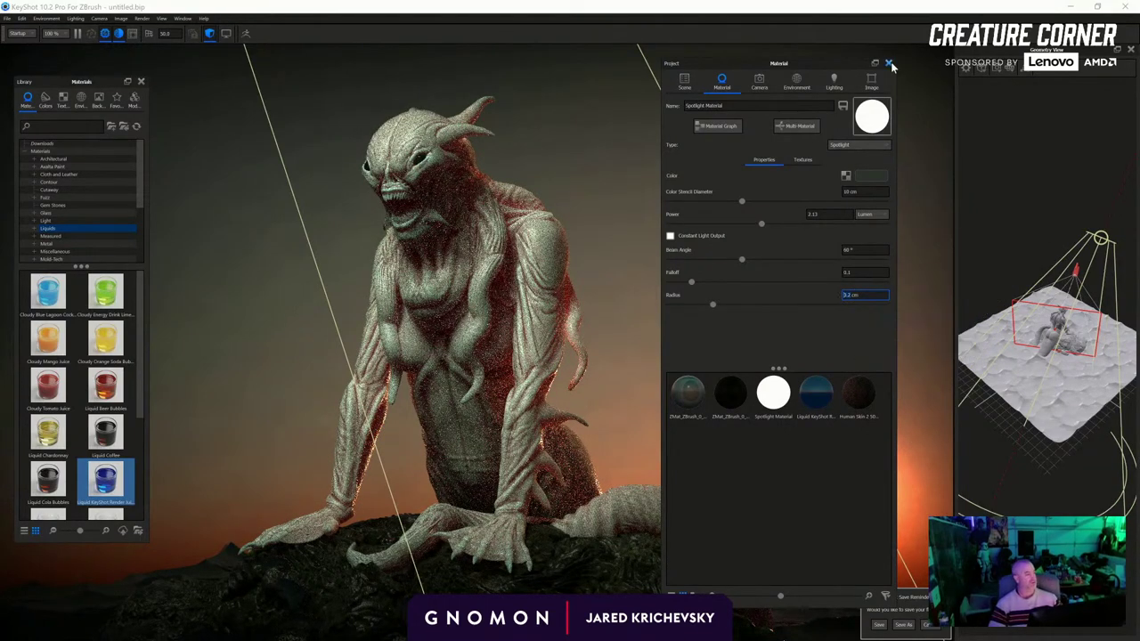